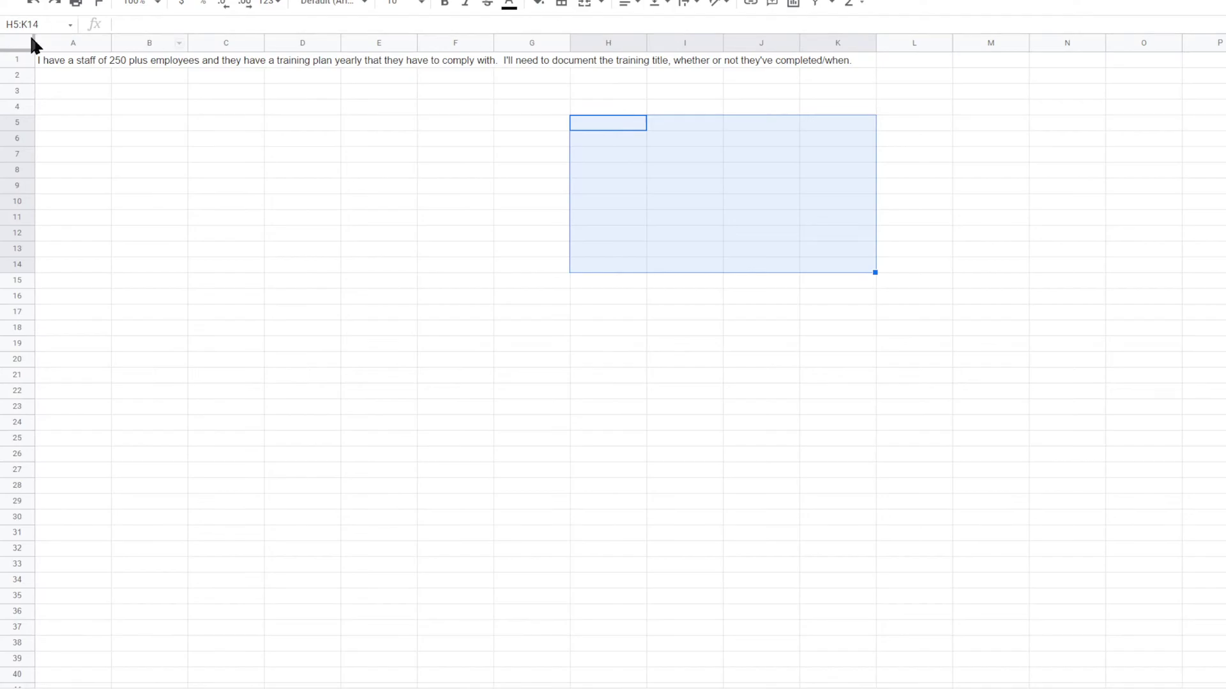
left_click_drag(43, 64, 880, 153)
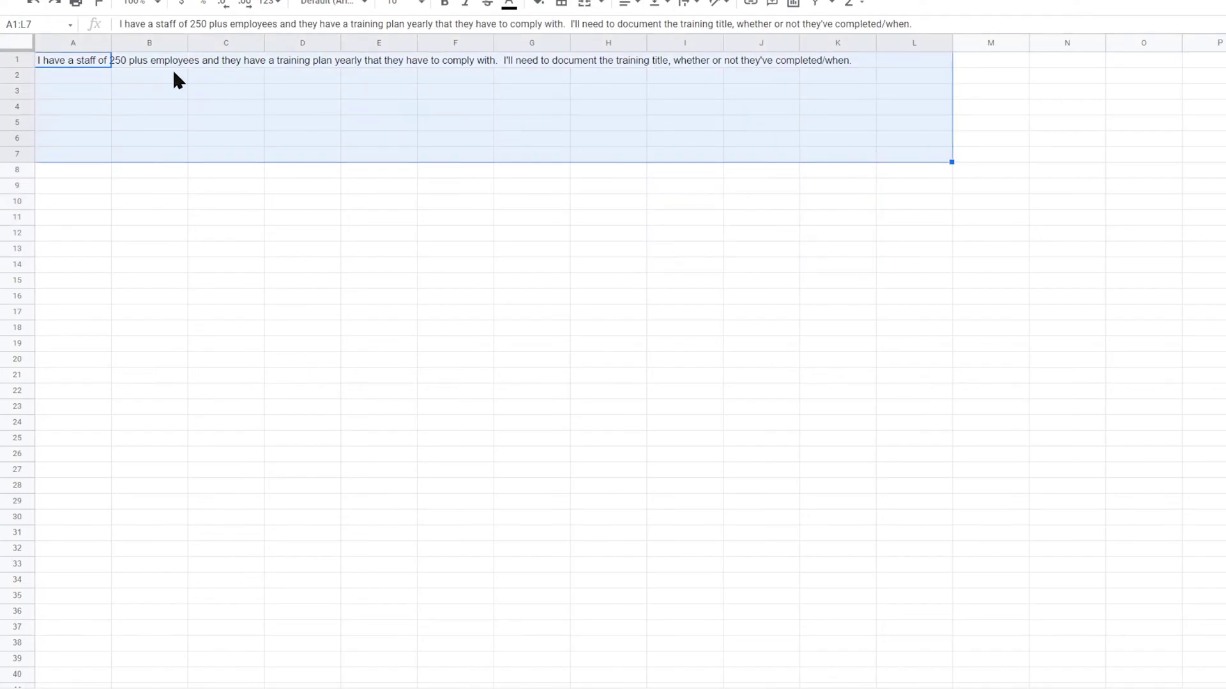
left_click_drag(80, 64, 909, 153)
left_click_drag(61, 59, 830, 133)
left_click(983, 265)
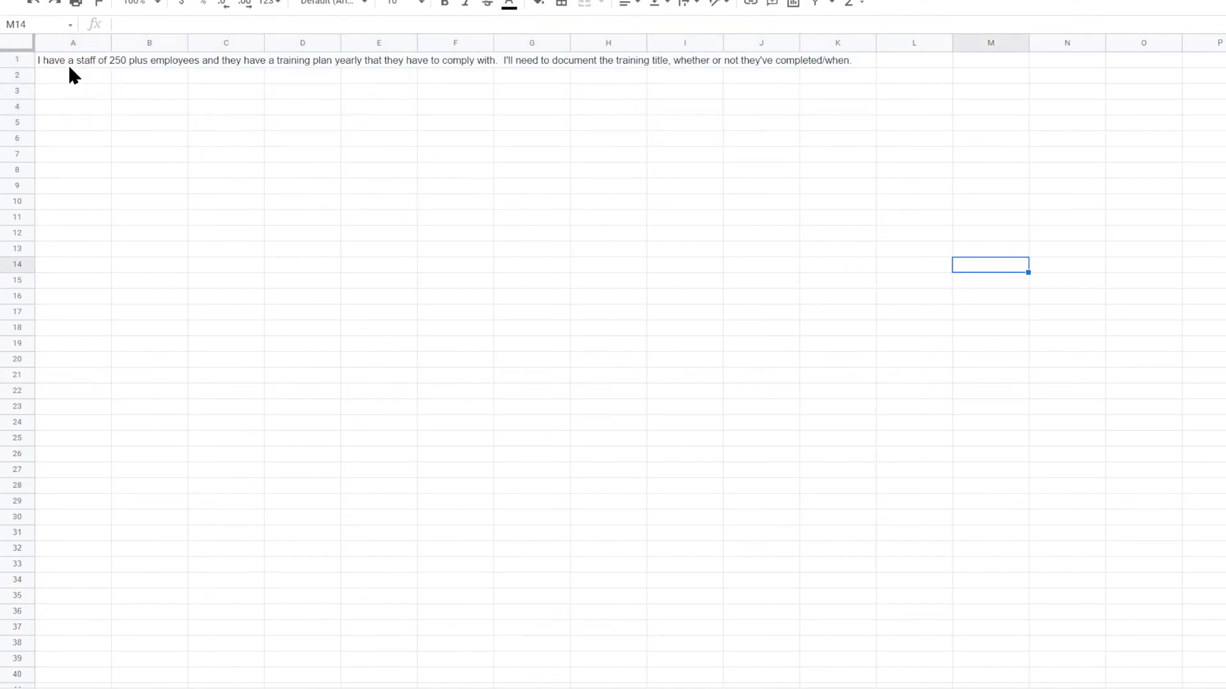
left_click_drag(69, 65, 738, 326)
left_click(667, 281)
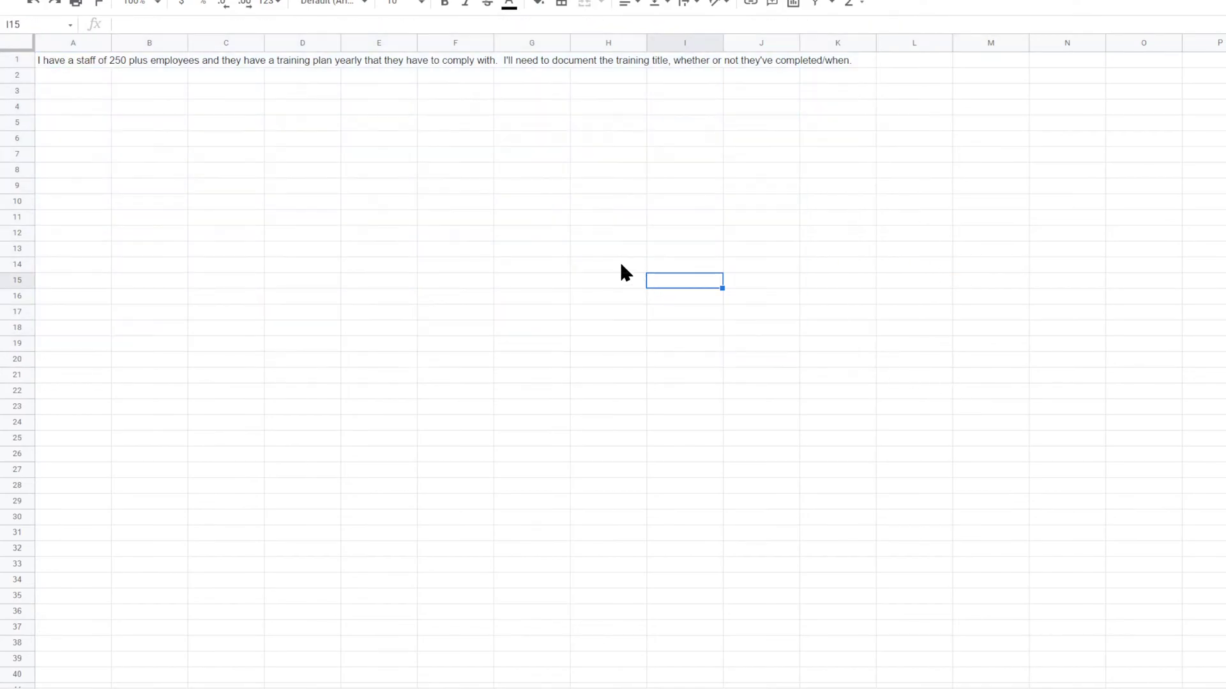
left_click(557, 247)
left_click(626, 252)
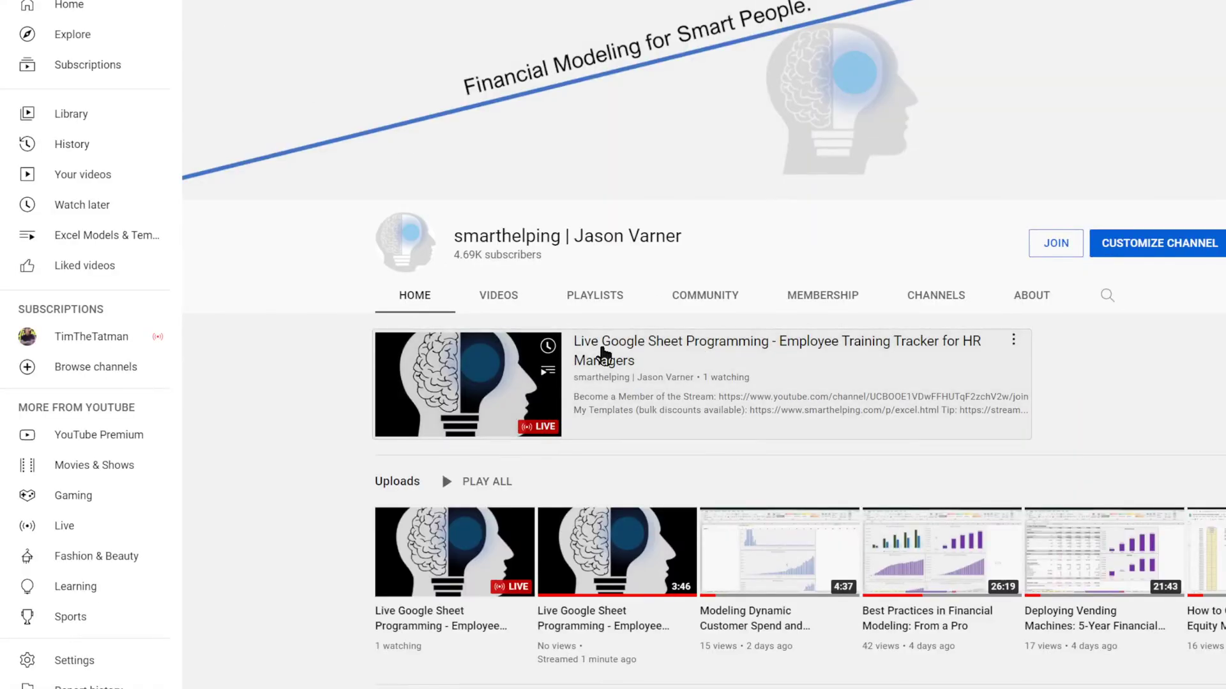
left_click(603, 358)
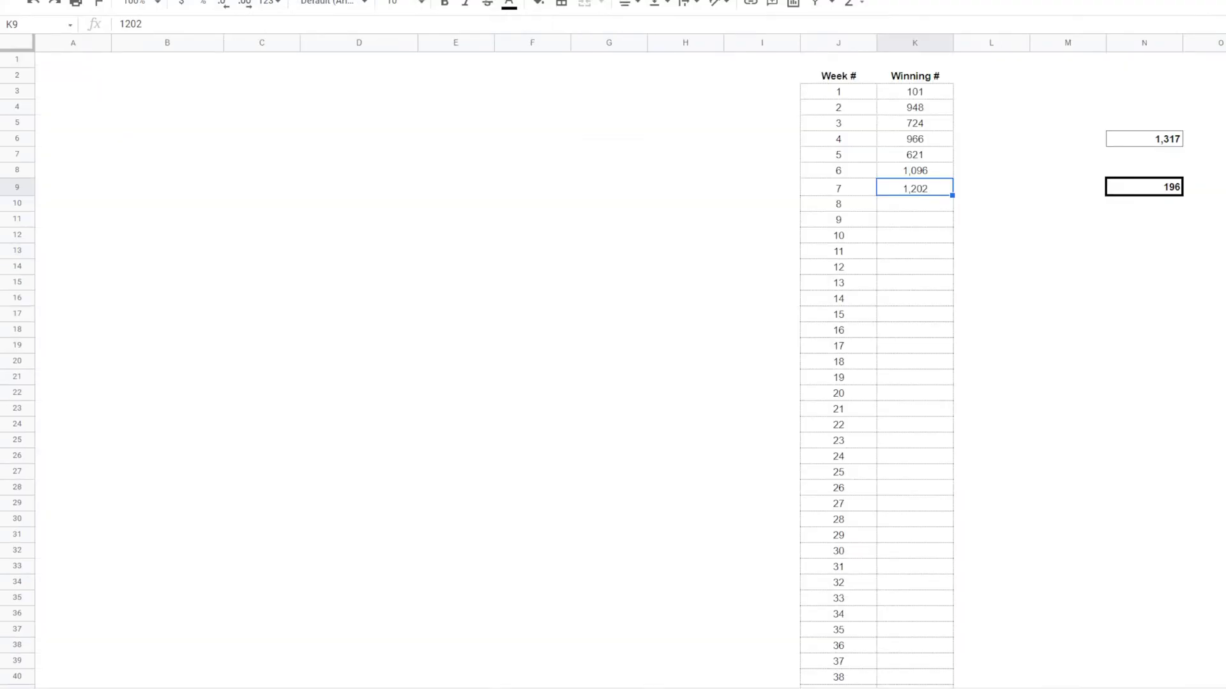
Step: Inspect the random-number cell N9 and the week 7 entry in the winning numbers list
left_click(1193, 313)
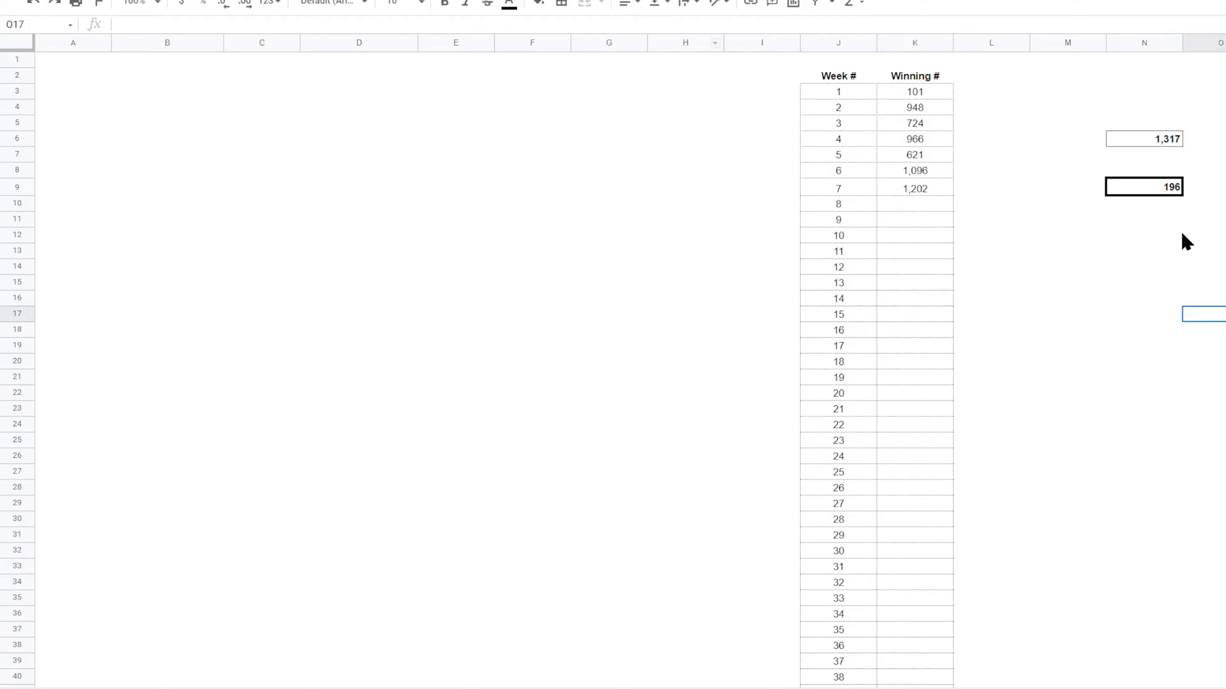
left_click(1168, 187)
left_click(911, 191)
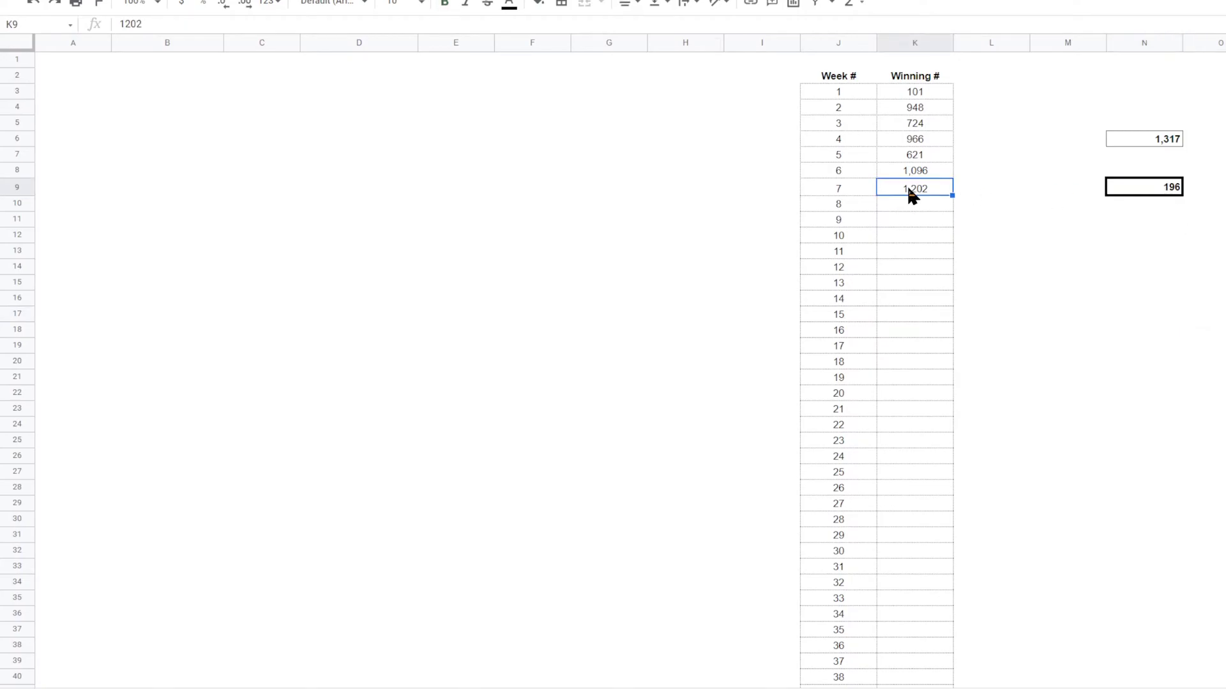
left_click(1149, 251)
left_click_drag(1151, 205, 1149, 305)
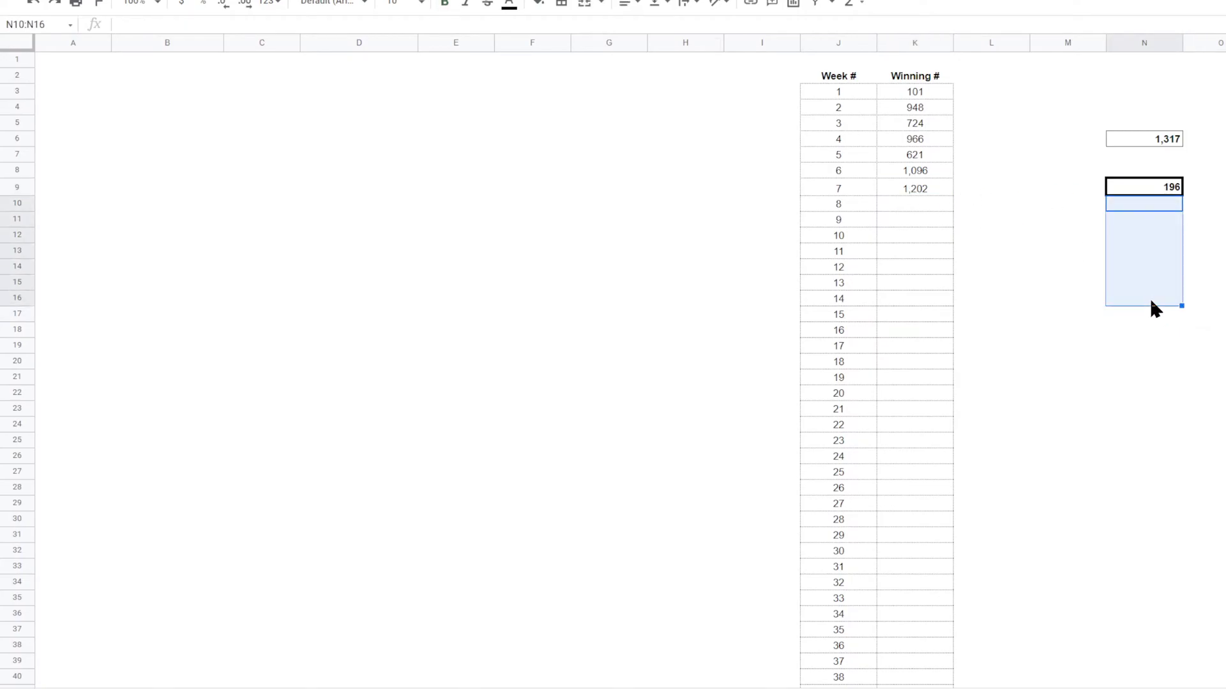
left_click(1152, 252)
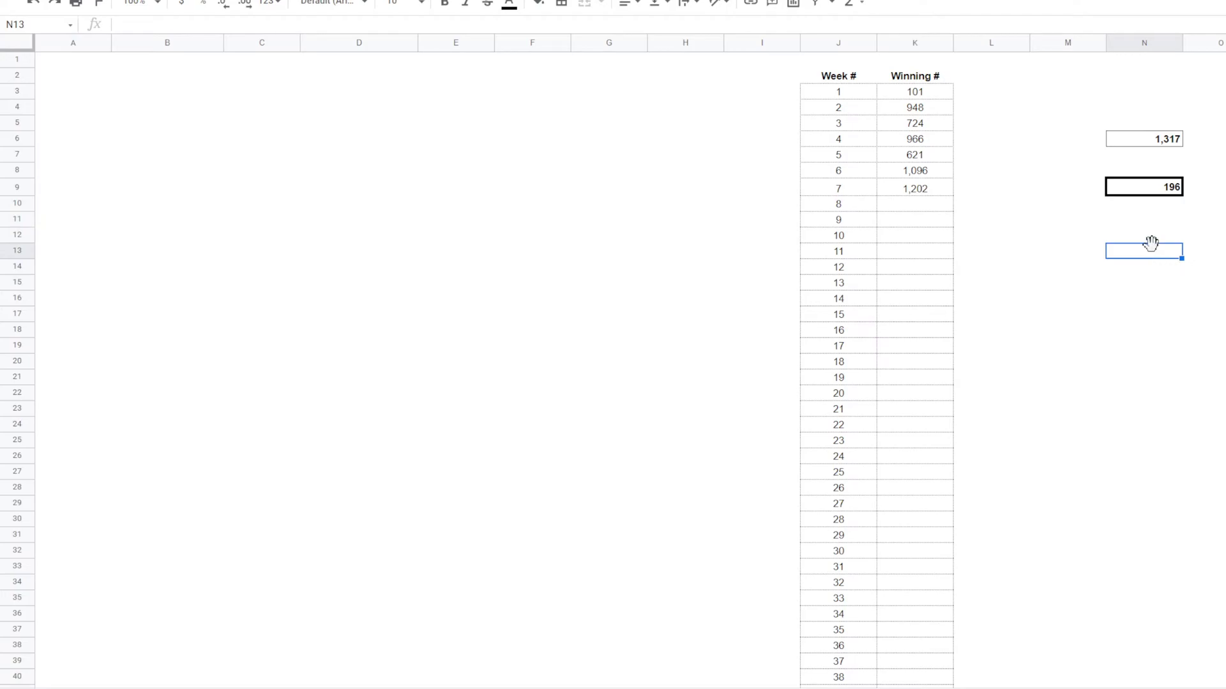
left_click(914, 192)
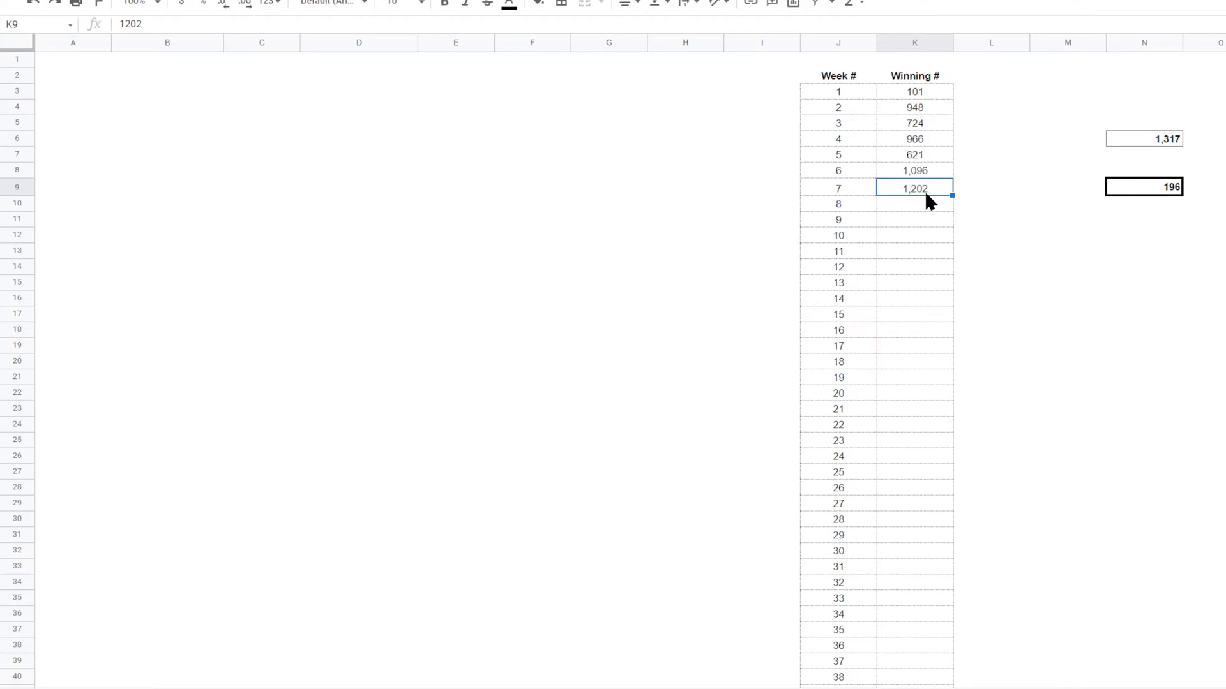
key("Right")
key("Right")
key("Right")
key("Down")
key("Right")
key("Down")
key("Right")
key("Down")
key("Right")
key("Down")
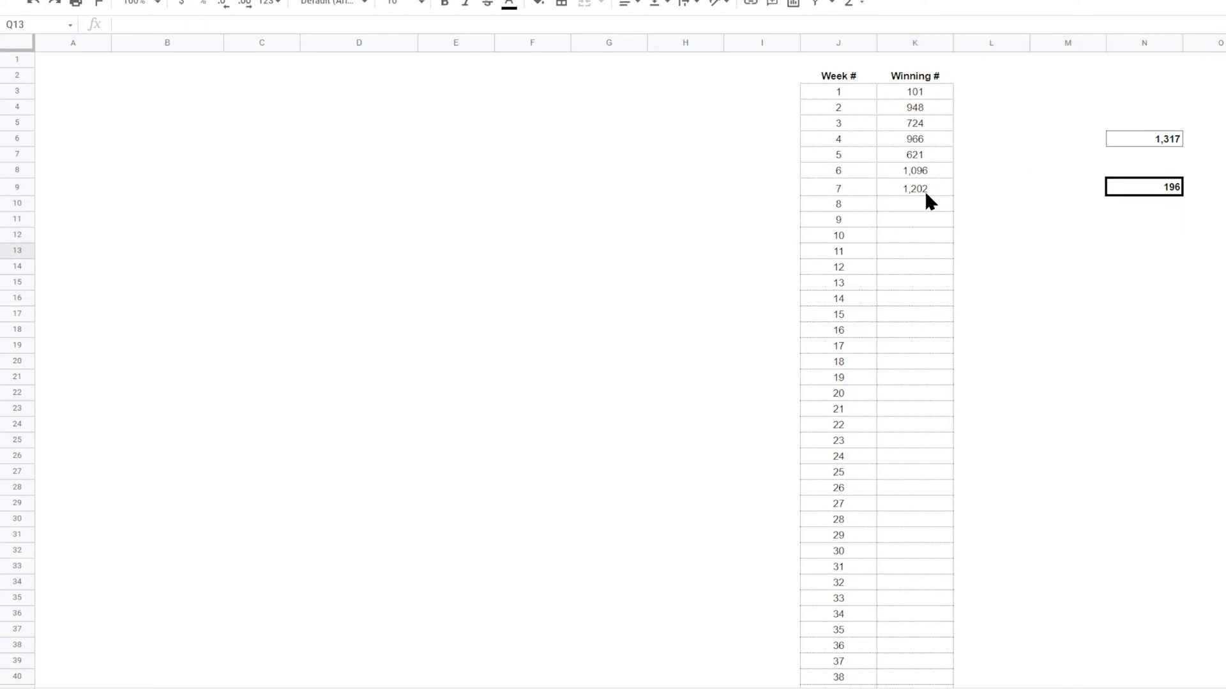
key("Up")
key("Left")
key("Up")
key("Left")
key("Up")
key("Left")
key("Up")
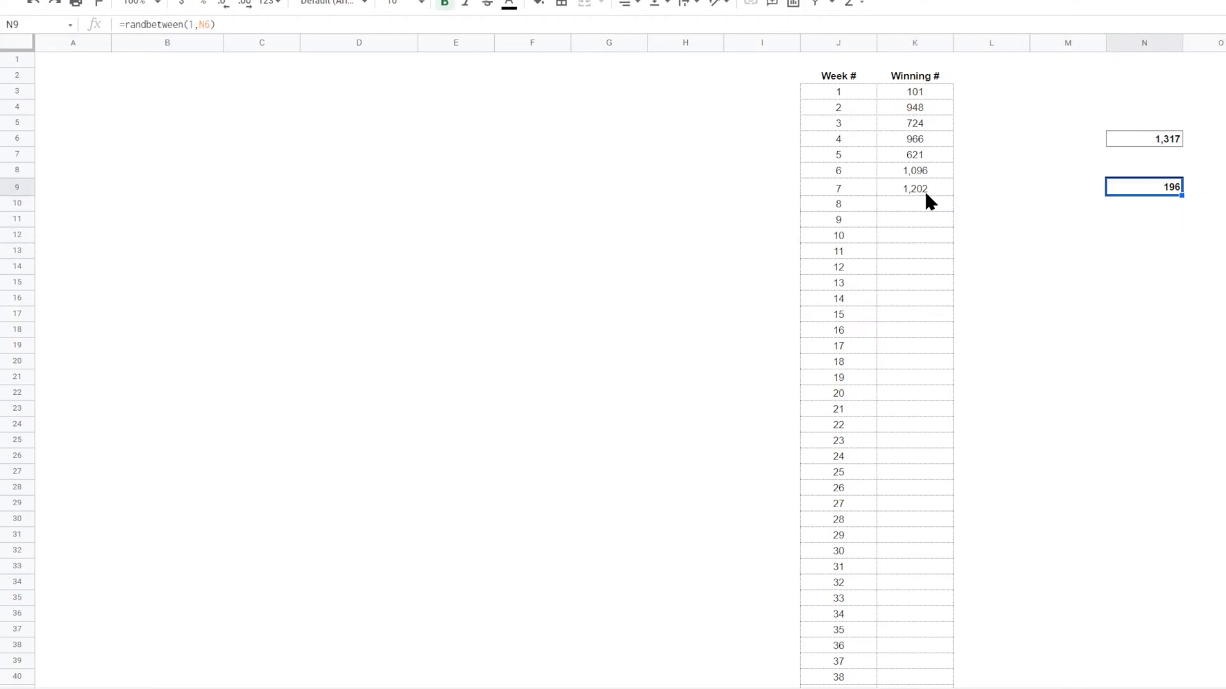
key("Left")
key("Up")
key("Left")
key("Up")
key("Right")
key("Down")
key("Right")
key("Down")
key("Left")
key("Left")
key("Left")
key("Right")
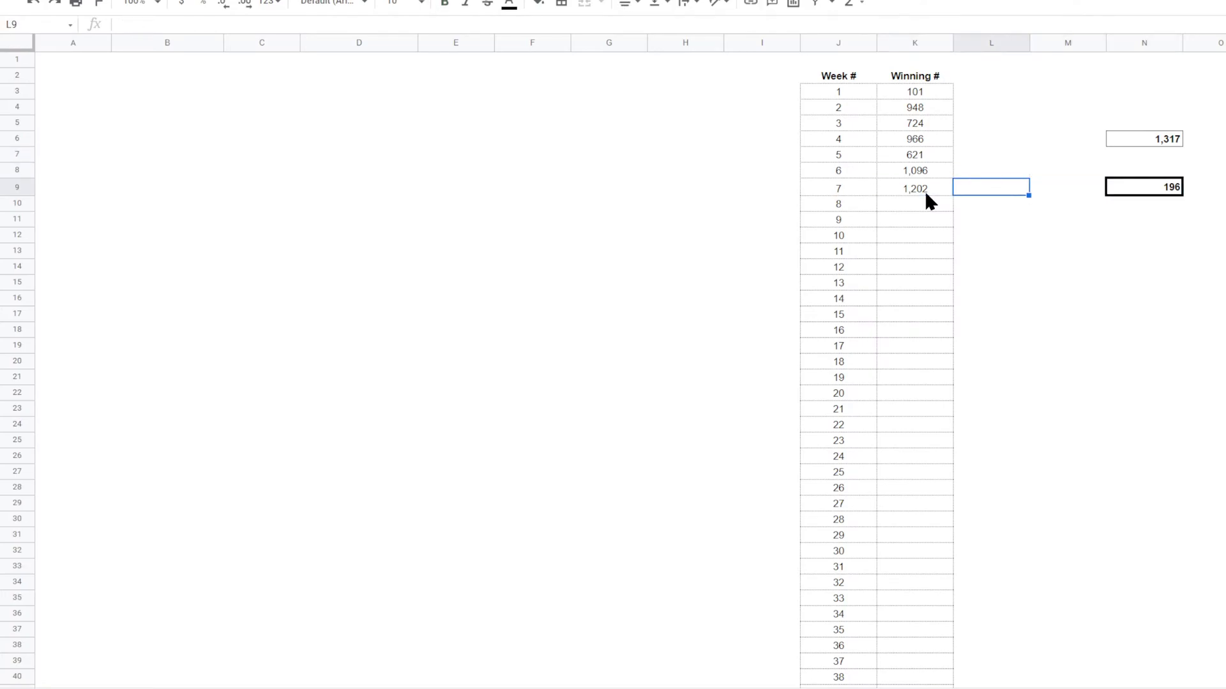
key("Right")
key("Down")
key("Down")
key("Right")
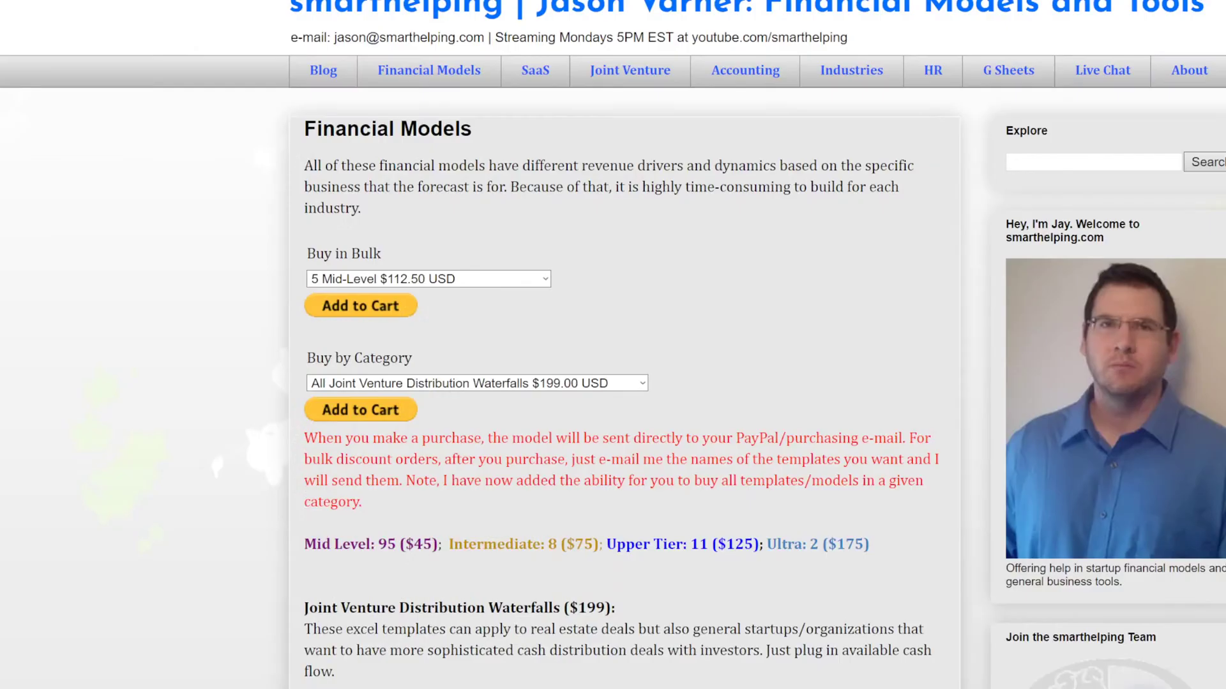
Step: Review the price tiers and the template list on the Financial Models page of the smarthelping website
scroll(618, 358, "down", 4)
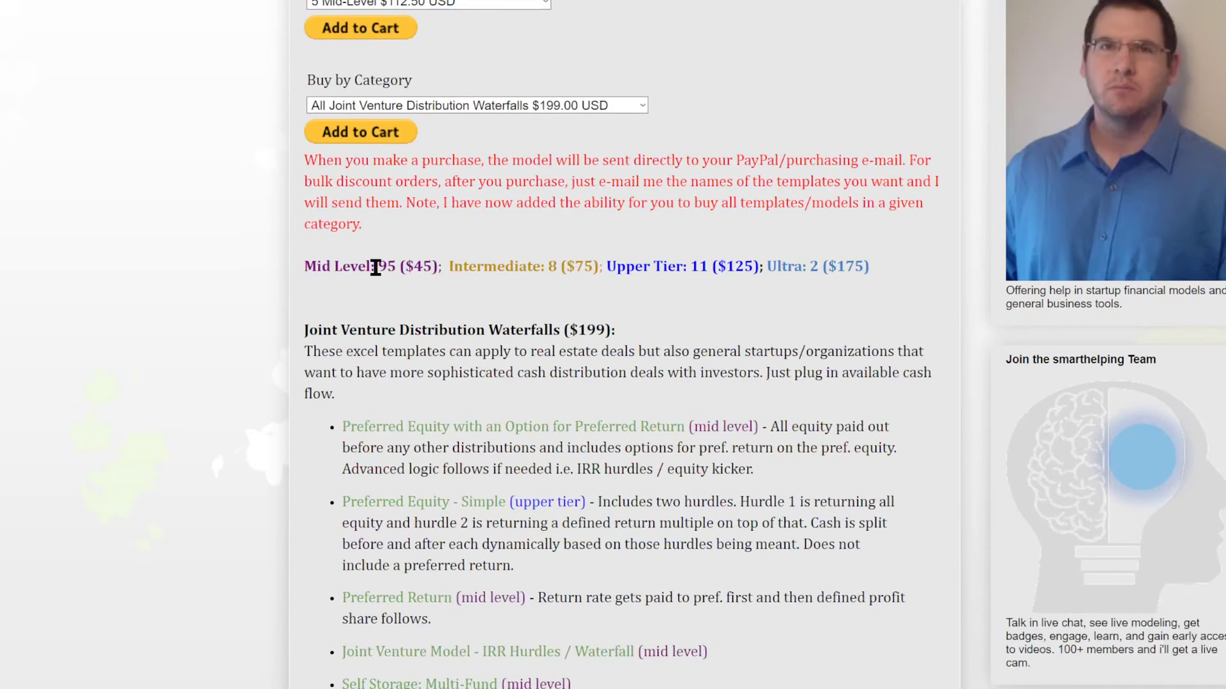
left_click_drag(375, 267, 441, 268)
left_click_drag(527, 266, 865, 268)
left_click(845, 269)
scroll(539, 443, "down", 4)
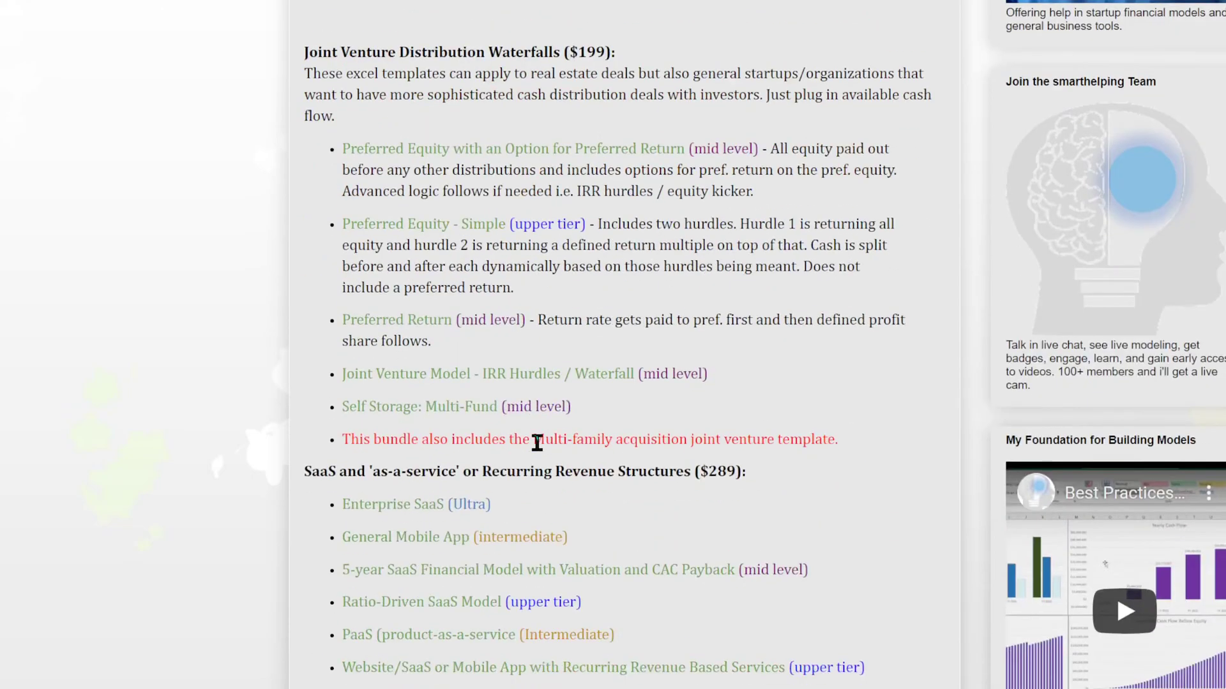
scroll(537, 442, "down", 4)
scroll(457, 494, "up", 12)
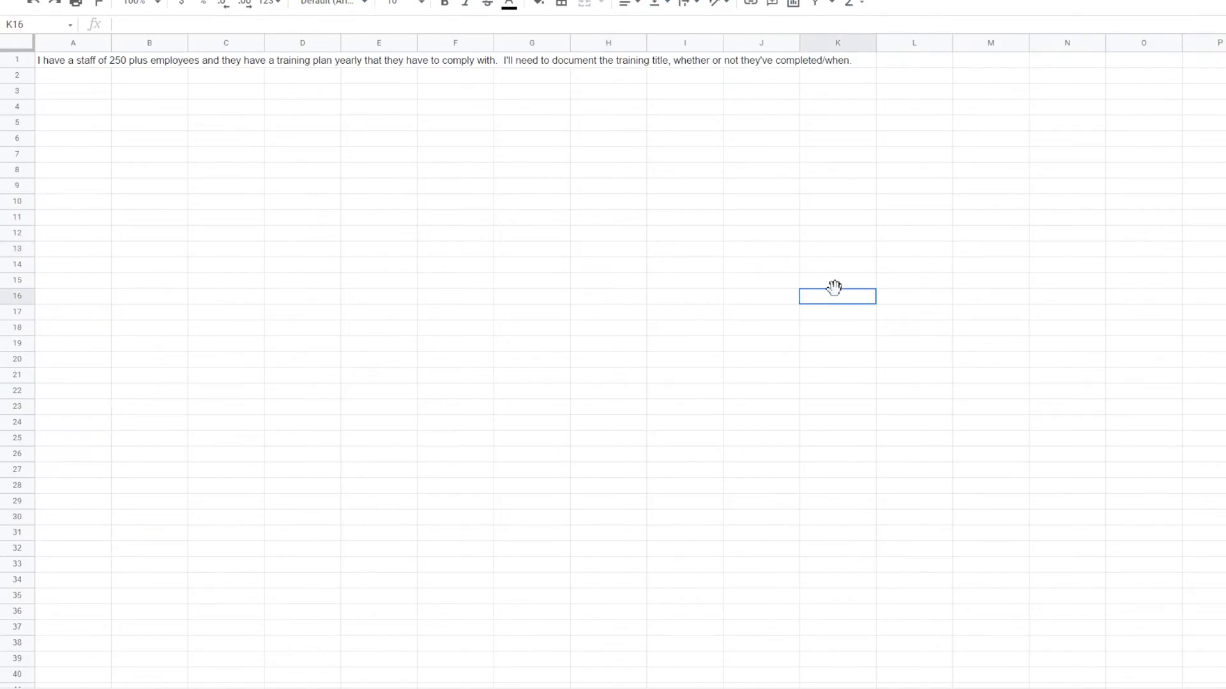
left_click_drag(85, 64, 872, 377)
left_click(716, 302)
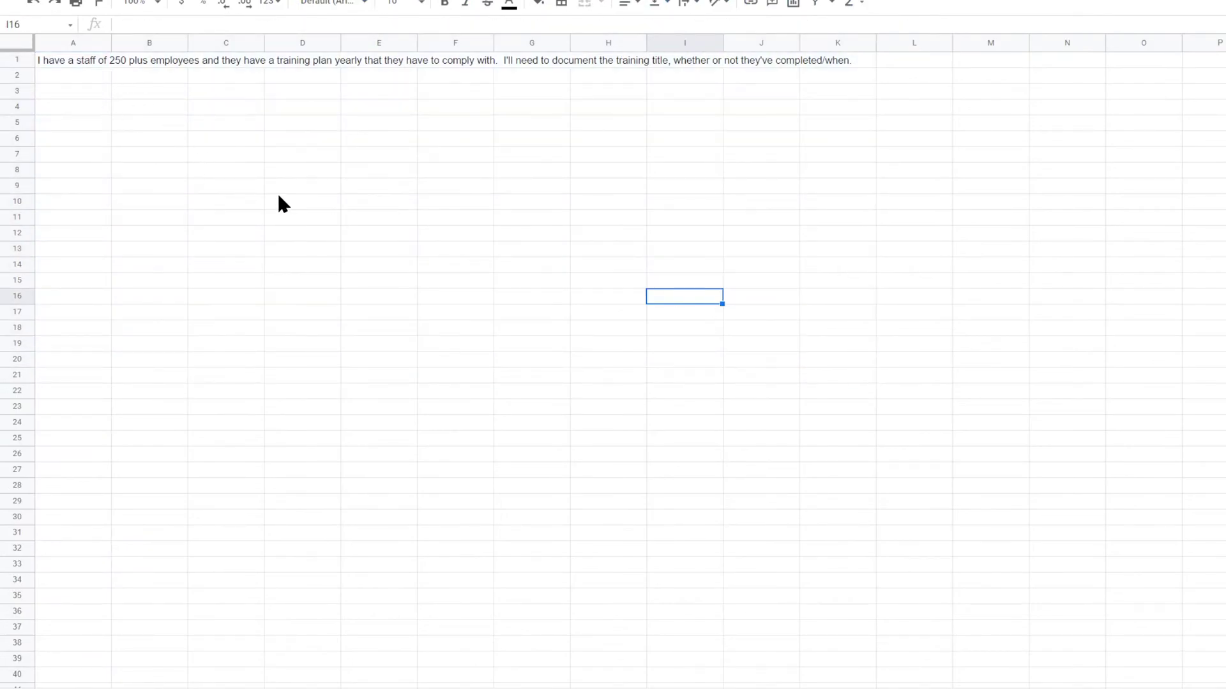
left_click_drag(279, 197, 489, 298)
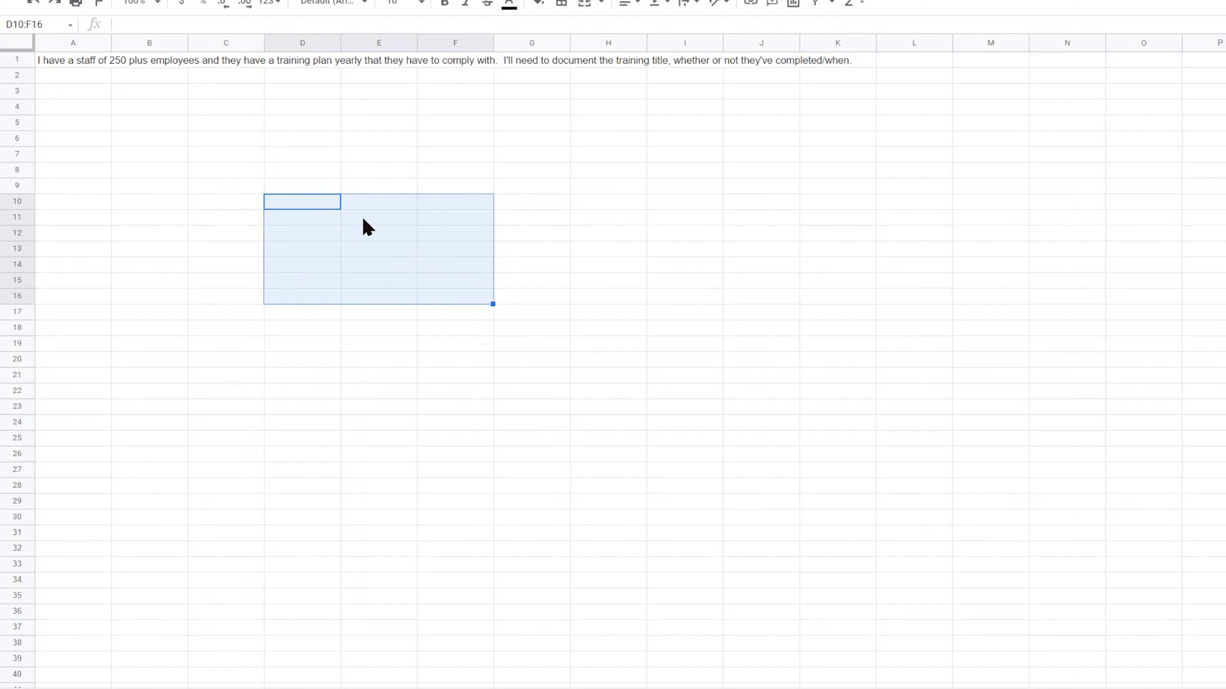
left_click_drag(363, 219, 616, 348)
left_click_drag(443, 248, 748, 410)
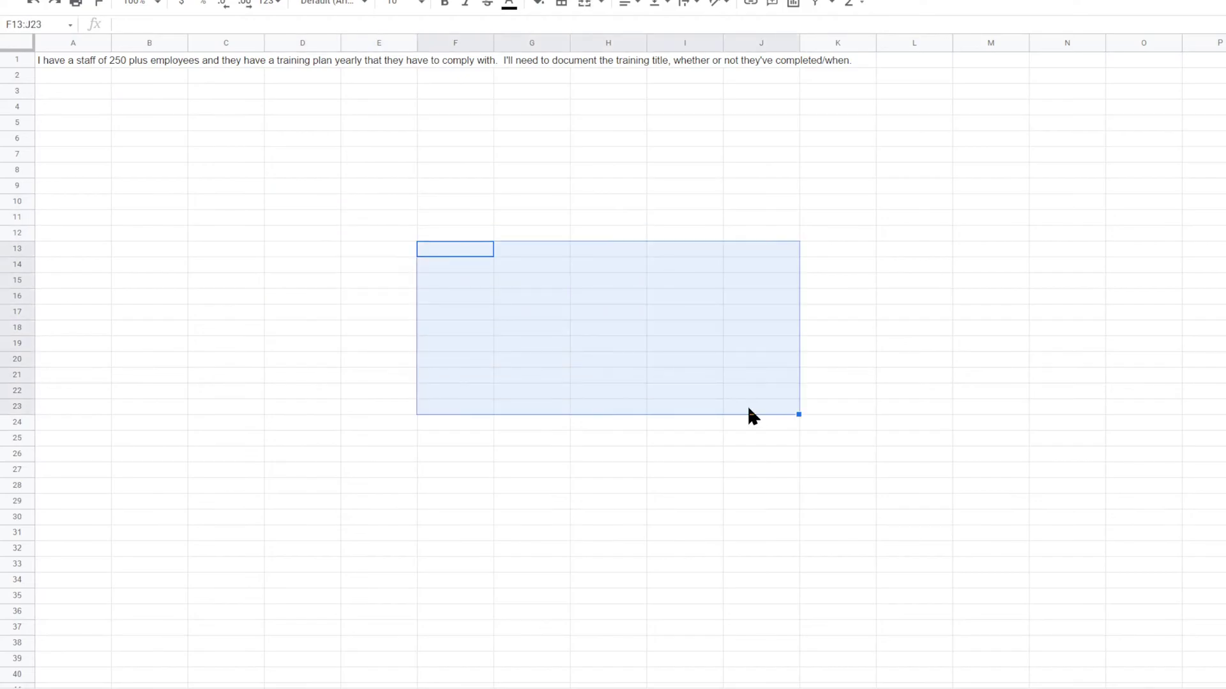
left_click_drag(1066, 492, 683, 310)
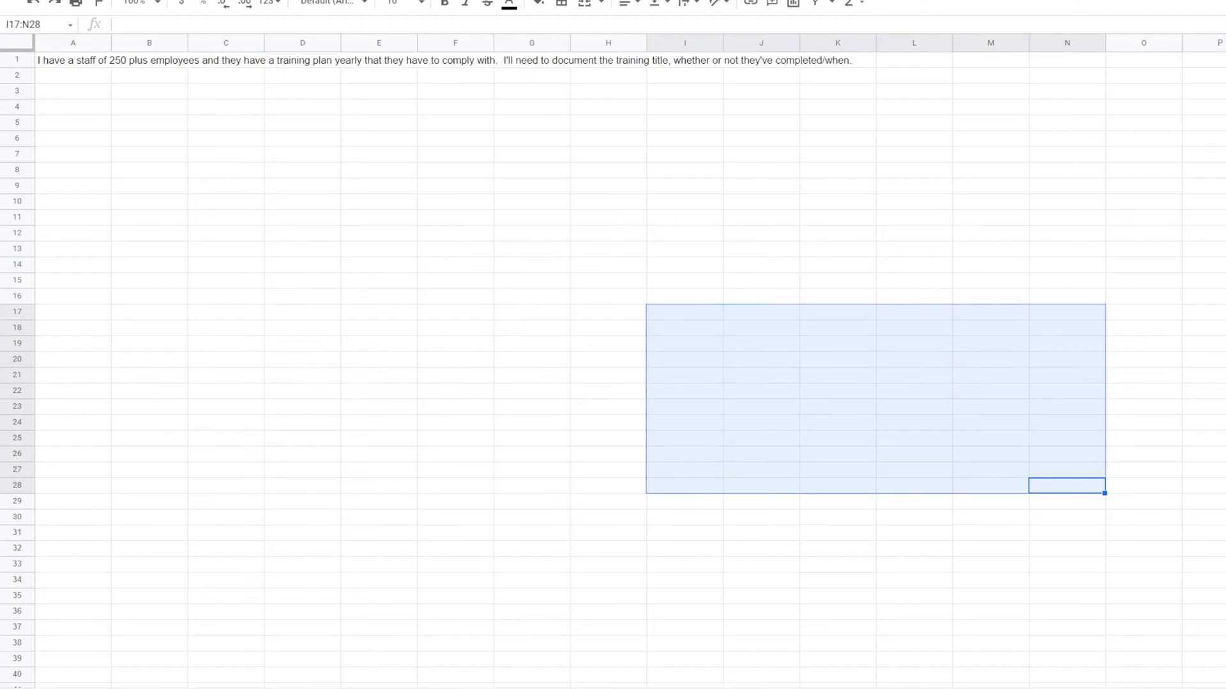
left_click(362, 143)
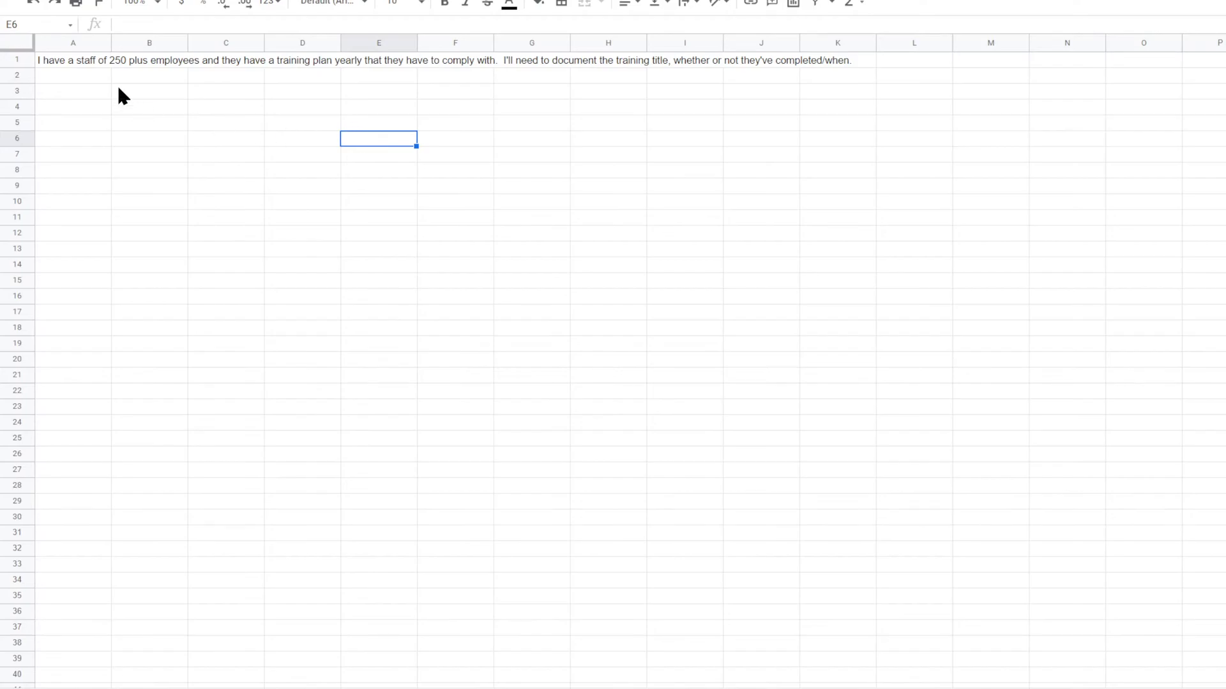
Step: Read through the employee training requirements written in cell A1
left_click(82, 63)
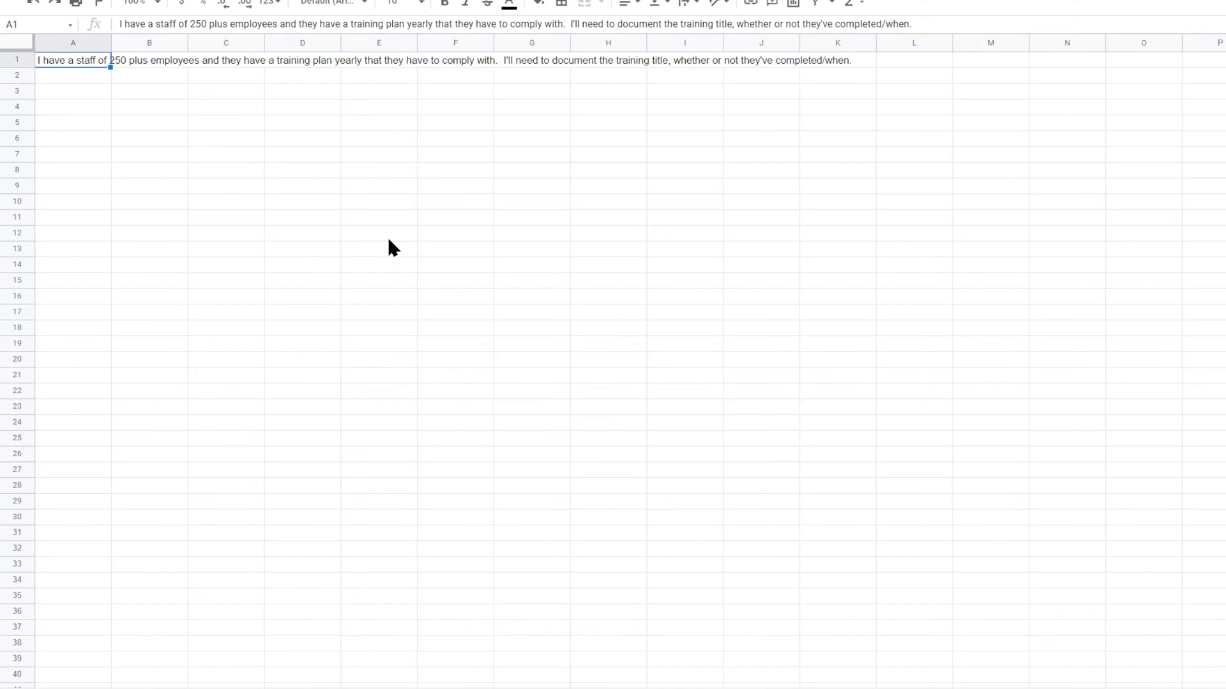
key("Right")
key("Down")
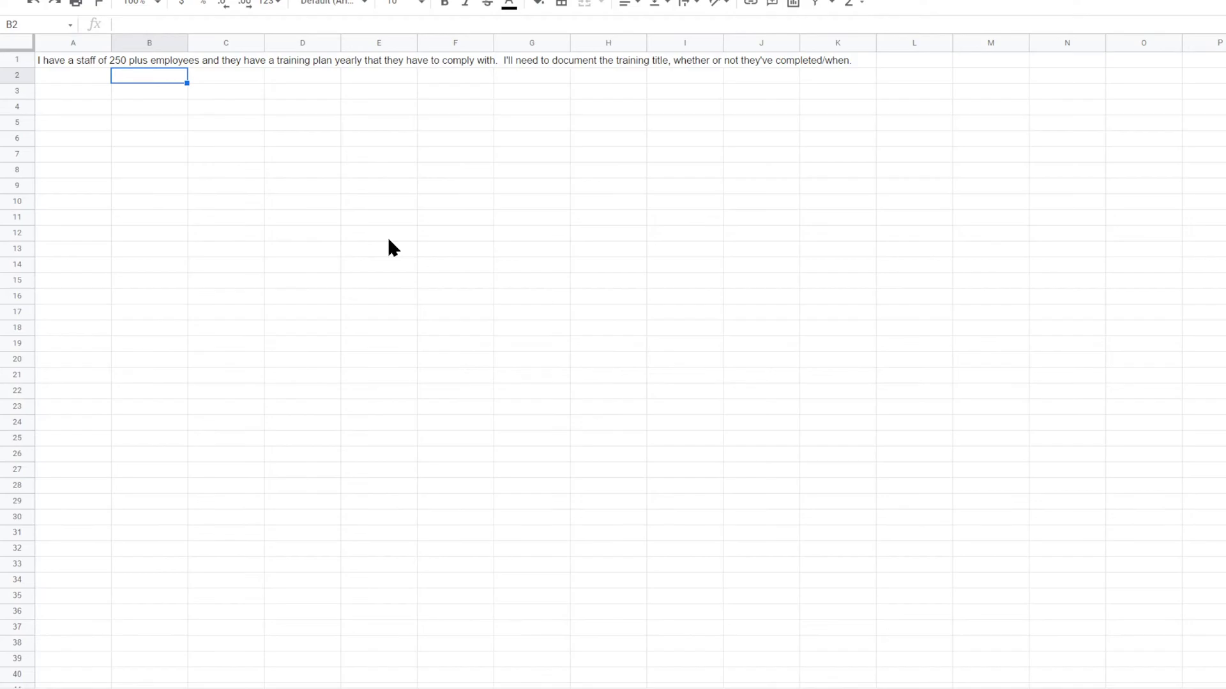
key("Up")
key("Left")
key("Right")
key("Right")
key("Right")
key("Right")
key("Right")
key("Right")
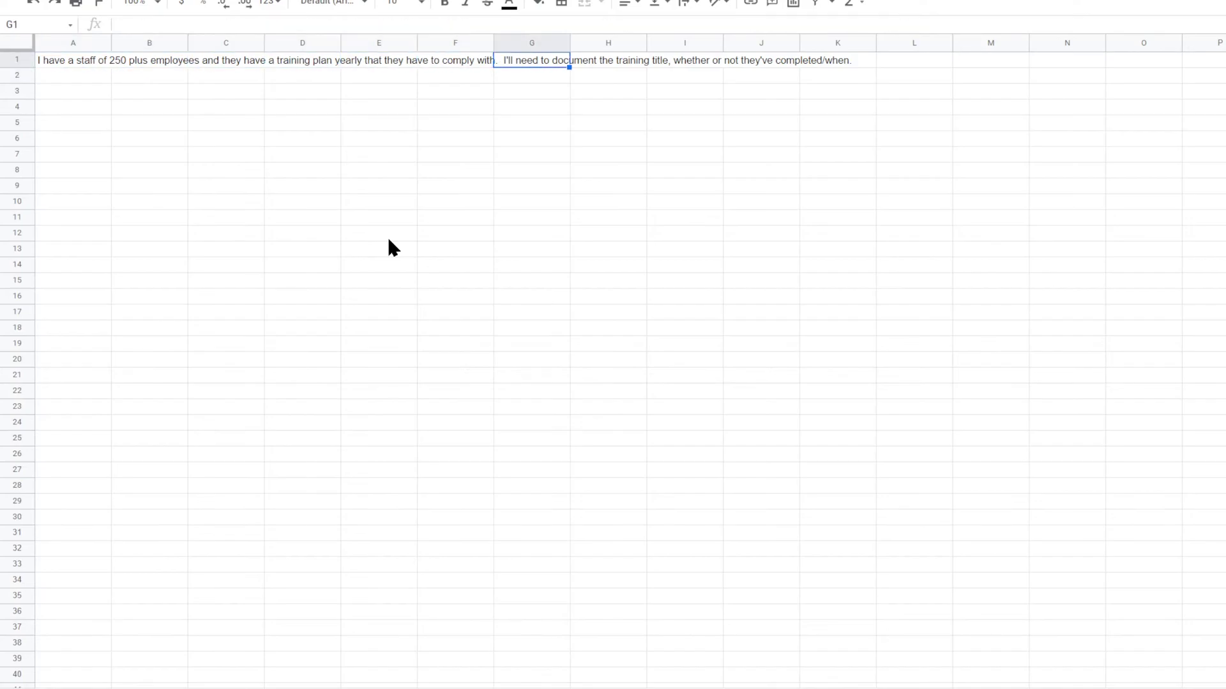
key("Right")
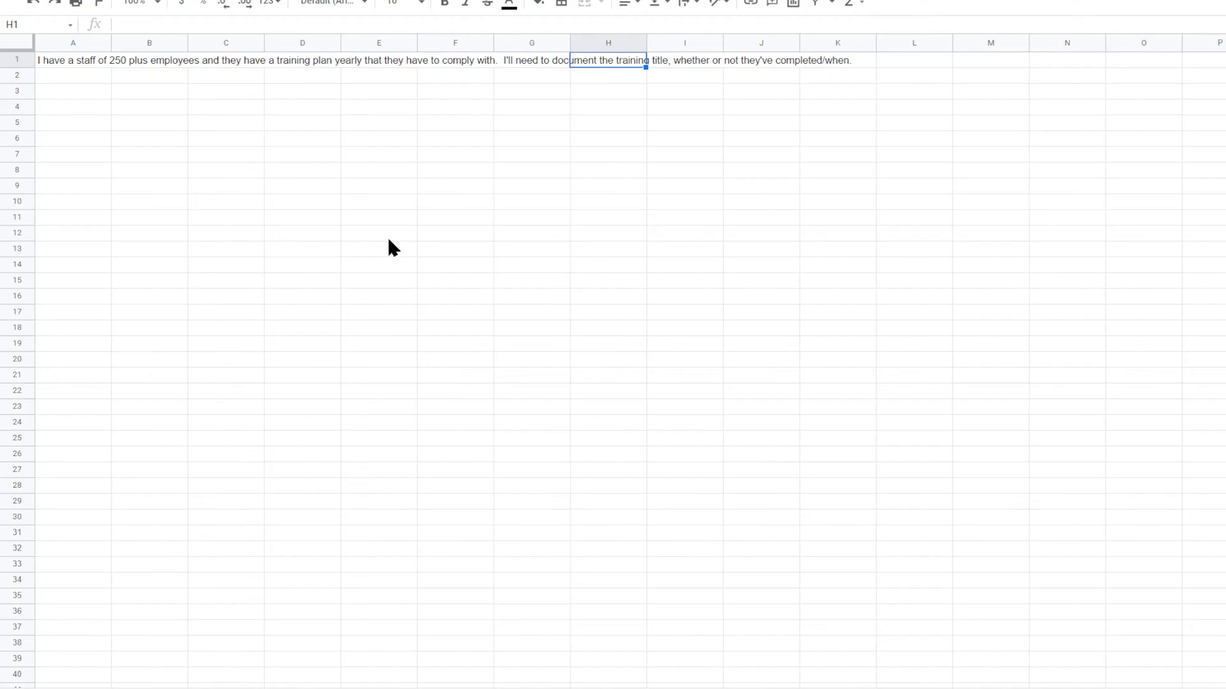
key("Right")
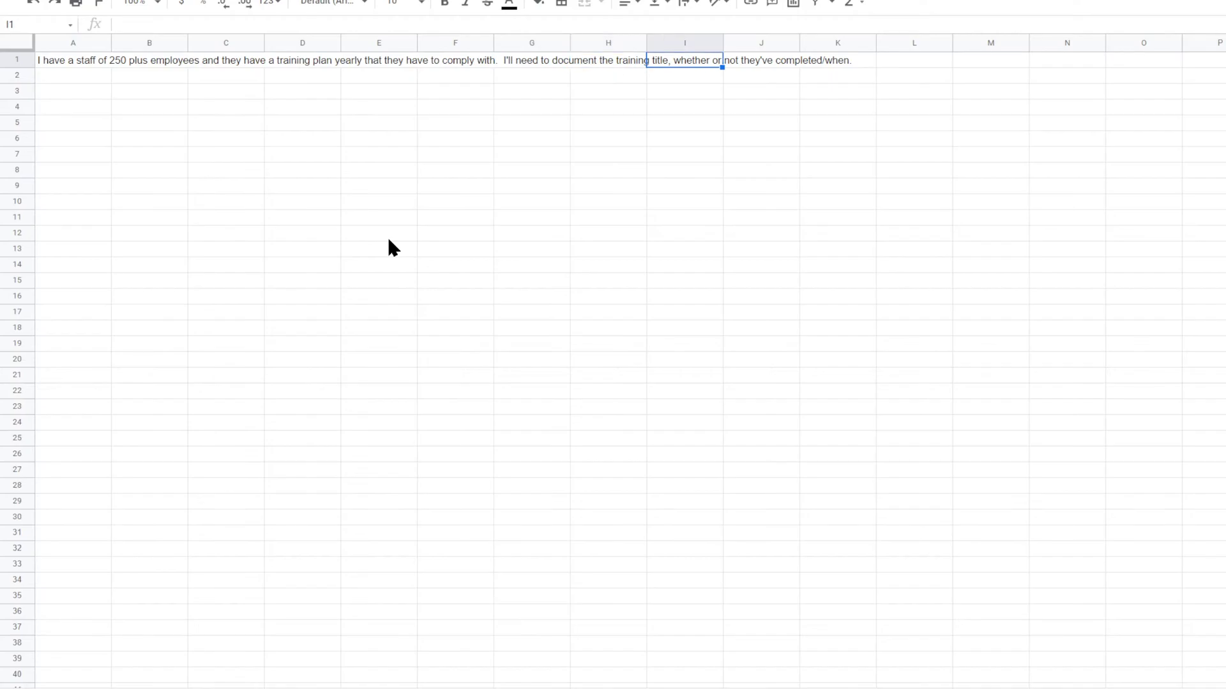
key("Right")
Step: Clear the training requirements text from cell A1
key("Home")
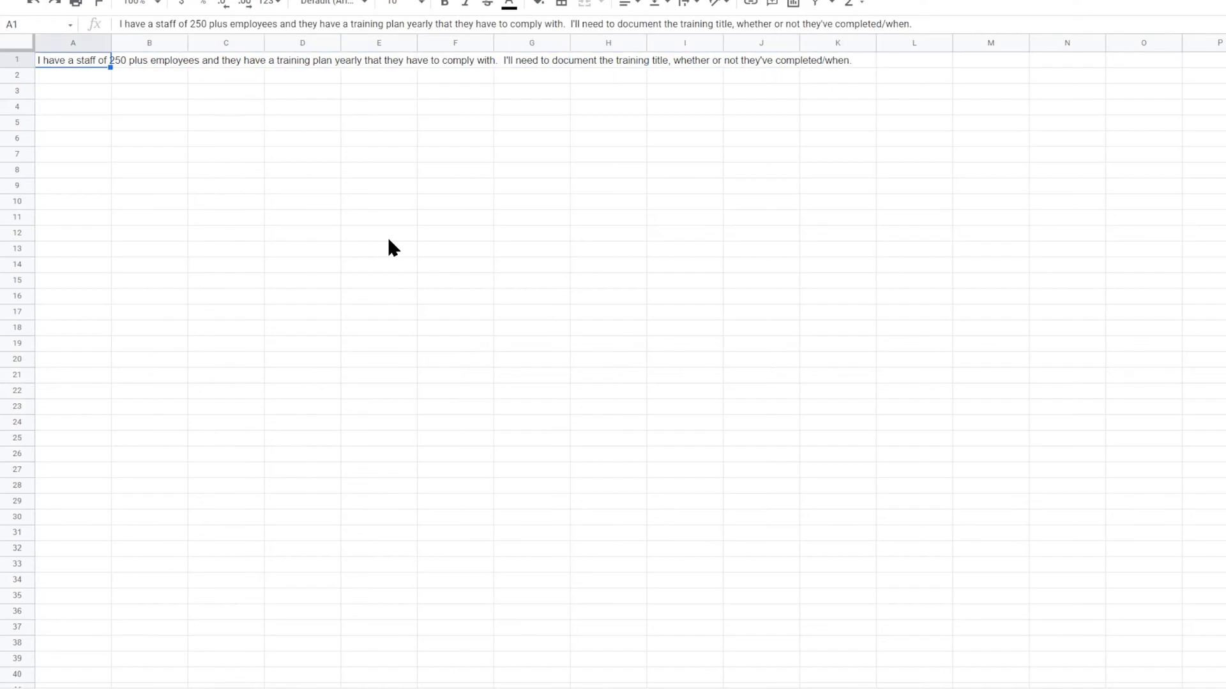
key("Delete")
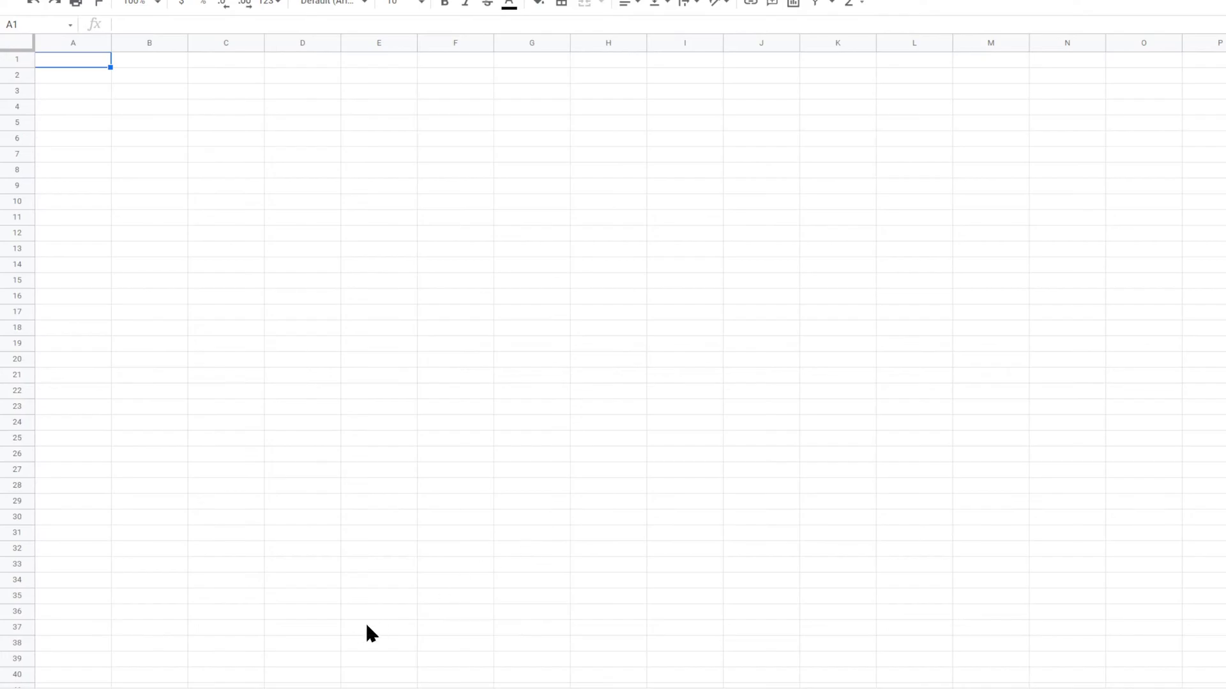
left_click(317, 568)
Step: Enter the header "Employee Name" in cell A1 and widen column A slightly so the header fits
left_click(87, 61)
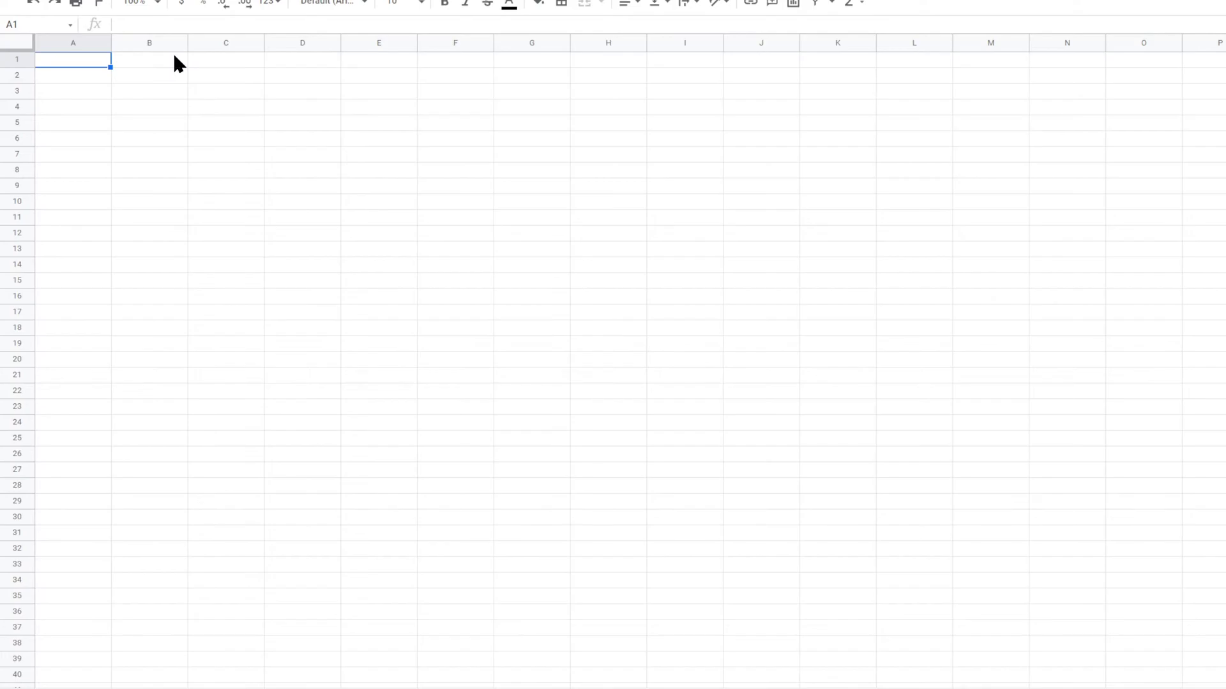
type("Employee N")
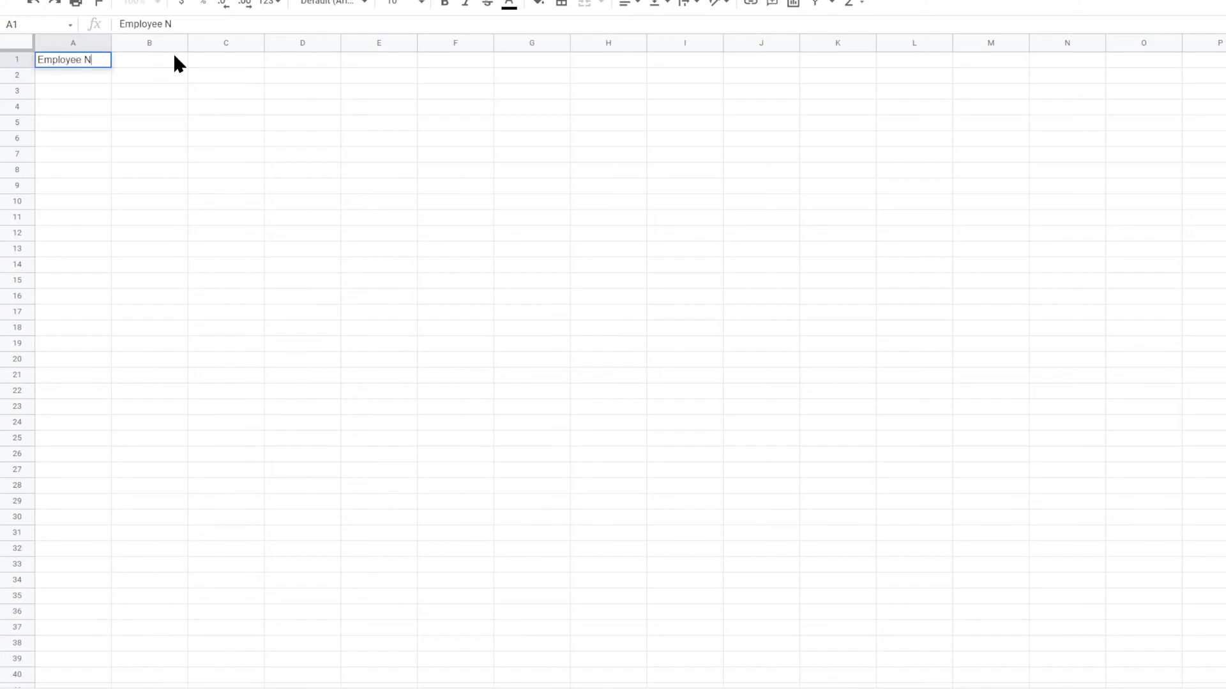
type("ame")
key("Return")
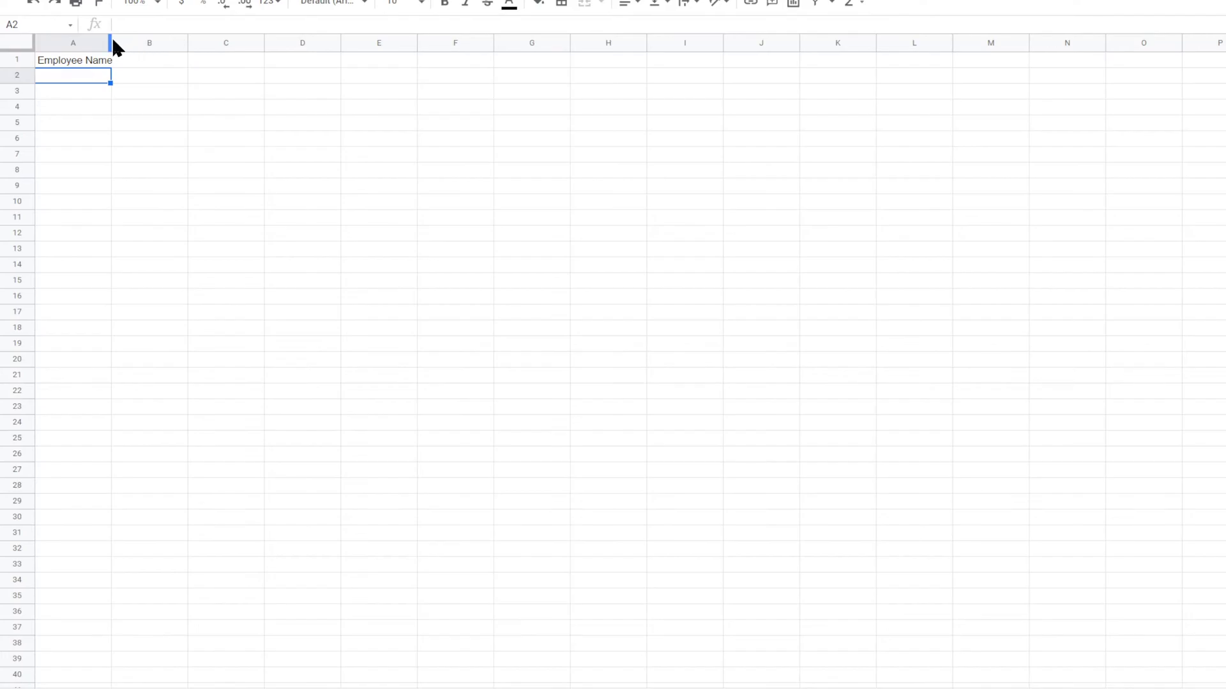
left_click_drag(112, 39, 123, 41)
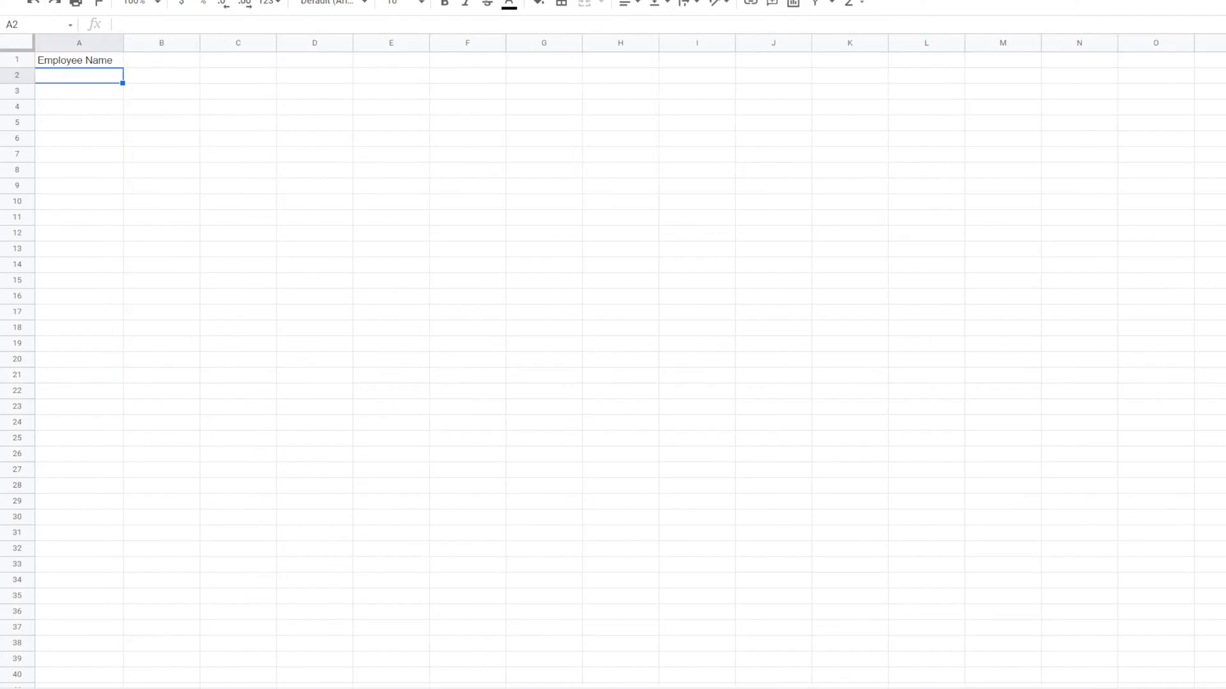
Step: Undo the recent edits to reread the requirements text in A1, and redo them
key("ctrl+z")
key("ctrl+z")
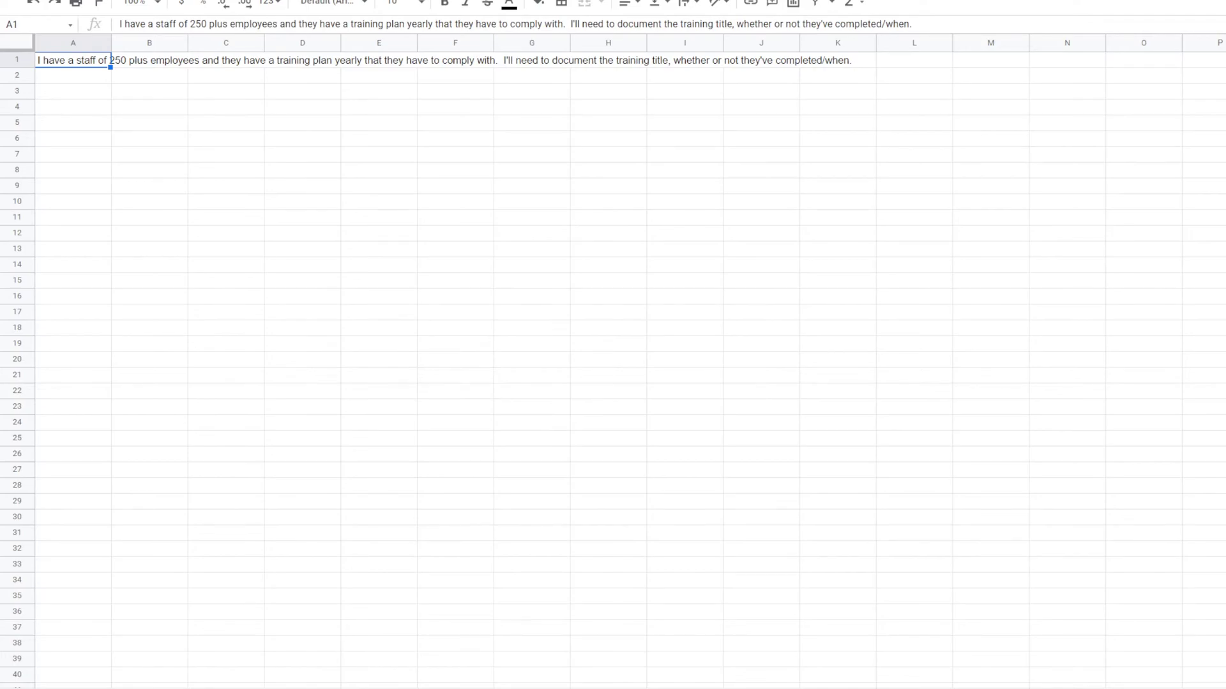
key("ctrl+y")
key("ctrl+y")
Step: Enter the header "Training Plan" in cell B1
left_click(166, 55)
type("Trai")
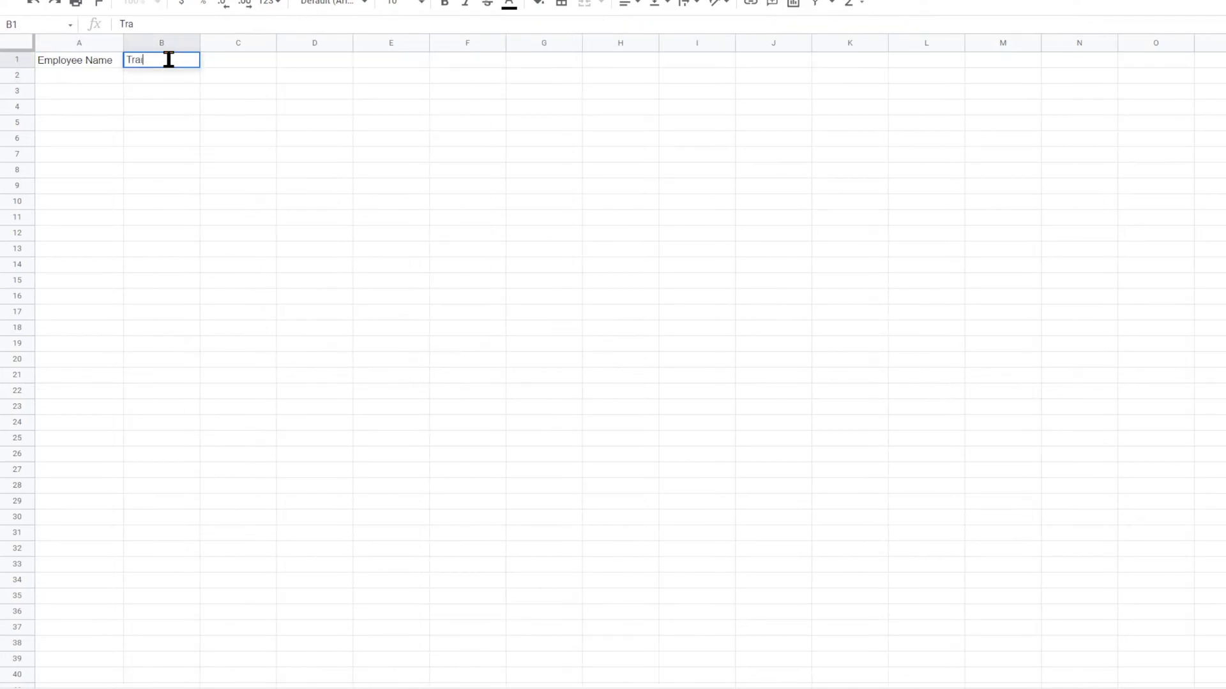
type("ning Plan")
key("Return")
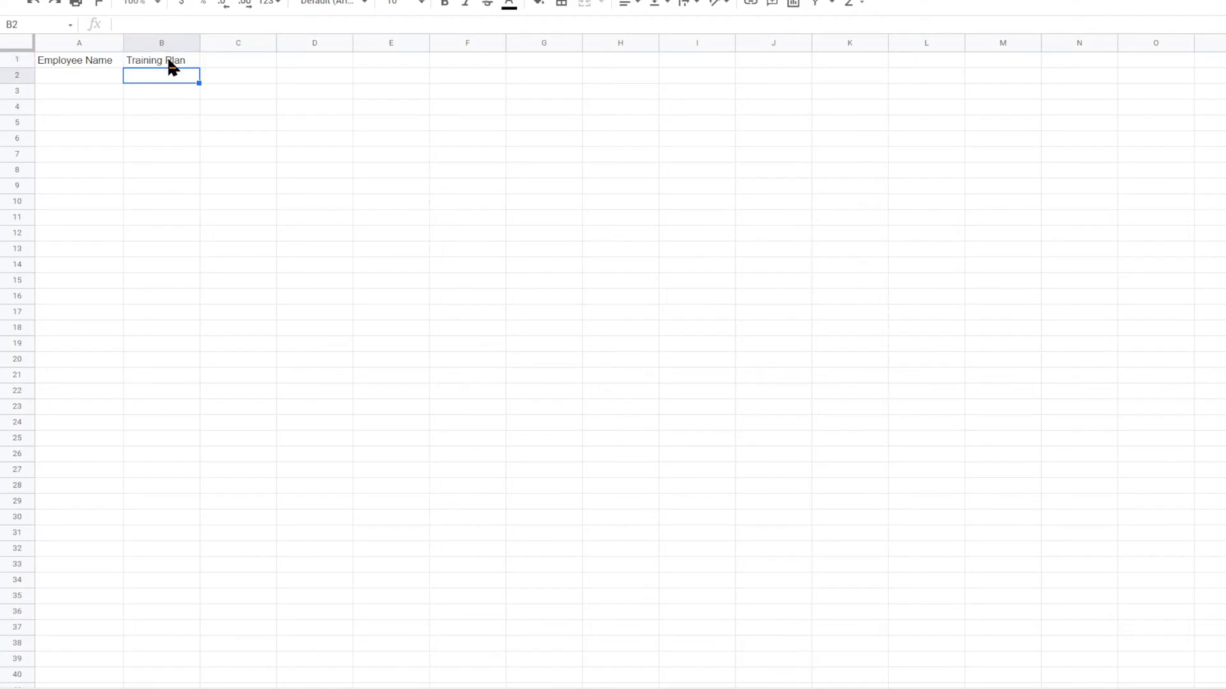
Step: Undo the latest header edits
key("ctrl+z")
key("ctrl+z")
key("ctrl+z")
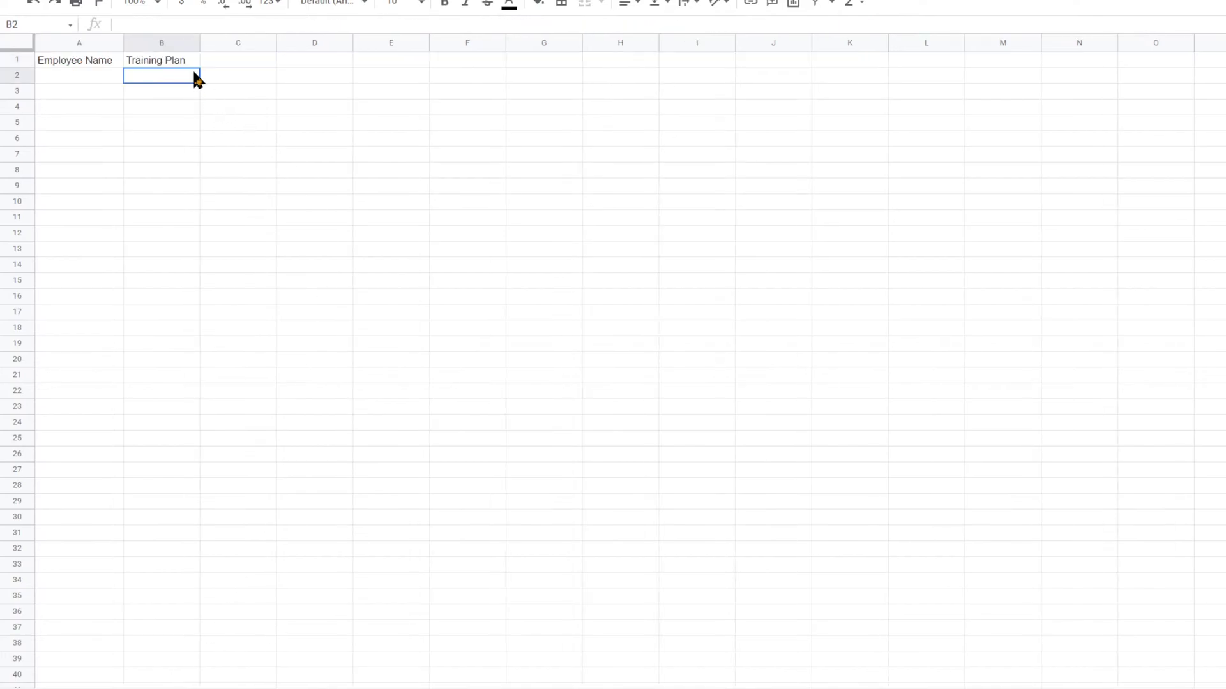
Step: Enter the header "Completed (yes/no)" in cell C1 and widen column C so the header fits
left_click(197, 60)
left_click_drag(199, 67, 255, 67)
type("Completed")
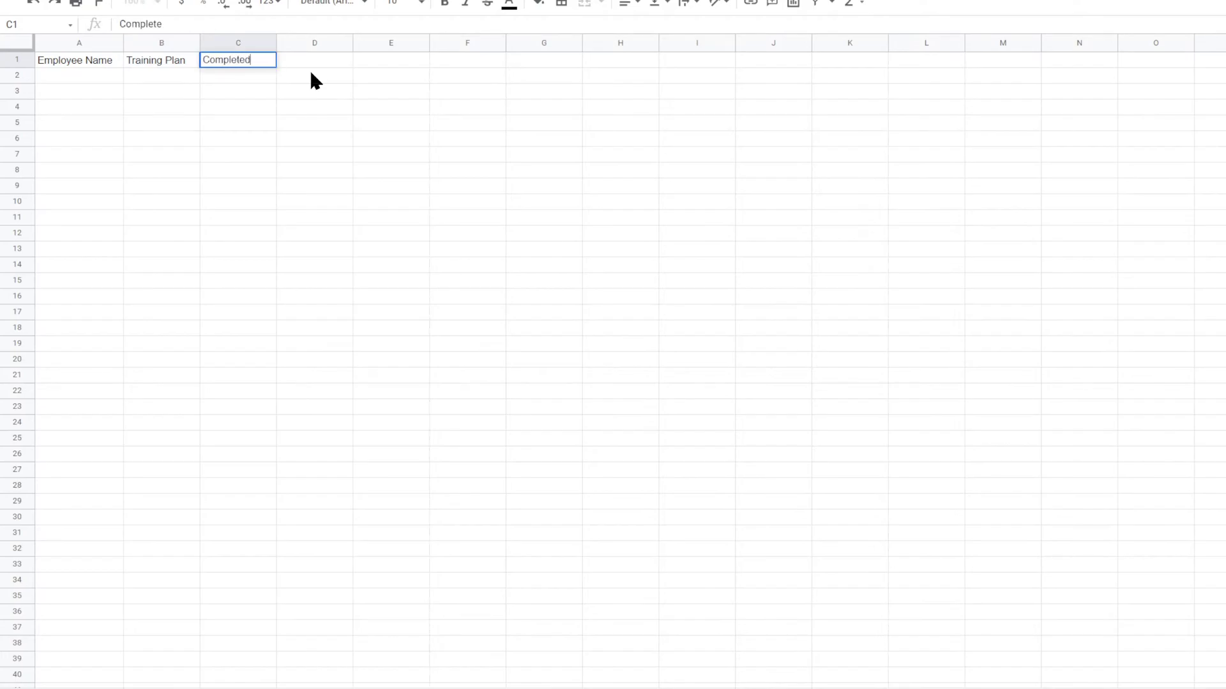
key("Return")
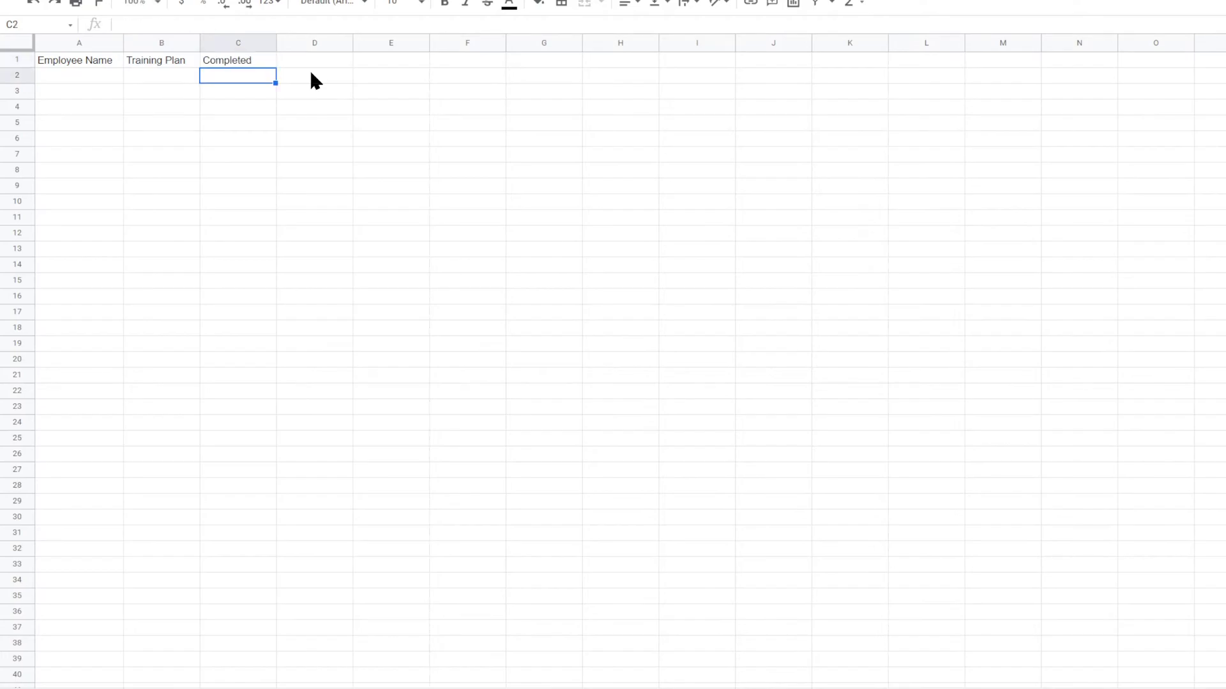
key("Up")
left_click(314, 22)
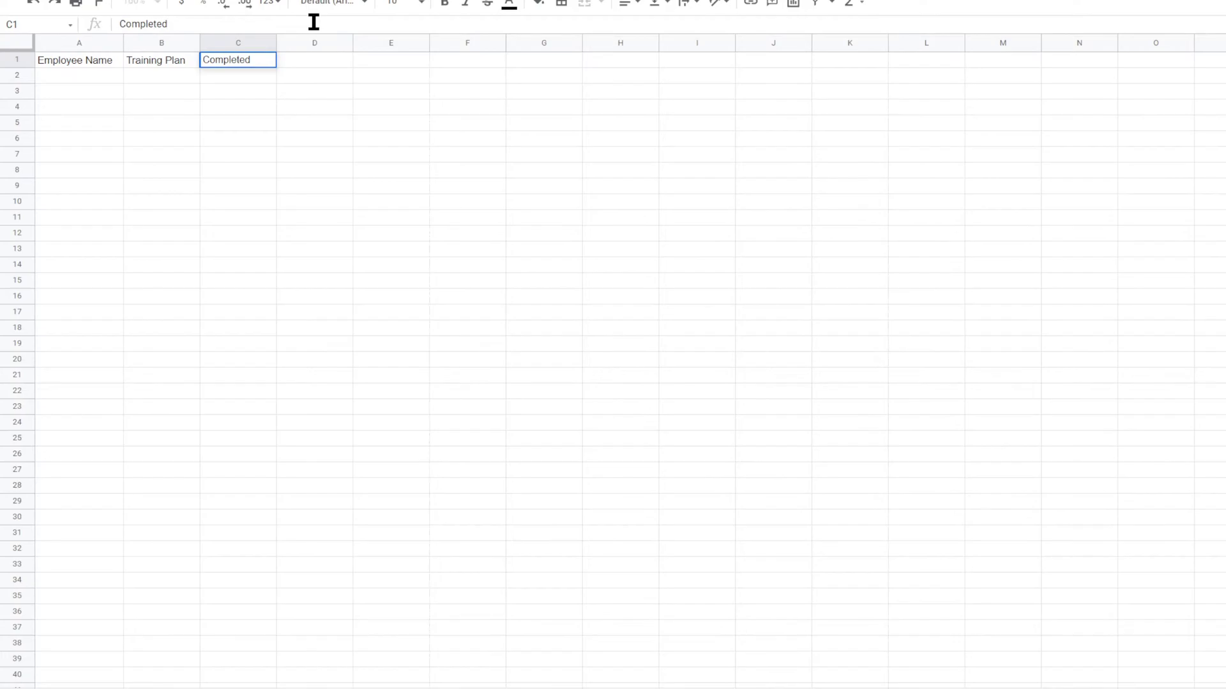
type("(yes/")
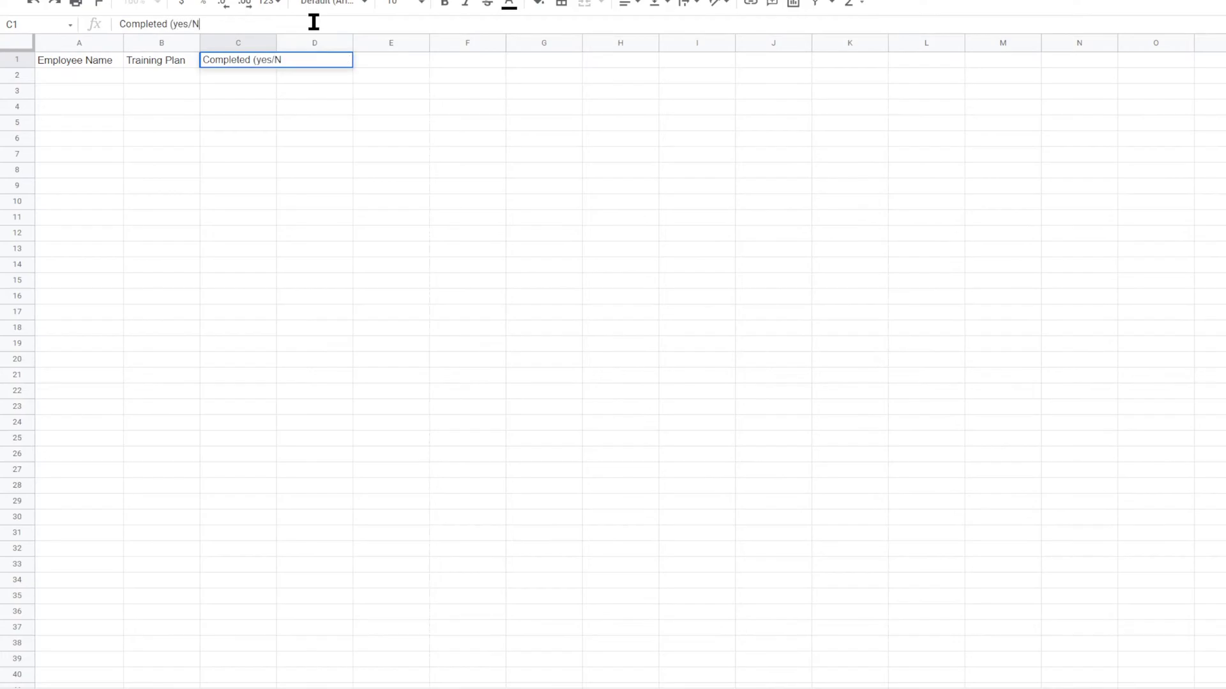
type("no)")
key("Return")
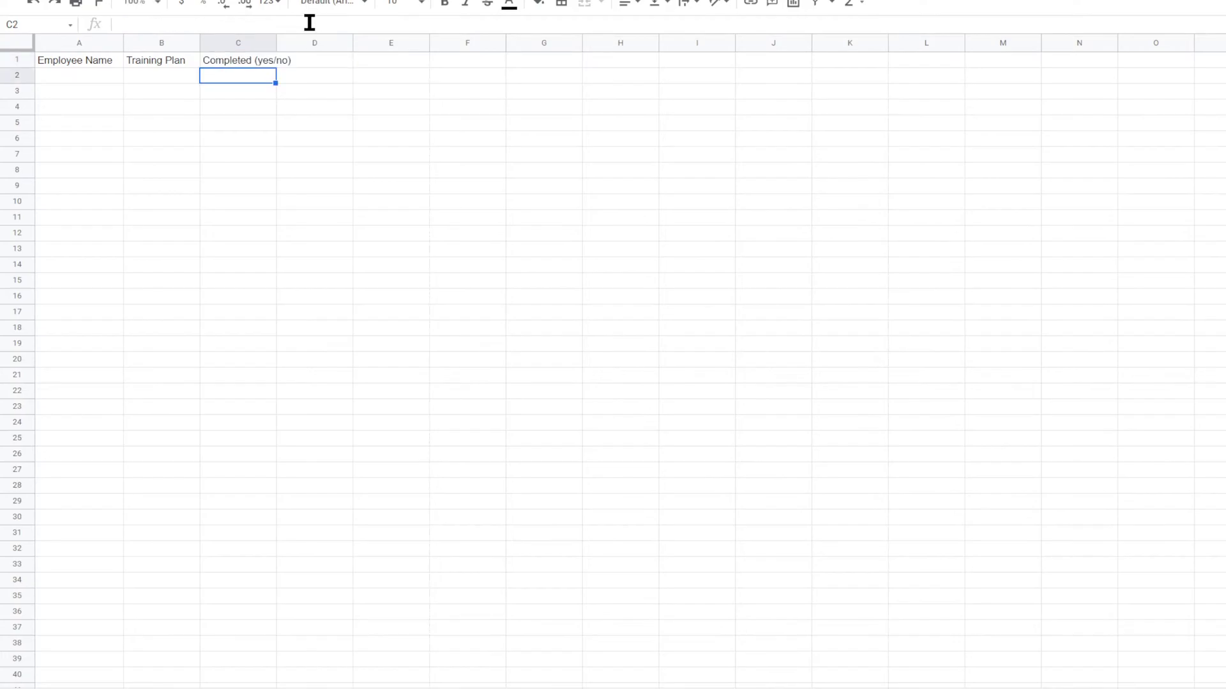
left_click_drag(274, 45, 350, 44)
Step: Enter the header "Date" in cell D1
left_click(370, 60)
type("Date")
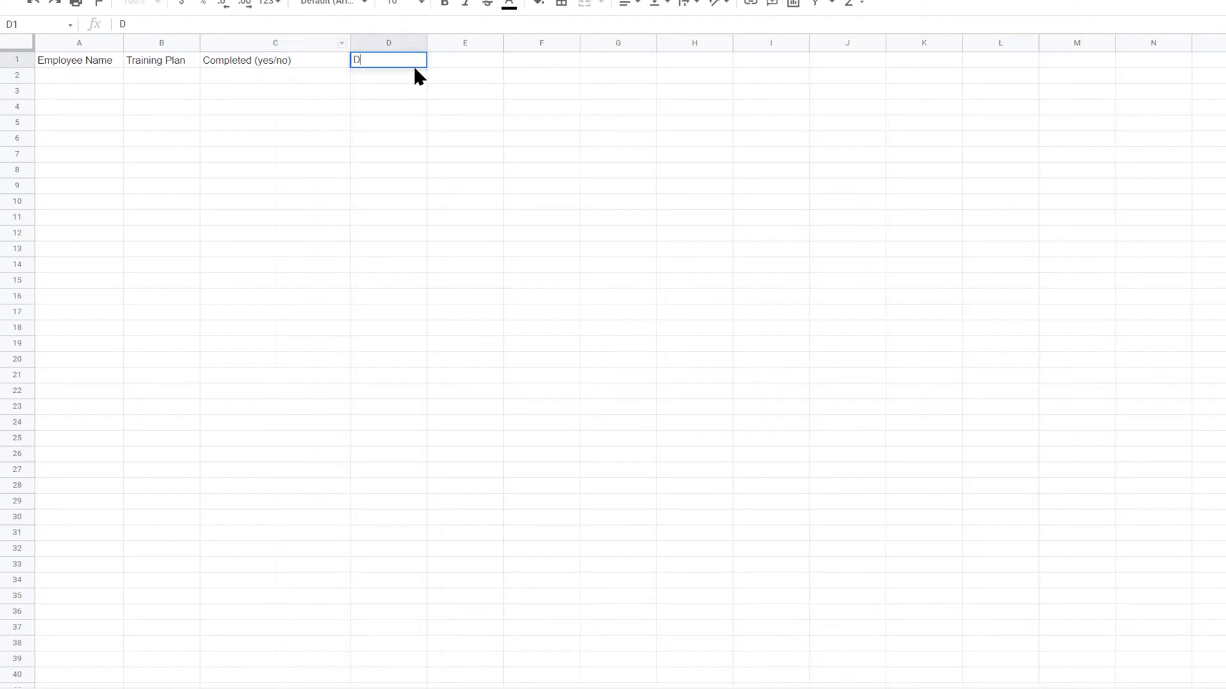
left_click(514, 185)
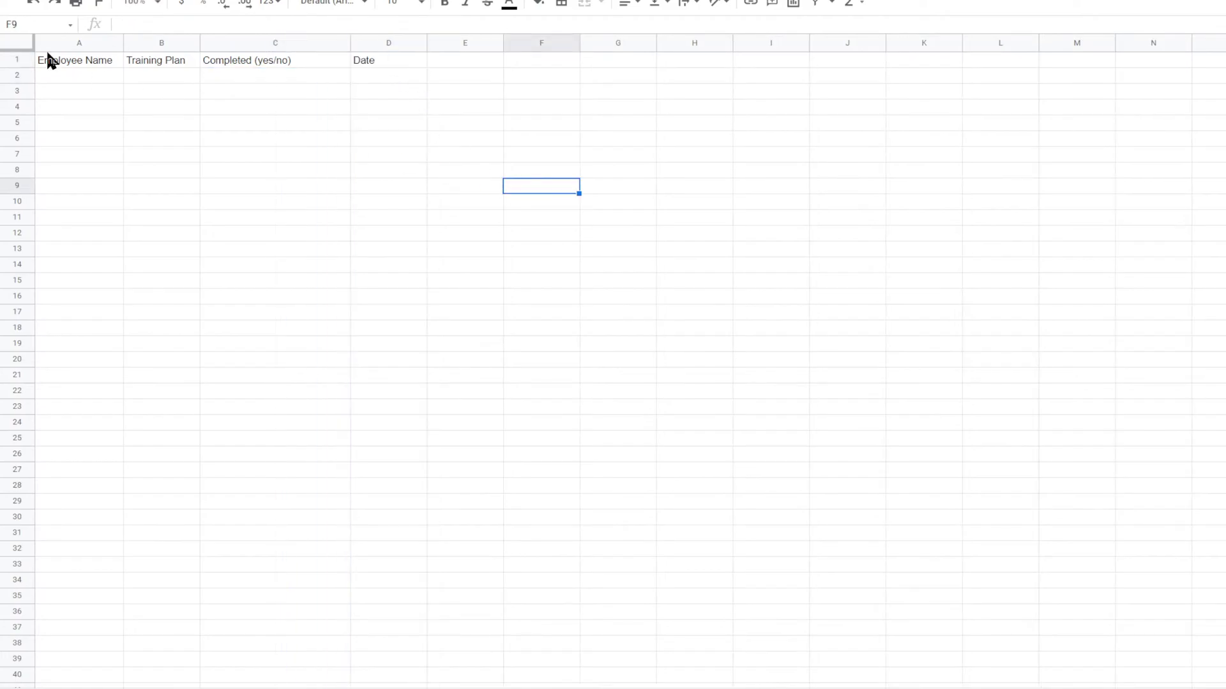
Step: Freeze the first row so the tracker's headers stay in view
left_click(151, 6)
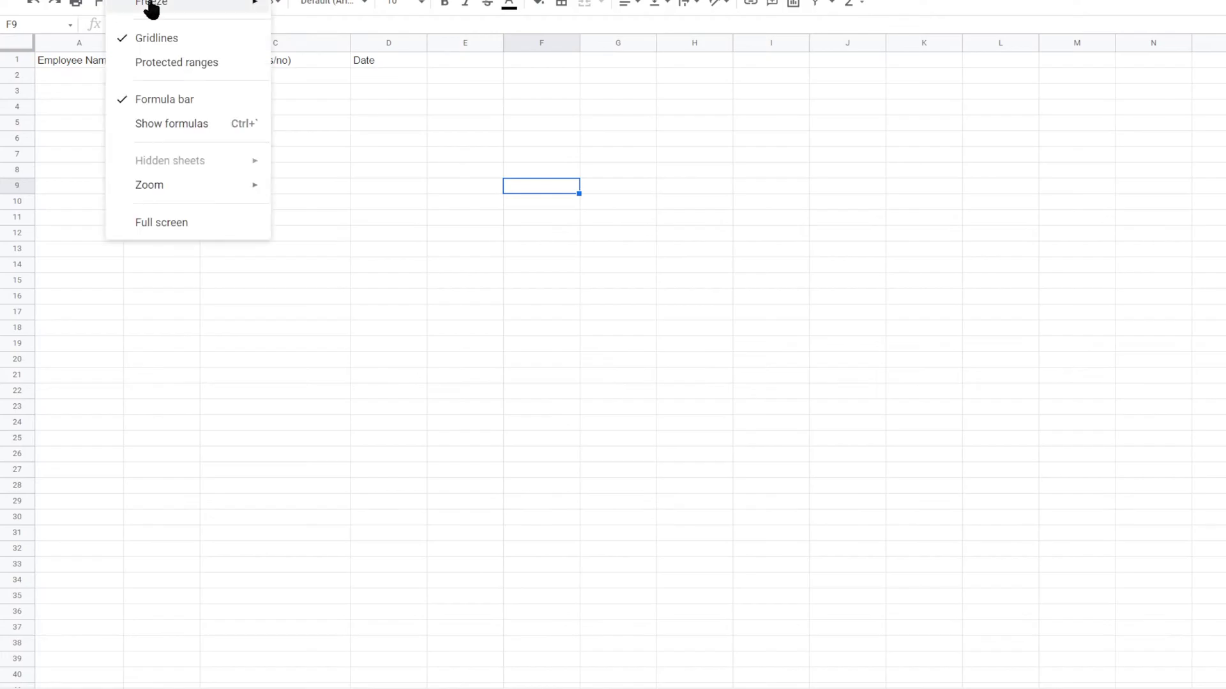
mouse_move(151, 4)
left_click(325, 30)
left_click(232, 195)
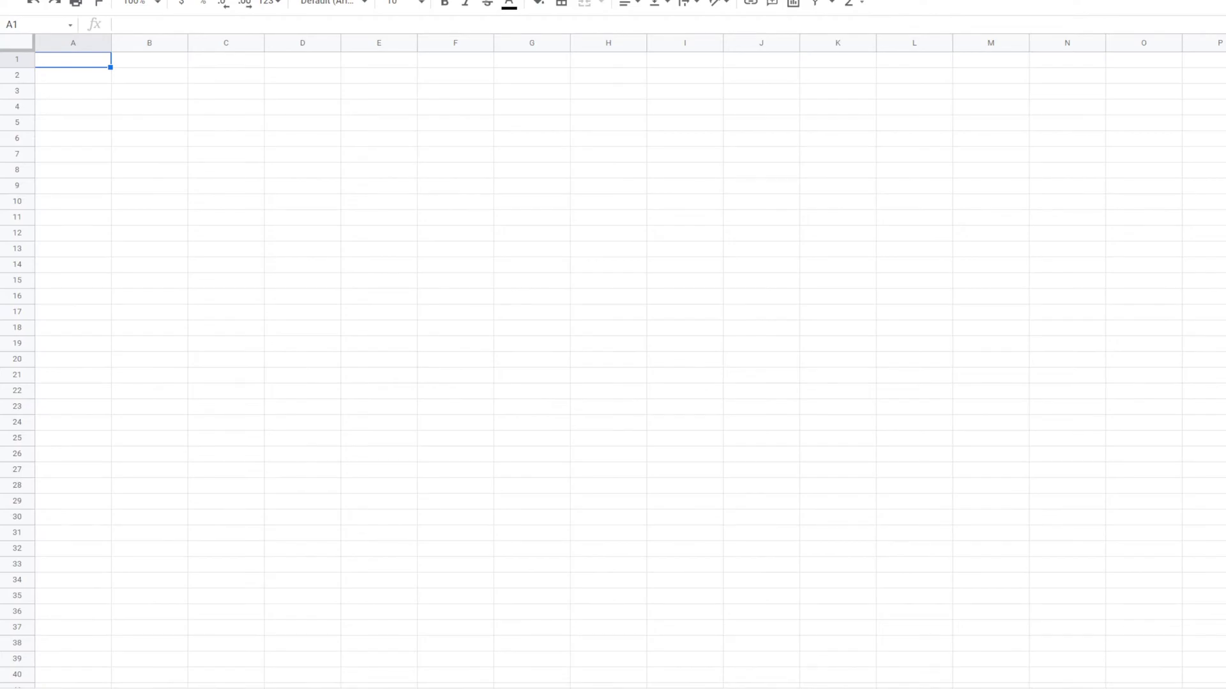
Step: Enter the header "Employees" in cell A1 of the blank second sheet
type("Employ")
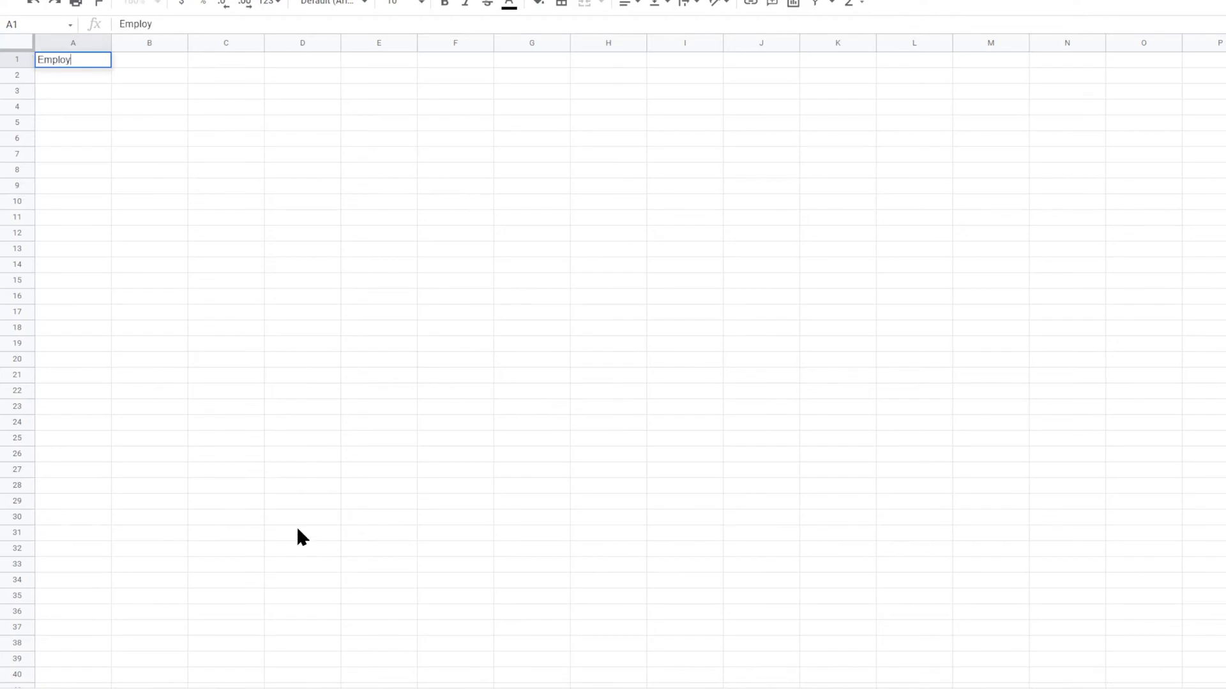
type("ees")
key("Return")
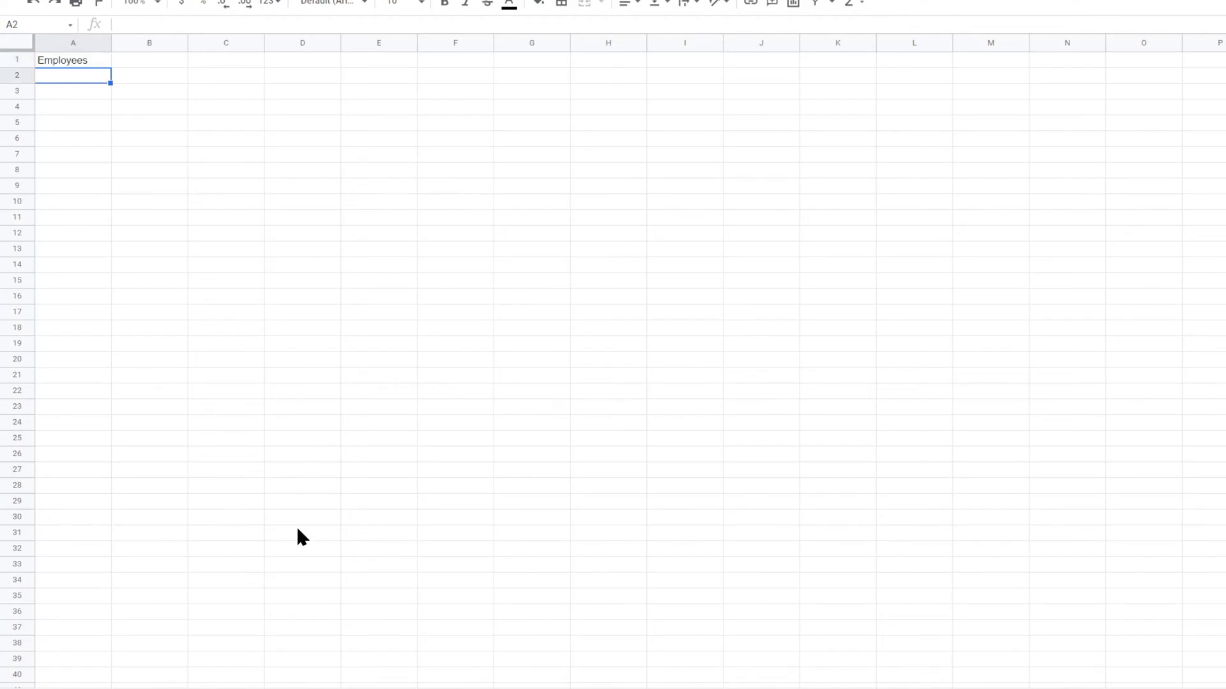
Step: Apply all borders and a light yellow fill to the whole of column A
left_click(72, 40)
left_click(562, 5)
left_click(567, 30)
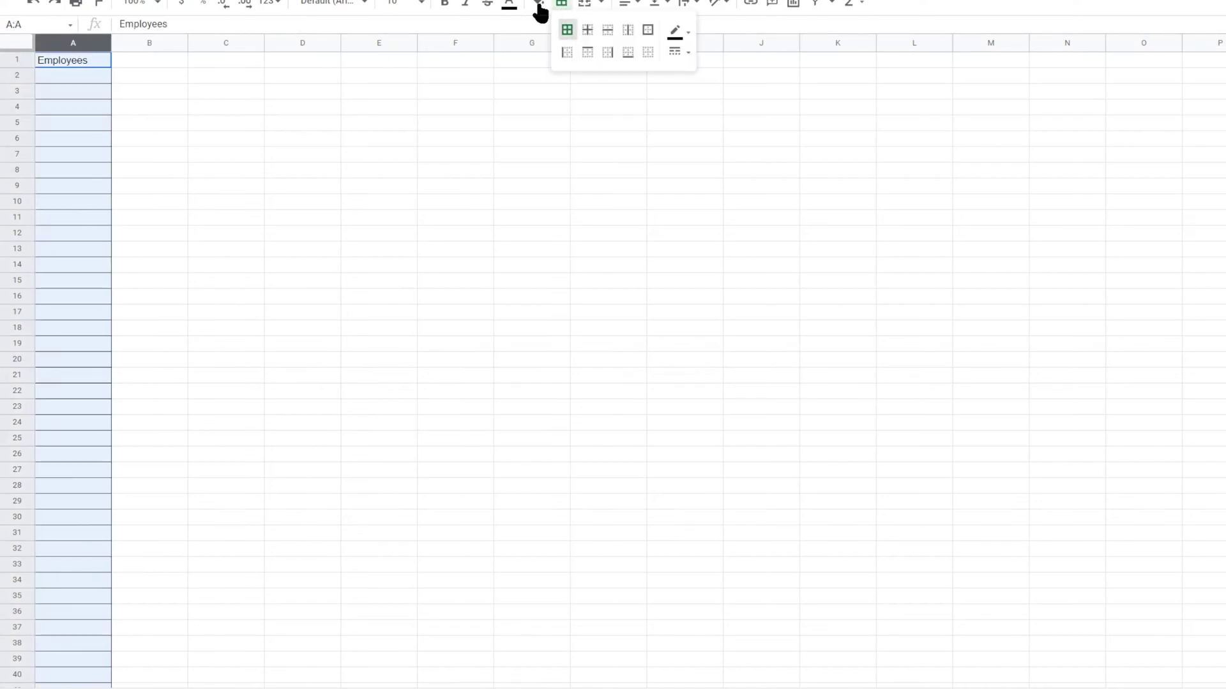
left_click(538, 3)
left_click(597, 95)
left_click(302, 139)
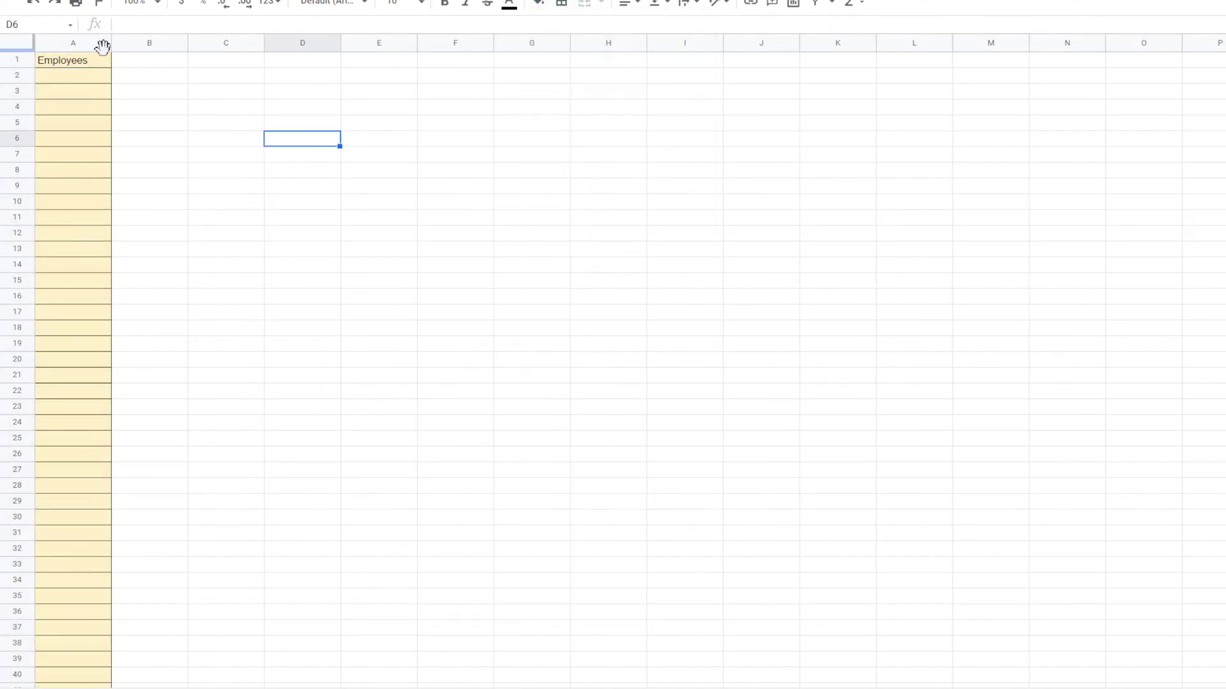
Step: Remove the yellow fill from the "Employees" header cell A1 and make its text bold
left_click(92, 64)
left_click(538, 5)
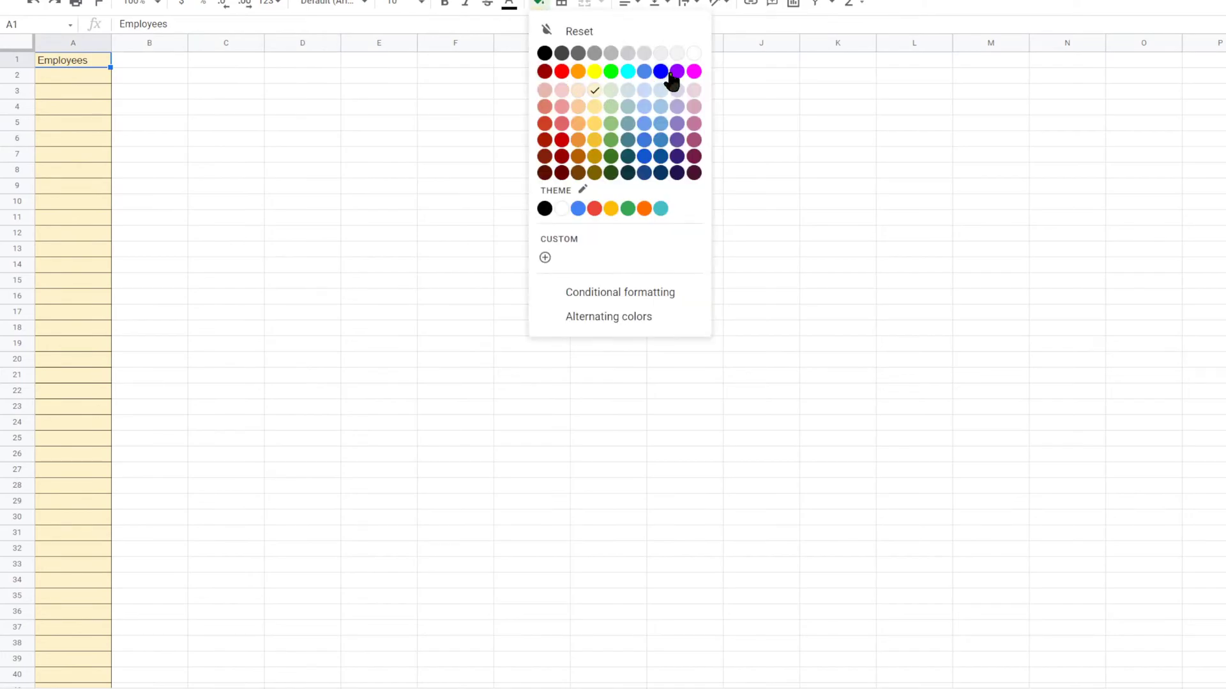
left_click(425, 186)
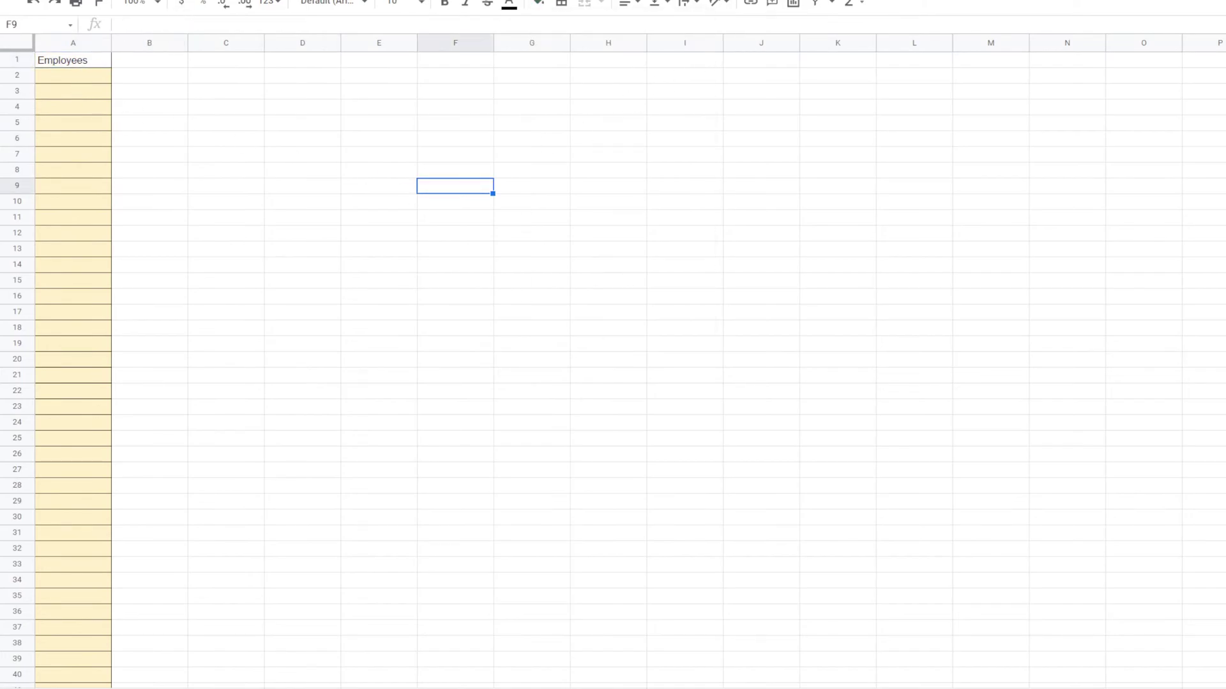
left_click(83, 64)
left_click(444, 3)
Step: Freeze the first row of the employee list sheet and widen column A
left_click(137, 1)
mouse_move(153, 5)
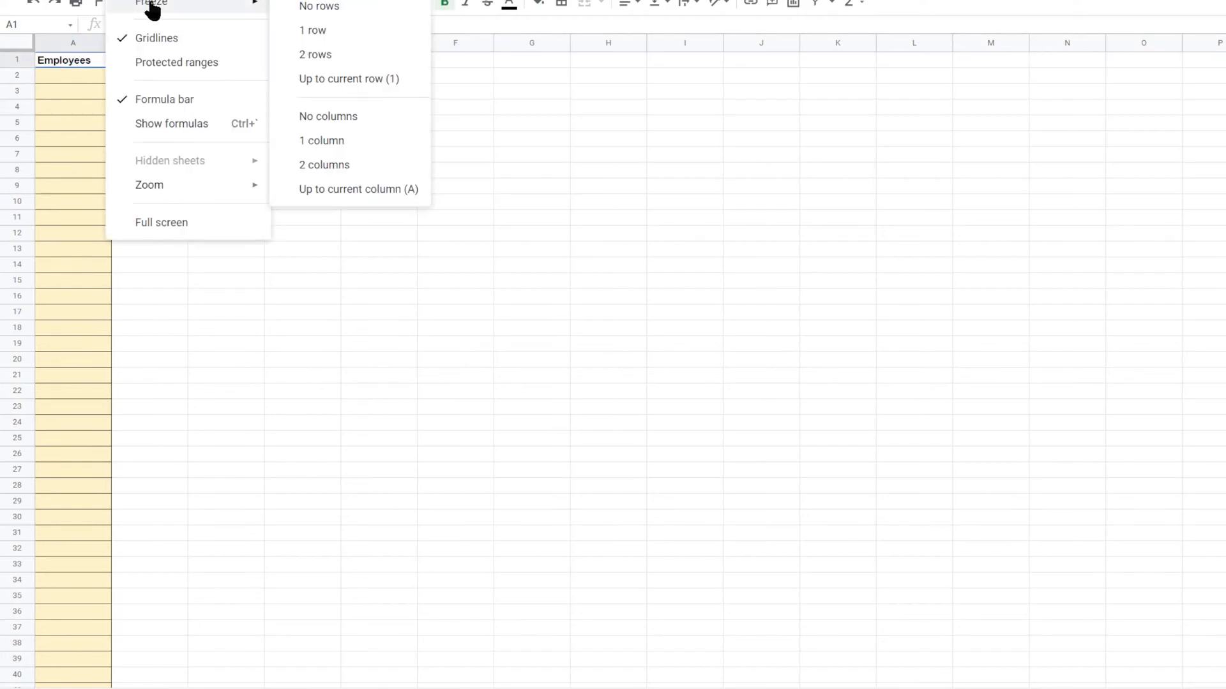
left_click(316, 31)
left_click(284, 171)
left_click_drag(115, 45, 152, 43)
Step: Enter "Name 1" in cell A2 and fill the series down to "Name 4" in A5
left_click(104, 81)
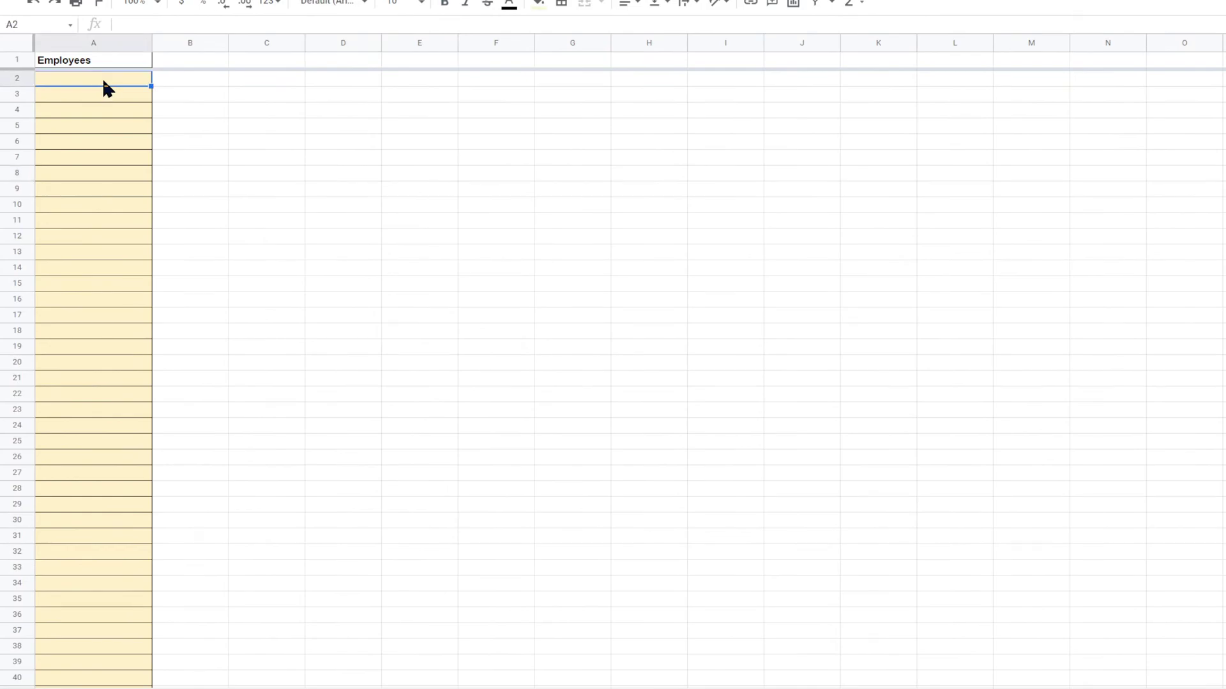
type("ID")
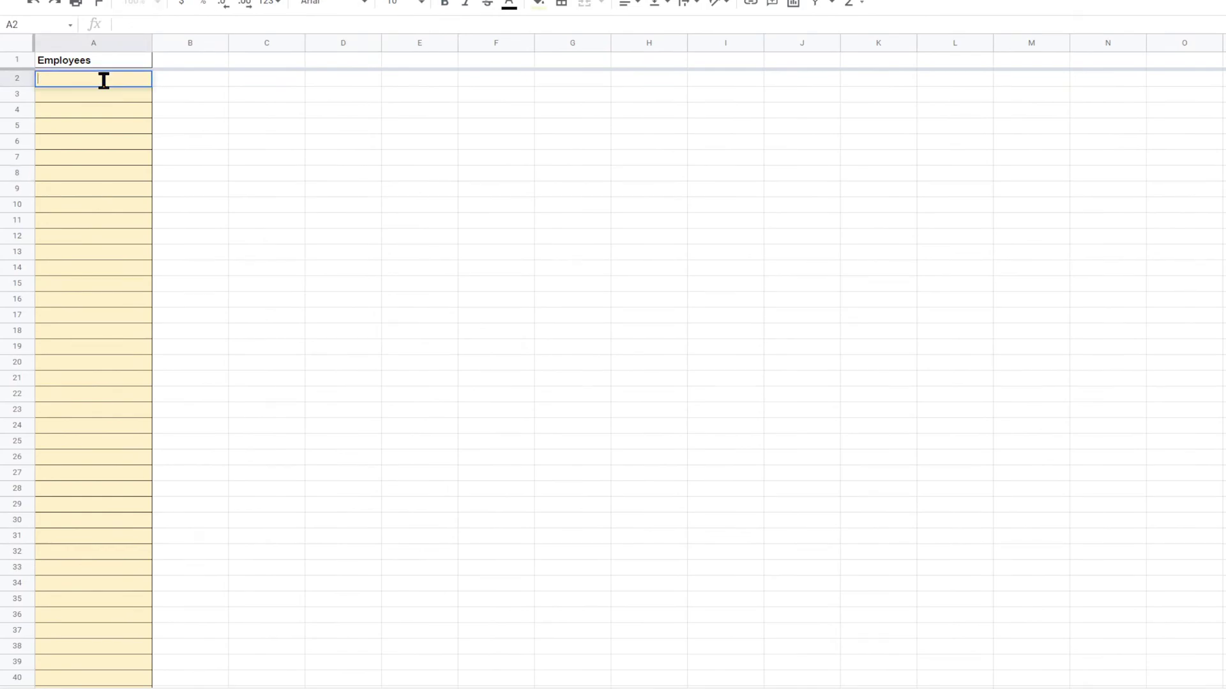
type("Name 1")
key("Return")
left_click(104, 81)
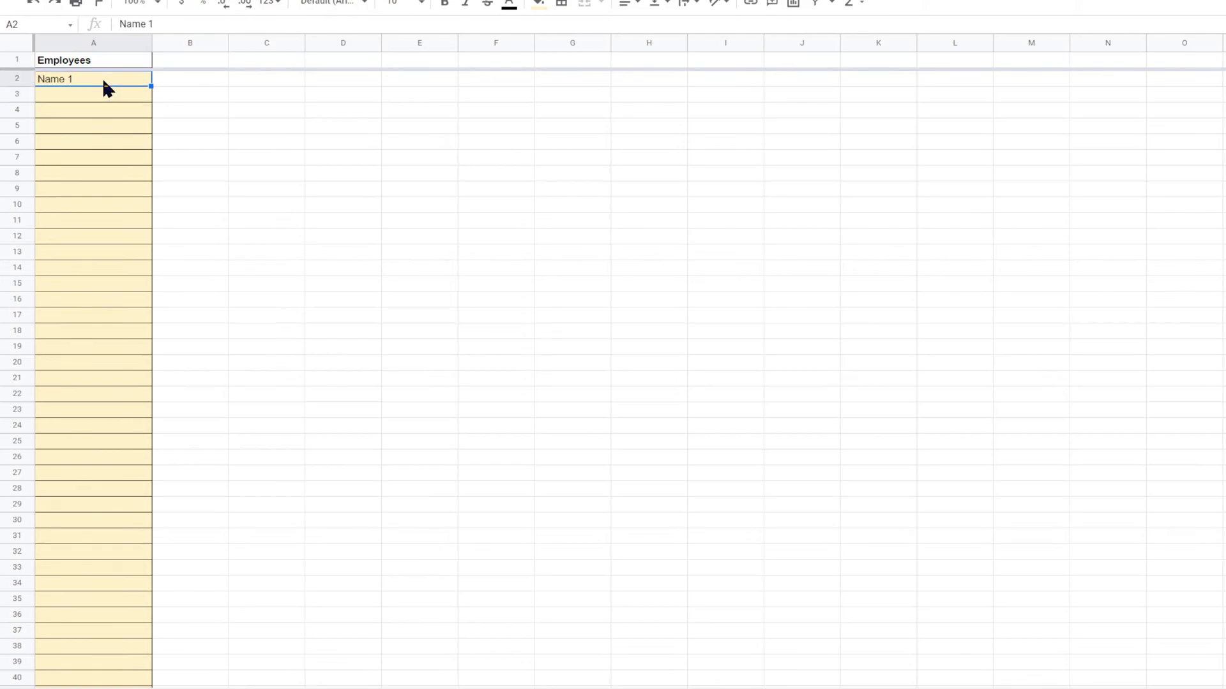
left_click_drag(149, 90, 153, 137)
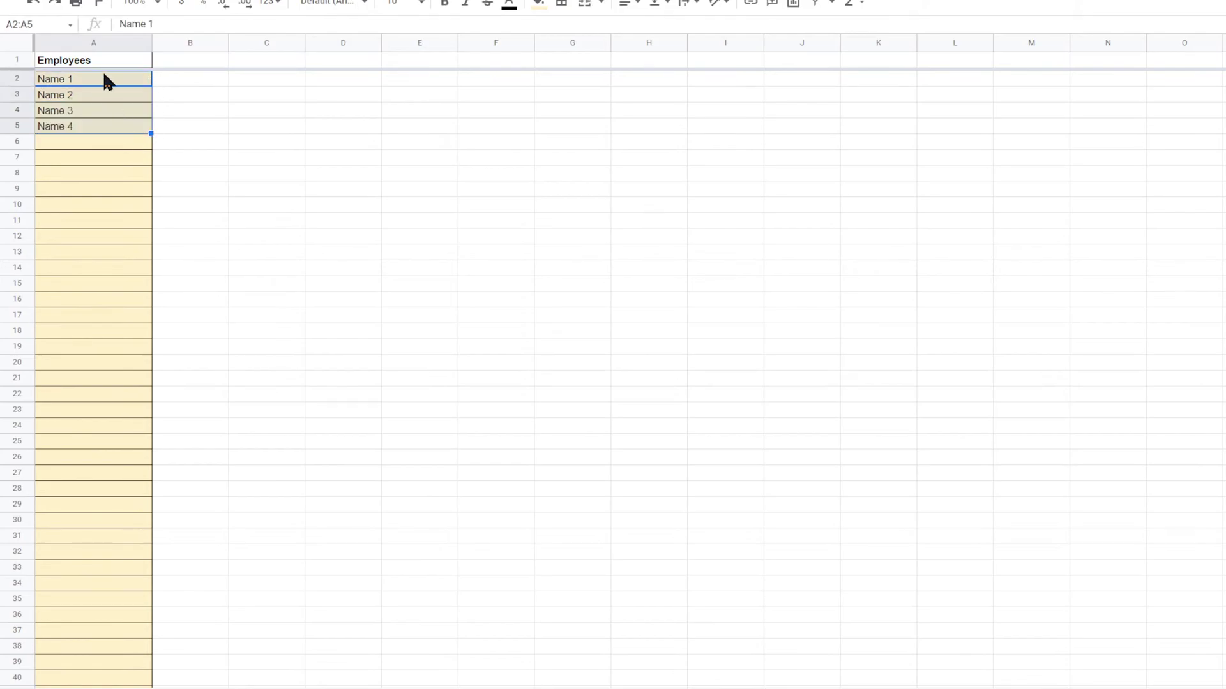
left_click(87, 80)
left_click(86, 96)
left_click(83, 143)
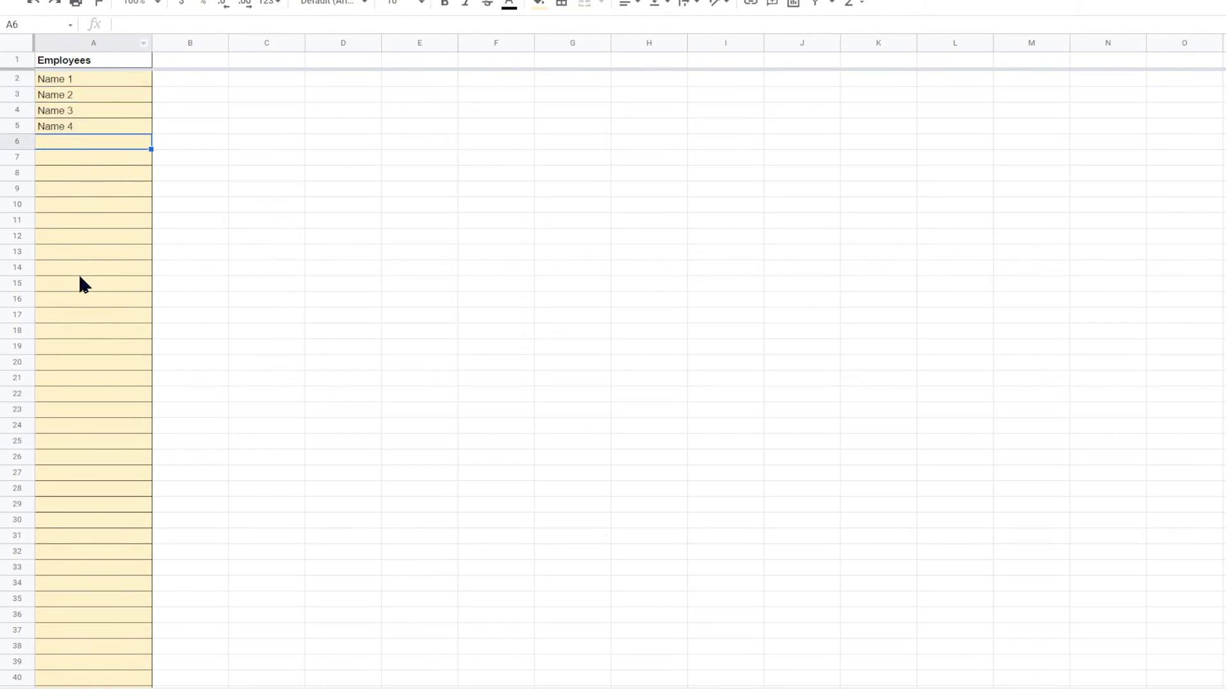
left_click(79, 271)
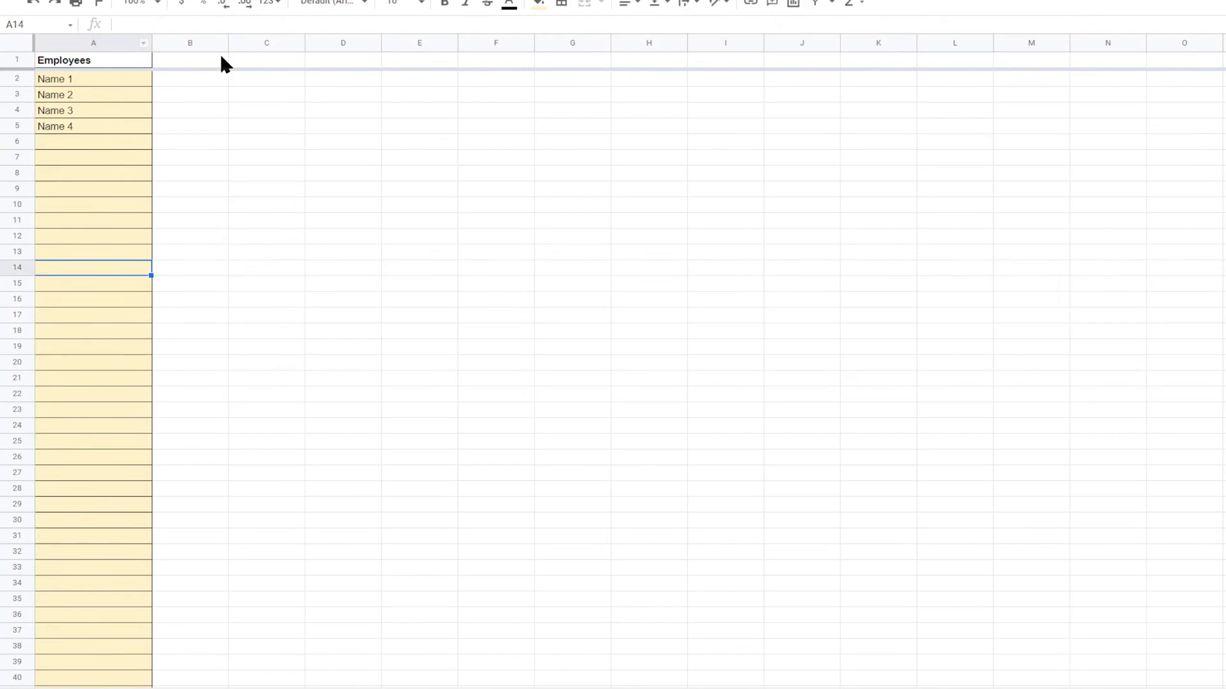
Step: Copy column A with its formatting into column C and narrow column B to a slim spacer
right_click(121, 44)
left_click(198, 82)
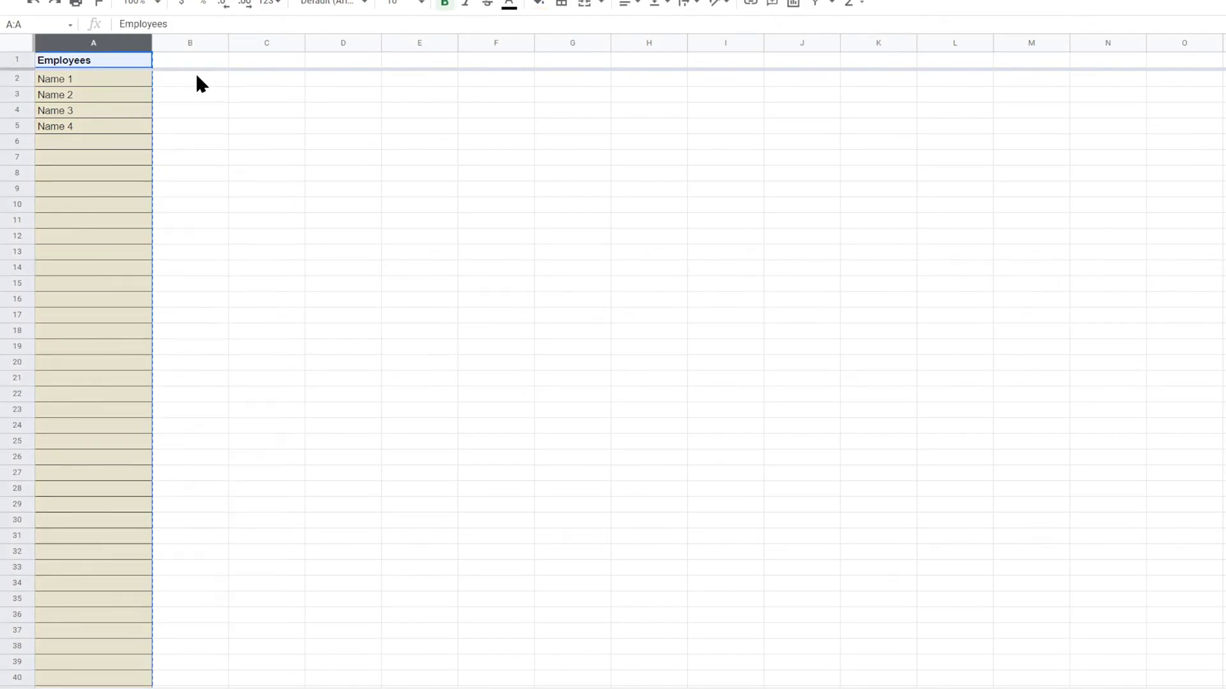
right_click(236, 44)
left_click(296, 104)
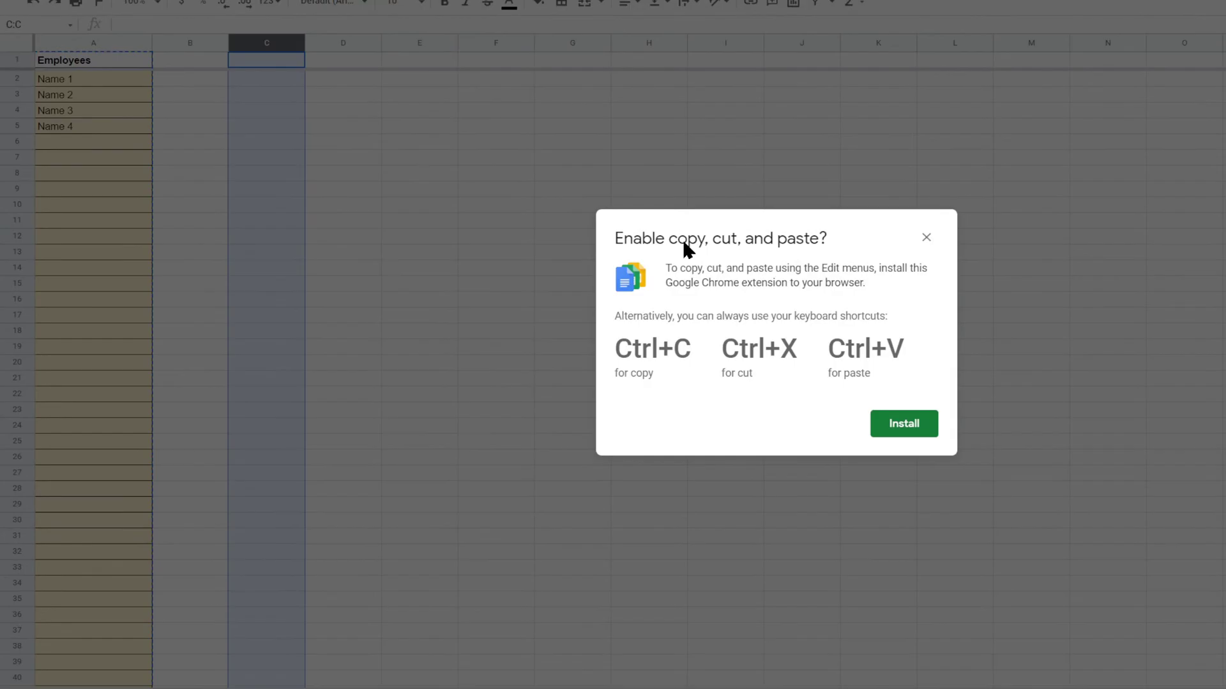
left_click(926, 237)
key("ctrl+v")
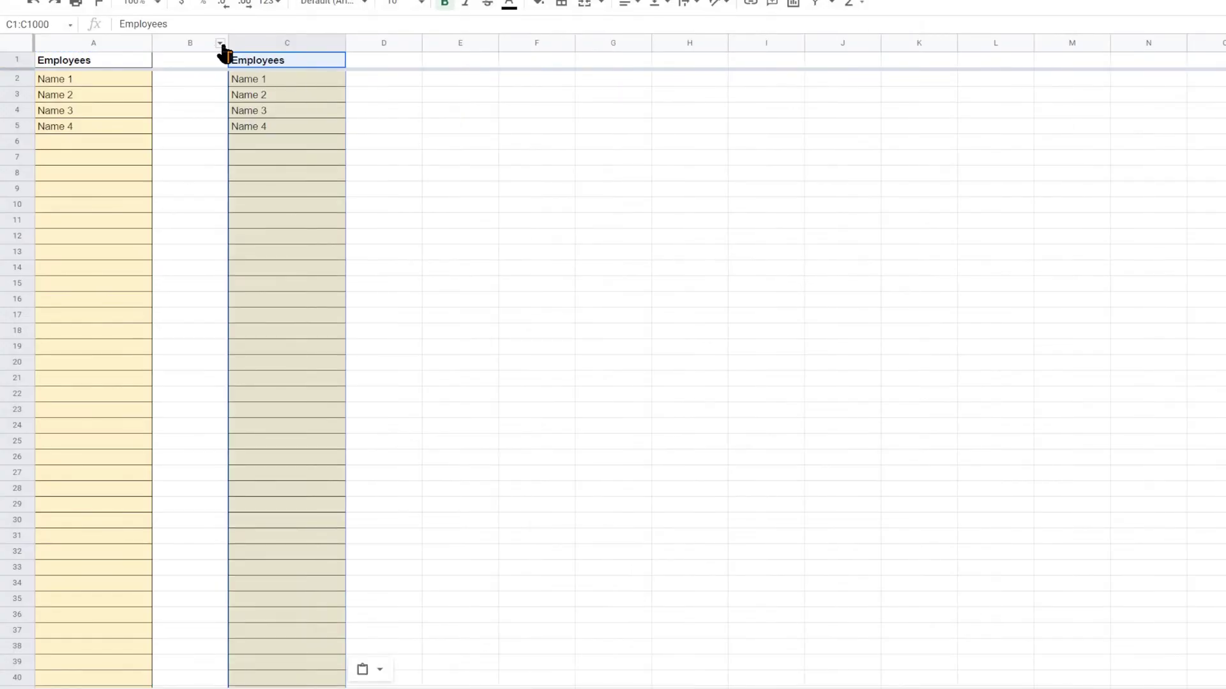
left_click_drag(228, 43, 181, 44)
Step: Replace the copied header in cell C1 with "Training Plan"
left_click(237, 64)
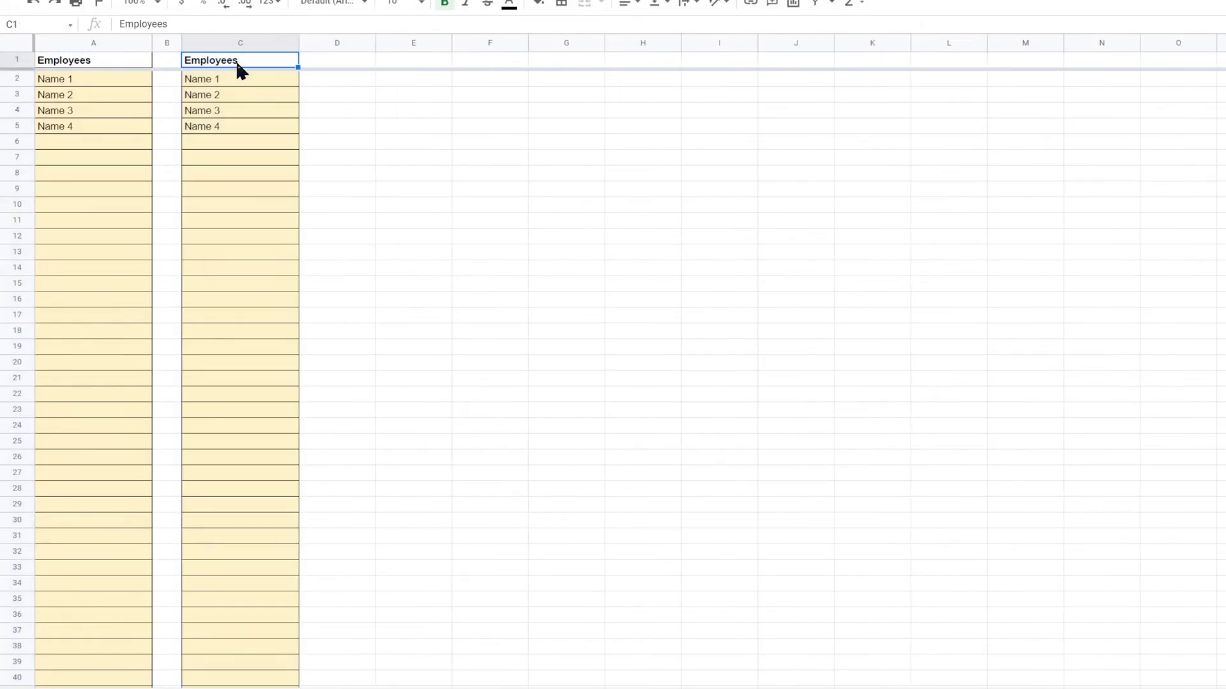
type("Training")
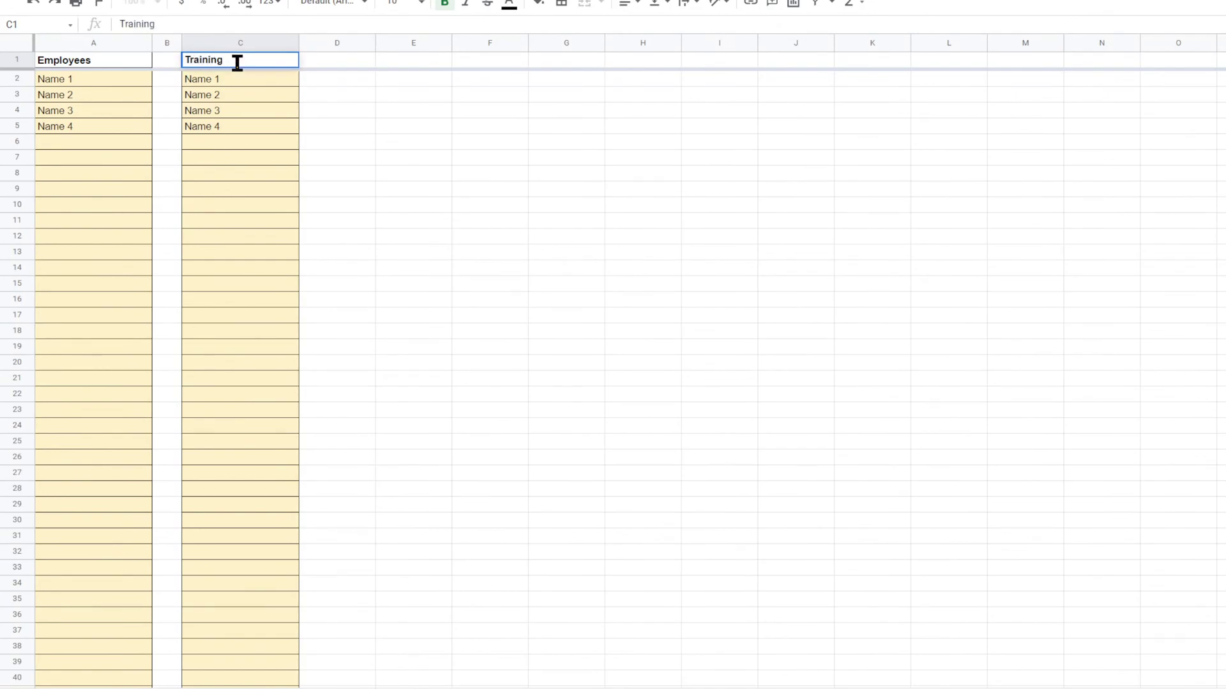
key("Return")
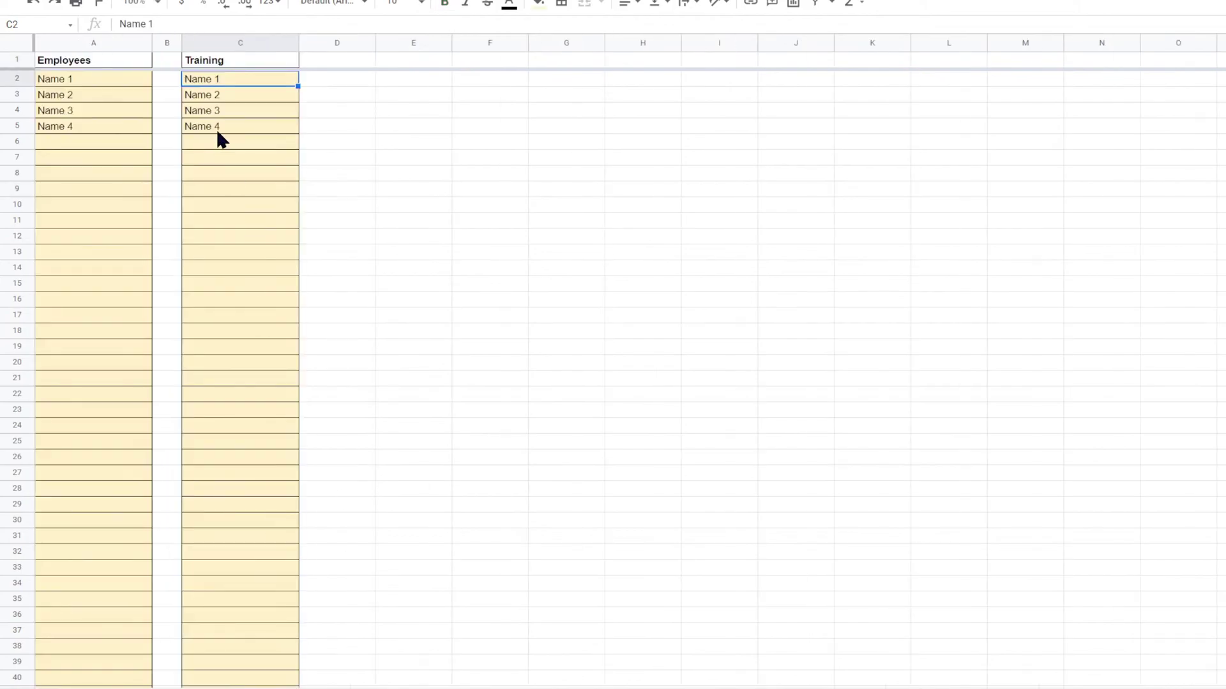
double_click(242, 57)
type("Pla")
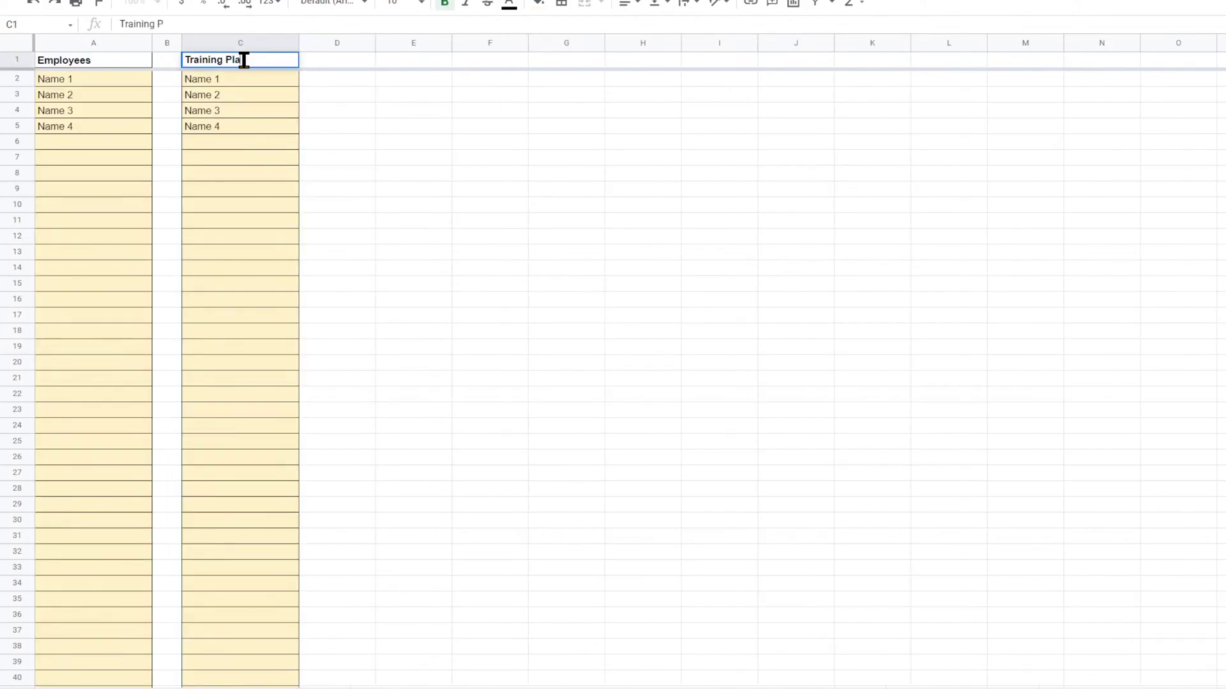
type("n")
key("Return")
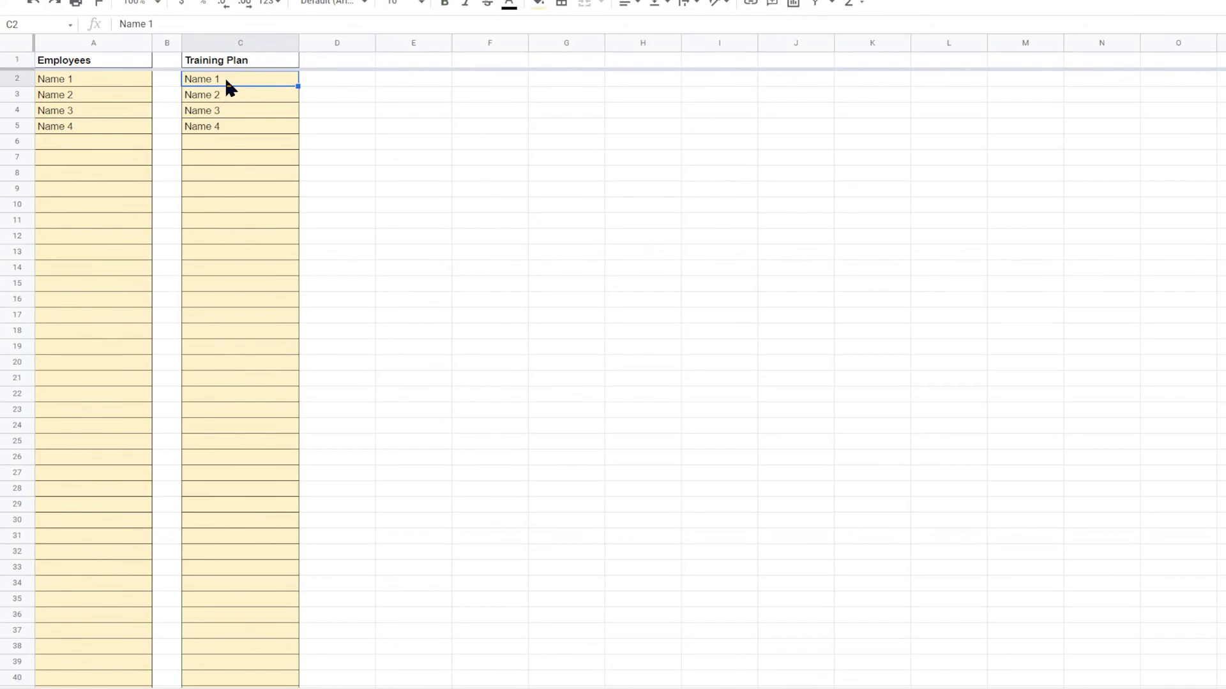
Step: Replace the copied names in column C with "Plan 1" in C2 and the series filled down to C5
type("Plan 1")
key("Return")
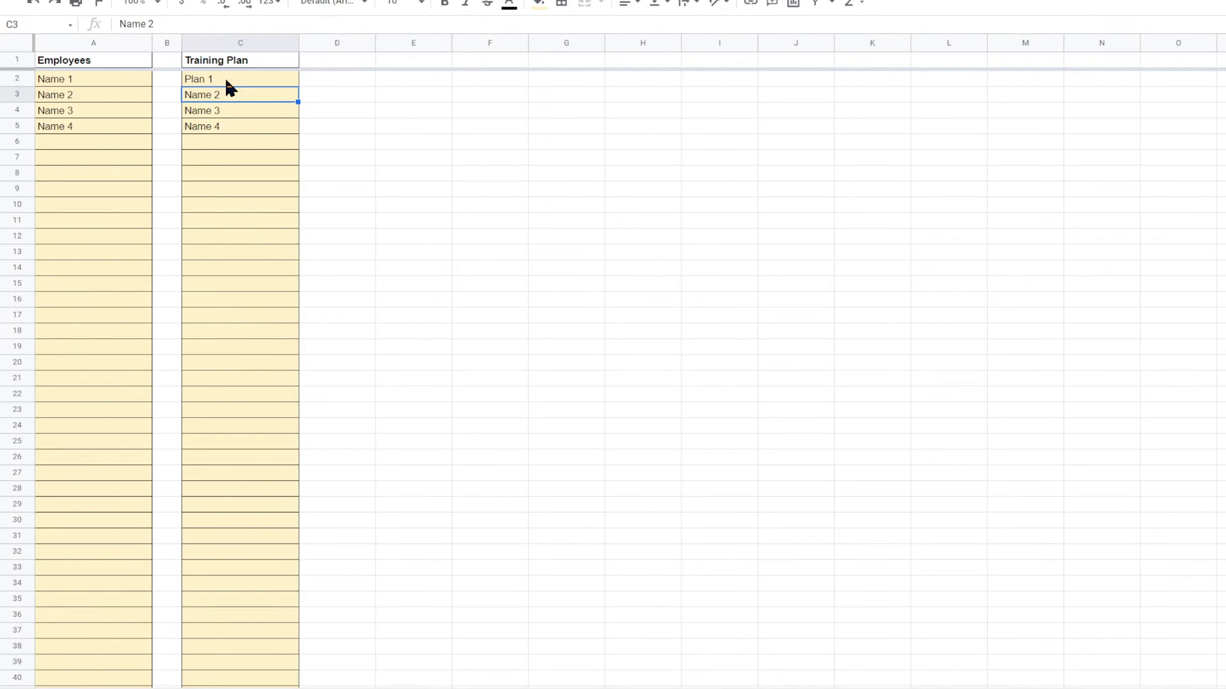
left_click(225, 80)
left_click_drag(298, 86, 298, 132)
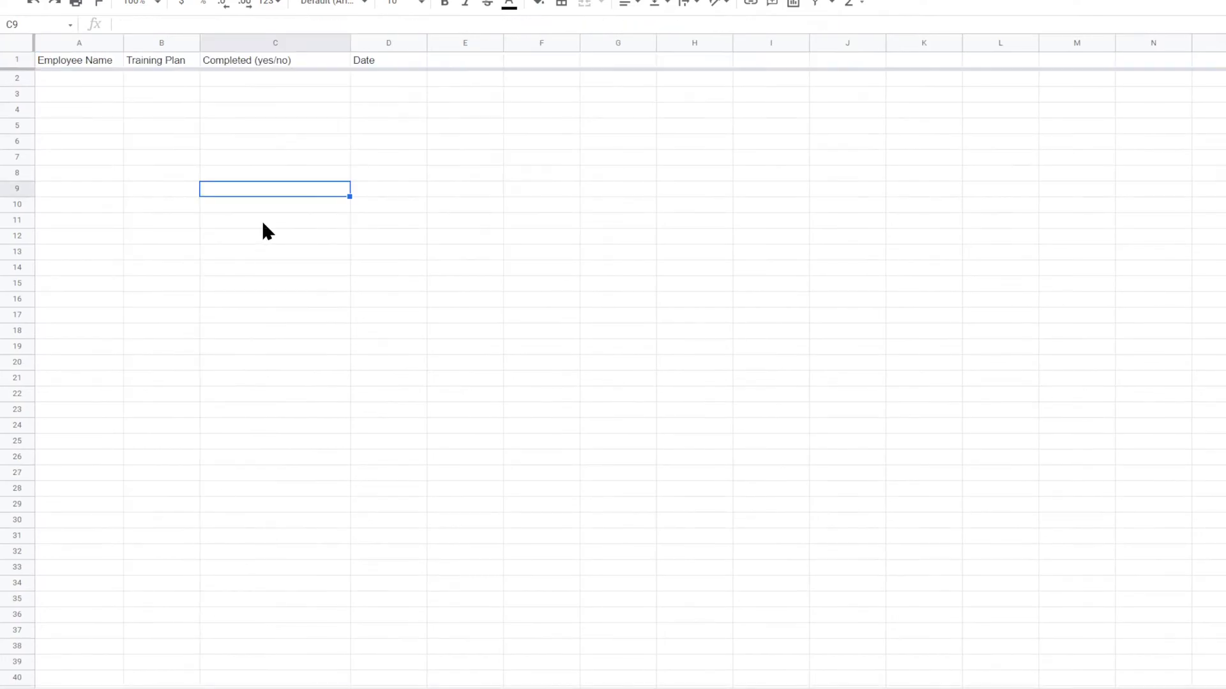
Step: Add dropdown data validation to the Employee Name column of the Data sheet, listing items from the range Validation!A2:A
right_click(66, 38)
left_click(237, 0)
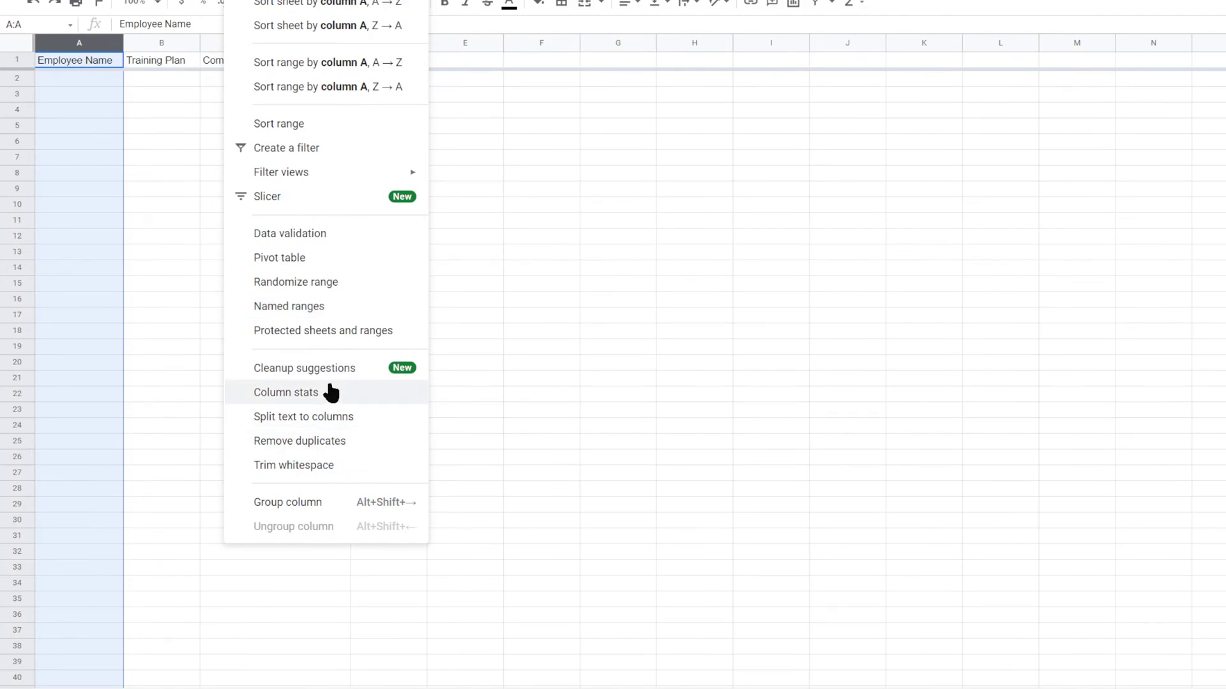
left_click(309, 237)
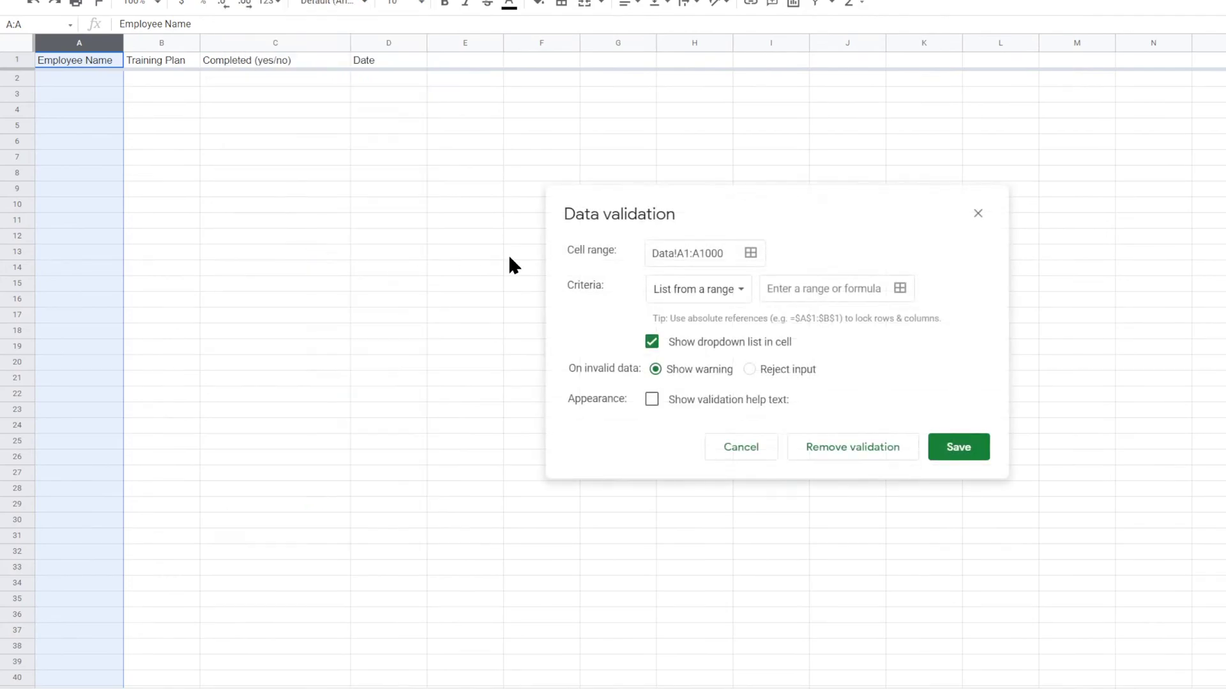
left_click(901, 288)
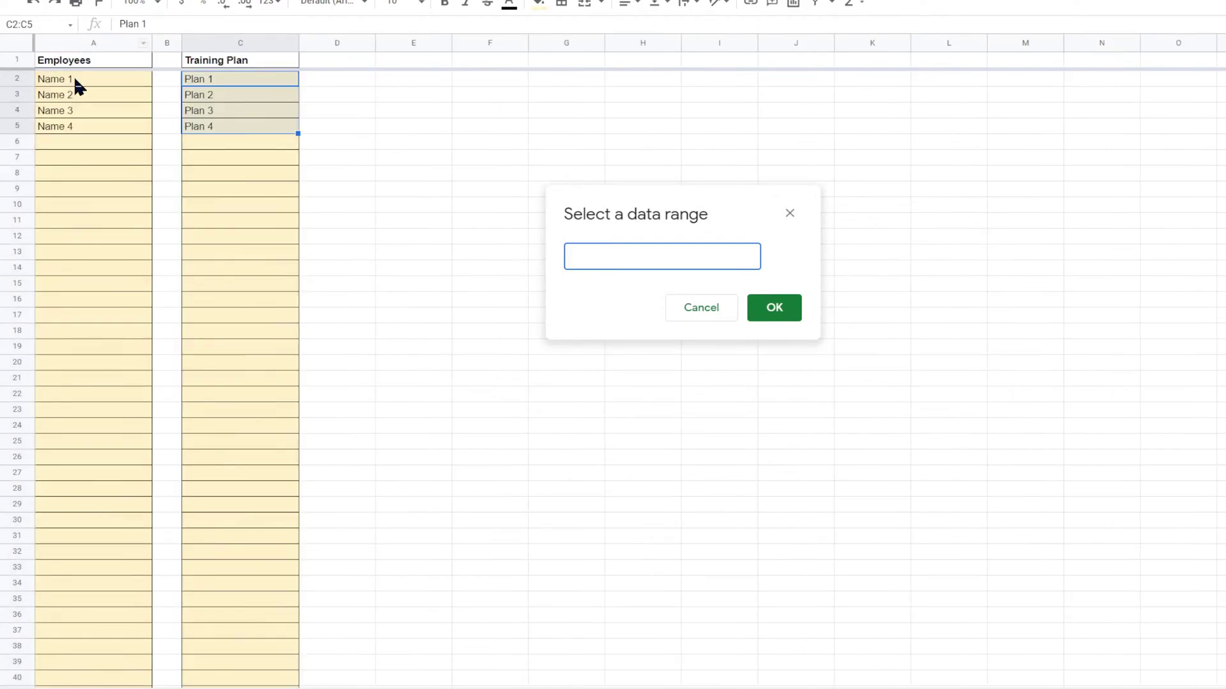
left_click_drag(74, 80, 71, 126)
left_click(681, 254)
key("BackSpace")
left_click(775, 309)
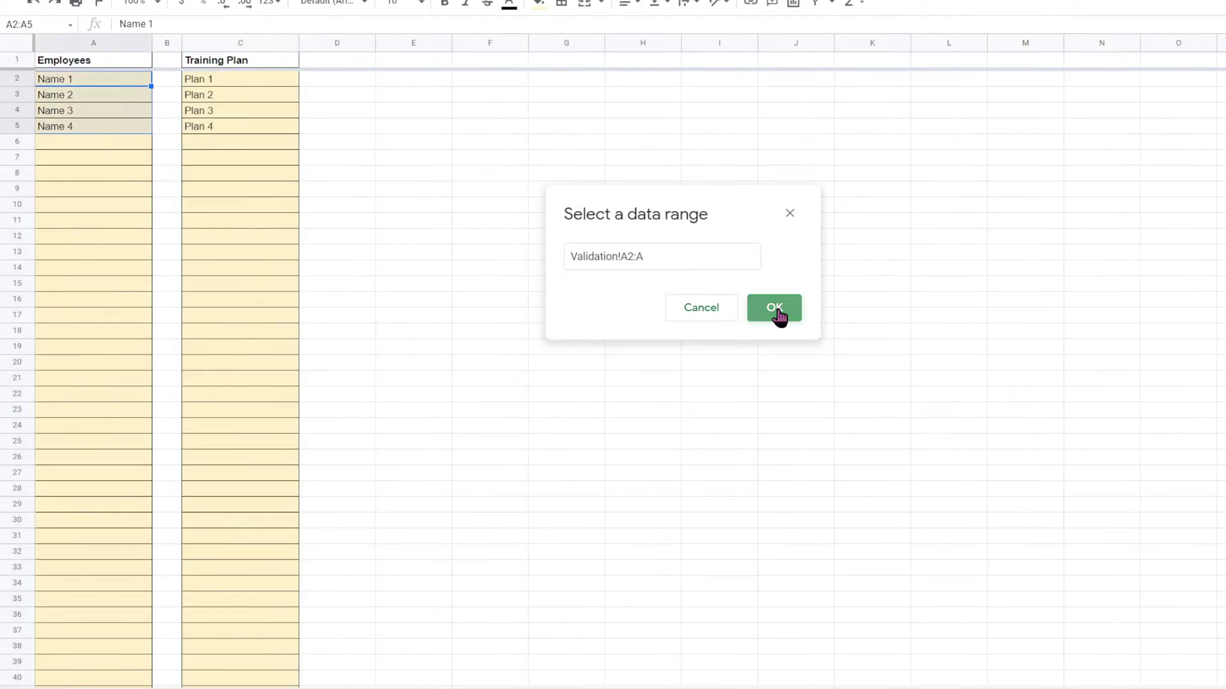
left_click(955, 454)
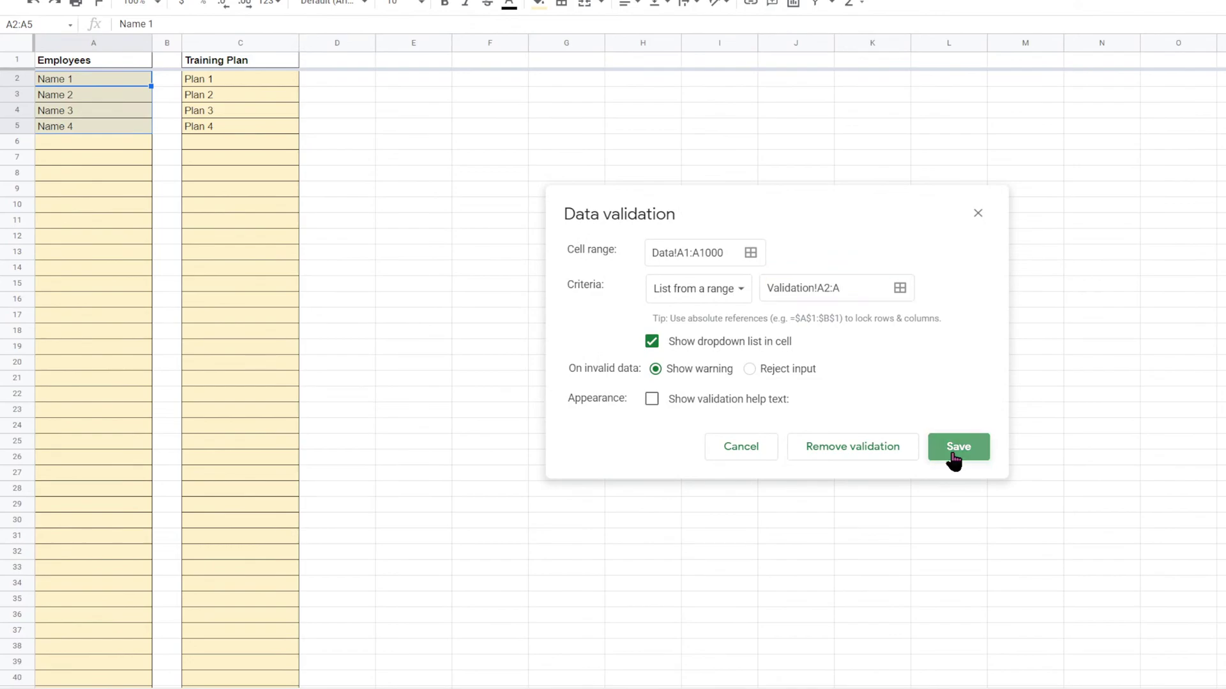
left_click(91, 75)
left_click(94, 125)
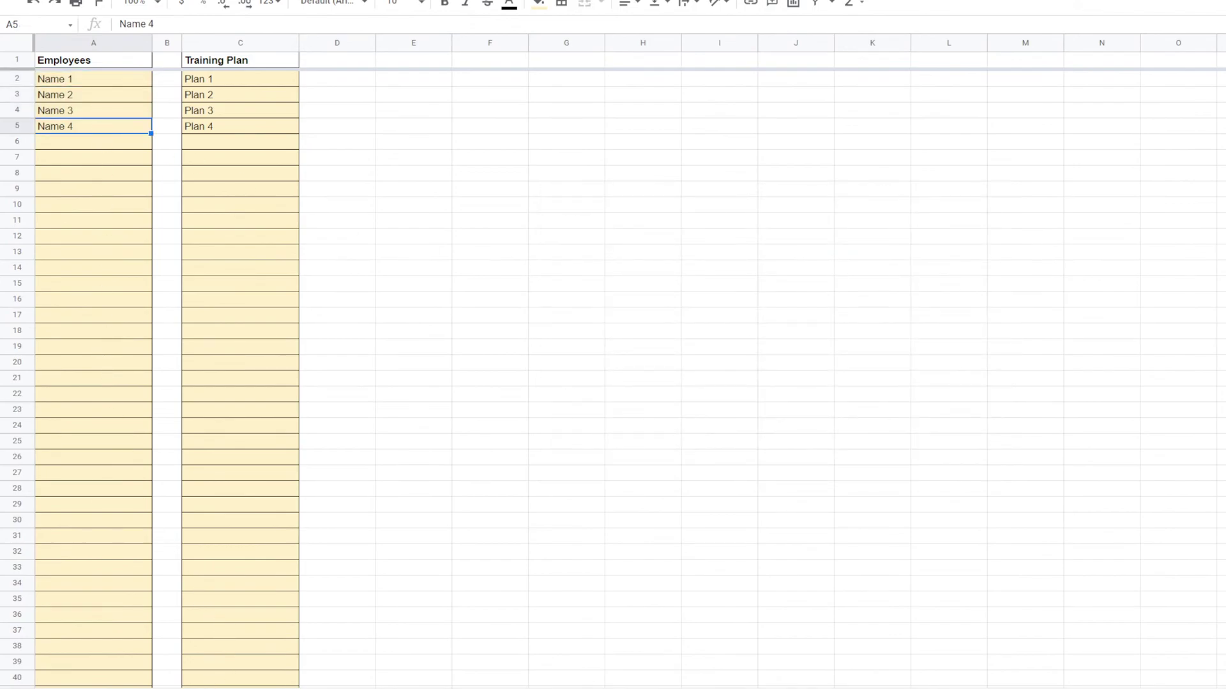
left_click(167, 687)
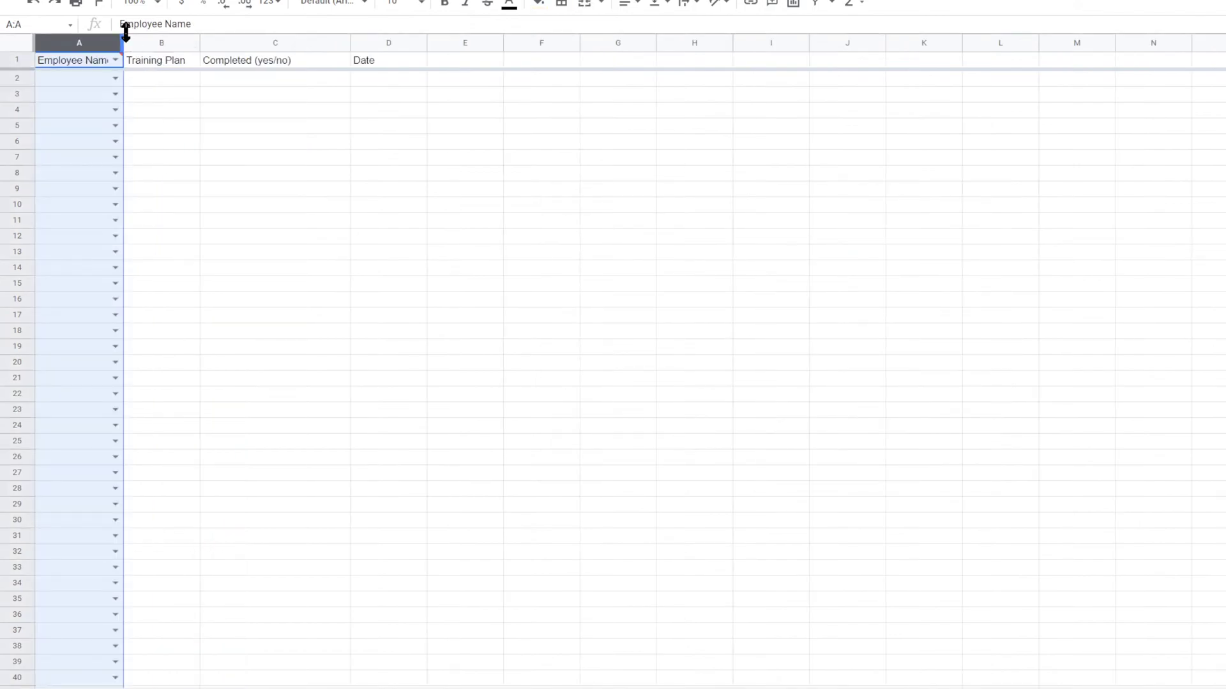
Step: Fill the Employee Name column with light yellow and widen it so the header fits
left_click(529, 9)
left_click(596, 96)
left_click(464, 237)
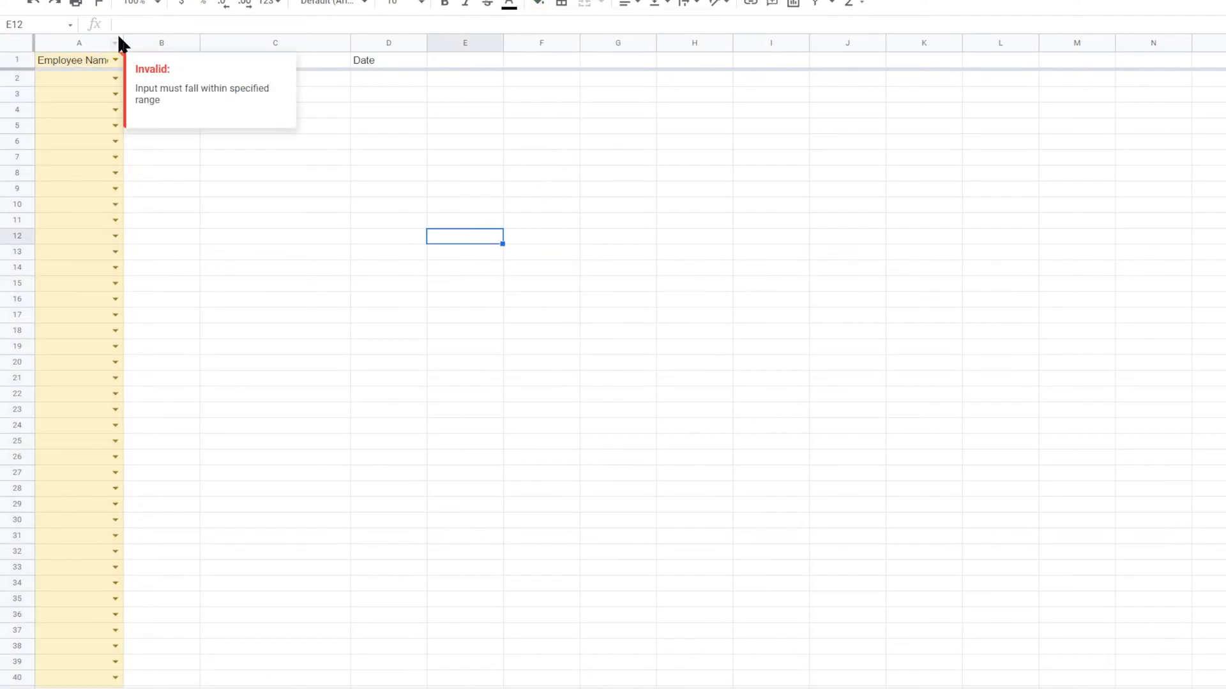
left_click_drag(122, 36, 160, 36)
Step: Remove the data validation from the header cell A1
left_click(100, 62)
right_click(98, 60)
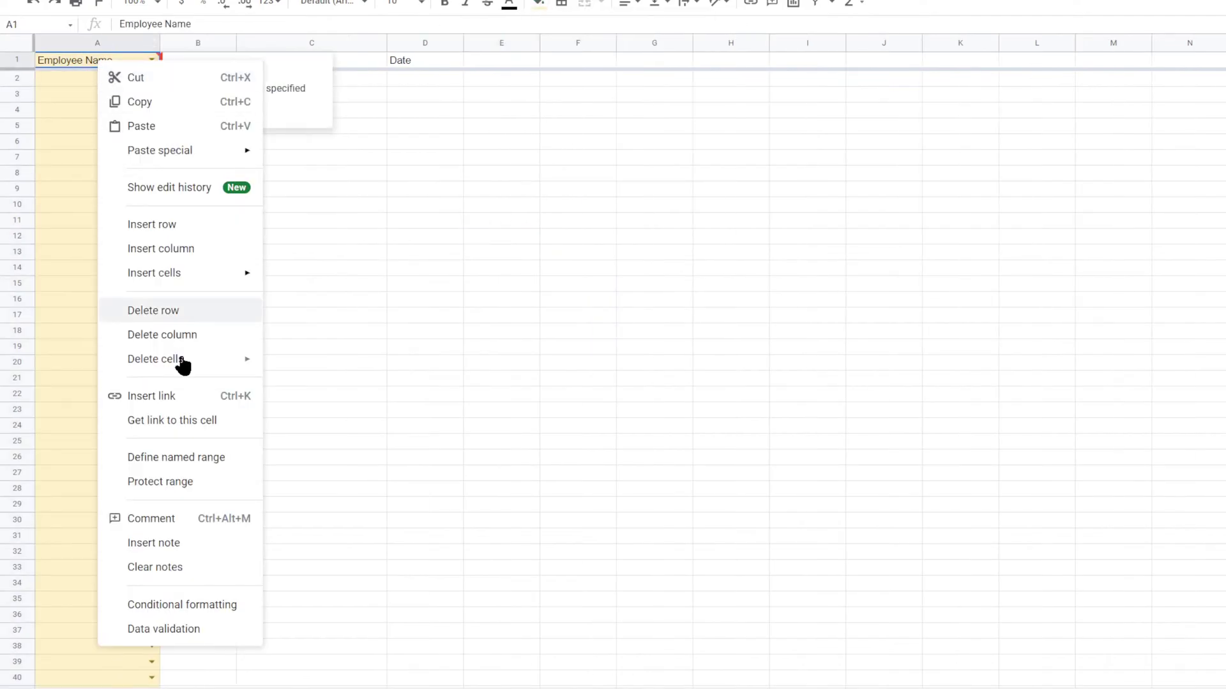
left_click(164, 629)
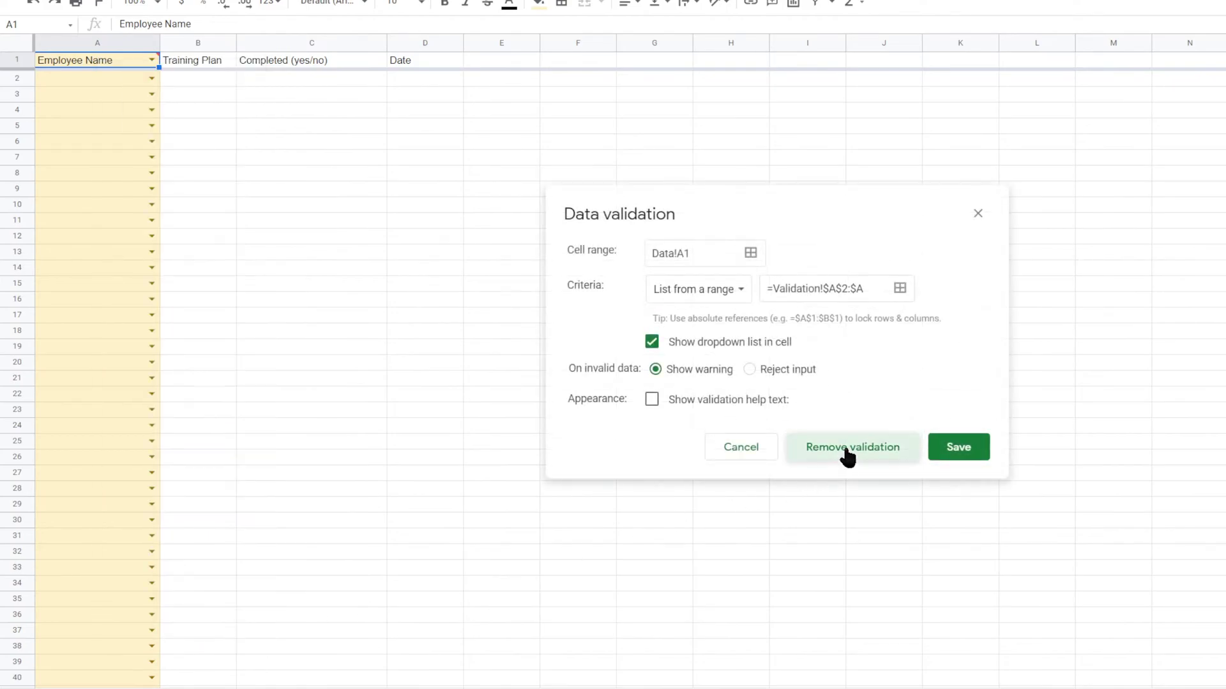
left_click(848, 457)
Step: Test the employee dropdown in A2 by choosing Name 3 and reopening the list
left_click(152, 78)
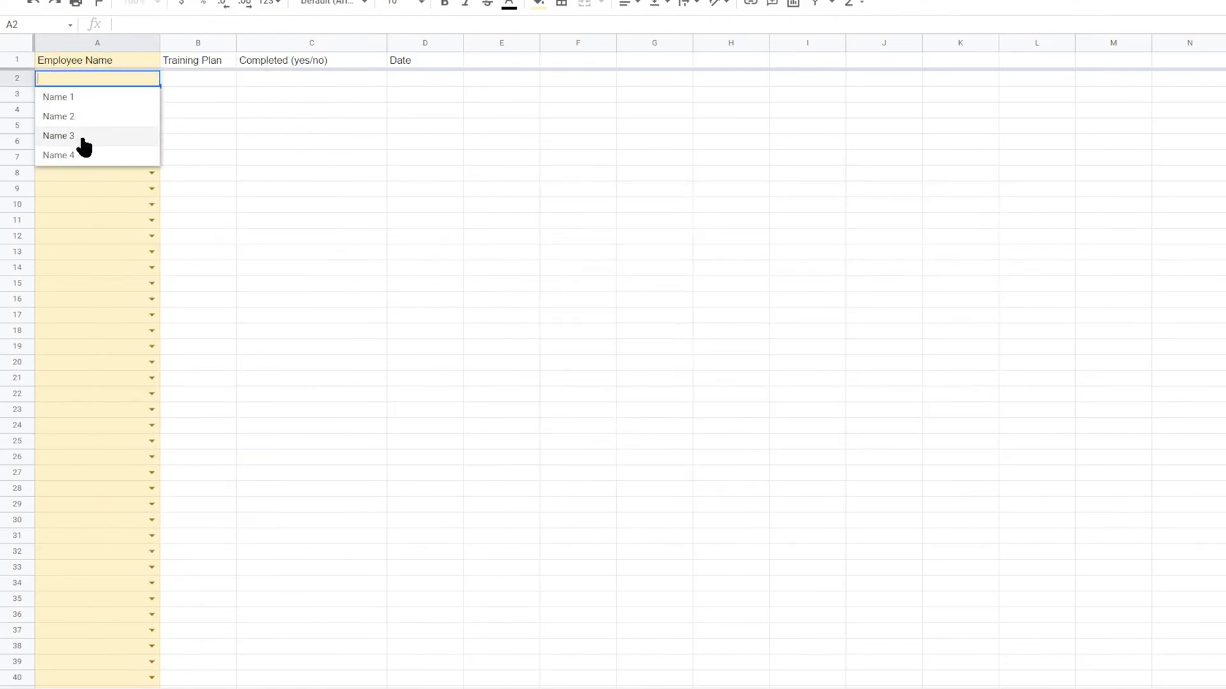
left_click(80, 134)
left_click(129, 82)
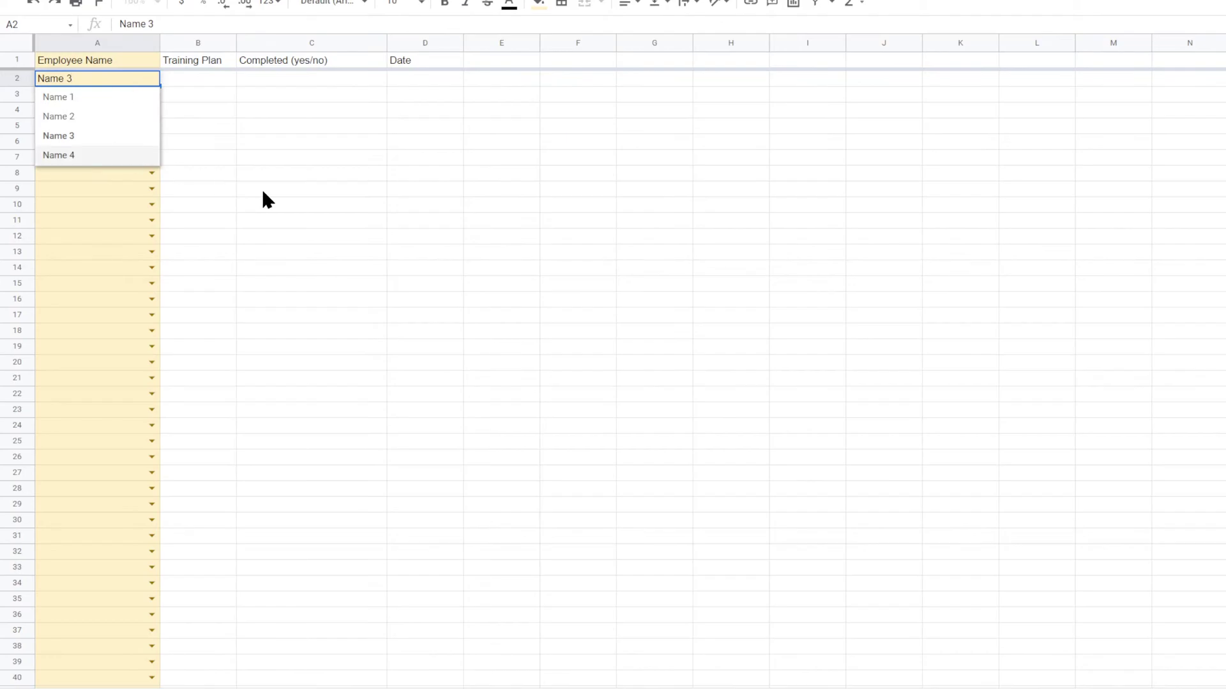
left_click(425, 236)
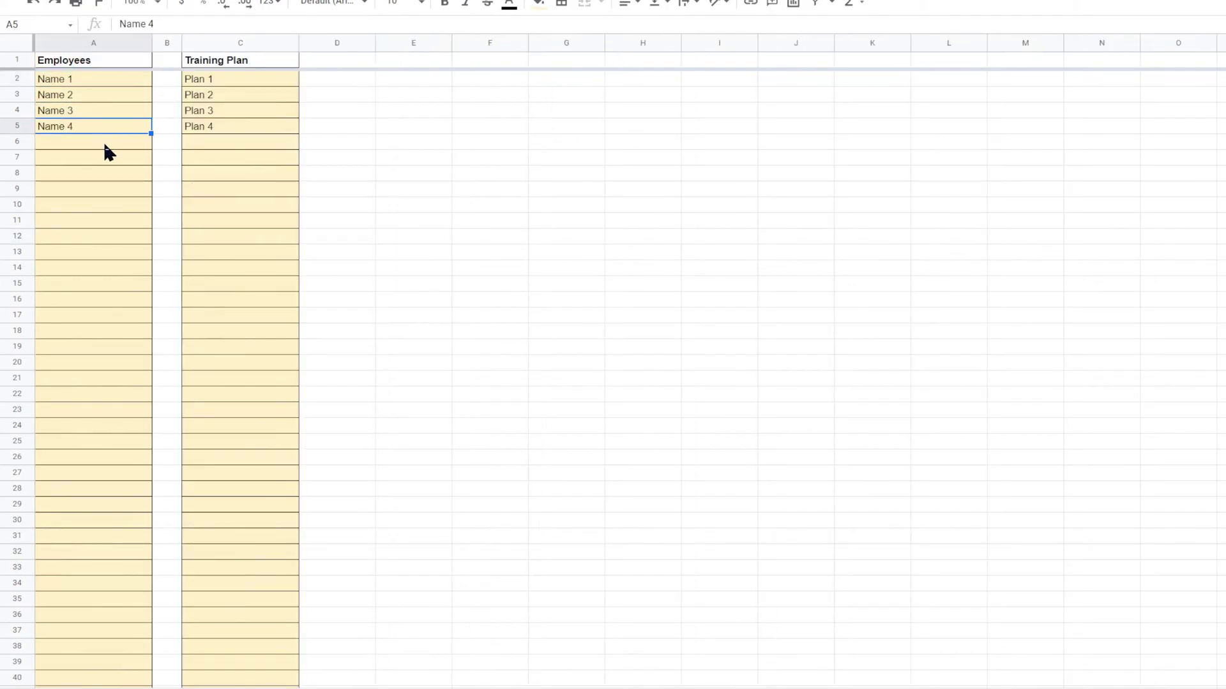
Step: Add "test12" to the Employees list in cell A6 of the Validation sheet and check the dropdown in Data cell A2
left_click(105, 146)
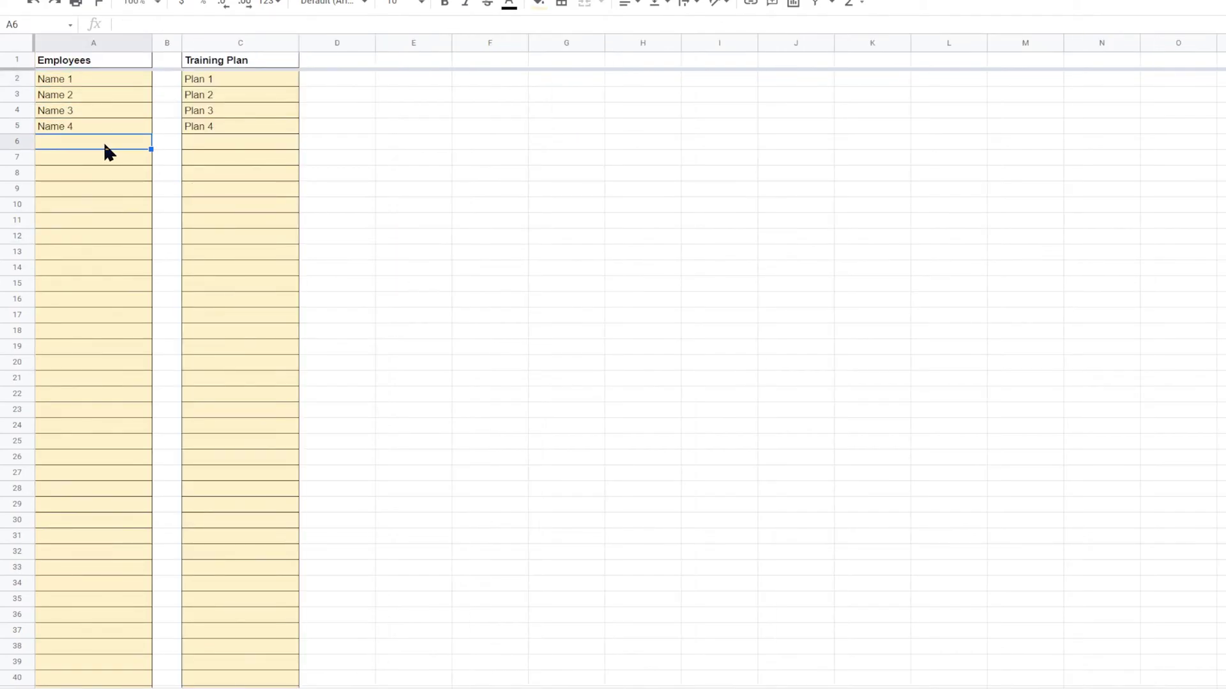
type("test12")
key("Return")
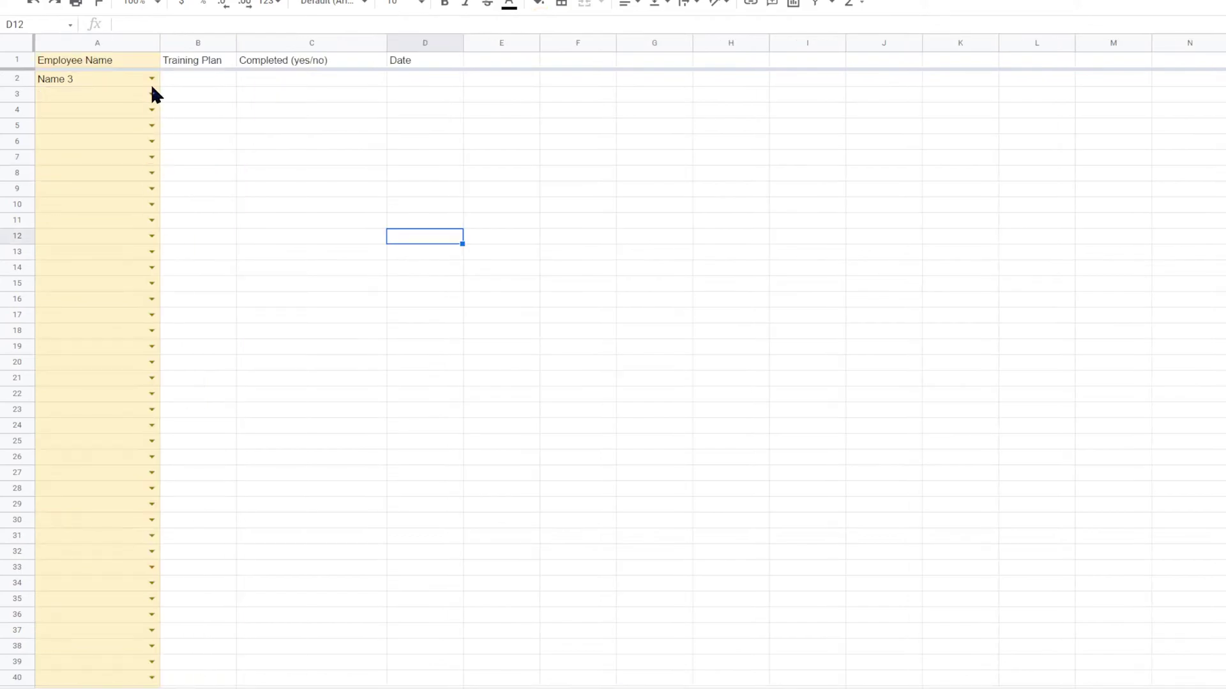
left_click(151, 82)
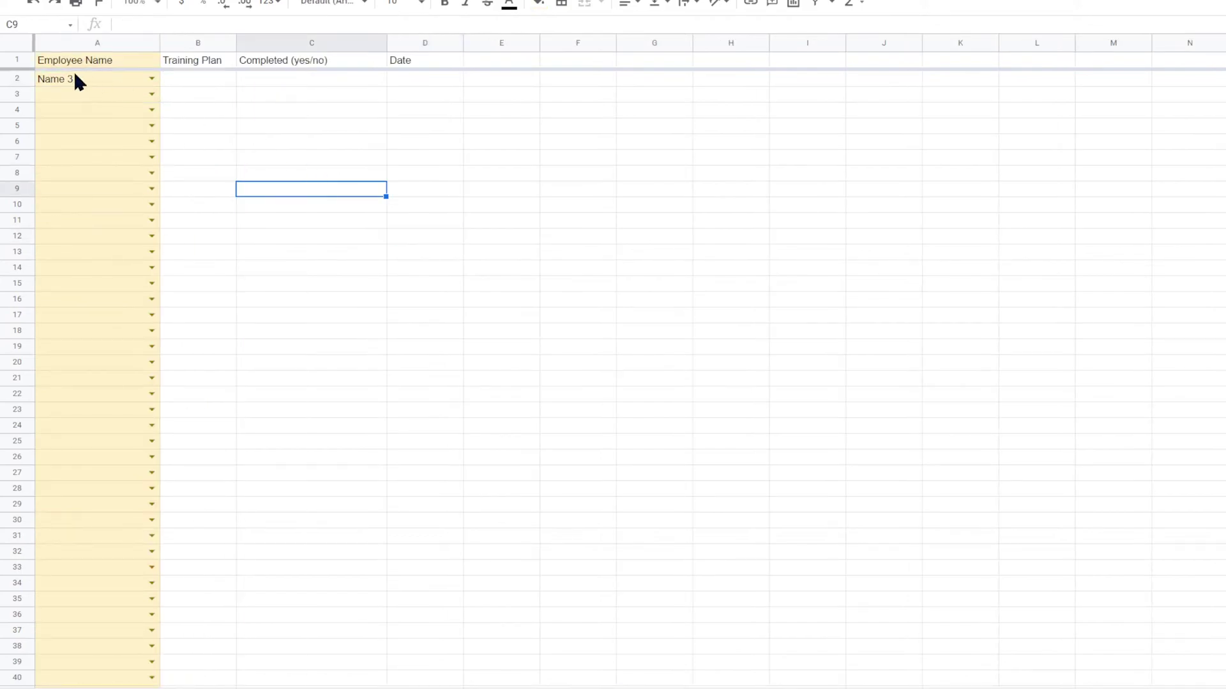
Step: Try the partial entries "nam" and "test" in A2 to see how the dropdown suggestions filter
left_click(102, 83)
type("nam")
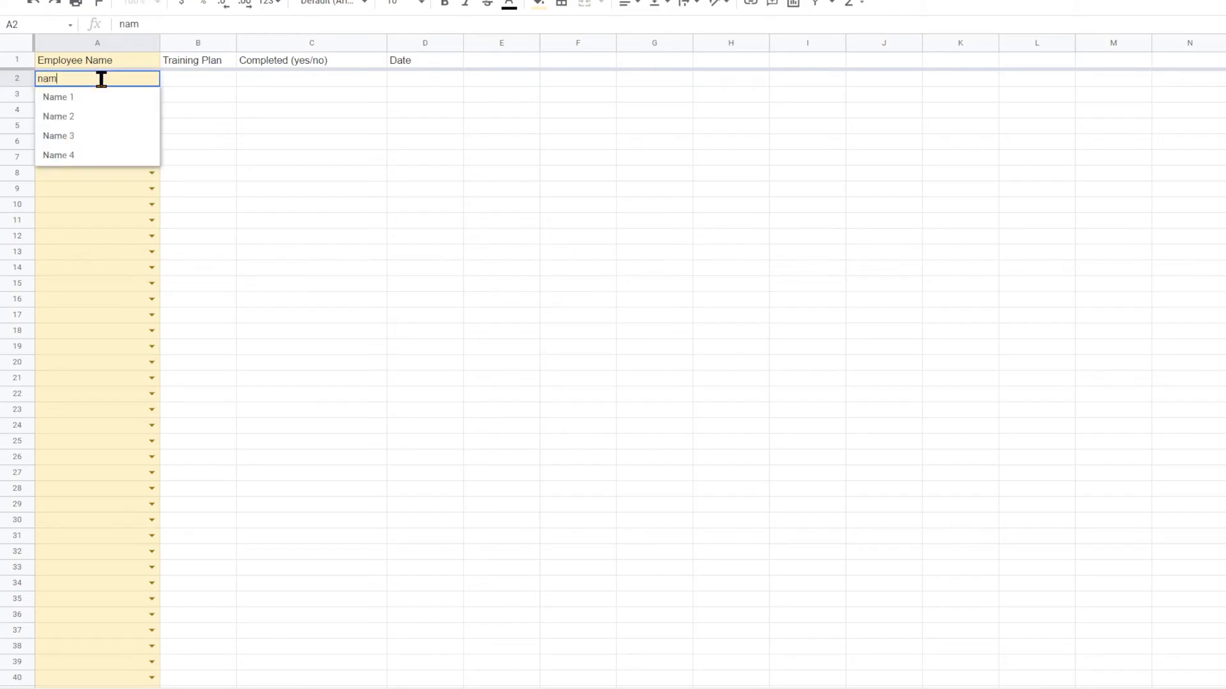
left_click(420, 158)
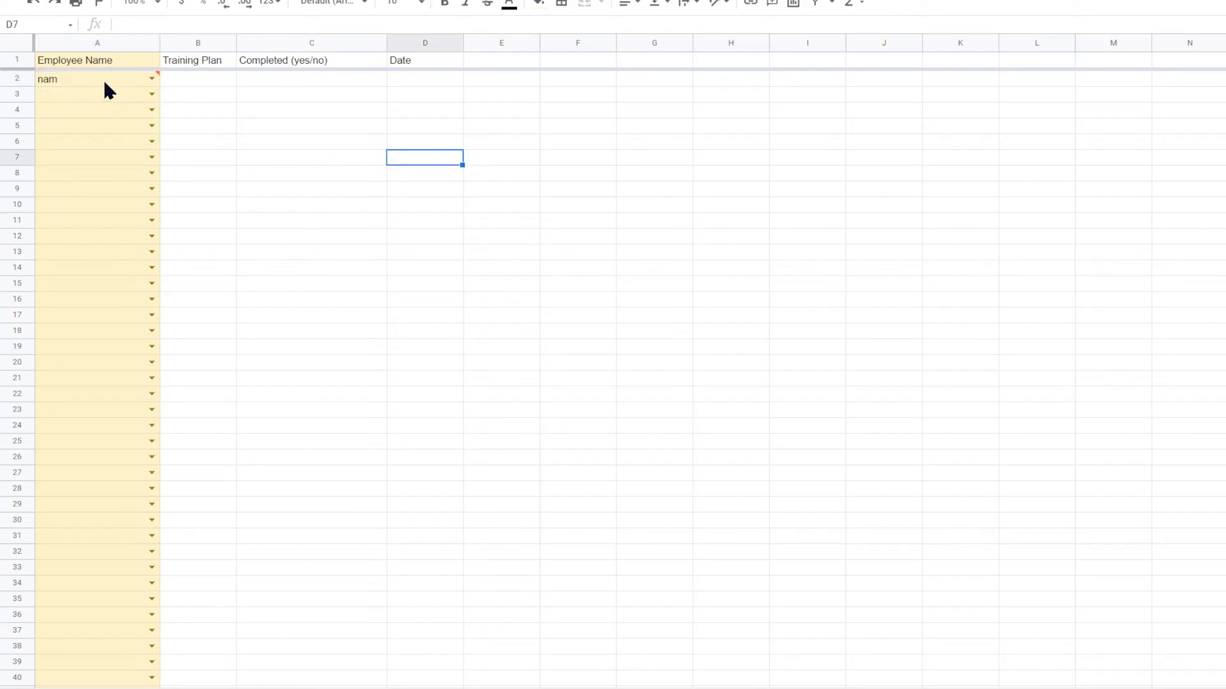
left_click(105, 83)
type("test")
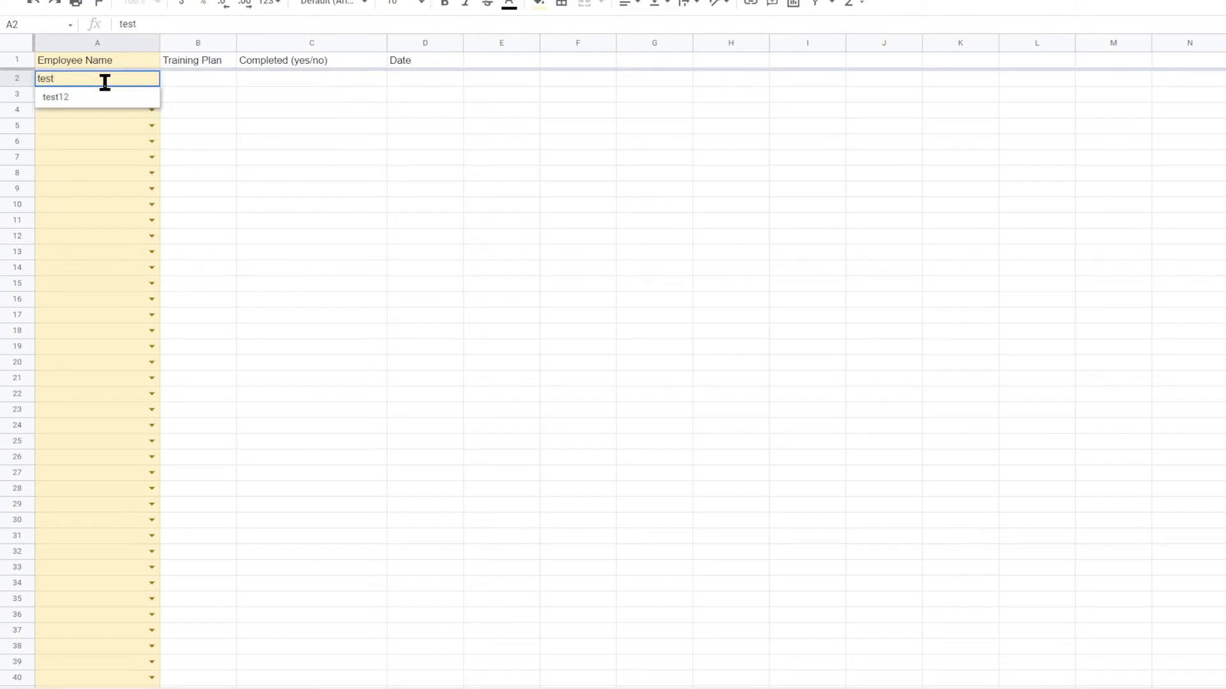
Step: Replace the entry in A2 with Name 1 from the suggestions for "n"
key("BackSpace")
type("n")
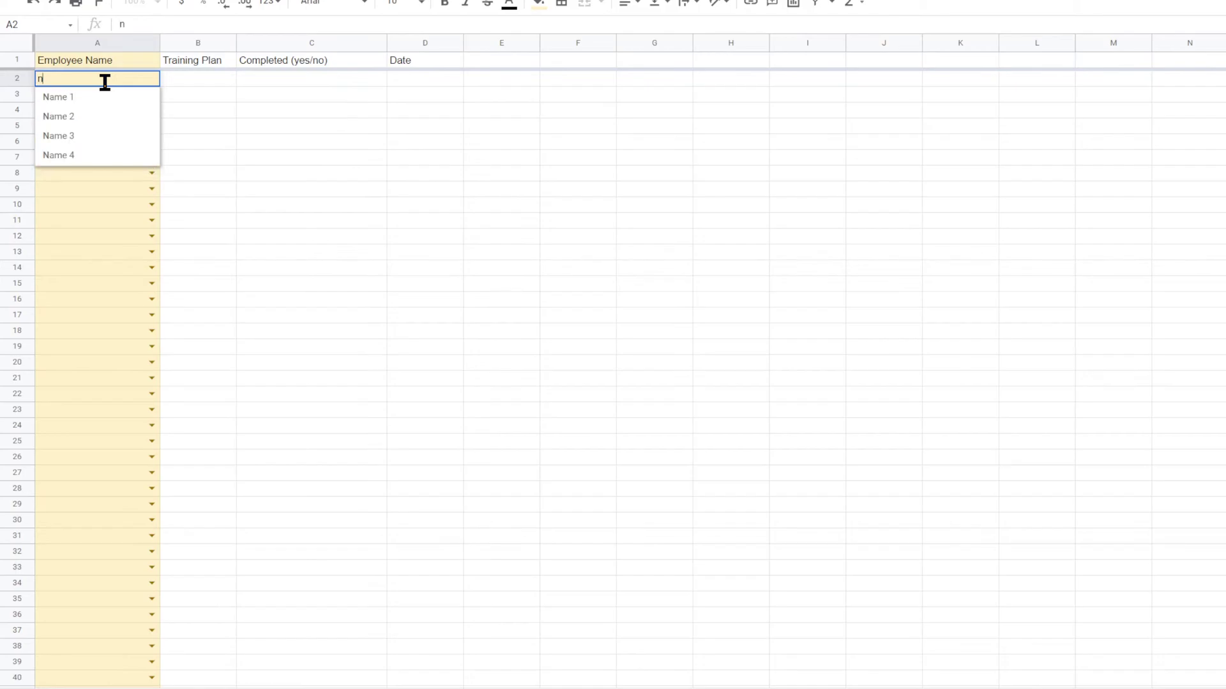
left_click(98, 97)
left_click(440, 193)
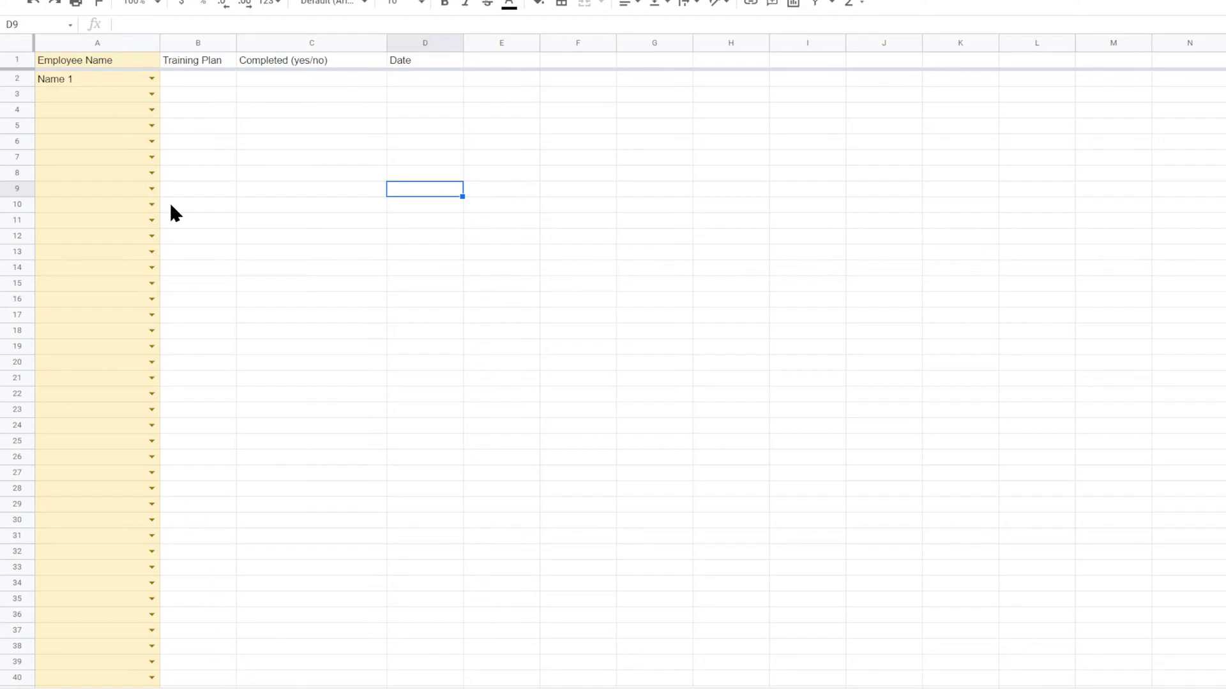
Step: Make header row 1 bold and fill it with the lightest grey
left_click(18, 60)
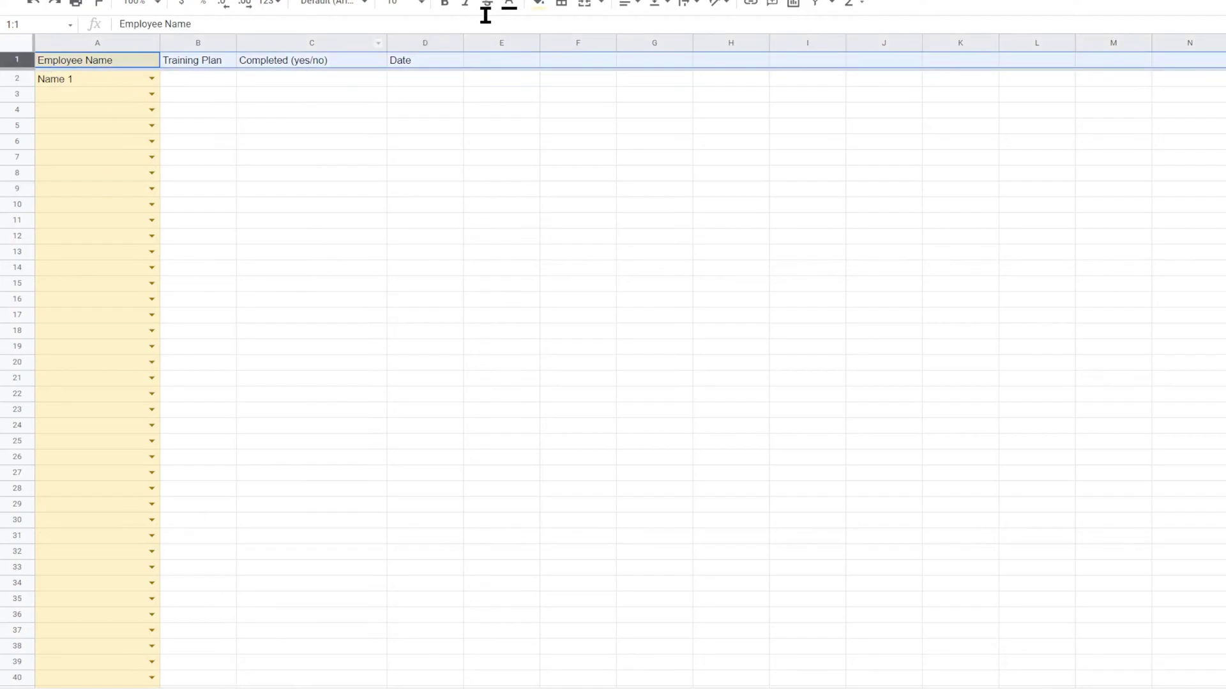
left_click(447, 5)
left_click(536, 5)
left_click(682, 62)
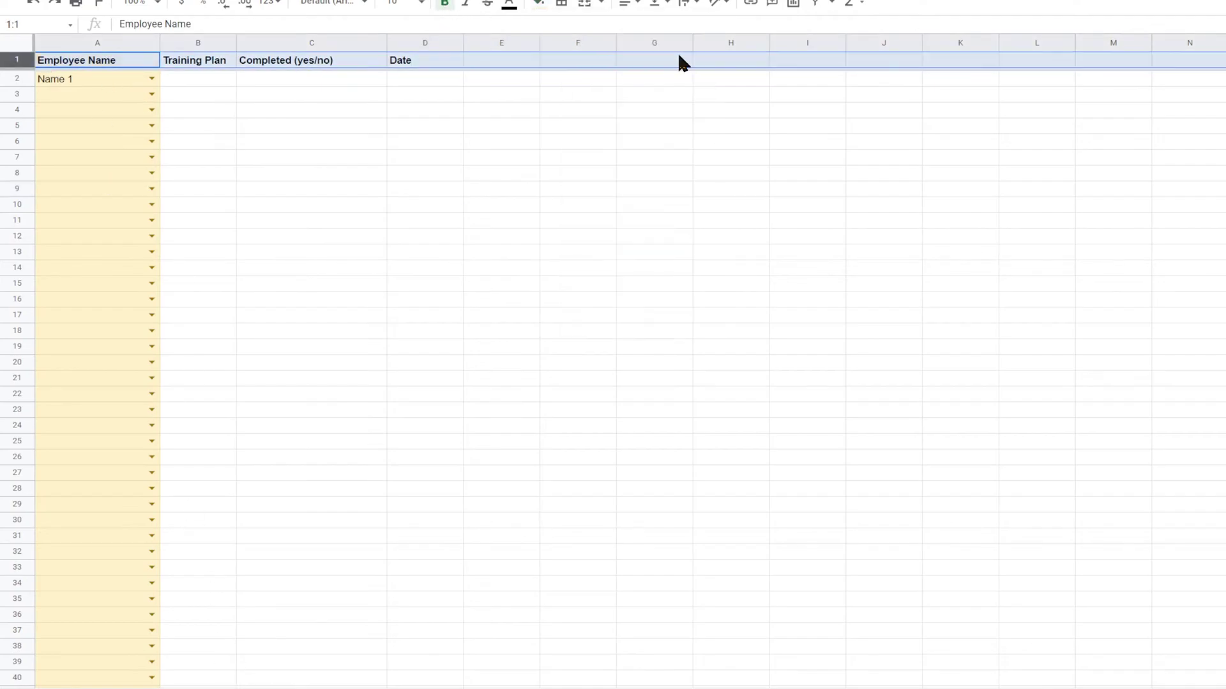
left_click(602, 238)
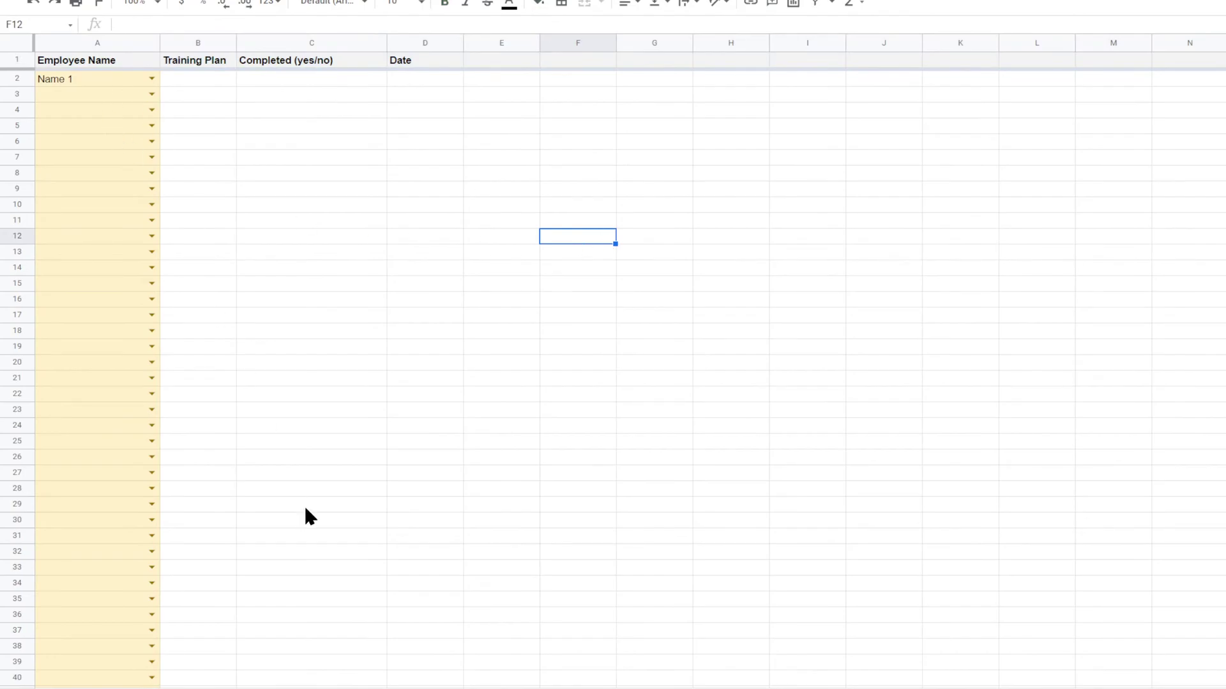
Step: Add dropdown data validation to the Training Plan column of the Data sheet, listing items from the range Validation!C2:C
right_click(209, 48)
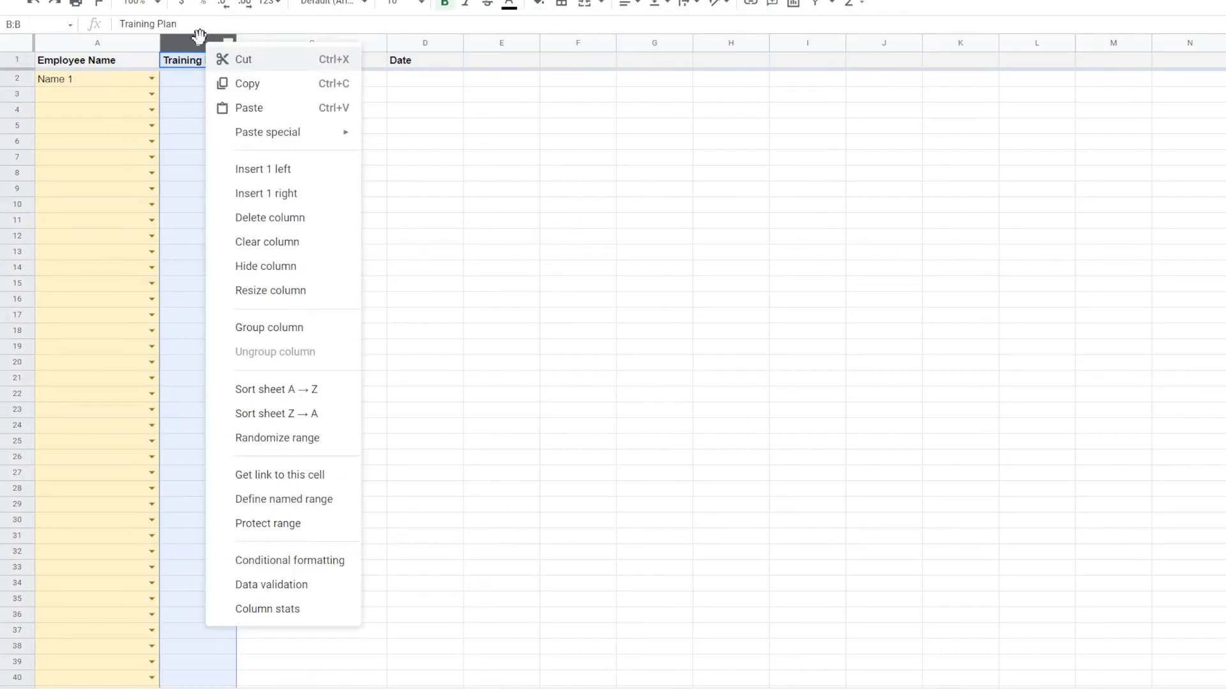
left_click(274, 591)
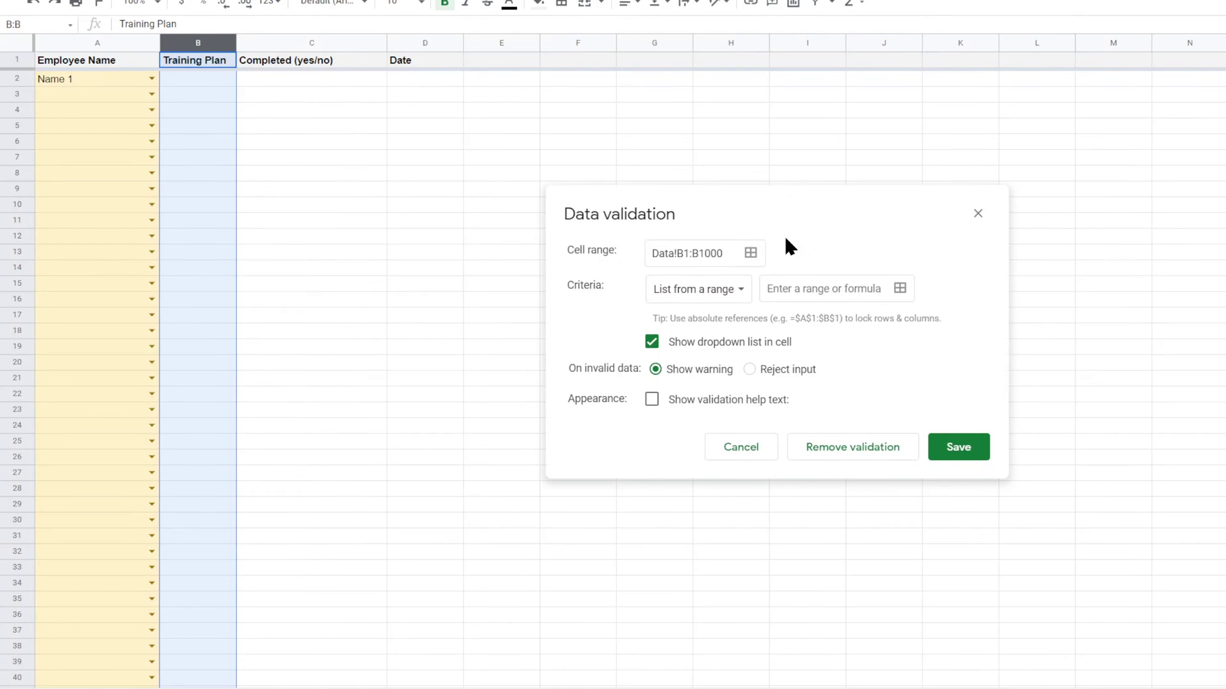
left_click(901, 291)
left_click(191, 688)
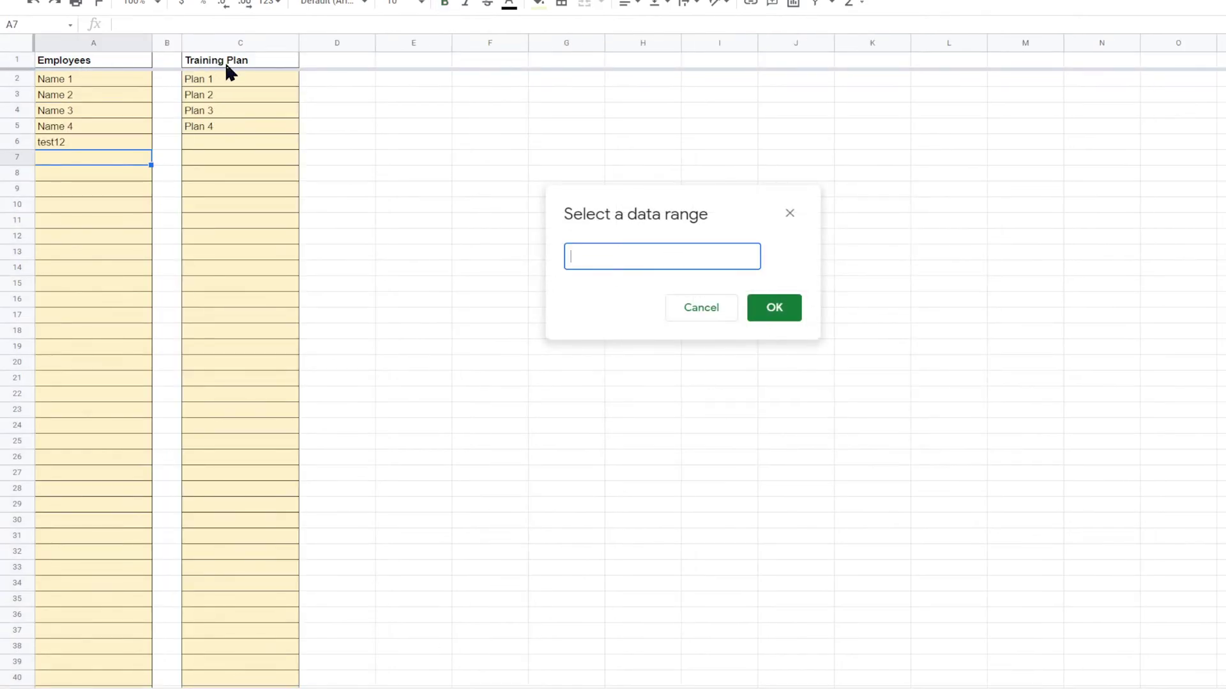
left_click_drag(225, 78, 242, 118)
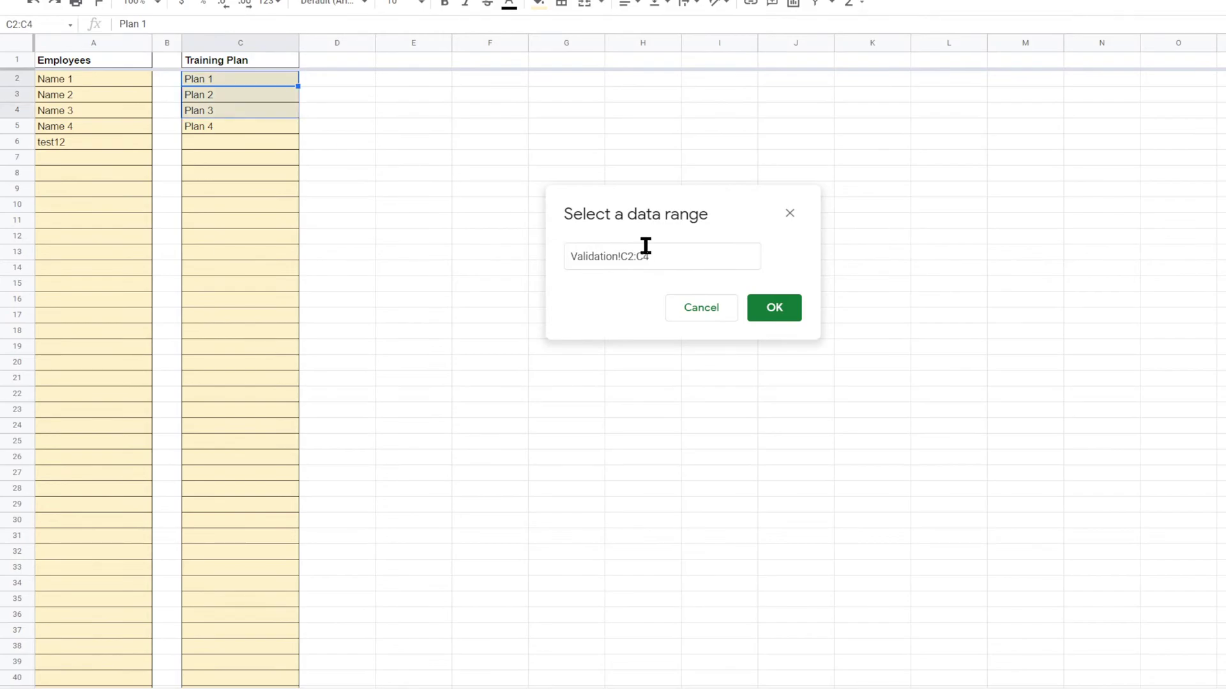
left_click(793, 314)
left_click(958, 450)
left_click(191, 688)
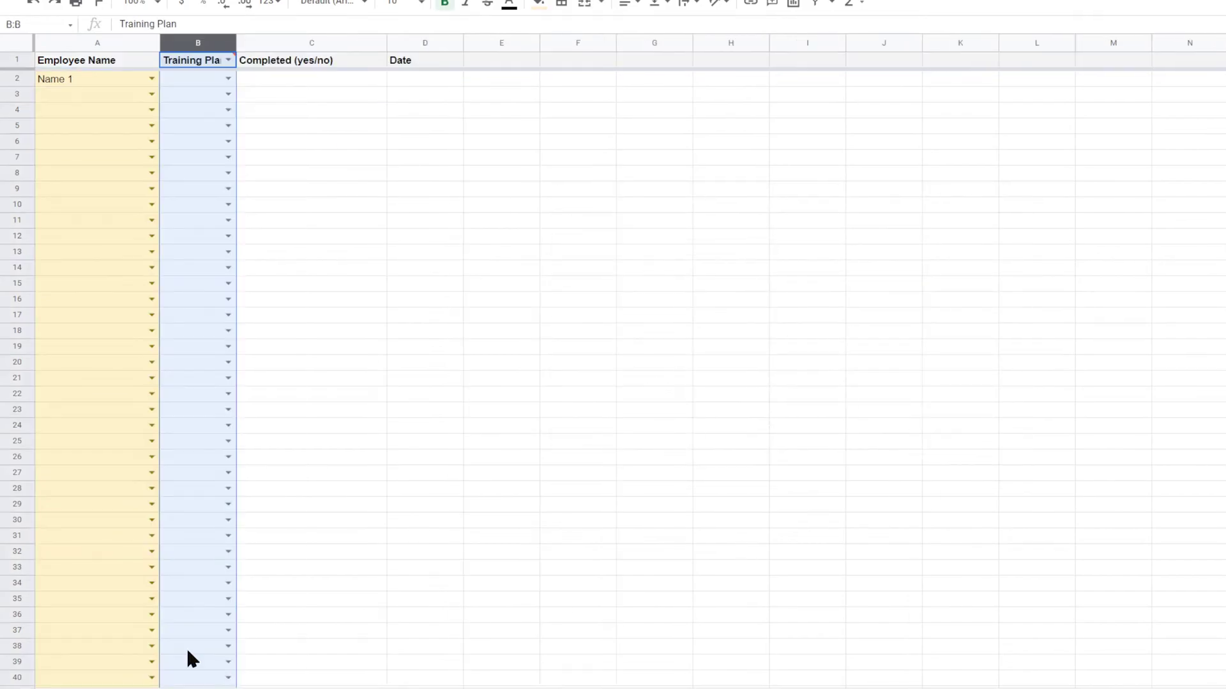
Step: Remove the data validation from the header cell B1
left_click(202, 66)
right_click(202, 67)
left_click(278, 643)
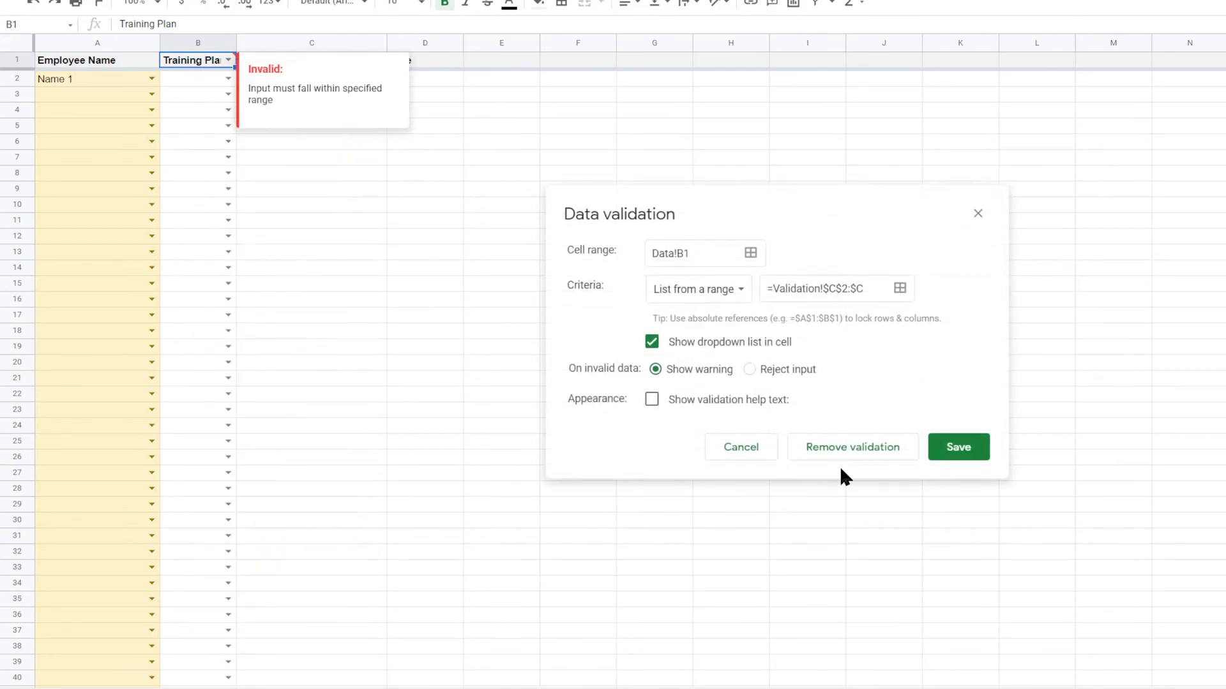
left_click(868, 447)
left_click(577, 347)
Step: Widen the Training Plan column slightly and fill it with the same light yellow as the Employee Name column
left_click_drag(234, 46, 258, 43)
left_click(209, 43)
left_click(538, 3)
left_click(602, 94)
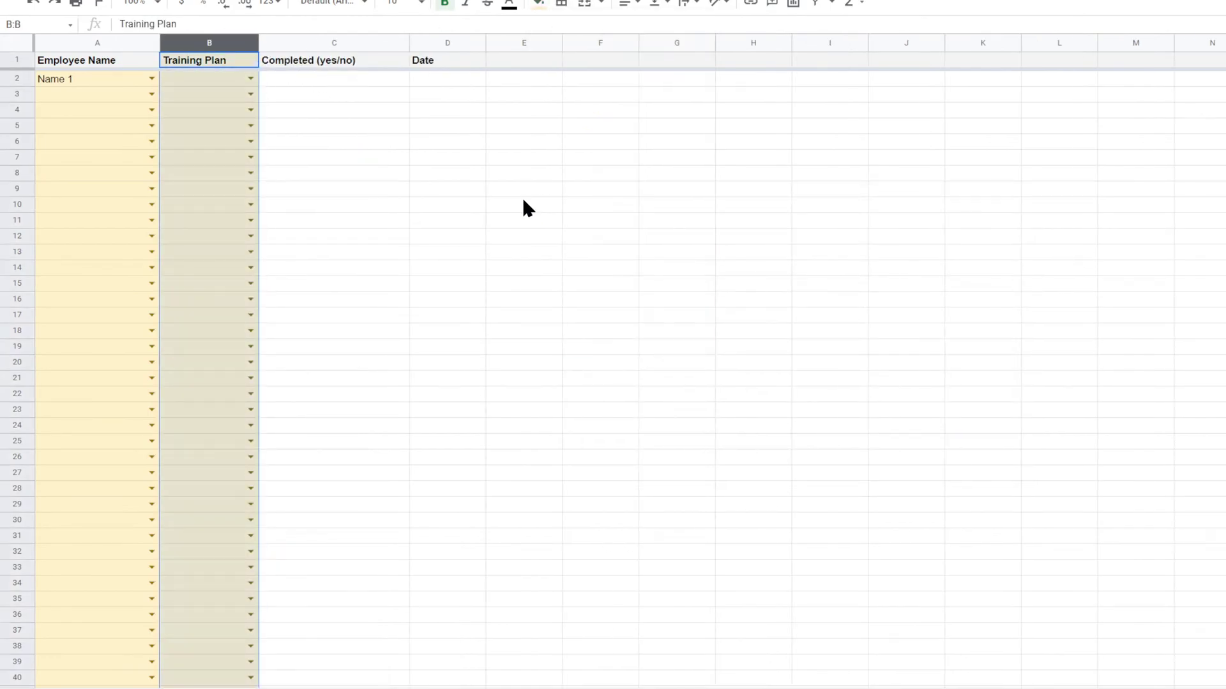
Step: Fill header cell B1 with the lightest grey and widen column B to about the width of column A
left_click(525, 205)
left_click(230, 63)
left_click(538, 5)
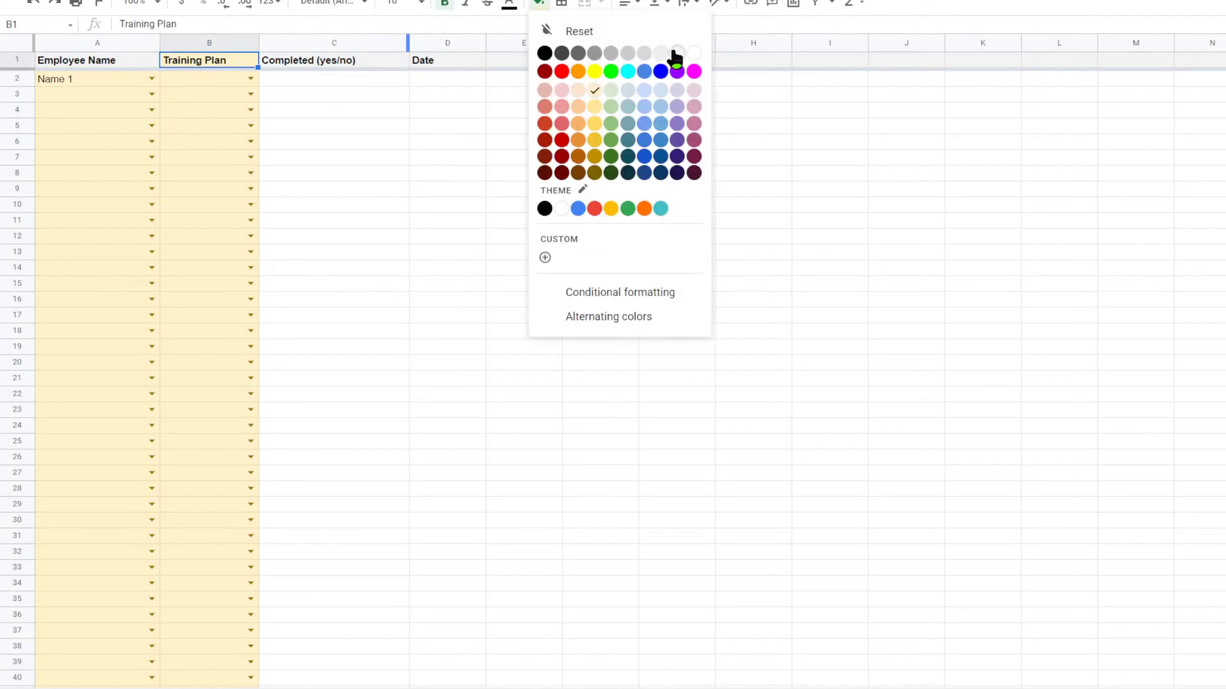
left_click(600, 157)
left_click_drag(263, 43, 287, 41)
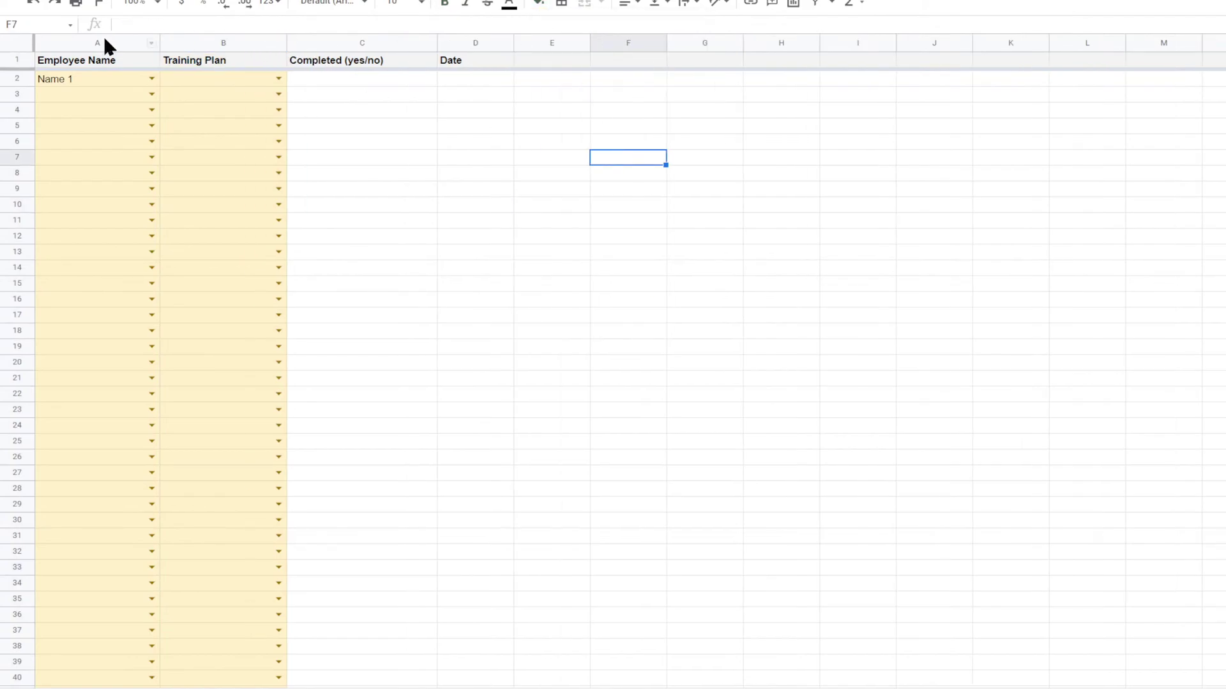
Step: Left-align the contents of columns A and B
left_click_drag(104, 43, 219, 43)
left_click(628, 4)
left_click(628, 27)
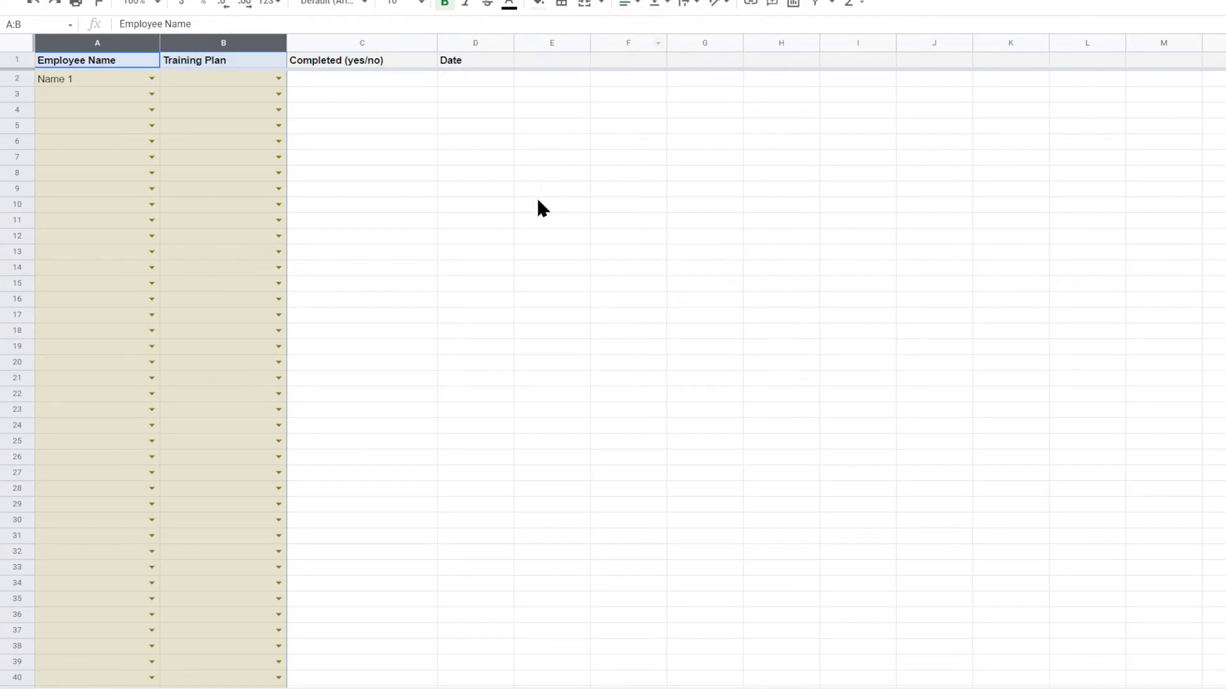
left_click(539, 205)
left_click(81, 83)
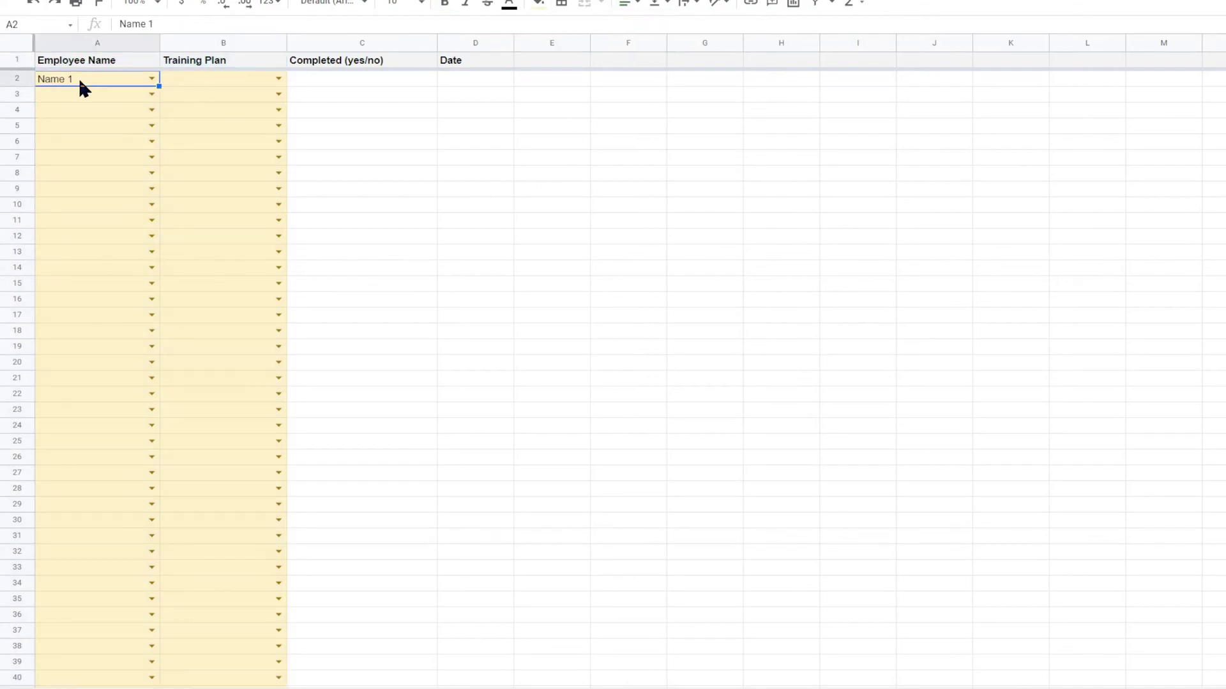
Step: Add data validation to the Completed (yes/no) column using a list of items with the options Yes and No
right_click(375, 50)
left_click(440, 587)
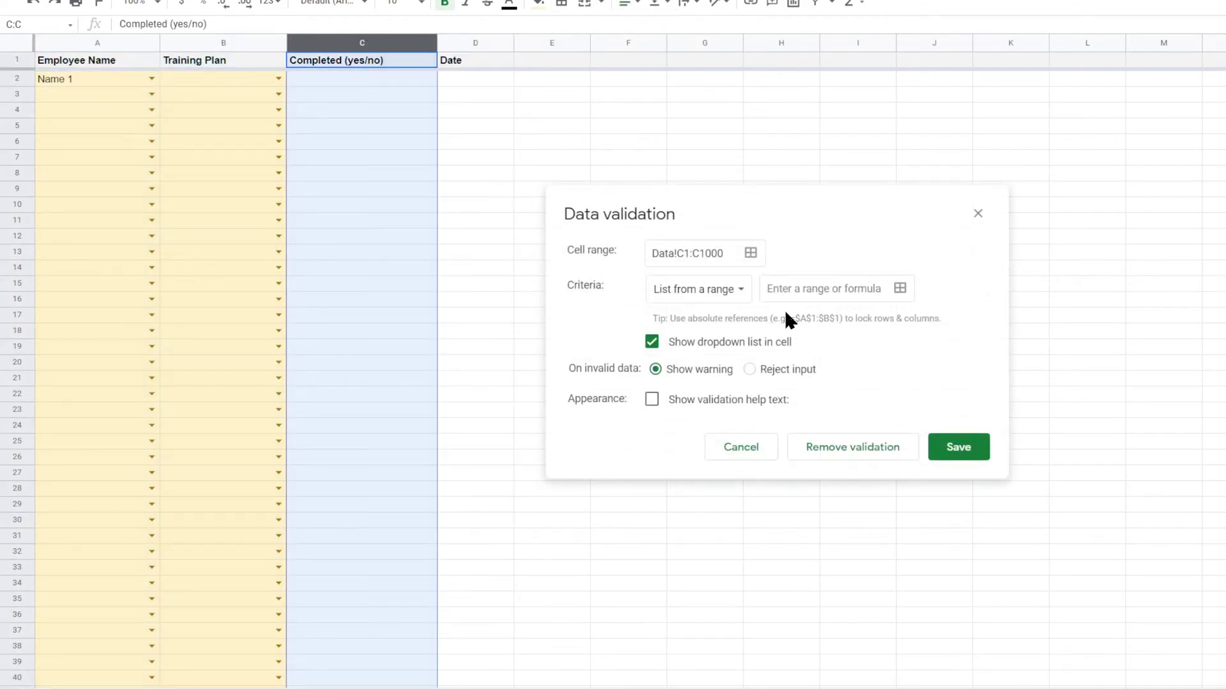
left_click(729, 296)
left_click(724, 316)
left_click(796, 286)
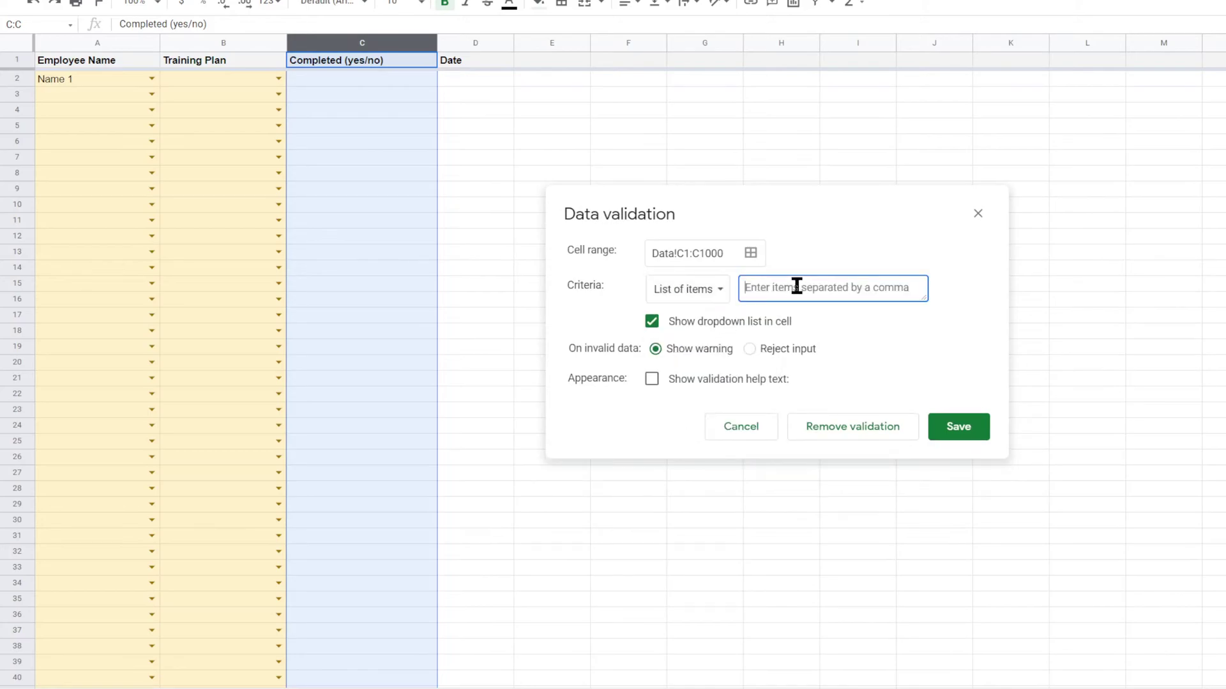
type("Yes, No")
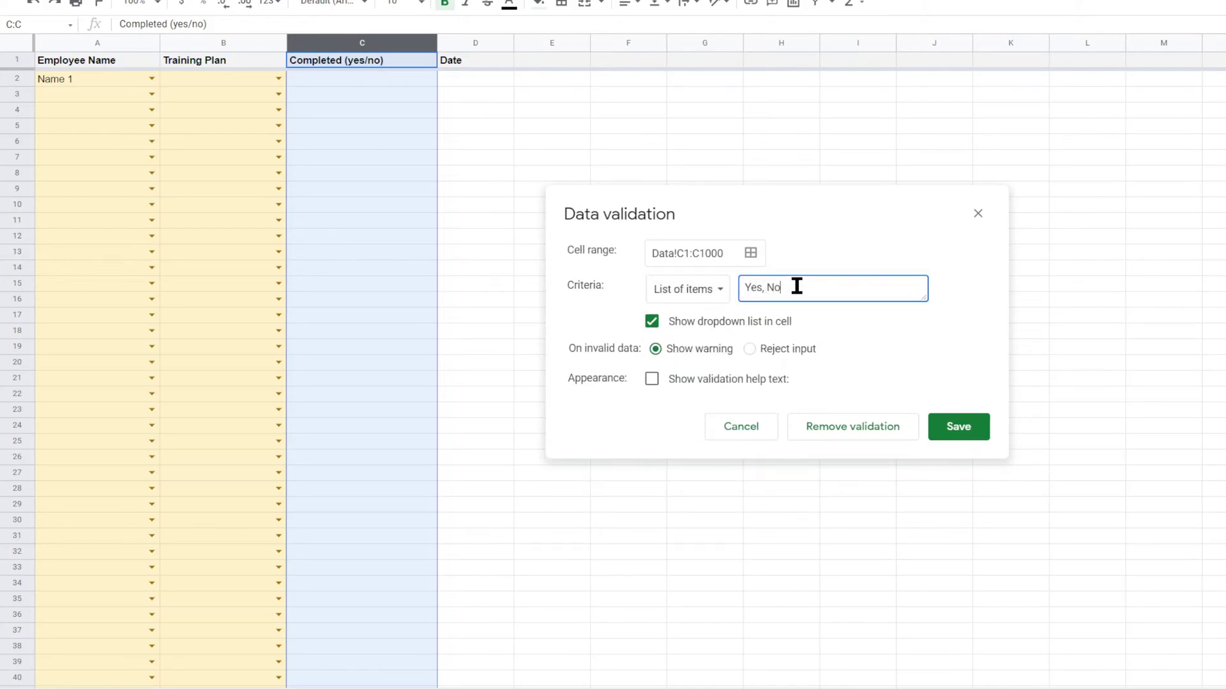
left_click(975, 421)
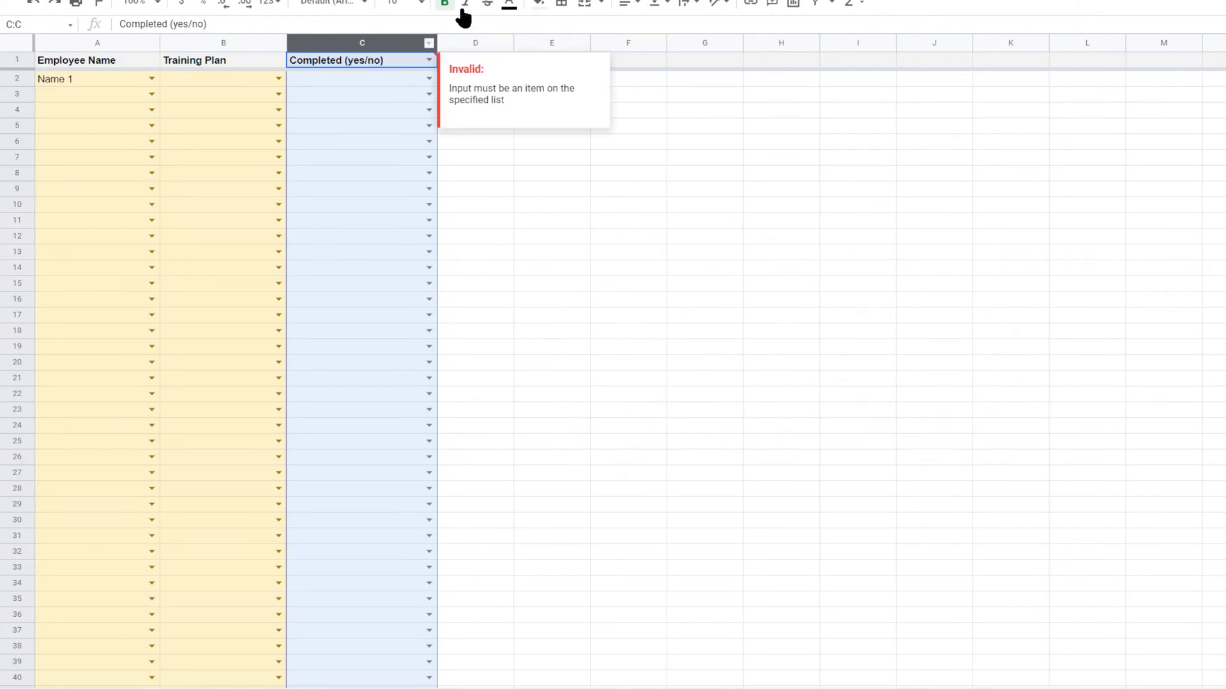
Step: Fill the Completed (yes/no) column with the same light yellow as columns A and B
left_click(538, 3)
left_click(600, 86)
left_click(552, 189)
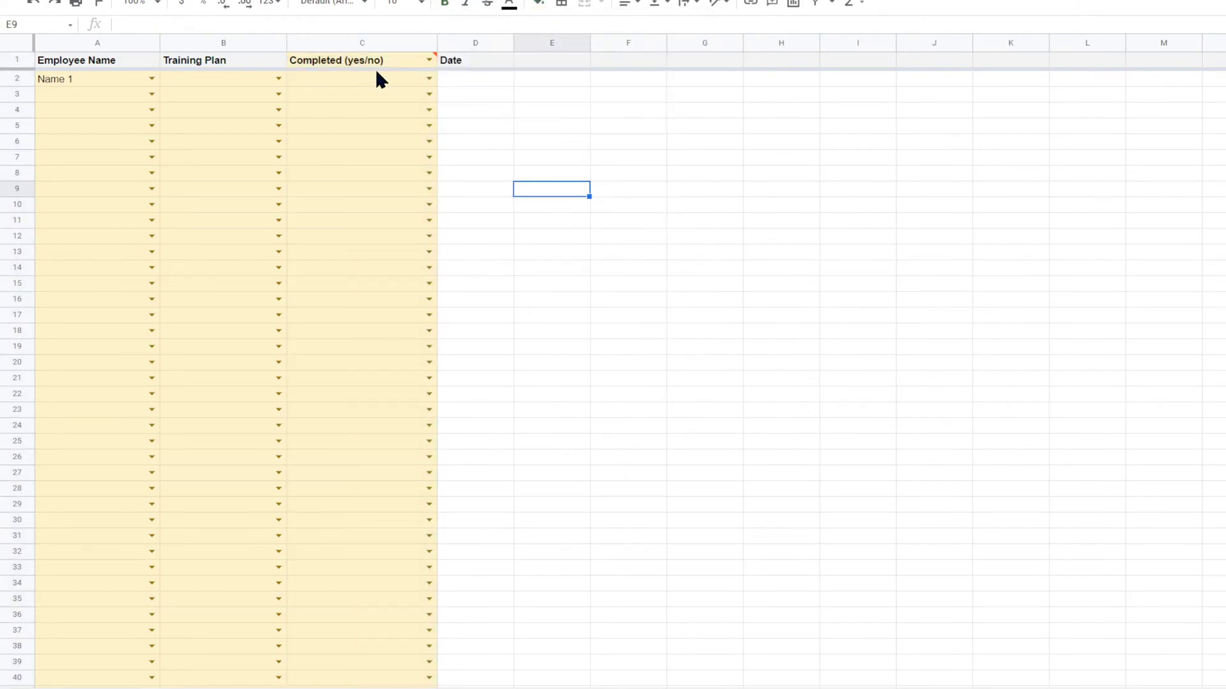
Step: Remove the data validation from header cell C1 and fill that cell with the lightest grey
left_click(366, 66)
right_click(366, 62)
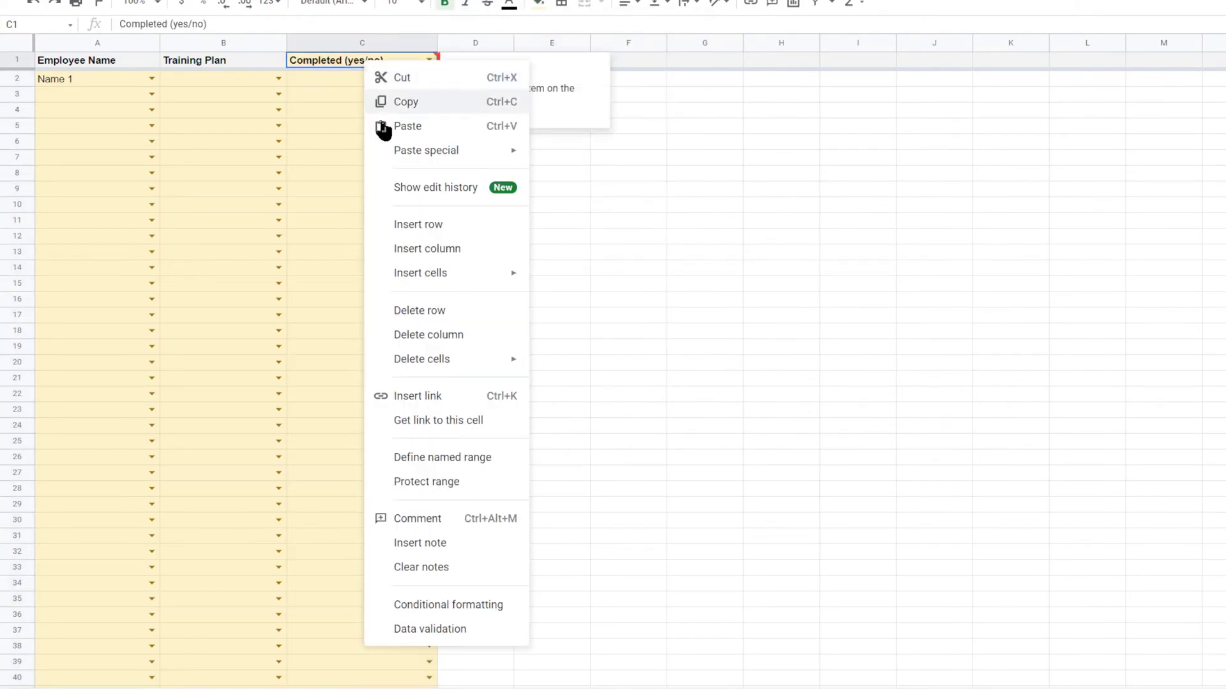
left_click(429, 630)
left_click(870, 439)
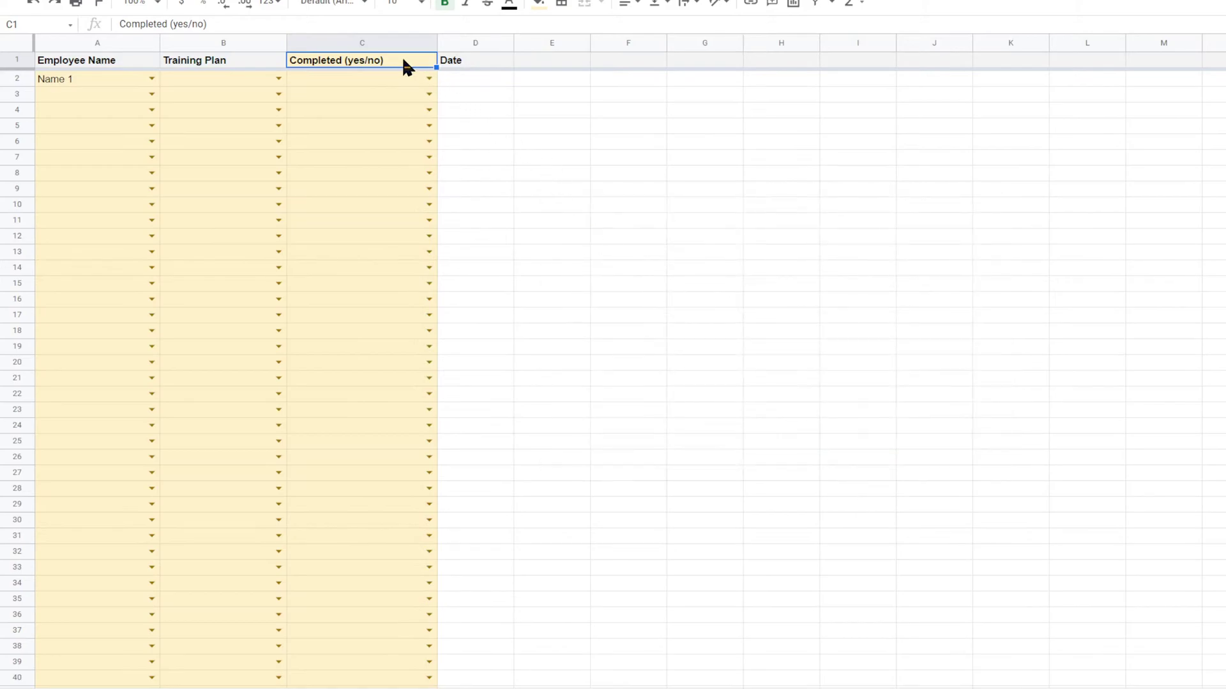
left_click(538, 3)
left_click(678, 53)
left_click_drag(680, 224, 681, 231)
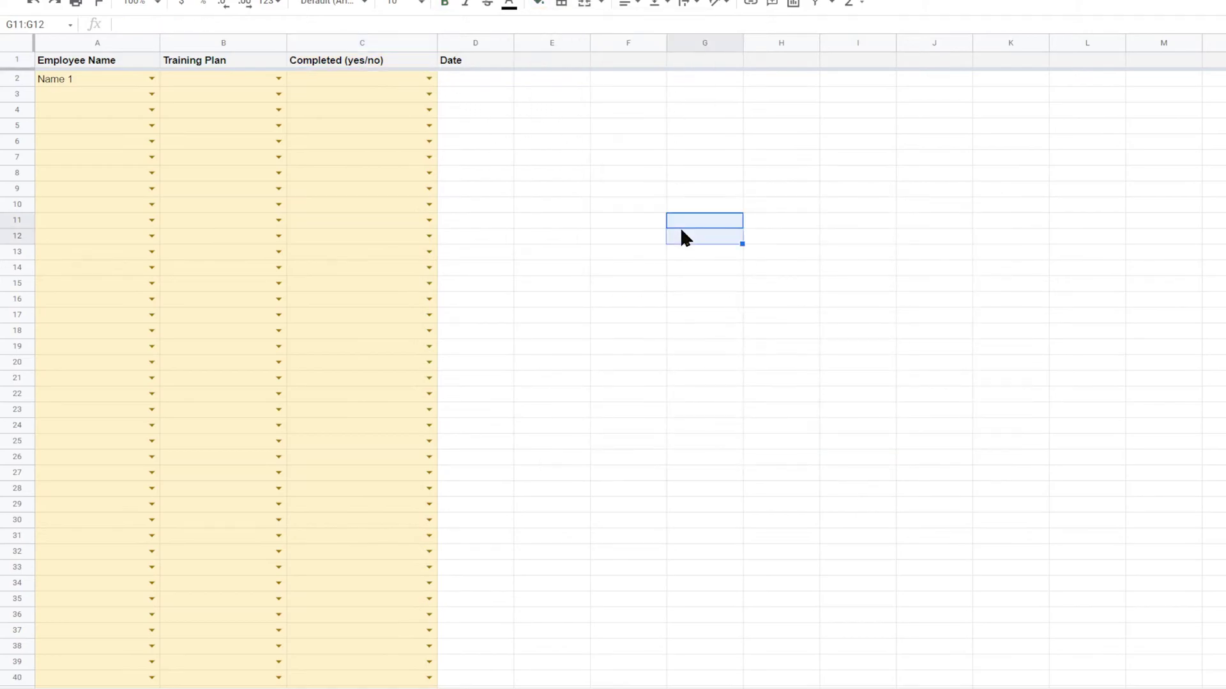
Step: Add data validation to the Date column that requires a valid date
right_click(475, 43)
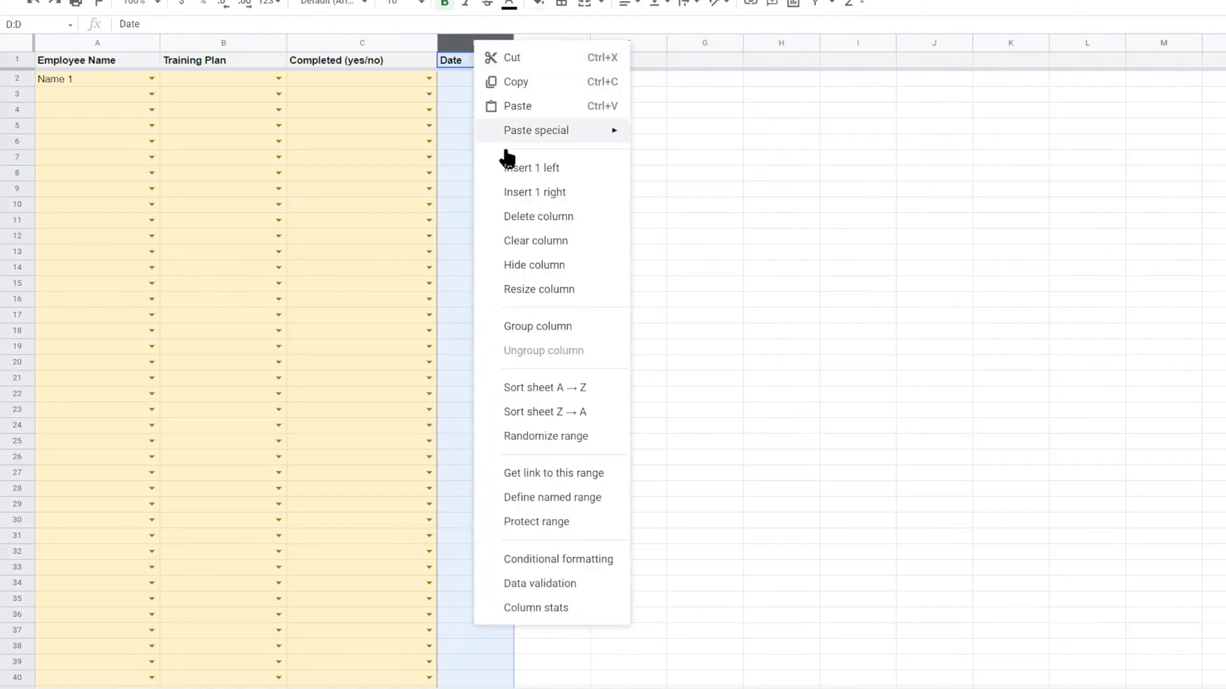
left_click(565, 581)
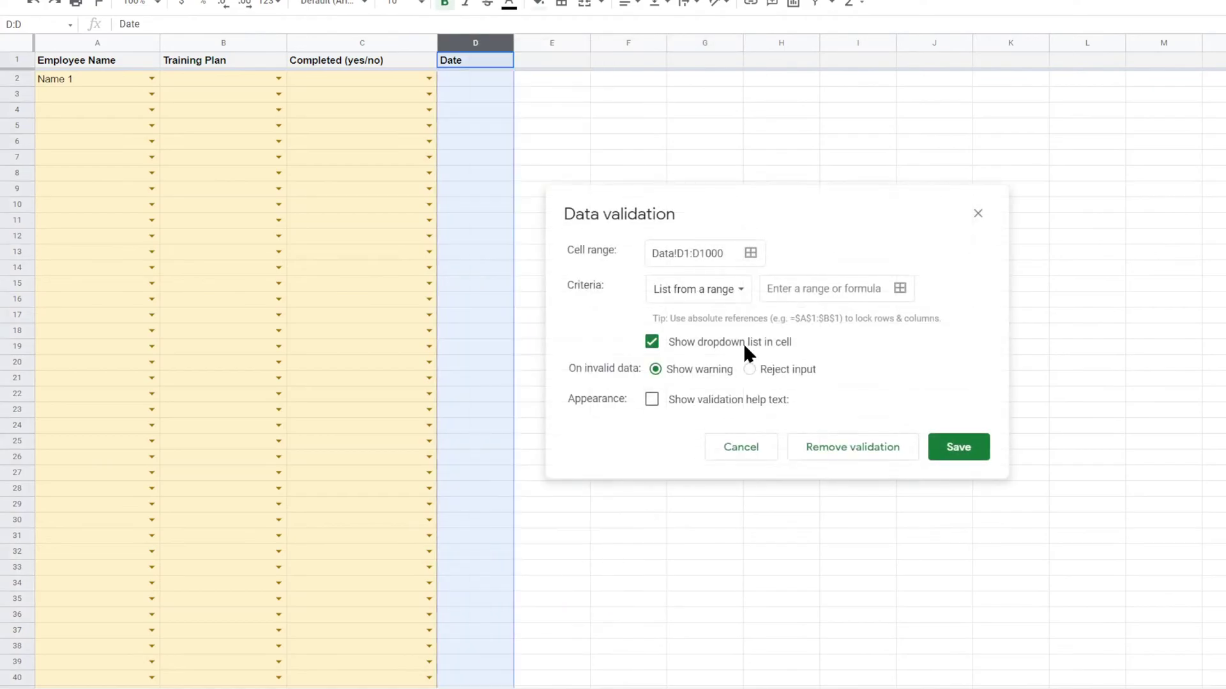
left_click(728, 291)
left_click(704, 386)
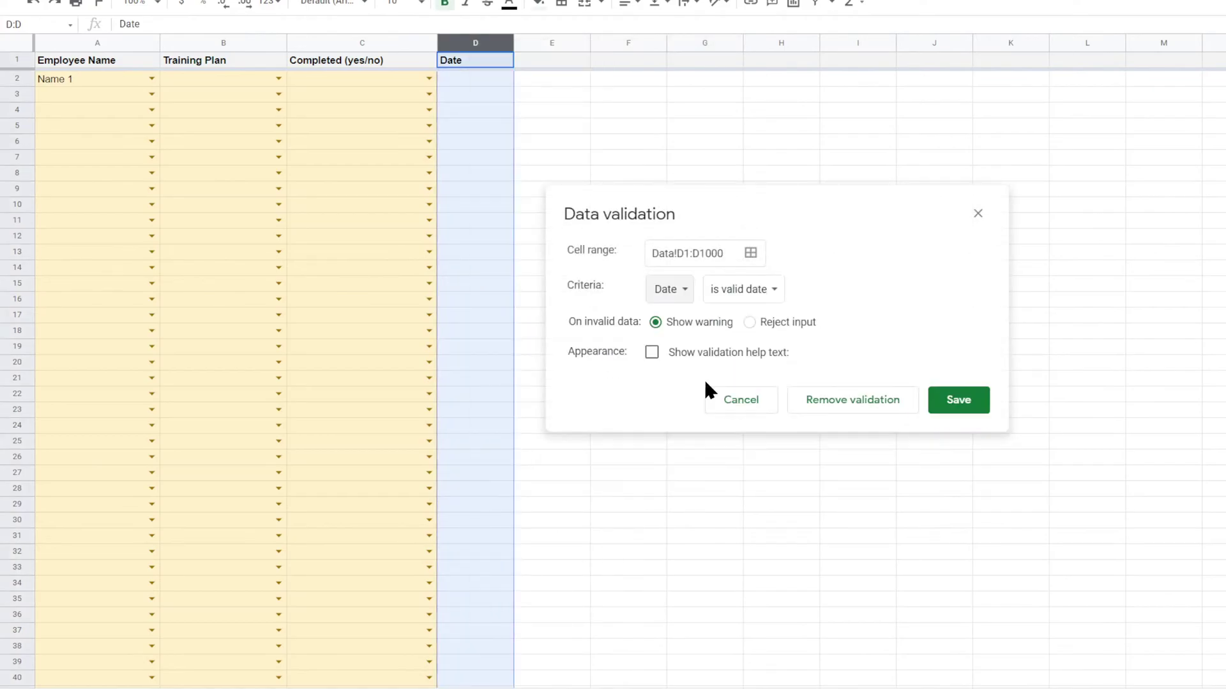
left_click(971, 401)
Step: Fill the Date column with the same light yellow as its neighbours and widen it slightly
left_click(543, 8)
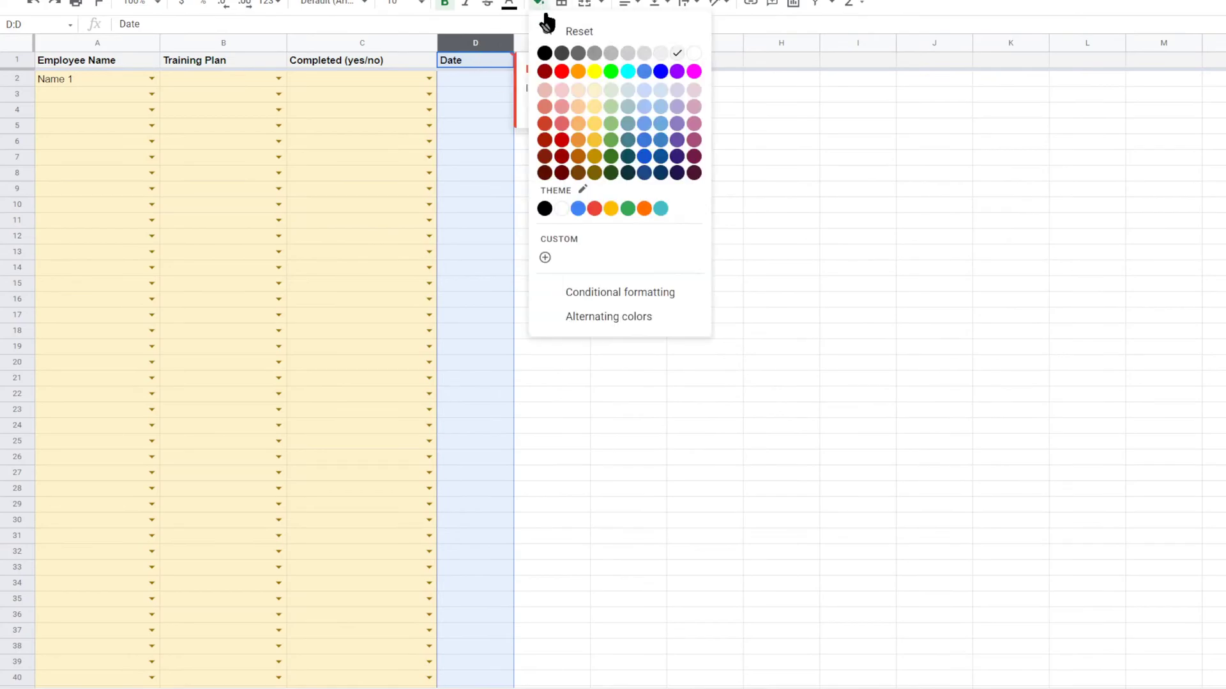
left_click(595, 95)
double_click(468, 78)
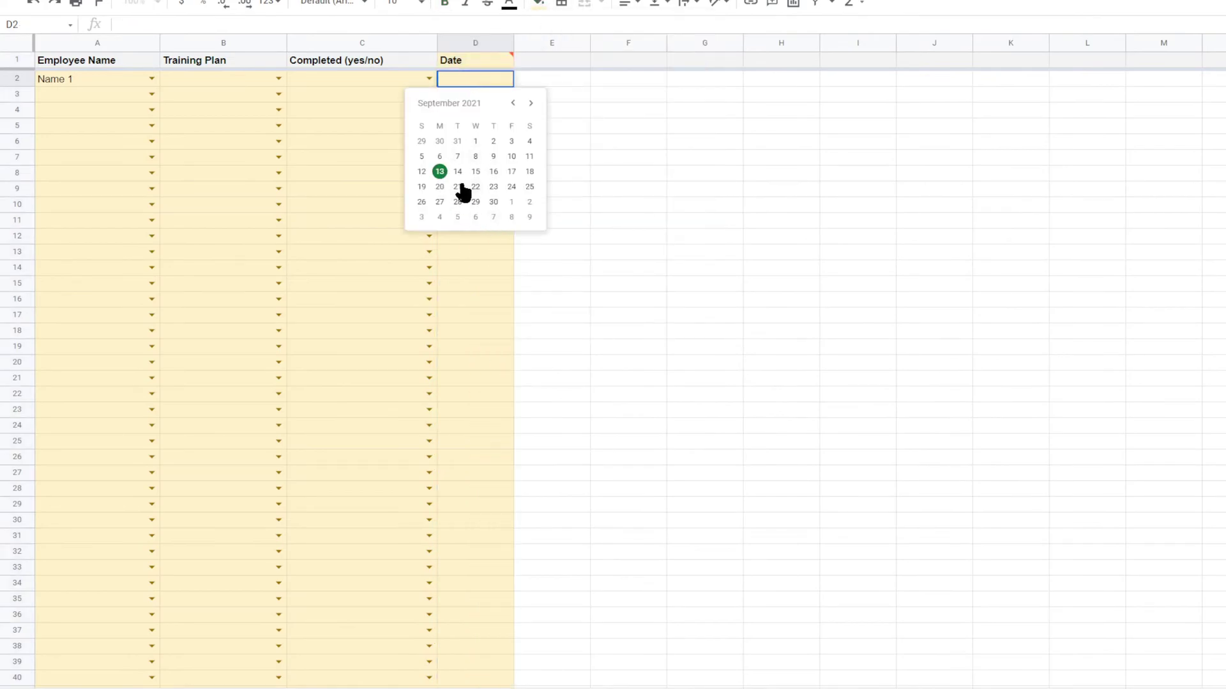
left_click(637, 201)
left_click_drag(515, 43, 552, 40)
Step: Fill header cell D1 with the lightest grey used in the other header cells
left_click(493, 60)
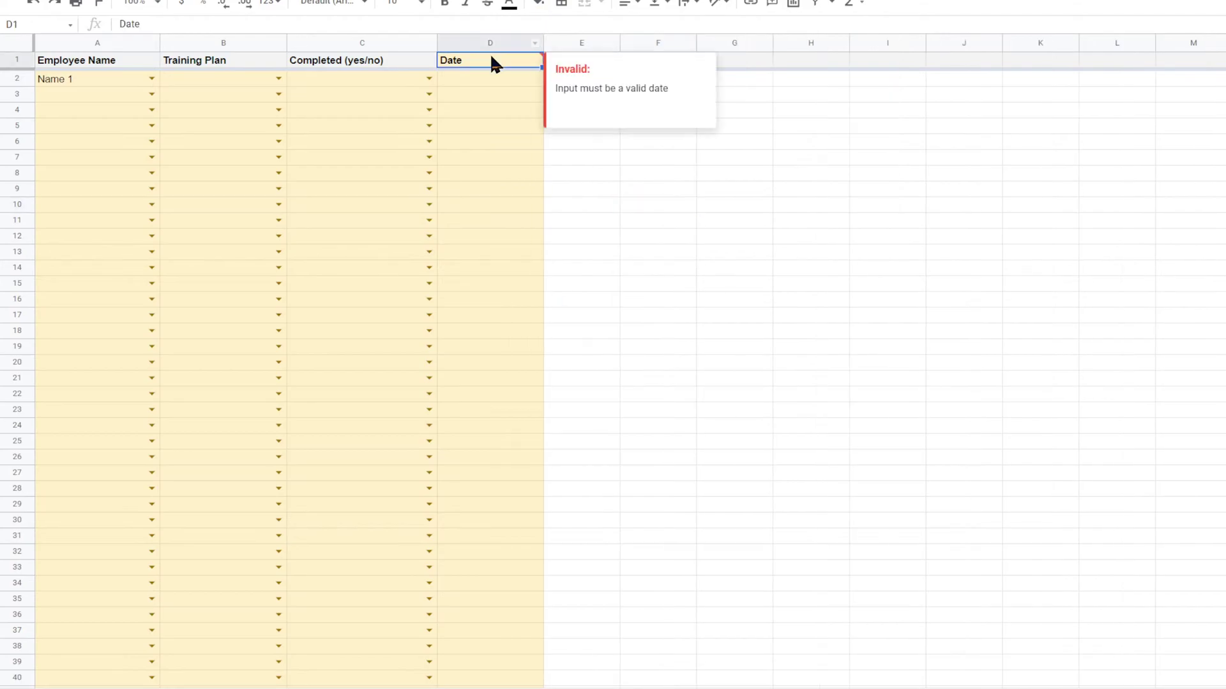
left_click(549, 2)
left_click(739, 207)
left_click(739, 204)
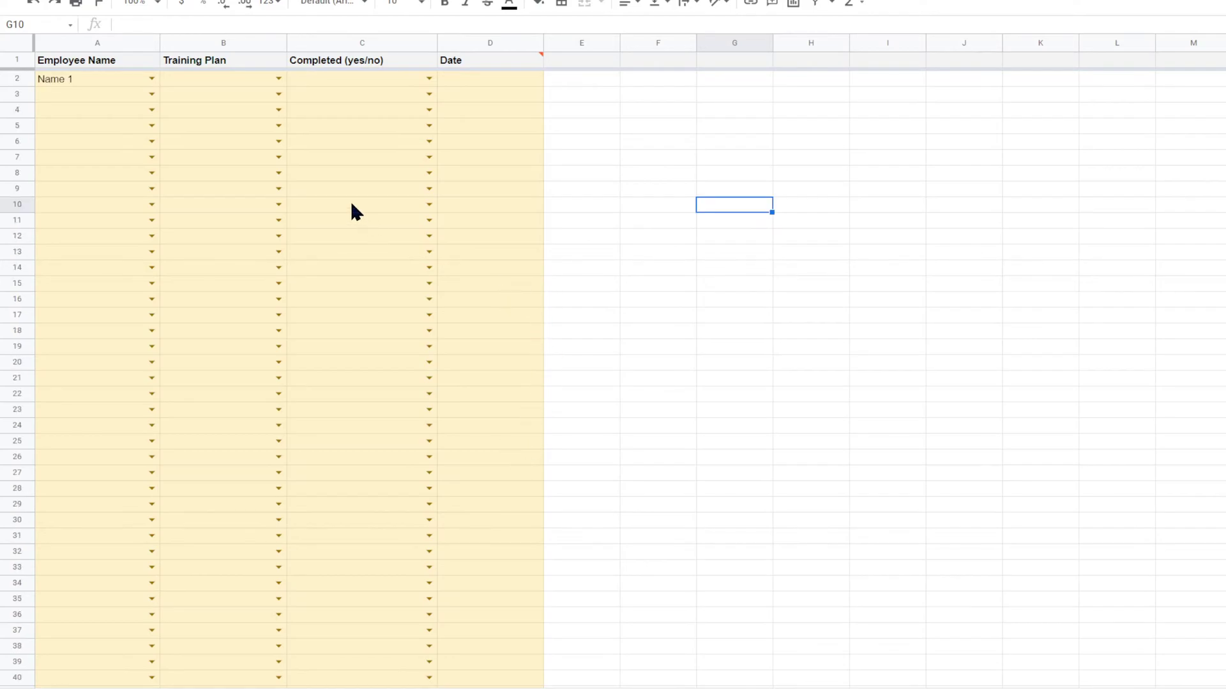
Step: Complete the sample entry in row 2 with training plan Plan 2, completed Yes and the date September 13, 2021
left_click(279, 79)
left_click(211, 115)
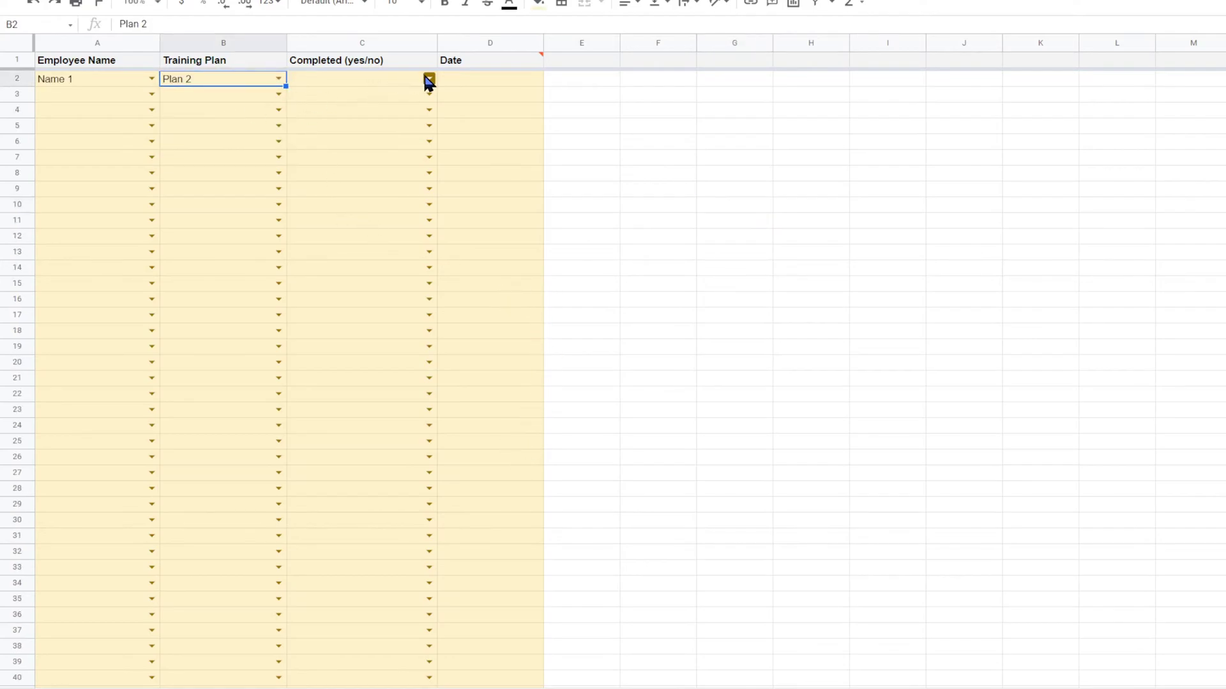
left_click(429, 79)
left_click(350, 99)
double_click(488, 79)
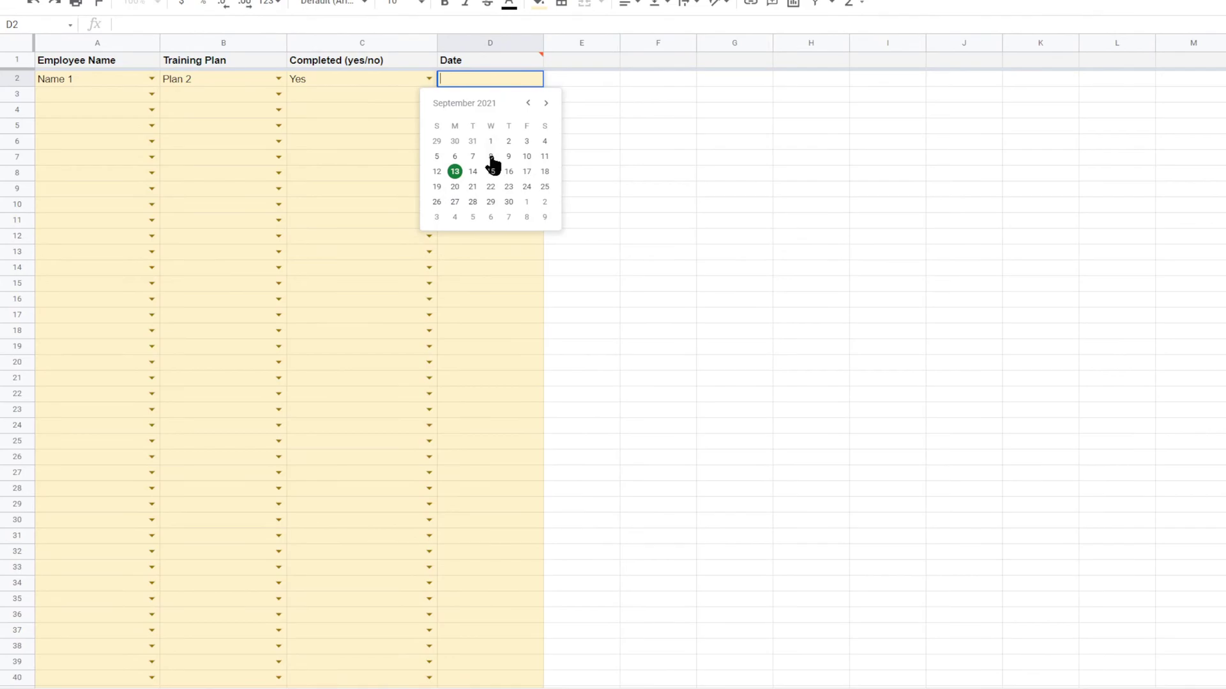
left_click(455, 171)
left_click(738, 241)
Step: Left-align the contents of columns A to D
left_click_drag(495, 44, 96, 43)
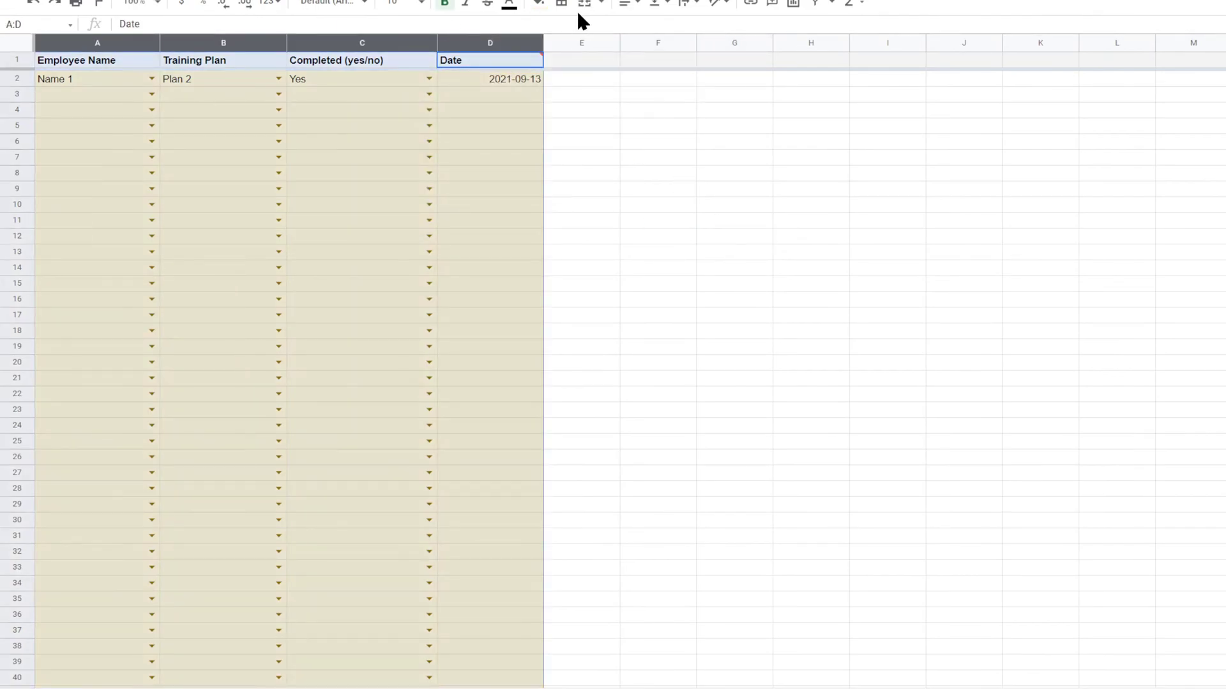
left_click(628, 3)
left_click(628, 26)
left_click(683, 236)
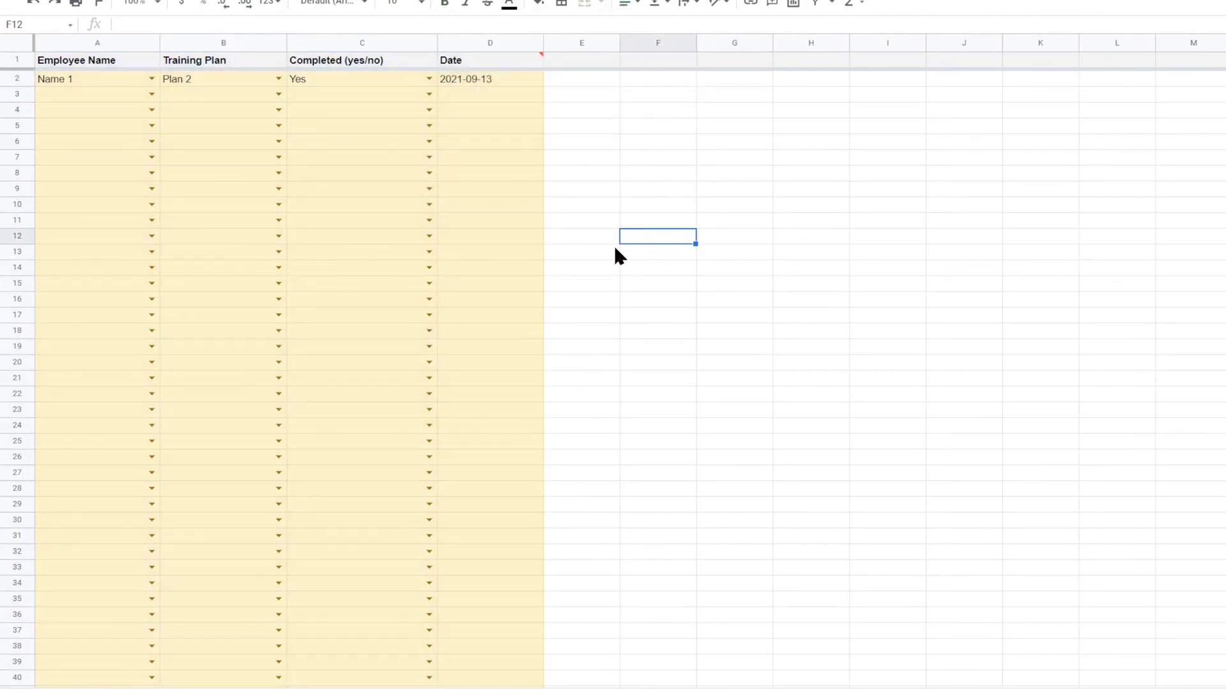
Step: Apply the Date number format, in the style 9/26/2008, to the Date column
left_click(490, 44)
left_click(195, 1)
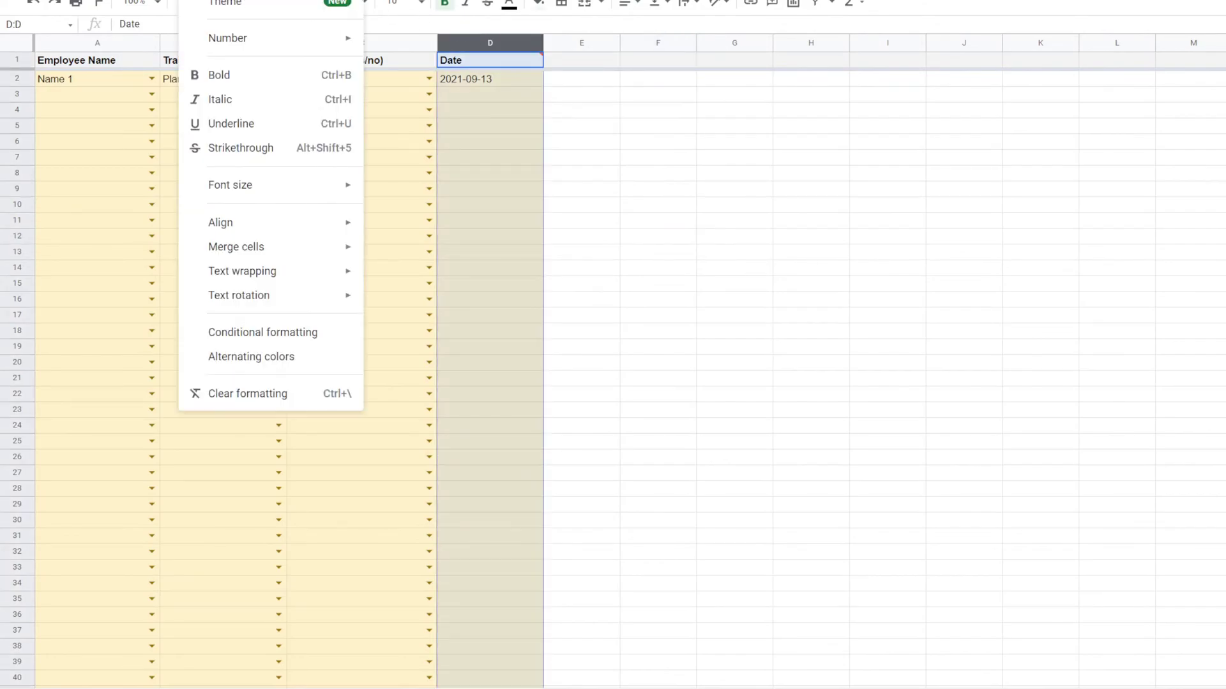
mouse_move(227, 44)
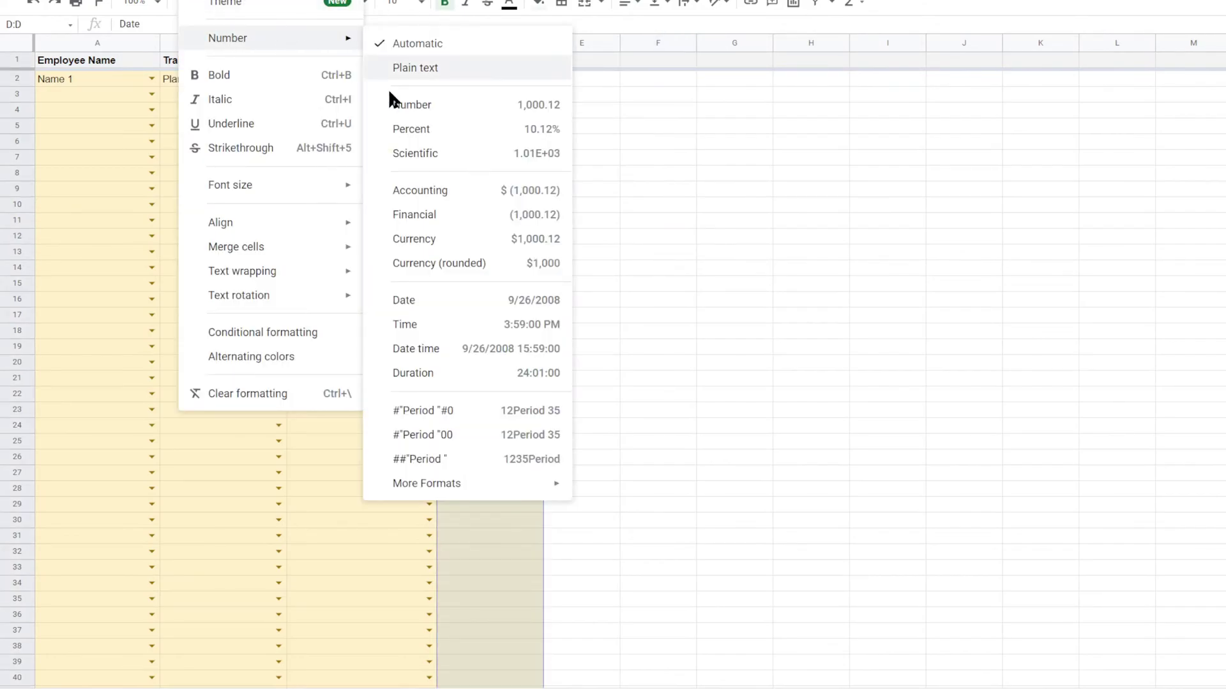
left_click(471, 302)
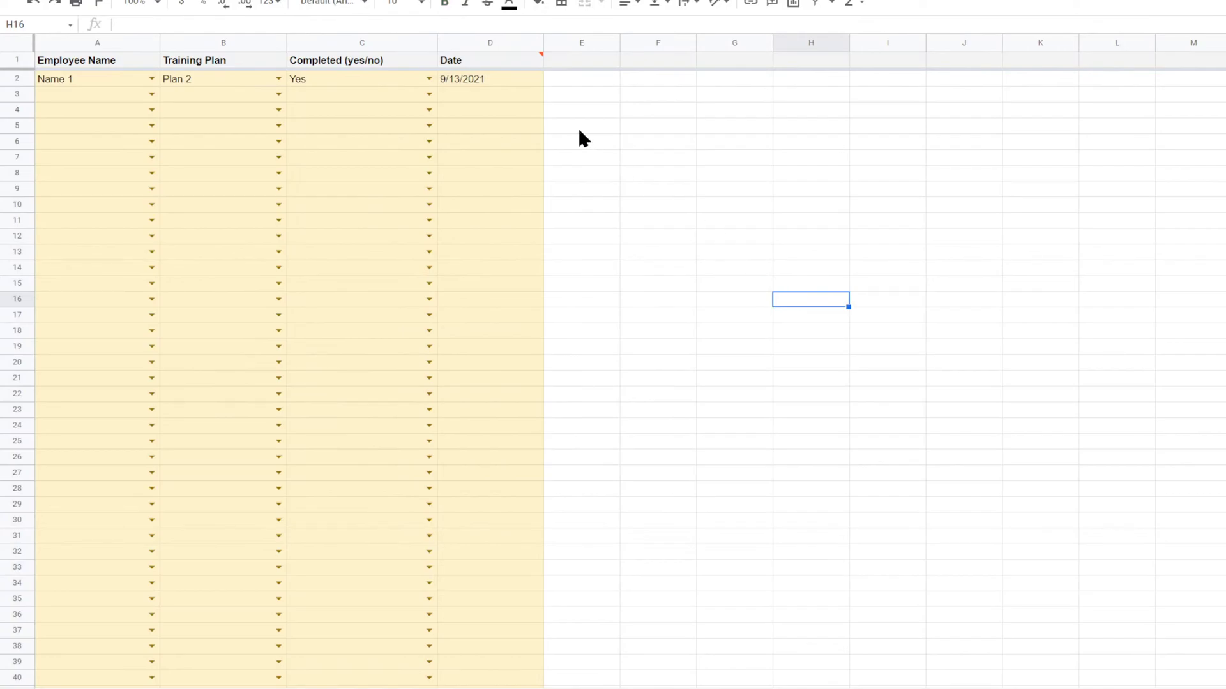
Step: Remove the data validation from header cell D1
right_click(510, 61)
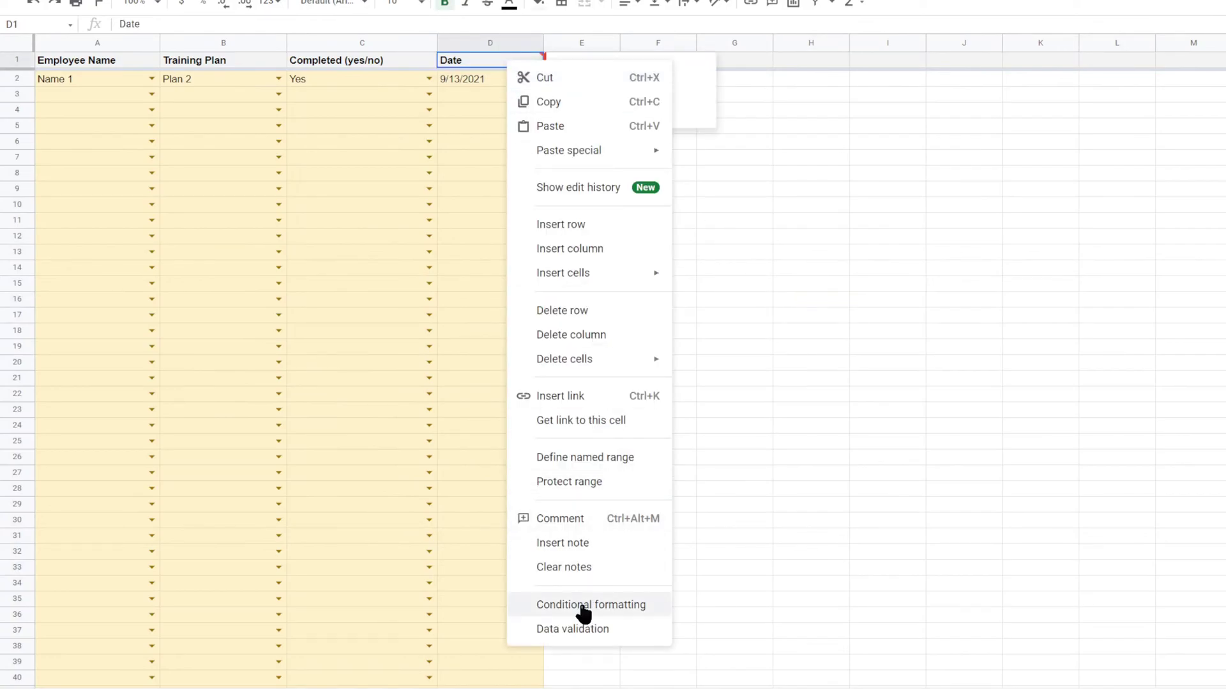
left_click(574, 629)
left_click(878, 425)
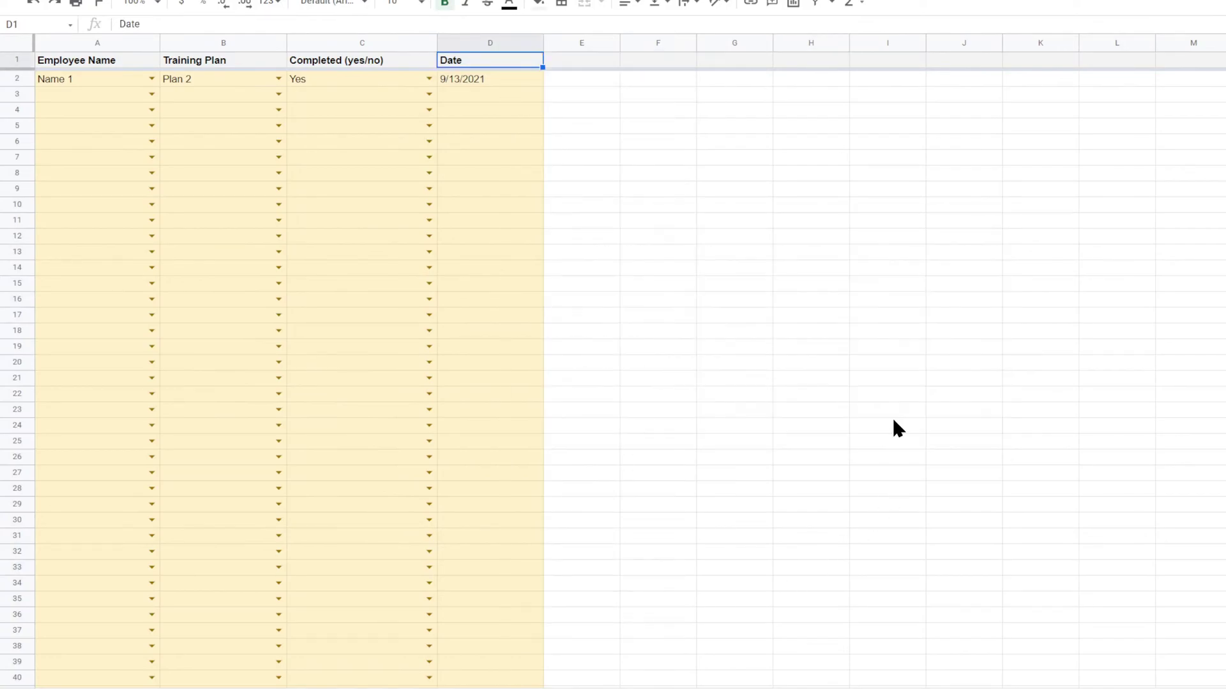
left_click(666, 315)
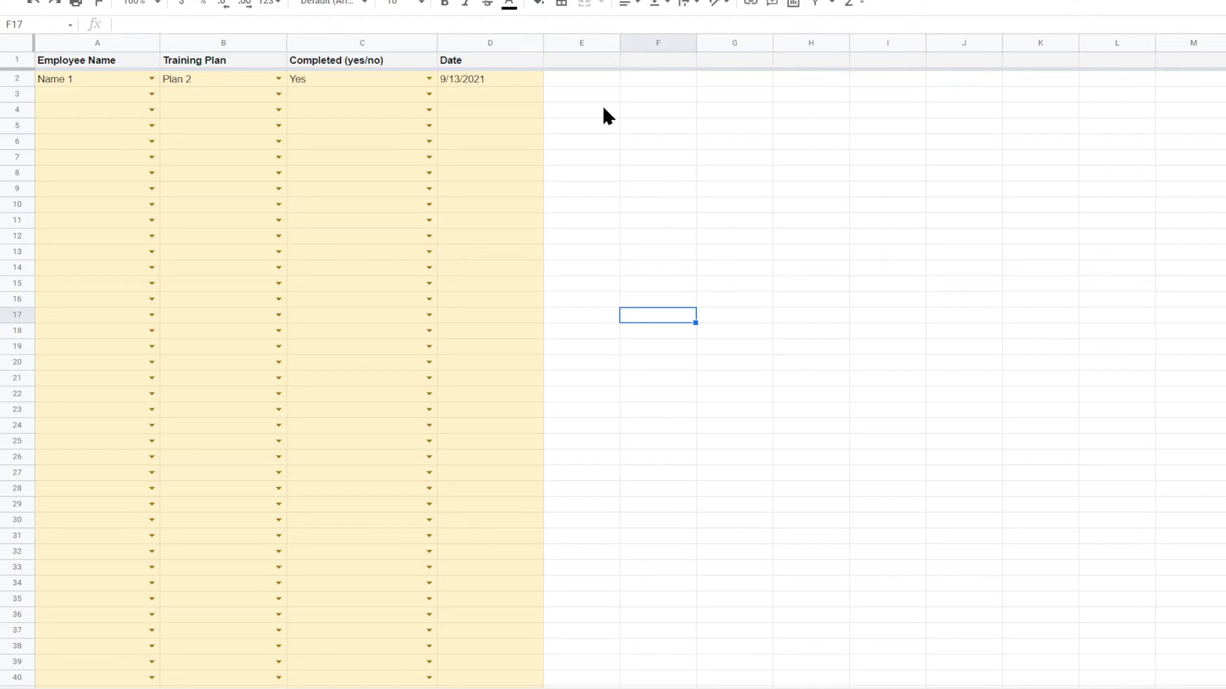
Step: Review the sample row's employee and training plan entries against the source lists on the Employees and Training Plan sheet
left_click(628, 175)
left_click(93, 82)
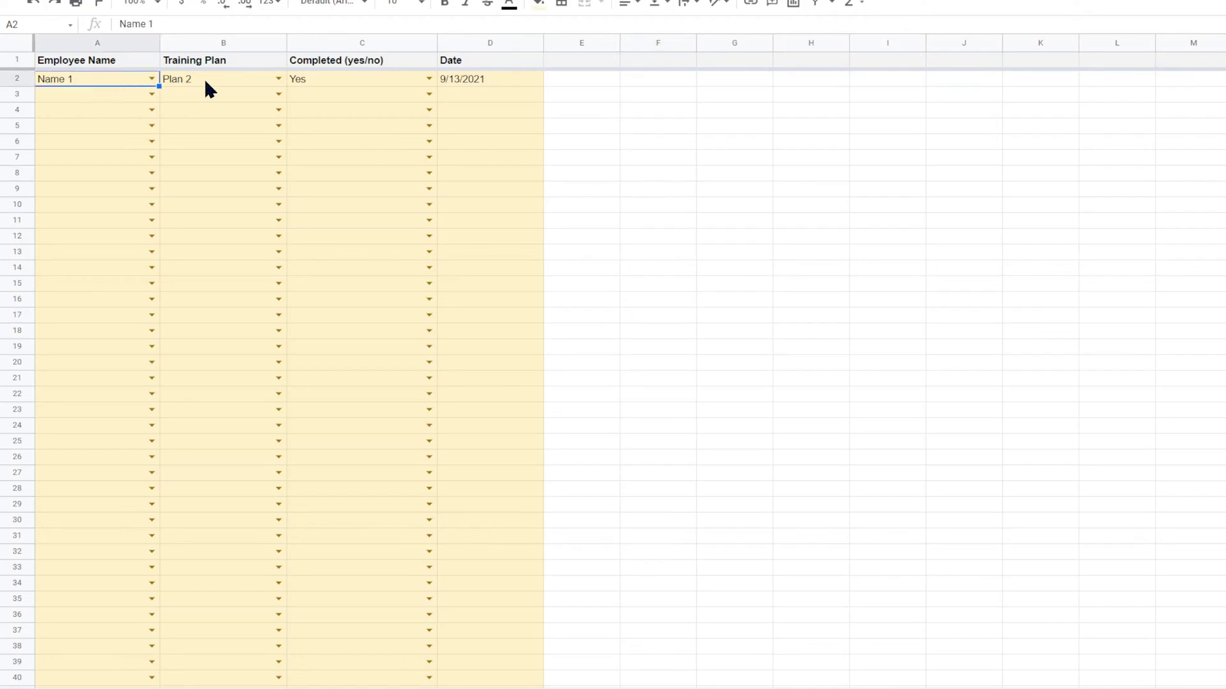
left_click(206, 81)
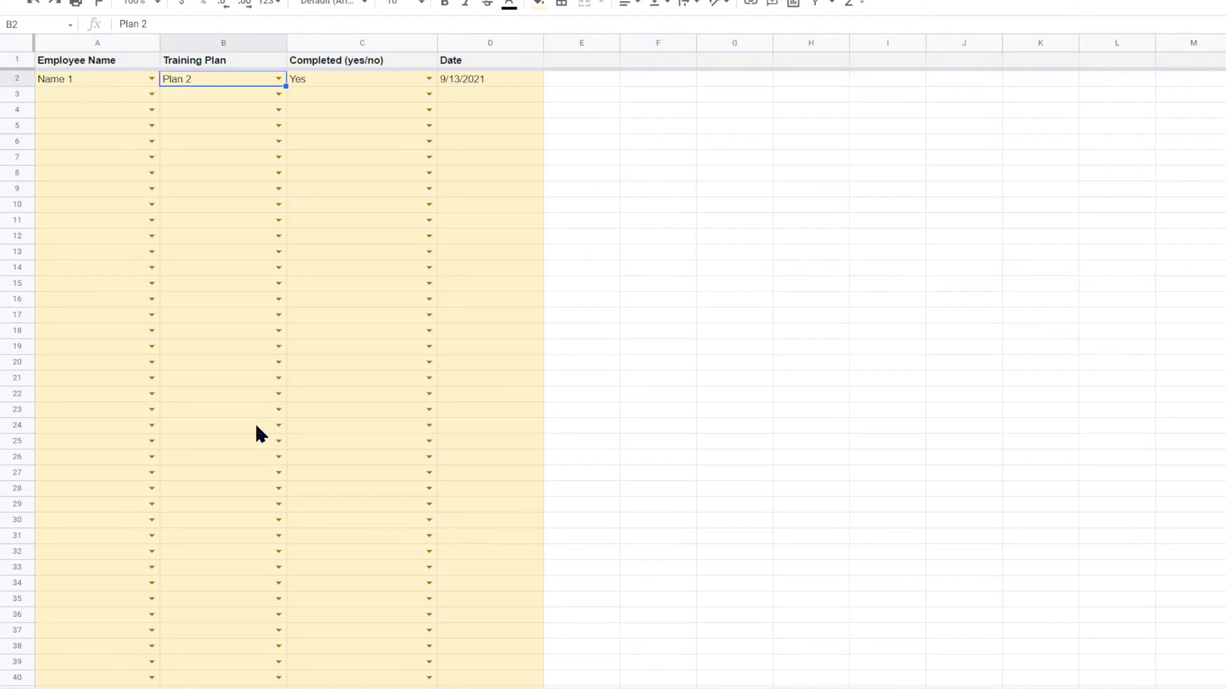
left_click(287, 688)
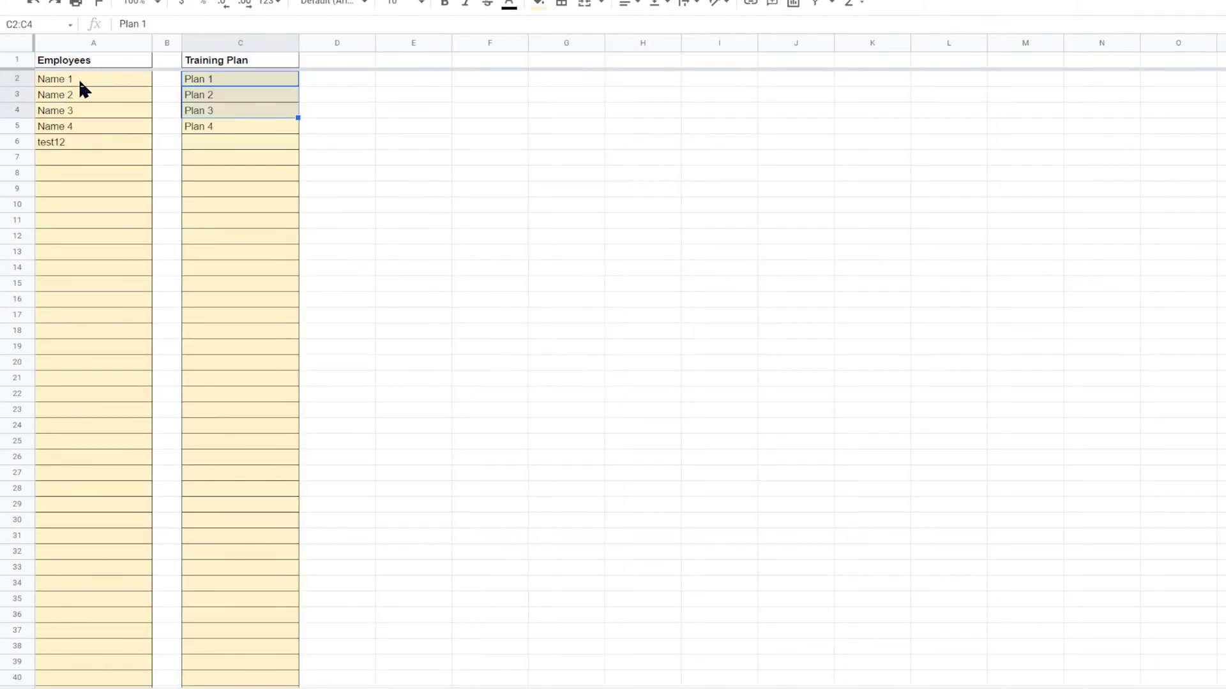
left_click_drag(80, 81, 80, 247)
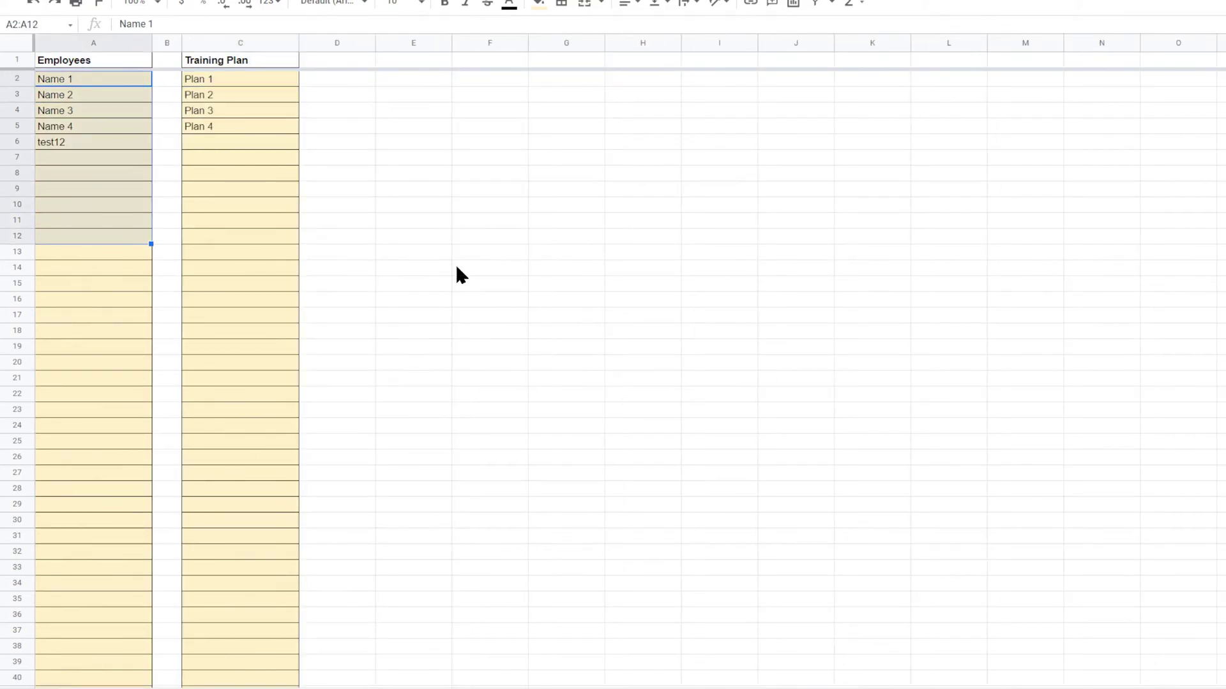
left_click(592, 268)
Step: Return to the Data sheet and choose Name 3 as the employee in cell A3
left_click(159, 688)
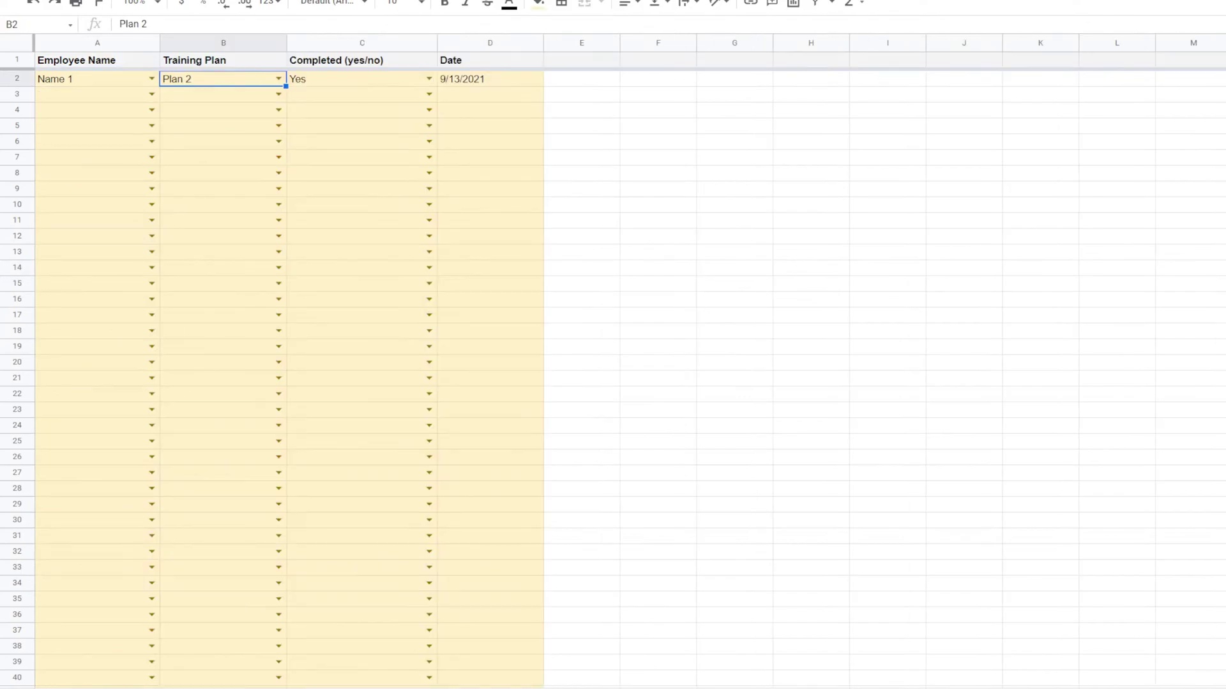
left_click(151, 94)
left_click(107, 148)
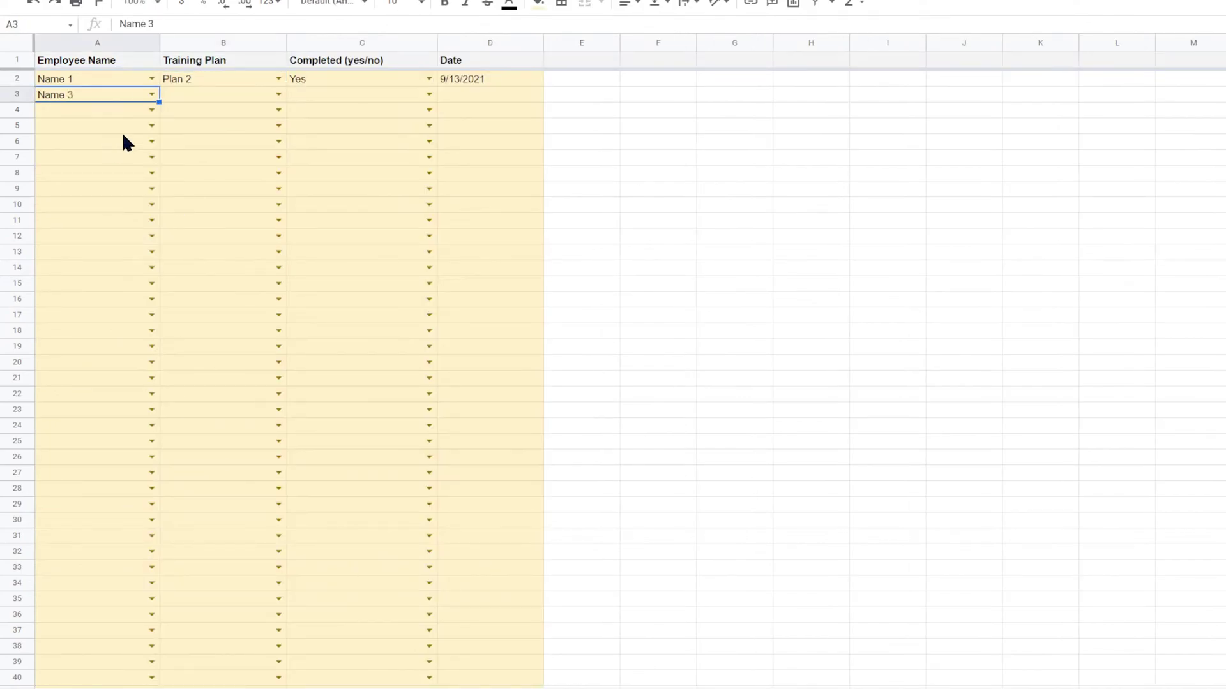
Step: Set the tab colour of the Data sheet to light yellow
left_click(242, 688)
right_click(205, 688)
mouse_move(242, 539)
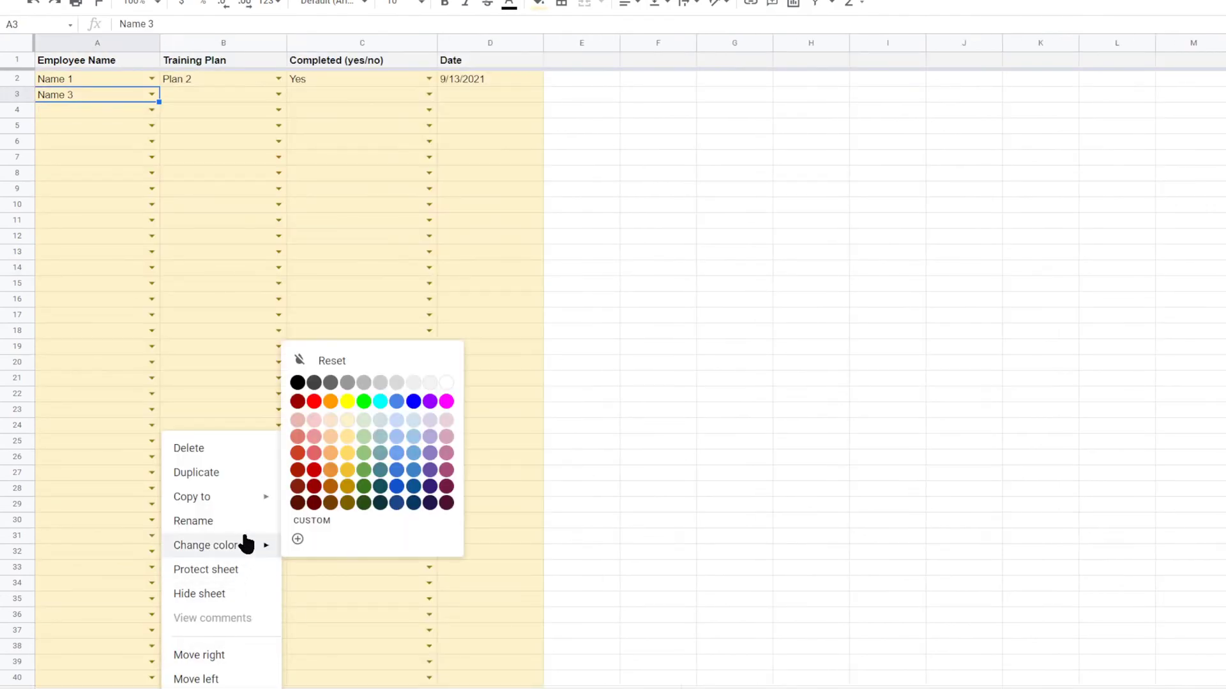
left_click(347, 428)
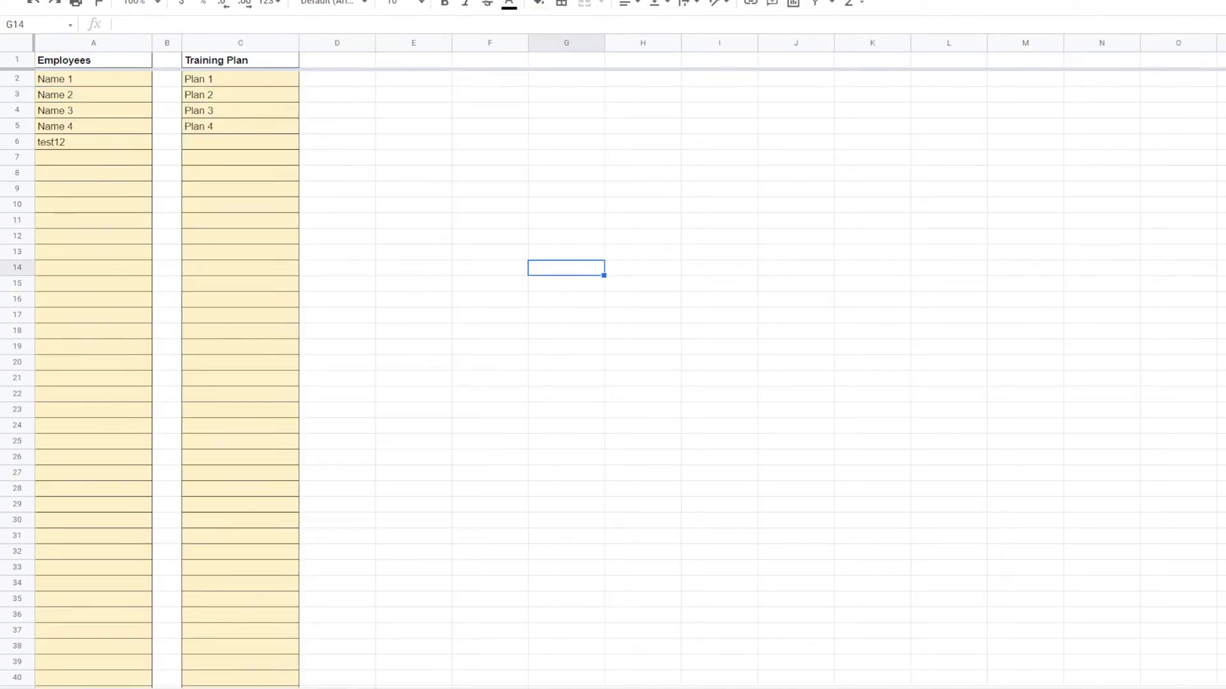
Step: Set the tab colour of the Validation sheet to dark red
right_click(264, 687)
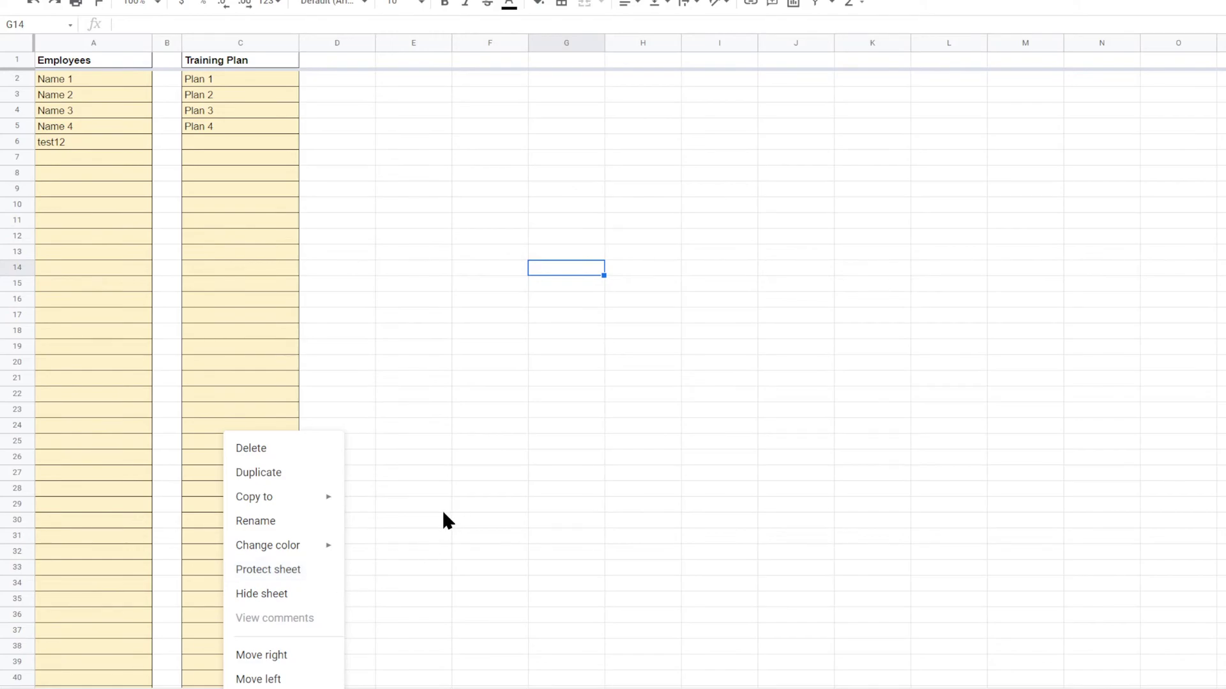
mouse_move(293, 553)
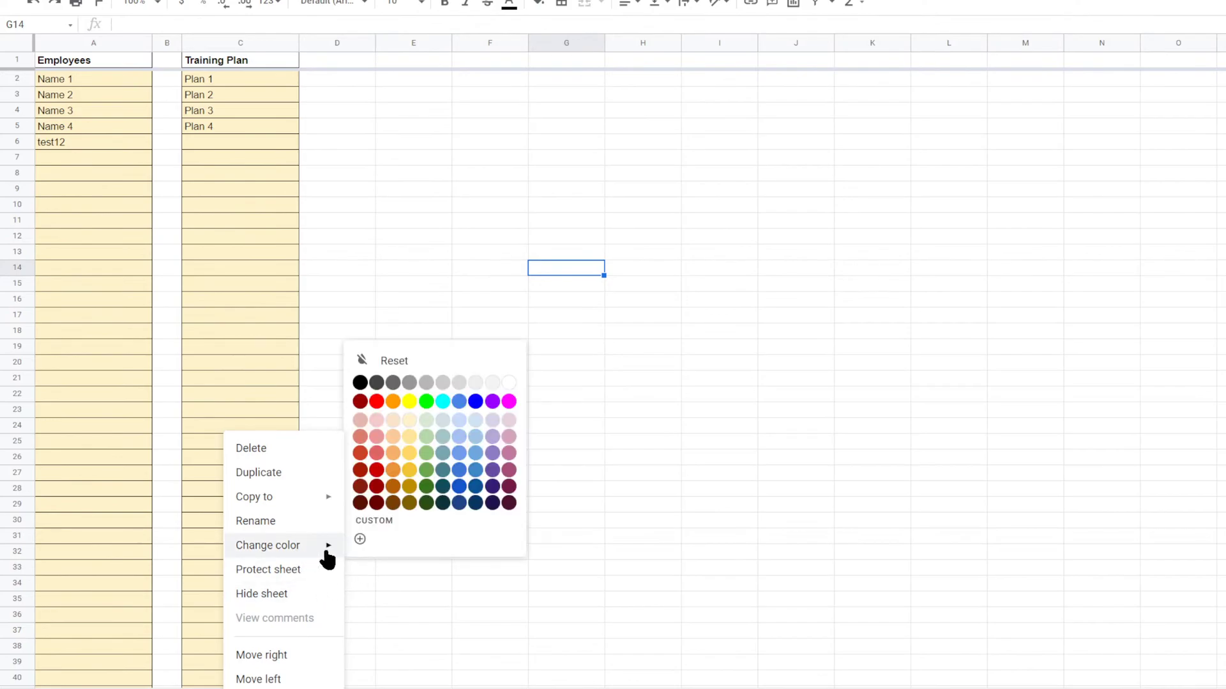
left_click(360, 400)
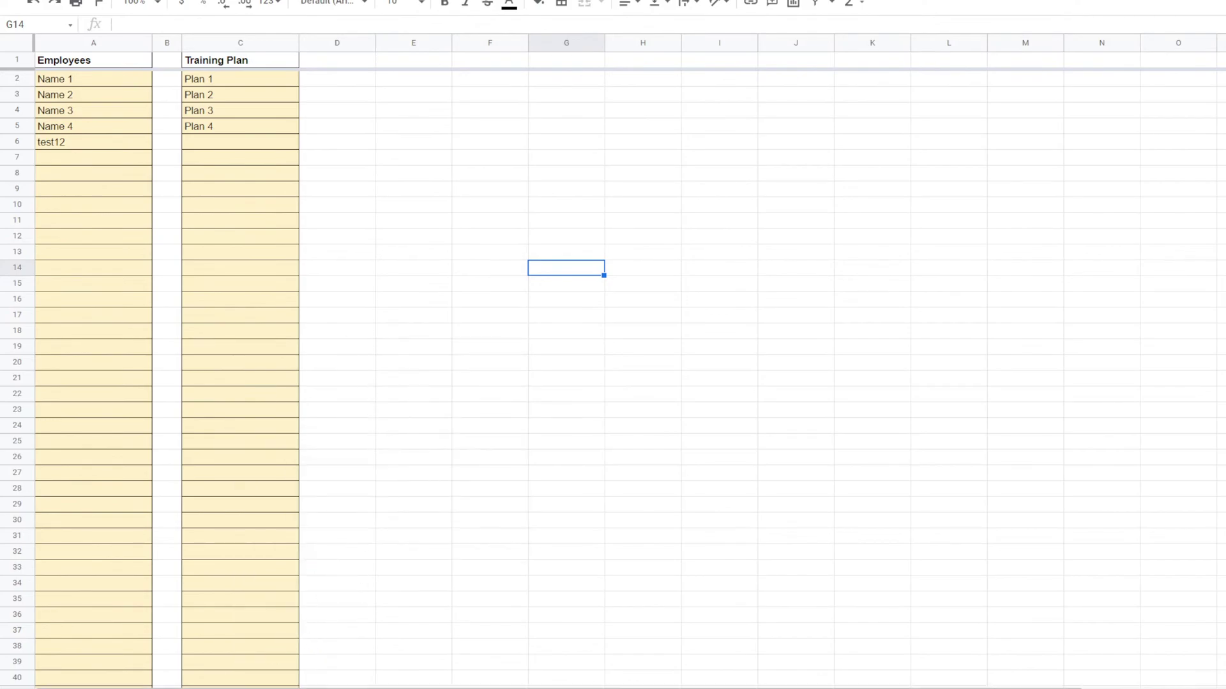
Step: Go to the empty Report sheet and set its tab colour to dark magenta
key("shift+F11")
right_click(150, 688)
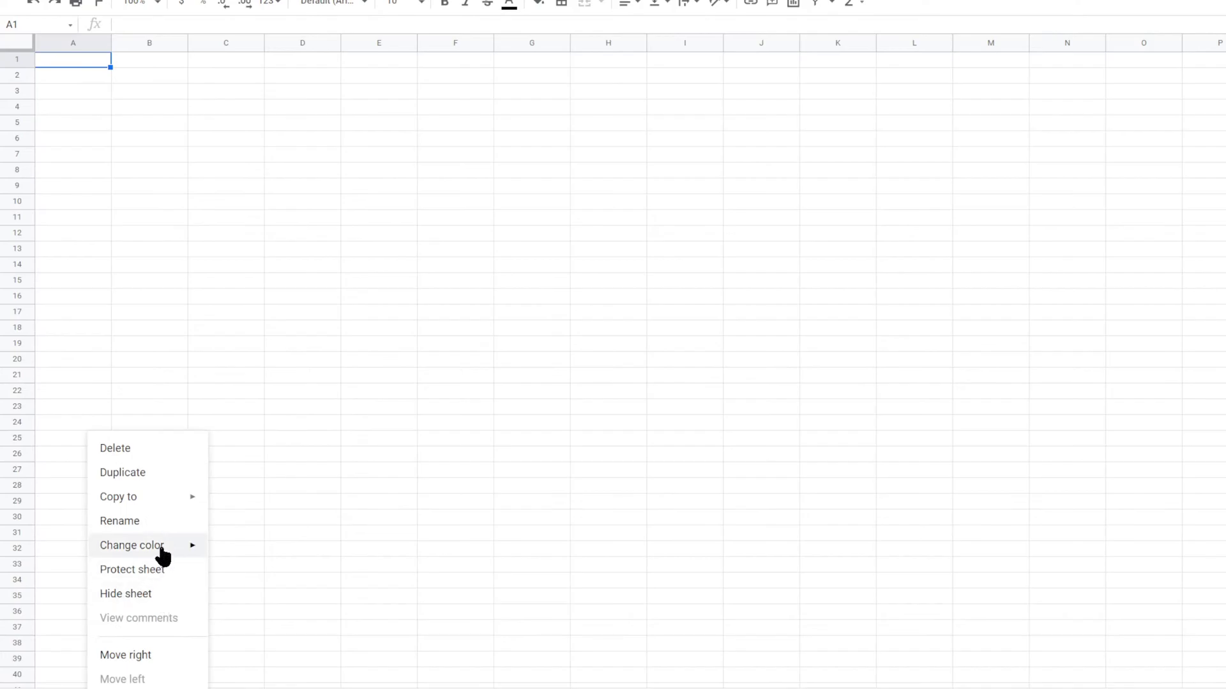
mouse_move(169, 549)
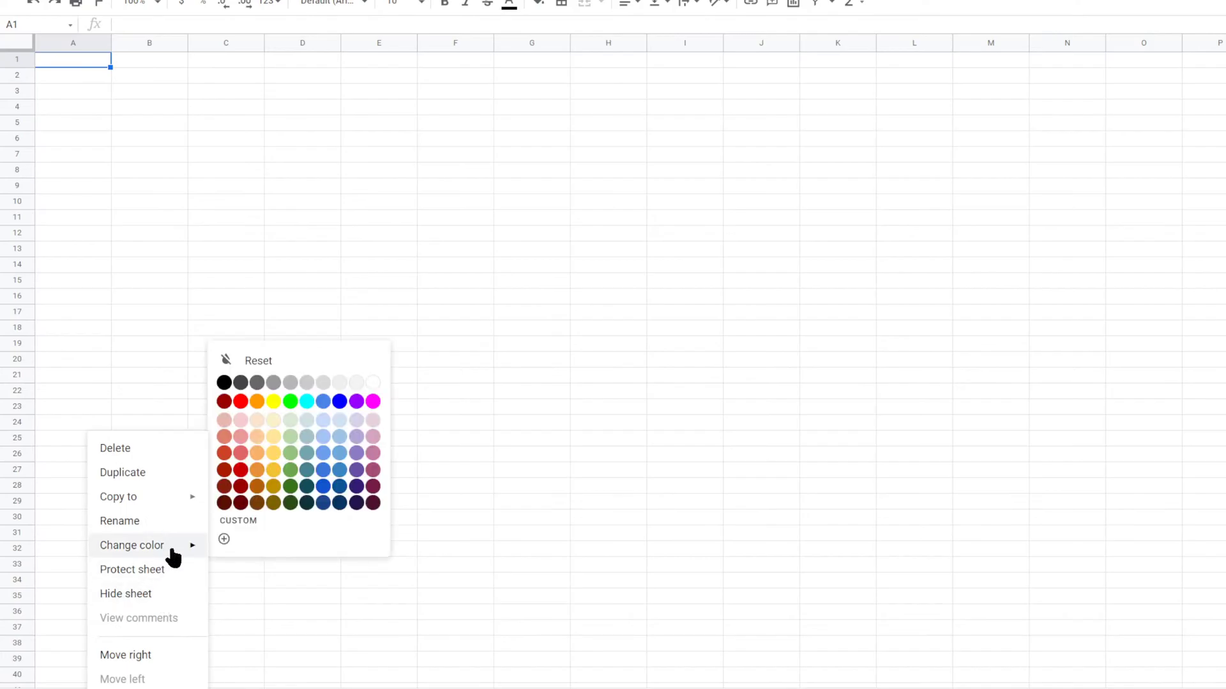
left_click(372, 505)
left_click(507, 553)
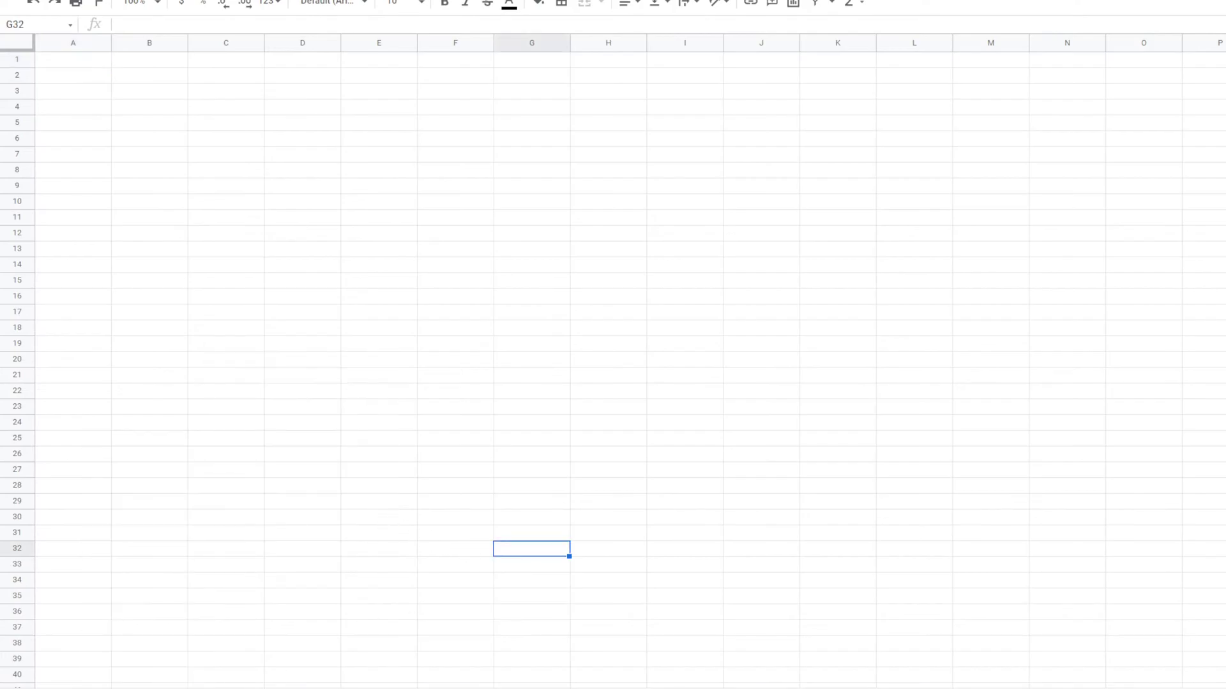
Step: On the Data sheet, pick 9/14/2021 as the date in cell D3
left_click(84, 61)
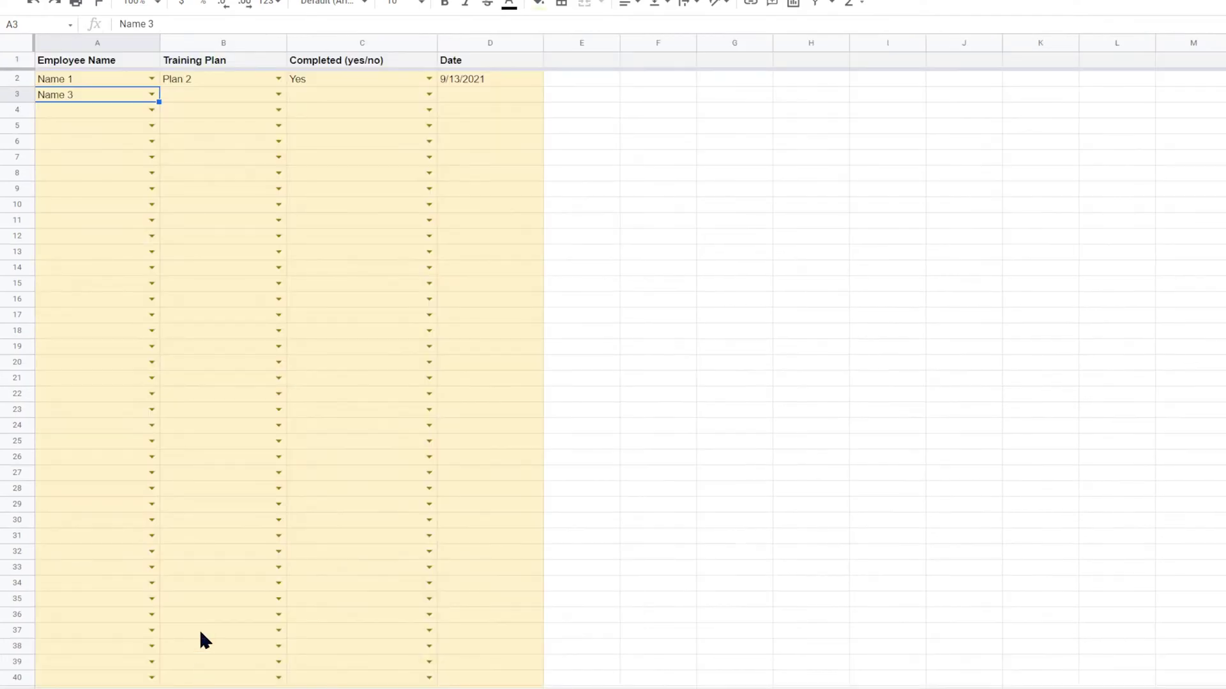
mouse_move(102, 76)
left_mouse_down()
mouse_move(99, 213)
mouse_move(101, 85)
mouse_move(94, 96)
left_mouse_up()
left_click_drag(90, 140, 82, 238)
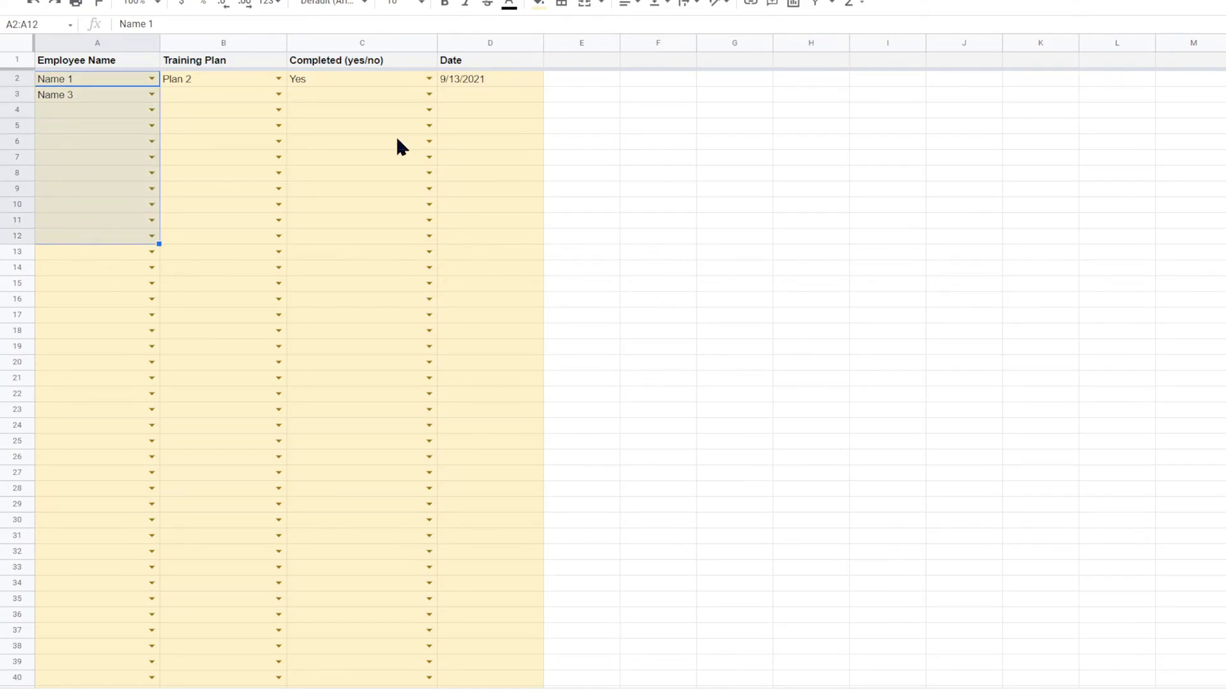
left_click_drag(481, 80, 479, 205)
double_click(477, 93)
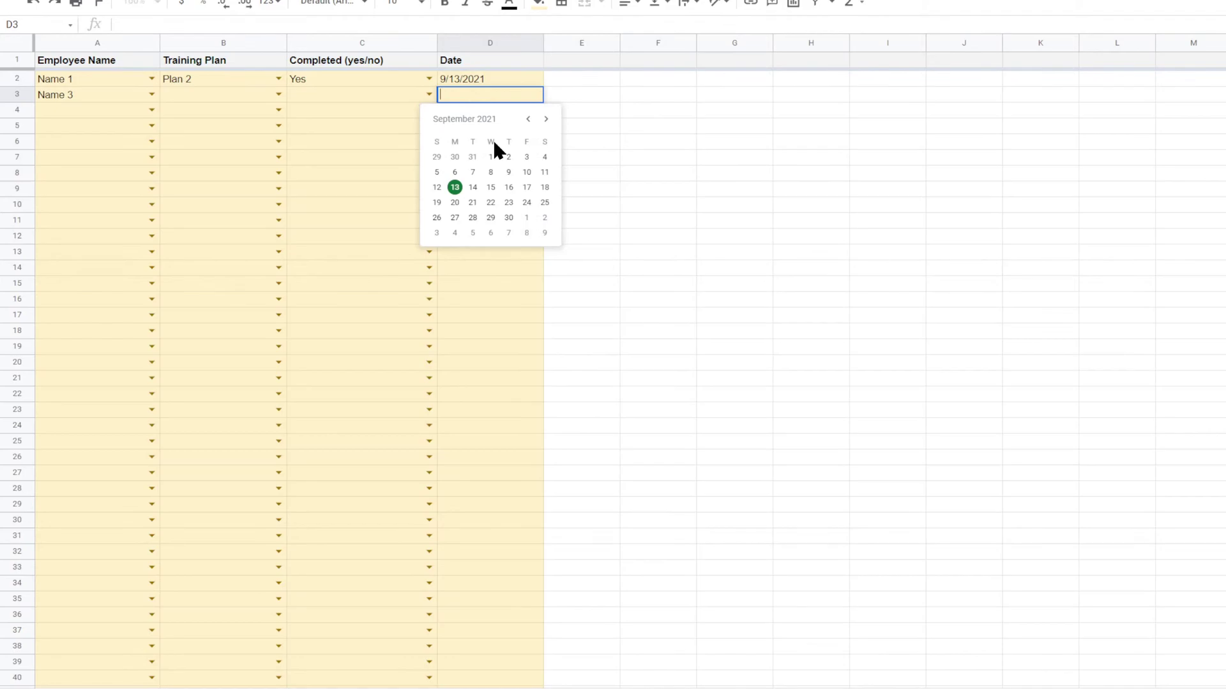
left_click(473, 189)
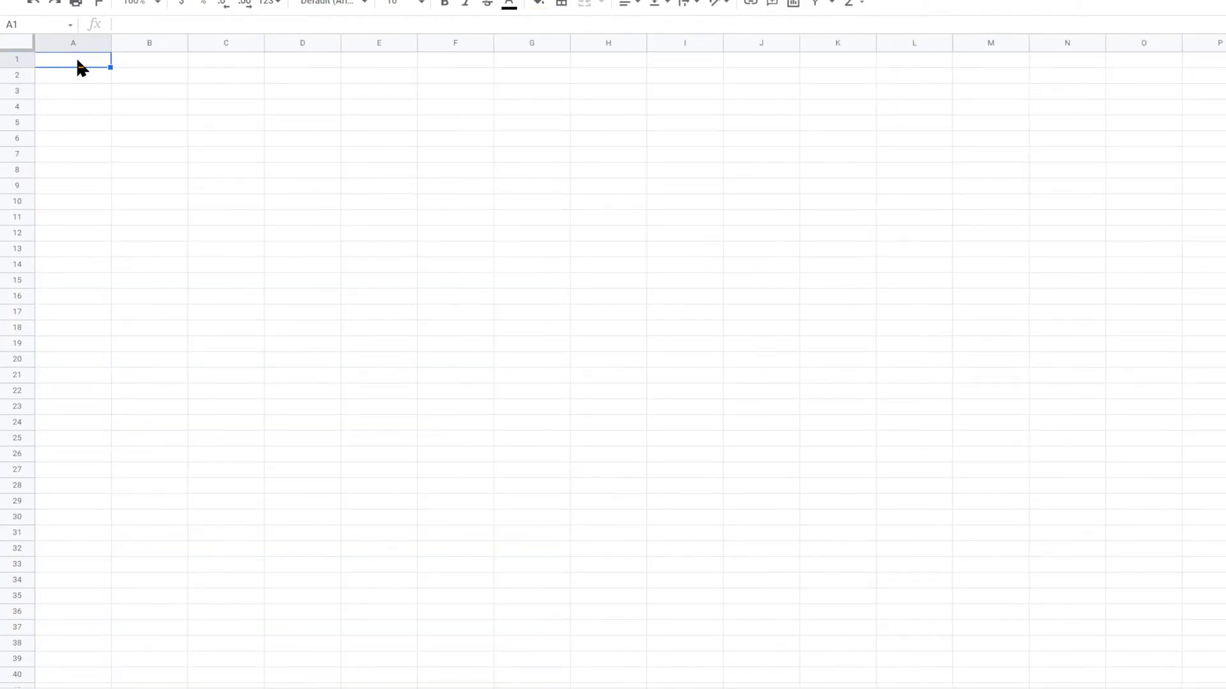
Step: Enter the header Employees in cell A1 of the Report sheet
type("Employee")
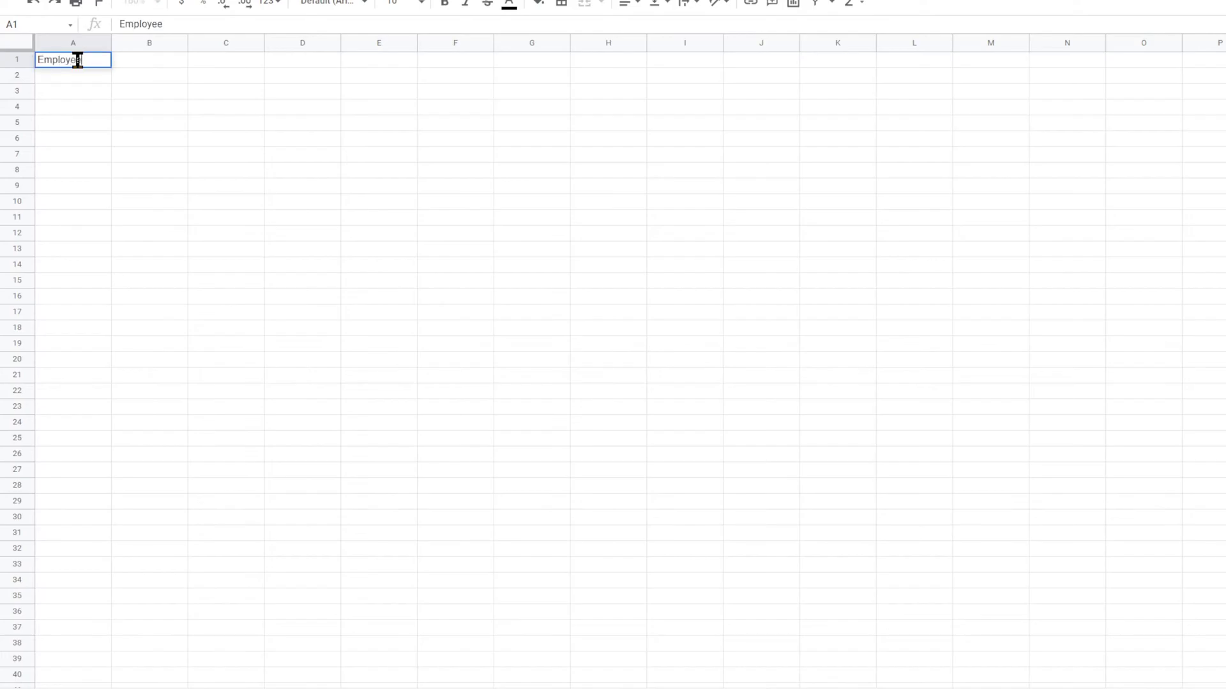
type("s")
key("Return")
Step: Enter the formula =sort(unique(Validation!A2:A)) in cell A2 of the Report sheet to list the employees
type("=")
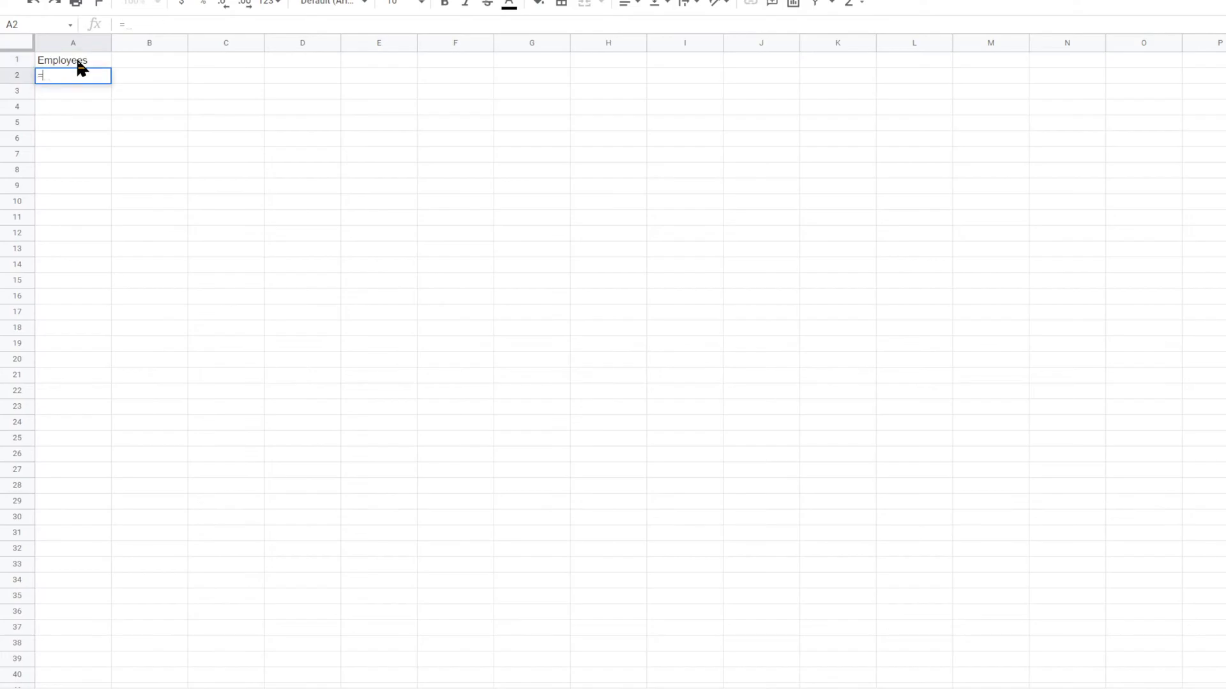
type("sort(")
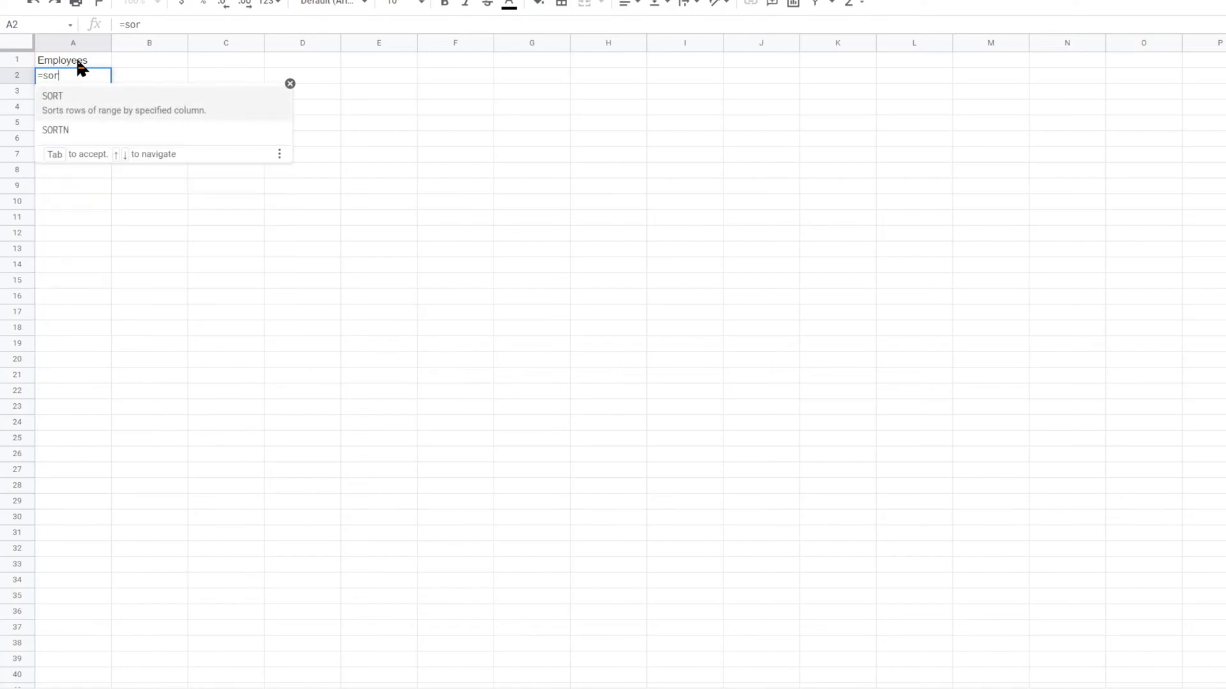
key("BackSpace")
type("(uni")
key("Tab")
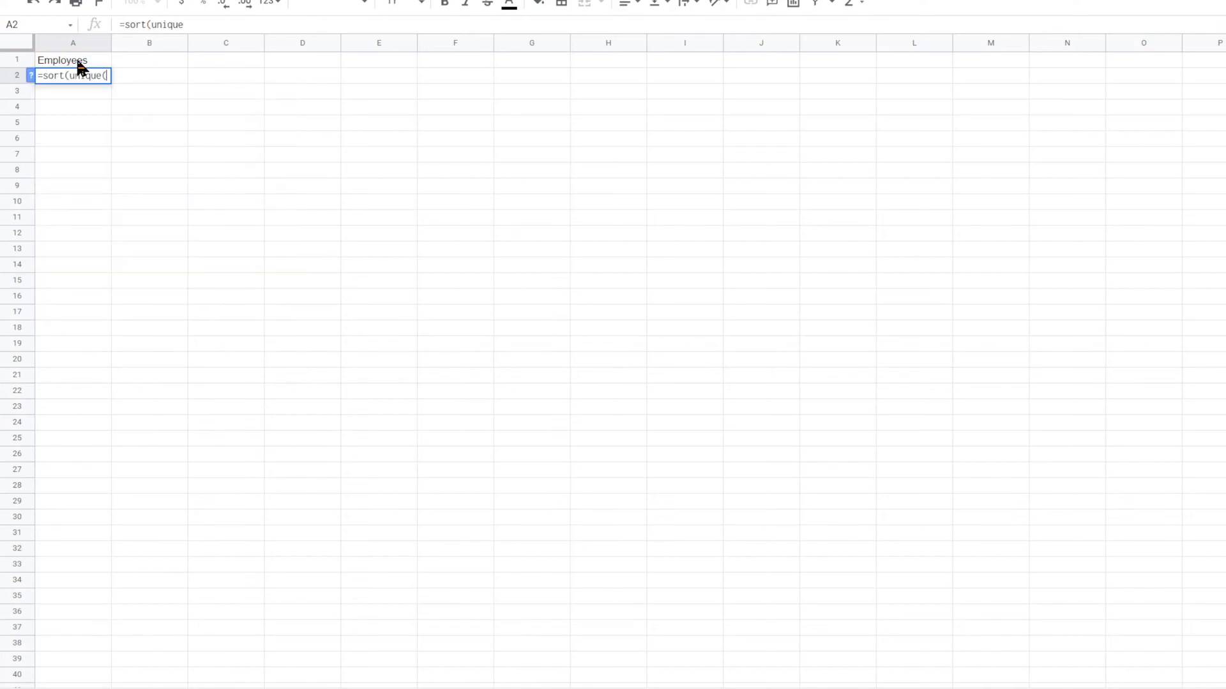
left_click(189, 678)
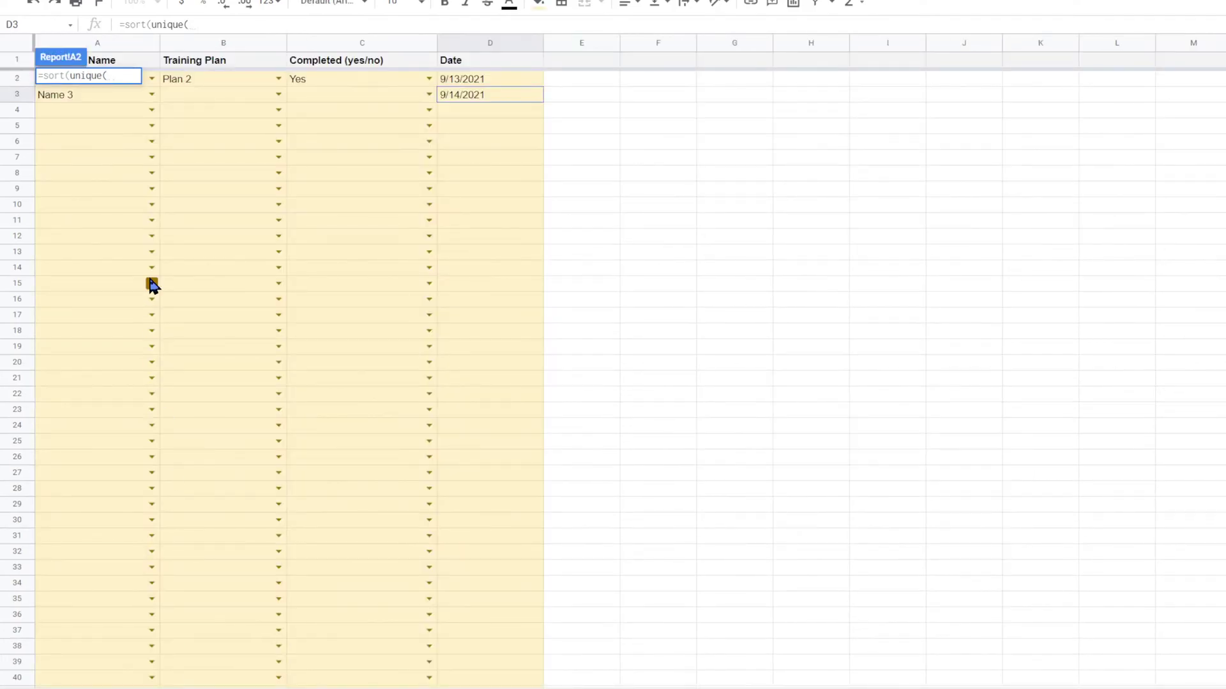
left_click(316, 680)
left_click_drag(135, 82, 134, 143)
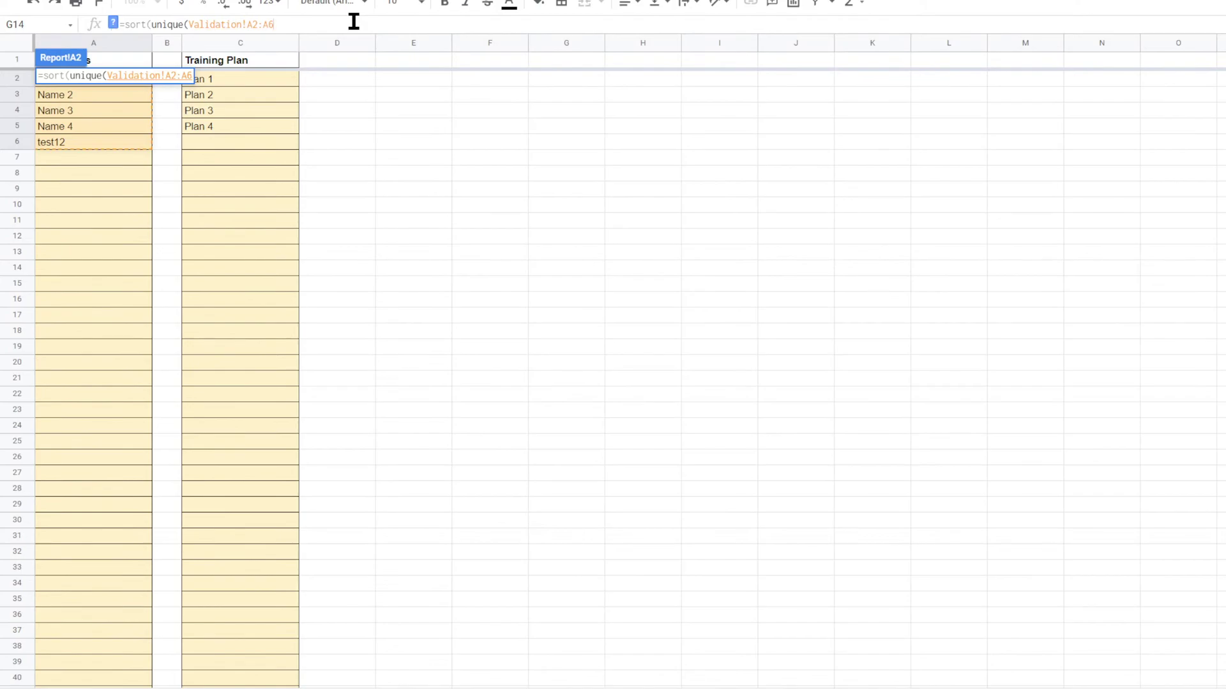
key("BackSpace")
key("Return")
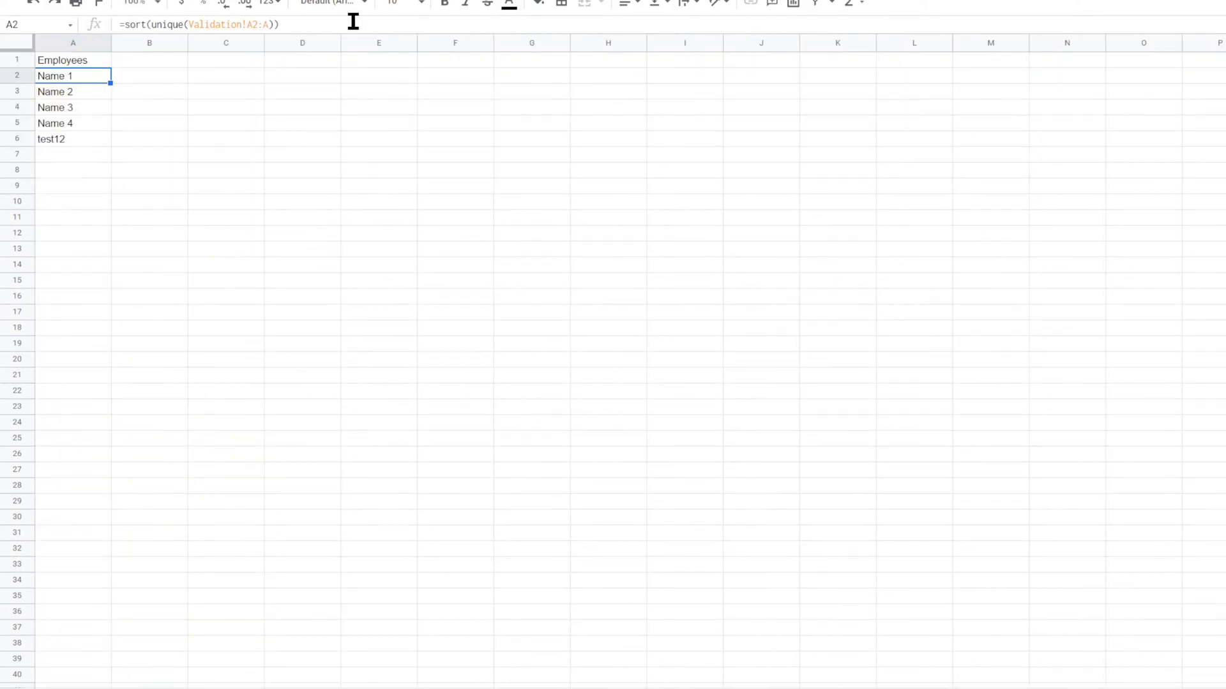
Step: Make header row 1 of the Report sheet bold and freeze that one row
left_click(17, 59)
left_click(445, 3)
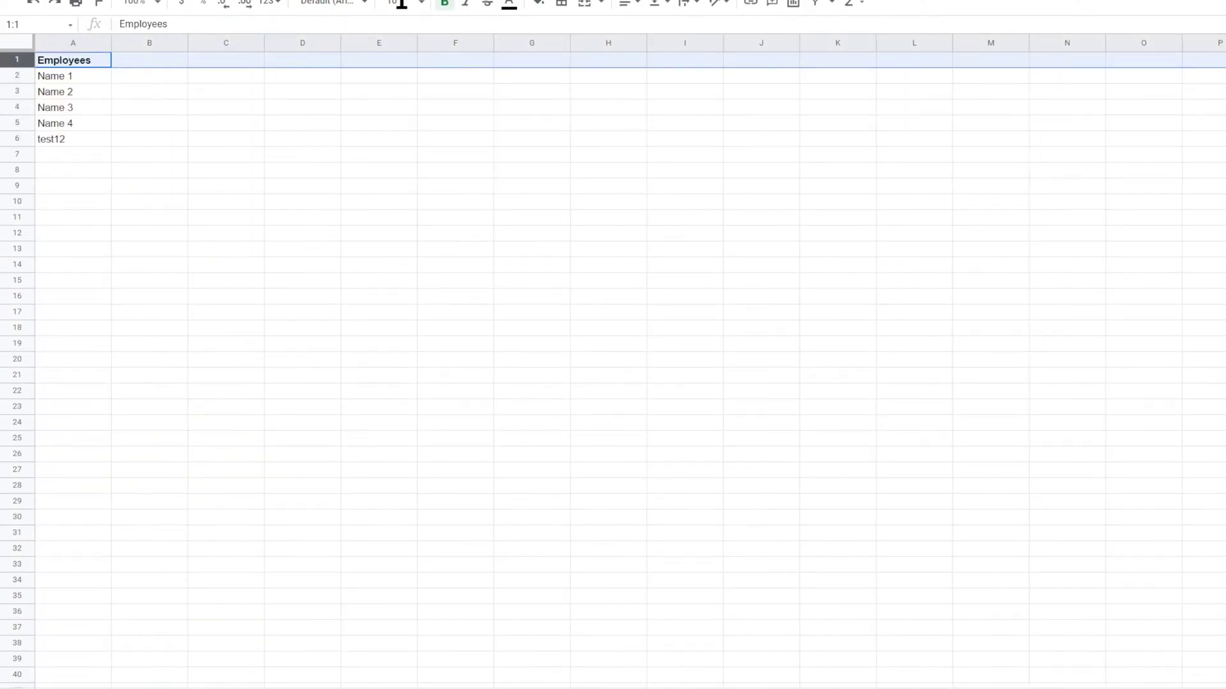
left_click(135, 2)
mouse_move(168, 3)
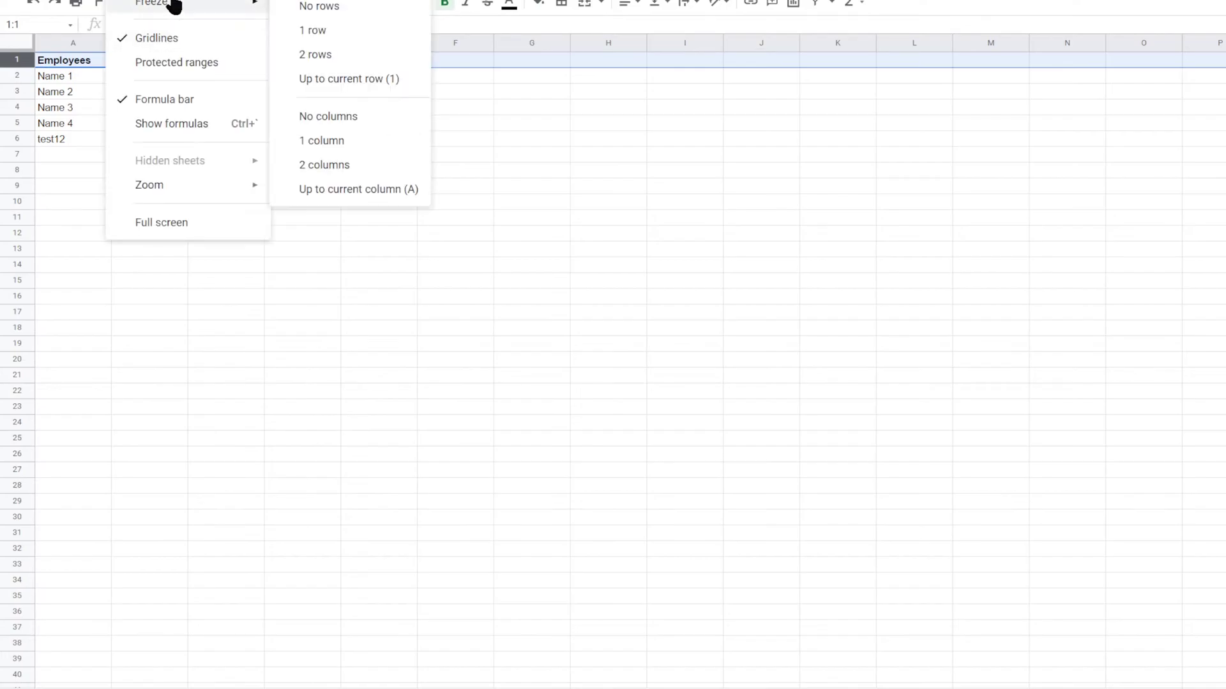
left_click(306, 35)
left_click(269, 188)
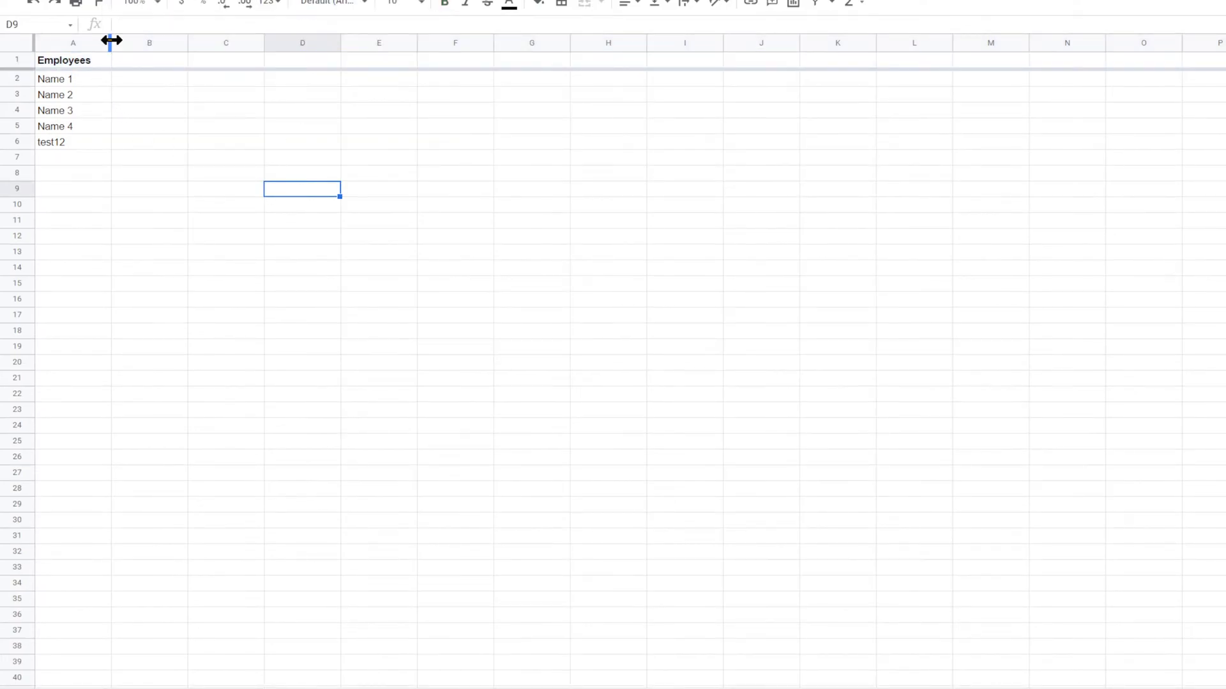
Step: Widen the Employees column on the Report sheet
left_click_drag(111, 42, 171, 42)
left_click_drag(93, 80, 85, 301)
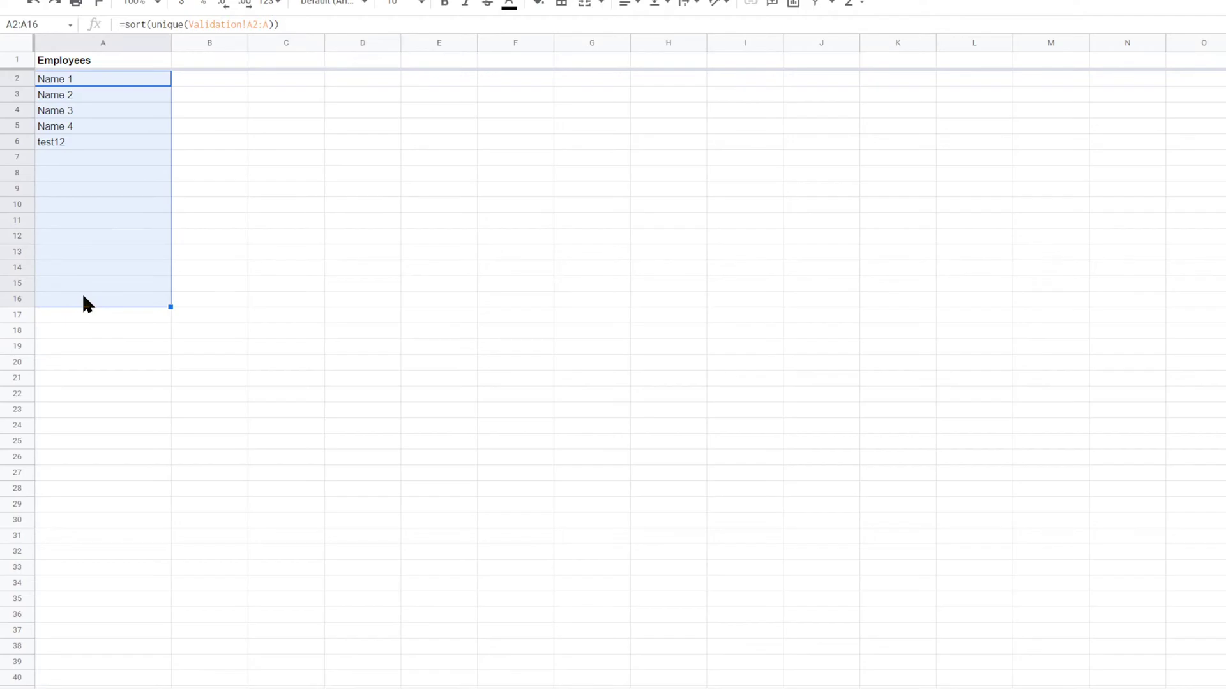
left_click(104, 78)
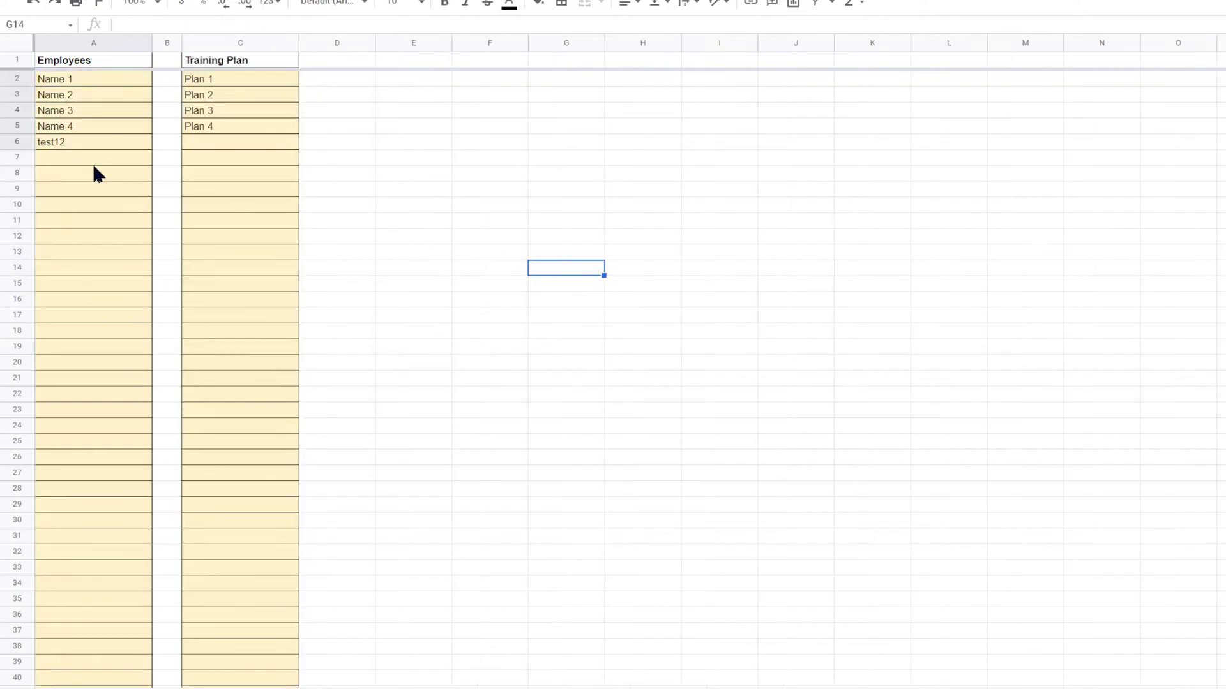
Step: Add test444 to the Employees list in cell A7 of the Validation sheet and check the Report sheet's employee list
left_click(88, 159)
type("test444")
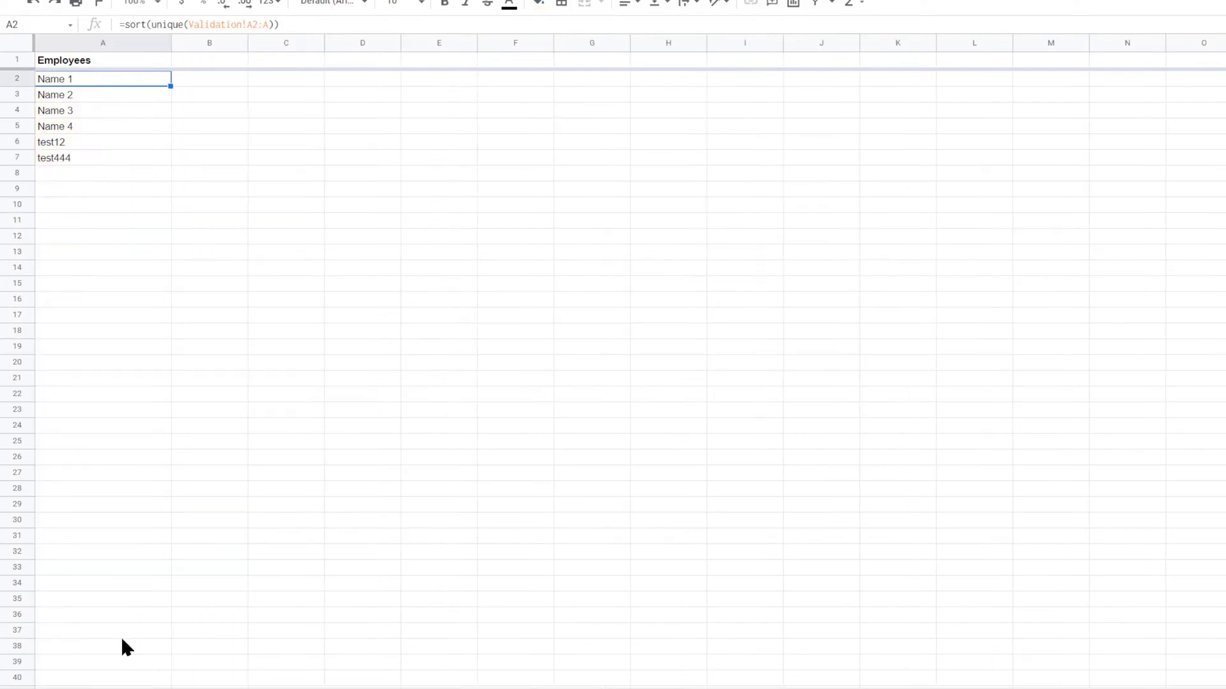
left_click(95, 160)
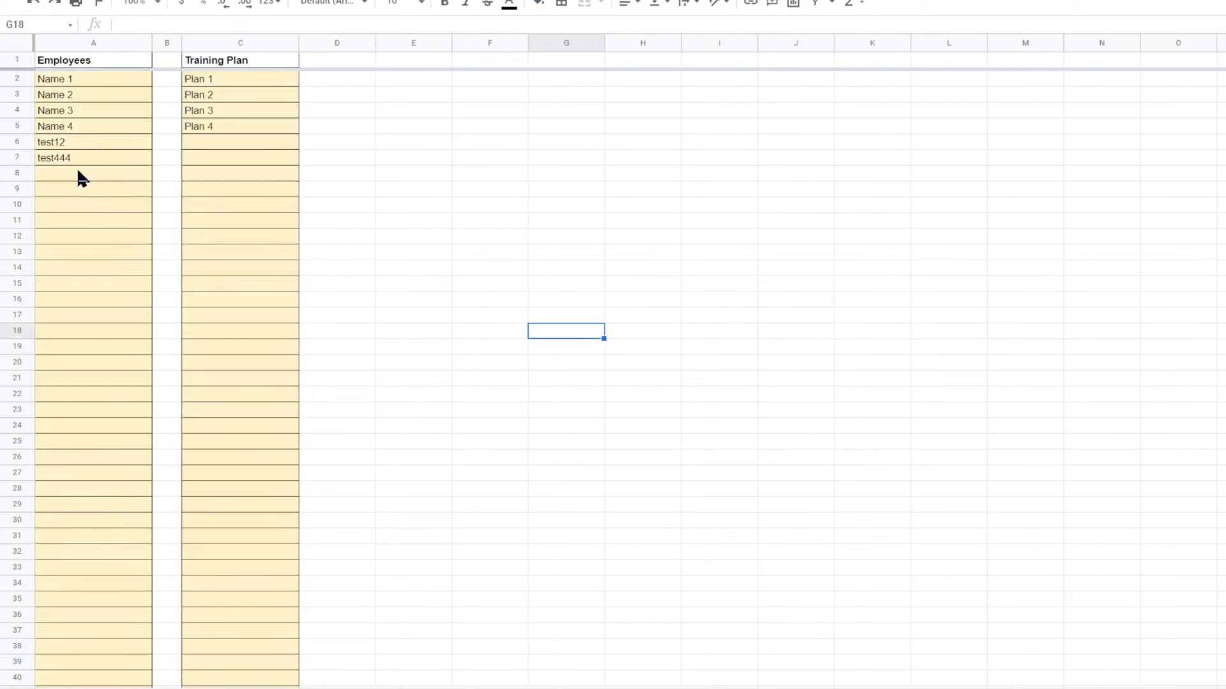
Step: Add a sample first name in cell A8 of the Validation sheet's Employees list and check the sort order on the Report sheet
left_click(82, 175)
type("a")
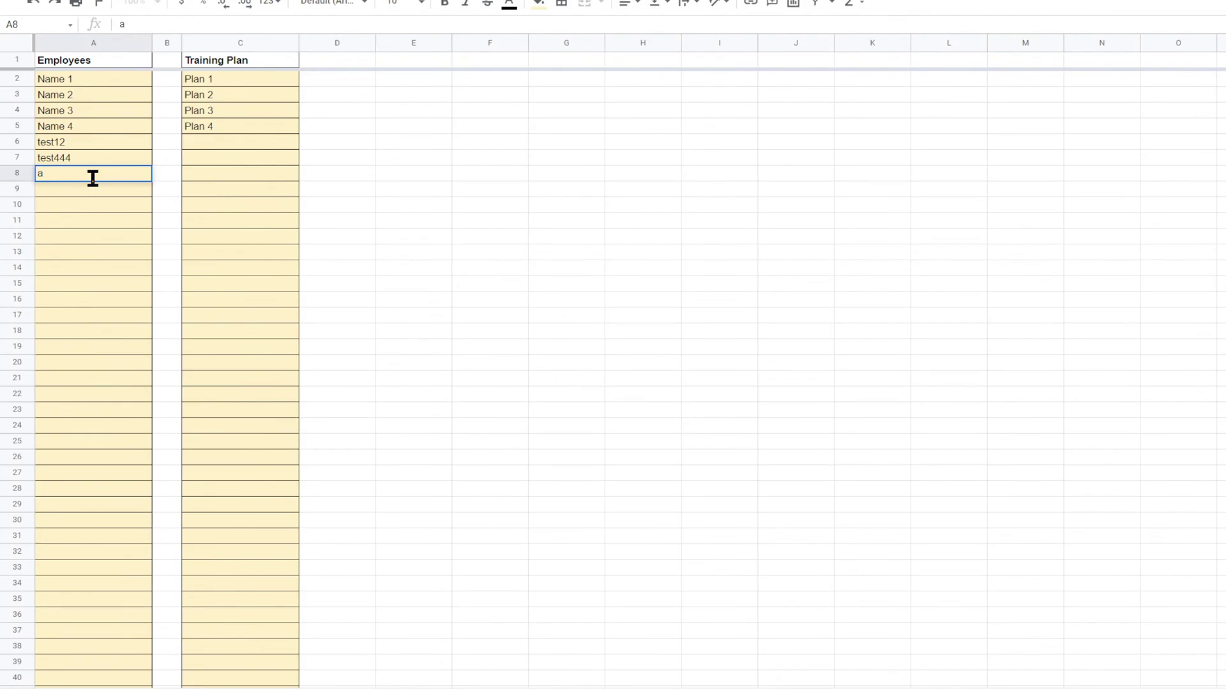
type("n")
left_click_drag(93, 178, 24, 174)
type("andy")
left_click(532, 268)
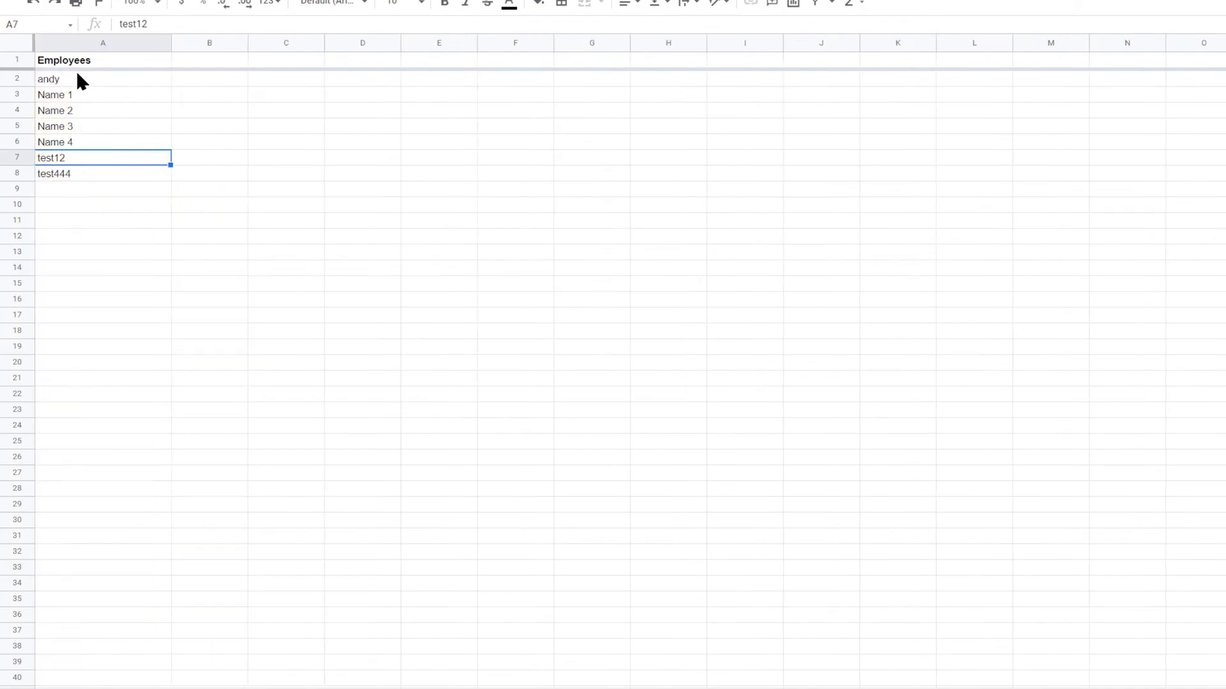
left_click(77, 75)
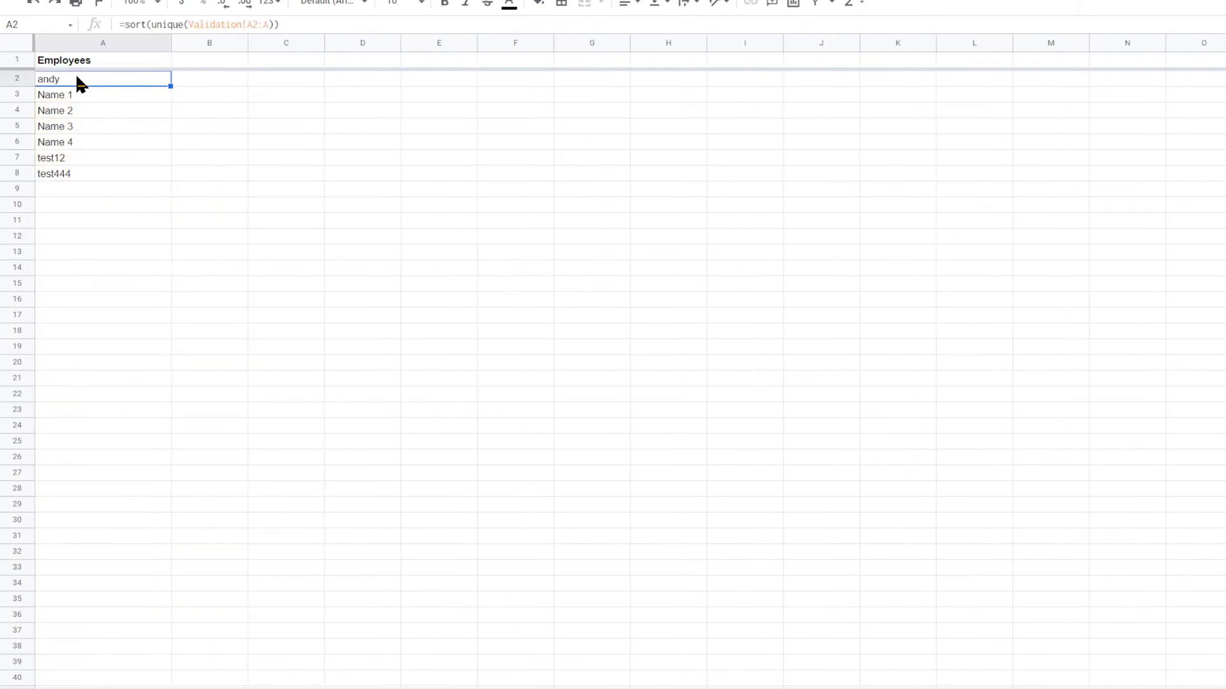
left_click(88, 127)
left_click_drag(112, 78, 94, 225)
left_click(438, 175)
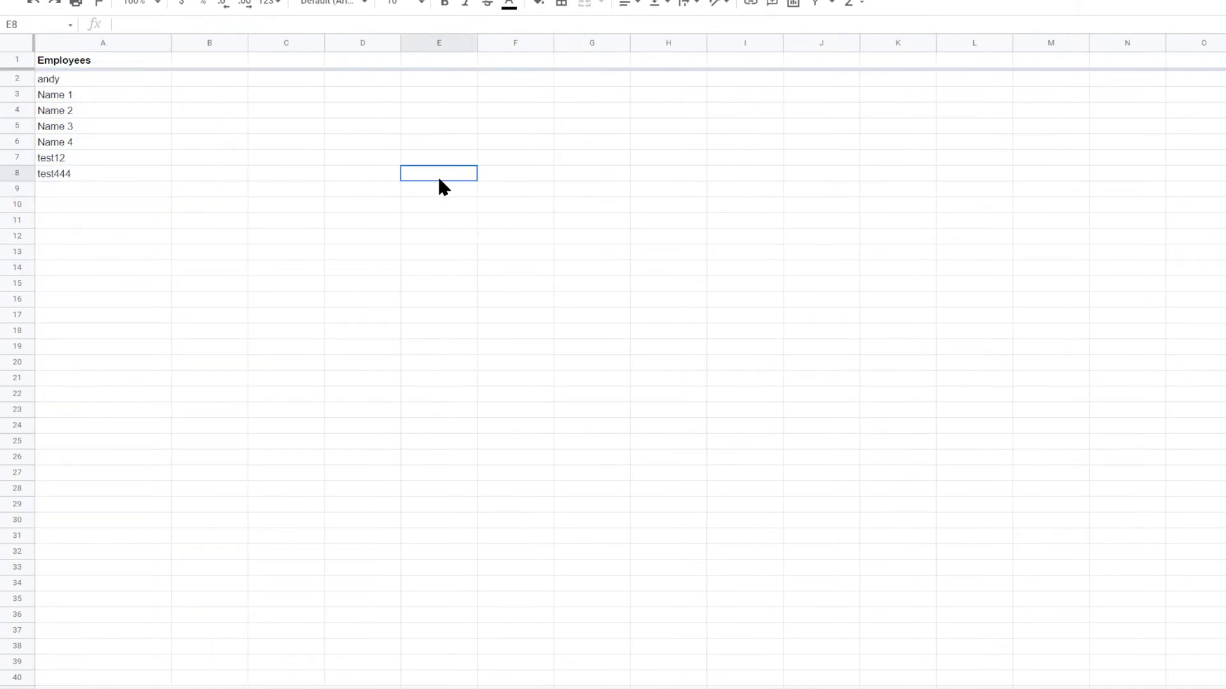
Step: Review the dates in D2 and D3 on the Data sheet, and return to cell B1 of the Report sheet
left_click(230, 60)
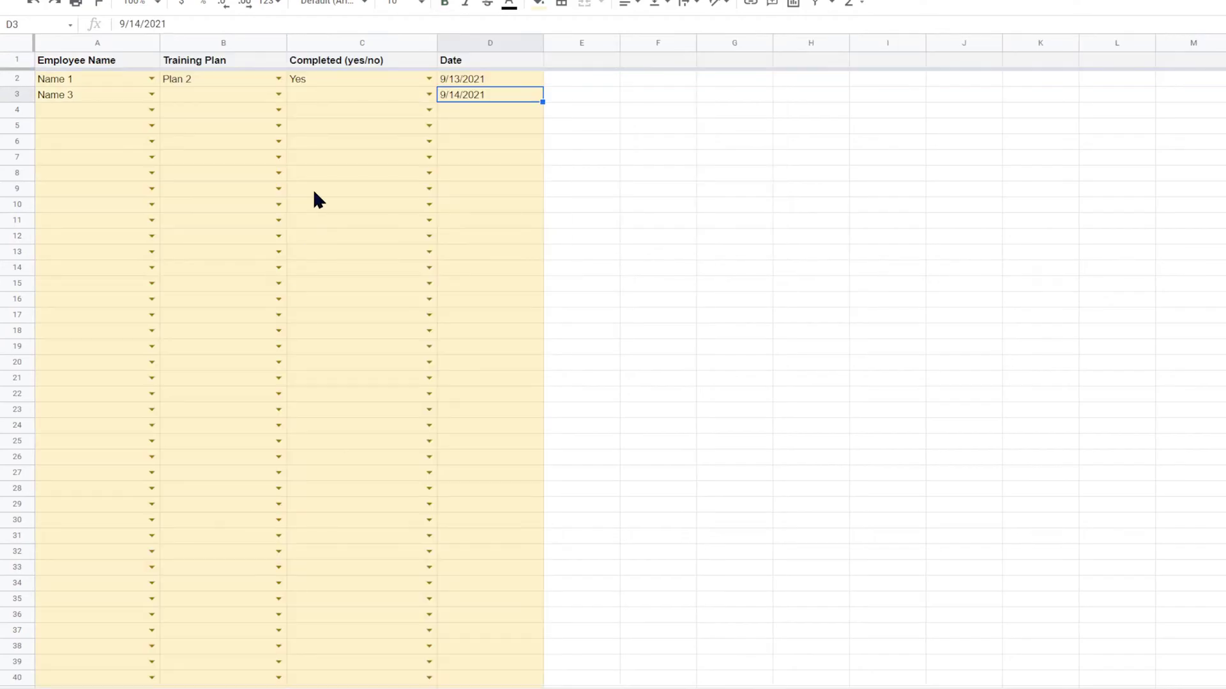
left_click(458, 80)
left_click(463, 95)
left_click(793, 322)
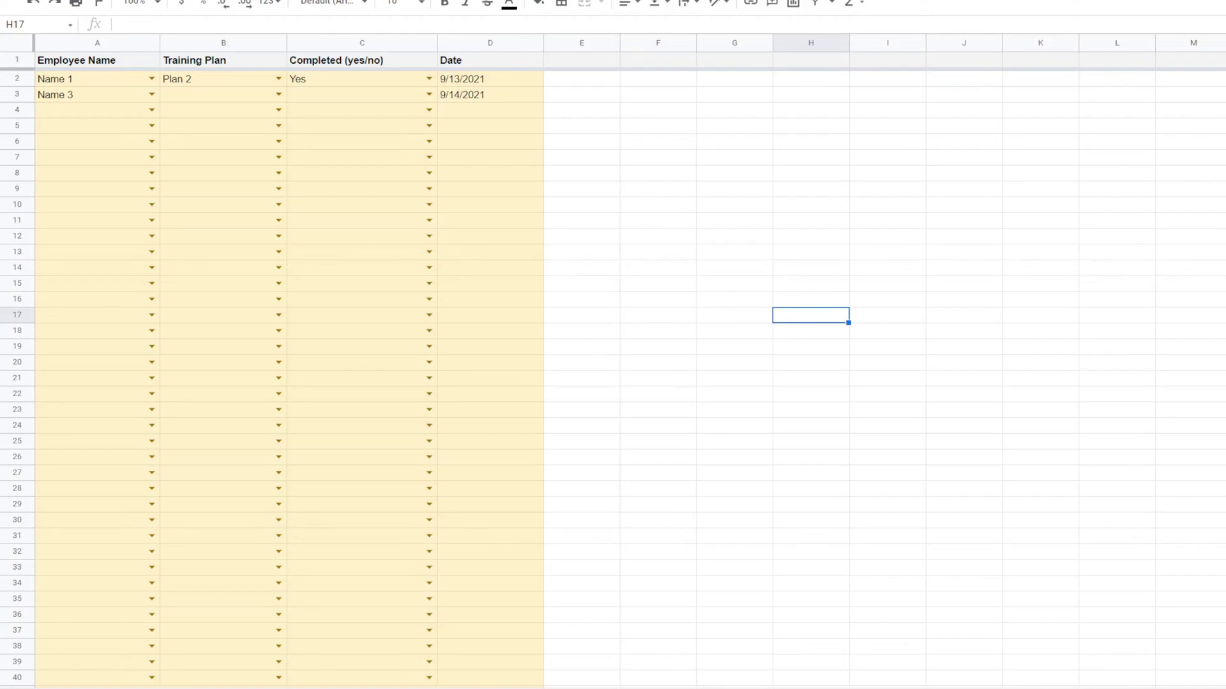
key("ctrl+shift+Page_Down")
left_click(214, 61)
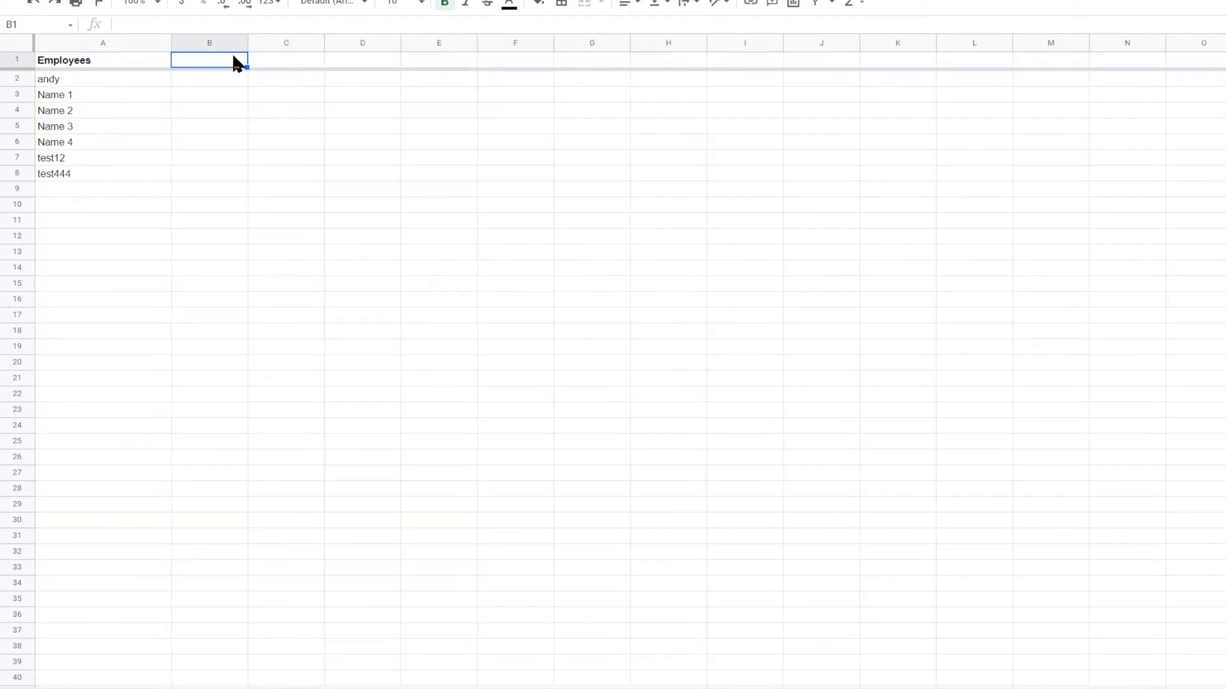
key("Right")
key("Right")
key("Right")
key("Left")
key("Left")
key("Left")
key("Down")
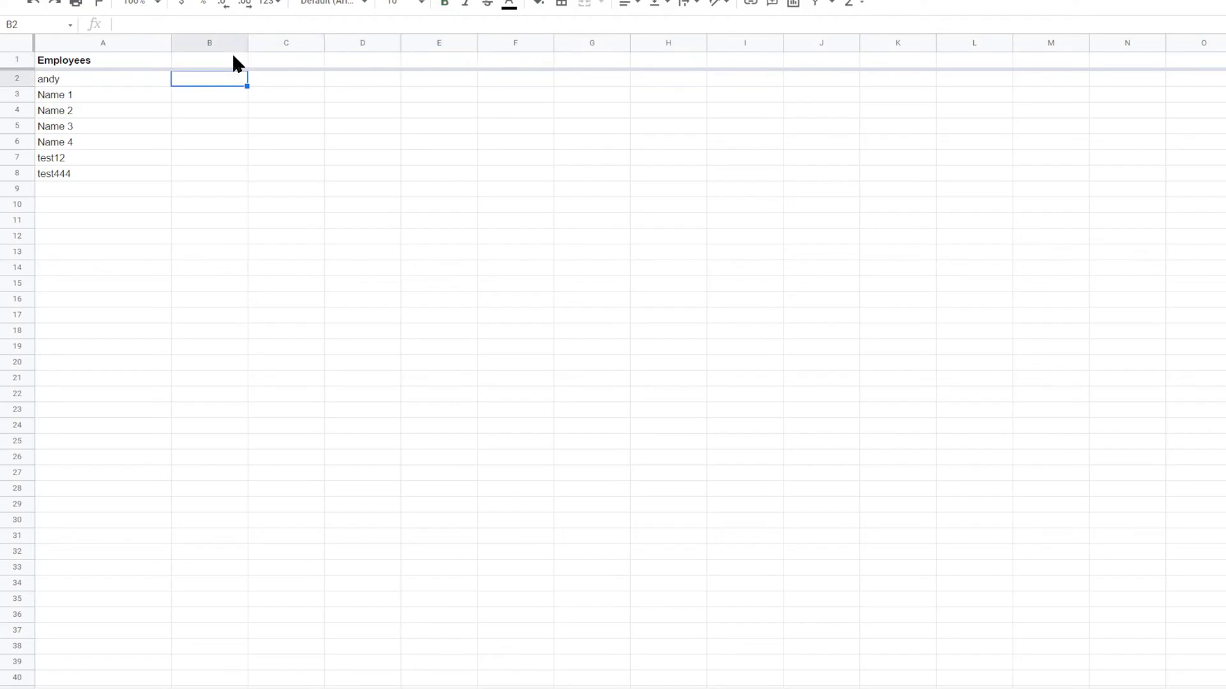
key("Left")
key("Right")
key("Right")
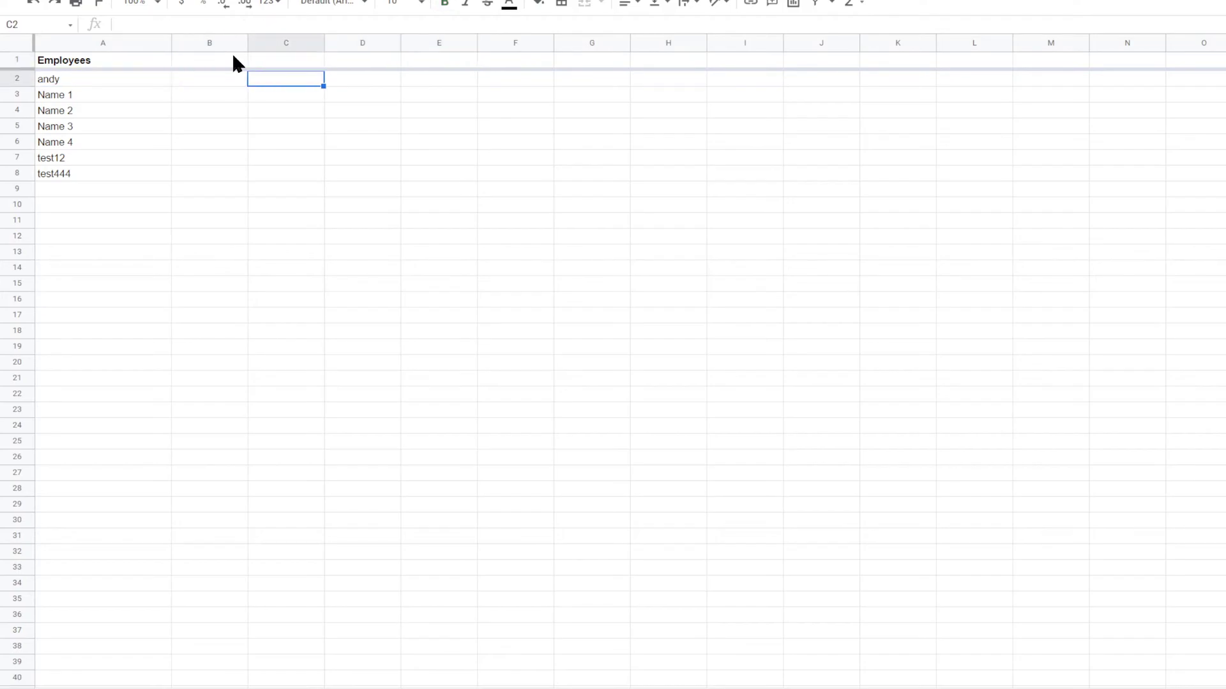
key("Right")
key("Down")
key("Left")
key("Down")
key("Down")
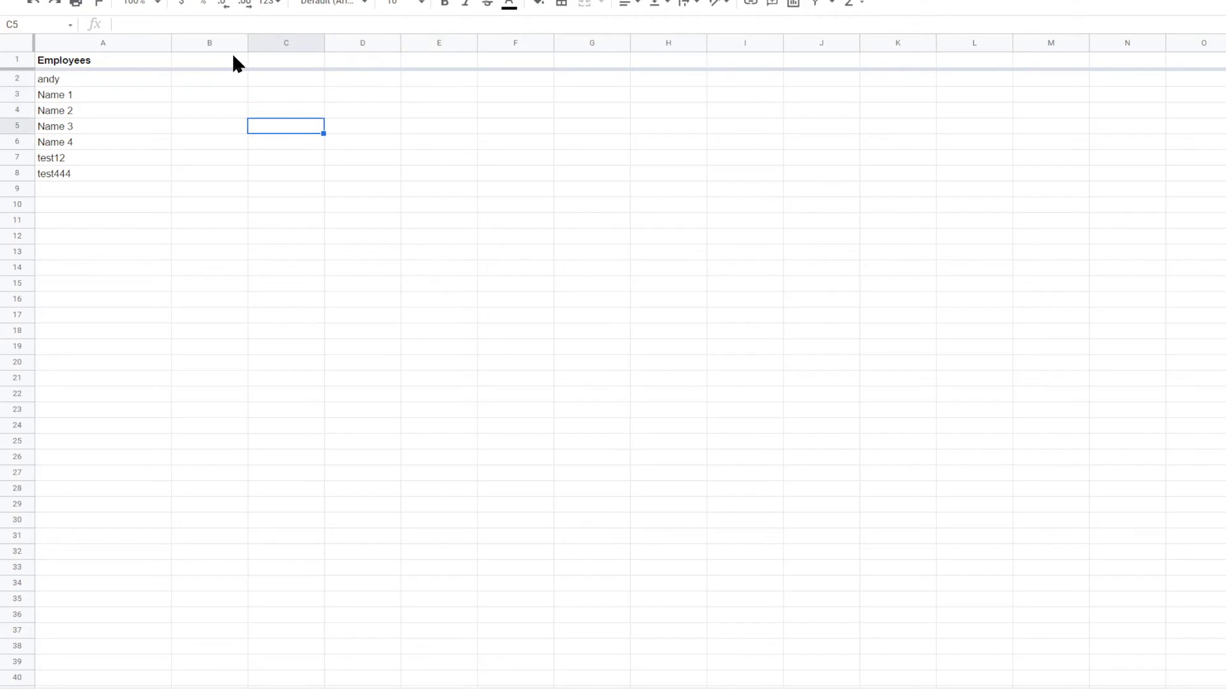
key("Right")
key("Right")
key("Up")
key("Up")
key("Up")
key("Left")
key("Up")
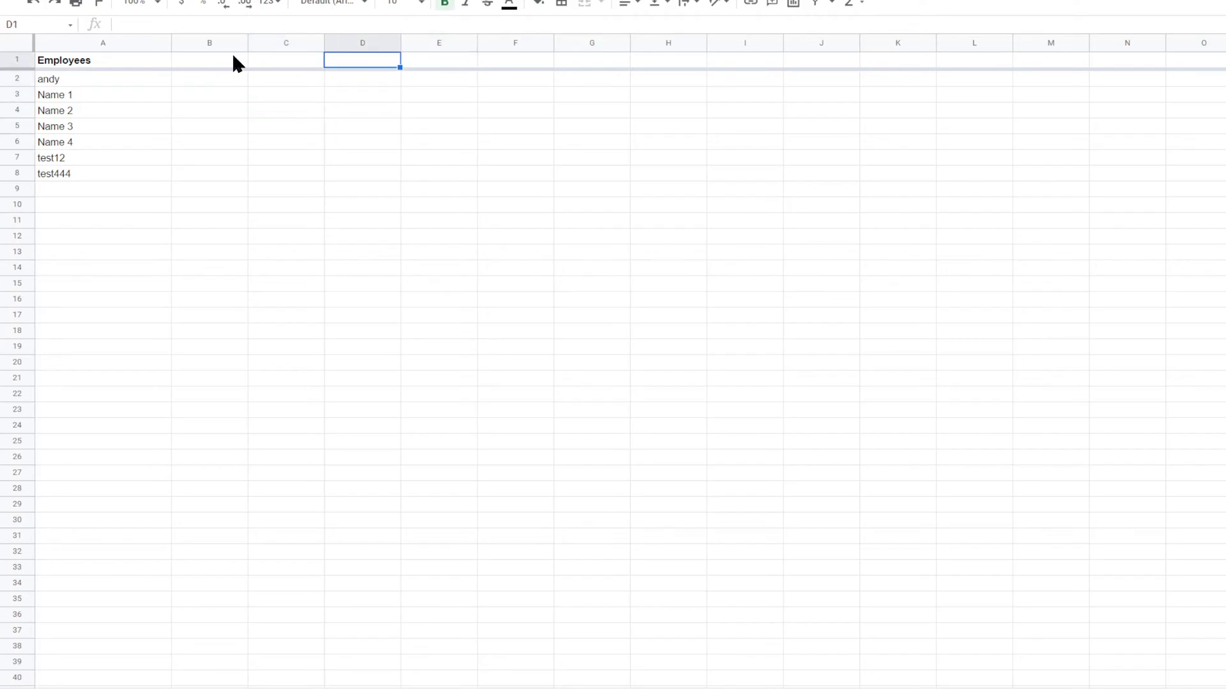
key("Right")
key("Right")
key("Right")
key("Right")
key("Right")
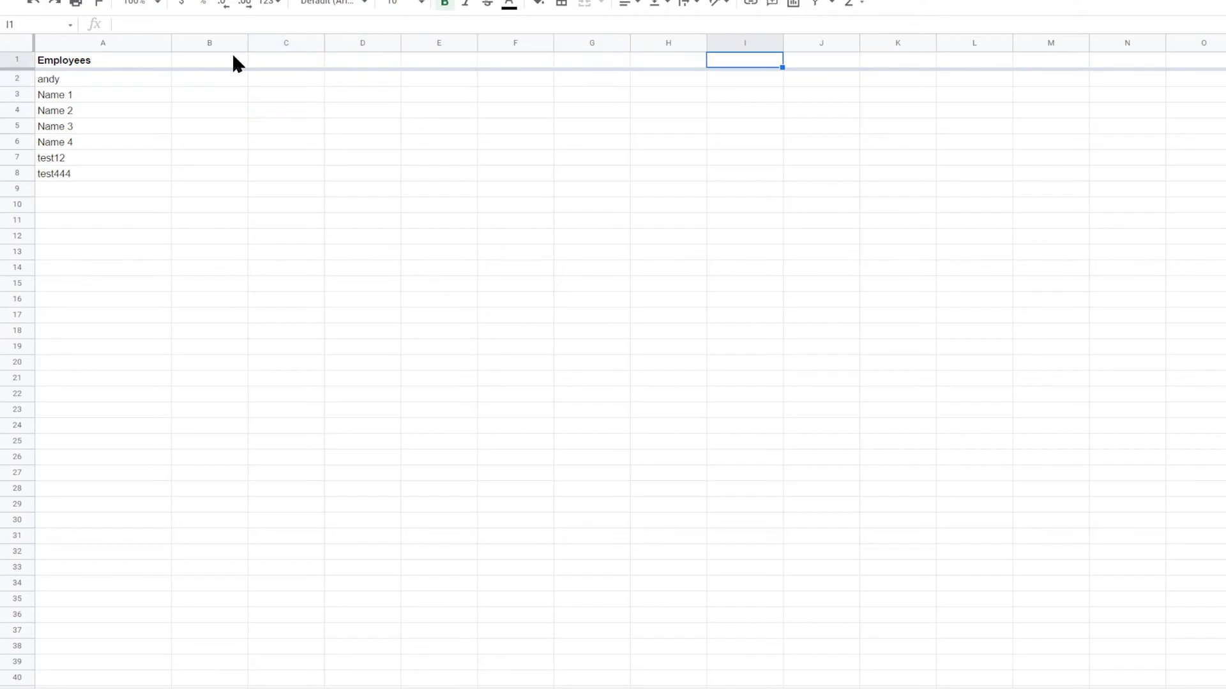
key("Right")
key("Right")
key("Right")
key("Left")
key("Left")
key("Left")
key("Left")
key("Left")
key("Left")
key("Left")
key("Left")
key("Left")
key("Left")
key("Left")
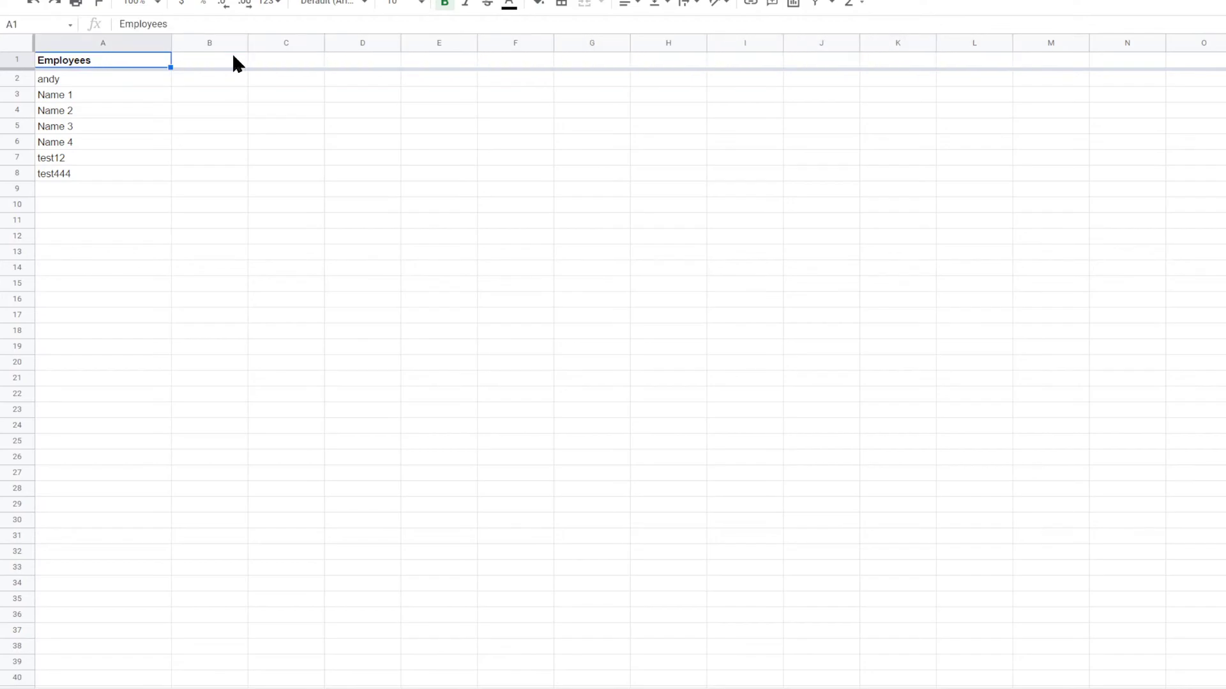
key("Right")
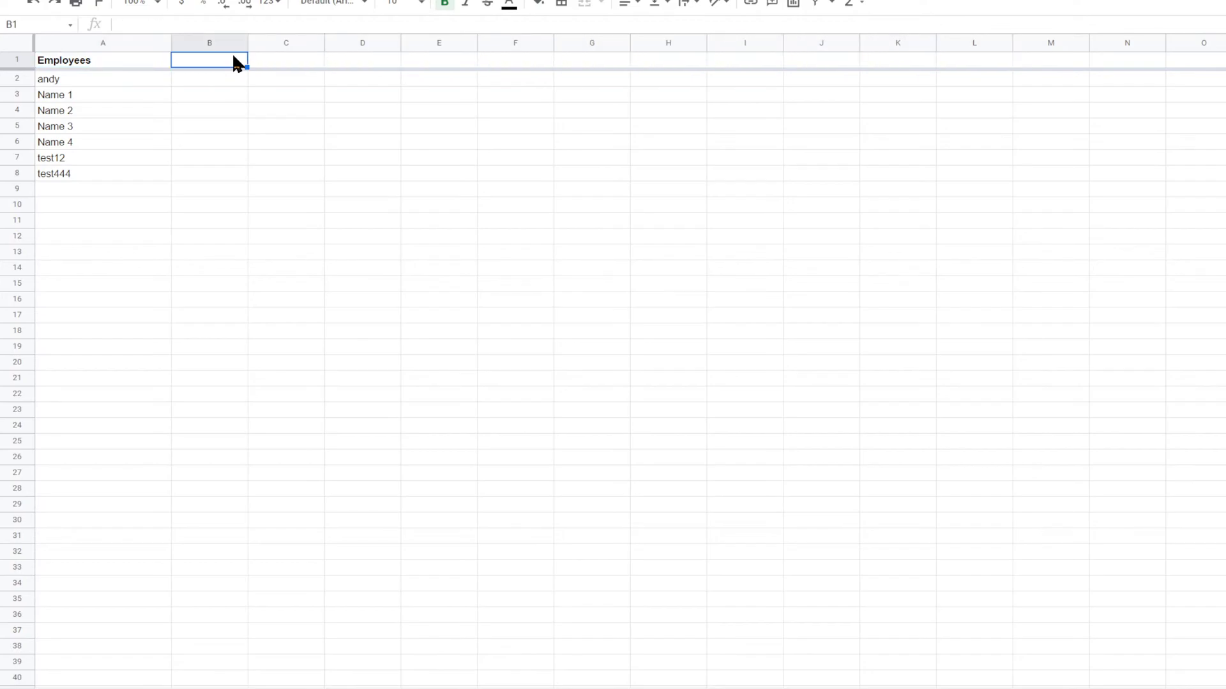
key("Left")
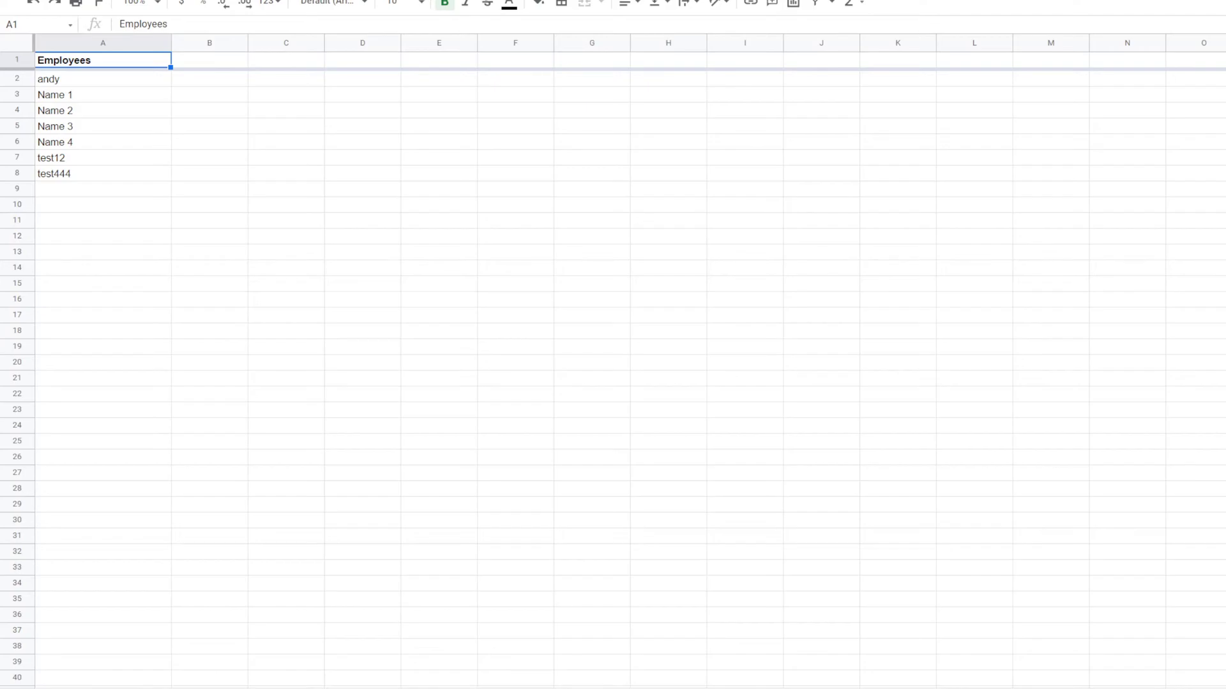
left_click(811, 144)
left_click(888, 127)
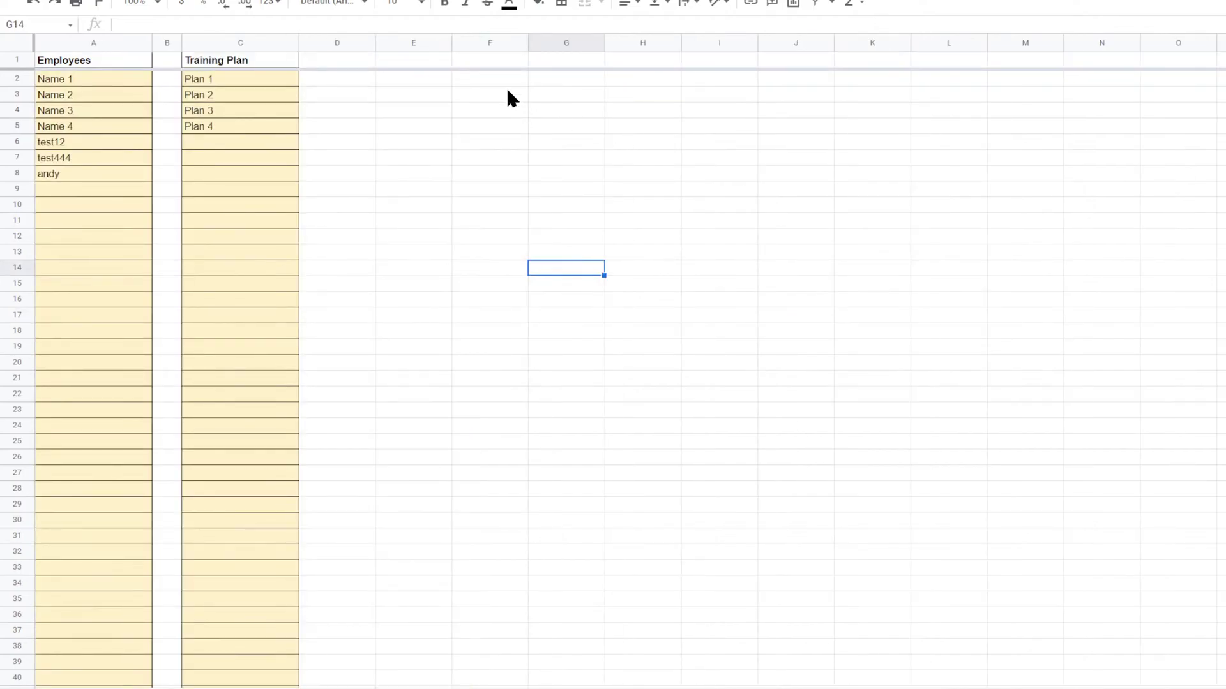
Step: Enter the heading "List of Workbooks by Year" in cell F1 of the Validation sheet
left_click(500, 62)
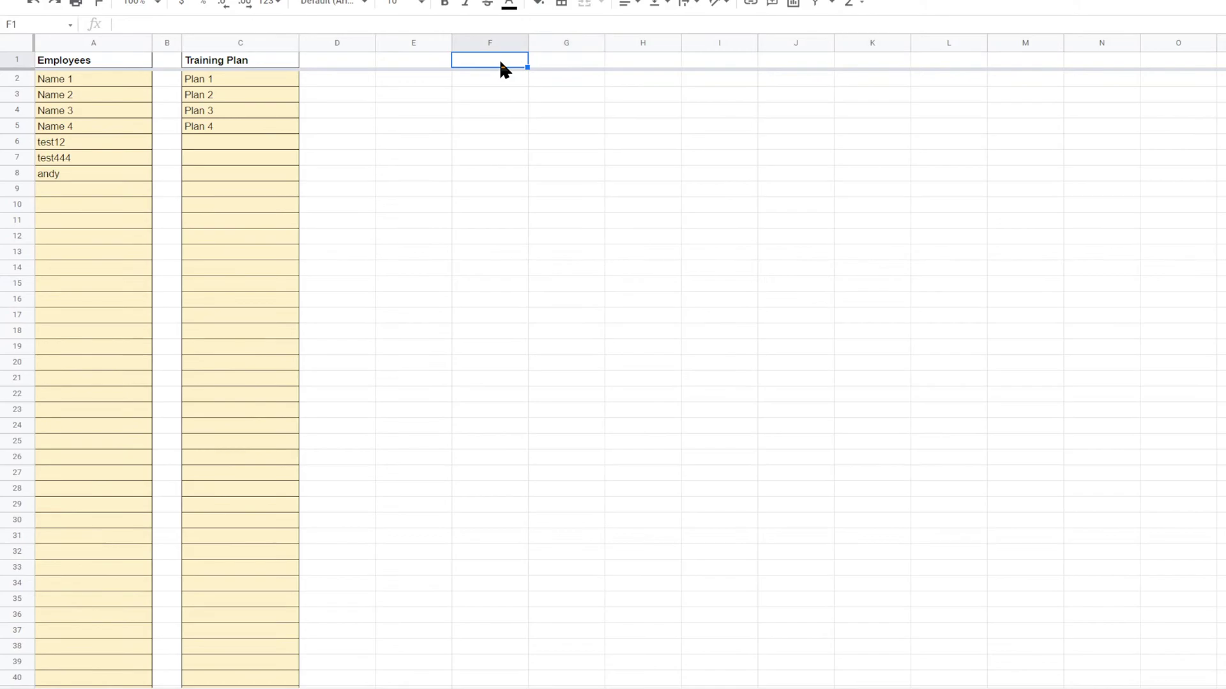
type("List of Workbo")
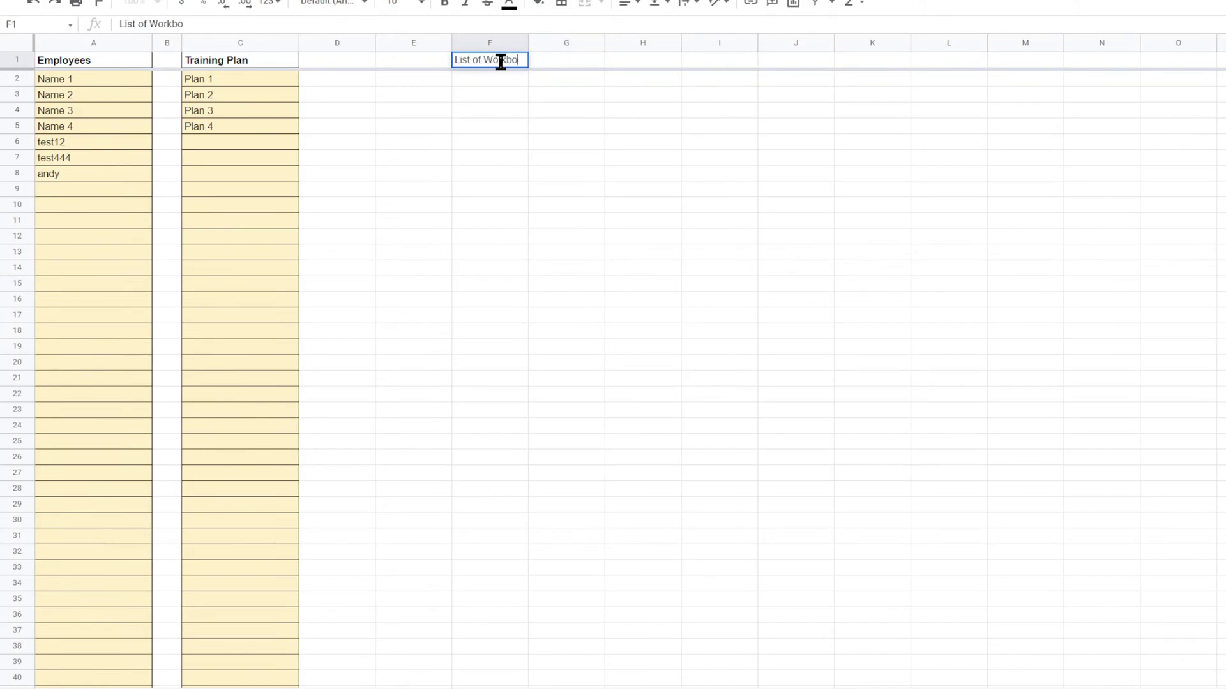
type("oks by Ye")
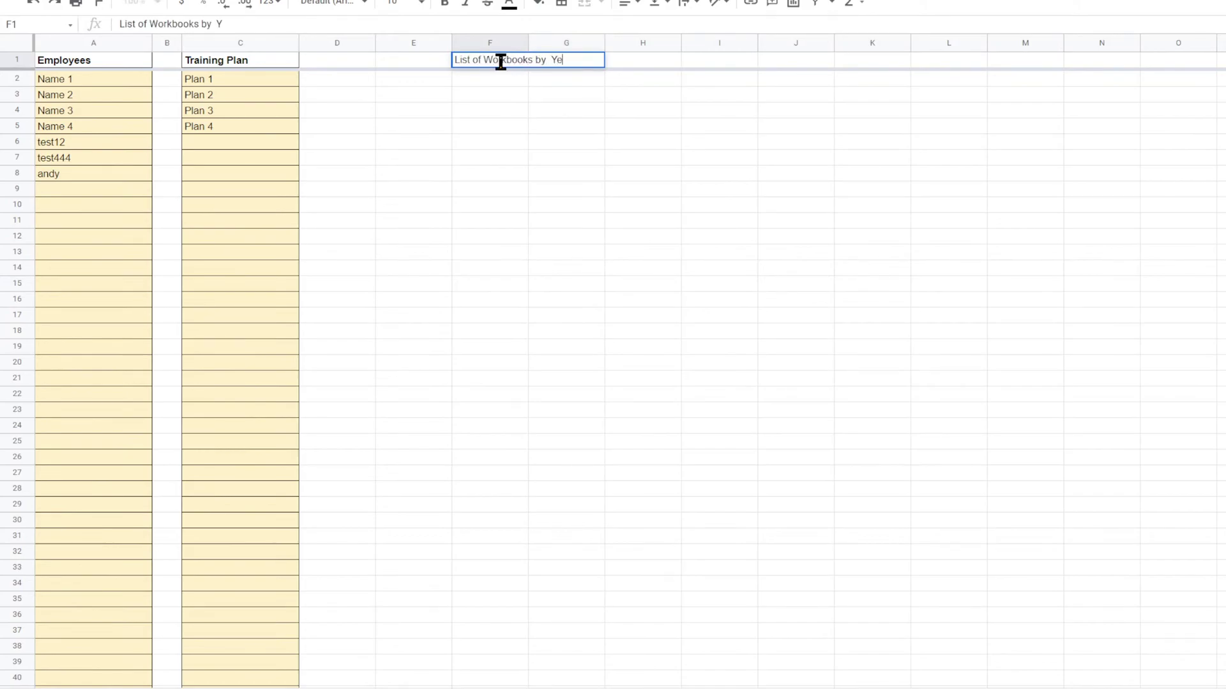
type("ar")
key("Return")
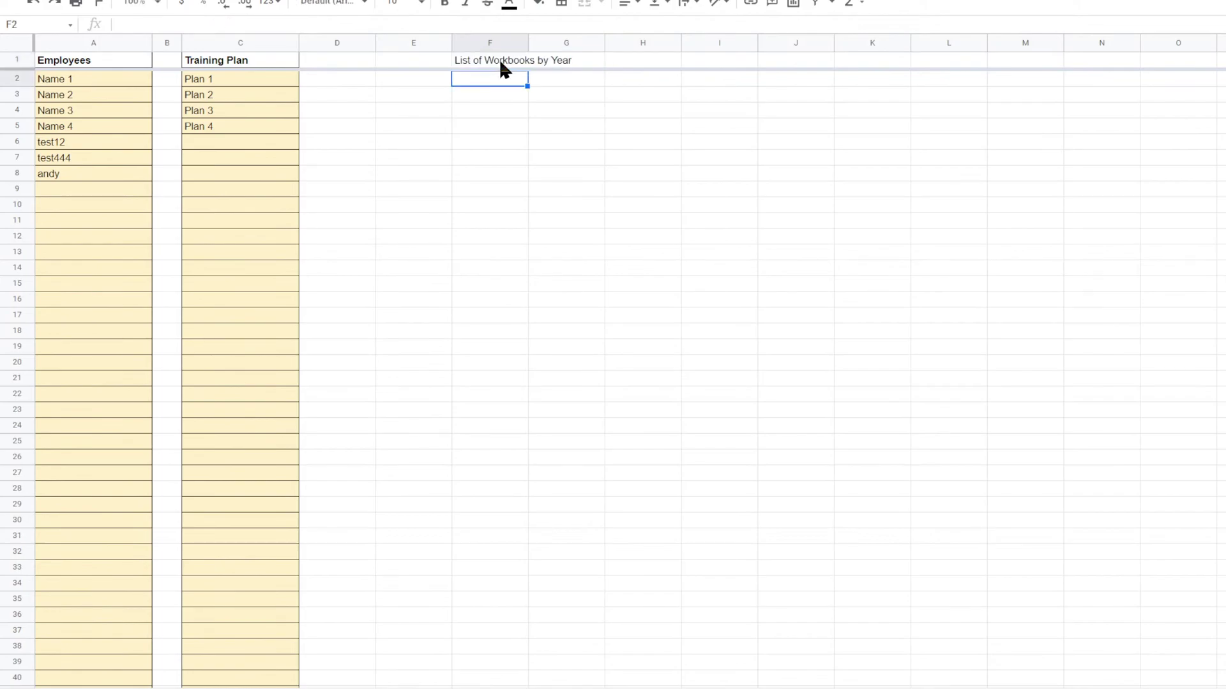
Step: Start the year list with 2021 in cell F2 and the formula =F2+1 in cell F3
type("2021")
key("Return")
type("=")
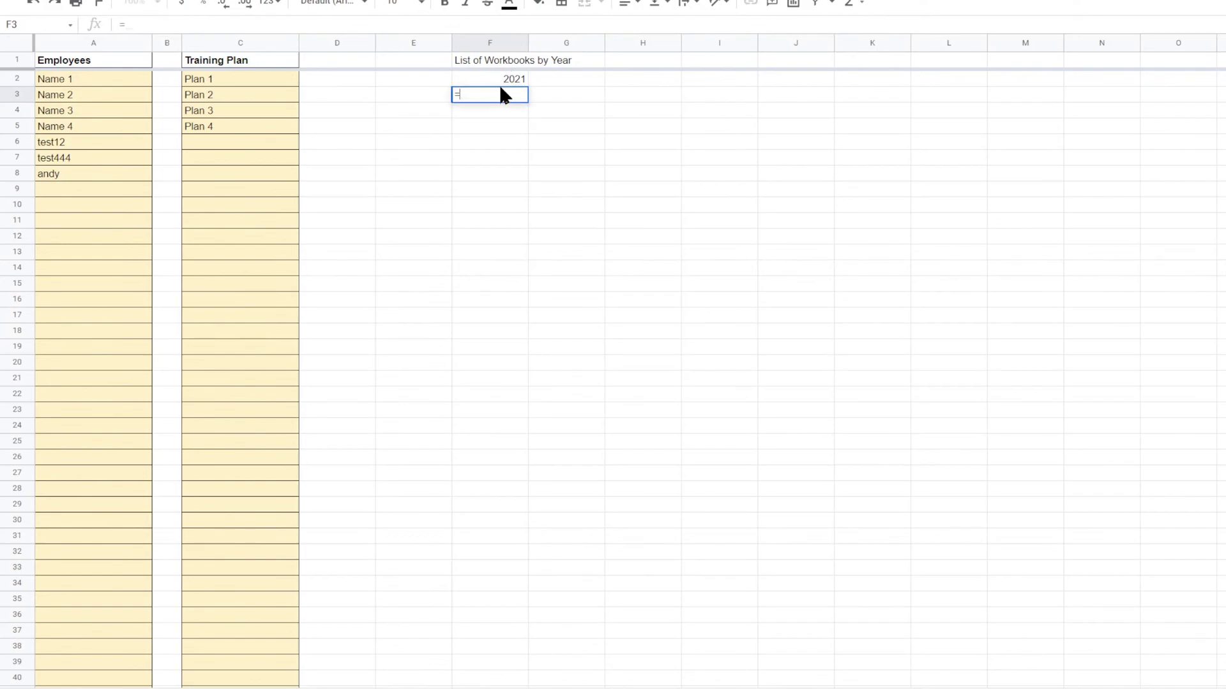
left_click(501, 77)
type("+1")
key("Return")
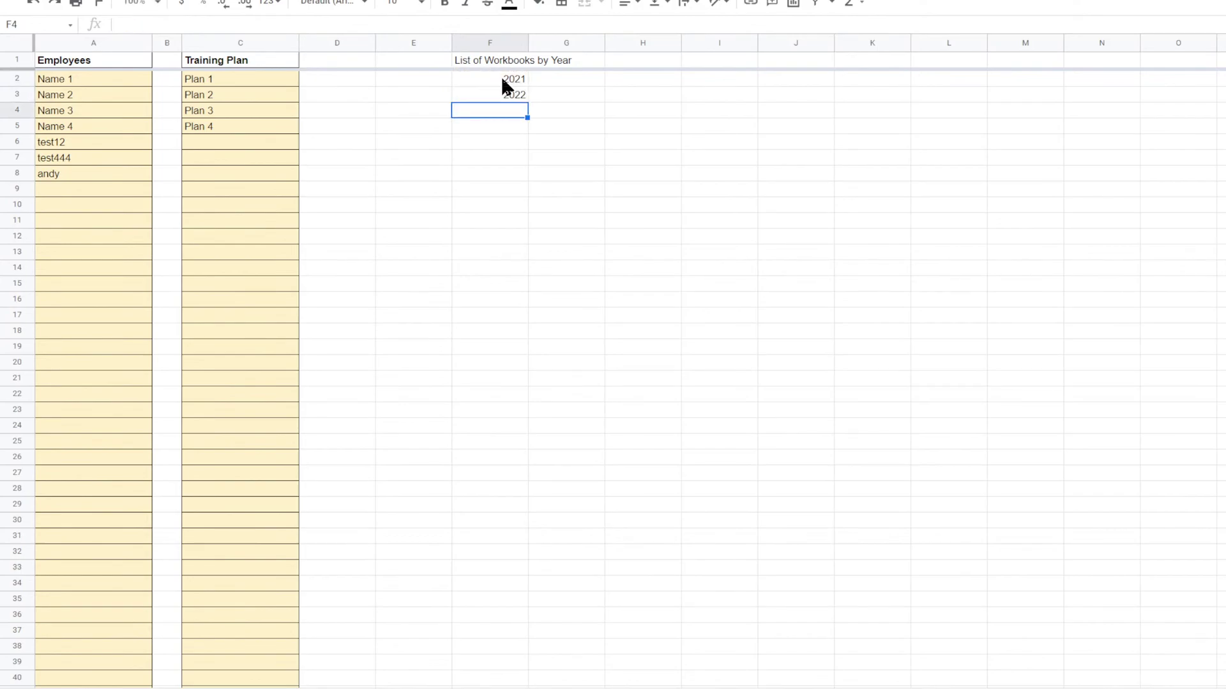
Step: Left-align the years in column F and fill the +1 formula down so the list ends with 2050 in F31
left_click_drag(500, 75, 514, 399)
left_click(628, 3)
left_click(628, 27)
left_click(510, 99)
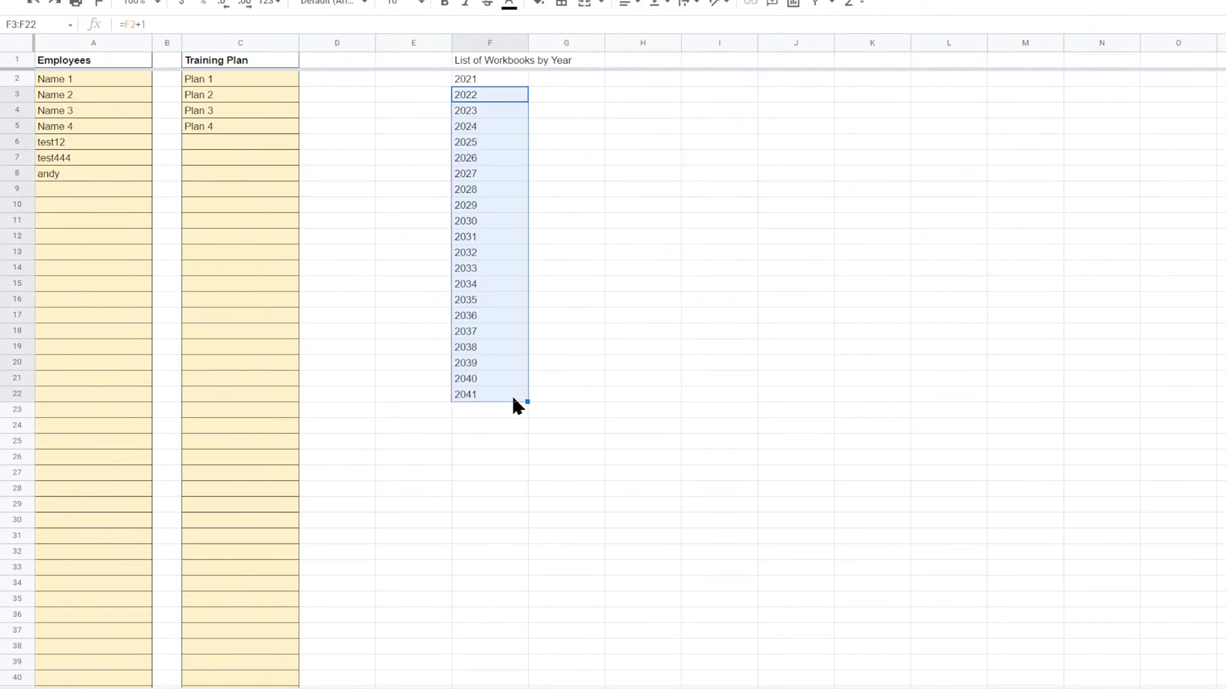
left_click_drag(528, 401, 498, 594)
left_click_drag(480, 553, 496, 78)
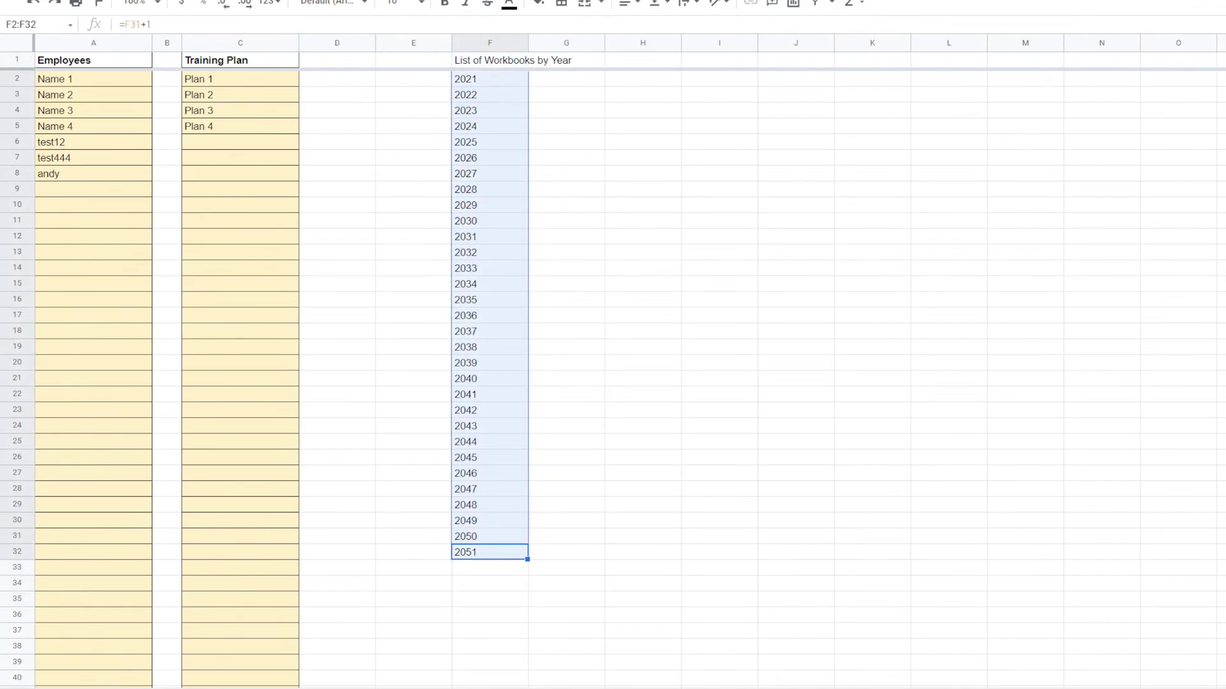
left_click(551, 554)
left_click_drag(604, 559, 501, 553)
left_click(718, 442)
left_click_drag(478, 78, 501, 536)
left_click(557, 77)
left_click(554, 97)
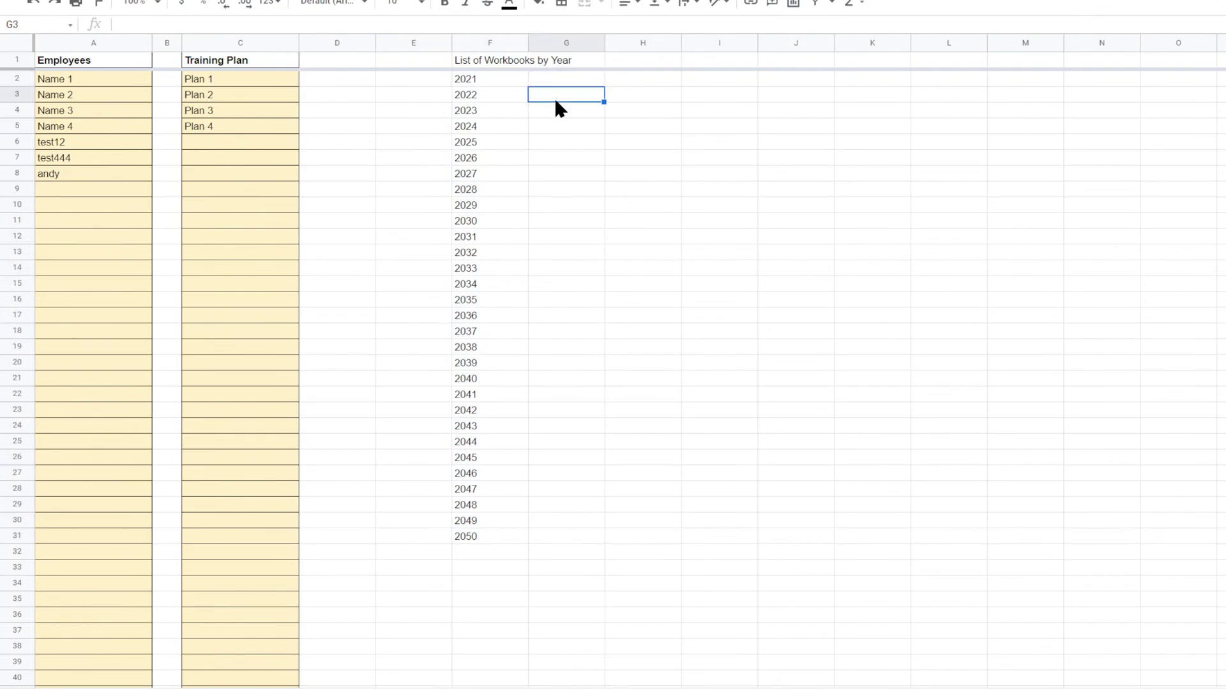
left_click(555, 126)
left_click(559, 203)
left_click(536, 110)
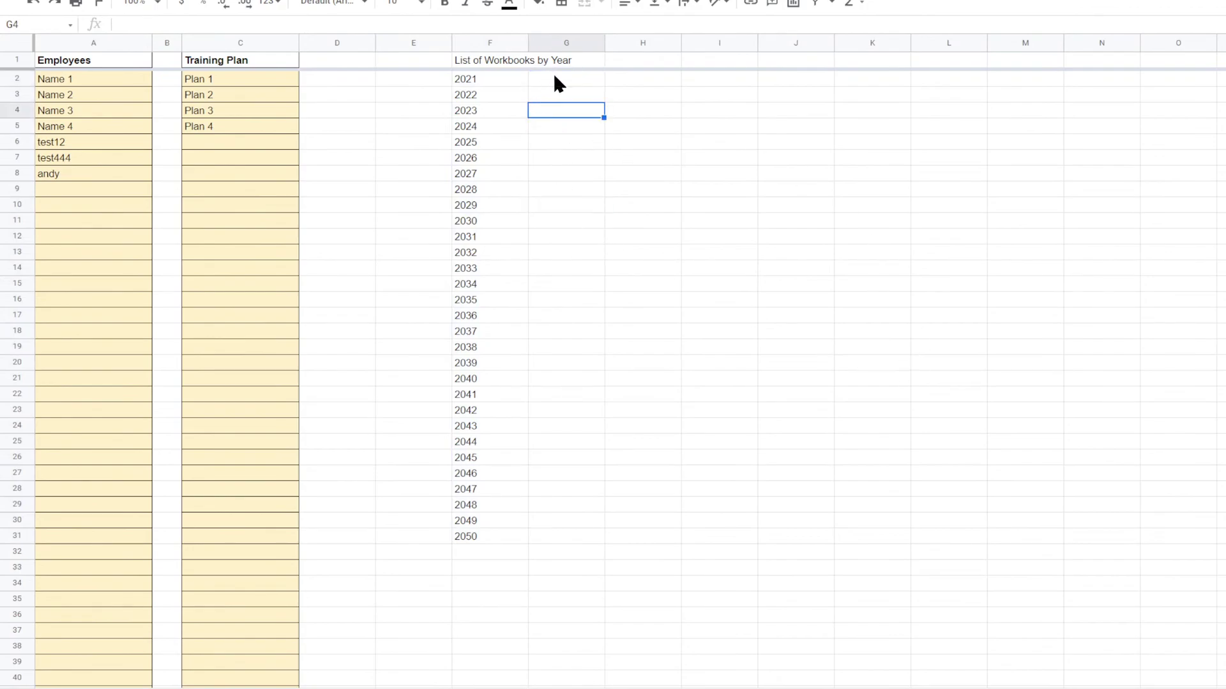
left_click(553, 75)
left_click(557, 113)
Step: Make the "List of Workbooks by Year" heading bold and widen column F to fit it
left_click(508, 59)
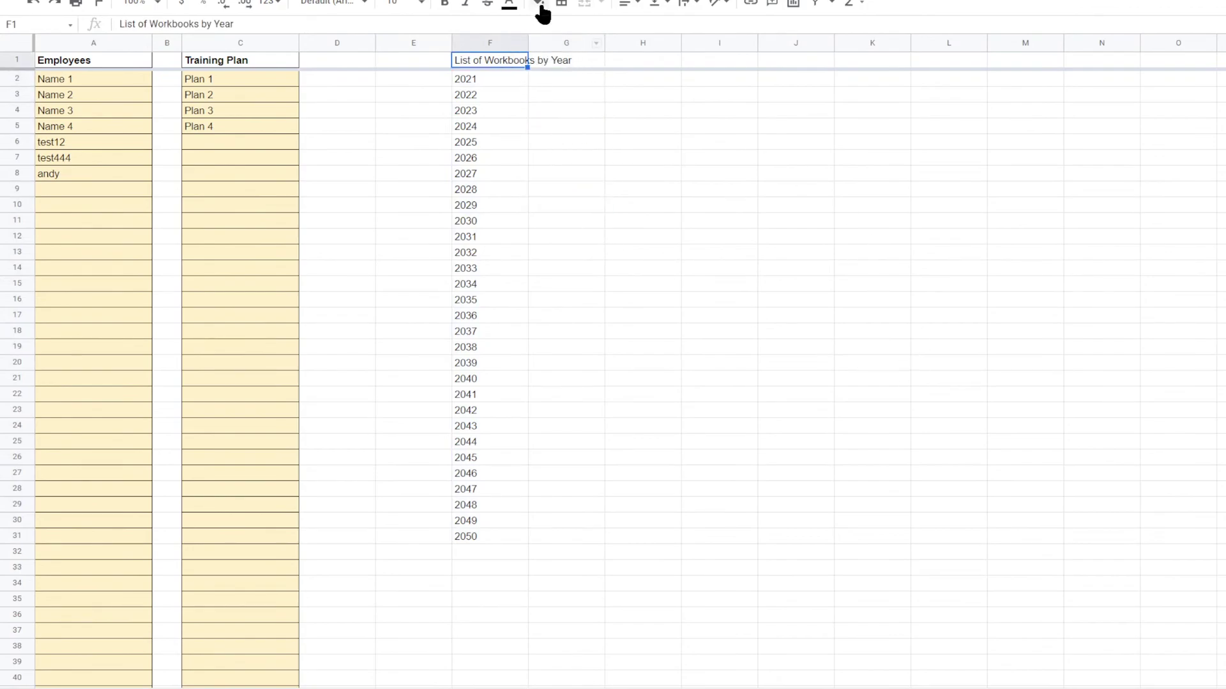
left_click(445, 5)
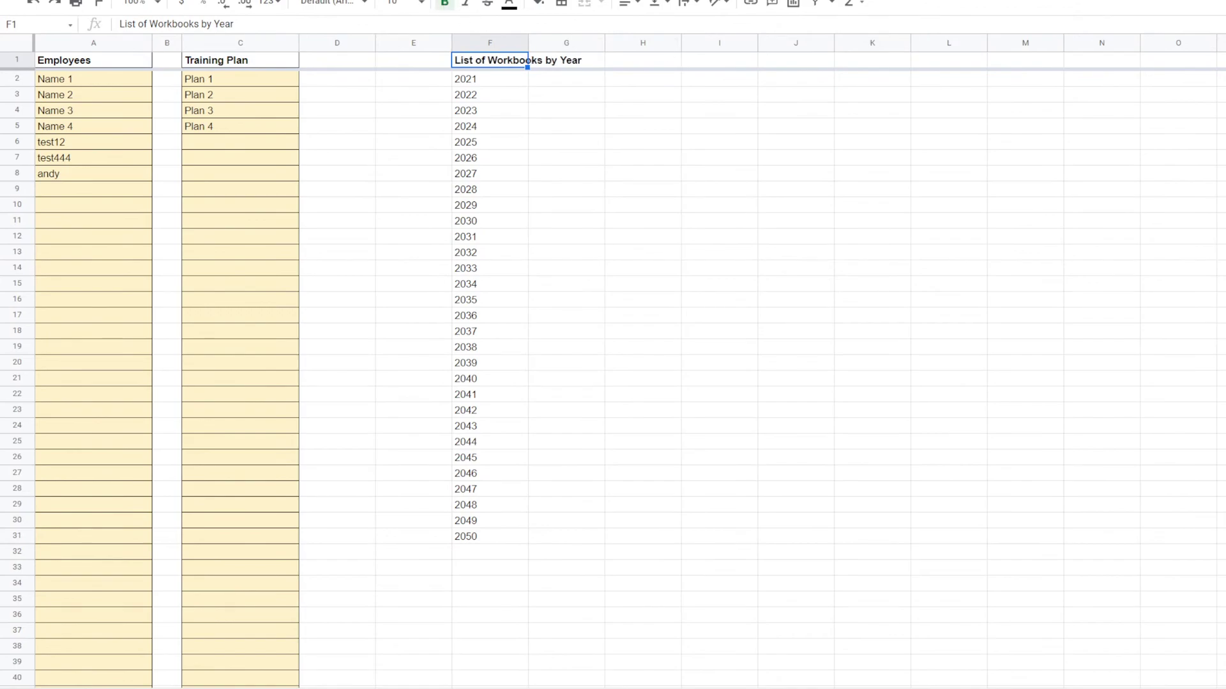
left_click(691, 131)
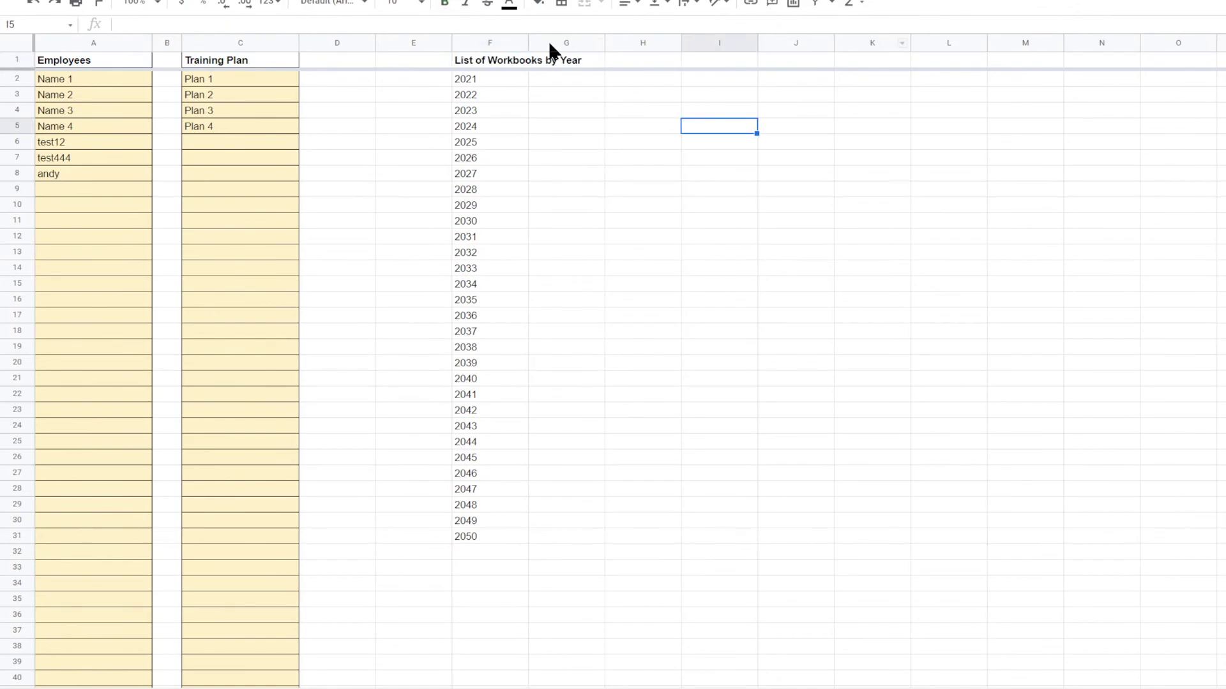
left_click_drag(528, 41, 608, 38)
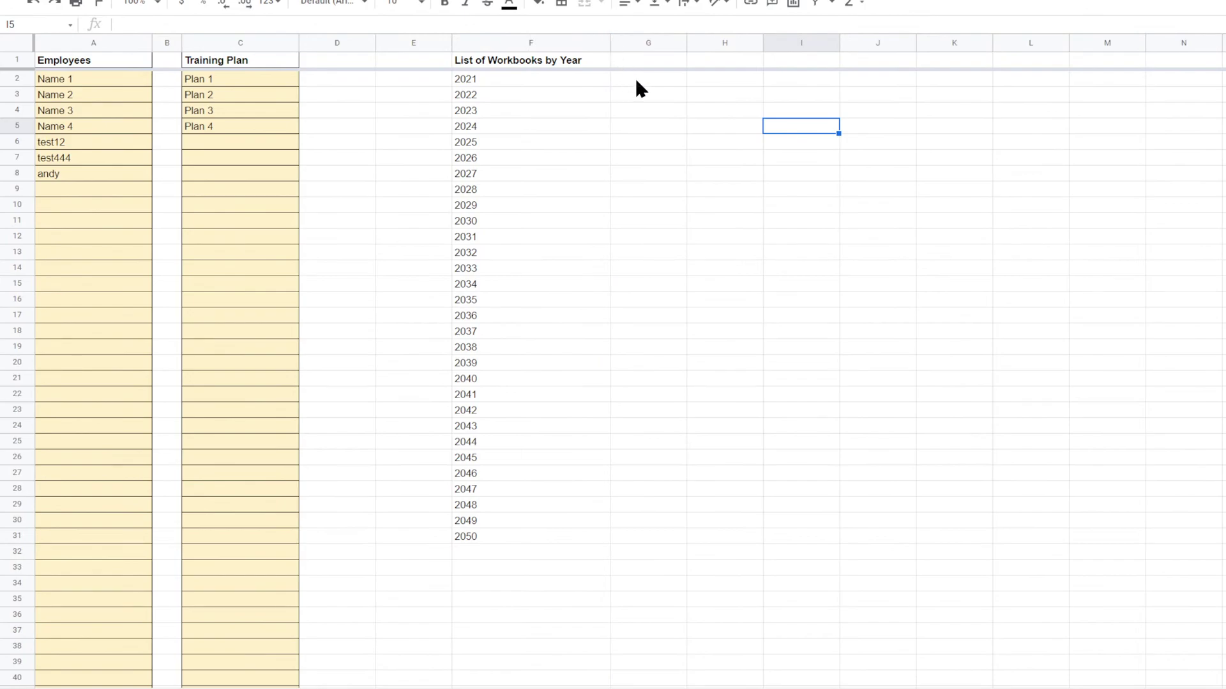
Step: Add the bold heading "Link of Workbook" in cell G1 and widen column G to fit it
left_click(682, 61)
type("Link")
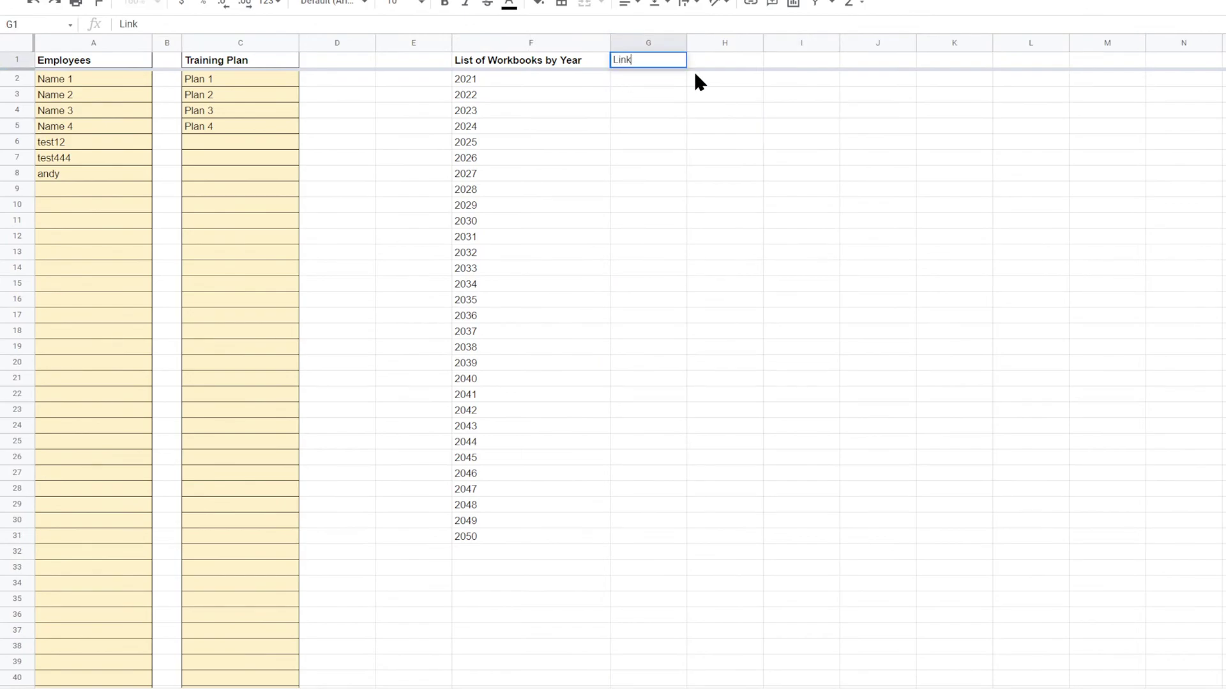
type(" of Workbook")
key("Return")
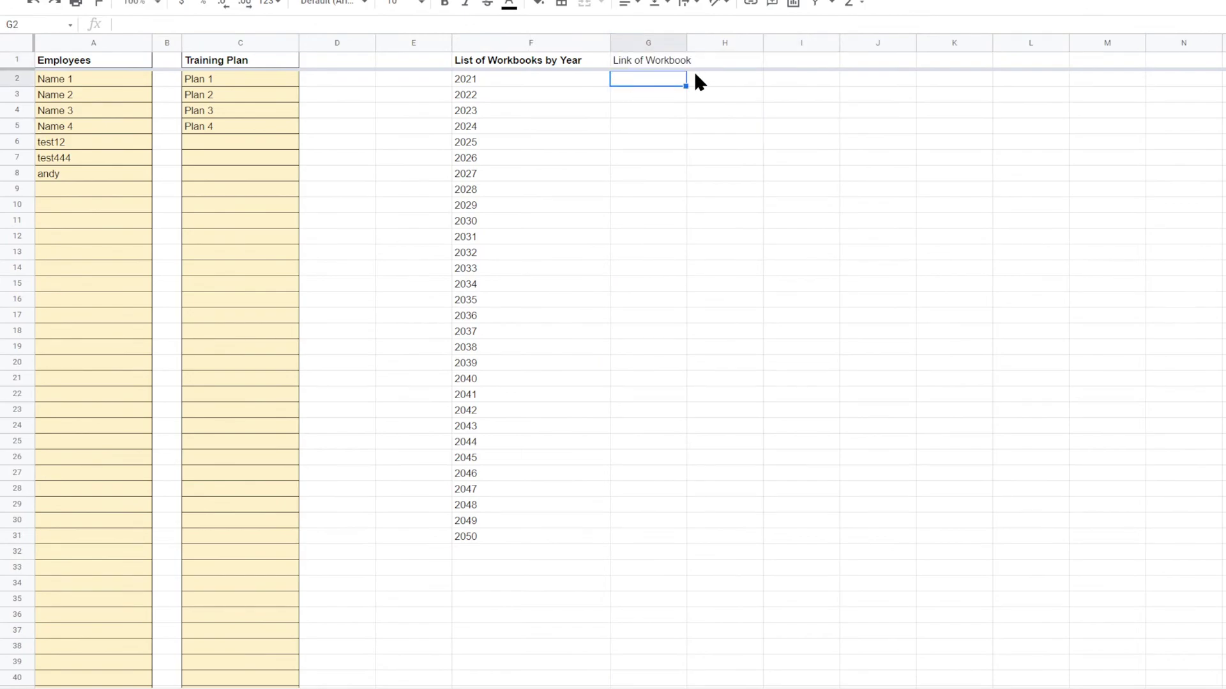
left_click_drag(686, 41, 719, 42)
left_click(671, 60)
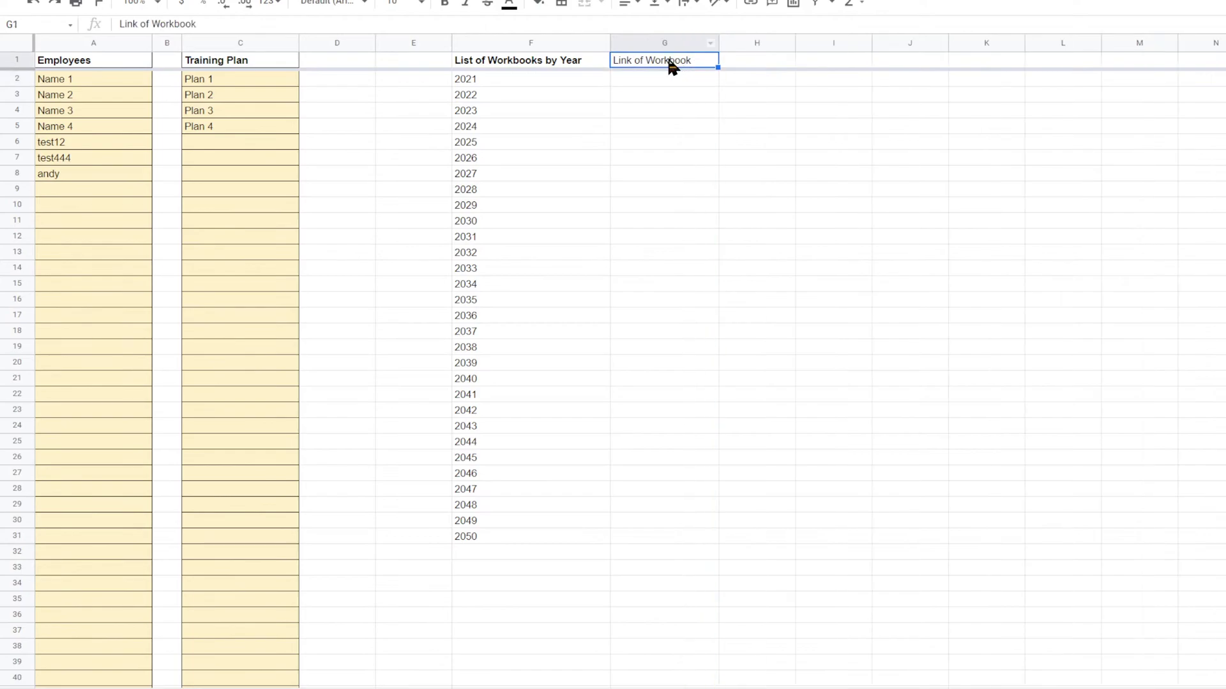
left_click(445, 3)
left_click(913, 206)
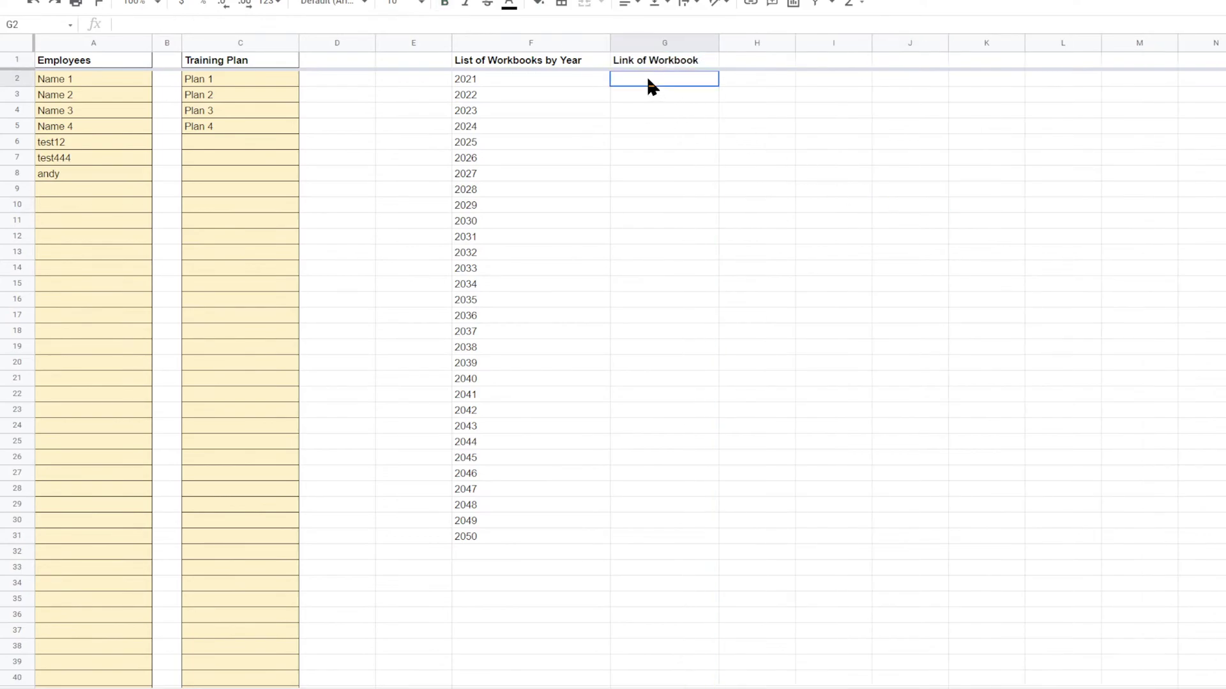
Step: Fill the link cells G2:G31 and the starting year cell F2 with the pale yellow input shade
left_click_drag(646, 75, 616, 544)
left_click(538, 3)
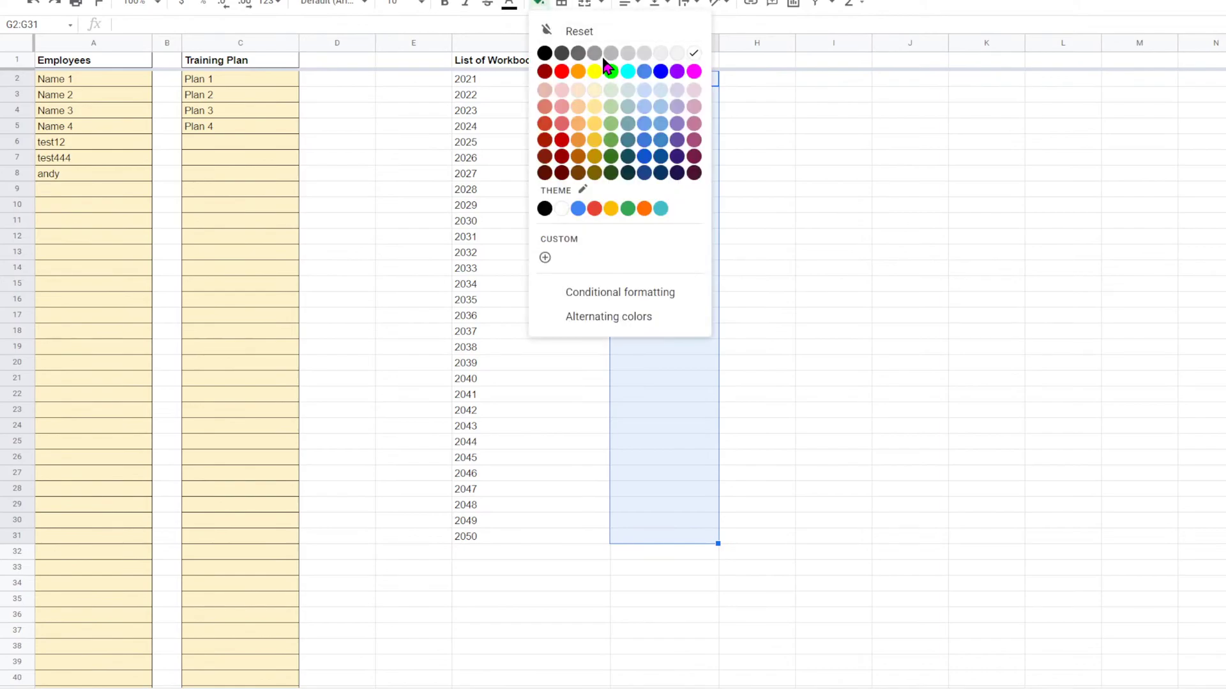
left_click(595, 90)
left_click(920, 209)
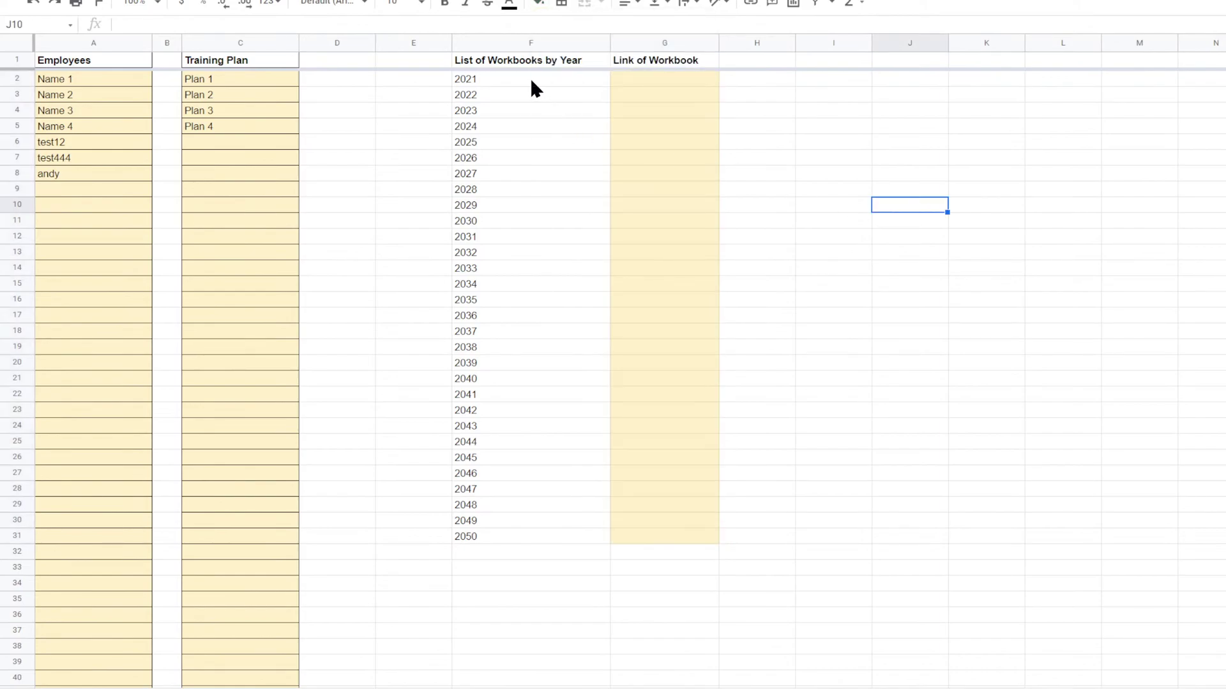
left_click(551, 81)
left_click(538, 4)
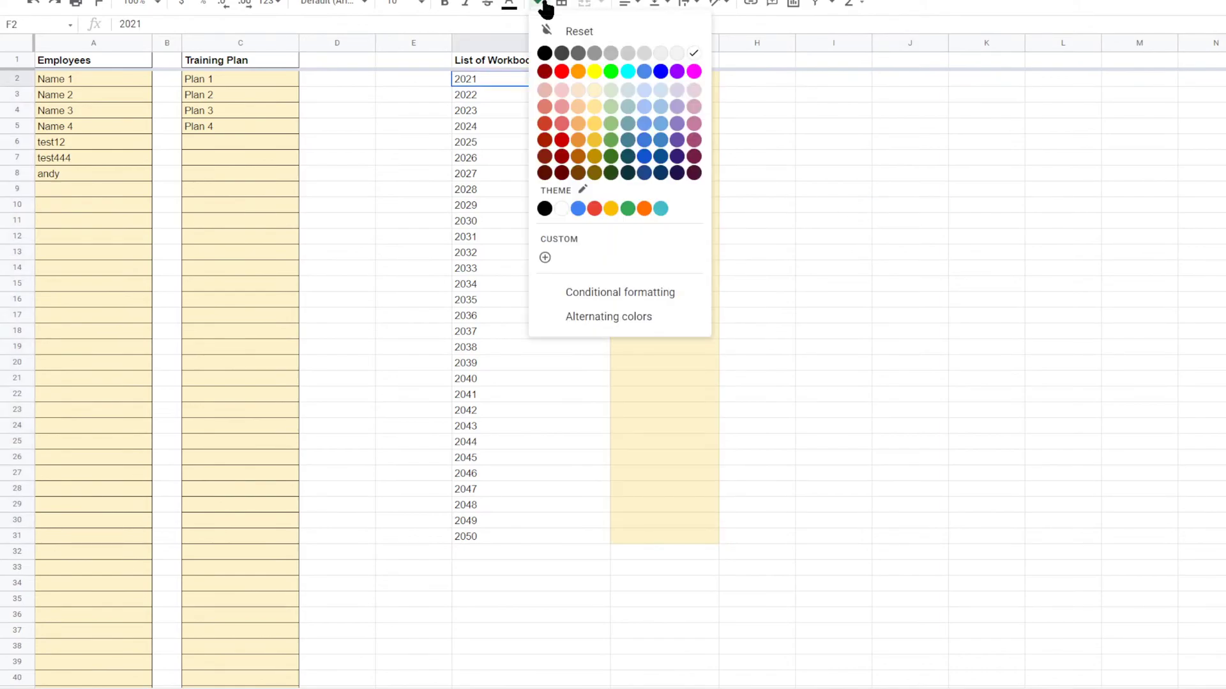
left_click(594, 90)
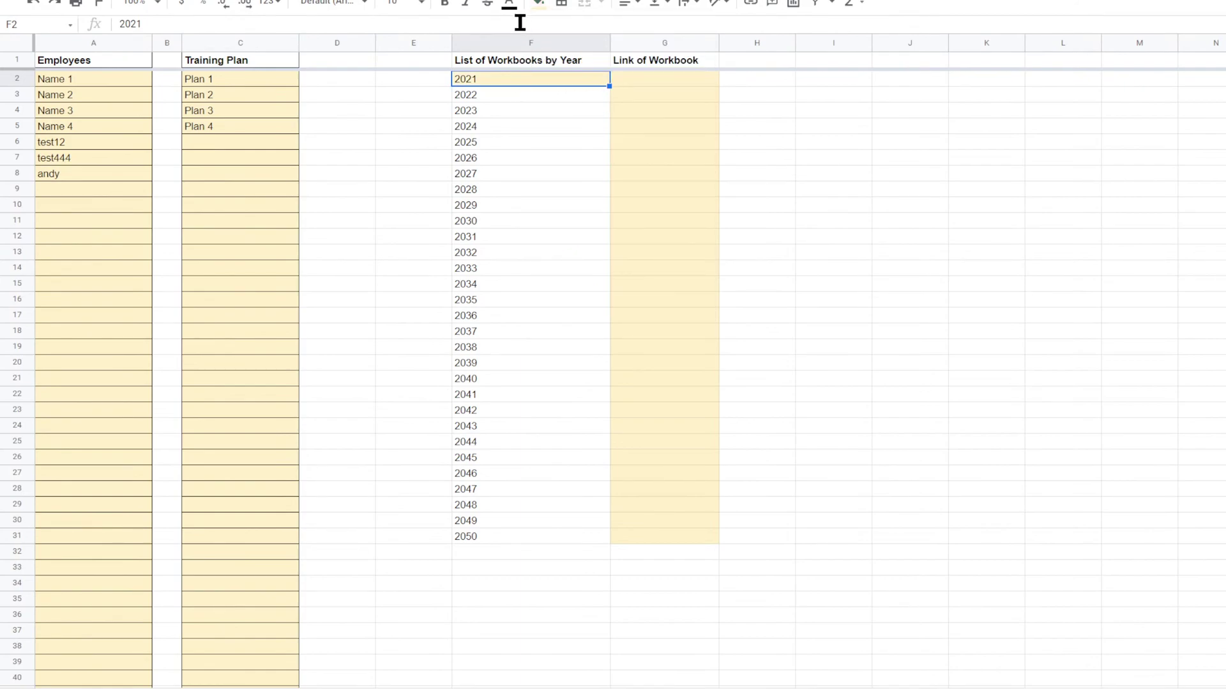
left_click(1001, 177)
left_click(670, 160)
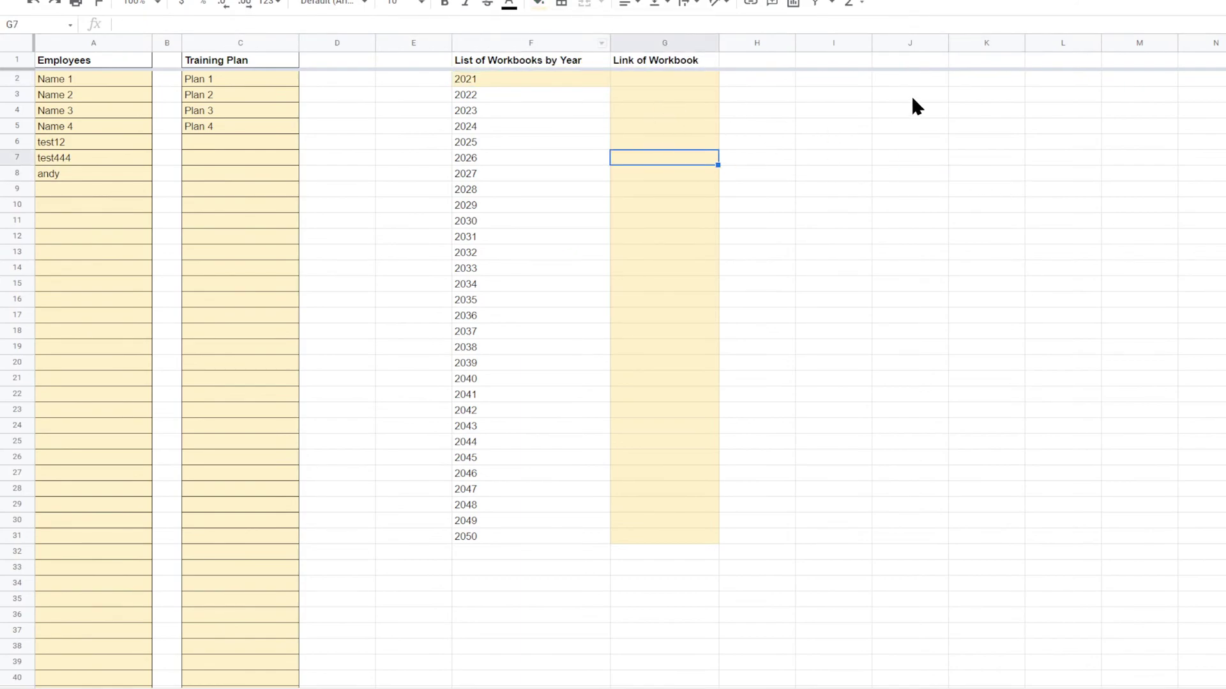
Step: Shade cells J3:K3 pale yellow and enter the note "edit cells in this shade only" in J3
left_click_drag(912, 98, 1012, 97)
left_click(538, 4)
left_click(595, 90)
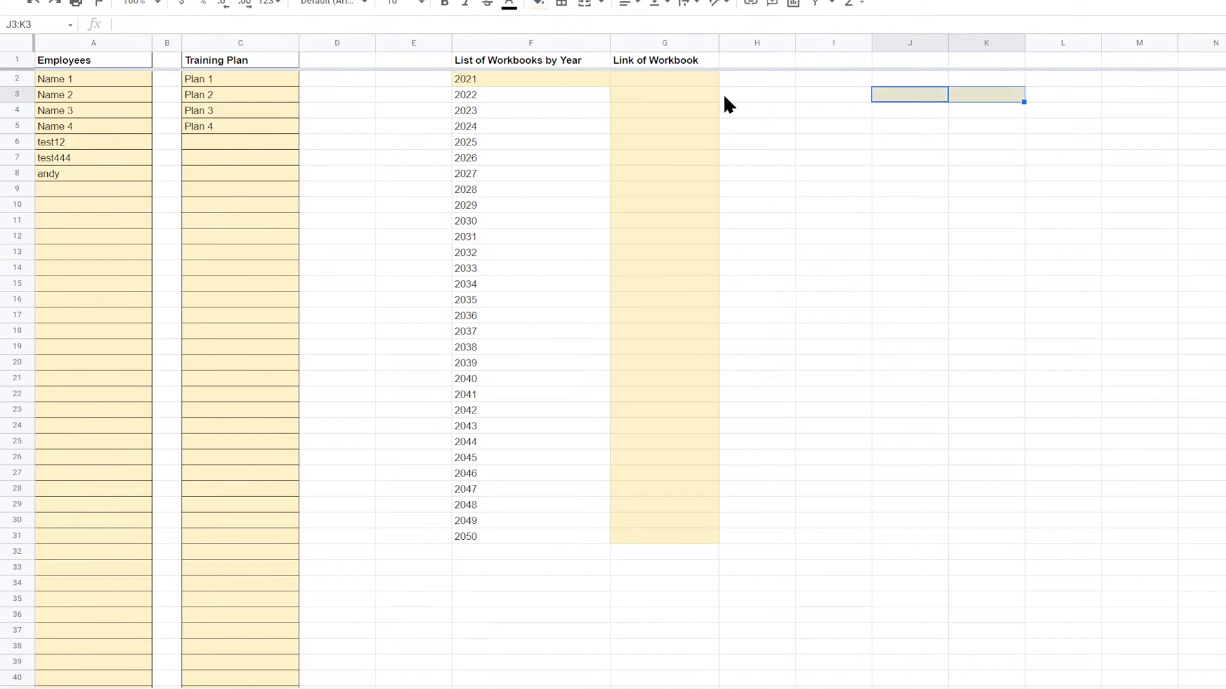
left_click(899, 95)
type("edit c")
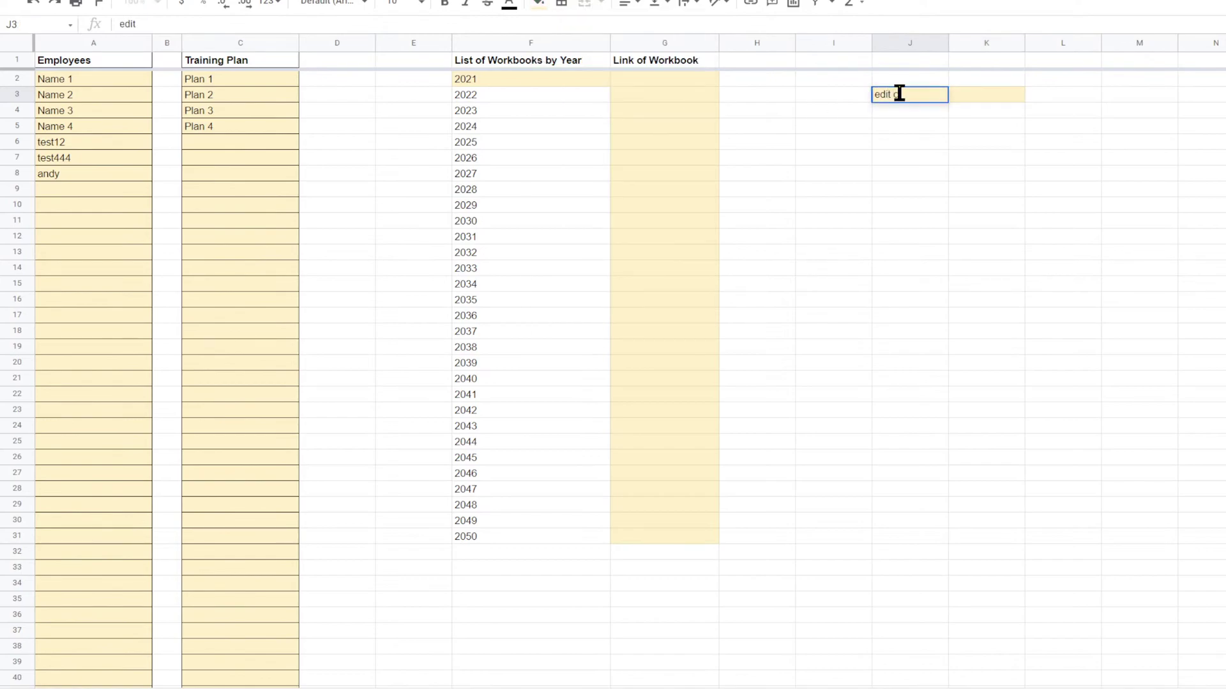
type("ells in this shade o")
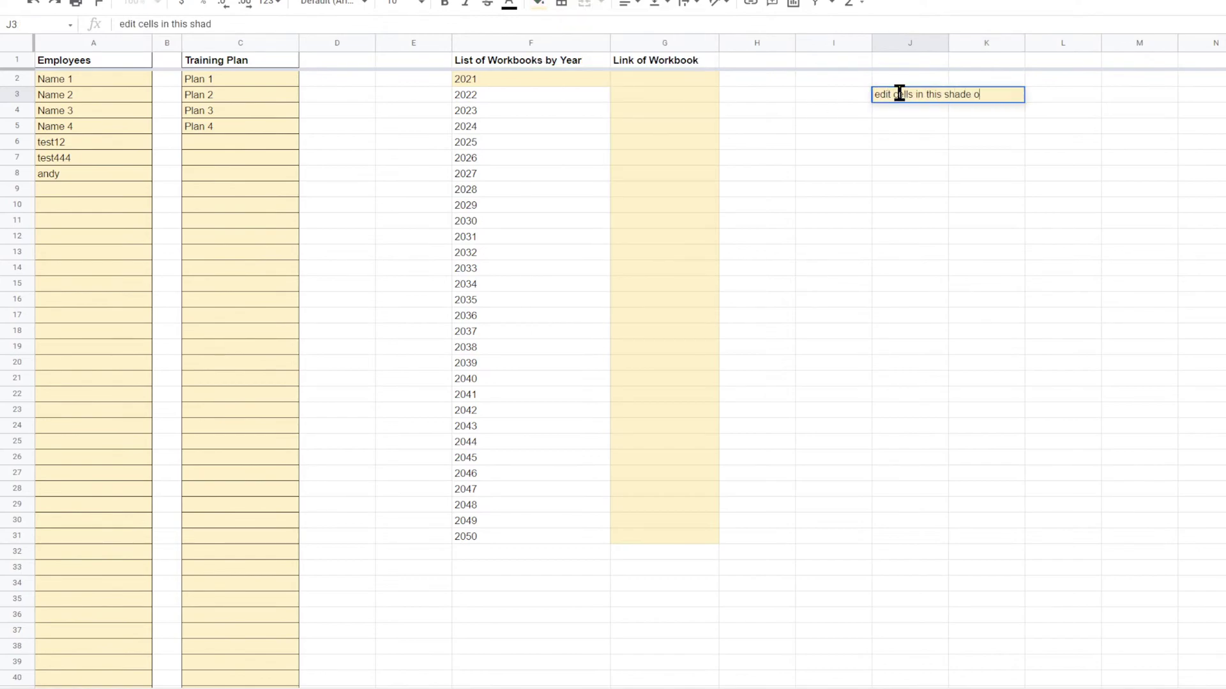
type("nly")
key("Return")
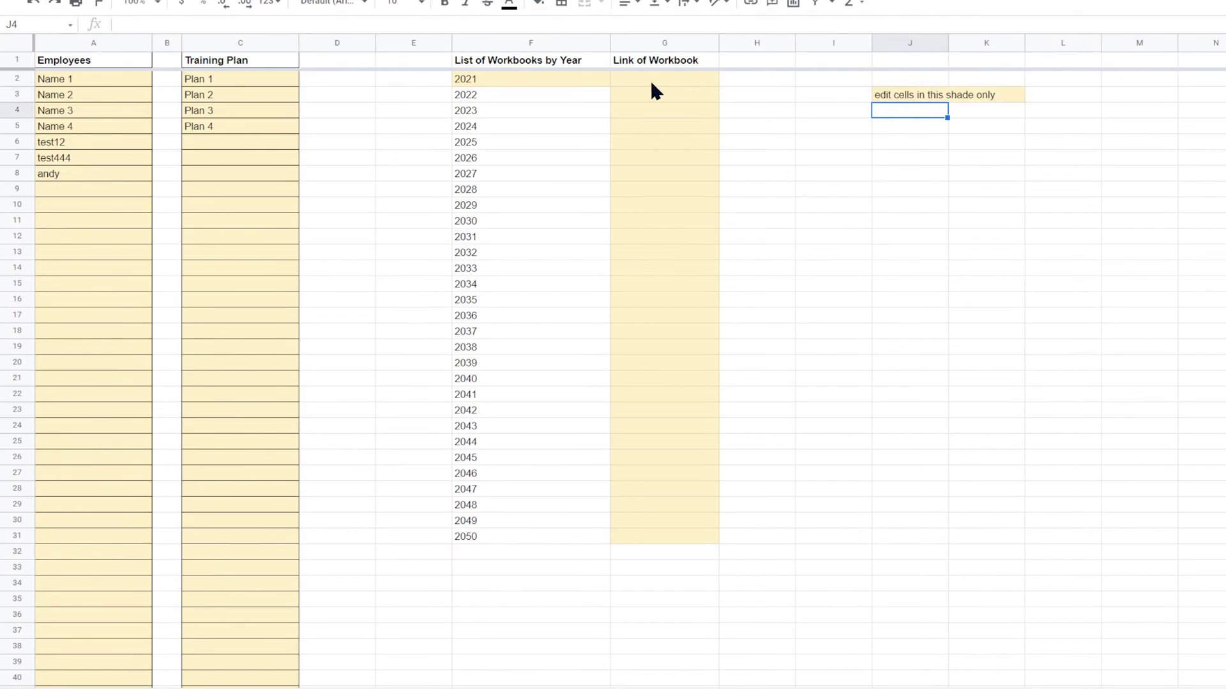
left_click(659, 141)
left_click(662, 158)
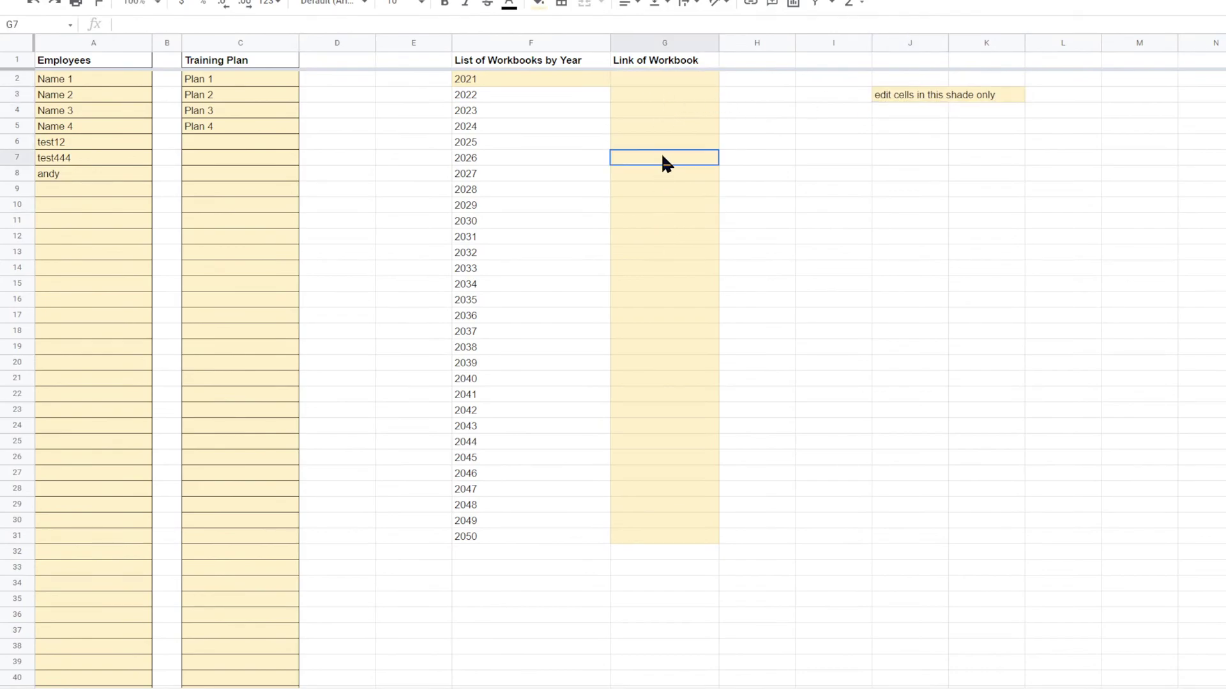
left_click(160, 688)
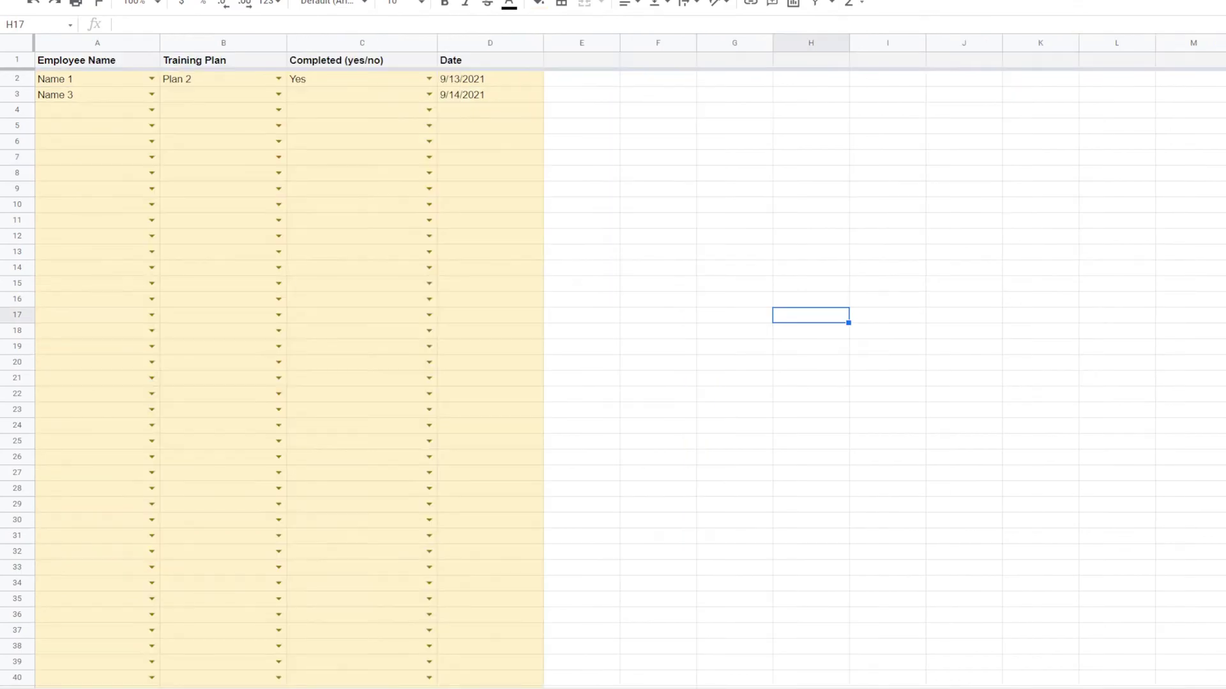
left_click(255, 688)
left_click(160, 688)
right_click(319, 688)
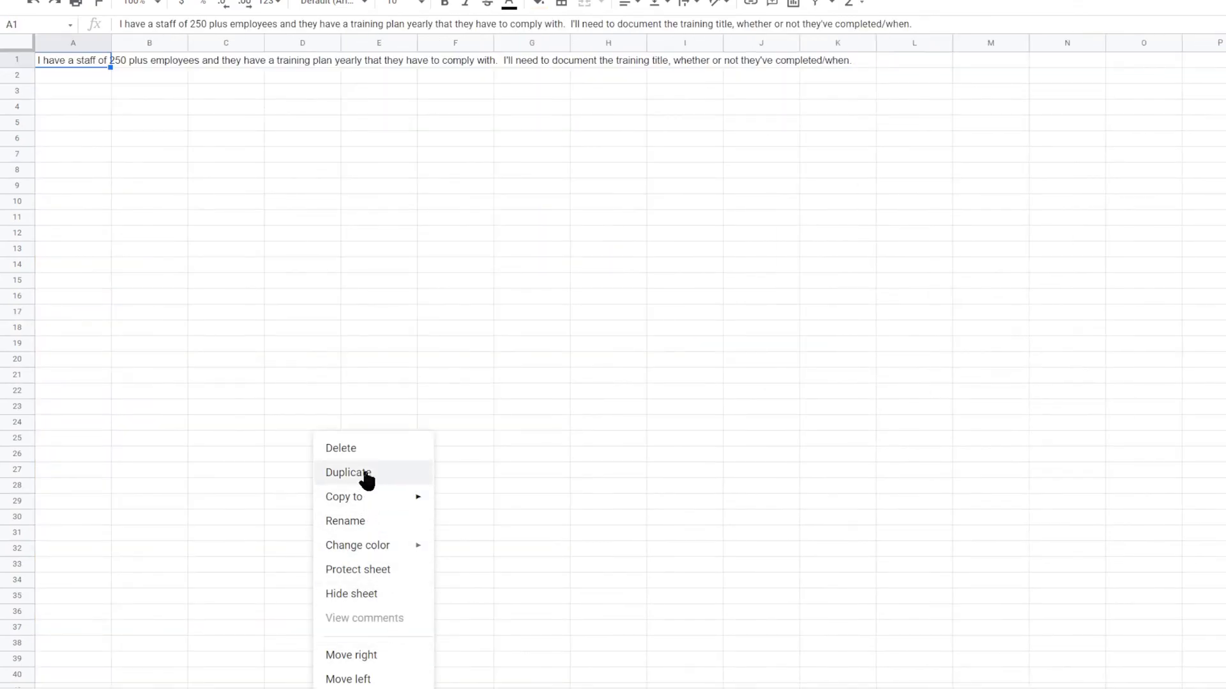
left_click(378, 448)
left_click(866, 366)
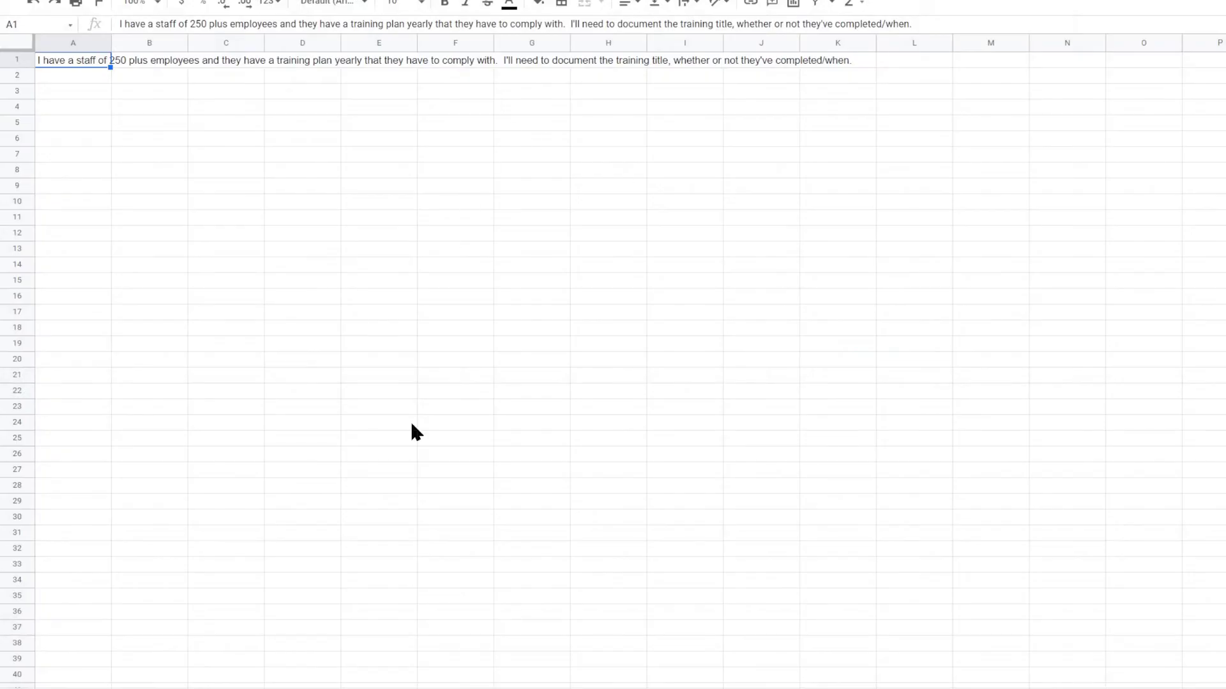
Step: Delete the blank last sheet from the workbook
left_click(390, 686)
right_click(390, 686)
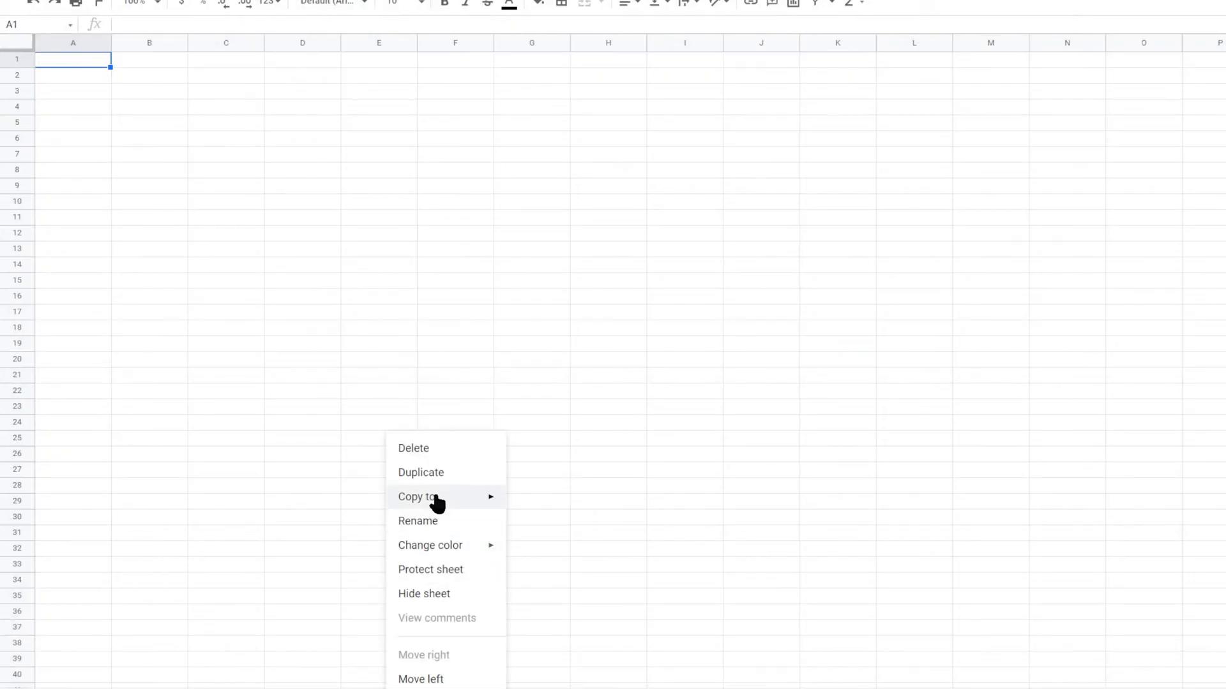
left_click(438, 448)
left_click(964, 365)
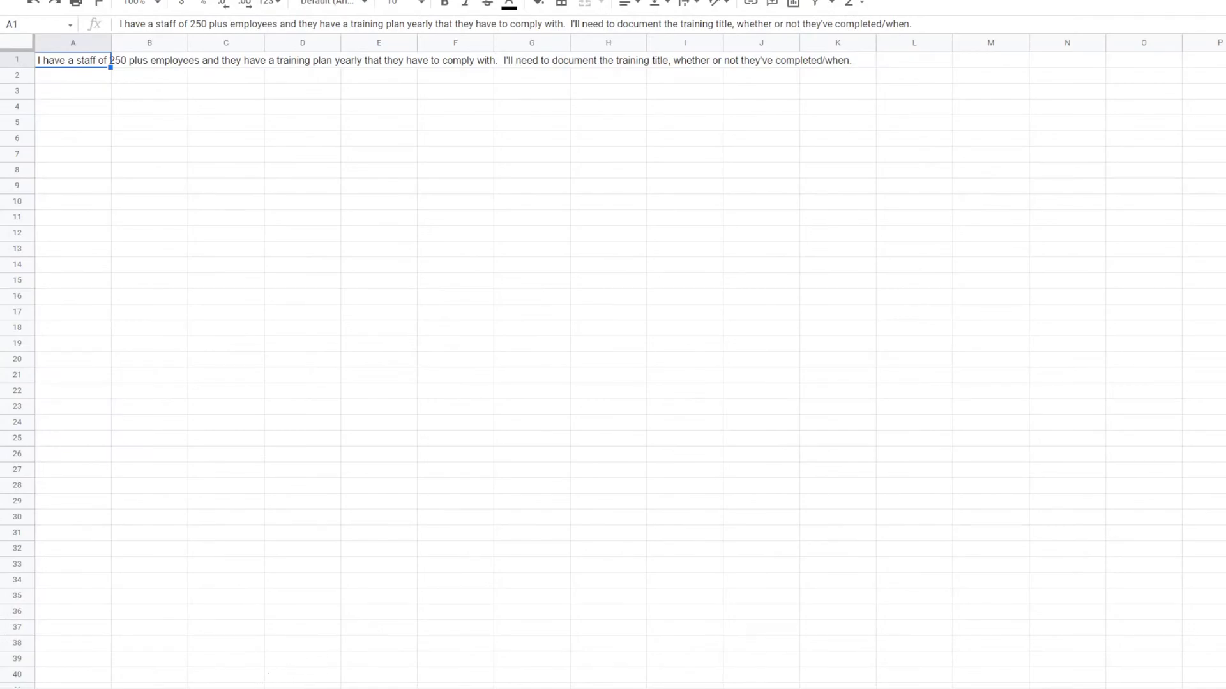
Step: Review the shaded input cells for years, links, employees and plans on the Validation sheet and for entries on the training log sheet
left_click(319, 688)
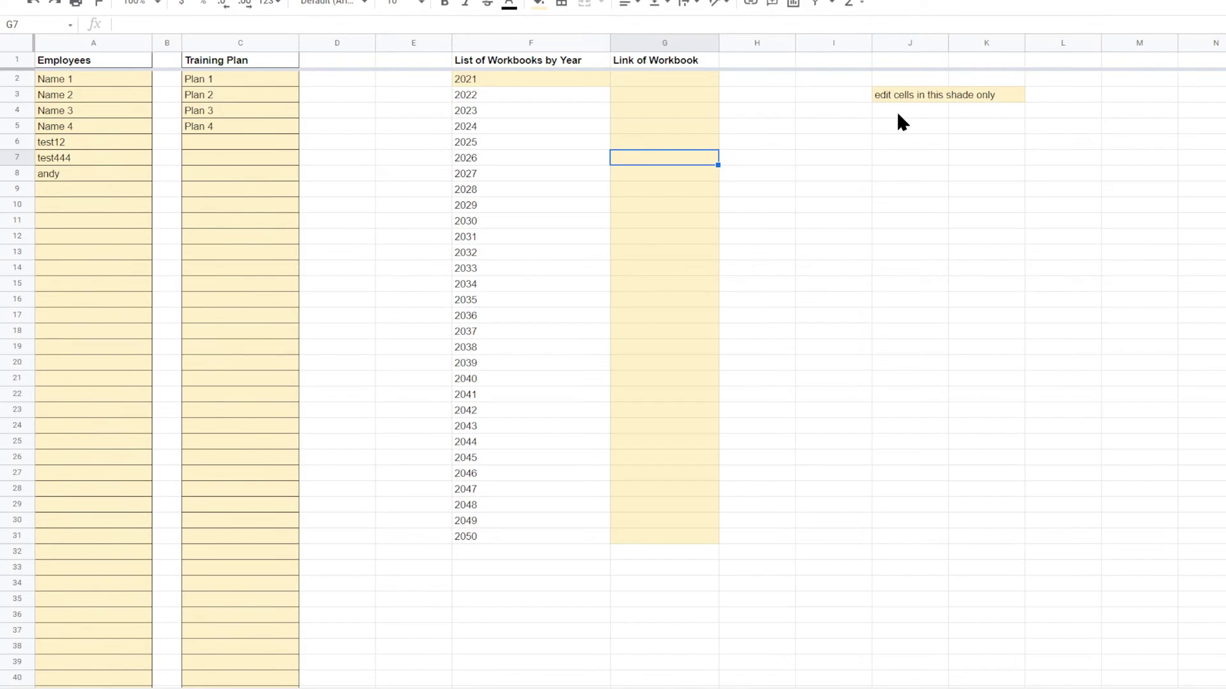
mouse_move(650, 78)
left_mouse_down()
mouse_move(614, 405)
mouse_move(630, 532)
left_mouse_up()
left_click(501, 80)
left_click_drag(501, 80, 535, 279)
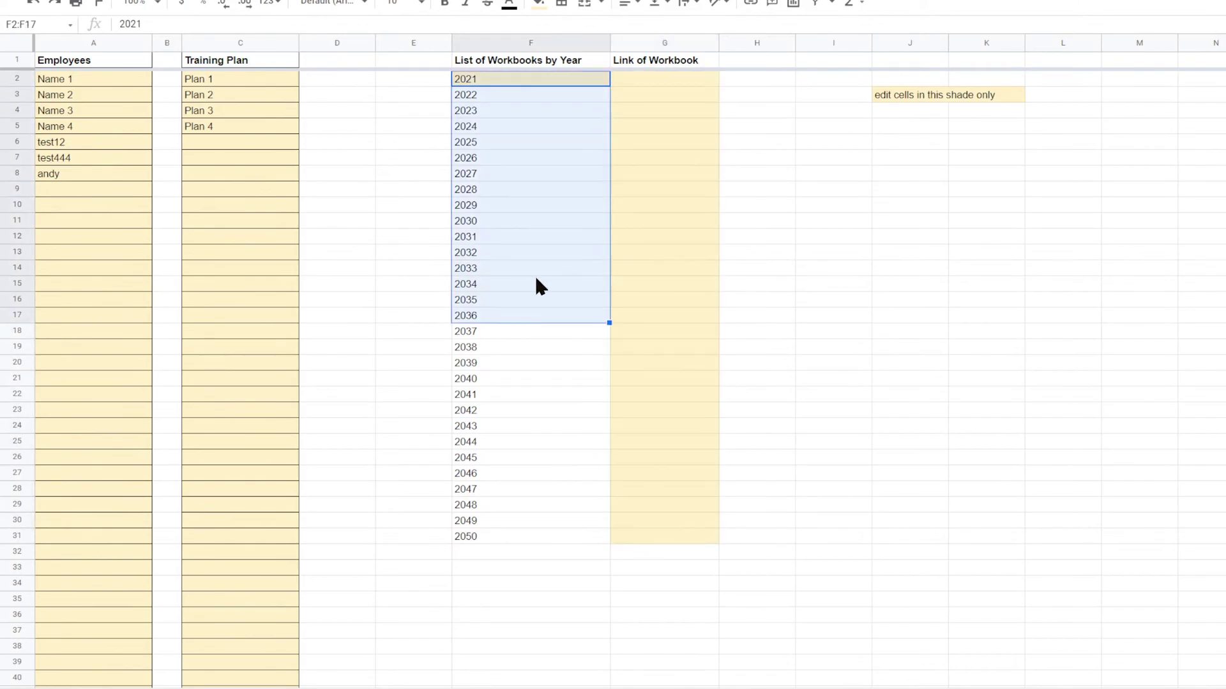
left_click(653, 75)
left_click(660, 189)
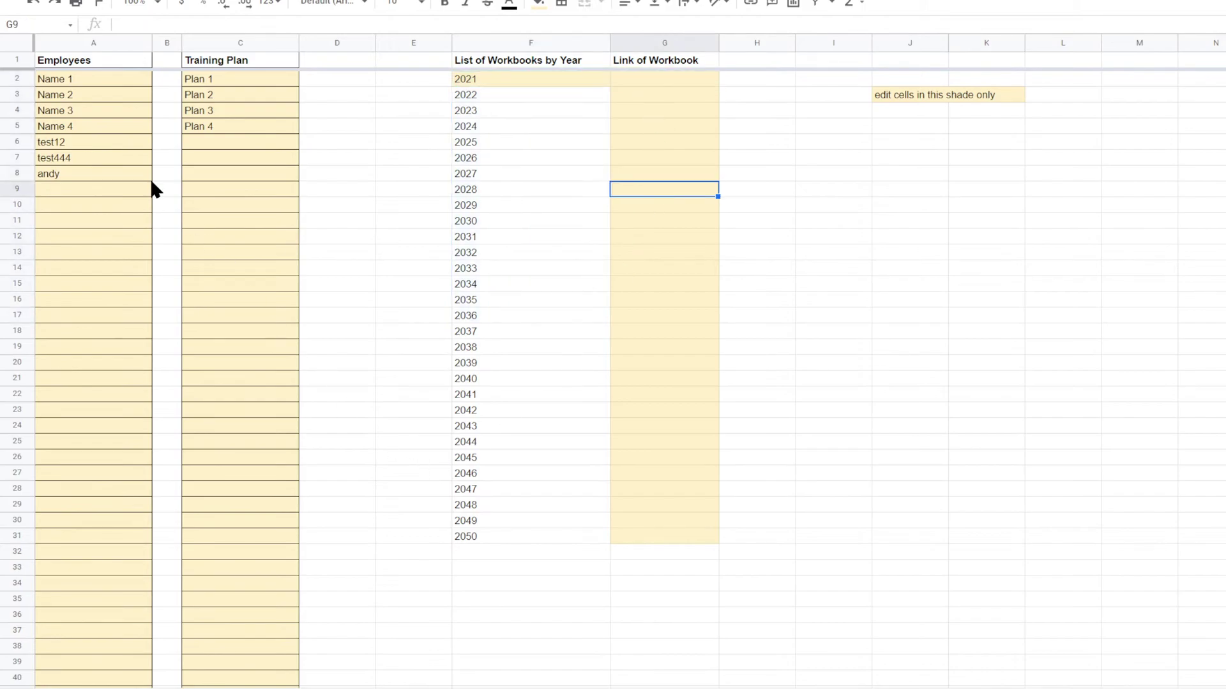
left_click(73, 112)
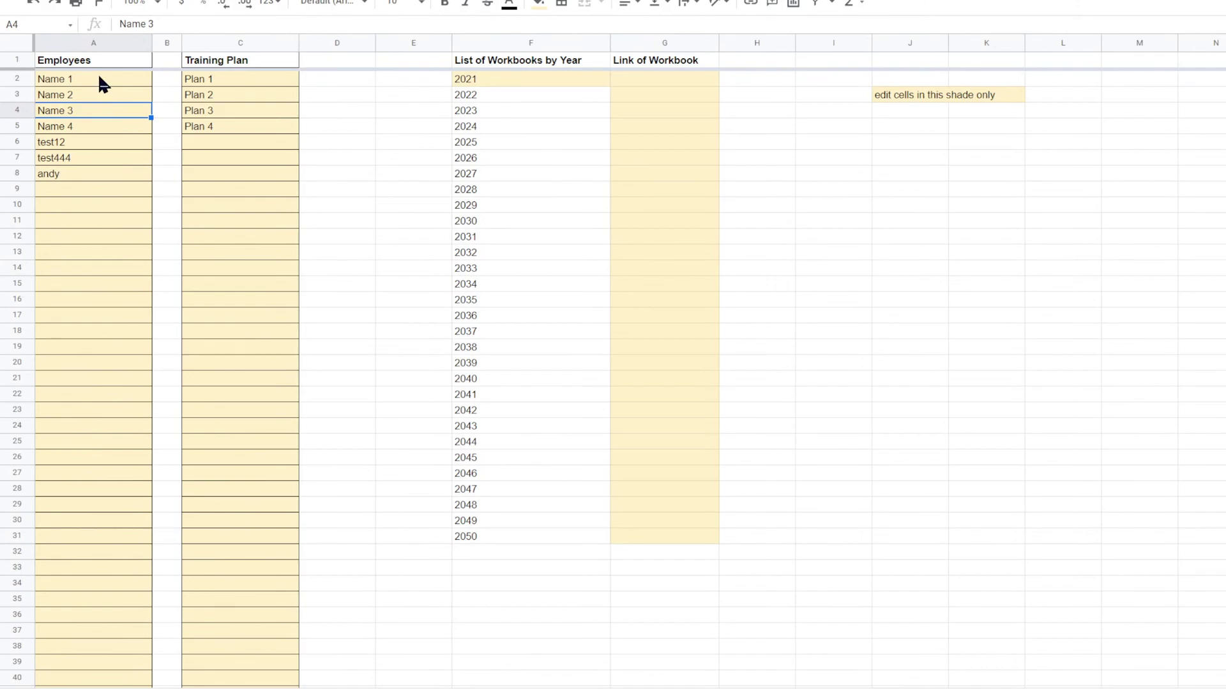
left_click_drag(100, 83, 82, 262)
left_click_drag(249, 79, 243, 246)
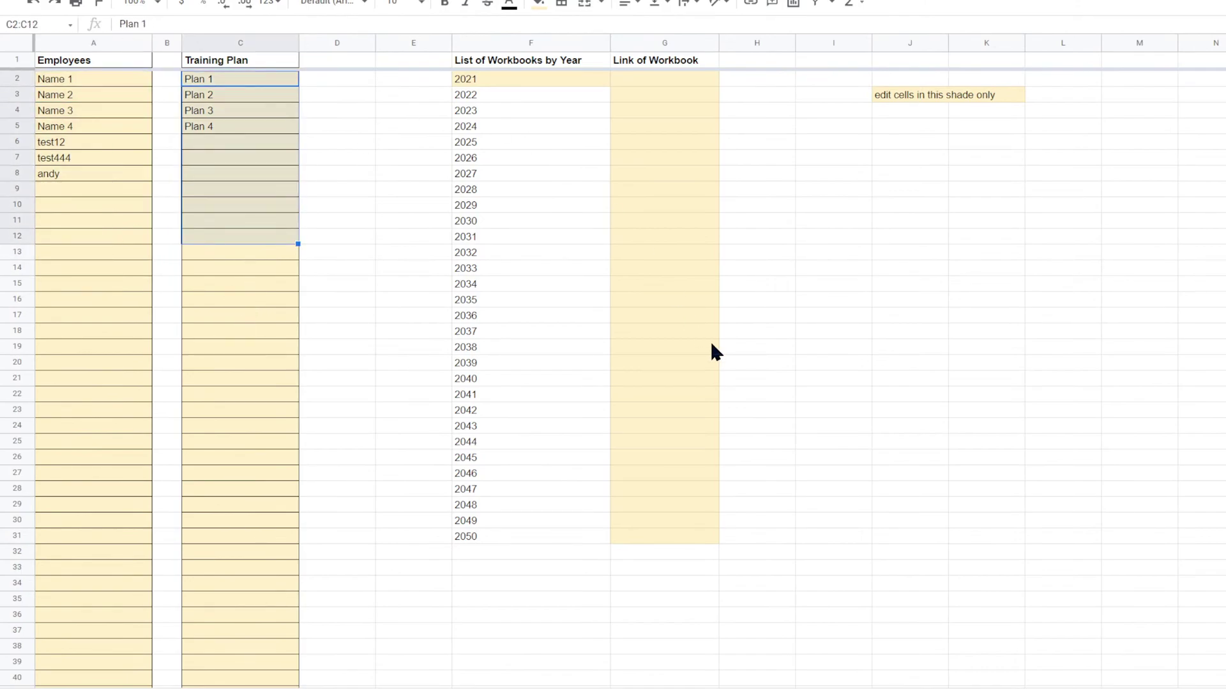
left_click(102, 688)
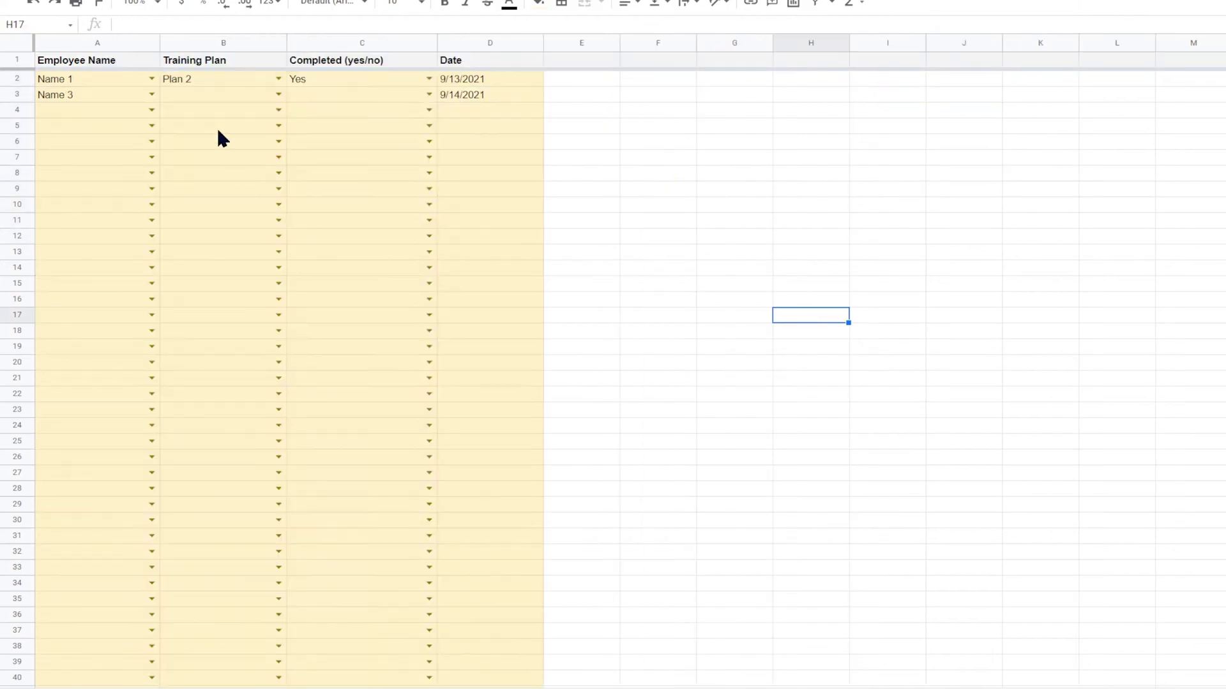
left_click_drag(58, 79, 536, 298)
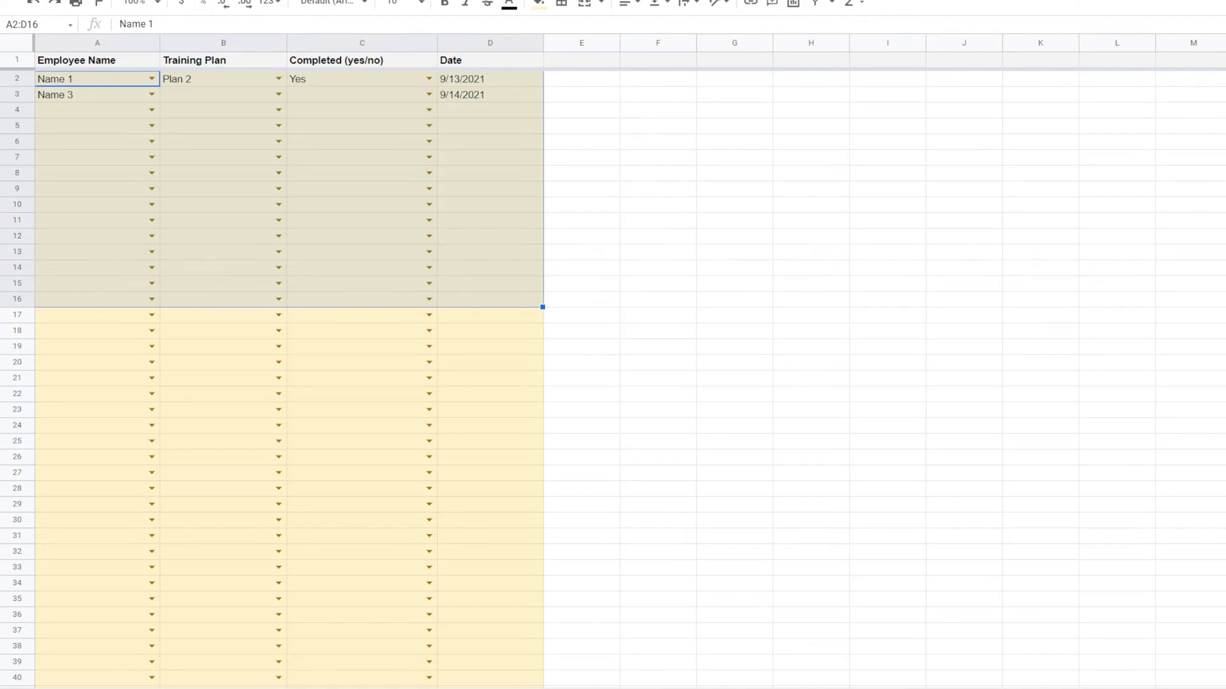
left_click(117, 0)
left_click(846, 238)
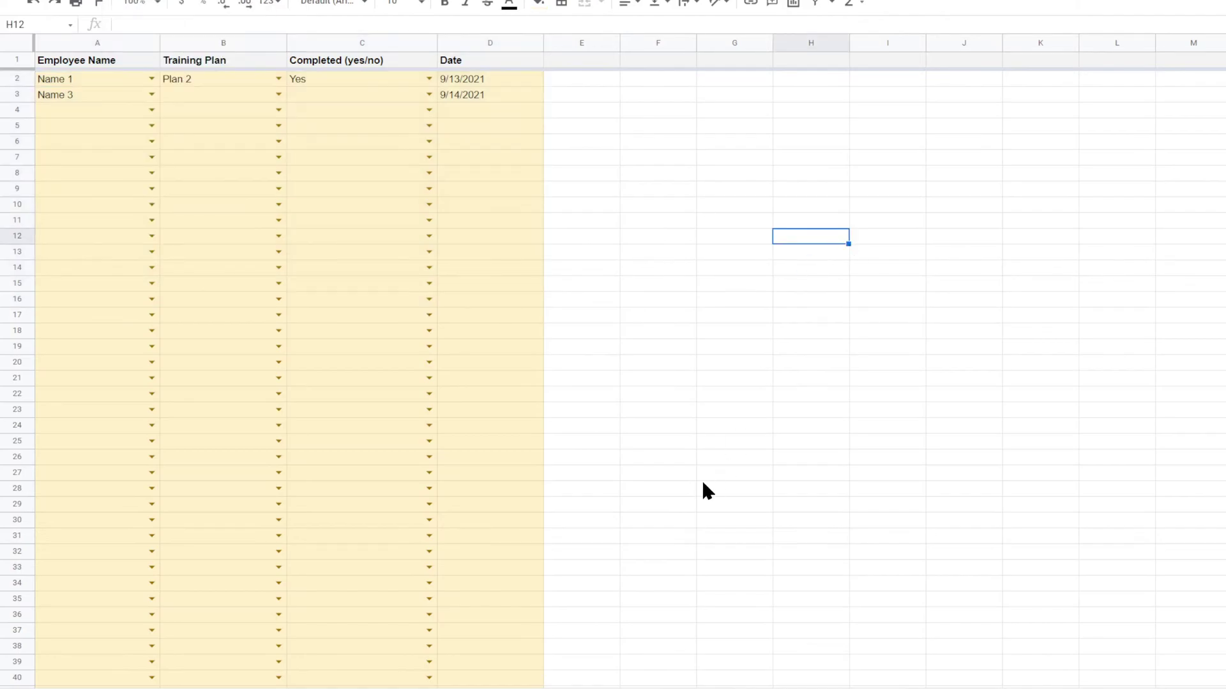
Step: Narrow column A on the Report sheet so it fits the Employees list more closely
left_click(143, 688)
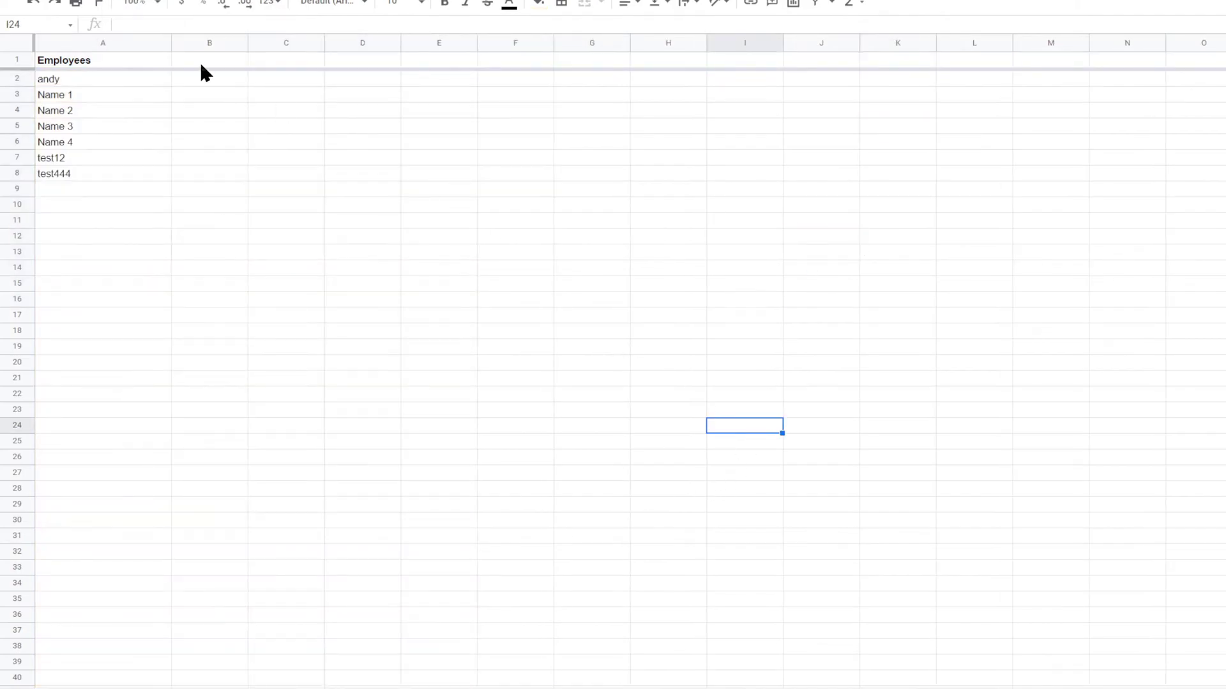
left_click_drag(171, 43, 128, 46)
left_click(101, 59)
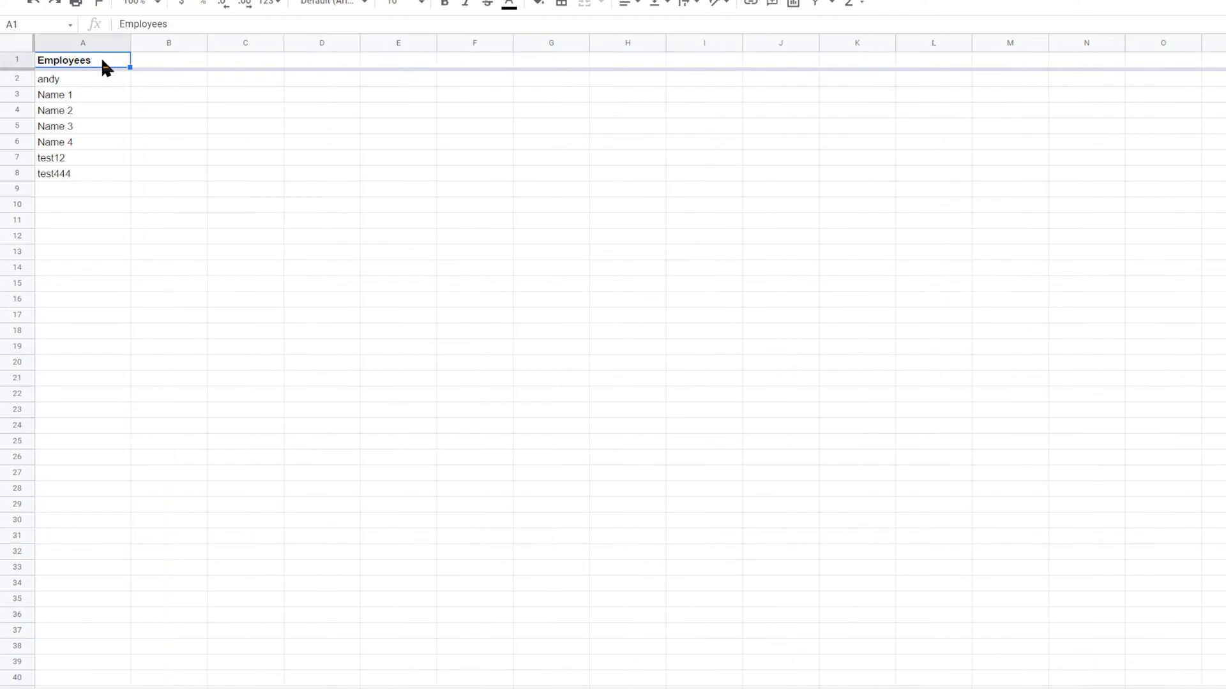
left_click(306, 189)
left_click(75, 81)
left_click(470, 393)
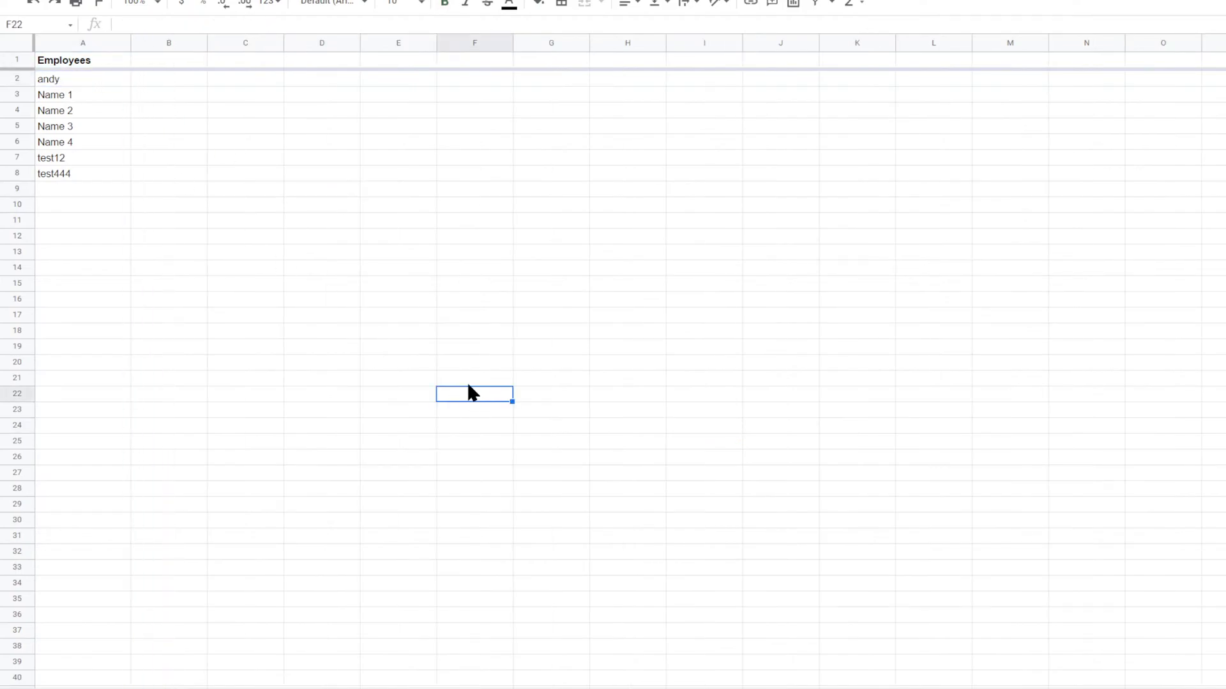
Step: Enter =transpose(sort(unique(Validation!C2:C))) in Report cell B1 to list the training plans across the header row
left_click(177, 62)
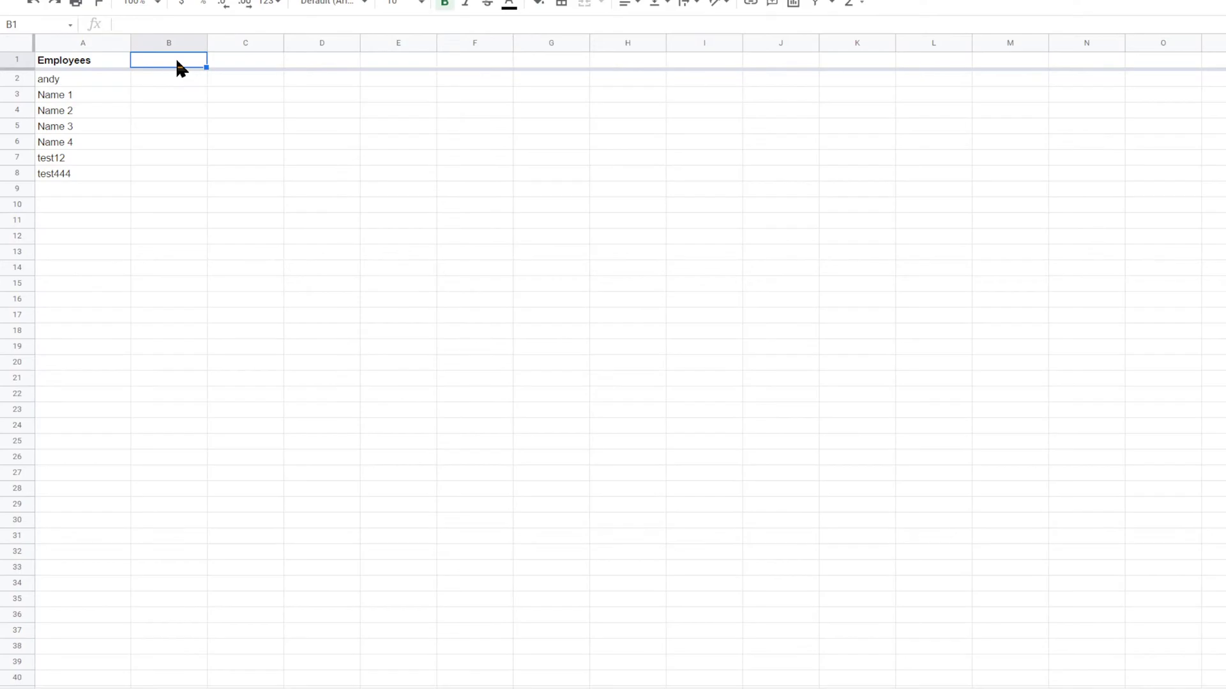
type("=trans")
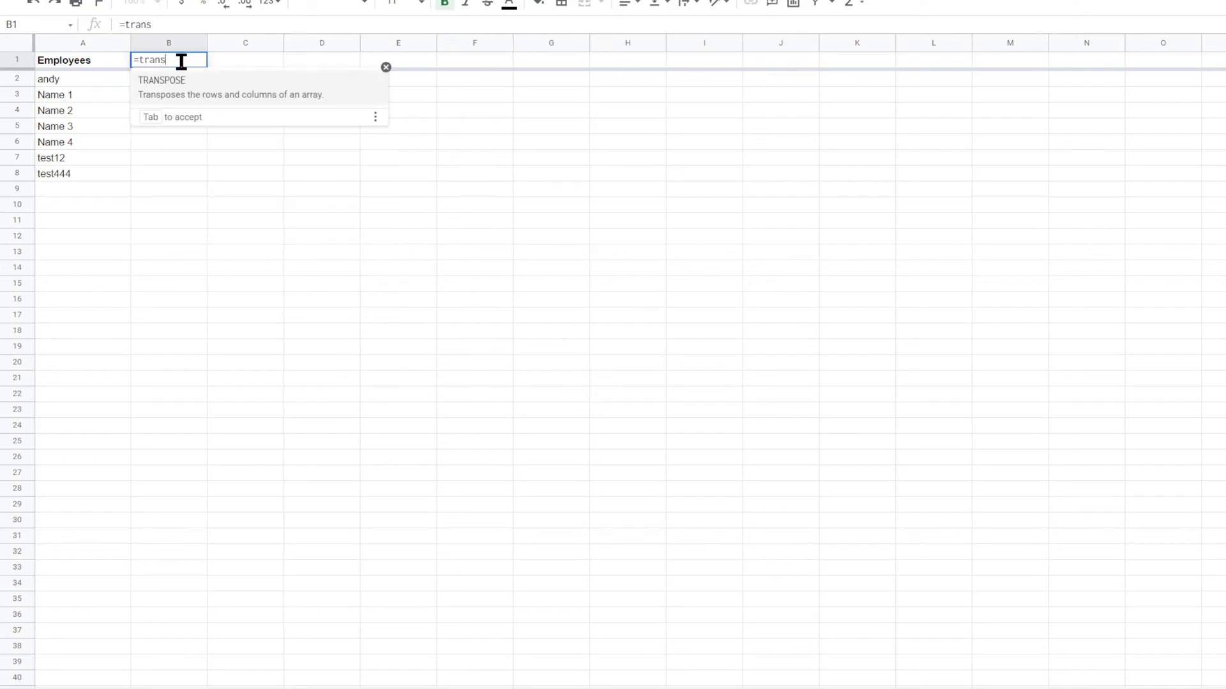
type("pose(")
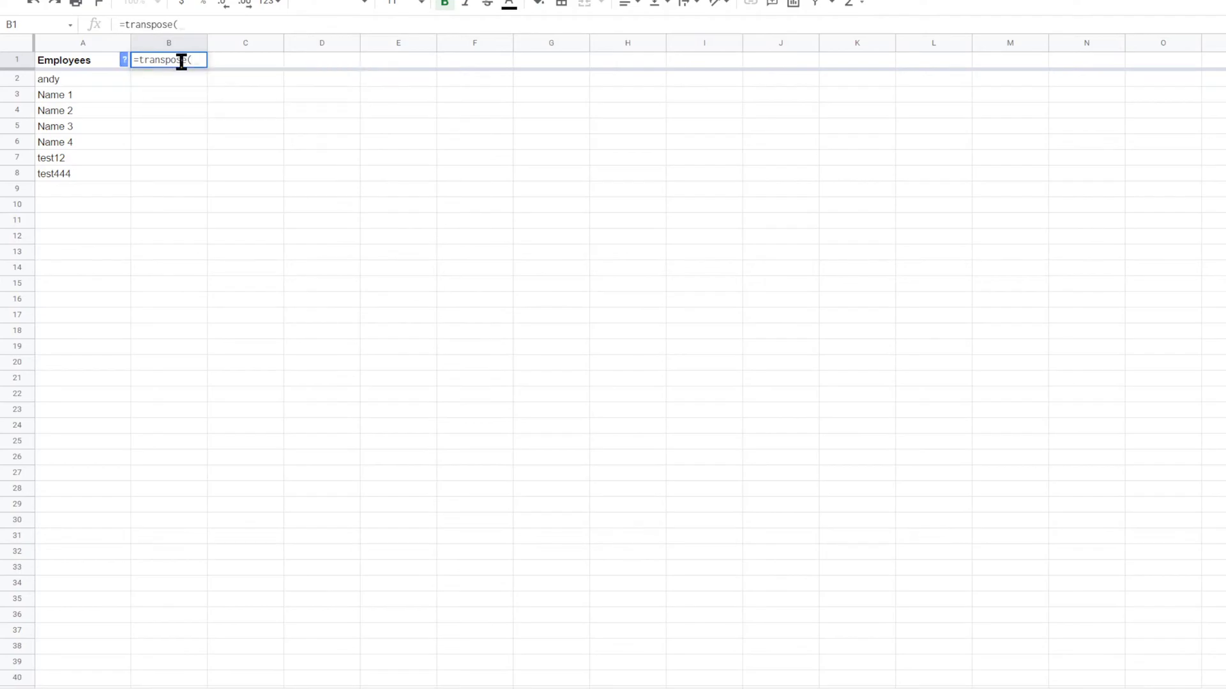
type("sort(unique")
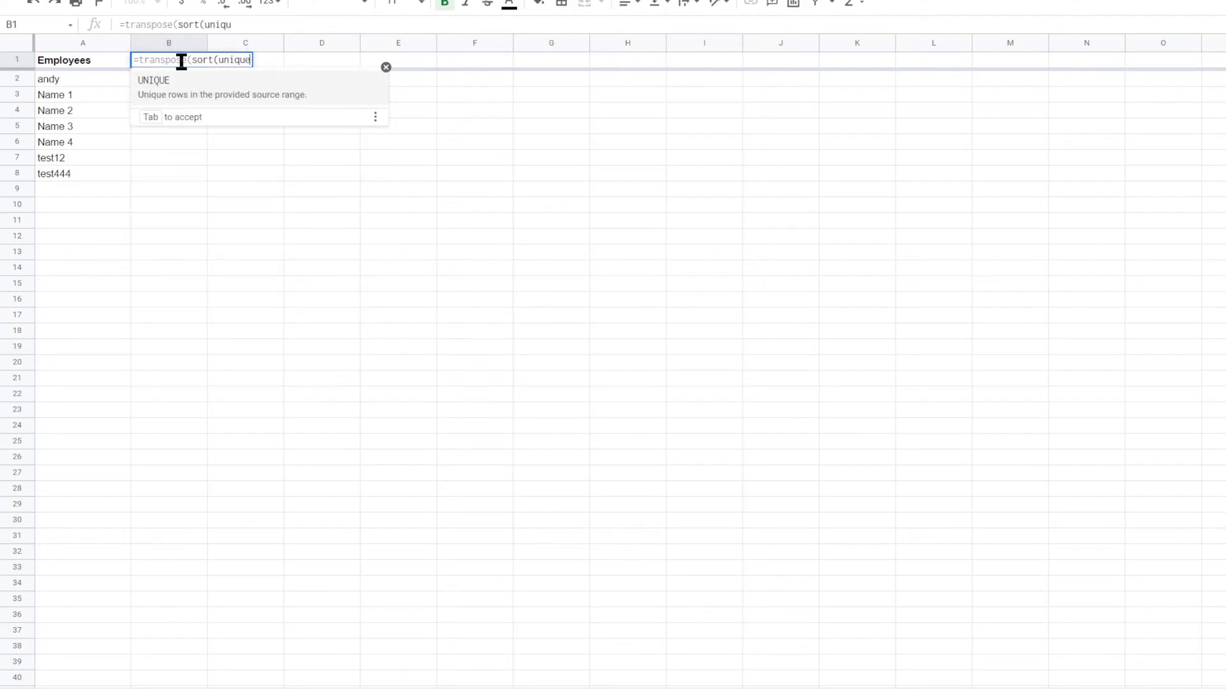
type("(")
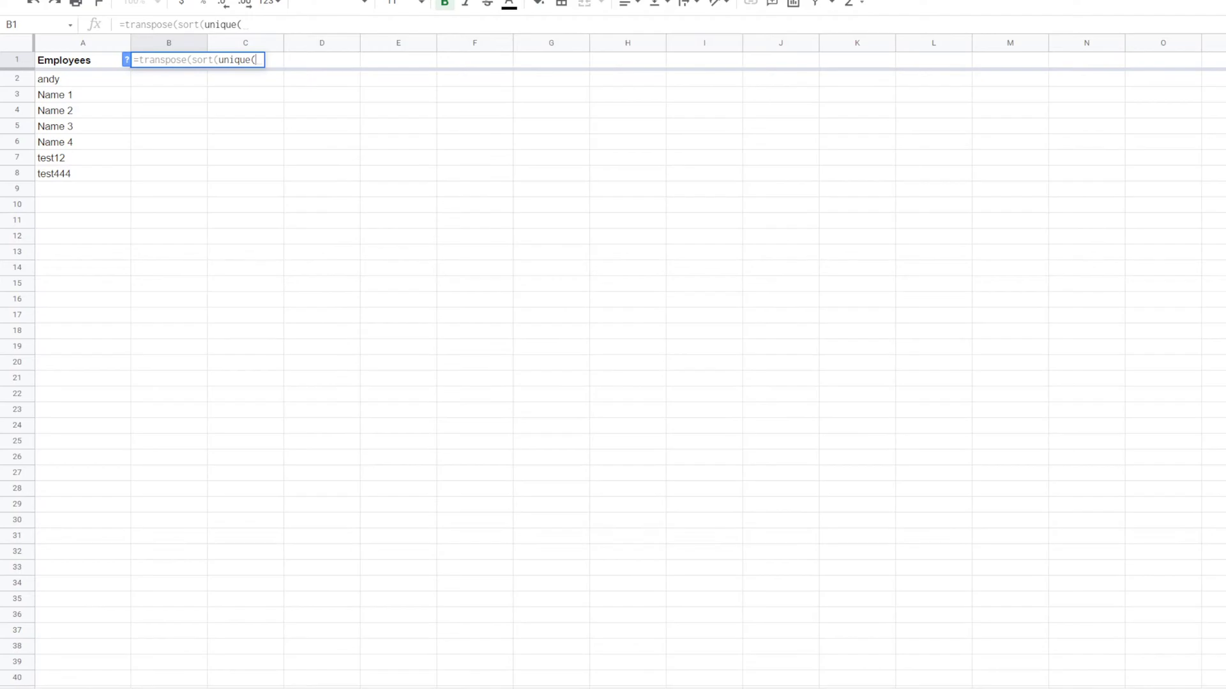
left_click(236, 688)
left_click_drag(229, 84, 229, 96)
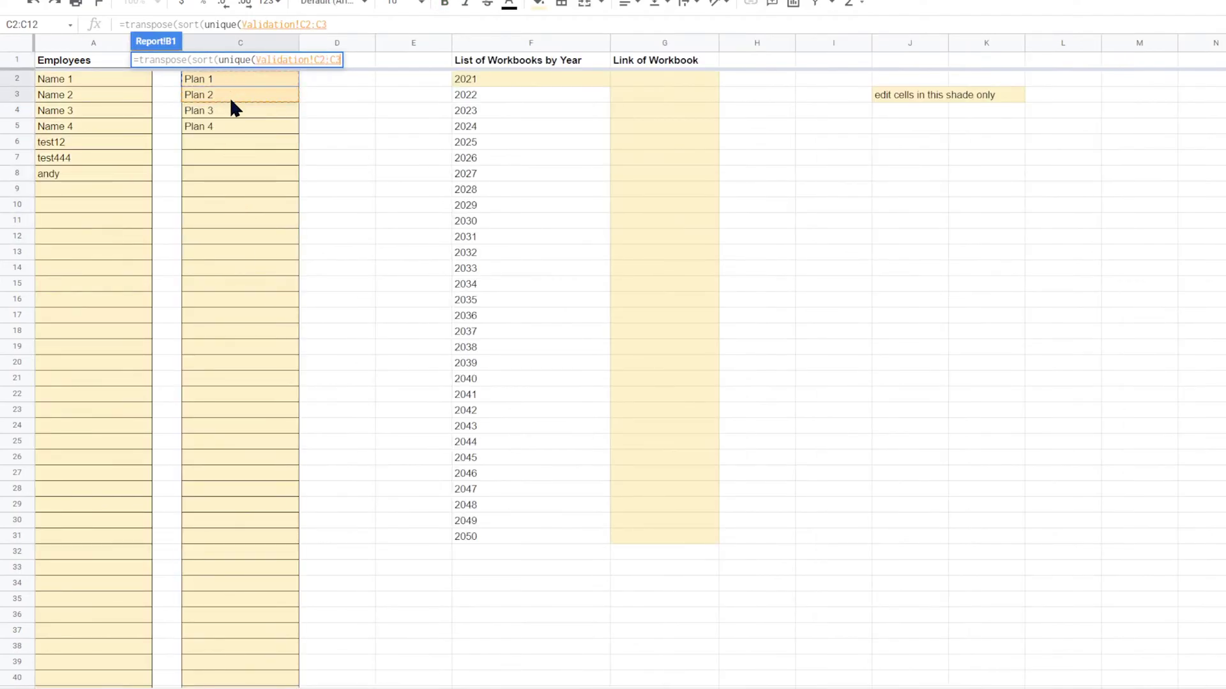
left_click(355, 25)
key("BackSpace")
type(")))")
key("Return")
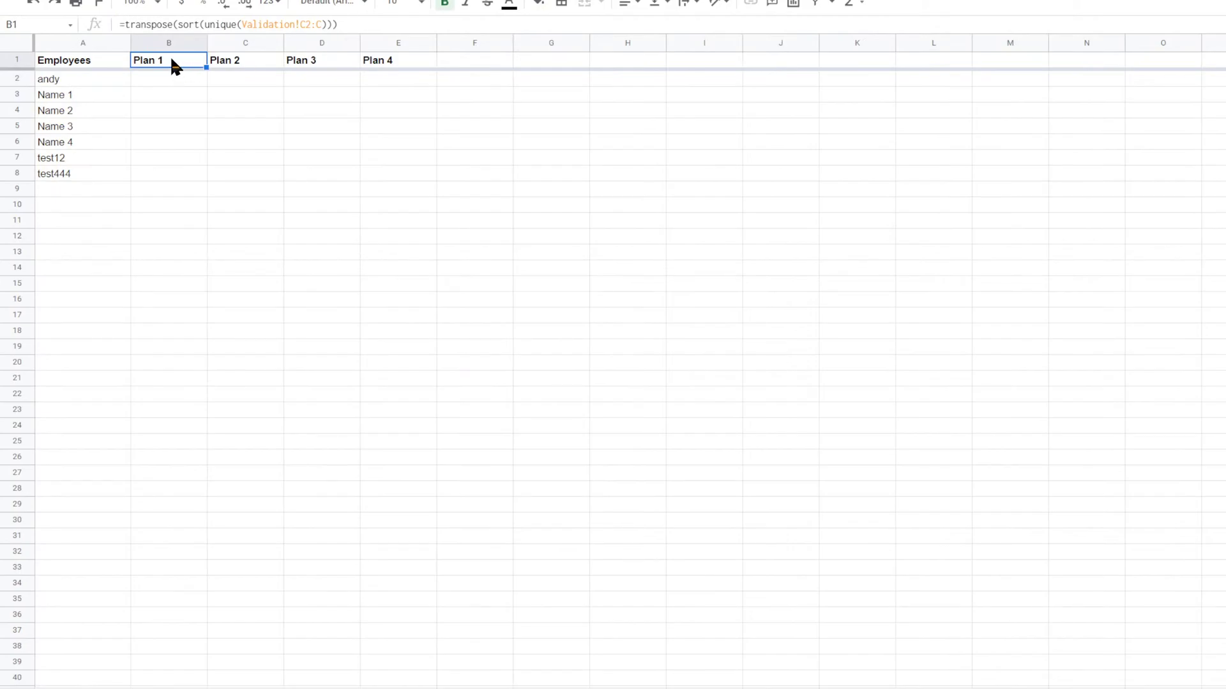
Step: Extend the Training Plan list on the Validation sheet with Plan 5, Plan 6 and Plan 7
left_click_drag(156, 66, 1123, 64)
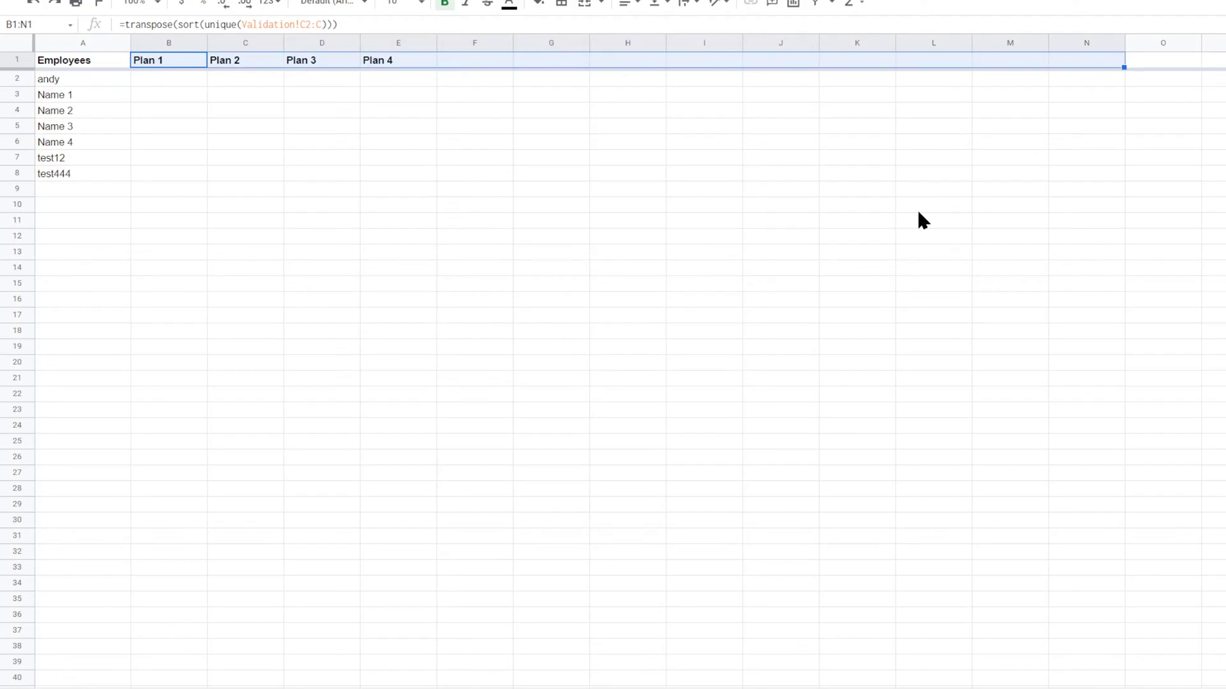
left_click(917, 211)
left_click_drag(169, 64, 376, 62)
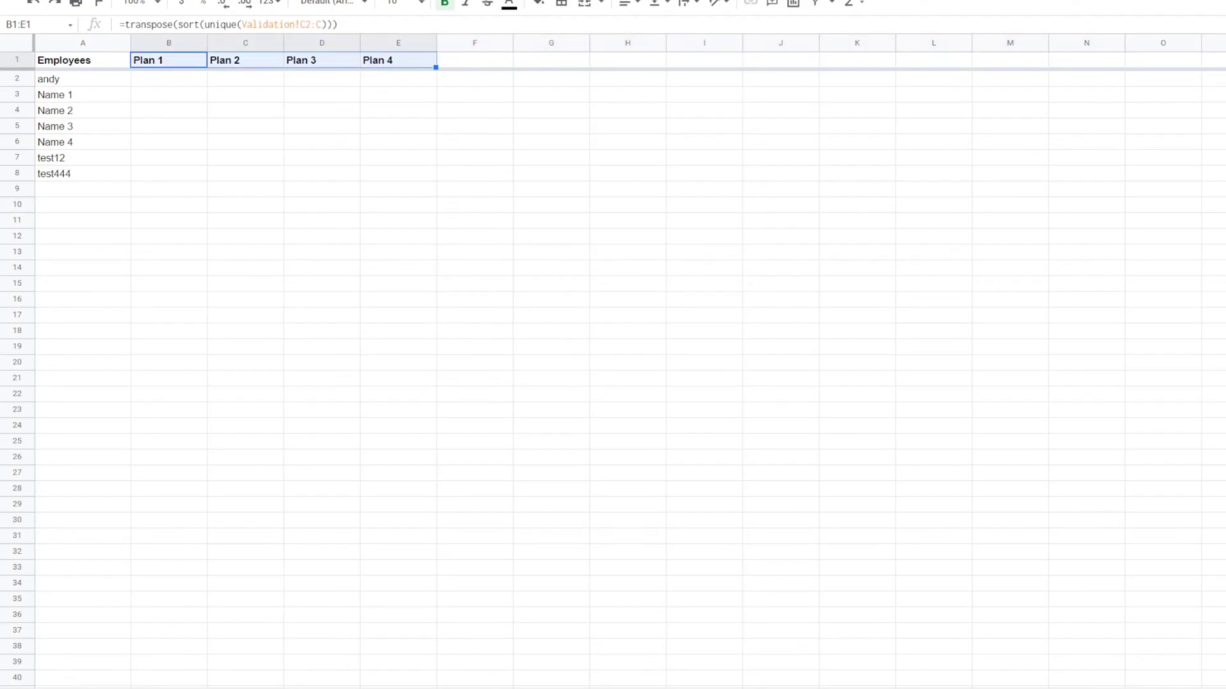
left_click(309, 688)
left_click_drag(231, 111, 291, 175)
left_click(233, 180)
left_click(269, 688)
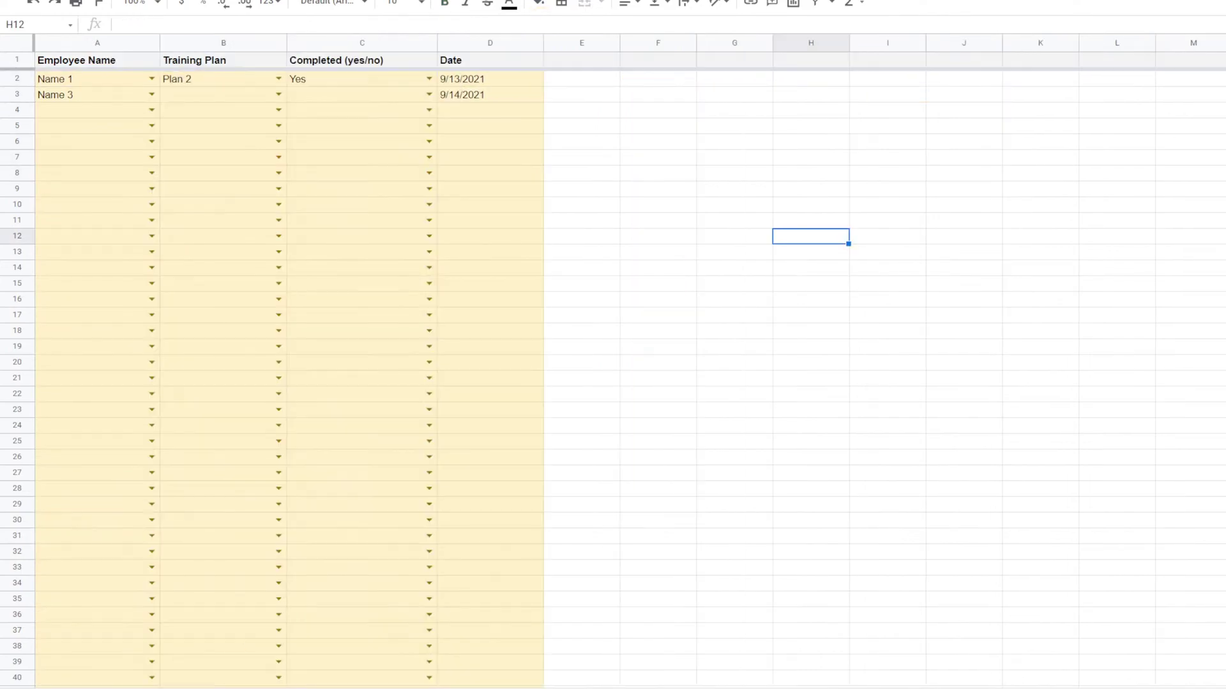
Step: Fill the Report header cells A1:H1, from Employees to Plan 7, with light gray
left_click(198, 688)
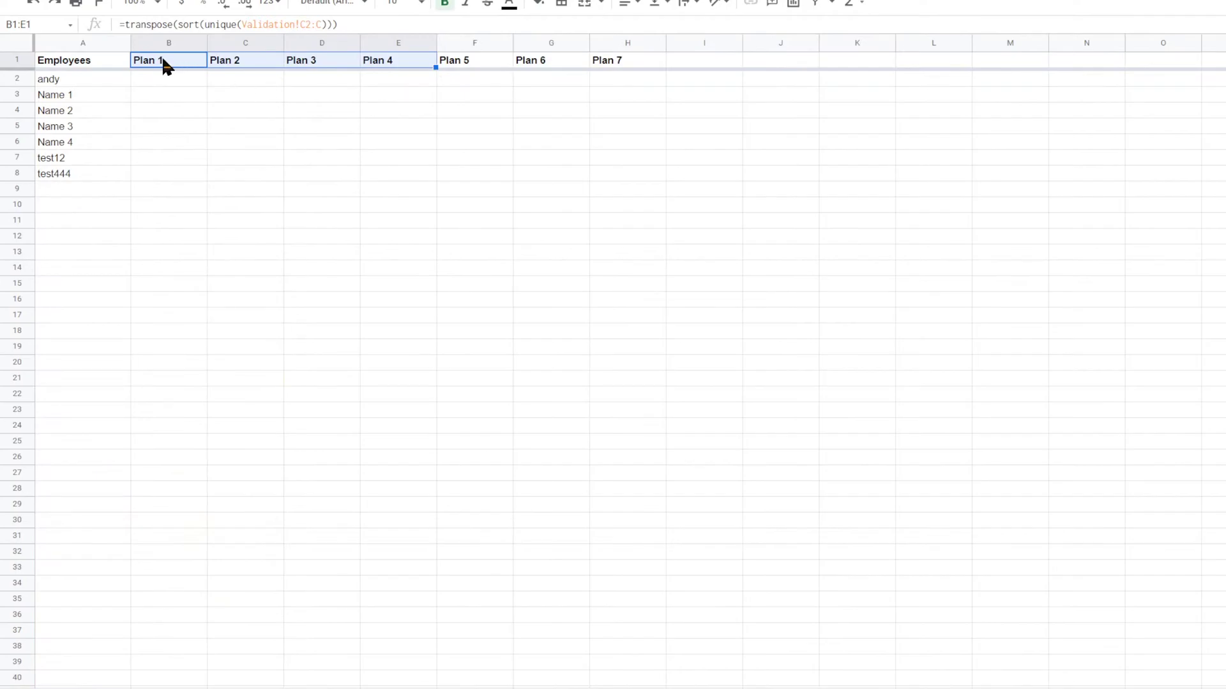
left_click_drag(164, 60, 602, 58)
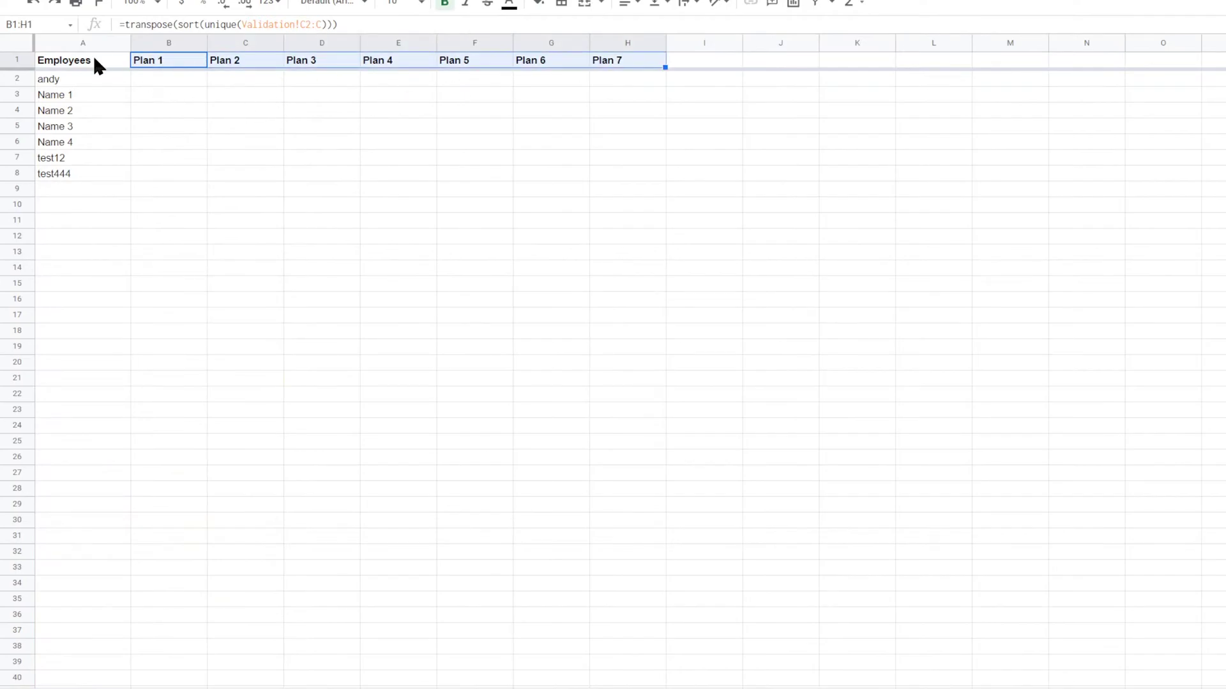
left_click_drag(96, 61, 623, 70)
left_click(538, 3)
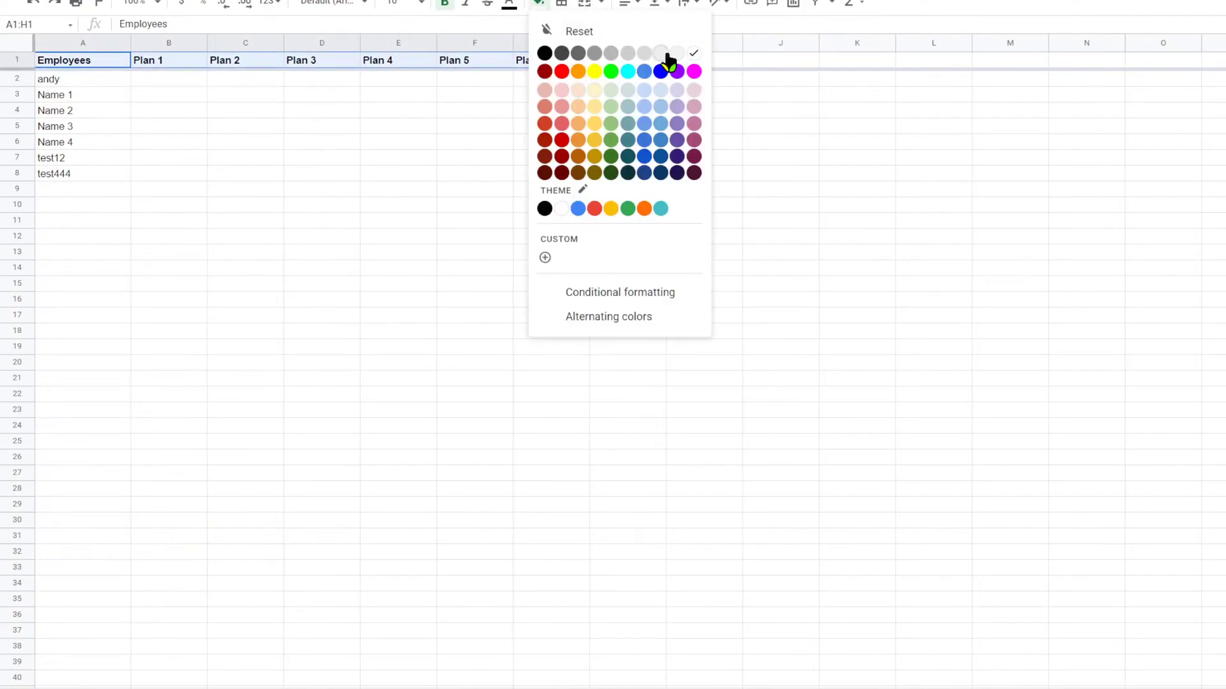
left_click(673, 54)
left_click(971, 300)
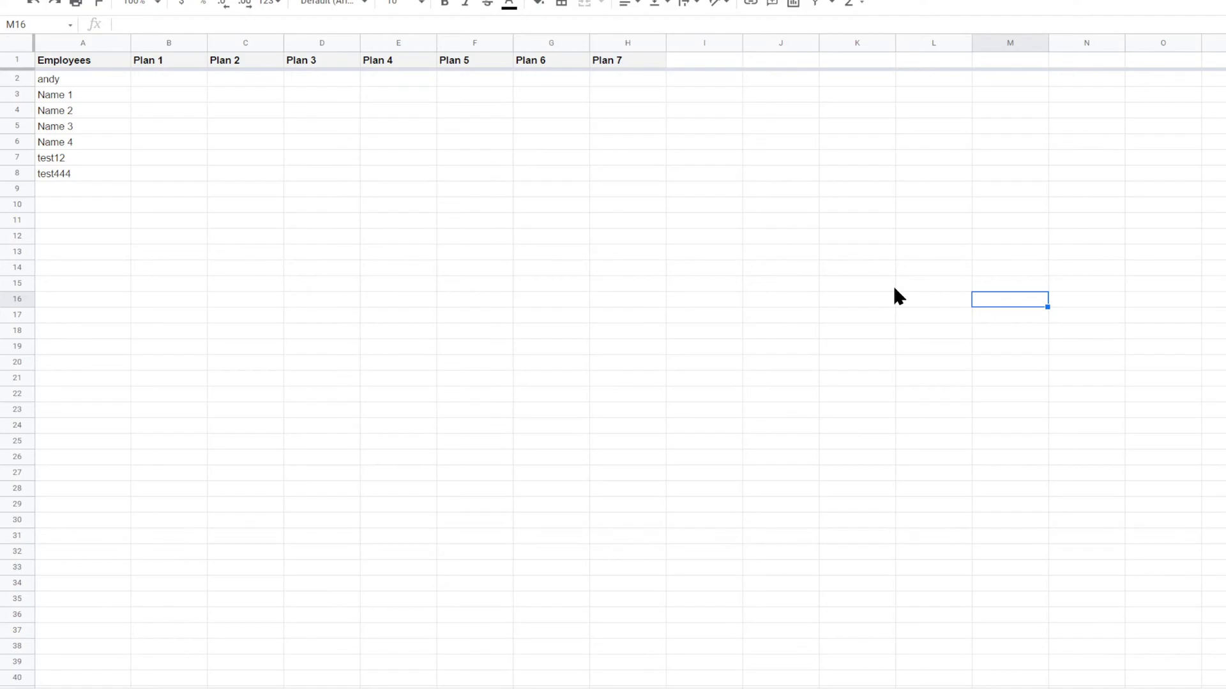
Step: Examine the empty Report grid where employee rows meet the Plan 1 to Plan 7 columns, starting from cell B2
left_click(83, 79)
left_click(155, 77)
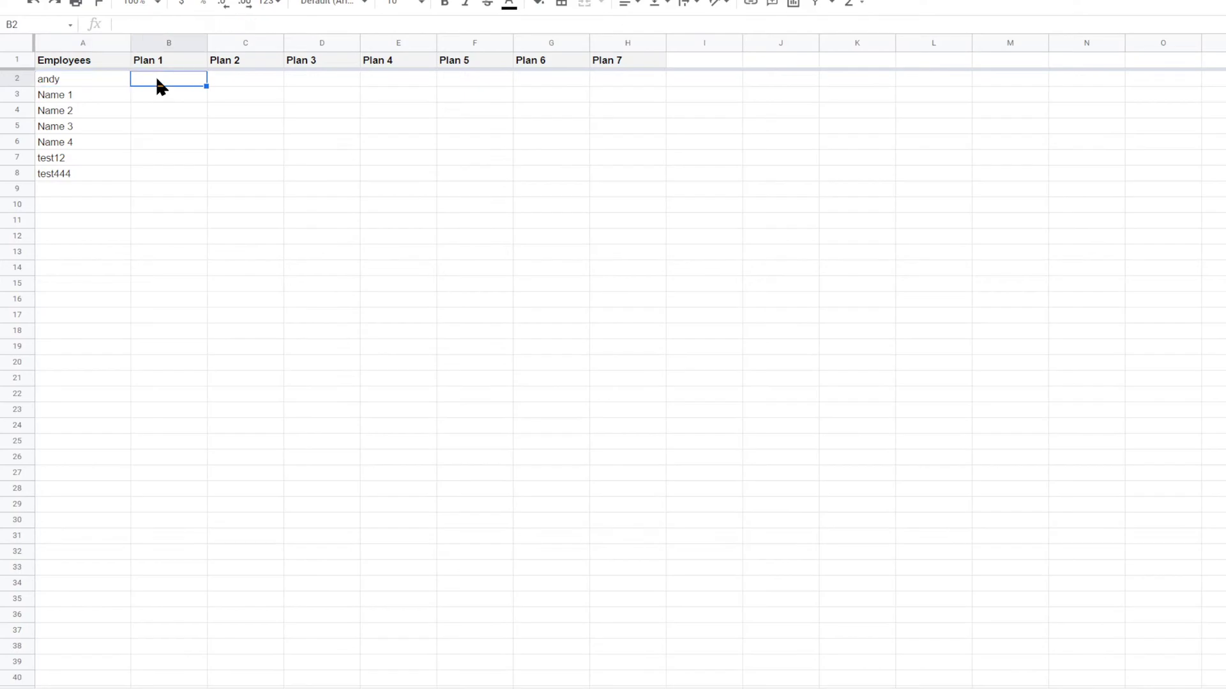
left_click(159, 93)
left_click(174, 128)
left_click_drag(173, 80, 696, 286)
left_click_drag(171, 83, 664, 238)
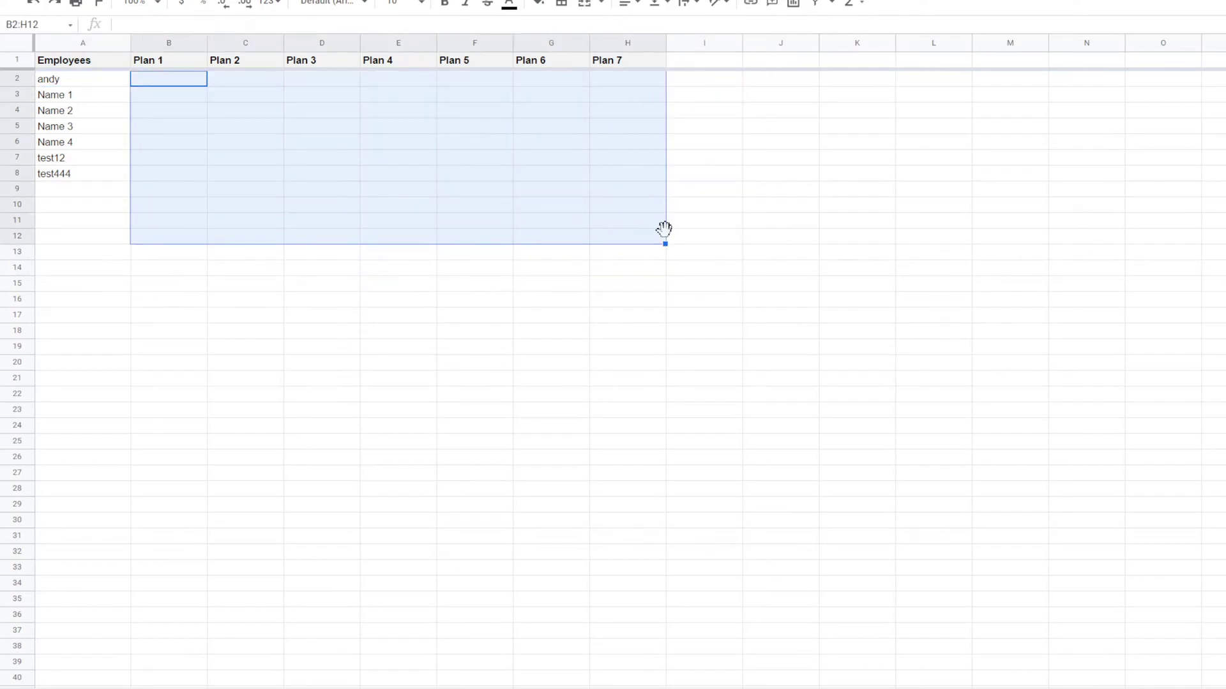
left_click(833, 311)
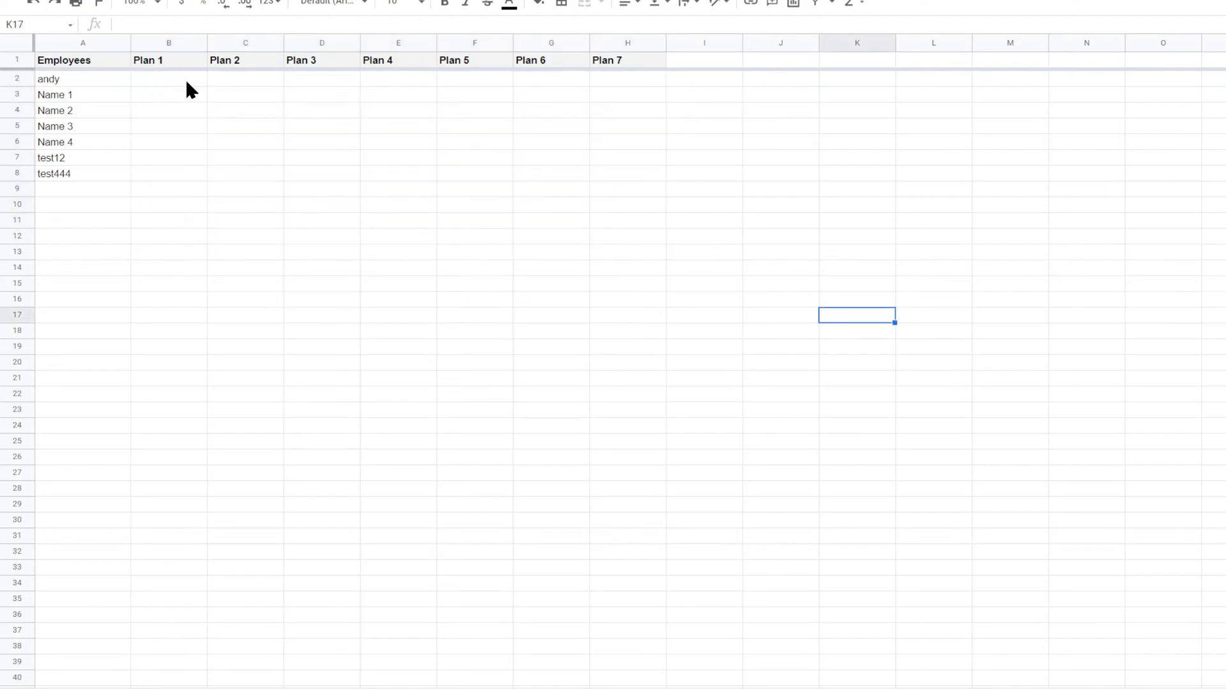
left_click_drag(189, 83, 645, 259)
left_click(429, 156)
left_click_drag(172, 82, 708, 254)
left_click(166, 80)
left_click(106, 81)
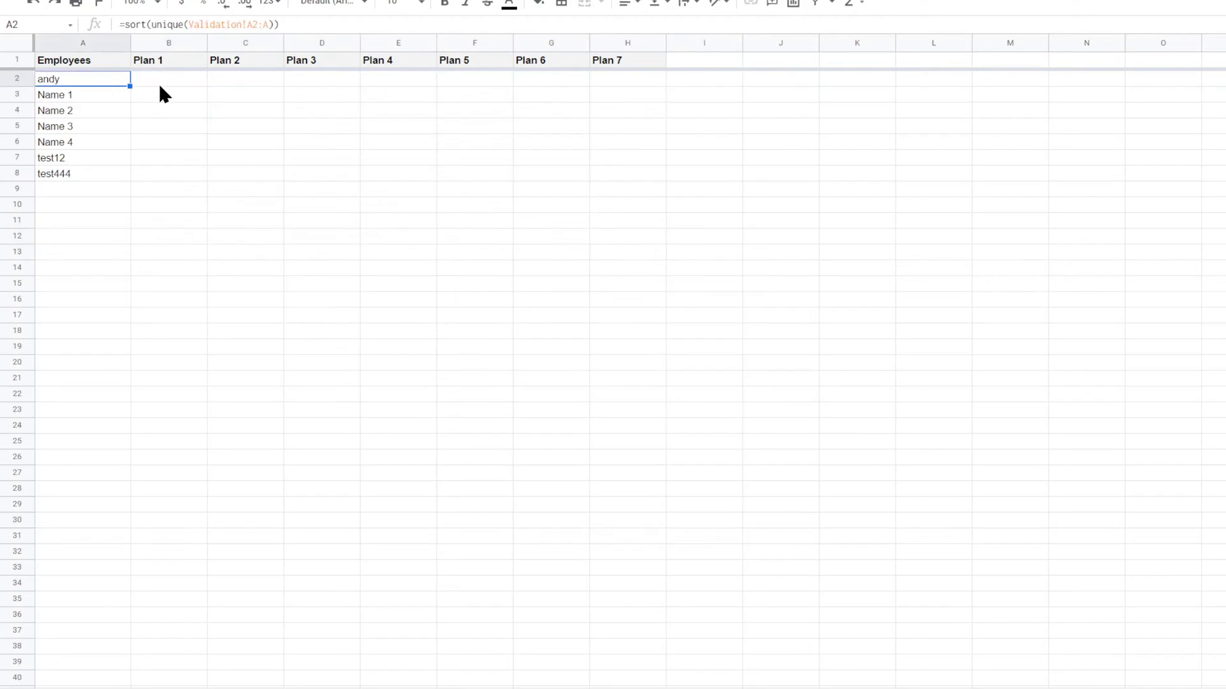
left_click(159, 83)
key("Right")
key("Right")
key("Right")
key("Right")
key("Right")
key("Right")
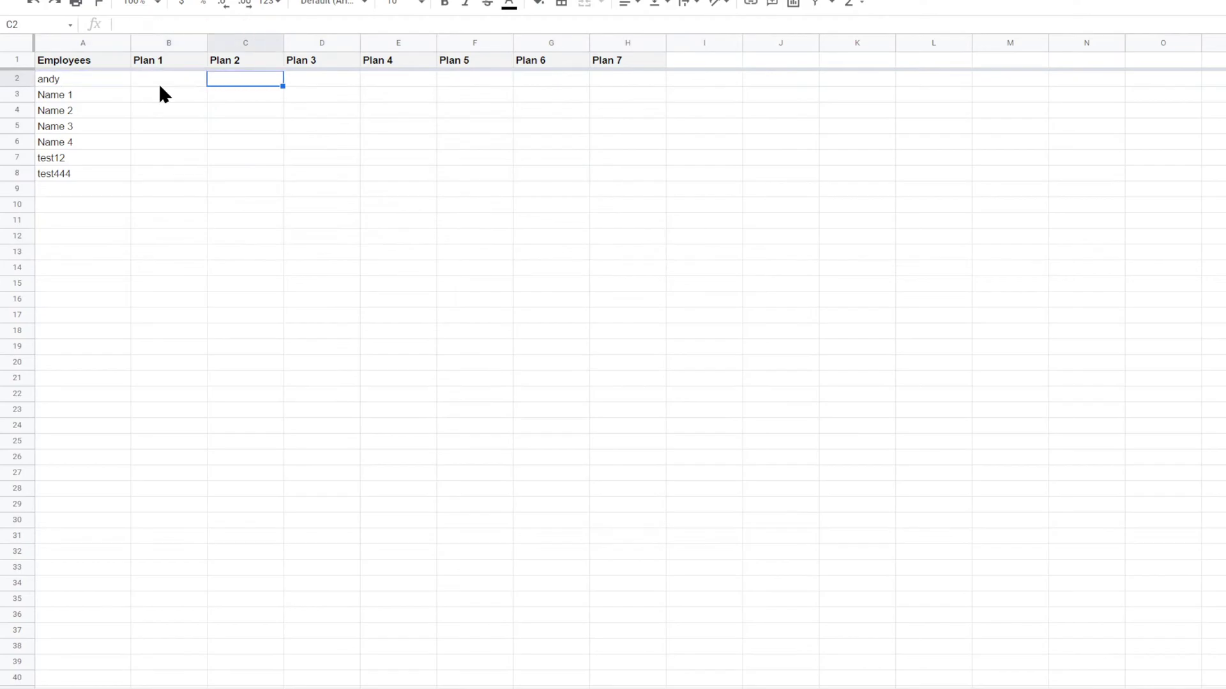
key("Left")
key("Left")
key("Left")
key("Left")
key("Left")
key("Left")
key("Down")
key("Right")
key("Down")
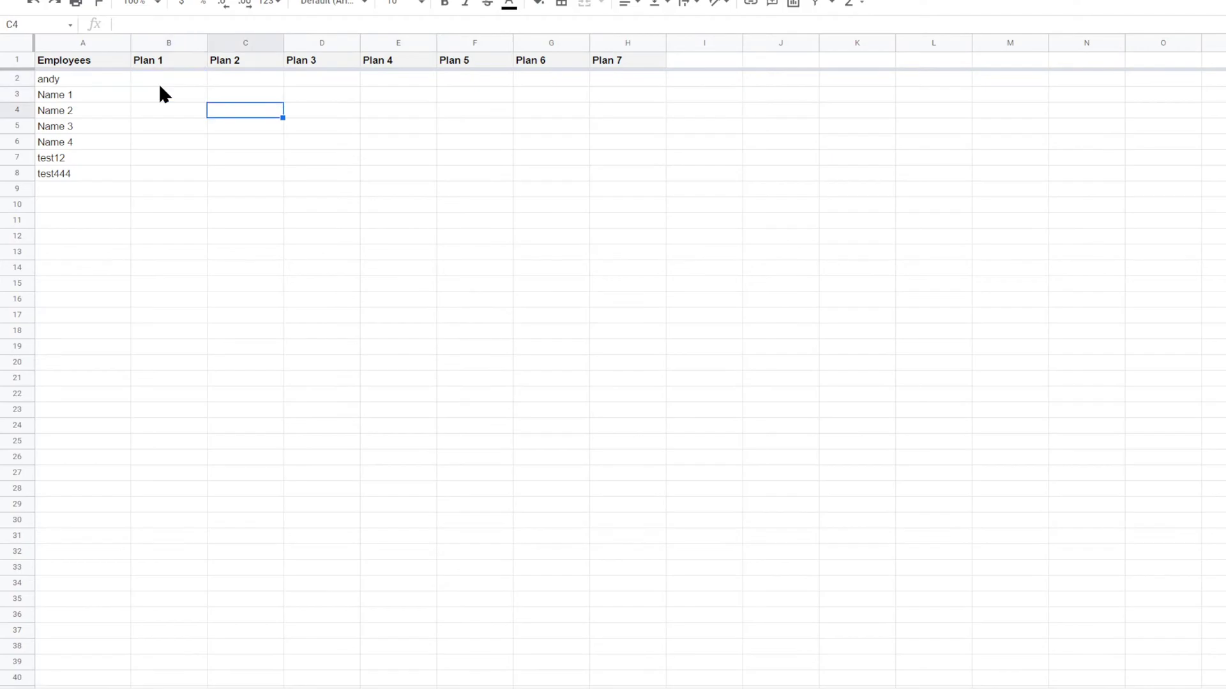
key("Right")
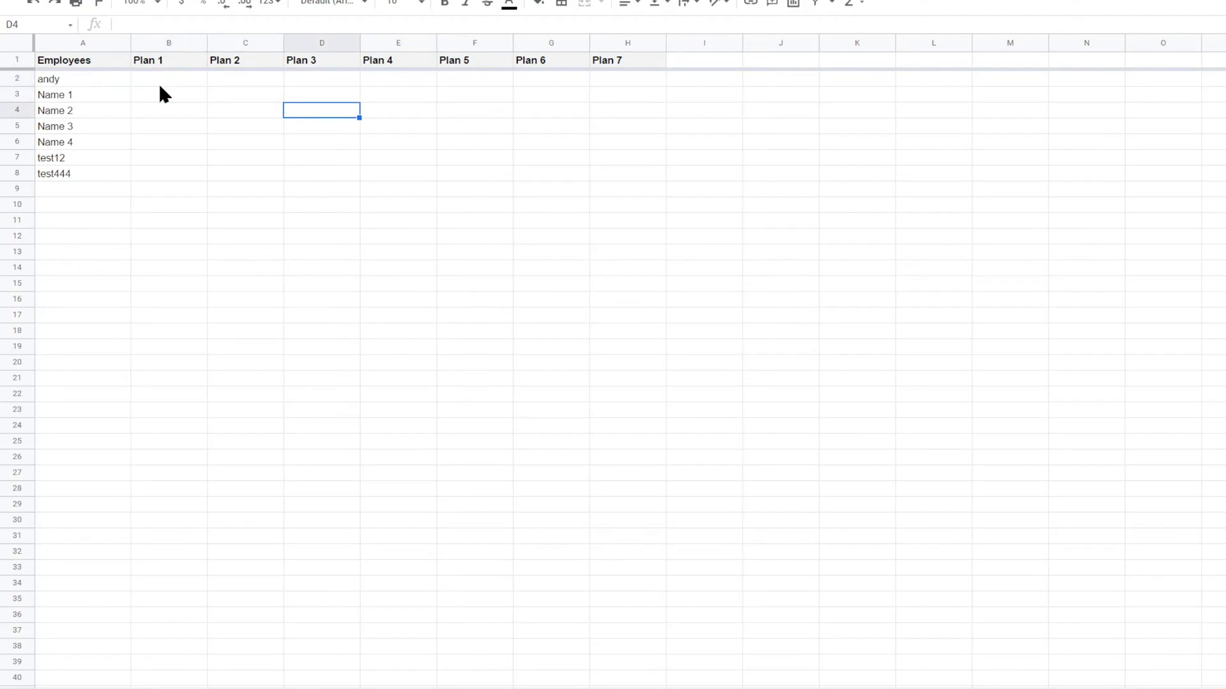
Step: On the Data sheet, set the Completed value of the first training record, cell C2, to No
left_click(172, 688)
left_click(422, 79)
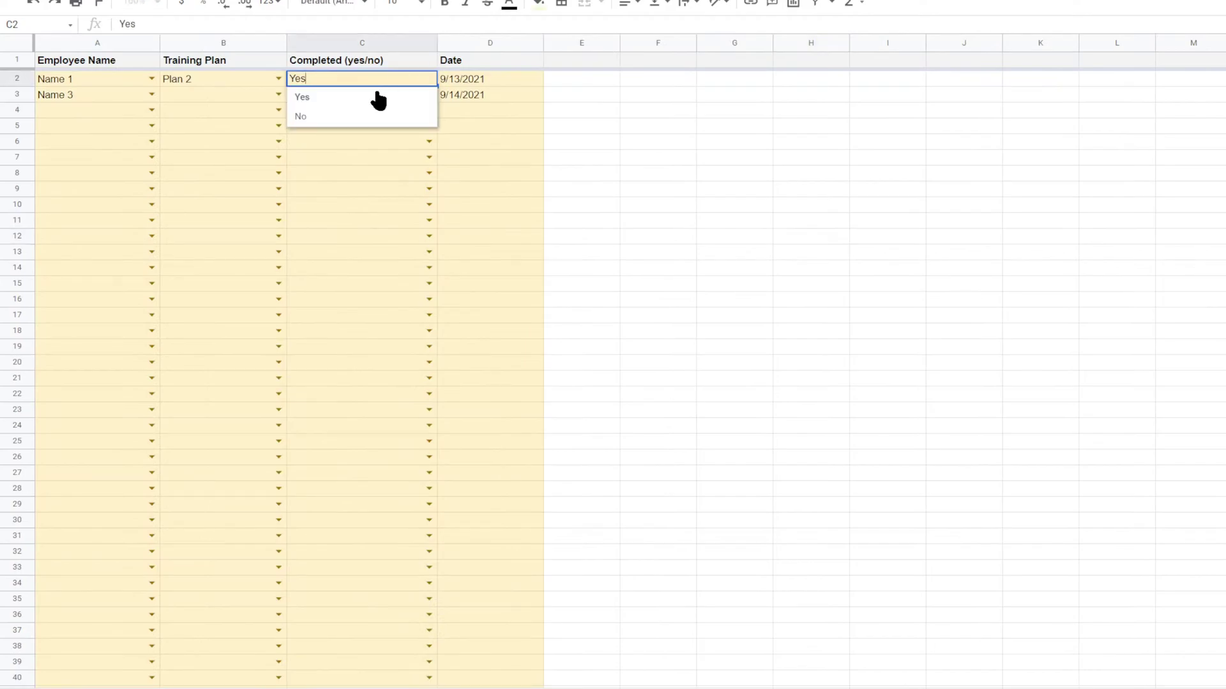
left_click(343, 114)
left_click(469, 83)
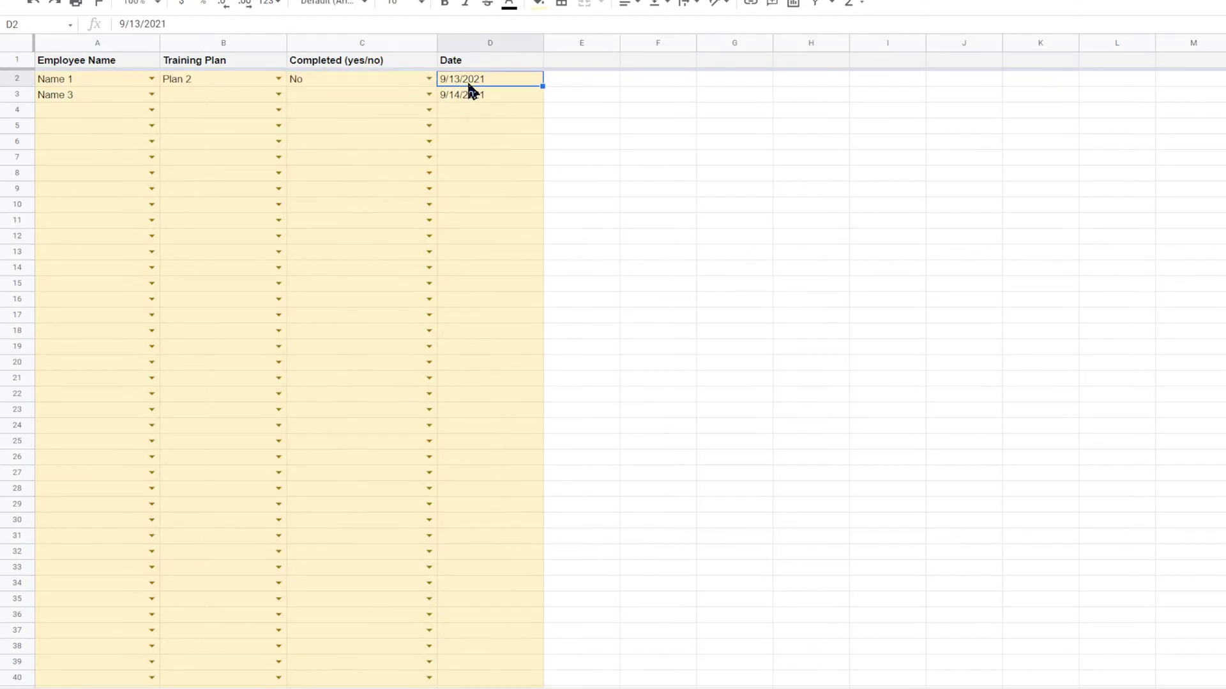
left_click(381, 83)
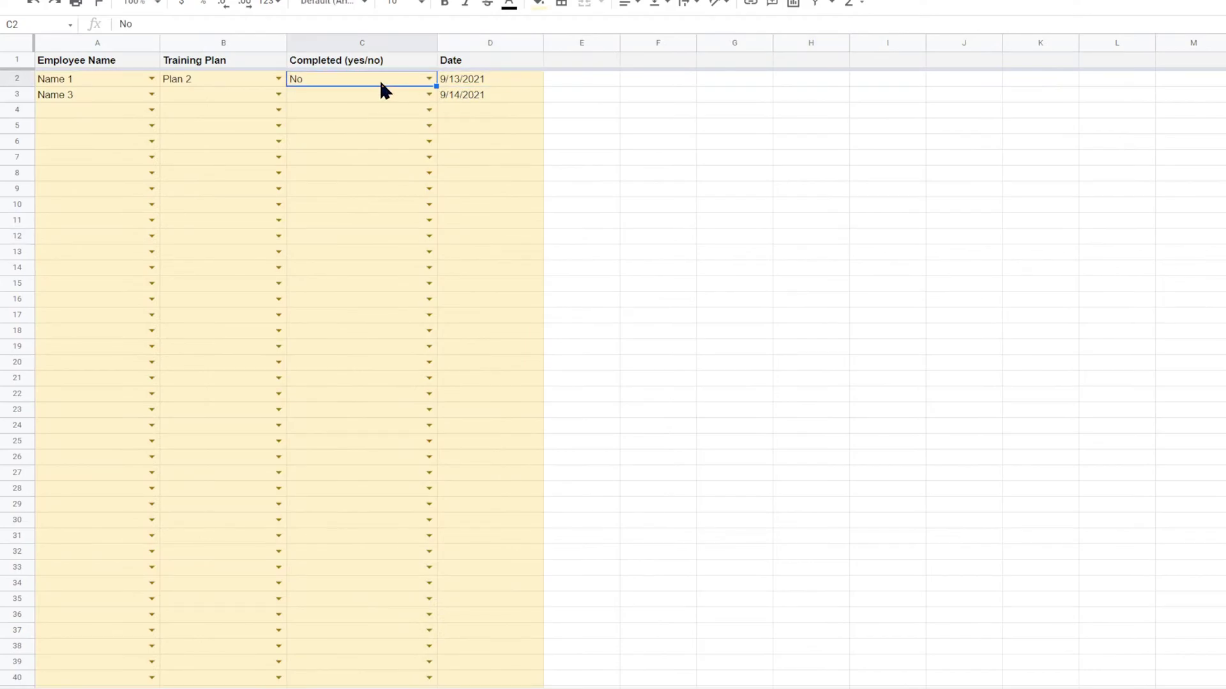
left_click(493, 85)
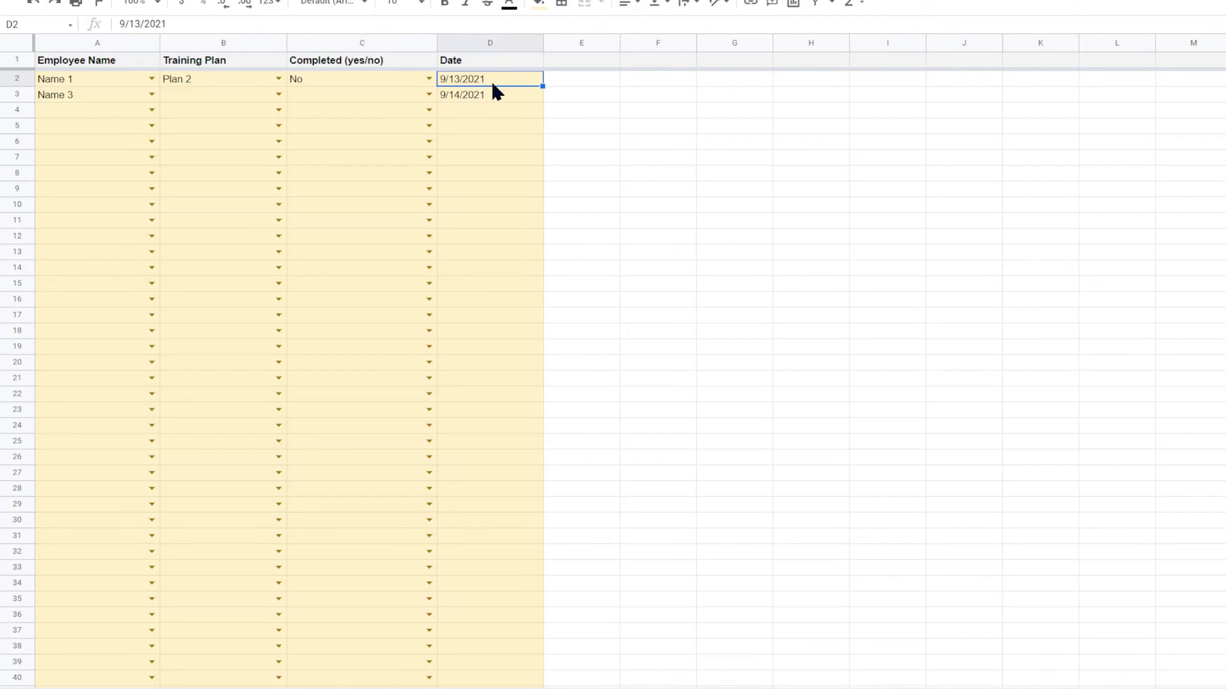
left_click(322, 81)
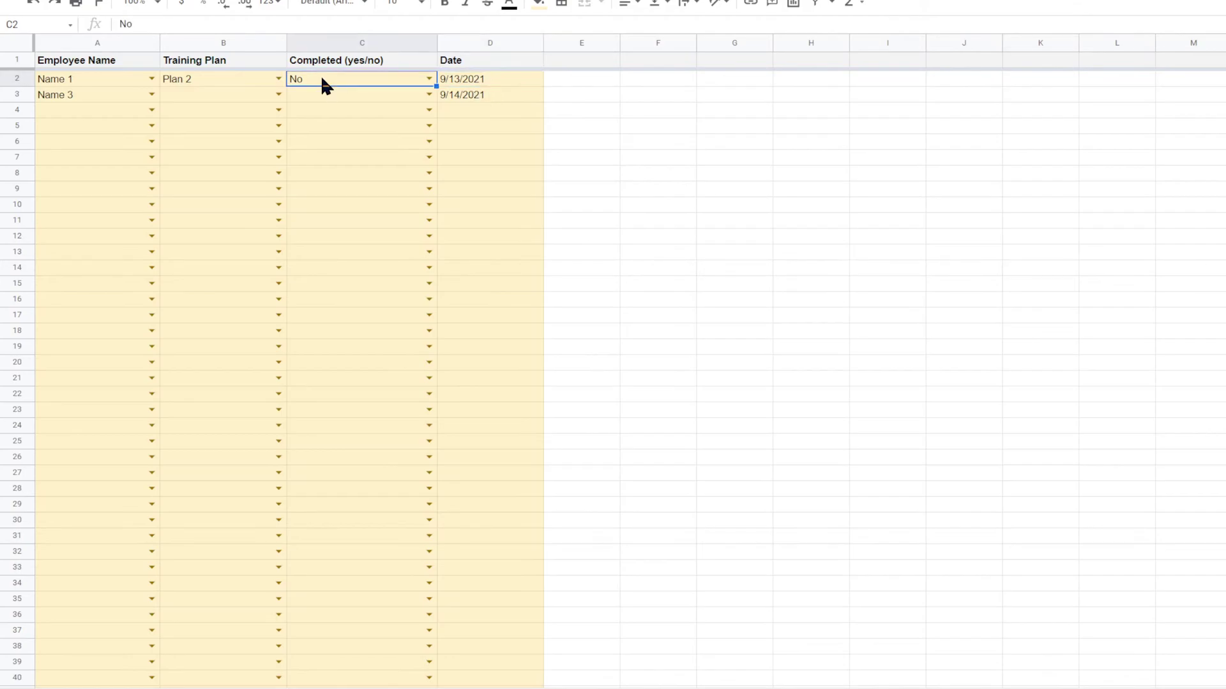
left_click(471, 81)
left_click(317, 86)
Step: Assign Plan 4 as the training plan of the second record, cell B3
left_click_drag(91, 78, 71, 211)
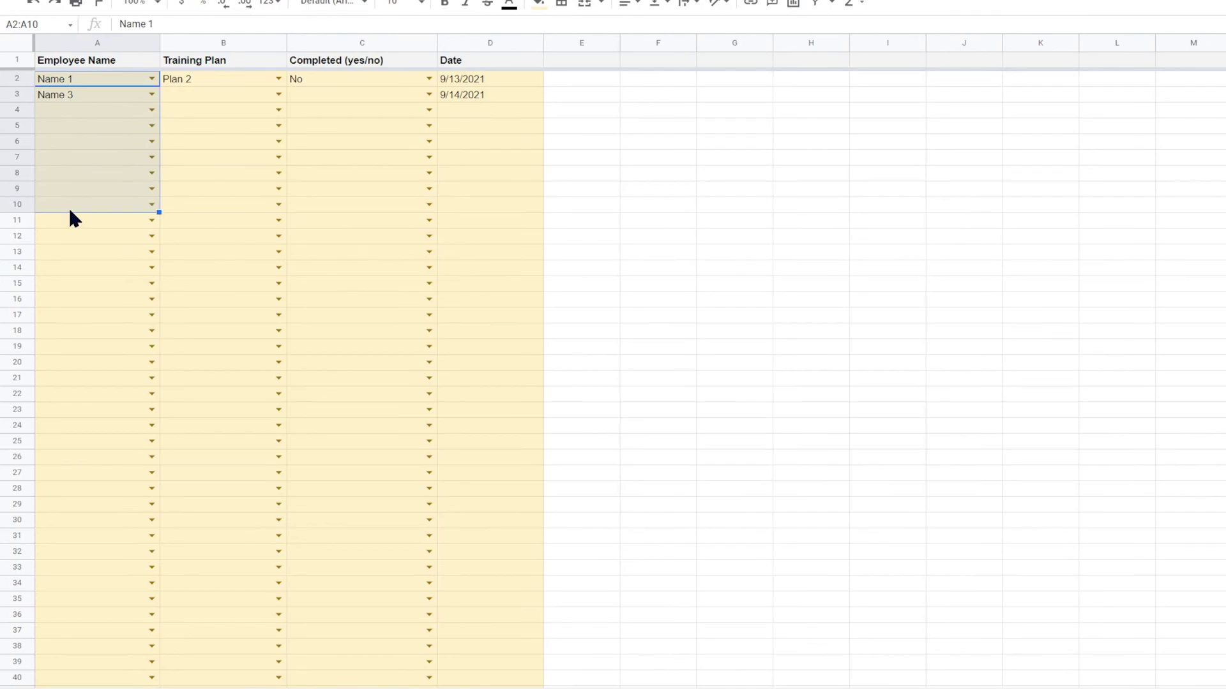
left_click(279, 95)
left_click(208, 169)
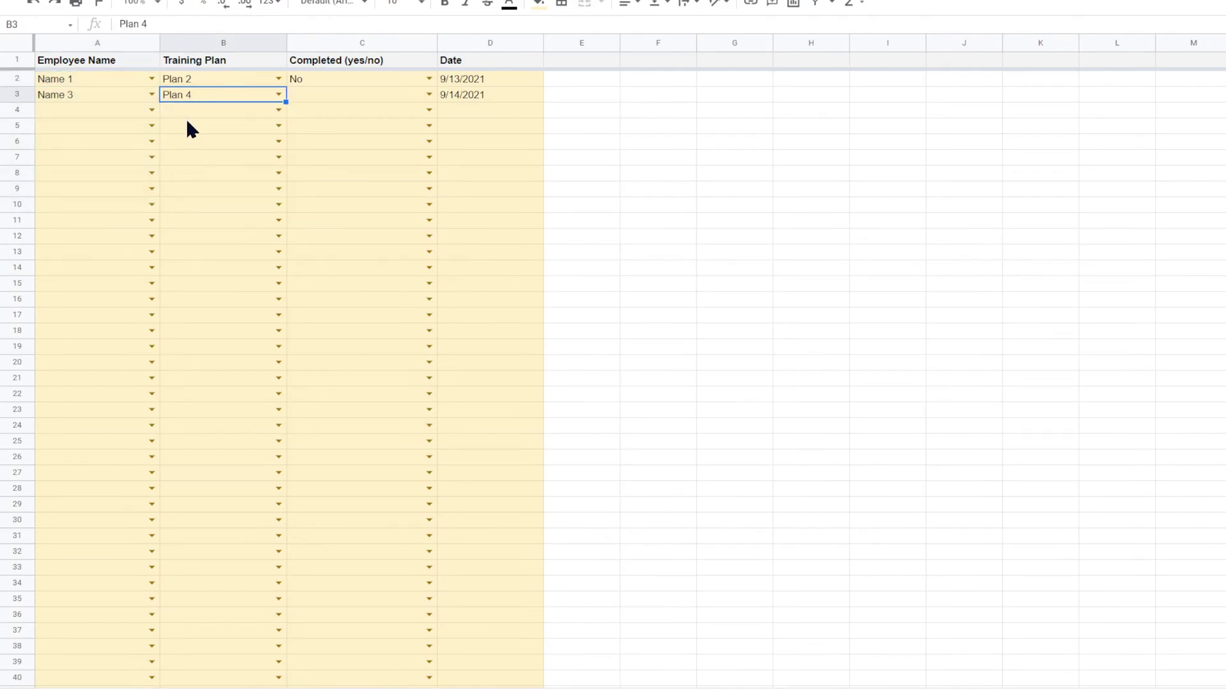
Step: Set the Completed value of the first training record, cell C2, to Yes
left_click(95, 81)
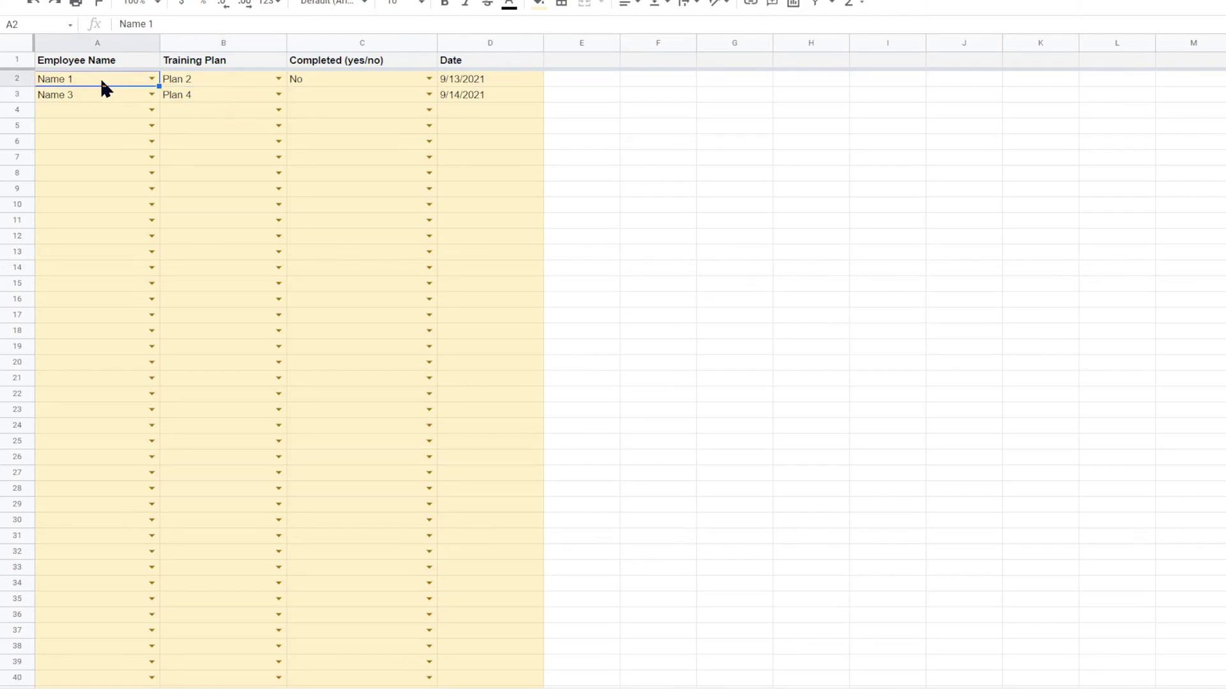
left_click(223, 80)
left_click(339, 79)
left_click(429, 78)
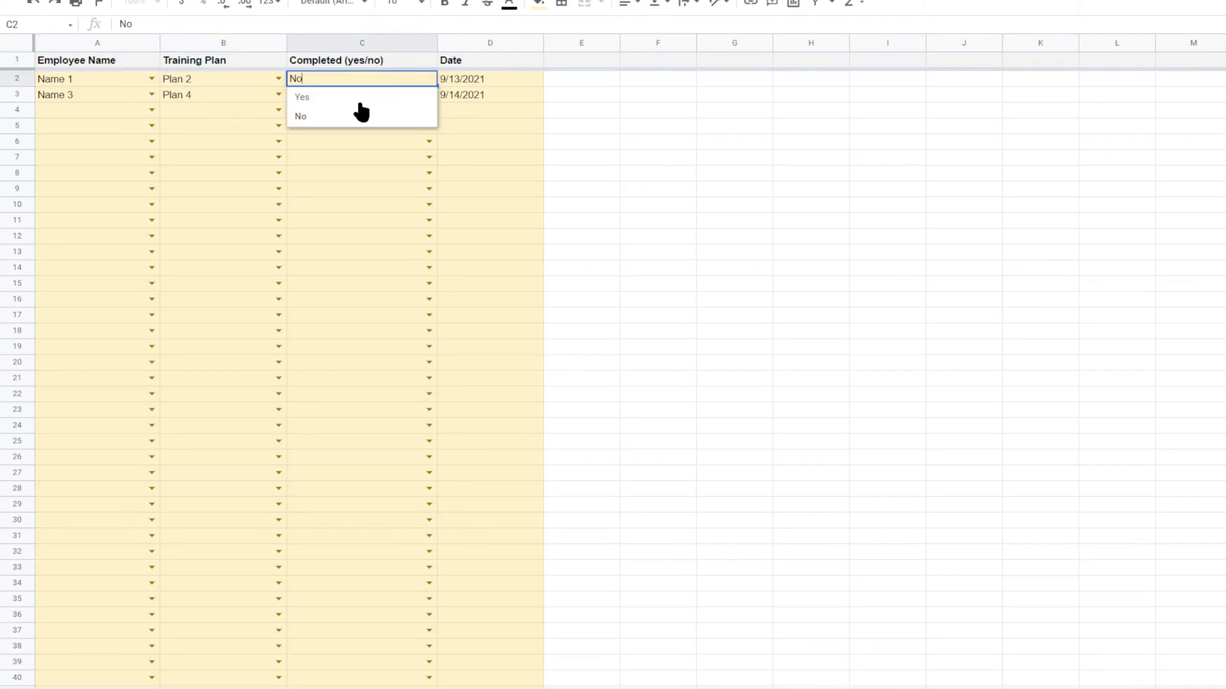
left_click(347, 97)
Step: Set the second record's employee to Name 1 and its training plan to Plan 6
double_click(124, 93)
left_click(100, 114)
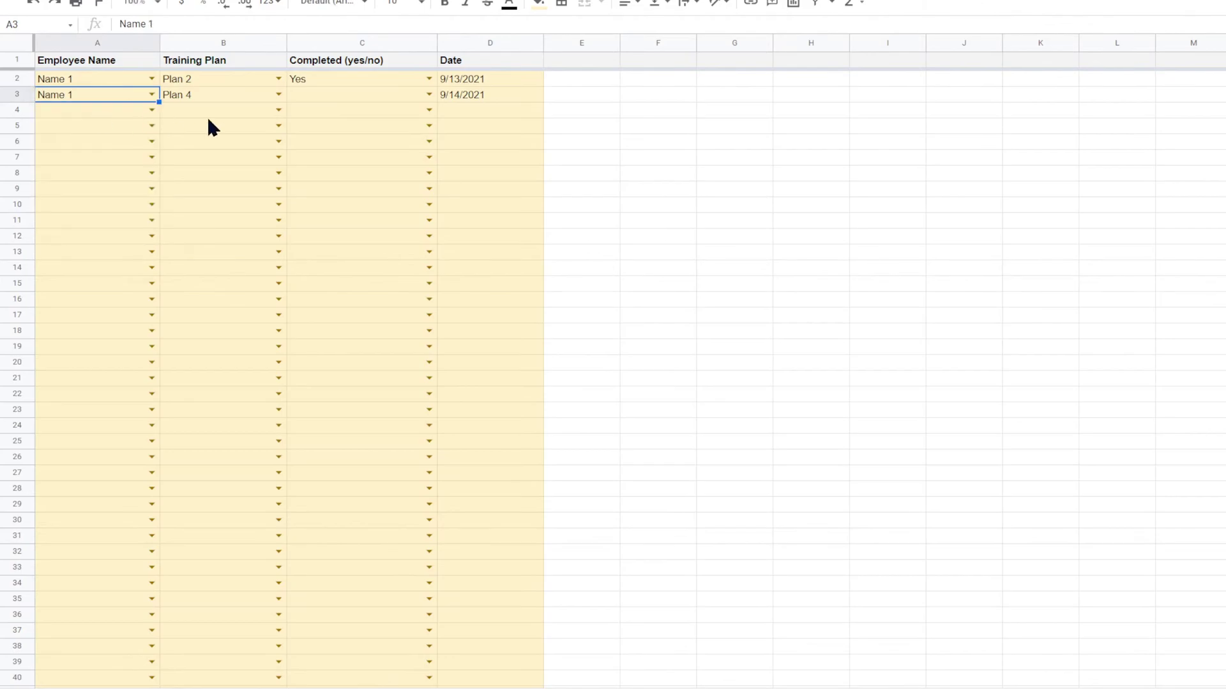
left_click(281, 96)
left_click(217, 211)
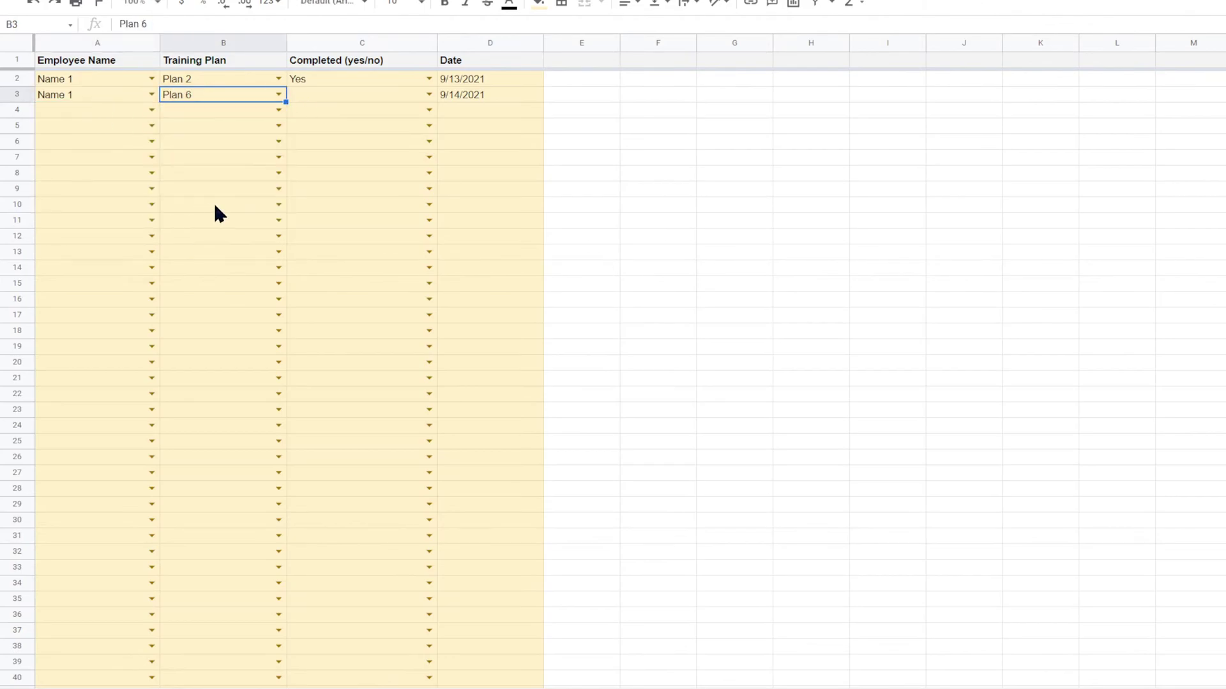
Step: Set the second record's Completed value to No and its date to 7/8/2021
left_click(428, 95)
left_click(343, 133)
double_click(477, 94)
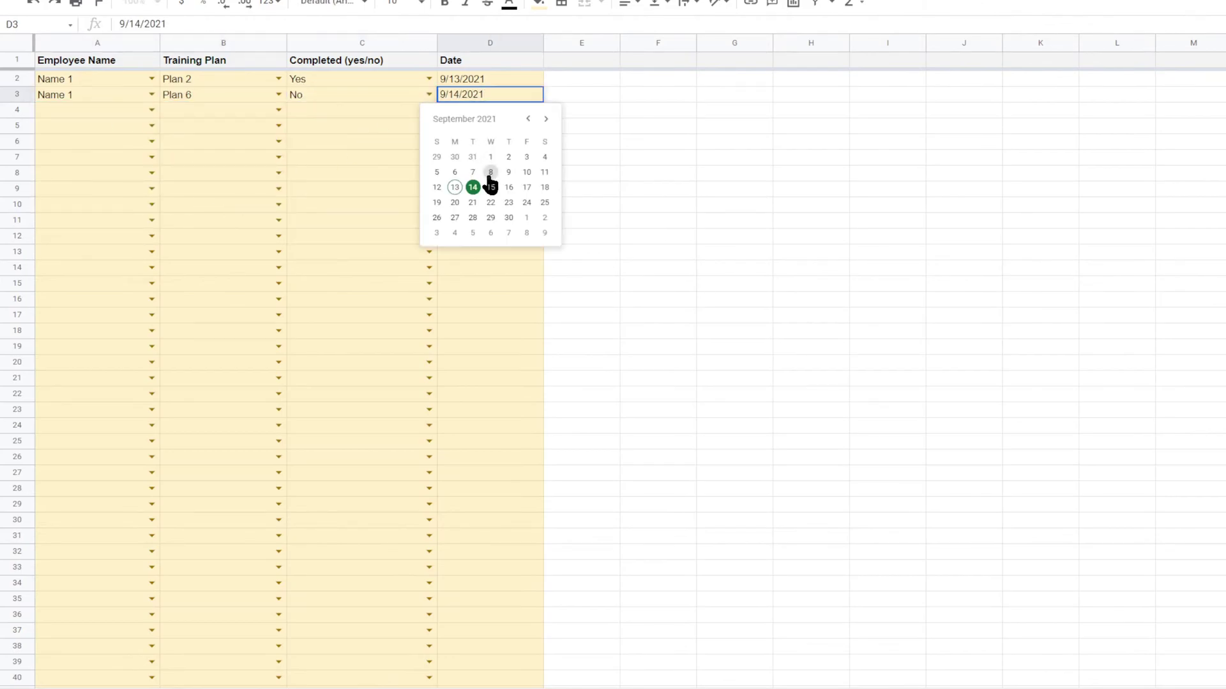
left_click(527, 119)
left_click(528, 119)
left_click(509, 172)
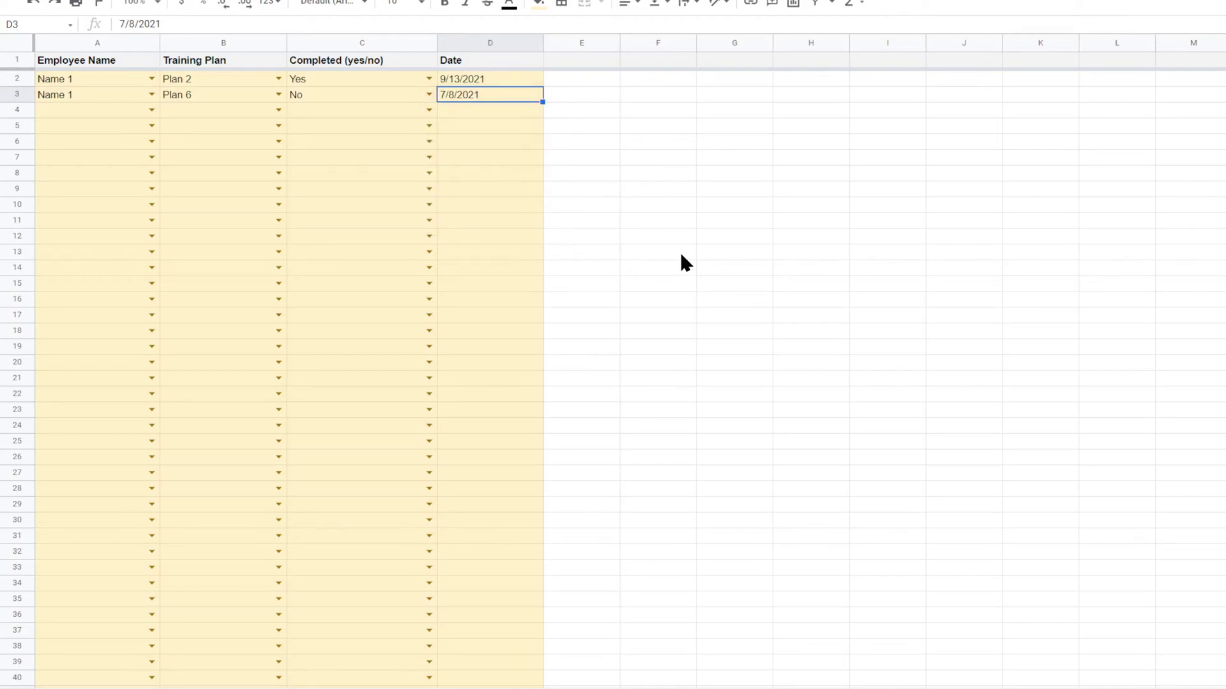
Step: Compare the Name 1 records on the Data sheet with the Report's employee rows and plan headers
left_click(679, 251)
left_click(477, 96)
left_click(90, 97)
left_click_drag(102, 79, 98, 114)
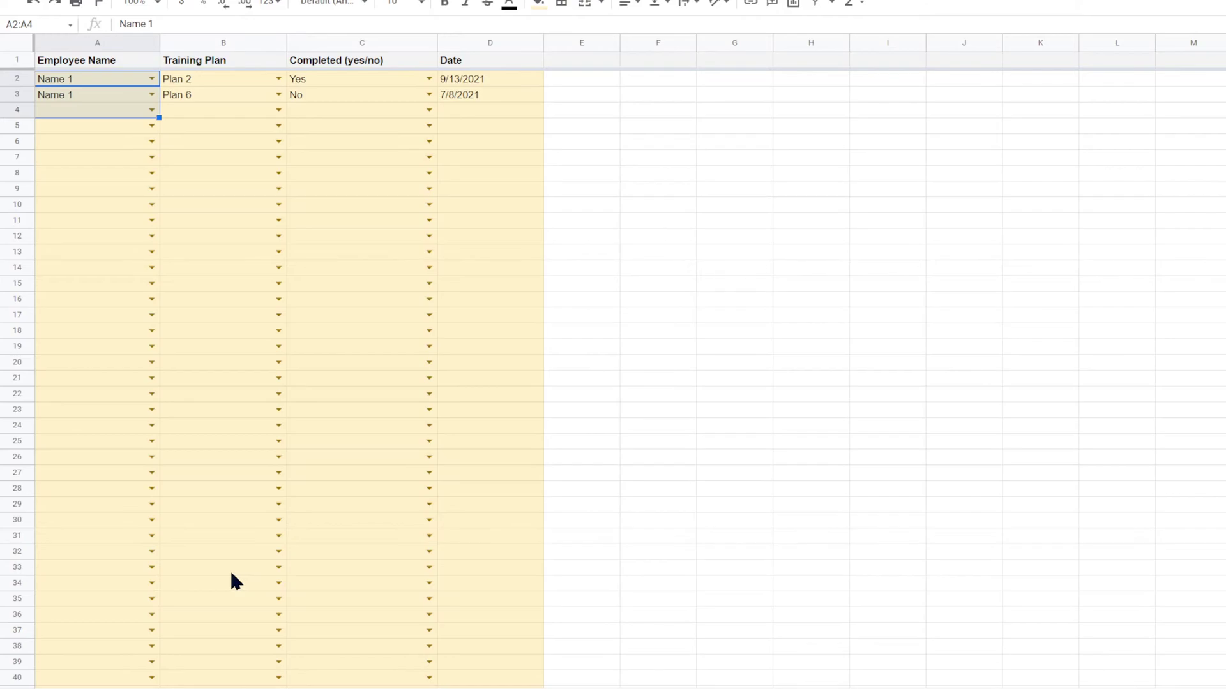
left_click(285, 688)
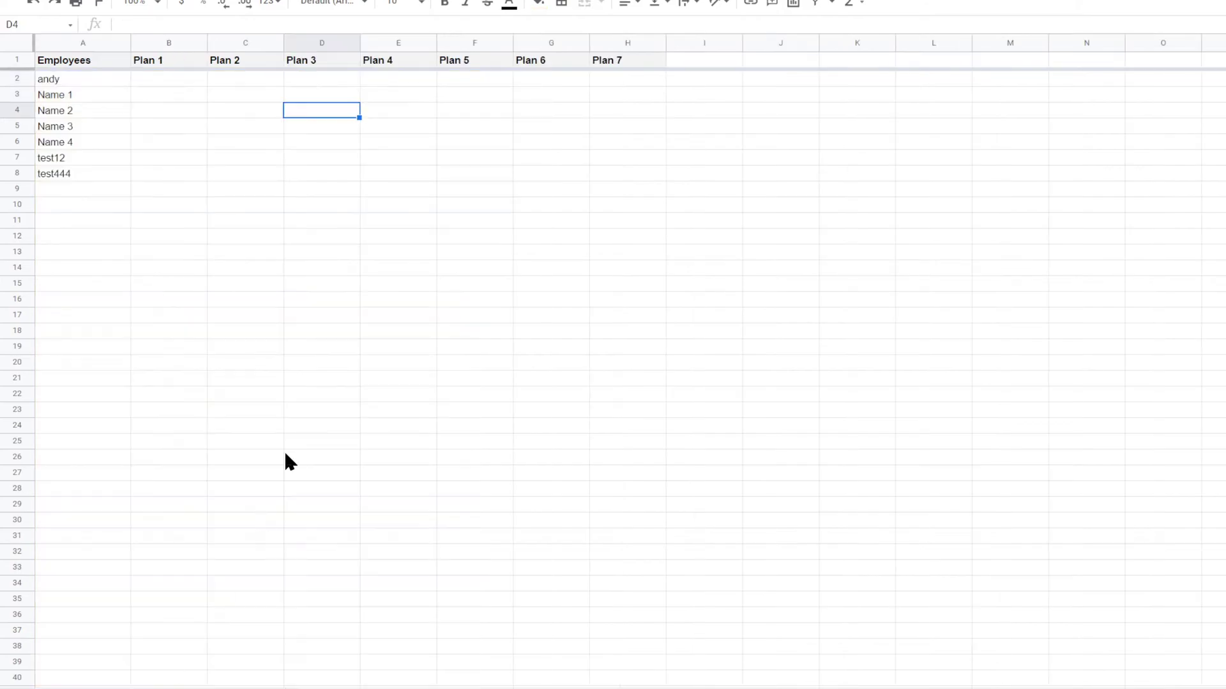
left_click(179, 79)
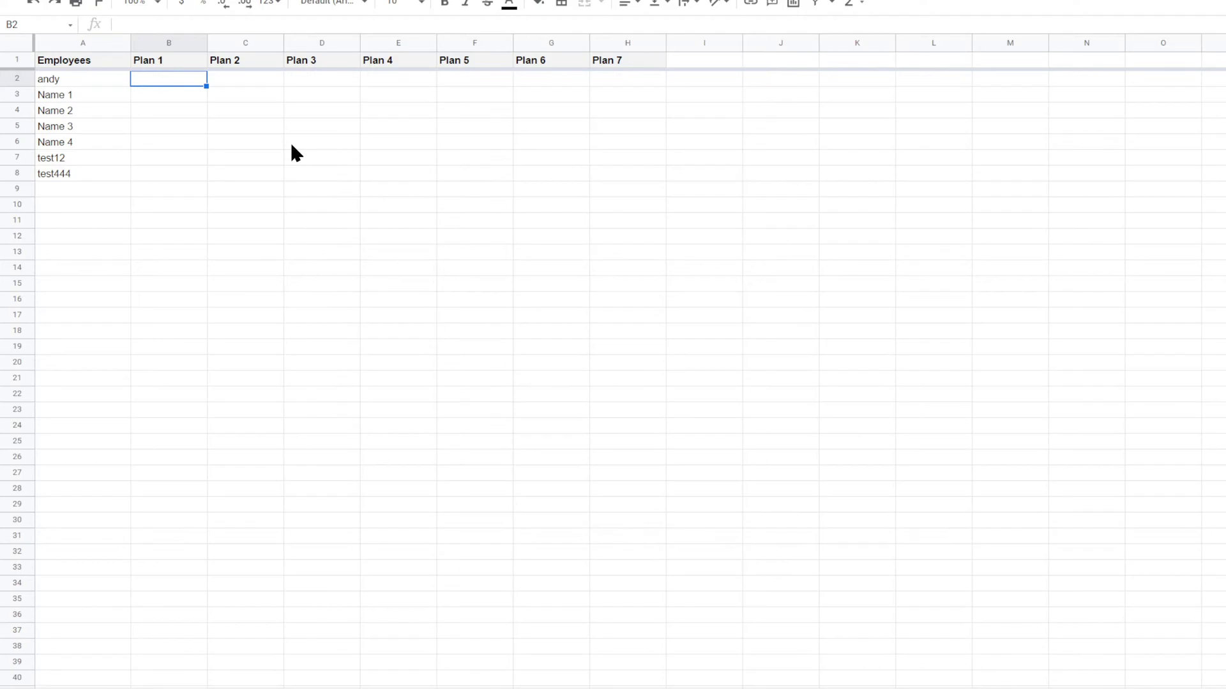
left_click(161, 60)
left_click(95, 80)
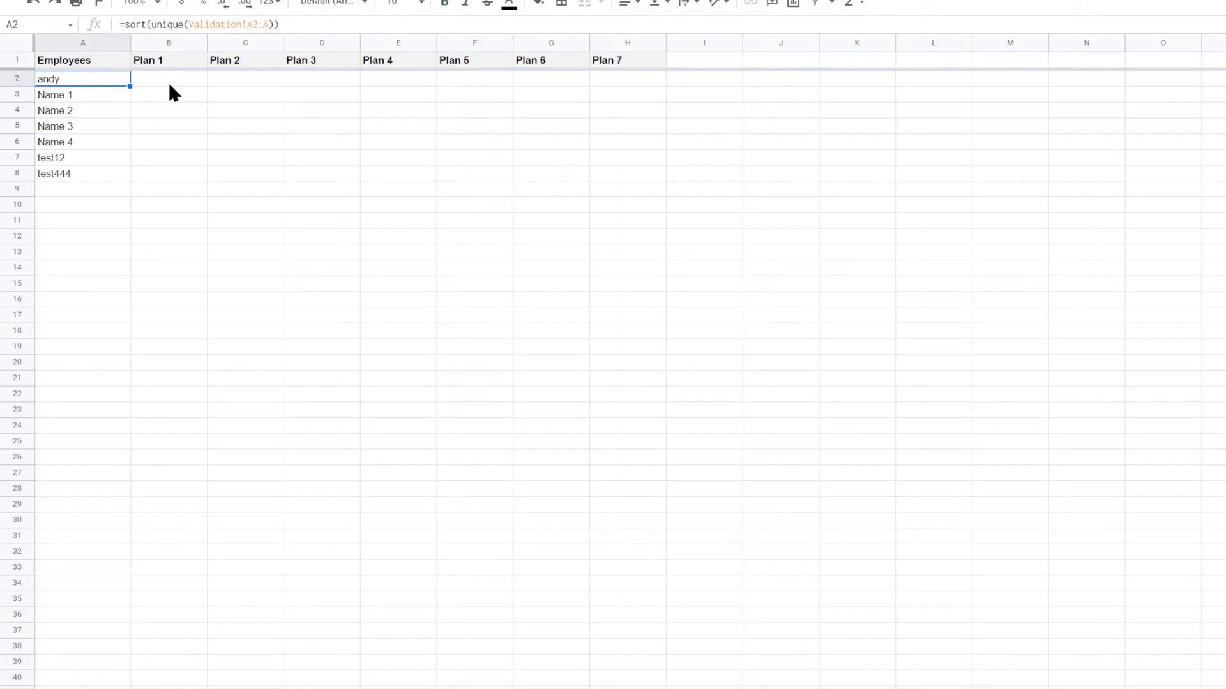
Step: Examine the Employee Name, Training Plan and Completed columns on the Data sheet as filter conditions and result for the Report
left_click(175, 684)
left_click_drag(114, 79, 107, 185)
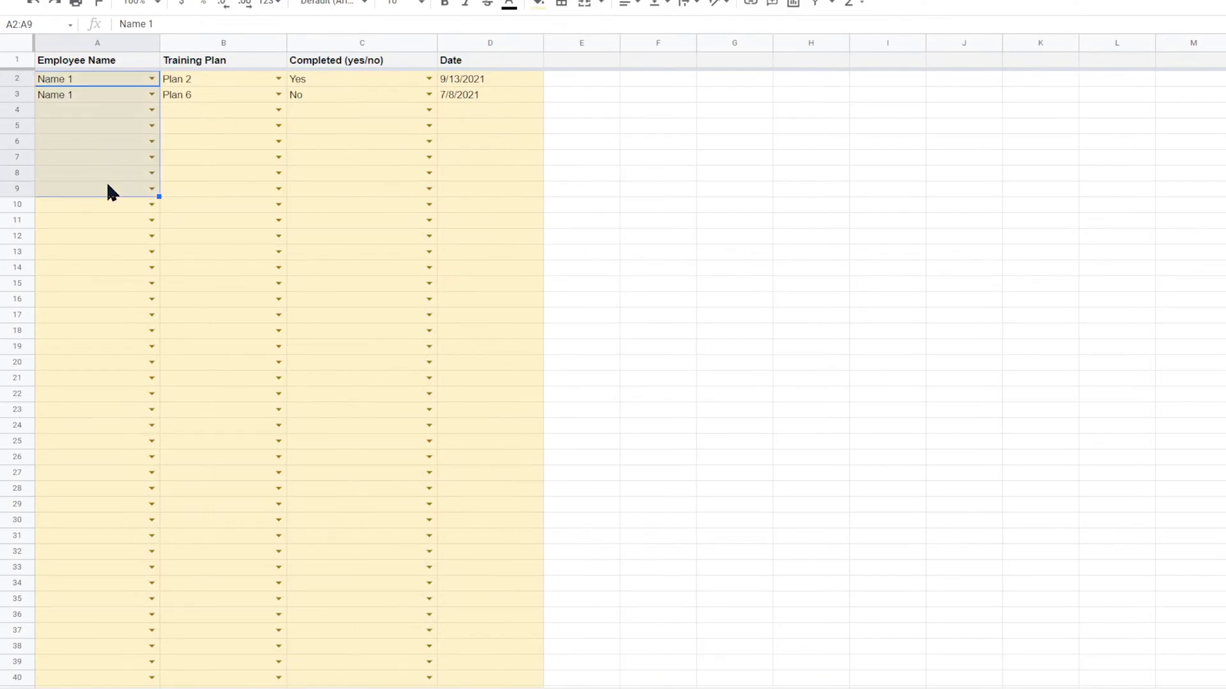
left_click_drag(131, 79, 131, 178)
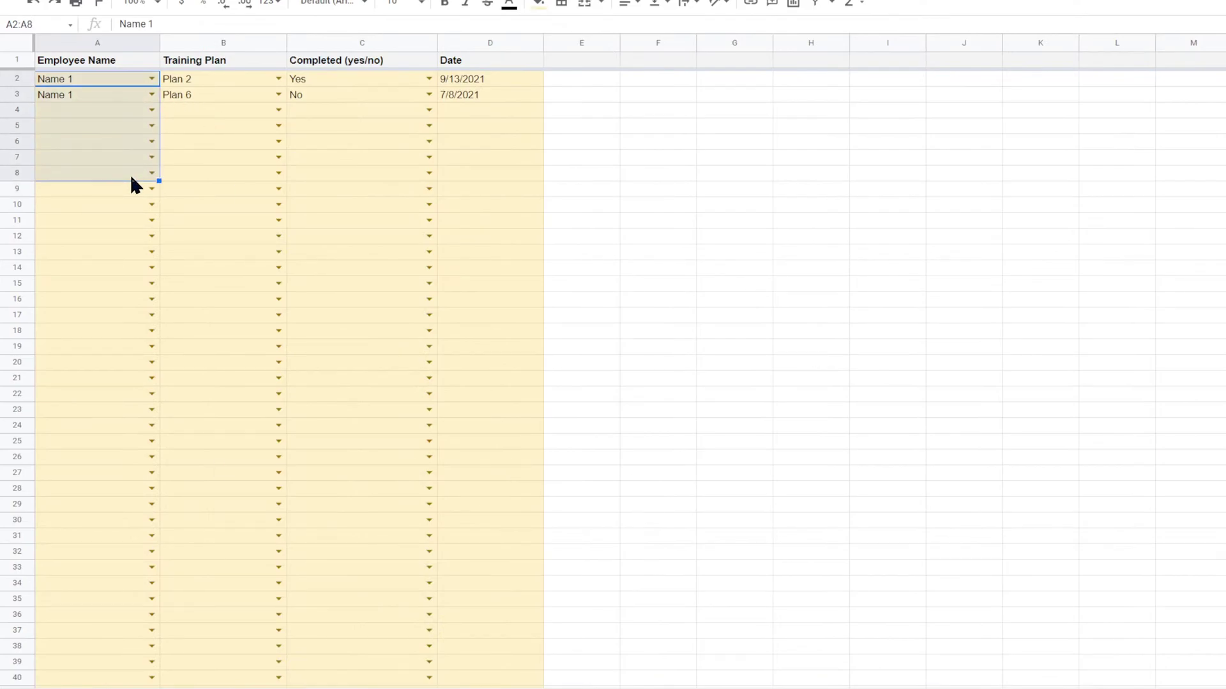
left_click_drag(206, 77, 208, 137)
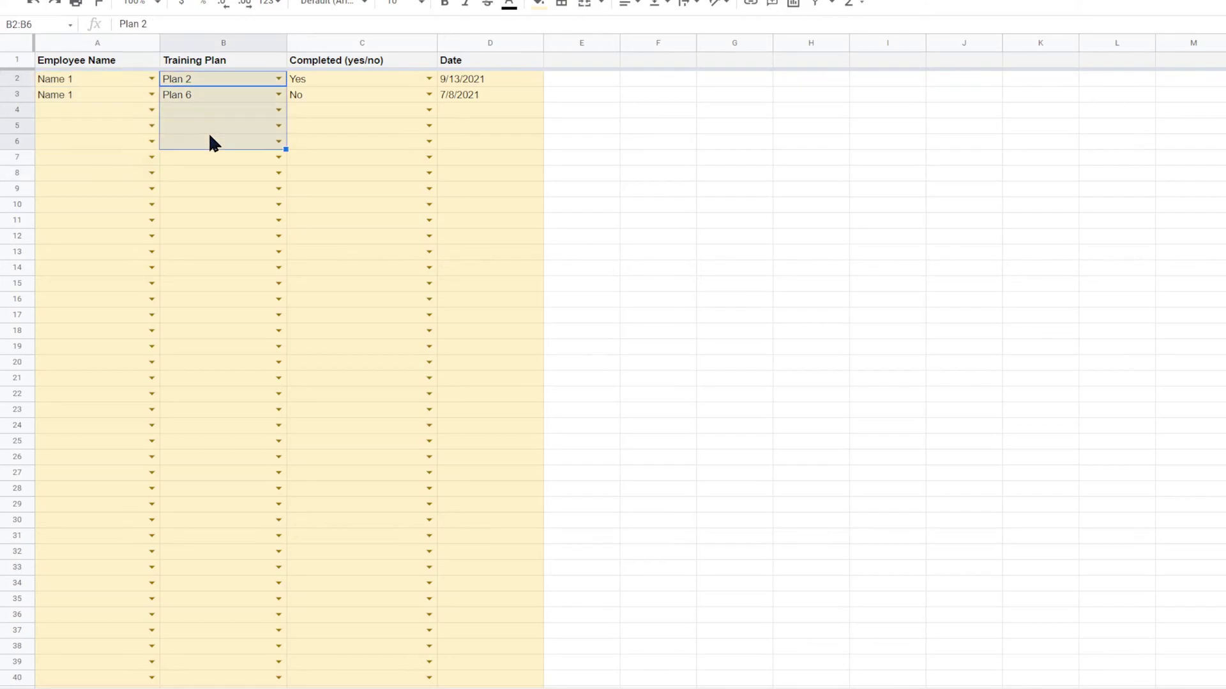
left_click_drag(218, 83, 219, 144)
left_click_drag(97, 81, 94, 175)
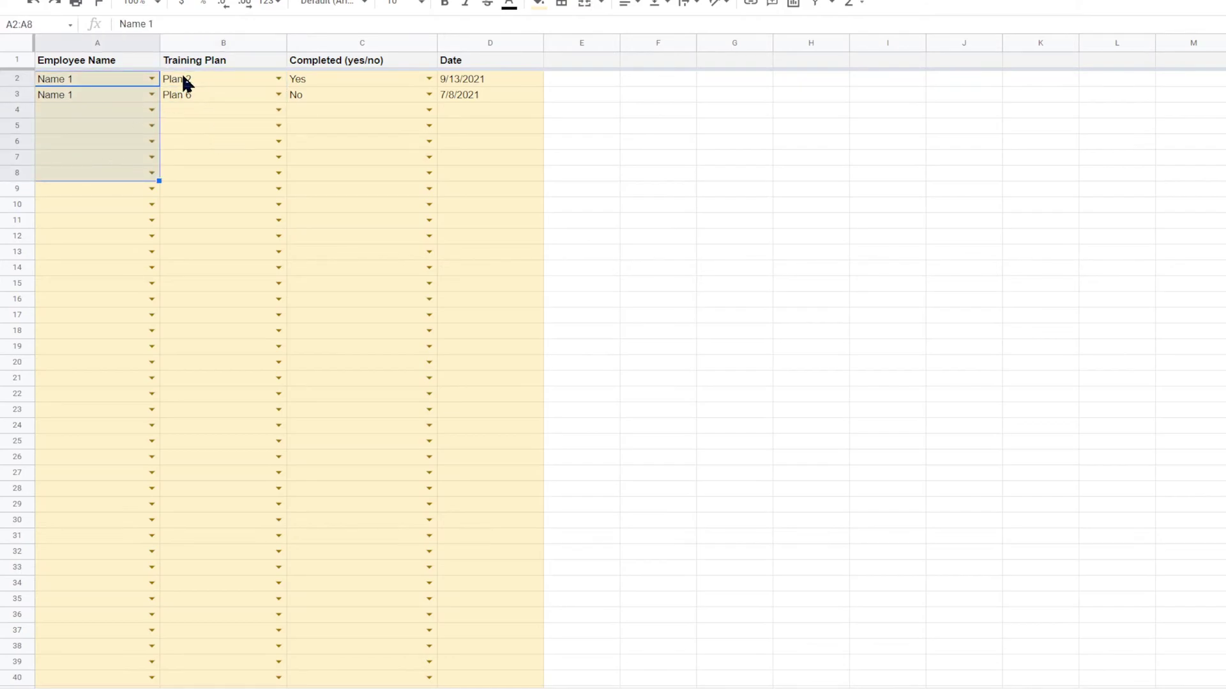
left_click(75, 79)
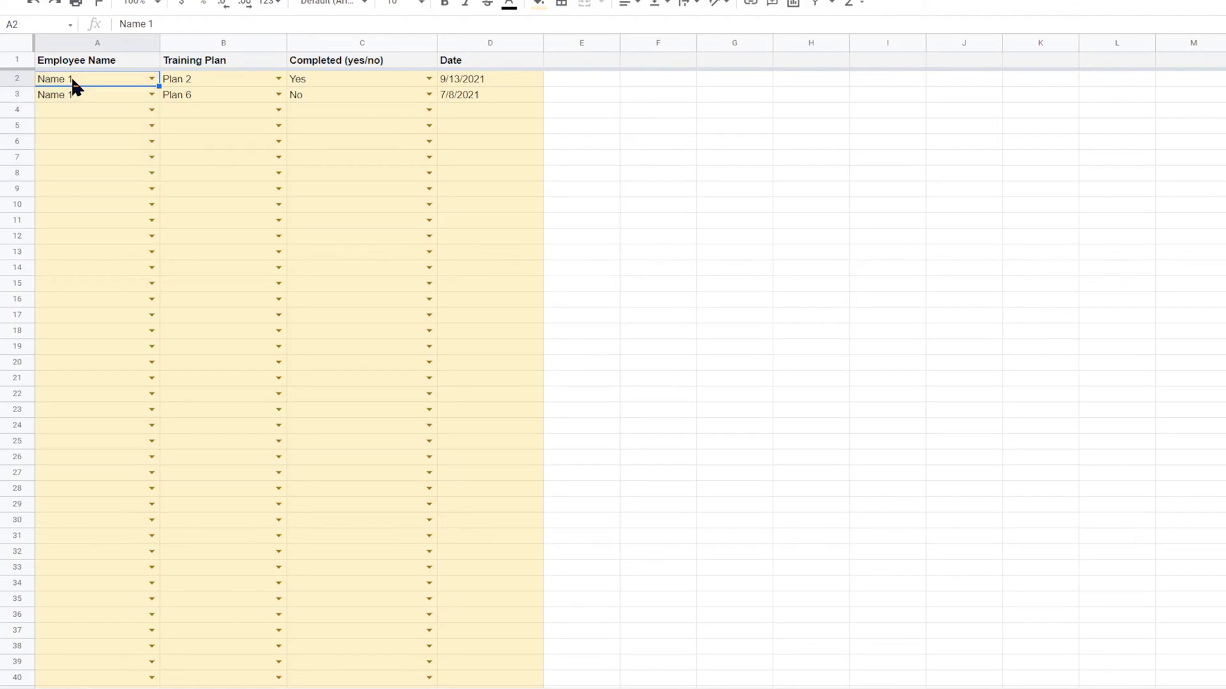
left_click(194, 78)
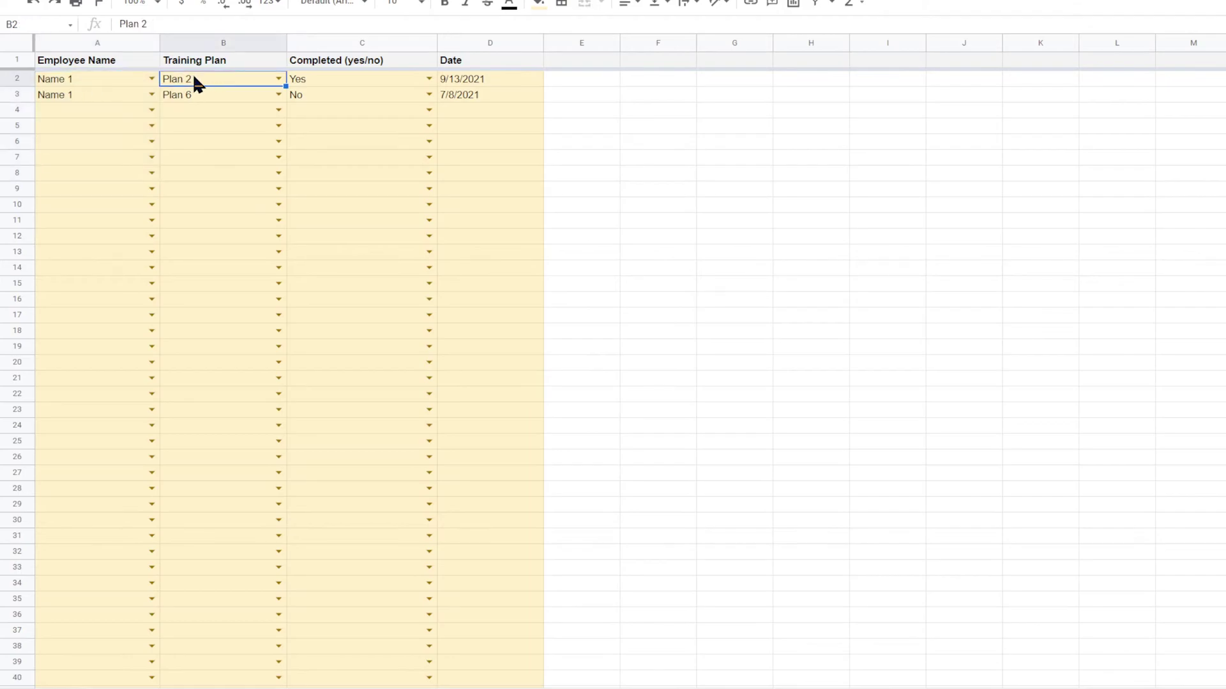
left_click_drag(363, 63, 360, 214)
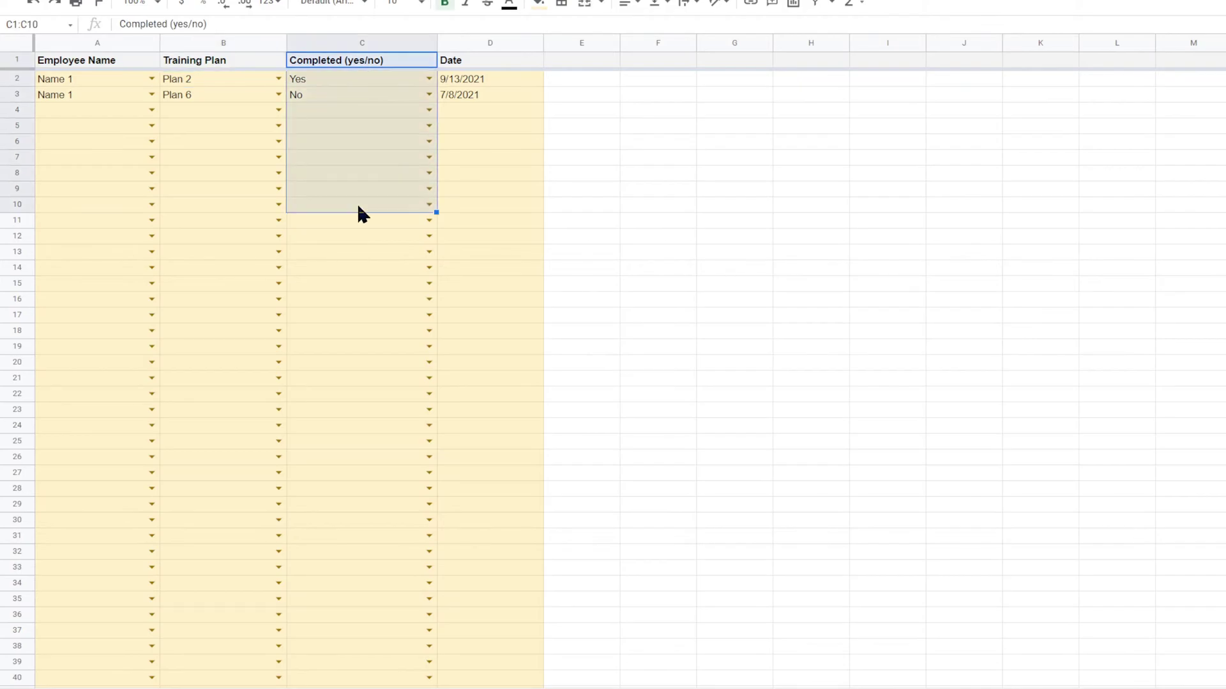
left_click_drag(370, 59, 350, 211)
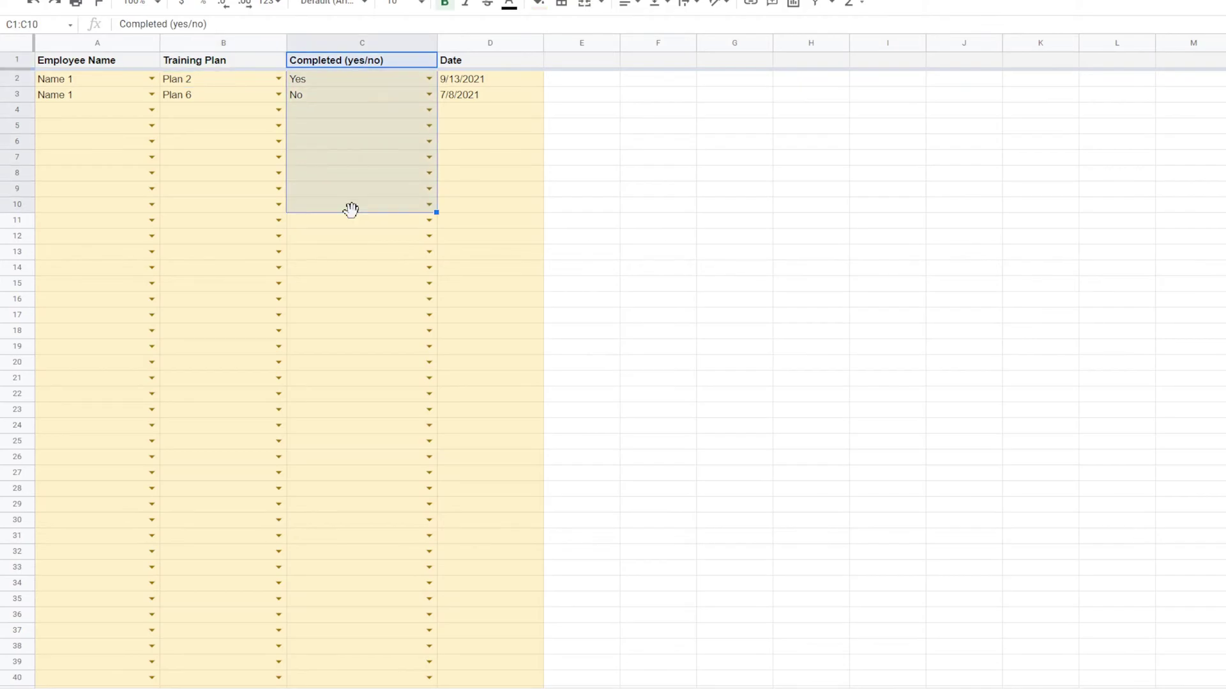
left_click(353, 60)
left_click_drag(349, 119, 349, 220)
Step: Start a FILTER formula in Report cell B2 with the Completed column as its range: =filter(Data!C2:C
left_click(128, 688)
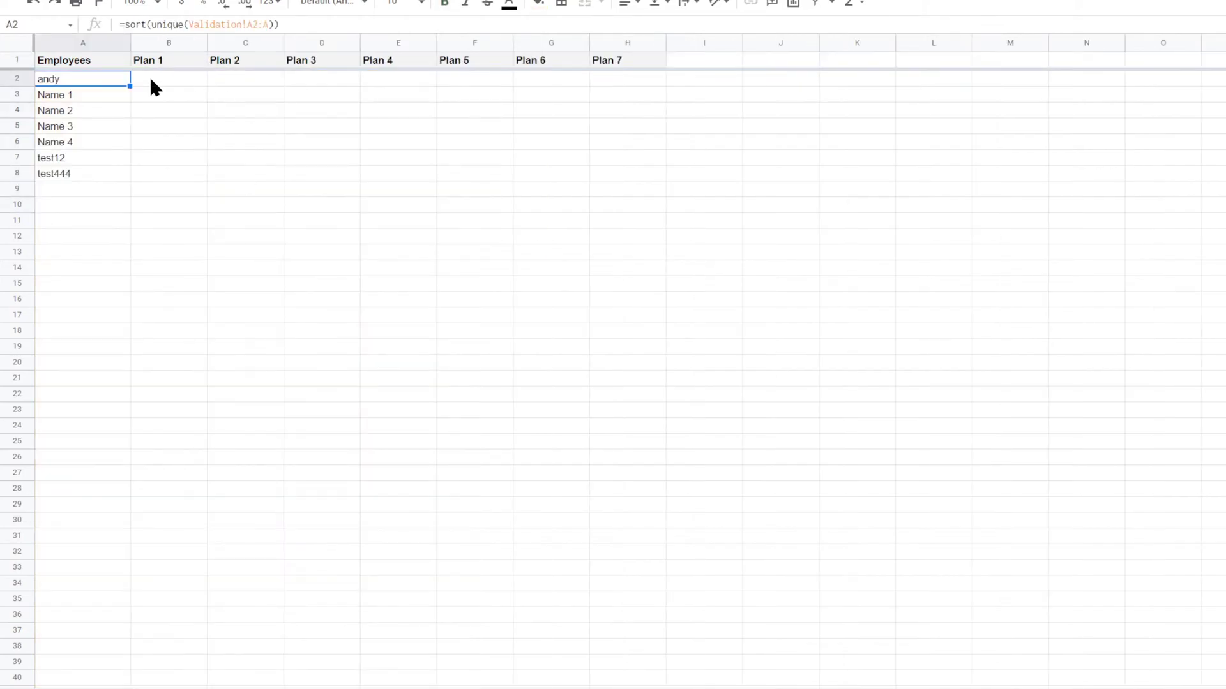
left_click(150, 79)
left_click_drag(151, 81, 631, 187)
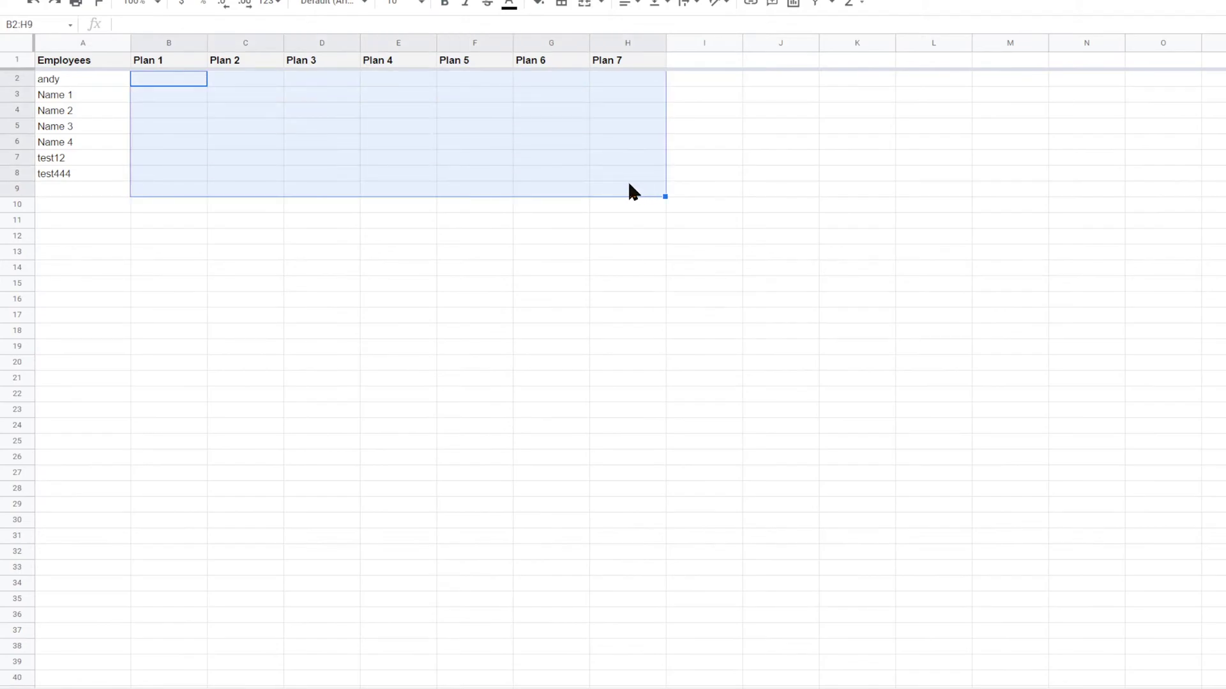
left_click(165, 83)
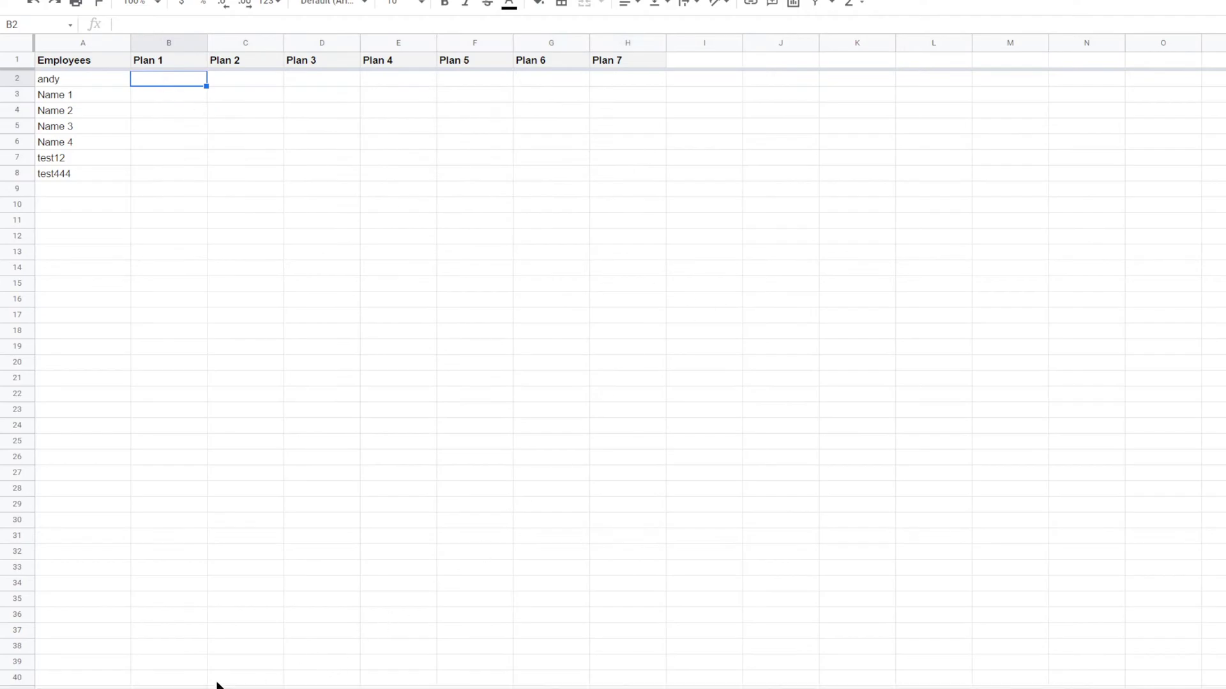
left_click(192, 688)
type("=filter(")
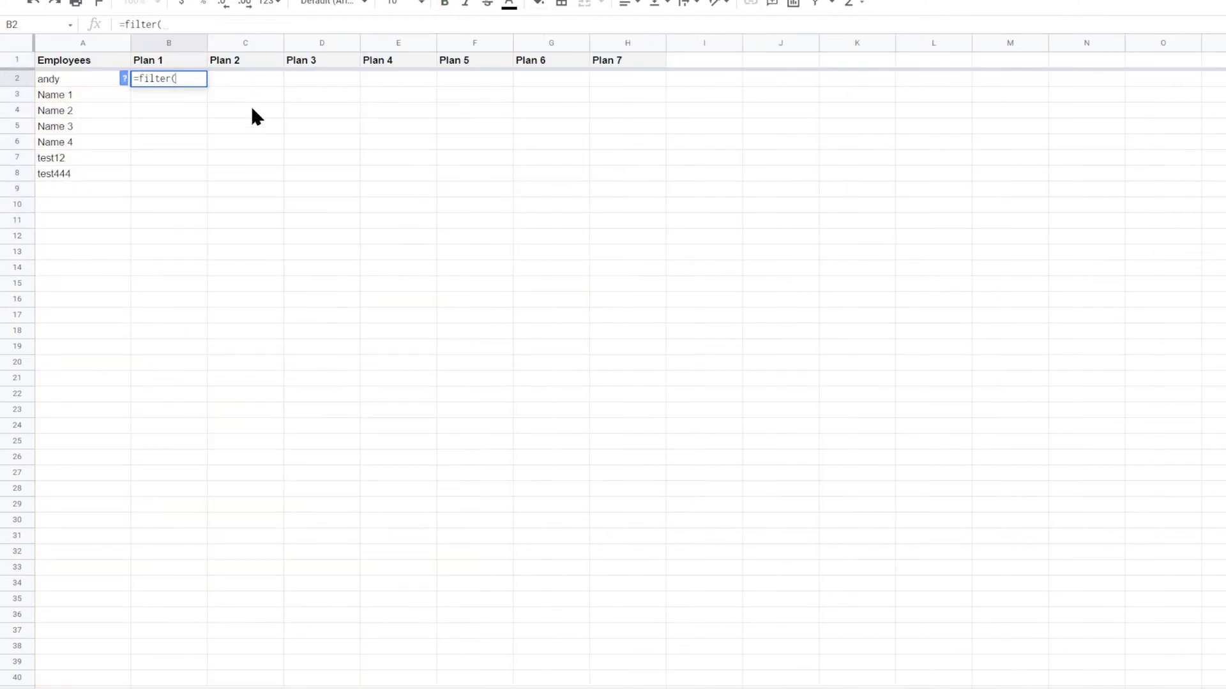
left_click(210, 688)
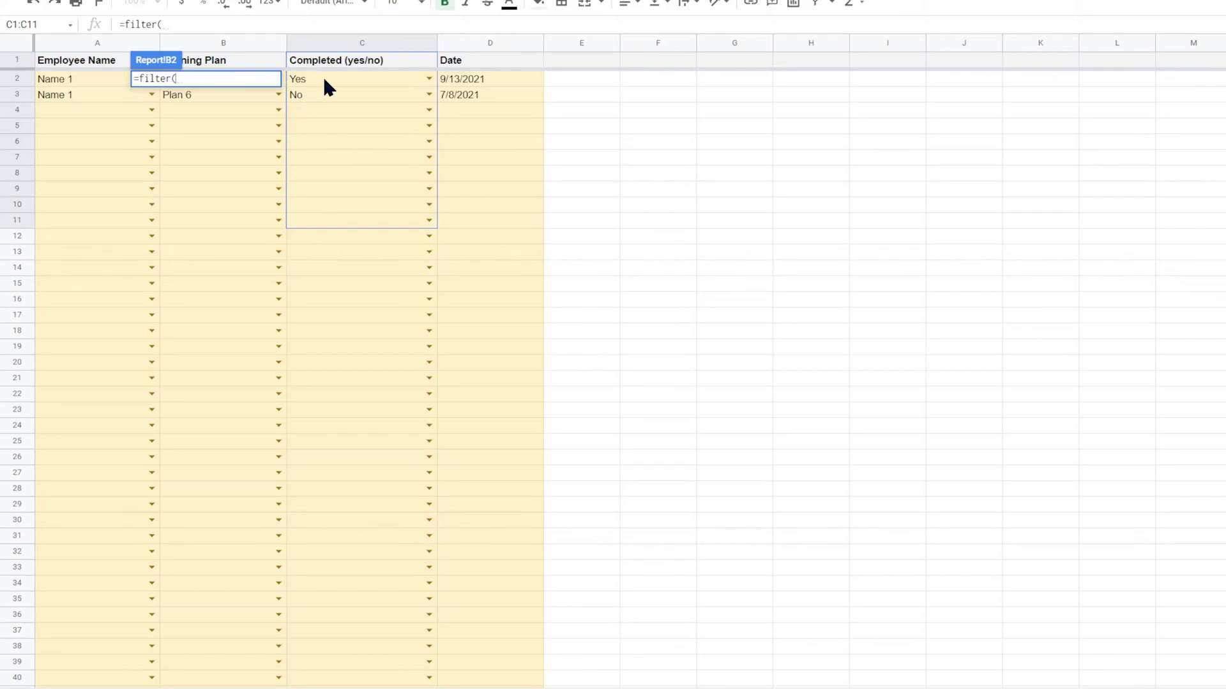
left_click_drag(327, 77, 334, 141)
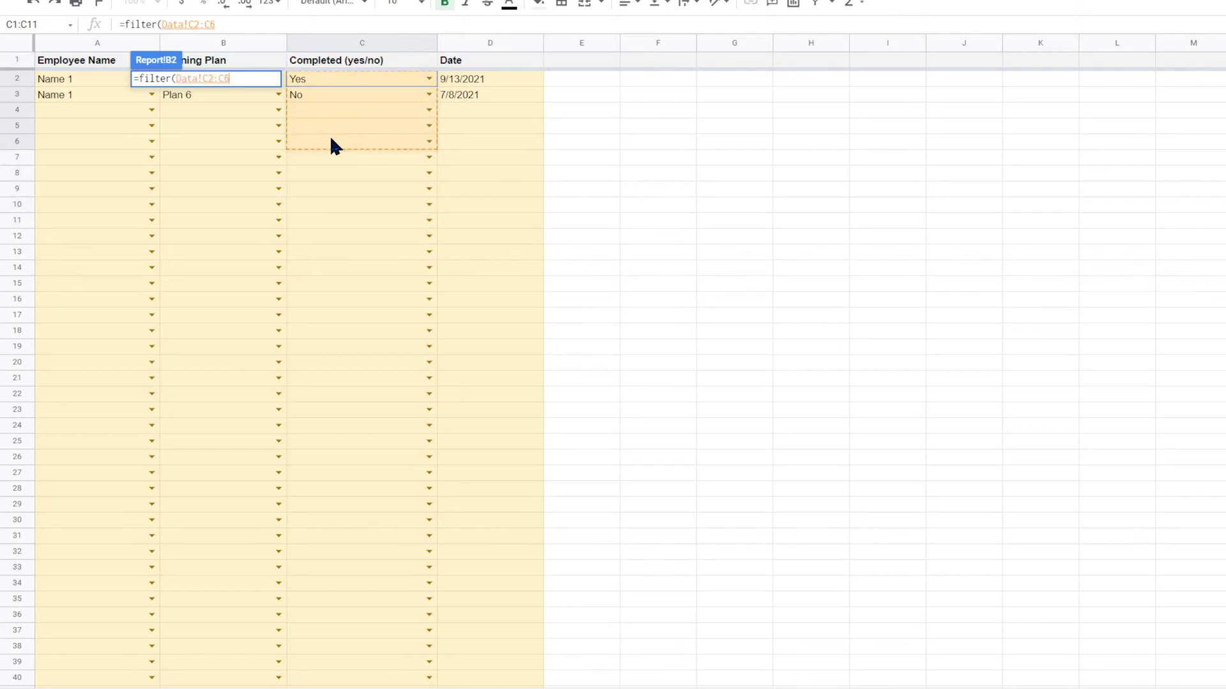
key("BackSpace")
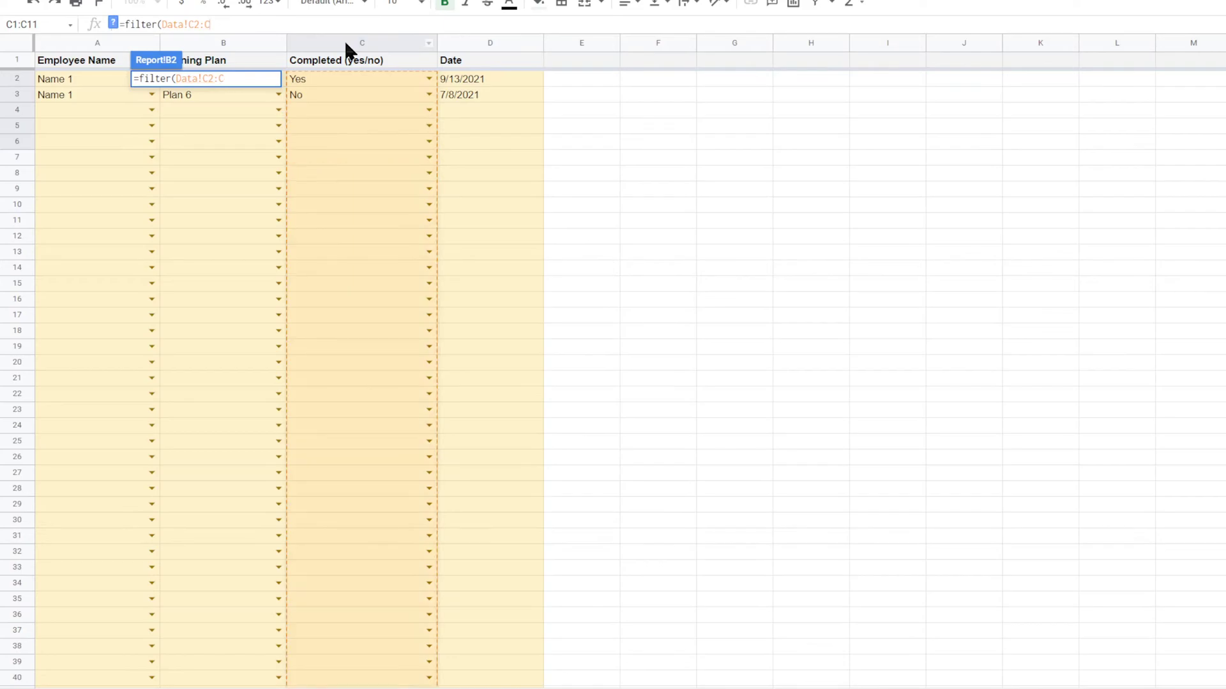
Step: Add the first condition to the FILTER formula, matching the Data sheet's Employee Name column to the Report's employee: Data!A2:A=A2
type(",")
left_click_drag(75, 78, 80, 126)
left_click(319, 22)
type("=")
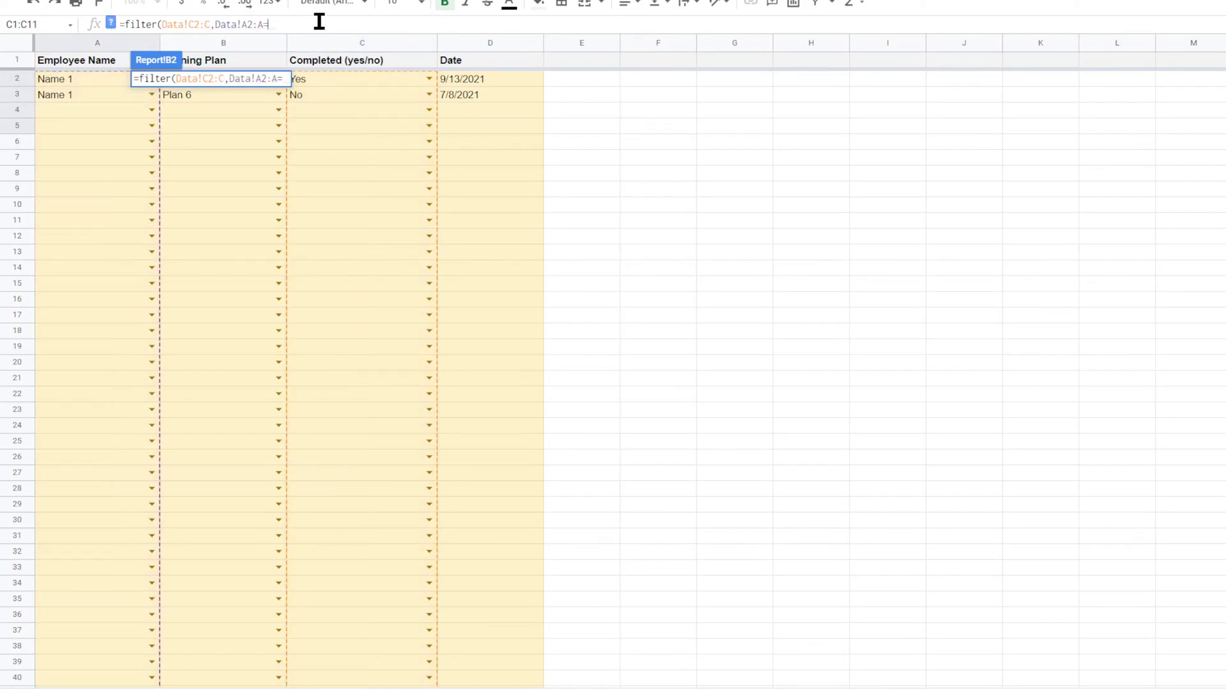
left_click(118, 688)
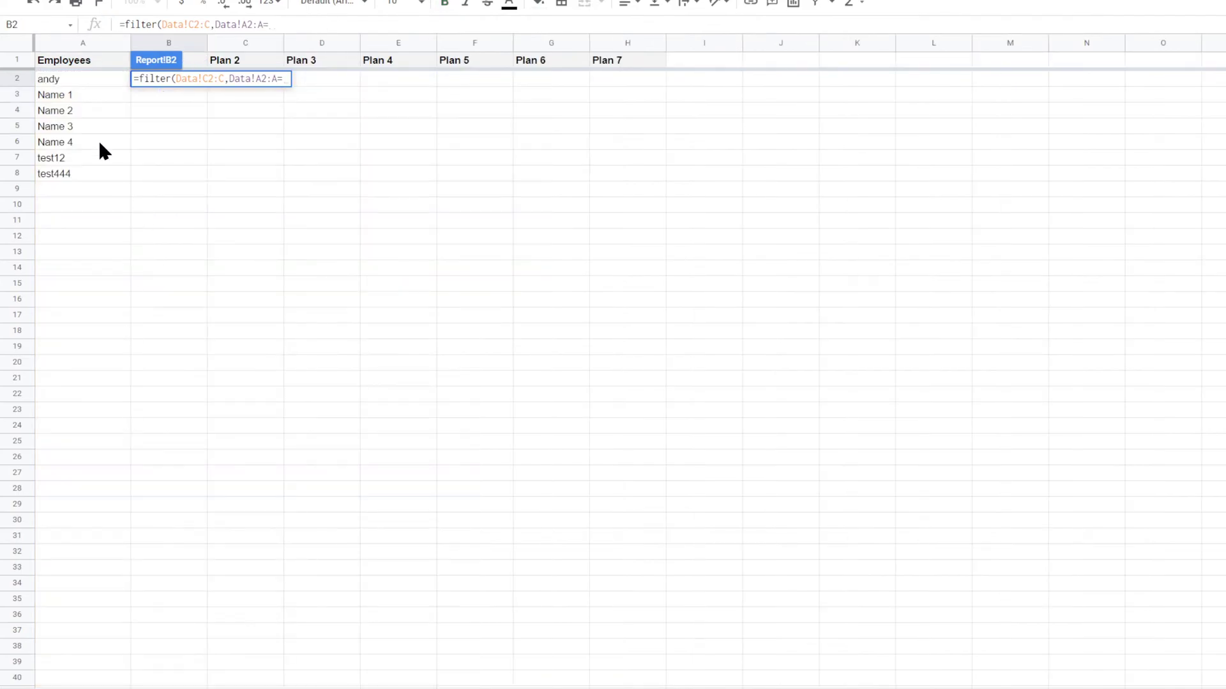
left_click(83, 79)
type(",")
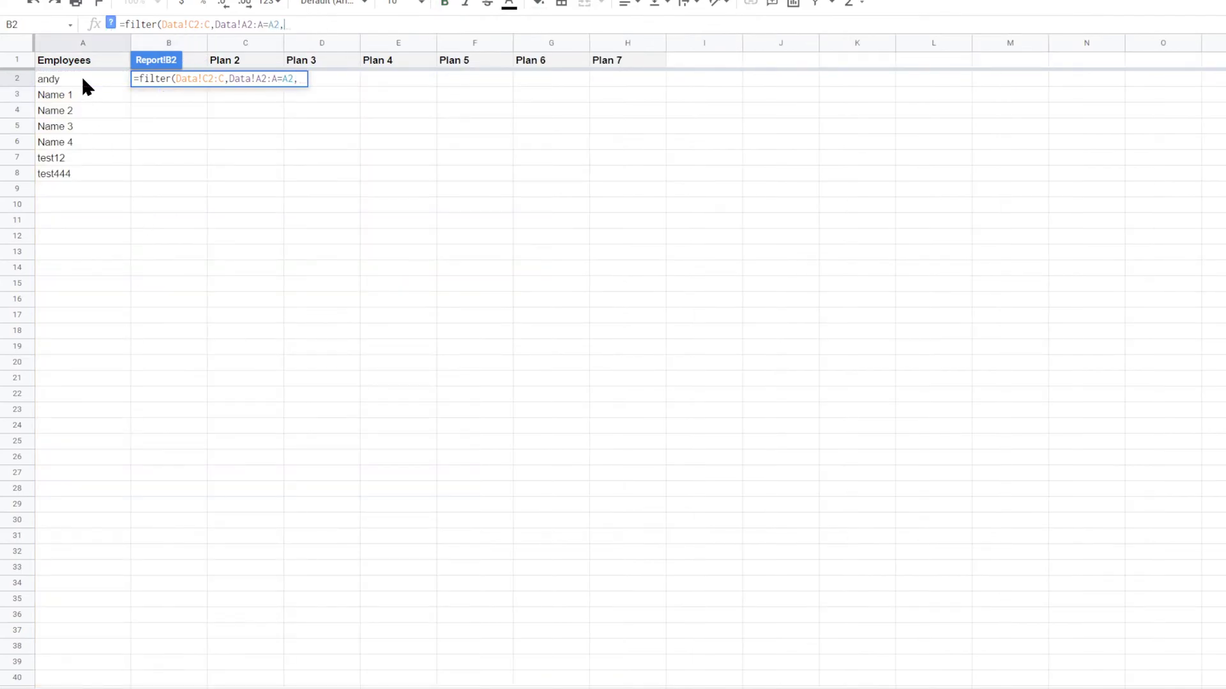
Step: Add a second FILTER condition matching the Data sheet's Training Plan column to the Report's plan header with a locked row: Data!B2:B=B$1
left_click(271, 685)
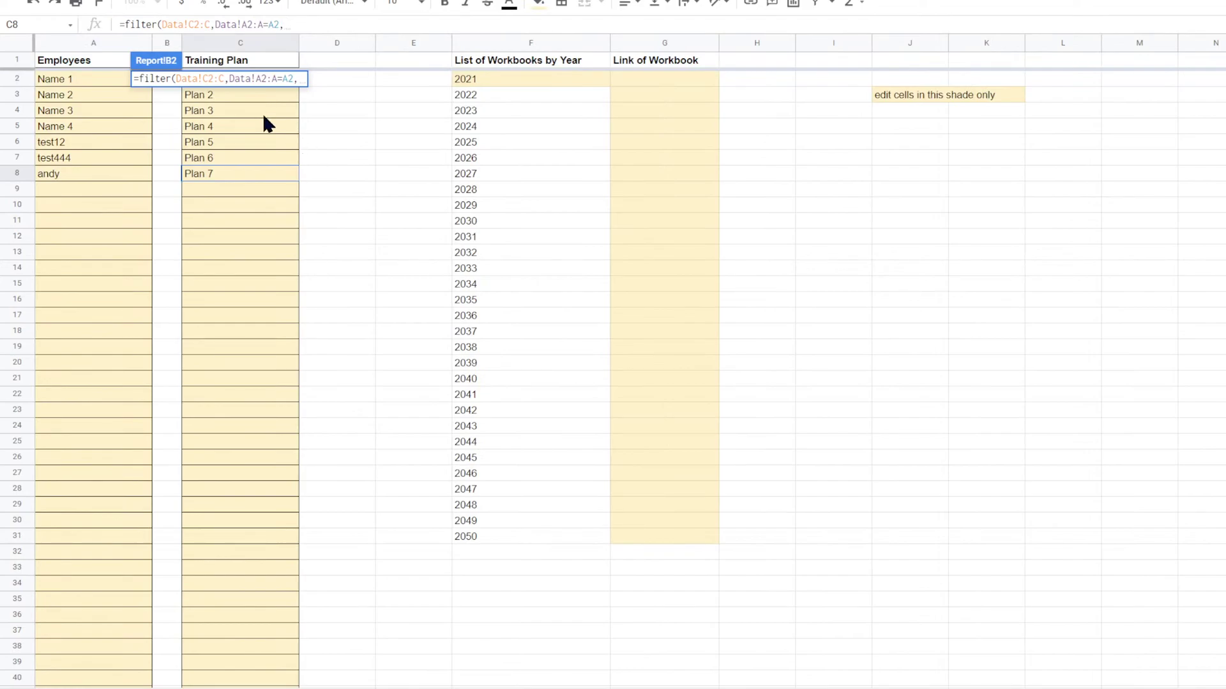
left_click(211, 687)
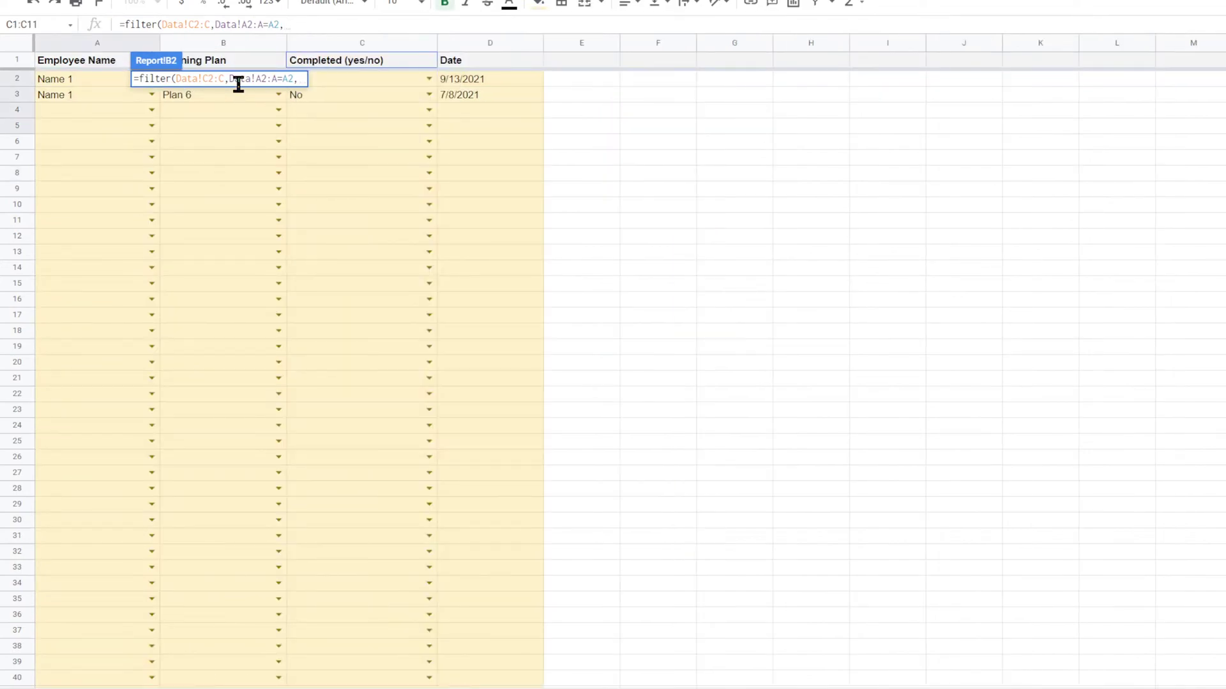
left_click_drag(241, 95, 241, 110)
left_click_drag(317, 24, 423, 24)
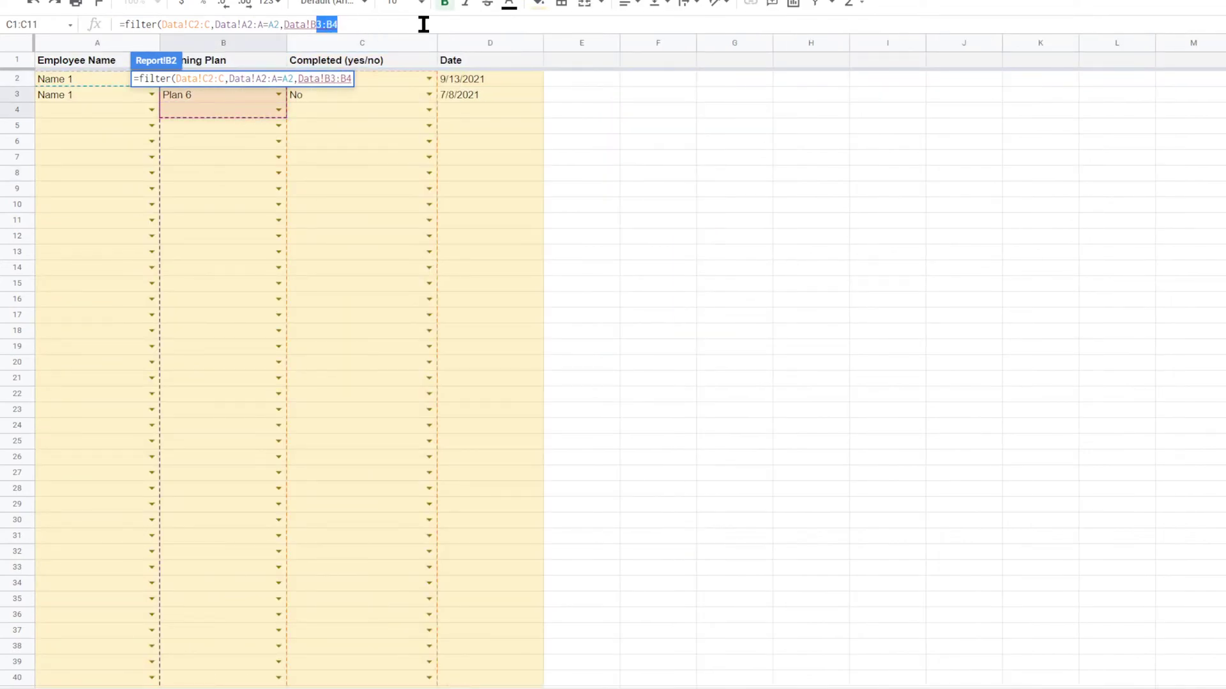
type("2:b")
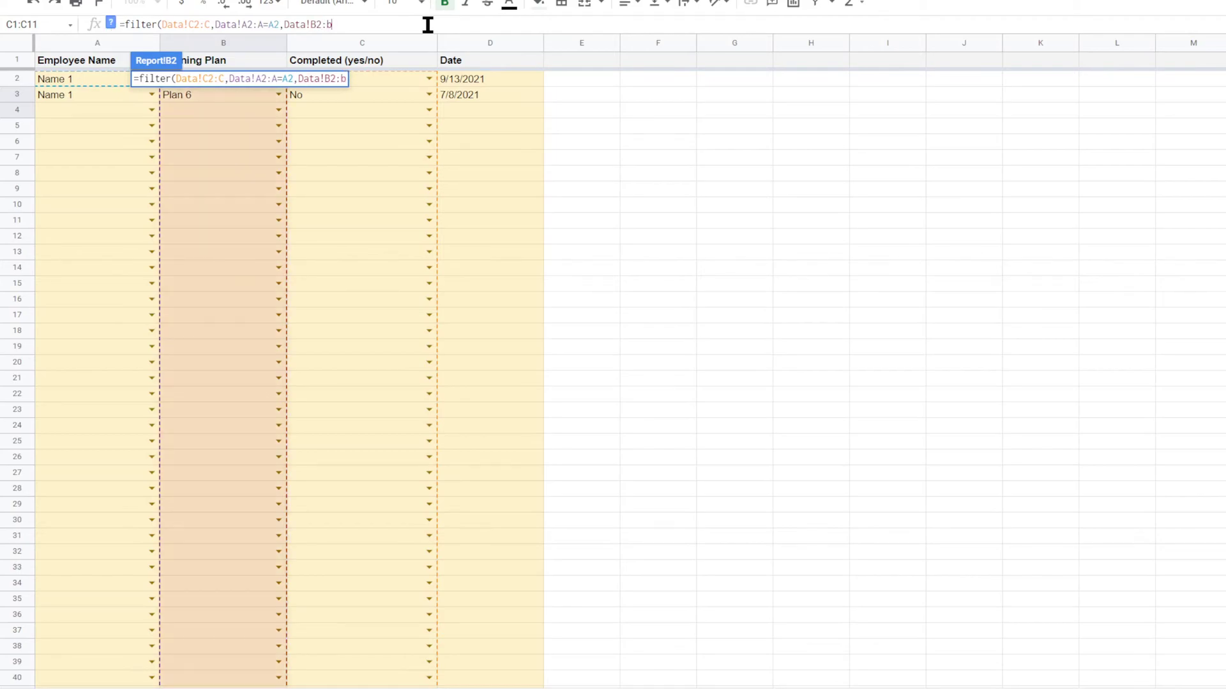
type("=-")
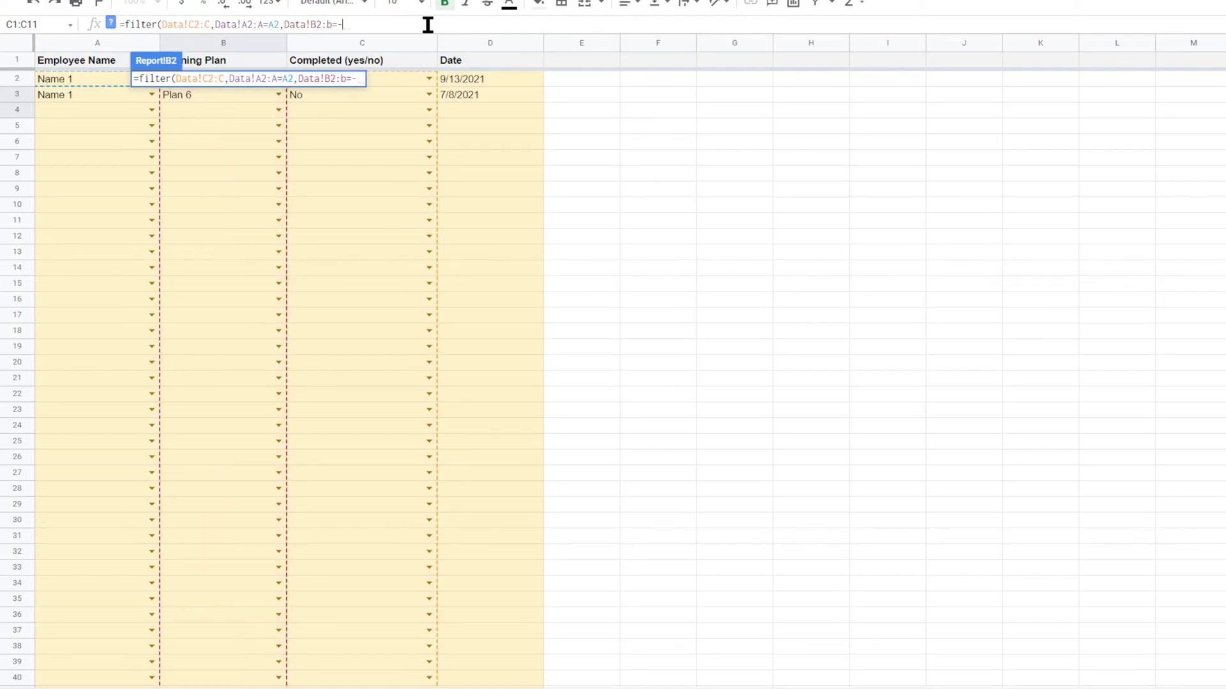
key("BackSpace")
left_click(207, 688)
left_click(198, 56)
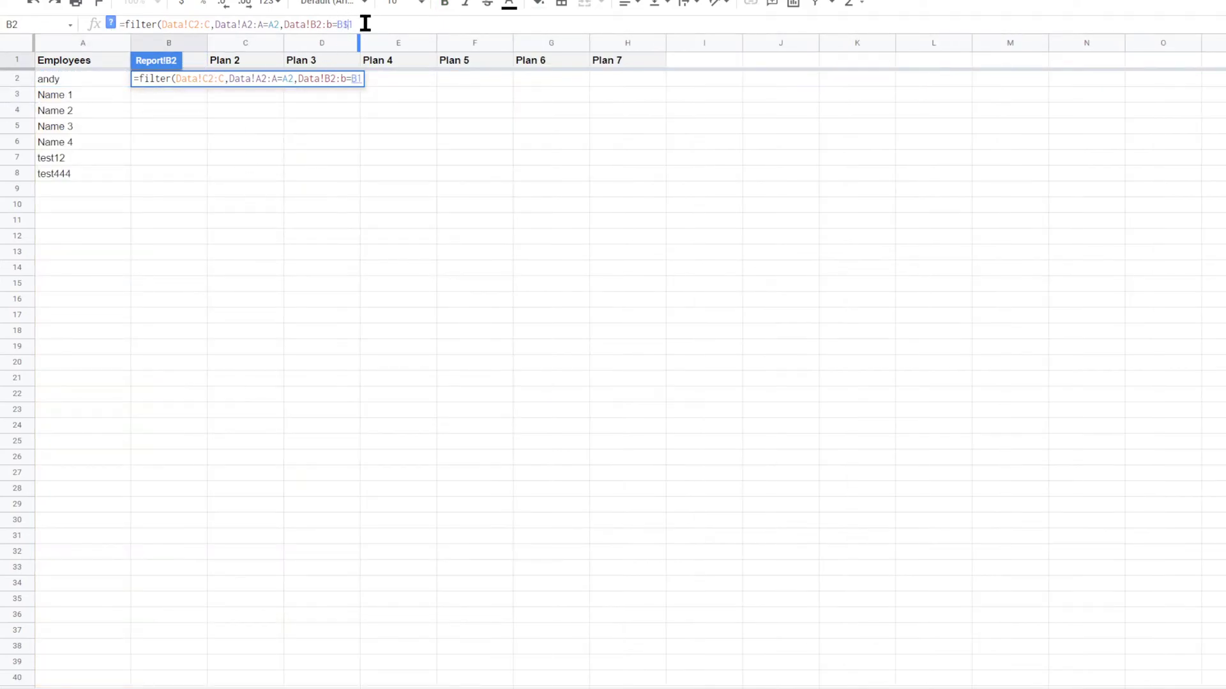
type("$")
Step: Make the formula's Completed range absolute as Data!$C$2:$C
left_click(190, 24)
type("$C$")
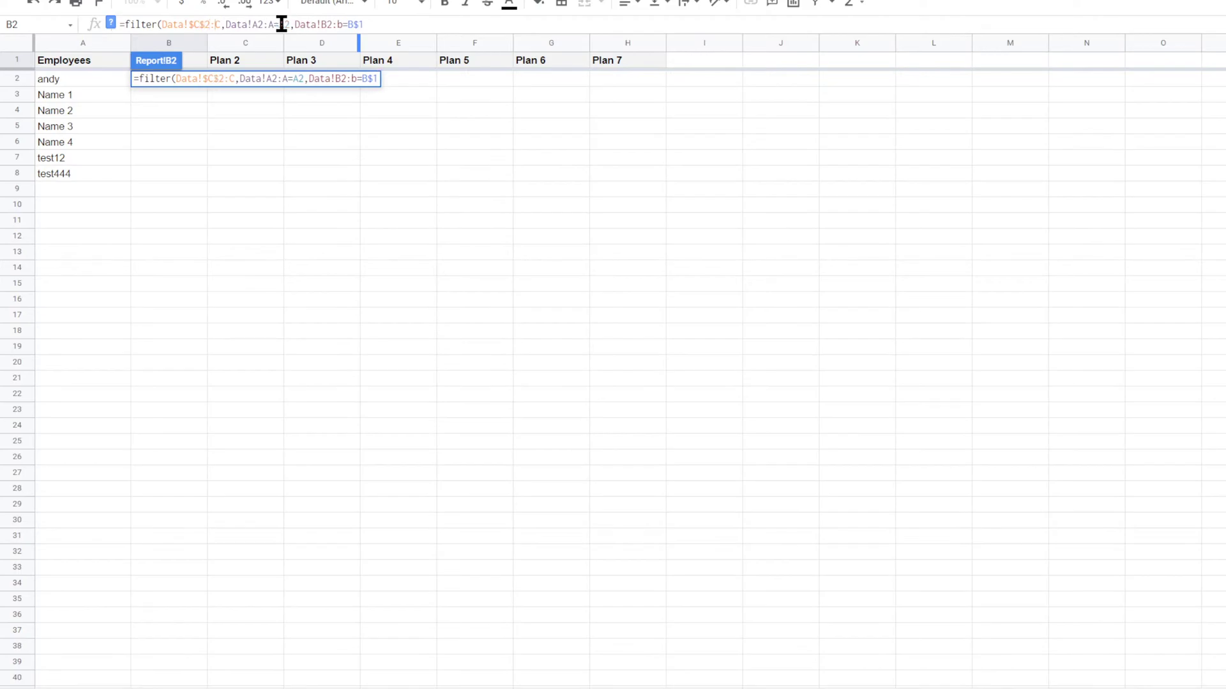
key("Right")
key("Right")
type("$")
Step: Lock the references in the employee condition so it reads Data!$A$2:$A=$A2
key("Right")
key("Right")
key("Right")
key("Right")
key("Right")
key("Right")
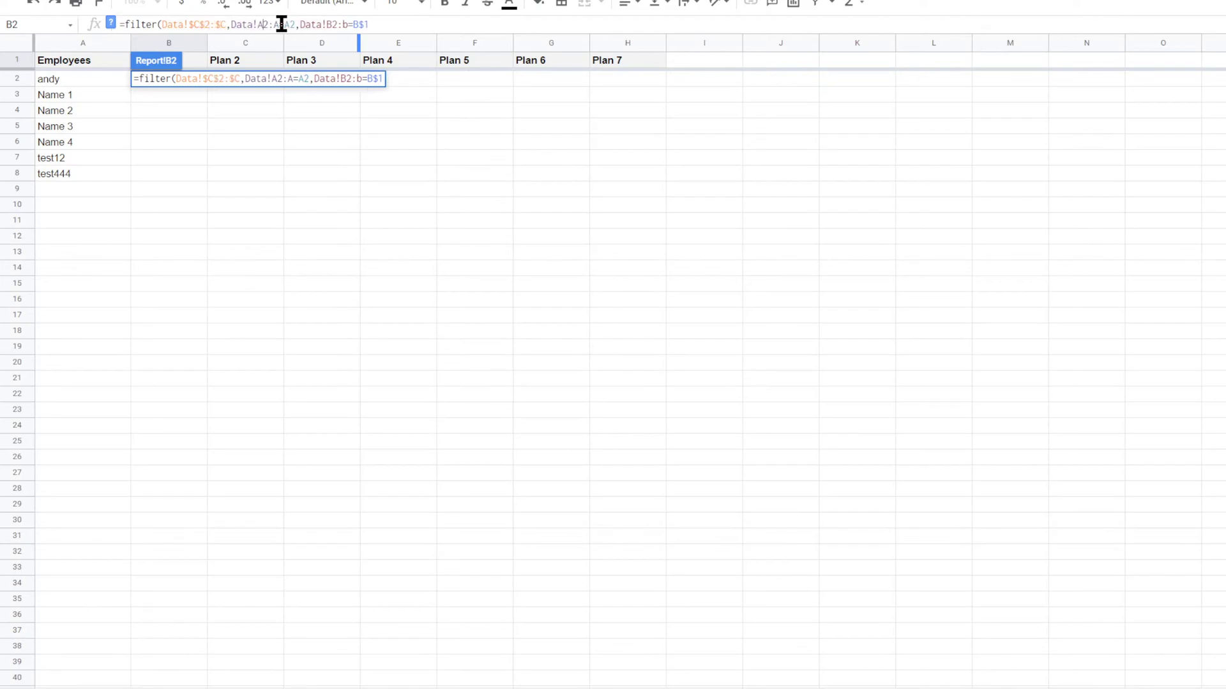
type("$")
key("Right")
type("$")
key("Right")
key("Right")
type("$")
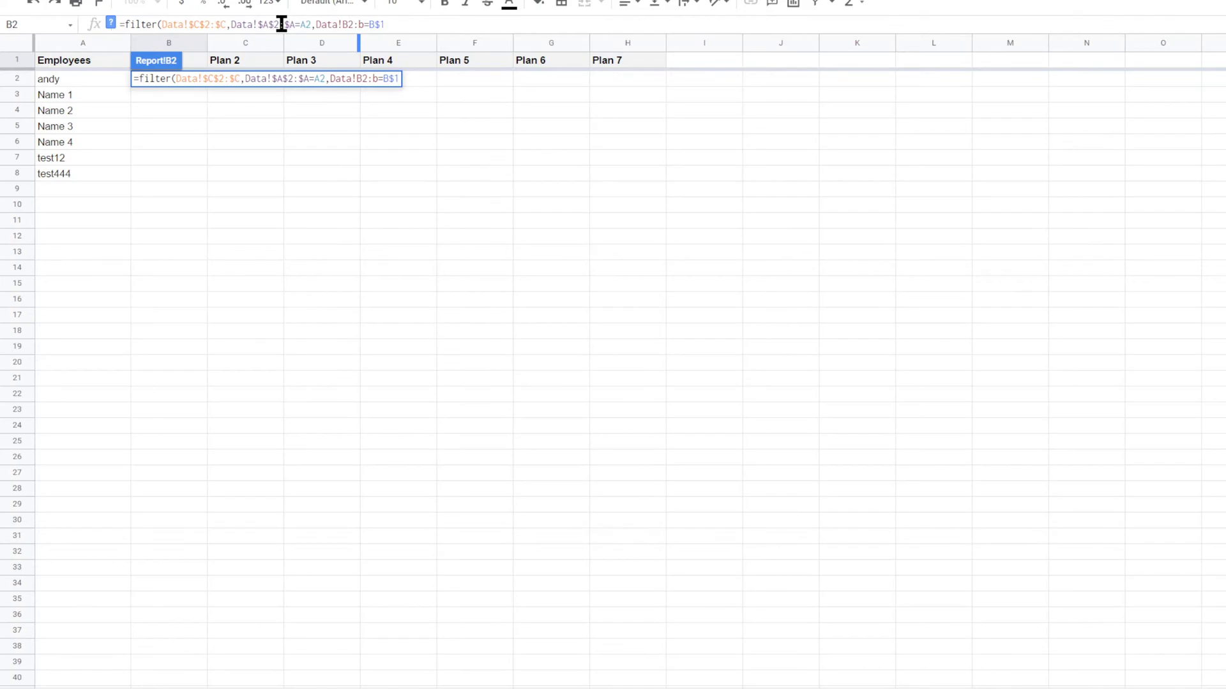
key("Right")
key("Right")
type("$")
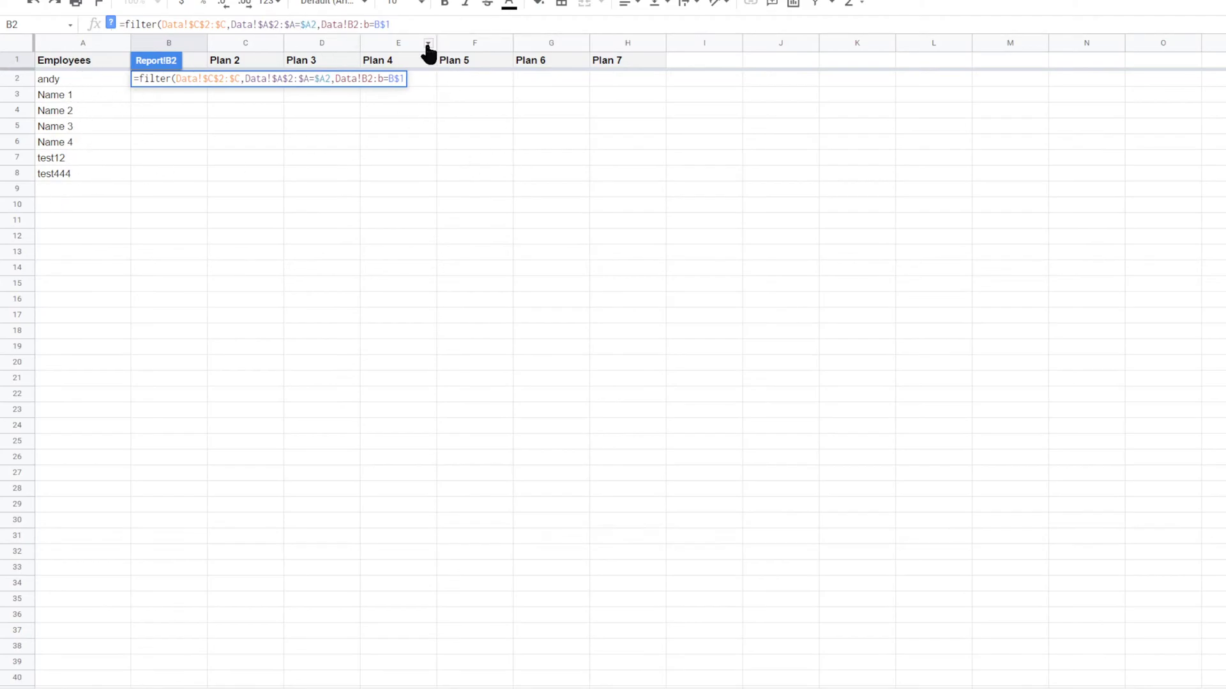
Step: Make the training plan range absolute as Data!$B$2:$B and commit the FILTER formula in B2
left_click(348, 24)
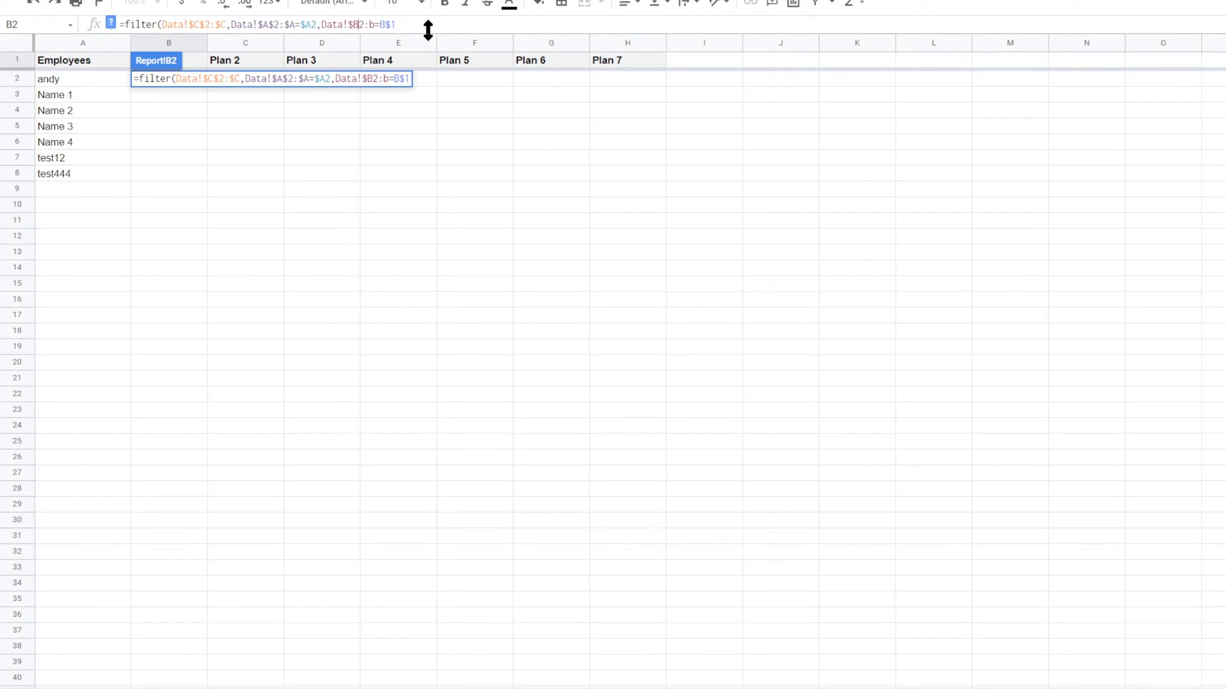
key("F4")
type("$")
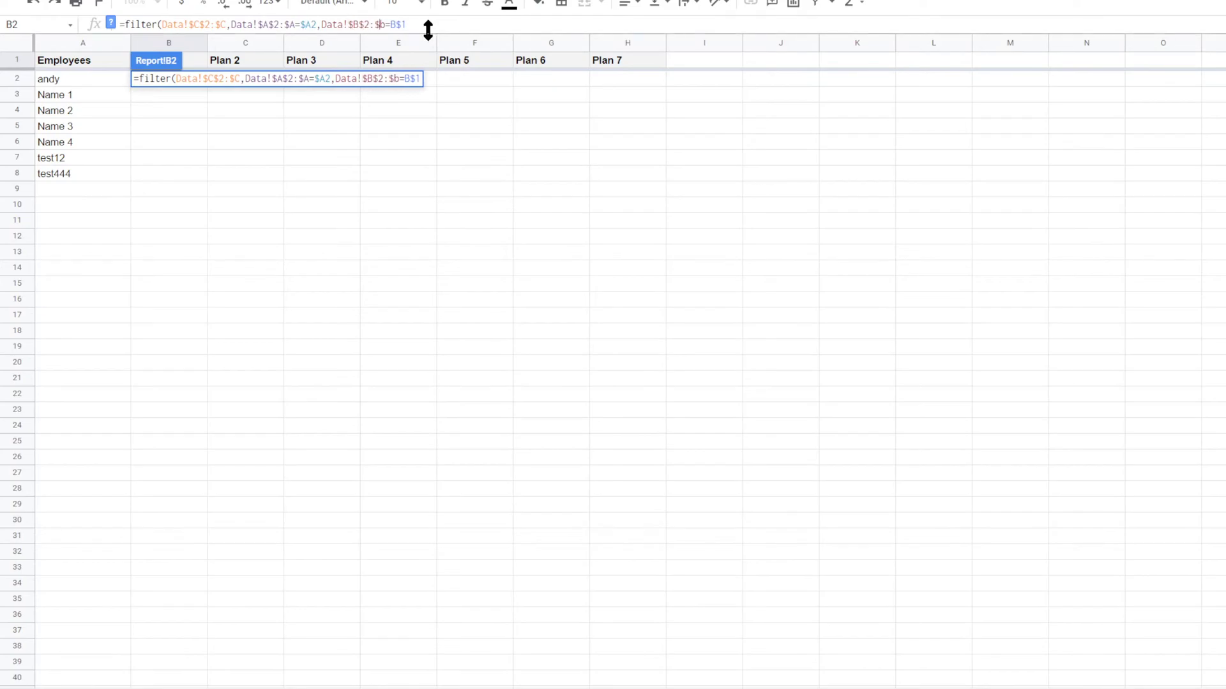
key("Return")
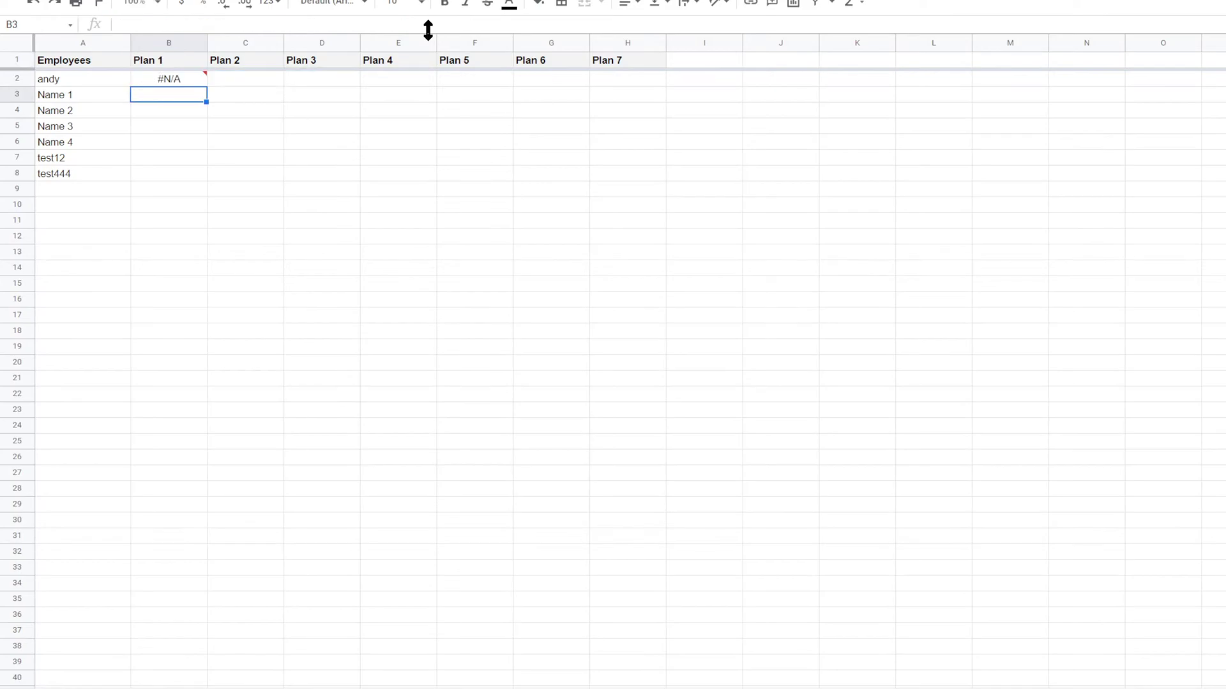
Step: Wrap the B2 FILTER formula in IFERROR with an empty fallback value
left_click(185, 78)
left_click(131, 27)
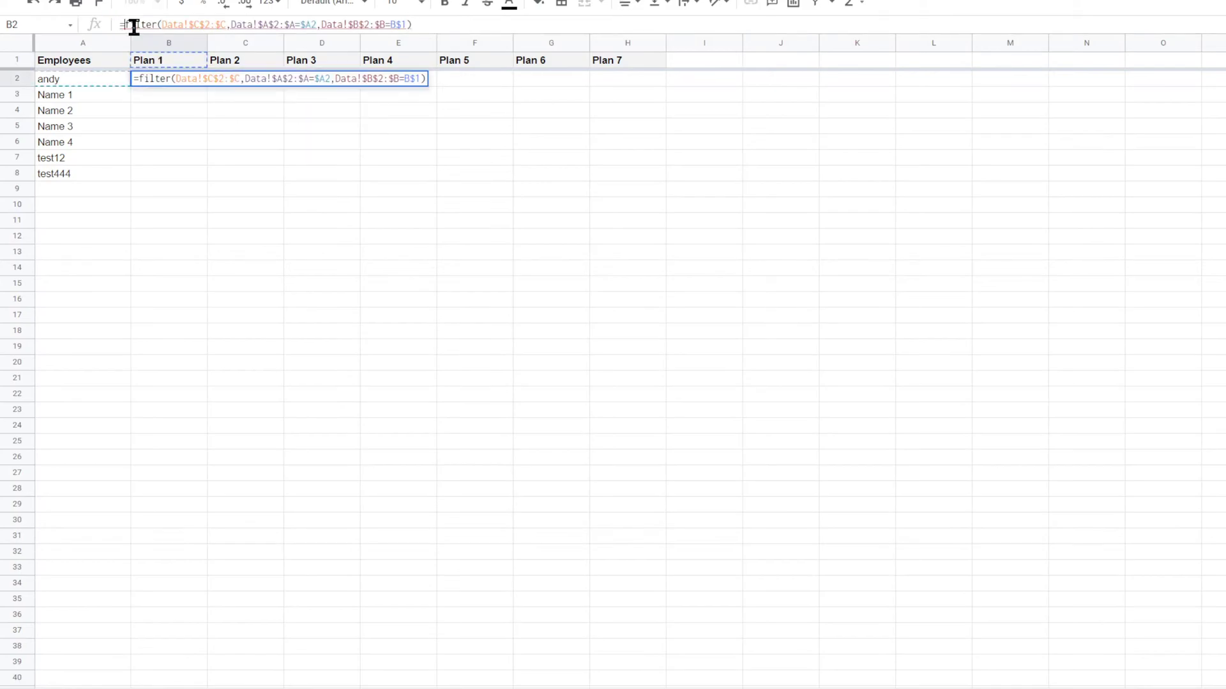
type("iferror(")
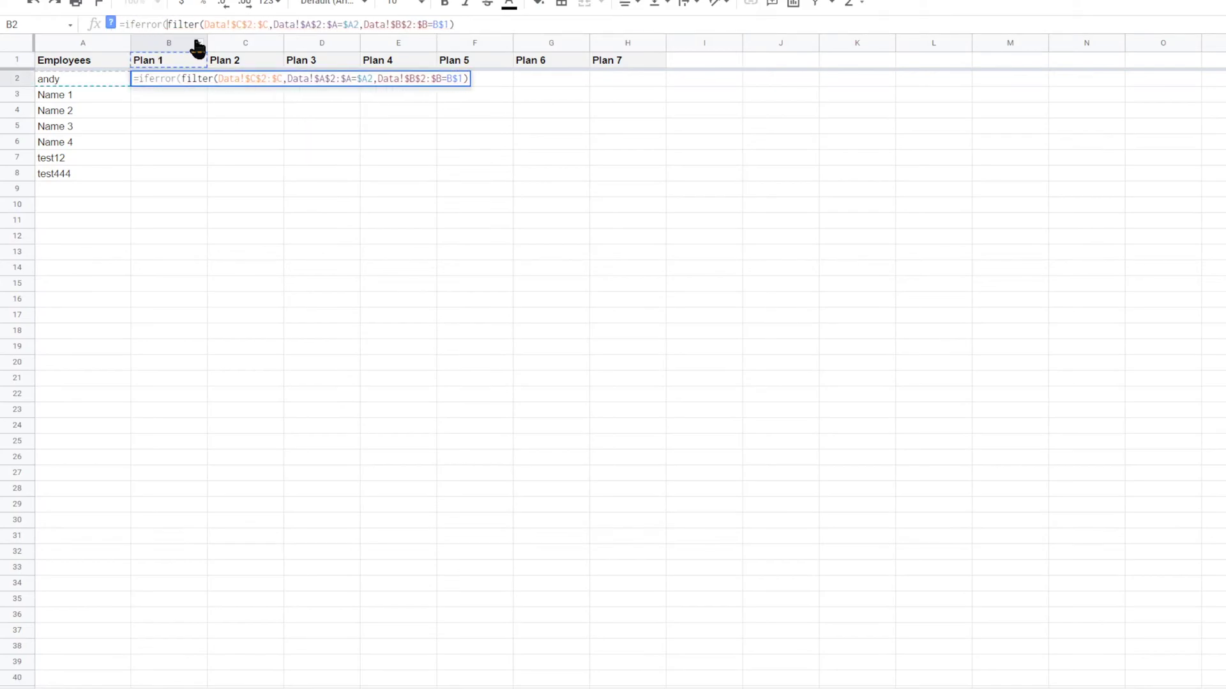
left_click(512, 19)
type(")")
key("Return")
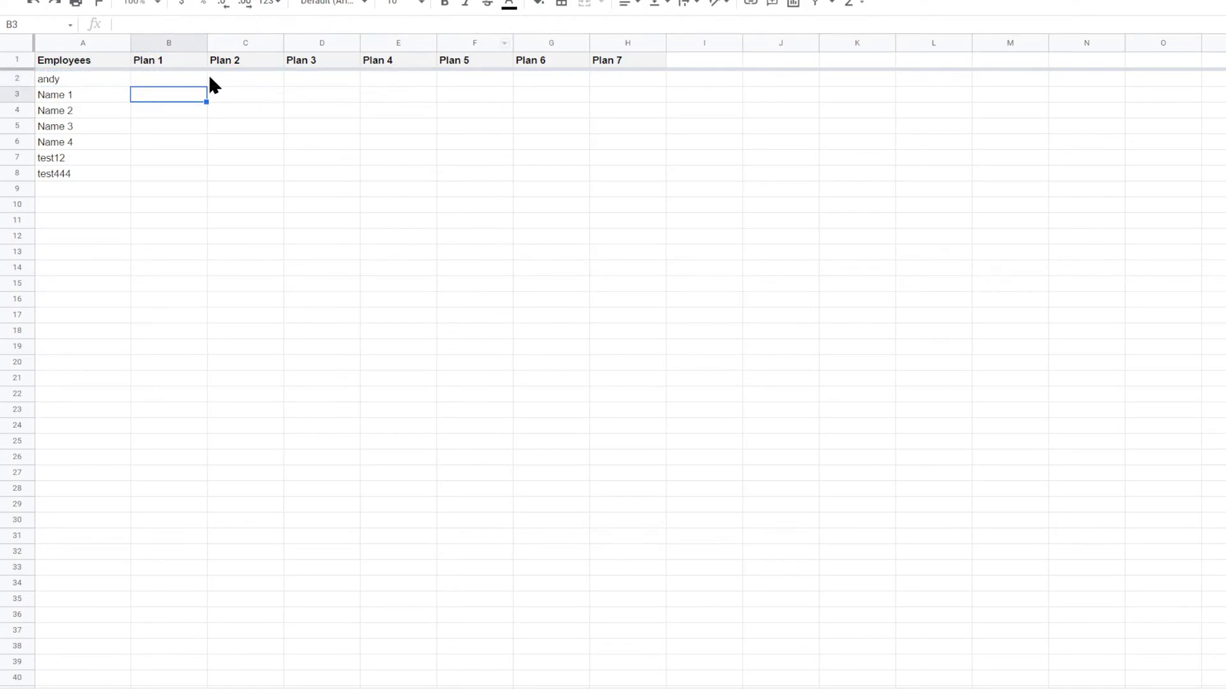
Step: Fill the B2 formula across the Report range B2:H8 and left-align columns B to H
left_click(189, 79)
left_click_drag(206, 86, 658, 171)
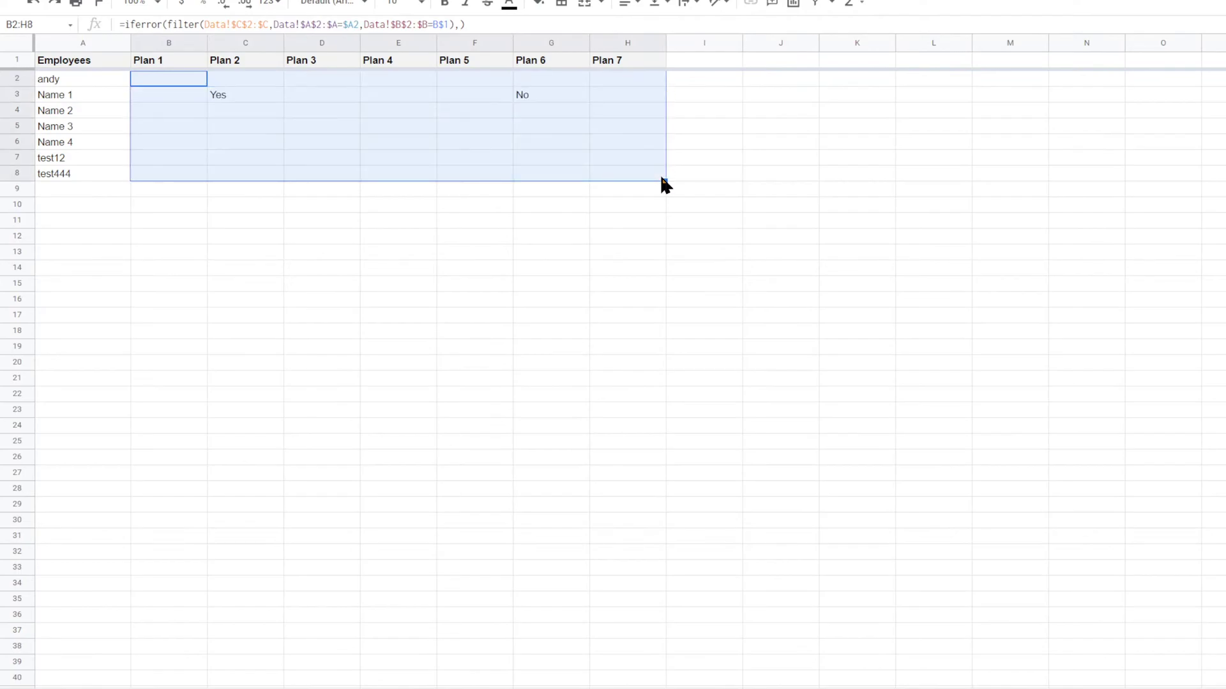
left_click_drag(172, 43, 619, 43)
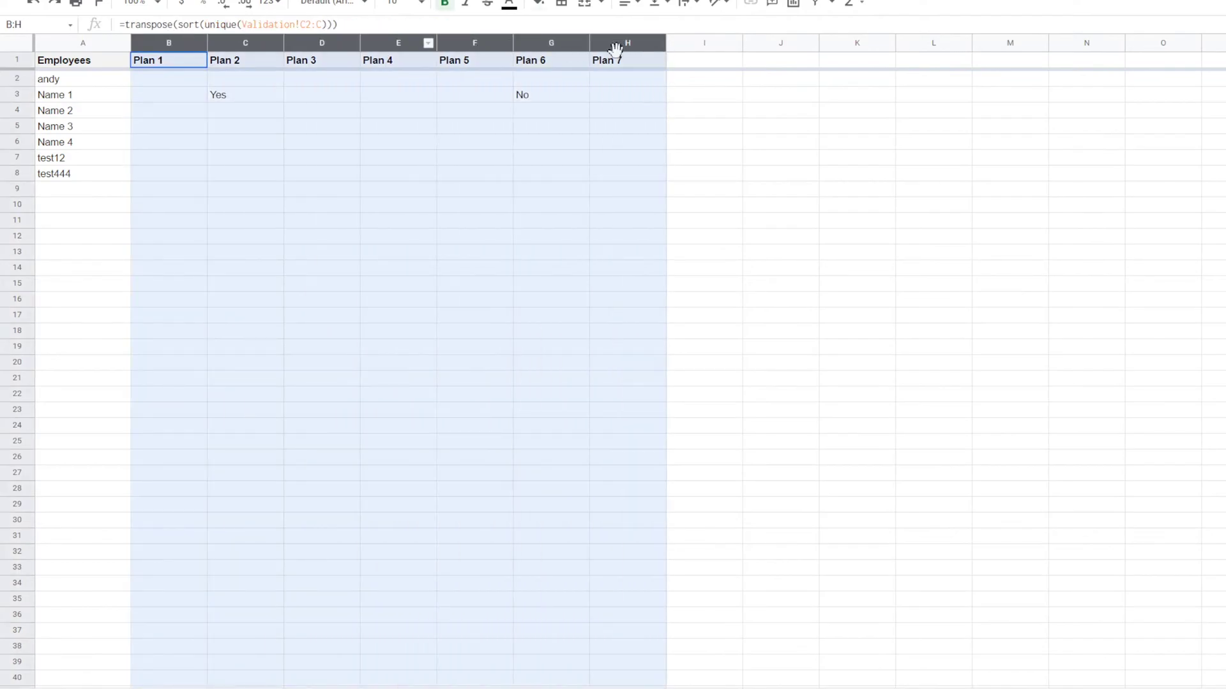
left_click(625, 6)
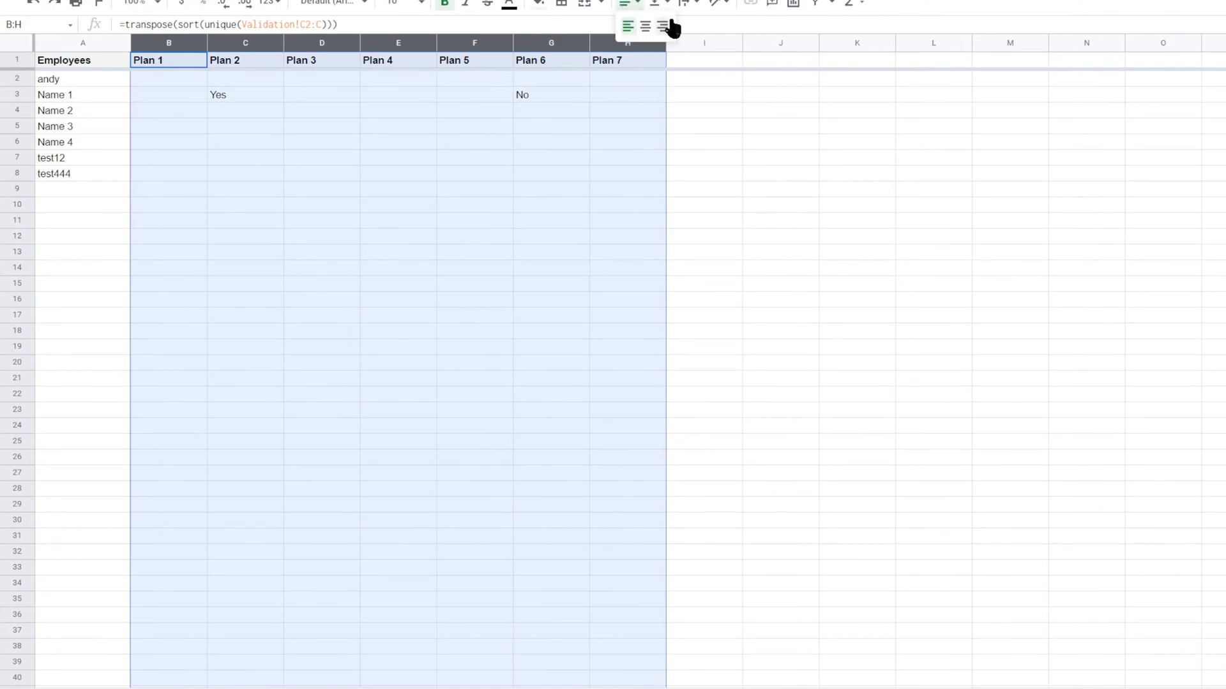
left_click(626, 28)
left_click(854, 200)
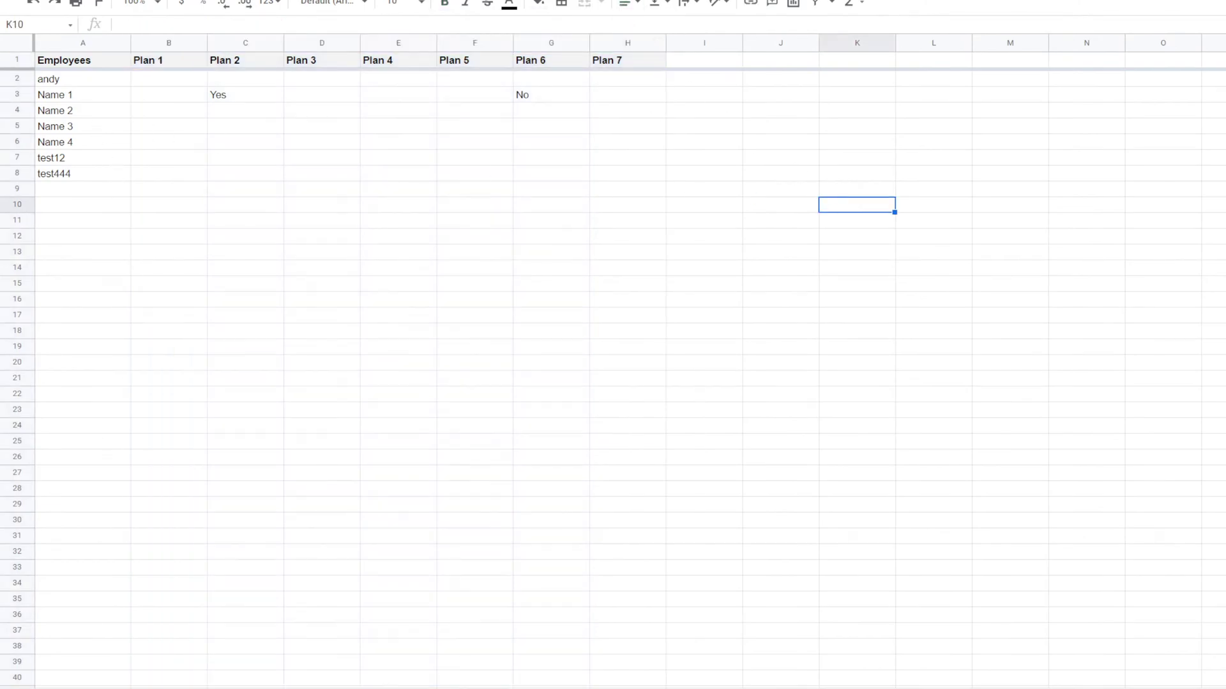
Step: Add 1000 more rows at the end of the Data sheet
left_click(198, 688)
left_click_drag(99, 79, 65, 420)
left_click_drag(246, 82, 240, 200)
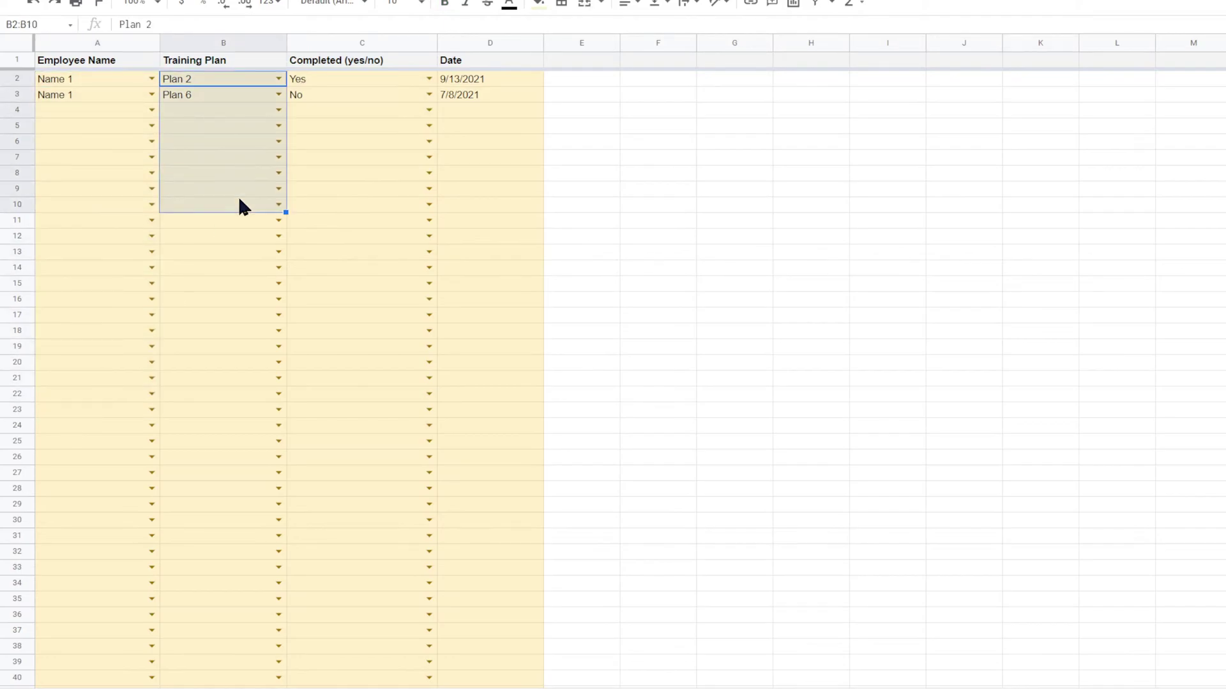
scroll(240, 366, "down", 20)
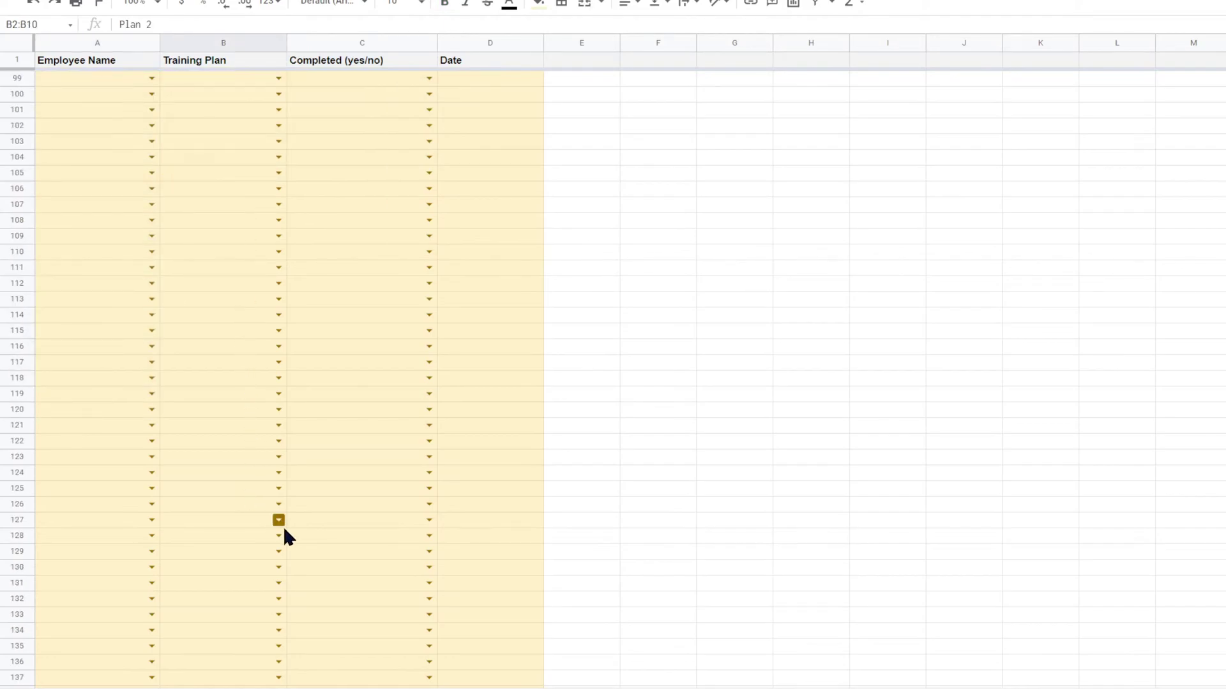
scroll(495, 567, "down", 20)
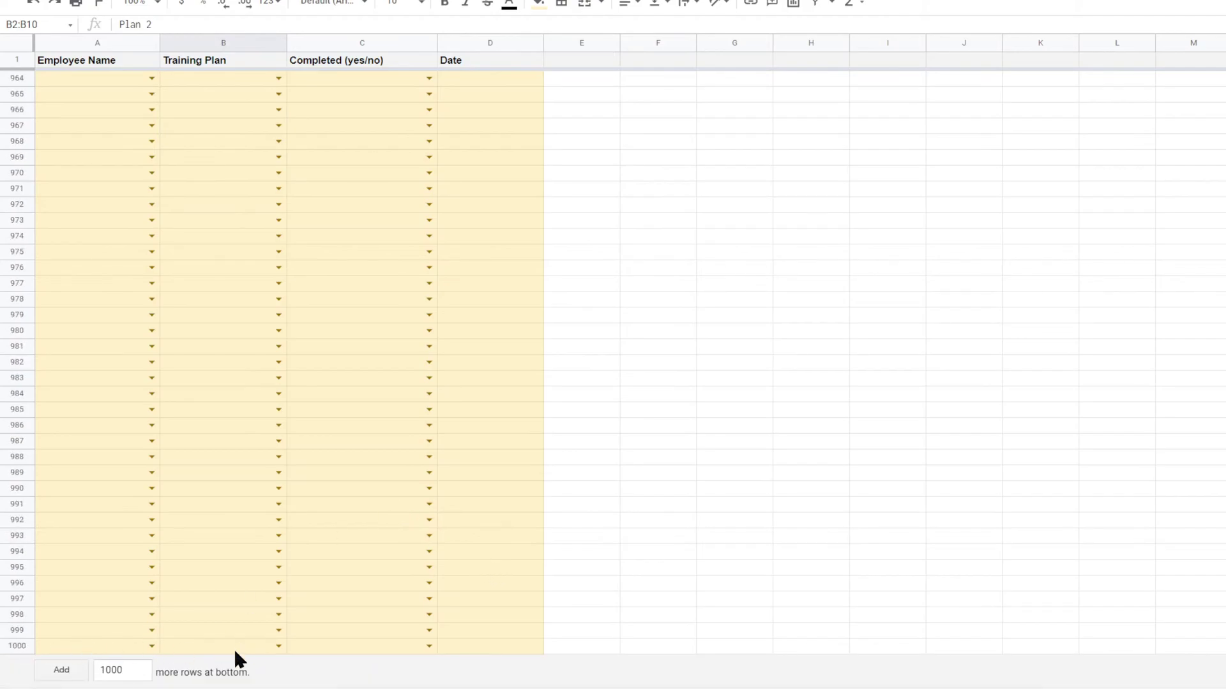
left_click(74, 670)
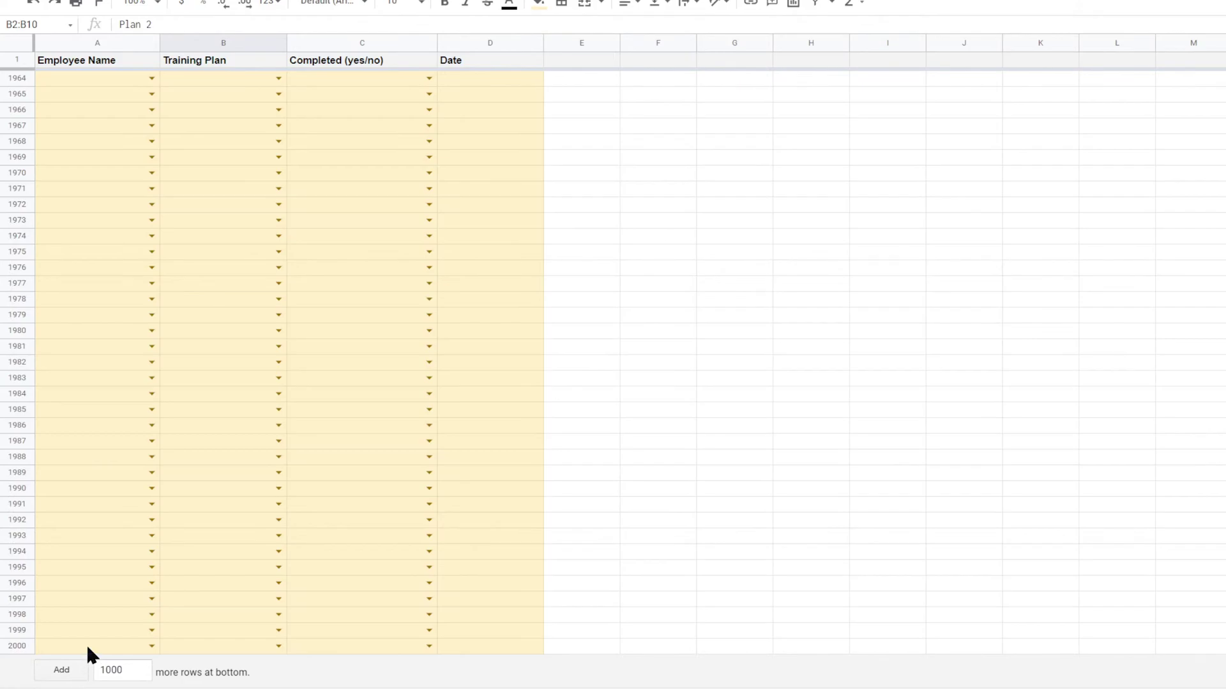
Step: Check that the added Data rows have an Employee Name dropdown, using cell A1992
left_click(231, 520)
left_click(152, 519)
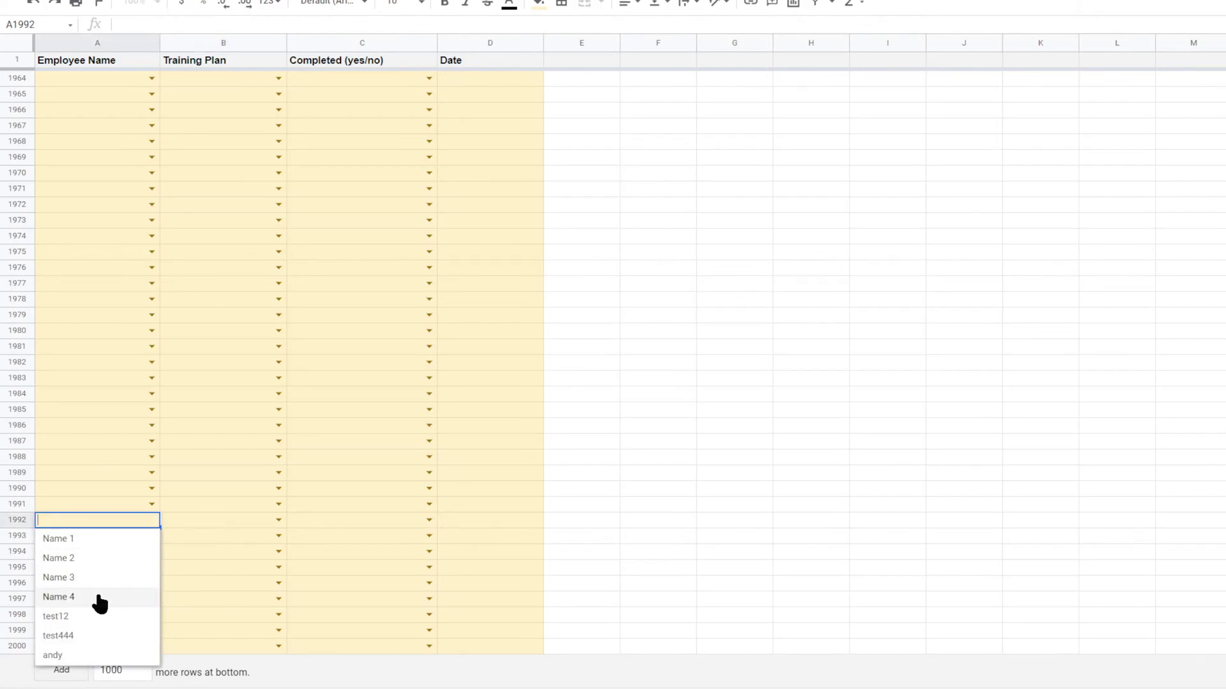
left_click(225, 600)
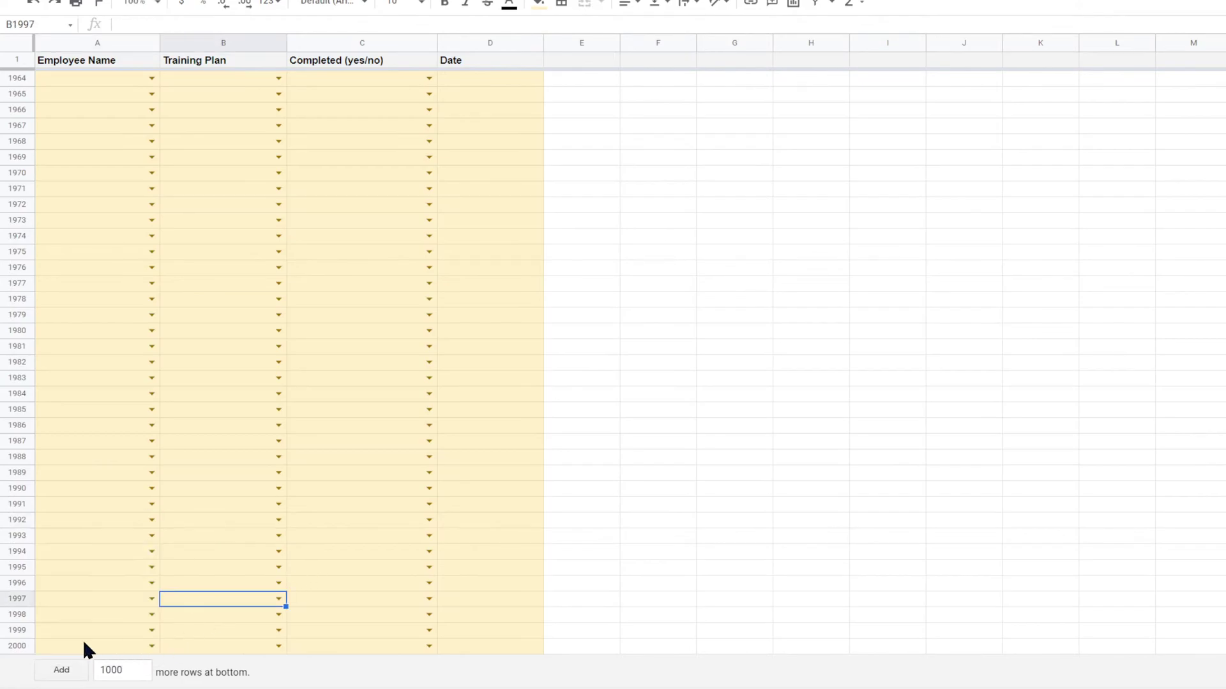
left_click(203, 646)
scroll(284, 585, "up", 20)
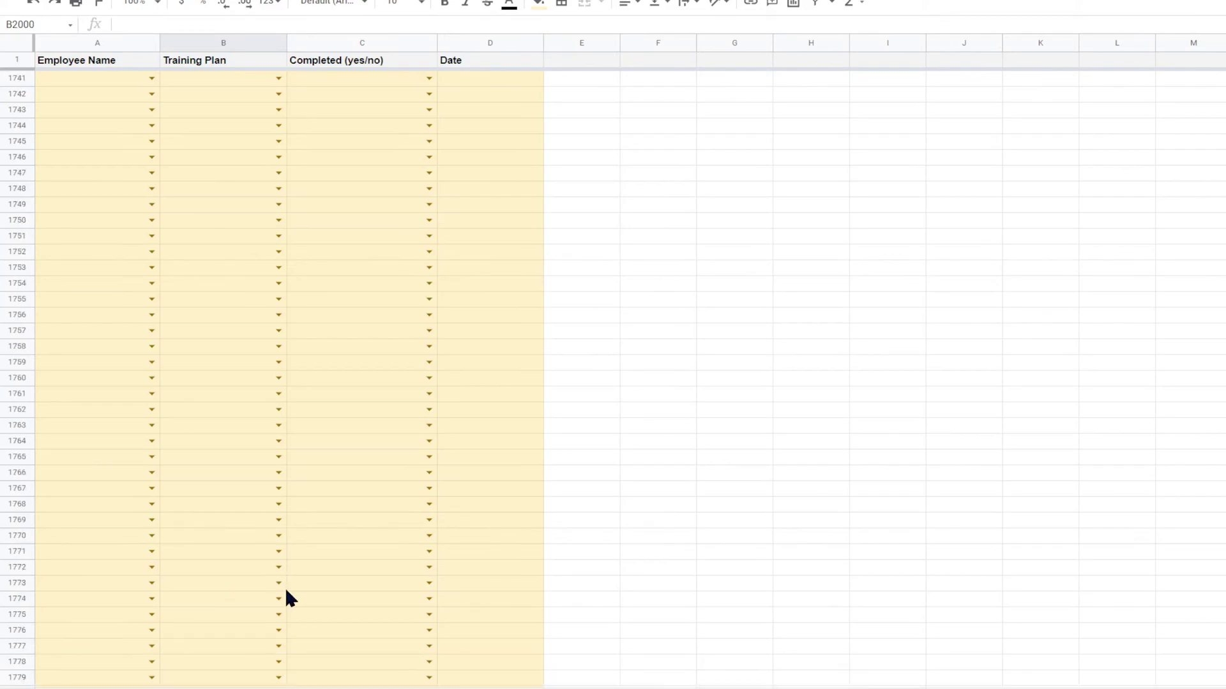
scroll(286, 590, "up", 20)
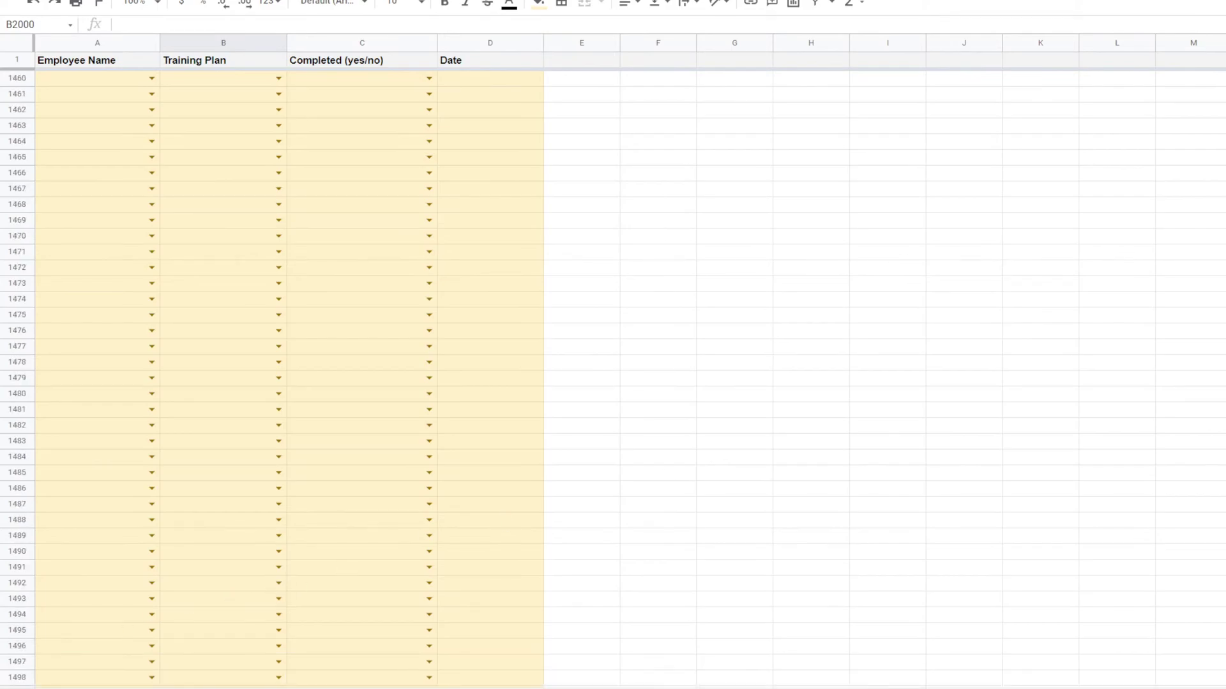
scroll(286, 590, "up", 20)
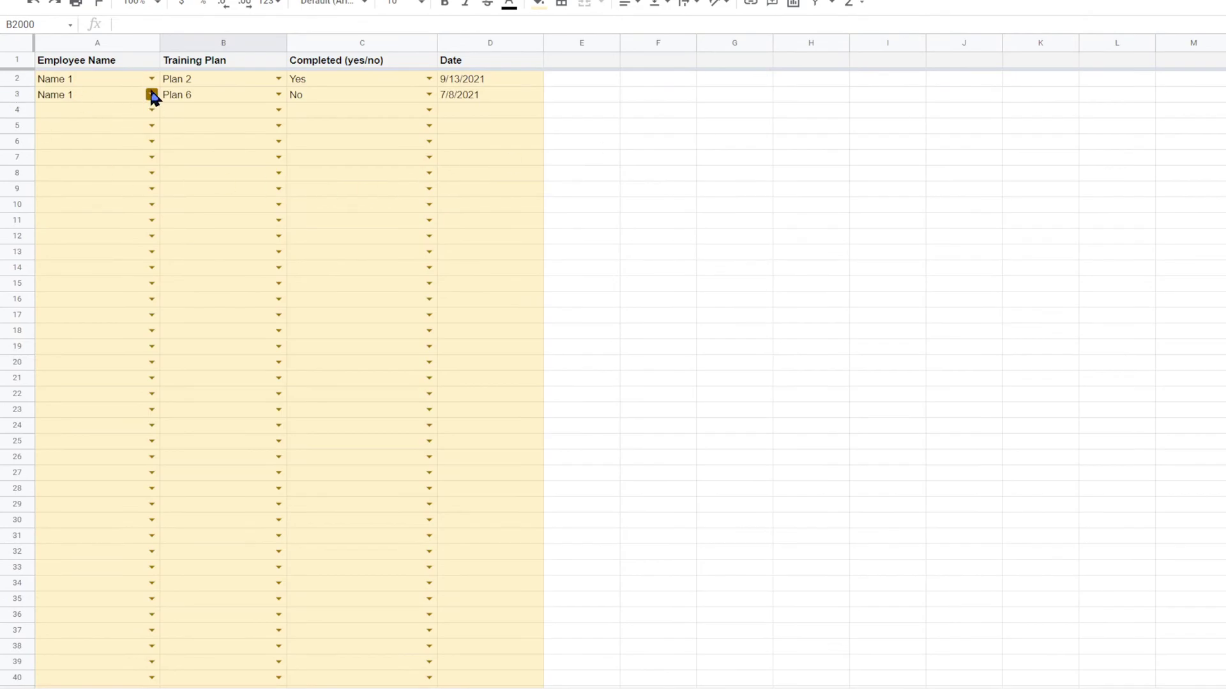
Step: View the Employee Name and Training Plan dropdown options in row 4 of the Data sheet
left_click(153, 111)
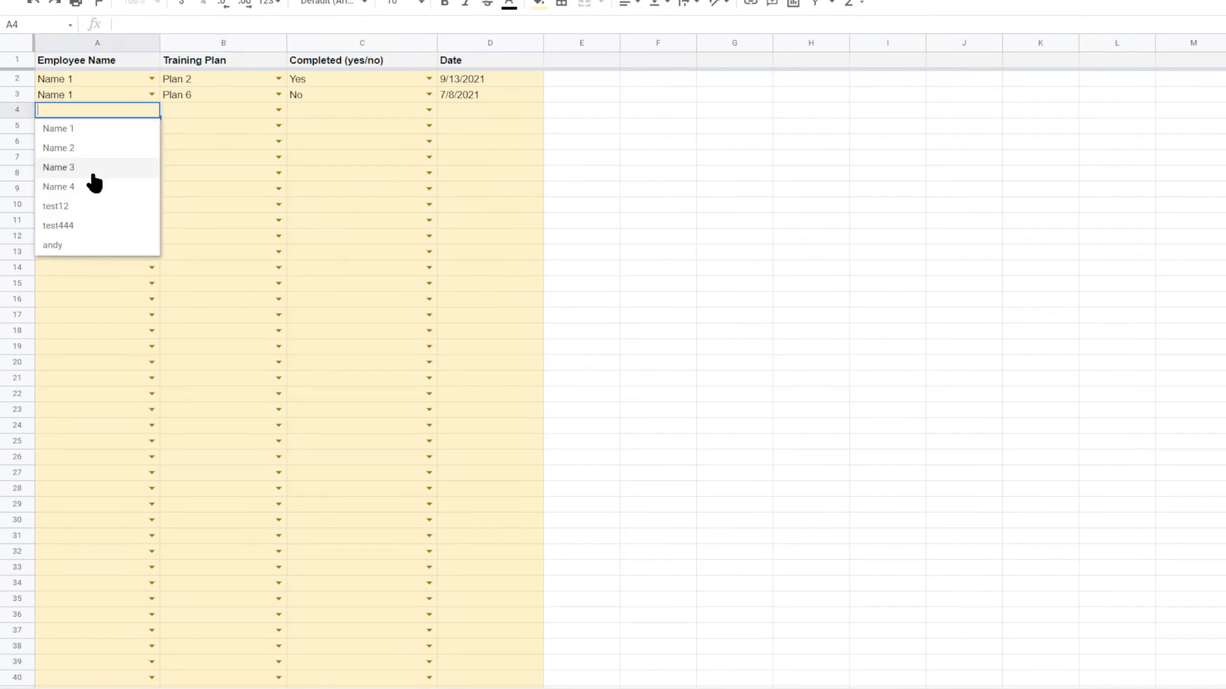
left_click(221, 109)
left_click(279, 111)
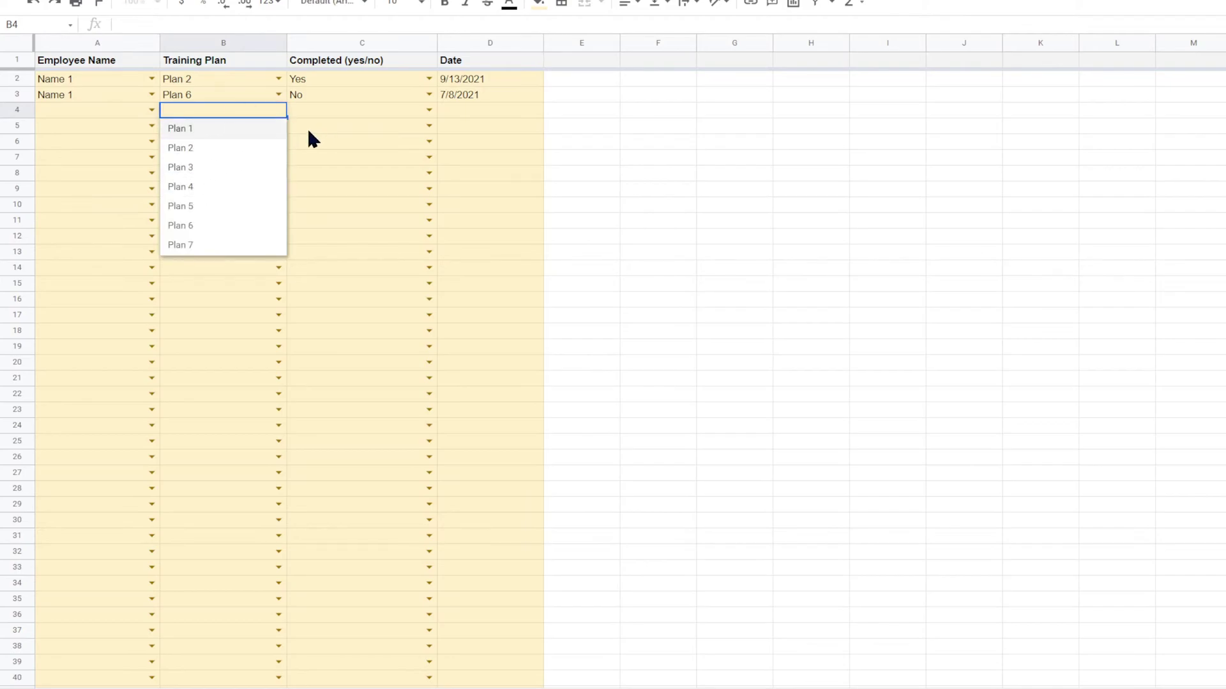
left_click(359, 110)
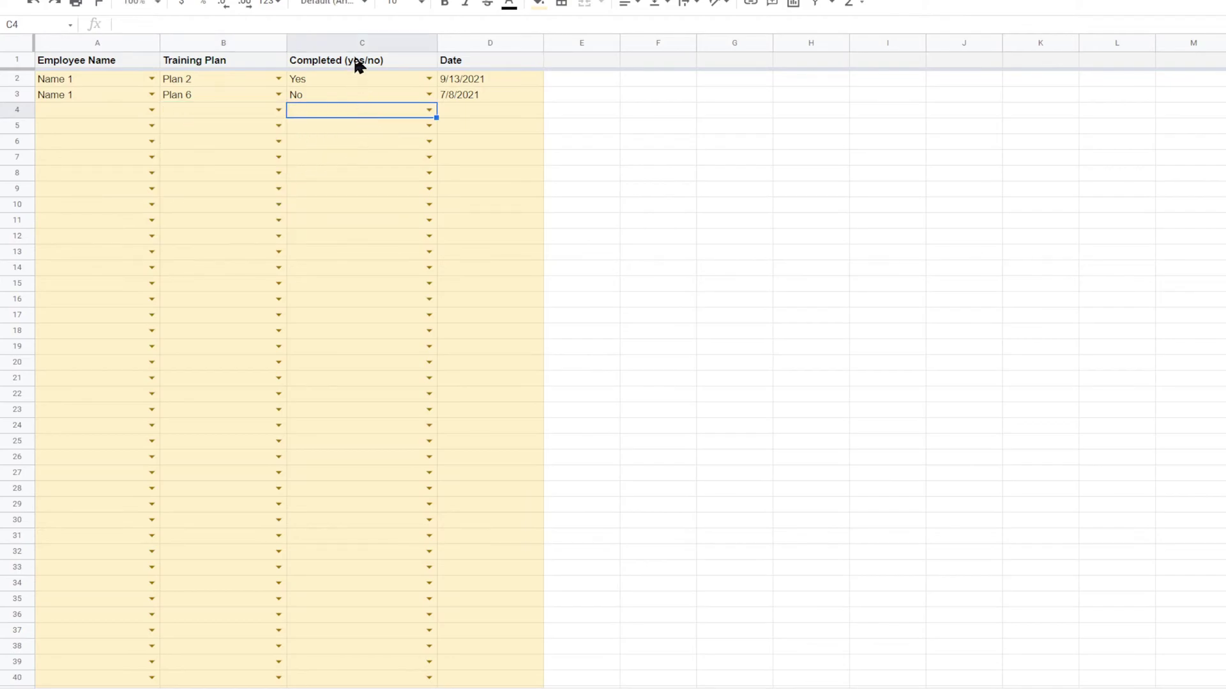
Step: Check the Date column in the Data sheet, then the formula range B2:H8 in the Report sheet
left_click(624, 137)
left_click(478, 111)
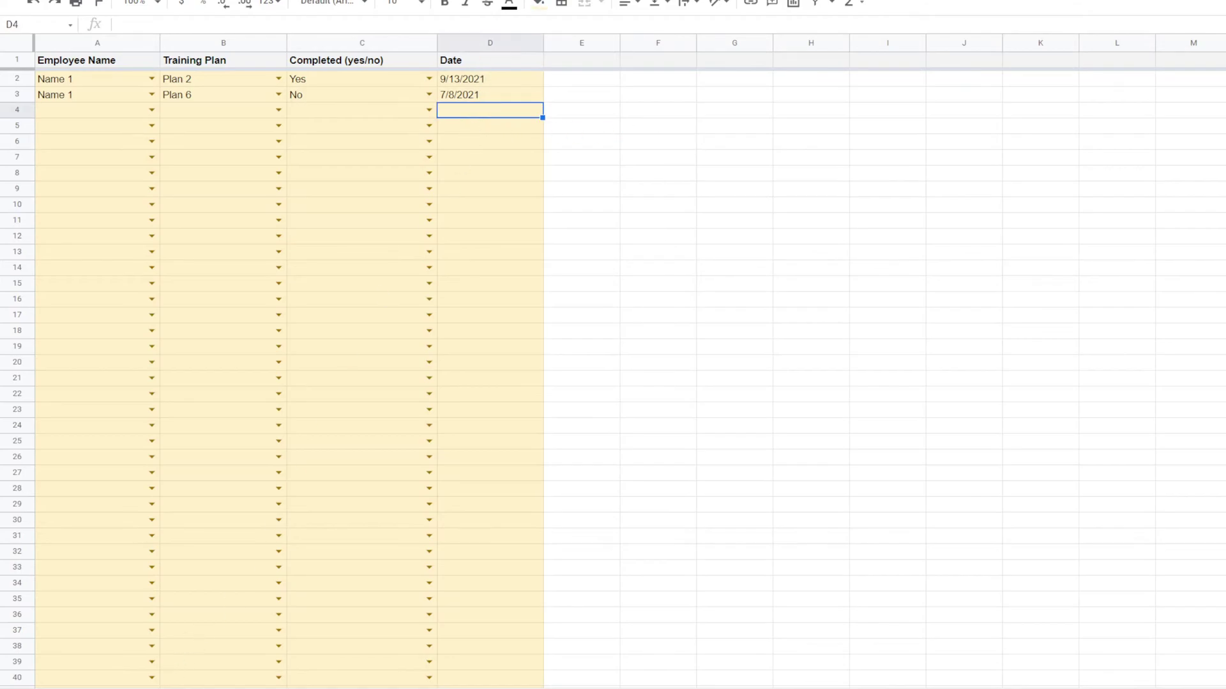
left_click(167, 688)
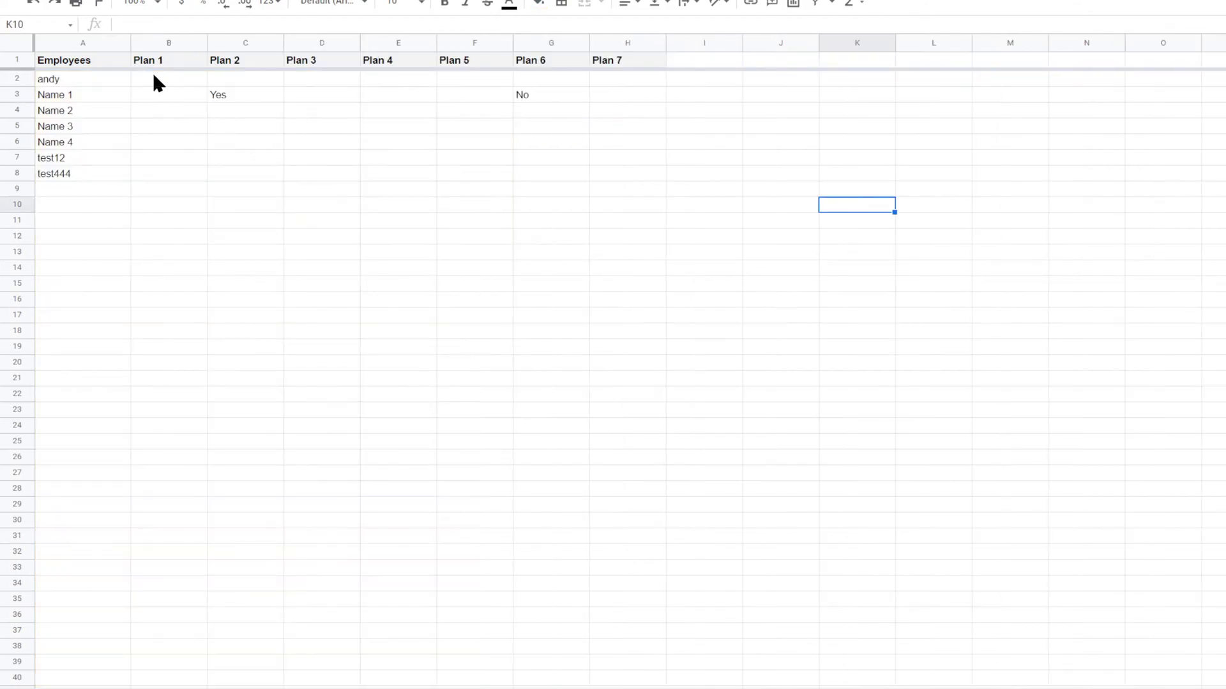
left_click_drag(156, 78, 610, 180)
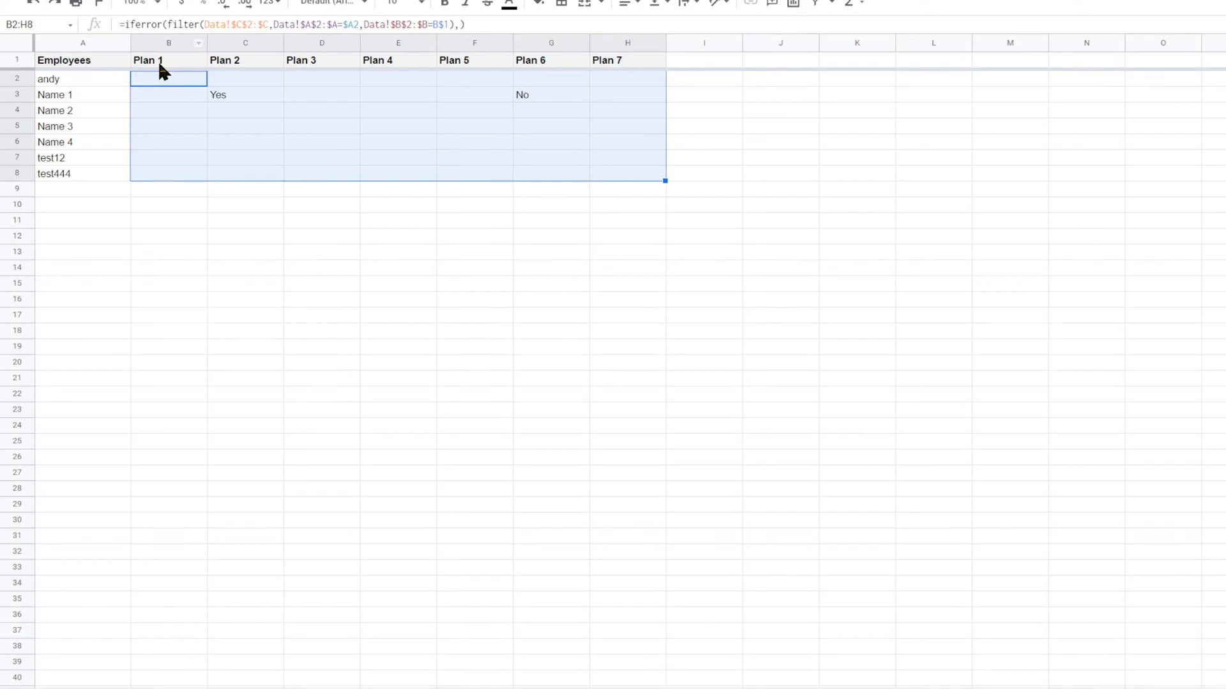
Step: Apply all borders and a light gray fill to the Report header range B1:U1
left_click_drag(163, 62, 1054, 61)
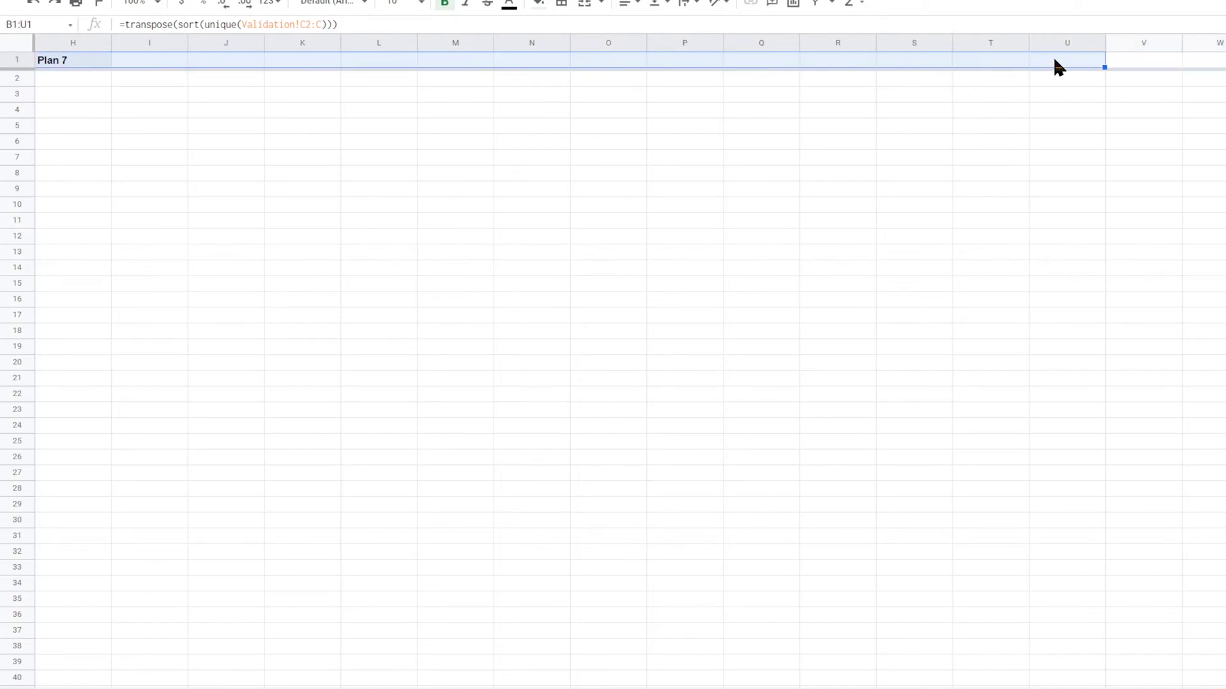
left_click(580, 4)
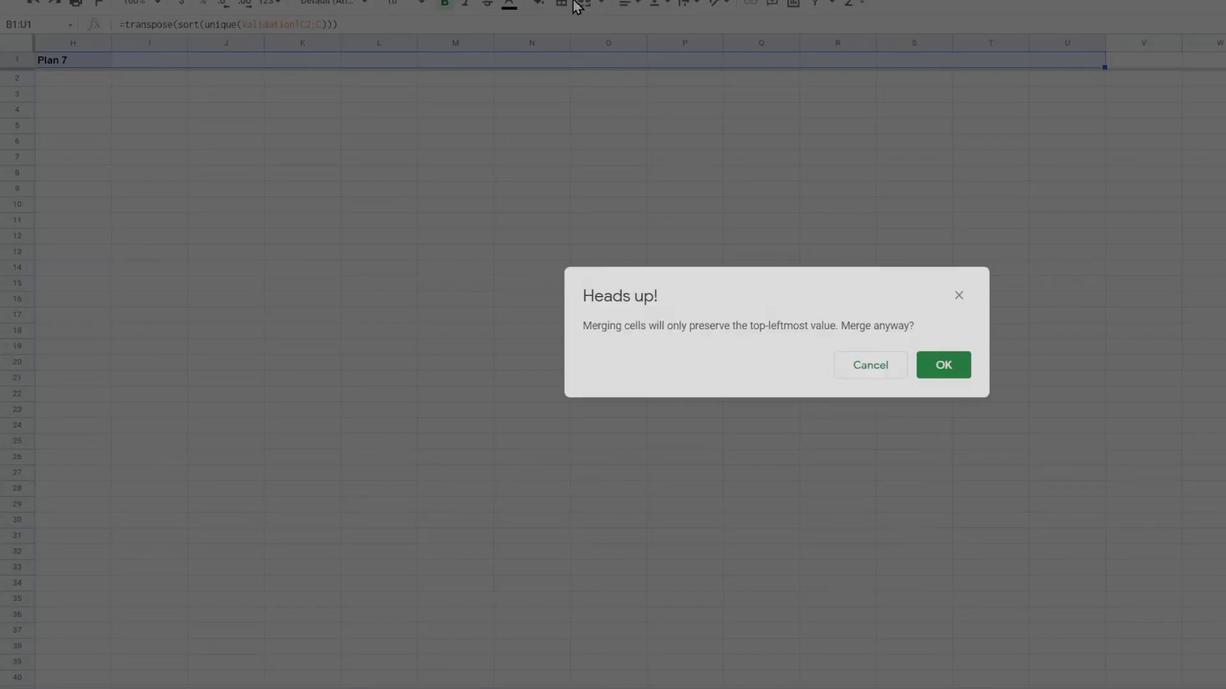
left_click(865, 369)
left_click(561, 3)
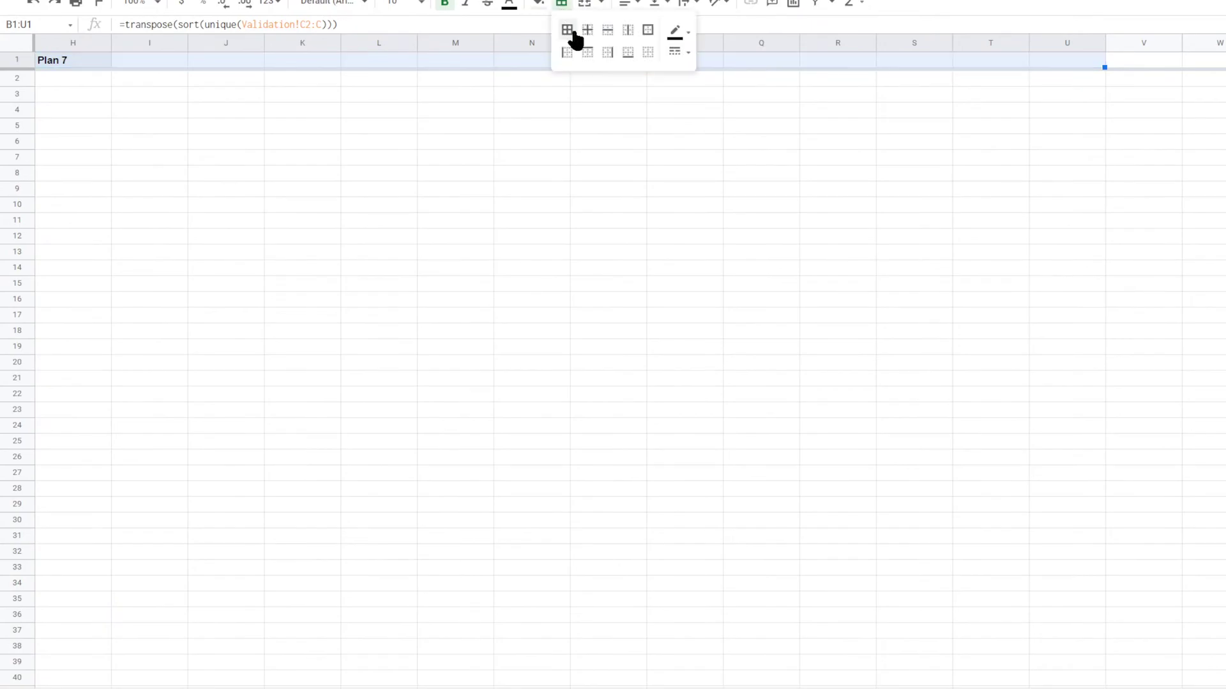
left_click(566, 30)
left_click(538, 4)
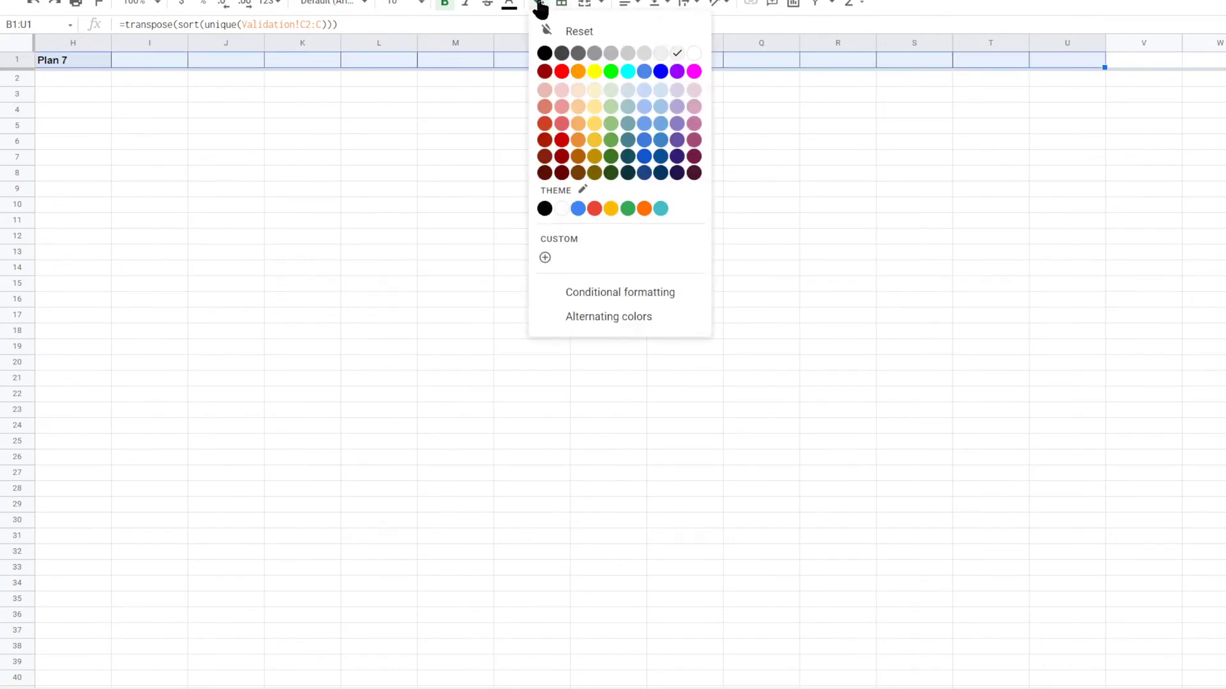
left_click(681, 51)
left_click(983, 206)
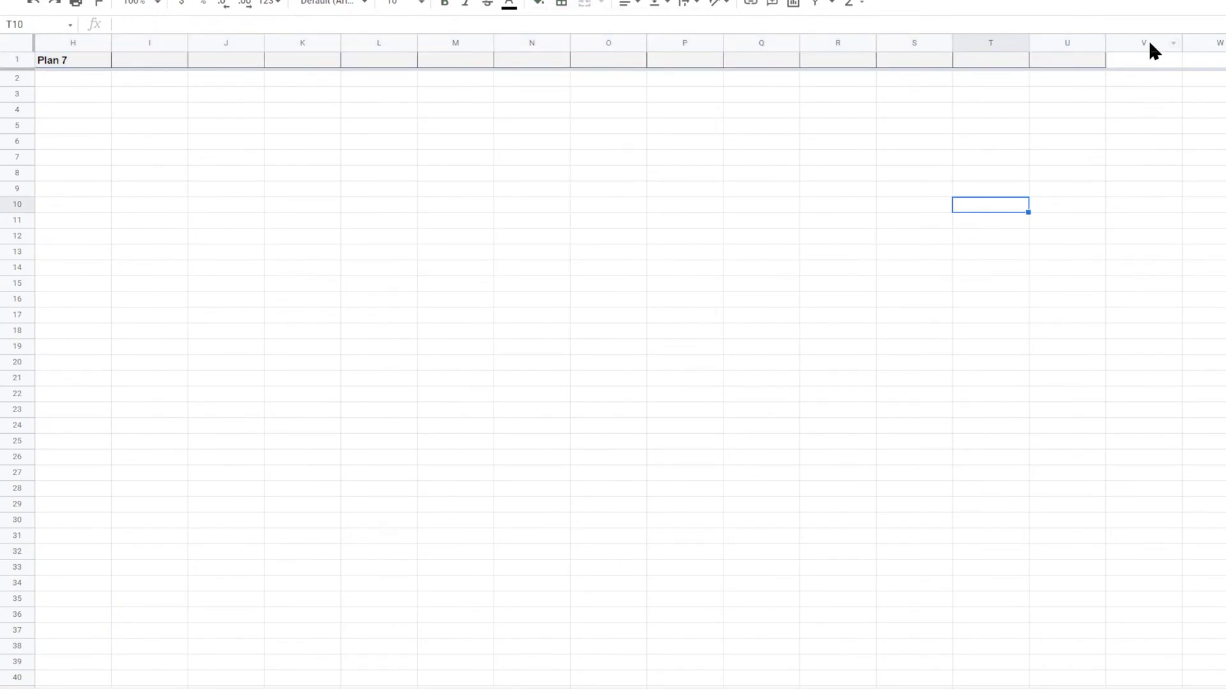
Step: Delete the unused columns V to Z from the Report sheet
left_click(1149, 80)
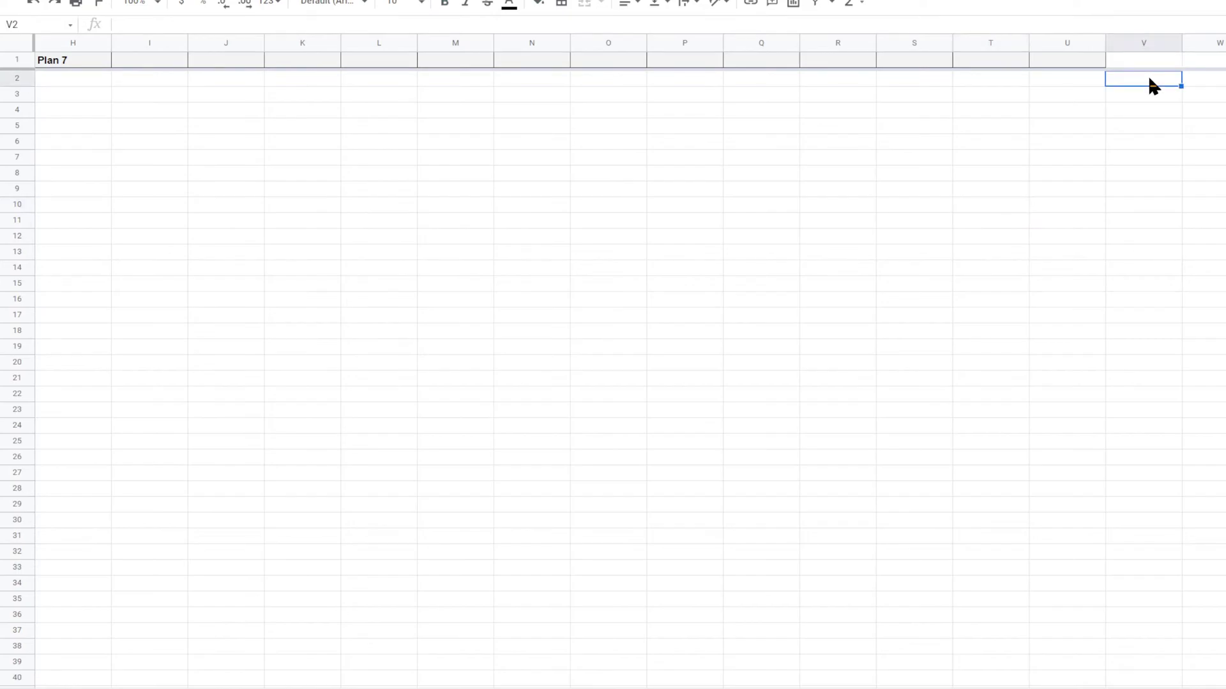
left_click_drag(1143, 37, 1225, 41)
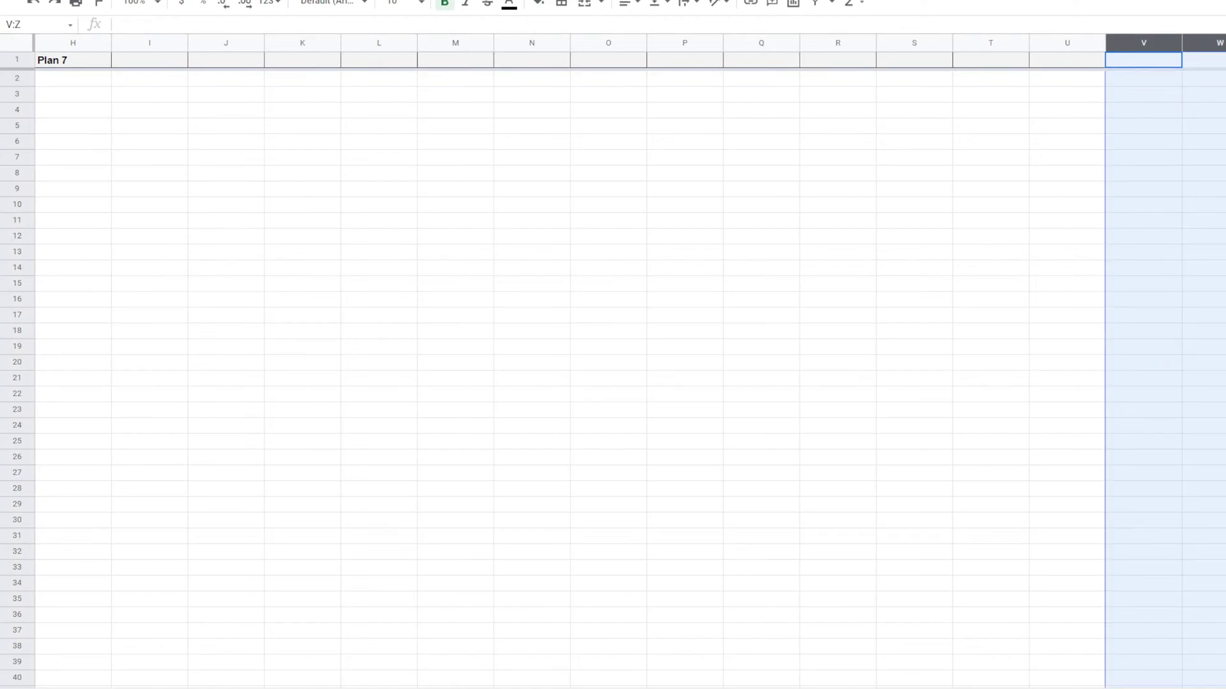
scroll(630, 357, "left", 5)
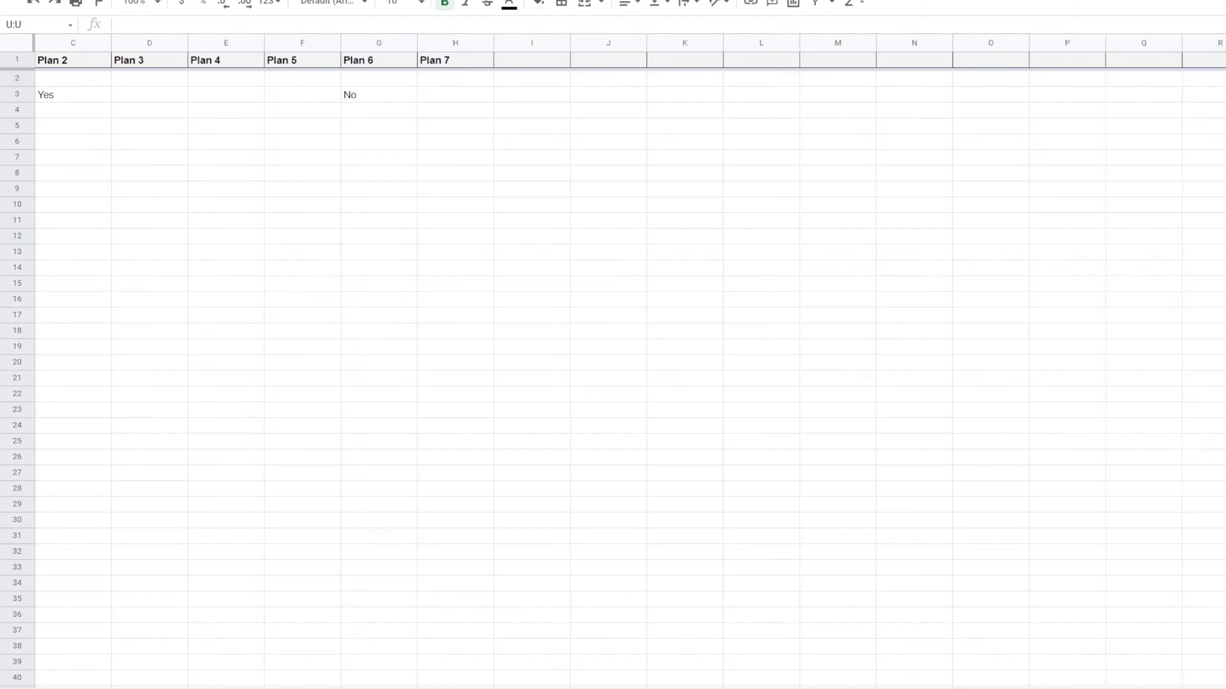
left_click(1216, 158)
scroll(486, 425, "left", 2)
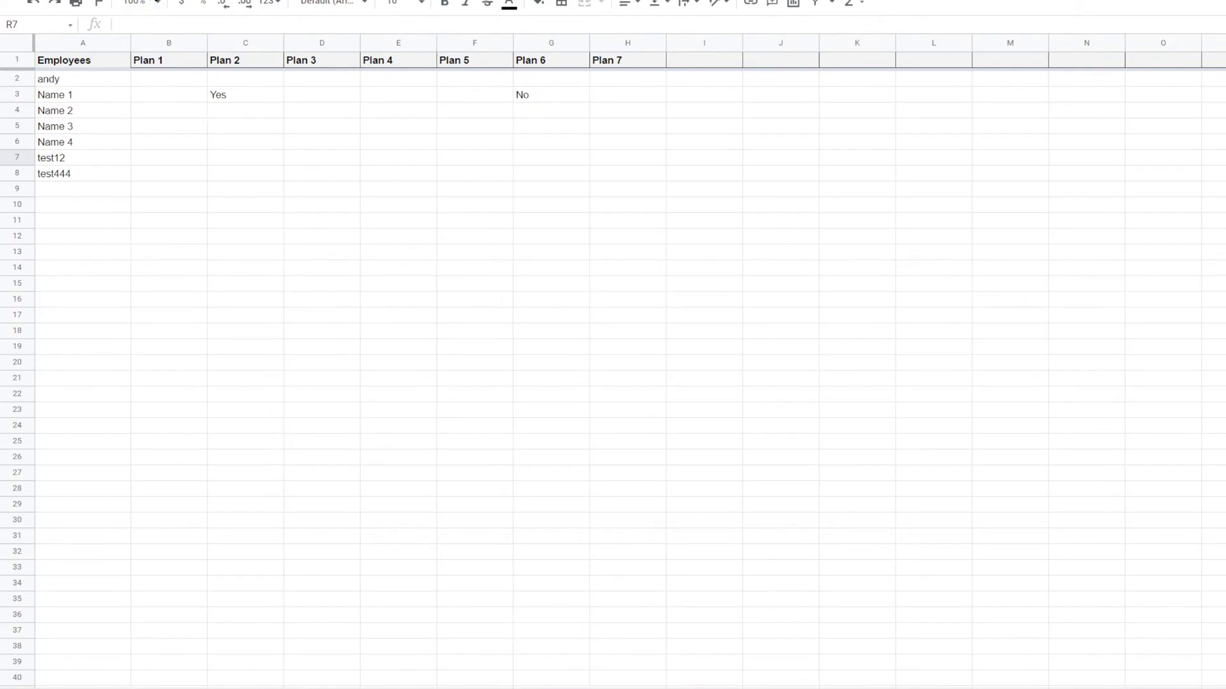
Step: Freeze the Employees column, one column, in the Report sheet
left_click(119, 0)
mouse_move(142, 3)
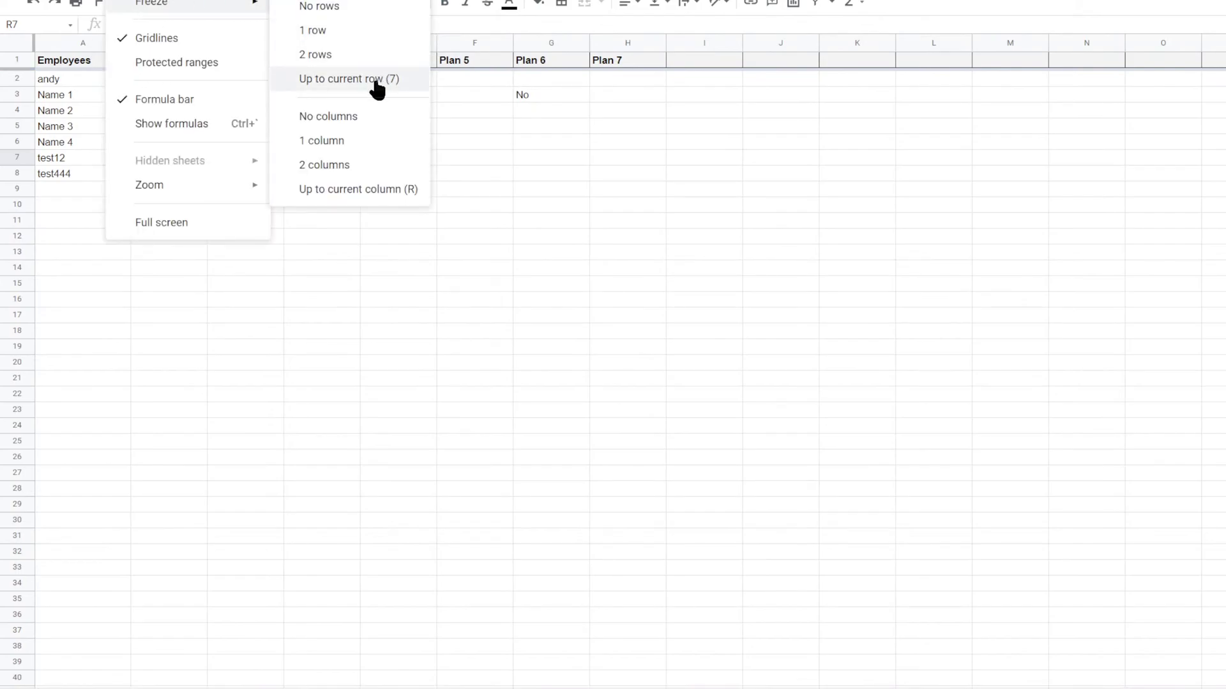
left_click(374, 203)
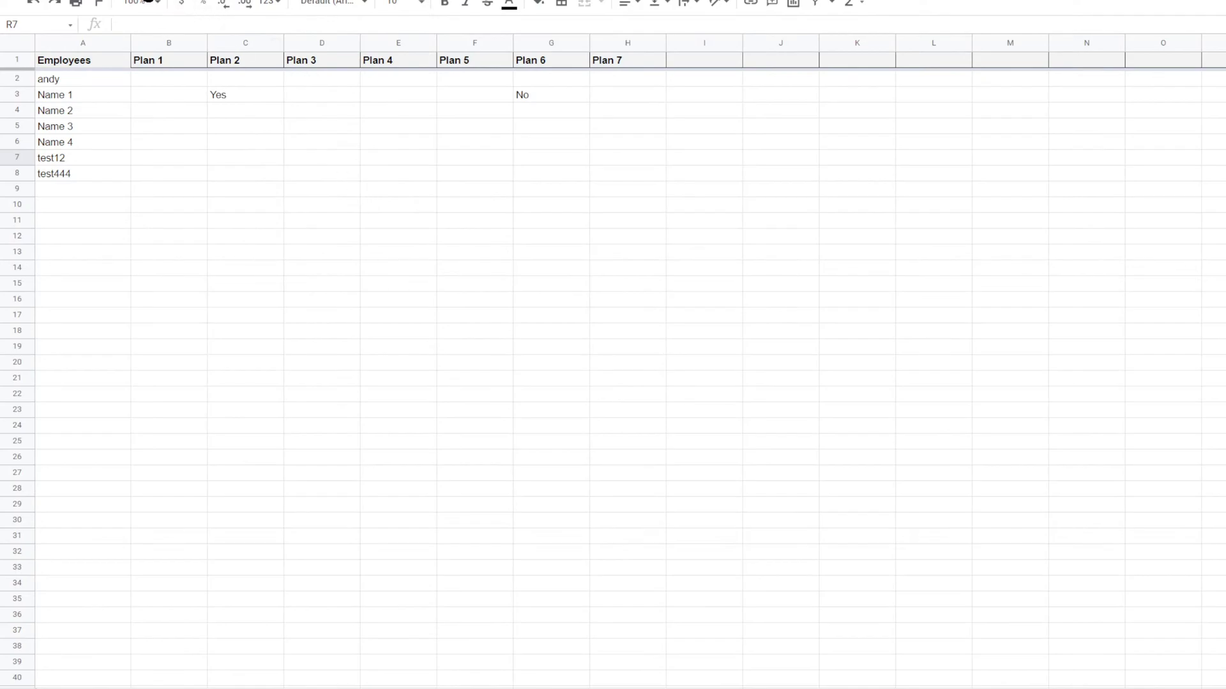
left_click(134, 1)
mouse_move(167, 5)
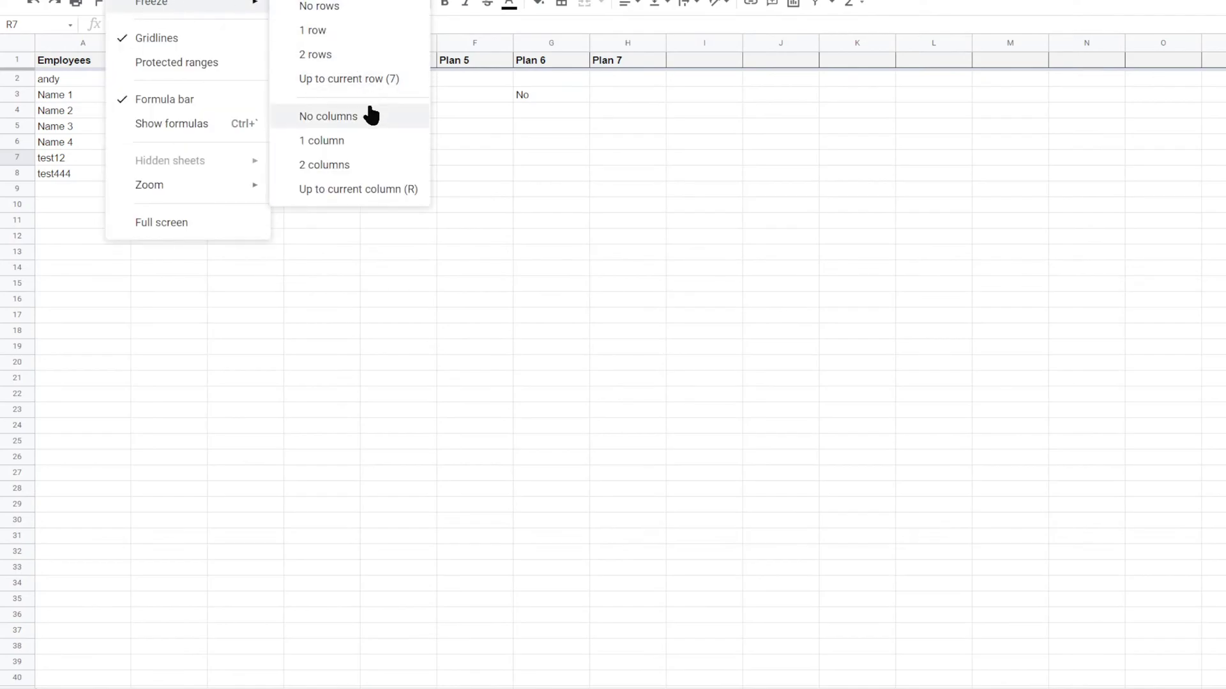
left_click(351, 140)
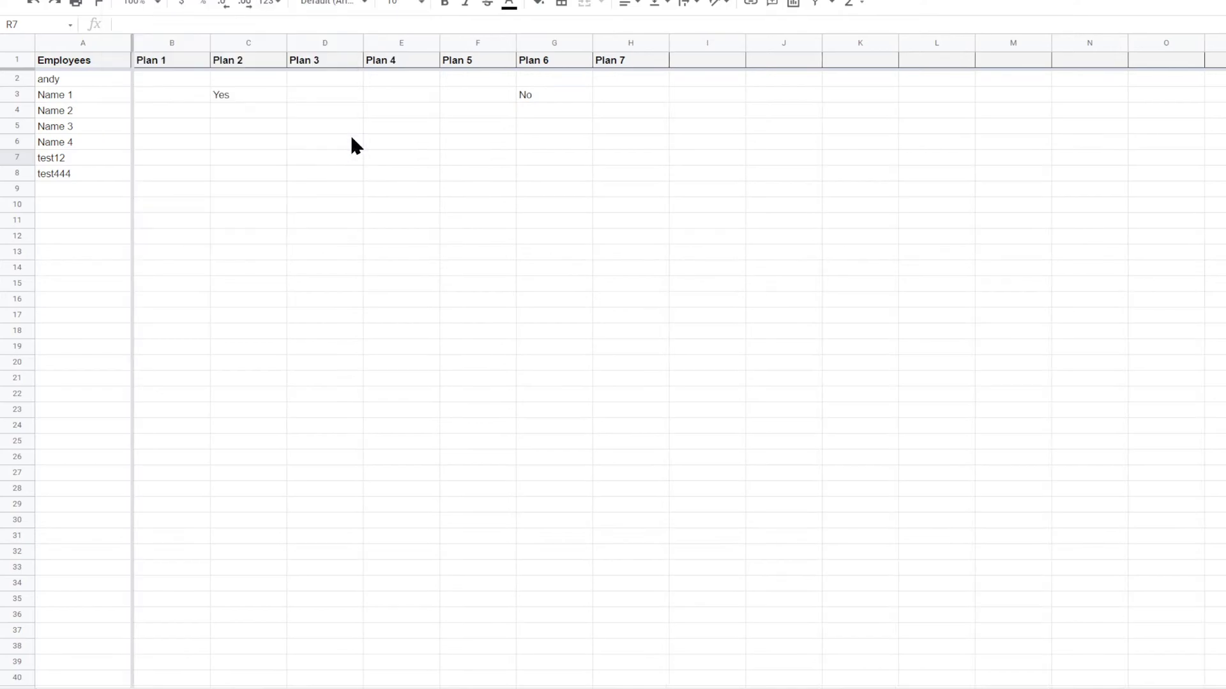
left_click(401, 252)
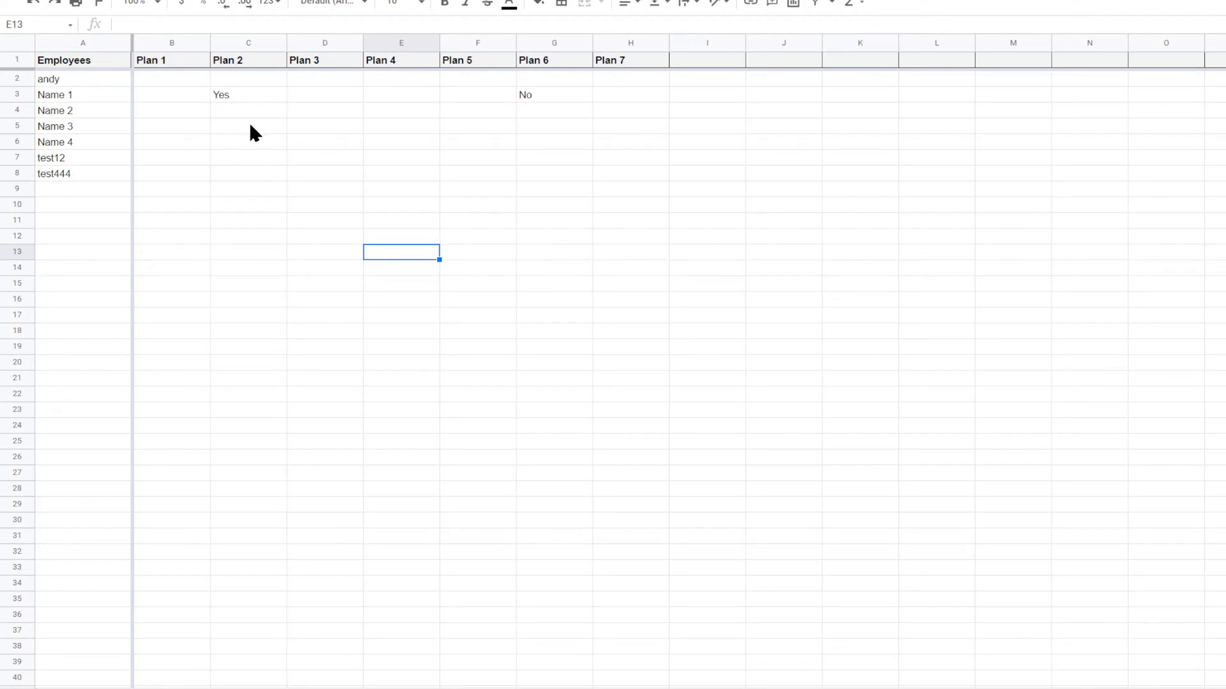
left_click(228, 95)
left_click(163, 80)
left_click(176, 110)
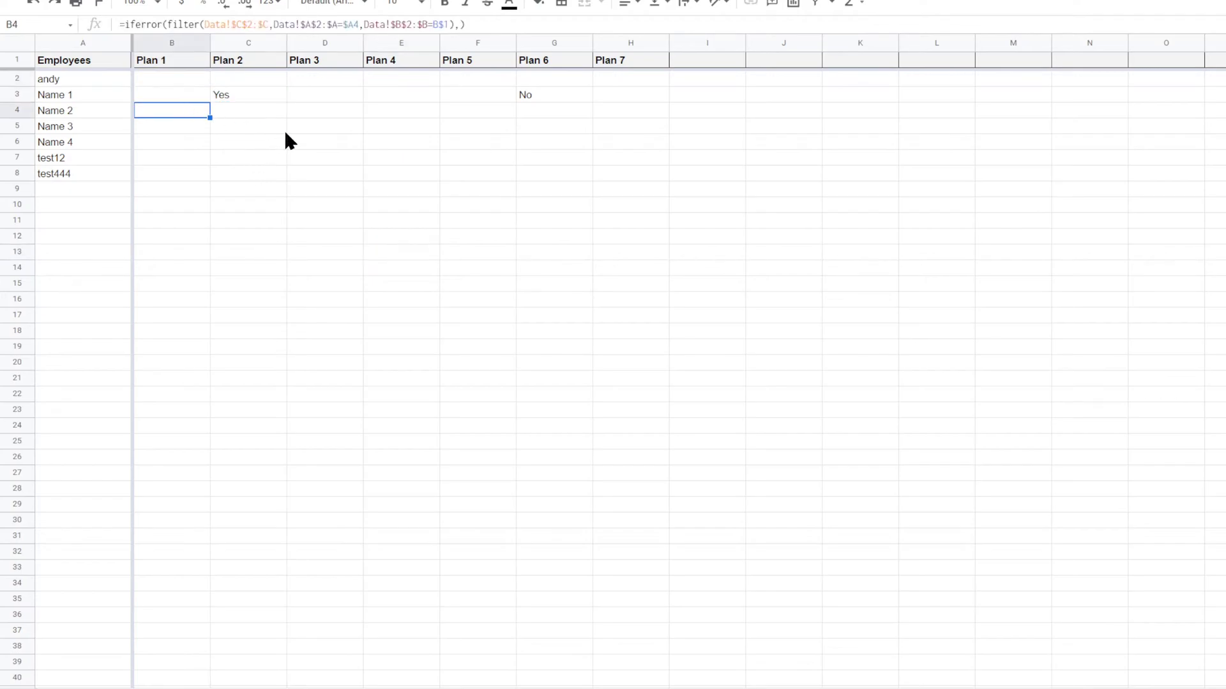
left_click(285, 132)
left_click(477, 174)
left_click(631, 205)
left_click(849, 255)
Step: Fill the B2 formula across to column U and down to row 500 in the Report sheet
left_click(177, 81)
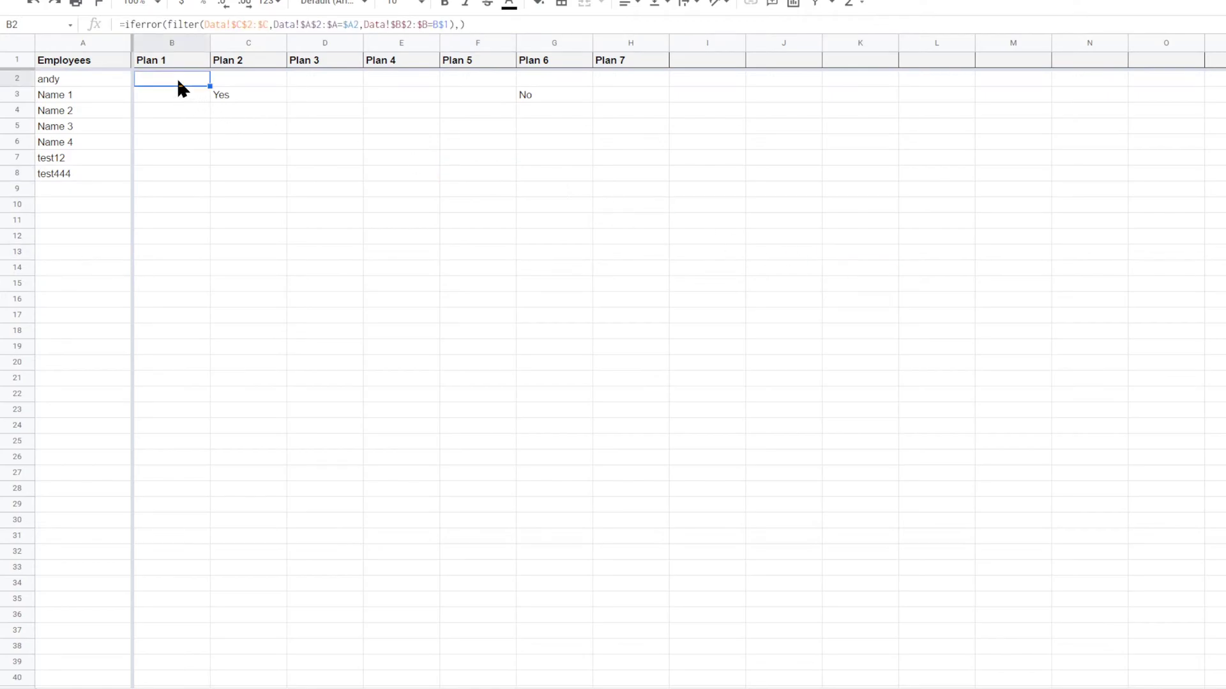
left_click_drag(210, 86, 1219, 86)
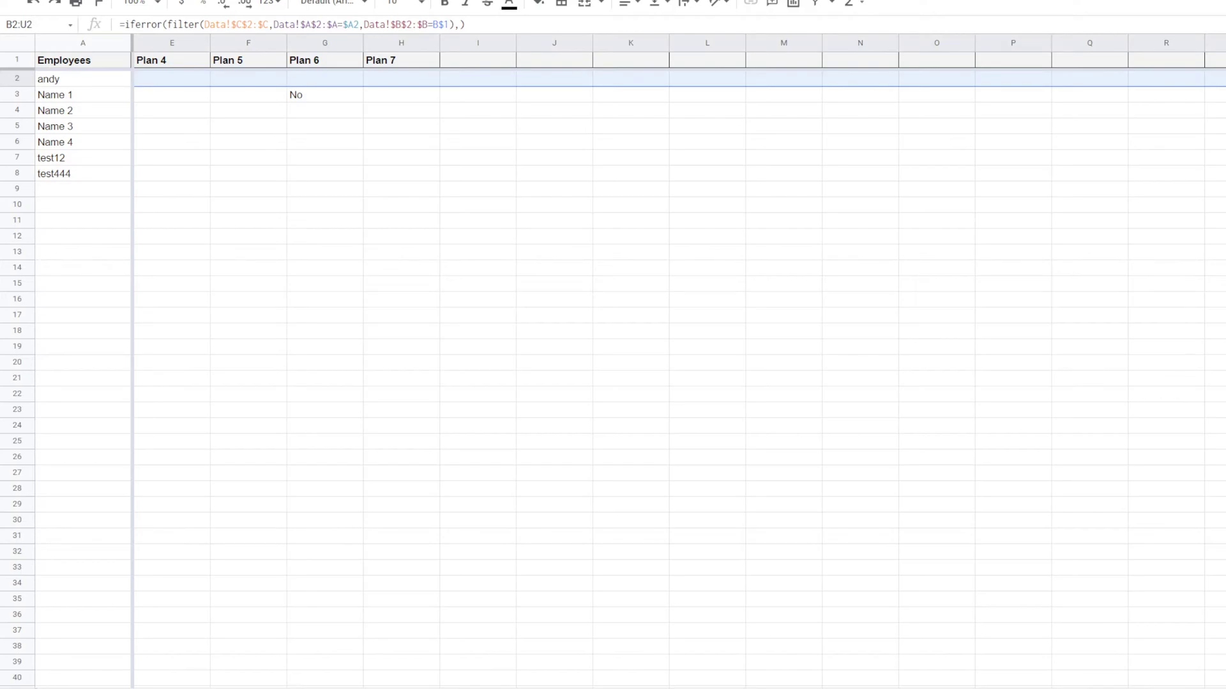
scroll(612, 376, "down", 20)
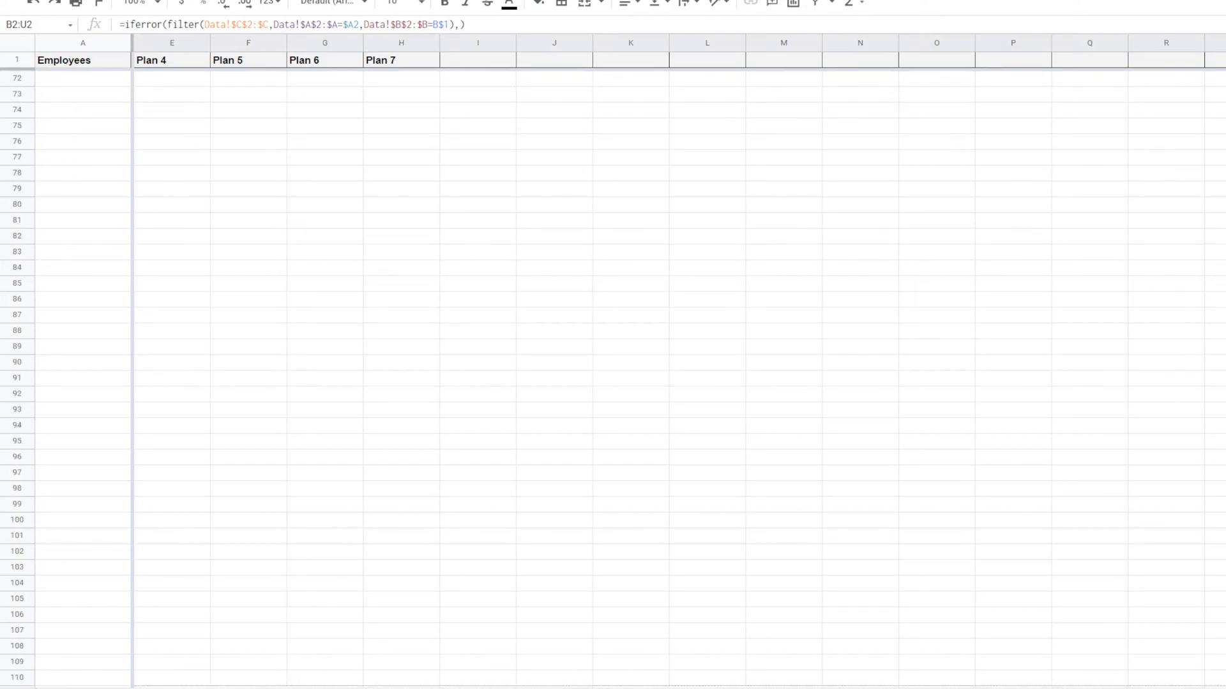
scroll(613, 377, "down", 20)
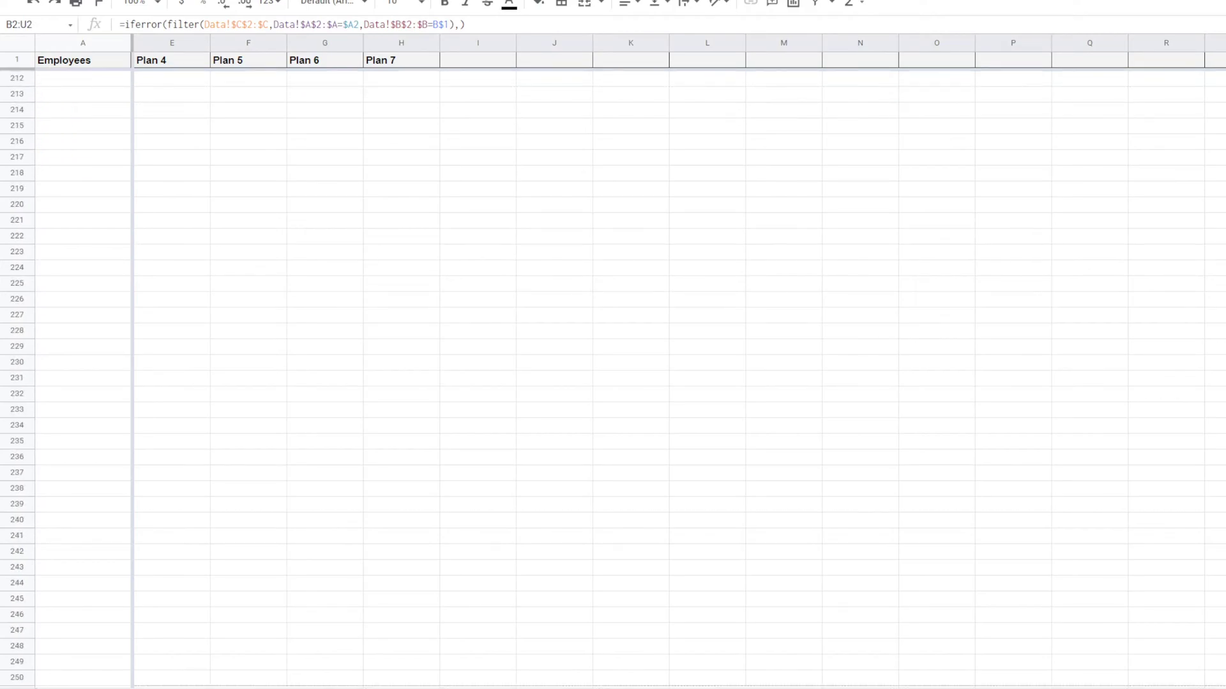
scroll(612, 377, "down", 20)
scroll(613, 377, "down", 20)
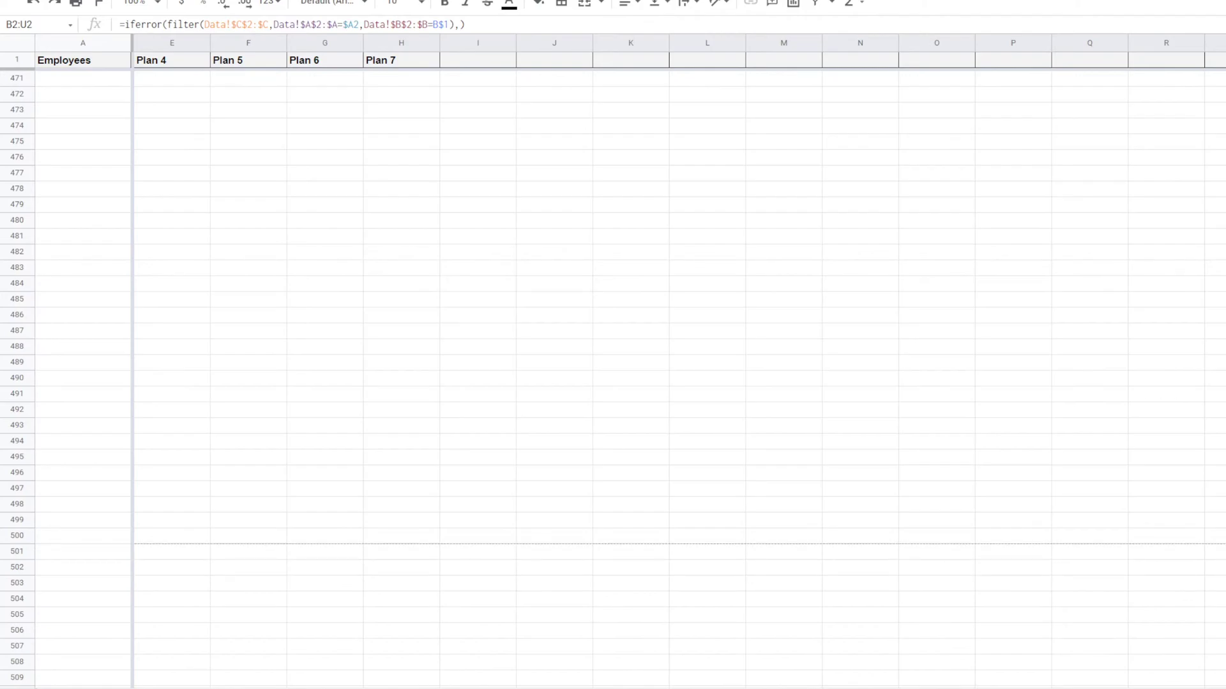
left_click_drag(1222, 536, 1223, 536)
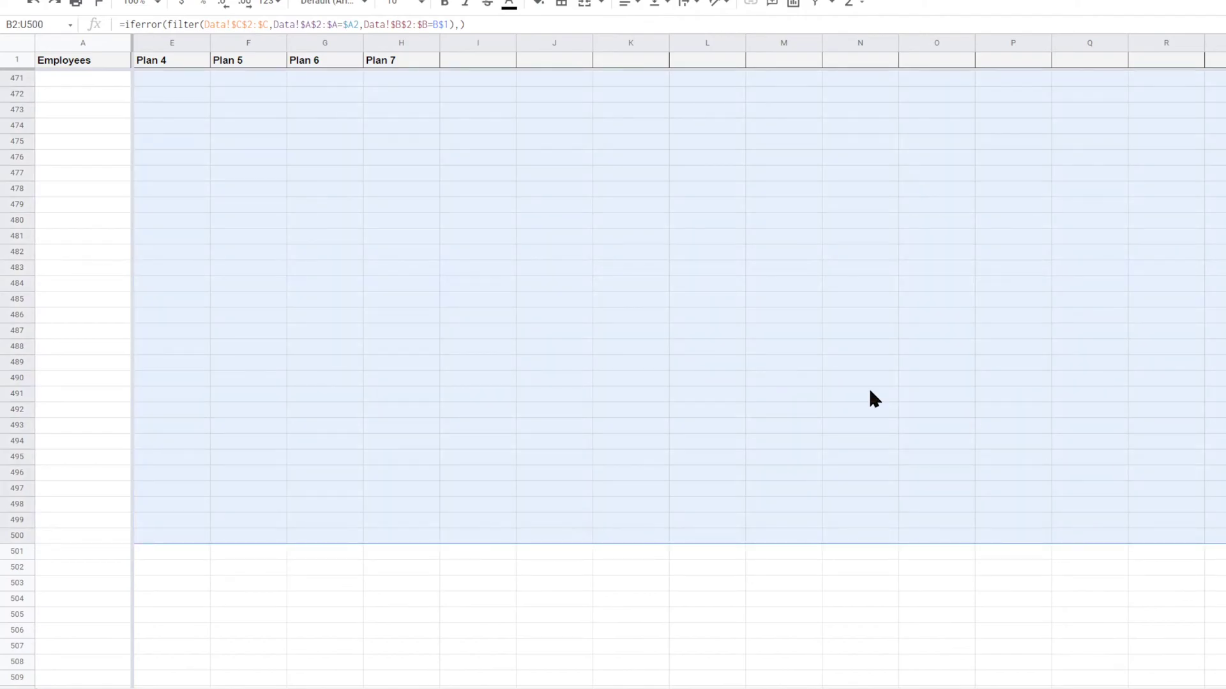
left_click(689, 329)
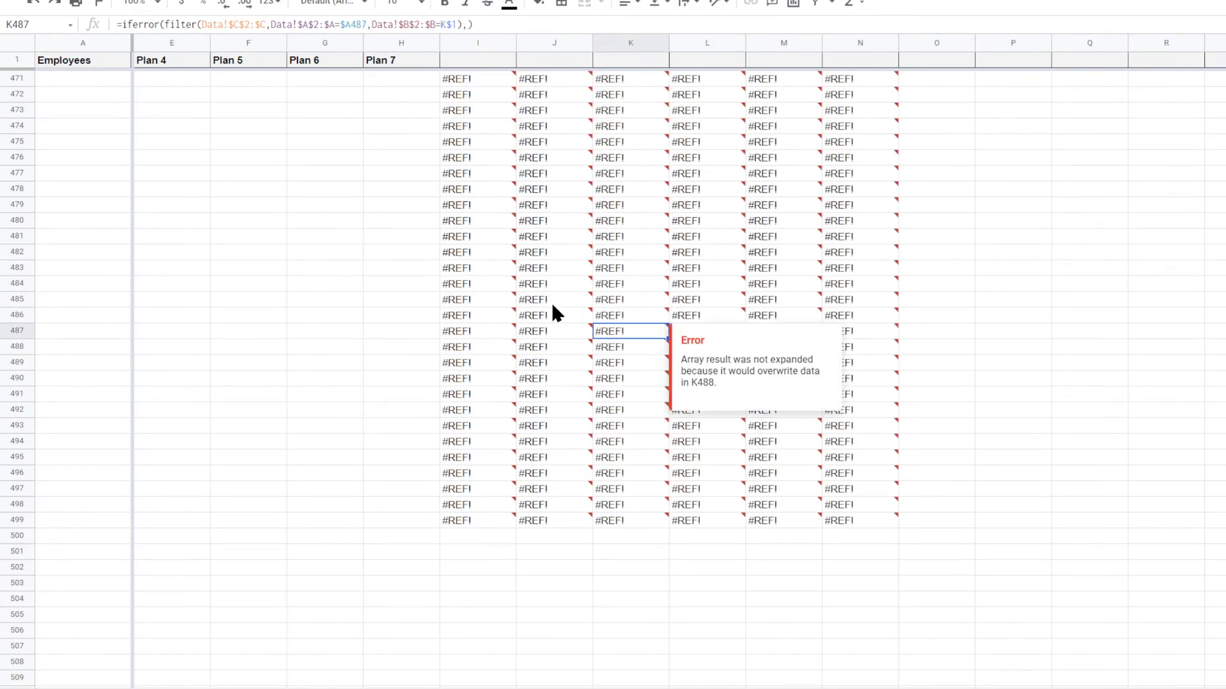
Step: Examine the filled formulas in the unused plan columns, using cells I484 and I9
left_click(466, 285)
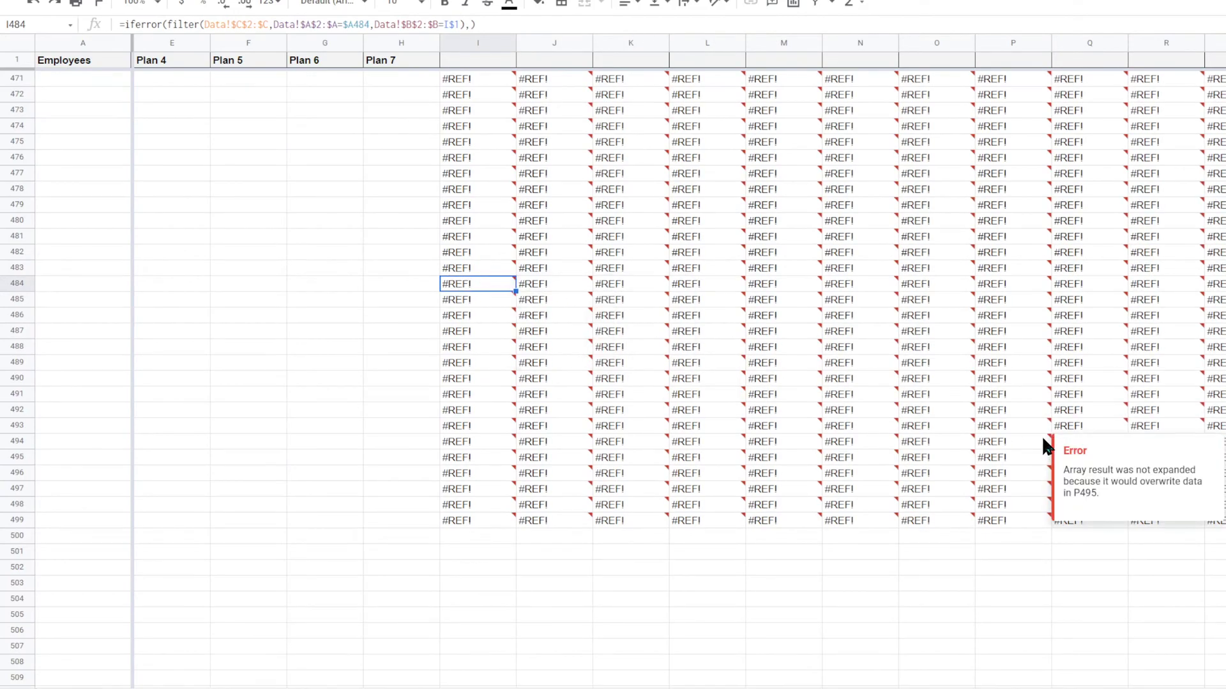
scroll(997, 400, "up", 20)
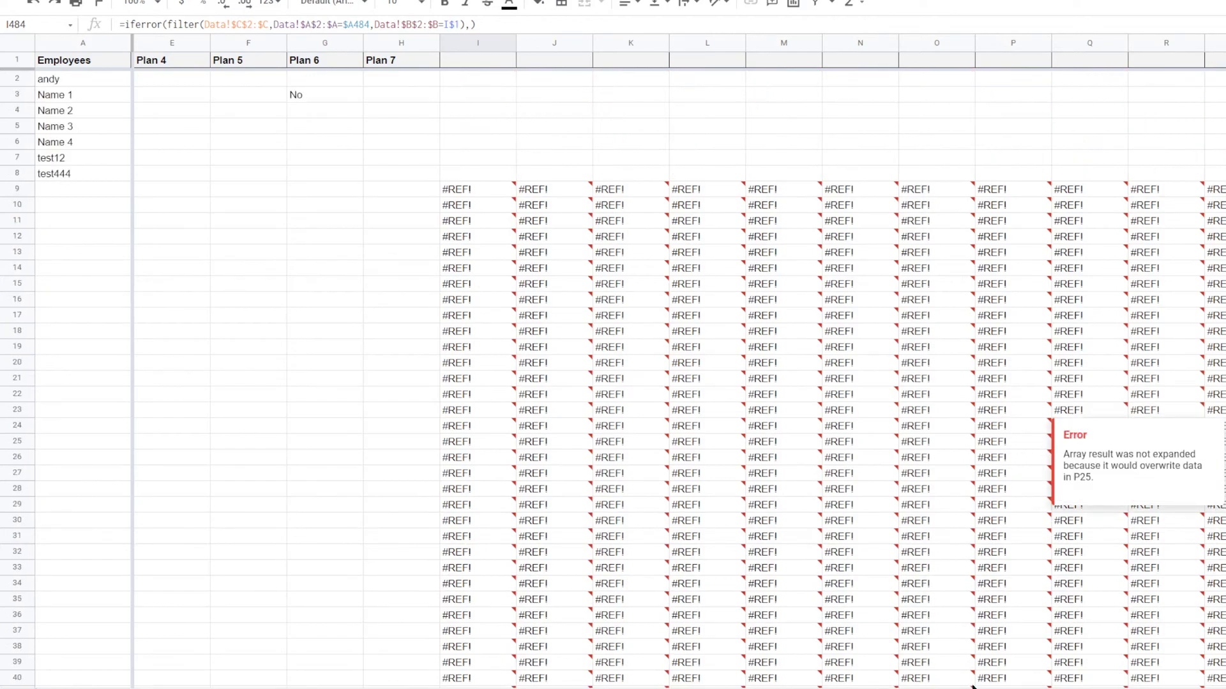
scroll(663, 209, "left", 3)
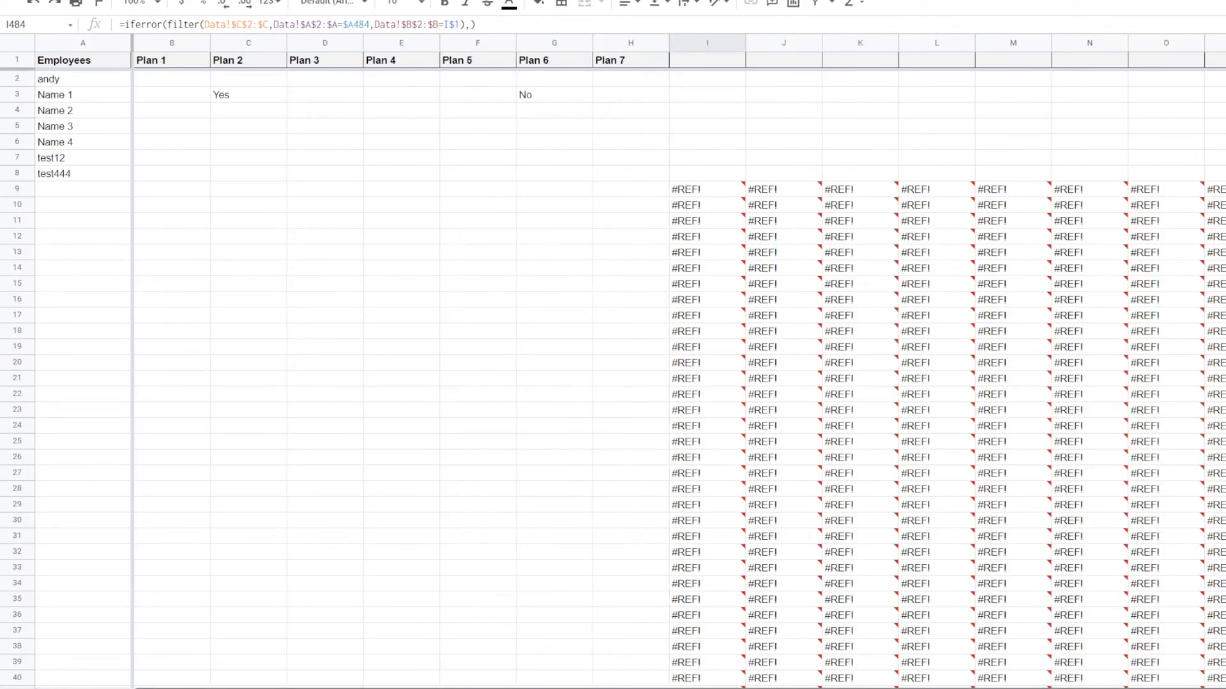
left_click(690, 190)
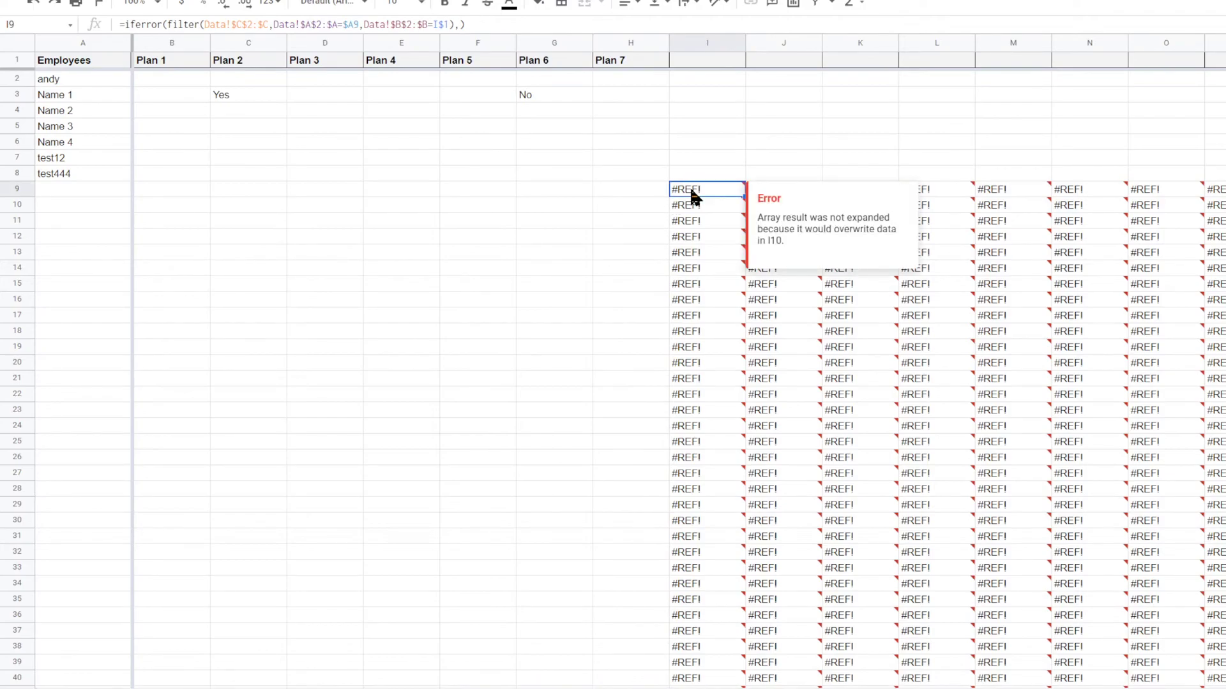
double_click(690, 190)
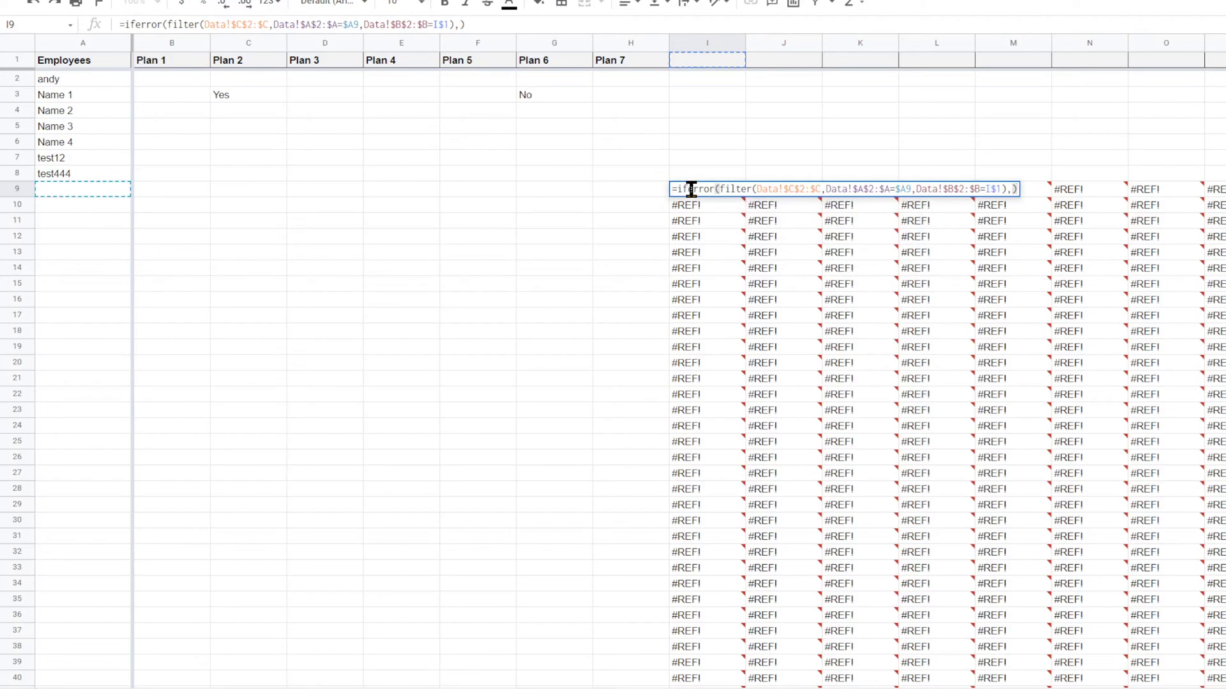
key("Return")
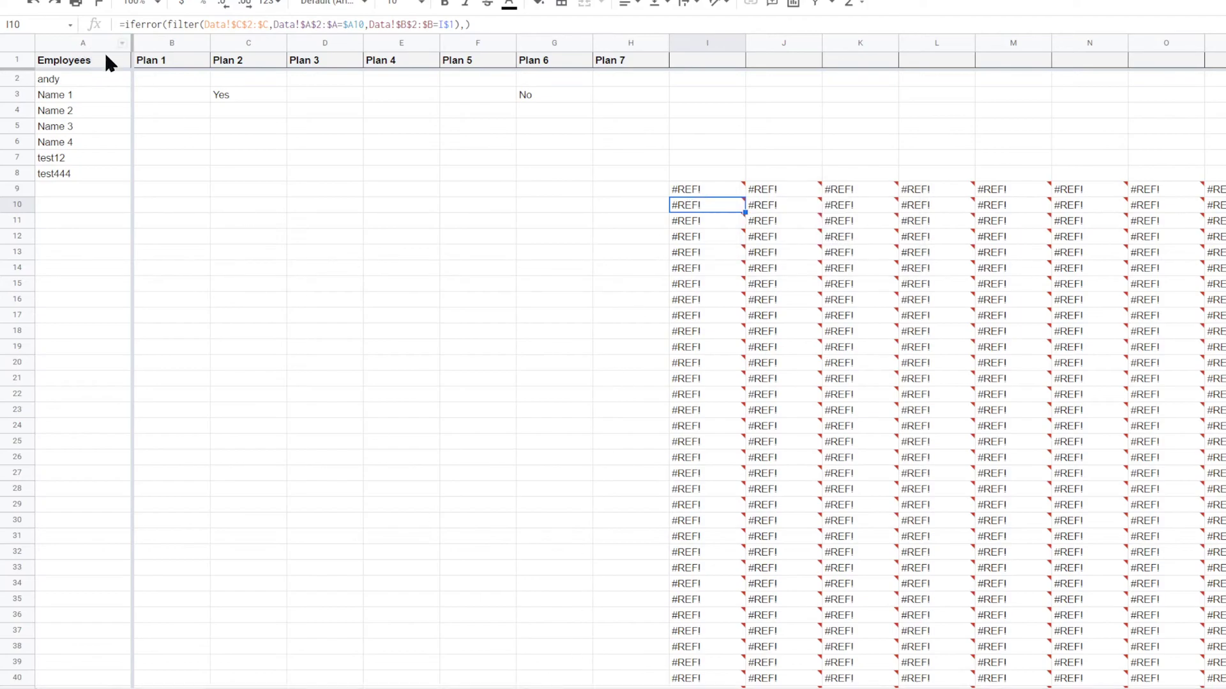
Step: Begin wrapping the Report sheet's B2 formula in an IF function
left_click(160, 77)
left_click(123, 25)
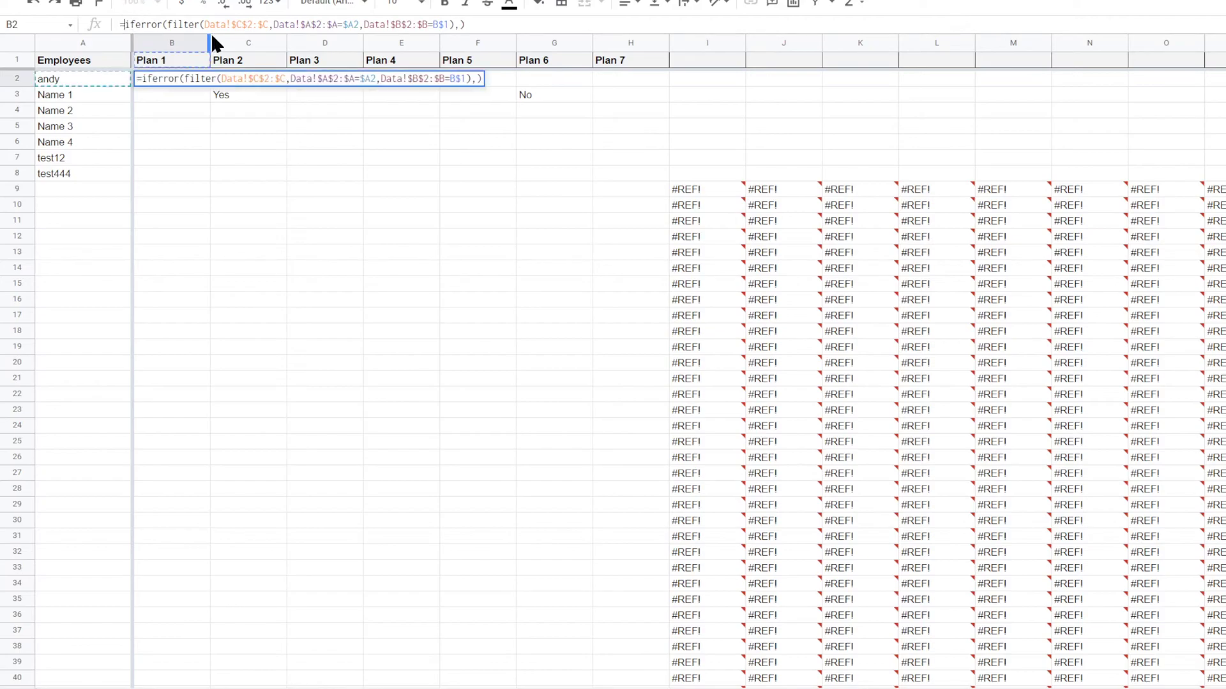
type("if(")
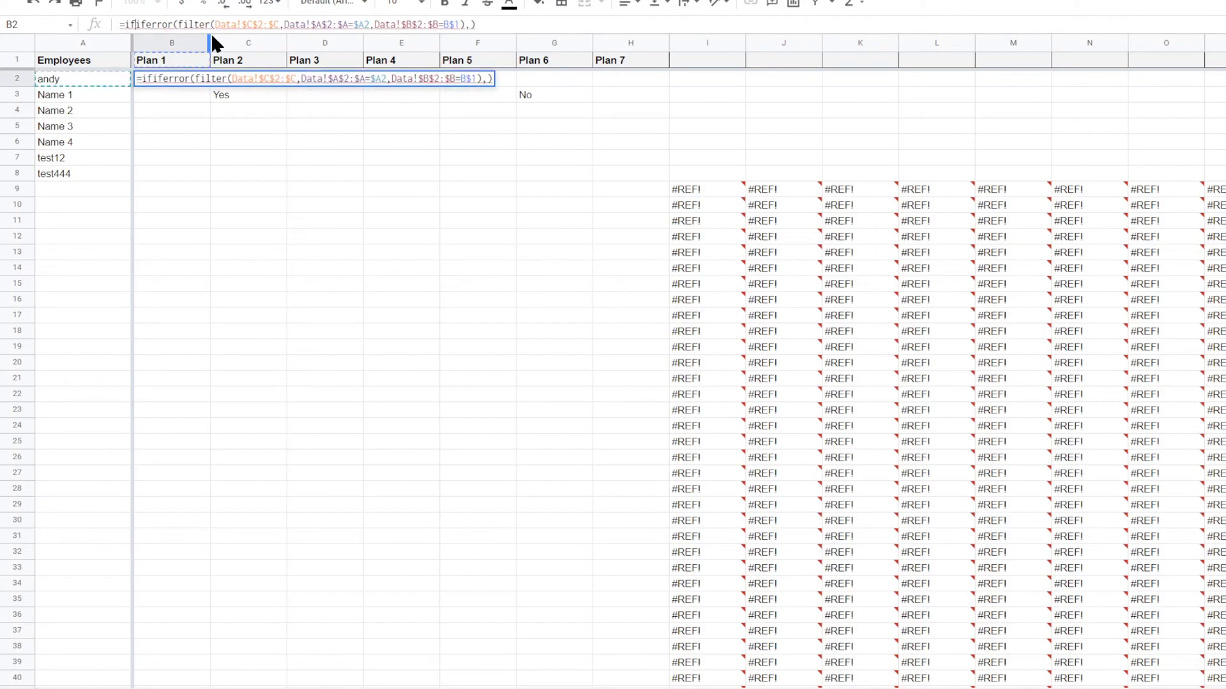
Step: Insert an OR test into B2's IF formula that checks a2="" and b2="", followed by an empty-string result
type("or(")
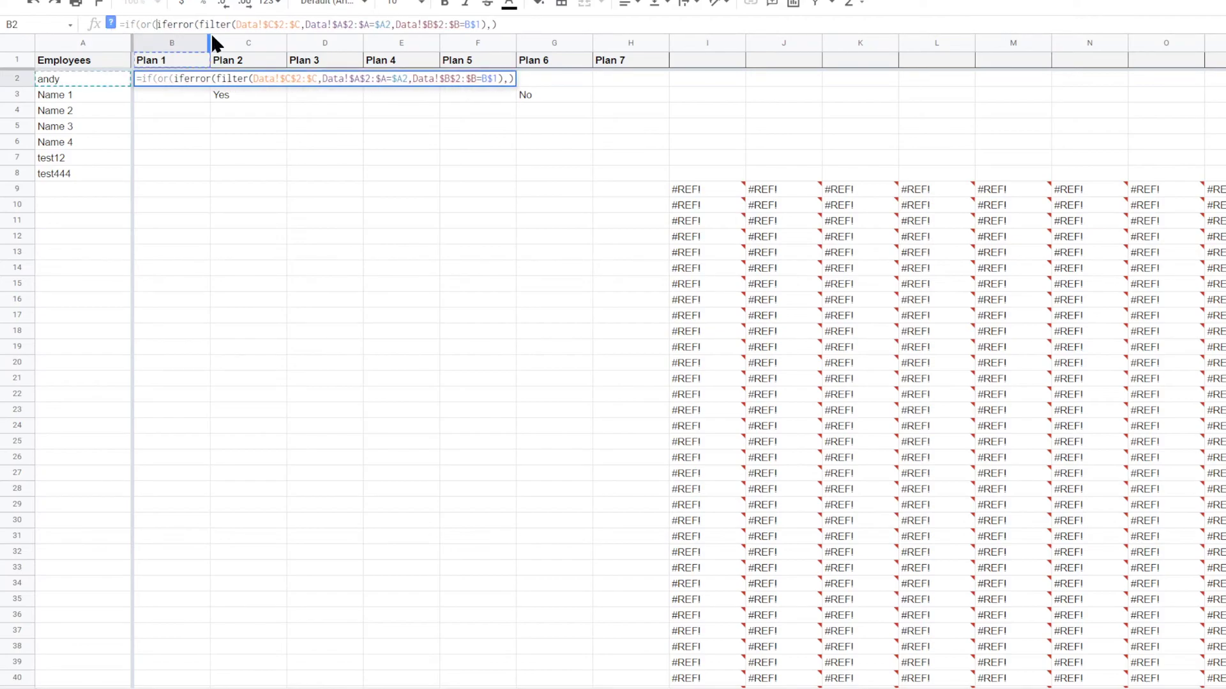
type("a2=")
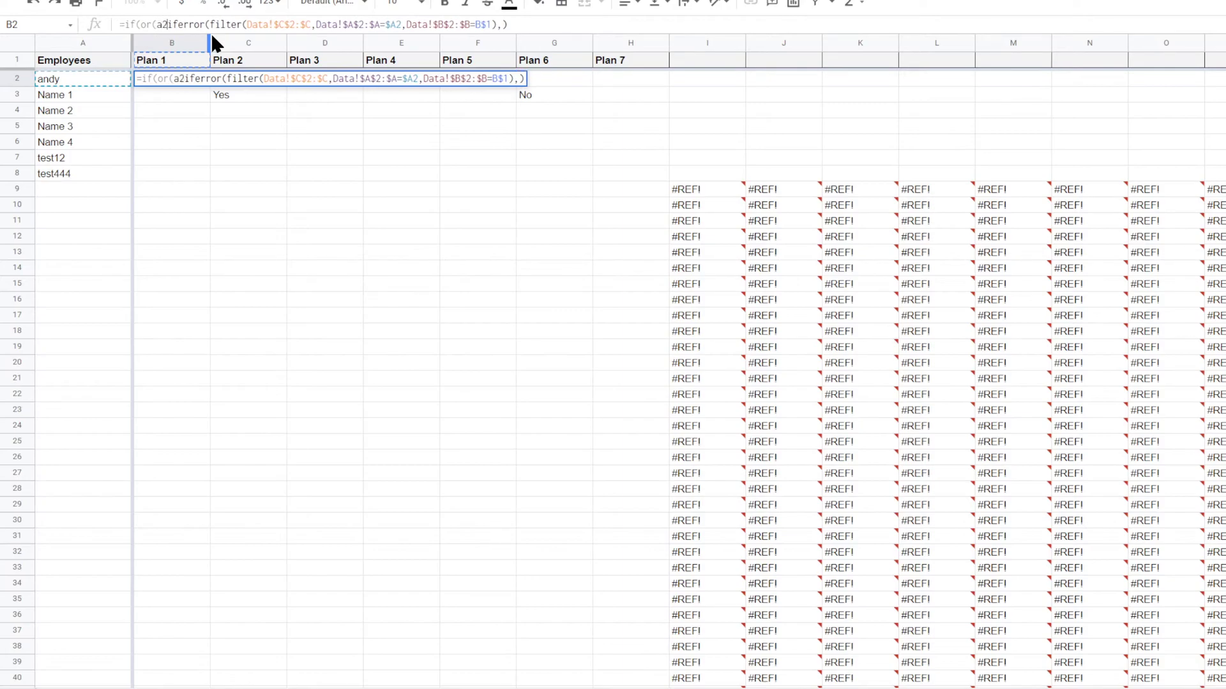
type("\"\",")
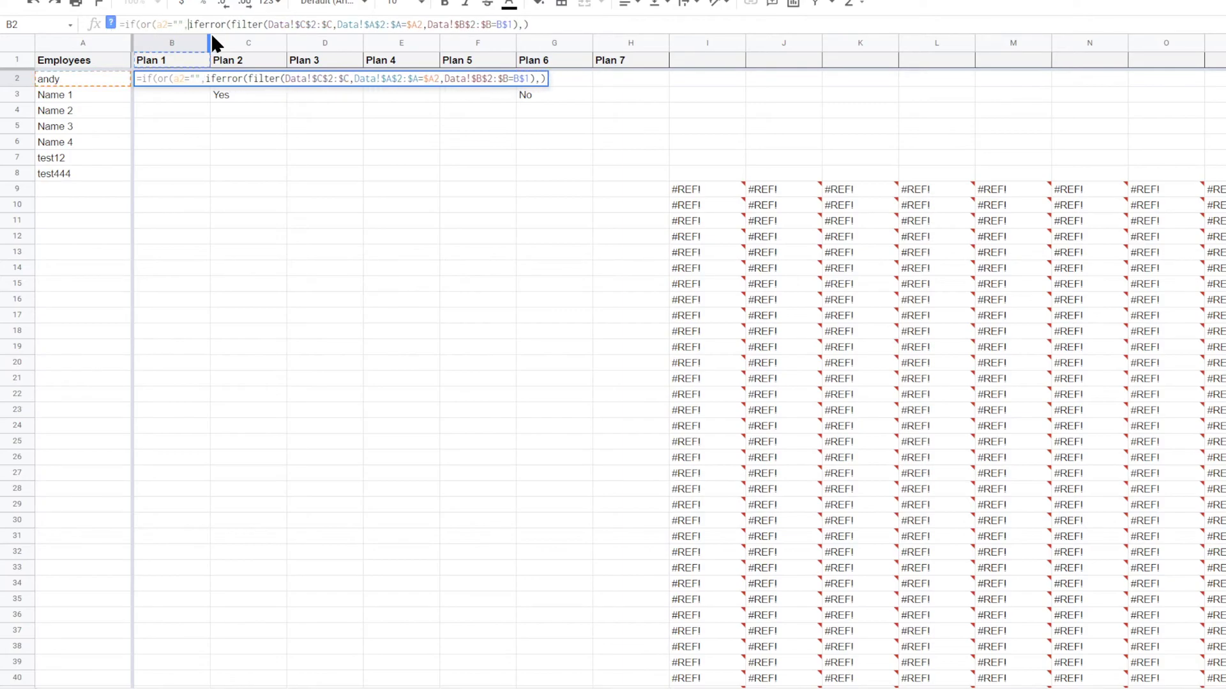
type("b2=")
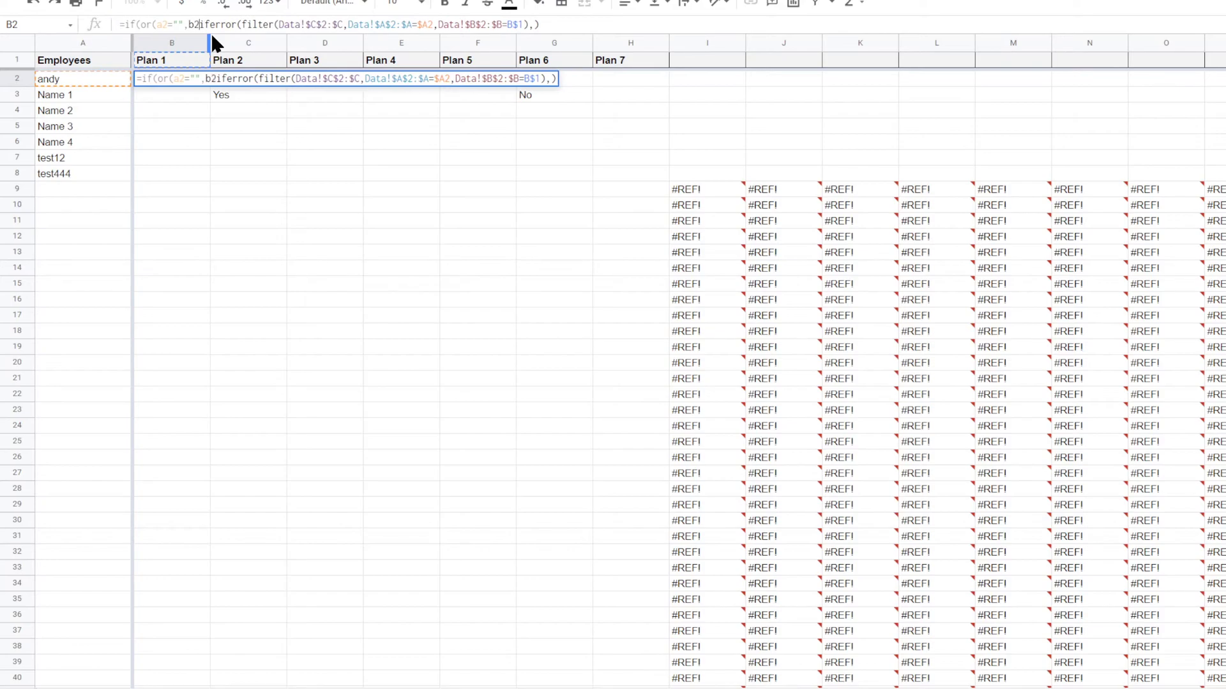
type("\"\",")
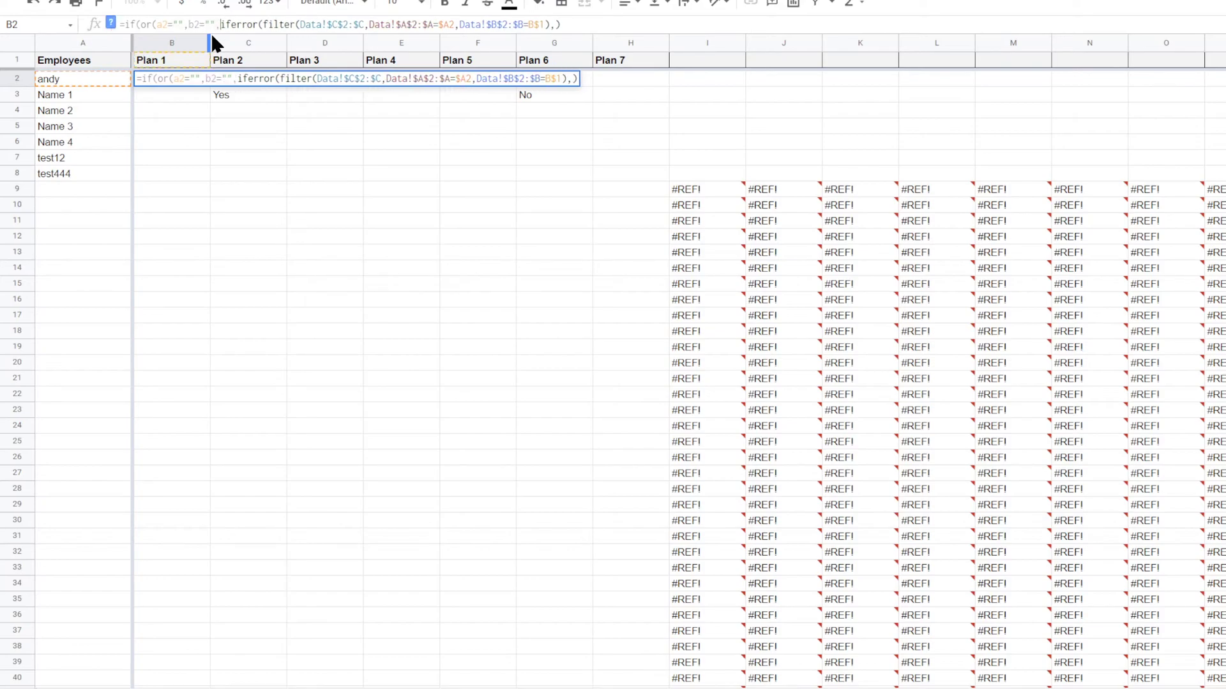
type("\"\",")
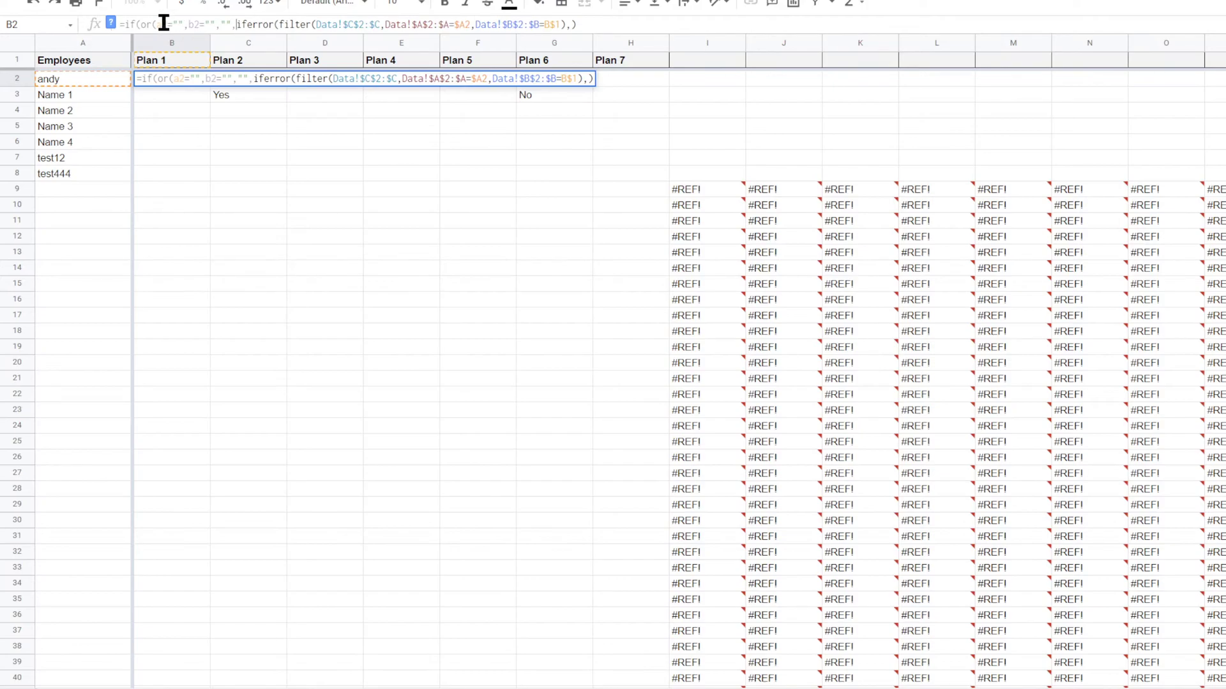
Step: Anchor the OR test's references in B2 as $a2 and b$2, and commit the formula
left_click(158, 23)
type("$")
left_click(195, 24)
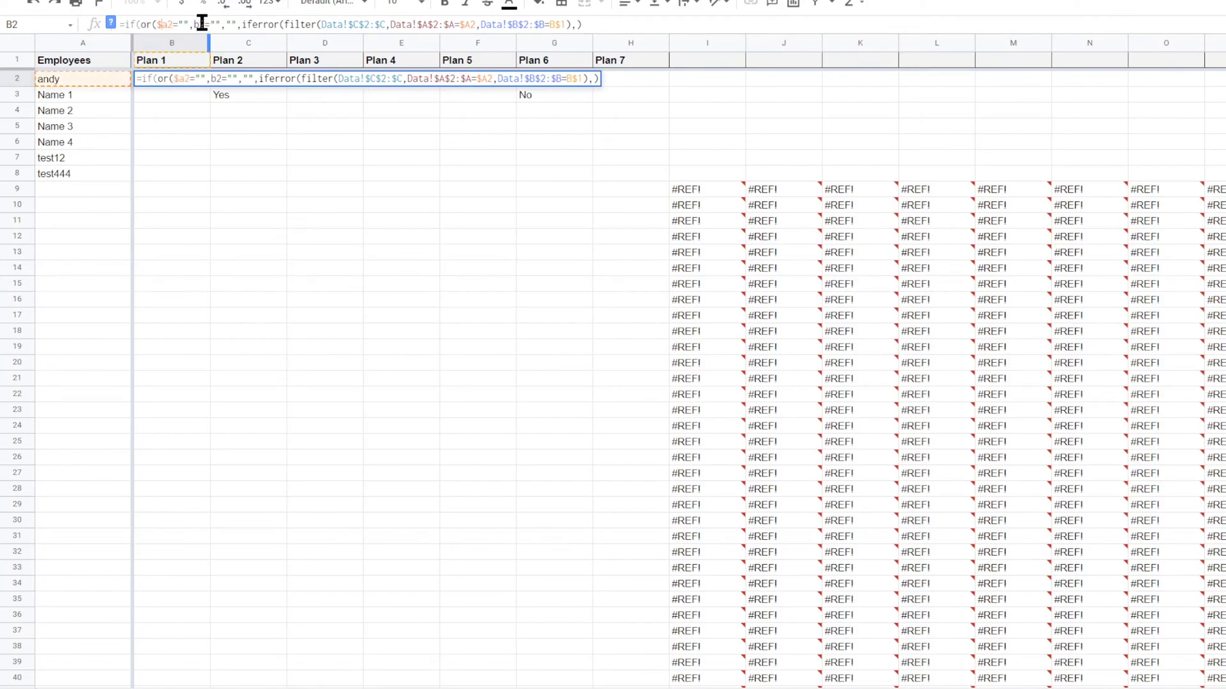
type("$")
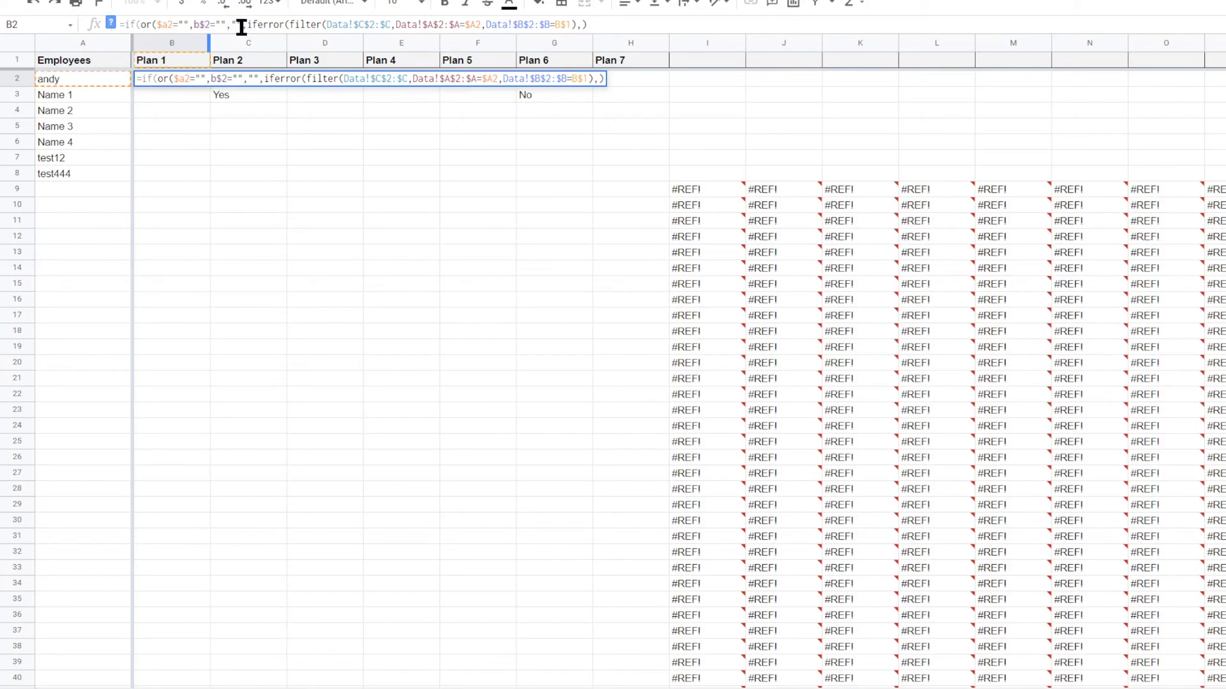
key("Return")
Step: Change the OR test's second reference in B2's formula to the header cell B$1
left_click(171, 76)
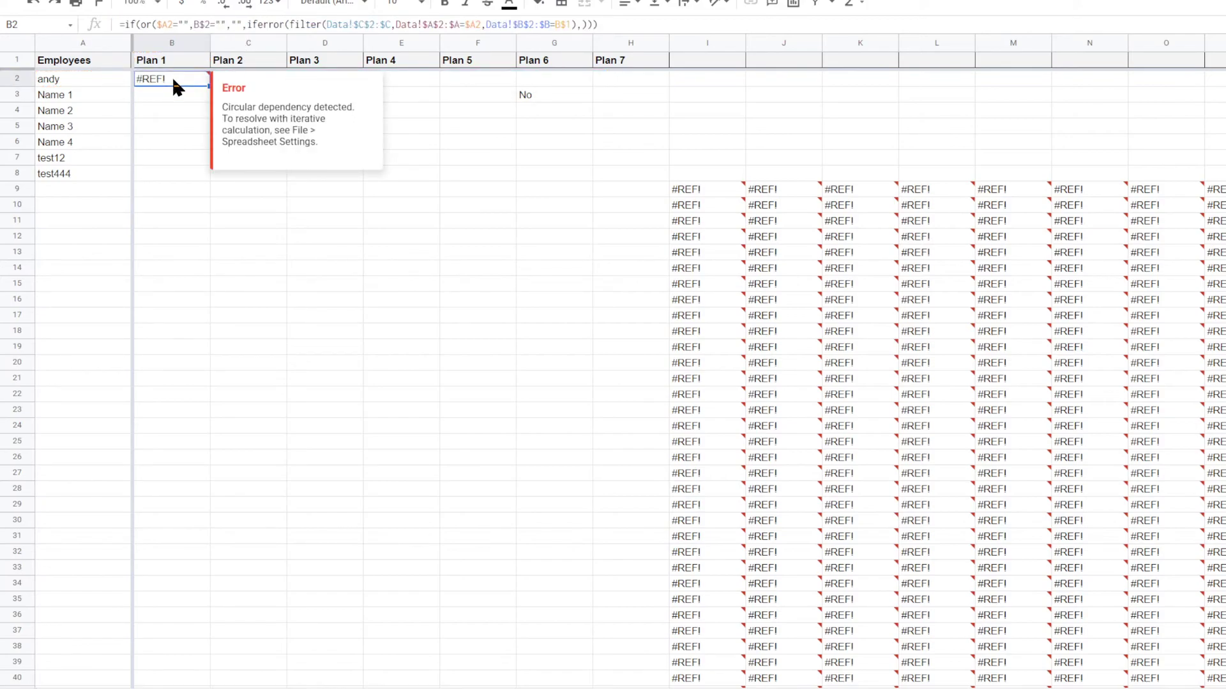
left_click(210, 24)
key("BackSpace")
type("1")
key("Return")
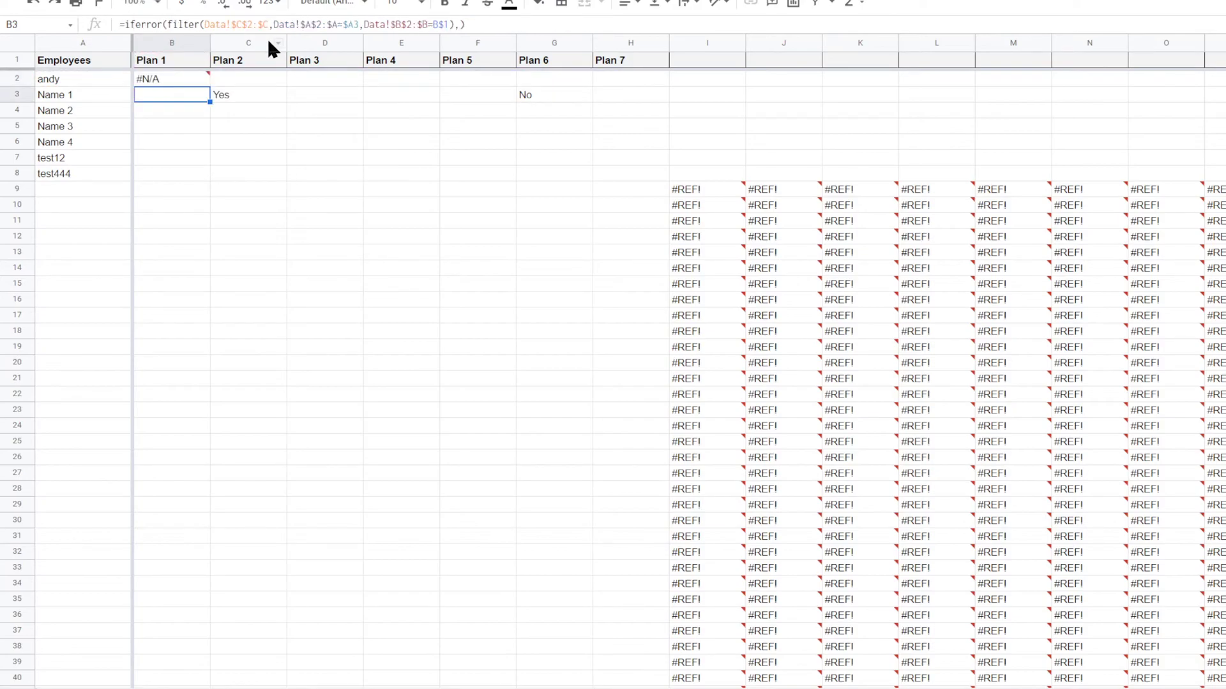
Step: Close the OR function after B$1="" in B2's formula and commit it with balanced parentheses
left_click(184, 78)
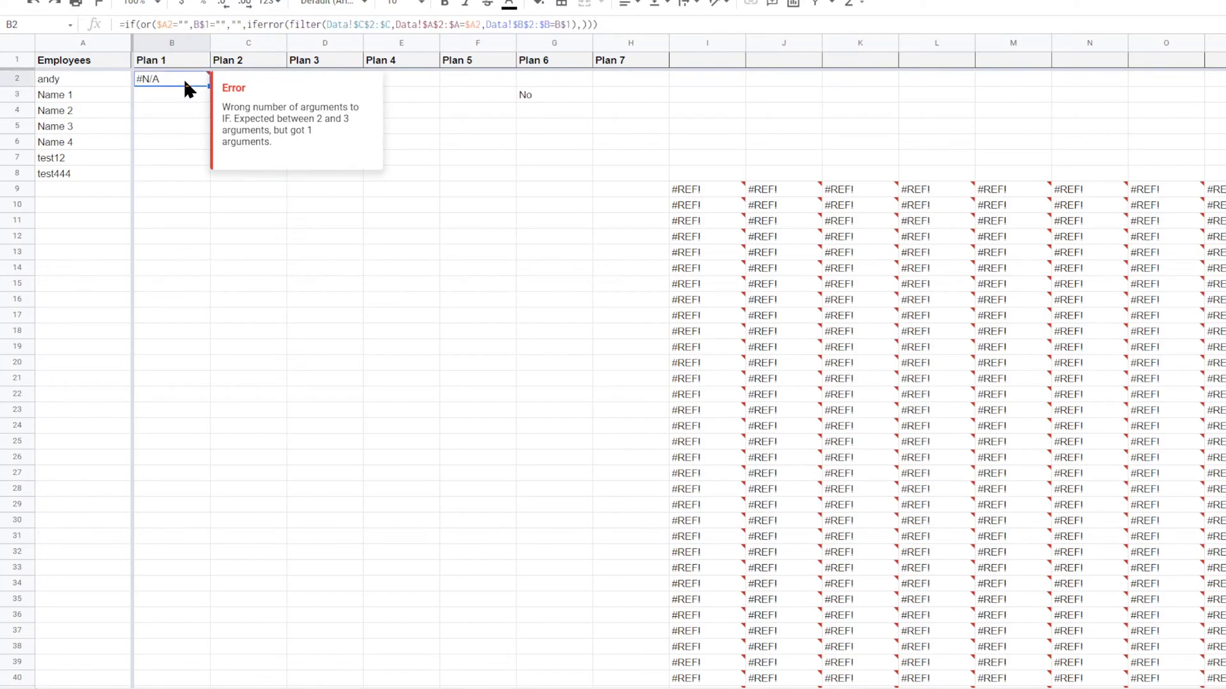
left_click(211, 25)
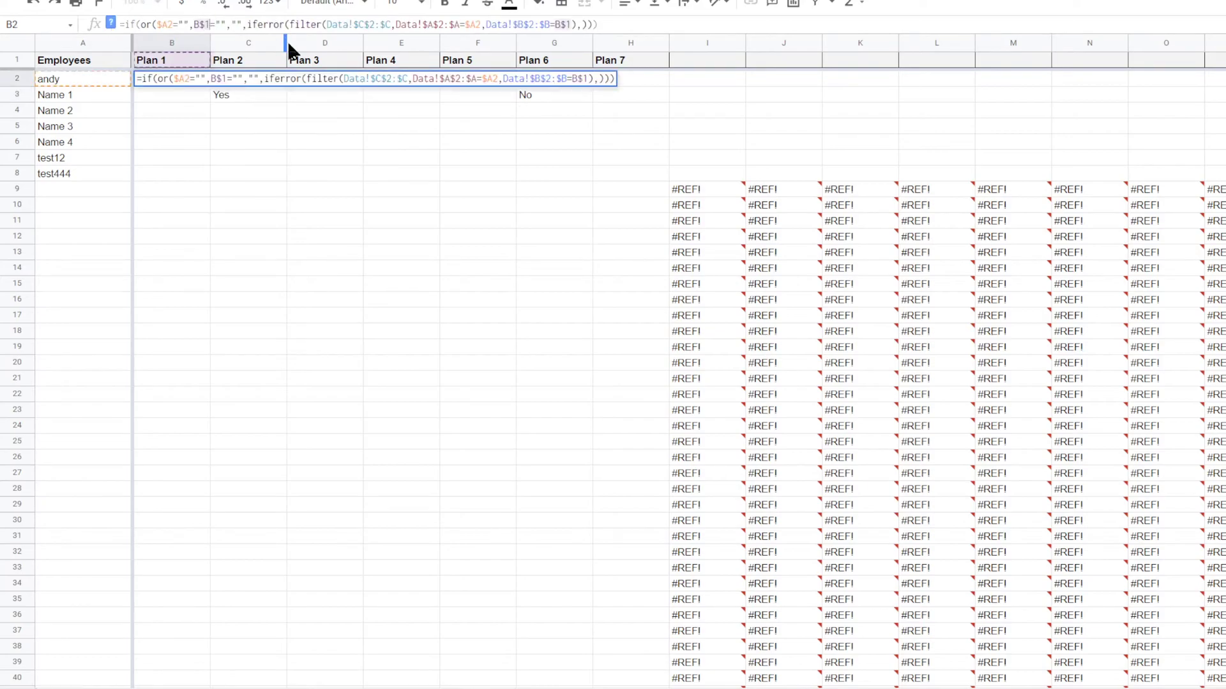
left_click(232, 26)
type(")")
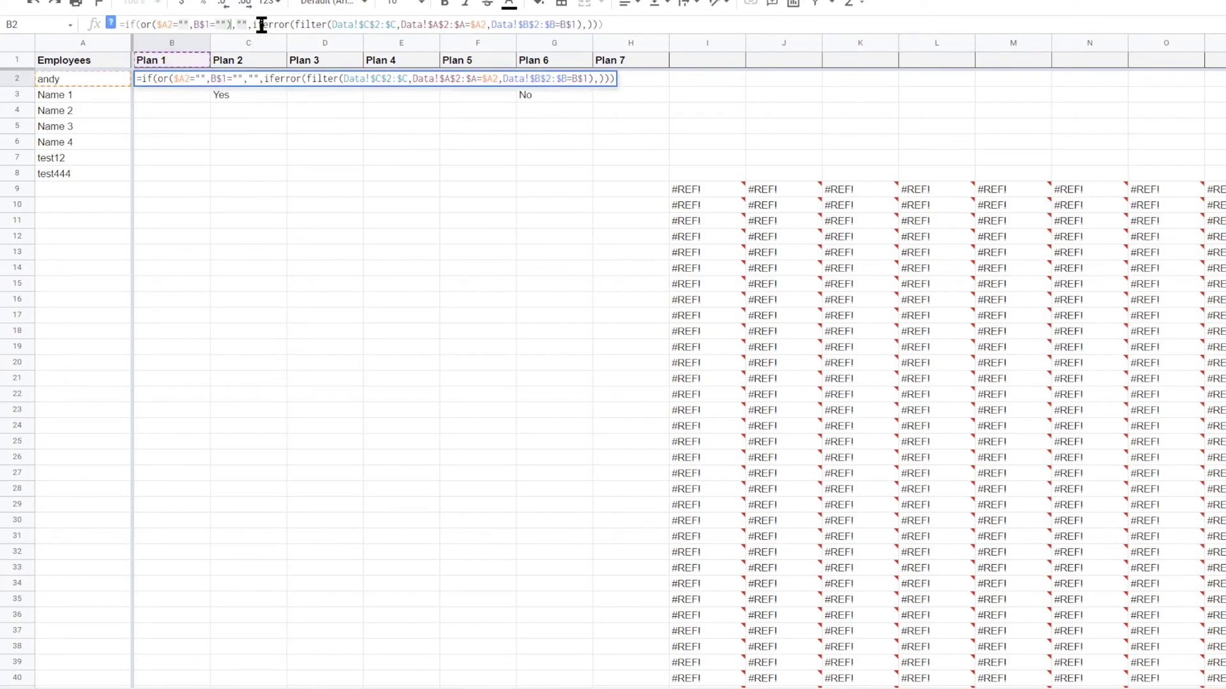
key("Return")
key("Return")
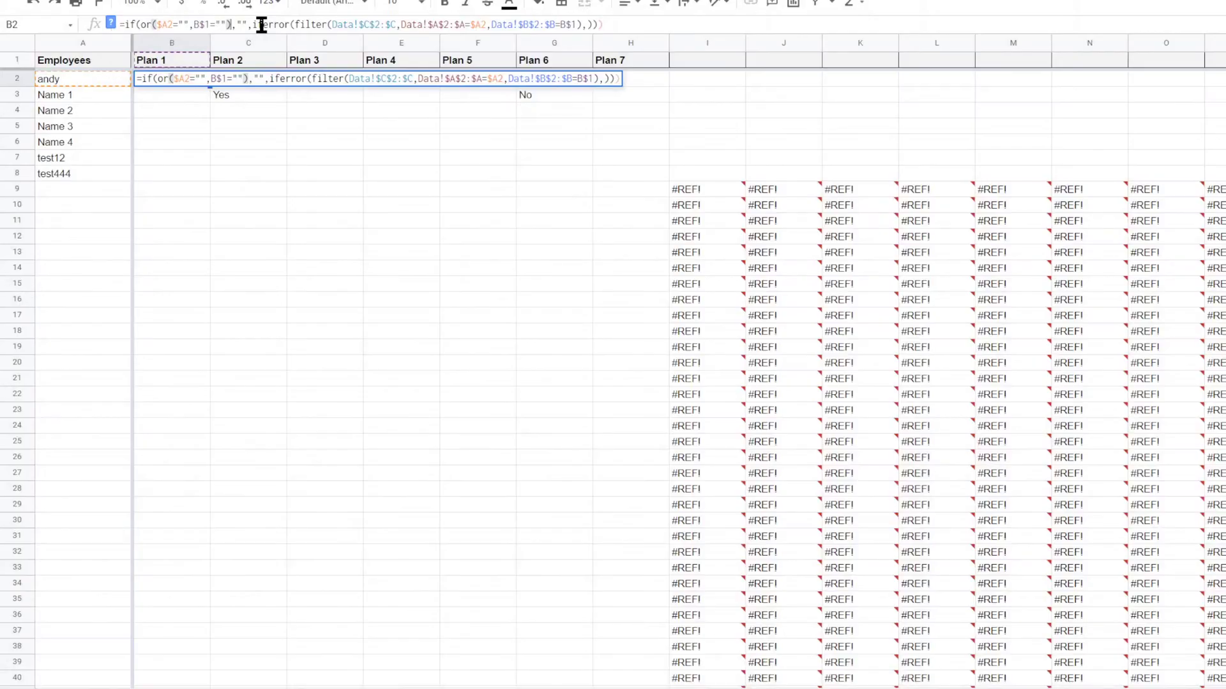
key("Return")
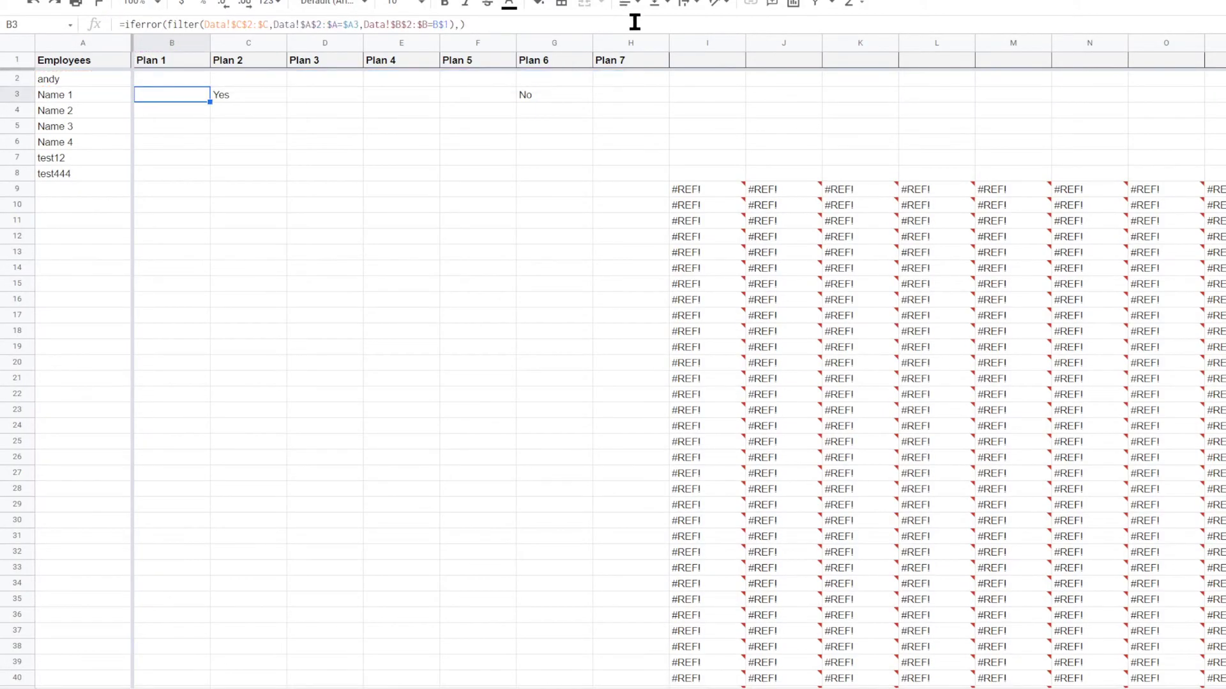
Step: Fill the formula from B2 across row 2 to column U
left_click(202, 81)
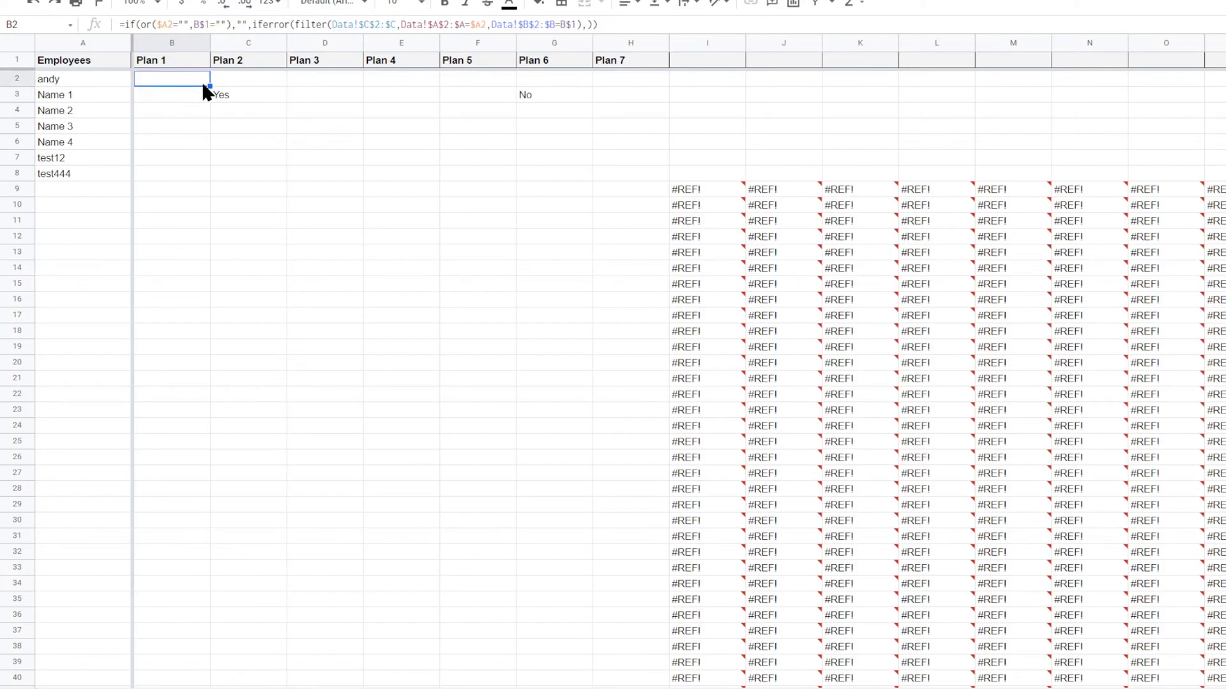
left_click_drag(210, 85, 773, 202)
left_click(182, 81)
left_click_drag(210, 85, 1222, 83)
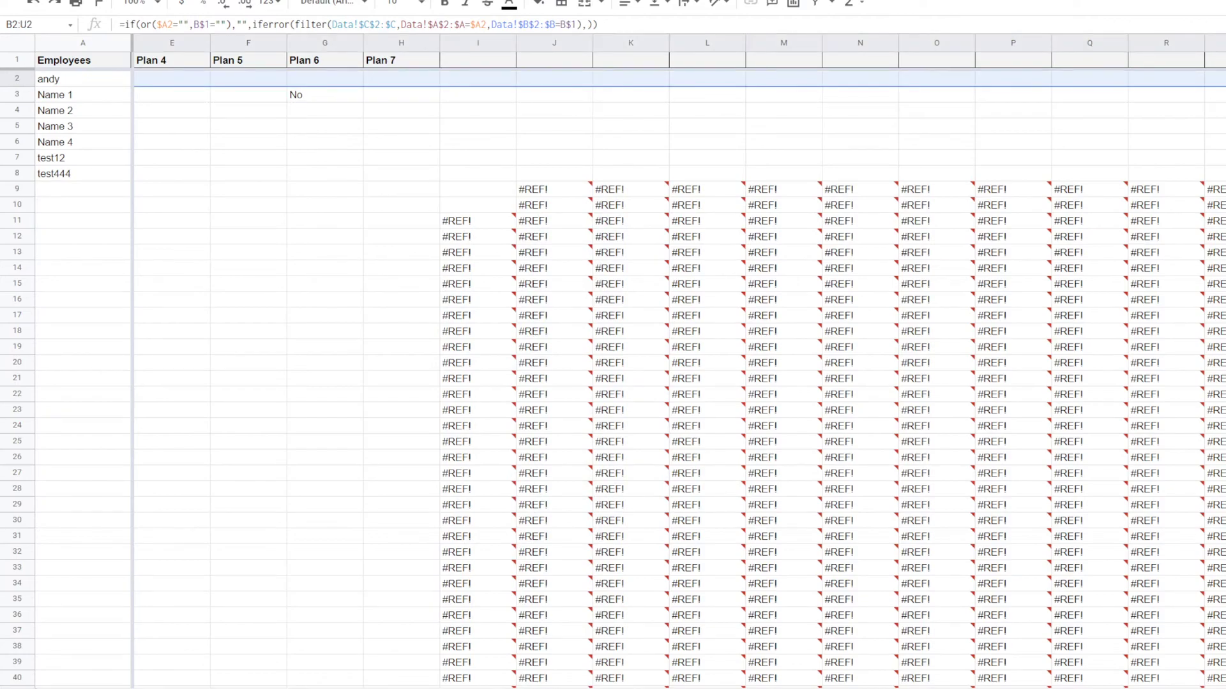
Step: Fill the formulas in B2:U2 down through row 499
scroll(613, 377, "down", 20)
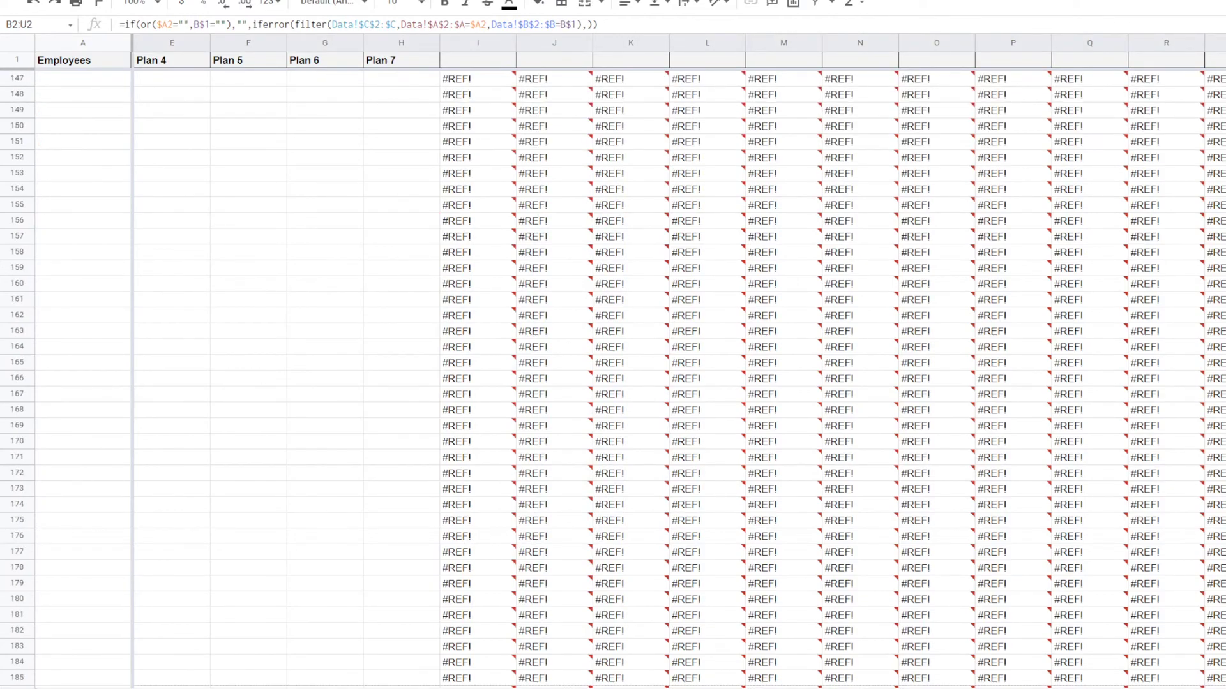
scroll(613, 377, "down", 20)
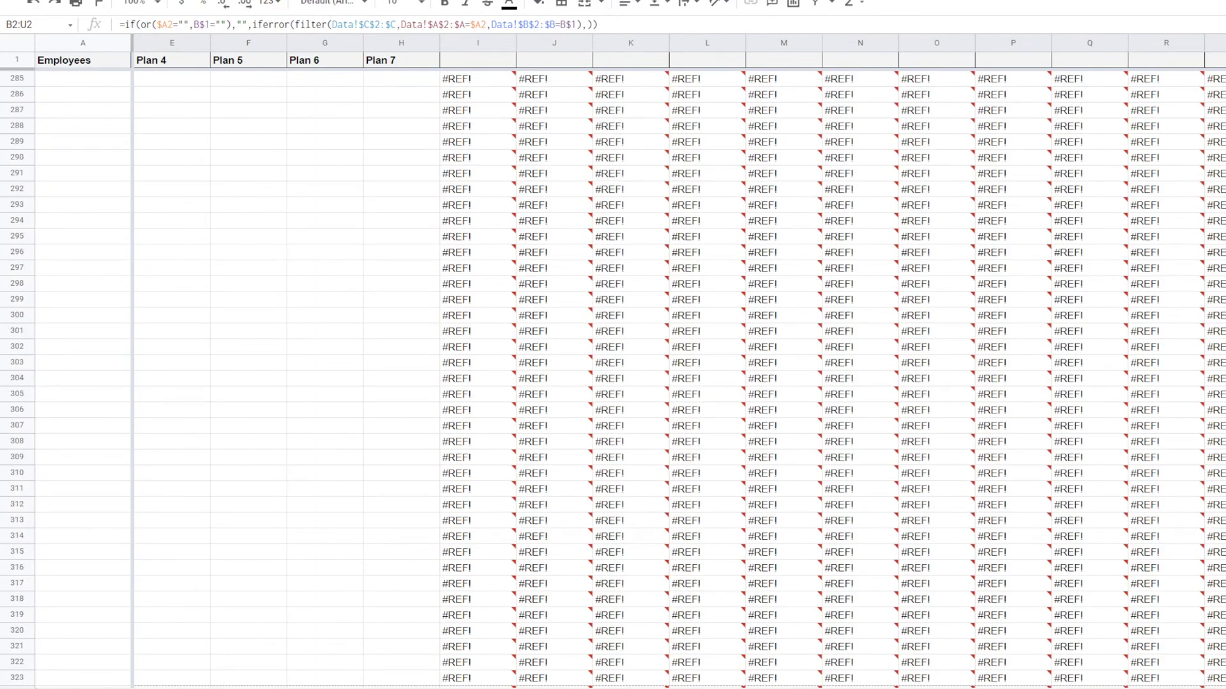
scroll(613, 377, "down", 20)
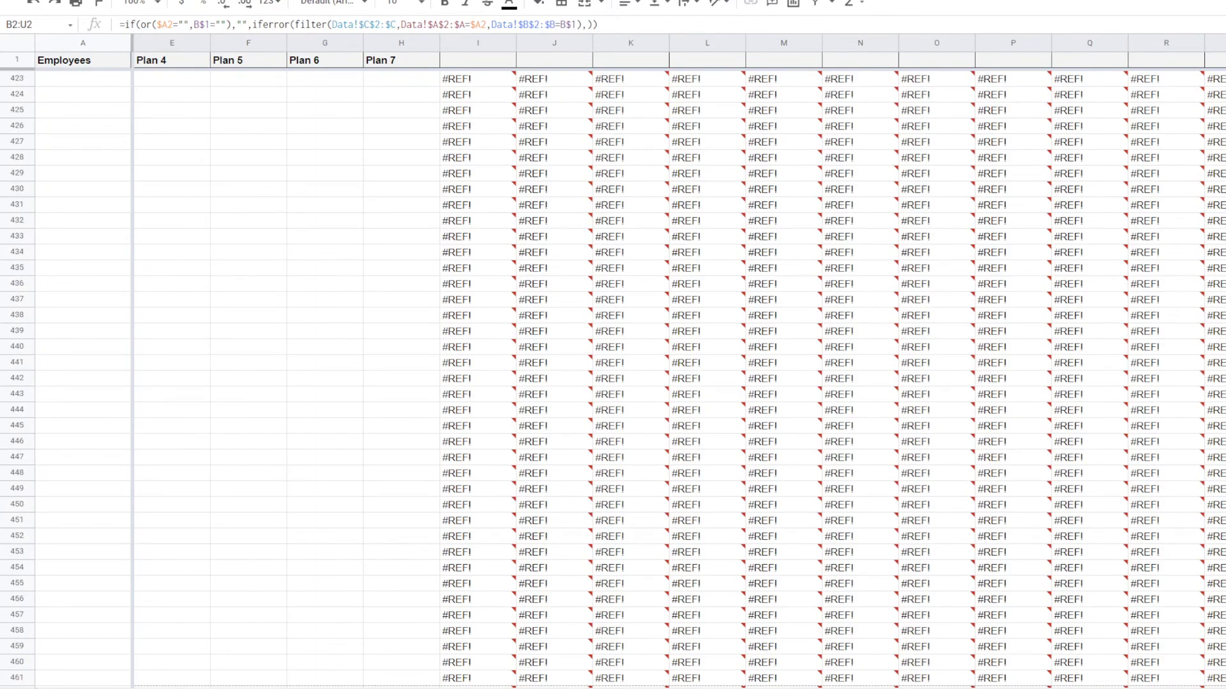
scroll(613, 376, "down", 14)
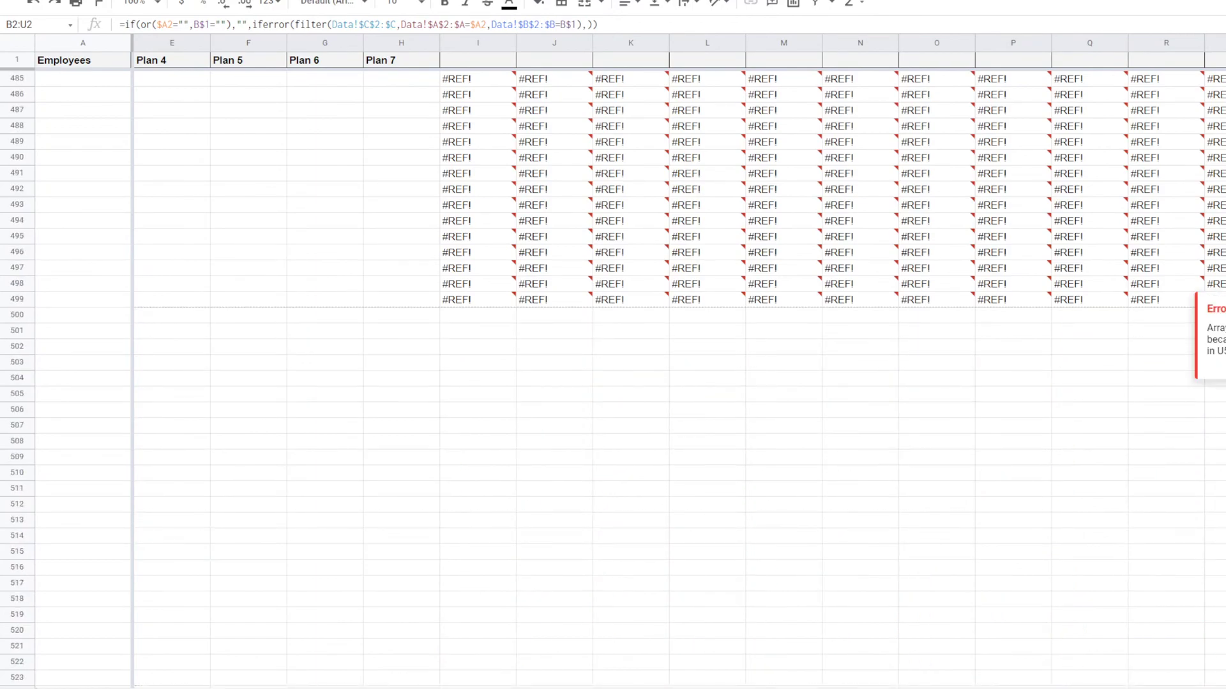
left_click_drag(1225, 300, 1225, 300)
left_click(872, 249)
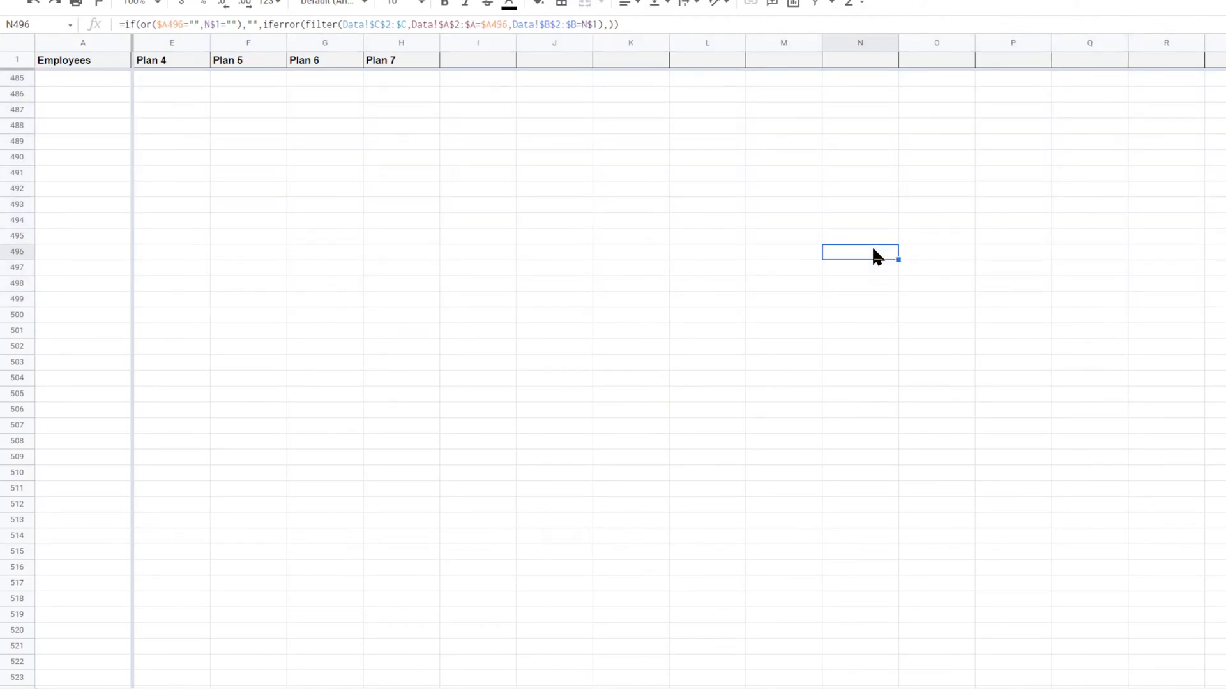
Step: Check the formulas in column N around row 500 and in the upper part of the plan grid
left_click(872, 288)
left_click(882, 329)
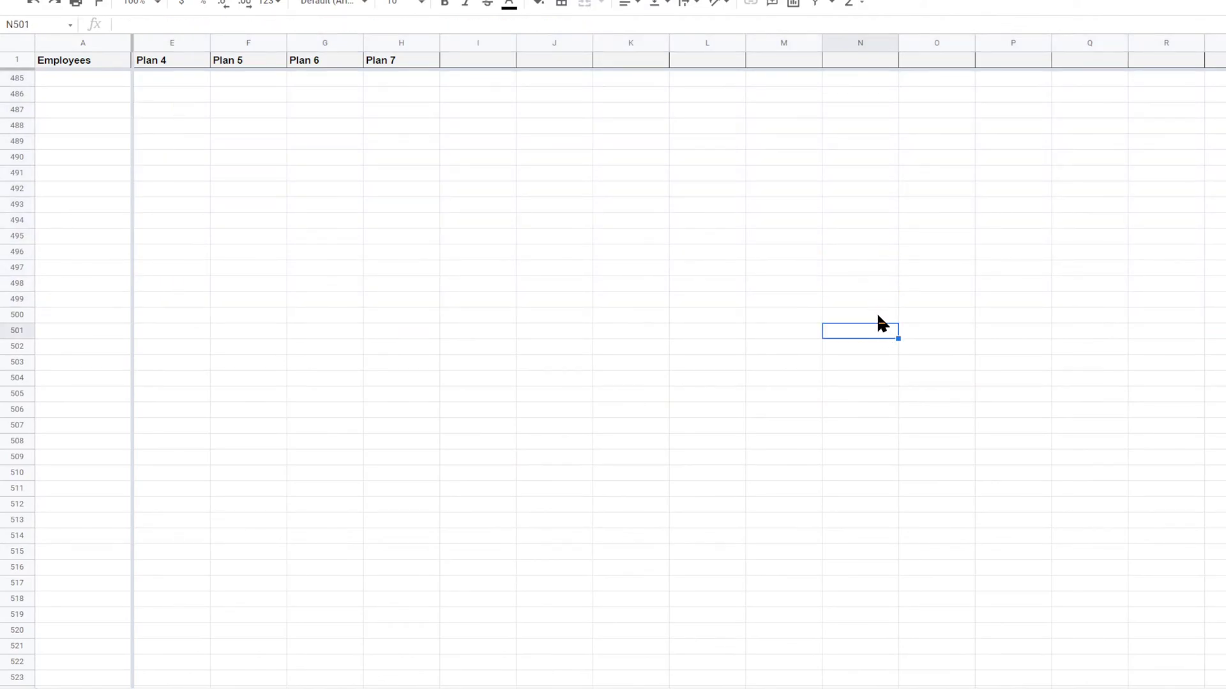
left_click(877, 314)
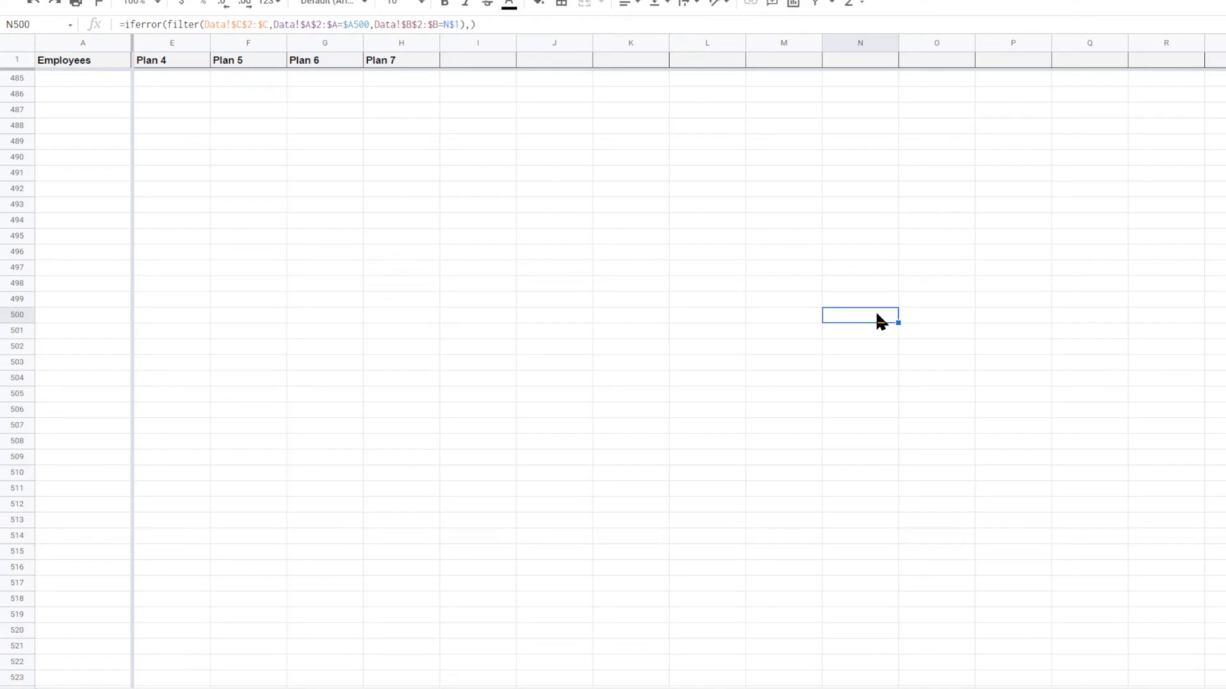
scroll(678, 378, "up", 20)
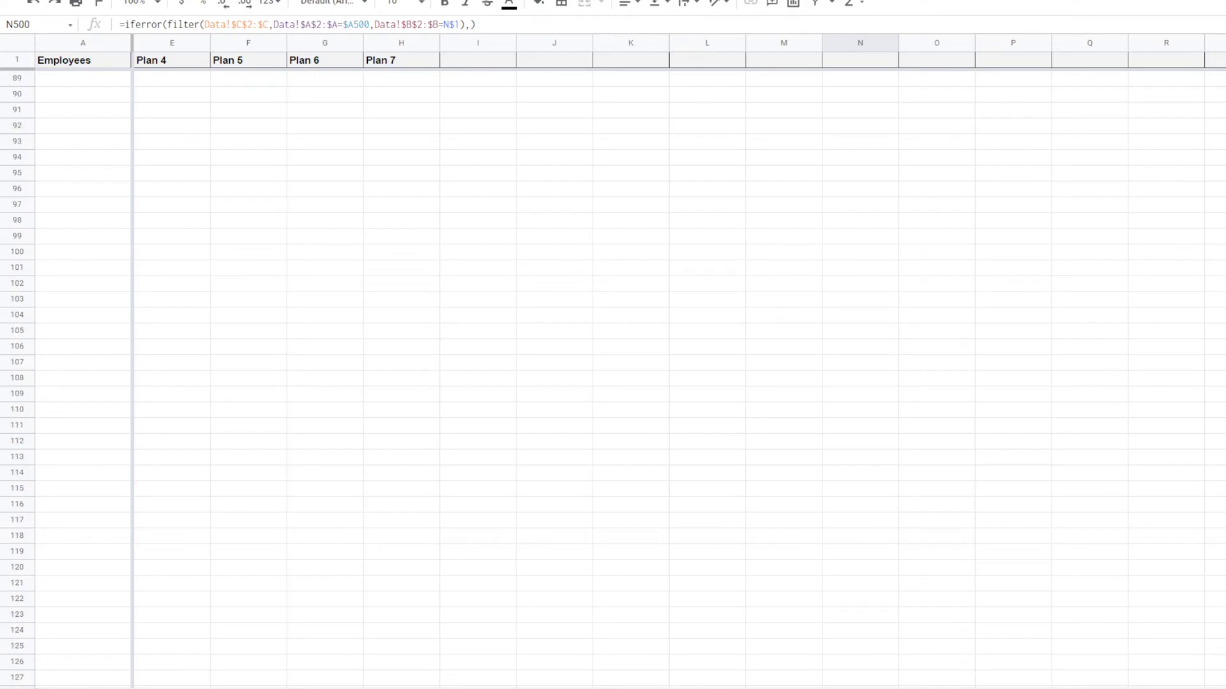
scroll(678, 378, "left", 3)
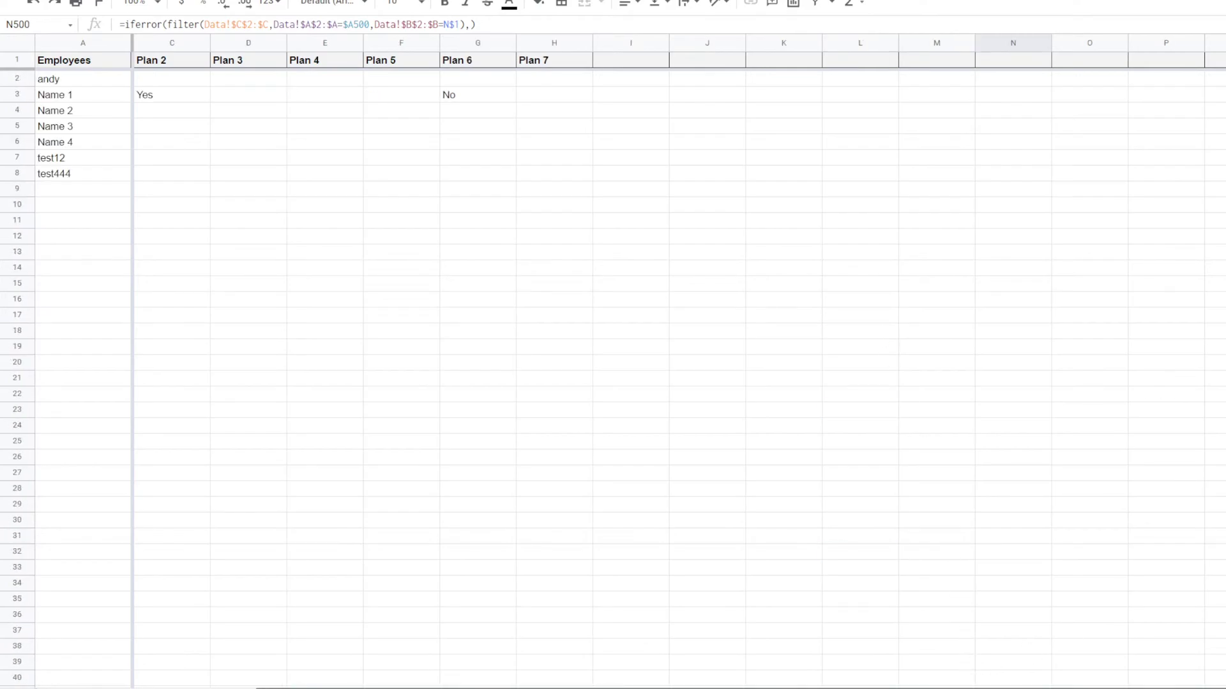
left_click(554, 425)
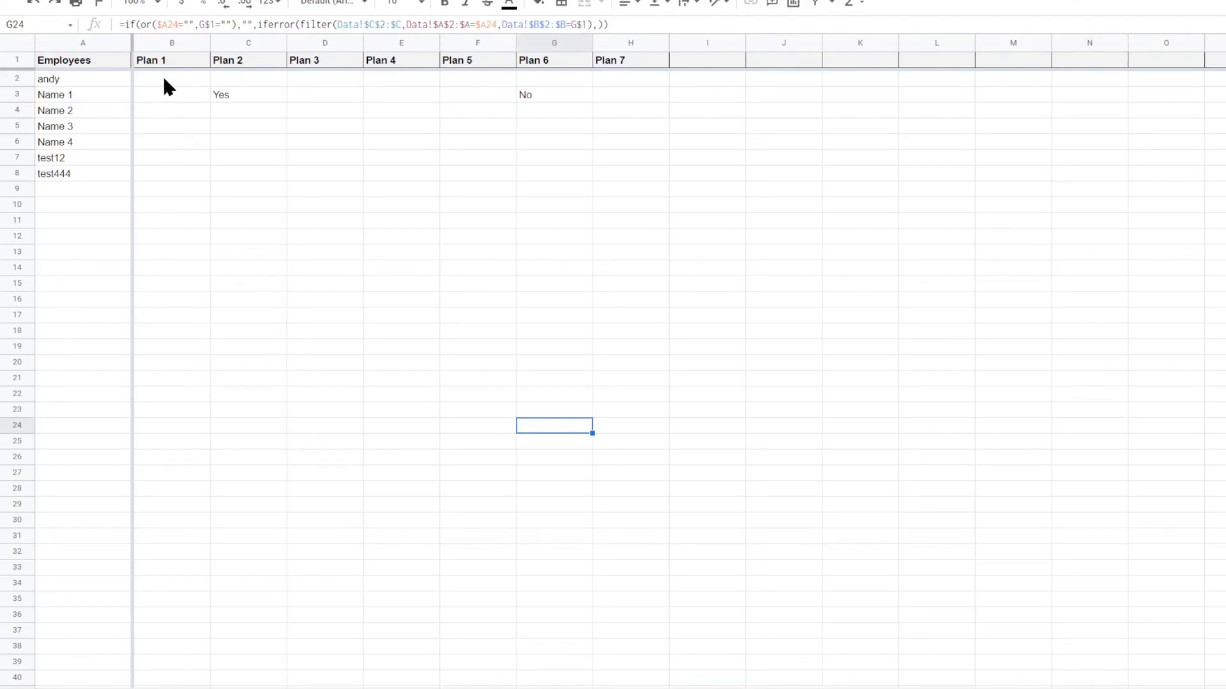
left_click_drag(164, 84, 911, 226)
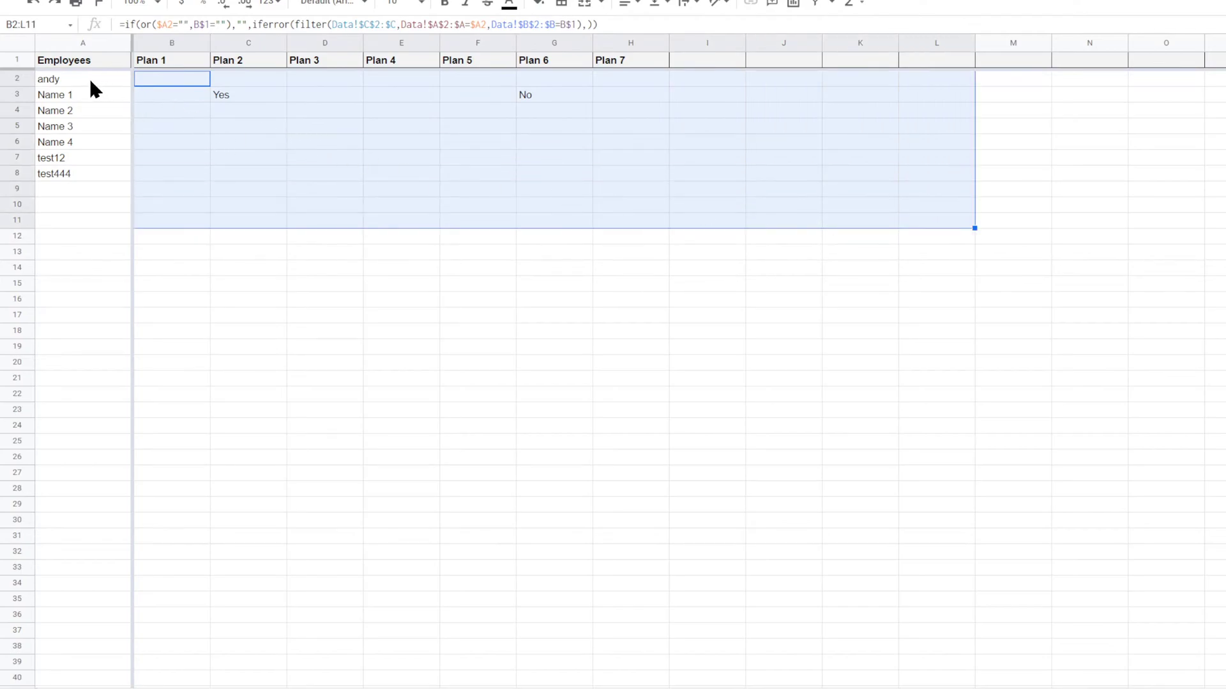
Step: Apply the lightest gray fill color to the whole Employees column A
left_click(85, 43)
left_click(539, 4)
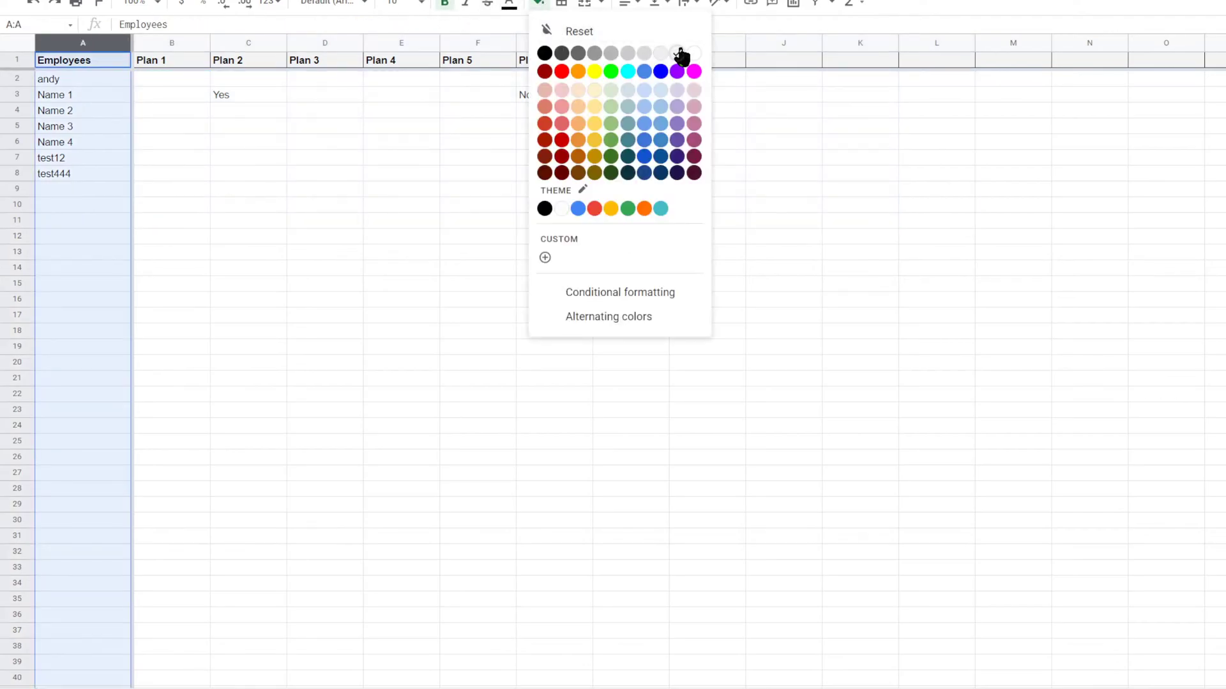
left_click(680, 53)
left_click(477, 253)
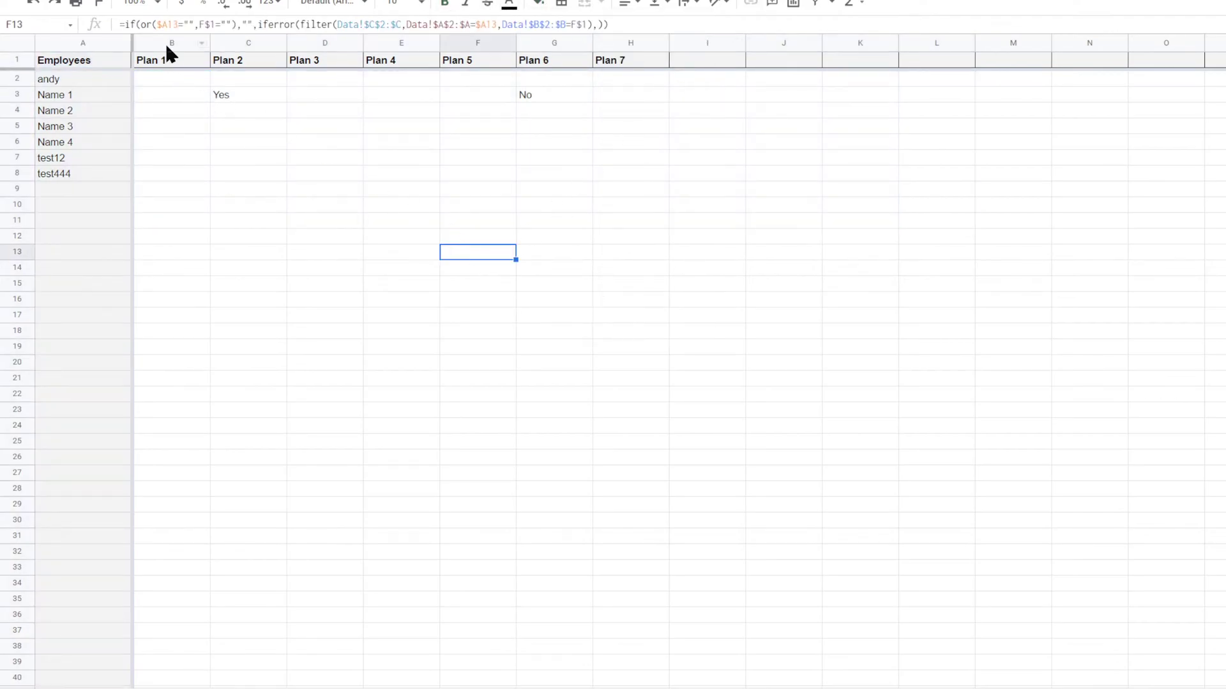
Step: Inspect the Yes and No response cells for Name 1 under Plan 2 and Plan 6
left_click(79, 79)
left_click(257, 97)
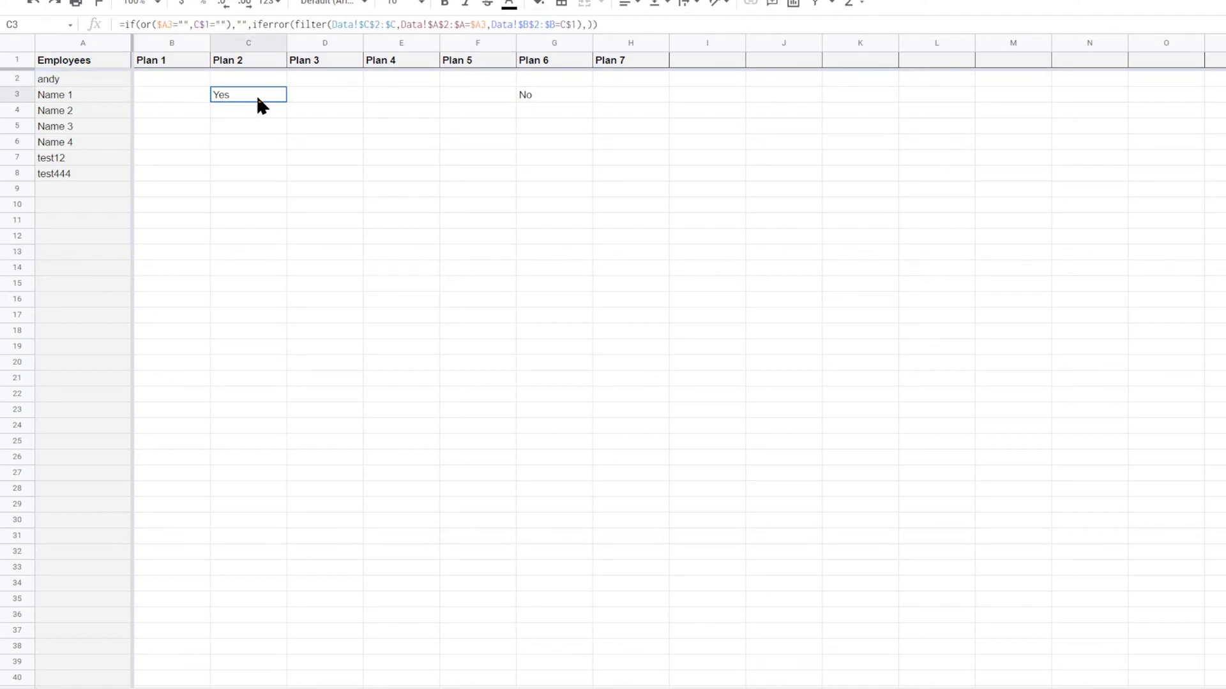
left_click(546, 95)
left_click_drag(547, 126, 547, 142)
left_click(467, 222)
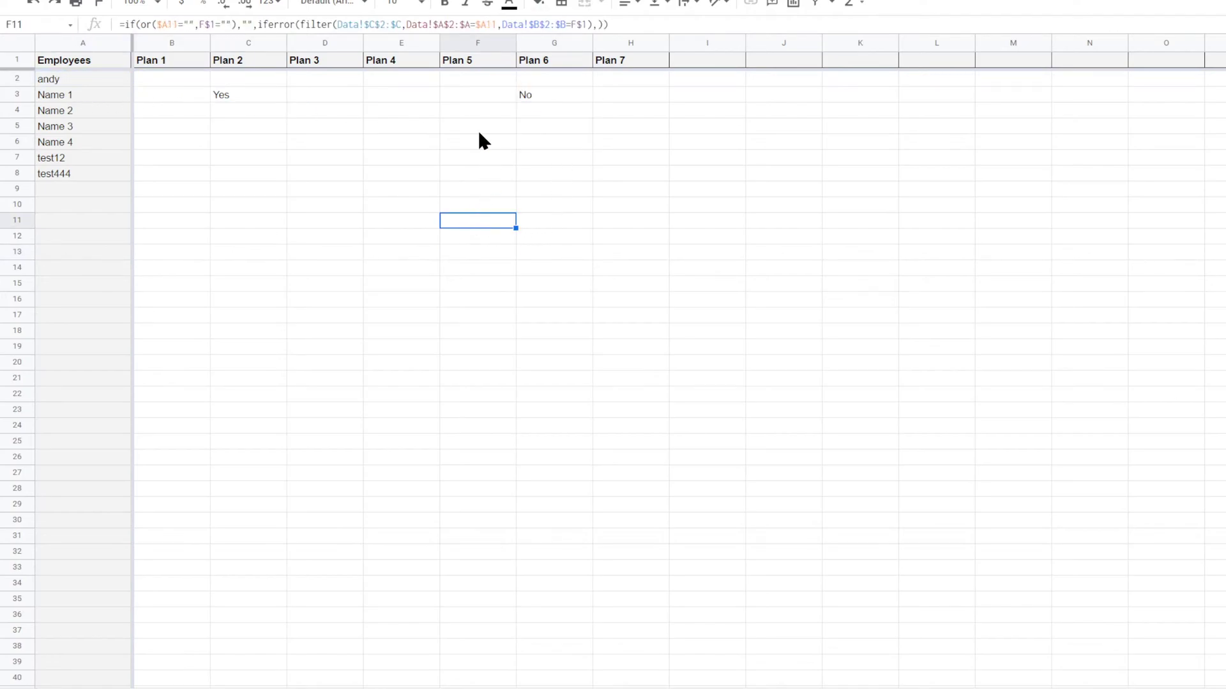
left_click(227, 103)
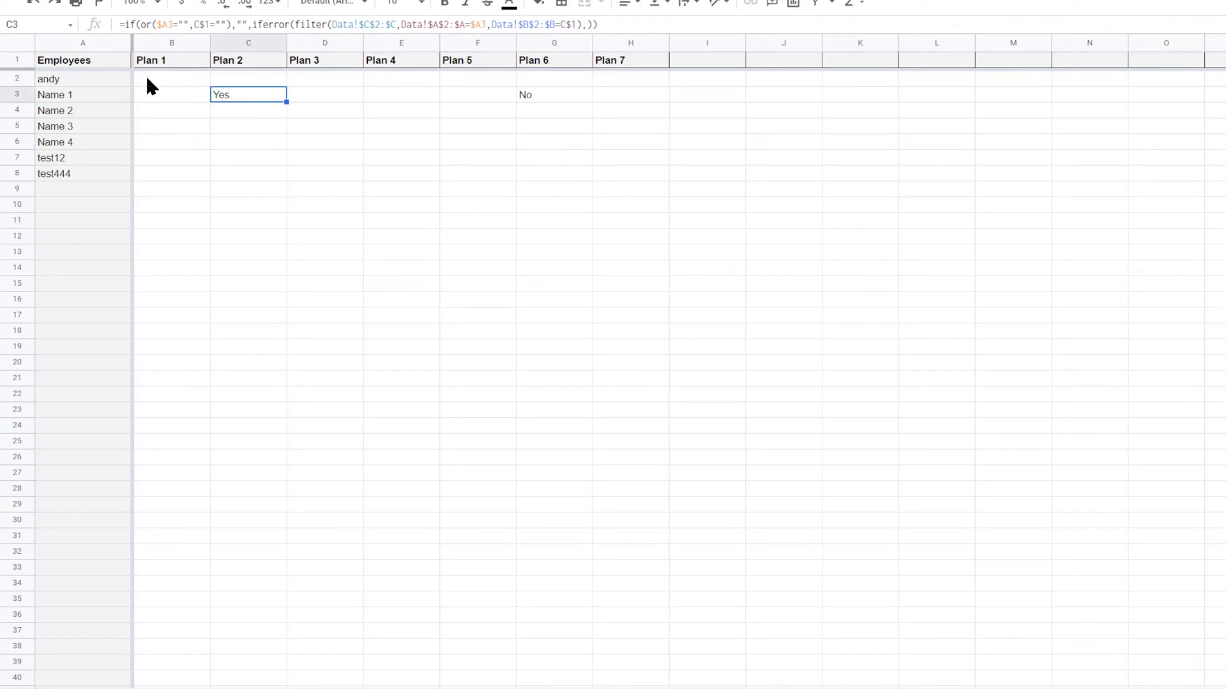
Step: Set up conditional formatting on columns B:U with a green fill for Yes responses
left_click_drag(163, 42, 1216, 43)
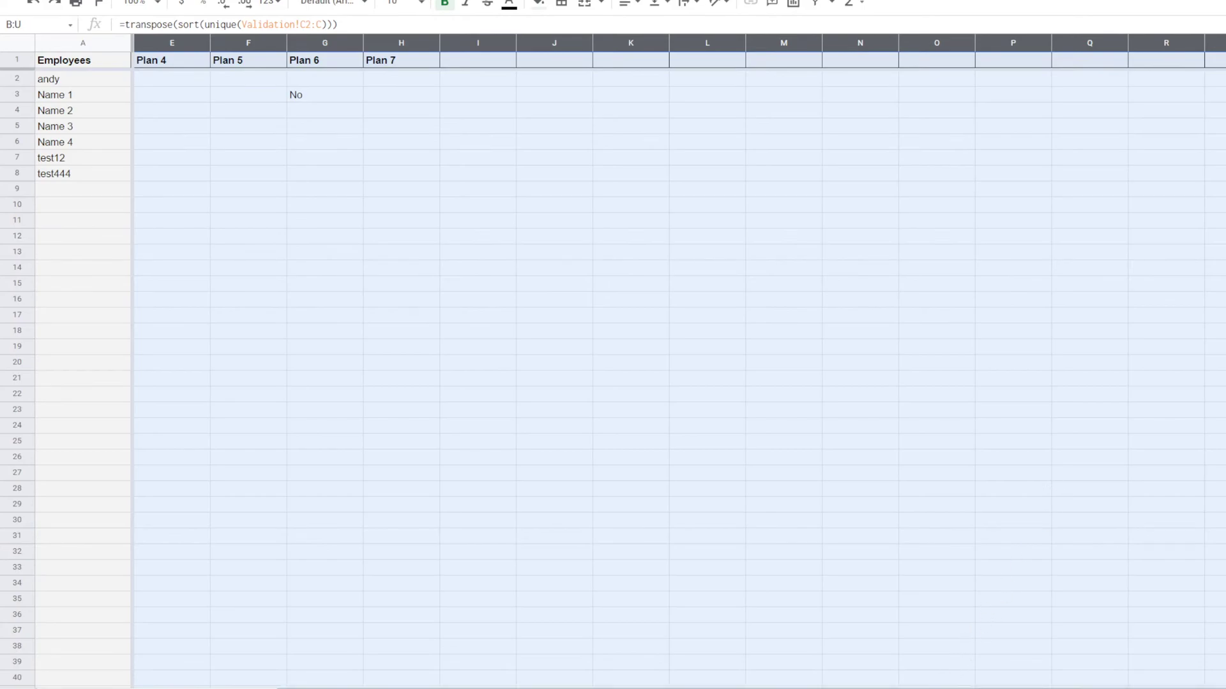
left_click_drag(715, 688, 573, 688)
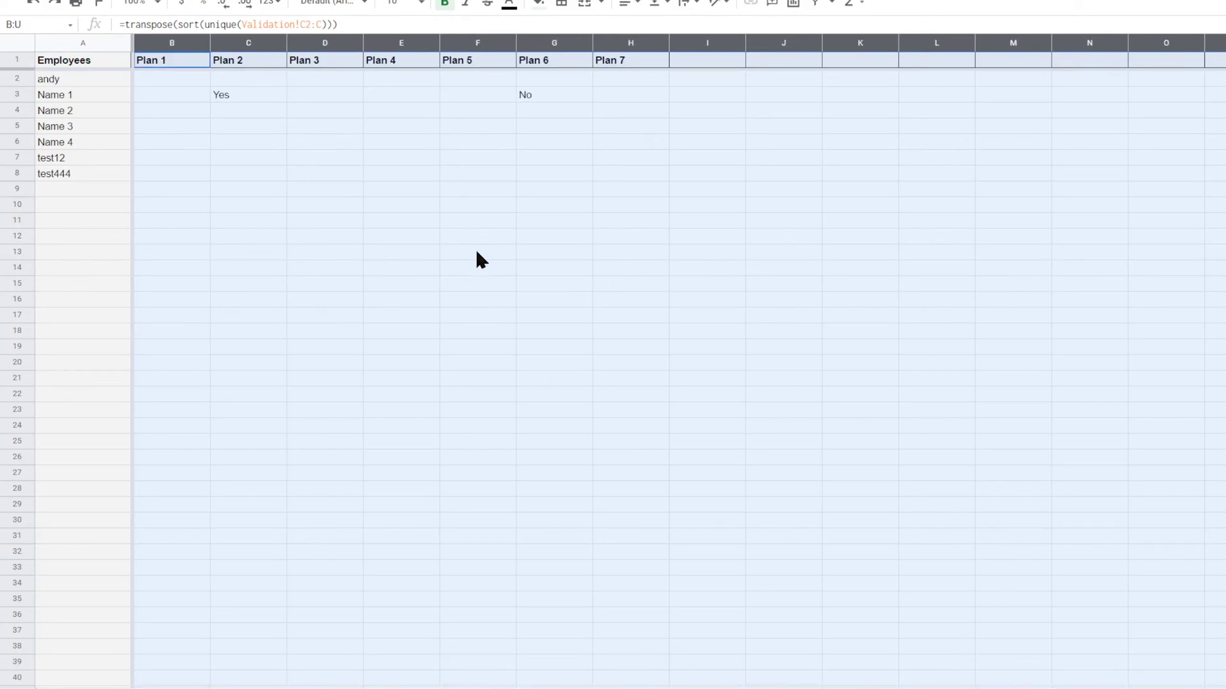
left_click(195, 0)
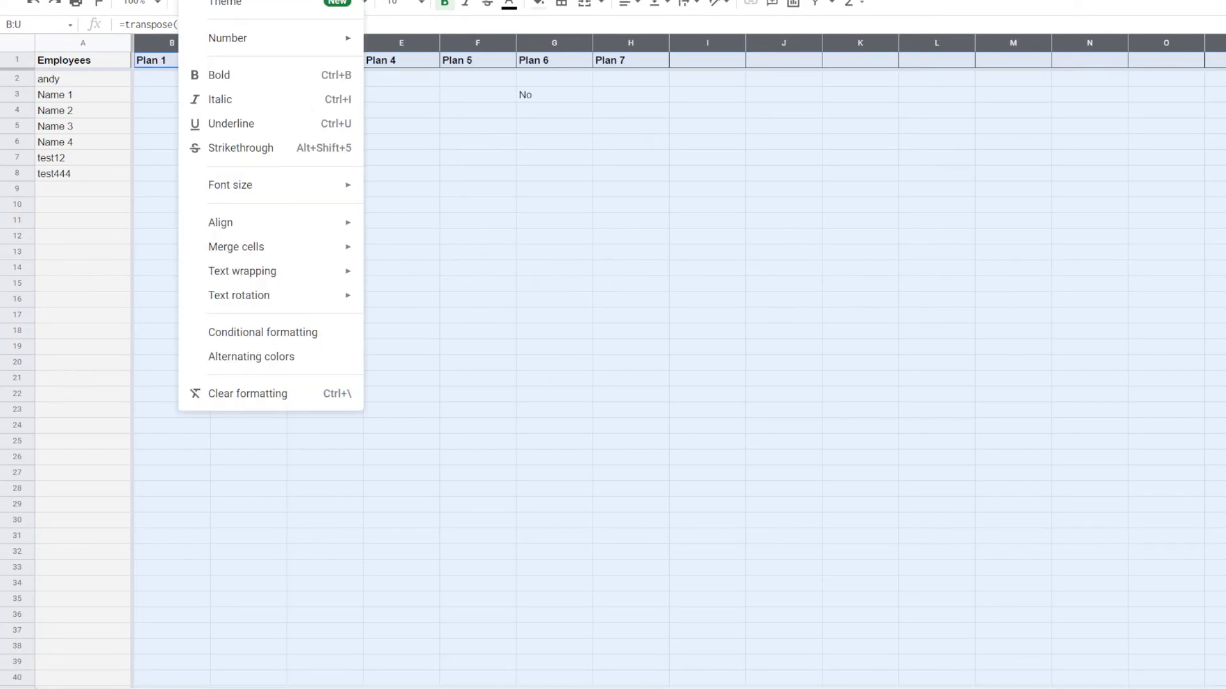
left_click(300, 337)
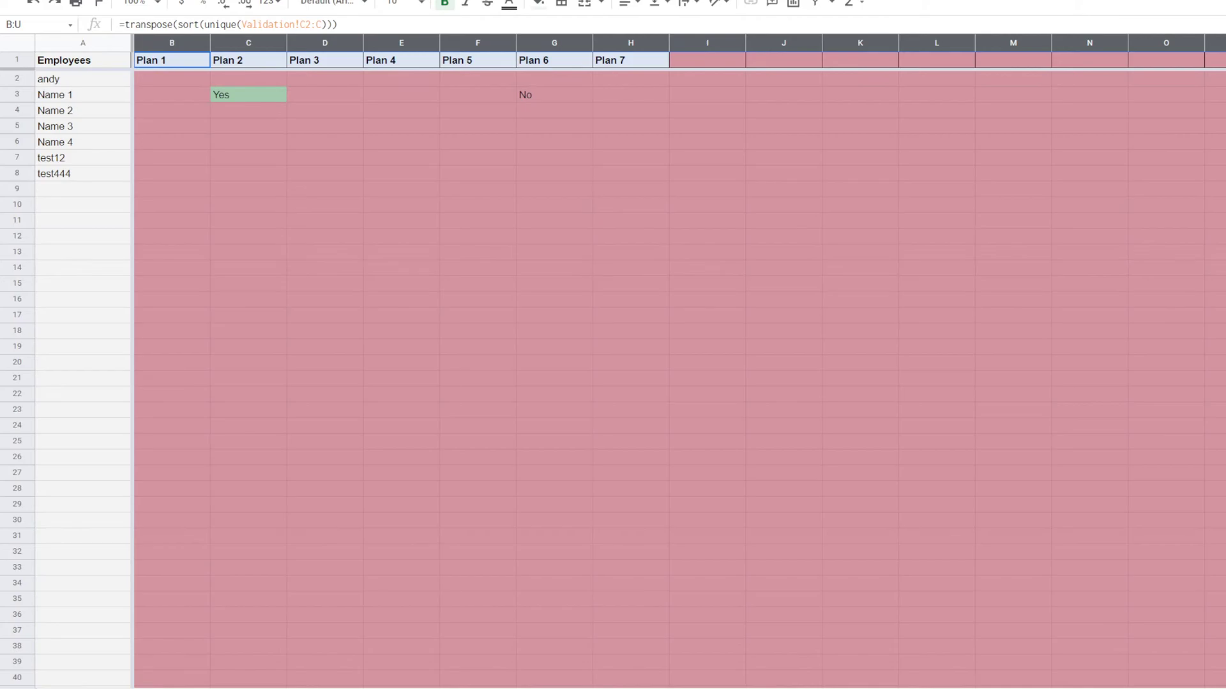
Step: Apply a custom orange conditional formatting fill to the empty cells in columns B:U
left_click(1221, 500)
left_click_drag(723, 407, 726, 409)
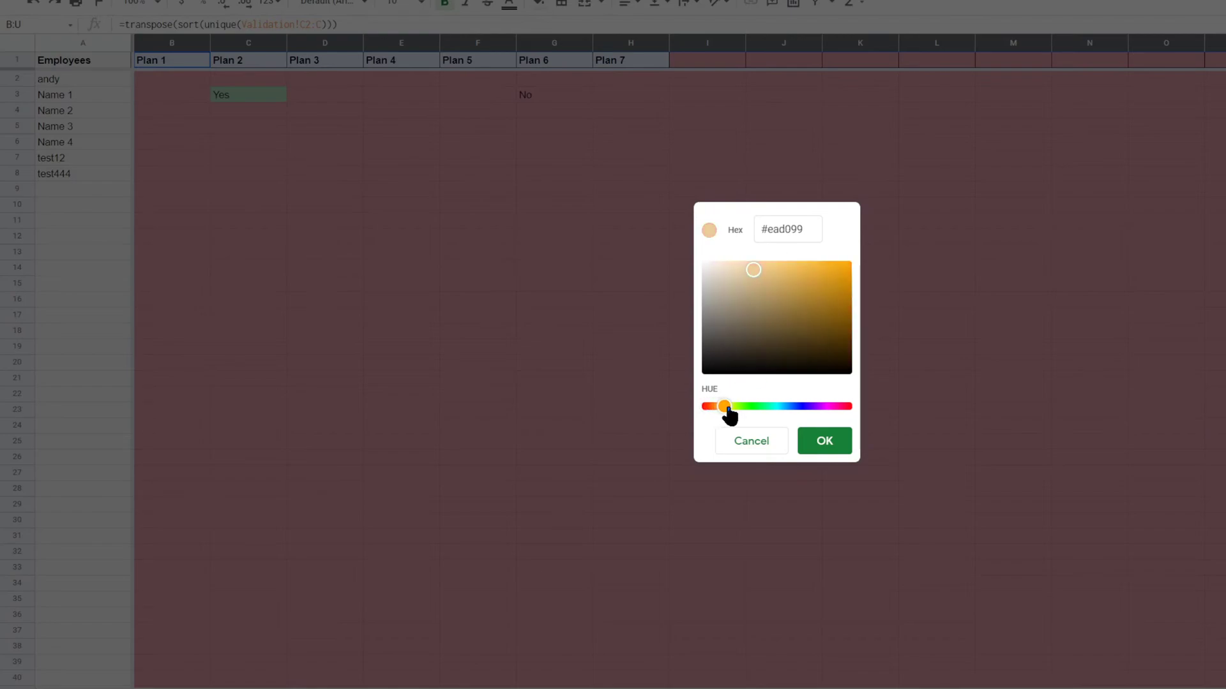
left_click_drag(772, 269, 778, 267)
left_click(829, 446)
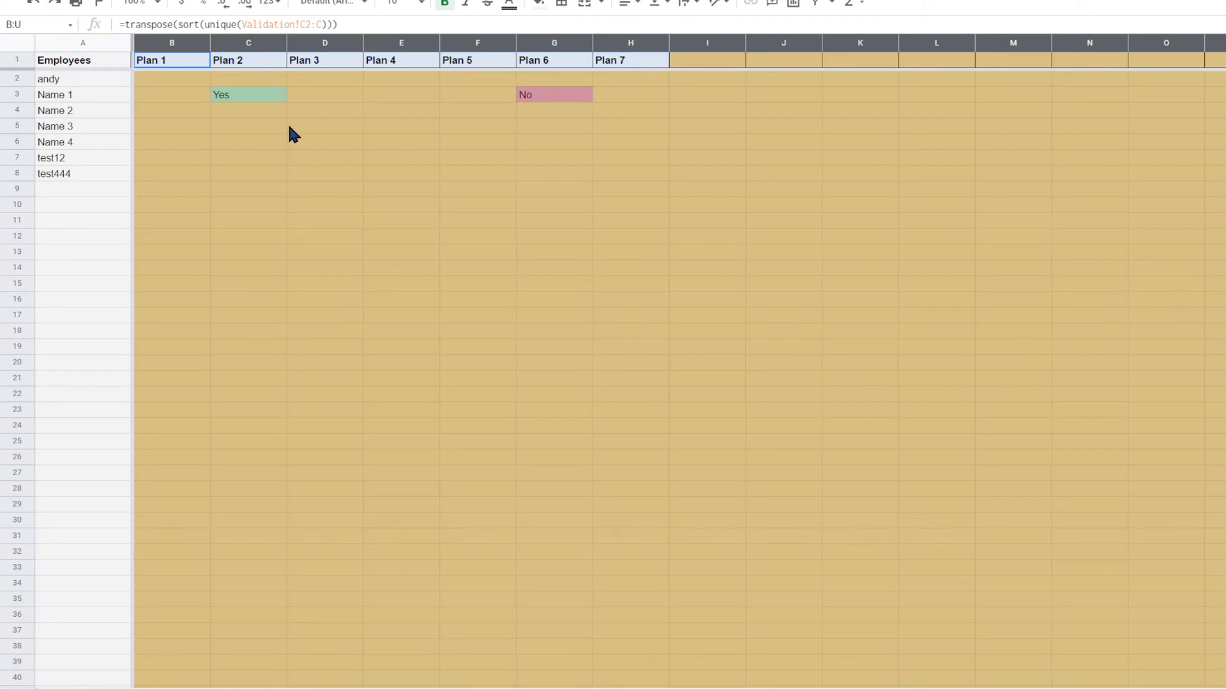
Step: Remove the orange conditional fill from the empty cells of the plan grid
left_click(167, 80)
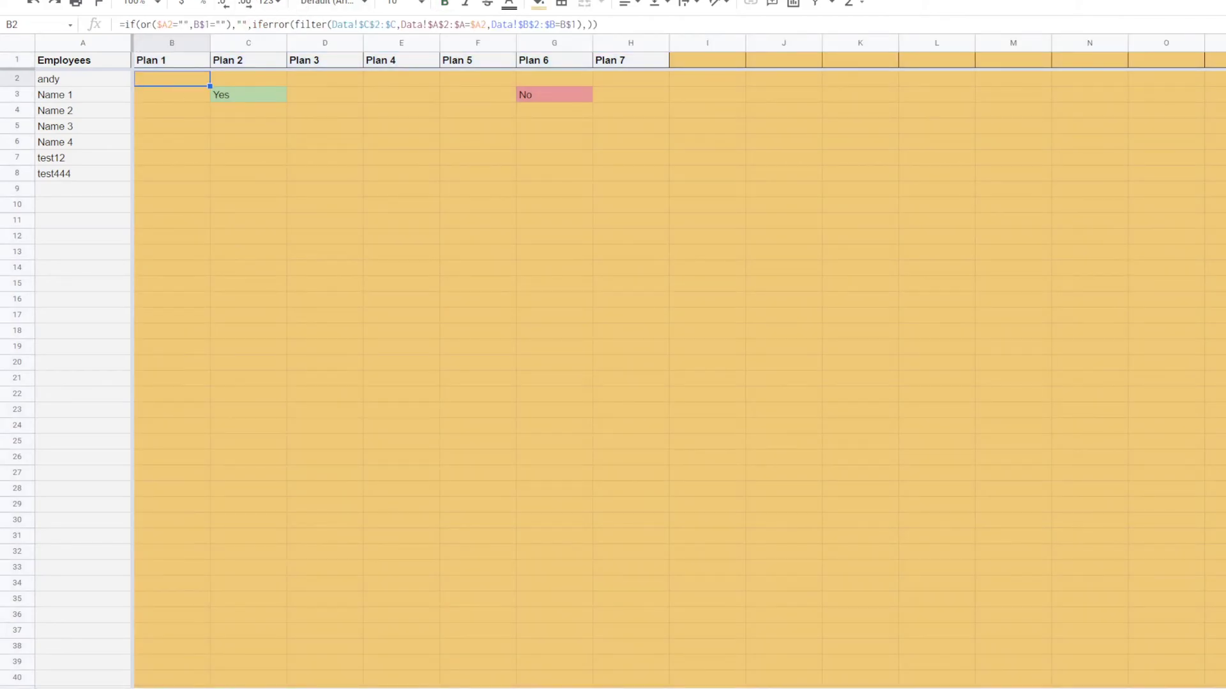
left_click(193, 1)
left_click(282, 338)
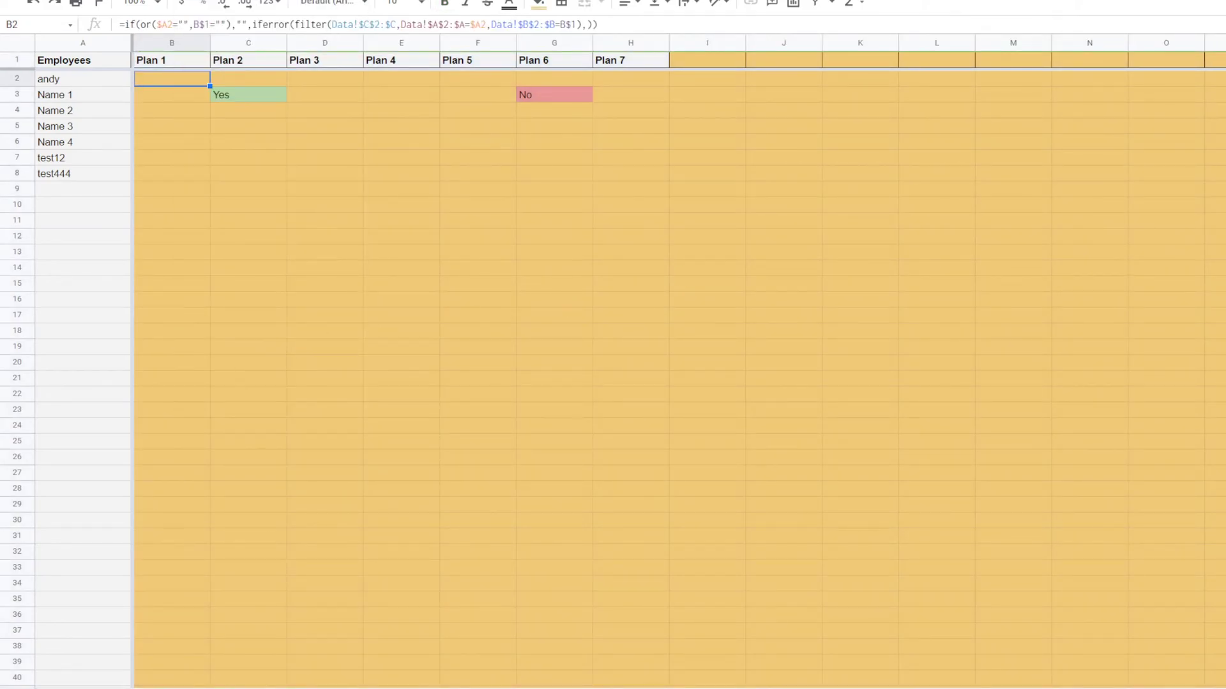
key("ctrl+z")
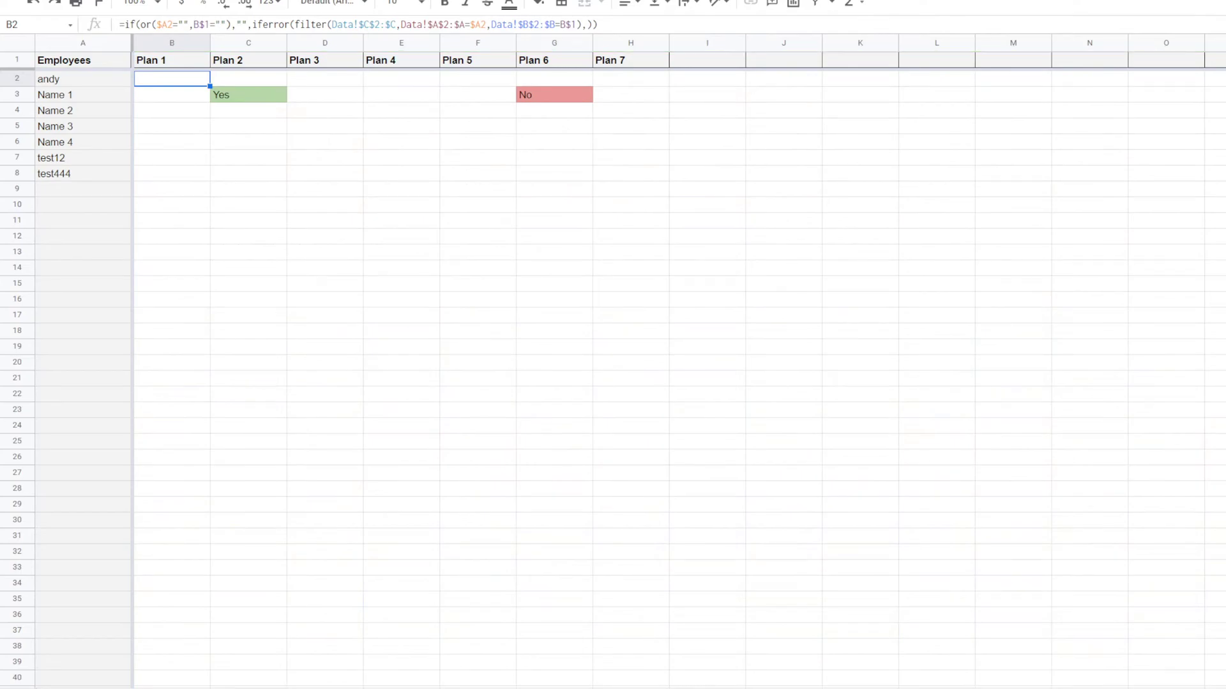
Step: Examine the colored responses, the Employees list and the formulas in row 2 of the plan grid
left_click(927, 254)
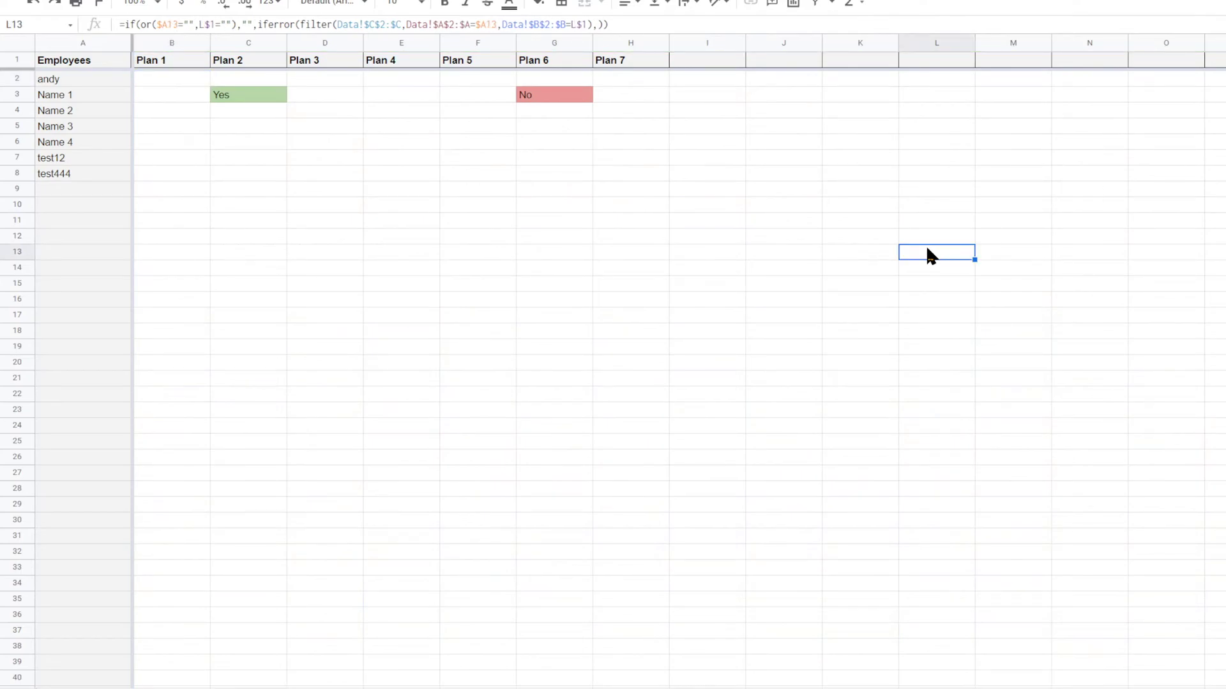
left_click(539, 97)
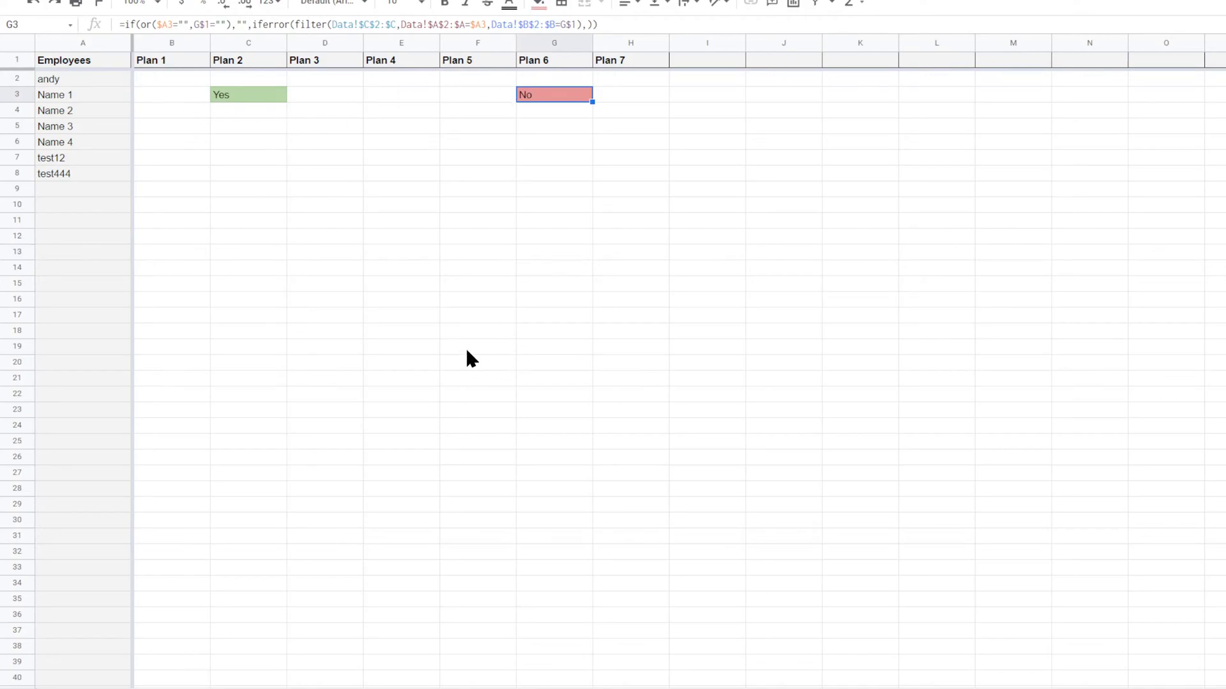
left_click_drag(167, 74, 590, 201)
left_click(589, 199)
left_click(619, 319)
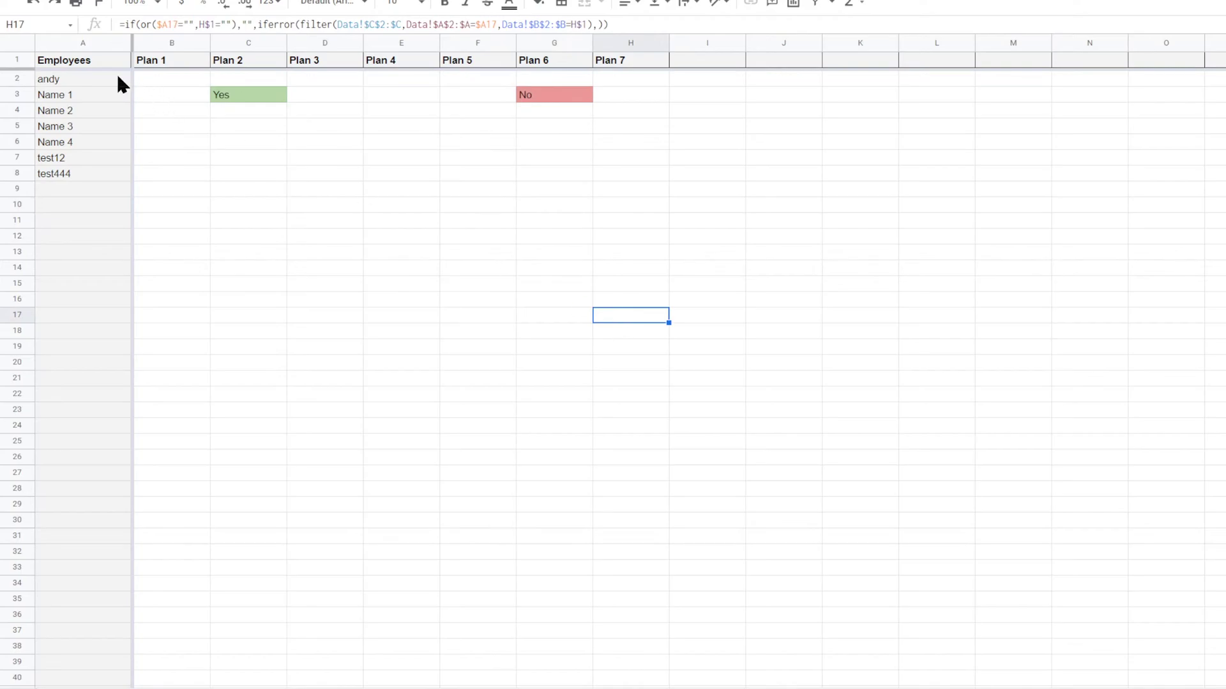
left_click_drag(55, 79, 45, 235)
left_click(80, 82)
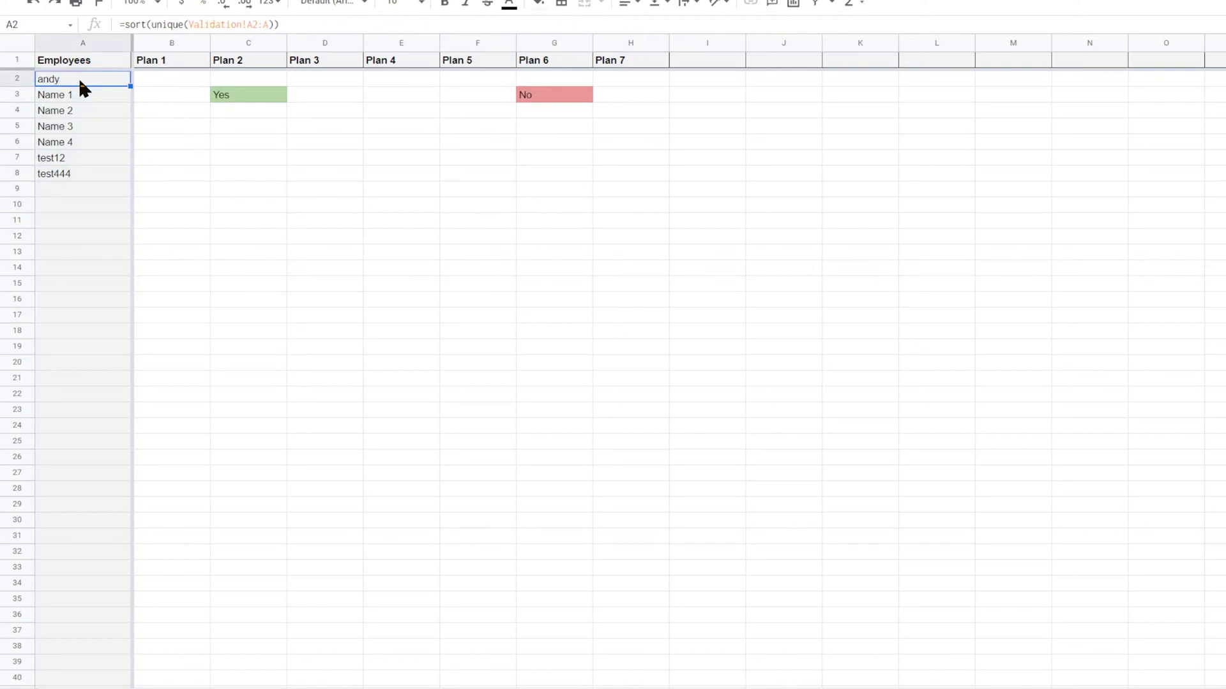
left_click(179, 79)
left_click(248, 79)
left_click(313, 79)
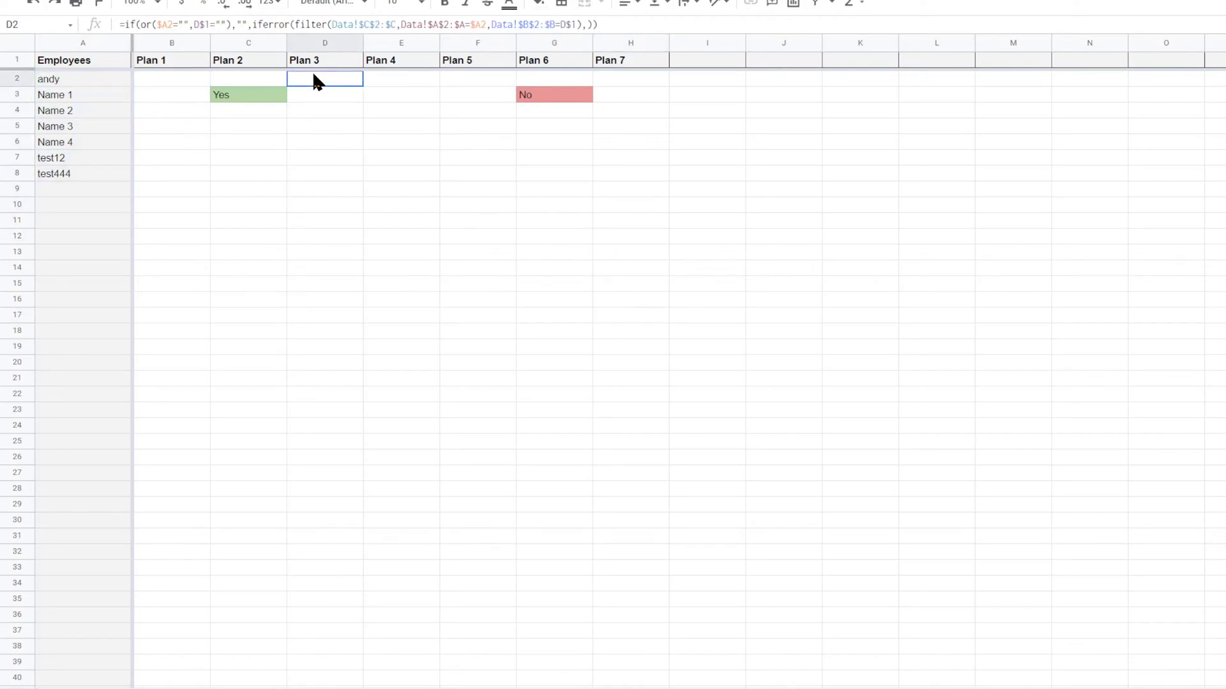
left_click(401, 79)
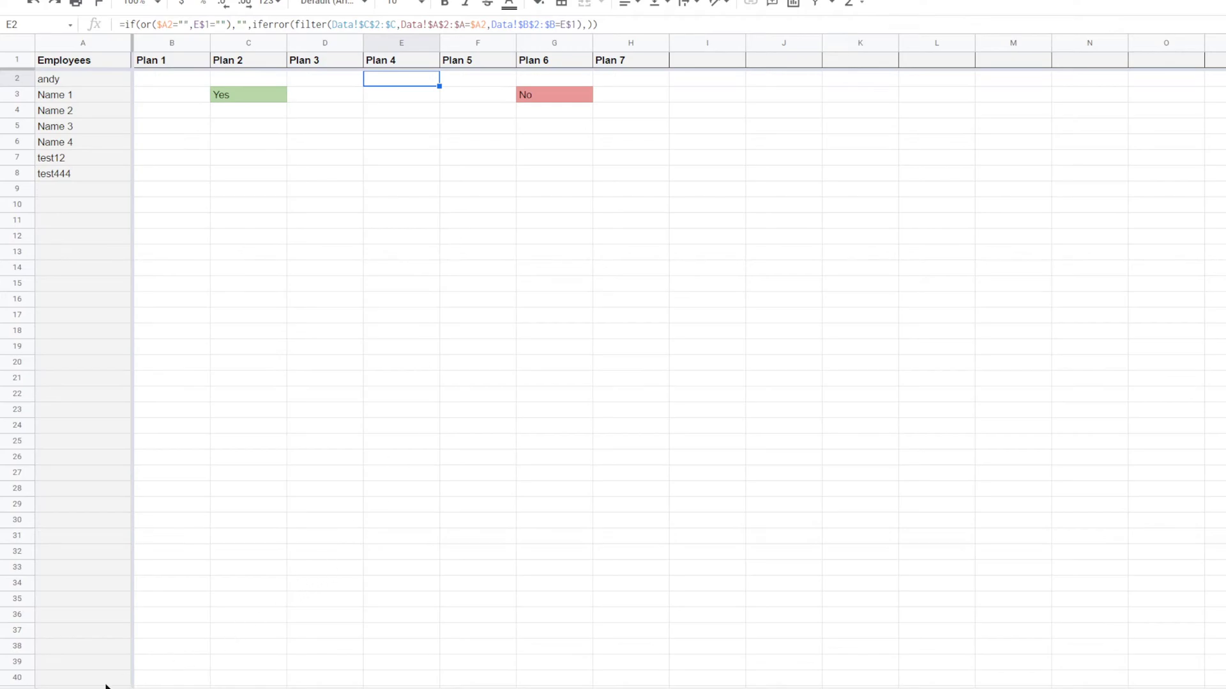
Step: Duplicate the report sheet as Report2
right_click(125, 688)
left_click(129, 476)
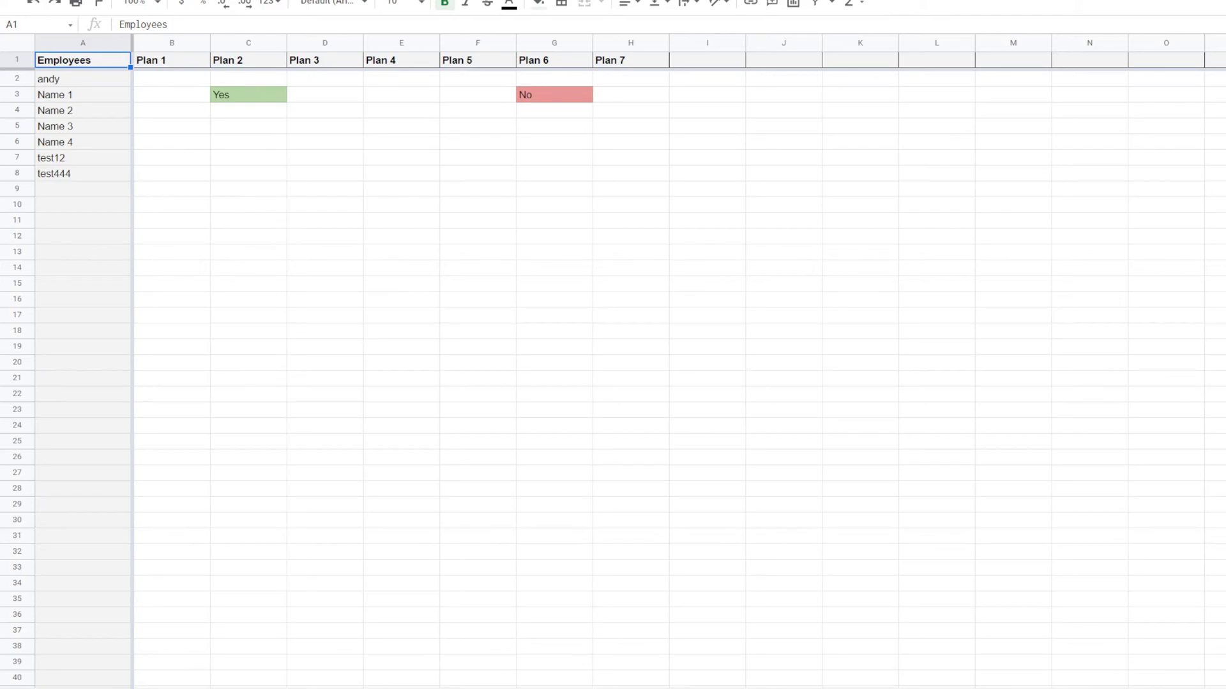
left_click(211, 688)
Step: Review the Completed (yes/no) and Date entries on the Data sheet
left_click(275, 688)
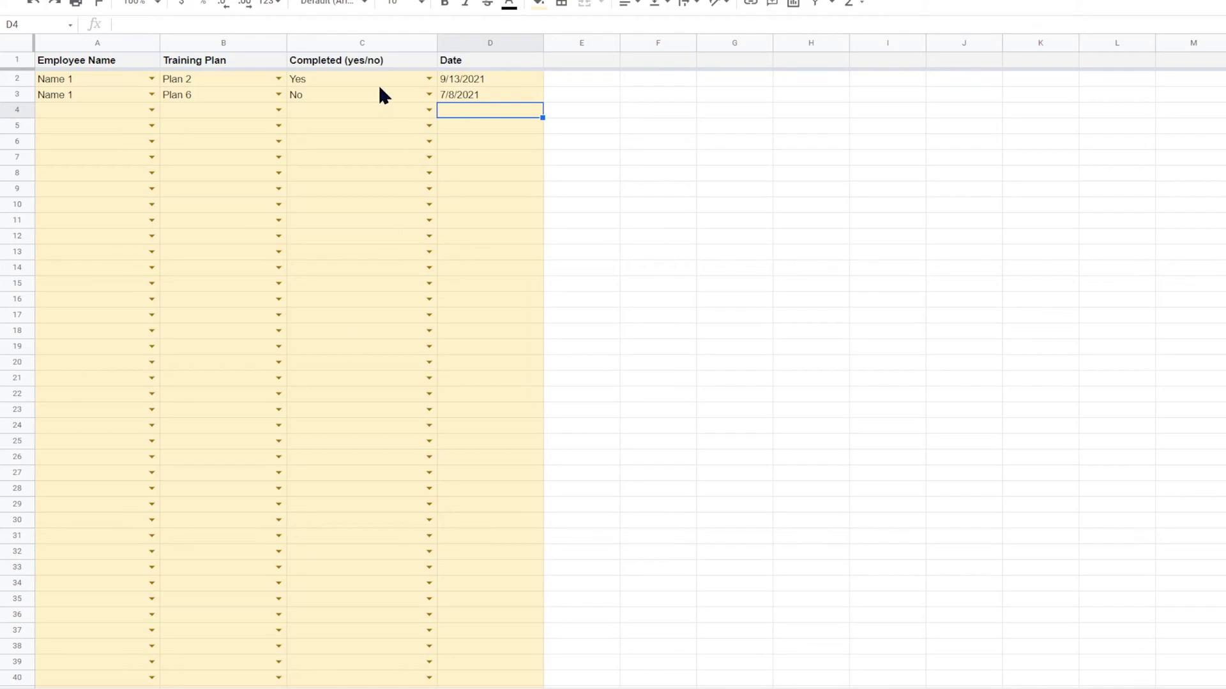
left_click_drag(361, 81, 358, 191)
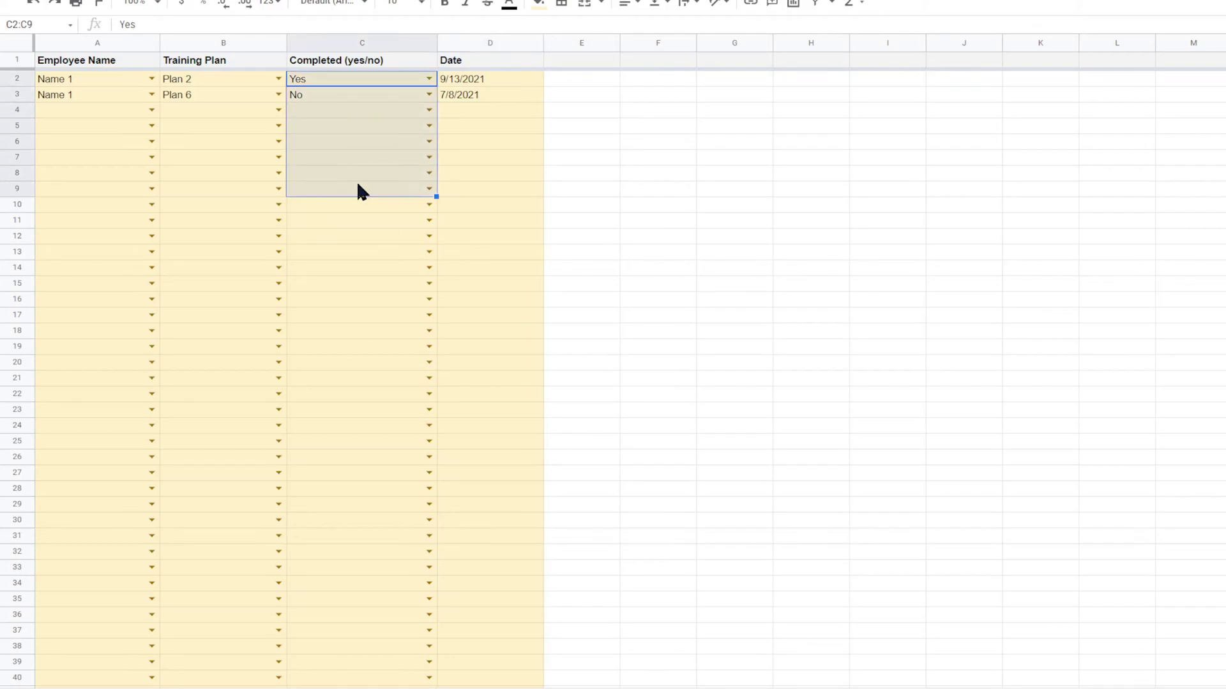
left_click(375, 82)
left_click_drag(375, 81, 438, 119)
left_click_drag(474, 78, 485, 126)
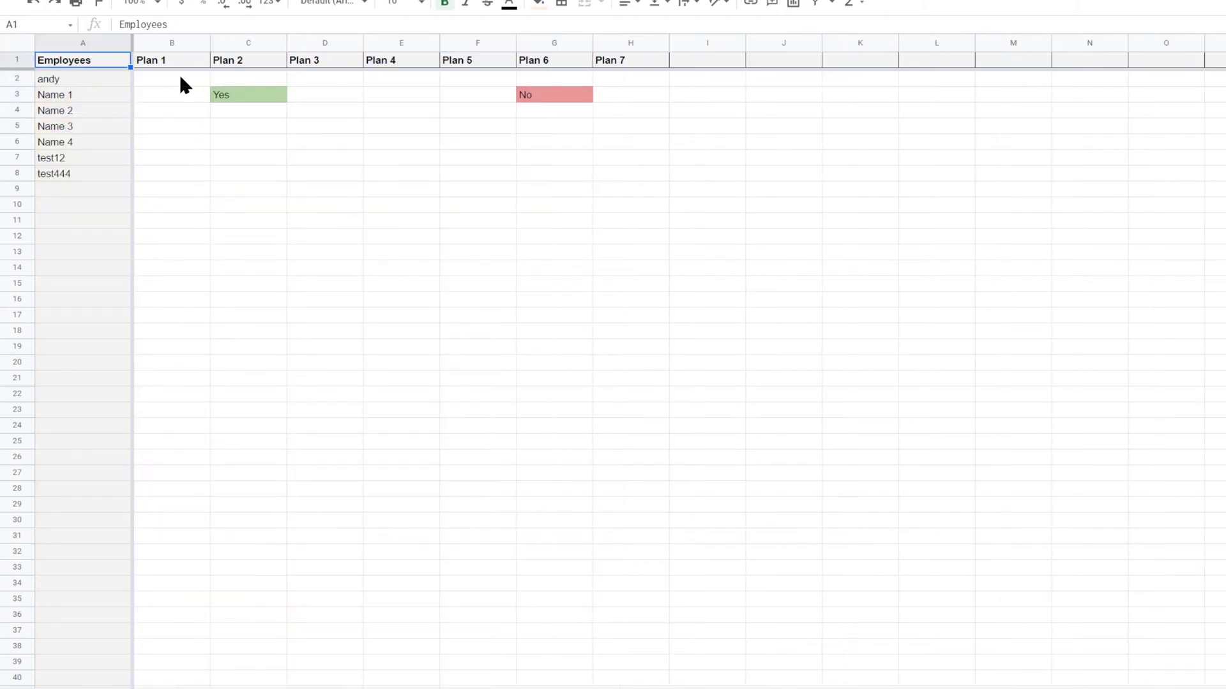
Step: In cell B2 of Report2, change the range that FILTER returns to the date column, Data!$D$2:$D
left_click(171, 79)
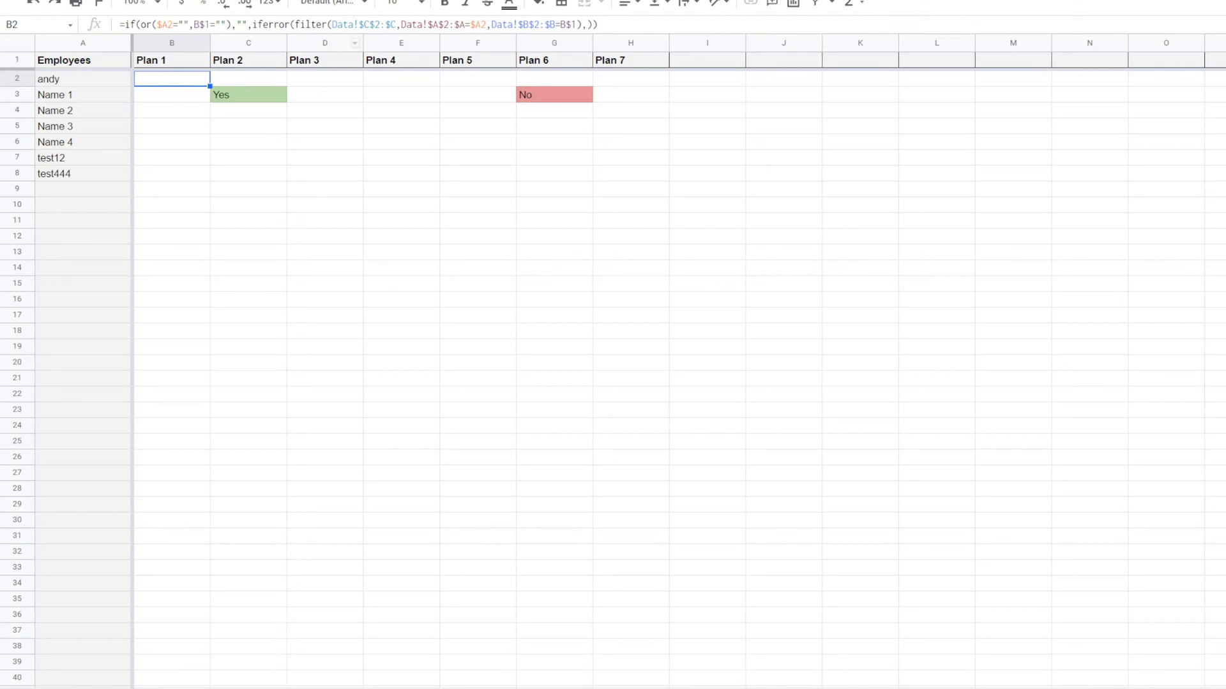
left_click(276, 688)
left_click(181, 688)
left_click(369, 22)
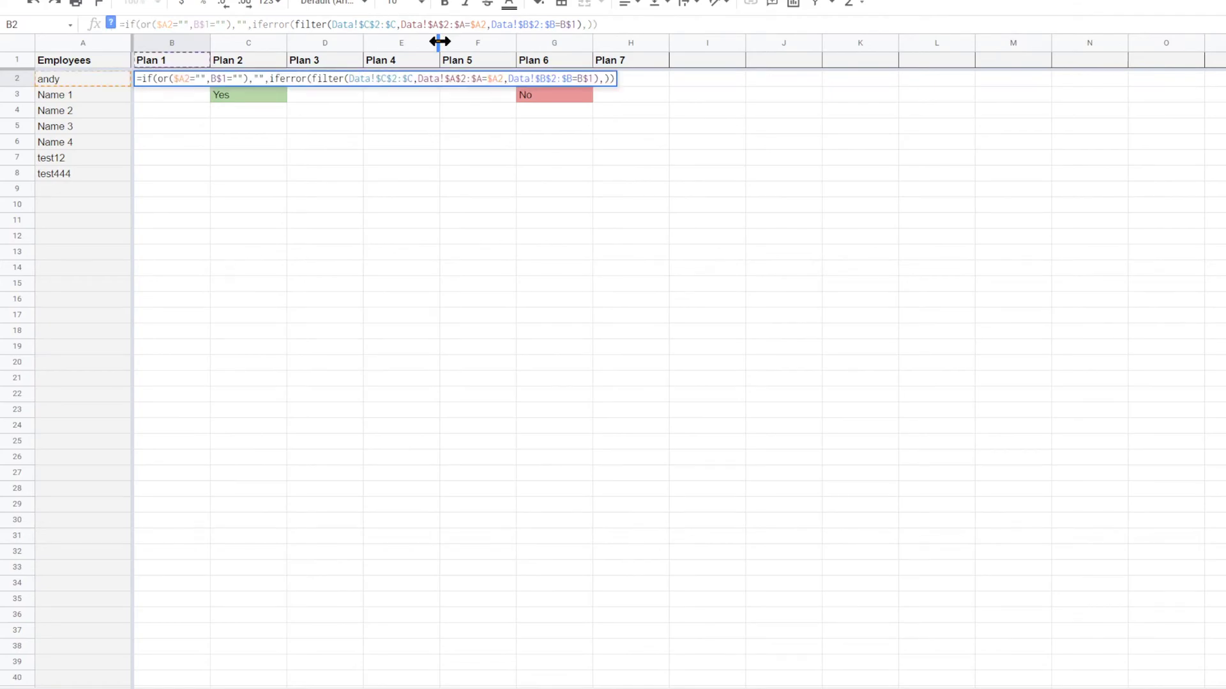
key("BackSpace")
type("d")
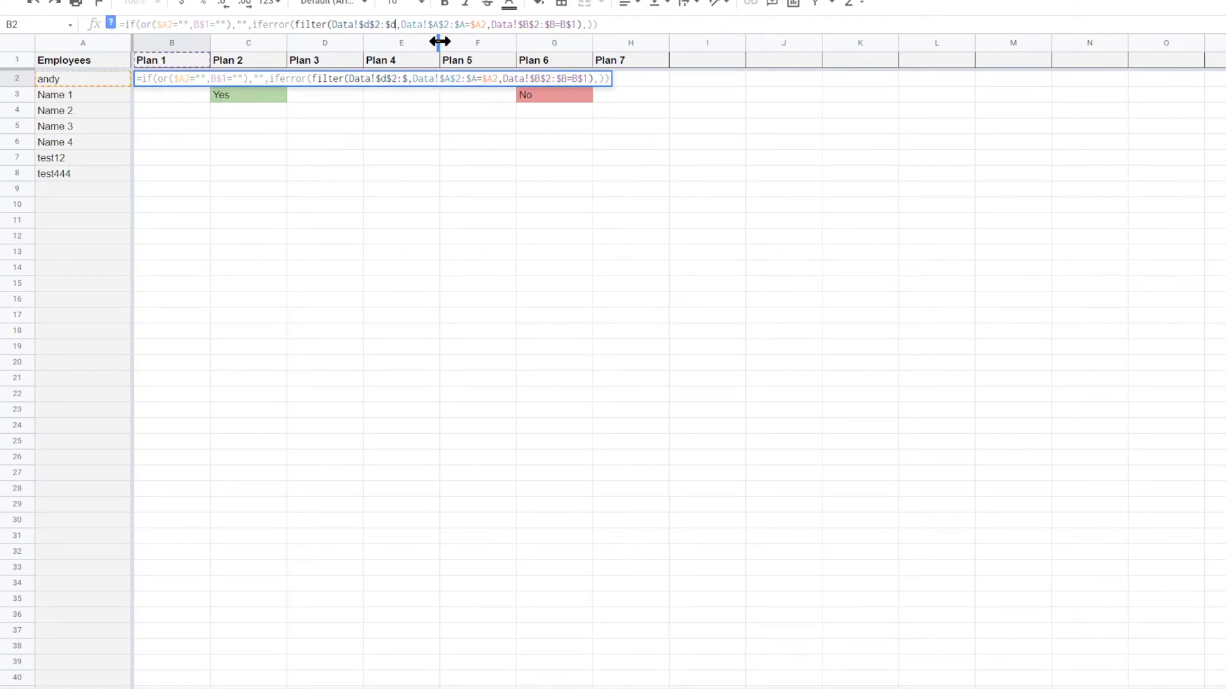
key("BackSpace")
type("d,")
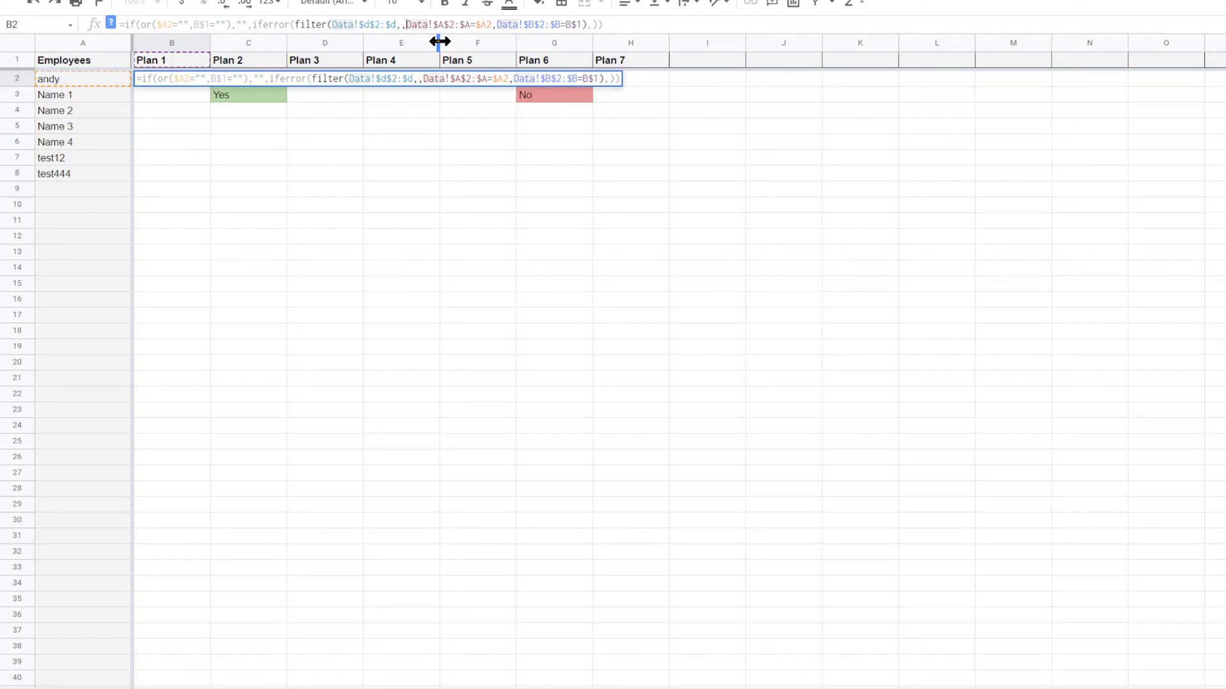
key("BackSpace")
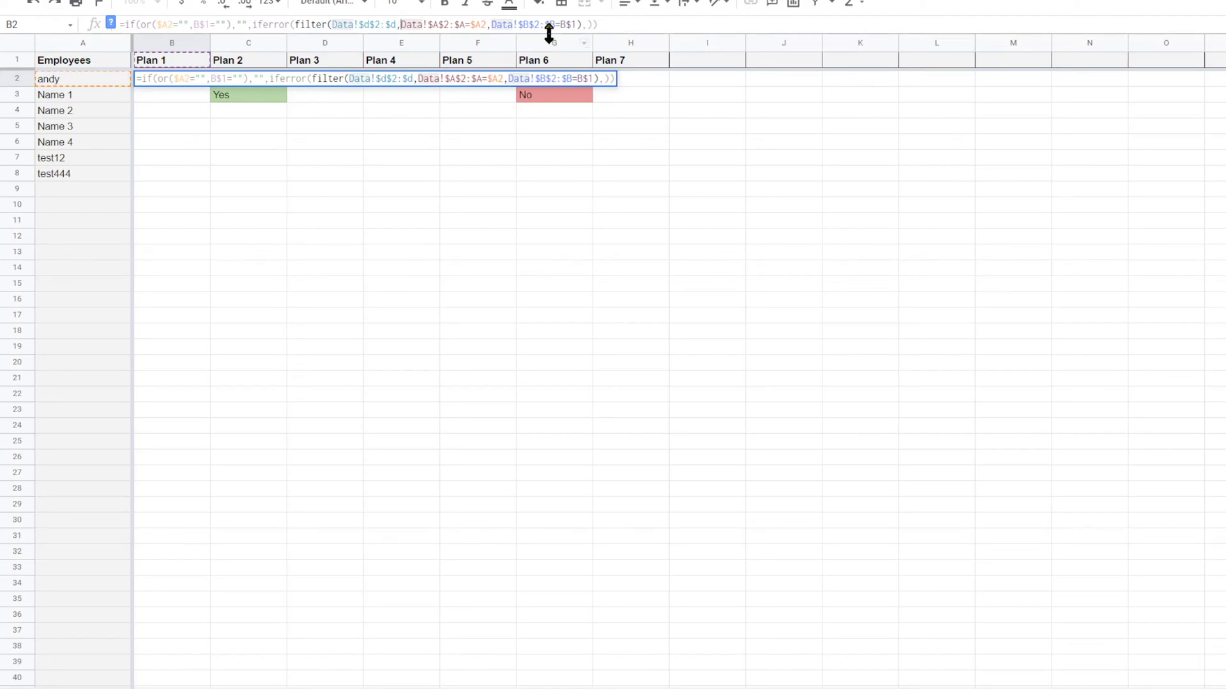
Step: Add a third FILTER condition to the B2 formula: Data!C2:C="Yes"
left_click(576, 24)
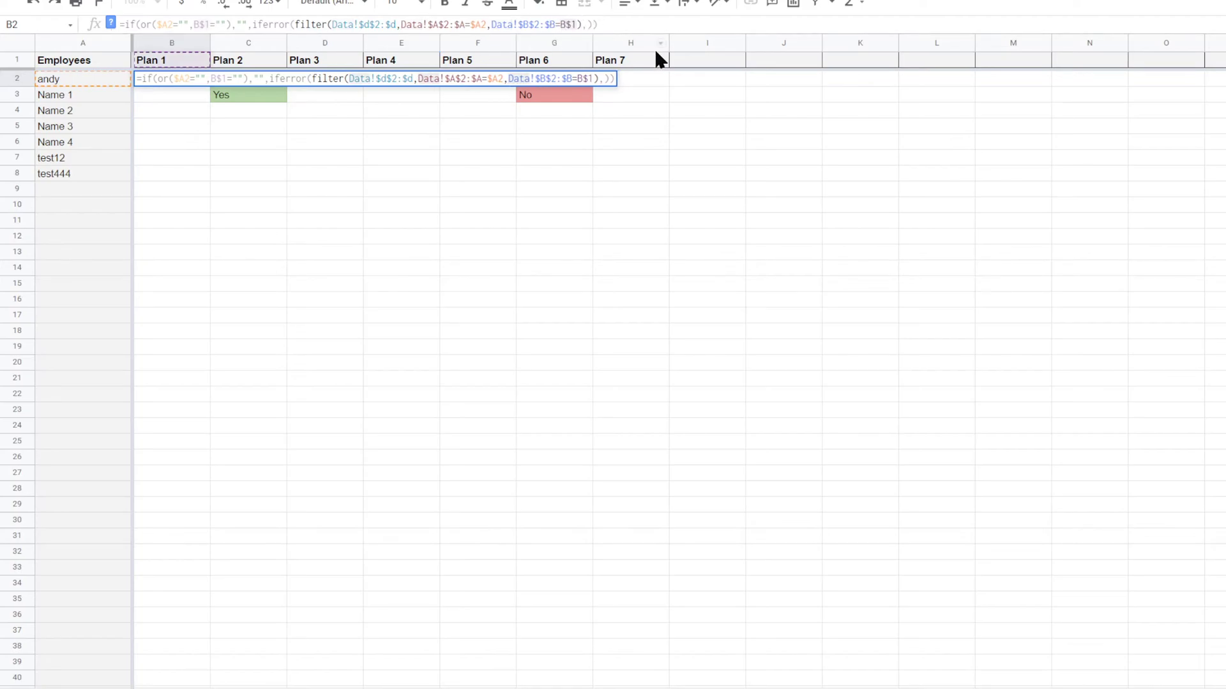
type(",")
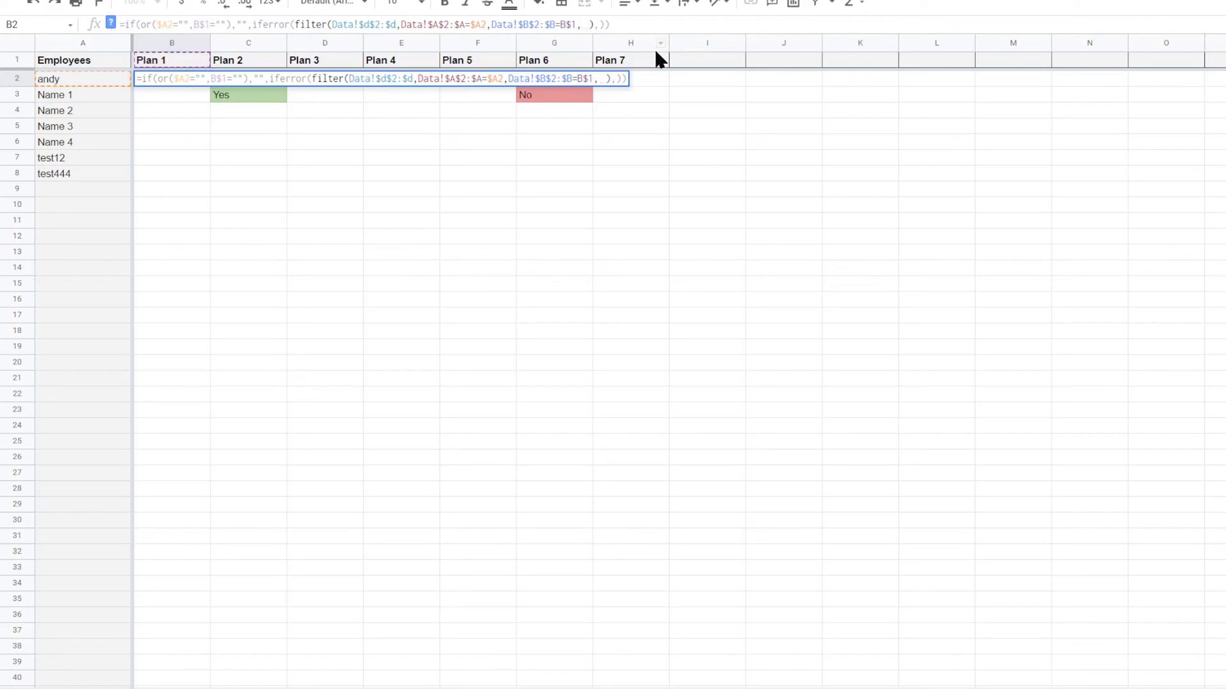
left_click(416, 688)
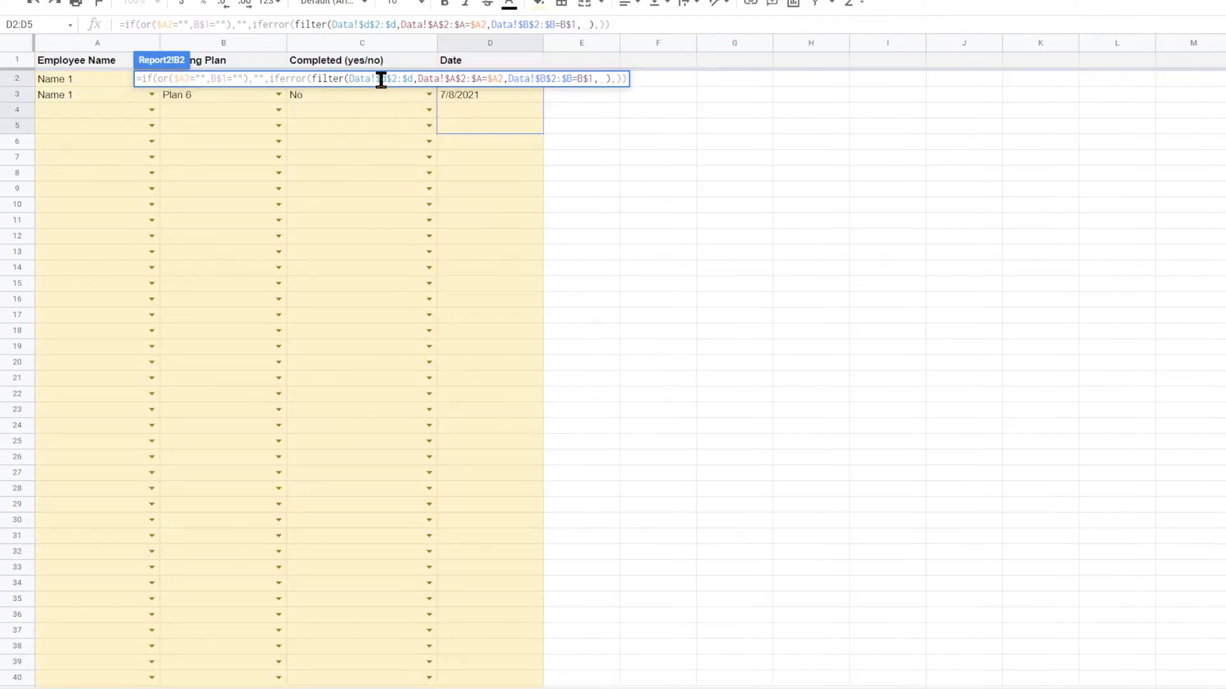
left_click_drag(339, 92, 372, 124)
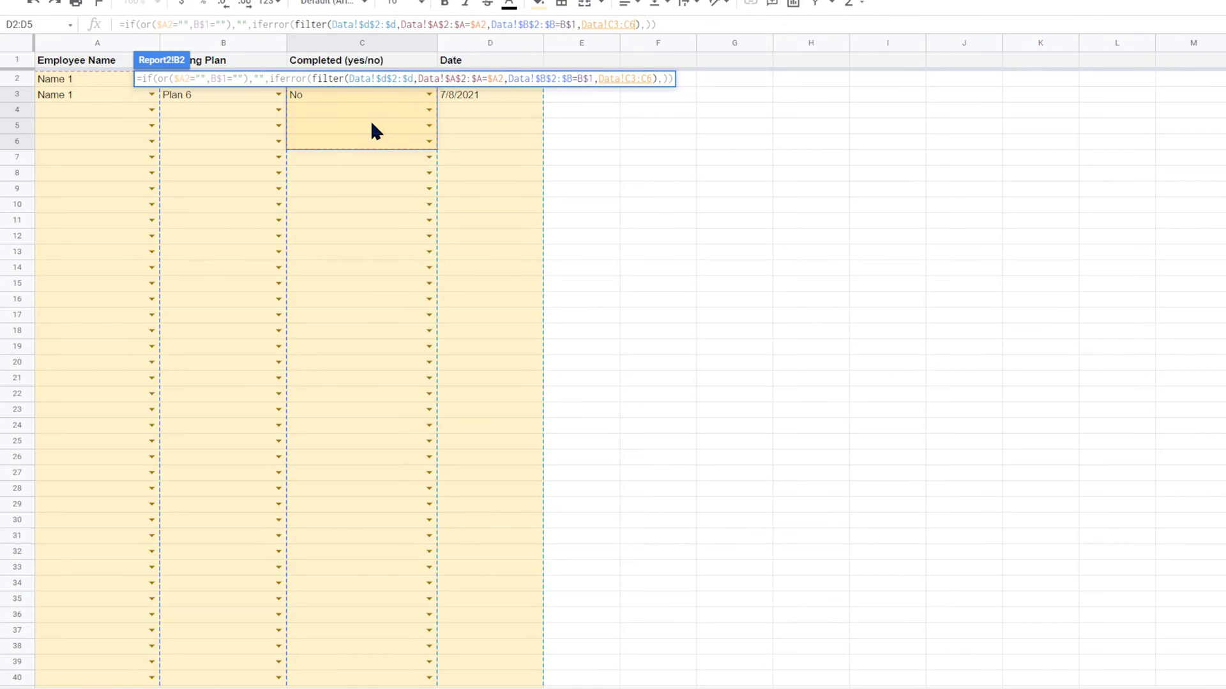
left_click(620, 26)
key("BackSpace")
type("2")
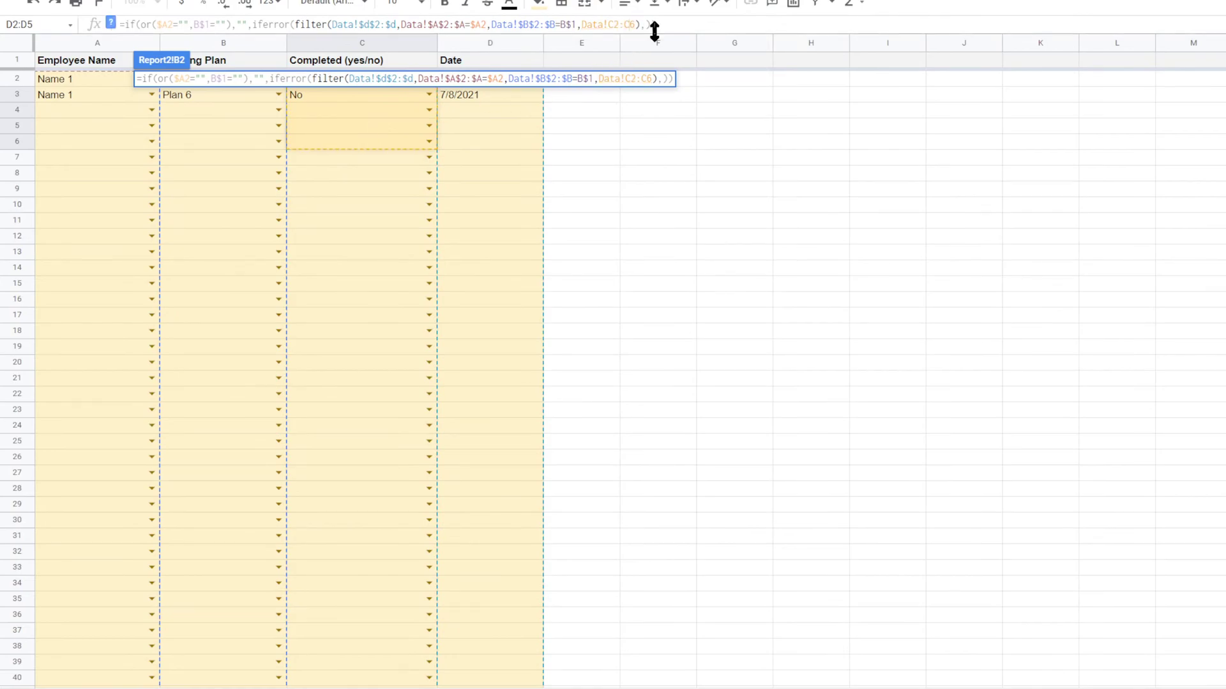
key("BackSpace")
type("=")
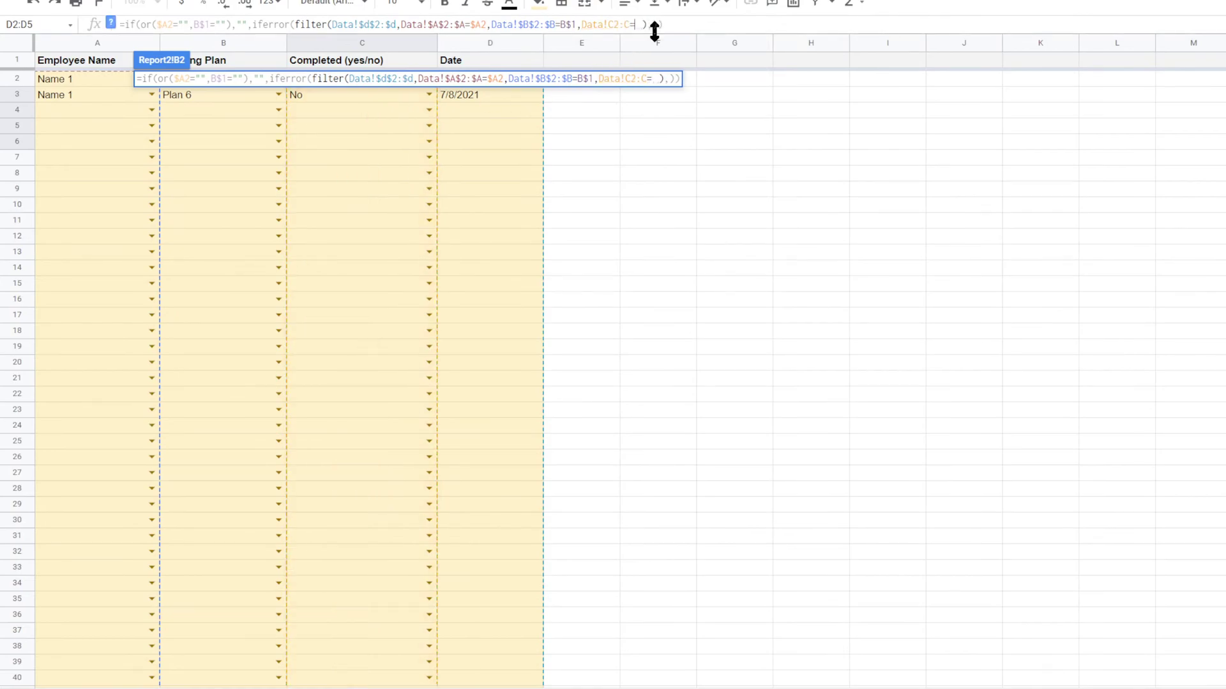
type("\"Yes\"")
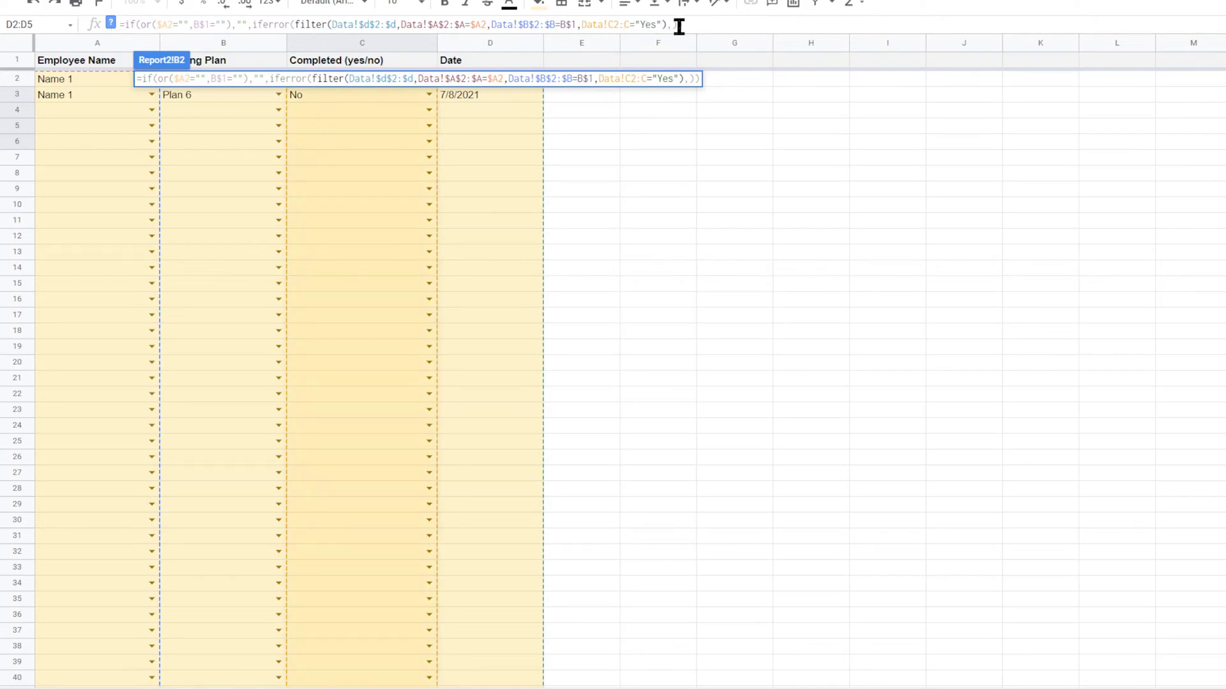
Step: Make the new condition's range absolute as Data!$C$2:$C, enter the formula and fill it from B2 through J7
type("$")
key("Left")
type("$")
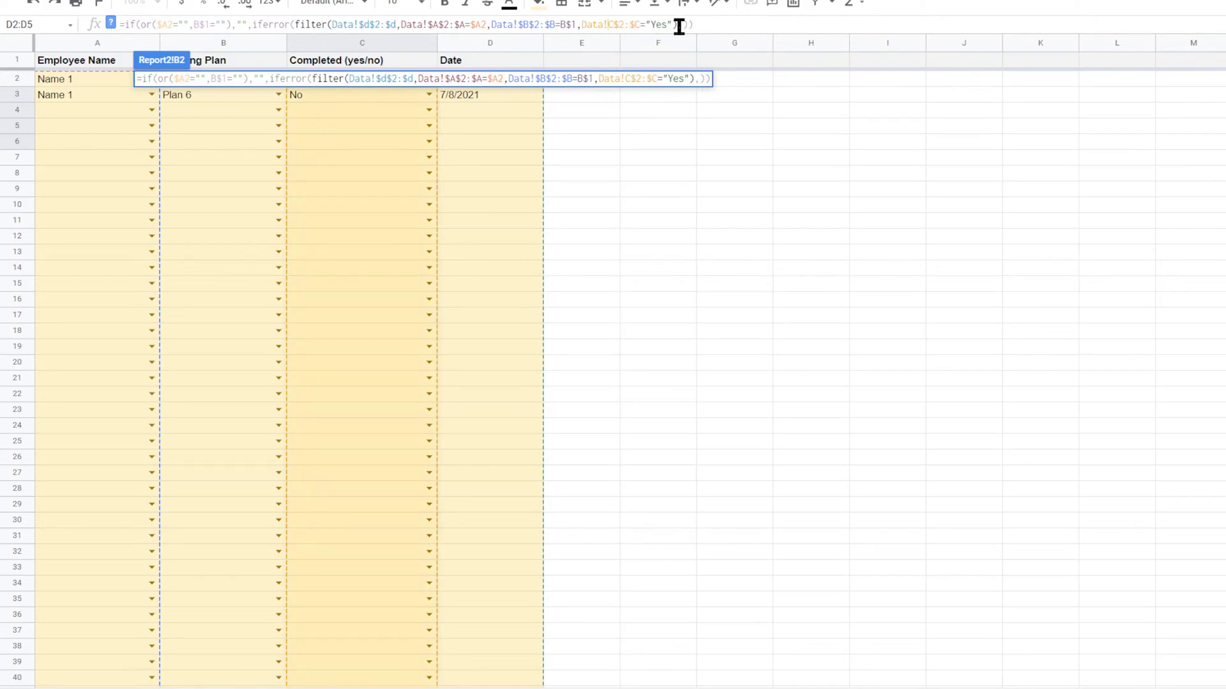
key("Left")
key("Left")
type("$")
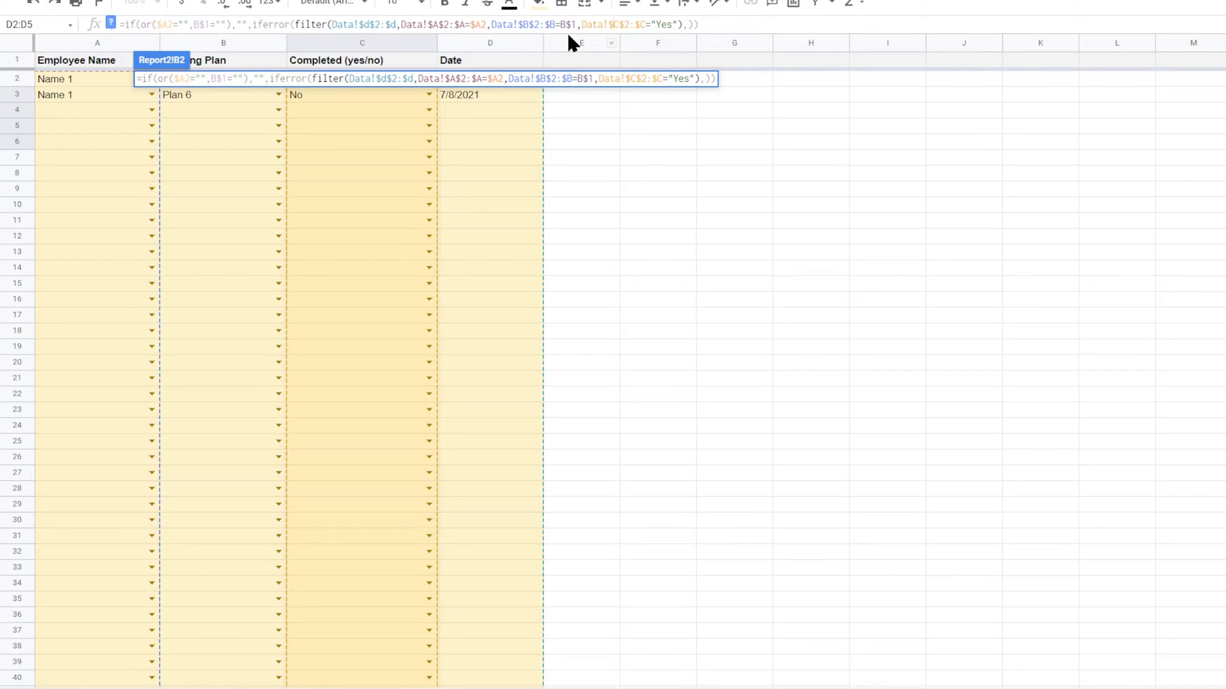
key("Return")
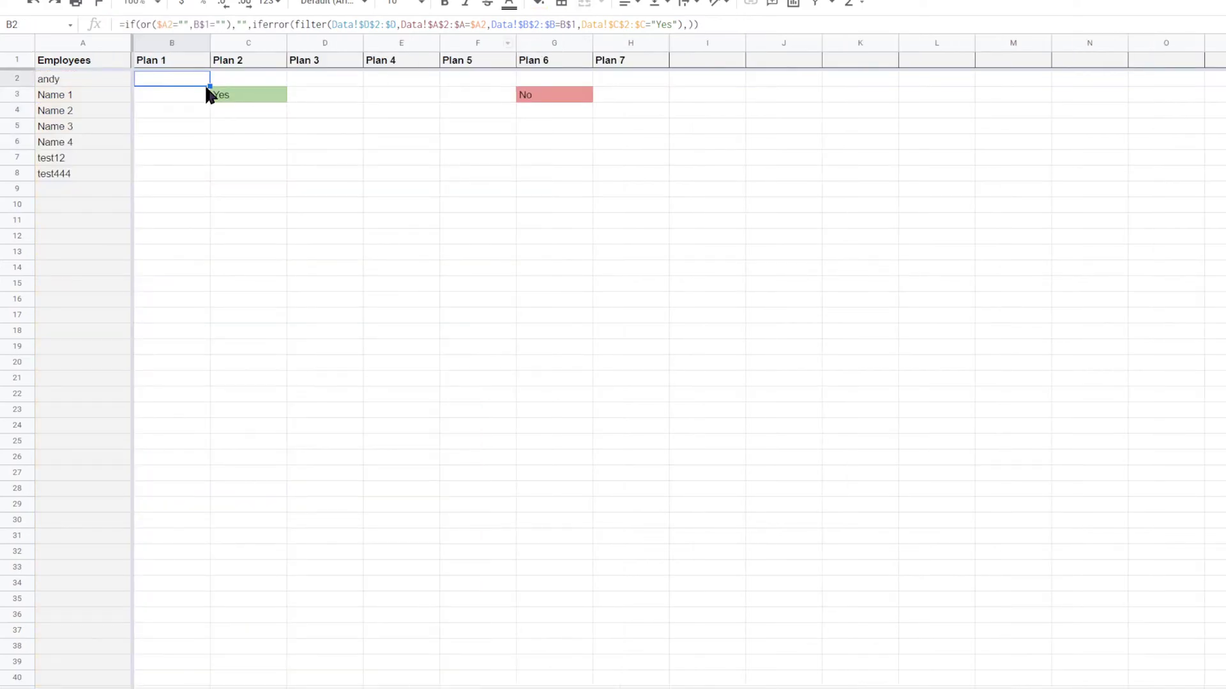
left_click_drag(208, 85, 825, 166)
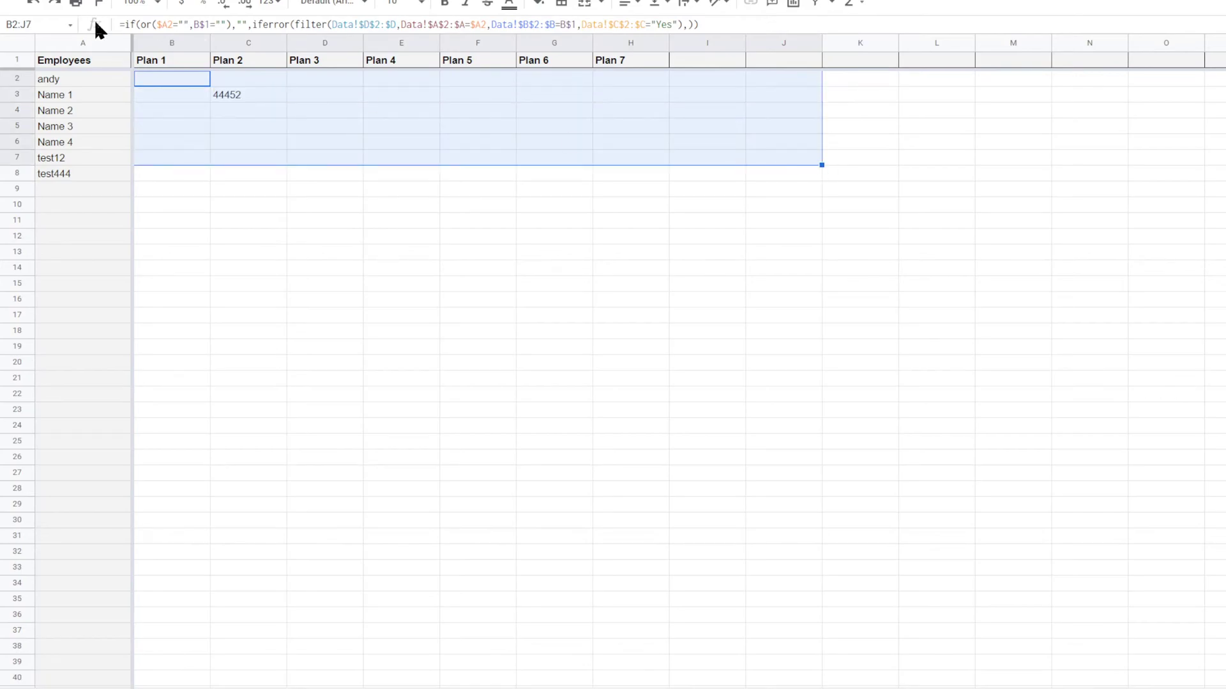
Step: Format cells B2:J7 of the completion date report with the Date number format
left_click(194, 0)
mouse_move(236, 39)
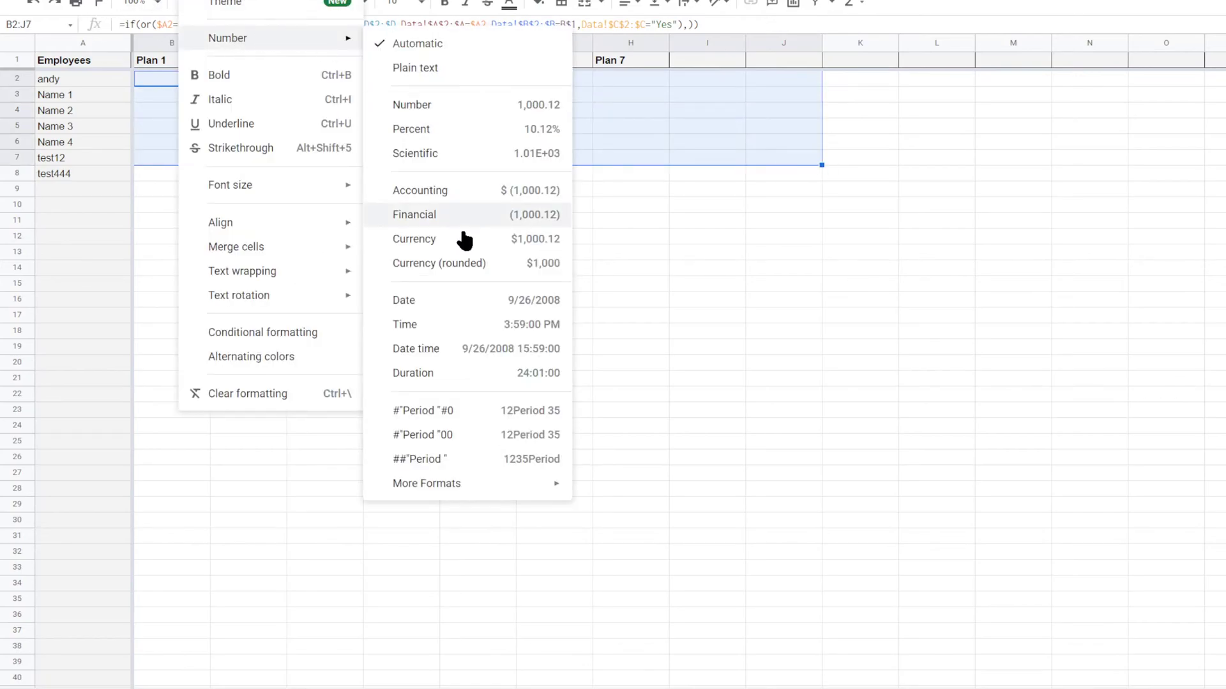
left_click(455, 298)
Step: Fill the B2 formula and its date format across to column U and down to row 500
left_click(185, 80)
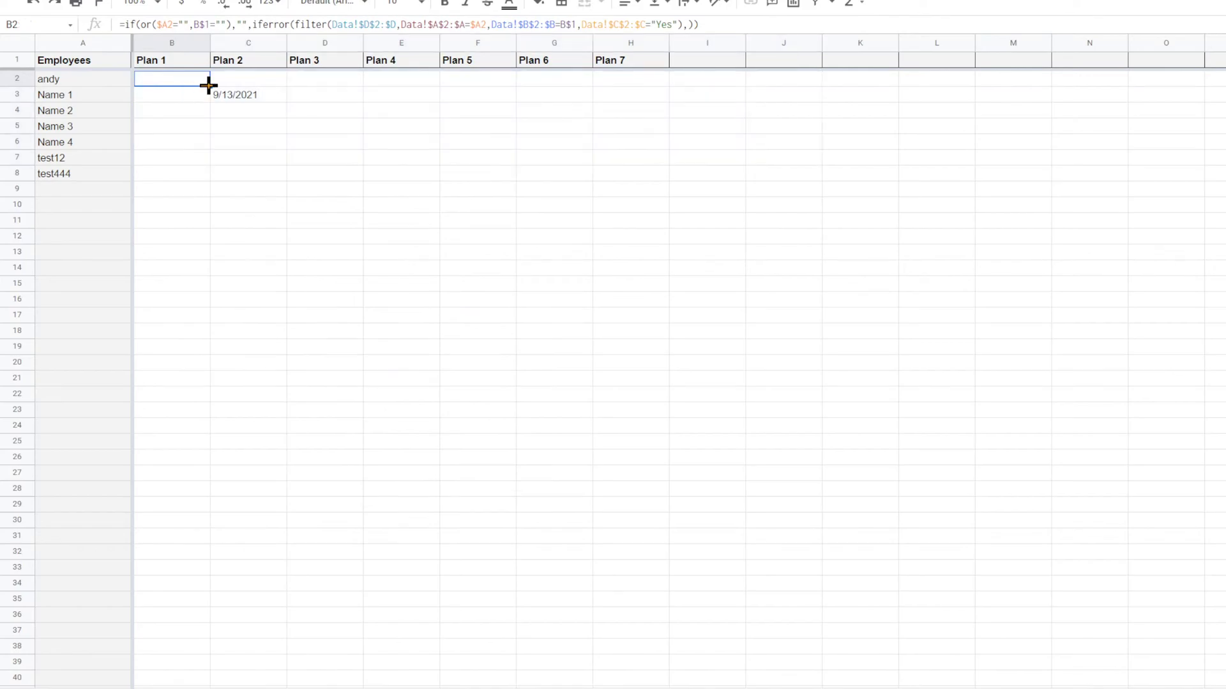
left_click_drag(208, 85, 1223, 86)
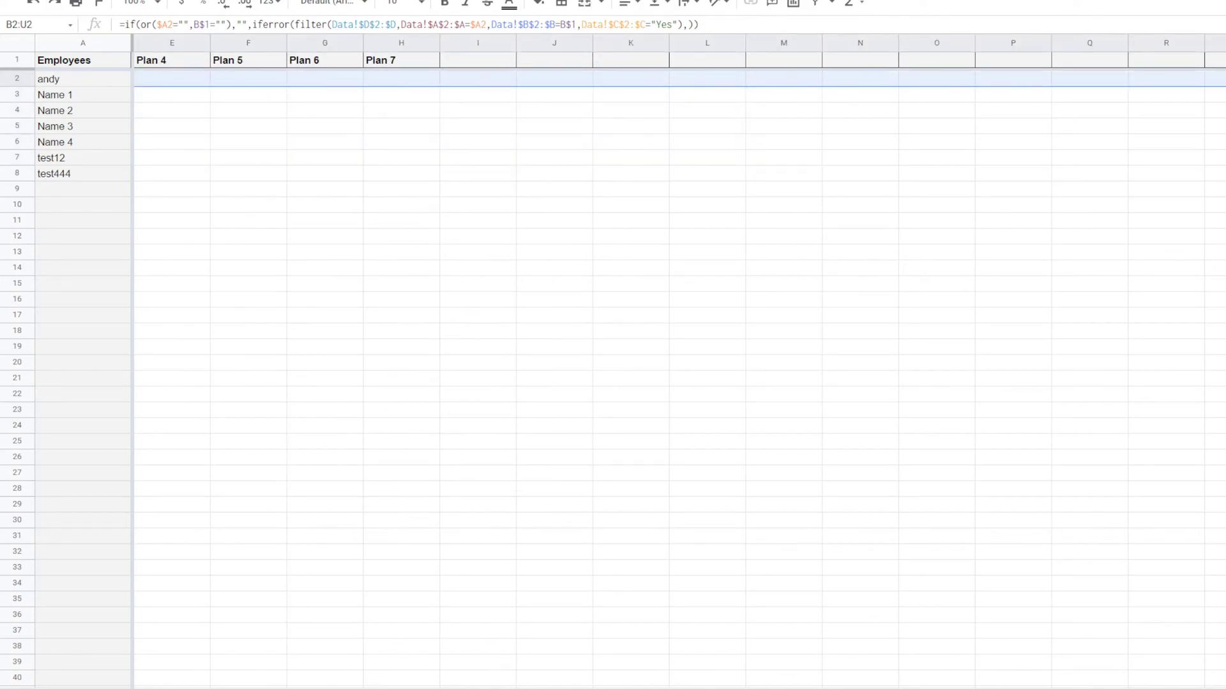
scroll(613, 376, "down", 20)
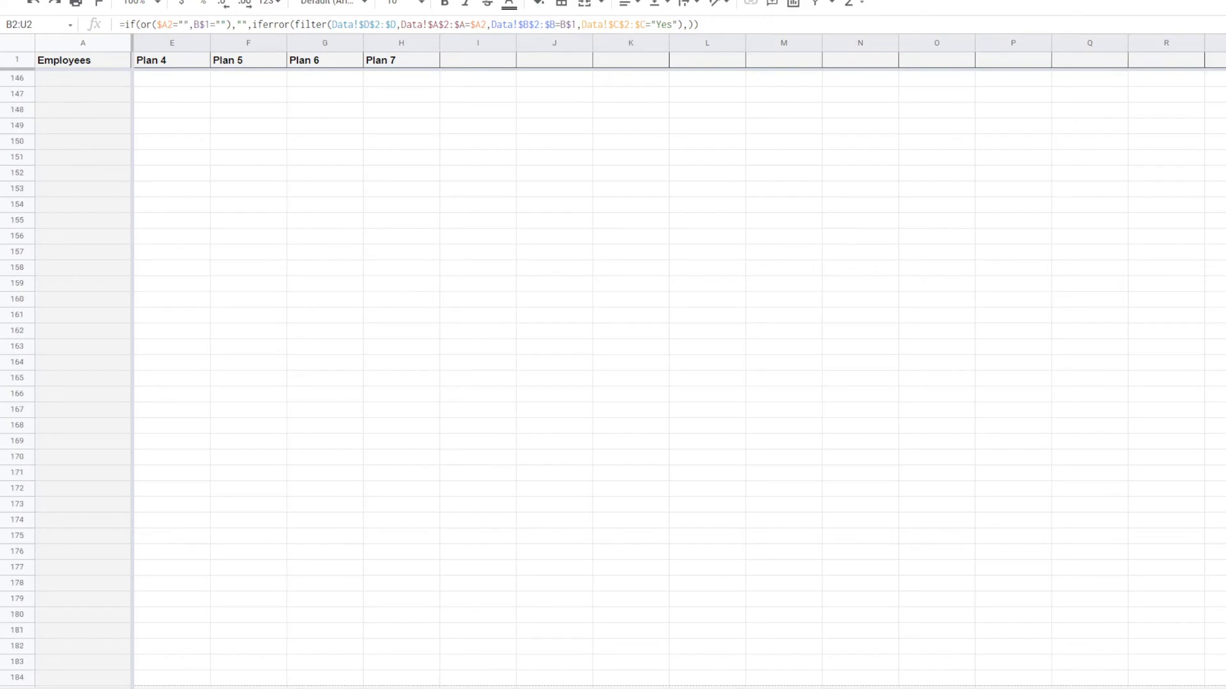
scroll(613, 376, "down", 20)
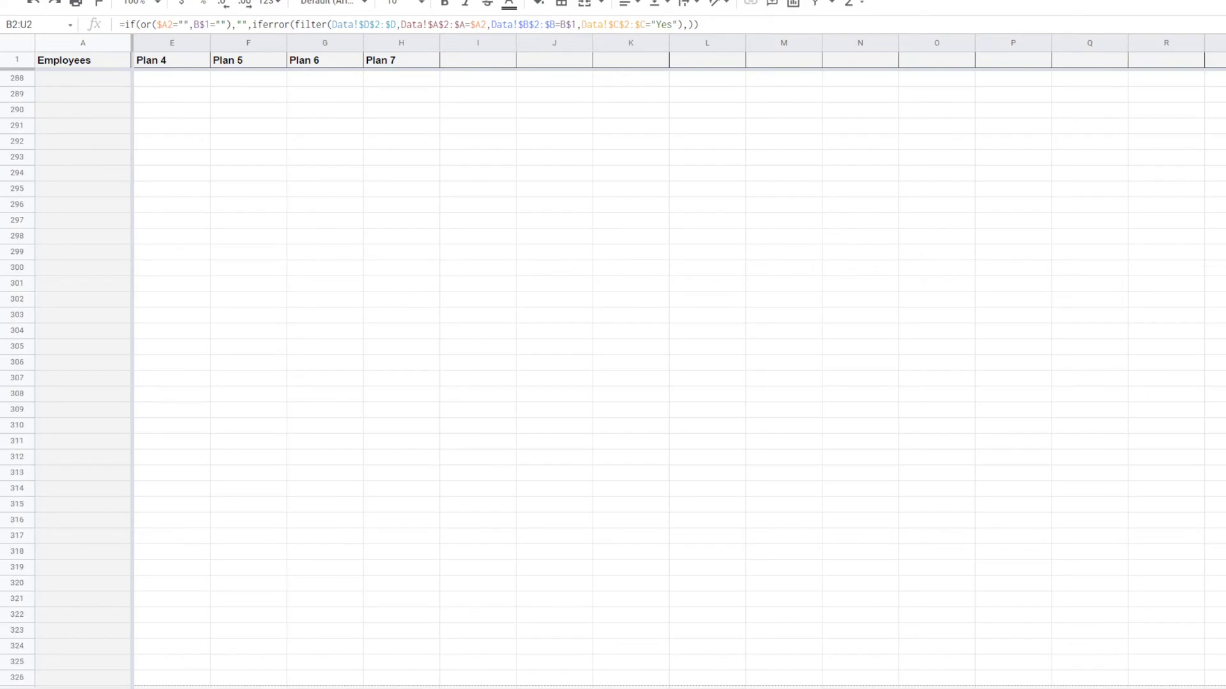
scroll(612, 376, "down", 20)
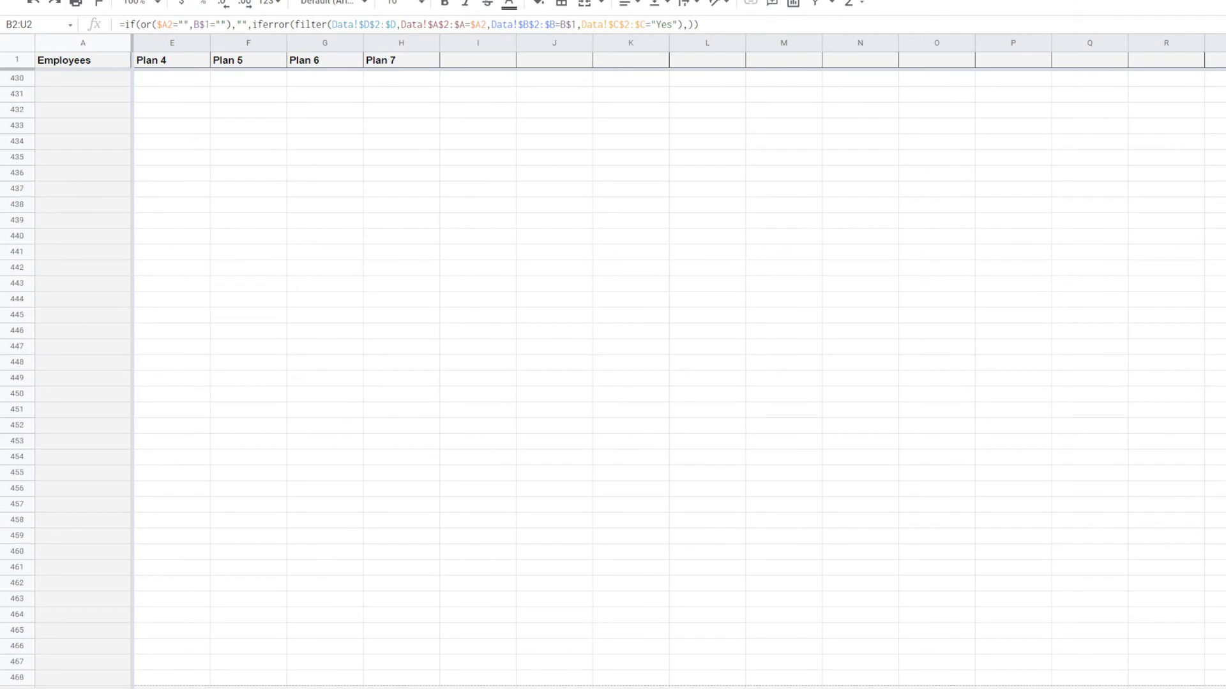
scroll(612, 377, "down", 15)
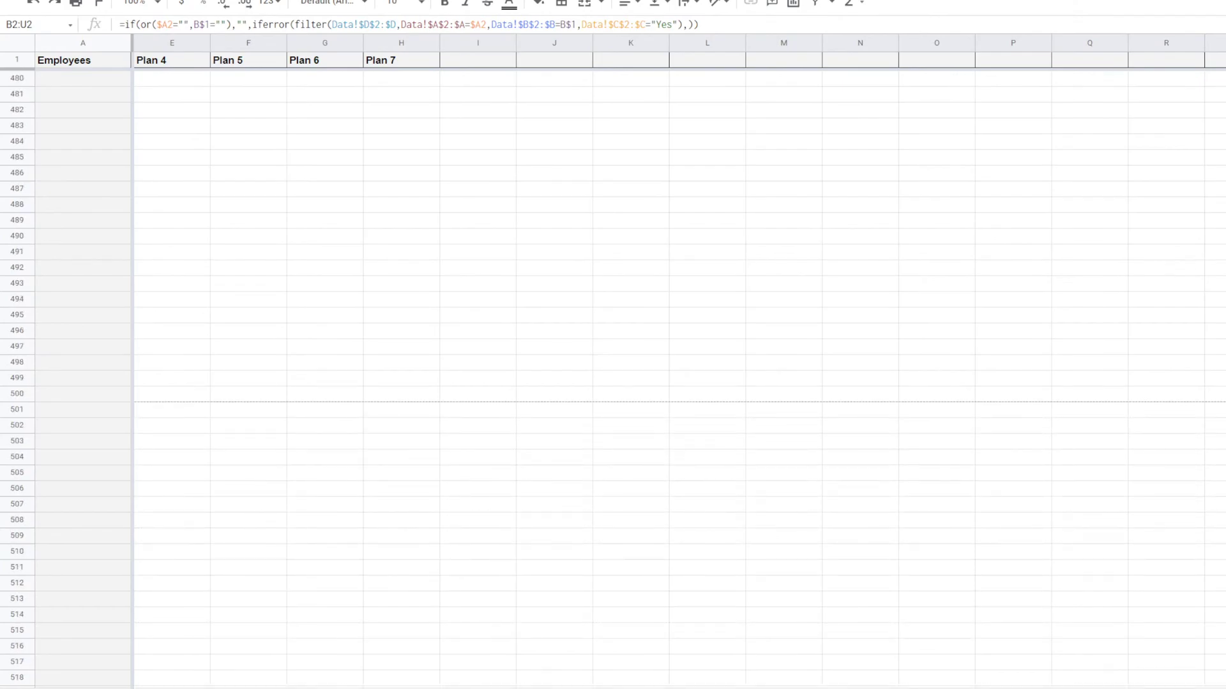
left_click_drag(1219, 394, 1219, 393)
left_click_drag(996, 688, 811, 688)
scroll(675, 441, "up", 20)
scroll(676, 447, "up", 20)
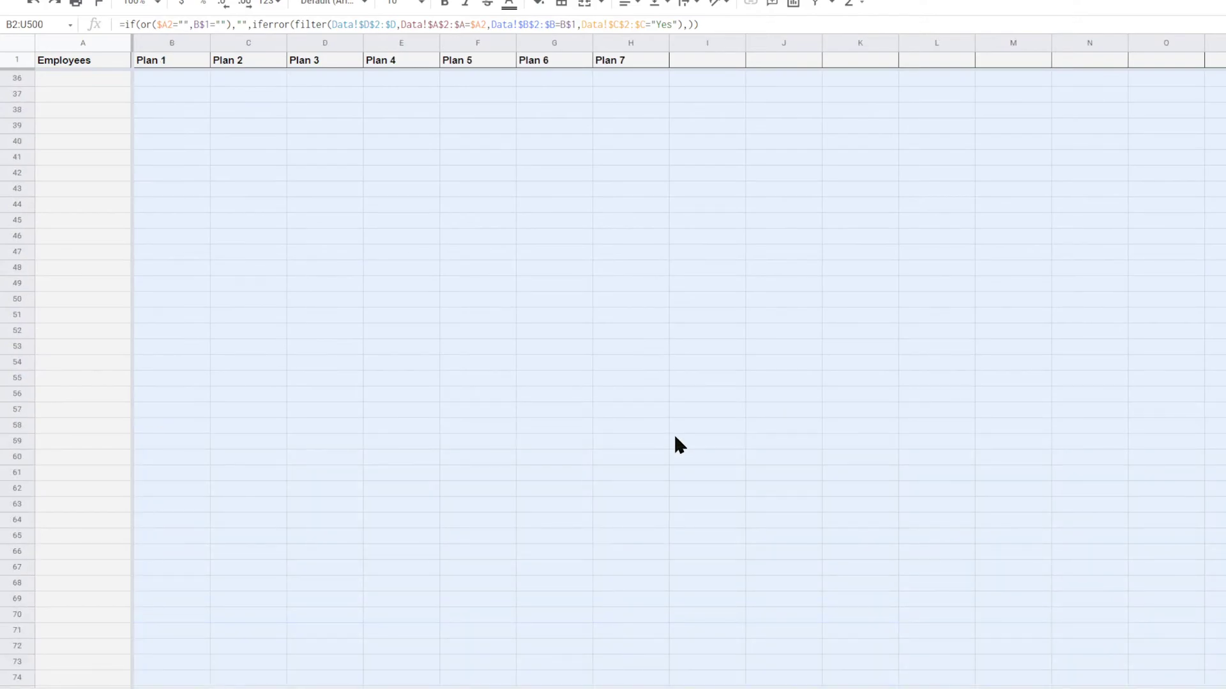
scroll(675, 437, "up", 10)
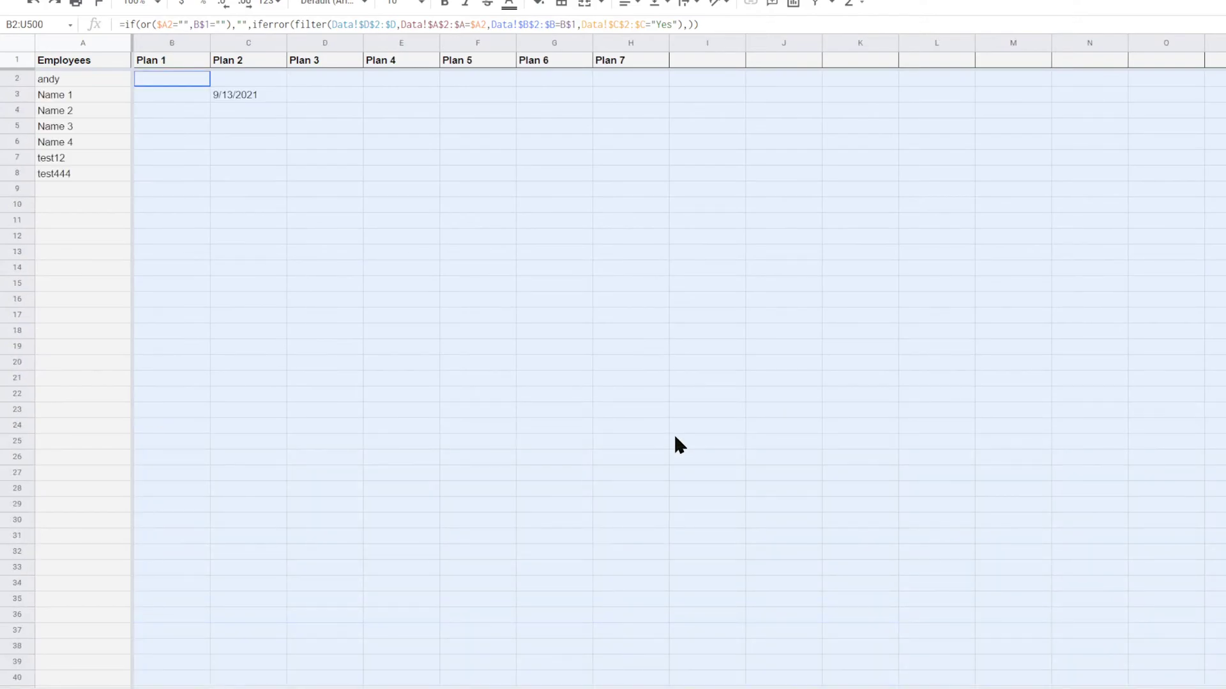
left_click(192, 86)
left_click(246, 99)
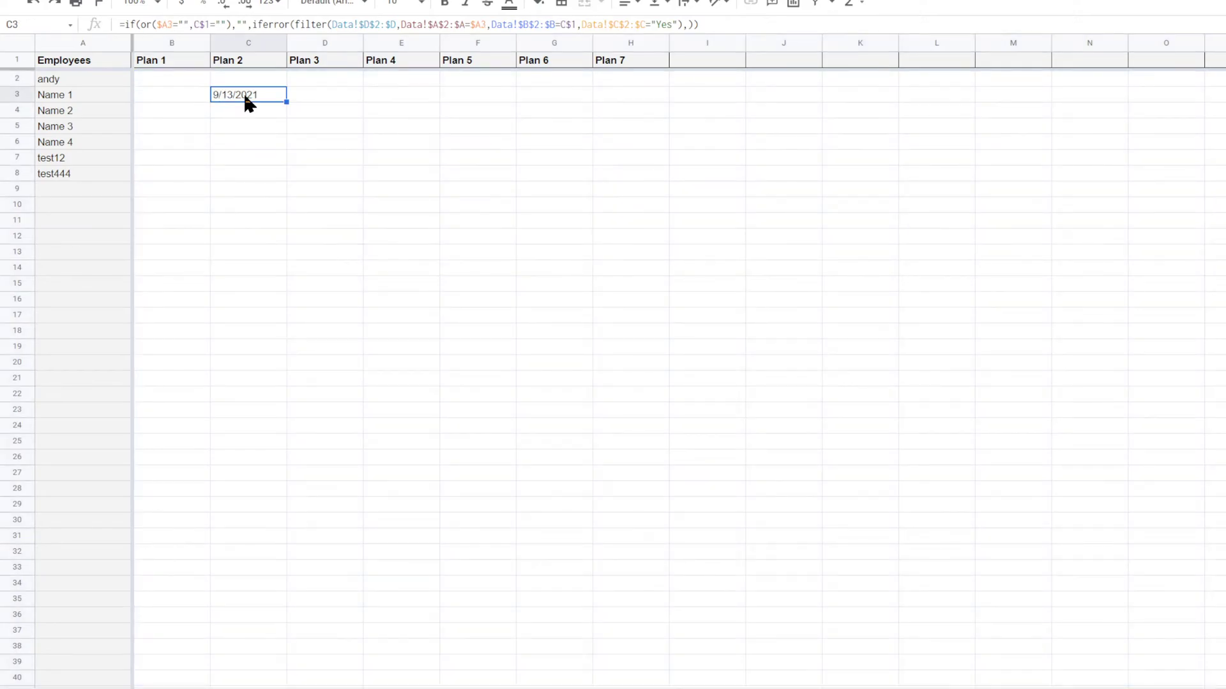
Step: Insert a row above the header row and enter the title "Date Training was Completed by Employee" in A1
left_click(11, 59)
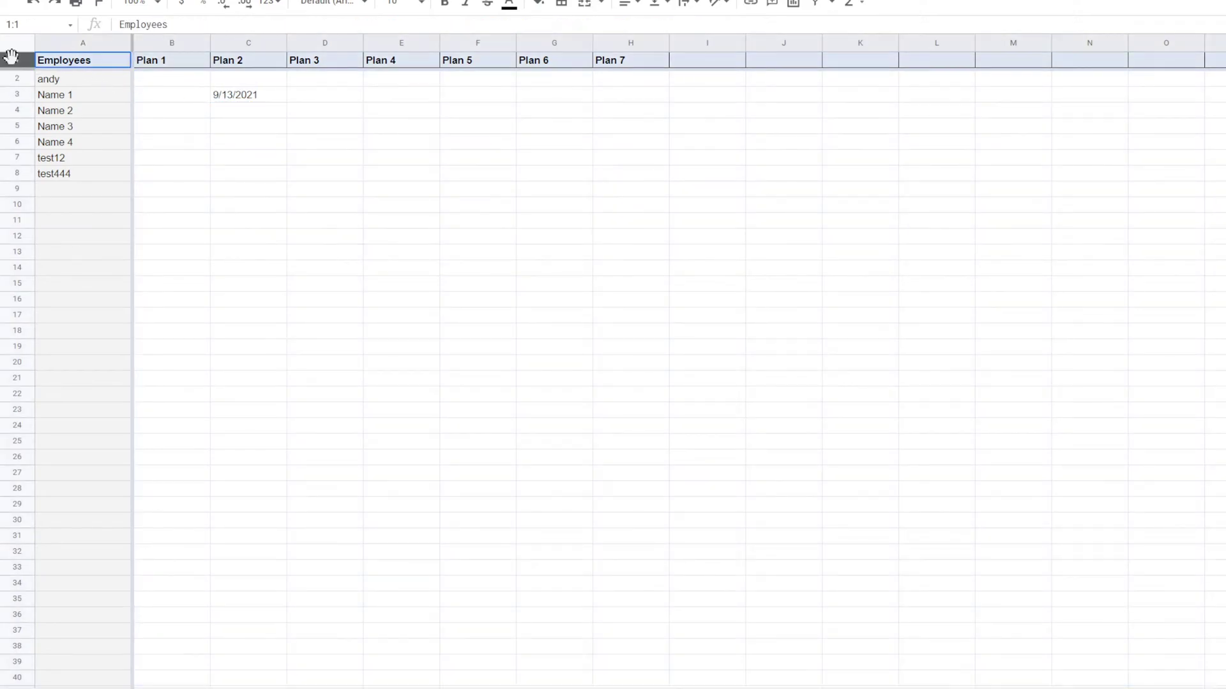
right_click(12, 59)
left_click(64, 185)
left_click(71, 62)
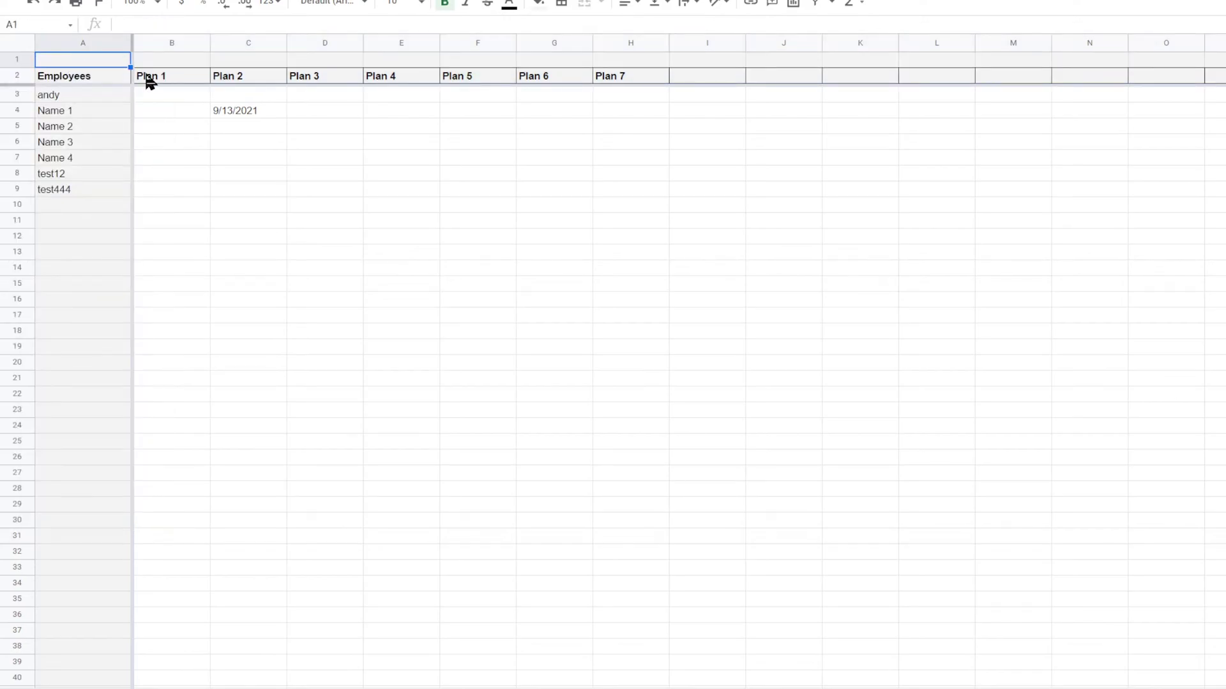
type("Date Trainin")
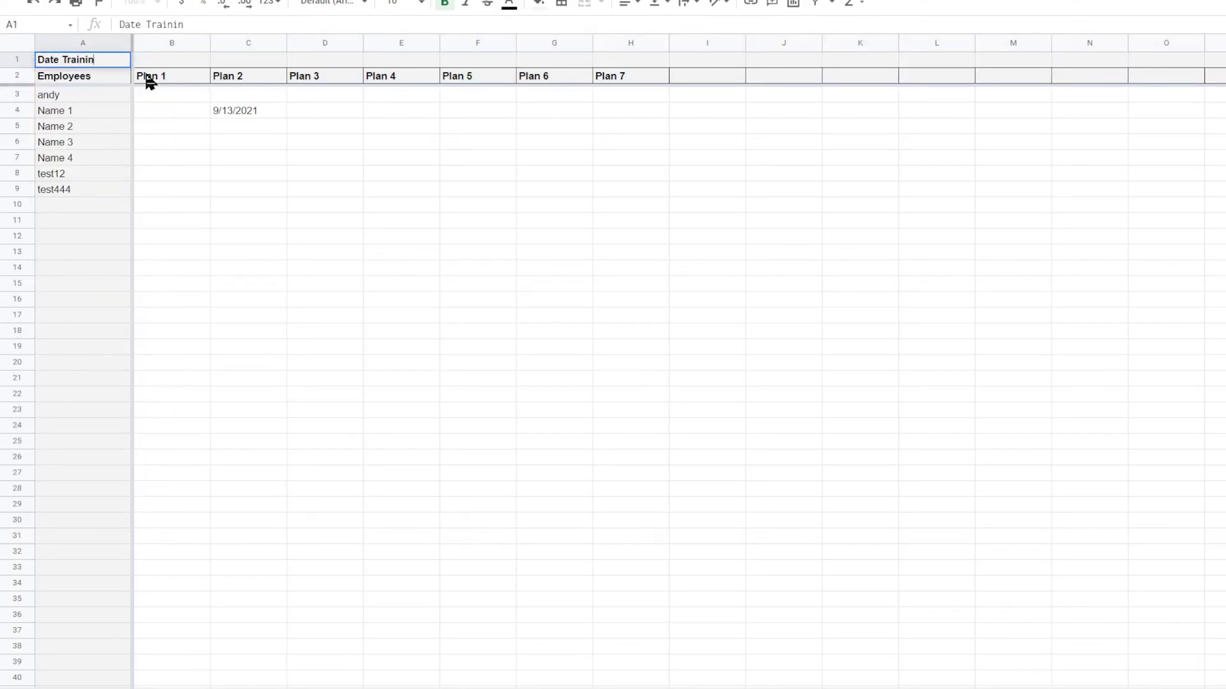
type("g was Complet")
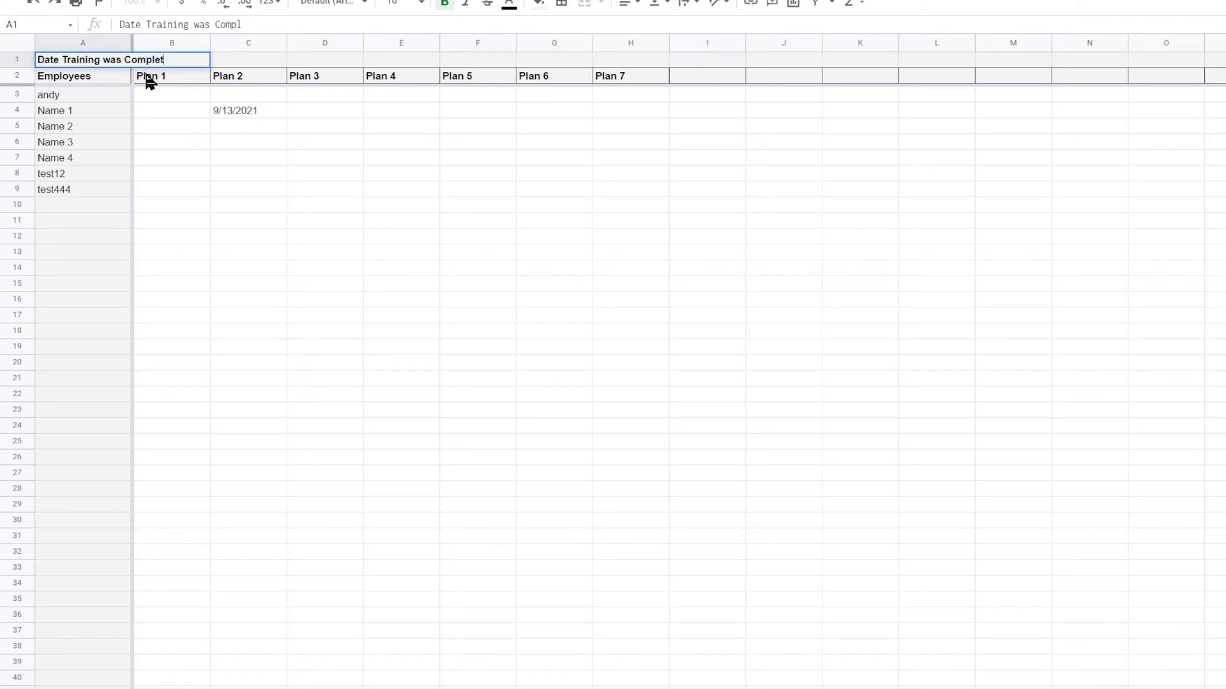
type("ed by Employee")
key("Return")
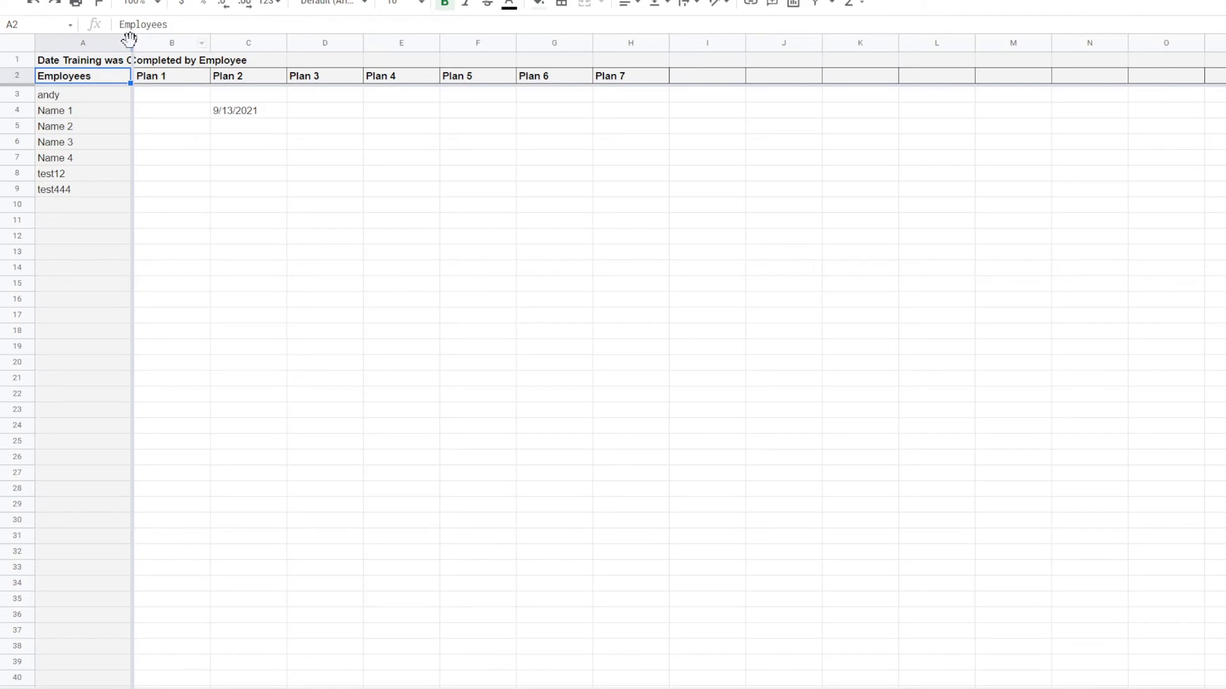
Step: Widen column A to fit the title in A1 and underline the title
left_click_drag(130, 39, 261, 42)
left_click(350, 193)
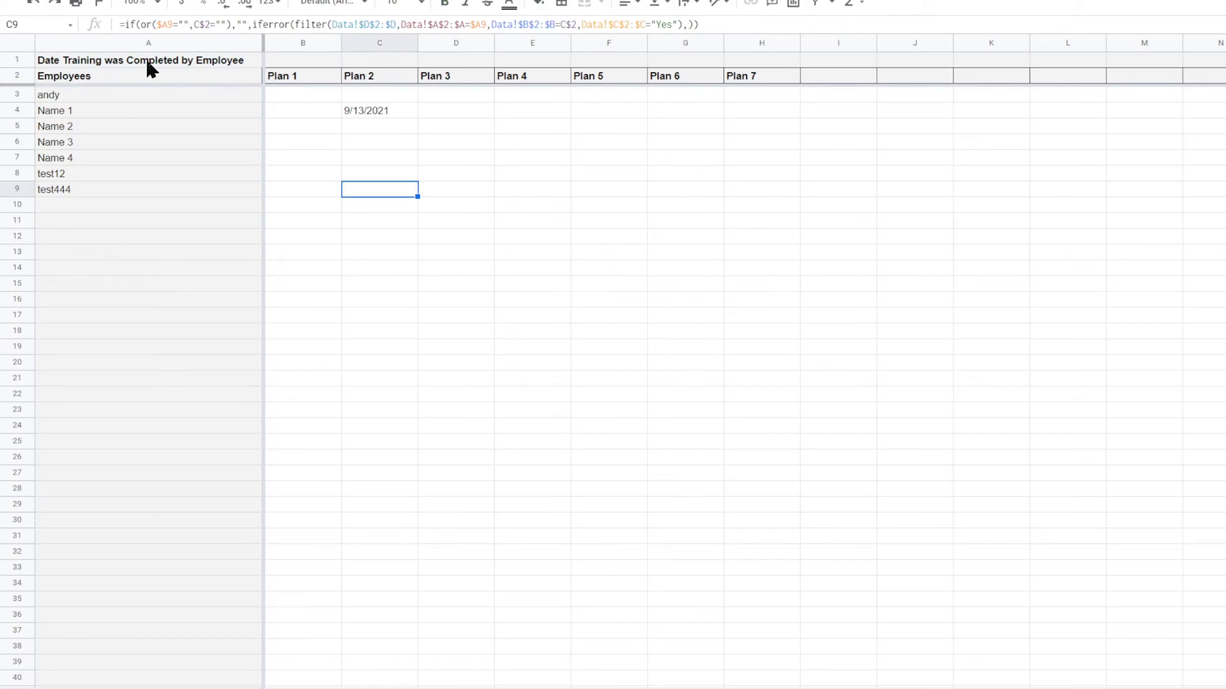
left_click(151, 63)
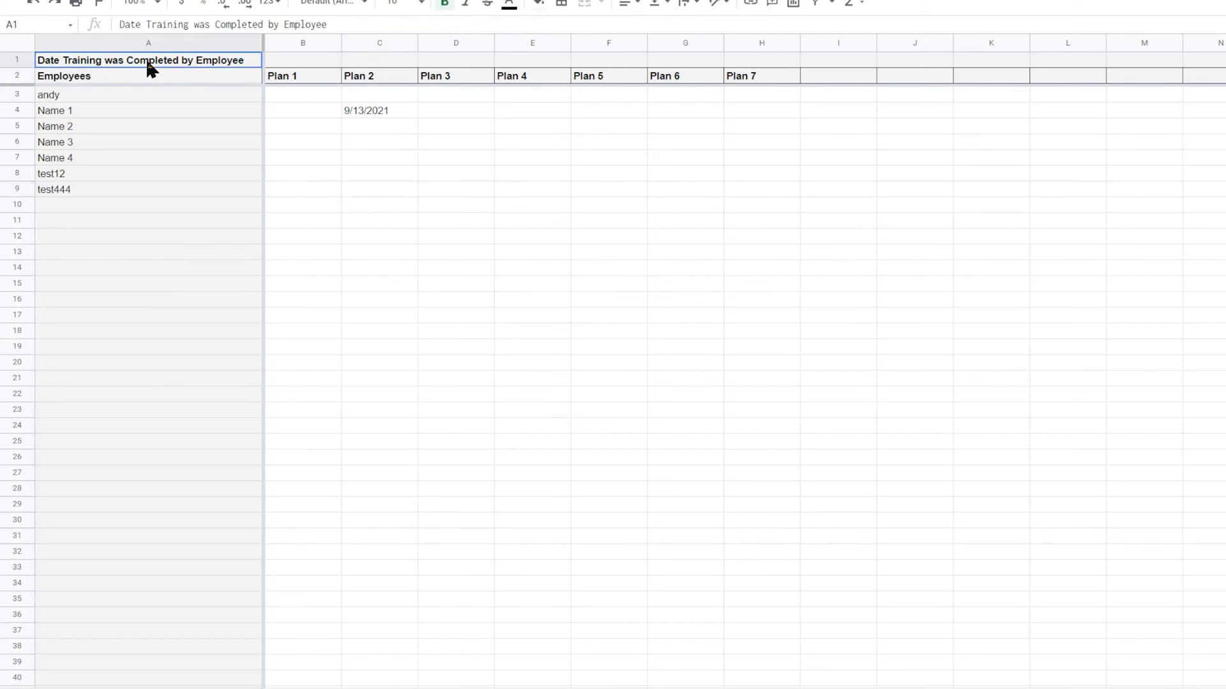
key("ctrl+c")
key("Escape")
left_click(78, 77)
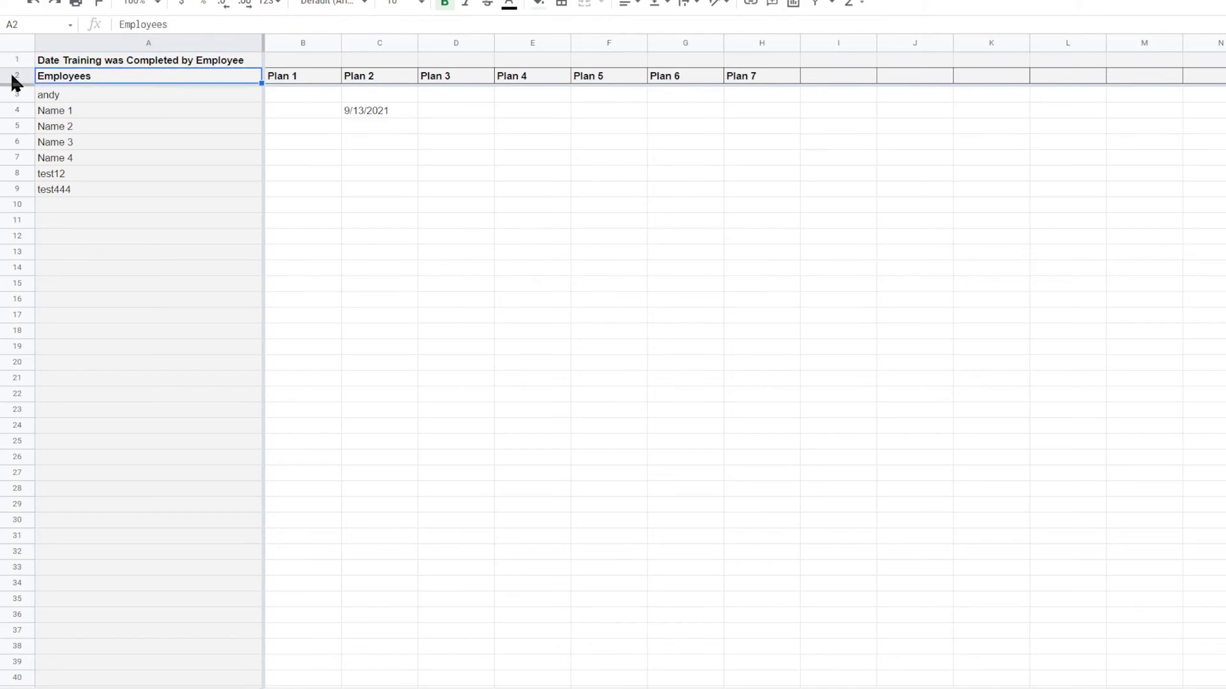
left_click(608, 222)
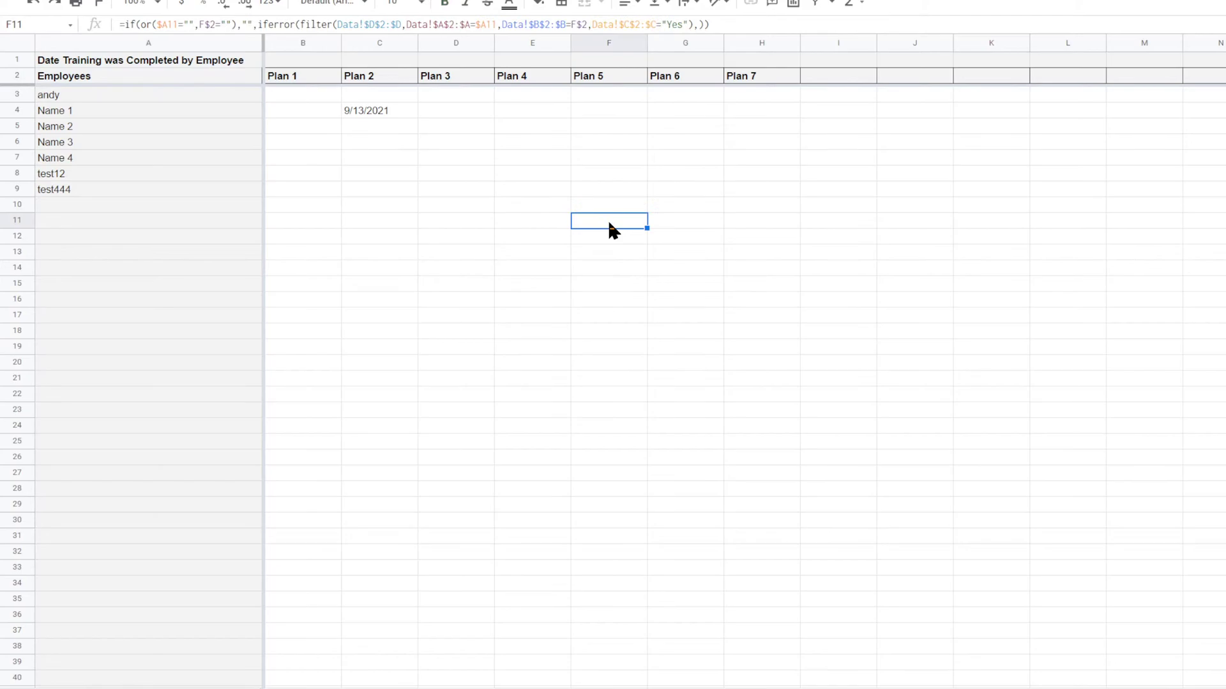
left_click(210, 60)
left_click(197, 0)
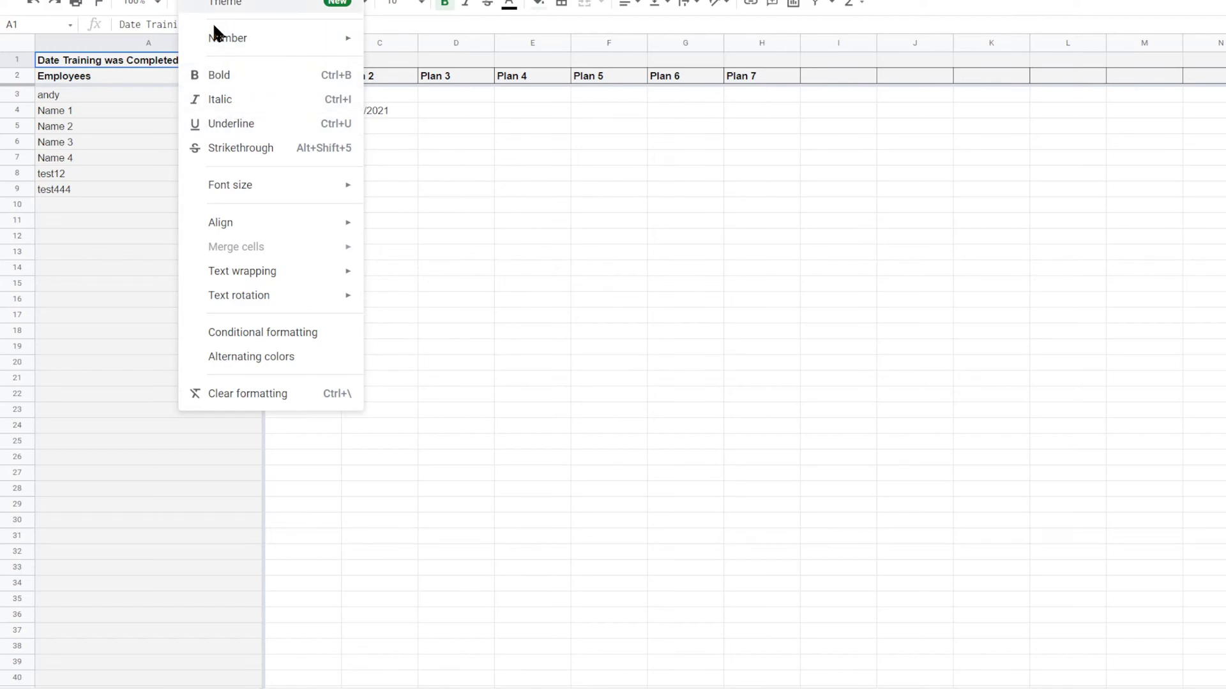
left_click(228, 123)
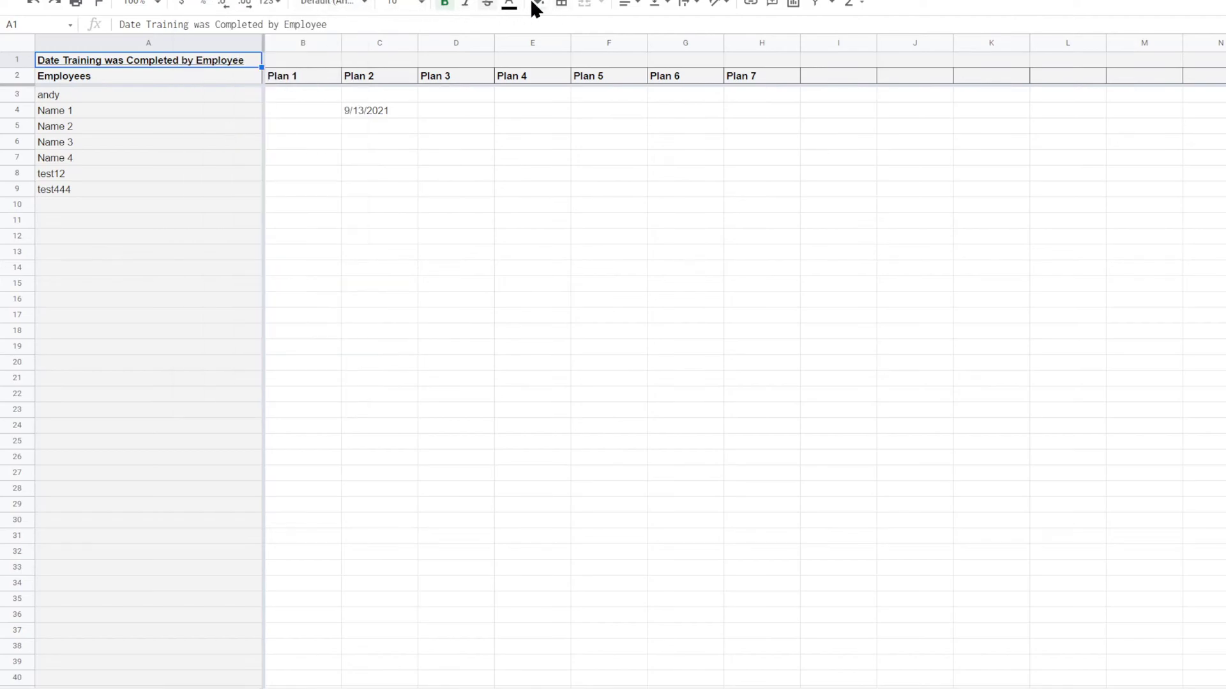
left_click(545, 268)
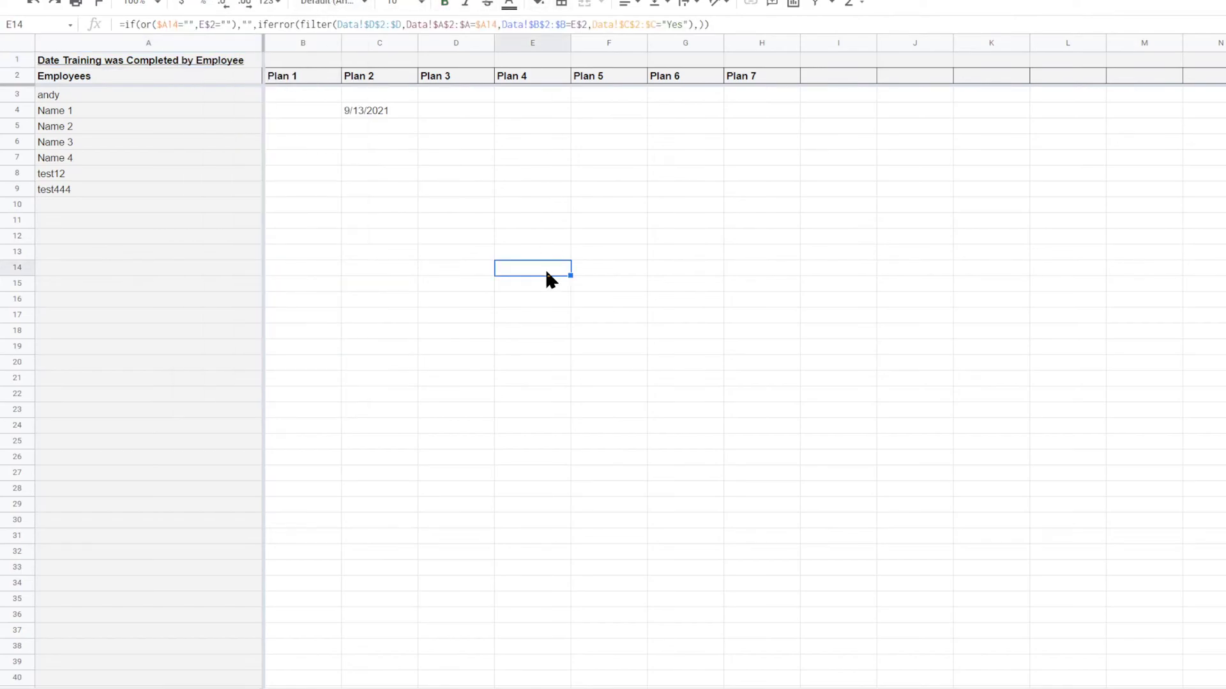
left_click(349, 206)
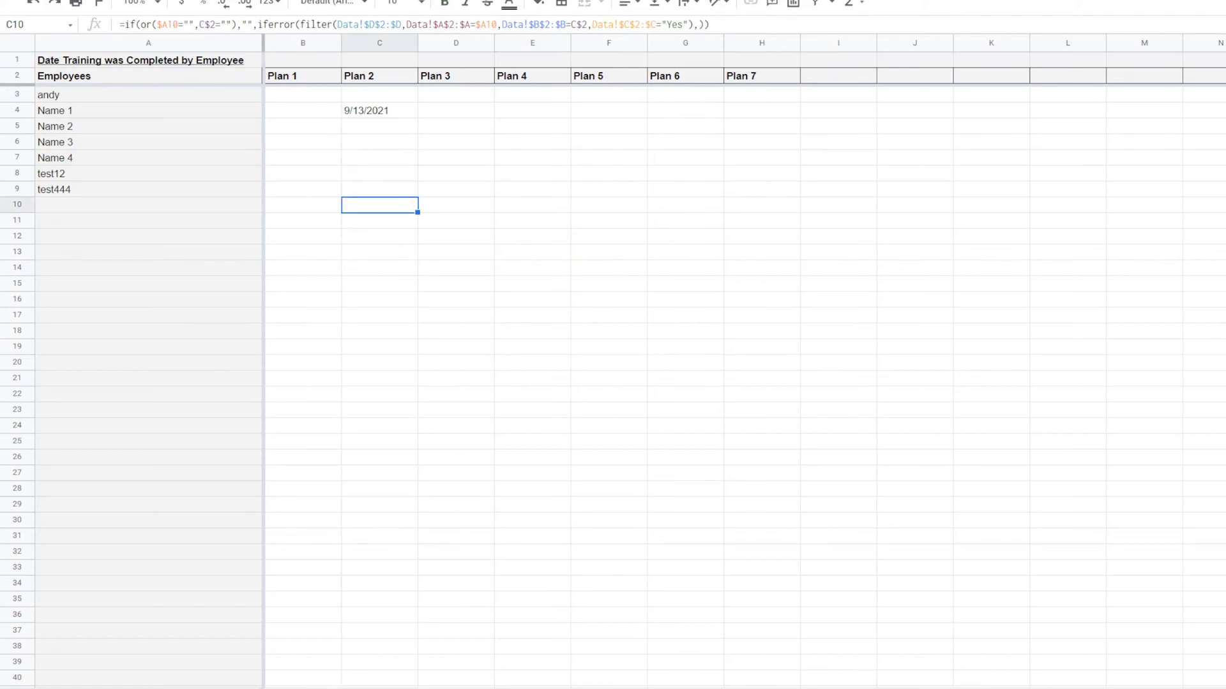
Step: Copy the A1 title to the Yes/No response report, placing it in A1 of a new row inserted above the headers
left_click(131, 64)
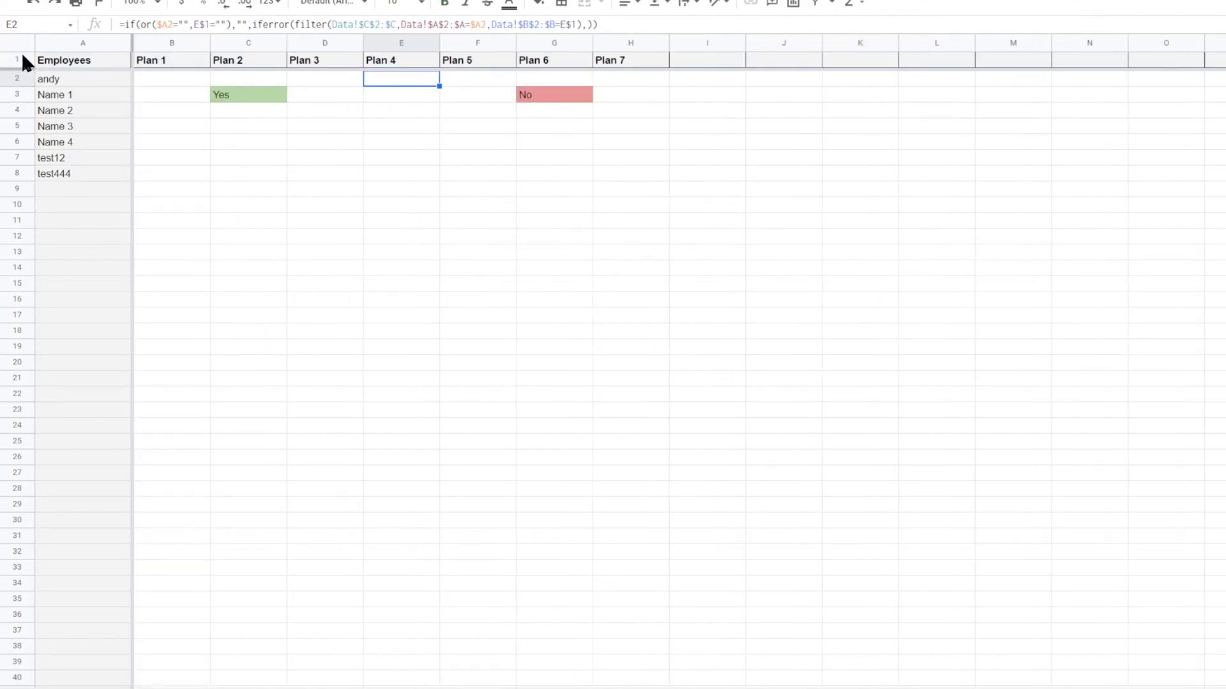
right_click(18, 57)
left_click(66, 187)
left_click(79, 61)
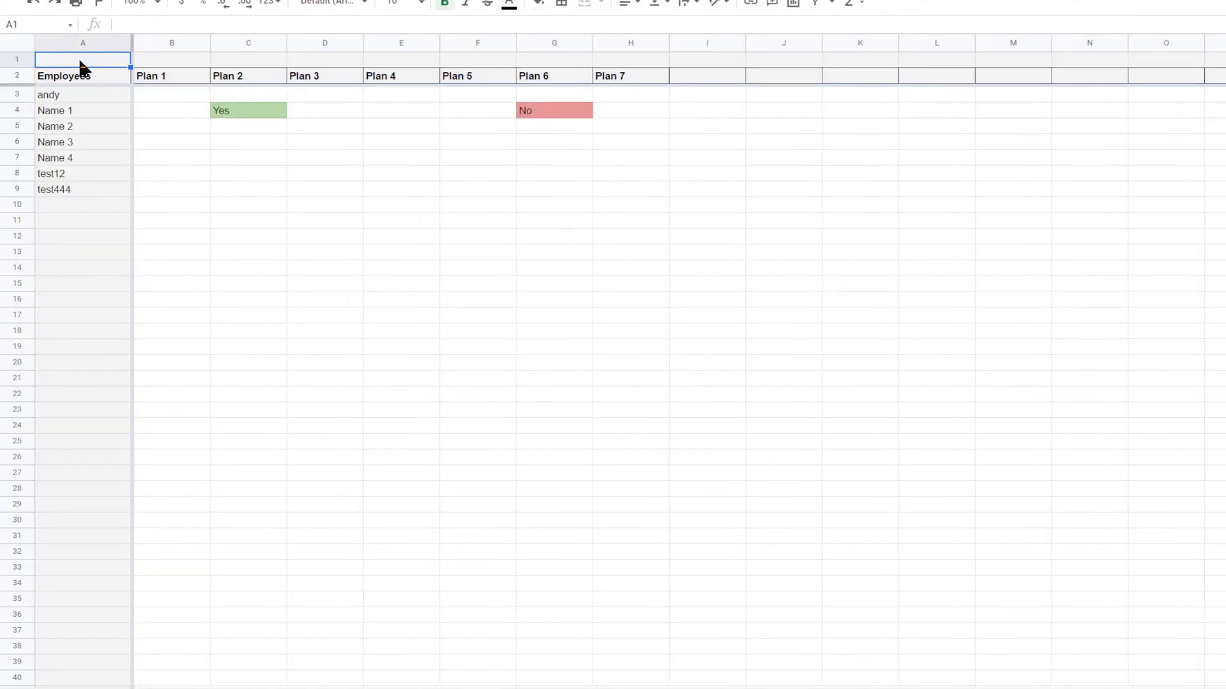
type("Date Training was Completed by Employee")
Step: Replace the title in A1 of the Yes/No response report with "Training Completed by Employee"
left_click_drag(351, 24, 21, 23)
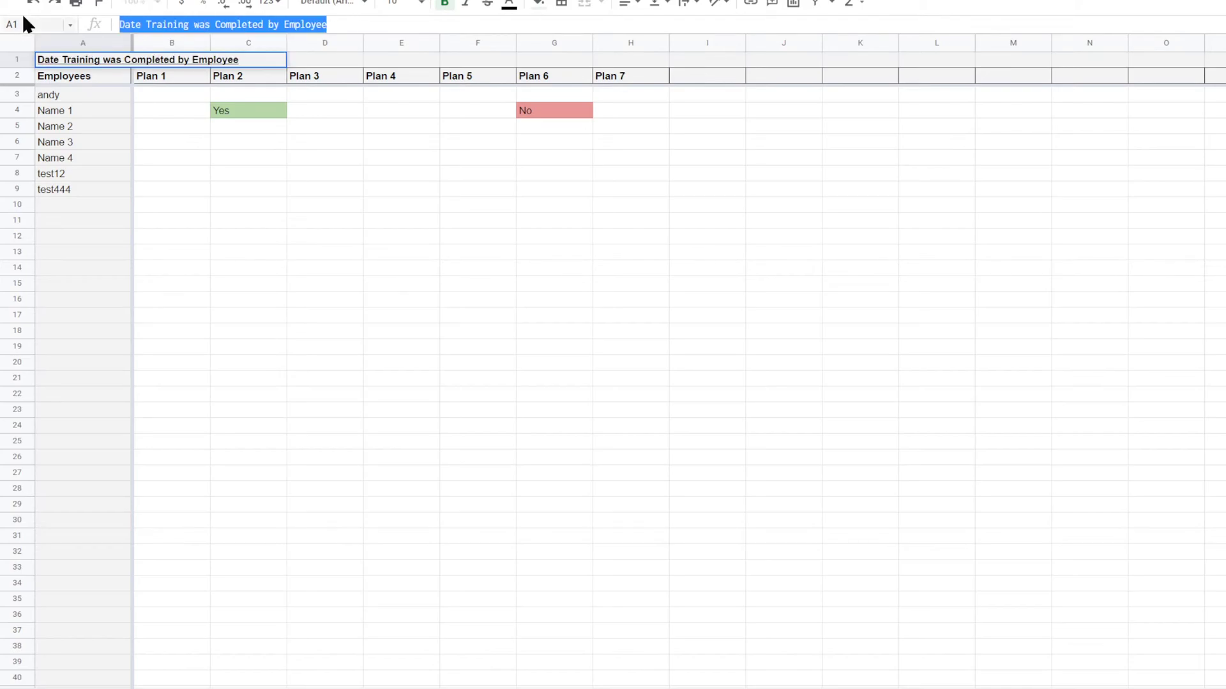
key("BackSpace")
type("Training")
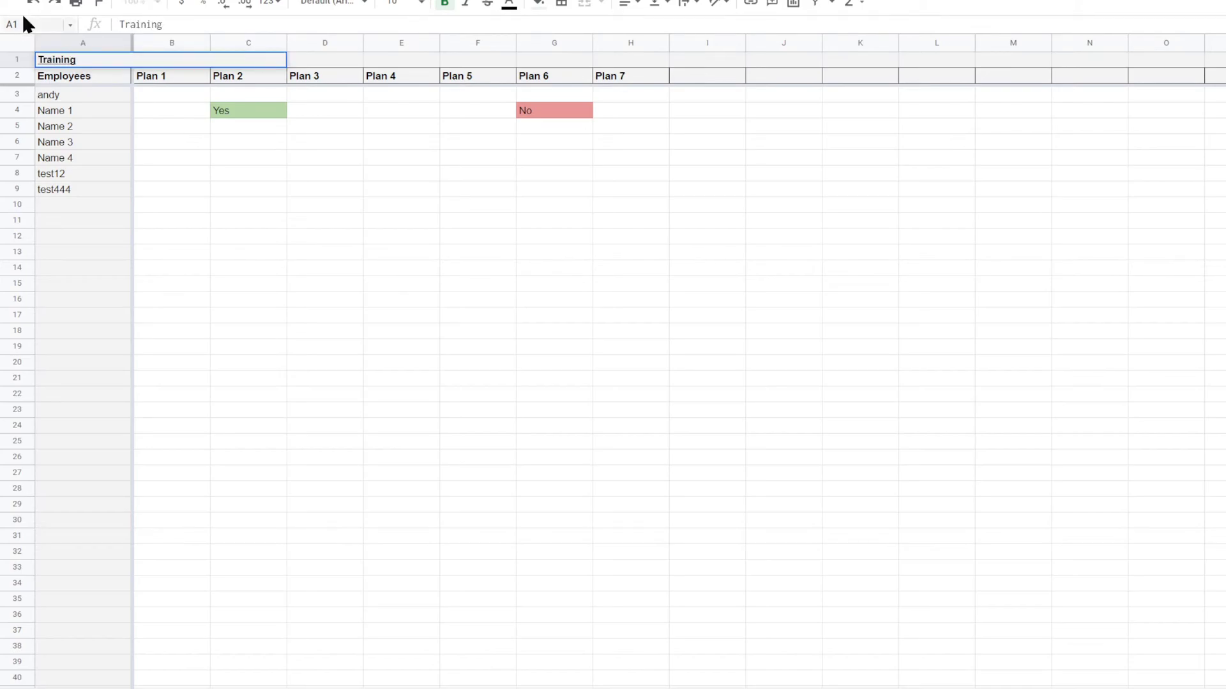
type(" Completion")
key("BackSpace")
key("BackSpace")
key("BackSpace")
key("BackSpace")
type("ed by Employee")
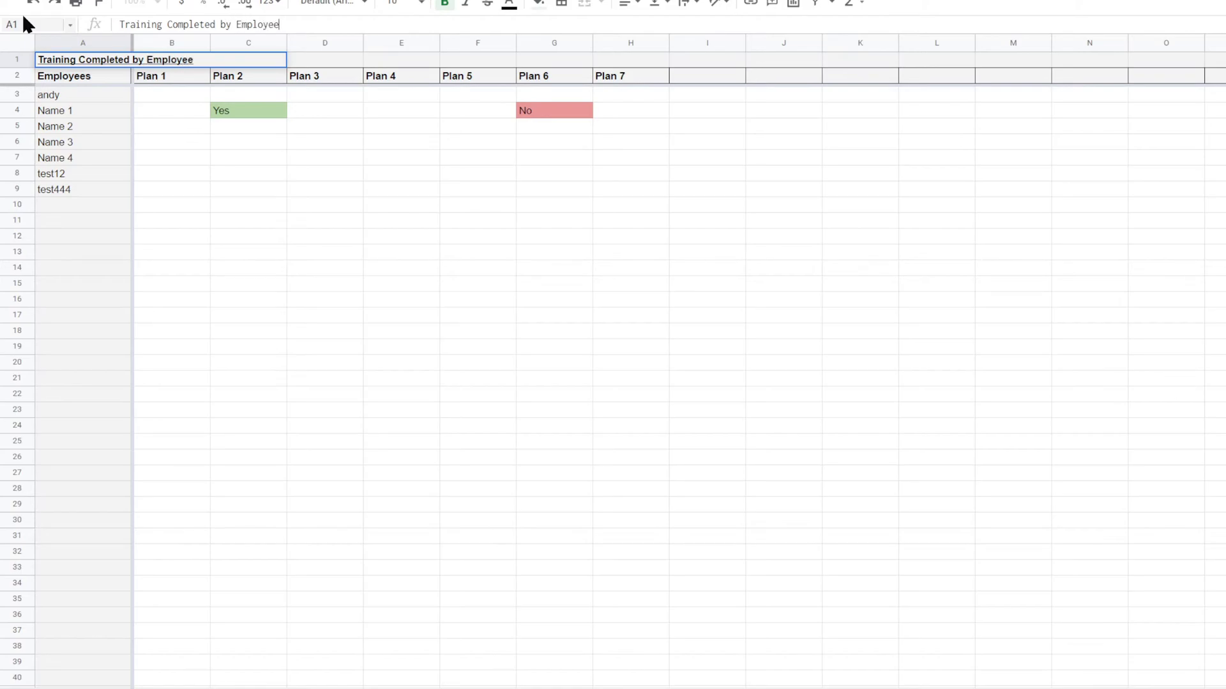
key("Return")
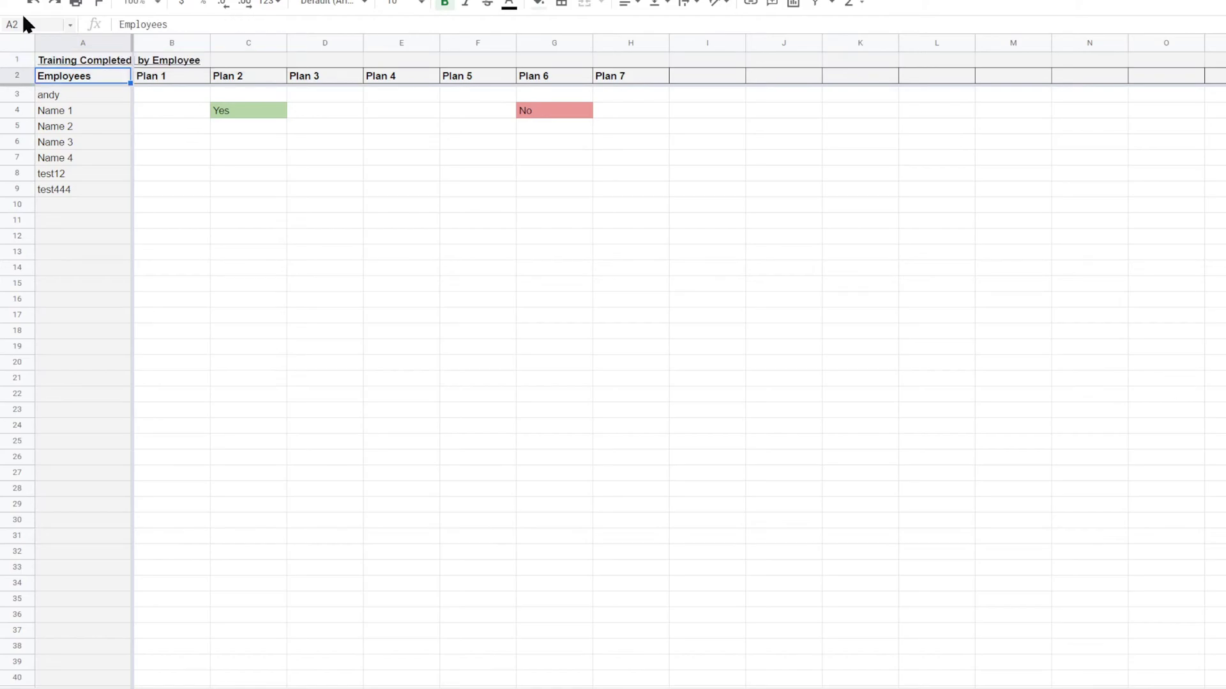
left_click_drag(127, 47, 228, 39)
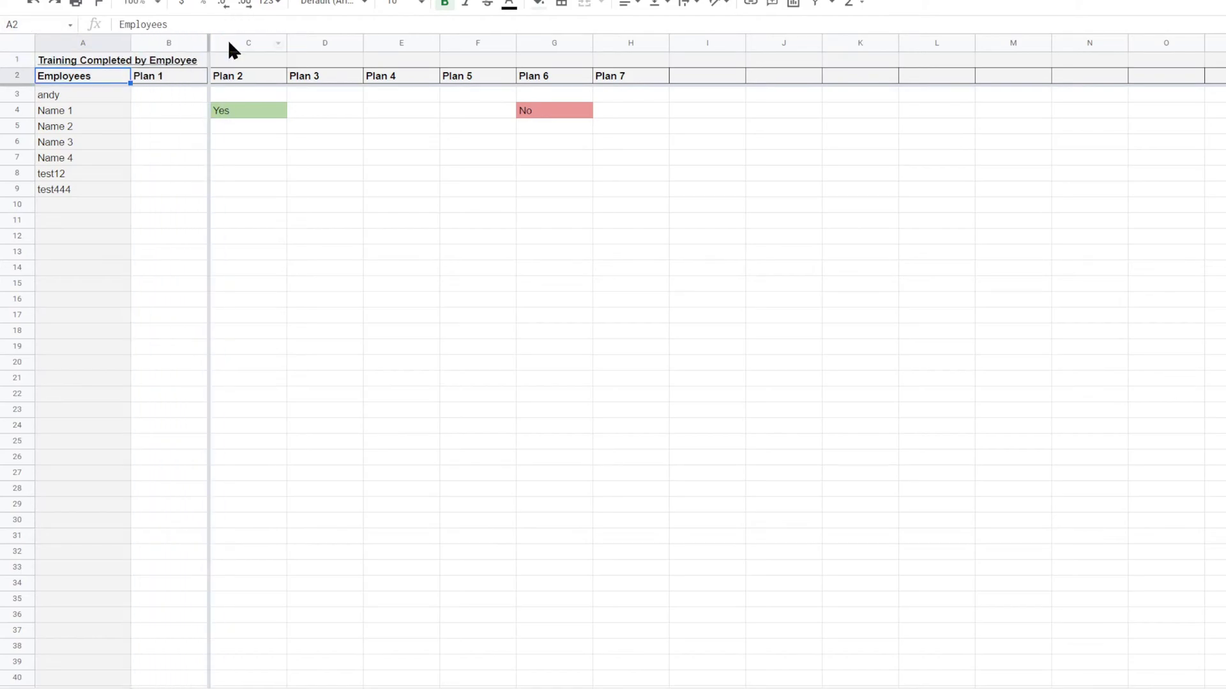
left_click(414, 271)
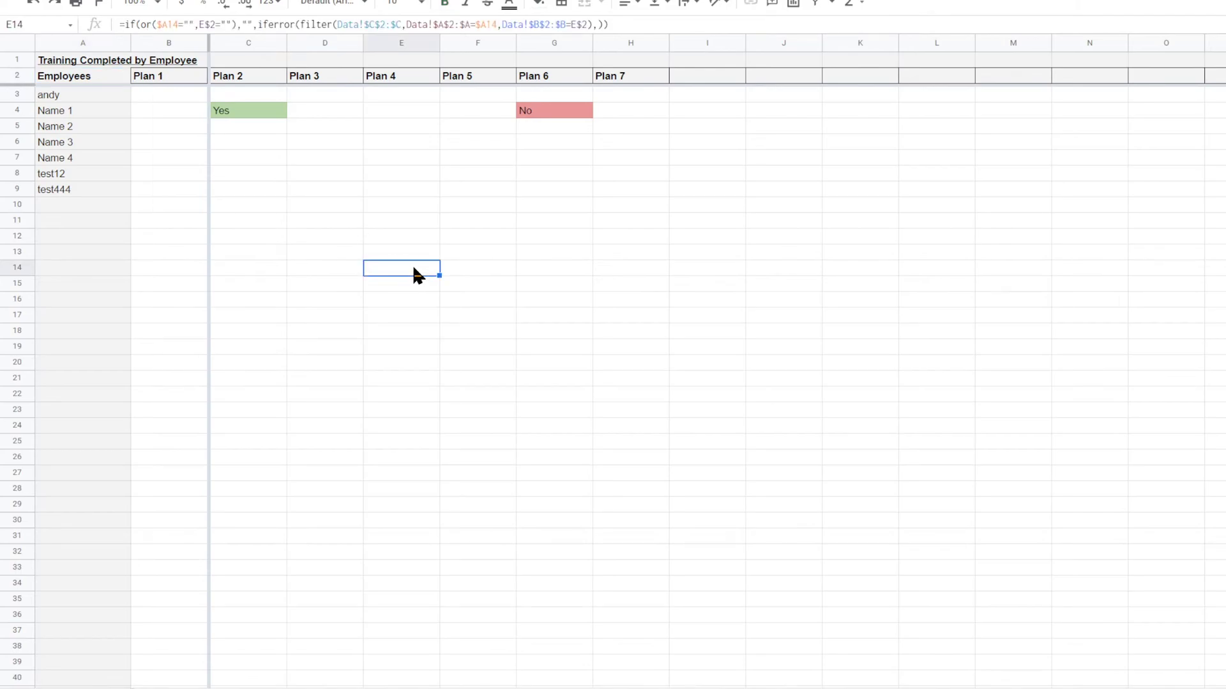
left_click(34, 3)
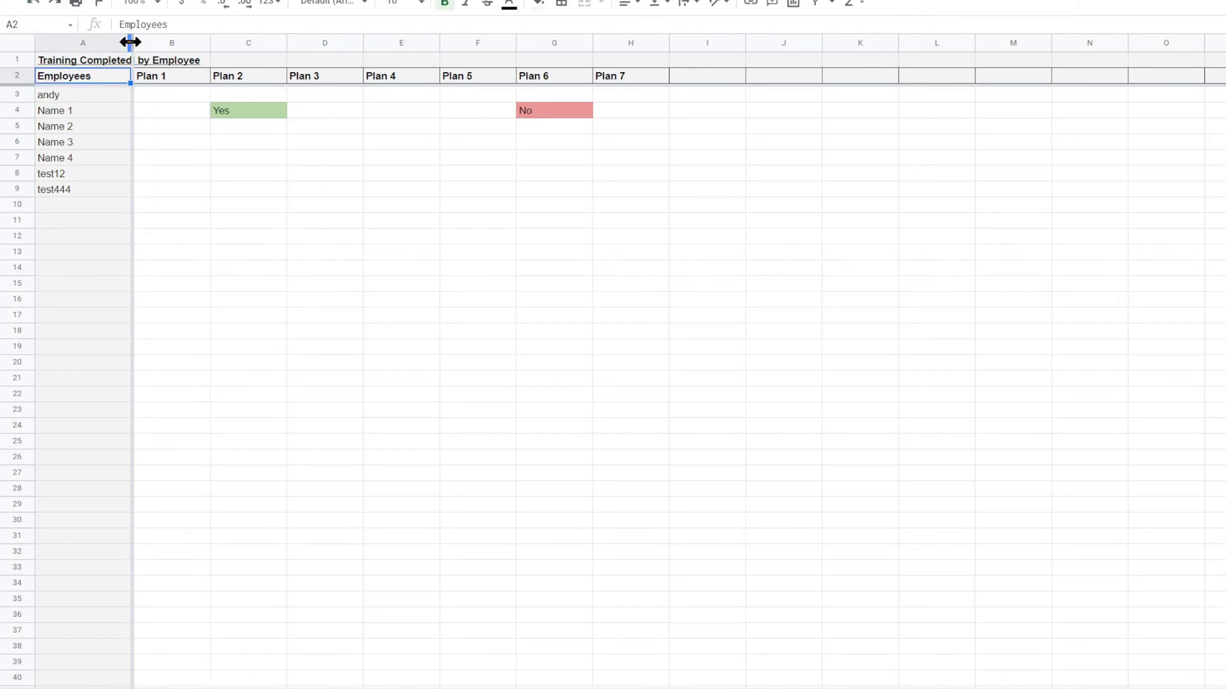
Step: Widen column A of the Yes/No response report so that the title fits within it
left_click_drag(130, 41, 227, 39)
left_click(401, 281)
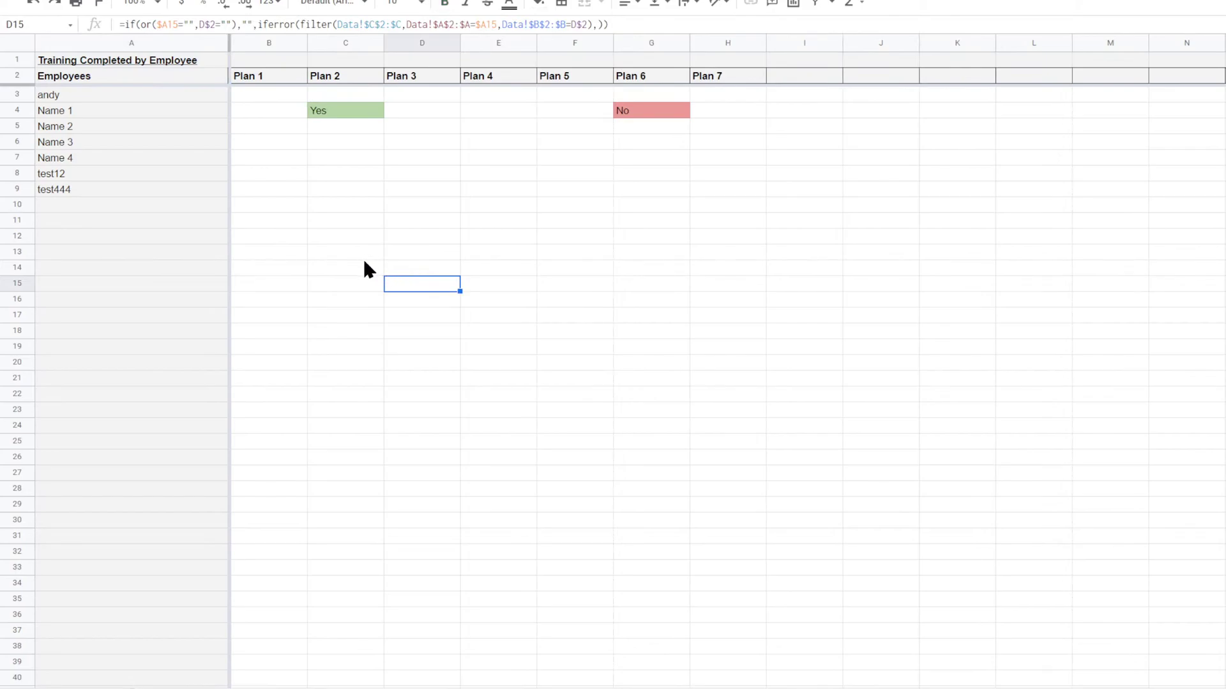
left_click(361, 190)
Step: Examine the response matrix and the plan headers along row 2, from B2 to the first empty header cell
left_click_drag(265, 96, 747, 226)
left_click(274, 77)
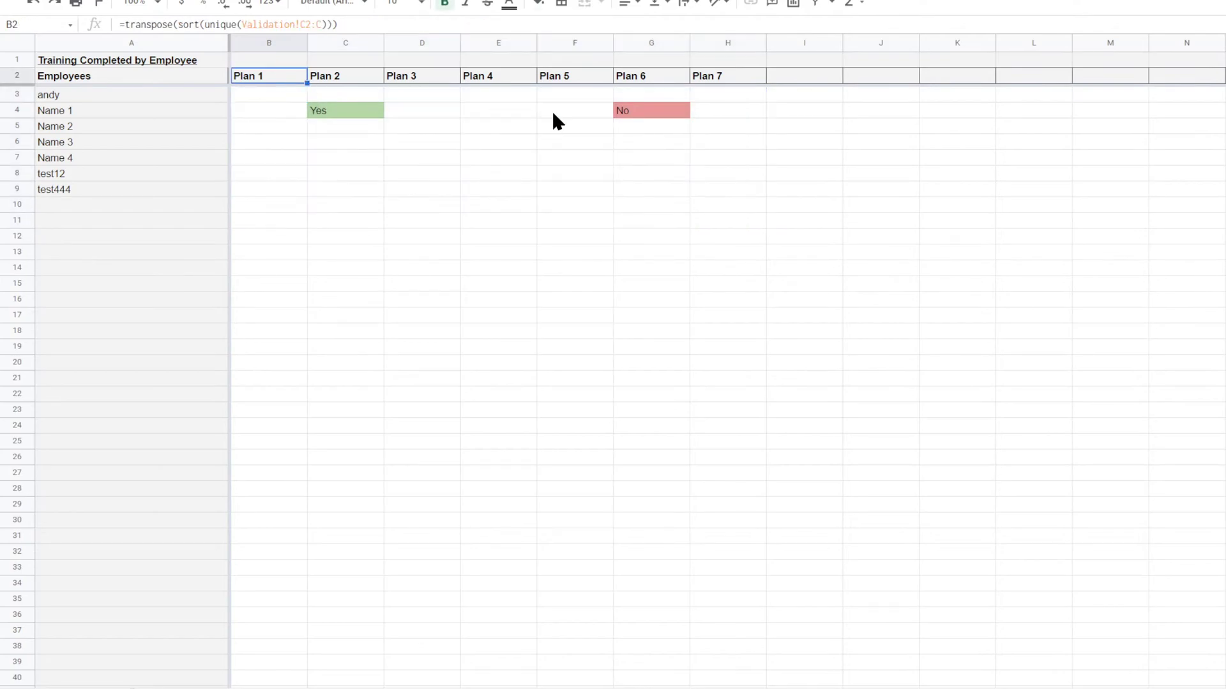
key("Right")
key("Right")
key("Right")
key("Right")
key("Right")
key("Right")
key("Right")
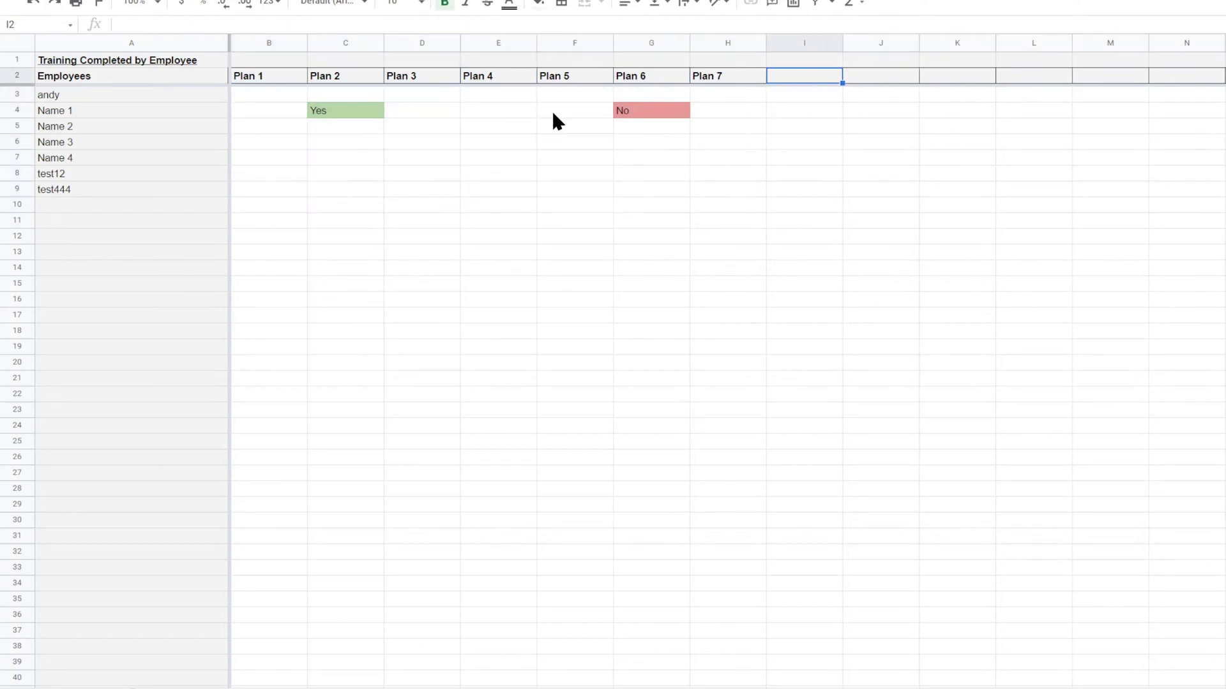
Step: Examine the employee names in column A and the lookup formula in B3 of the response matrix
key("Left")
key("Left")
key("Left")
key("Left")
key("Left")
key("Left")
key("Left")
key("Down")
key("Down")
key("Down")
key("Left")
key("Down")
key("Down")
key("Down")
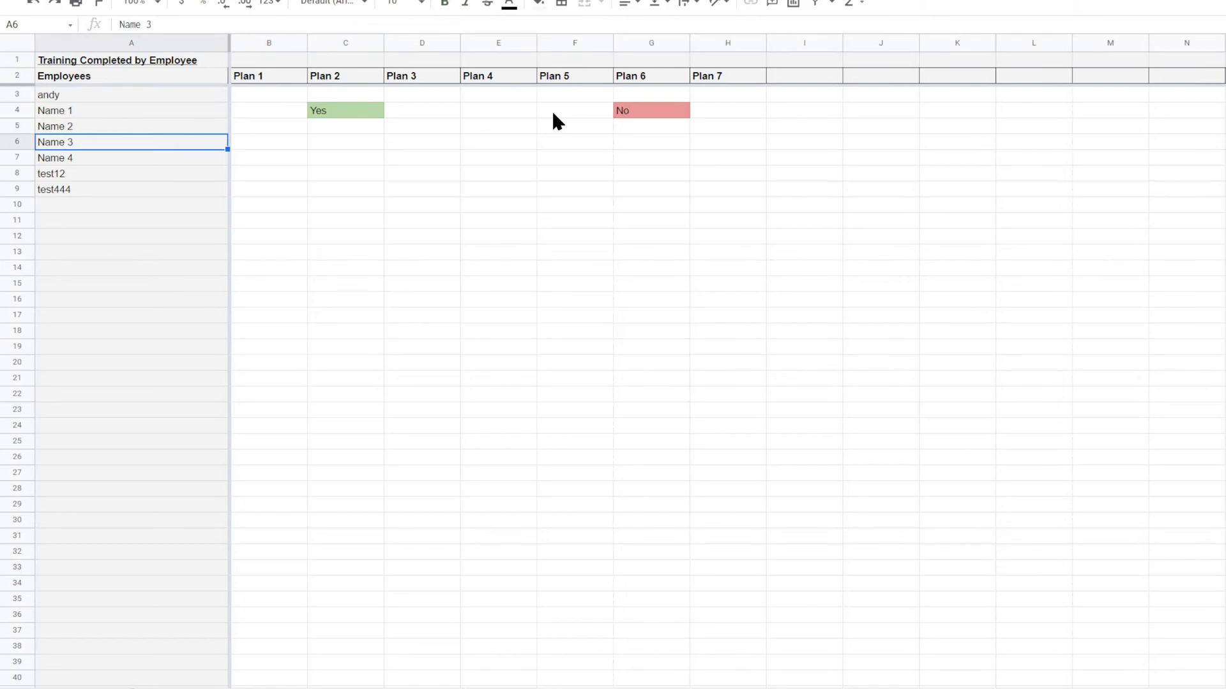
key("Right")
key("Up")
key("Up")
key("Up")
key("Up")
key("Up")
key("Up")
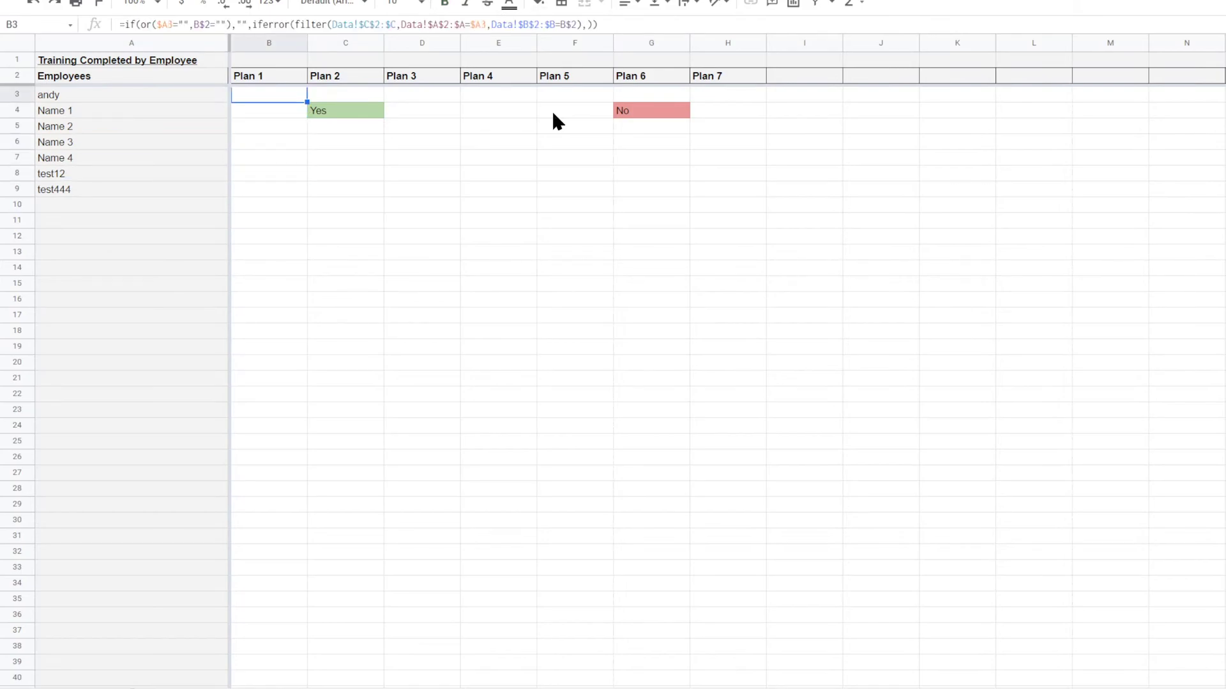
Step: Review the plan headers across row 2 of the response matrix, including the header formula in B2
key("Right")
key("Right")
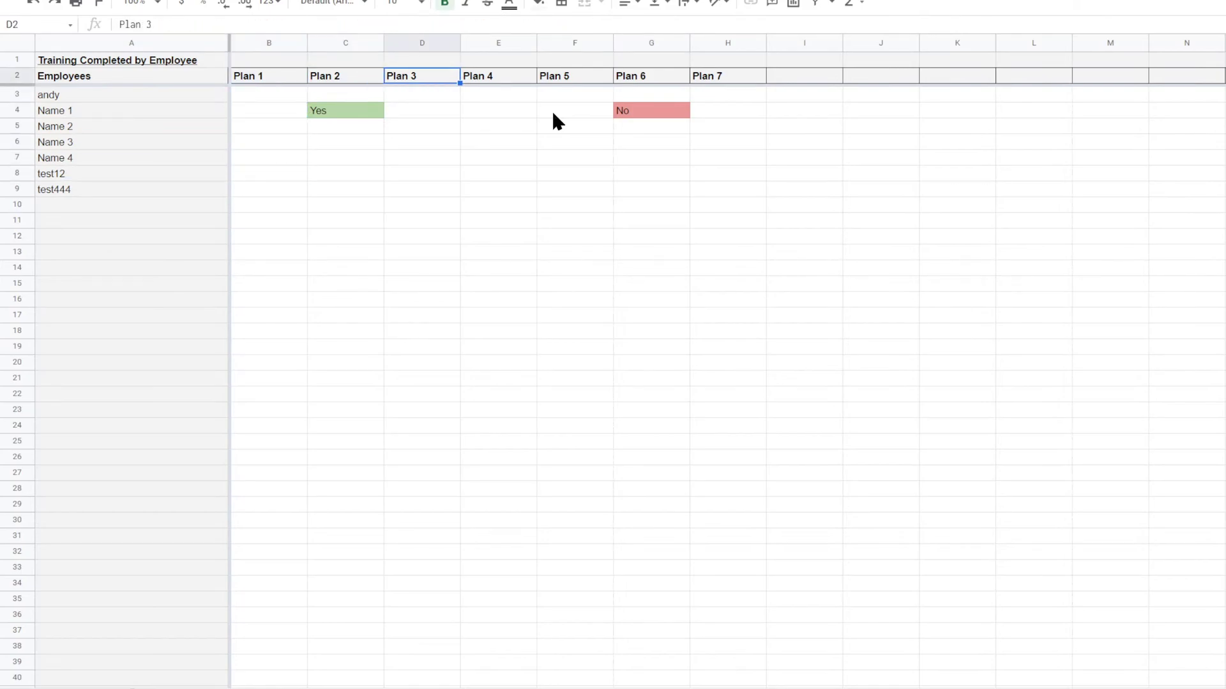
key("Right")
key("Right")
key("Right")
key("Down")
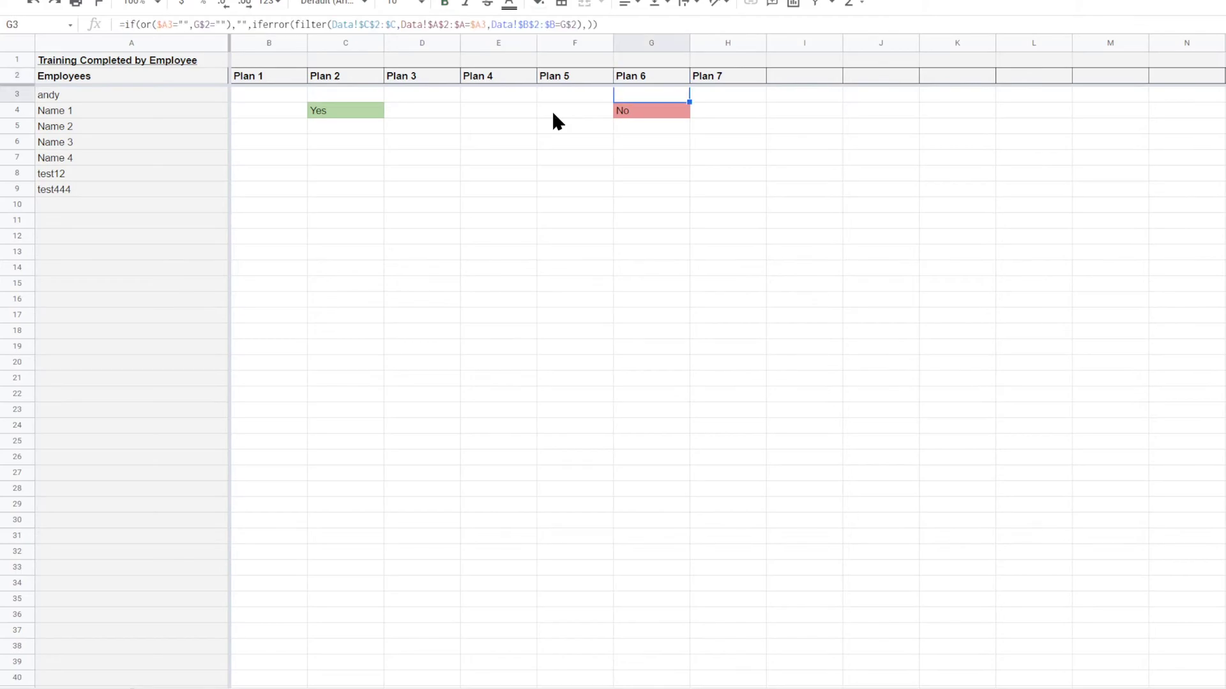
key("Up")
key("Left")
key("Left")
key("Left")
key("Left")
key("Left")
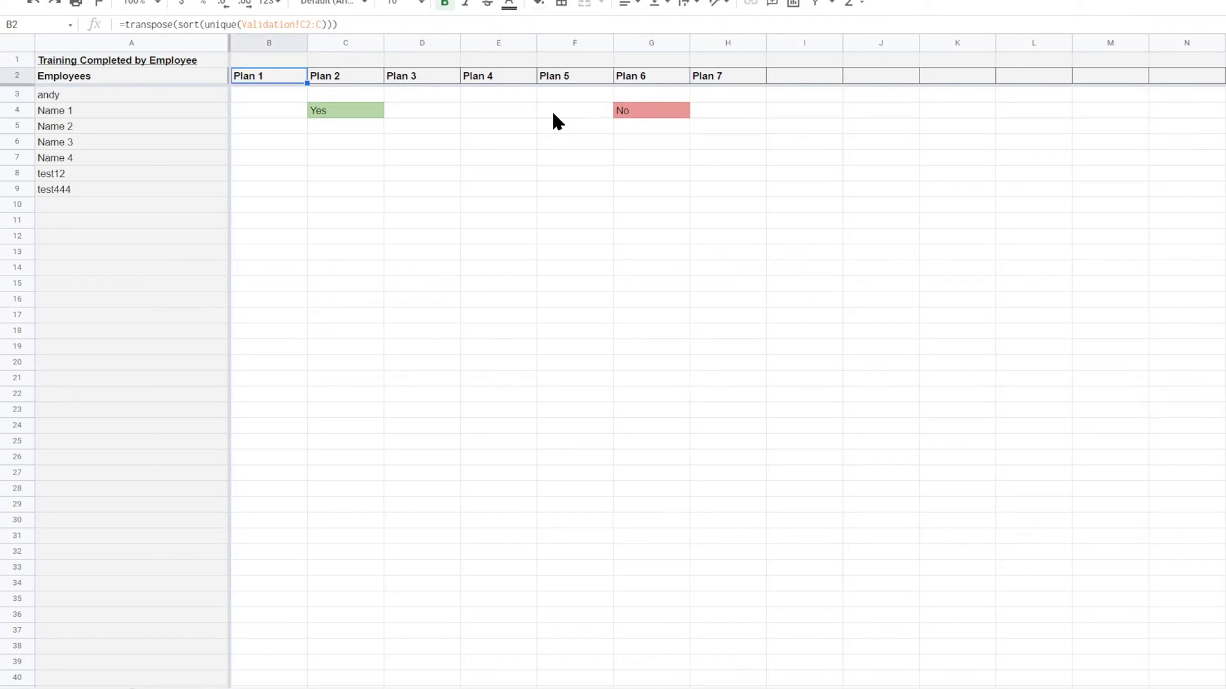
key("Down")
key("Up")
key("Right")
key("Right")
key("Right")
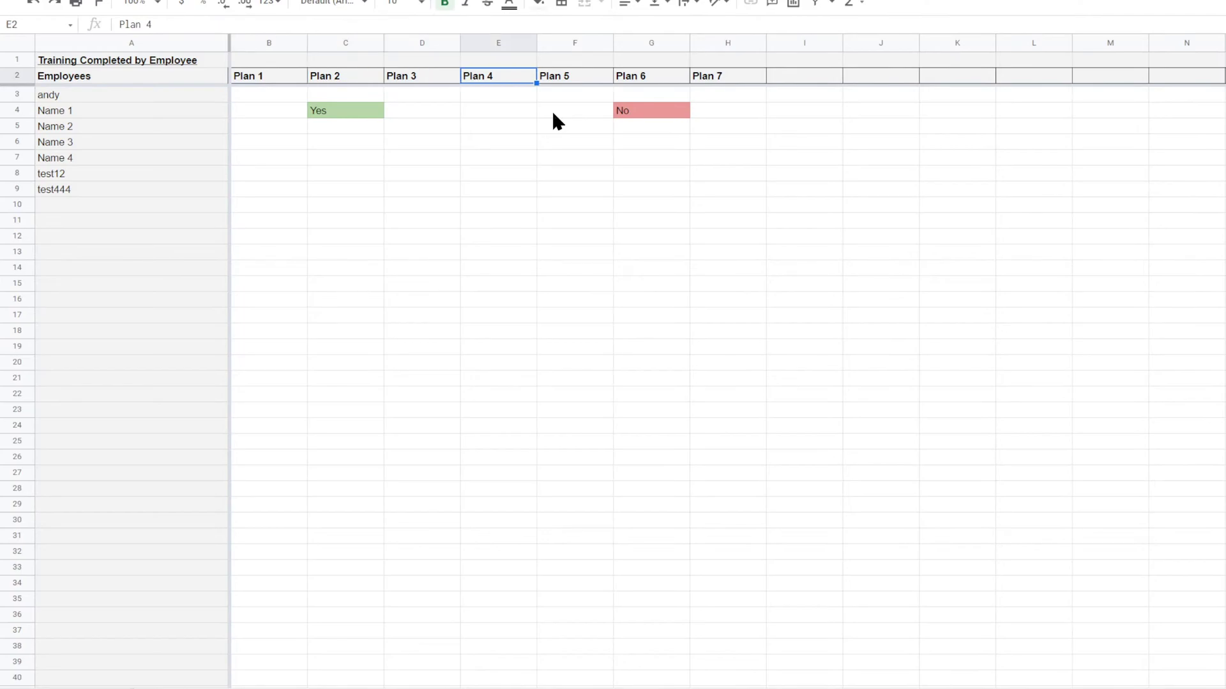
key("Right")
key("Right")
key("Right")
key("Left")
key("Left")
key("Left")
key("Left")
key("Left")
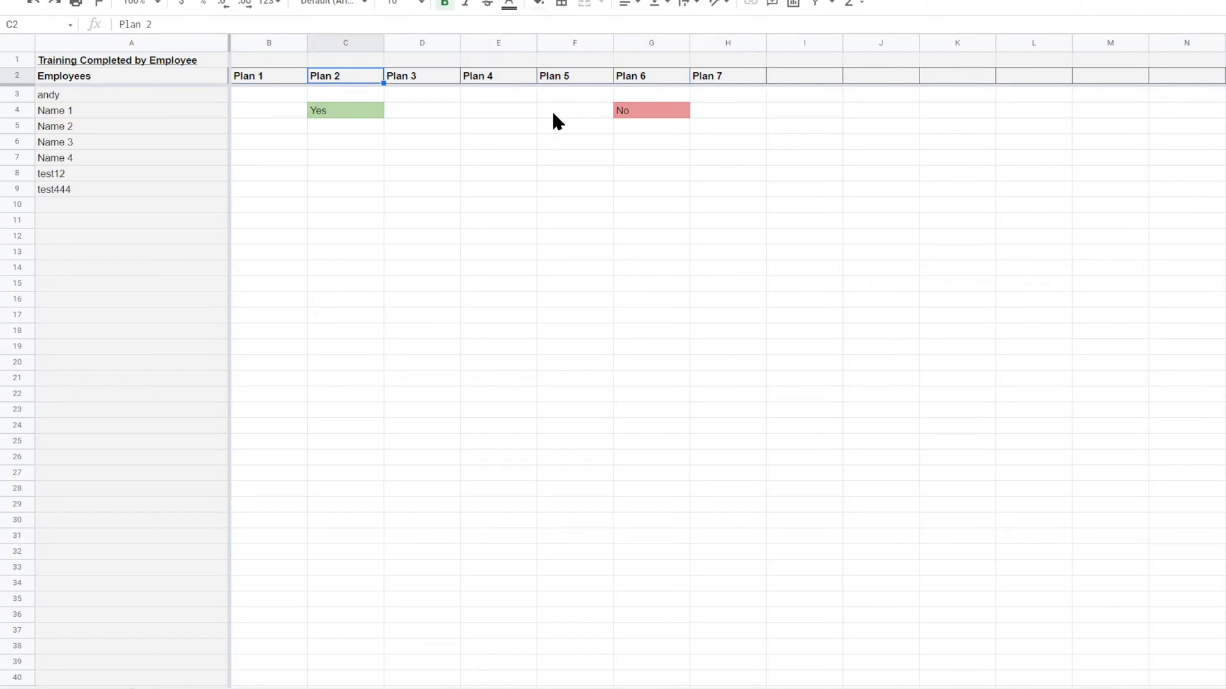
left_click(68, 63)
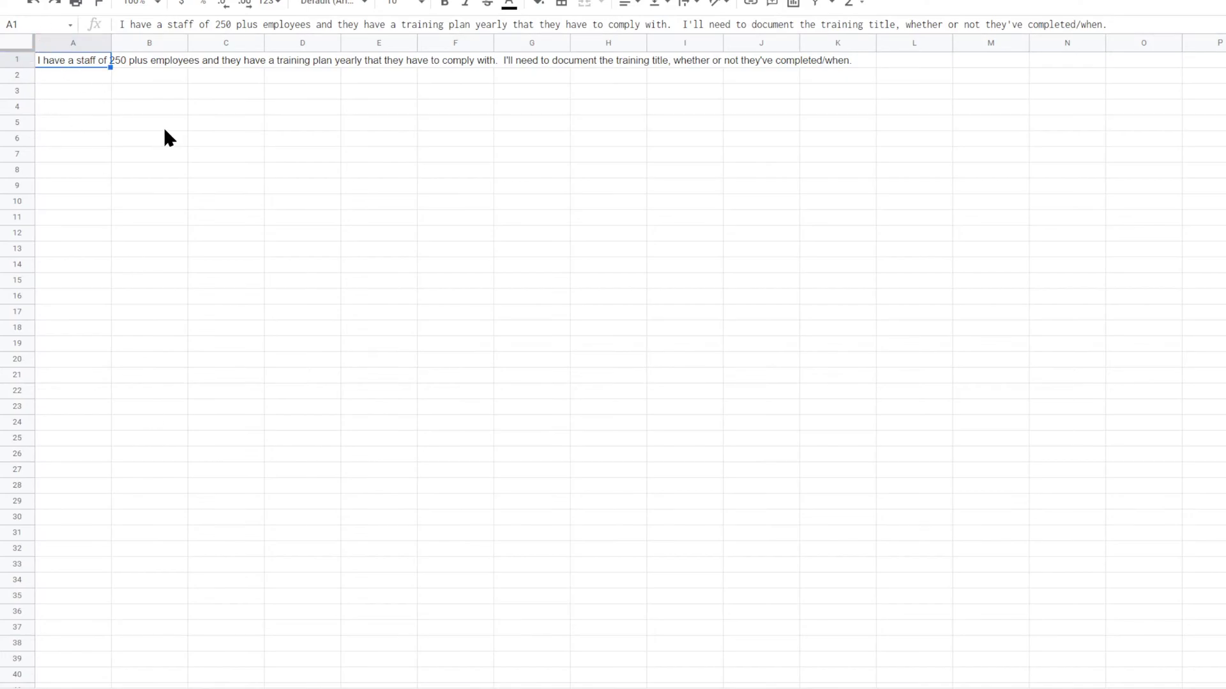
key("Delete")
key("Down")
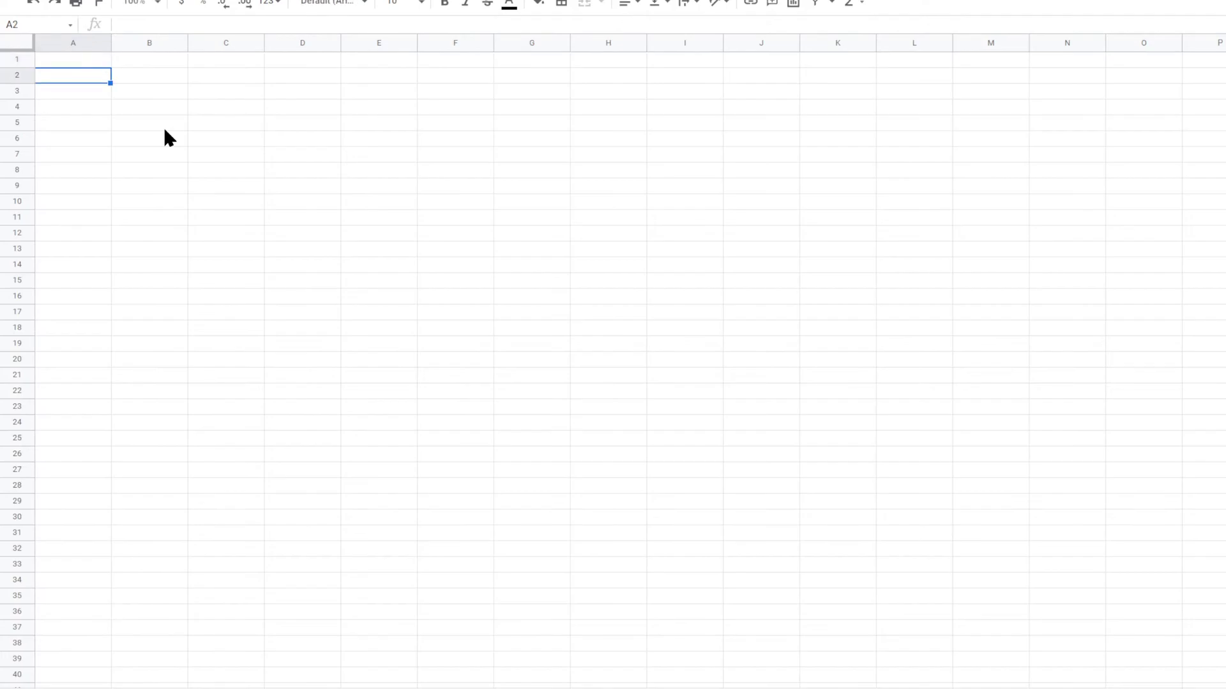
left_click(32, 4)
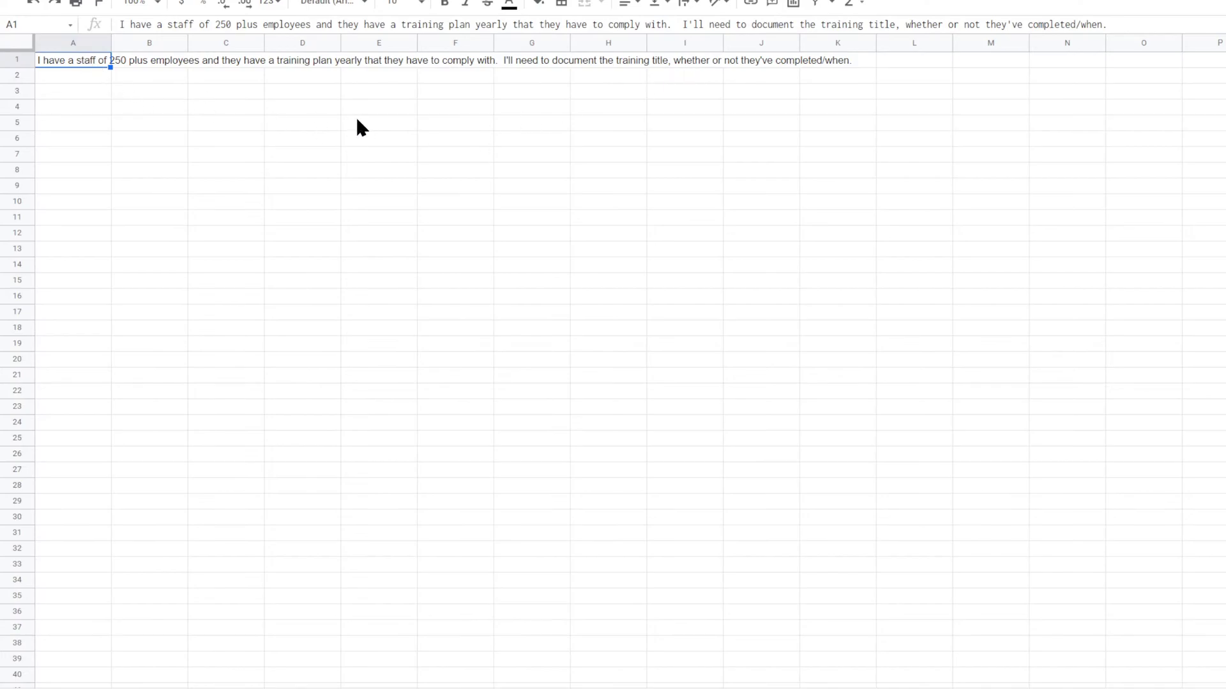
Step: Replace the staff description in A1 with "BASE TEMPLATE" and make it bold
type("BASE TEMPLATE")
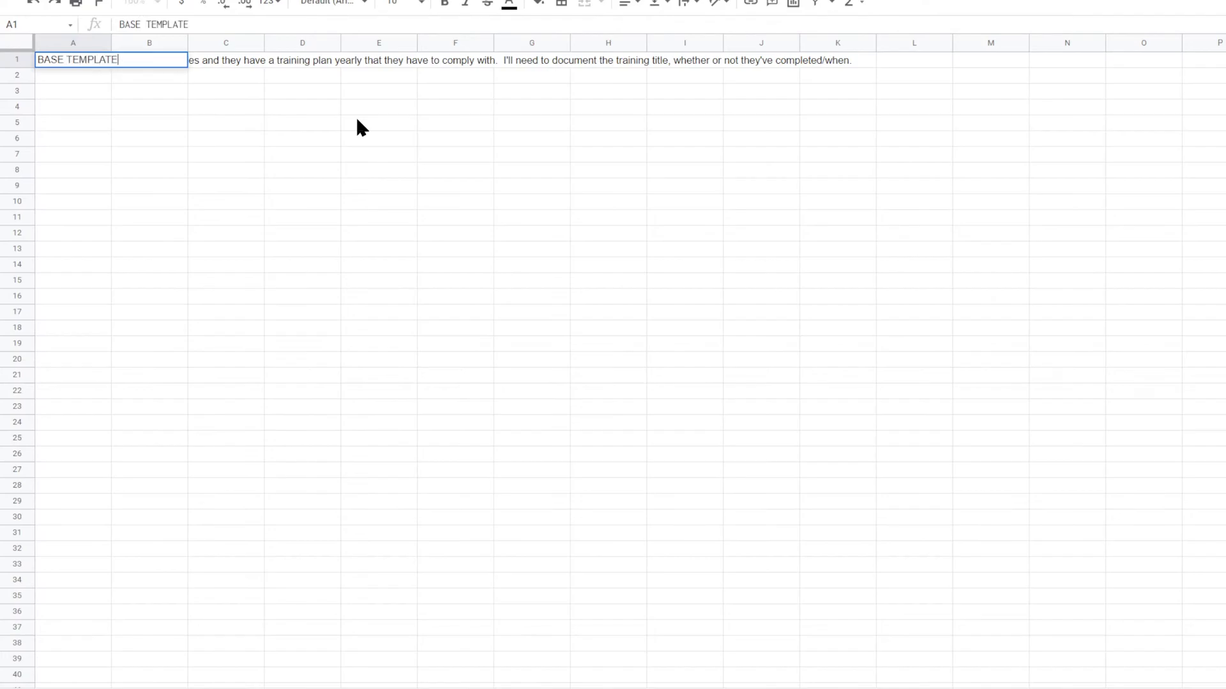
key("Return")
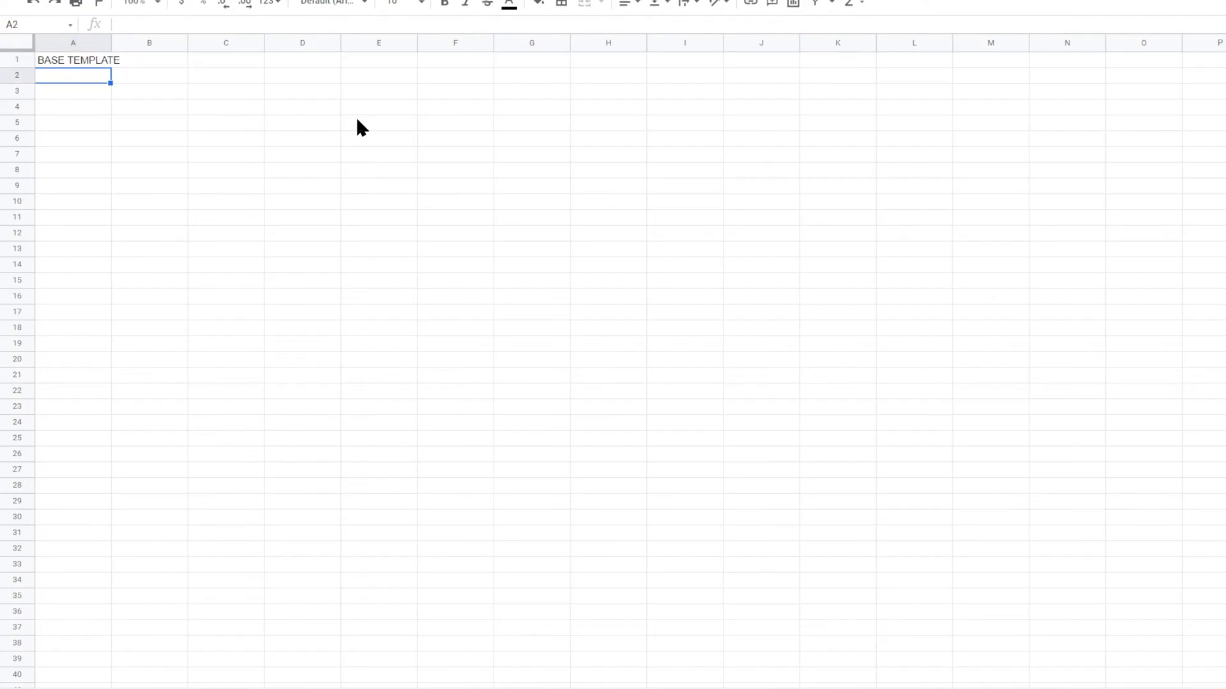
left_click(109, 61)
left_click(445, 4)
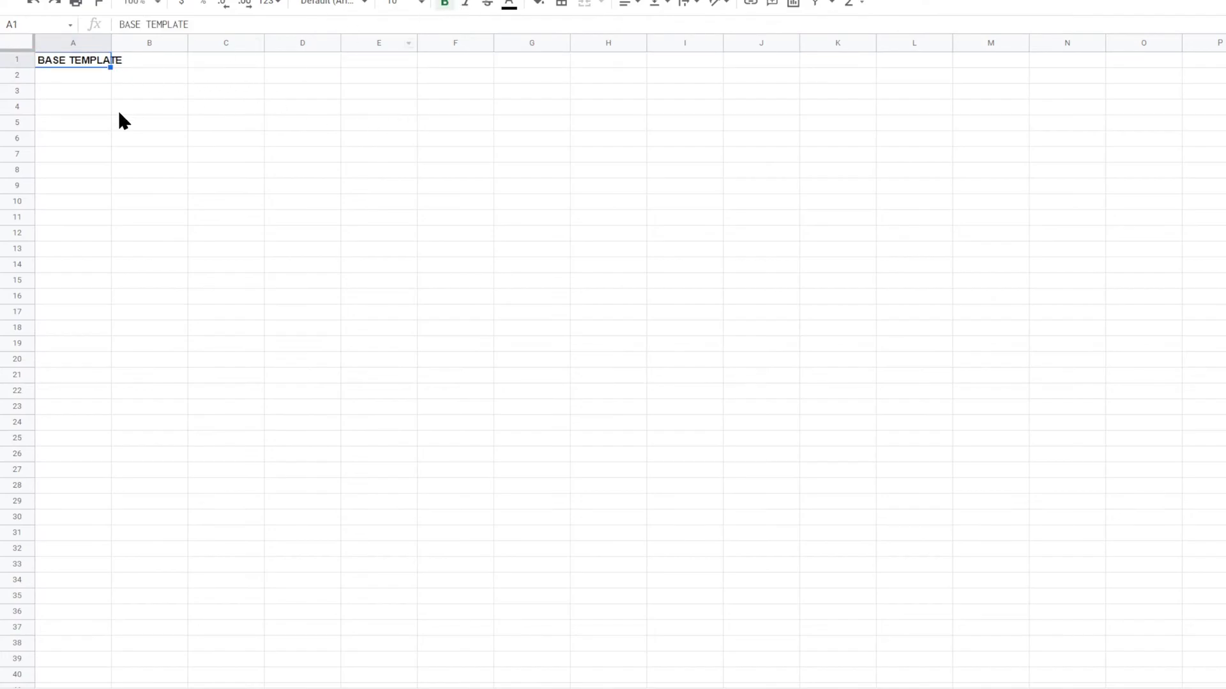
Step: Enter the label "YEAR" in A5 of the base template sheet
left_click(87, 126)
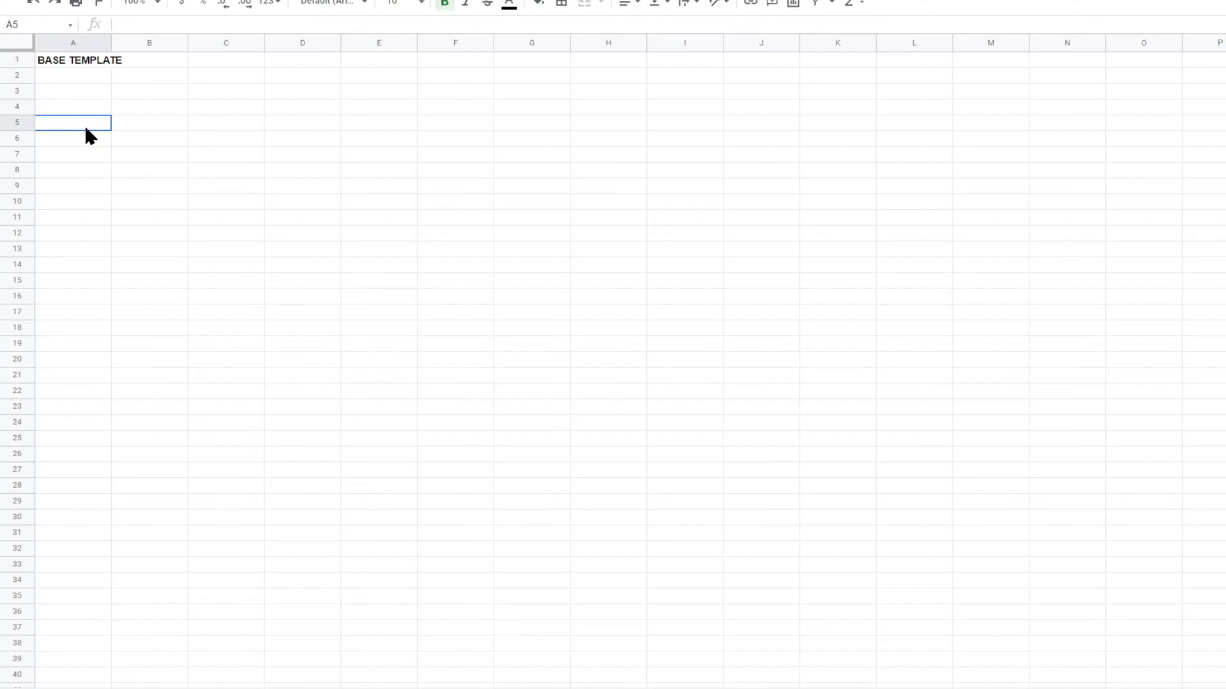
type("YEAR")
key("Return")
Step: Format B5 as an input cell with light yellow fill and blue text, and enter 2021 in it
left_click(158, 129)
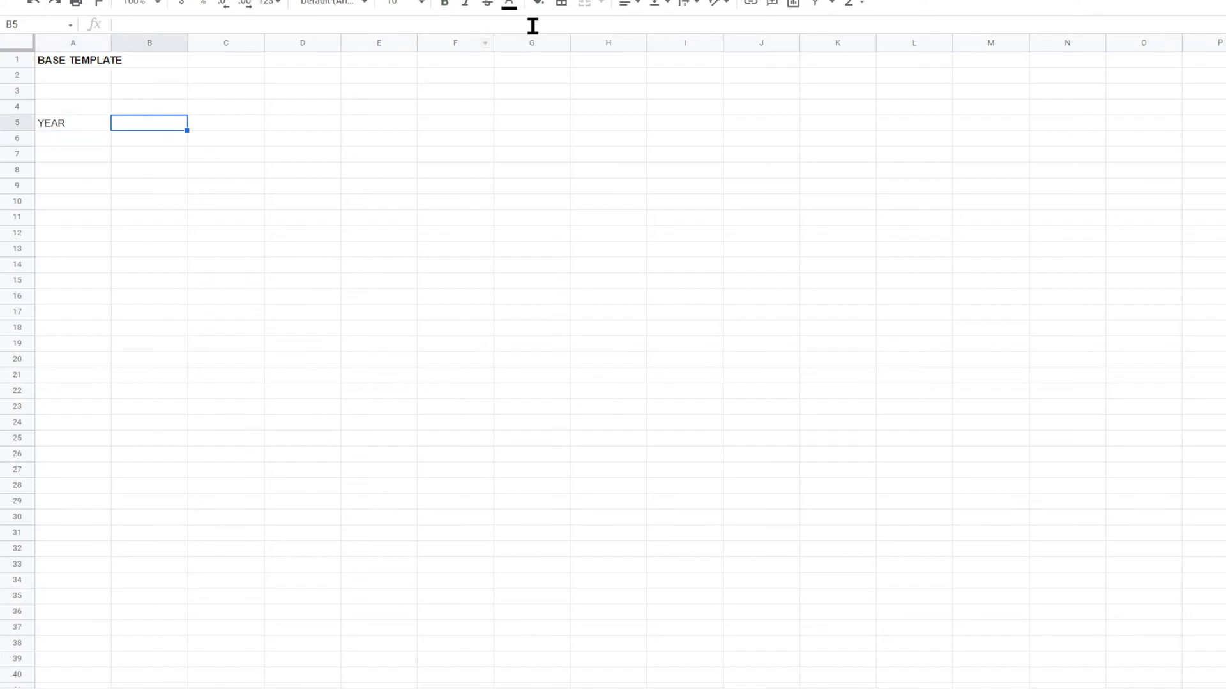
left_click(540, 4)
left_click(593, 90)
left_click(508, 5)
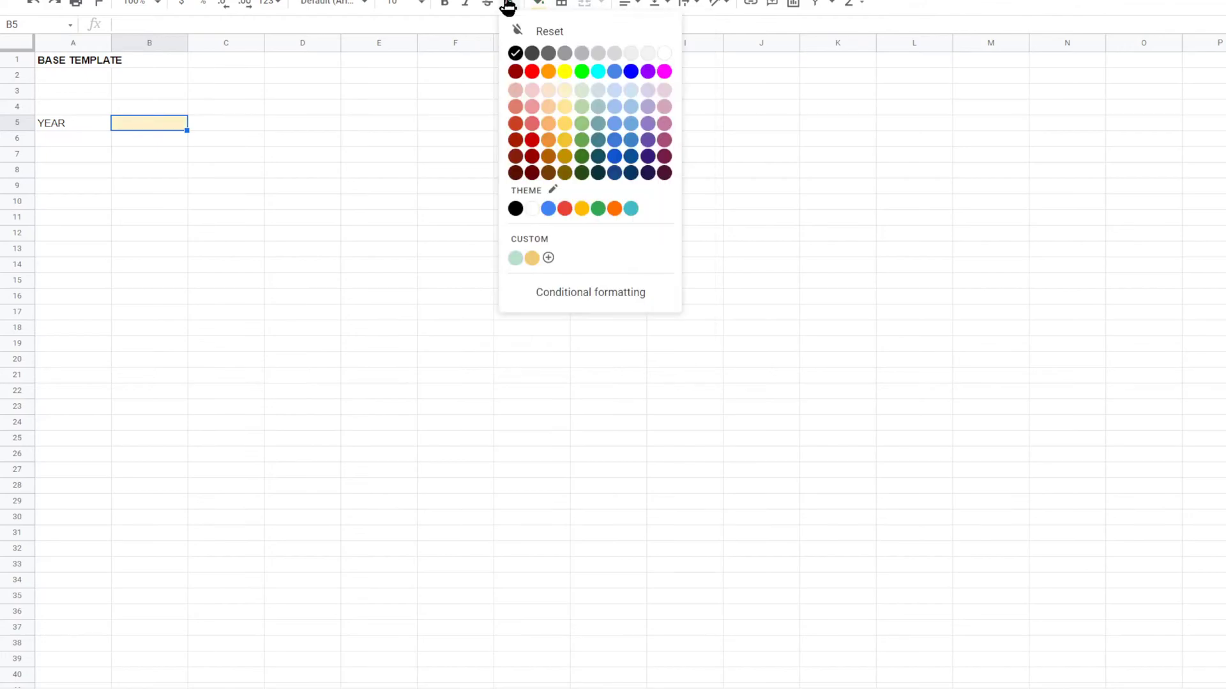
left_click(632, 74)
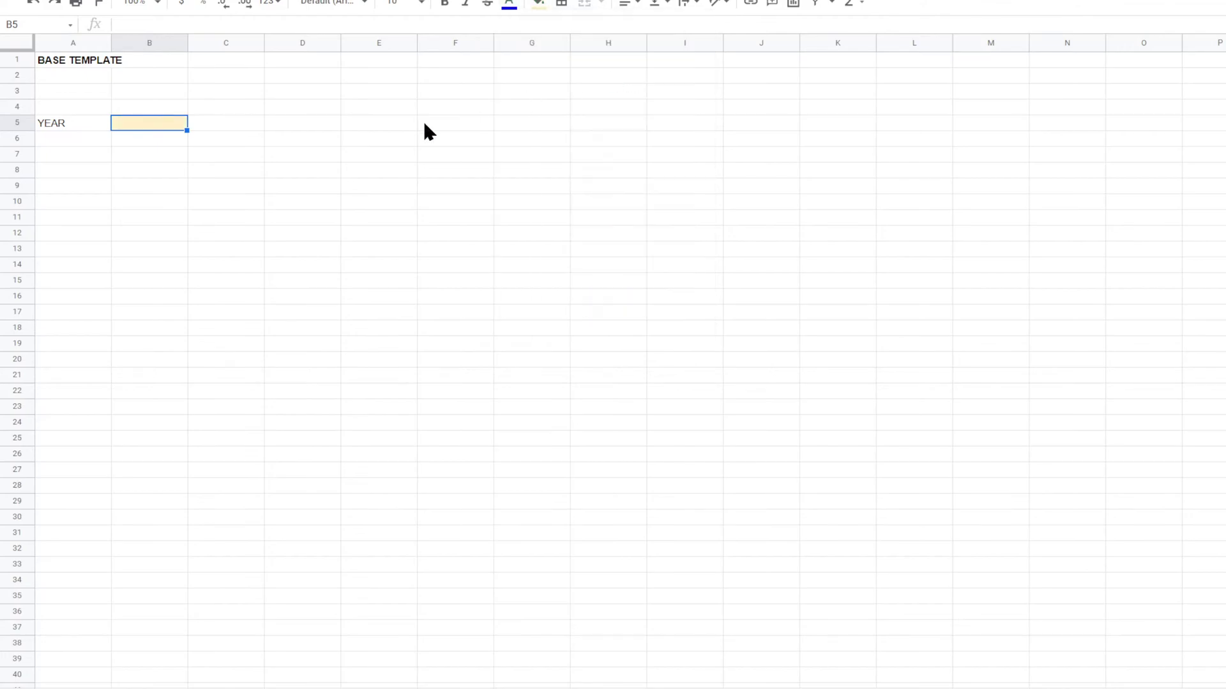
left_click(379, 154)
left_click(162, 124)
type("2021")
key("Return")
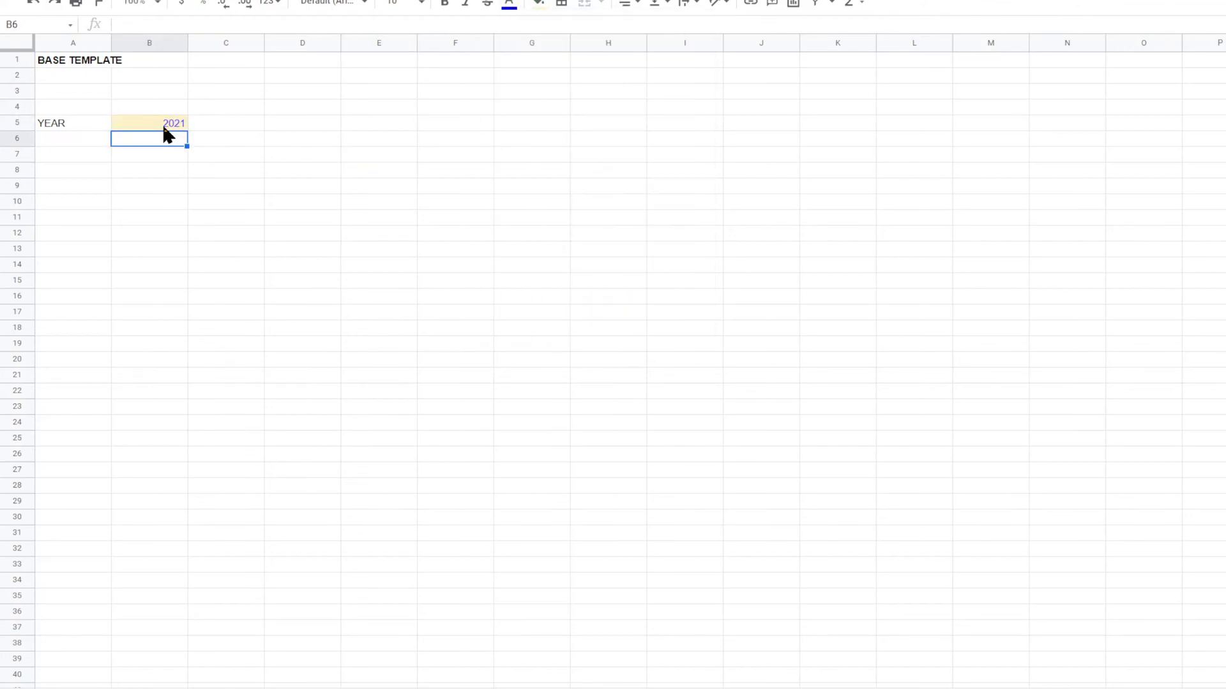
Step: Change the A5 label to "YEAR:" and widen column A so that the BASE TEMPLATE title fits
double_click(83, 125)
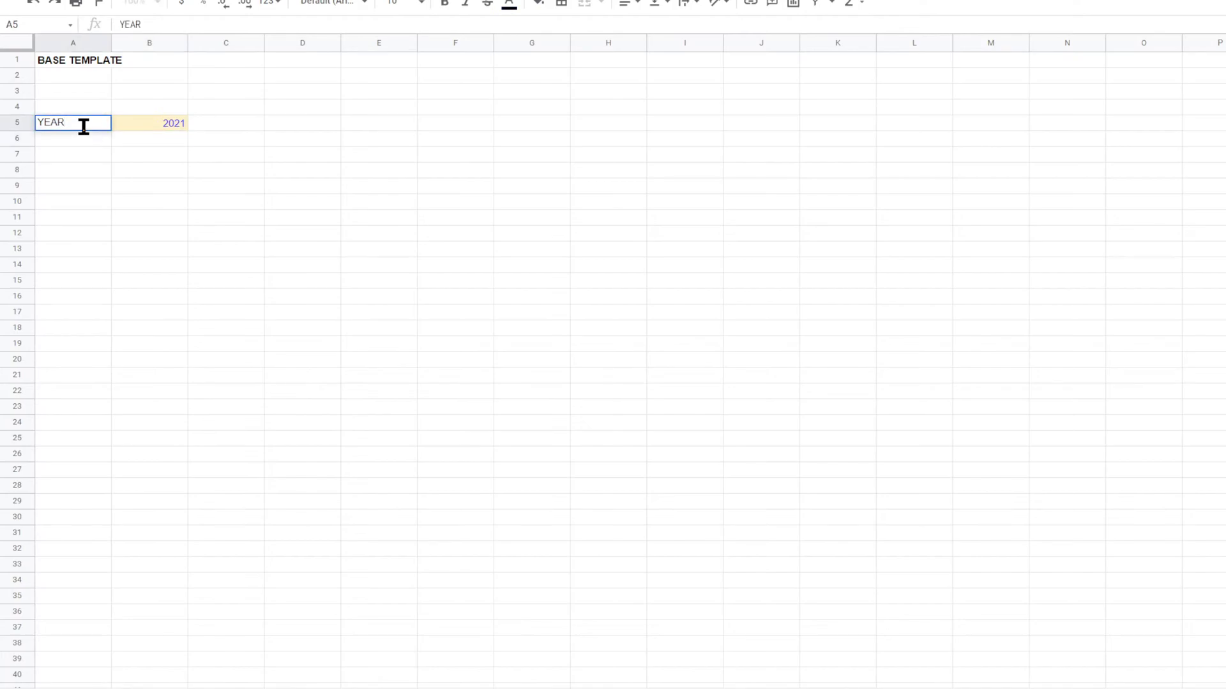
key("Return")
left_click(76, 152)
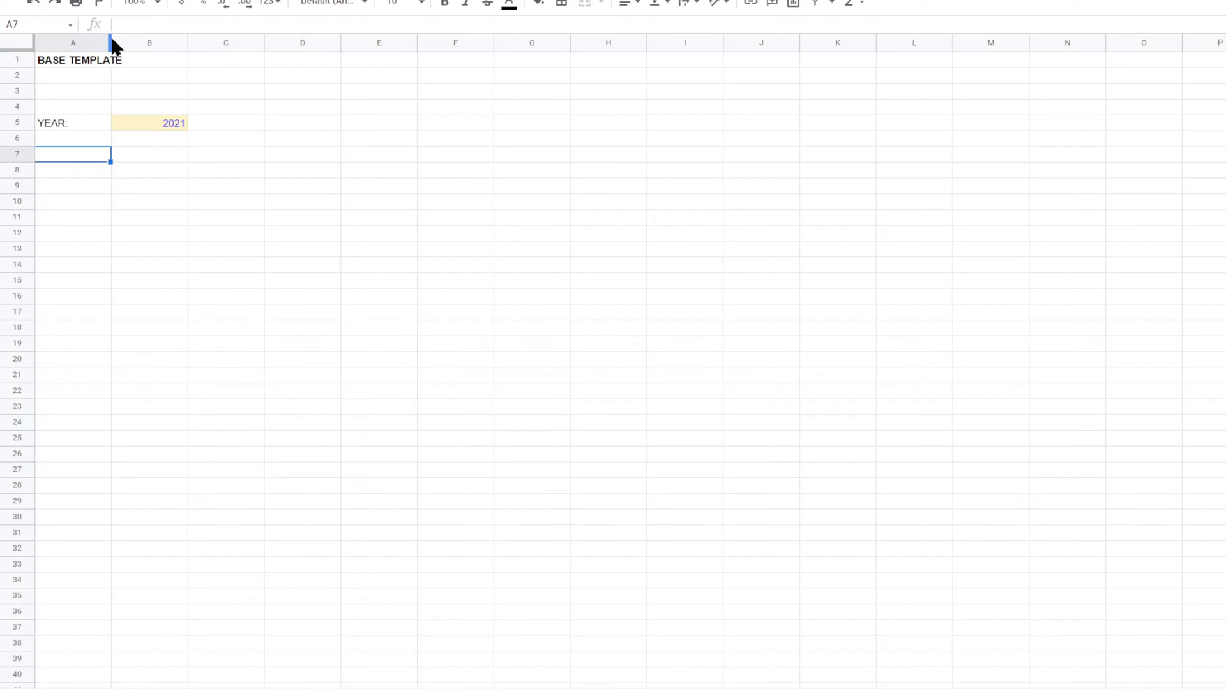
left_click_drag(111, 42, 150, 42)
Step: Hide the gridlines on the base template sheet
left_click(134, 127)
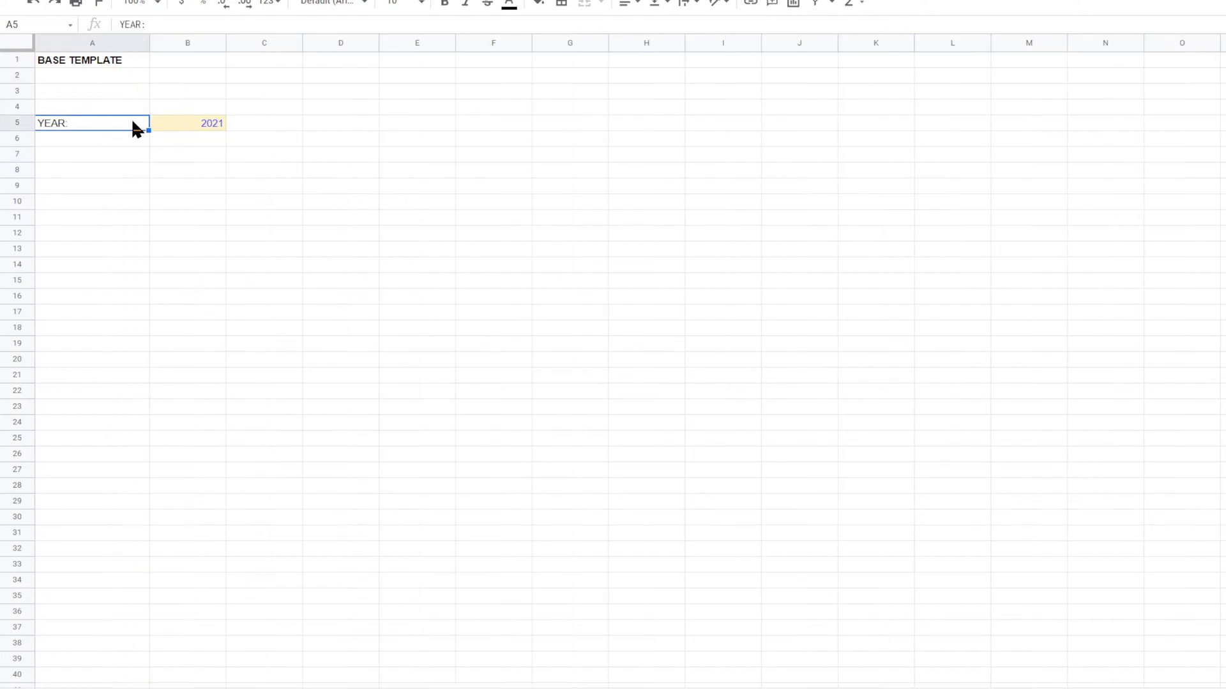
left_click(122, 0)
left_click(156, 47)
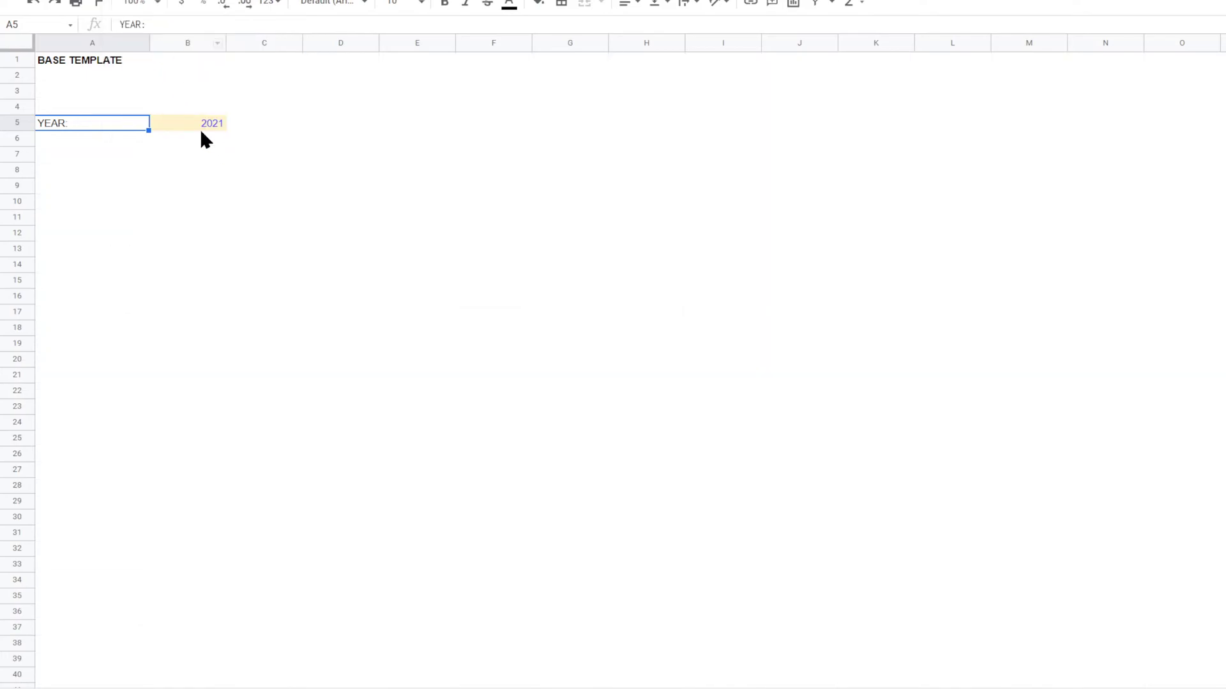
Step: Apply all borders to the year label and its input cell, A5:B5
left_click_drag(200, 129, 106, 120)
left_click(561, 3)
left_click(567, 28)
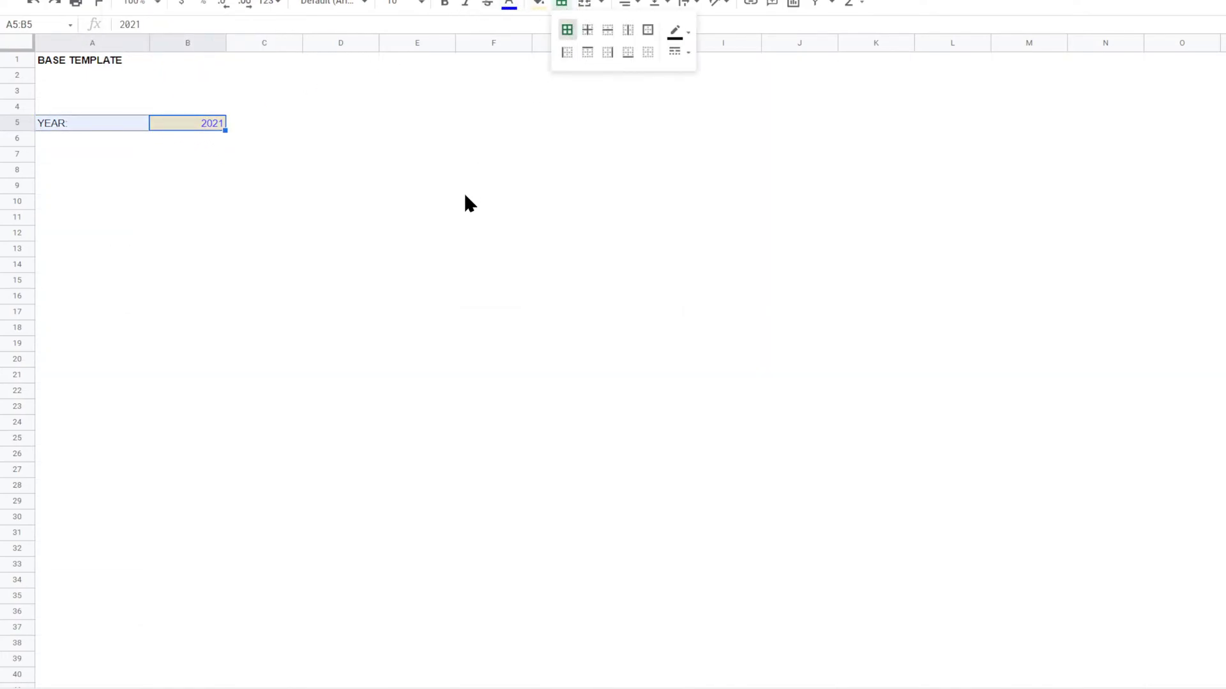
left_click(463, 189)
left_click(195, 127)
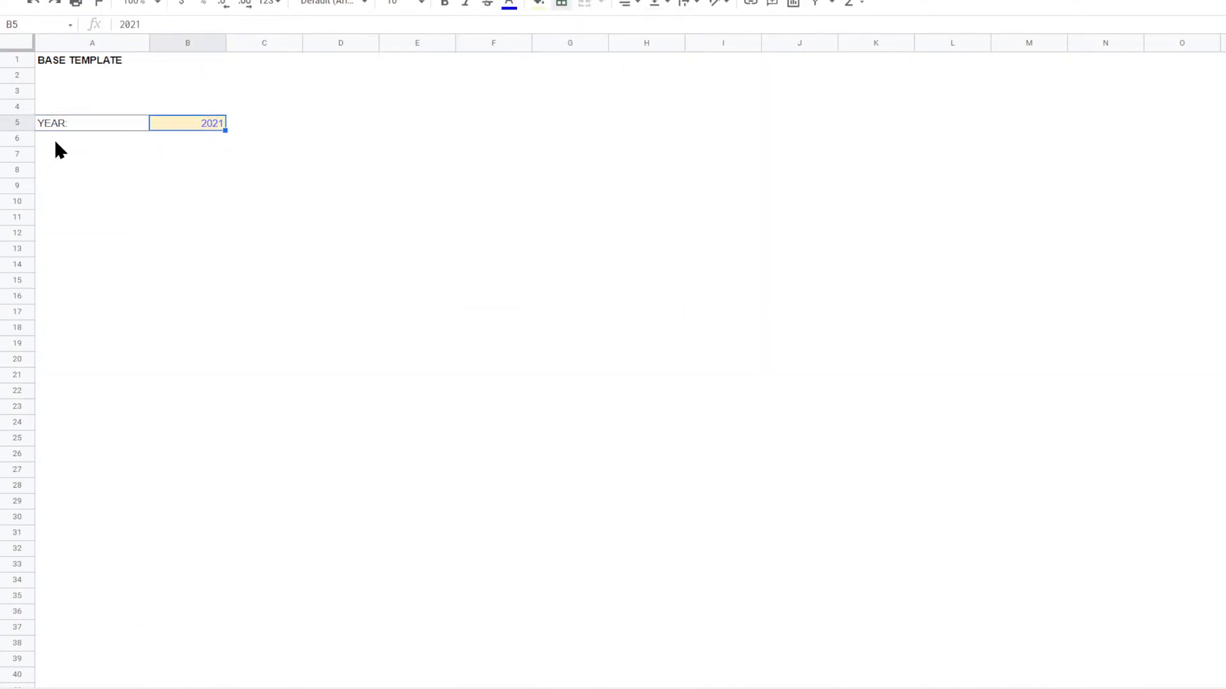
Step: Enter the label "MANAGERS" in A7, below the year row
left_click(61, 159)
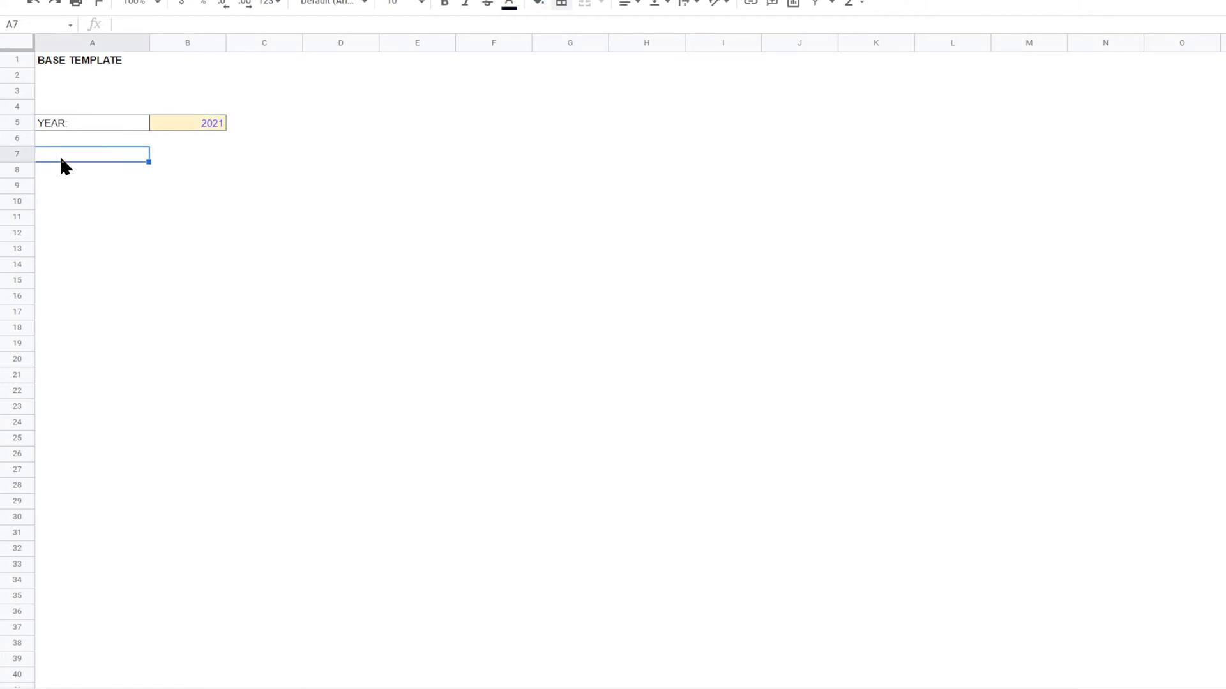
type("mONTH")
key("BackSpace")
key("BackSpace")
key("BackSpace")
key("BackSpace")
key("BackSpace")
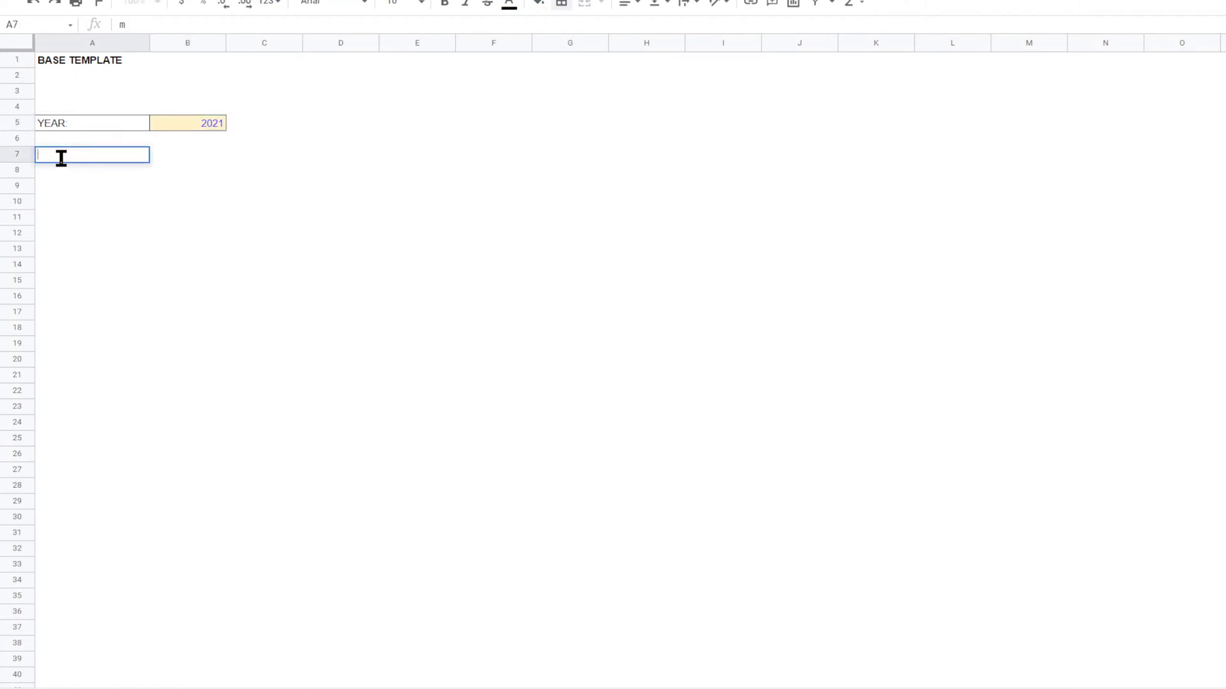
type("MANAGERS")
key("Return")
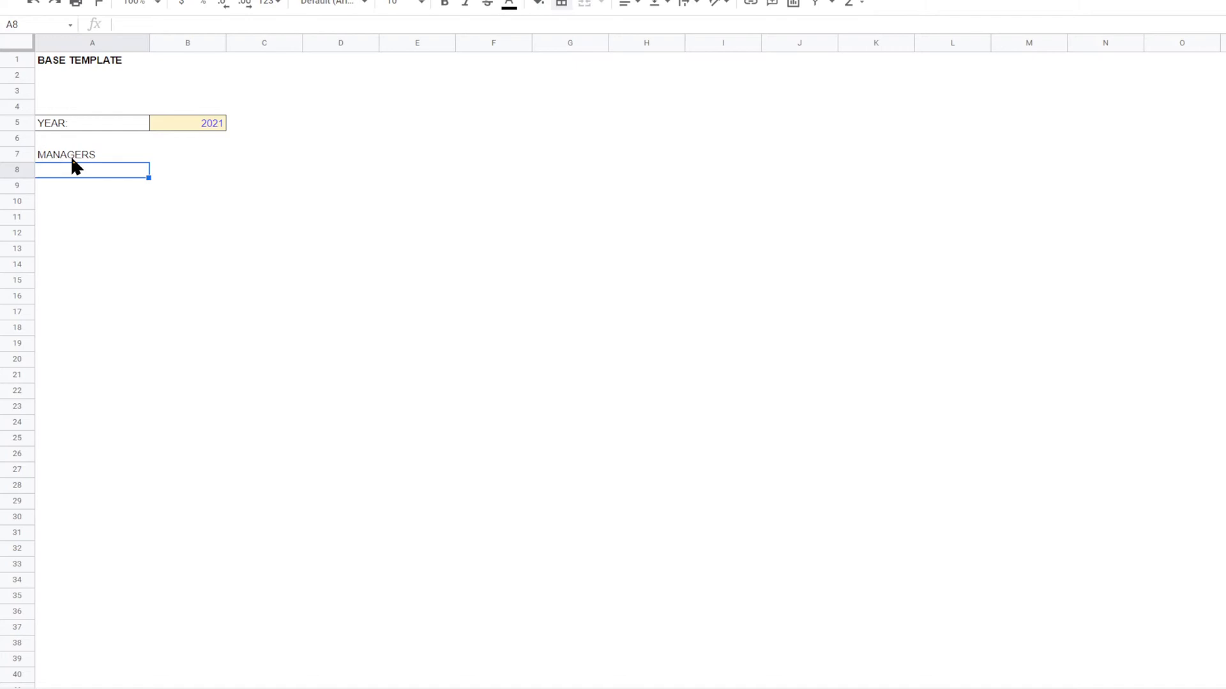
Step: Apply all borders to the manager row cells A7:B7
left_click_drag(72, 158, 185, 155)
left_click(561, 3)
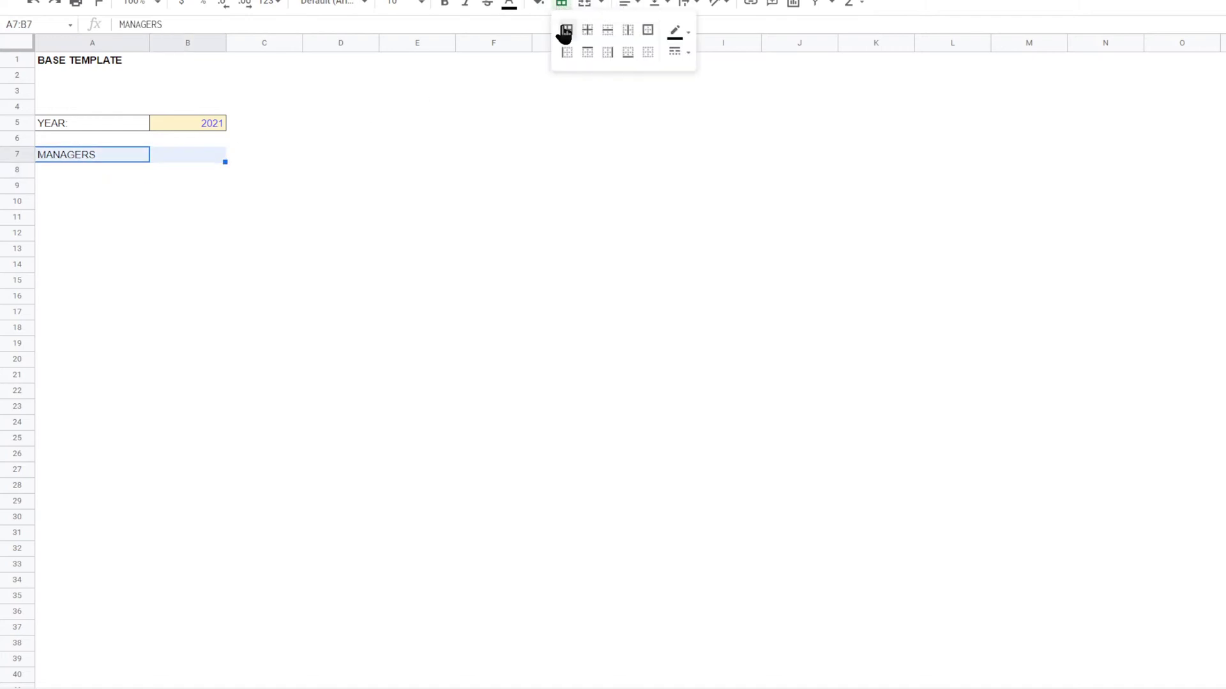
left_click(565, 30)
left_click(354, 160)
Step: Change the label in A7 to "MANAGER NAME:"
double_click(112, 158)
key("BackSpace")
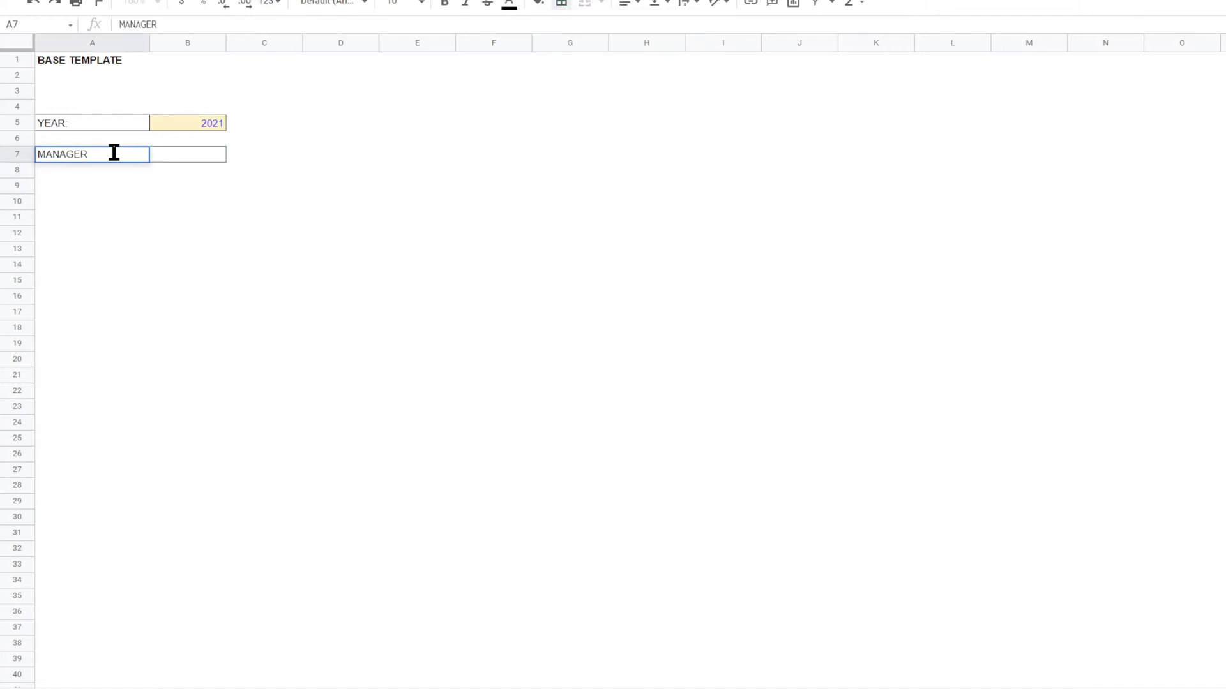
type(":")
key("Return")
double_click(83, 154)
key("BackSpace")
type("NAME:")
key("Return")
Step: Give B7 a light yellow fill and blue text, and enter the manager's name in it
left_click(194, 154)
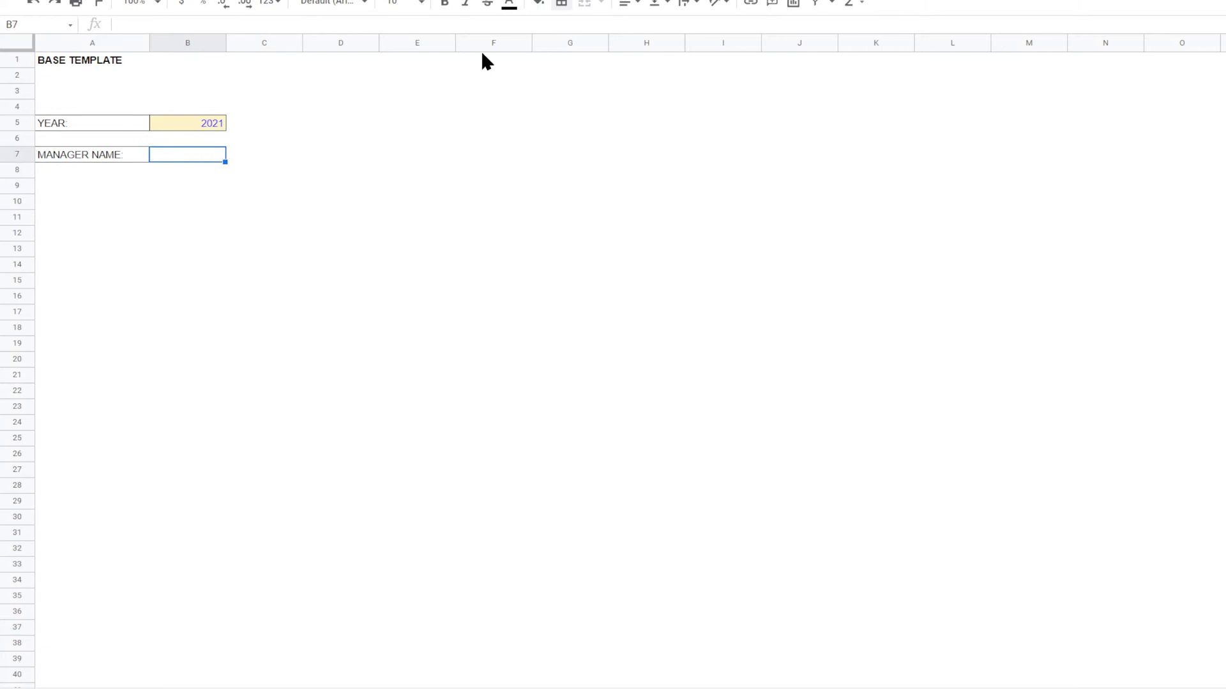
left_click(538, 3)
left_click(594, 95)
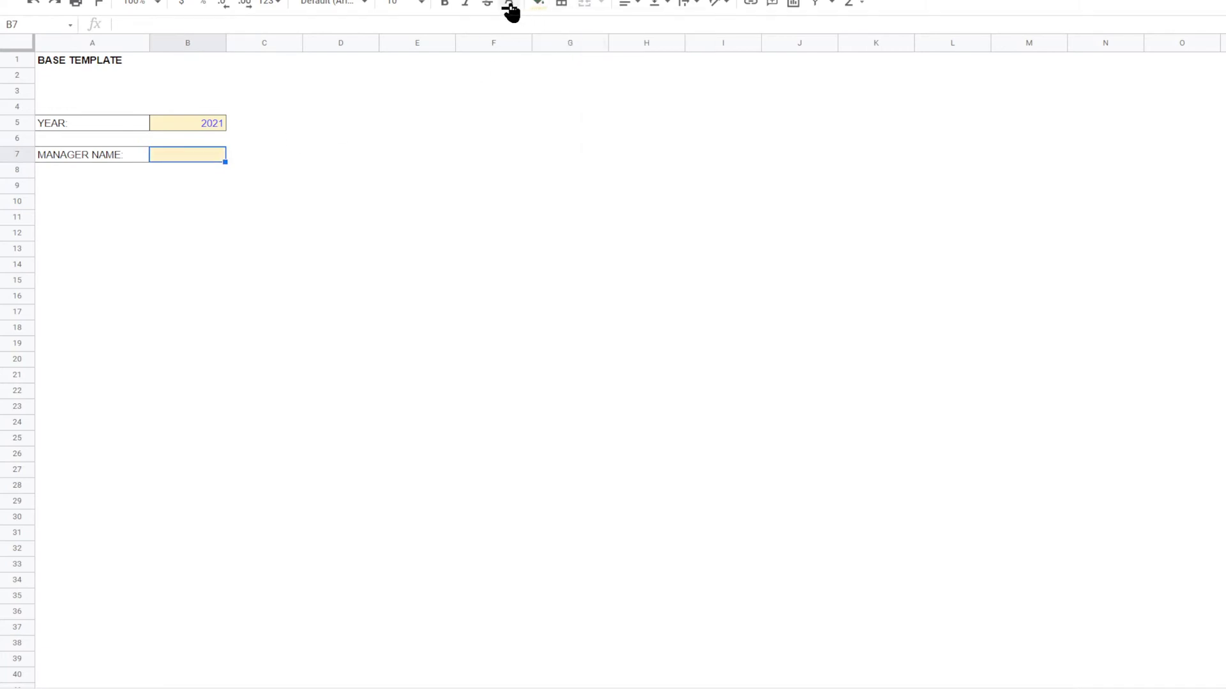
left_click(509, 3)
left_click(631, 71)
type("ANDY")
key("Return")
Step: Right-align the manager's name in B7
left_click(202, 158)
left_click(625, 3)
left_click(661, 26)
left_click(491, 251)
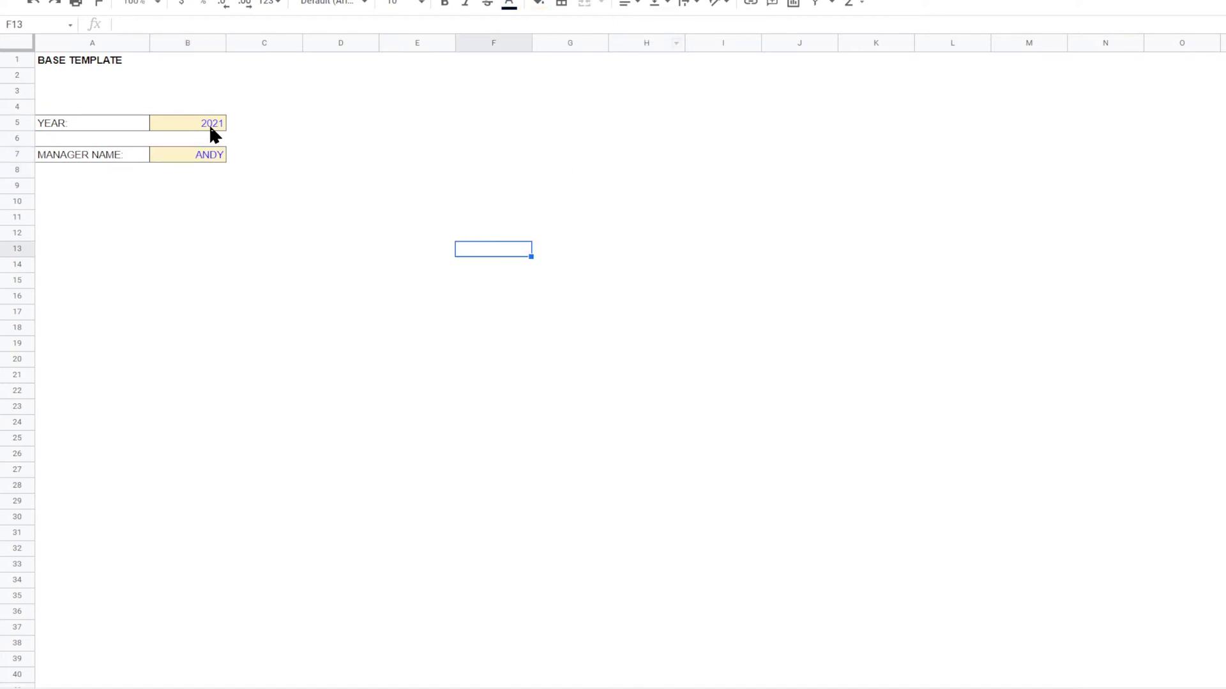
left_click(209, 127)
left_click(409, 156)
Step: Increase the font size of the range A1:E9 on the base template sheet
left_click(71, 62)
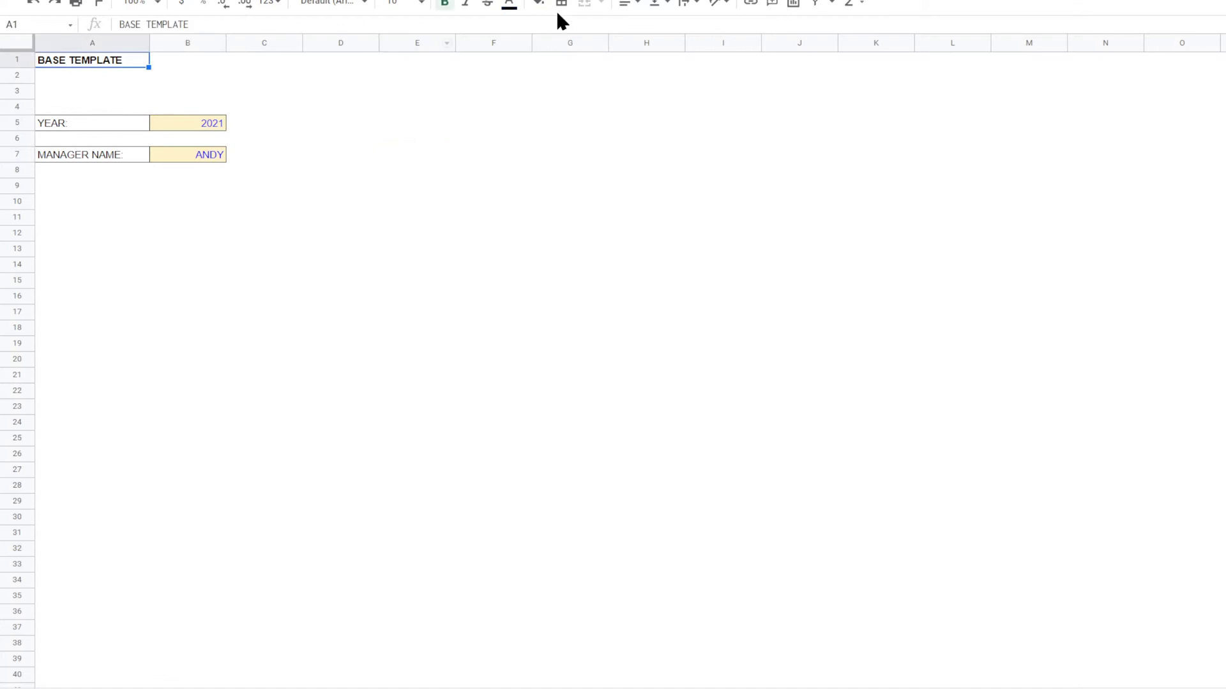
left_click_drag(96, 62, 422, 182)
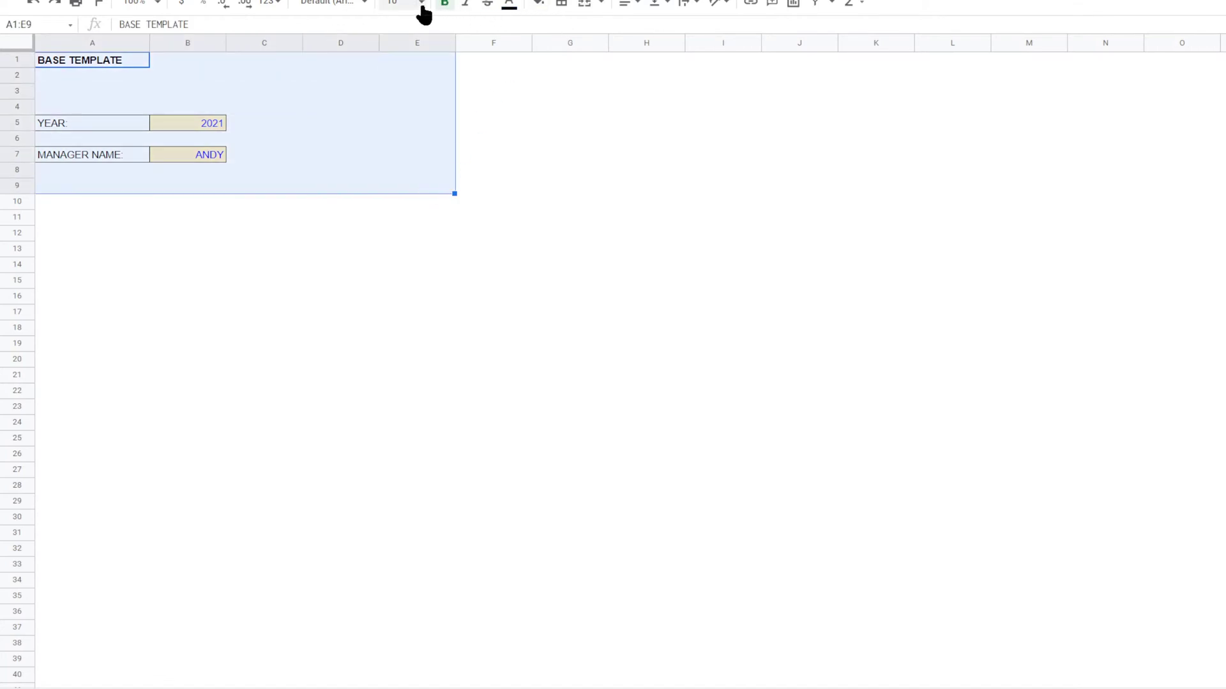
left_click(420, 4)
left_click(394, 195)
left_click(460, 261)
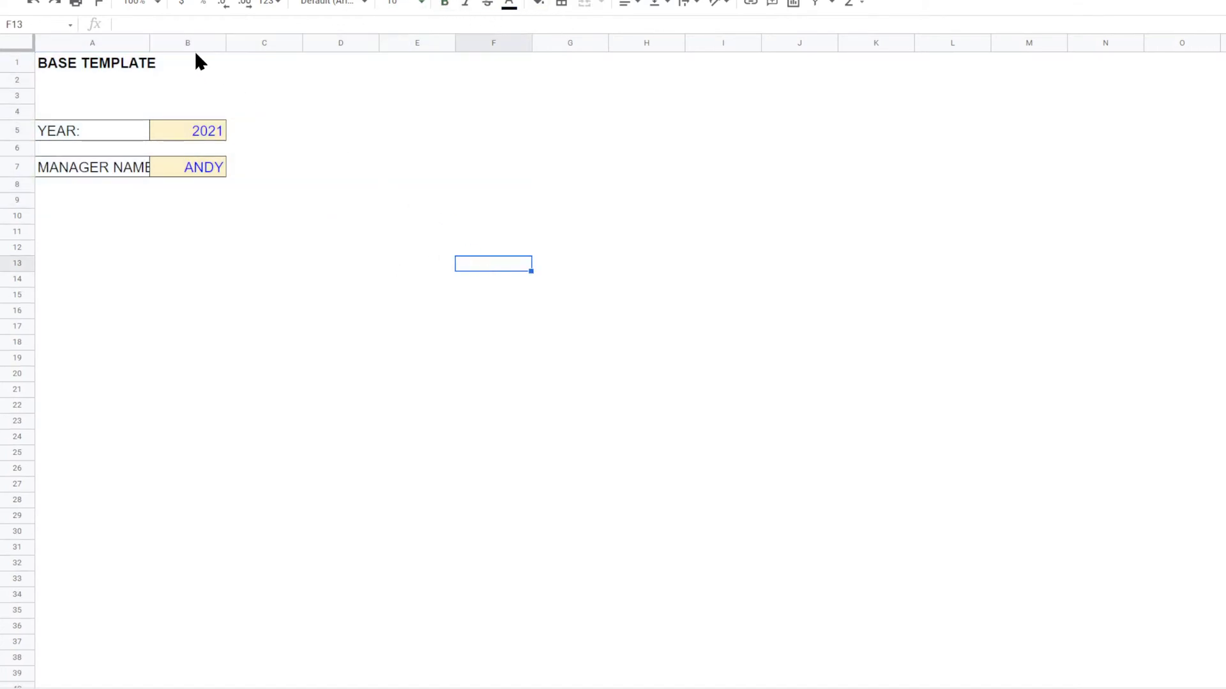
Step: Widen column A on the base template sheet to fit the manager name label
mouse_move(149, 42)
left_mouse_down()
mouse_move(221, 42)
mouse_move(171, 42)
left_mouse_up()
left_click(334, 200)
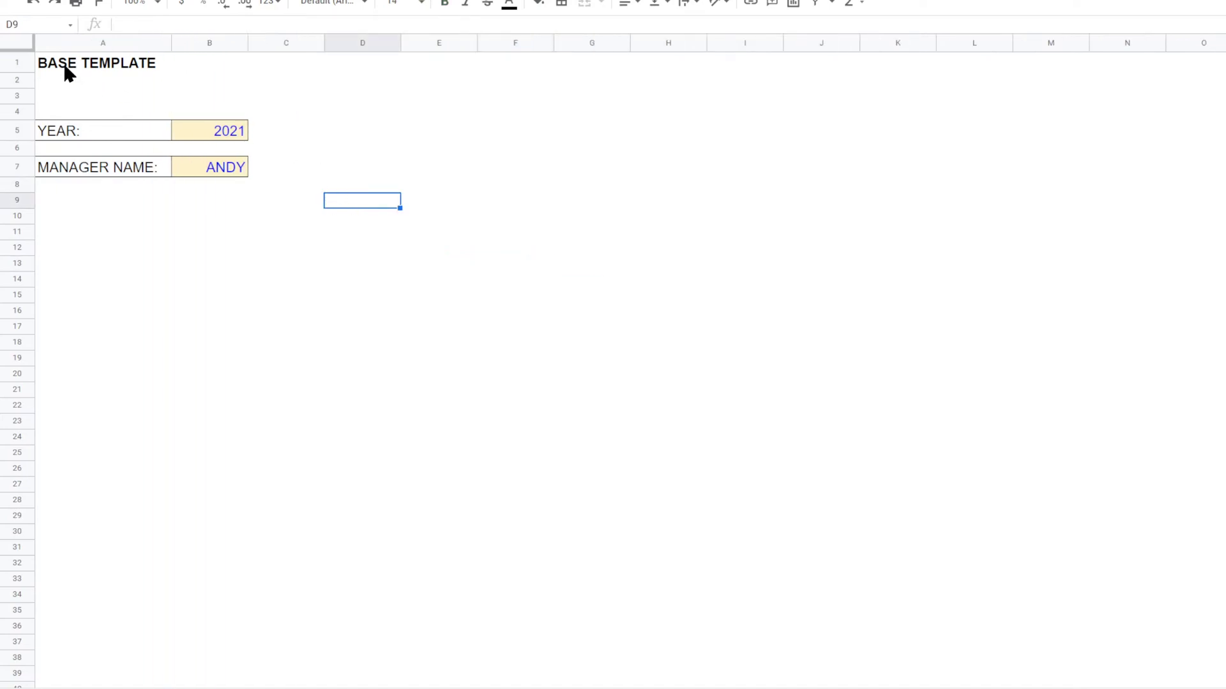
left_click(217, 136)
left_click(218, 170)
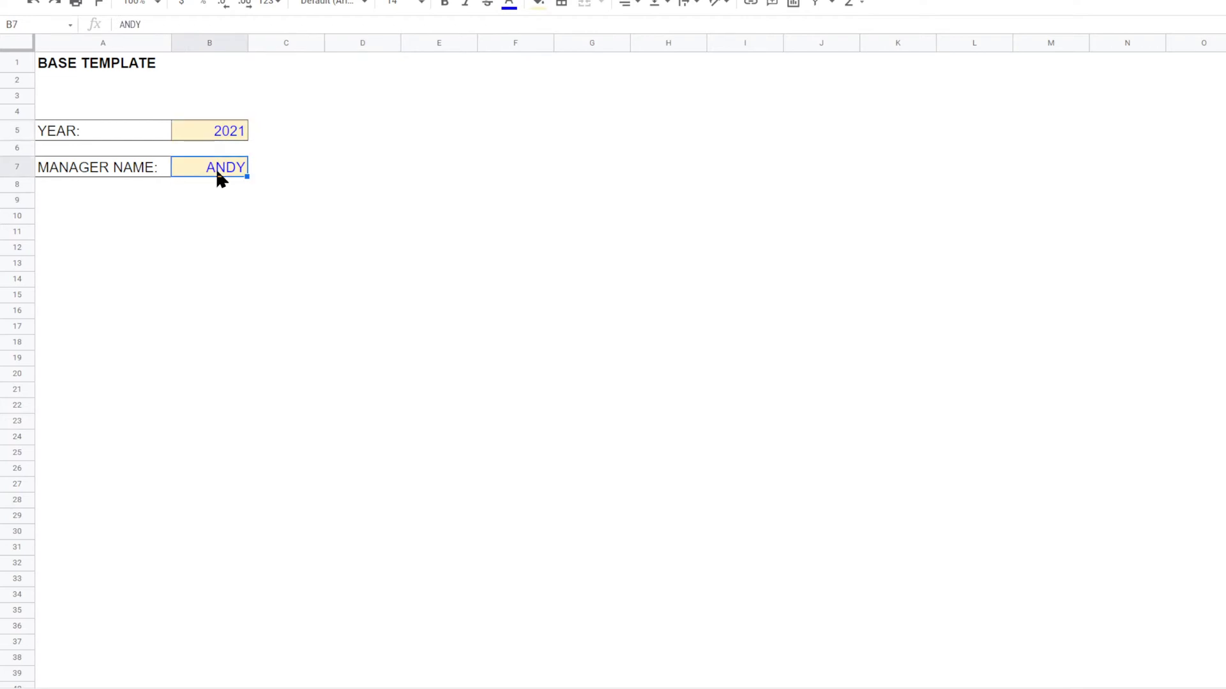
Step: Link B1 of the Training Completed by Employee sheet to the year in Cover!B5
left_click(237, 688)
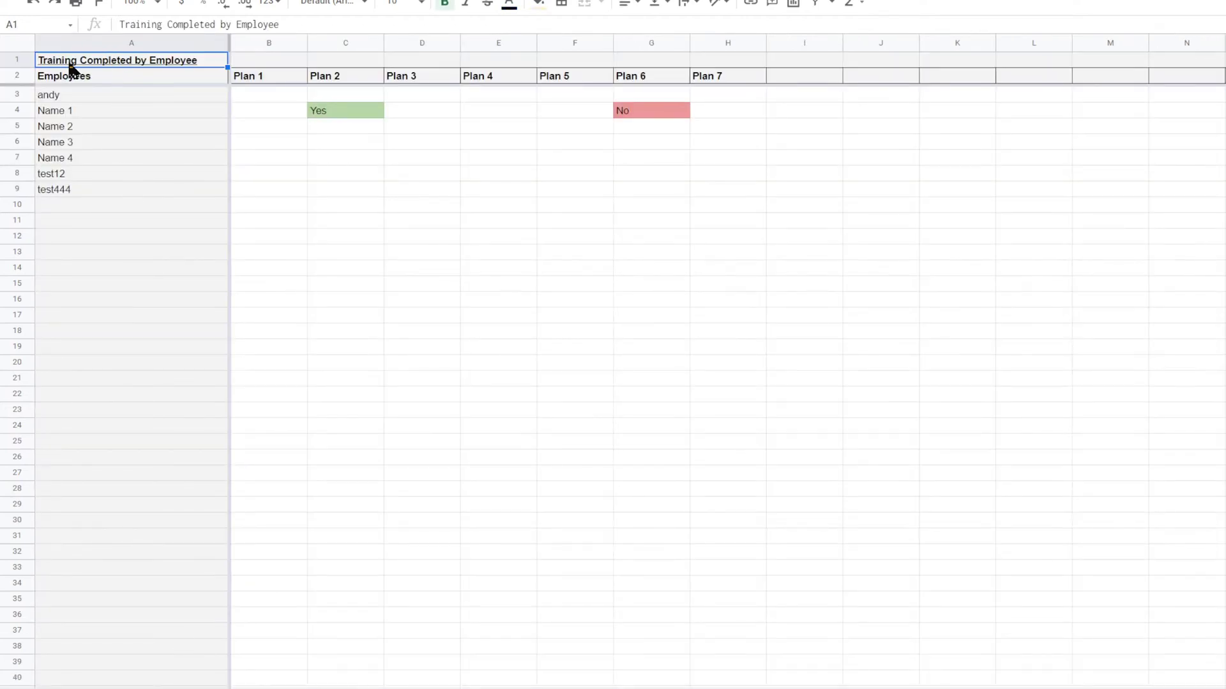
left_click(255, 62)
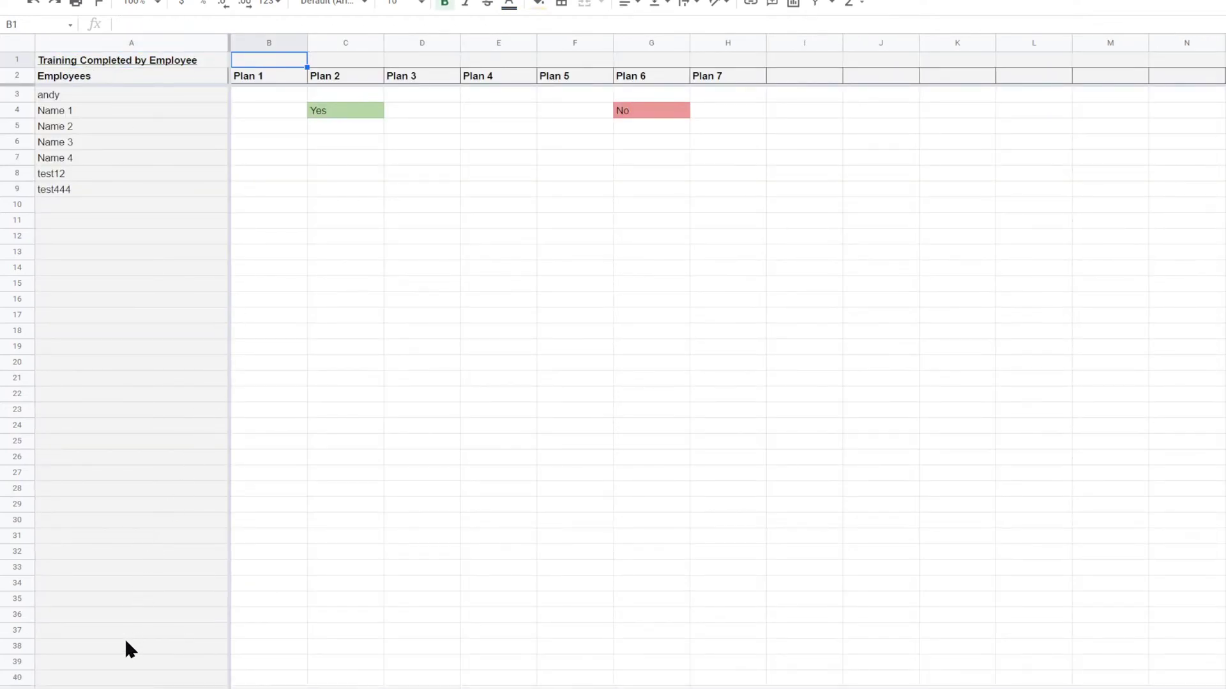
type("=")
left_click(126, 687)
left_click(217, 134)
key("Return")
Step: Copy the linked year formula into B1 of the Date Training was Completed by Employee sheet
key("ctrl+c")
left_click(276, 686)
left_click(284, 60)
key("ctrl+v")
left_click(299, 57)
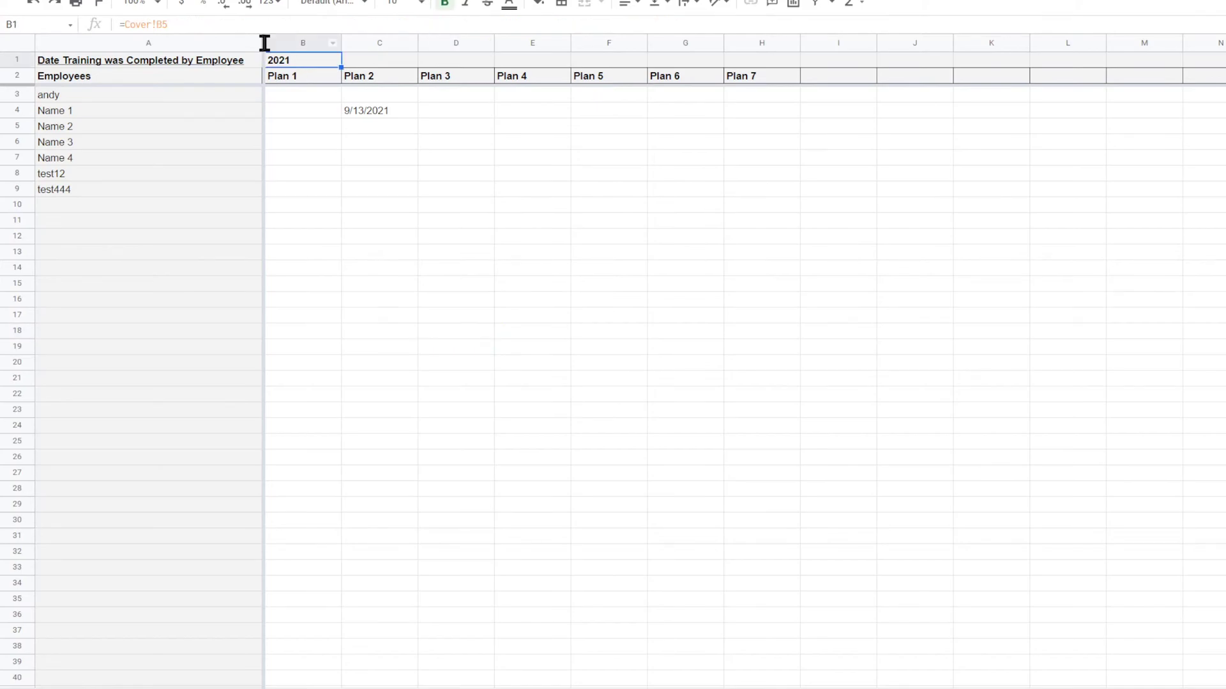
Step: Apply the custom number format #"FY "#0 to the year in B1 of the completion date sheet
left_click(217, 2)
mouse_move(303, 274)
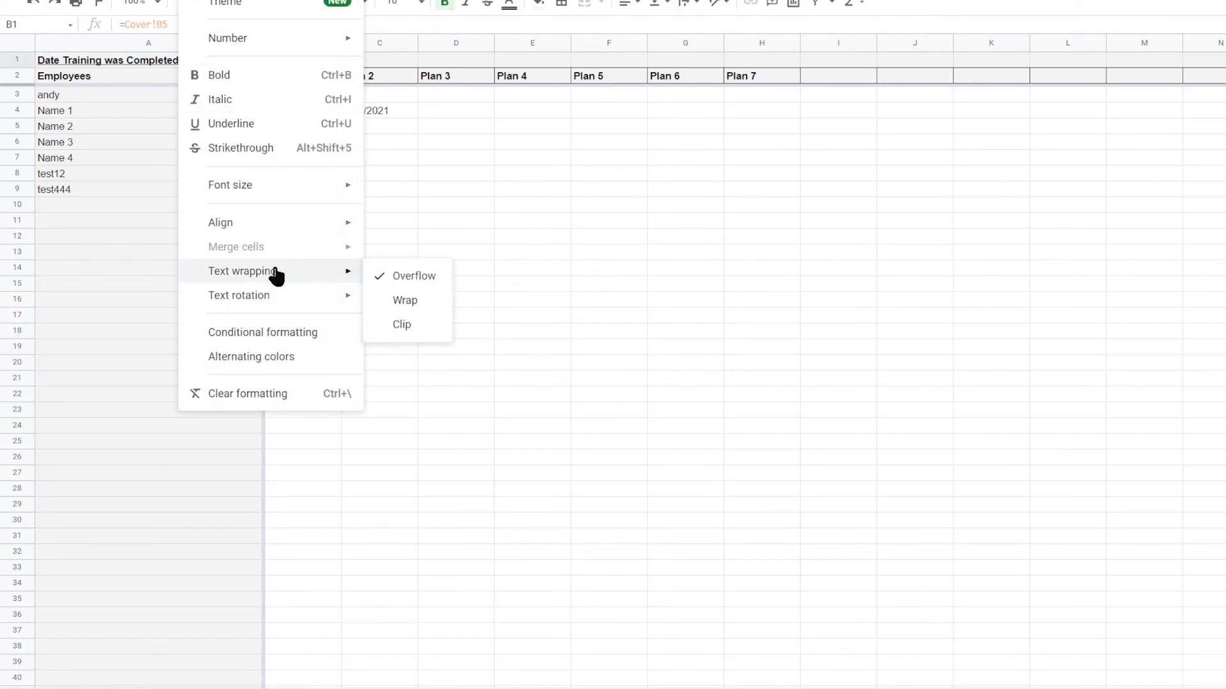
mouse_move(277, 43)
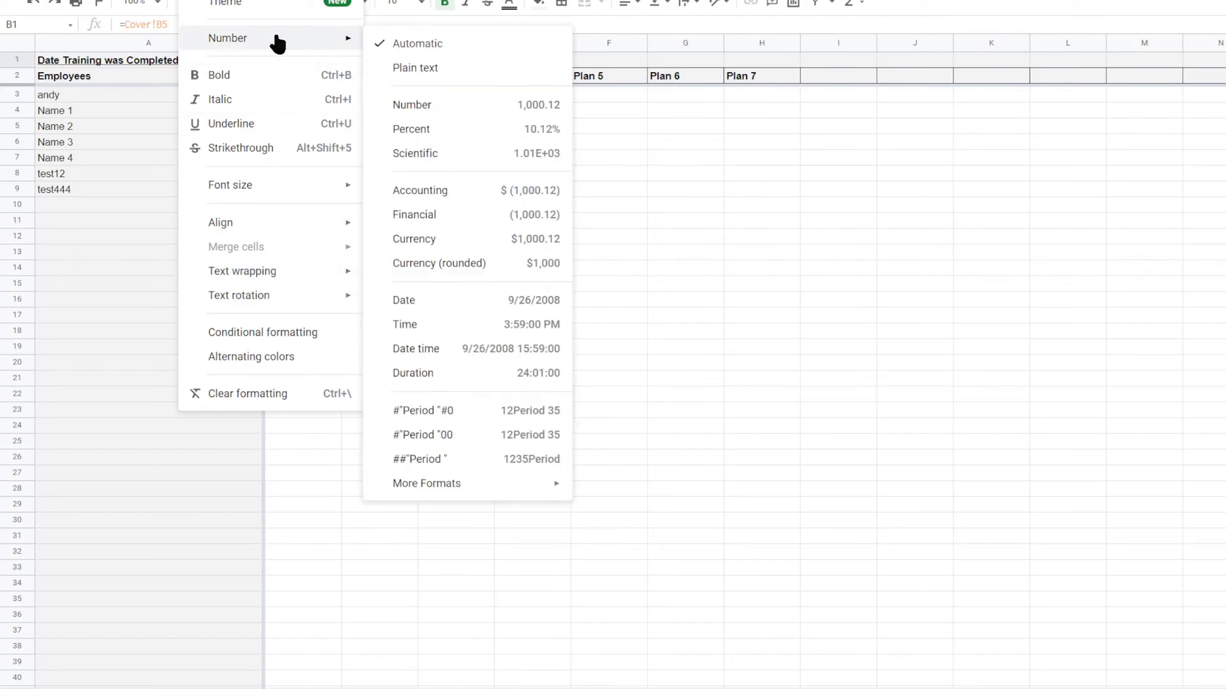
mouse_move(451, 498)
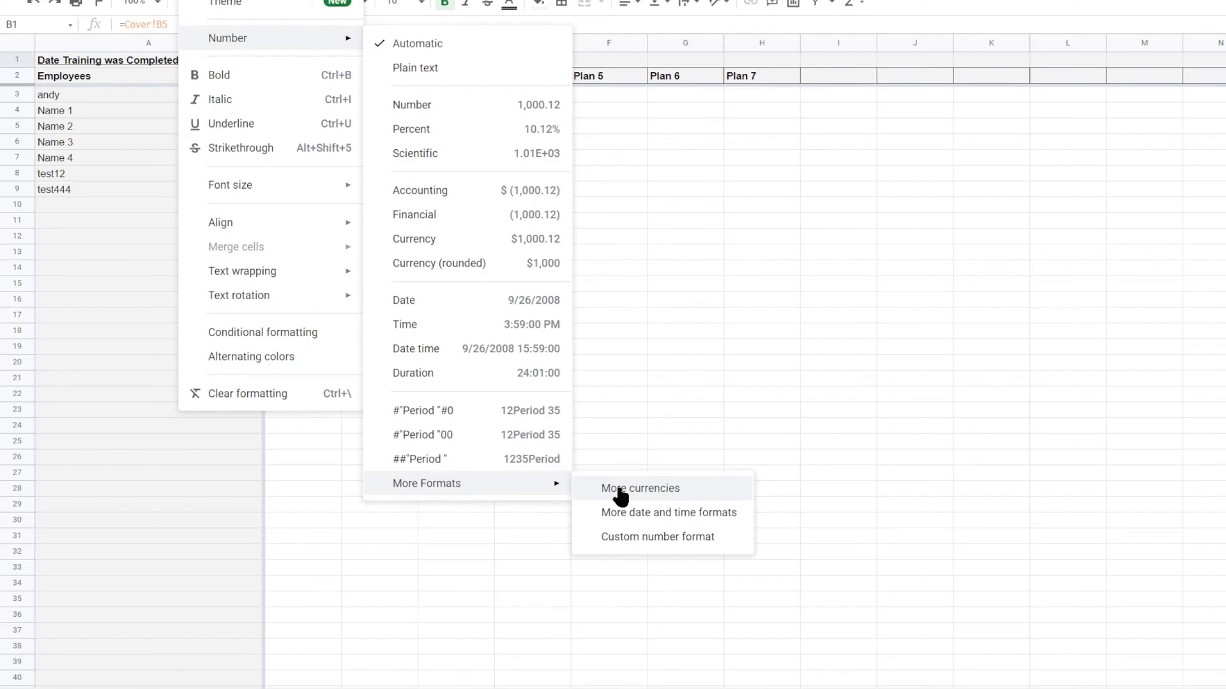
left_click(657, 538)
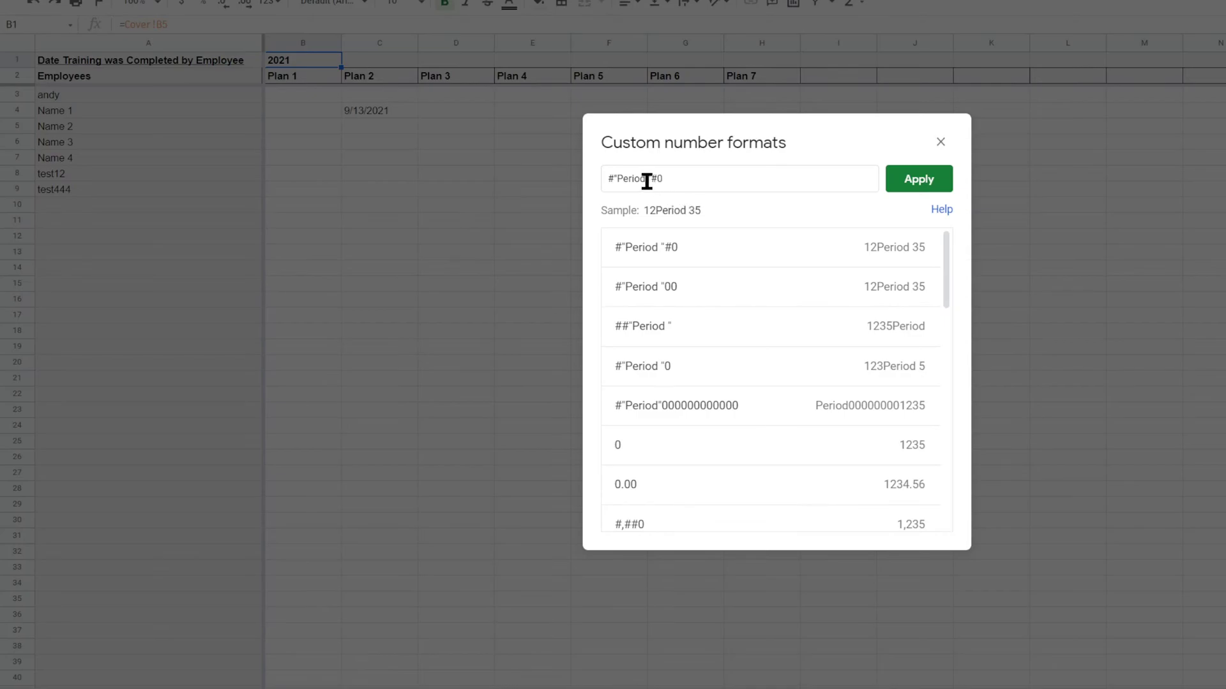
left_click_drag(646, 180, 615, 180)
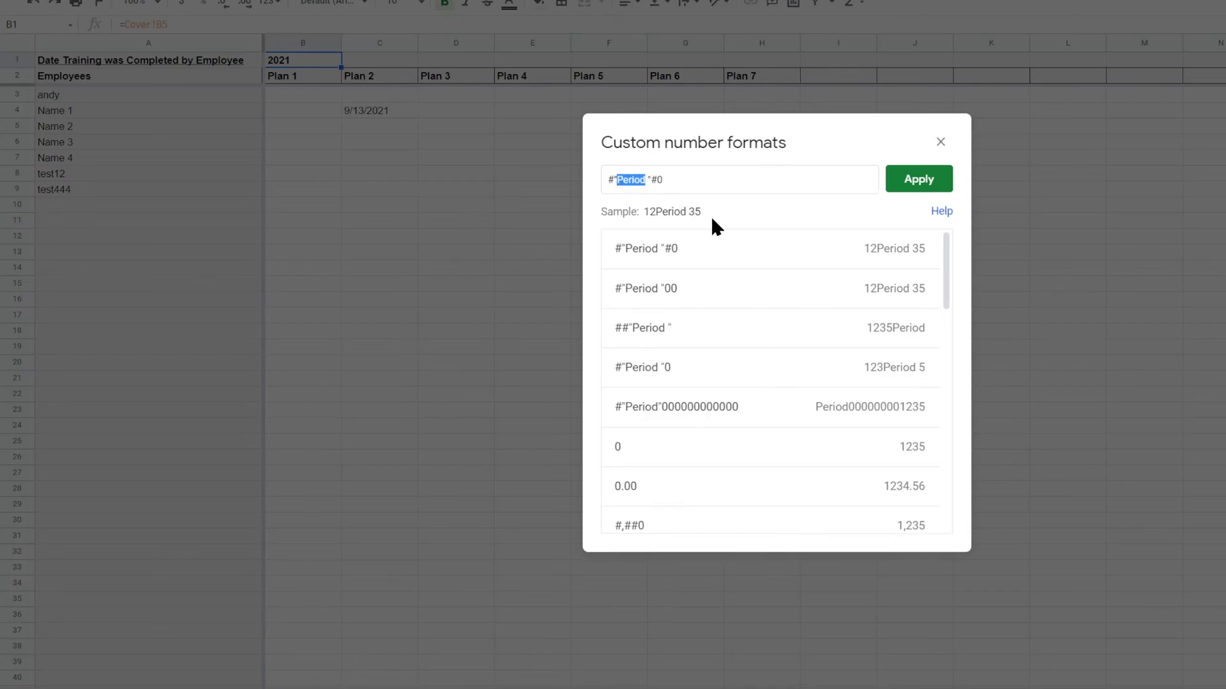
type("yea")
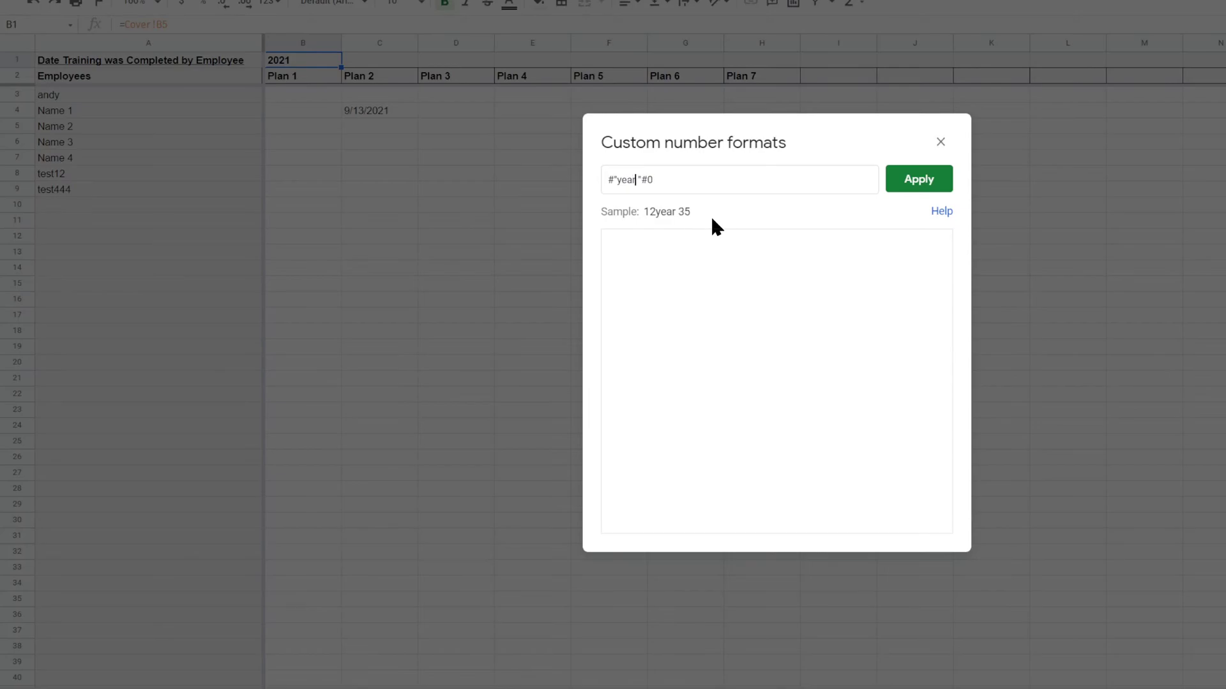
key("BackSpace")
type("ty")
key("BackSpace")
key("BackSpace")
type("FY")
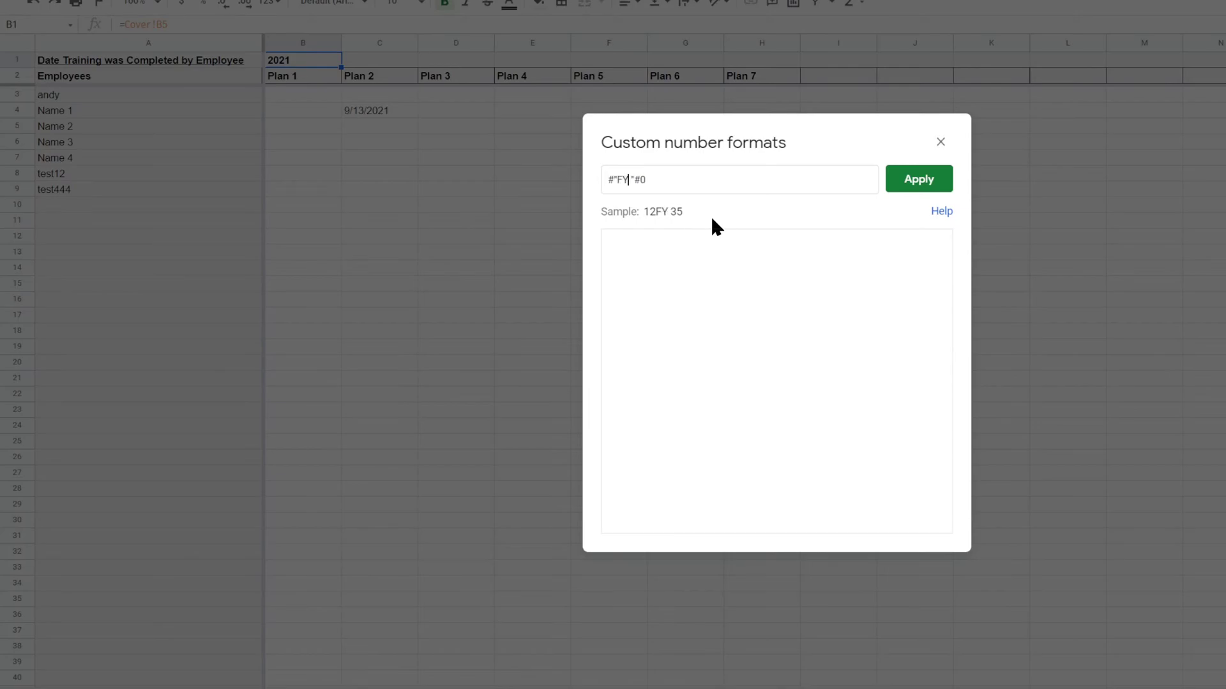
left_click(938, 181)
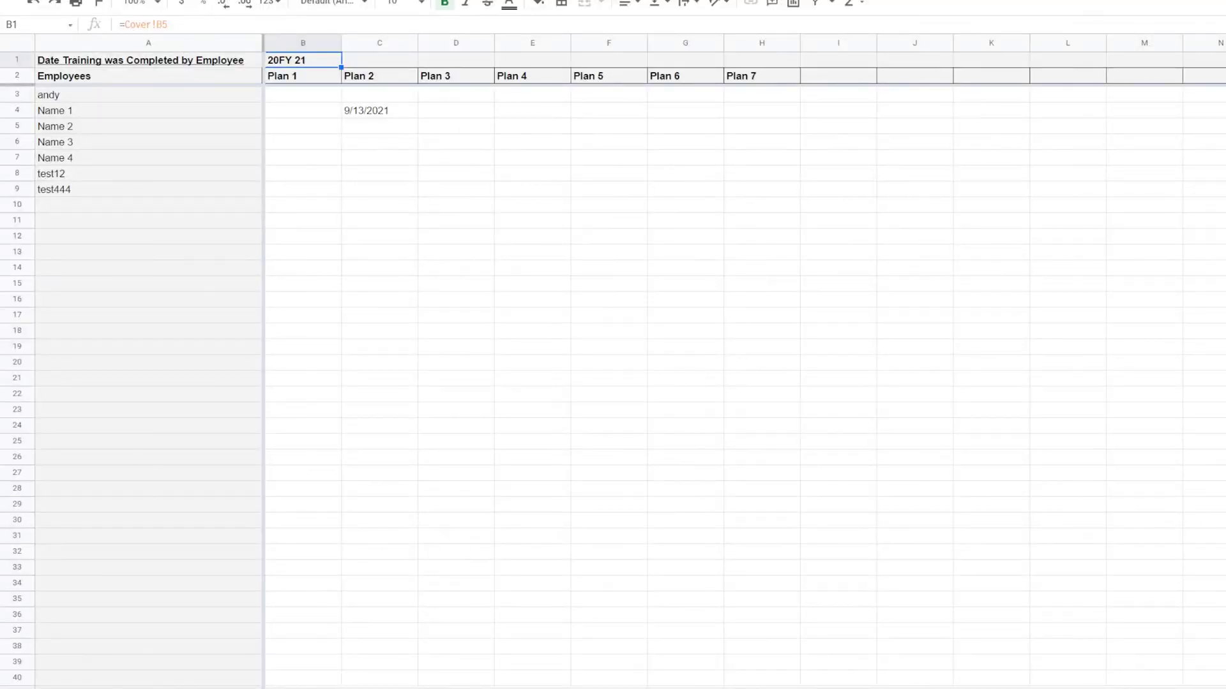
Step: Change the custom number format of B1 to "FY "#000 so the prefix precedes the whole year
left_click(197, 0)
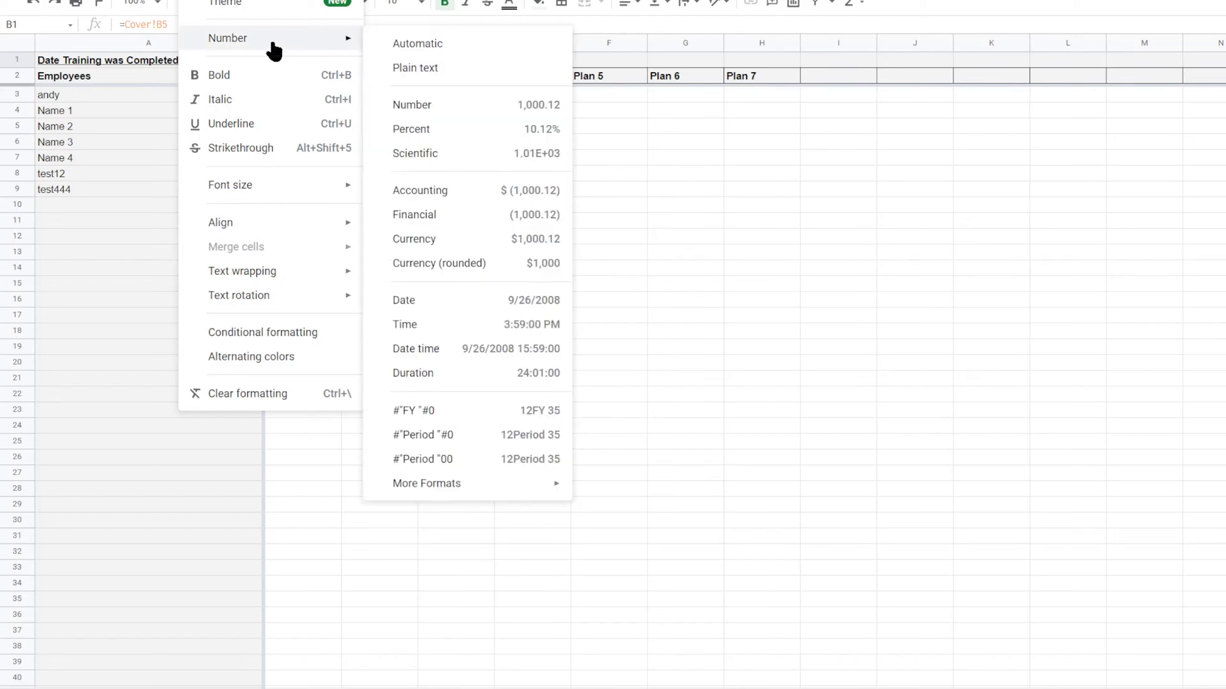
mouse_move(475, 483)
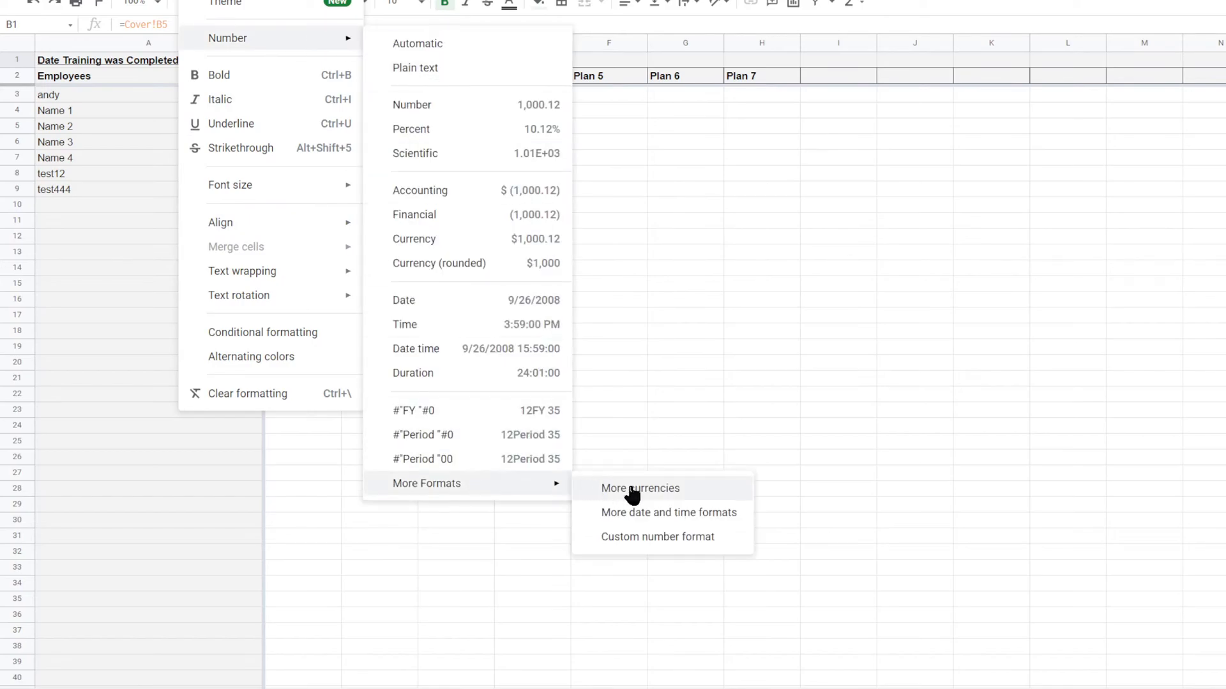
left_click(651, 539)
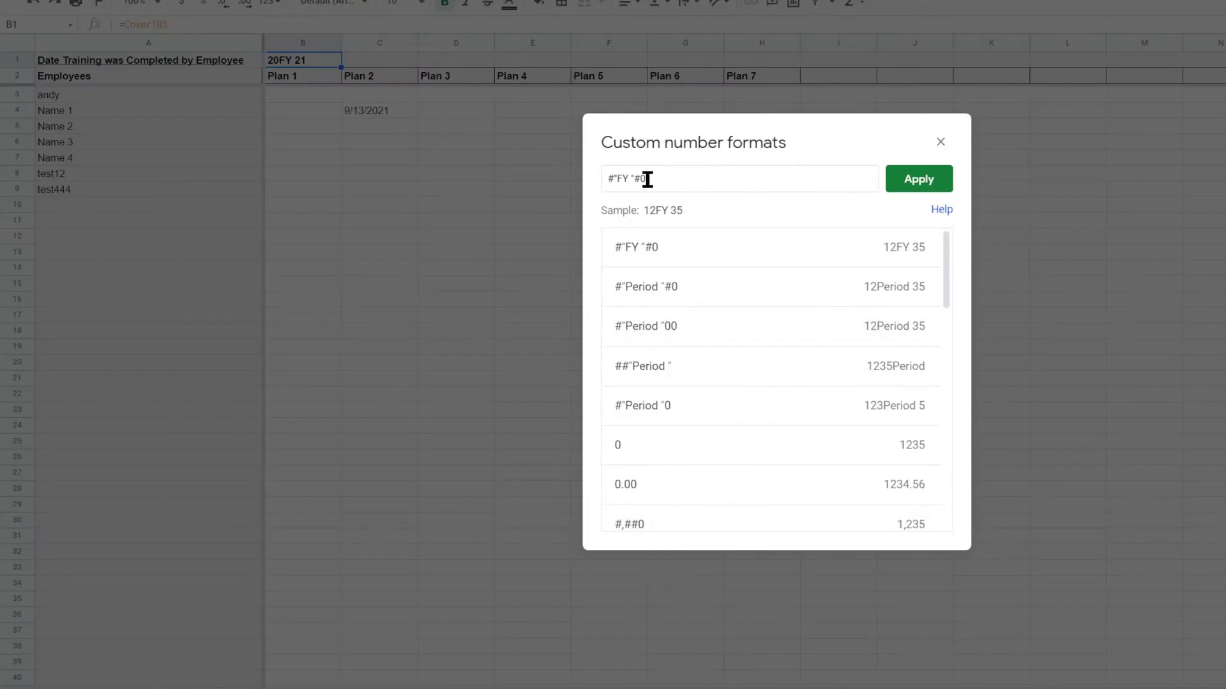
left_click(613, 179)
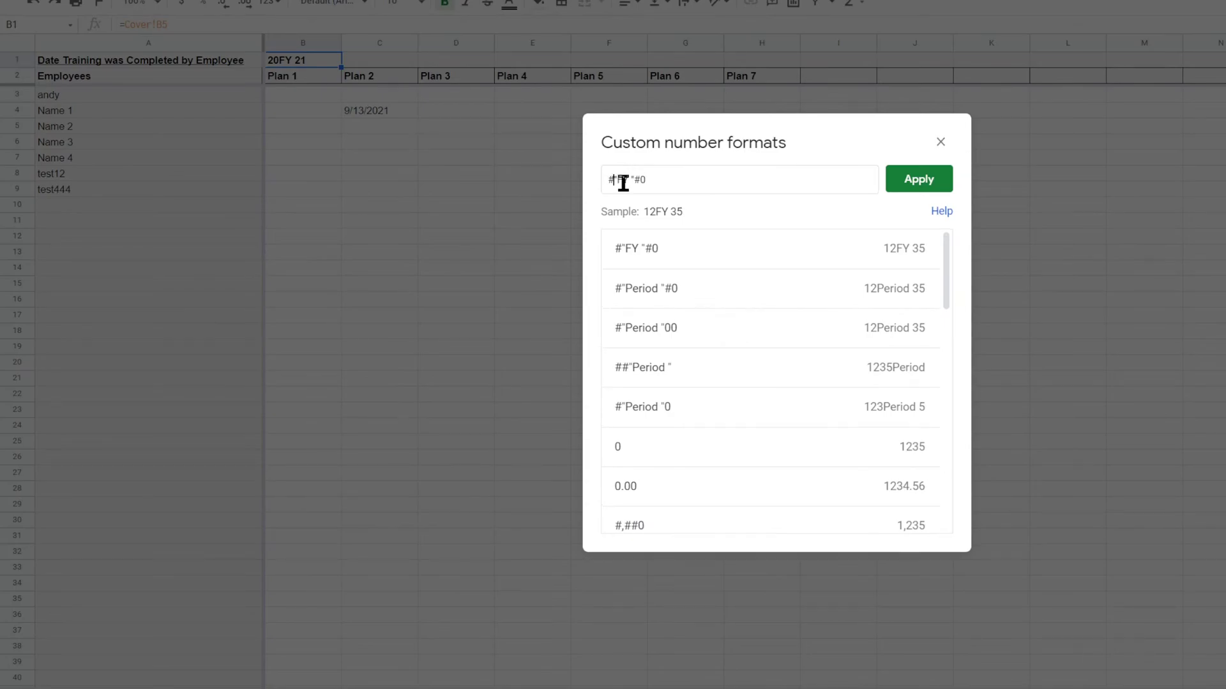
key("BackSpace")
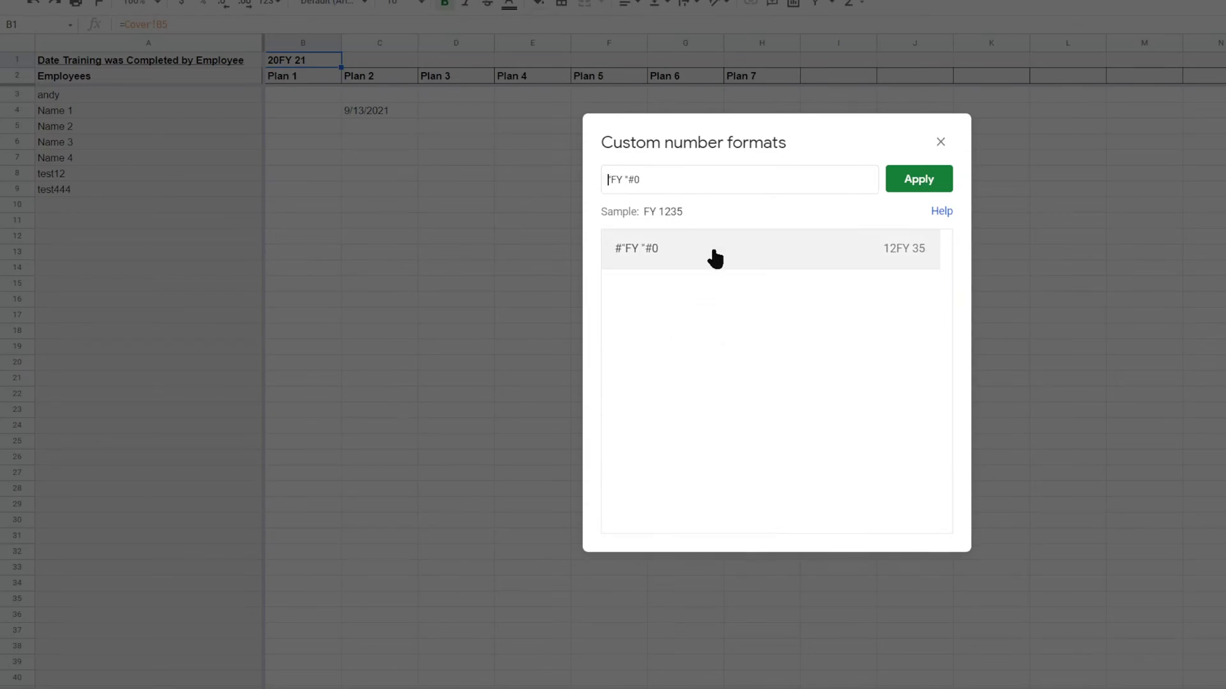
left_click(651, 178)
type("0")
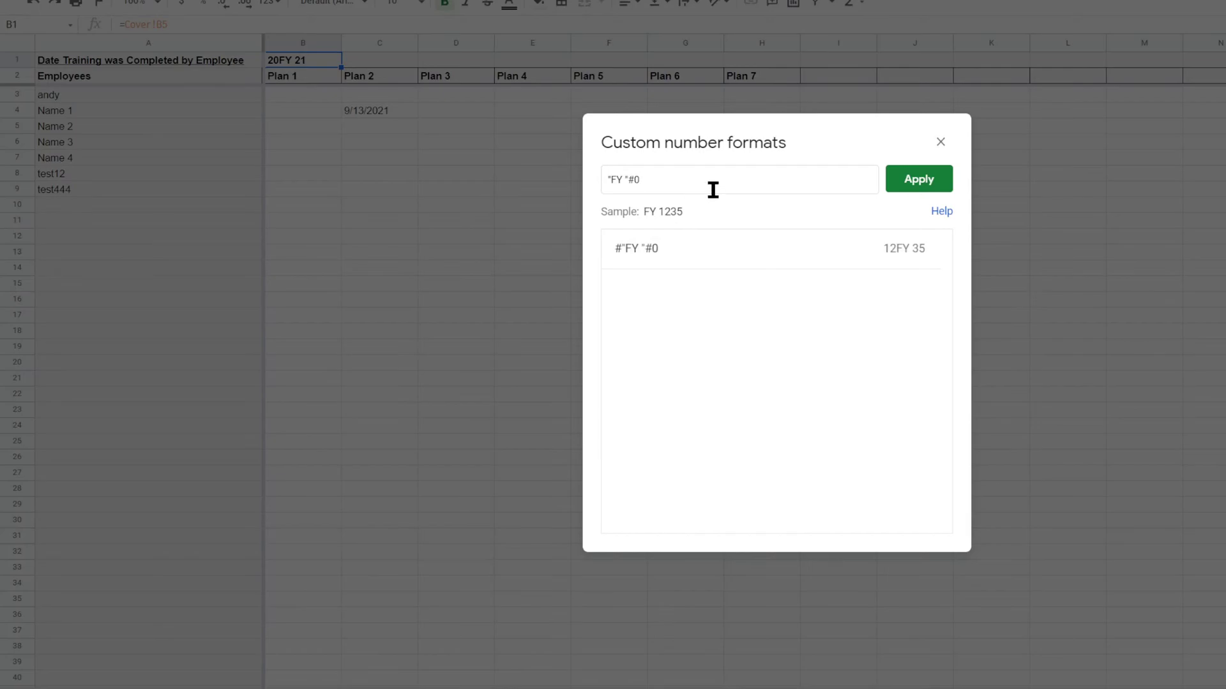
type("00")
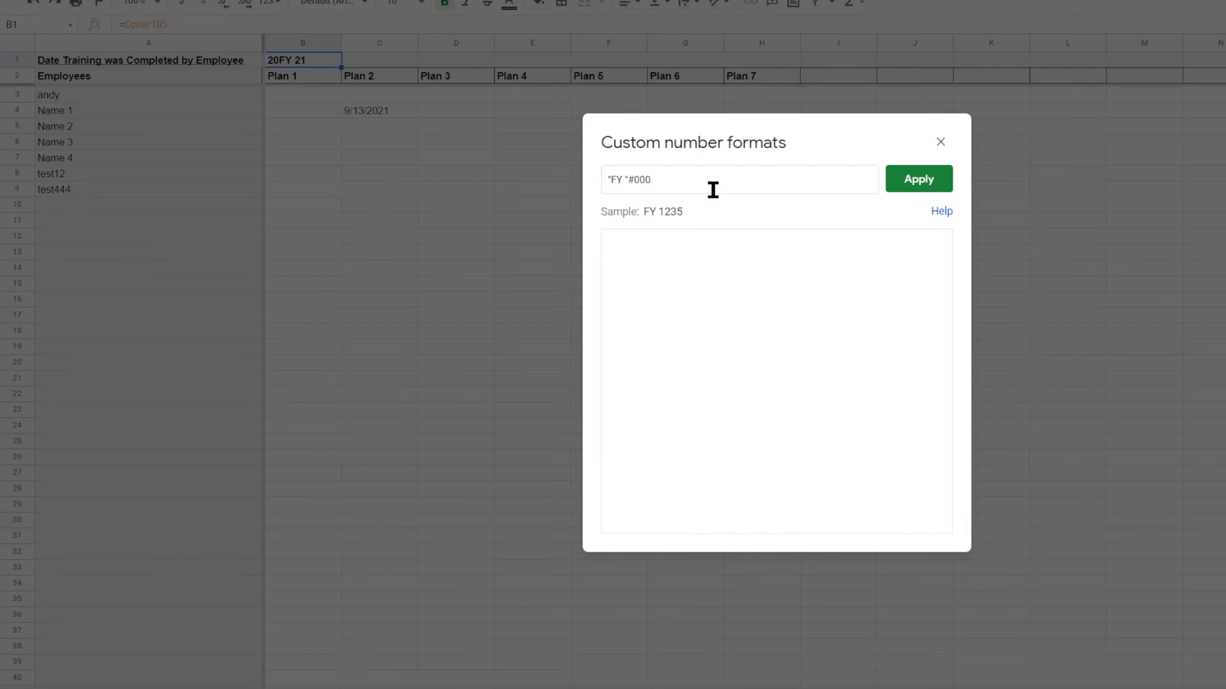
left_click(925, 182)
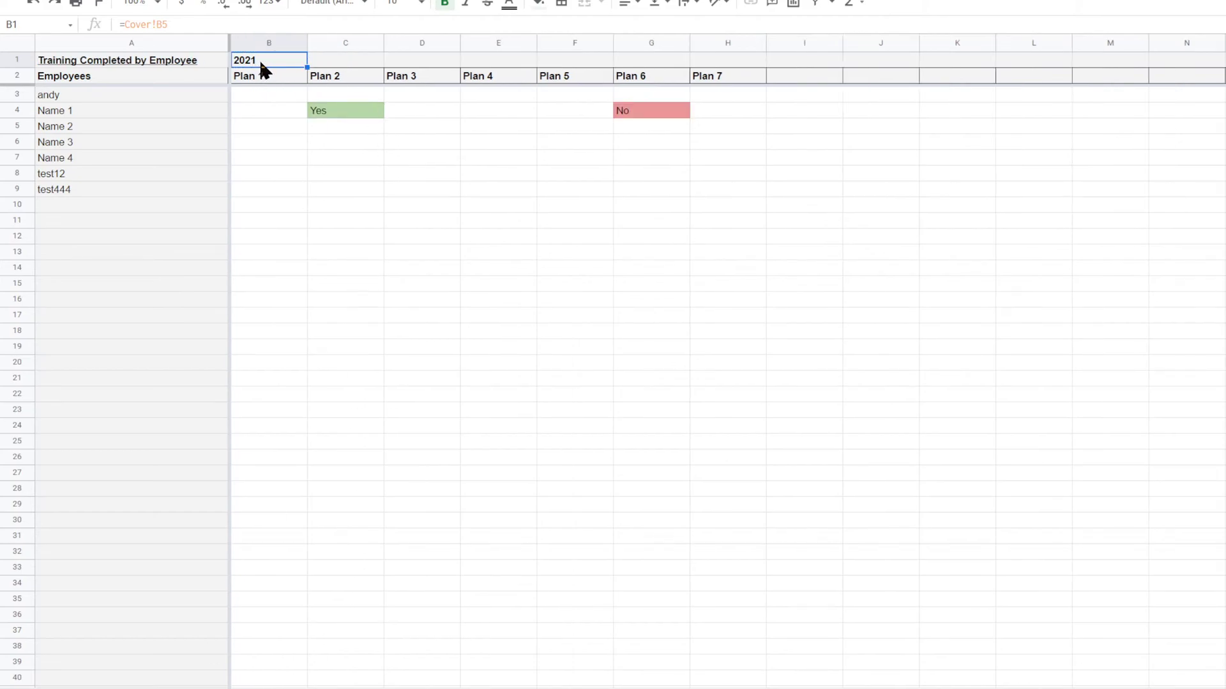
Step: Format the linked year in B1 of the Training Completed by Employee sheet as FY 2021
type("FY 2021")
left_click(469, 296)
left_click(270, 62)
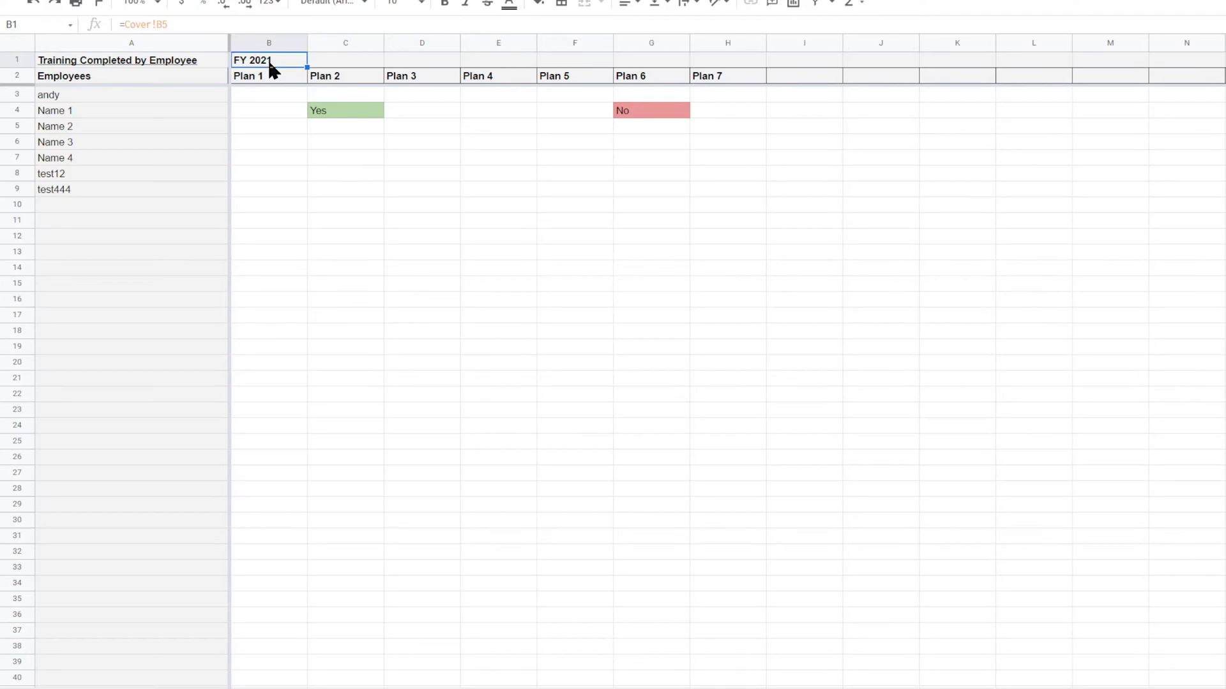
left_click(626, 337)
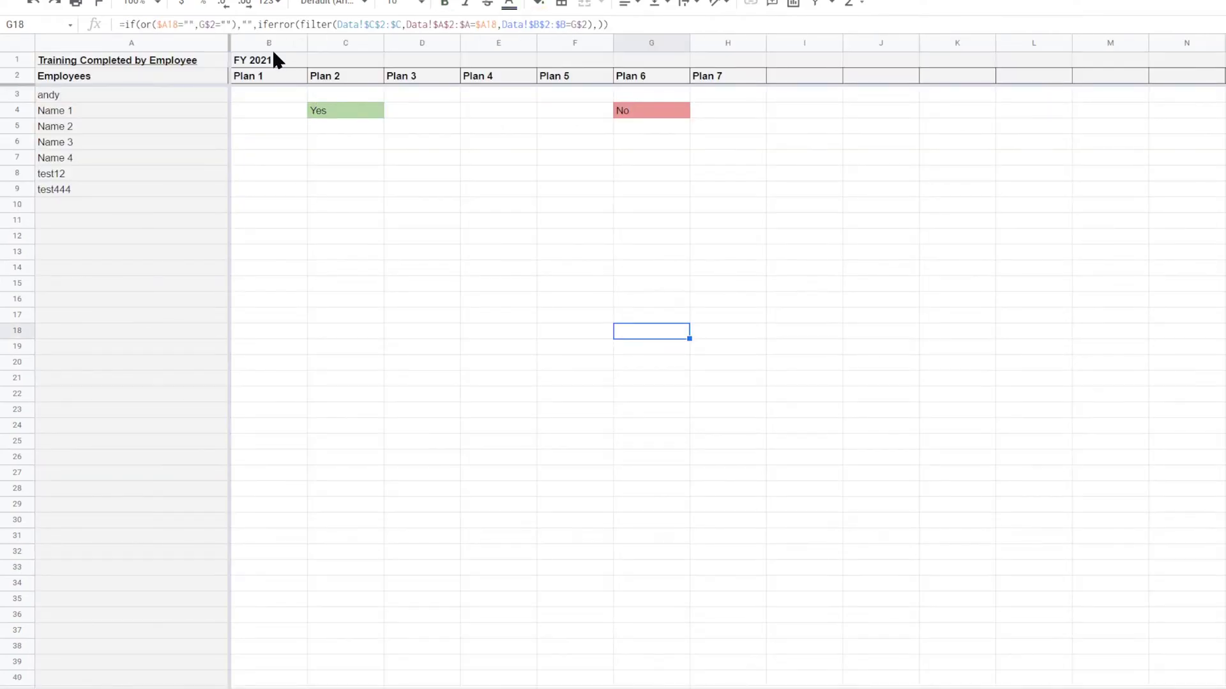
left_click(273, 59)
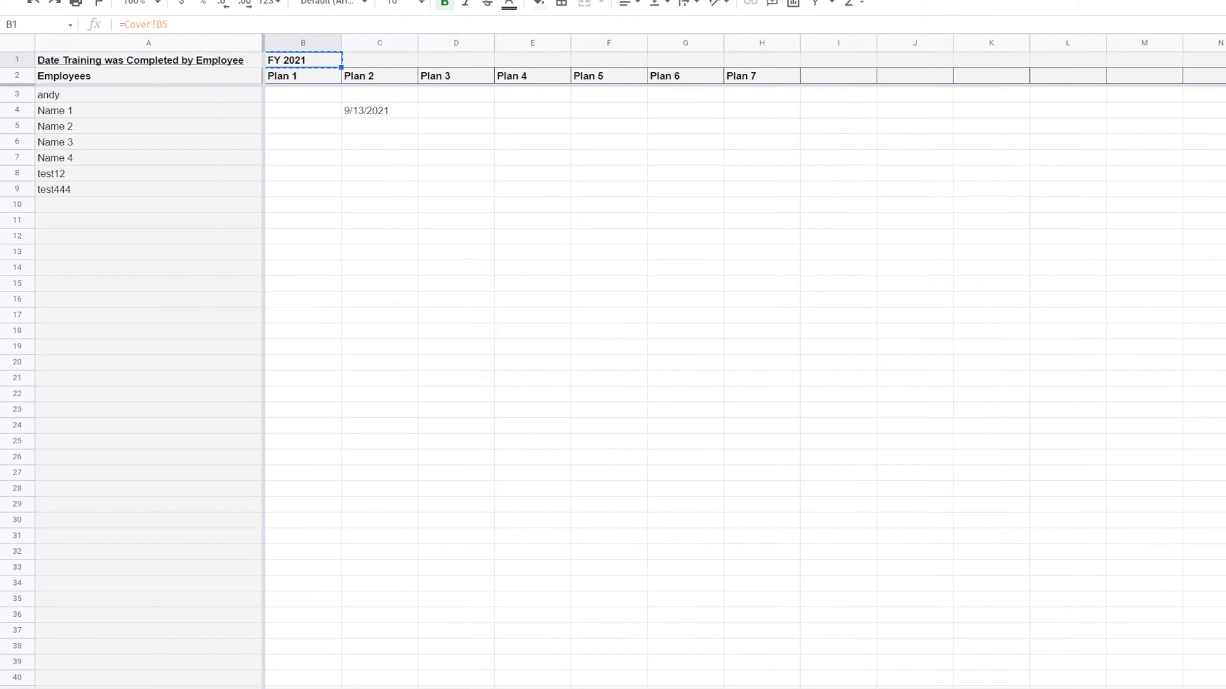
Step: Copy cell L8 on the completion date sheet and paste it back onto itself, dismissing the clipboard extension dialog
left_click(656, 380)
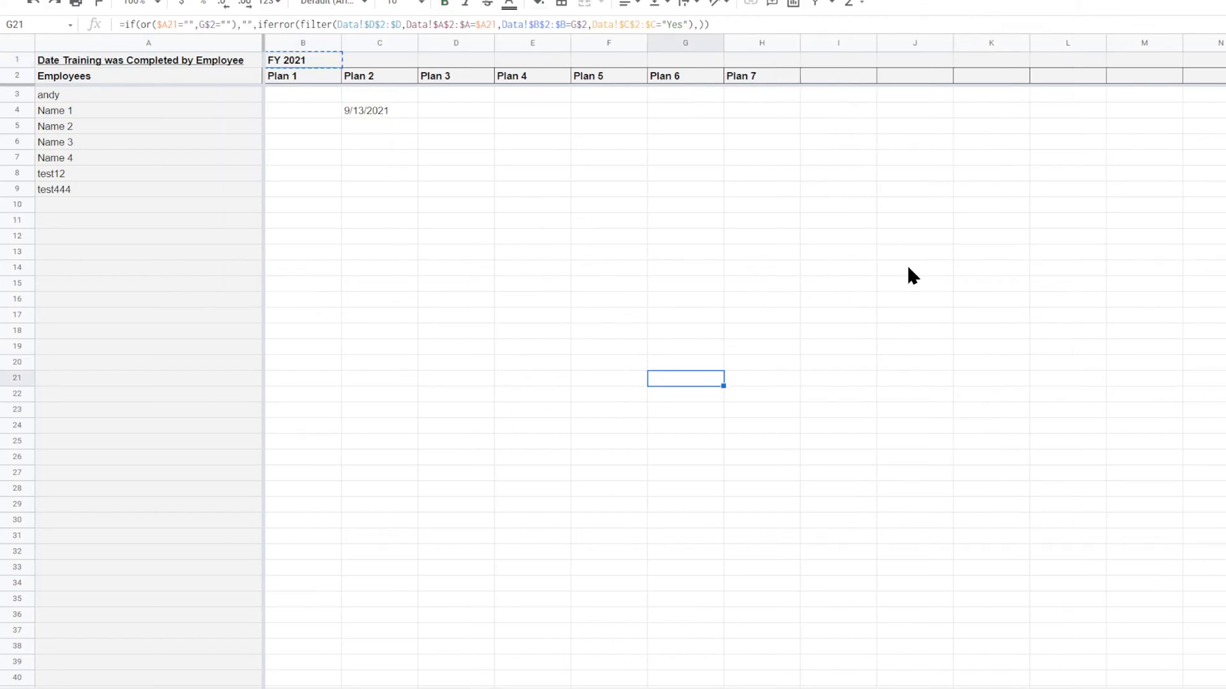
right_click(1071, 171)
left_click(1110, 217)
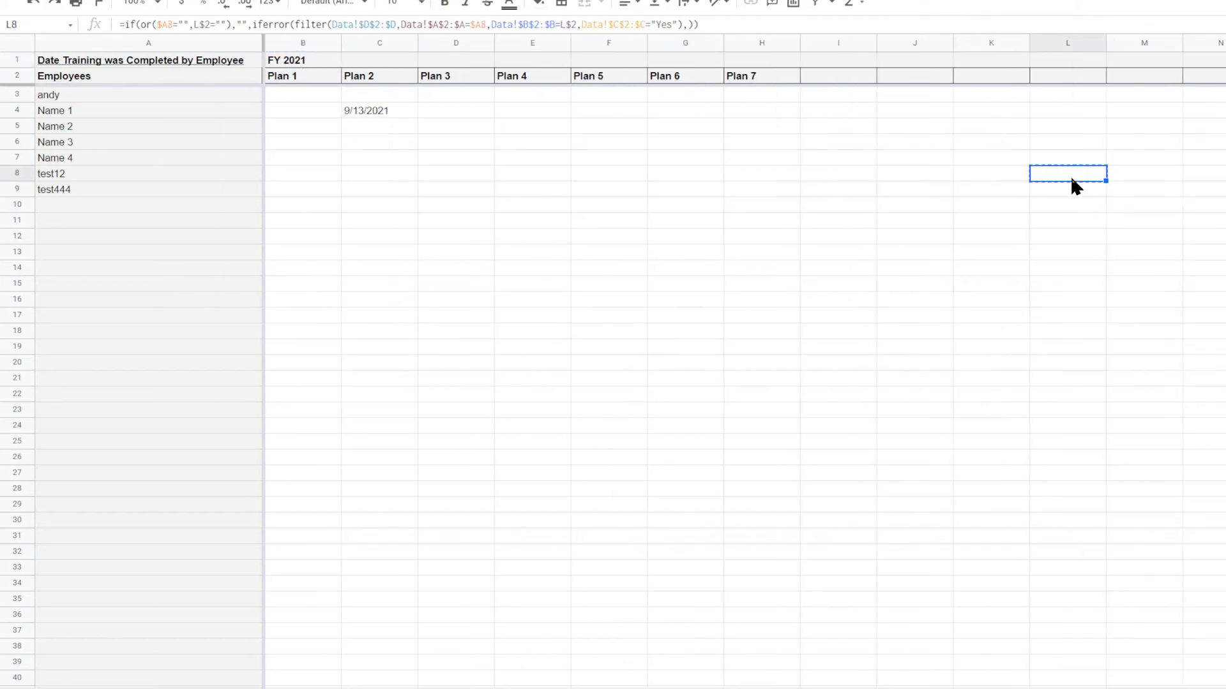
right_click(1071, 179)
left_click(1116, 242)
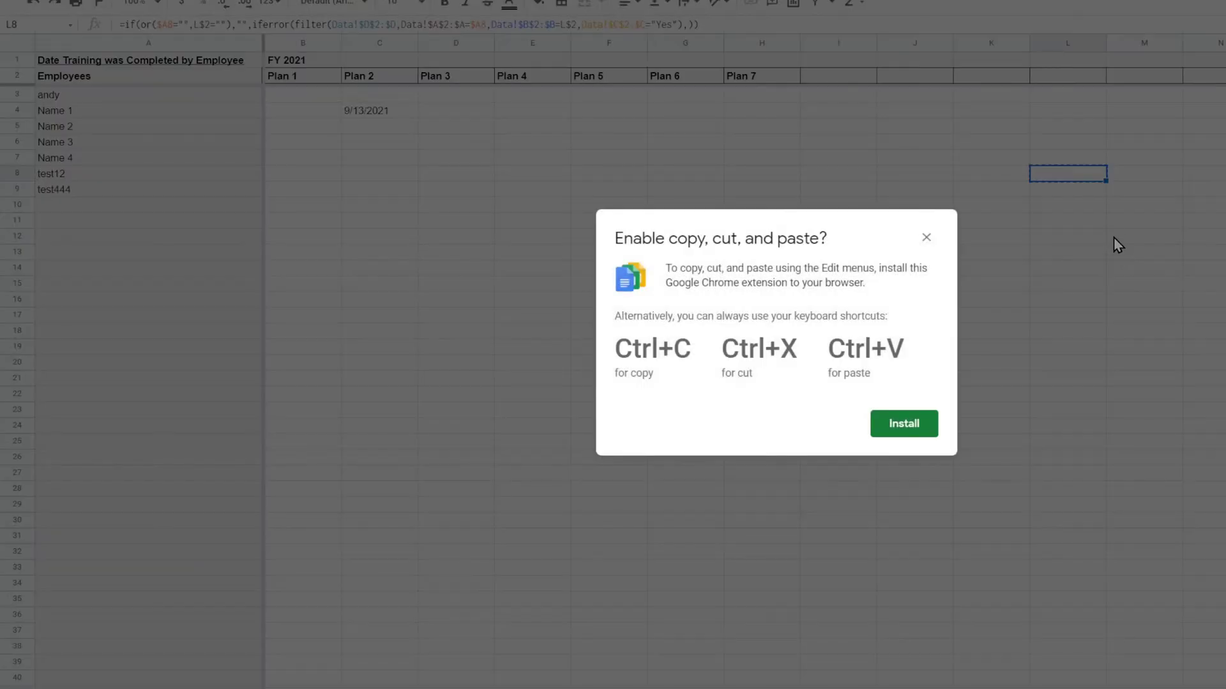
left_click(927, 241)
key("ctrl+v")
Step: Add conditional formatting with a green fill for the completion dates in B3:U503
left_click_drag(298, 95, 798, 220)
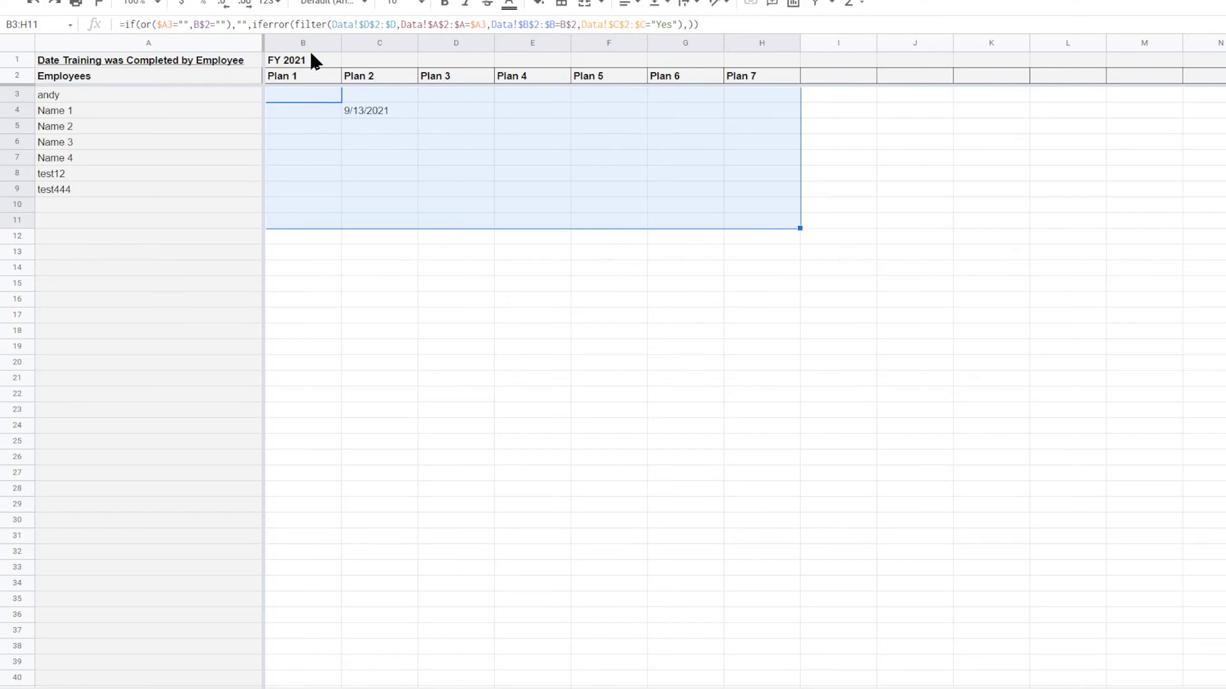
left_click_drag(280, 93, 1222, 141)
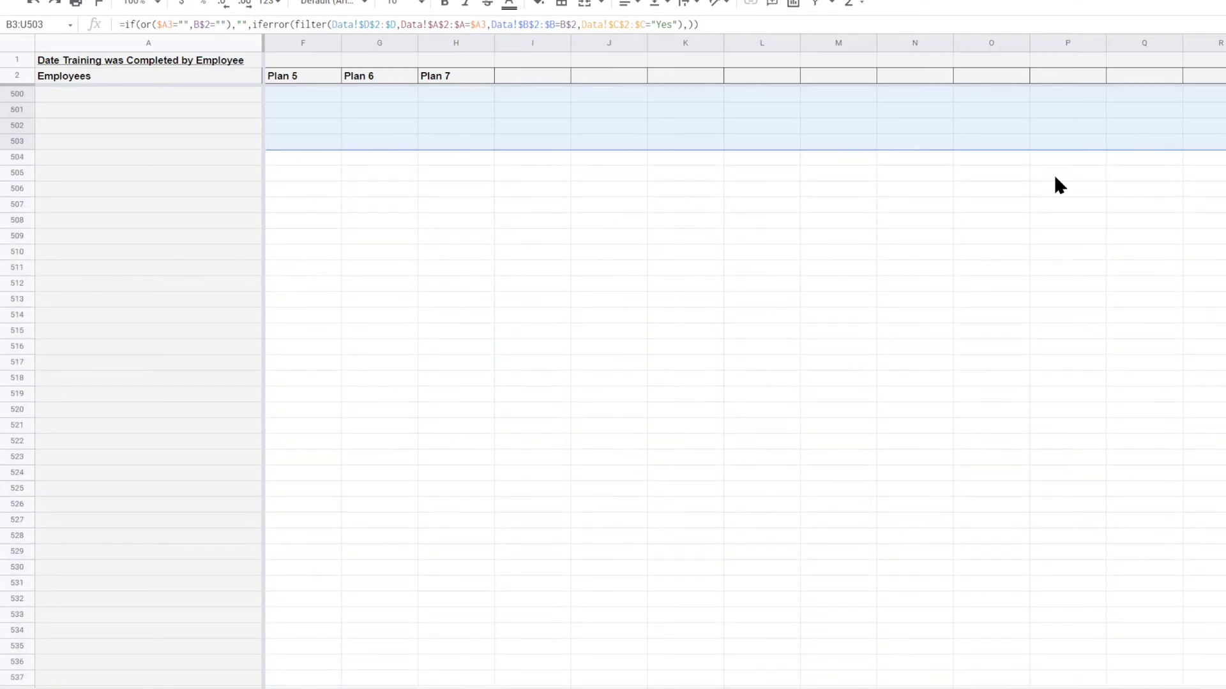
left_click(197, 1)
left_click(296, 333)
scroll(725, 678, "left", 4)
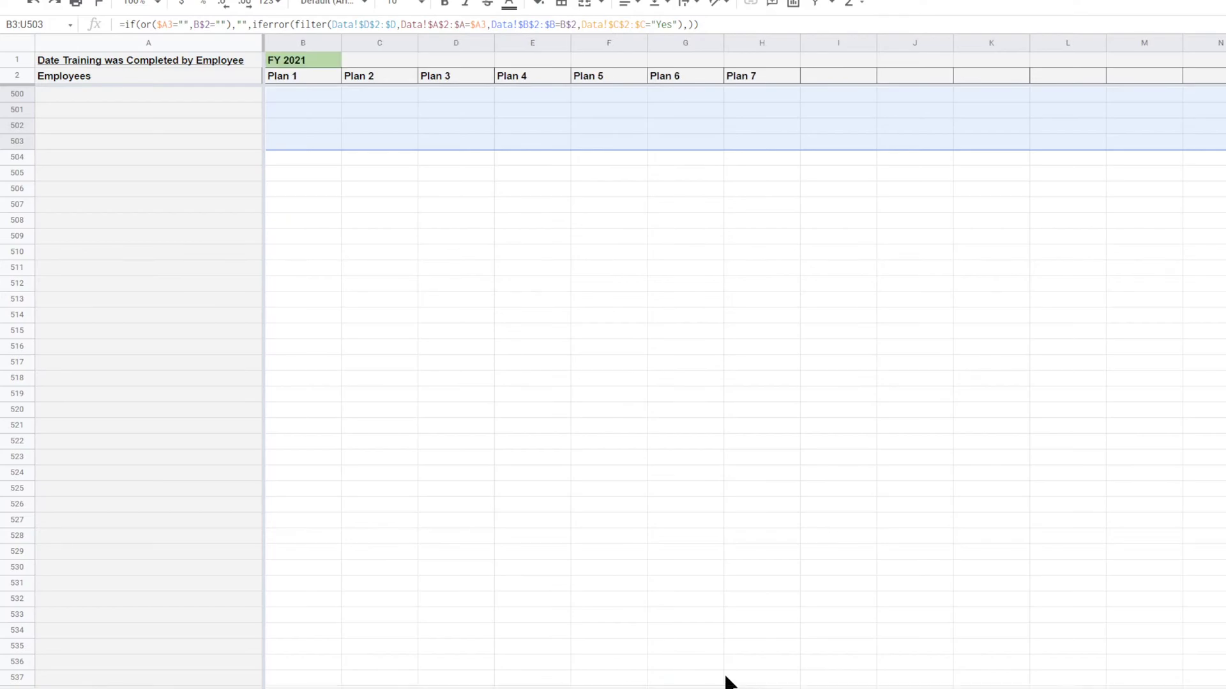
scroll(653, 446, "up", 20)
scroll(658, 455, "up", 10)
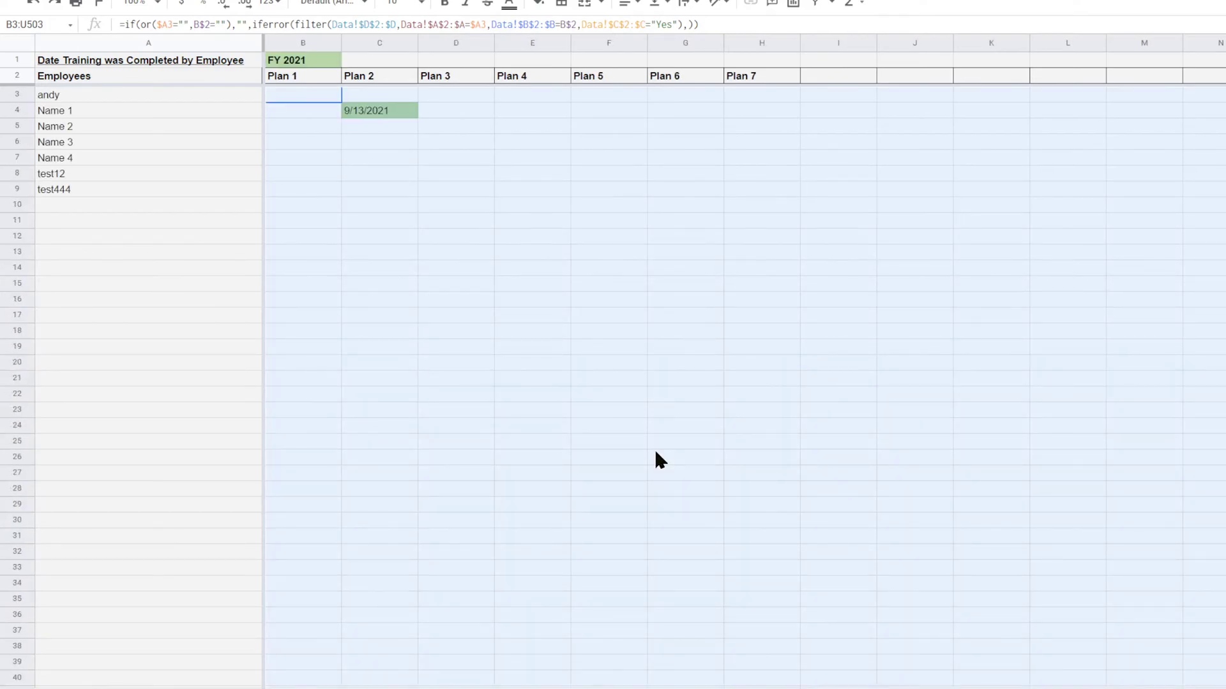
Step: Remove the green conditional fill from the year in B1 of the completion date sheet
left_click(297, 63)
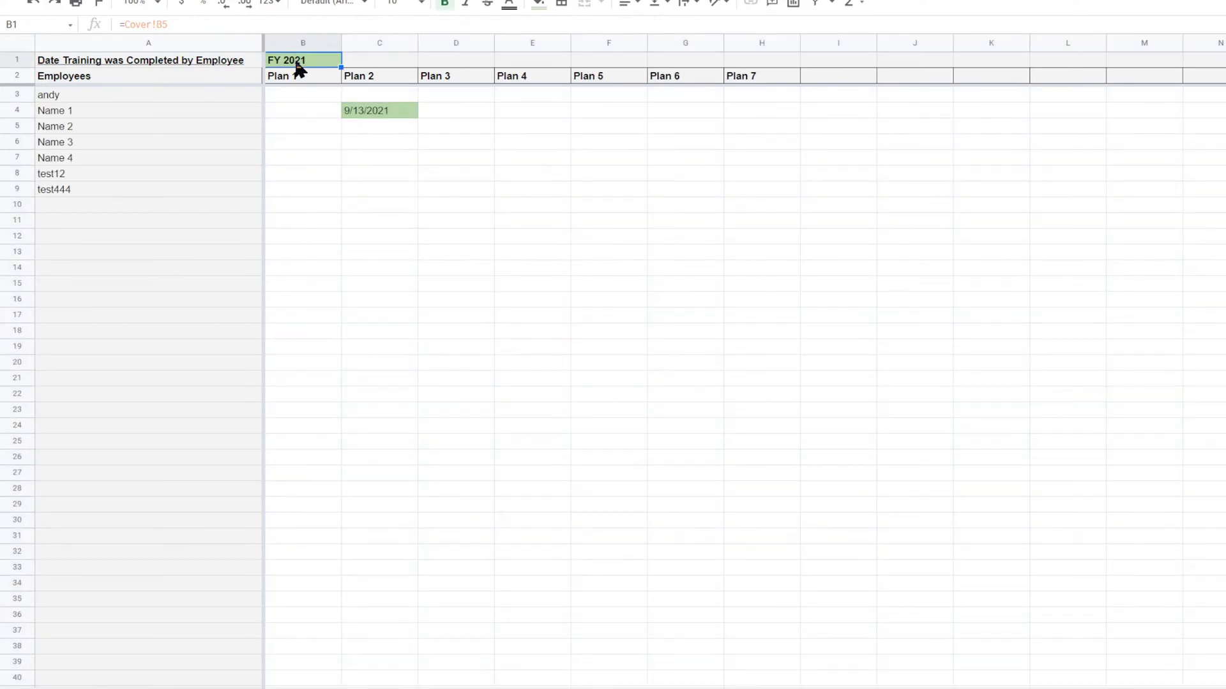
left_click(192, 0)
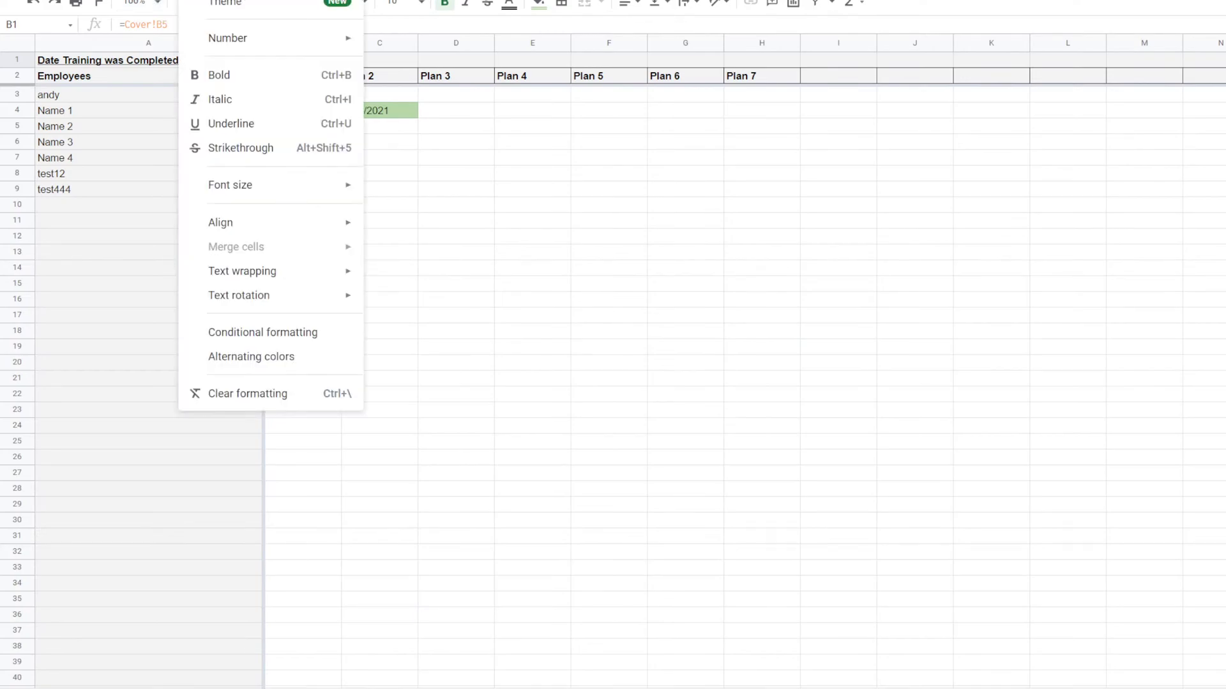
left_click(271, 332)
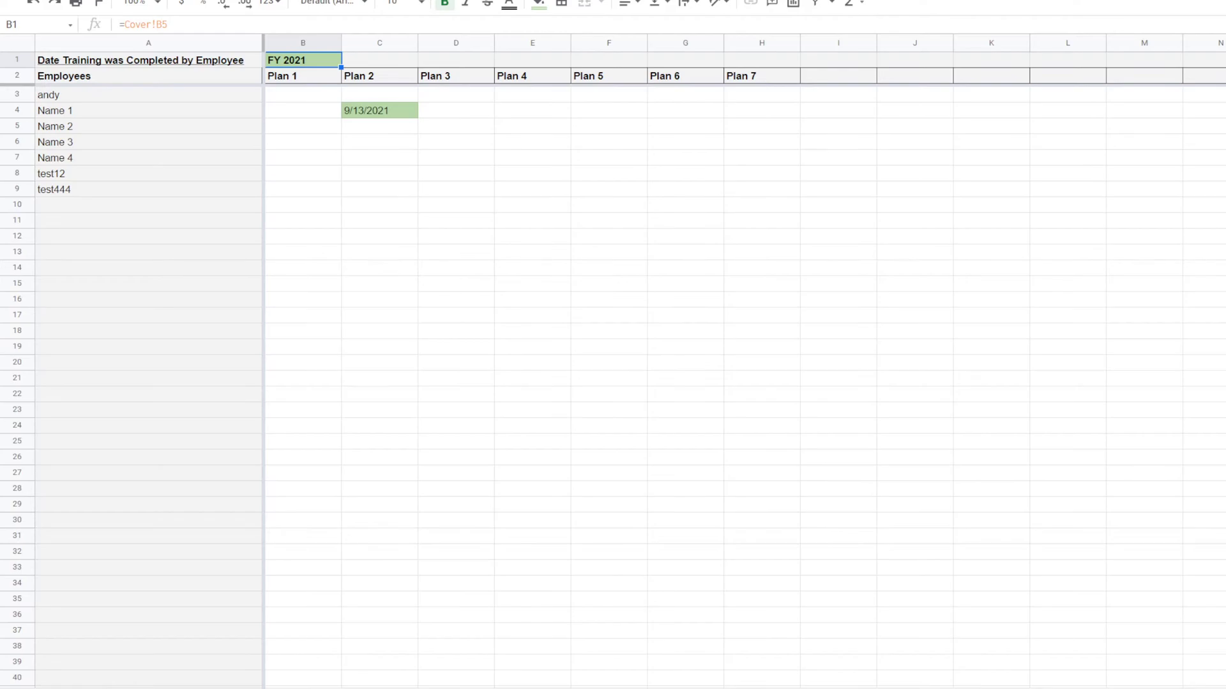
key("ctrl+z")
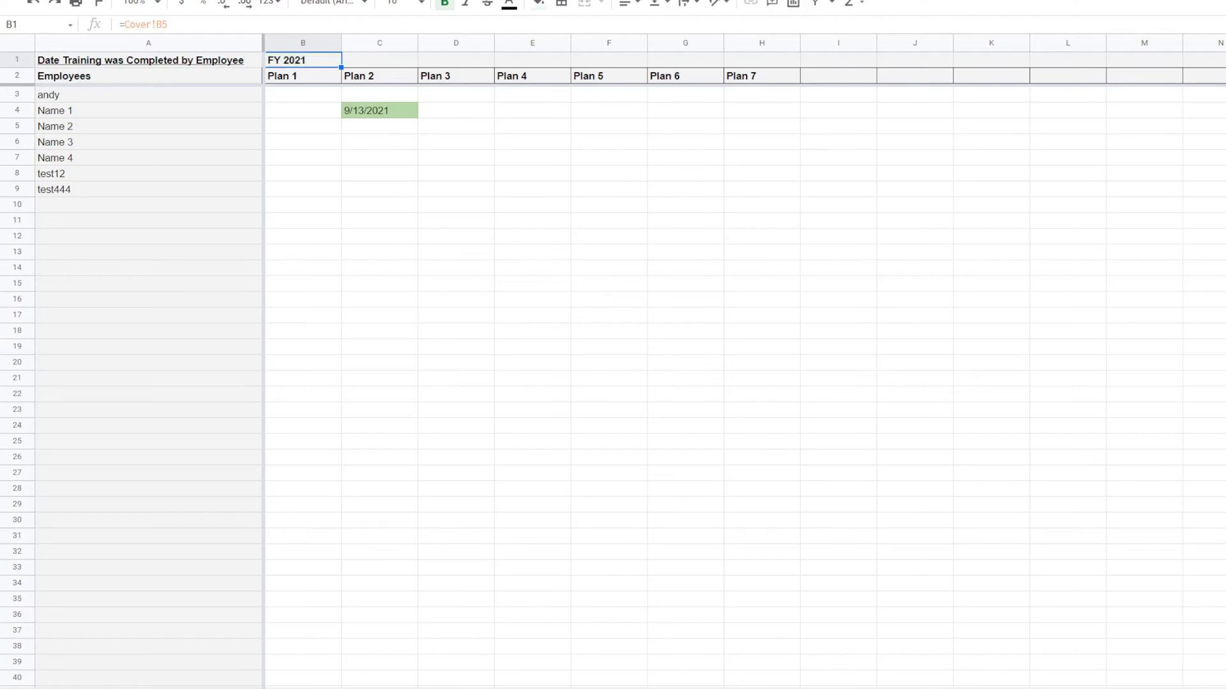
Step: Add an entry in row 4 of the Data sheet for employee Name 2 with training plan Plan 3
left_click(748, 285)
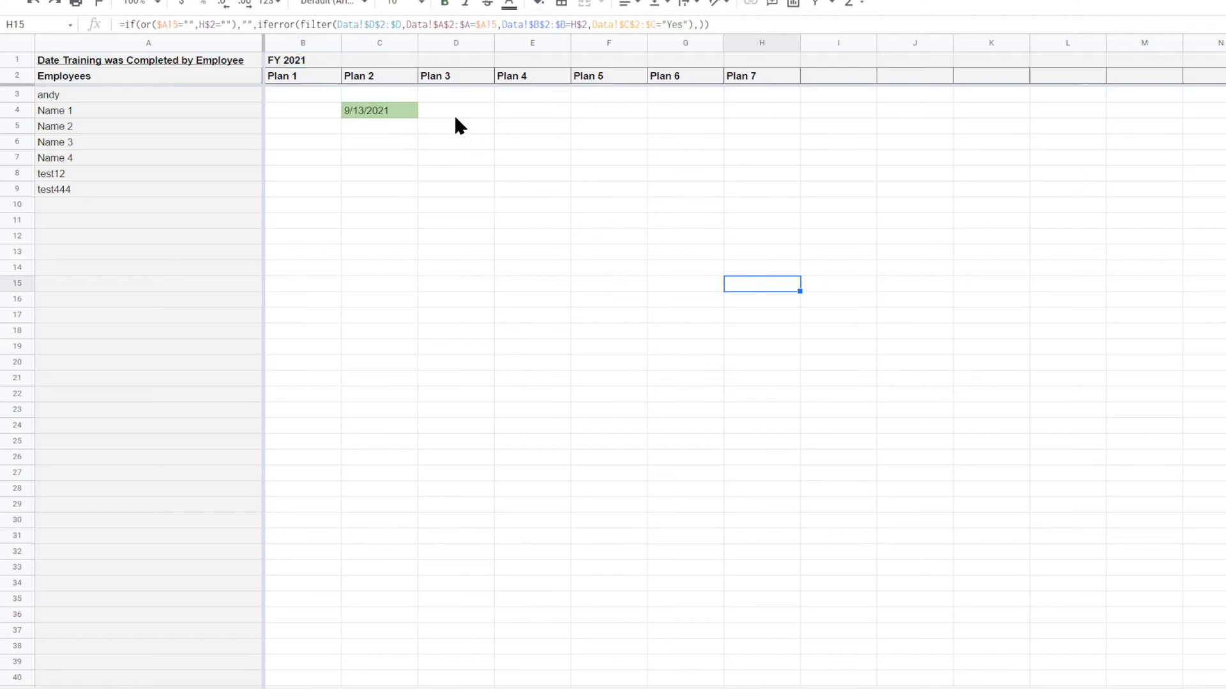
left_click(454, 113)
left_click(60, 127)
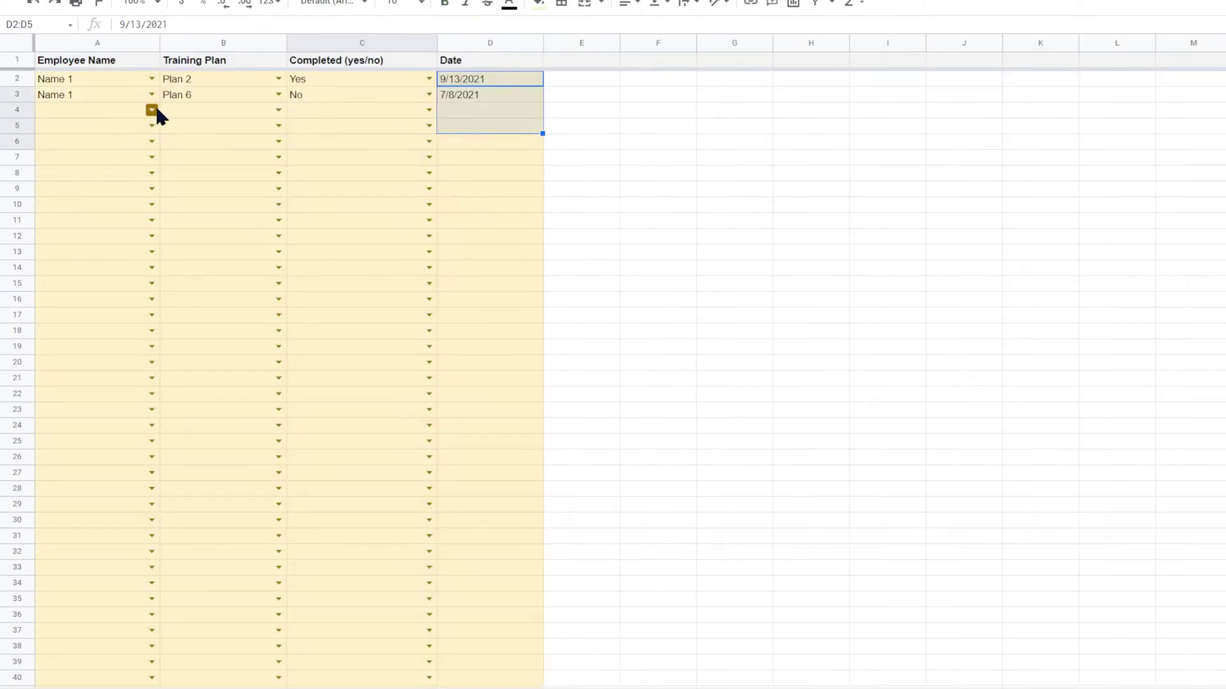
left_click(151, 110)
left_click(81, 148)
left_click(278, 110)
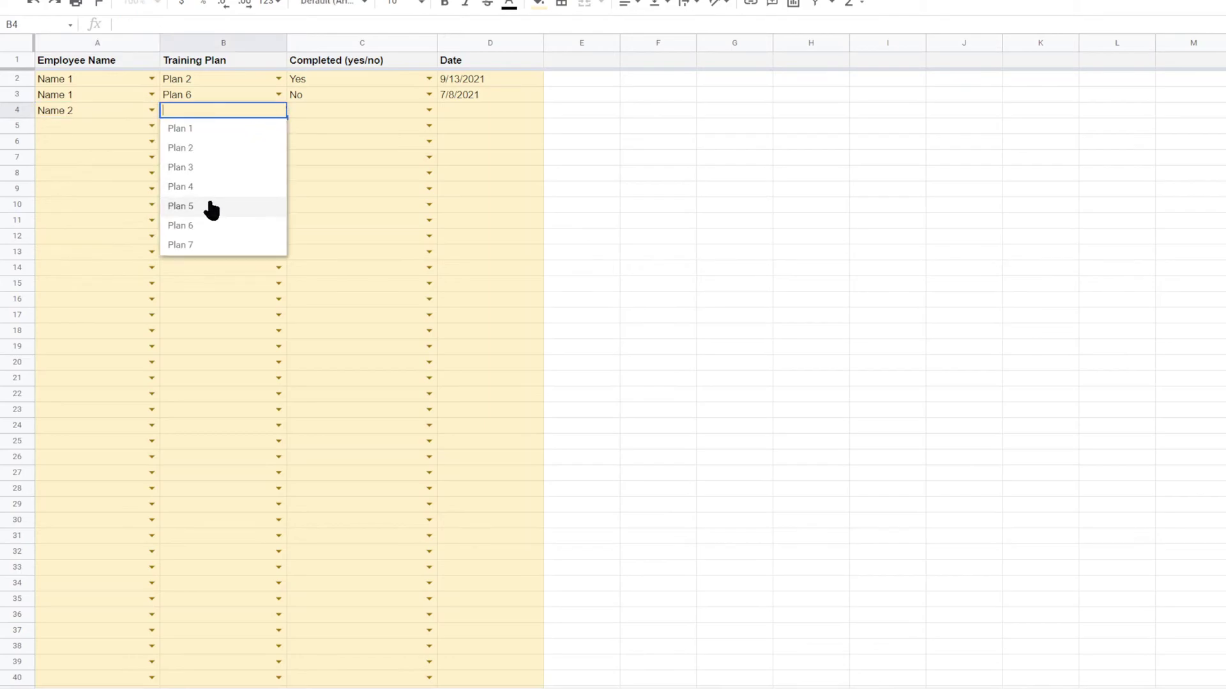
left_click(217, 220)
left_click(272, 113)
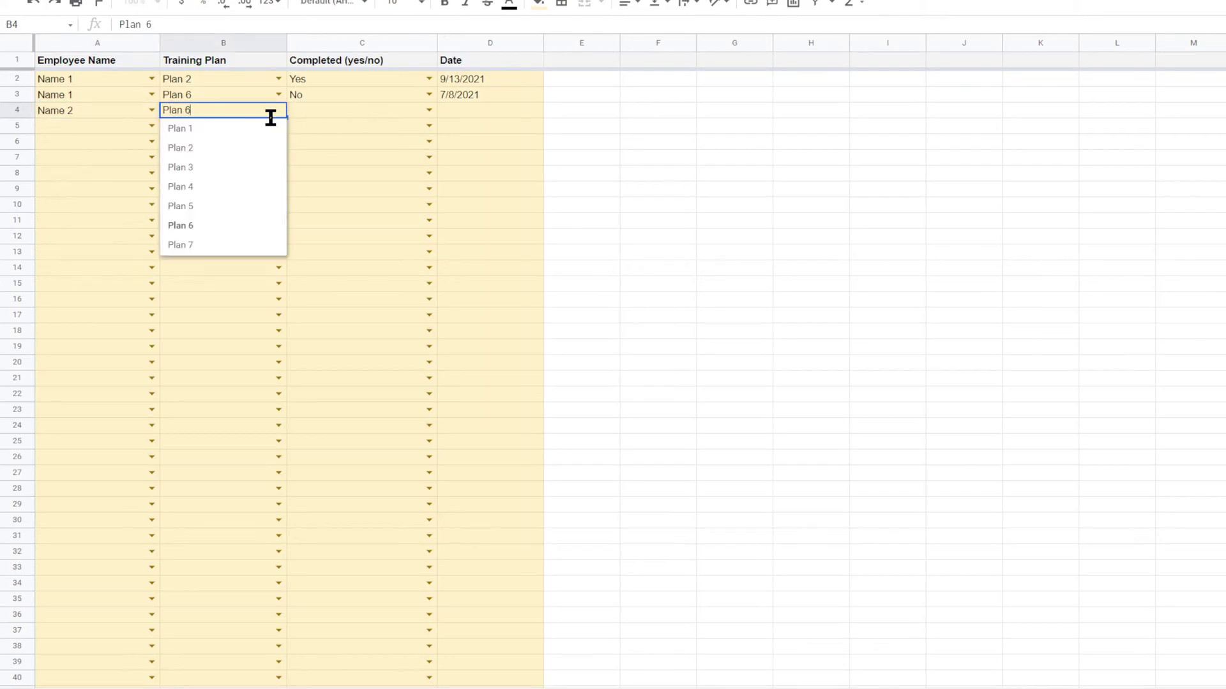
left_click(205, 150)
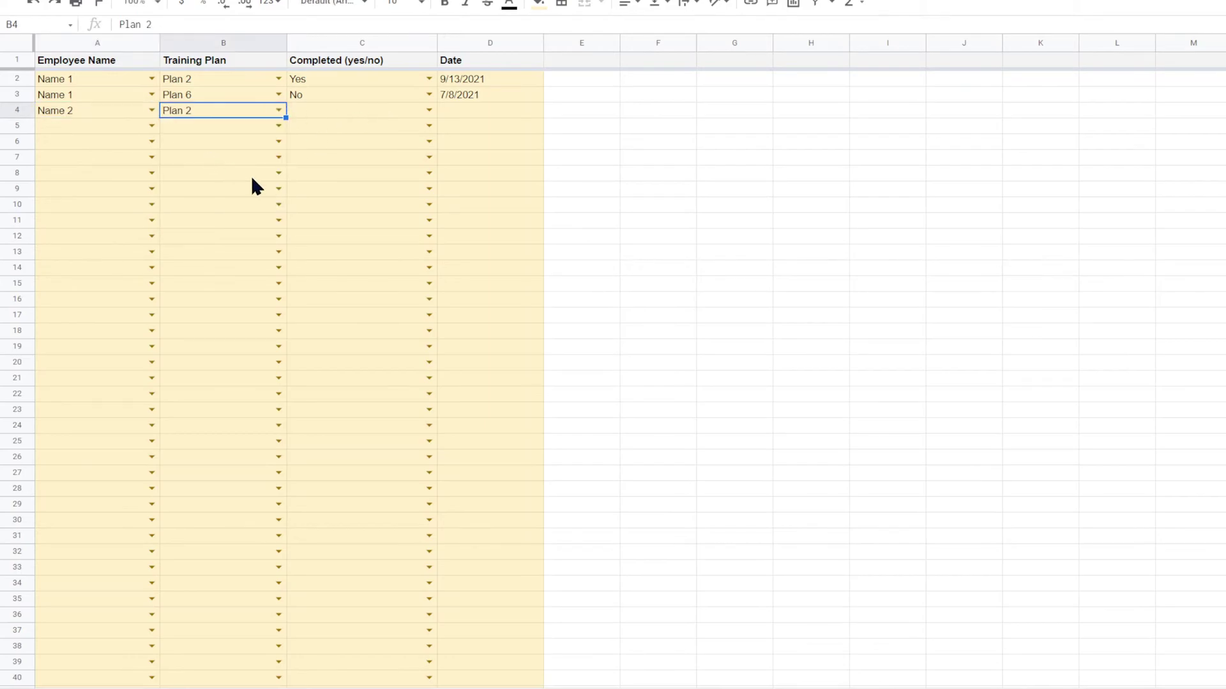
left_click(279, 111)
left_click(212, 167)
Step: Mark the Name 2 entry in row 4 as completed Yes with the date 9/24/2021
left_click(429, 111)
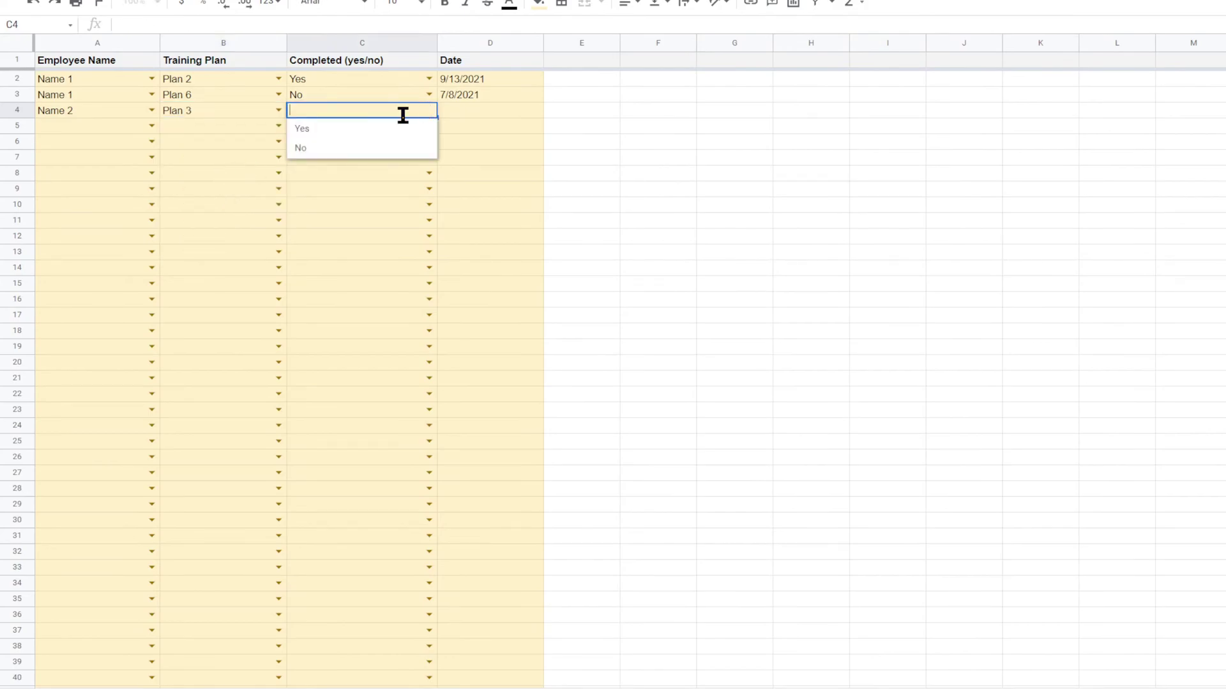
left_click(317, 131)
double_click(495, 115)
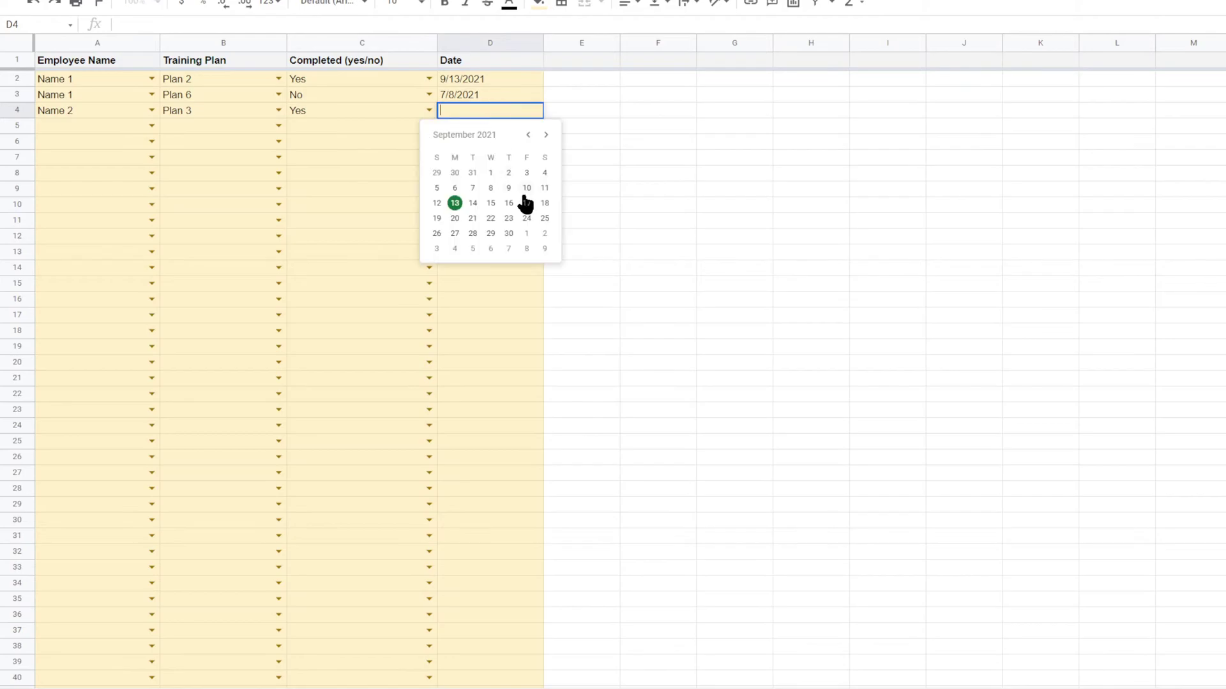
left_click(529, 219)
Step: Check Name 2's Plan 3 result in the completion date report and the highlighted responses in the Training Completed by Employee report
left_click(182, 688)
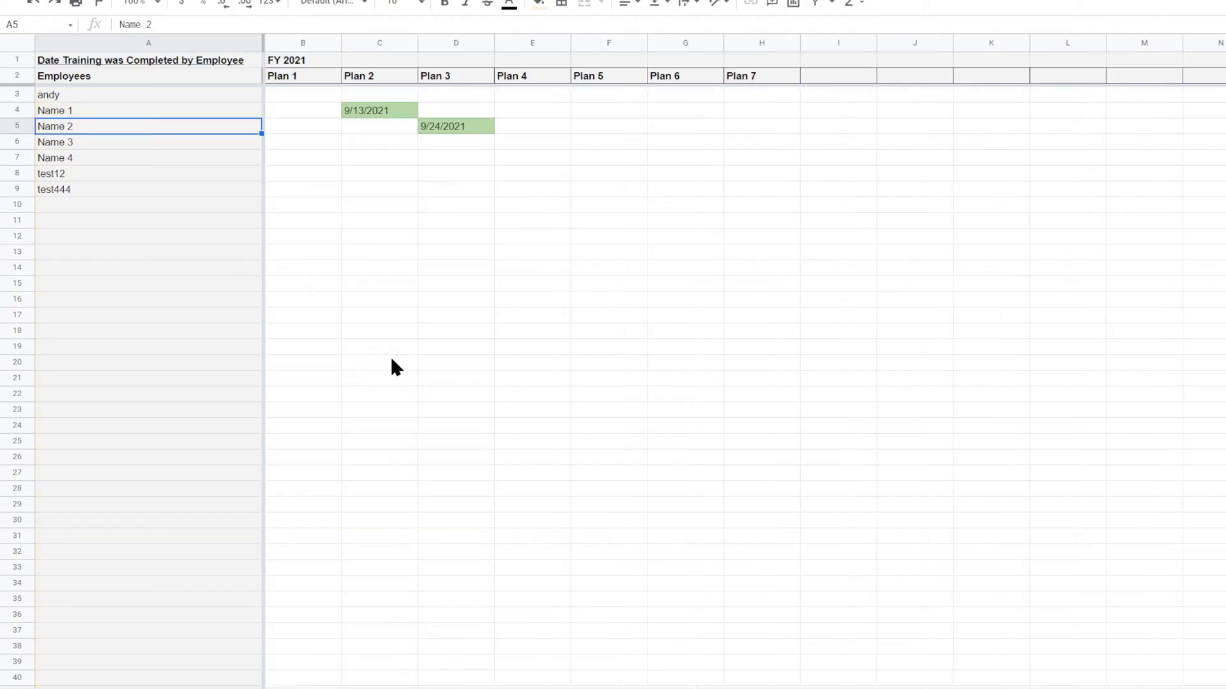
left_click(446, 131)
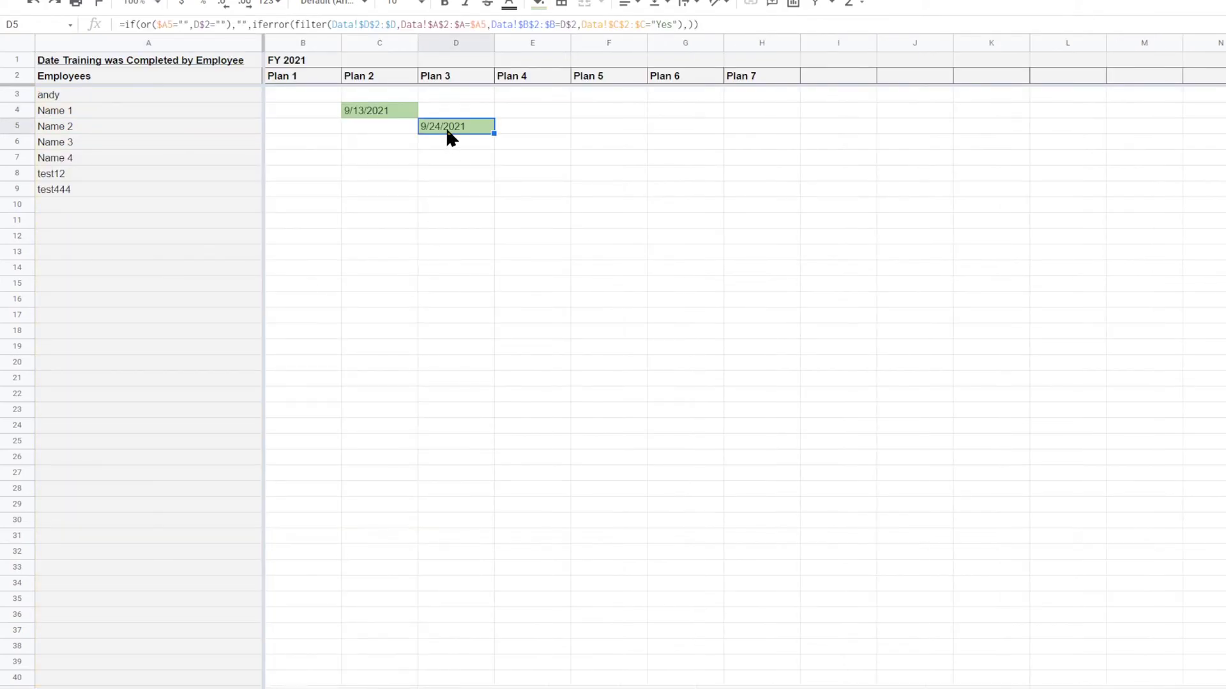
left_click(439, 76)
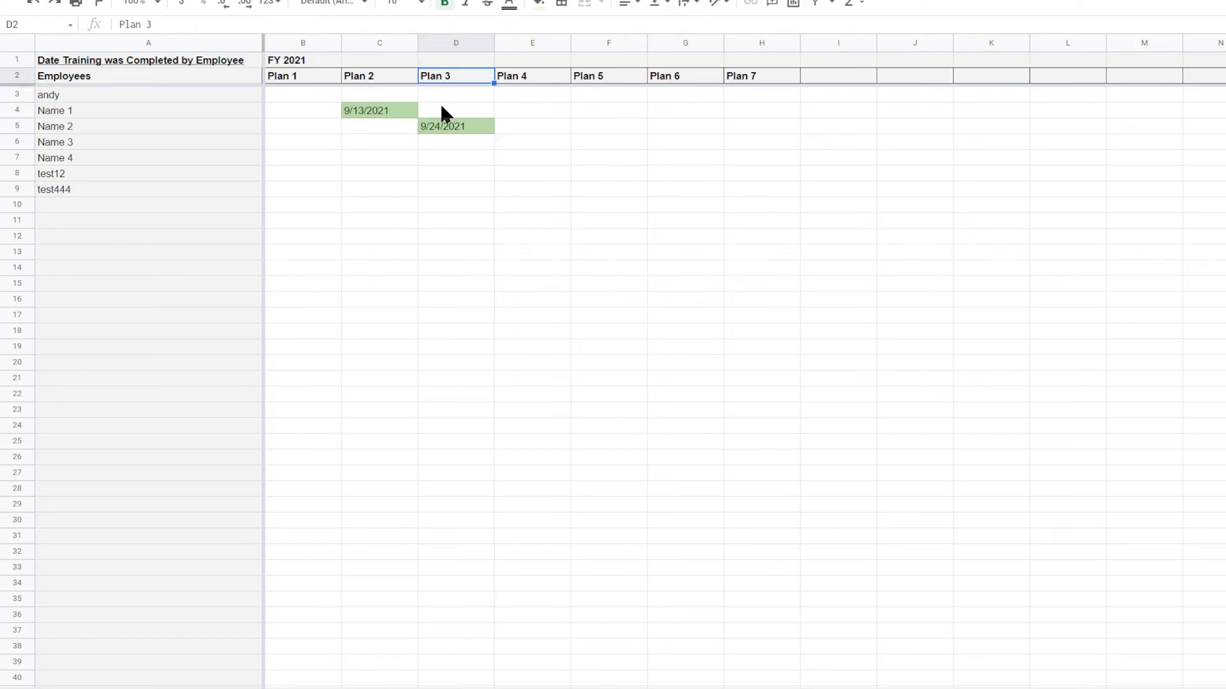
left_click(444, 127)
left_click(256, 688)
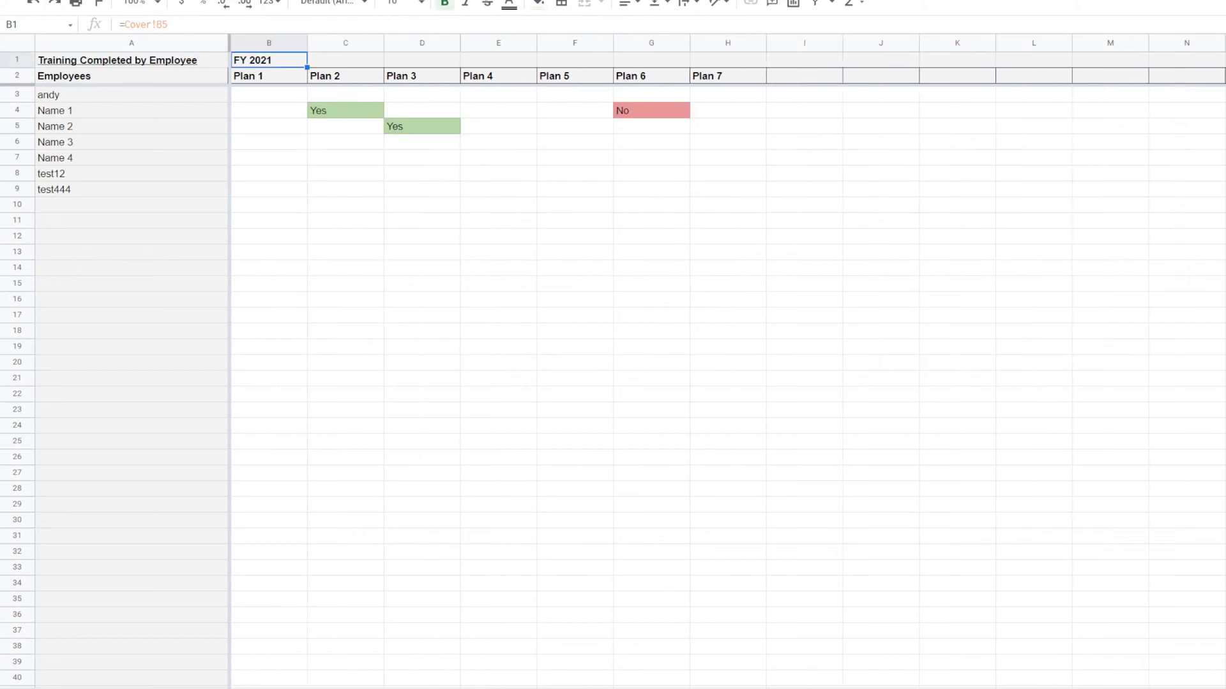
left_click(421, 77)
left_click(410, 126)
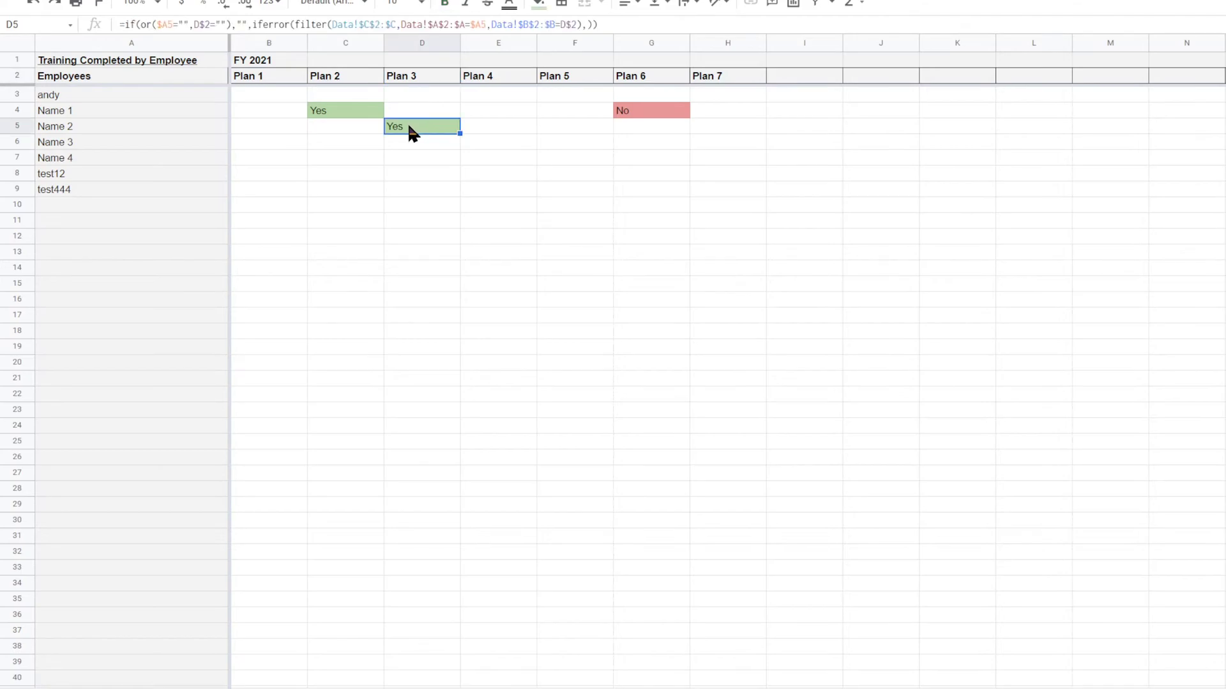
left_click(67, 127)
left_click(418, 134)
left_click(343, 114)
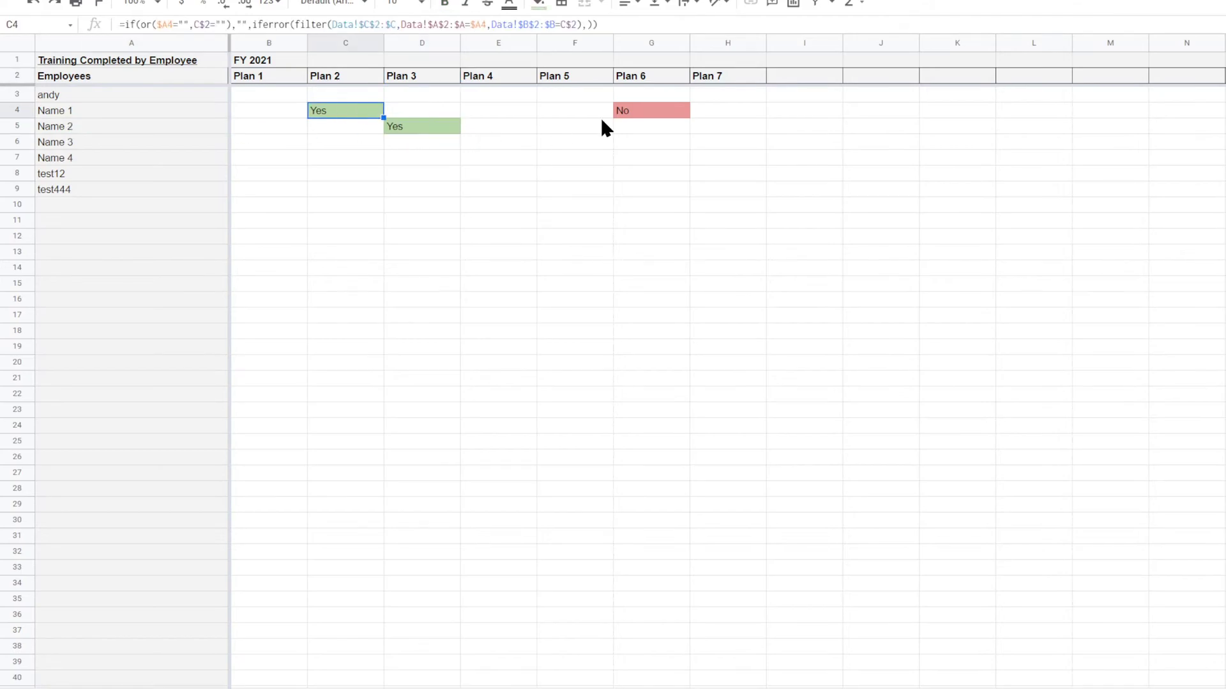
left_click(647, 113)
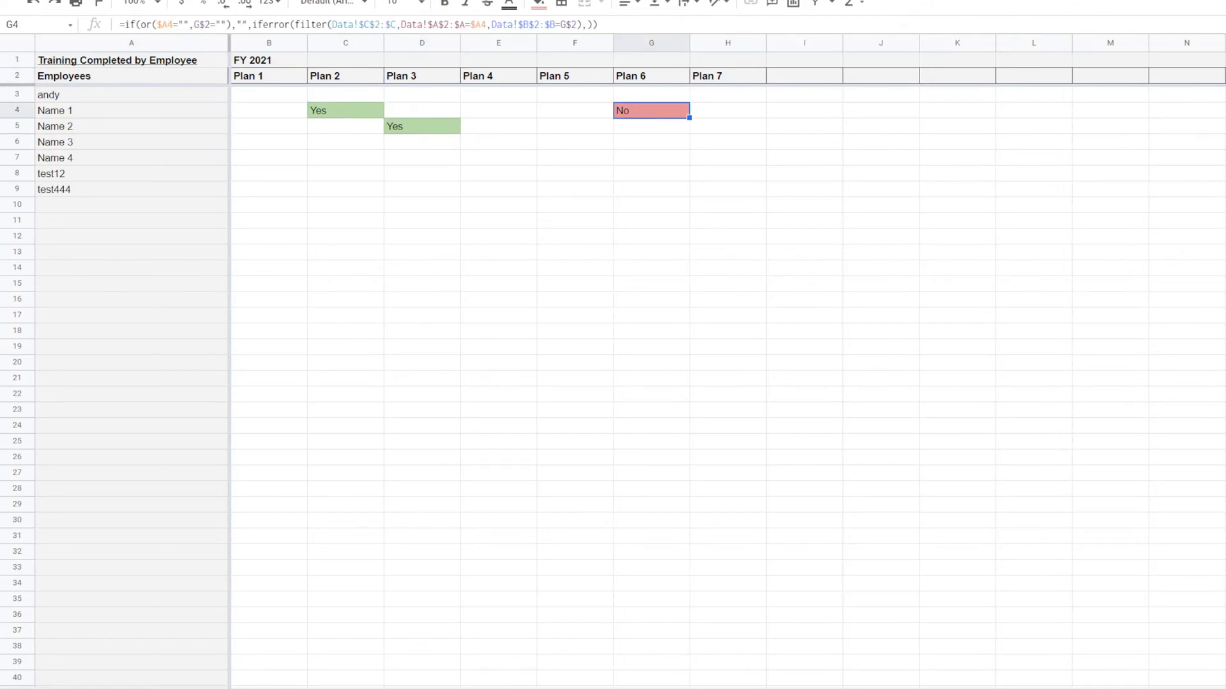
Step: Compare the completion date grid B3:H20 with the Yes responses in the Training Completed by Employee report
left_click(326, 688)
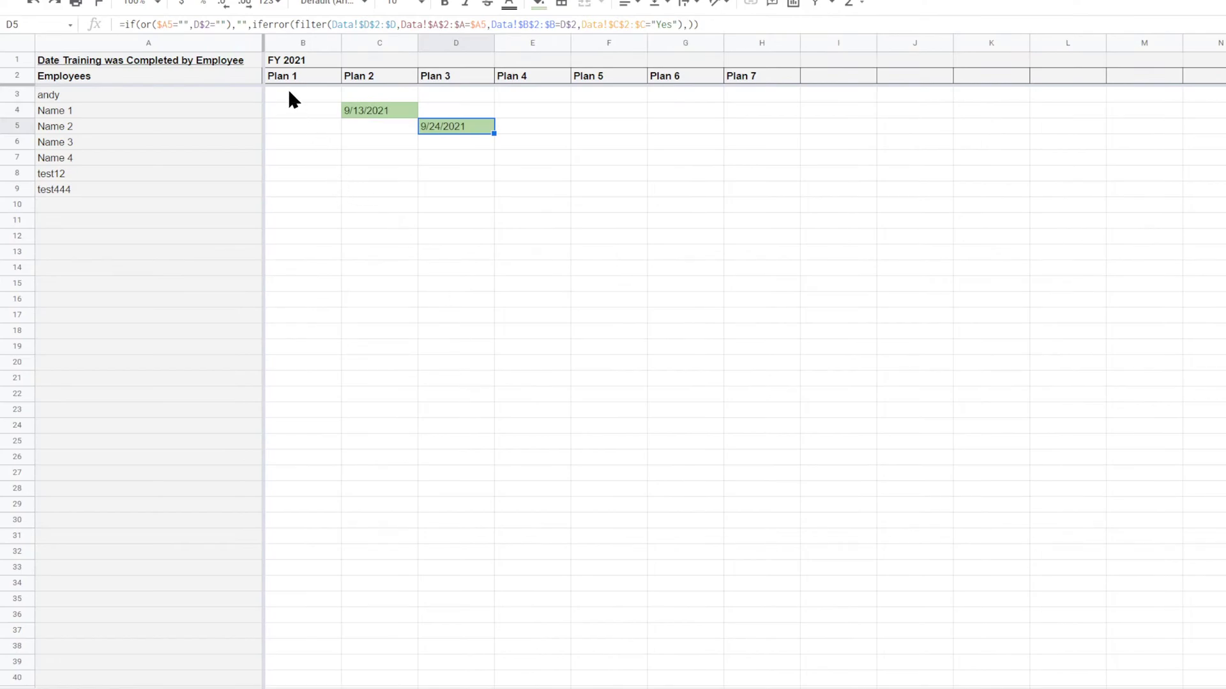
left_click_drag(290, 92, 795, 367)
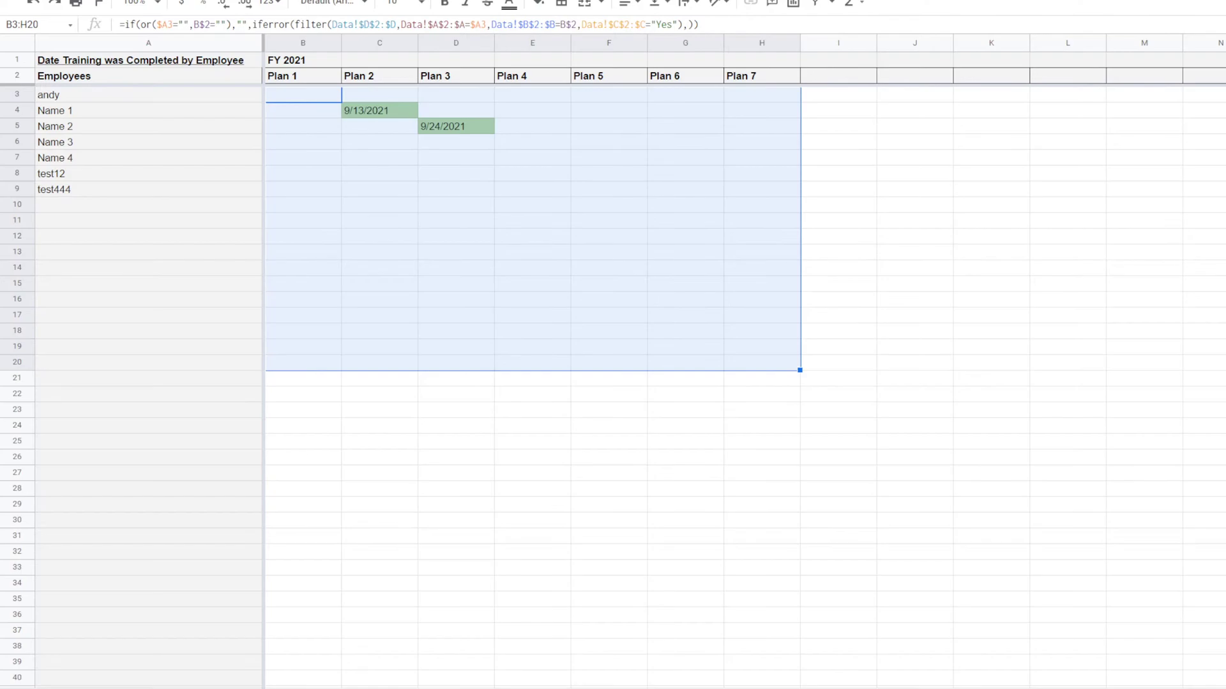
left_click(255, 688)
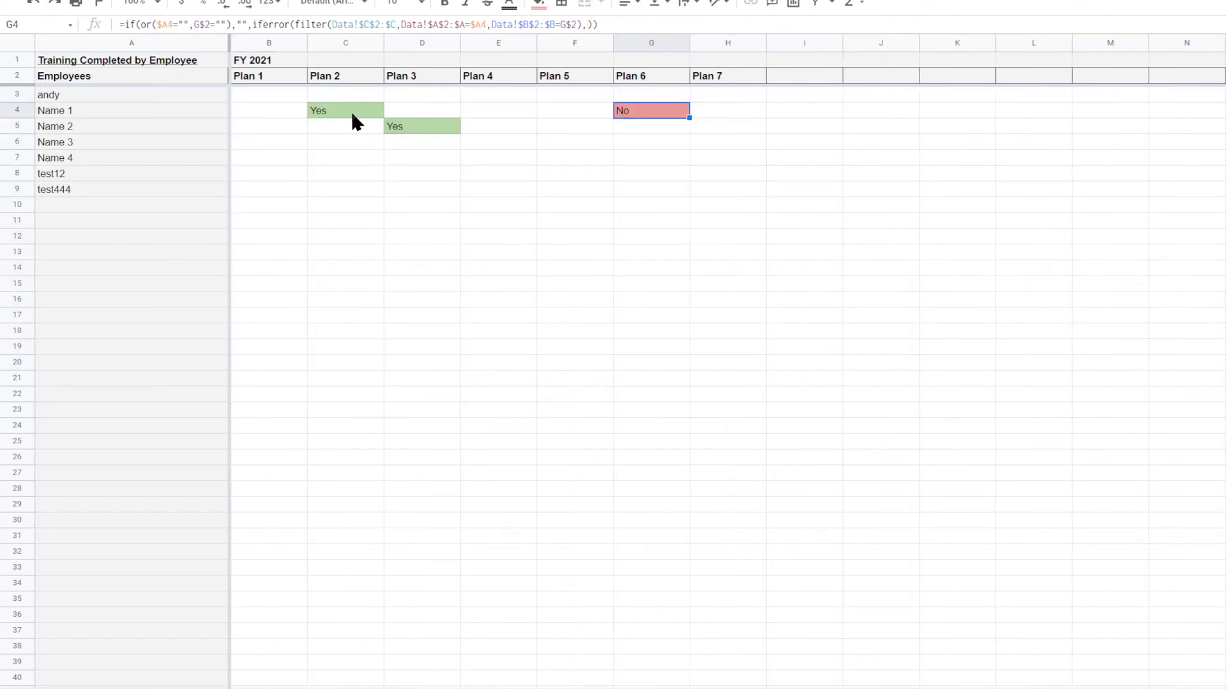
left_click(410, 131)
left_click(336, 116)
left_click(423, 130)
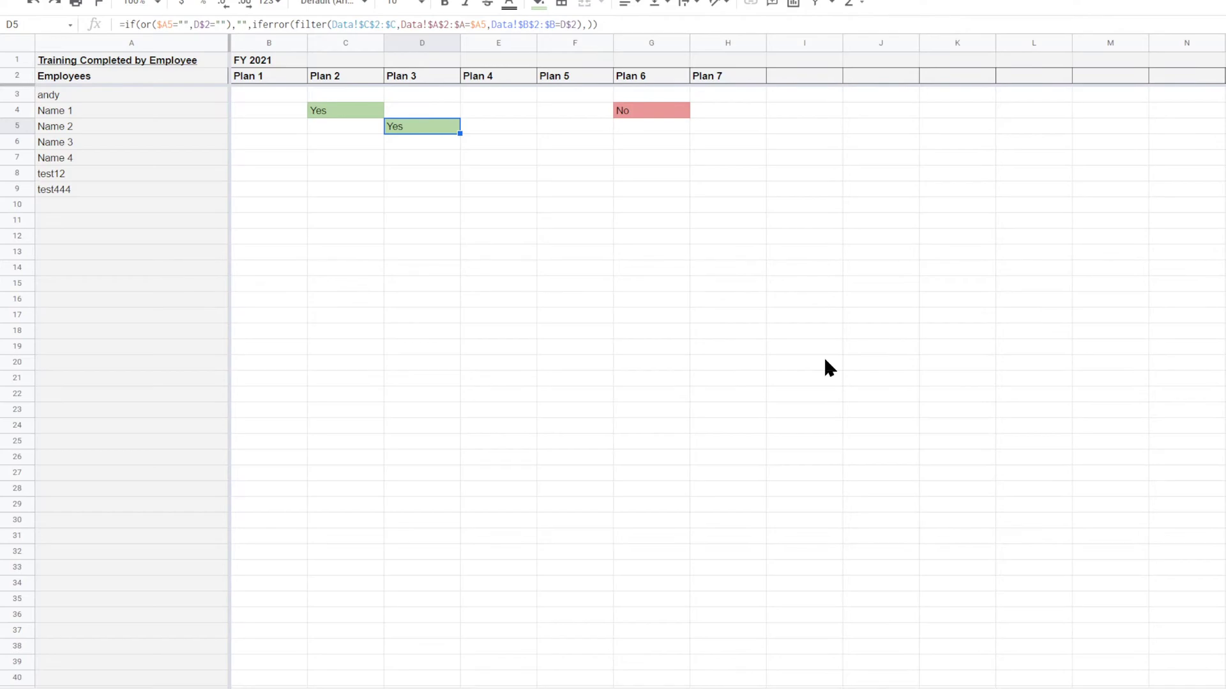
Step: Change the Cover sheet's tab color to light yellow
left_click(134, 672)
right_click(134, 672)
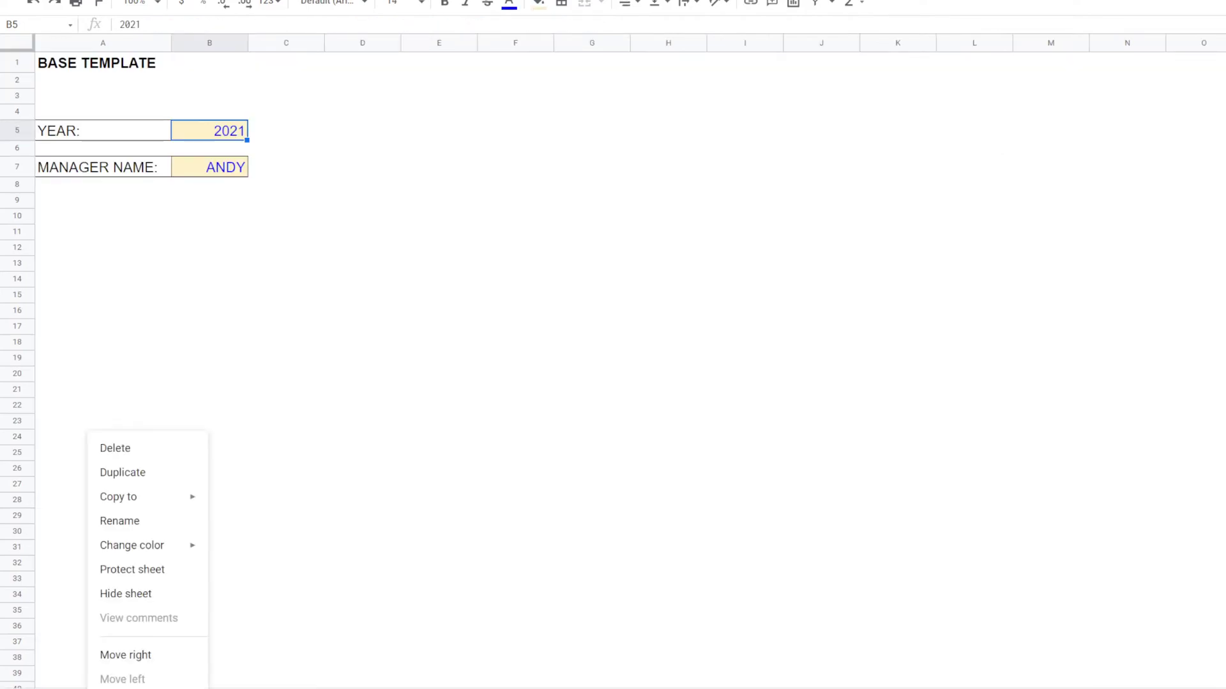
mouse_move(148, 547)
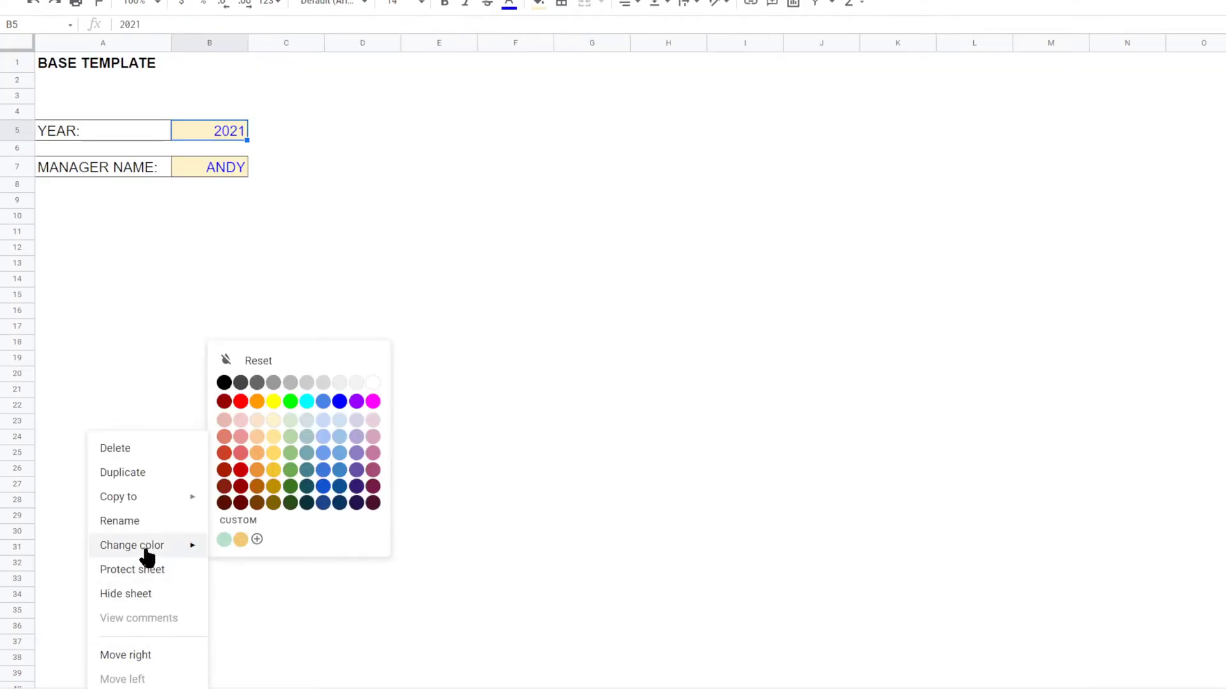
left_click(275, 419)
left_click(370, 472)
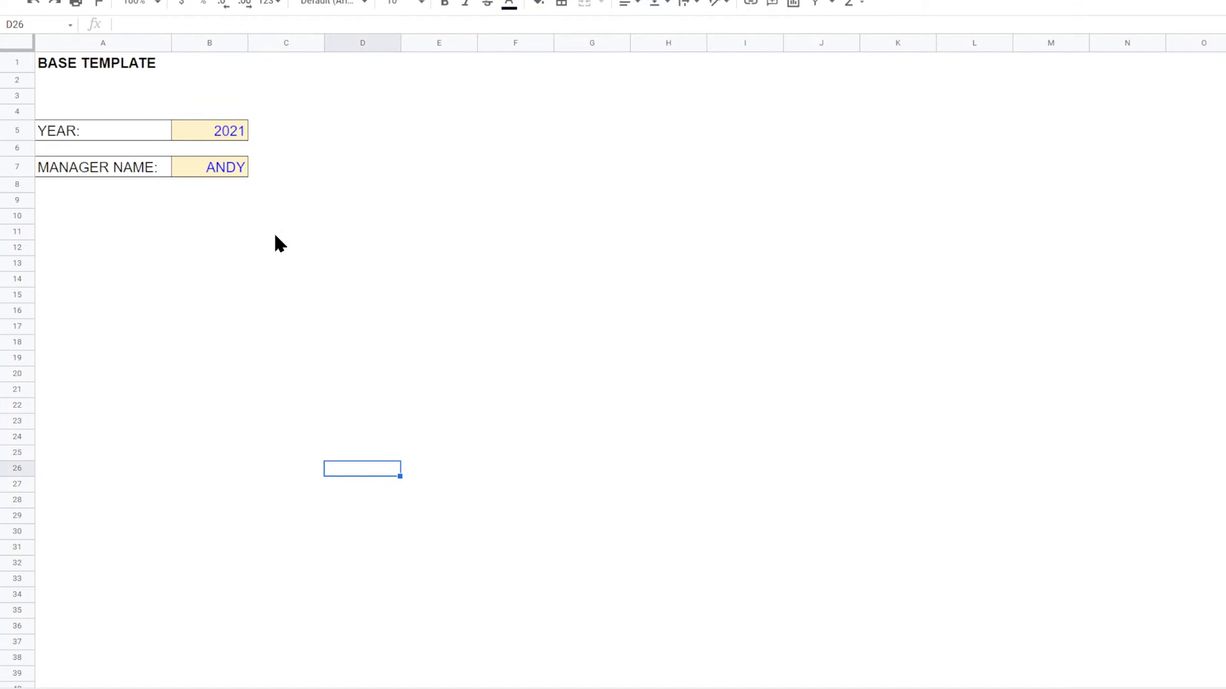
Step: Review the cover inputs and the completion date report, and examine the Link of Workbook cells G2:G30 beside the list of years
left_click(137, 169)
left_click(220, 138)
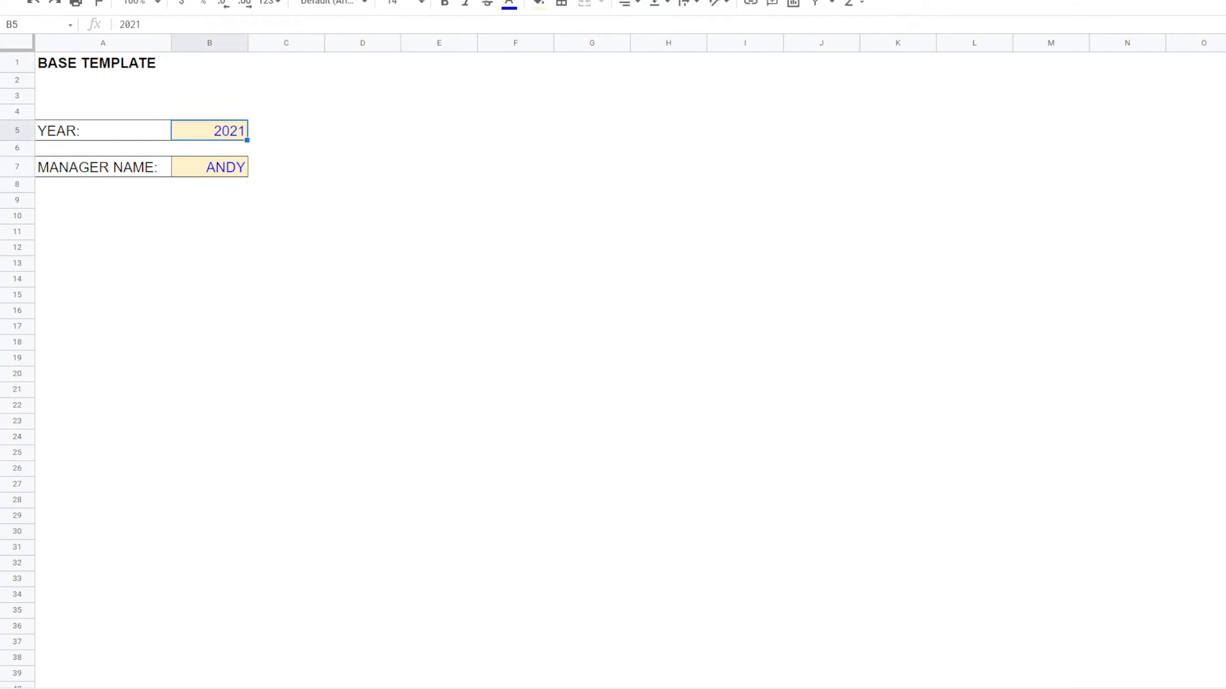
left_click(205, 687)
left_click(307, 687)
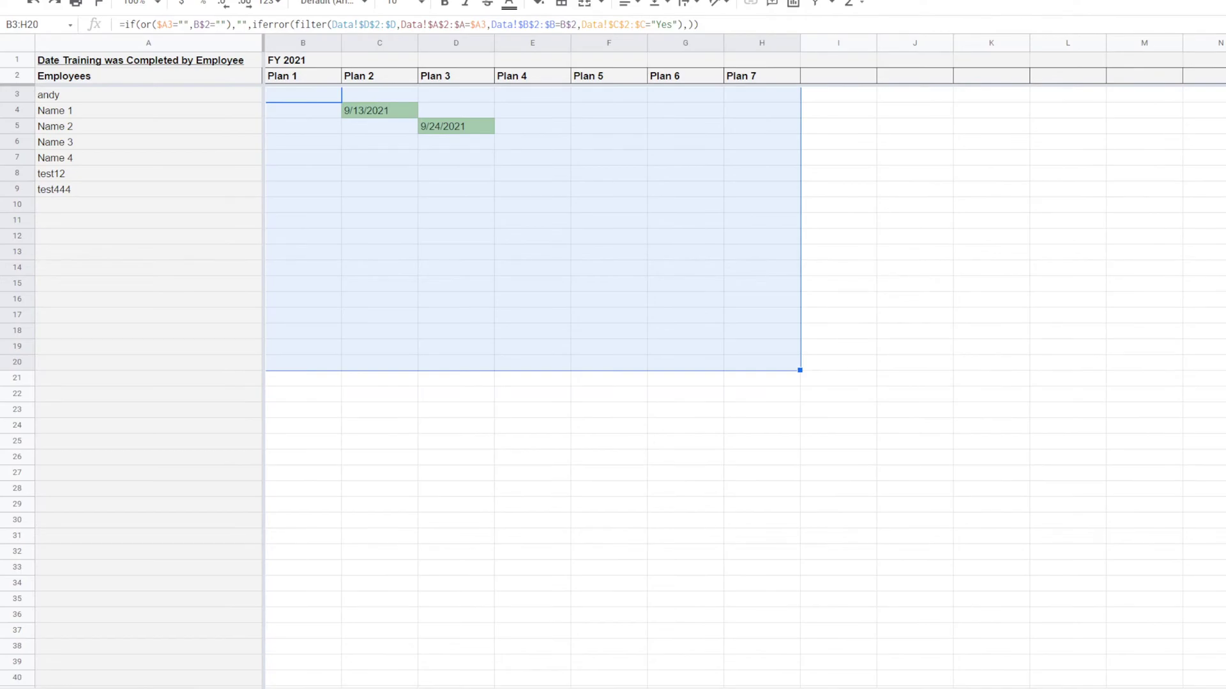
left_click(396, 687)
left_click_drag(680, 77, 677, 520)
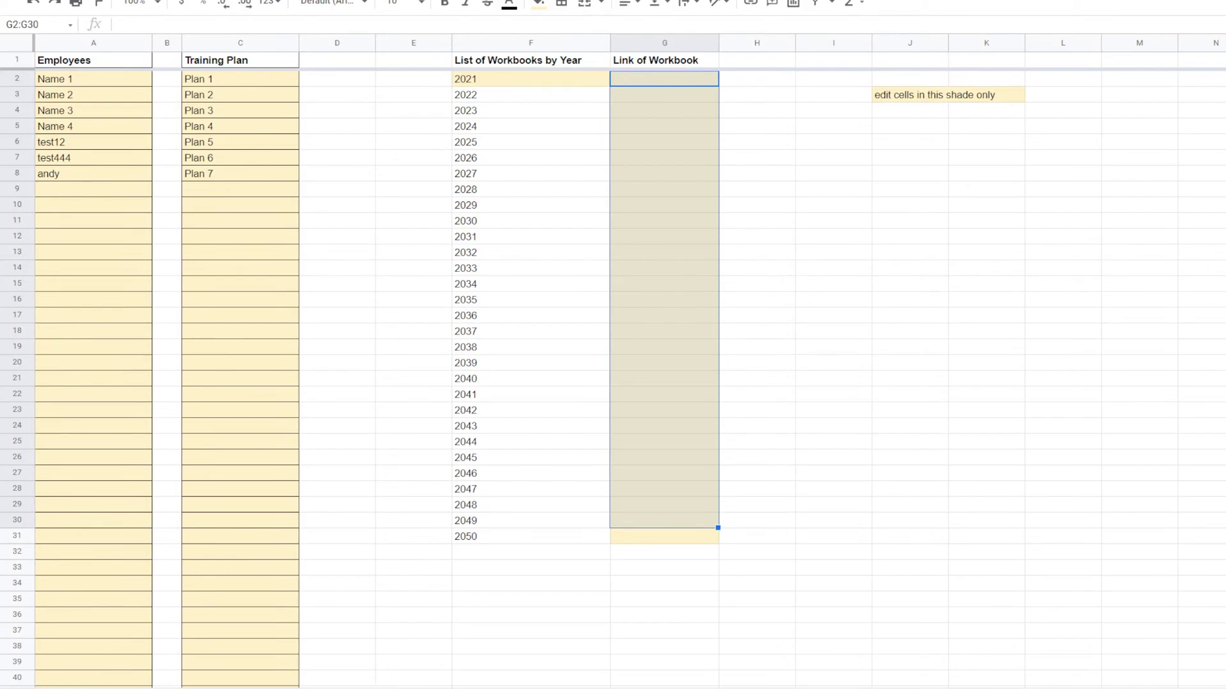
Step: Look through the workbook's sheets from the Data sheet and cover to the blank sheet, and return to the Data sheet
left_click(380, 686)
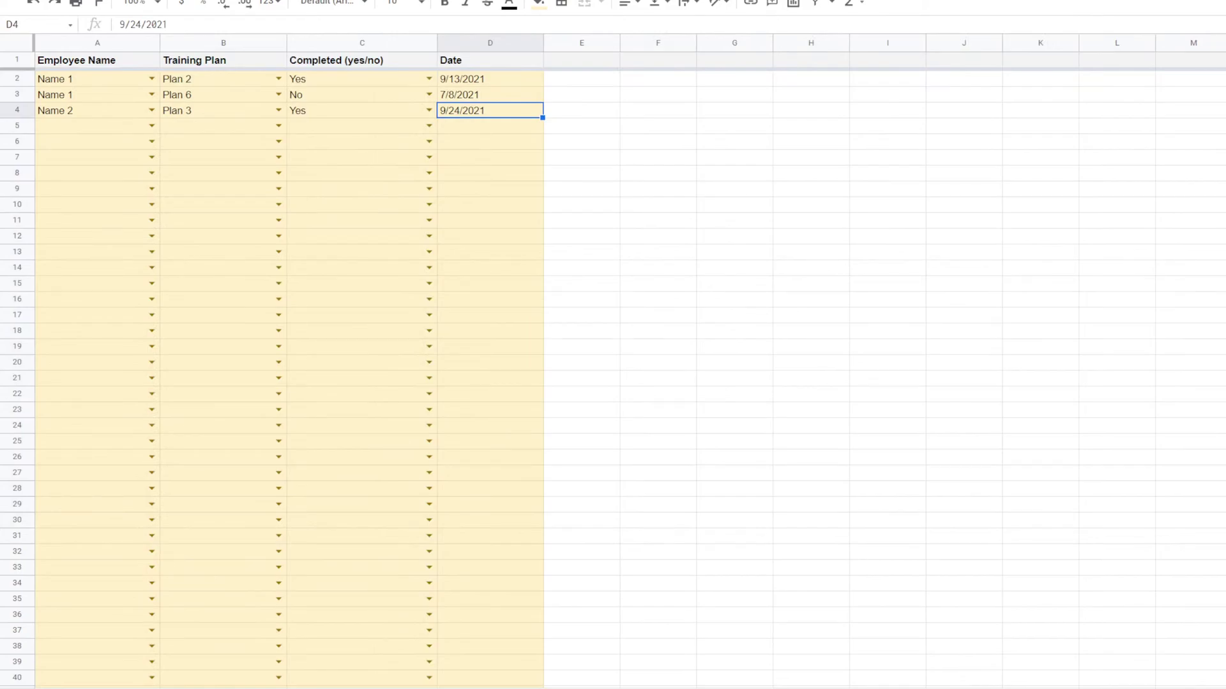
key("ctrl+shift+Page_Down")
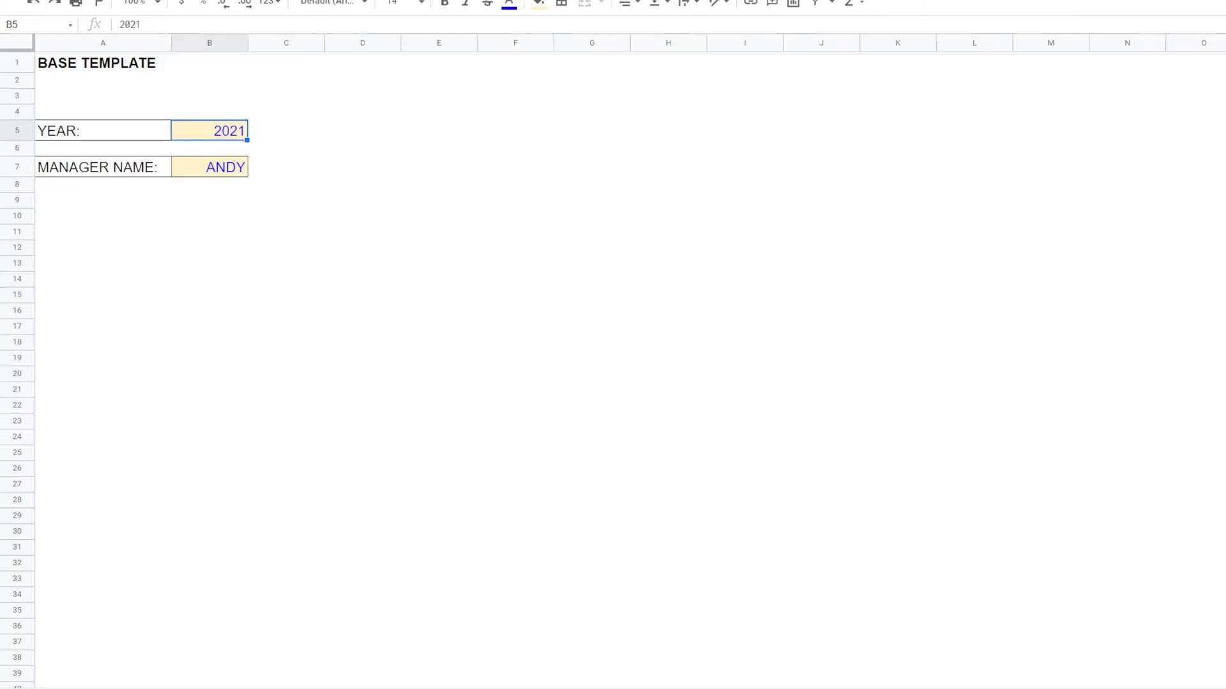
key("ctrl+shift+Page_Down")
key("ctrl+shift+Page_Down")
key("ctrl+shift+Page_Down")
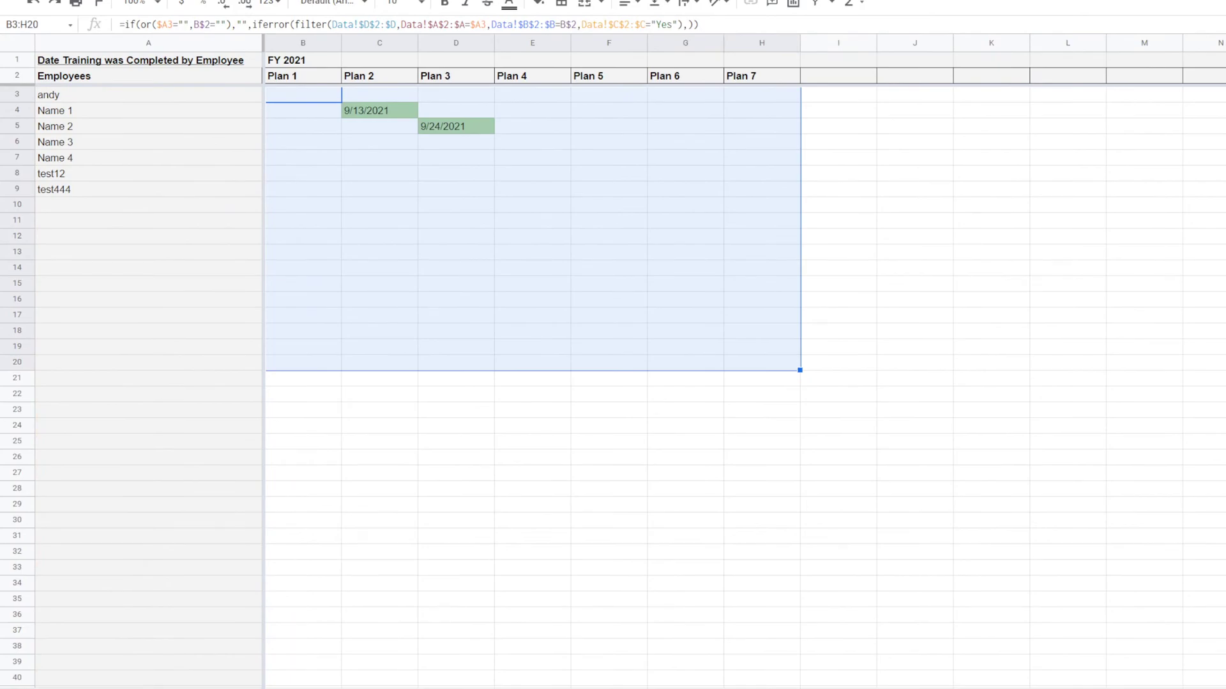
key("ctrl+shift+Page_Down")
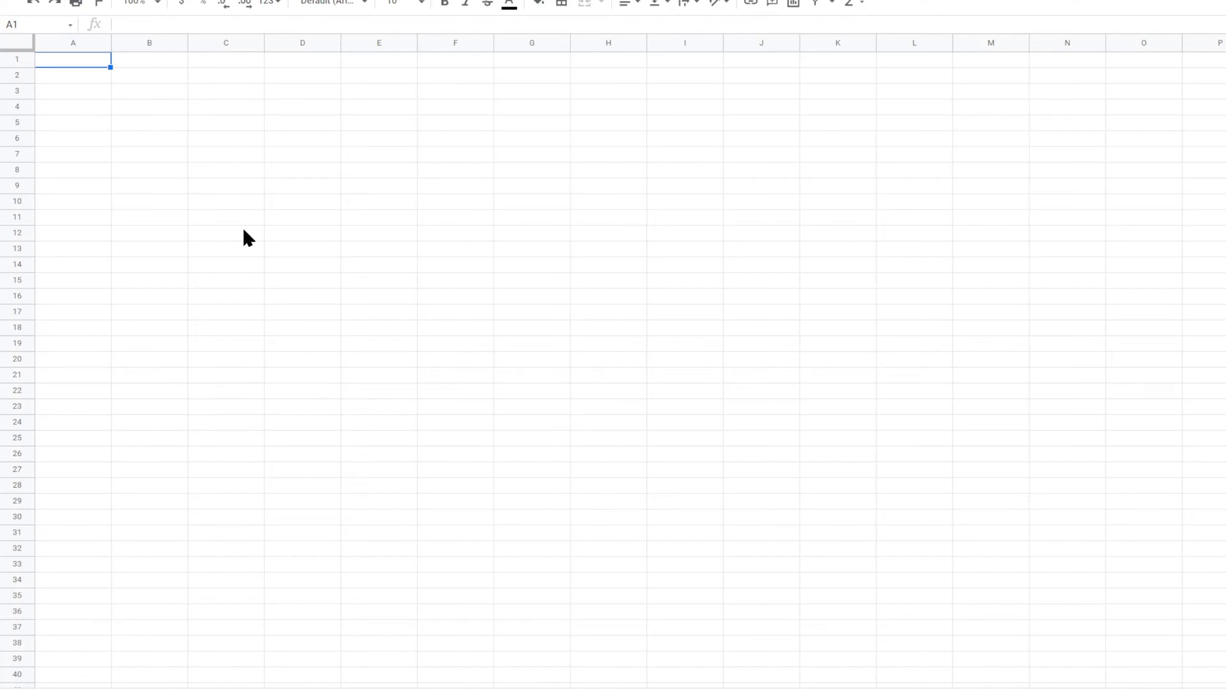
key("ctrl+shift+Page_Up")
key("ctrl+shift+Page_Up")
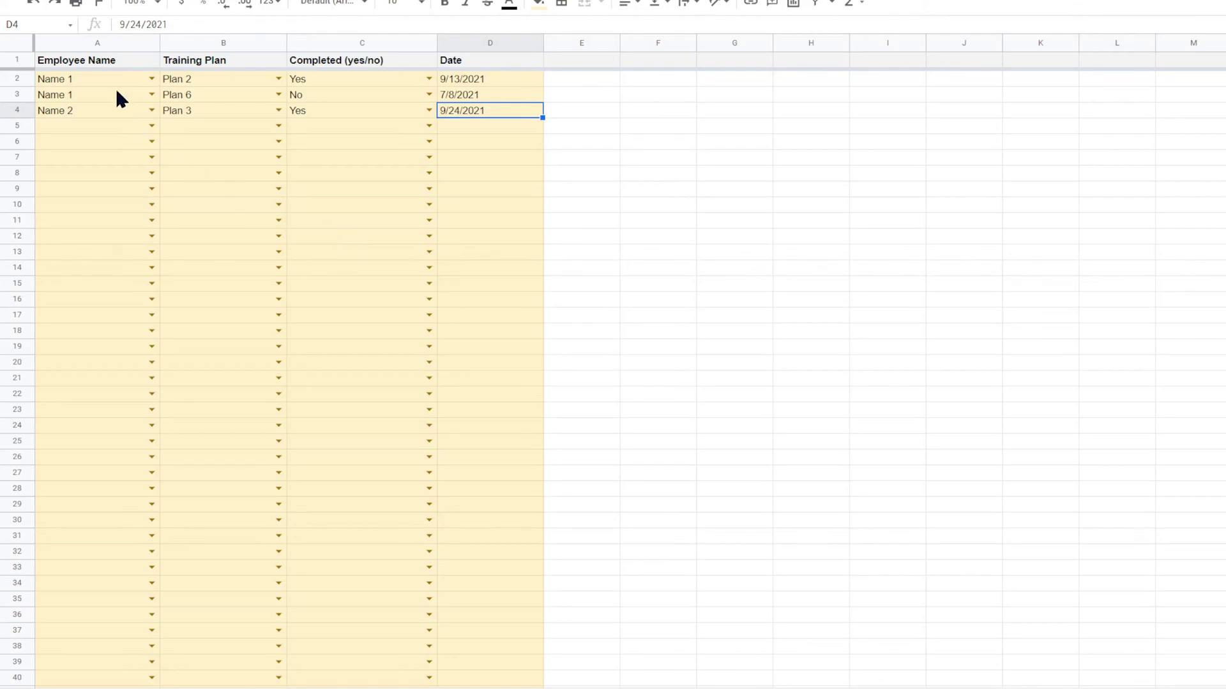
Step: Examine the employee and plan columns on the Data sheet, comparing Name 1's Plan 2 and Plan 6 entries, and open the blank sheet
left_click_drag(109, 79, 102, 175)
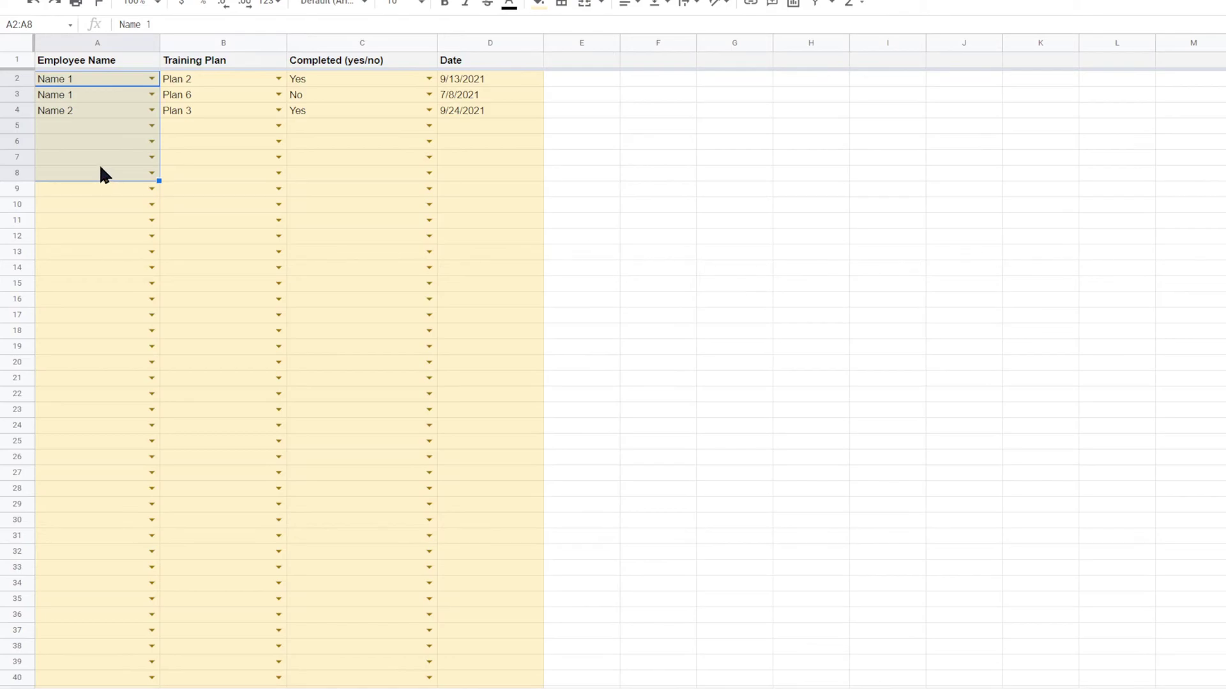
left_click_drag(216, 78, 217, 145)
left_click(78, 78)
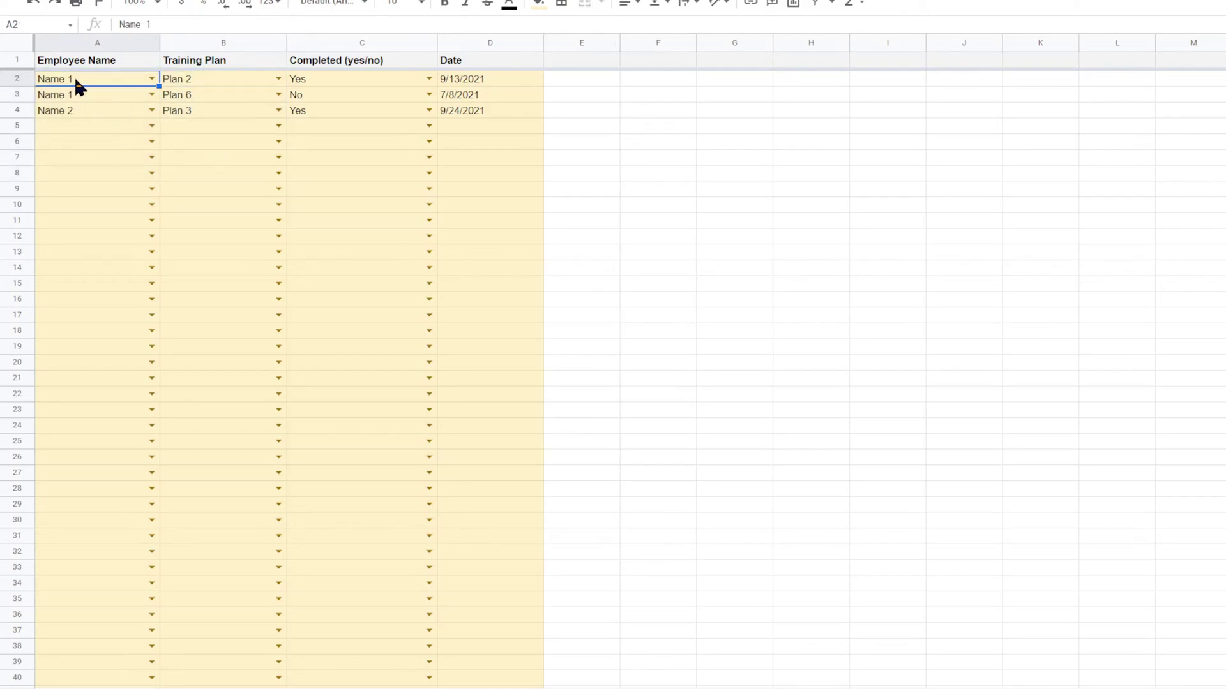
left_click(206, 79)
left_click(203, 94)
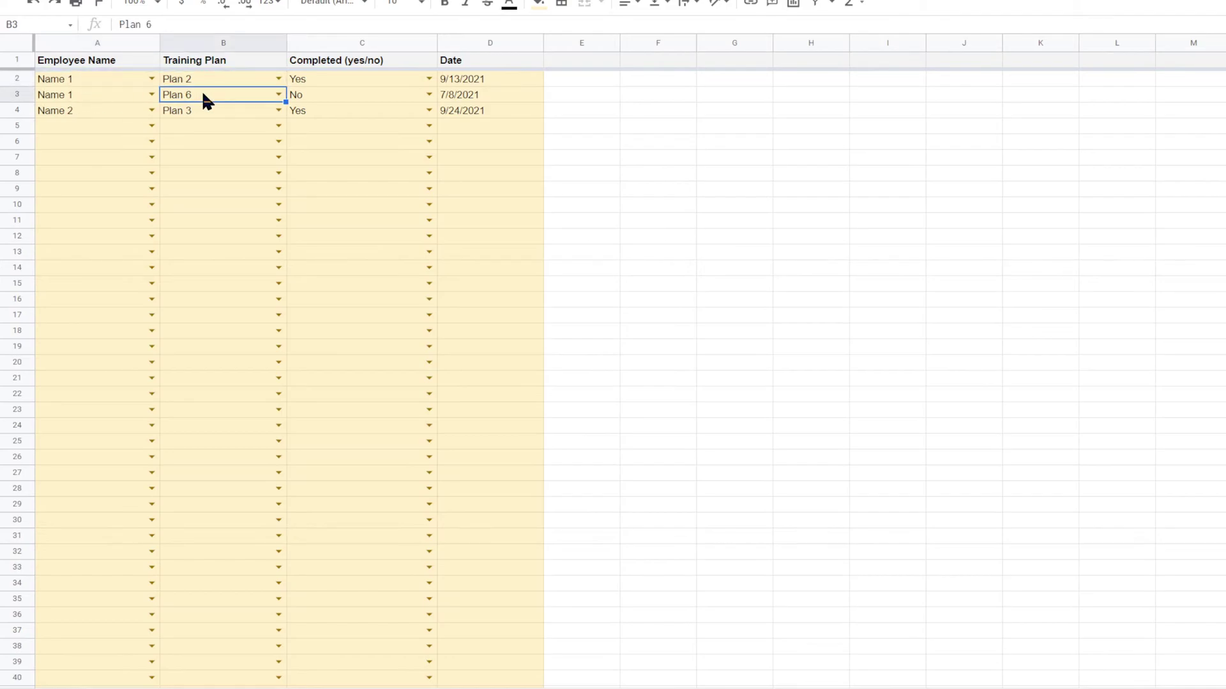
left_click(202, 78)
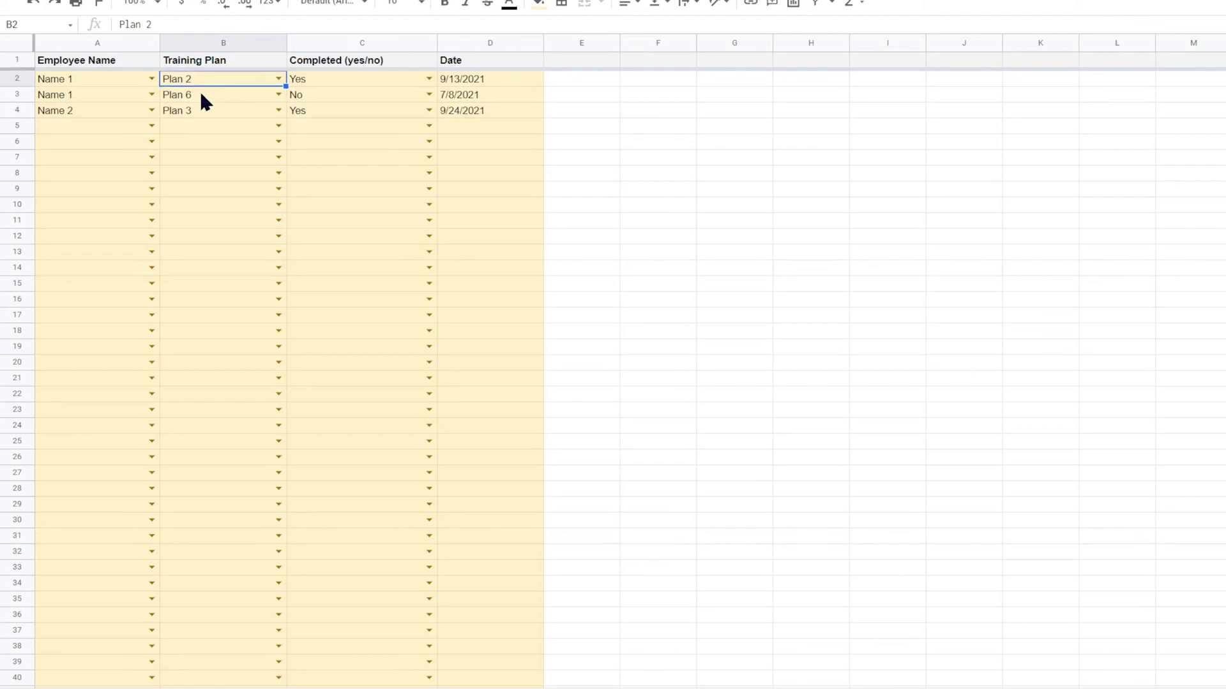
left_click(202, 94)
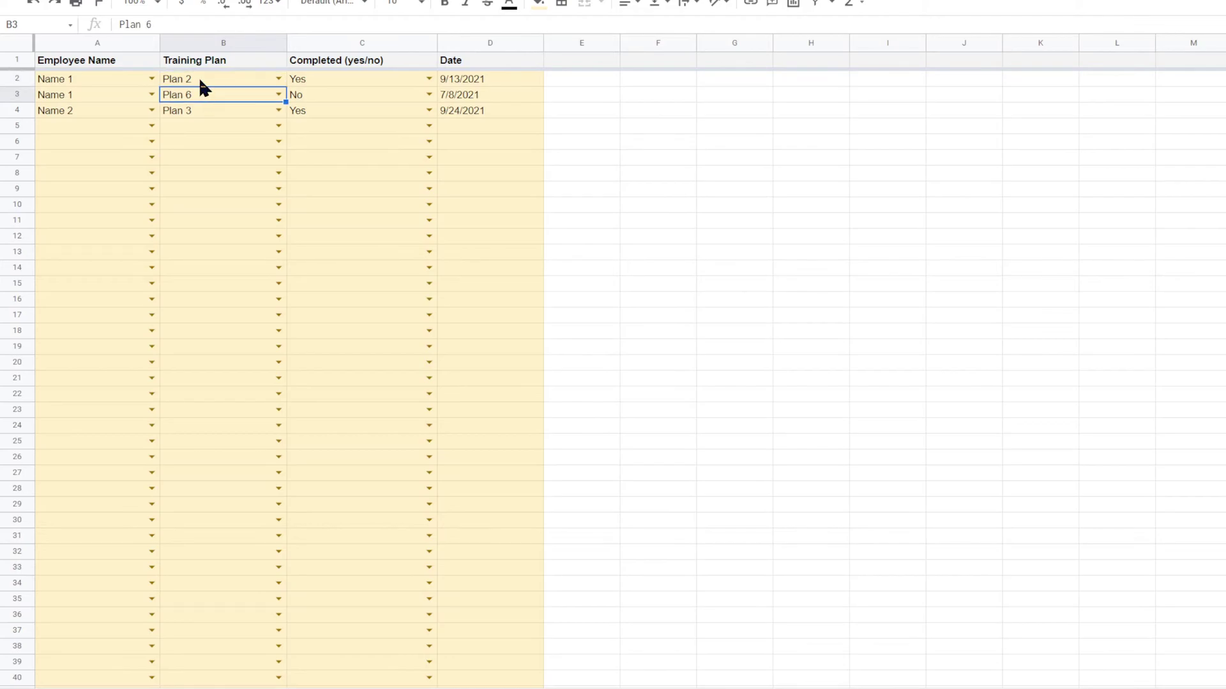
left_click(199, 79)
left_click(197, 94)
left_click(311, 96)
left_click(216, 79)
left_click(208, 95)
left_click(442, 686)
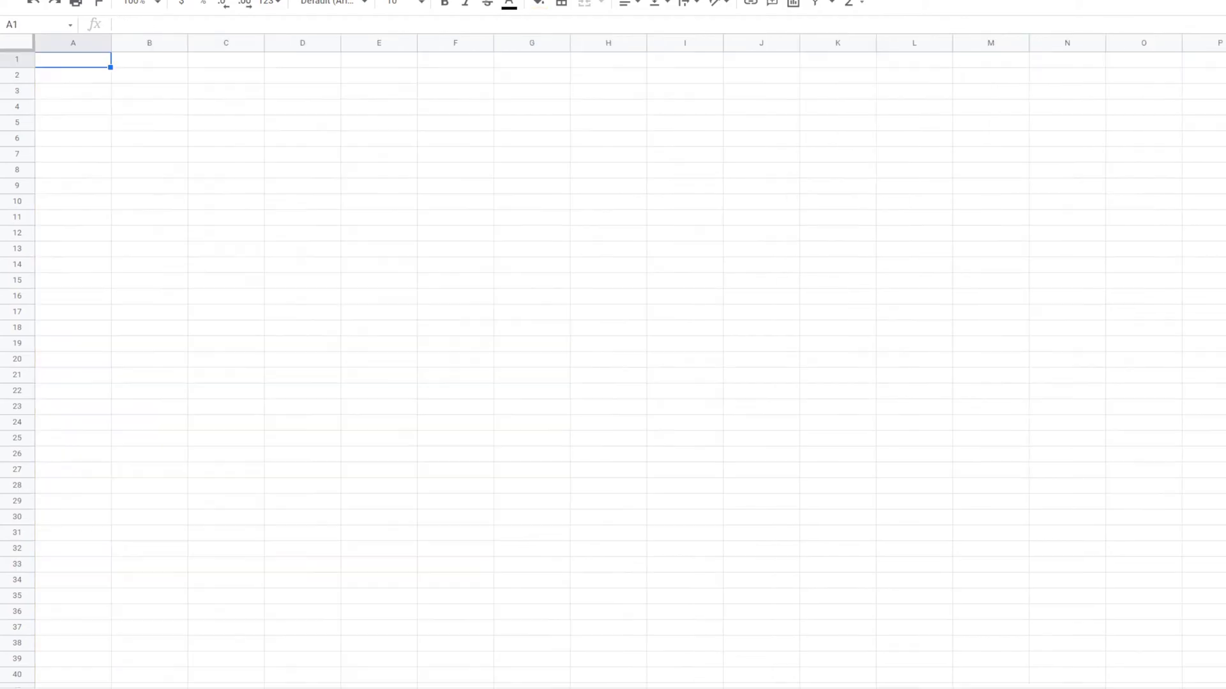
Step: Enter the title "All Employees that Did Not Complete at Least 1 Training Program They were Required to Complete" in cell A1
left_click(136, 79)
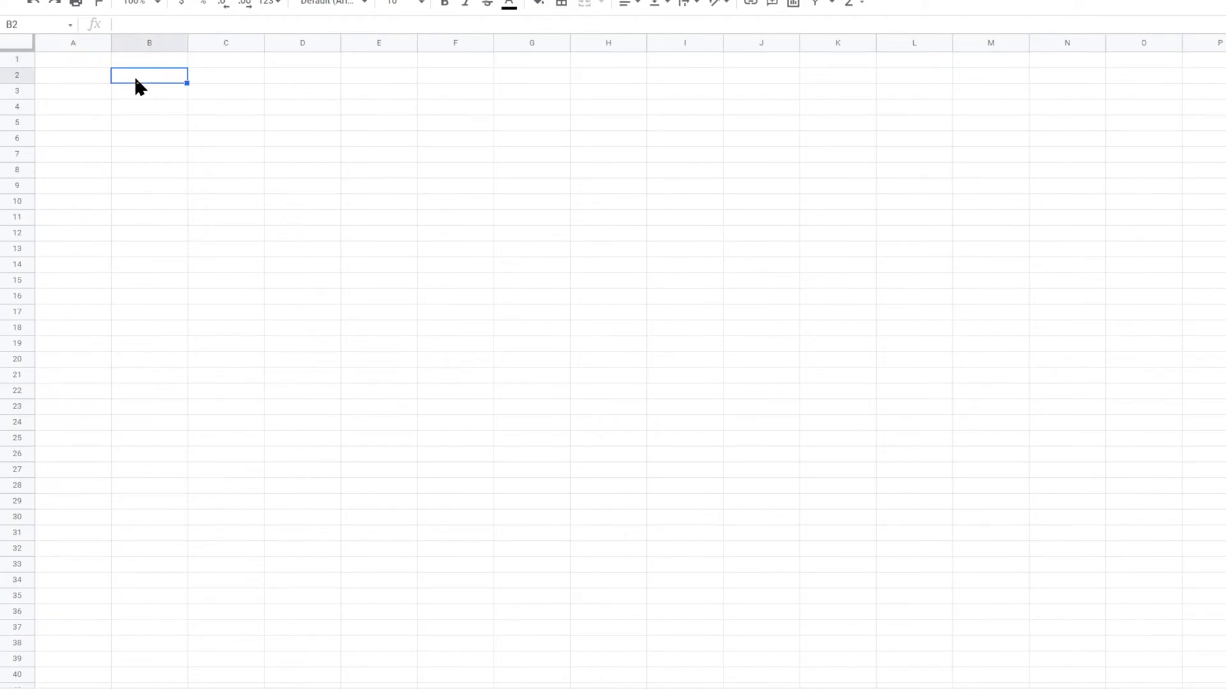
key("ctrl+Home")
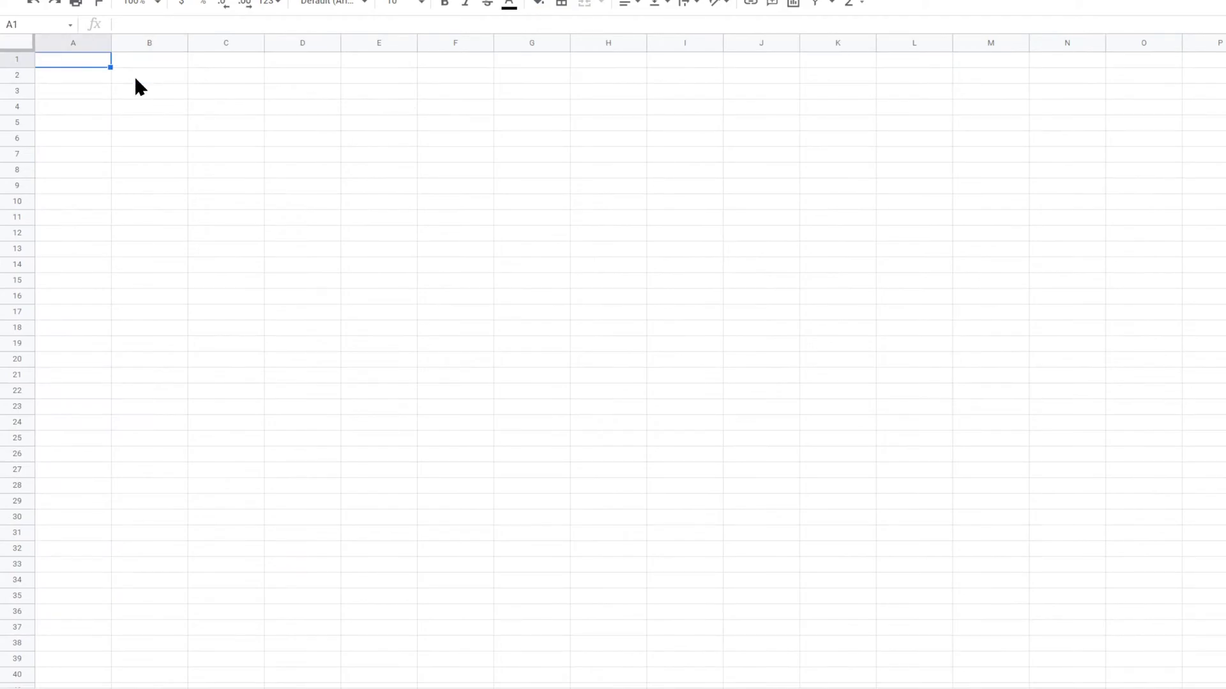
type("All Employee")
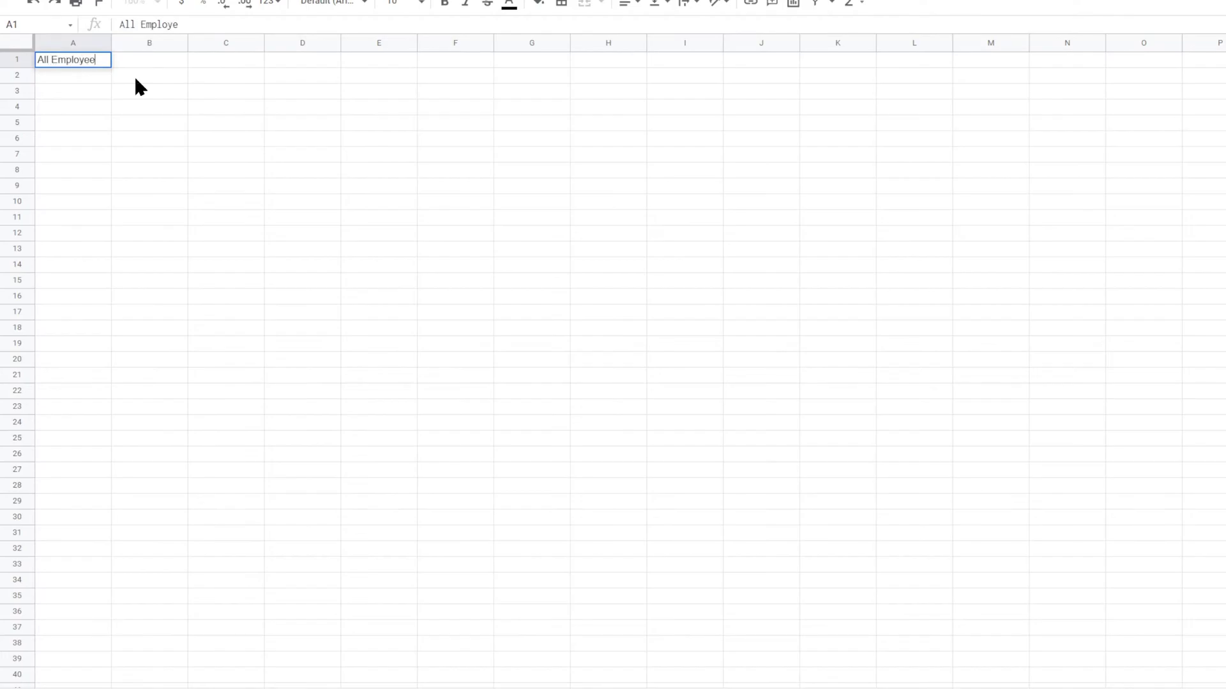
type("s that Did ")
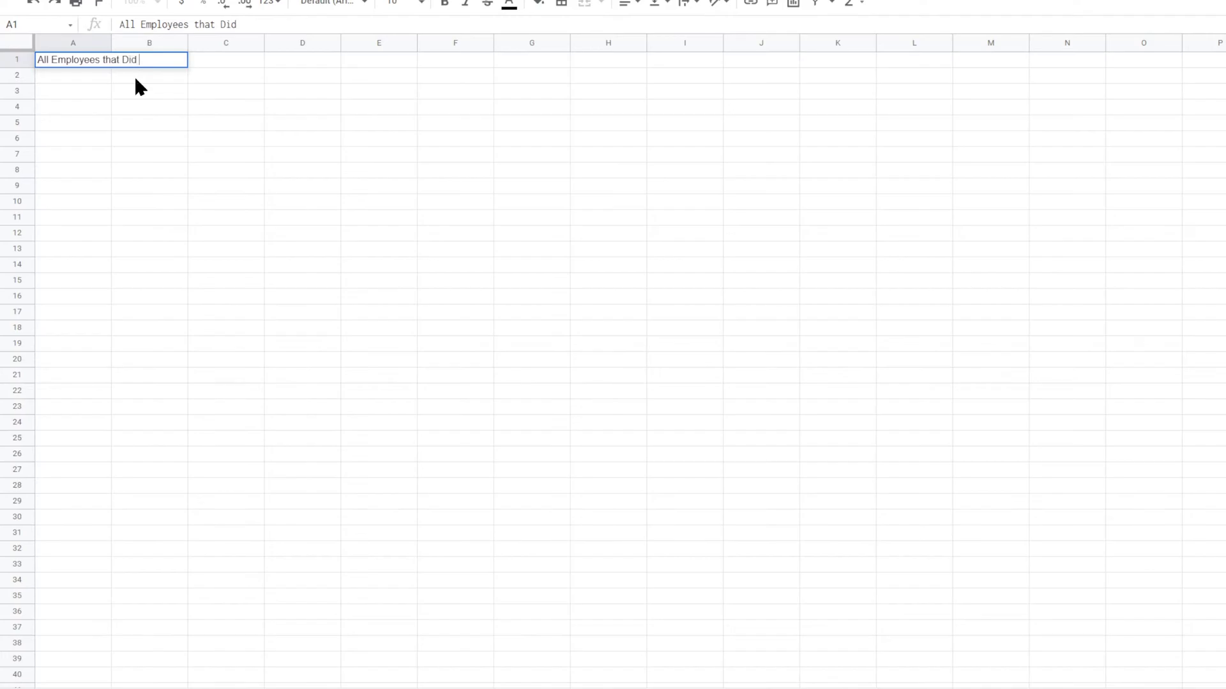
type("Not Ecomplete")
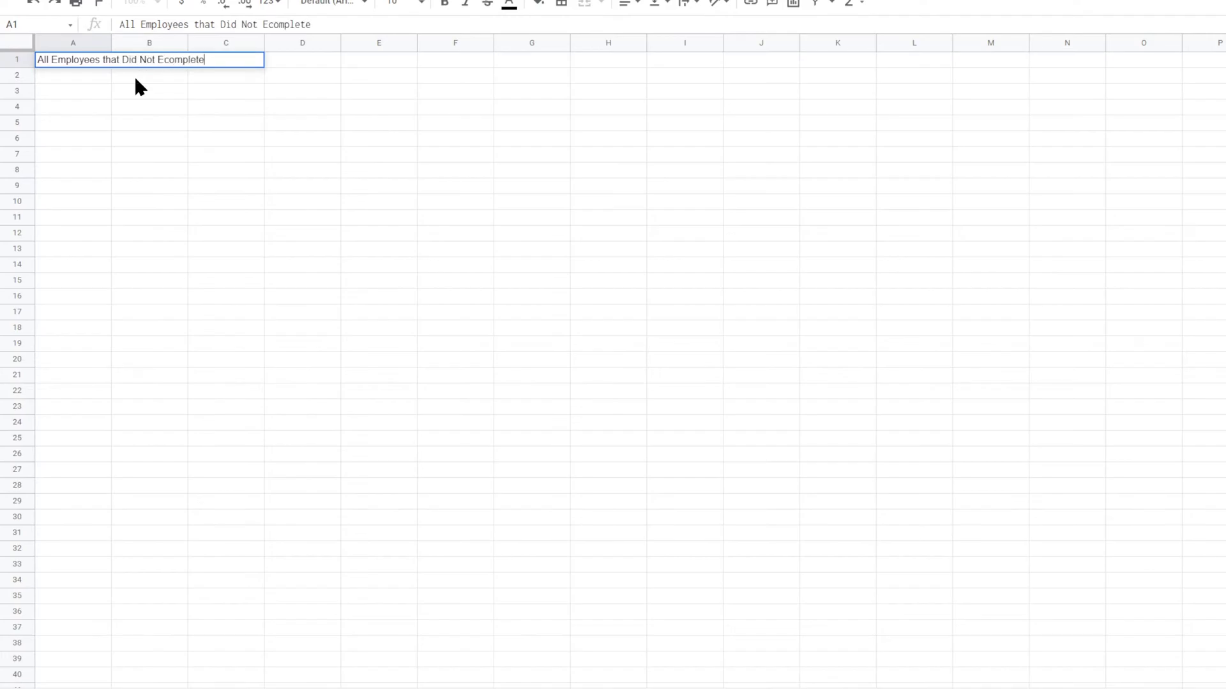
key("BackSpace")
key("BackSpace")
key("BackSpace")
key("BackSpace")
key("BackSpace")
key("BackSpace")
key("BackSpace")
key("BackSpace")
key("BackSpace")
type("Complete at Least 1 ")
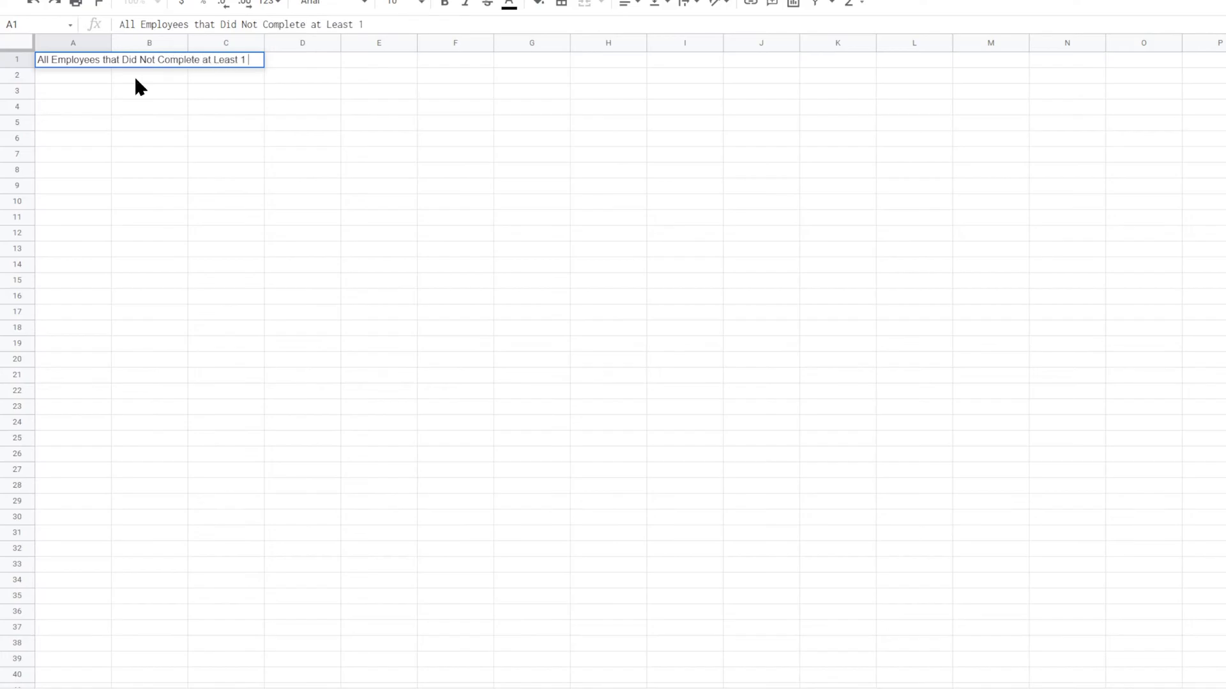
type("Training Pro")
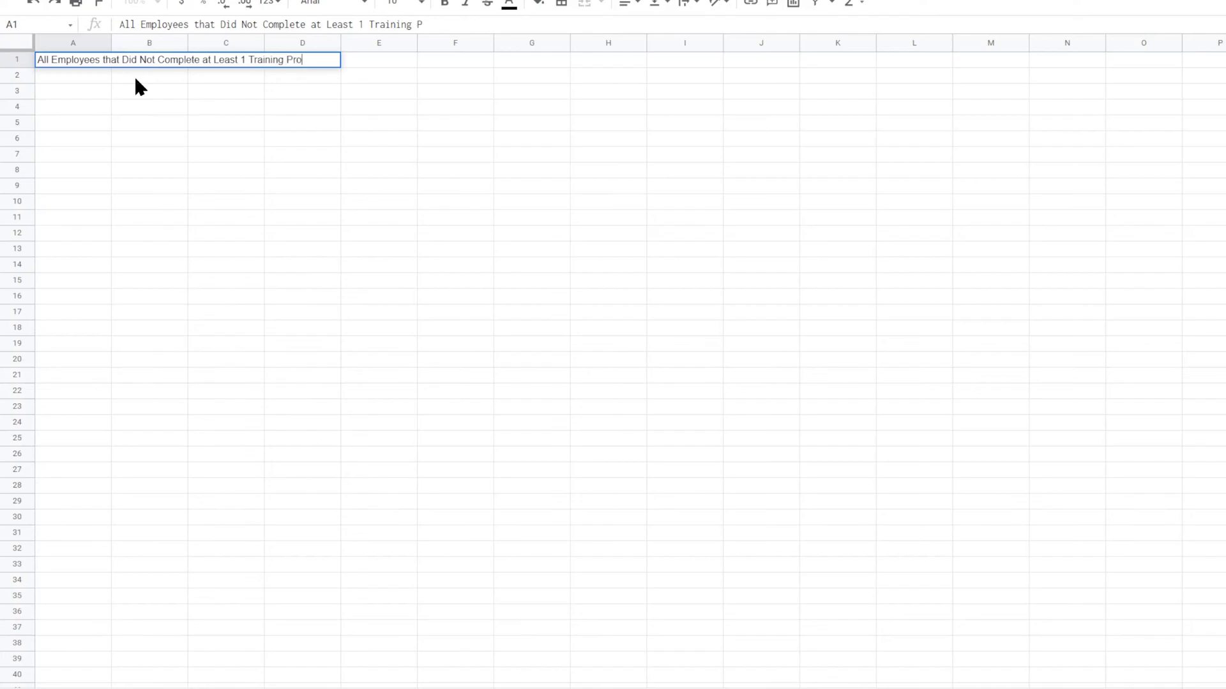
type("gram They were Requ")
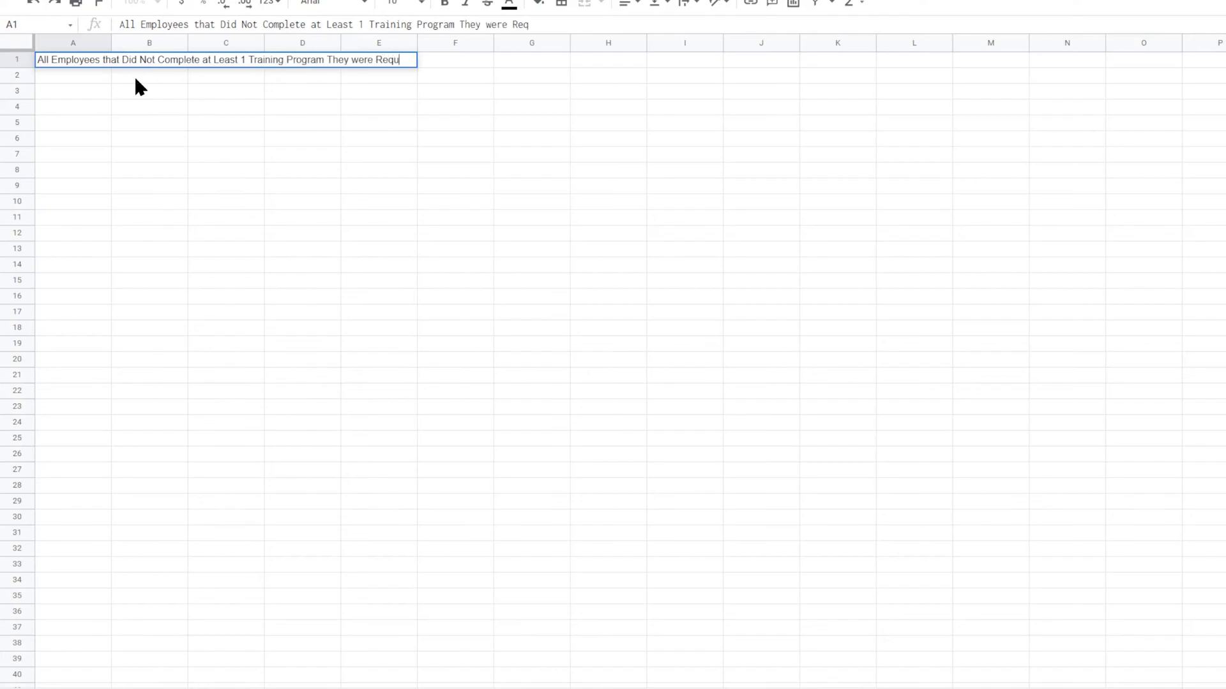
type("ired to compl")
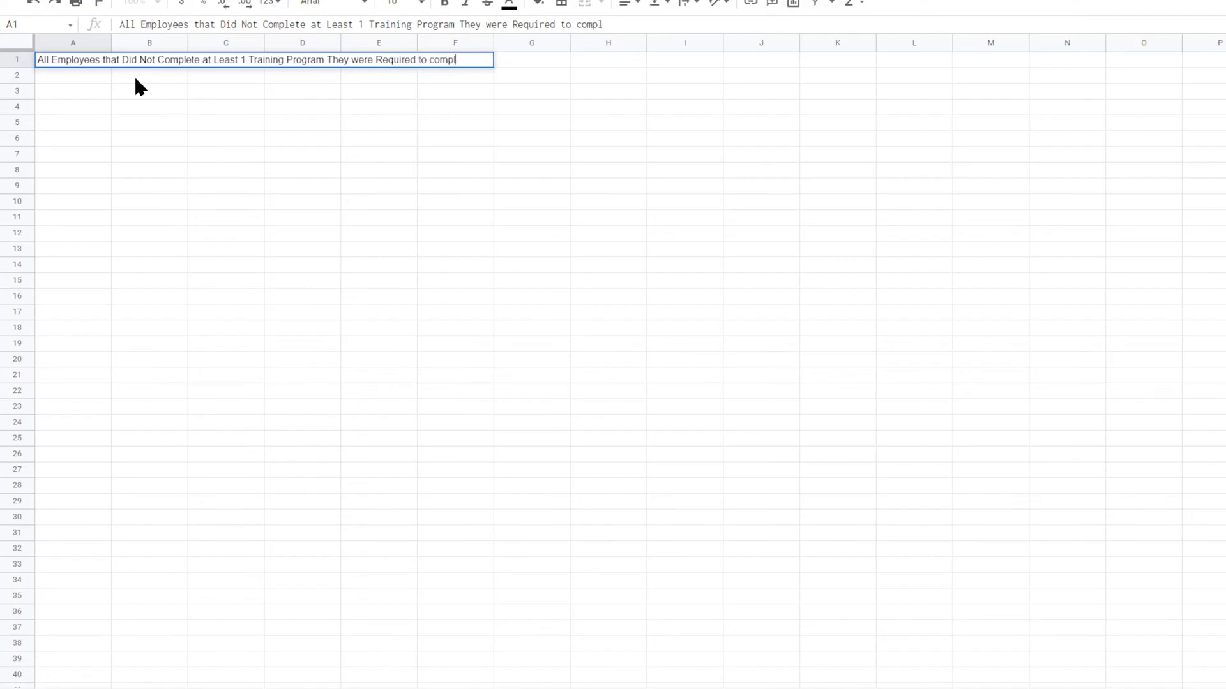
key("BackSpace")
key("BackSpace")
key("BackSpace")
key("BackSpace")
key("BackSpace")
type("Complete")
key("BackSpace")
key("BackSpace")
key("BackSpace")
key("BackSpace")
key("BackSpace")
key("BackSpace")
type("mplete")
key("Return")
key("Down")
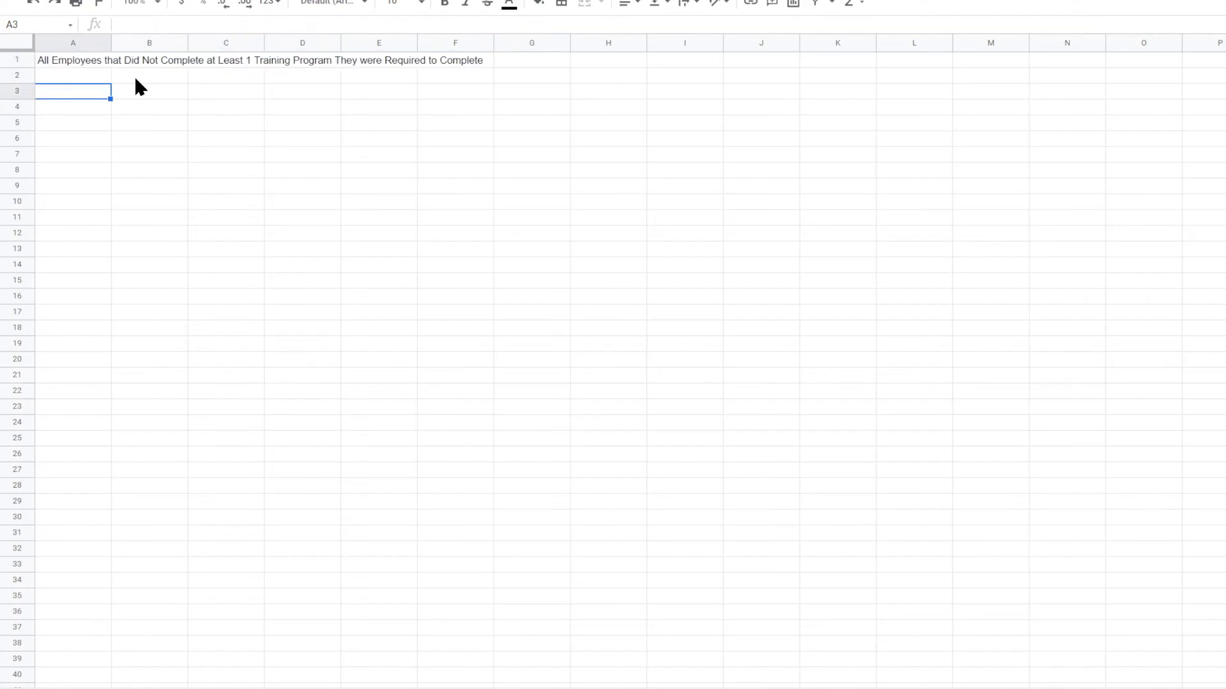
Step: Link the headers in A3:D3 to the Data sheet's header row, starting with =Data!A1 in cell A3
type("=")
key("ctrl+shift+Page_Up")
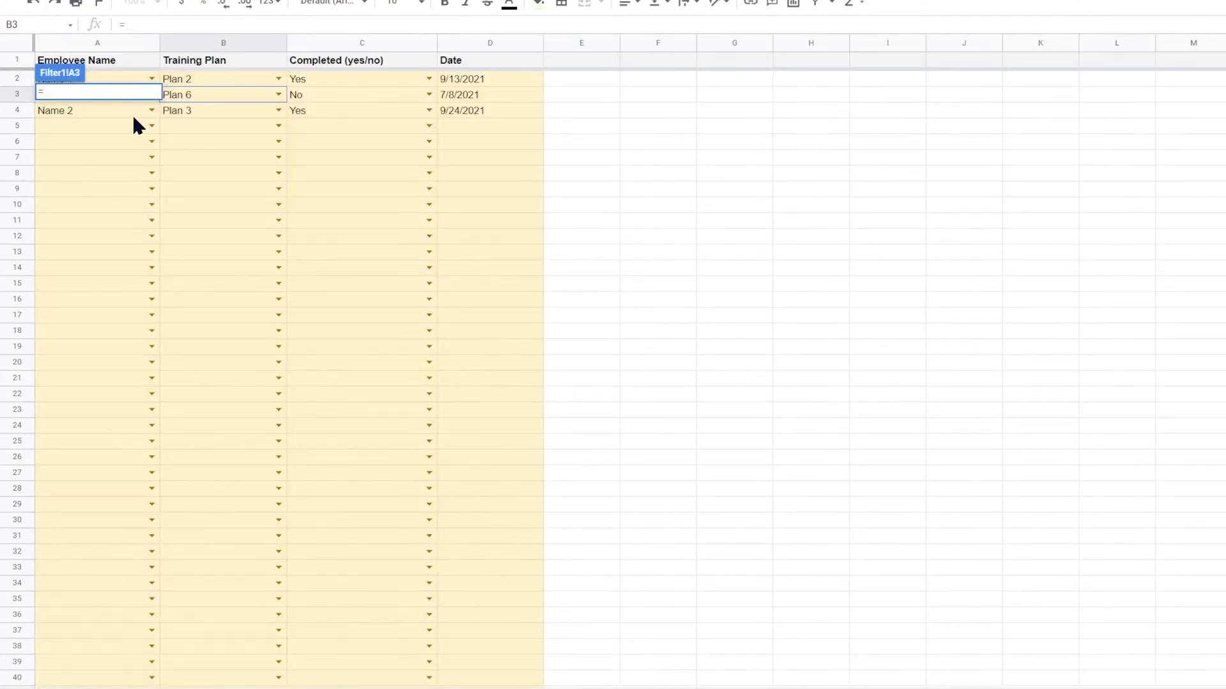
left_click(128, 63)
key("Return")
left_click_drag(108, 96, 464, 102)
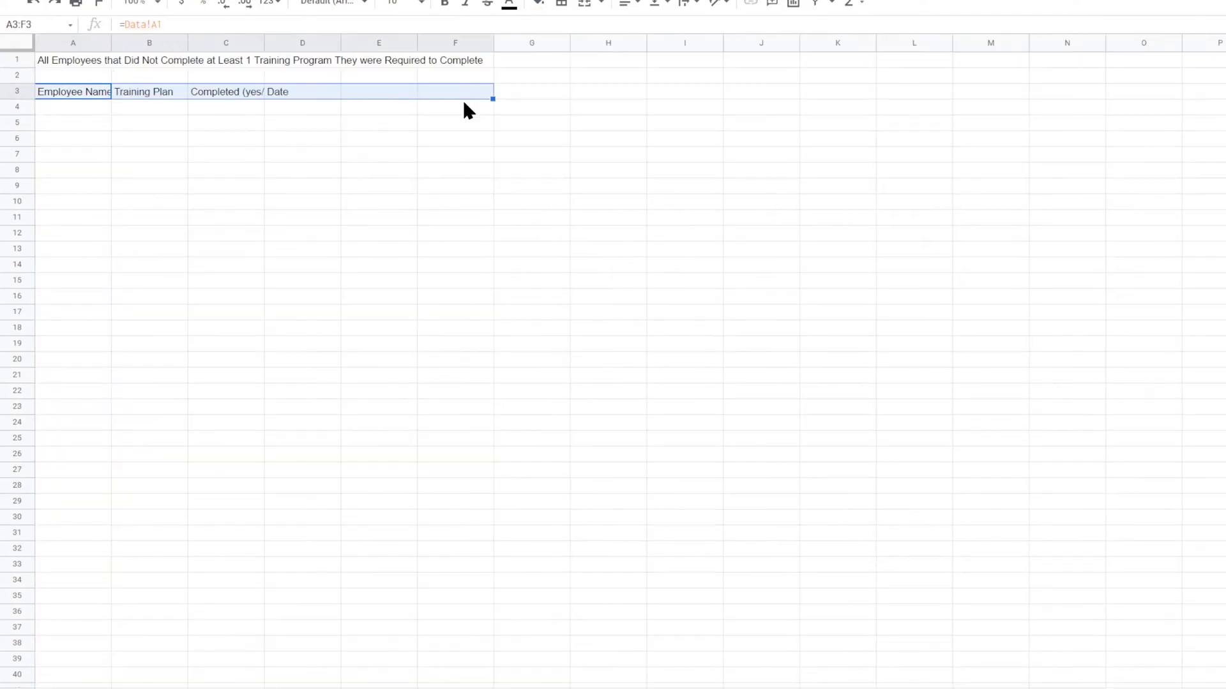
left_click(235, 97)
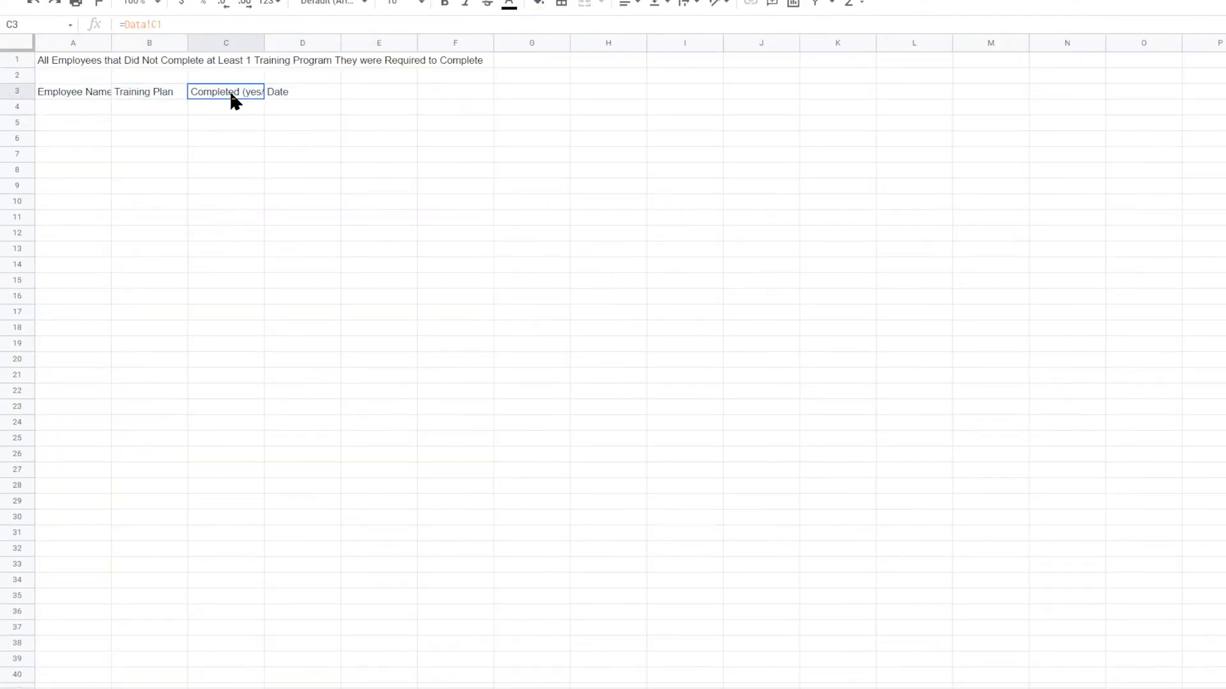
left_click(288, 95)
Step: Enter =filter(Data!A2:D,Data!C2:C="No") in cell A4 to list the uncompleted training records
left_click(84, 106)
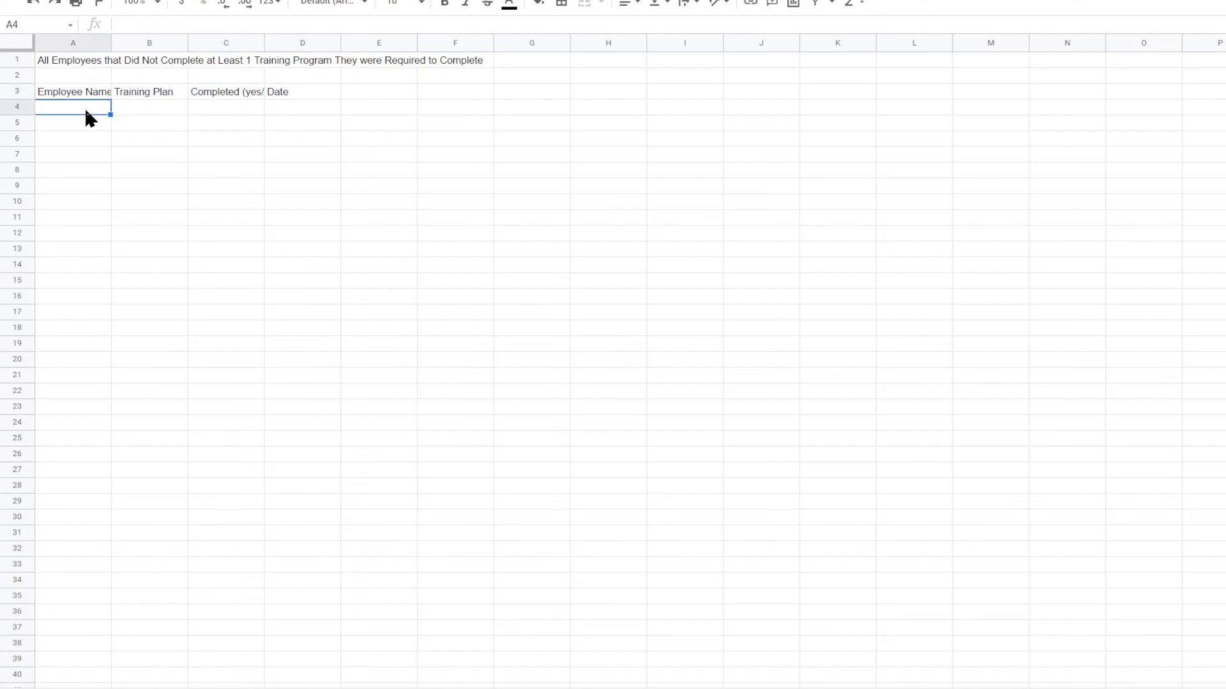
type("=fil")
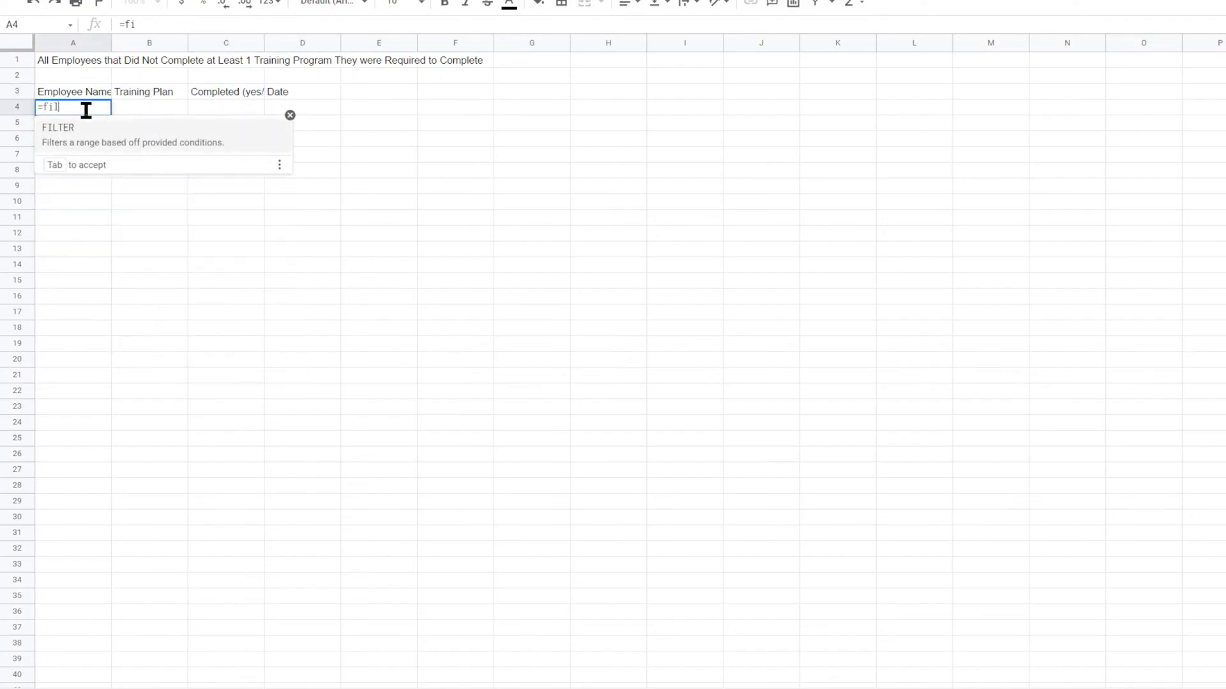
type("ter(")
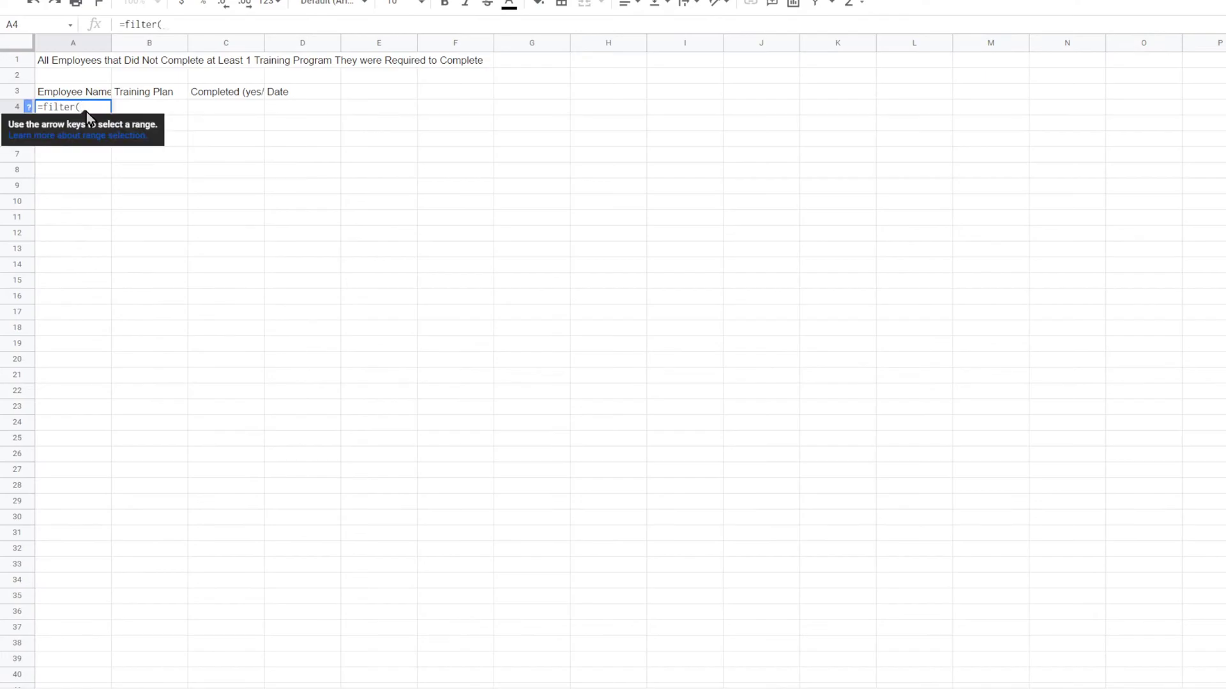
left_click(154, 688)
left_click_drag(124, 80, 493, 178)
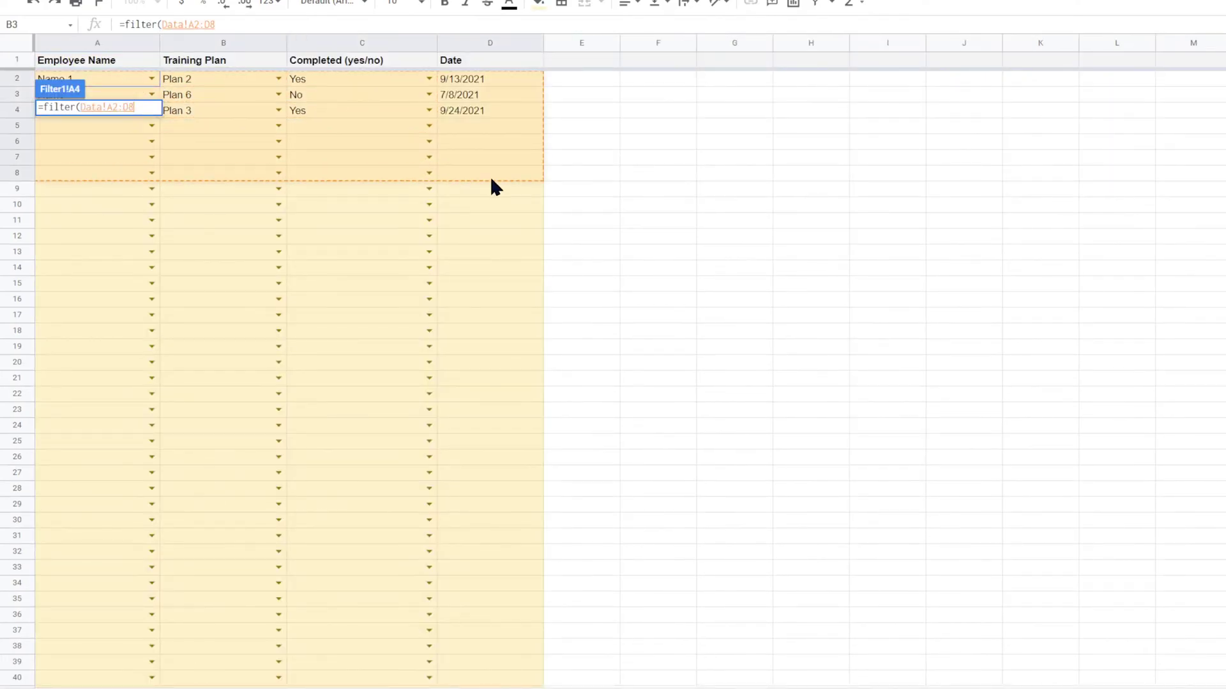
key("BackSpace")
type(",")
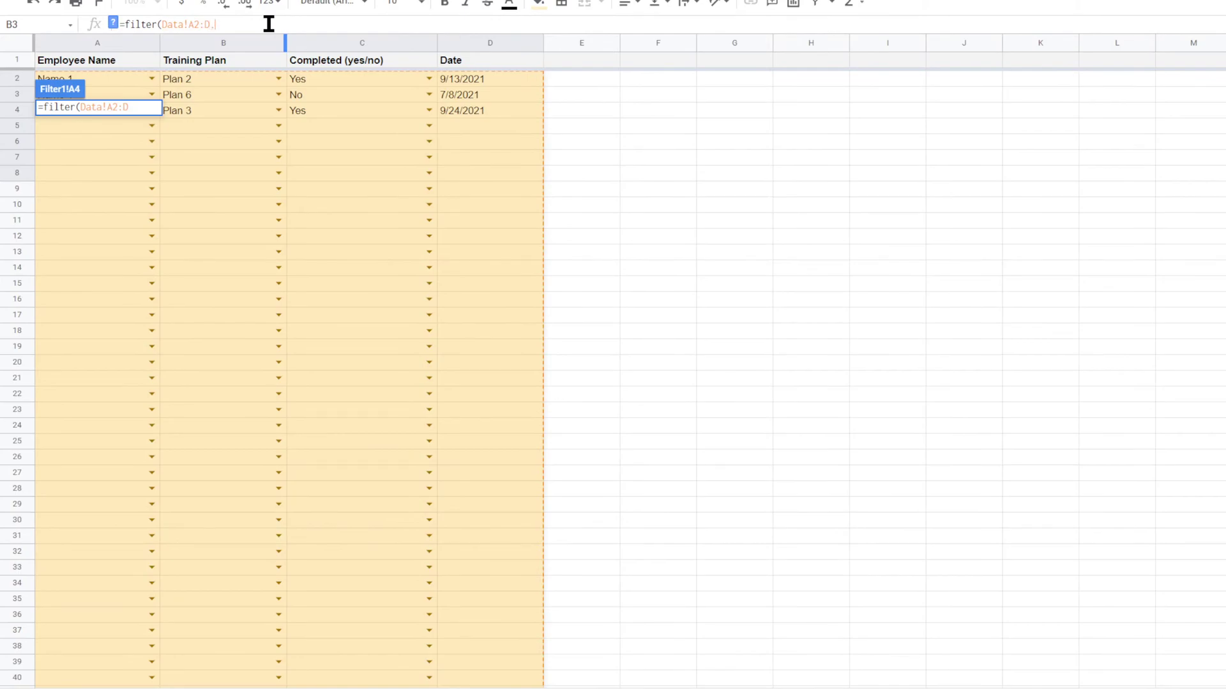
left_click_drag(306, 80, 317, 107)
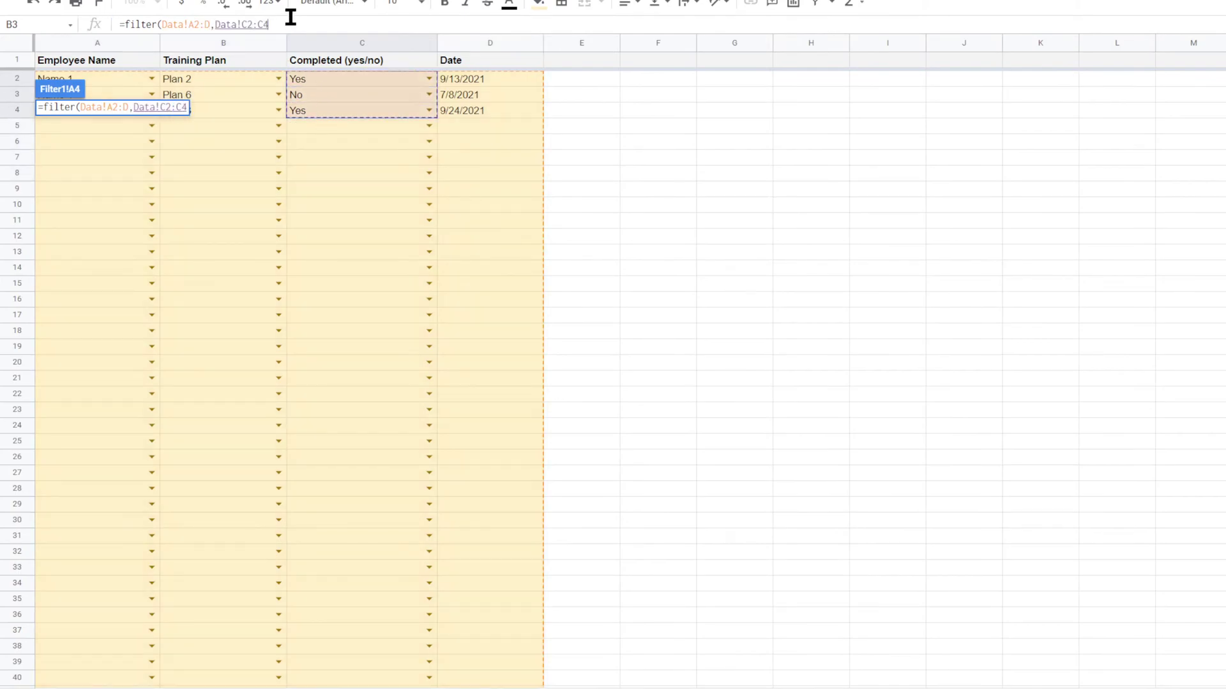
key("BackSpace")
type("=")
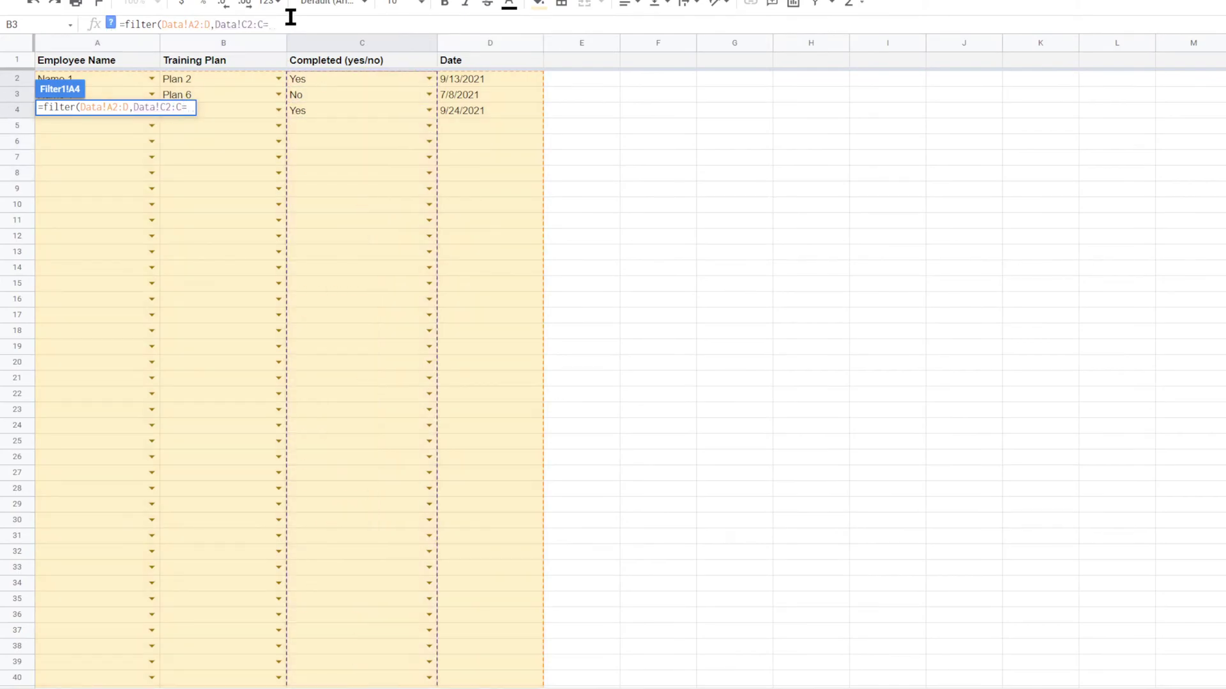
type("\"No\")")
key("Return")
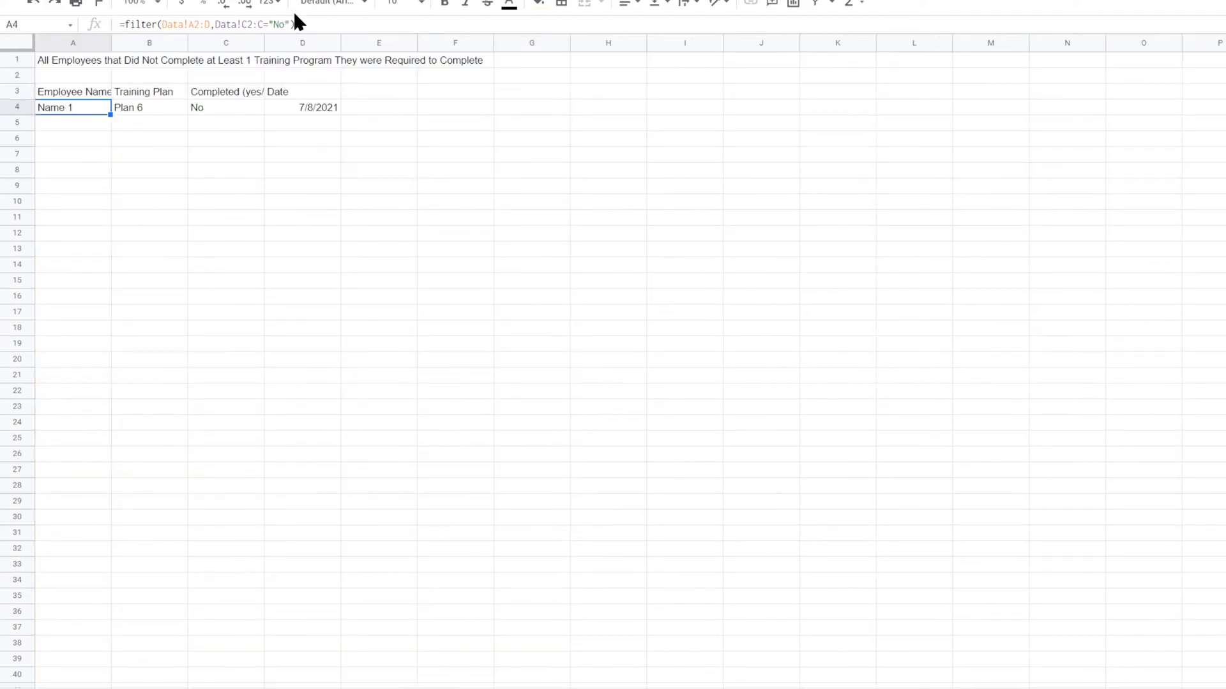
Step: Freeze the sheet's rows up to row 4
left_click(116, 0)
mouse_move(153, 5)
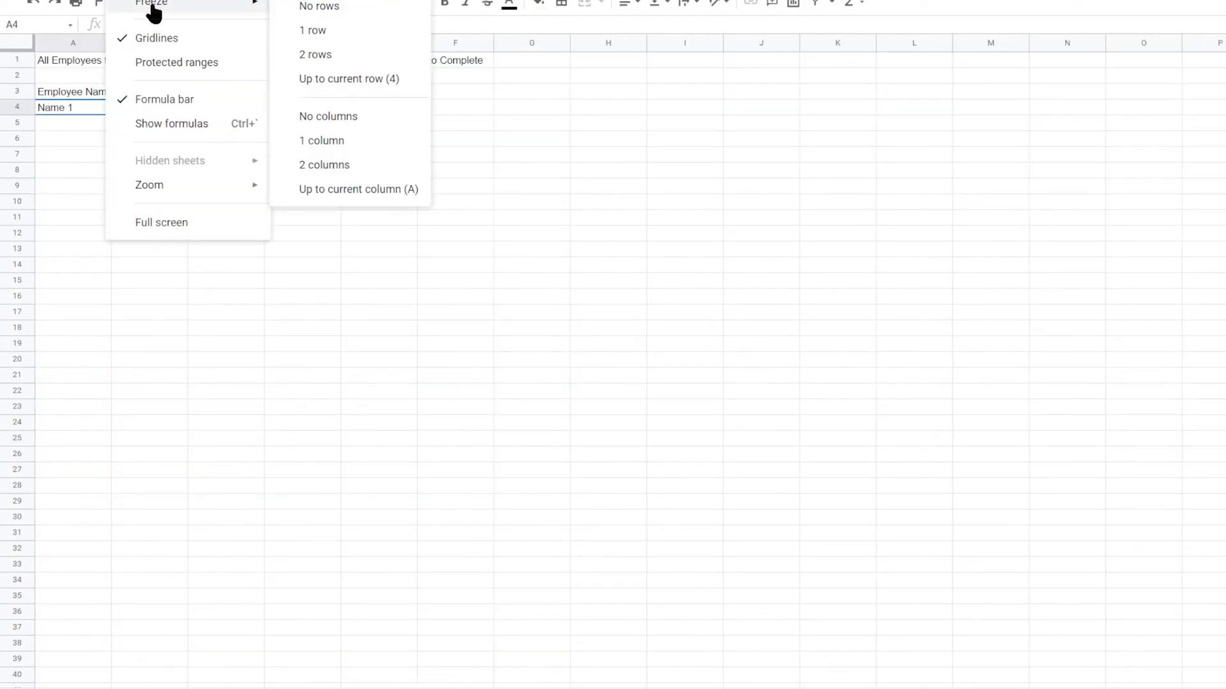
left_click(372, 79)
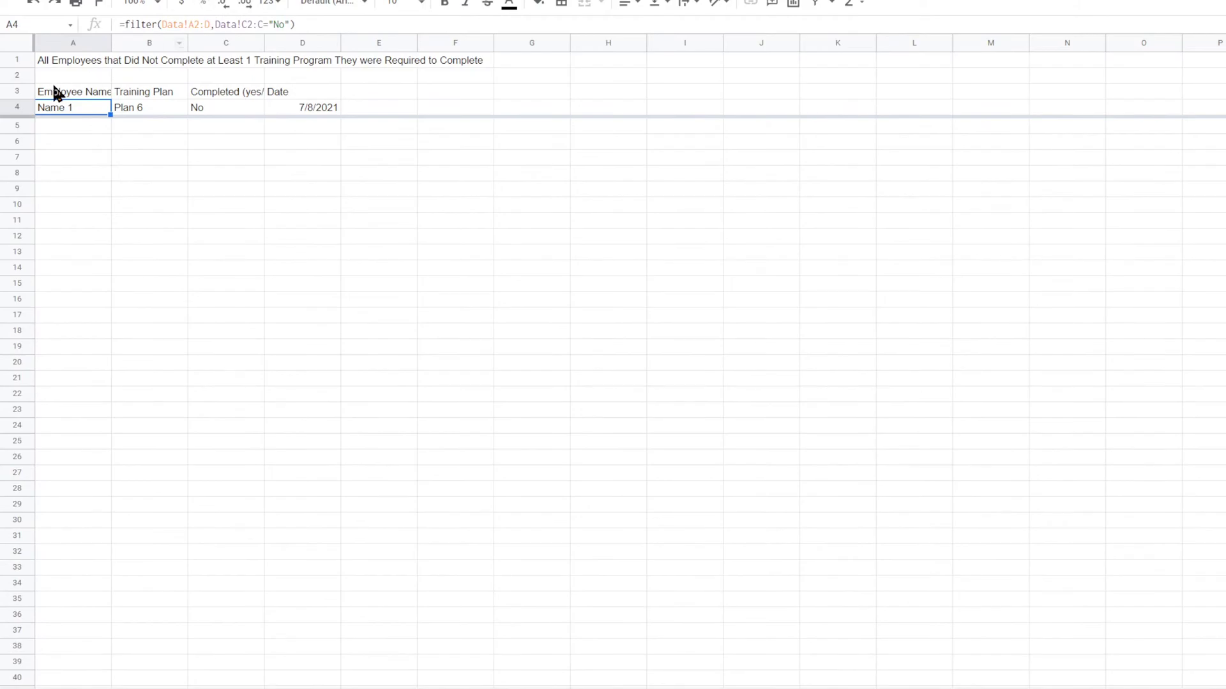
Step: Freeze the sheet's rows up to the header row 3
left_click(17, 93)
left_click(116, 0)
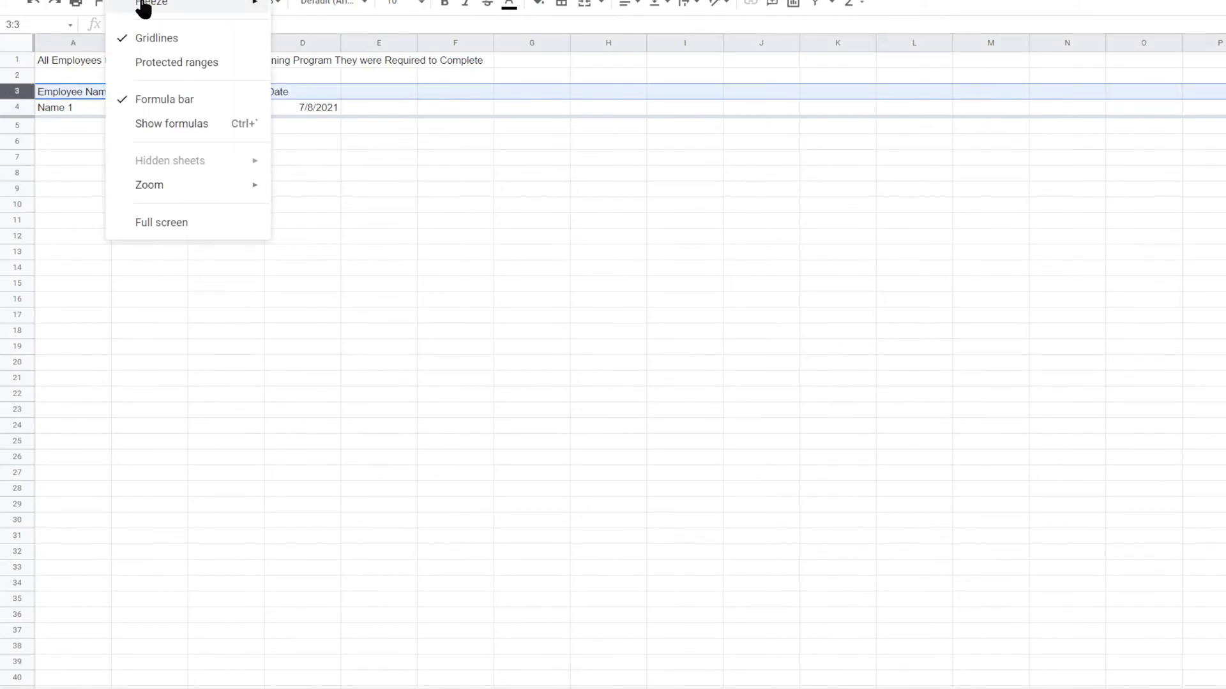
mouse_move(143, 5)
left_click(364, 75)
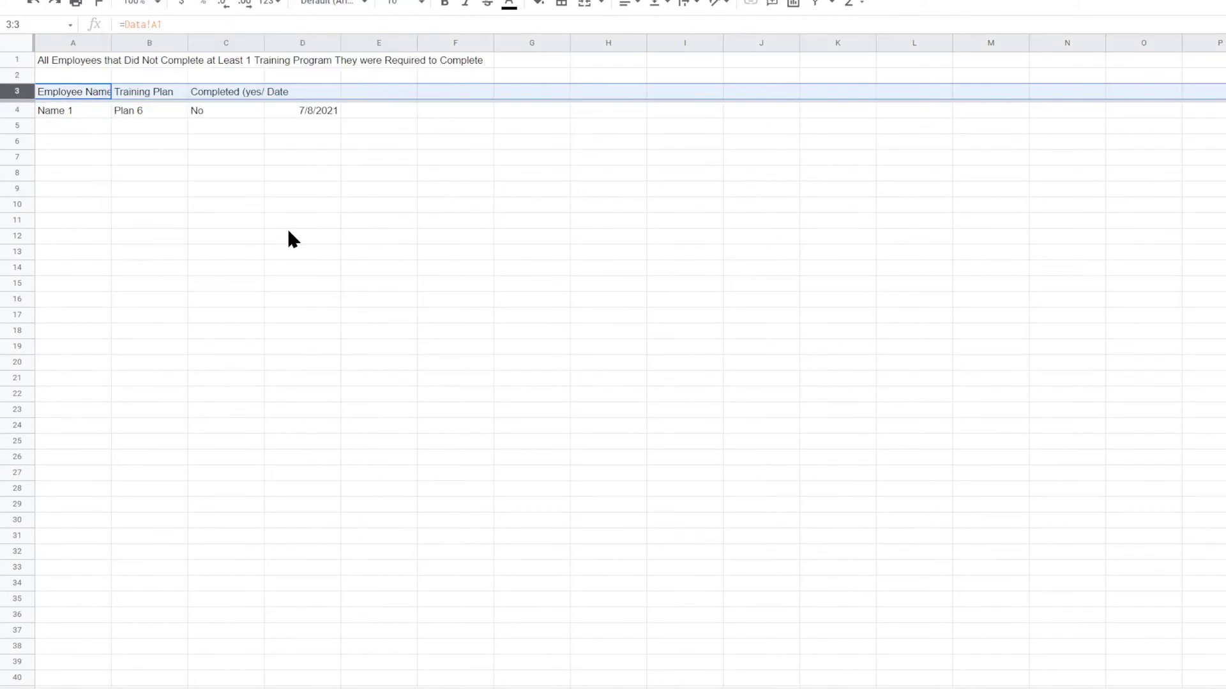
left_click(289, 233)
Step: Widen columns A to D so the employee name, training plan, completed and date headers fit
left_click_drag(109, 36, 249, 42)
left_click(237, 126)
left_click_drag(325, 39, 383, 39)
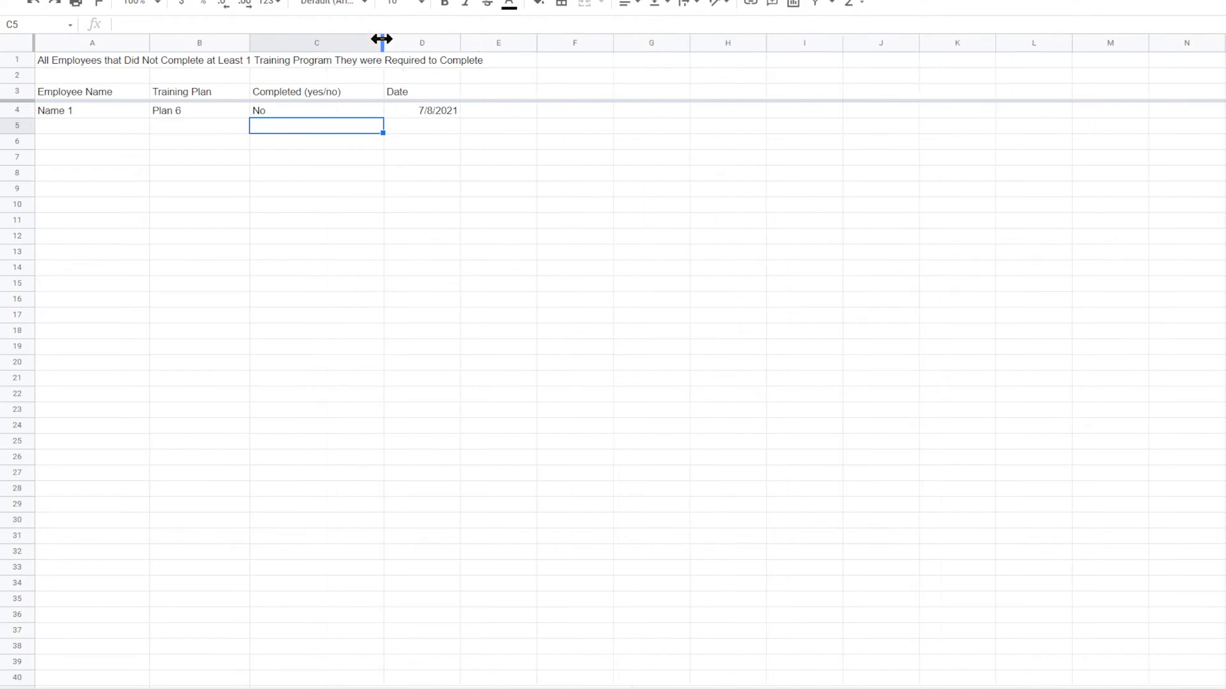
left_click_drag(459, 42, 482, 42)
Step: Left-align the contents of columns A to D
left_click_drag(436, 42, 101, 46)
left_click(619, 8)
left_click(626, 32)
left_click(610, 188)
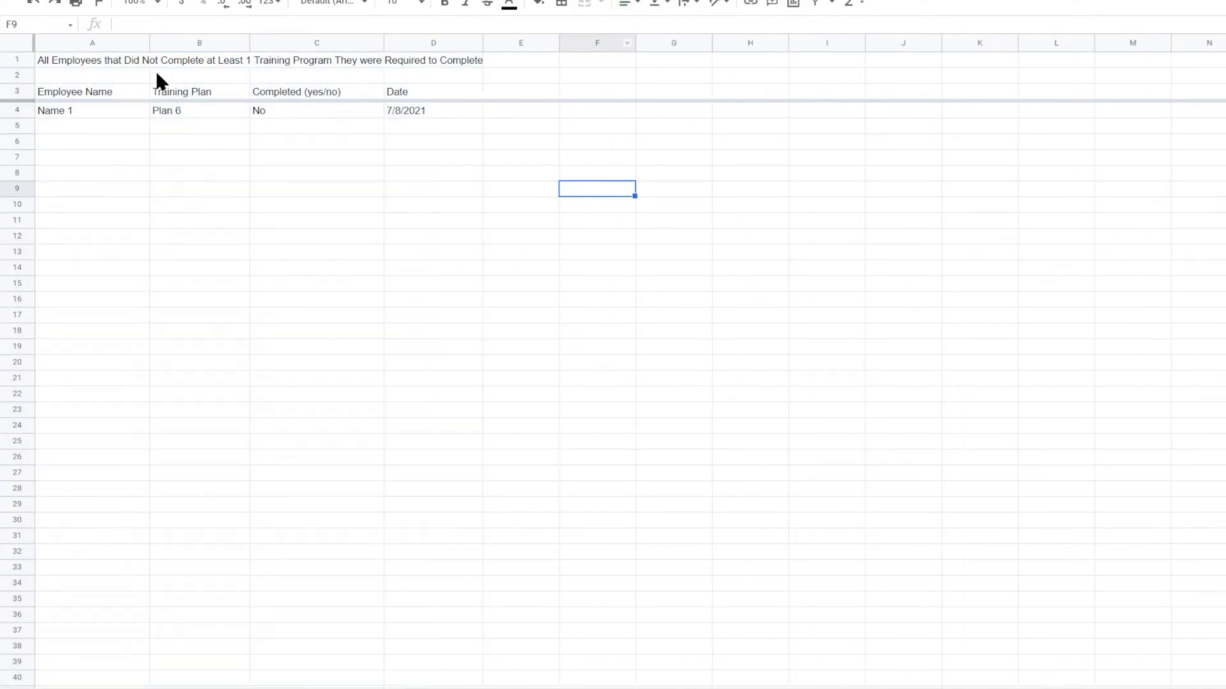
Step: Make the report title in cell A1 bold
left_click(145, 62)
left_click(446, 5)
left_click(616, 234)
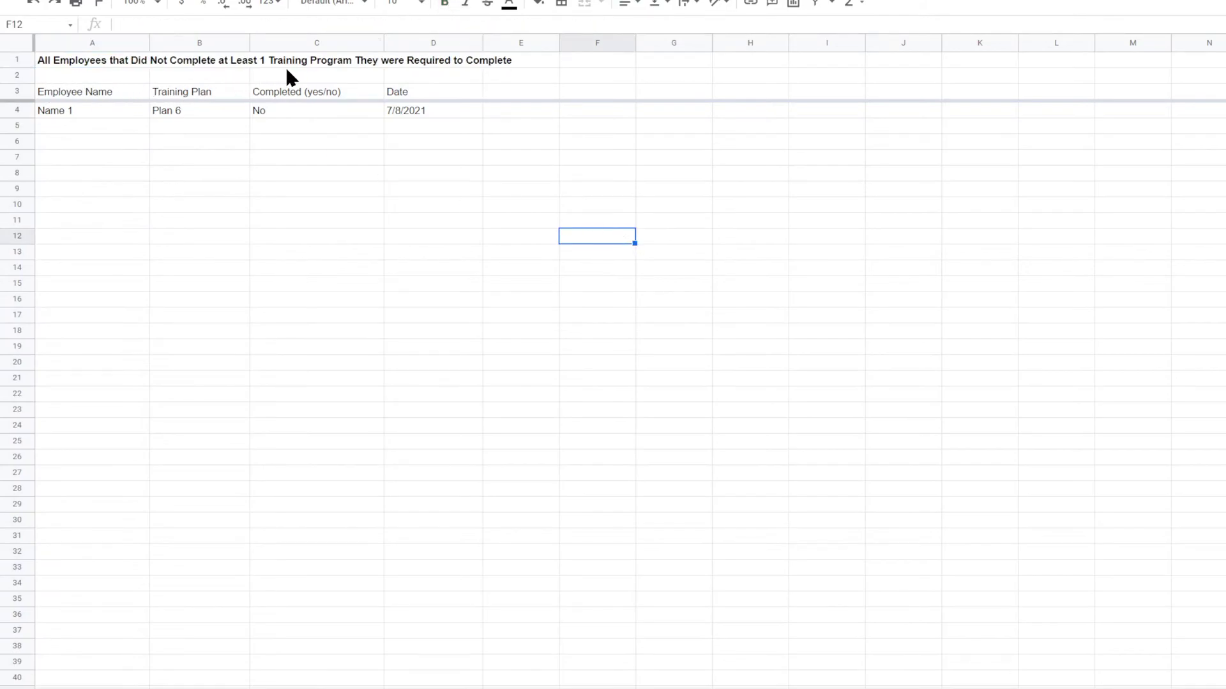
Step: Shorten the title in A1 to "All Employees that Did Not Complete at Least 1 Training Program"
double_click(80, 61)
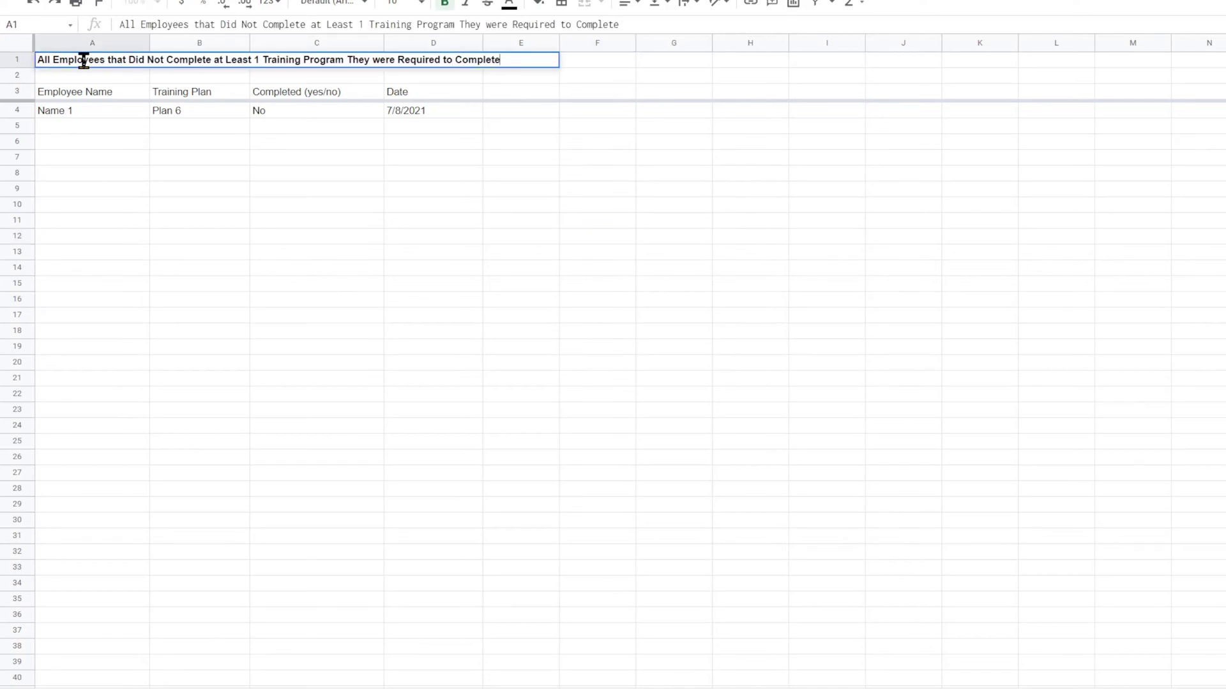
left_click_drag(347, 61, 603, 61)
key("BackSpace")
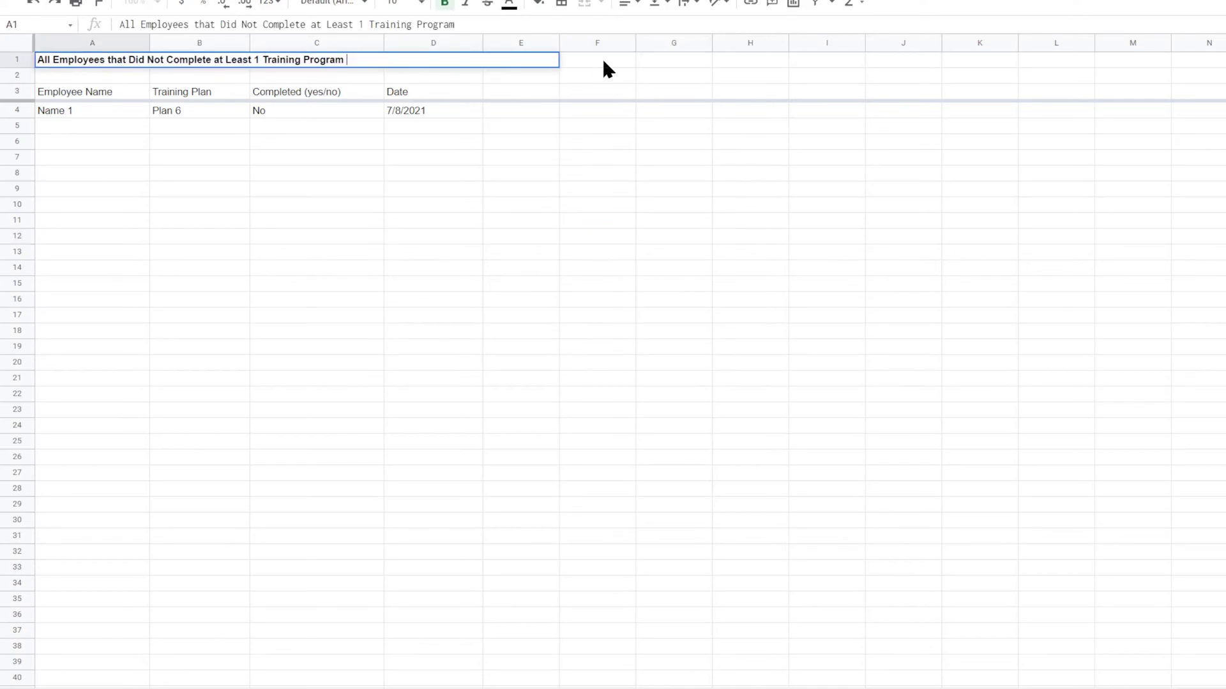
key("Return")
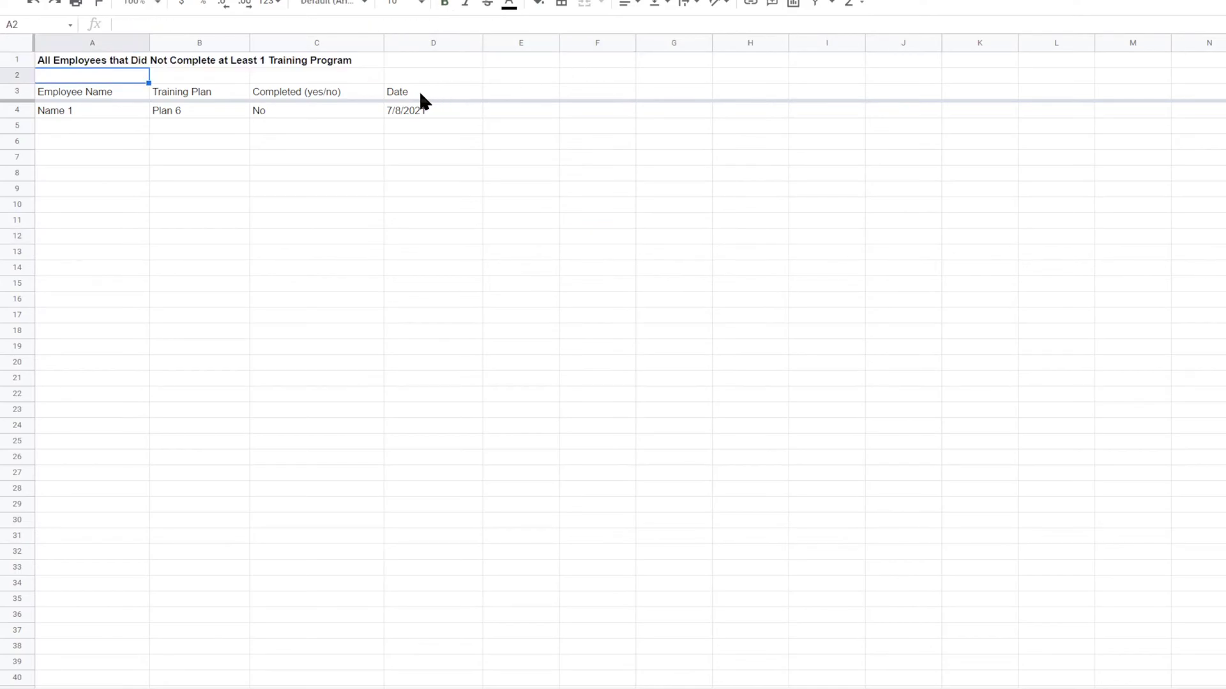
Step: Make the column headers in A3:D3 bold
left_click_drag(419, 92, 103, 94)
left_click(447, 4)
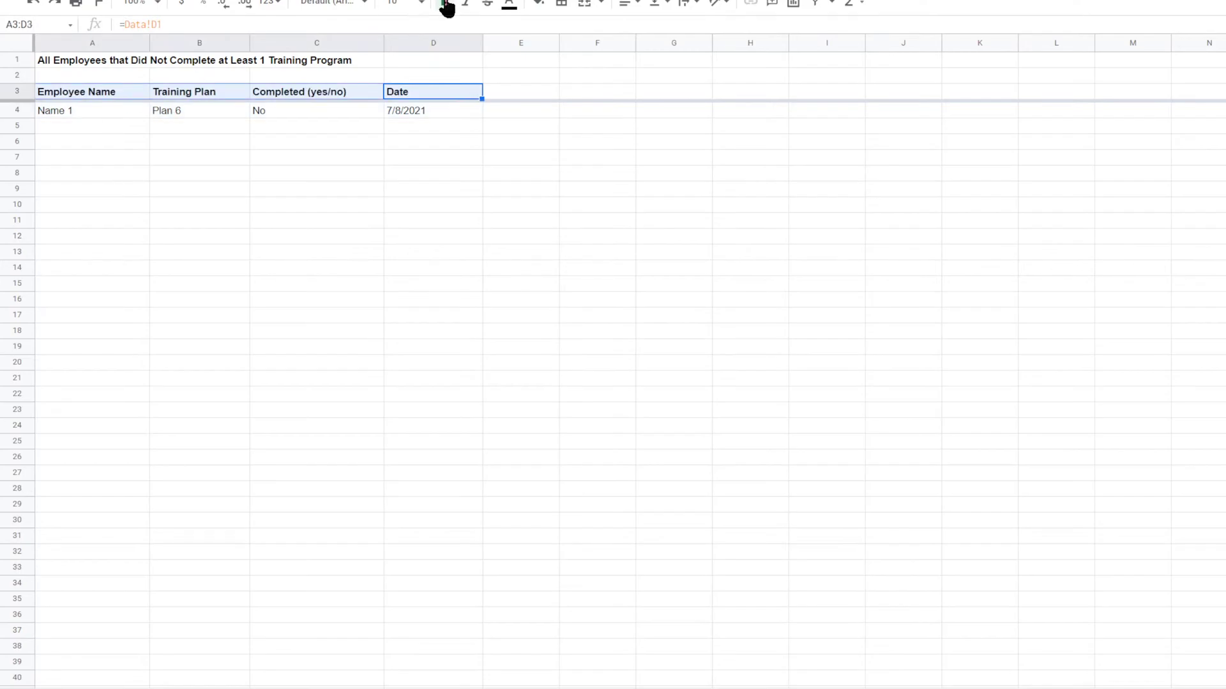
left_click(690, 229)
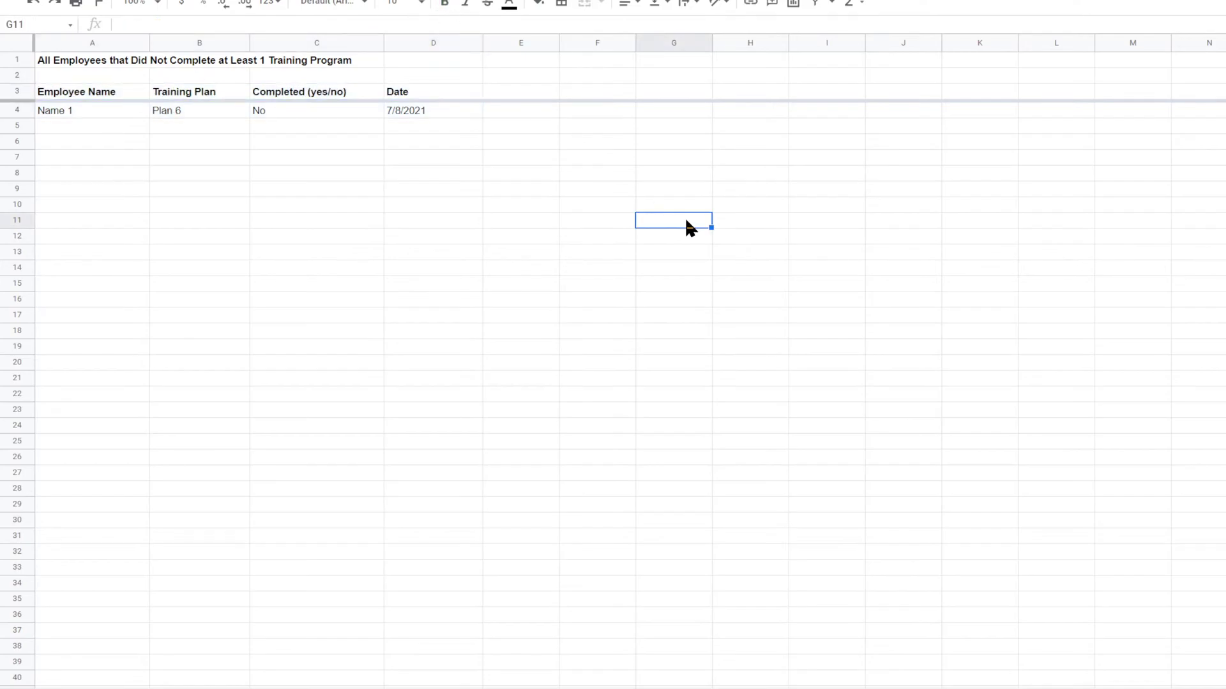
Step: Examine the completion response, date, employee name and training plan of the filtered record in row 4
left_click(296, 115)
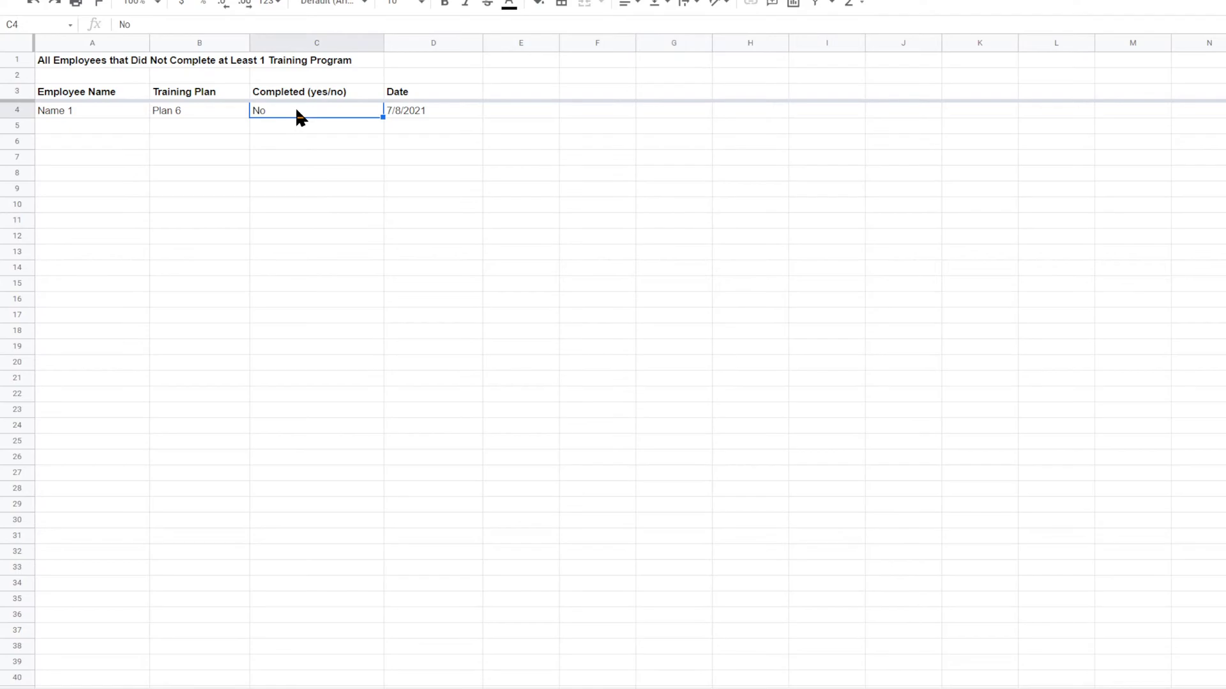
left_click(409, 116)
left_click(78, 112)
left_click(176, 112)
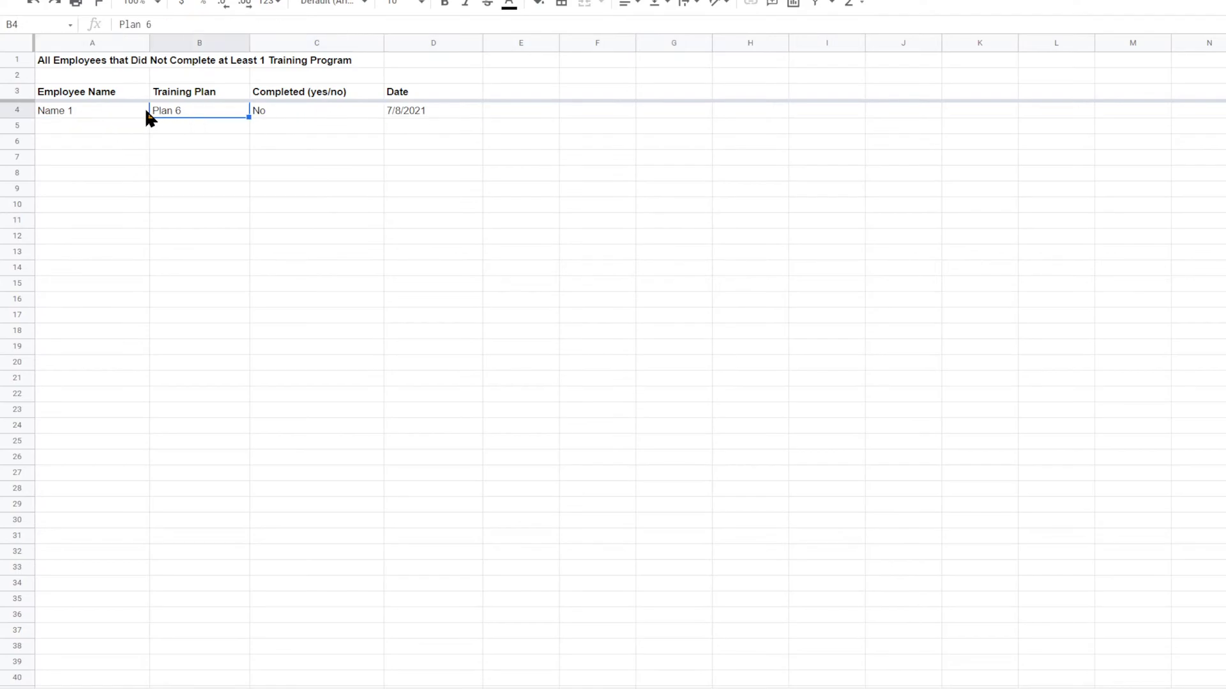
Step: Wrap the filter formula in A4 in a SORT by column 1: =sort(filter(Data!A2:D,Data!C2:C="No"),1)
left_click_drag(83, 115, 450, 179)
left_click(113, 116)
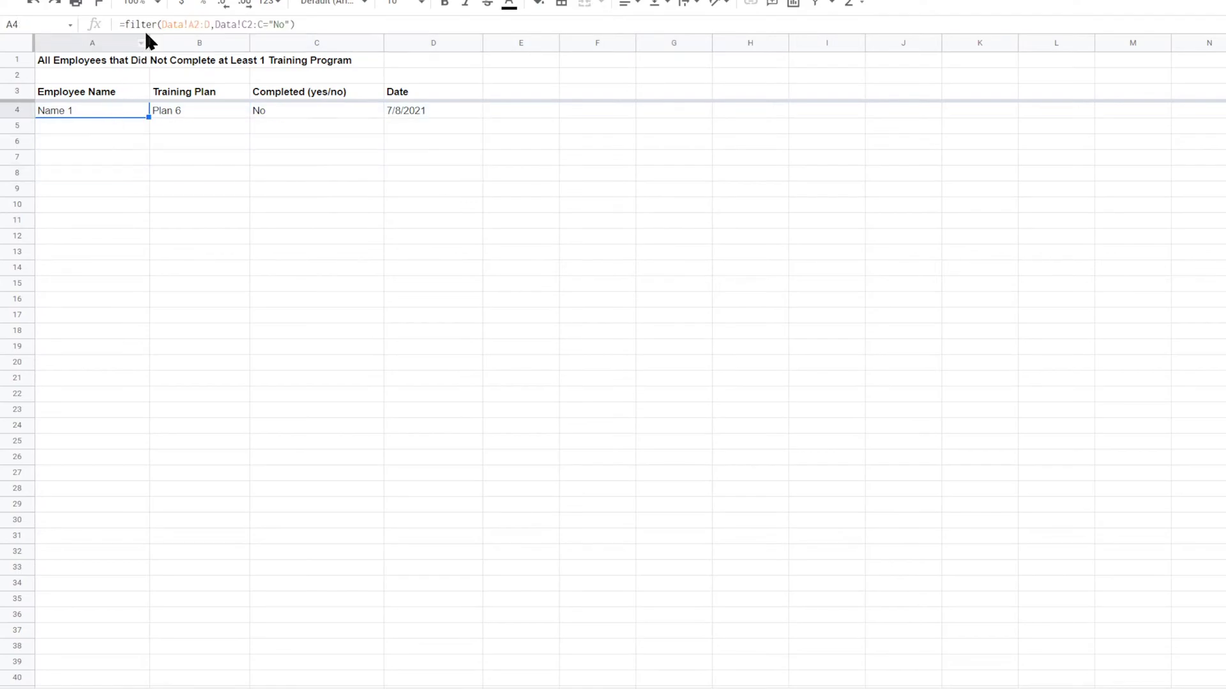
left_click(127, 21)
type("sort(")
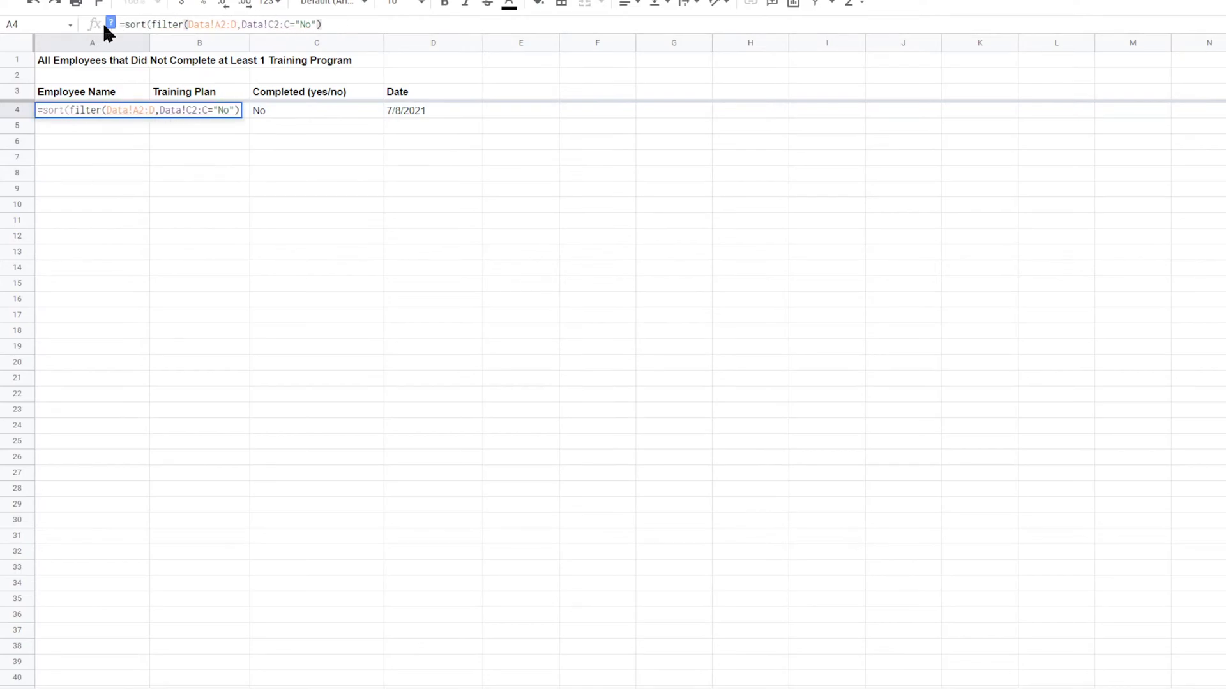
left_click(346, 30)
type(")")
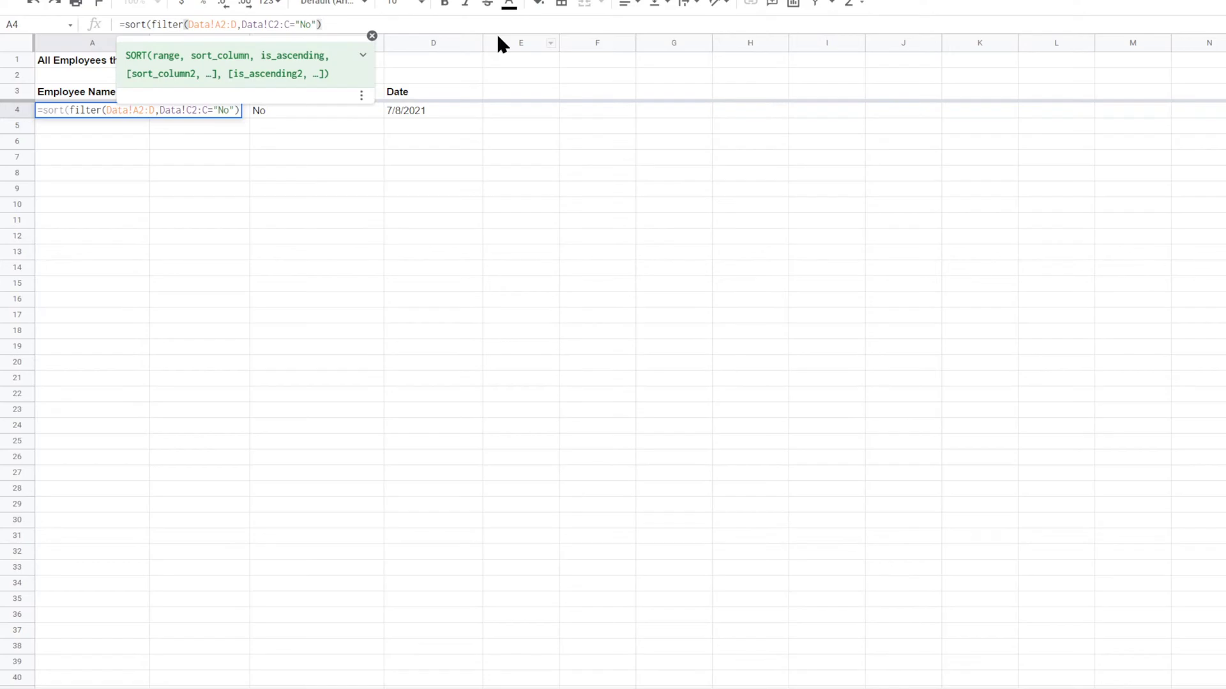
type(",")
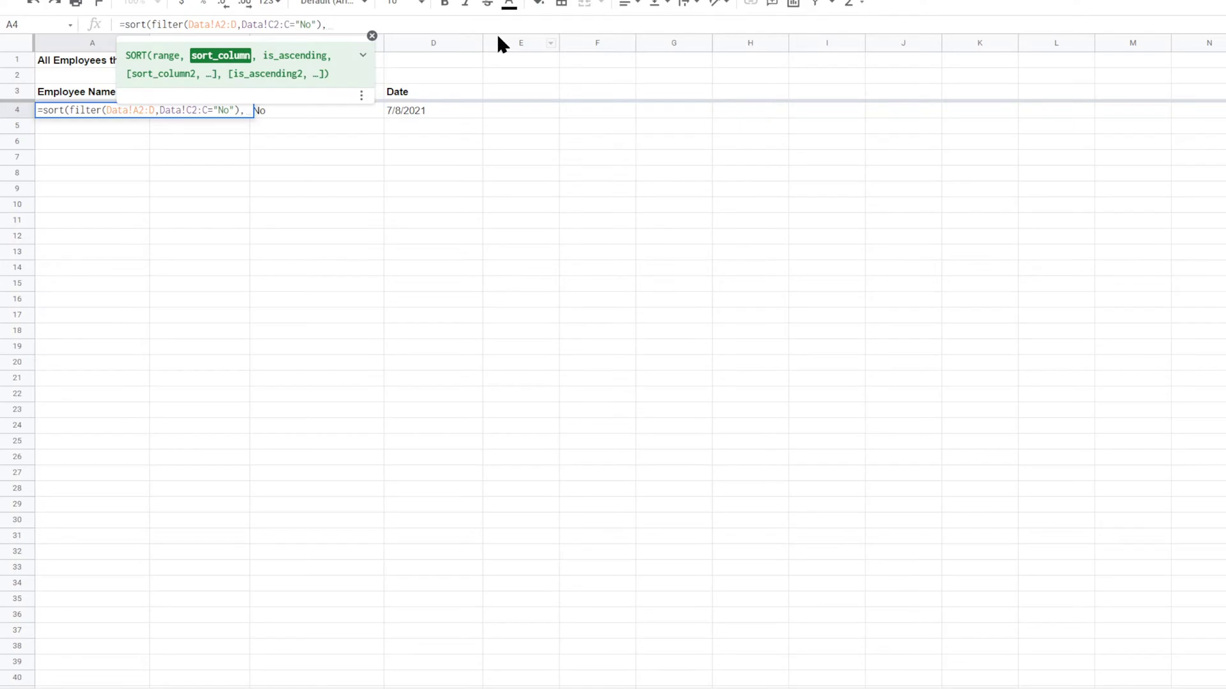
type("1")
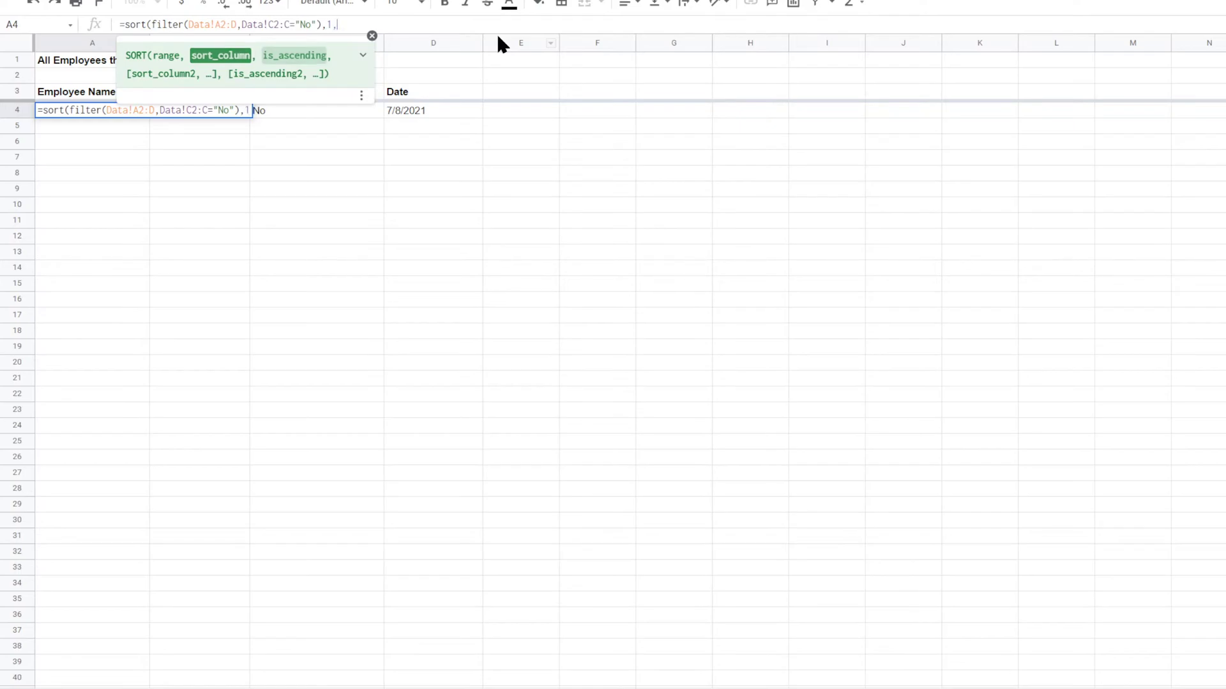
type(",")
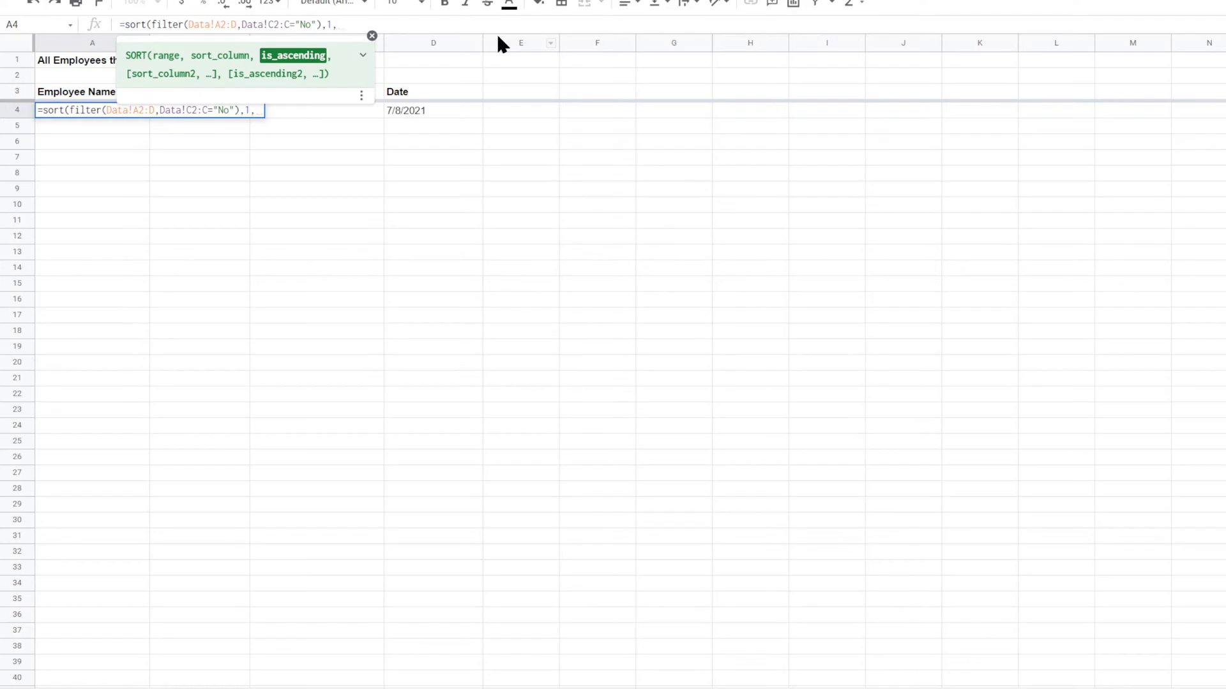
key("BackSpace")
key("Return")
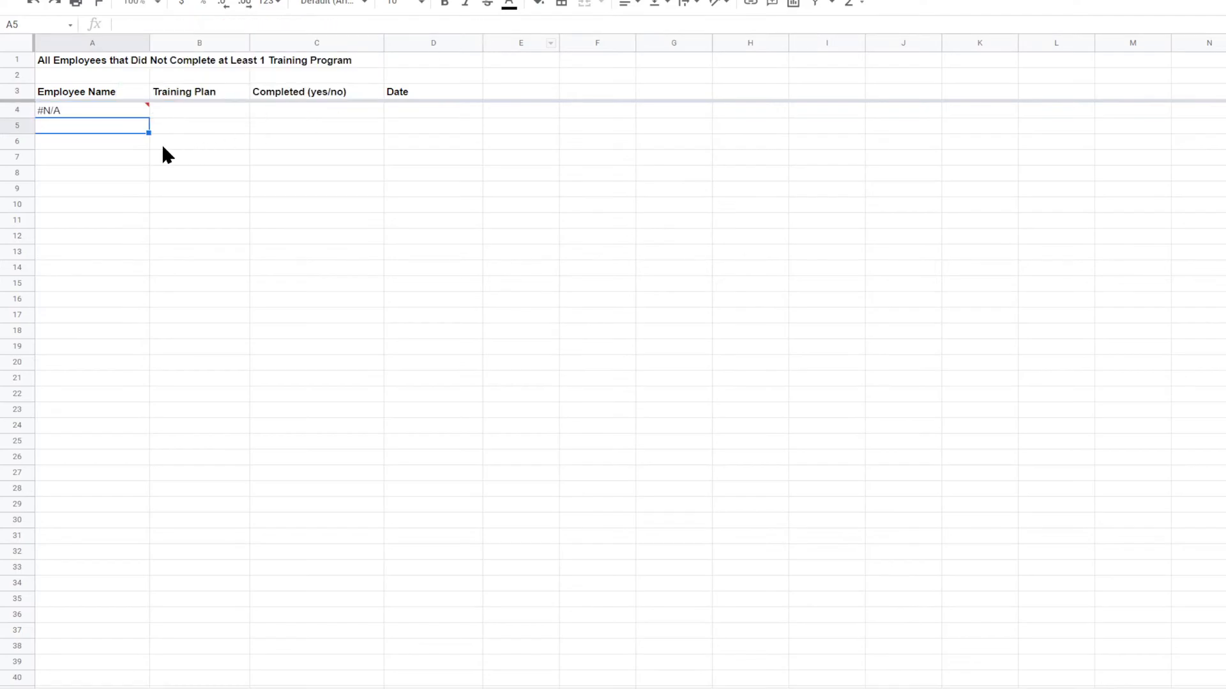
Step: Remove the sort column argument from A4 so the formula reads =sort(filter(Data!A2:D,Data!C2:C="No"))
left_click(113, 108)
scroll(99, 387, "down", 20)
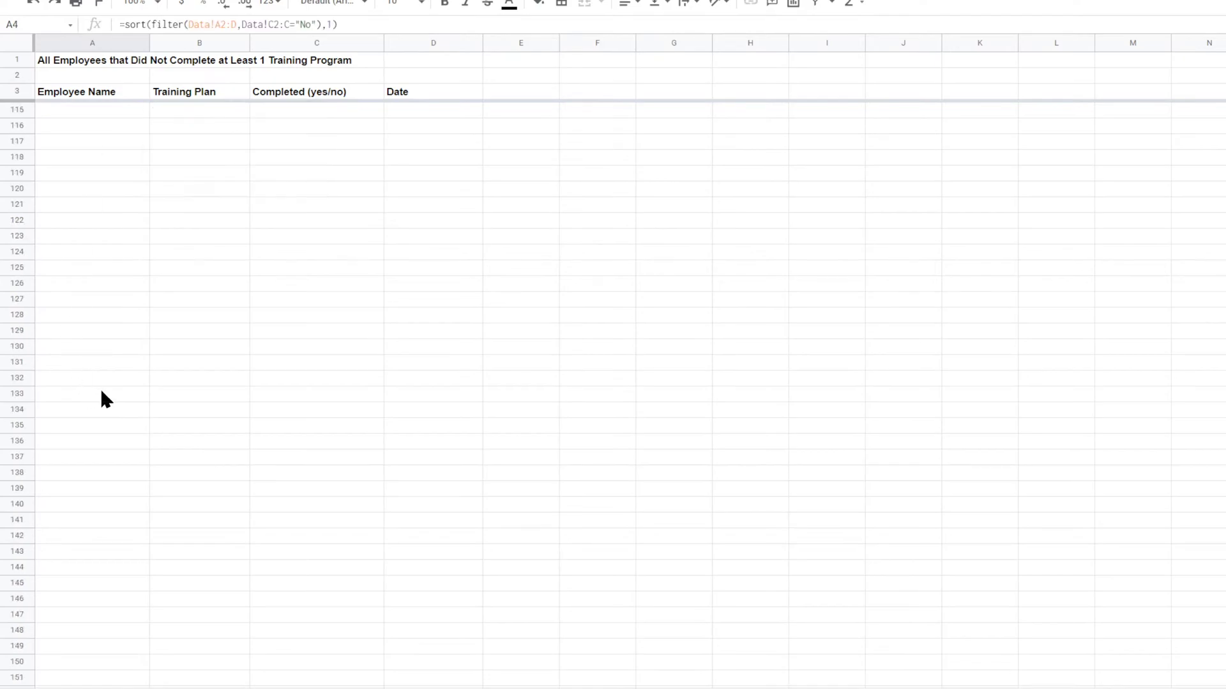
scroll(101, 391, "up", 20)
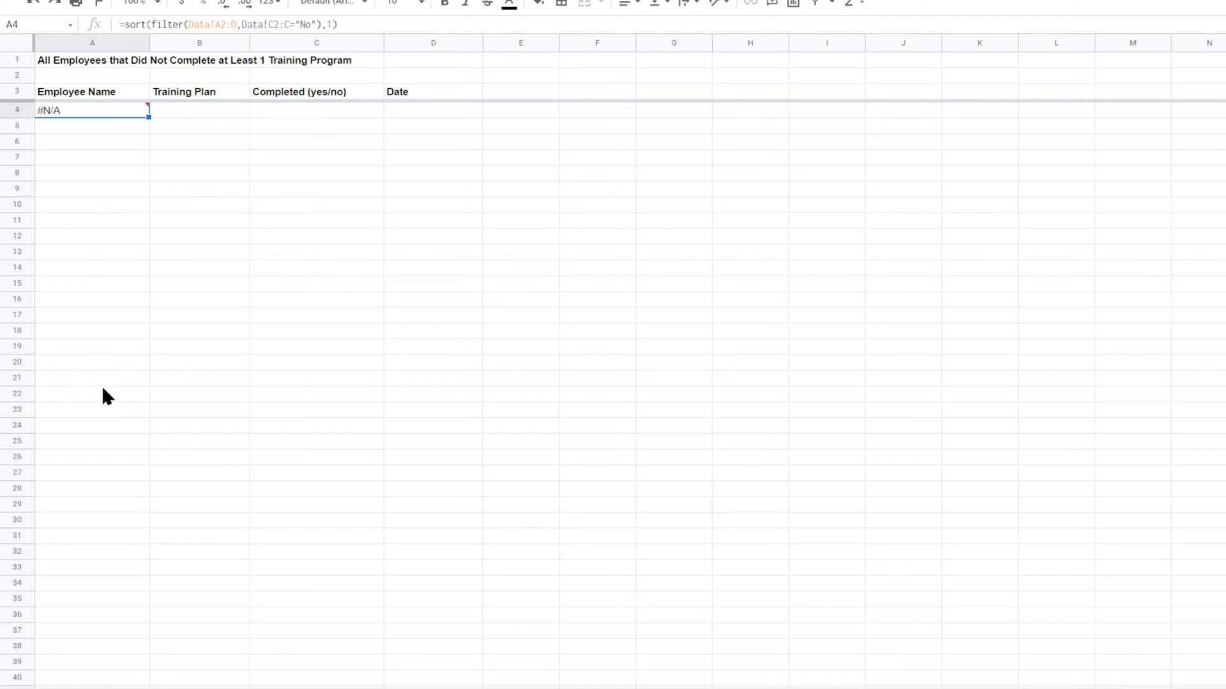
left_click(330, 24)
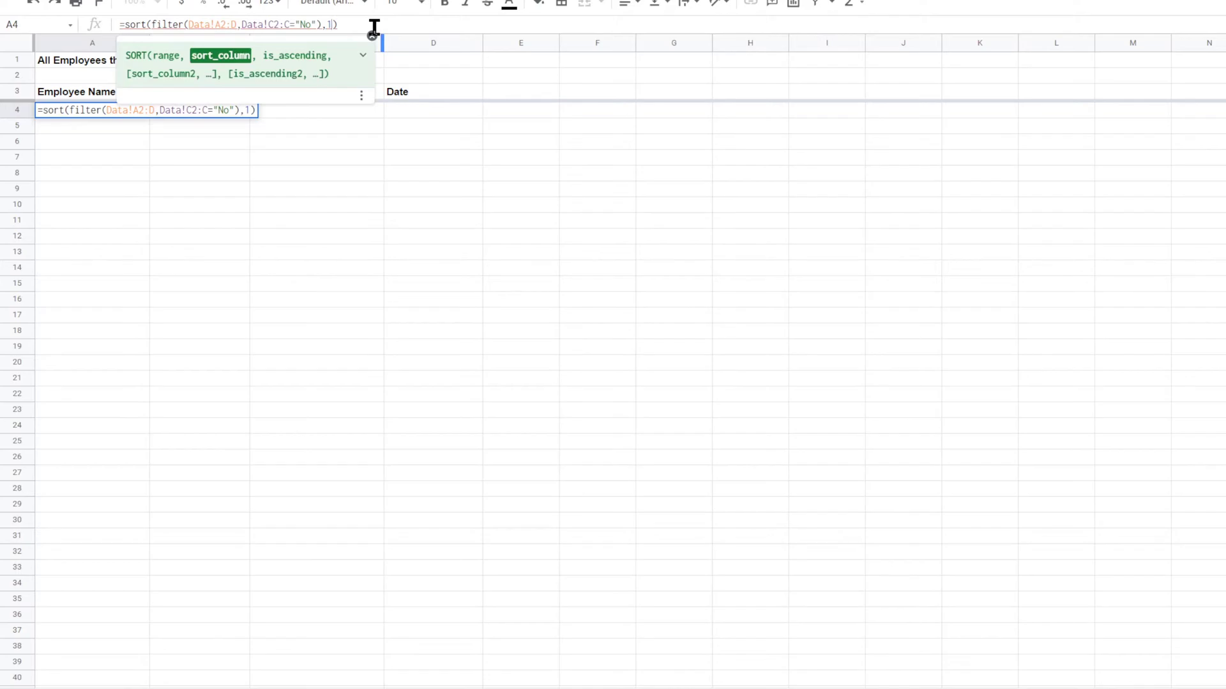
key("BackSpace")
key("BackSpace")
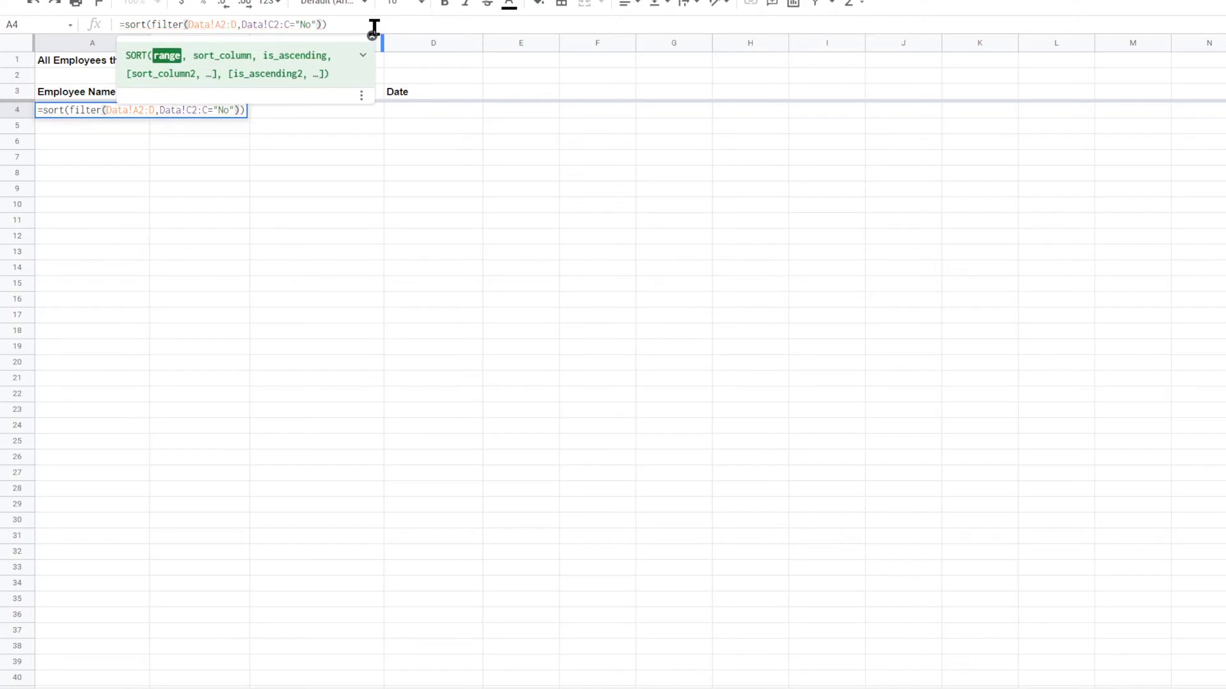
key("Return")
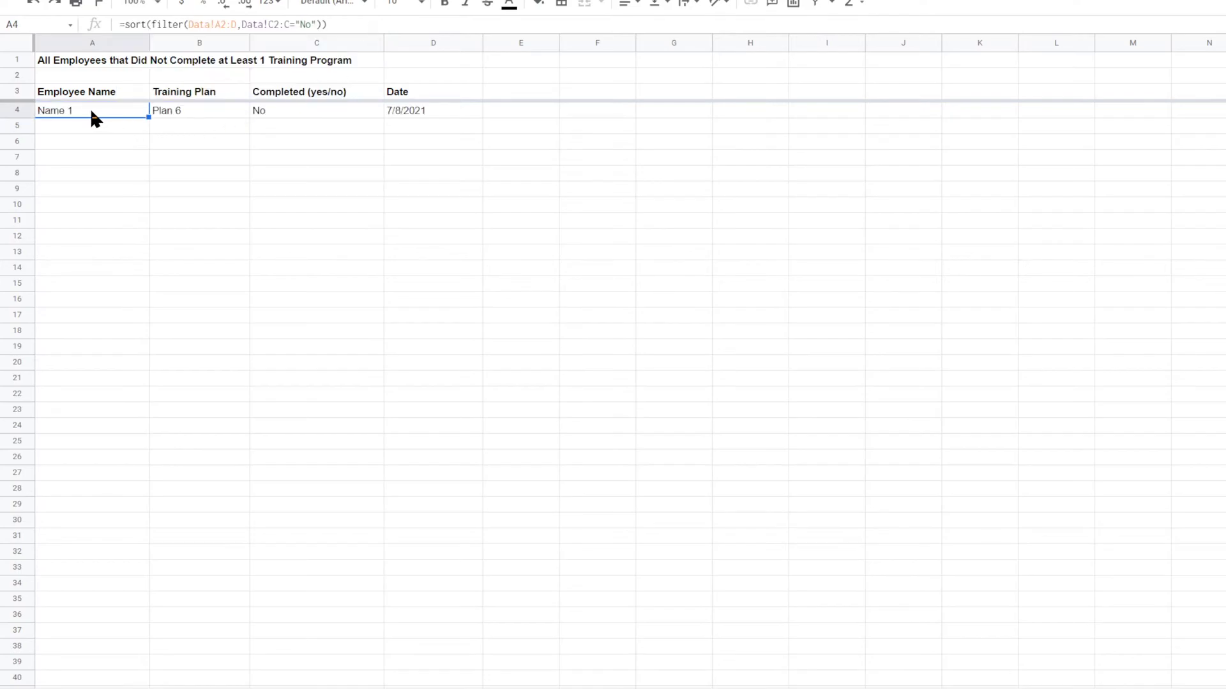
Step: Add a record in row 5 of the Data sheet: employee test444, Plan 1, completed No, date 9/15/2021
left_click(121, 688)
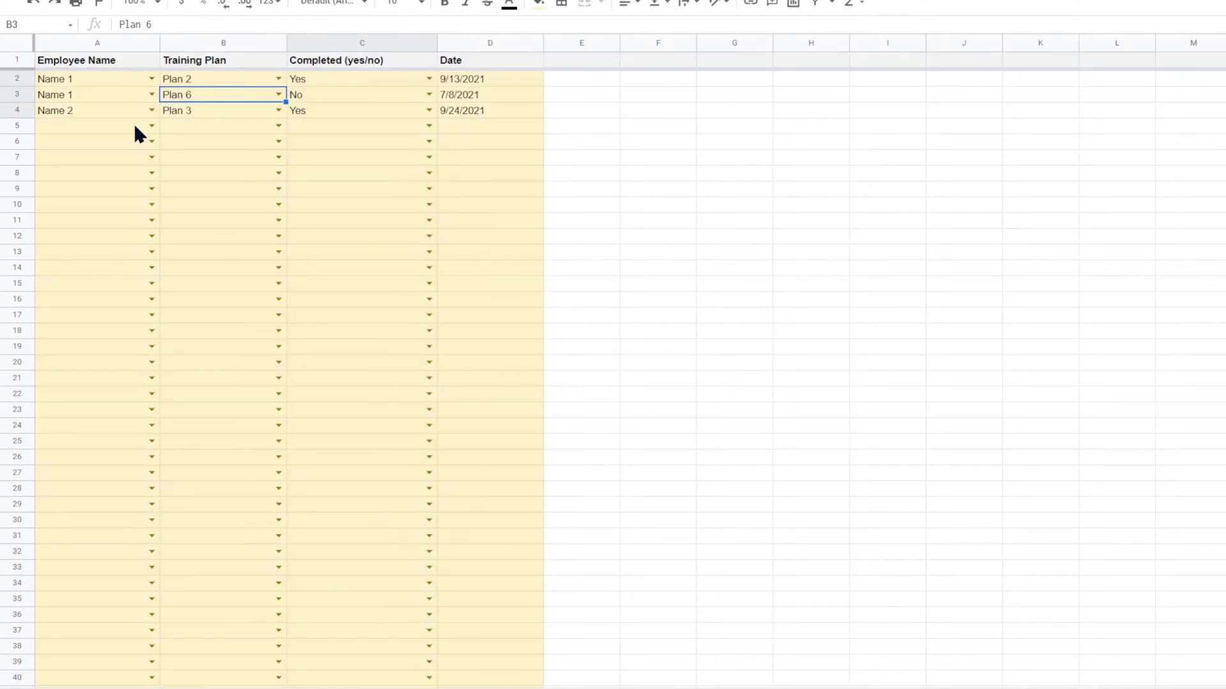
left_click(151, 125)
left_click(100, 240)
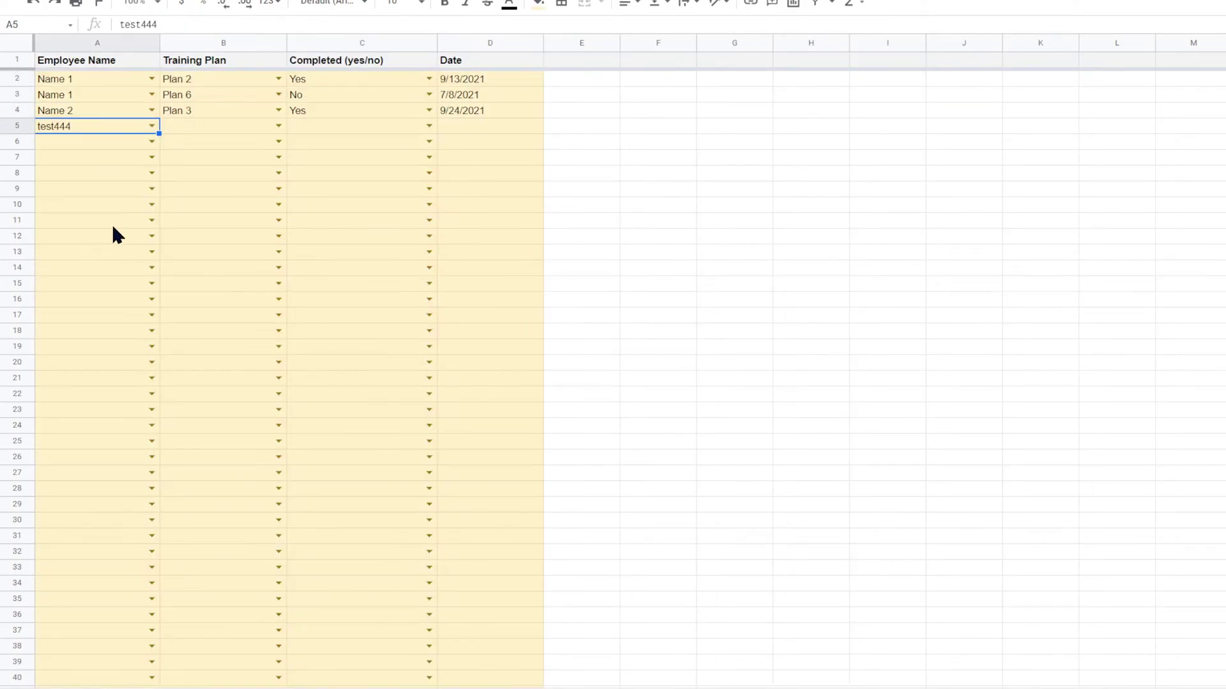
left_click(279, 126)
left_click(201, 143)
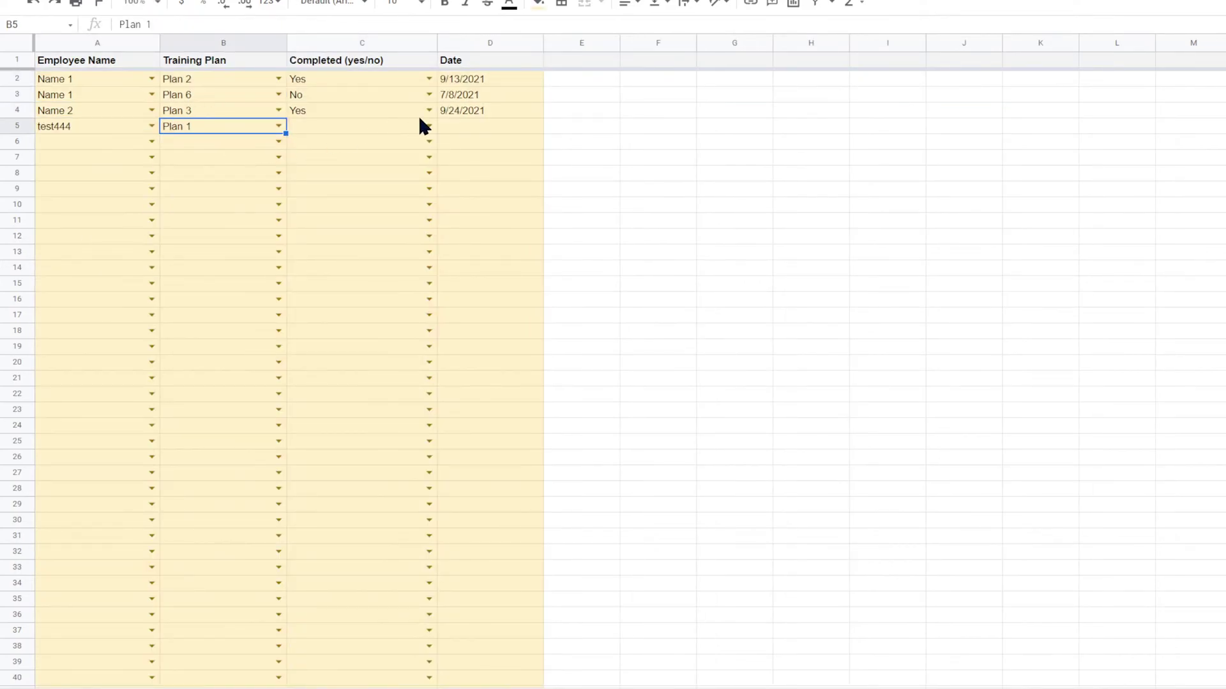
left_click(424, 126)
left_click(325, 167)
double_click(487, 127)
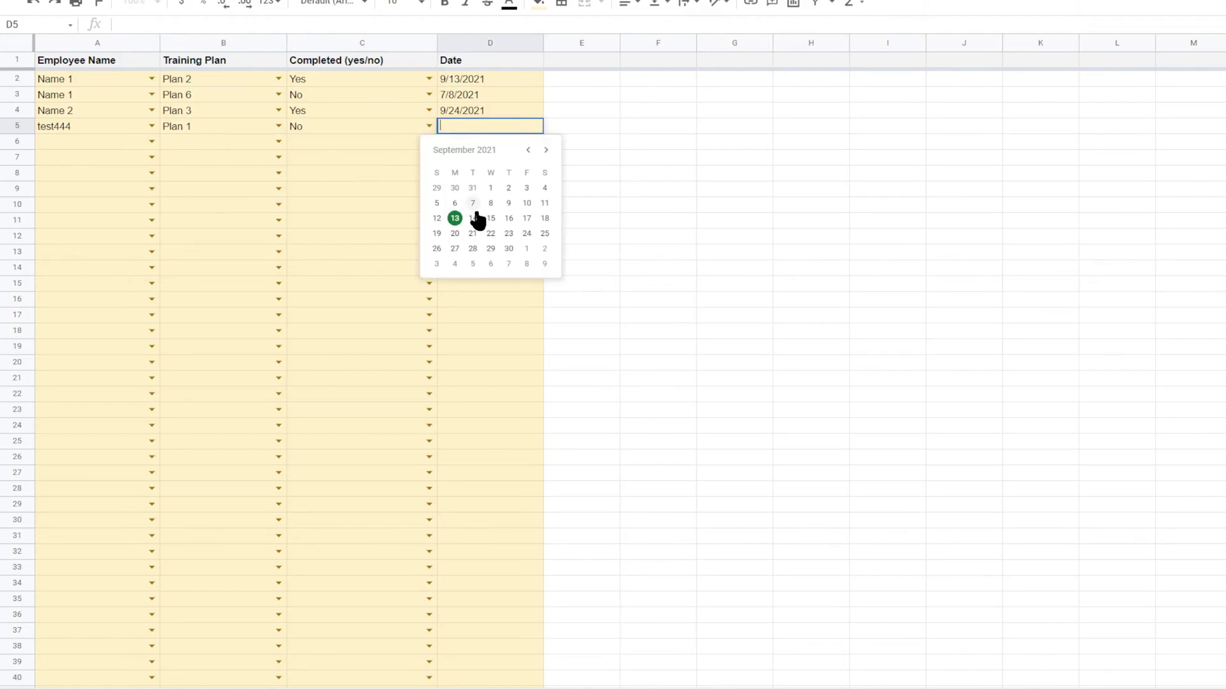
left_click(475, 218)
Step: Check the new test444 record in the training completed by employee report and the uncompleted training report
left_click(377, 688)
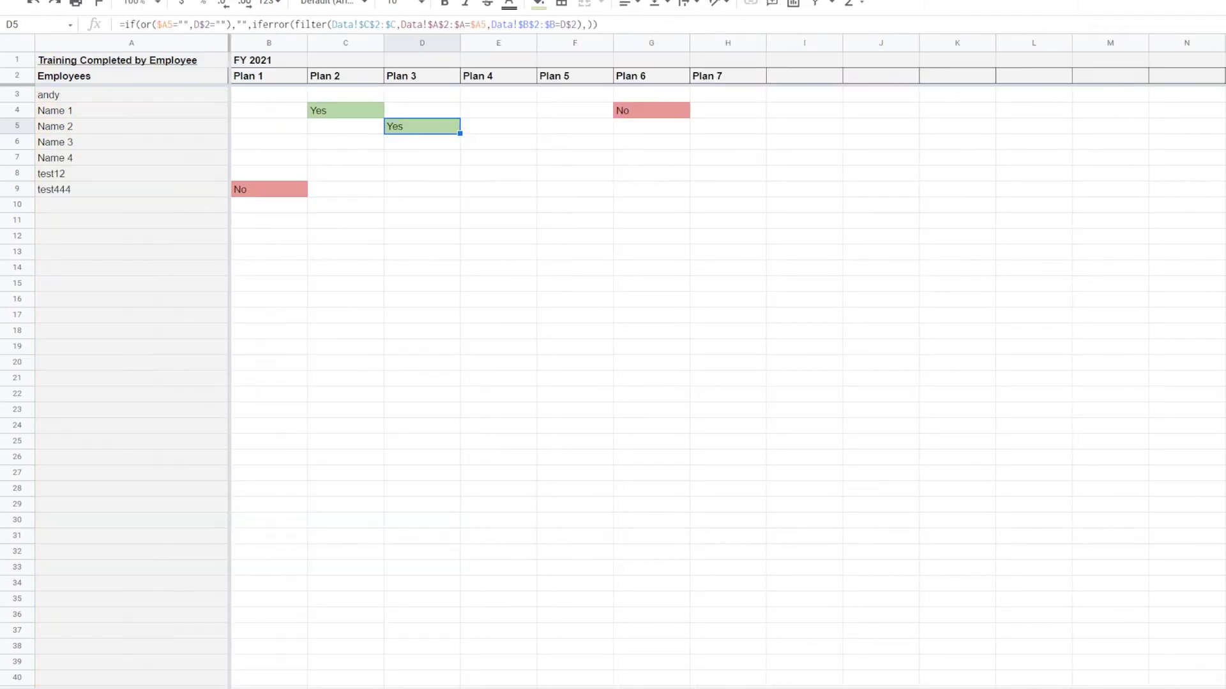
left_click(485, 688)
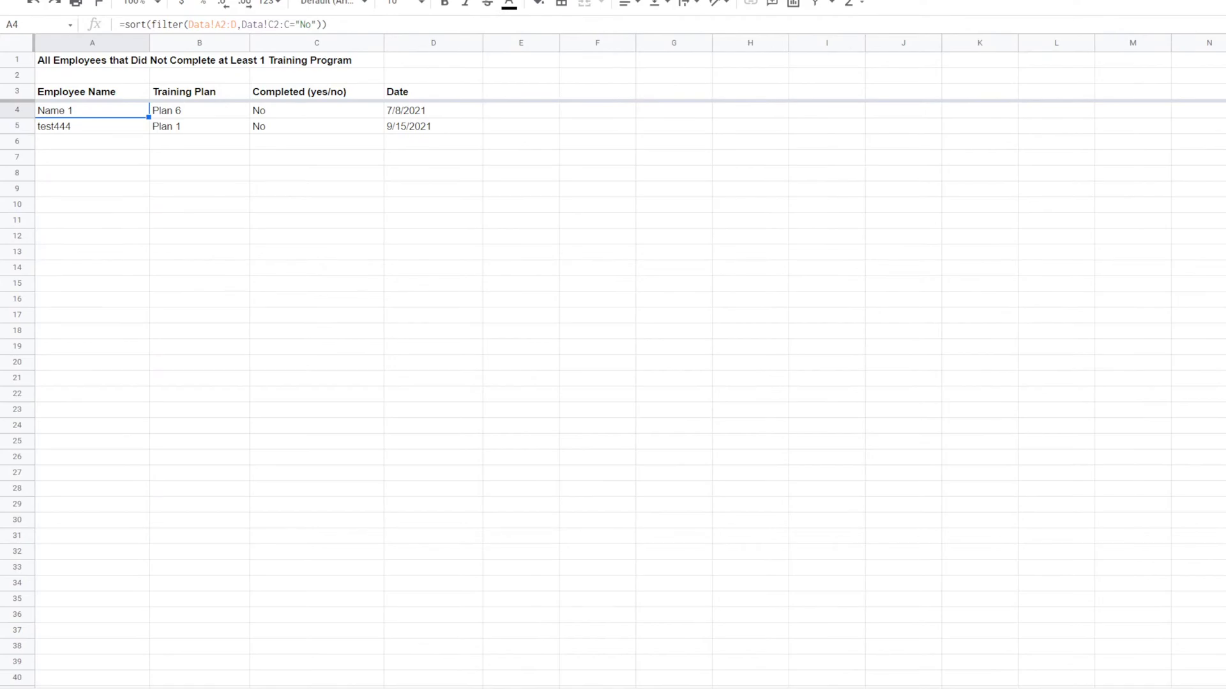
left_click(92, 127)
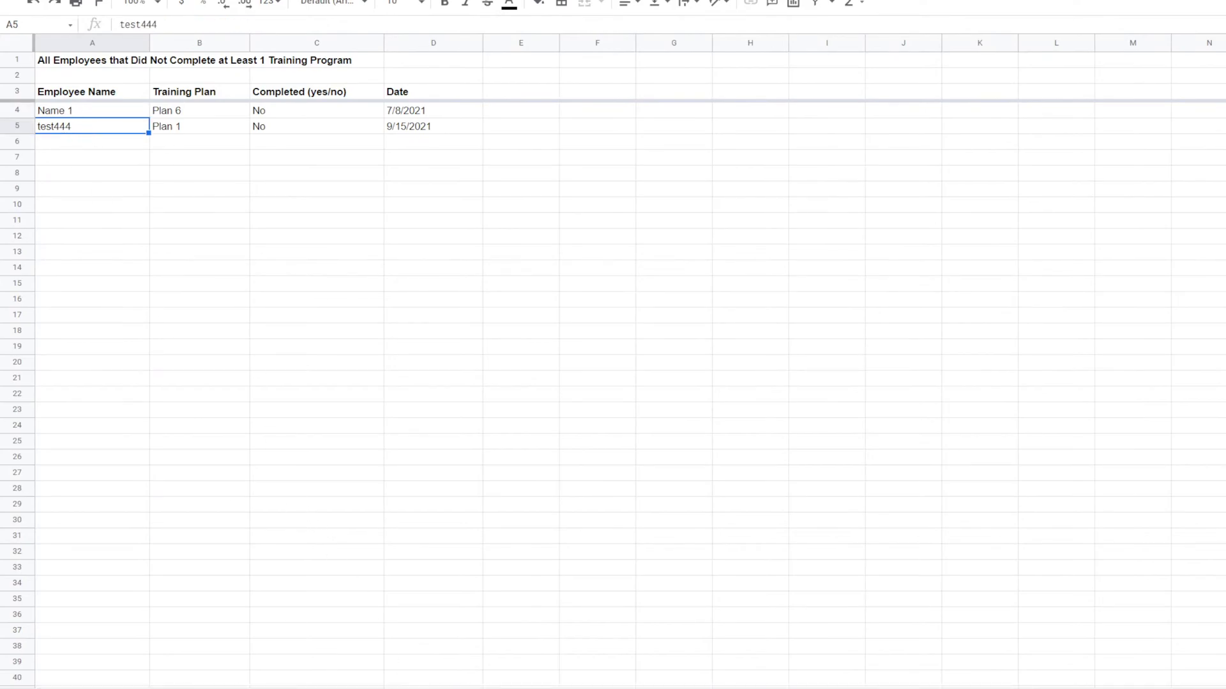
Step: Change the employee name in A5 of the Data sheet to aest444
left_click(268, 688)
double_click(62, 127)
left_click_drag(42, 126, 22, 131)
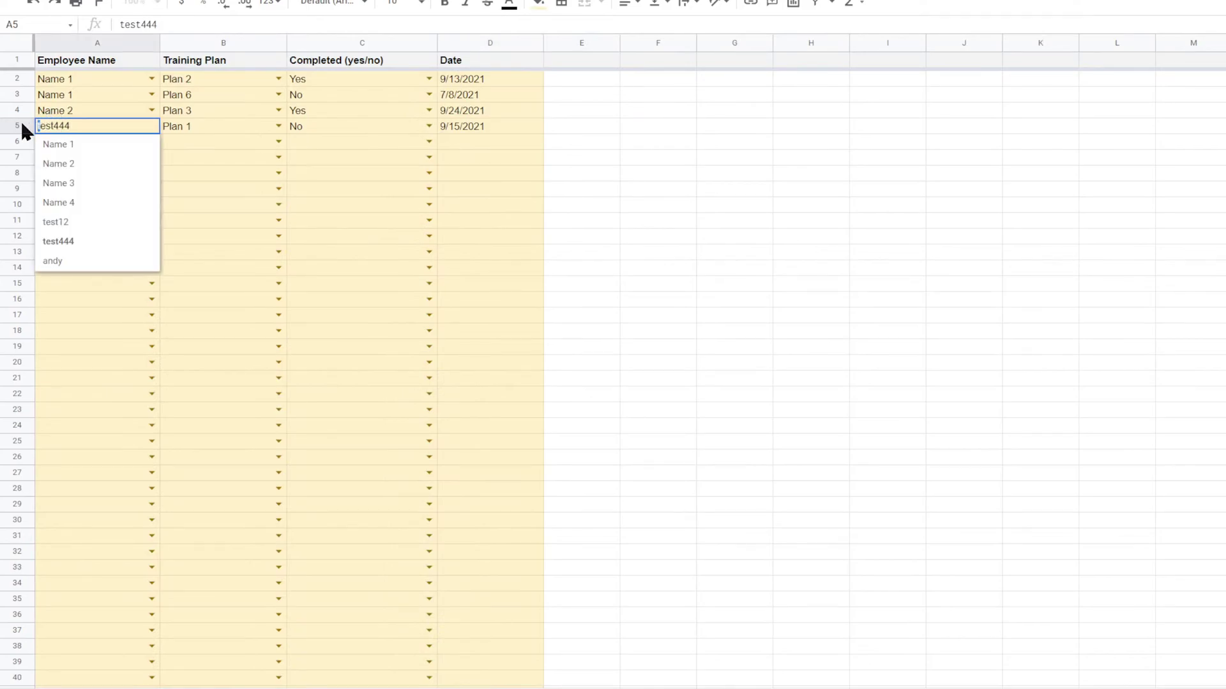
type("a")
key("Return")
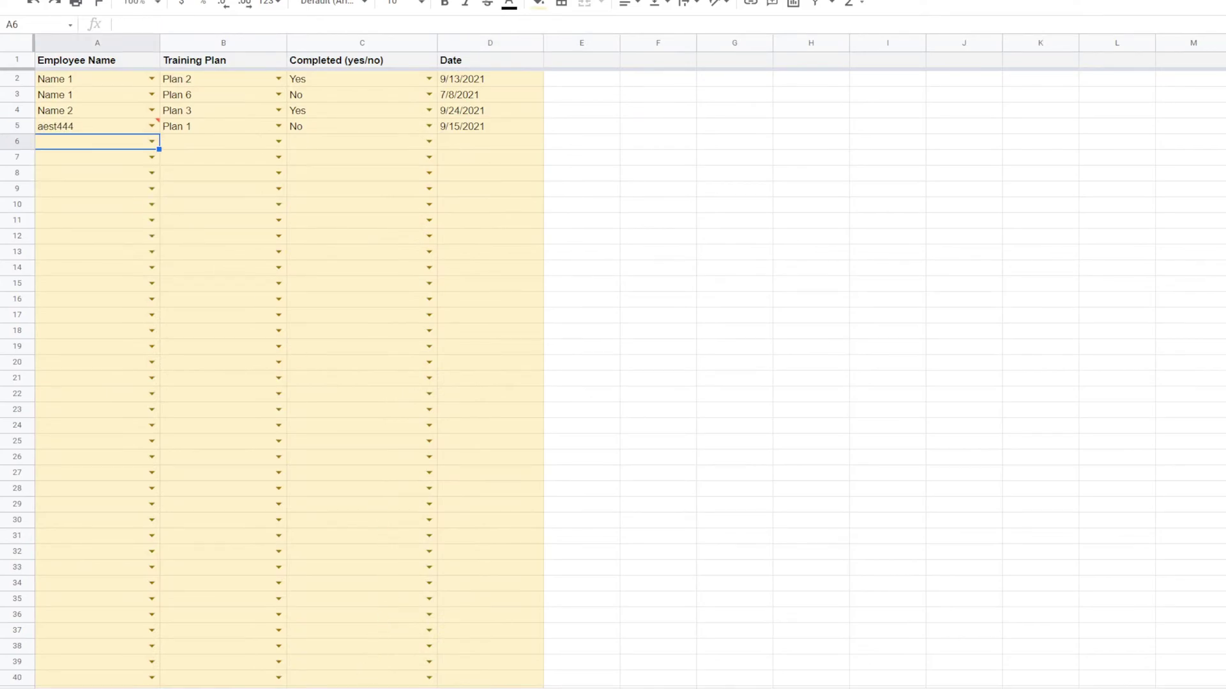
Step: Examine the order of the records listed from row 4 in the uncompleted training report
left_click(364, 688)
left_click(73, 111)
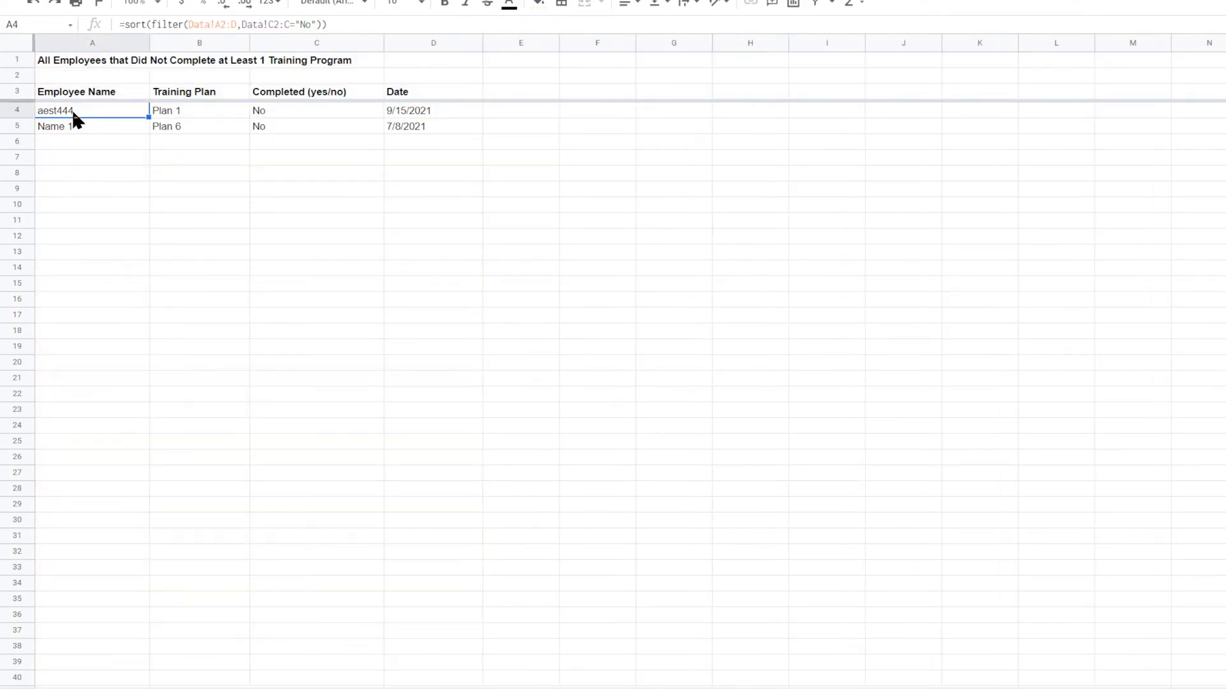
left_click(428, 110)
left_click_drag(74, 106, 605, 509)
left_click(433, 378)
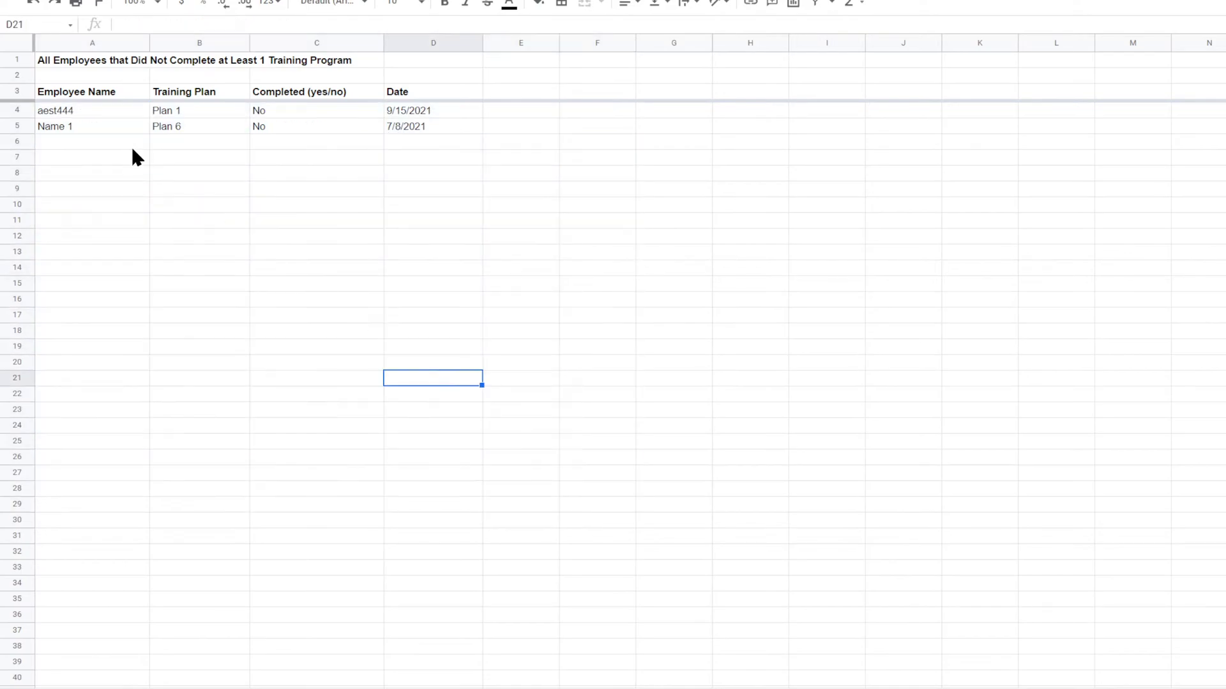
left_click_drag(75, 107, 511, 285)
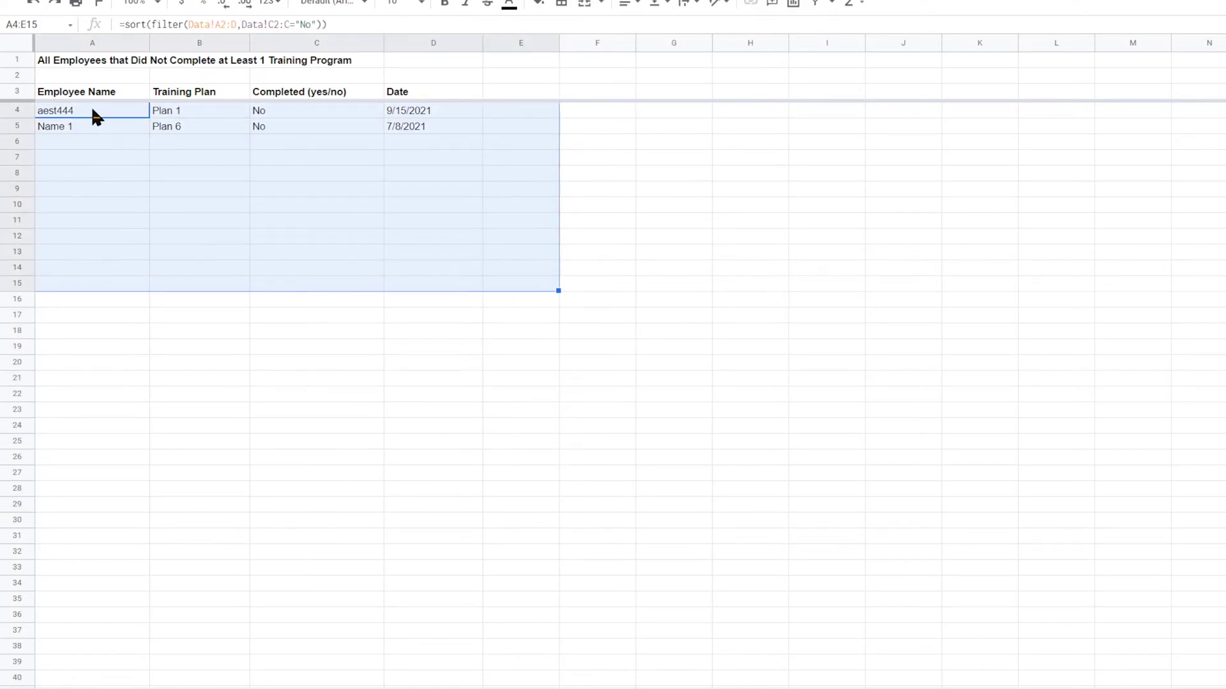
left_click_drag(91, 108, 530, 265)
left_click(453, 211)
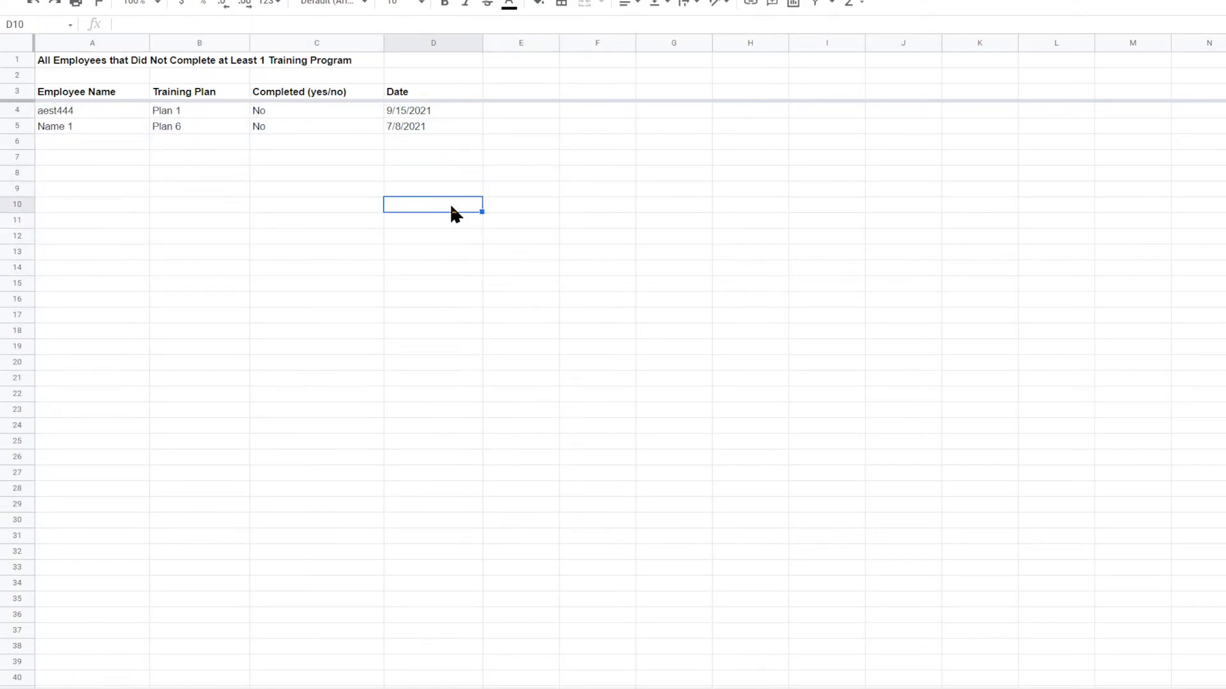
left_click_drag(51, 113, 425, 225)
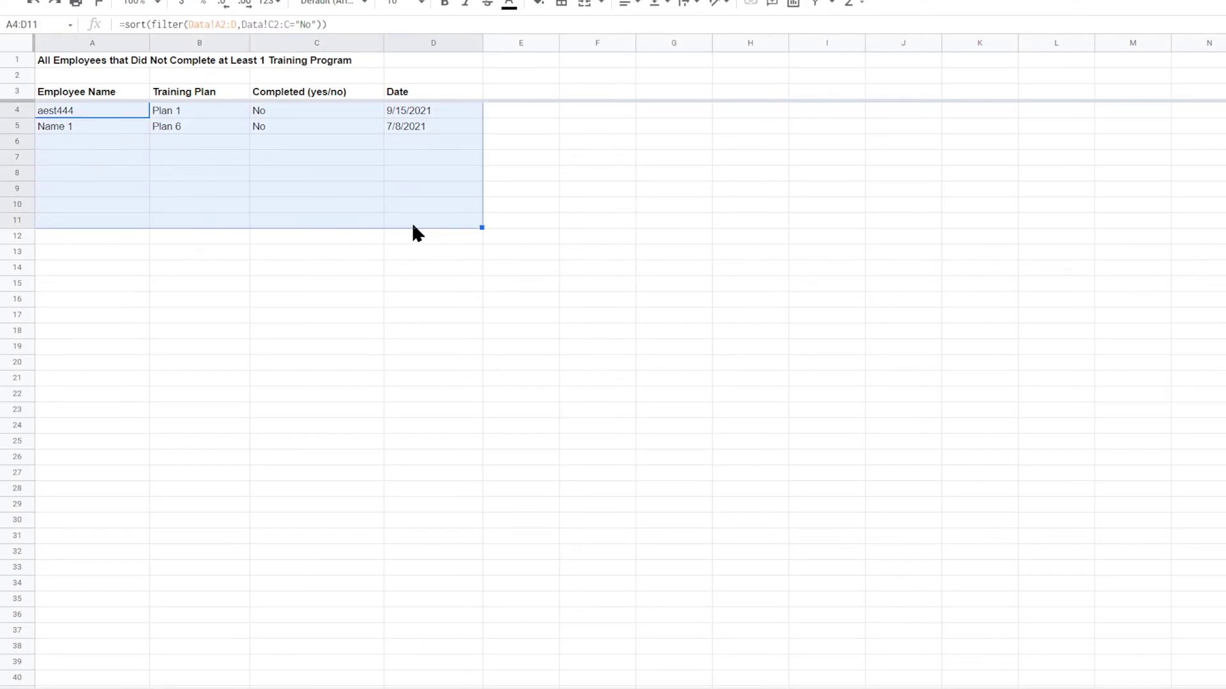
left_click(712, 227)
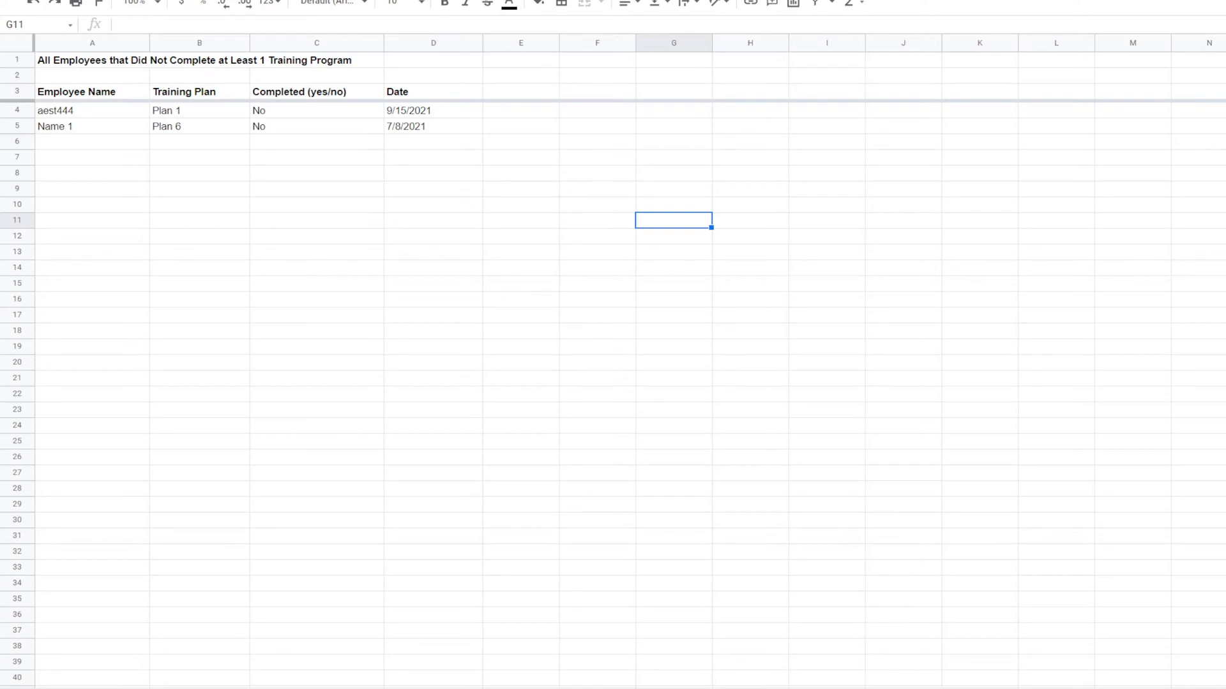
Step: Duplicate the uncompleted training report sheet and change the filter criterion in the copy's A4 formula to "Yes"
right_click(415, 688)
left_click(429, 478)
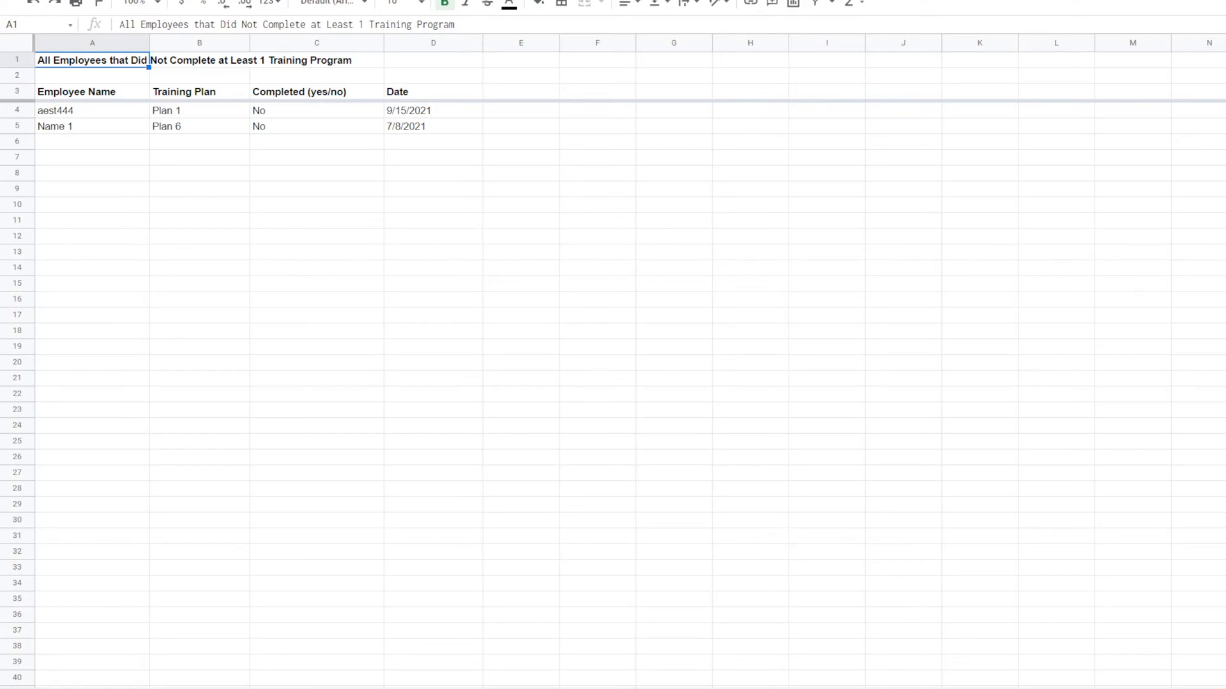
left_click(93, 113)
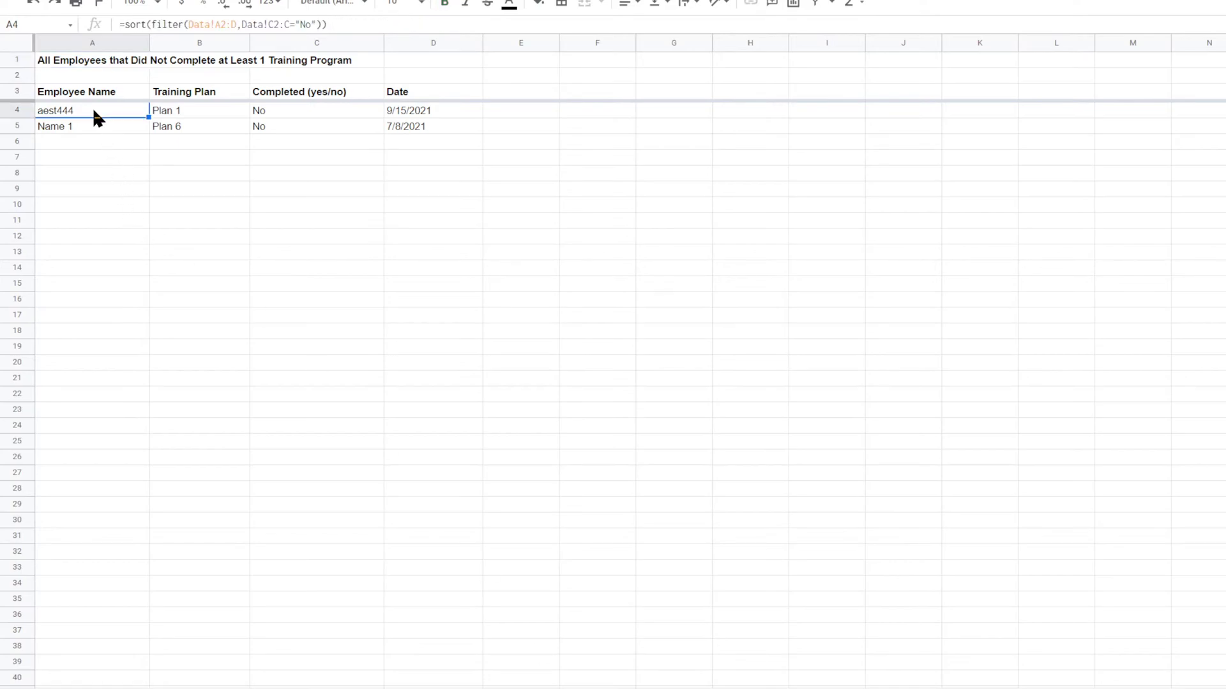
left_click(309, 24)
key("BackSpace")
key("BackSpace")
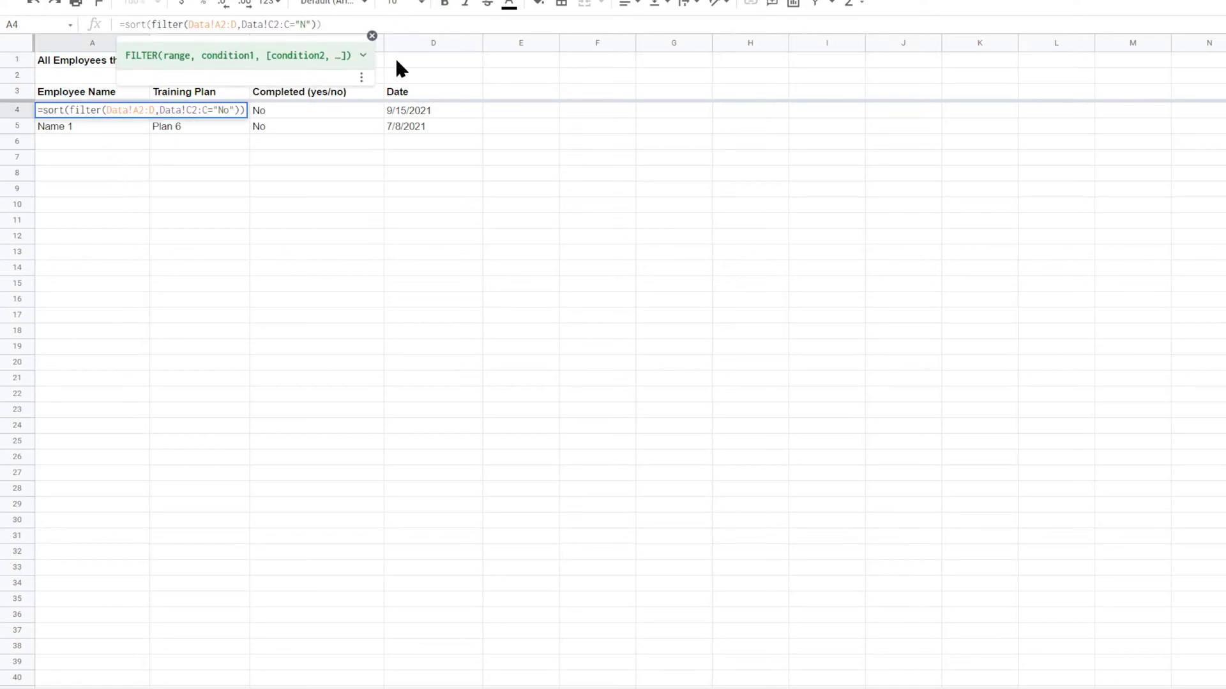
type("Yes")
key("Return")
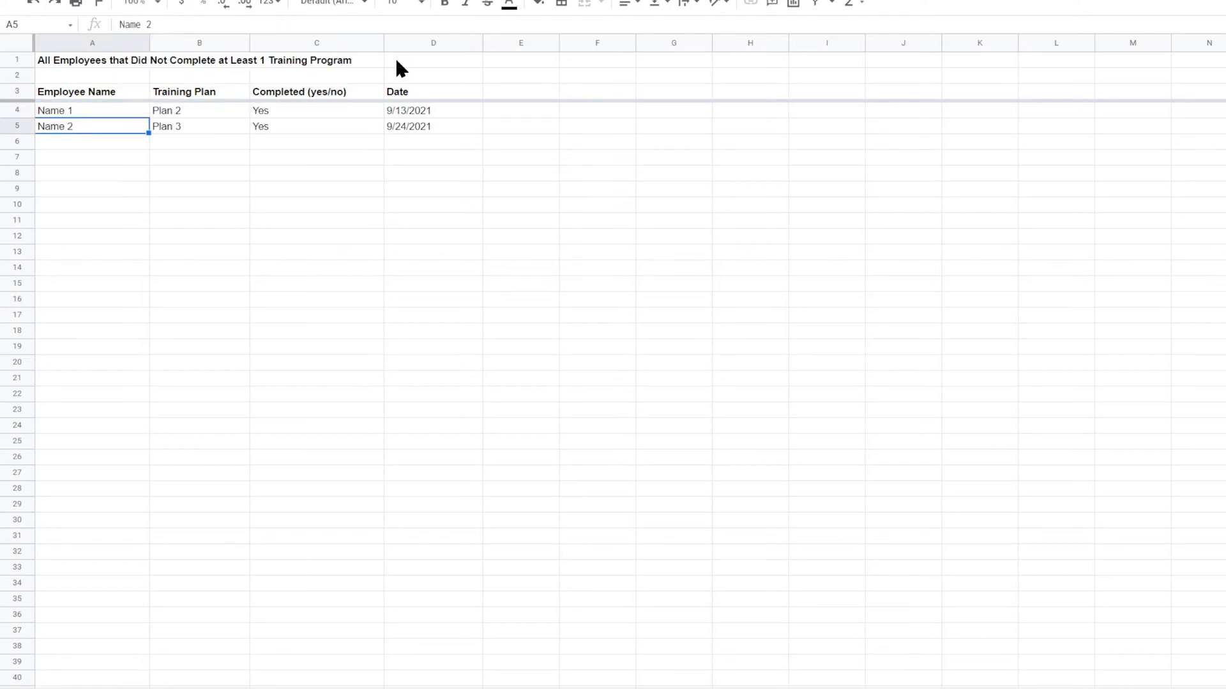
left_click_drag(108, 111, 478, 217)
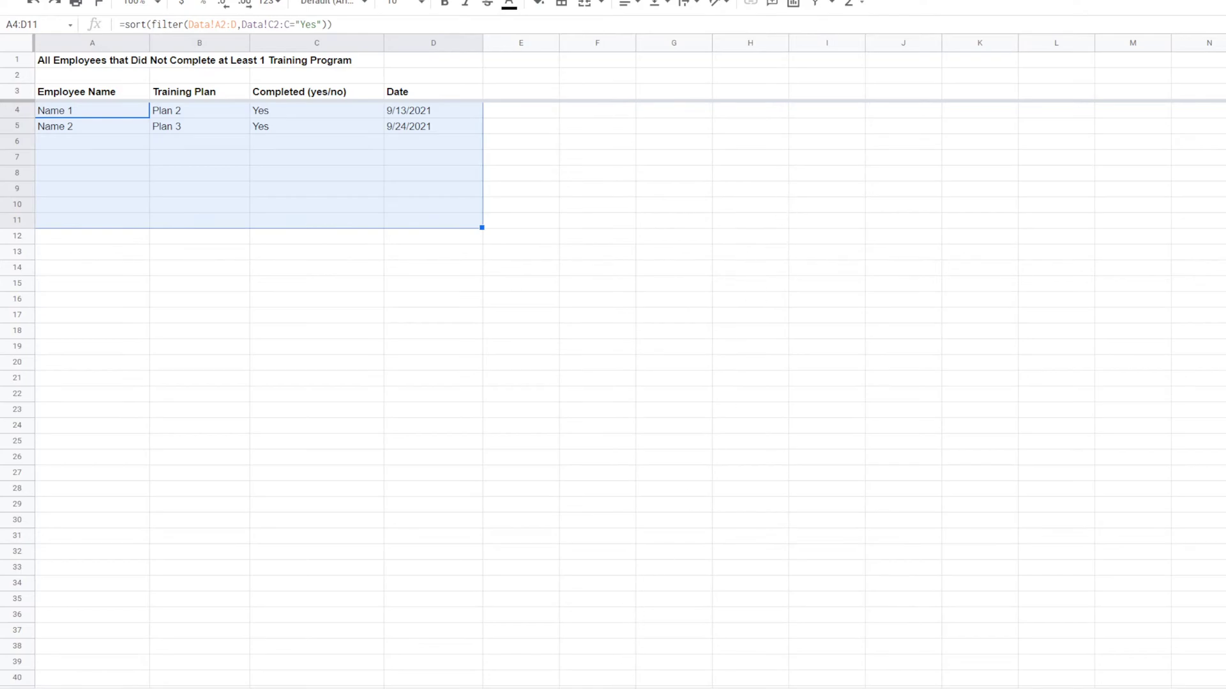
Step: Add a new sheet named Count Completed and enter =Data!A1 in its cell A1
left_click(42, 688)
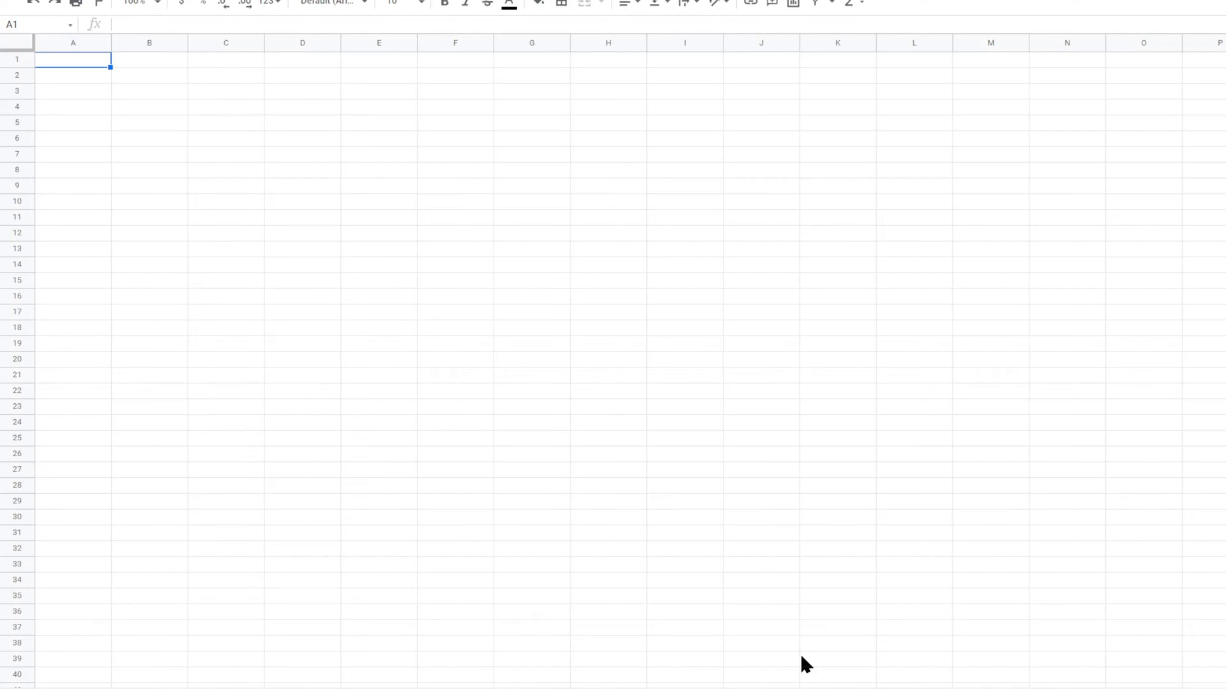
left_click(90, 66)
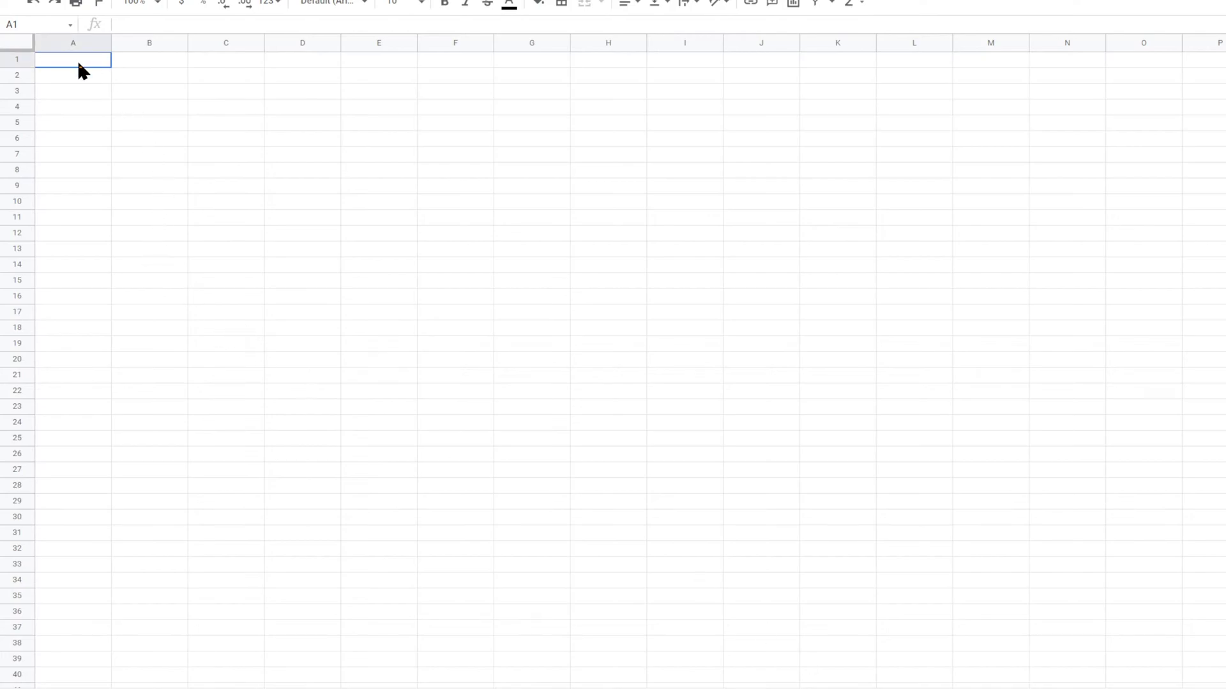
type("=")
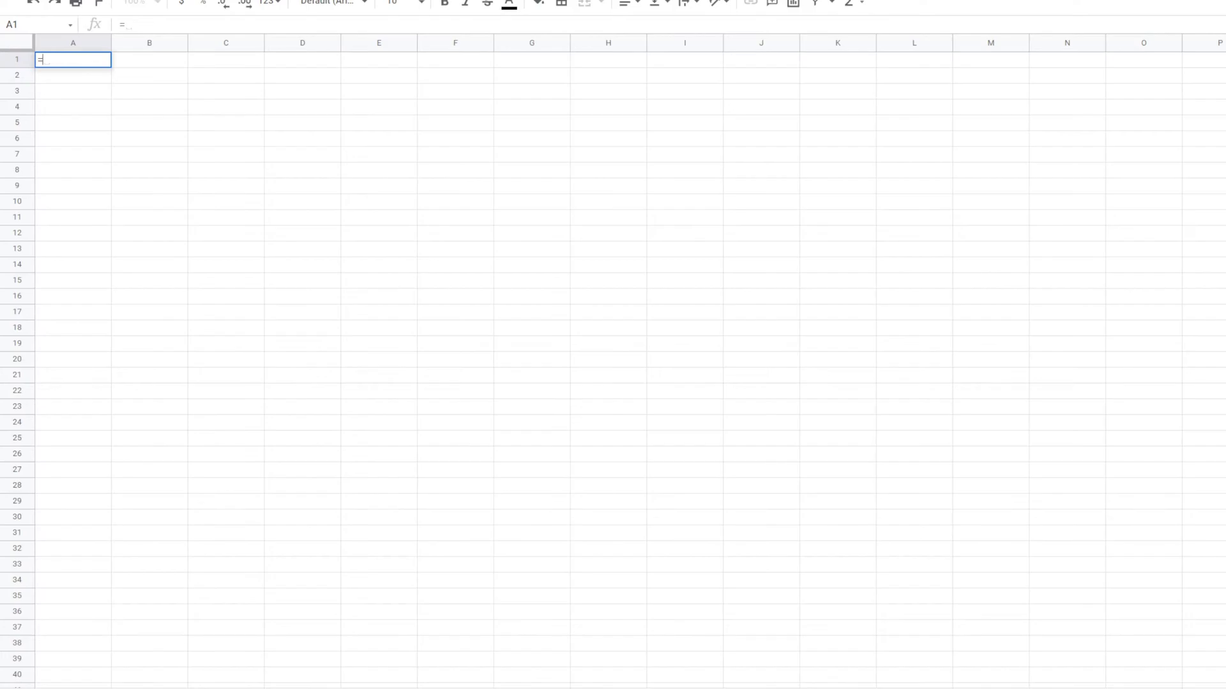
left_click(154, 688)
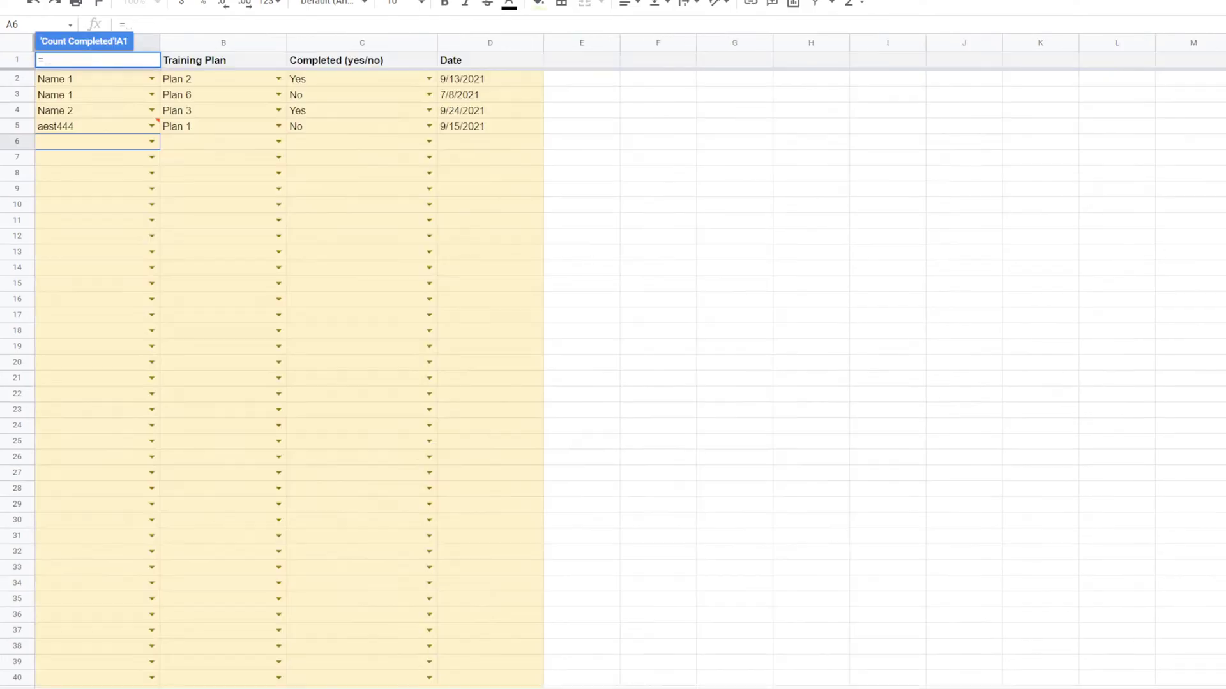
left_click(185, 61)
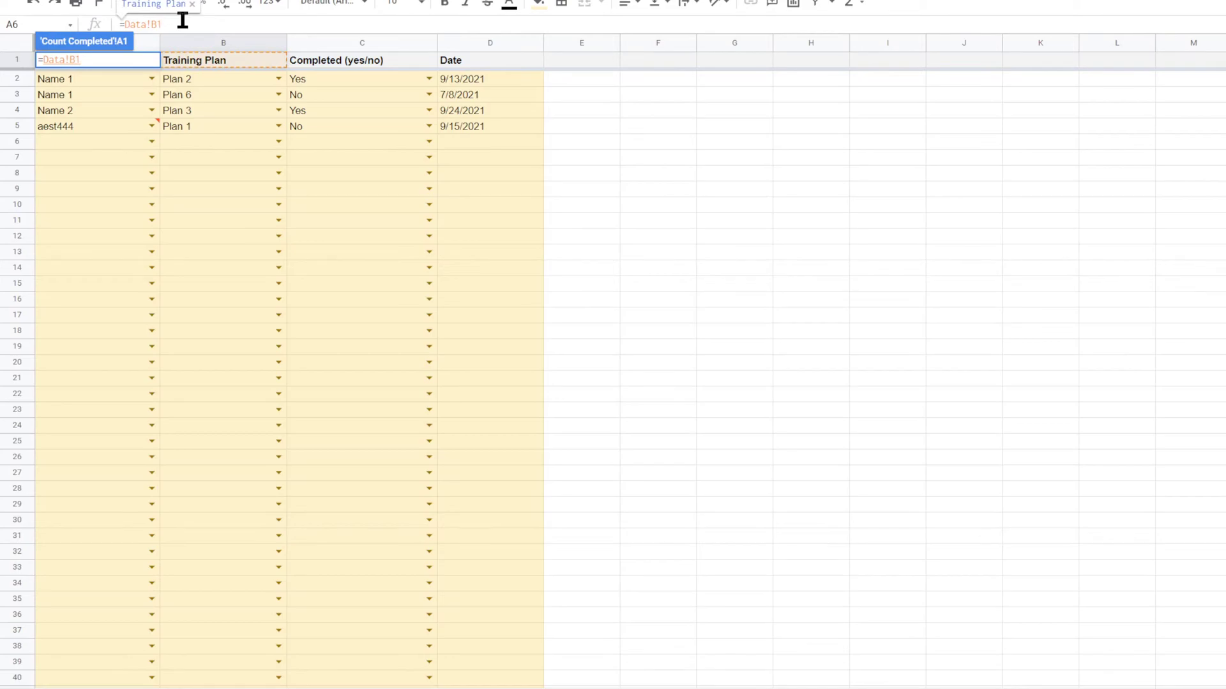
key("BackSpace")
key("BackSpace")
type("a1")
key("Return")
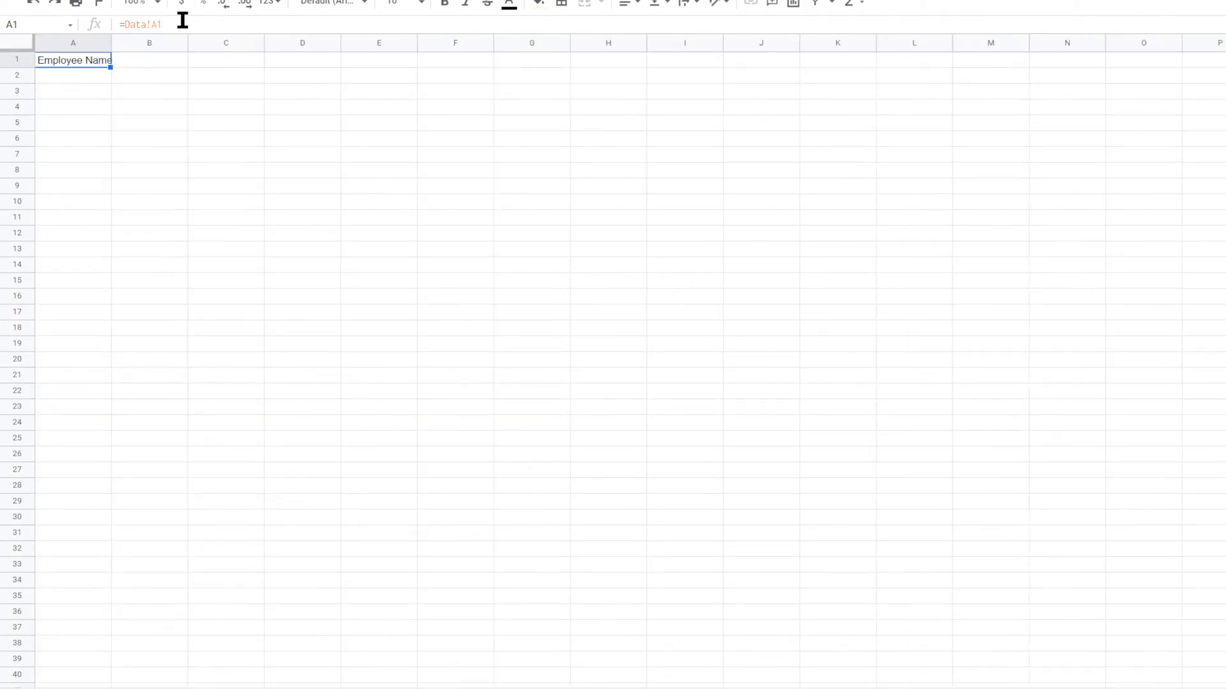
Step: Freeze the first row of the Count Completed sheet
left_click(125, 2)
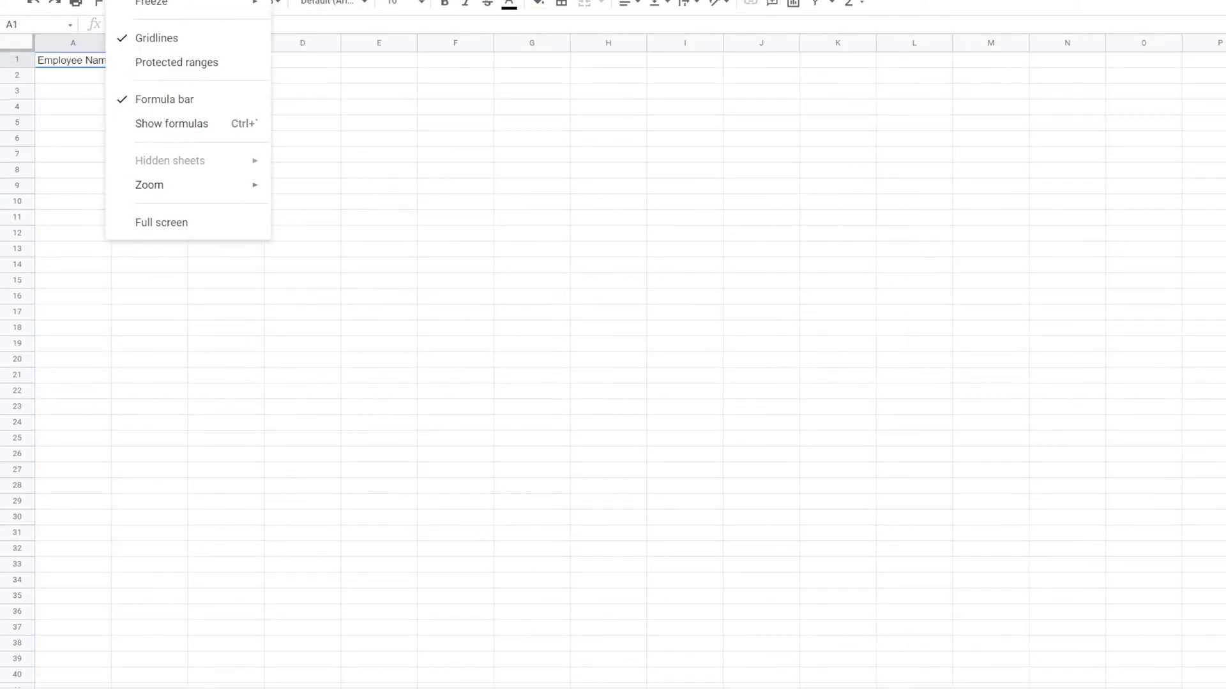
mouse_move(145, 6)
left_click(350, 32)
left_click(297, 171)
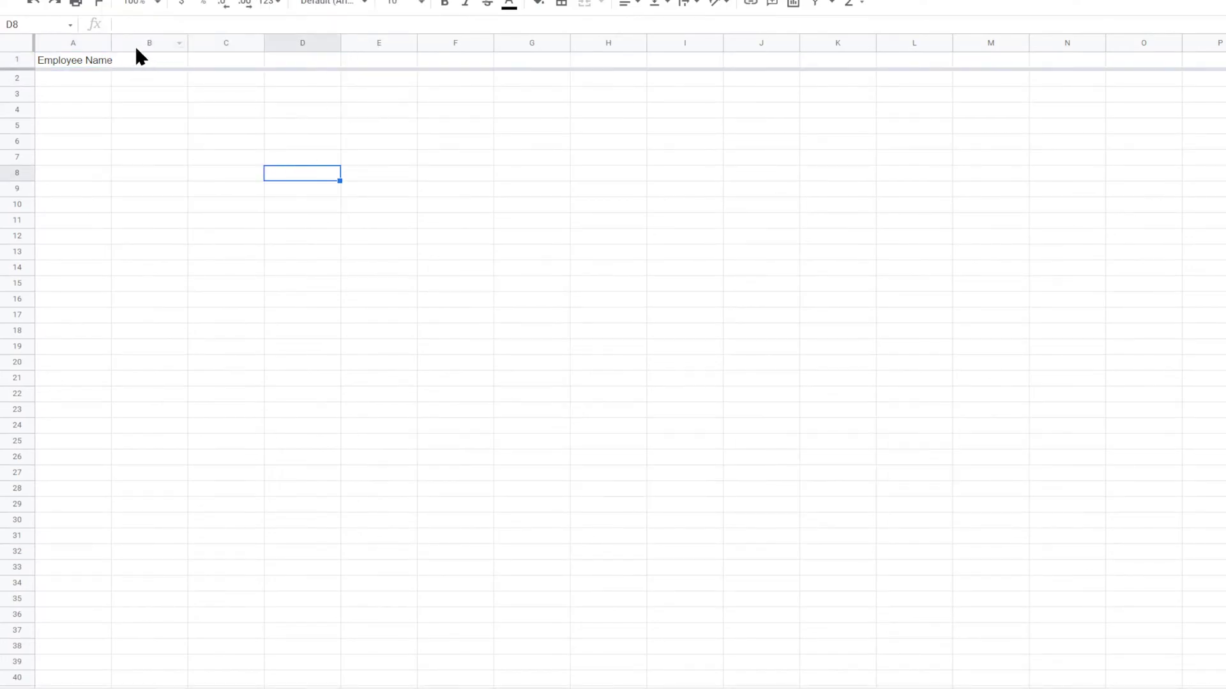
Step: Widen column A to fit the Employee Name header and make row 1 bold
left_click_drag(111, 40, 153, 40)
left_click(18, 59)
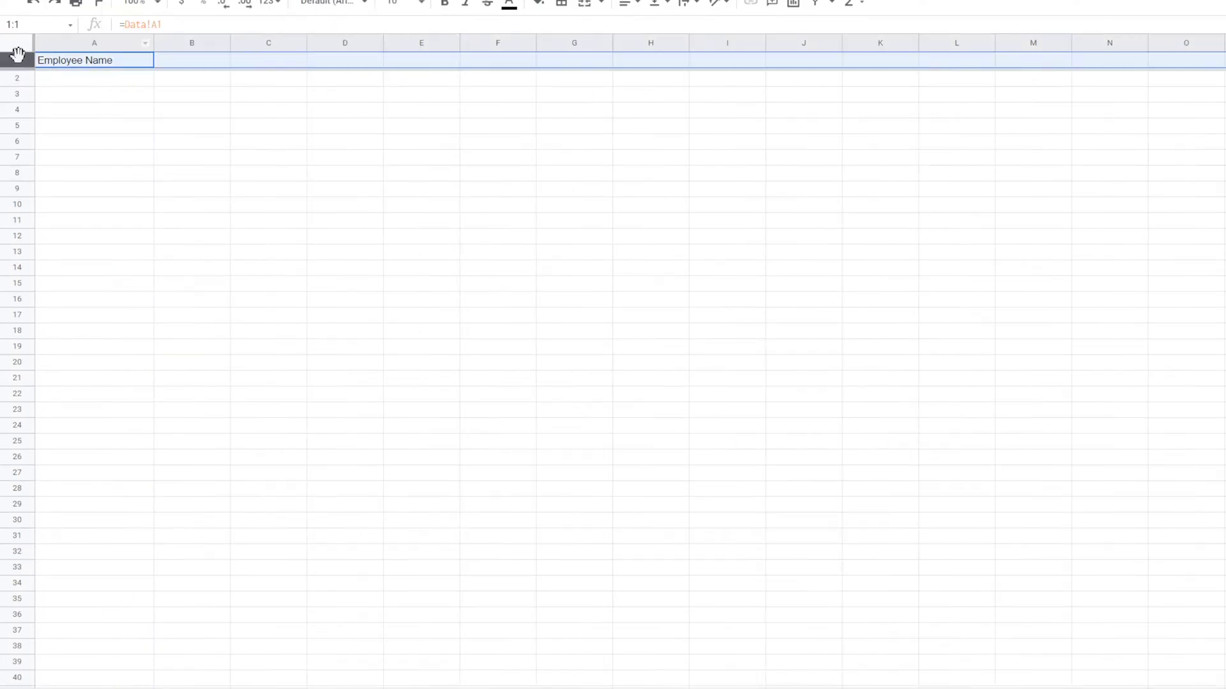
left_click(445, 3)
left_click(309, 152)
Step: Enter =sort(unique(Validation!A2:A)) in A2 to list the unique employee names in sorted order
key("ctrl+Home")
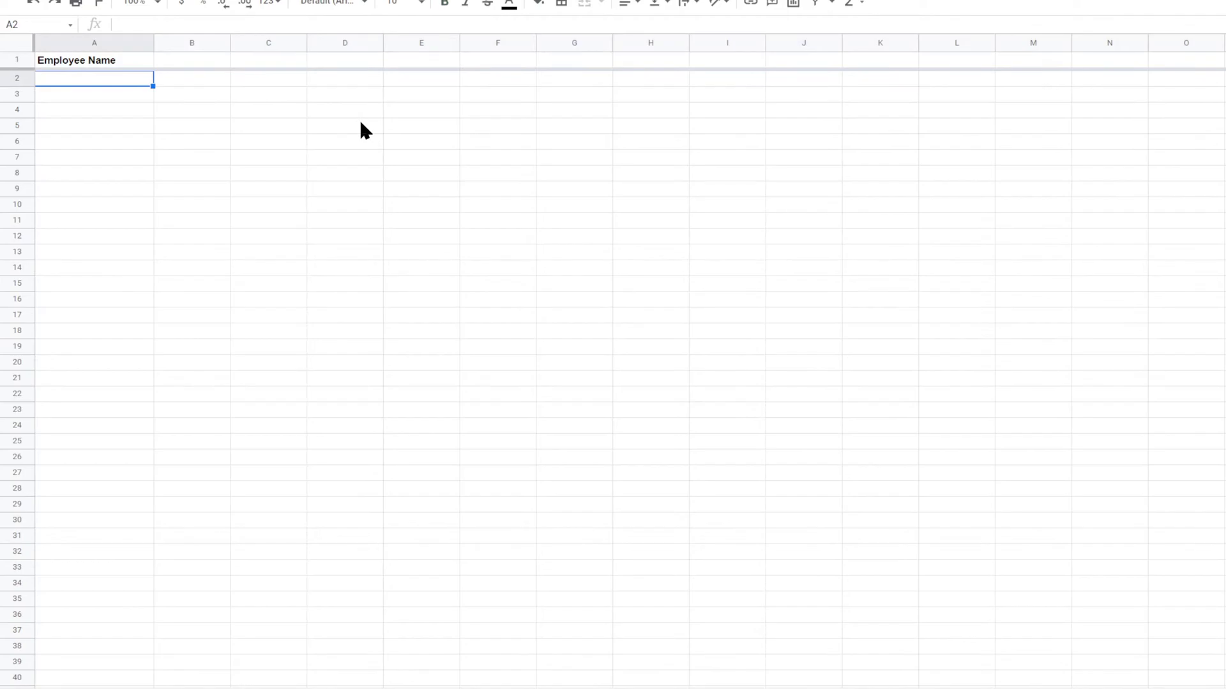
type("=un")
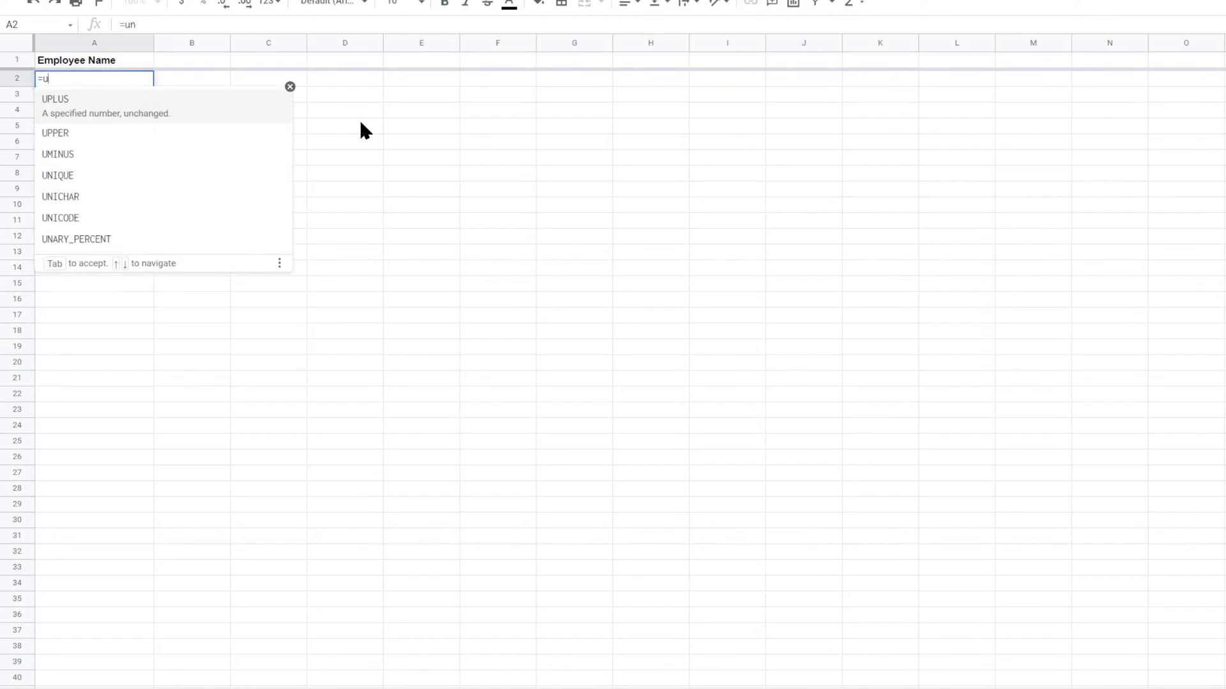
key("BackSpace")
key("BackSpace")
type("sort")
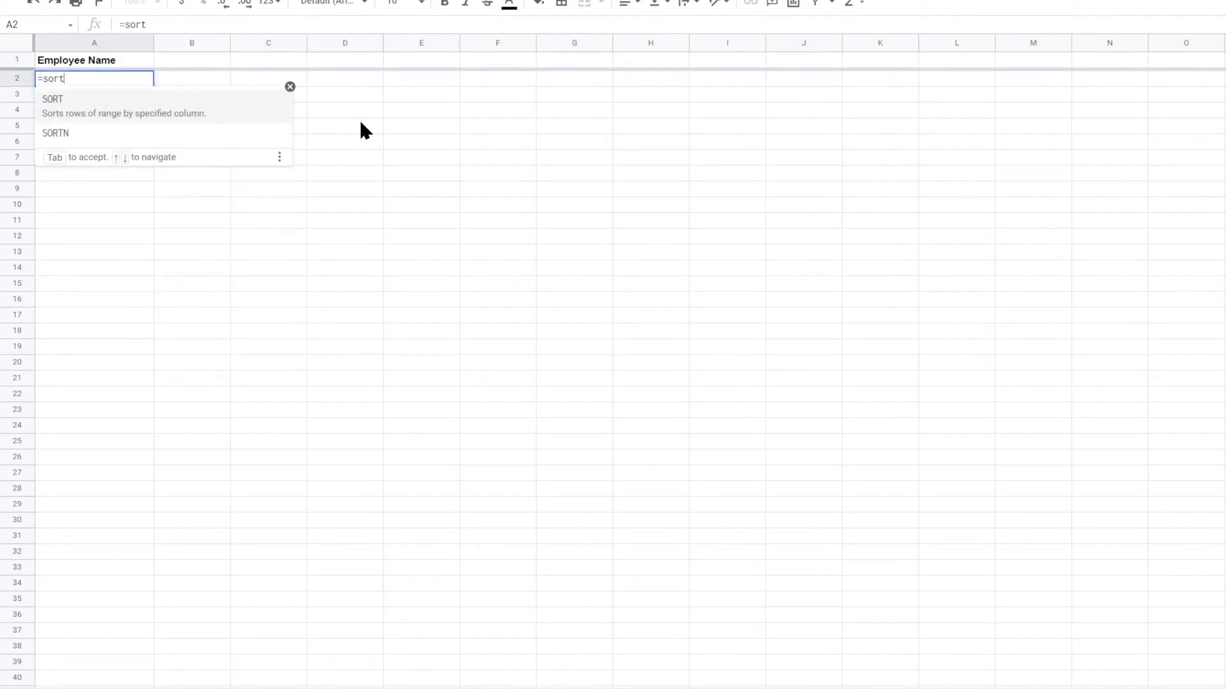
type("(unique(")
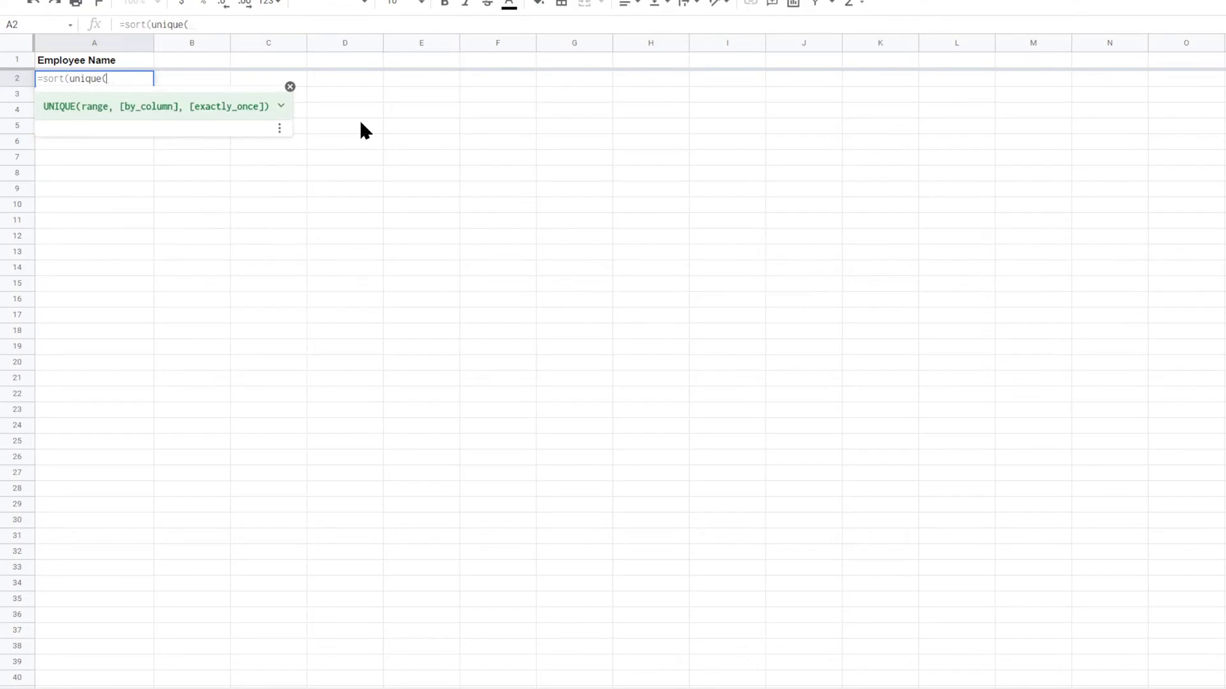
left_click(210, 688)
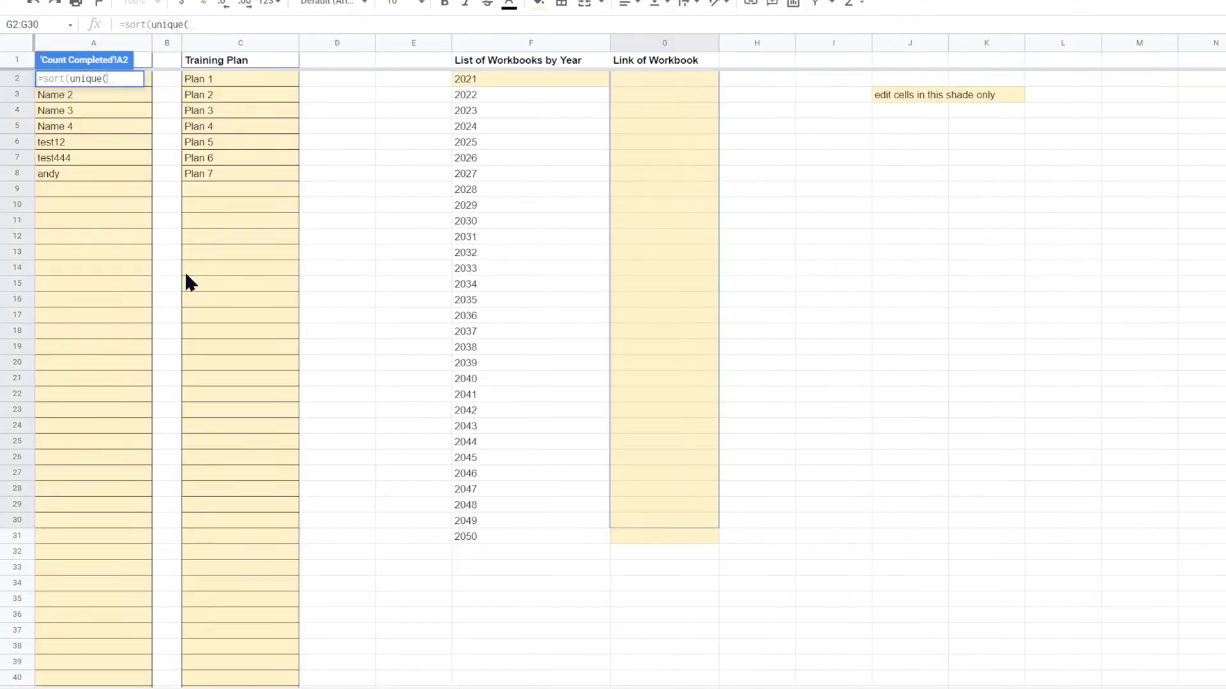
left_click_drag(145, 82, 145, 112)
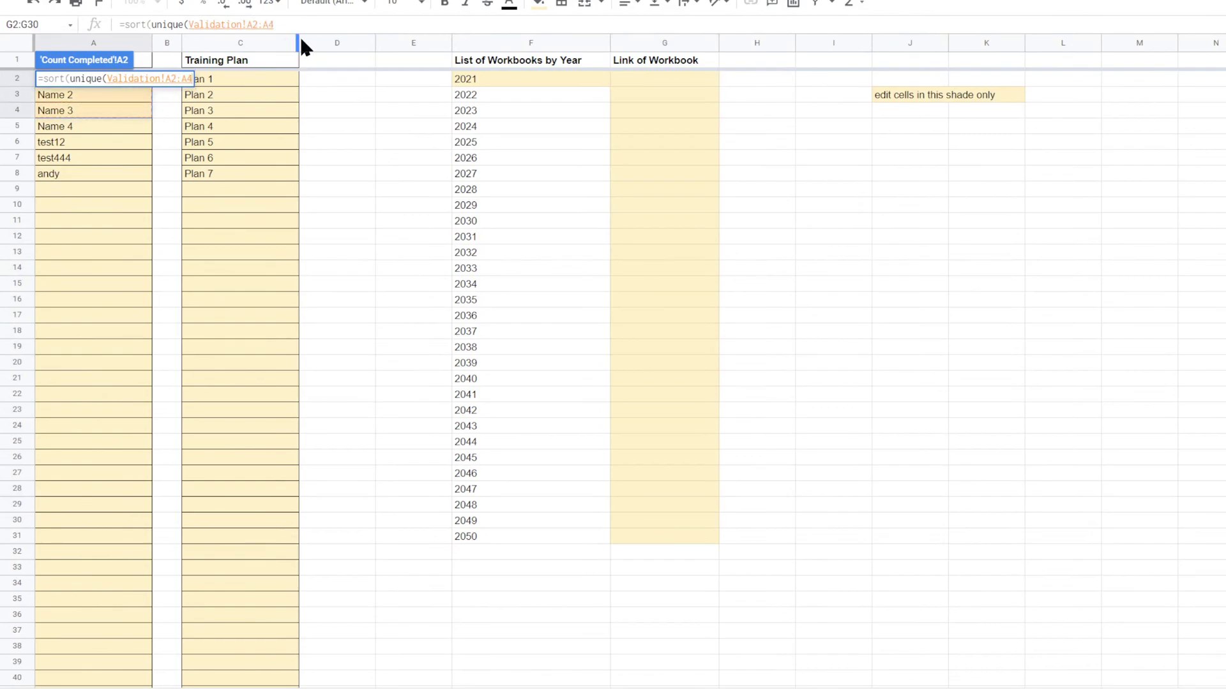
key("BackSpace")
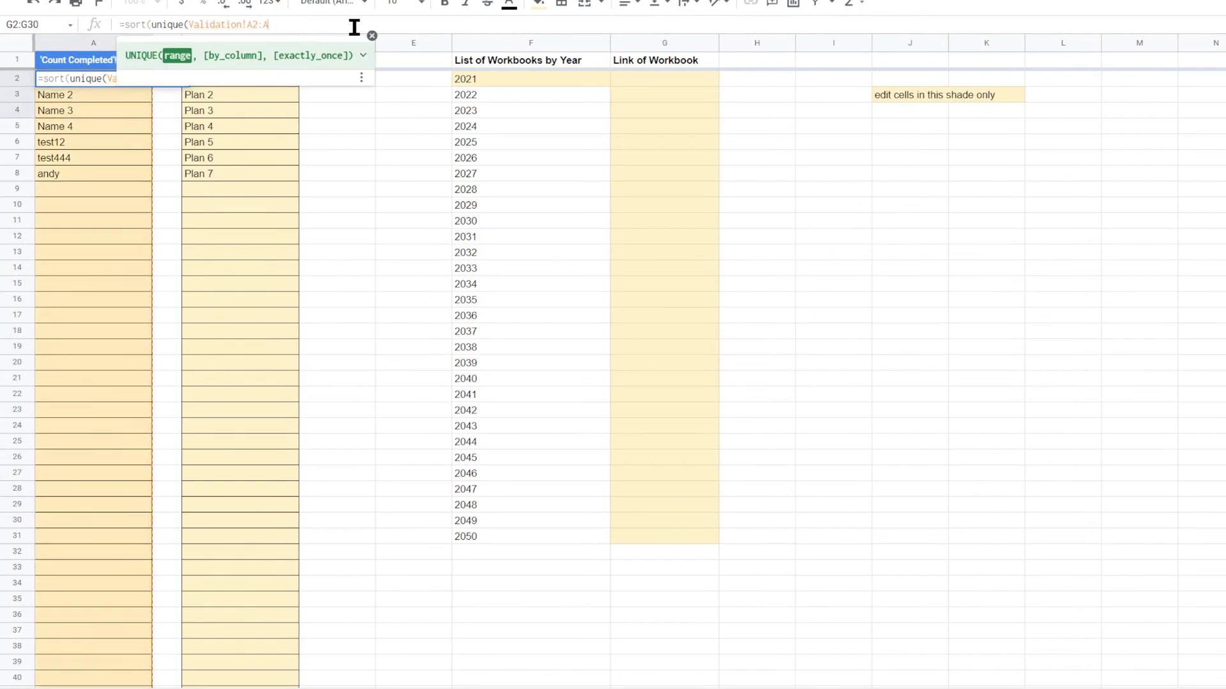
key("Return")
Step: Enter the header Count Completed in B1 and widen column B to fit it
key("Up")
key("Right")
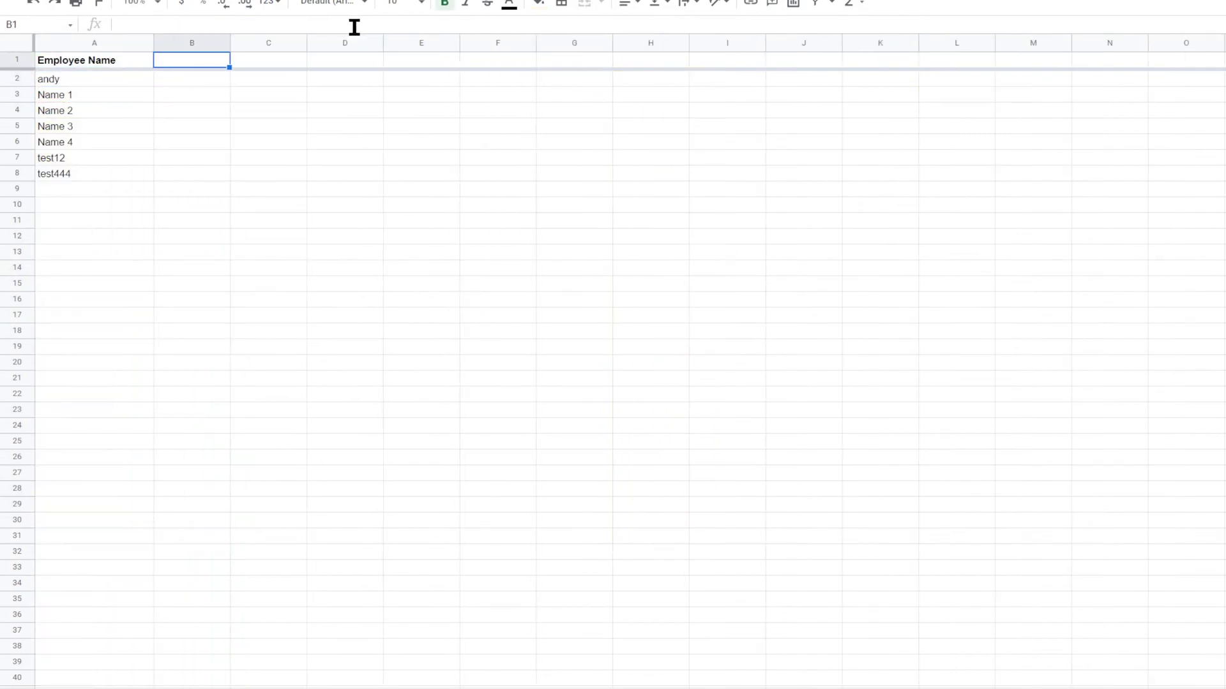
type("Count Completed")
key("Return")
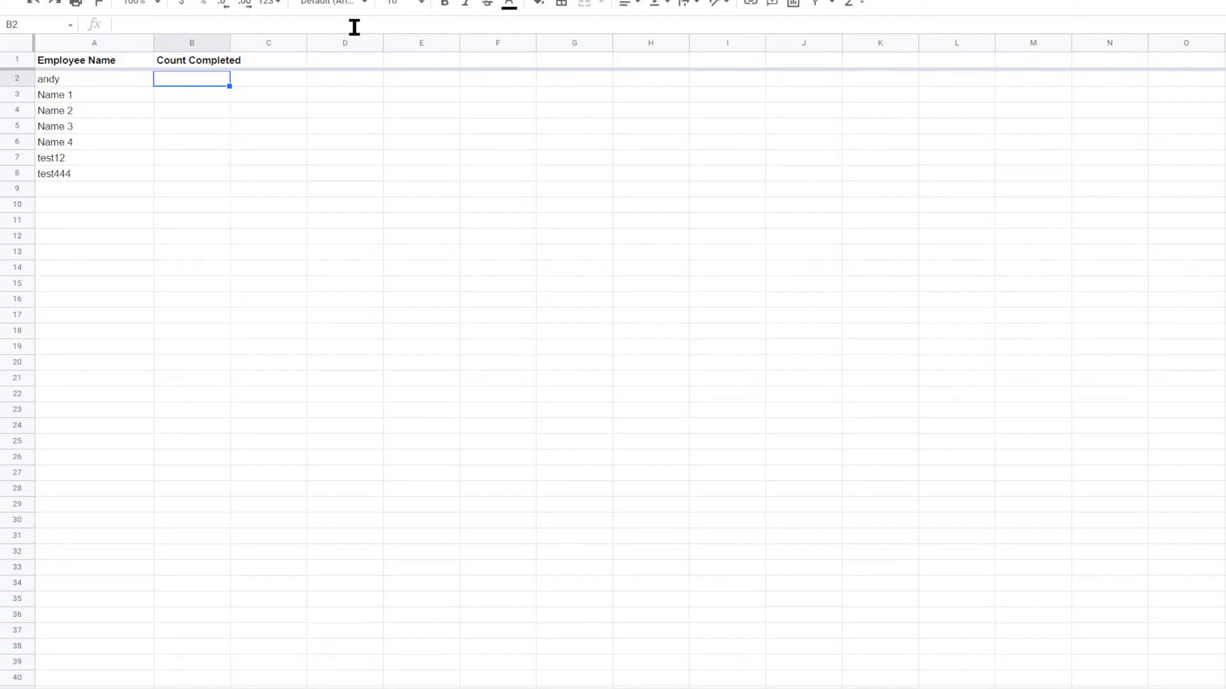
left_click_drag(228, 41, 266, 40)
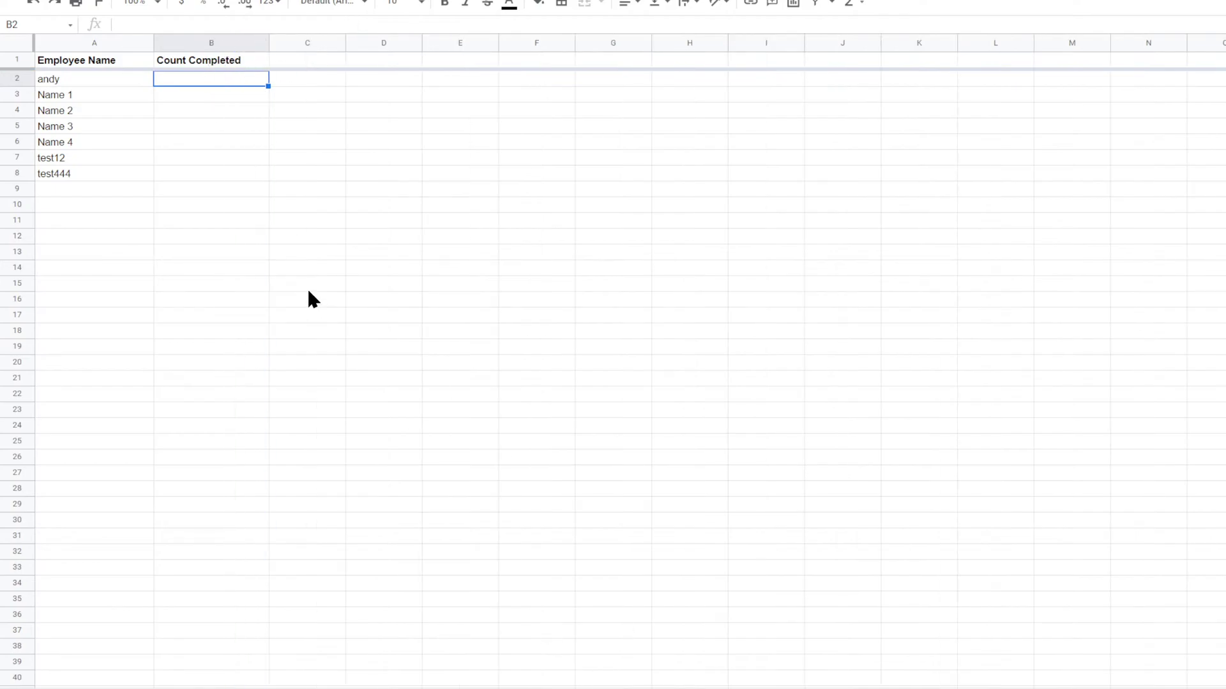
Step: Start a COUNTIFS formula in B2 with Data!C:C as the first two arguments, followed by the criterion "="&"Yes"
left_click(107, 83)
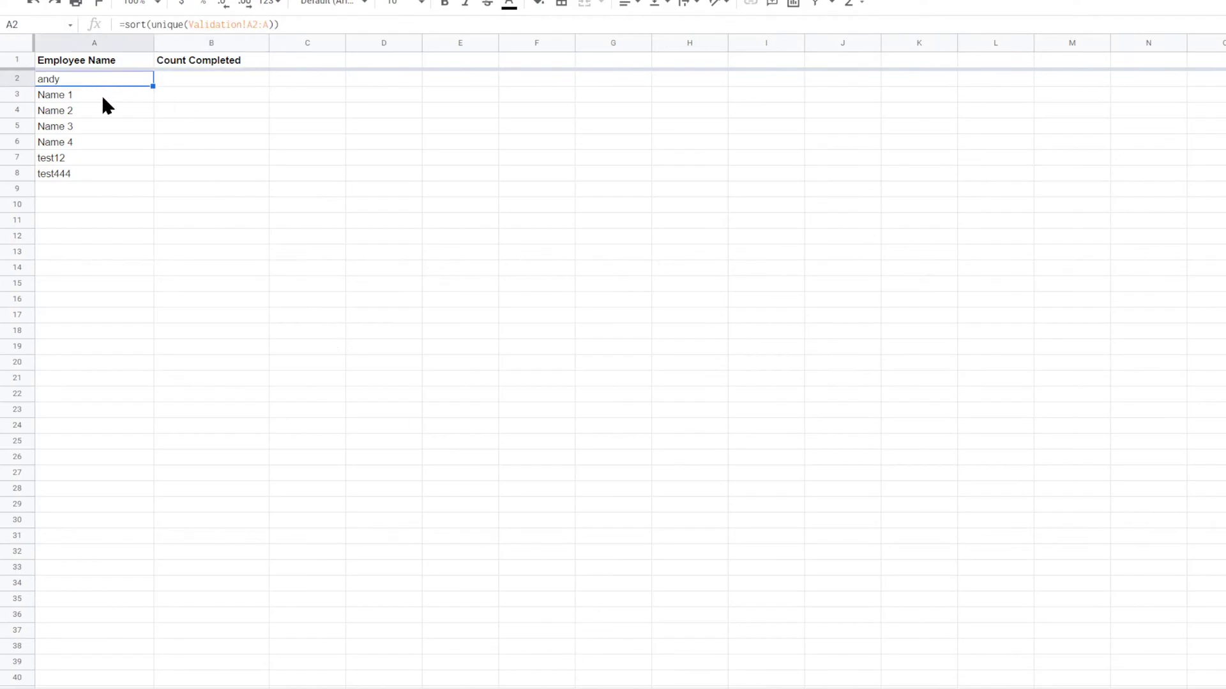
left_click(206, 88)
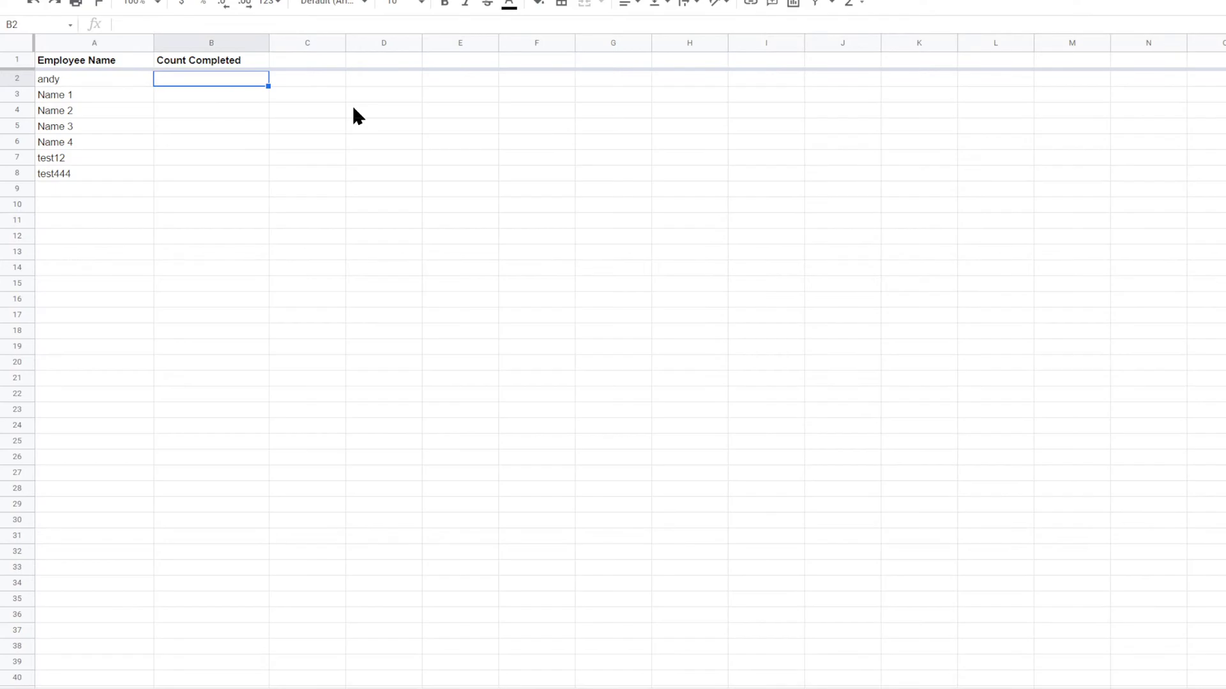
type("=countifs")
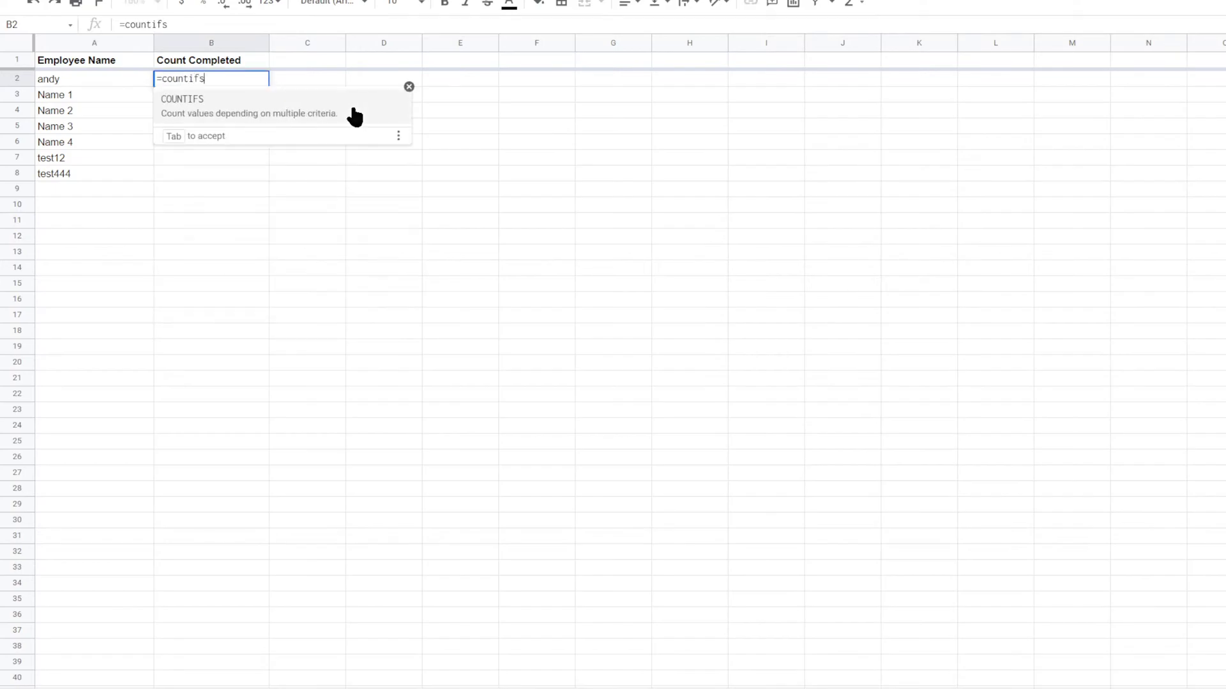
type("(")
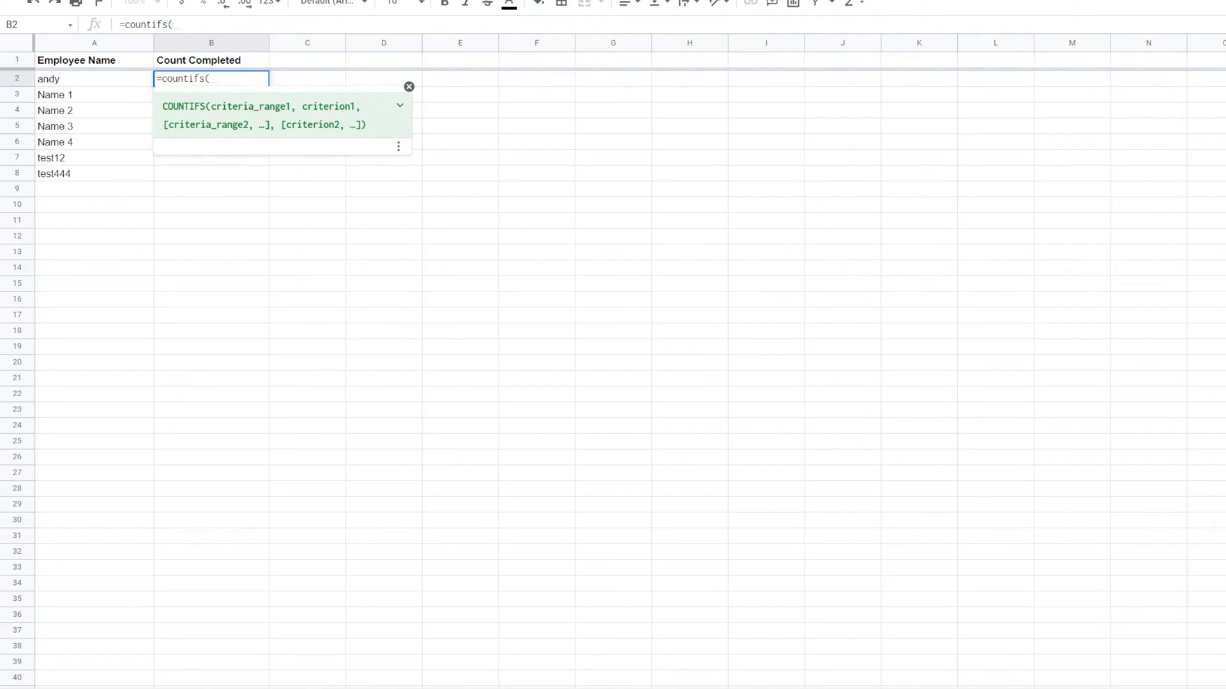
left_click(128, 688)
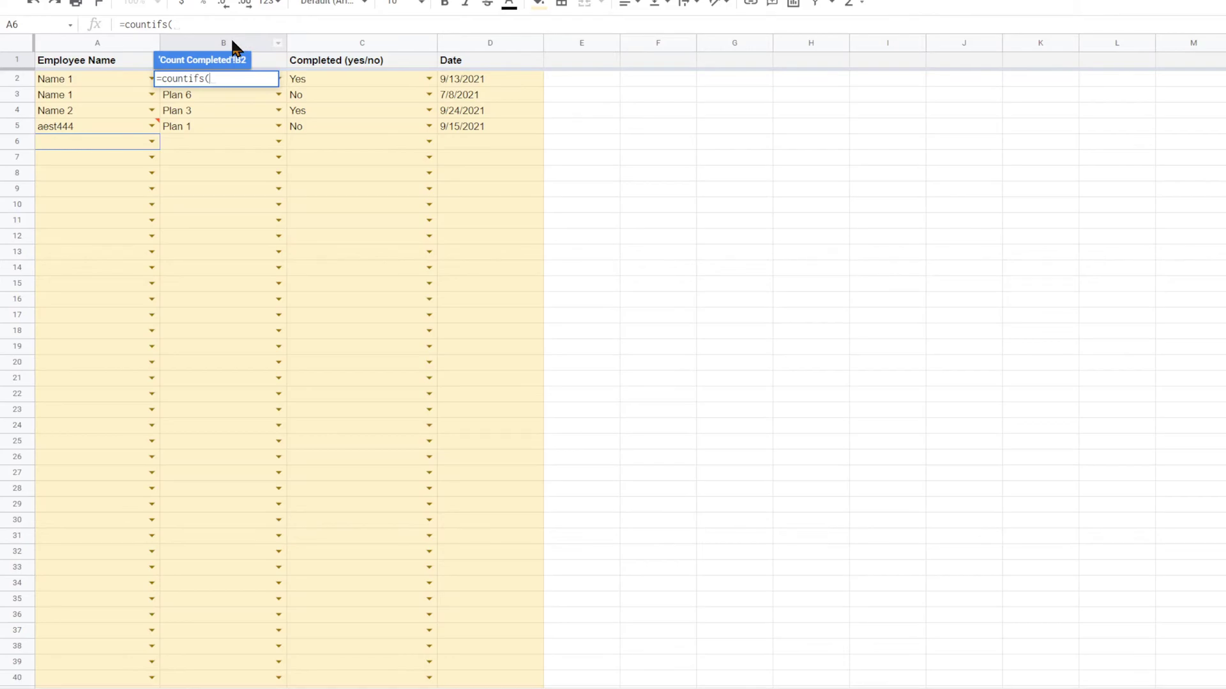
left_click(367, 45)
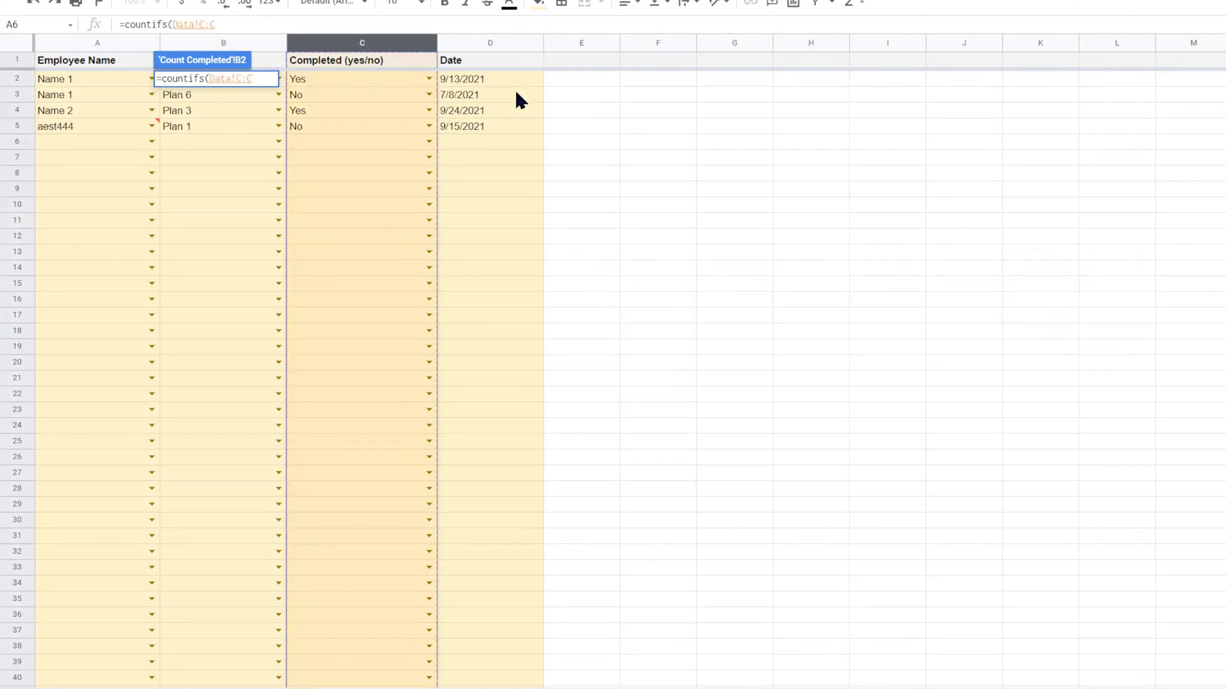
type(",")
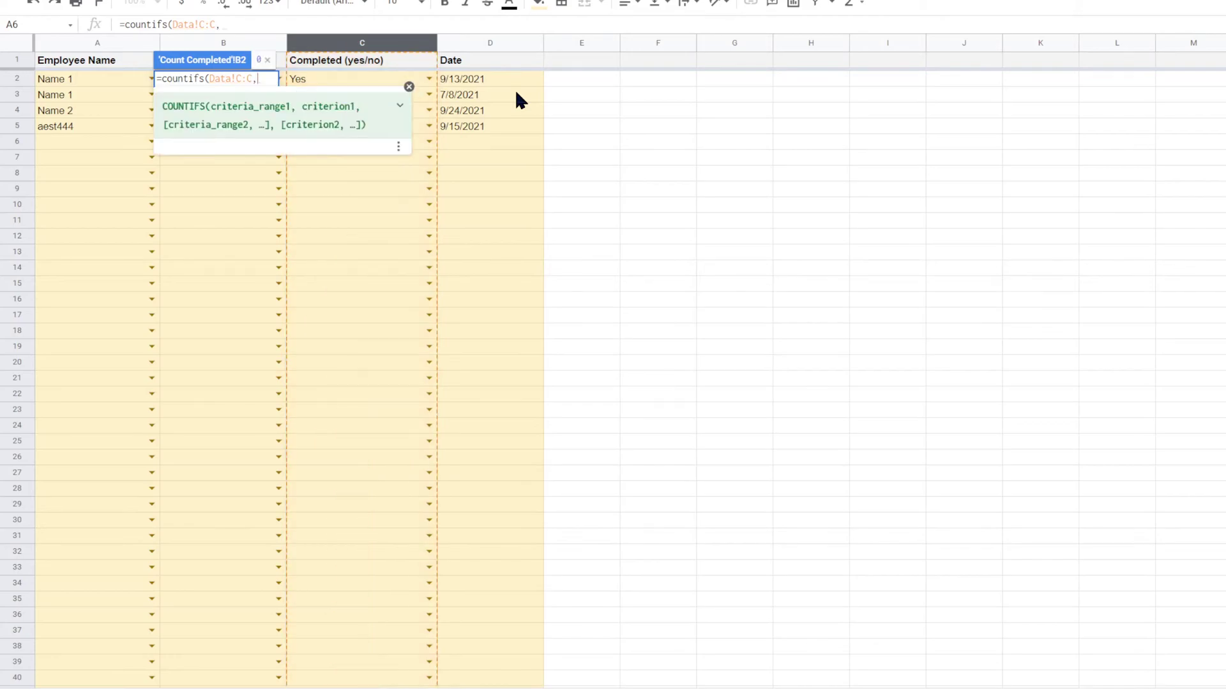
left_click(383, 50)
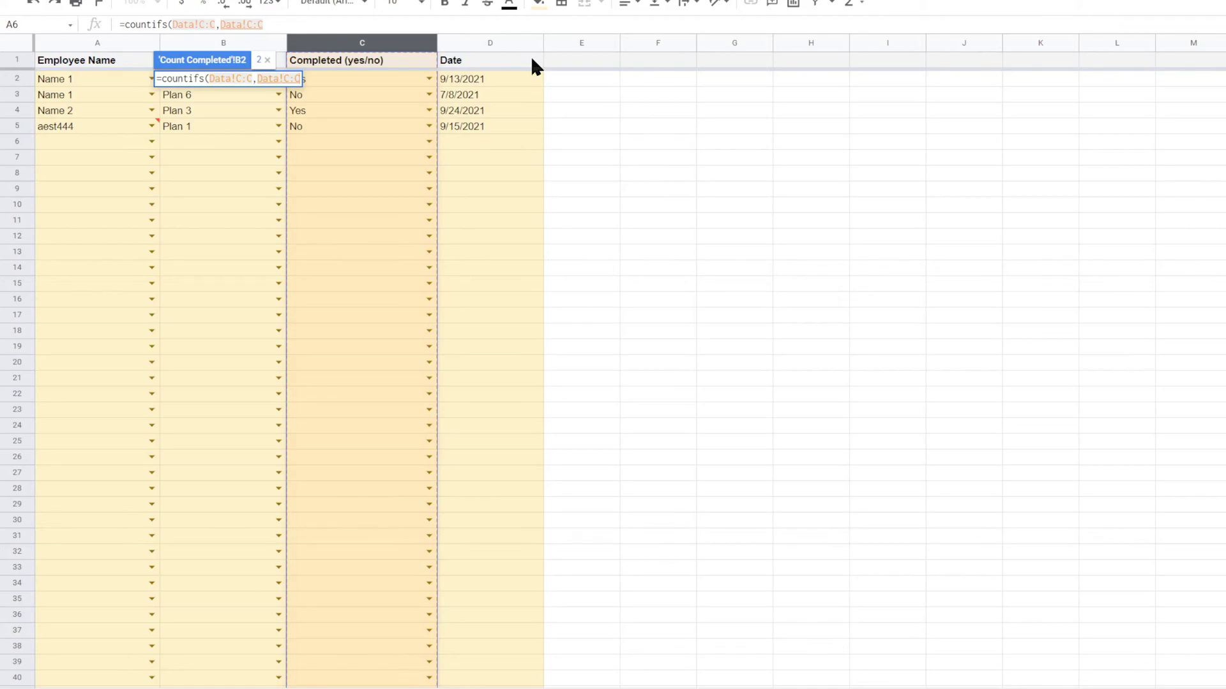
type(",\"=")
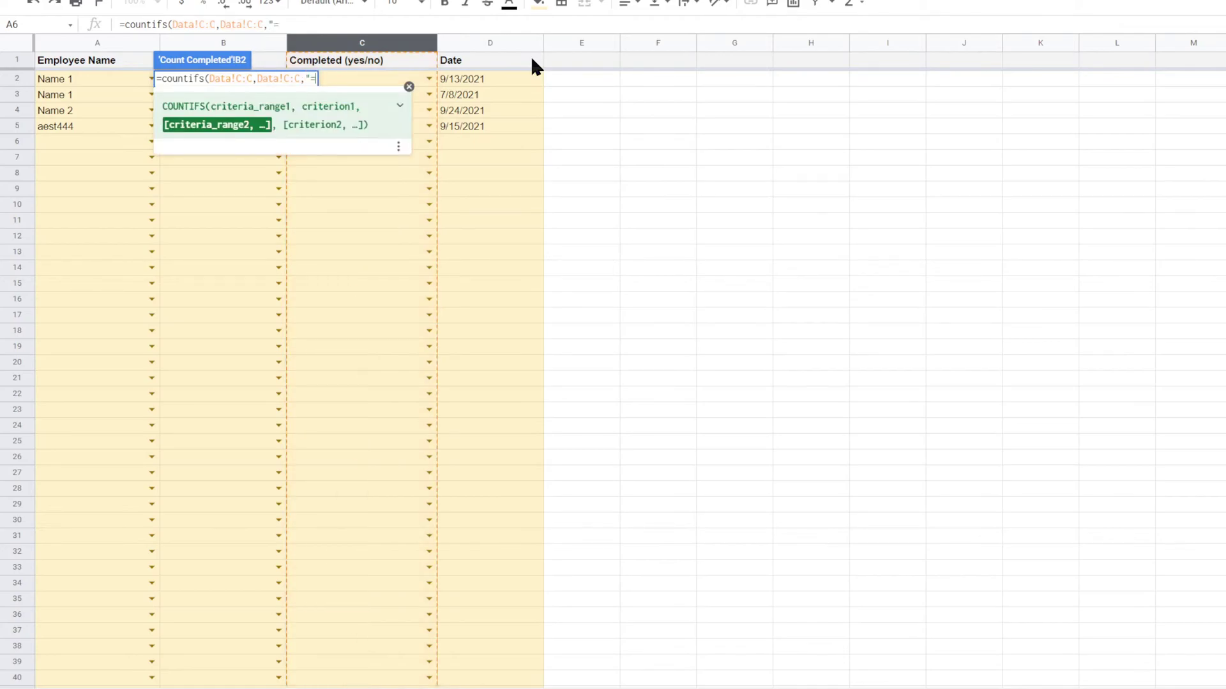
type("\"&\"Yes\"")
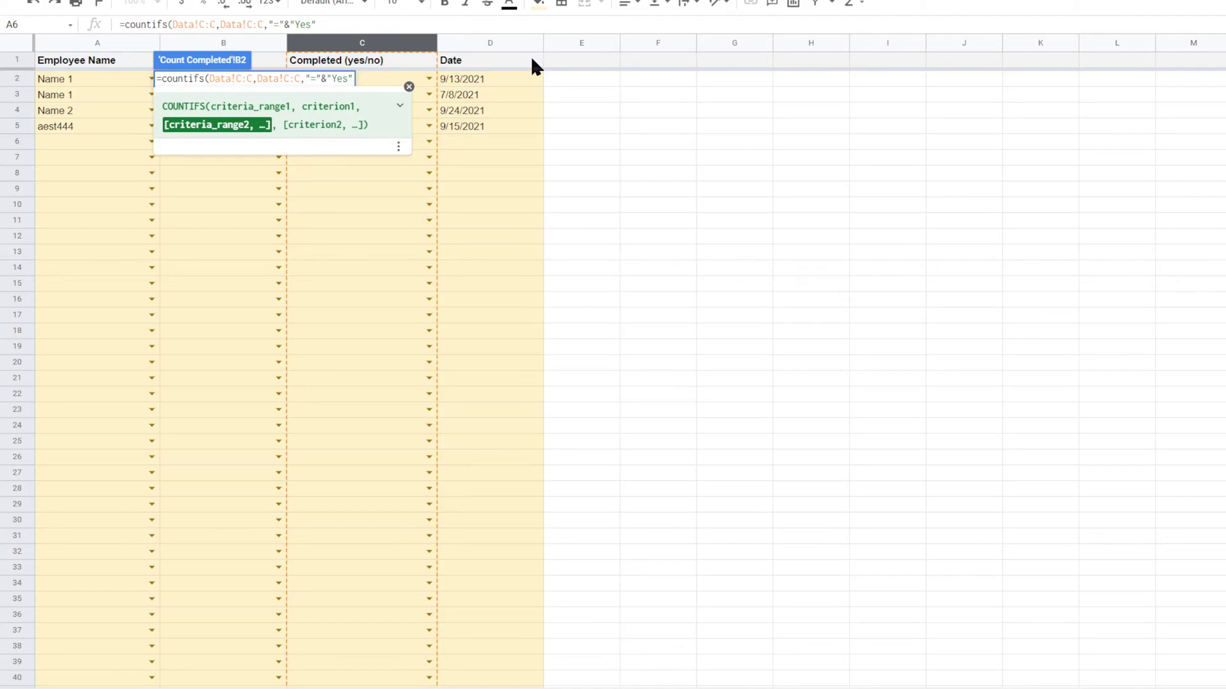
Step: Complete the COUNTIFS formula in B2 with Data!A:A as the next argument and A2 as the last
type(",")
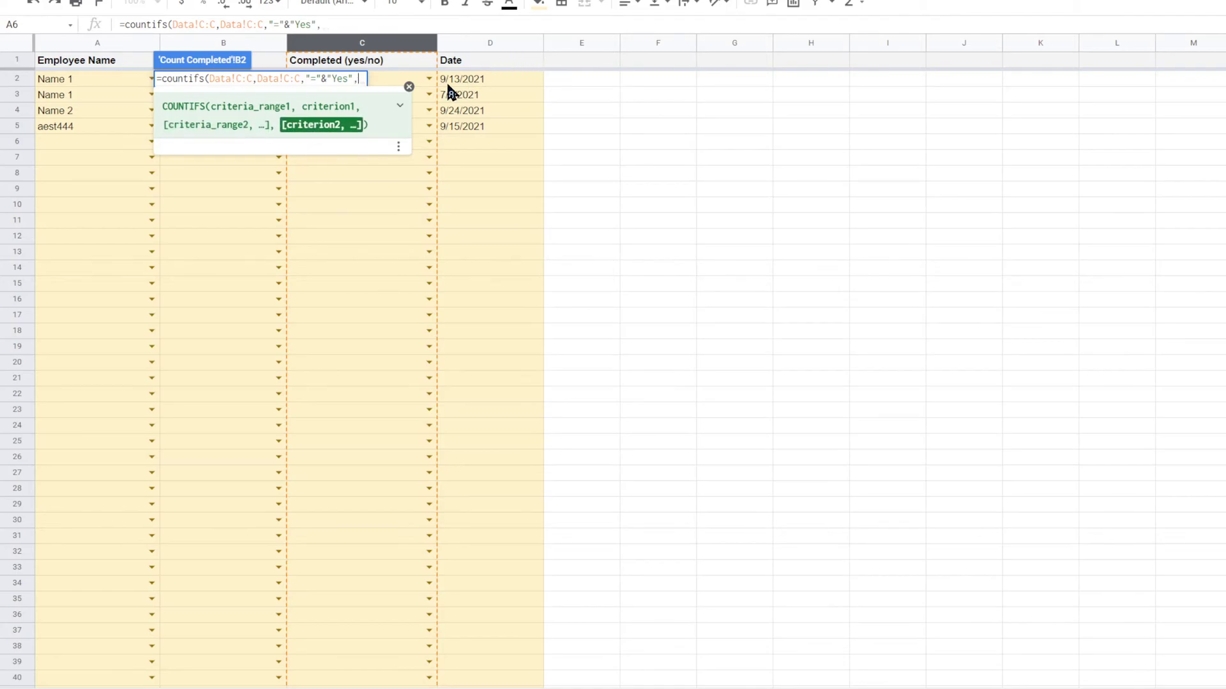
left_click(408, 86)
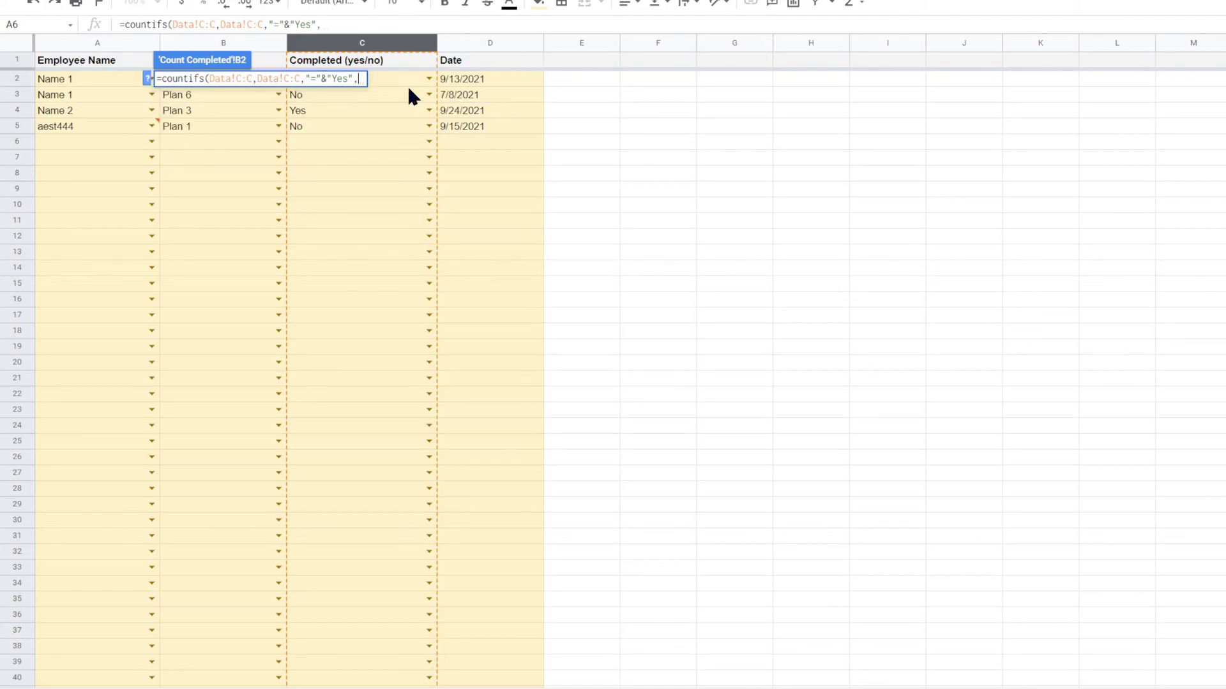
left_click(102, 49)
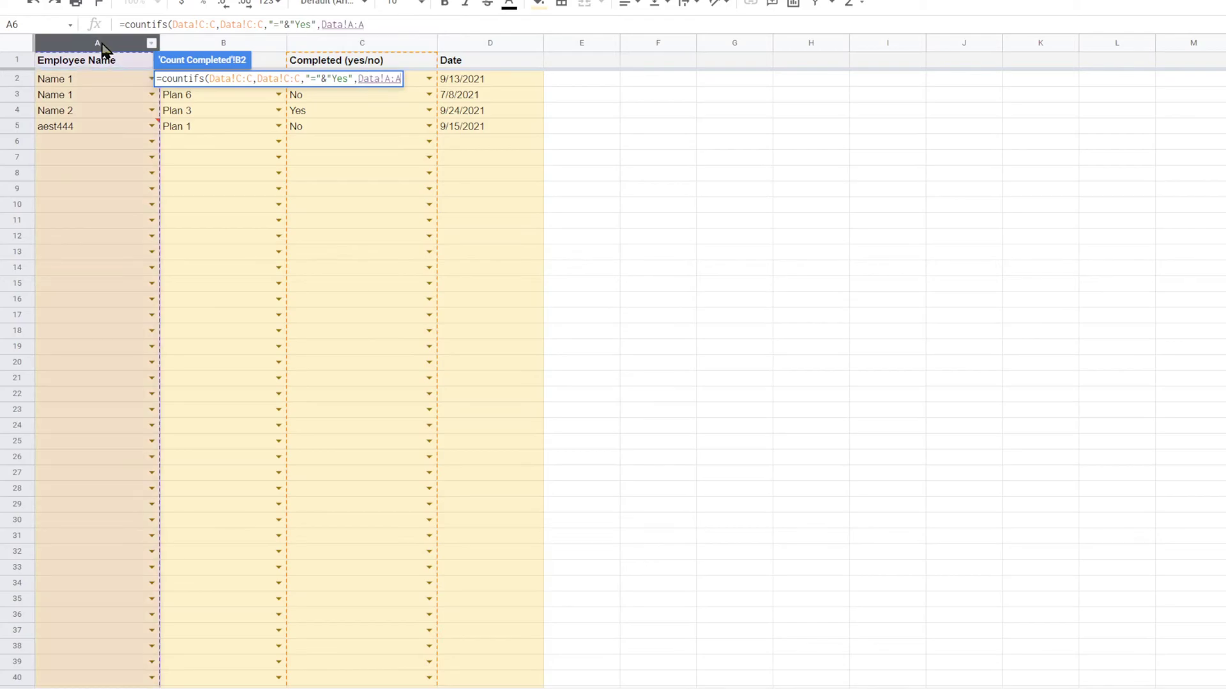
type(",")
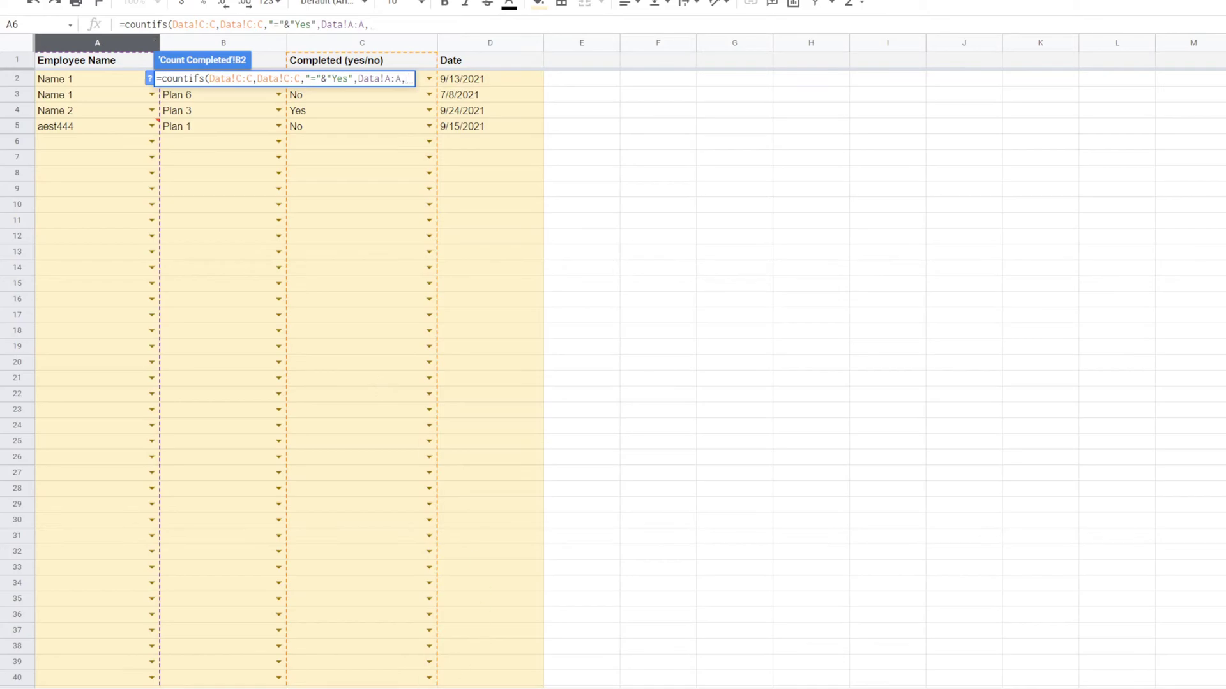
left_click(447, 688)
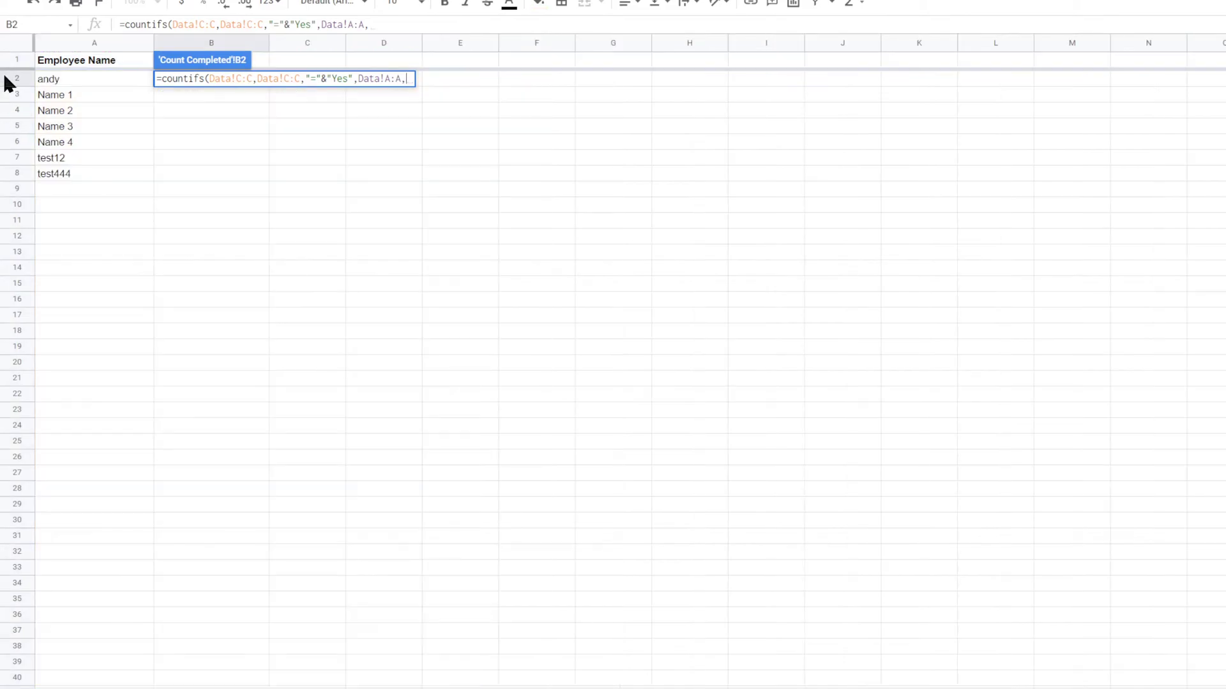
left_click(85, 78)
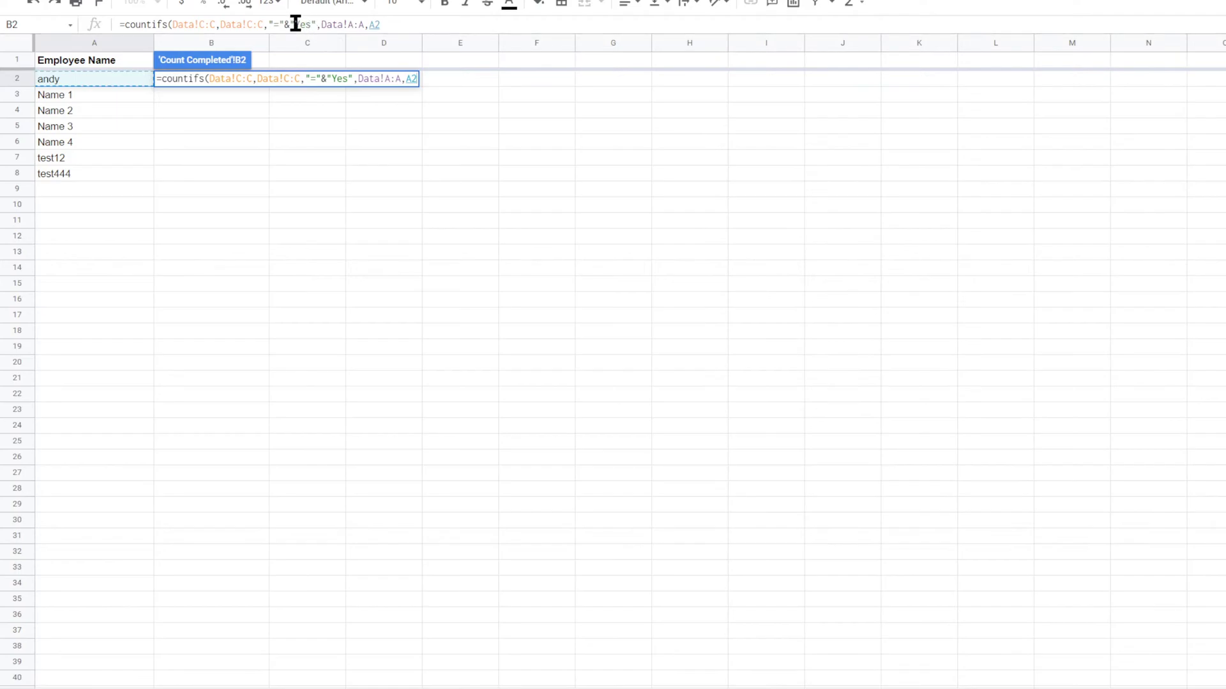
key("Return")
left_click(225, 78)
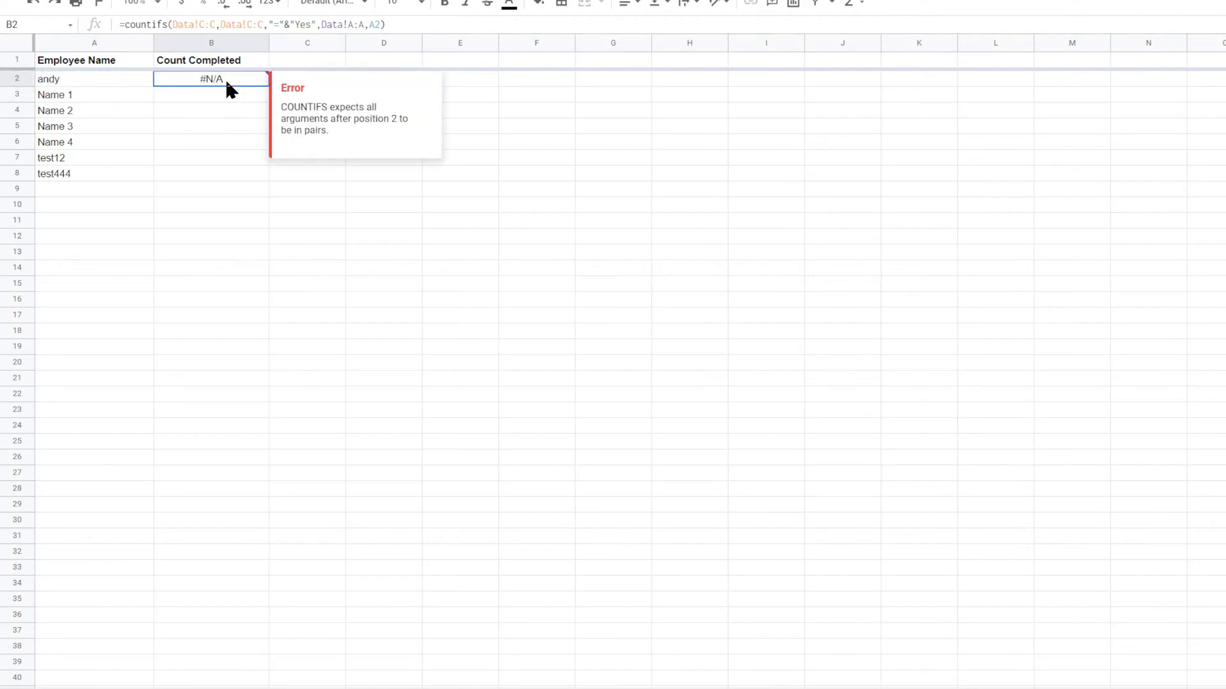
Step: Shorten the "="&"Yes" criterion in B2's formula to "Yes" and fill the formula through B8
left_click(290, 24)
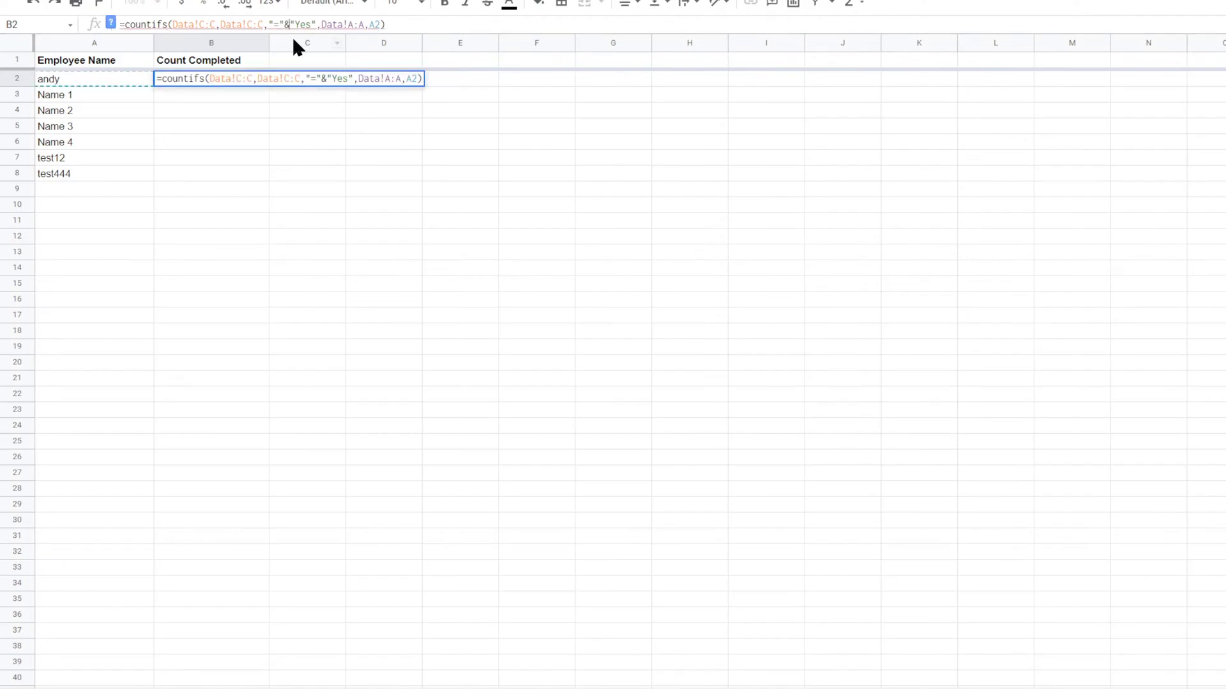
key("BackSpace")
key("BackSpace")
key("BackSpace")
key("BackSpace")
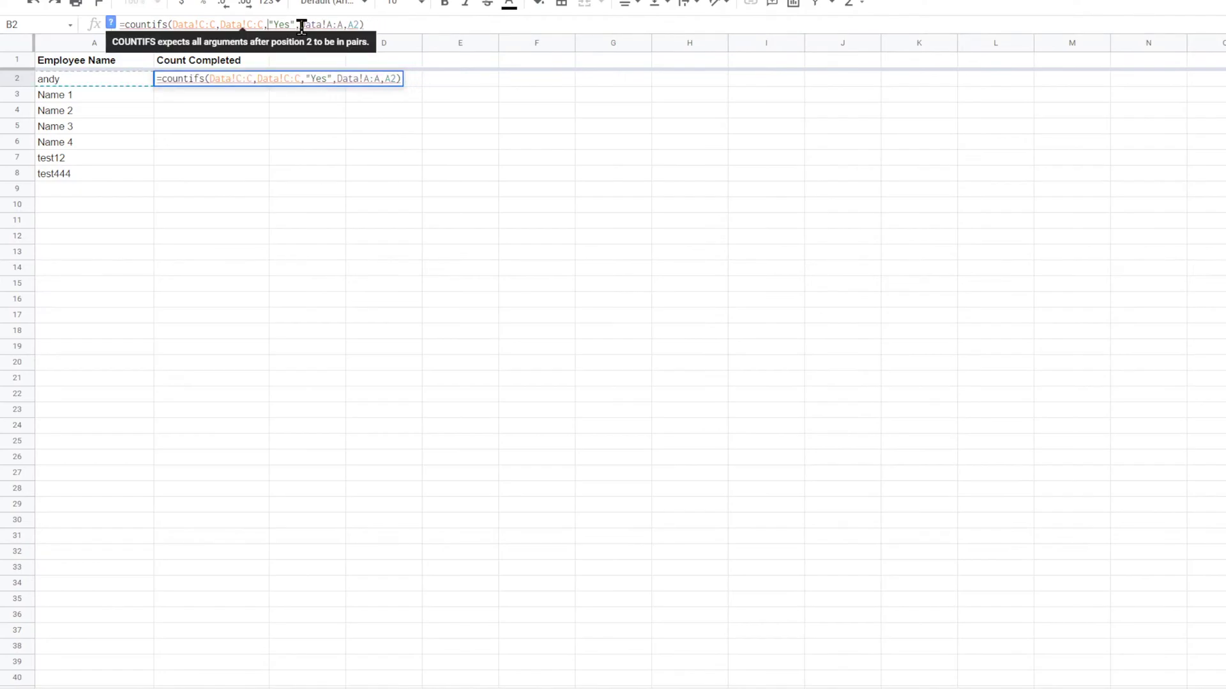
key("Return")
left_click(235, 77)
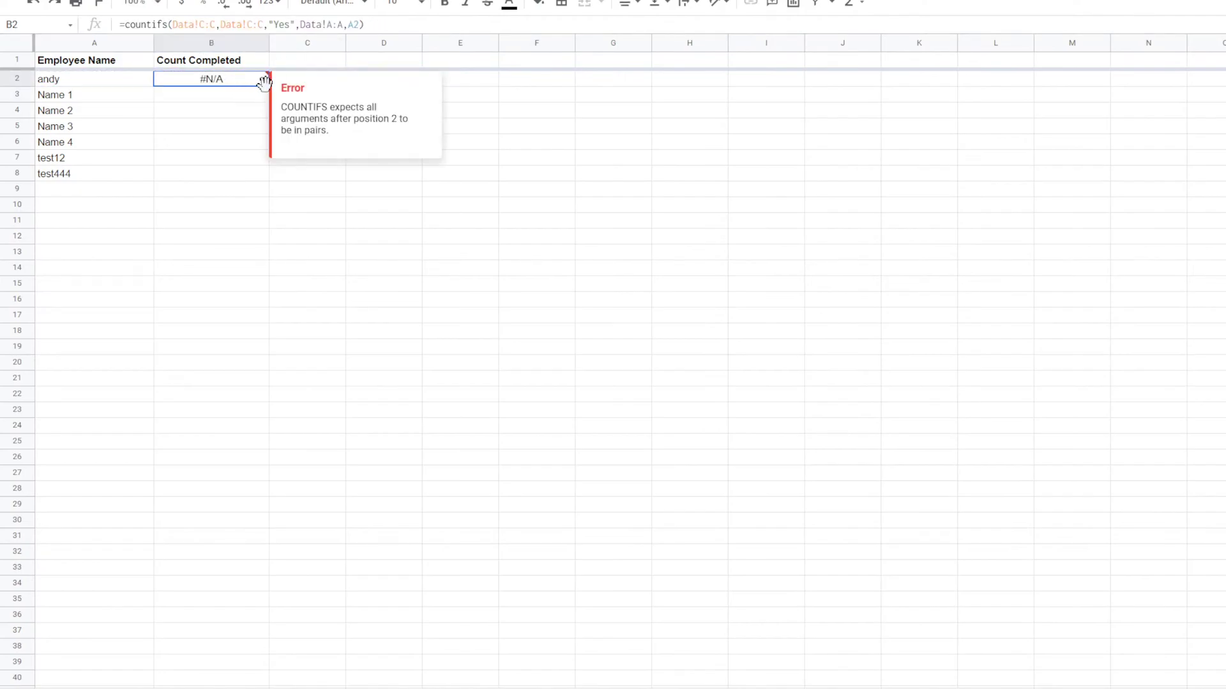
left_click_drag(269, 85, 257, 181)
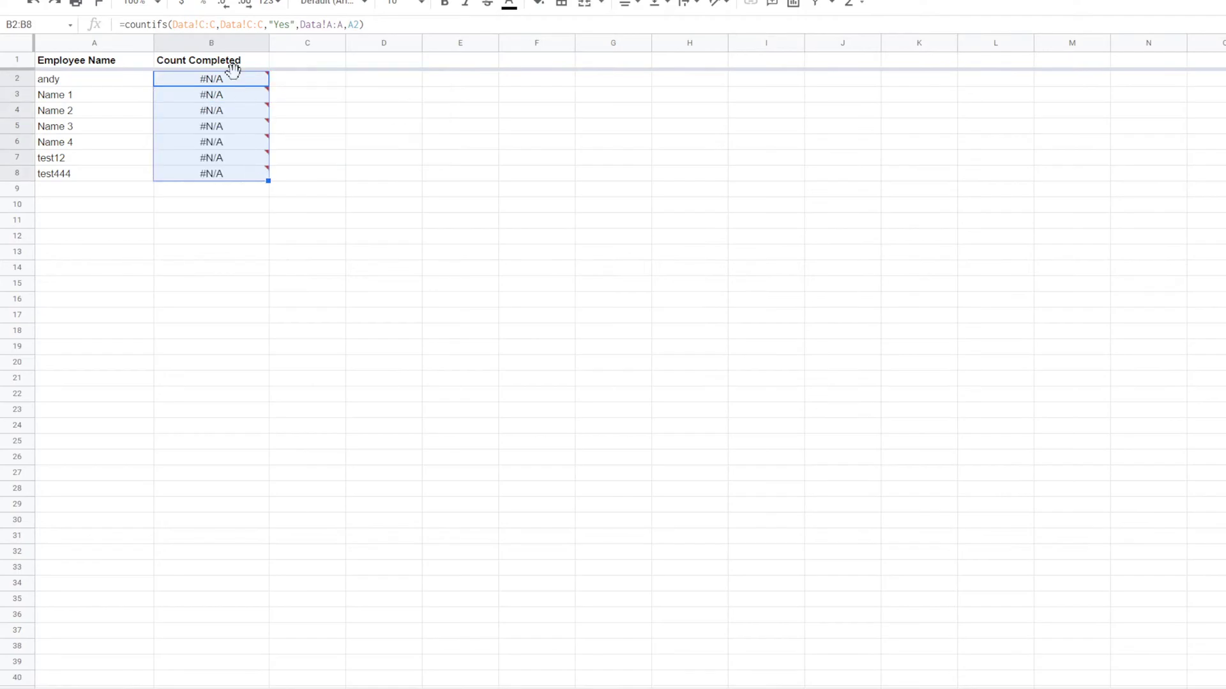
Step: Remove the duplicate Data!C:C argument to make B2 =countifs(Data!C:C,"Yes",Data!A:A,A2), and refill it through B8
left_click(233, 79)
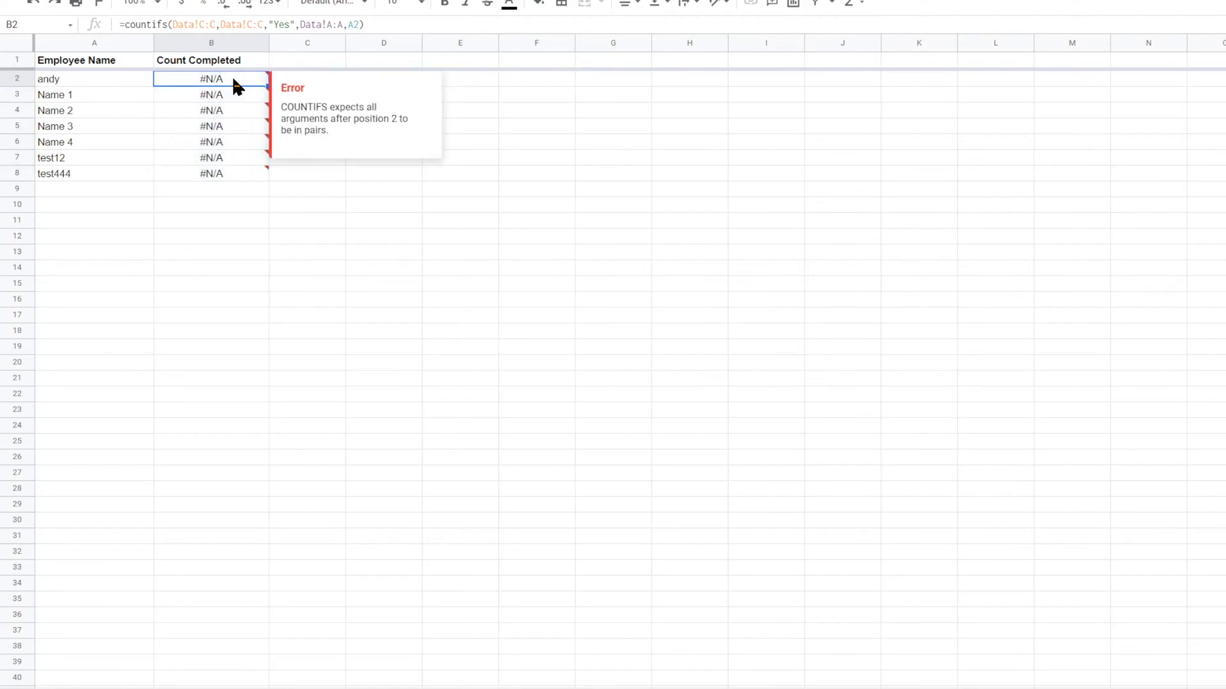
left_click(220, 24)
key("BackSpace")
key("BackSpace")
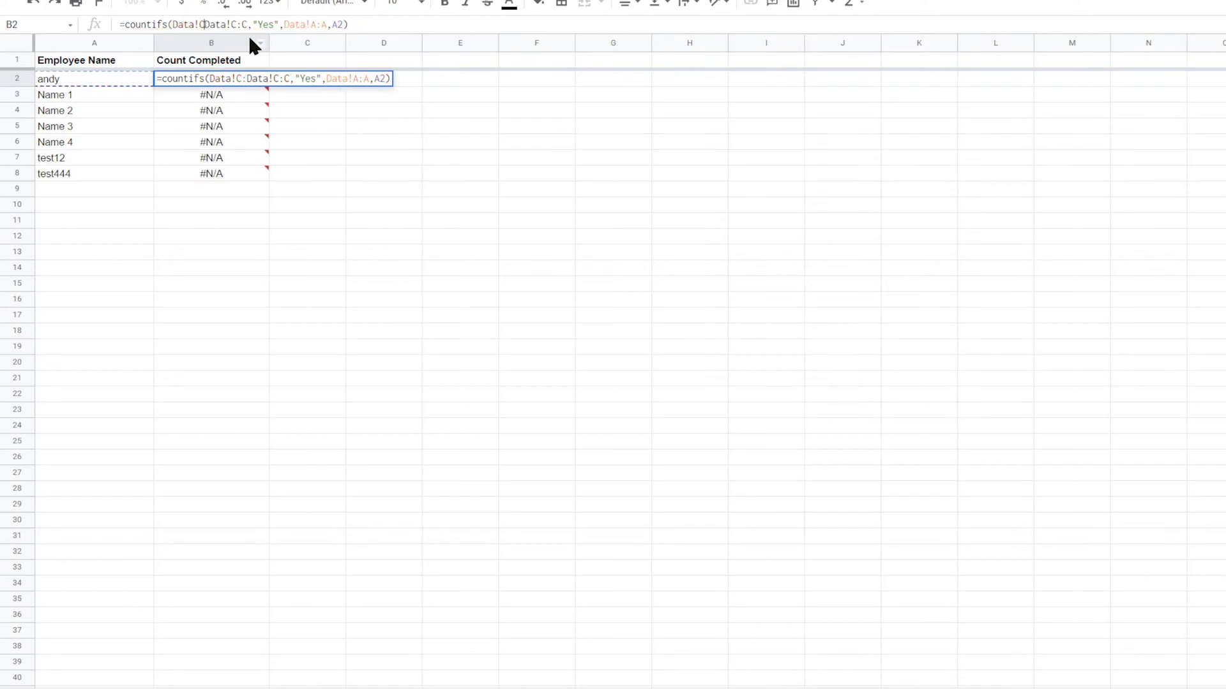
key("BackSpace")
key("BackSpace")
key("BackSpace")
key("BackSpace")
key("BackSpace")
key("BackSpace")
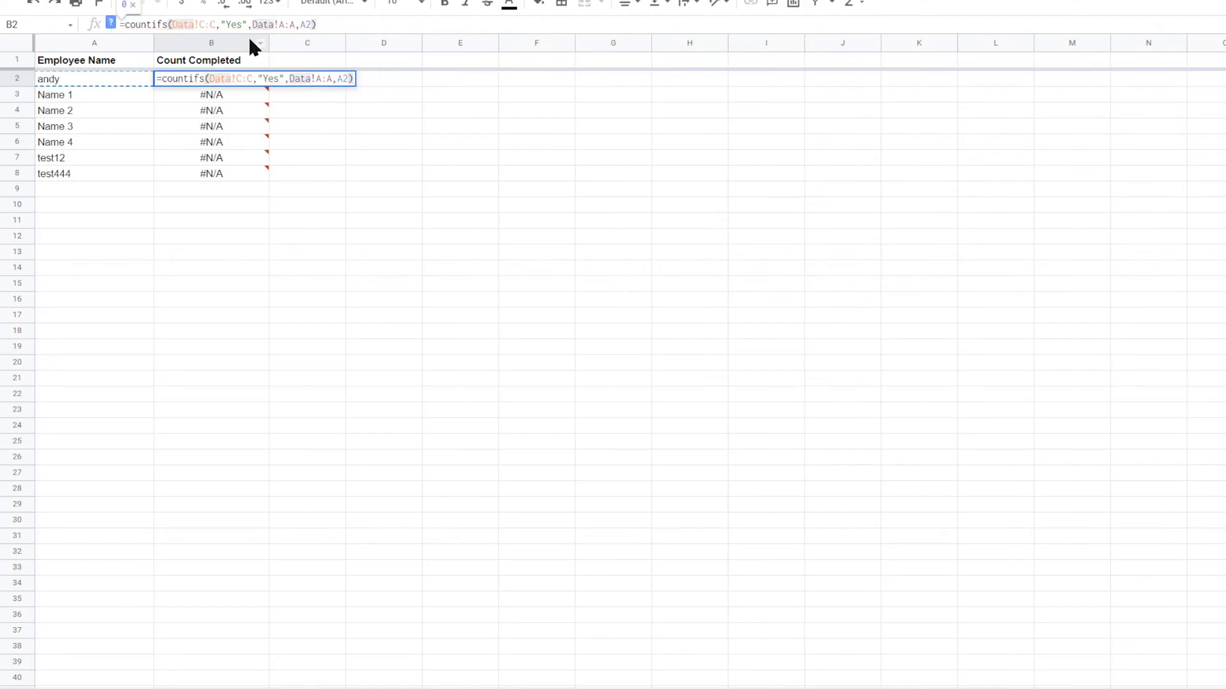
key("Return")
left_click(249, 78)
left_click_drag(268, 86, 265, 181)
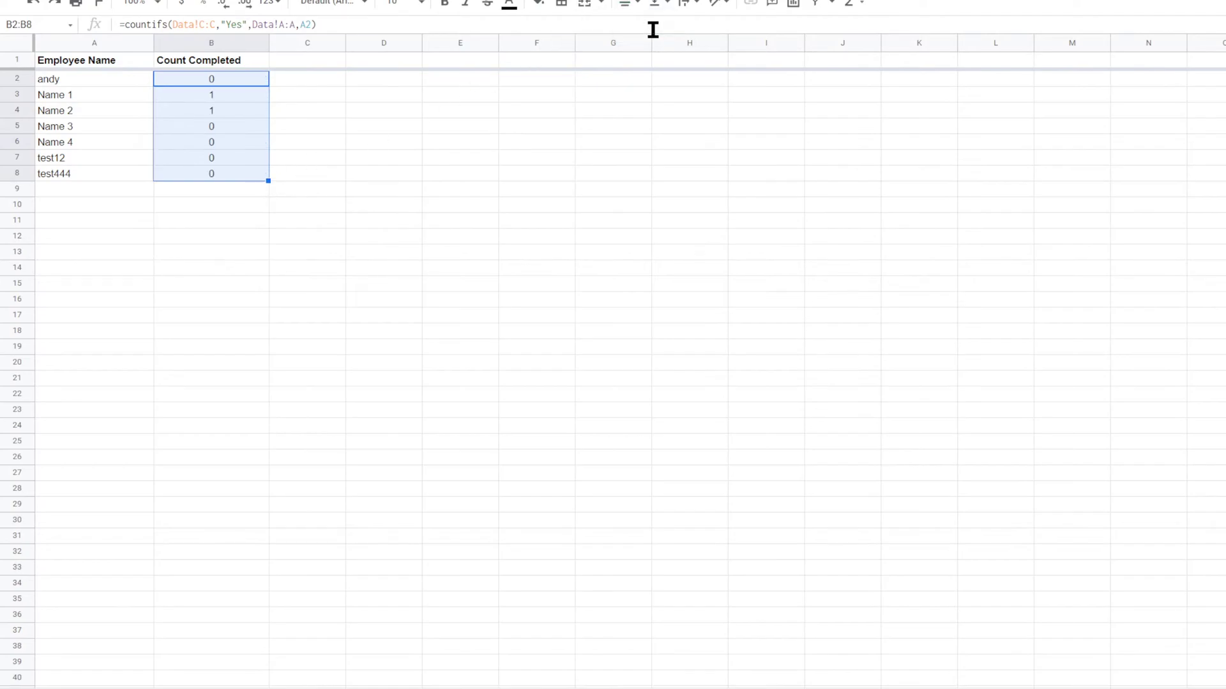
left_click(204, 96)
left_click(227, 110)
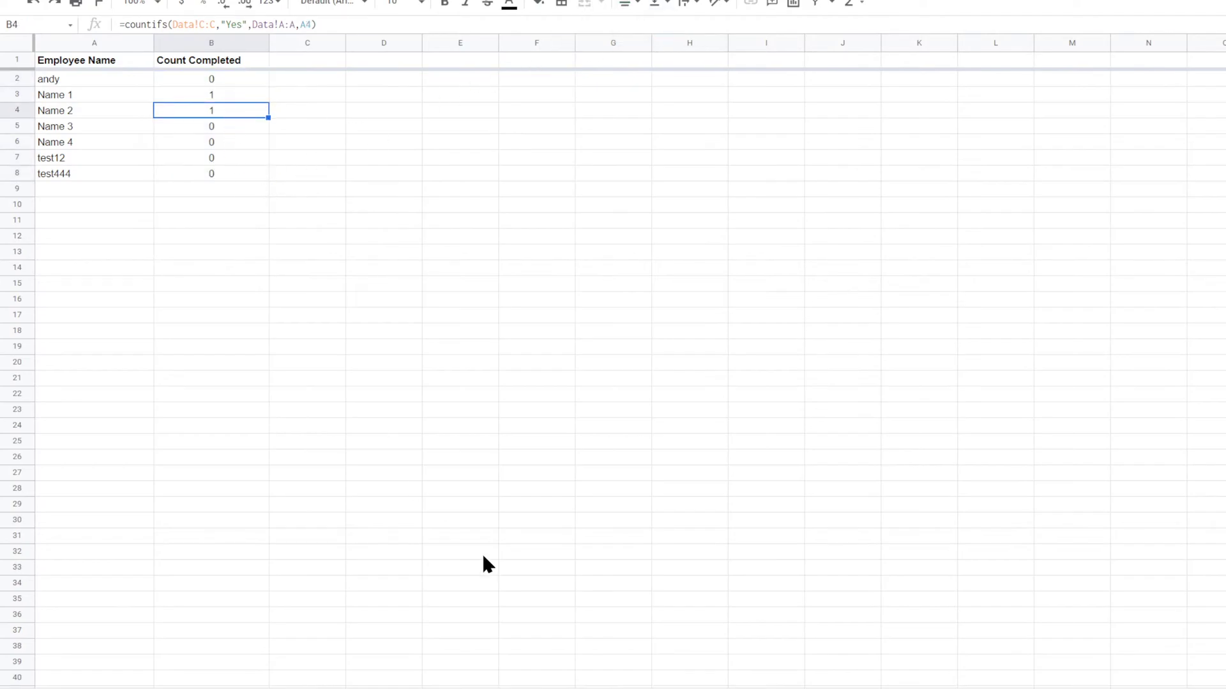
Step: On the Data sheet, replace the invalid employee name in A5 with the last name in its validation list
left_click(140, 688)
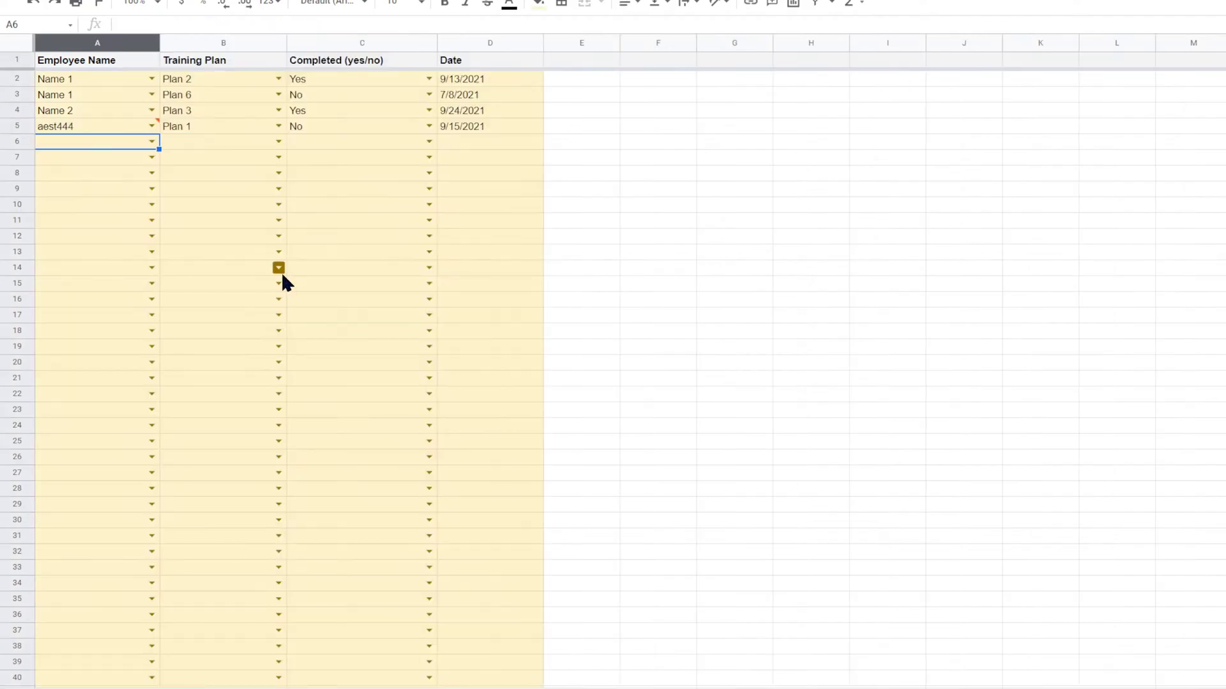
left_click(151, 127)
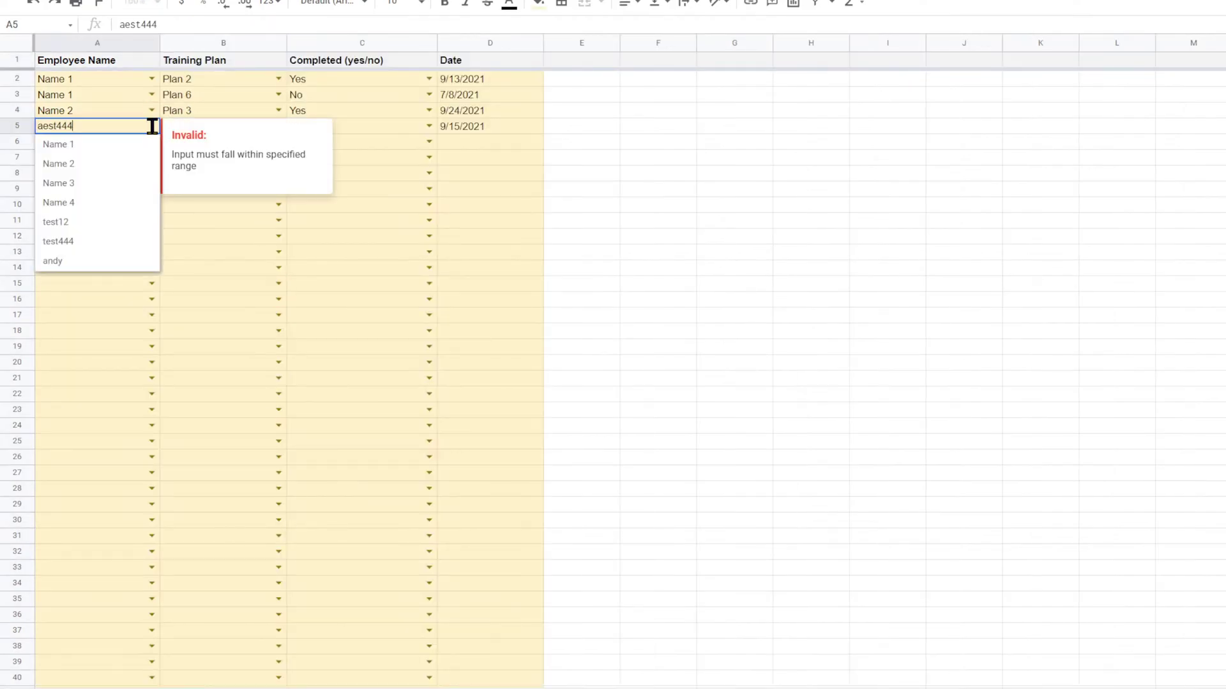
left_click(96, 262)
left_click(101, 256)
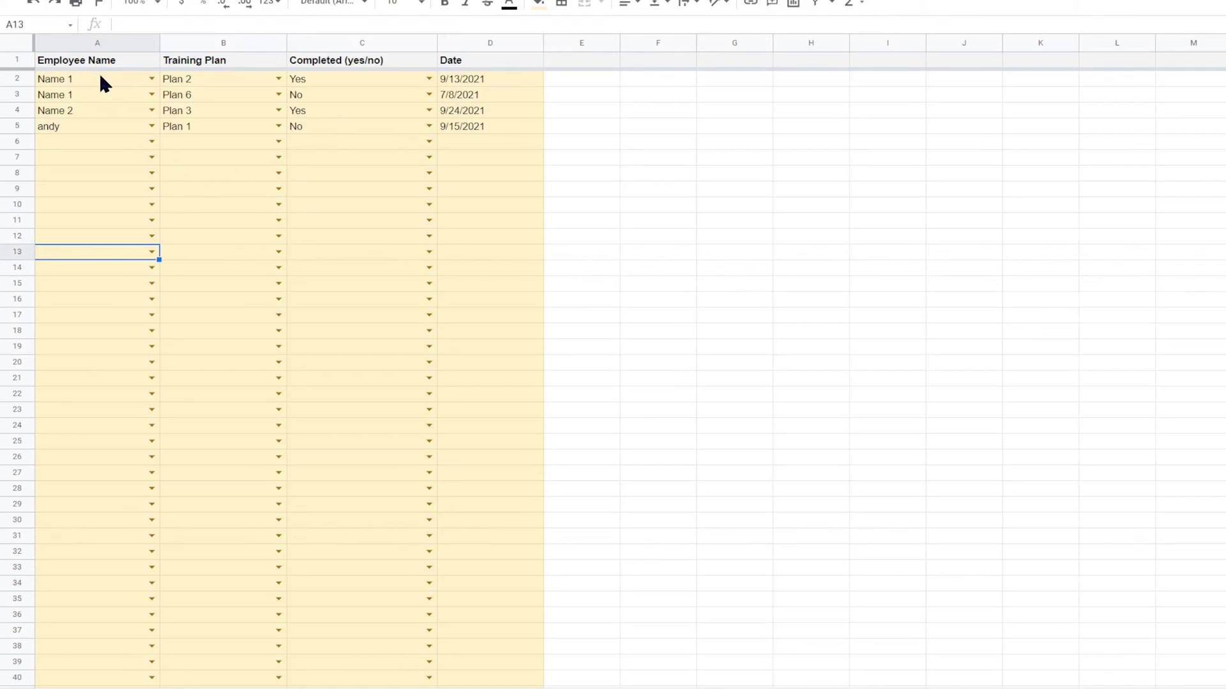
left_click(323, 78)
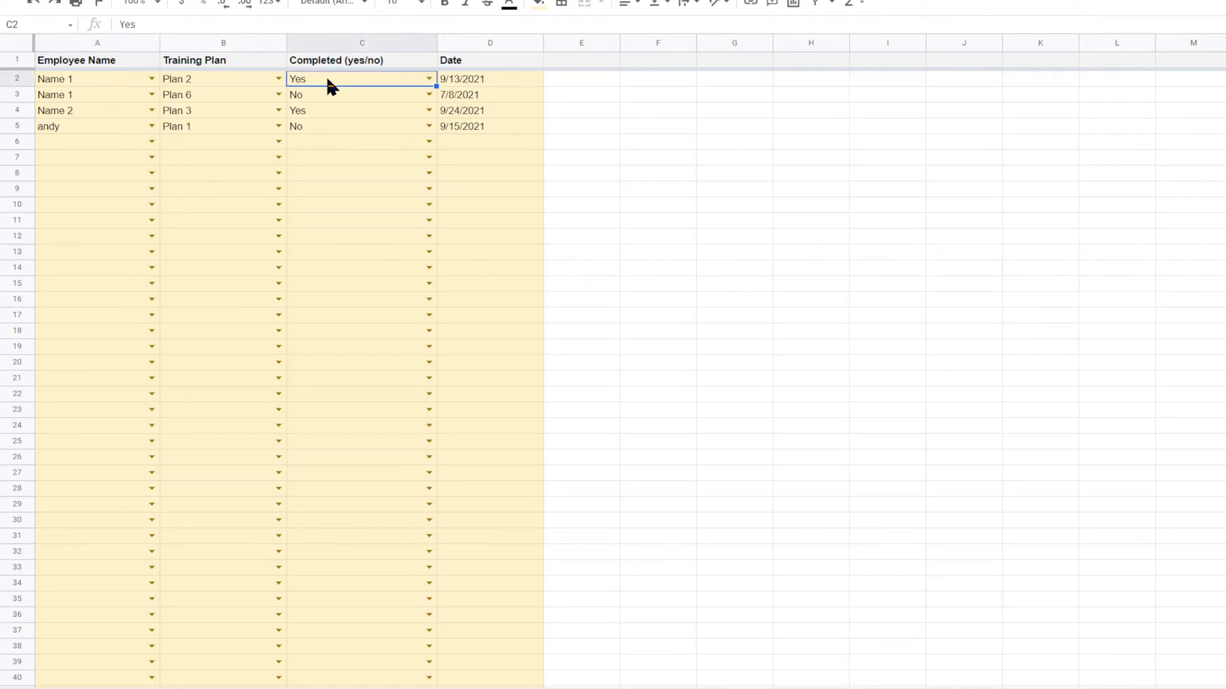
left_click(317, 112)
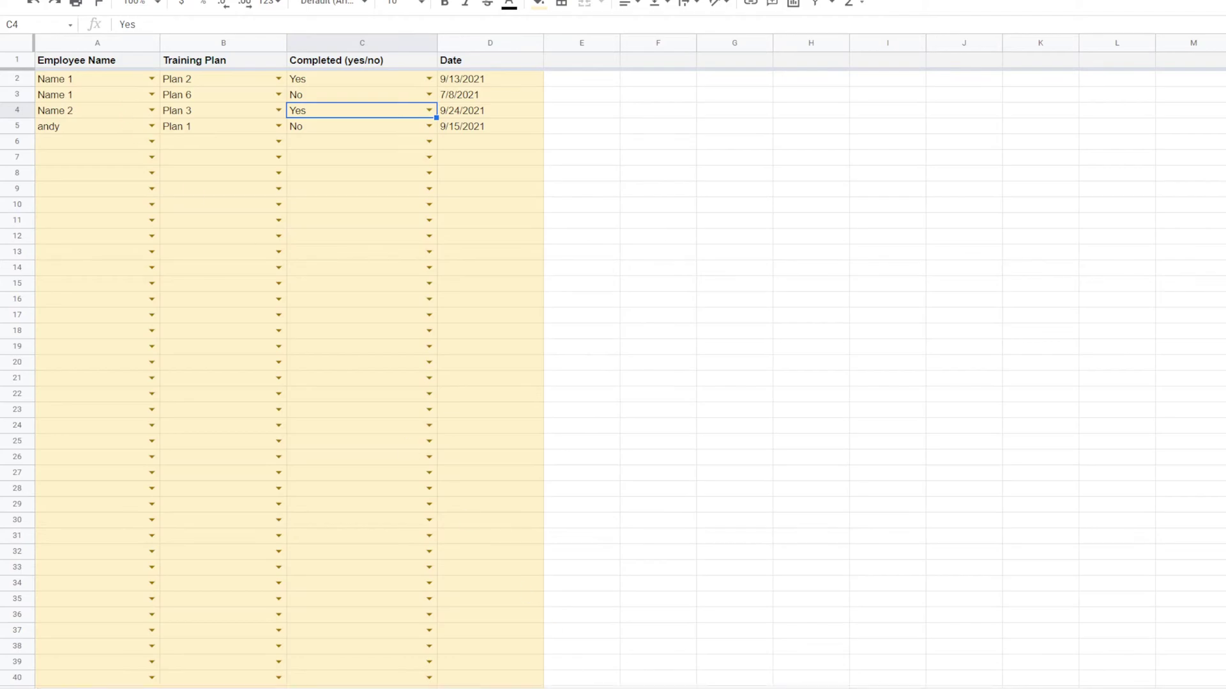
Step: Center the contents of the Count Completed column on the count sheet
key("ctrl+shift+Page_Down")
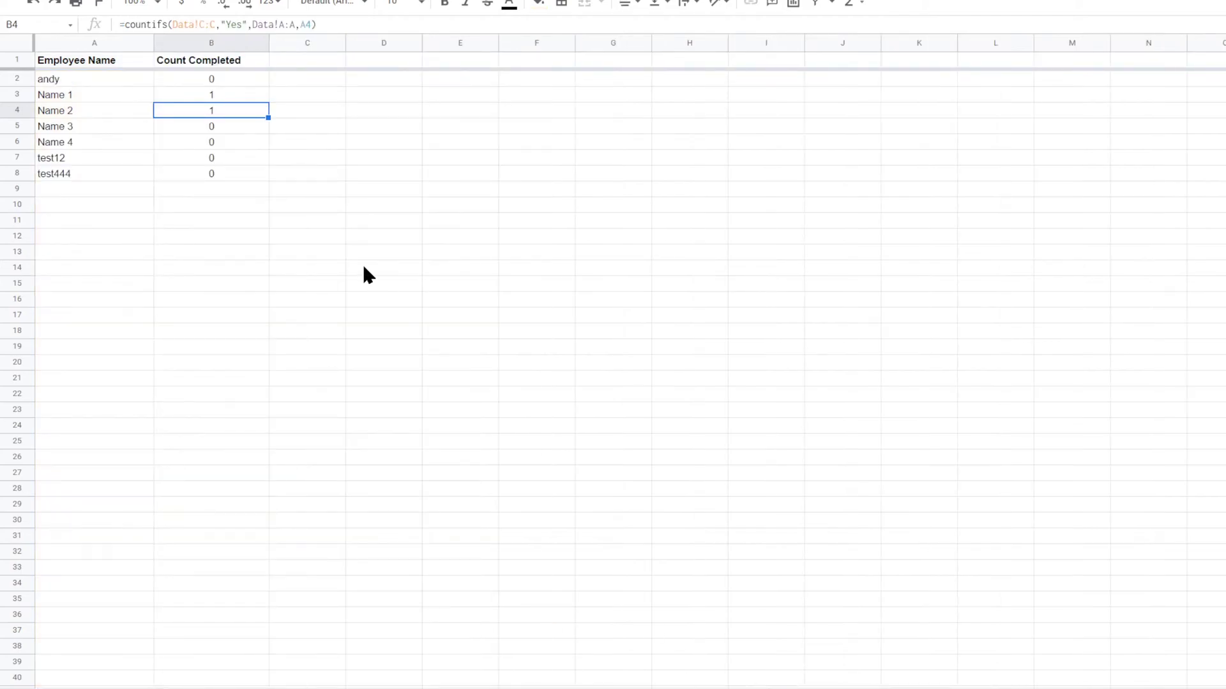
left_click(245, 48)
left_click(630, 3)
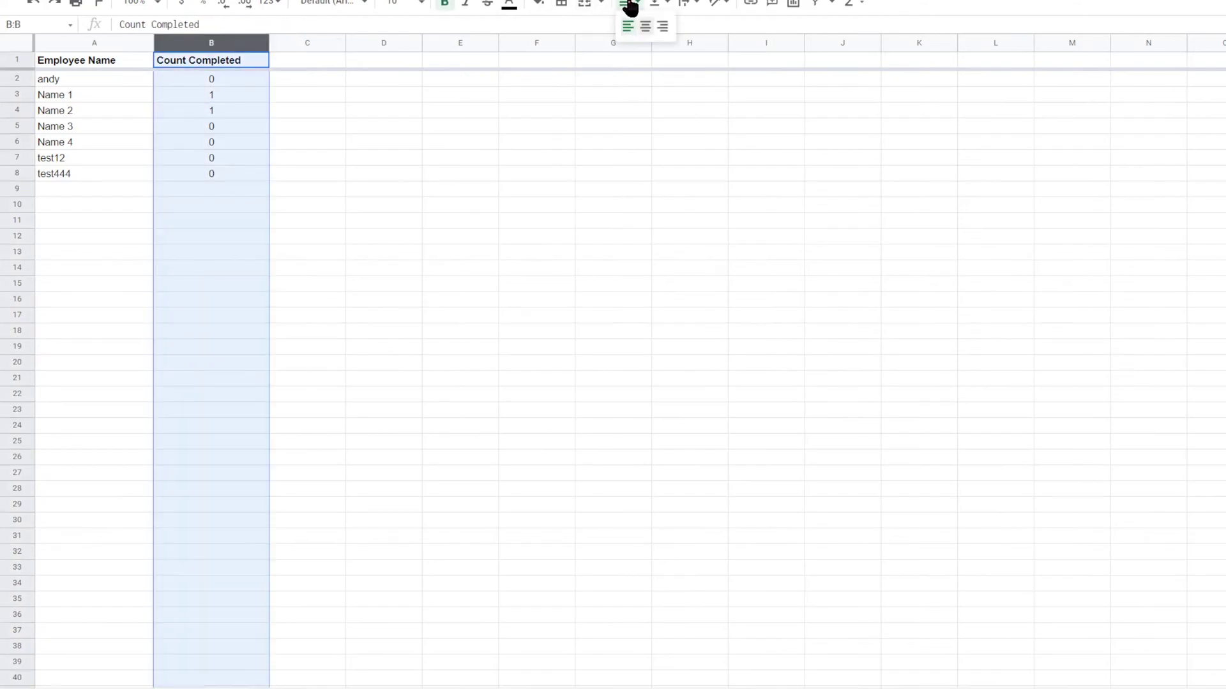
left_click(641, 29)
left_click(536, 158)
Step: Copy the B1 header to C1, retitle it Count Incompleted and widen column C to fit
left_click(241, 60)
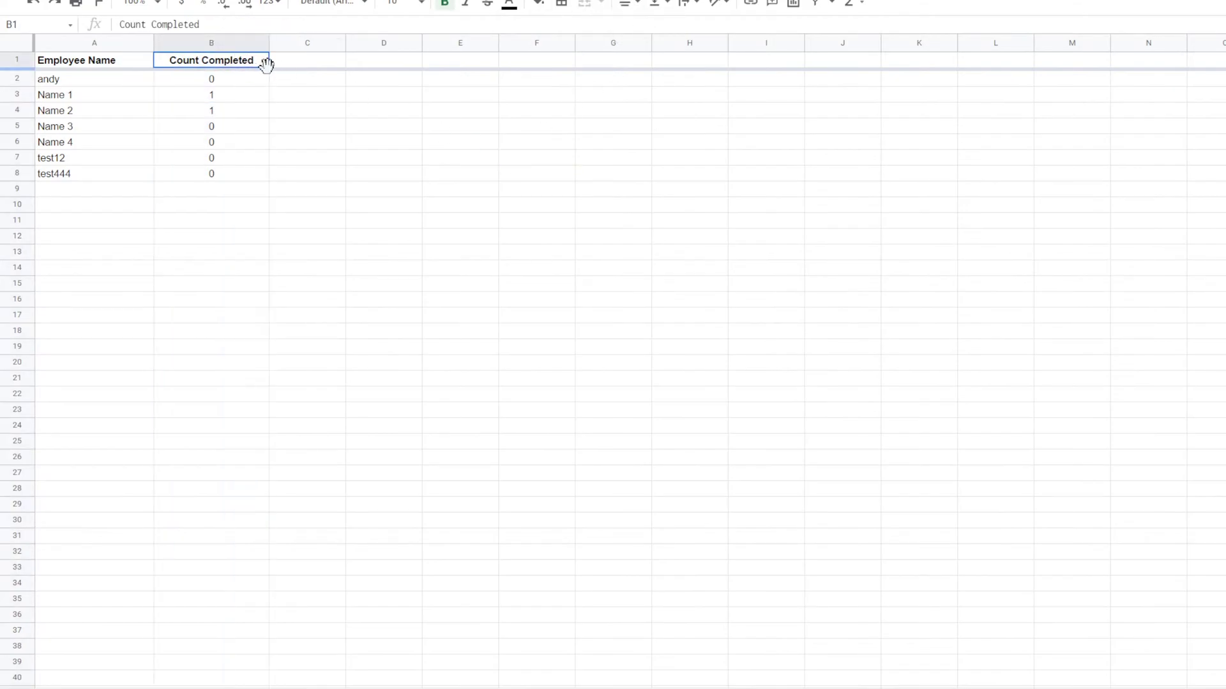
left_click_drag(270, 65, 307, 67)
left_click(306, 66)
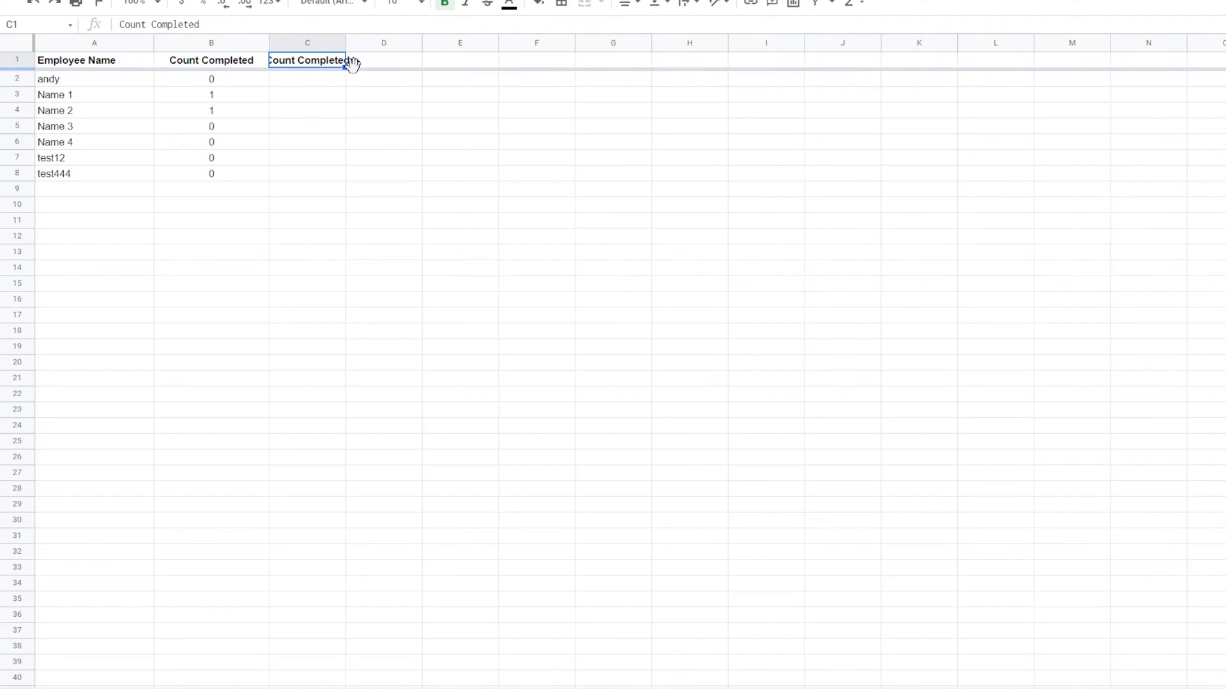
type("Count Incomplete")
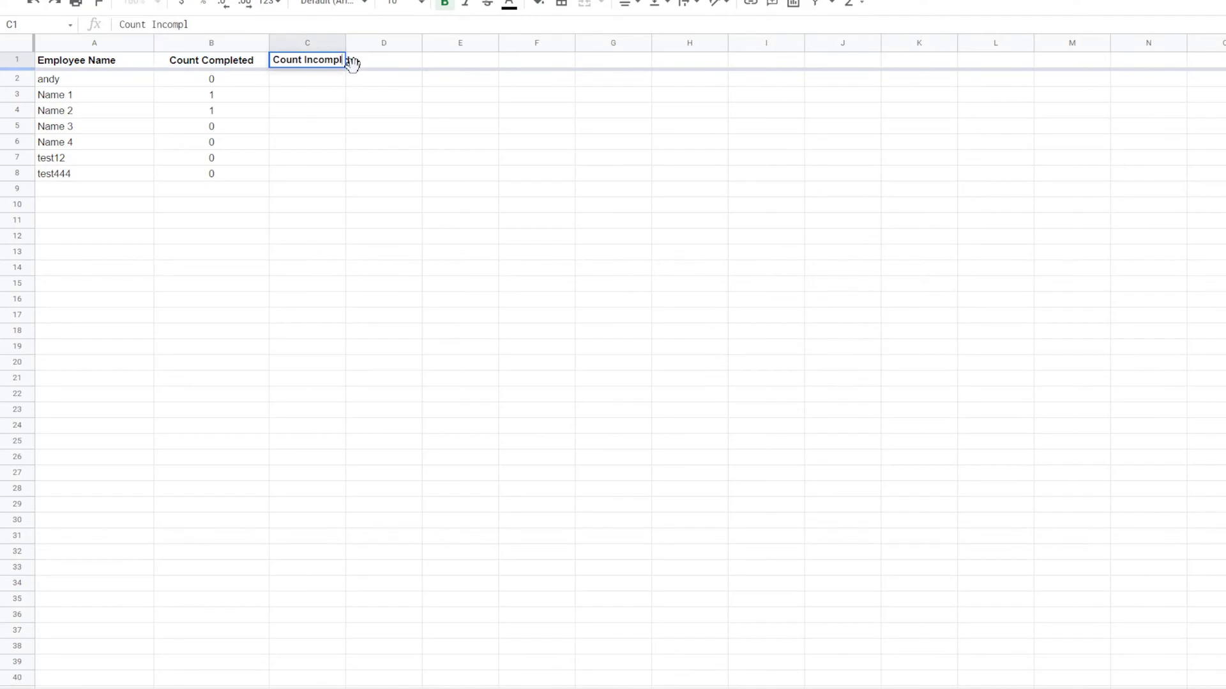
key("Return")
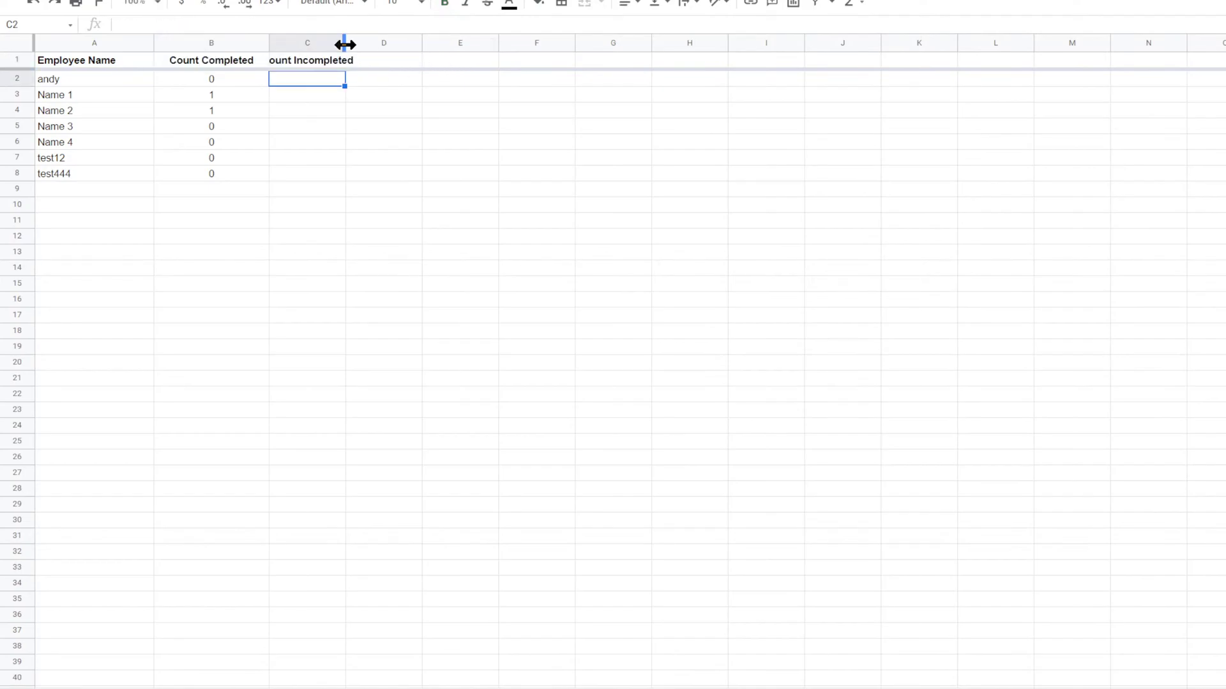
left_click_drag(345, 44, 421, 44)
Step: Reuse B2's formula in C2 with the criterion changed to "No" and fill it through C8
left_click(213, 81)
left_click_drag(317, 25, 164, 46)
key("ctrl+c")
key("Return")
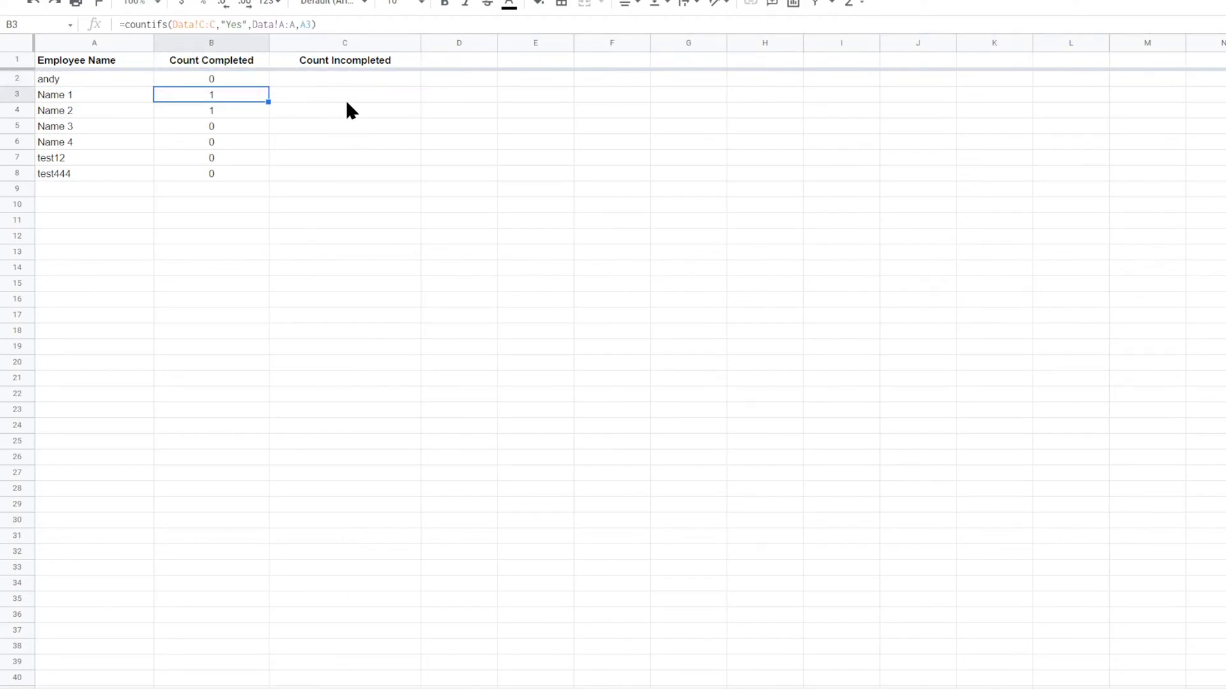
left_click(328, 81)
key("ctrl+v")
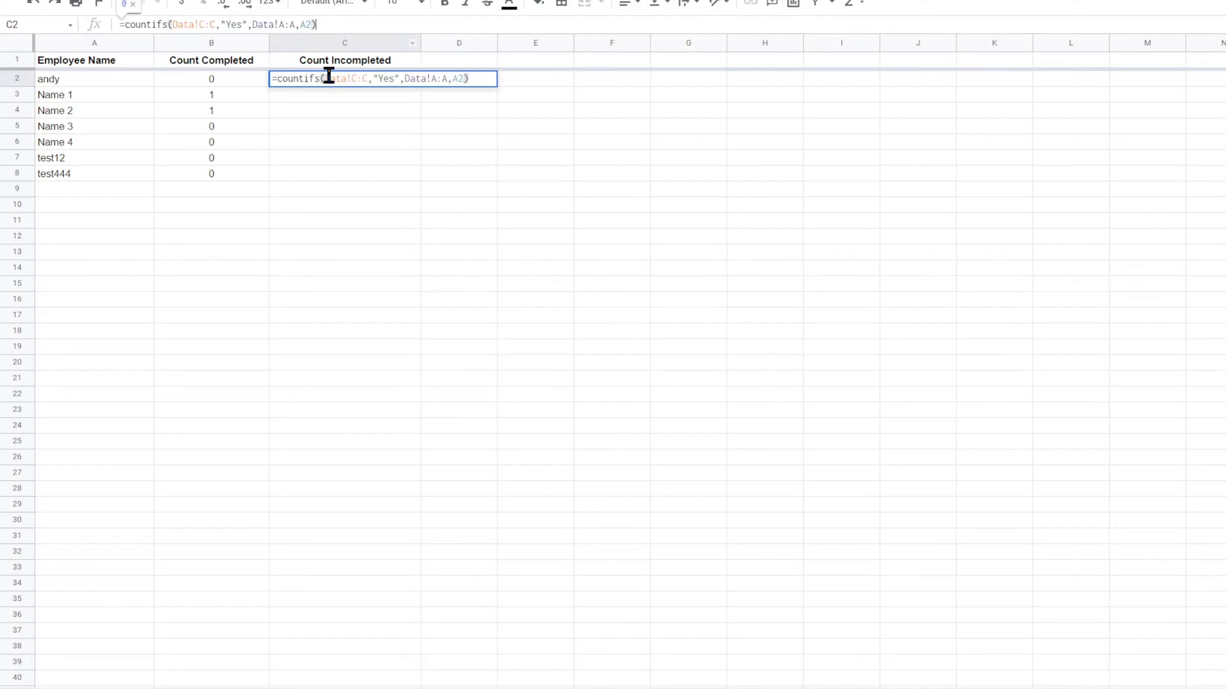
left_click_drag(246, 27, 226, 25)
type("No")
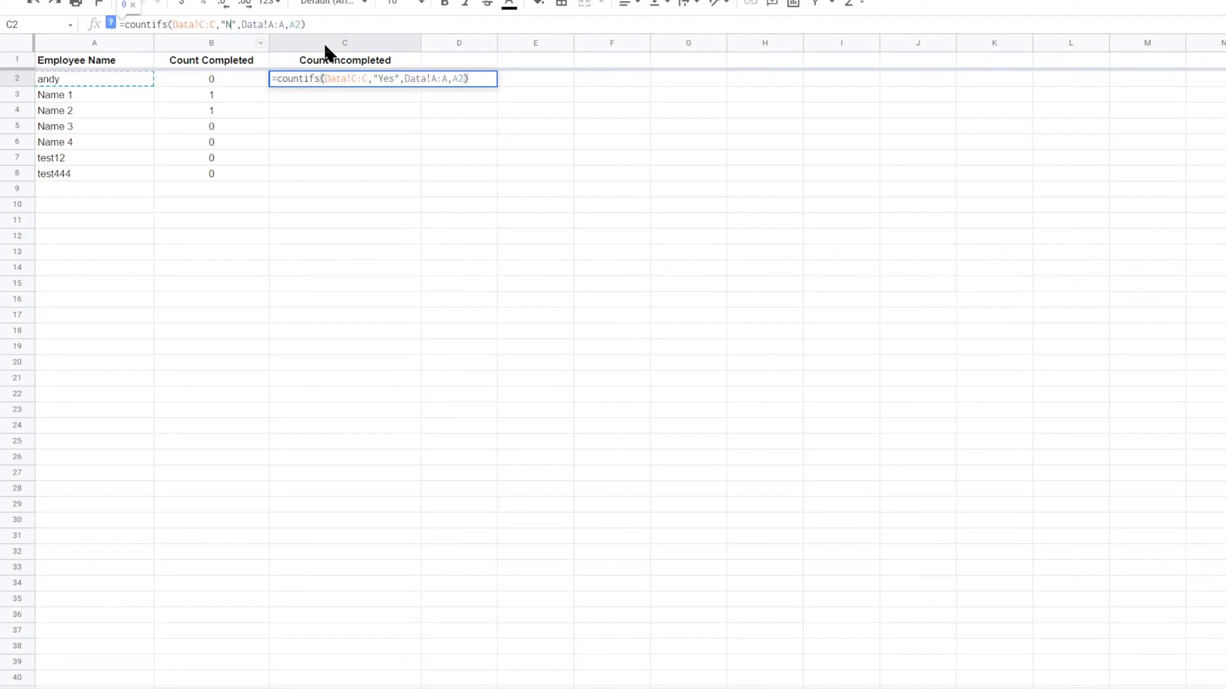
key("Return")
left_click(438, 177)
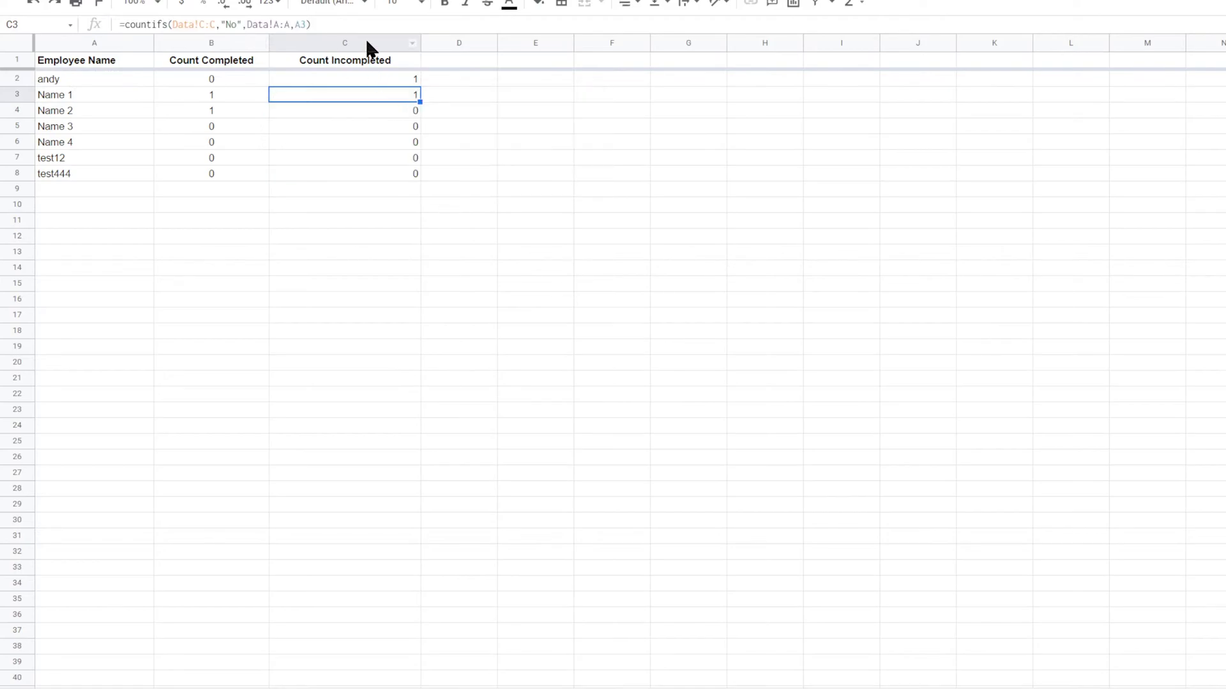
Step: Center the contents of the Count Incompleted column
left_click(367, 40)
left_click(635, 2)
left_click(646, 28)
left_click(536, 188)
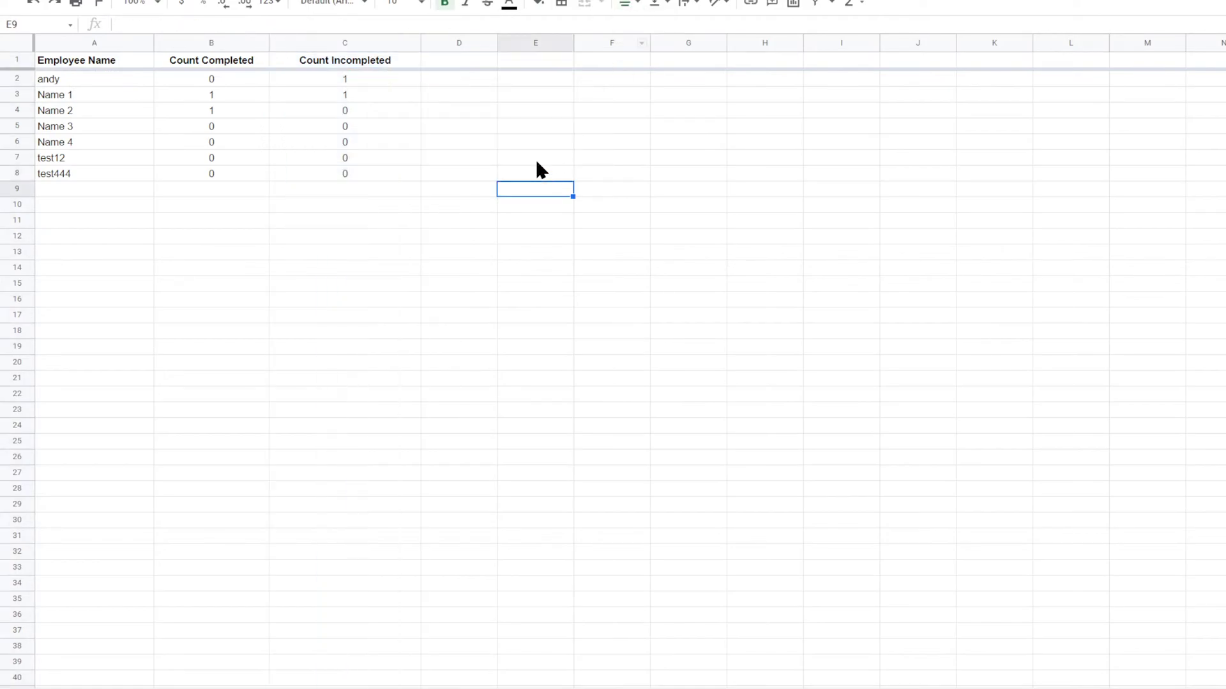
Step: Copy the C1 header to D1, retitle it Count Unknown and widen column D to fit
left_click(413, 62)
left_click_drag(415, 60, 475, 69)
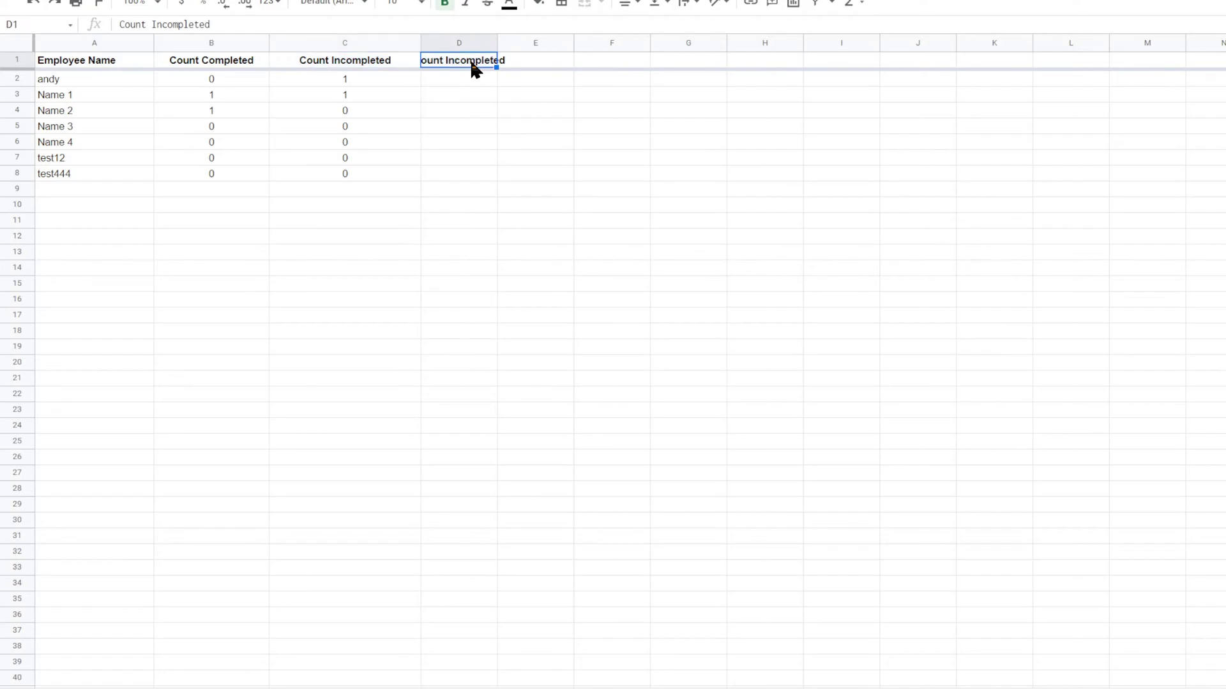
type("Count")
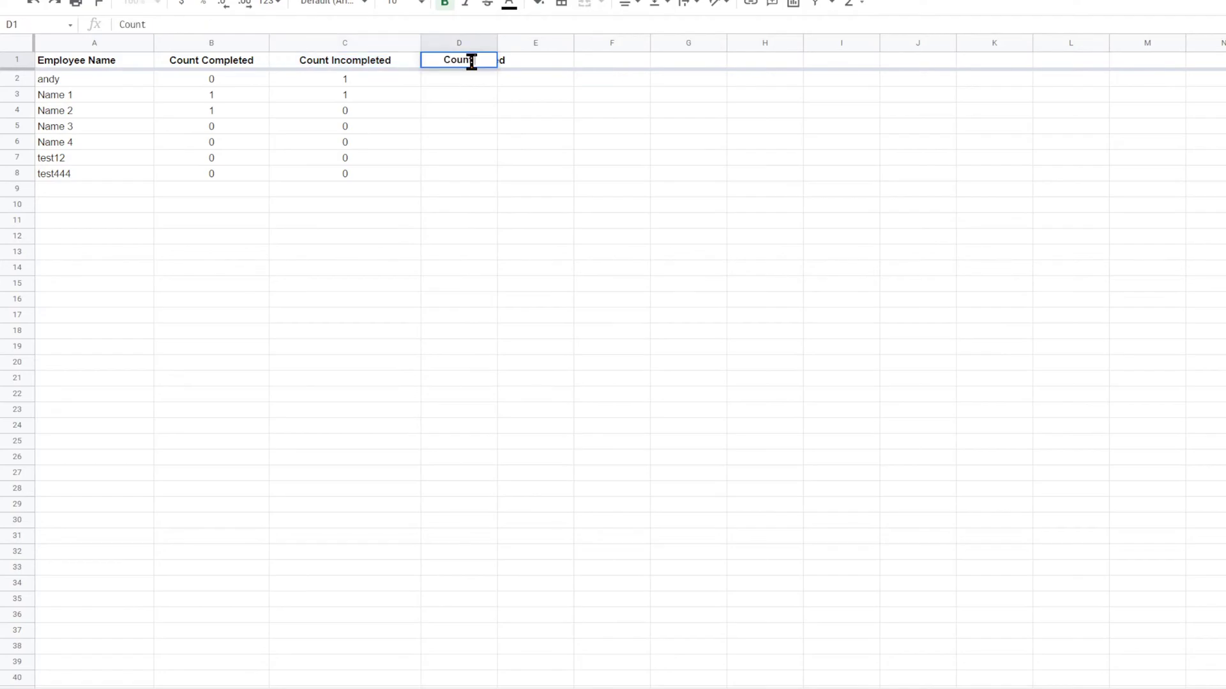
type(" Unknown")
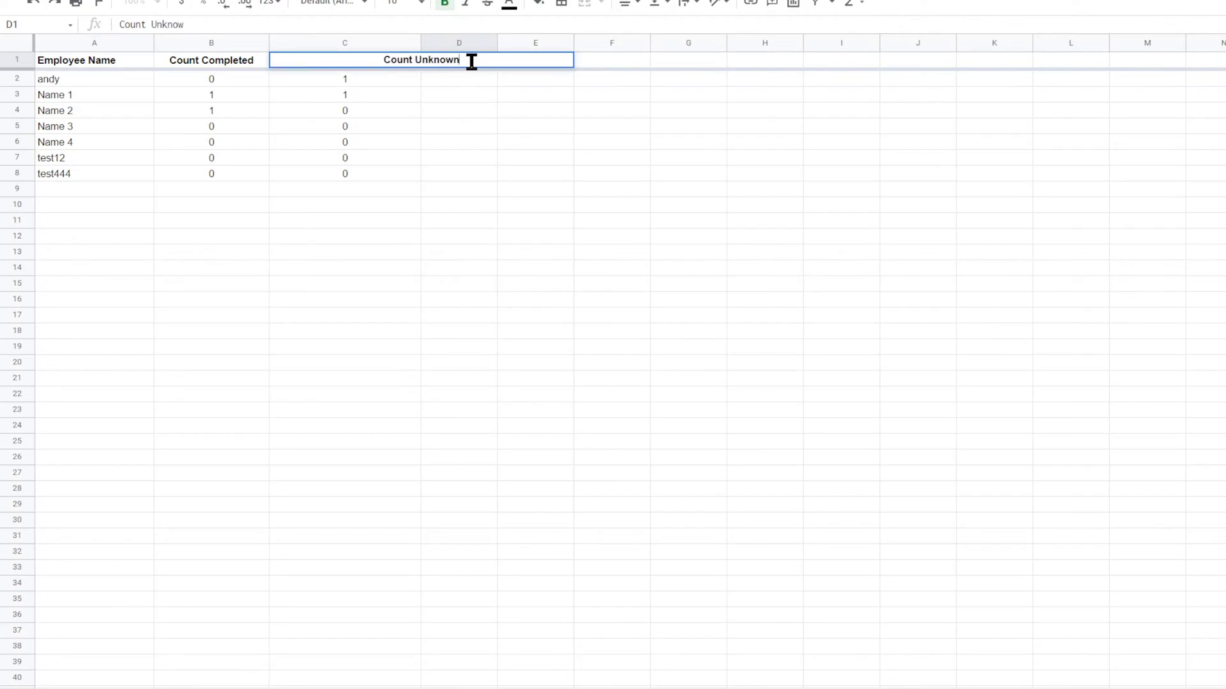
key("Return")
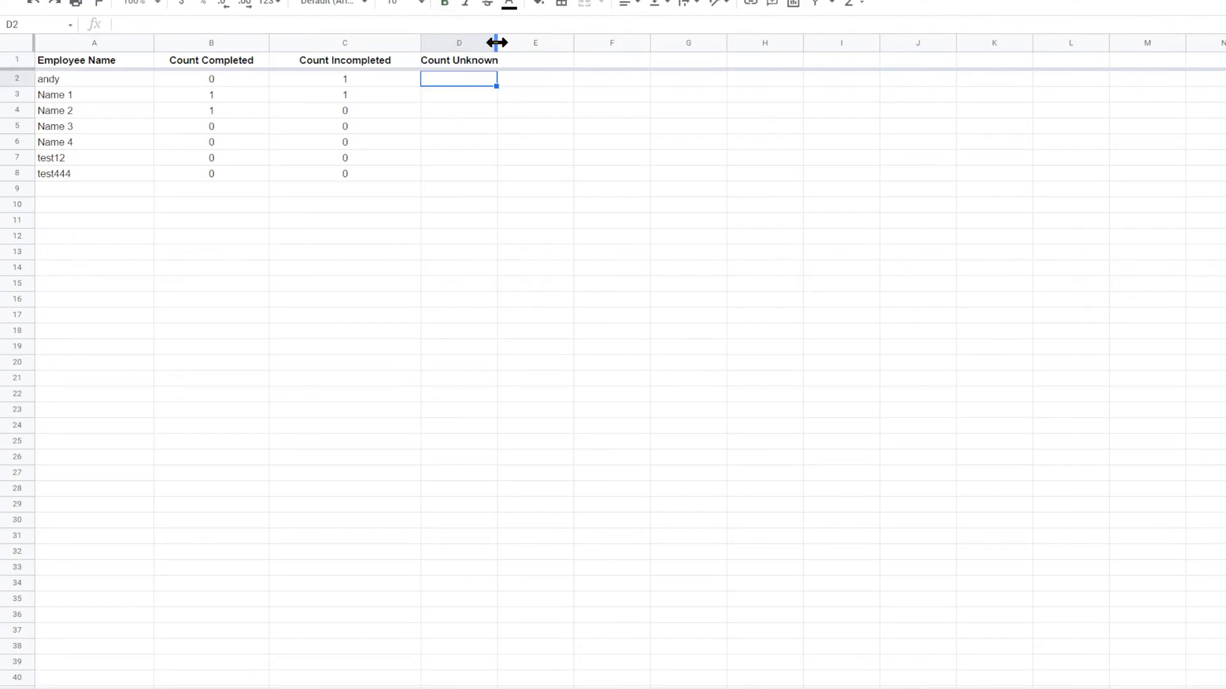
left_click_drag(496, 42, 553, 38)
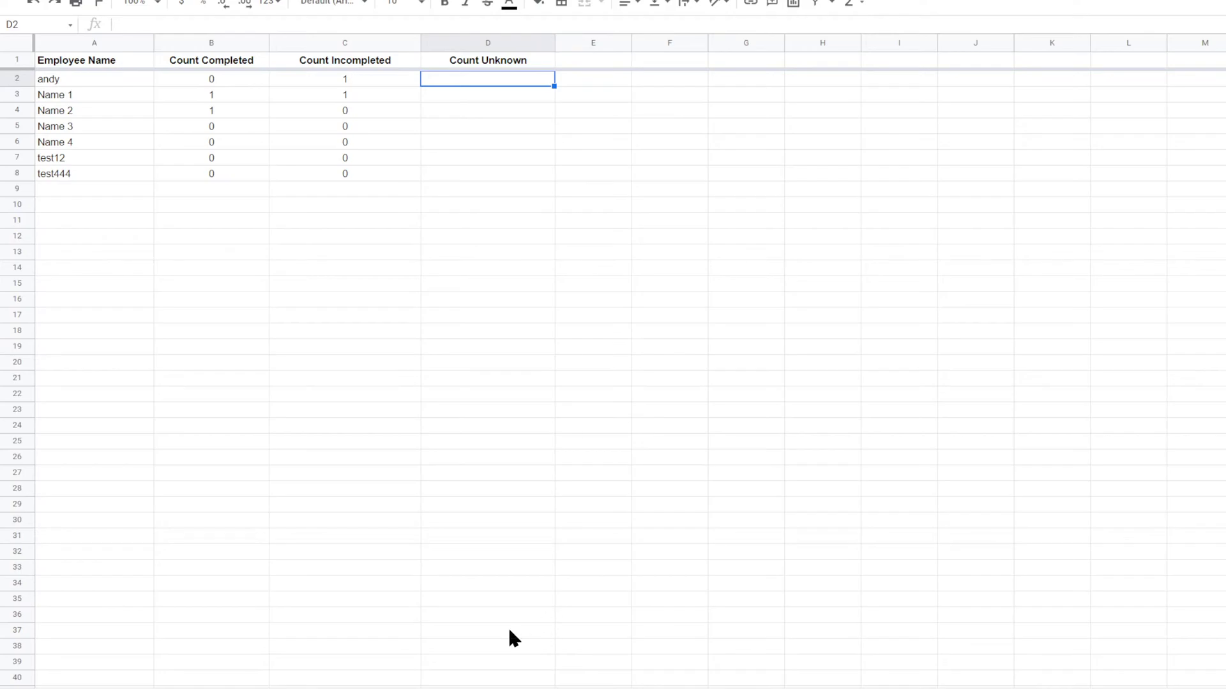
Step: Return to the Data sheet to review the Completed (yes/no) entries
key("ctrl+shift+Page_Up")
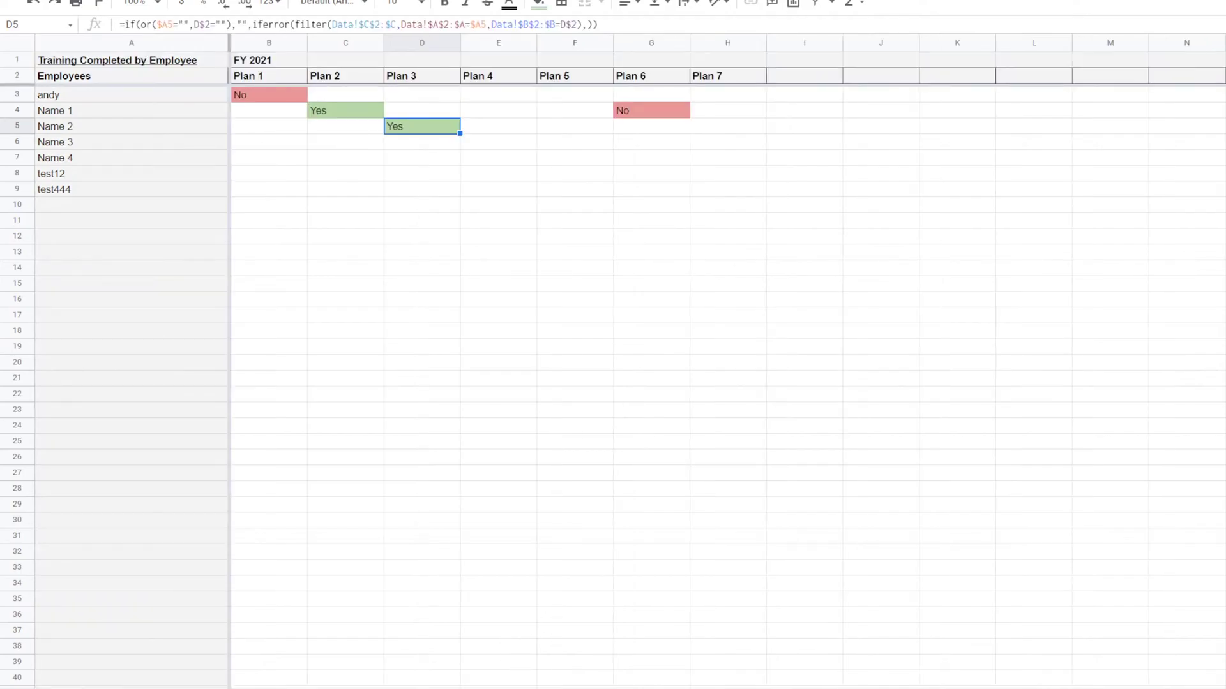
key("ctrl+shift+Page_Up")
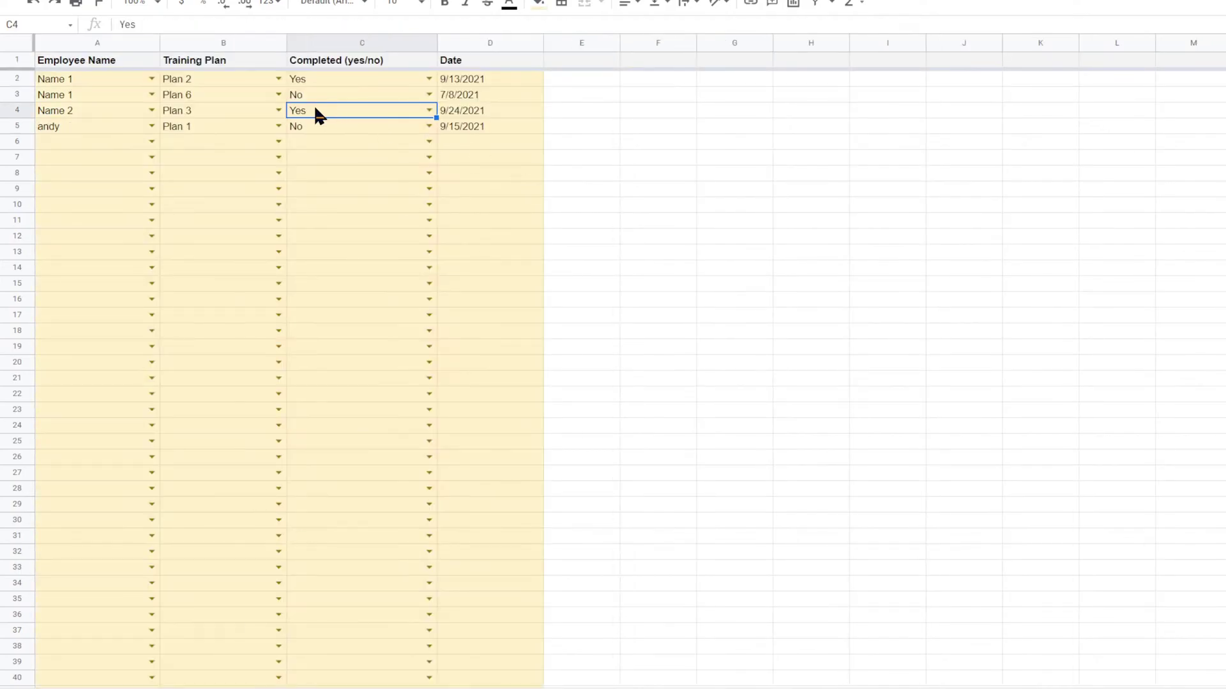
Step: Add a record in row 6 of the training data with employee Name 1 and Plan 4, leaving the completed status blank
left_click(212, 120)
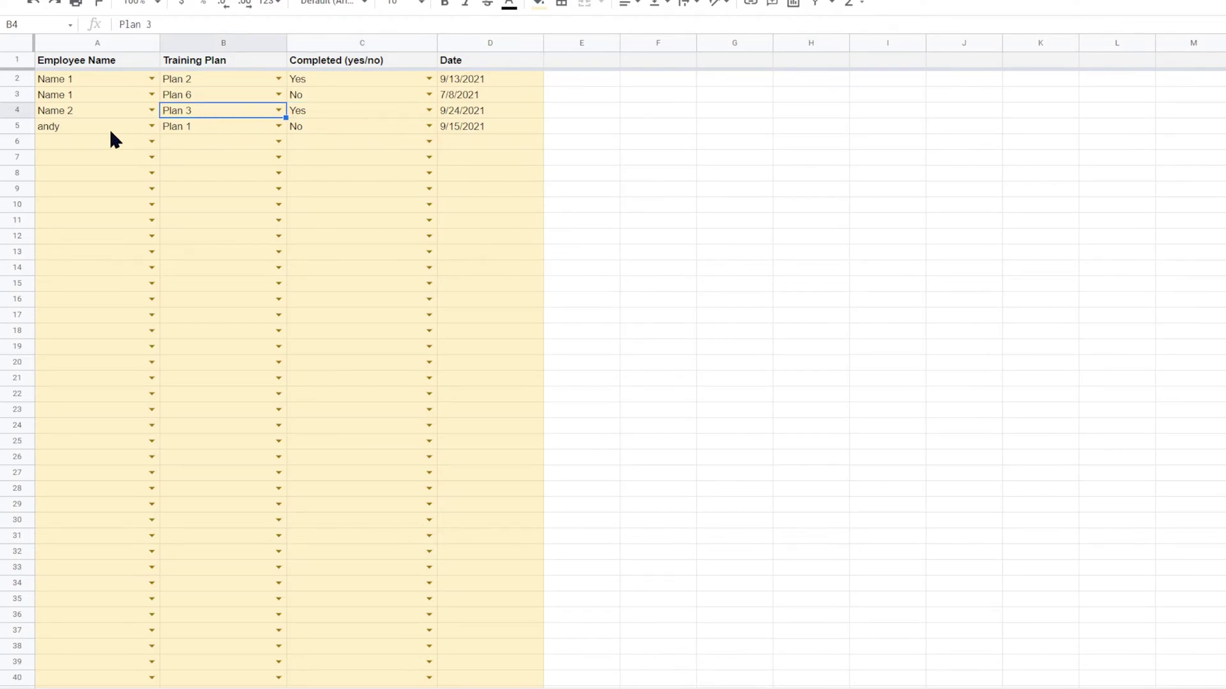
left_click(152, 143)
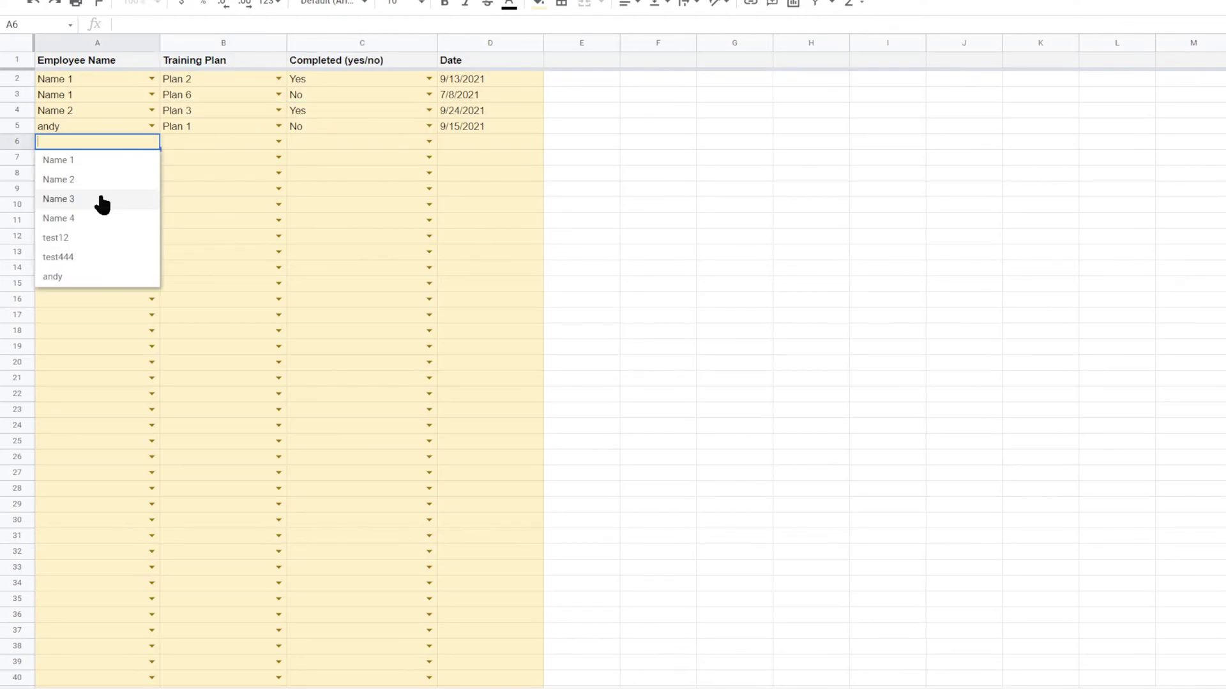
left_click(79, 162)
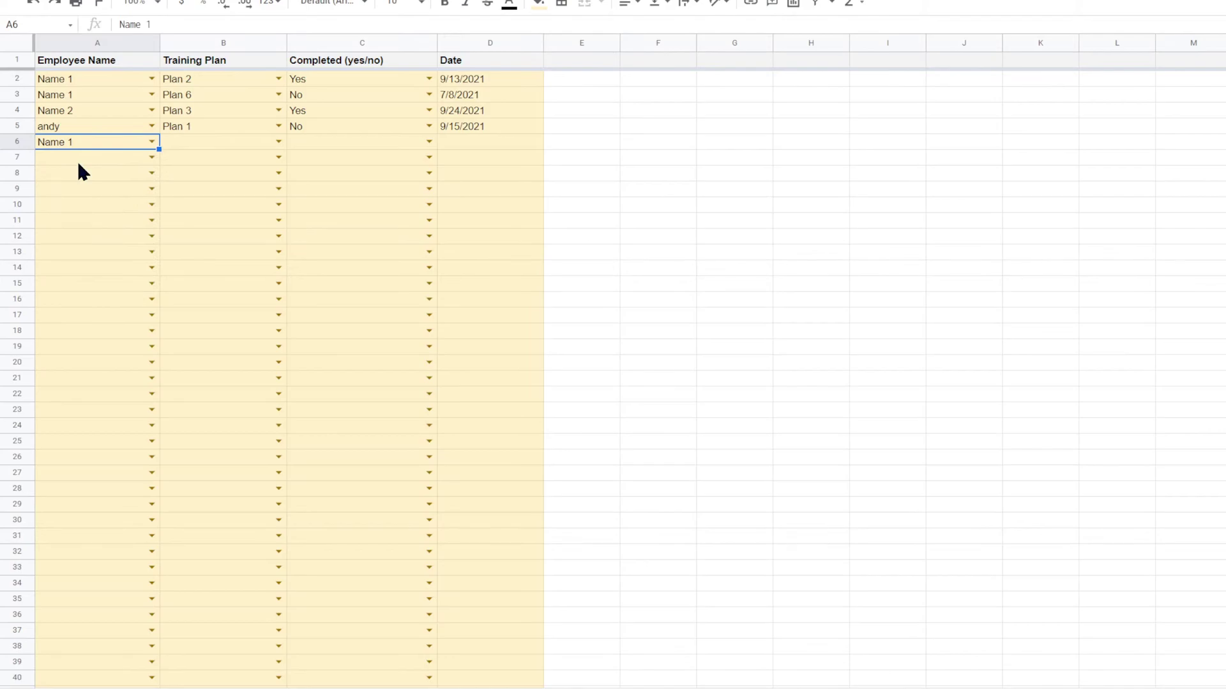
left_click(221, 143)
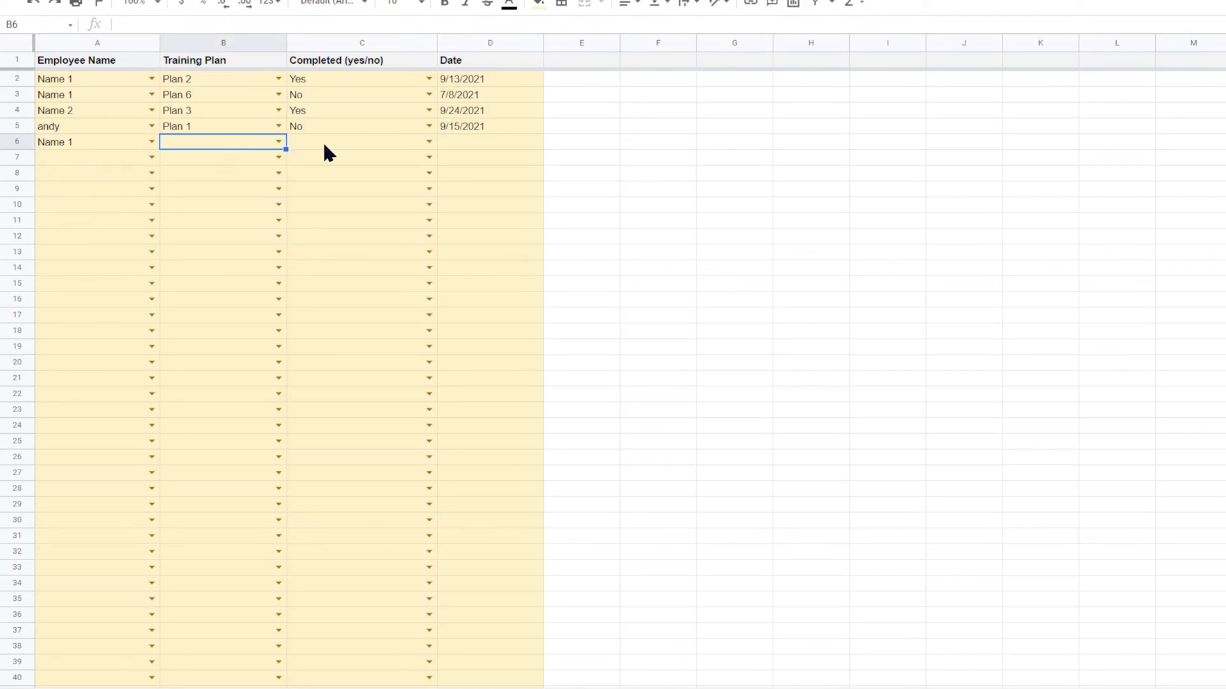
left_click(323, 140)
left_click(221, 142)
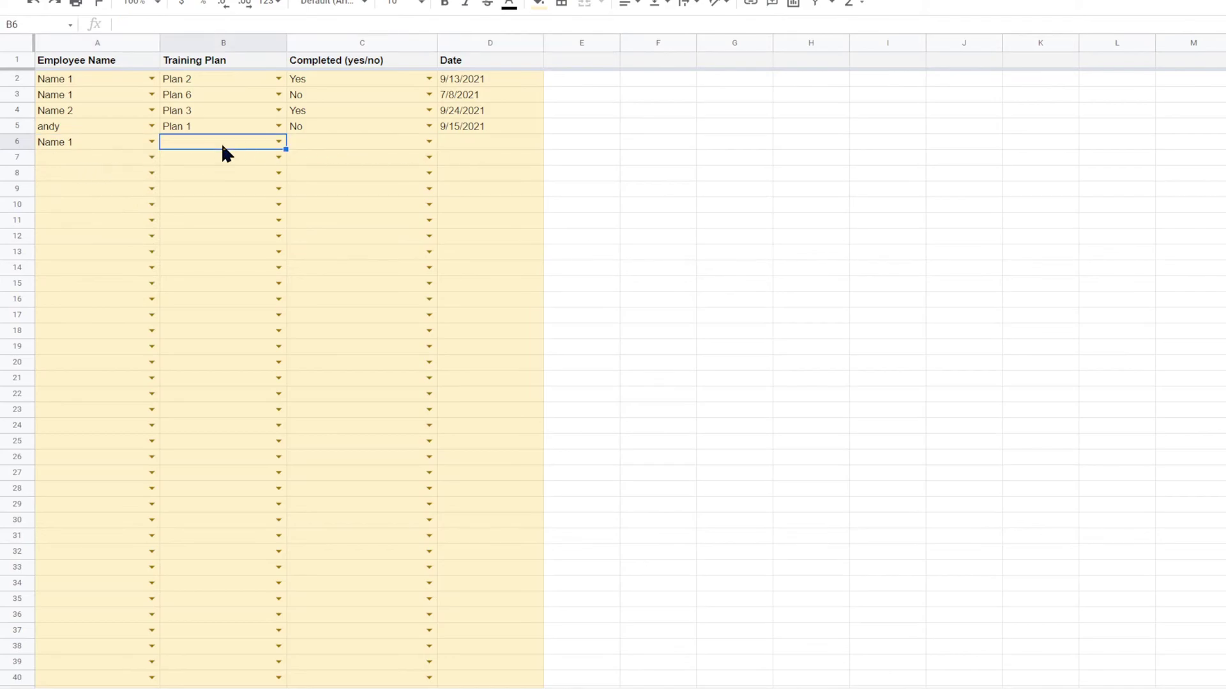
left_click(279, 141)
left_click(195, 218)
left_click(341, 146)
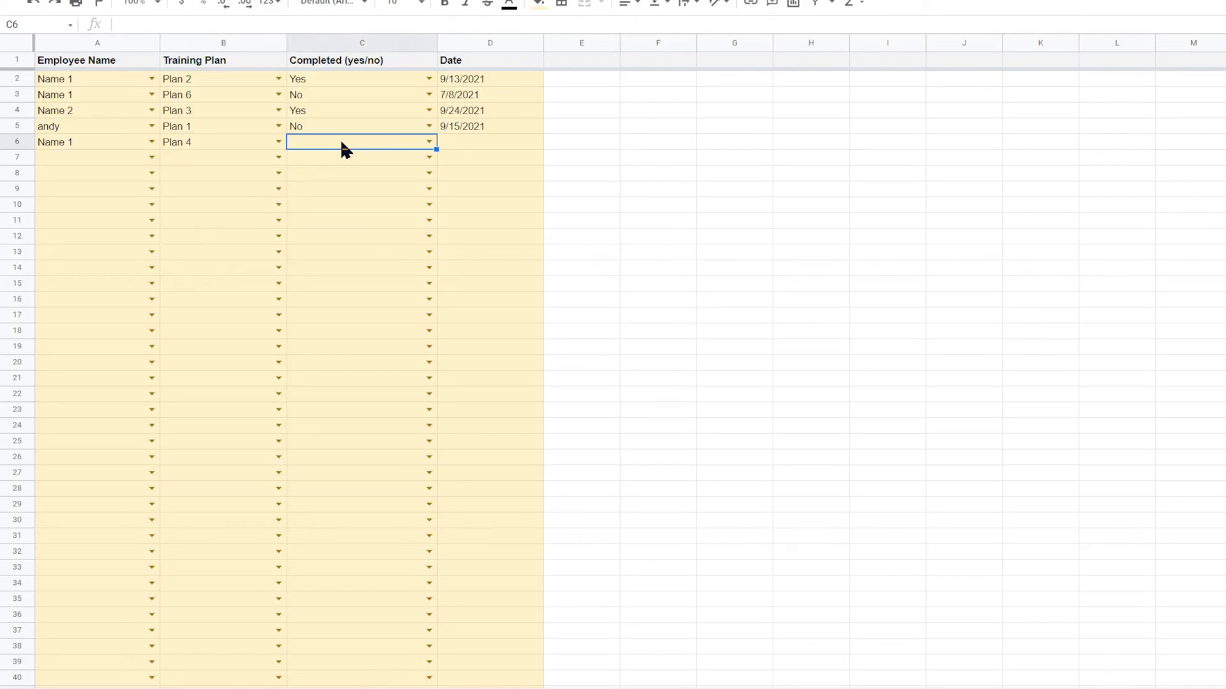
left_click(365, 153)
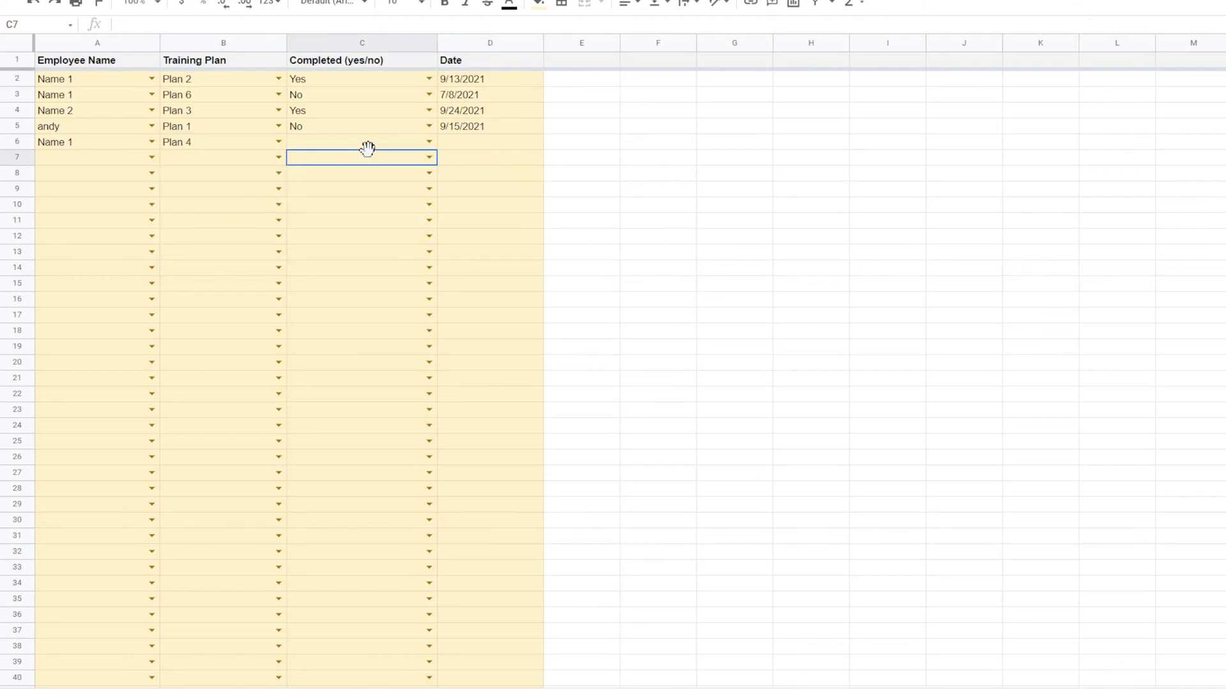
left_click(197, 145)
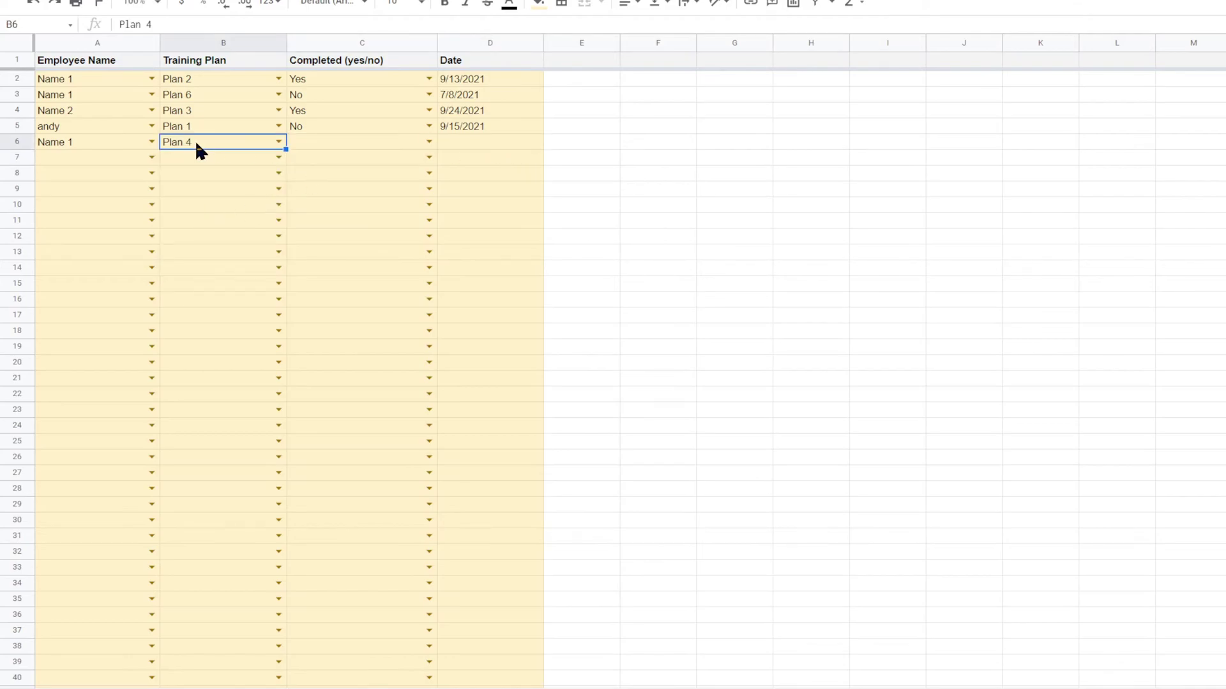
left_click(364, 146)
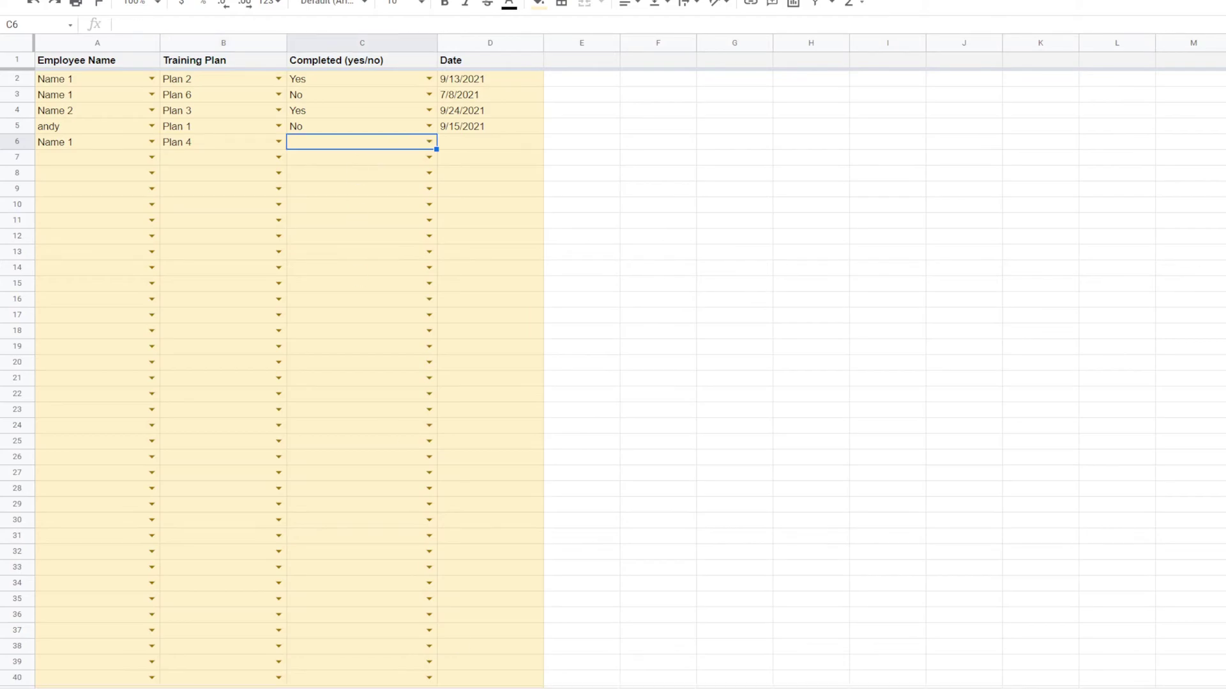
Step: On the employee summary sheet, reuse the C2 formula in D2 as =countifs(Data!C:C,"",Data!A:A,A2) to count blank statuses
left_click(421, 688)
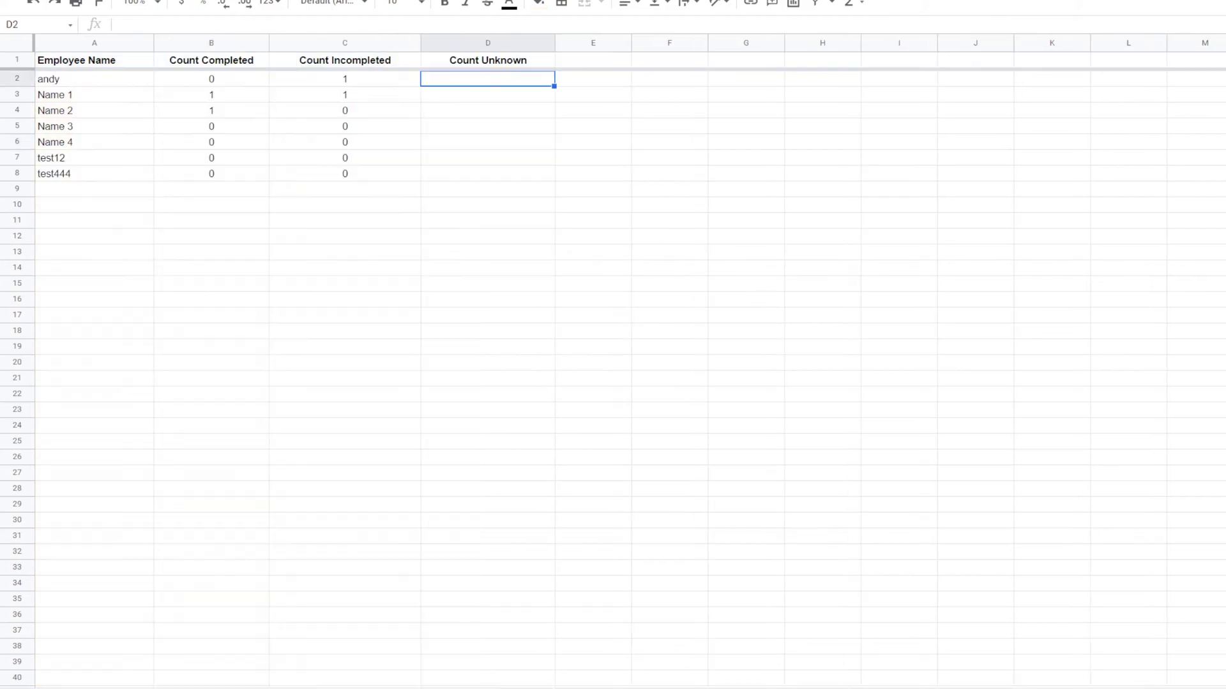
left_click(350, 79)
triple_click(337, 26)
key("ctrl+c")
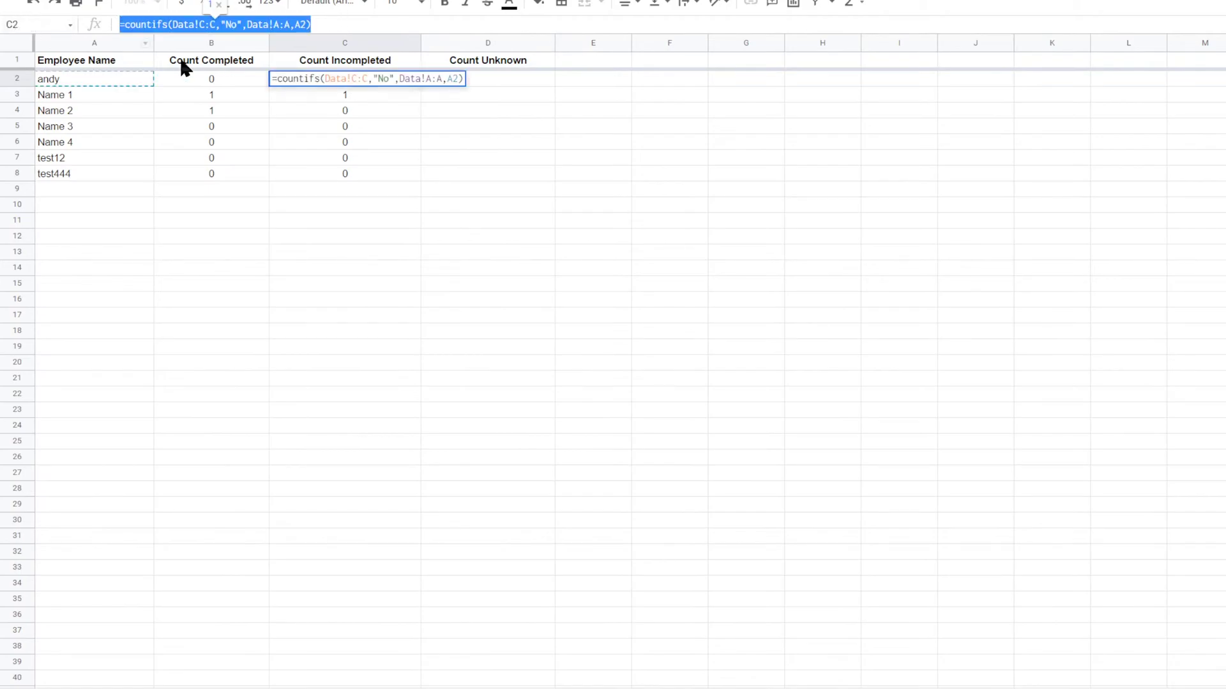
key("Return")
left_click(470, 82)
key("Return")
key("ctrl+v")
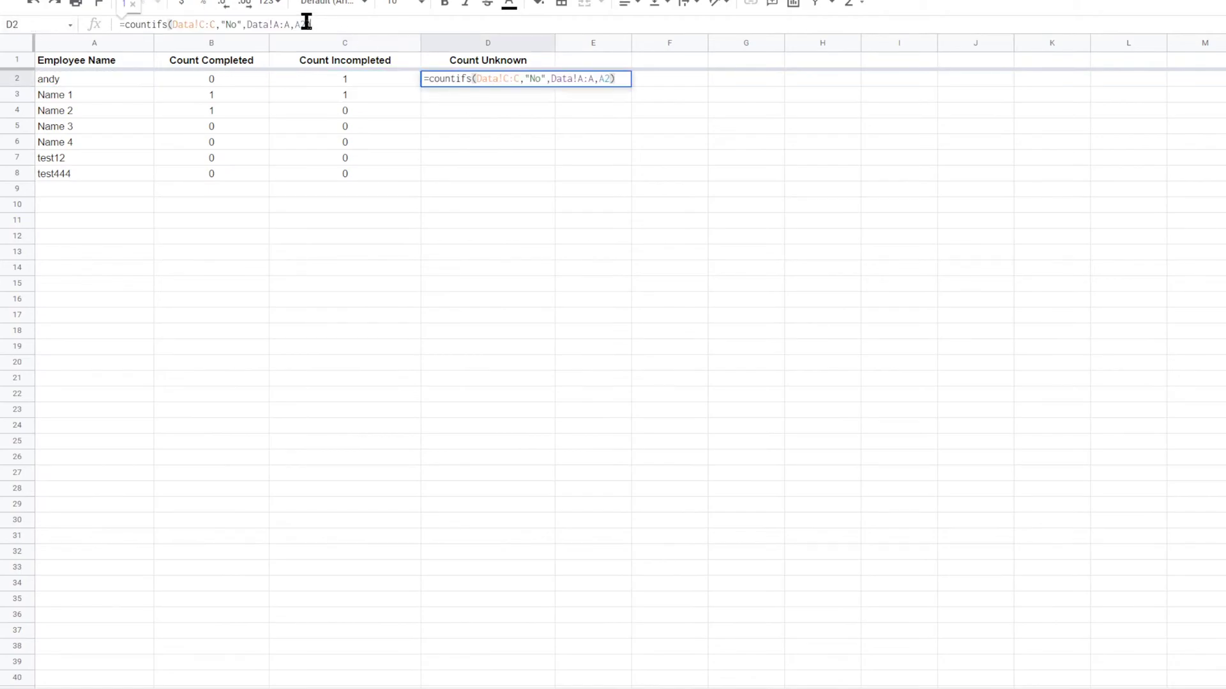
left_click(235, 24)
key("BackSpace")
key("Return")
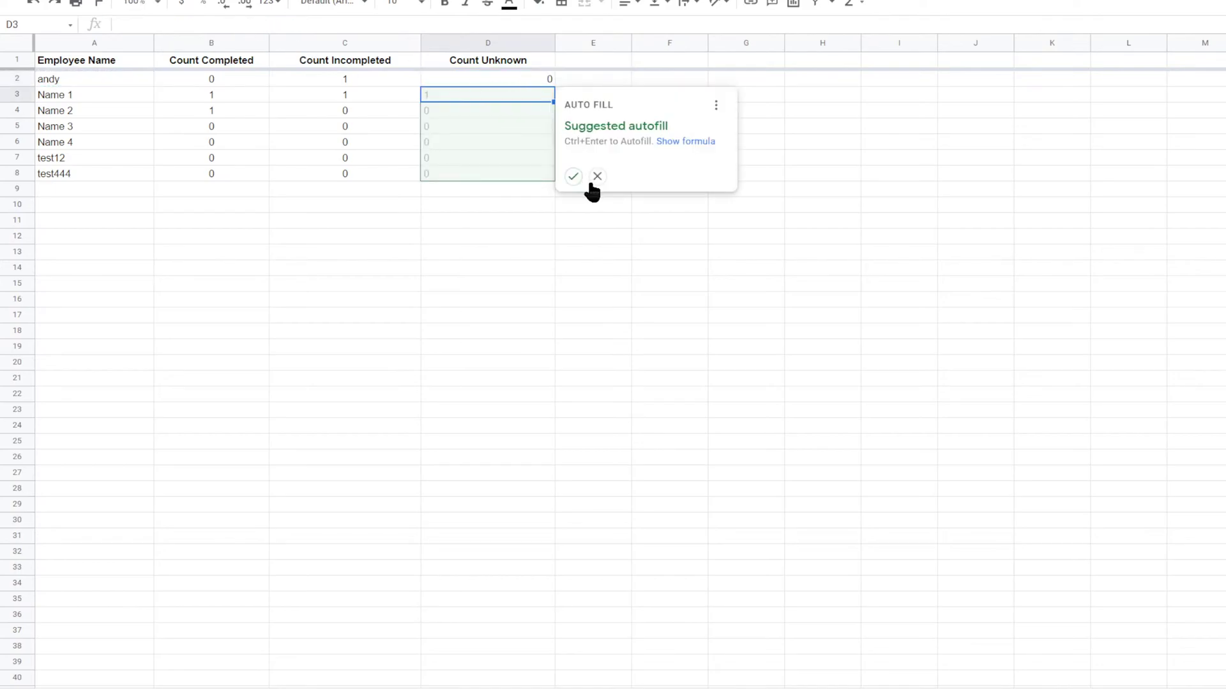
Step: Decline the suggested autofill and copy the Count Unknown formula from D2 down through D9
left_click(596, 175)
left_click(550, 81)
left_click_drag(554, 87, 532, 181)
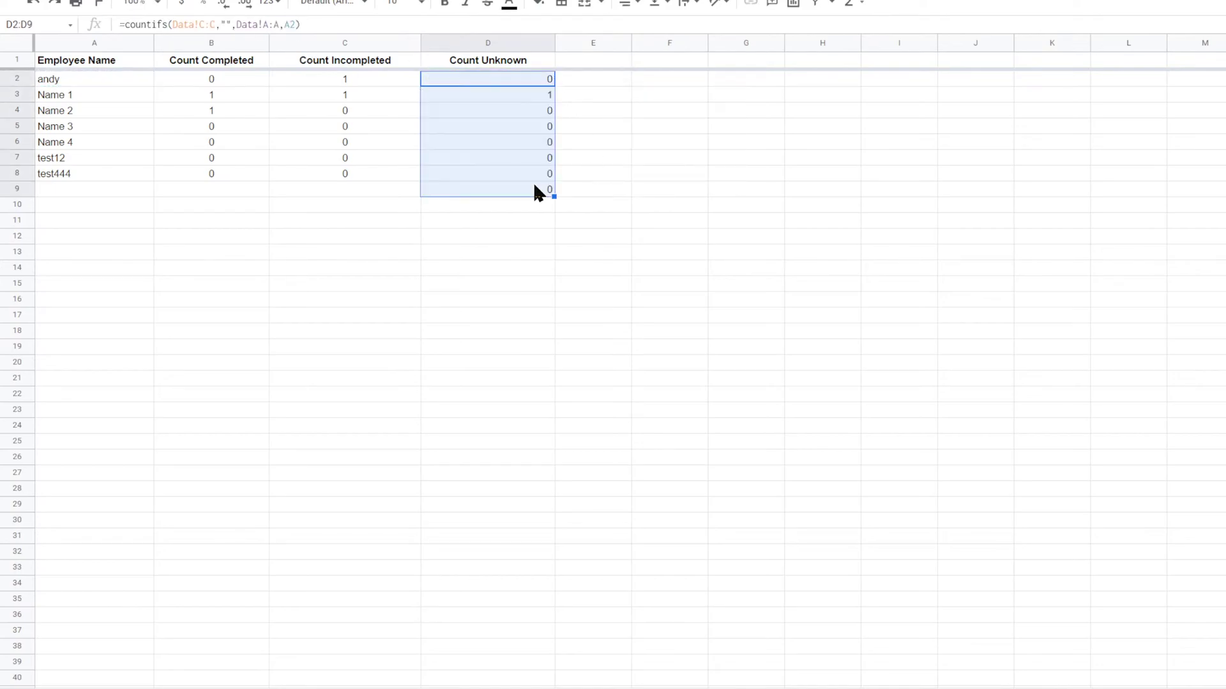
Step: Center-align the Count Completed, Count Incompleted and Count Unknown columns
left_click(492, 43)
left_click(211, 43, "shift")
left_click(629, 3)
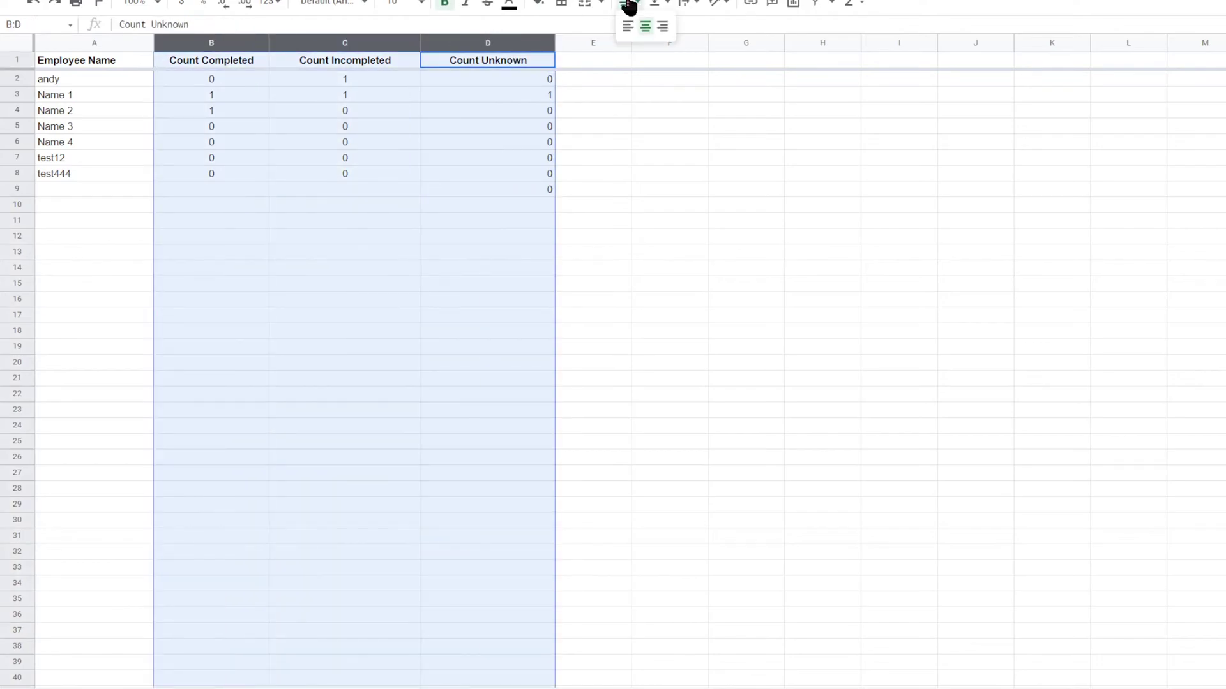
left_click(645, 29)
left_click(676, 173)
Step: Extend the three count formulas from B8:D8 down to row 500
left_click_drag(220, 174, 540, 598)
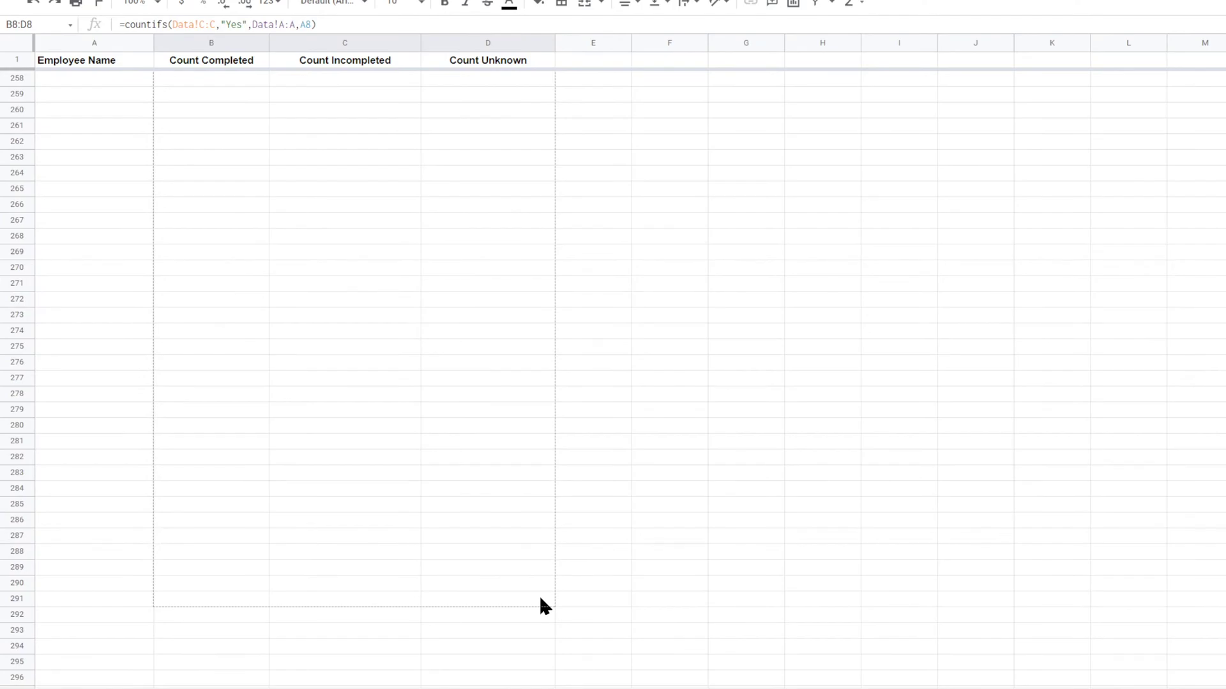
left_click_drag(540, 599, 466, 397)
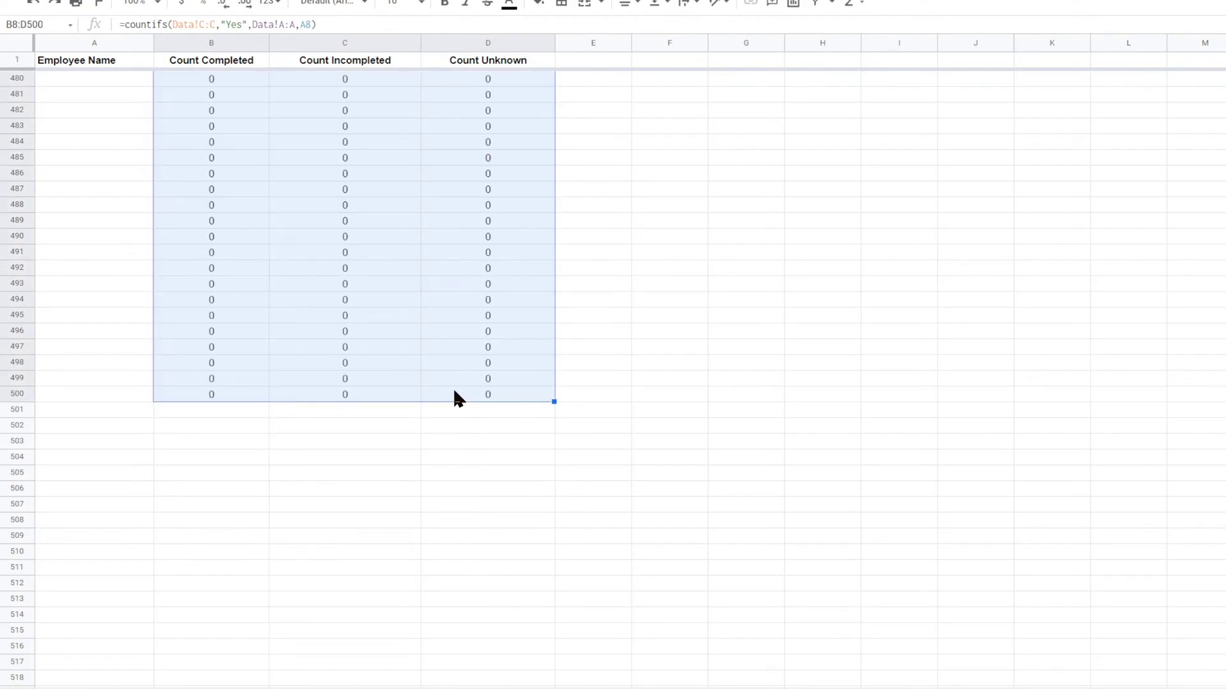
scroll(455, 383, "up", 20)
scroll(454, 381, "up", 20)
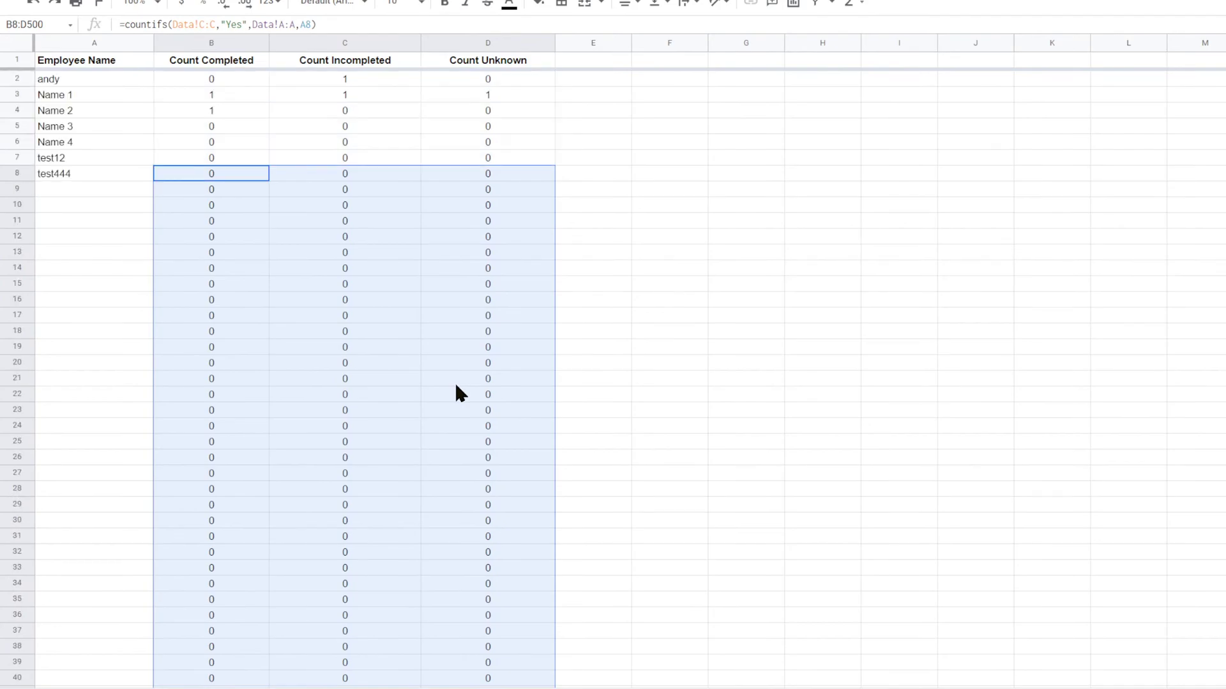
left_click(753, 173)
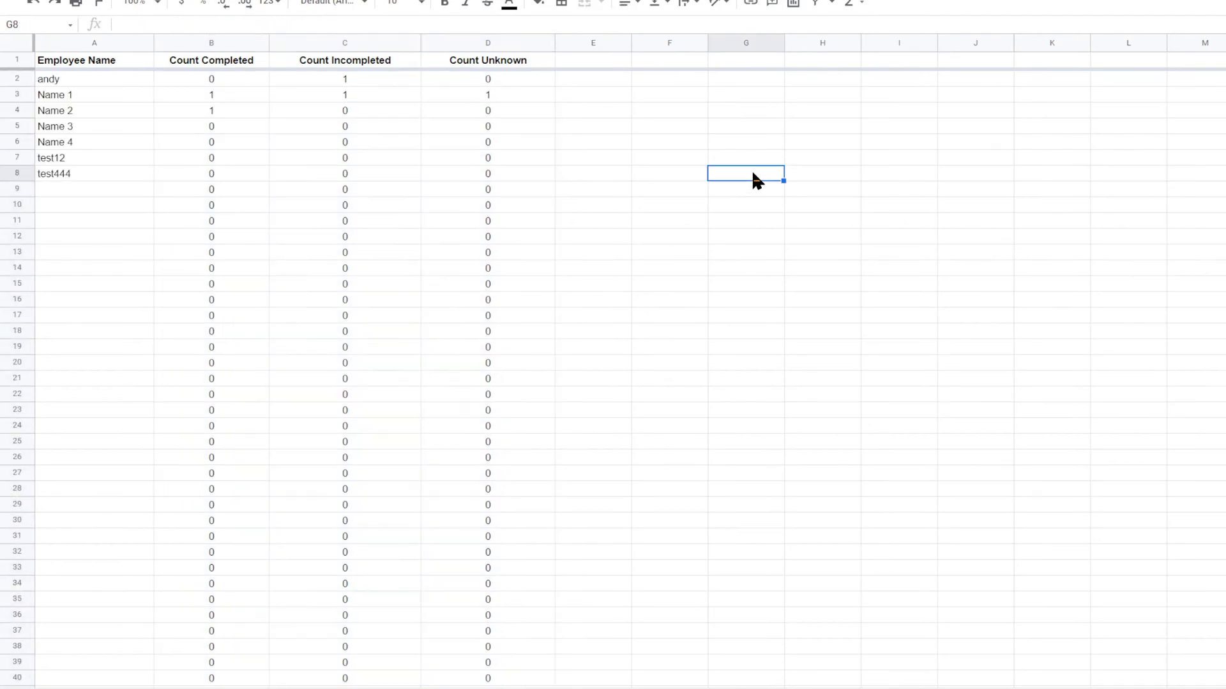
Step: Carry the header formatting over to E1 and title that column Total
left_click(223, 42)
left_click(344, 42)
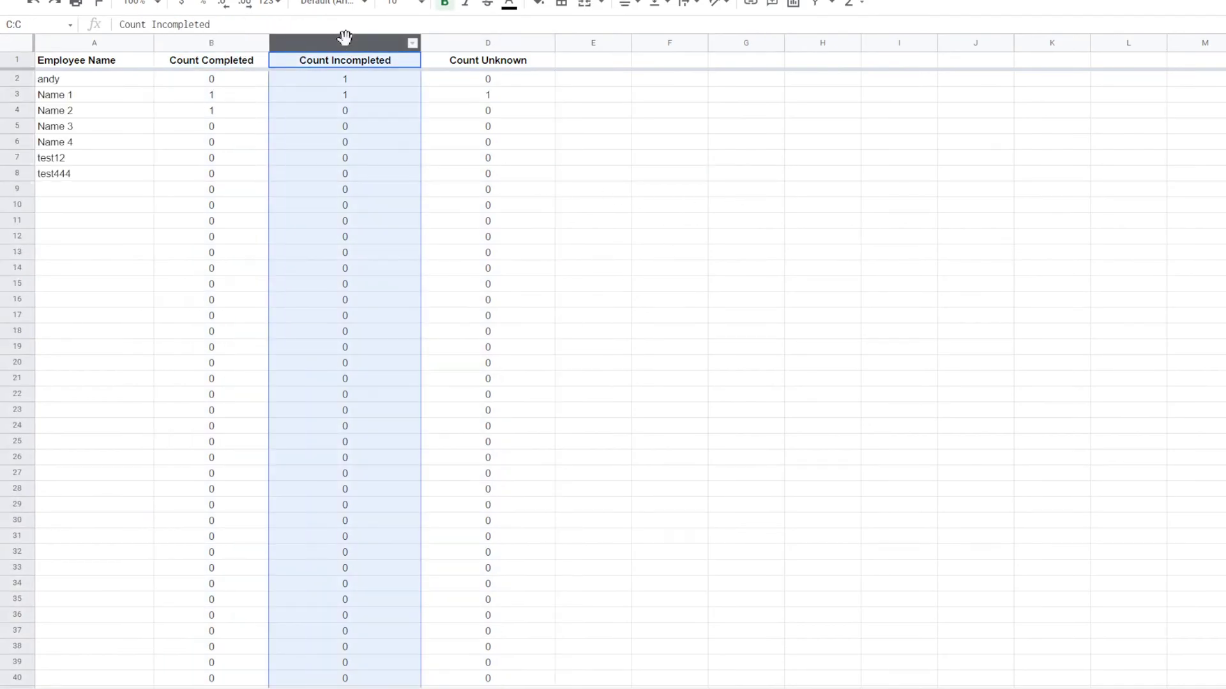
left_click(504, 43)
left_click(542, 61)
left_click_drag(553, 67, 613, 64)
type("Total")
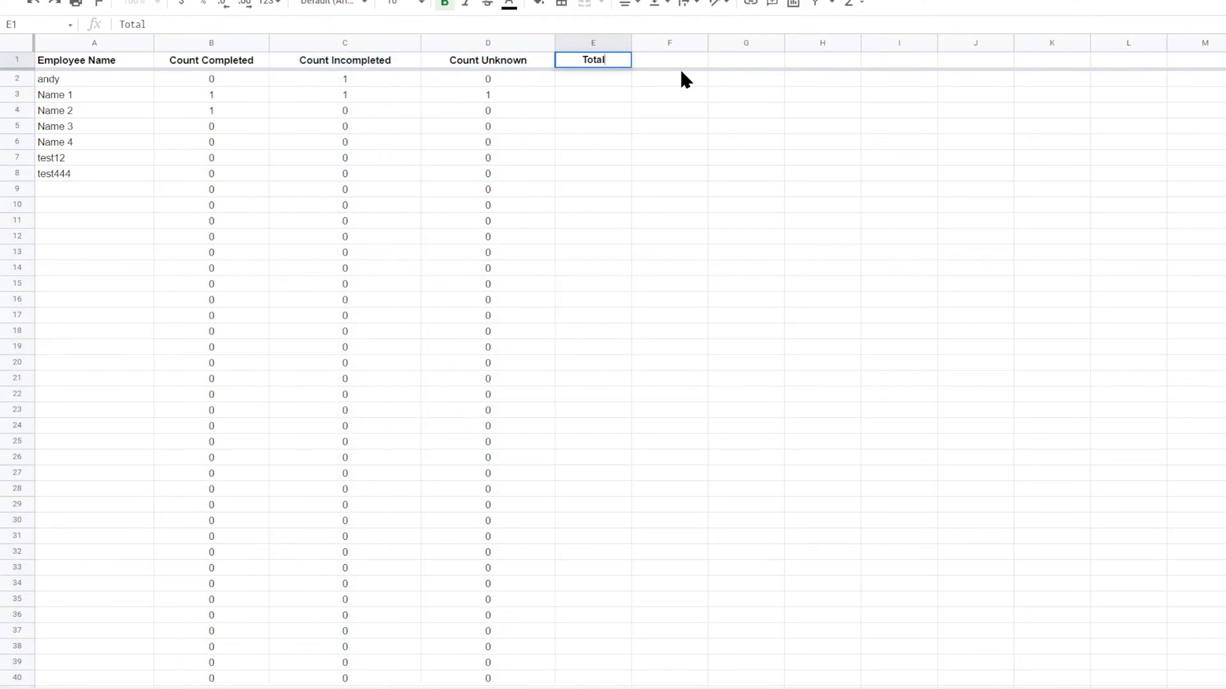
key("Return")
Step: Enter =arrayformula(B2:B+C2:C+D2:D) in E2 to sum the three counts for every row
type("=arrayformula(")
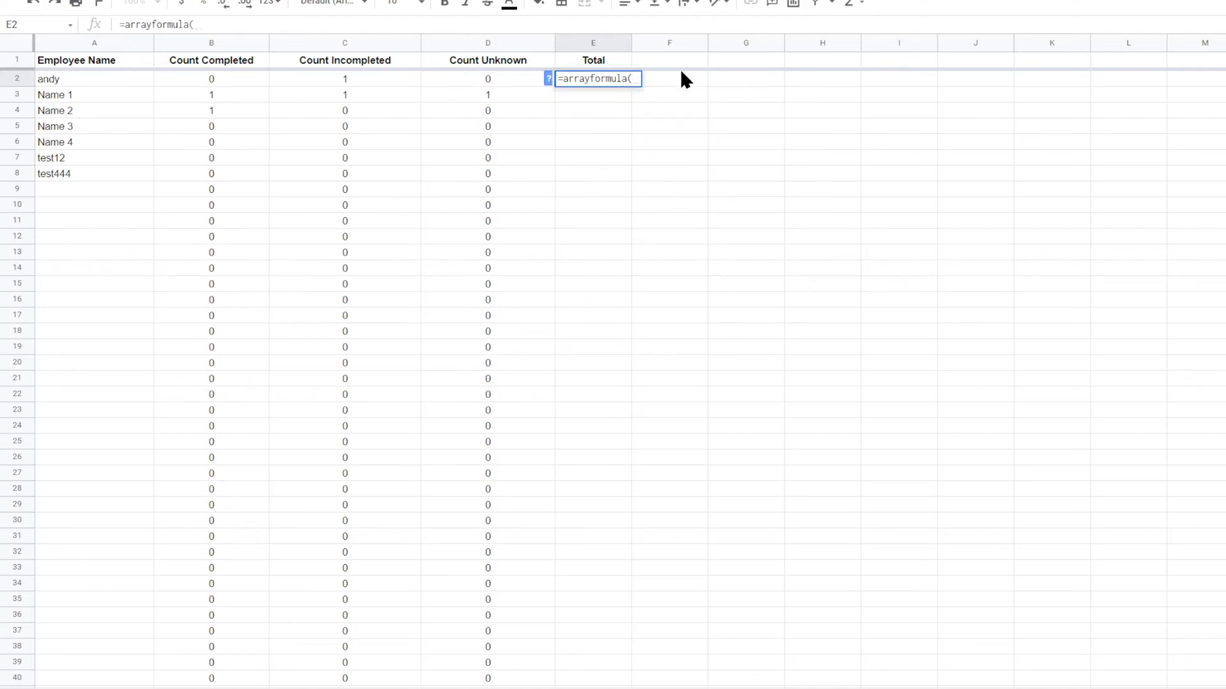
type("b2:b")
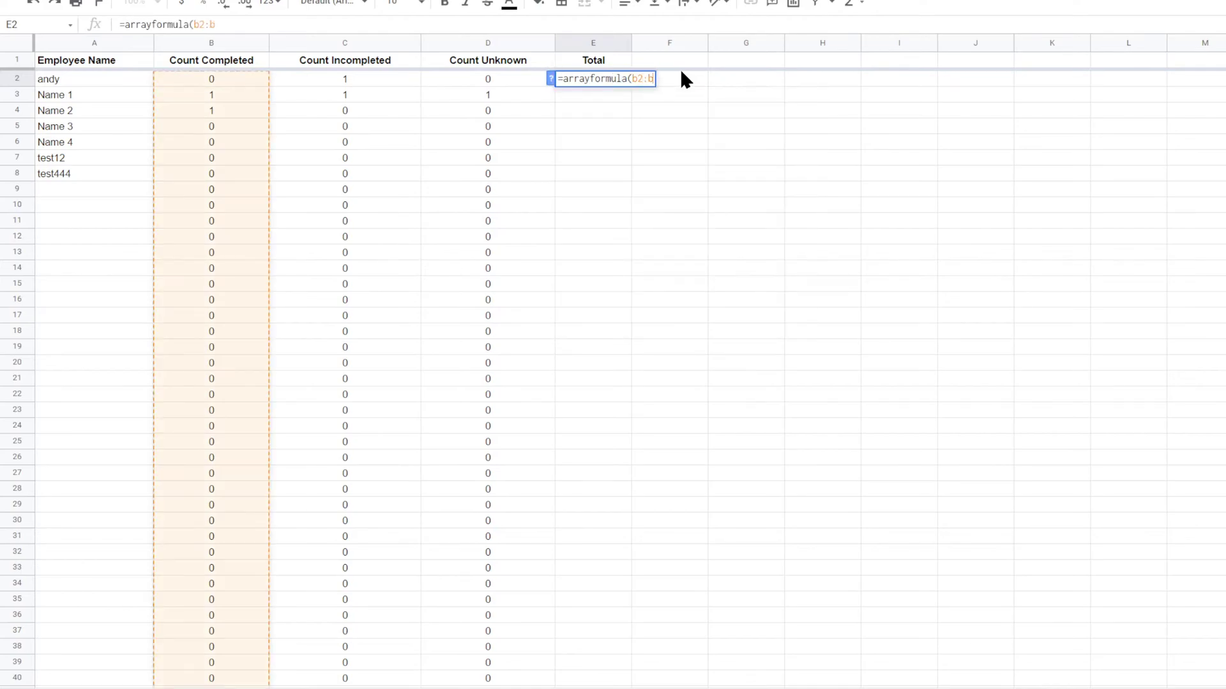
type("+c2:c")
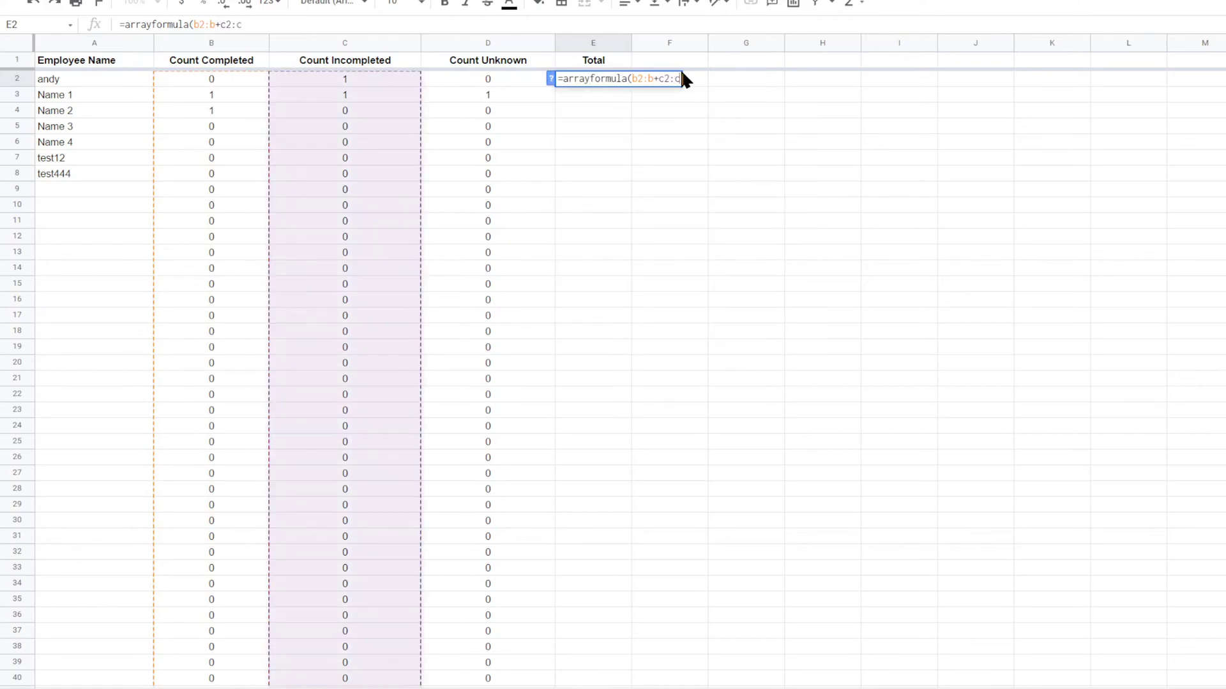
type("+d2:d")
key("Return")
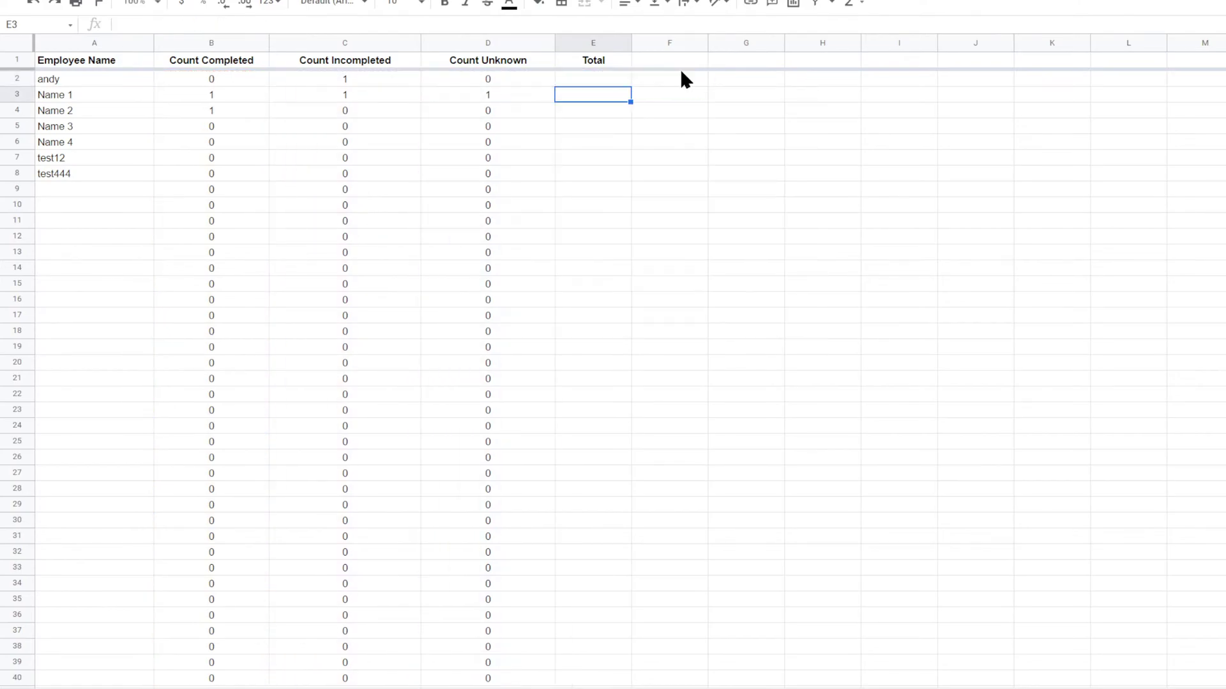
Step: Center-align the Total column
left_click(594, 45)
left_click(632, 3)
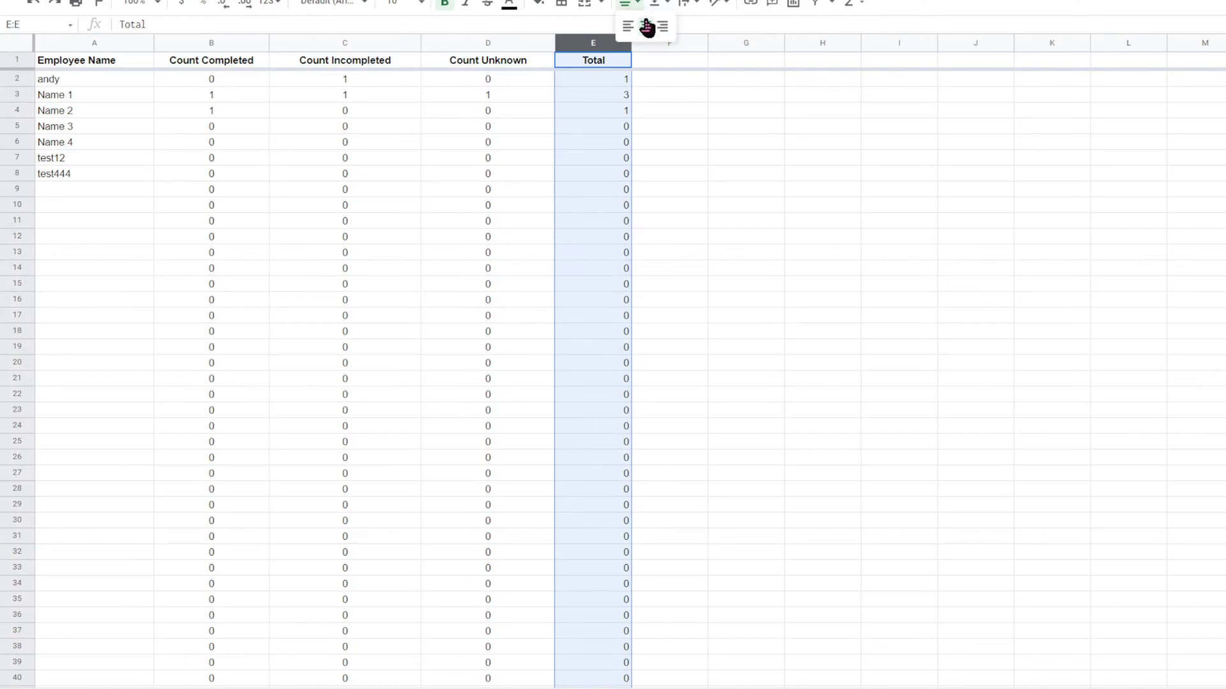
left_click(645, 28)
left_click(742, 186)
Step: Change the E2 formula to =arrayformula(if(A2:A="","",B2:B+C2:C+D2:D)) so rows without an employee stay blank
left_click(559, 76)
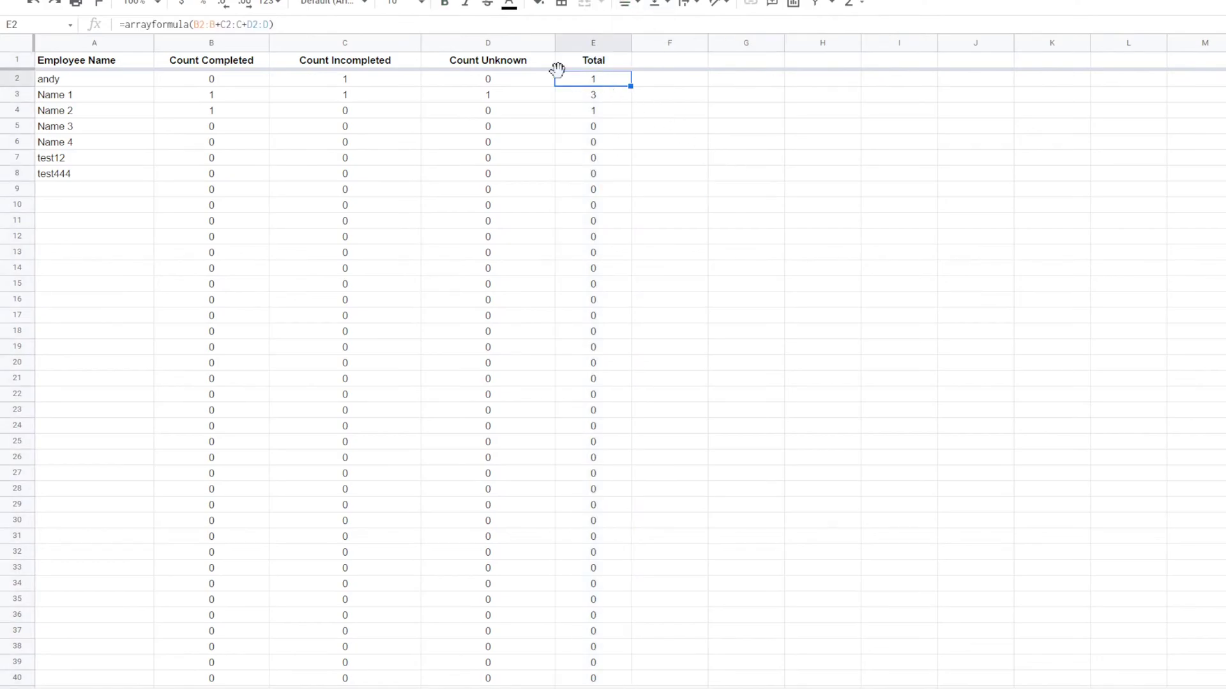
left_click(224, 24)
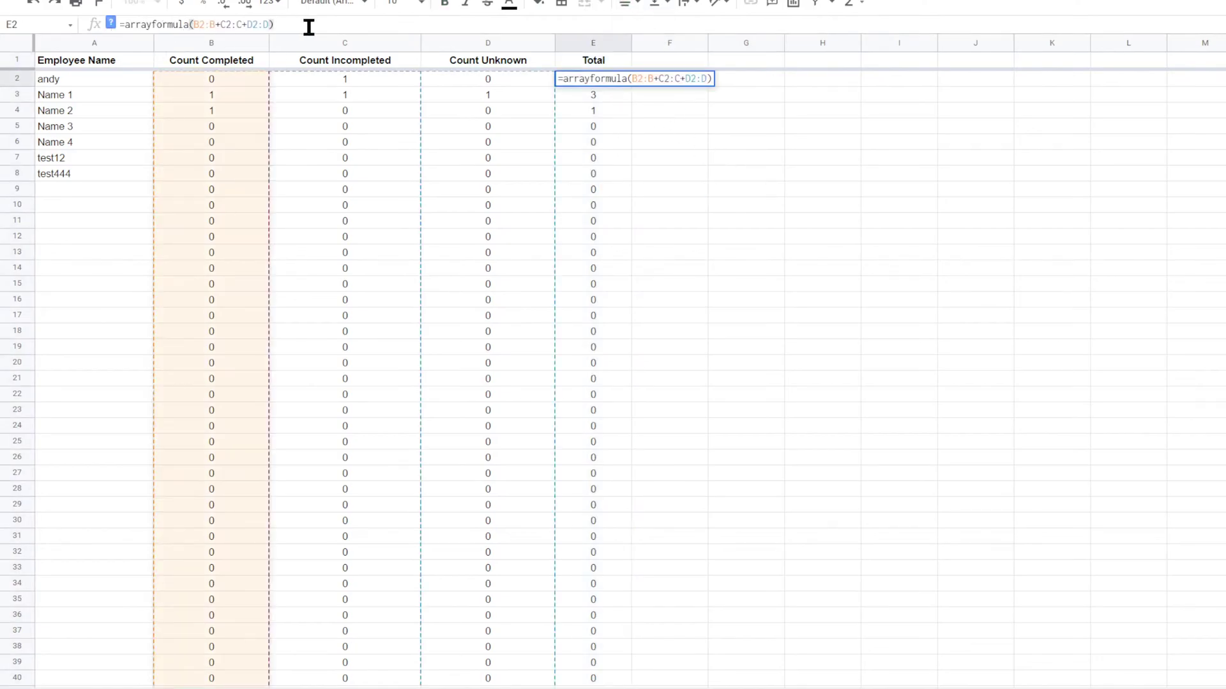
type("if(a2")
type(":a=\"\",\"")
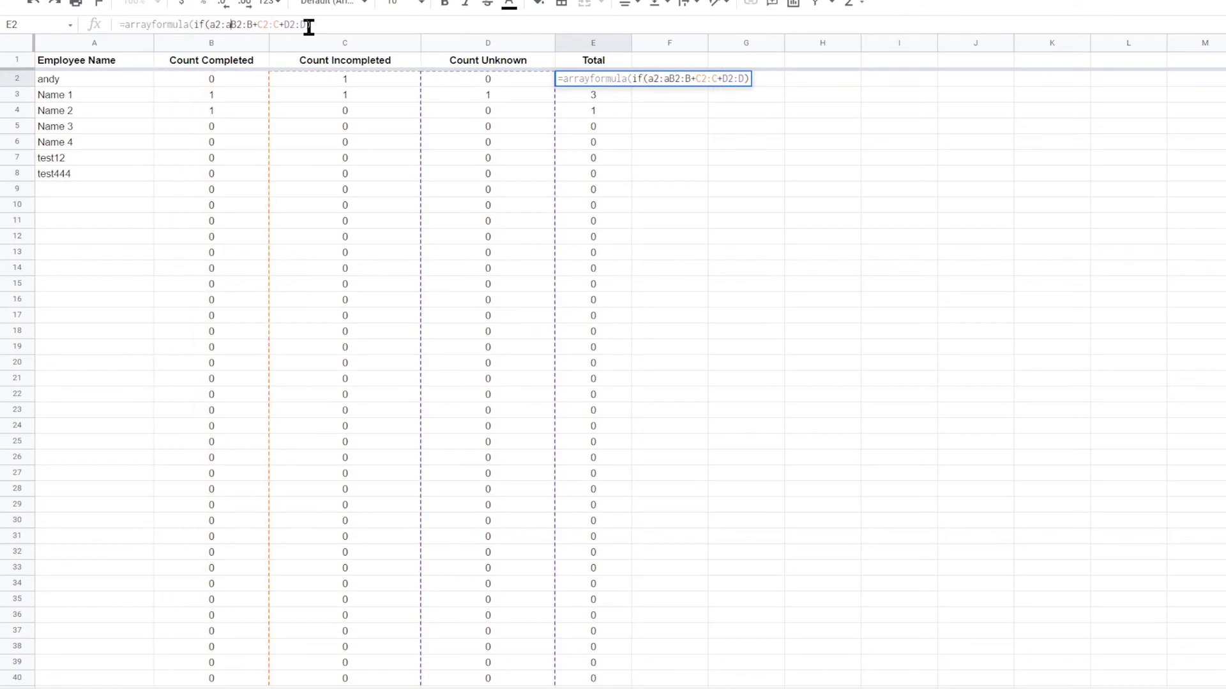
type("\",")
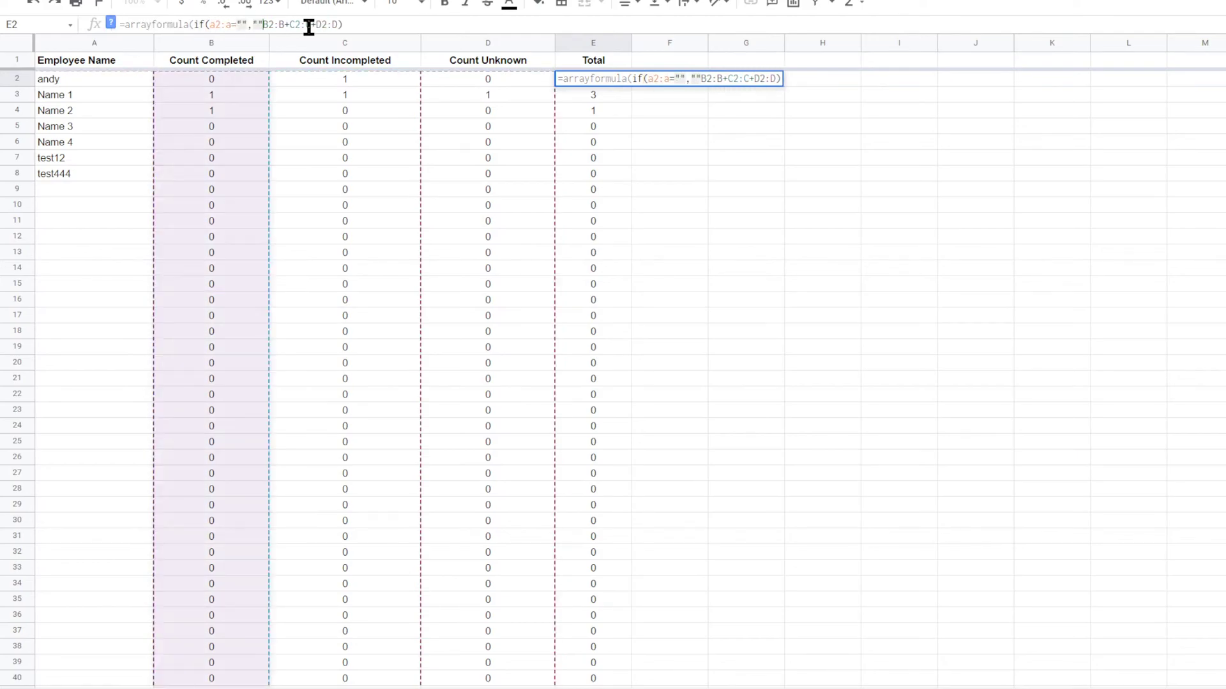
key("Return")
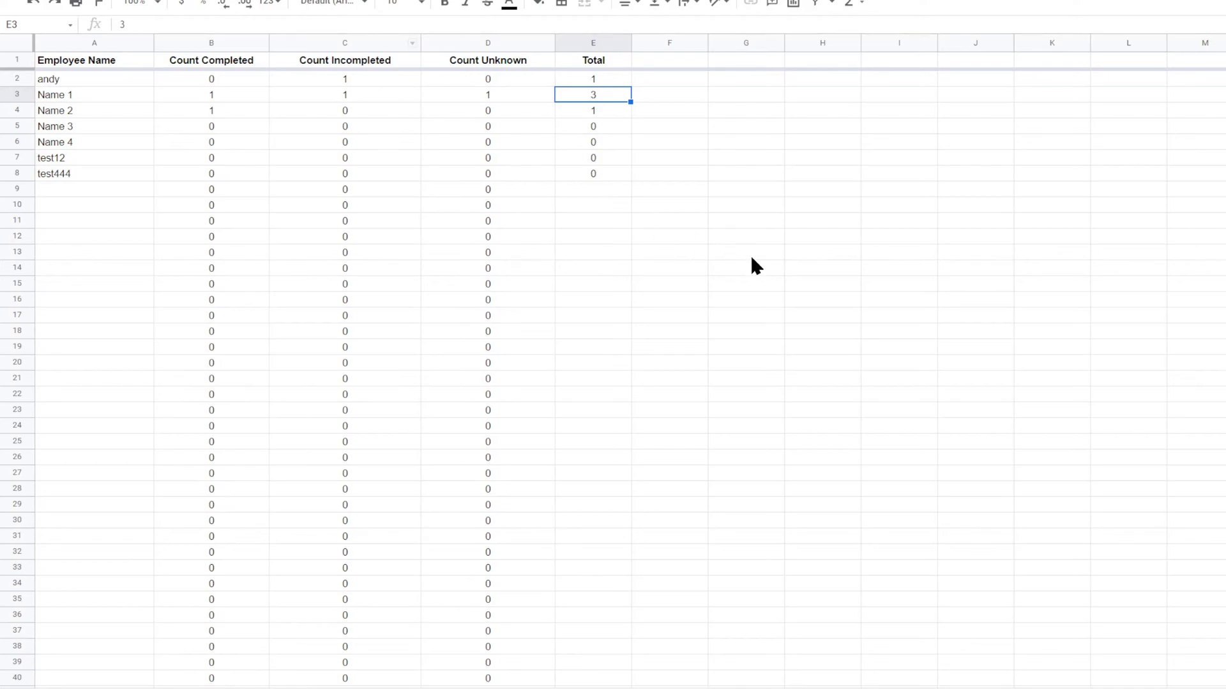
Step: Review the formulas behind the employee name list and the three count columns in row 2
left_click(845, 284)
left_click(485, 78)
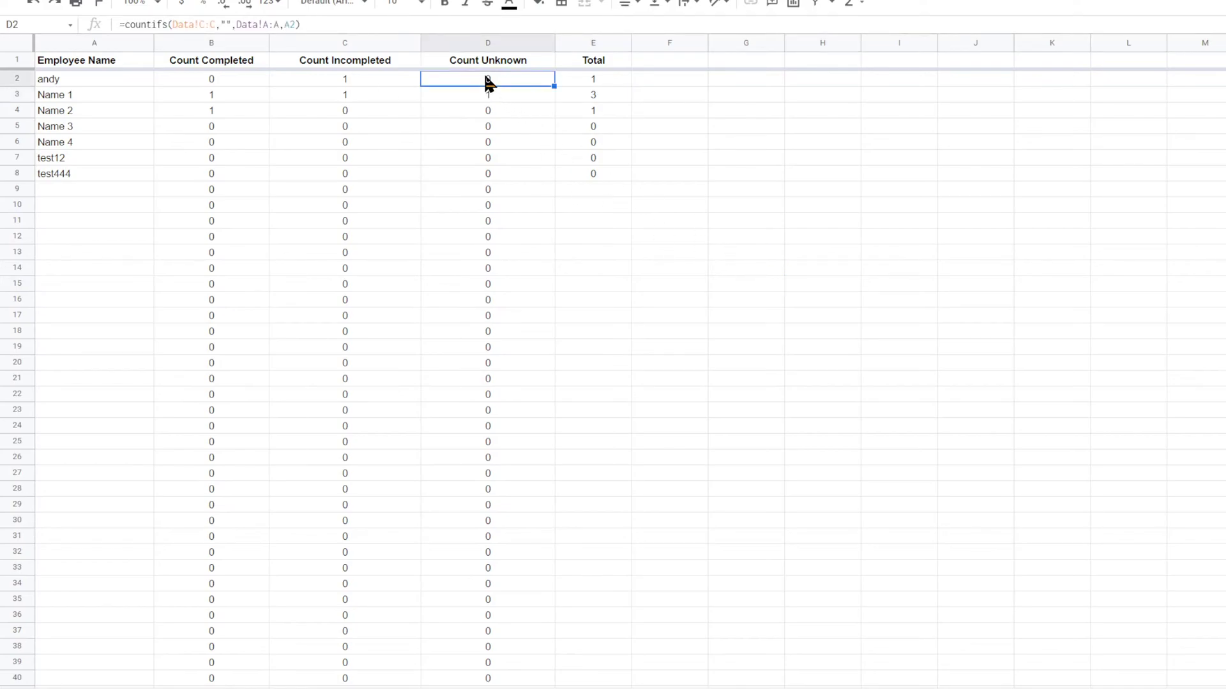
left_click(265, 79)
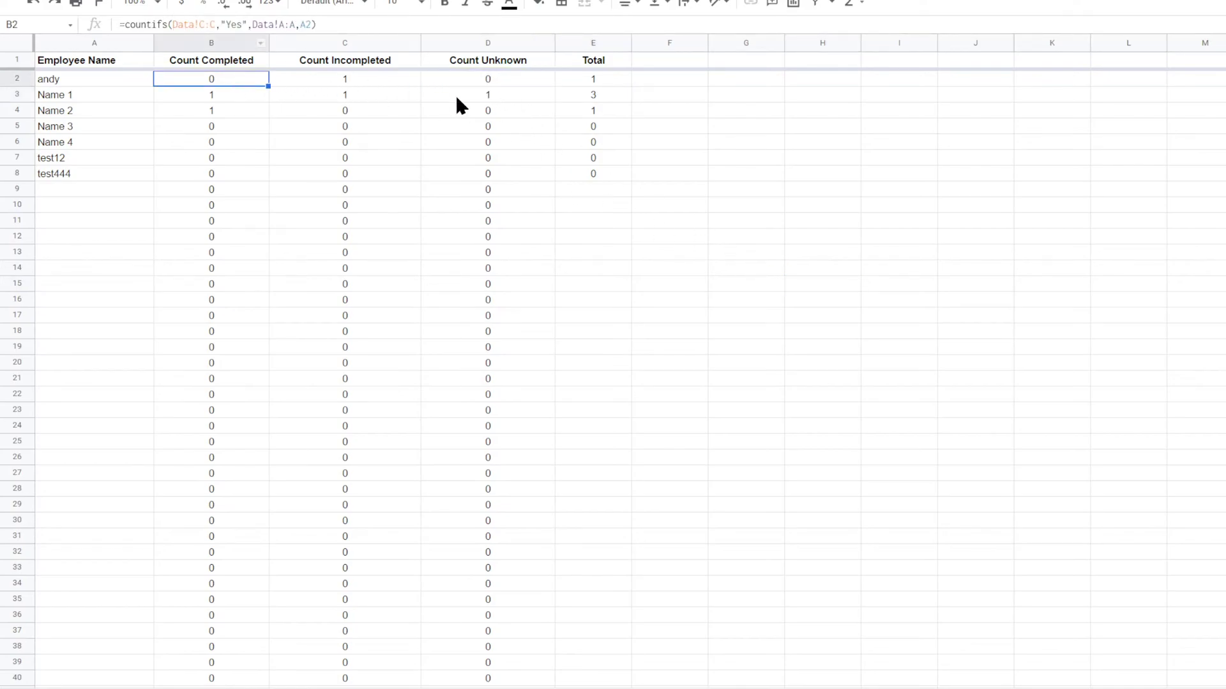
key("Right")
key("Right")
key("Left")
key("Left")
key("Left")
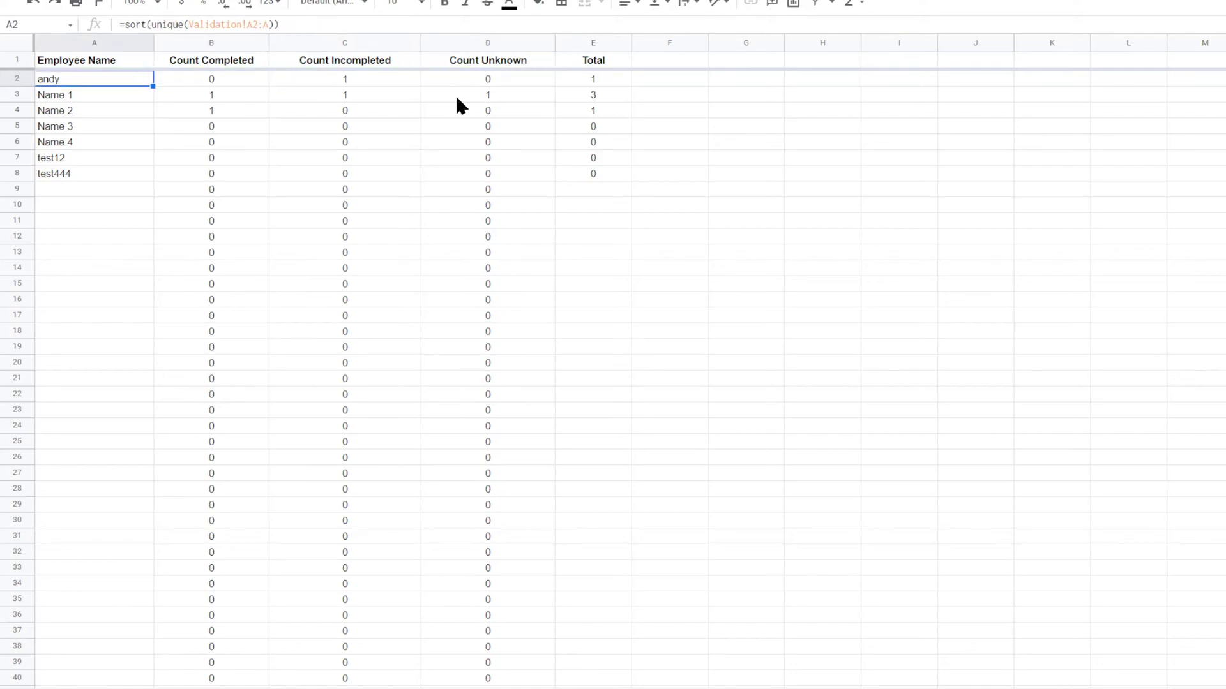
key("Down")
key("Down")
key("Right")
key("Up")
key("Up")
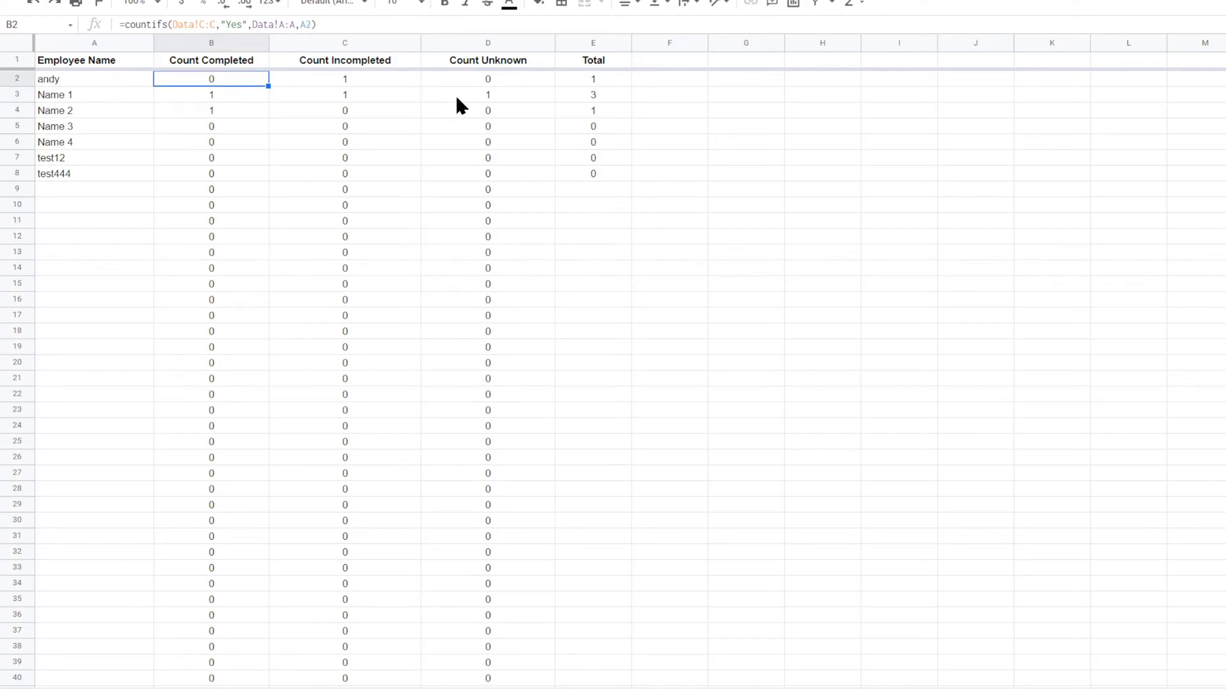
Step: Review the COUNTIFS formulas down the Count Completed and Count Incompleted columns
key("Down")
key("Down")
key("Down")
key("Down")
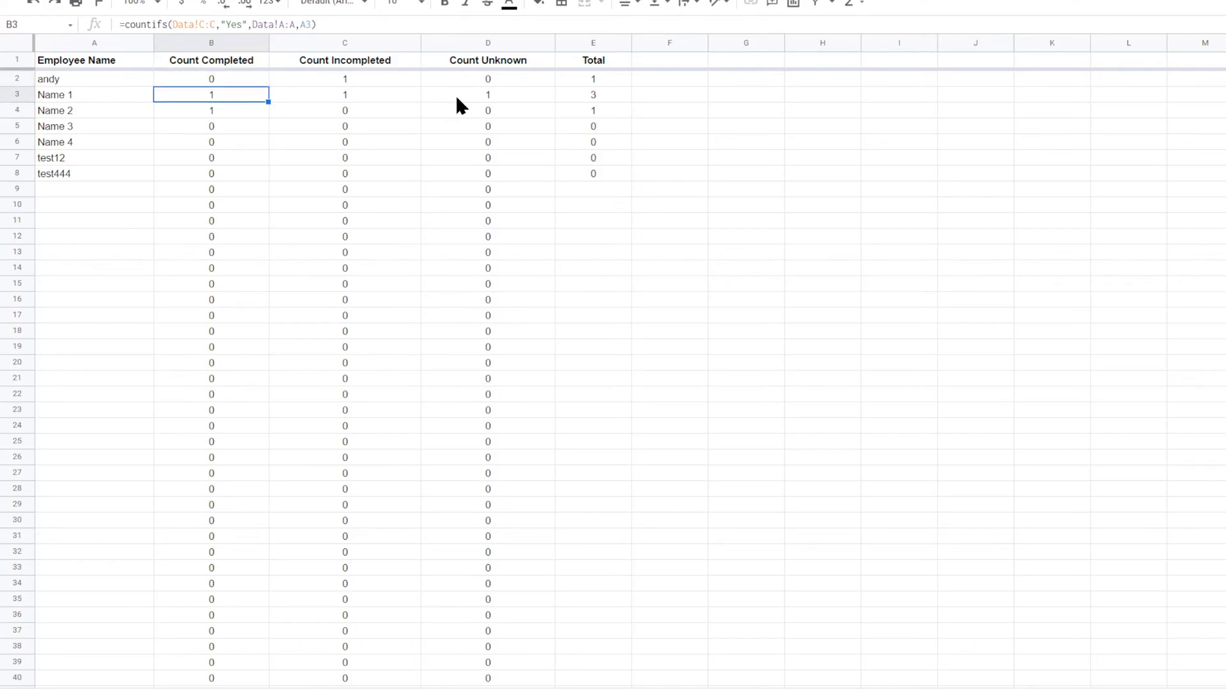
key("Up")
key("Up")
key("Right")
key("Up")
key("Up")
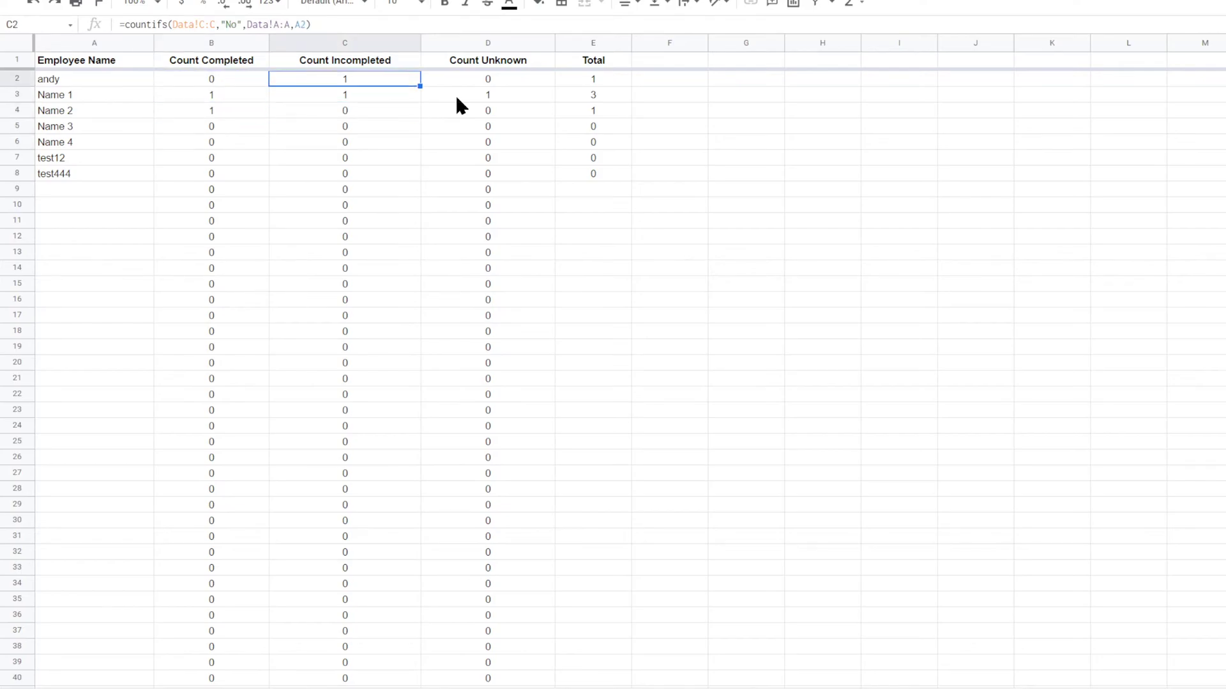
key("Down")
key("Down")
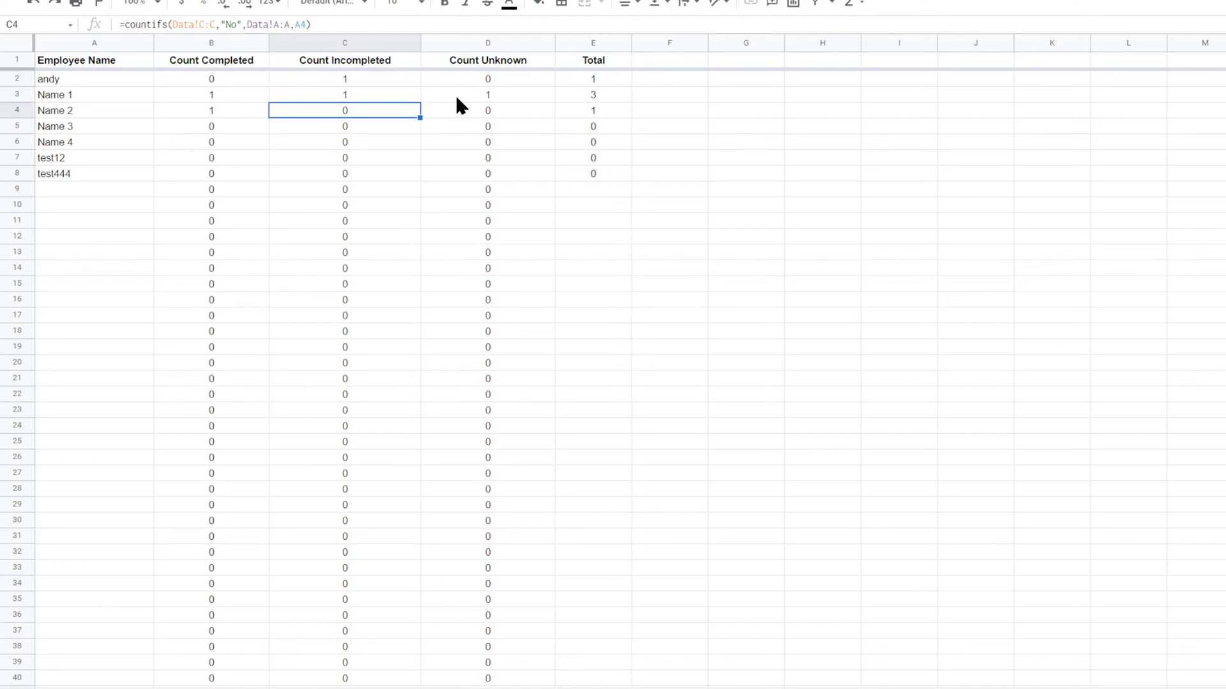
Step: Rename the header in D1 to Count Pending
key("Right")
key("Up")
key("Up")
key("Up")
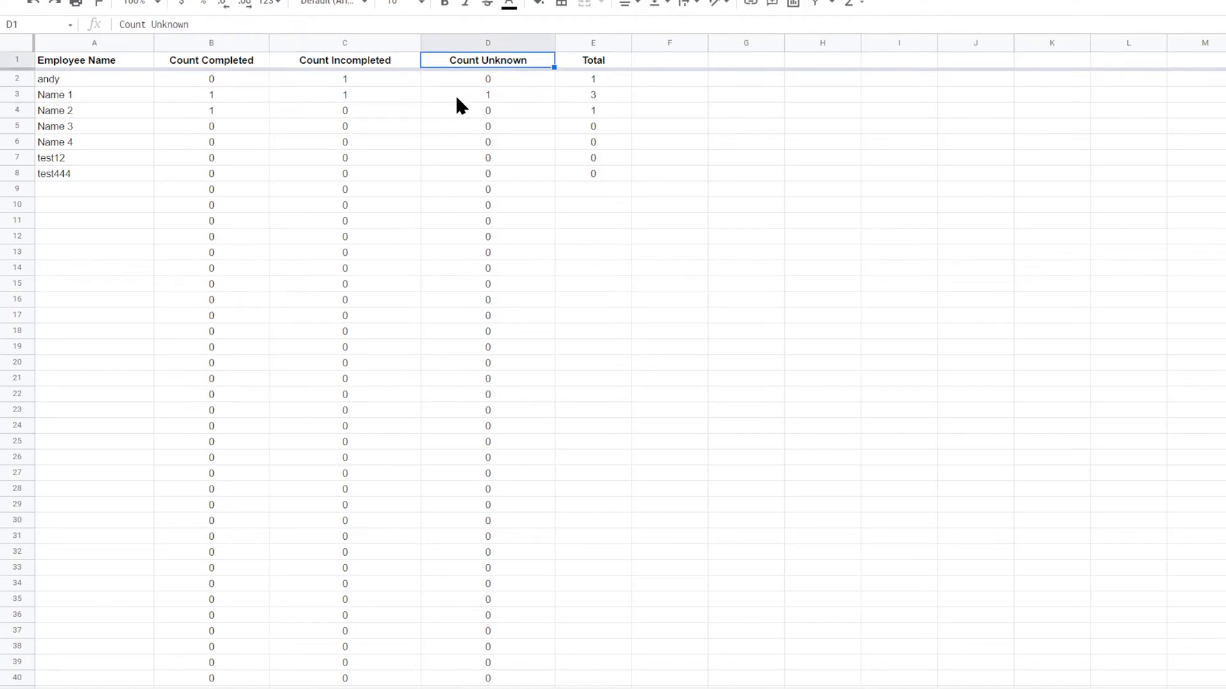
type("Count Pending")
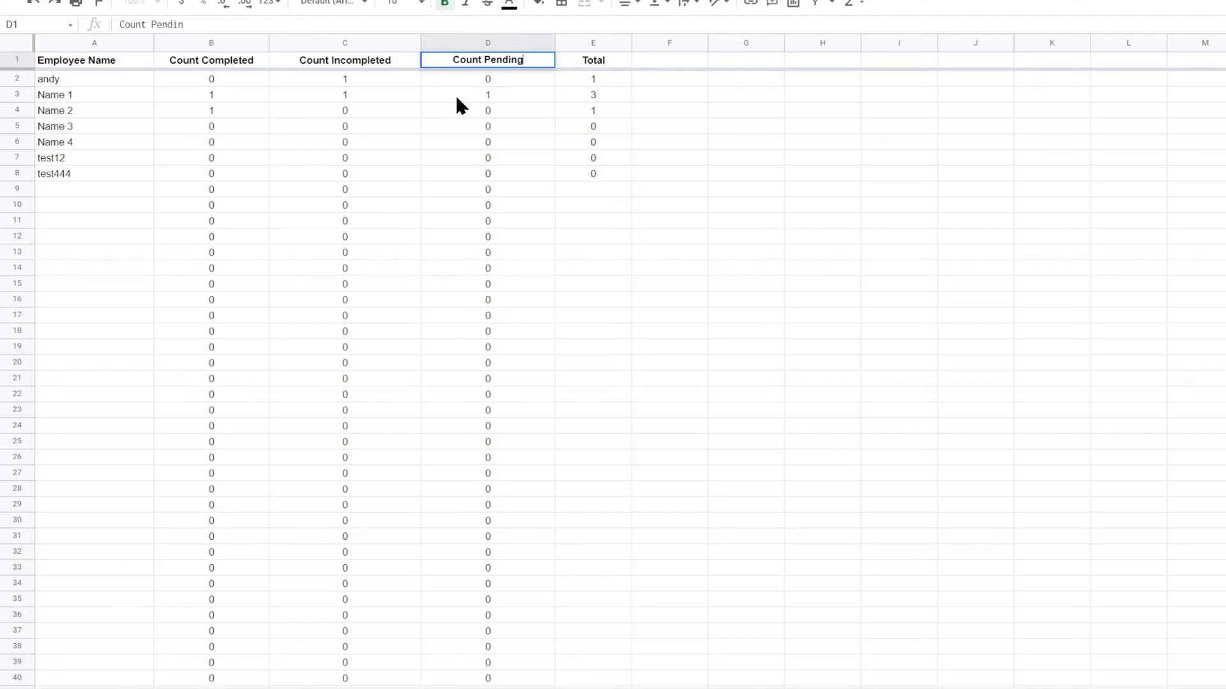
key("Return")
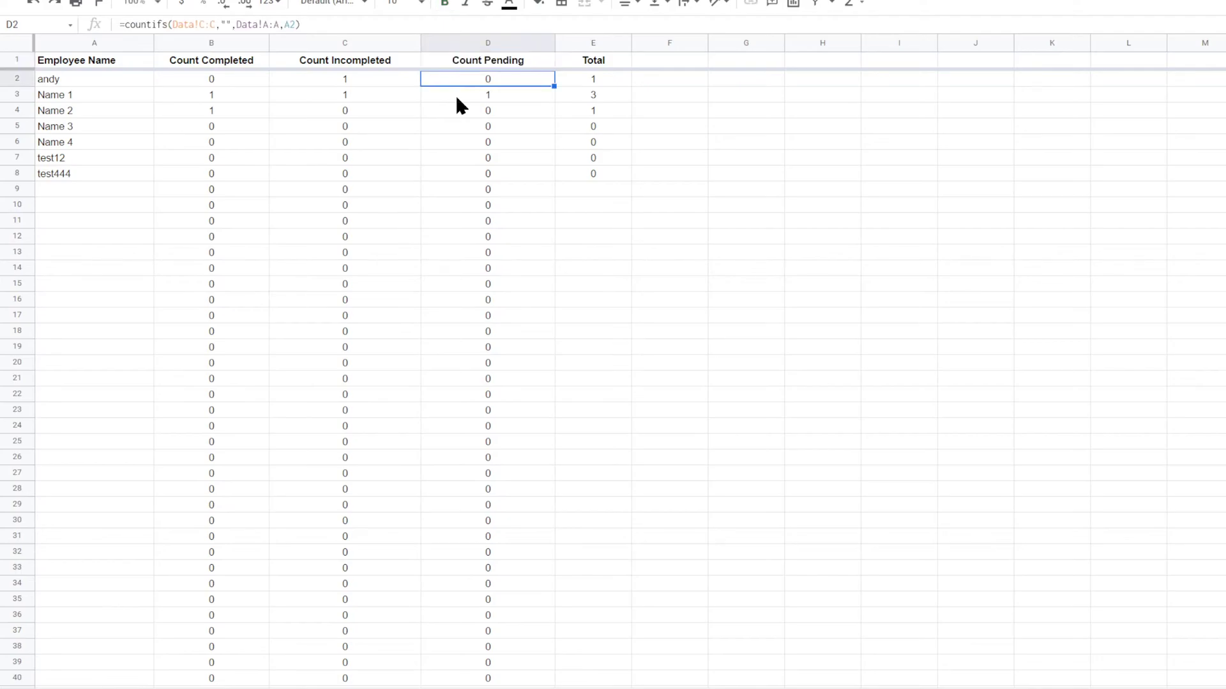
Step: Fill the entire Total column with light grey
key("Right")
left_click(600, 42)
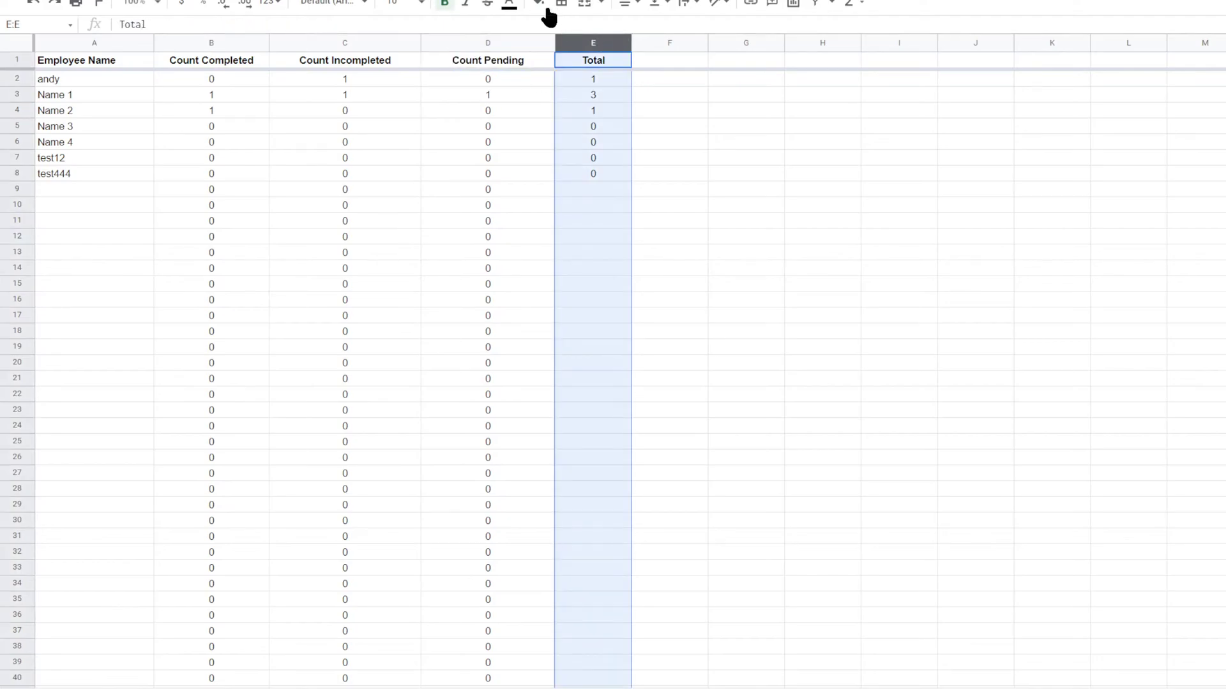
left_click(539, 5)
left_click(682, 64)
left_click(843, 209)
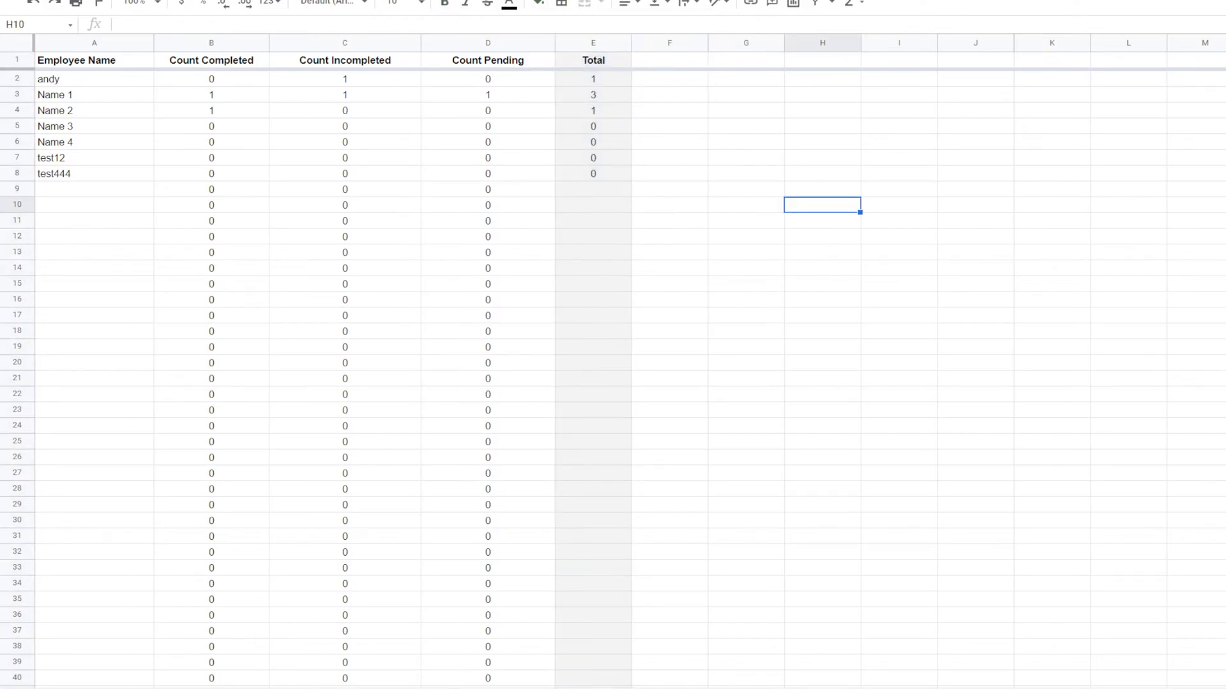
Step: Go to the Data sheet and review its training entry area from column A through the Date column
key("ctrl+shift+Page_Down")
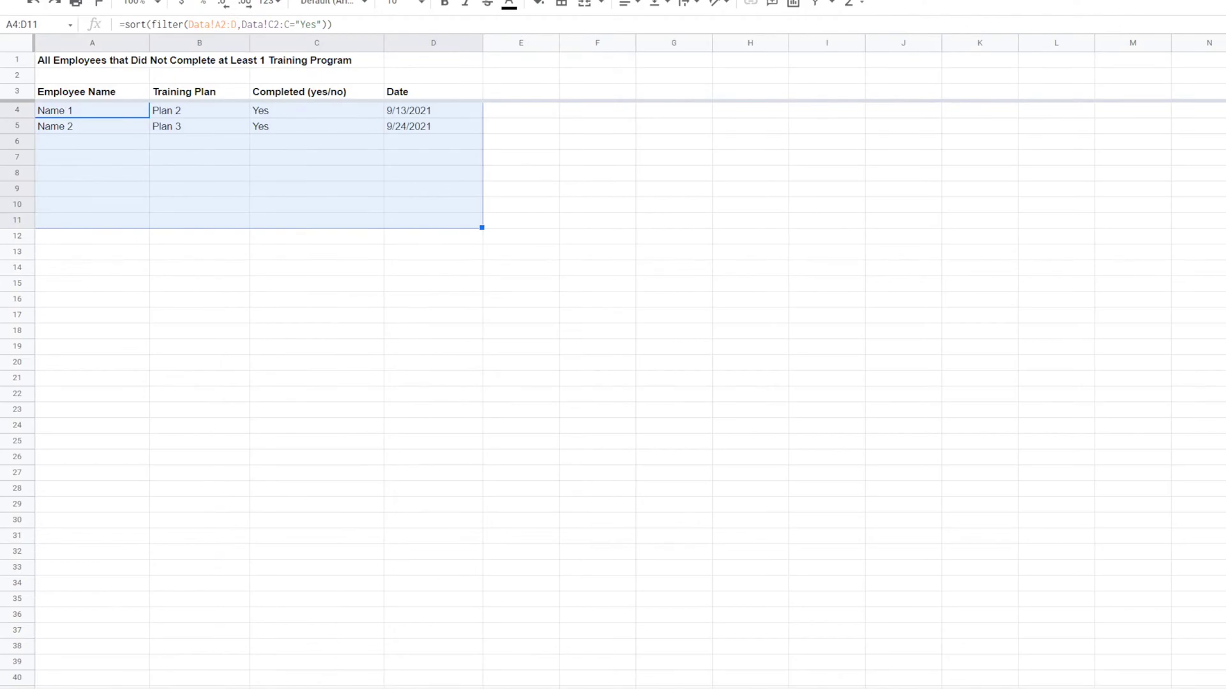
key("ctrl+shift+Page_Down")
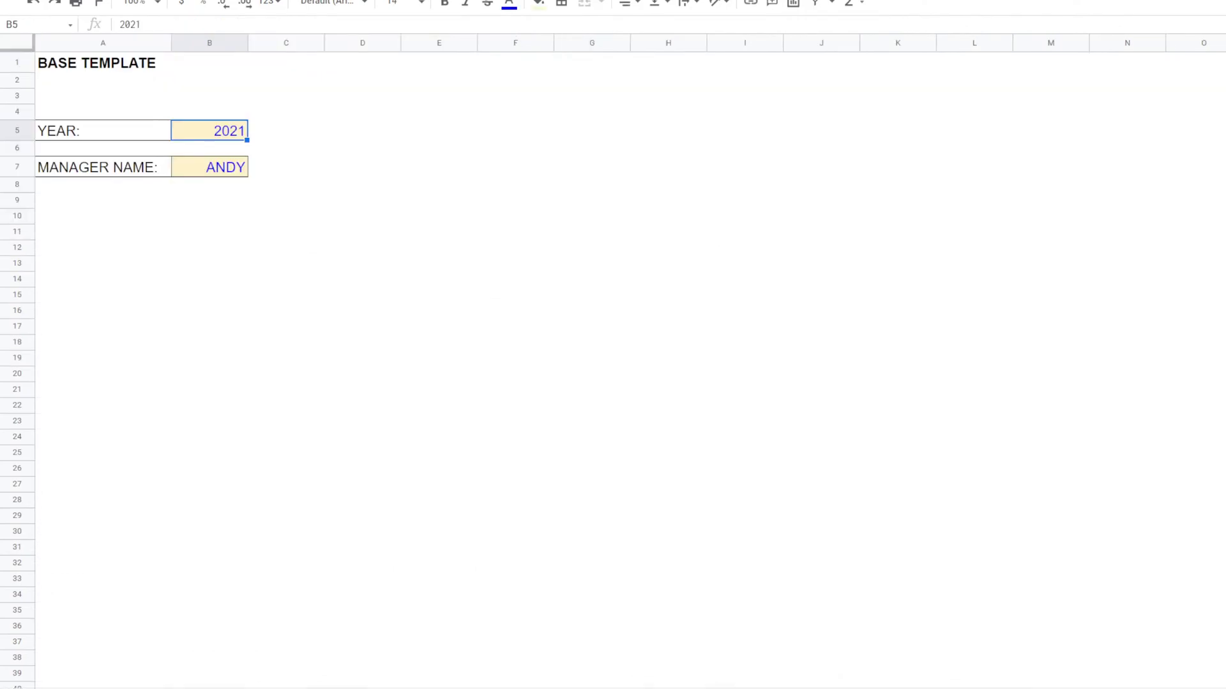
key("ctrl+shift+Page_Down")
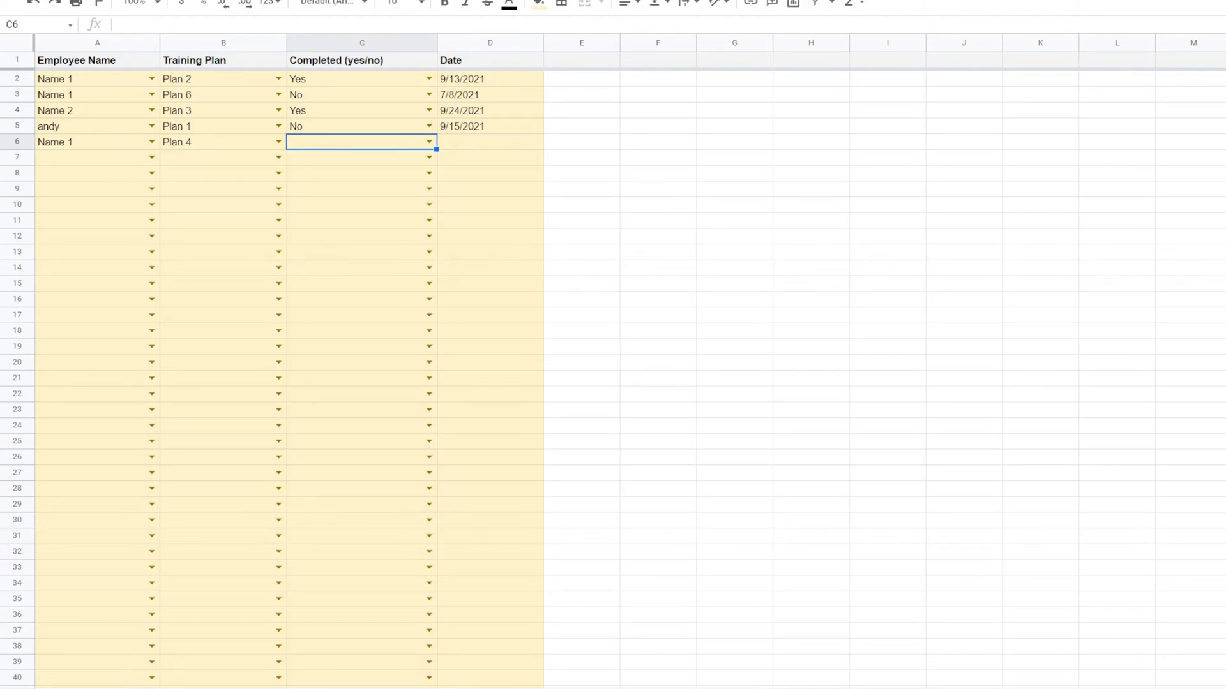
left_click(243, 81)
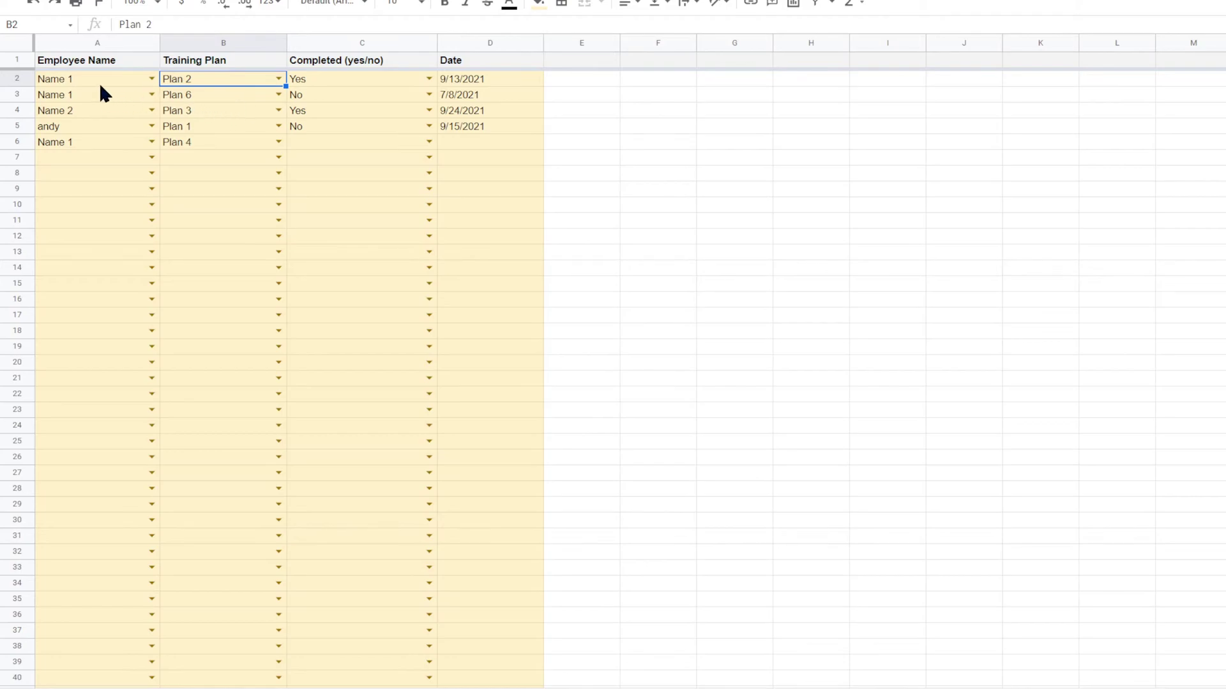
mouse_move(99, 79)
left_mouse_down()
mouse_move(558, 271)
mouse_move(573, 336)
left_mouse_up()
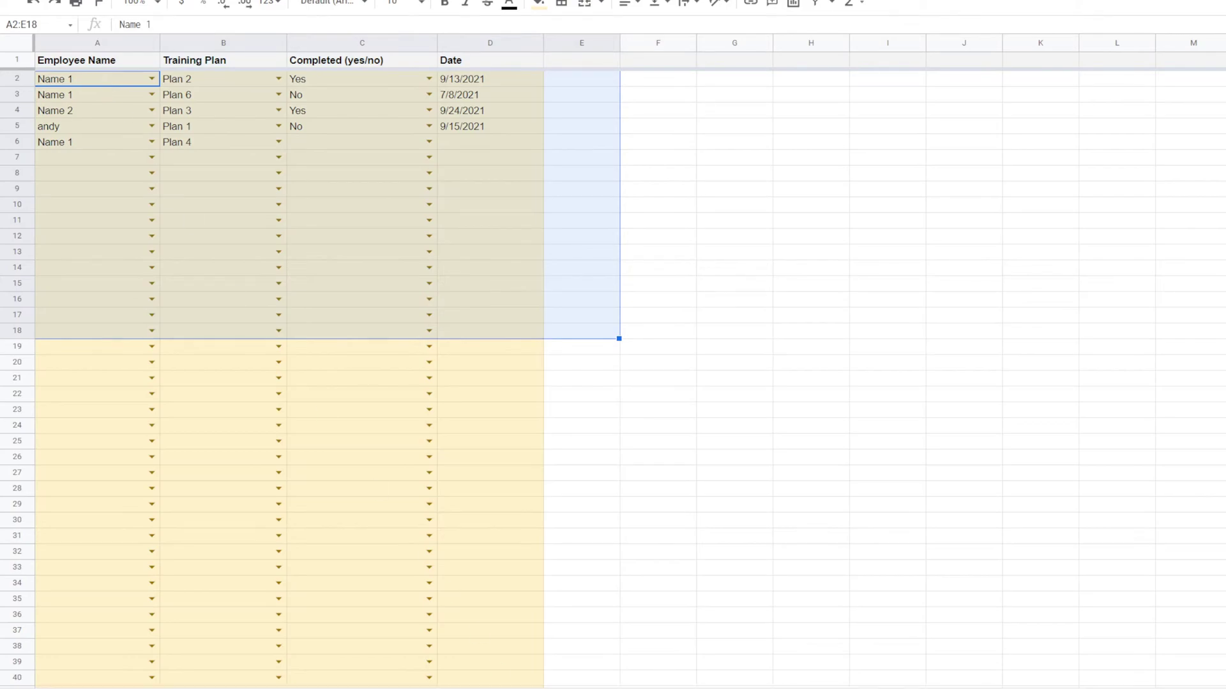
Step: Set the tab color of the Validation sheet to light yellow
right_click(830, 688)
mouse_move(854, 551)
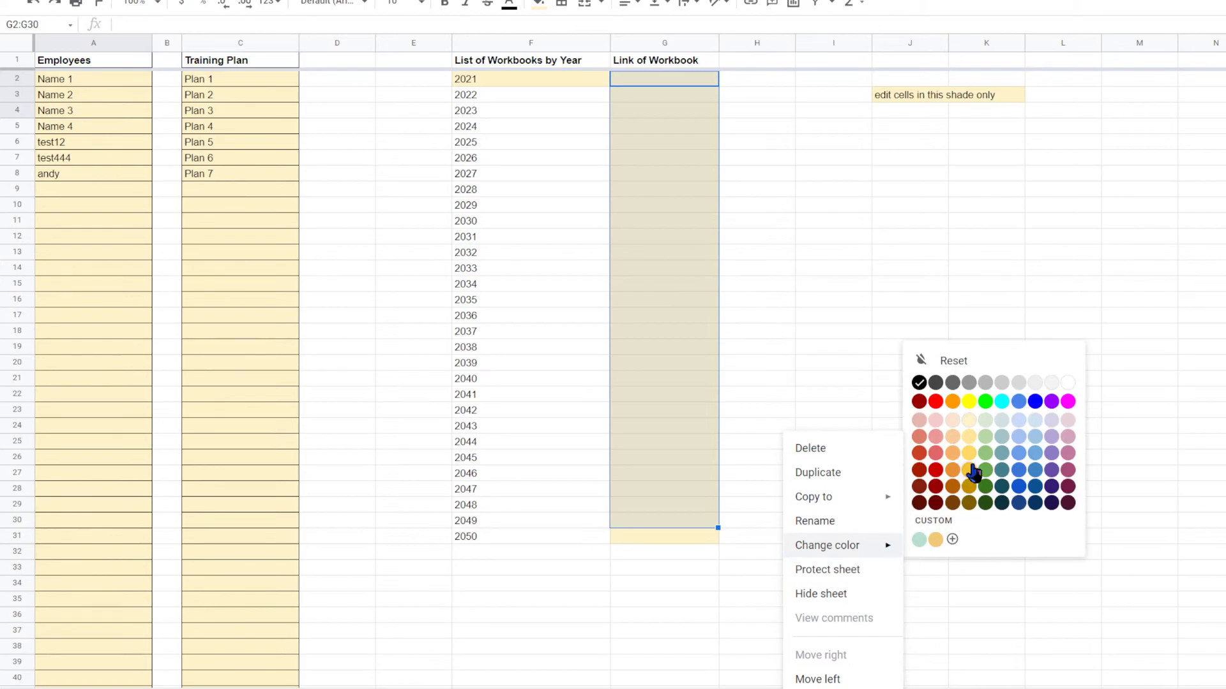
left_click(968, 436)
Step: Review the Employees and Training Plan input lists on the Validation sheet
left_click_drag(79, 75, 92, 235)
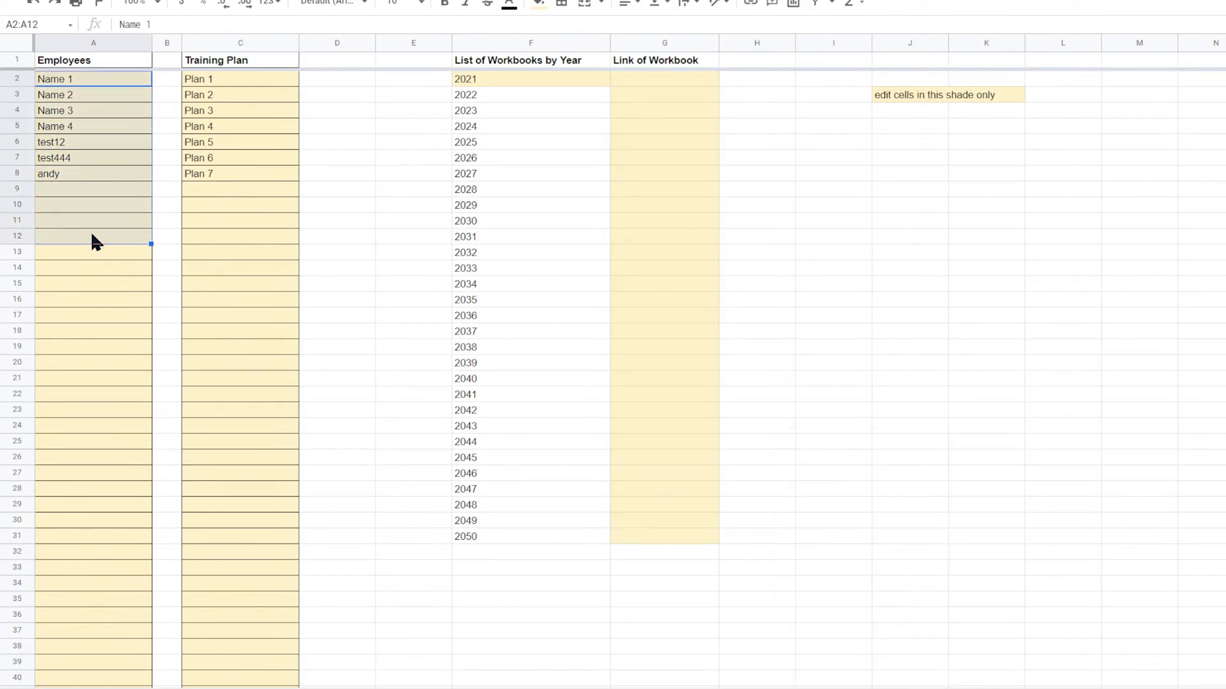
left_click_drag(236, 81, 245, 330)
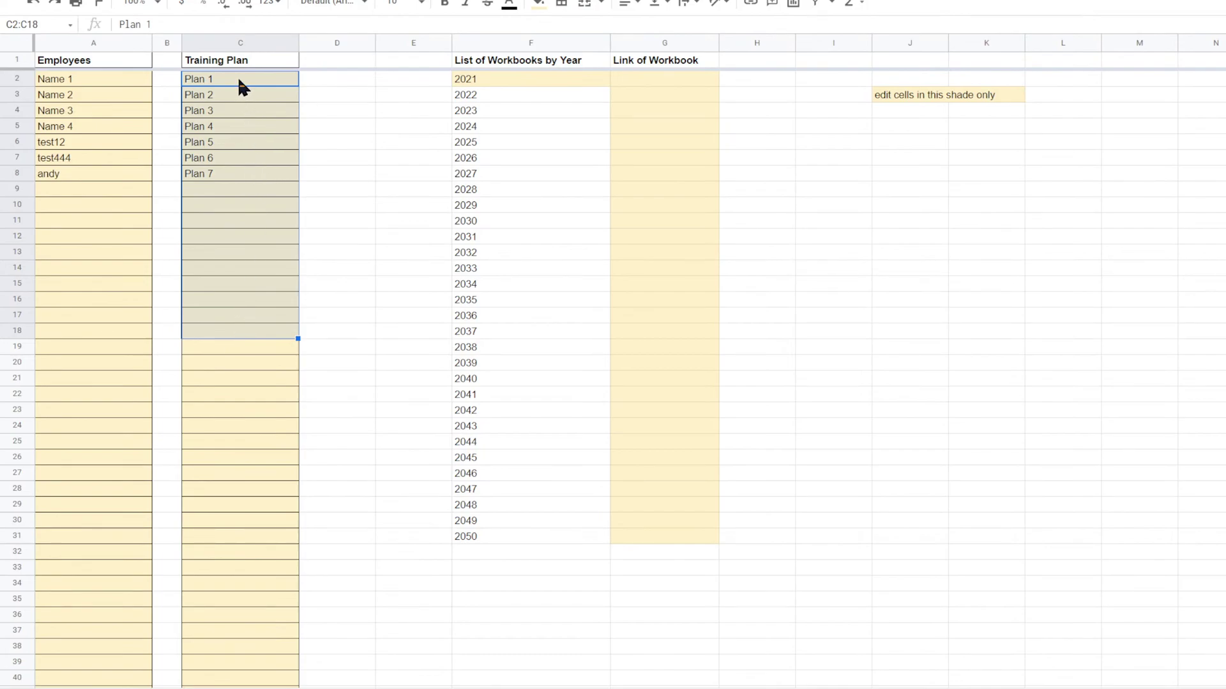
left_click_drag(236, 76, 249, 383)
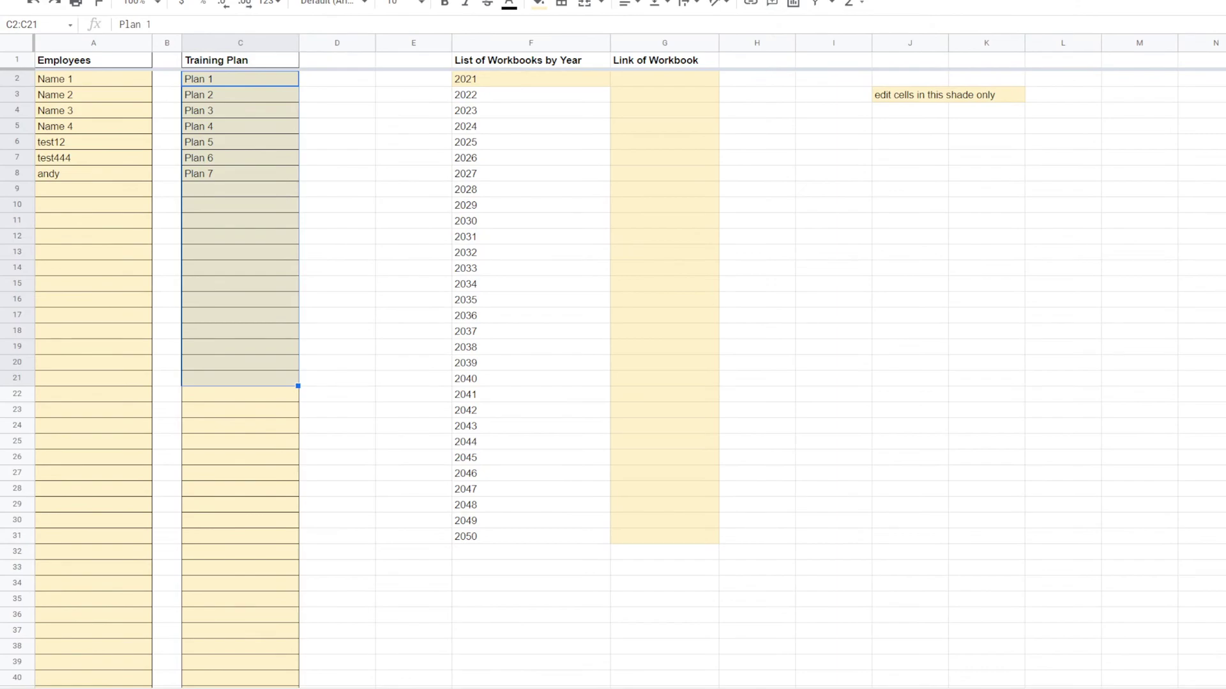
Step: Go to the Training Completed by Employee sheet and examine the unused plan columns and their prefilled formulas
left_click(256, 688)
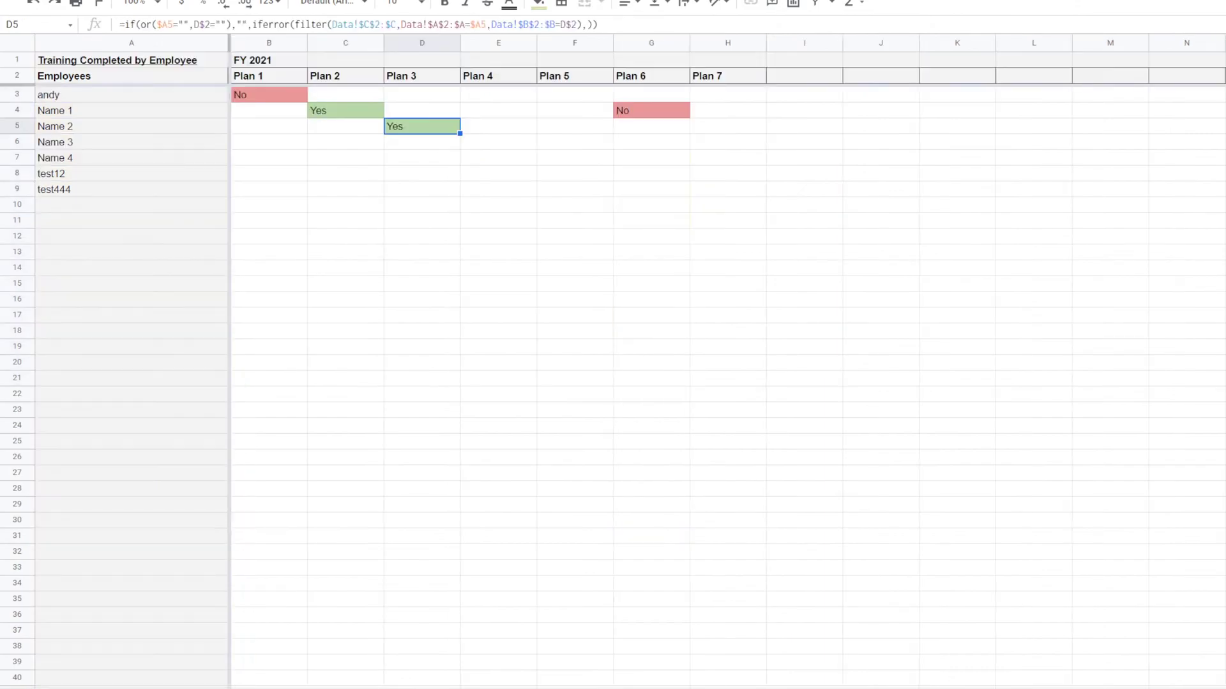
left_click(797, 75)
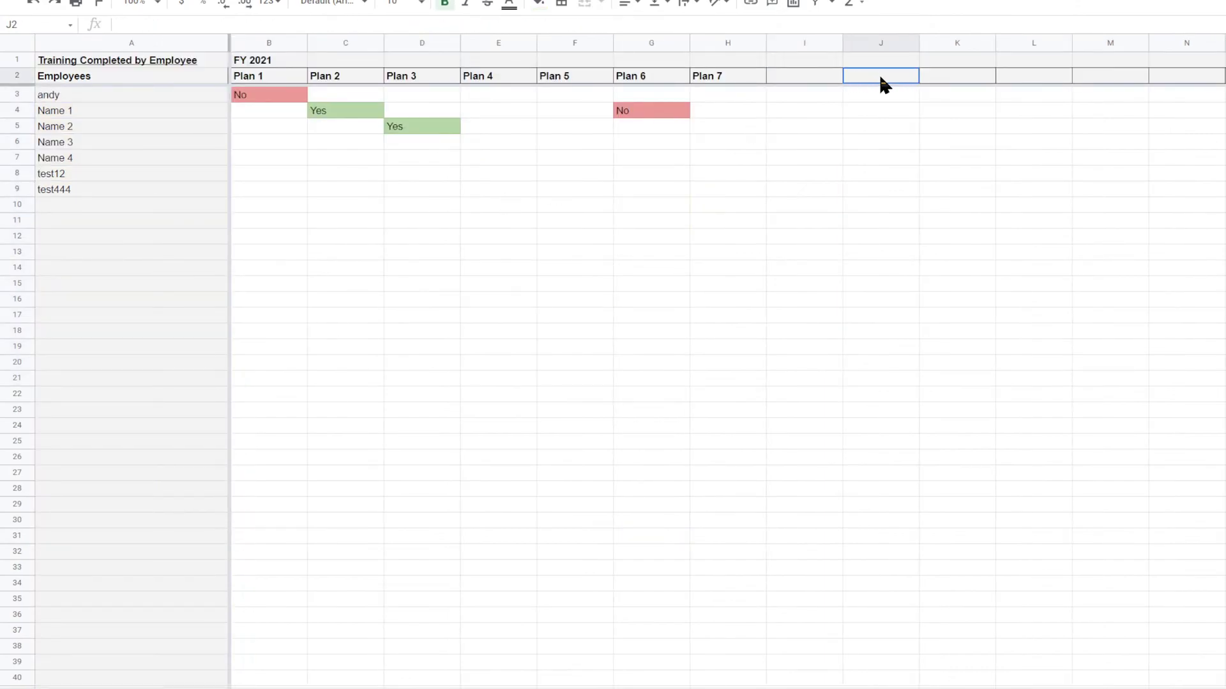
left_click(878, 110)
left_click(1020, 143)
left_click(1172, 176)
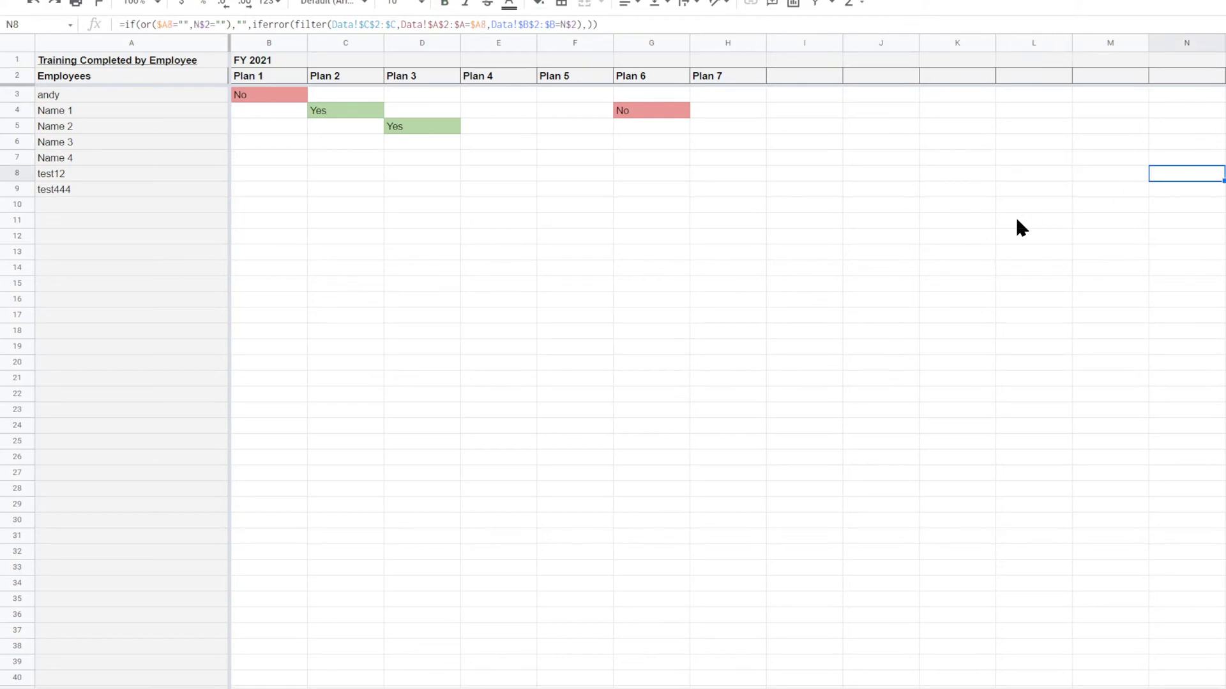
left_click(883, 143)
key("shift+Right")
key("shift+Right")
key("shift+Right")
key("shift+Right")
key("shift+Right")
key("shift+Right")
key("shift+Down")
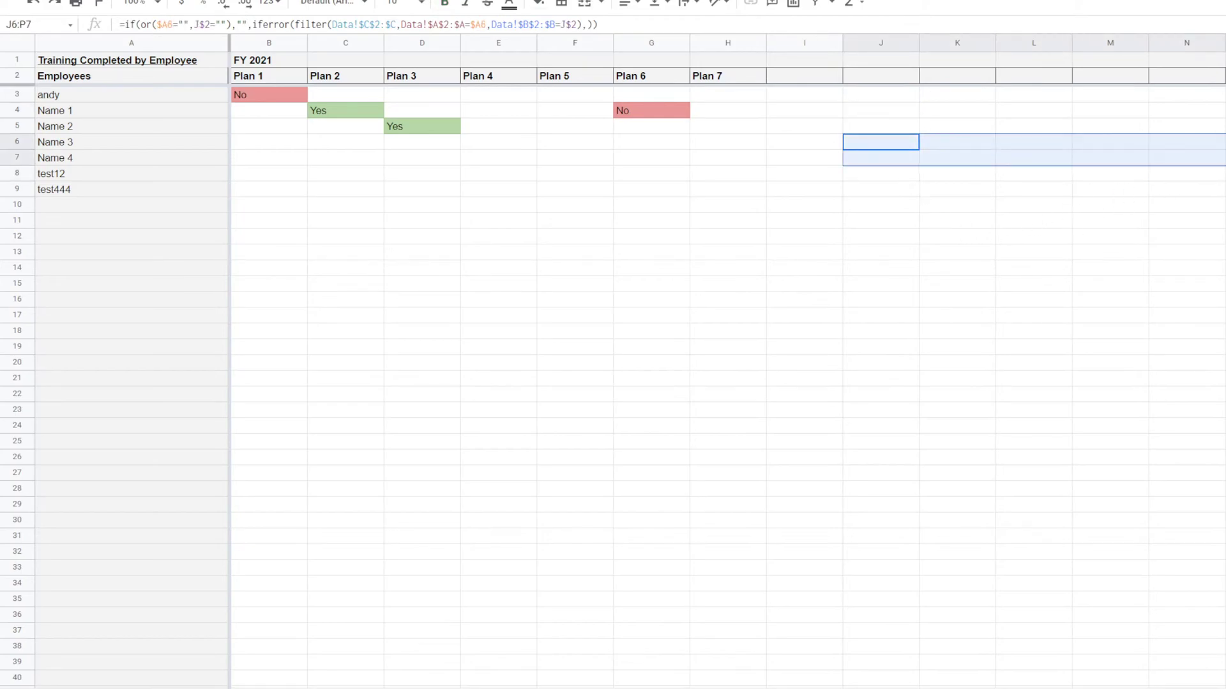
Step: Review the formulas behind the plan headers, the employee list and the Yes/No status cells
left_click(257, 93)
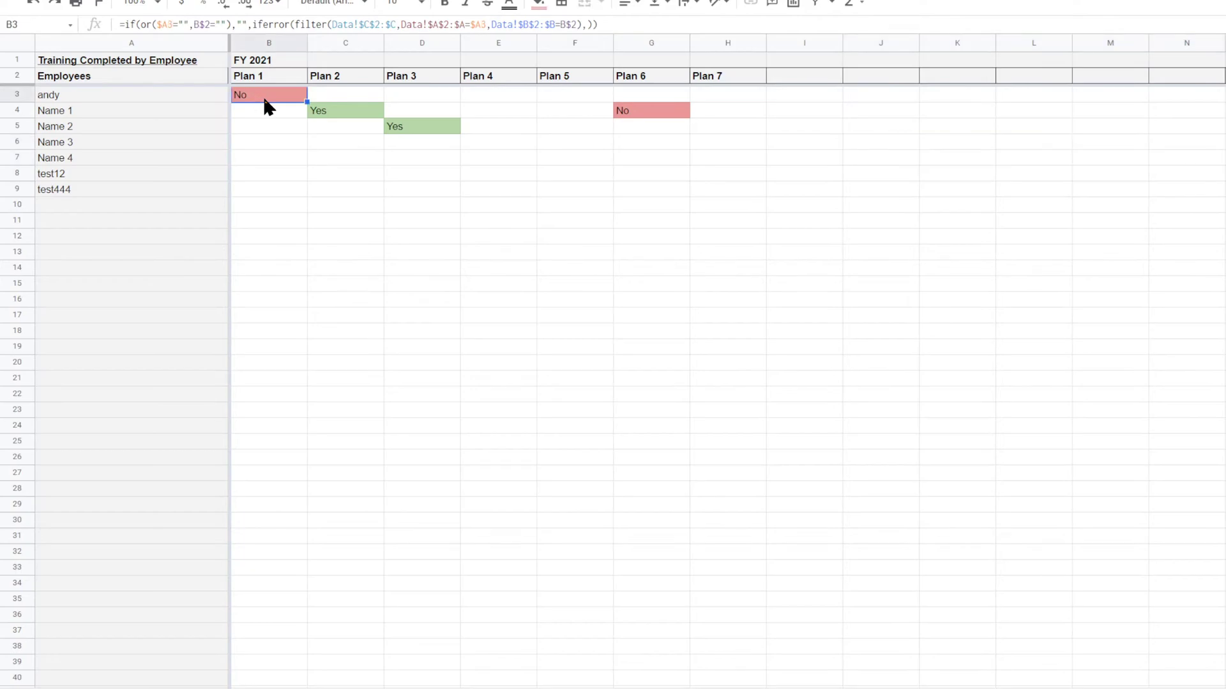
left_click(266, 76)
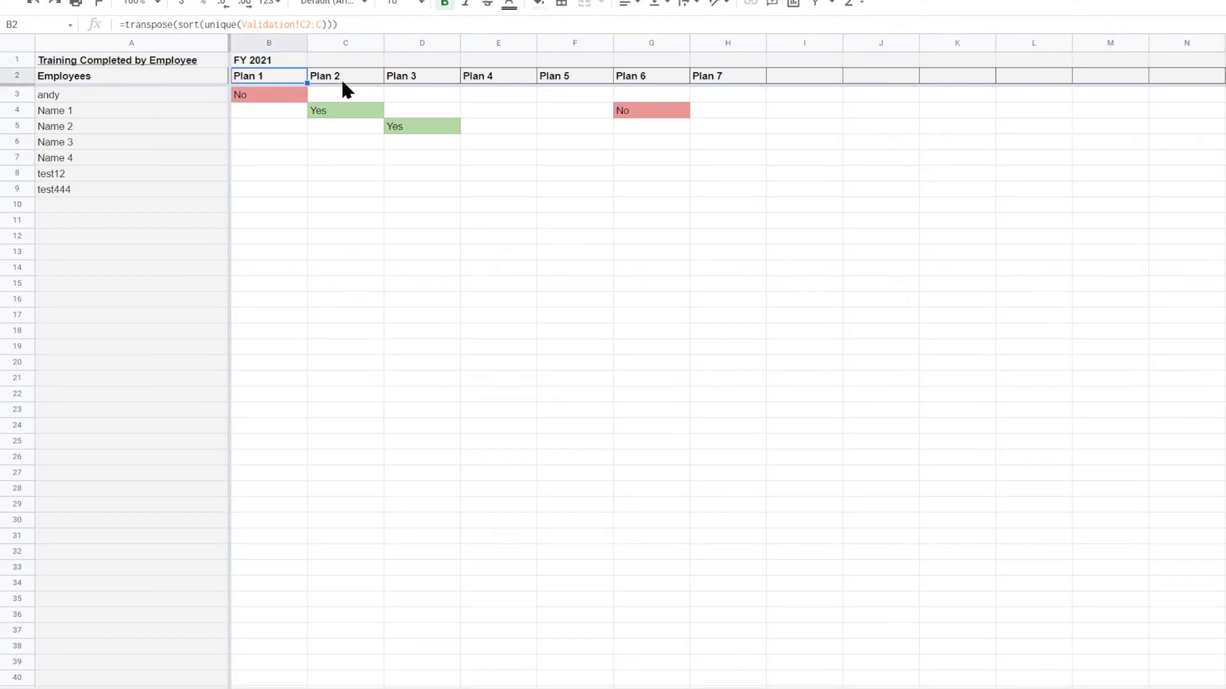
left_click(113, 100)
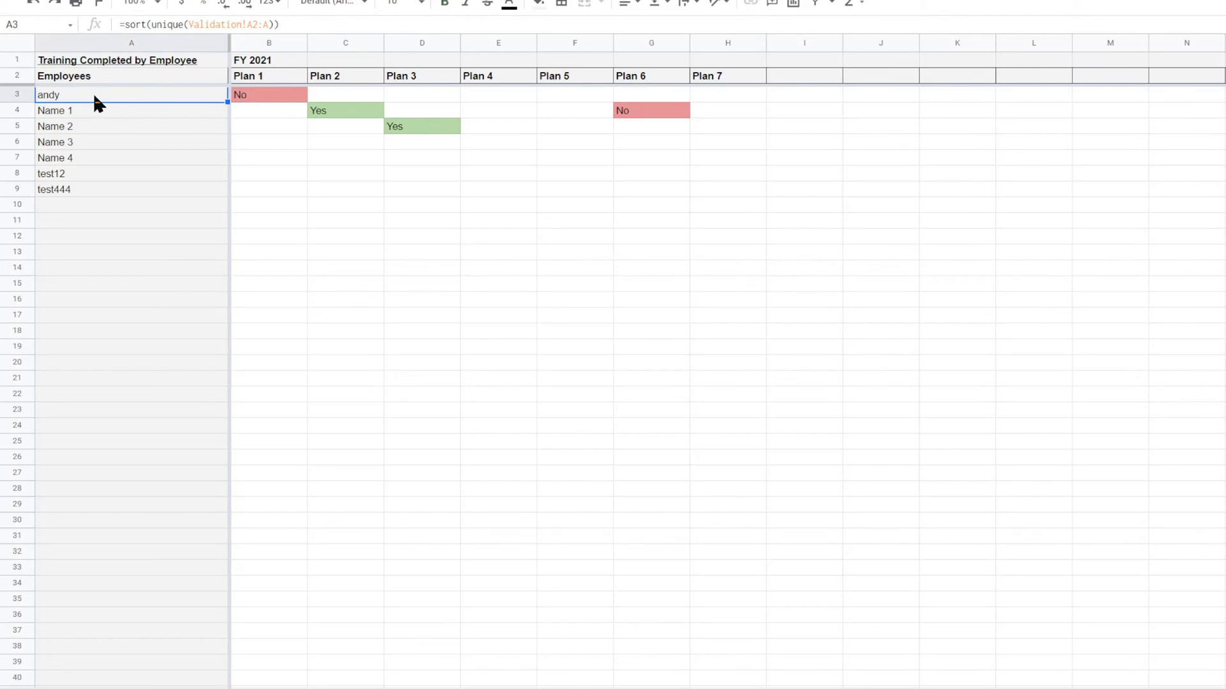
left_click_drag(94, 97, 98, 267)
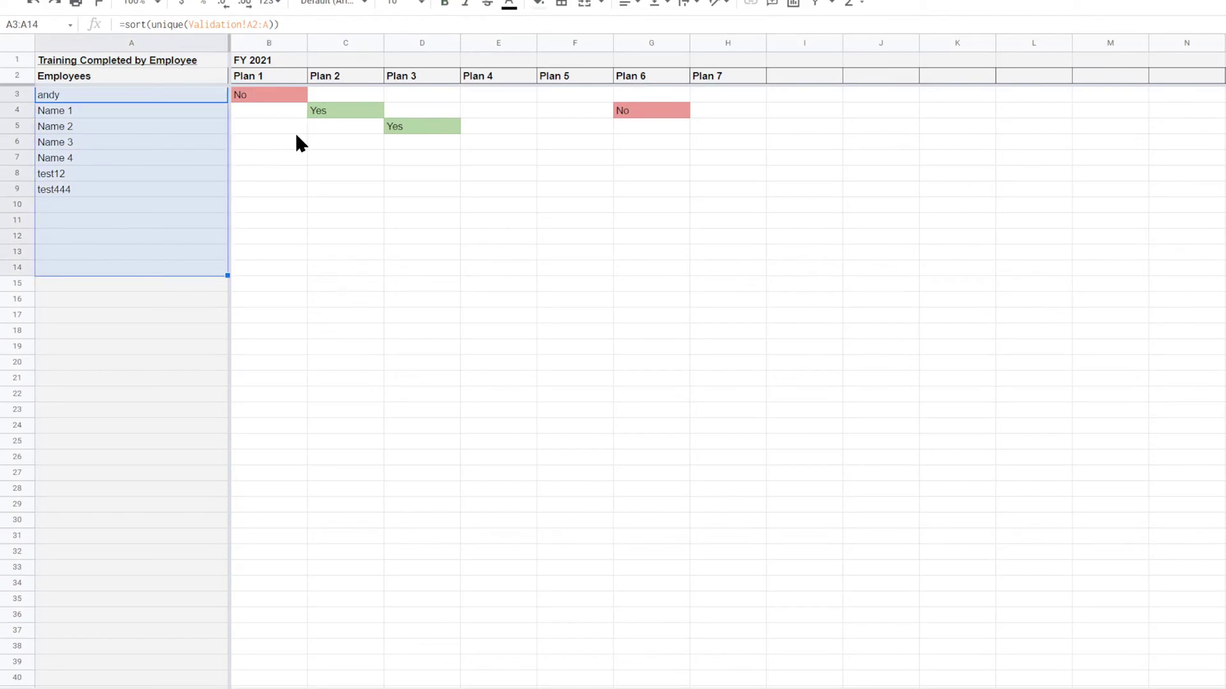
left_click_drag(96, 94, 96, 220)
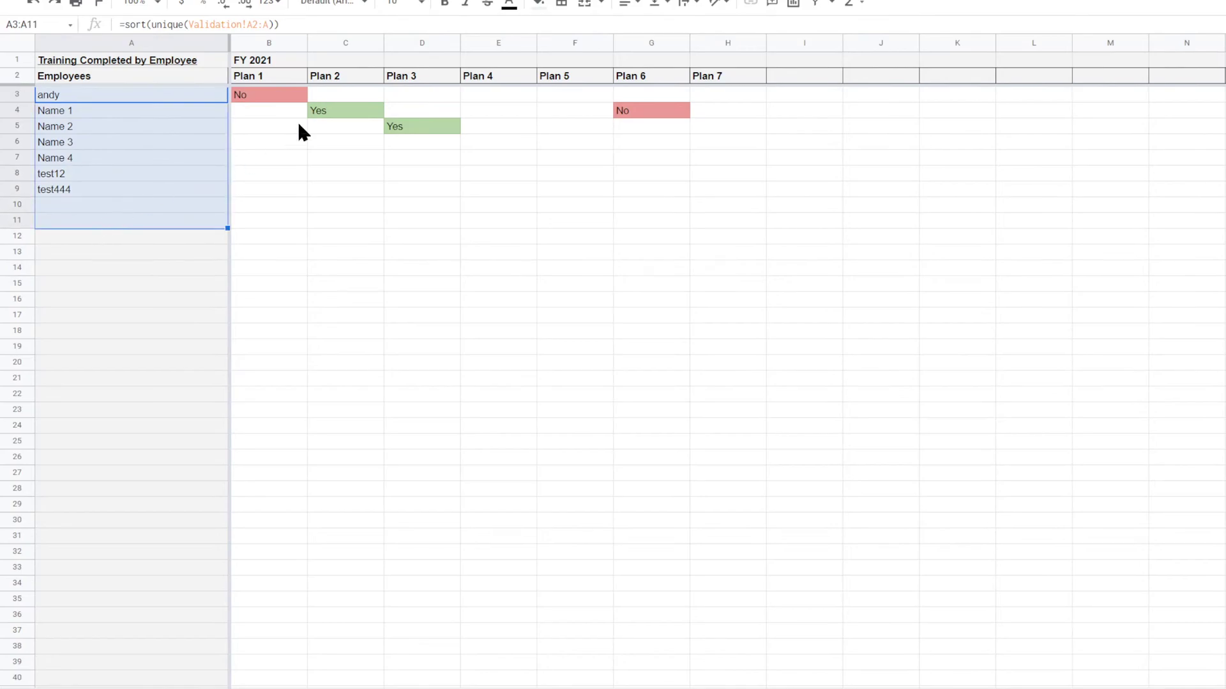
left_click(288, 99)
left_click(335, 97)
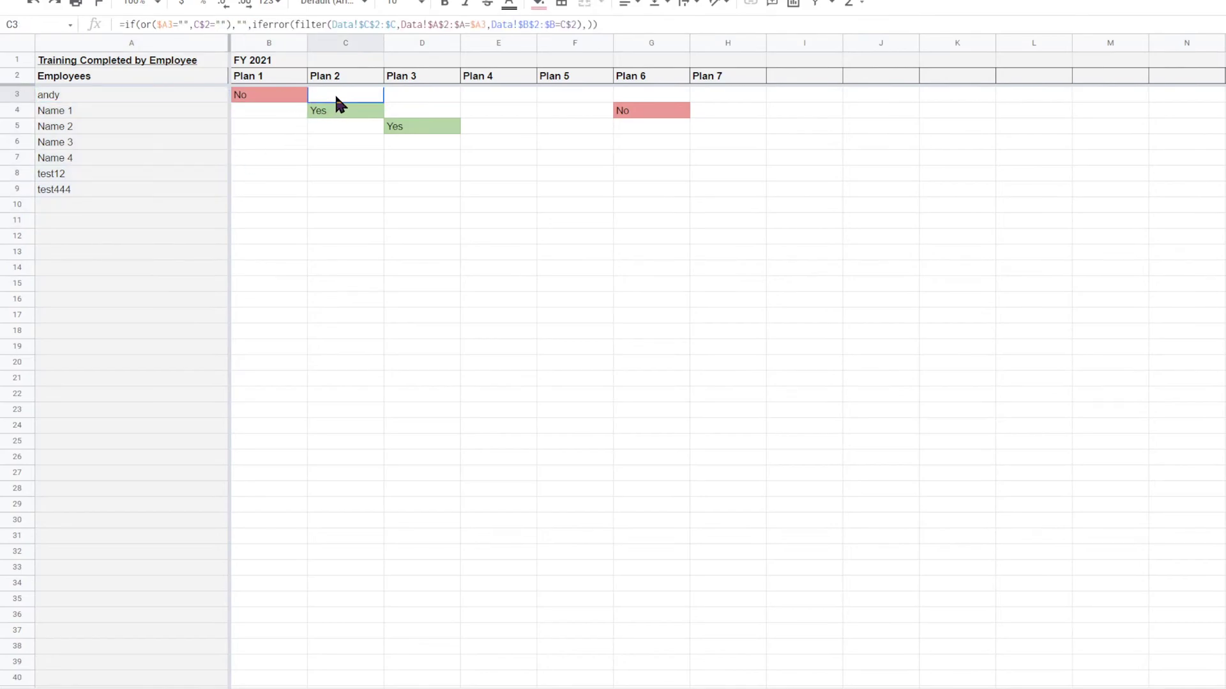
left_click(428, 96)
left_click(501, 99)
left_click(634, 116)
left_click(423, 130)
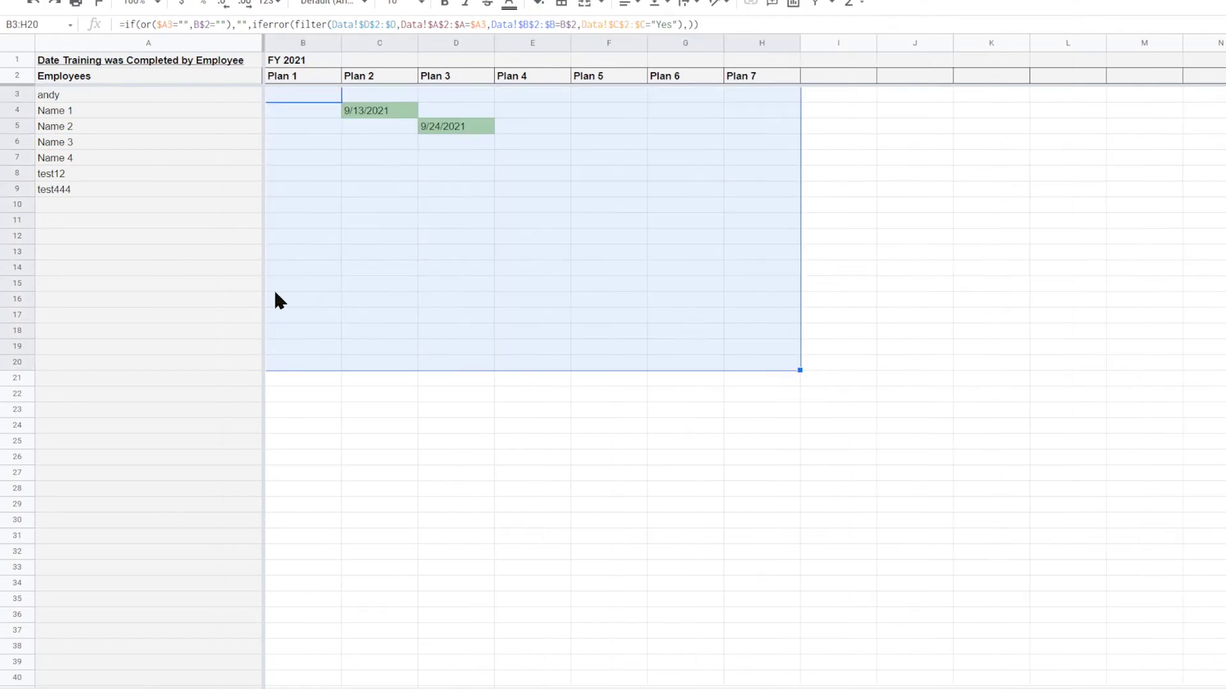
Step: Review the completion date formulas in the Date Training was Completed by Employee grid
left_click(314, 96)
left_click(377, 111)
left_click(448, 128)
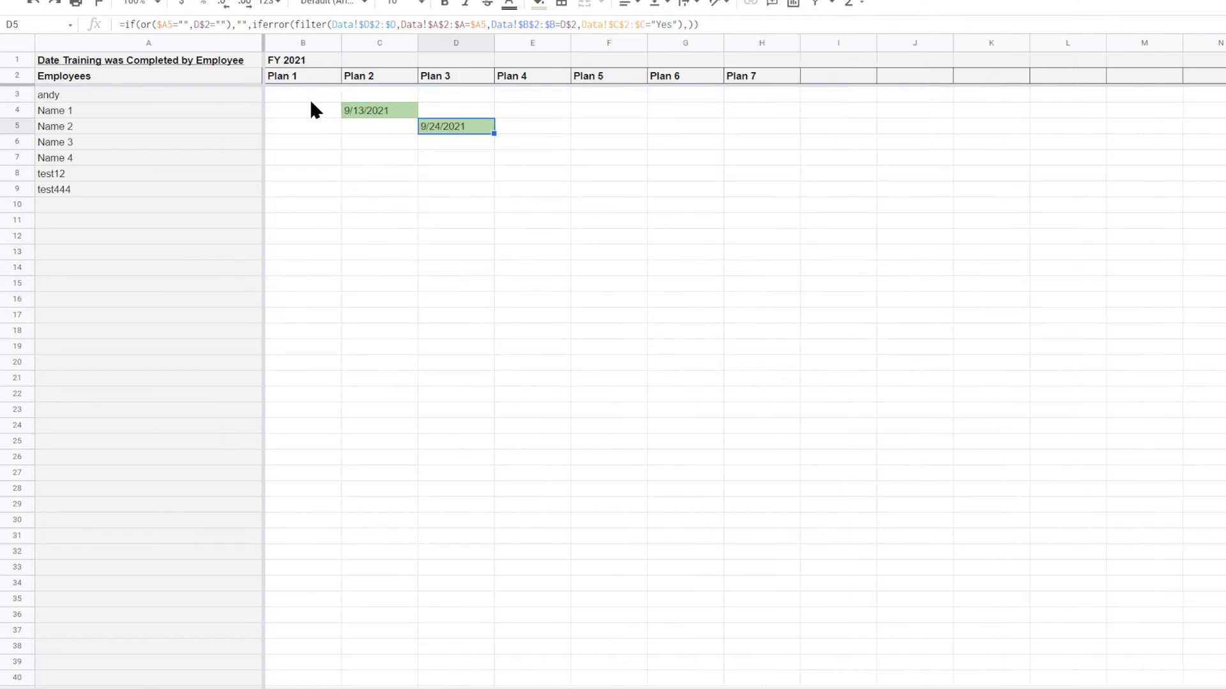
left_click(309, 97)
left_click(745, 251, "shift")
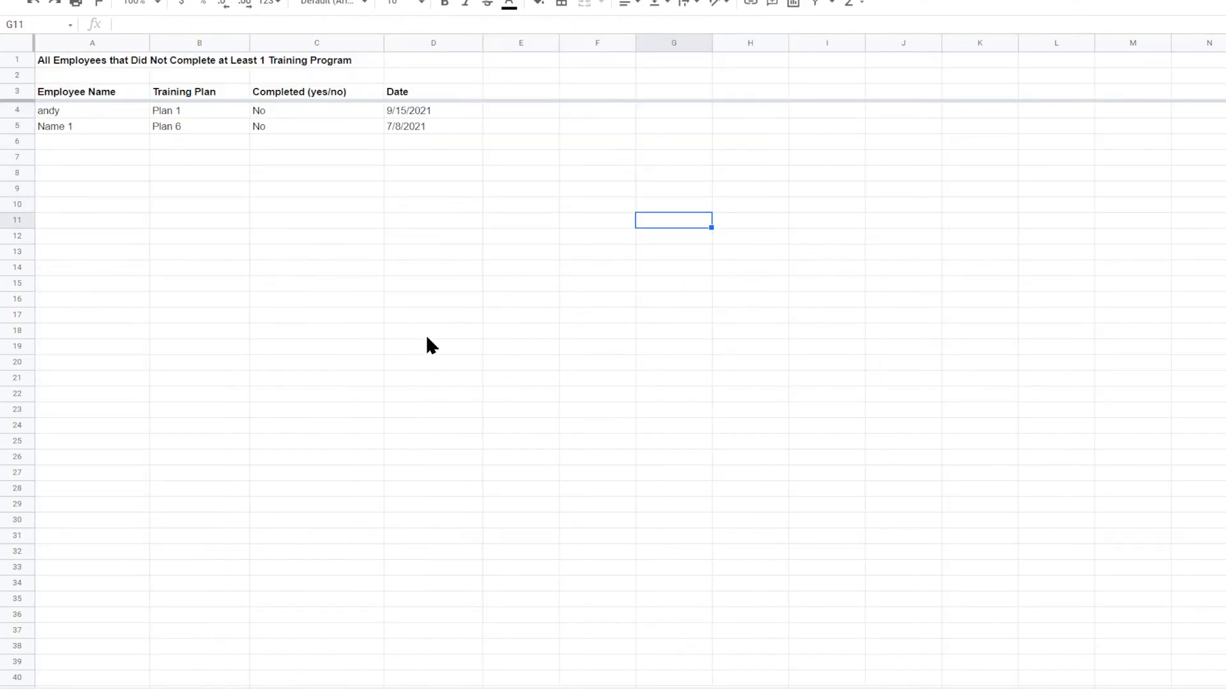
Step: Review the sort and filter formula in A4 behind the list of employees with incomplete trainings
left_click(78, 110)
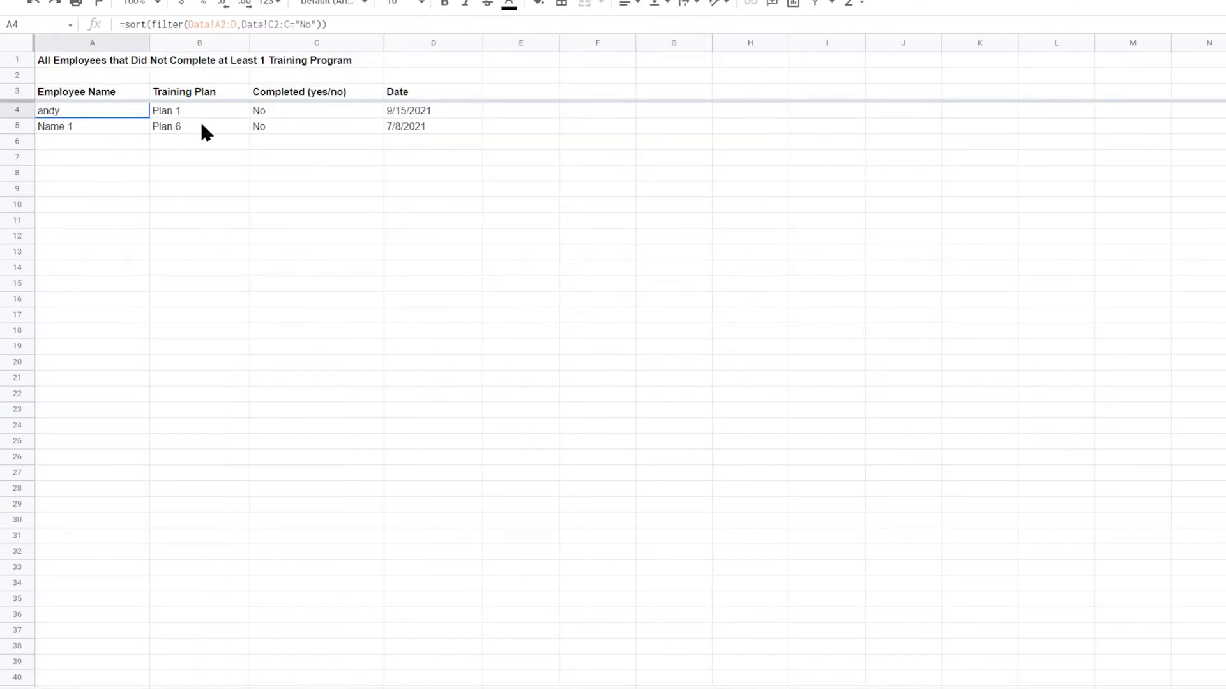
left_click(493, 250, "shift")
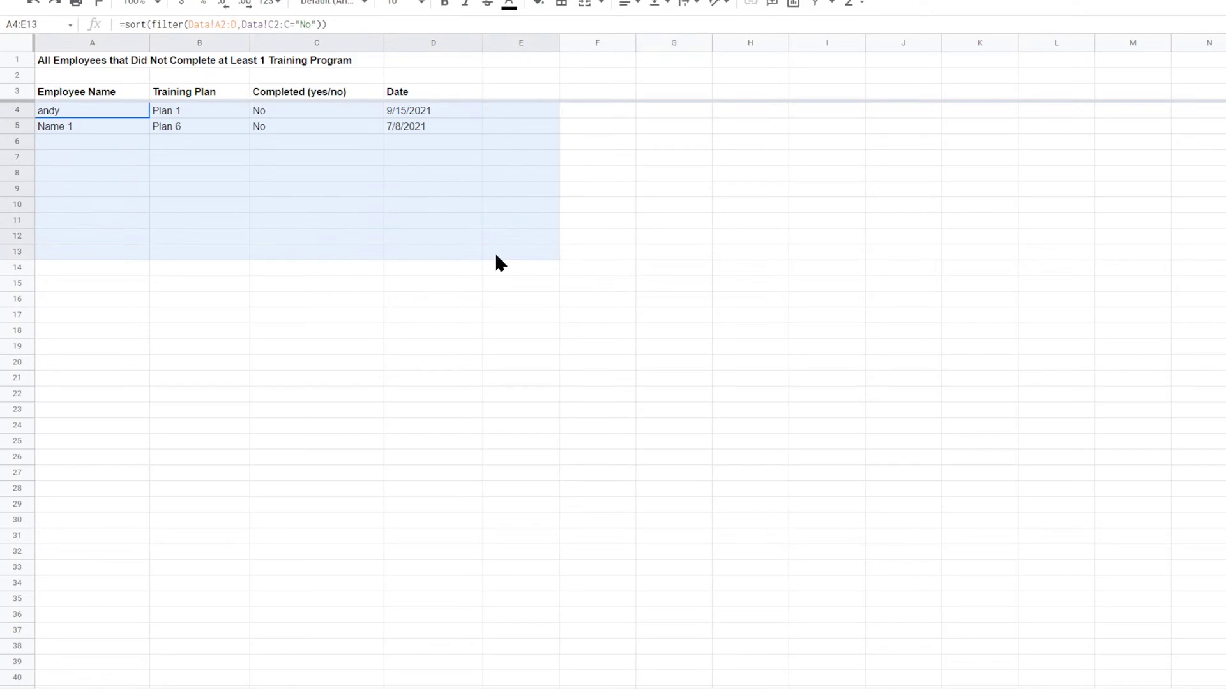
left_click(738, 330)
left_click(118, 0)
left_click(155, 37)
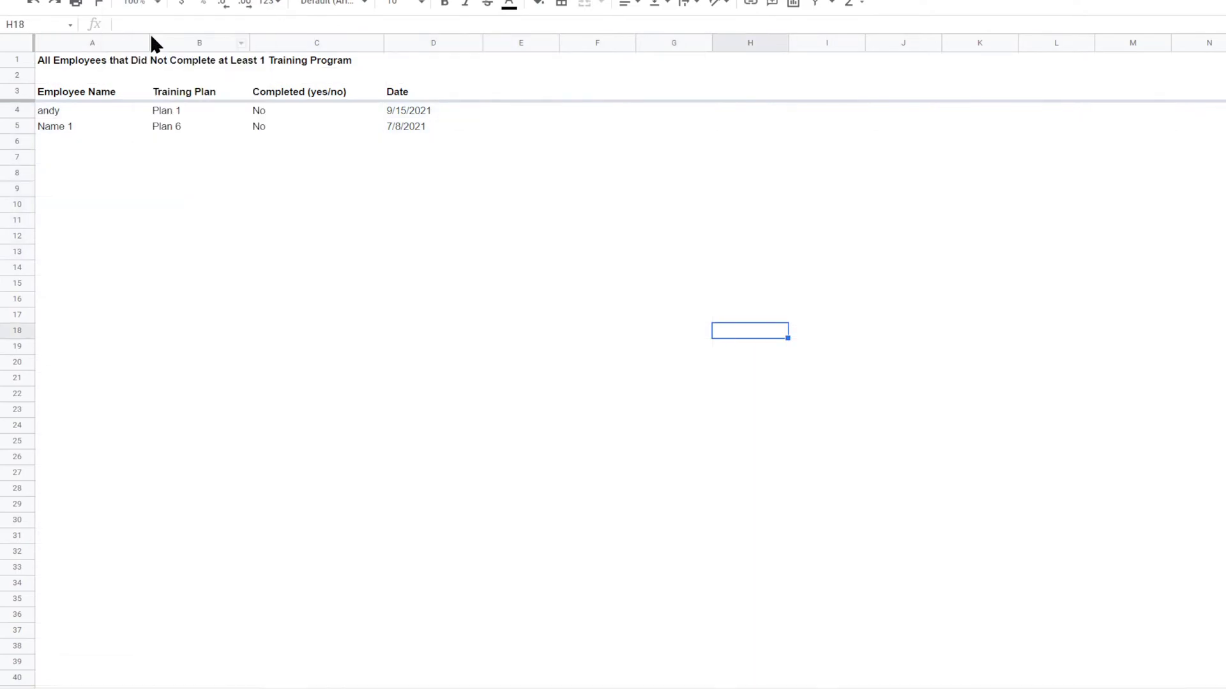
Step: Apply alternating colors to A3:D553 on the sheet listing employees who did not complete a training program
left_click_drag(71, 93, 434, 616)
left_click(198, 2)
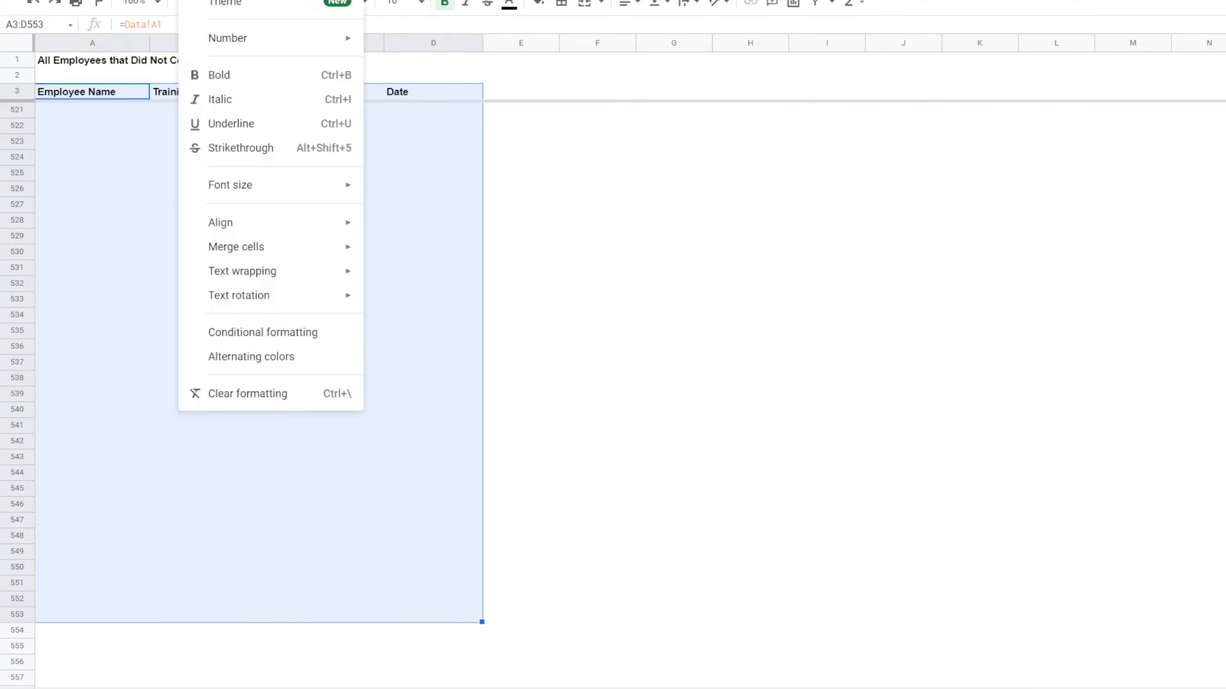
left_click(293, 359)
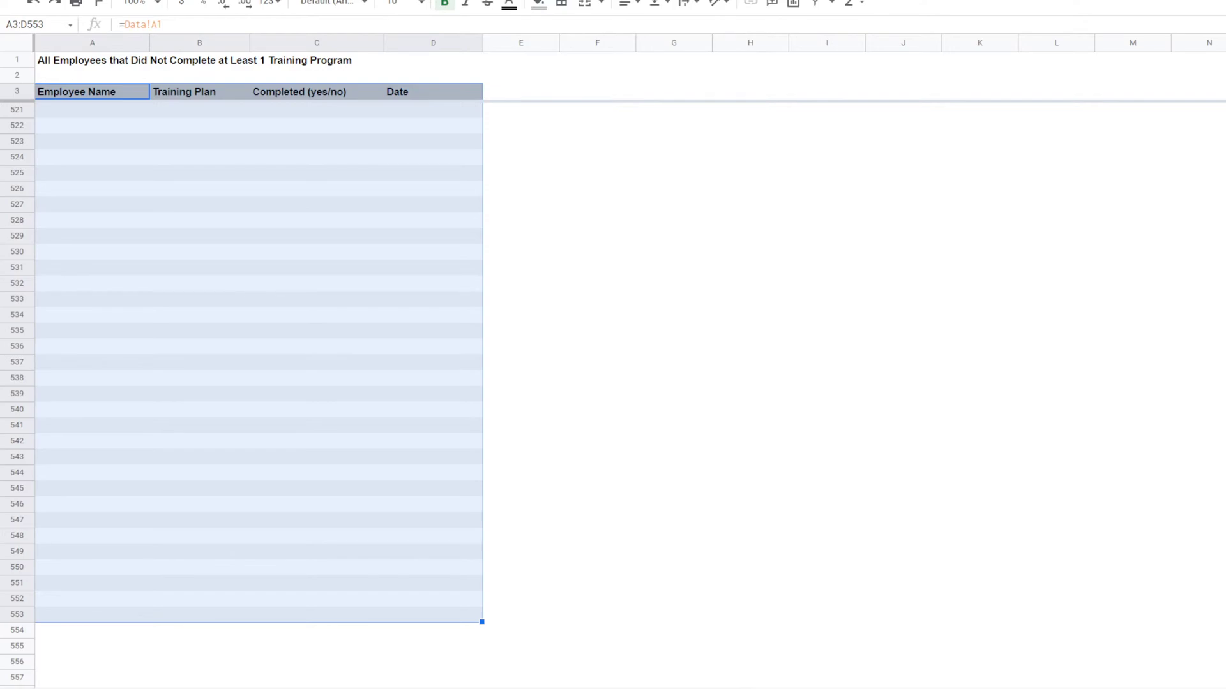
Step: Apply alternating colors to A3:D540 on the sheet listing the trainings marked Yes as completed
scroll(783, 504, "up", 20)
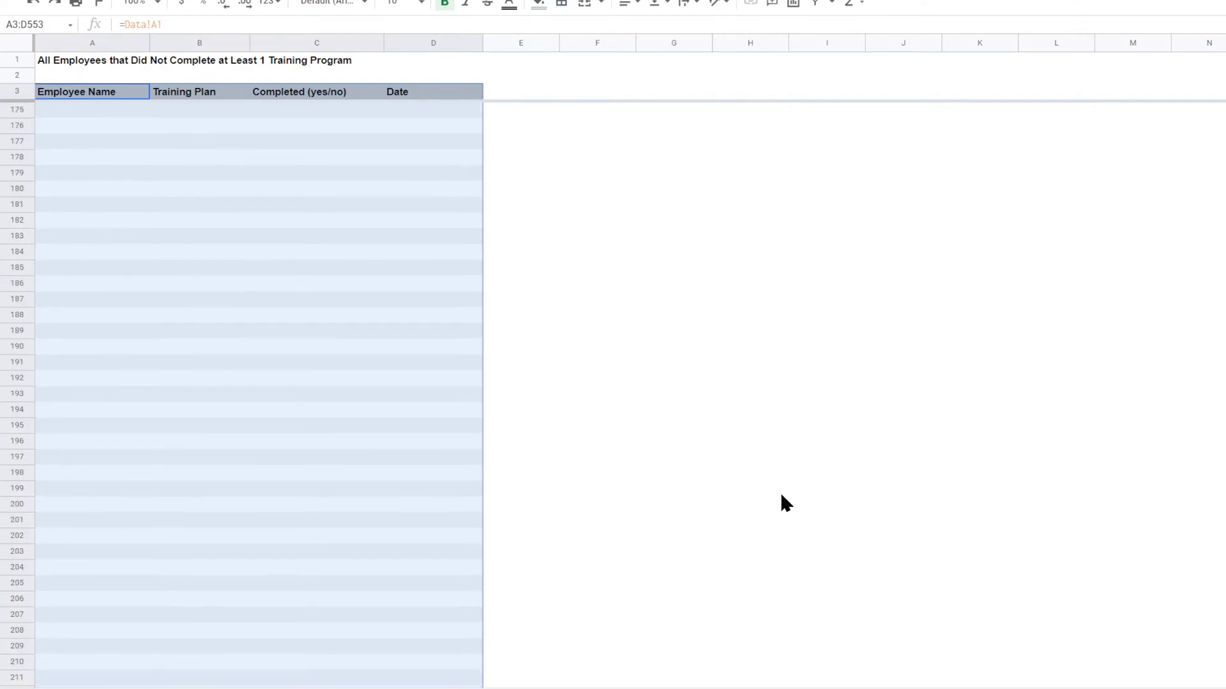
scroll(781, 495, "up", 20)
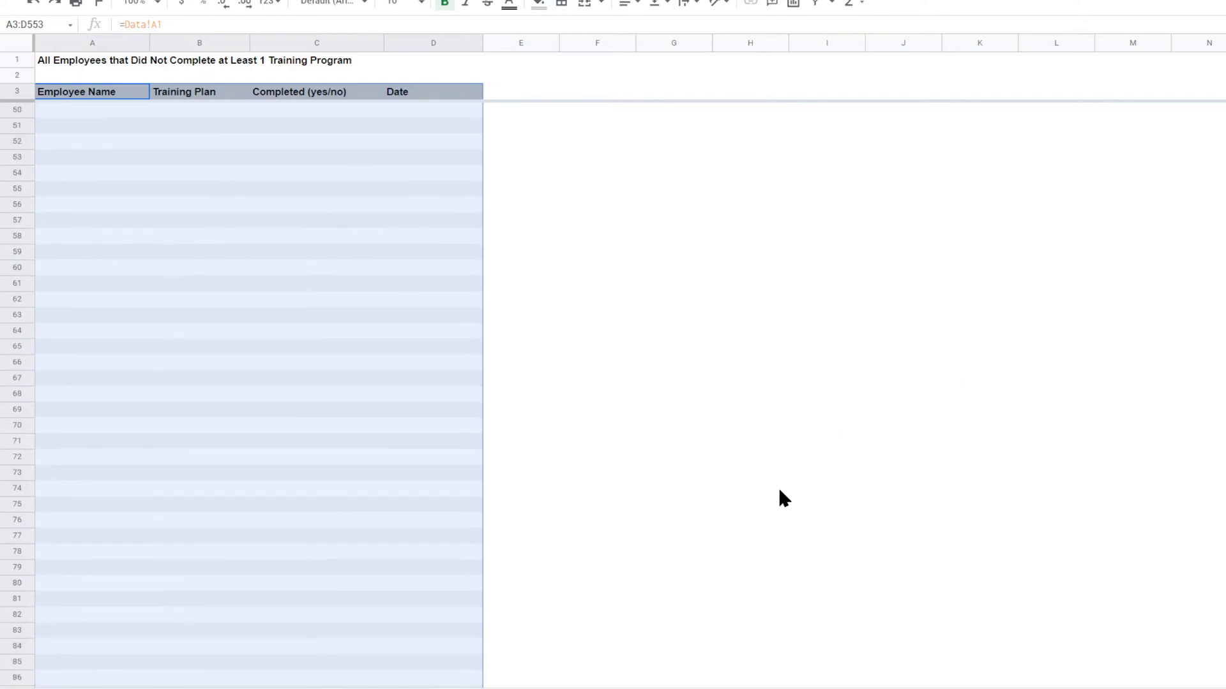
left_click(1050, 251)
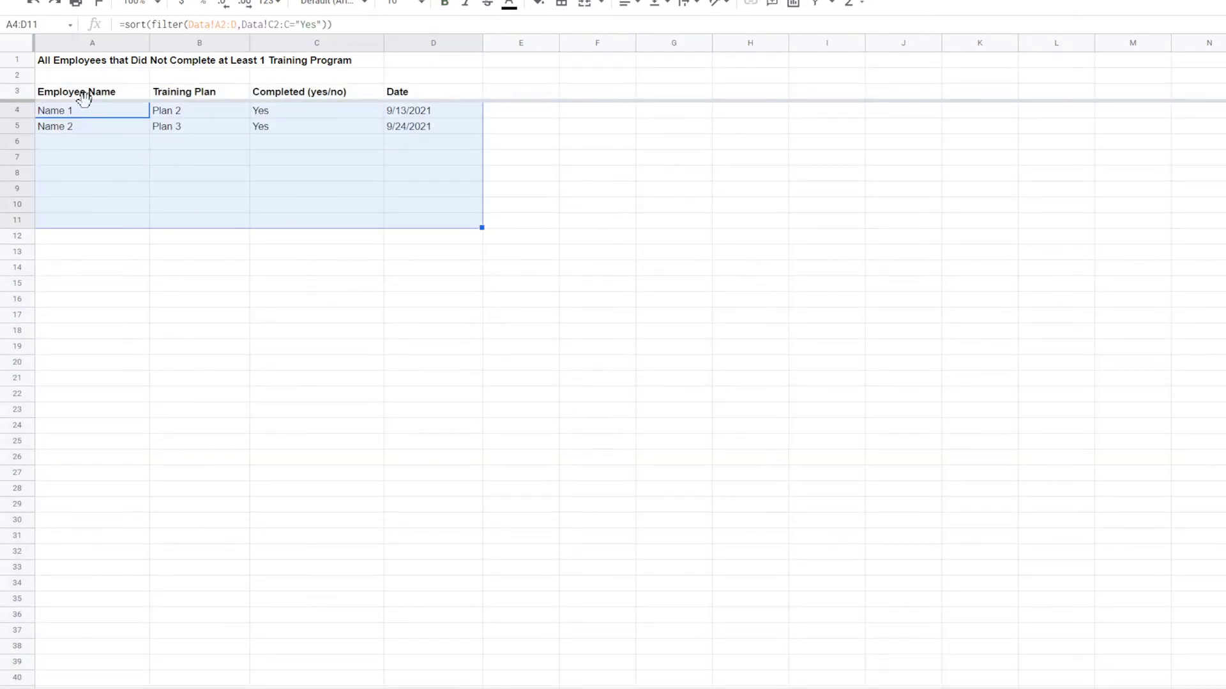
left_click_drag(74, 95, 434, 646)
left_click_drag(405, 596, 400, 588)
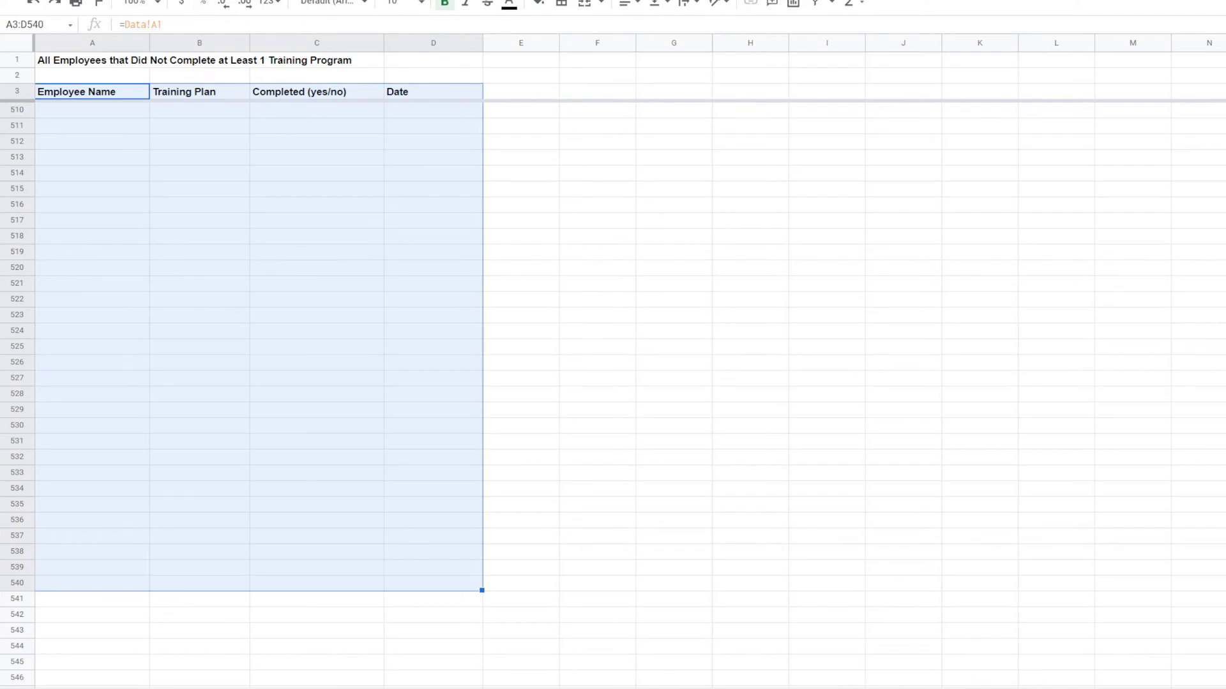
left_click(219, 1)
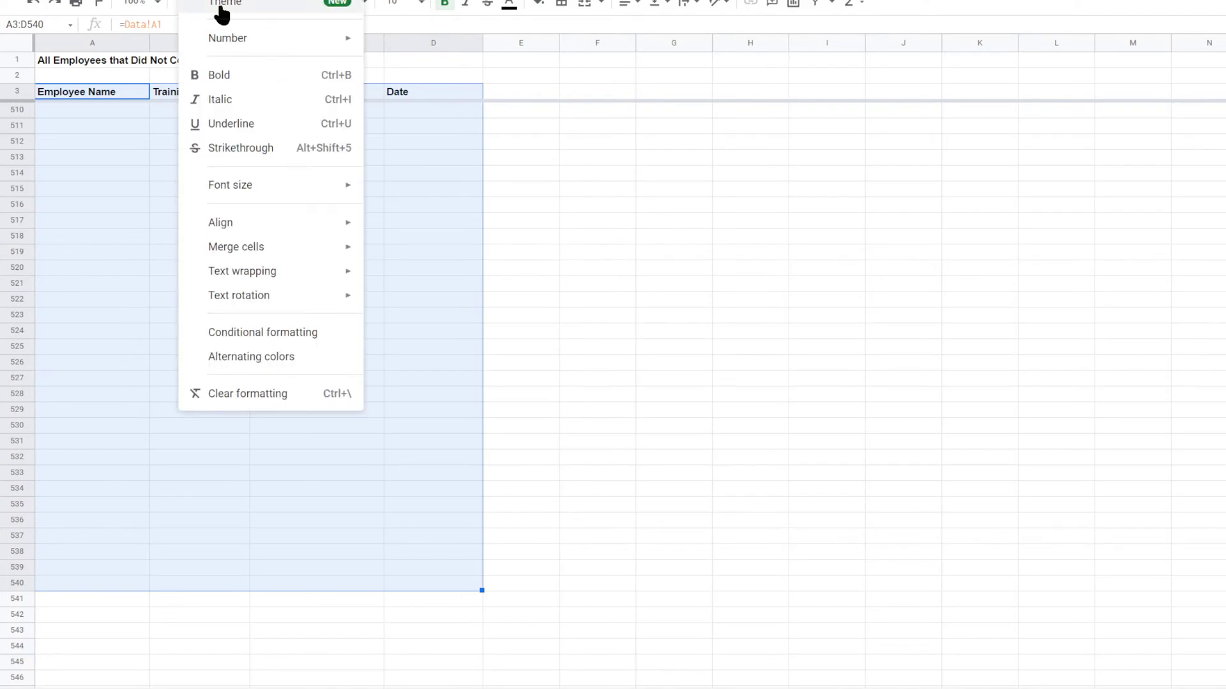
left_click(270, 357)
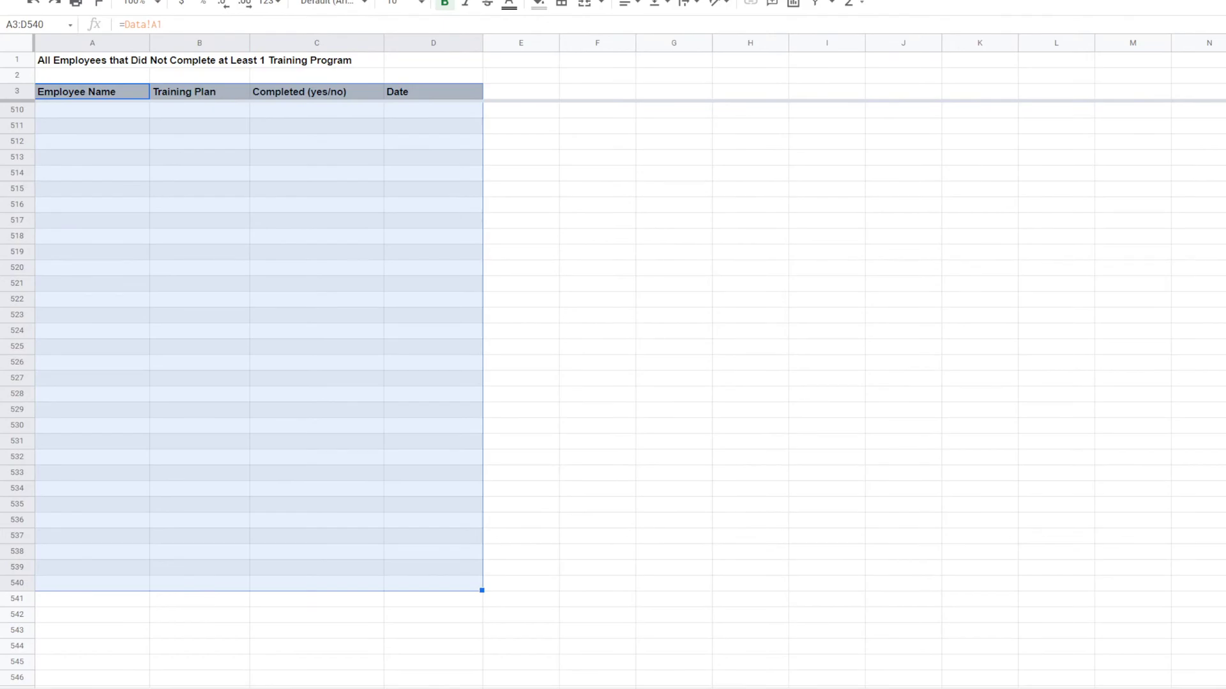
scroll(930, 295, "up", 20)
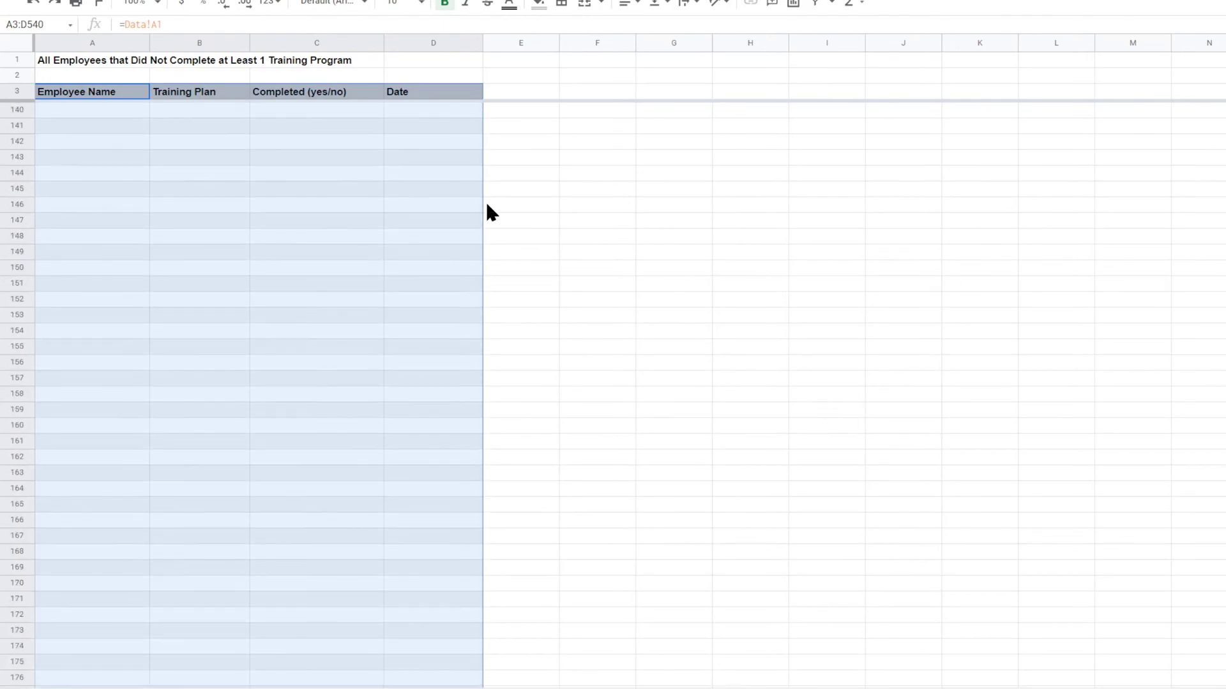
scroll(707, 252, "up", 10)
left_click(730, 208)
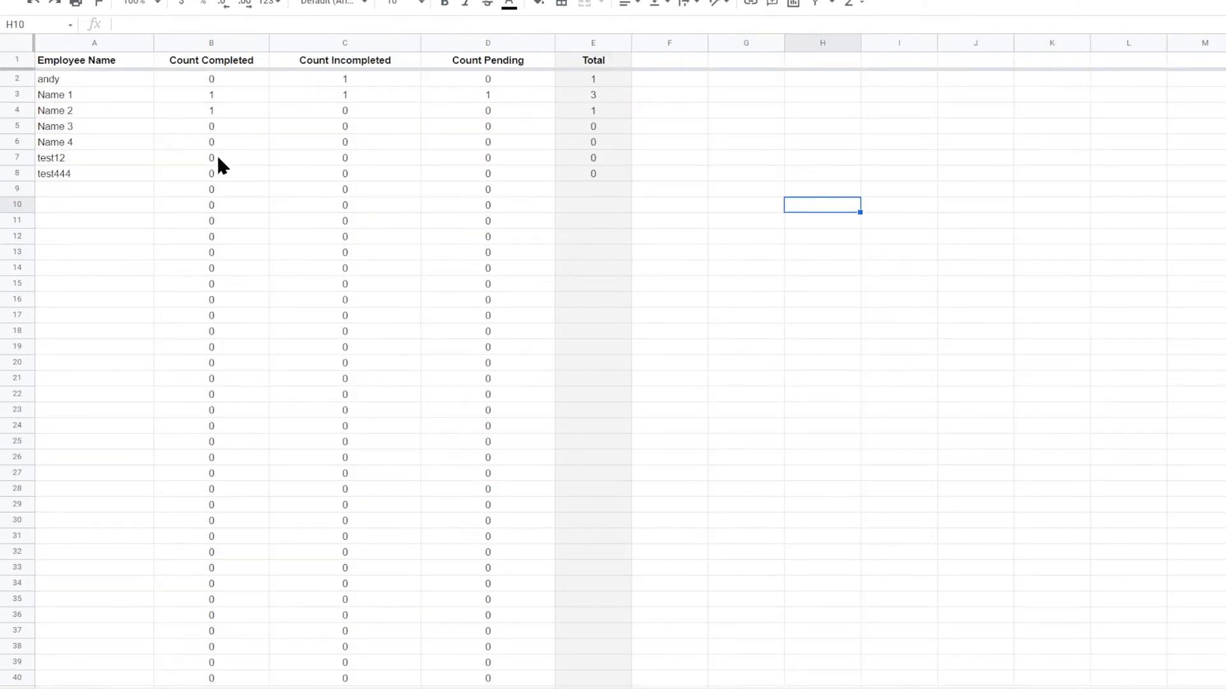
Step: Apply alternating colors to A1:E1000 on the sheet with completed, incompleted and pending counts per employee
left_click_drag(94, 60, 593, 69)
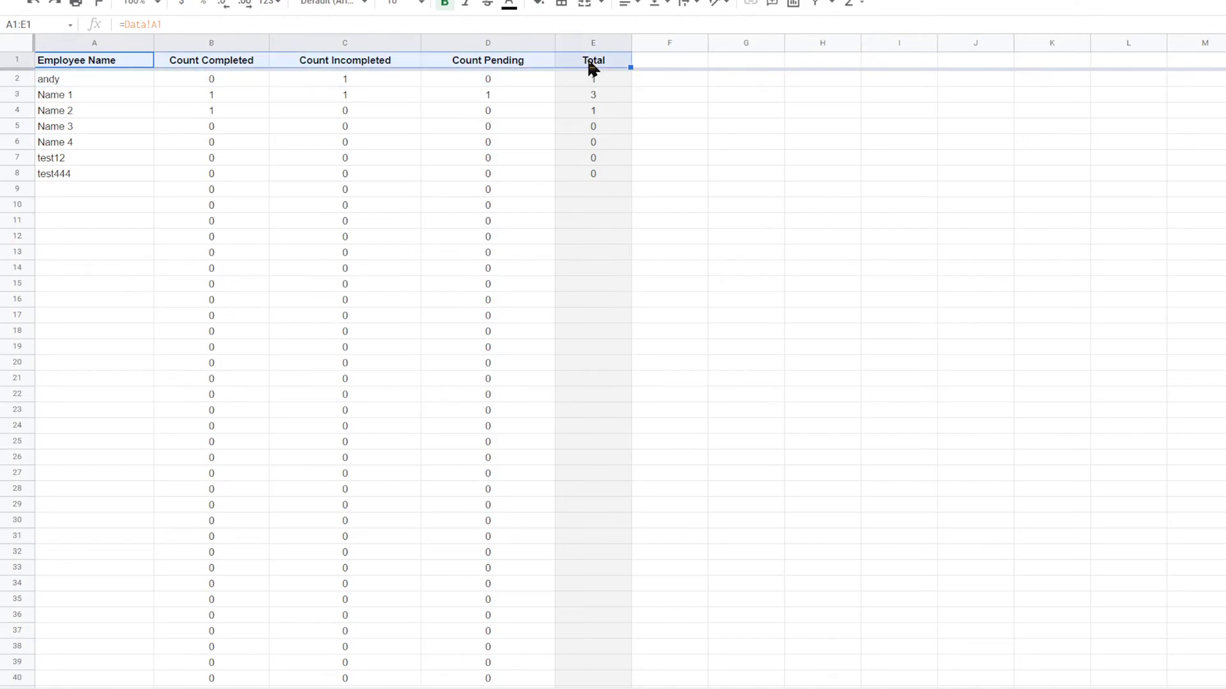
key("ctrl+shift+Down")
key("ctrl+shift+Down")
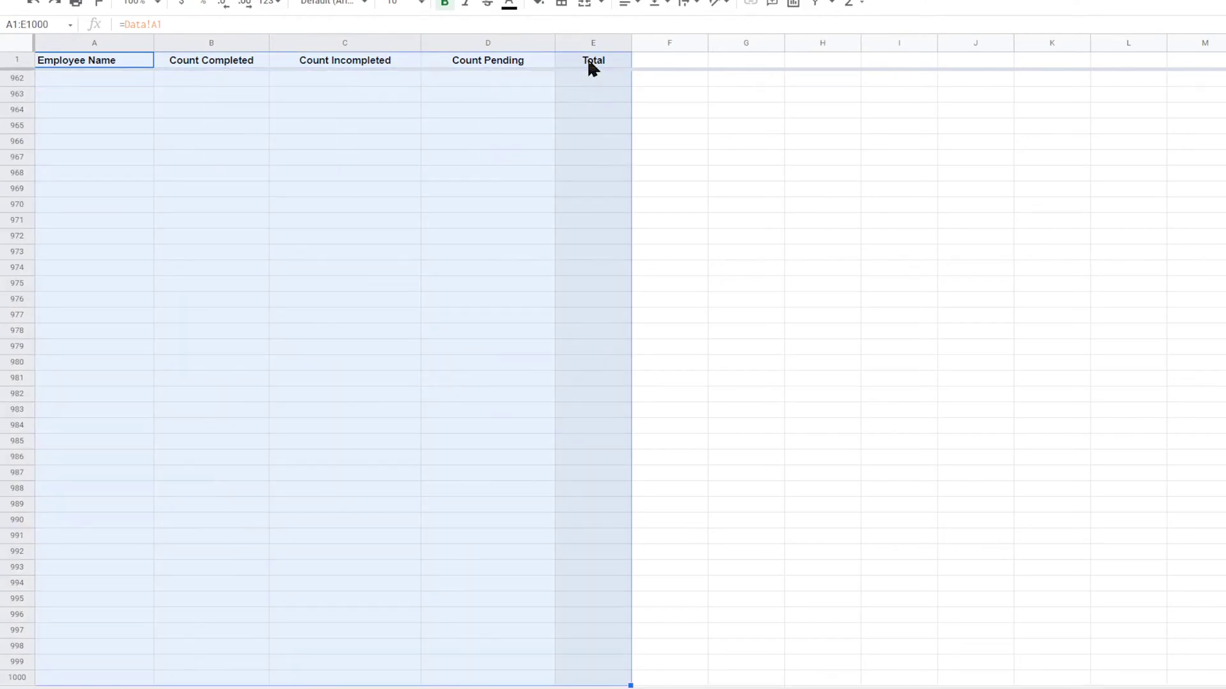
left_click(196, 0)
mouse_move(243, 44)
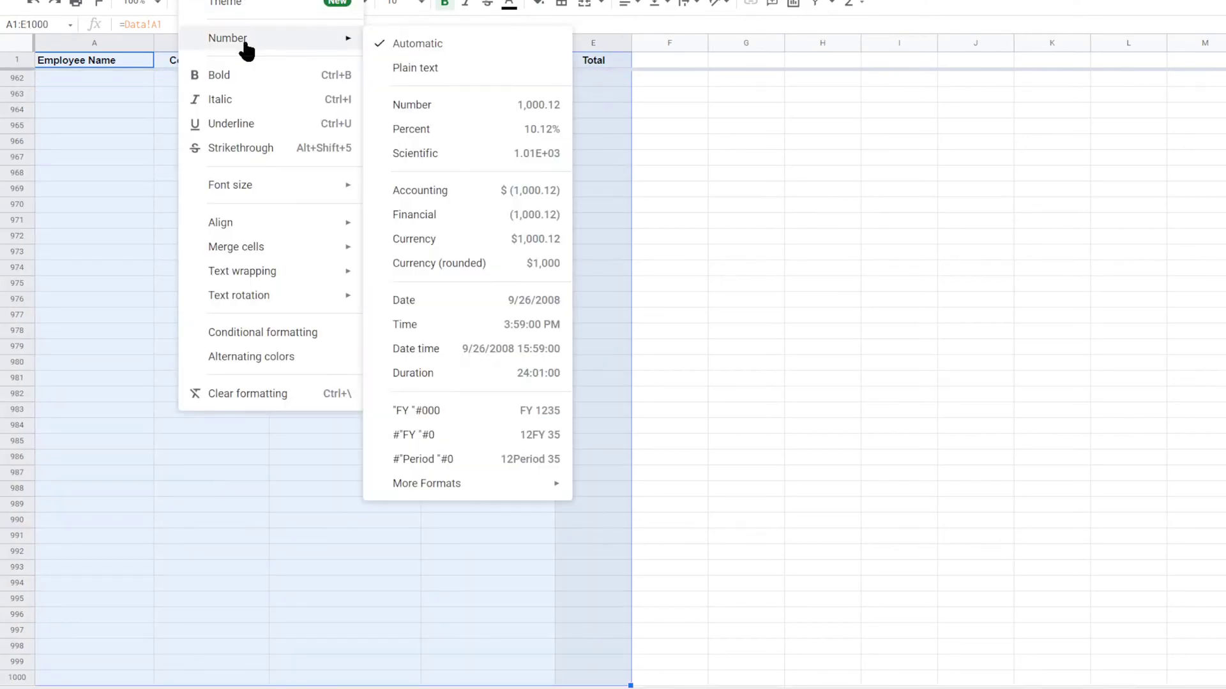
left_click(273, 359)
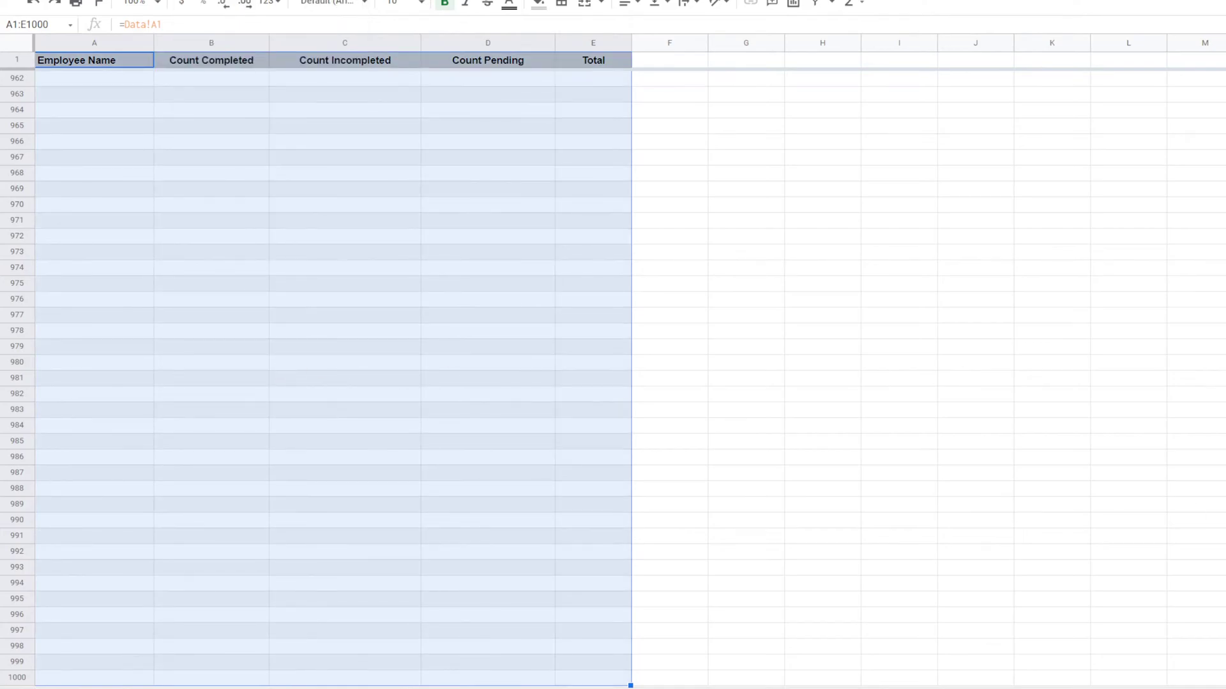
scroll(657, 336, "up", 20)
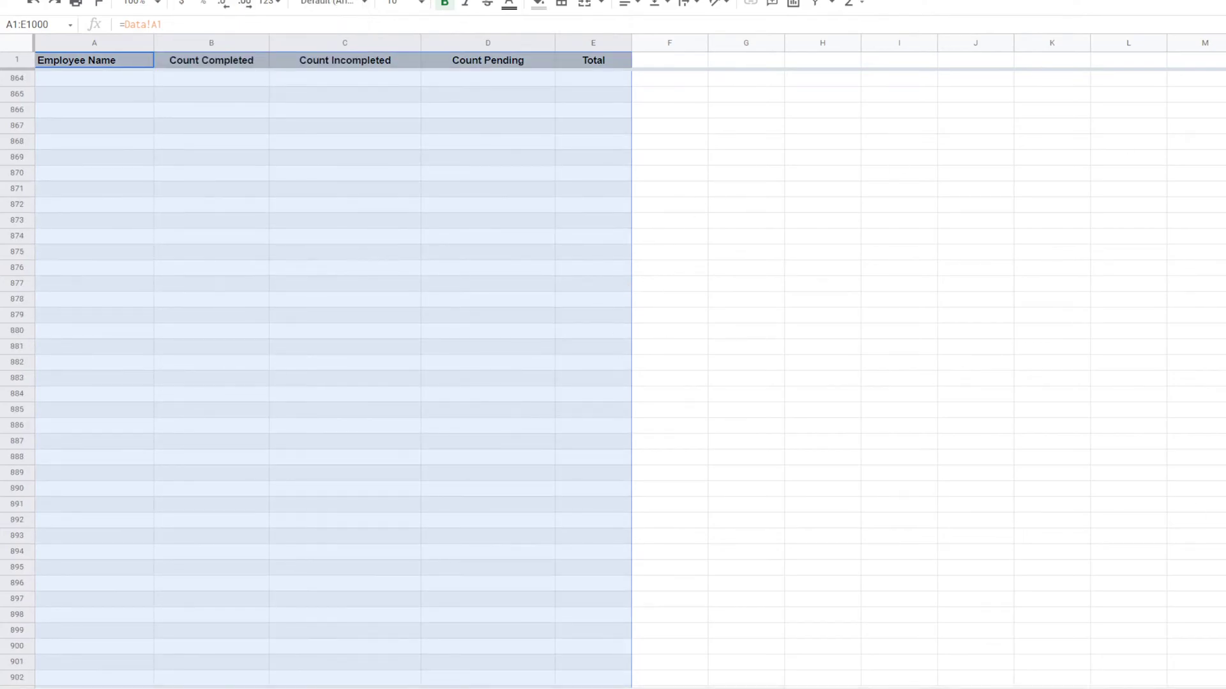
scroll(657, 336, "up", 20)
left_click(863, 159)
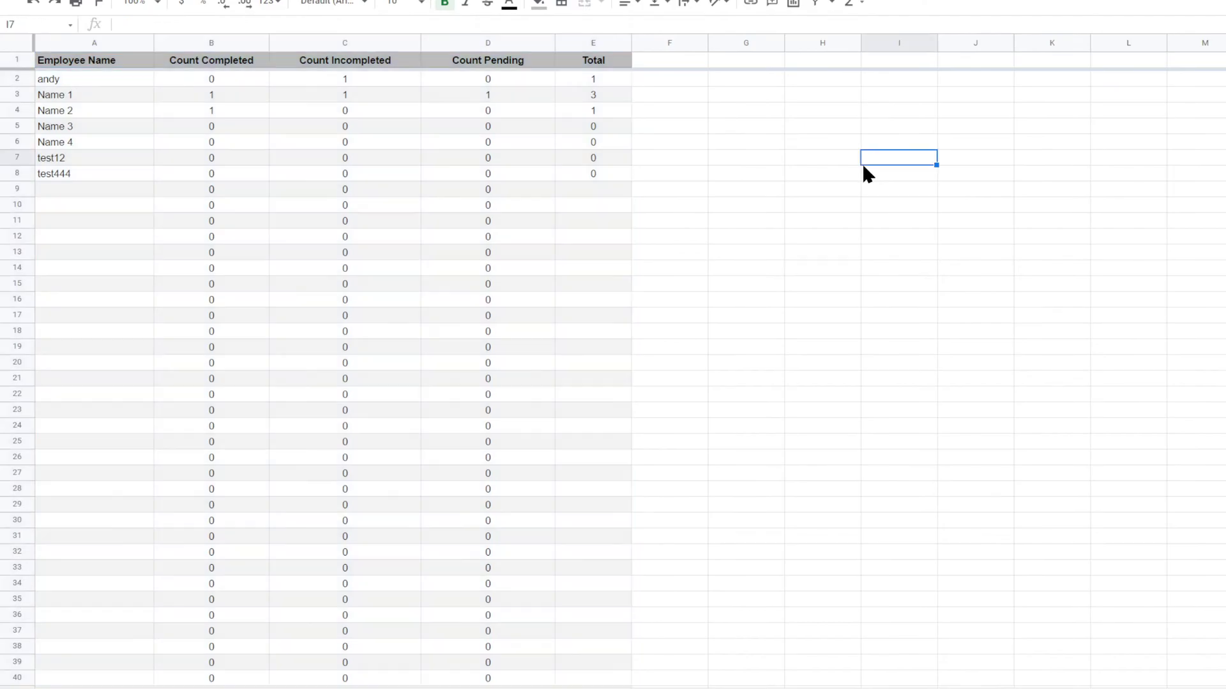
Step: Check the Count Completed formulas in B4 and B2, and hide the gridlines on the employee counts sheet
left_click(212, 110)
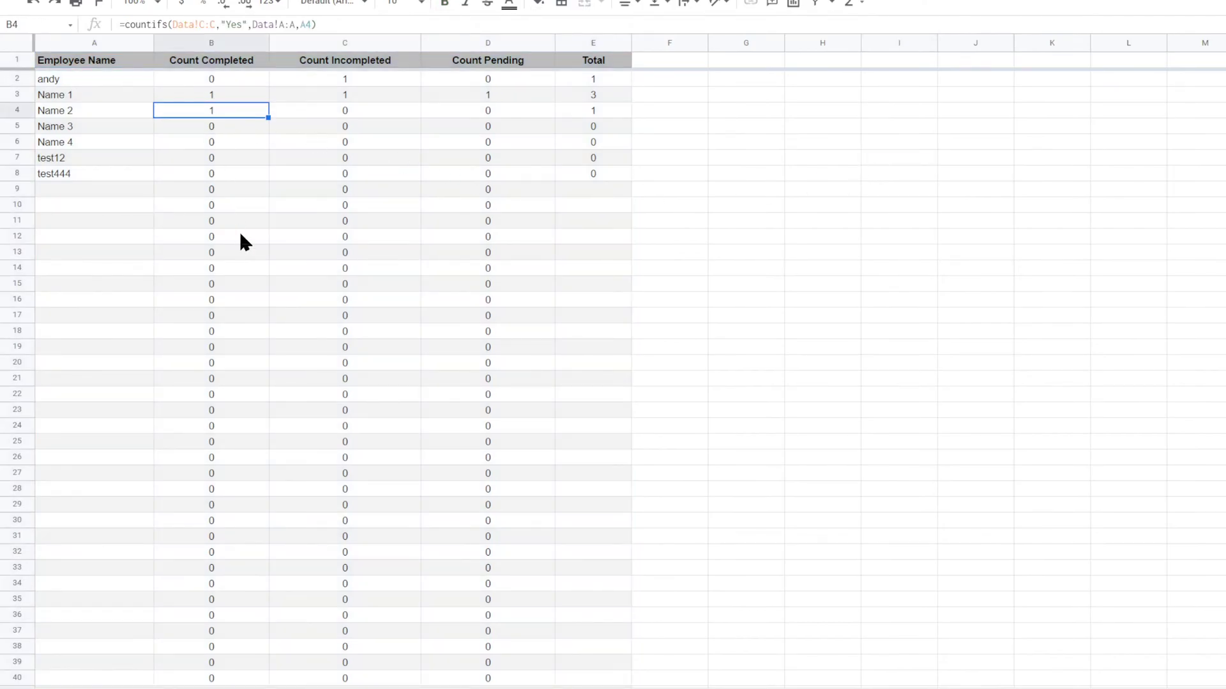
scroll(243, 235, "down", 5)
scroll(247, 239, "up", 5)
left_click(227, 80)
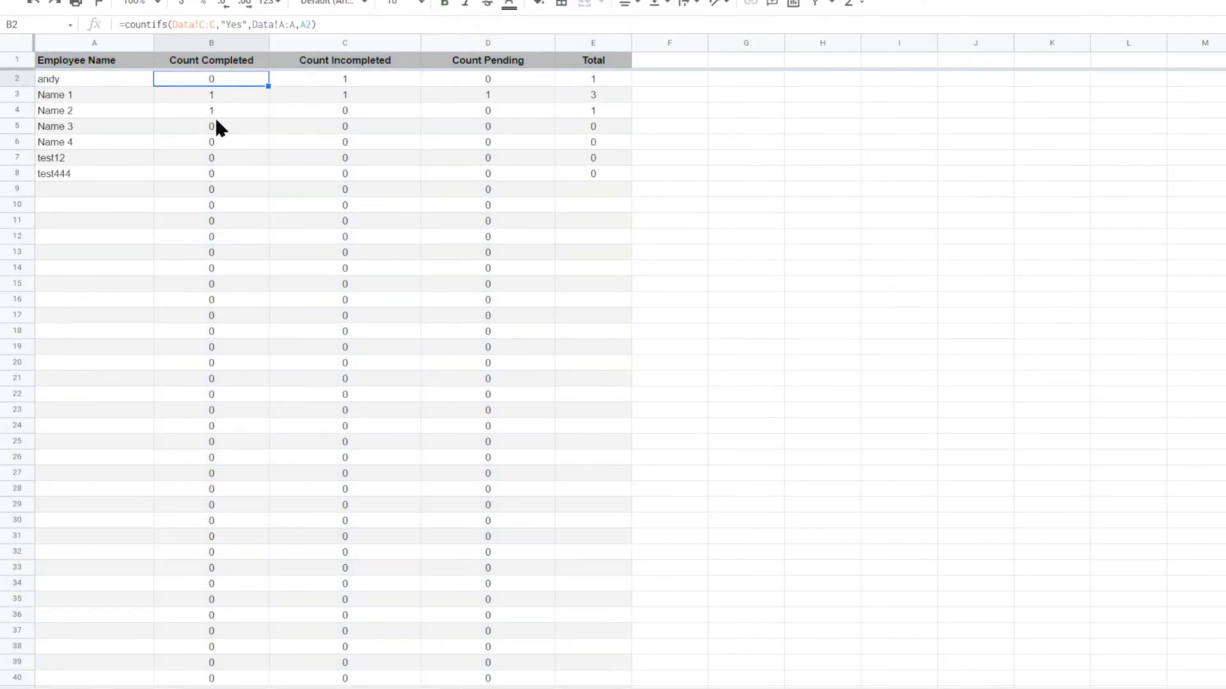
left_click(137, 5)
left_click(152, 40)
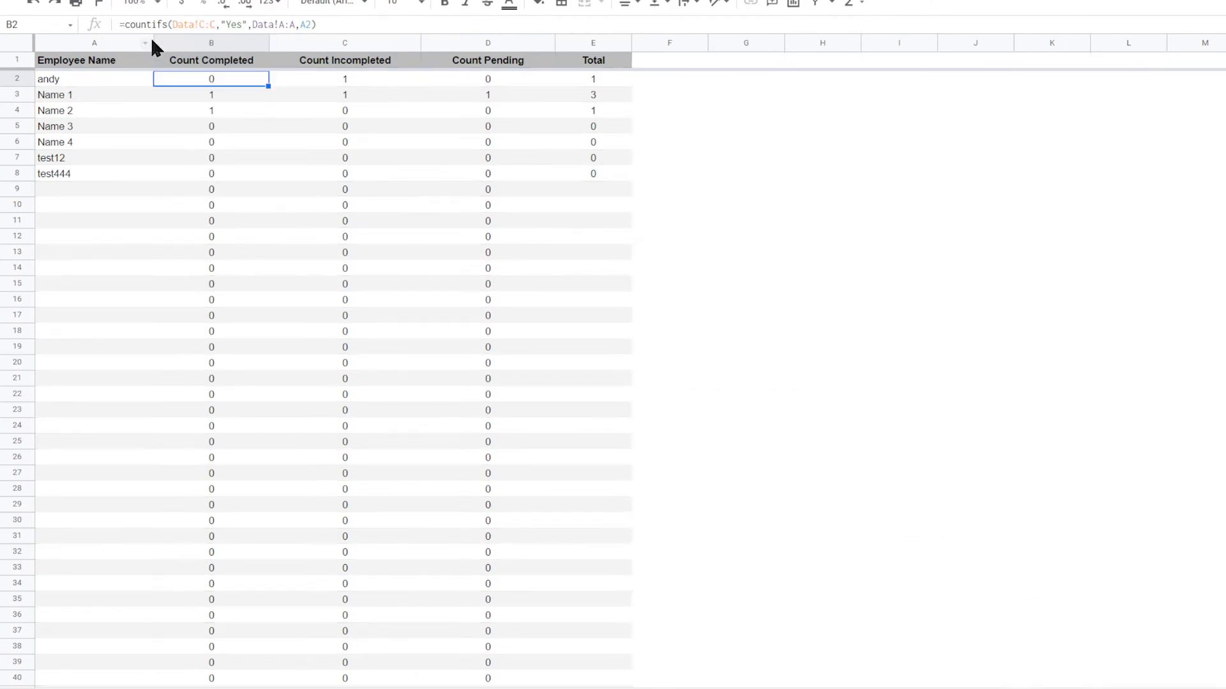
left_click(882, 171)
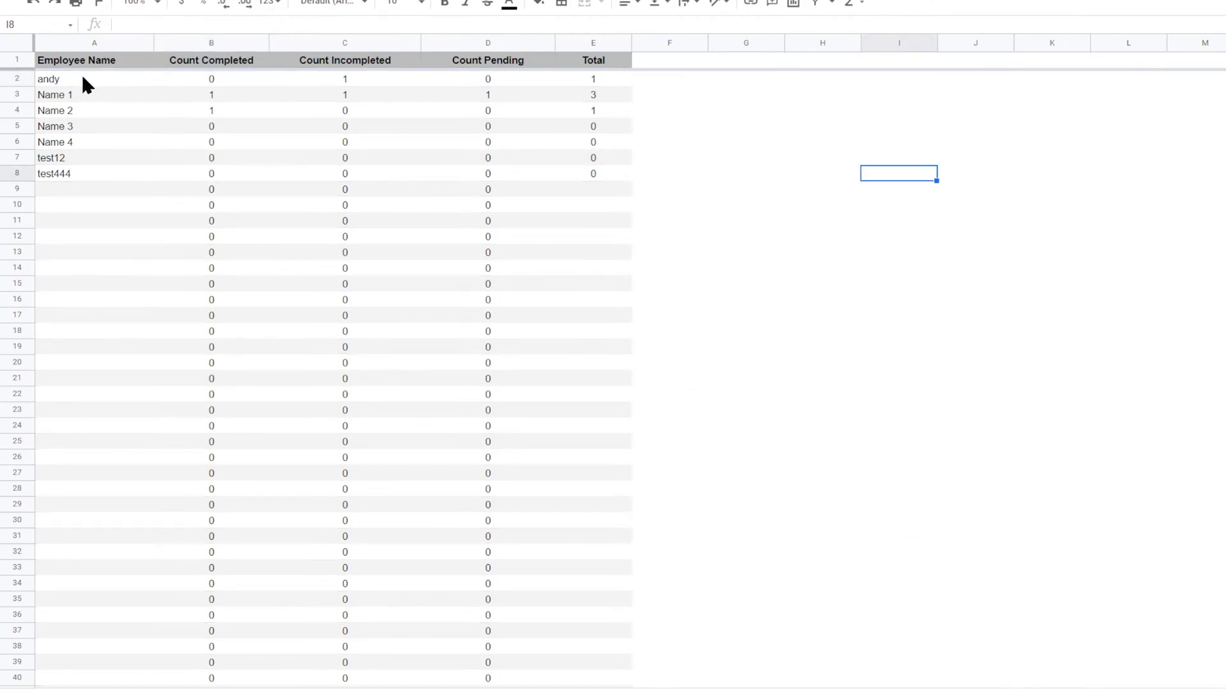
Step: Add dotted borders around all cells in A2:E1000 of the employee counts table
left_click_drag(82, 81, 562, 83)
key("ctrl+shift+Down")
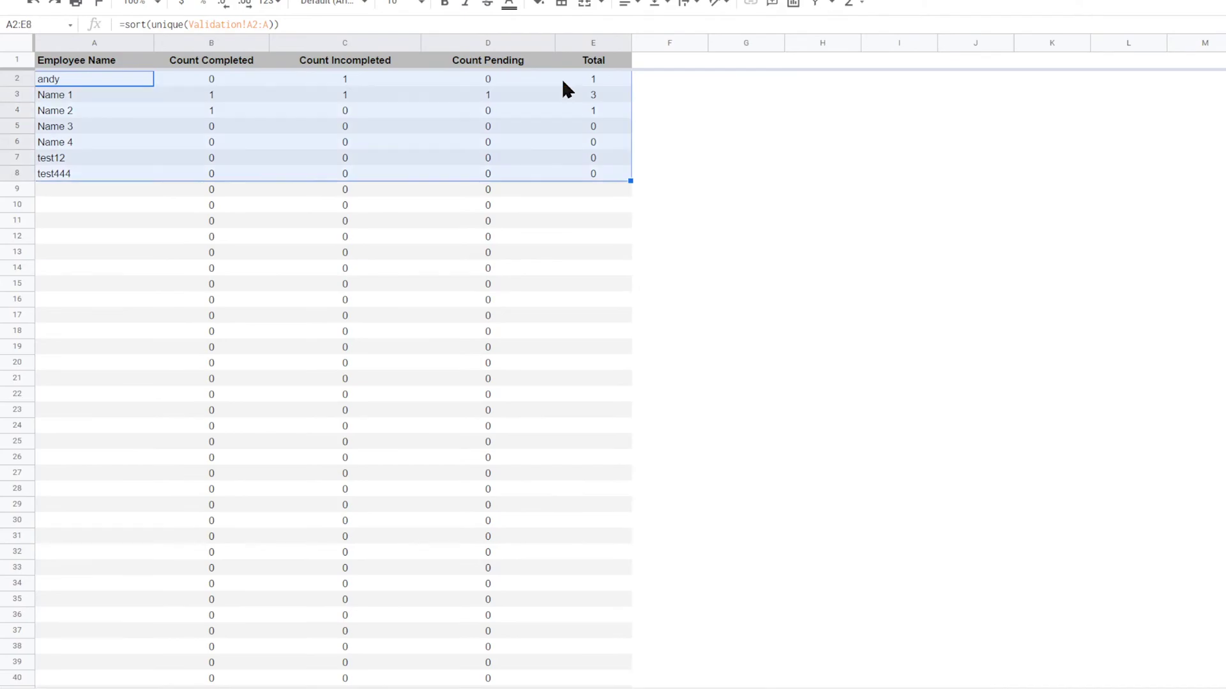
key("ctrl+shift+Down")
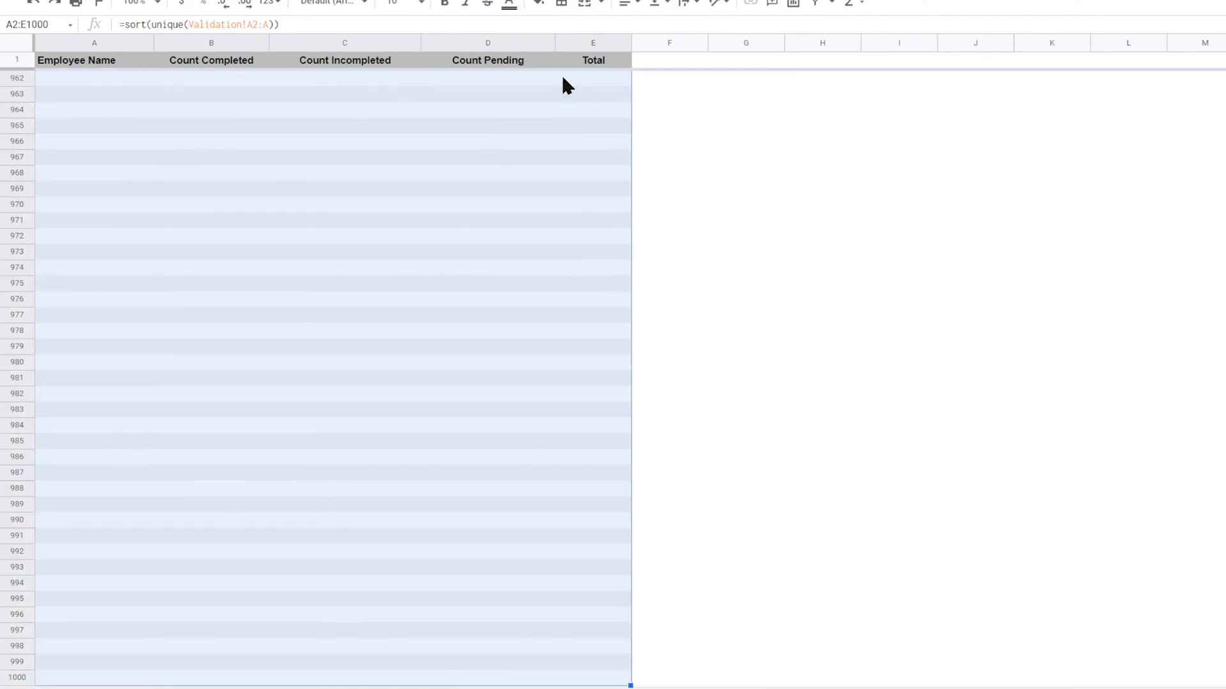
left_click(562, 4)
left_click(567, 30)
left_click(681, 51)
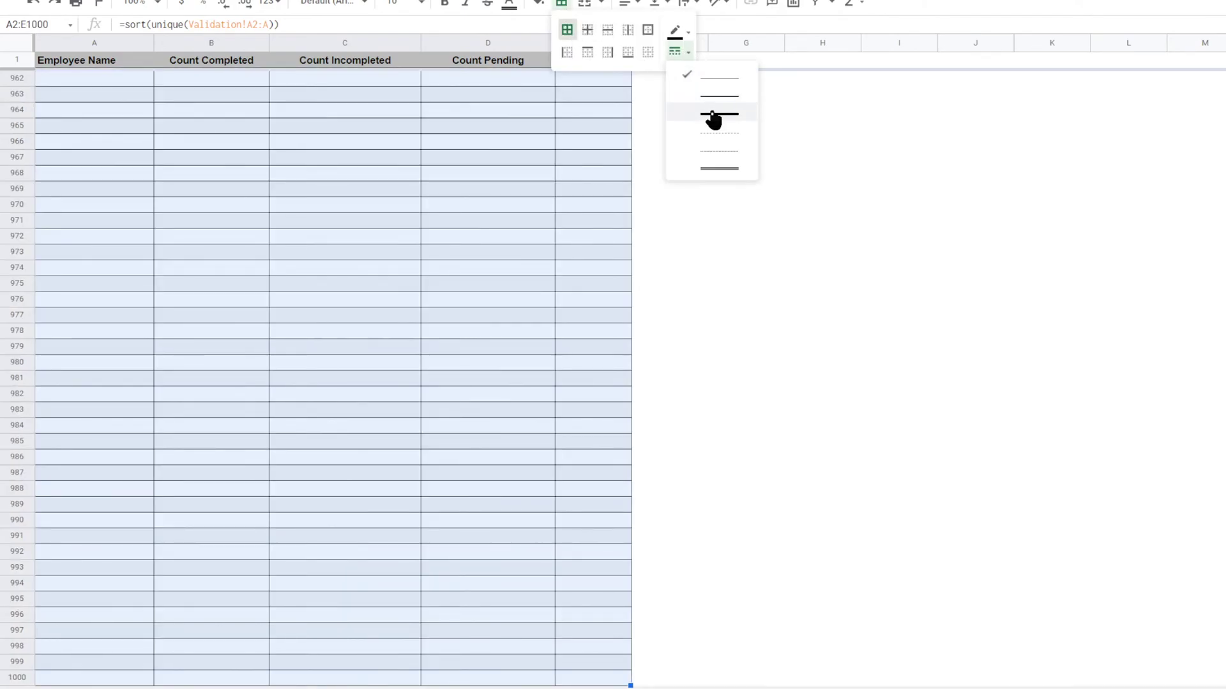
left_click(718, 155)
left_click(791, 238)
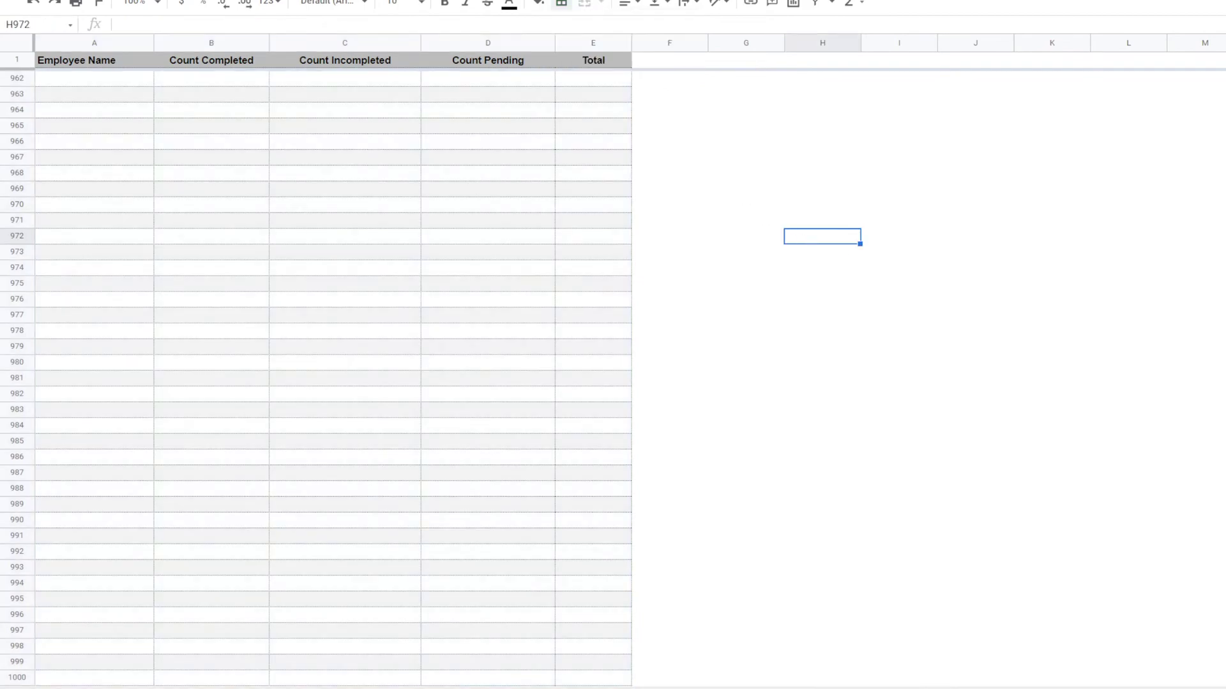
scroll(332, 377, "up", 20)
scroll(332, 376, "up", 20)
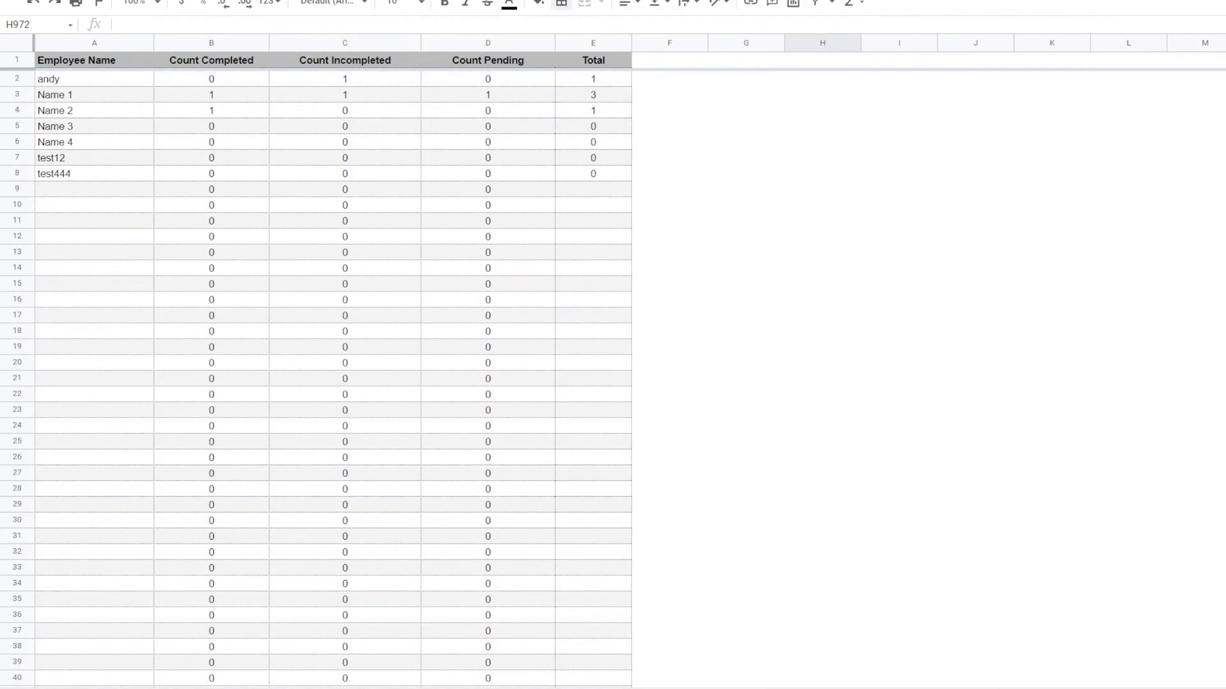
left_click(950, 178)
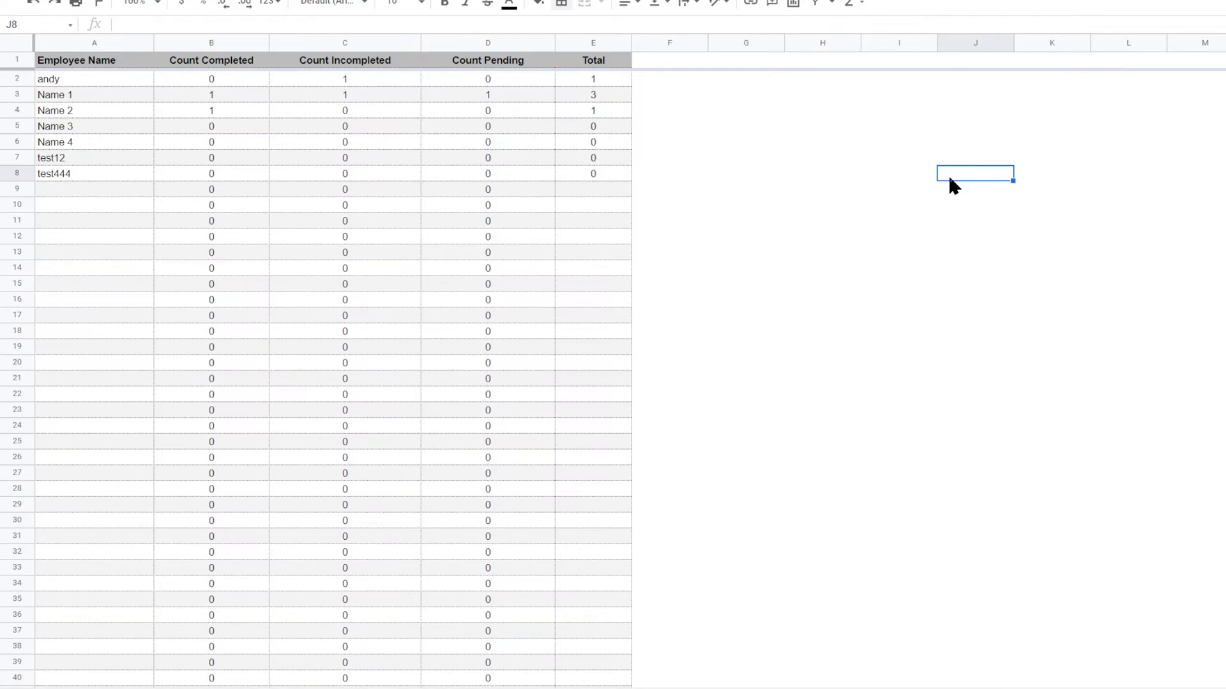
Step: Hide the gridlines on the sheet listing the trainings marked Yes as completed
left_click(86, 79)
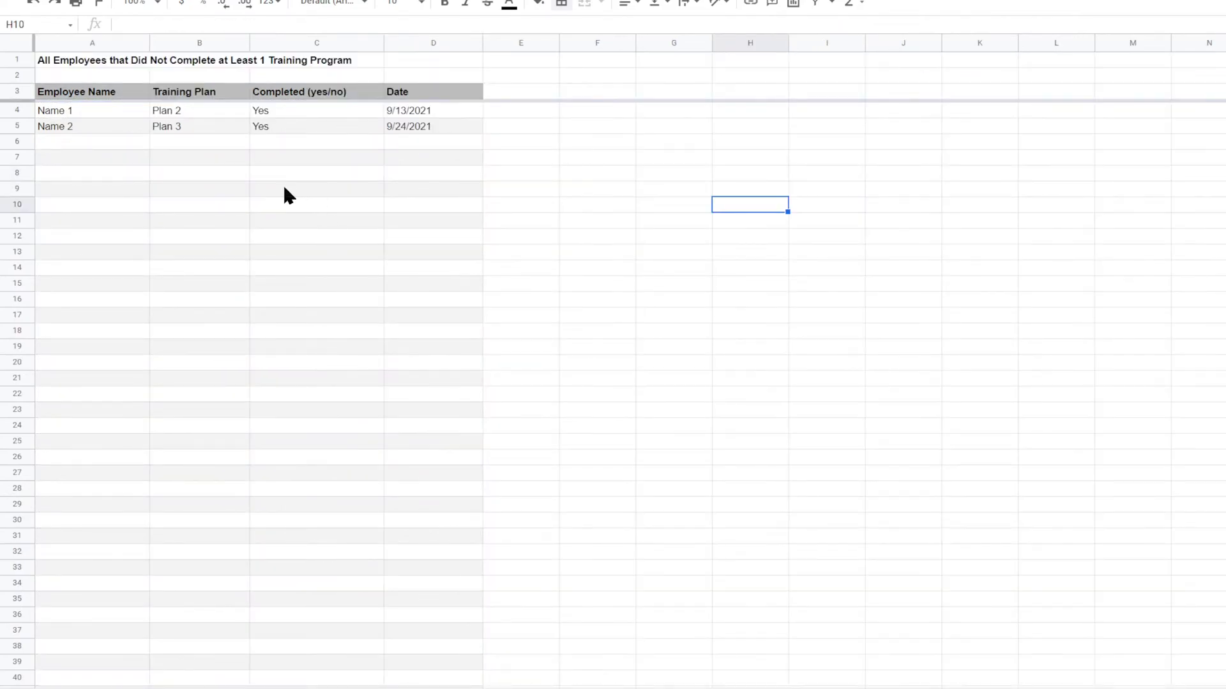
left_click(131, 0)
key("Escape")
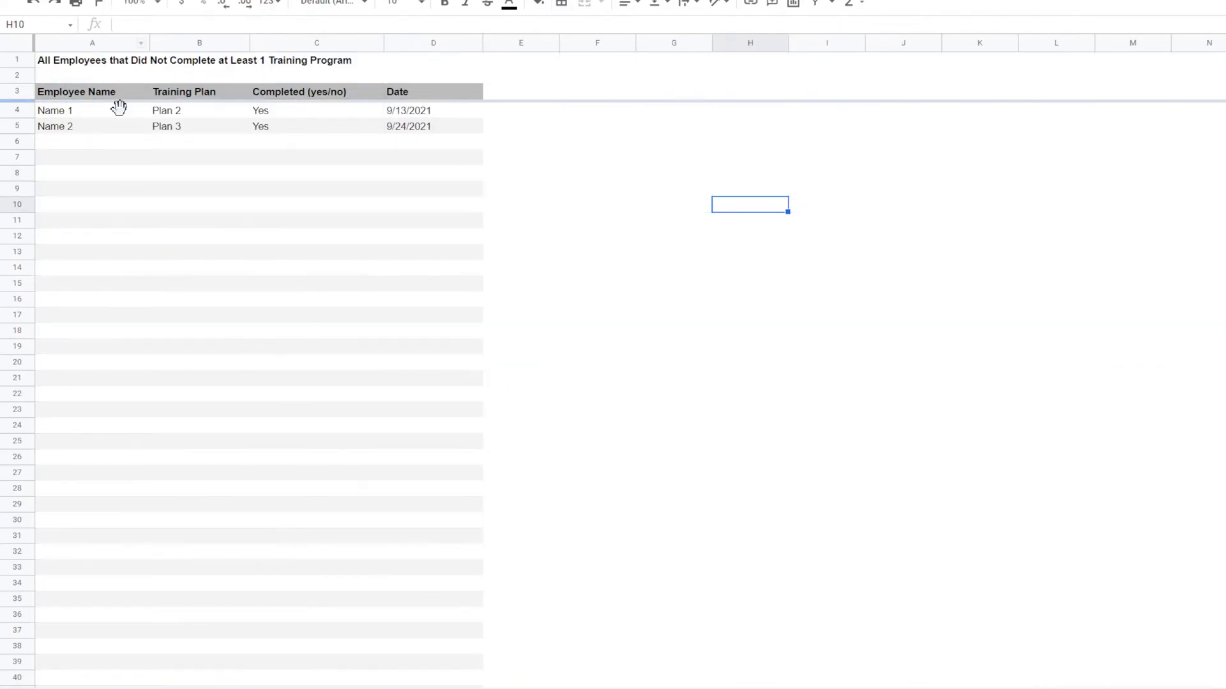
Step: Add dotted borders to all cells in A4:D1000 on the sheet of trainings marked Yes
left_click_drag(69, 111, 454, 123)
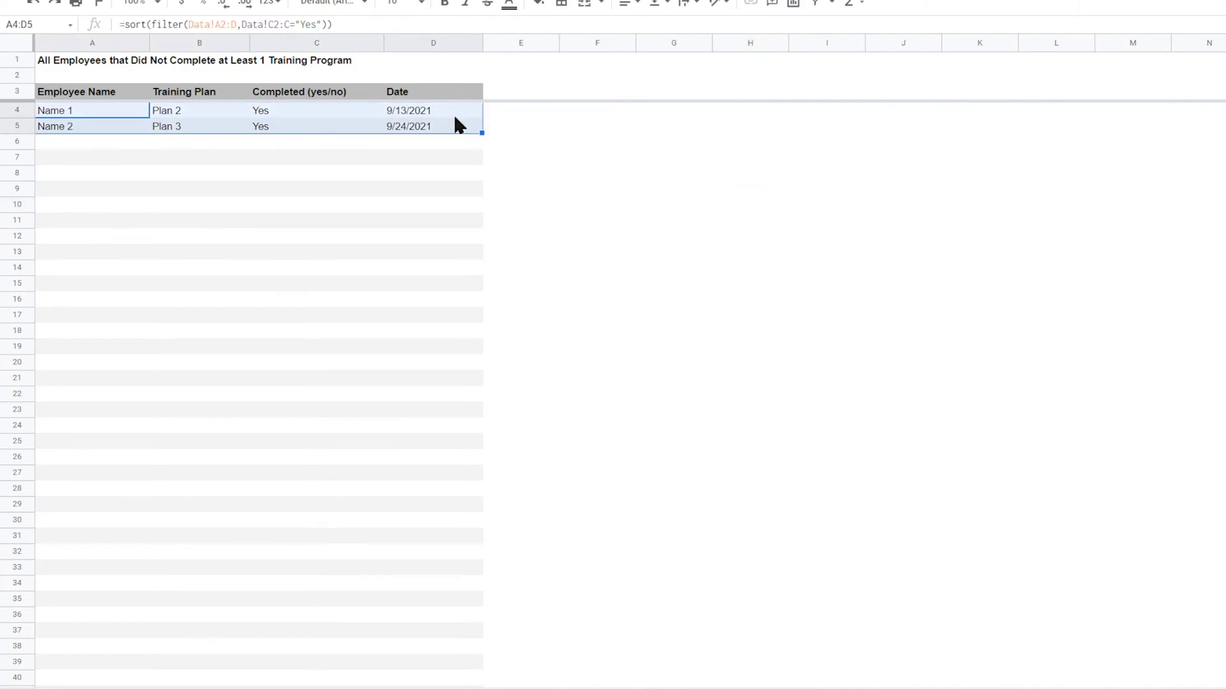
key("ctrl+shift+Down")
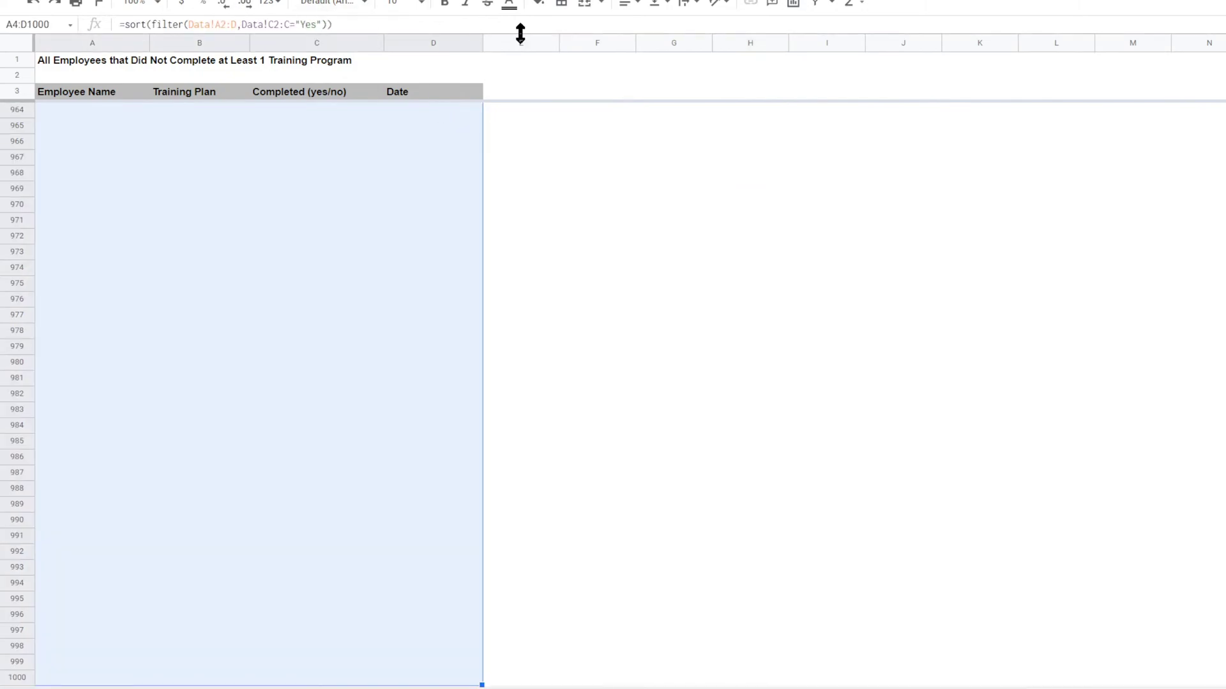
left_click(562, 4)
left_click(566, 30)
left_click(826, 315)
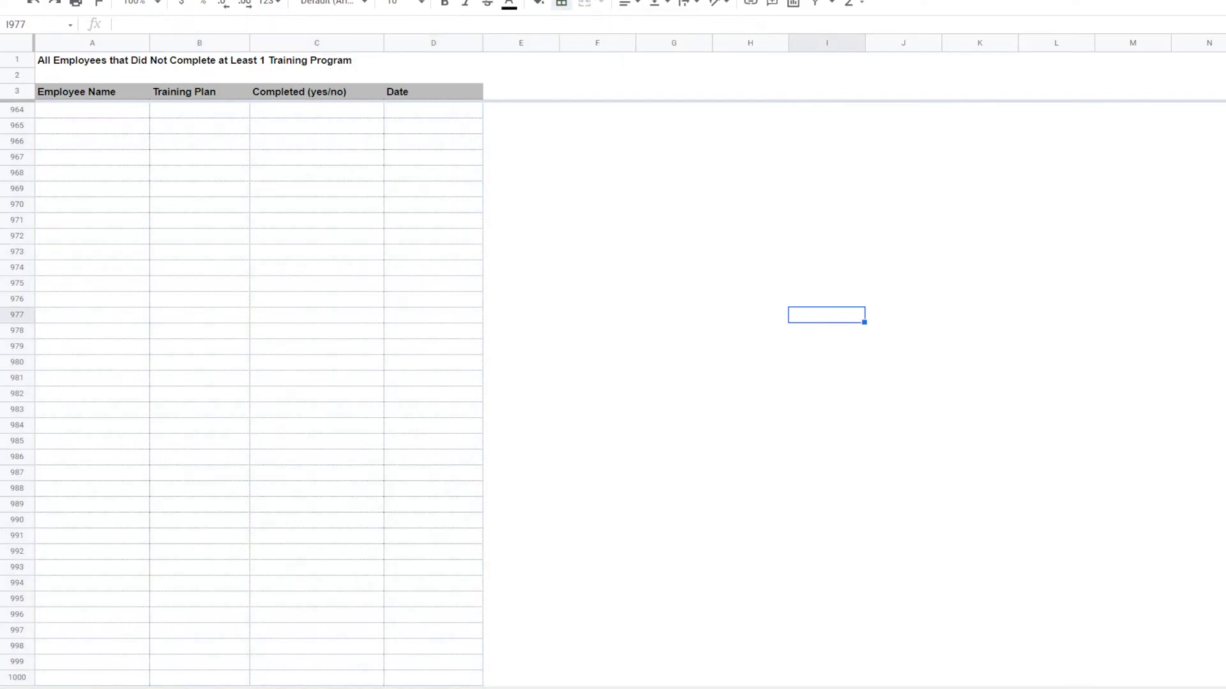
scroll(827, 315, "up", 15)
scroll(879, 271, "up", 20)
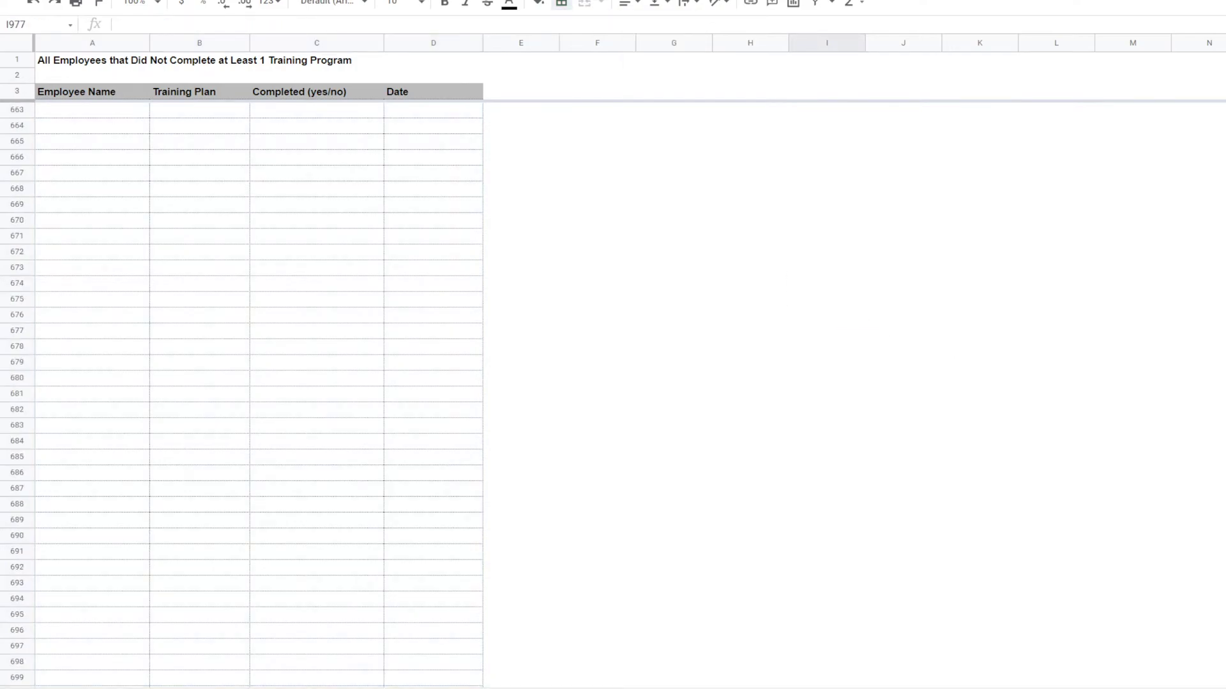
left_click(874, 265)
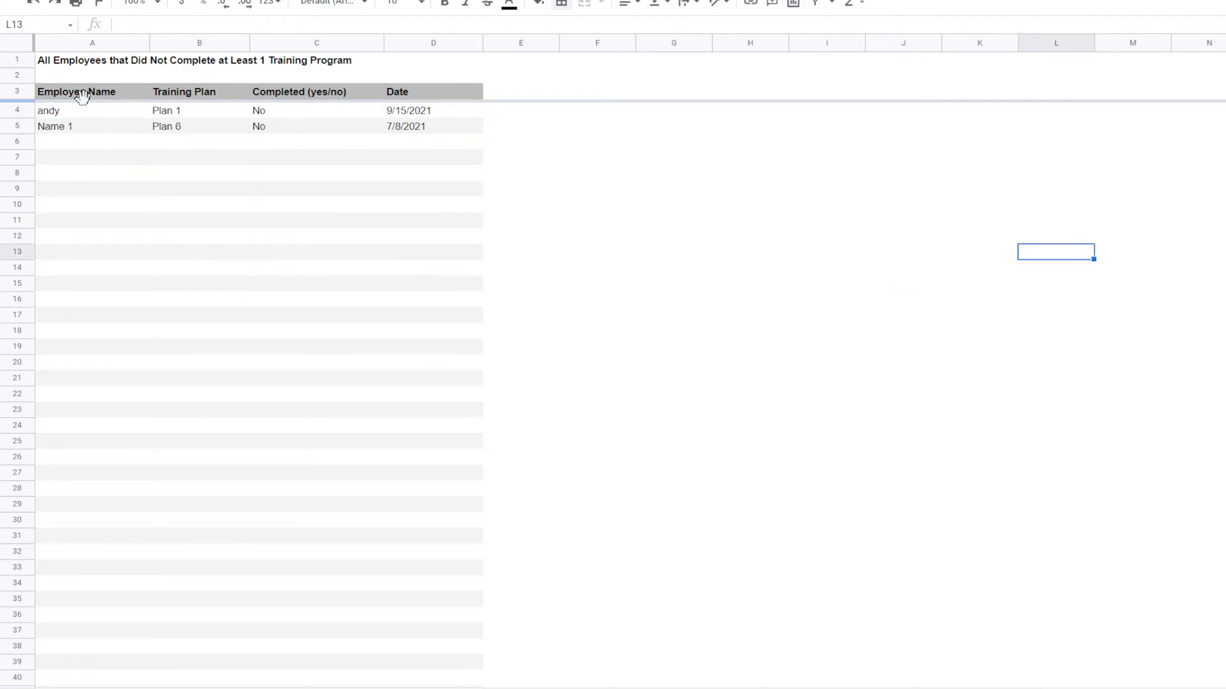
Step: Add dotted borders to all cells in A4:D1000 on the sheet of trainings marked No
left_click_drag(85, 113, 425, 126)
key("ctrl+shift+Down")
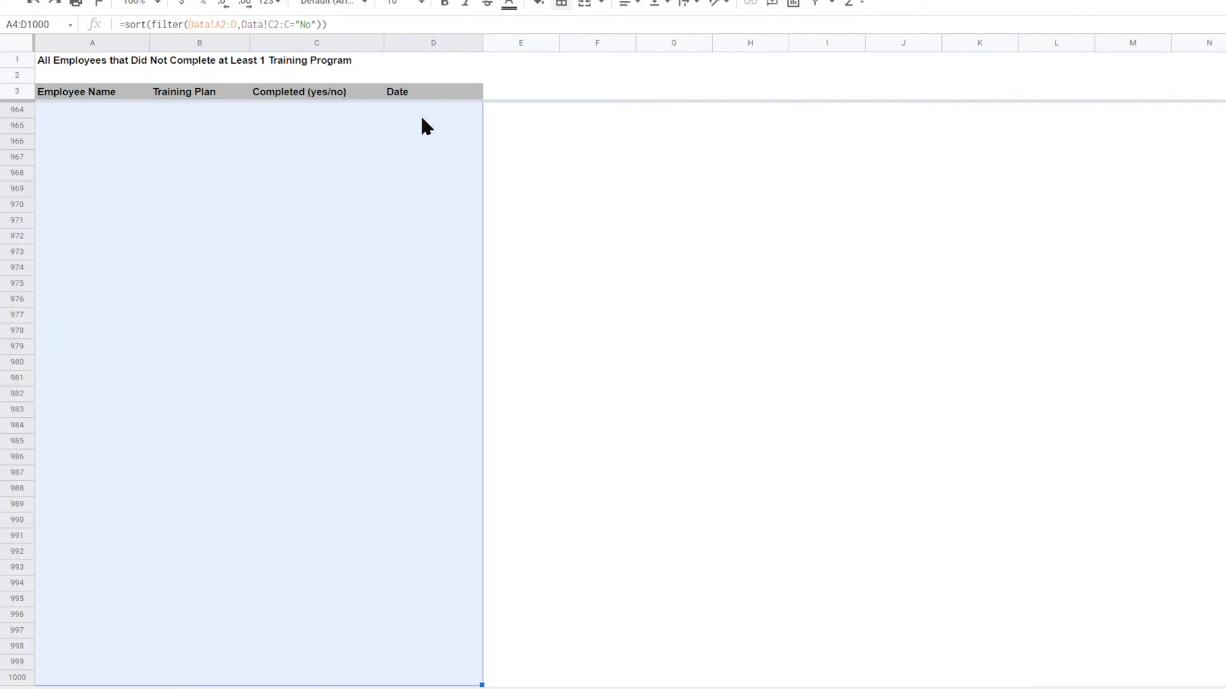
left_click(561, 4)
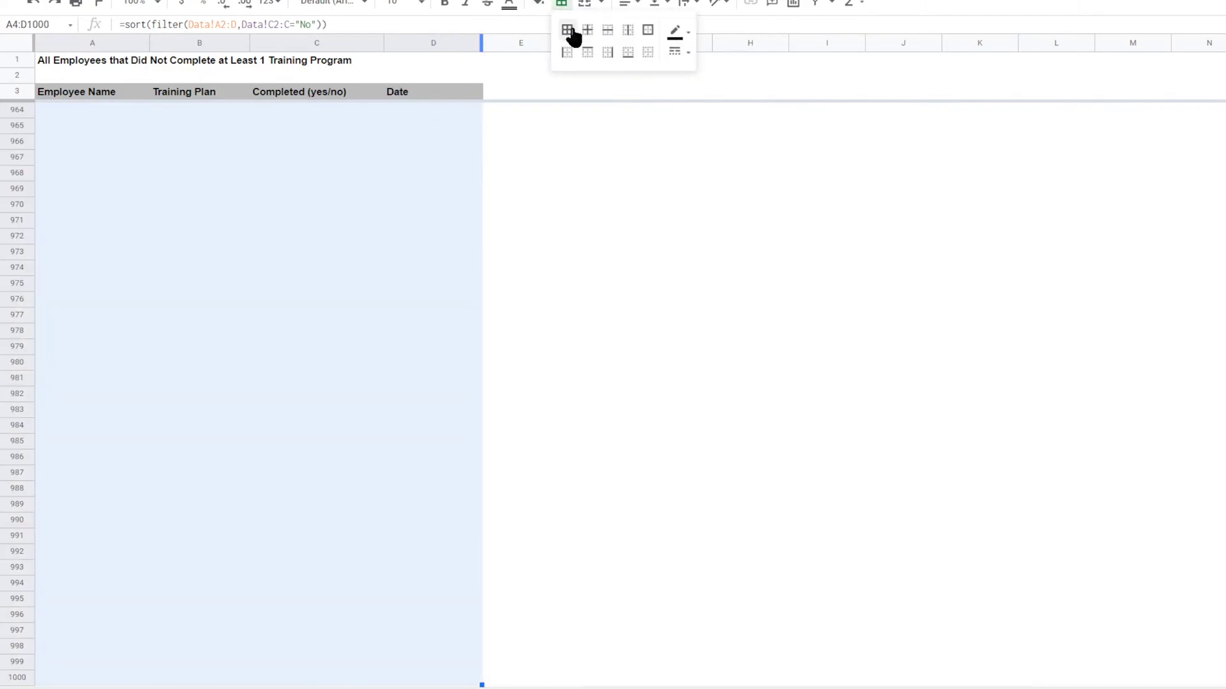
left_click(568, 31)
left_click(1223, 378)
scroll(613, 394, "up", 20)
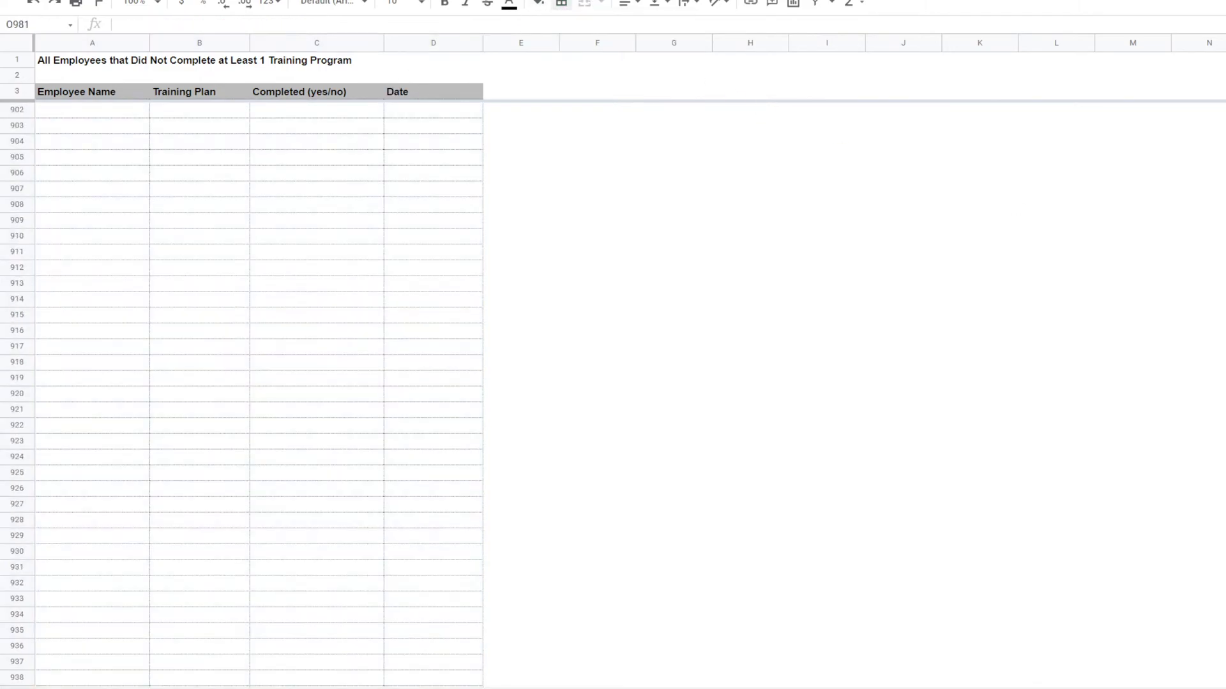
scroll(613, 394, "up", 20)
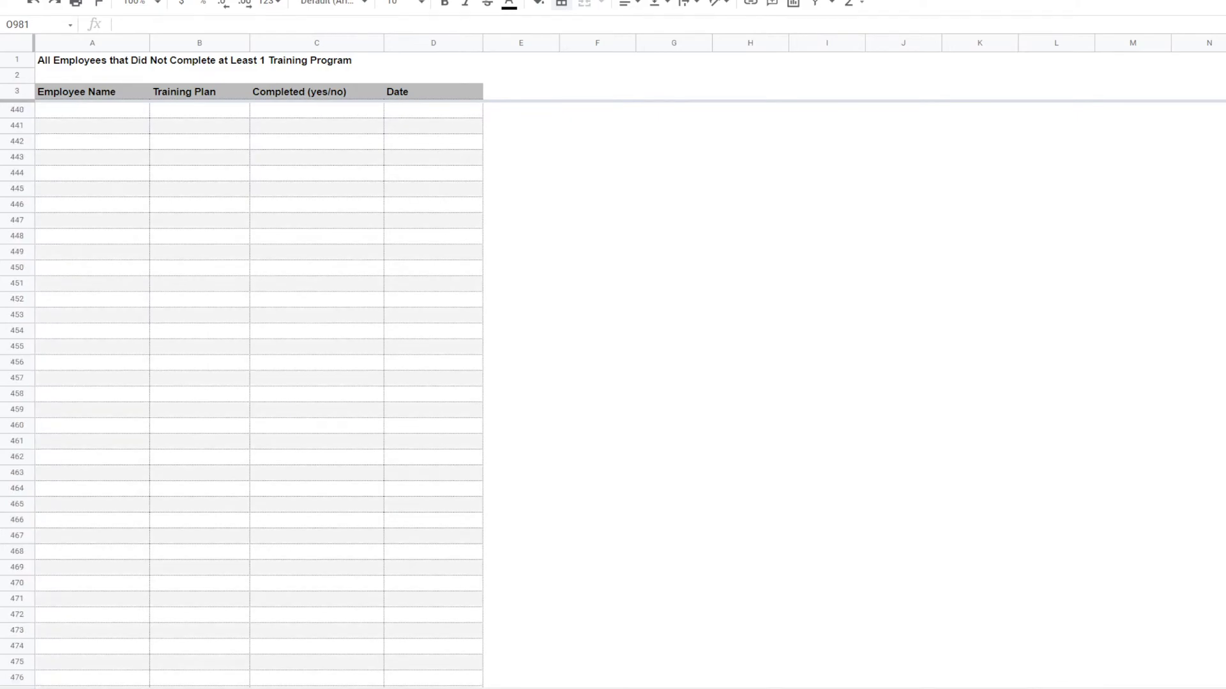
Step: Review the borders, banding and contents of the two training report sheets and the employee counts sheet
left_click(930, 203)
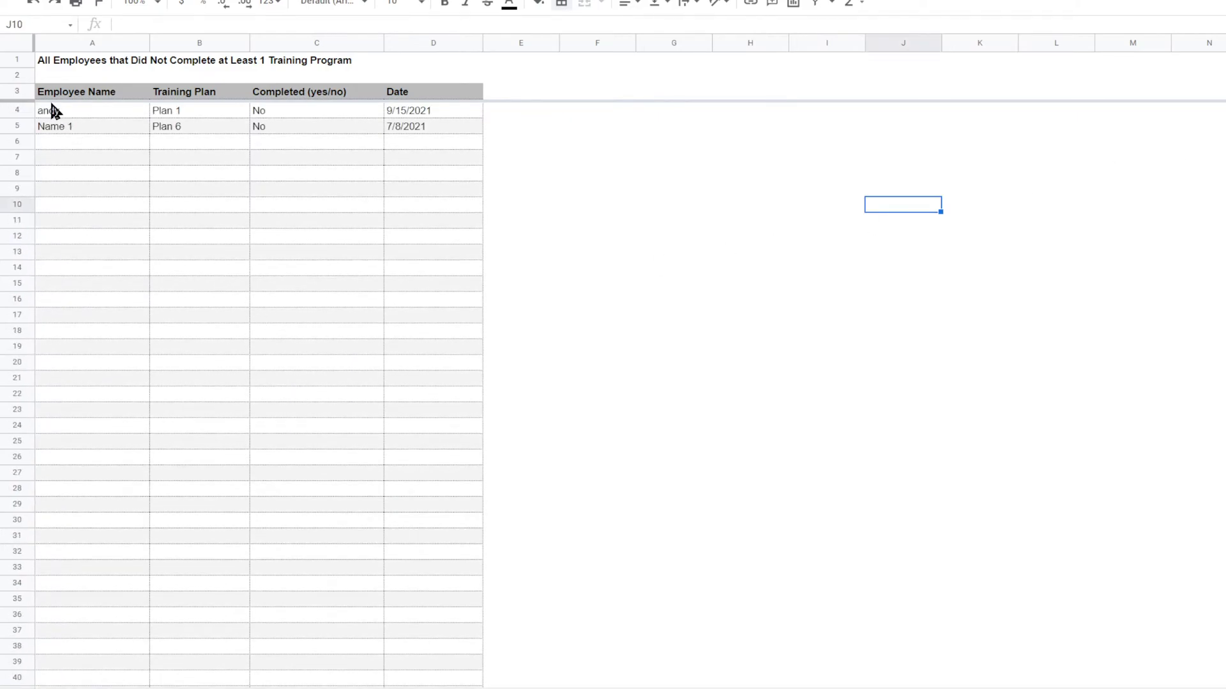
left_click(77, 94)
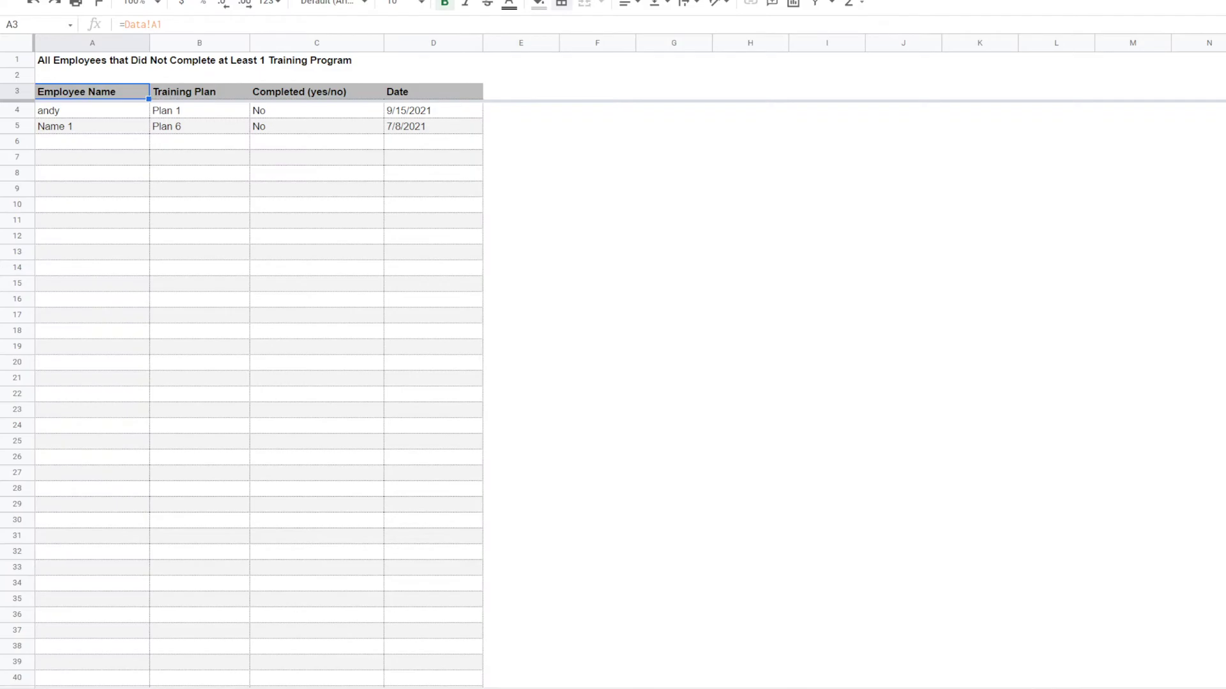
key("ctrl+shift+Page_Down")
key("ctrl+shift+Page_Down")
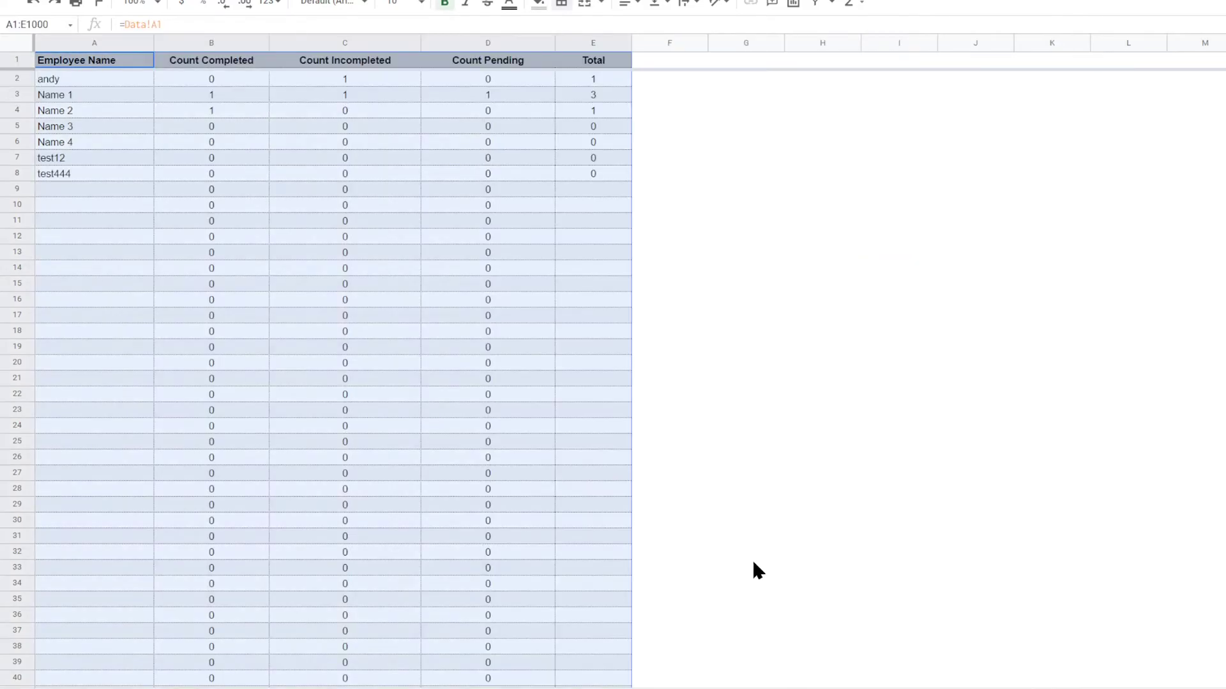
scroll(830, 546, "down", 5)
scroll(830, 546, "up", 5)
left_click(833, 547)
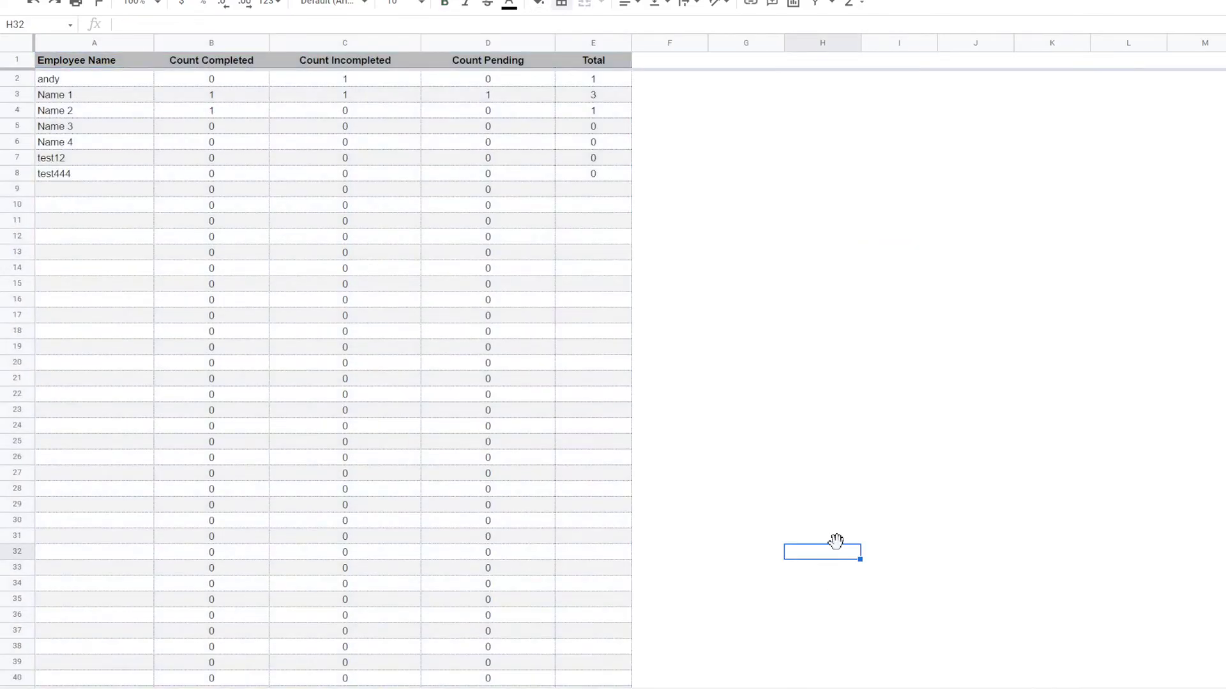
left_click(935, 397)
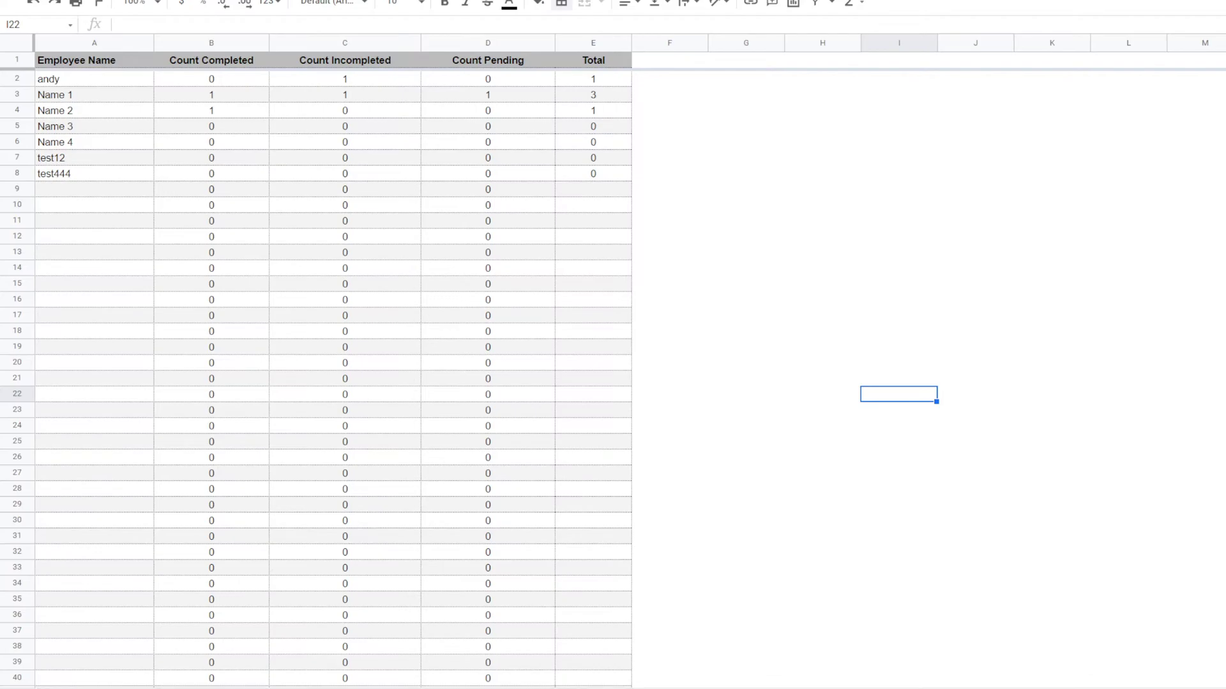
left_click(597, 688)
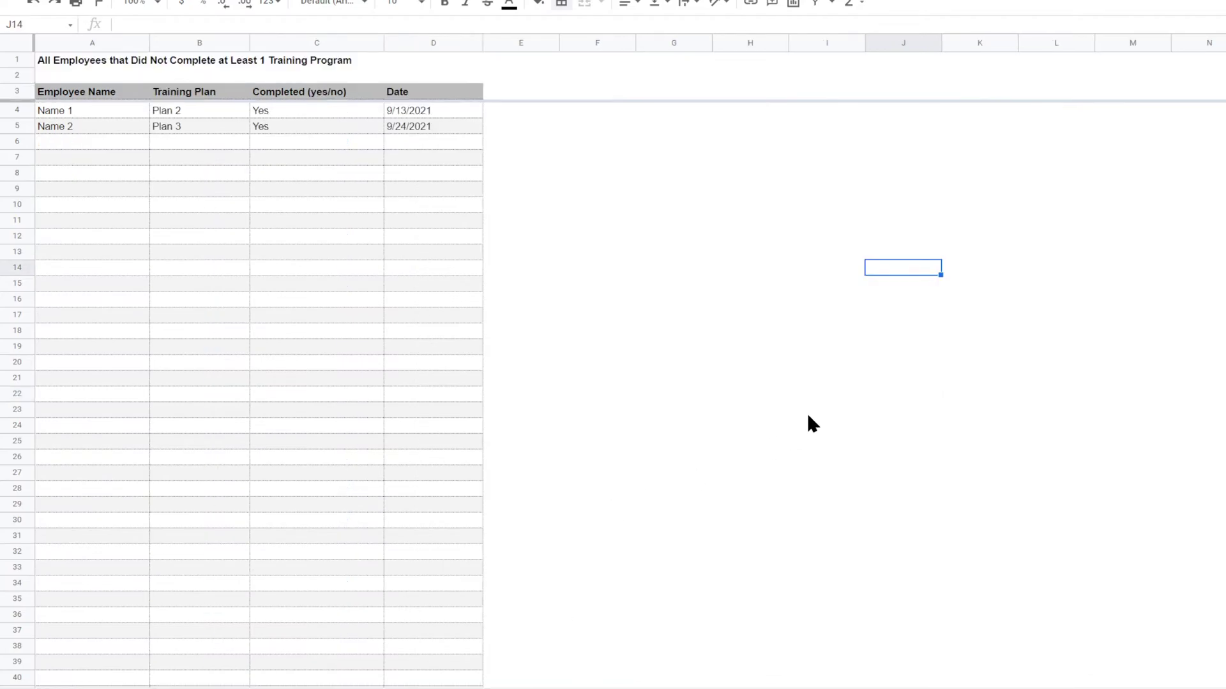
left_click(811, 348)
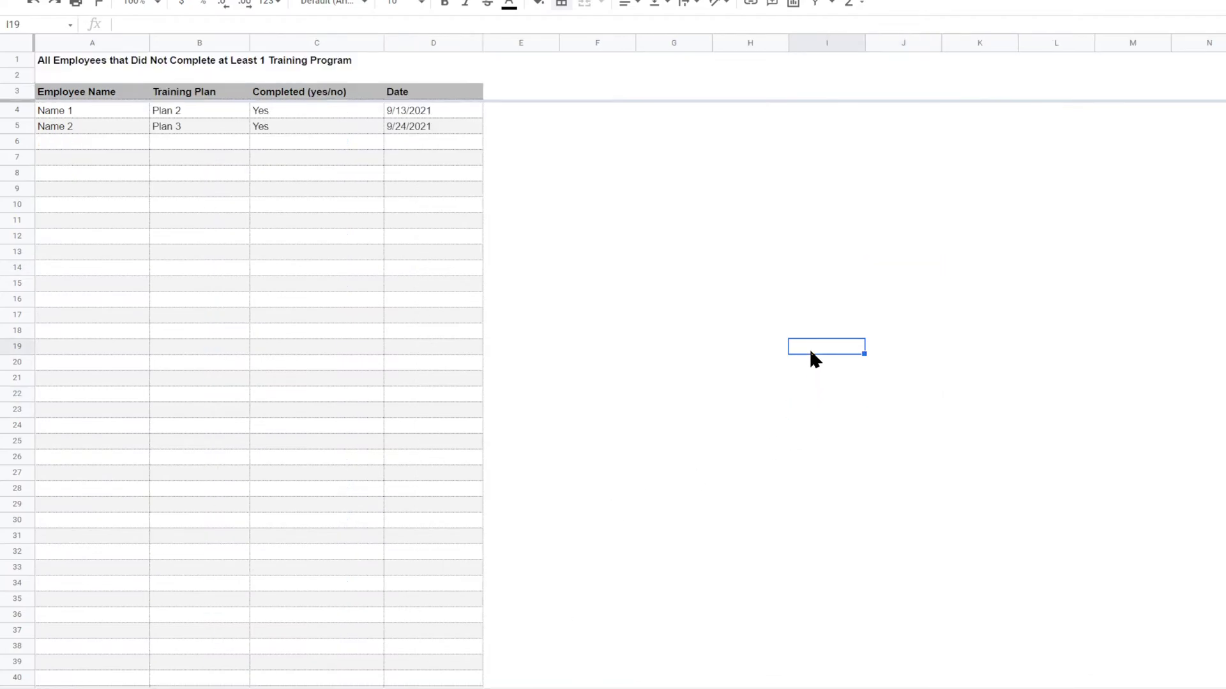
Step: On the base template sheet, enter the heading "Instructions:" in A10 and "1. Hit File > Make a Copy" in A11
left_click(128, 687)
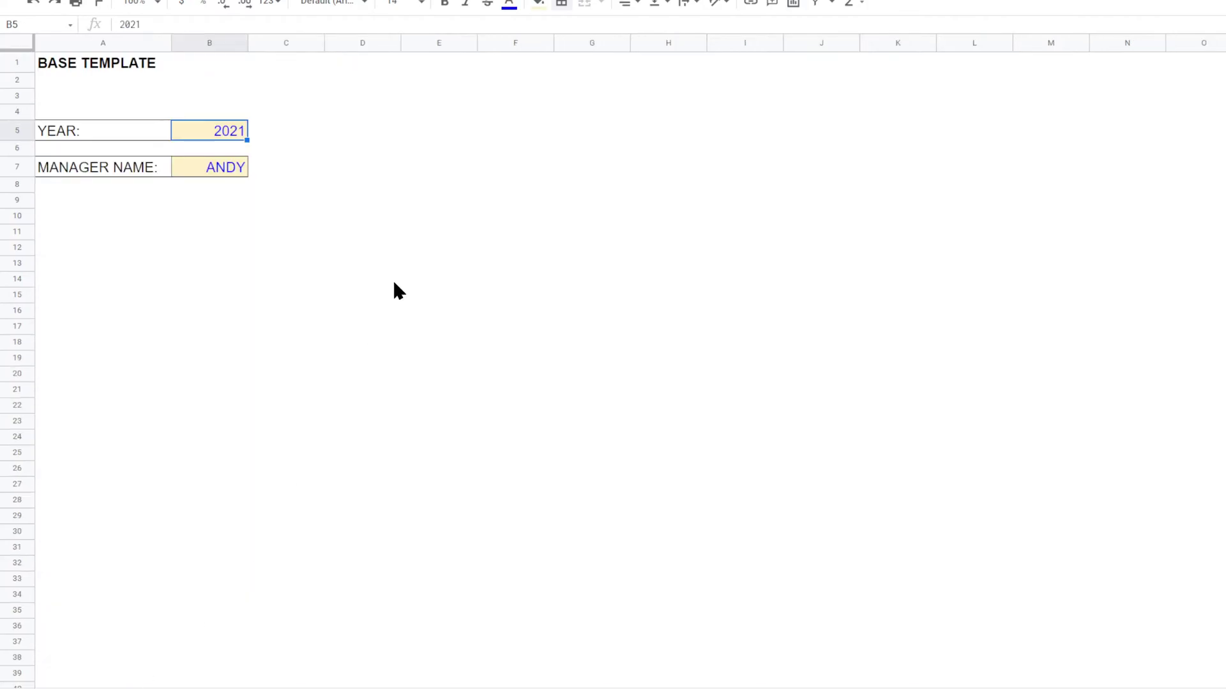
left_click(88, 221)
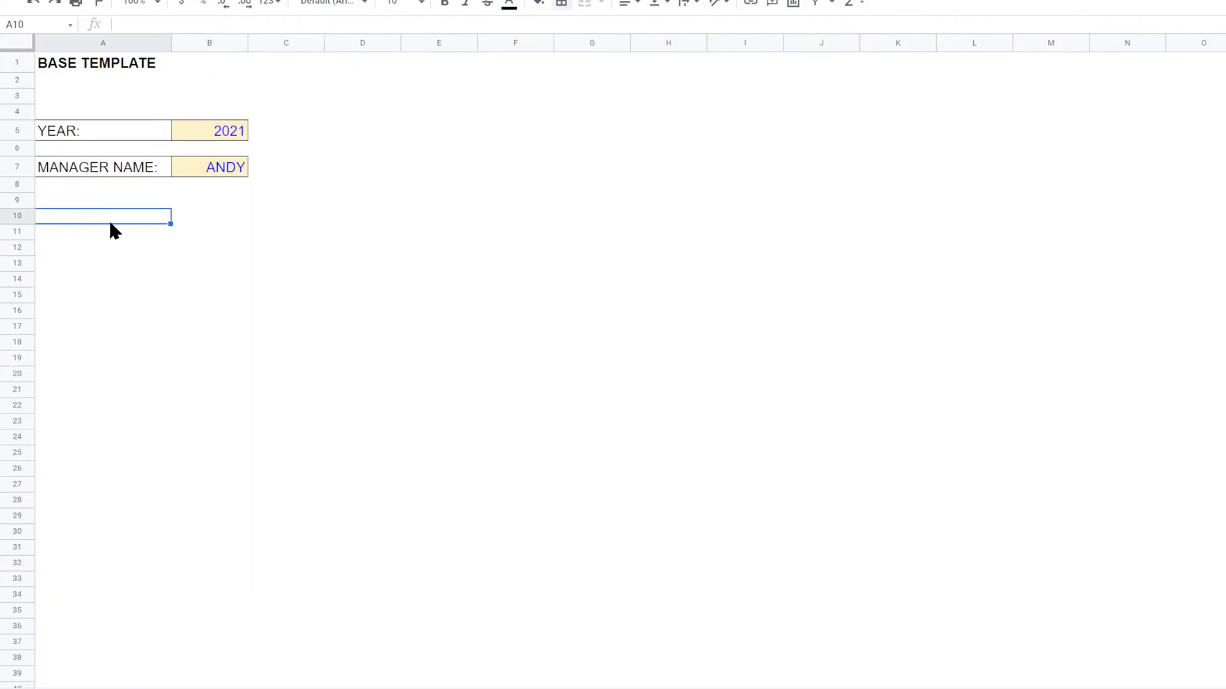
type("Ins")
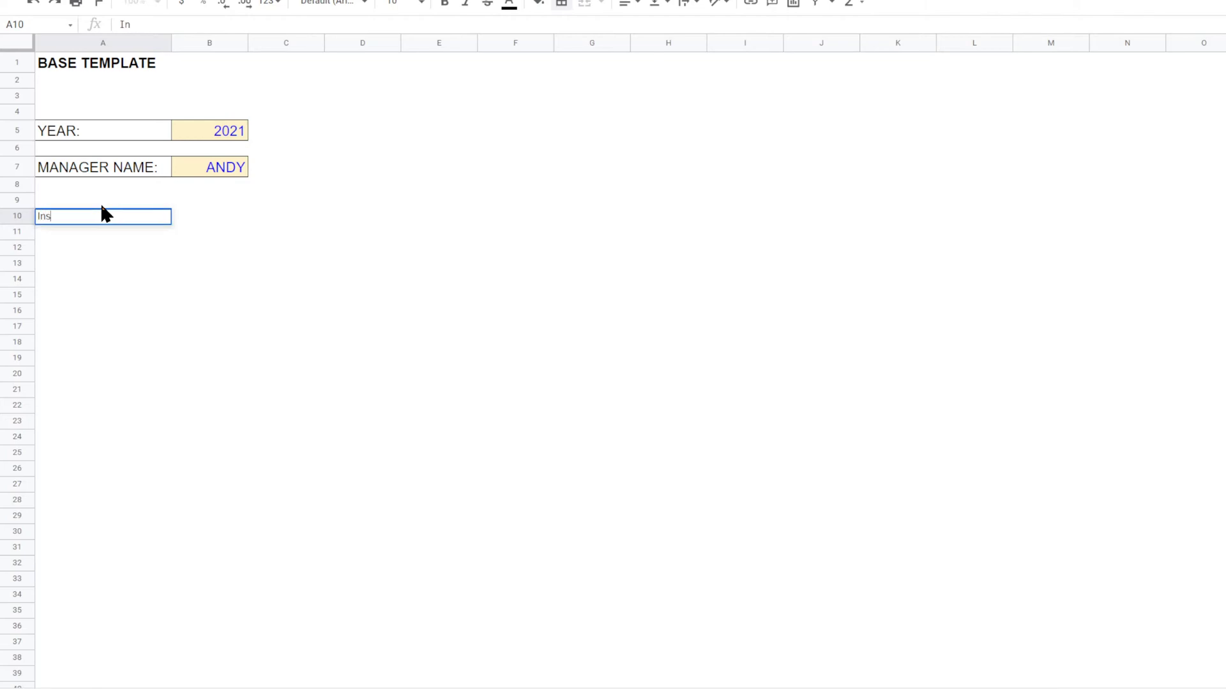
type("tructions:")
key("Return")
type("1. ")
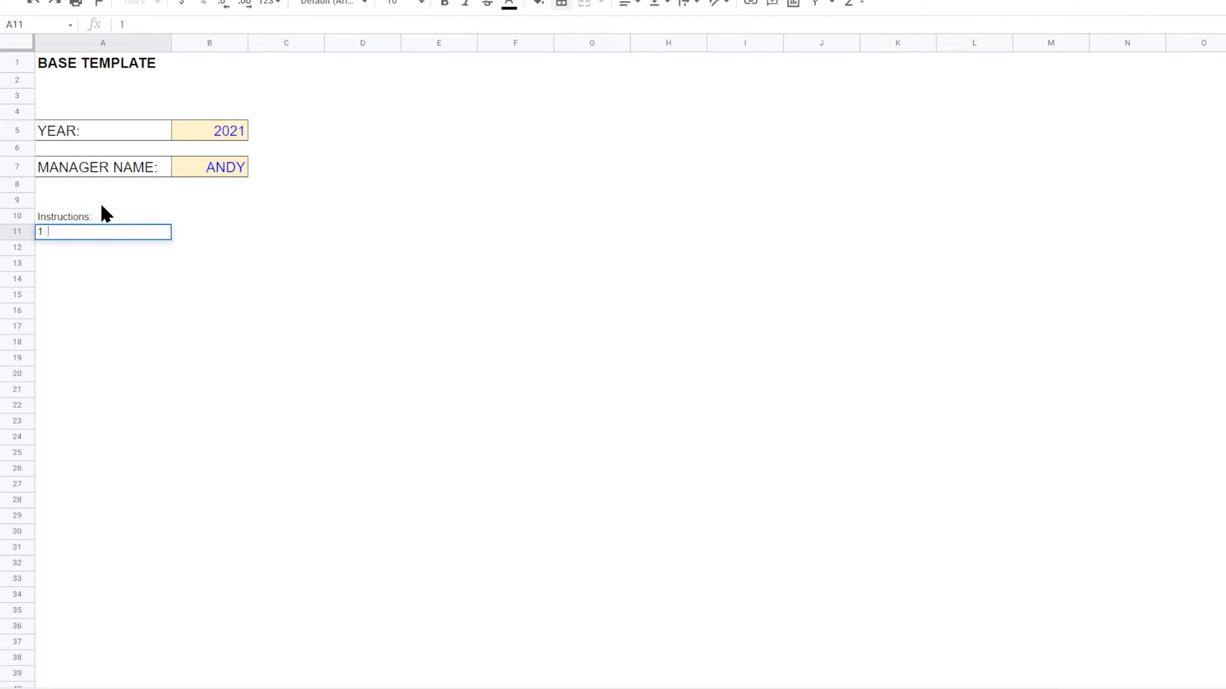
type("Hit File > Make a Copy")
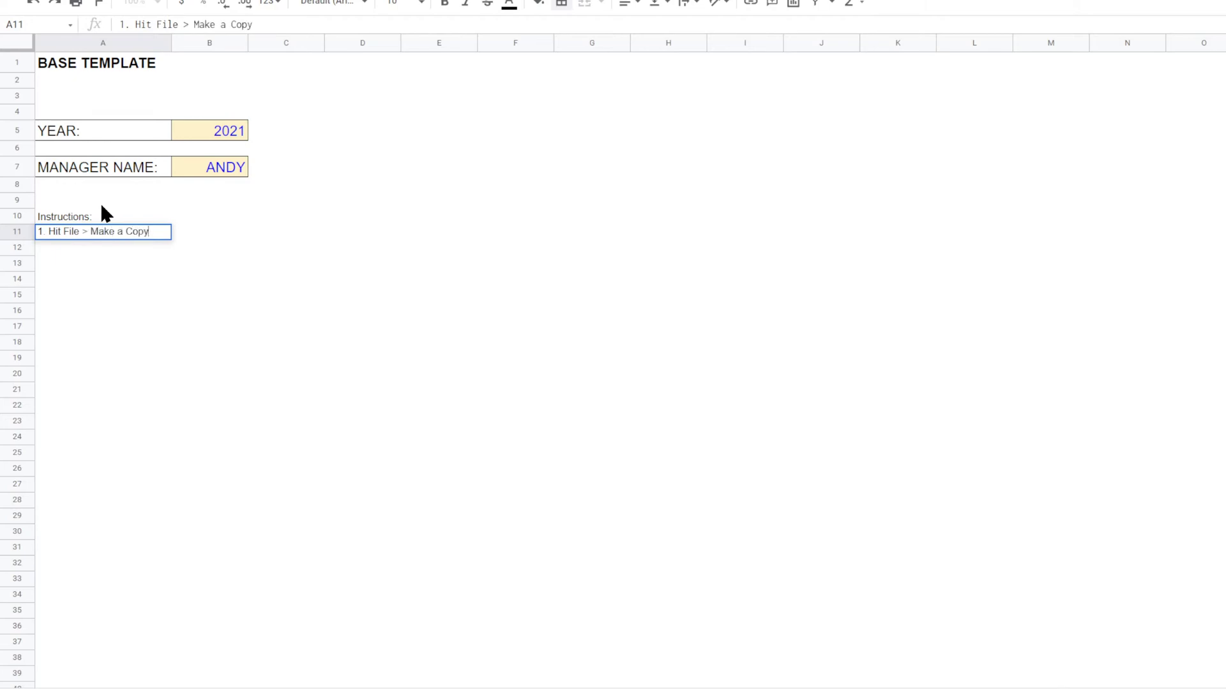
key("Return")
Step: Enter the second instruction in A12: "2. Fill in the year for the sheet in cell B5 above."
type("2.")
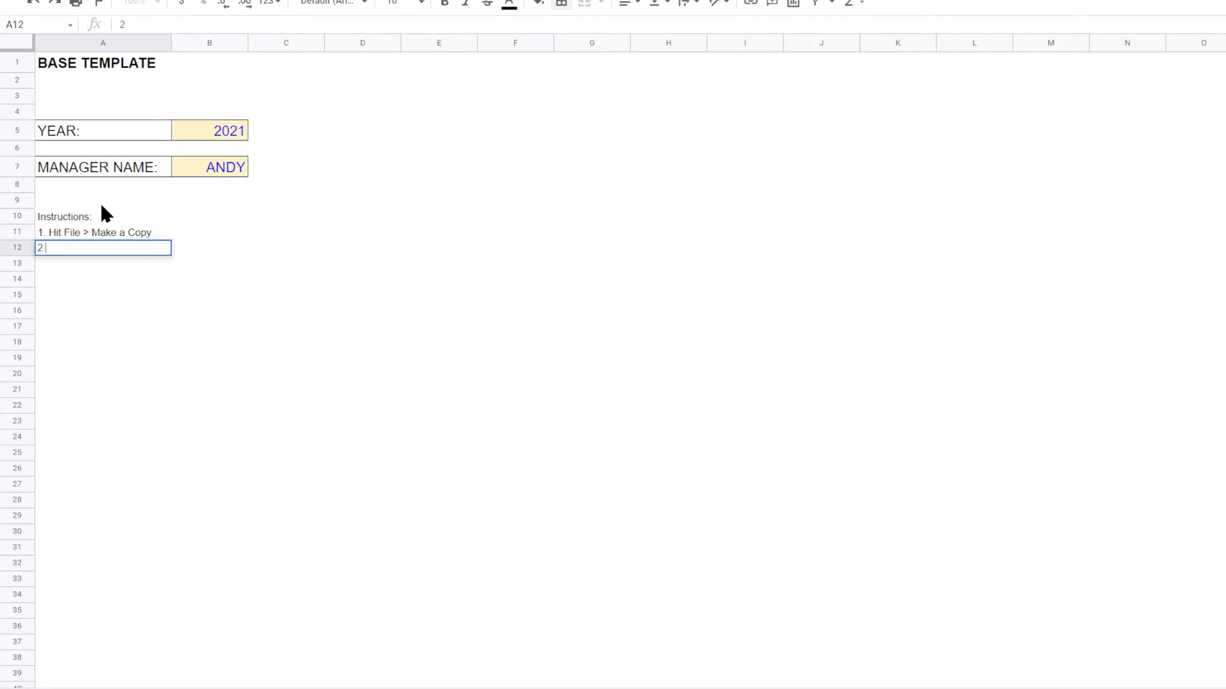
type(" Fill in the year for t")
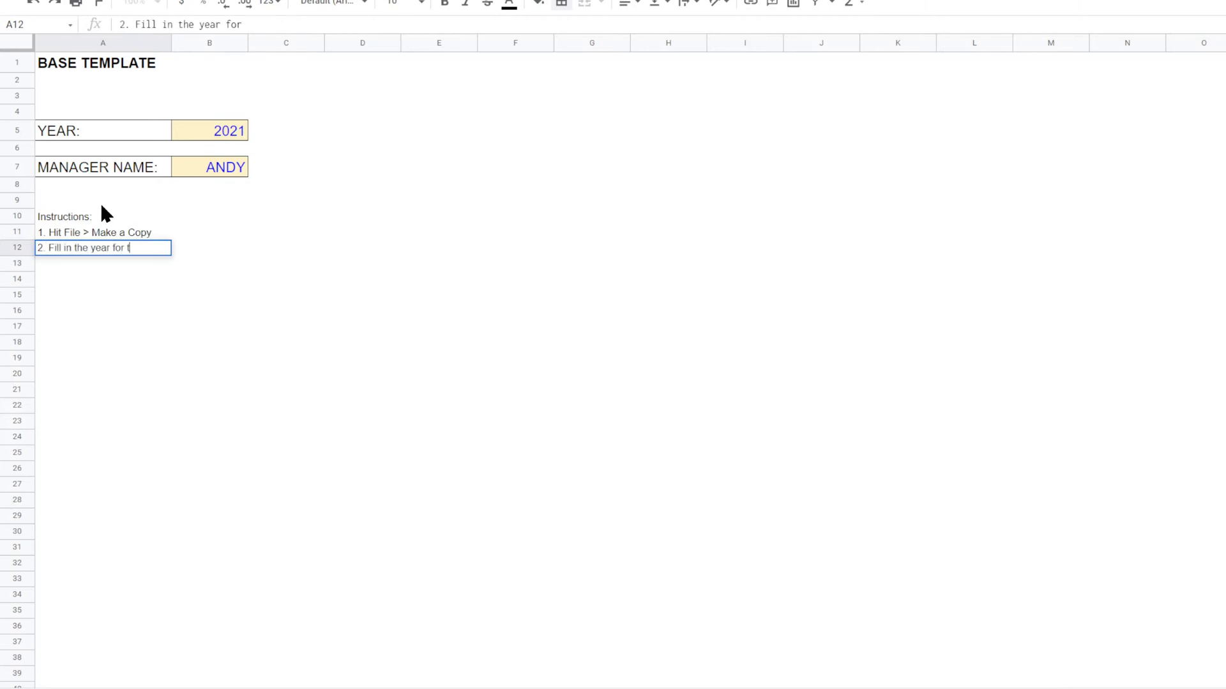
type("he sheet in cell ")
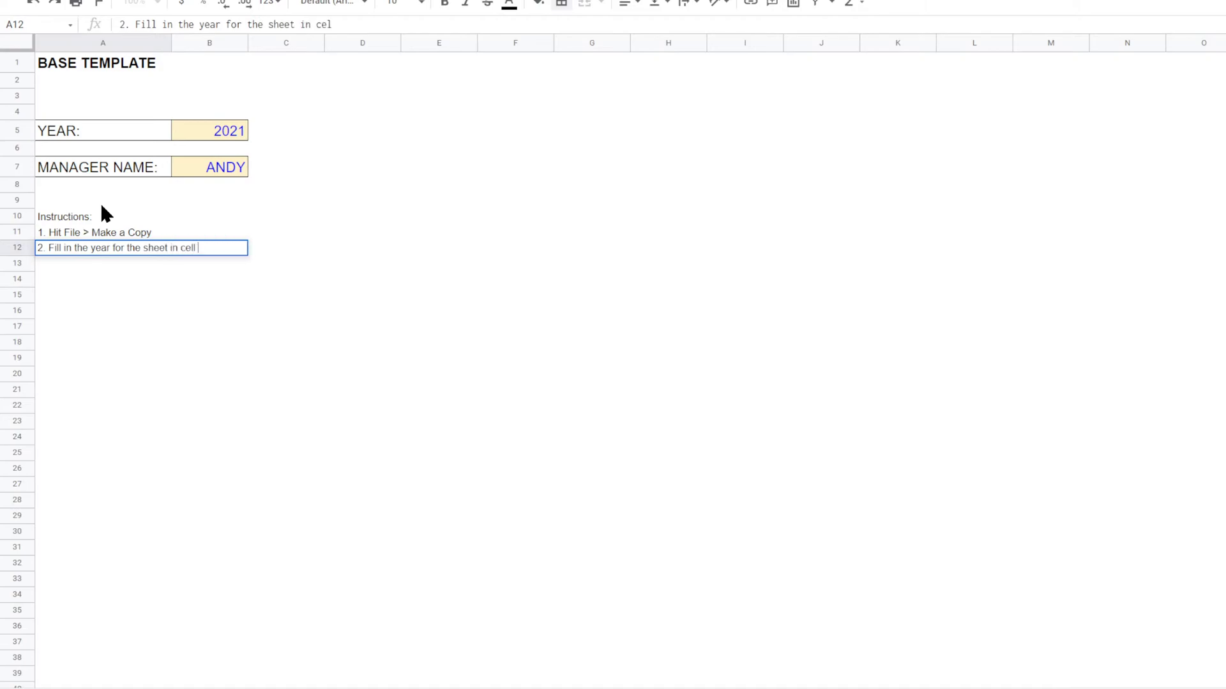
type("B5 above.")
key("Return")
Step: Enter the third instruction in A13: "3. Fill in the manager name if you like."
type("3. Fil")
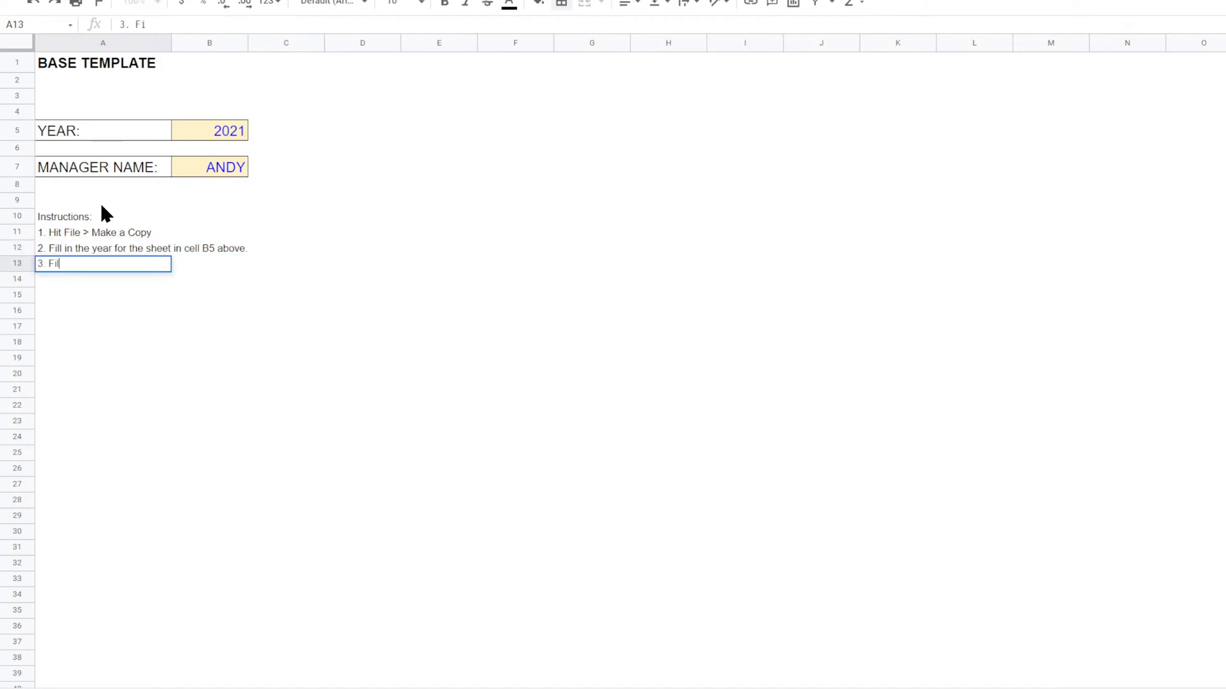
type("l in the manager nam")
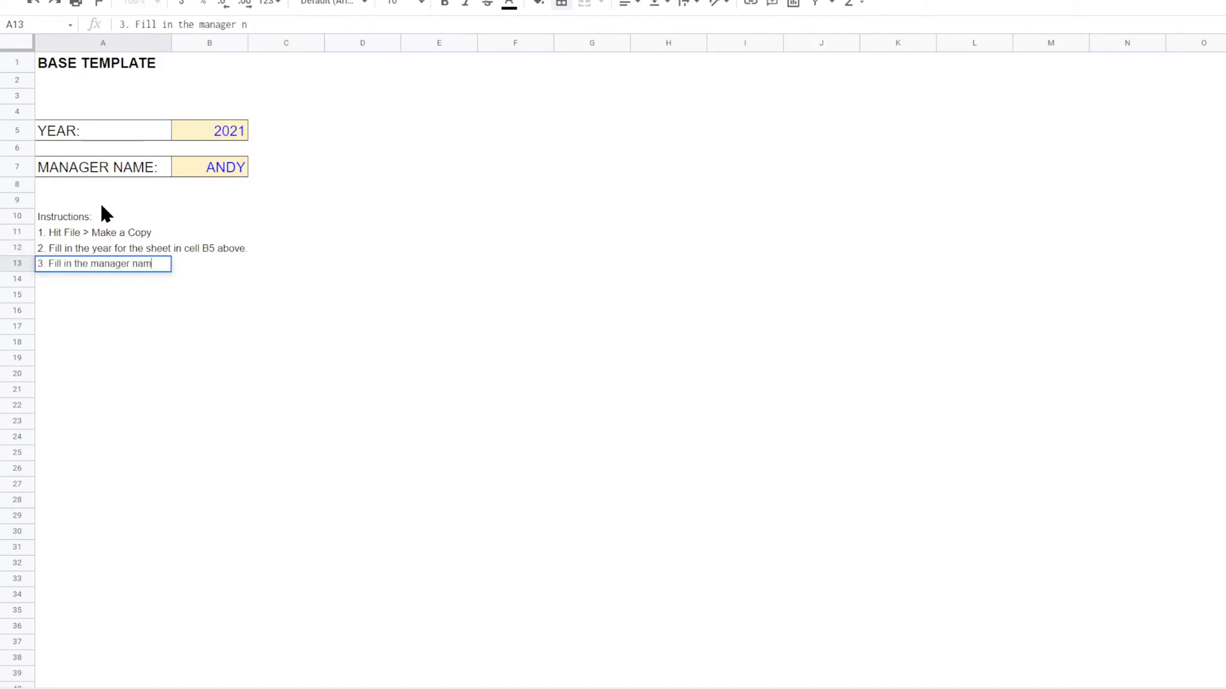
type("e if you like.")
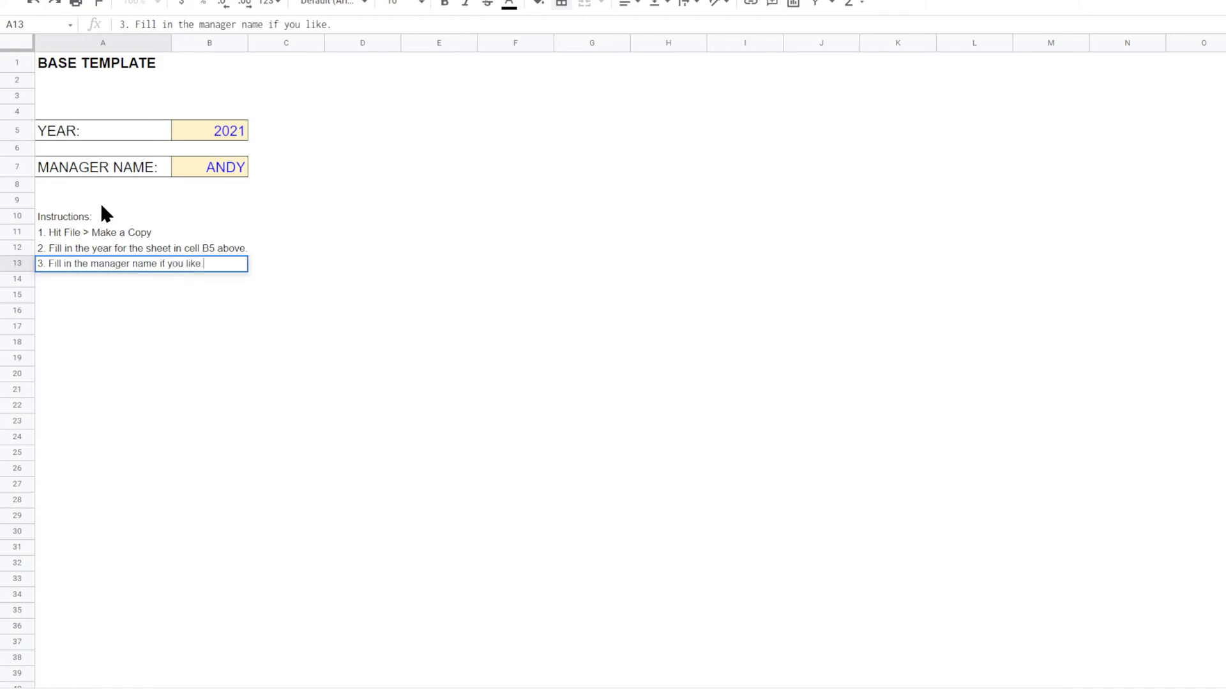
key("Return")
Step: Enter the fourth instruction in A14: "4. Fill out the 'validation' tab with a unique list of employees / training programs."
type("4")
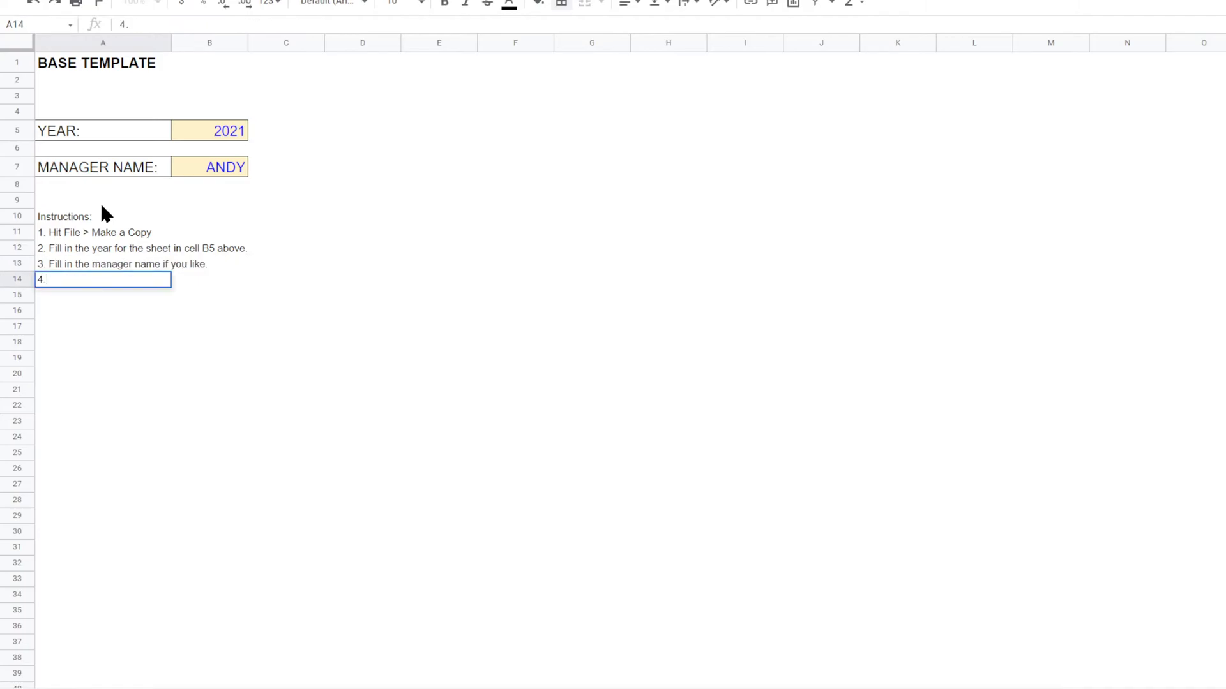
type(". Fill out the 'validation' tab w")
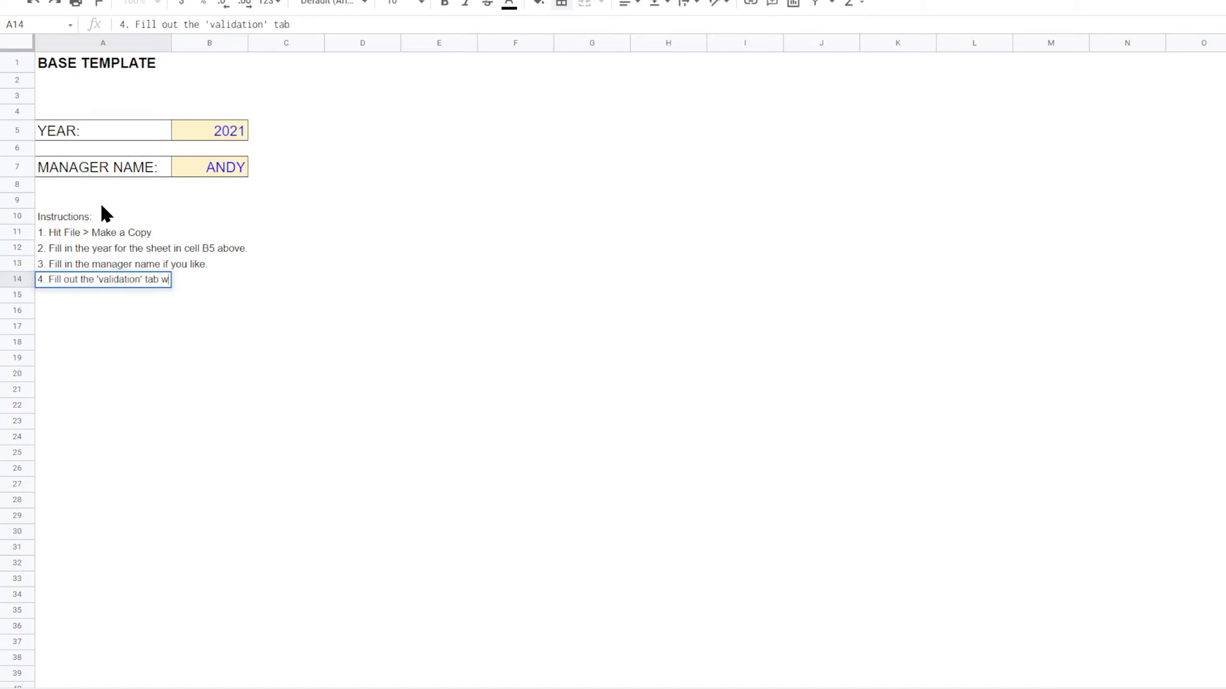
type("ith a")
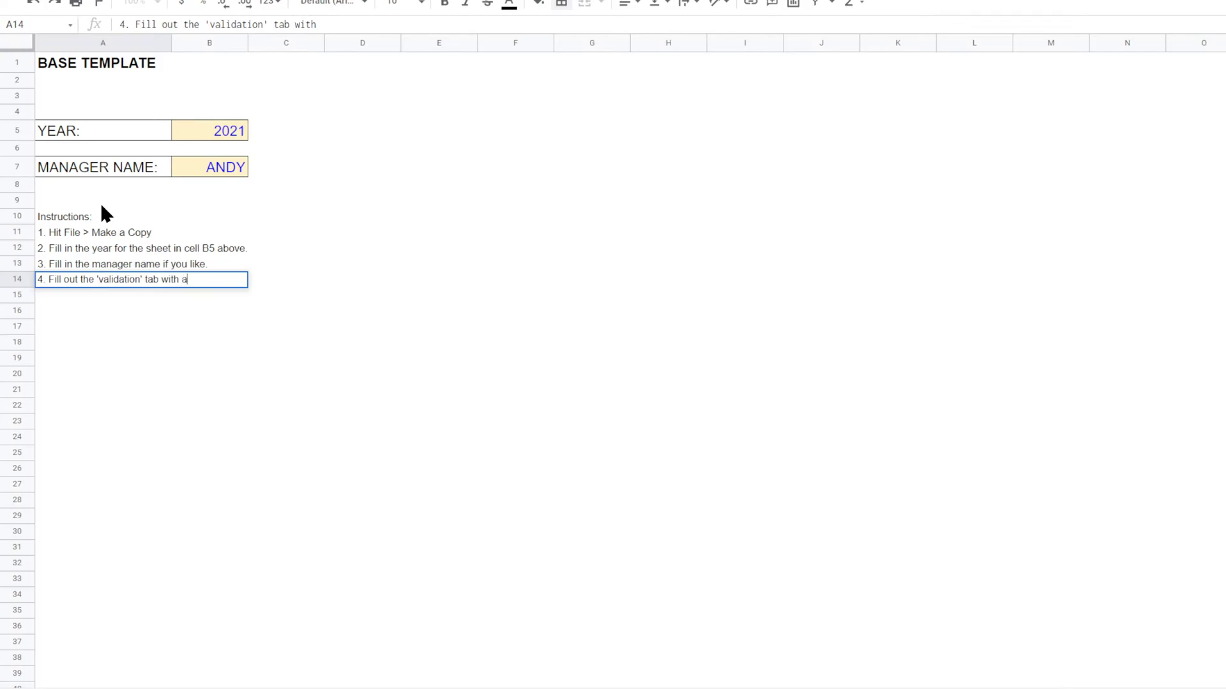
type(" unique list of e")
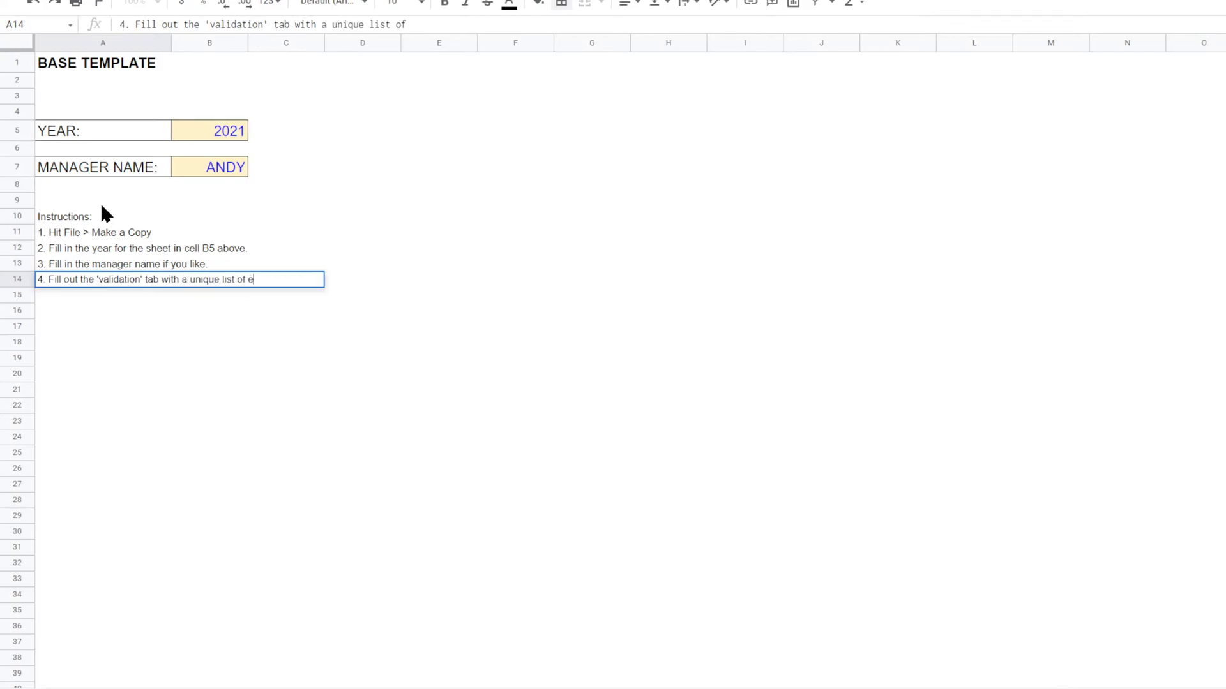
type("mployees")
type("/ training typ")
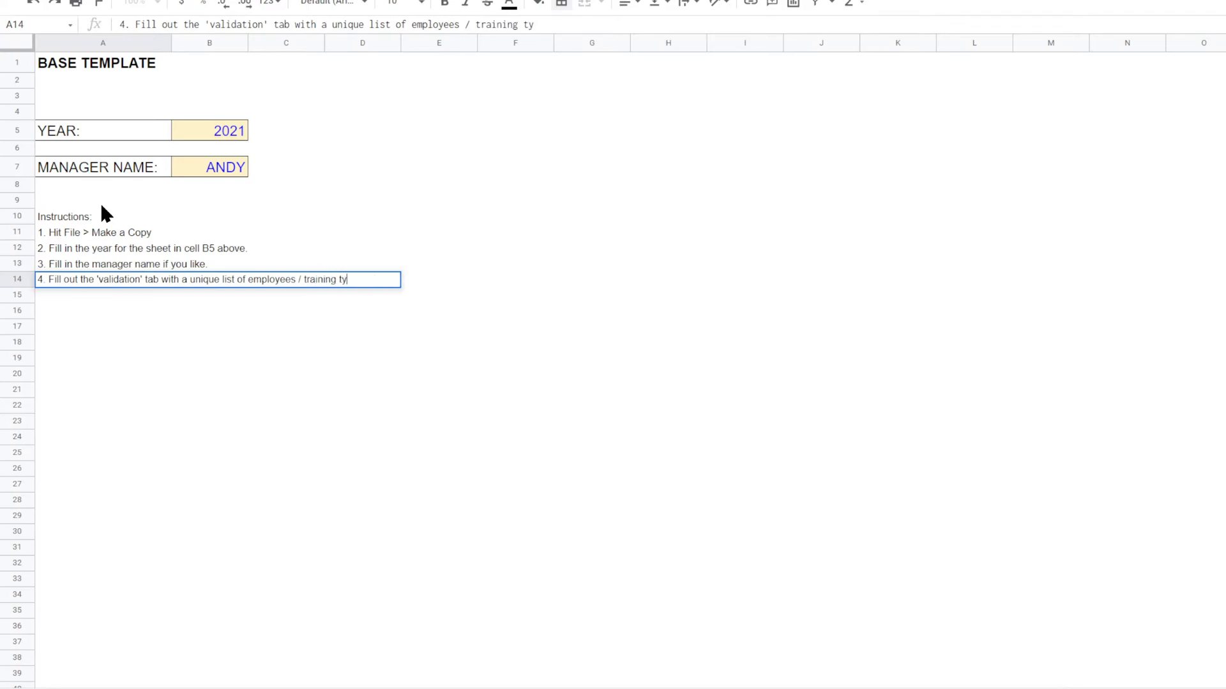
key("BackSpace")
key("BackSpace")
key("BackSpace")
type("programs")
key("Return")
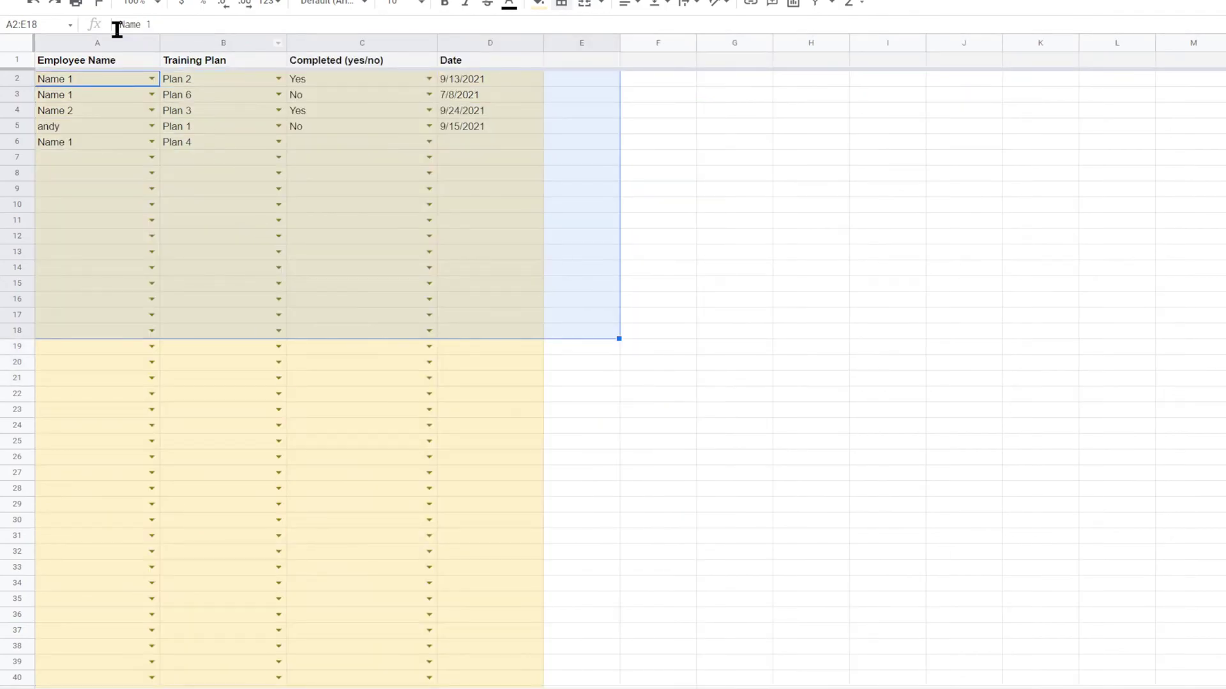
Step: Begin the fifth instruction in A15 of the base template sheet with "5. Before you start entering data on the 'data' tab"
left_click(74, 76)
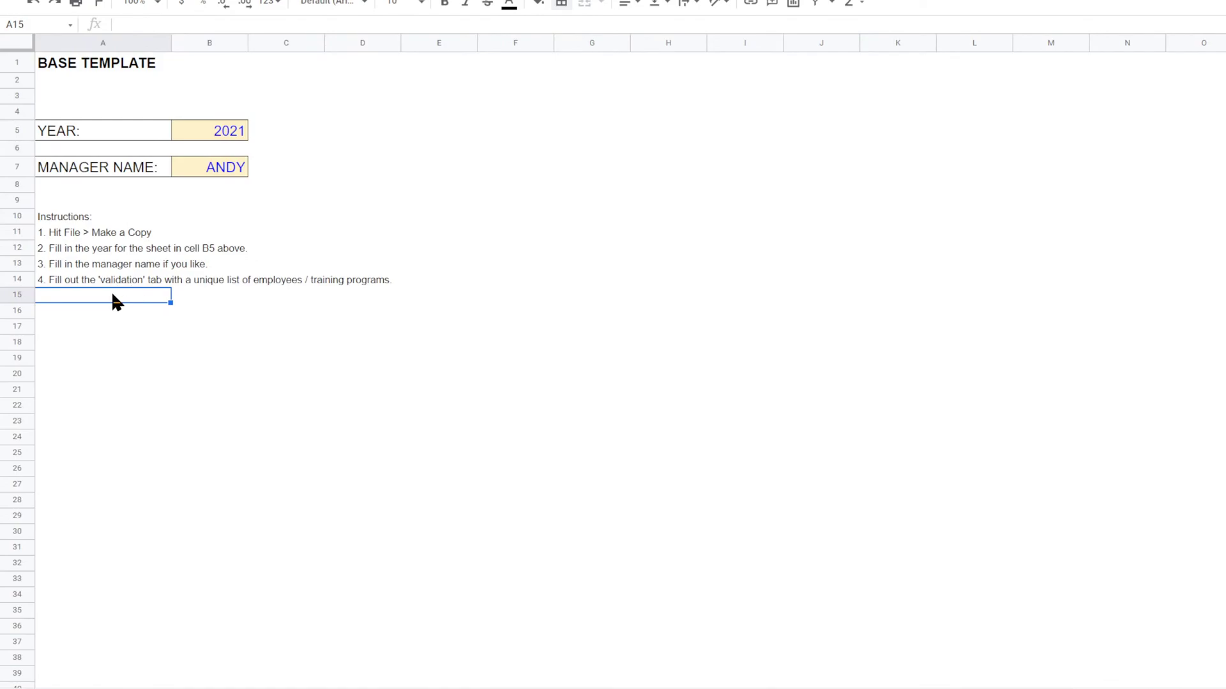
type("5. Before yo")
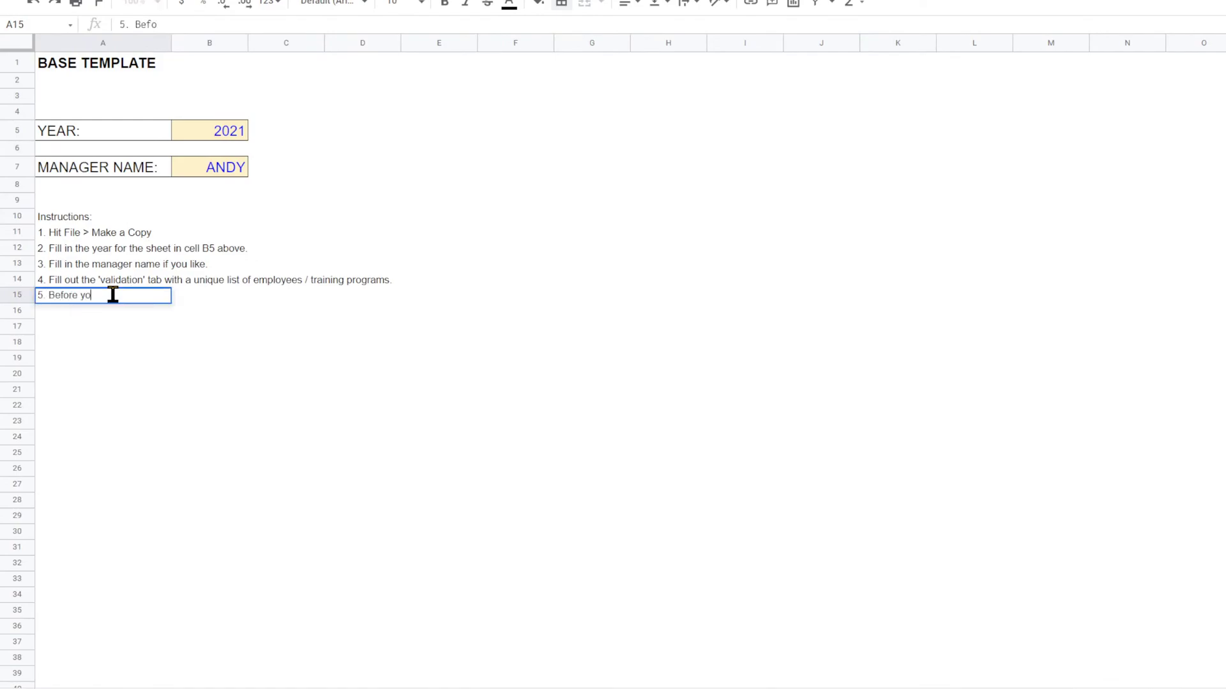
type("u start entering data on the 'd")
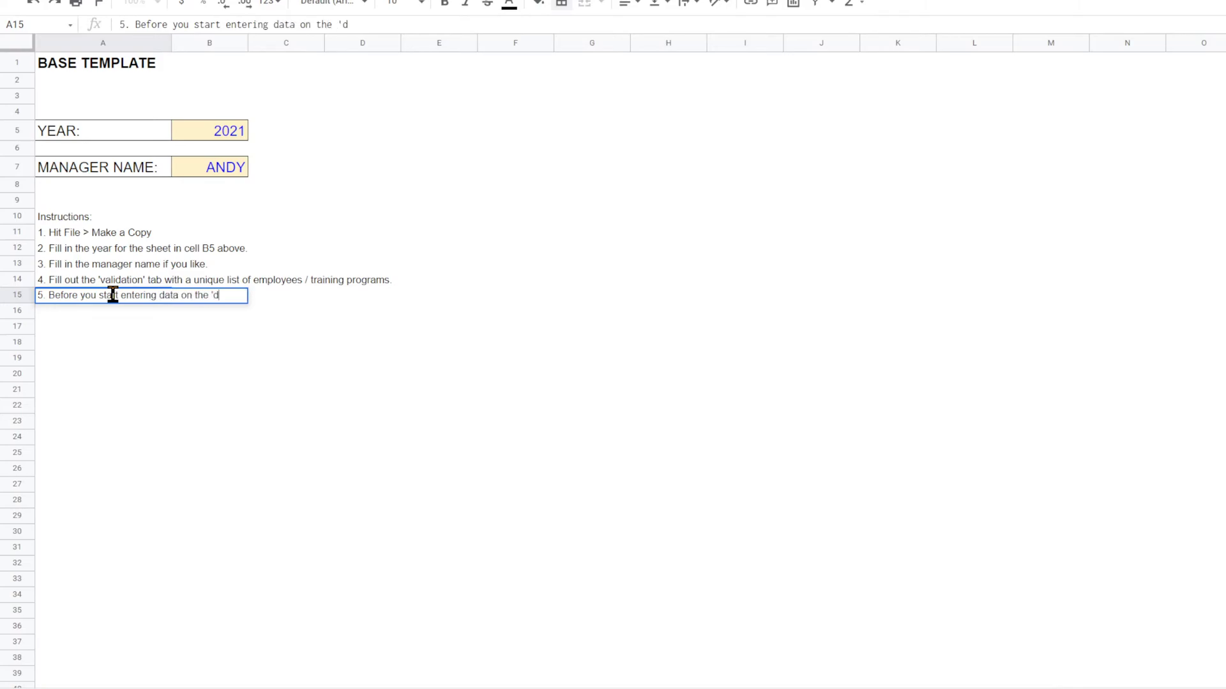
type("ata' tab")
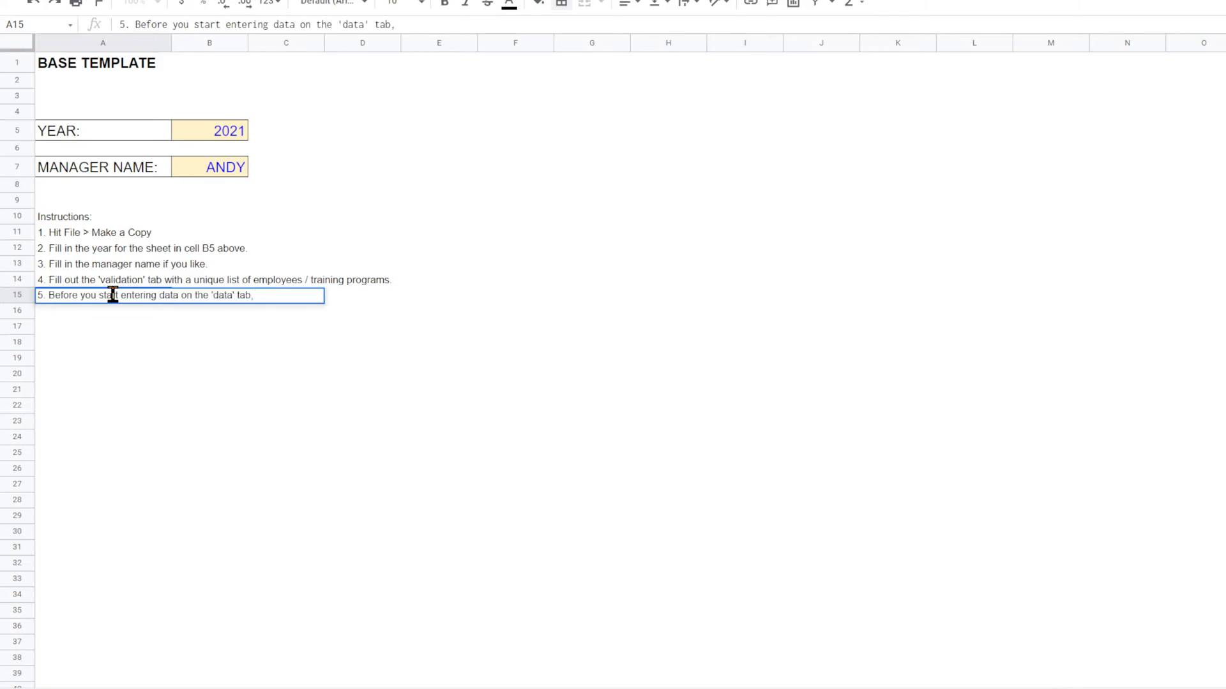
Step: Complete the A15 instruction with ", make a copy of your master template so you can always go back to it and make another copy for future years."
type(", make a copy of your master templa")
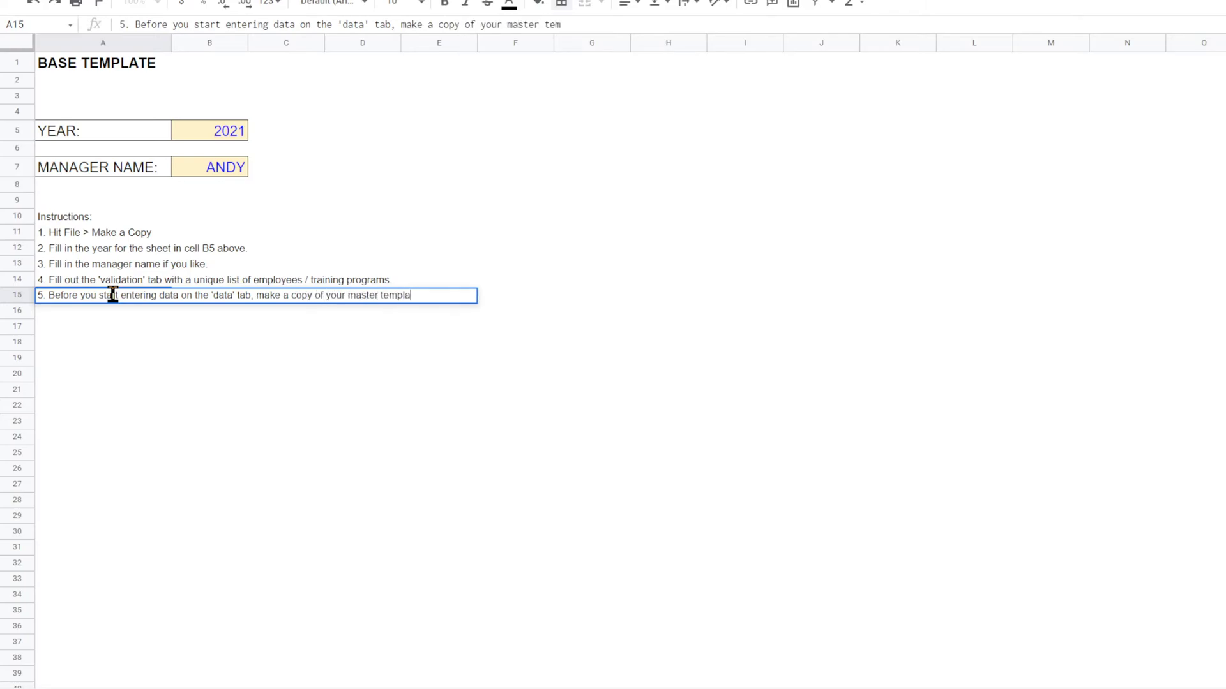
type("te so you can always go back to ")
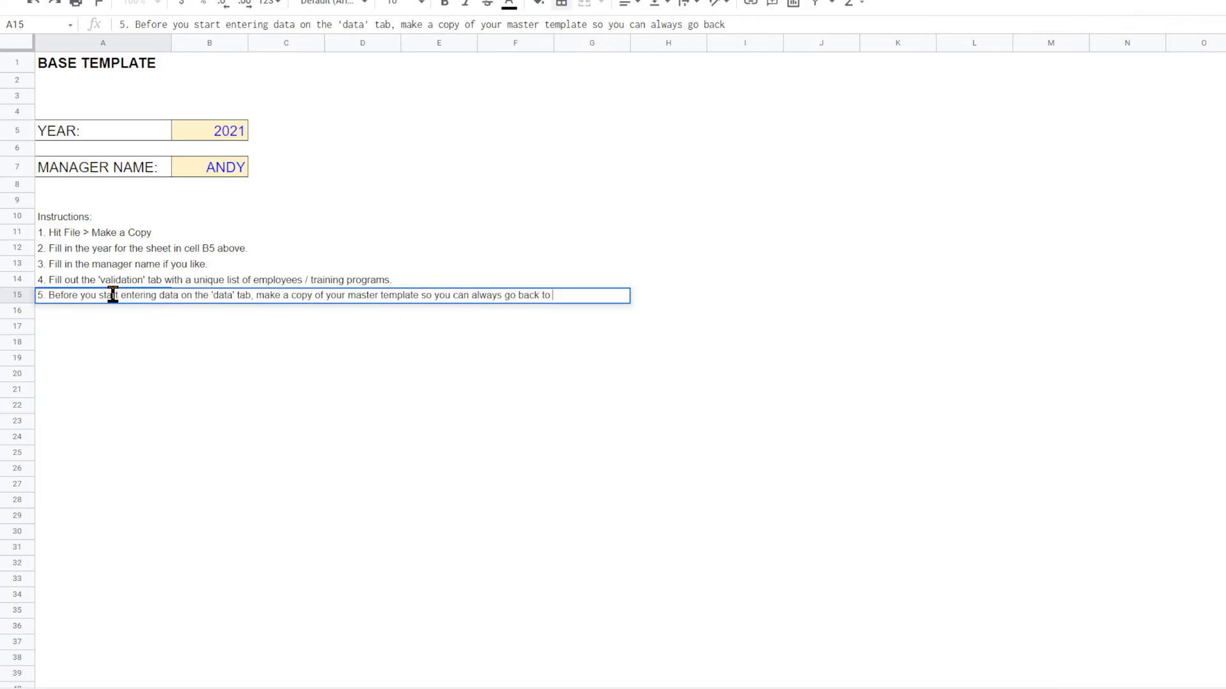
type("it and make another ")
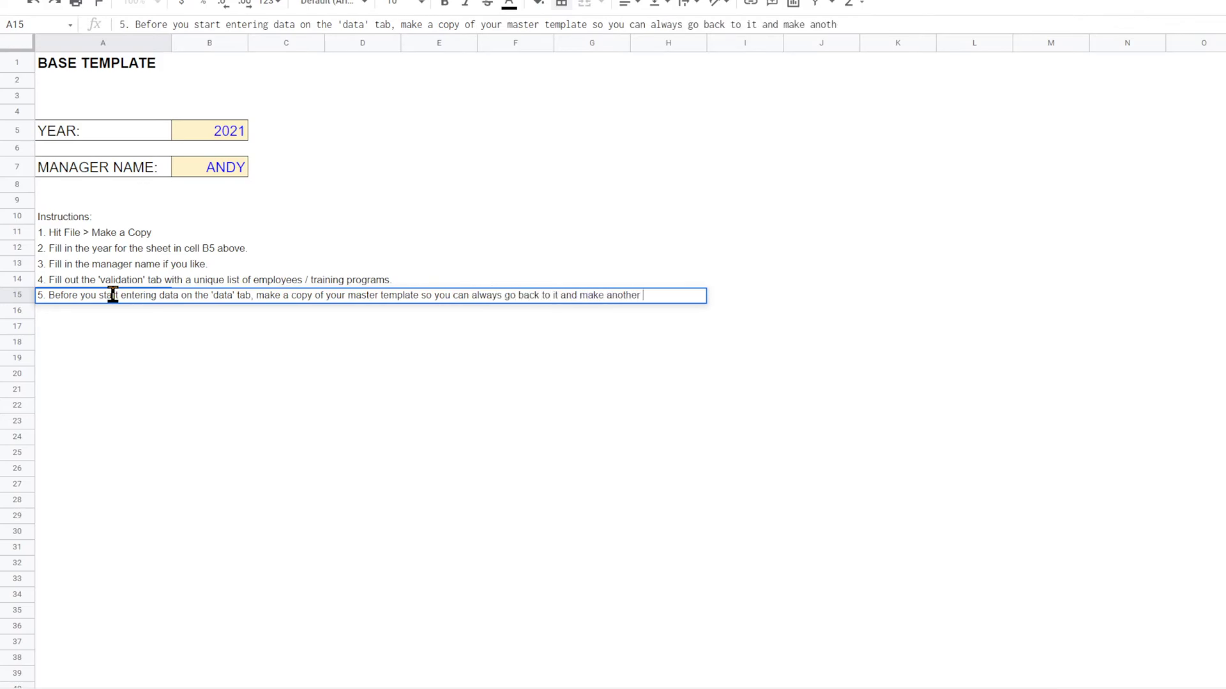
type("copy for future years.")
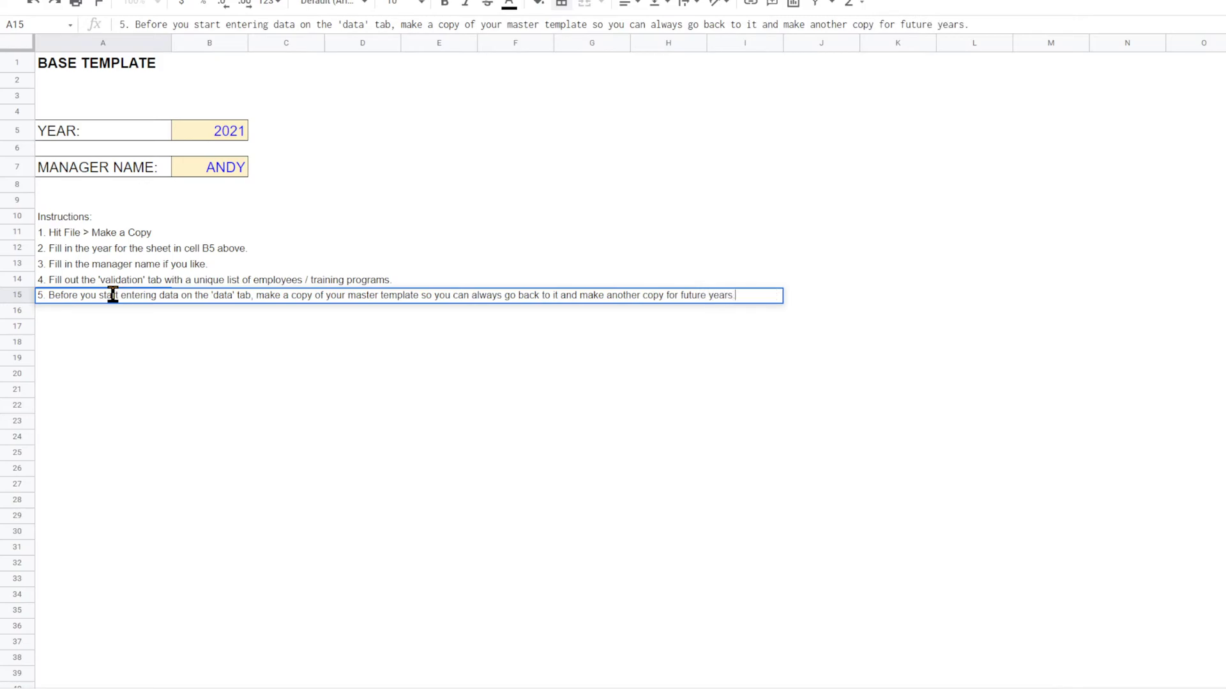
key("Return")
left_click(113, 296)
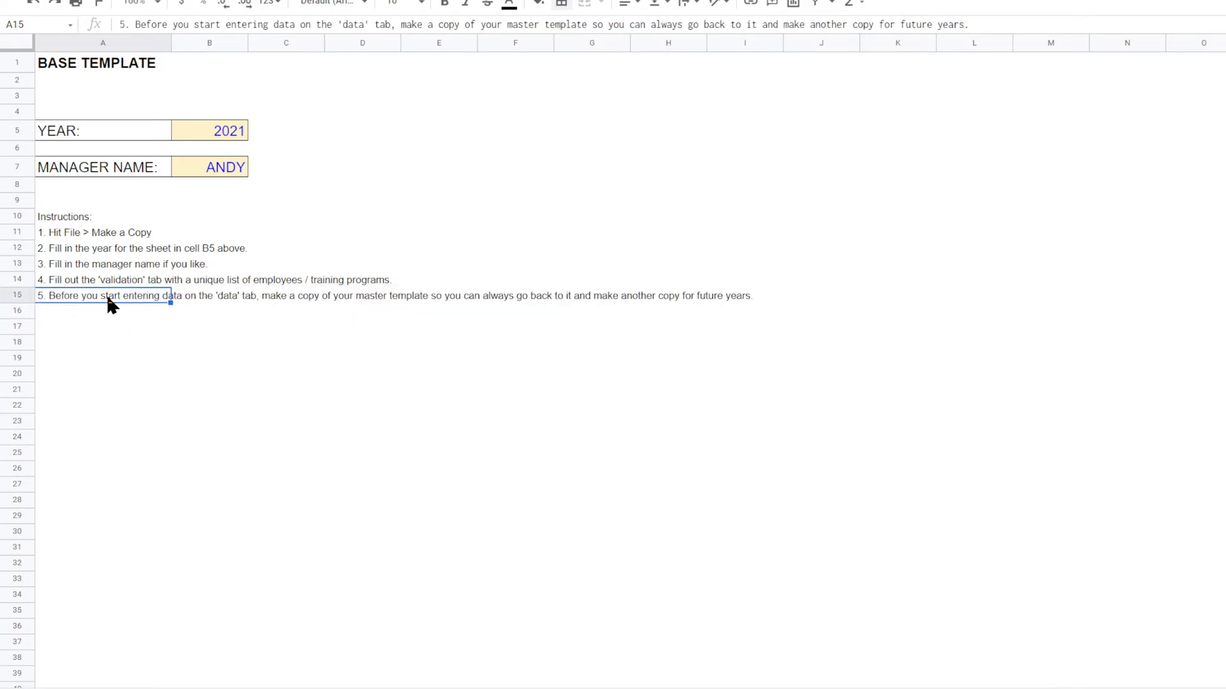
double_click(112, 300)
left_click_drag(212, 294, 234, 294)
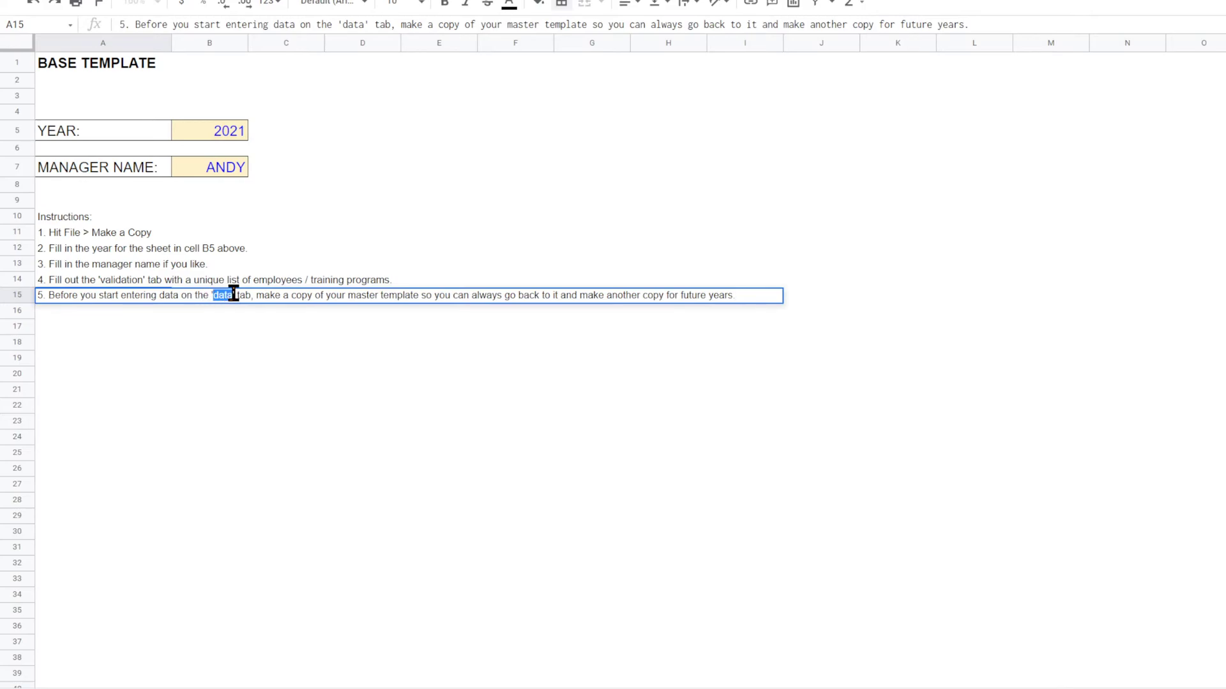
left_click(250, 418)
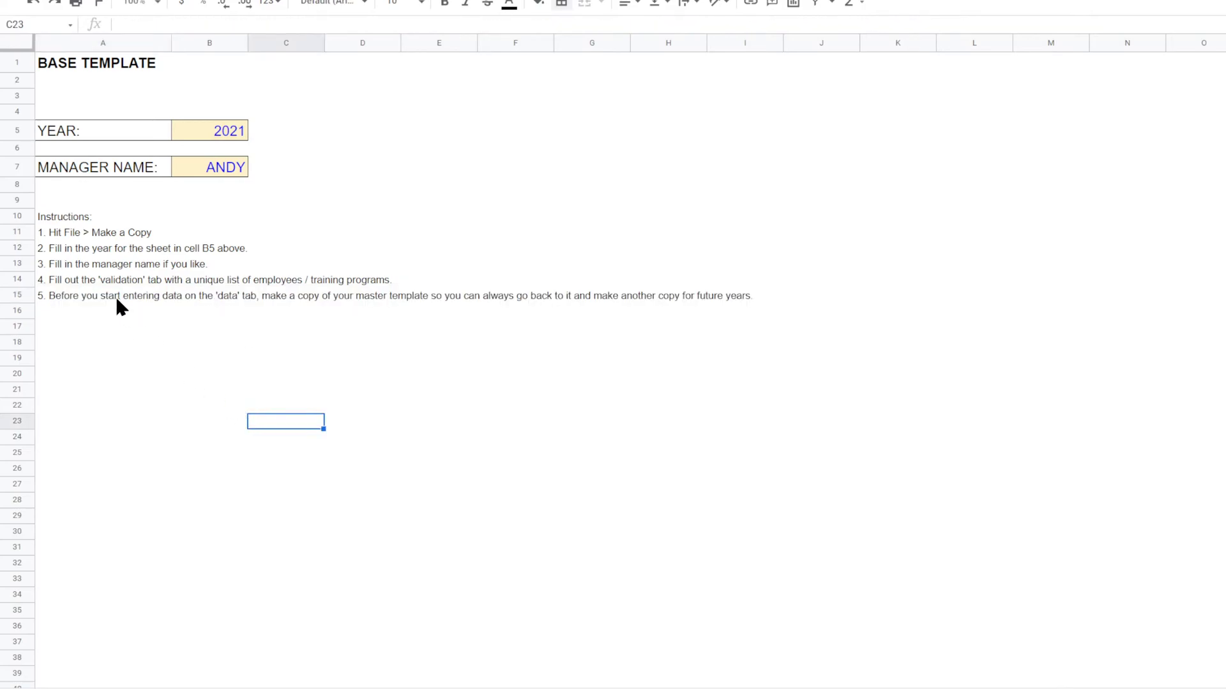
Step: Enter in A16: "6. You can keep an aggregated list of the Google Sheet links to each of your tracking years by listing them on the 'Validation' tab."
left_click(60, 311)
type("6")
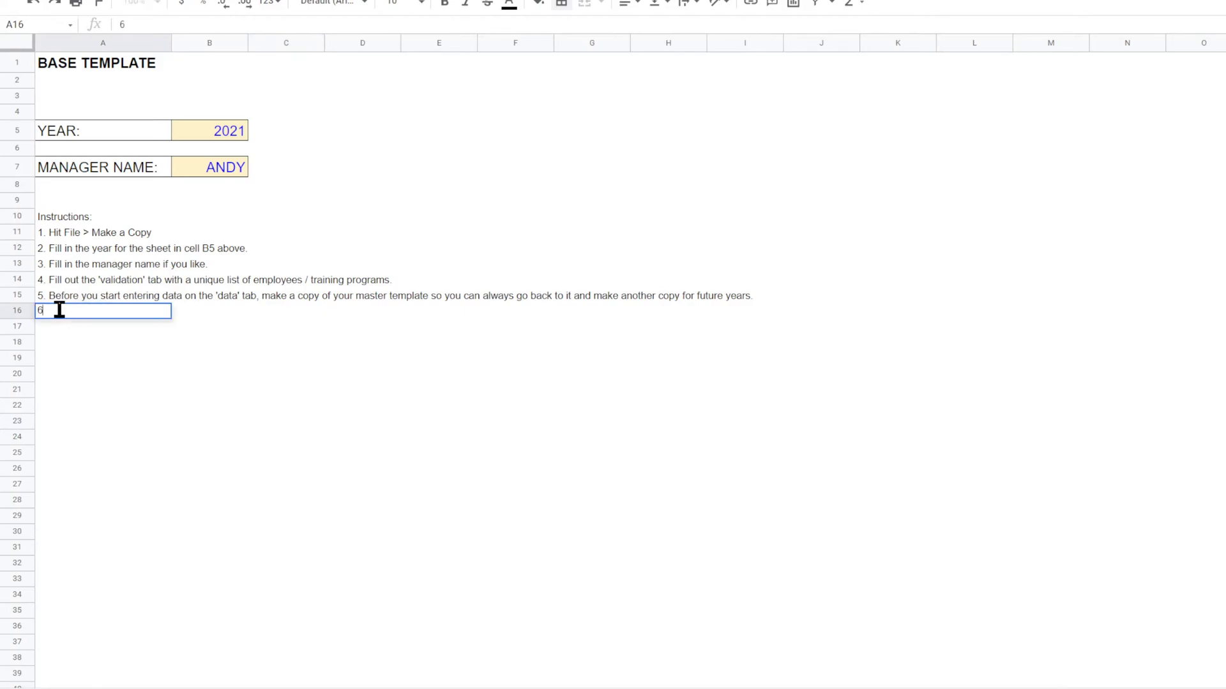
type(". You can keep an aggregated list of the go")
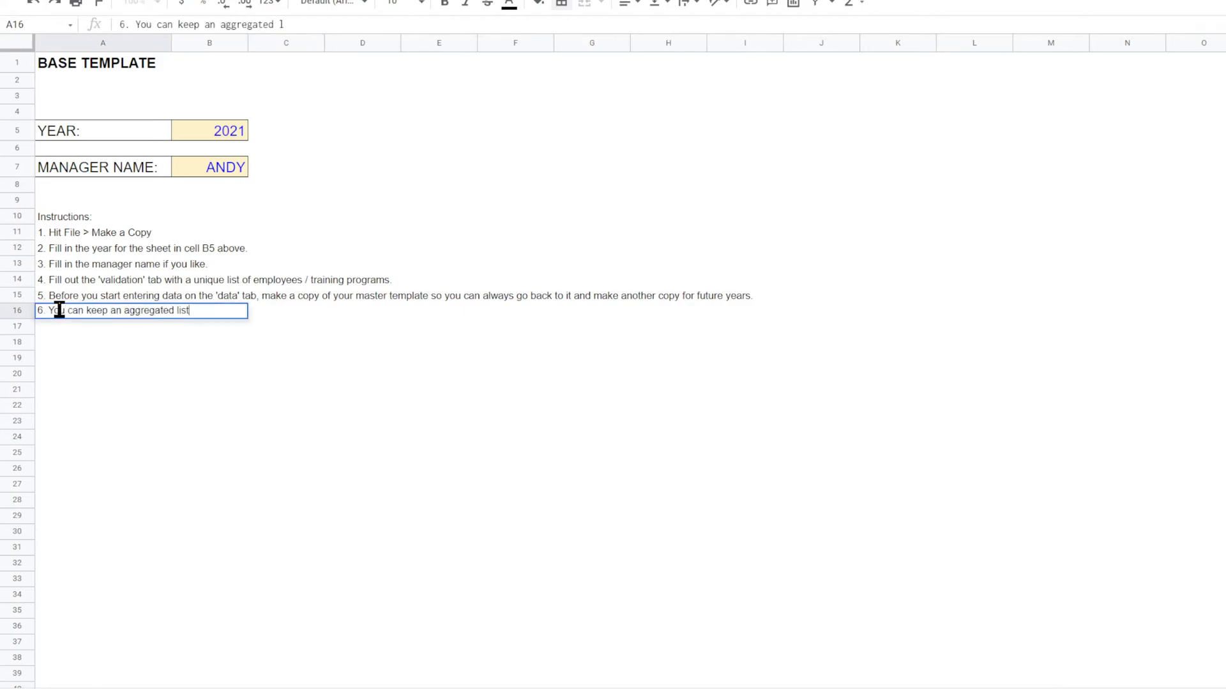
key("BackSpace")
key("BackSpace")
type("Google Sheet links")
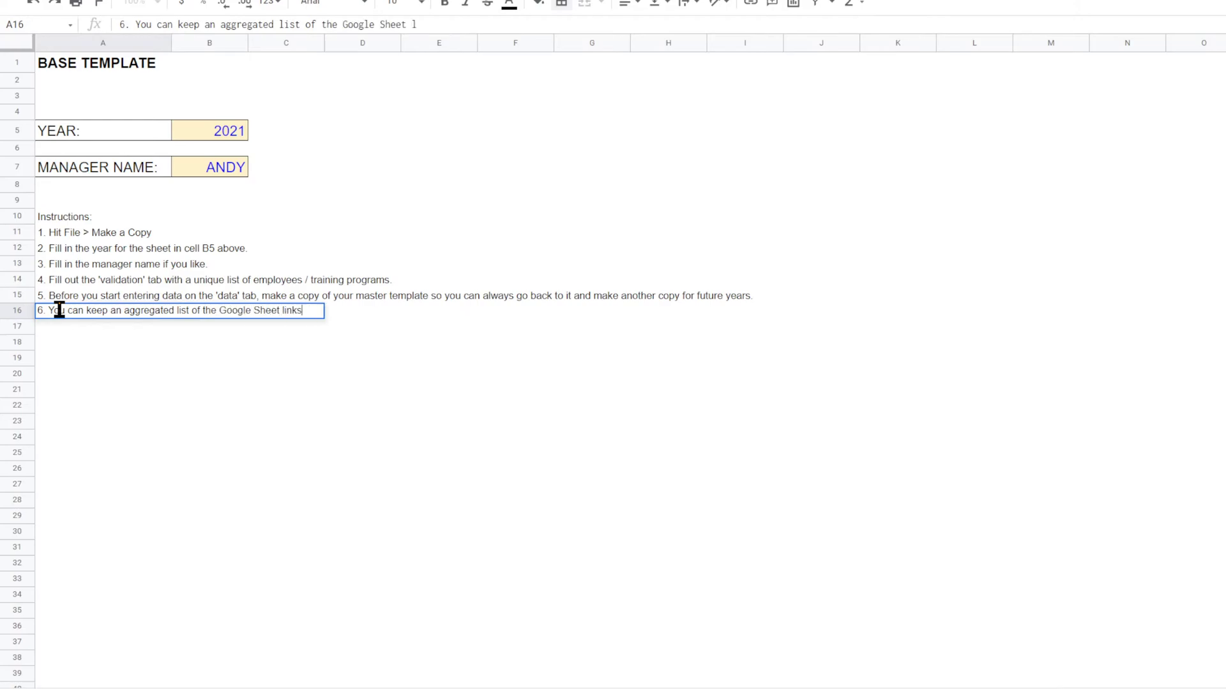
type(" to each of your ")
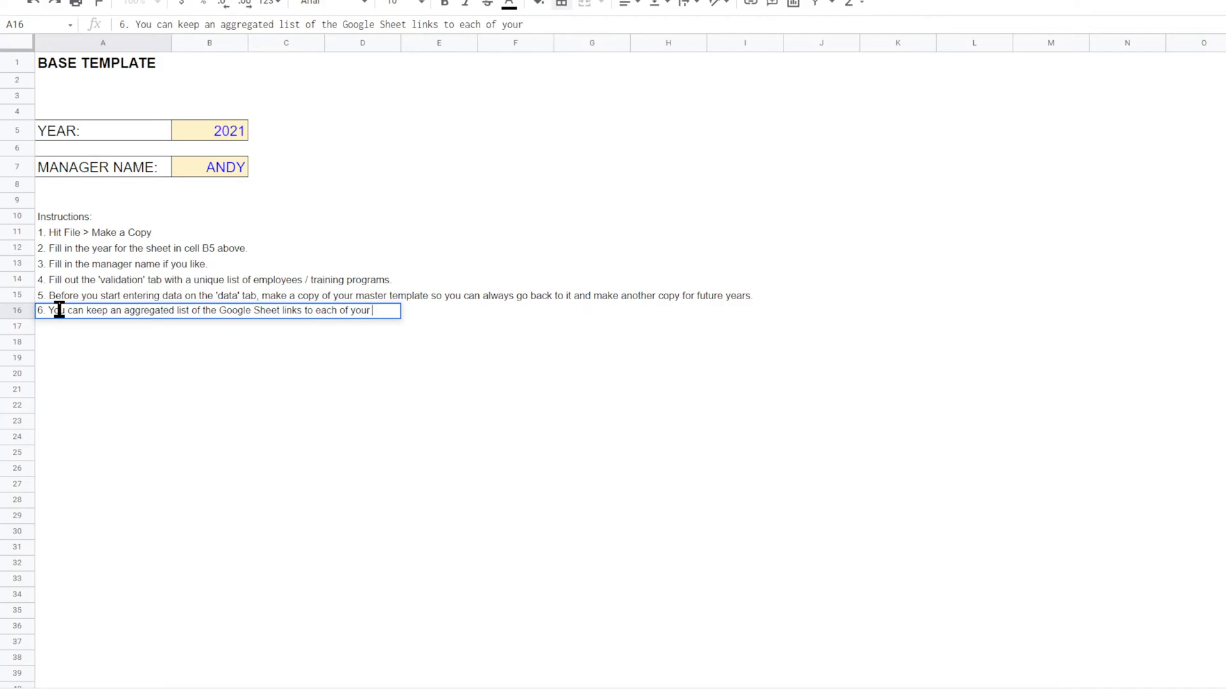
type("tracking years")
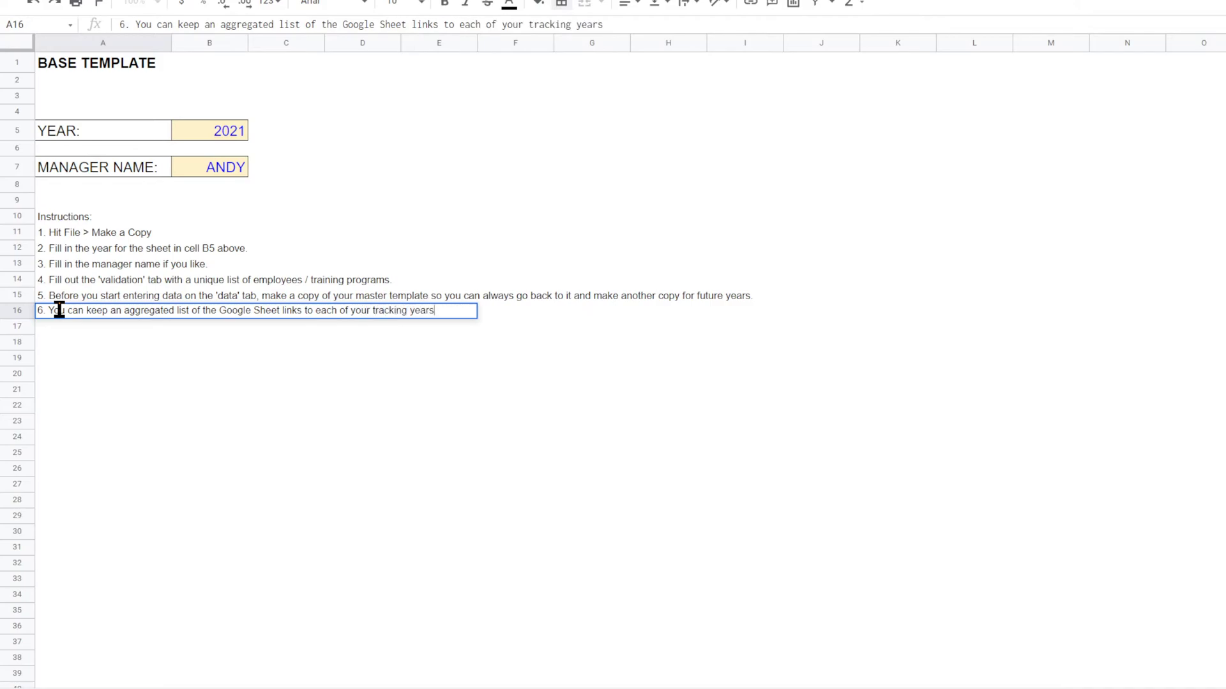
type(" by listing them")
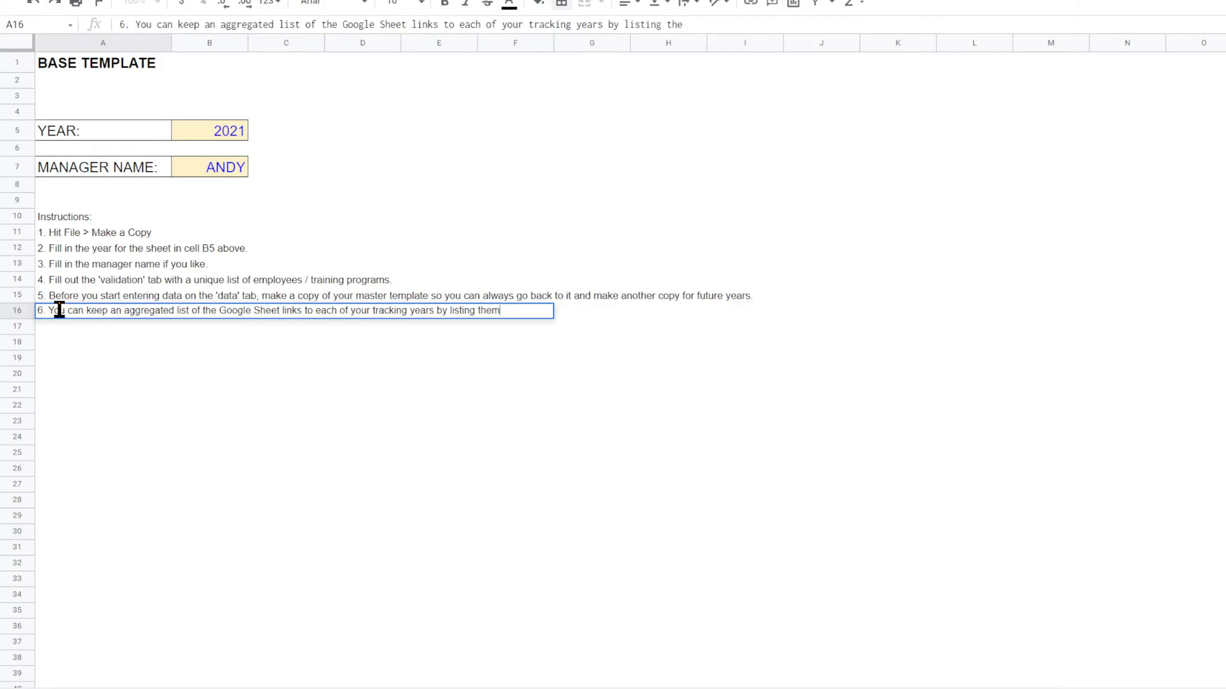
type(" on the 'Validation' t")
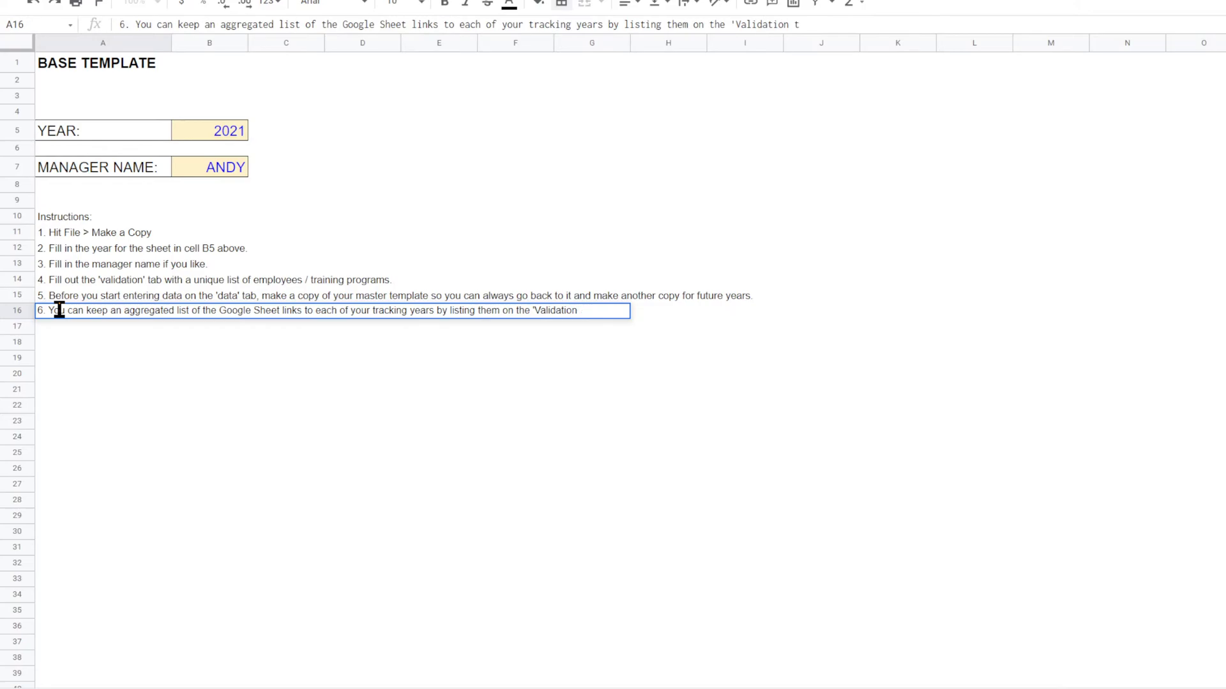
type("ab.")
key("Return")
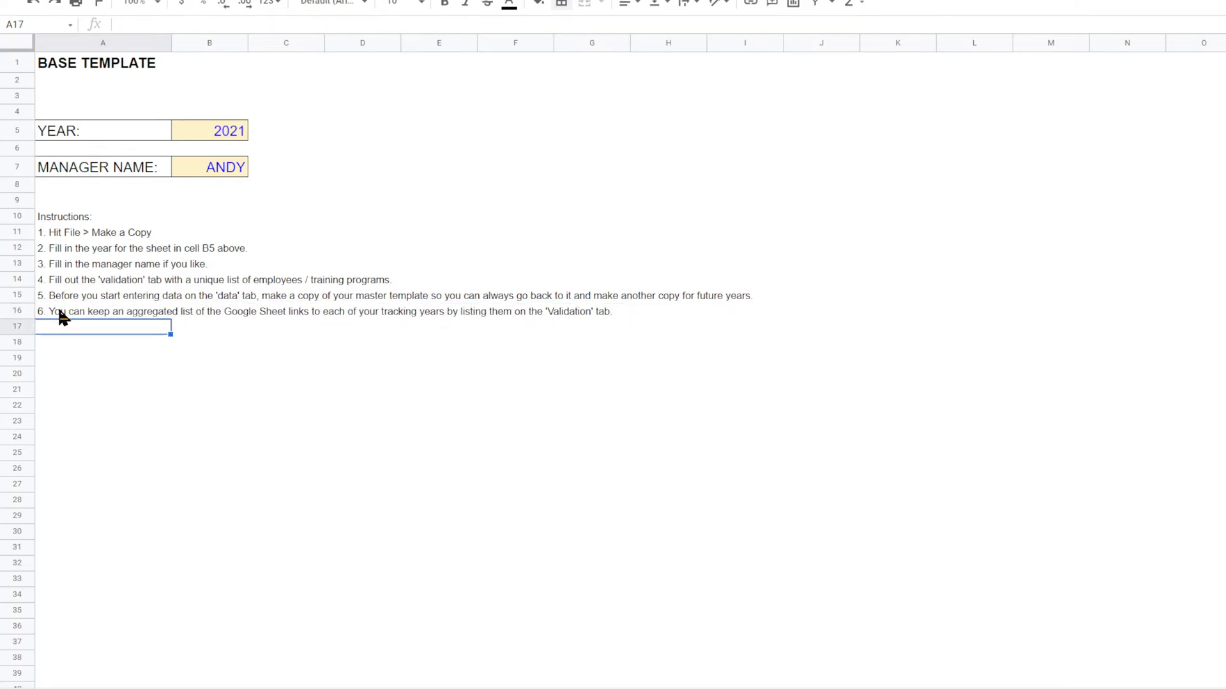
Step: Review the workbook link cells G2:G31 on the validation sheet and return to the base template sheet
left_click(61, 315)
left_click(219, 671)
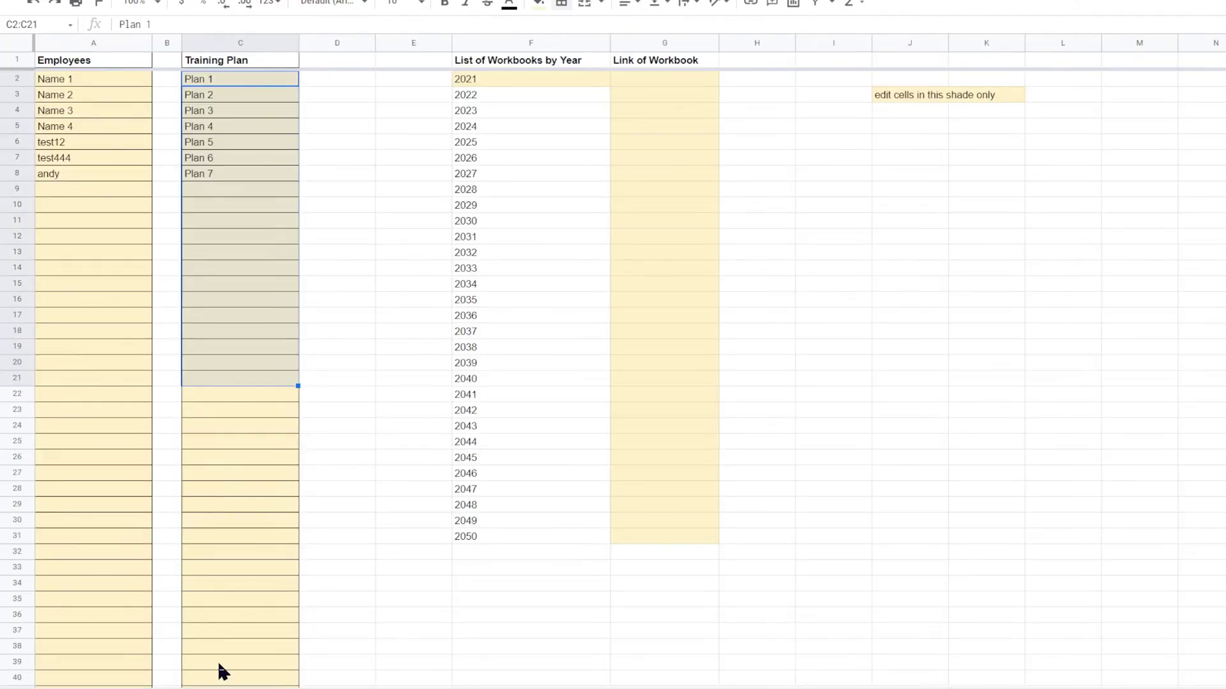
left_click_drag(641, 83, 618, 540)
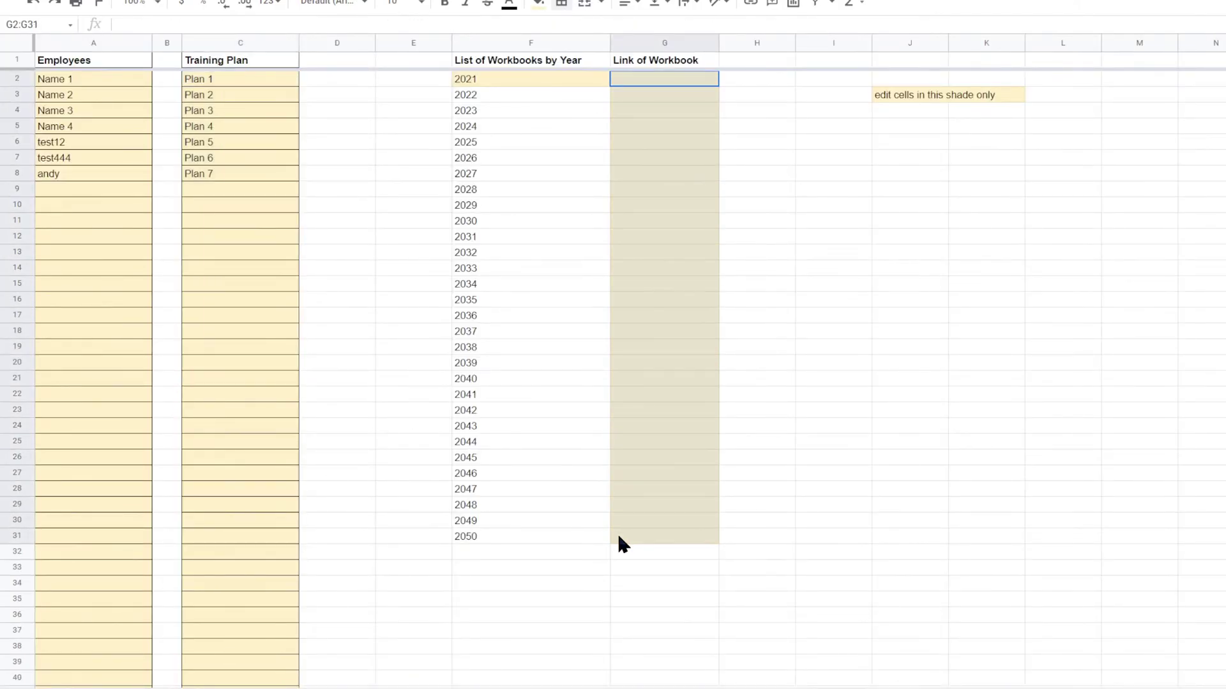
left_click(665, 232)
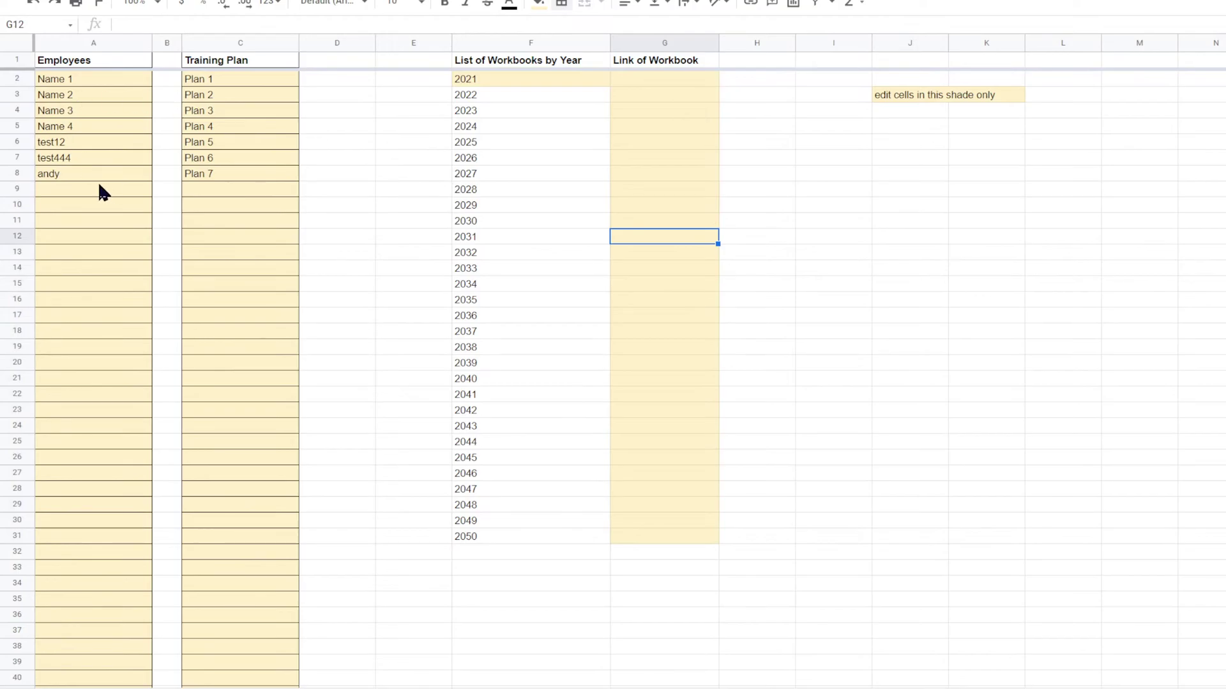
left_click(115, 686)
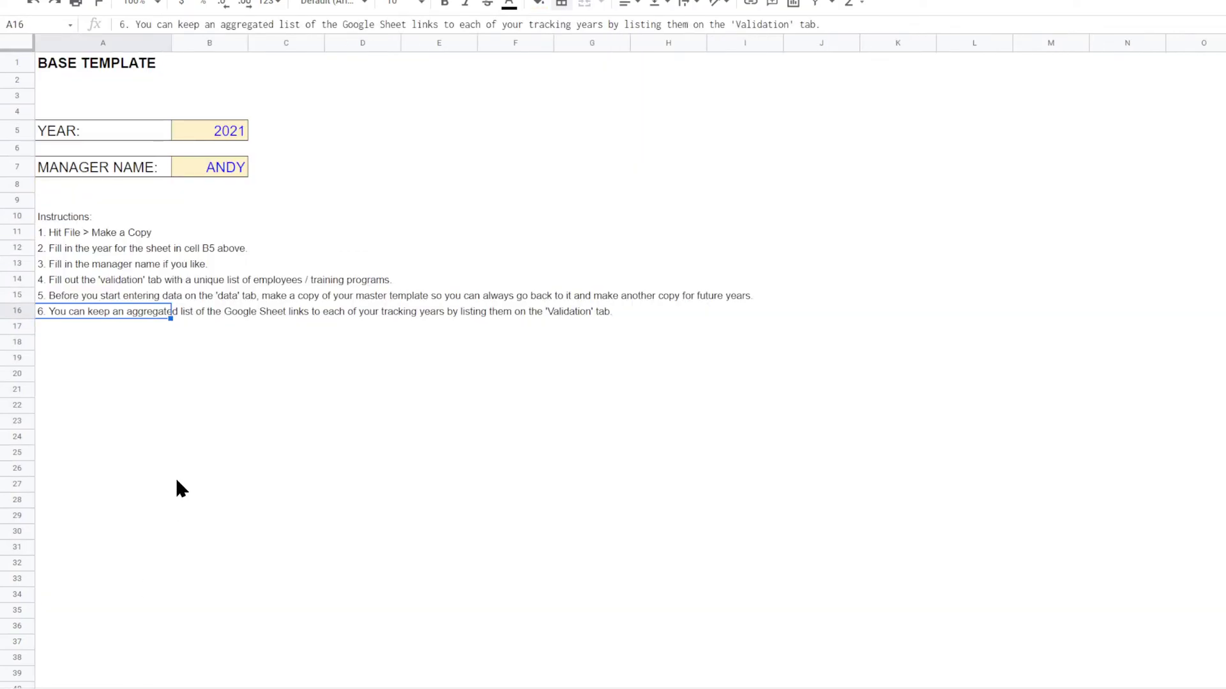
Step: Make the "Instructions:" heading in A10 of the base template sheet bold
left_click(61, 220)
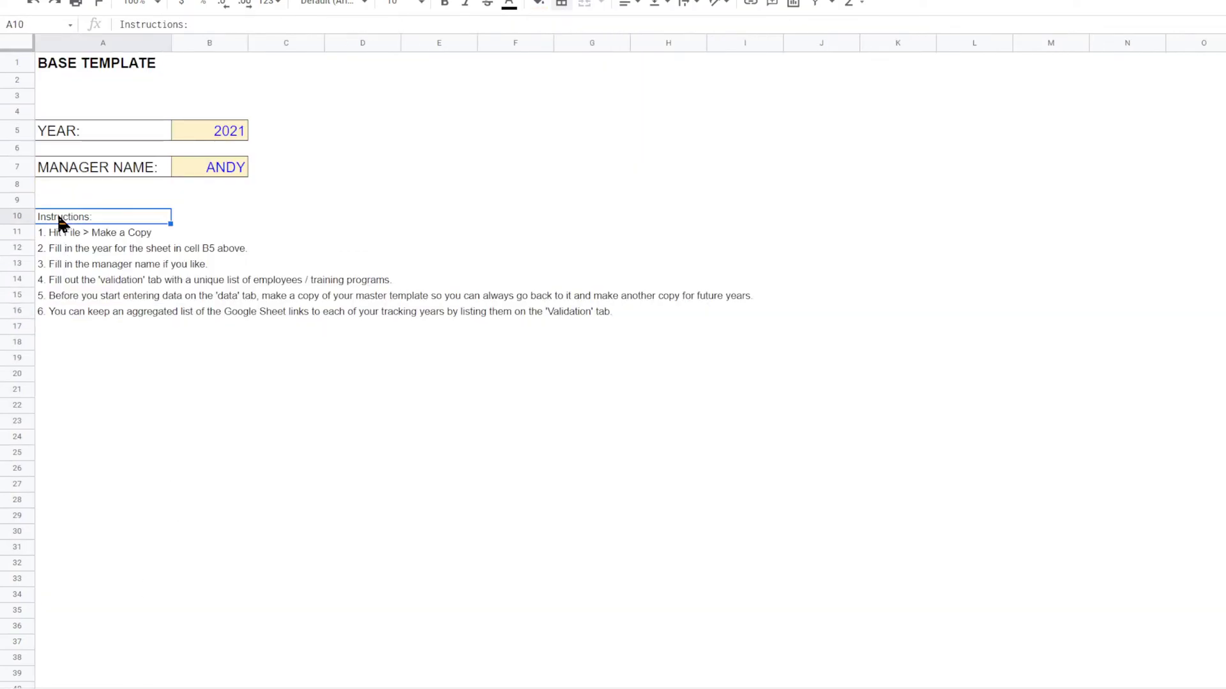
left_click(447, 3)
left_click(426, 458)
Step: Look through the validation, data and report sheets to see what the instructions still need to cover
left_click(287, 688)
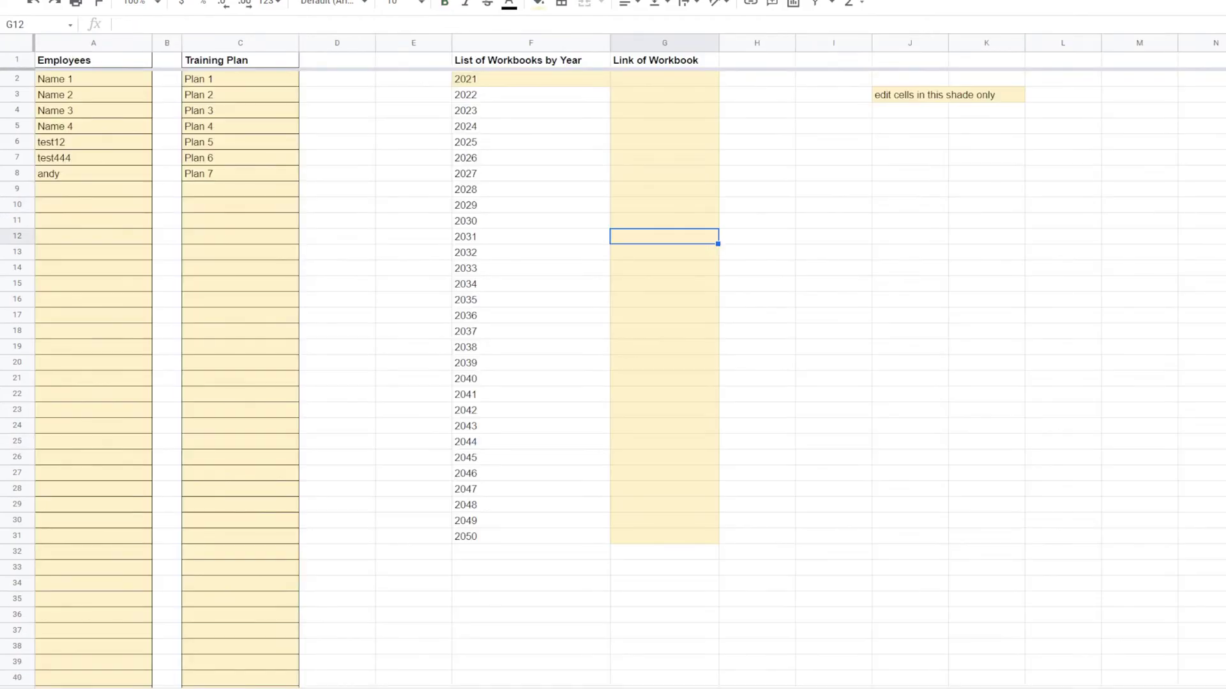
left_click(261, 687)
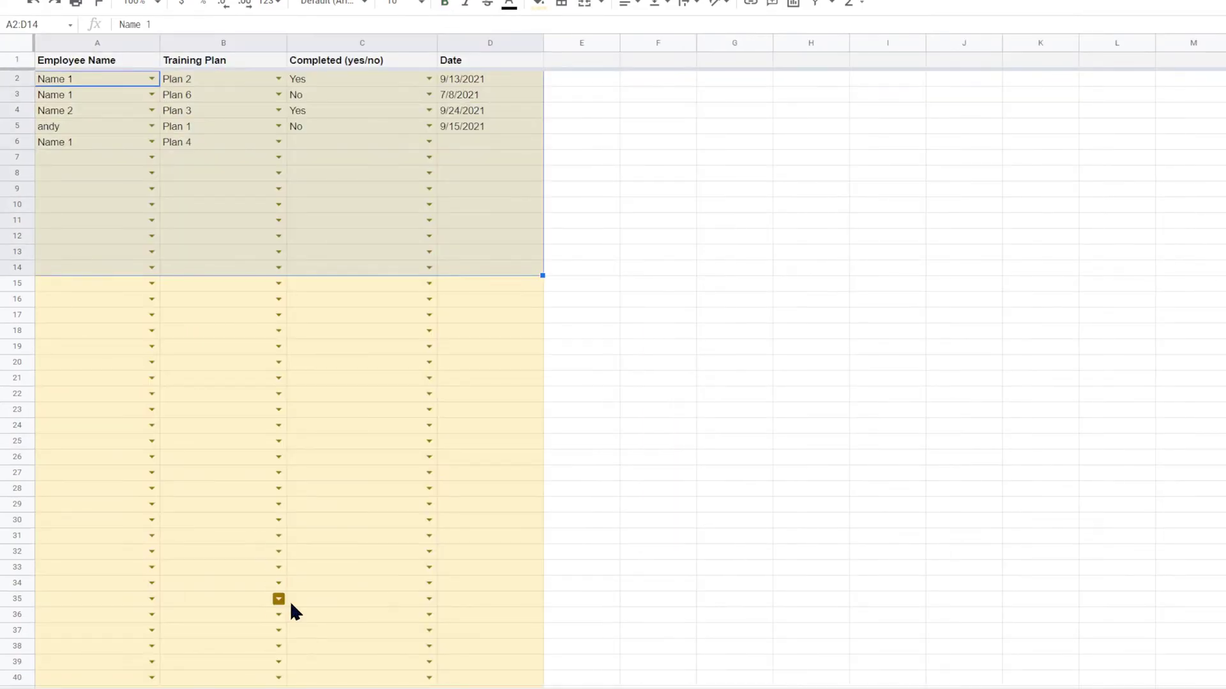
left_click(319, 687)
left_click(396, 687)
left_click(472, 688)
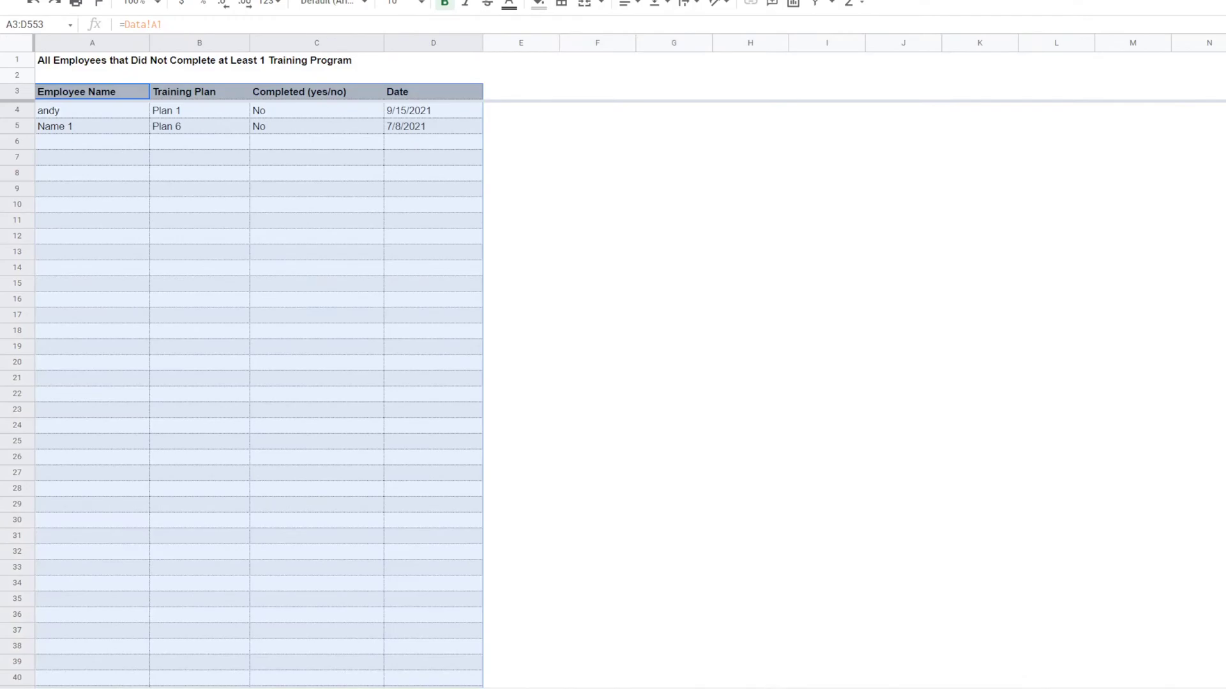
Step: Enter the seventh instruction in A17 of the base template sheet: "7. All reports automatically update."
left_click(95, 688)
left_click(47, 326)
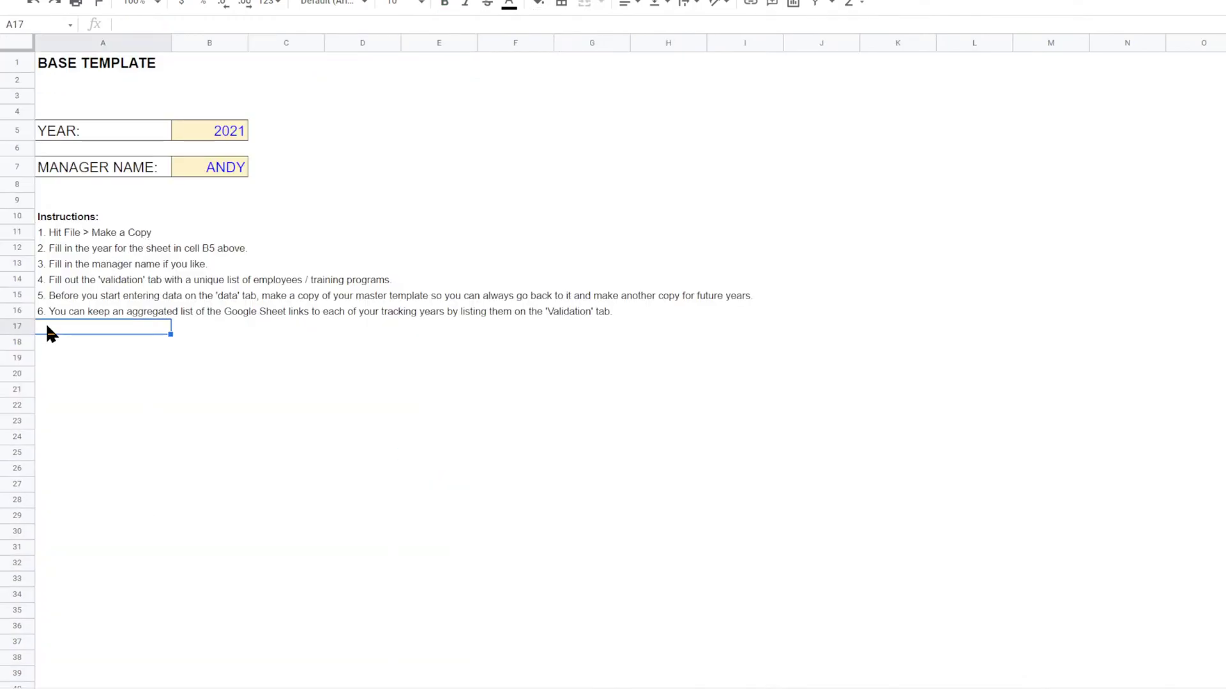
type("7. All reports automaticallyy")
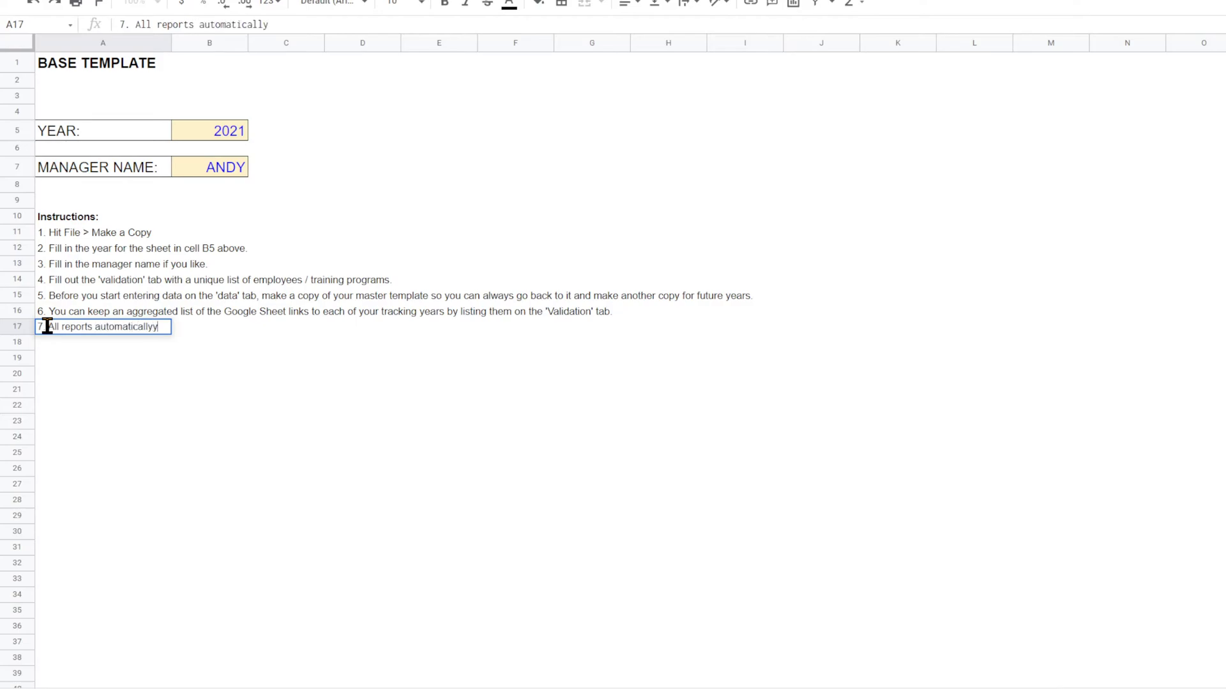
key("BackSpace")
key("BackSpace")
type("update.")
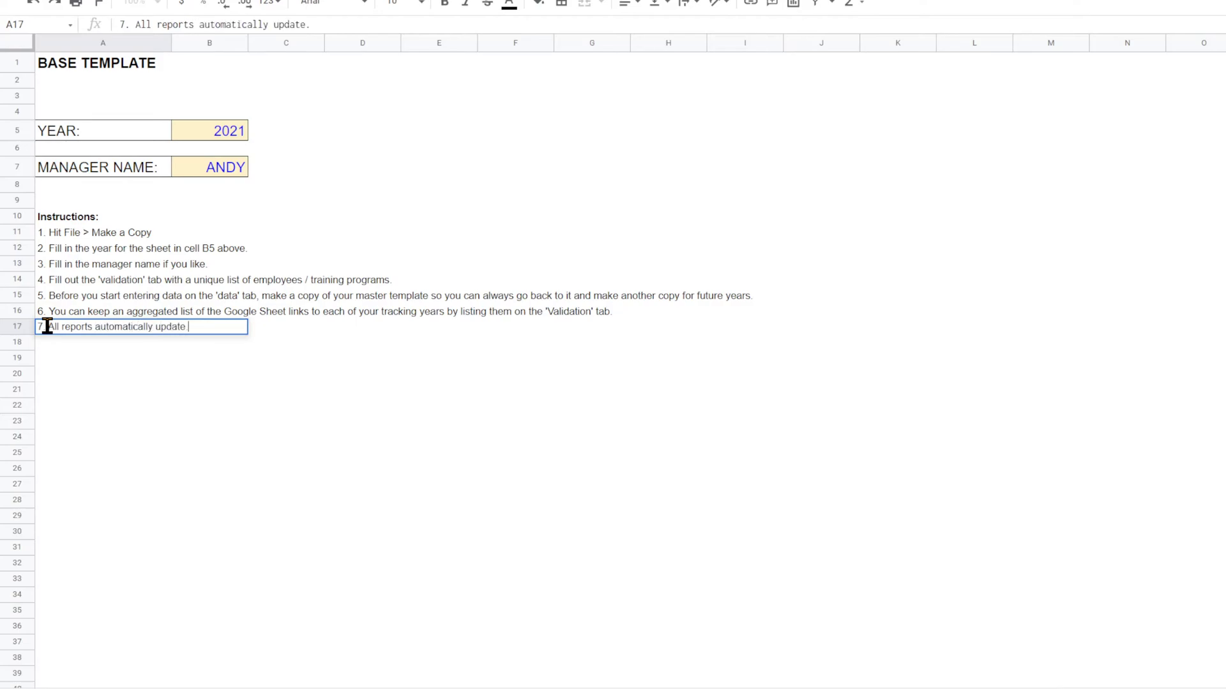
key("Return")
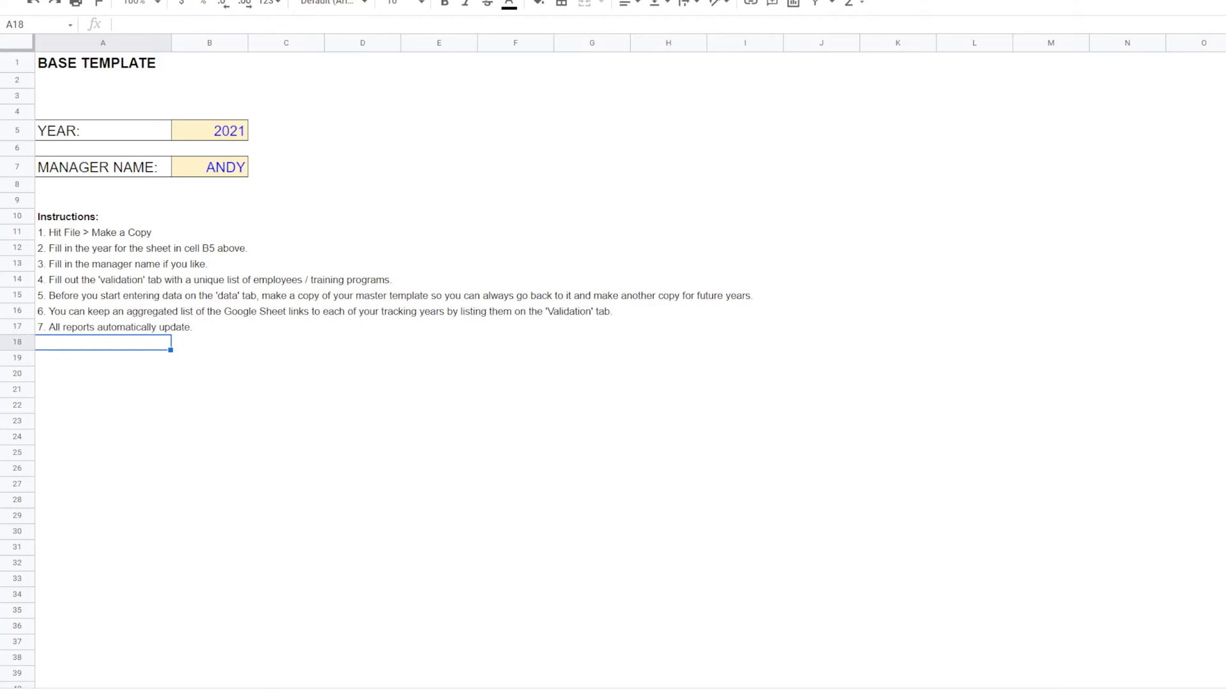
Step: Copy the FY 2021 year cell from B1 of the training date report into A2 of the incomplete and completed training report sheets
left_click(287, 688)
left_click(383, 688)
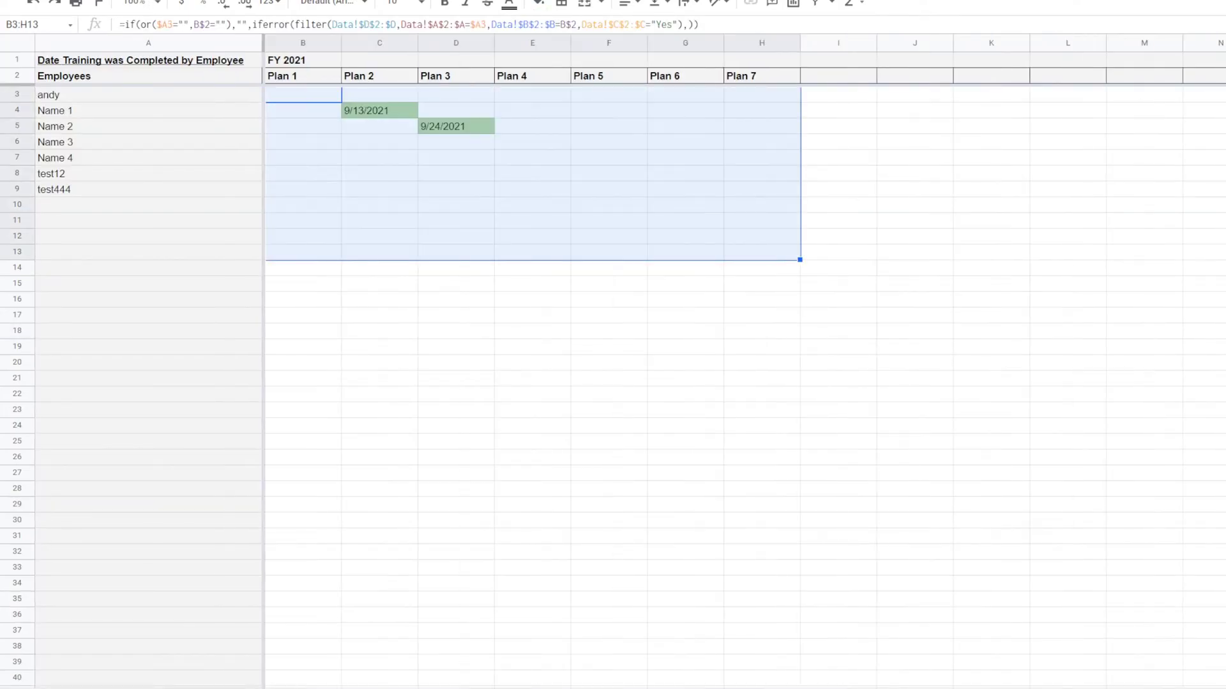
left_click(498, 688)
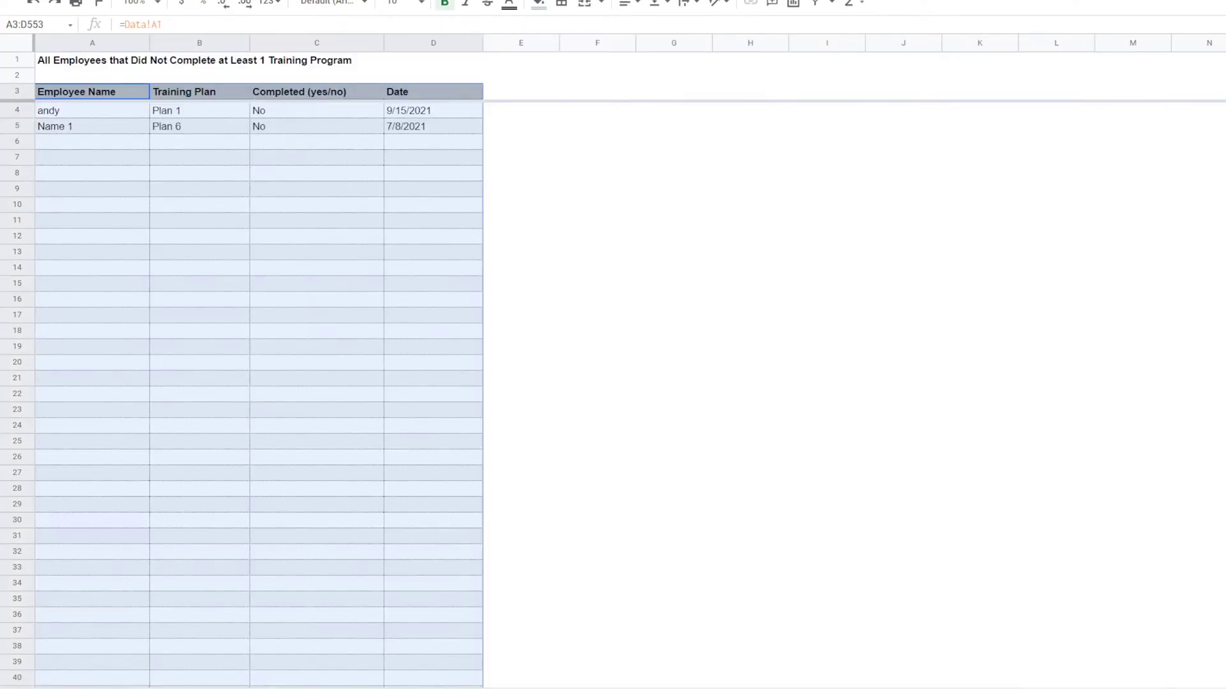
left_click(383, 688)
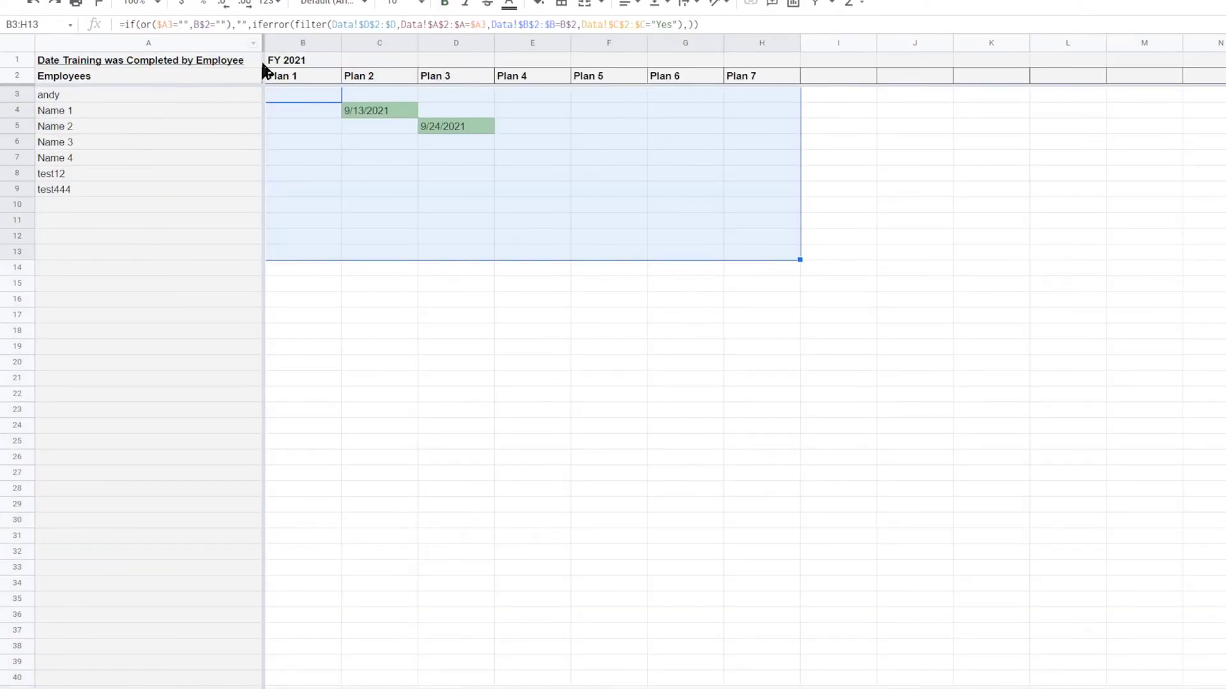
left_click(302, 64)
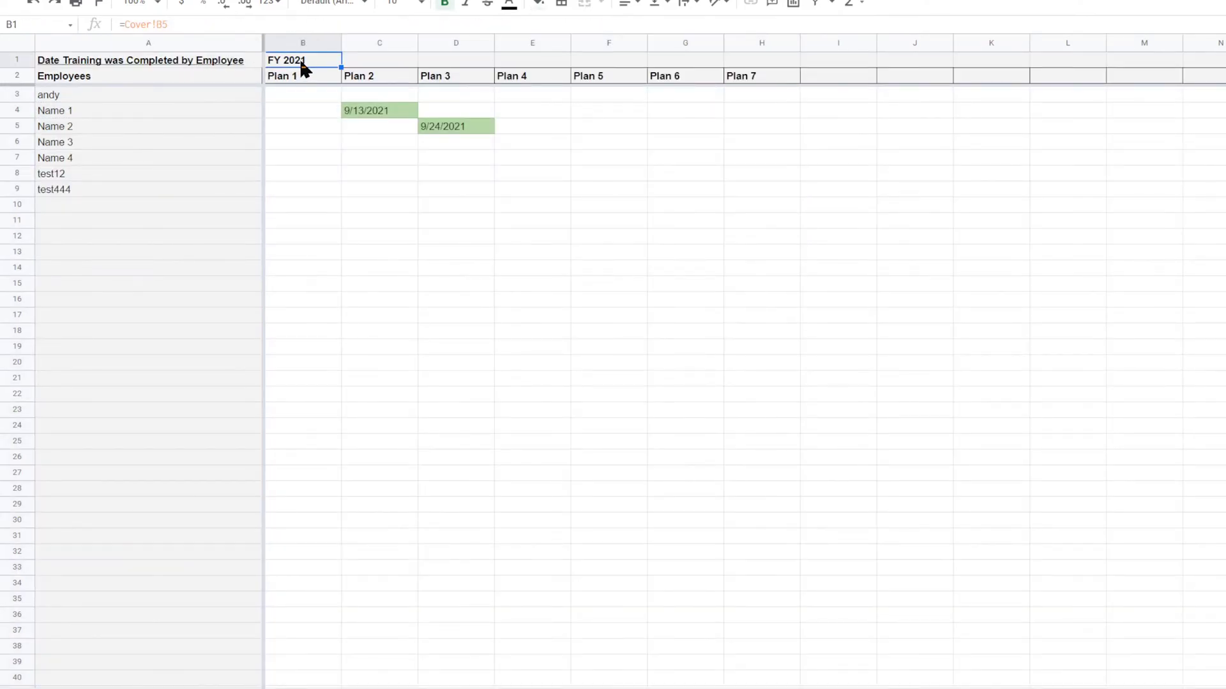
left_click(543, 688)
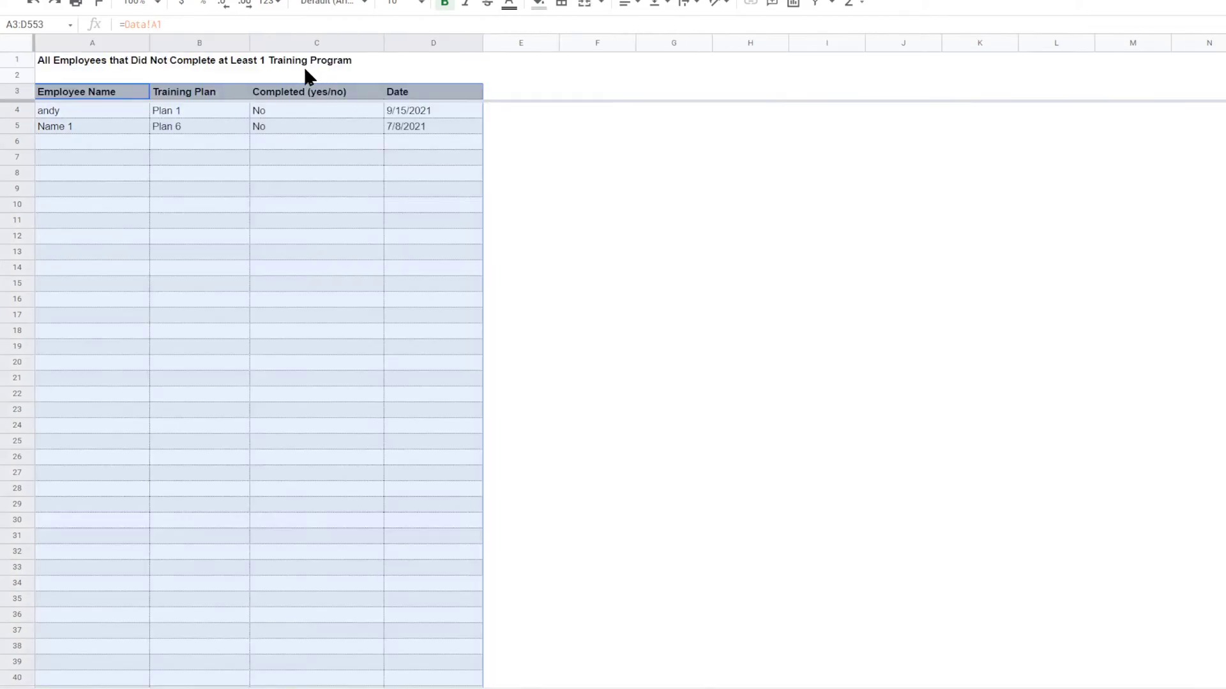
left_click(195, 64)
type("FY 2021")
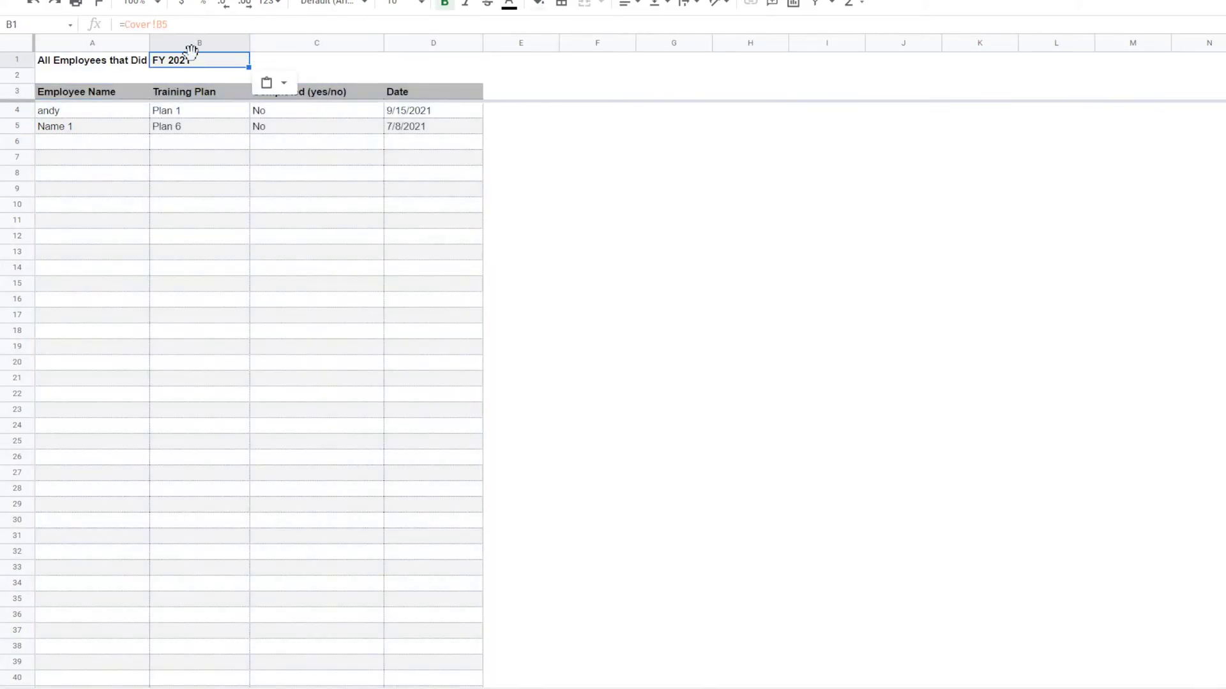
left_click_drag(192, 51, 106, 78)
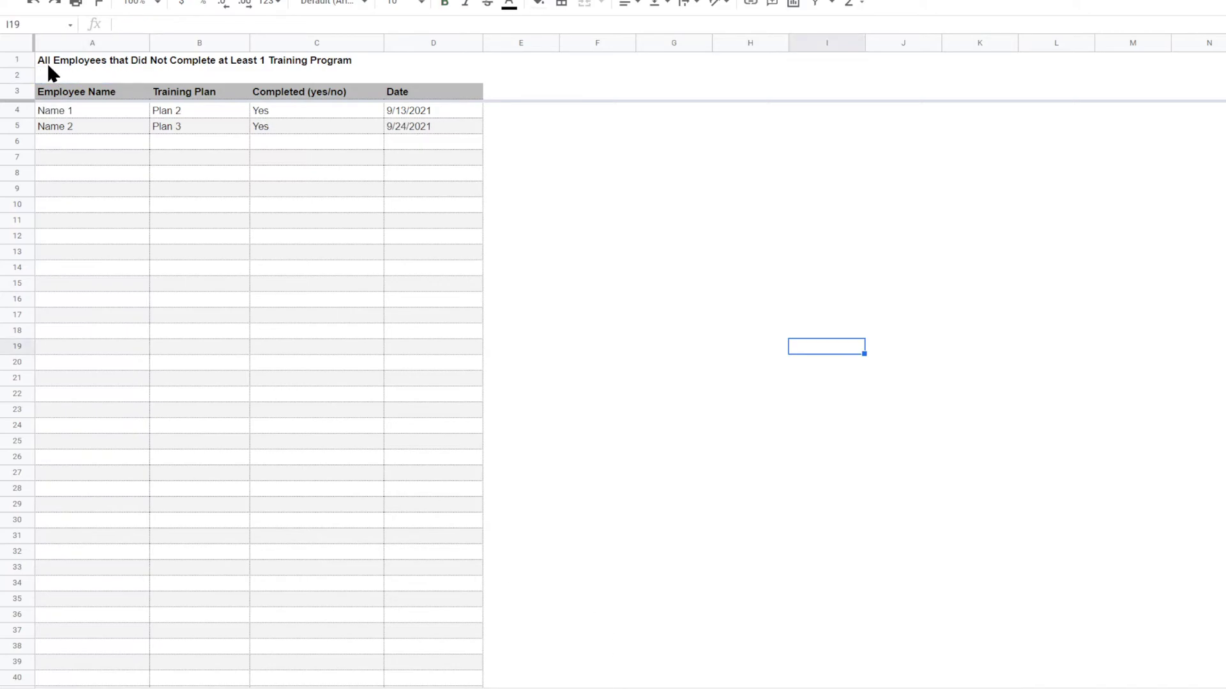
left_click(51, 73)
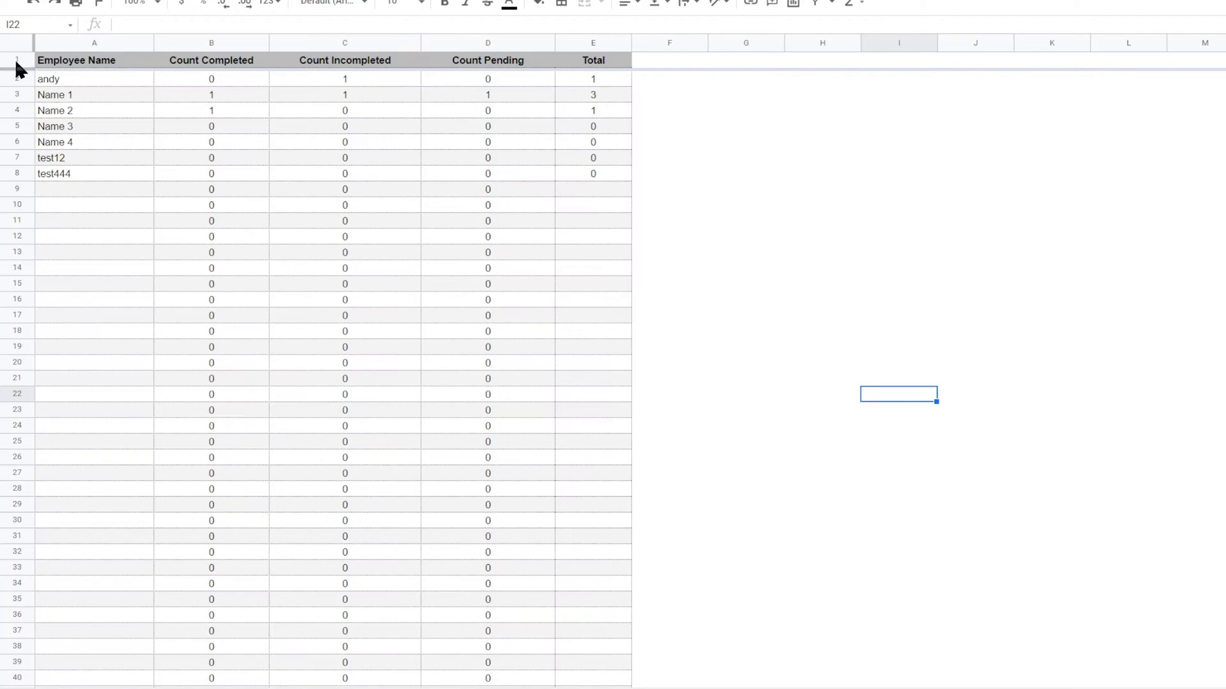
Step: Insert two blank rows above the header row on the employee counts sheet
left_click(730, 55)
left_click(929, 255)
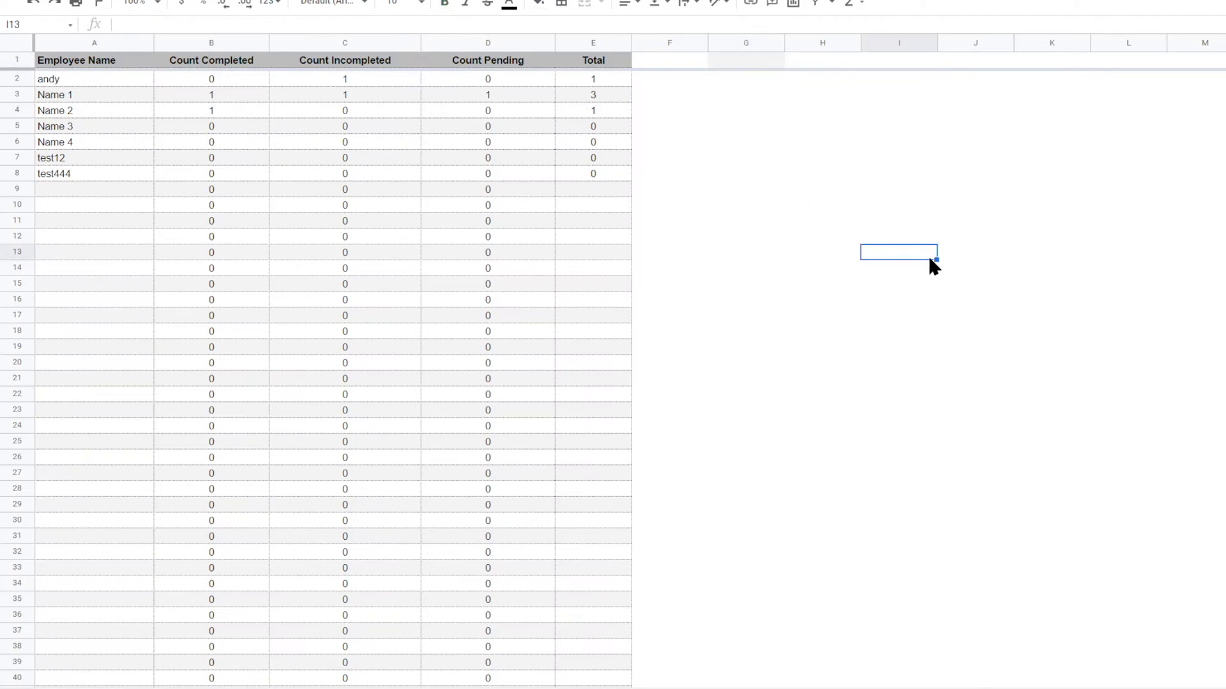
right_click(14, 60)
left_click(60, 185)
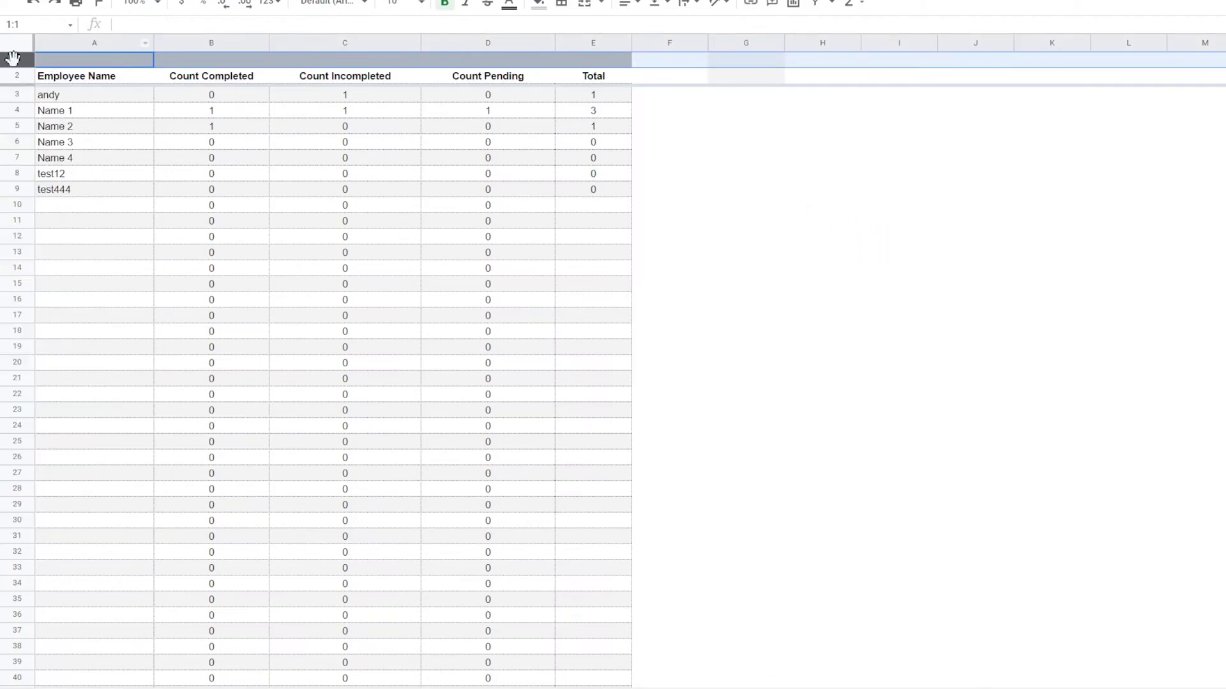
left_click(728, 688)
left_click(727, 688)
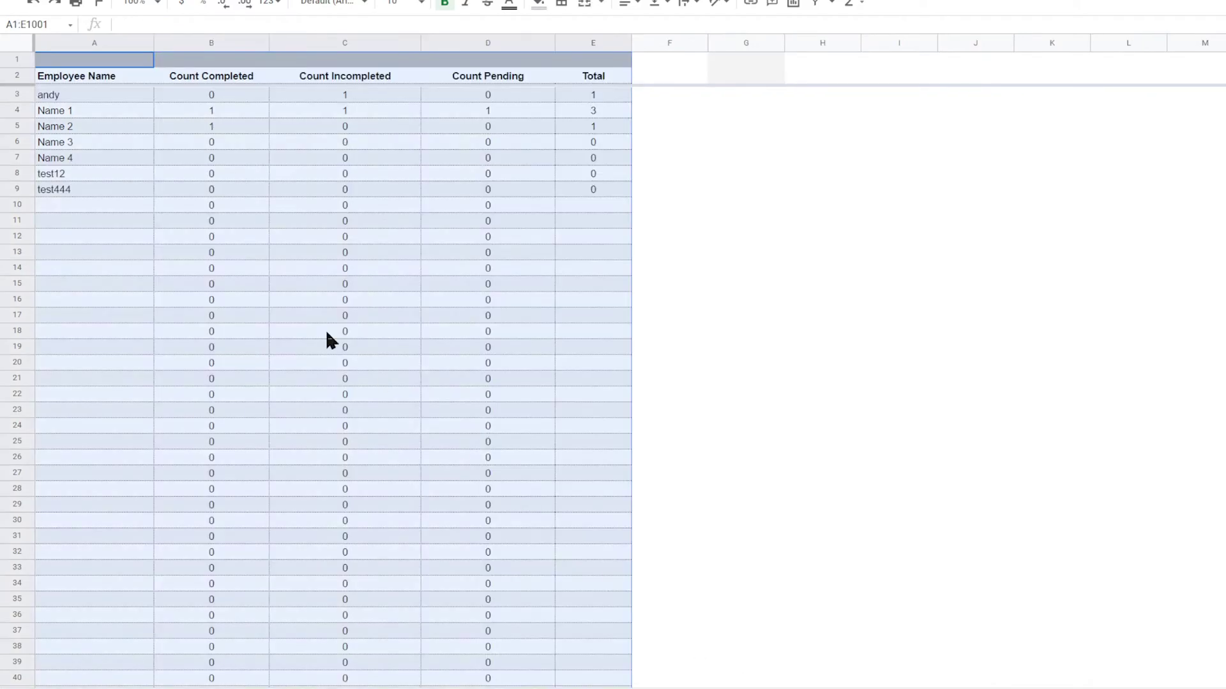
right_click(4, 57)
left_click(70, 185)
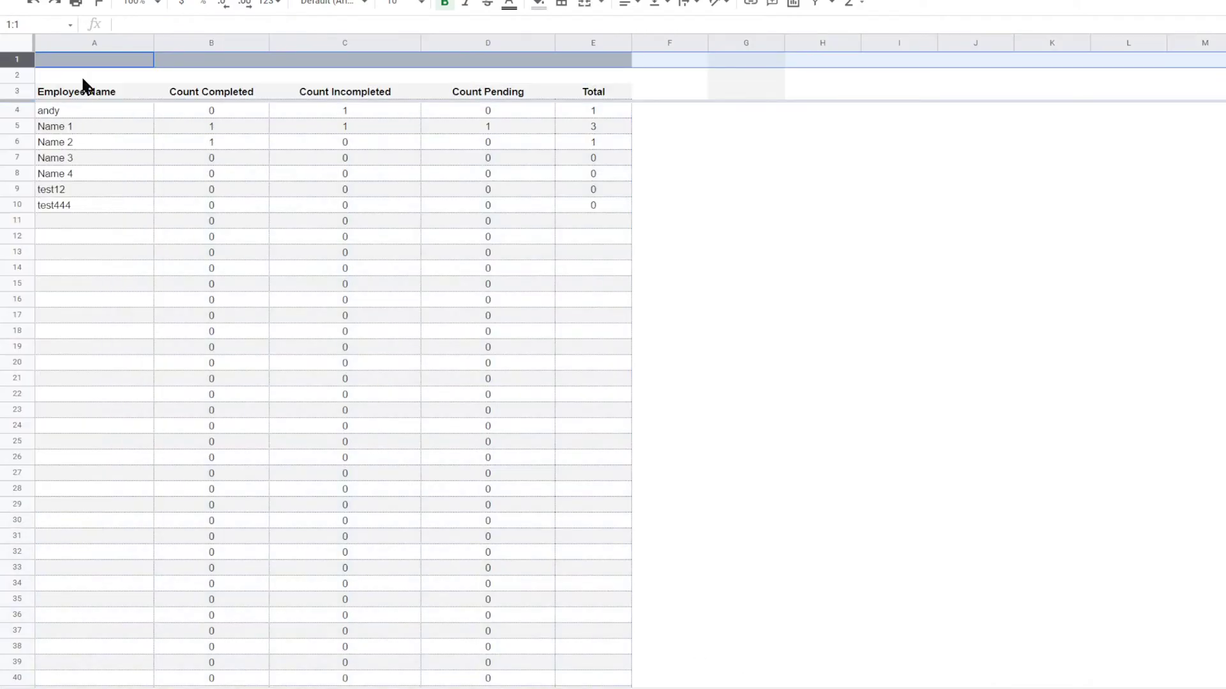
Step: Place the FY 2021 year reference =Cover!B5 in A2 of the employee counts sheet and clear the leftover shading in G1:G3
left_click(80, 76)
type("FY 2021")
left_click(849, 254)
left_click_drag(824, 63, 746, 87)
left_click(665, 57)
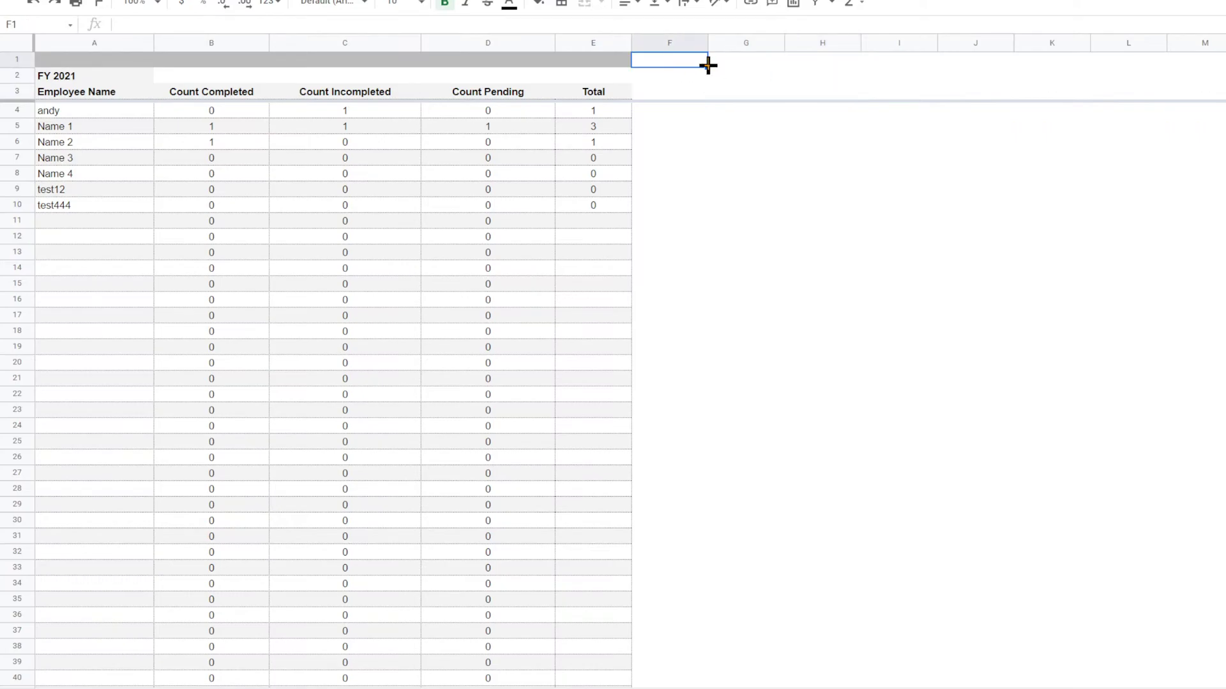
Step: Fill the FY 2021 cell A2 on the employee counts sheet with white
left_click(55, 63, "shift")
left_click(114, 75)
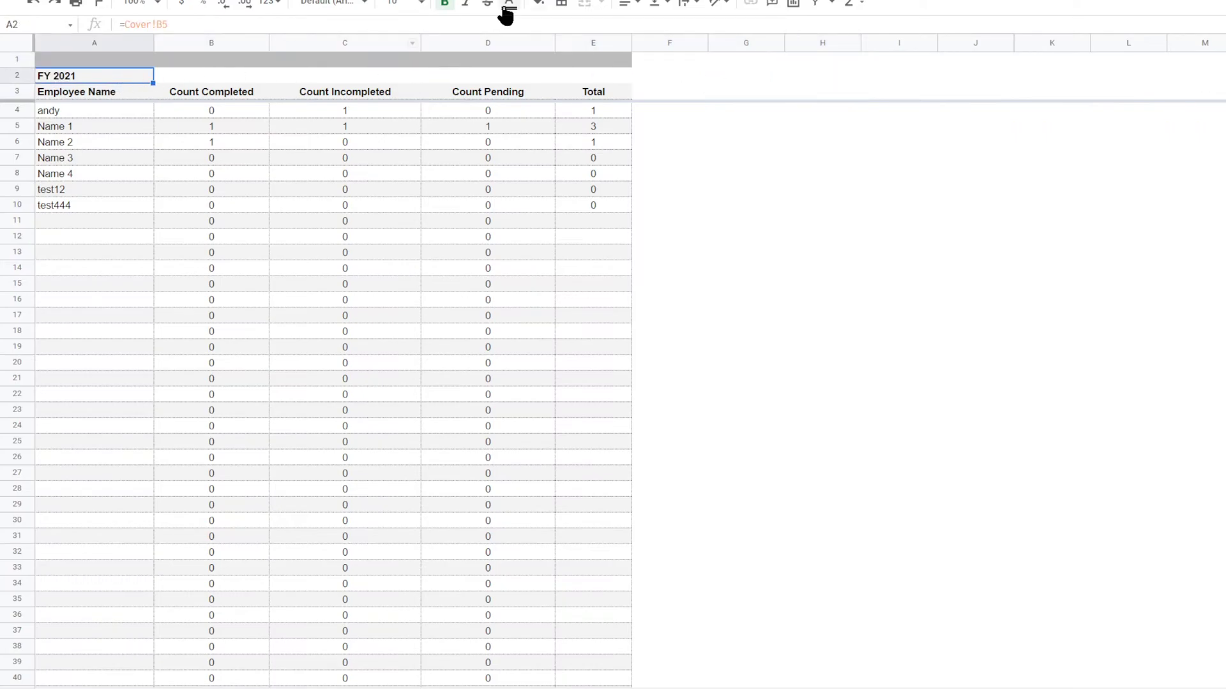
left_click(540, 4)
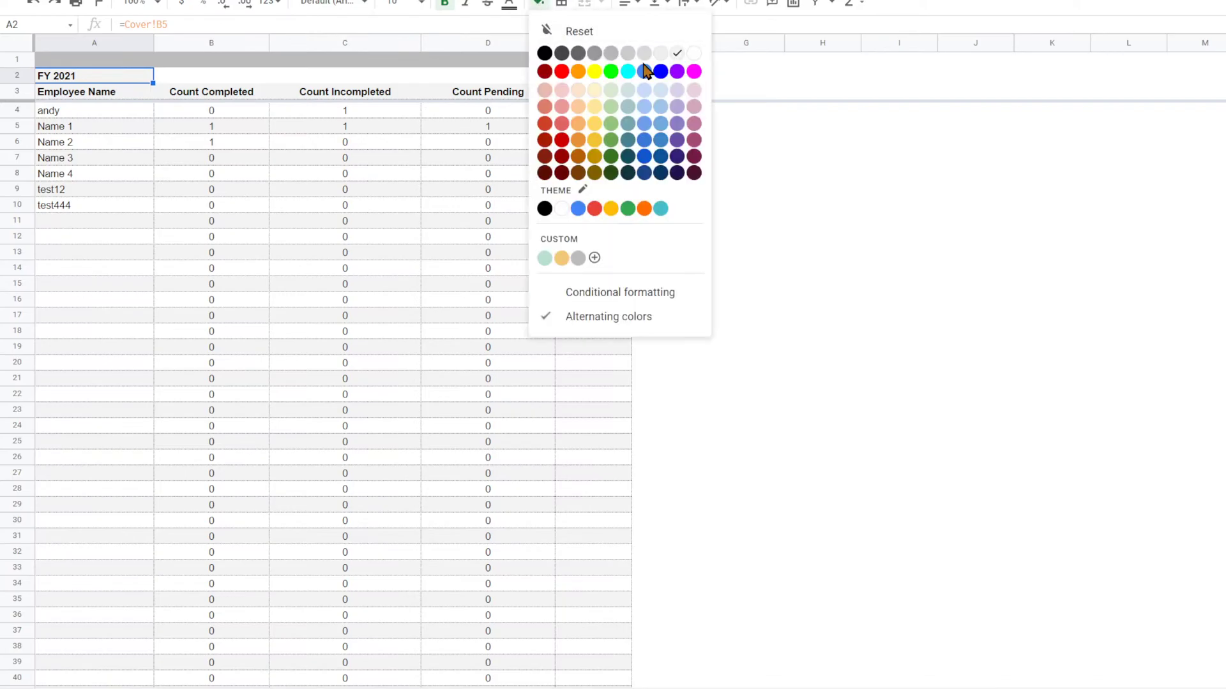
left_click(693, 53)
left_click_drag(99, 60, 589, 62)
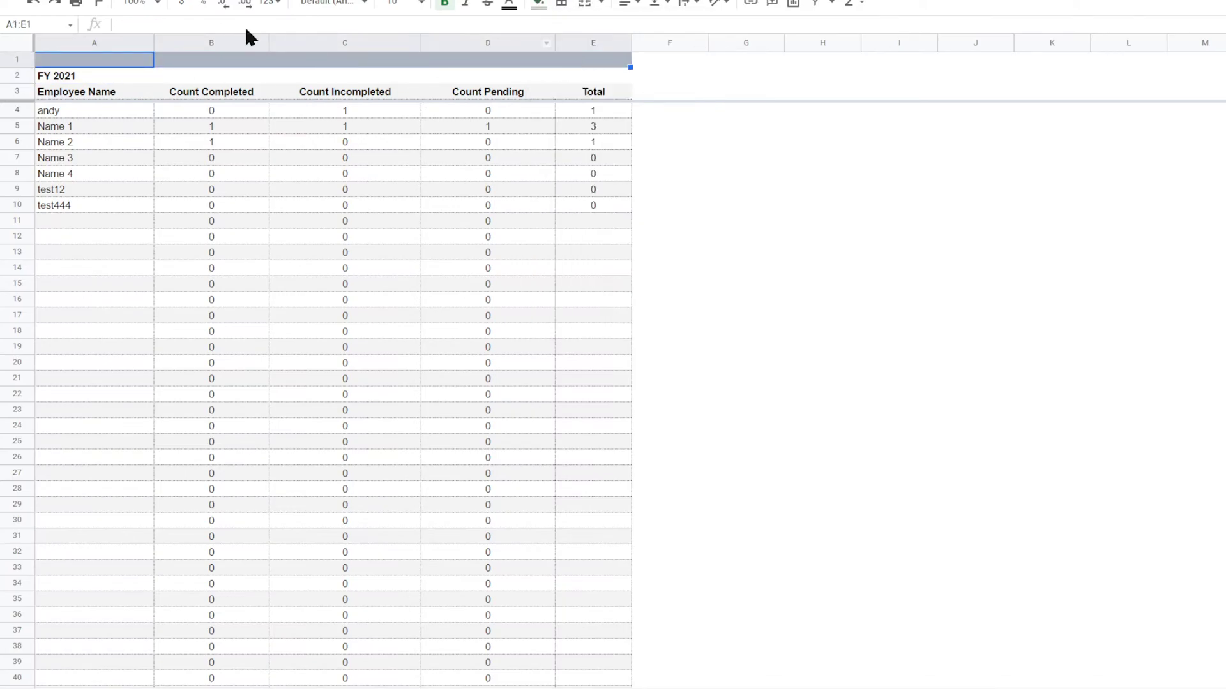
Step: Undo the recent edits on the employee counts sheet back to before the two rows above the header were inserted
left_click(30, 6)
left_click(30, 7)
left_click(30, 7)
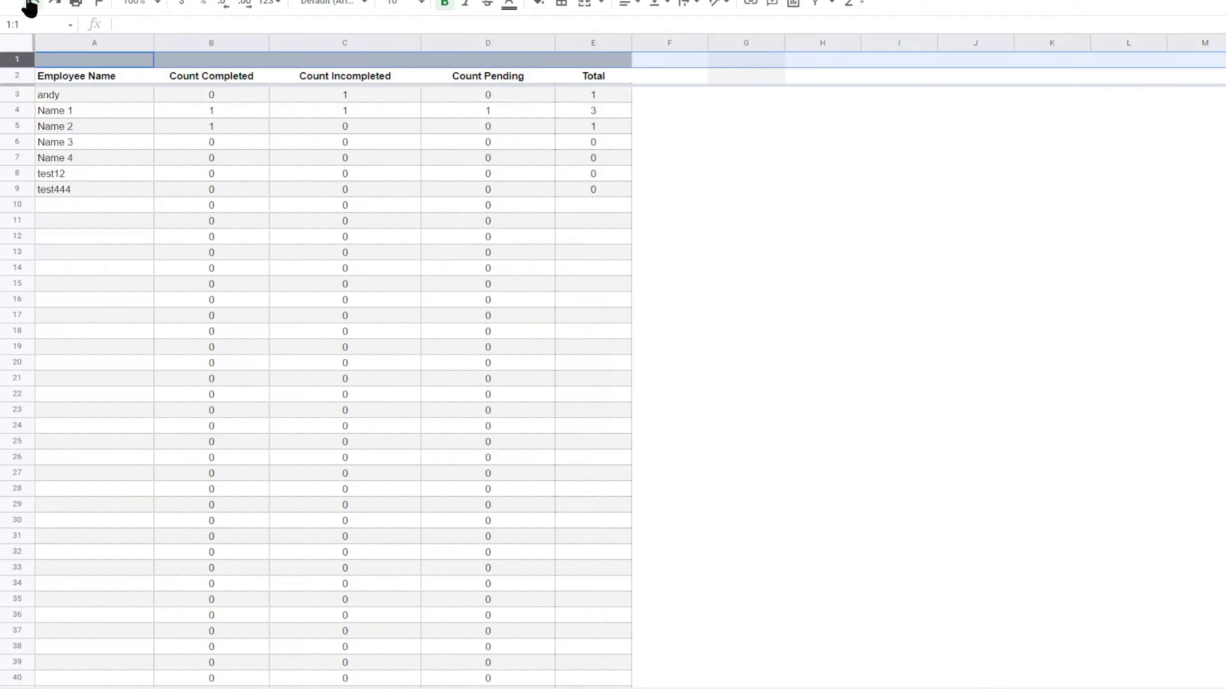
left_click(30, 6)
left_click(958, 316)
left_click(699, 64)
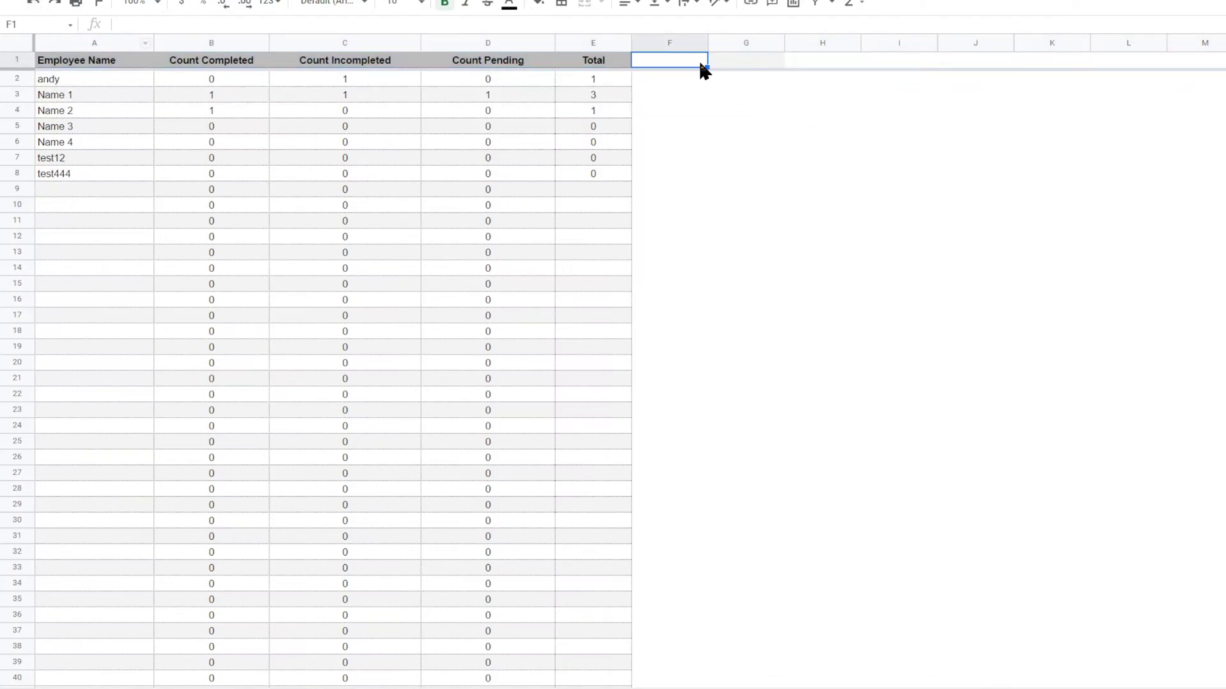
Step: Enter ='Completed Training'!A2 in G1 of the Count Completed sheet and shade that cell light gray
left_click(961, 211)
key("ctrl+shift+Page_Down")
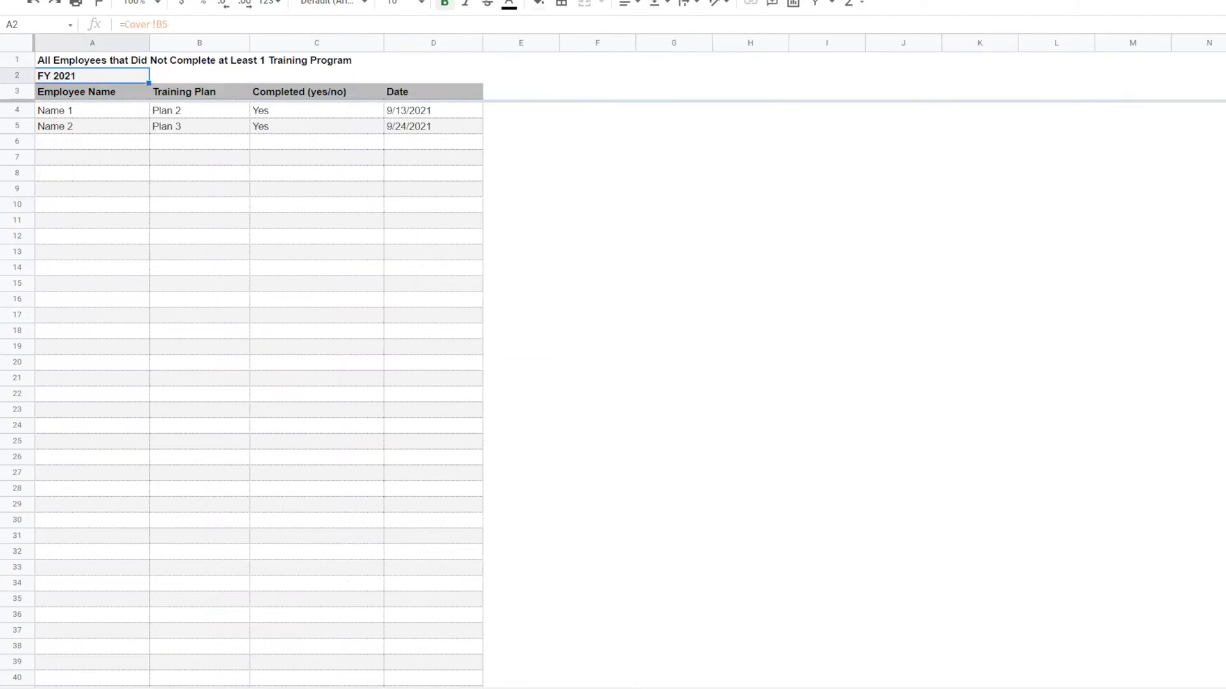
key("ctrl+shift+Page_Up")
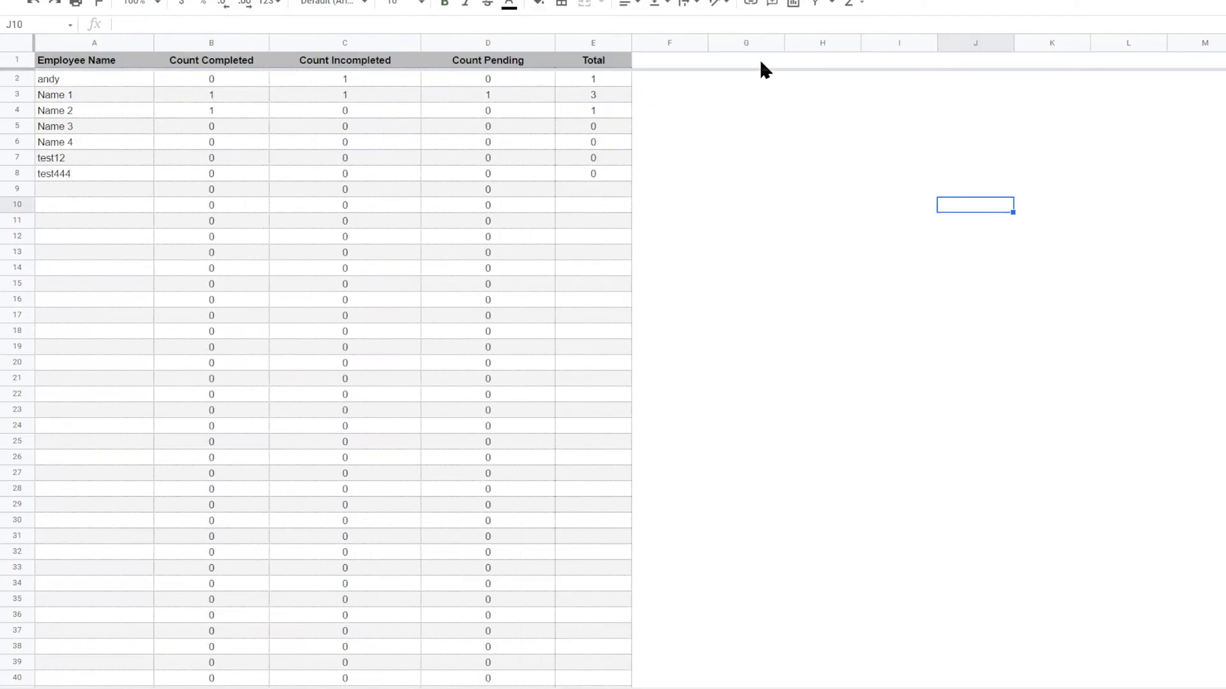
left_click(760, 59)
type("=")
key("ctrl+shift+Page_Down")
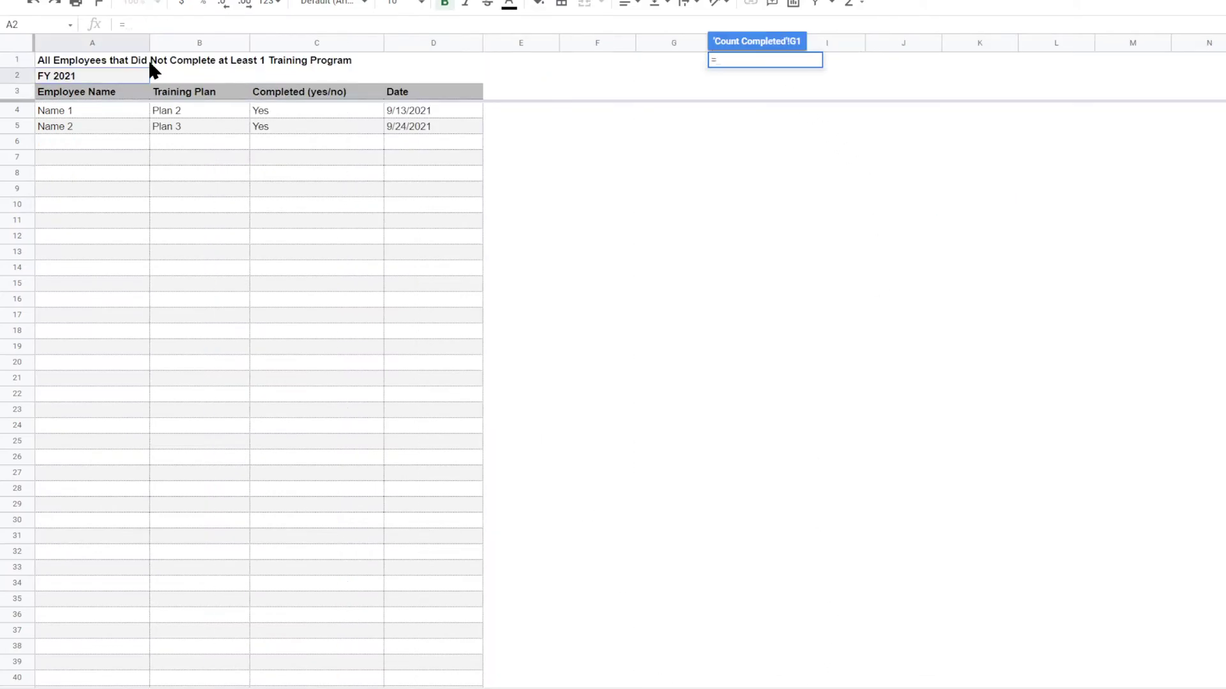
left_click(96, 75)
key("Return")
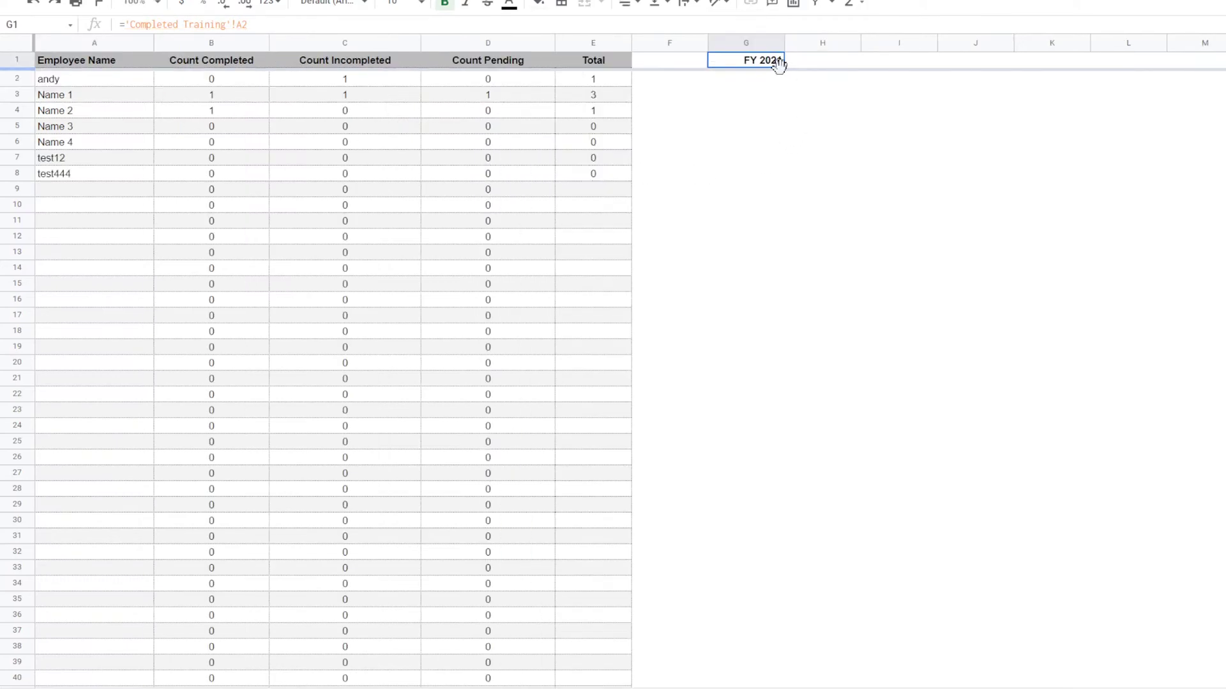
left_click(538, 5)
left_click(671, 52)
left_click(910, 196)
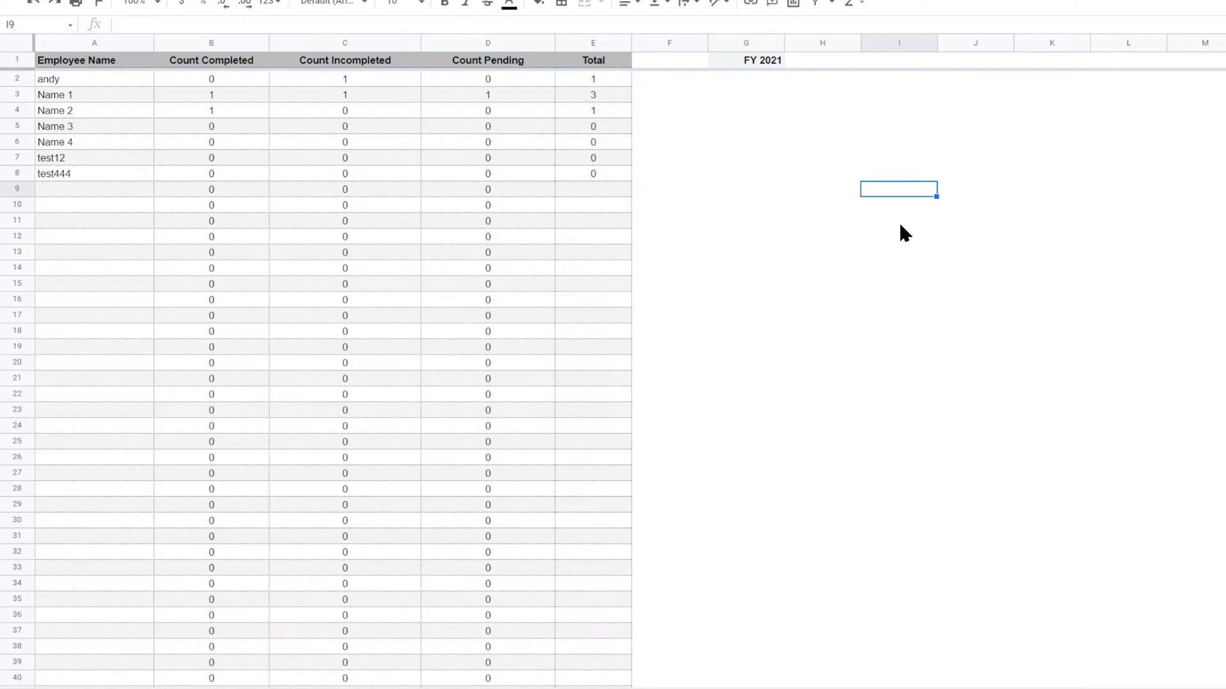
Step: Examine the empty area beside the counts table and compare the year label placement on the other report sheets
left_click(926, 240)
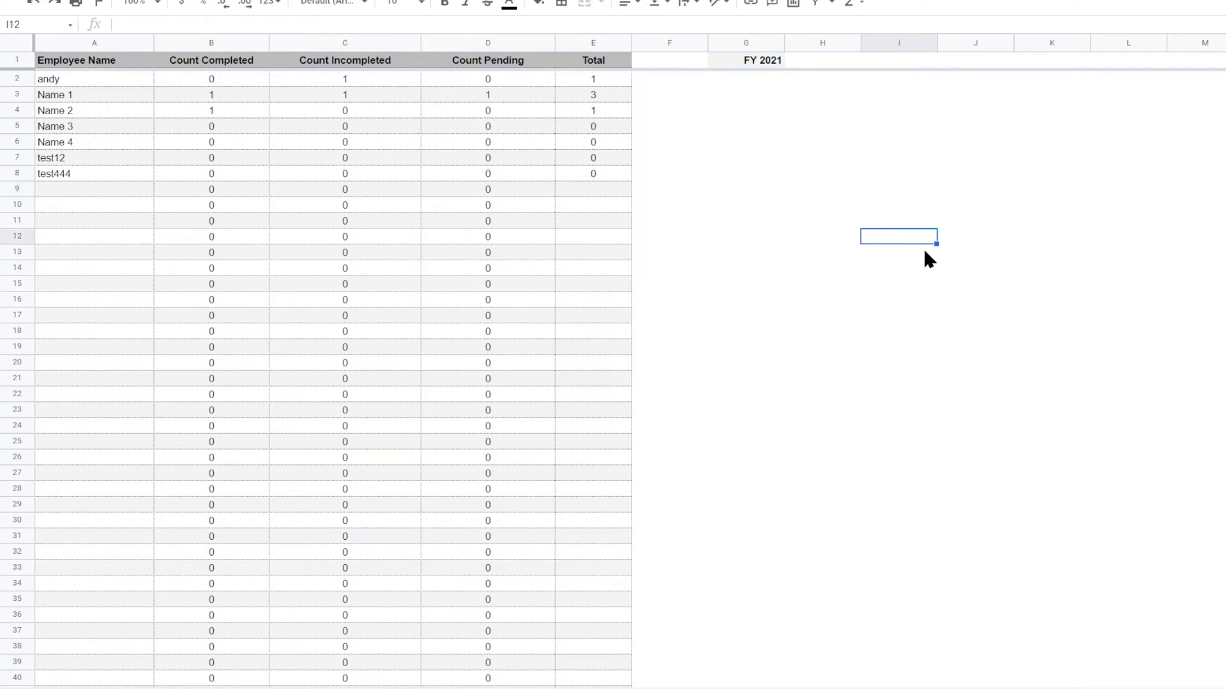
left_click_drag(830, 95, 1148, 268)
left_click_drag(801, 102, 1079, 254)
left_click(714, 688)
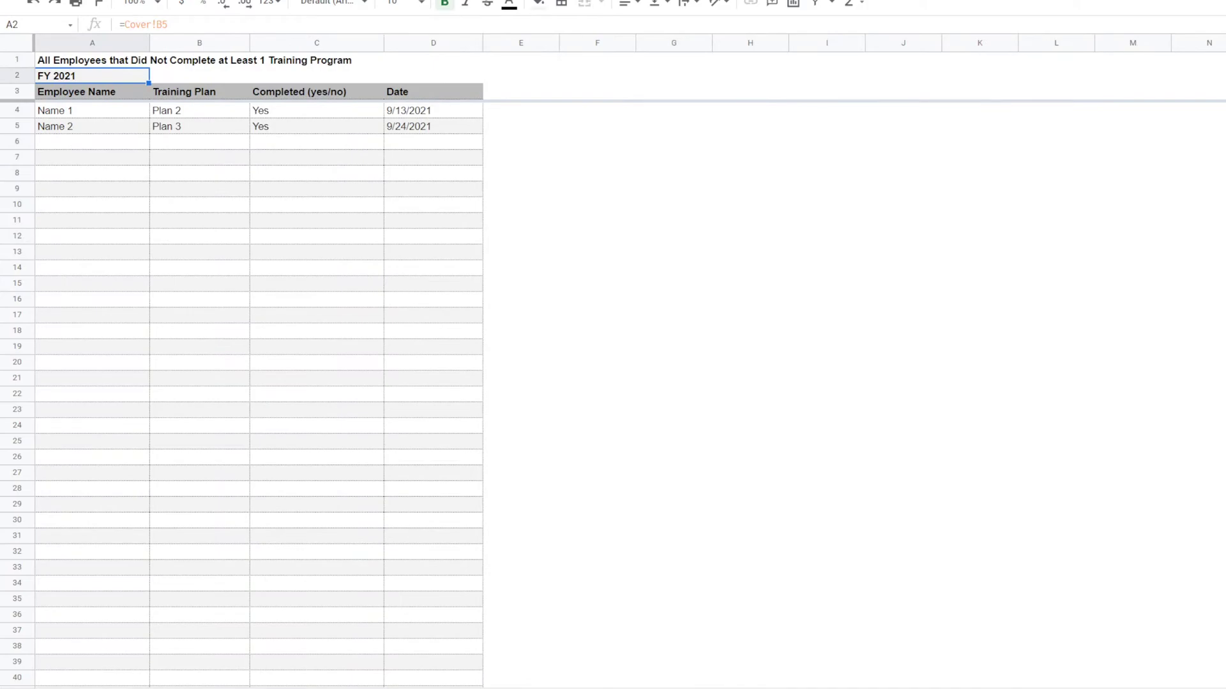
left_click(810, 688)
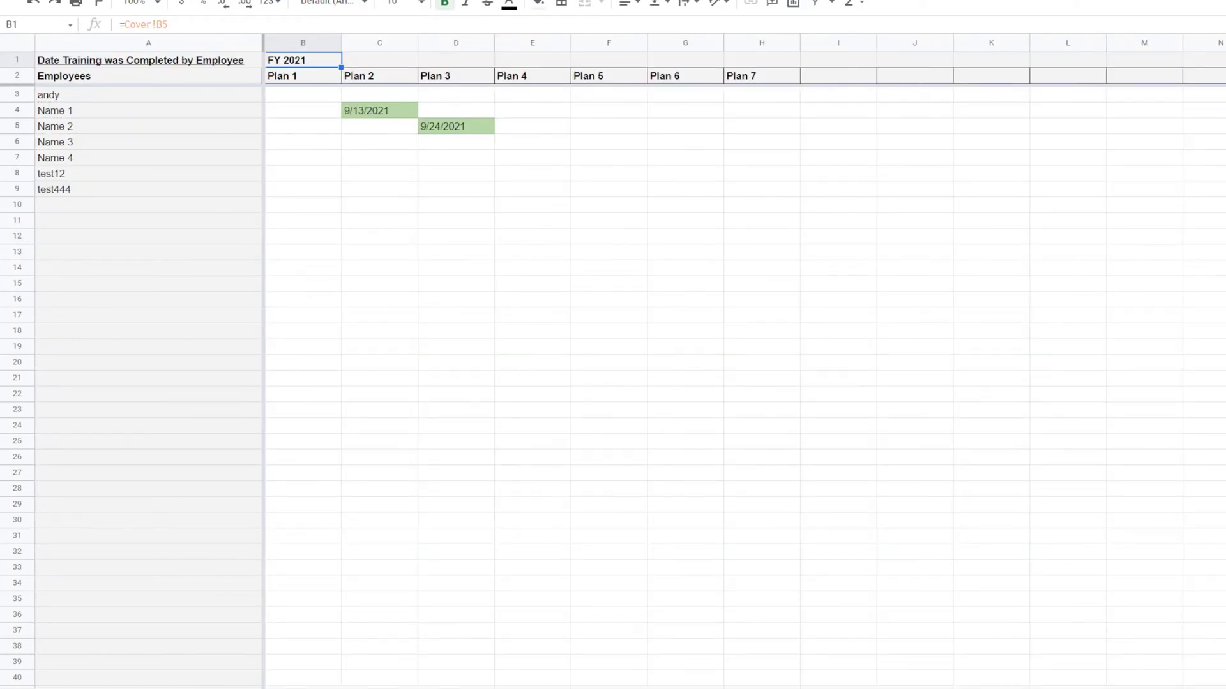
left_click(893, 688)
left_click(613, 688)
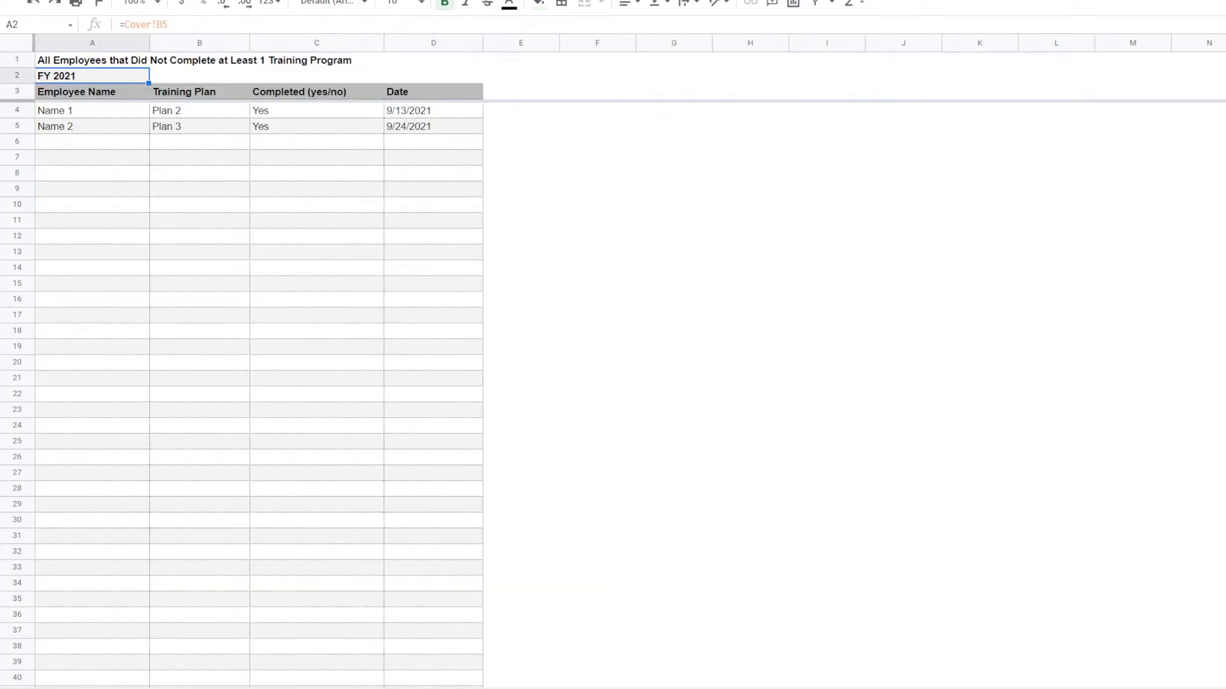
left_click(893, 688)
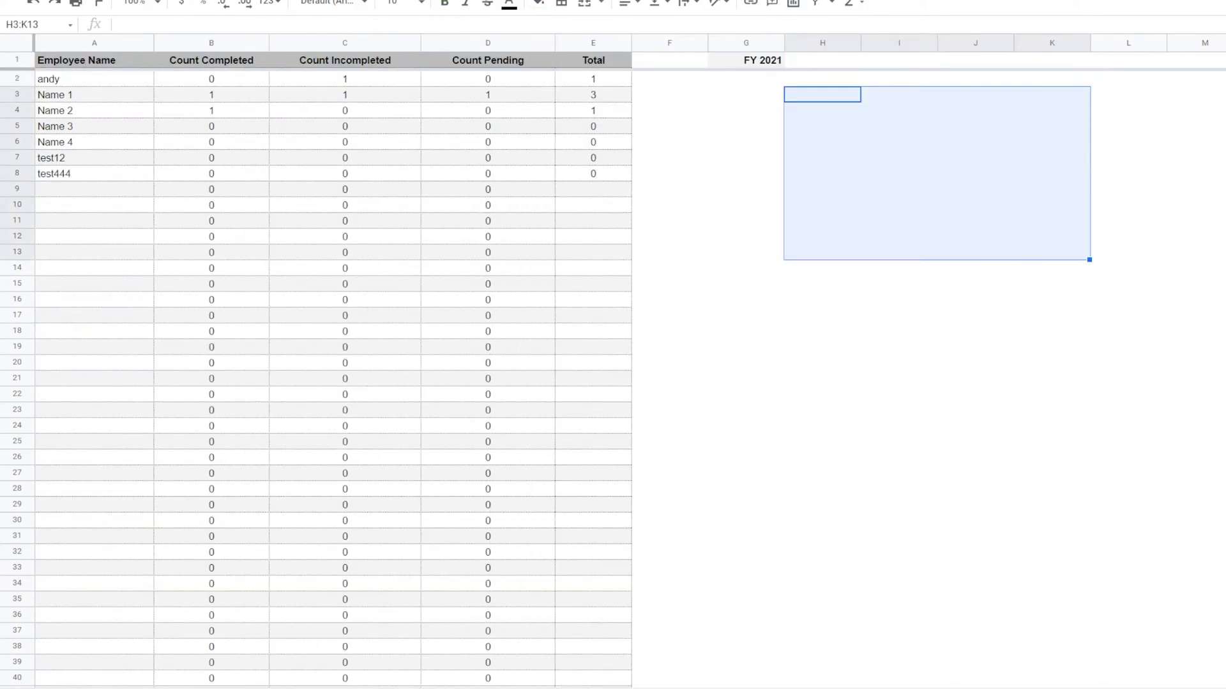
left_click(899, 566)
Step: Add a filter to columns A:E of the Count Completed sheet and check the Employee Name filter options
left_click_drag(113, 41, 590, 44)
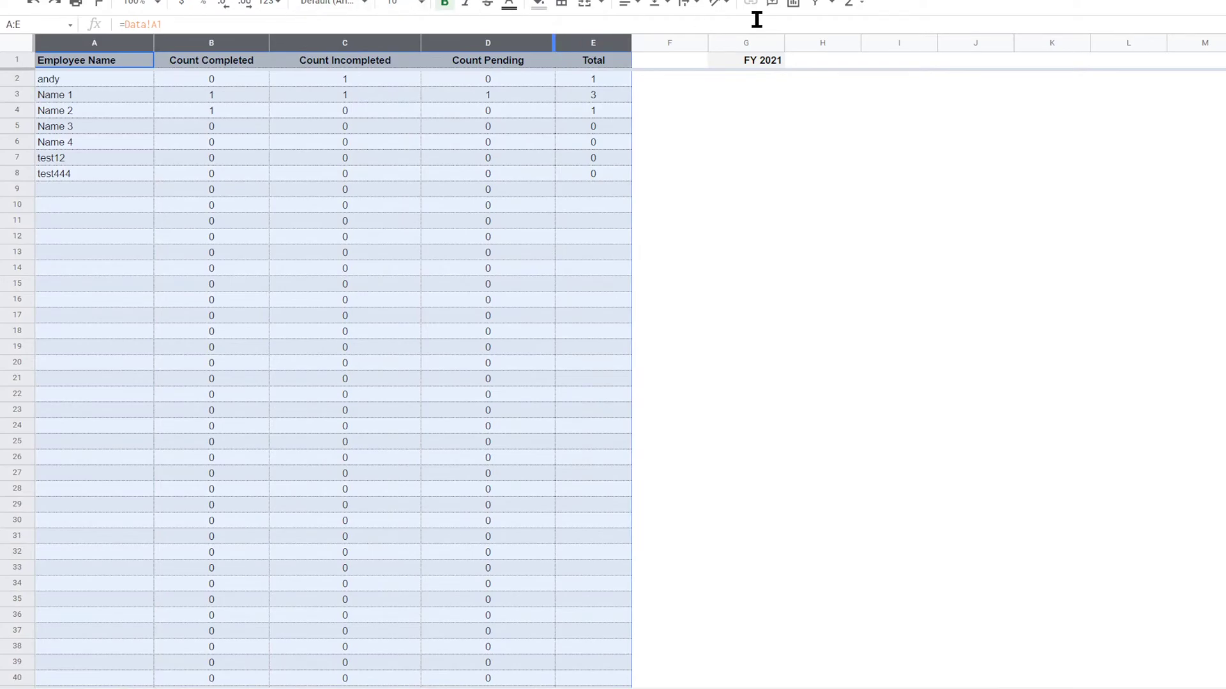
left_click(816, 3)
left_click(897, 220)
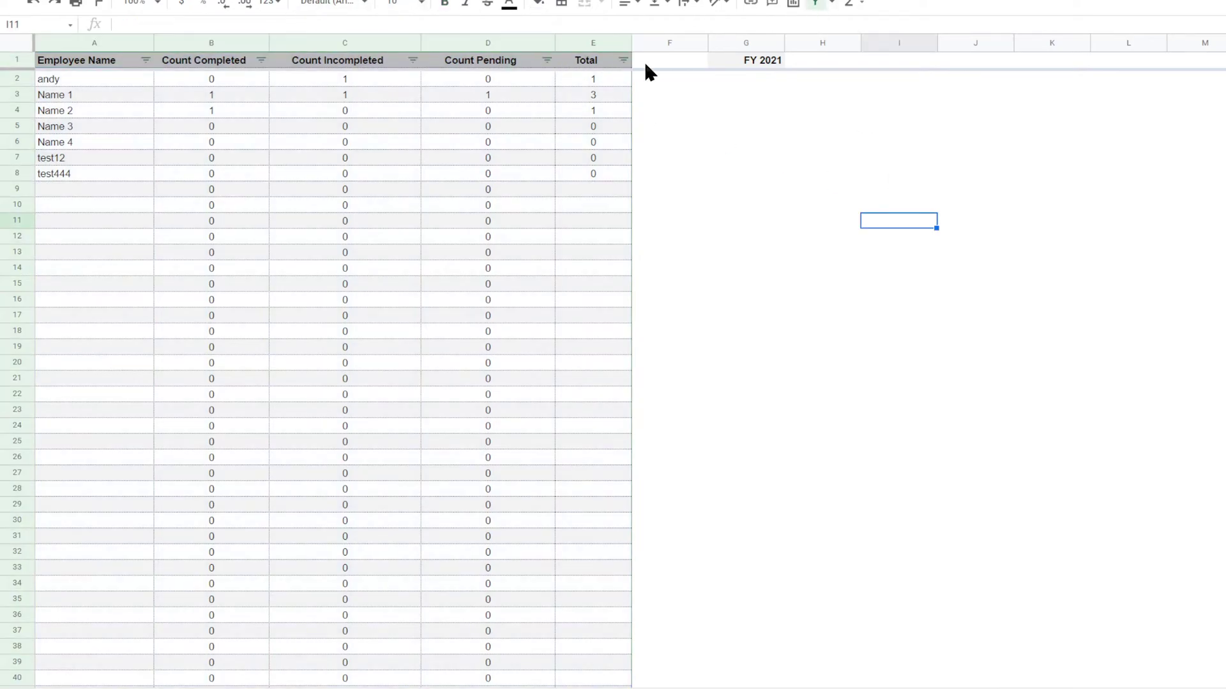
left_click(145, 60)
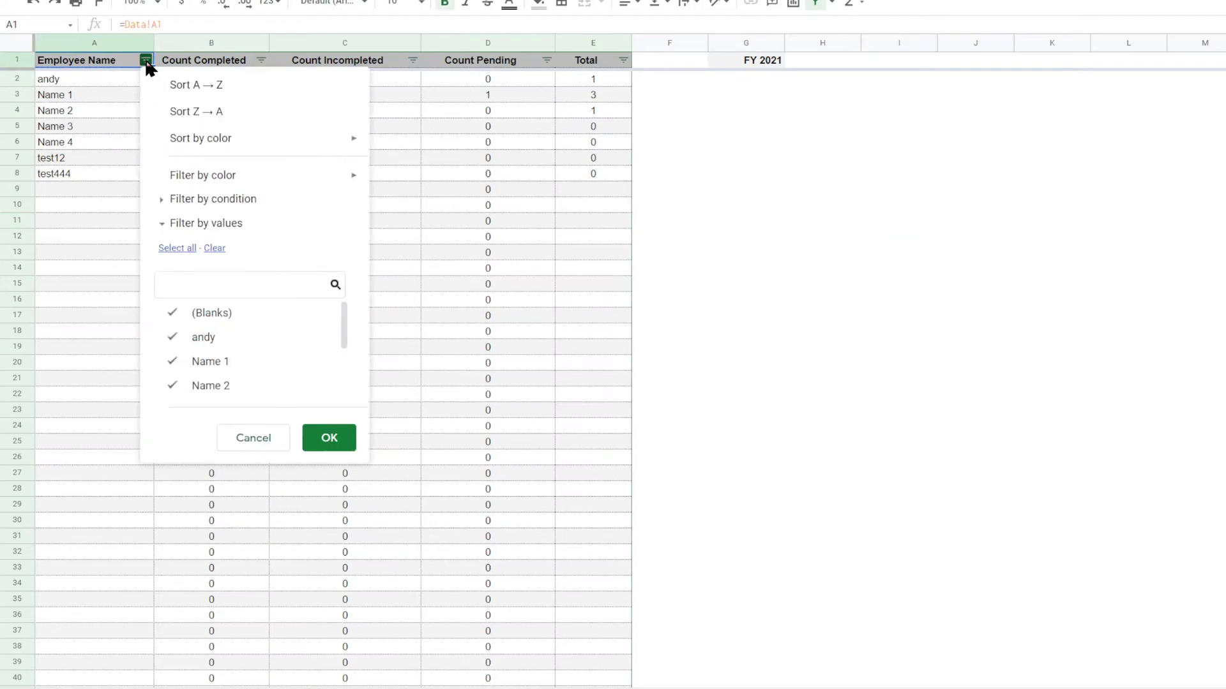
left_click(316, 437)
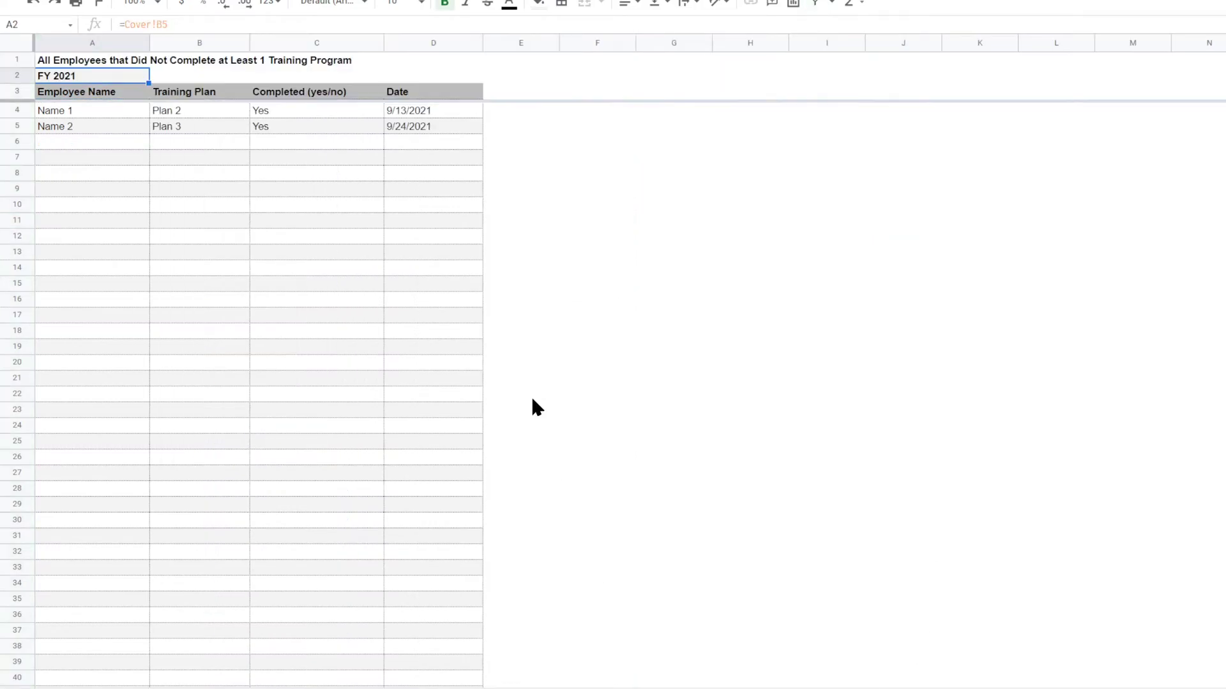
Step: Add a filter to the Completed Training table from header row 3, columns A to D, down to the last row
left_click_drag(89, 96, 404, 99)
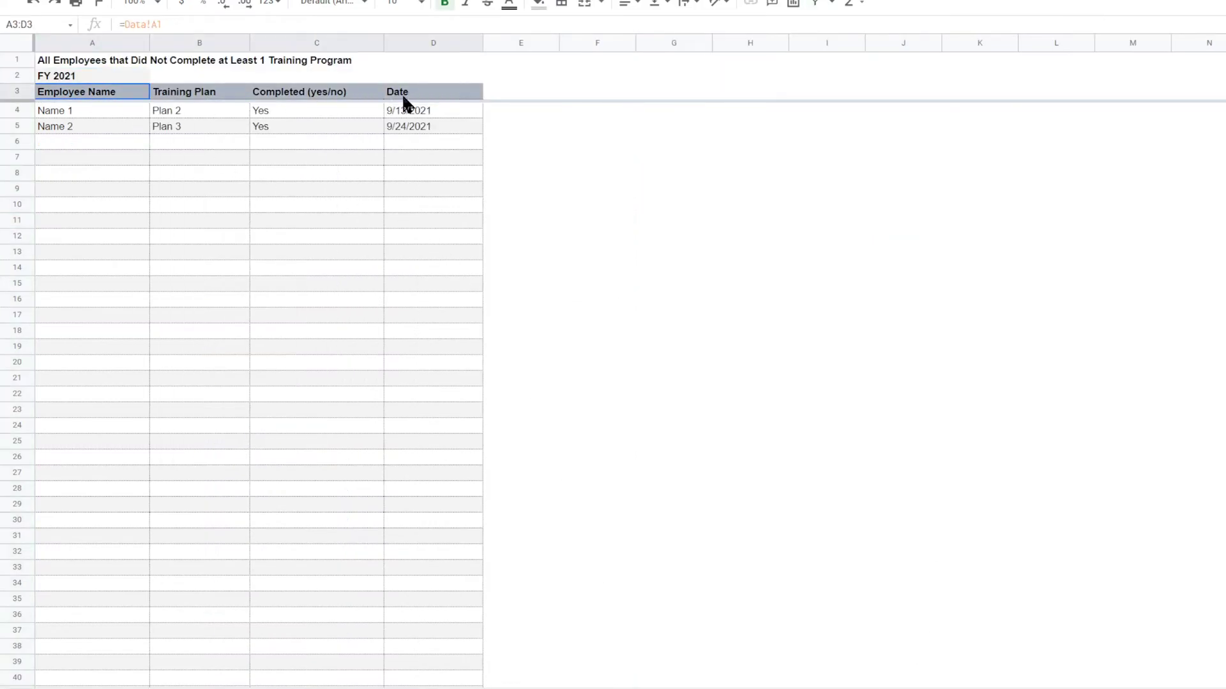
key("ctrl+shift+Down")
key("ctrl+shift+Down")
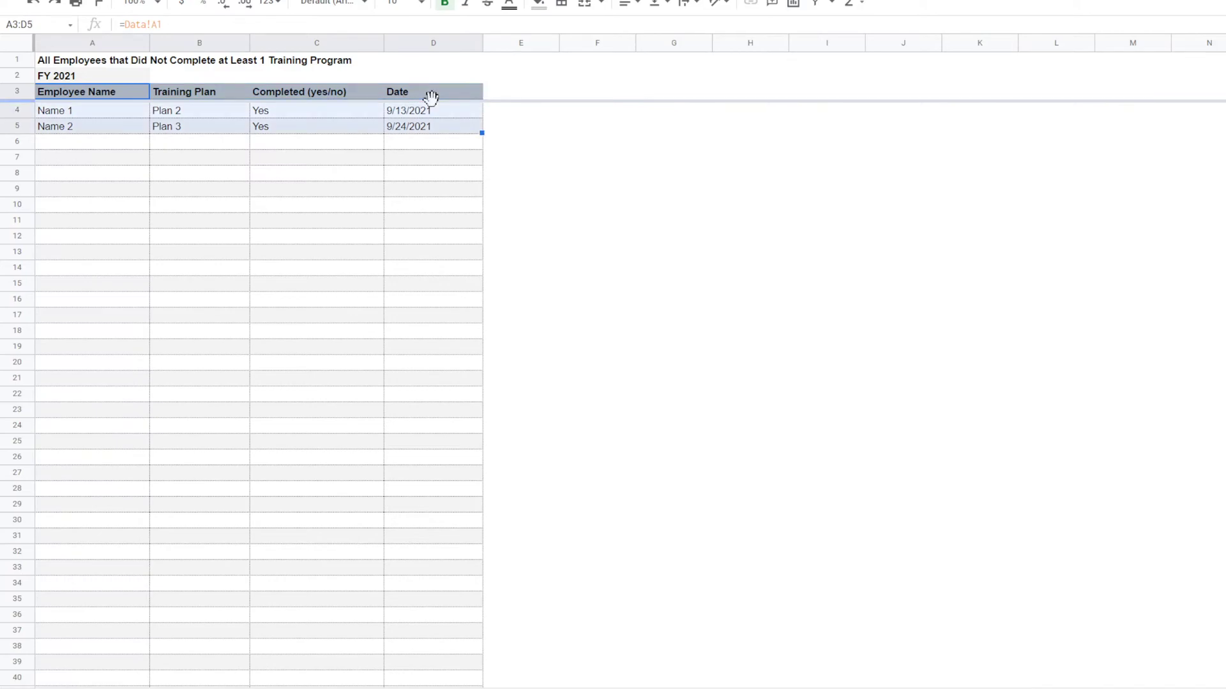
left_click(815, 4)
left_click(1034, 256)
scroll(255, 396, "up", 20)
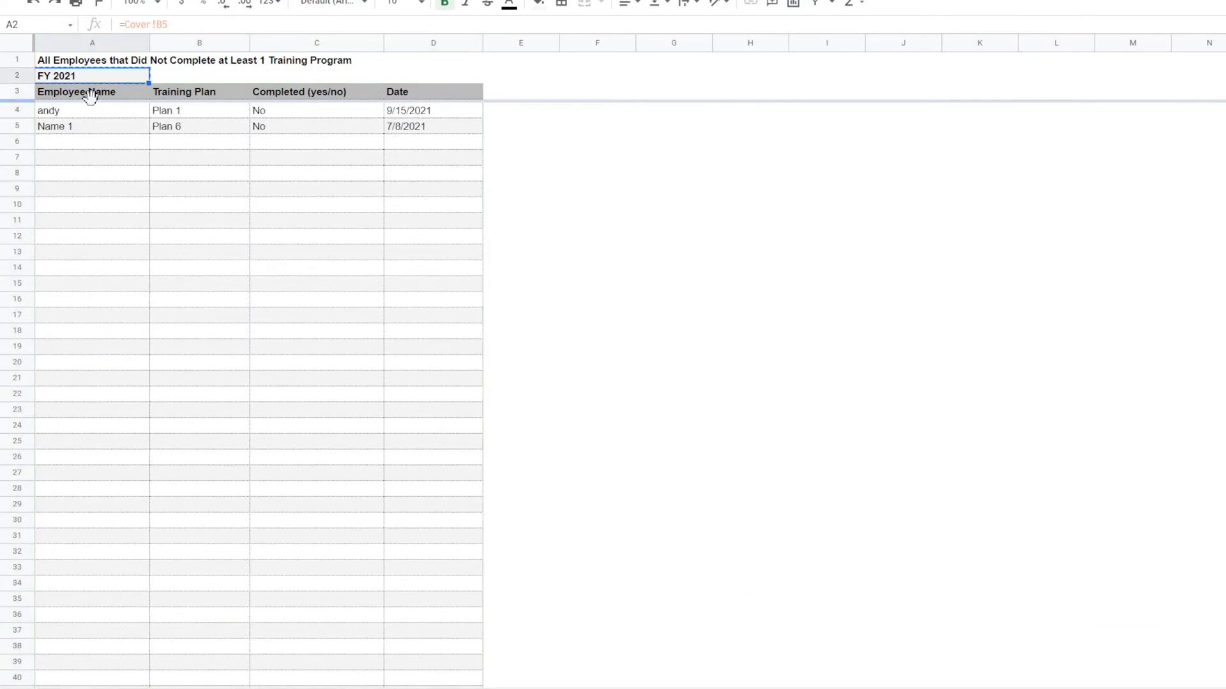
Step: Add a filter to A3:D1000 on the incomplete training report sheet
left_click_drag(90, 91, 444, 97)
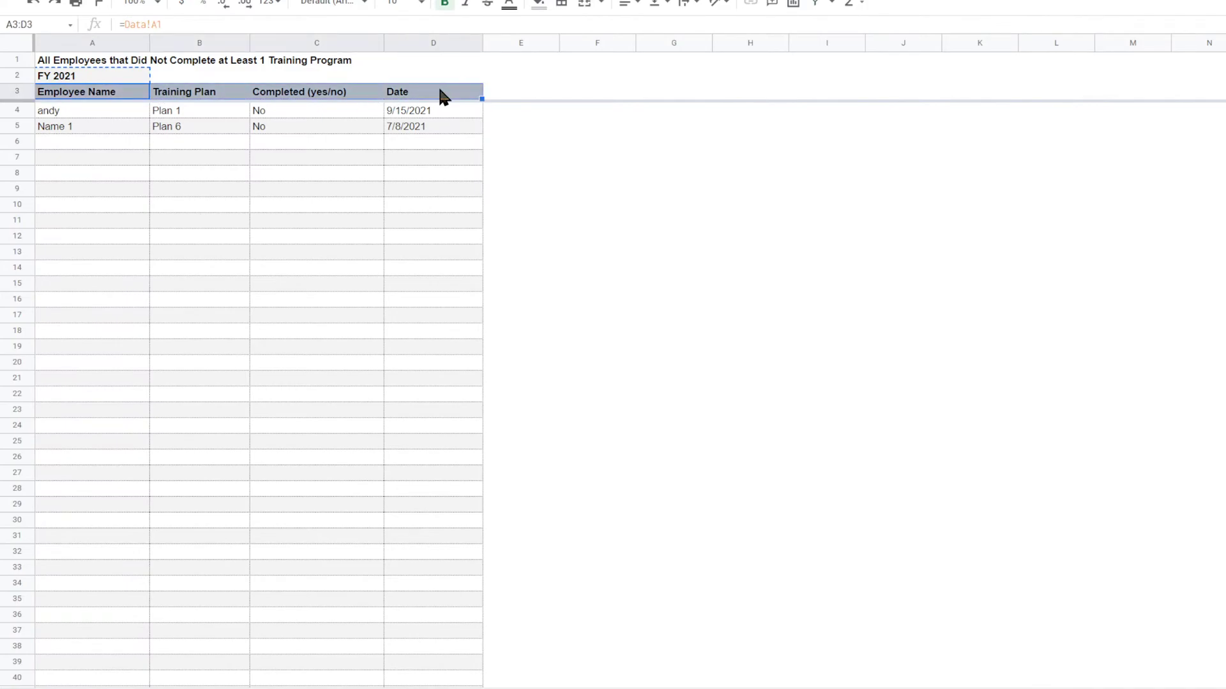
key("ctrl+shift+Down")
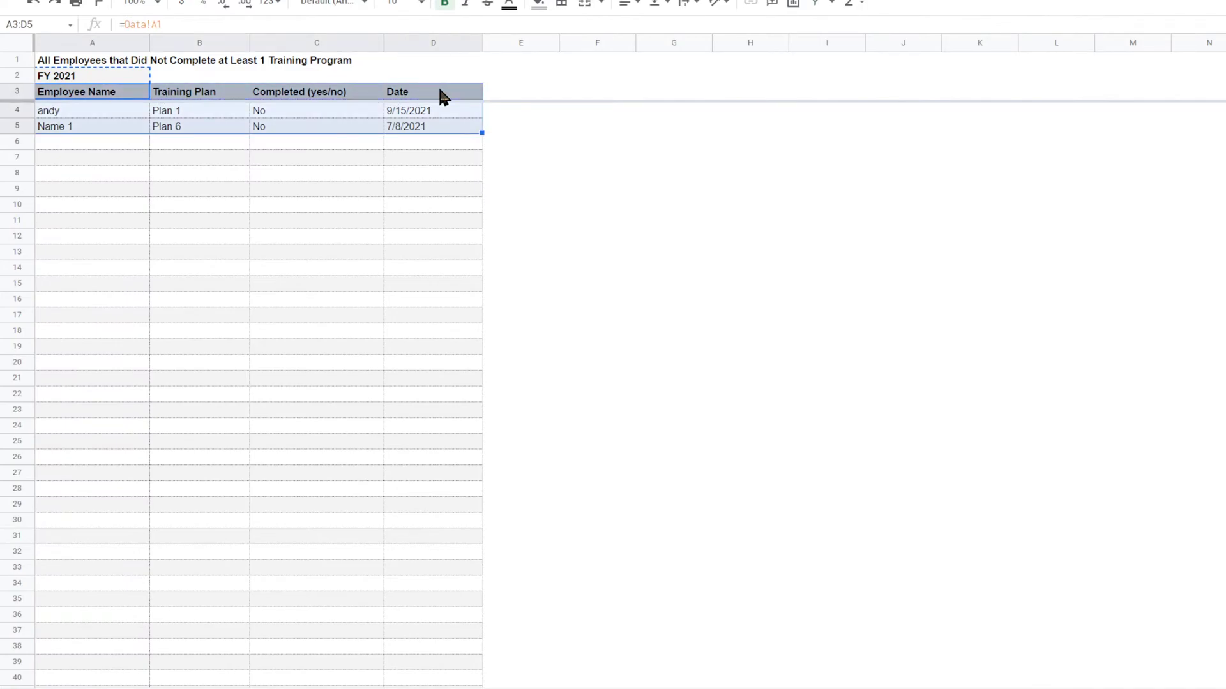
key("ctrl+shift+Down")
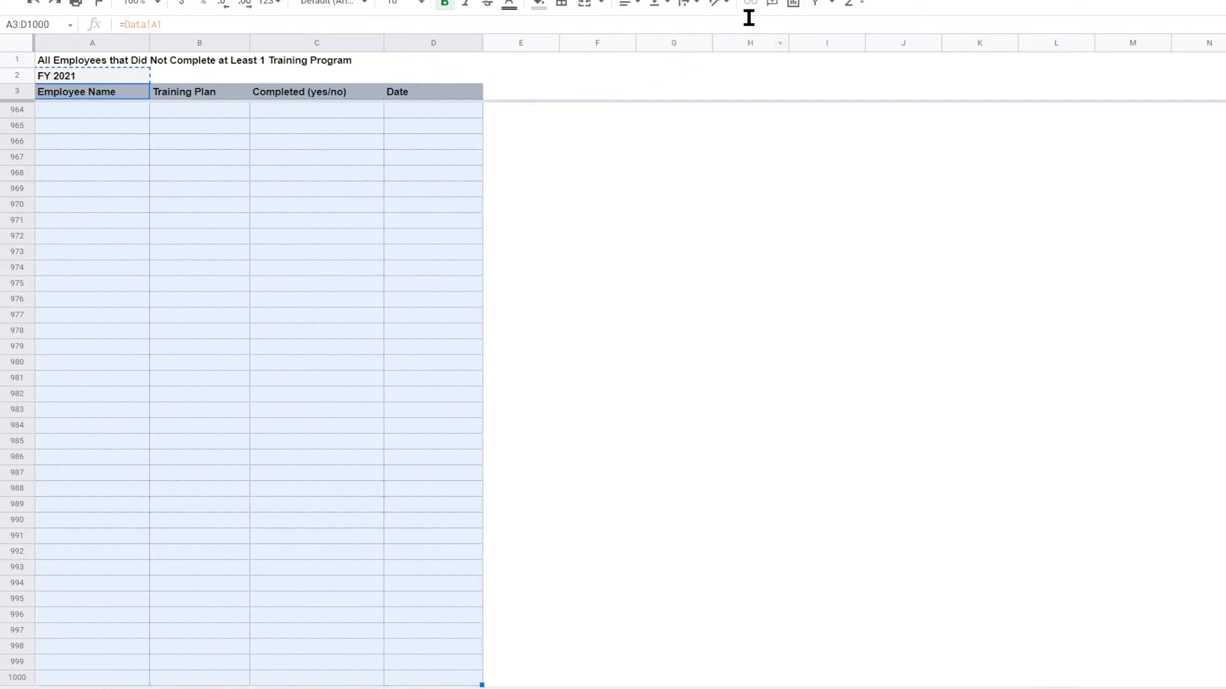
left_click(821, 4)
left_click(803, 255)
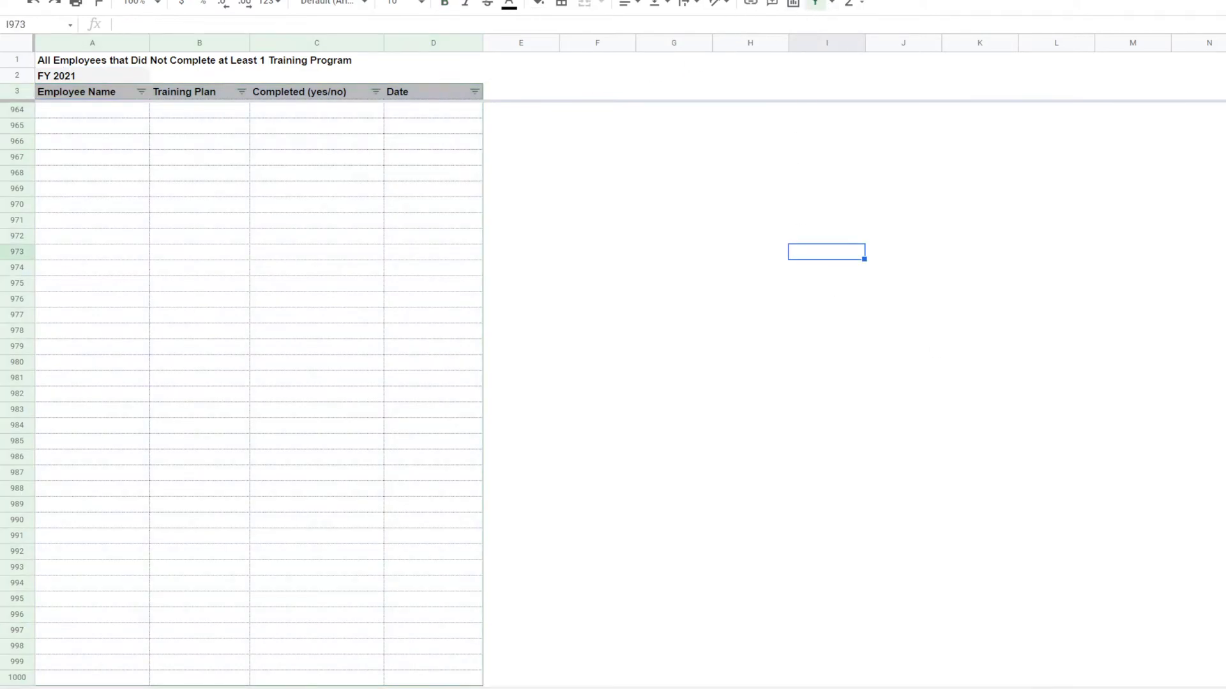
scroll(256, 383, "up", 20)
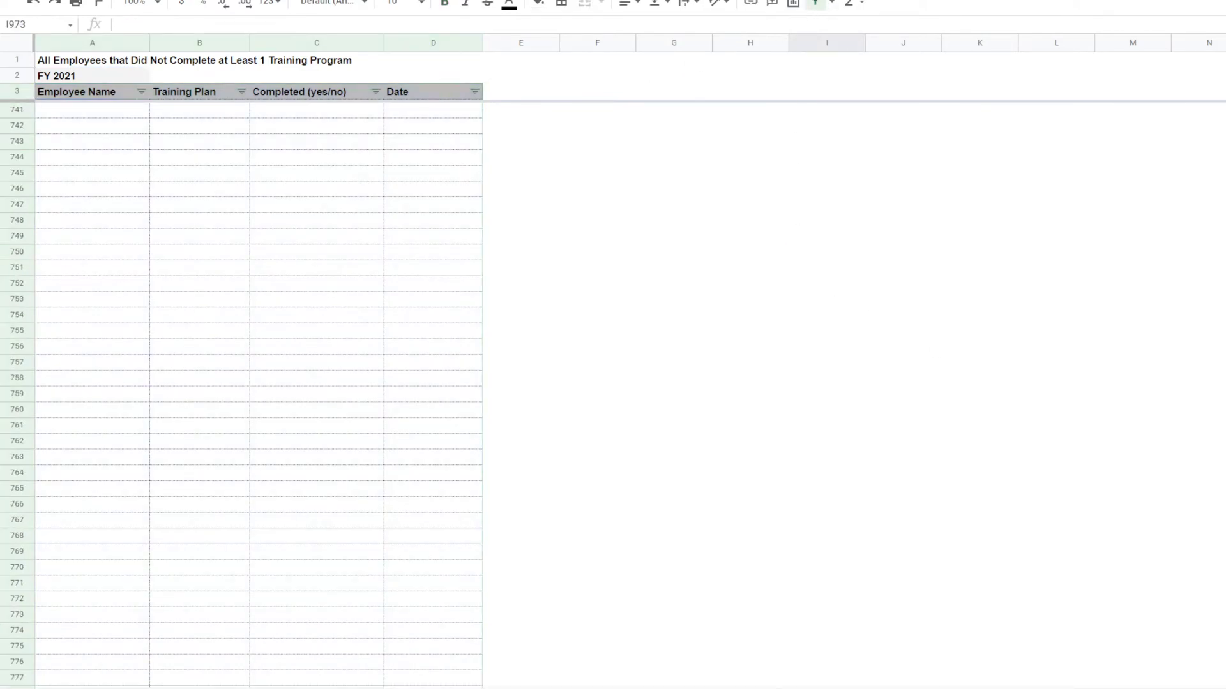
scroll(890, 223, "up", 20)
left_click(890, 224)
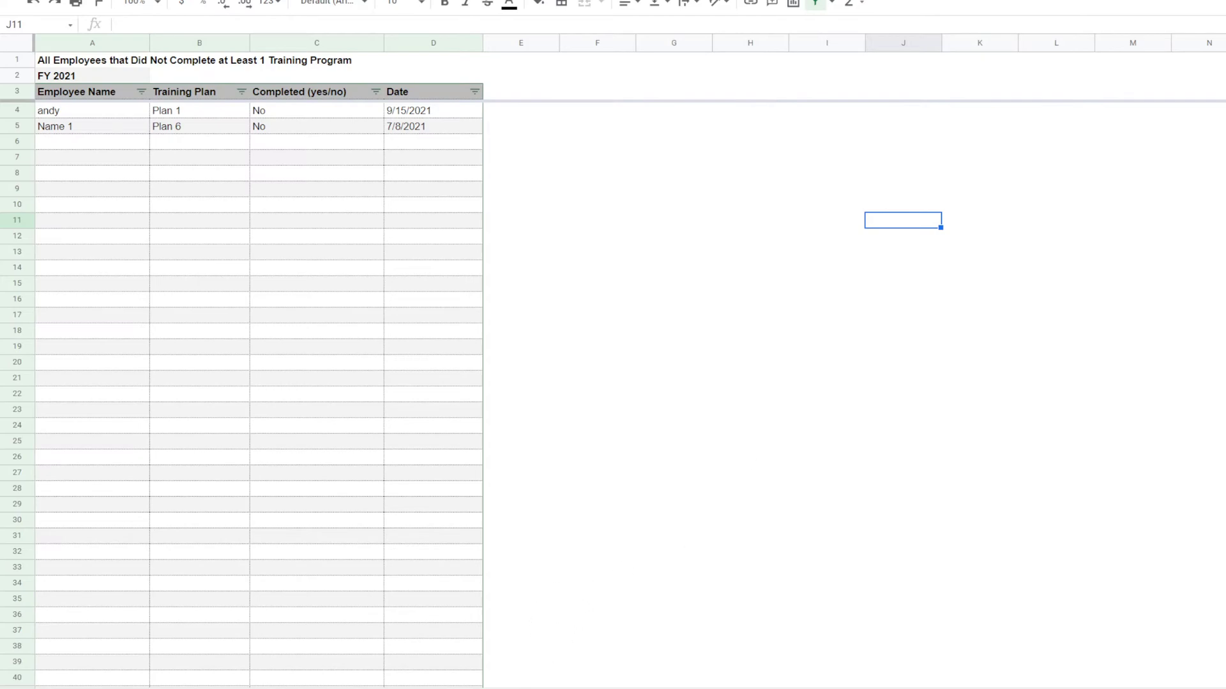
Step: Examine the training date report, the Training Completed by Employee report and the entries on the Data sheet
left_click(548, 688)
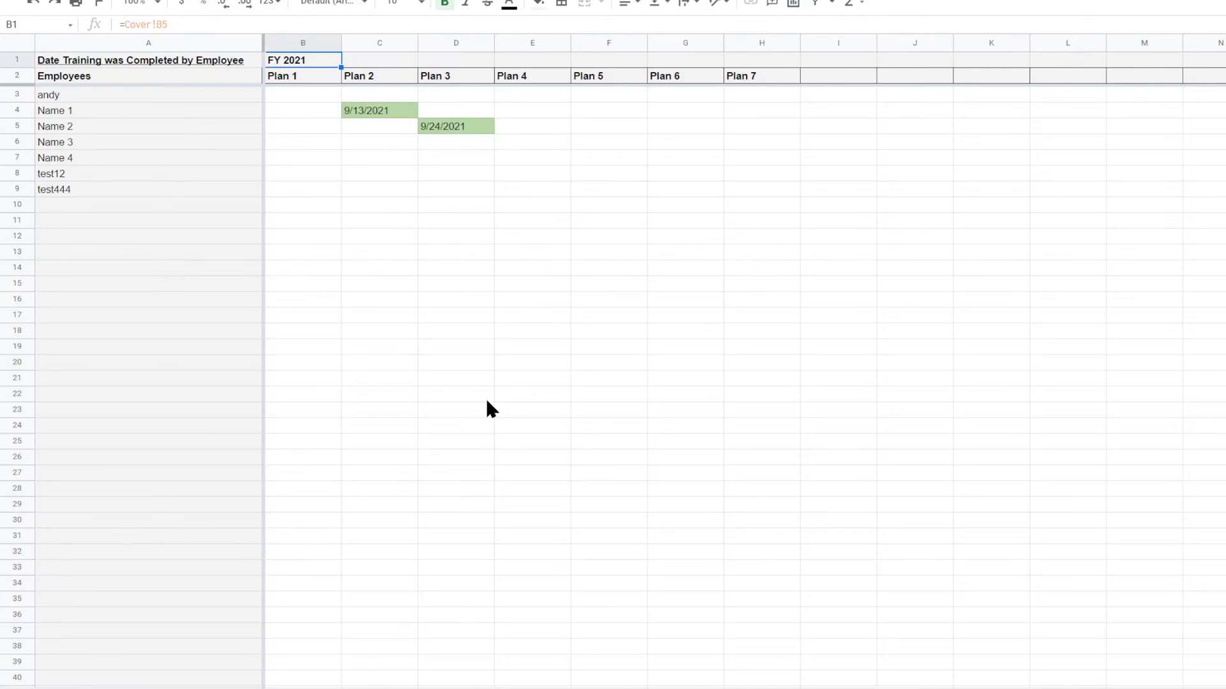
left_click(437, 688)
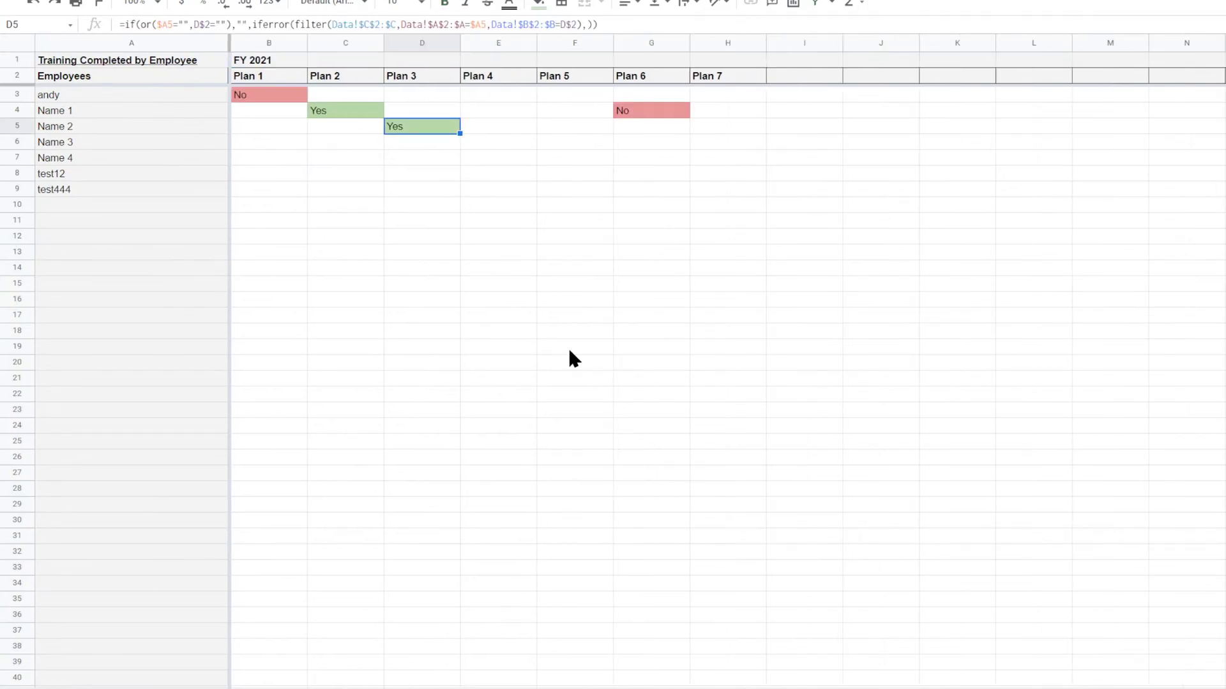
left_click(345, 220)
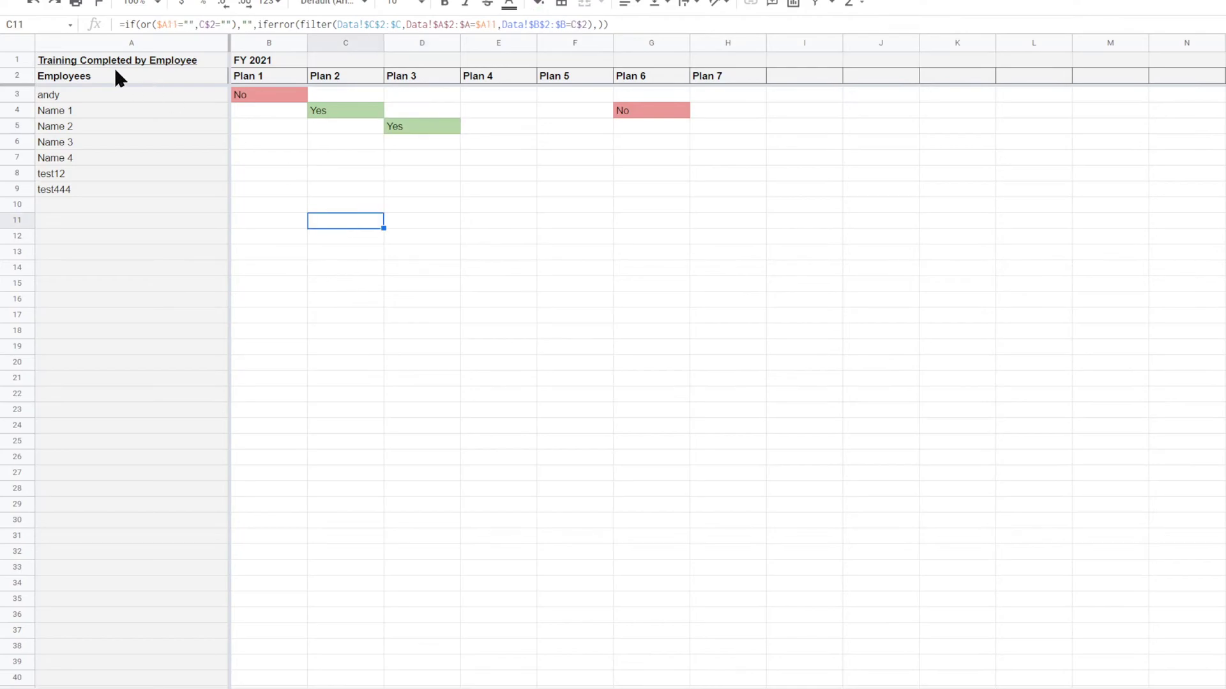
left_click_drag(82, 78, 786, 97)
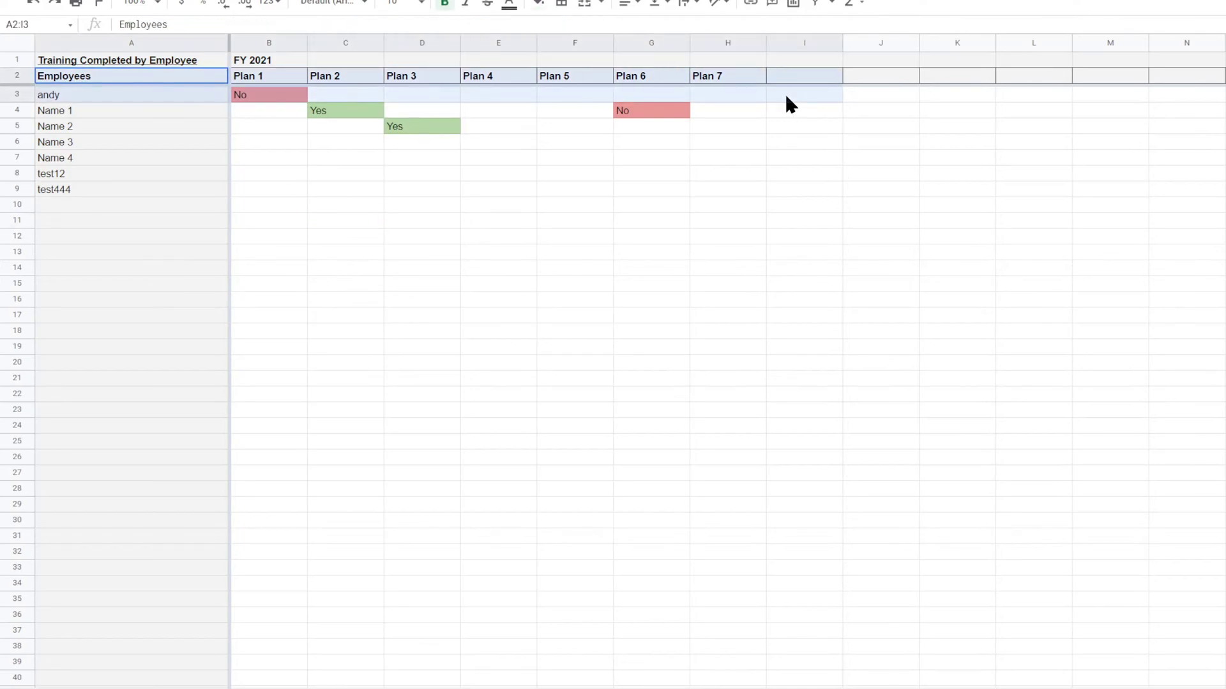
left_click(955, 299)
left_click(312, 678)
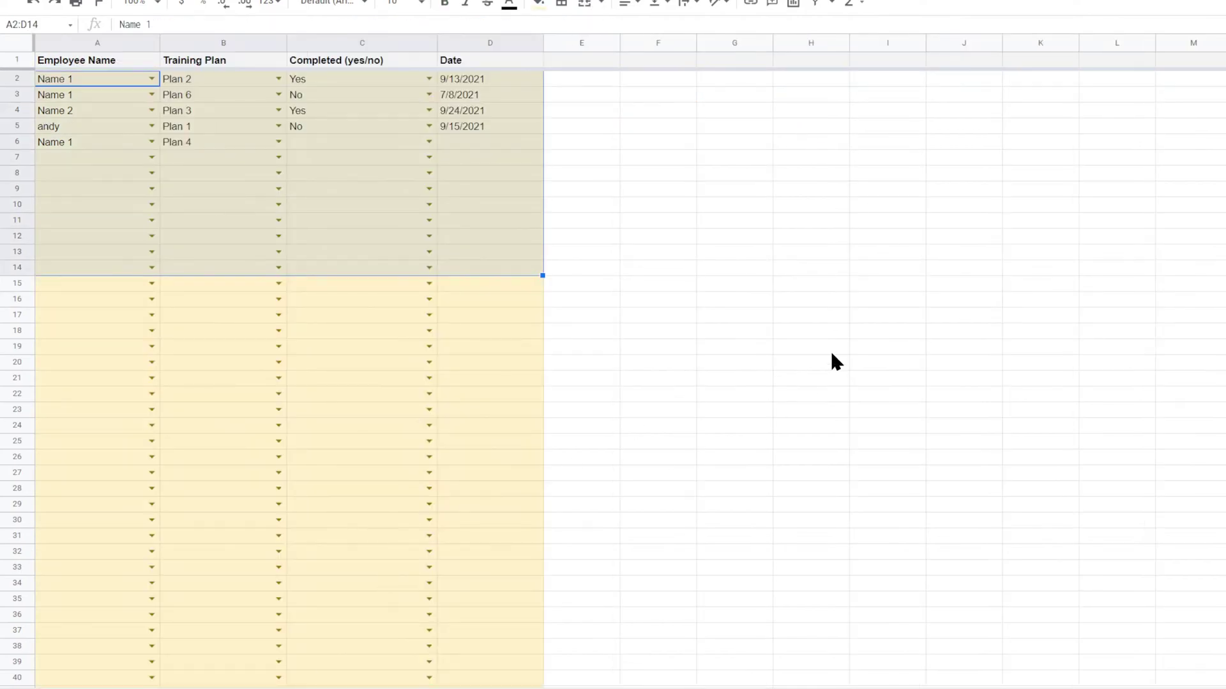
left_click(903, 288)
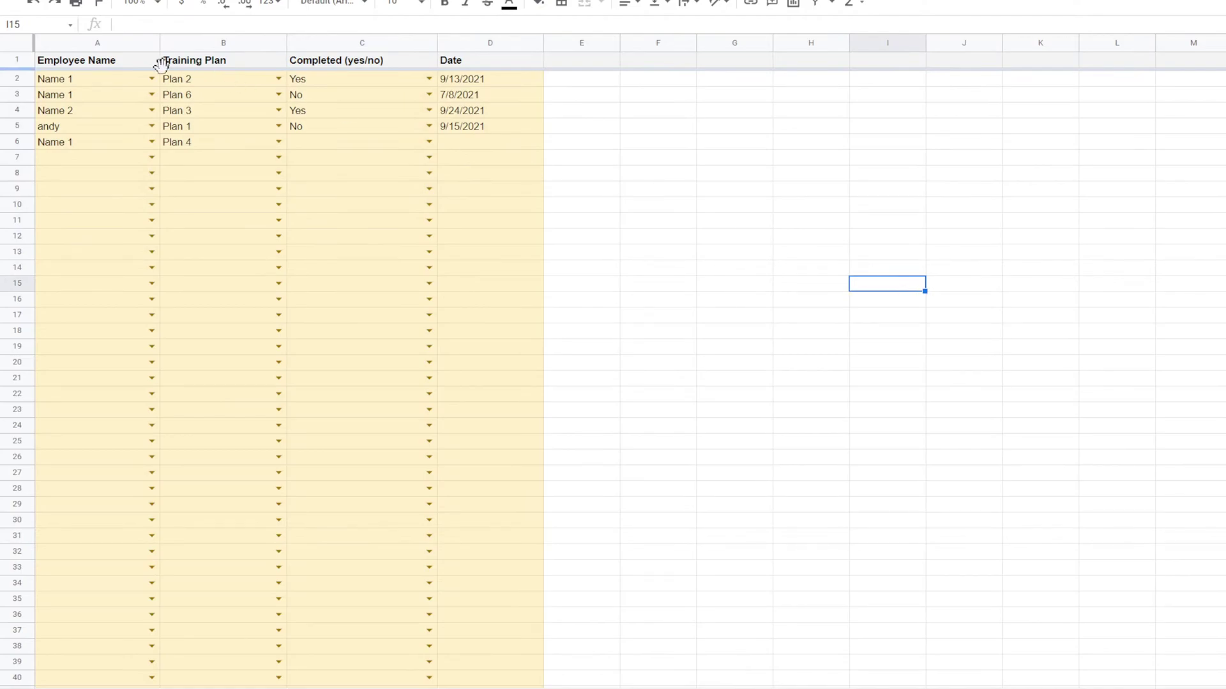
left_click(90, 77)
left_click(199, 80)
left_click(208, 112)
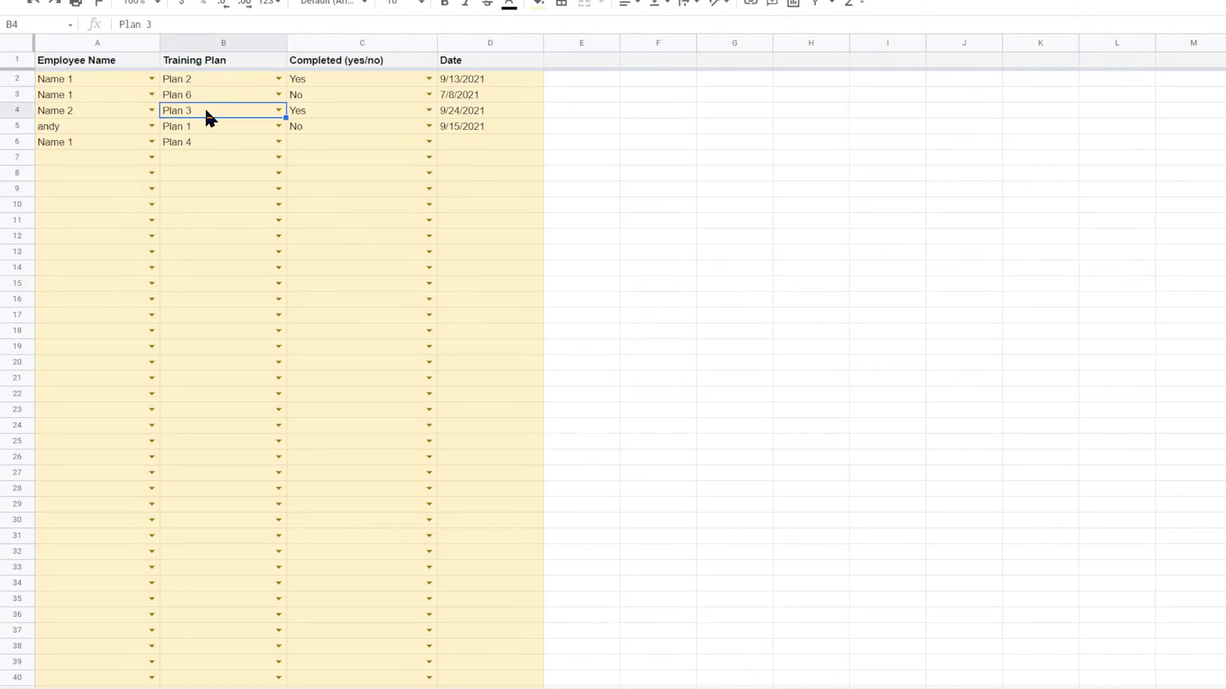
Step: Review the entries on the Data sheet, the instructions on the Cover sheet and the employee and plan lists on the Validation sheet
left_click(213, 127)
left_click(329, 130)
left_click(335, 144)
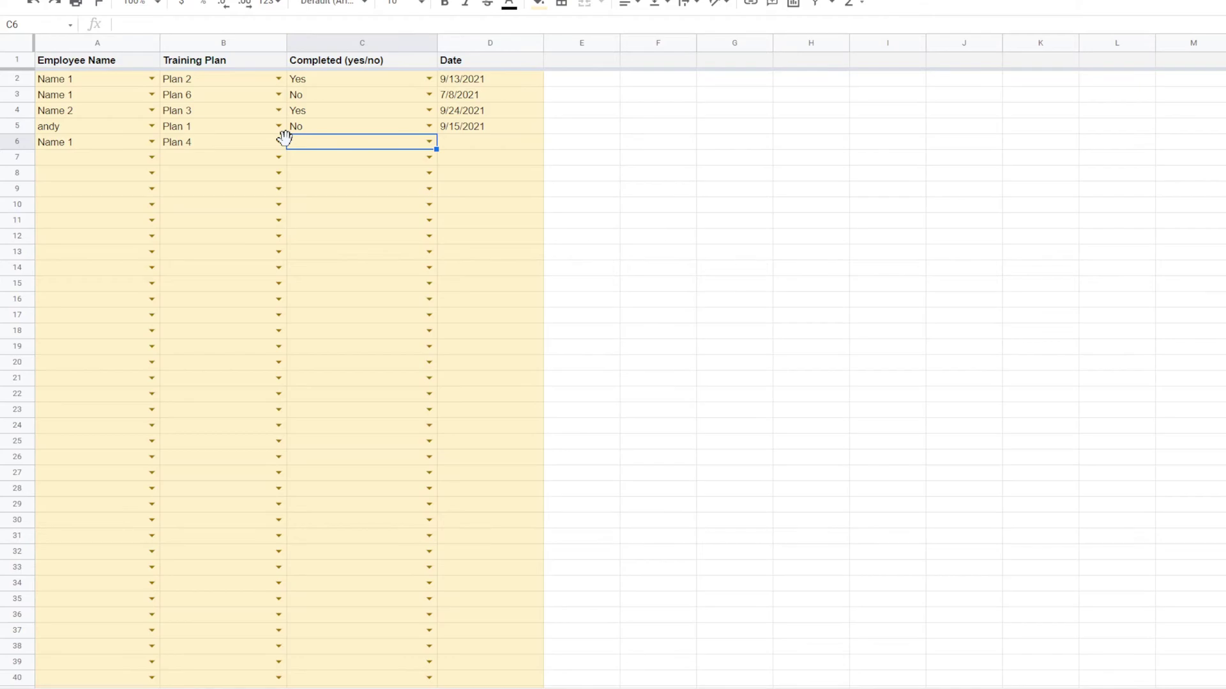
left_click(102, 688)
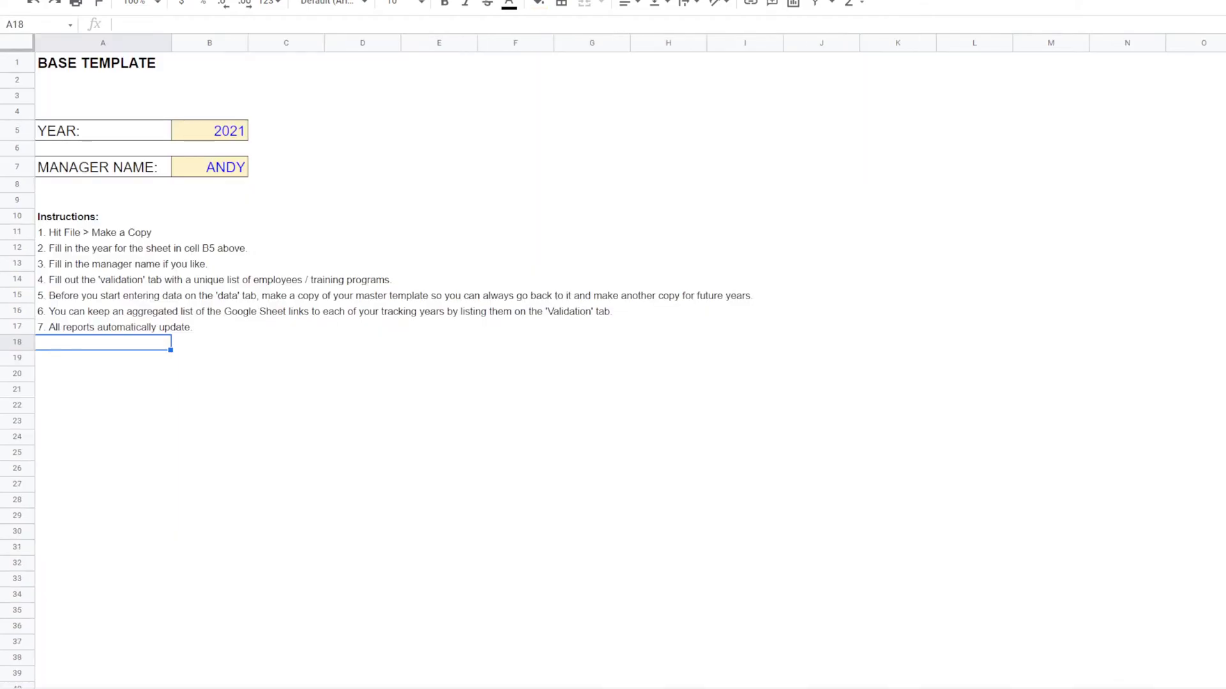
left_click(172, 688)
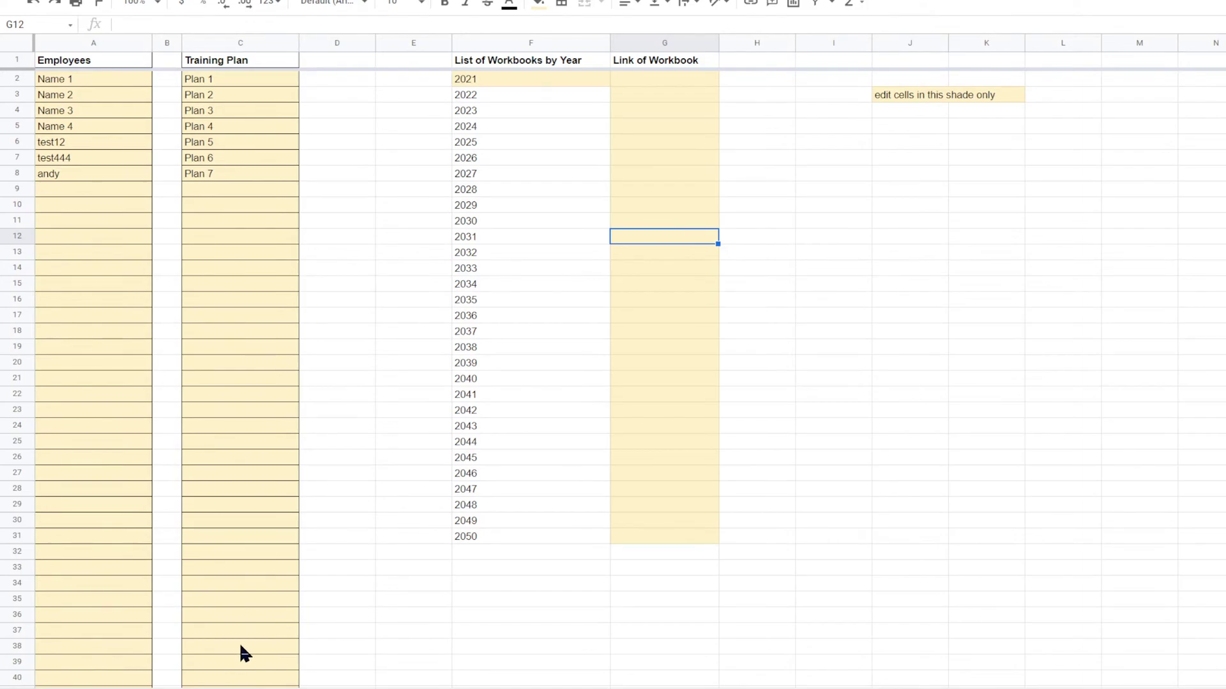
left_click(236, 688)
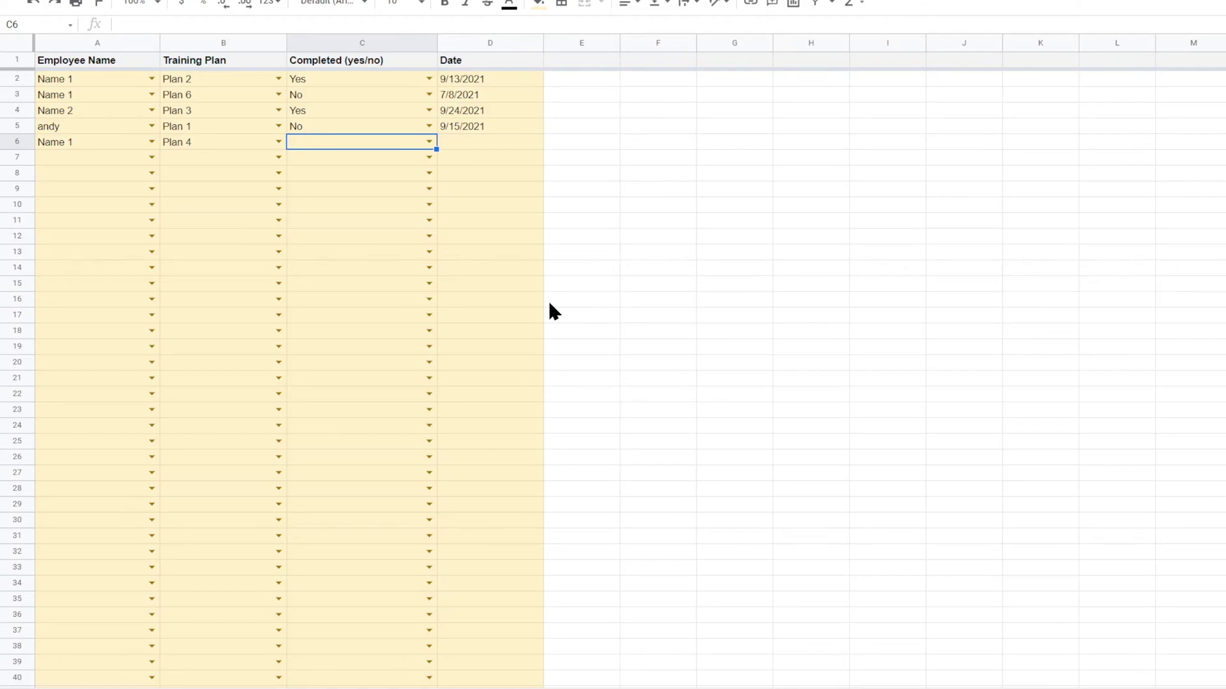
Step: Compare the employee names and training plans entered on the Data sheet with the Training Completed by Employee report
left_click_drag(108, 78, 104, 227)
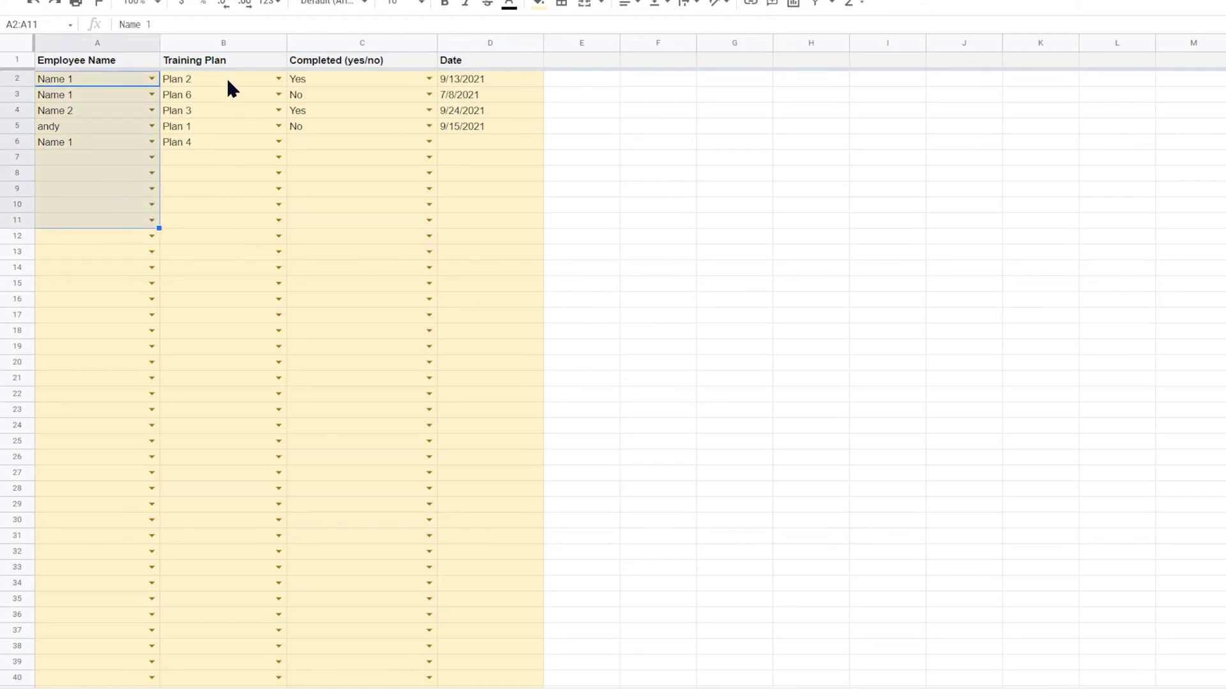
left_click_drag(226, 76, 223, 265)
left_click(254, 76)
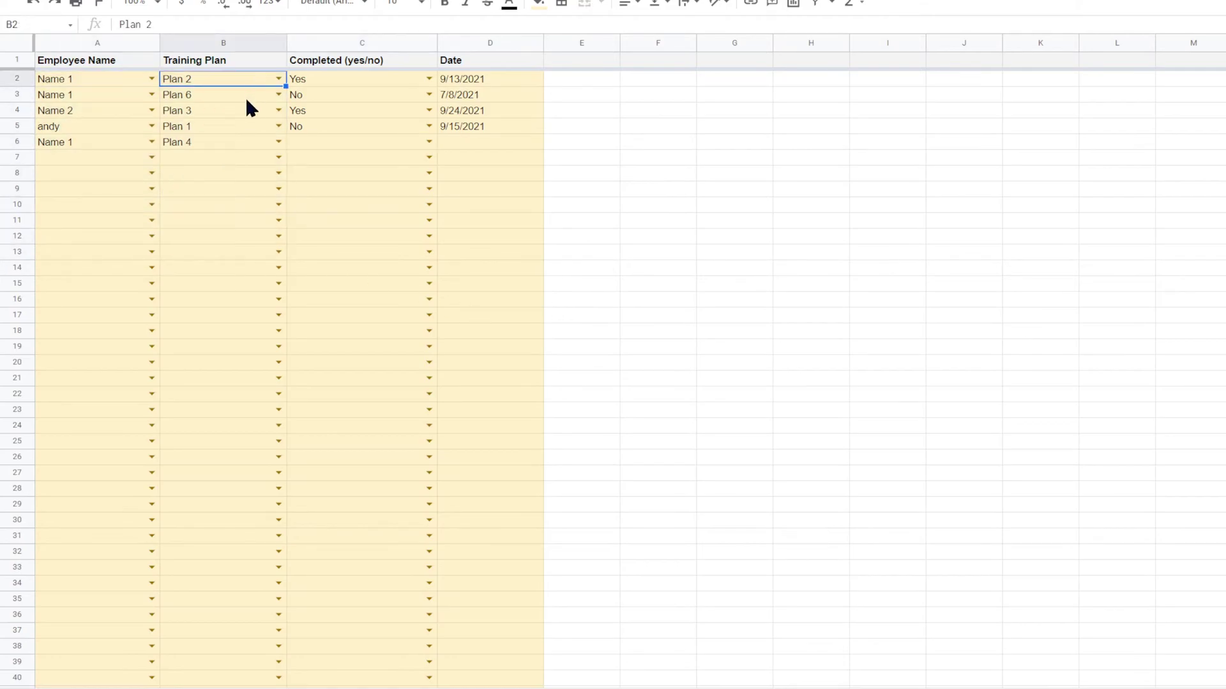
key("Down")
key("Down")
key("Down")
key("Down")
key("Down")
left_click(203, 77)
left_click(212, 123)
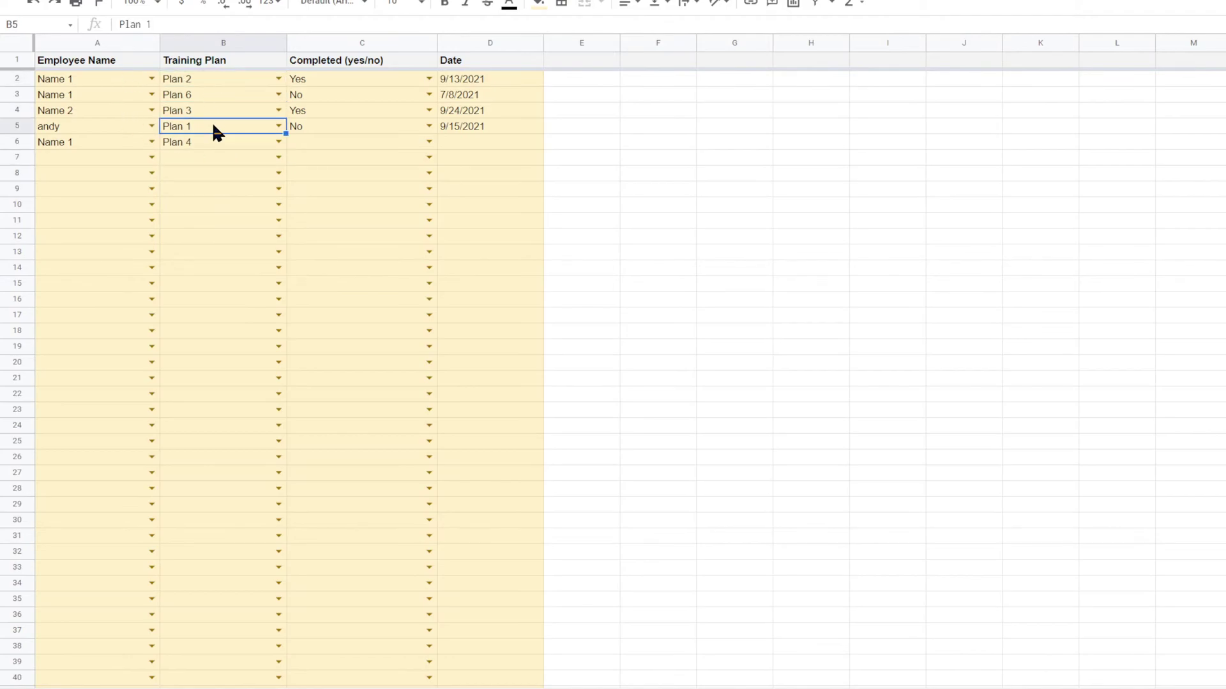
left_click(78, 75)
left_click(77, 95)
left_click(80, 127)
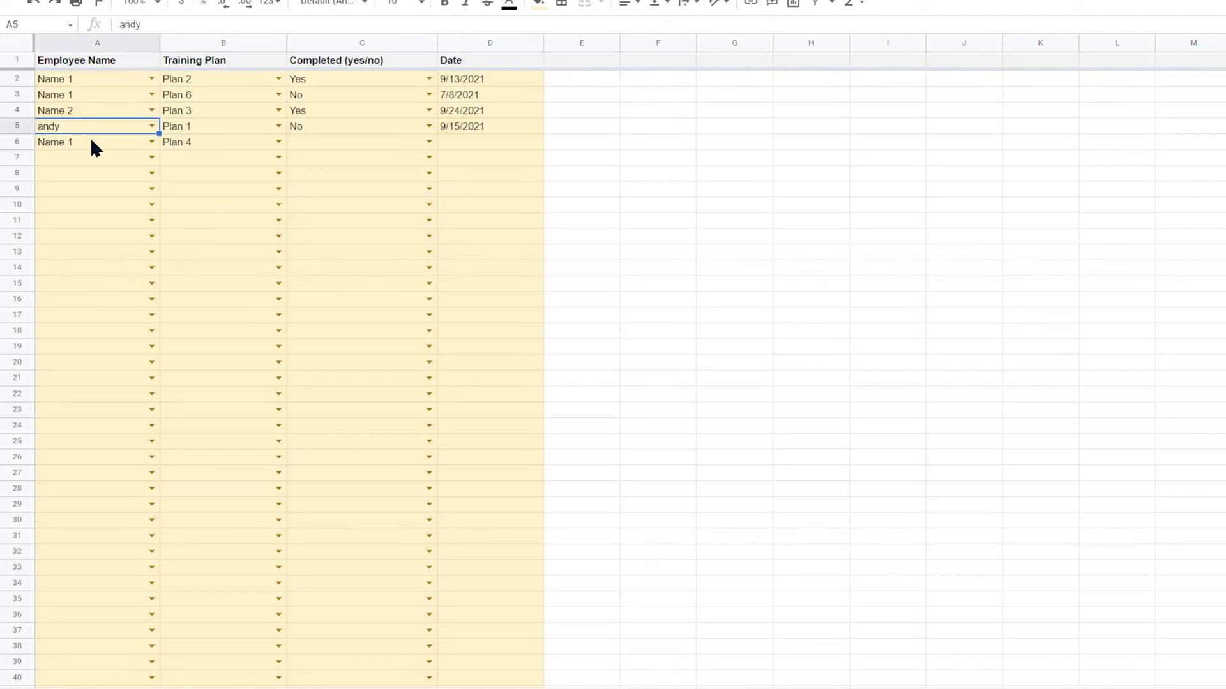
left_click(329, 684)
left_click_drag(289, 98, 900, 319)
left_click(733, 242)
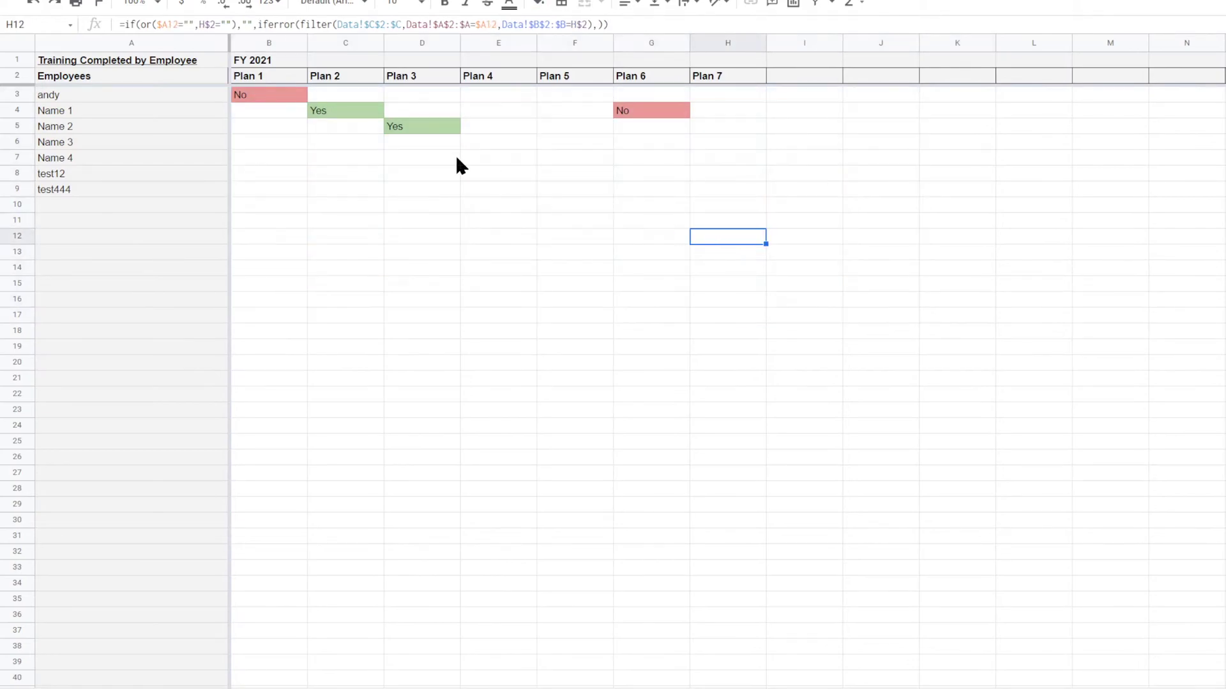
key("ctrl+Tab")
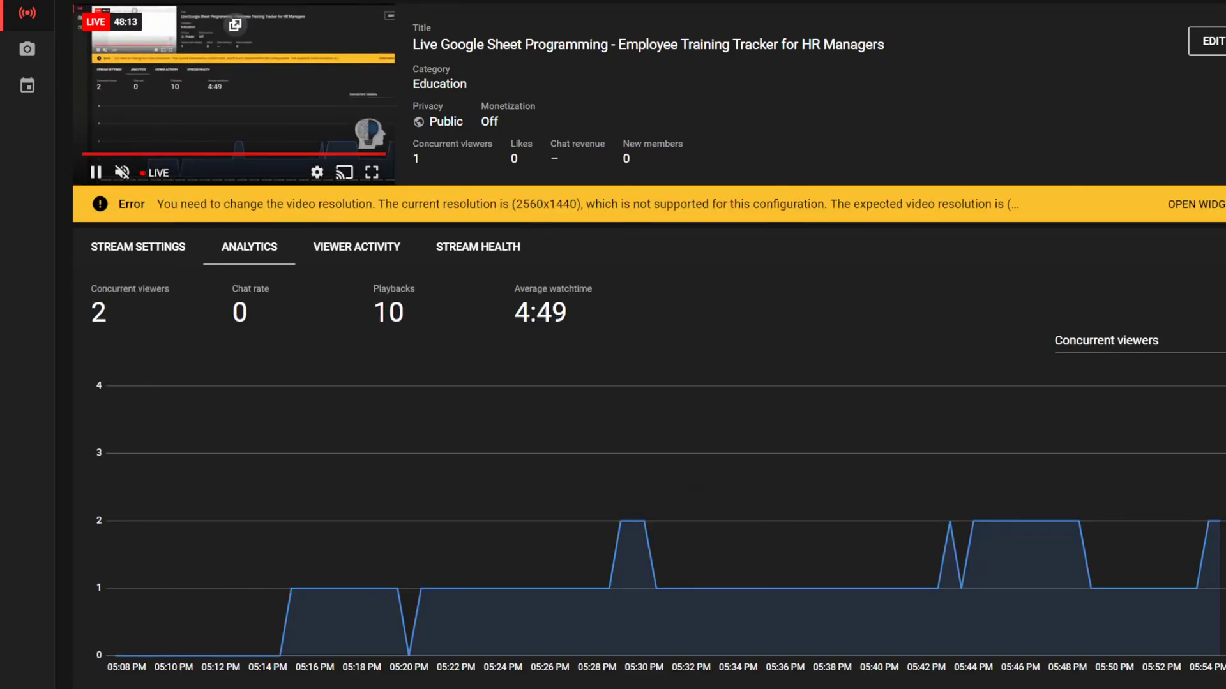
key("ctrl+shift+Tab")
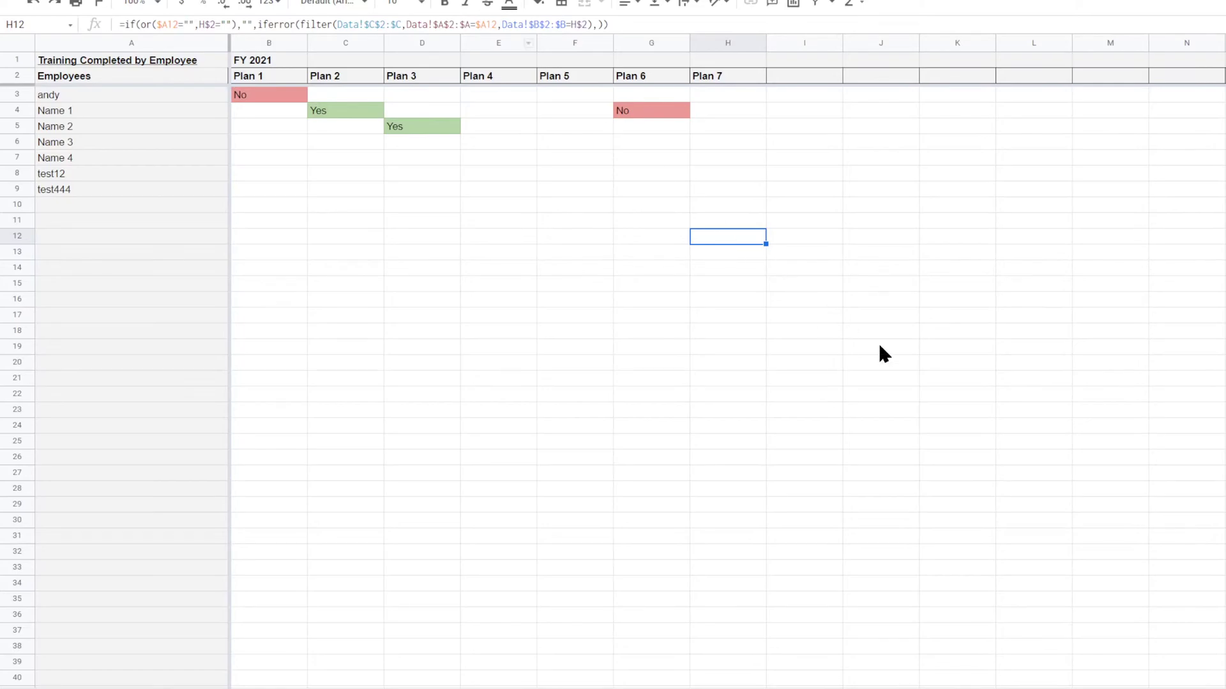
left_click(924, 362)
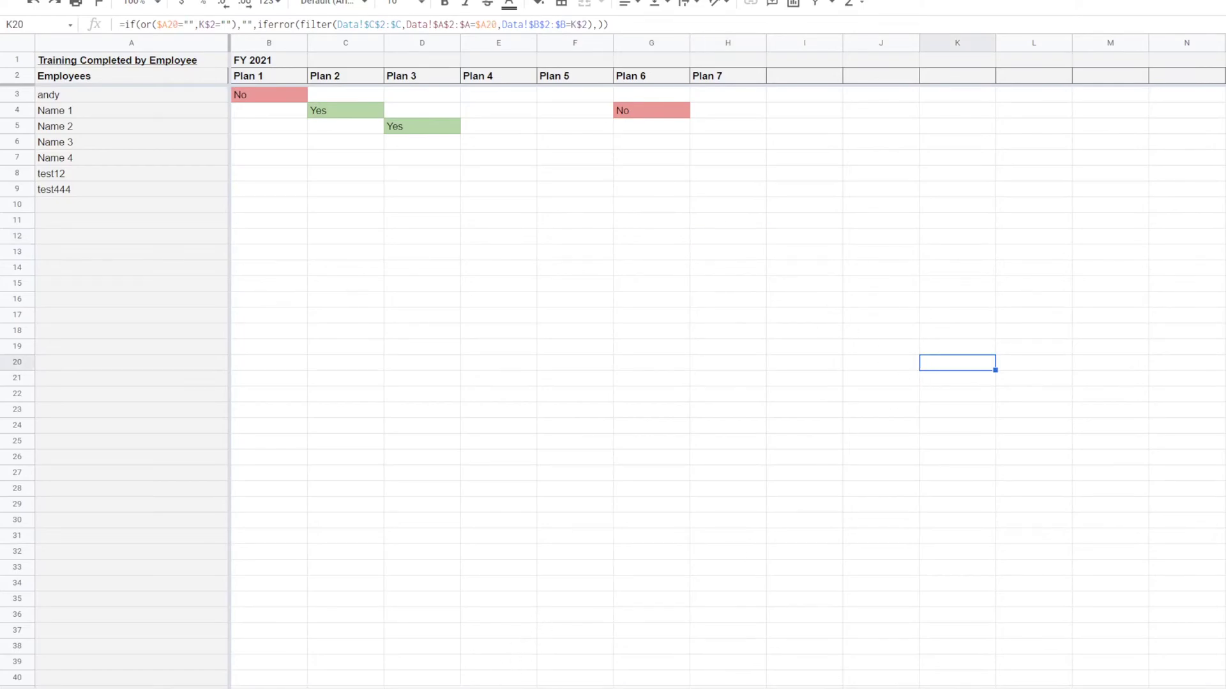
Step: Examine the training date report and compare the titles and listed rows of the incomplete and completed training reports
left_click(447, 688)
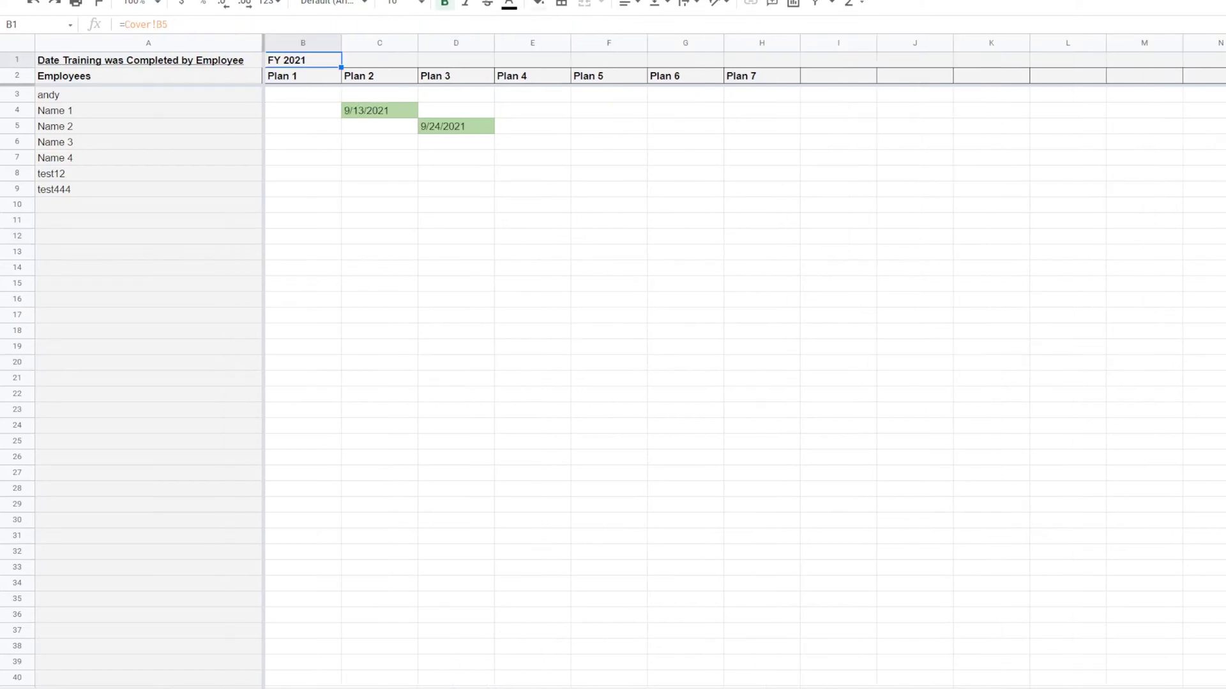
left_click(575, 688)
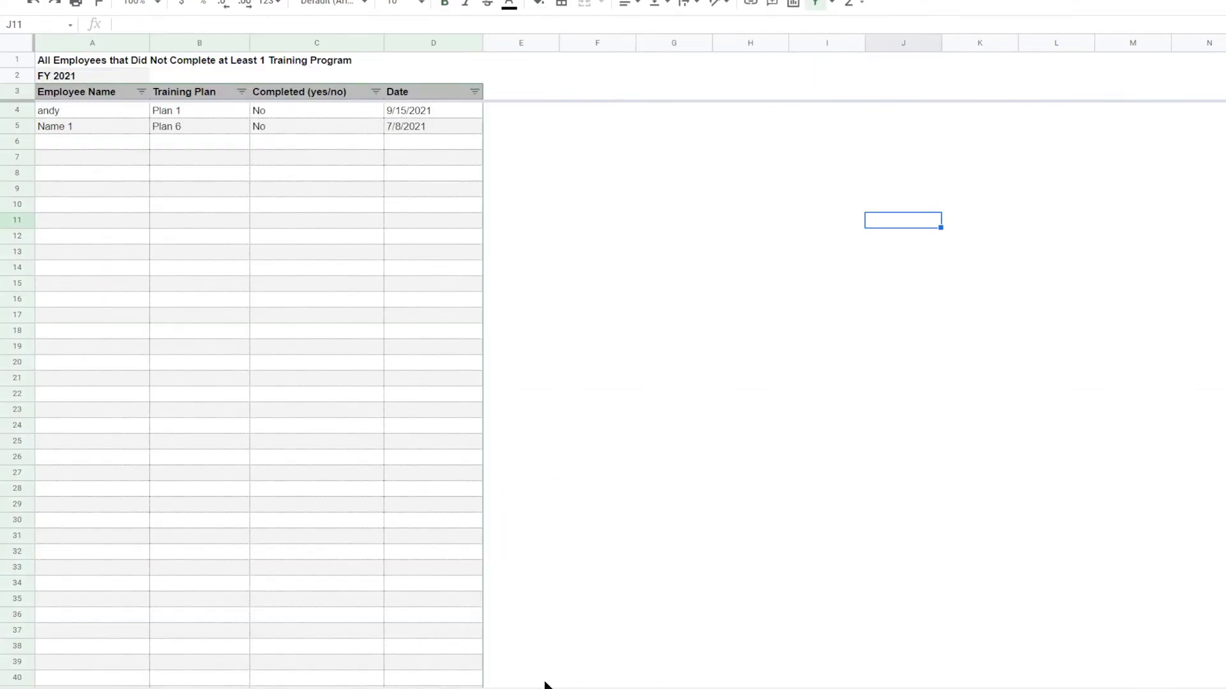
left_click(801, 427)
left_click(78, 65)
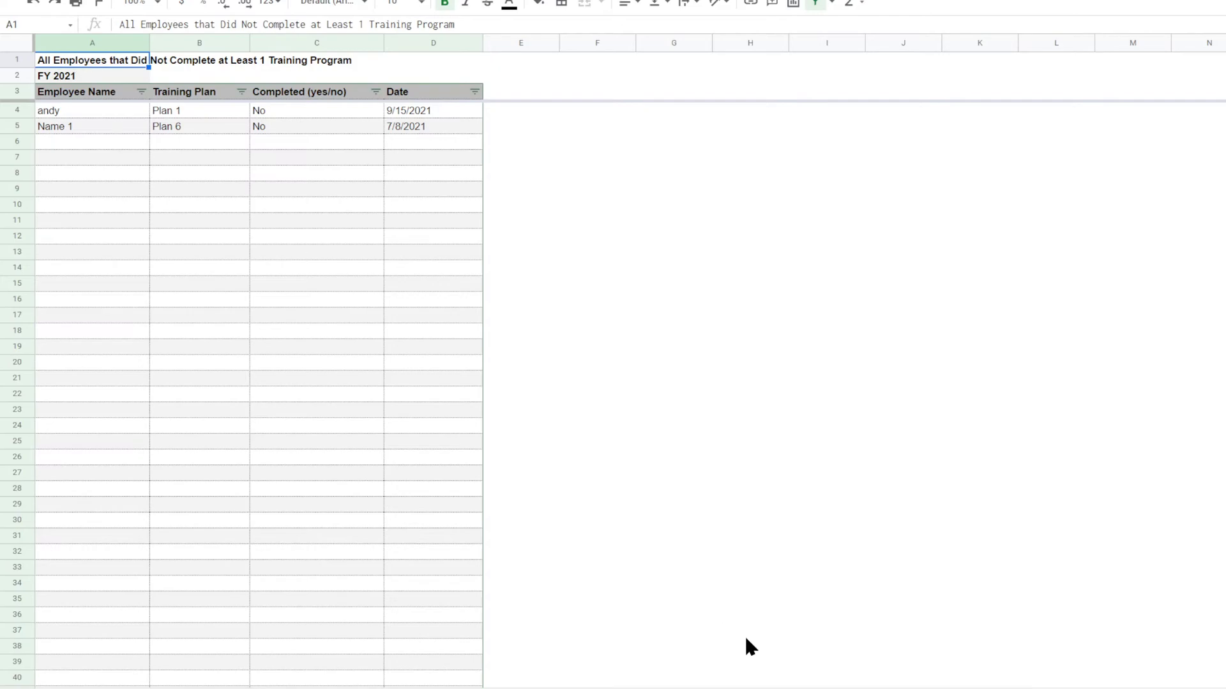
left_click(753, 688)
left_click(69, 65)
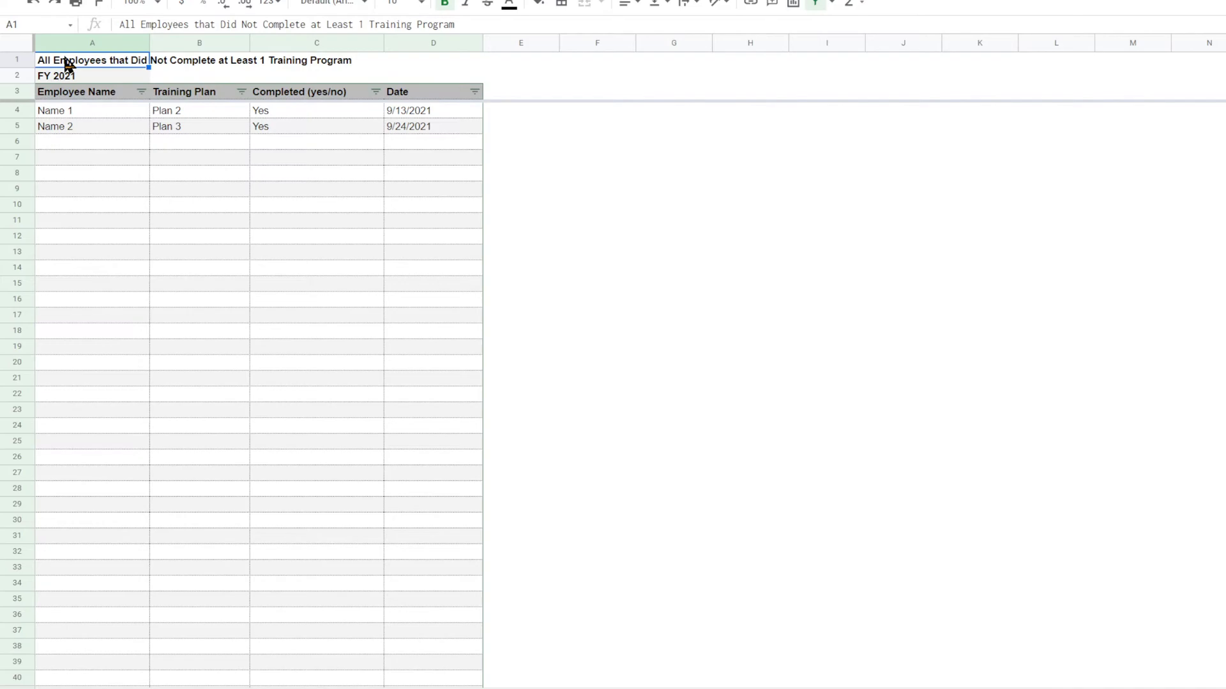
left_click(83, 113)
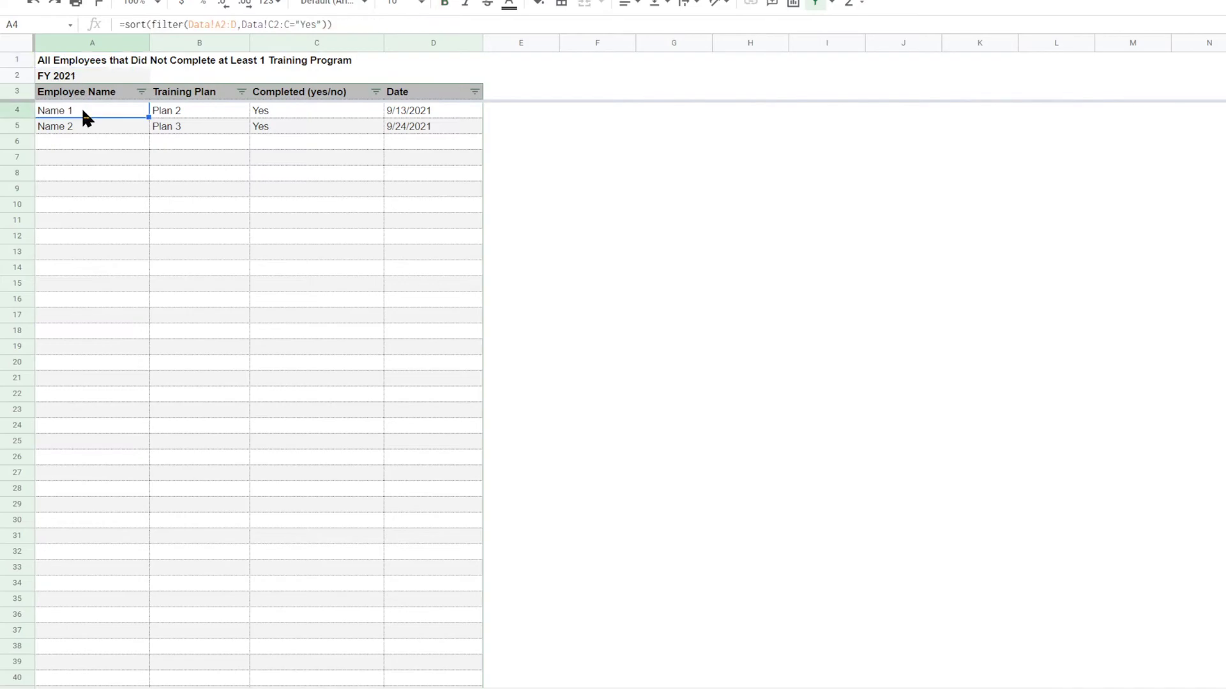
left_click(676, 688)
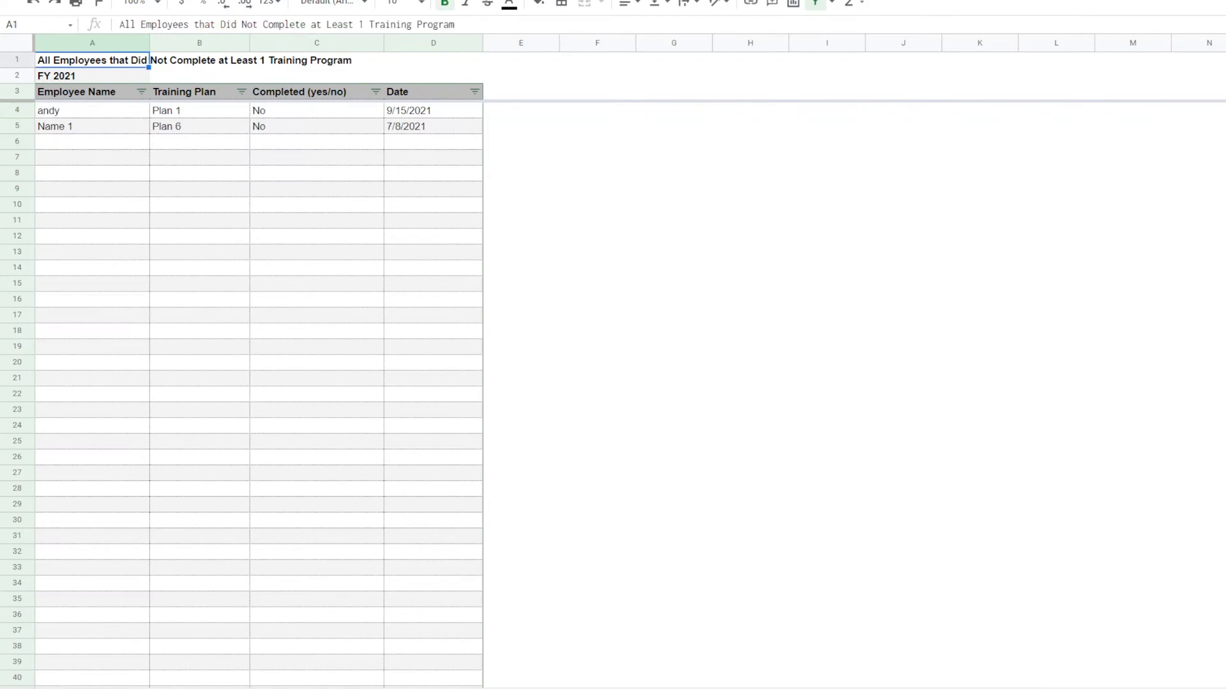
left_click(686, 688)
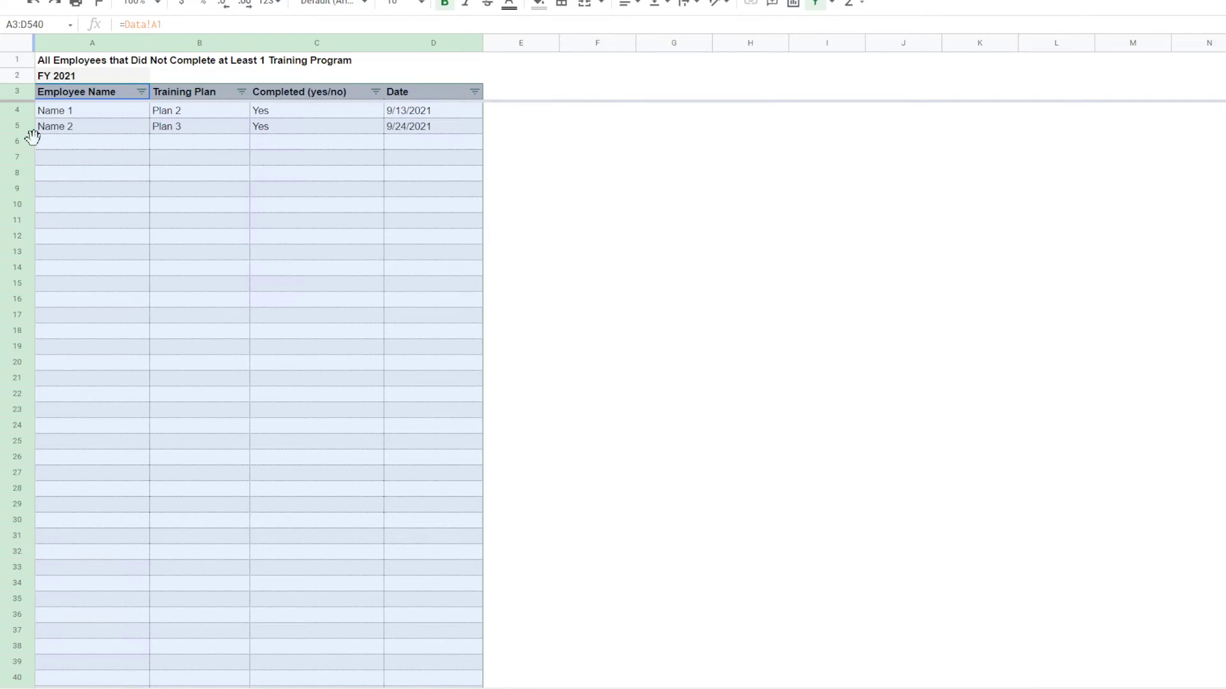
Step: Try to reword the title in A1 of the completed training report, starting with "All Employees that", and delete the typed text
left_click(104, 64)
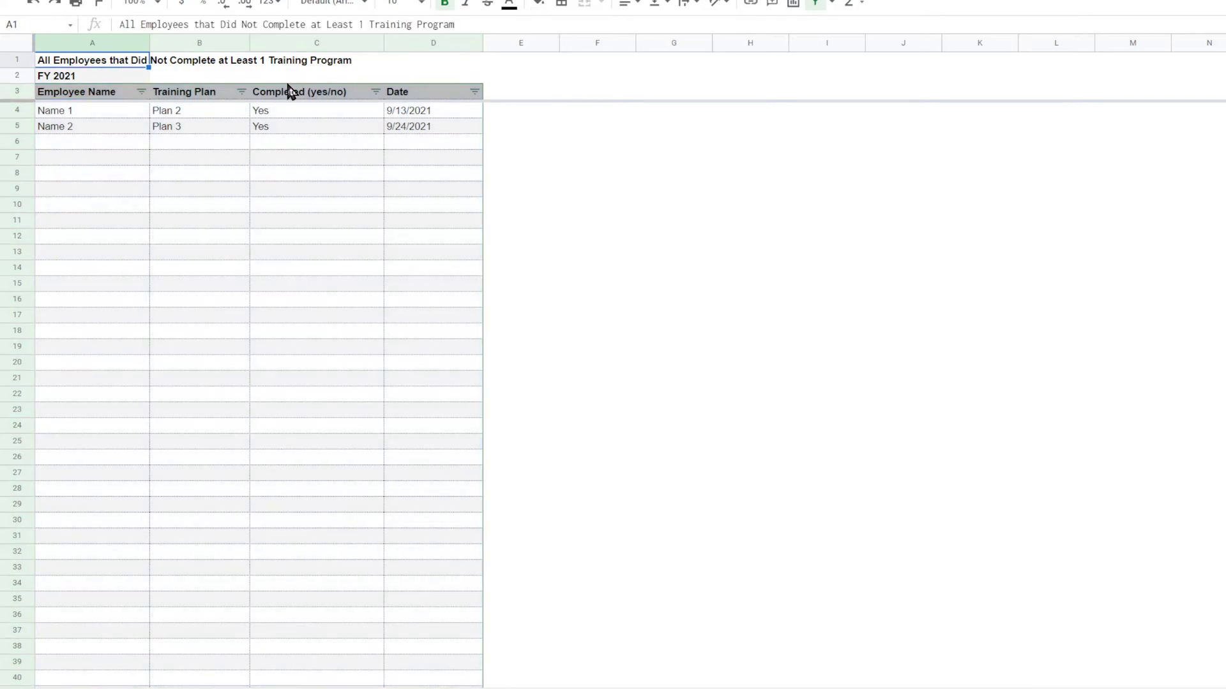
type("All Employee")
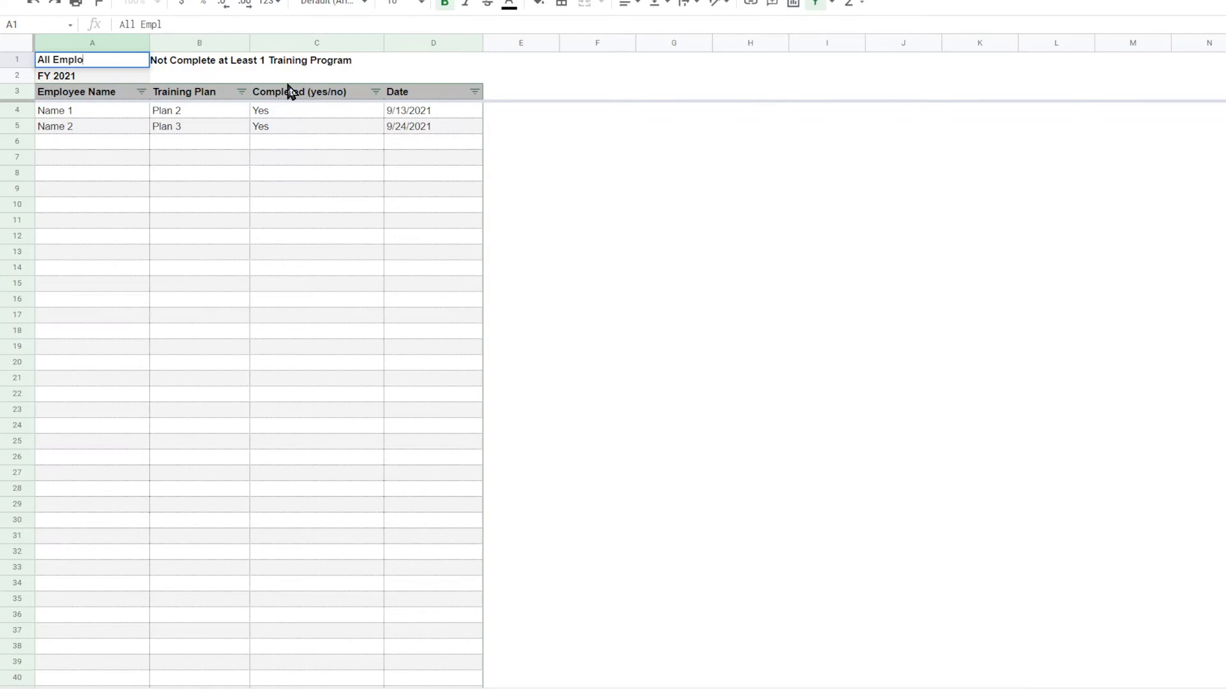
type("s that")
key("BackSpace")
key("BackSpace")
key("BackSpace")
key("BackSpace")
key("BackSpace")
key("BackSpace")
key("BackSpace")
key("BackSpace")
key("BackSpace")
key("BackSpace")
key("BackSpace")
key("BackSpace")
key("BackSpace")
key("BackSpace")
key("BackSpace")
key("BackSpace")
key("BackSpace")
key("BackSpace")
key("Return")
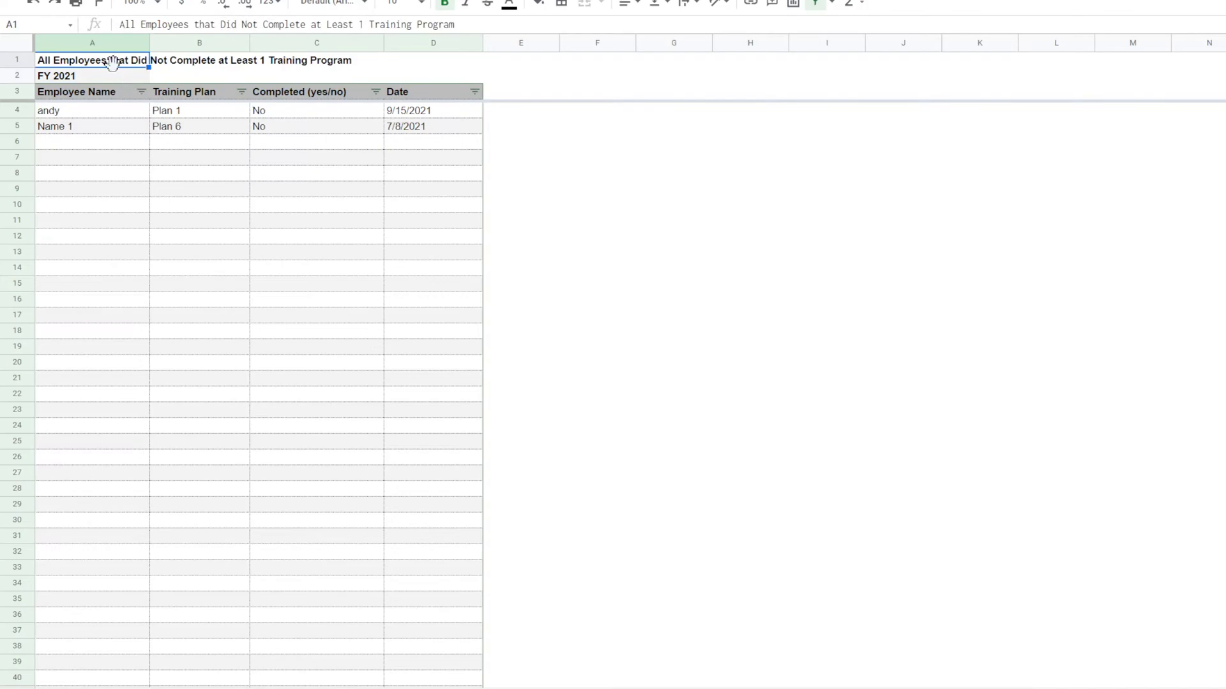
Step: Replace the title in A1 of the incomplete training report with "Employee Incompletions"
key("BackSpace")
left_click(841, 423)
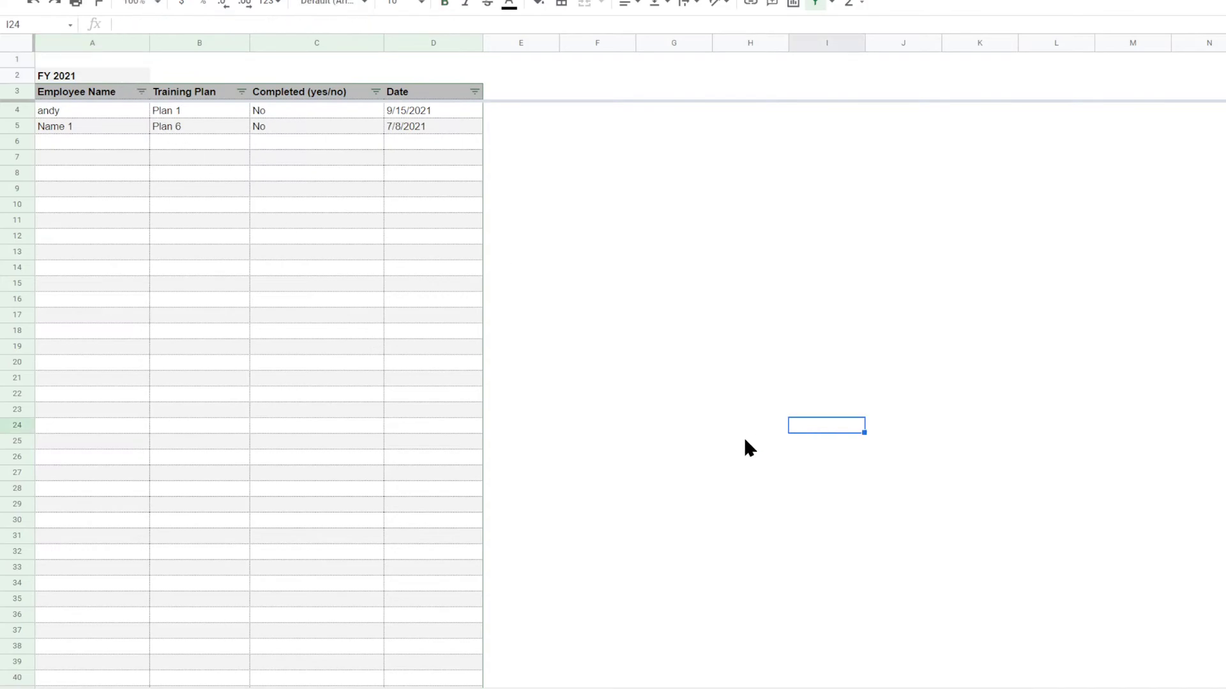
left_click(76, 61)
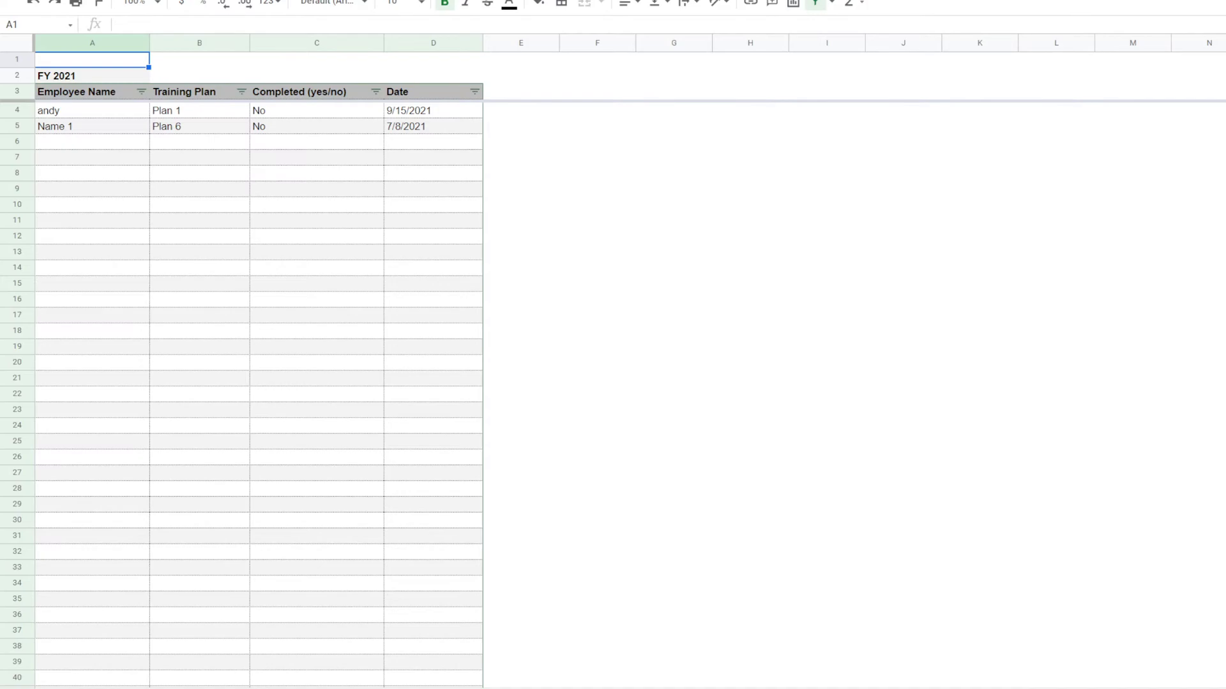
left_click(303, 110)
left_click(98, 61)
type("Employee Incompletions")
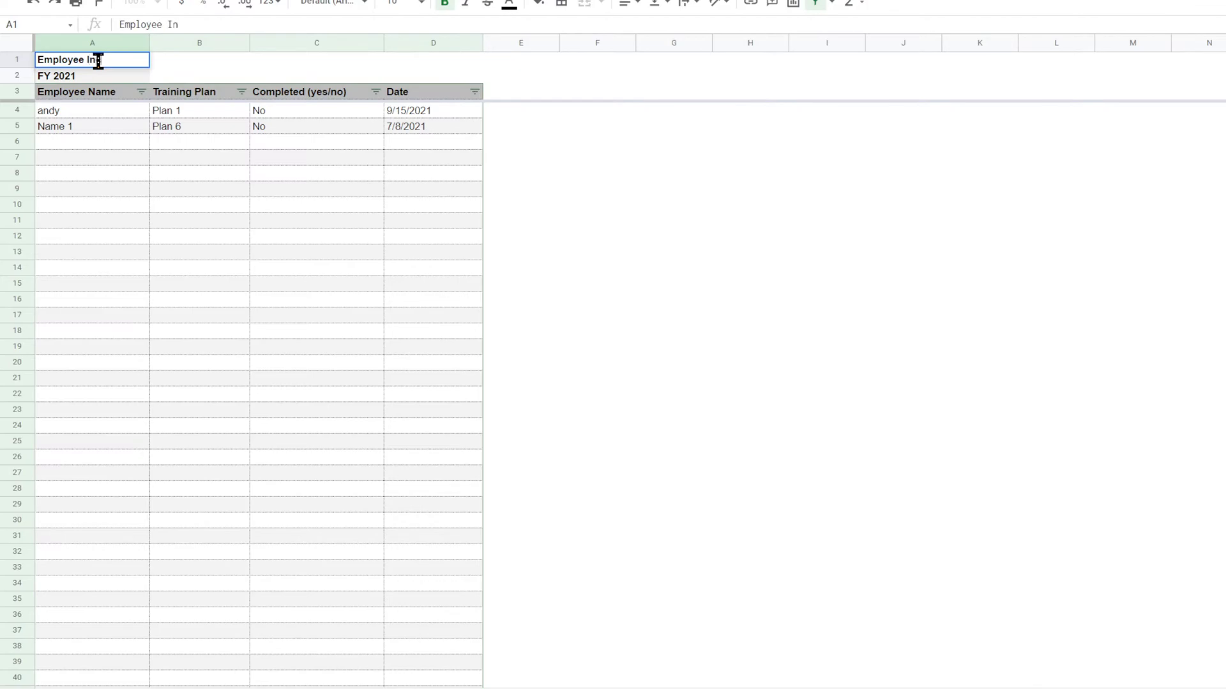
key("Return")
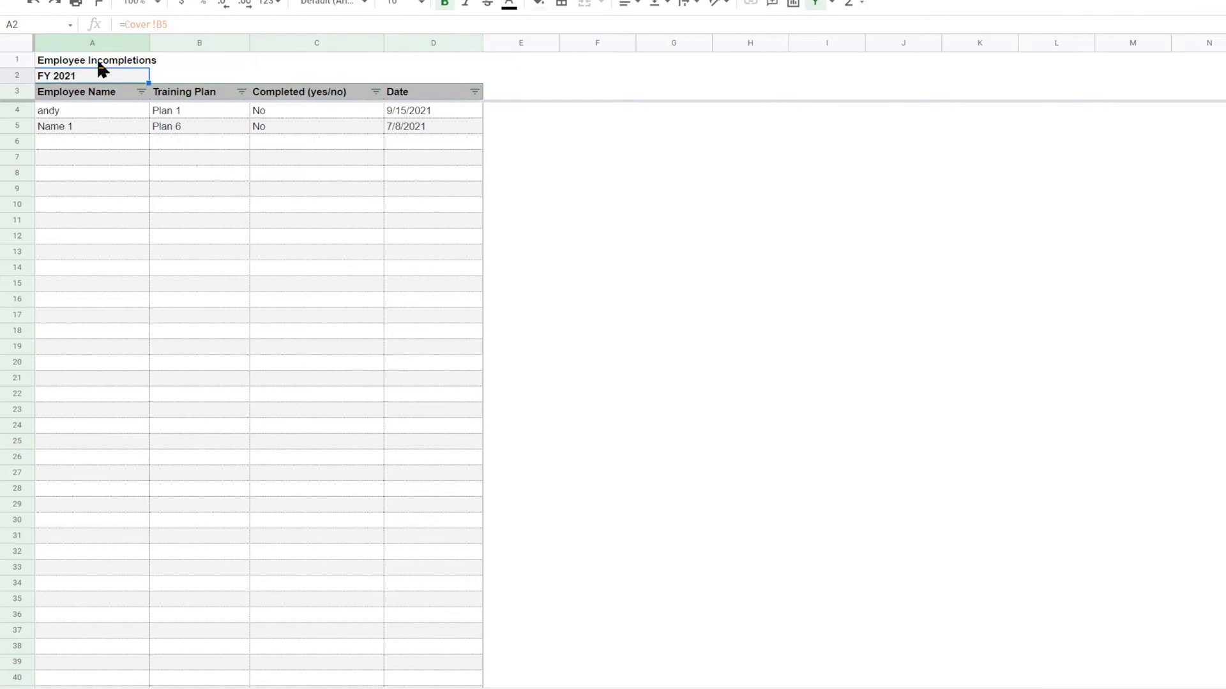
Step: Copy the incompletions title to A1 of the completed training report and change it to "Employee Completions"
left_click(99, 64)
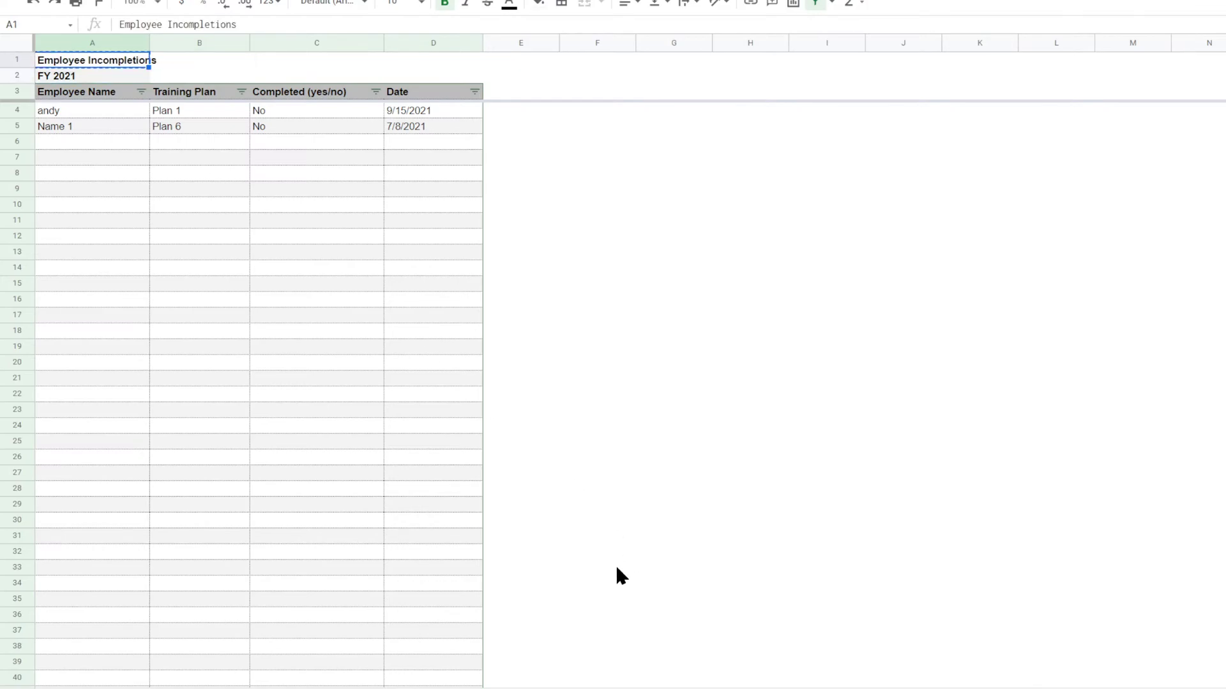
left_click(637, 688)
left_click(77, 59)
type("Employee Incompletions")
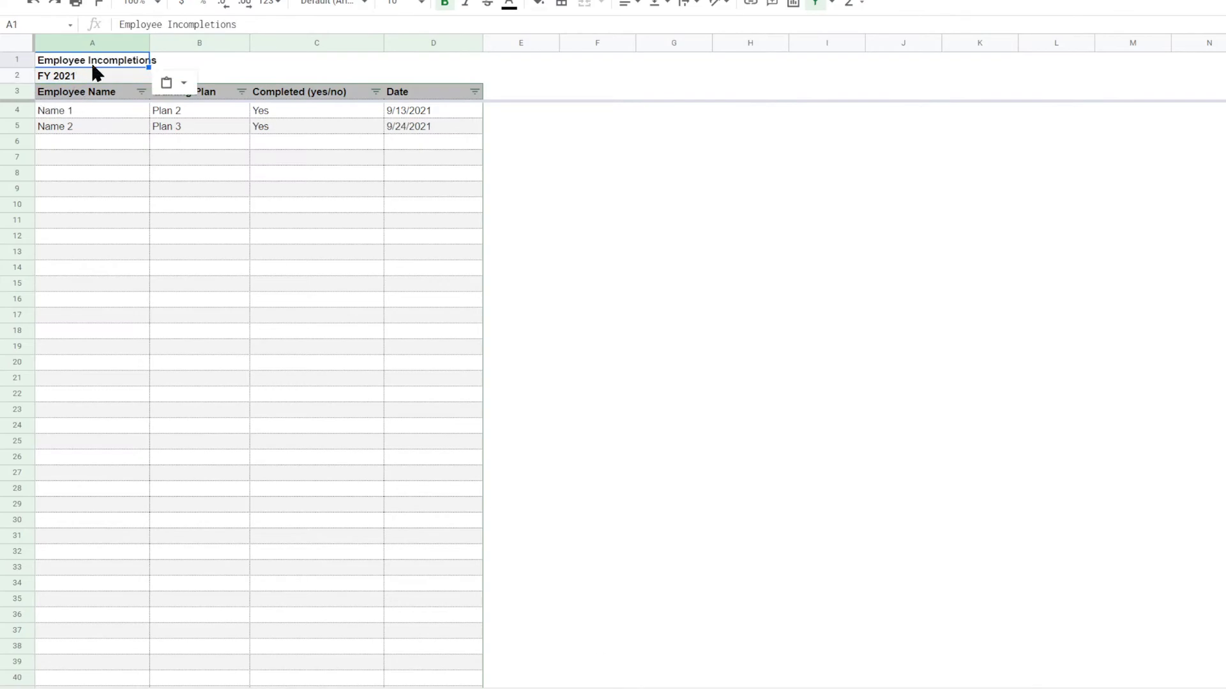
double_click(93, 60)
left_click_drag(87, 60, 265, 82)
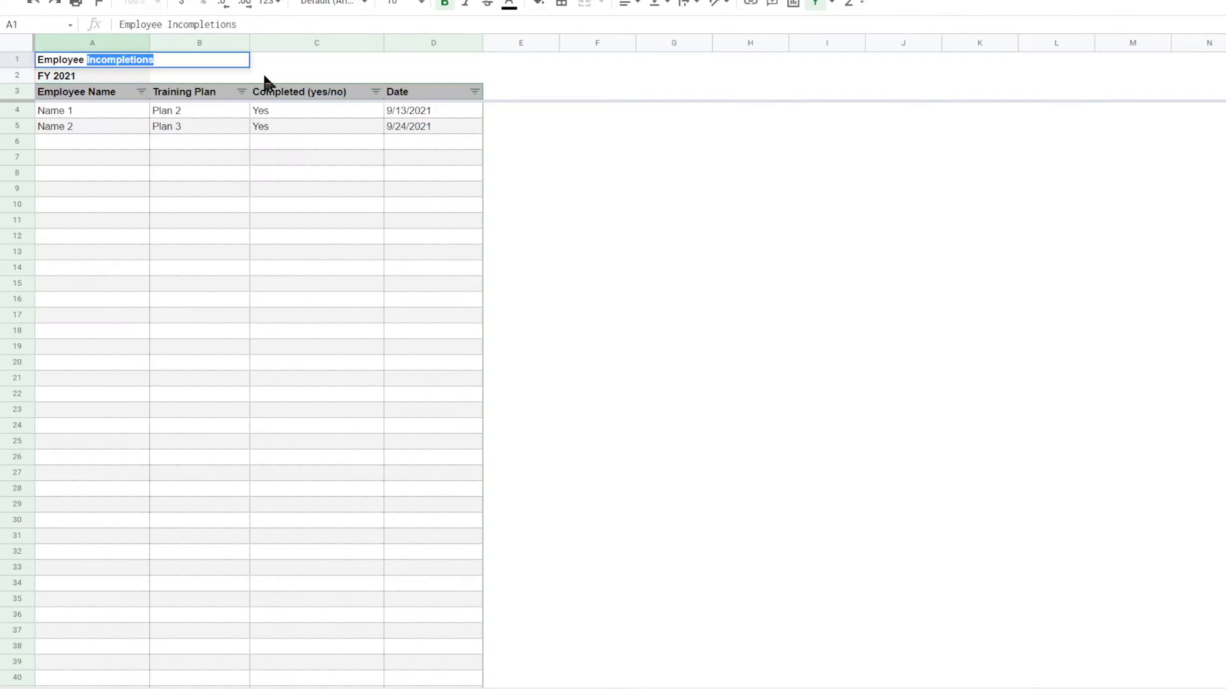
type("Completions")
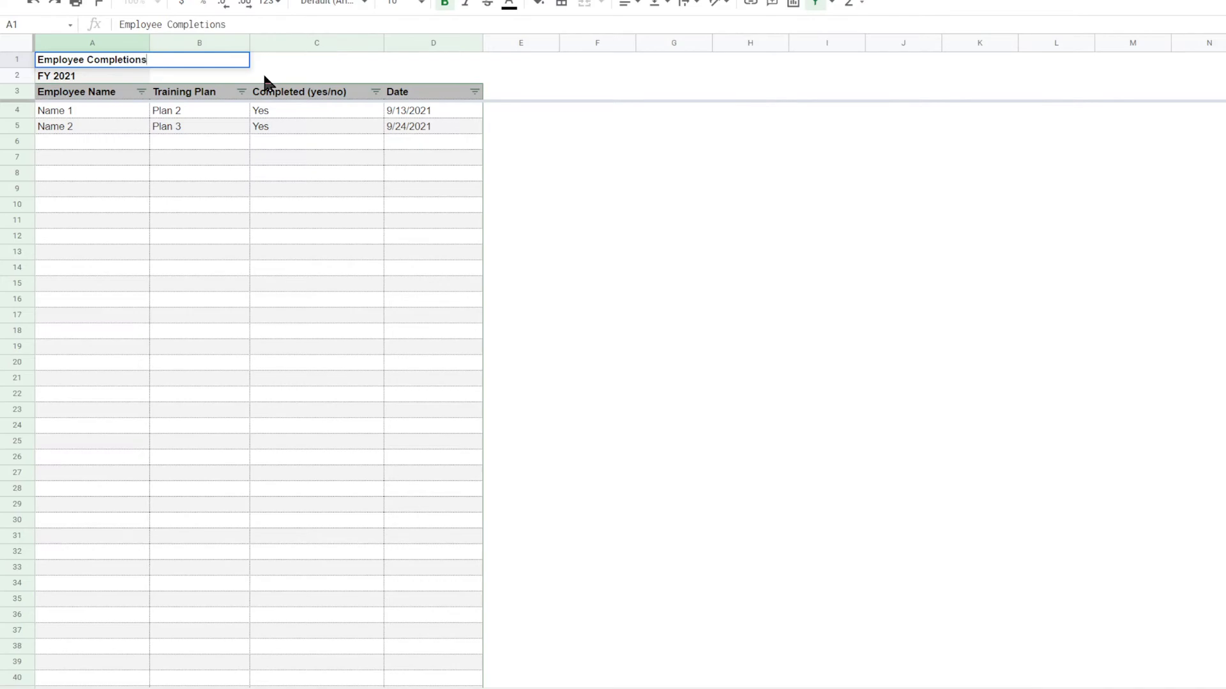
key("Return")
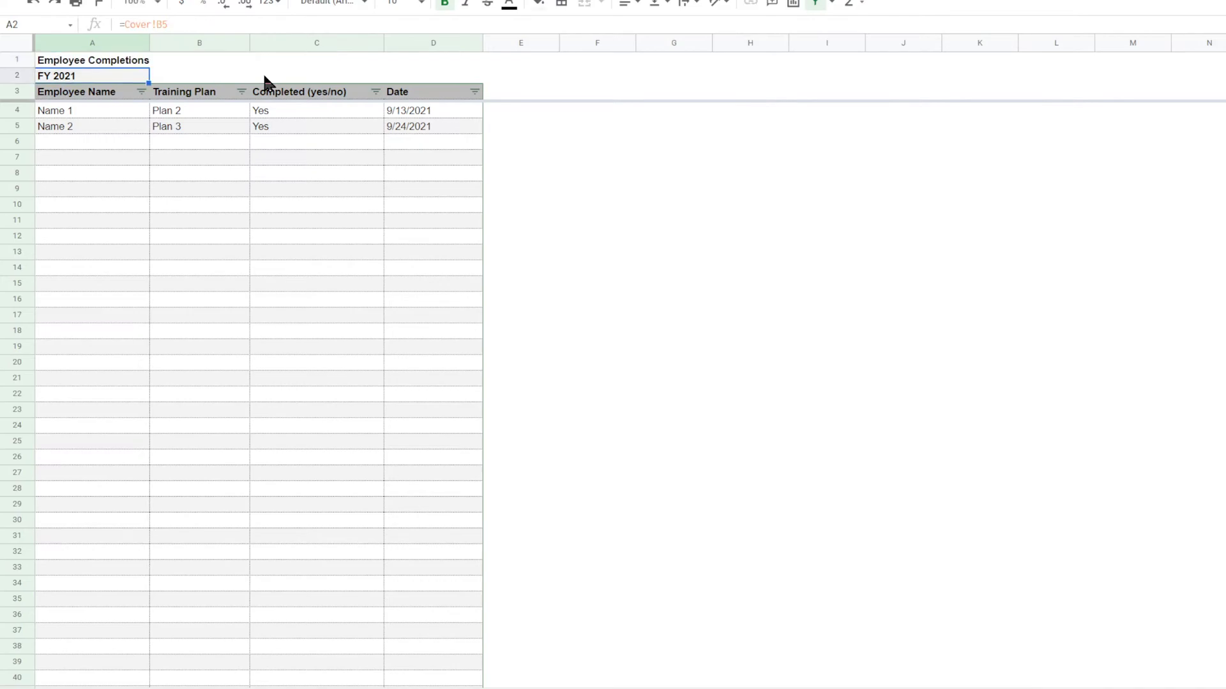
Step: Check the formulas in A4 of the Employee Completions and Employee Incompletions reports, and the first listed incomplete plan
left_click(103, 114)
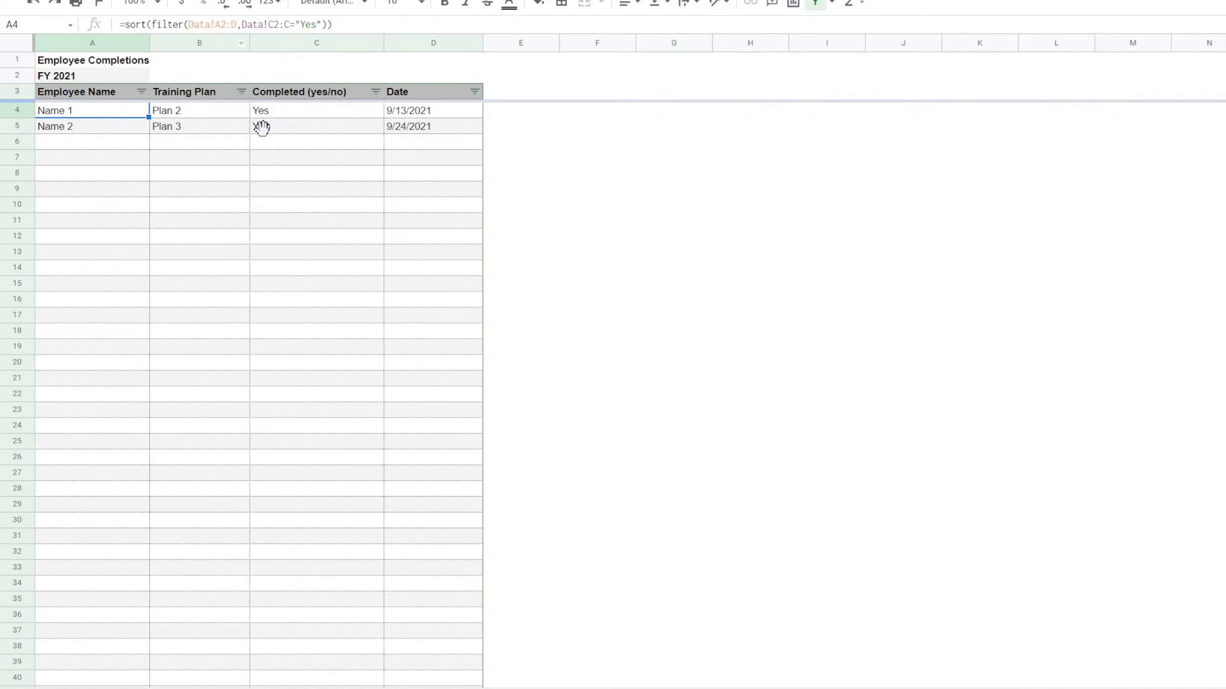
key("ctrl+z")
key("ctrl+z")
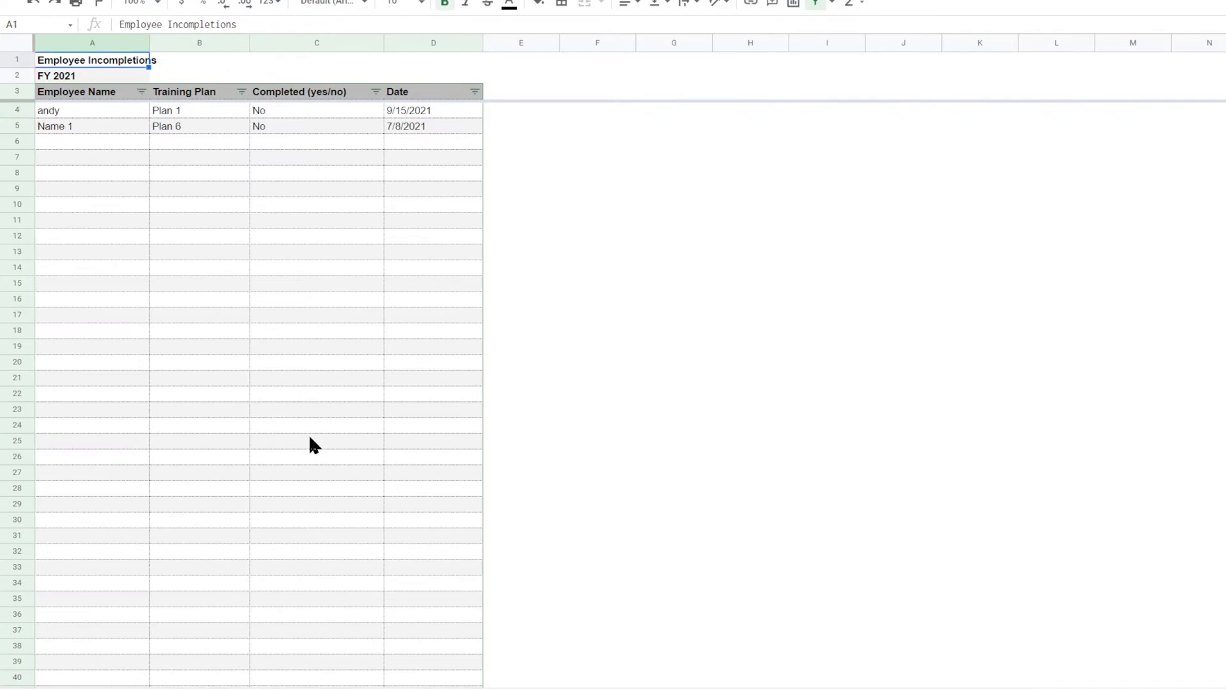
left_click(56, 116)
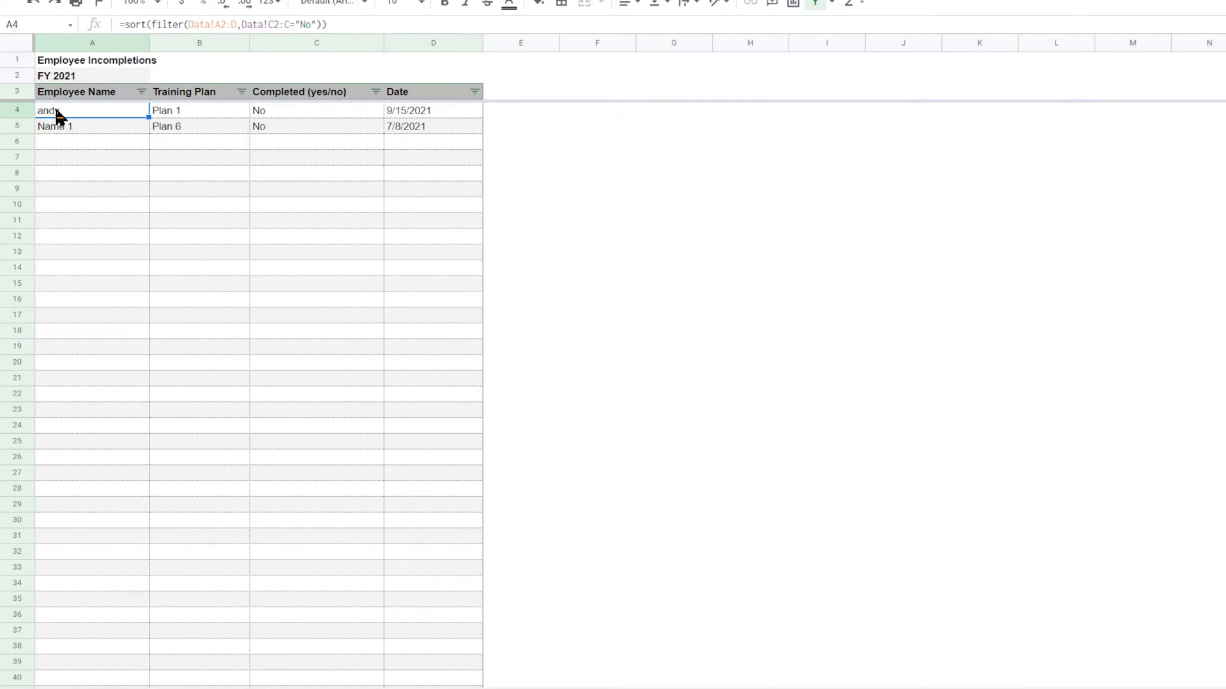
left_click(185, 113)
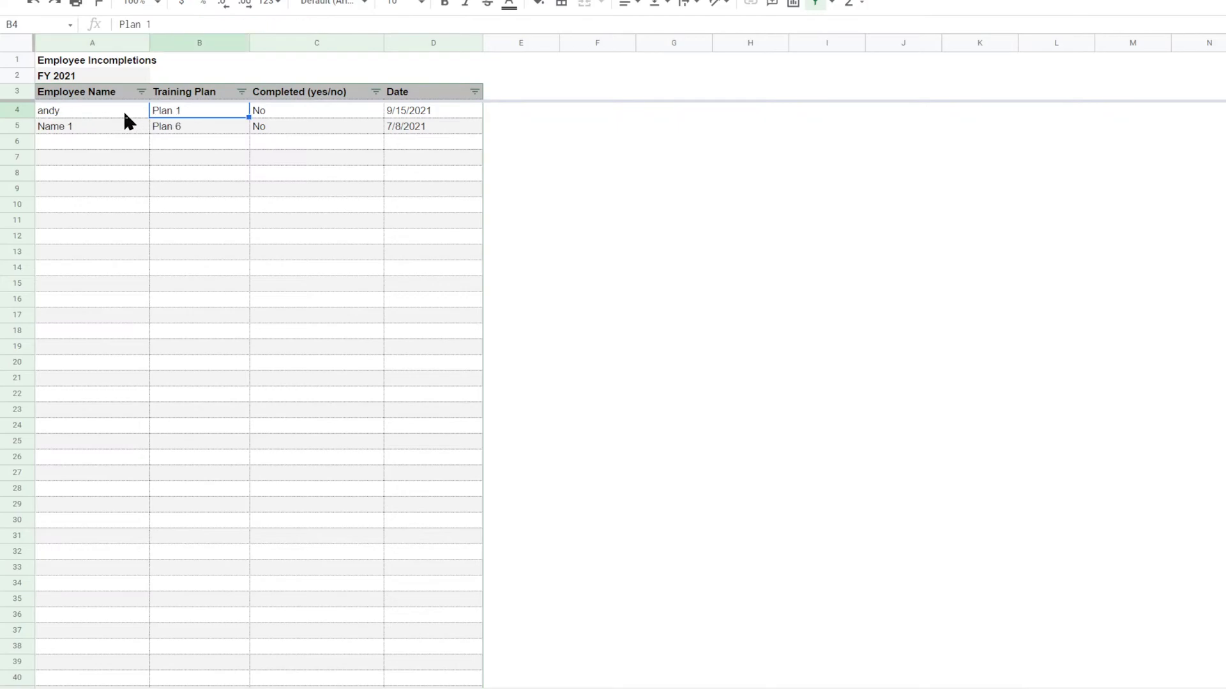
Step: Choose the employee from A5 for the new entries in A7 and A8 of the Data sheet
left_click(105, 113)
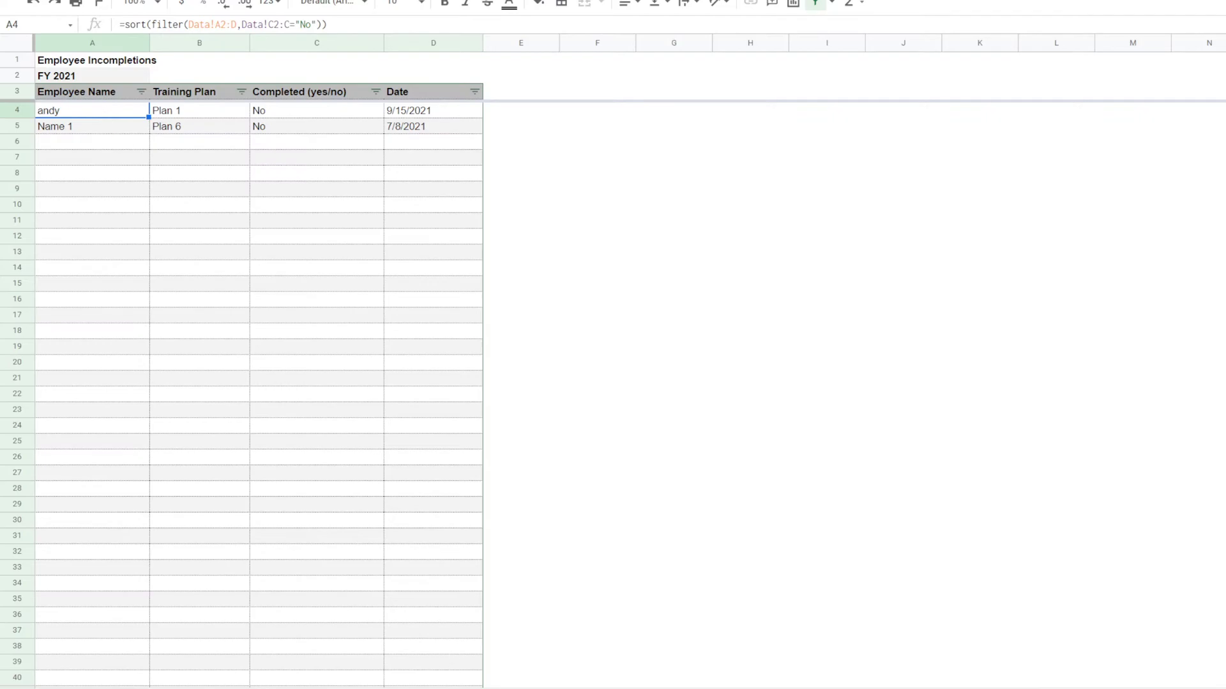
left_click(455, 688)
left_click(517, 688)
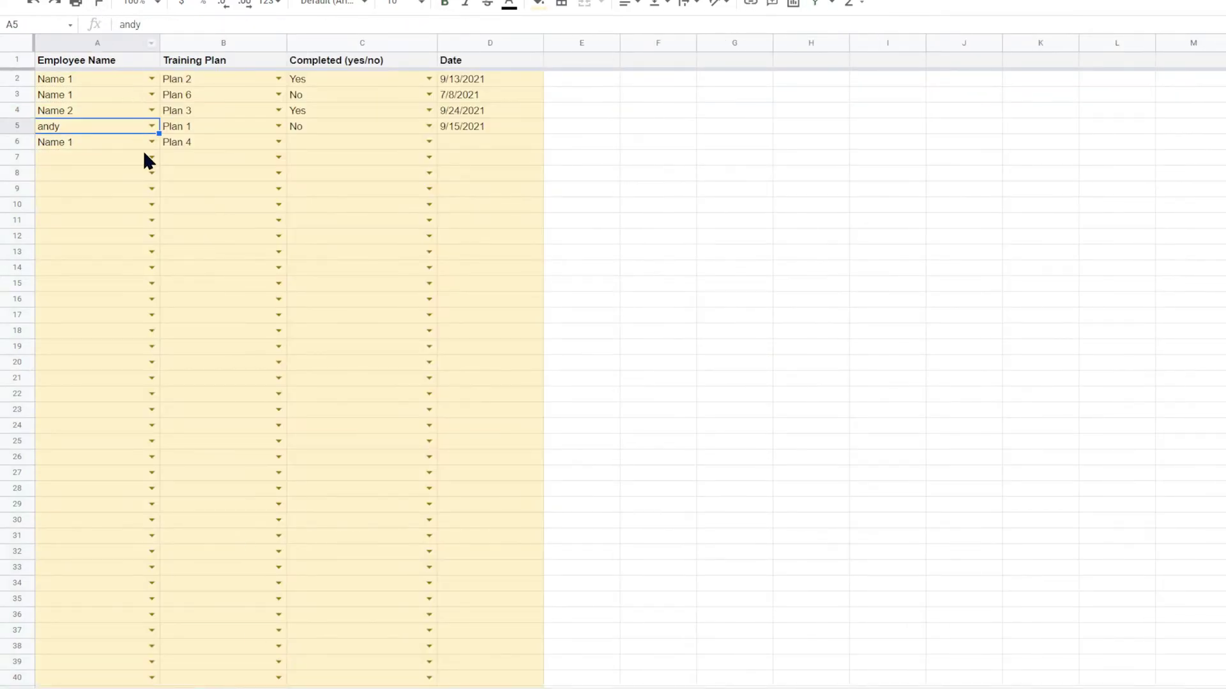
left_click(150, 157)
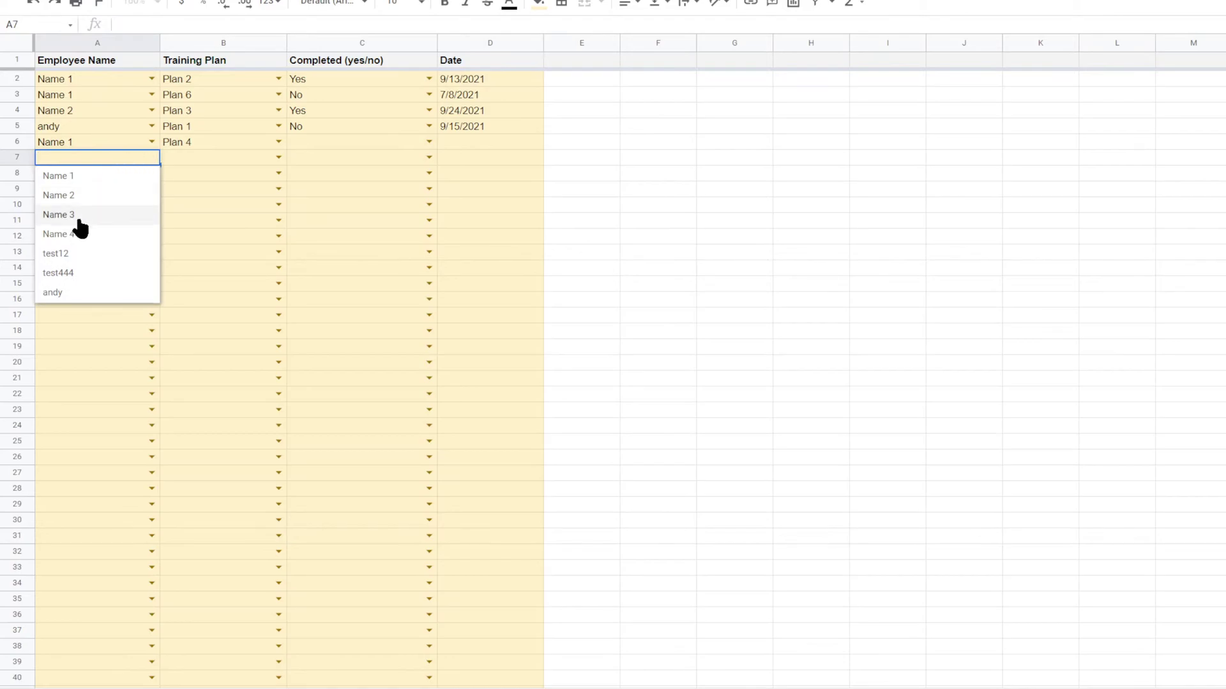
left_click(66, 292)
left_click(151, 173)
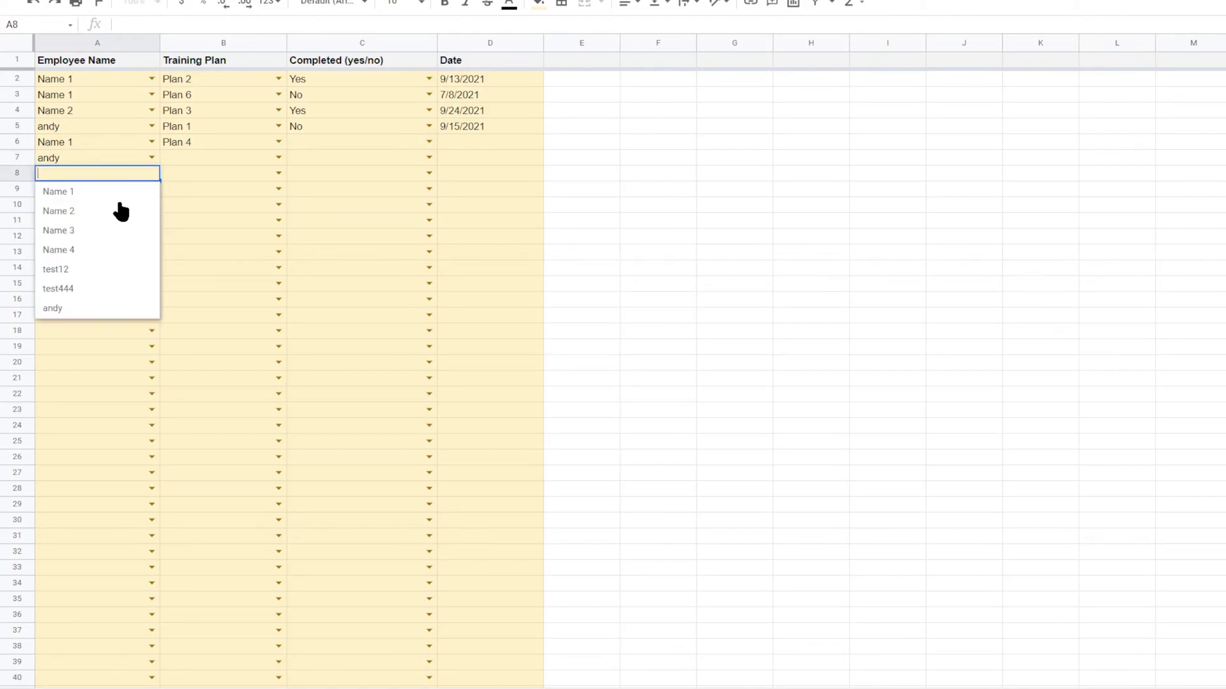
left_click(72, 307)
Step: Assign Plan 1 in B7 and Plan 7 in B8 as the training plans for the two new entries
left_click(279, 158)
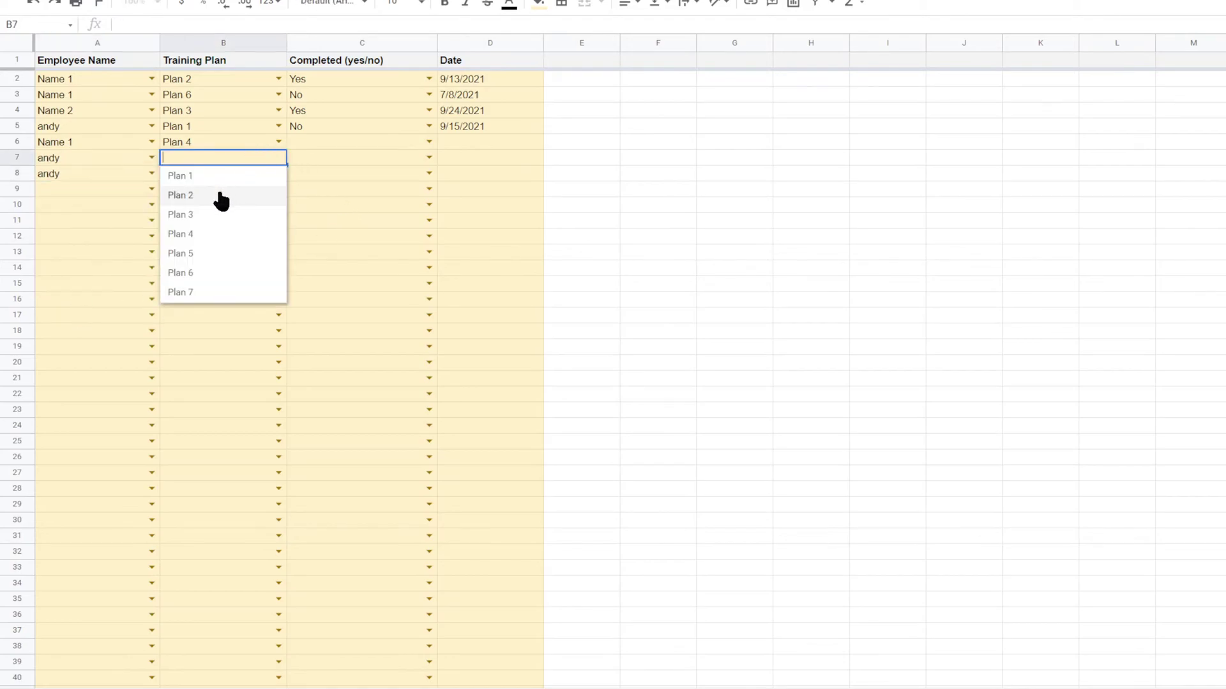
left_click(213, 173)
left_click(278, 174)
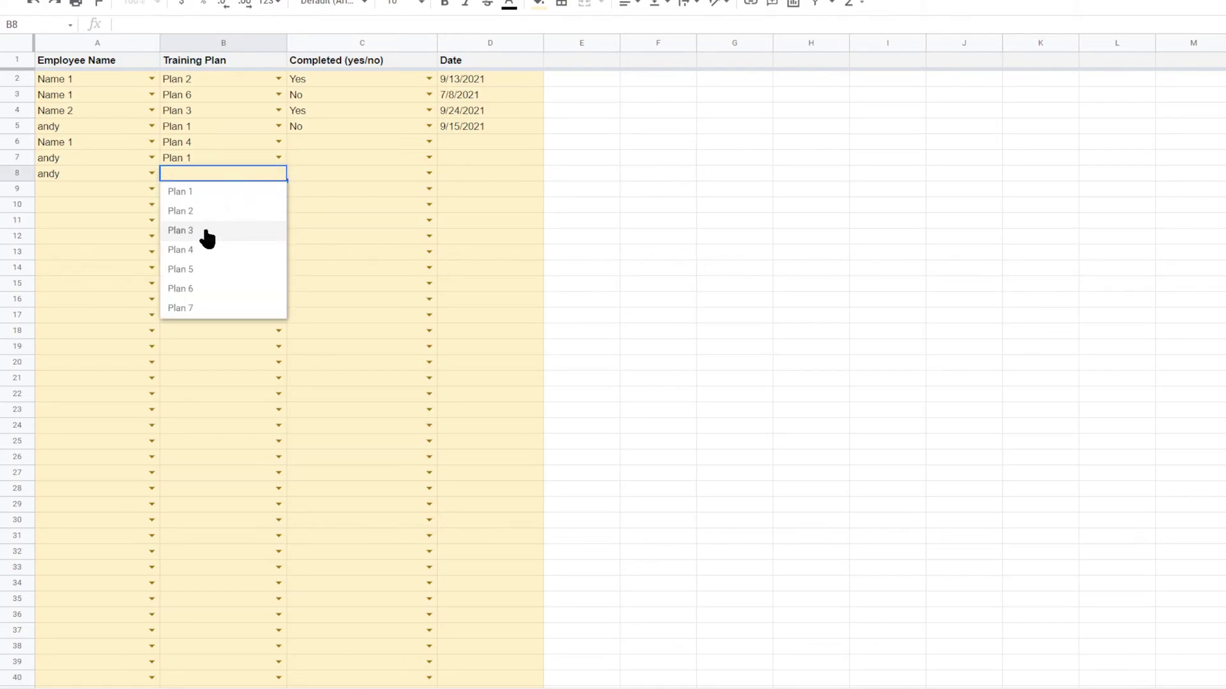
left_click(205, 309)
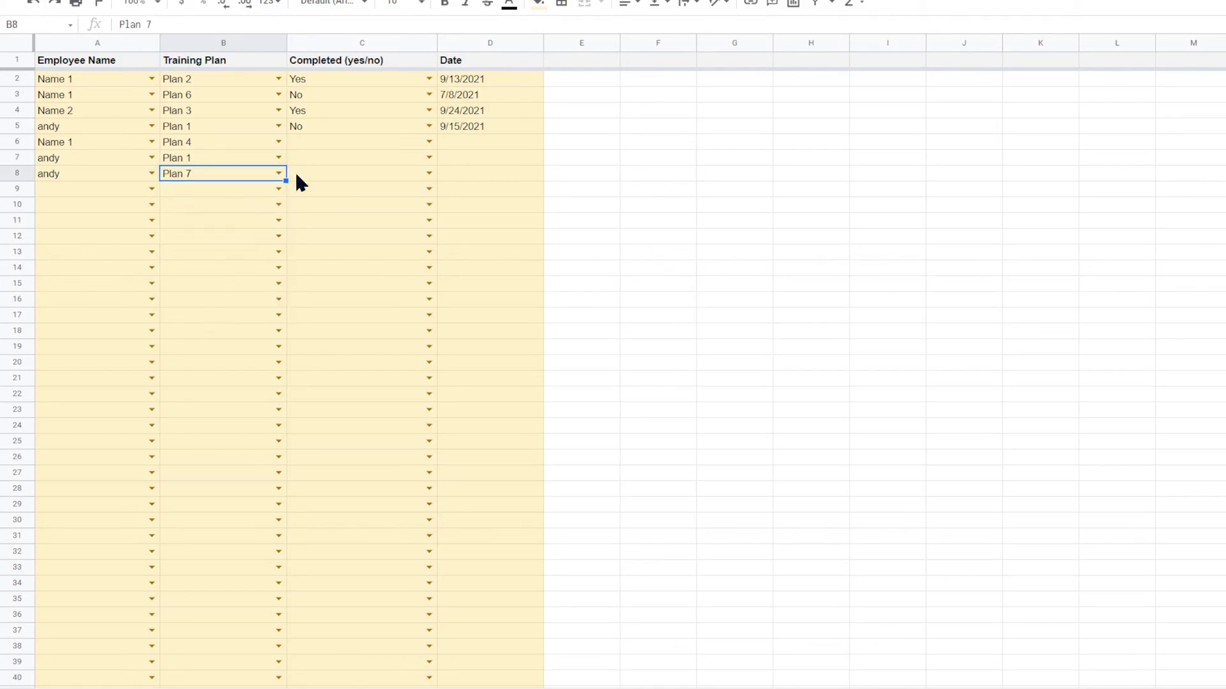
Step: Mark C6:C8 as completed with Yes and fill the Date column down through D8 with 9/6/2021, 8/28/2021 and 8/19/2021
left_click(429, 142)
left_click(413, 156)
left_click_drag(436, 149, 431, 181)
left_click_drag(504, 111, 528, 181)
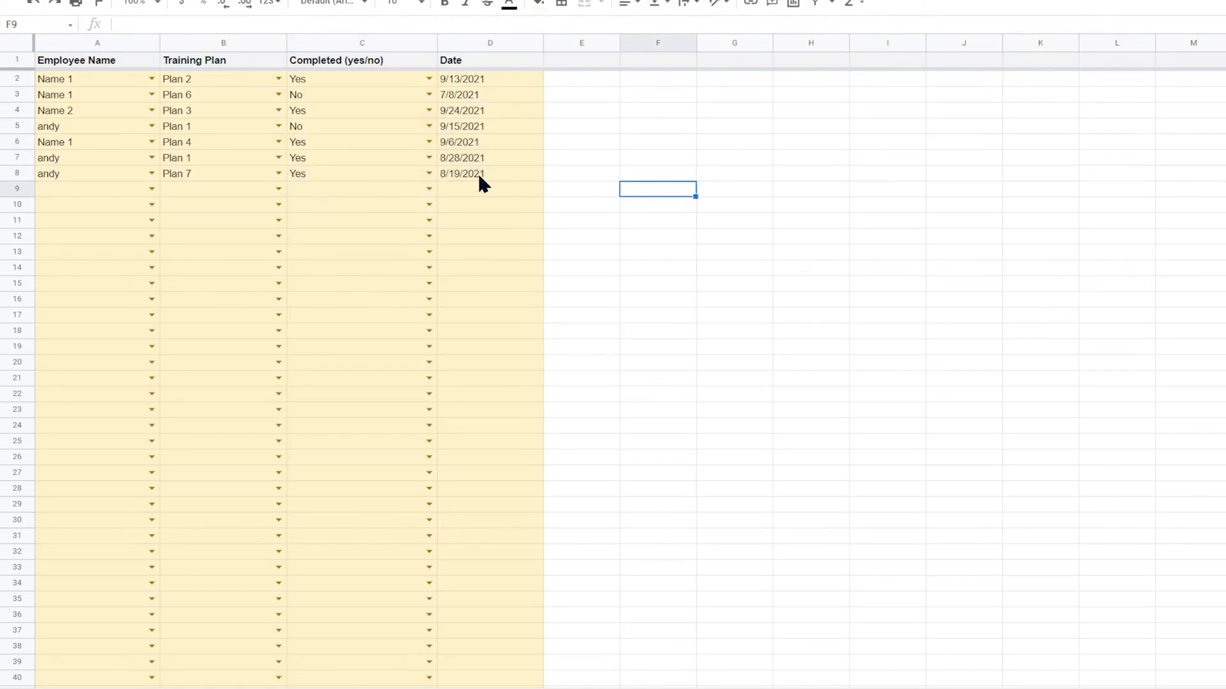
Step: Review the Completed and Date entries in rows 2 to 8 and the empty column E beside them
left_click(481, 81)
left_click(477, 114)
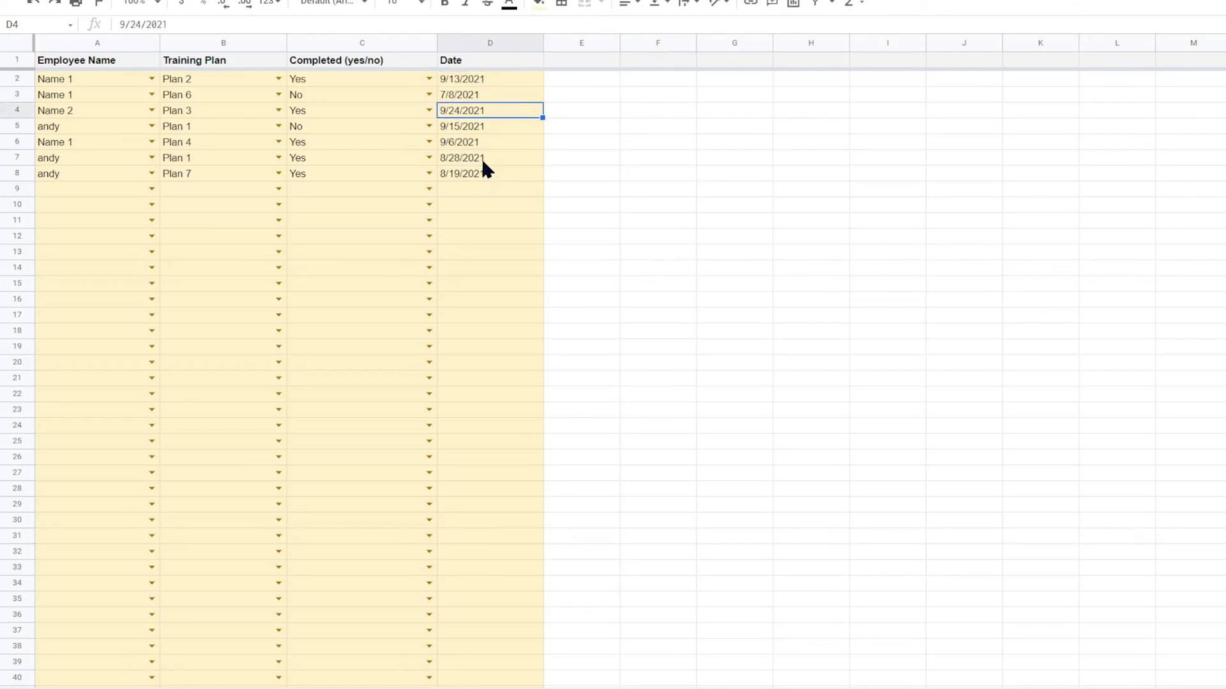
left_click(482, 160)
left_click(353, 174)
left_click(345, 96)
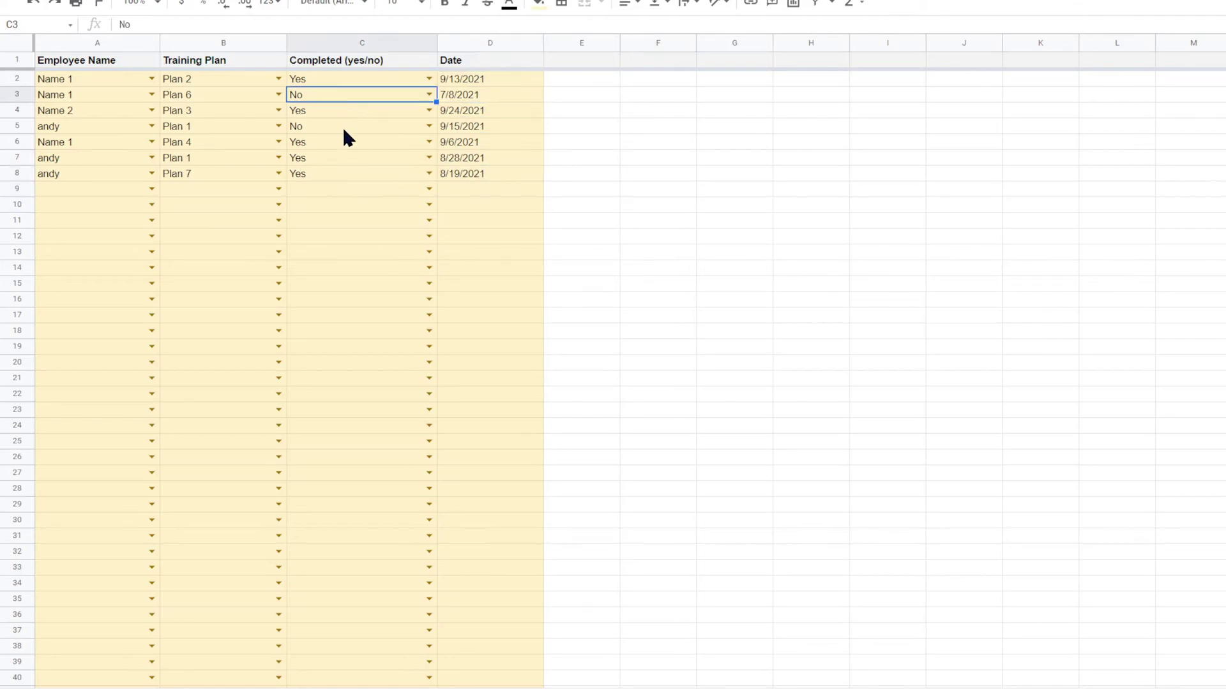
left_click(336, 175)
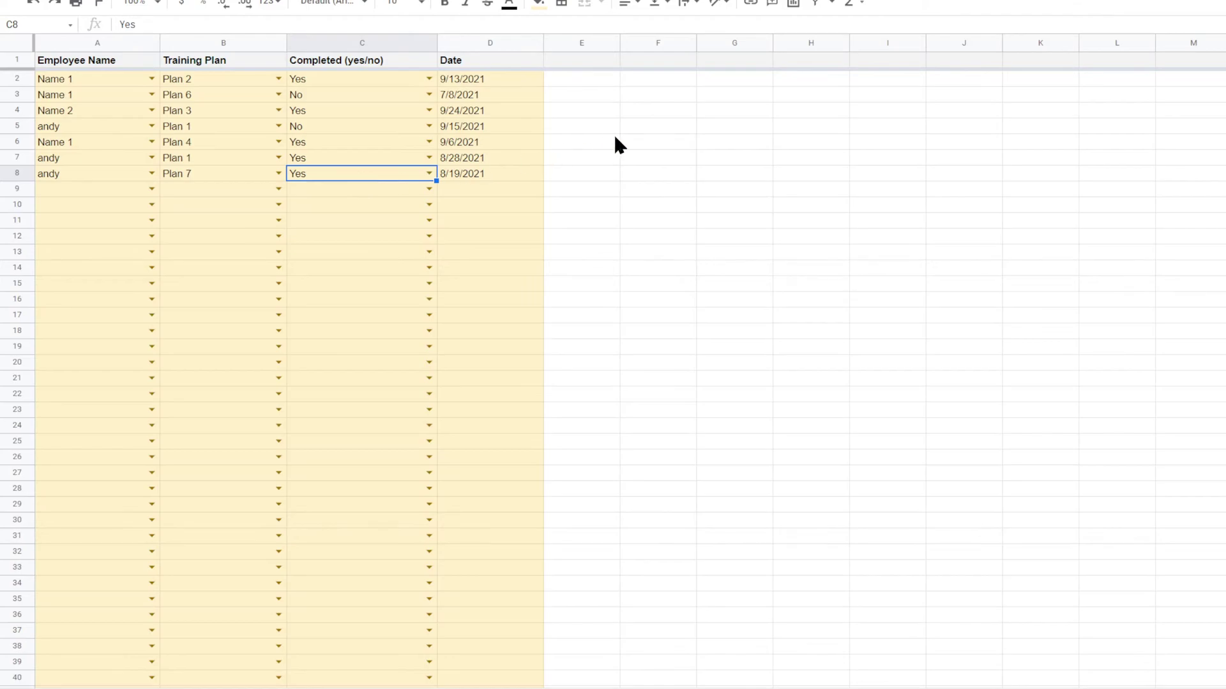
left_click_drag(583, 82, 586, 194)
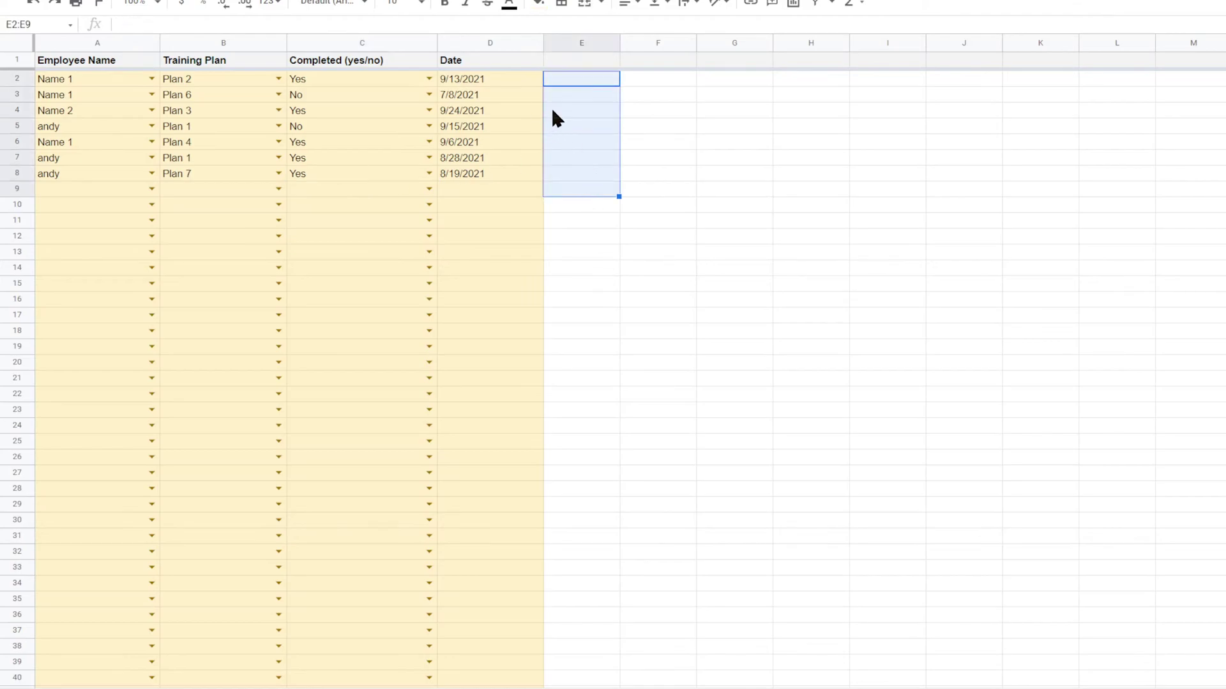
left_click(330, 79)
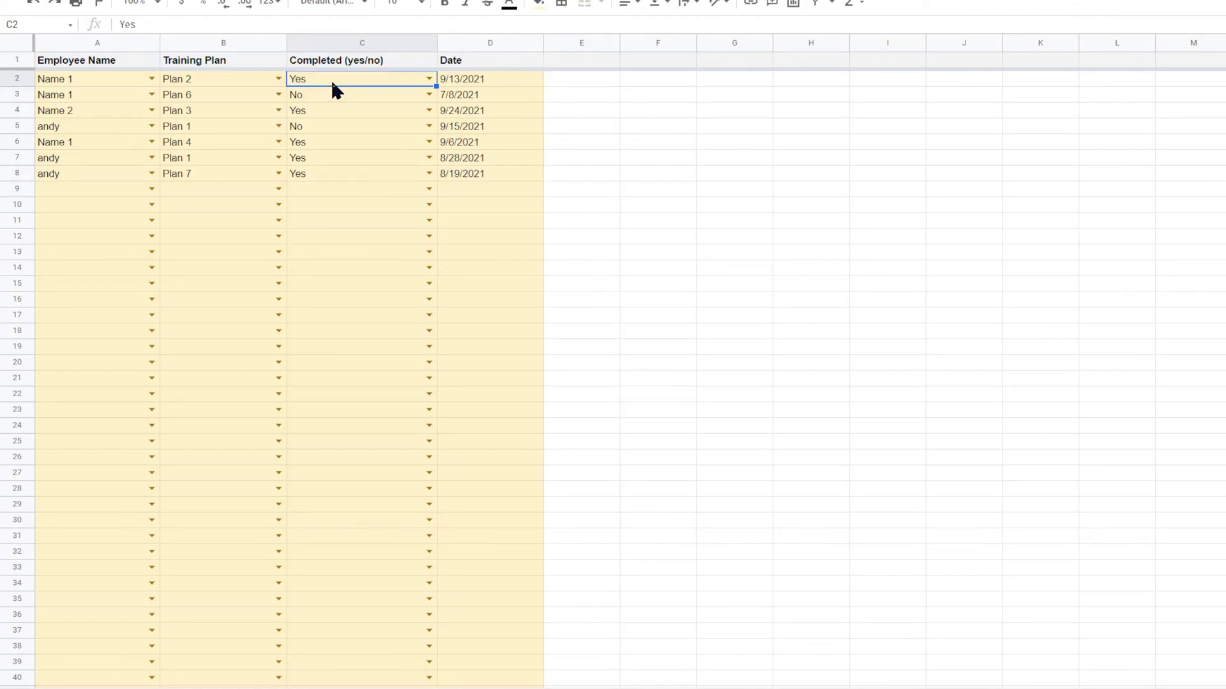
left_click(471, 81)
left_click_drag(589, 79, 594, 237)
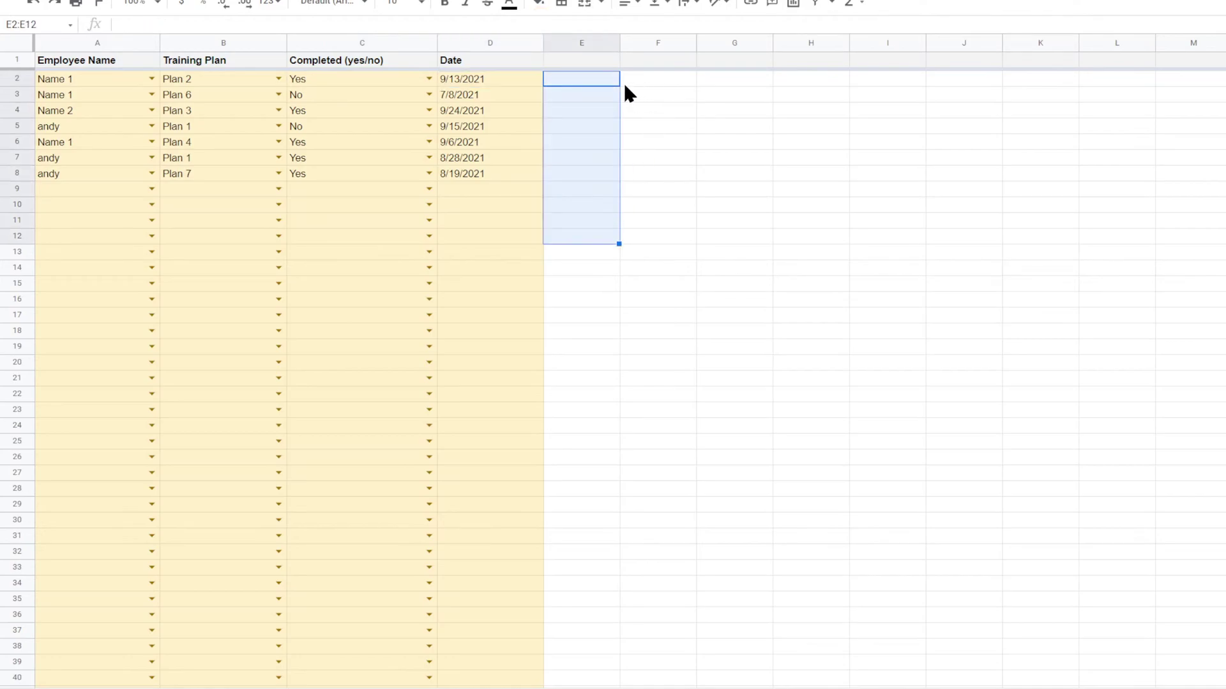
left_click_drag(578, 78, 591, 237)
left_click(756, 189)
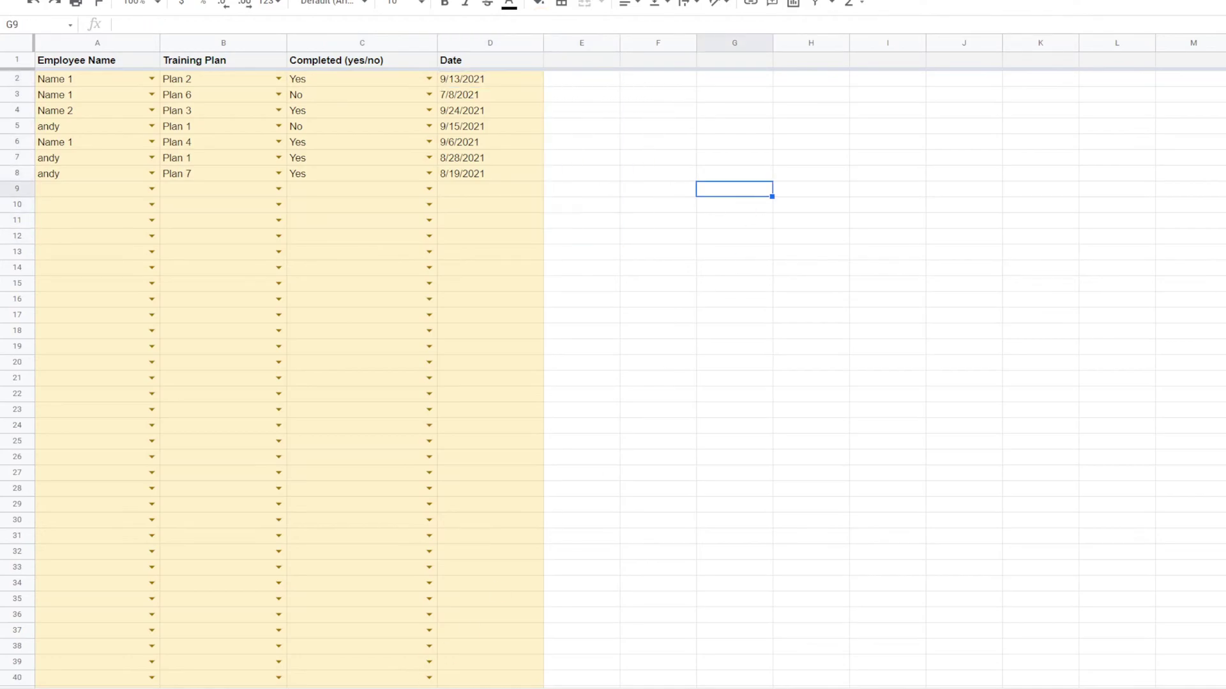
Step: Inspect the error in B3 of the Training Completed by Employee sheet
key("ctrl+shift+Page_Down")
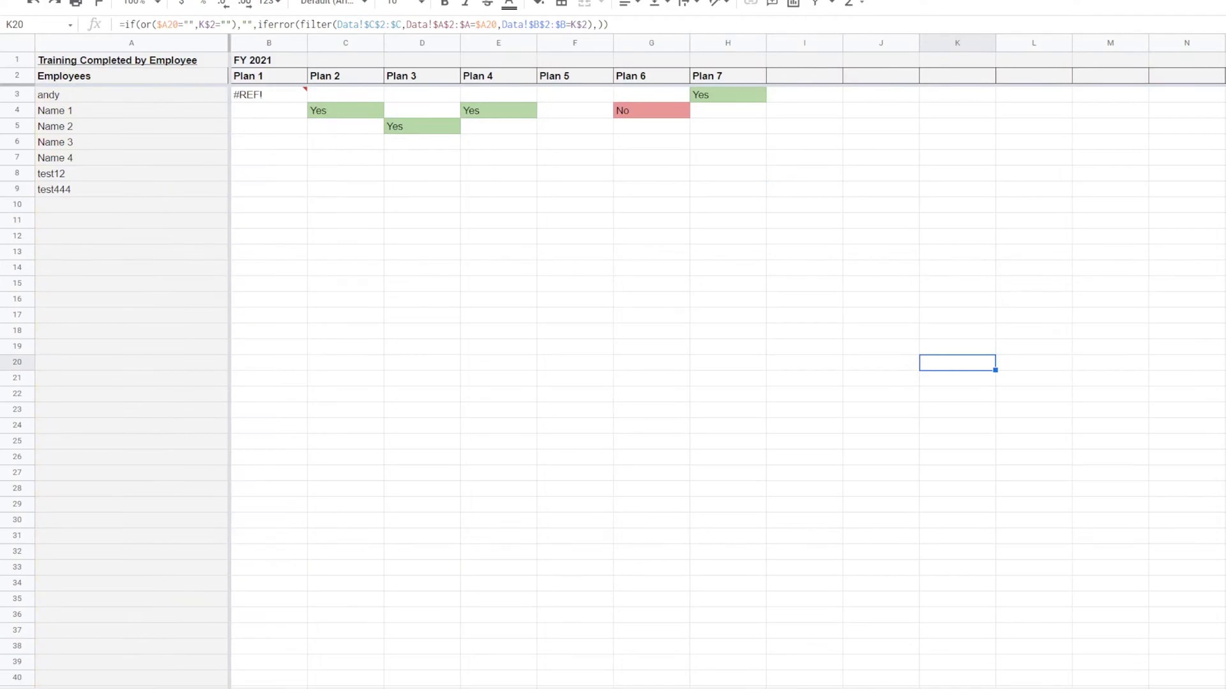
mouse_move(259, 96)
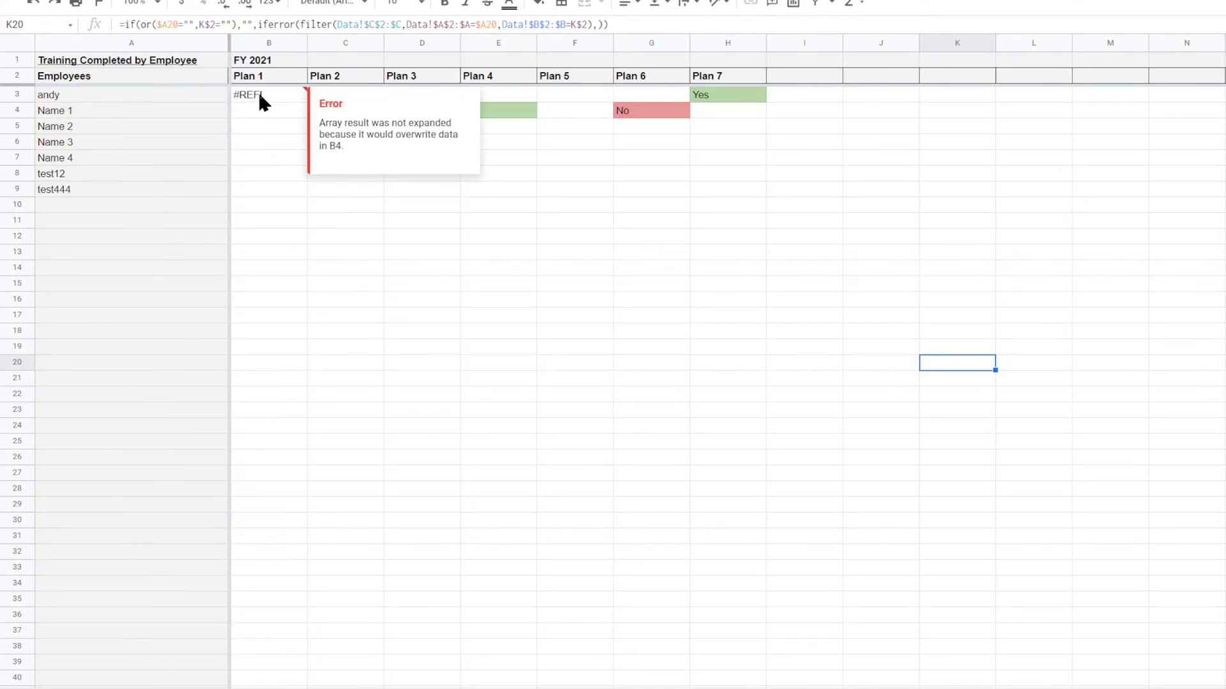
left_click(262, 102)
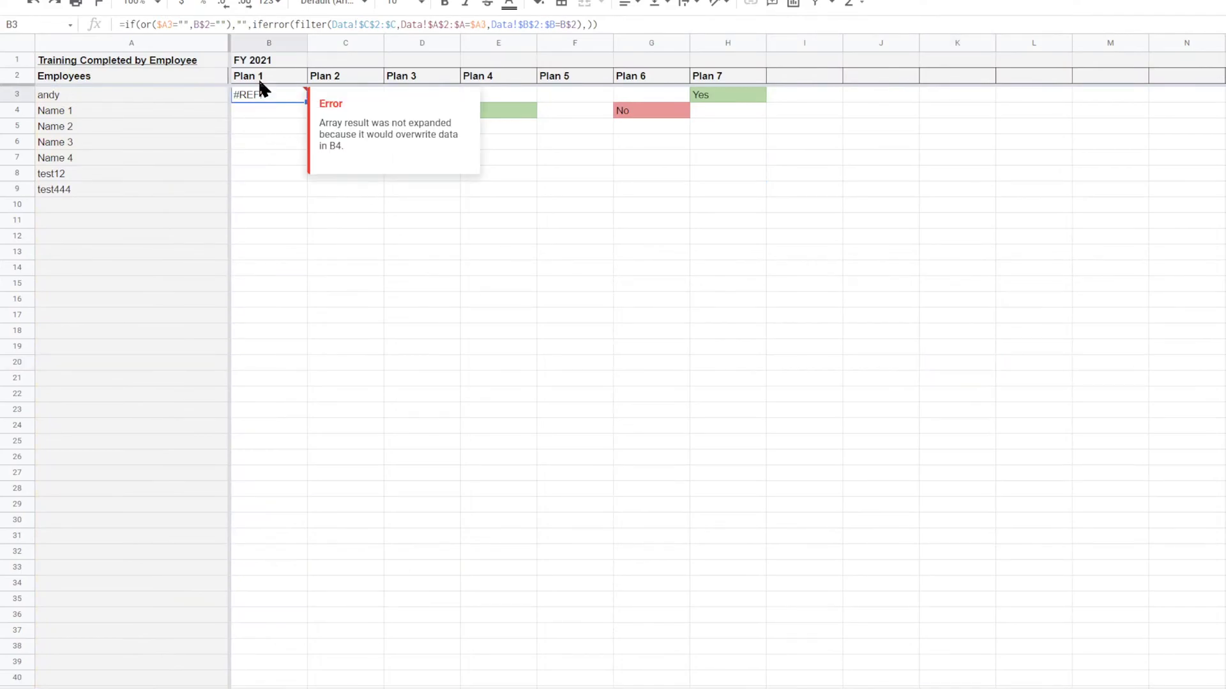
key("ctrl+shift+Page_Up")
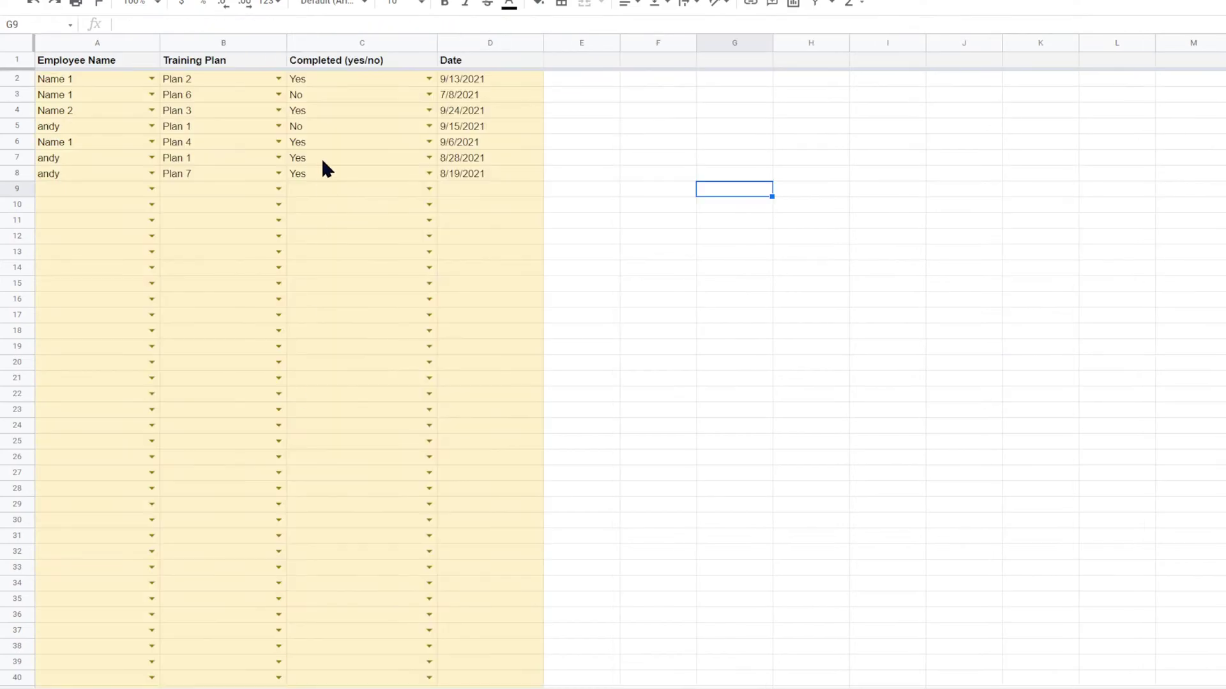
Step: Compare the duplicate training plans in B5 and B7 of the Data sheet and change B7 to Plan 4
left_click(194, 124)
left_click(220, 156)
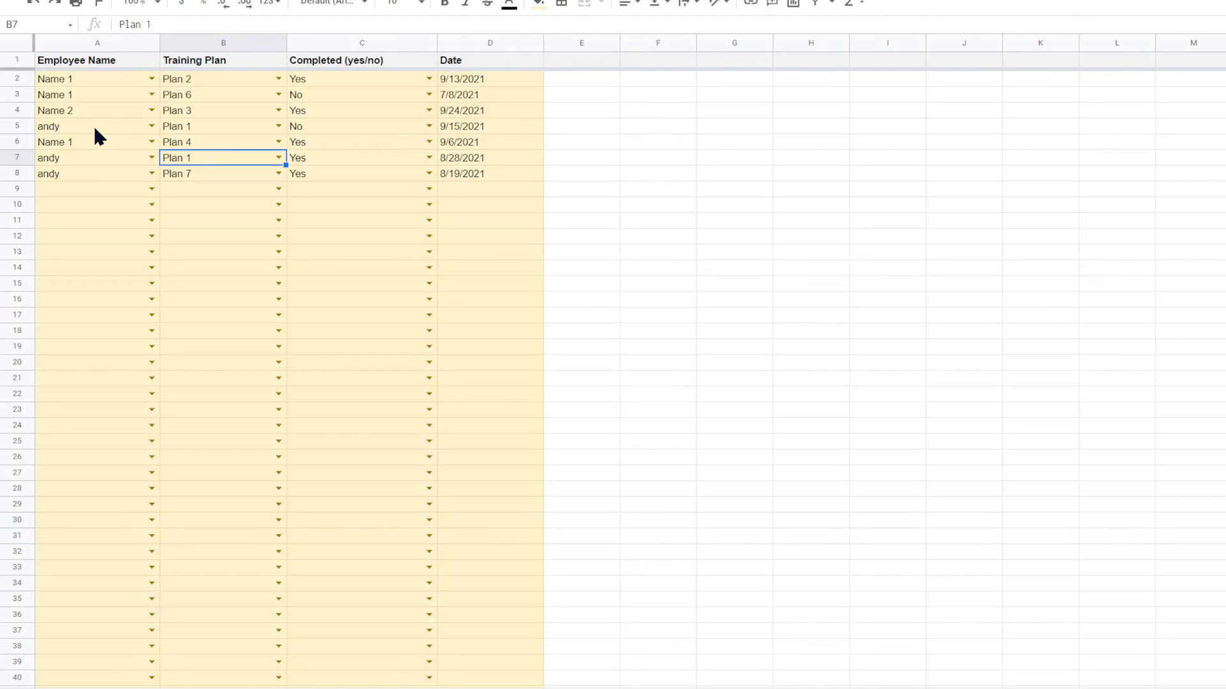
left_click(206, 124)
left_click(202, 156)
left_click(279, 157)
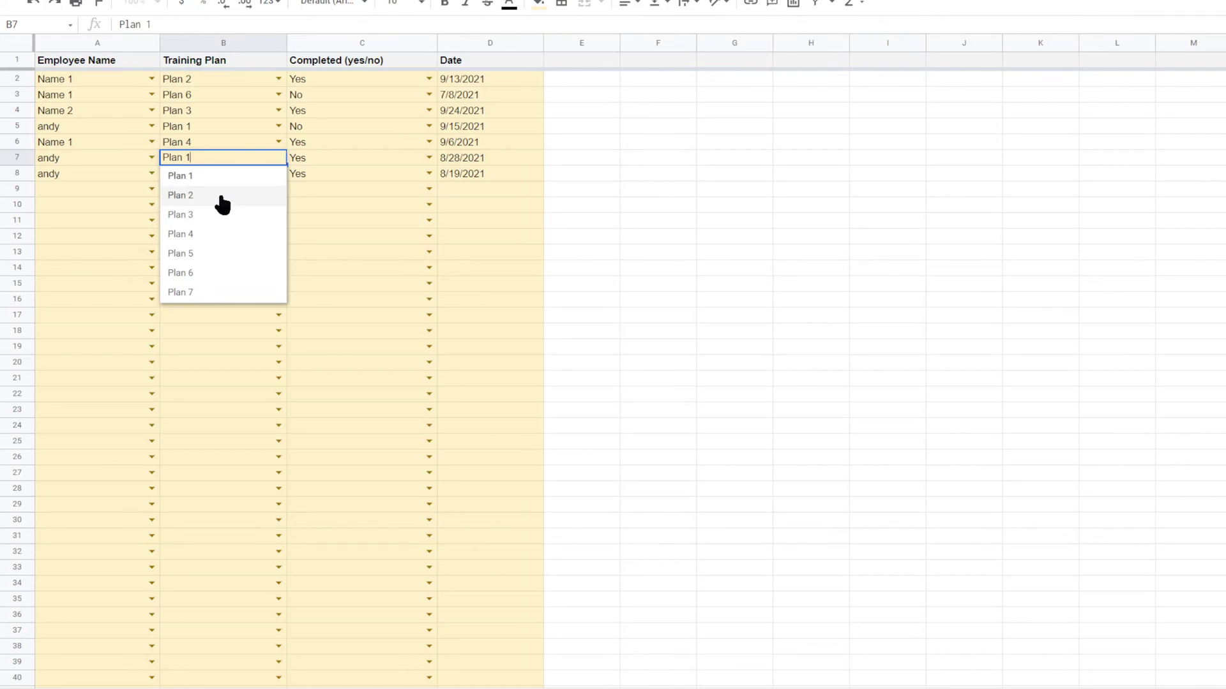
left_click(217, 235)
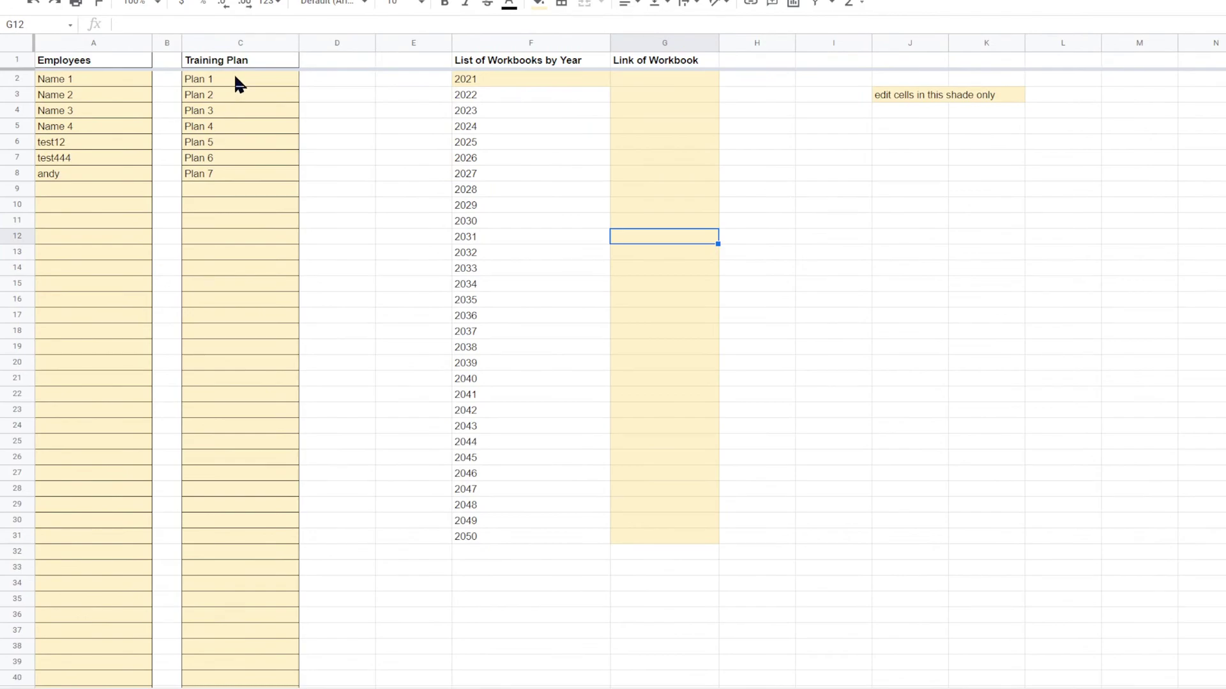
Step: Review the list of training plans in column C on the sheet with the employee and plan lists
left_click_drag(238, 79, 226, 213)
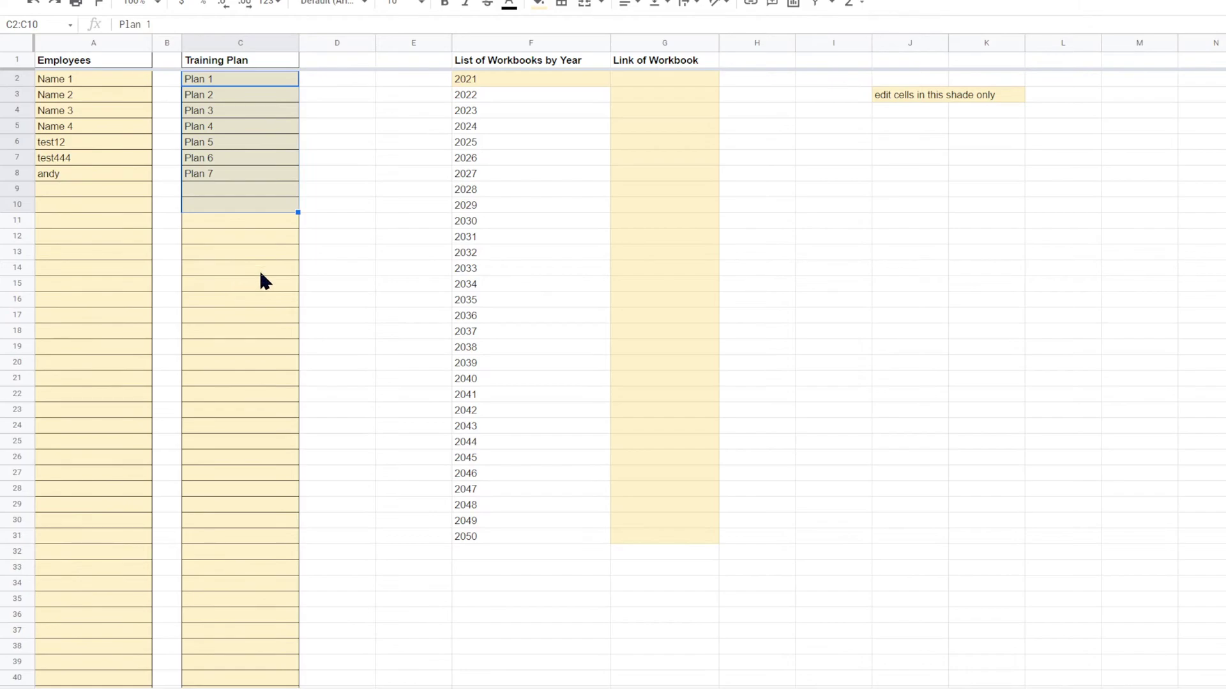
left_click(206, 81)
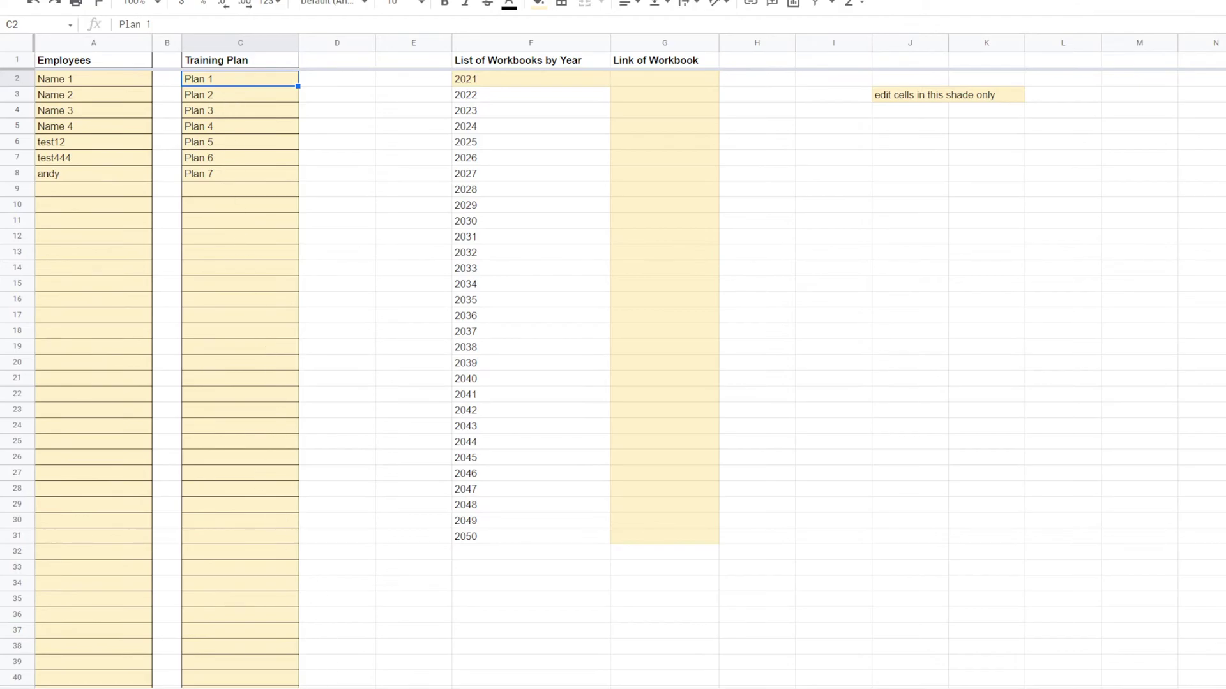
left_click(339, 688)
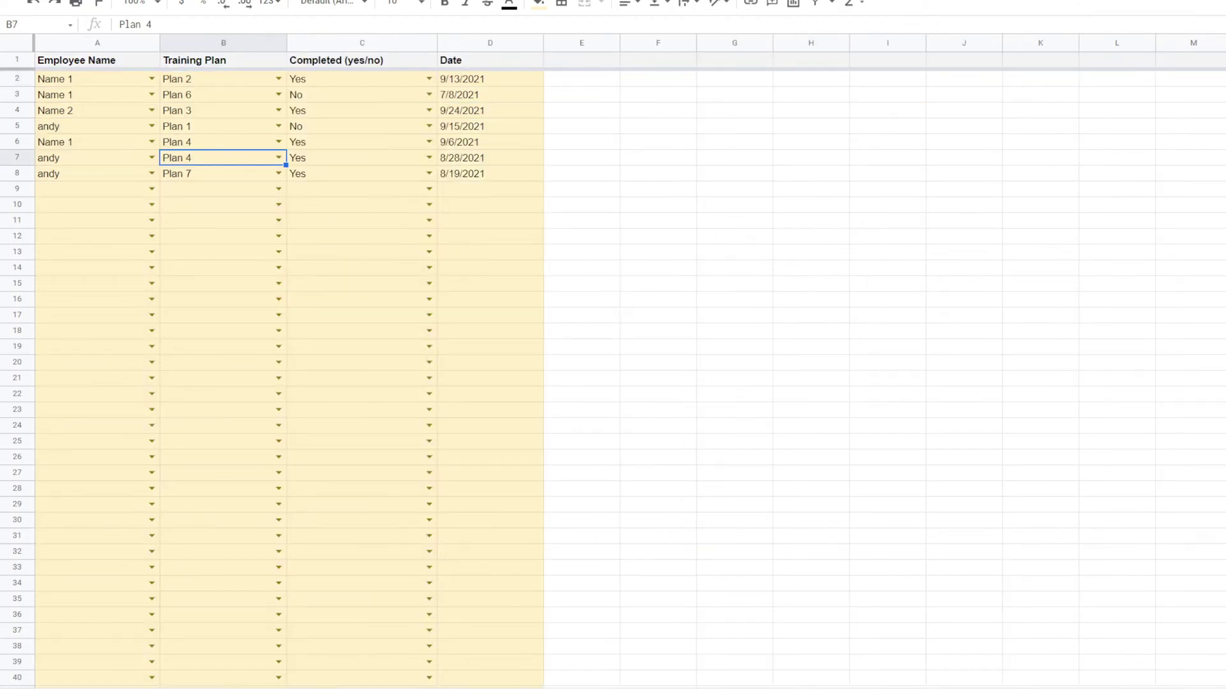
Step: Examine the employees, plans, Yes entries and dates listed in rows 4 to 8 of the Employee Completions report
left_click(402, 688)
left_click(597, 688)
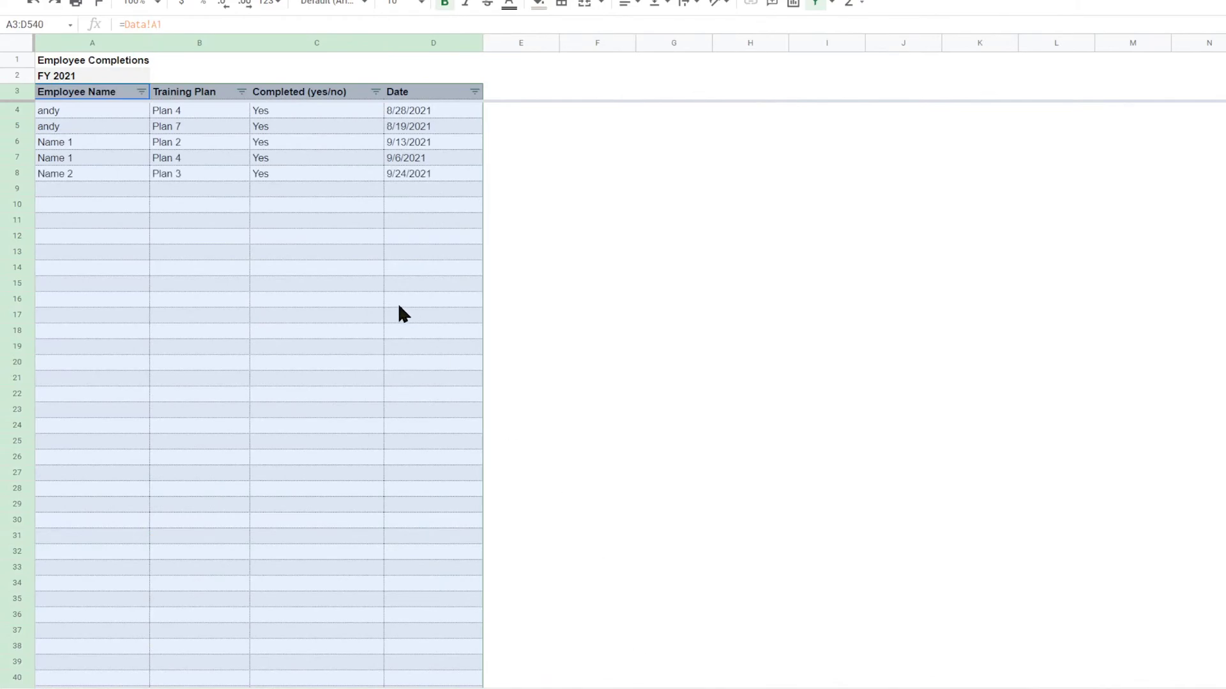
left_click(77, 113)
left_click(77, 128)
left_click(78, 144)
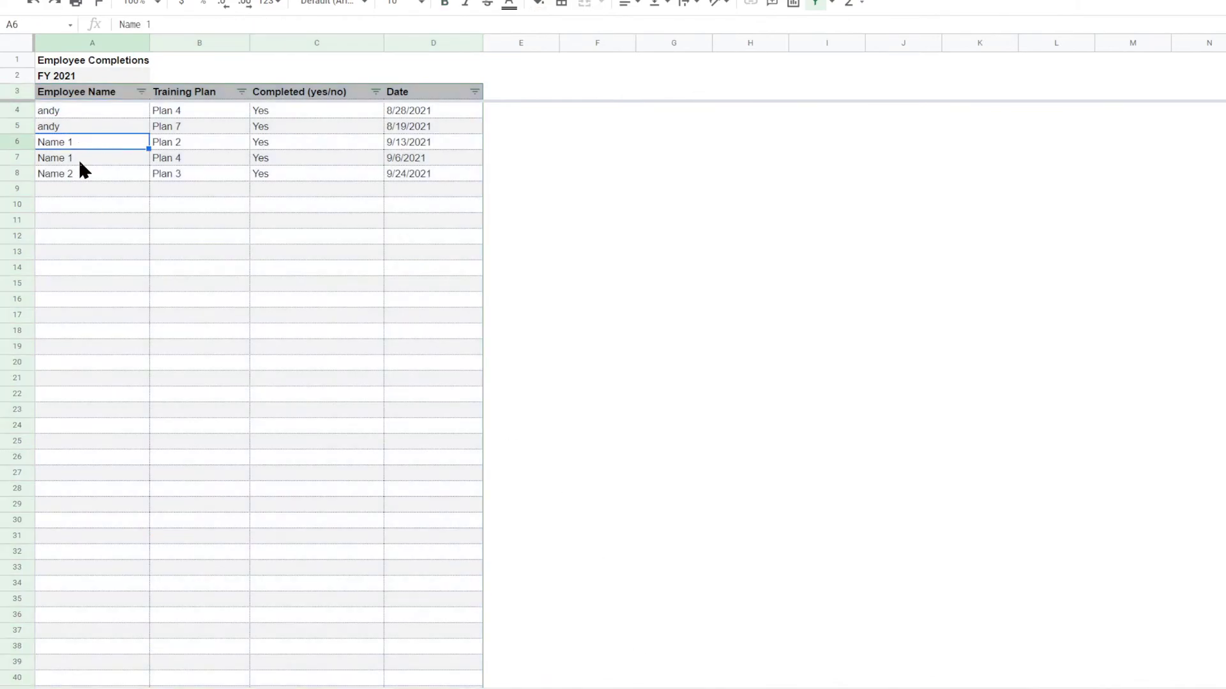
left_click(102, 110)
key("ctrl+shift+Down")
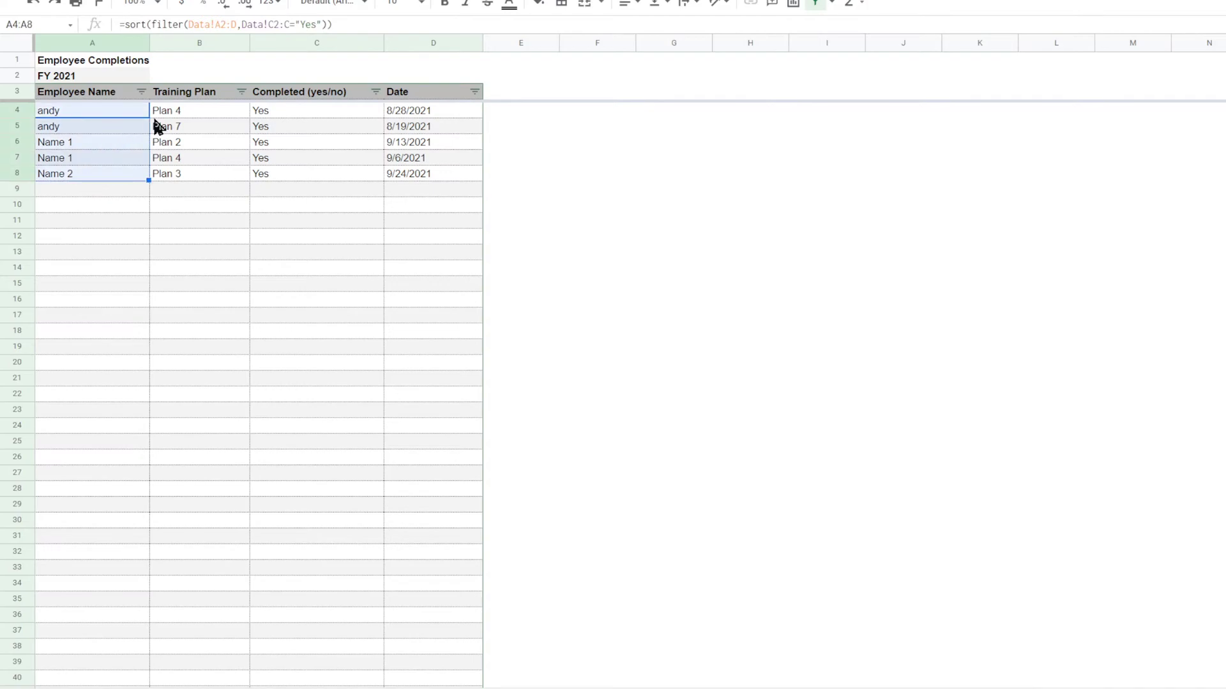
left_click(276, 117)
left_click(80, 177, "shift")
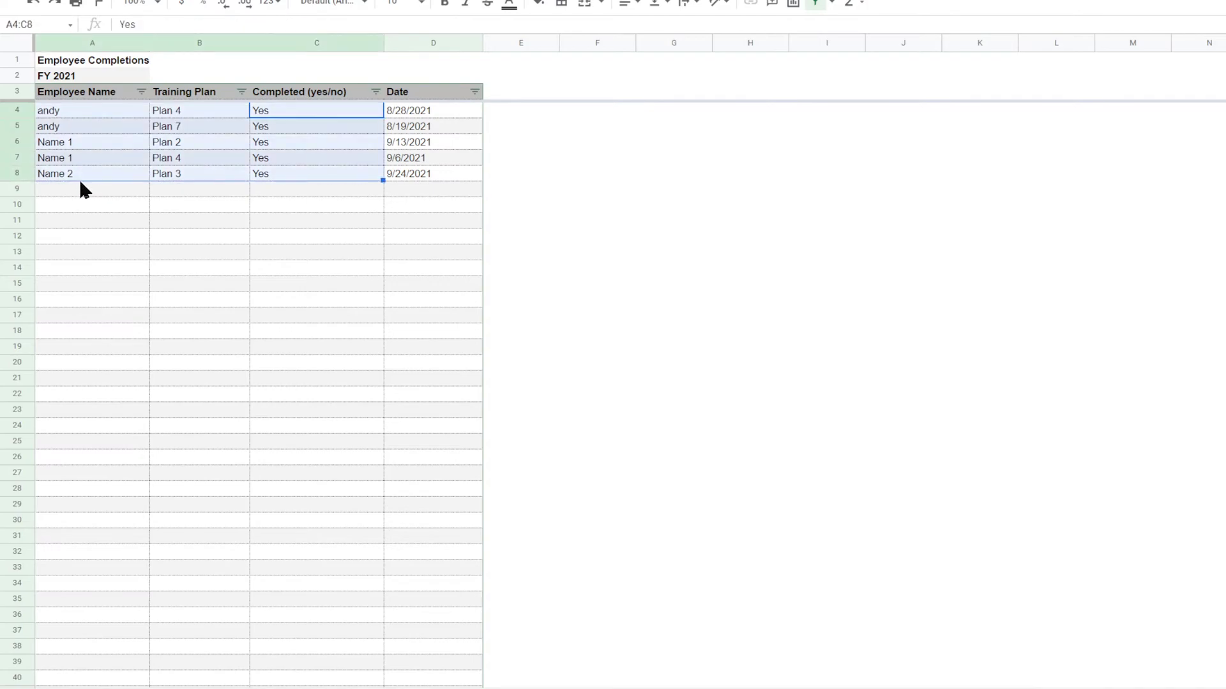
left_click(413, 112)
Step: Check the Employee Incompletions report and the Training Completed by Employee grid for the new entries
left_click(549, 688)
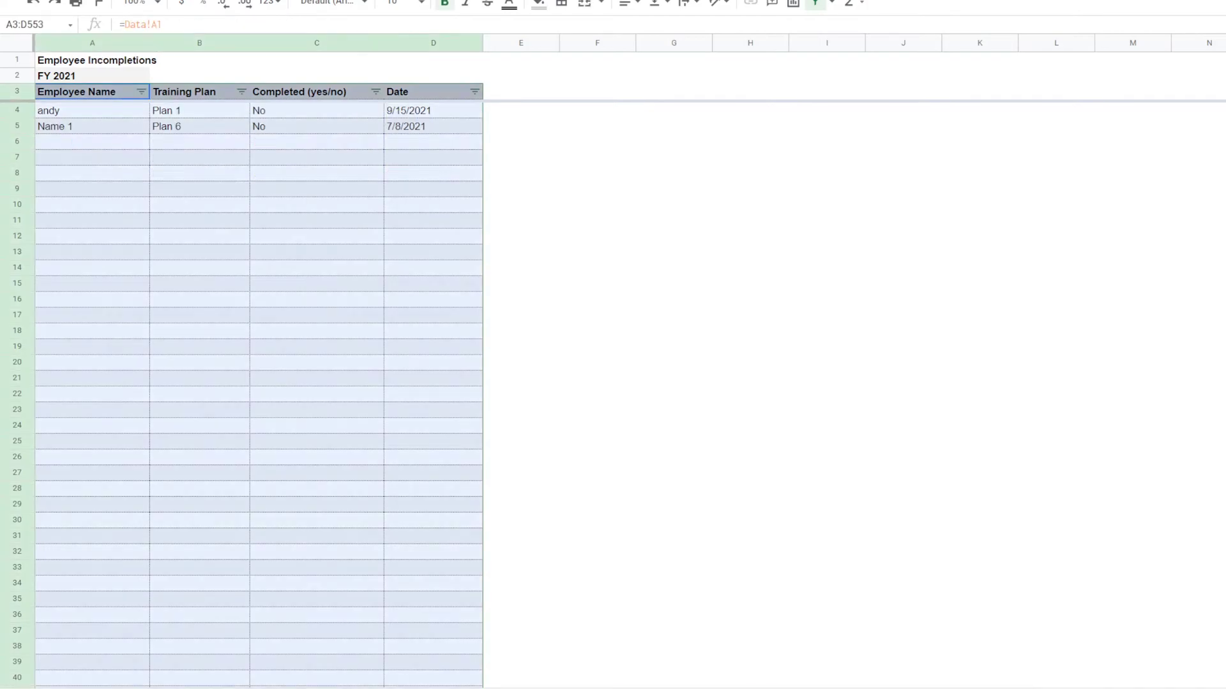
left_click(409, 688)
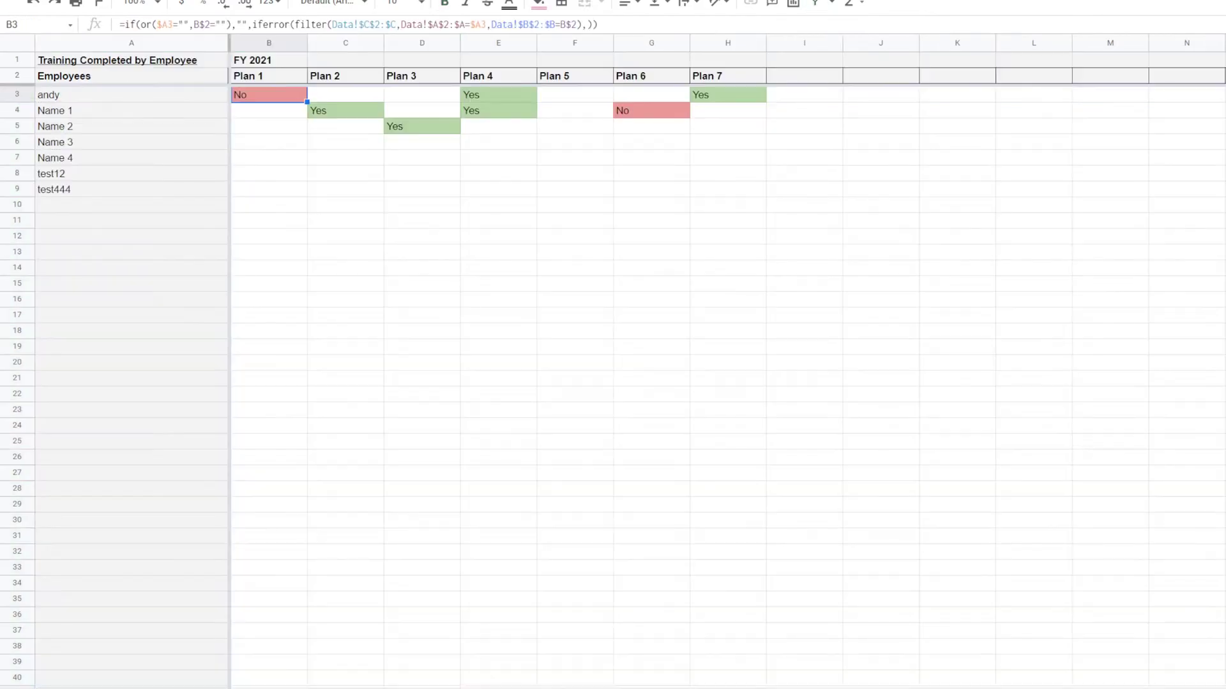
left_click(478, 688)
Step: Fill the No value from C5 down through C8 in the Data sheet's Completed column
left_click(306, 688)
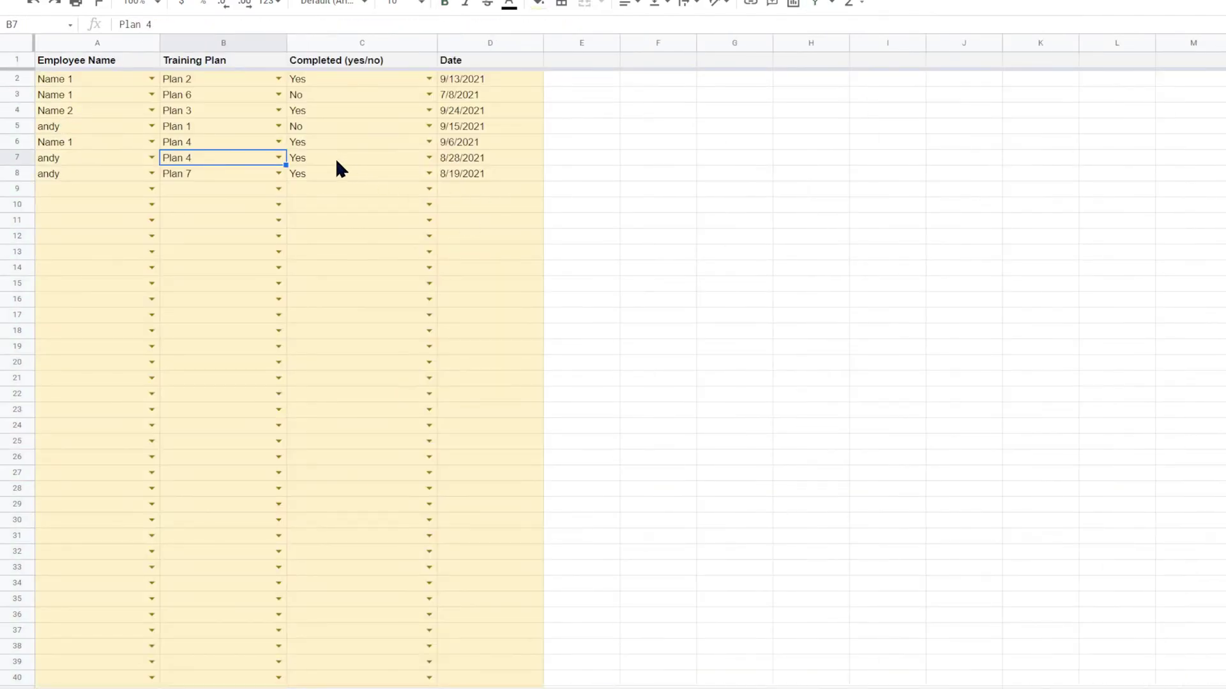
left_click(383, 128)
left_click_drag(436, 133, 435, 179)
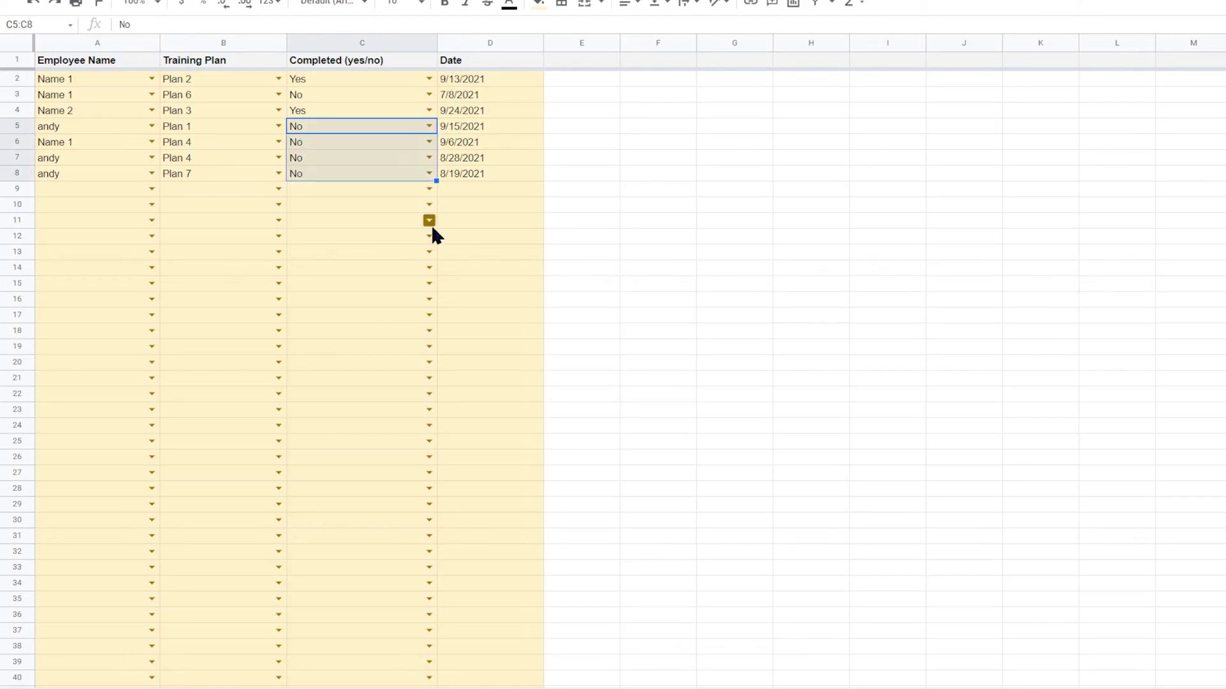
Step: Review the employees, plans and No entries in A4:C8 of the Employee Incompletions report
left_click(421, 688)
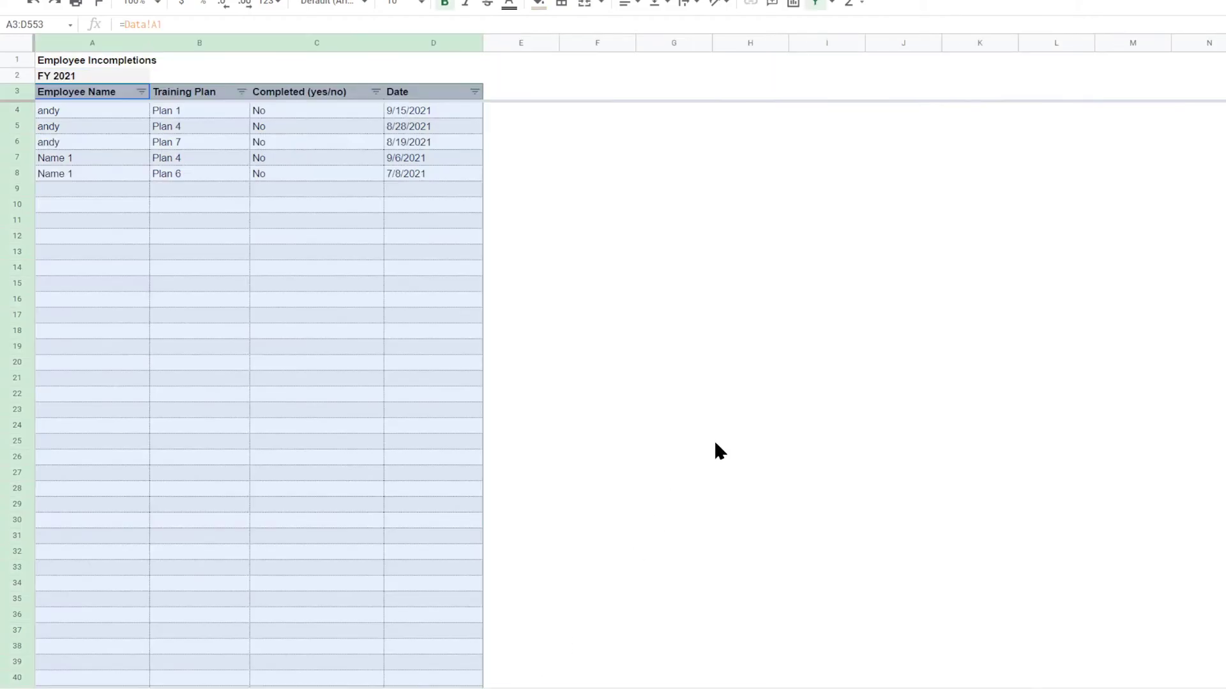
left_click(715, 443)
left_click_drag(107, 110, 258, 178)
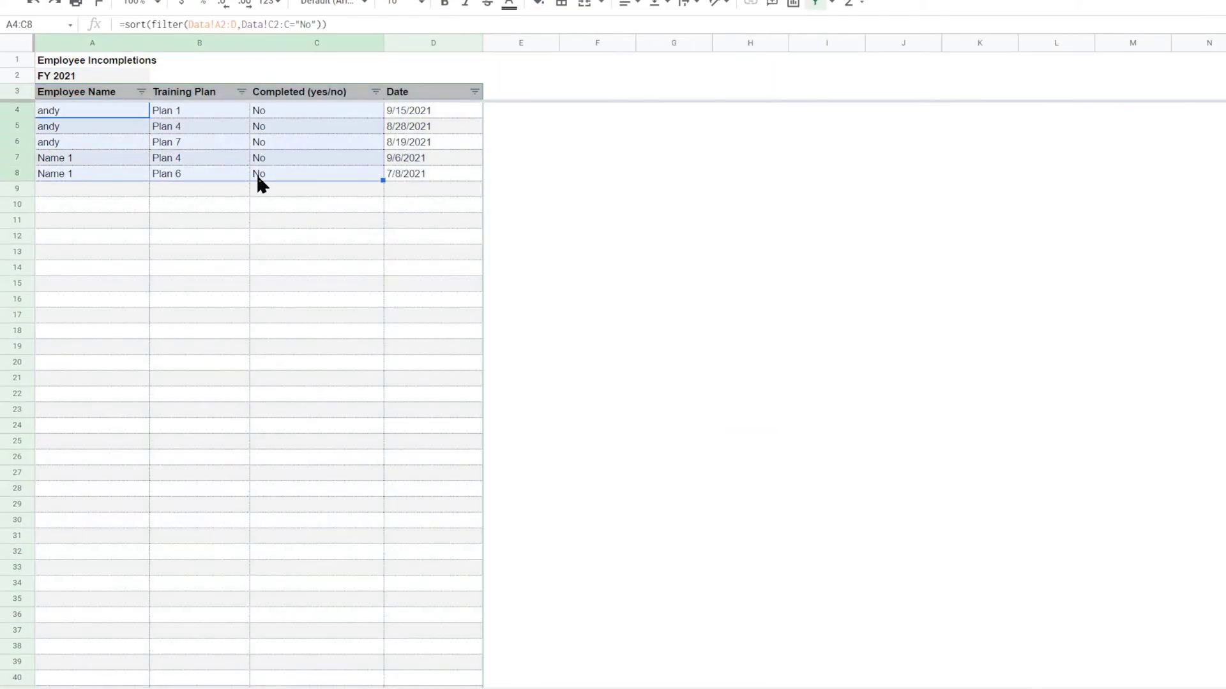
Step: Review the new entries in the Employee Incompletions and Completions reports, the per-employee counts and the Training Completed by Employee grid
left_click(282, 156)
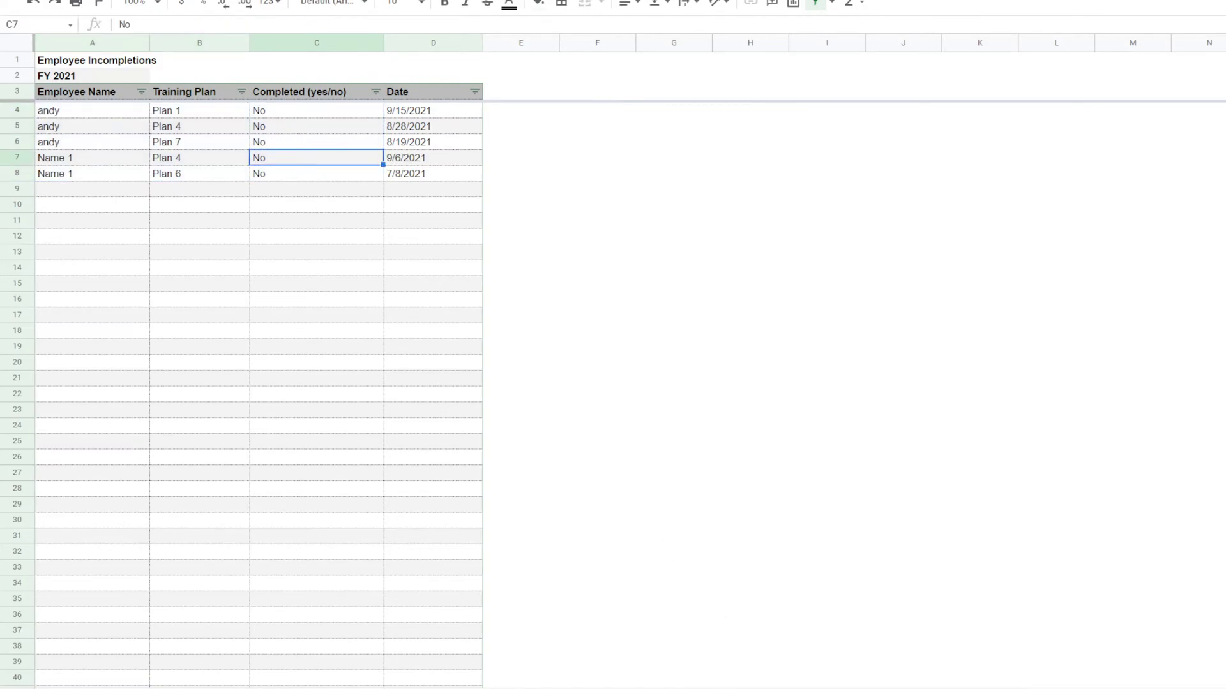
left_click(523, 688)
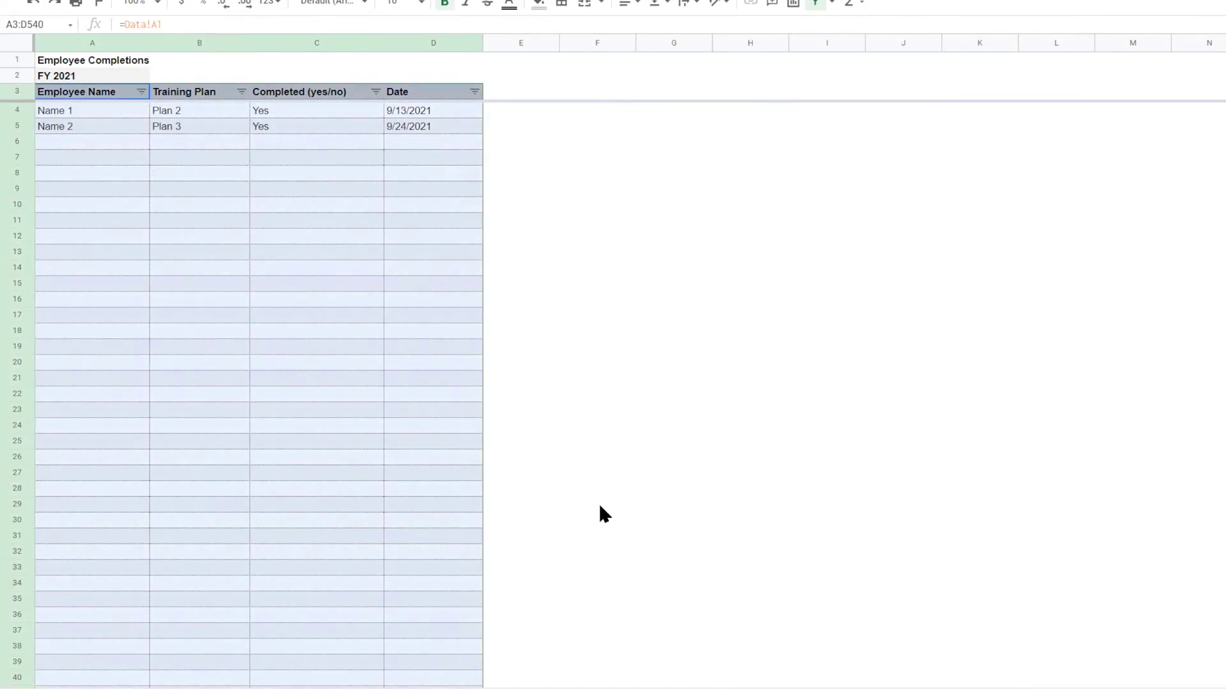
left_click(298, 115)
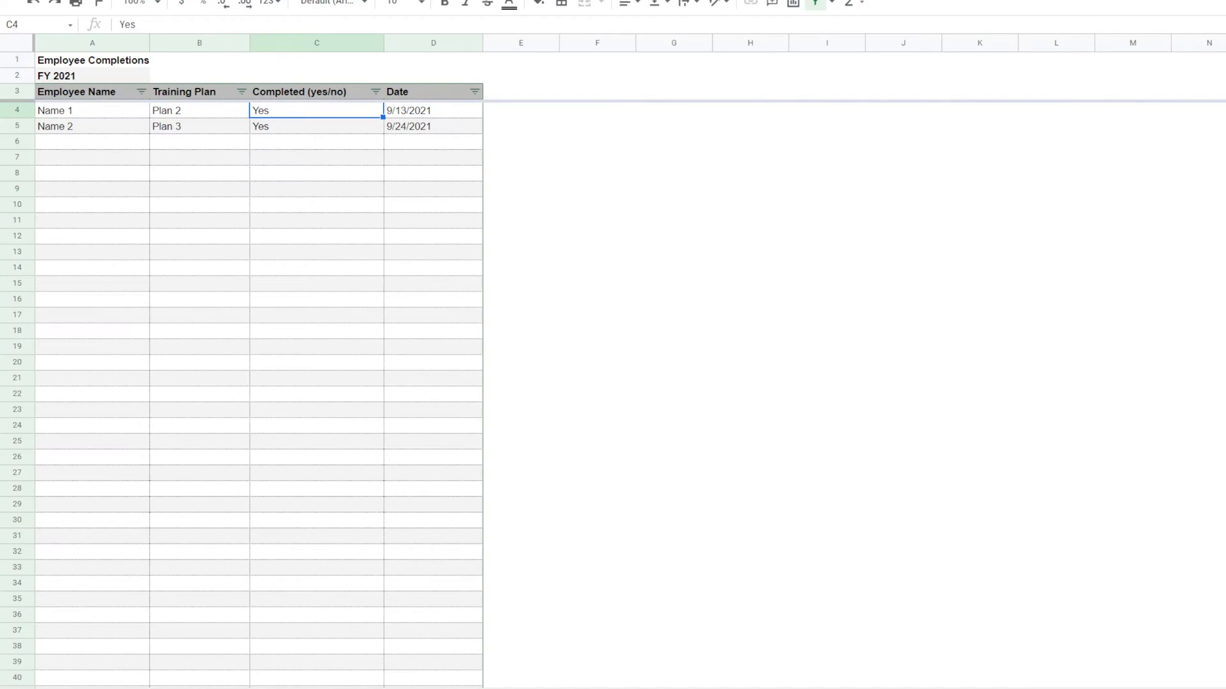
left_click(628, 688)
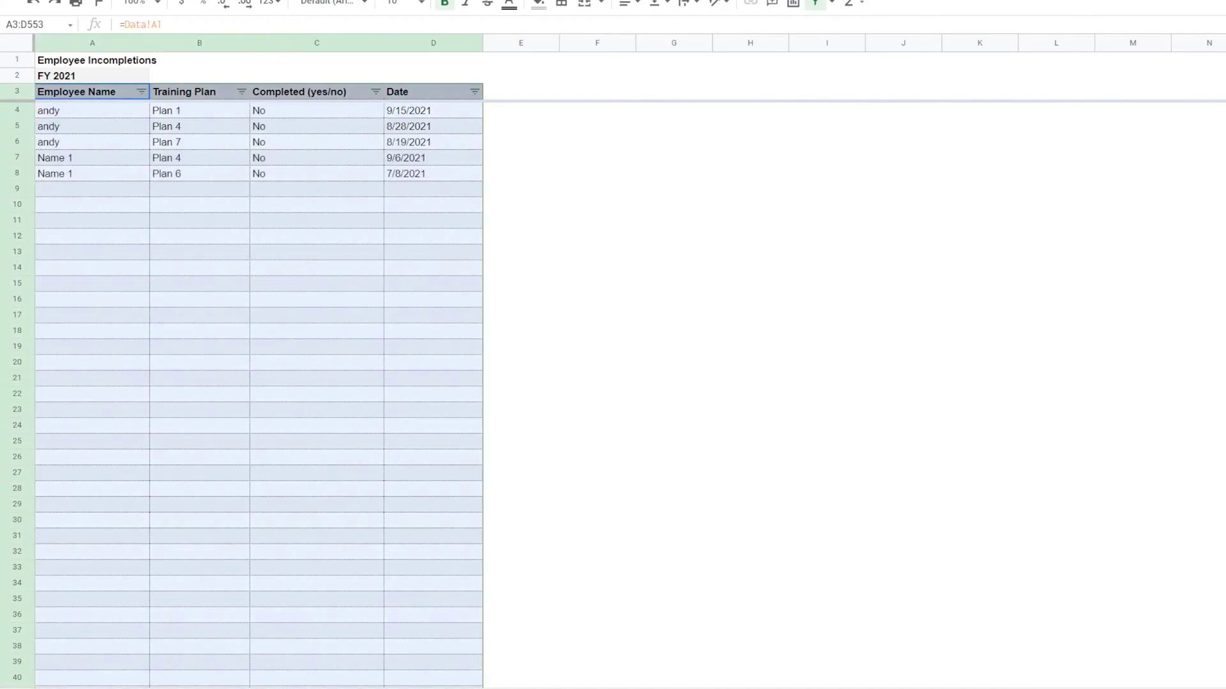
left_click(724, 688)
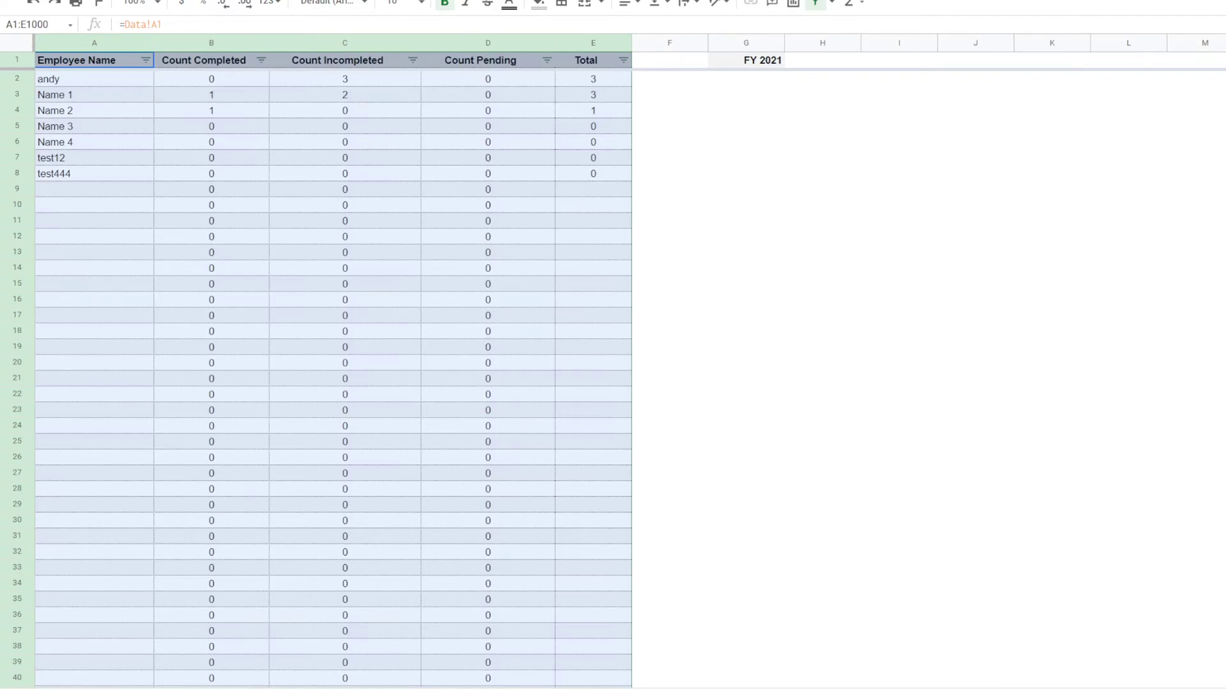
left_click(817, 688)
left_click(906, 688)
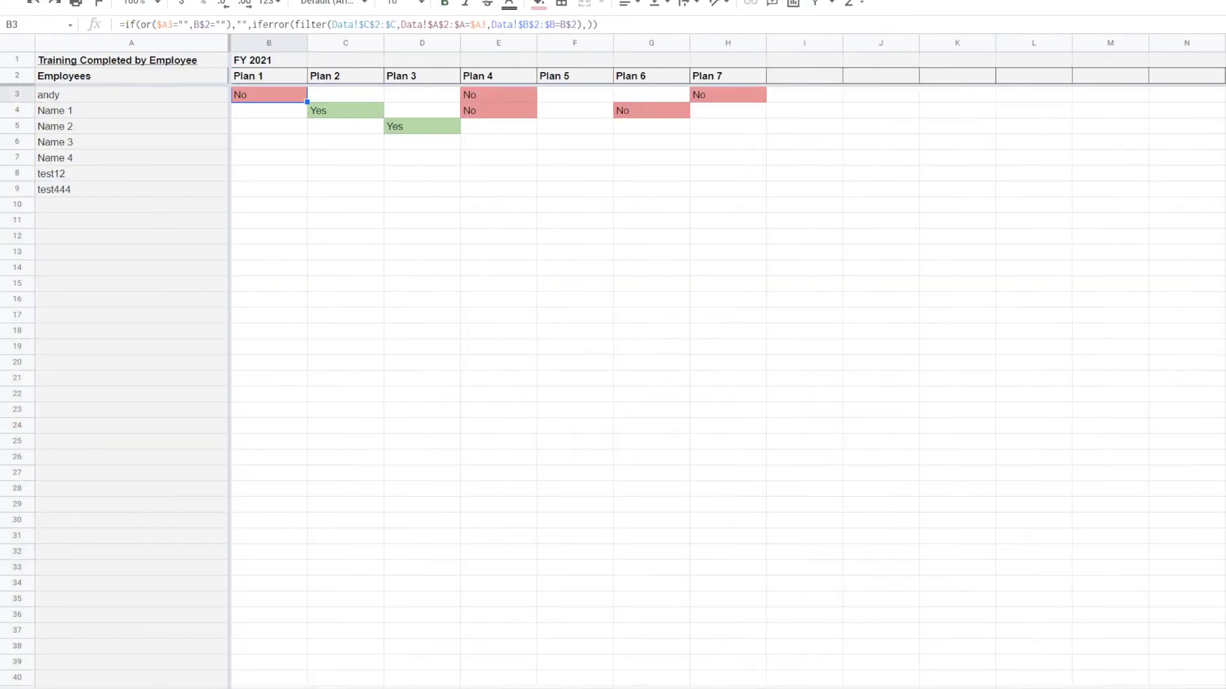
left_click(455, 553)
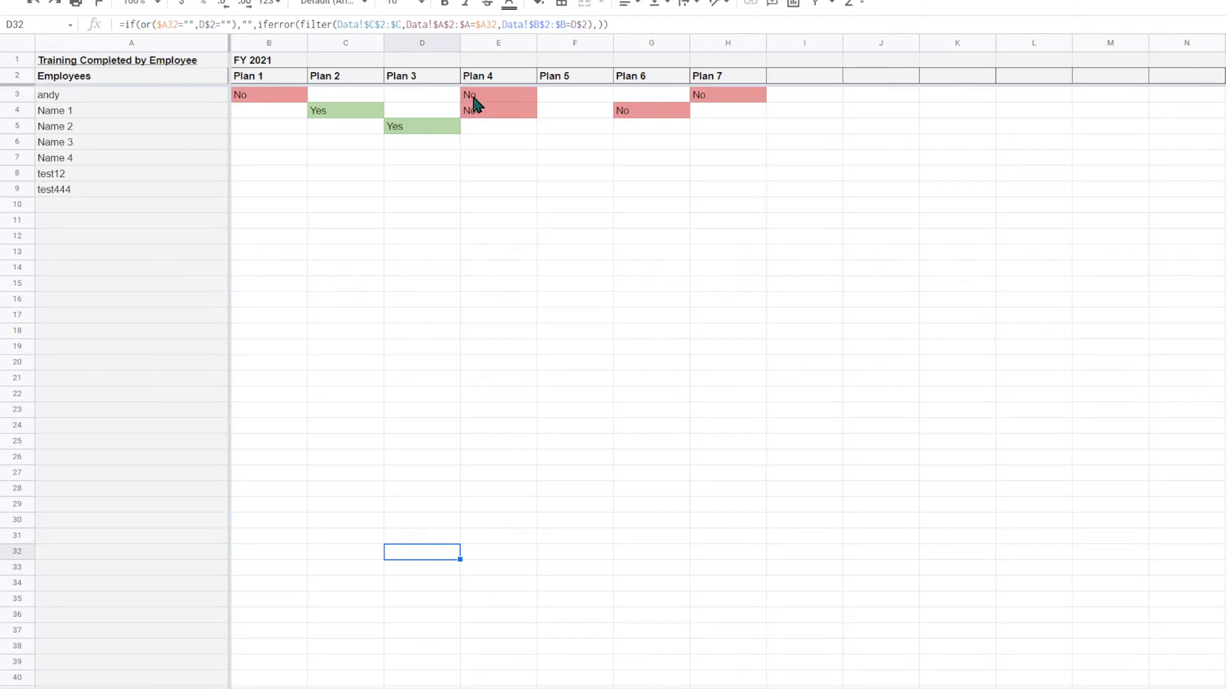
Step: Hide the gridlines on the Training Completed by Employee sheet
left_click_drag(263, 100, 516, 156)
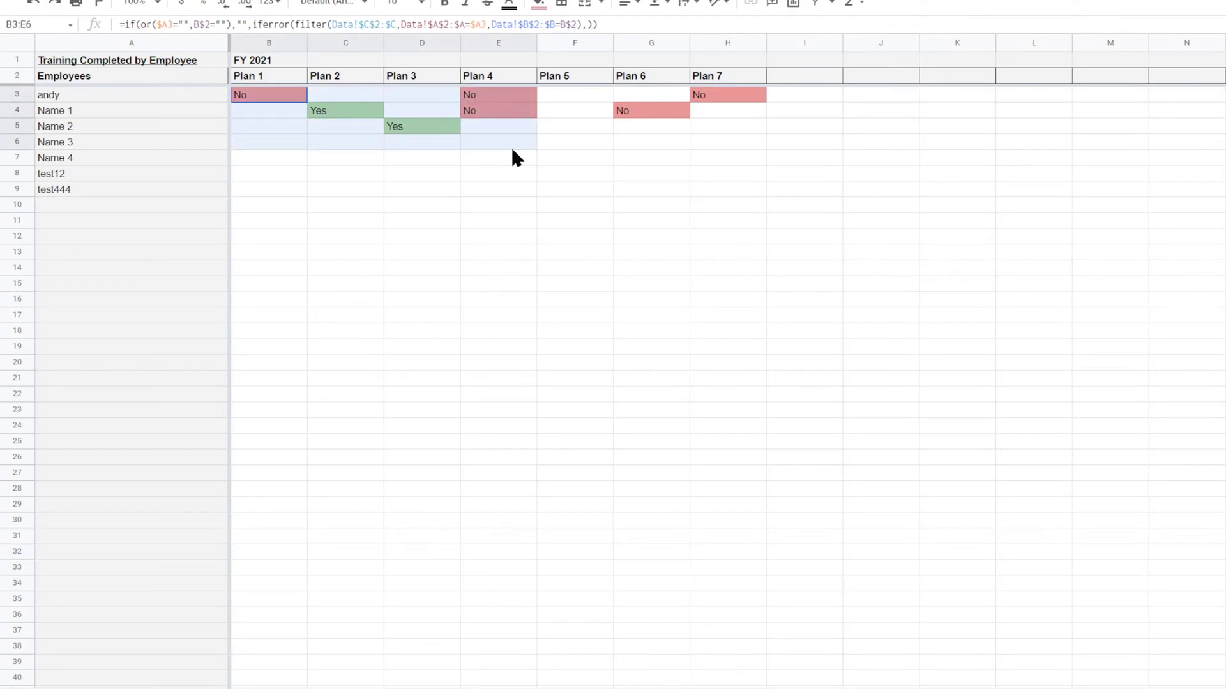
left_click(90, 0)
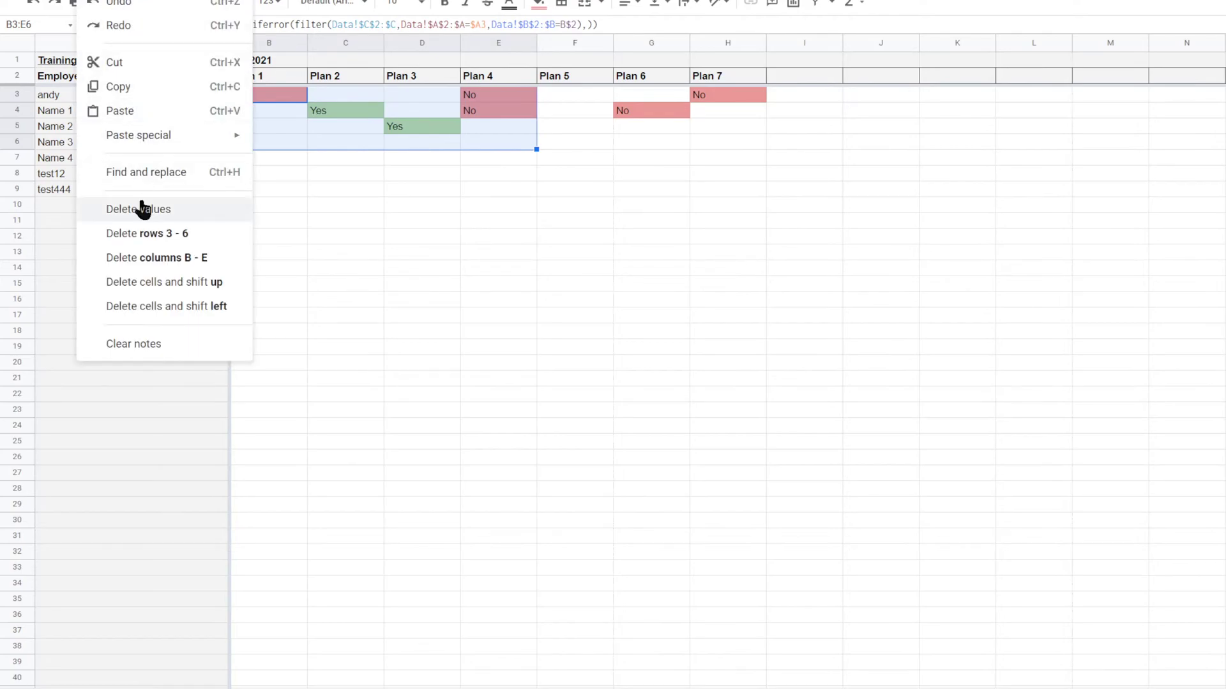
mouse_move(118, 0)
left_click(144, 39)
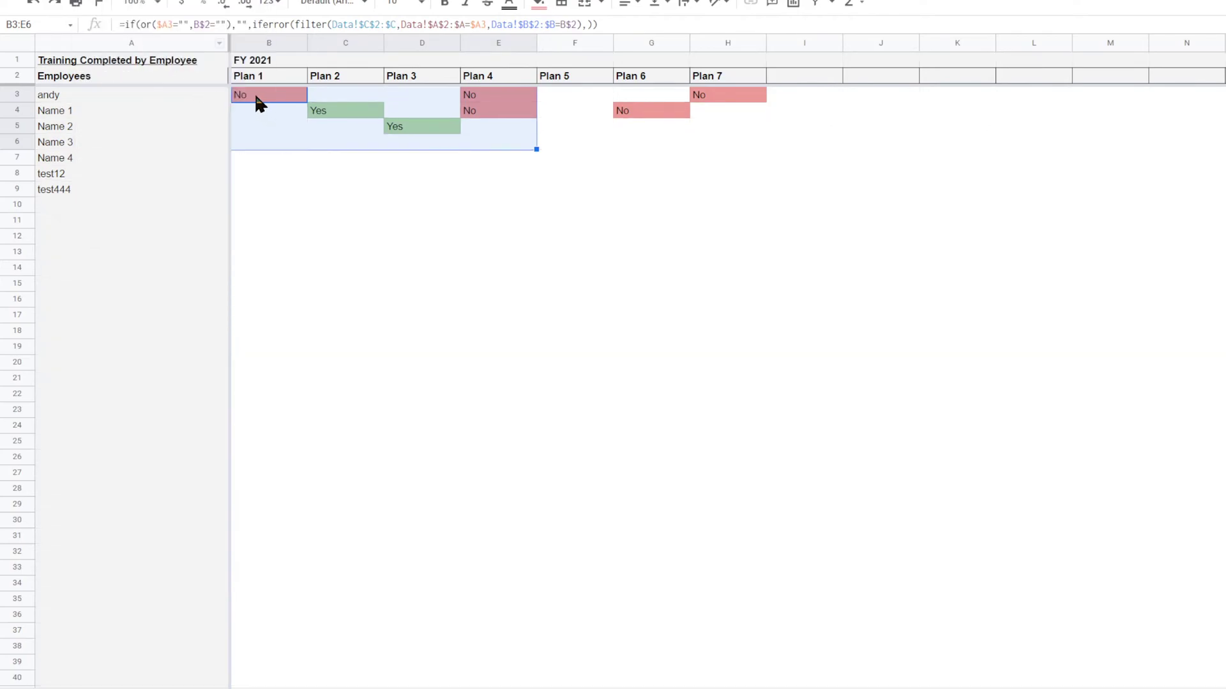
Step: Apply all borders to the result cells B3:U986 of the Training Completed by Employee grid
left_click_drag(258, 102, 1223, 686)
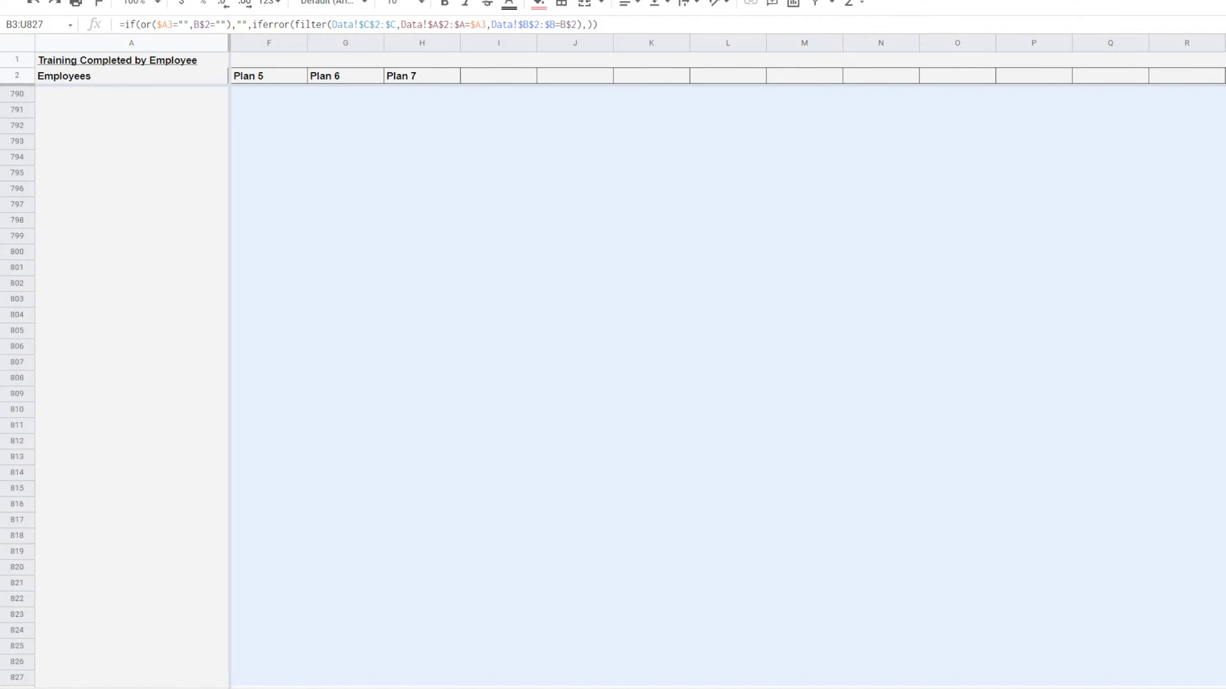
key("shift+Down")
key("shift+Down")
key("shift+Down")
key("shift+Down")
key("shift+Down")
key("shift+Down")
key("shift+Down")
key("shift+Down")
key("shift+Down")
key("shift+Down")
key("shift+Down")
key("shift+Down")
key("shift+Down")
key("shift+Down")
key("shift+Down")
key("shift+Down")
key("shift+Down")
key("shift+Down")
key("shift+Down")
key("shift+Down")
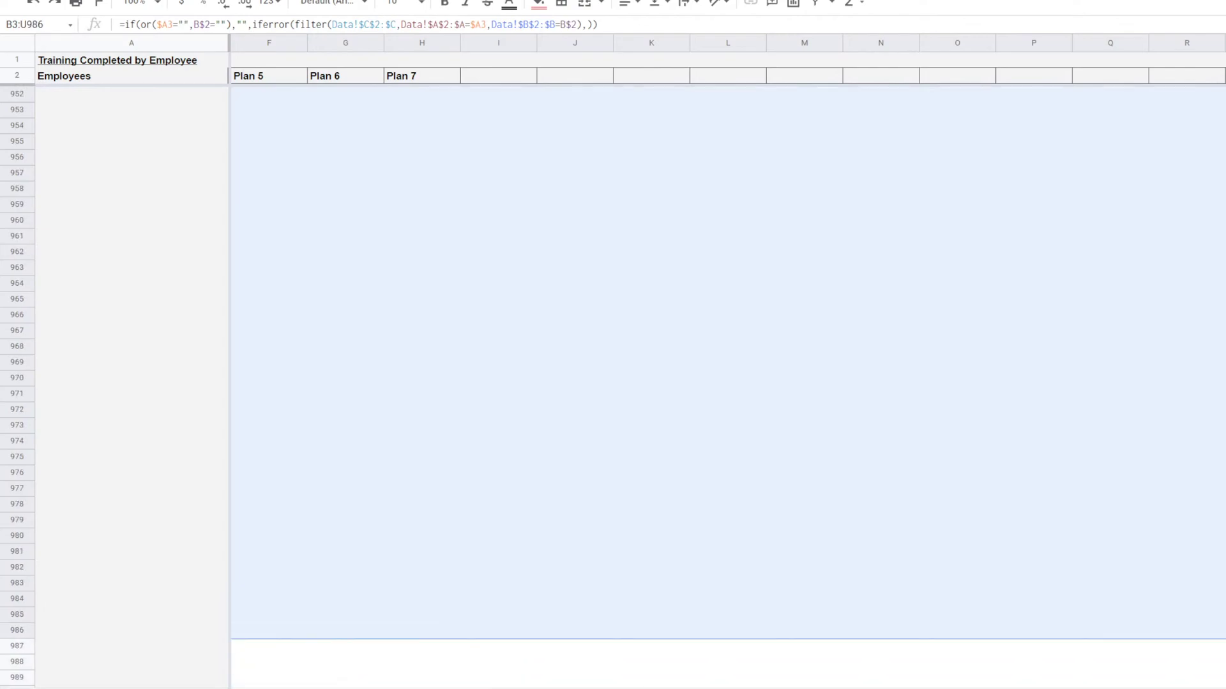
left_click(561, 4)
left_click(567, 32)
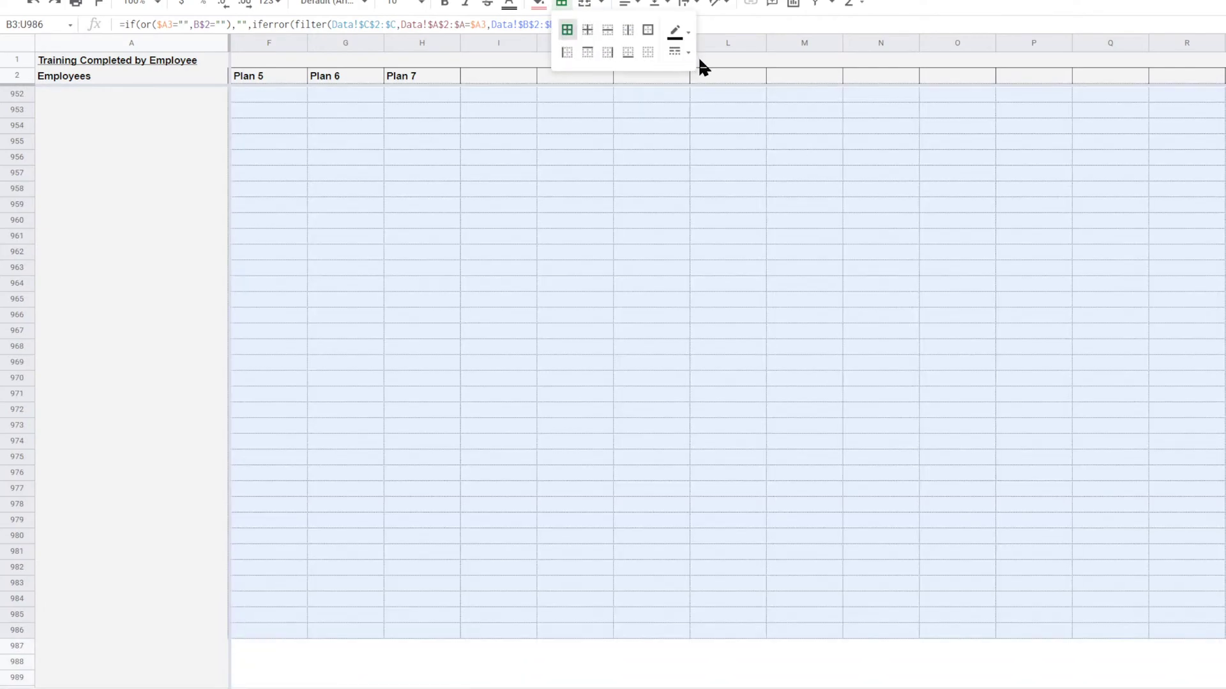
left_click(802, 223)
Step: Clear the dark borders around the plan header cells B2:U2
scroll(801, 358, "up", 20)
scroll(728, 383, "up", 12)
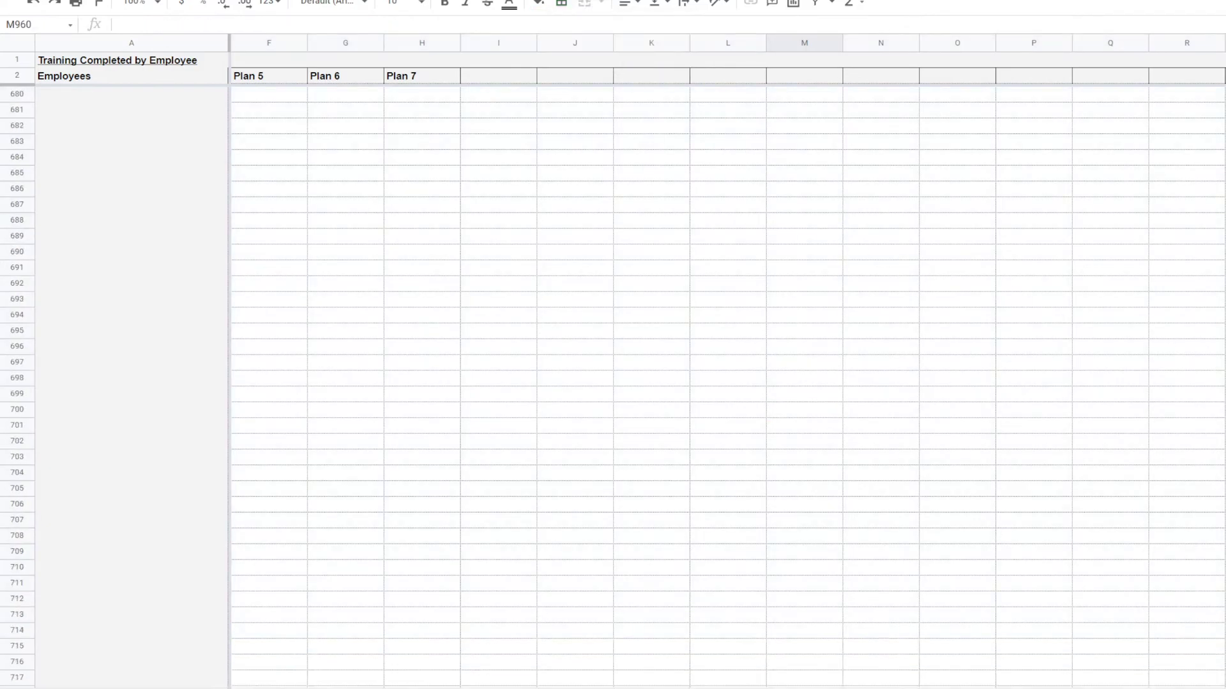
scroll(728, 383, "up", 20)
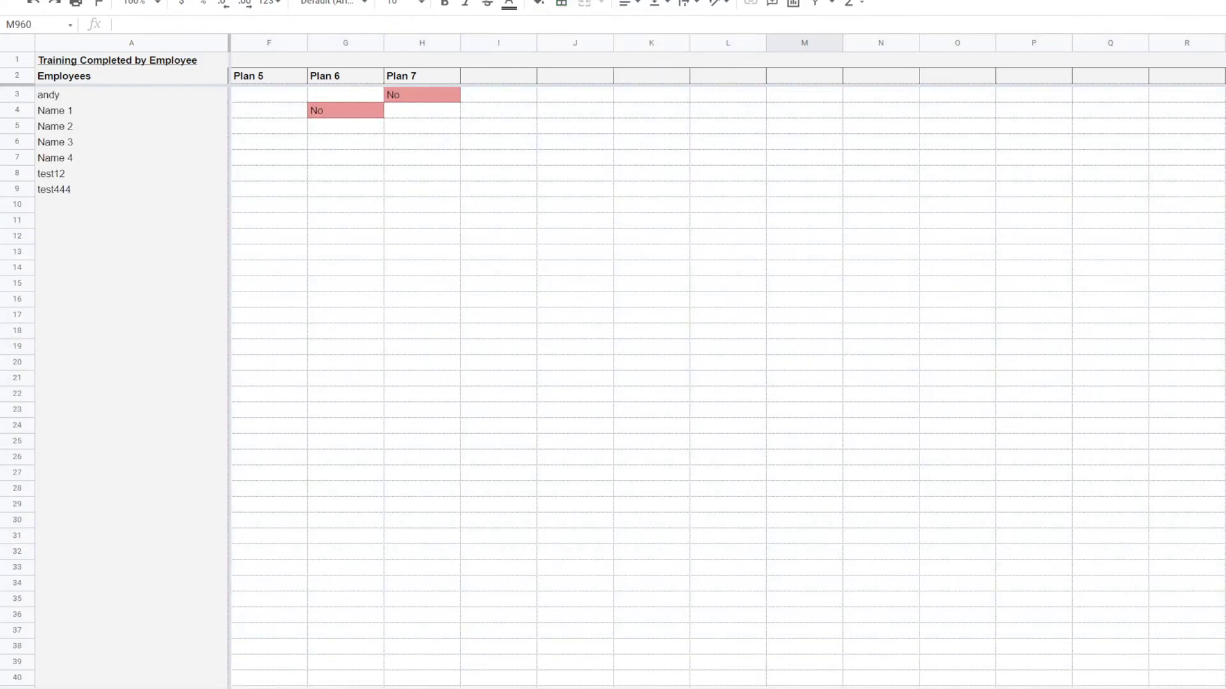
left_click_drag(1225, 76, 281, 79)
left_click(561, 3)
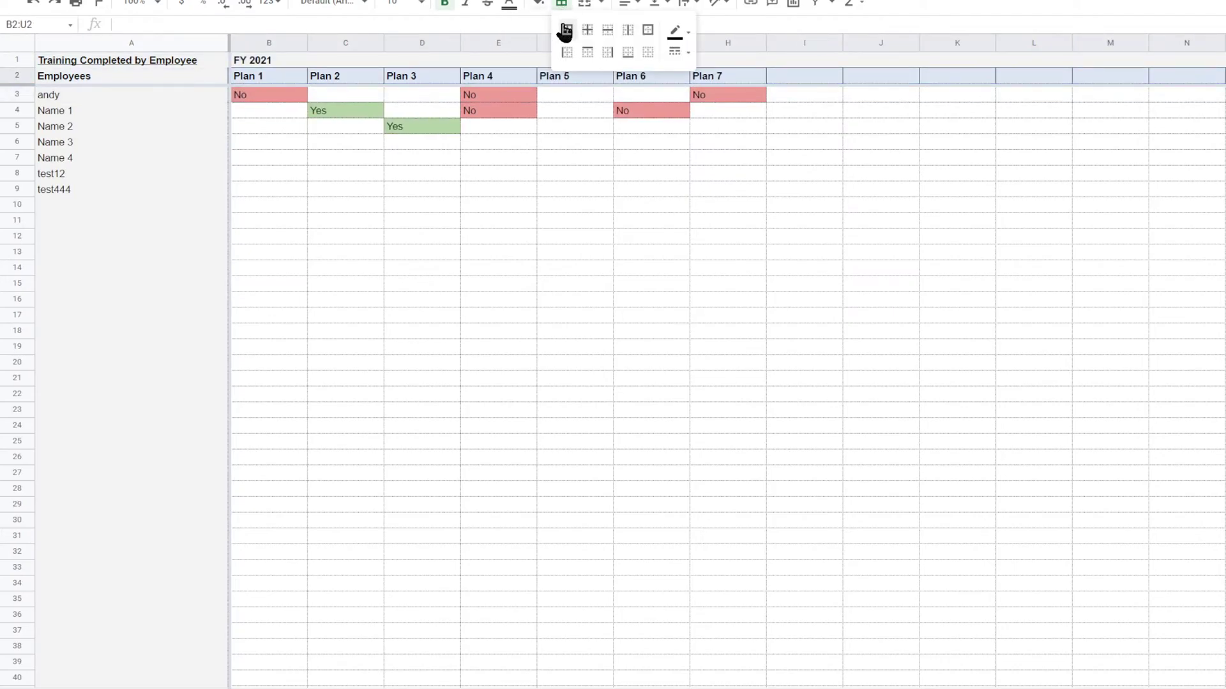
left_click(633, 253)
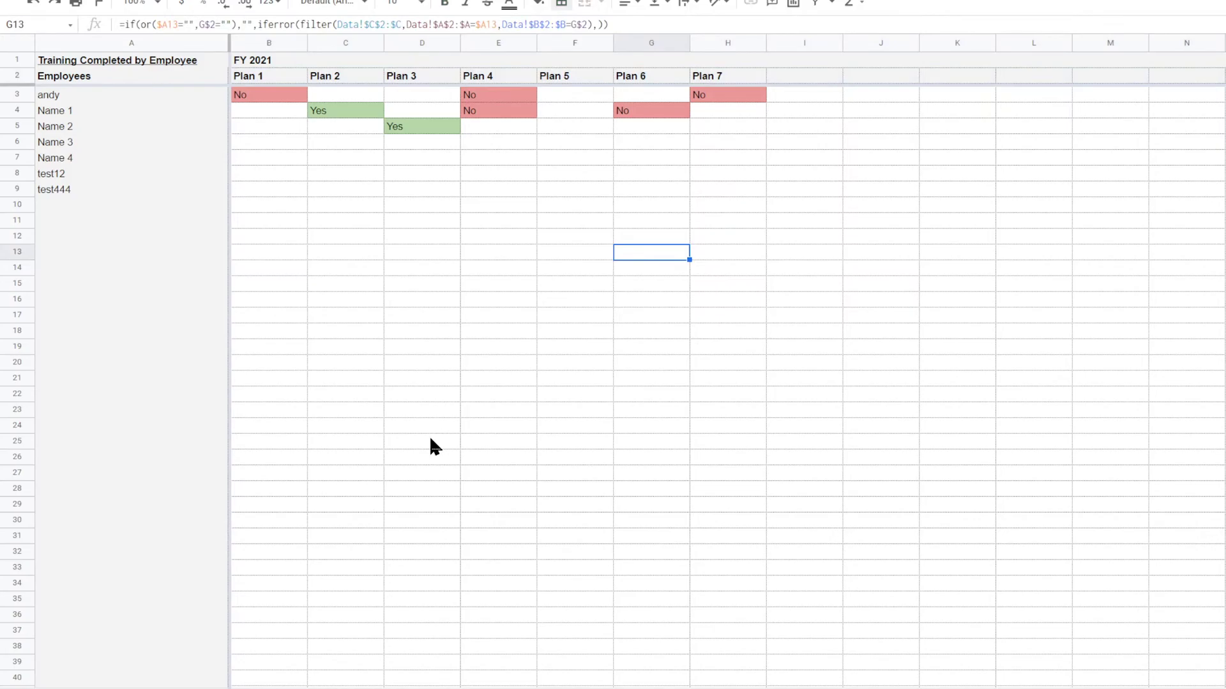
Step: Apply all borders to the employee name column from A3 to A1001
left_click(110, 100)
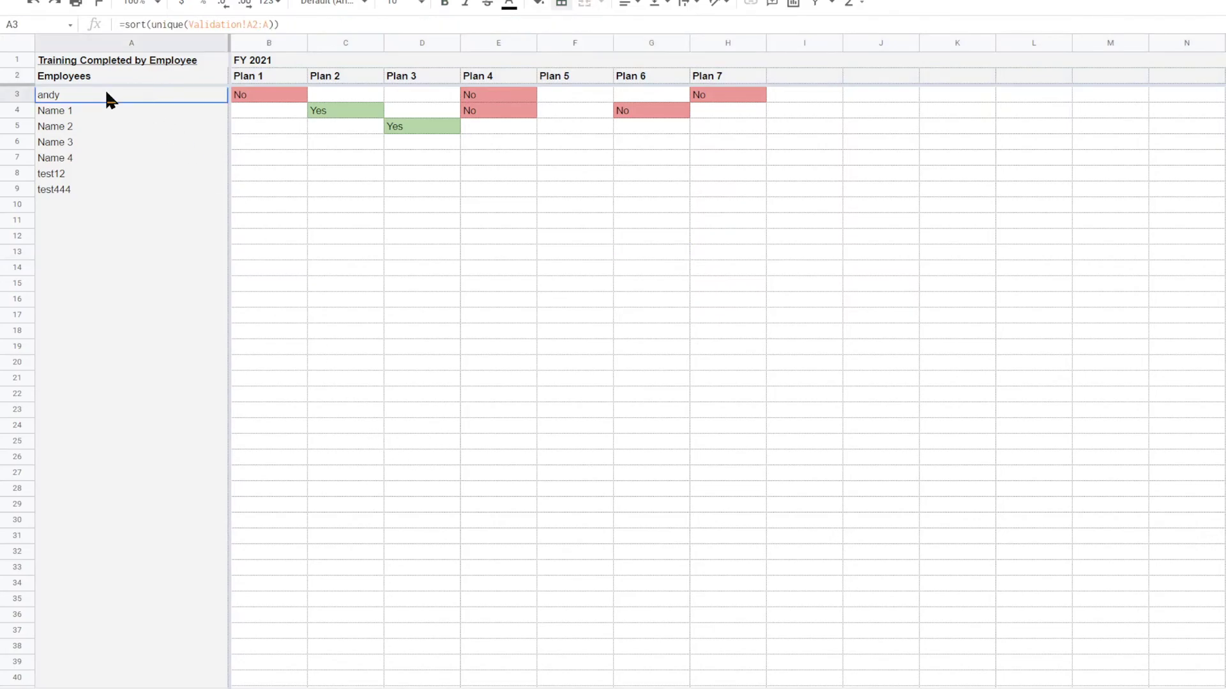
key("ctrl+shift+Down")
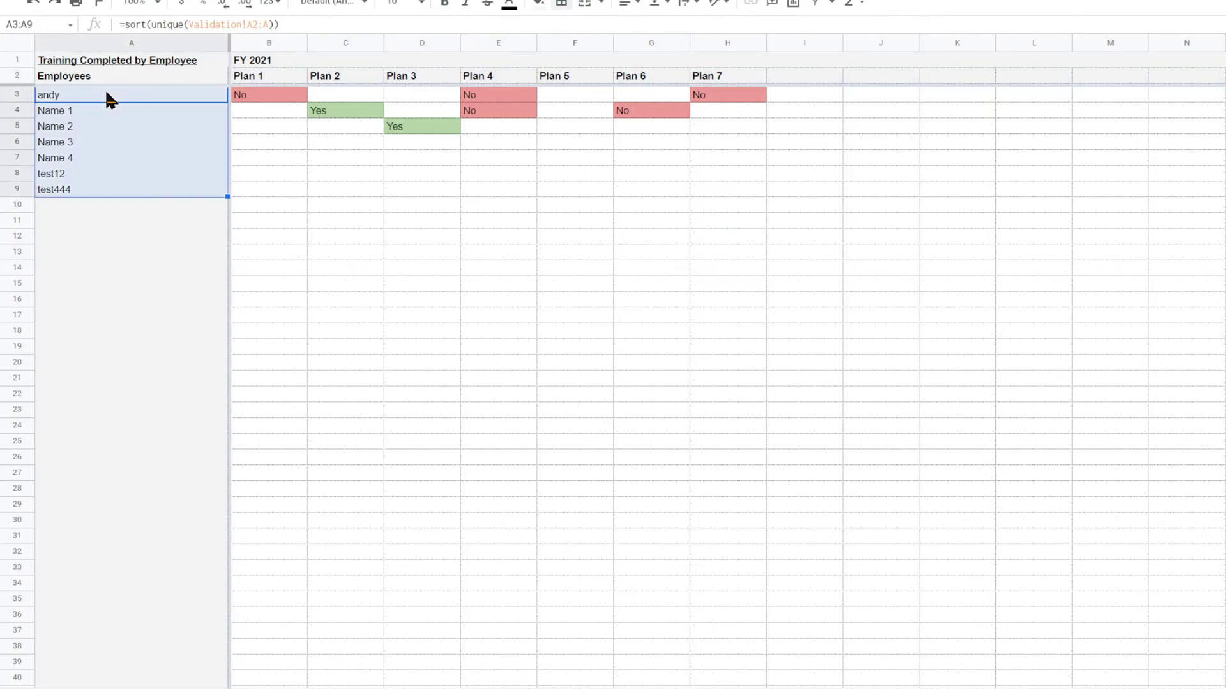
key("ctrl+shift+Down")
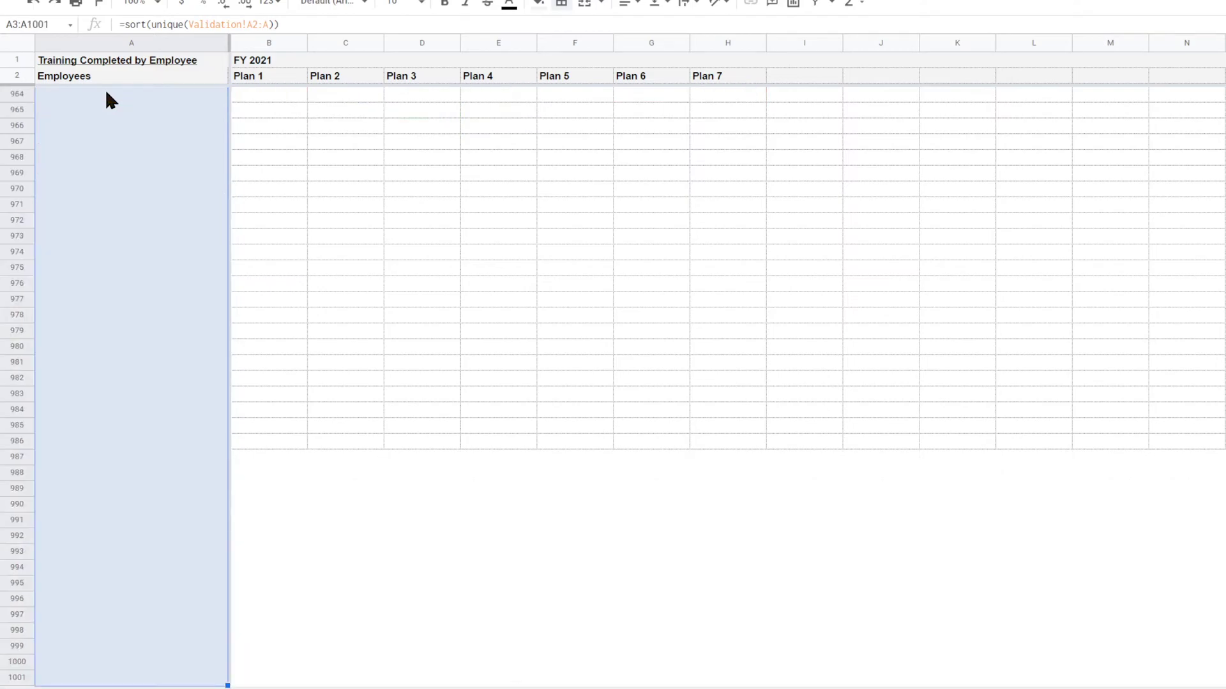
left_click(562, 4)
left_click(566, 28)
Step: Apply all borders to rows 987 to 1001 at the end of the grid
left_click(421, 475)
left_click_drag(17, 456, 17, 680)
left_click(558, 8)
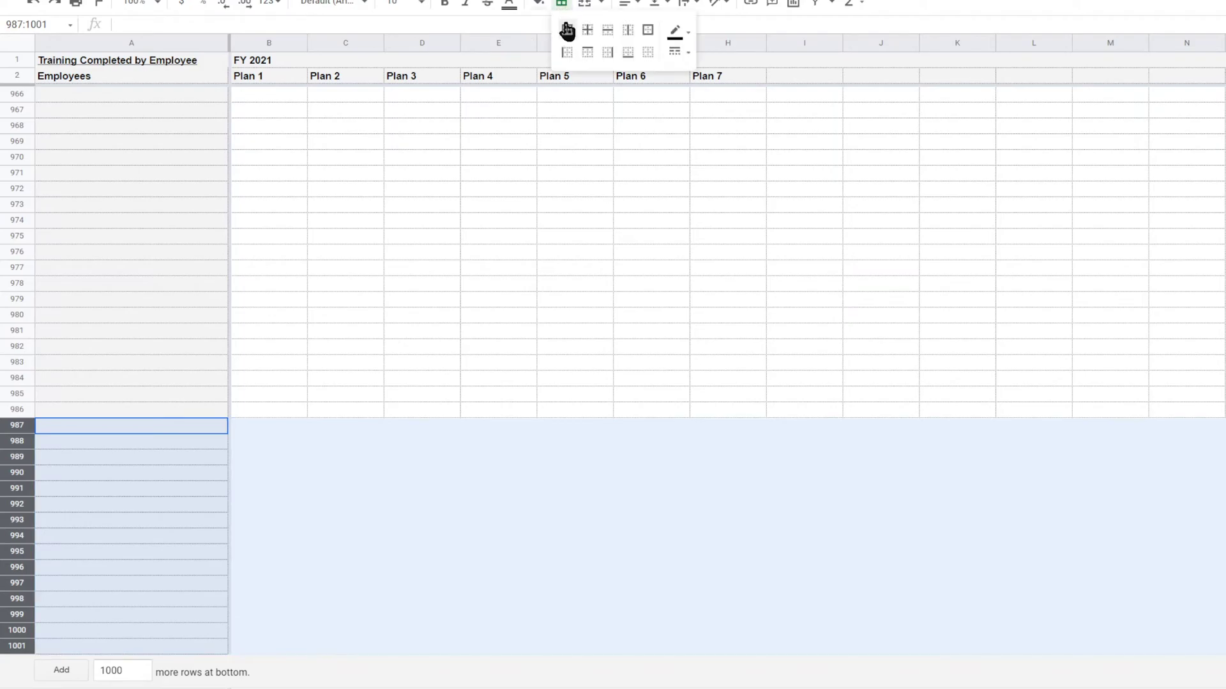
left_click(565, 29)
left_click(553, 492)
Step: Add a bottom border to the whole header row 2 of the Training Completed by Employee sheet
scroll(609, 488, "up", 20)
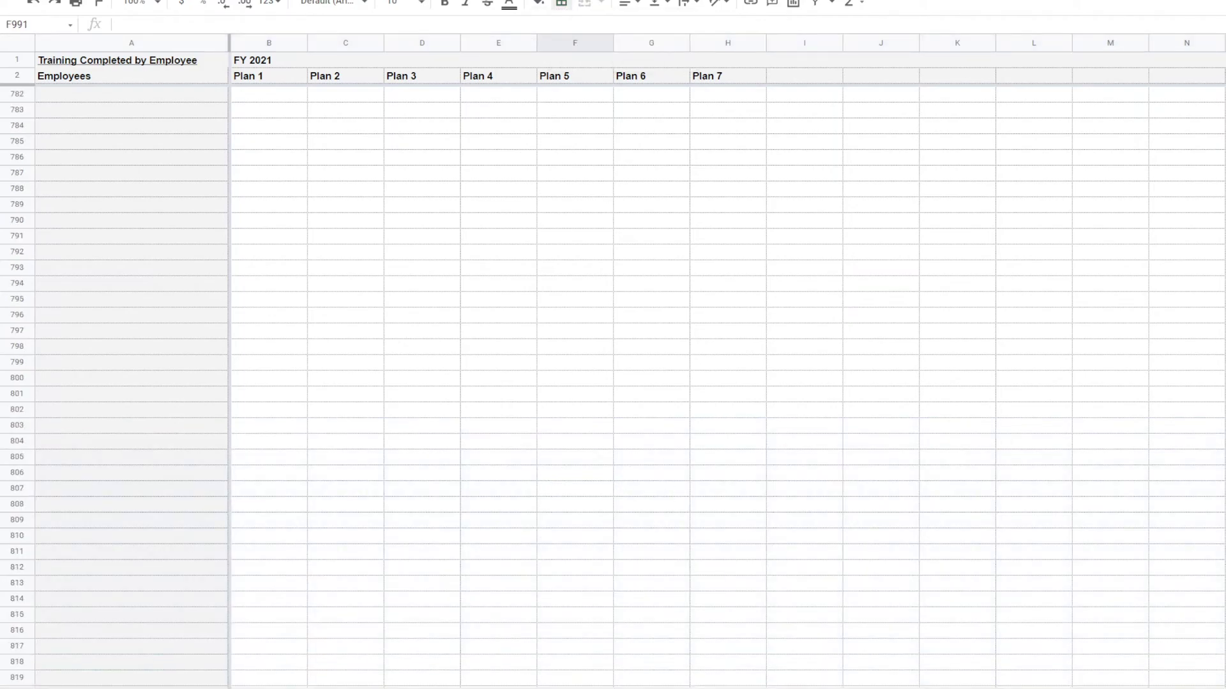
scroll(769, 509, "up", 20)
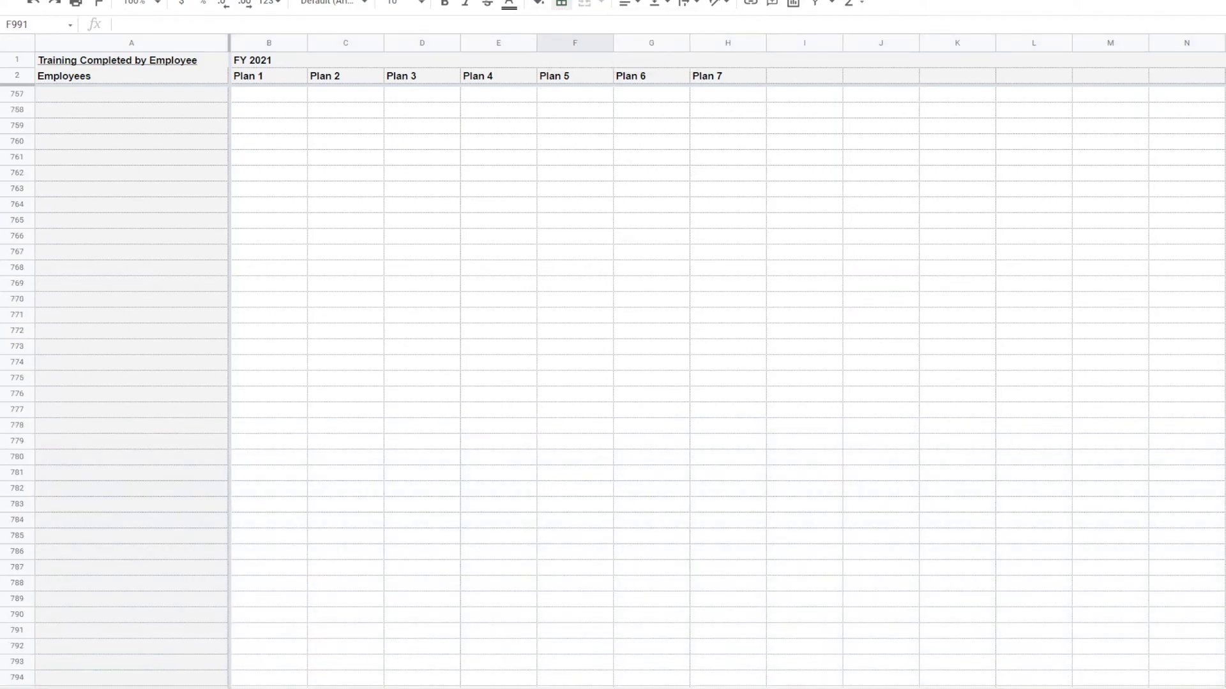
left_click(947, 252)
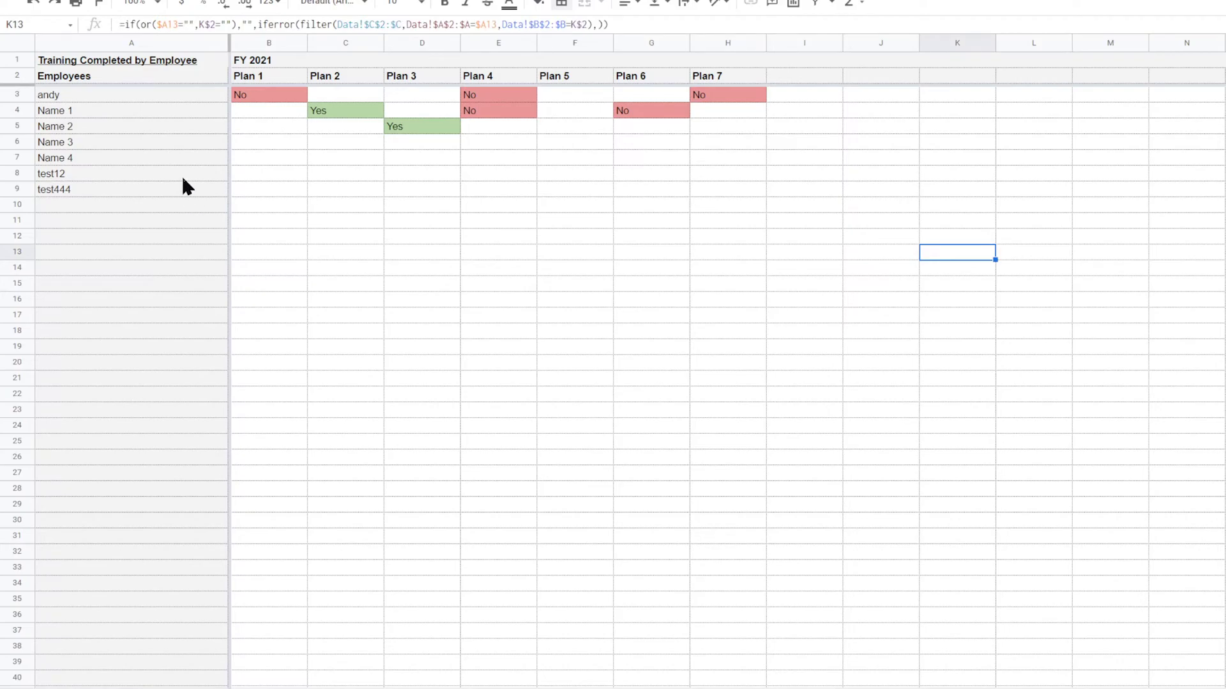
left_click(143, 75)
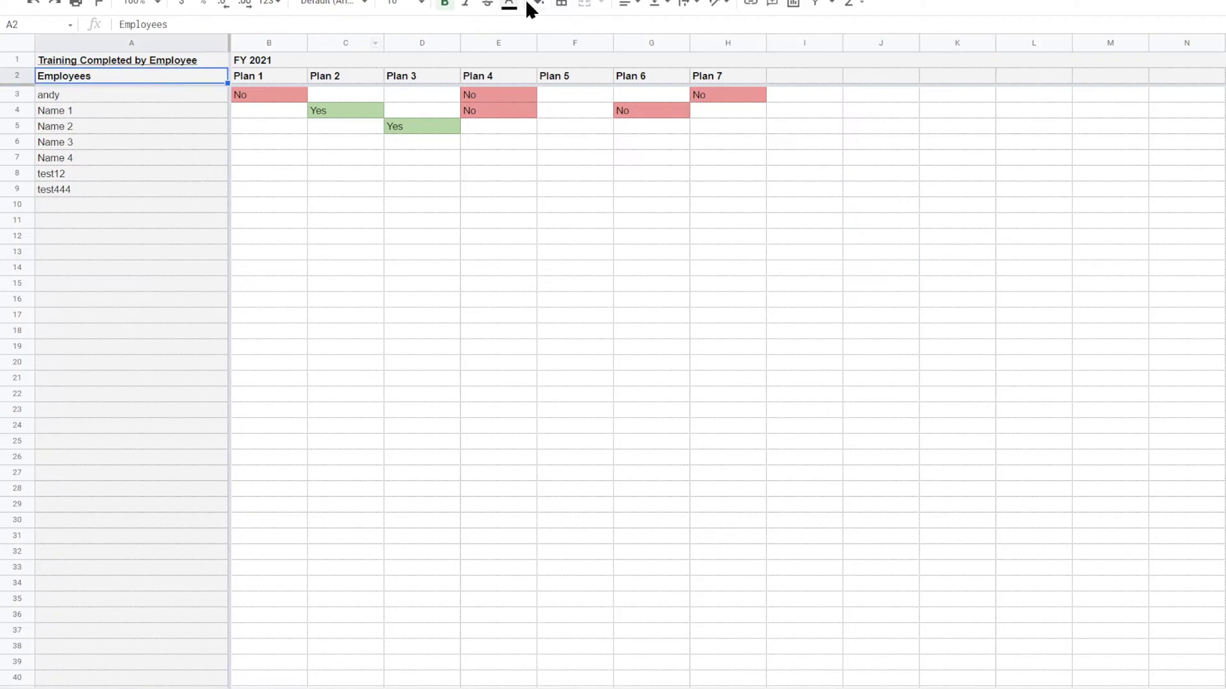
left_click(561, 4)
left_click(578, 290)
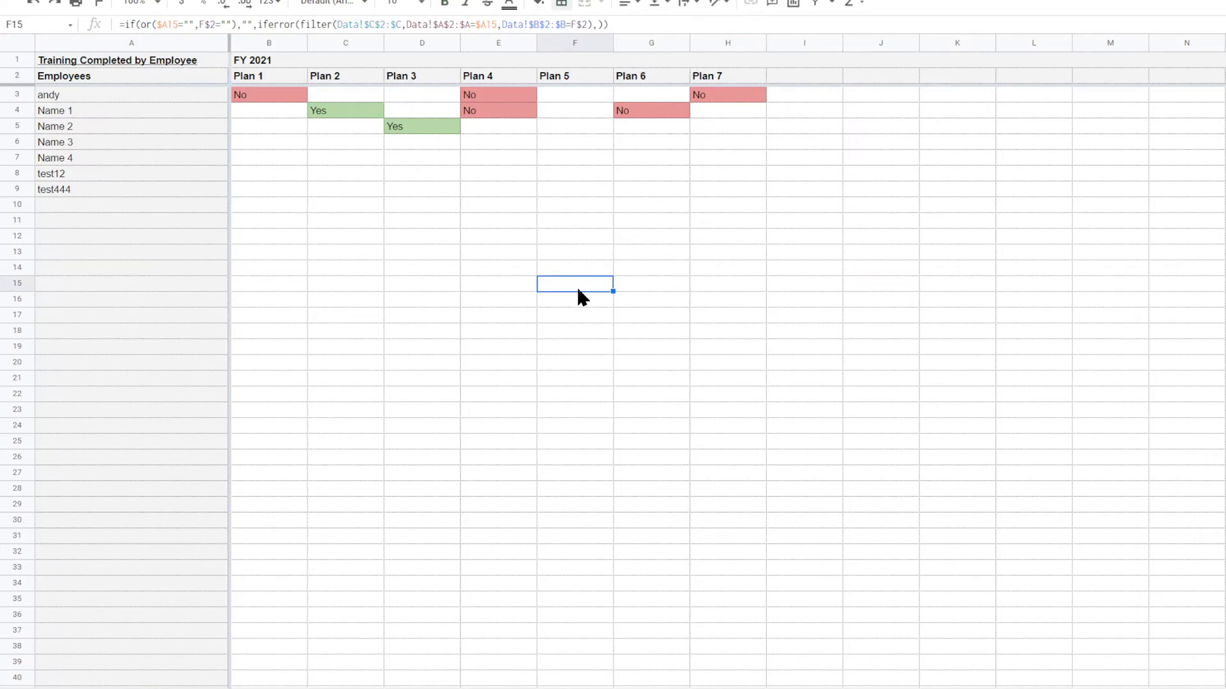
left_click(12, 76)
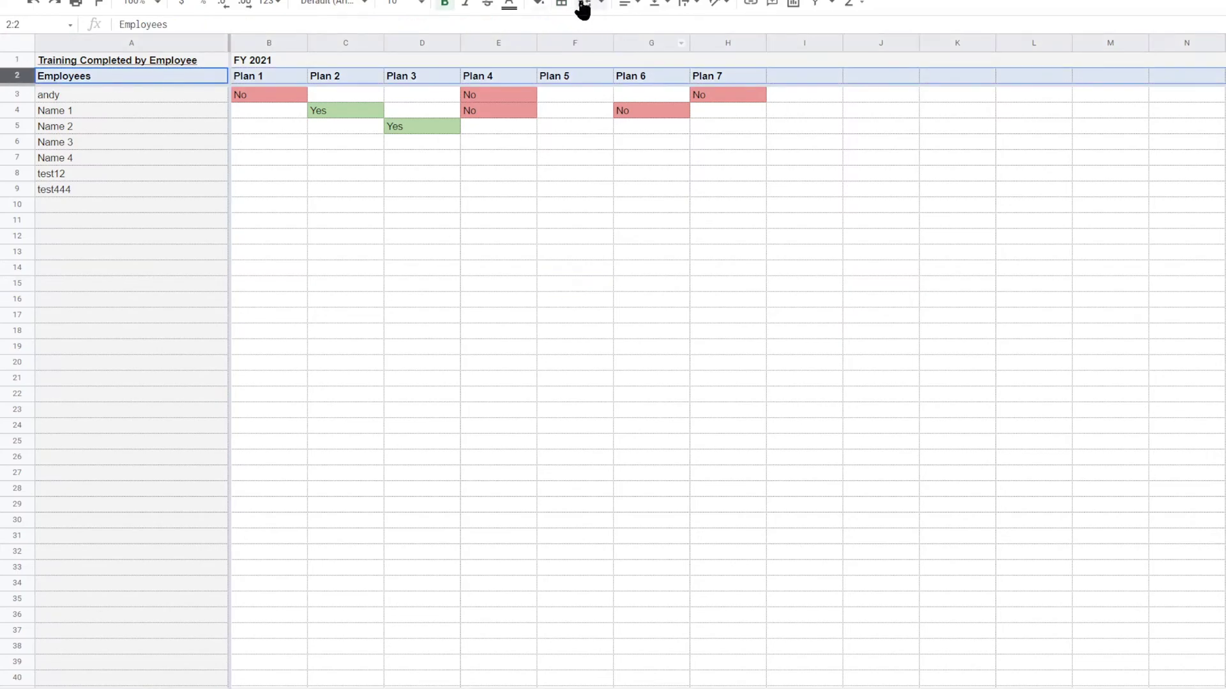
left_click(562, 4)
left_click(632, 53)
left_click(564, 317)
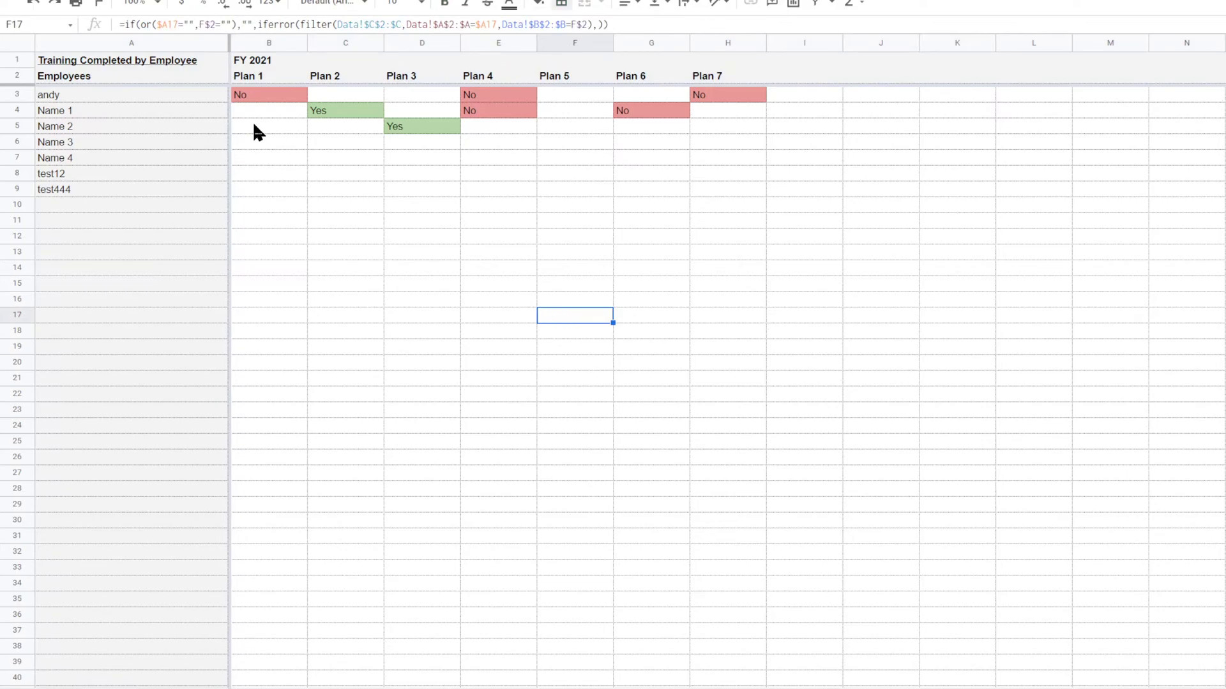
Step: Look over the employee names and plan results in the bordered Training Completed by Employee grid
left_click(249, 96)
left_click(402, 173)
left_click(76, 147)
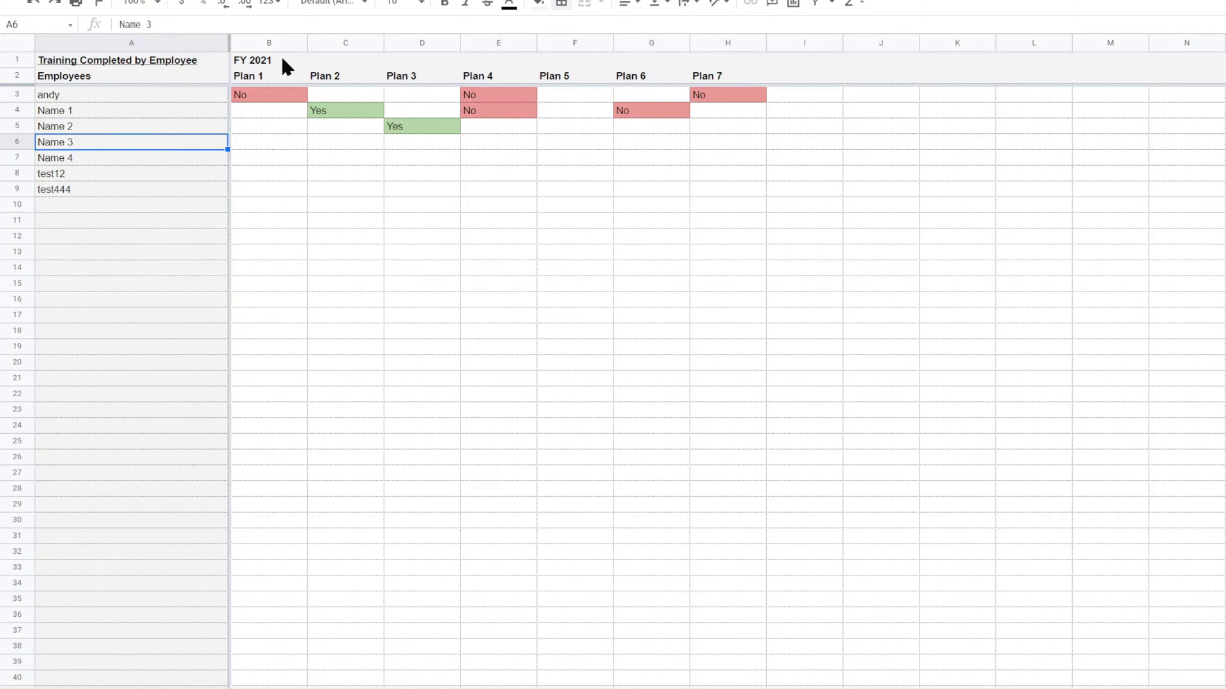
left_click(96, 112)
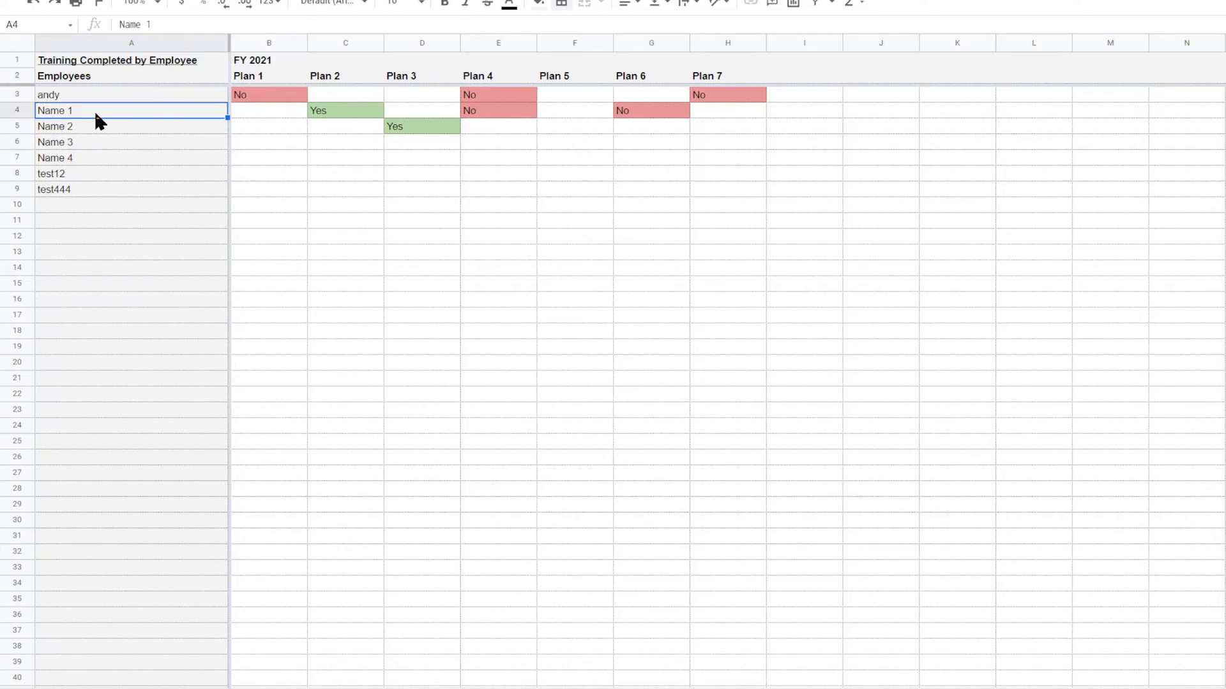
left_click(121, 127)
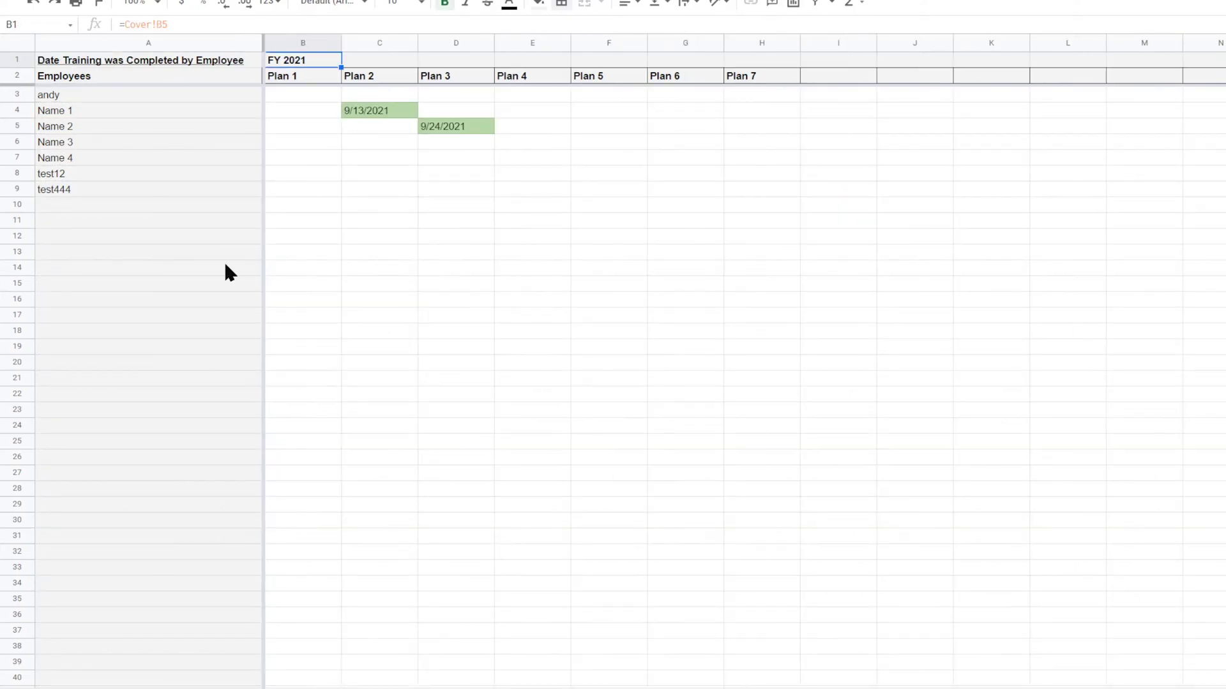
Step: On the Date Training was Completed by Employee sheet, add a bottom border to header row 2 and hide the gridlines
left_click(11, 75)
left_click(561, 3)
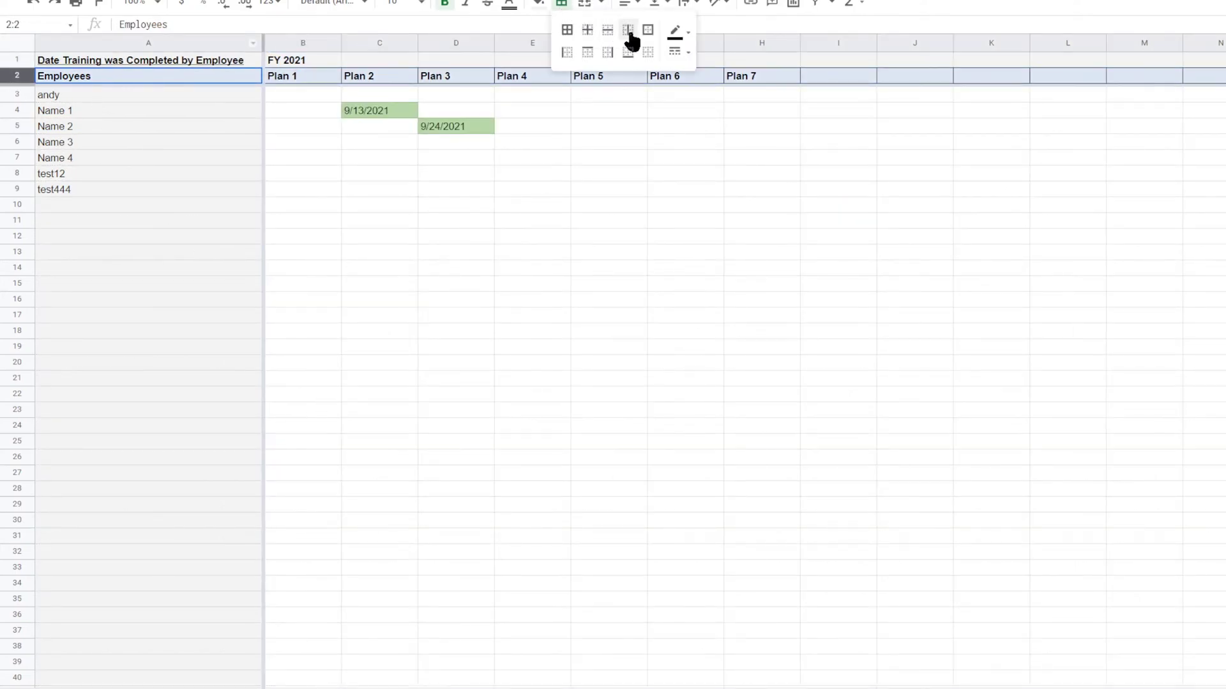
left_click(627, 52)
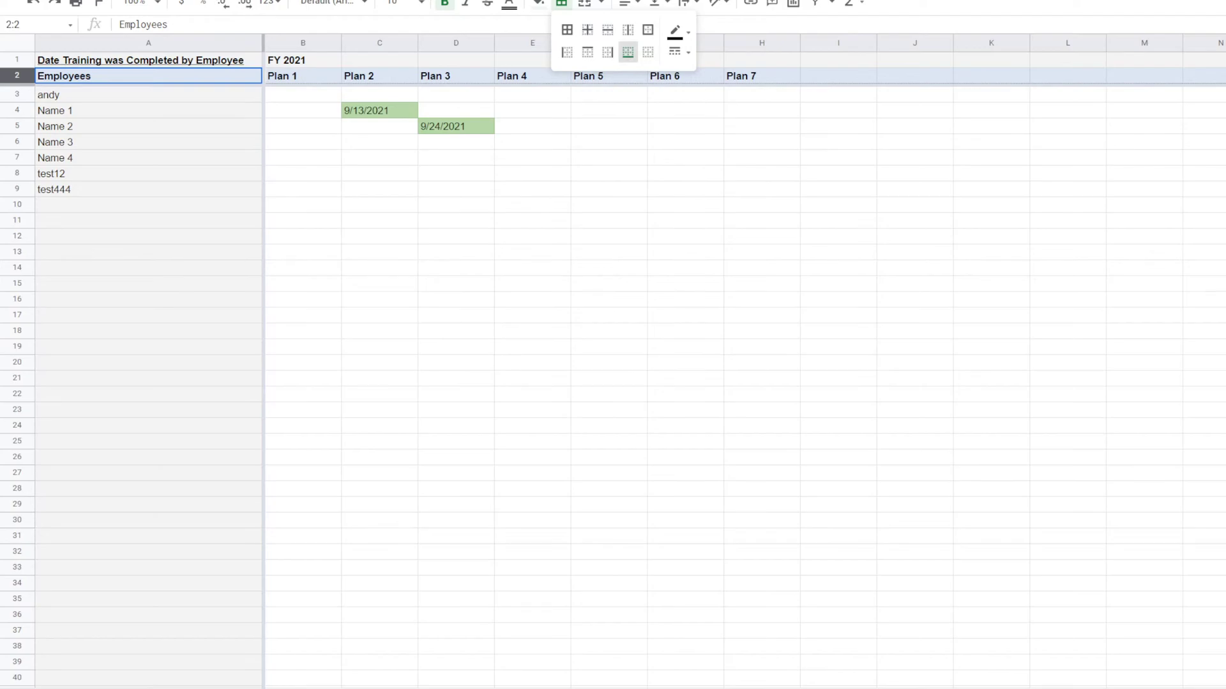
key("alt+shift+v")
left_click(147, 38)
left_click(408, 194)
Step: Apply all borders to the grid range A3:U1001 on the Date Training was Completed by Employee sheet
left_click(57, 97)
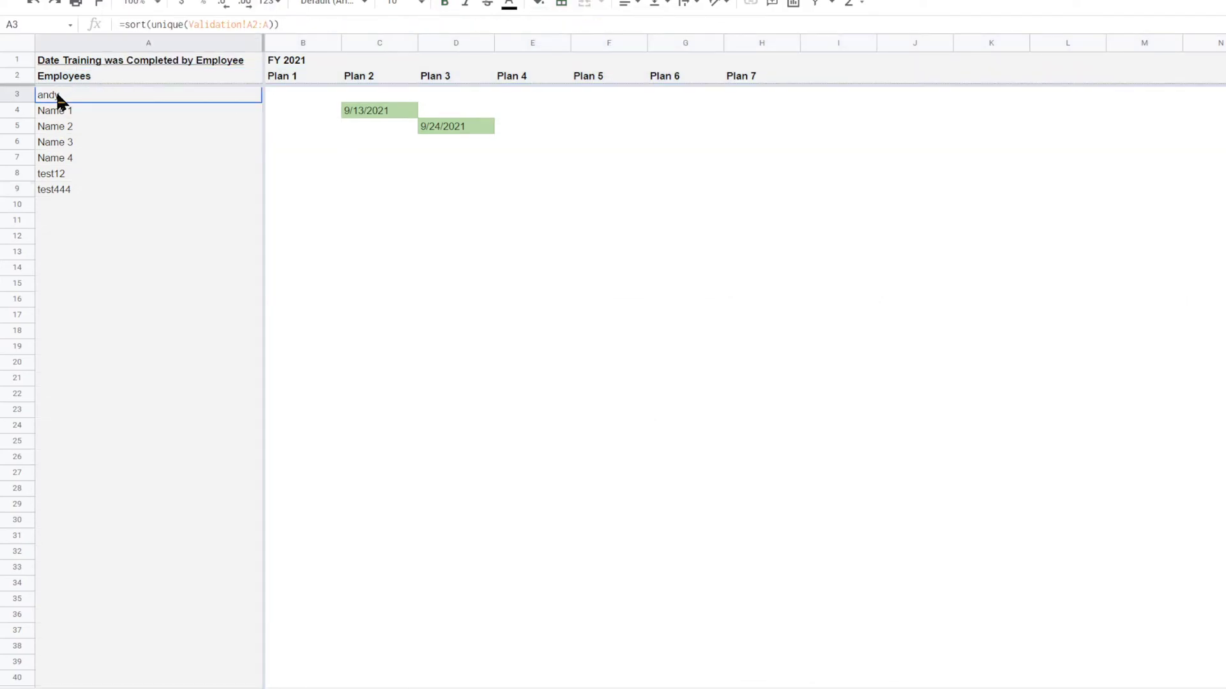
left_click_drag(57, 97, 1219, 686)
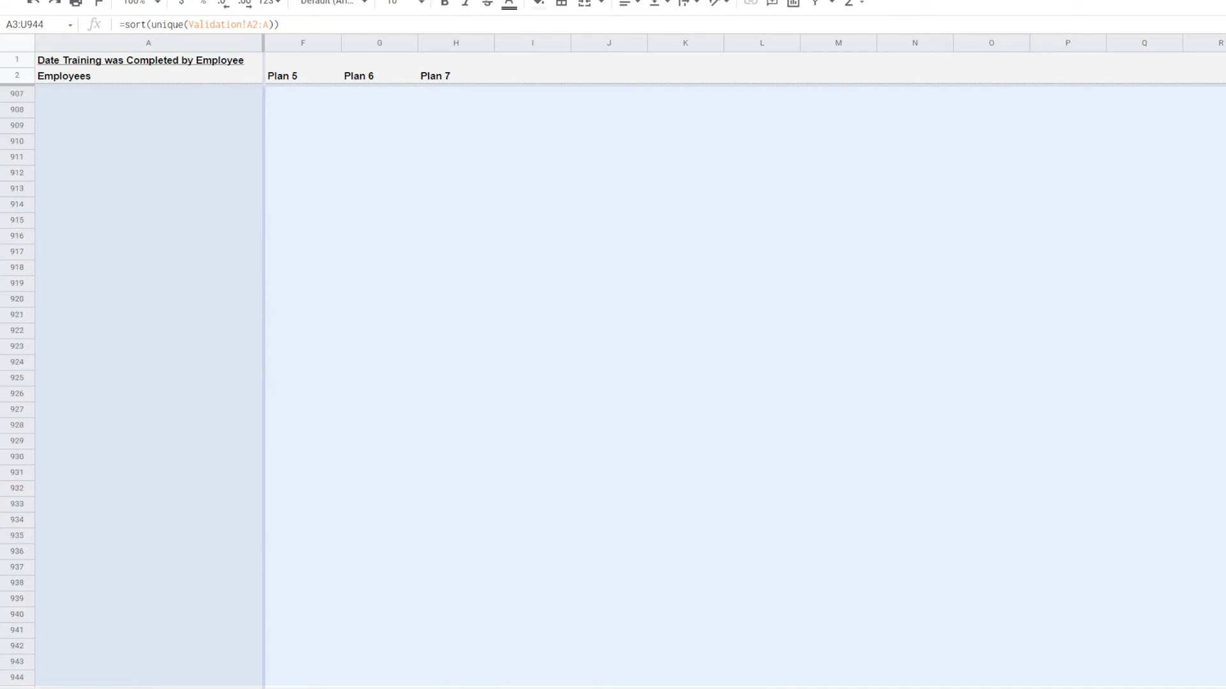
scroll(612, 370, "down", 1)
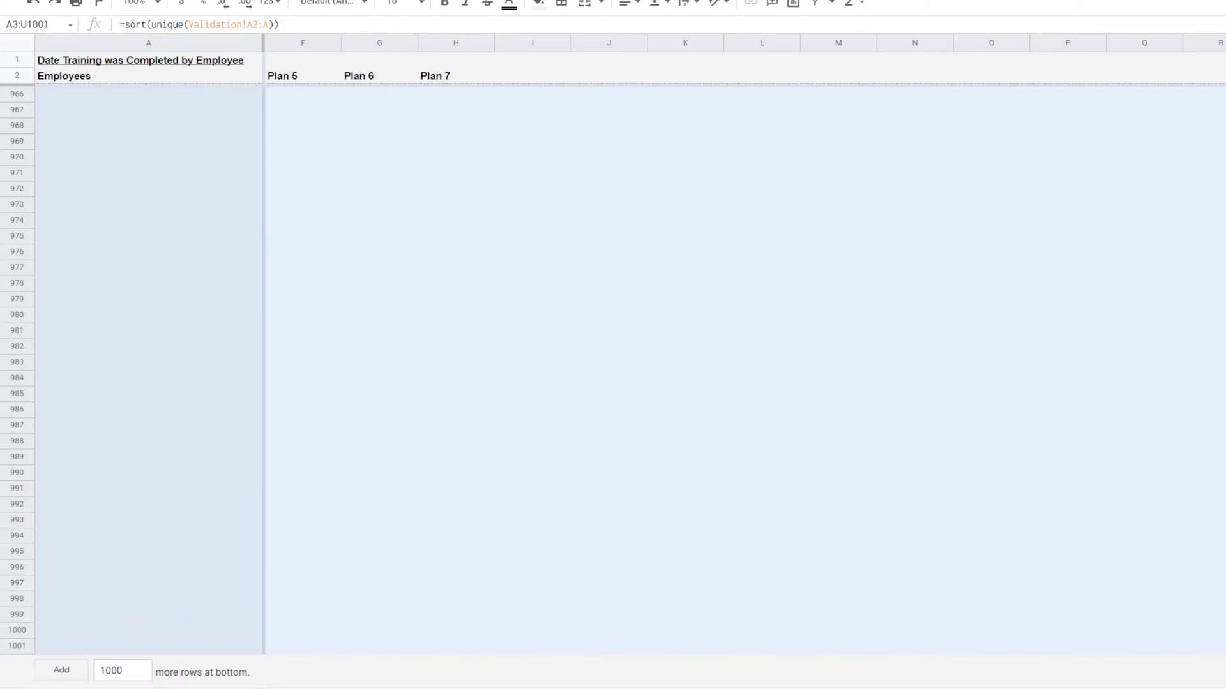
left_click(561, 5)
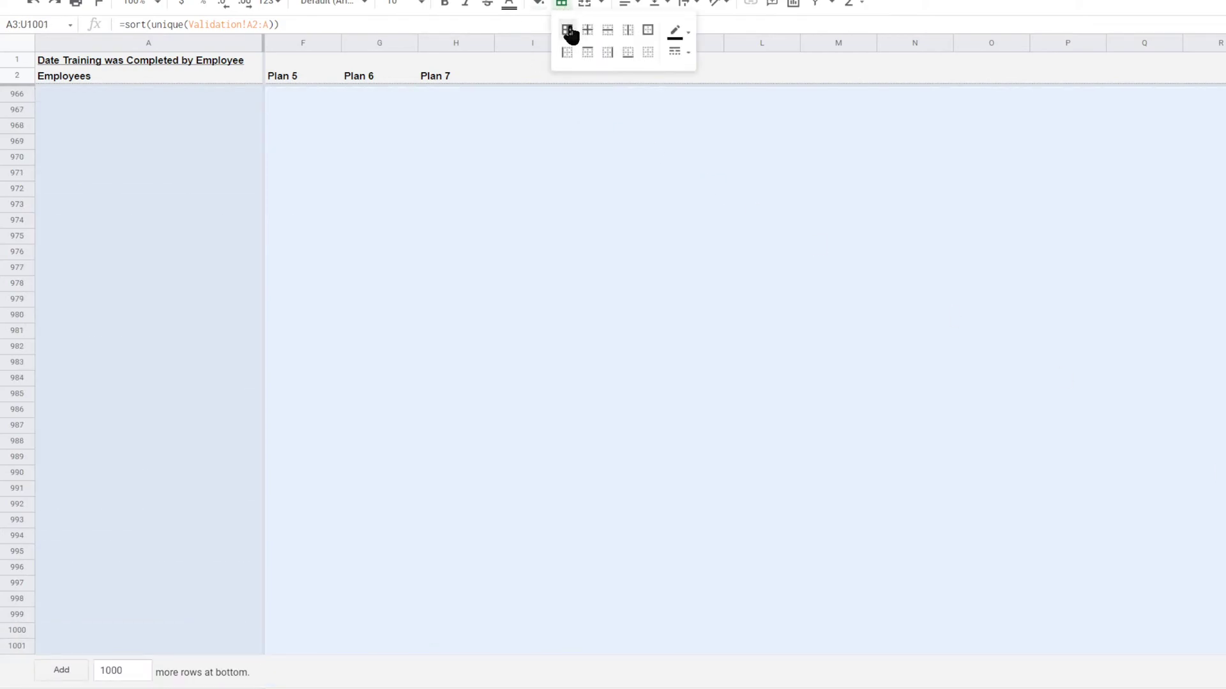
left_click(566, 30)
scroll(999, 438, "up", 20)
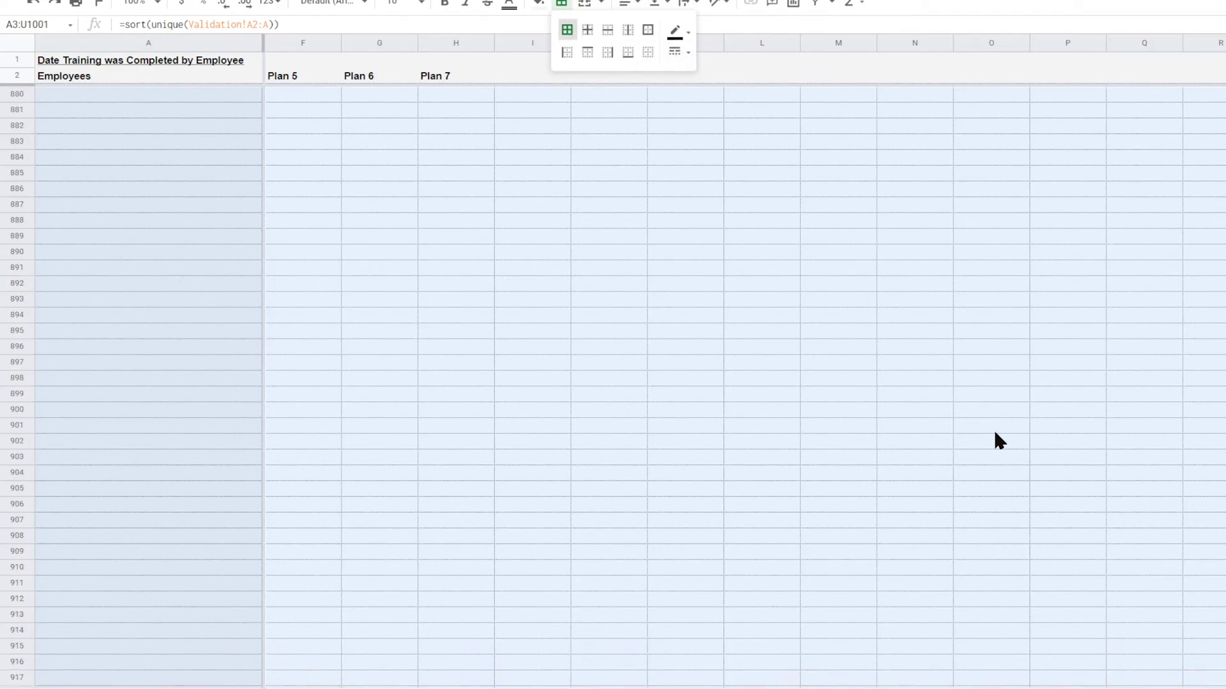
scroll(998, 438, "up", 20)
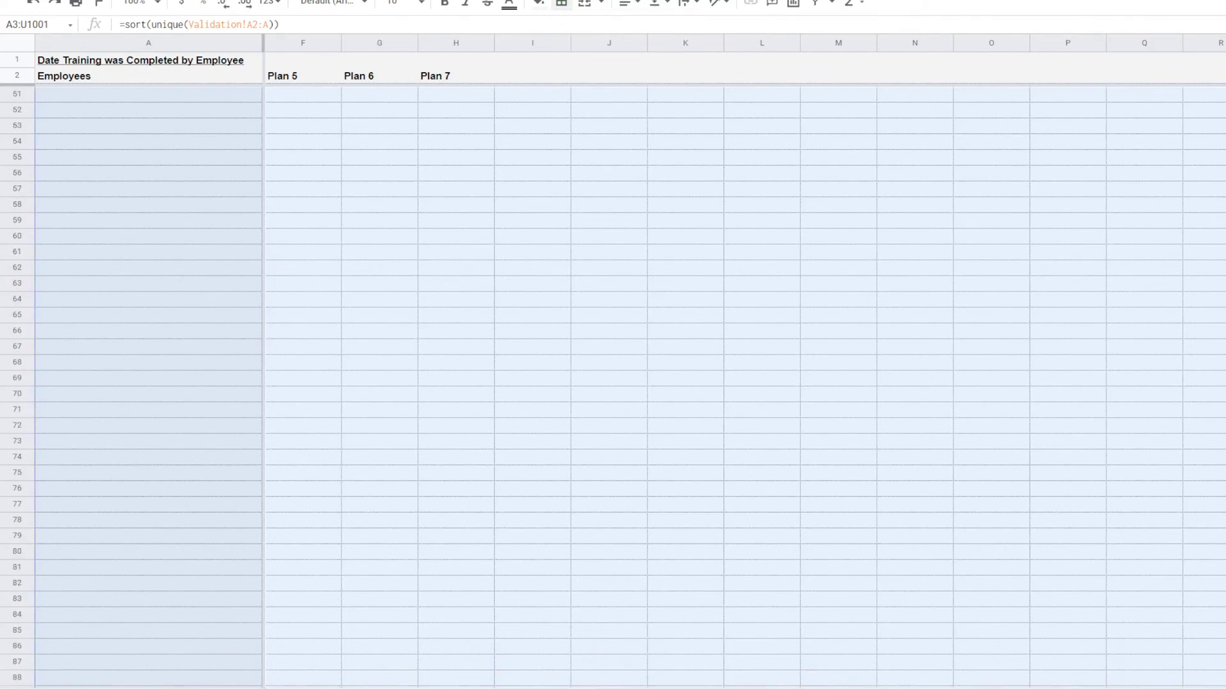
left_click(818, 174)
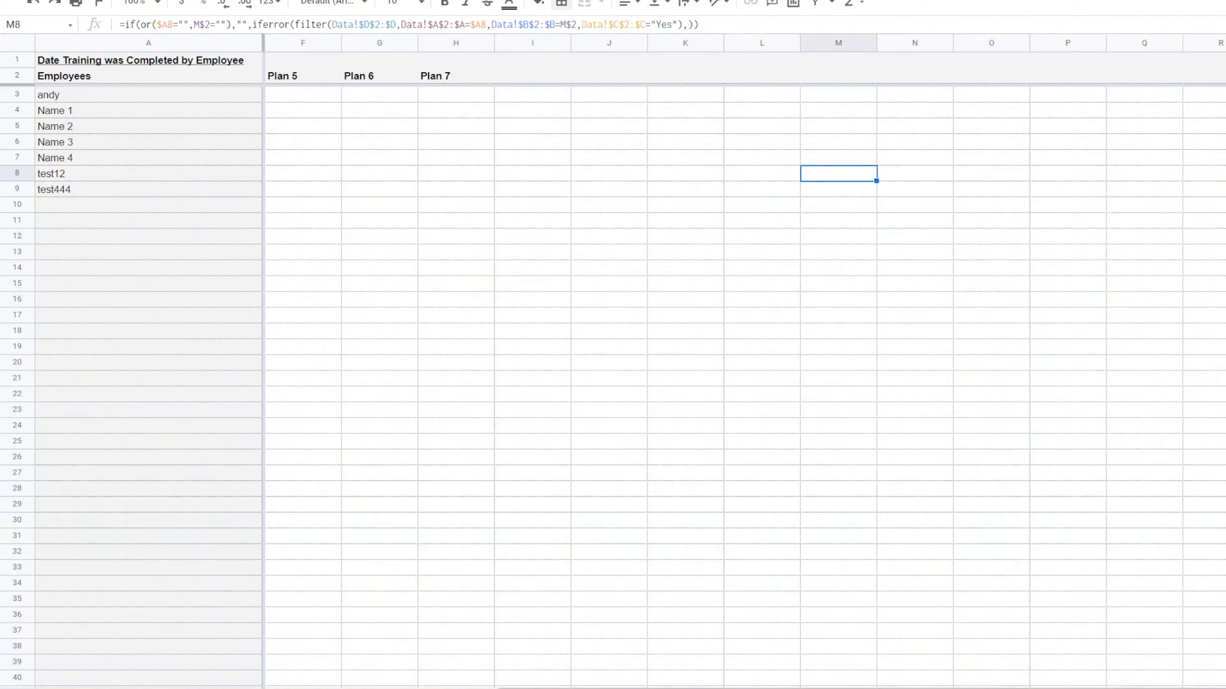
scroll(820, 648, "left", 5)
left_click(439, 285)
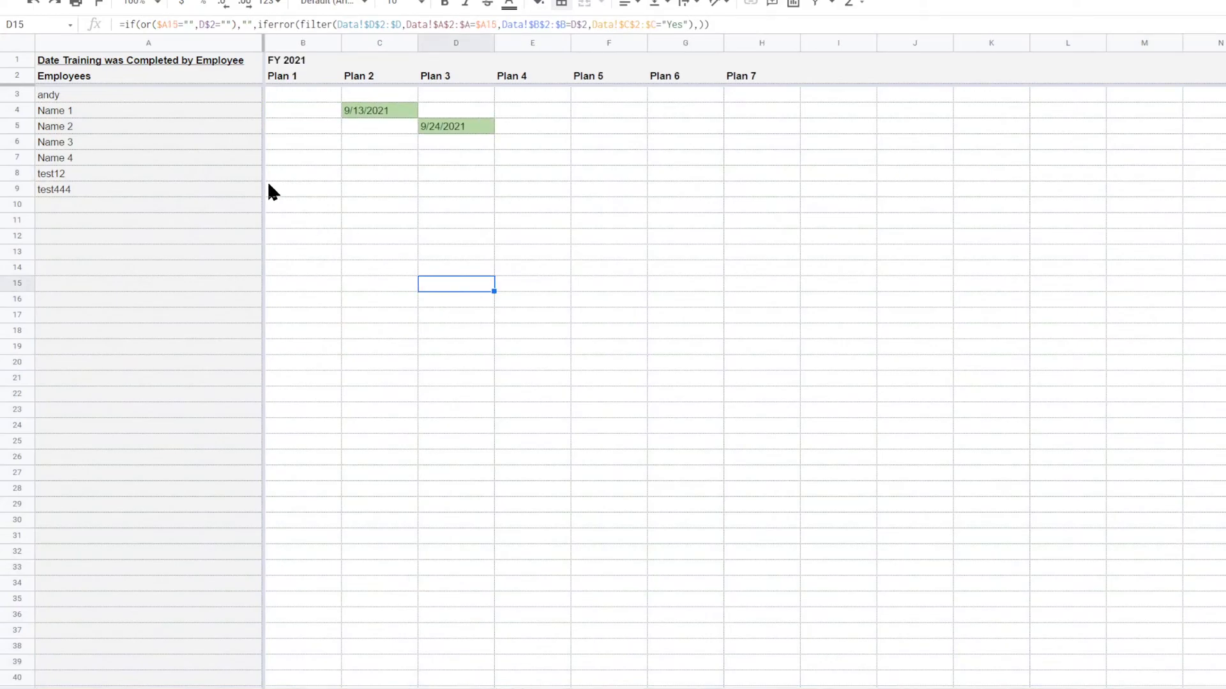
left_click(122, 98)
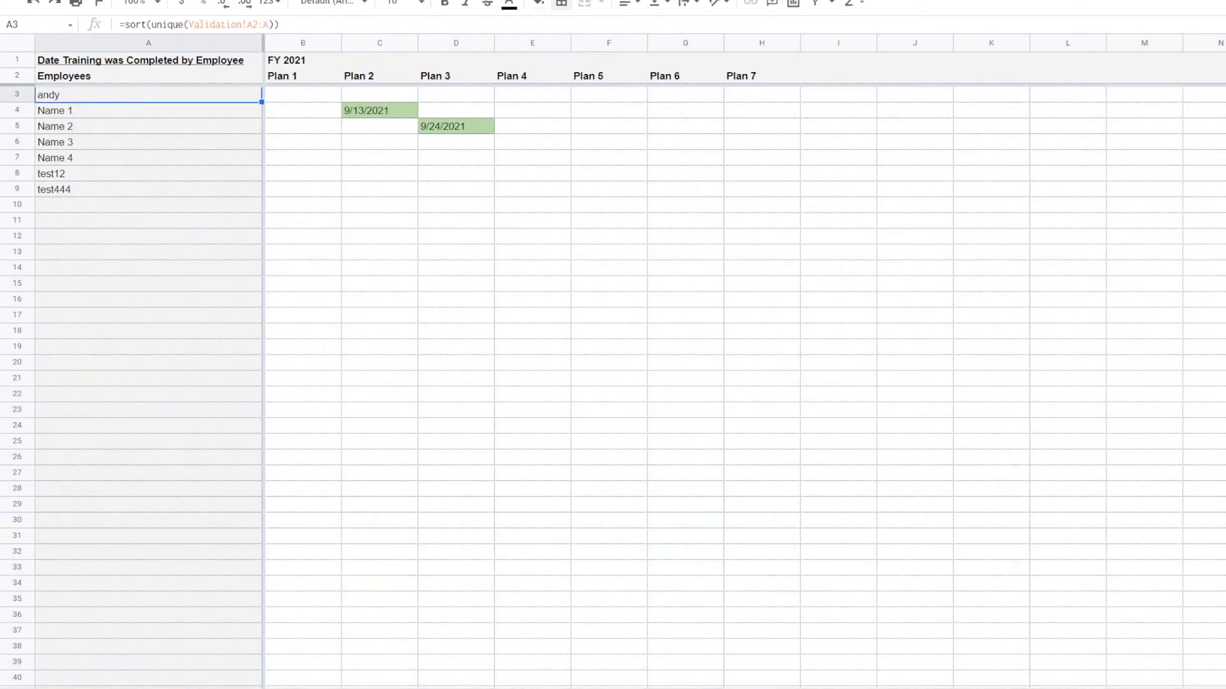
Step: Review the Employee Incompletions, employee count summary and Employee Completions sheets, and return to the Date Training was Completed by Employee sheet
left_click(574, 688)
left_click(826, 381)
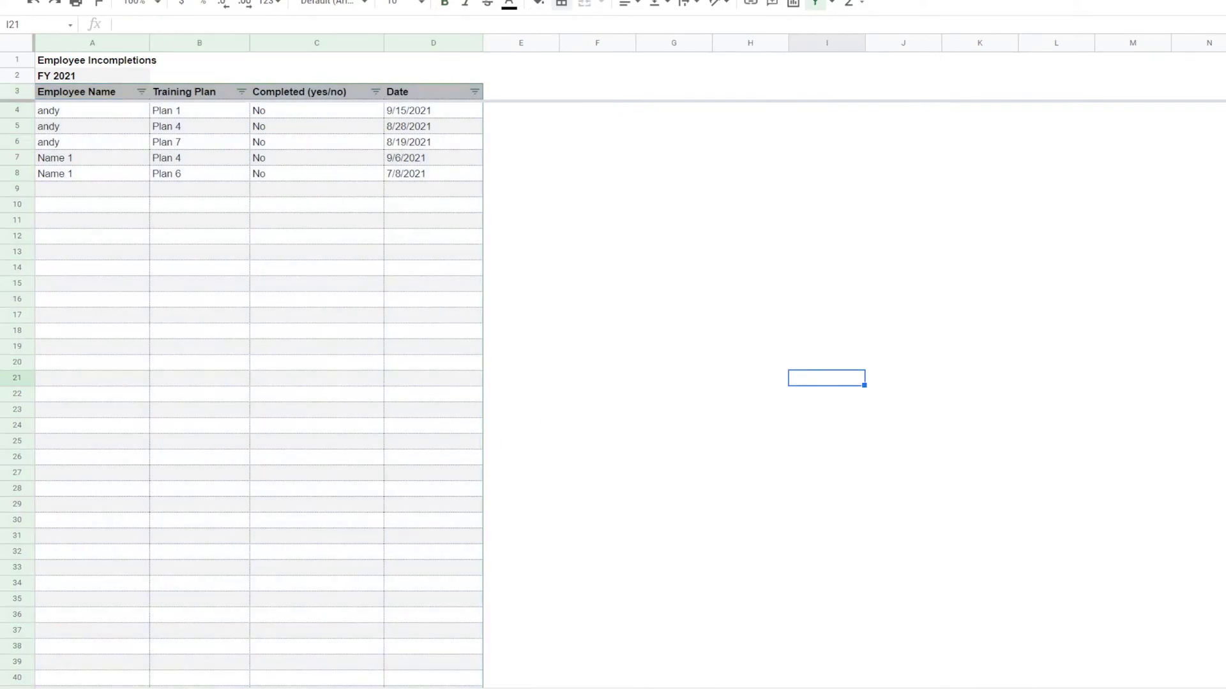
left_click(696, 688)
left_click(791, 688)
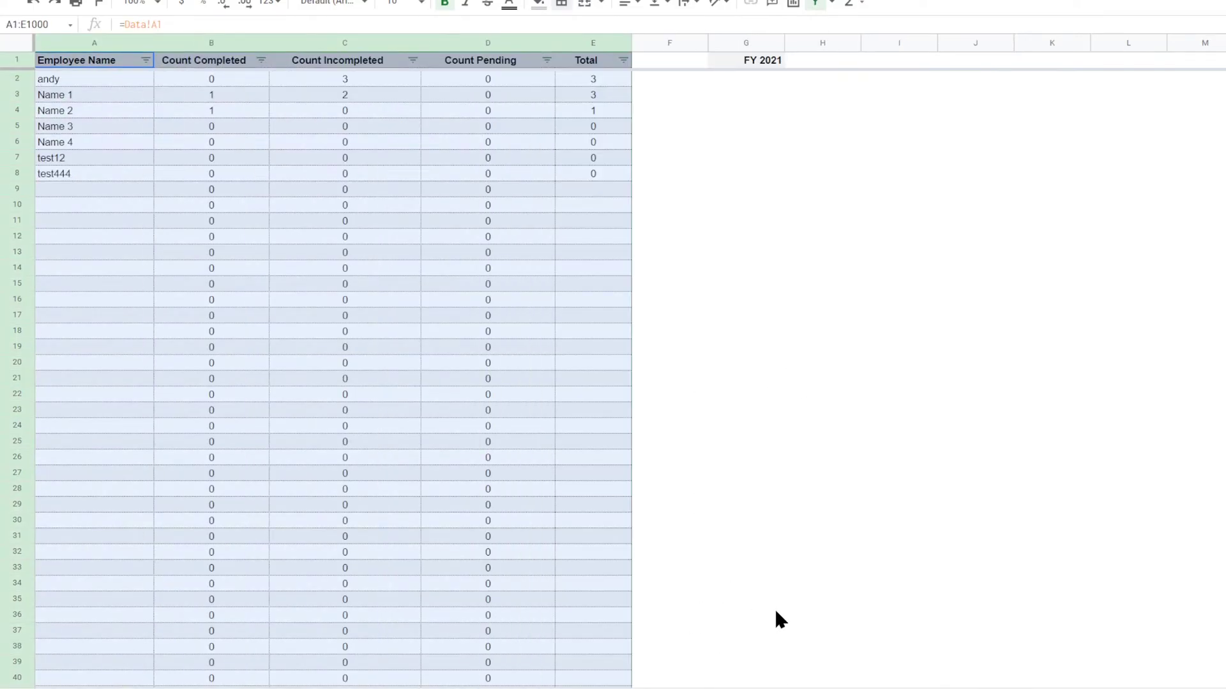
left_click(1137, 463)
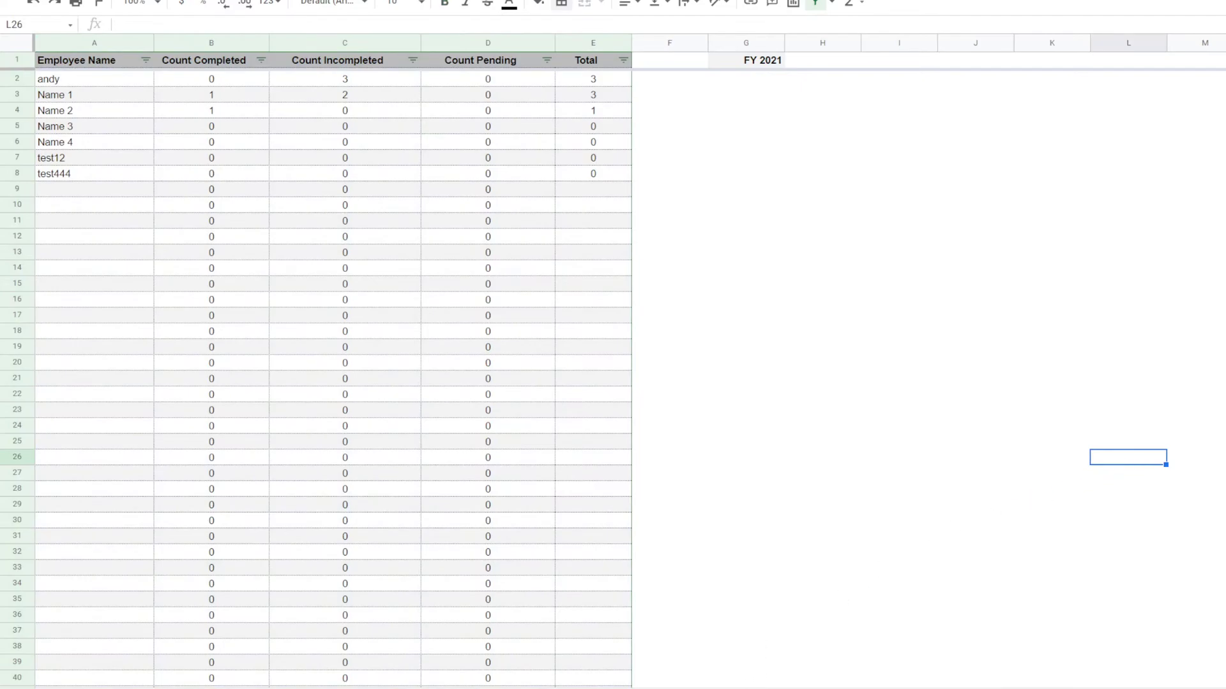
left_click(691, 688)
left_click(750, 363)
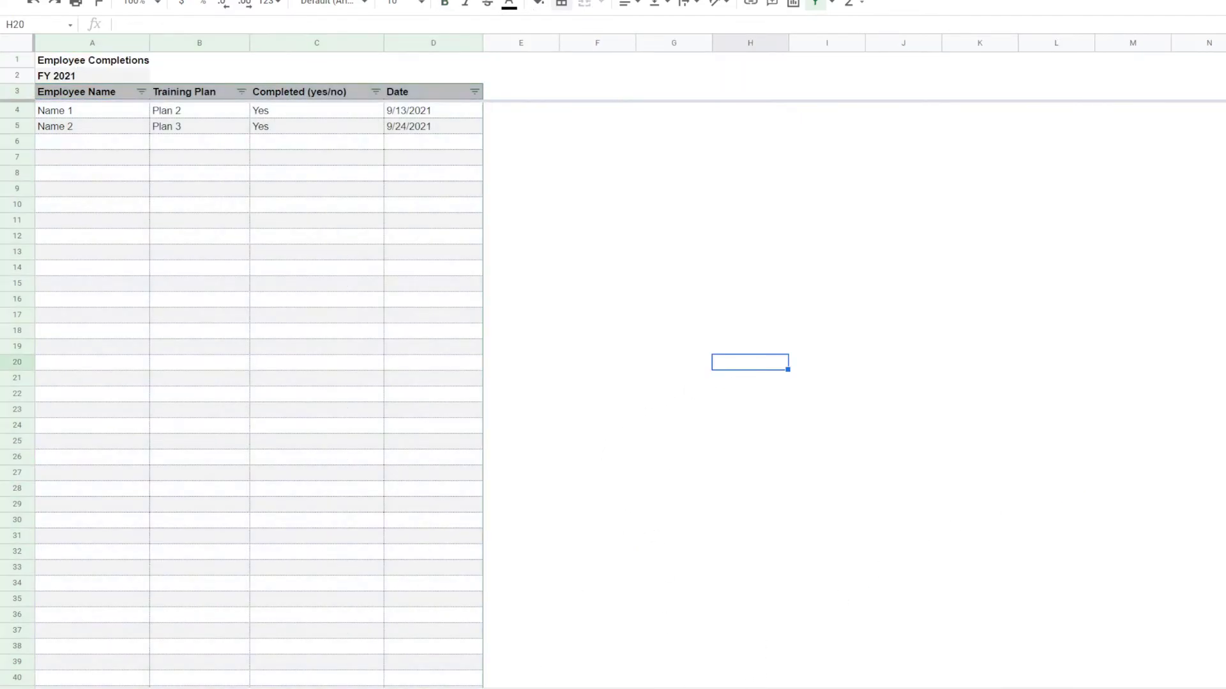
left_click(550, 688)
left_click(453, 686)
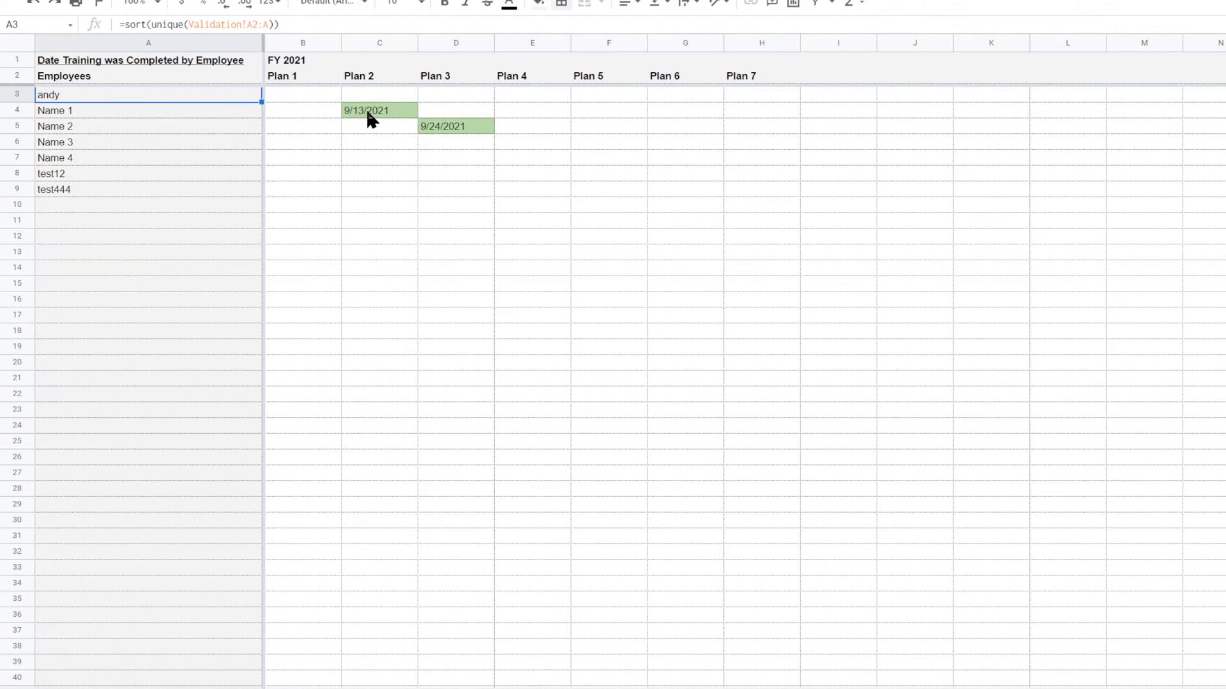
Step: Inspect the employee list formula in A3 and the Plan 2 to Plan 4 headers in row 2
left_click_drag(94, 91, 90, 202)
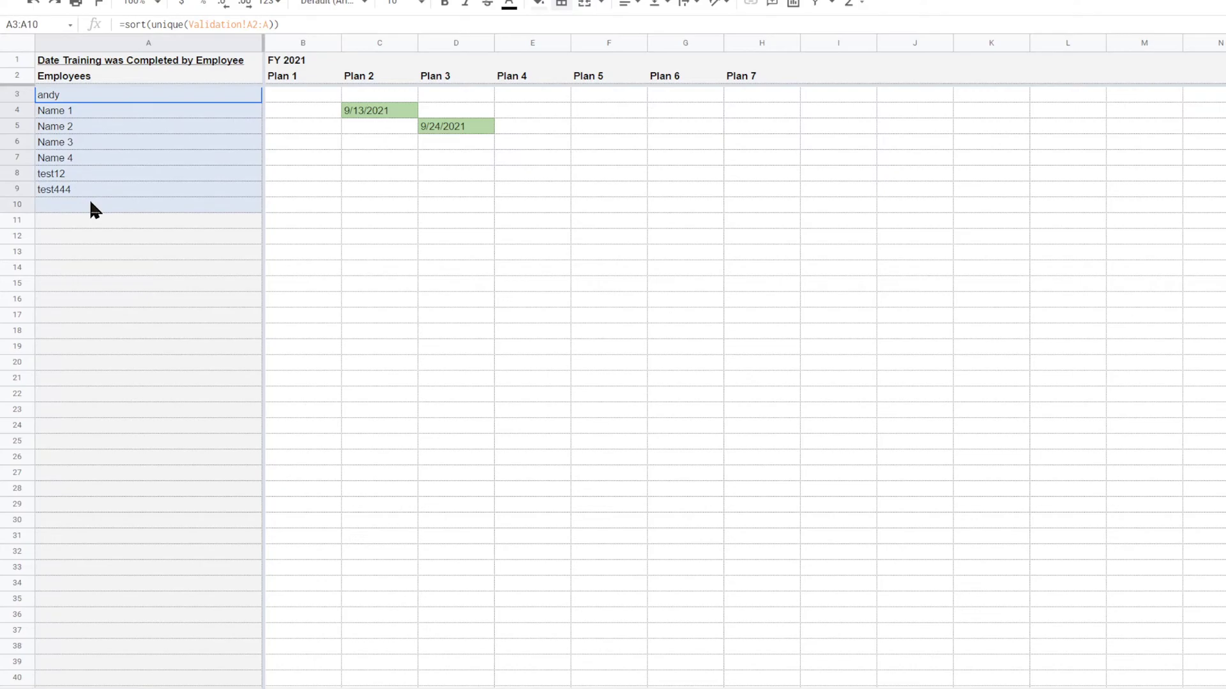
left_click(91, 96)
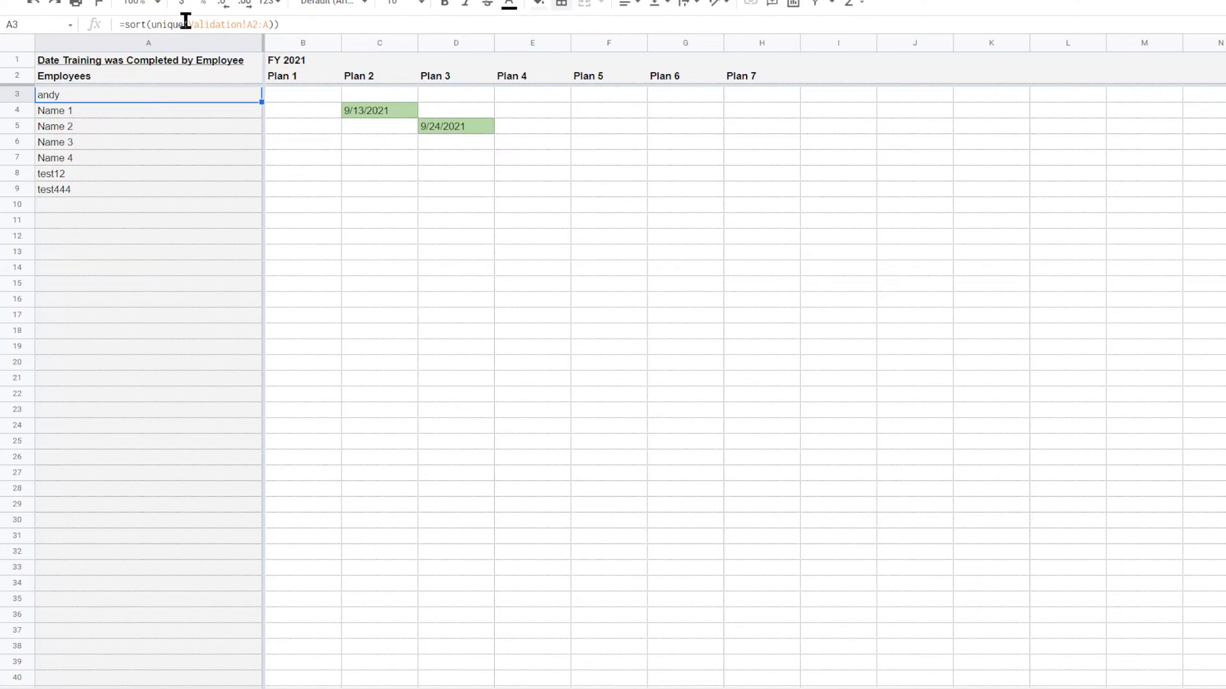
left_click(384, 77)
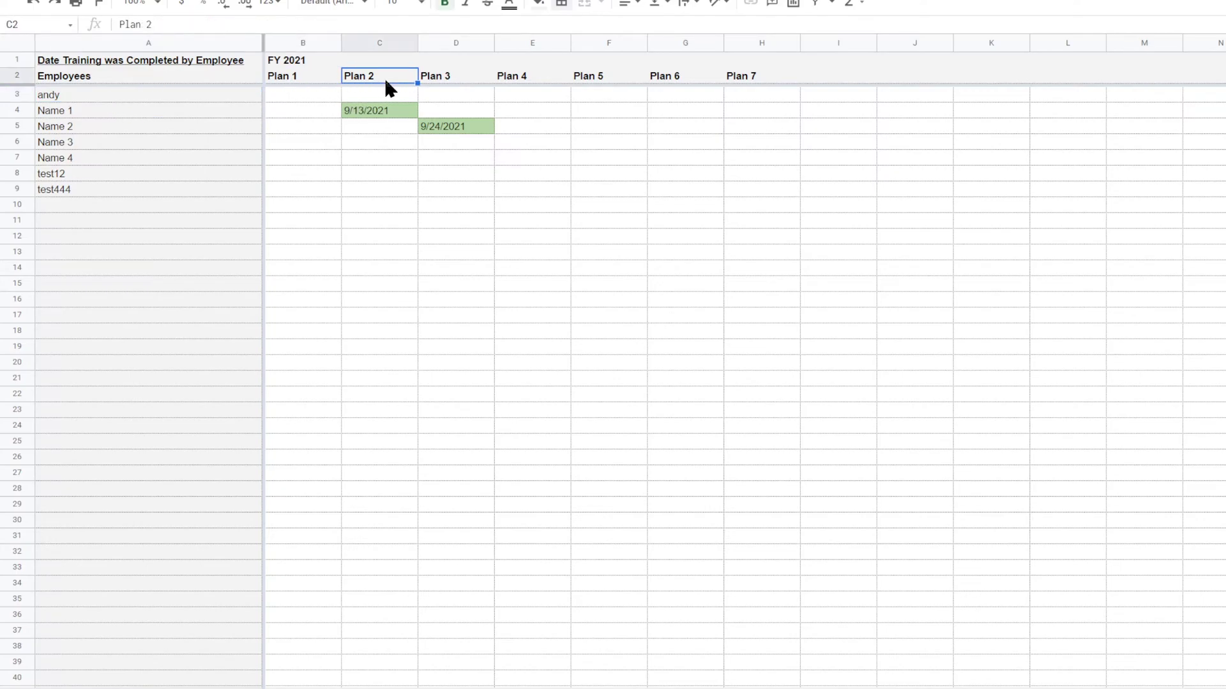
left_click(455, 77)
left_click(524, 76)
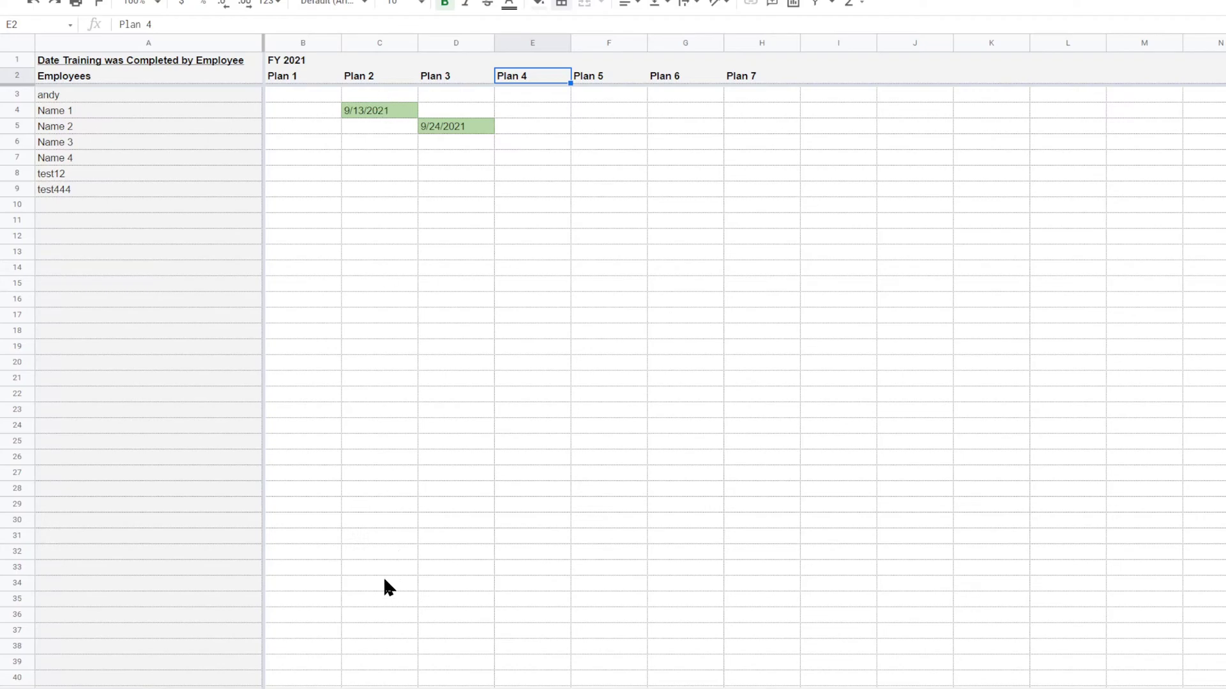
Step: Examine the completion date formulas across the plan columns in row 3 and down the Plan 1 column to row 5
left_click(286, 92)
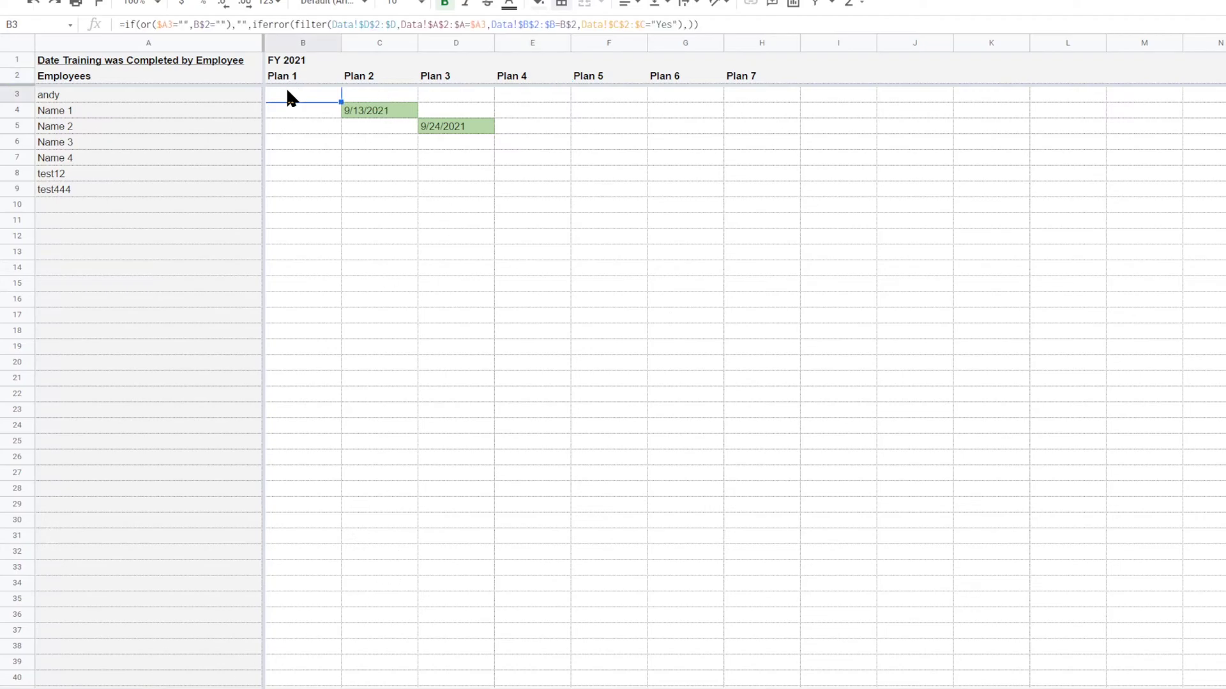
key("Right")
key("Right")
key("Right")
key("Right")
key("Right")
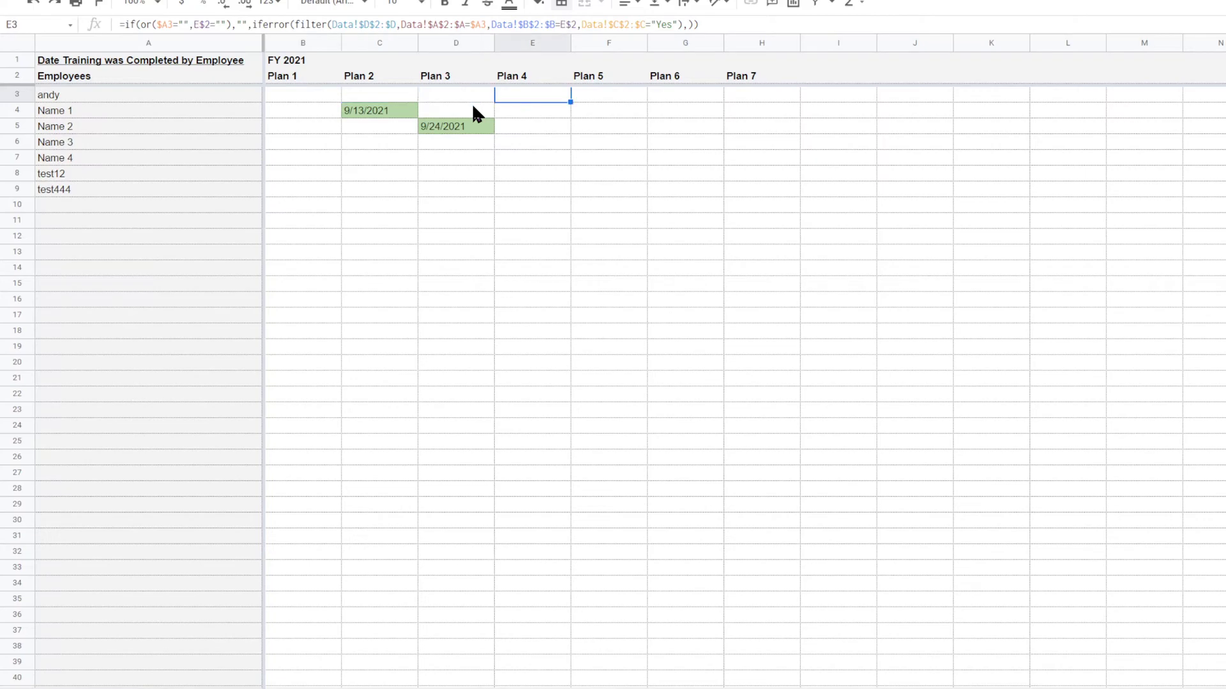
key("Left")
key("Left")
key("Left")
key("Left")
key("Left")
key("Down")
key("Down")
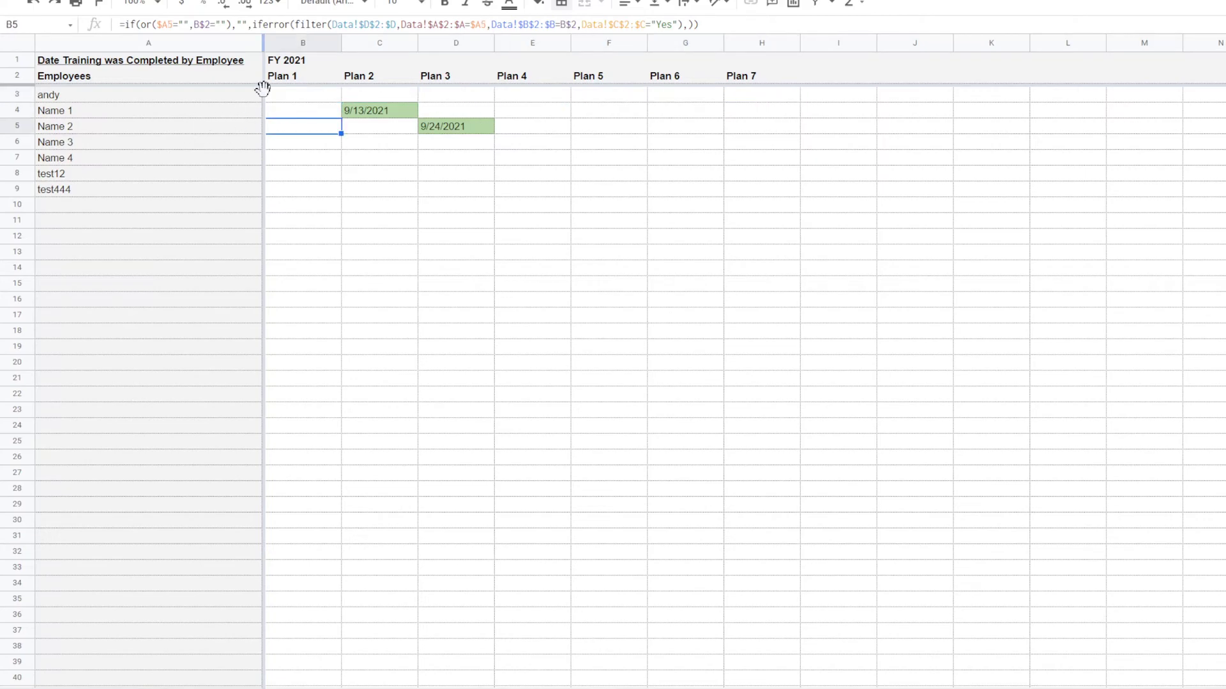
Step: Create a filter on A2:U1001 of the Date Training was Completed by Employee sheet, with row 2 as the header
left_click_drag(131, 76, 1223, 76)
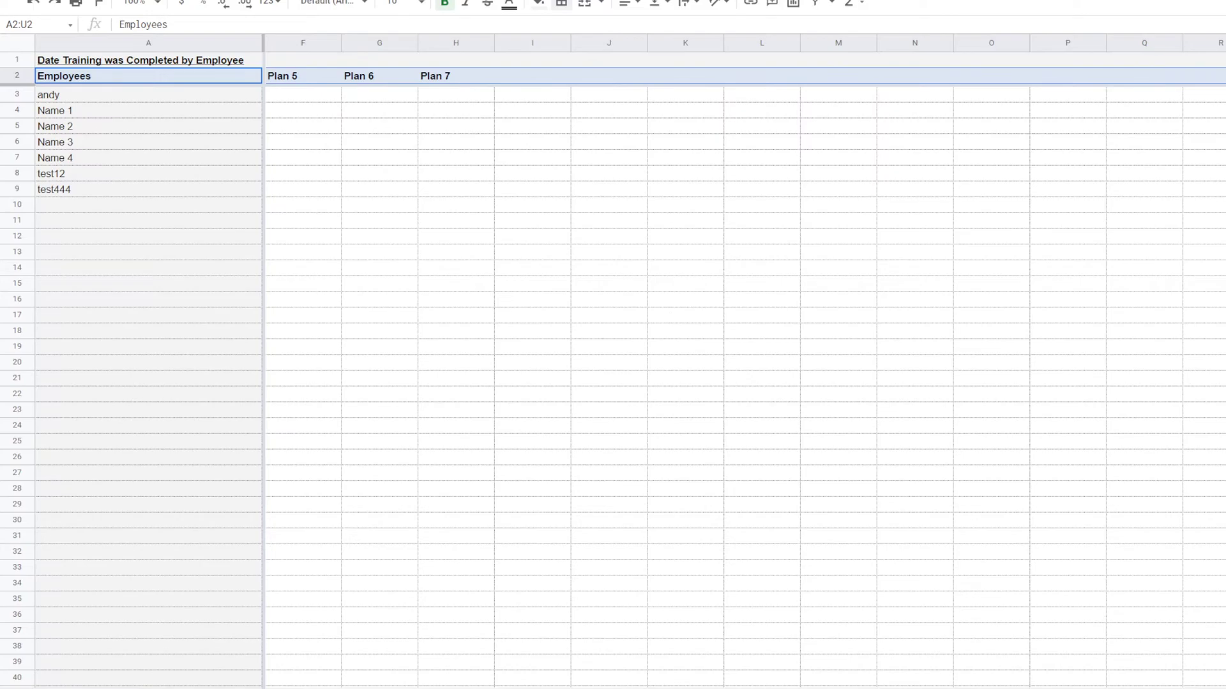
key("ctrl+shift+Down")
key("ctrl+shift+Down")
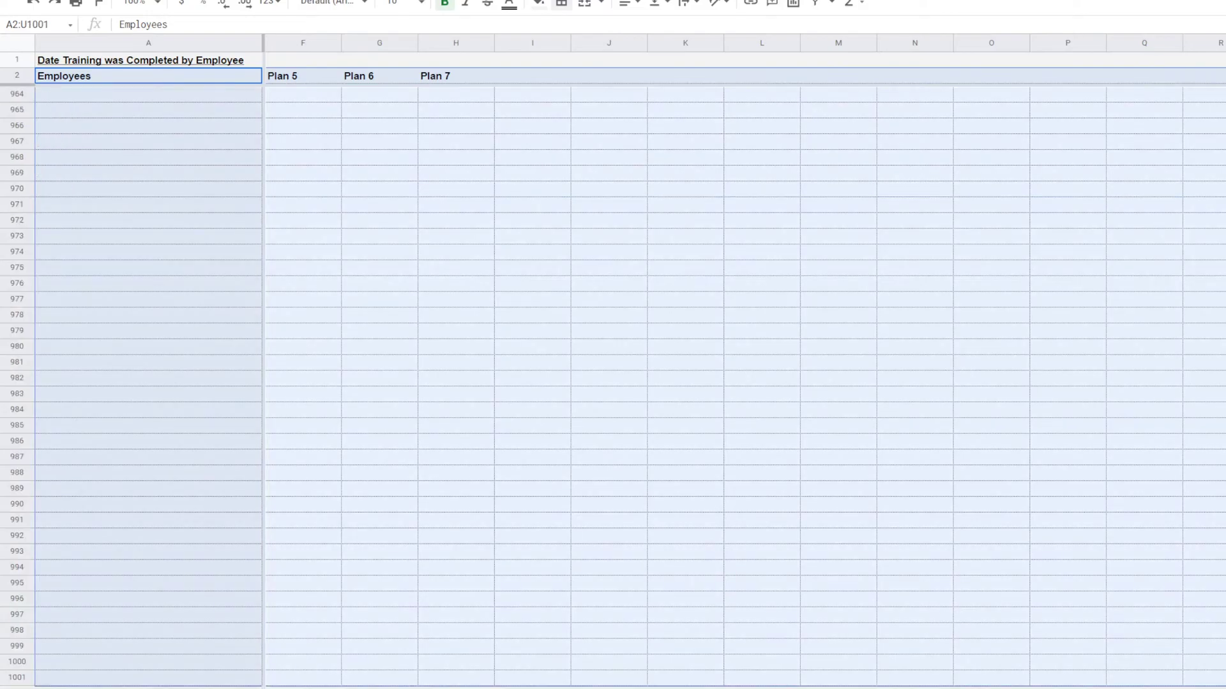
left_click(815, 3)
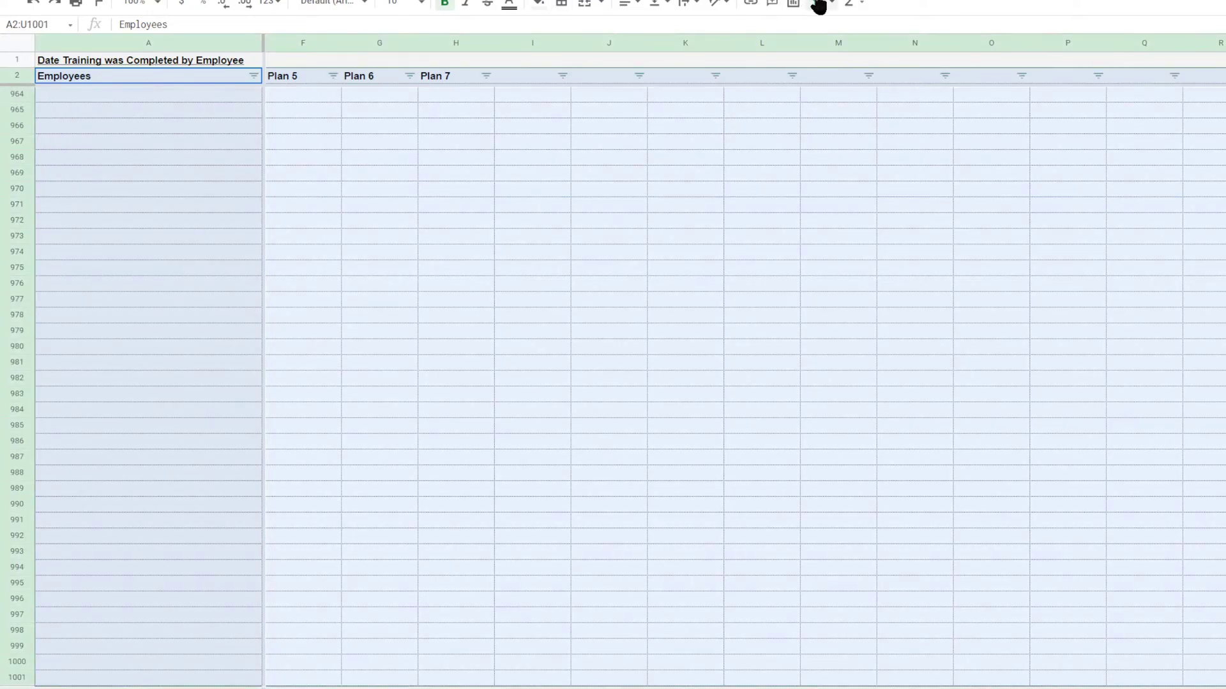
left_click(906, 282)
scroll(1050, 369, "up", 20)
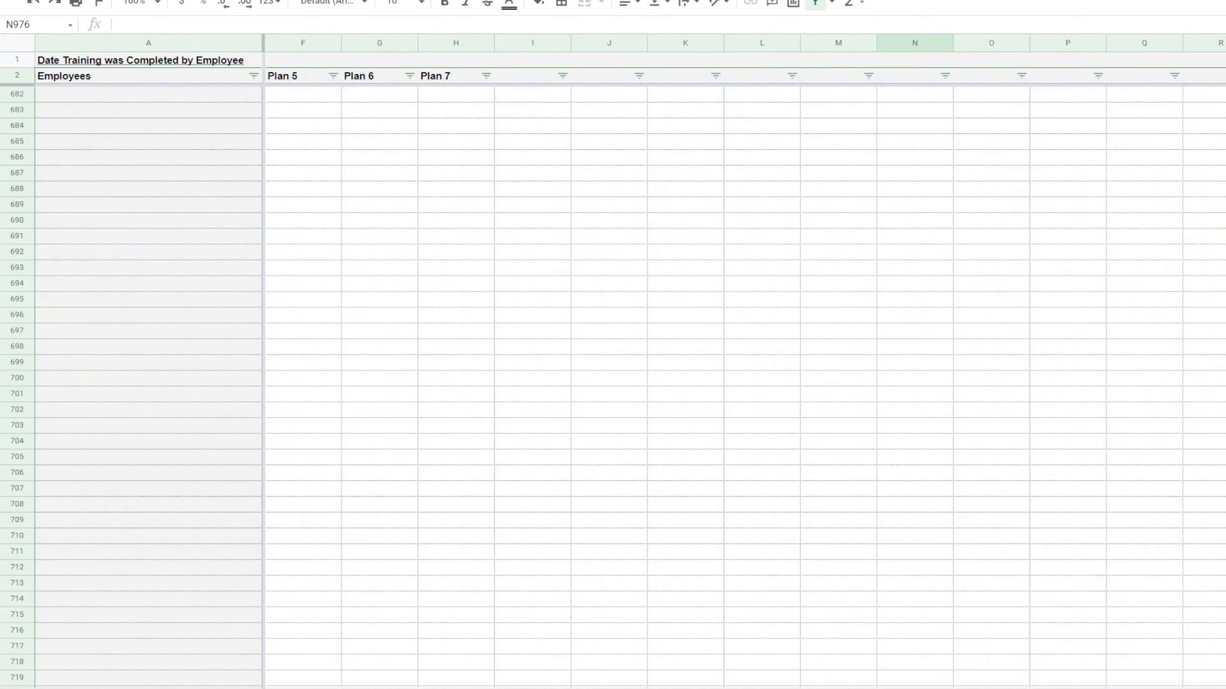
scroll(613, 383, "up", 20)
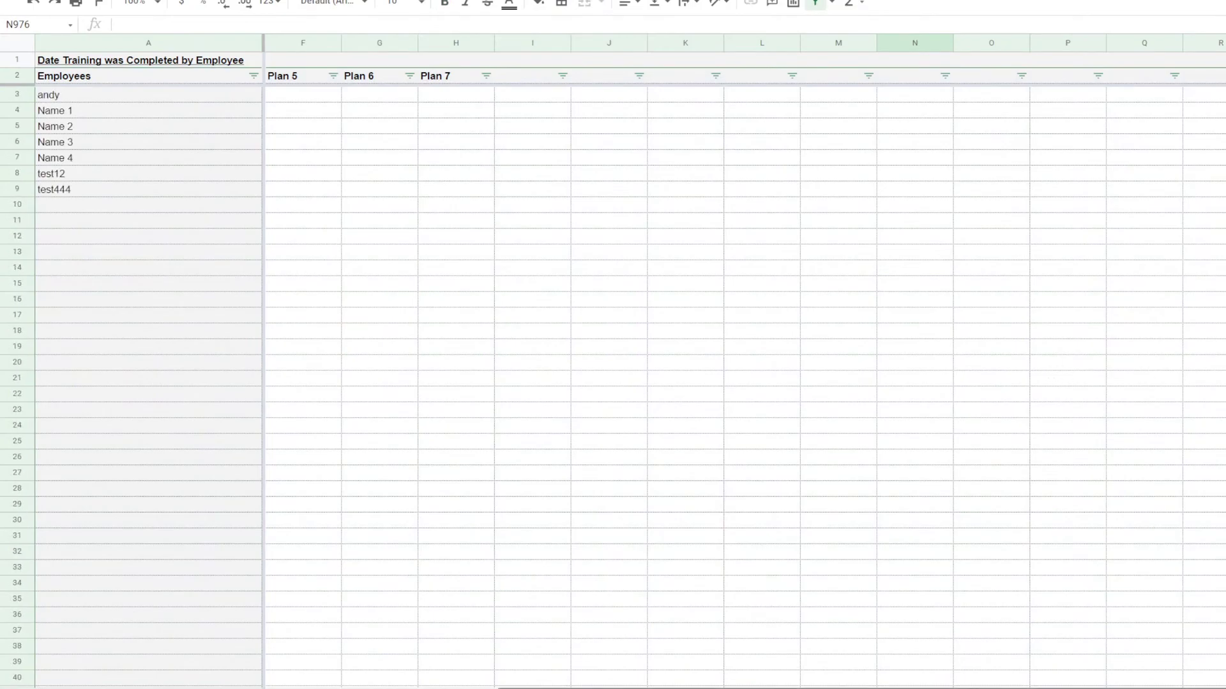
scroll(990, 682, "left", 4)
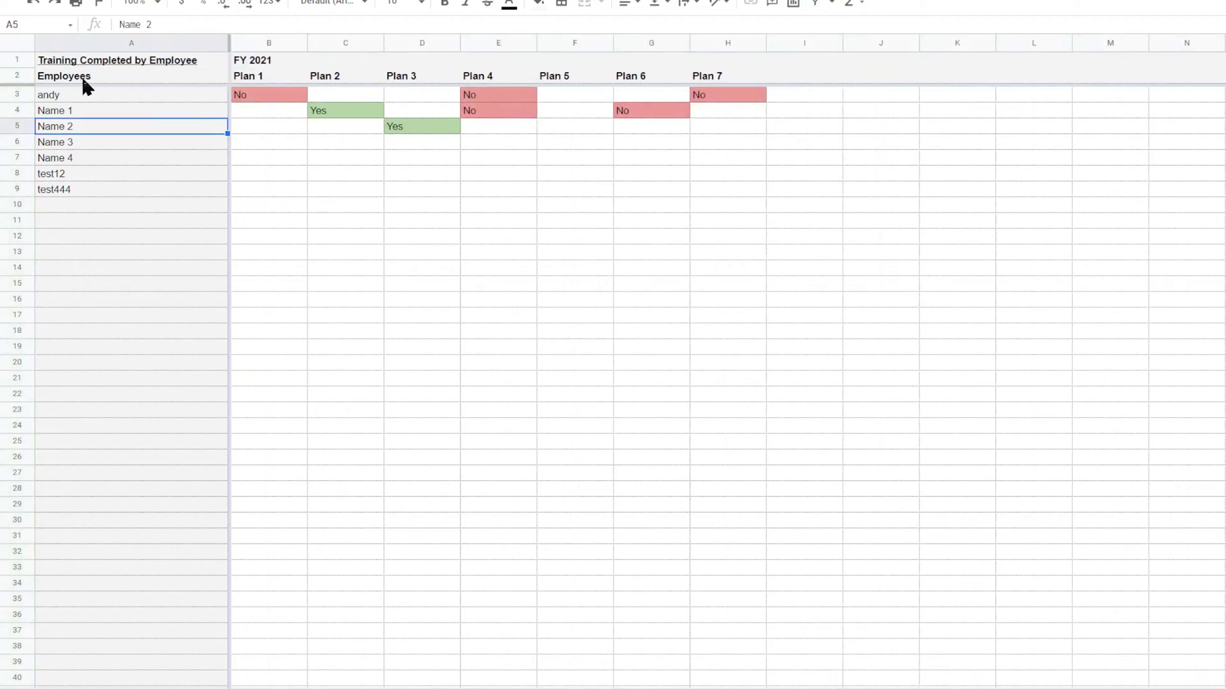
Step: Create a filter on A2:U1001 of the Training Completed by Employee sheet, with row 2 as the header
left_click_drag(85, 80, 1222, 94)
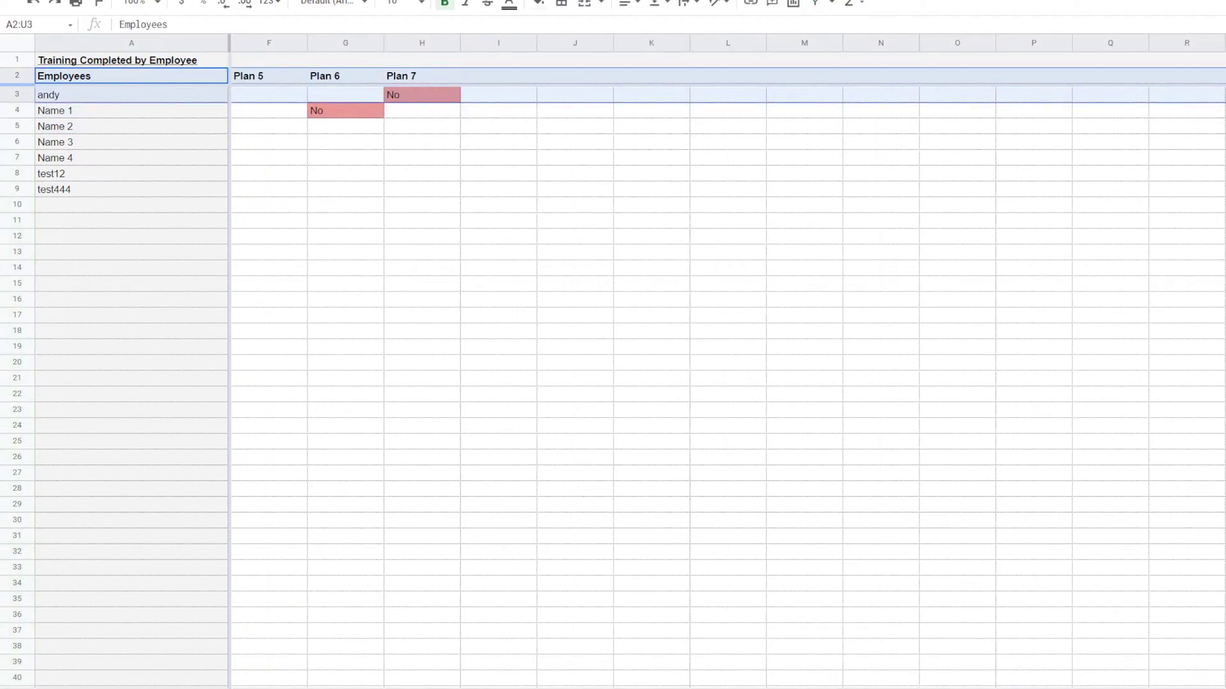
key("ctrl+shift+Down")
key("ctrl+shift+Down")
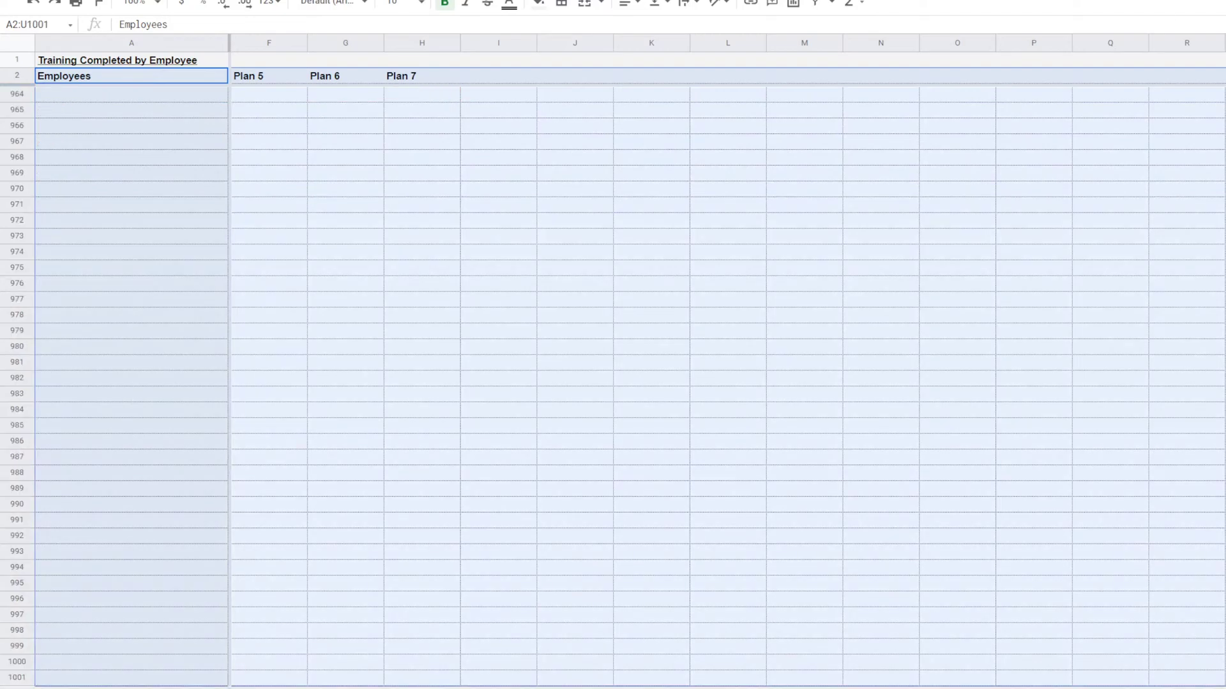
left_click(817, 5)
left_click(885, 237)
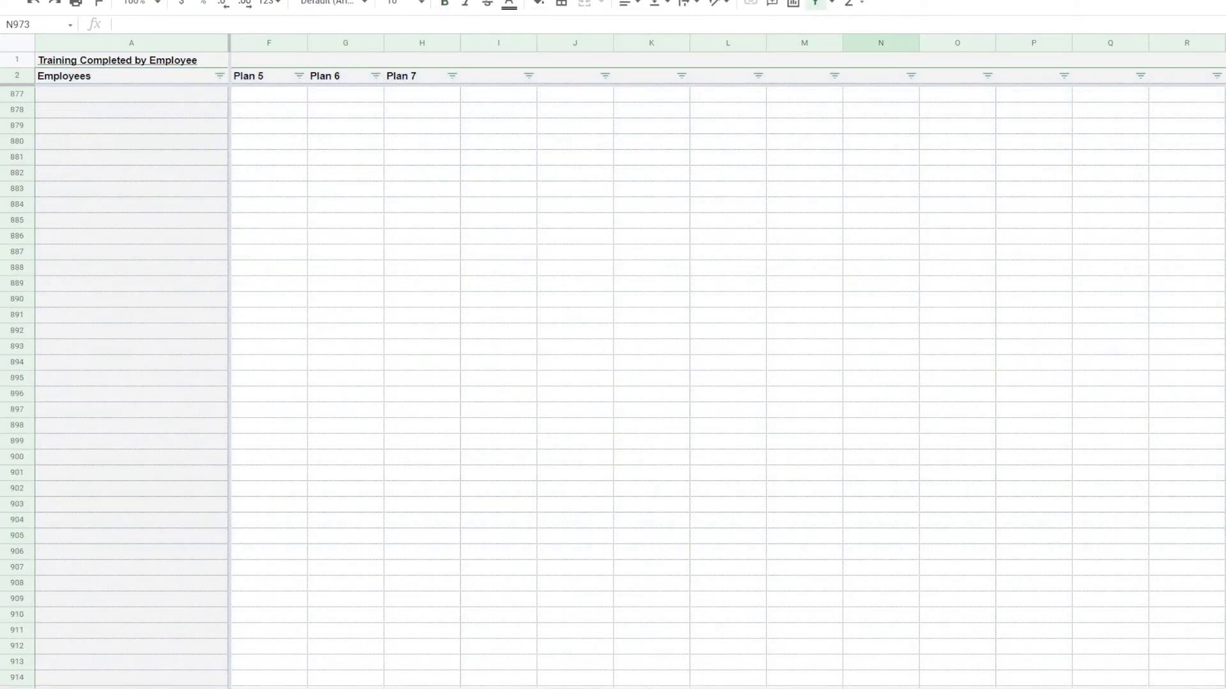
scroll(613, 383, "up", 15)
scroll(613, 383, "up", 20)
left_click_drag(690, 688, 479, 688)
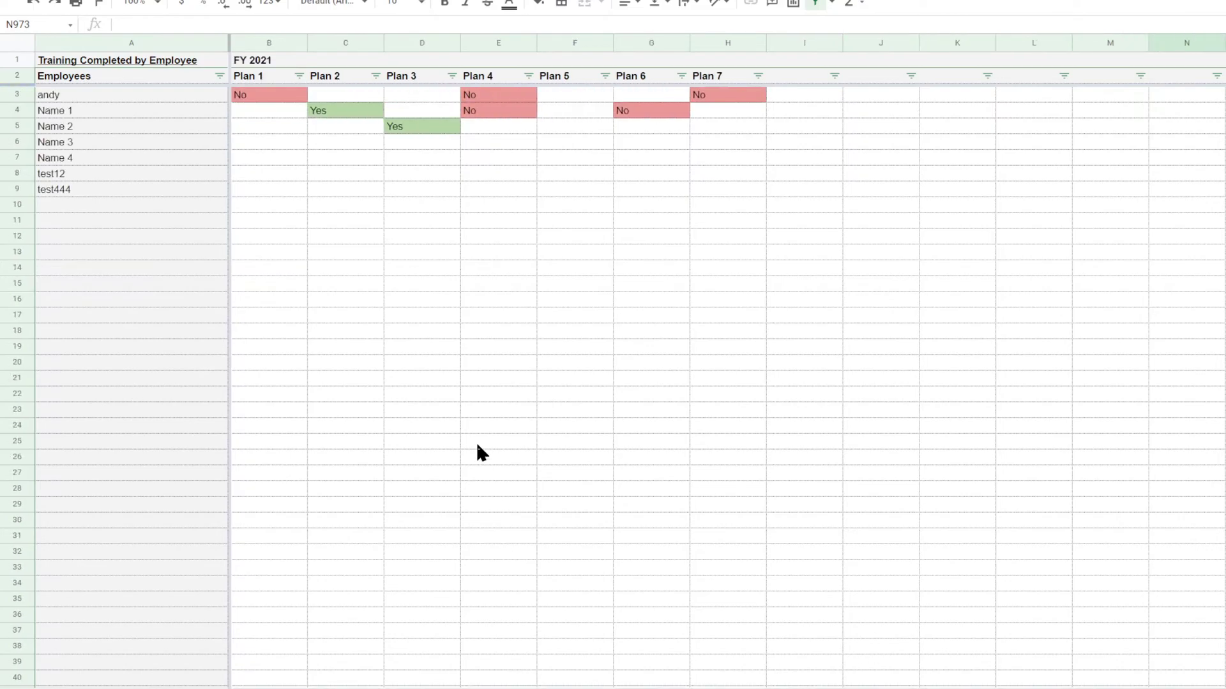
Step: Inspect the formula in cell E18 of the Date Training was Completed by Employee sheet
left_click(527, 267)
left_click(406, 688)
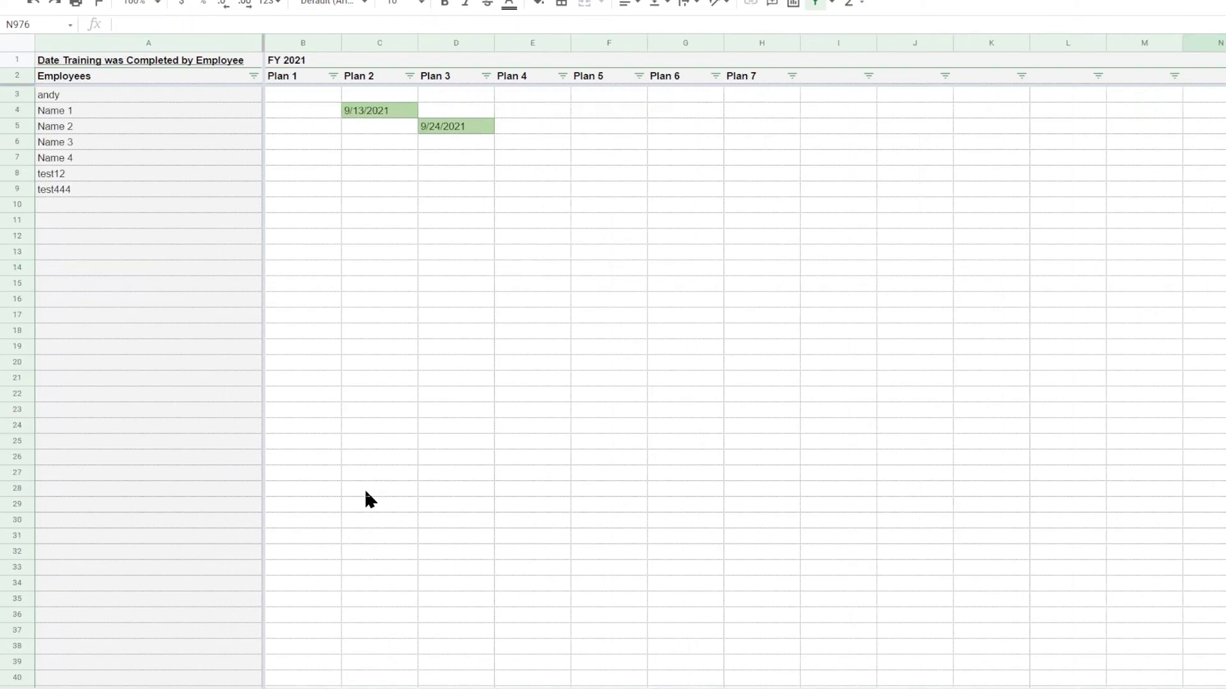
left_click(557, 338)
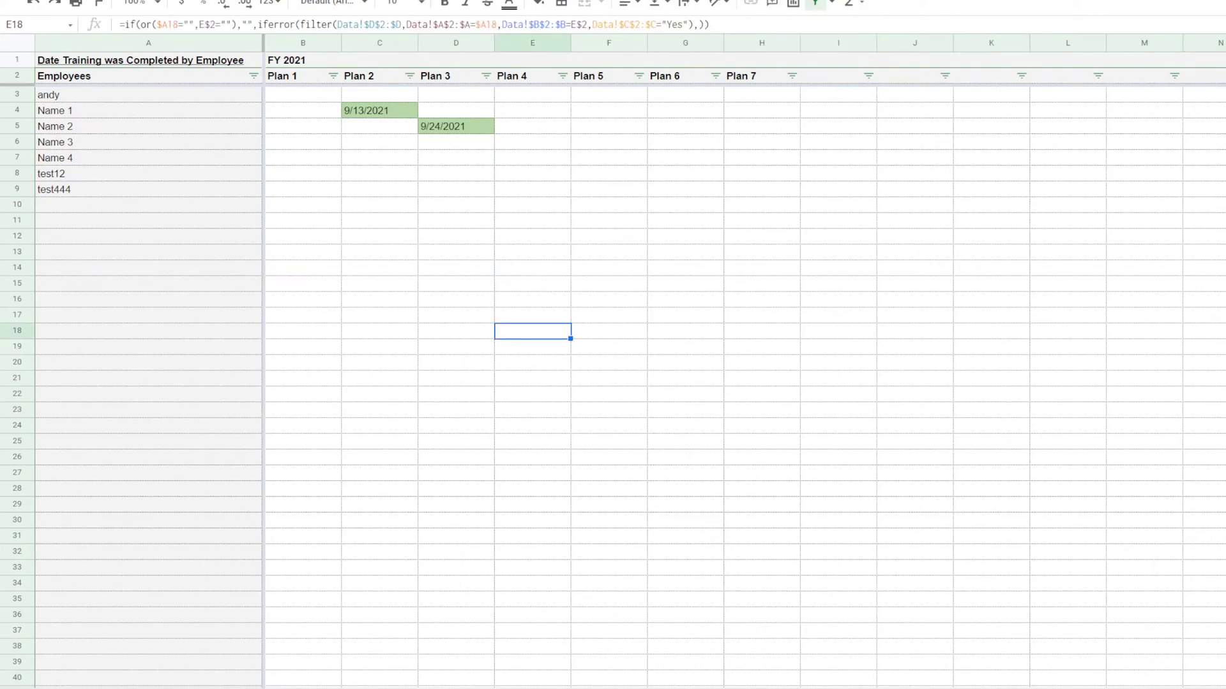
Step: On the Employee Completions sheet, check the Training Plan filter options and inspect the formula in A4
left_click(505, 688)
left_click(600, 688)
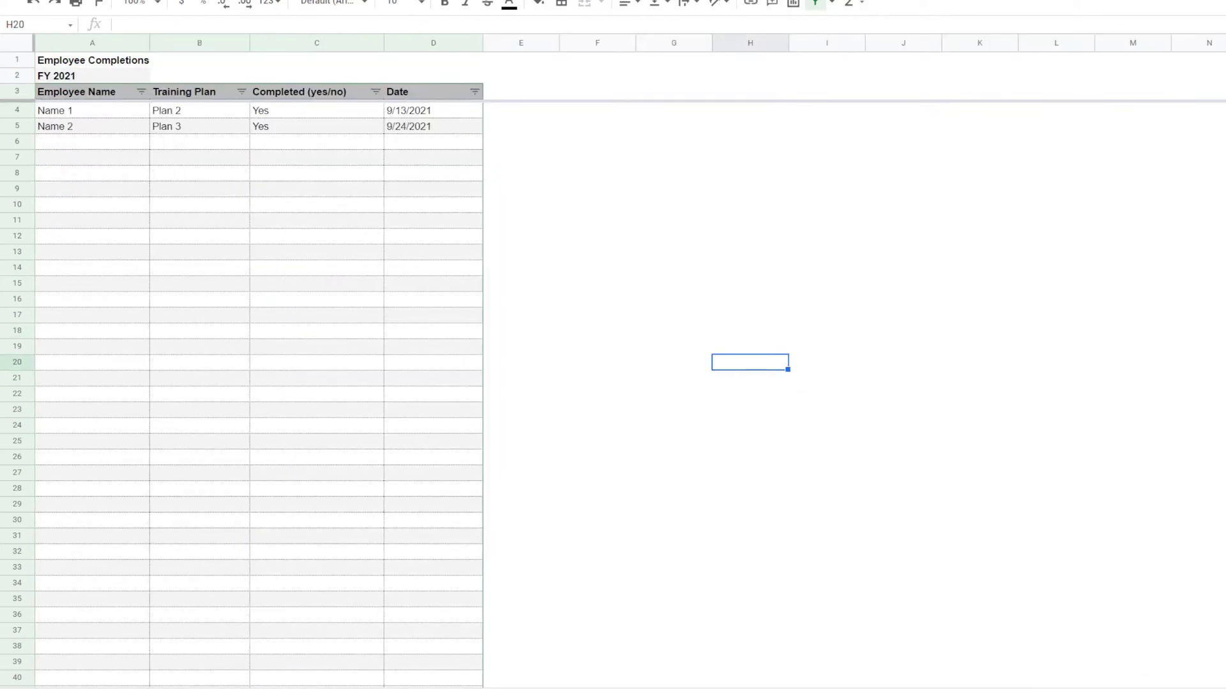
left_click(242, 92)
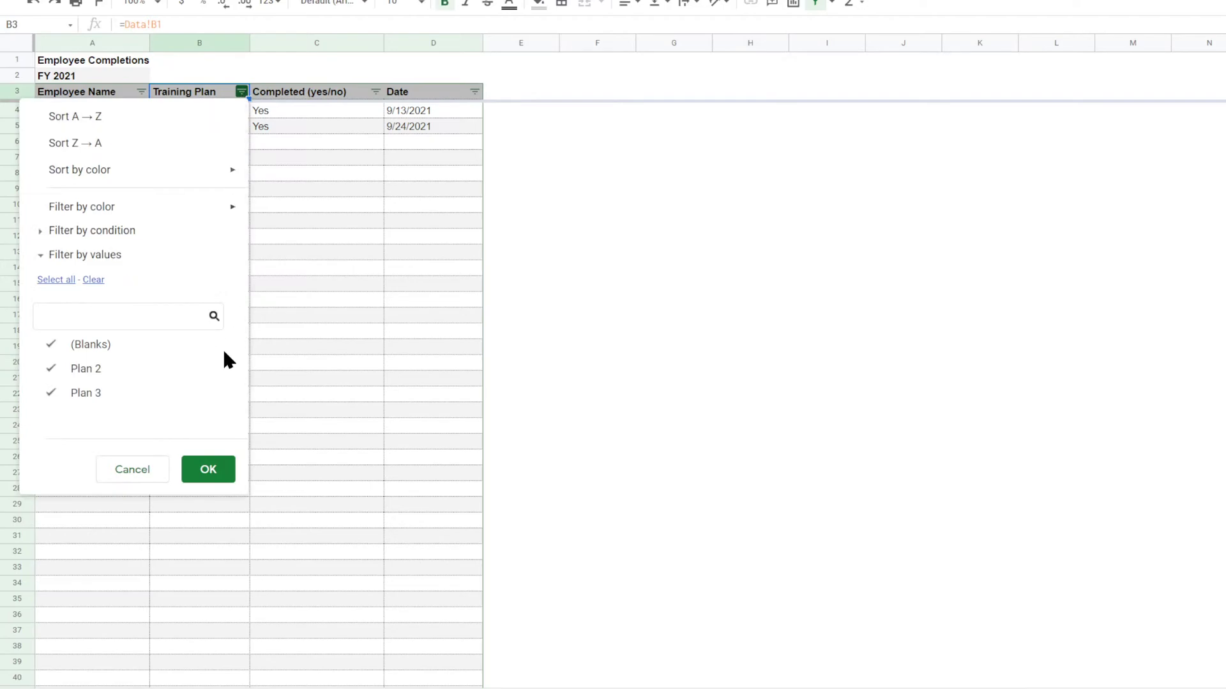
left_click(137, 471)
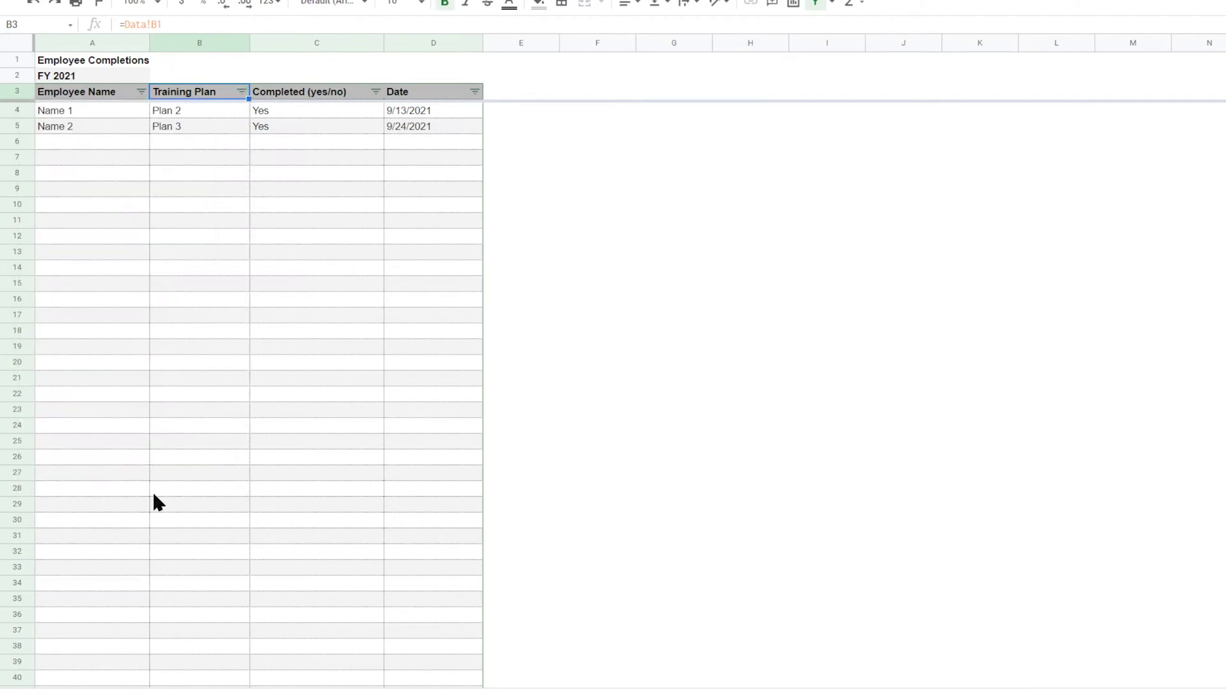
left_click(86, 109)
left_click(82, 127)
left_click(83, 155)
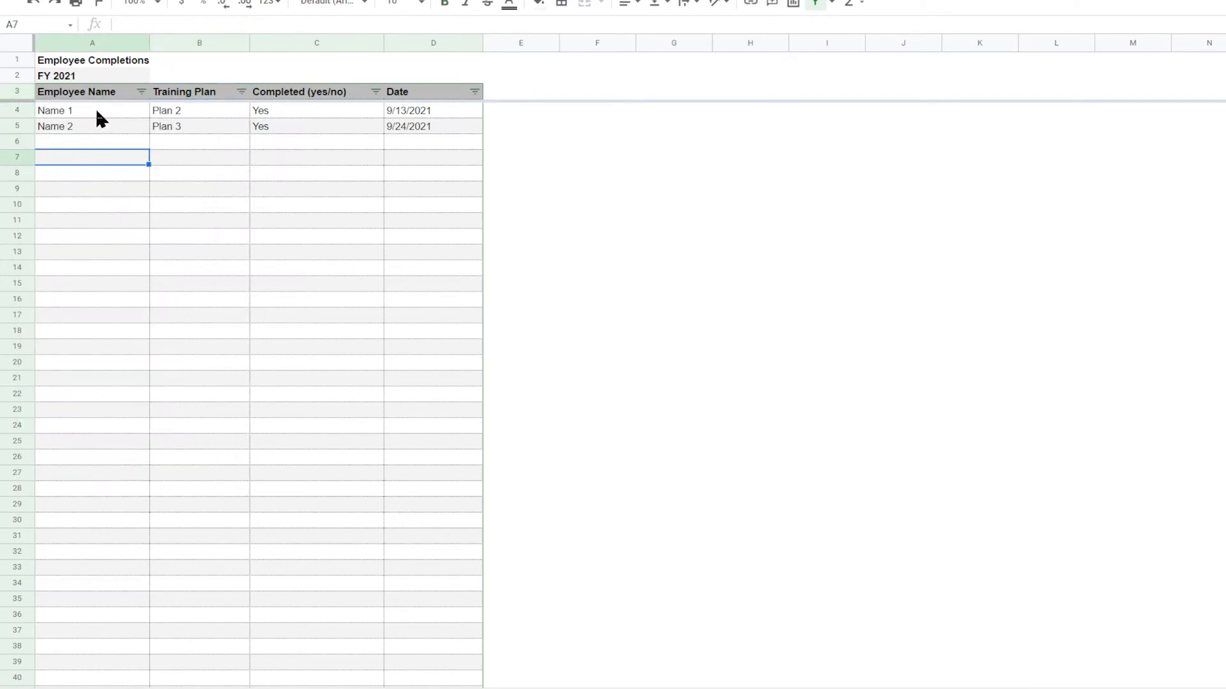
left_click(96, 111)
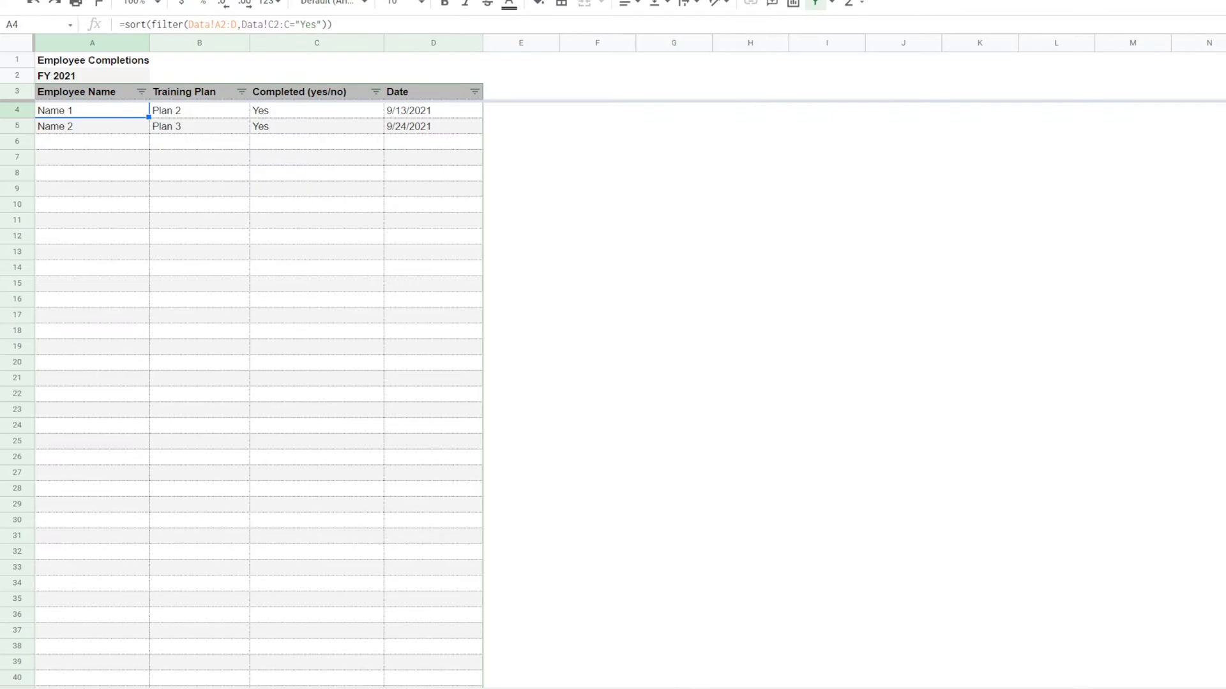
Step: View the Employee Incompletions sheet and inspect the formula in B5 of the Training Completed by Employee sheet
key("ctrl+shift+Page_Down")
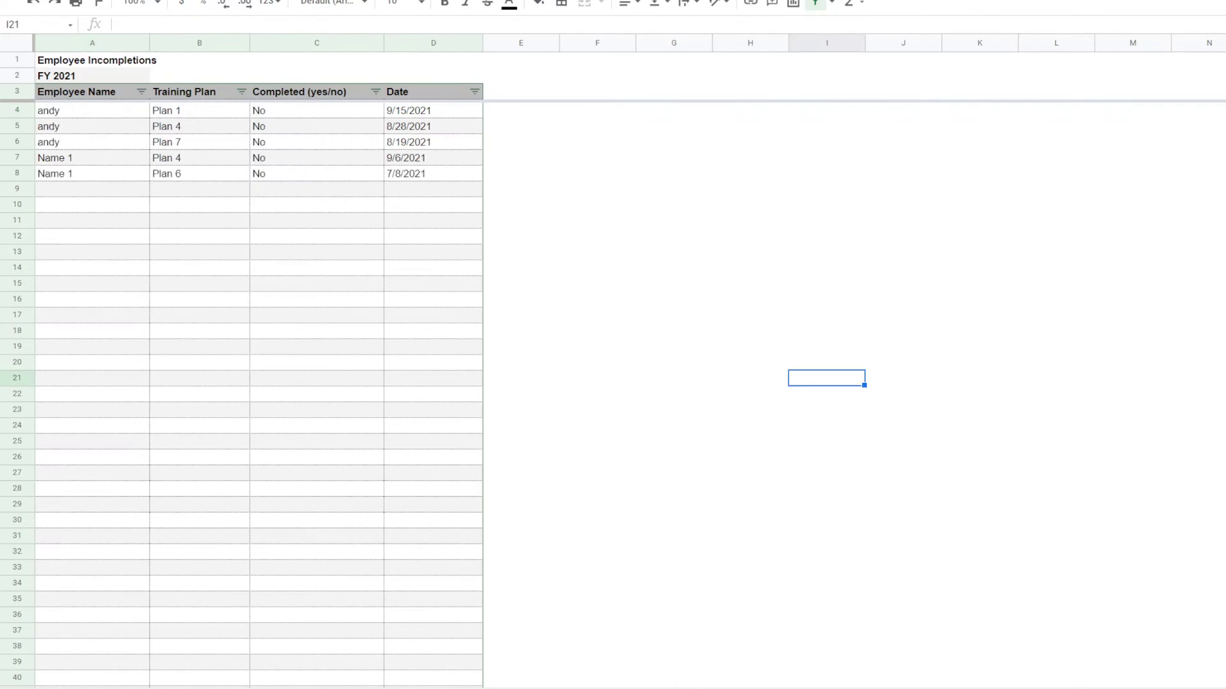
key("ctrl+shift+Page_Down")
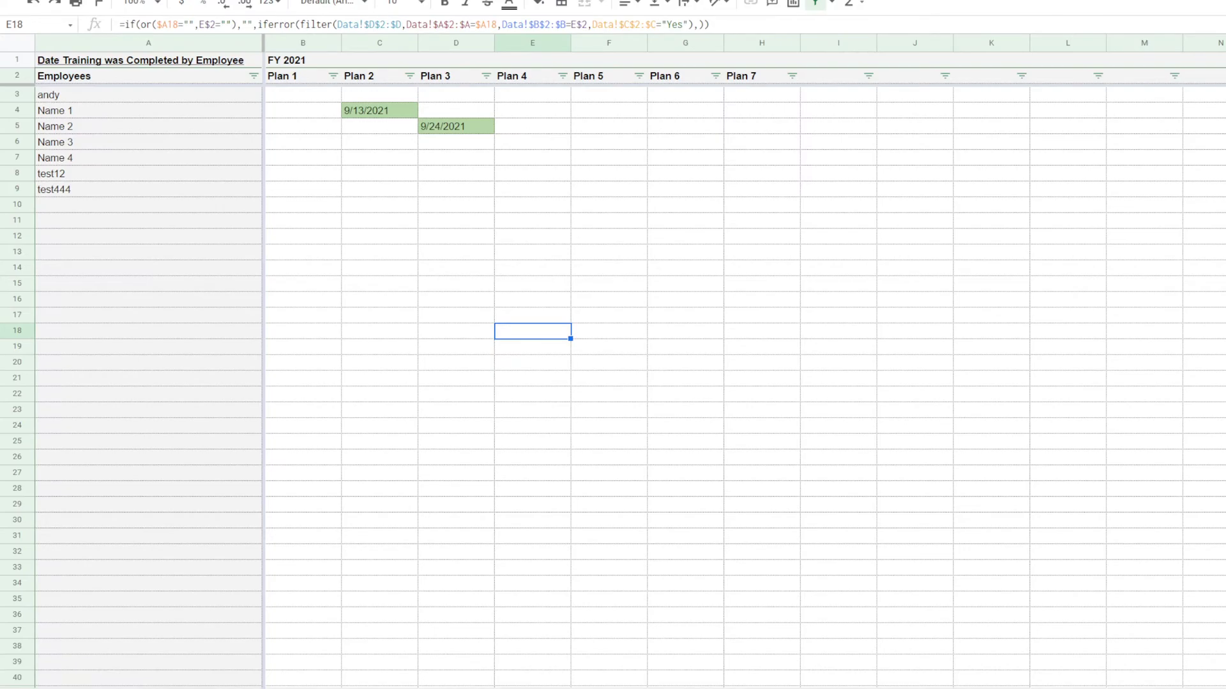
key("ctrl+shift+Page_Down")
left_click(293, 132)
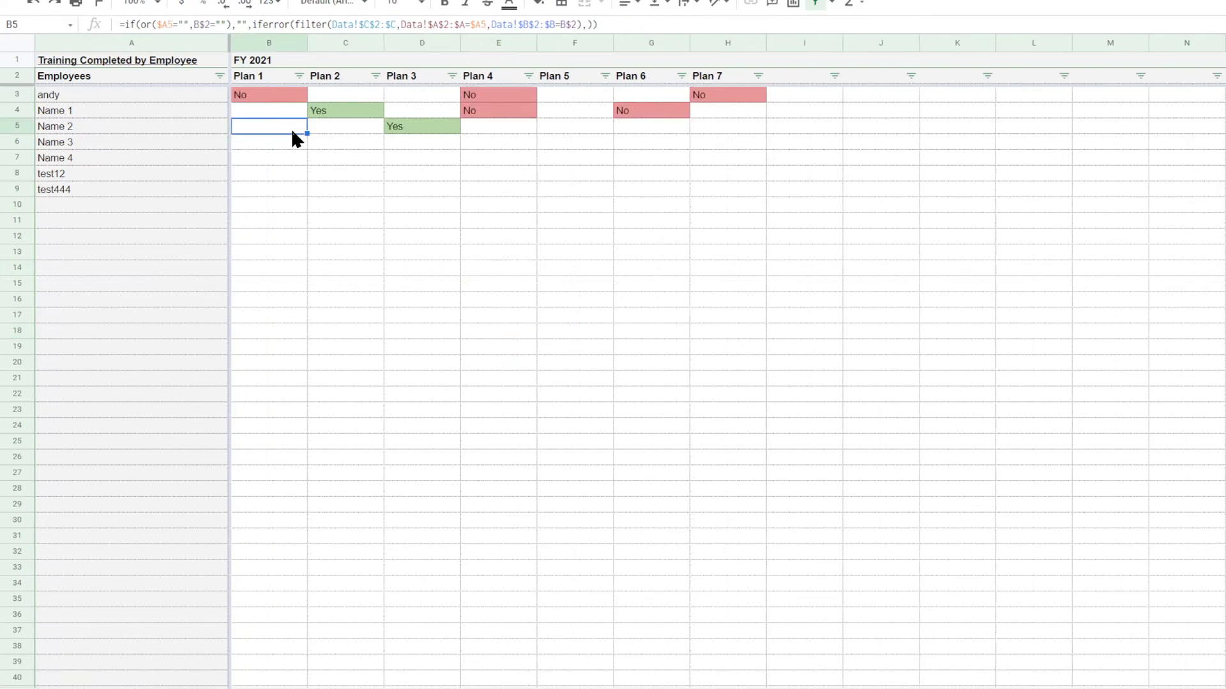
key("ctrl+shift+Page_Up")
key("ctrl+shift+Page_Up")
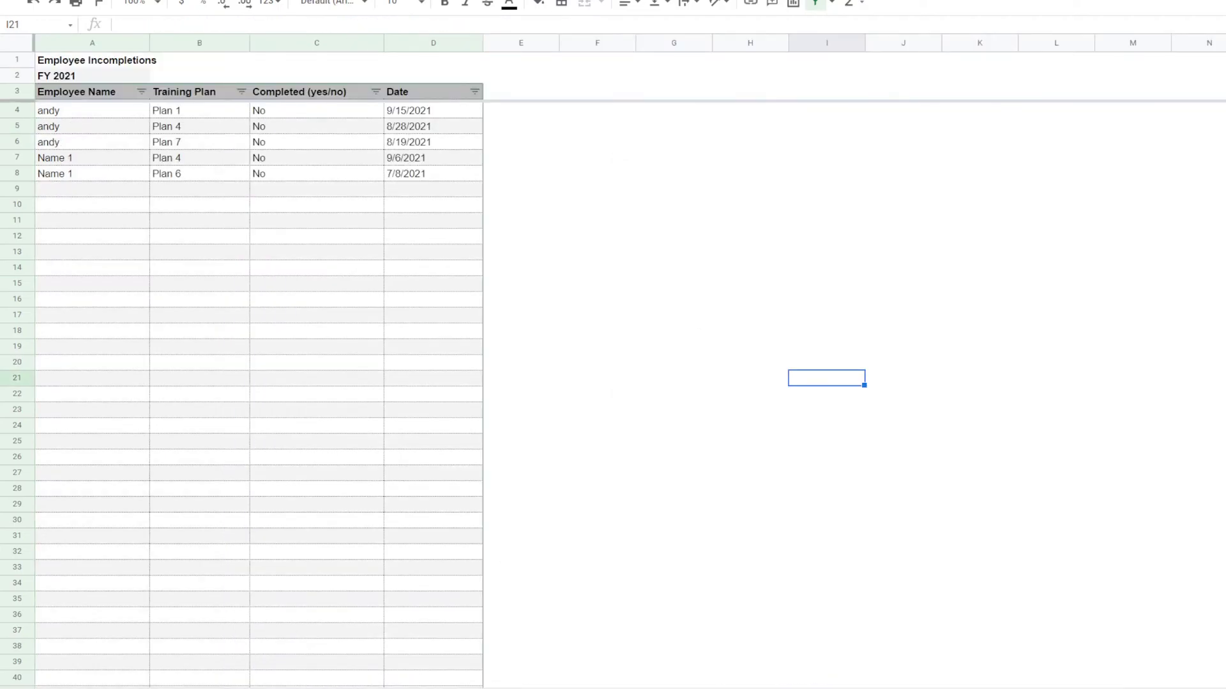
Step: Compare Employee Completions with Employee Incompletions, inspecting the latter's formula in A4 and the entries in B4:D11
left_click(93, 112)
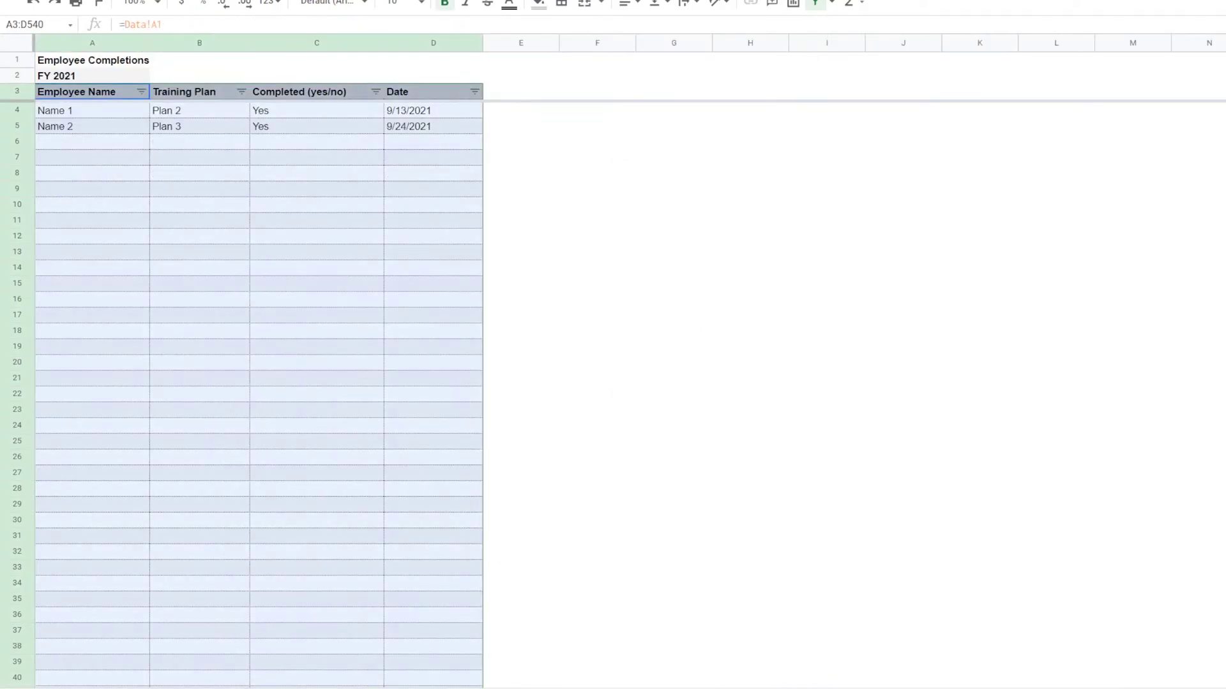
key("ctrl+shift+Page_Down")
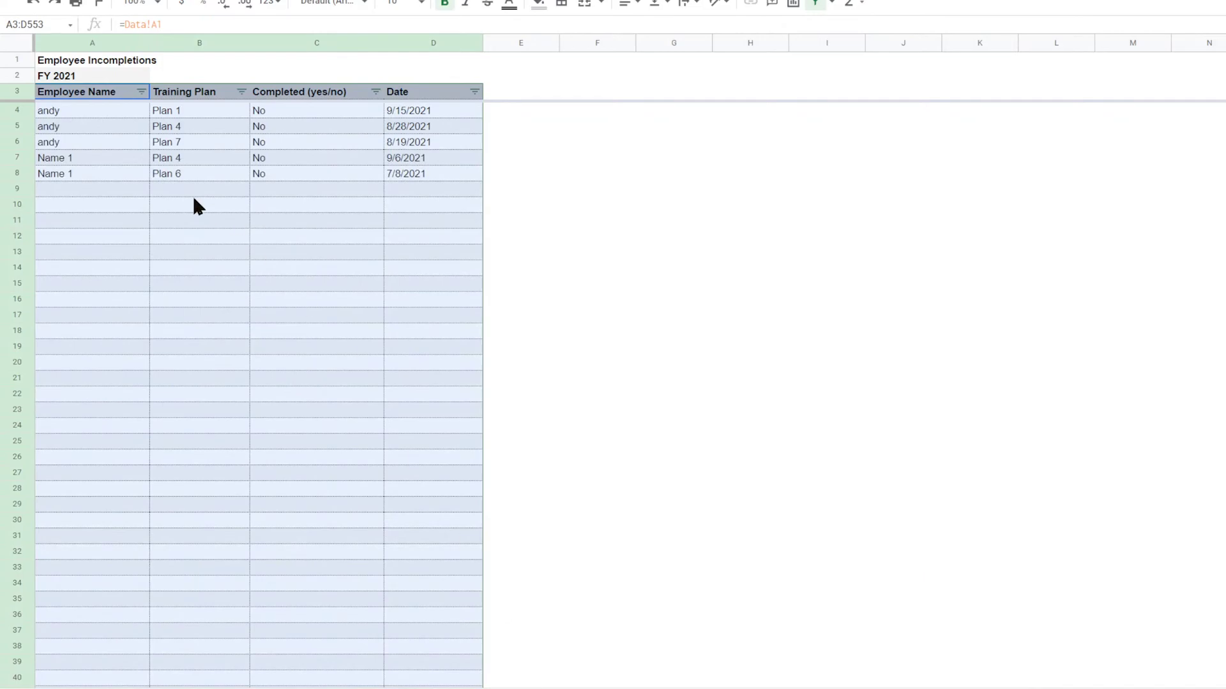
left_click(97, 111)
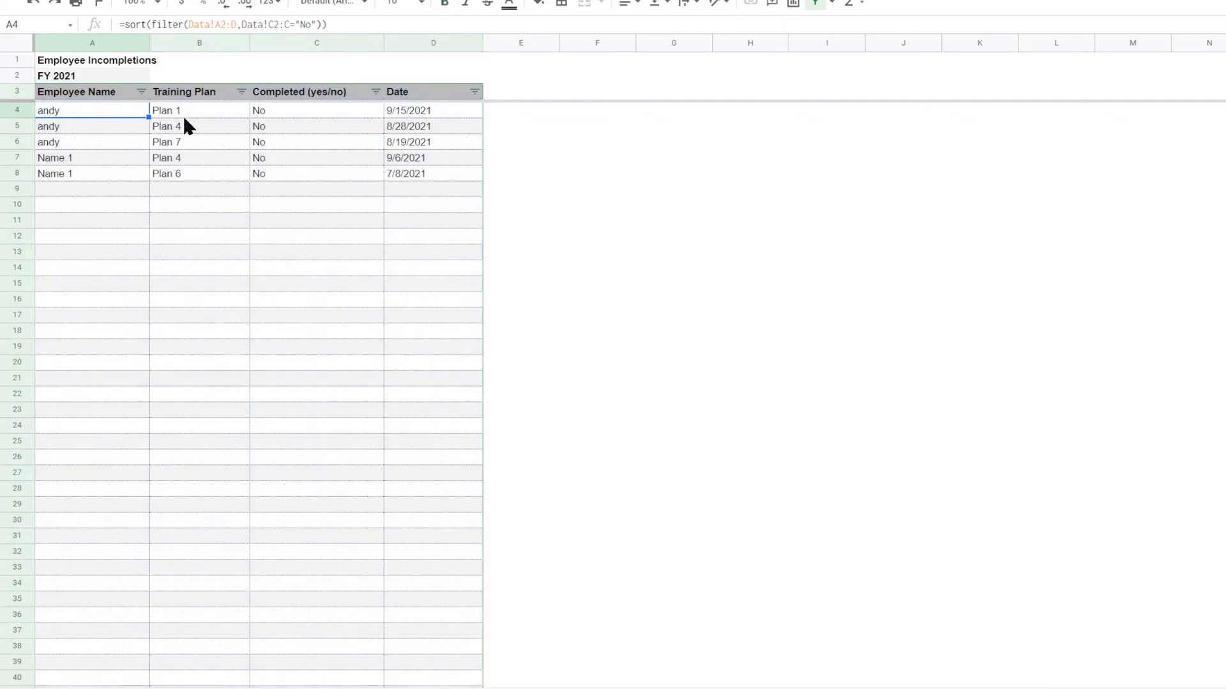
left_click(189, 93)
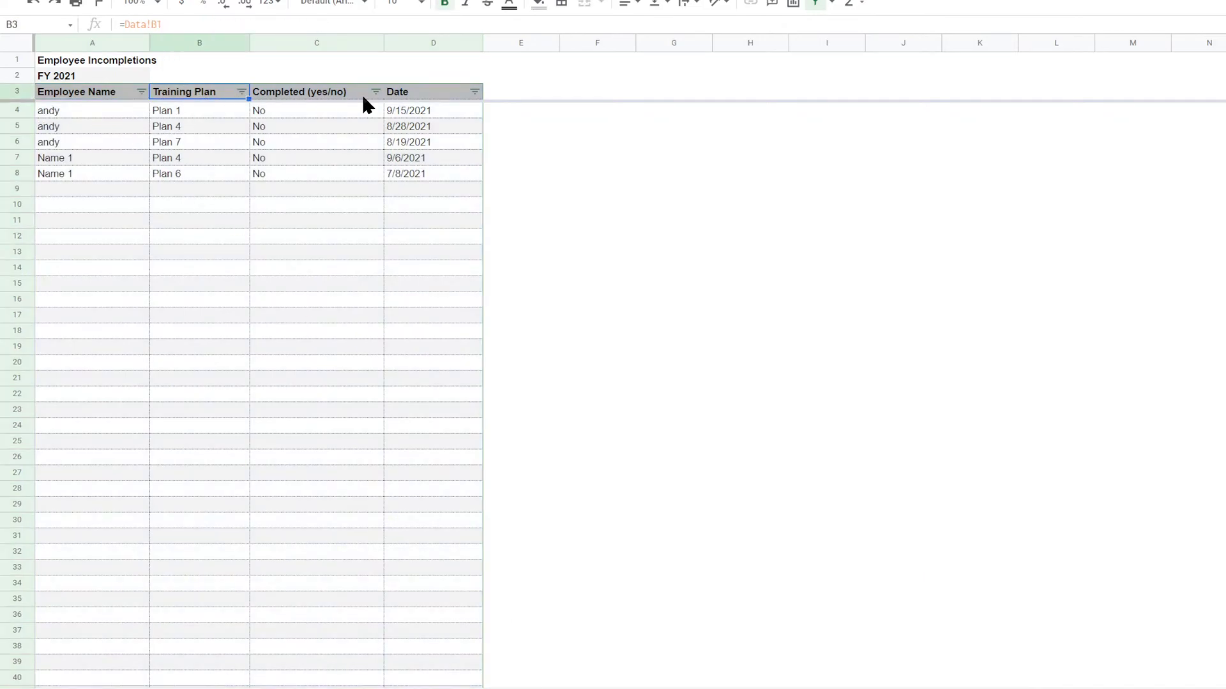
left_click_drag(201, 110, 441, 219)
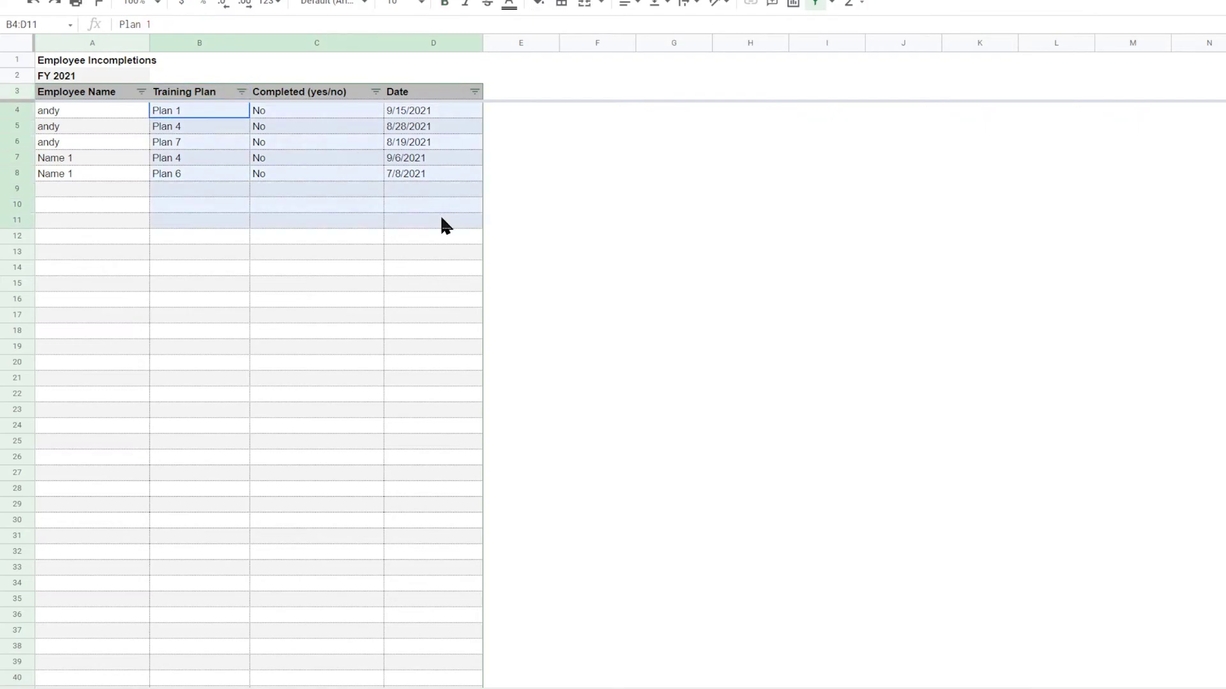
left_click(193, 110)
left_click(276, 115)
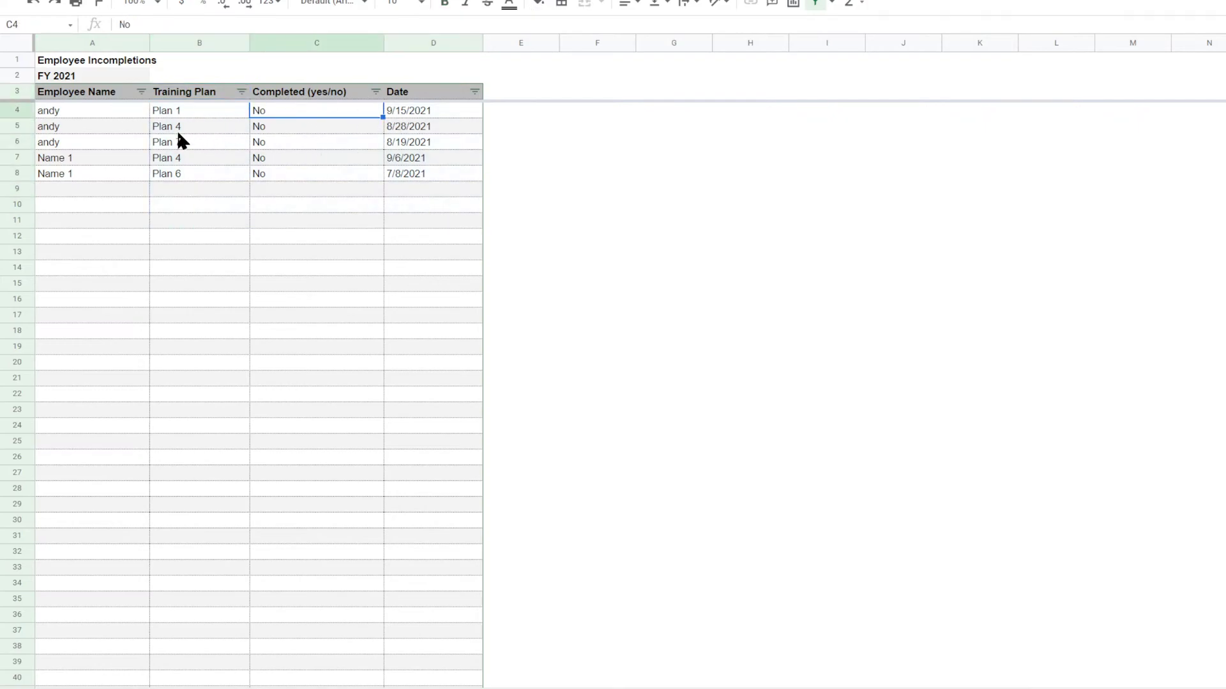
Step: Inspect the formulas in B3 and C6 of the Date Training was Completed by Employee sheet
key("ctrl+shift+Page_Up")
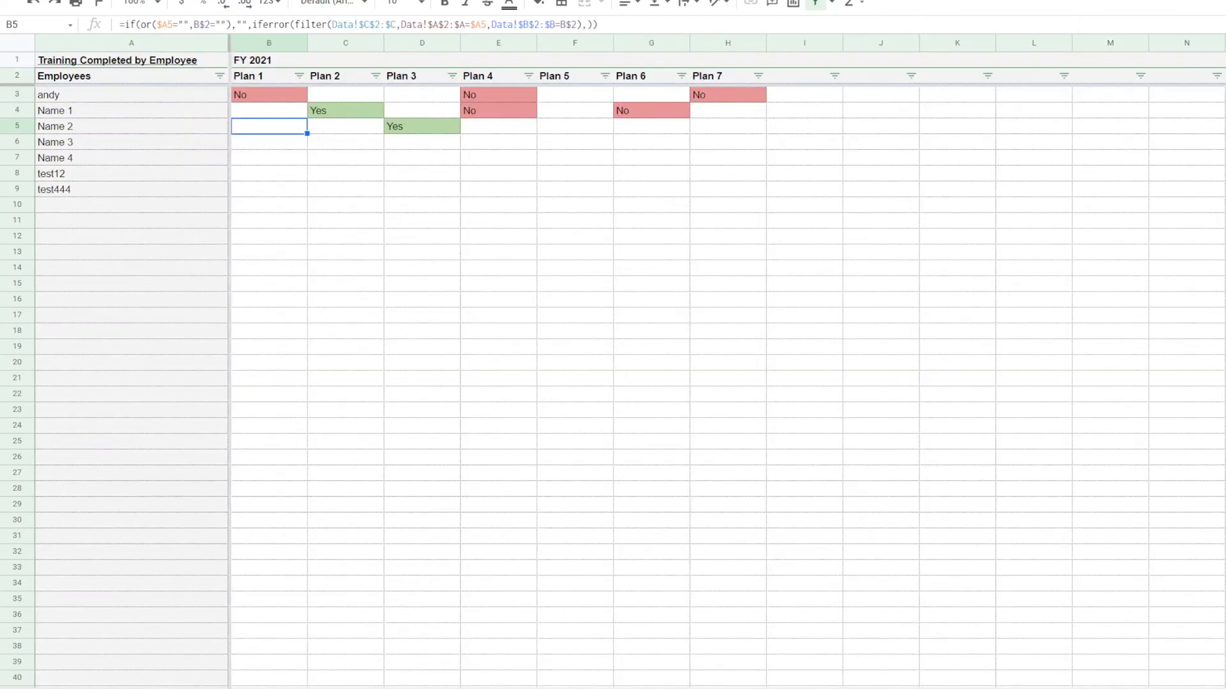
key("ctrl+shift+Page_Up")
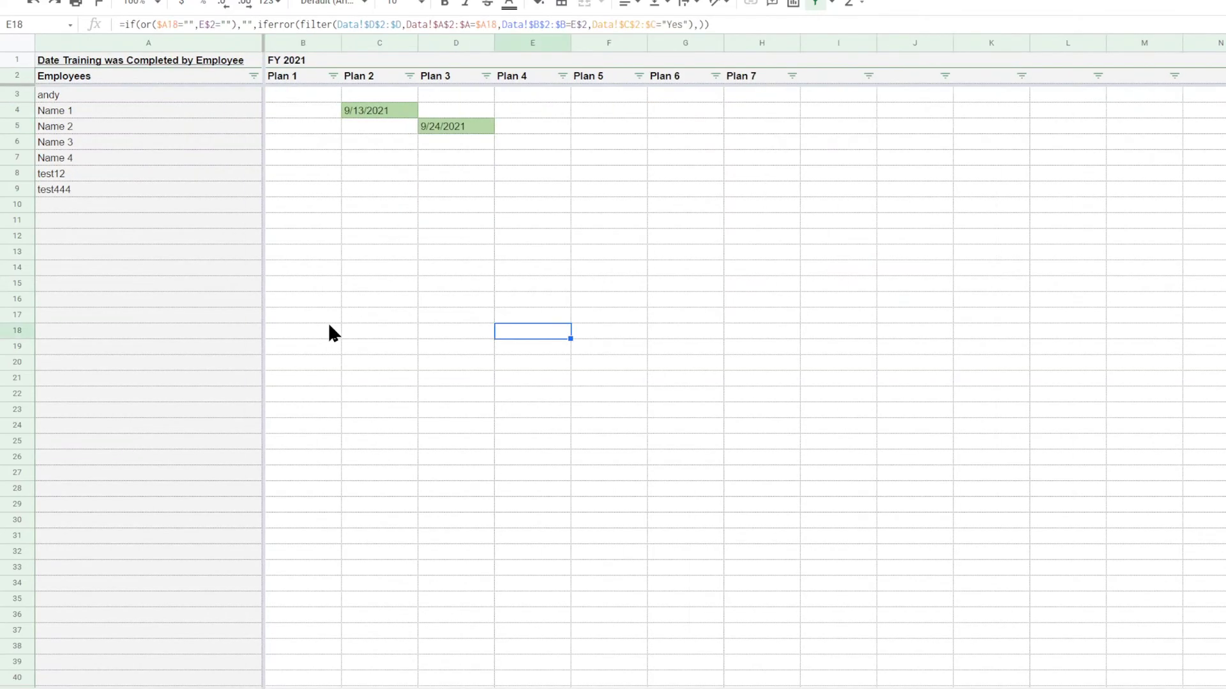
left_click(311, 97)
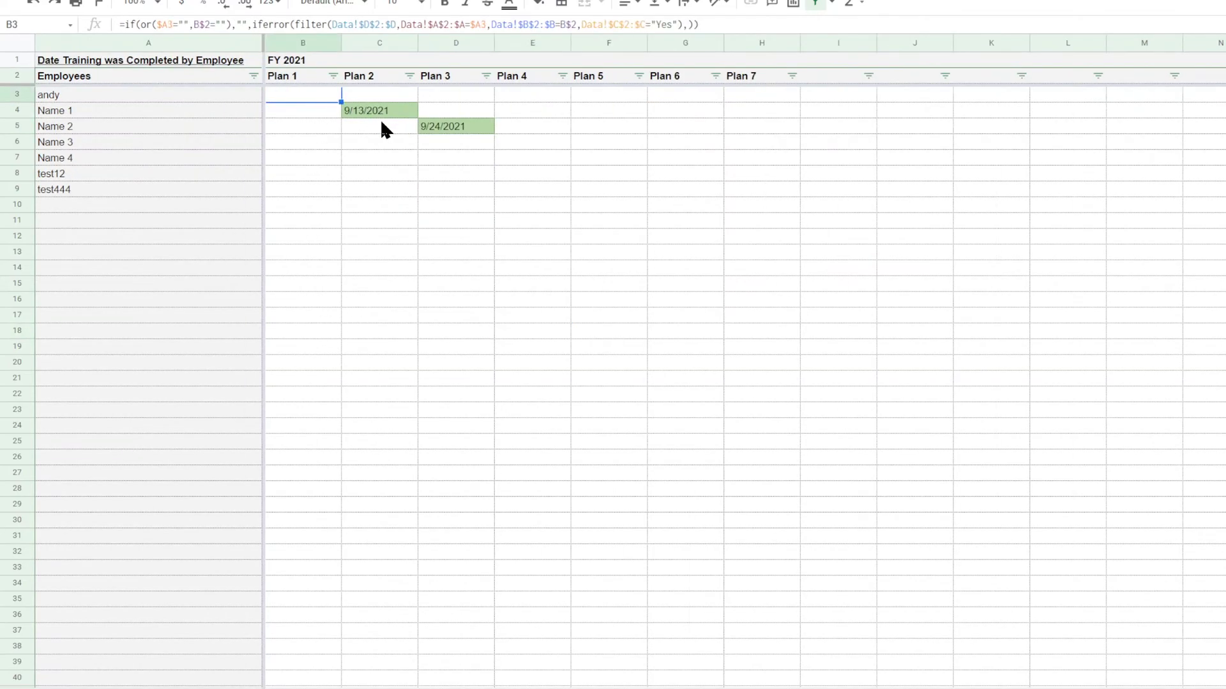
left_click(388, 142)
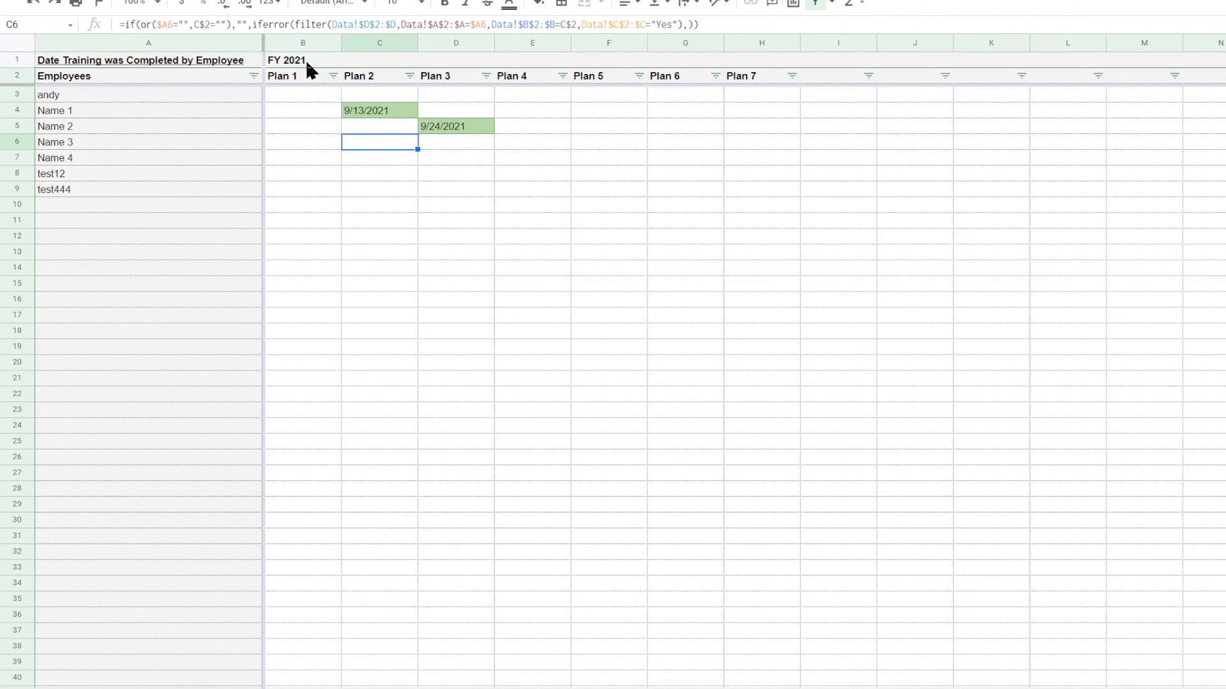
Step: Examine the Plan 1 to Plan 7 headers and the employee list formula in A3
left_click(300, 77)
left_click(378, 76)
left_click(451, 78)
left_click(520, 78)
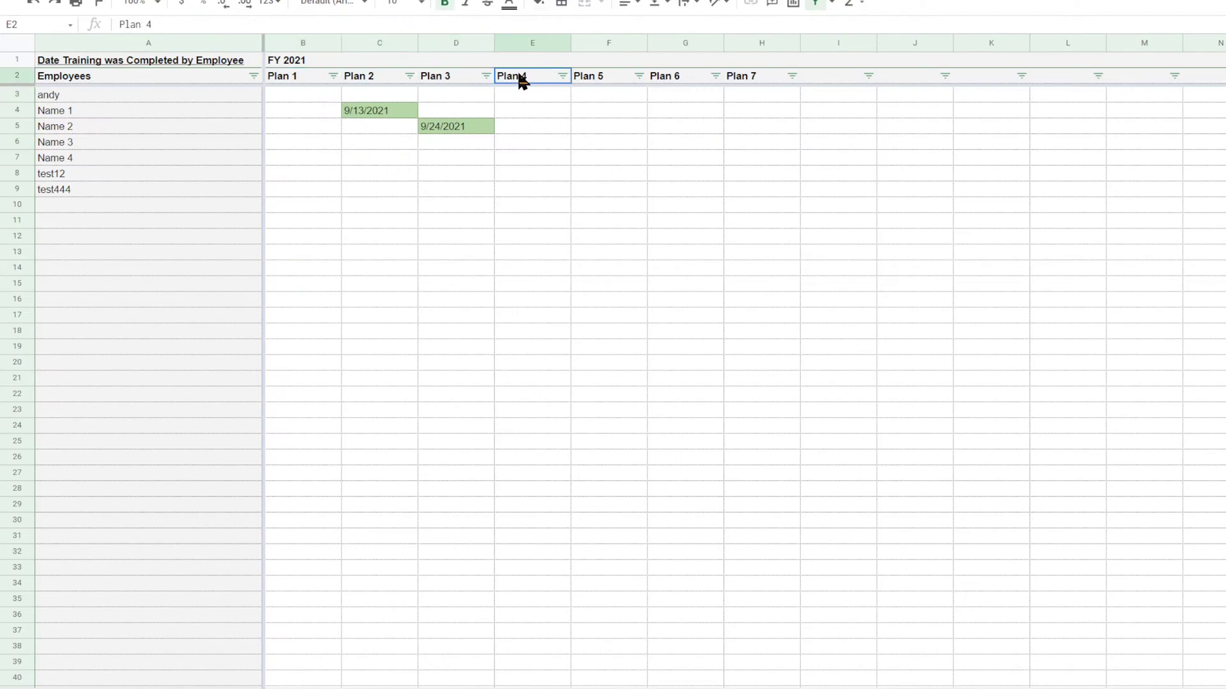
left_click(598, 78)
left_click(688, 78)
left_click(751, 79)
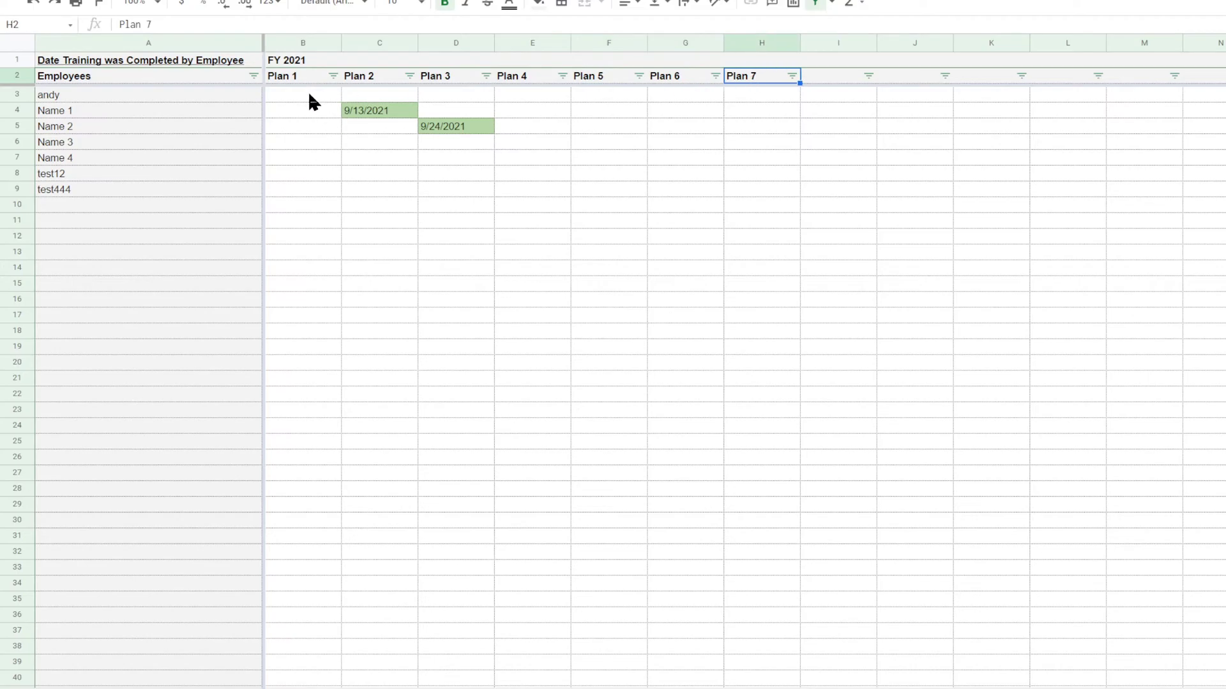
left_click(169, 97)
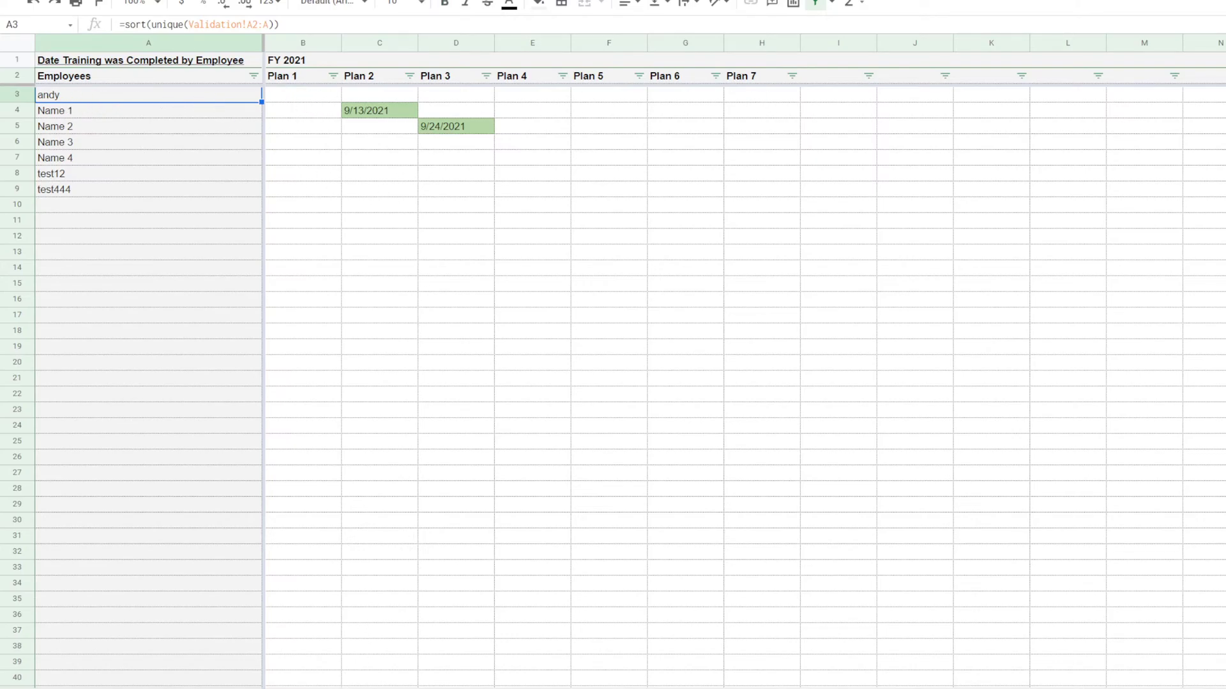
Step: Look over the employee training count summary and return to the training data entry sheet
key("ctrl+shift+Page_Down")
left_click(729, 170)
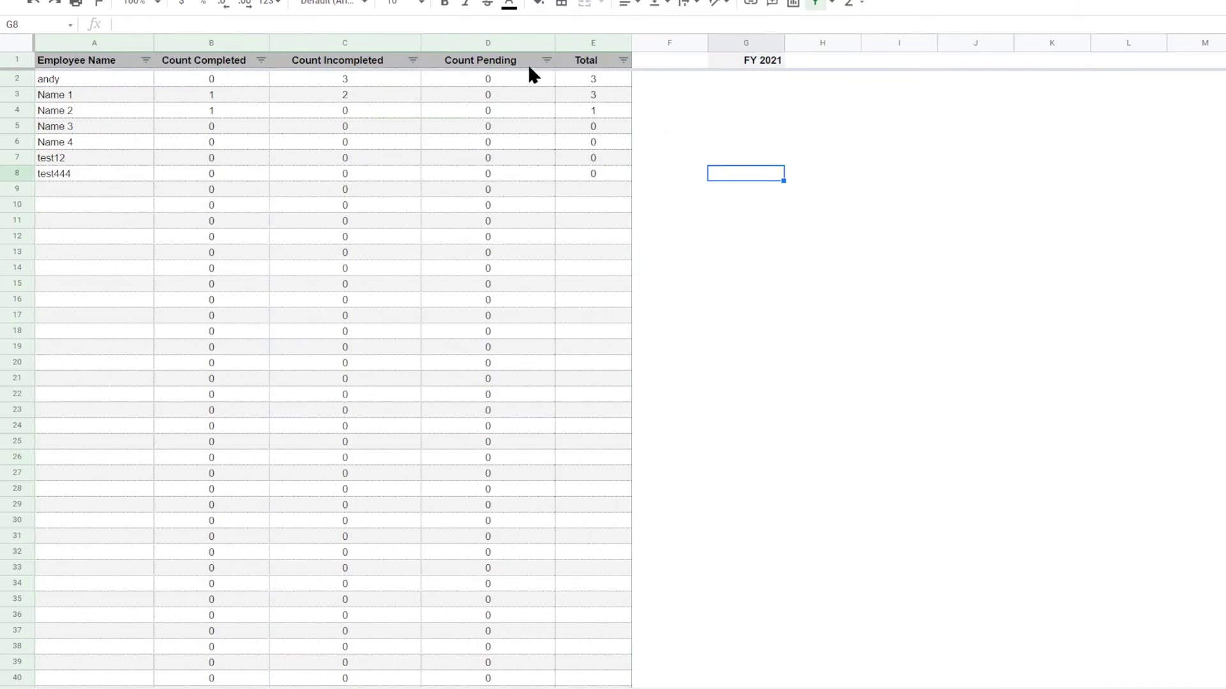
key("ctrl+shift+Page_Up")
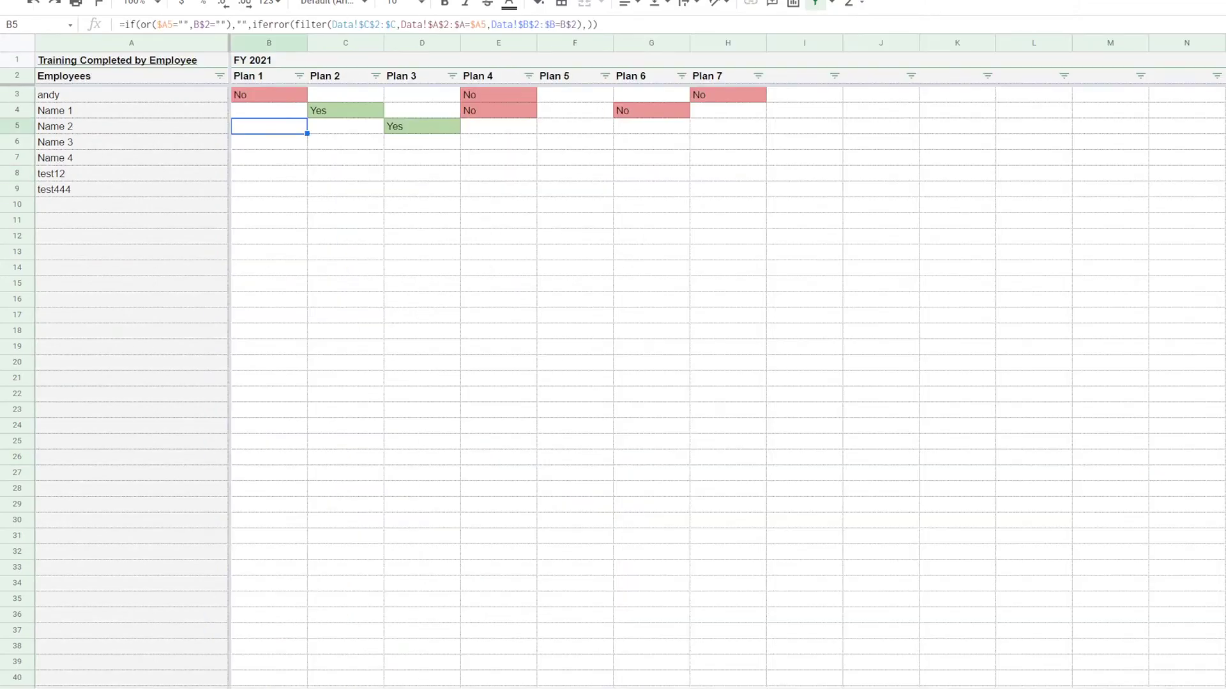
key("ctrl+shift+Page_Up")
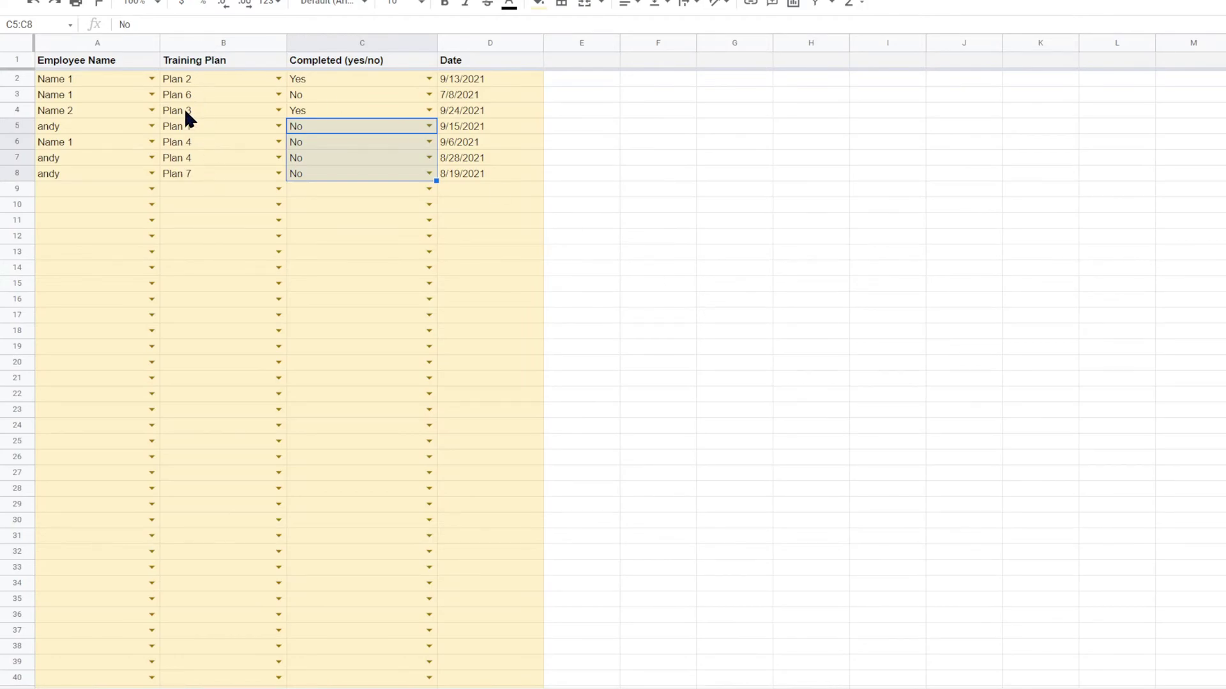
left_click(119, 0)
left_click(154, 39)
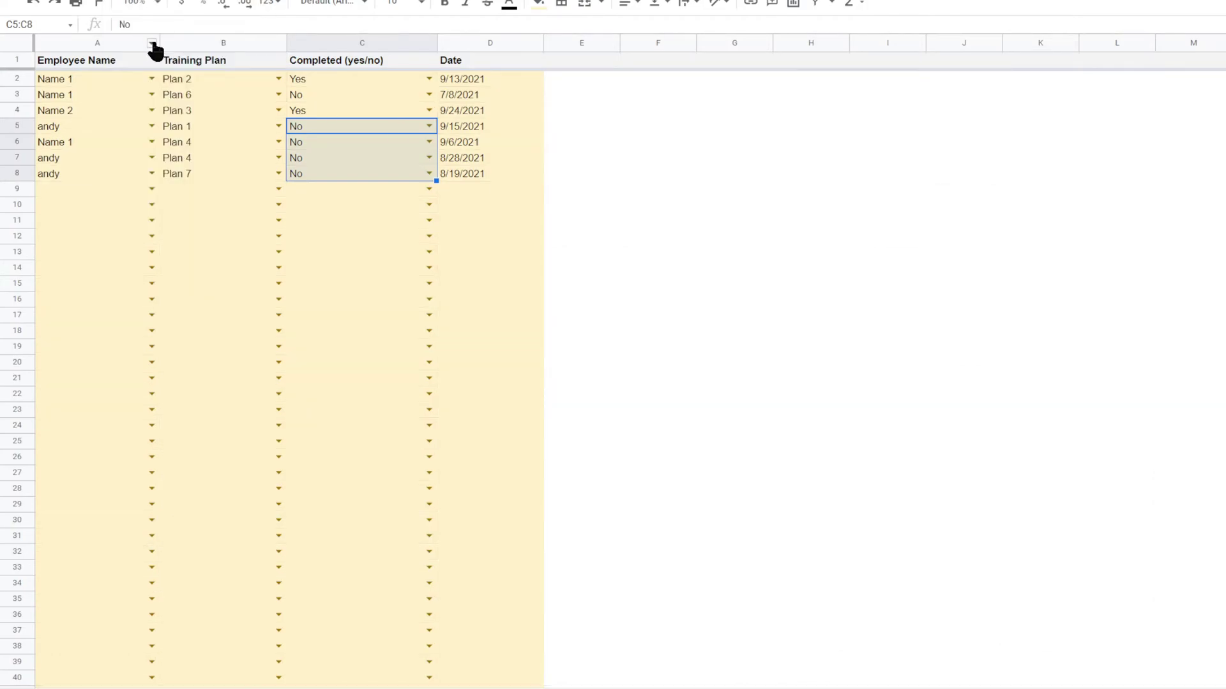
left_click(35, 5)
left_click(665, 151)
scroll(711, 426, "down", 3)
scroll(714, 426, "up", 3)
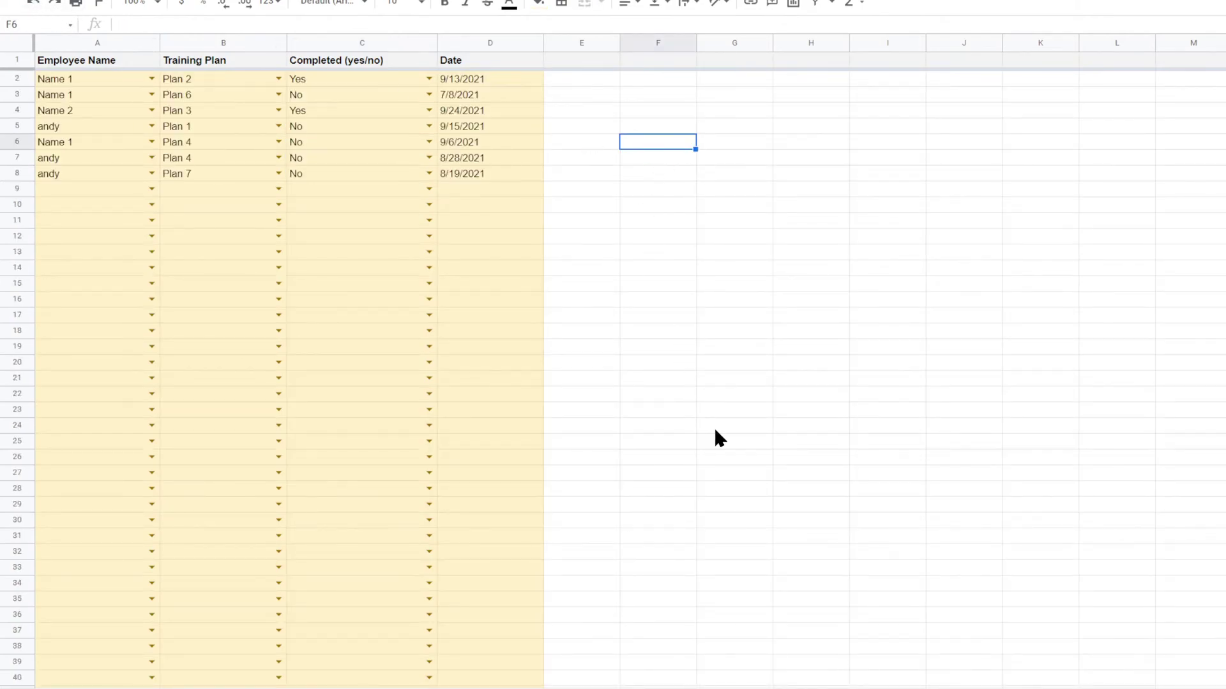
left_click(829, 139)
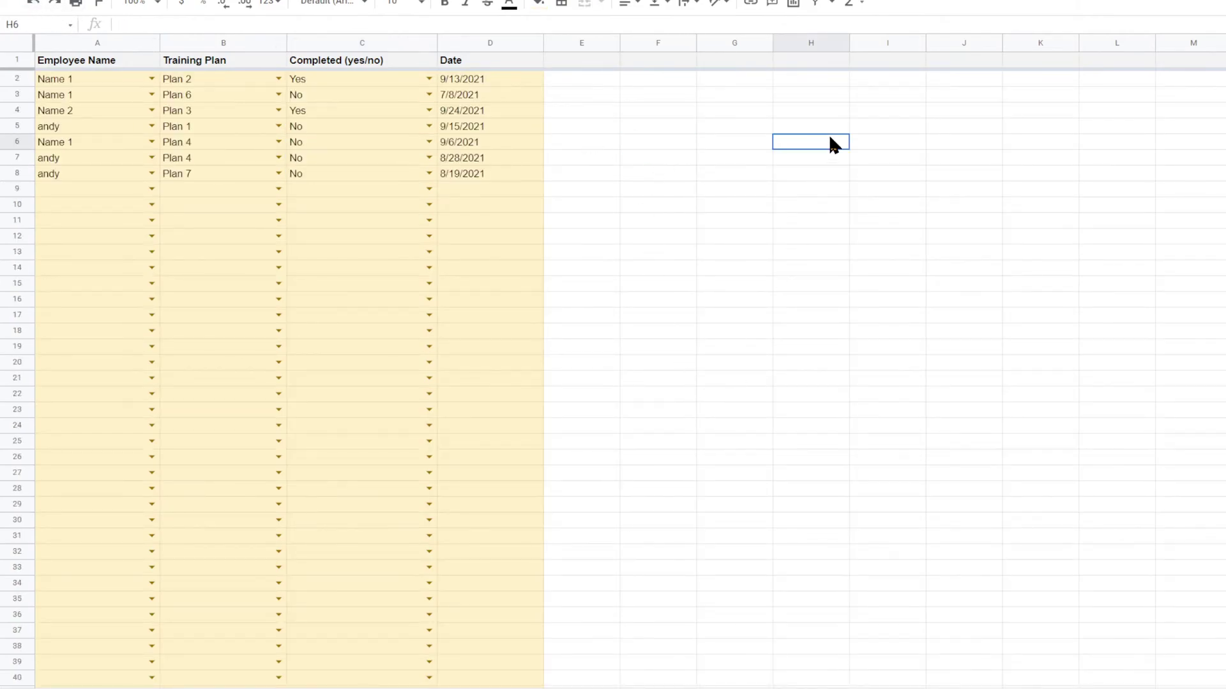
Step: Add the column header "ERROR Check" in E1, beside the Date column
left_click(579, 60)
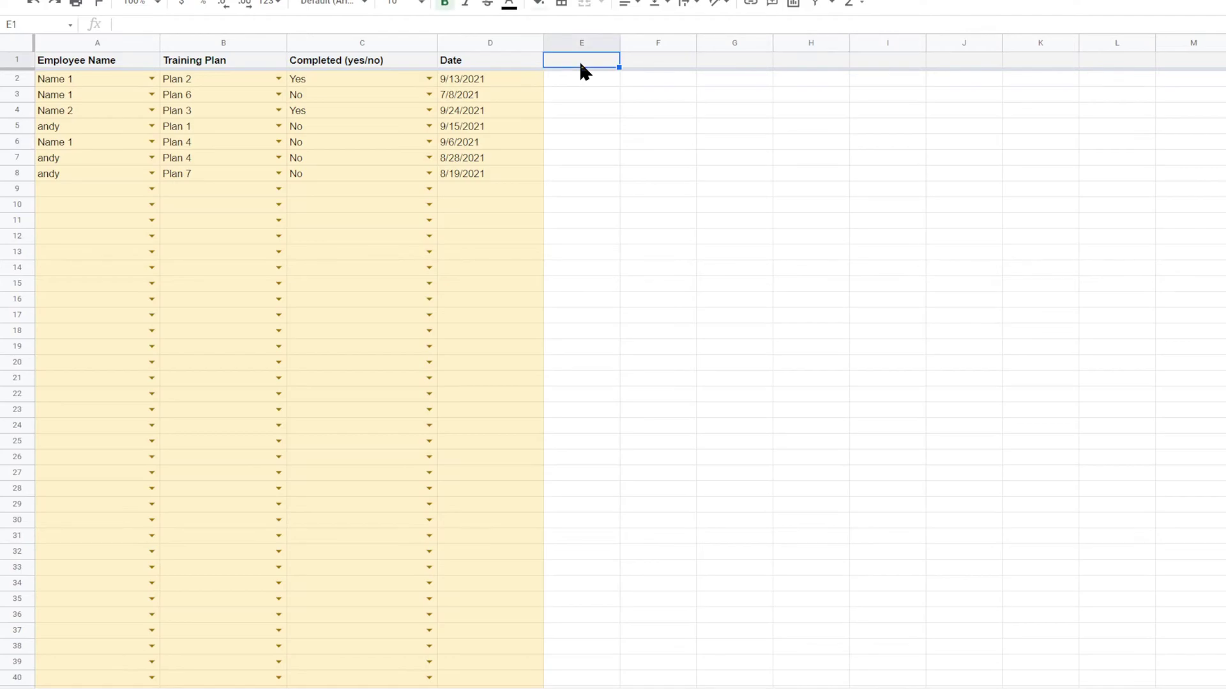
type("ERROR Check")
key("Return")
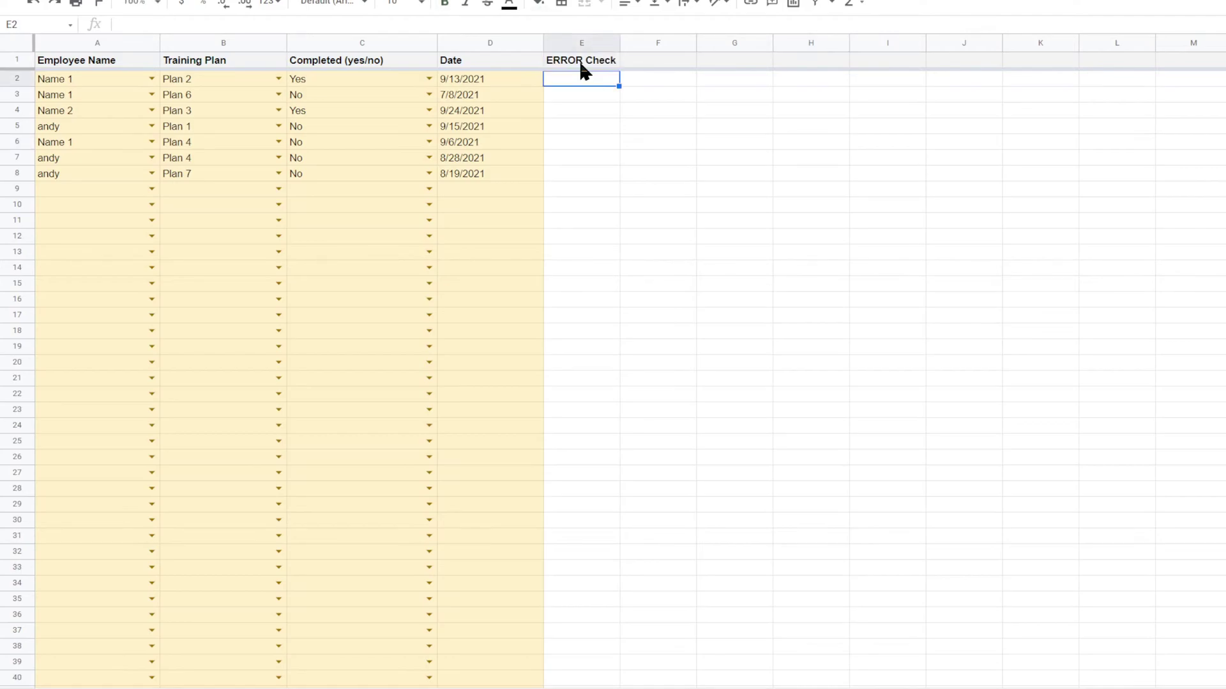
type("=arrayformu")
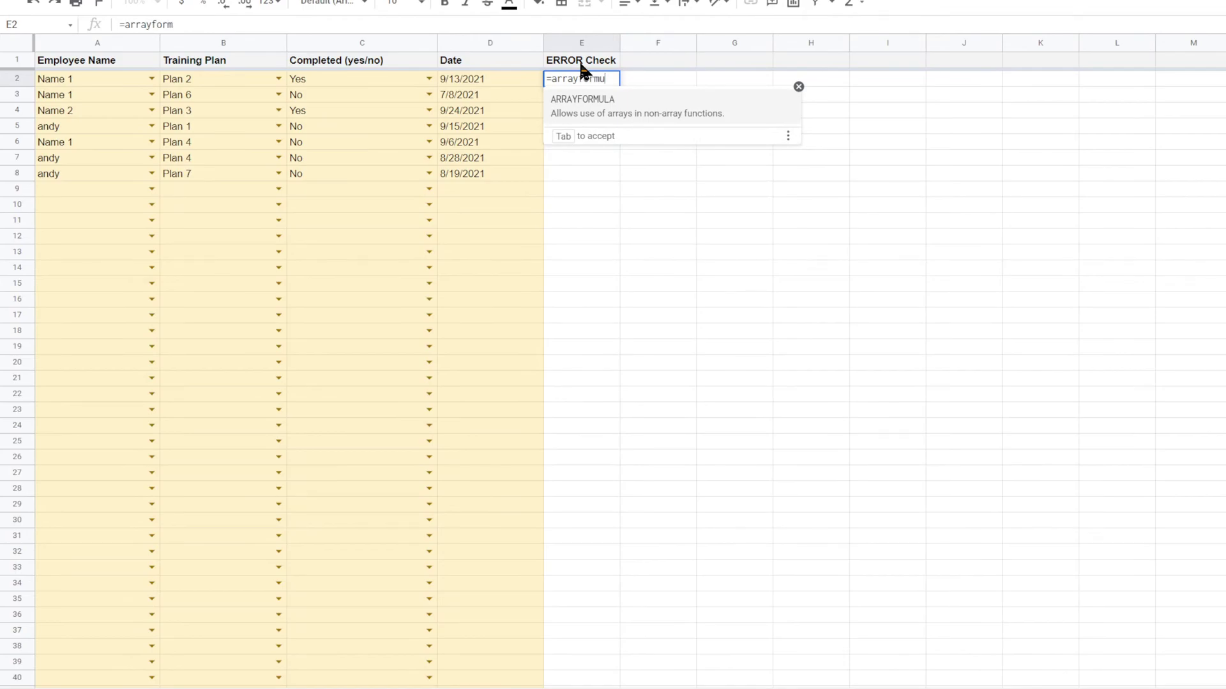
type("la(if(")
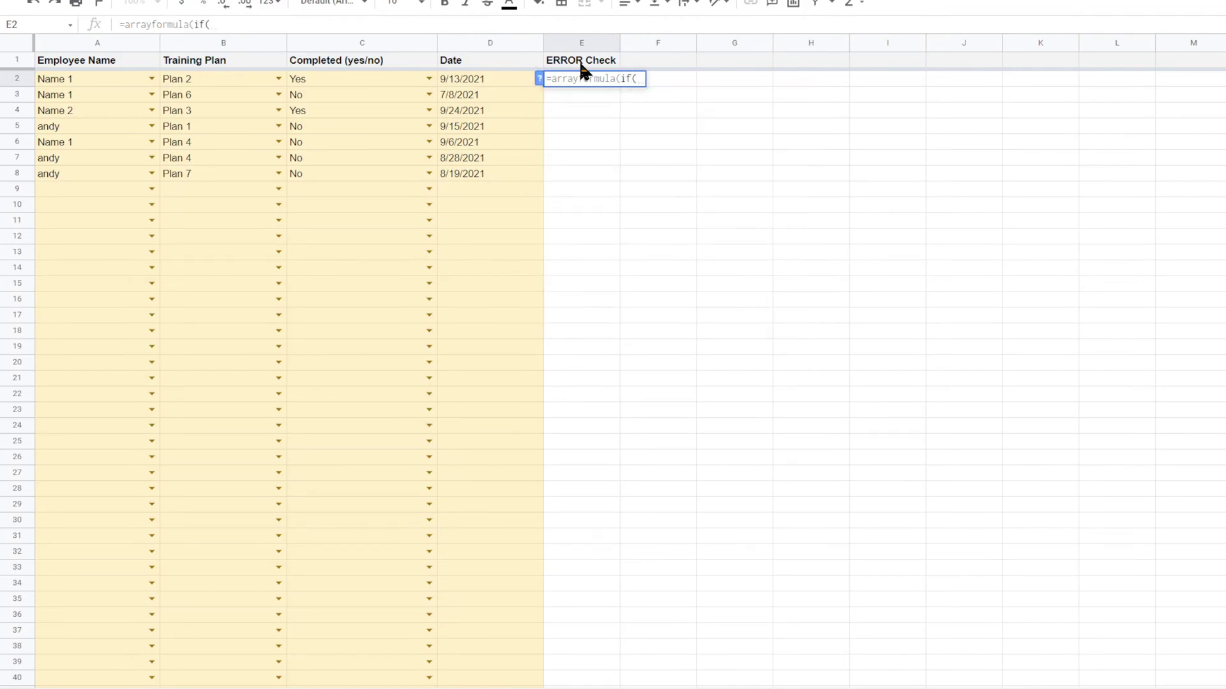
type("c2")
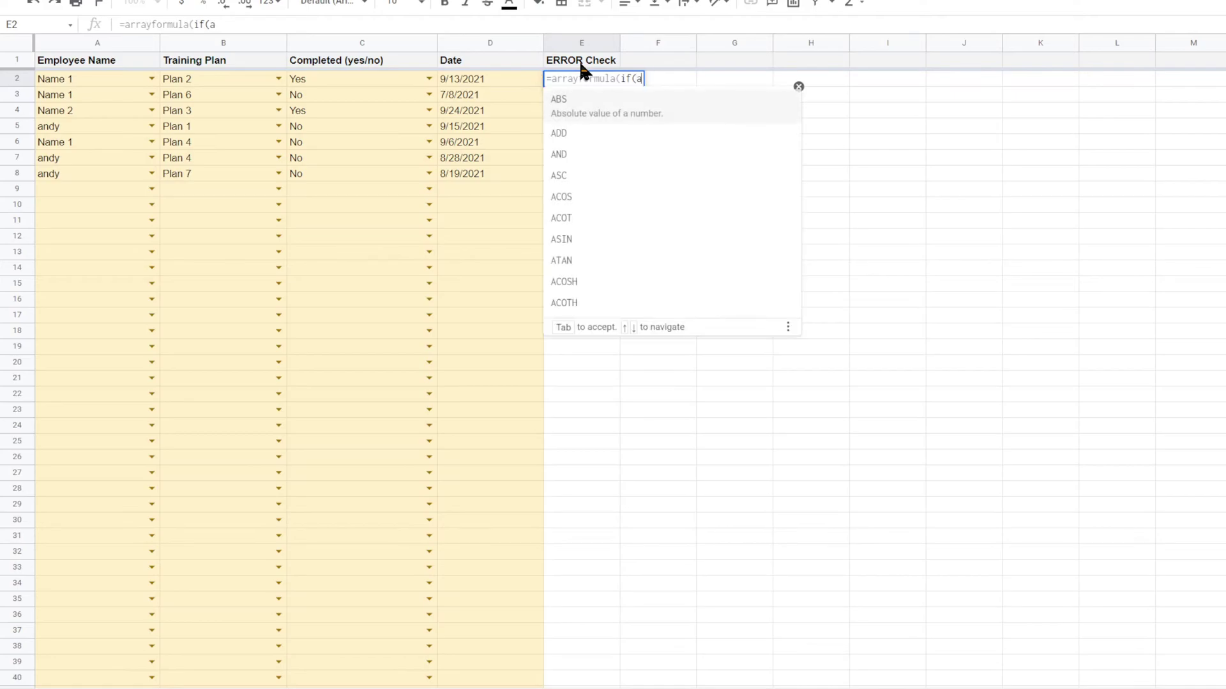
type(":c")
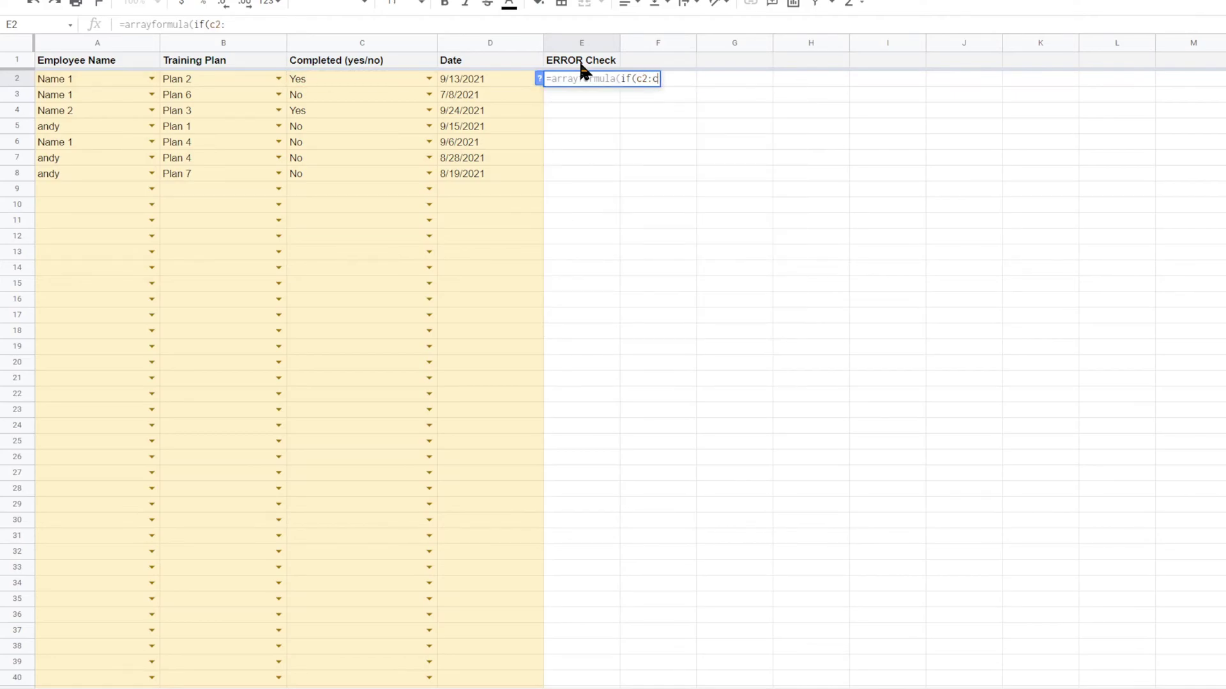
type("=\"")
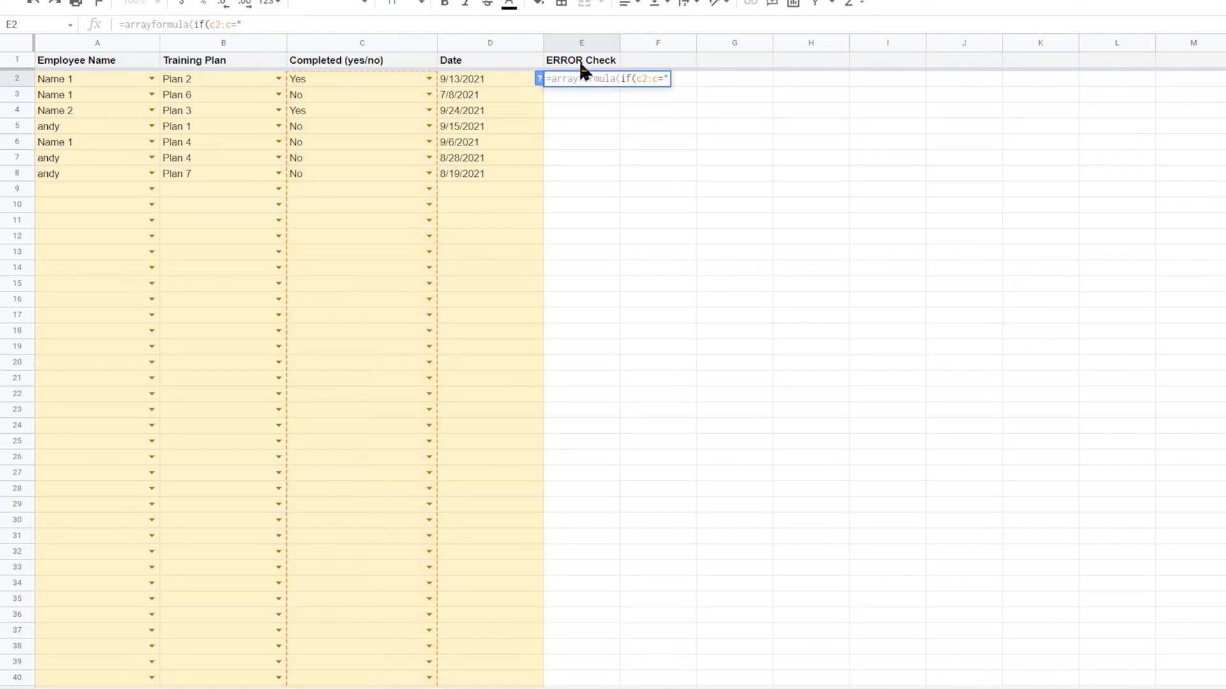
key("BackSpace")
key("BackSpace")
key("BackSpace")
key("BackSpace")
key("BackSpace")
key("BackSpace")
key("BackSpace")
key("BackSpace")
key("BackSpace")
key("BackSpace")
key("BackSpace")
key("BackSpace")
key("BackSpace")
key("BackSpace")
key("BackSpace")
key("BackSpace")
key("BackSpace")
key("BackSpace")
key("BackSpace")
key("BackSpace")
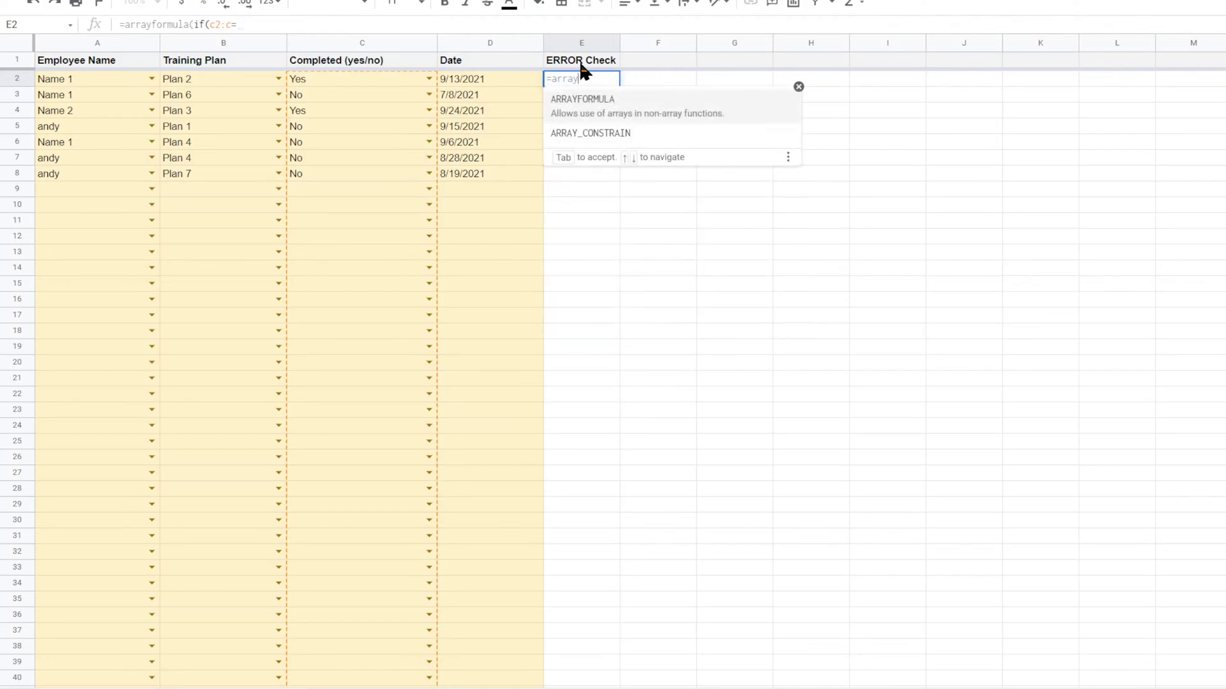
Step: Enter =arrayformula(if(c2:c="Yes",1,0)) in E2 to flag the rows marked as completed
type("rr")
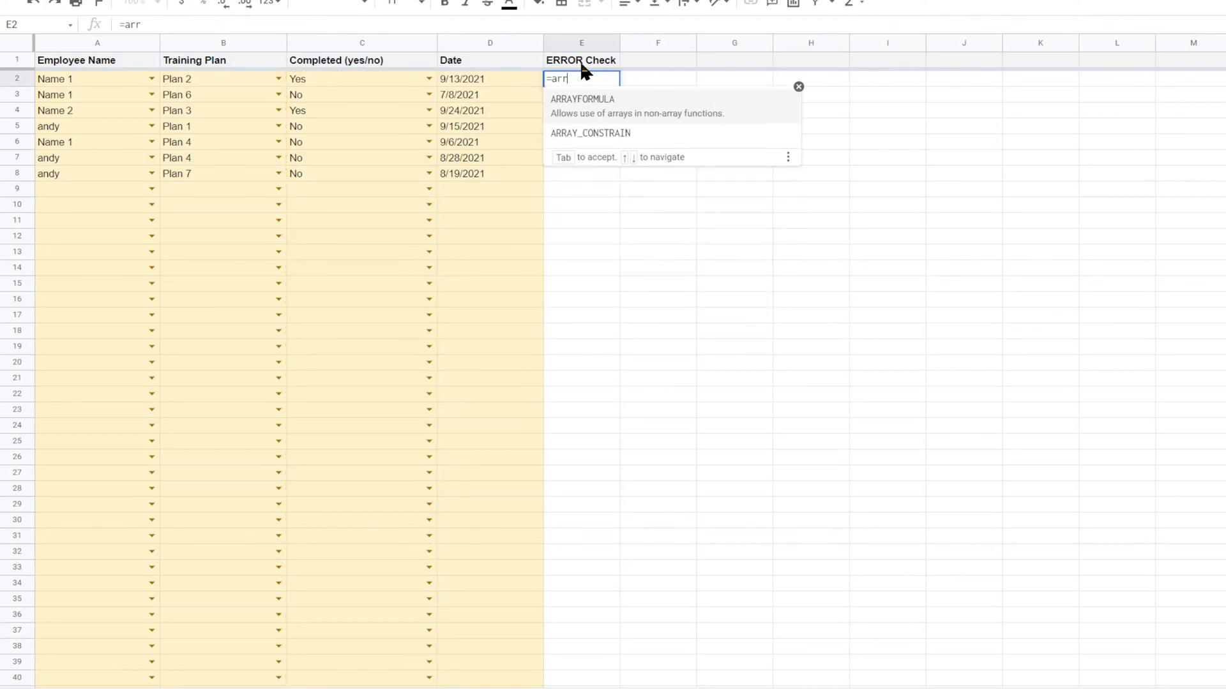
type("ayformula(")
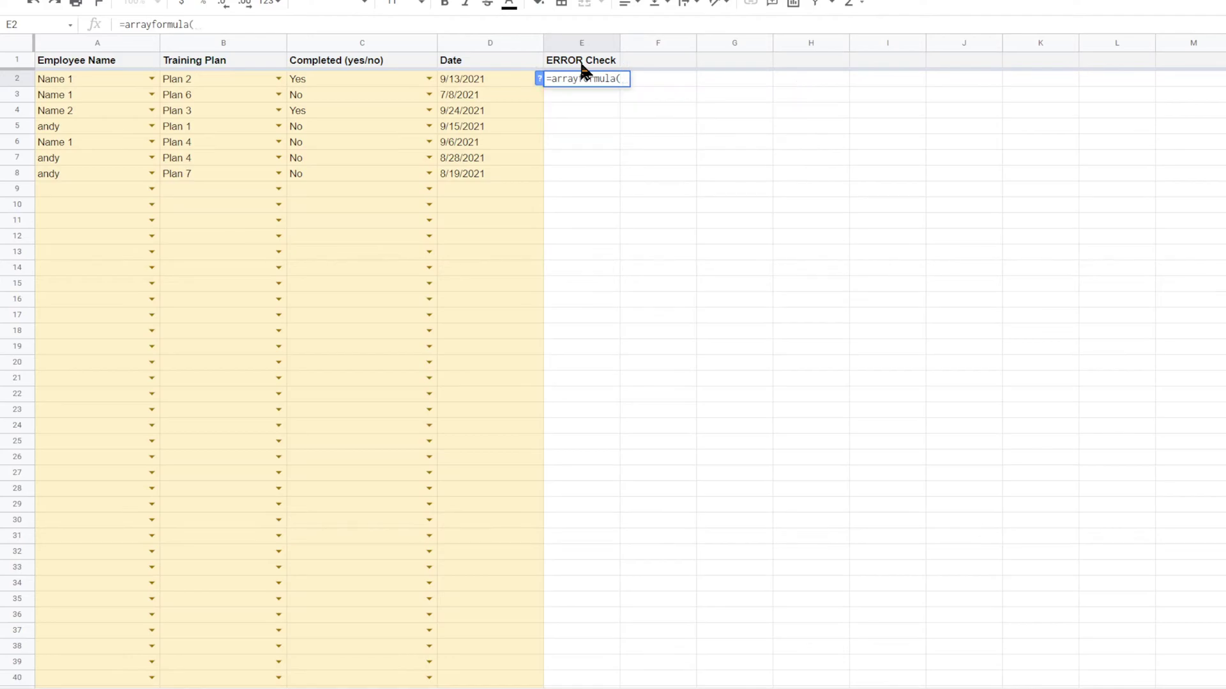
type("if(c2:d")
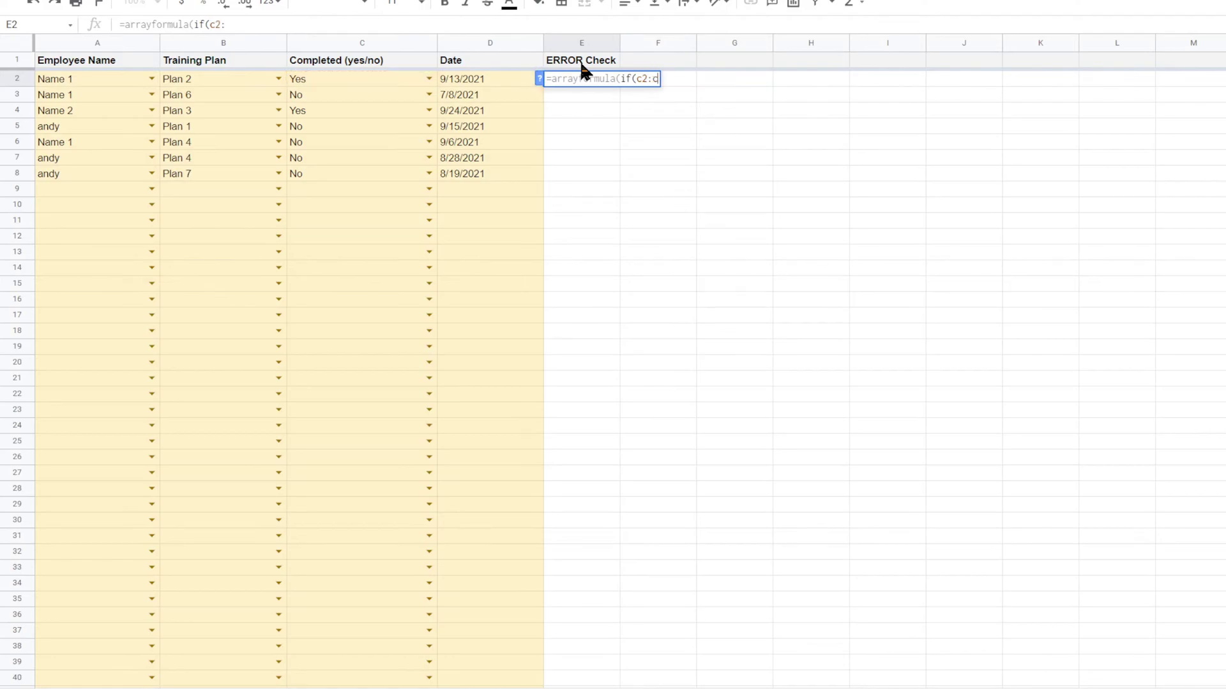
key("BackSpace")
type("c=")
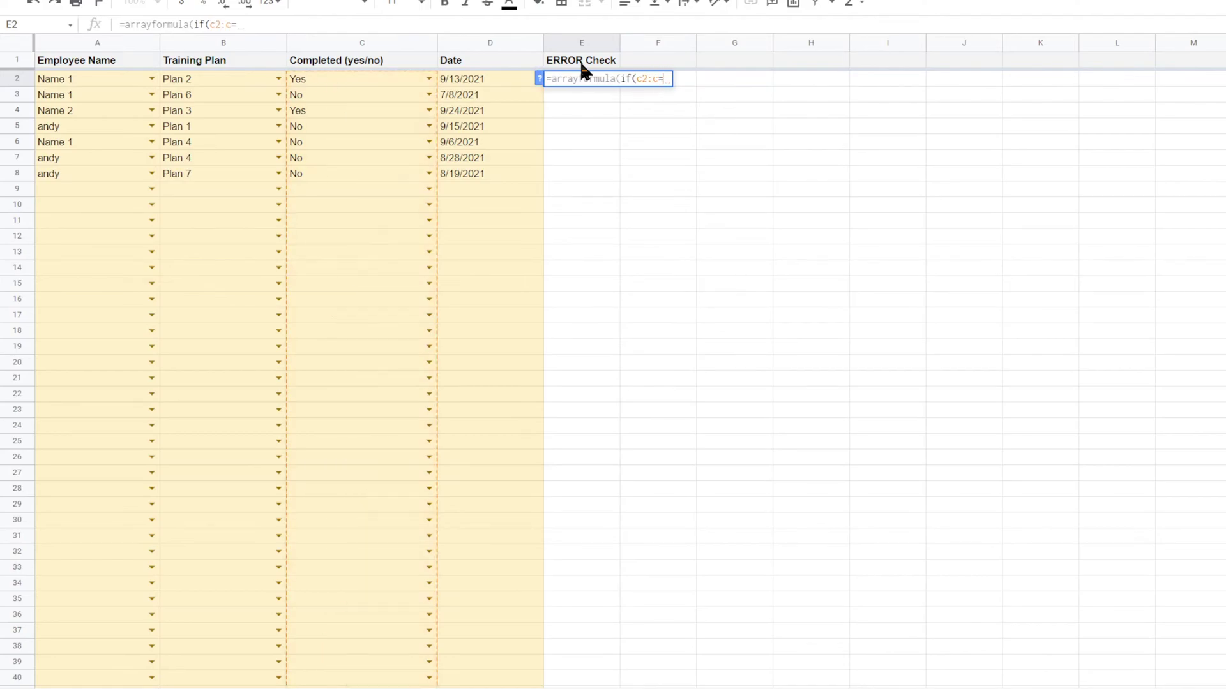
type("\"Yes\",1,0")
key("Return")
Step: Enter =arrayformula(if(d2:d>0,1,0)) in F2 to flag the rows that have a date
key("Up")
key("Right")
type("=")
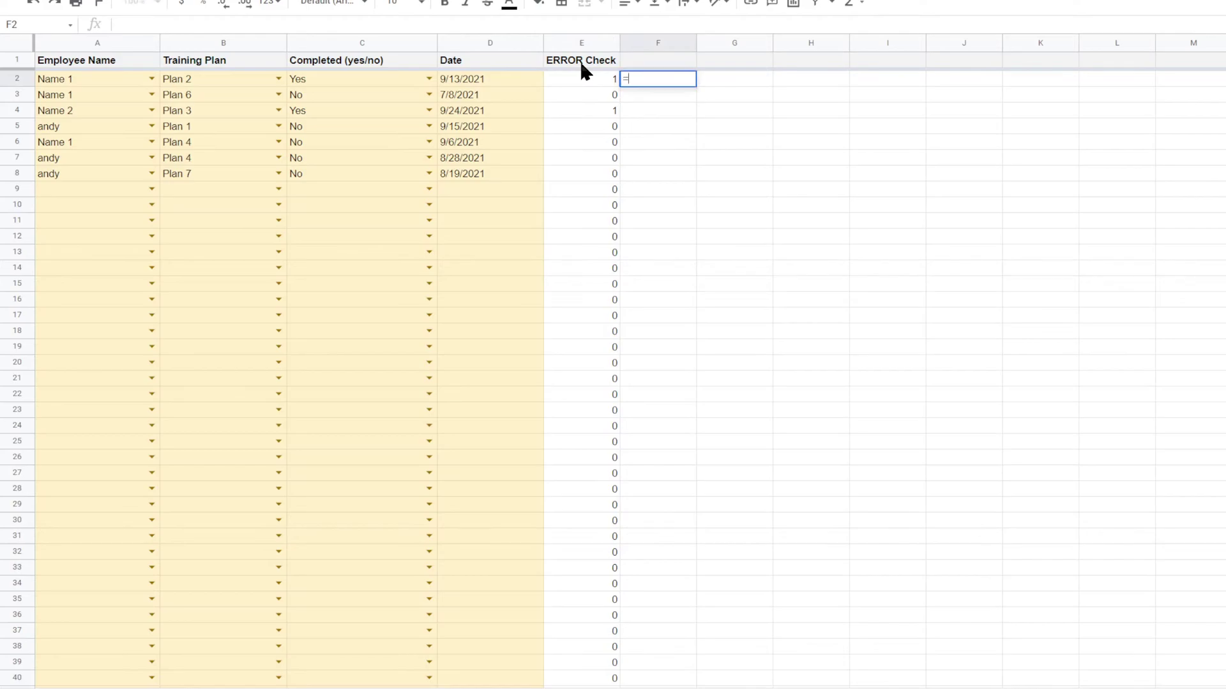
type("arrayfor")
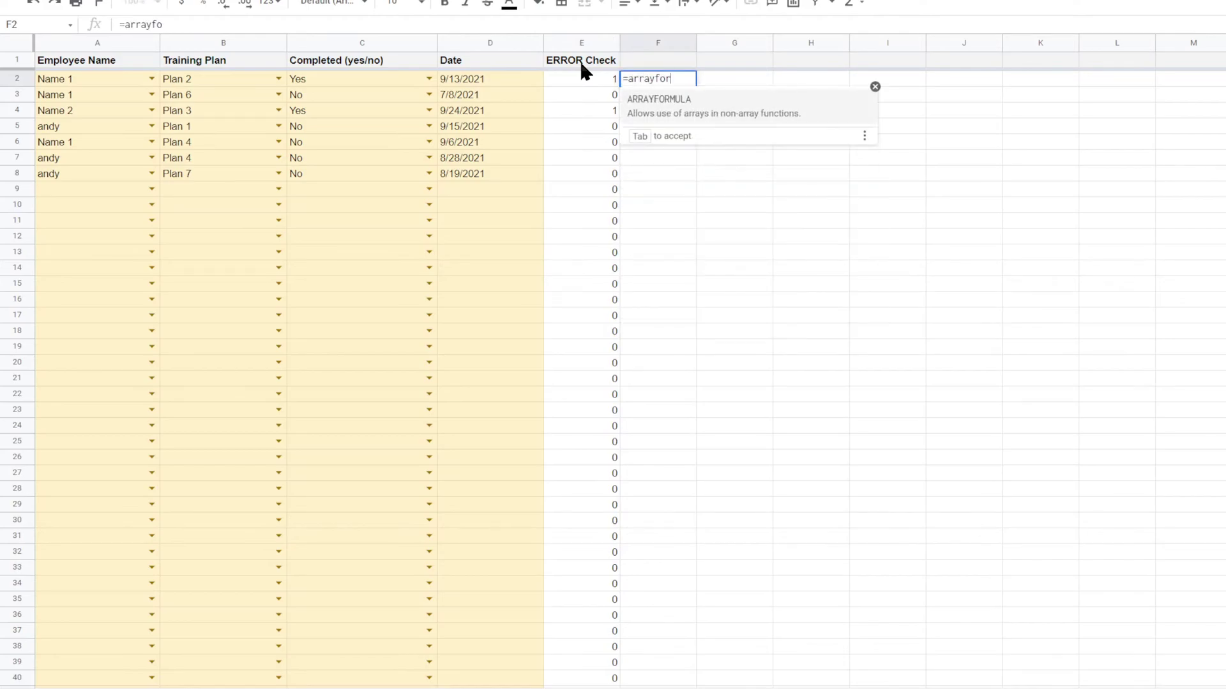
type("mula(if(")
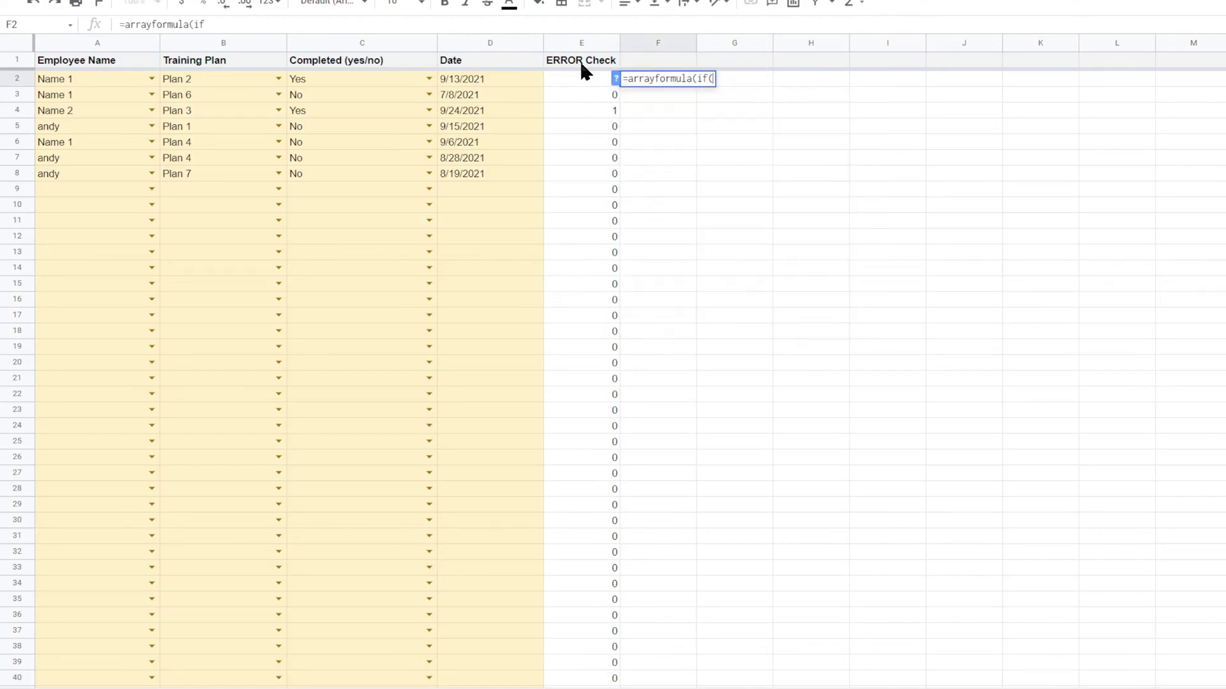
type("d2:d")
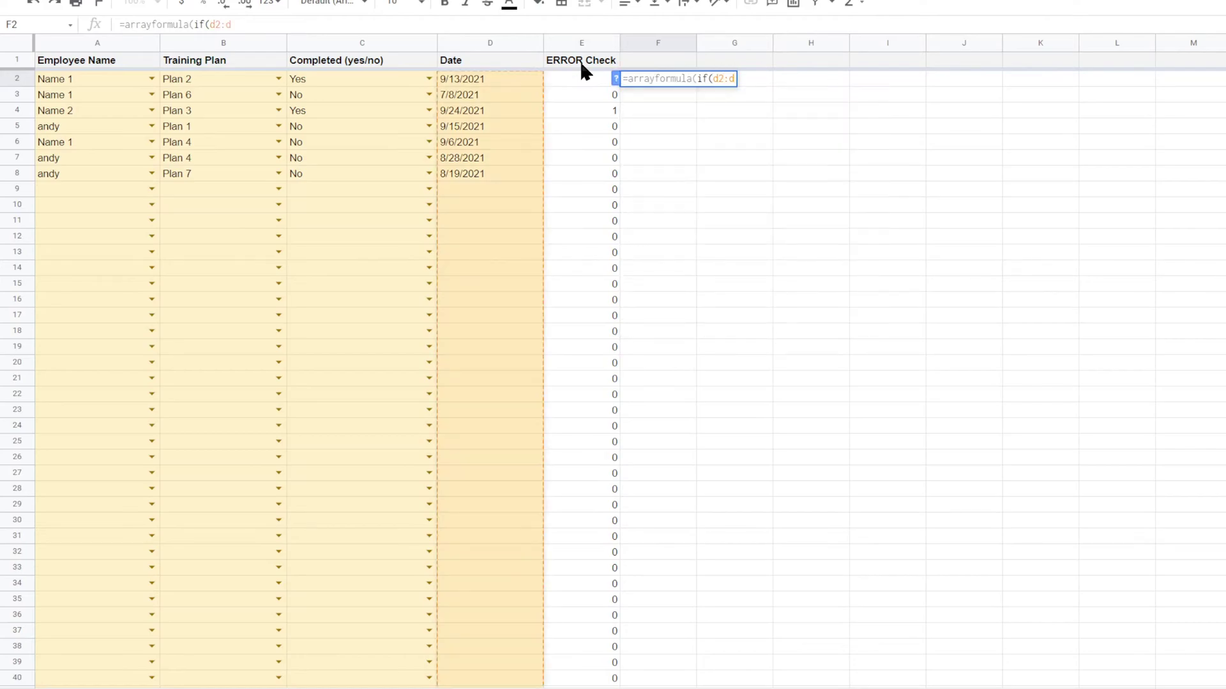
type(">0,")
type("1,0))")
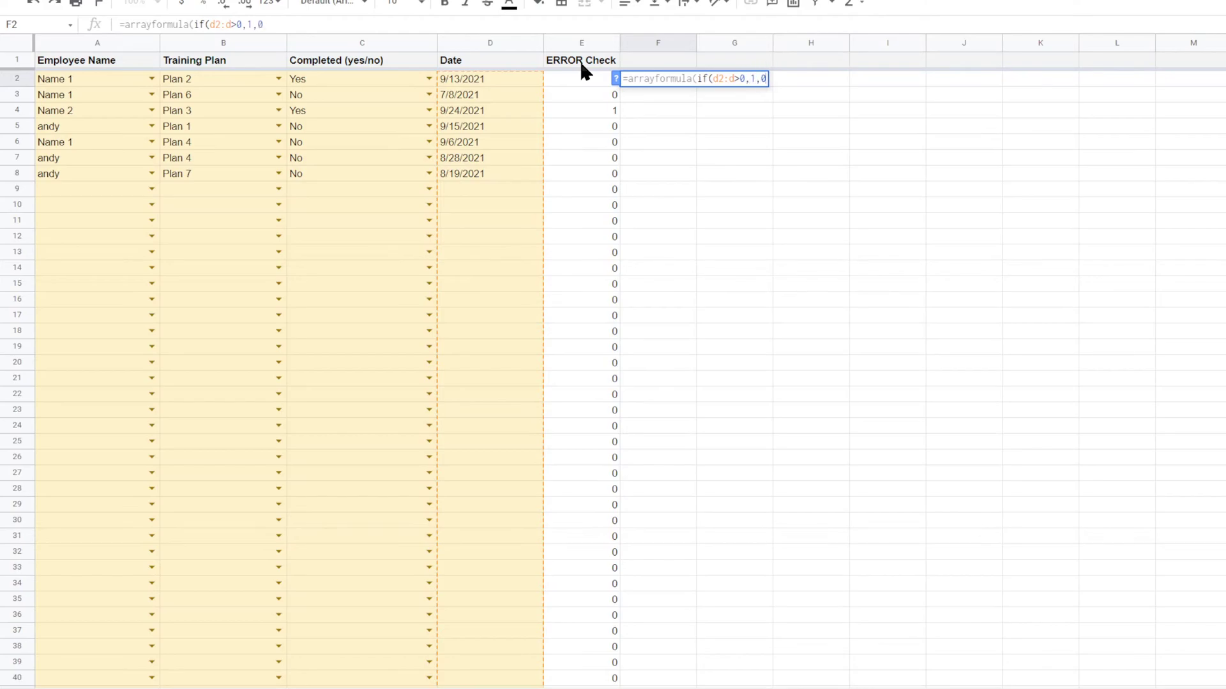
key("Return")
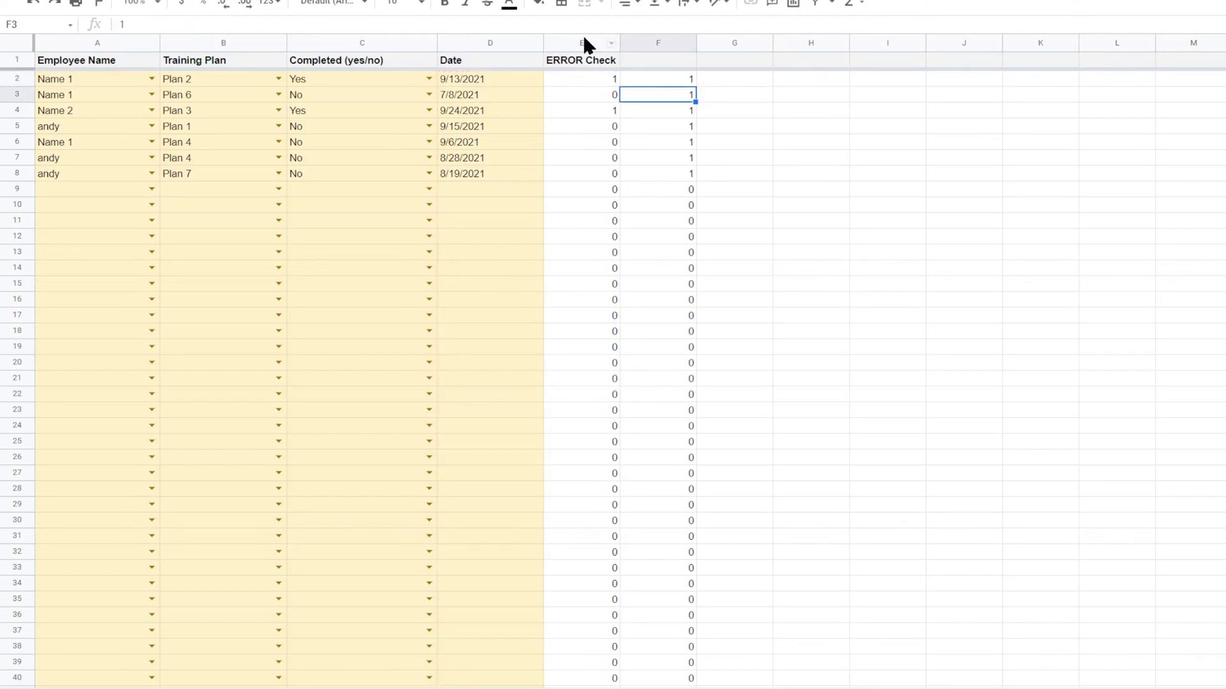
Step: Center-align the contents of columns E and F
left_click_drag(582, 42, 688, 43)
left_click(626, 3)
left_click(646, 27)
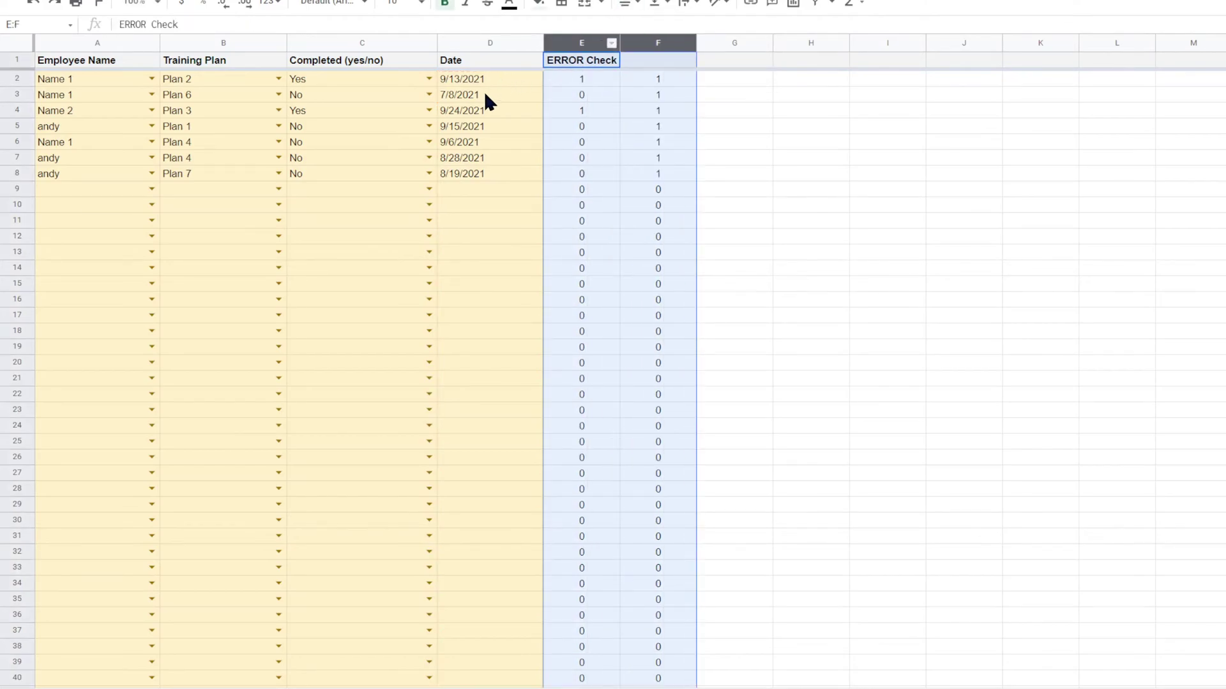
Step: Clear the date in D2 to test the date flag in column F
left_click(487, 98)
key("Left")
key("Up")
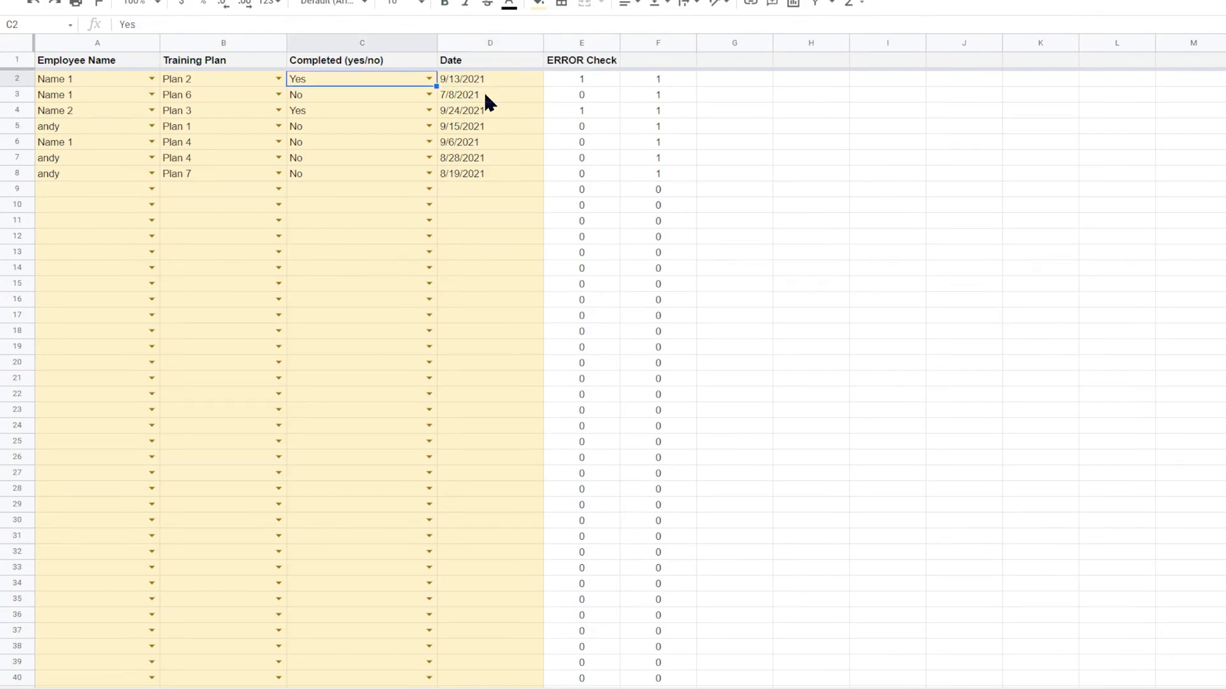
key("Right")
key("Delete")
key("Down")
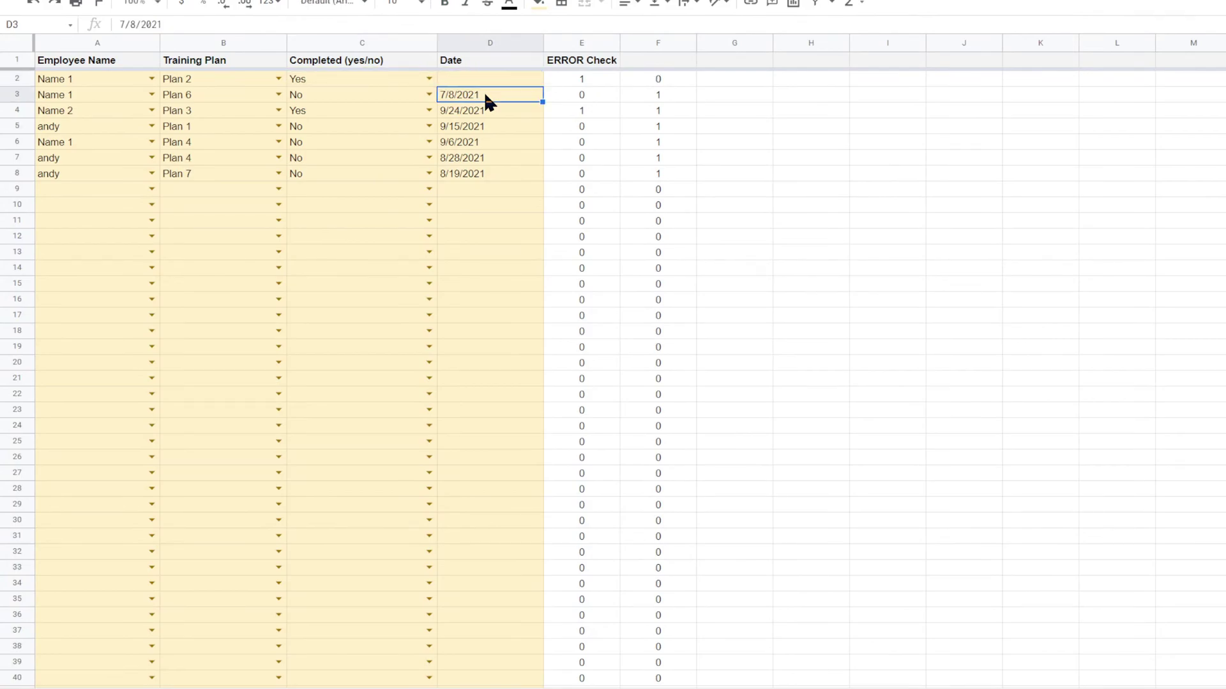
Step: Inspect the array formulas in F2 and E2
key("Up")
key("Right")
key("Right")
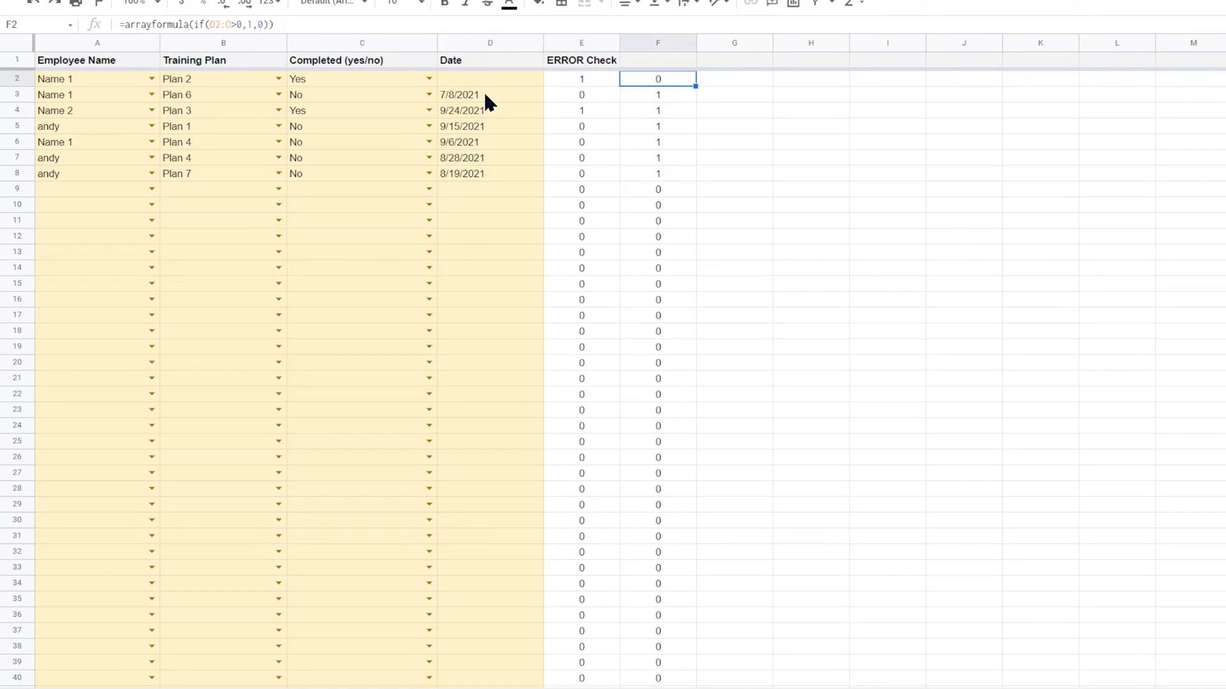
key("Left")
key("Left")
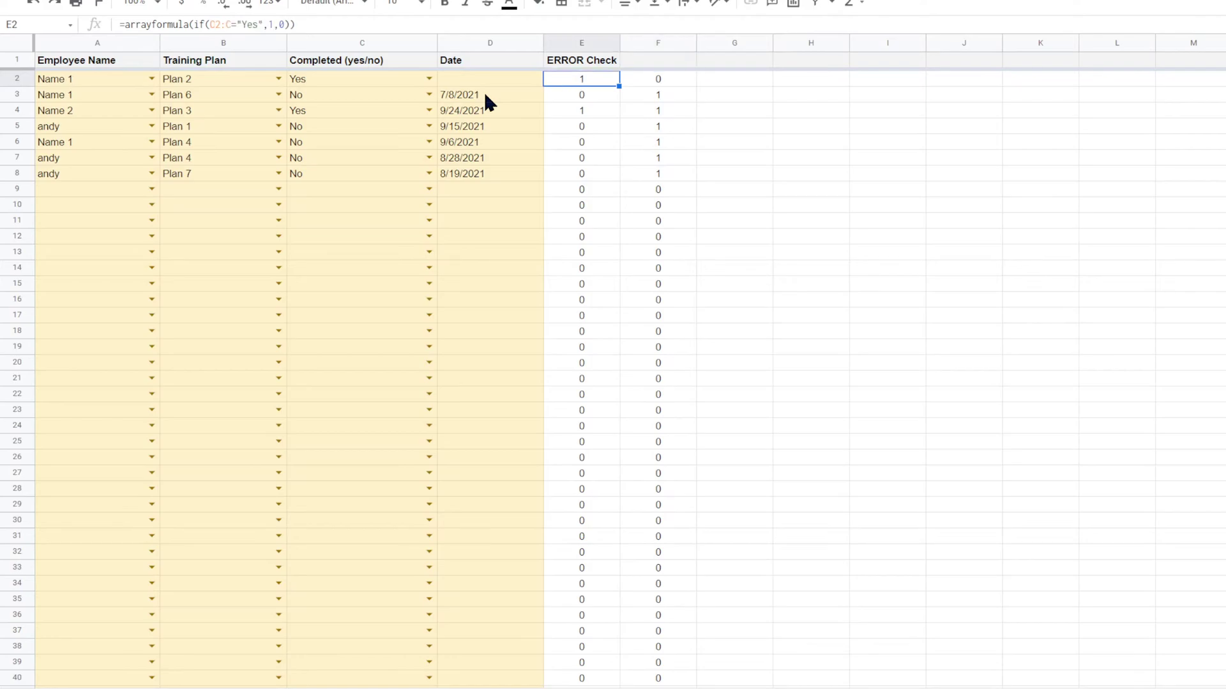
Step: Set the date in D2 to 9/9/2021 and clear the completed status in C2 to test the flags
double_click(489, 75)
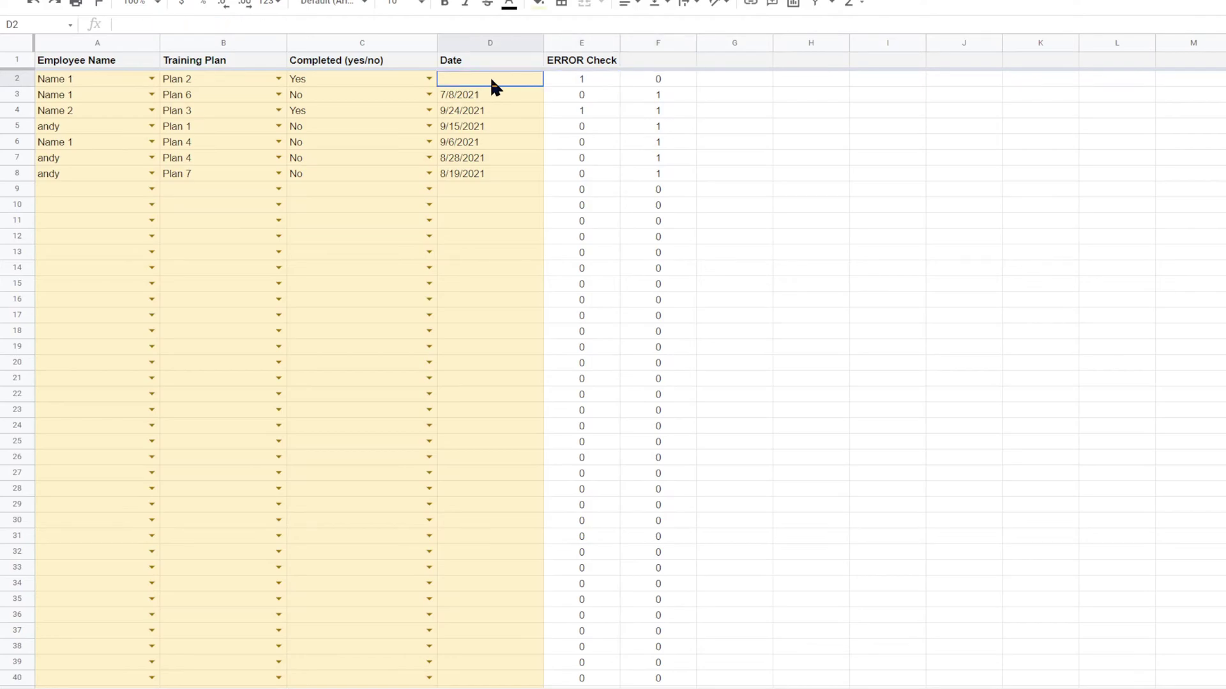
left_click(504, 141)
left_click(383, 83)
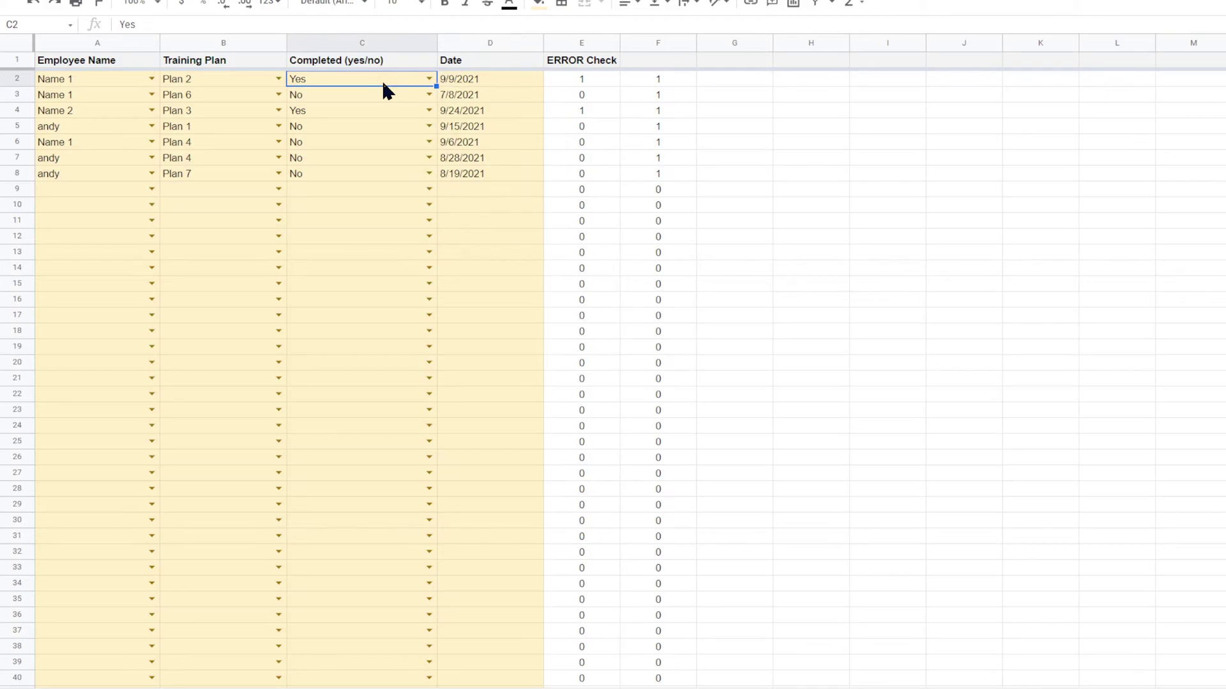
key("Delete")
key("Down")
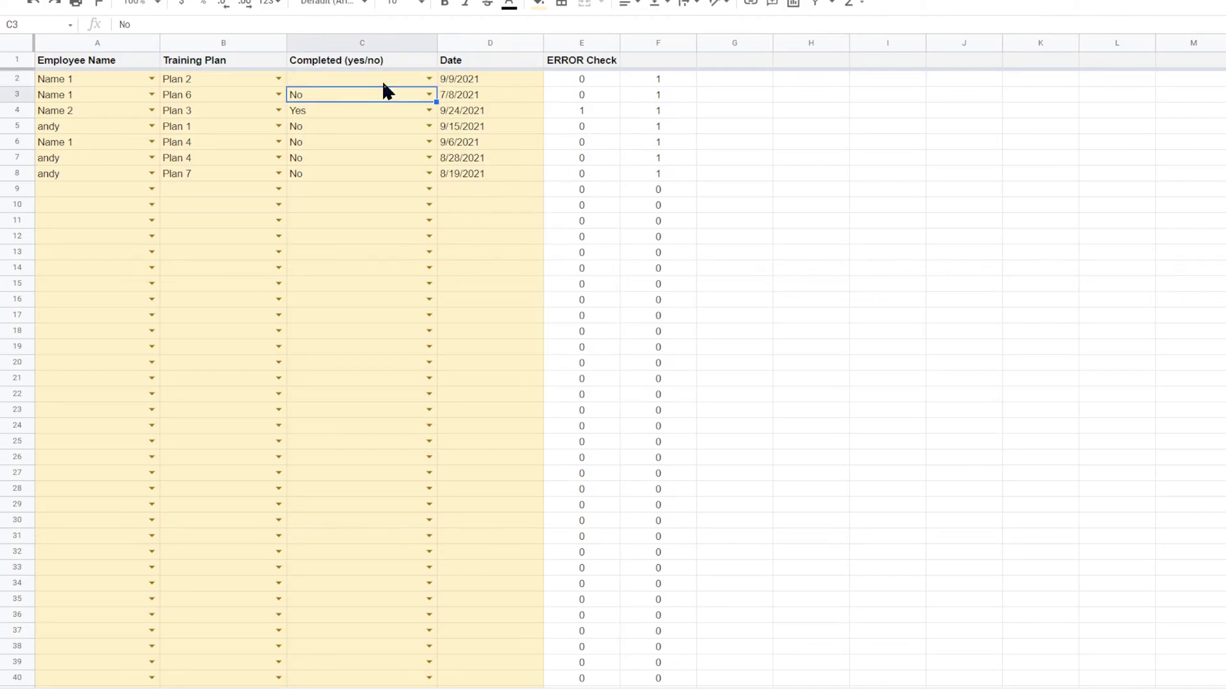
Step: Clear the date in D2 and compare with the completed entry in row 4
left_click(383, 83)
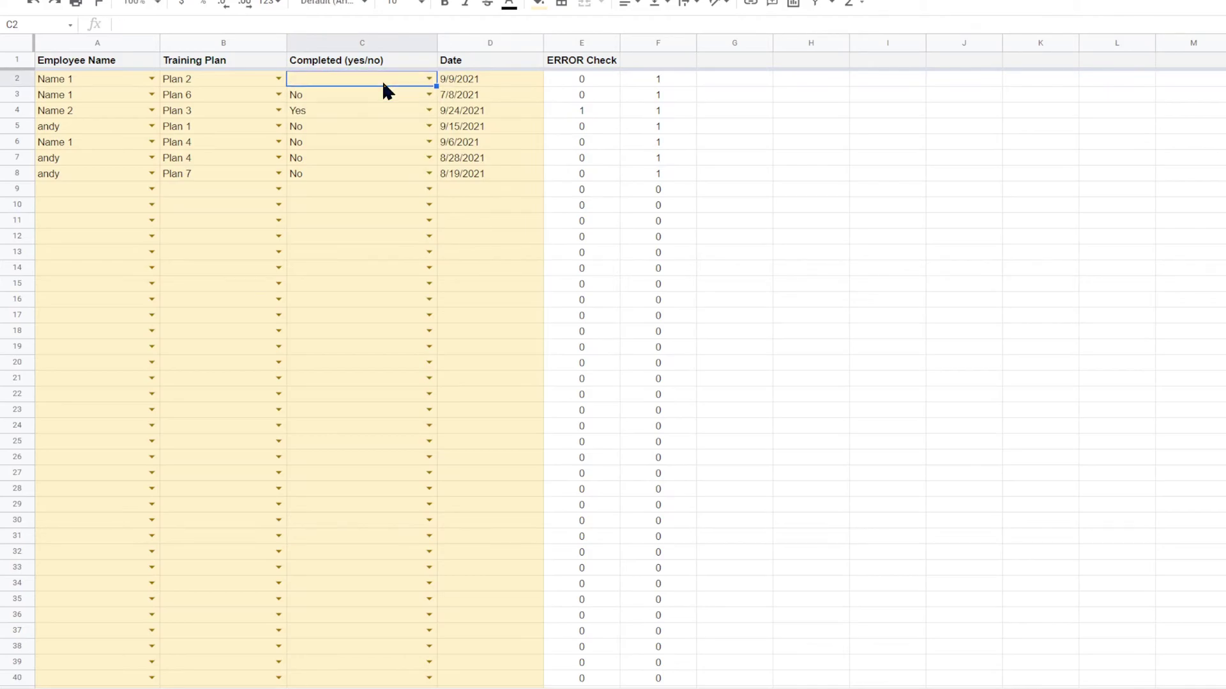
key("Right")
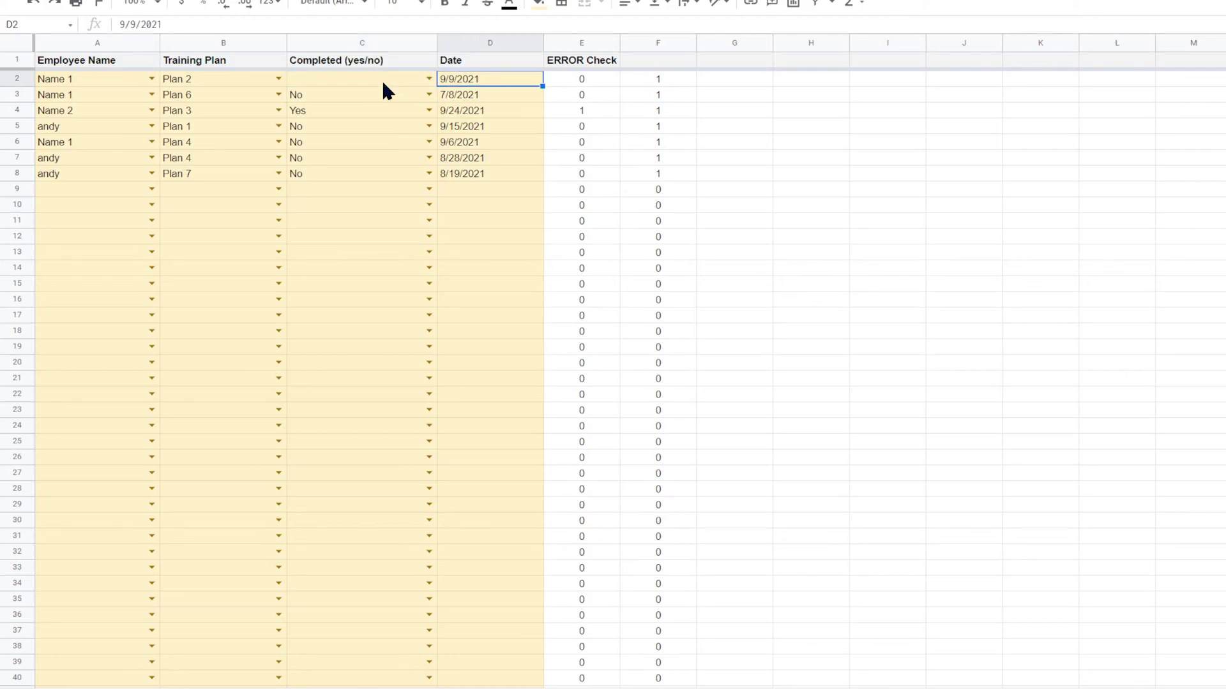
key("Delete")
key("Down")
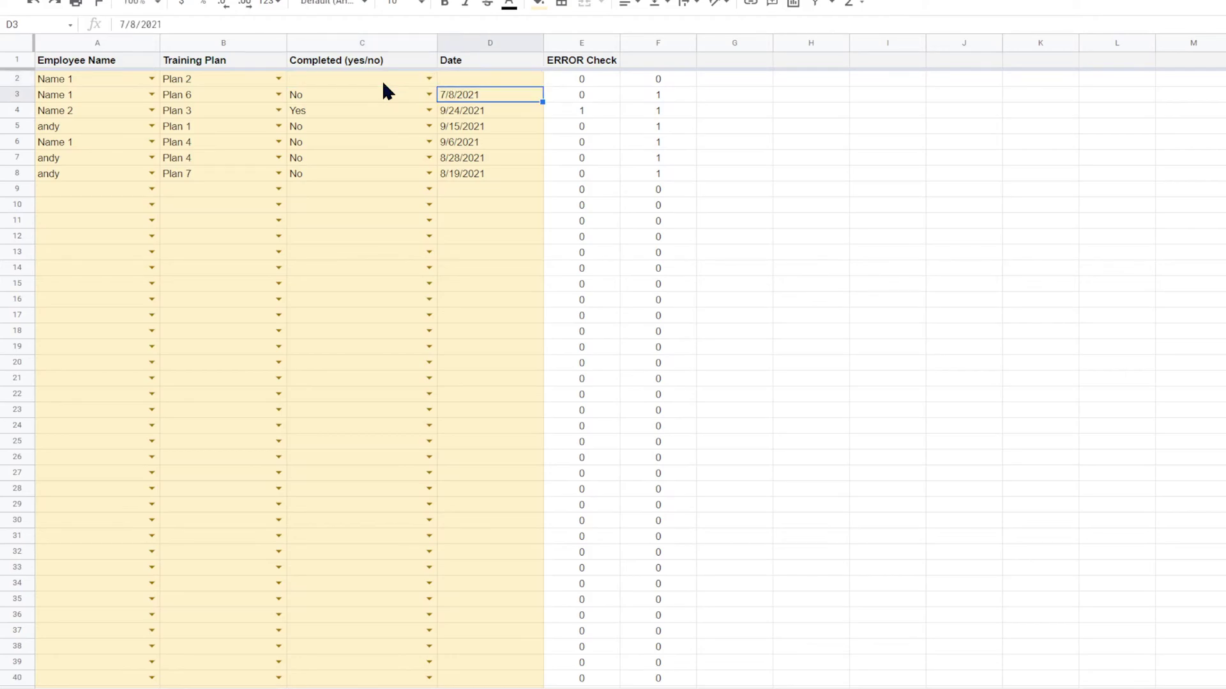
left_click(365, 109)
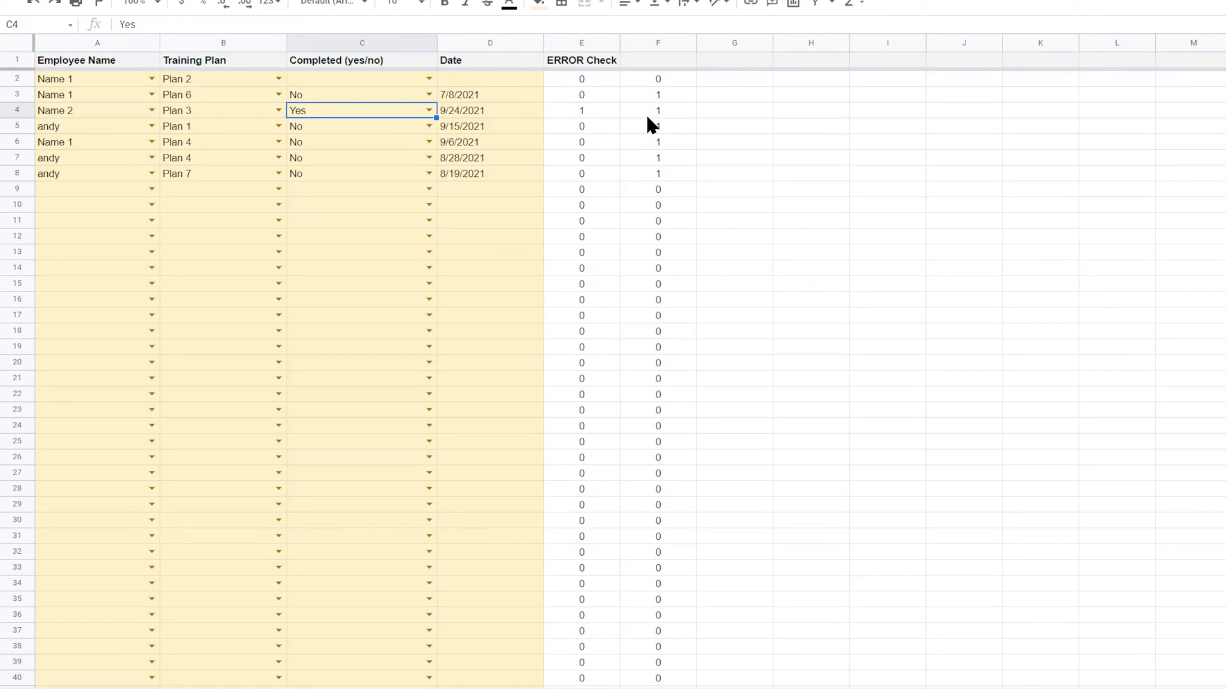
Step: Enter =arrayformula(e2:e+f2:f) in G2 to add the completed and date flags for each row
left_click(746, 82)
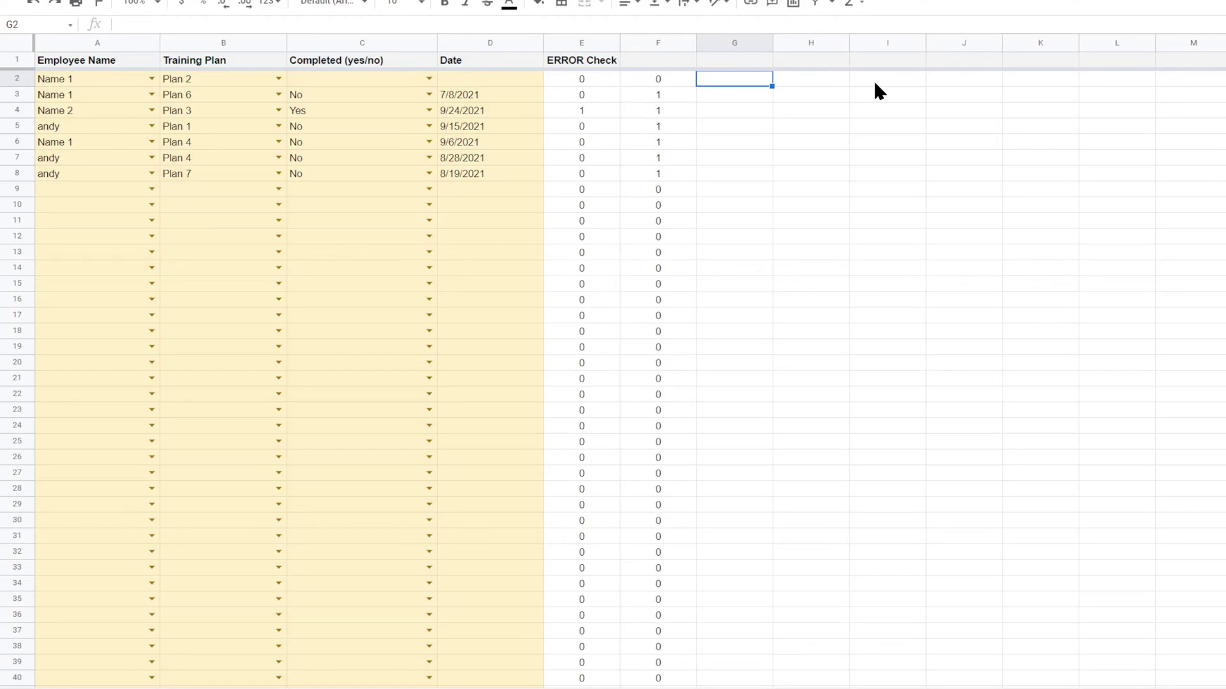
type("=")
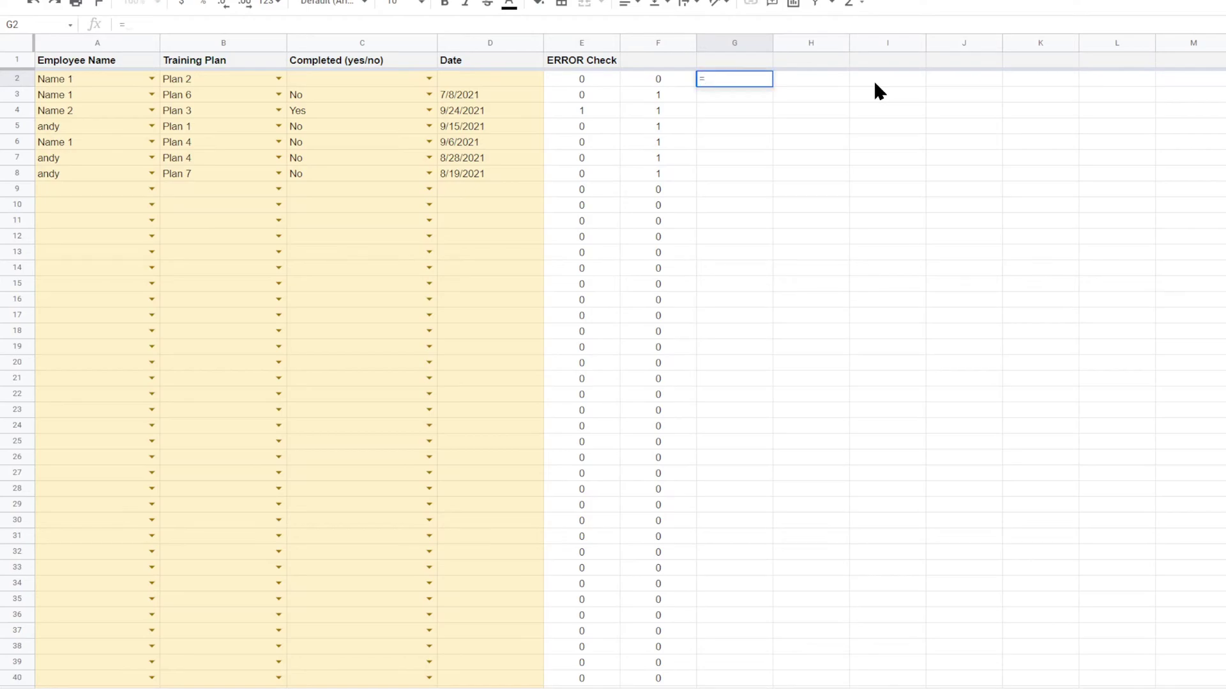
type("arrayformul")
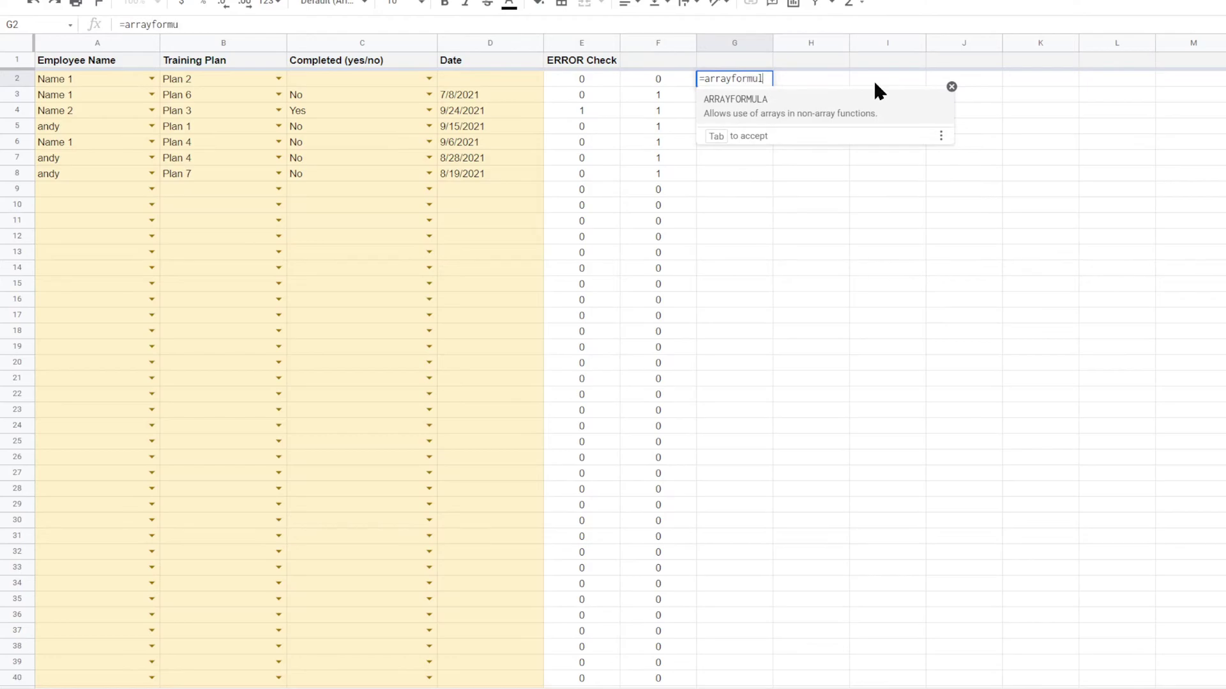
type("a(e2:")
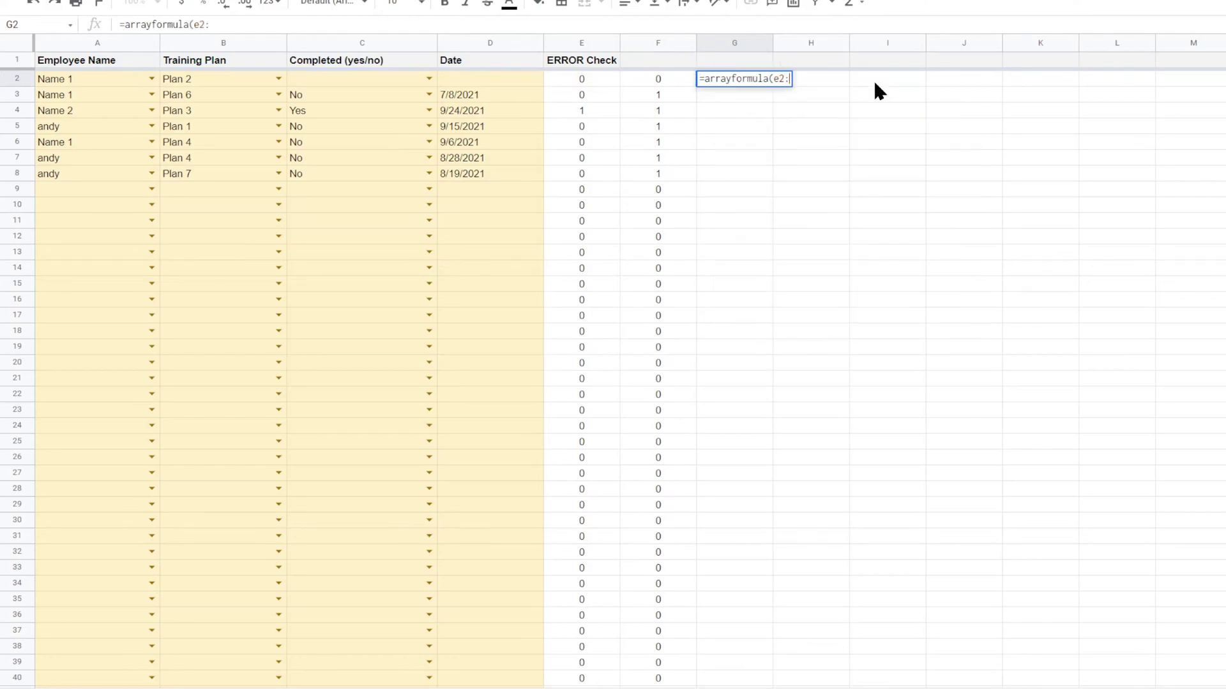
type("e+f2")
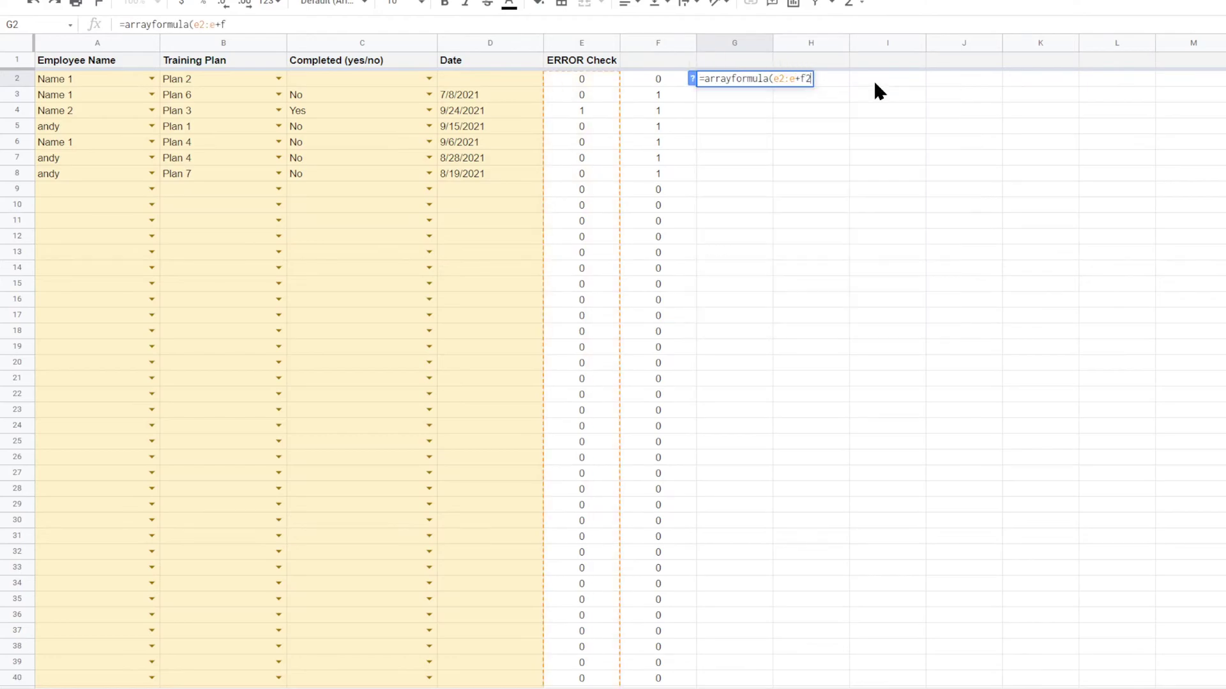
type(":f")
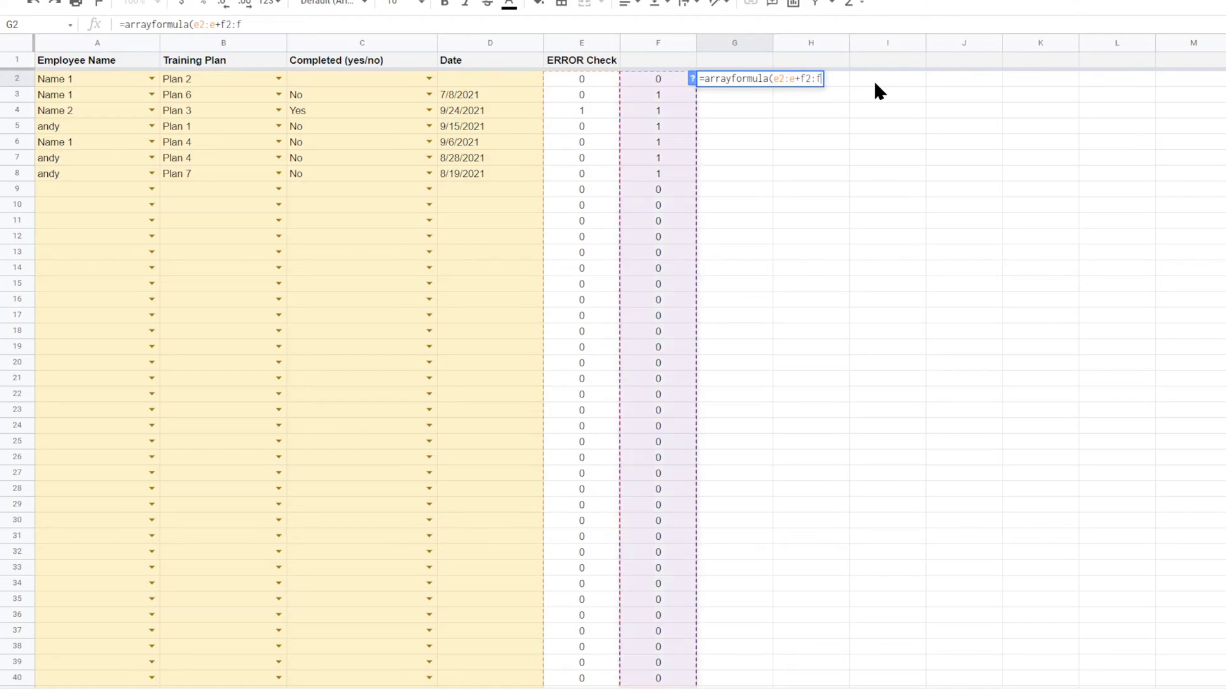
key("Return")
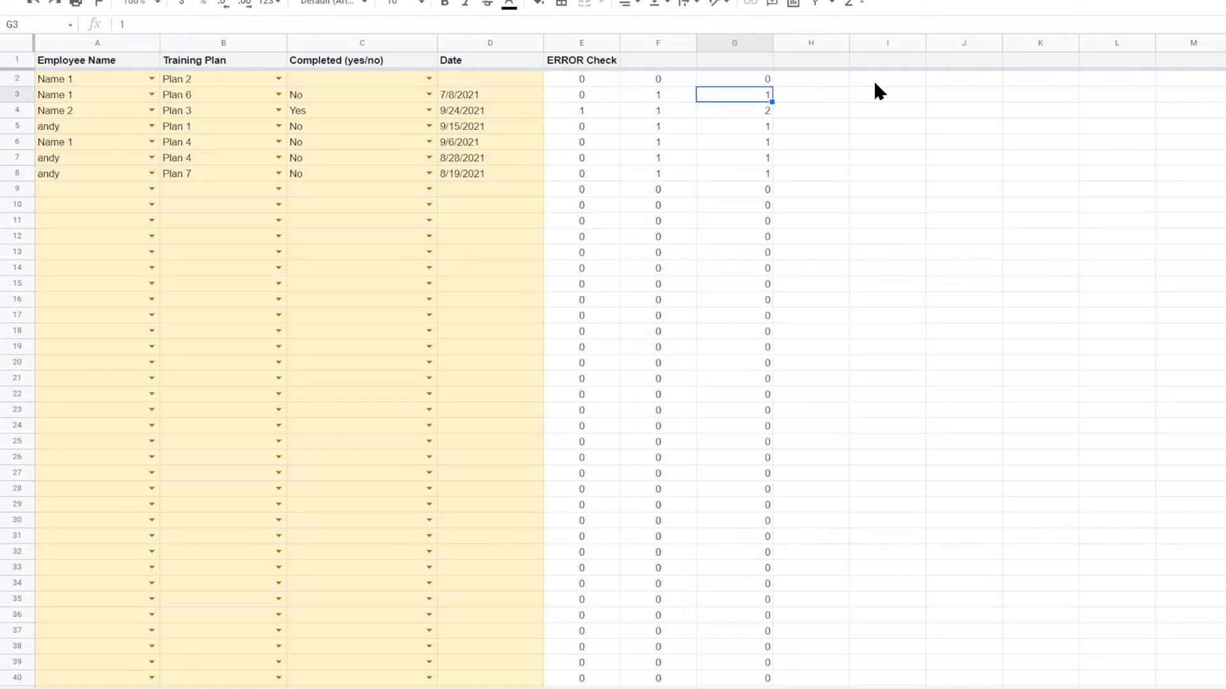
Step: Centre-align the contents of column G
left_click(744, 48)
left_click(629, 3)
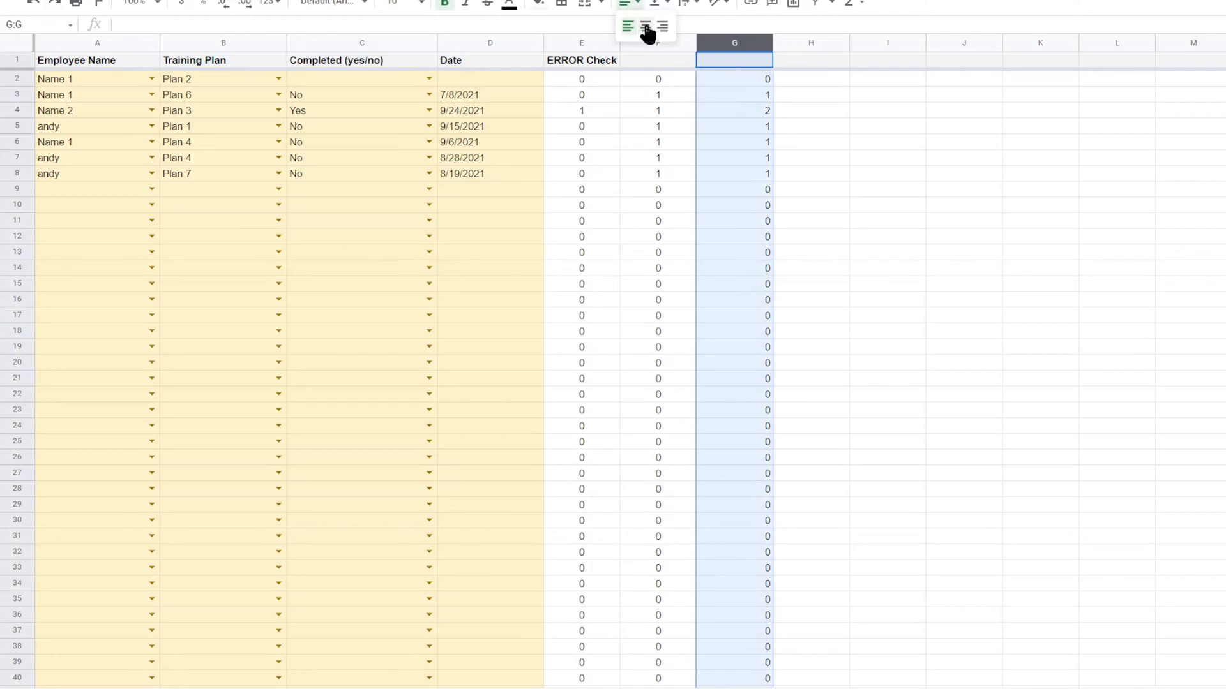
left_click(647, 27)
left_click(929, 208)
Step: Merge E1:G1 so the ERROR Check heading spans all three check columns
left_click(603, 64)
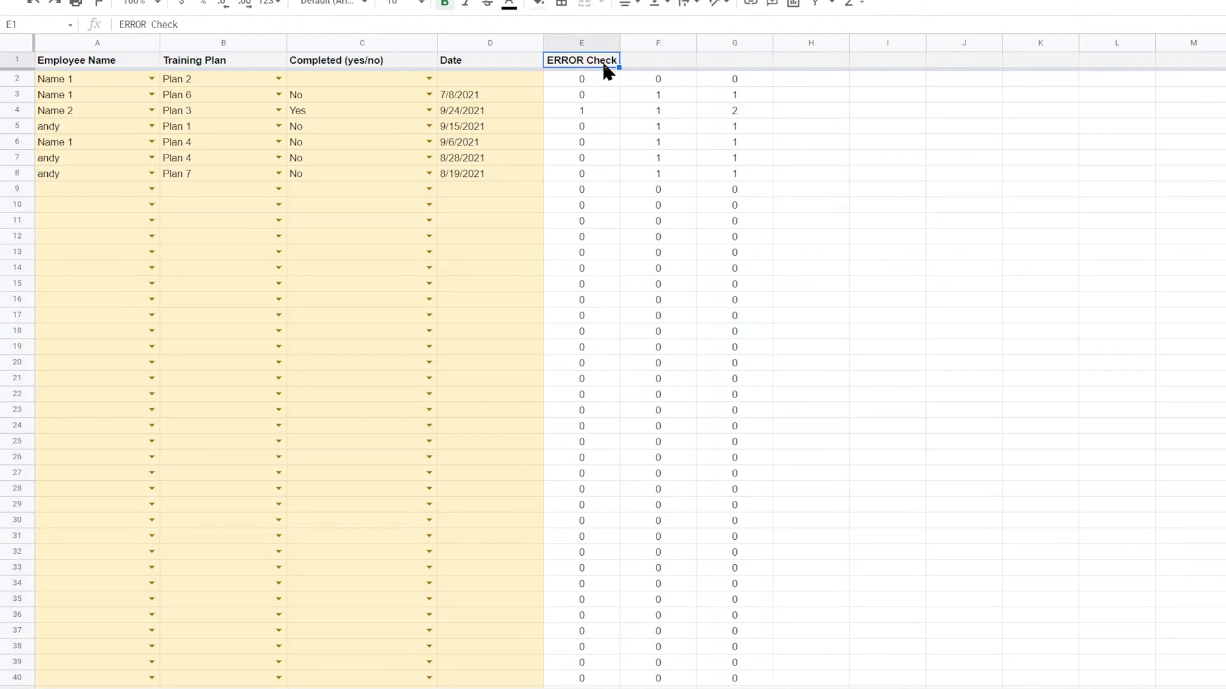
left_click_drag(602, 64, 733, 57)
left_click(584, 4)
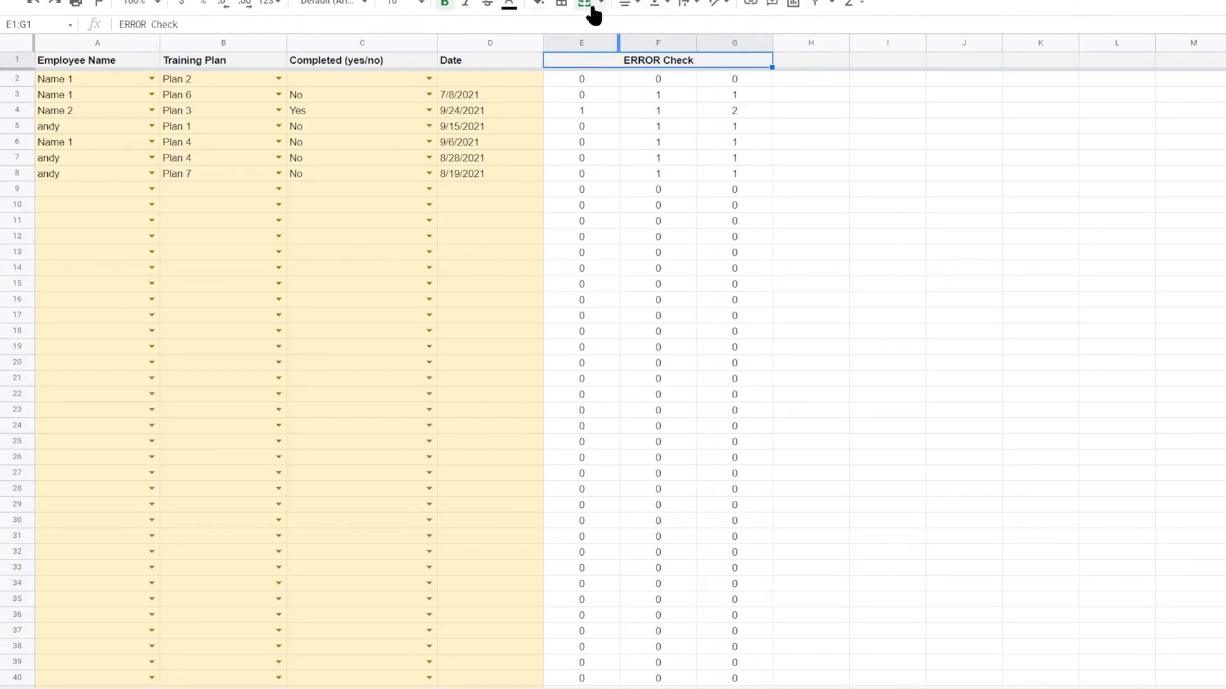
Step: Add conditional formatting to column G that gives cells equal to 1 a red fill with bold white text
left_click(737, 43)
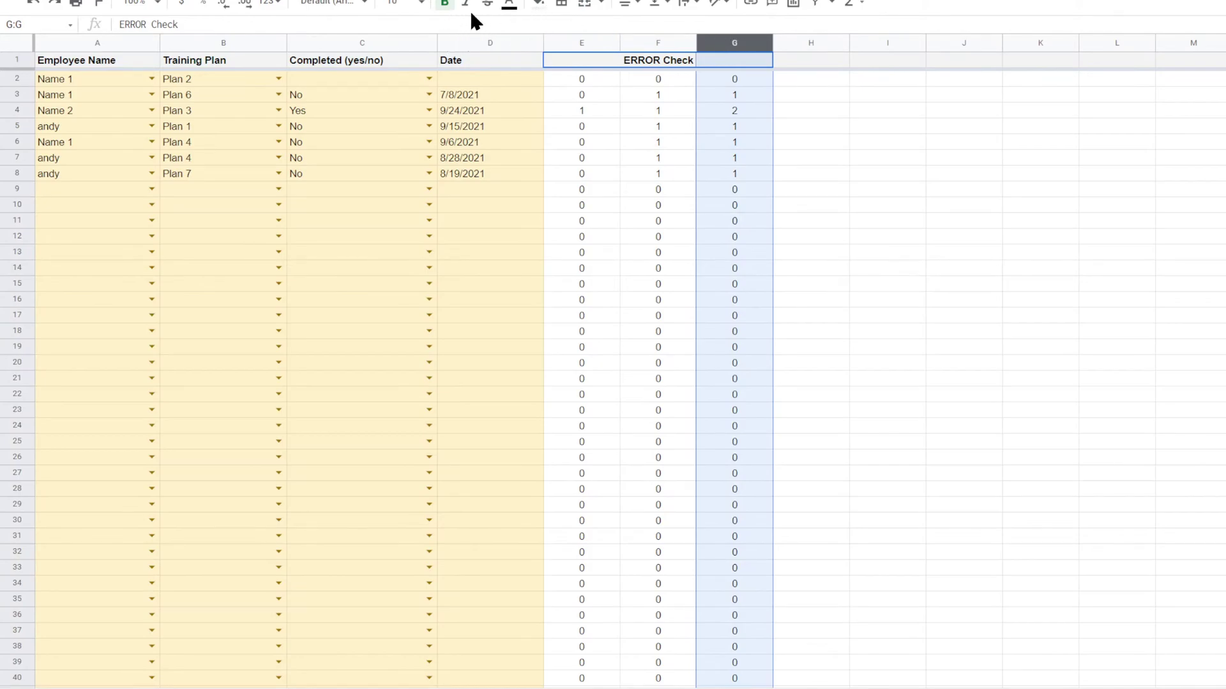
key("alt+o")
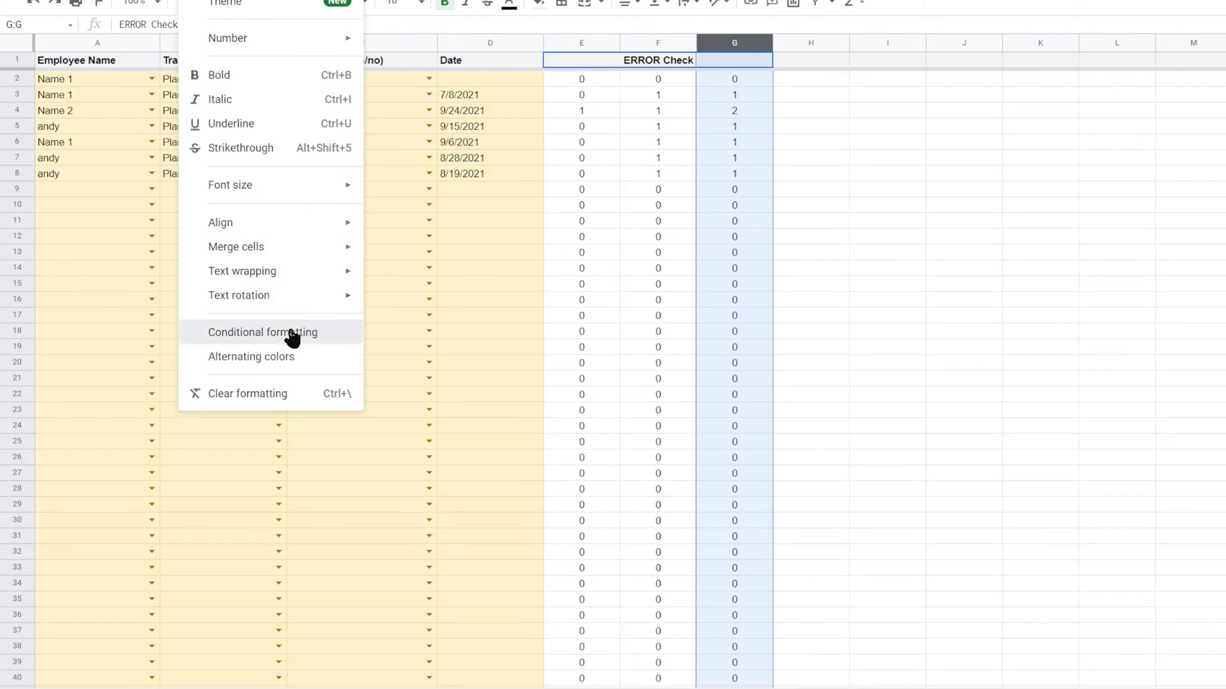
left_click(331, 337)
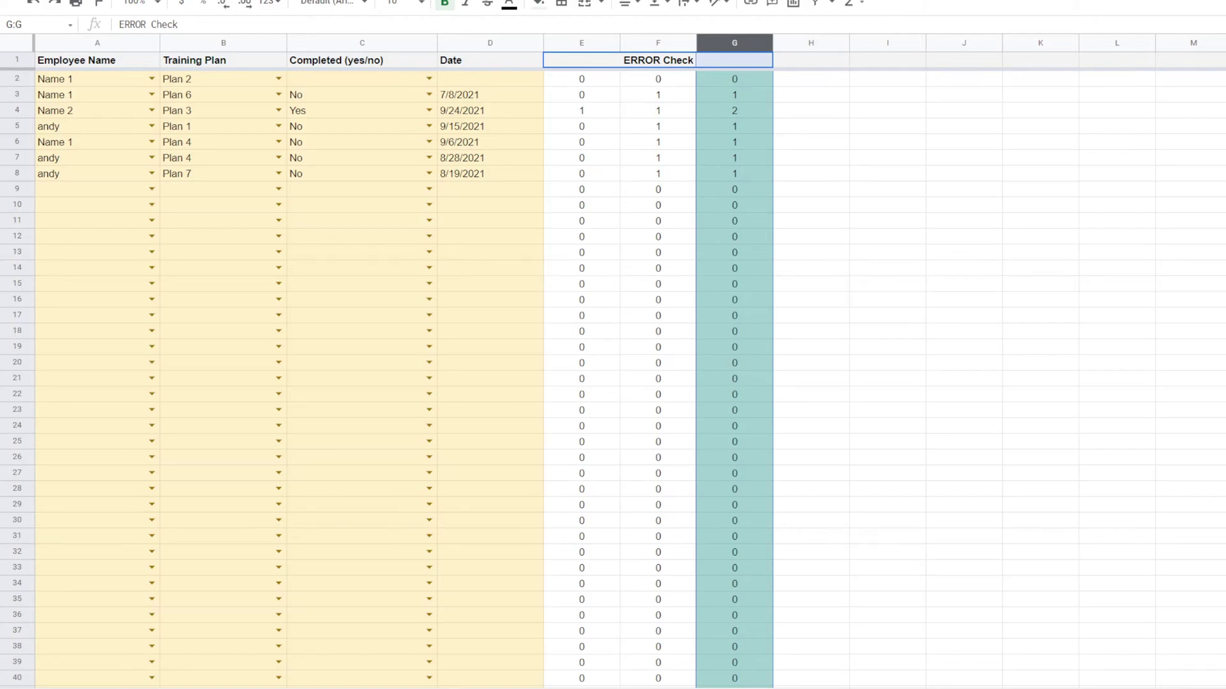
type("1")
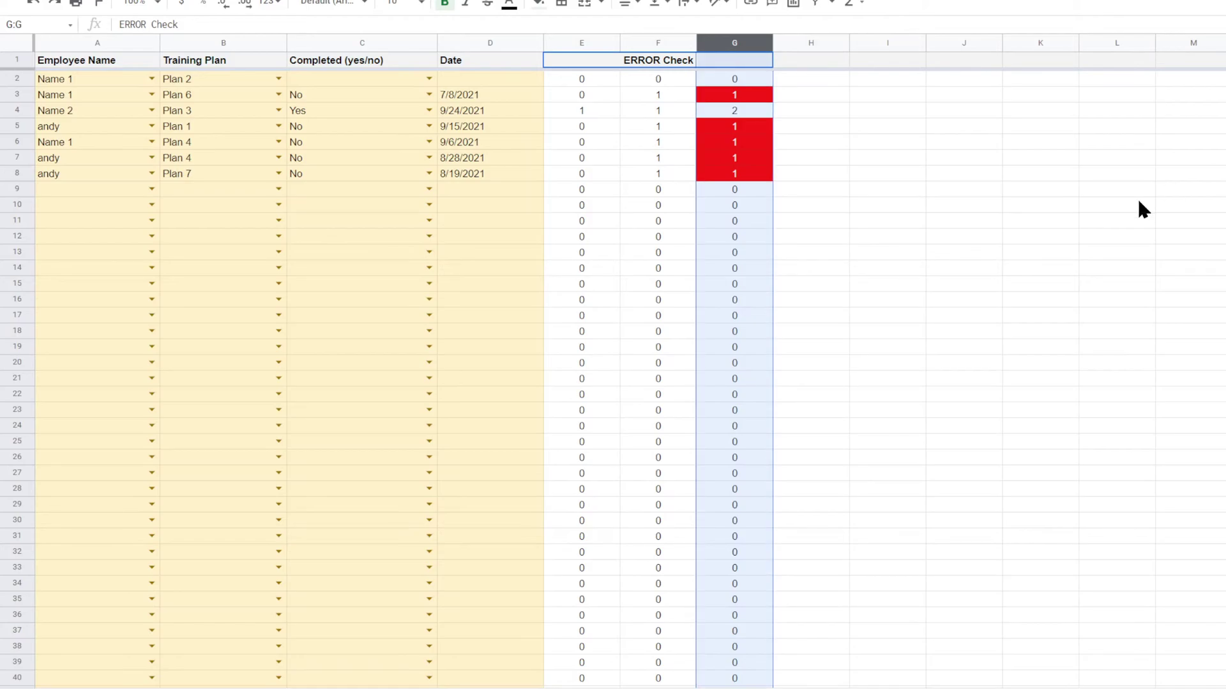
left_click(1097, 233)
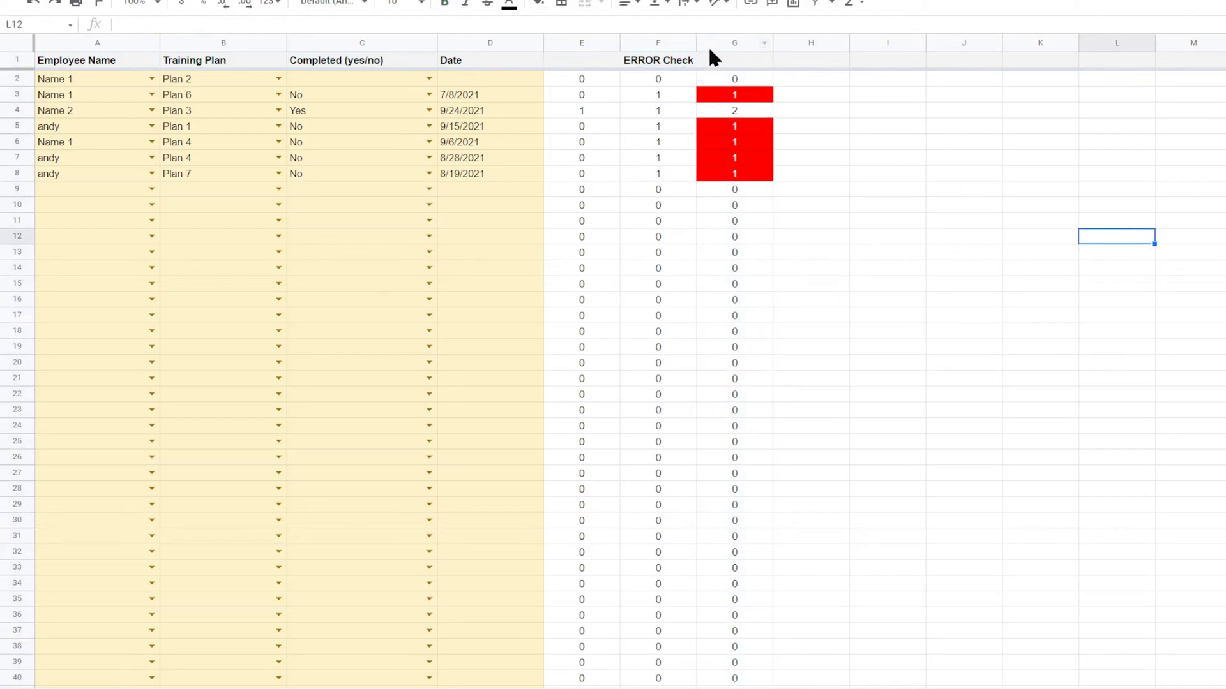
Step: Create a filter on columns A:G and show only the rows with the value 1 in column G
left_click_drag(728, 43, 97, 43)
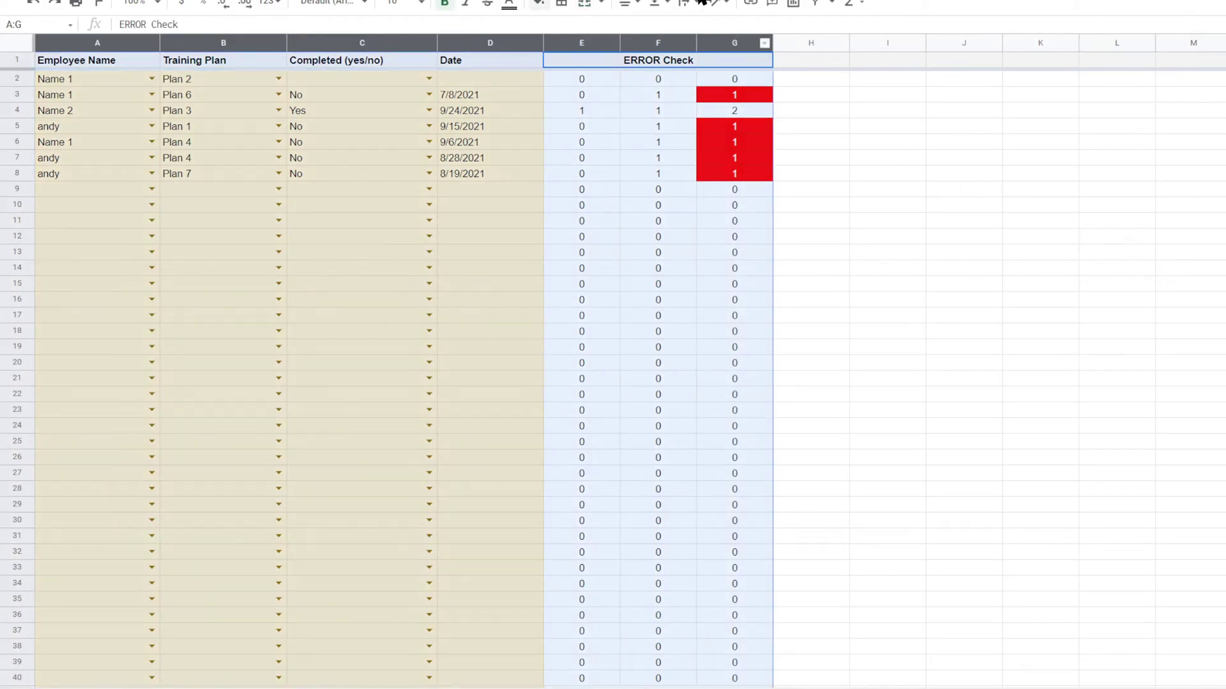
left_click(816, 3)
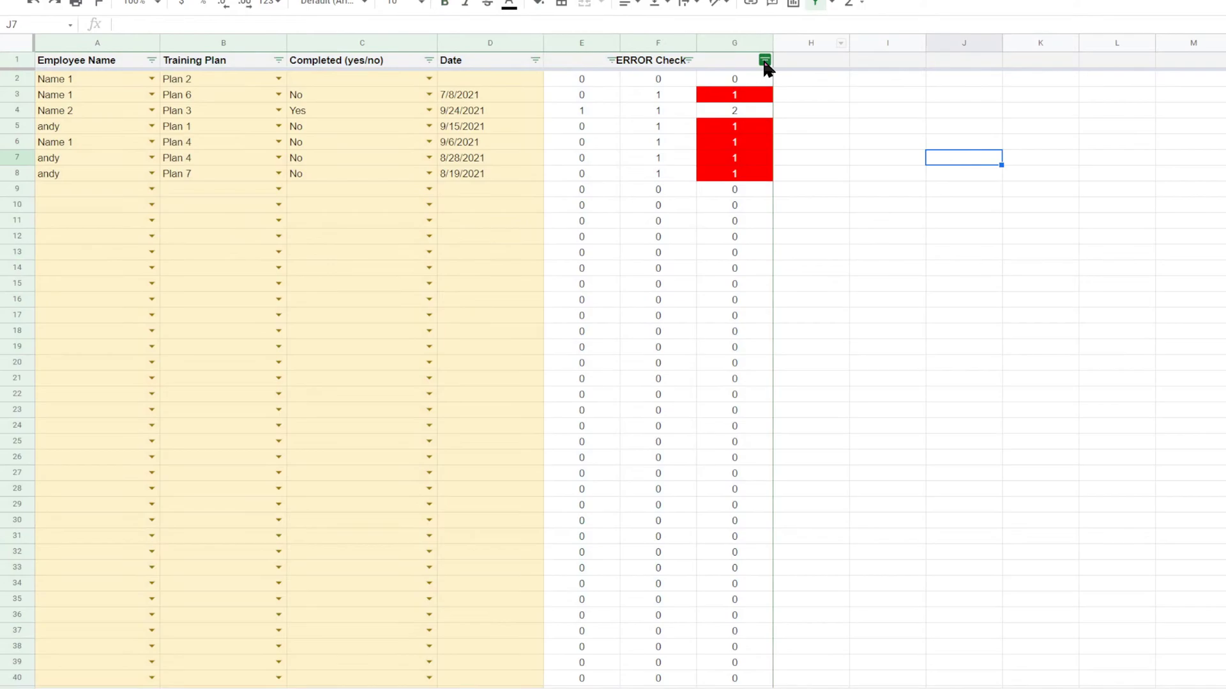
left_click(765, 61)
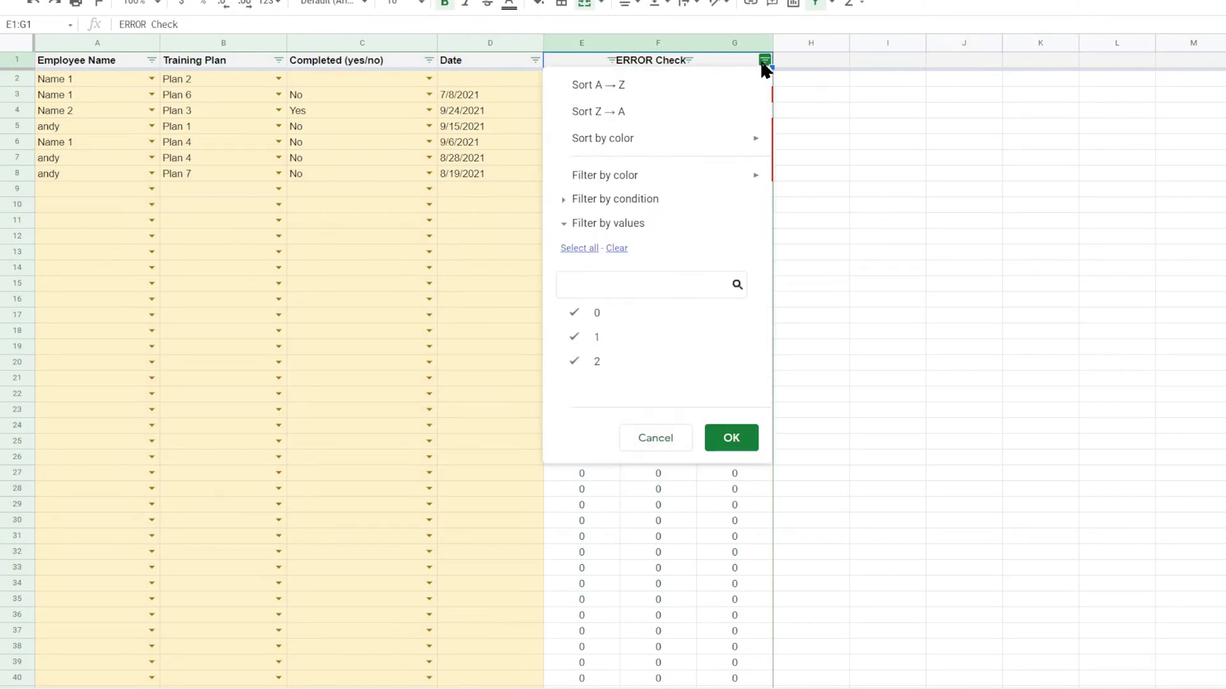
left_click(616, 249)
left_click(600, 337)
left_click(734, 434)
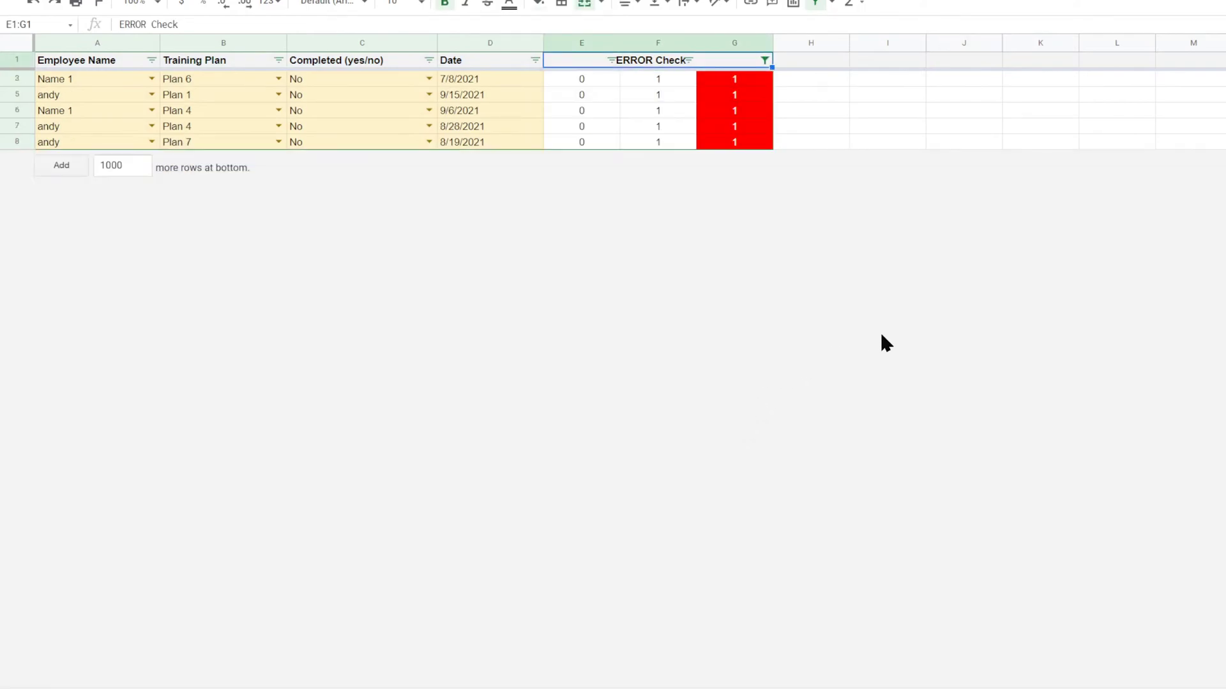
Step: Compare the completed status, date and completed flag in the filtered error rows 3, 5 and 6
left_click(357, 79)
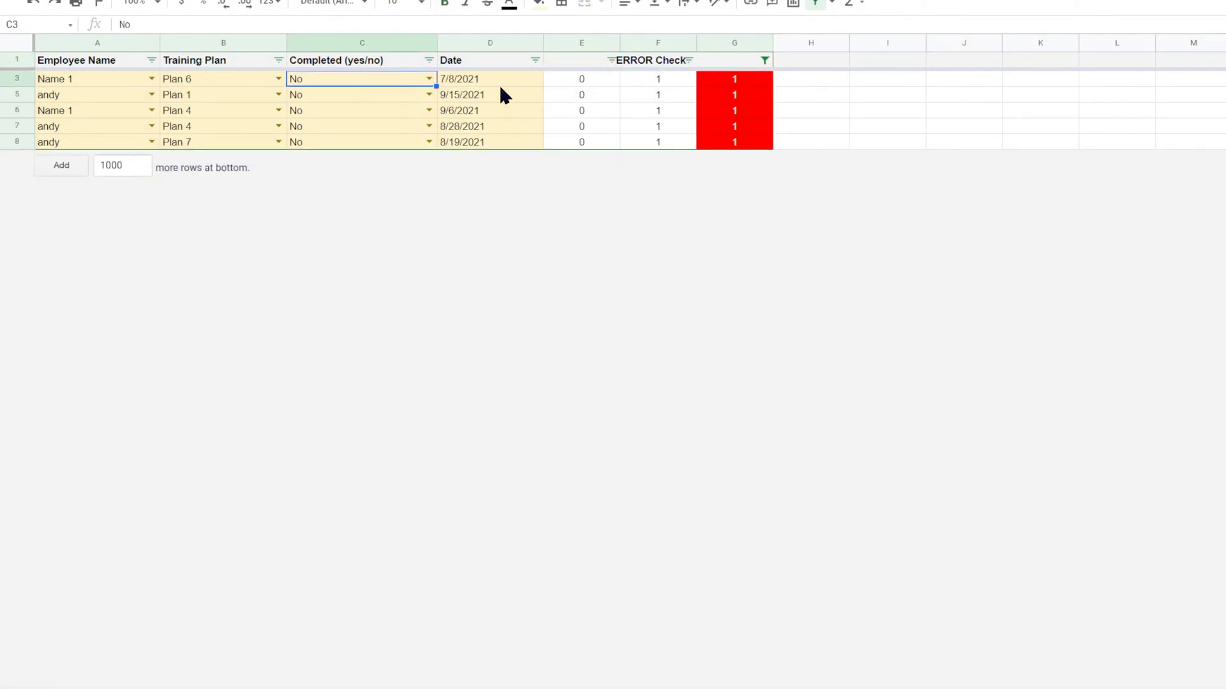
key("Down")
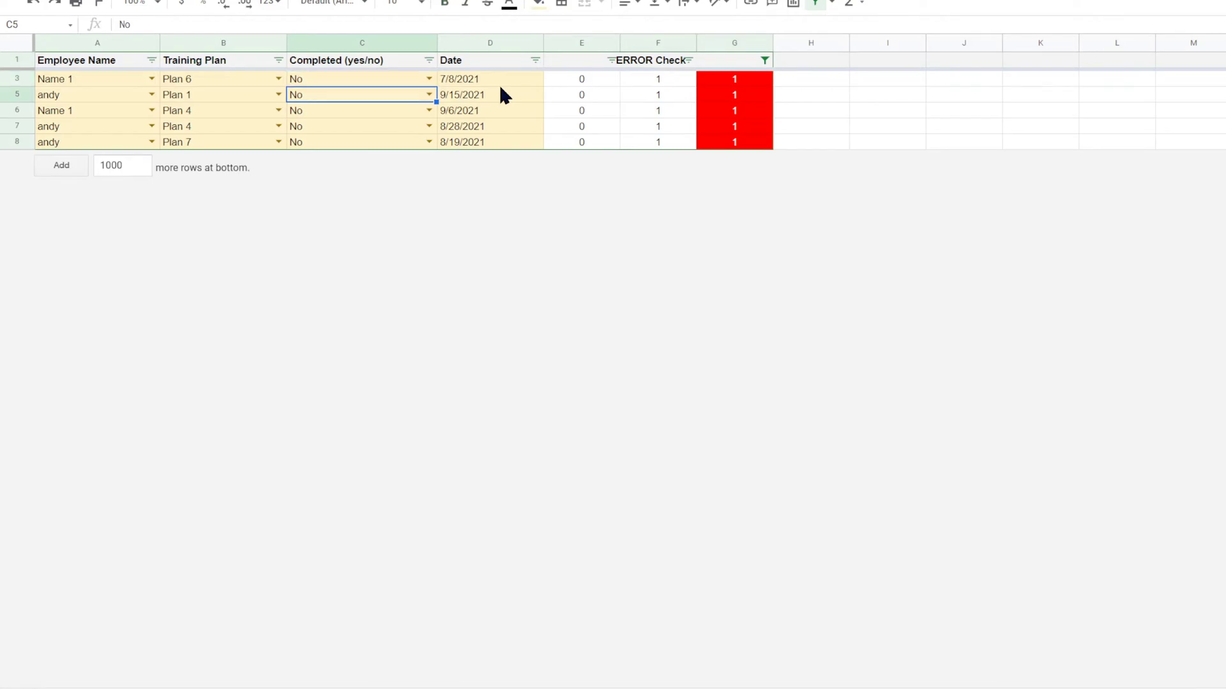
key("Down")
key("Right")
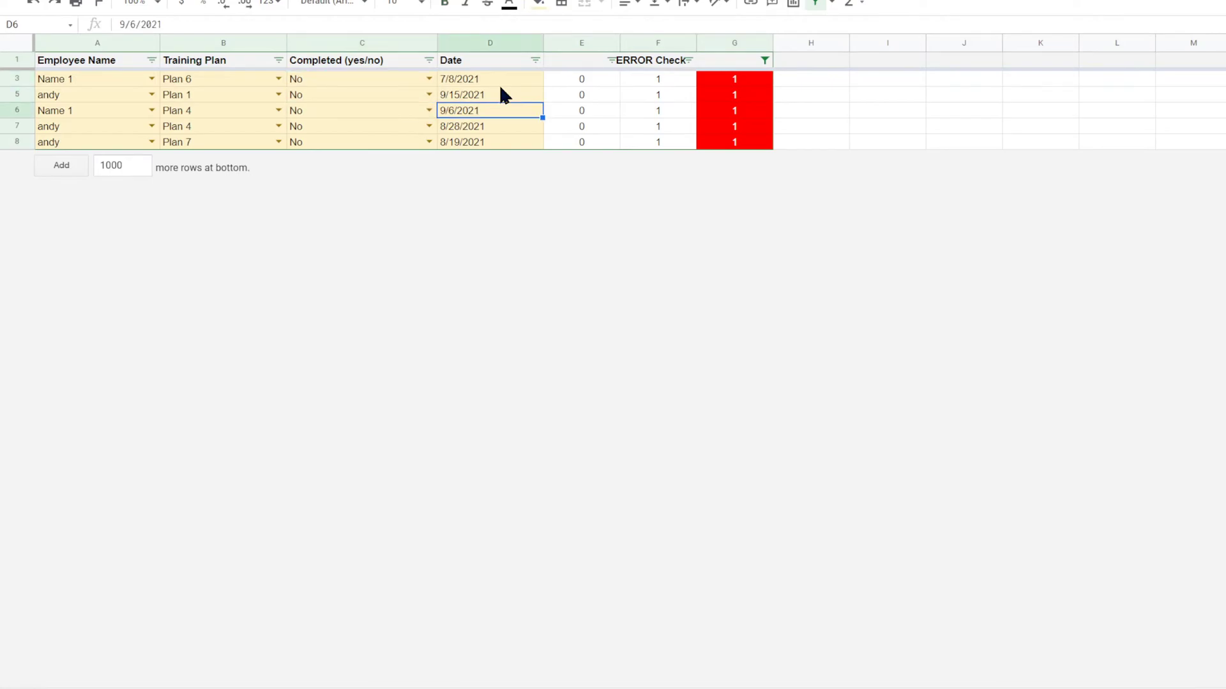
key("Left")
key("Right")
key("Right")
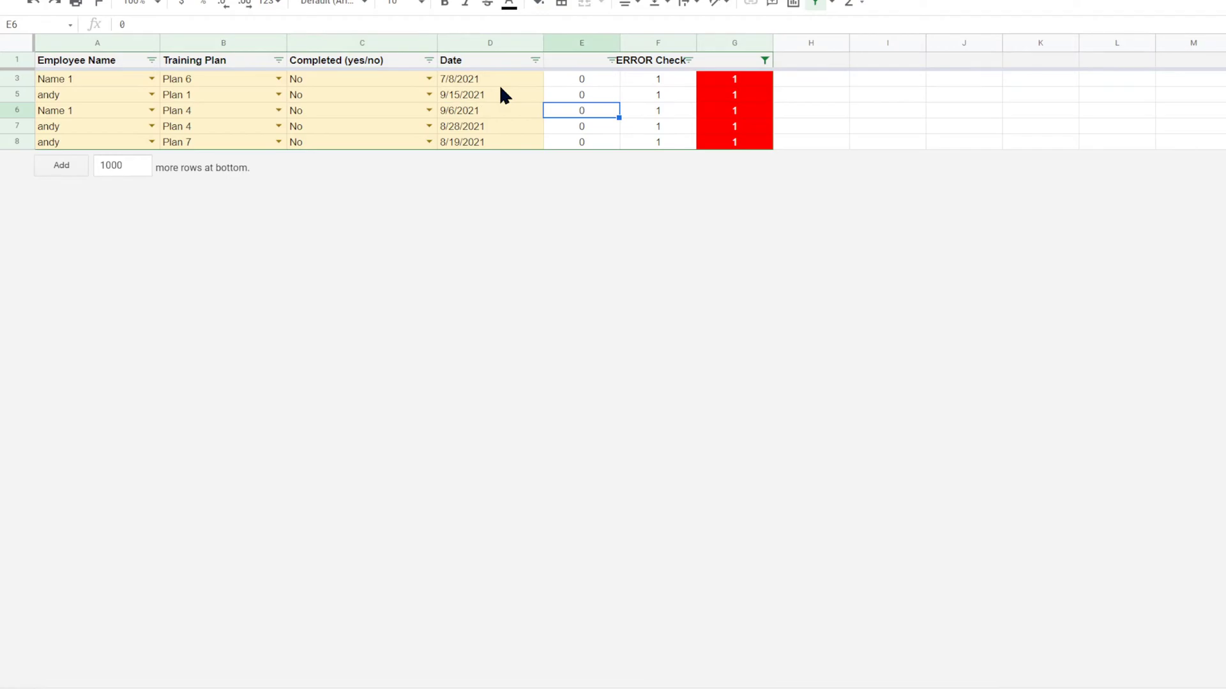
key("Left")
key("Left")
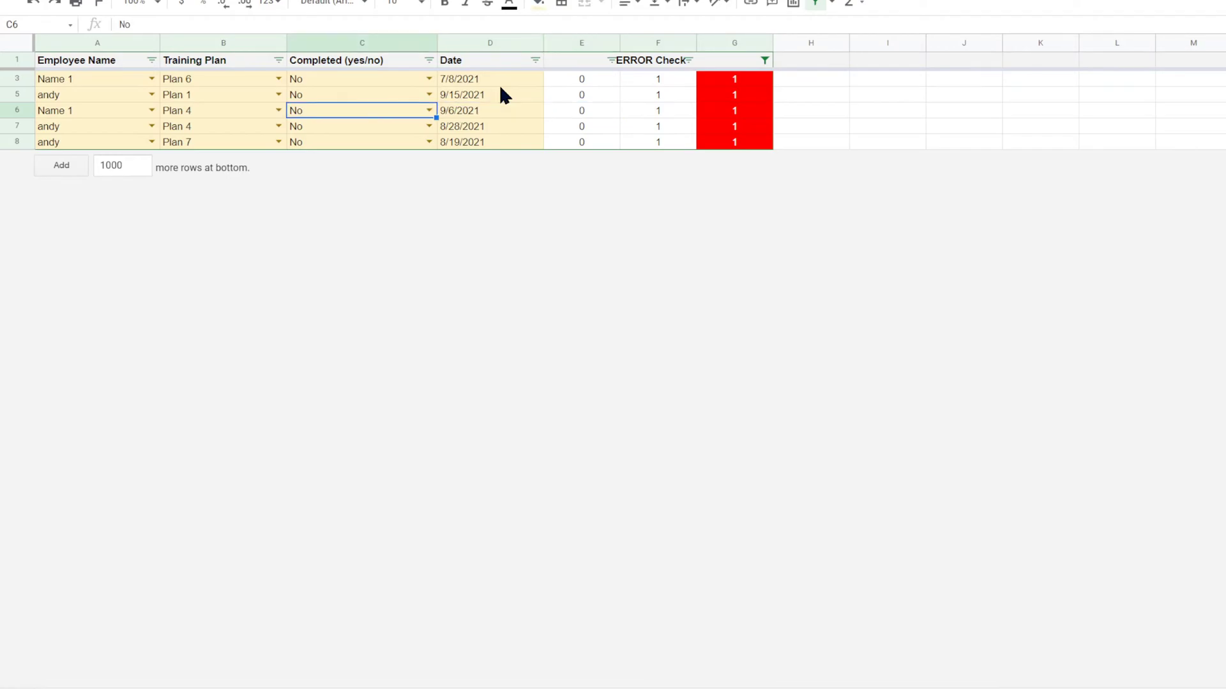
key("Right")
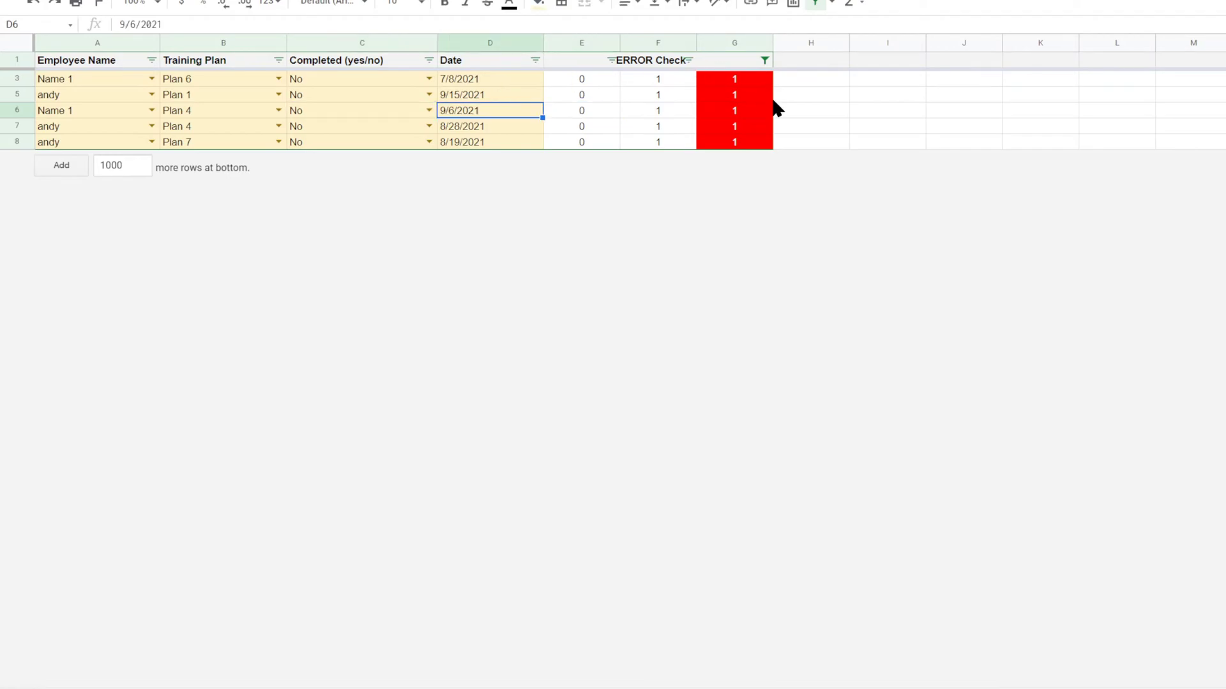
Step: Reset the column G filter to show all values
left_click(765, 60)
left_click(578, 248)
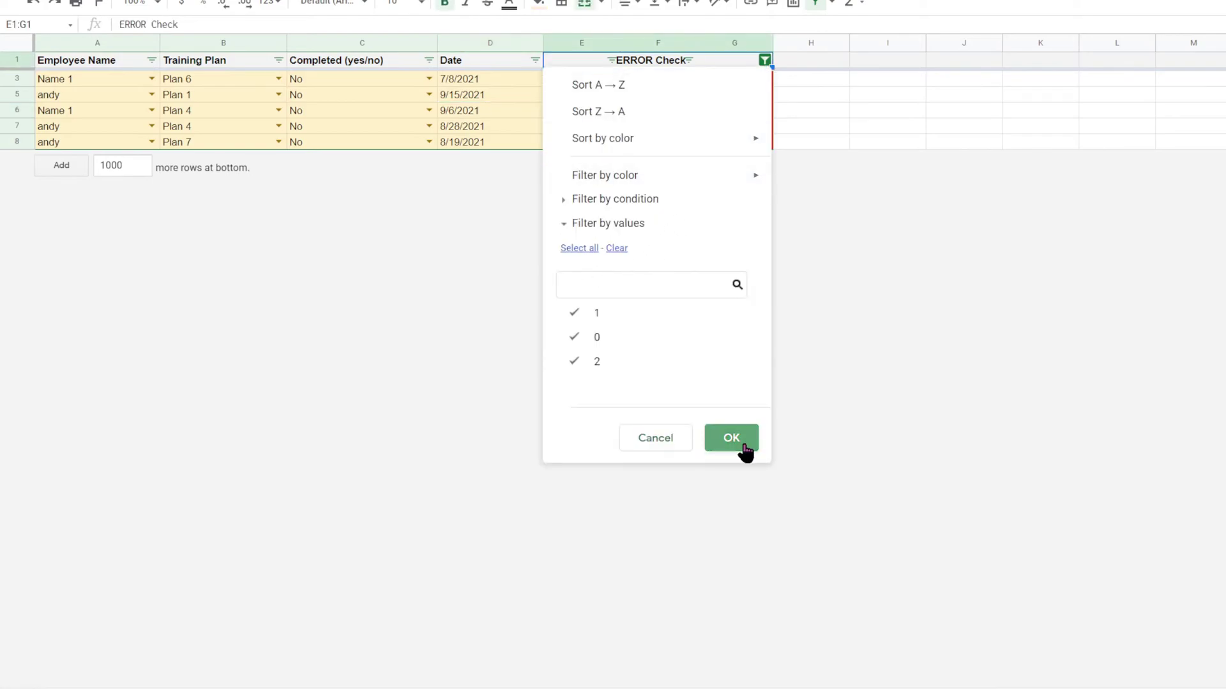
left_click(739, 444)
Step: Review the formulas in E2 and G2 and check the completed and date entries in rows 4 to 6
left_click(589, 80)
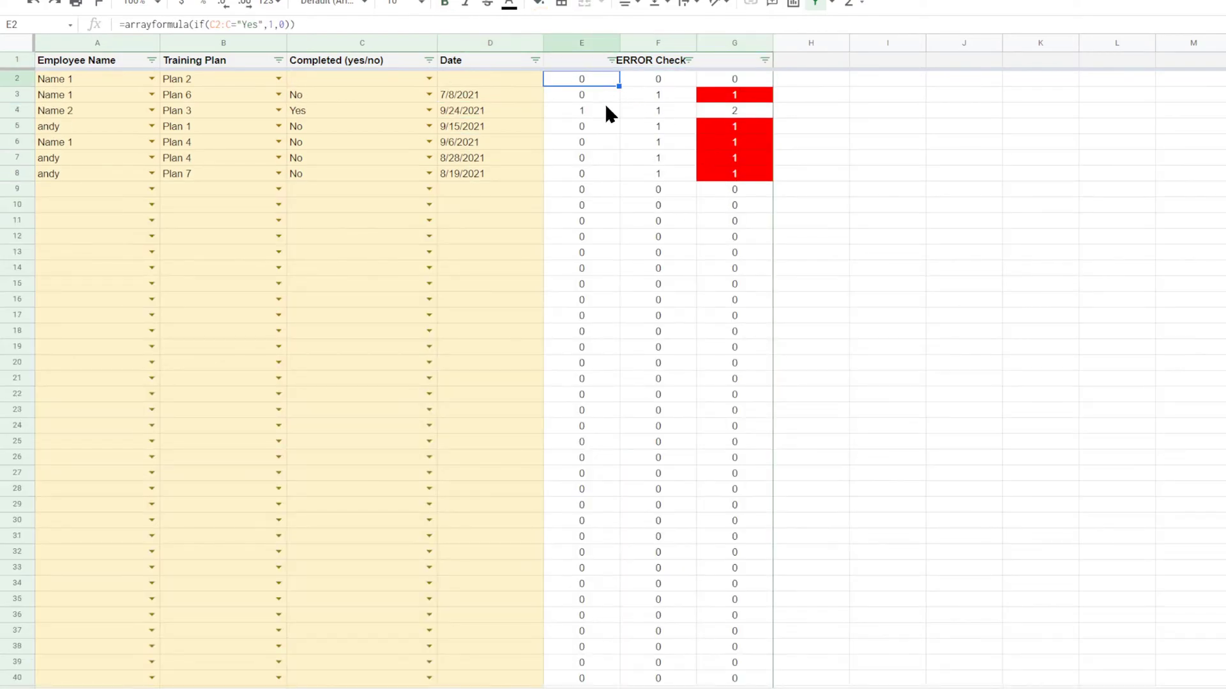
left_click(717, 79)
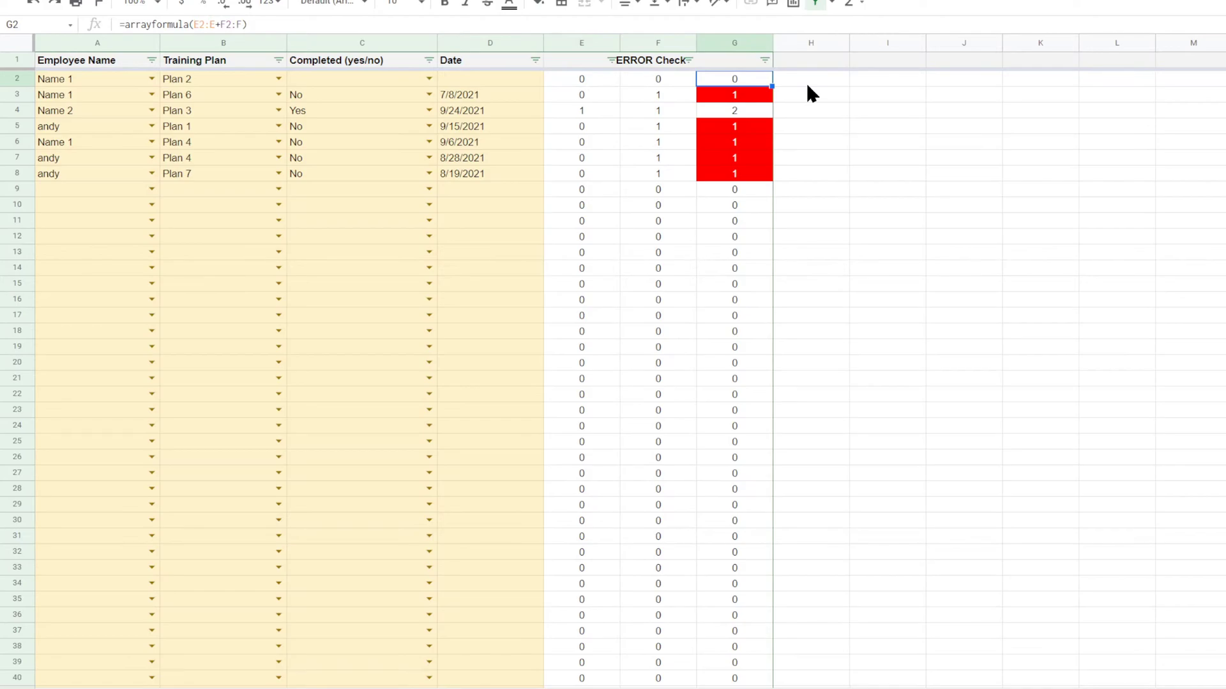
key("Down")
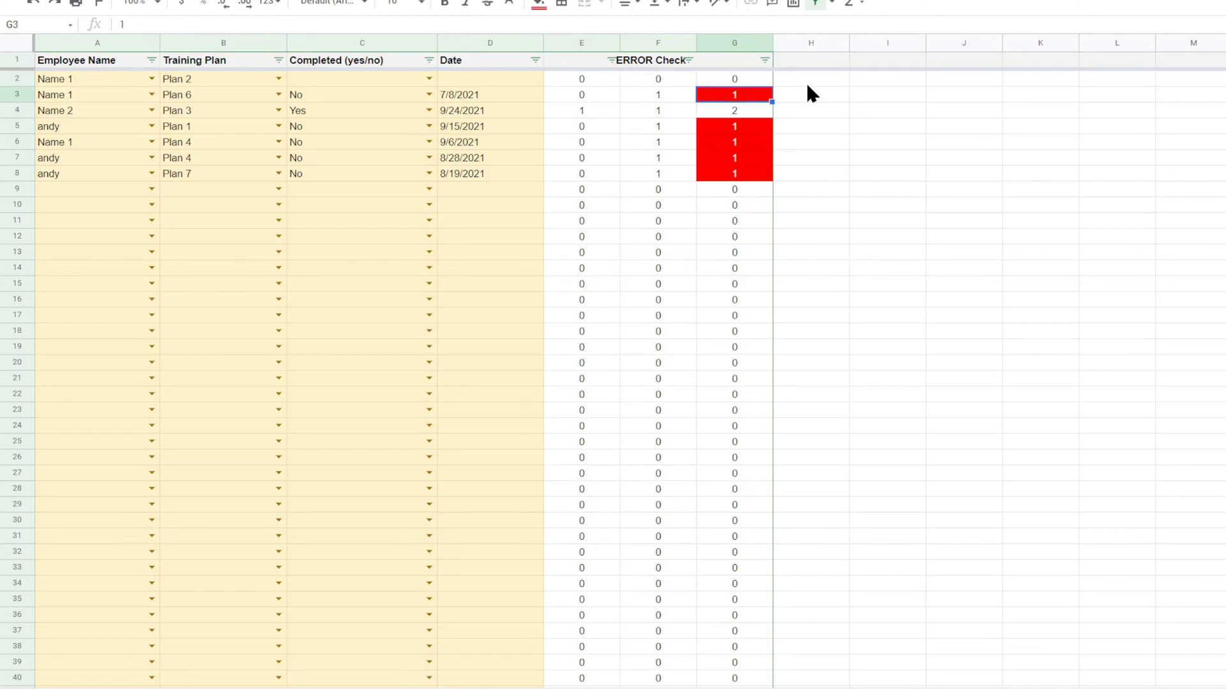
key("Left")
key("Down")
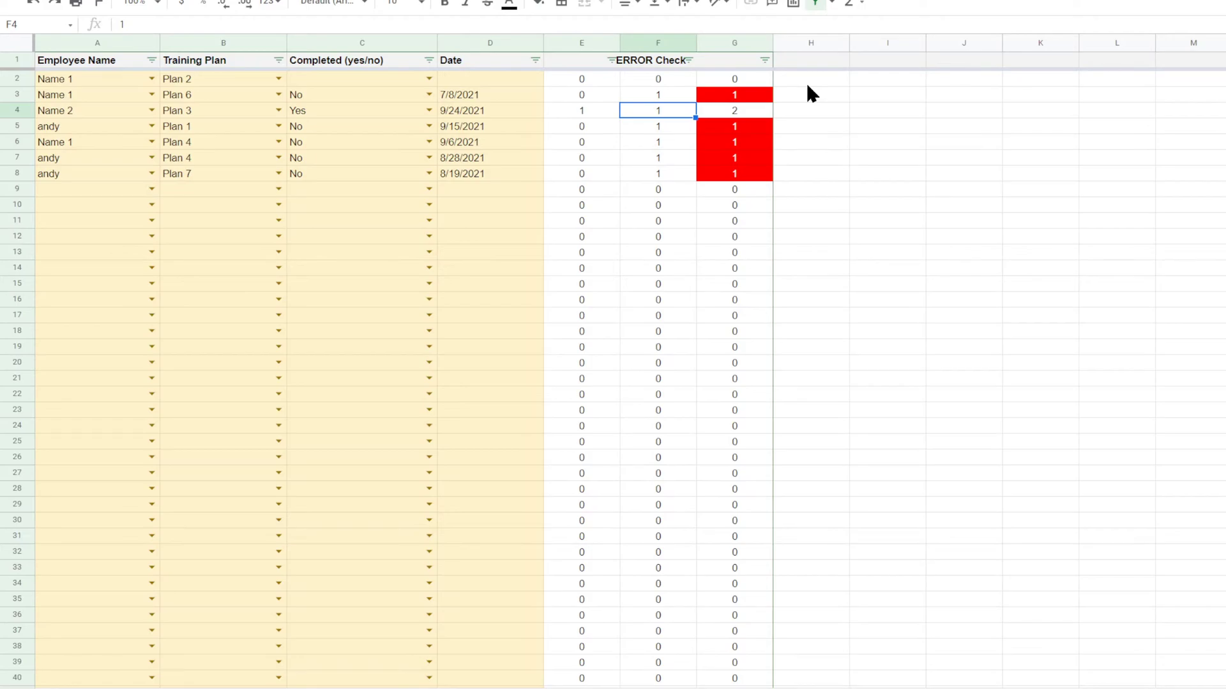
key("Left")
key("Left")
key("Left")
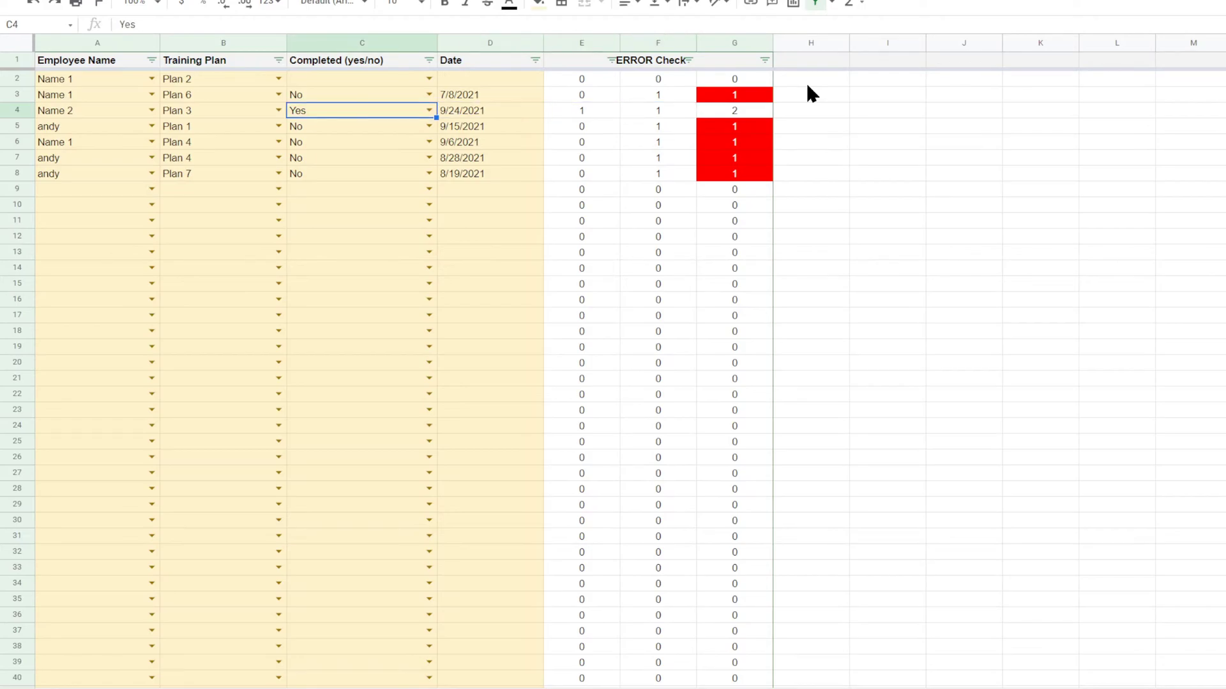
key("Down")
key("Right")
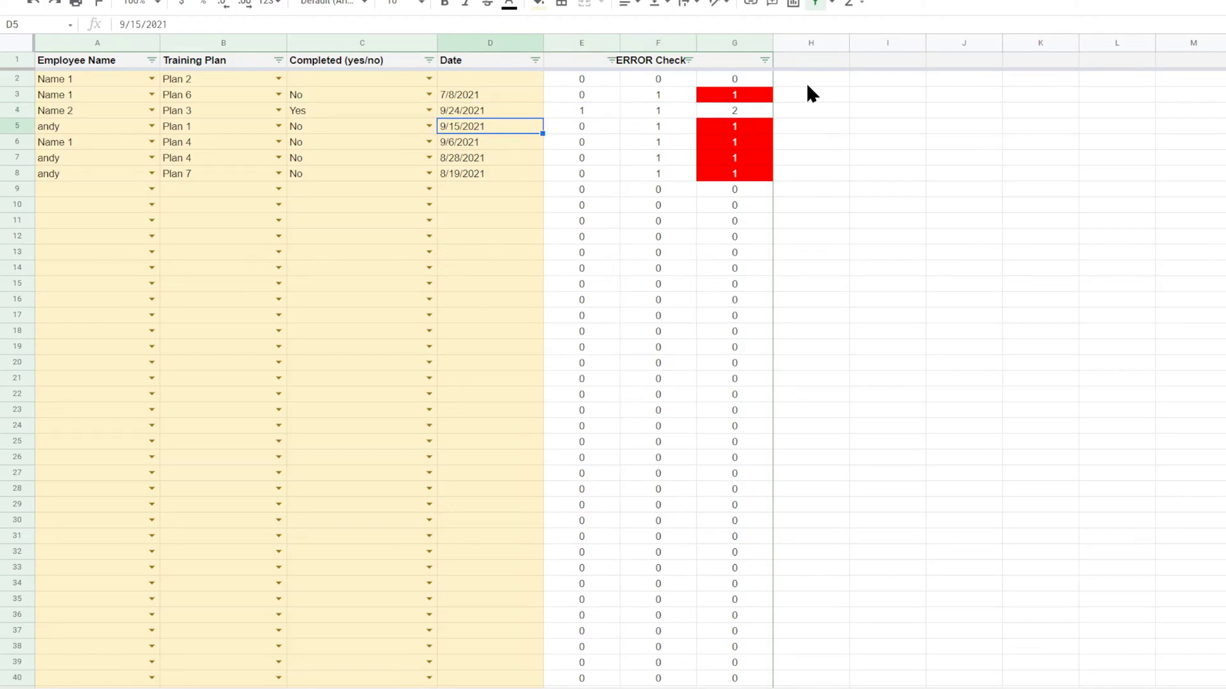
key("Right")
key("Left")
key("Left")
key("Down")
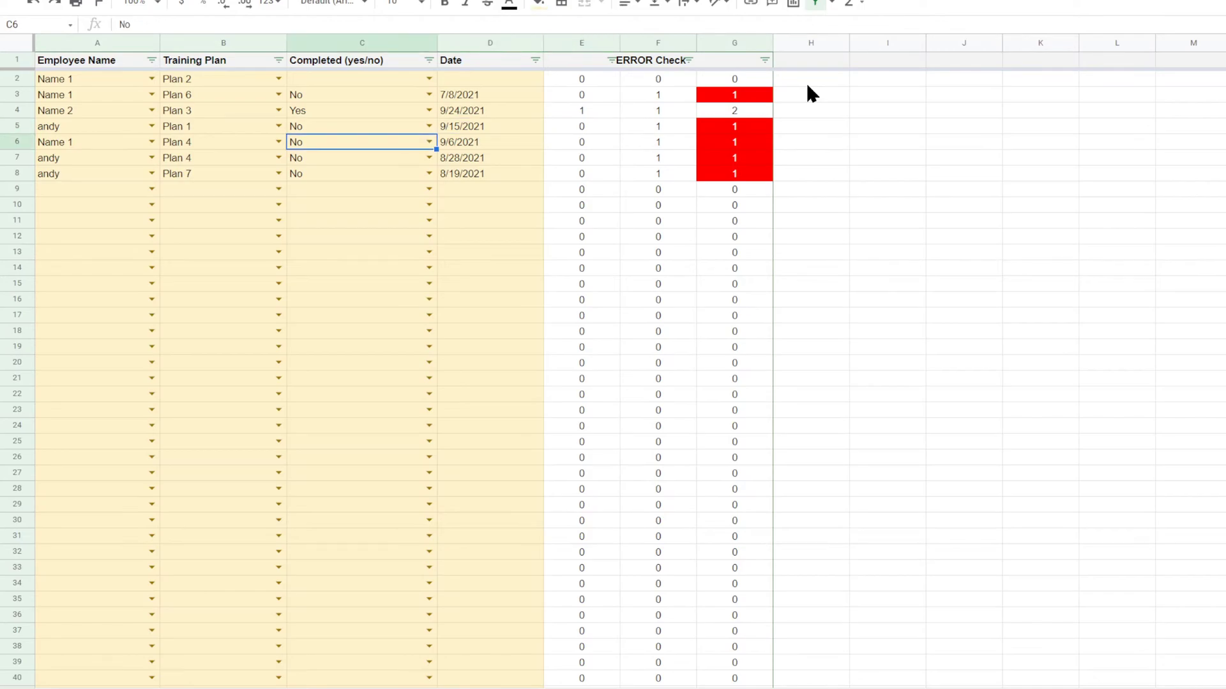
Step: Examine the completed-flag formula in E2 and the date-flag formula in F2
key("Right")
key("Right")
key("Up")
key("Up")
key("Up")
key("Up")
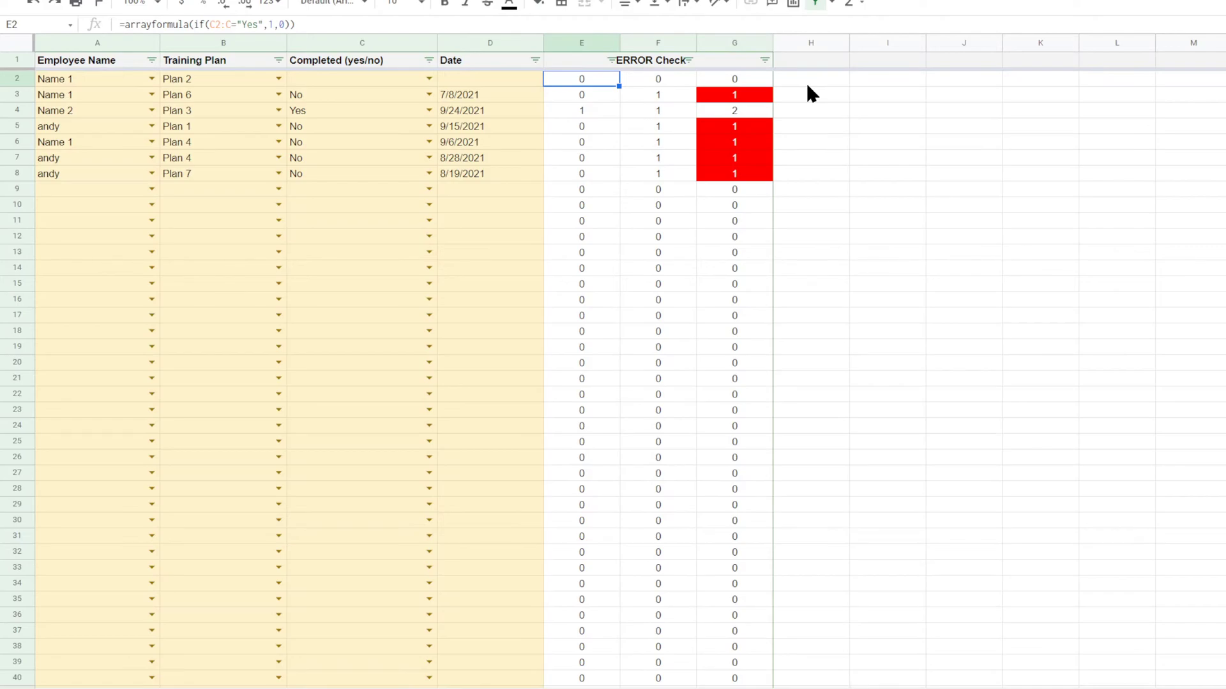
key("Right")
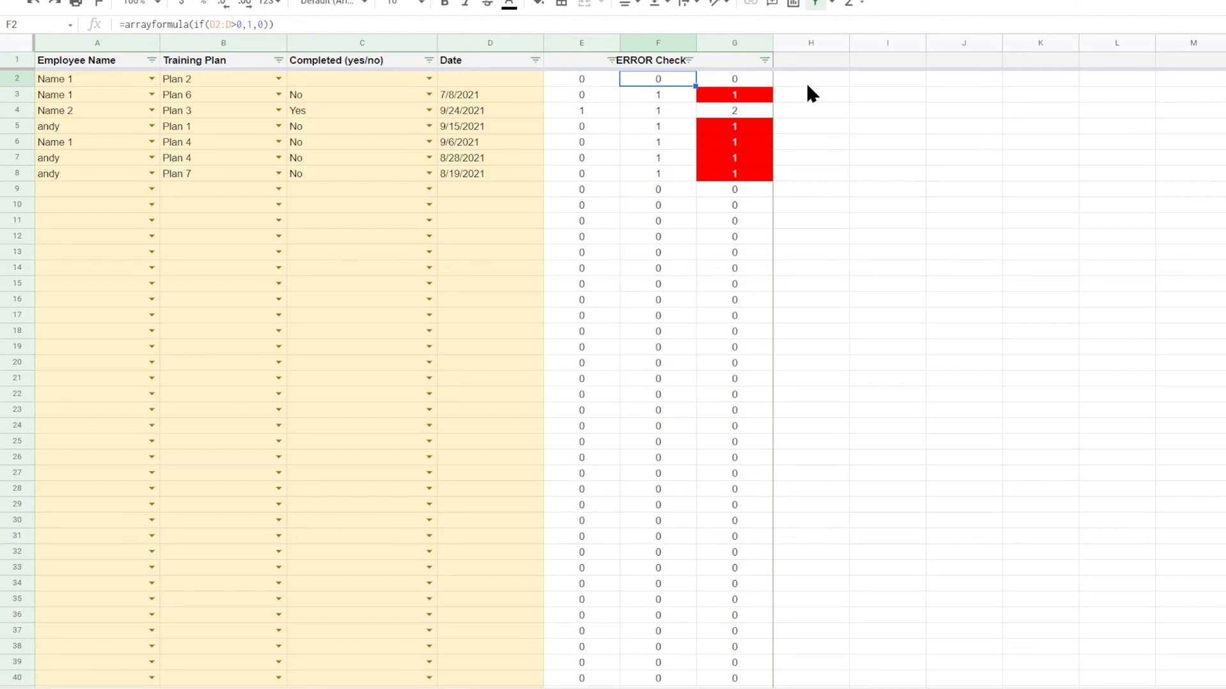
Step: Trace the date flags down column F and compare row 6's flags with its completed status and date
key("Down")
key("Down")
key("Down")
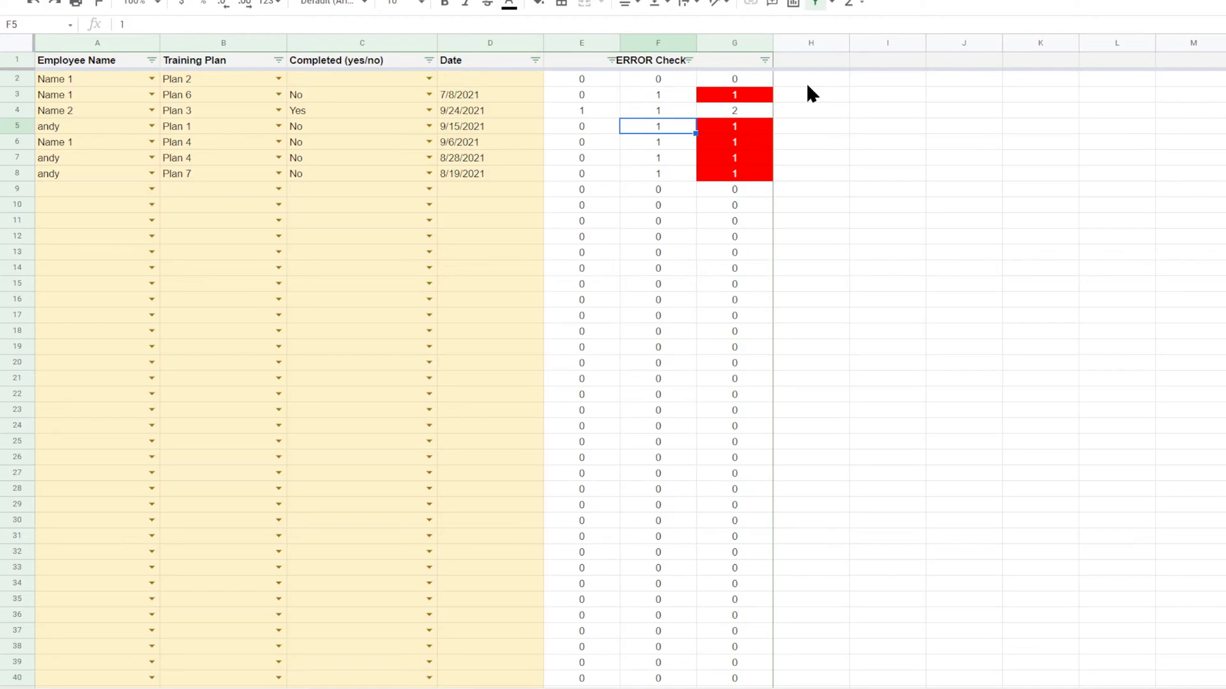
key("Down")
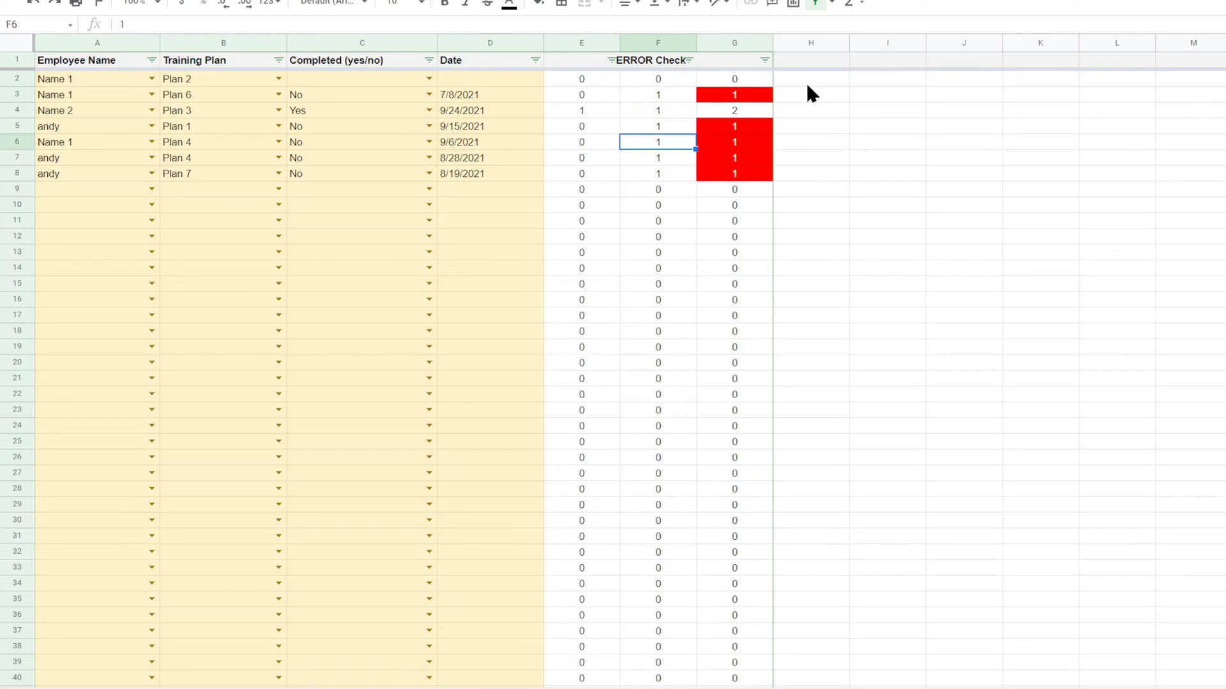
key("Left")
key("Right")
key("Right")
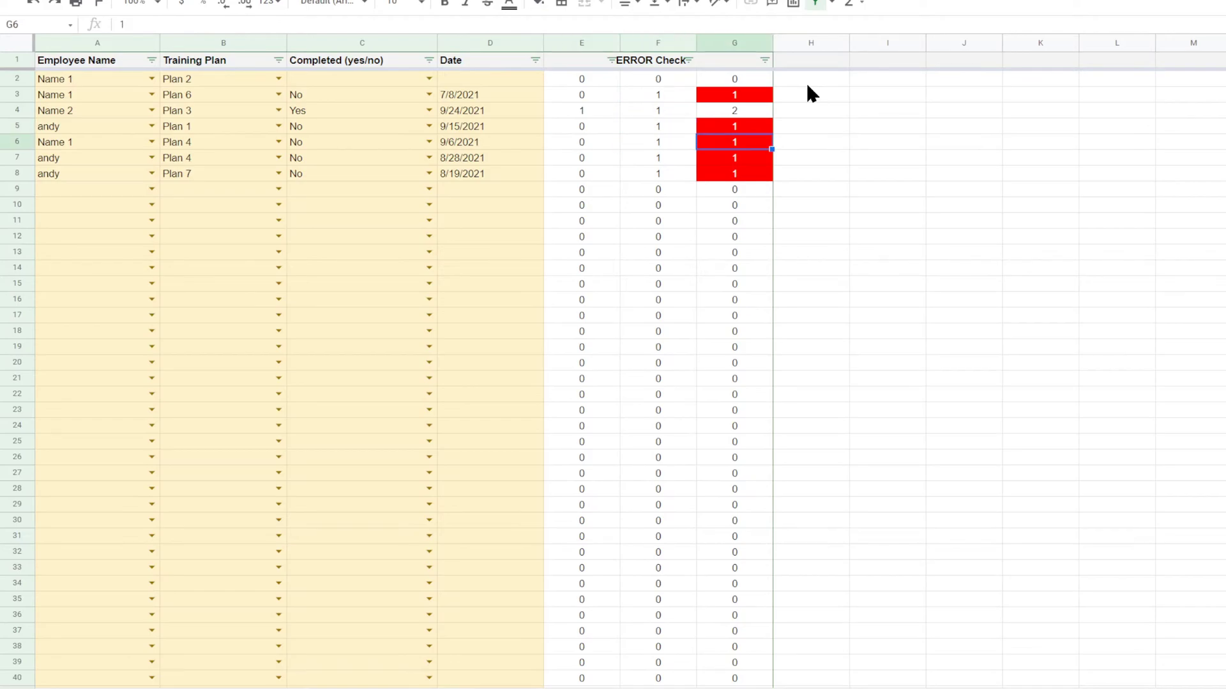
key("Left")
key("Left")
key("Left")
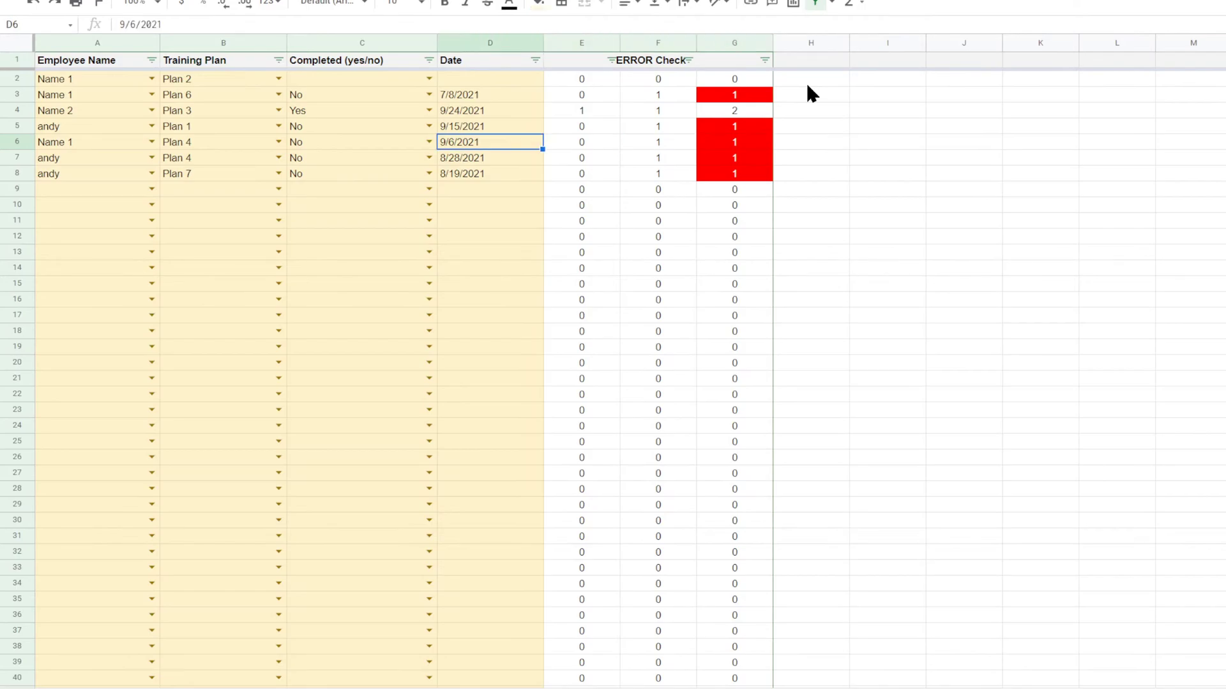
key("Right")
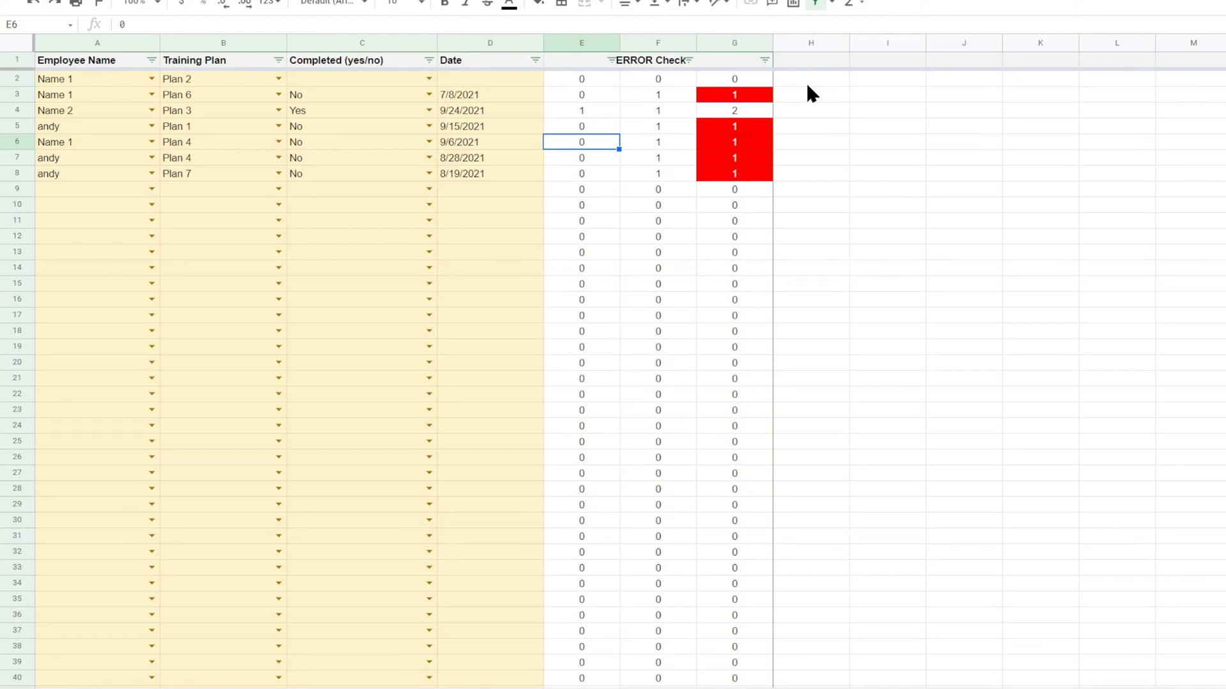
key("Left")
key("Left")
key("Left")
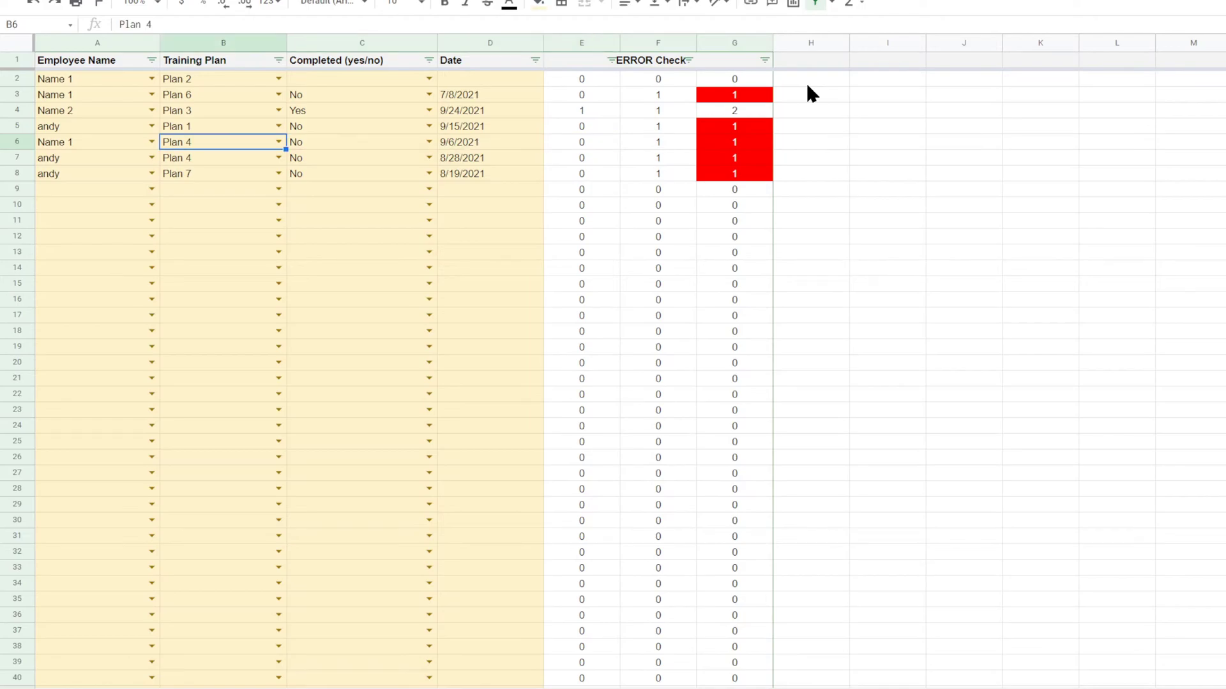
key("Right")
key("Right")
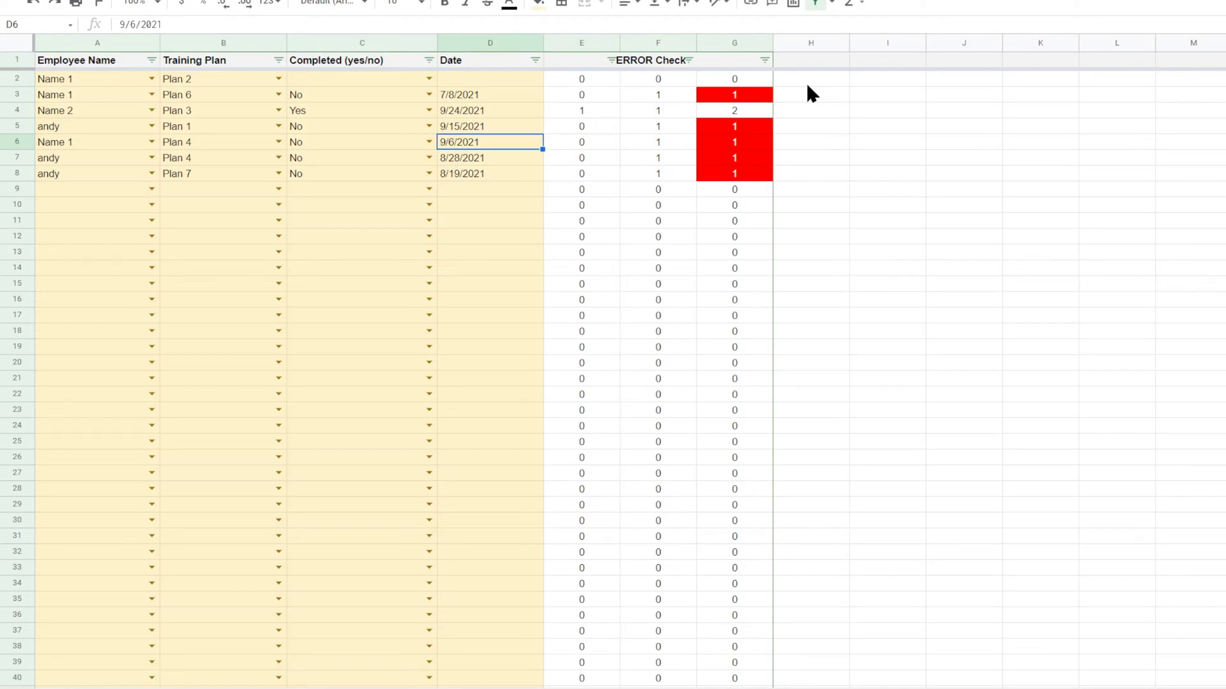
Step: Compare row 6's completed status with its date and clear the date in D6
key("Left")
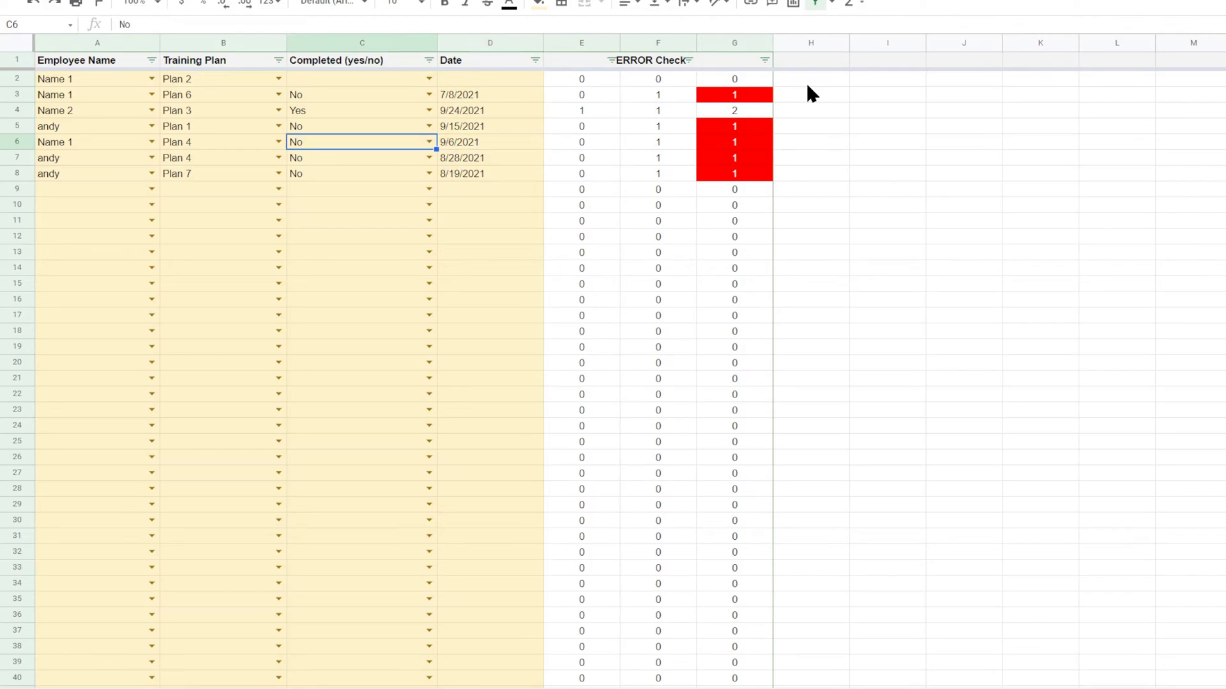
key("Right")
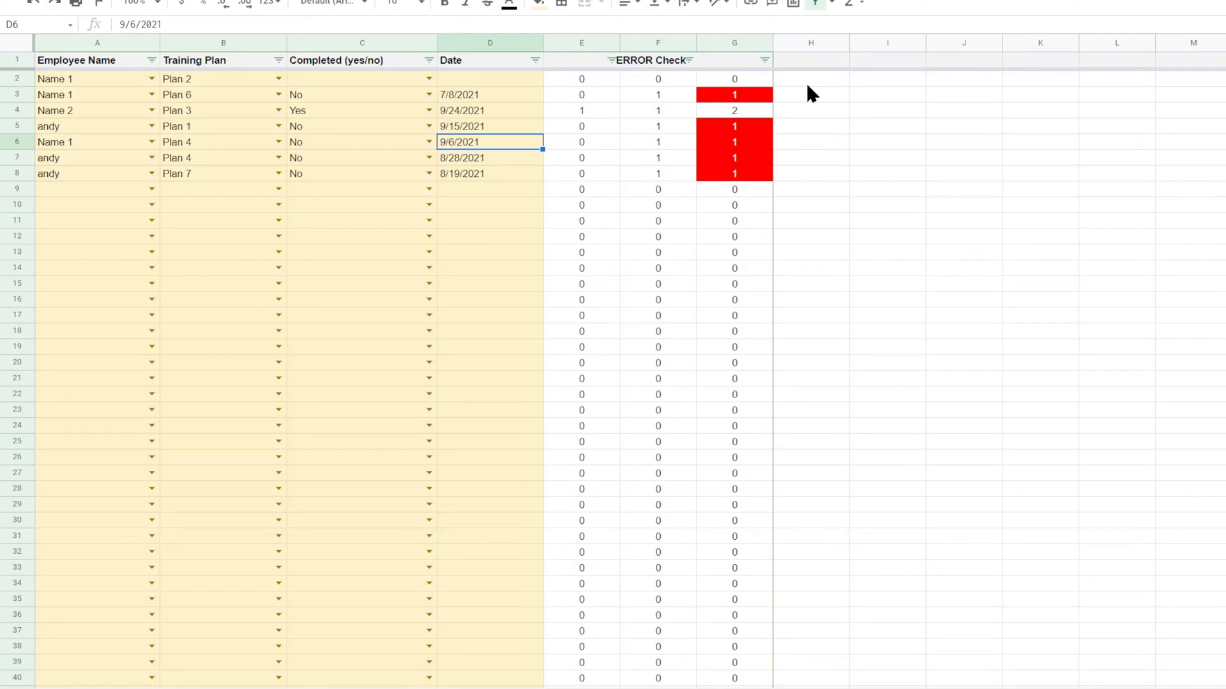
key("Left")
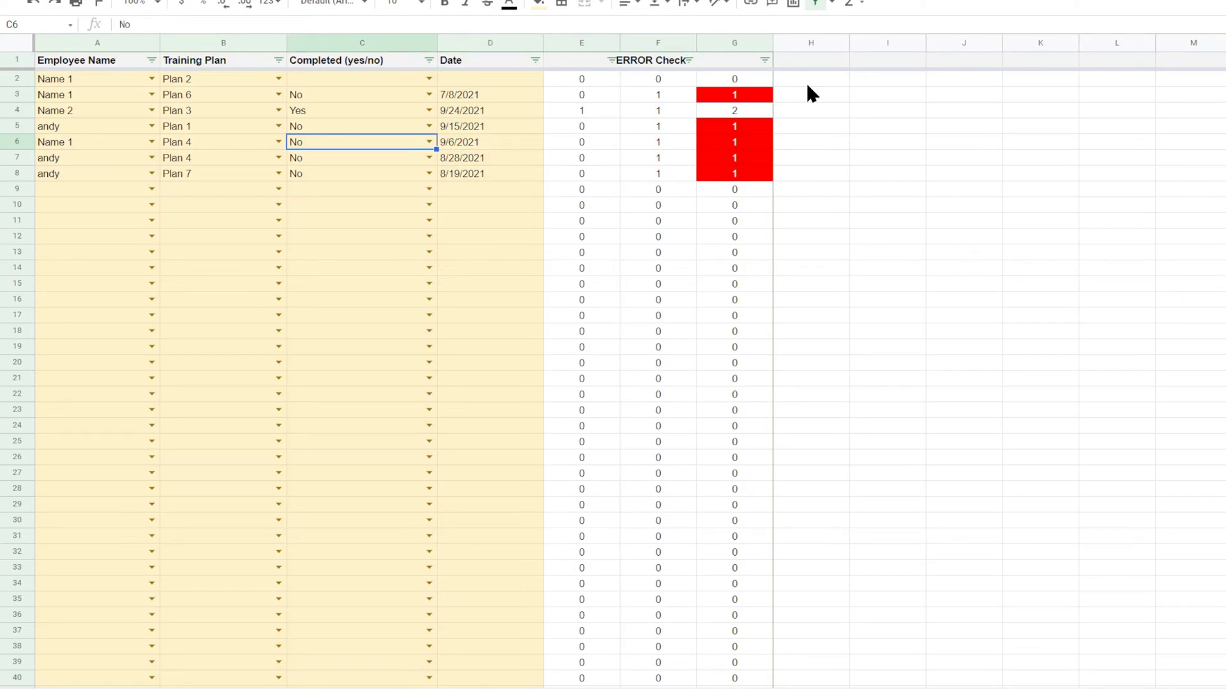
key("Right")
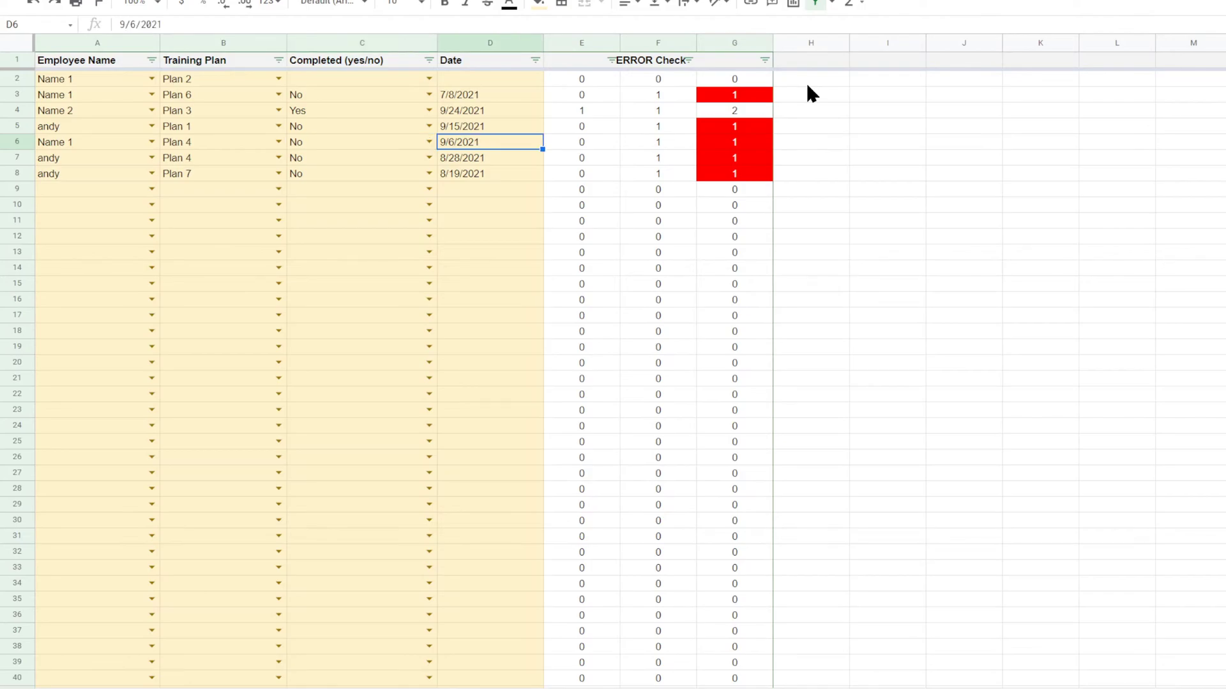
key("Delete")
key("Down")
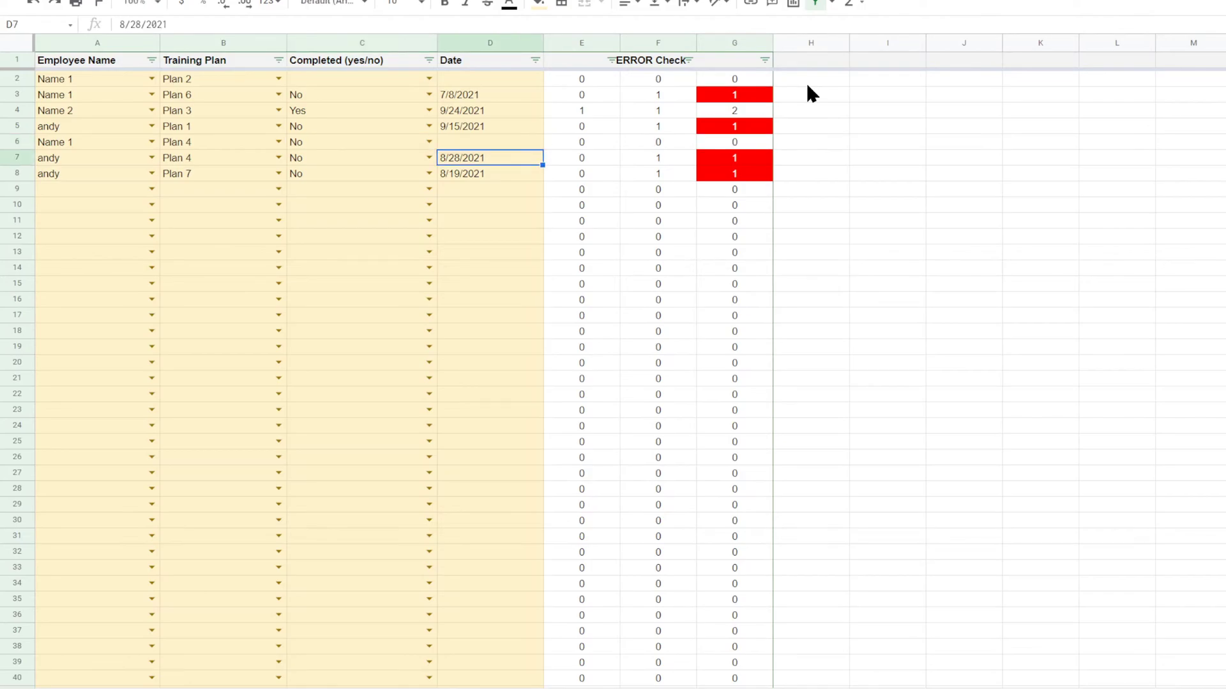
Step: Check row 6's empty date and completed status against its error-check value in column G
key("Up")
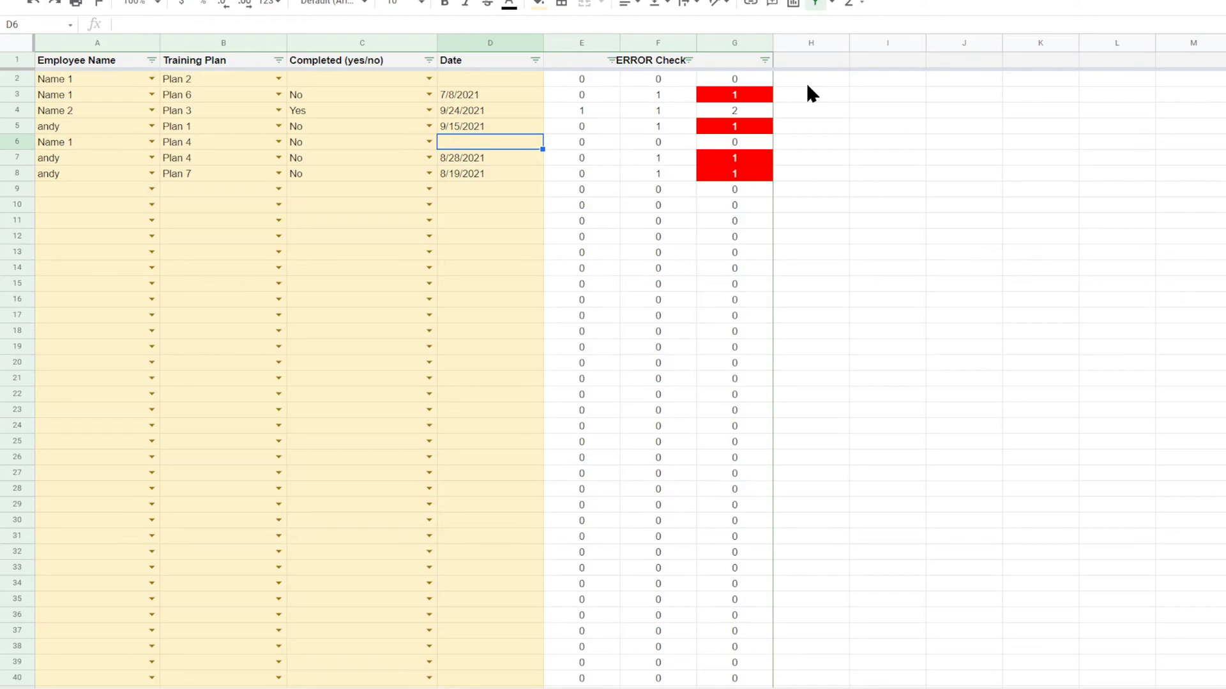
key("Left")
key("Left")
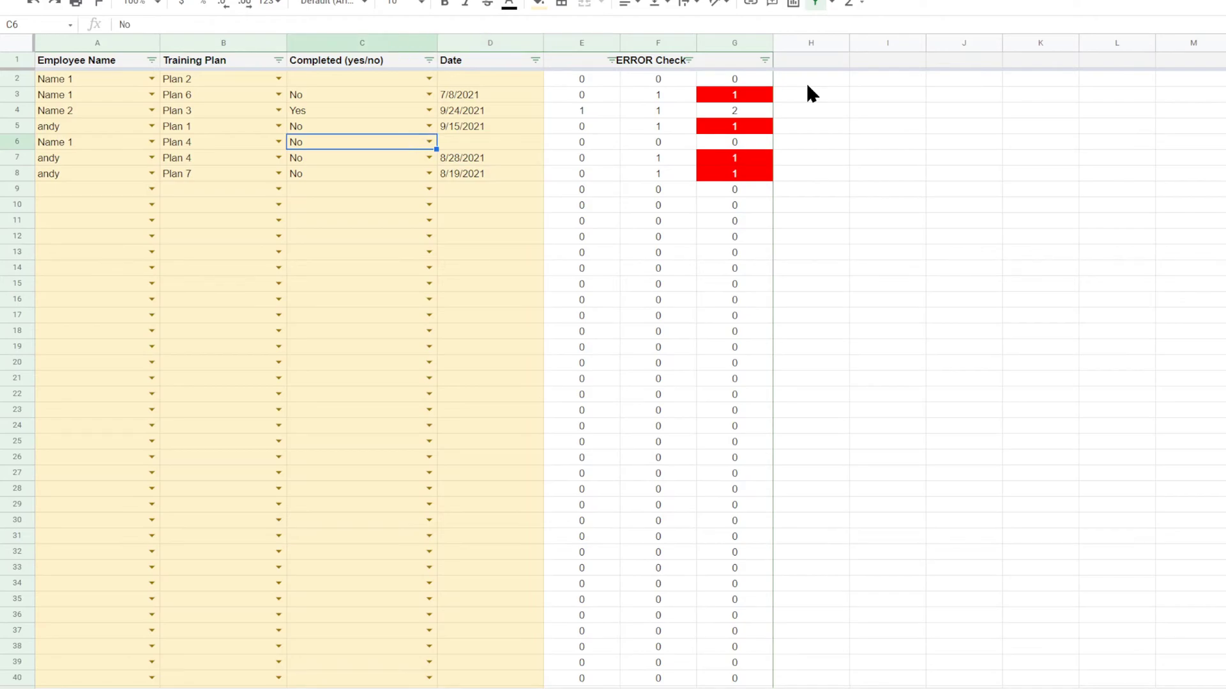
key("Right")
key("Right")
key("Right")
key("Right")
key("Right")
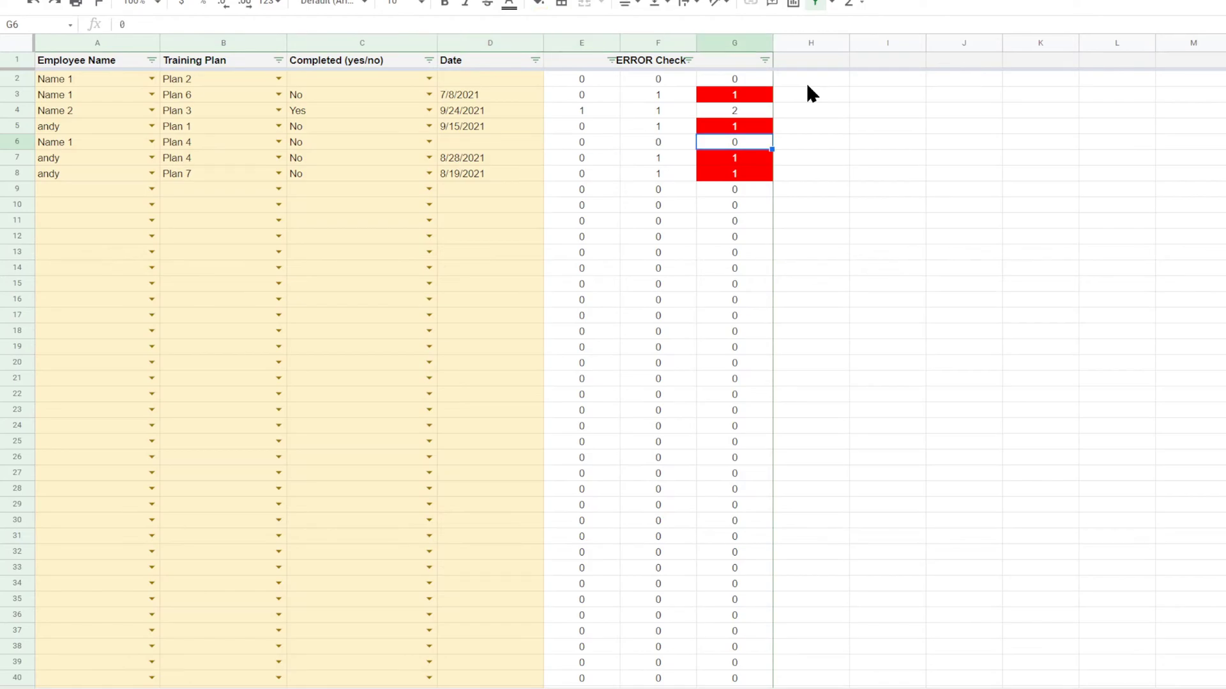
Step: Clear the date in D4 for the row marked Yes
key("Up")
key("Up")
key("Up")
key("Left")
key("Left")
key("Left")
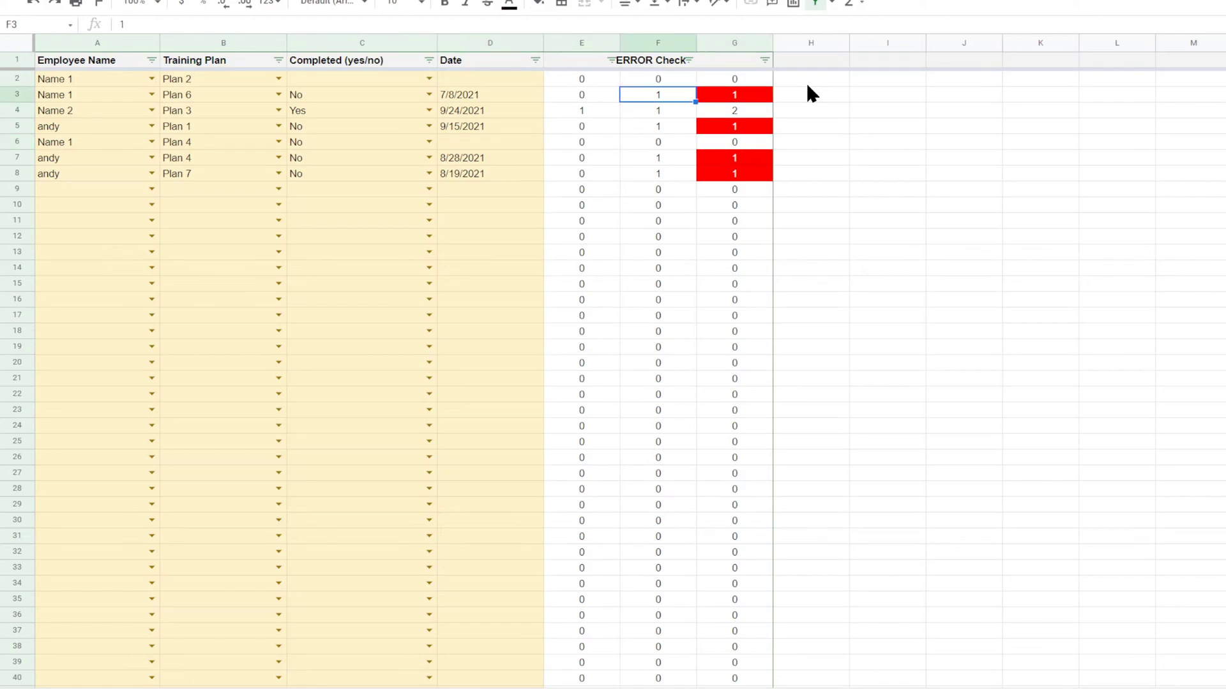
key("Down")
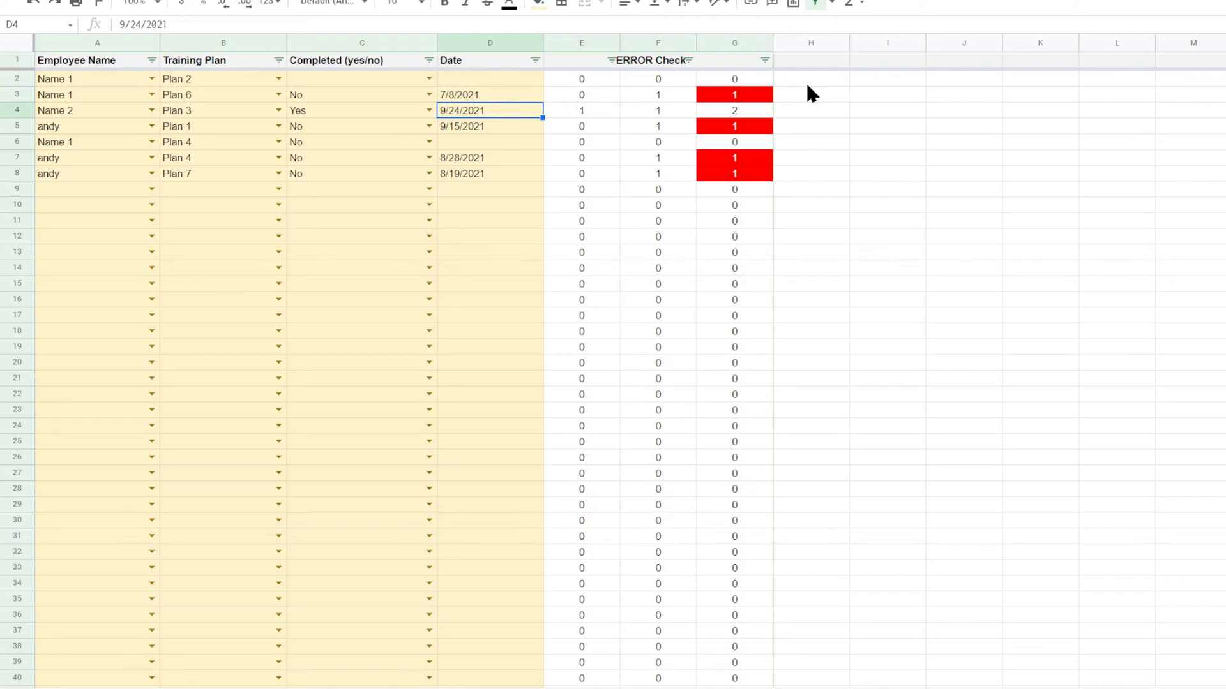
key("Delete")
Step: Compare row 4's completed status and empty date with its flags in columns E to G
key("Down")
key("Up")
key("Left")
key("Right")
key("Right")
key("Right")
key("Right")
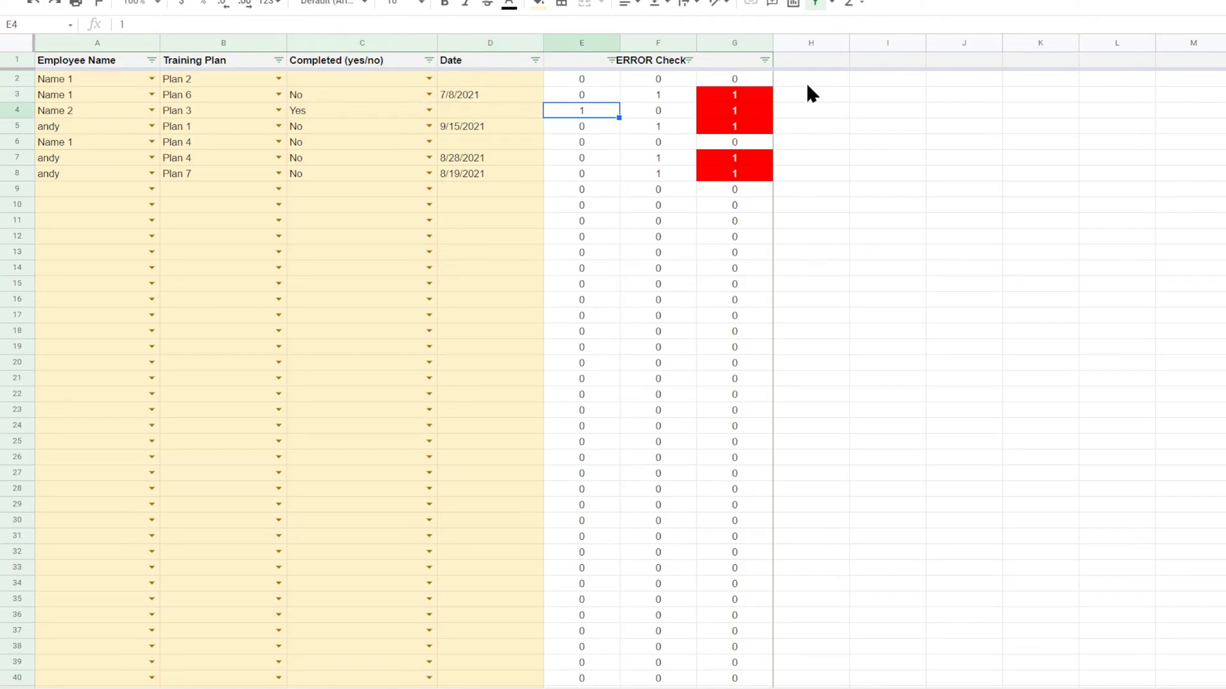
key("Left")
key("Left")
key("Left")
key("Left")
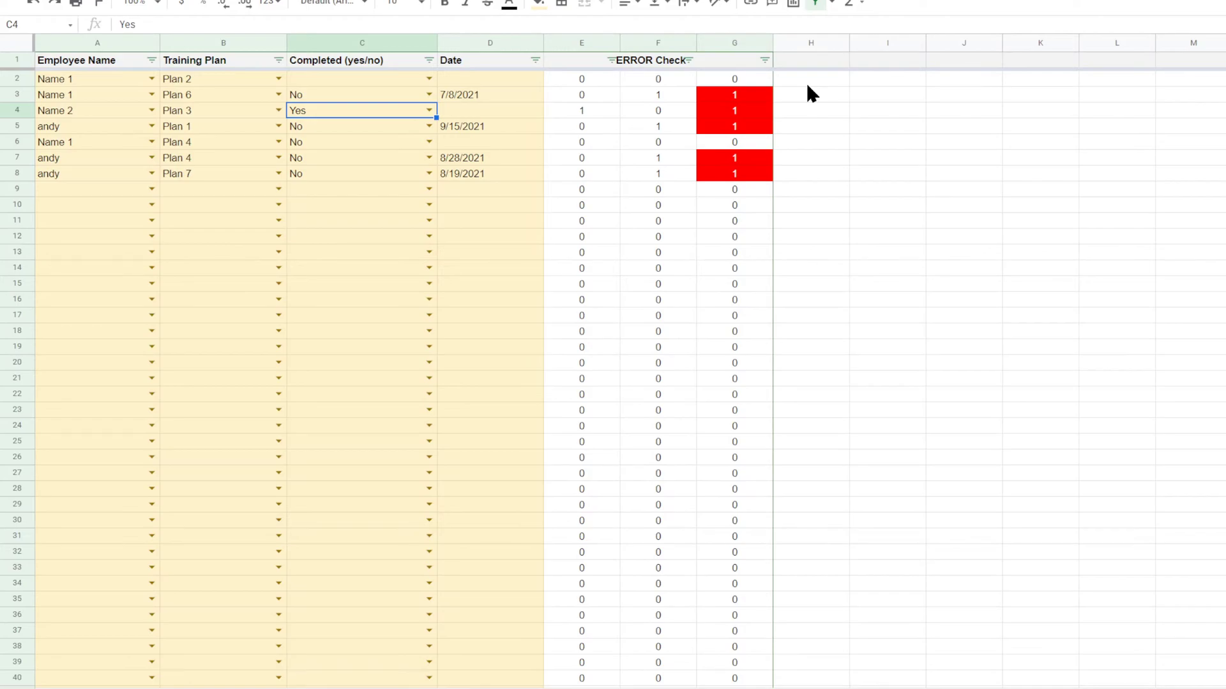
Step: Review the sum formula in G2, the completed-flag formula in E2 and the date-flag formula in F2
key("Right")
key("Up")
key("Up")
key("Up")
key("Right")
key("Right")
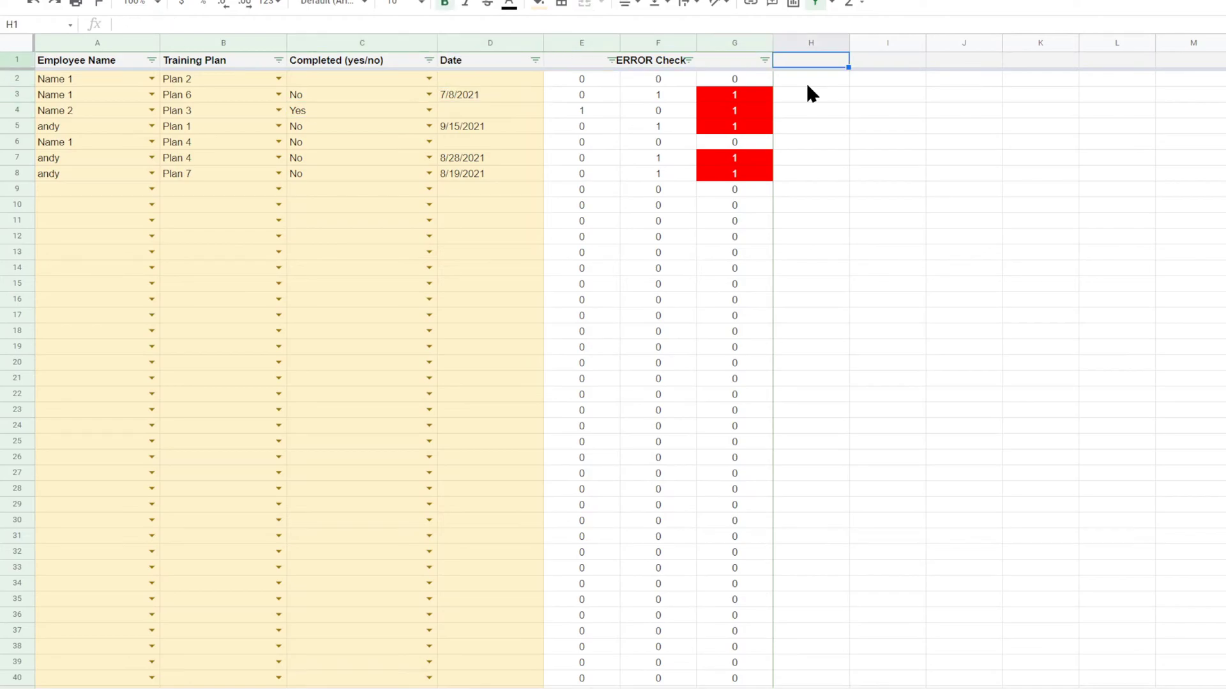
key("Down")
key("Left")
key("Left")
key("Left")
key("Right")
key("Right")
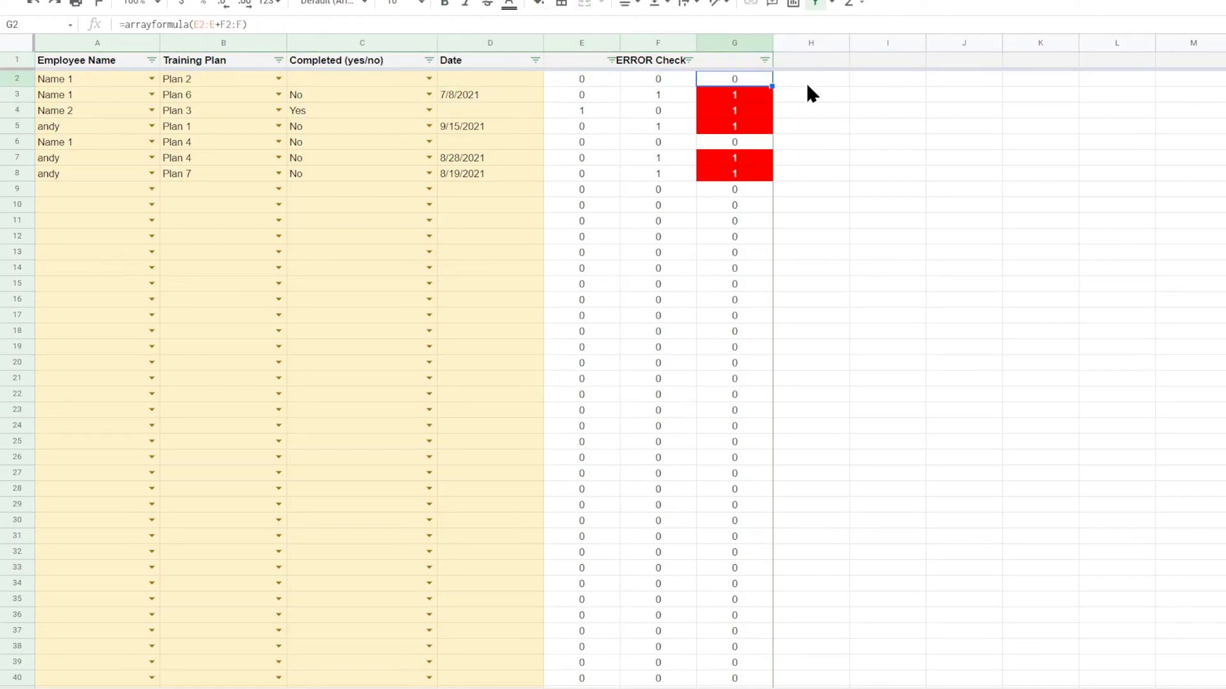
key("Left")
key("Left")
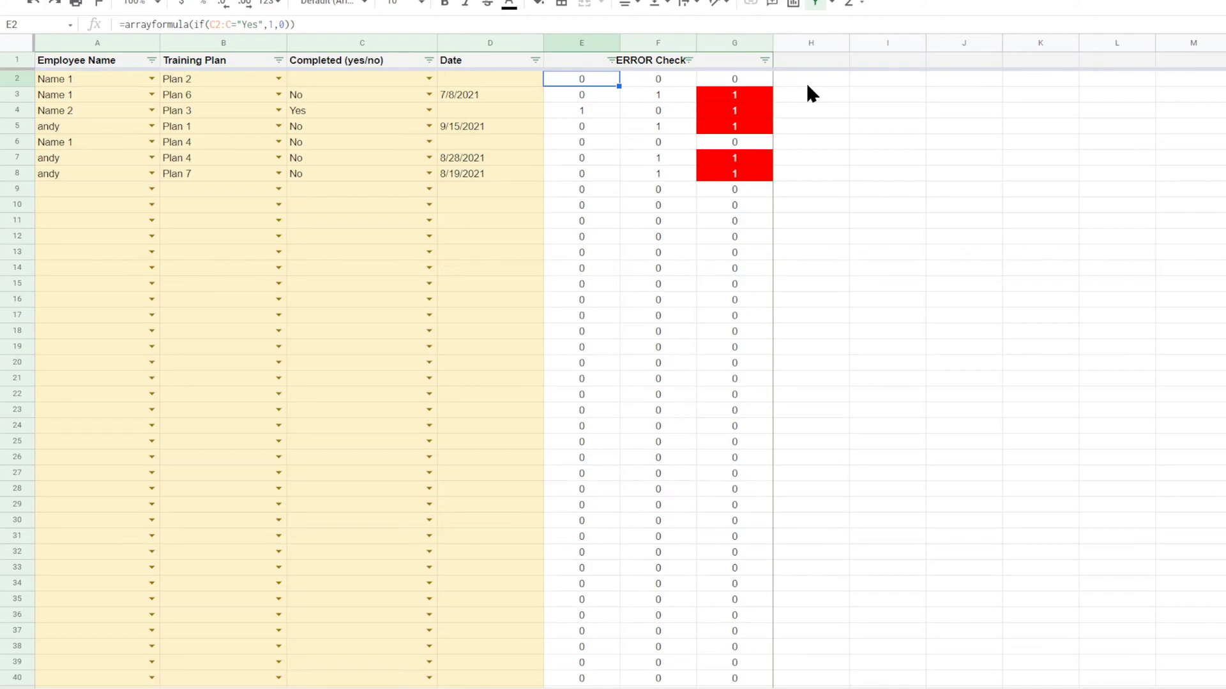
key("Right")
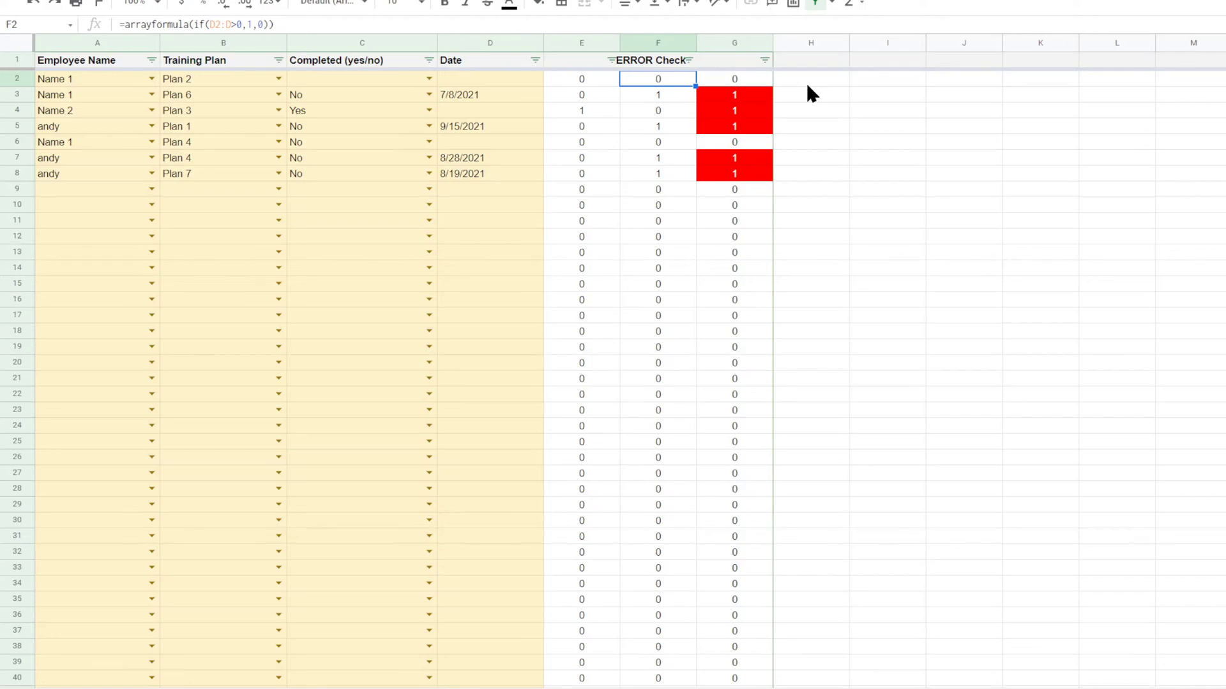
Step: Change the date-flag formula in F2 to =arrayformula(if(D2:D="",1,0)) so it flags blank dates
left_click(237, 24)
key("BackSpace")
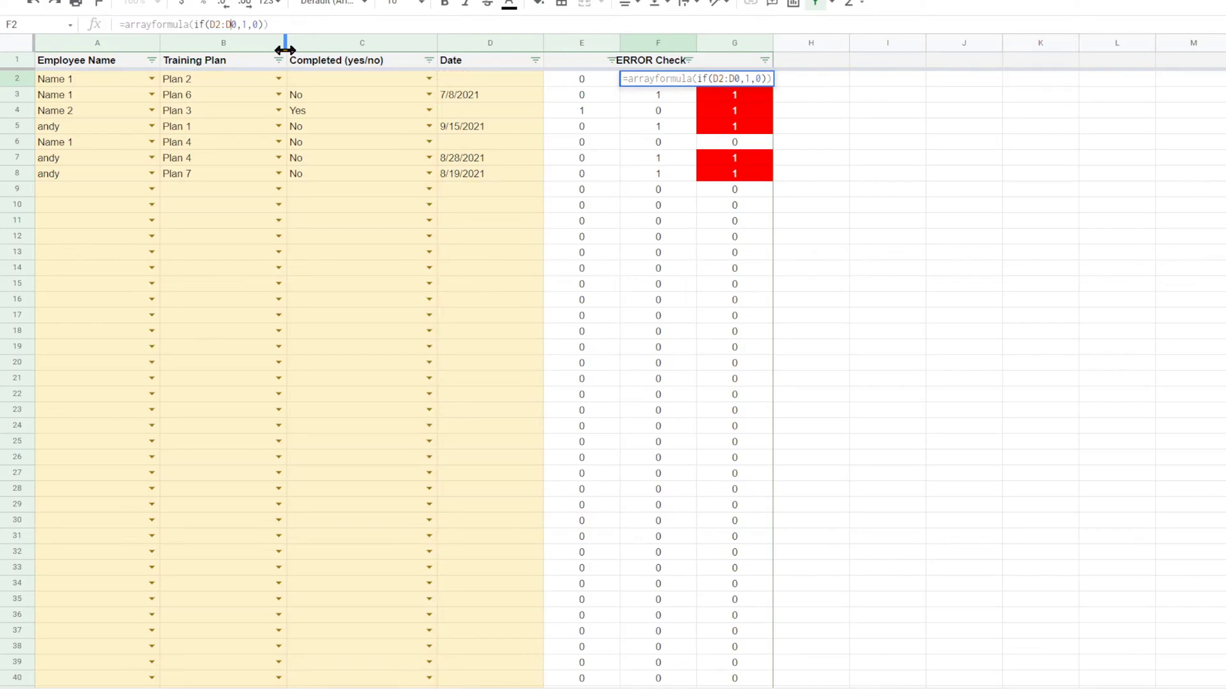
type("=")
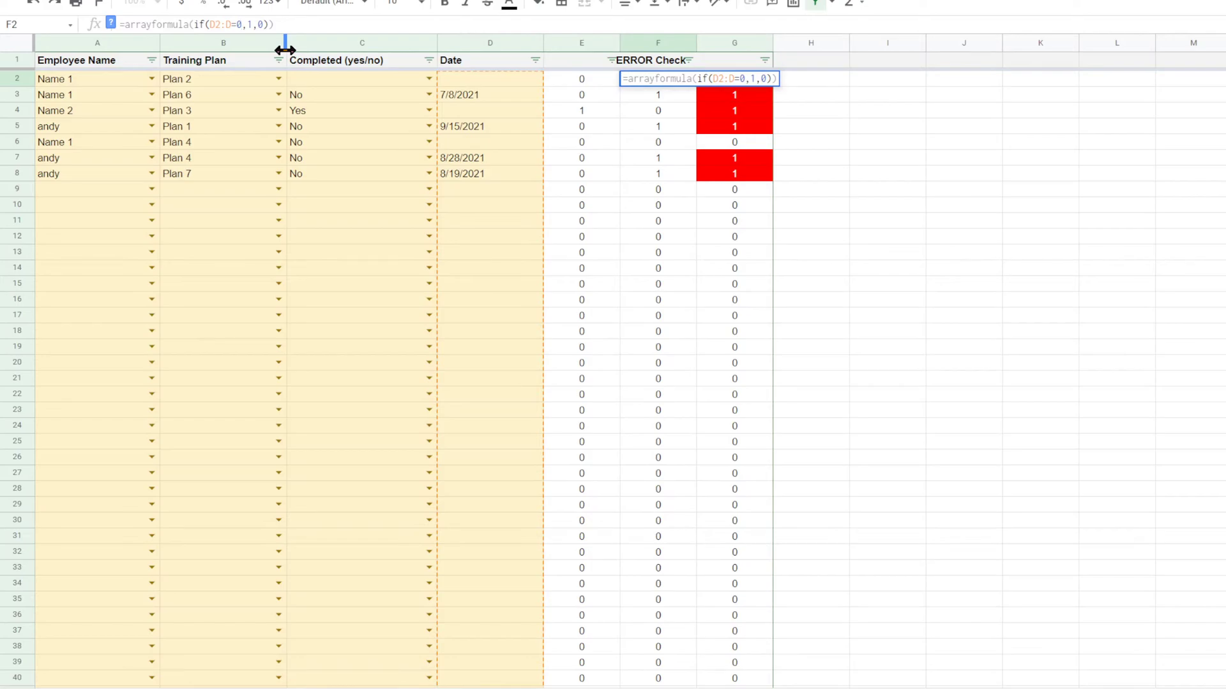
key("BackSpace")
type("\"\"")
key("Return")
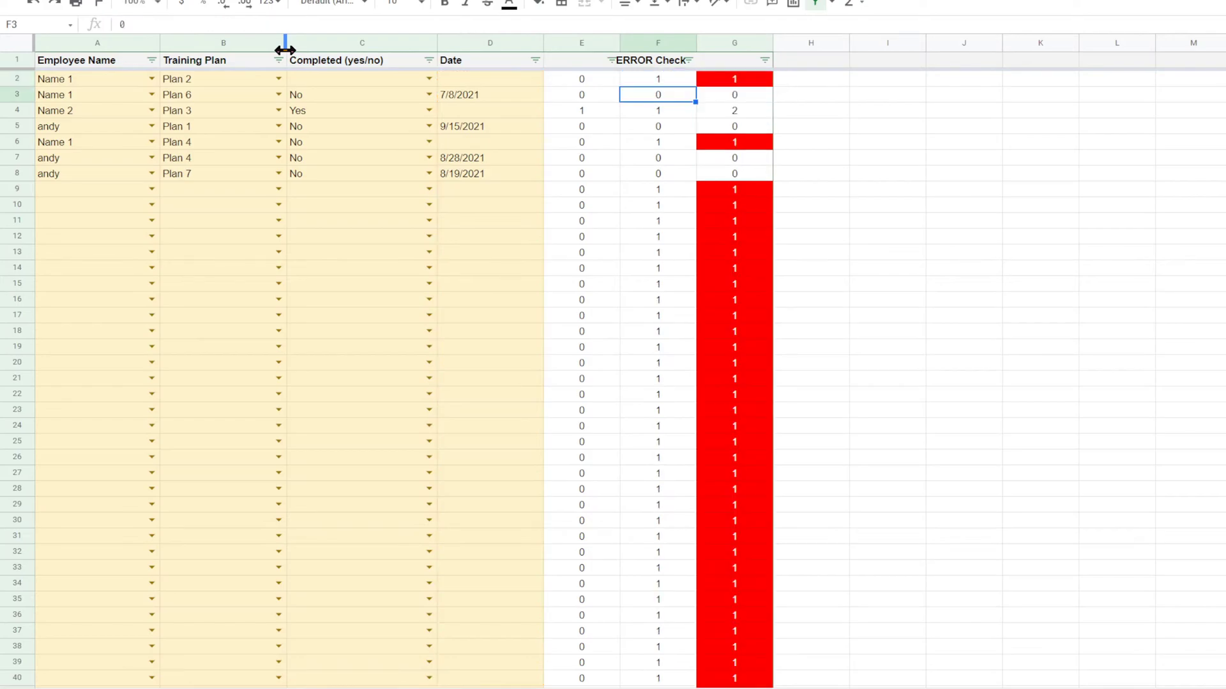
Step: Examine the blank-date flags in column F and compare row 4's flags with its completed status and date
key("Up")
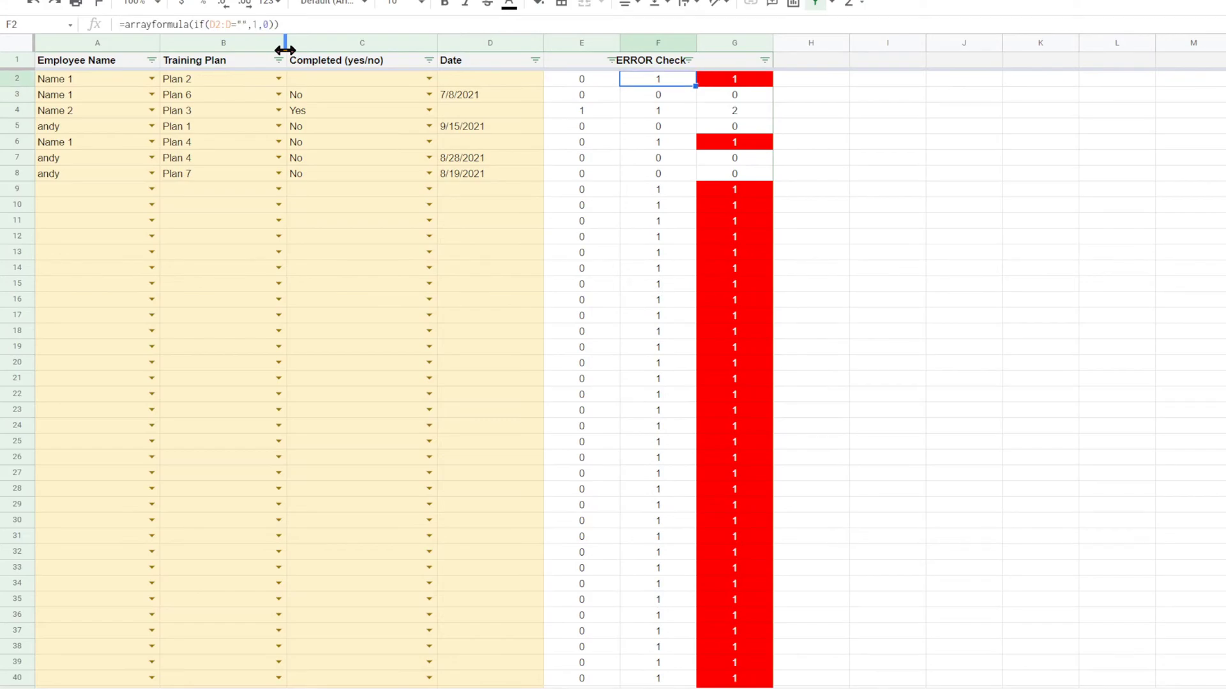
key("Down")
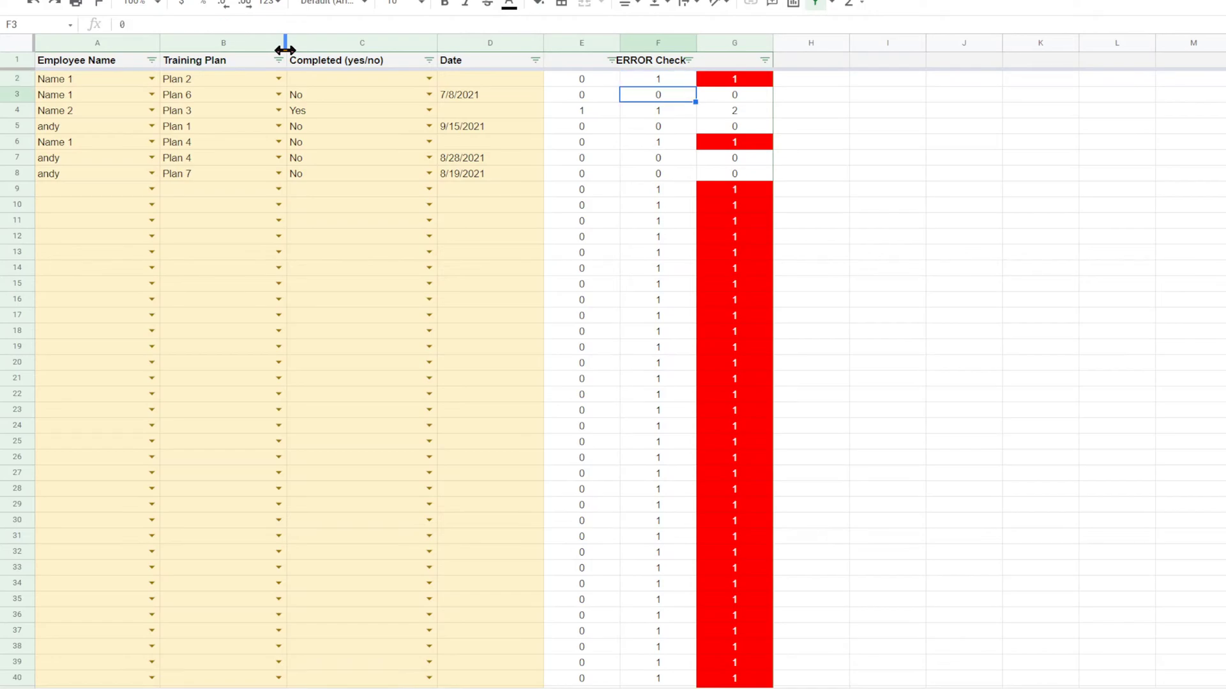
key("Up")
key("Down")
key("Down")
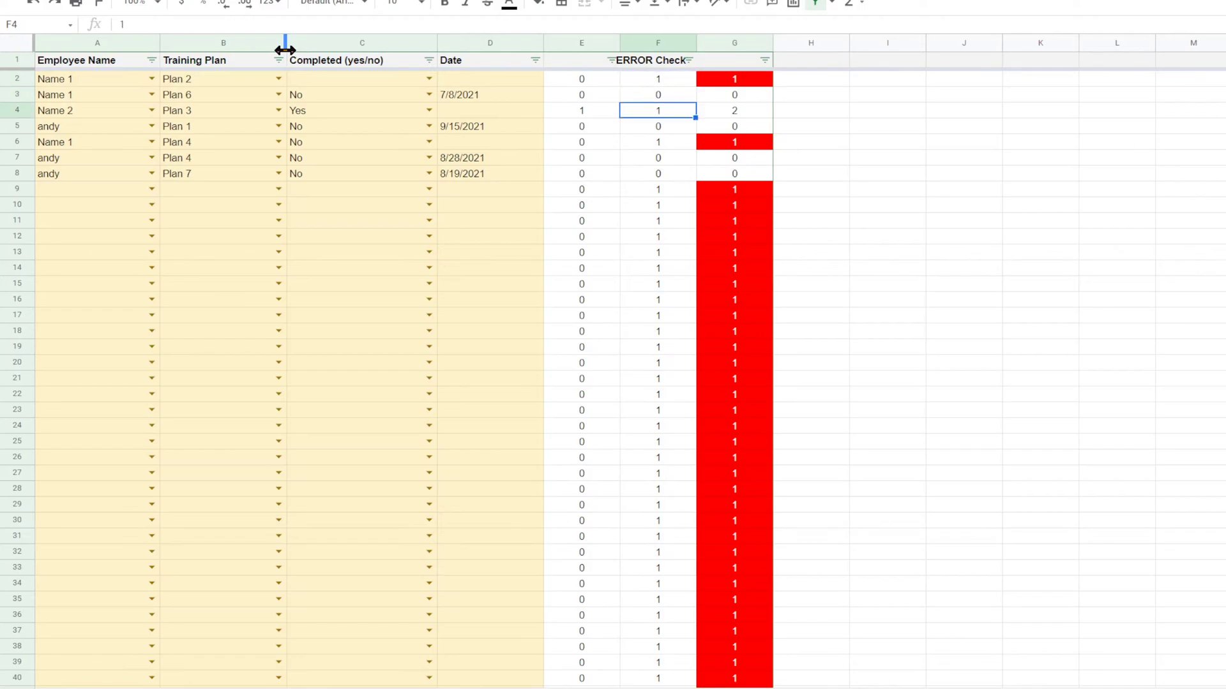
key("Left")
key("Left")
key("Left")
key("Right")
key("Right")
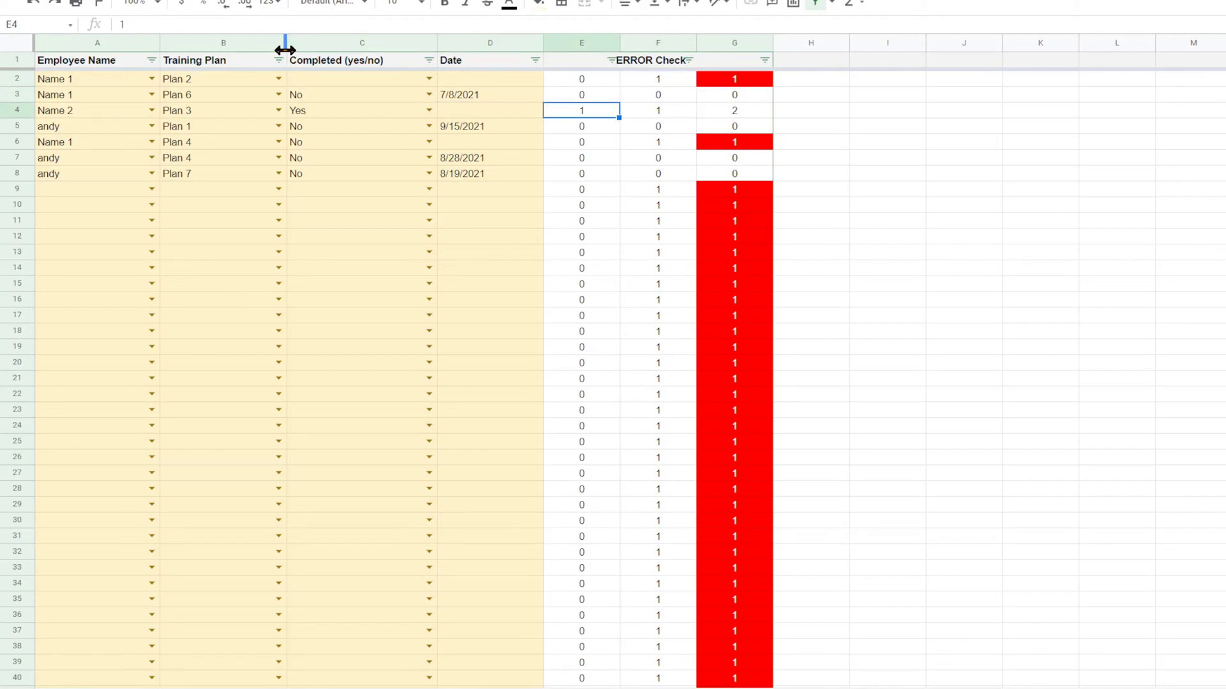
key("Right")
key("Up")
key("Up")
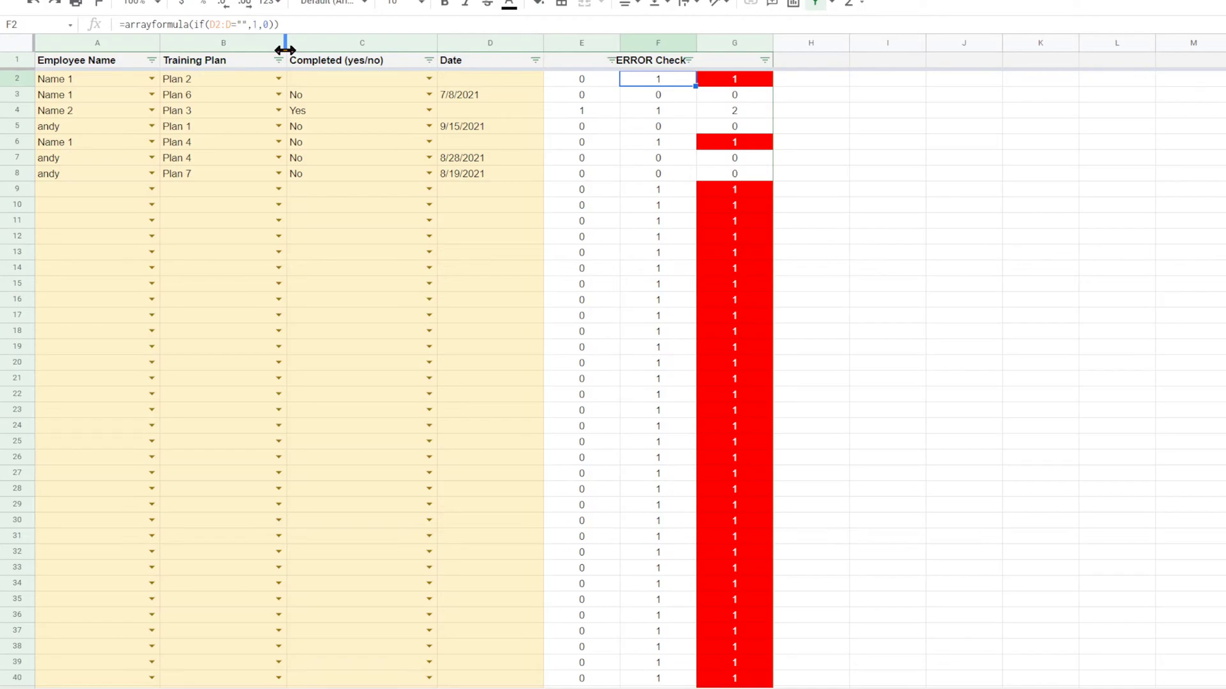
Step: Delete the error-check formulas in E2, F2 and G2
key("Right")
key("Left")
key("Left")
key("Left")
key("Right")
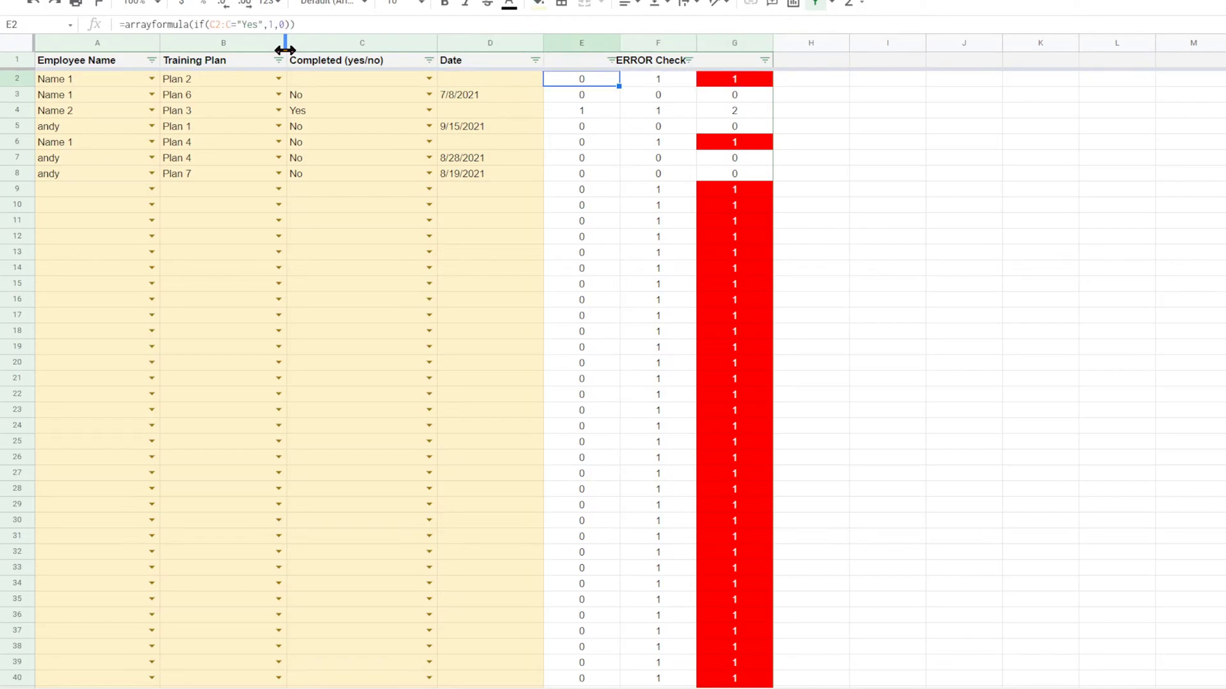
key("Right")
key("Left")
key("Delete")
key("Right")
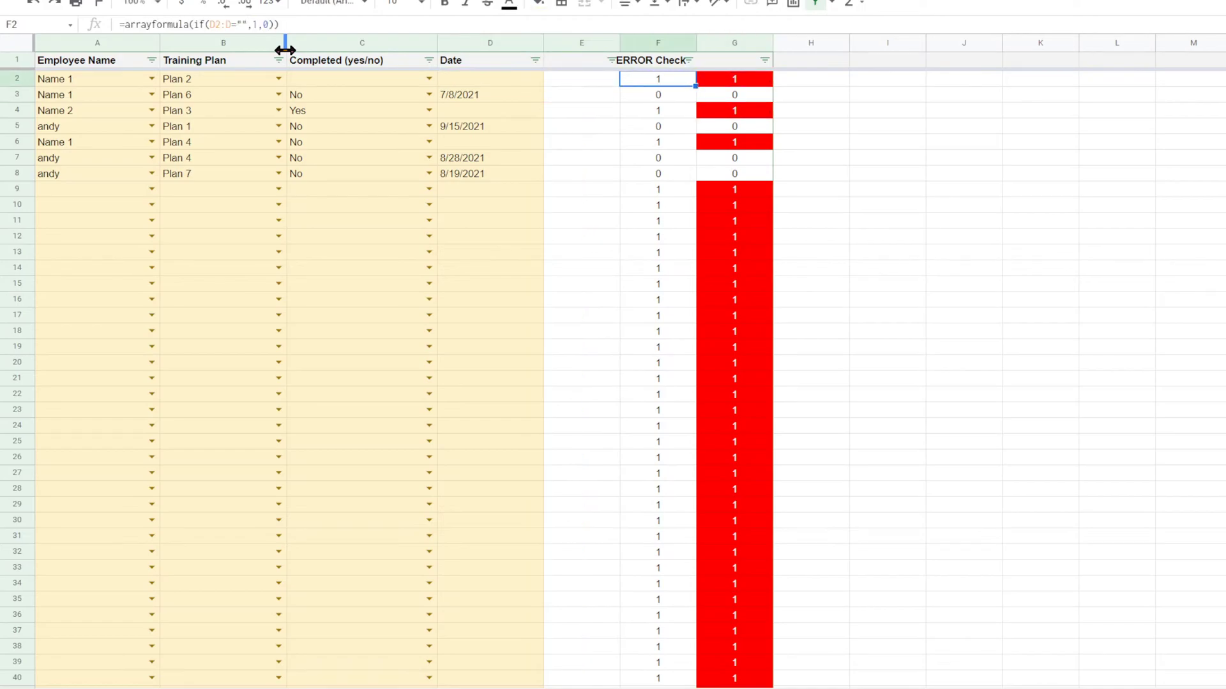
key("Delete")
key("Right")
key("Delete")
key("Down")
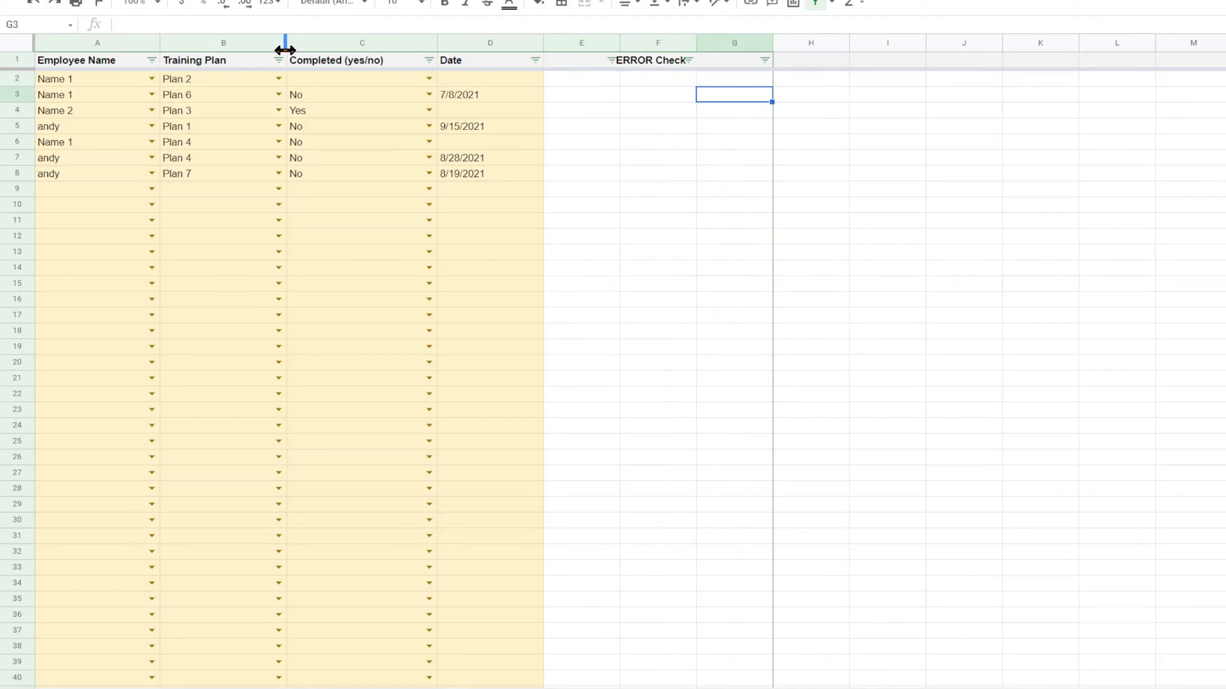
Step: Try a combined check in E2 with =arrayformula(if(and(C2:C="Yes",D2:D=""),1,0))
key("Up")
key("Left")
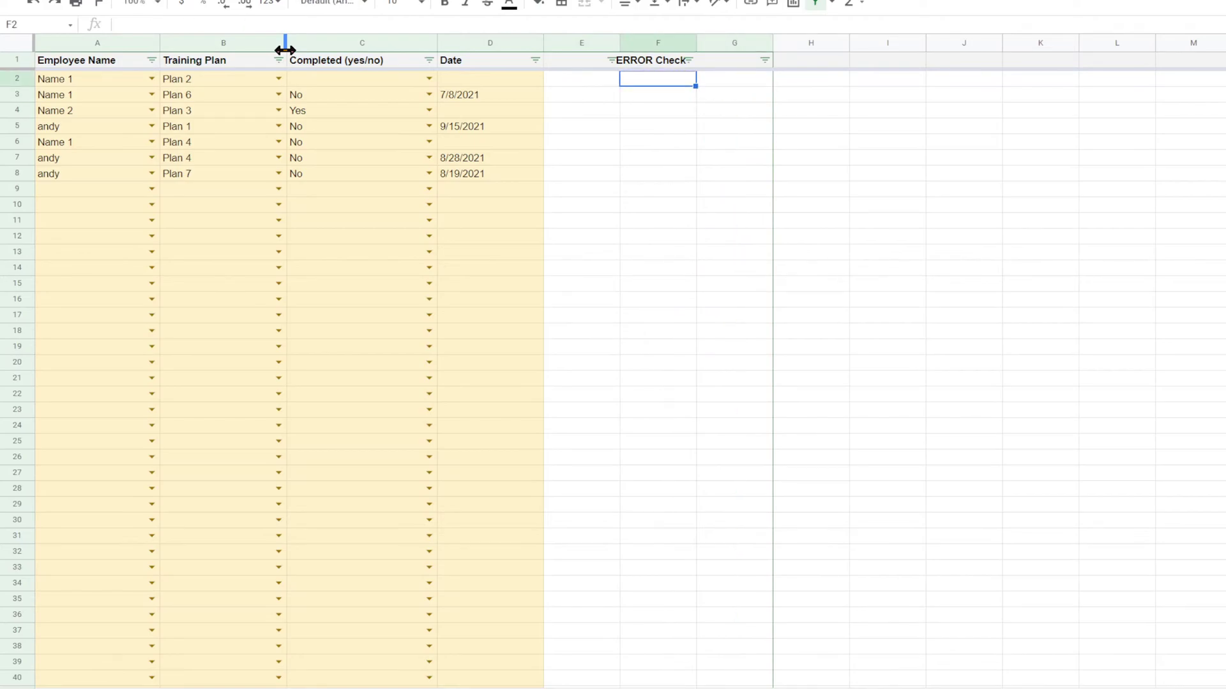
key("Left")
key("Left")
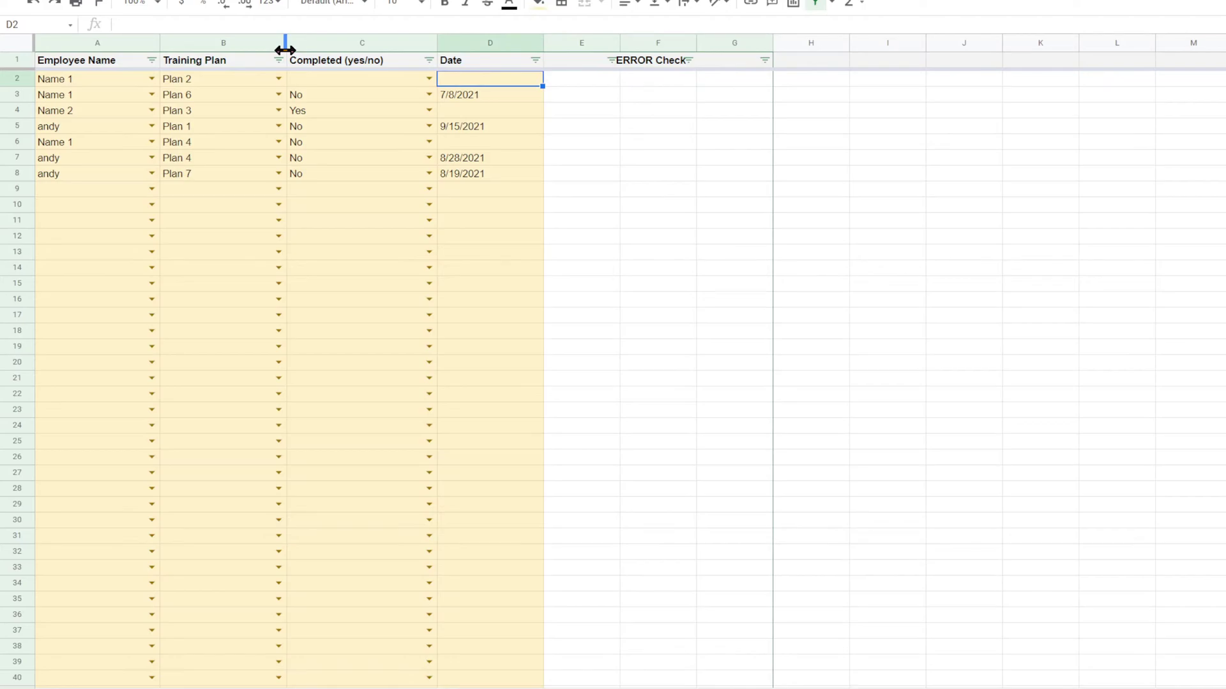
key("Right")
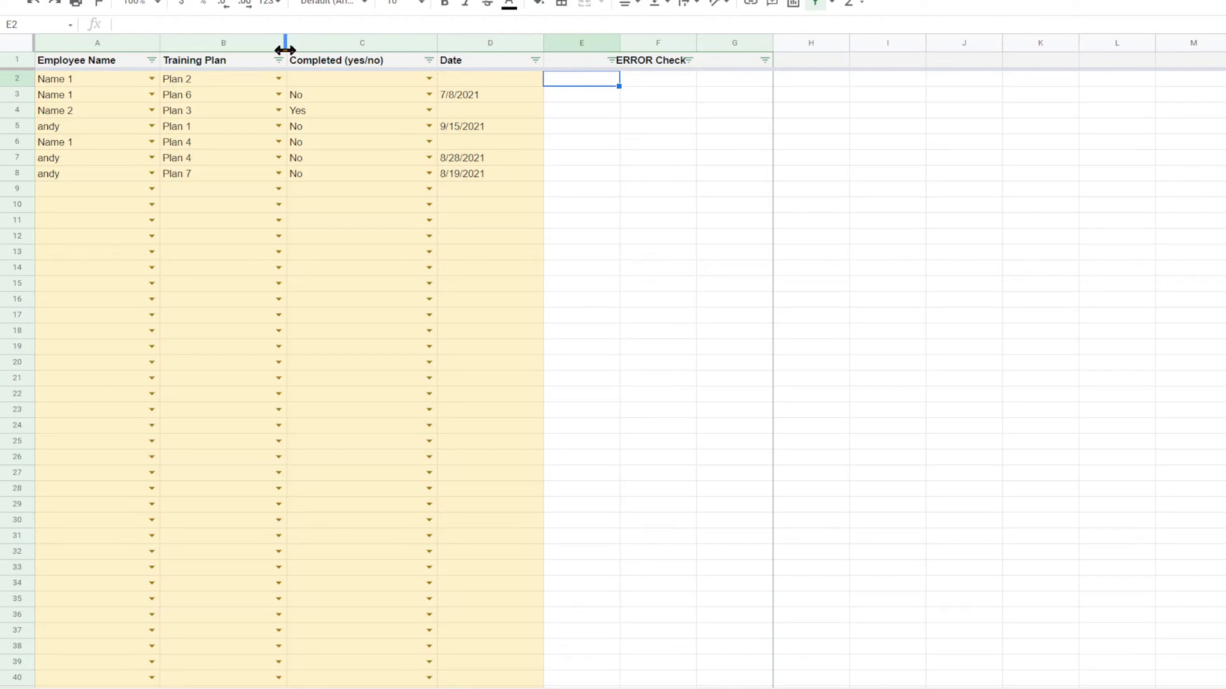
type("=arrayfo")
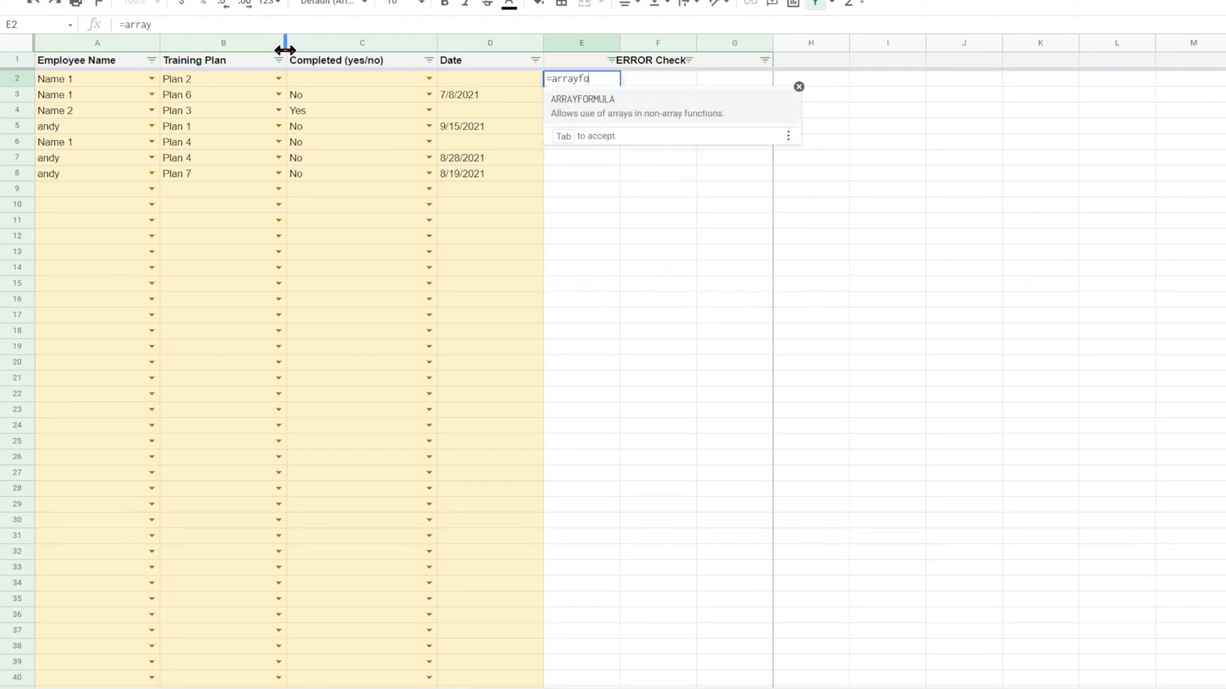
type("rmula(if(")
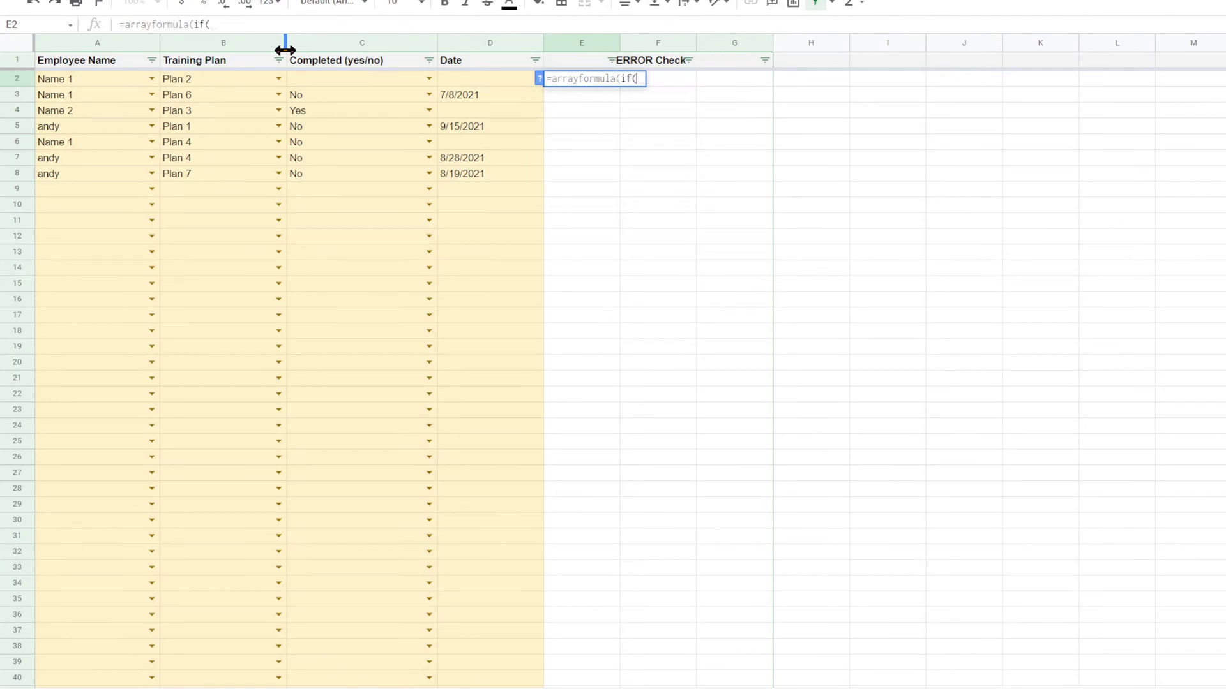
type("and(c")
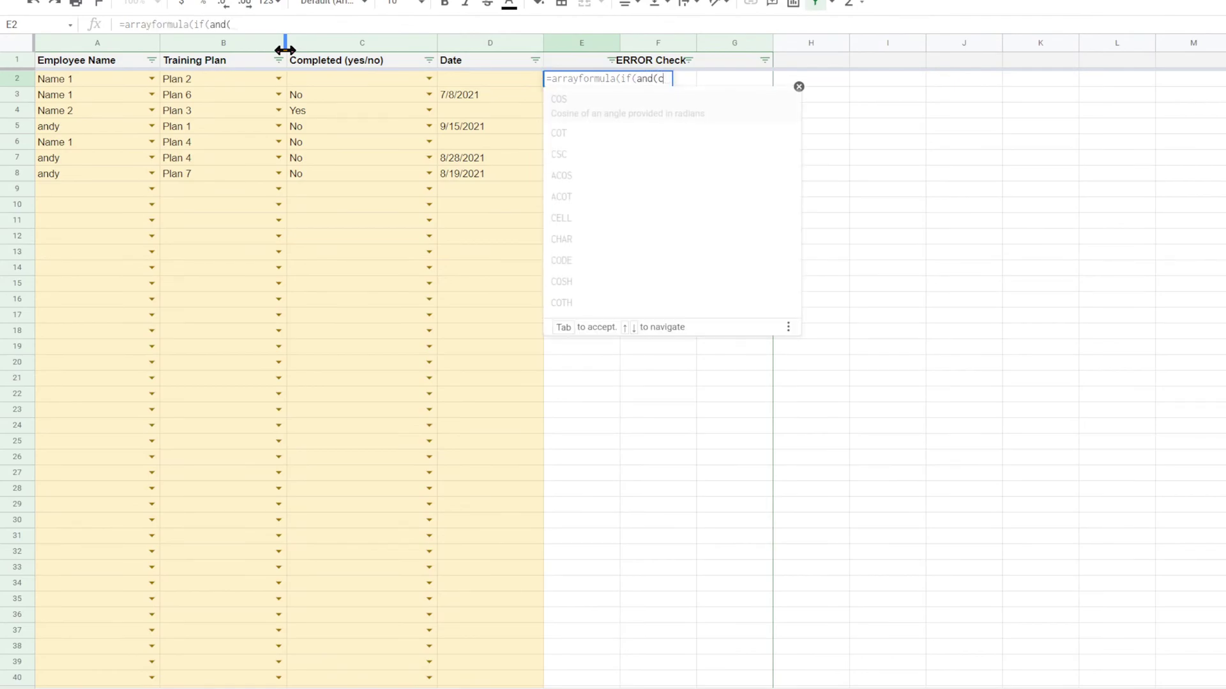
type("2:c=")
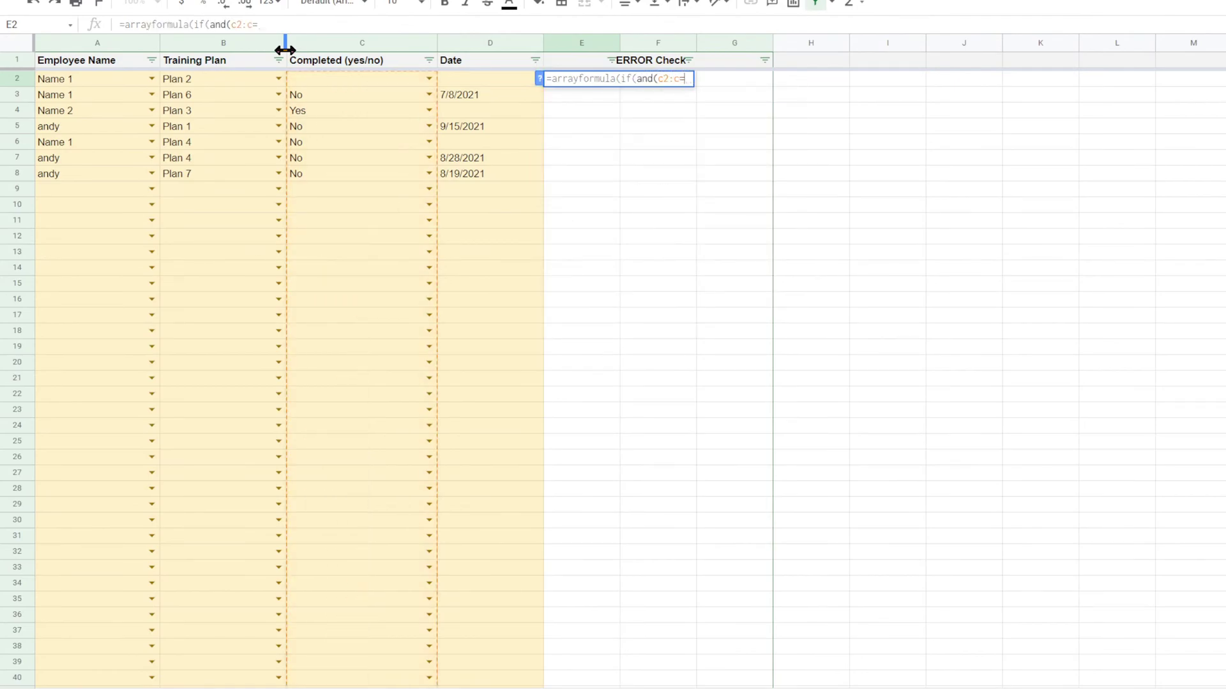
type("\"Yes\",d")
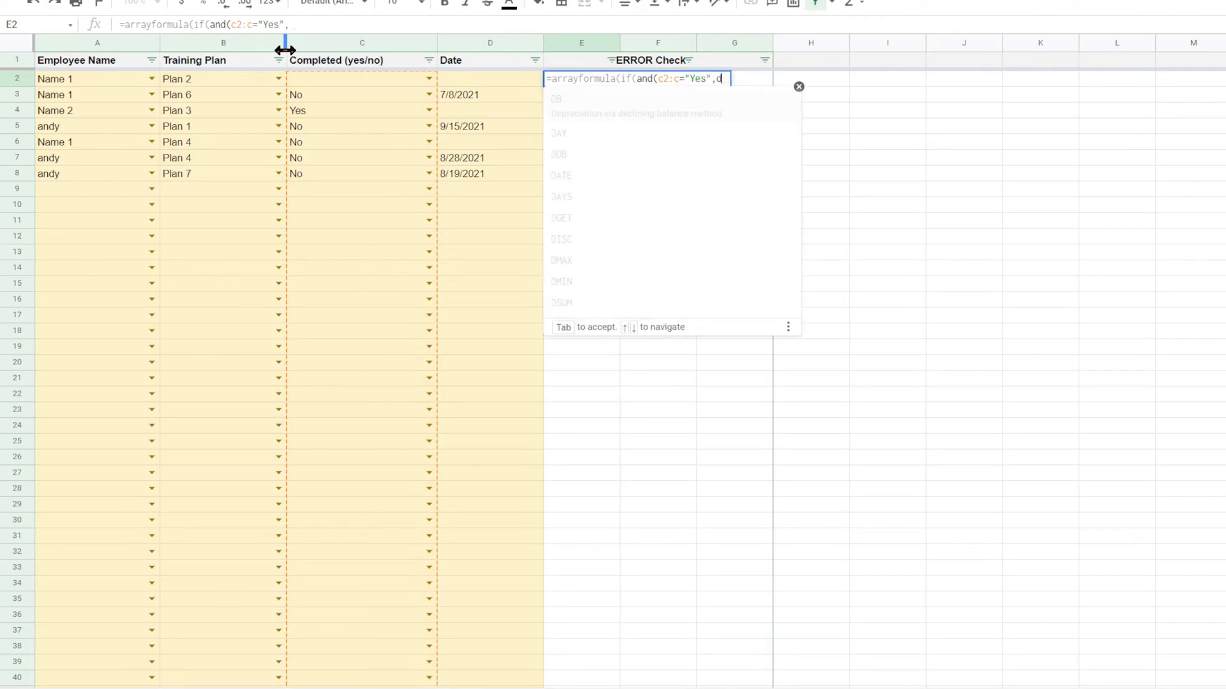
type("2:d=\"\"")
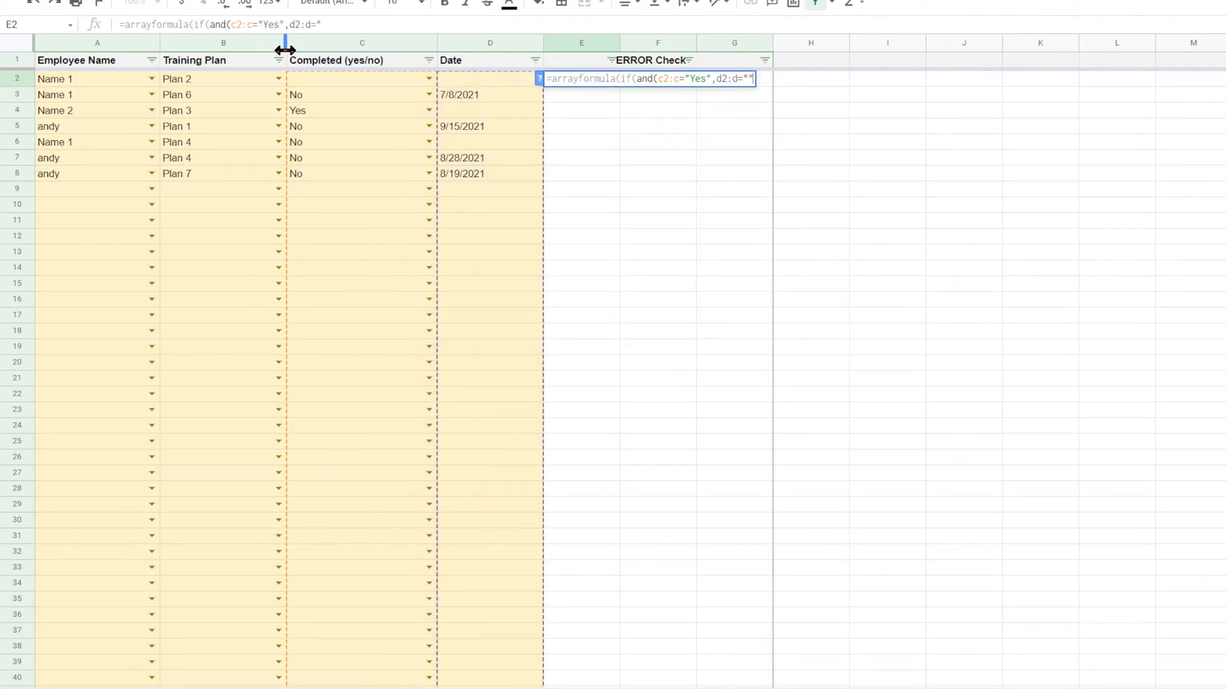
type("),1,0")
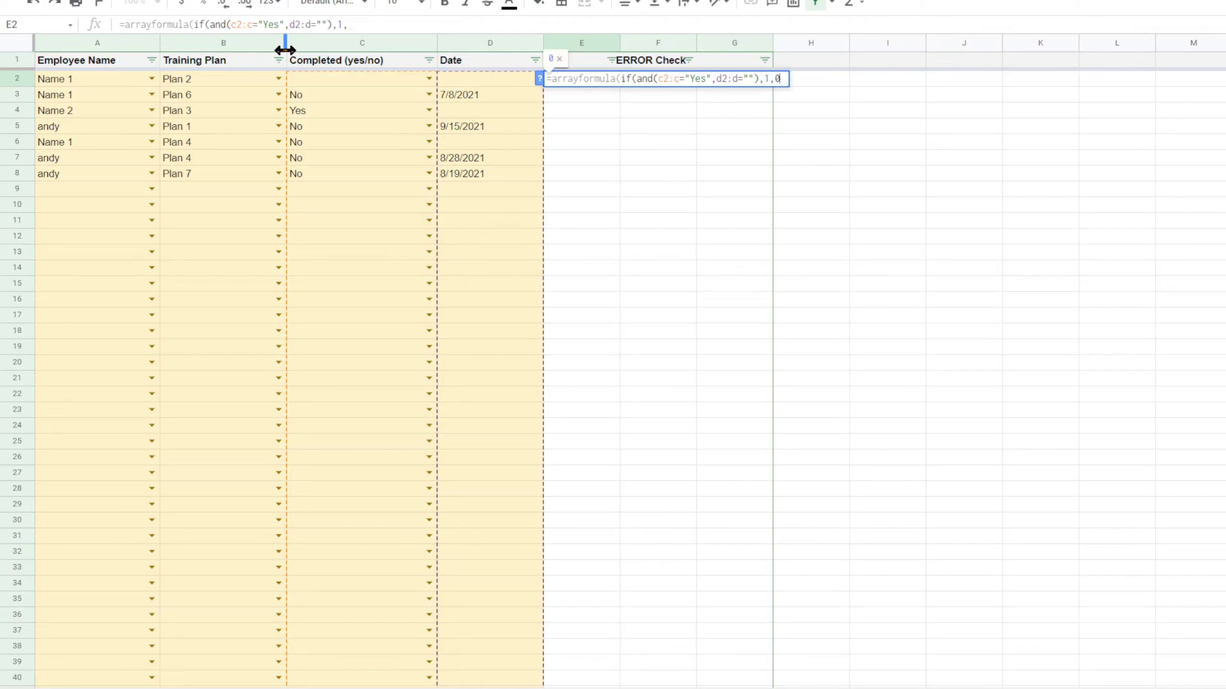
key("Return")
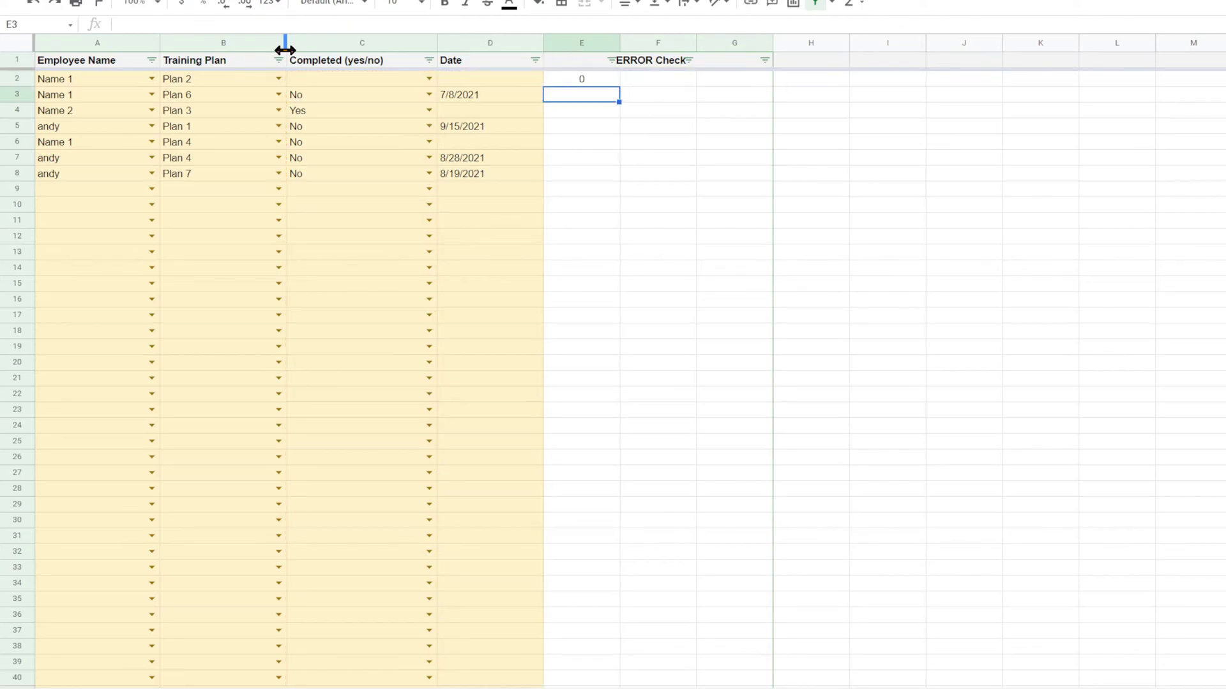
Step: Fill the combined check formula from E2 down to E9 and inspect the formulas in E2 and E3
left_click(593, 80)
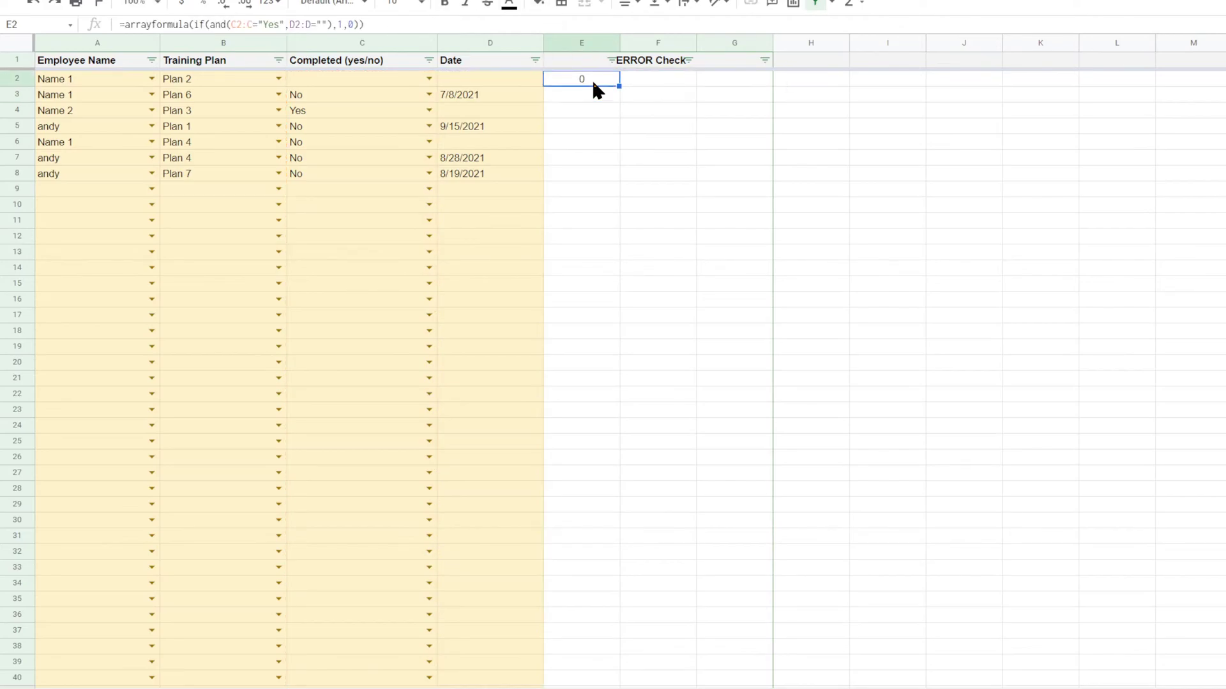
left_click_drag(618, 86, 610, 194)
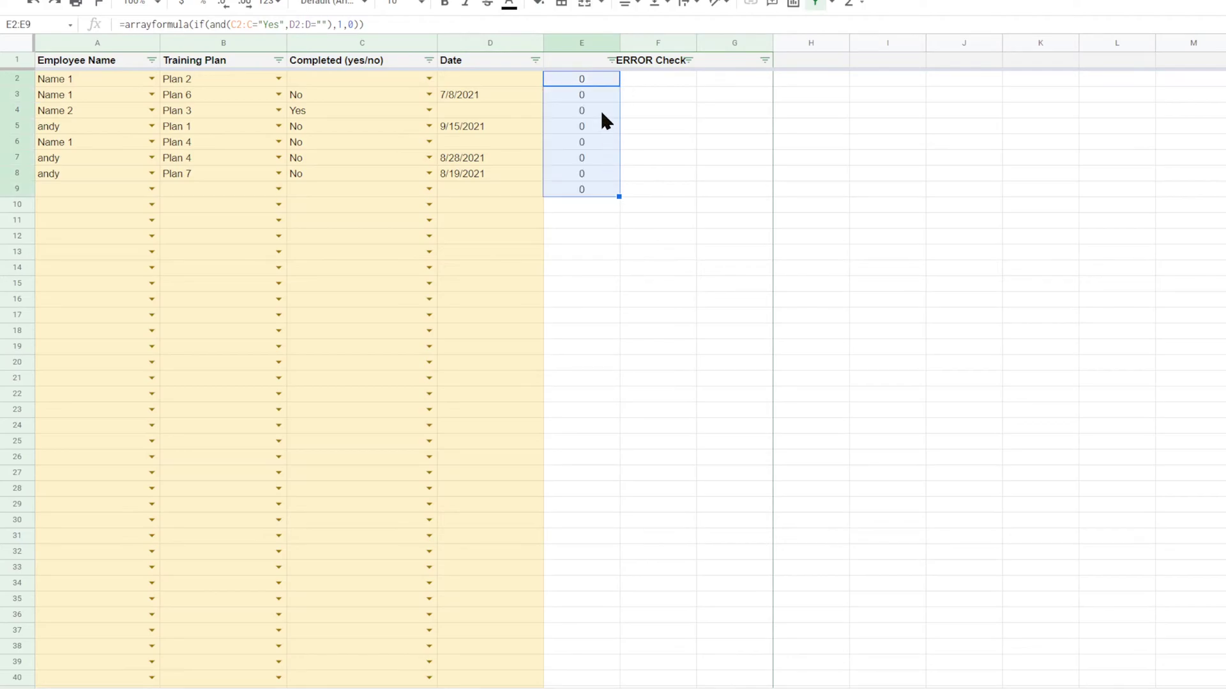
left_click(586, 81)
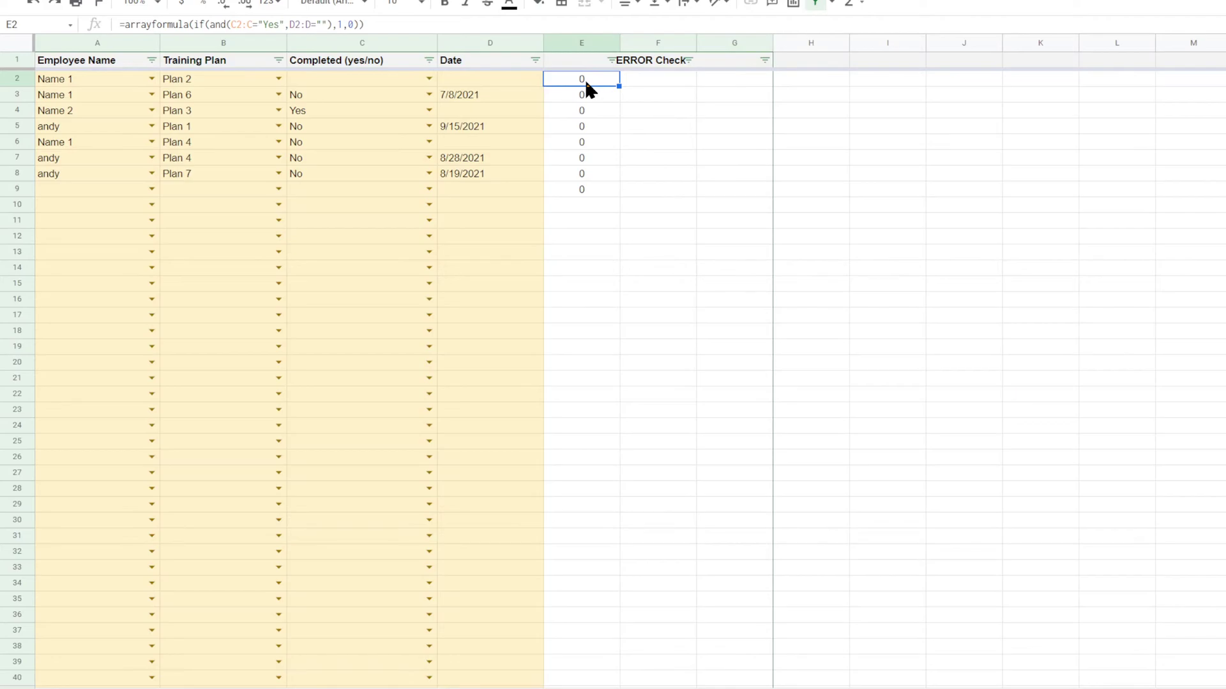
left_click(595, 99)
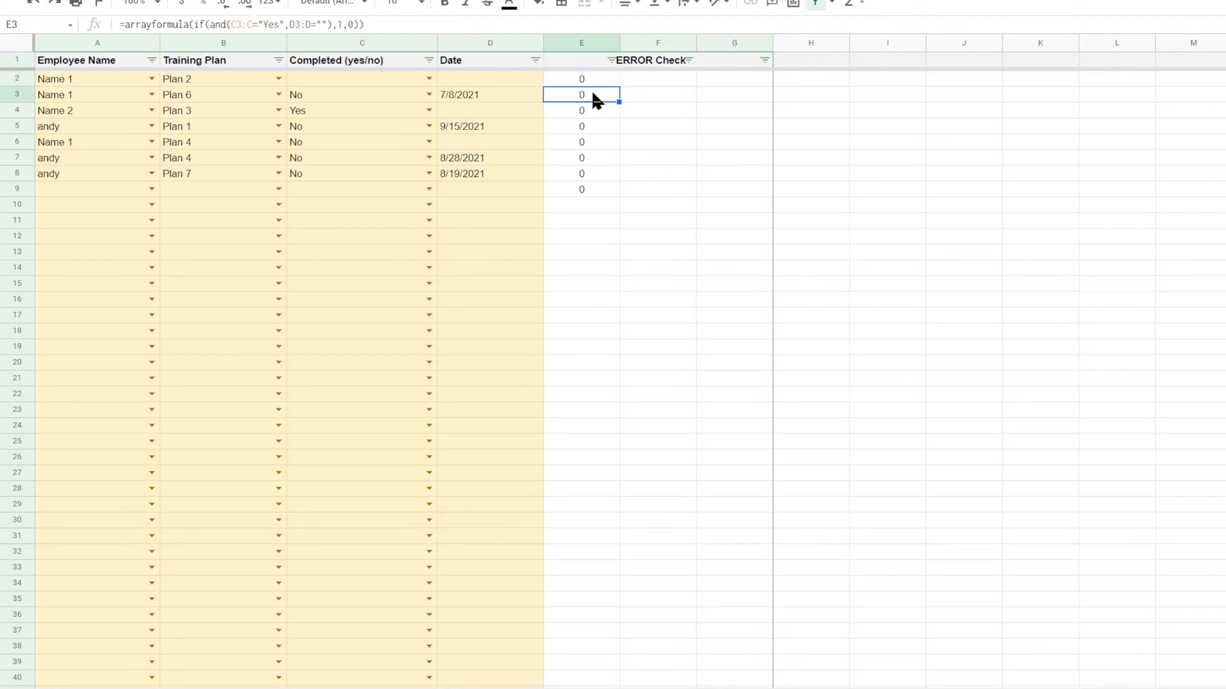
Step: Delete the combined check formulas from E2 through E9
key("BackSpace")
key("Return")
key("Return")
key("Return")
key("BackSpace")
key("Return")
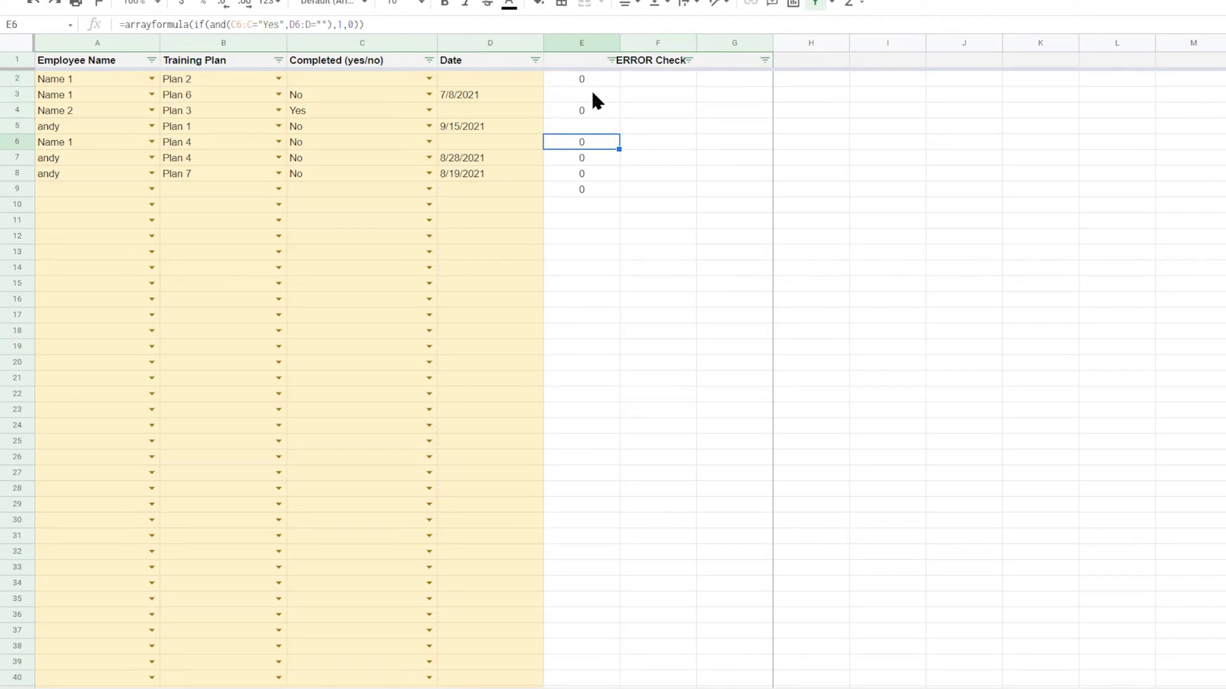
key("BackSpace")
key("Return")
key("BackSpace")
key("Return")
key("Return")
key("Return")
key("BackSpace")
key("Return")
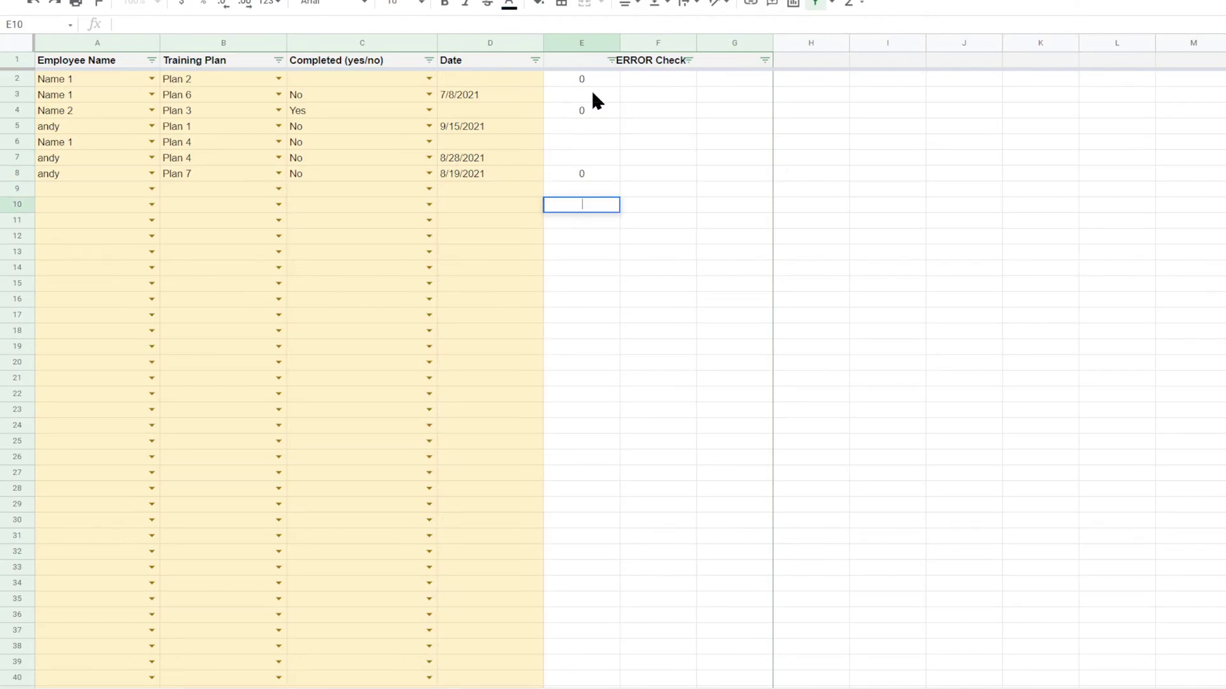
key("Return")
key("Return")
key("Up")
key("Up")
key("Up")
key("BackSpace")
key("Return")
key("Up")
key("Up")
key("Up")
key("Up")
key("Up")
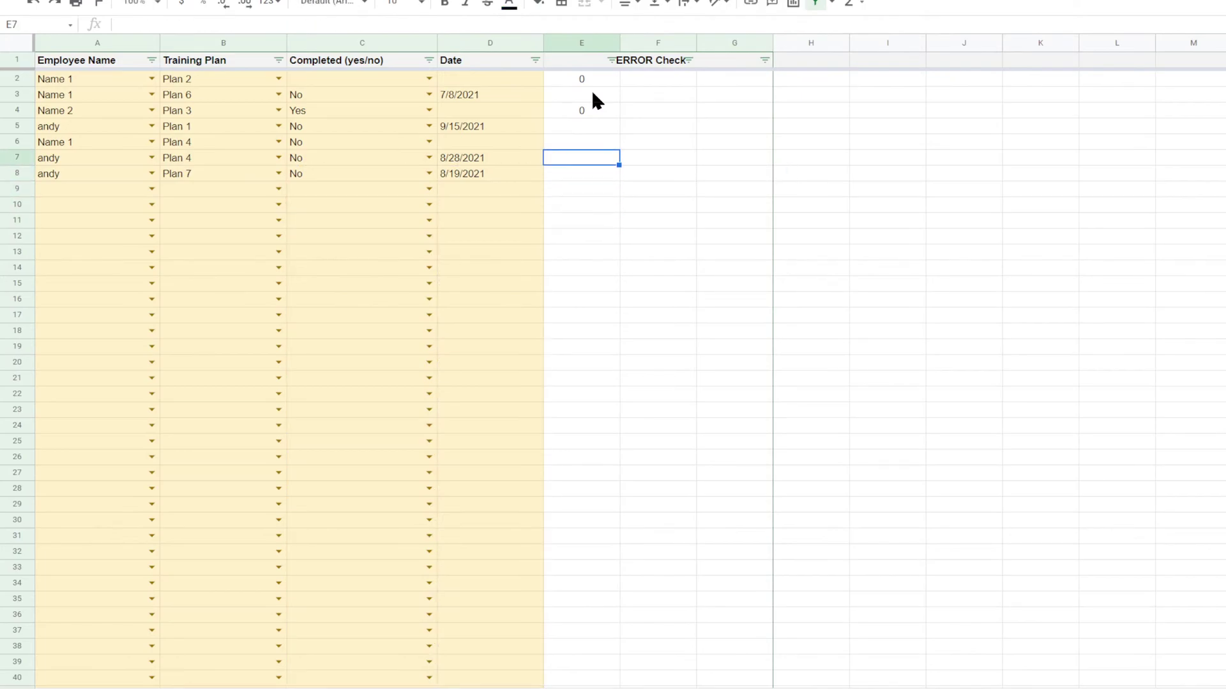
key("BackSpace")
key("Return")
key("Up")
key("Up")
key("Up")
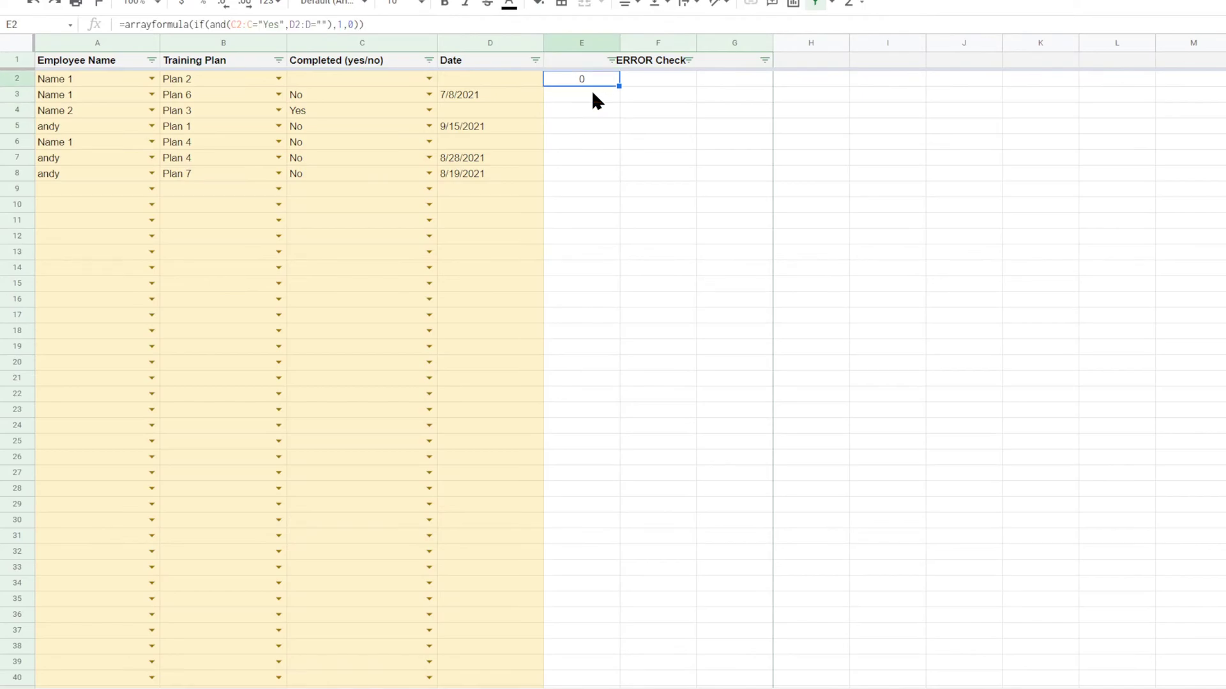
key("BackSpace")
key("Return")
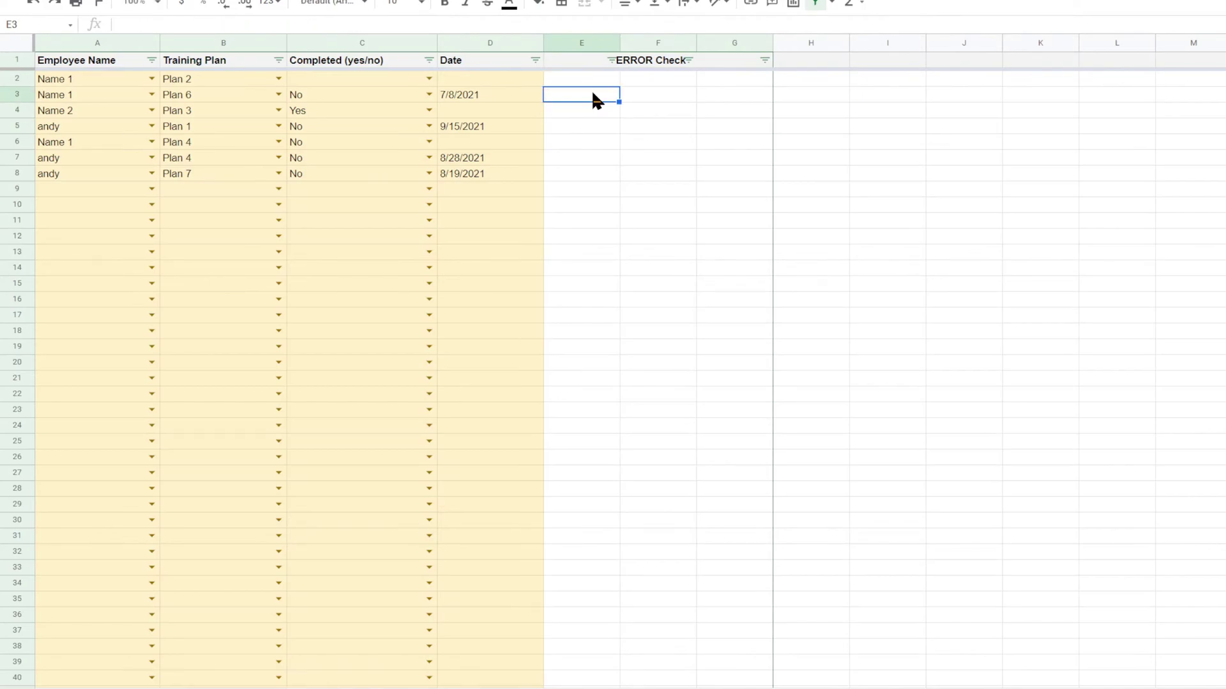
key("Right")
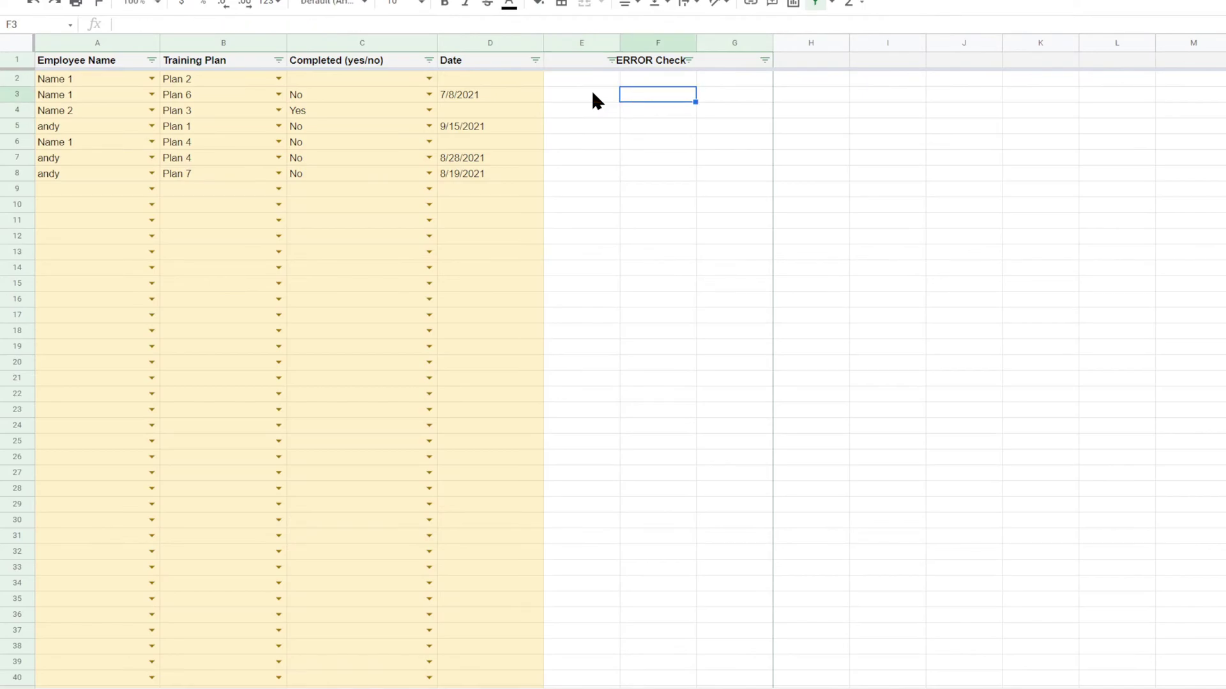
key("Left")
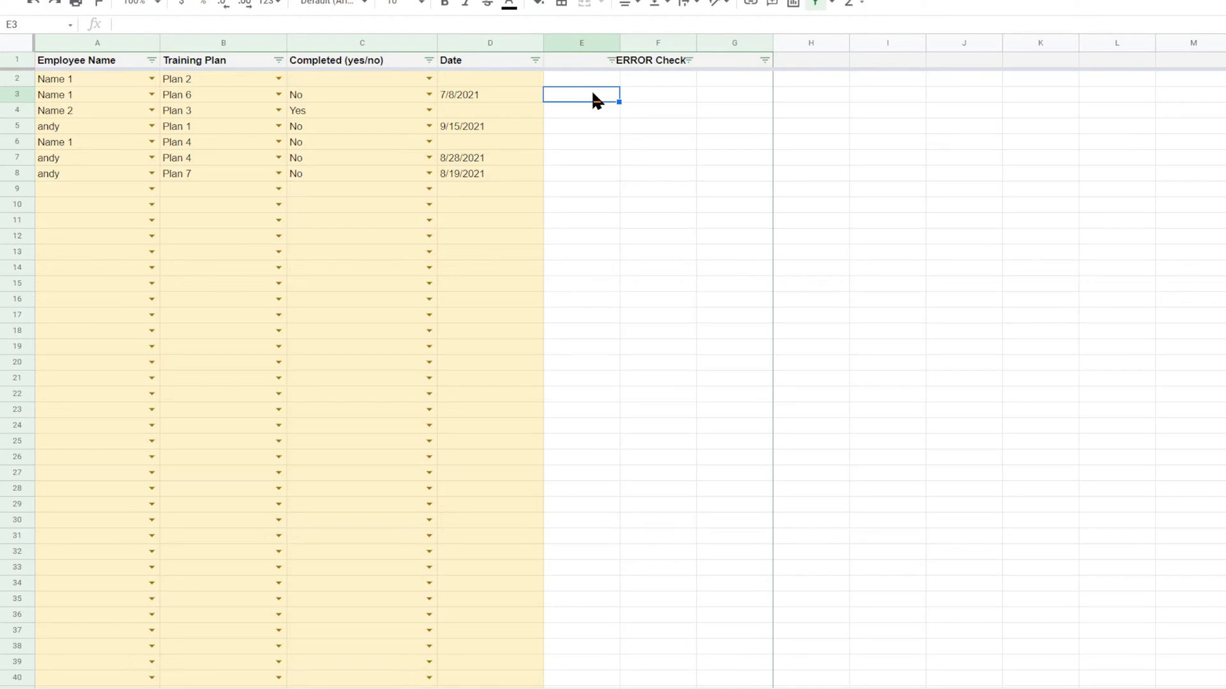
key("Up")
key("Down")
key("Up")
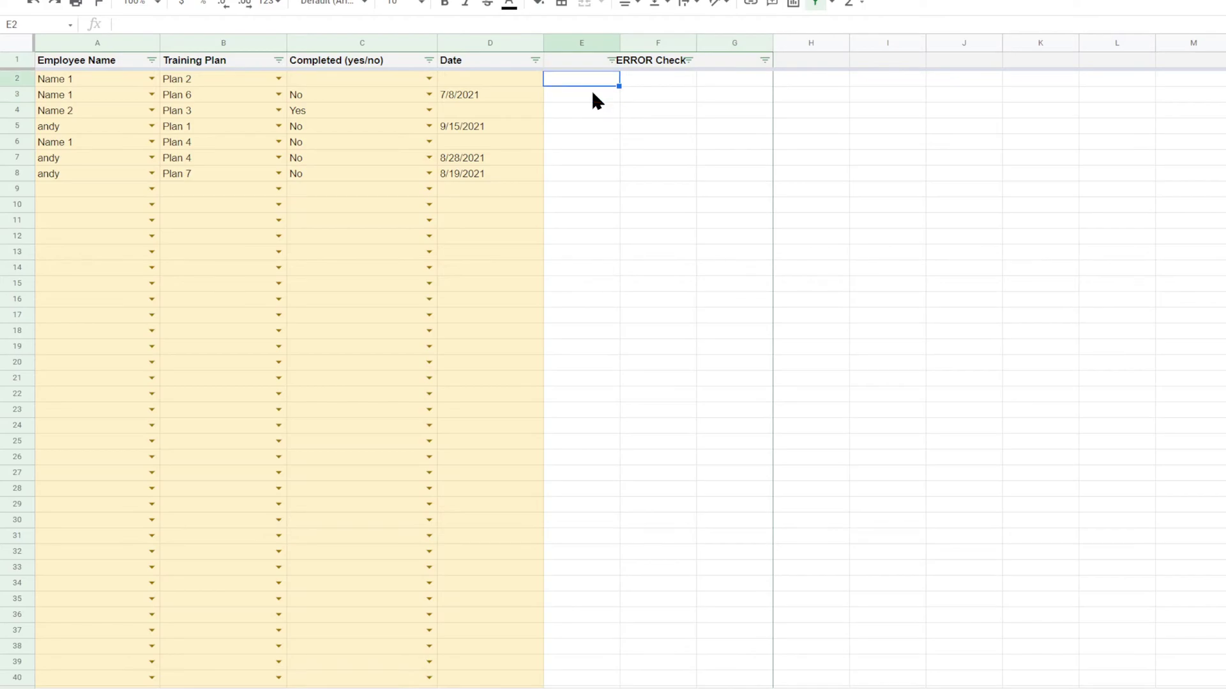
key("Down")
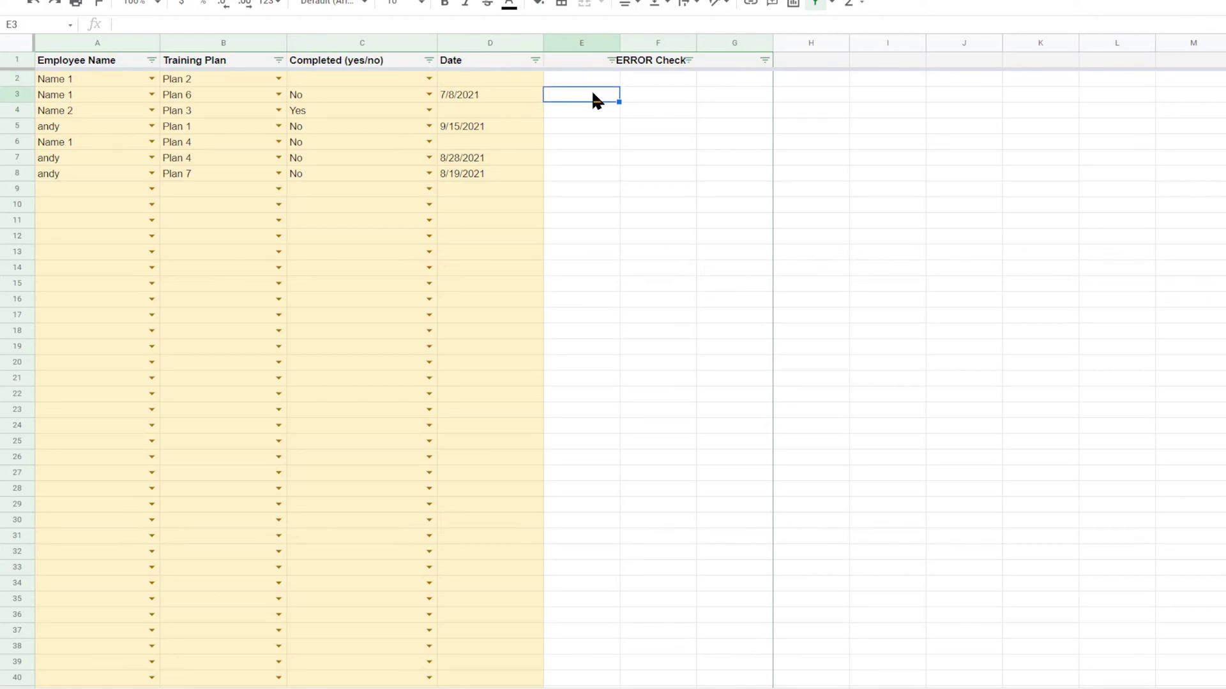
Step: Enter =arrayformula(if(C2:C="Yes",1,0)) in E2 to flag completed trainings
key("Up")
key("Up")
key("Down")
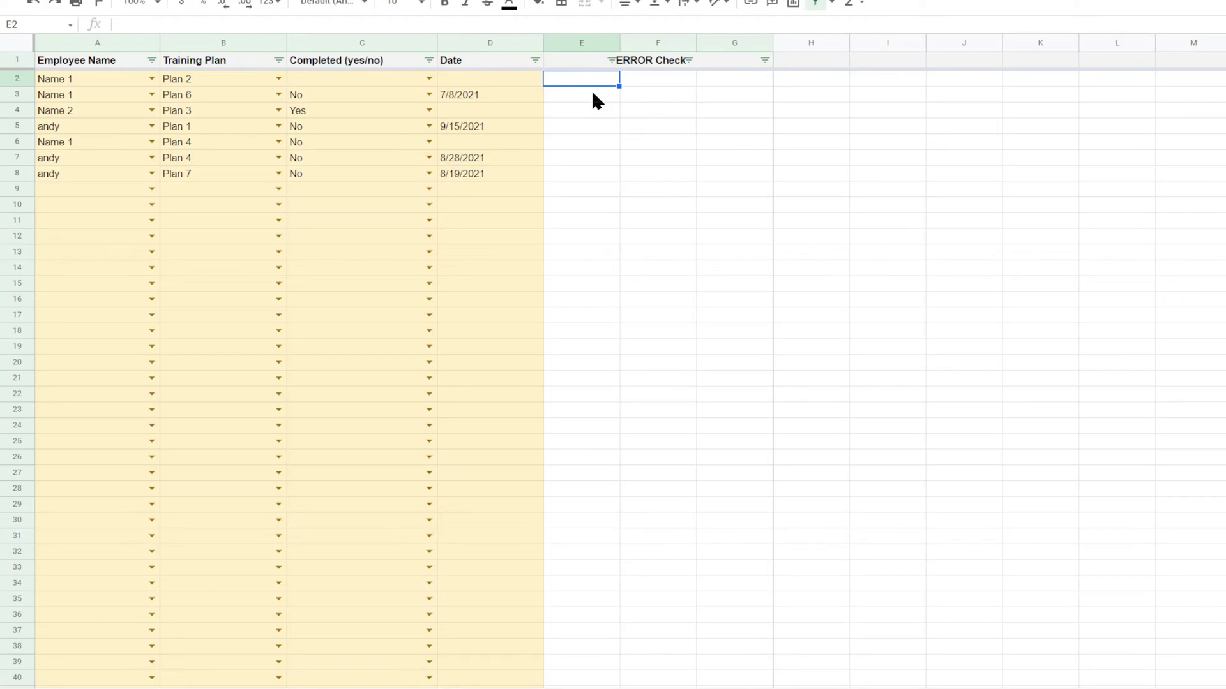
type("=arrayfo")
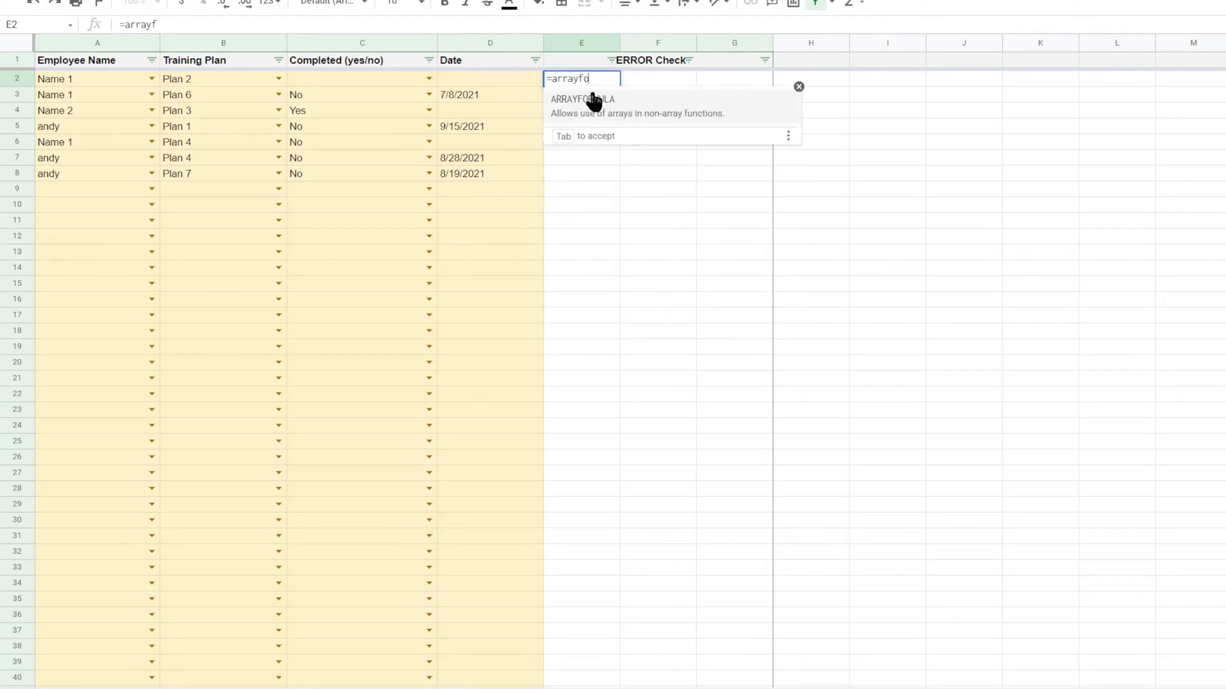
type("rmula(")
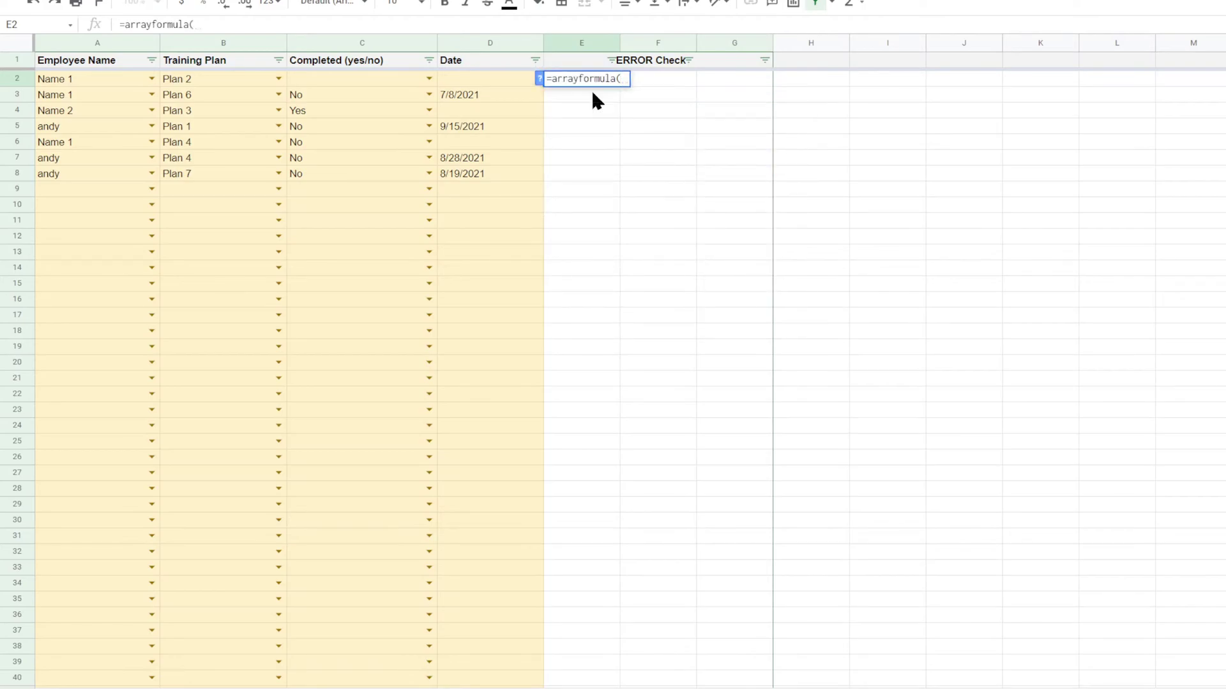
type("if(c2")
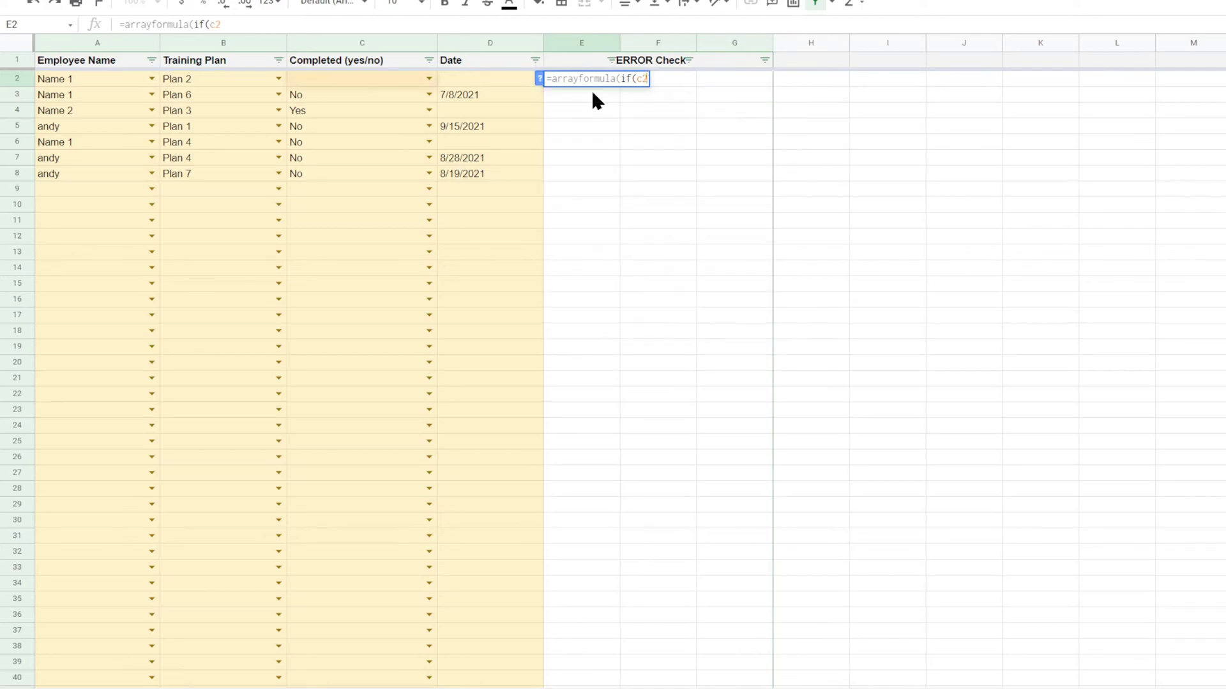
type(":c=\"Yes\"")
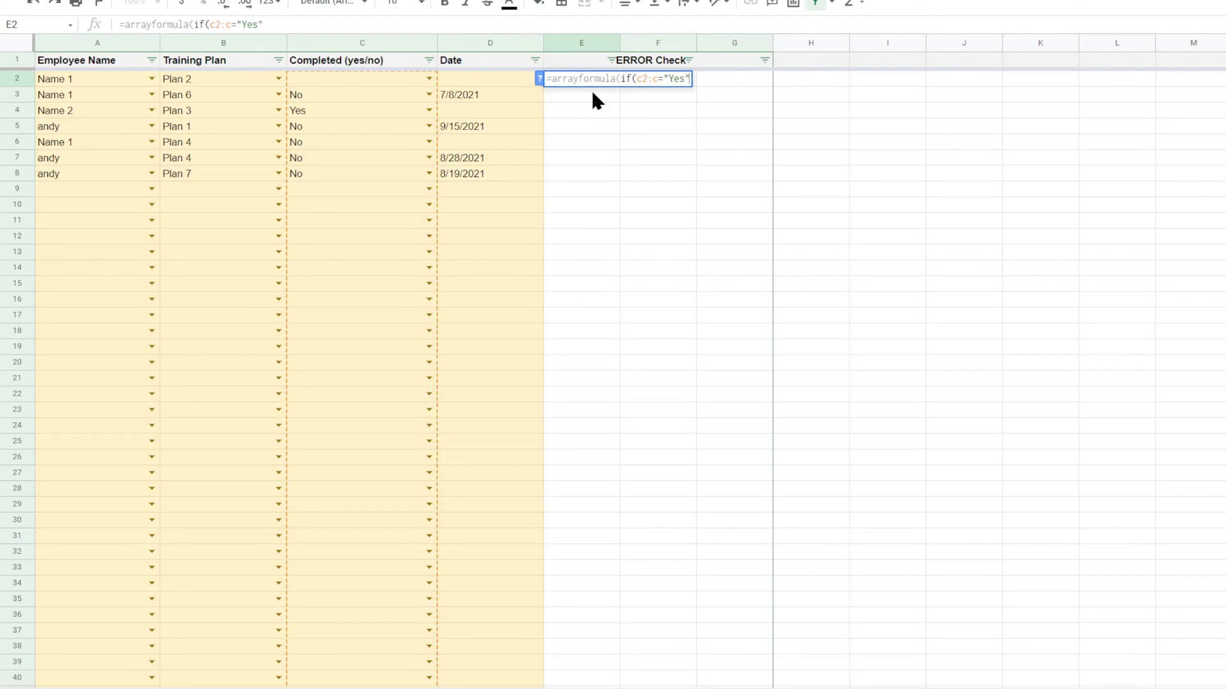
type(",1,0))")
key("Return")
key("Up")
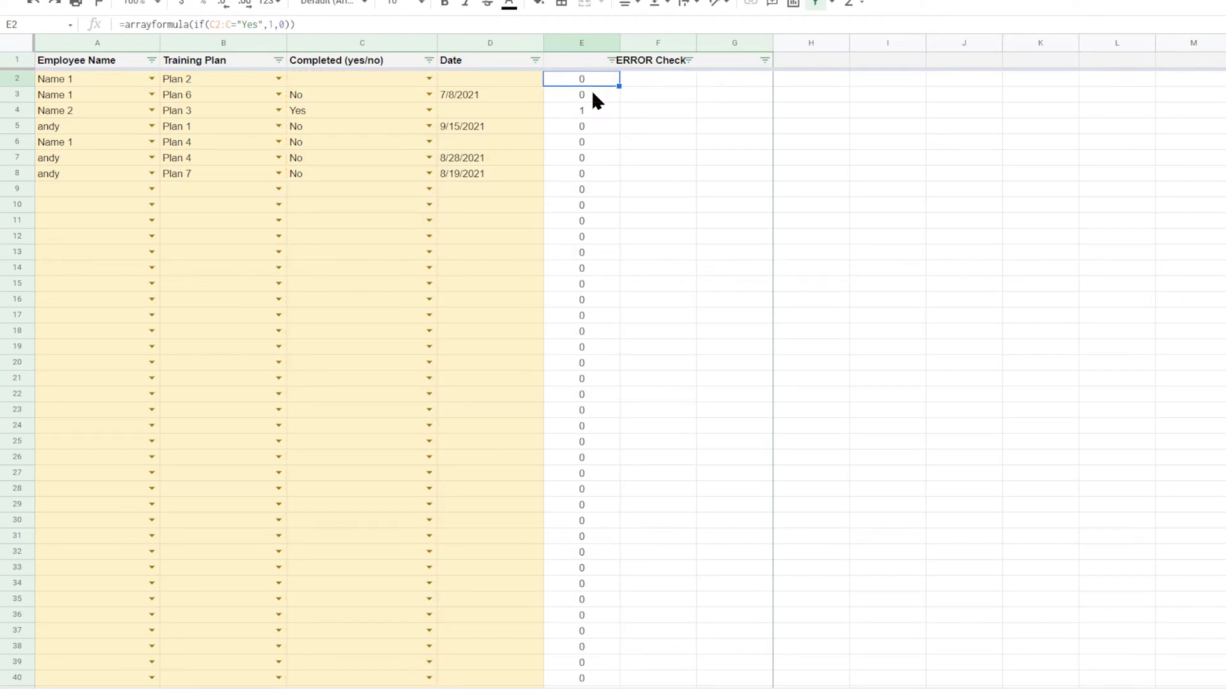
Step: Enter =arrayformula(if(E2:E=1,if(D2:D="","Error",0))) in F2 to flag completed trainings without a date
key("Right")
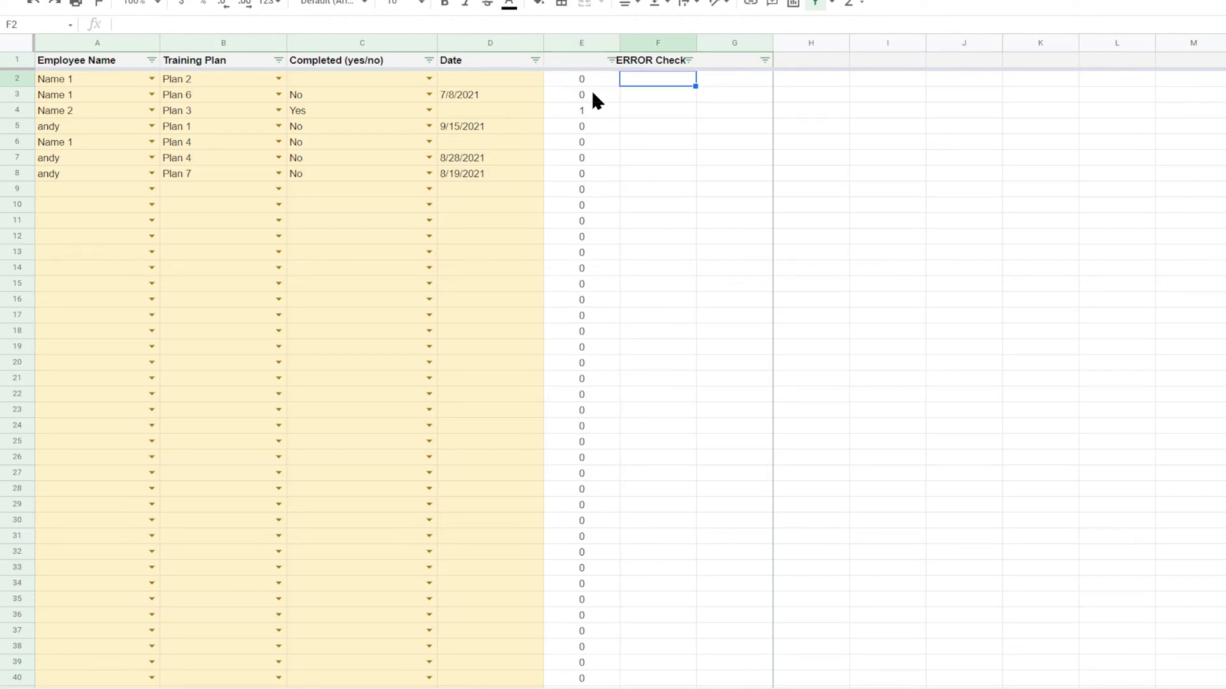
type("=")
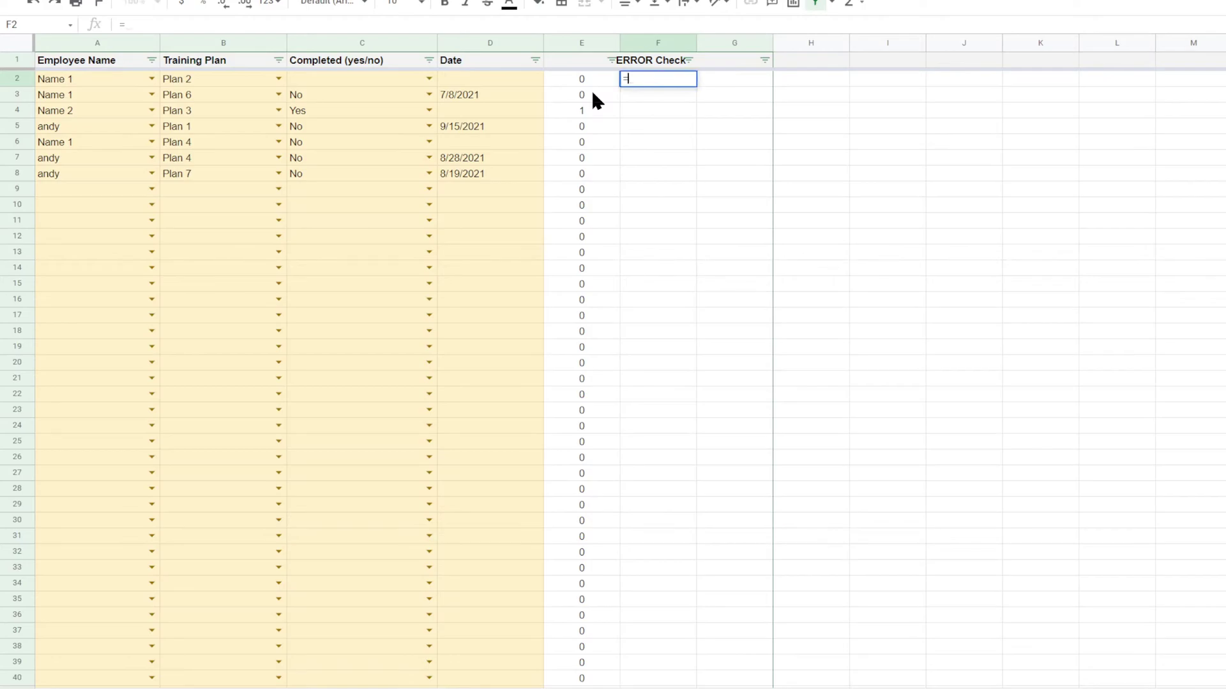
type("arrayformula(")
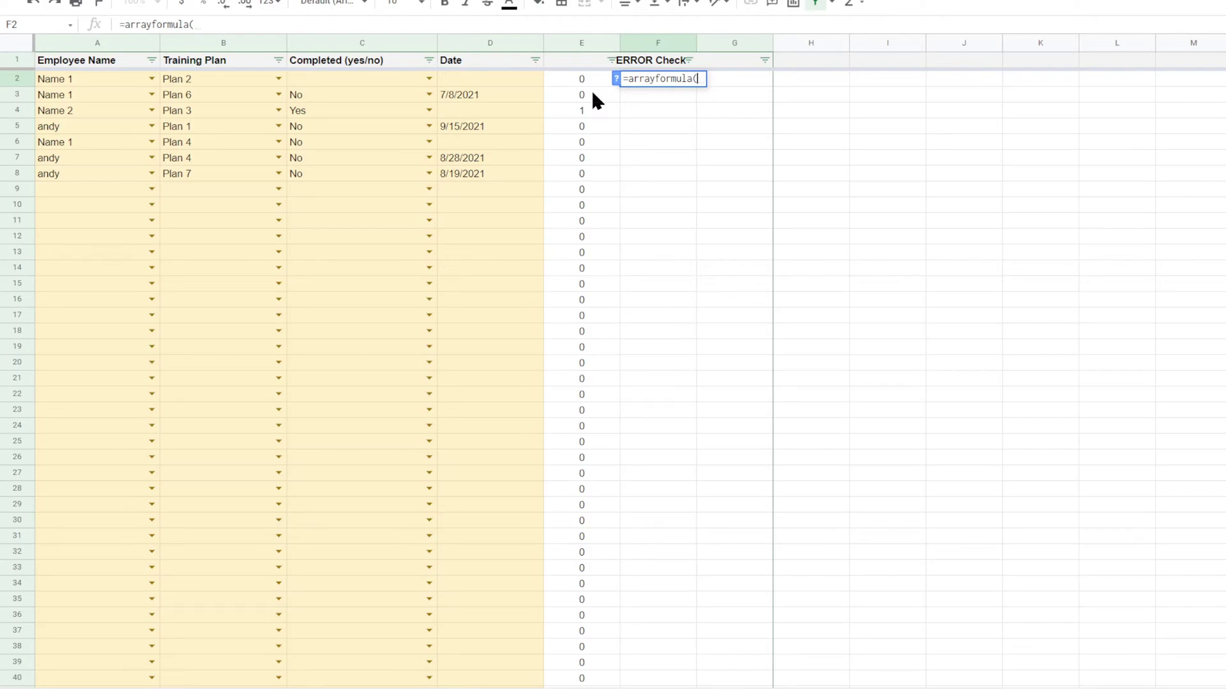
type("if(w")
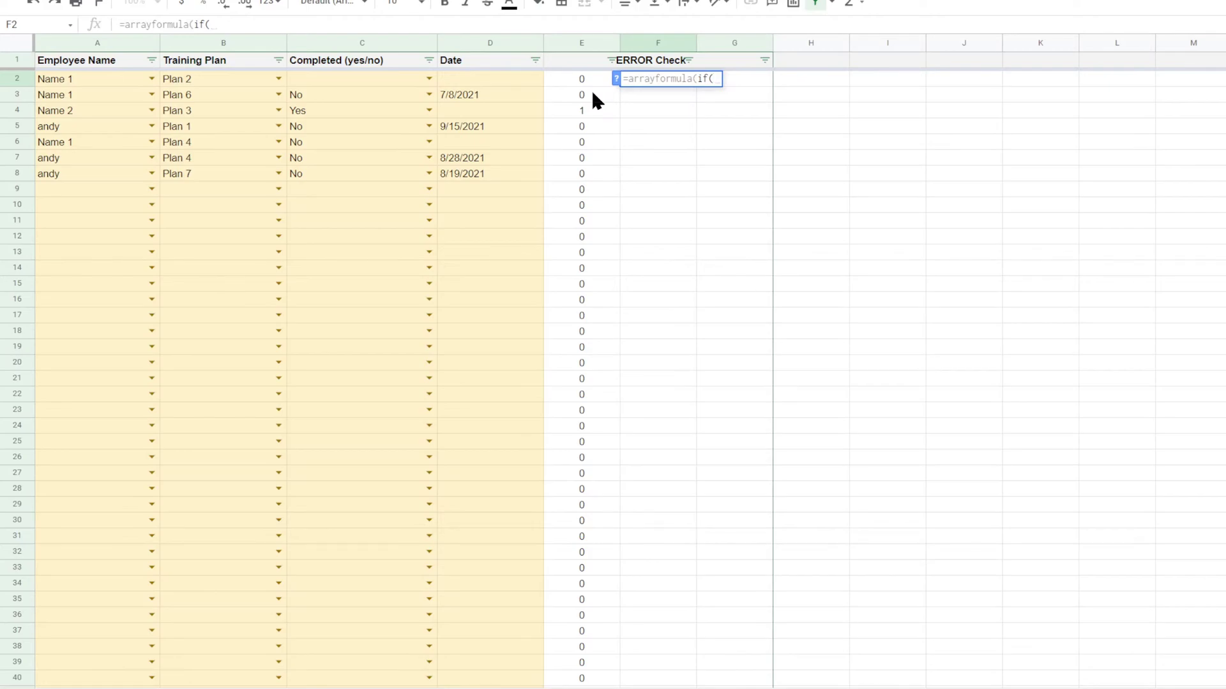
type("w")
key("BackSpace")
type("e2")
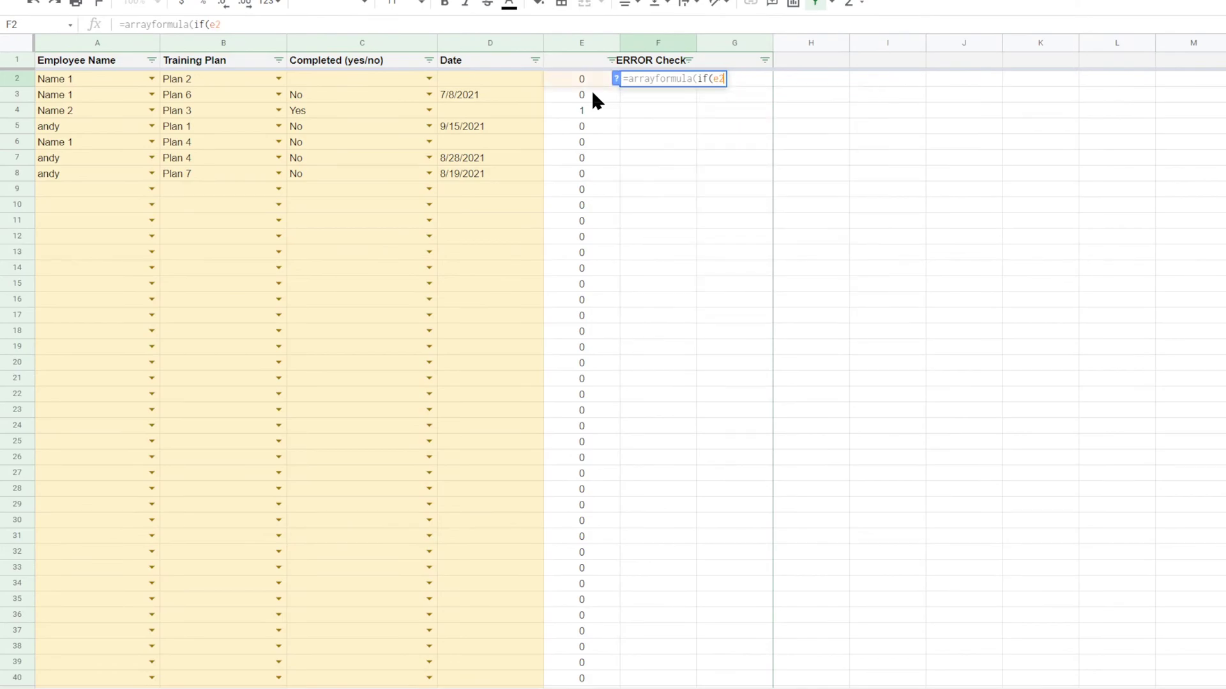
type(":e=1")
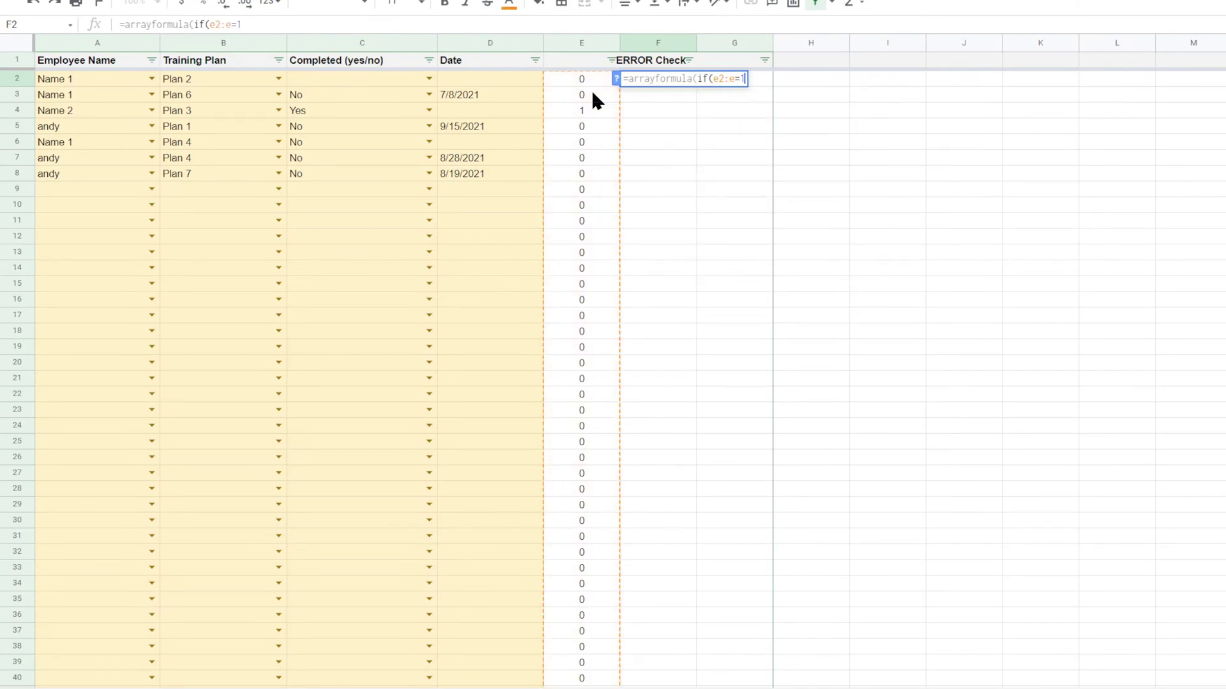
type(",if(d")
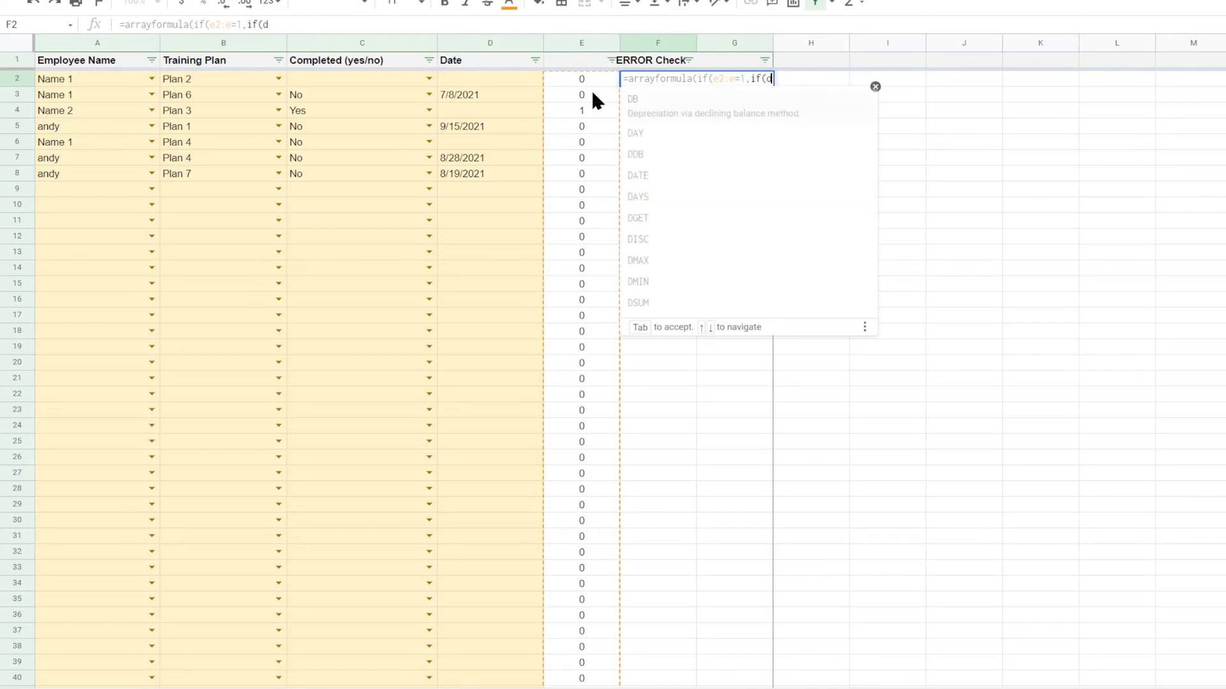
type("2:d")
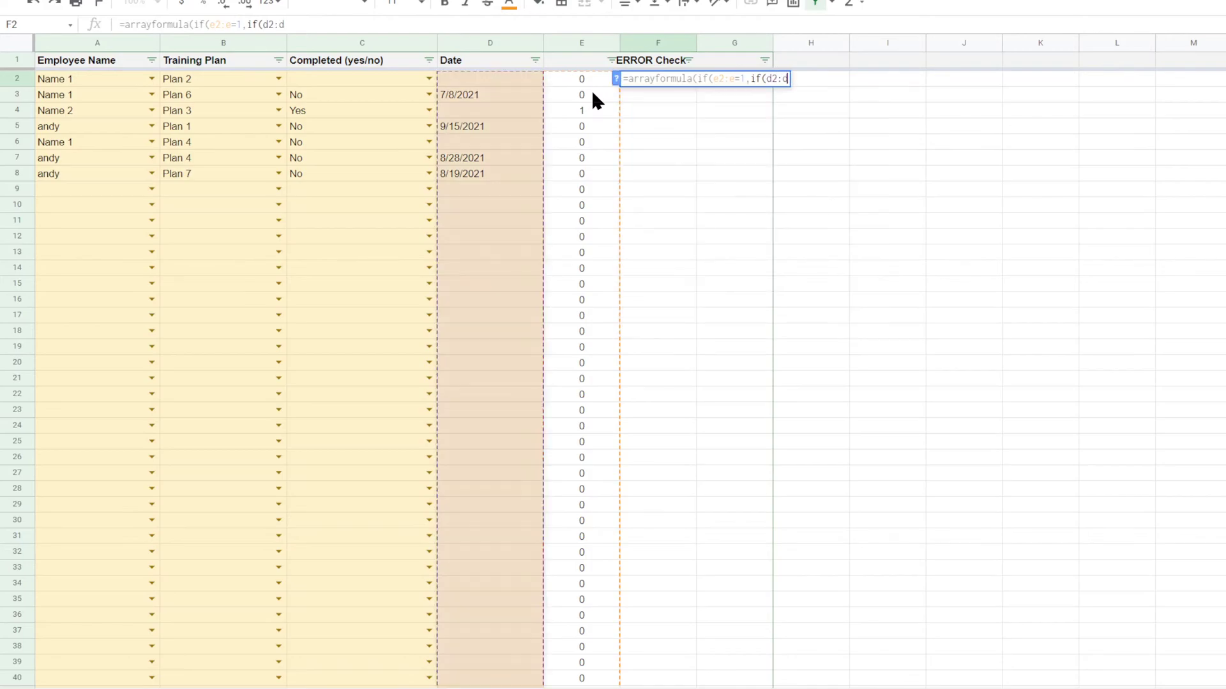
type(">")
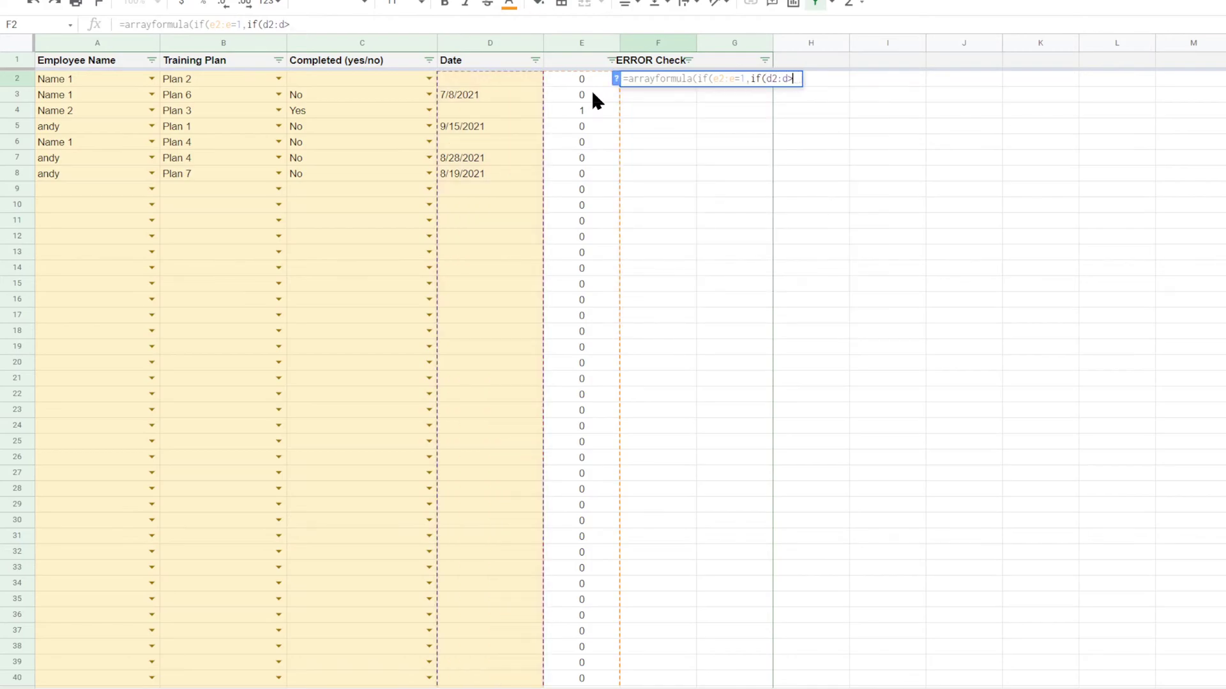
key("BackSpace")
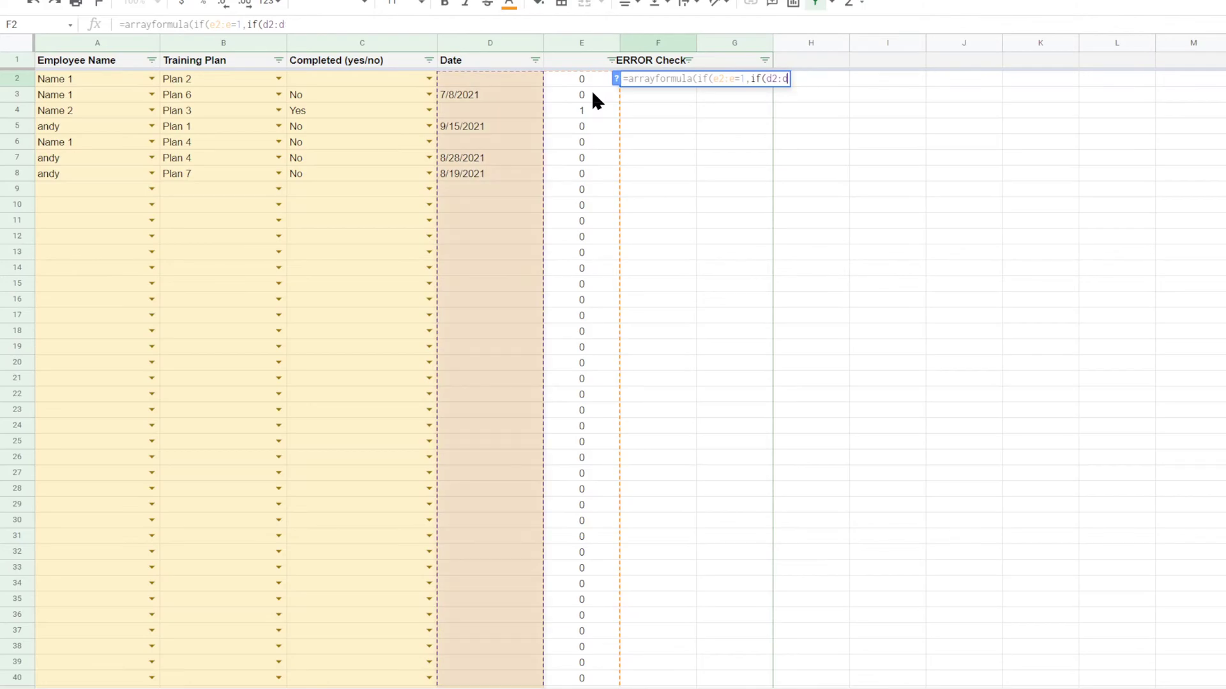
type("=\"")
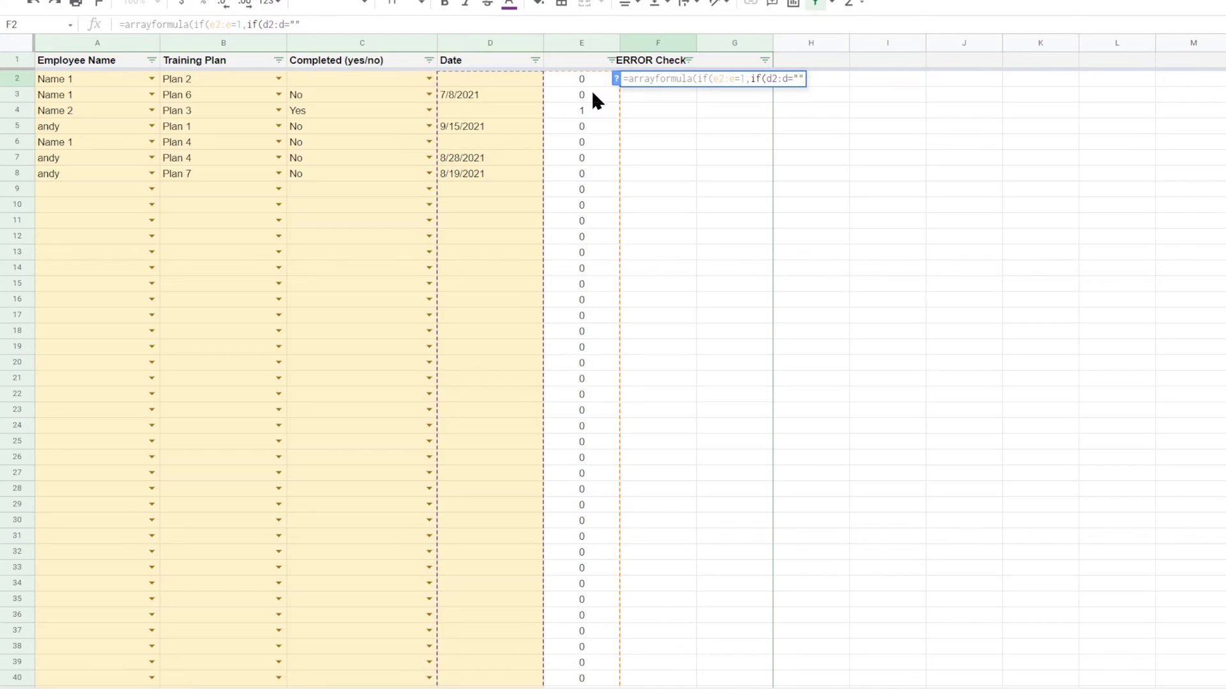
type(",\"")
type("Error\"")
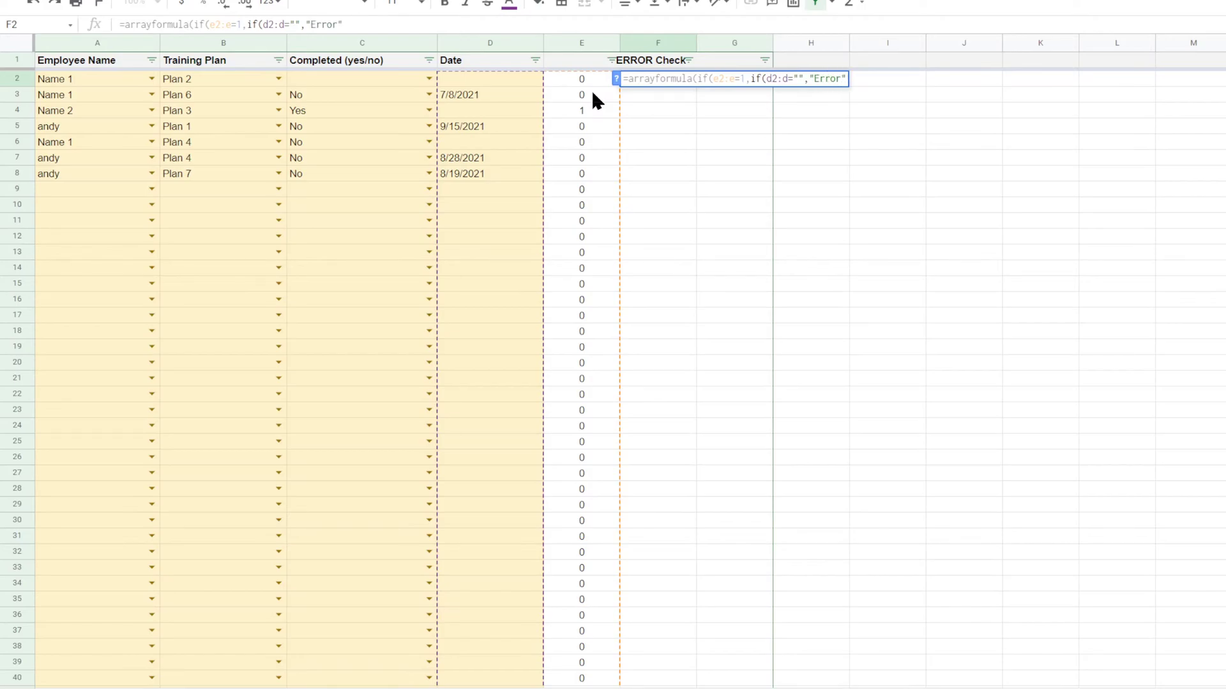
left_click(616, 79)
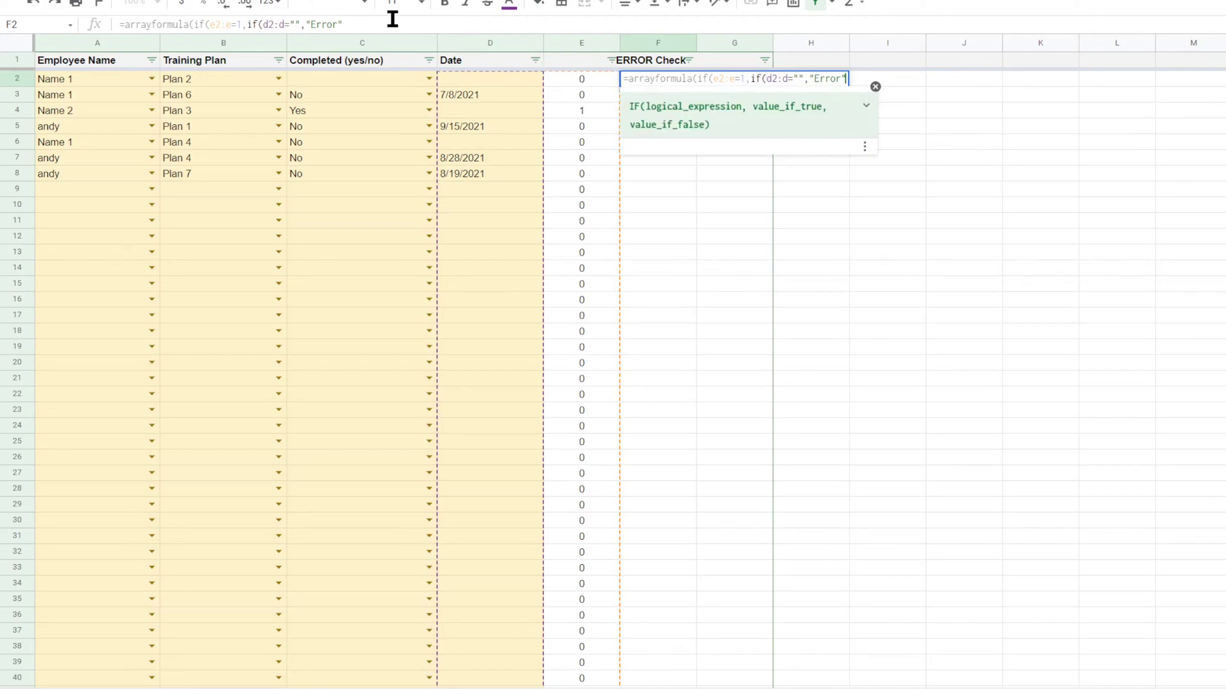
left_click(393, 19)
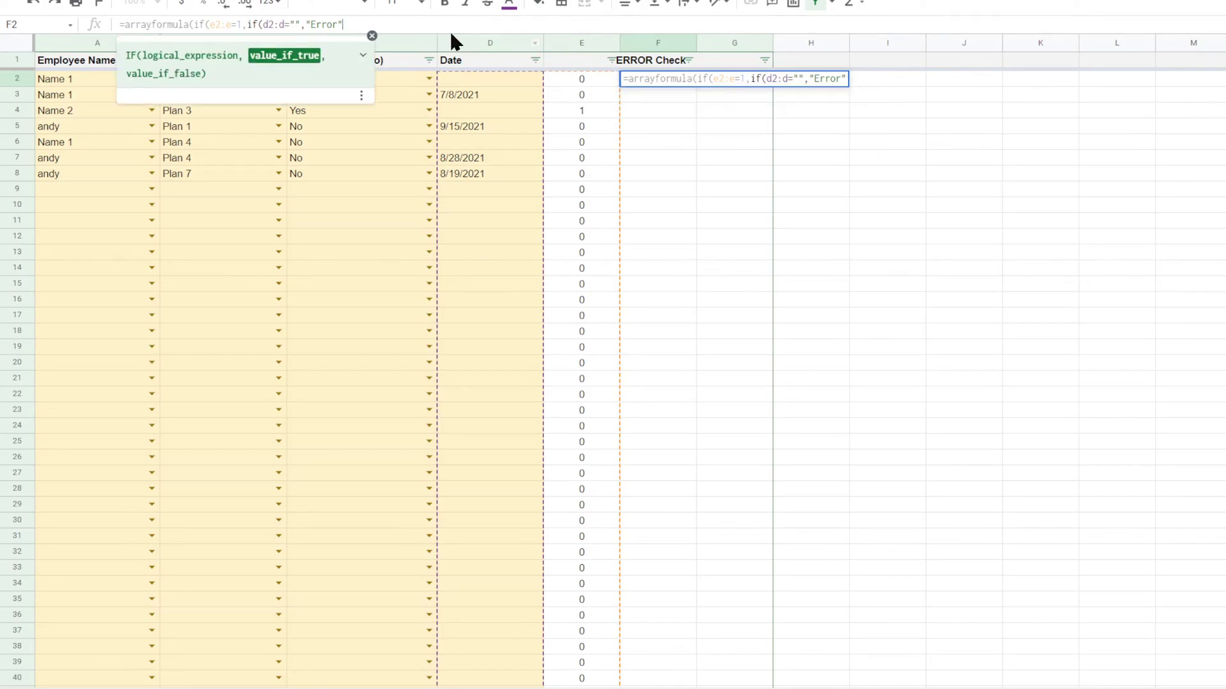
type(",")
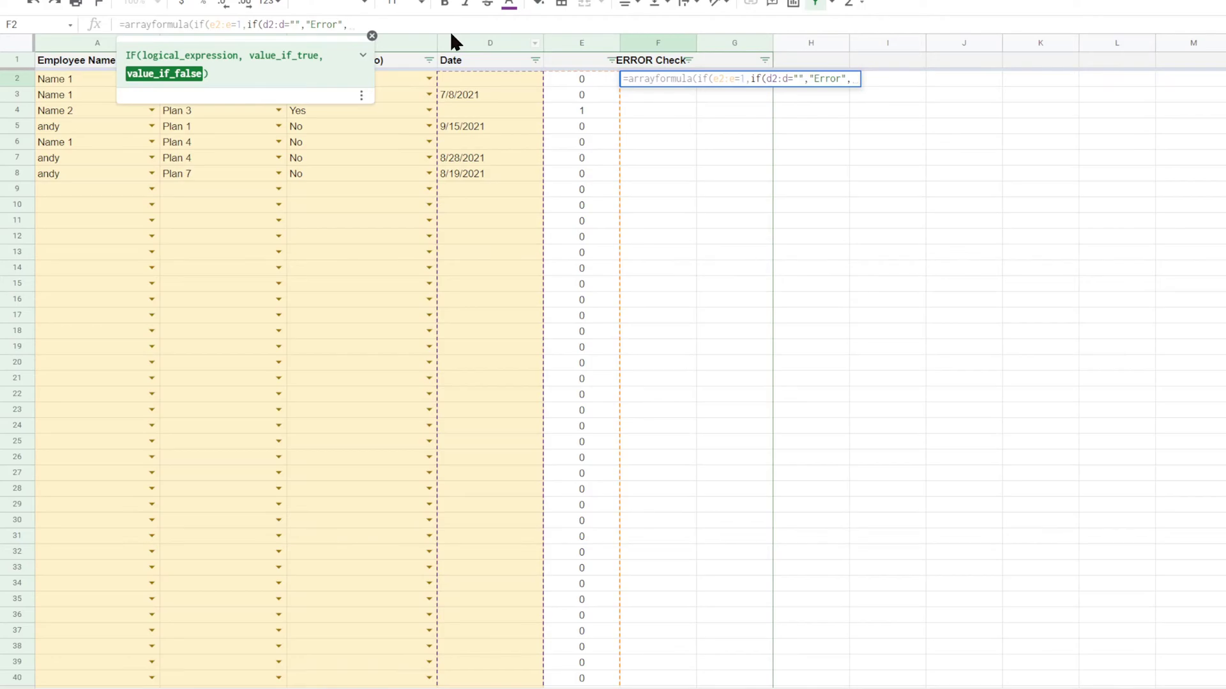
type("0")
key("Return")
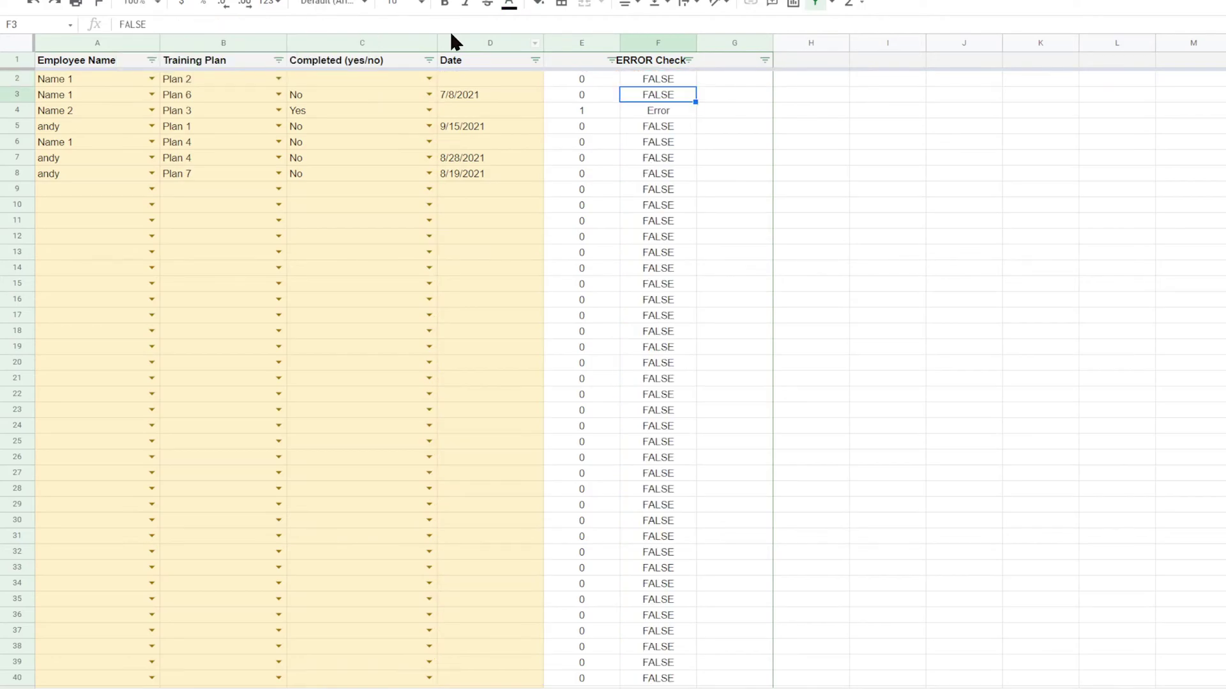
Step: Compare row 4's completion status and date with its error check, and review the formula in F2
key("Down")
key("Left")
key("Left")
key("Left")
key("Right")
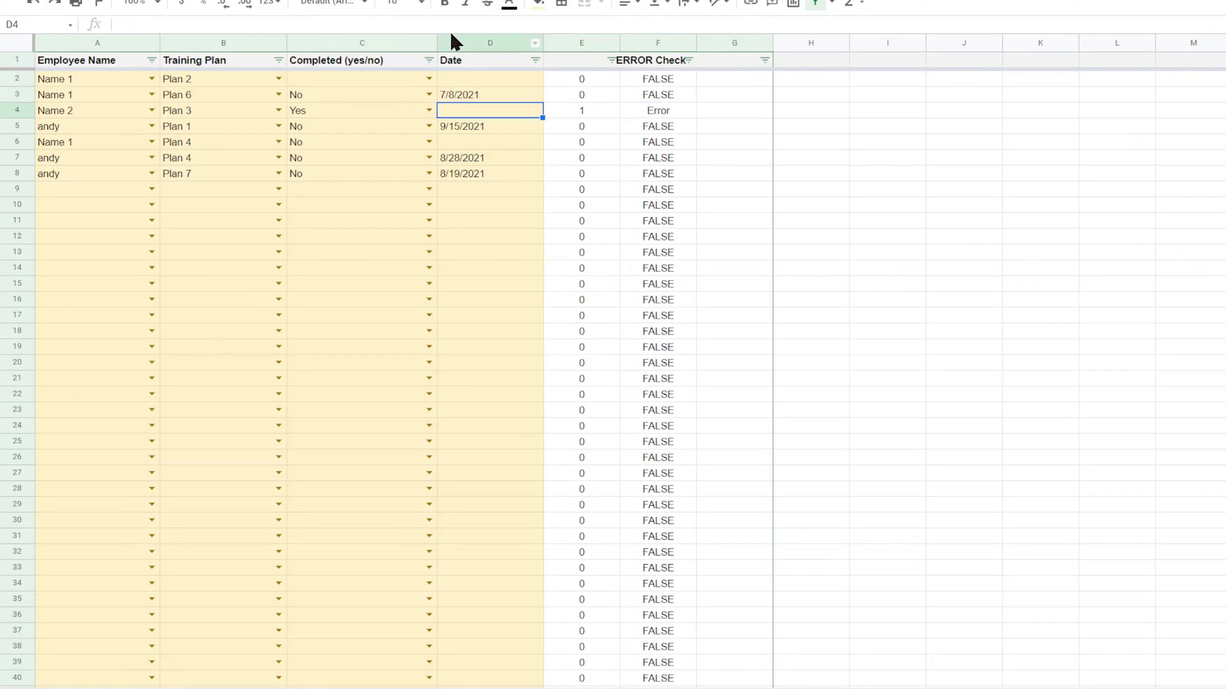
key("Right")
key("Right")
key("Up")
key("Up")
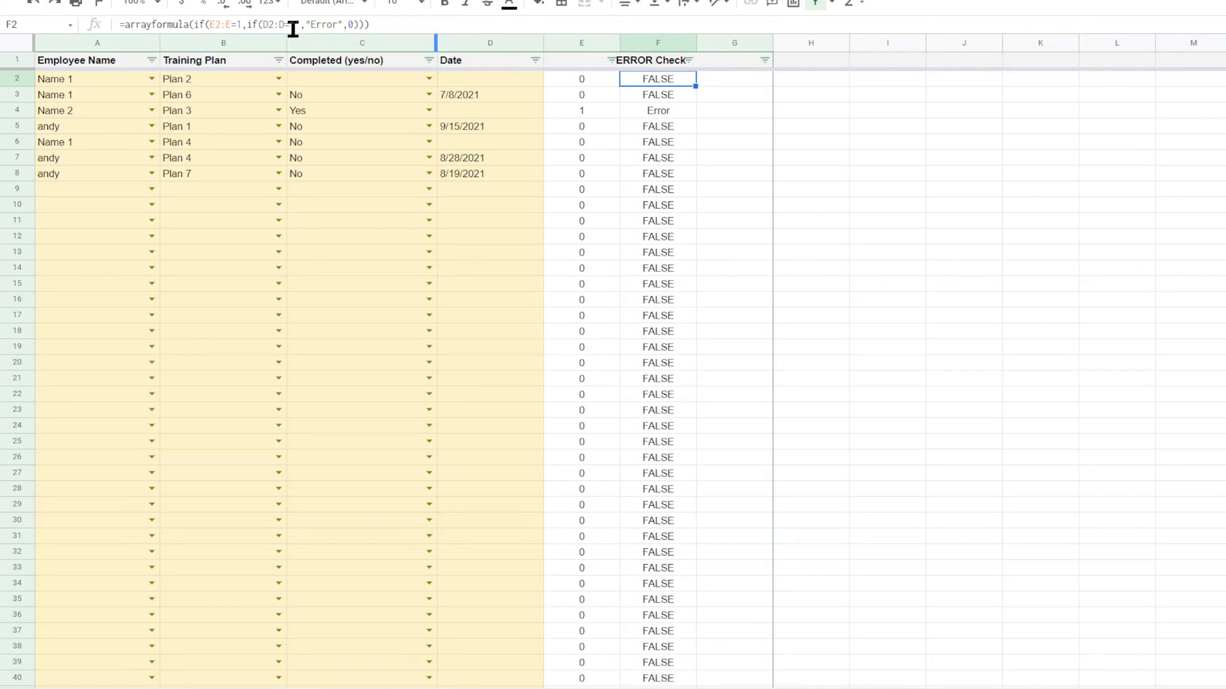
left_click(354, 21)
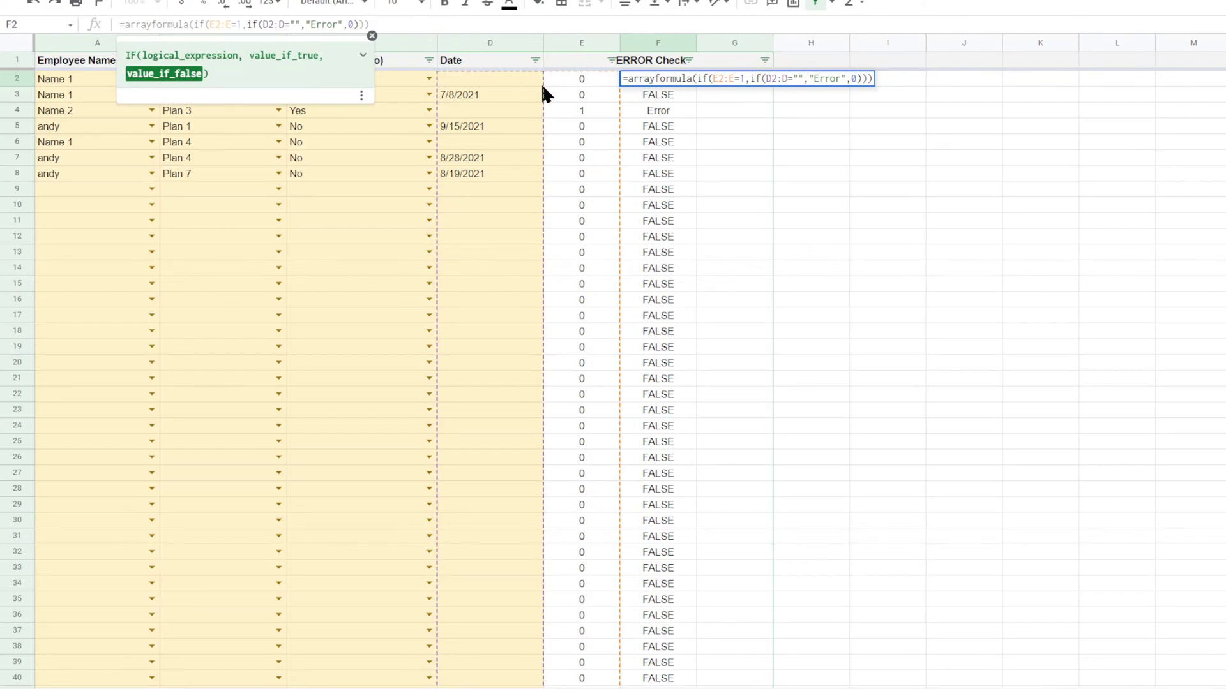
key("Return")
key("Up")
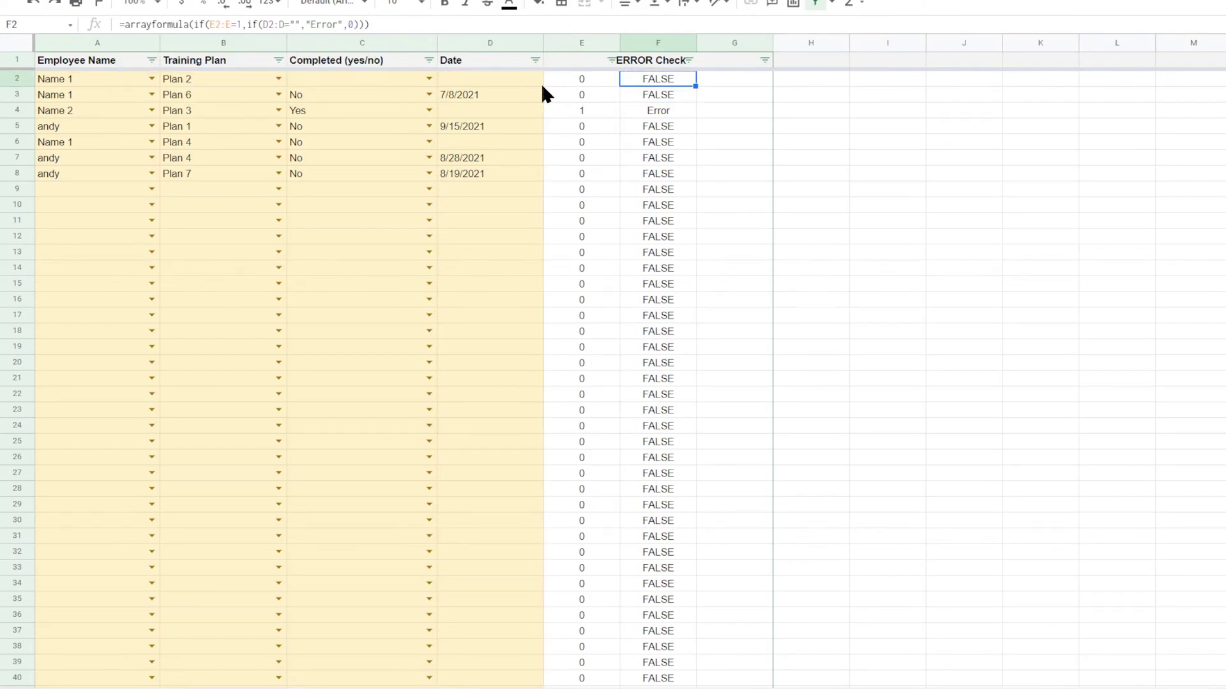
Step: Examine the error check in F4 against the completion status in C4 and the date in D4
left_click(666, 113)
key("Left")
key("Left")
key("Left")
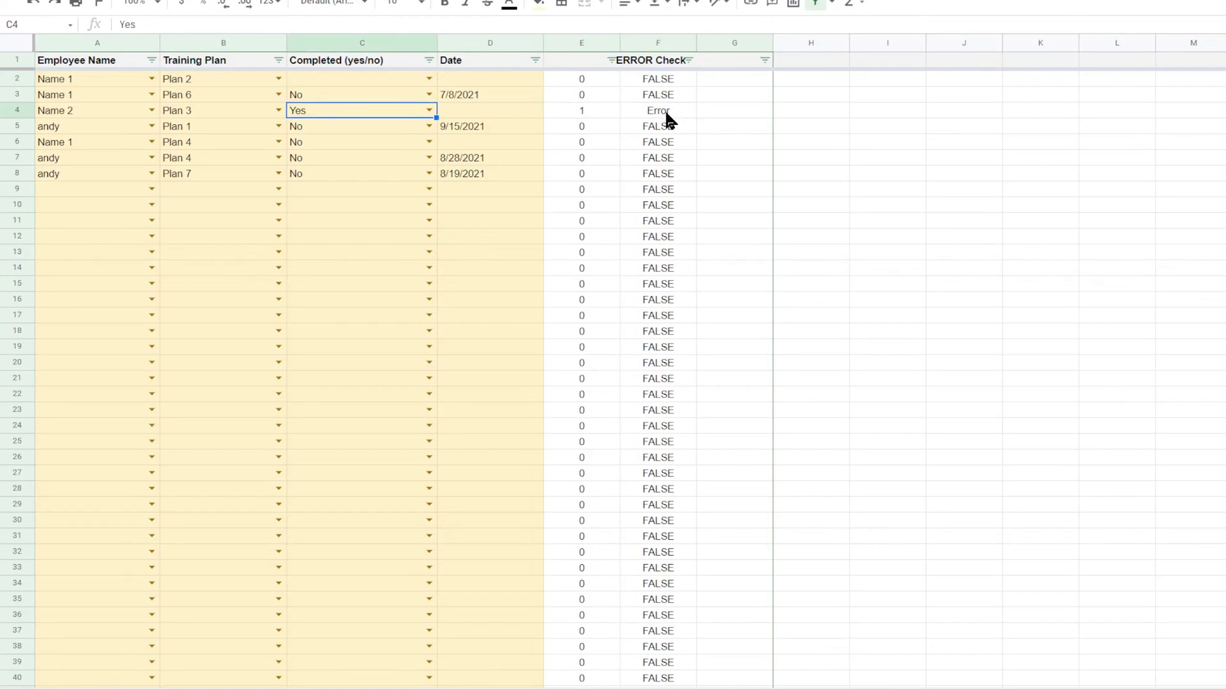
key("Right")
key("Left")
key("Right")
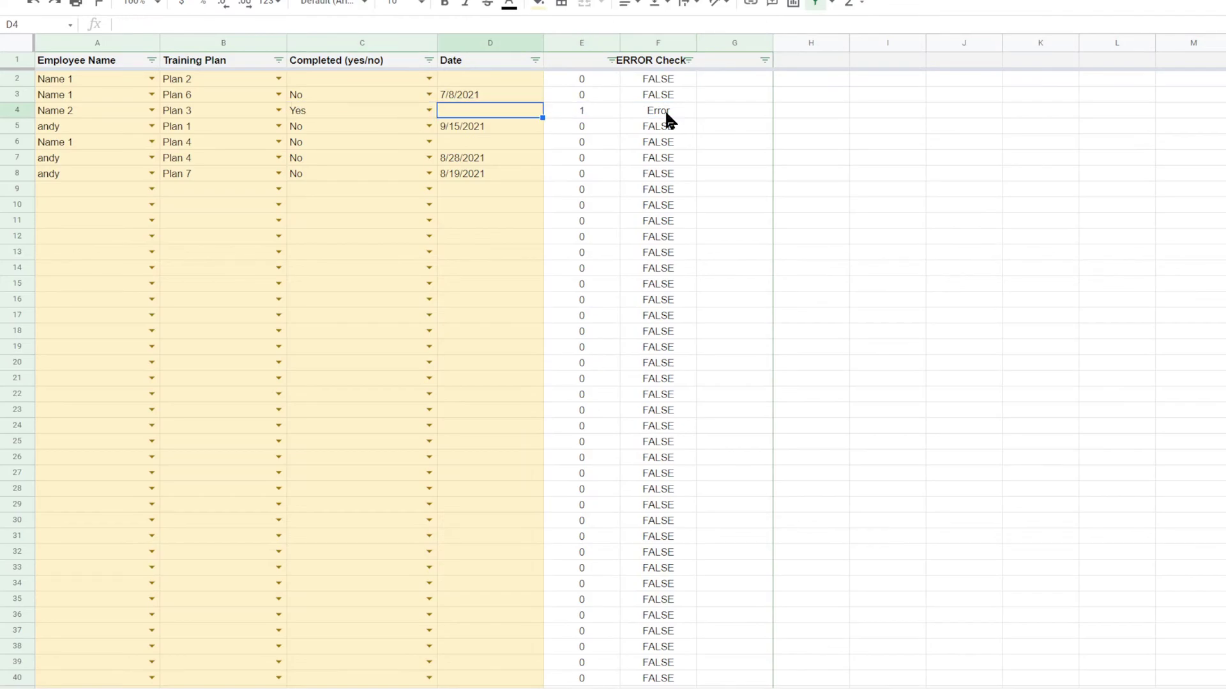
key("Right")
key("Right")
key("Left")
key("Left")
key("Left")
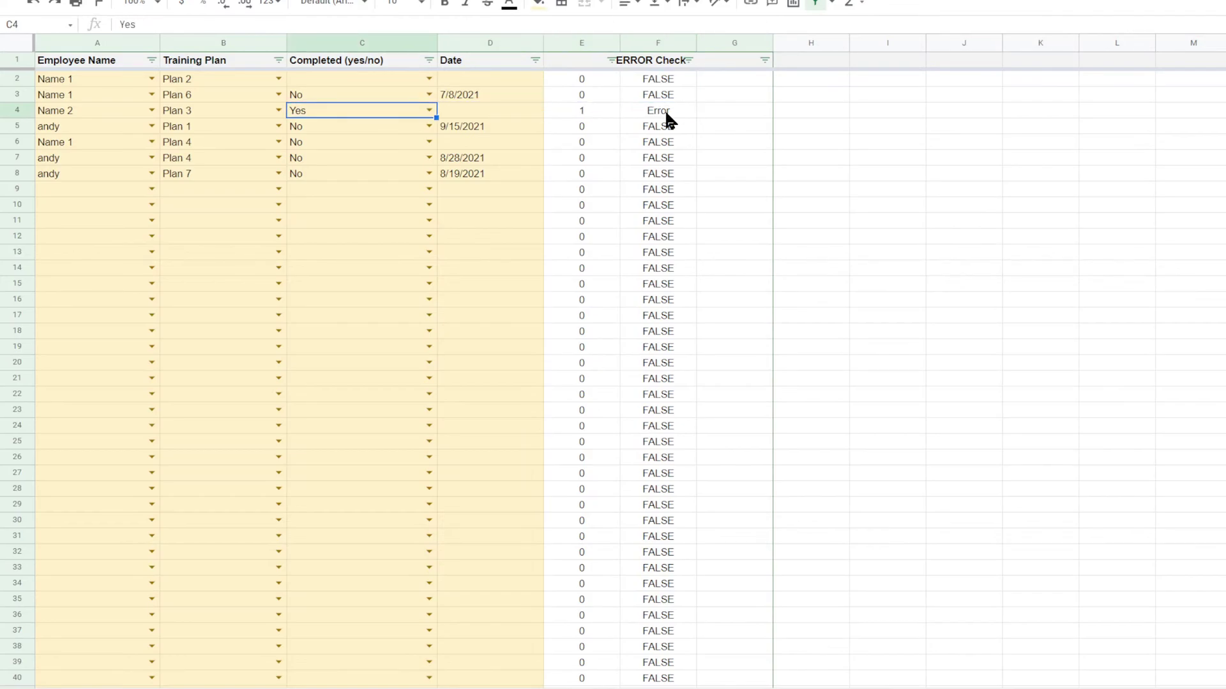
key("Right")
key("Left")
key("Right")
key("Left")
Step: Examine the completion status and date cells of the "No" entries in rows 5 and 6 against the F2 formula
key("Down")
key("Right")
key("Left")
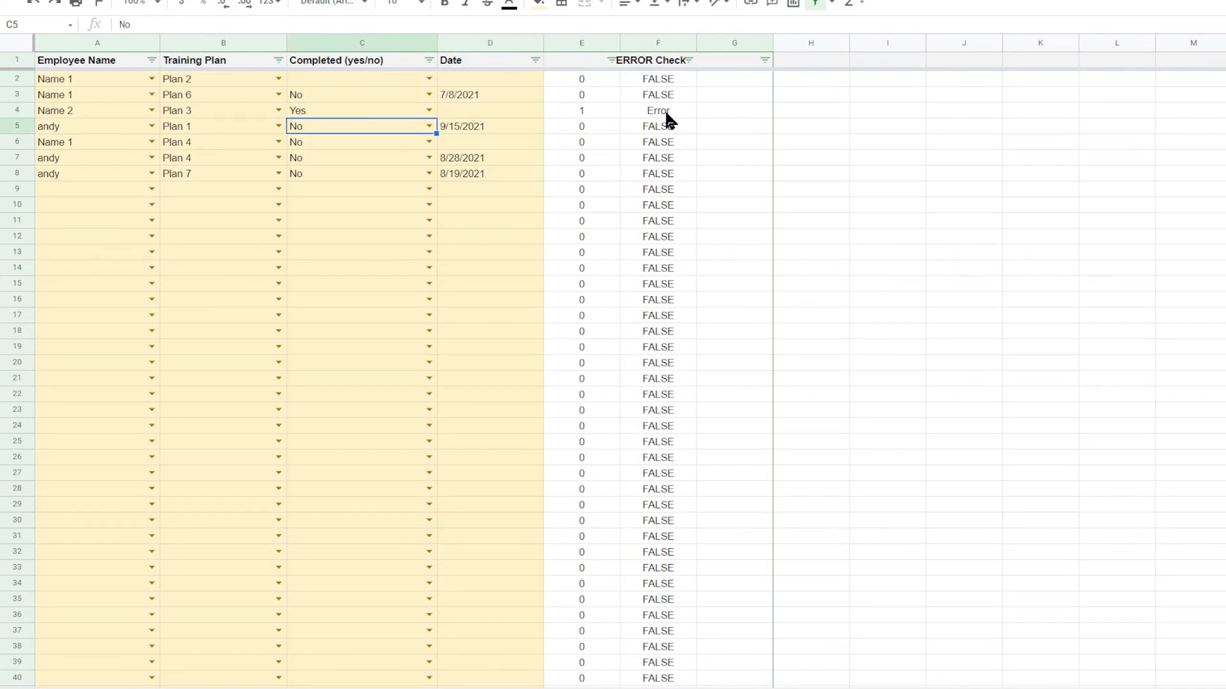
key("Right")
key("Down")
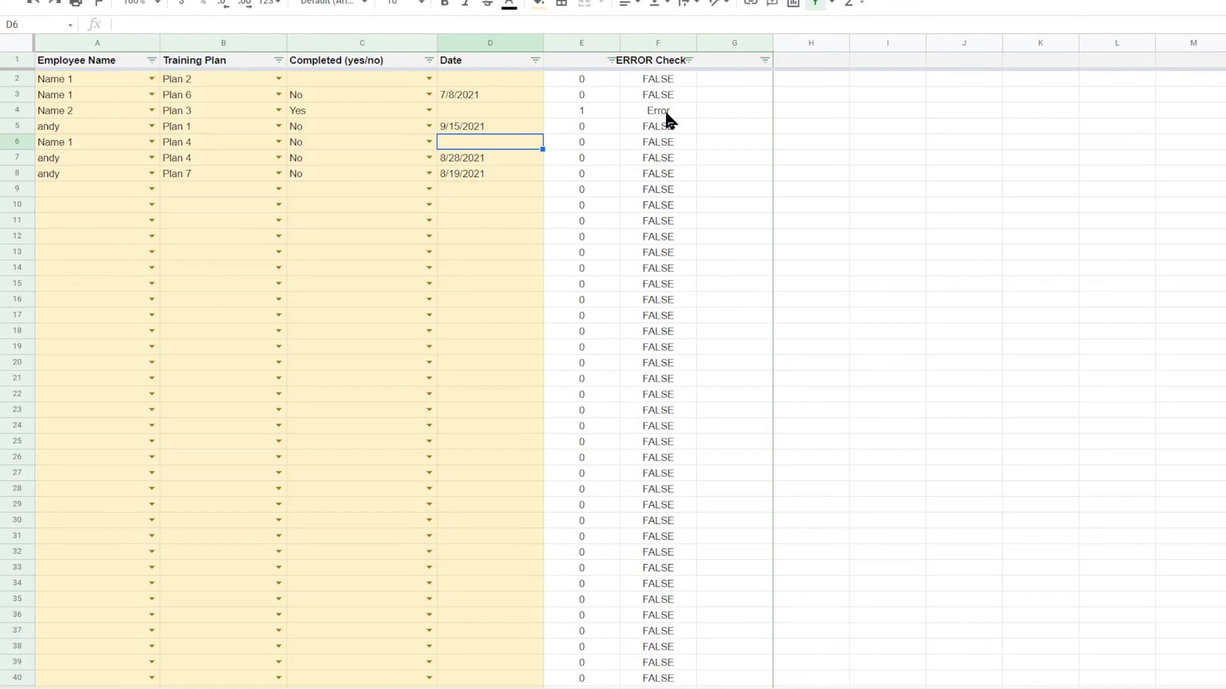
key("Left")
key("Up")
key("Left")
key("Right")
key("Right")
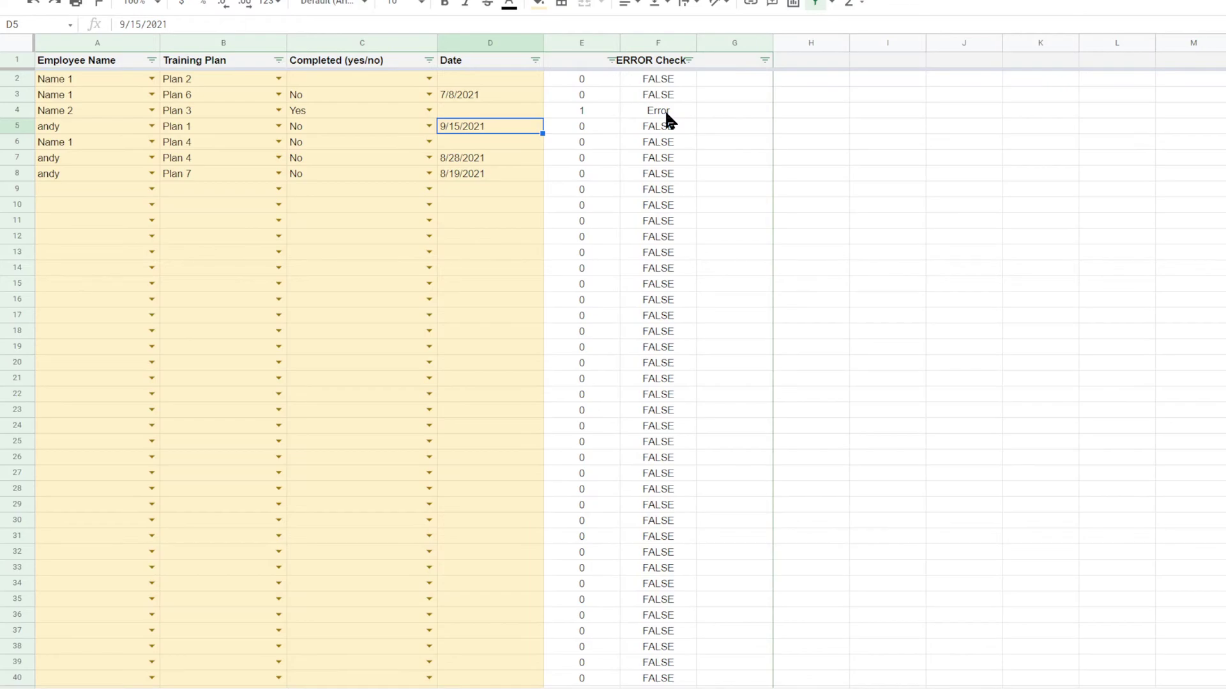
key("Right")
key("Right")
key("Up")
key("Up")
key("Up")
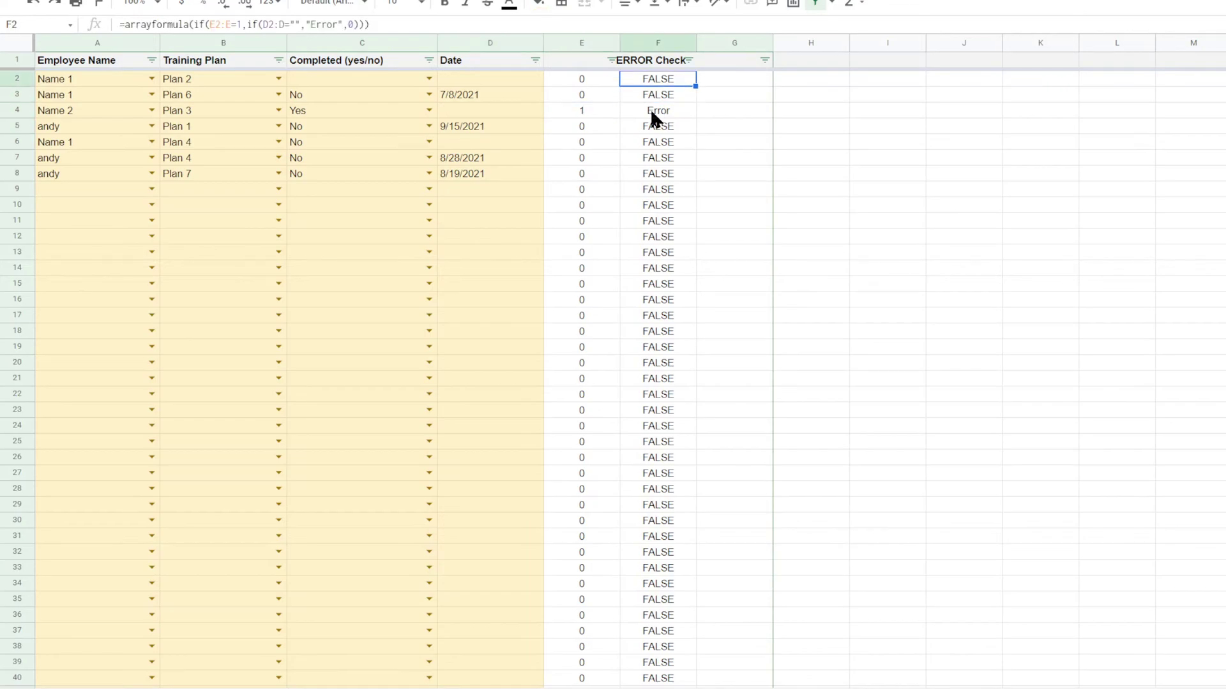
Step: Extend the F2 formula with a second nested if( as the false branch of the E2:E=1 test
left_click(387, 25)
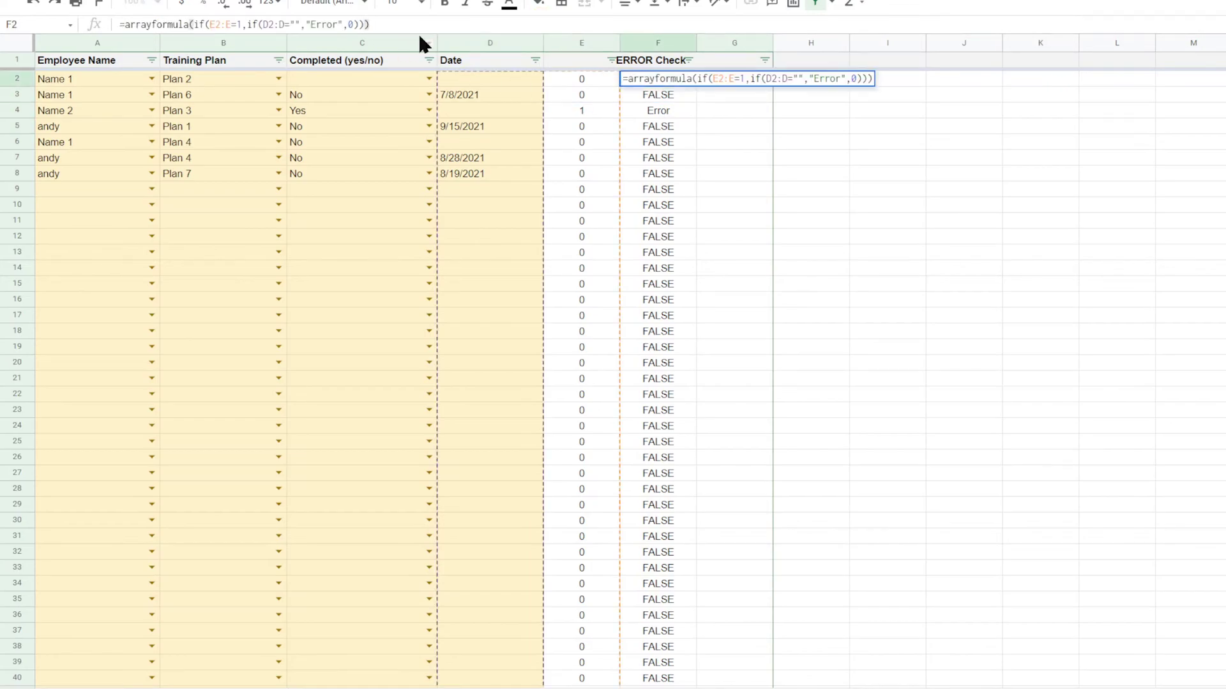
key("BackSpace")
key("BackSpace")
key("BackSpace")
type("),")
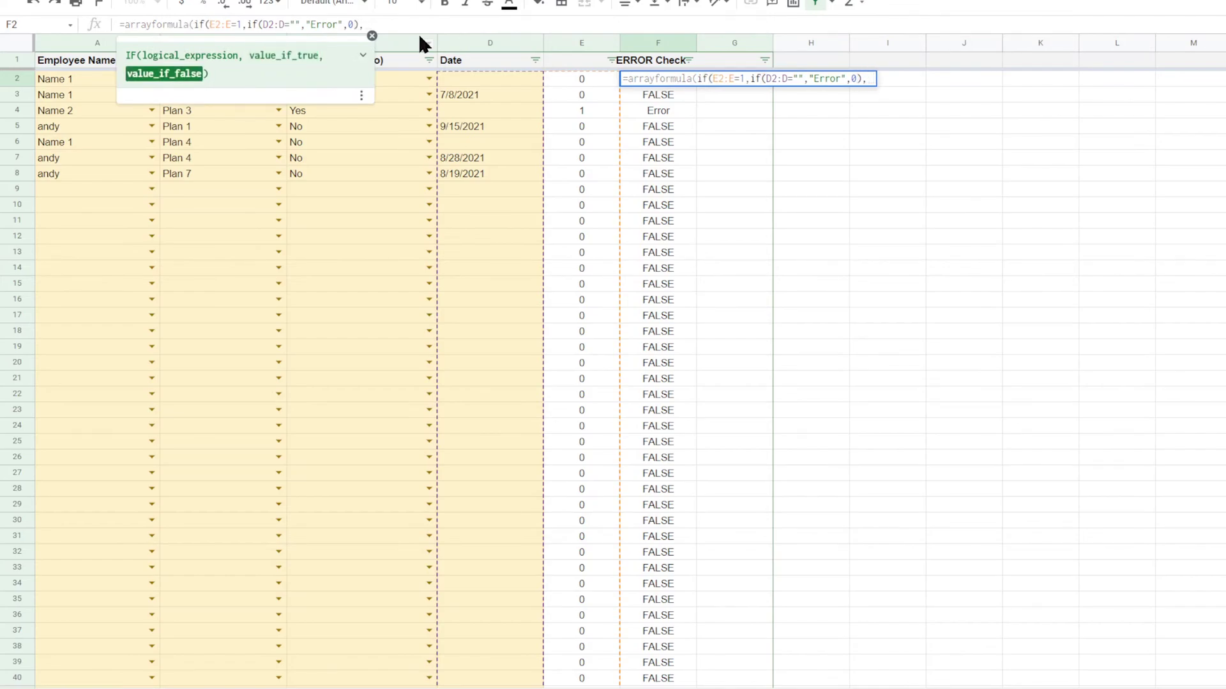
type("if(")
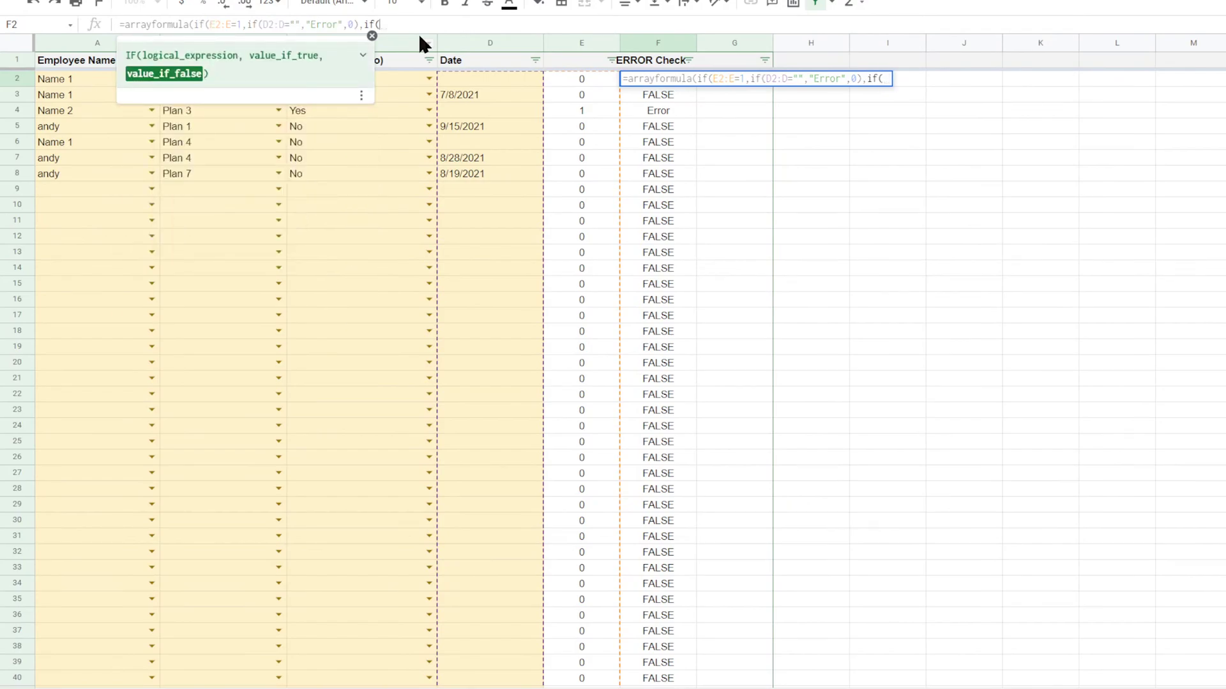
type("e2:e")
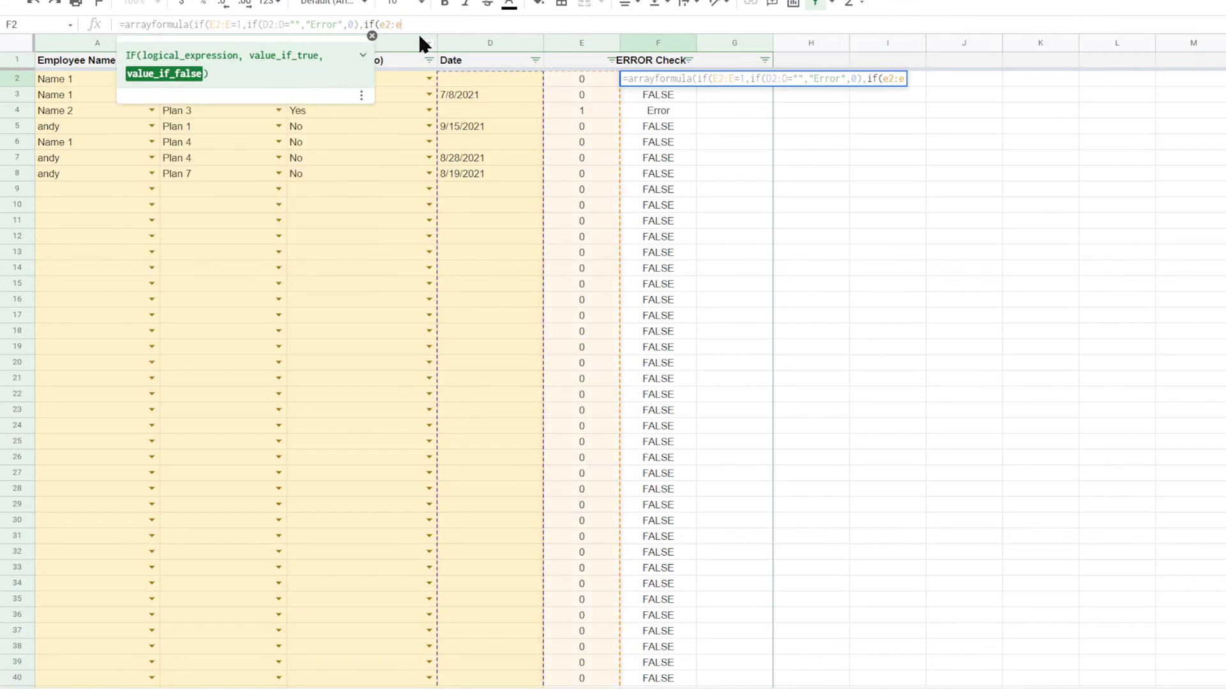
type("=")
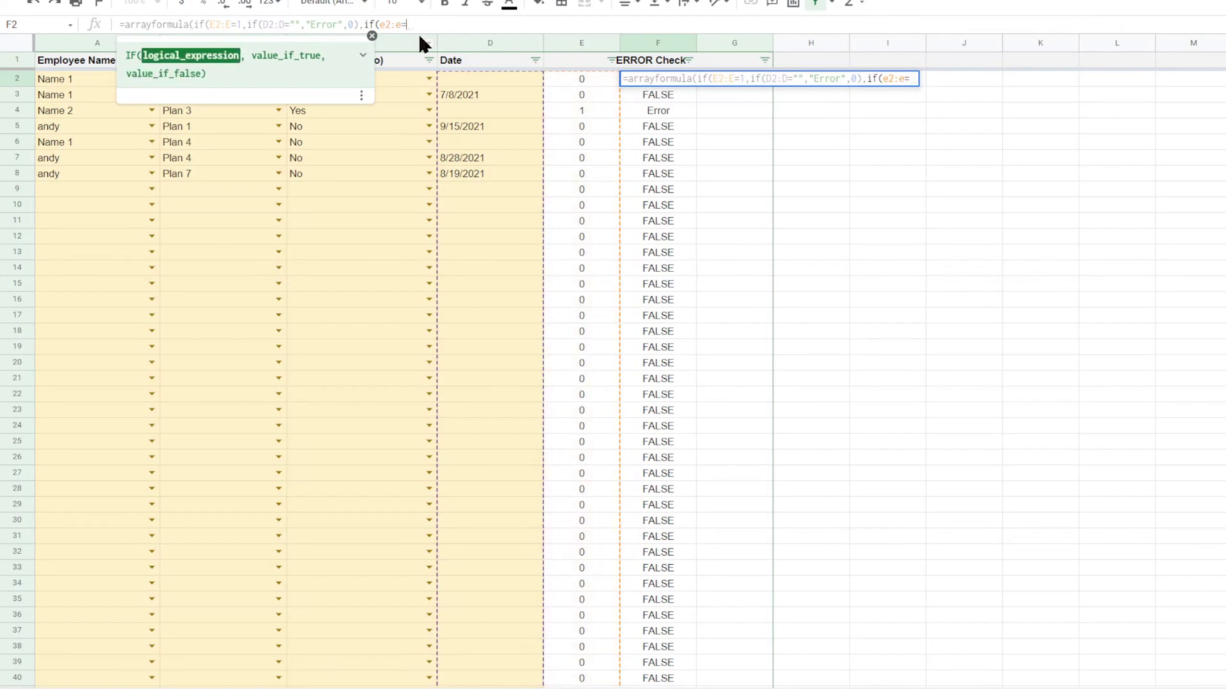
type("0")
key("BackSpace")
key("BackSpace")
key("BackSpace")
key("BackSpace")
key("BackSpace")
key("BackSpace")
Step: Complete the F2 formula's second nested test as if(C2:C="No",if(D2:D="","Error",0),), replacing the unfinished E2:E= reference
type("c2")
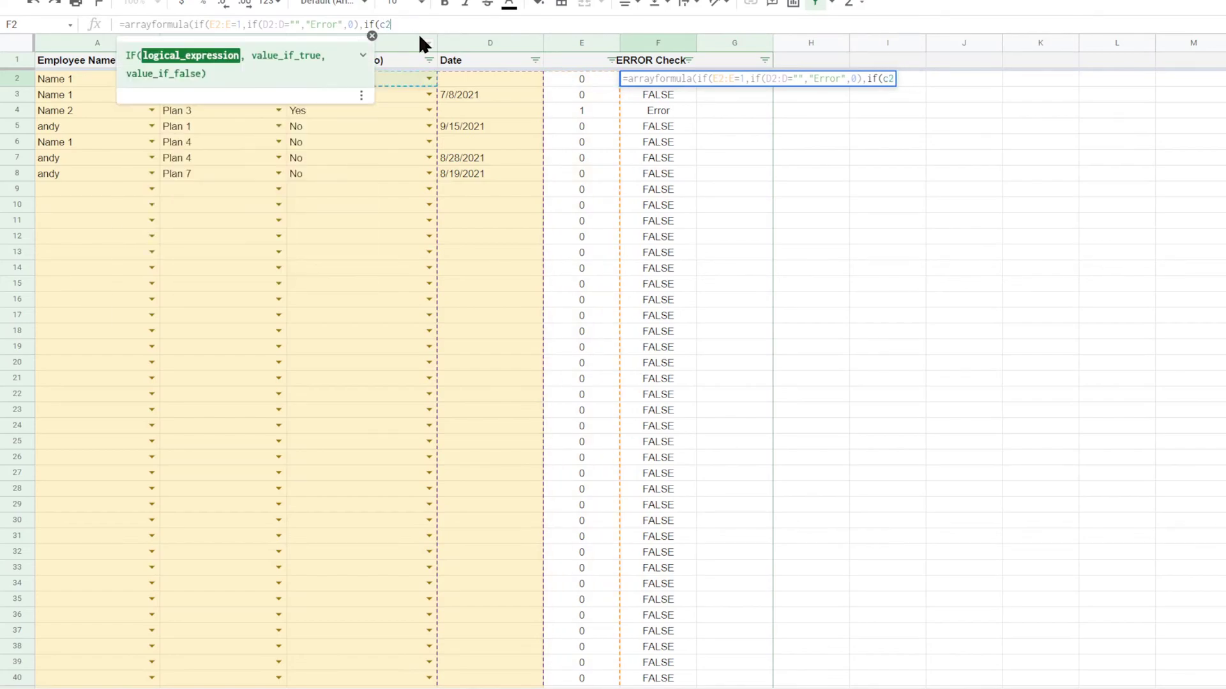
type(":c=\"N")
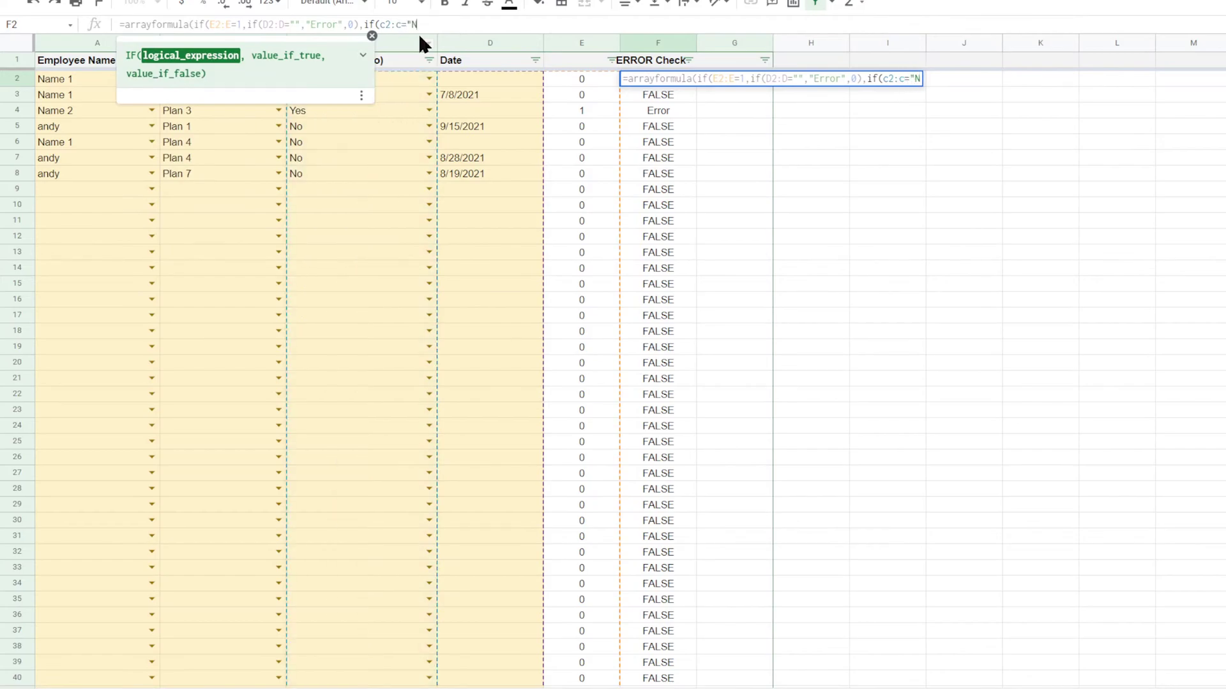
type("o\",")
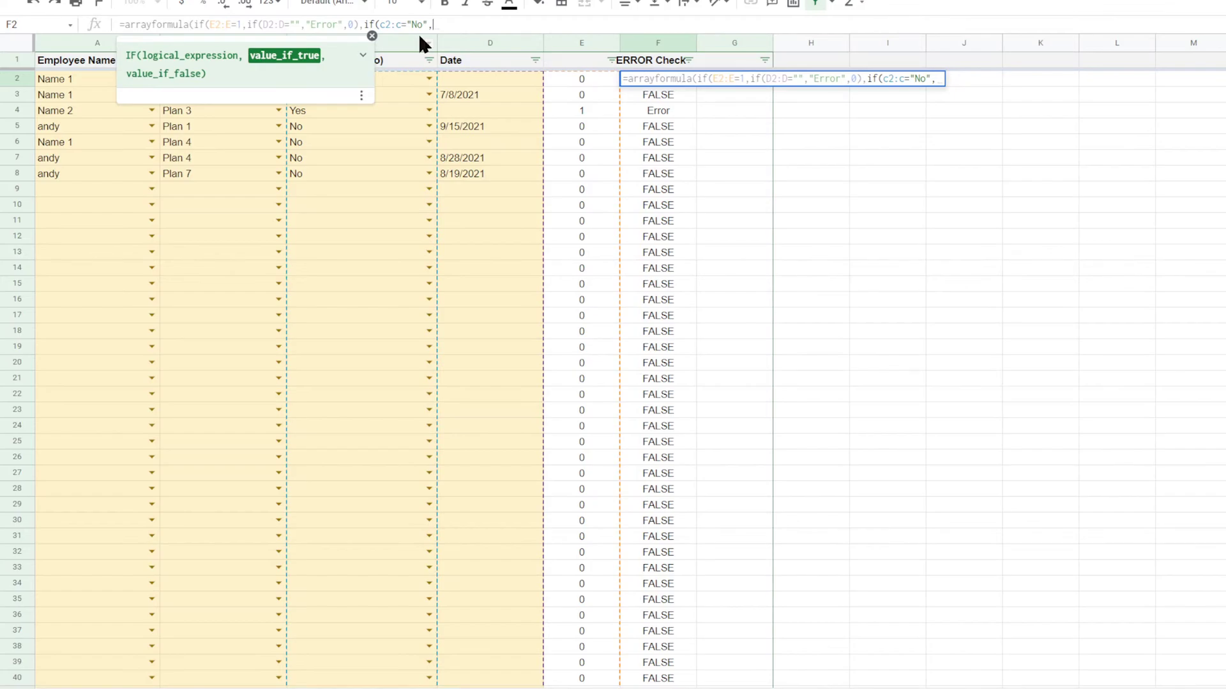
type("if(d2:")
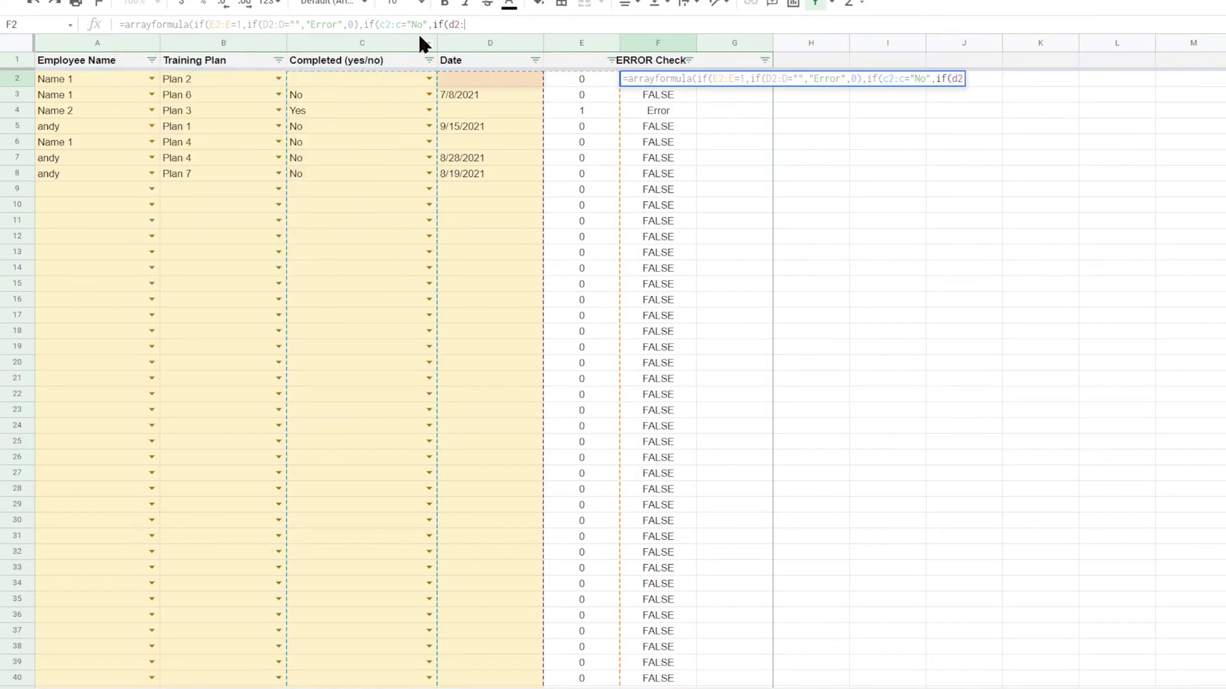
type("d=\"\"")
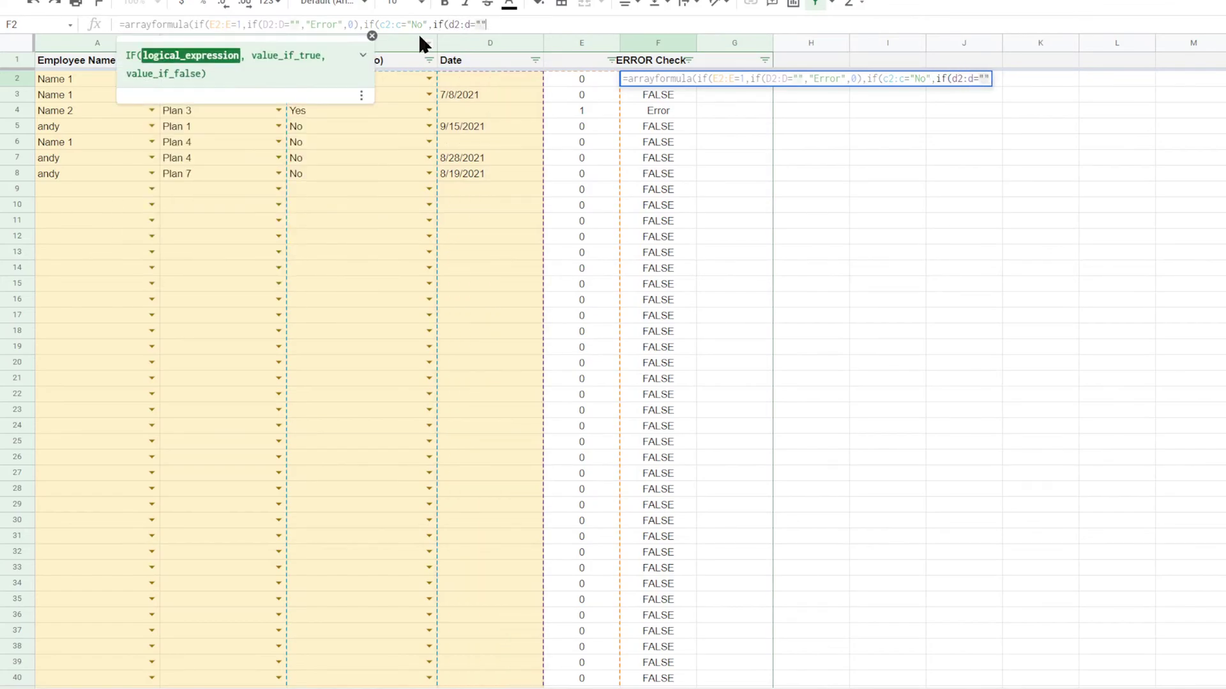
type(",\"Err")
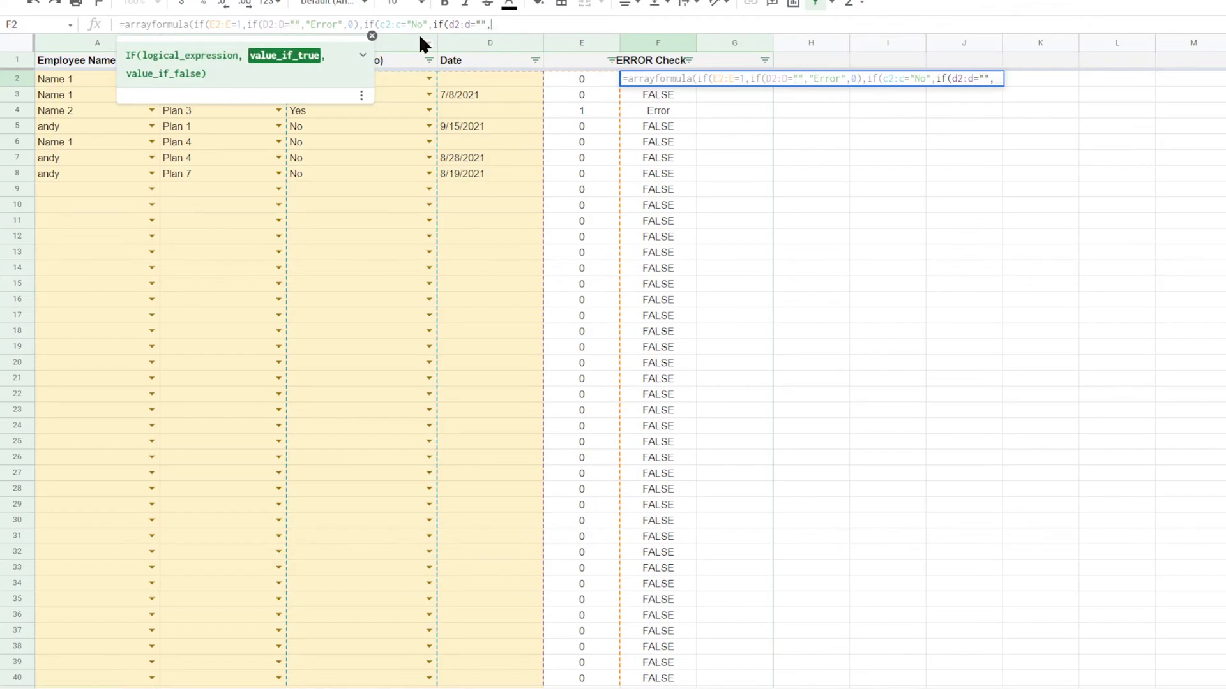
type("or\"")
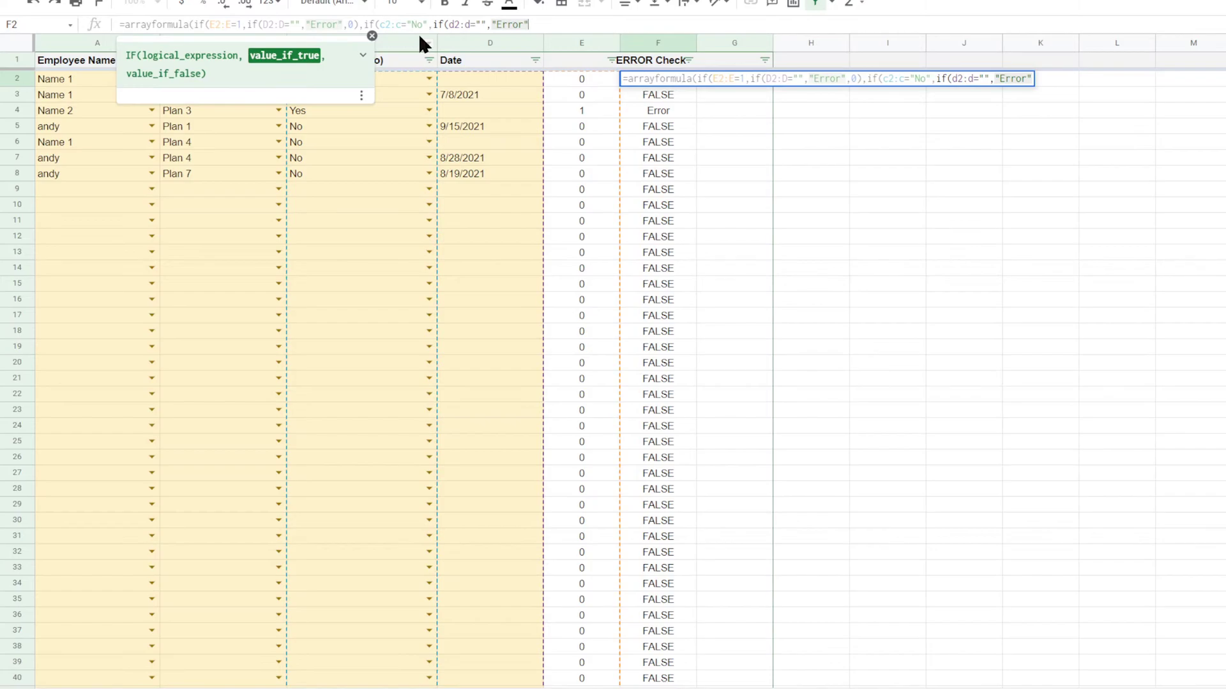
type(",0)")
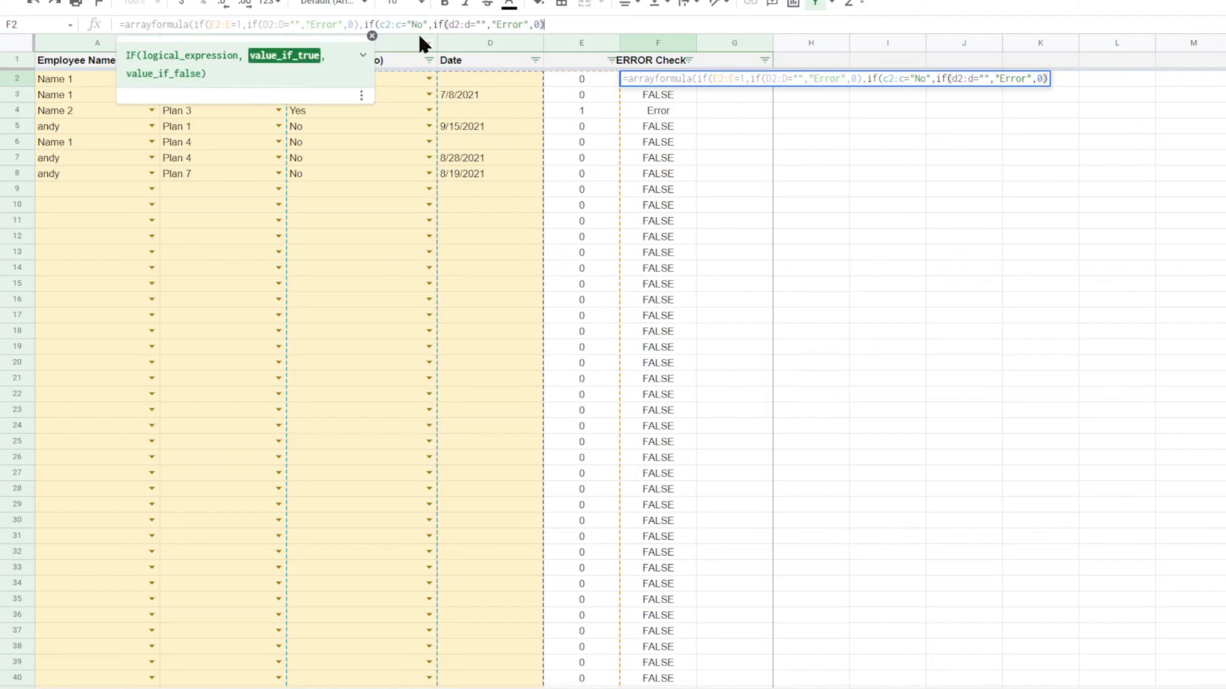
type(",)")
key("Return")
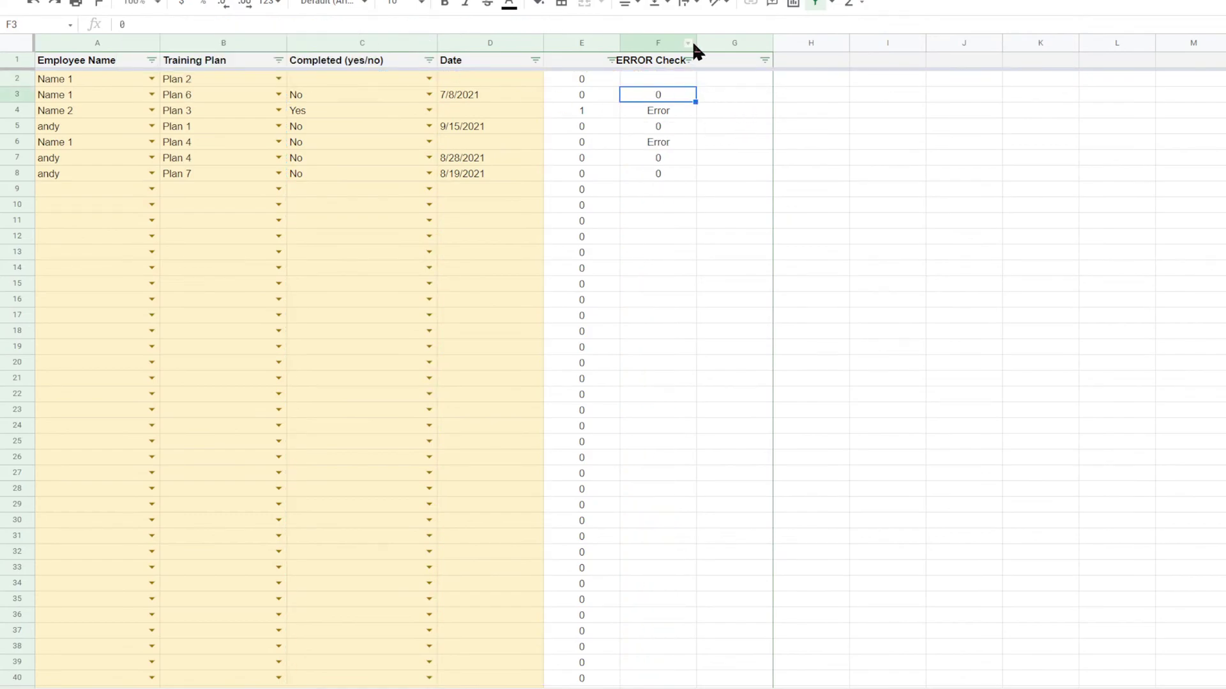
Step: Widen column F enough to fit the ERROR Check header beside its filter control
left_click_drag(693, 40, 712, 40)
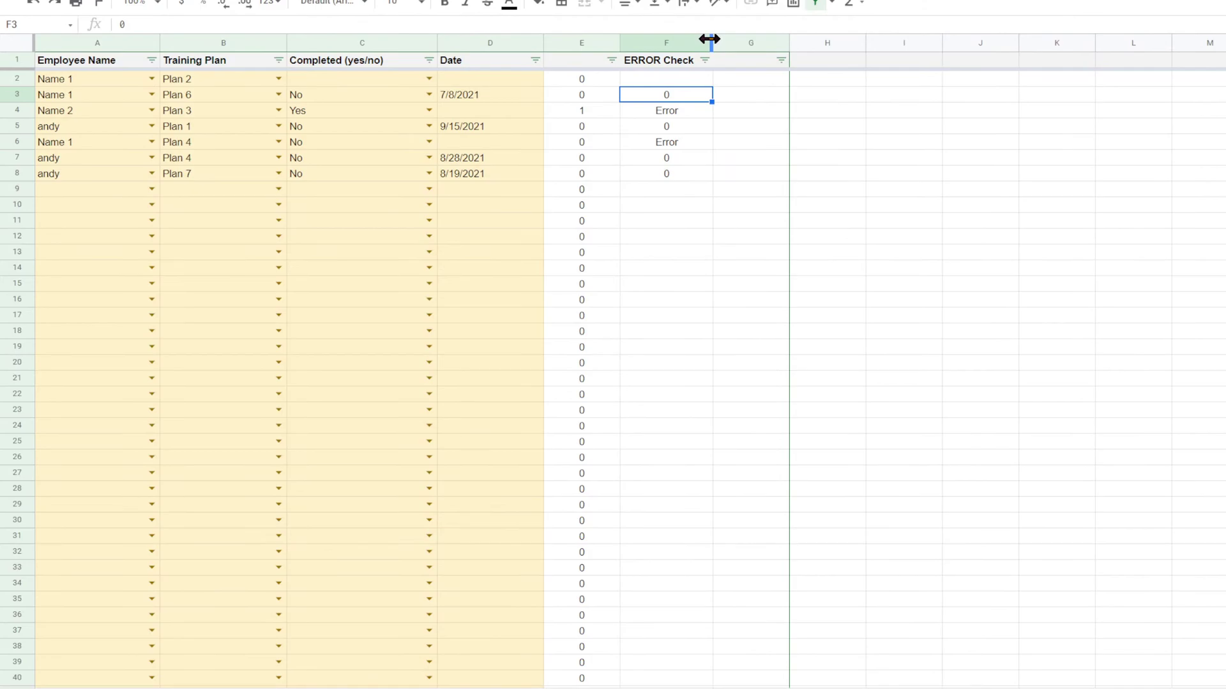
left_click(1113, 224)
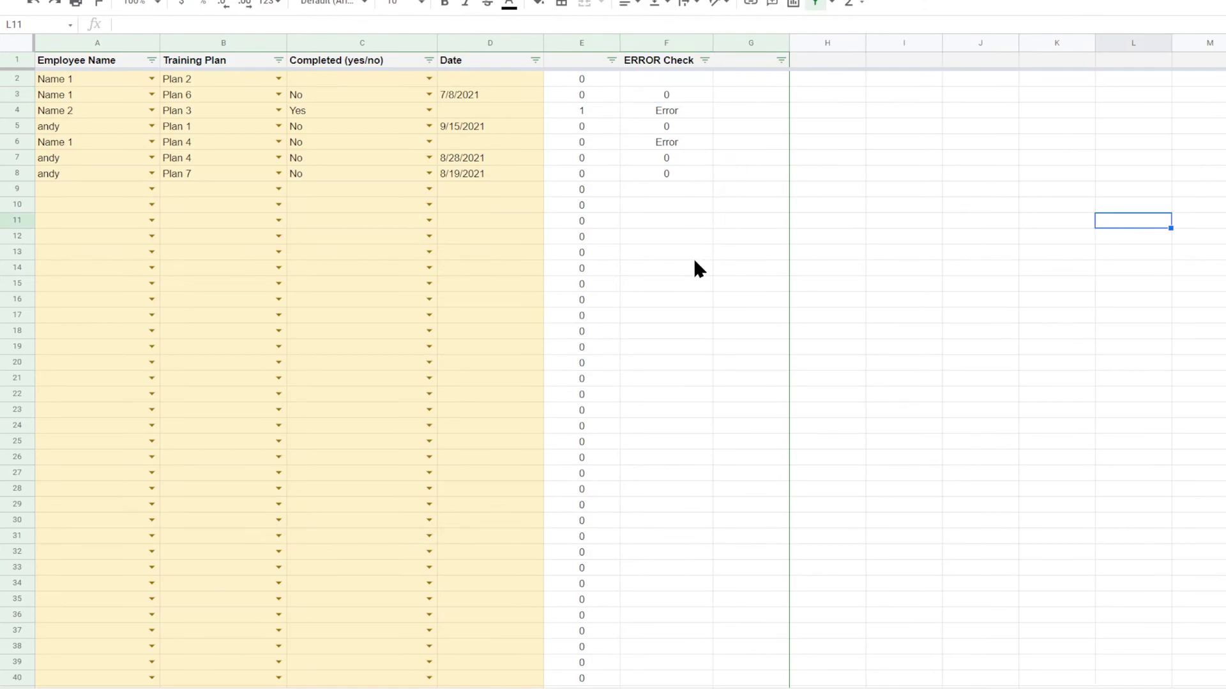
Step: Wrap the E2 array formula's if in an outer if(A2:A="","", test so rows without an employee name stay blank
left_click(600, 76)
key("Down")
key("Down")
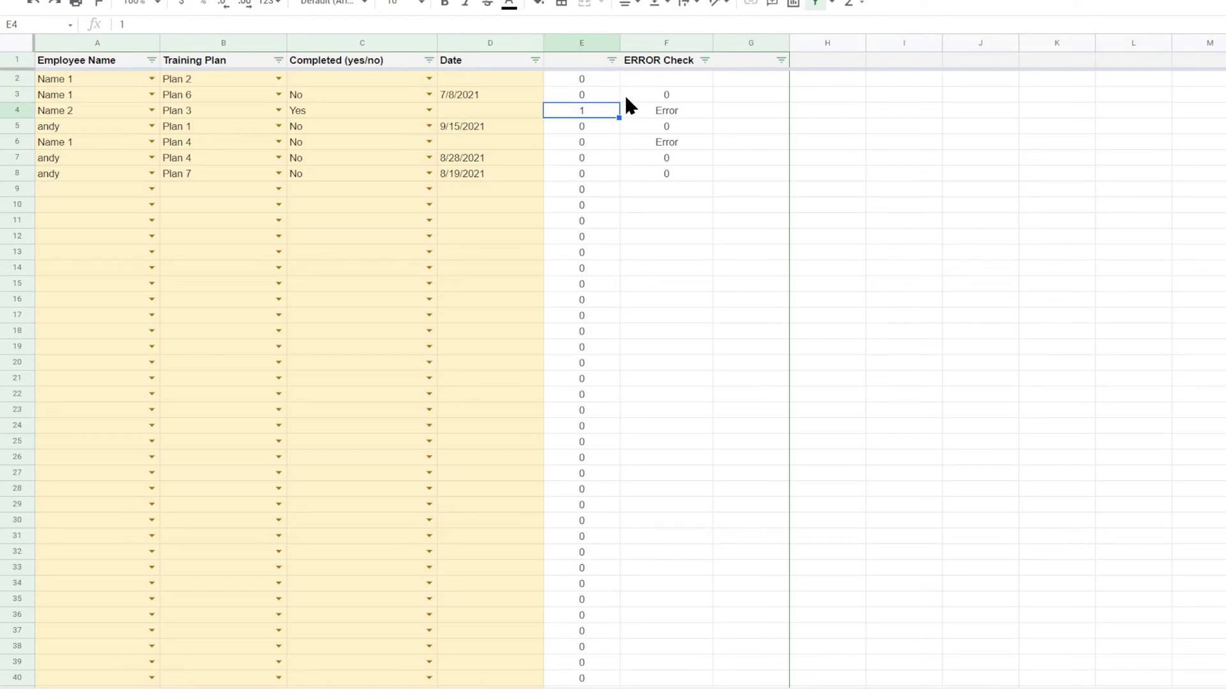
left_click(592, 76)
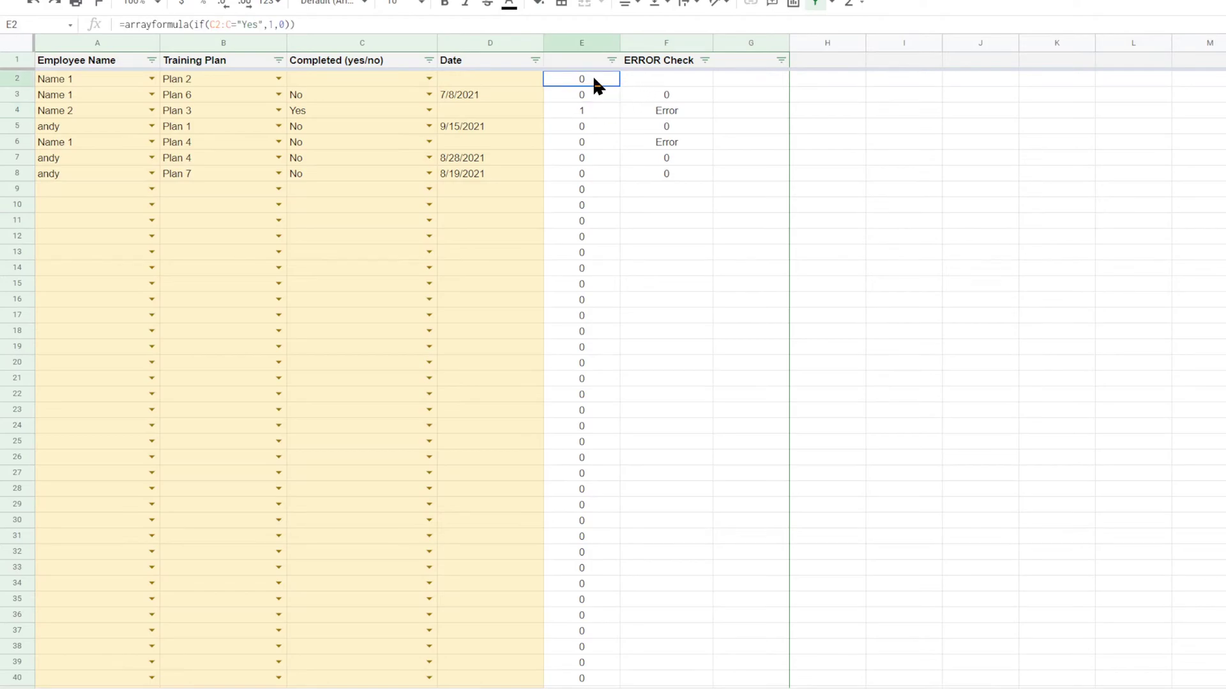
left_click(194, 24)
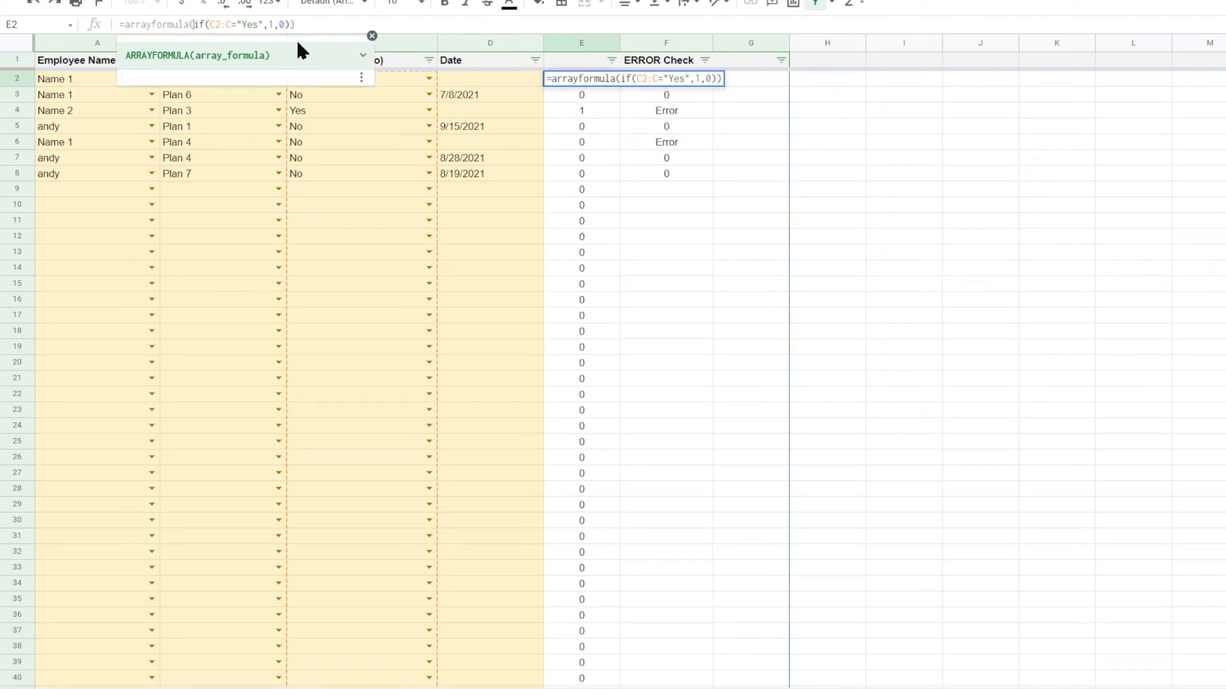
type("if(a2:")
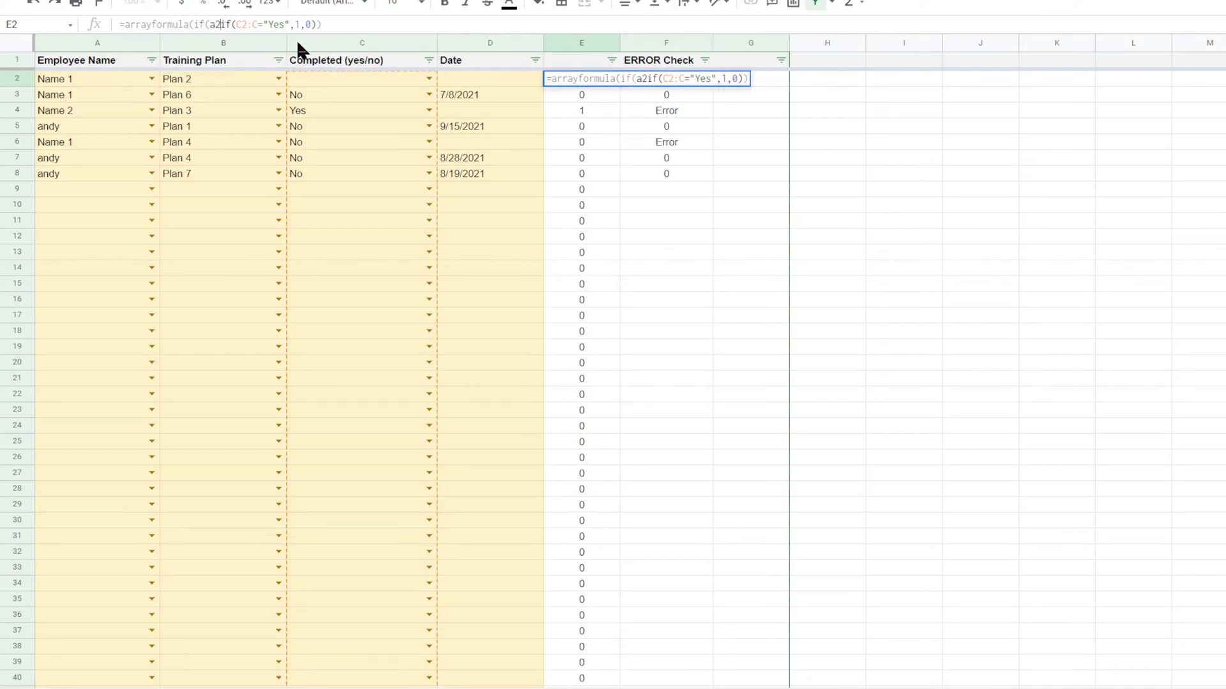
type("a=\"\",\"")
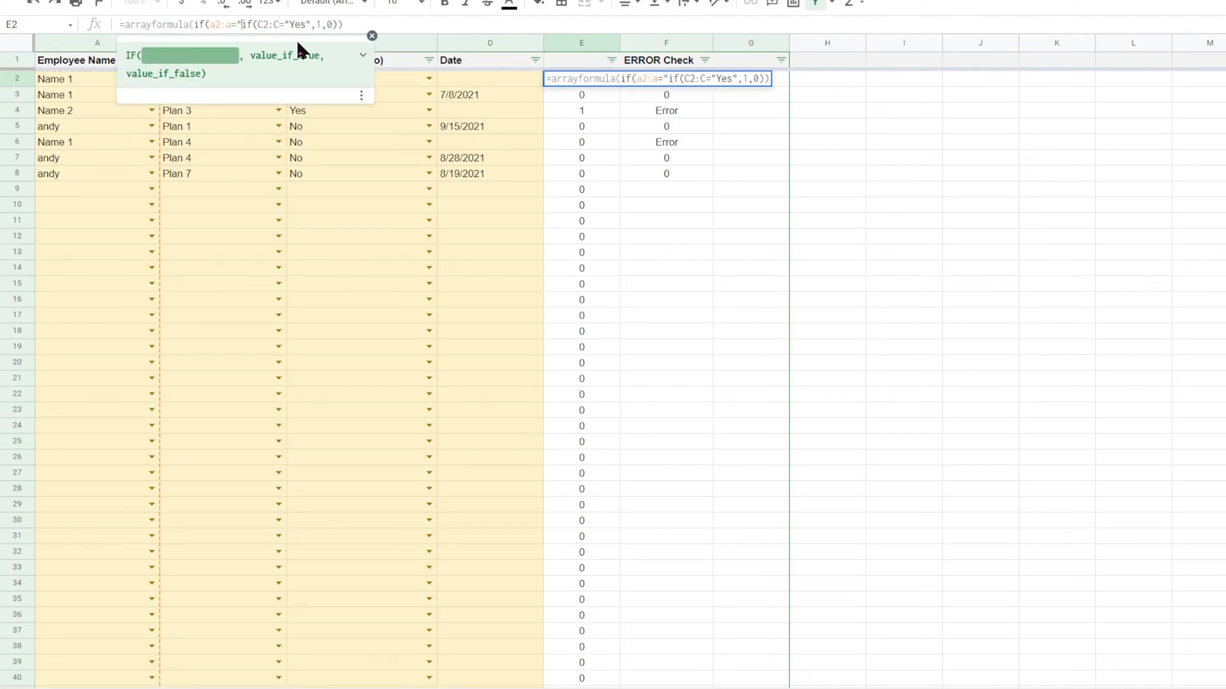
type("\",")
key("Return")
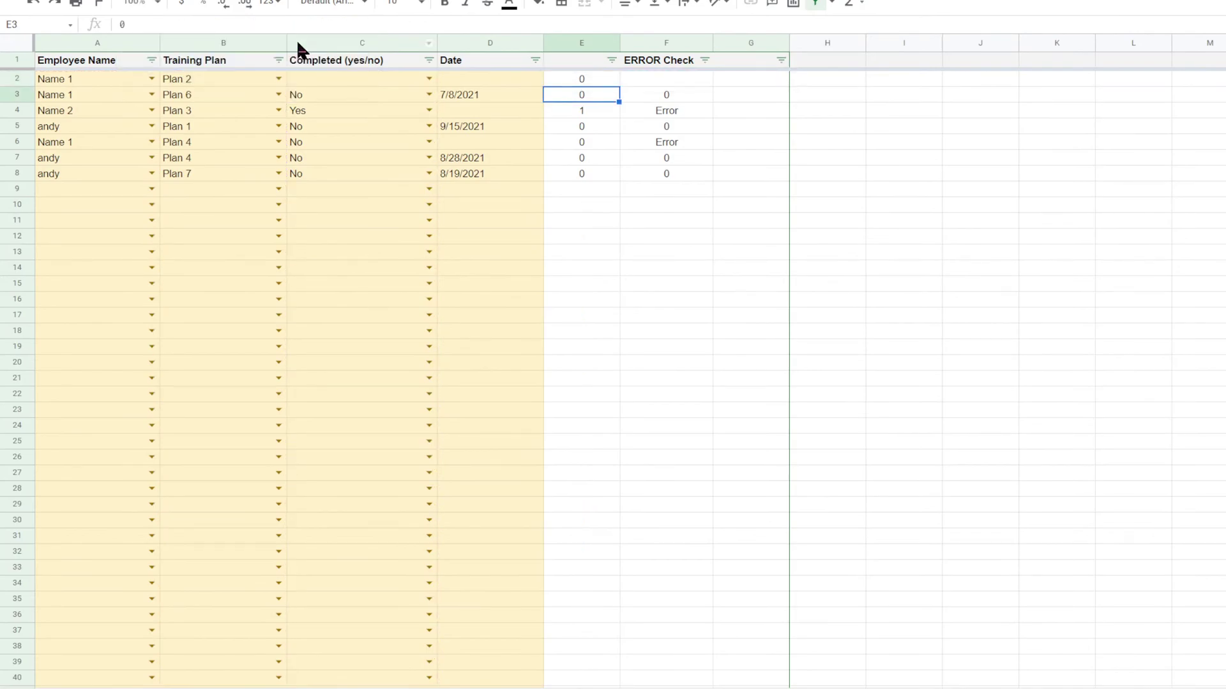
Step: Compare the ERROR Check results in F4 and F6 with the completion statuses in column C for rows 3 to 6
left_click(654, 113)
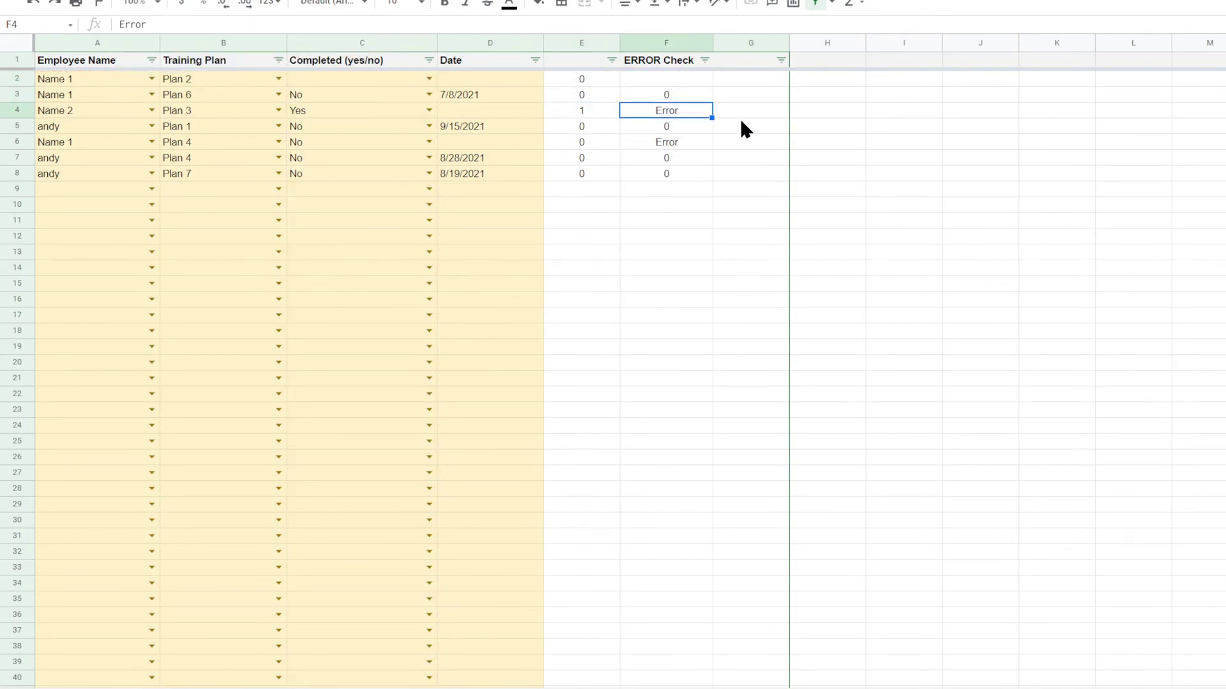
key("Down")
key("Down")
key("Left")
key("Left")
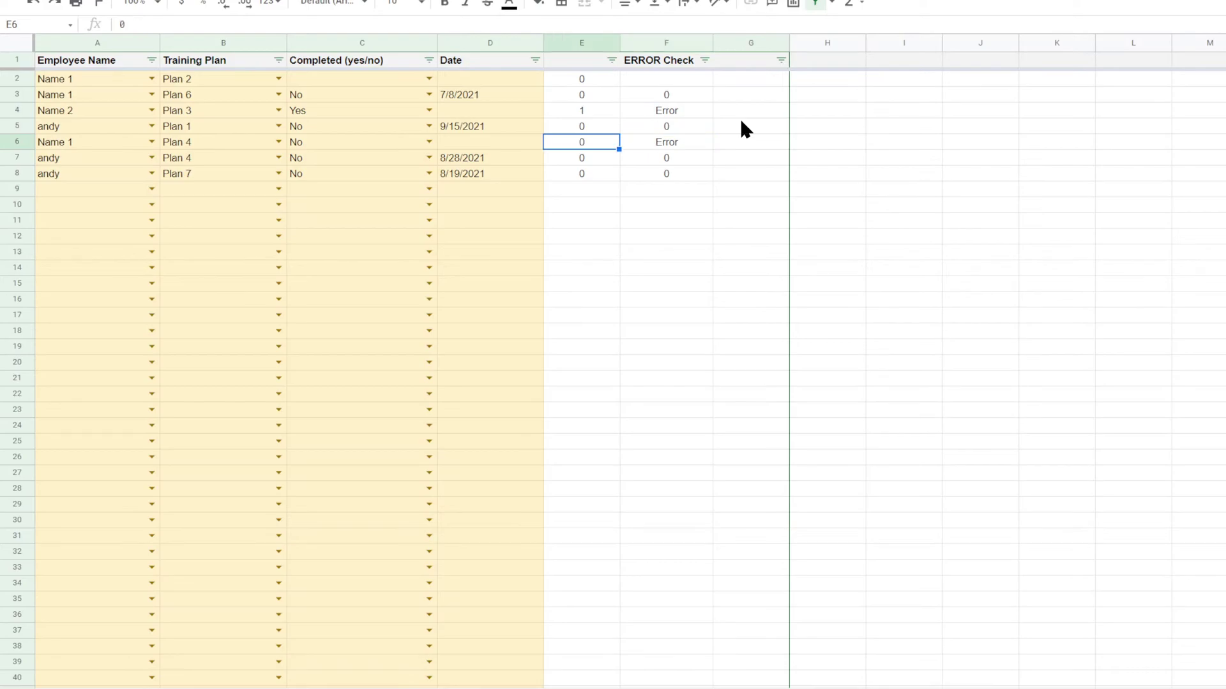
key("Left")
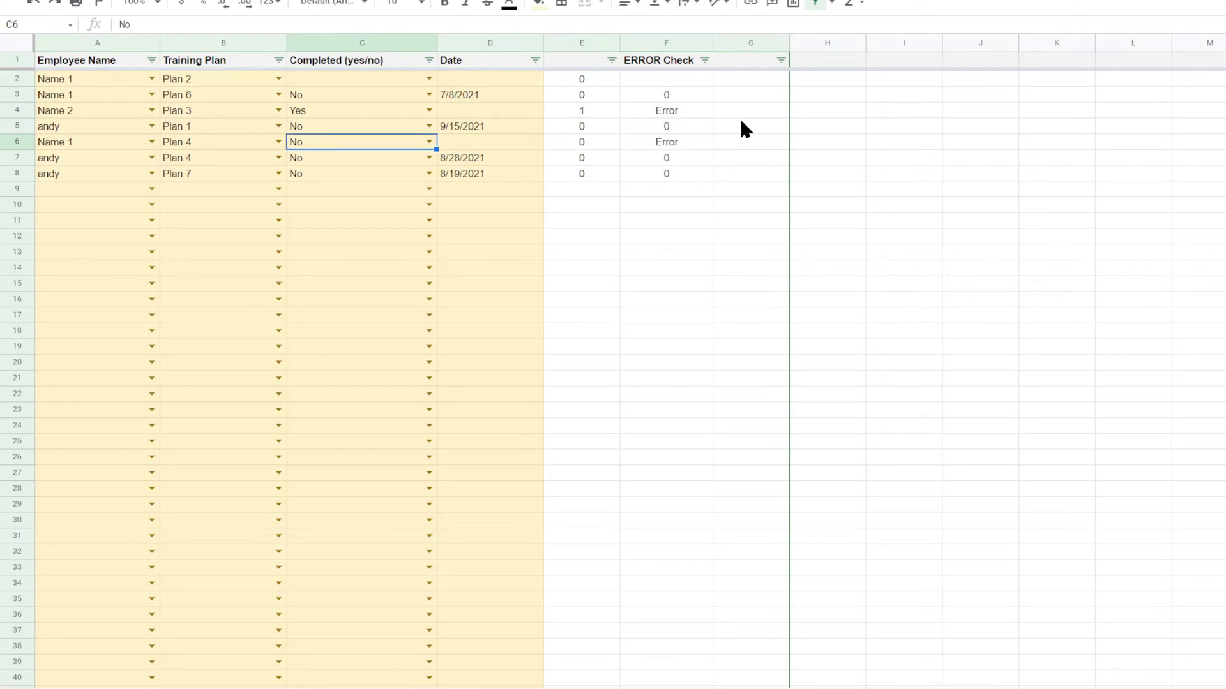
key("Up")
key("Up")
key("Up")
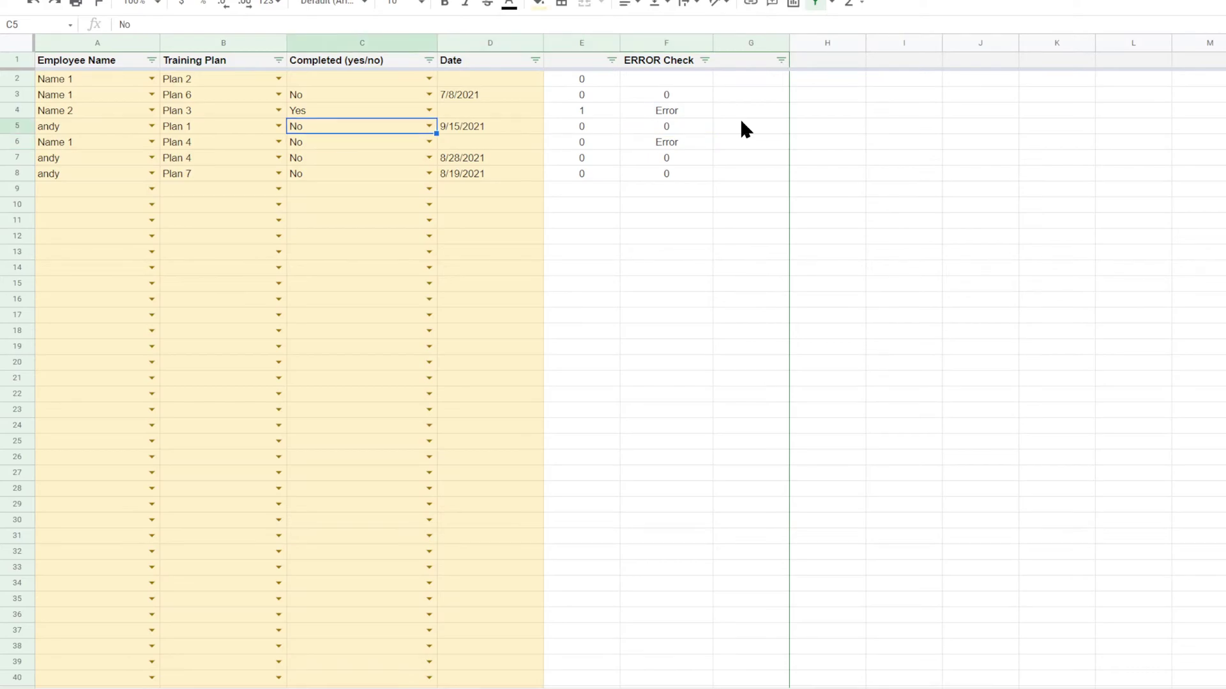
key("Down")
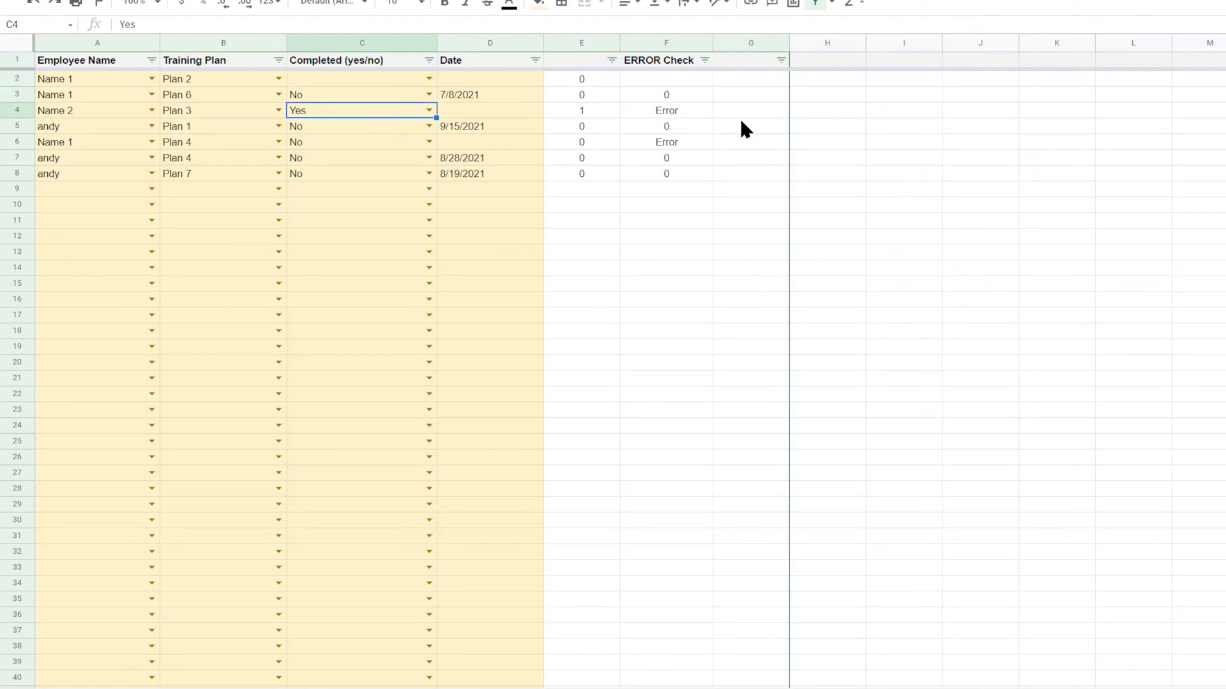
Step: Go through the dates in D4:D7 and clear the completion status in C7, leaving its date in place
key("Right")
key("Down")
key("Down")
key("Down")
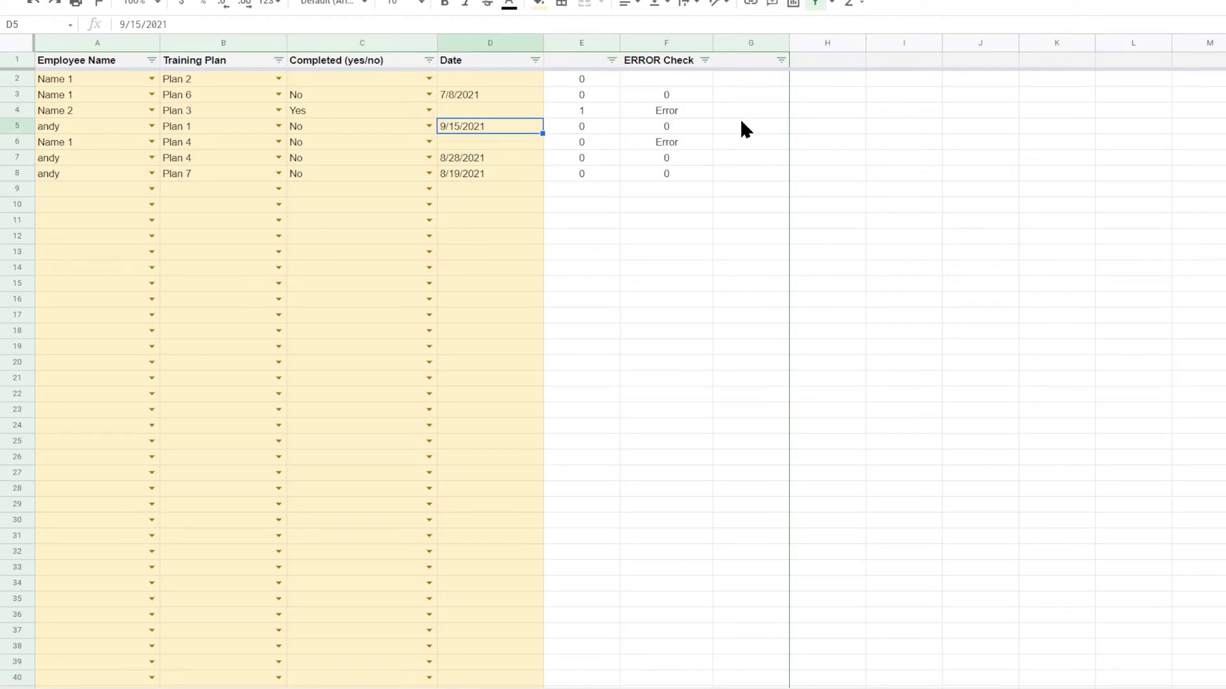
key("Left")
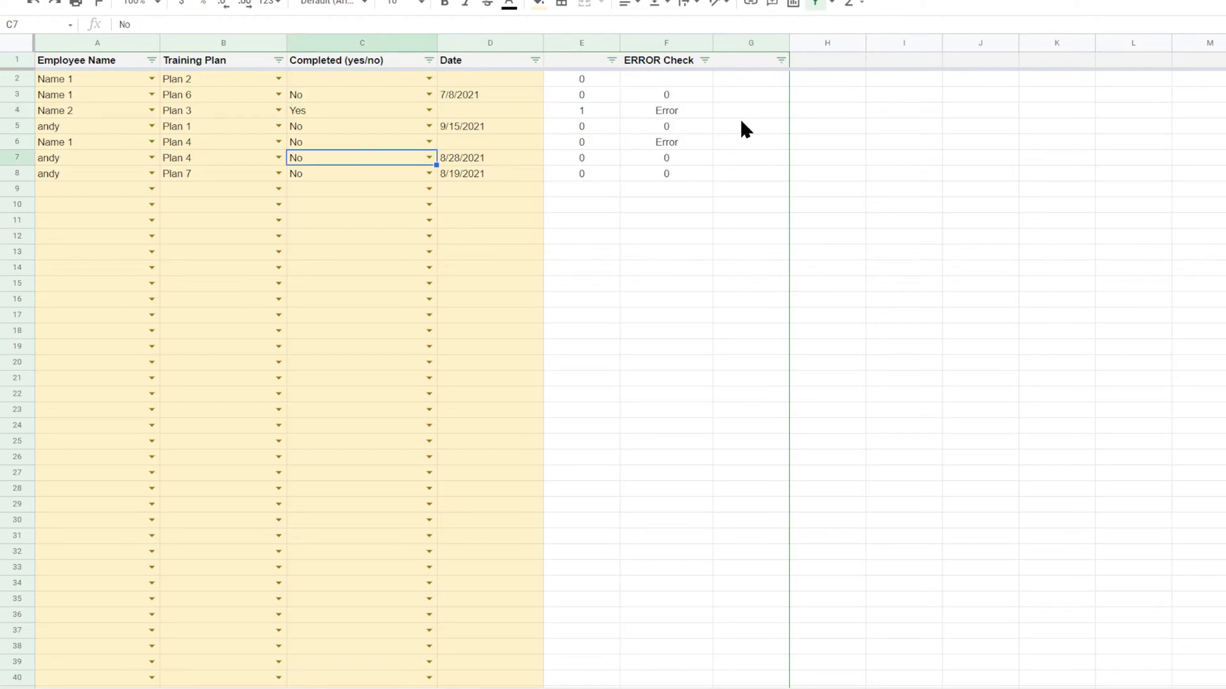
key("BackSpace")
key("Return")
Step: Remove the trailing ,0),))) after the second "Error" in the F2 formula
key("Up")
key("Up")
key("Up")
key("Right")
key("Right")
key("Right")
key("Up")
key("Up")
key("Up")
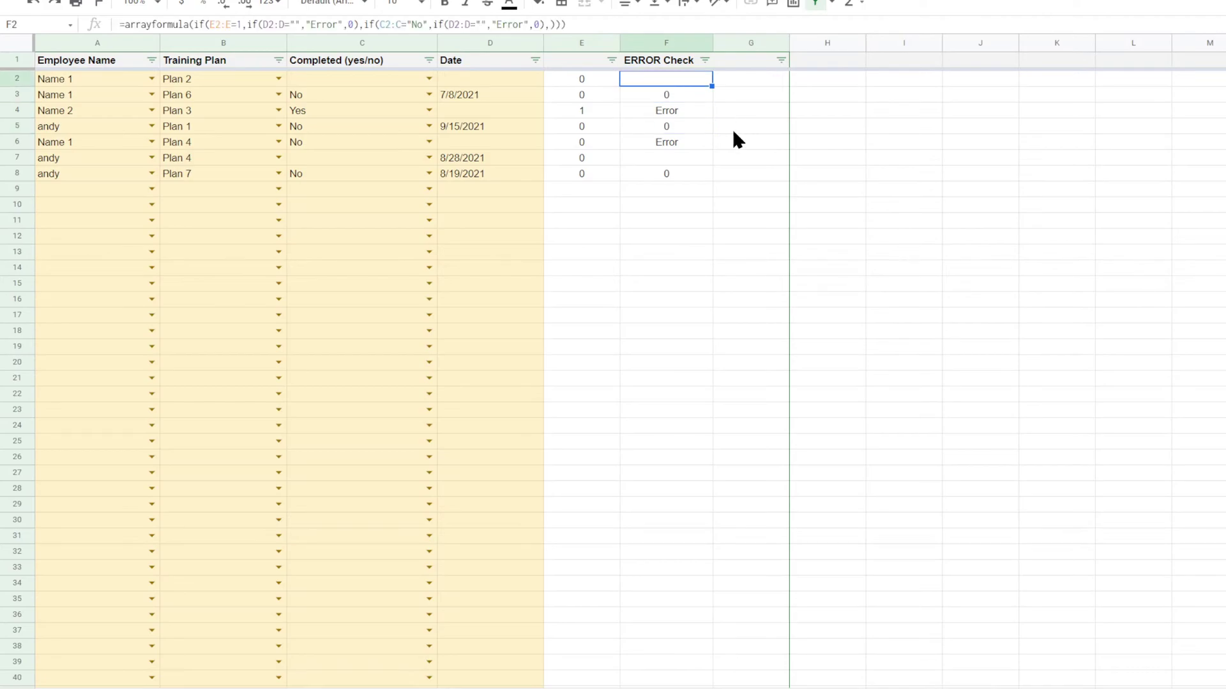
left_click(582, 23)
key("BackSpace")
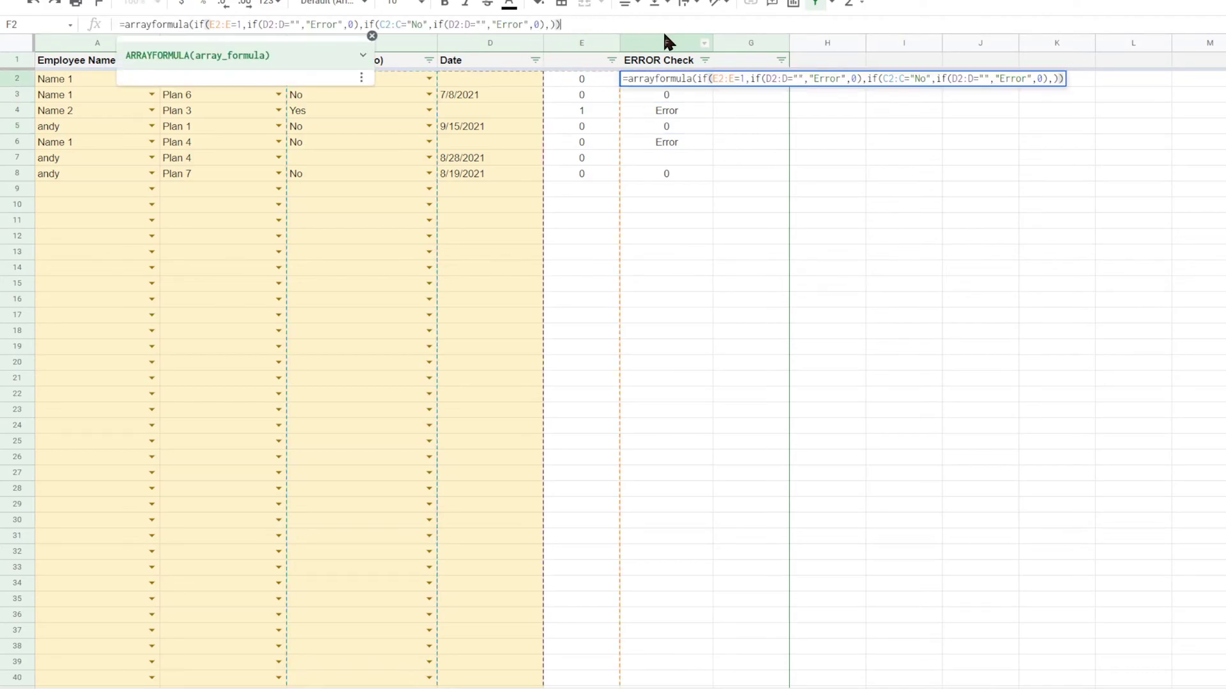
key("BackSpace")
key("BackSpace")
key("BackSpace")
key("BackSpace")
key("BackSpace")
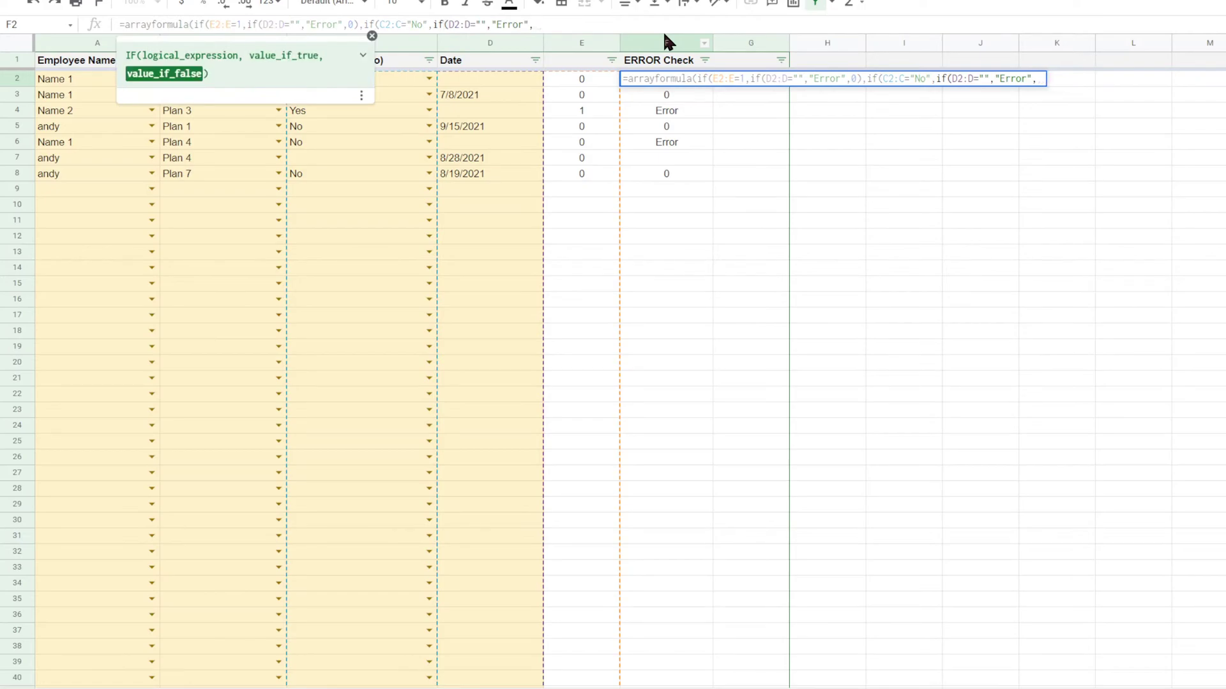
key("BackSpace")
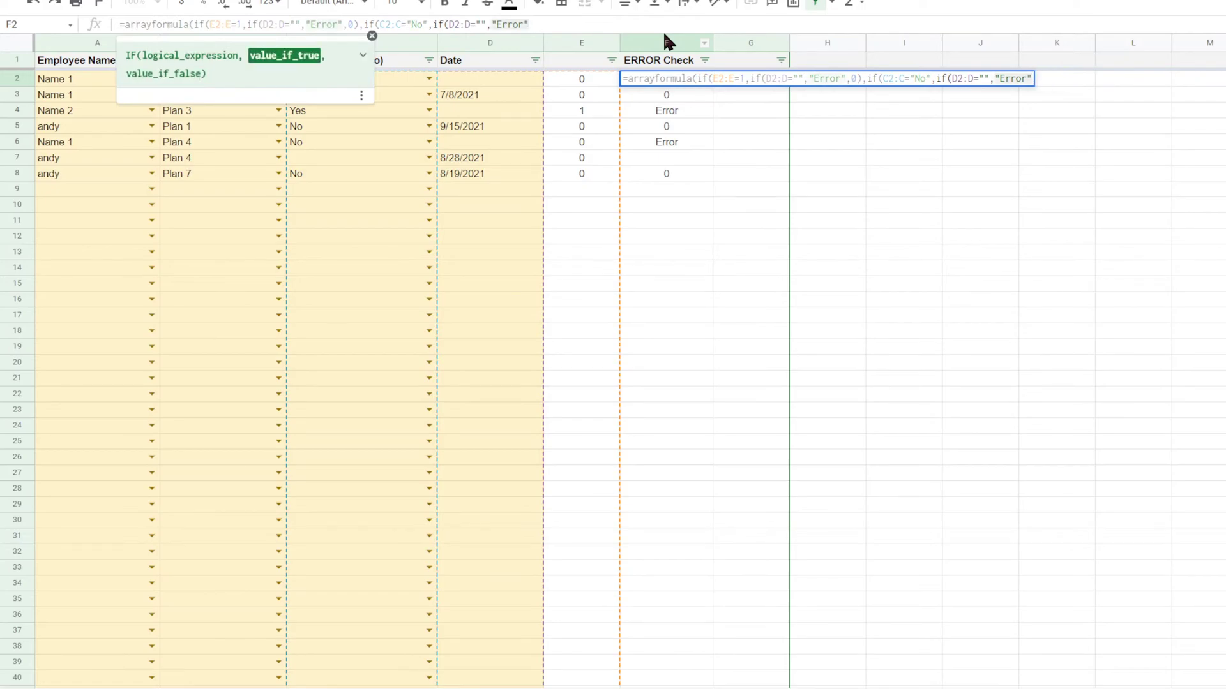
Step: Extend the F2 formula after its second "Error" with ,if(D2:D>0,if(C2:C="","Error",0)) and close it
type(",if(")
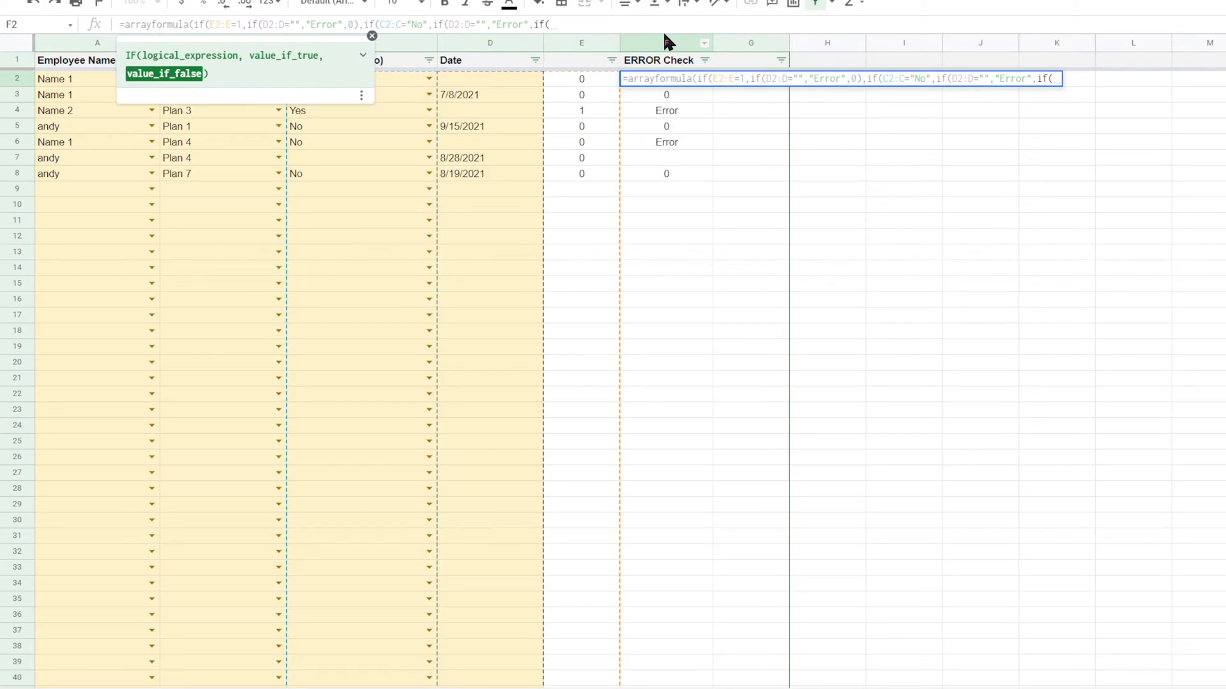
type("d2:d>0")
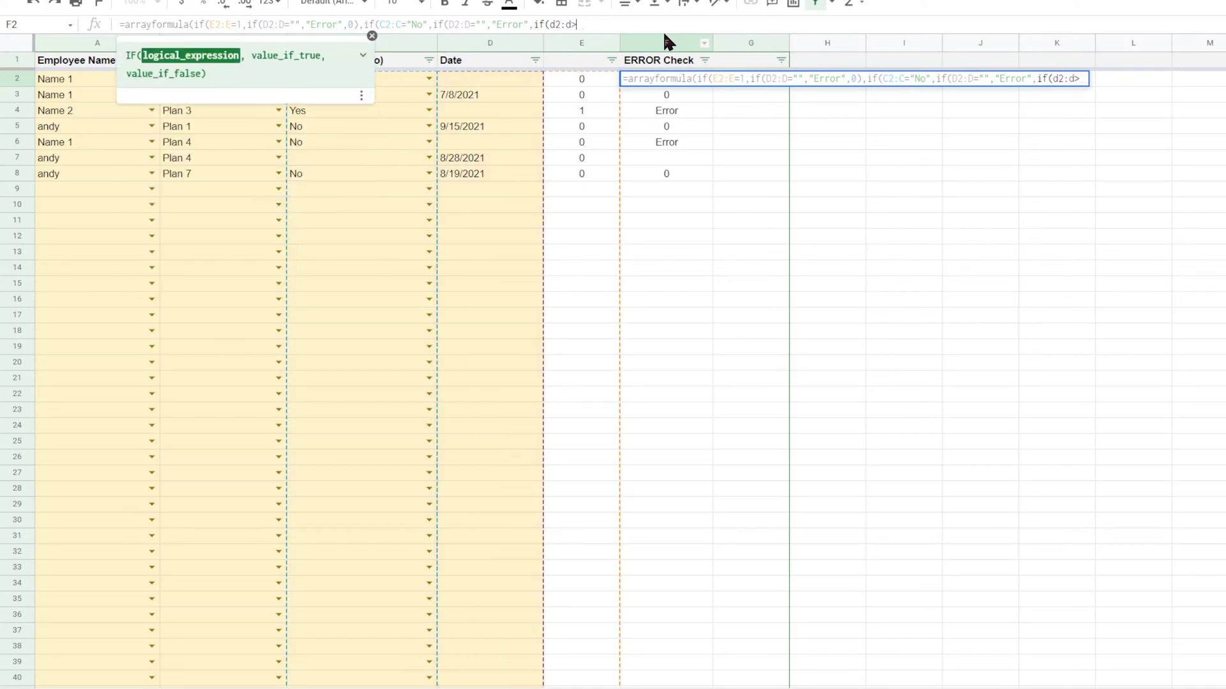
type(",if(")
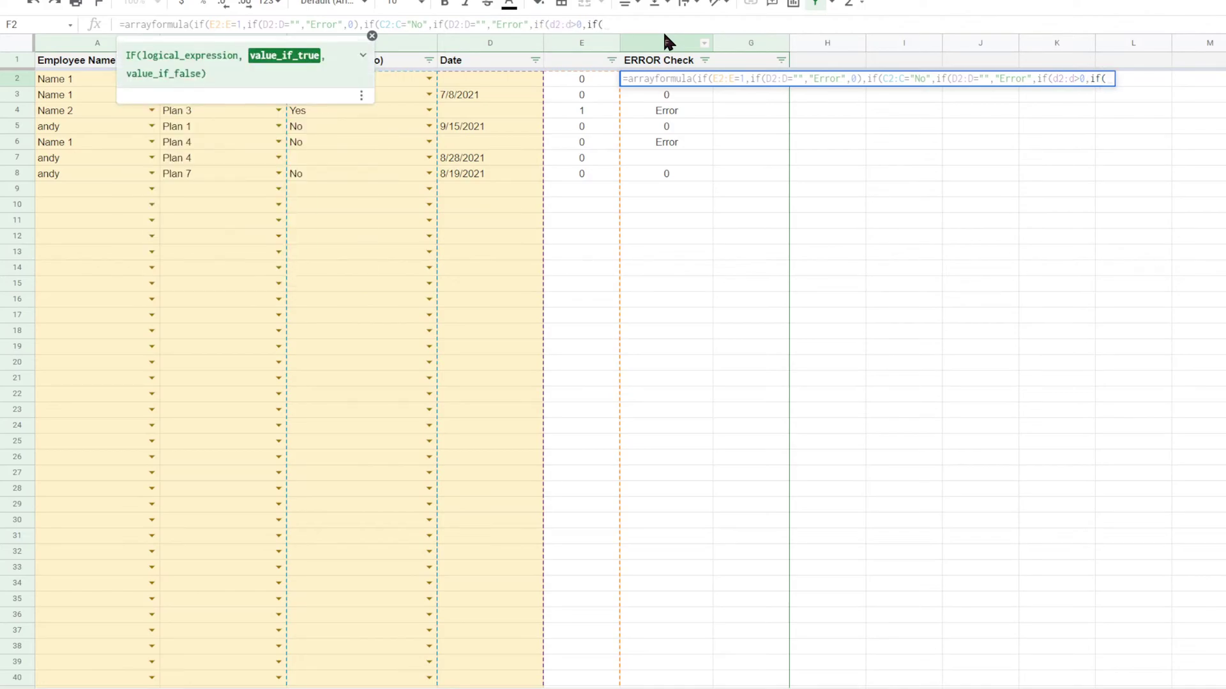
type("c2")
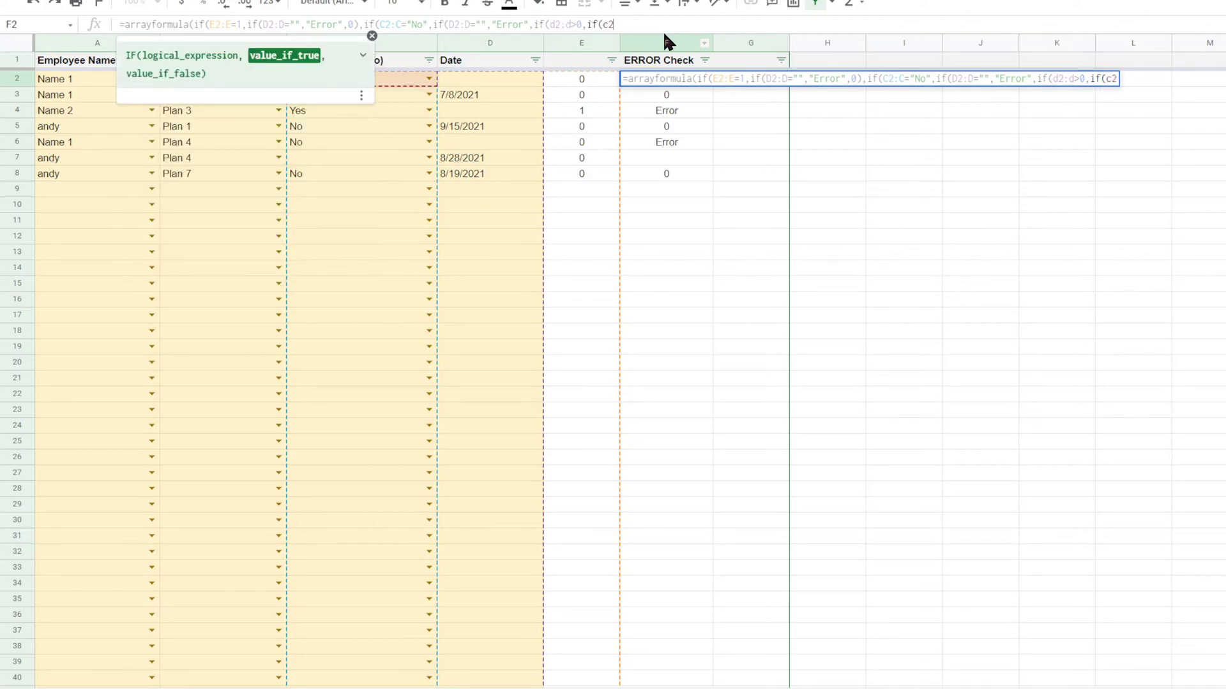
type(":c=")
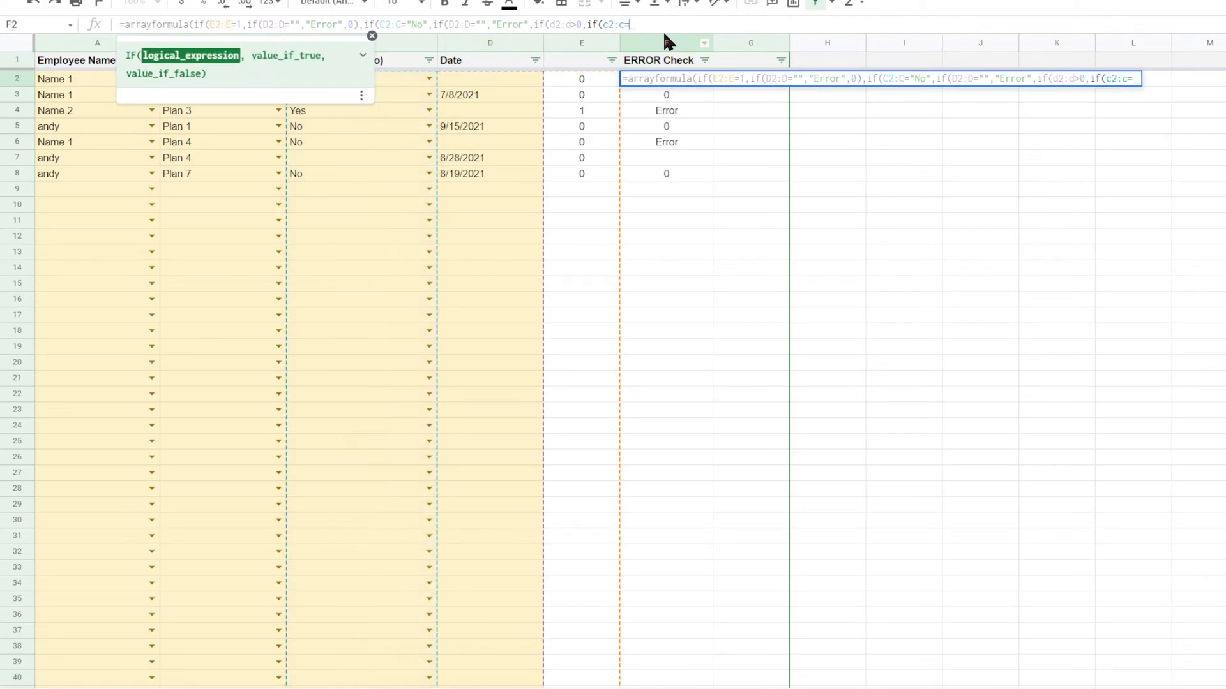
type("\"\",")
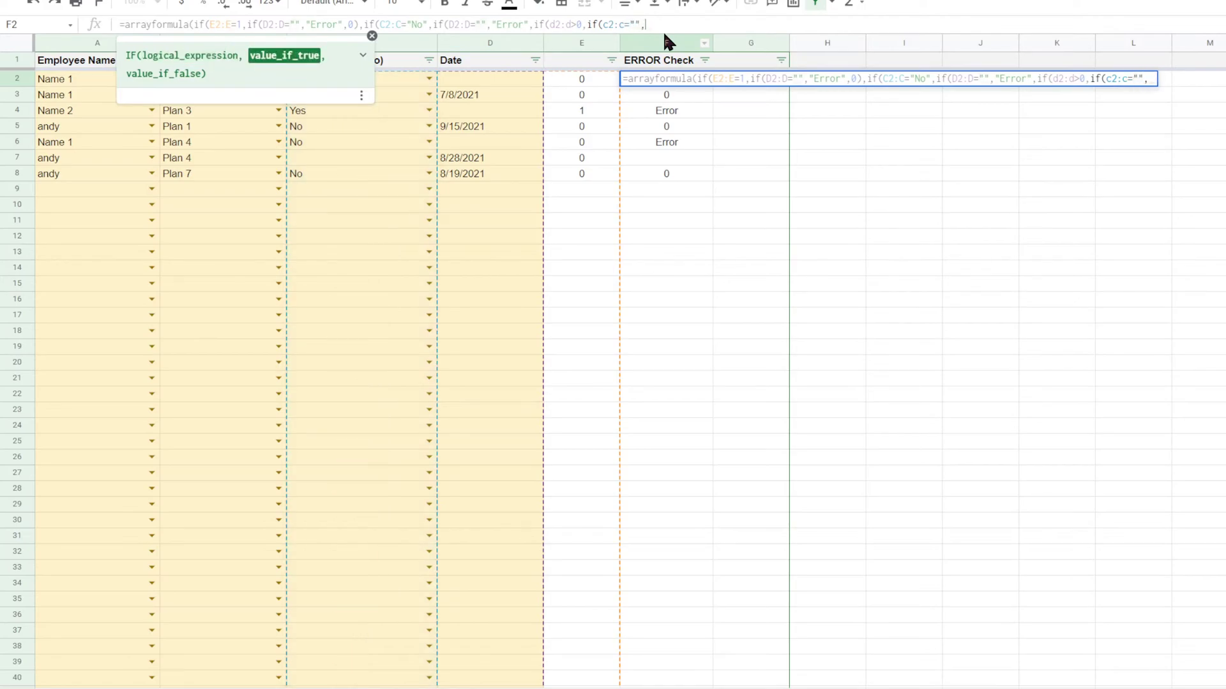
type("\"Error\"")
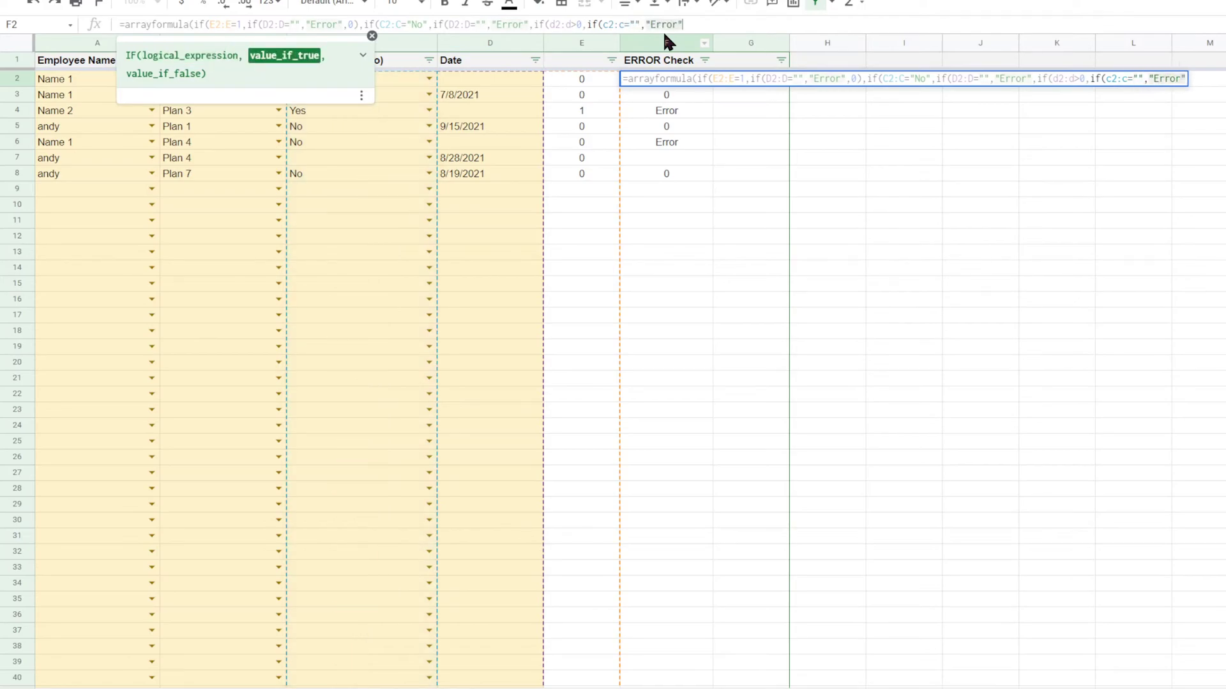
type(",0),")
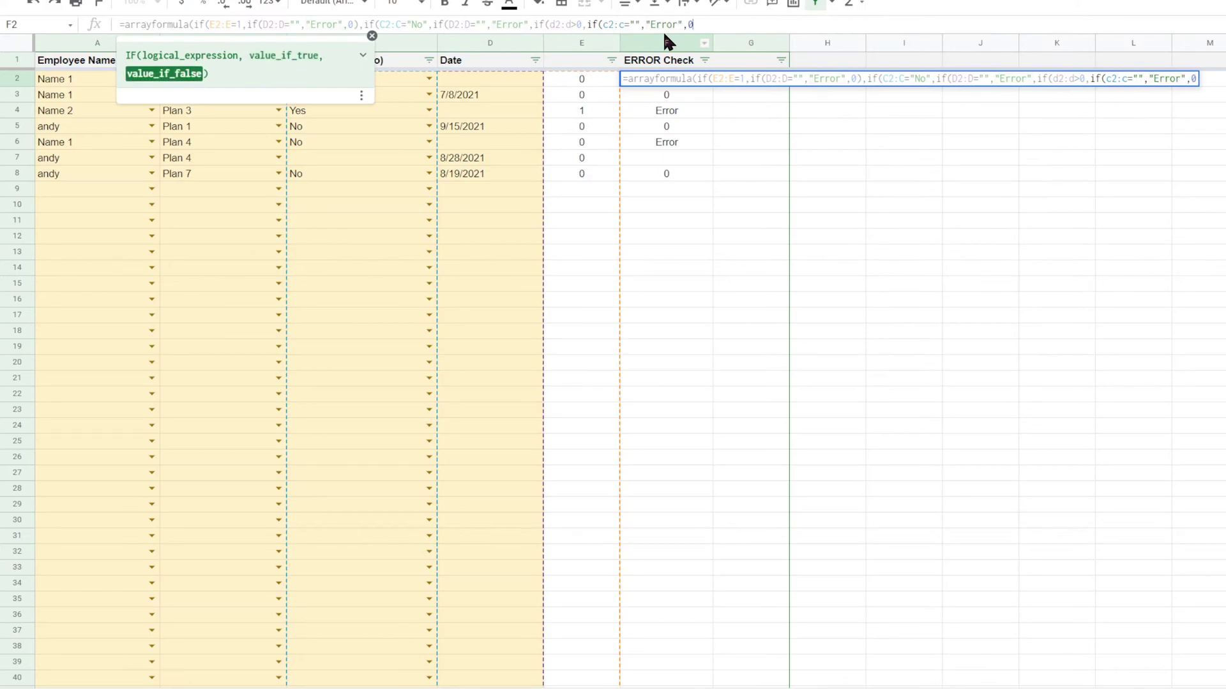
type(")")
key("Return")
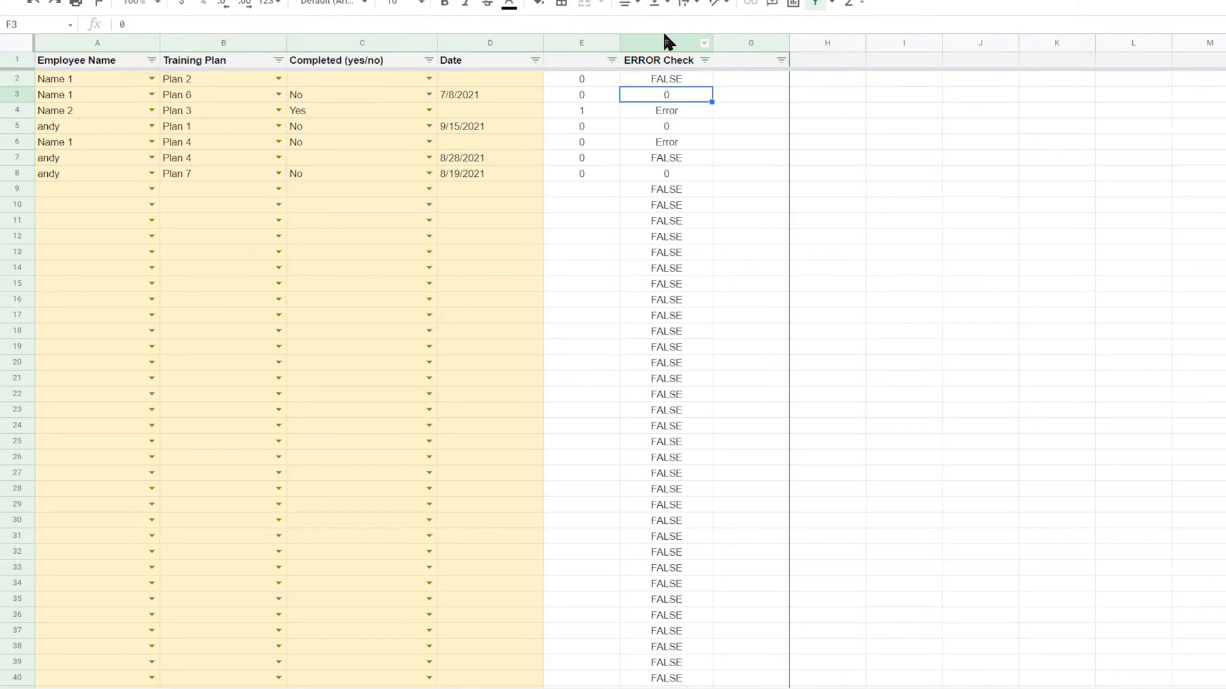
Step: Try ending the F2 formula with ,)),))) after its last 0) so the outer if tests have empty false values
left_click(671, 82)
left_click(733, 26)
key("BackSpace")
key("BackSpace")
key("BackSpace")
key("BackSpace")
key("BackSpace")
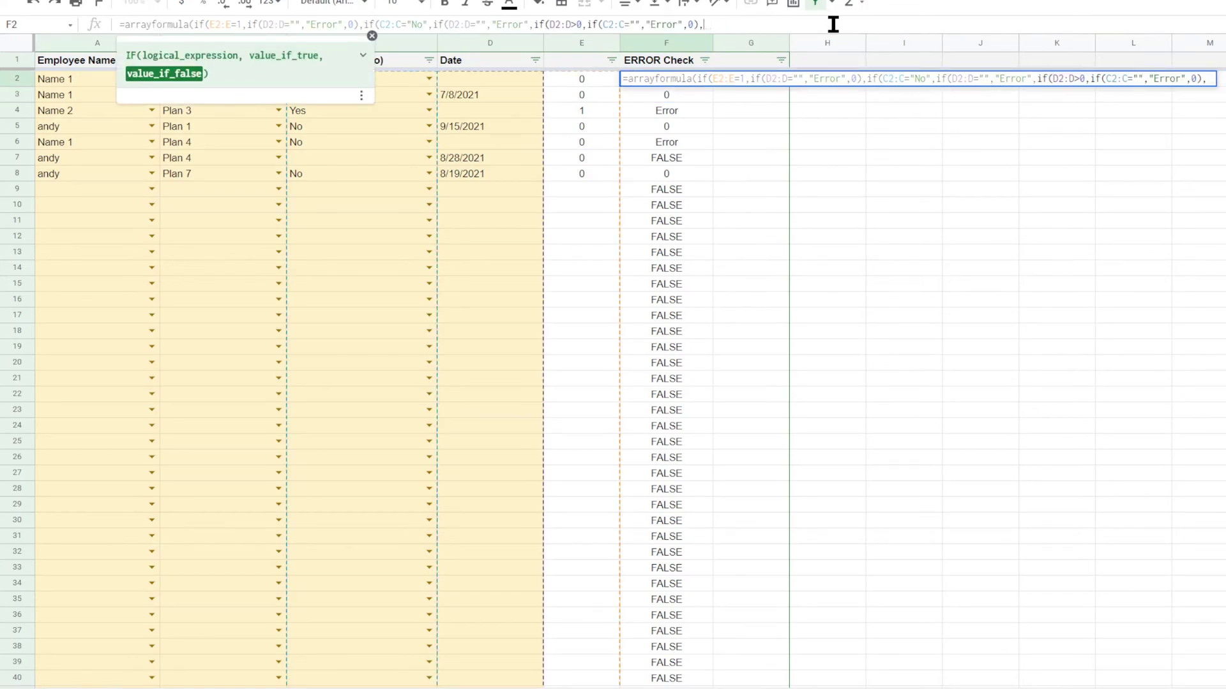
type(")")
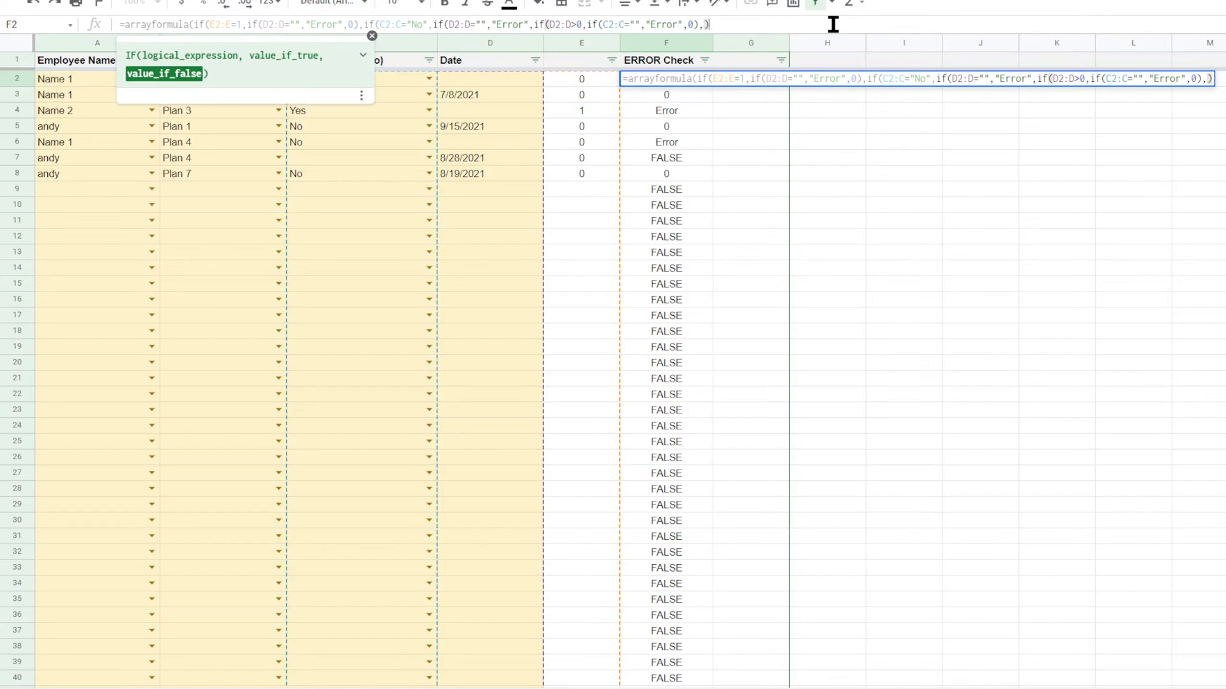
type("),)")
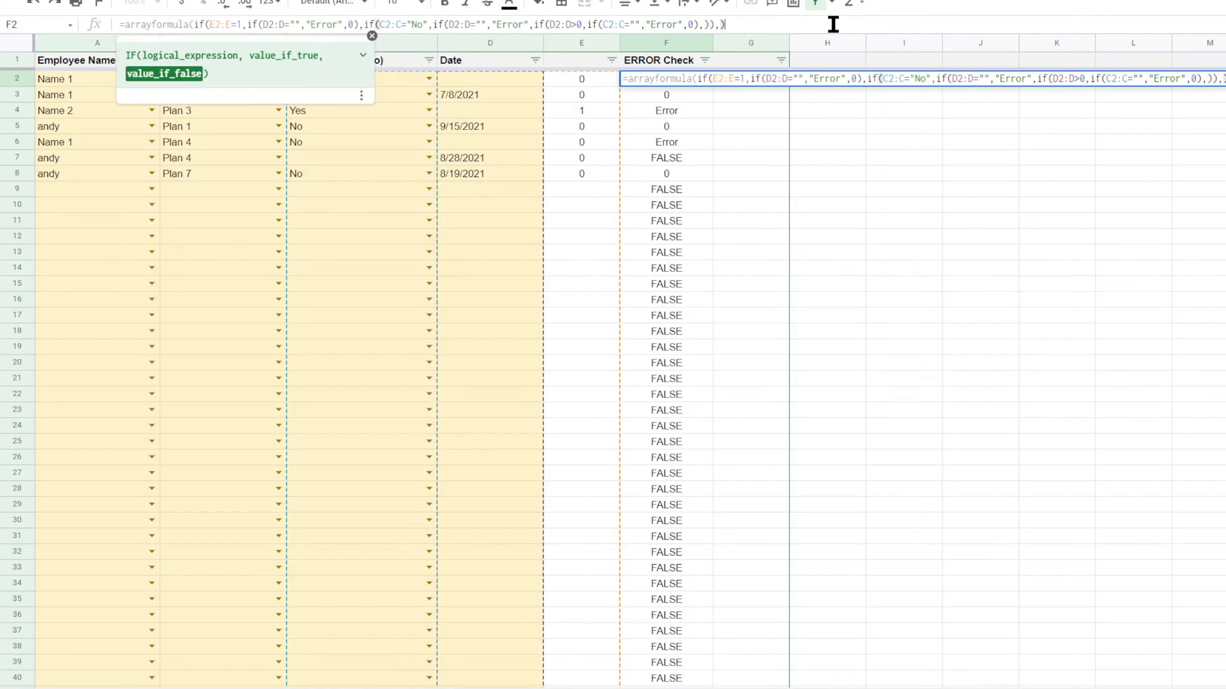
type(")")
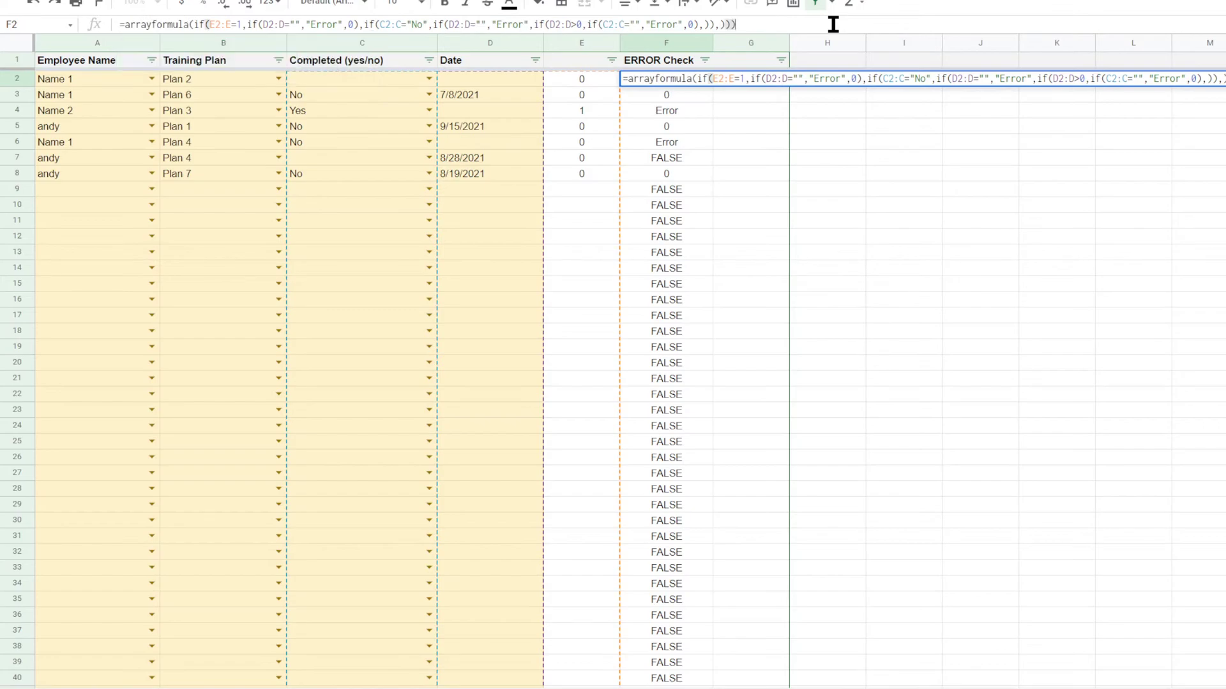
key("Return")
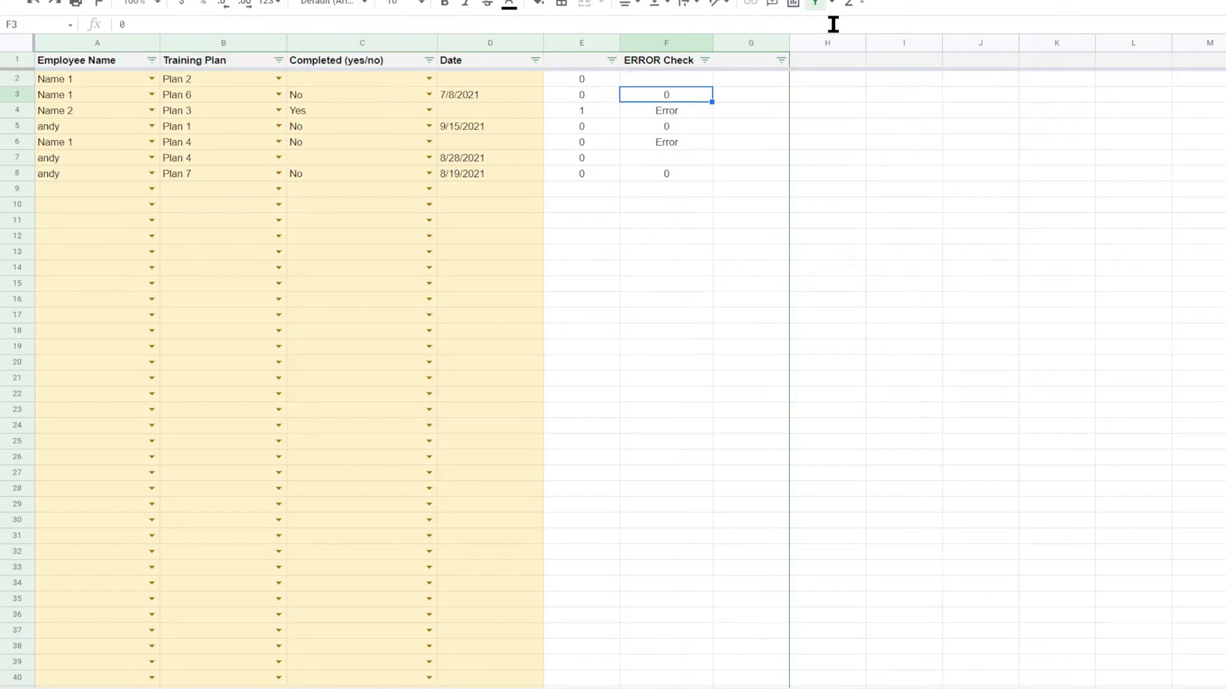
left_click(676, 163)
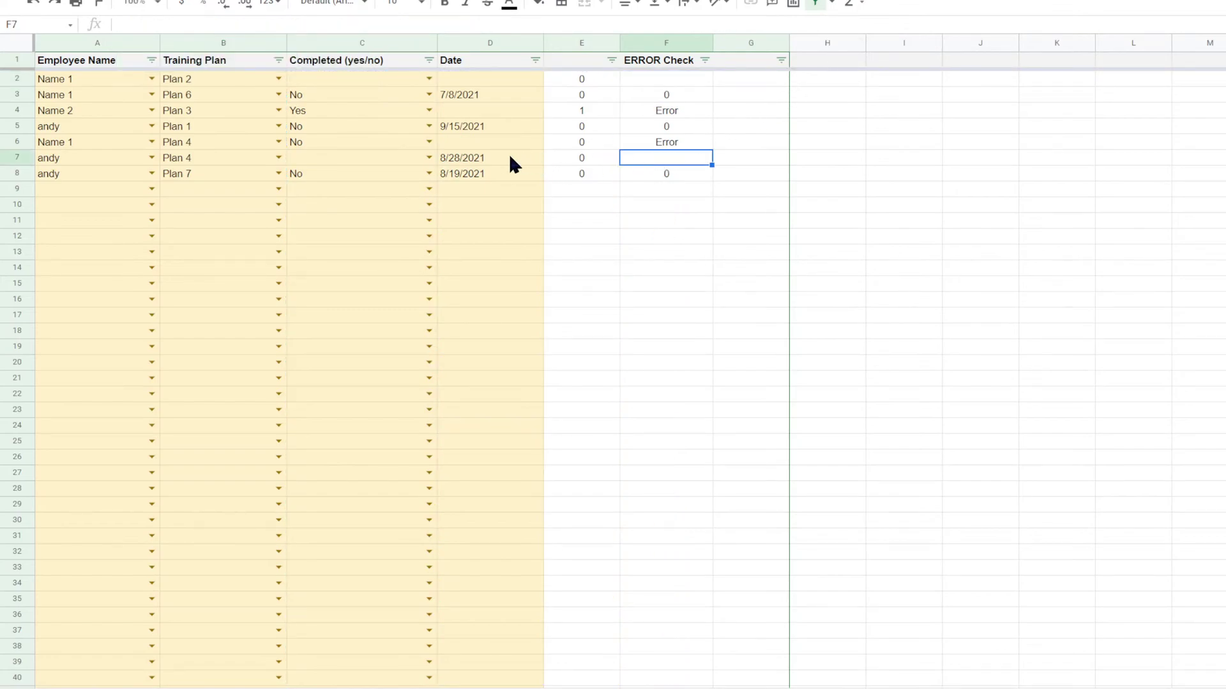
Step: Remove the trailing ,)),))) from the F2 formula
left_click(665, 78)
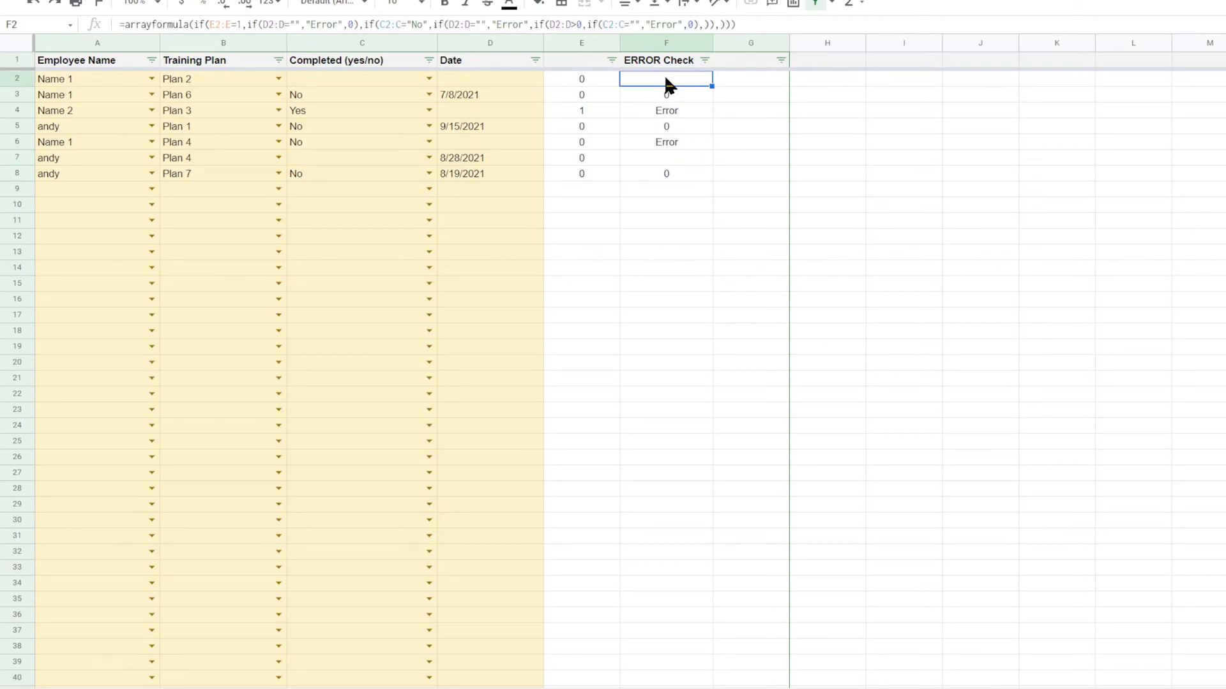
left_click_drag(700, 25, 910, 30)
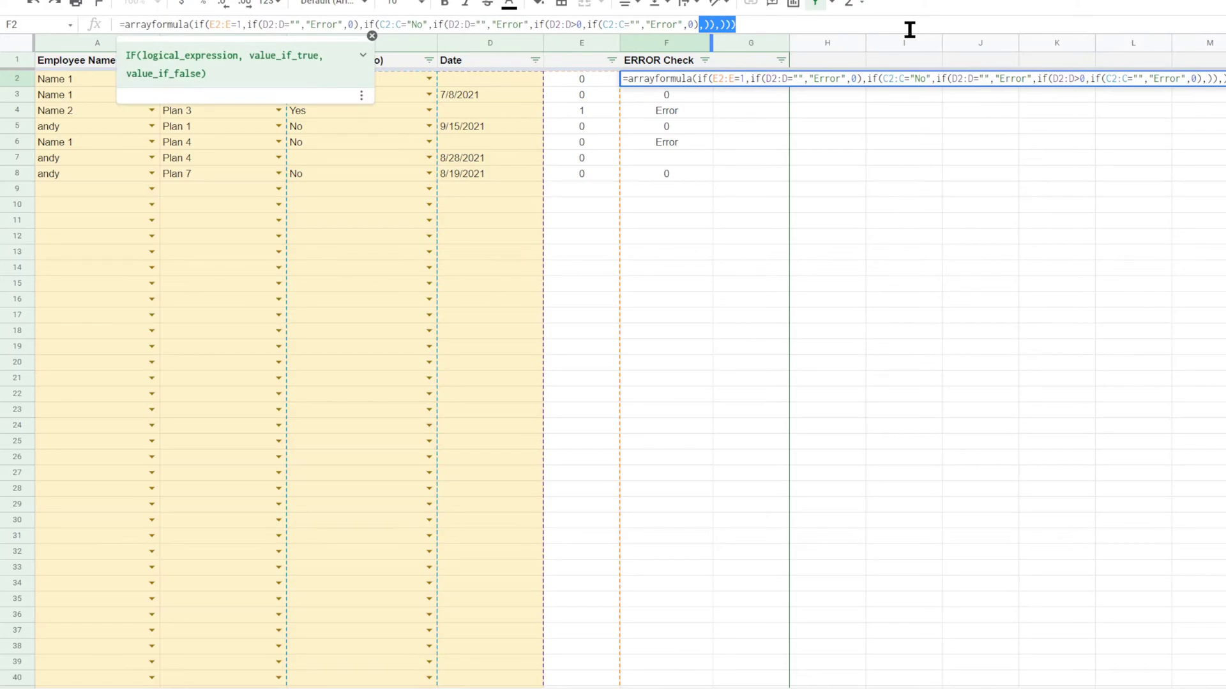
key("BackSpace")
Step: Examine the D2:D>0 and C2:C="" tests at the end of the F2 formula and finish editing
key("Left")
key("Left")
key("Left")
key("Left")
key("Left")
key("Left")
key("Left")
key("Left")
key("Left")
key("Left")
key("Left")
key("Left")
key("Left")
key("Left")
key("Left")
key("Left")
key("Left")
key("Left")
key("Left")
key("Left")
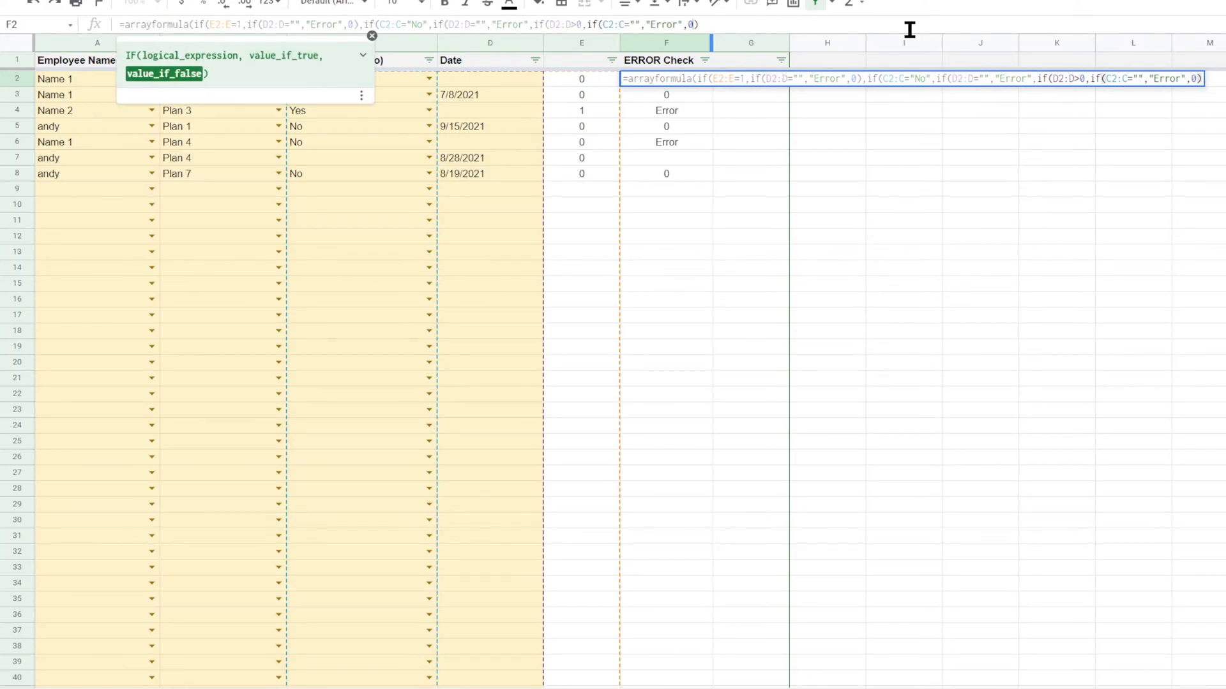
key("Left")
key("Left")
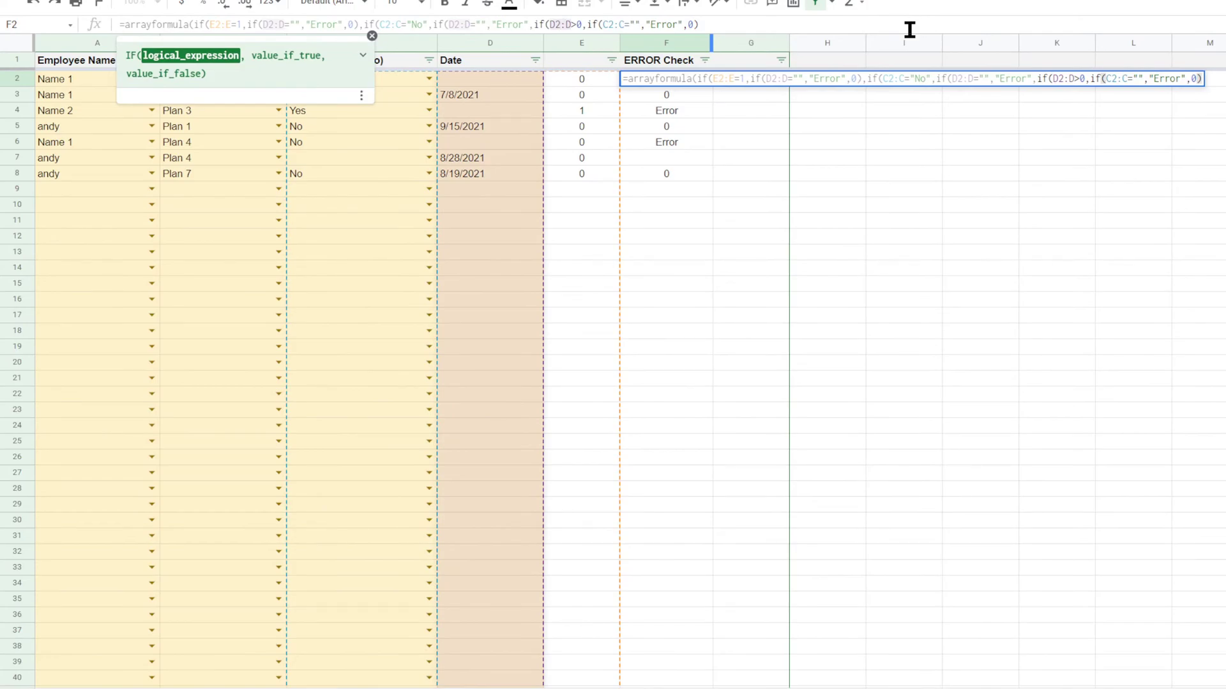
key("Right")
key("Right")
key("Right")
key("Right")
key("Right")
key("Right")
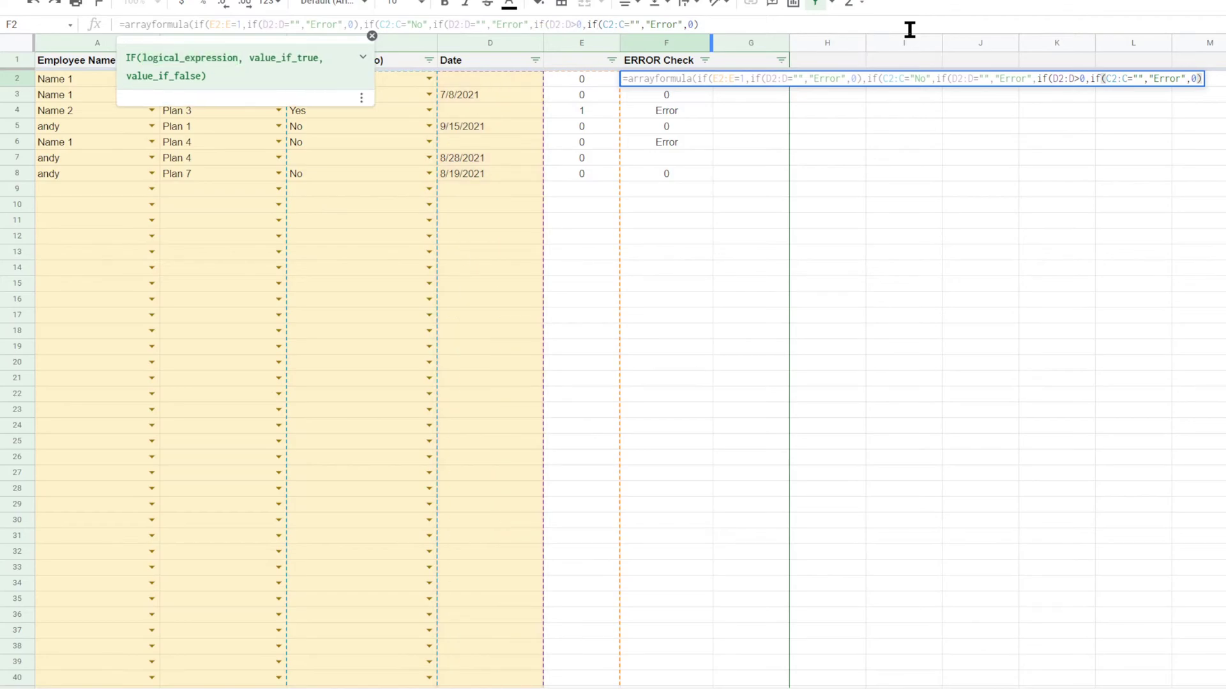
key("Right")
key("Right")
key("Right")
key("Right")
key("Right")
key("Right")
key("Right")
key("Right")
key("Right")
key("Right")
key("Right")
key("Right")
key("Right")
key("Right")
key("Right")
key("Right")
key("Right")
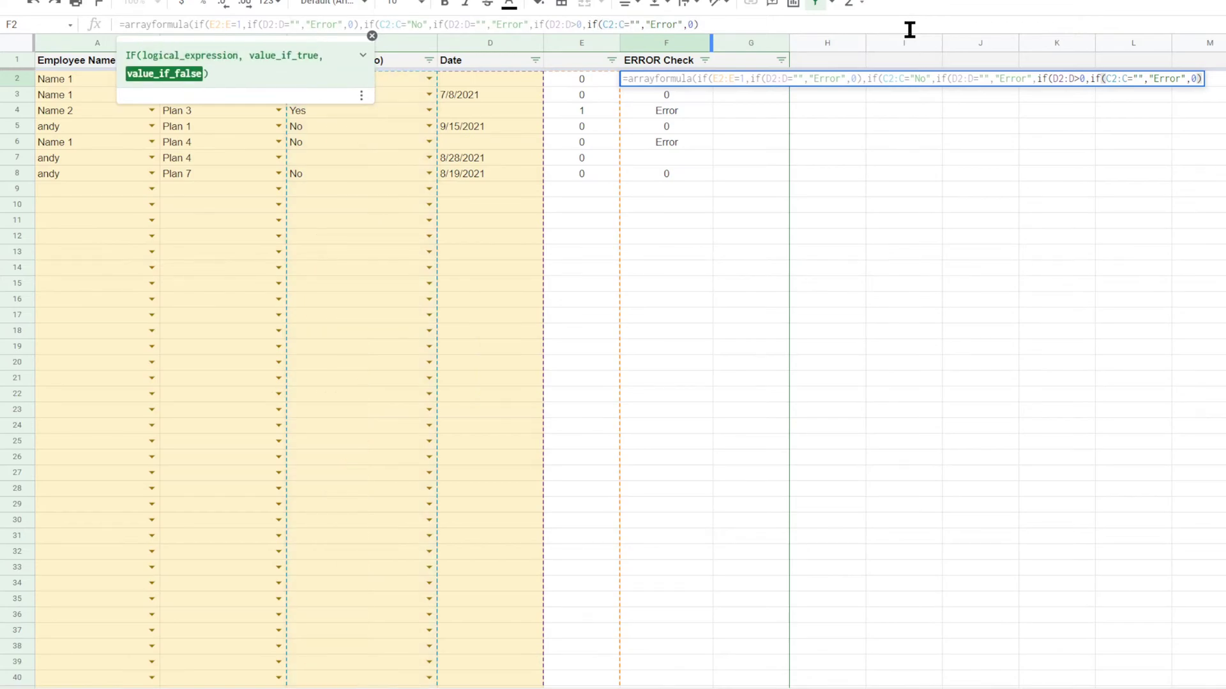
key("Return")
Step: Check the ERROR Check results in column F, comparing F7 with the completion status and date in row 7
key("Down")
key("Down")
key("Down")
key("Down")
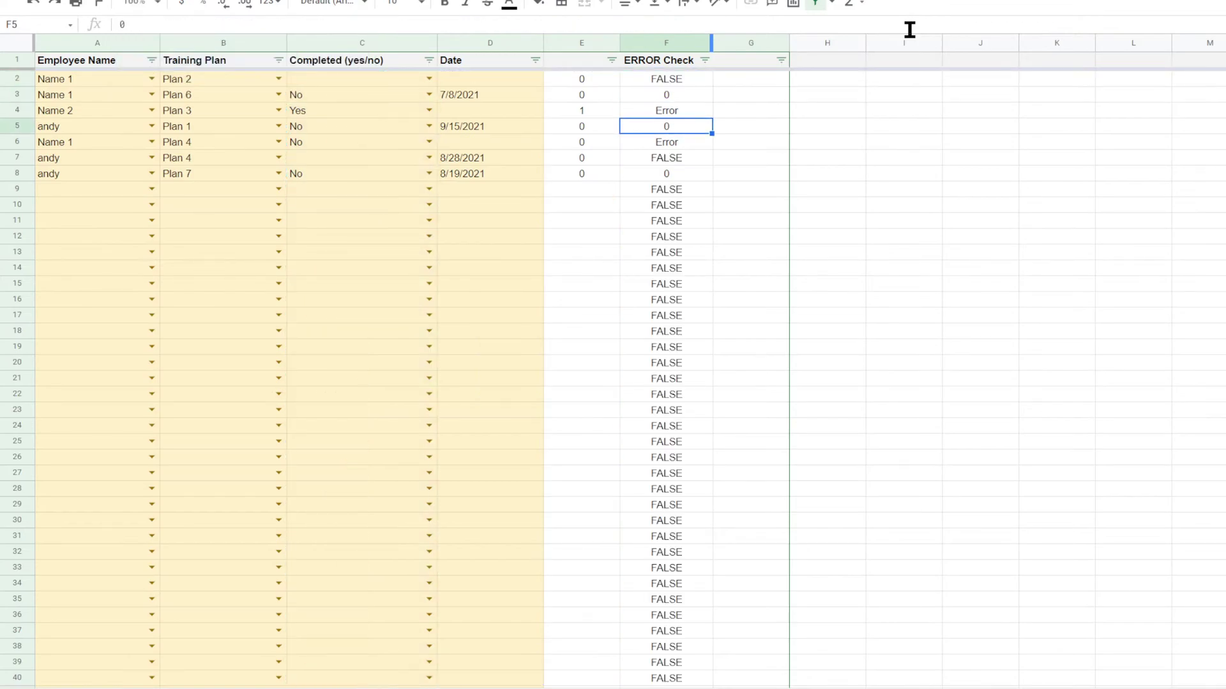
key("Left")
key("Left")
key("Left")
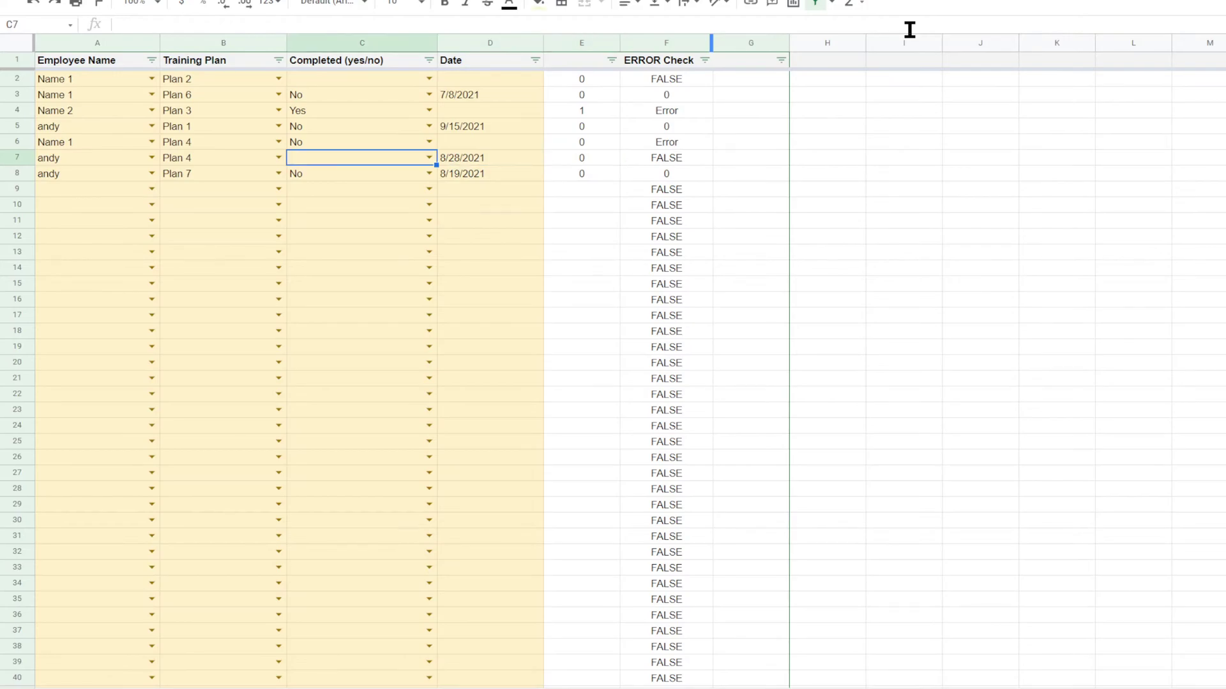
key("Right")
key("Right")
key("Right")
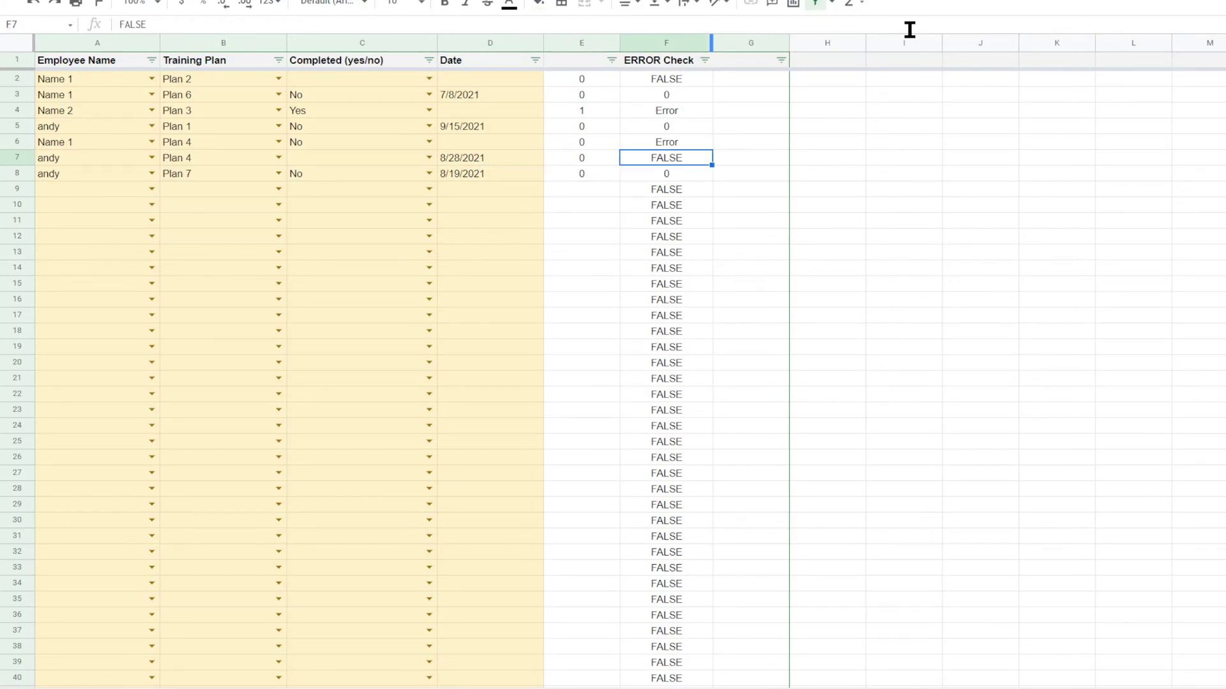
key("Up")
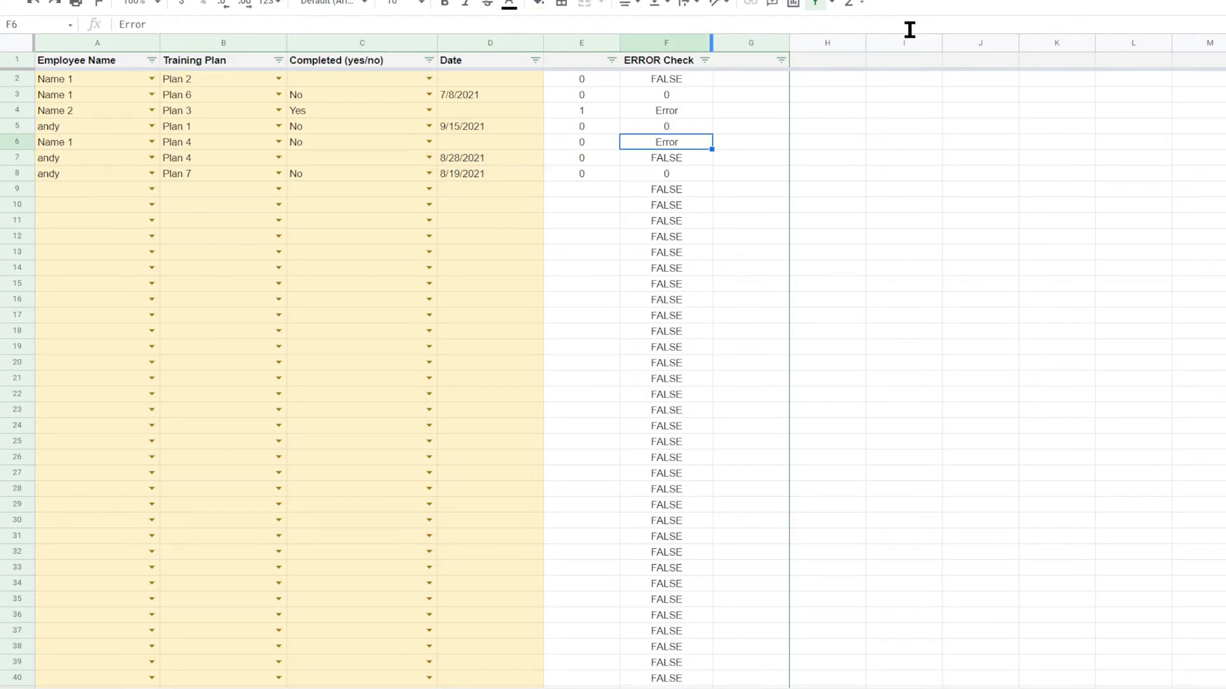
key("Up")
key("Up")
key("Up")
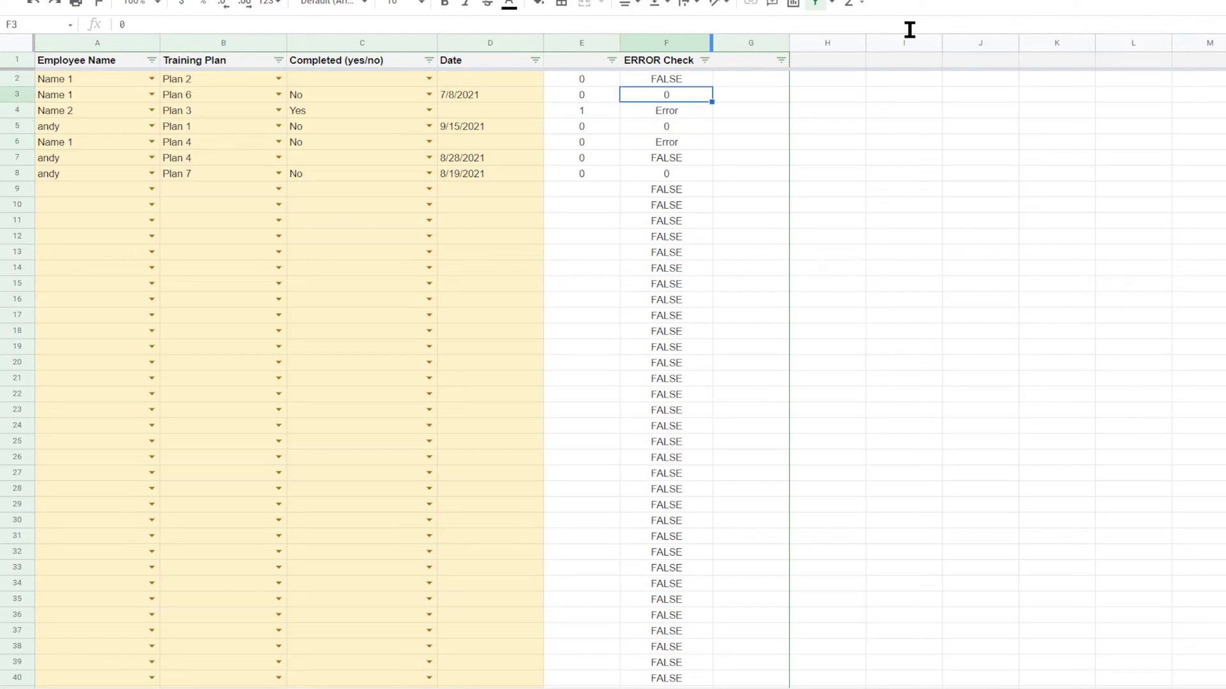
key("Up")
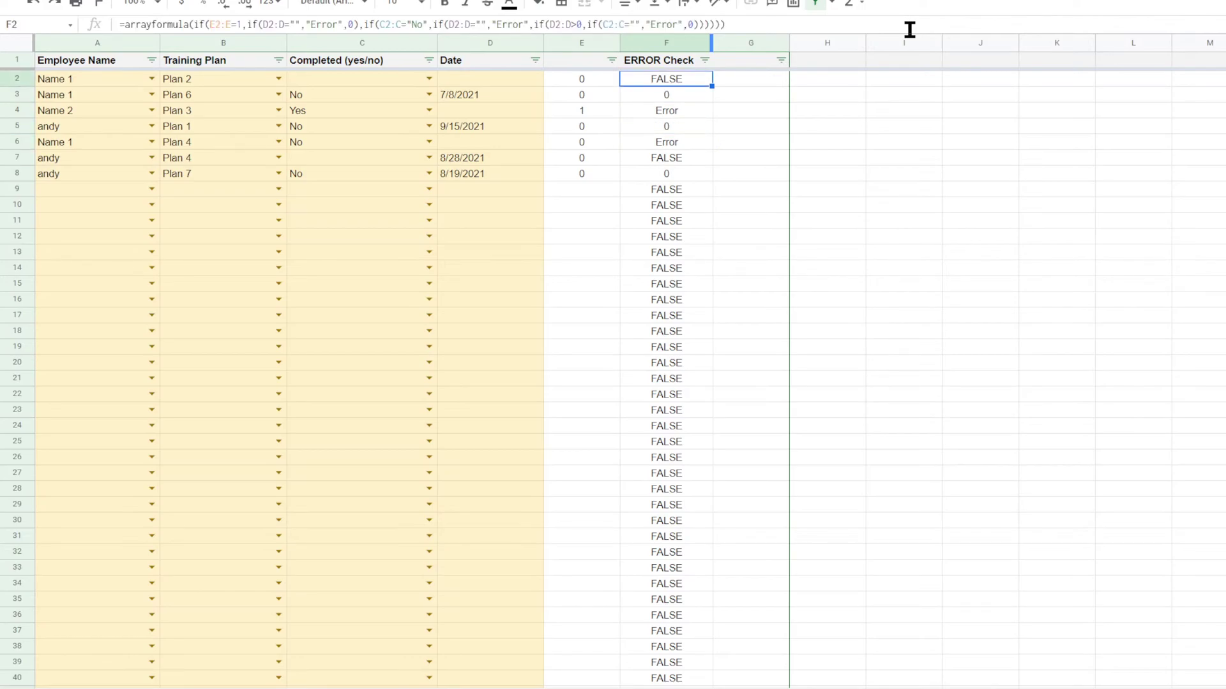
Step: Remove the ,0) after the first "Error" in the F2 formula so the C2:C="No" test becomes its false case
double_click(674, 80)
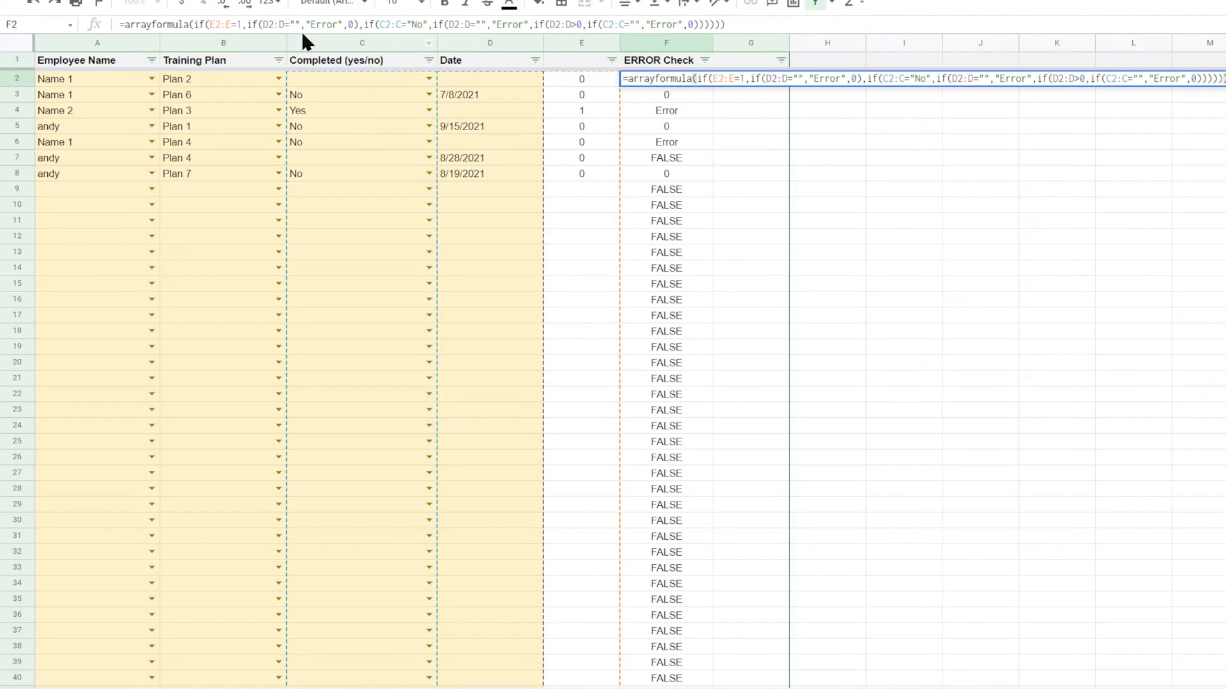
left_click(351, 24)
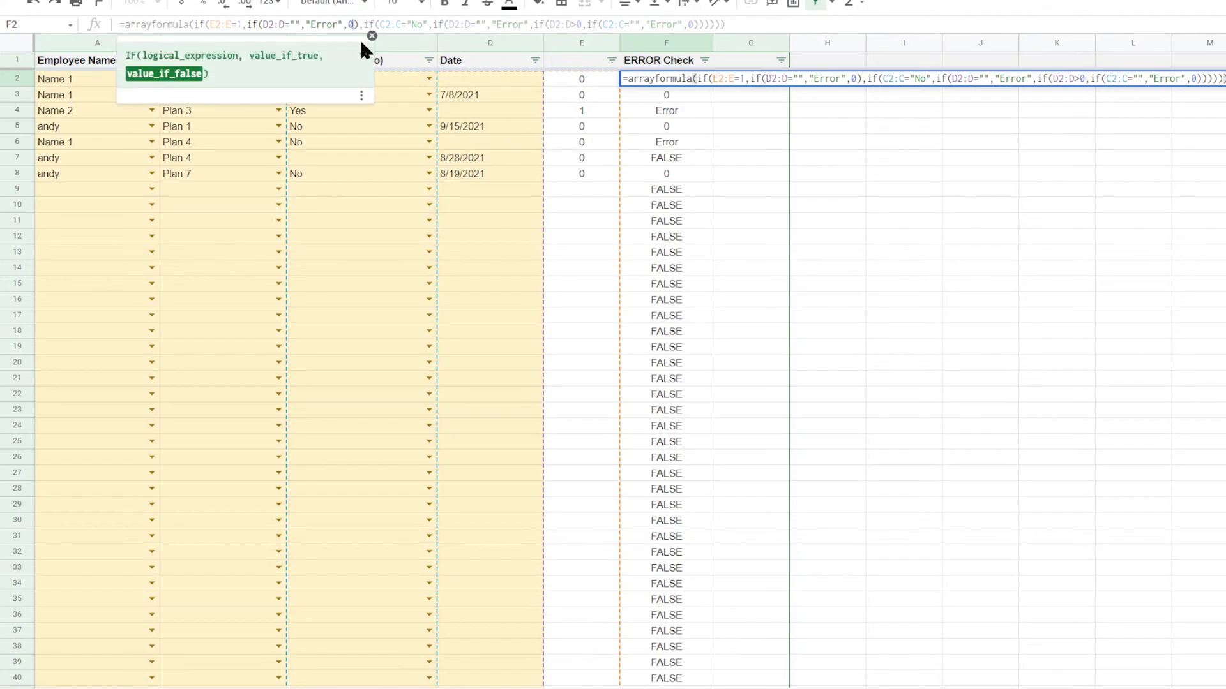
left_click(360, 24)
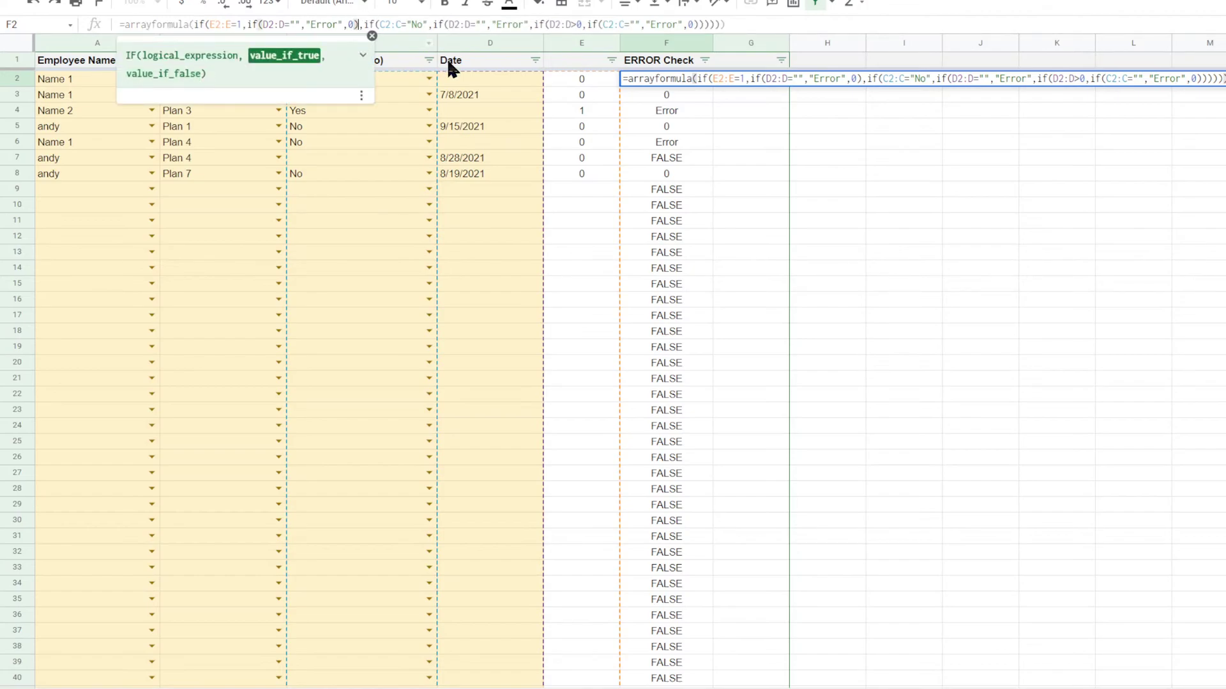
key("BackSpace")
key("BackSpace")
key("BackSpace")
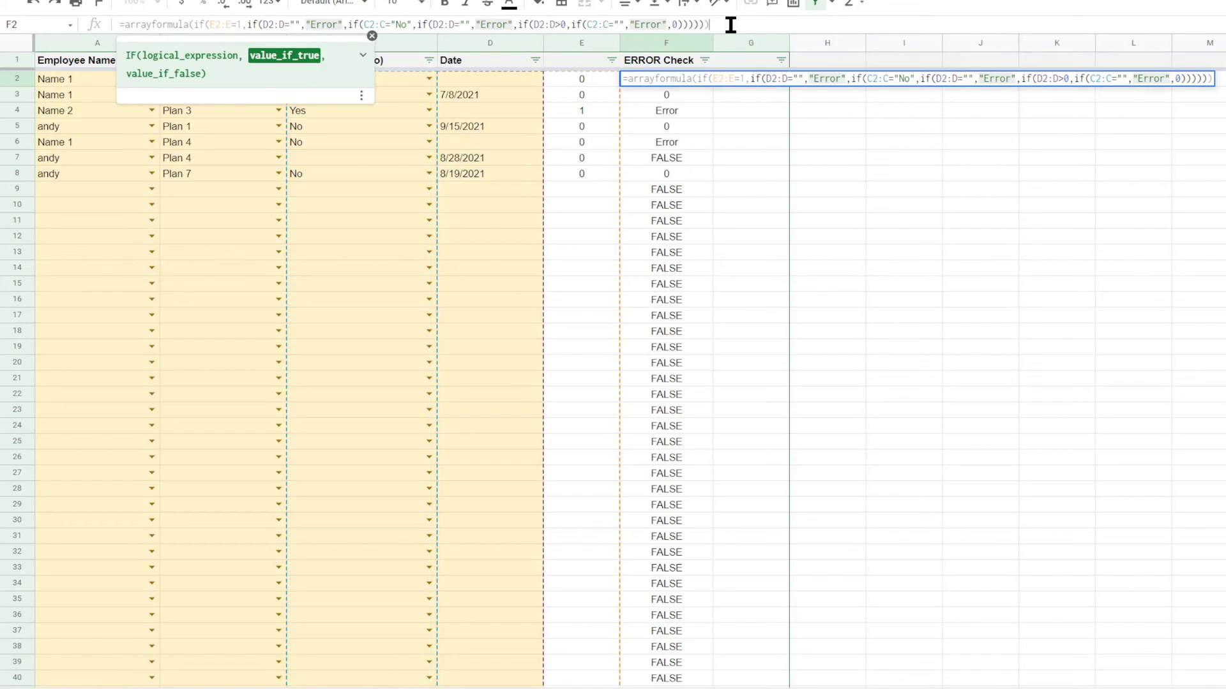
Step: Replace the closing parentheses after the final ,0 in the F2 formula with ),)),)), so false cases are blank
key("BackSpace")
key("BackSpace")
key("BackSpace")
key("BackSpace")
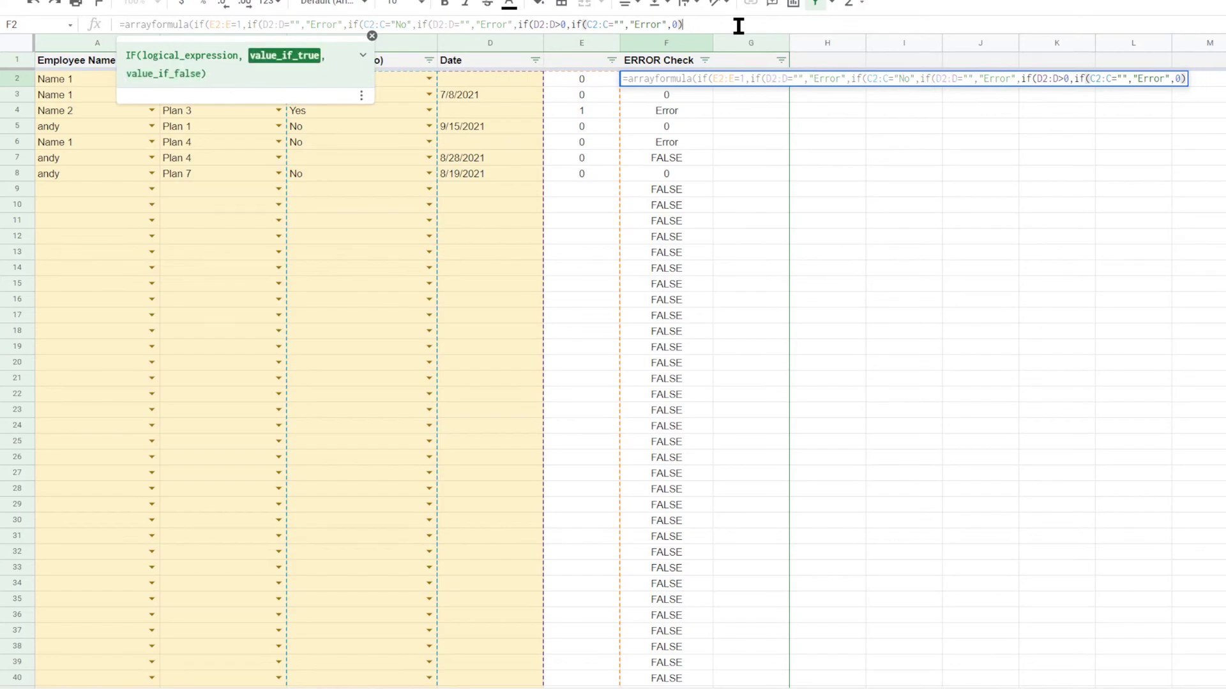
key("BackSpace")
type("),))")
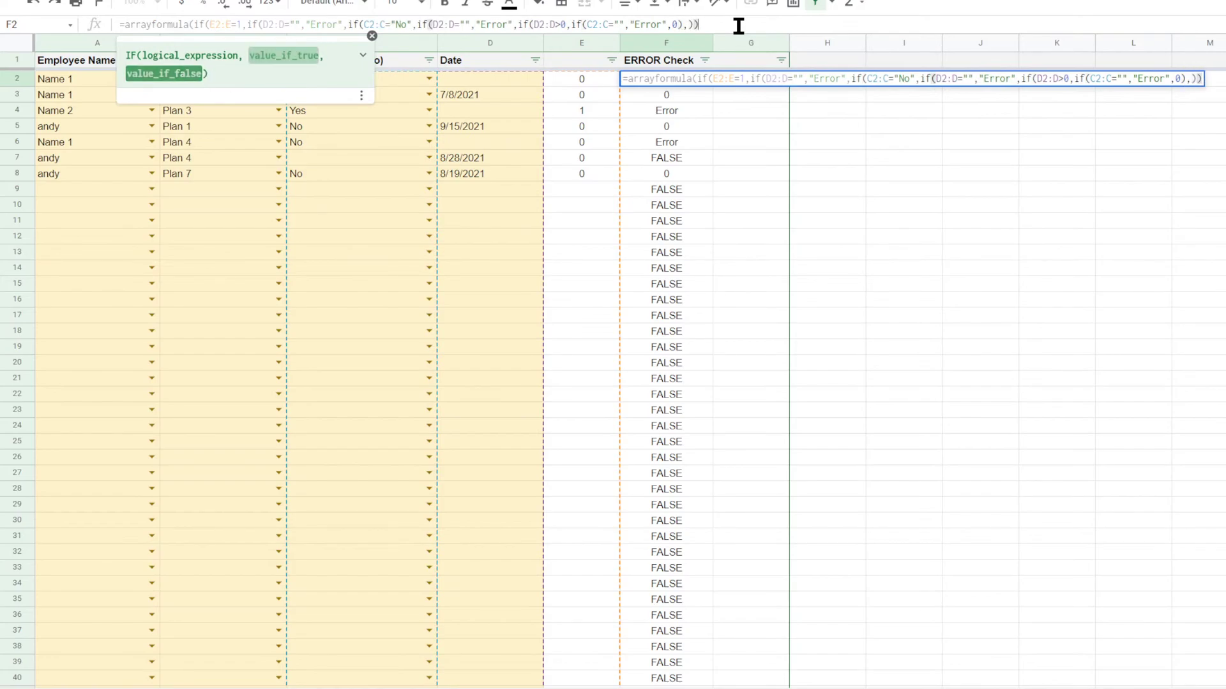
type(",)")
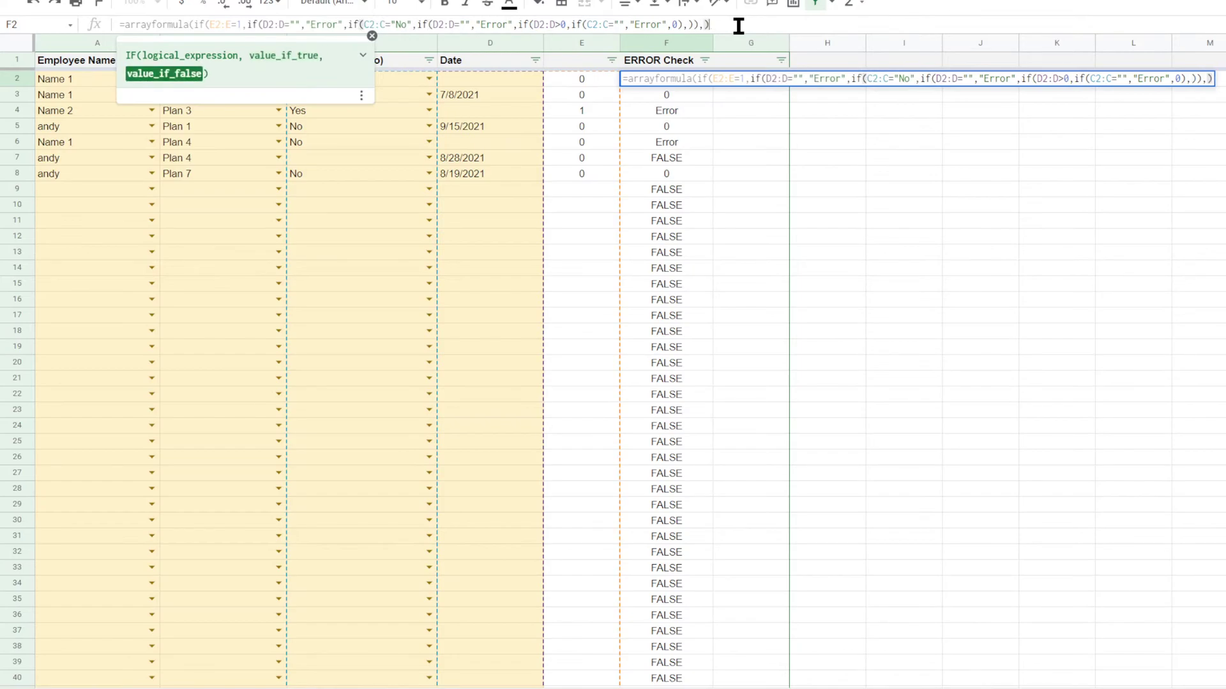
type("),)")
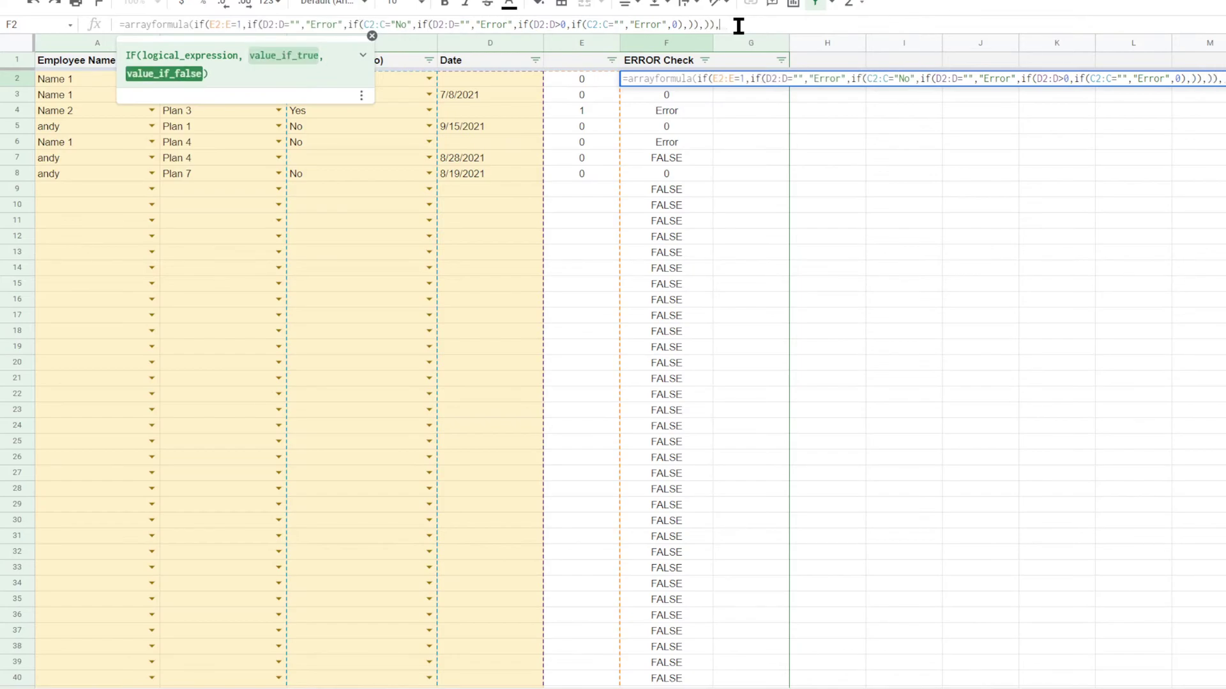
key("Return")
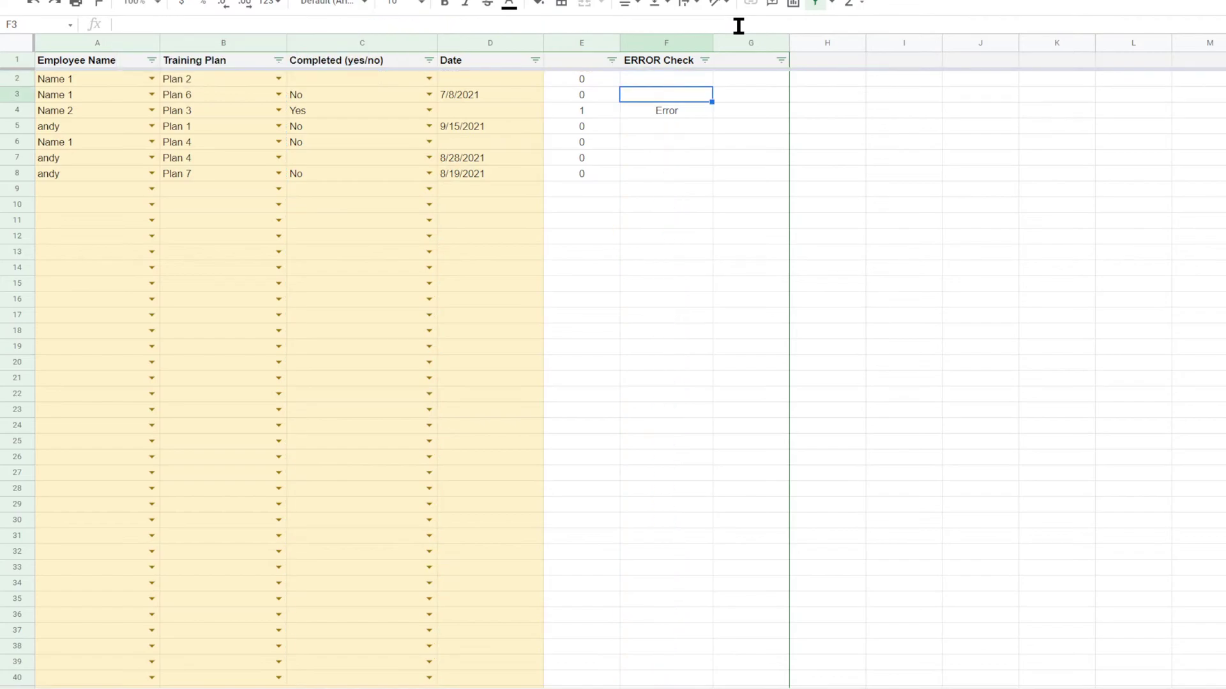
Step: Remove the empty false arguments and extra parentheses that follow the final "Error",0) in the F2 formula
left_click(677, 80)
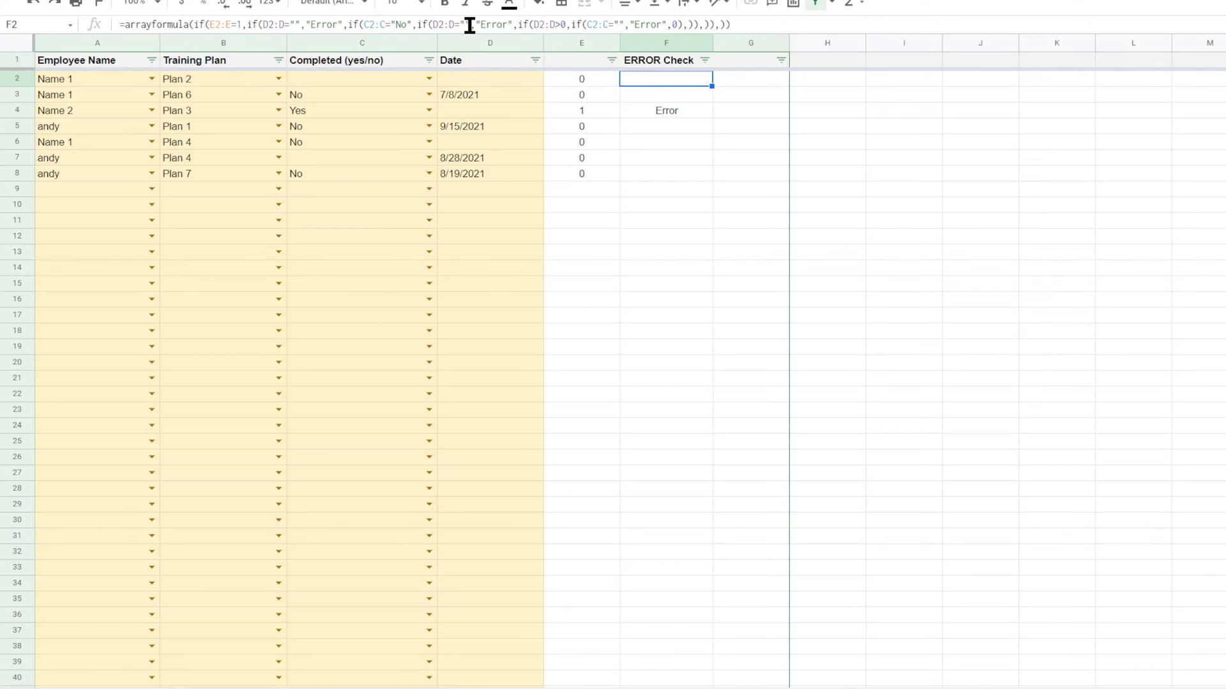
left_click_drag(758, 25, 686, 24)
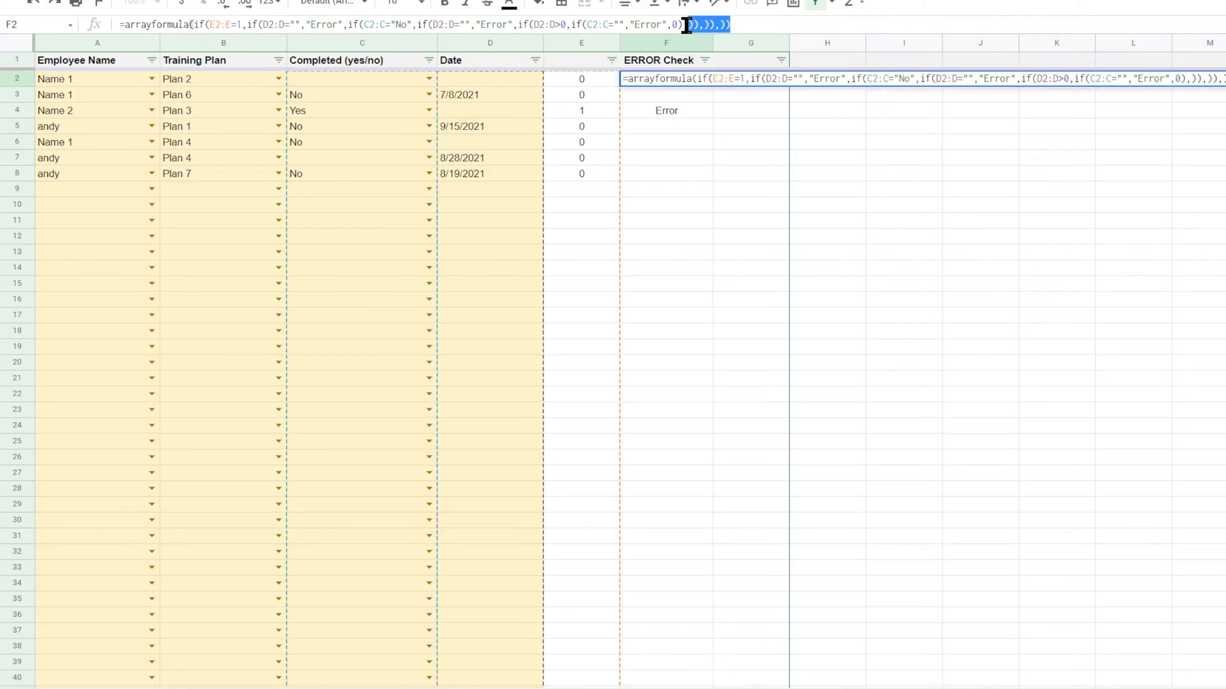
key("BackSpace")
key("Return")
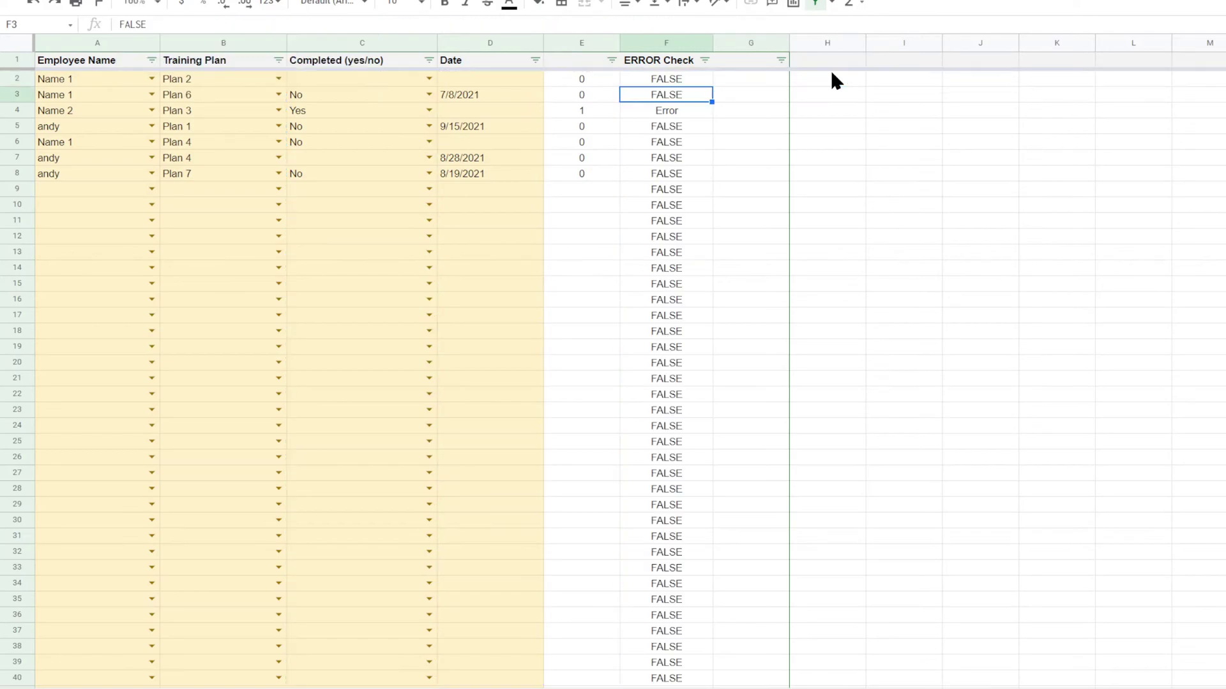
Step: Cut the whole formula out of F2 and delete the helper formula in E2
key("Up")
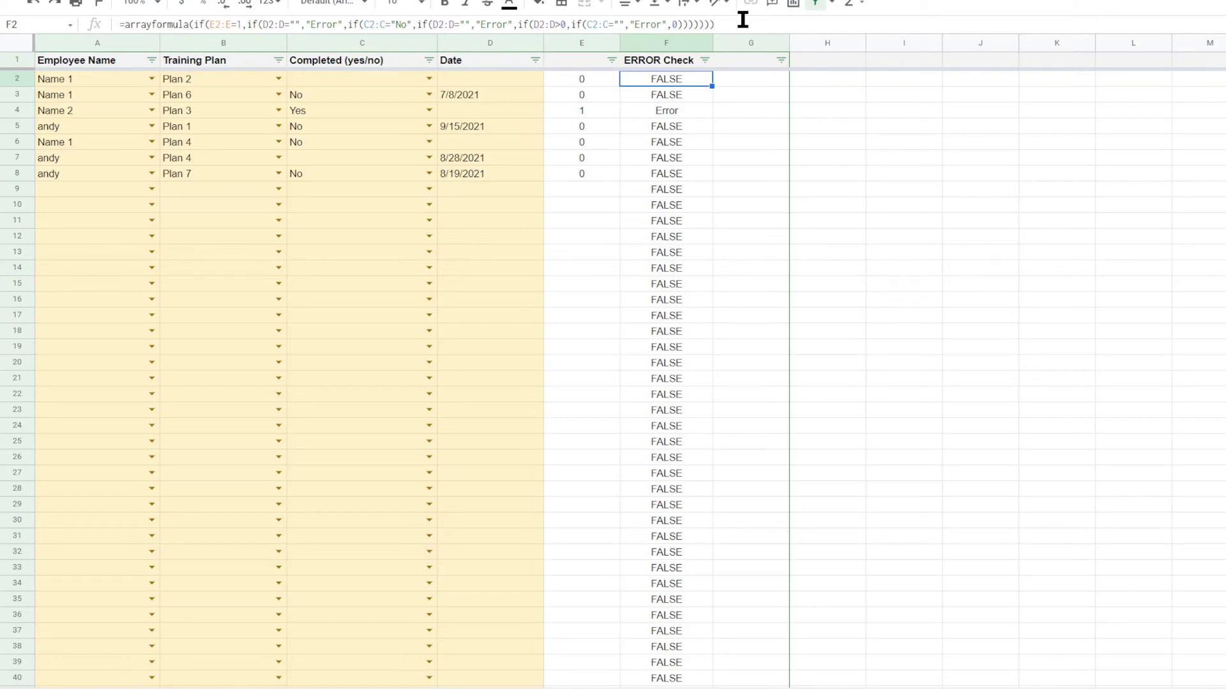
left_click_drag(742, 20, 18, 22)
key("ctrl+x")
key("Return")
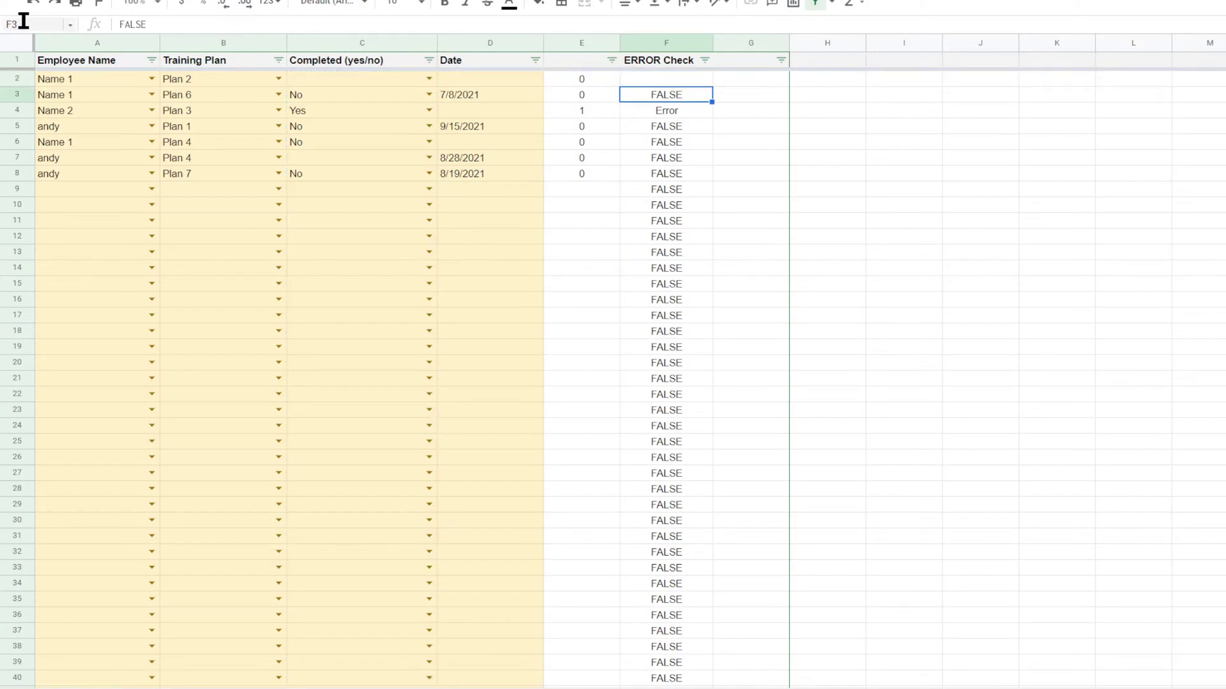
key("Up")
key("Left")
key("Delete")
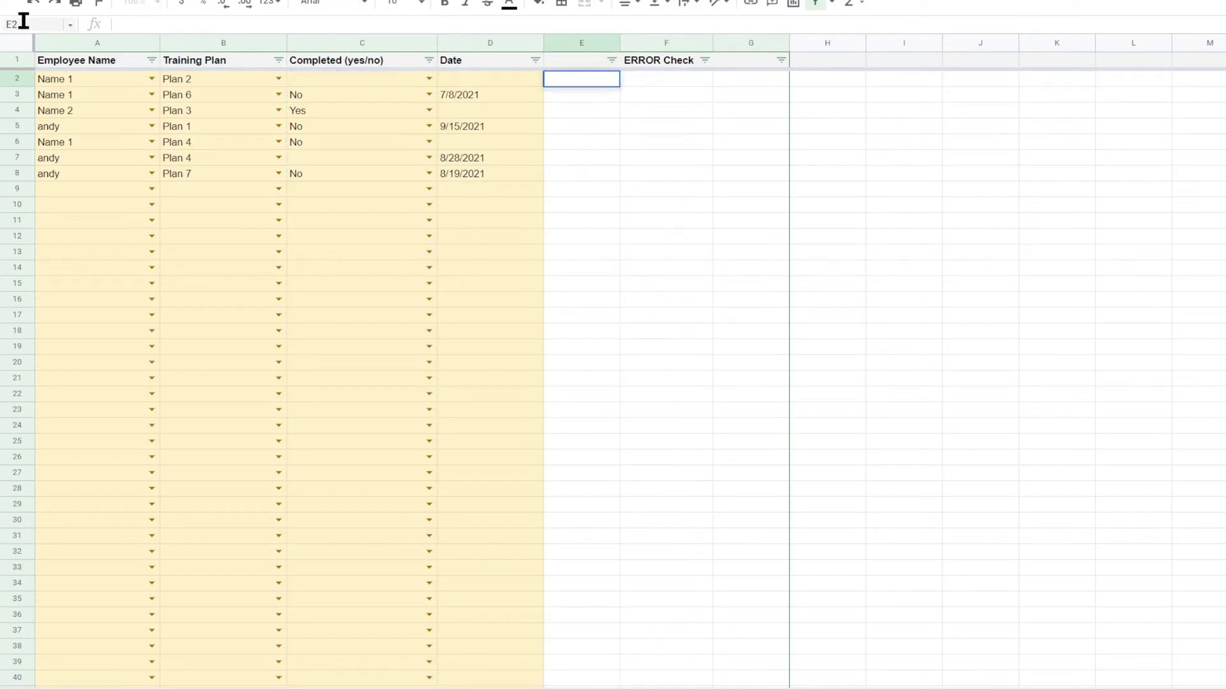
key("Right")
key("Right")
key("Left")
key("Left")
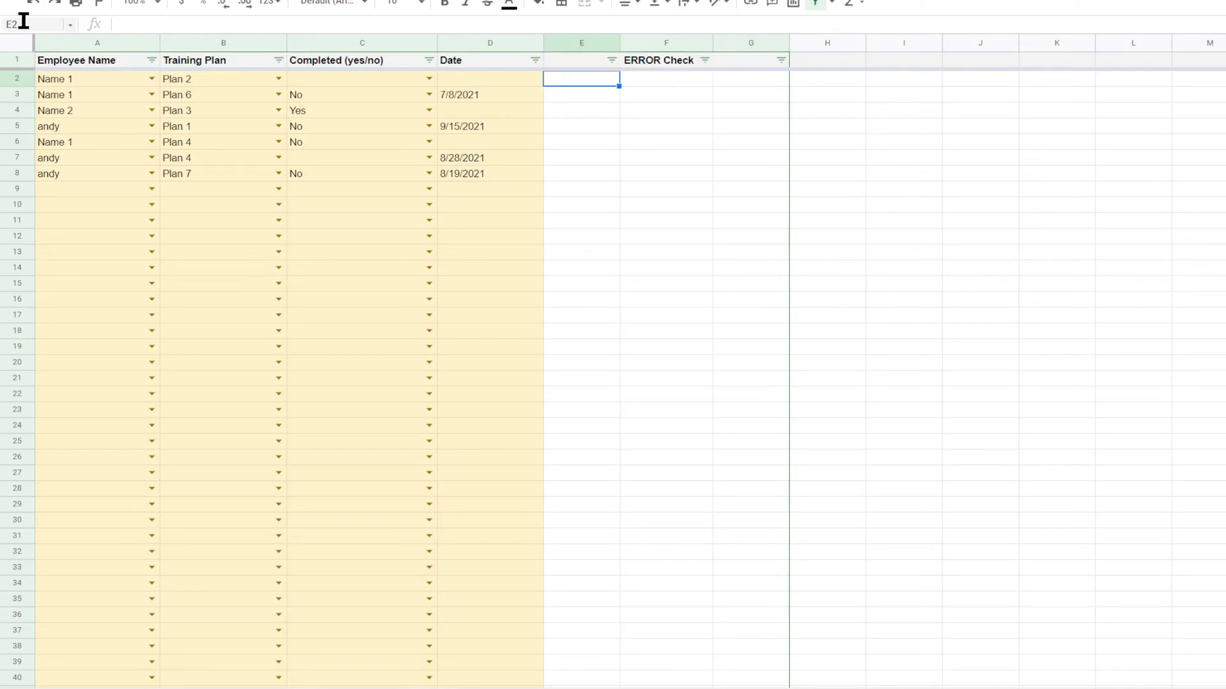
key("Right")
key("Right")
key("Left")
key("Left")
key("Right")
Step: Examine the combinations of completion status and date in rows 2 to 7, especially rows 4 and 7
key("Left")
key("Left")
key("Left")
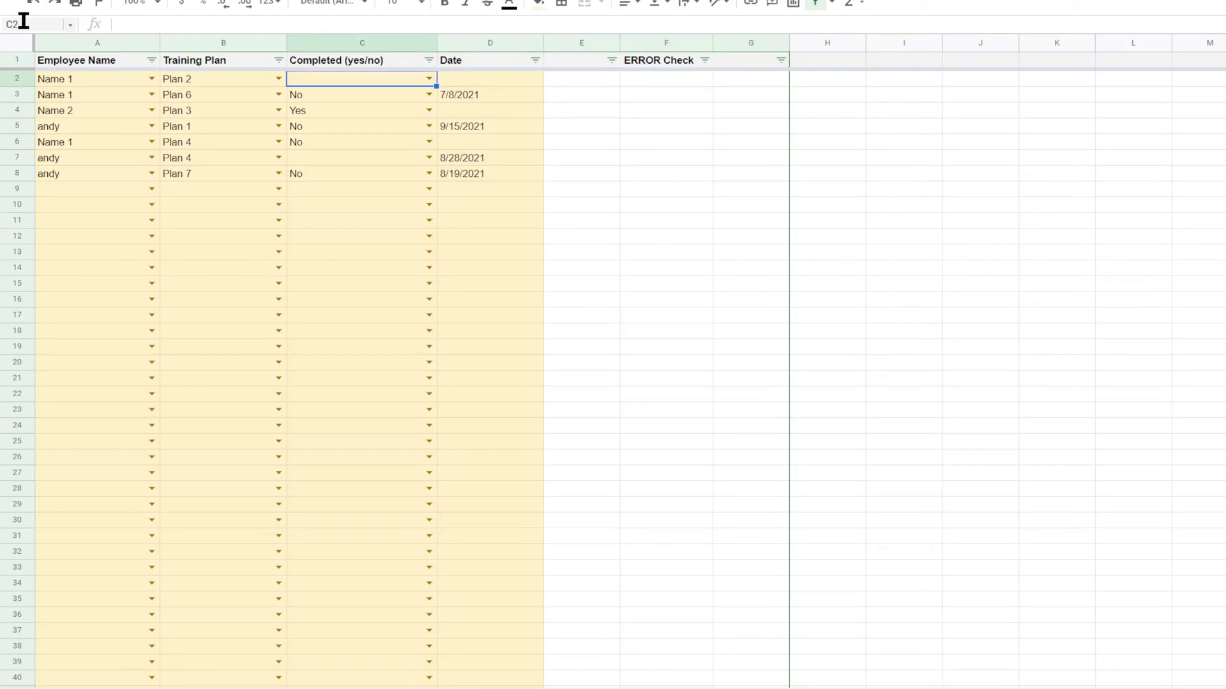
key("Down")
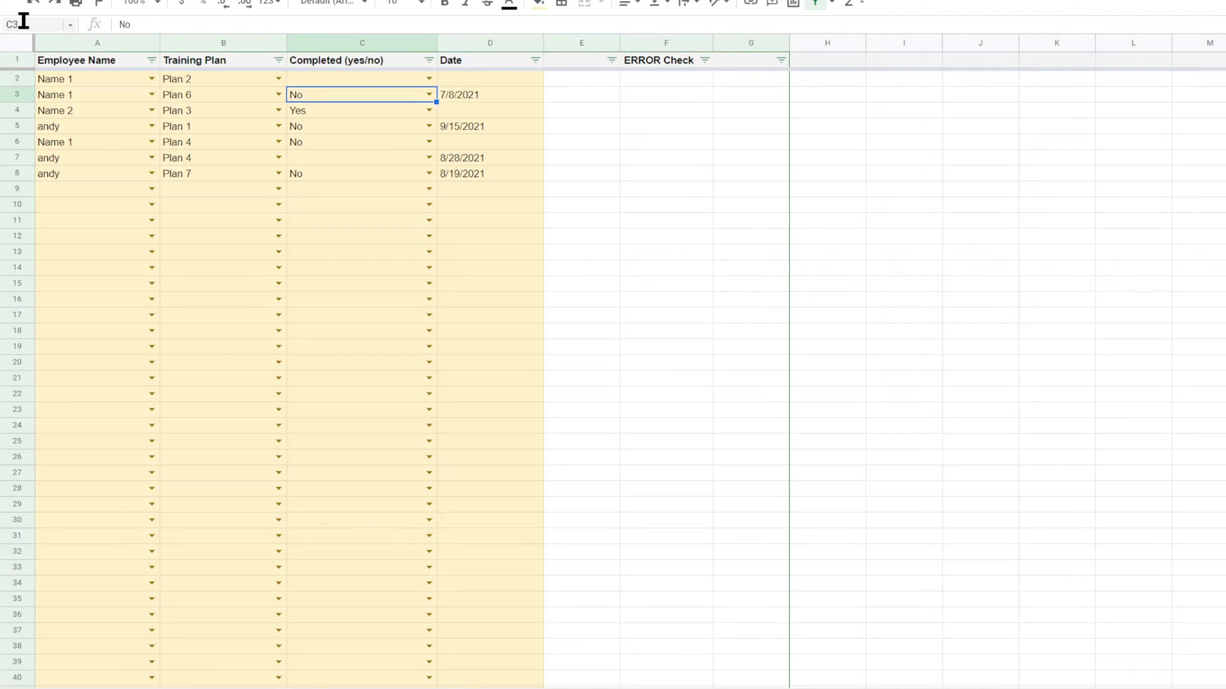
key("Down")
key("Right")
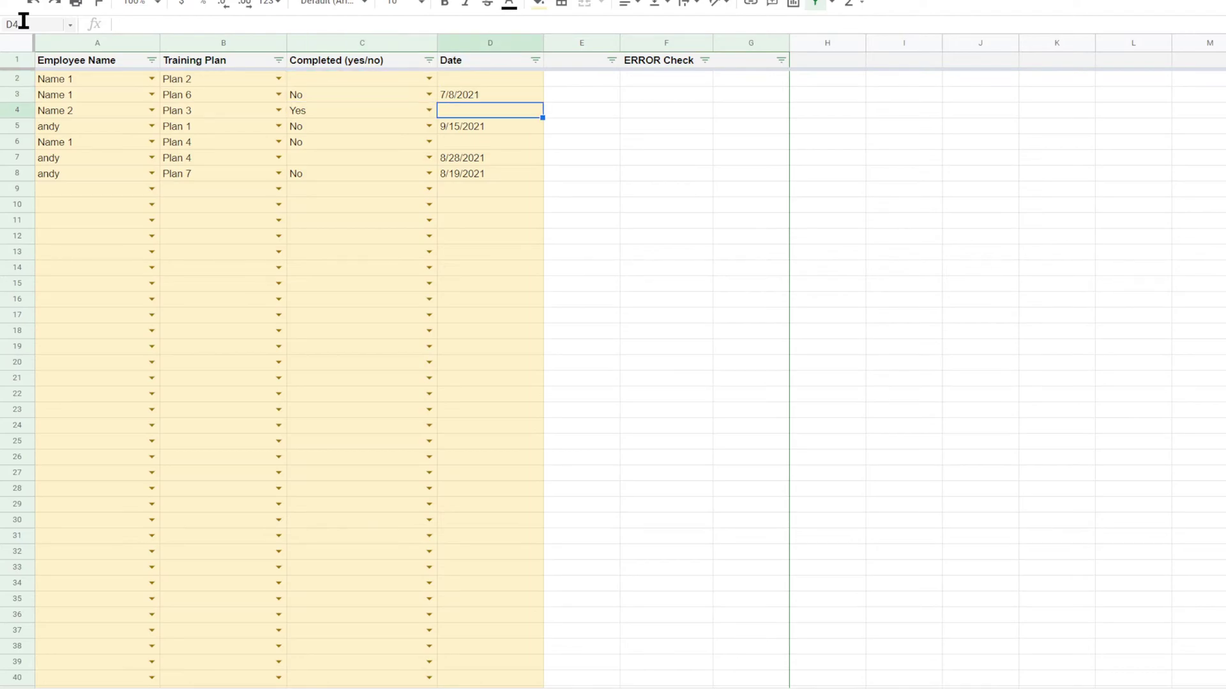
key("Left")
key("Right")
key("Left")
key("Down")
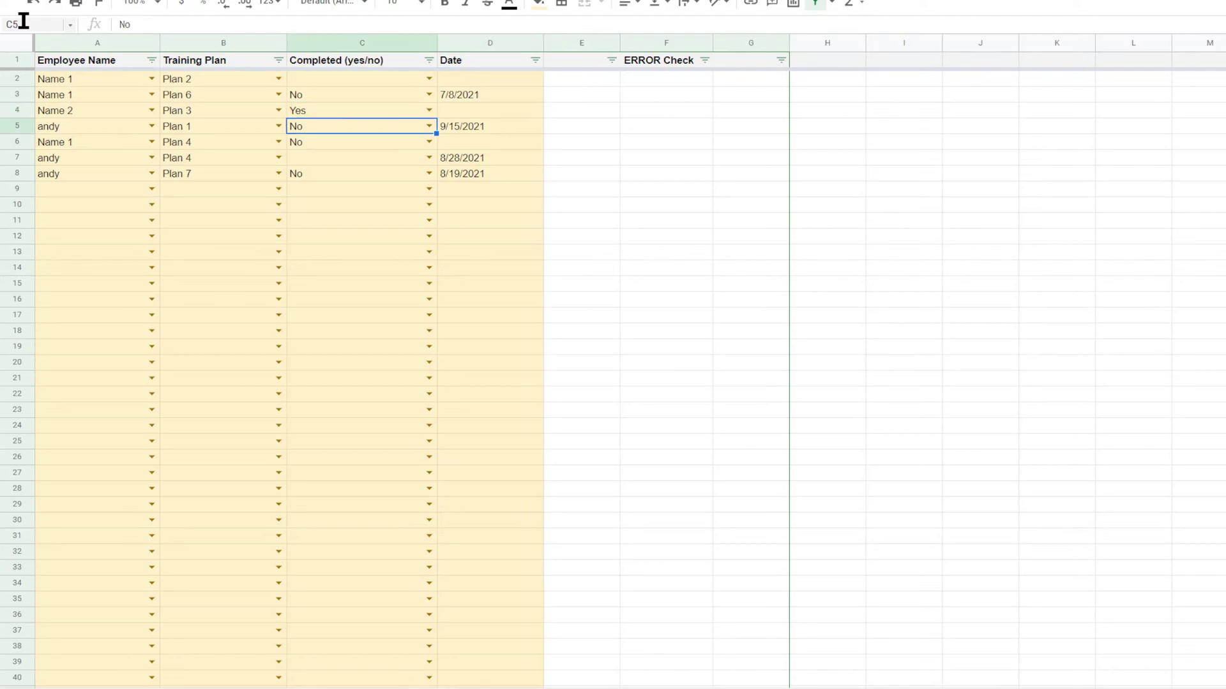
key("Down")
key("Down")
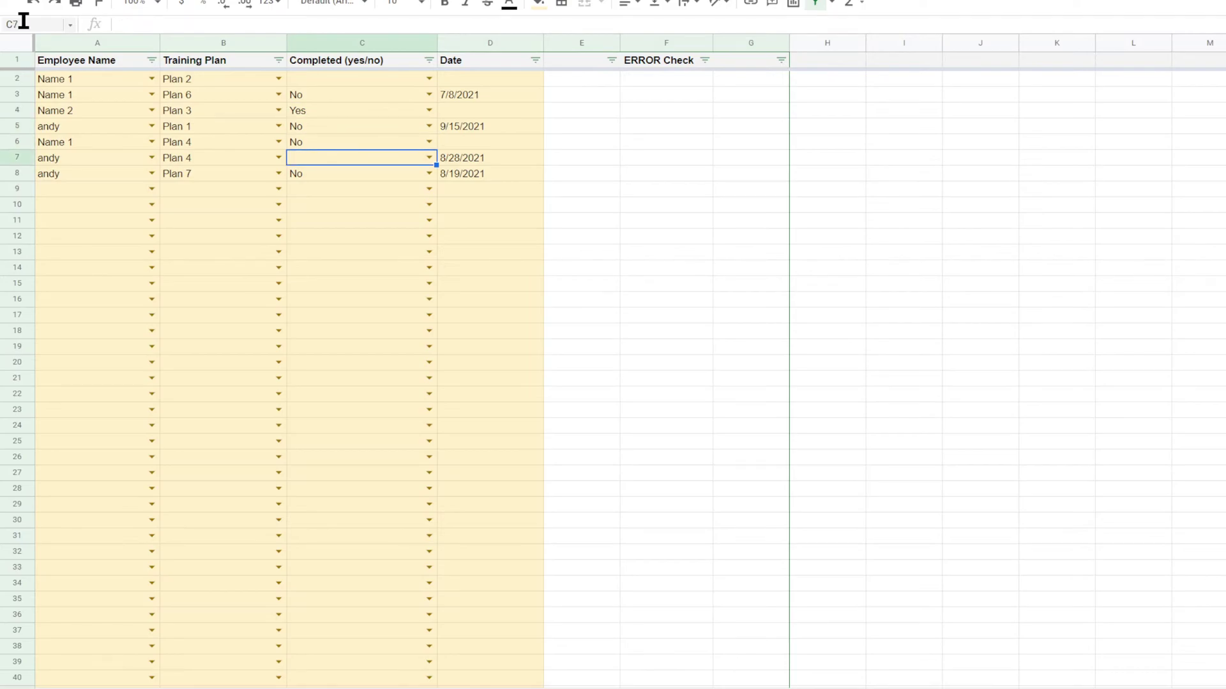
key("Right")
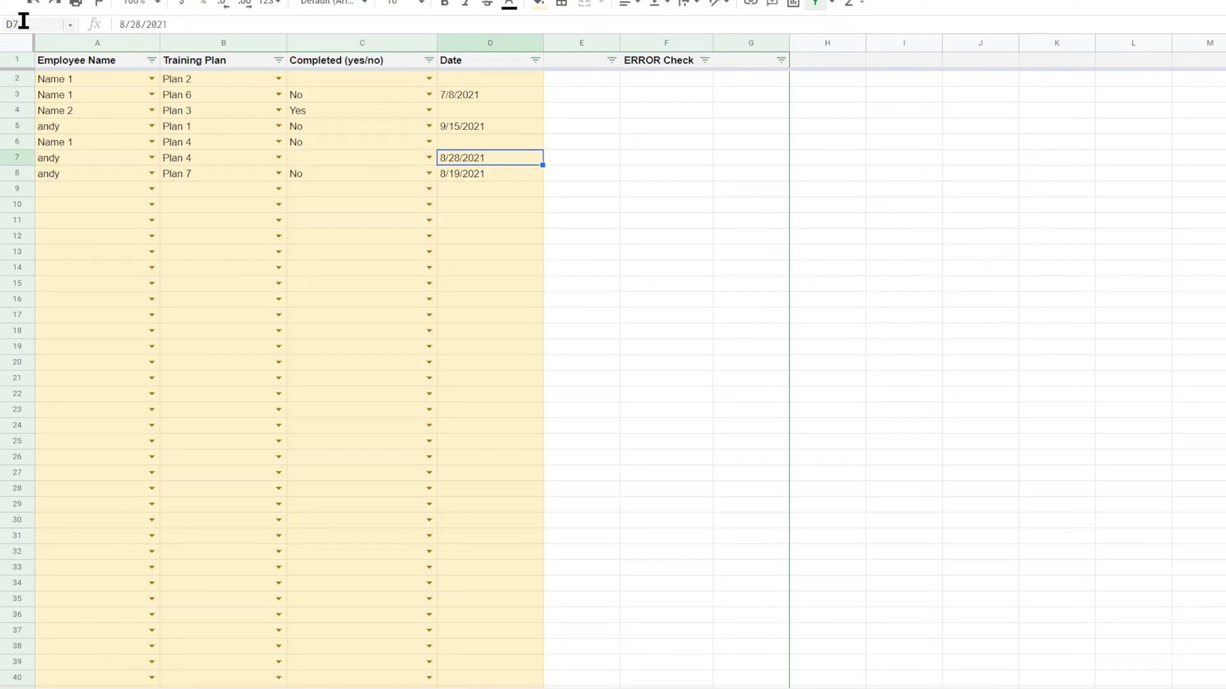
key("Left")
key("Right")
key("Left")
key("Right")
key("Left")
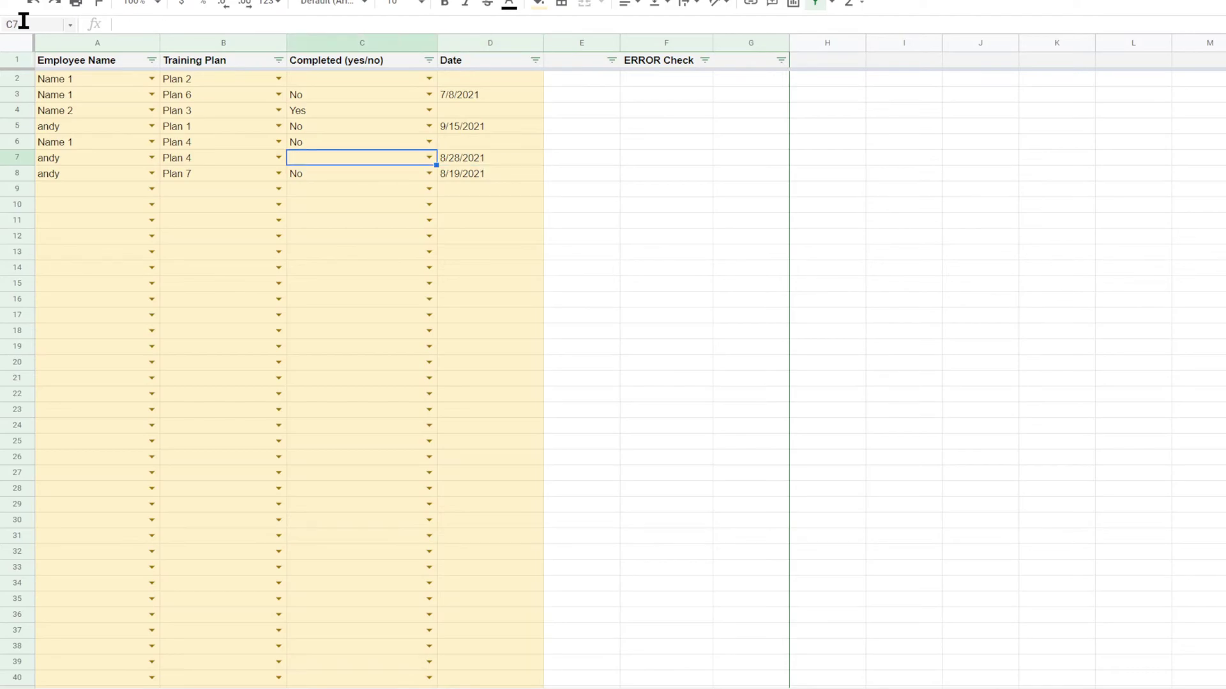
Step: Compare the completion status and date in row 3 and return to the empty helper cell E2
key("Up")
key("Up")
key("Up")
key("Up")
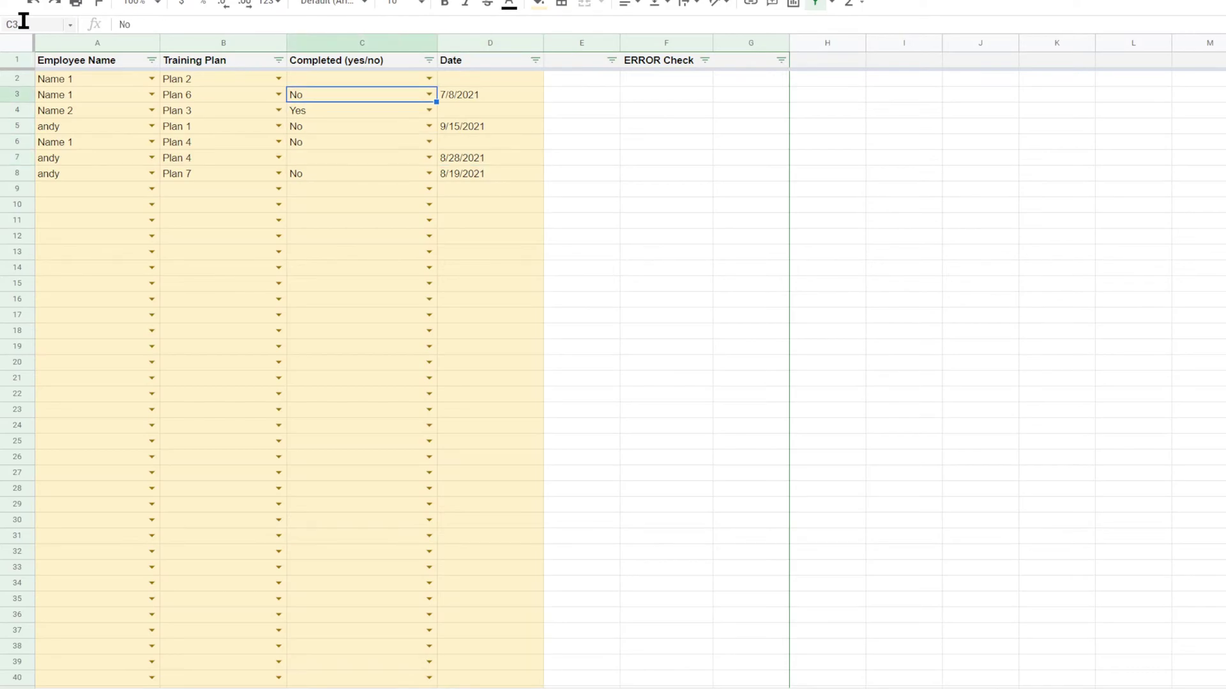
key("Right")
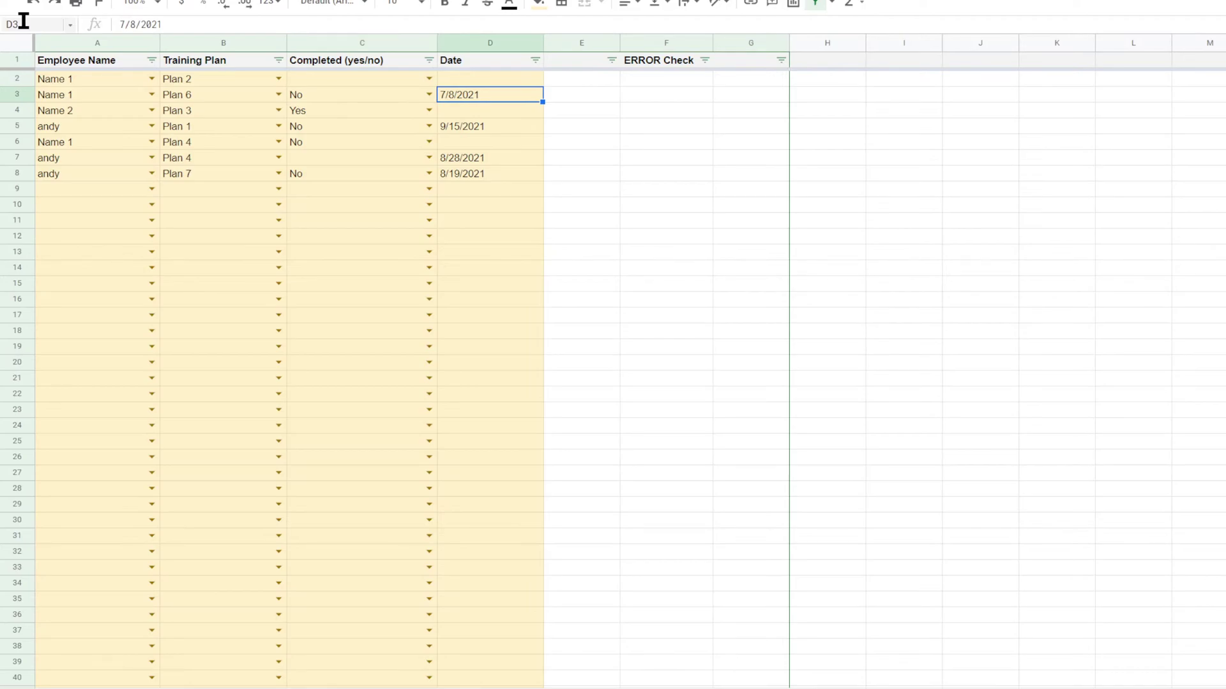
key("Left")
key("Right")
key("Up")
key("Right")
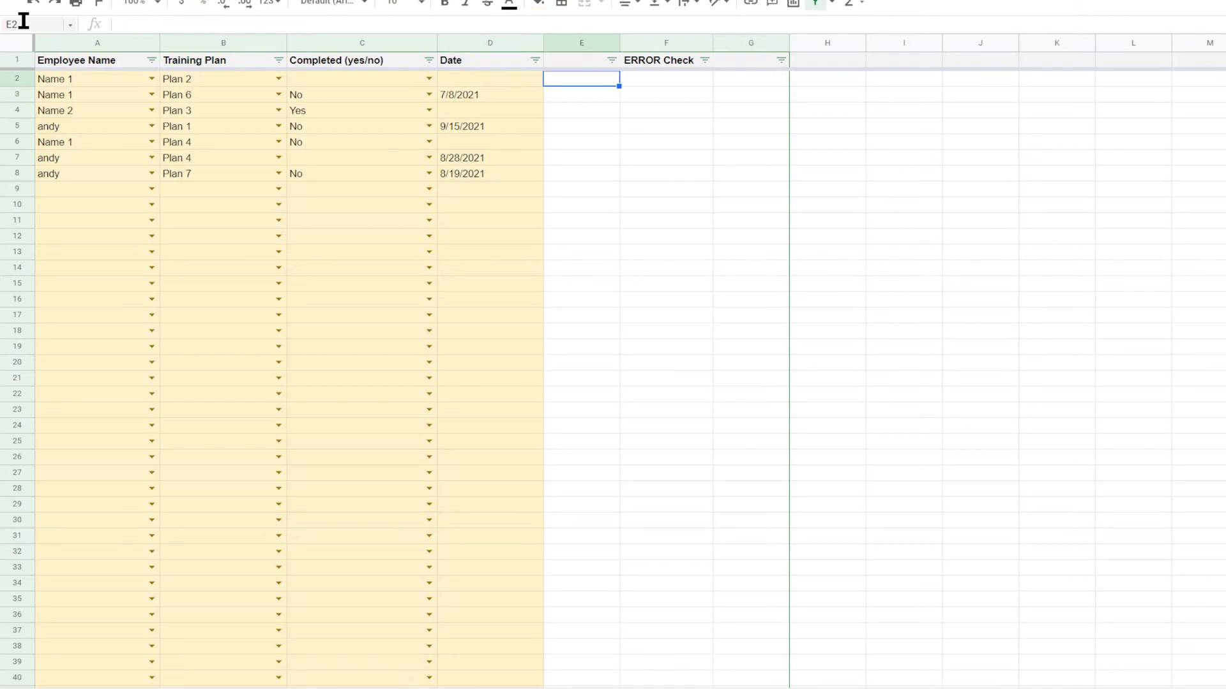
key("Up")
key("Down")
type("=if(and")
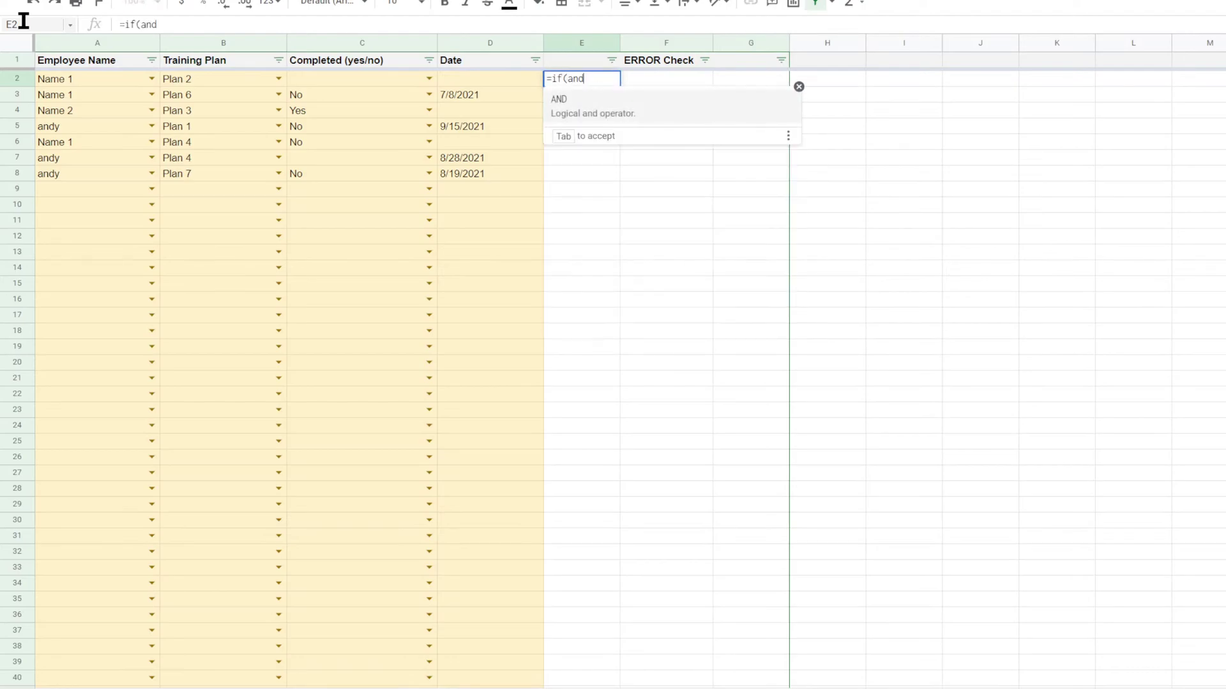
key("BackSpace")
key("BackSpace")
key("BackSpace")
key("BackSpace")
key("BackSpace")
key("BackSpace")
Step: Enter =arrayformula(if(C2:C<>"",1,0)) in E2 to flag every row that has a completion status
type("ar")
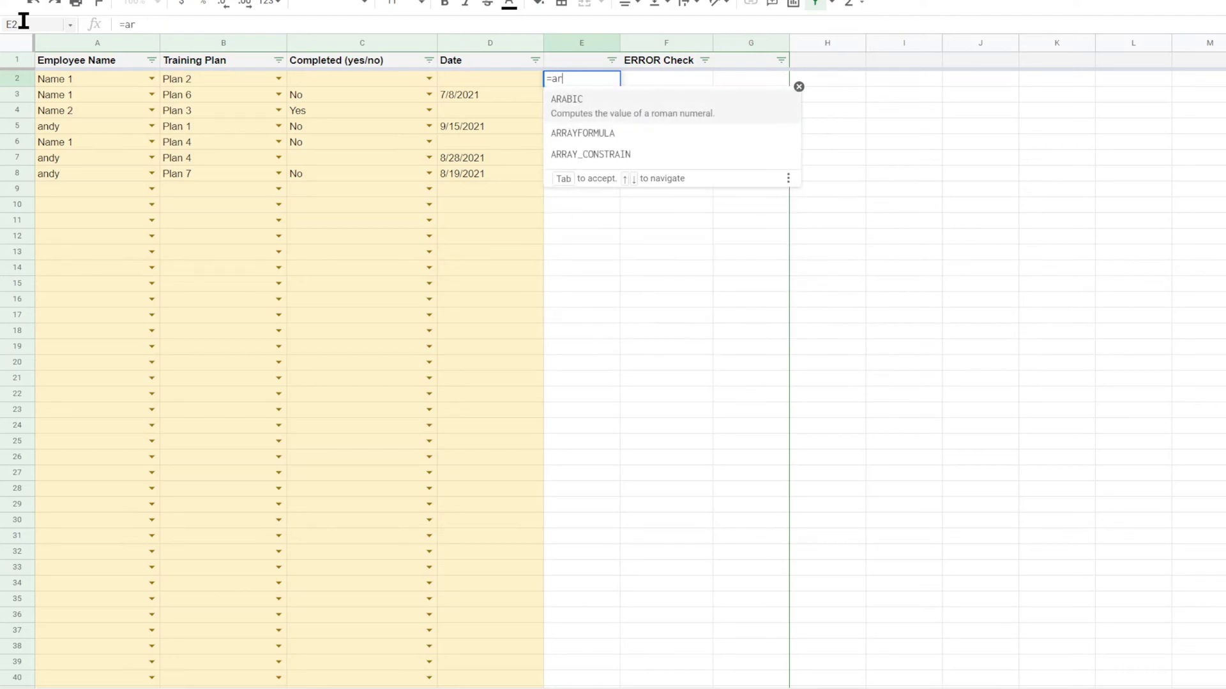
type("rayformula(if")
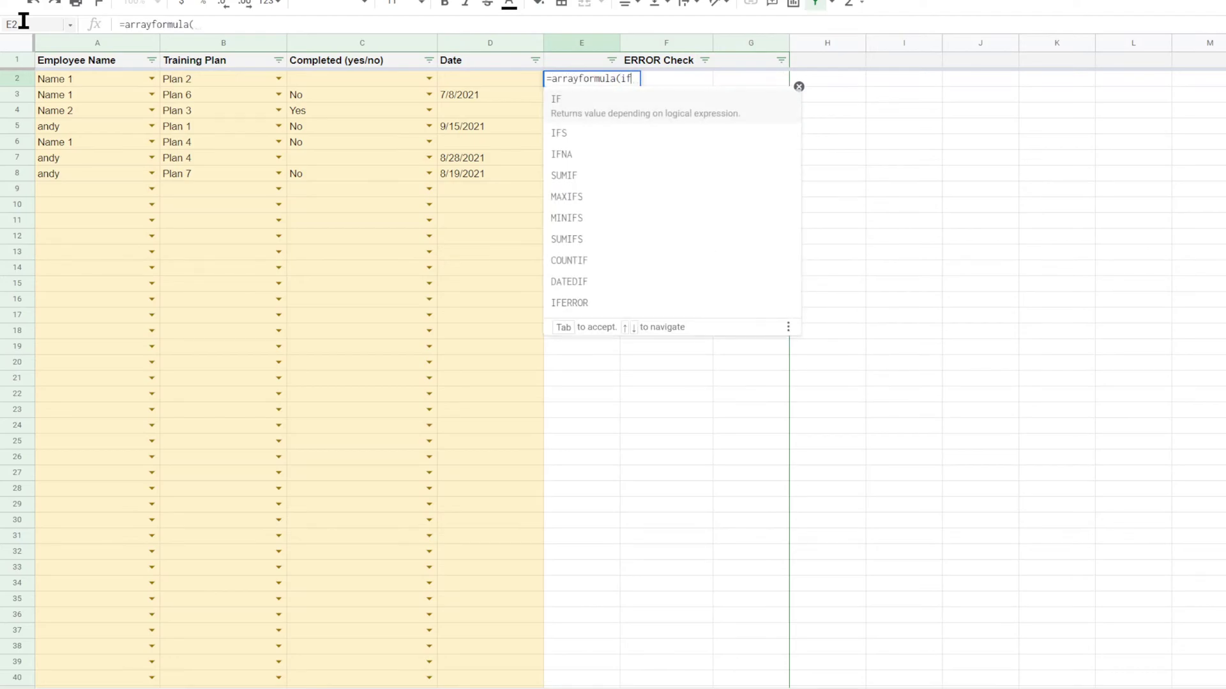
type("(c2:c")
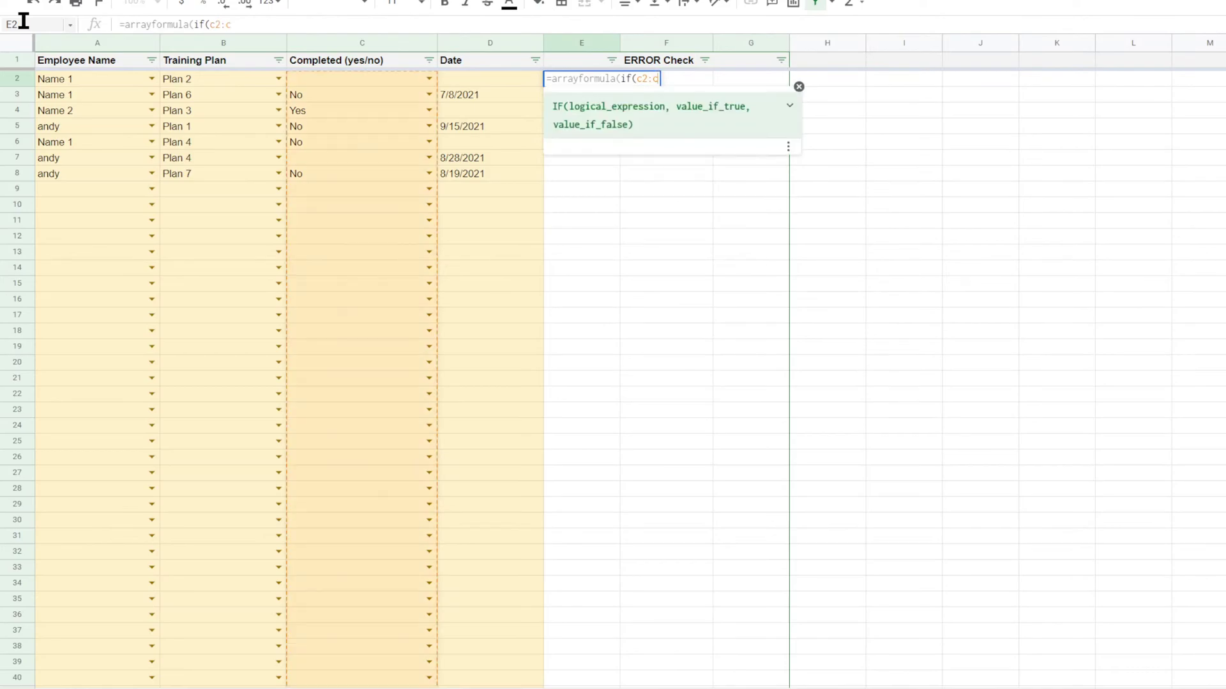
type("<>")
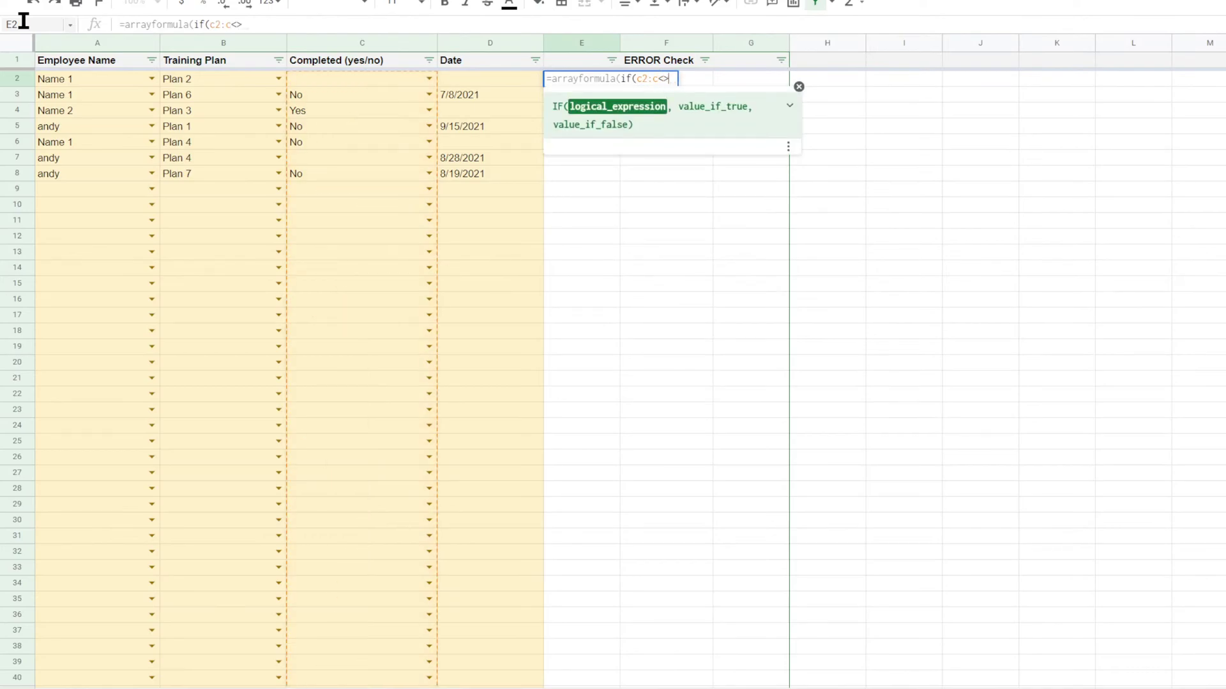
type("\"\",1")
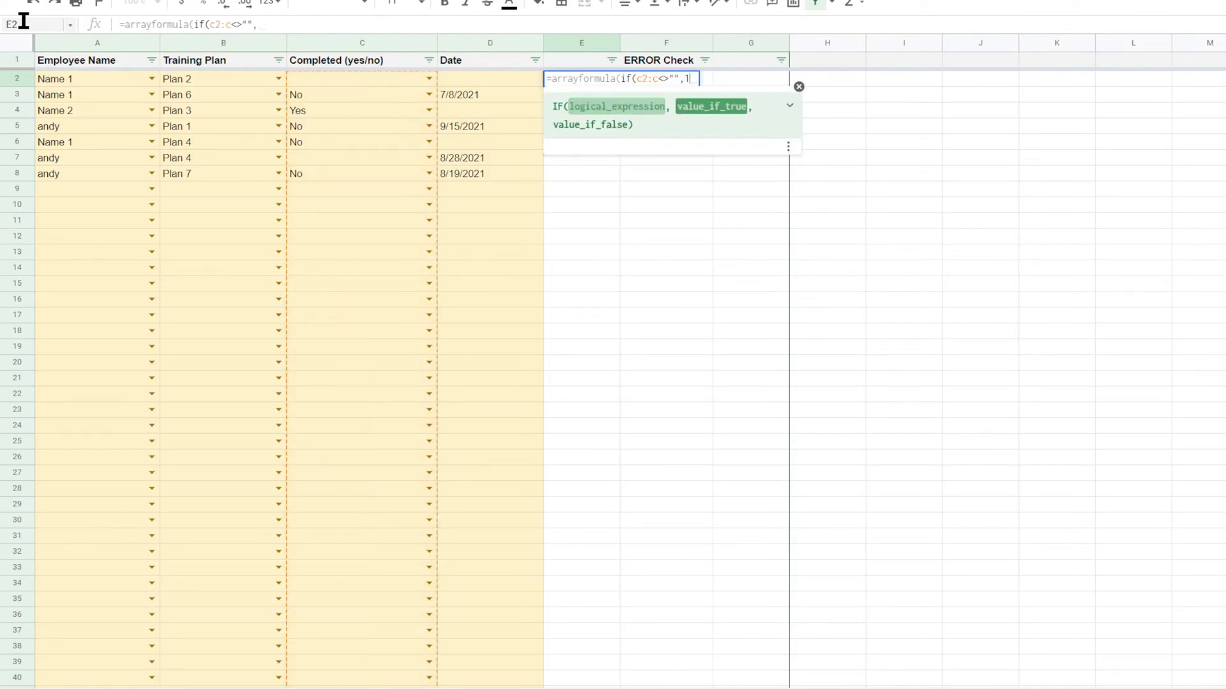
type(",0")
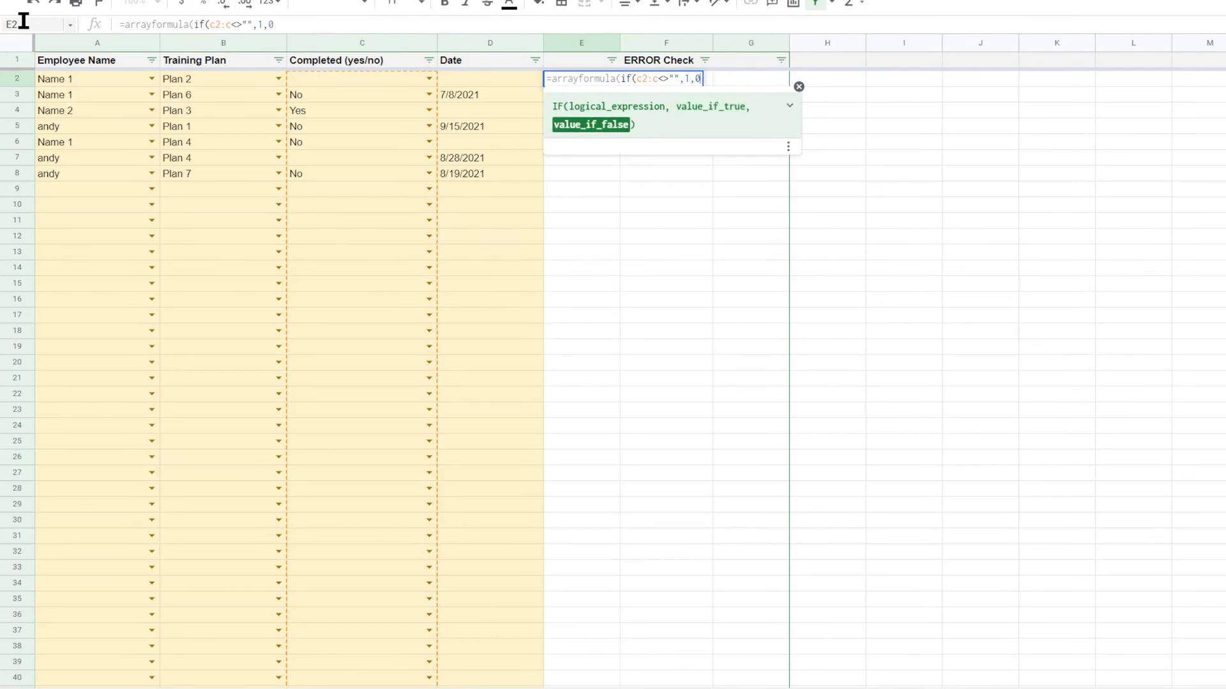
key("Return")
key("Up")
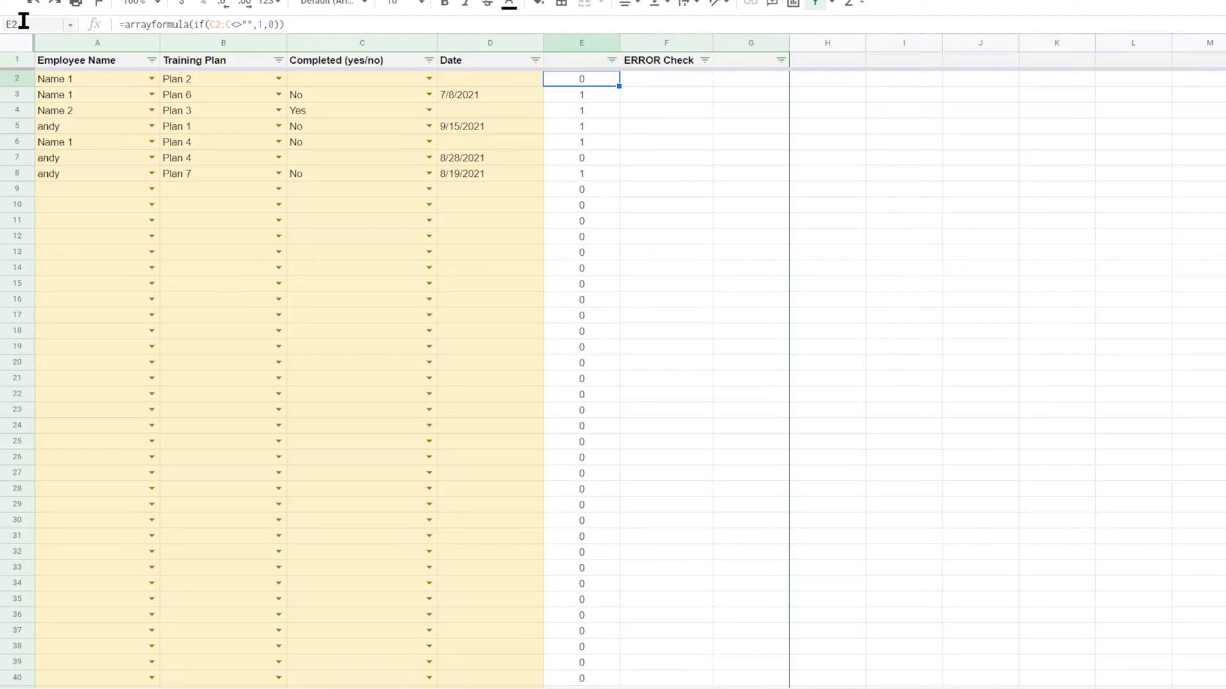
Step: Check the column E flags against the completion statuses and dates in rows 2 to 6
key("Down")
key("Down")
key("Down")
key("Down")
key("Down")
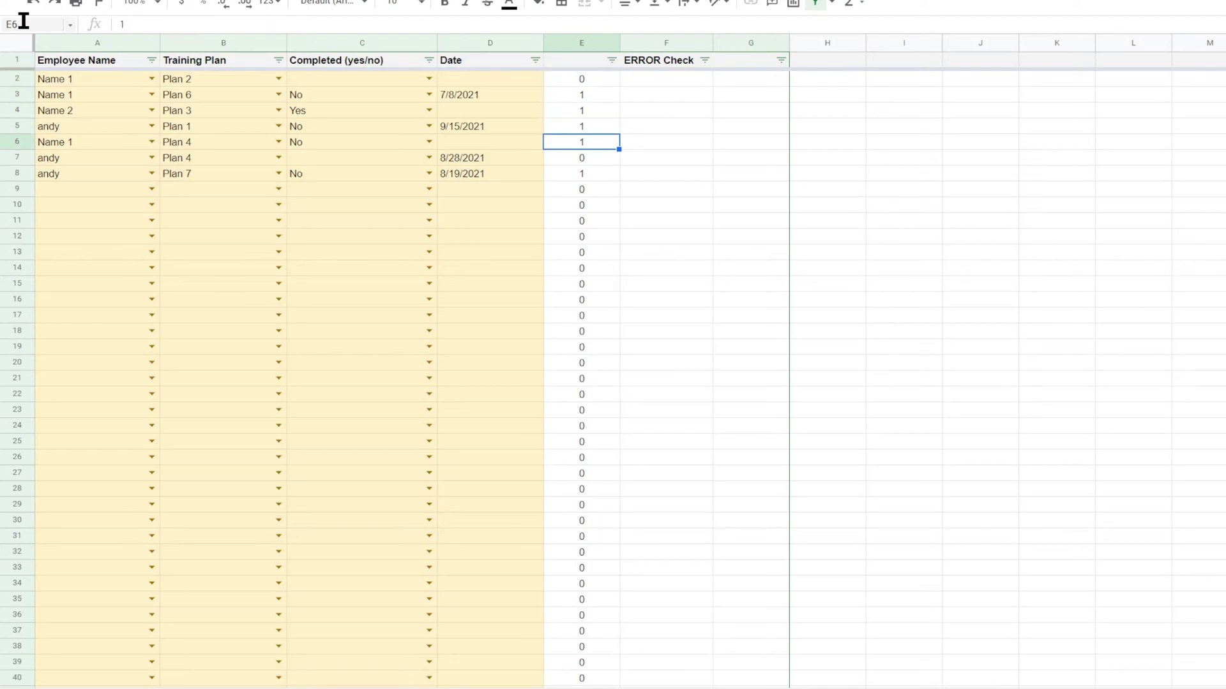
key("Up")
key("Up")
key("Up")
key("Up")
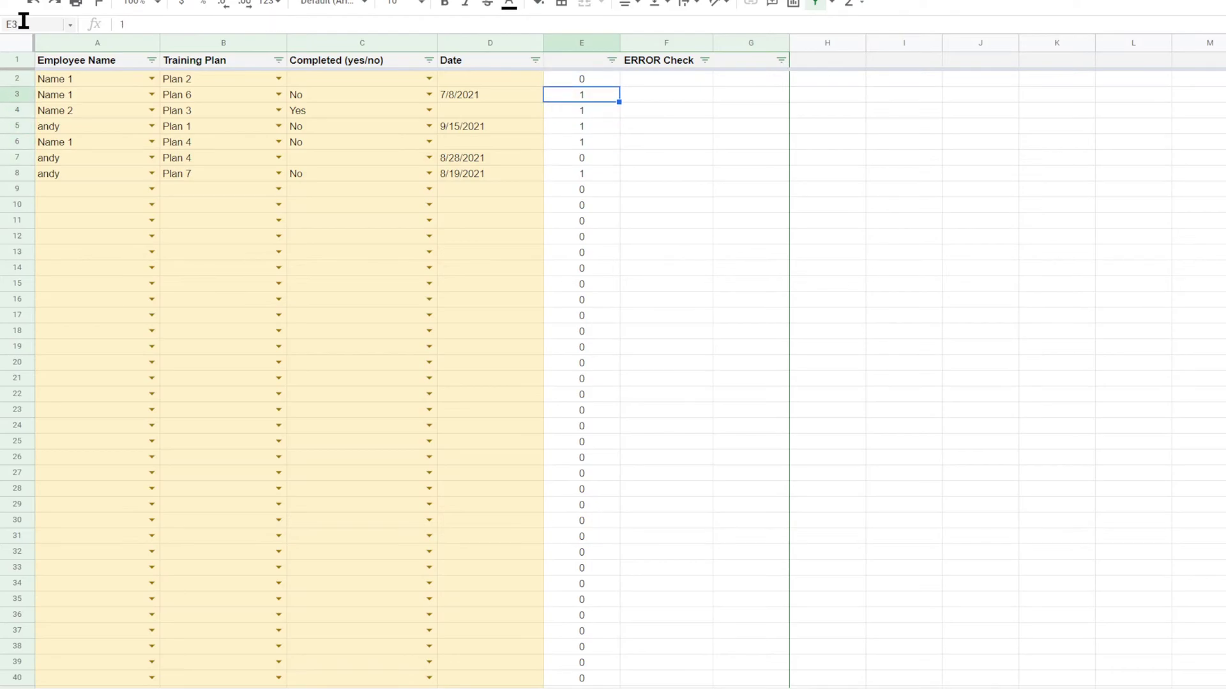
key("Left")
key("Down")
key("Down")
key("Up")
key("Up")
key("Right")
Step: Enter =arrayformula(if(e2:e=1,if(d2:d="","Error",0))) in F2 to flag rows that have a completion status but no date
key("Up")
key("Right")
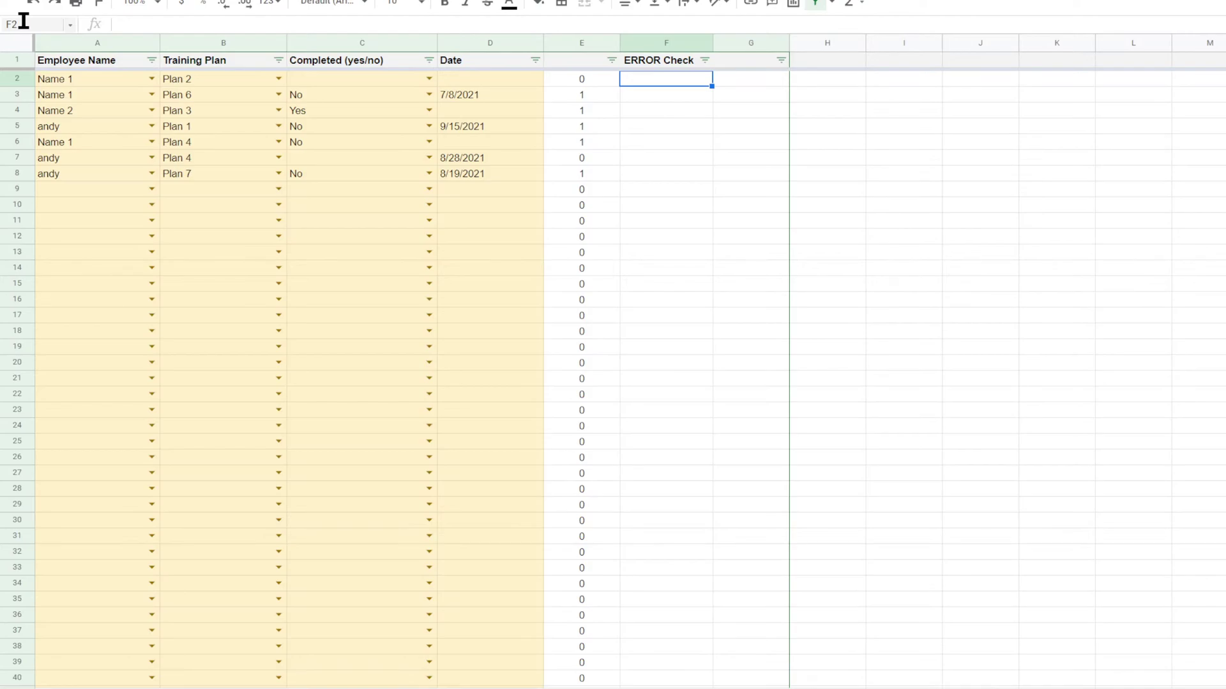
type("=")
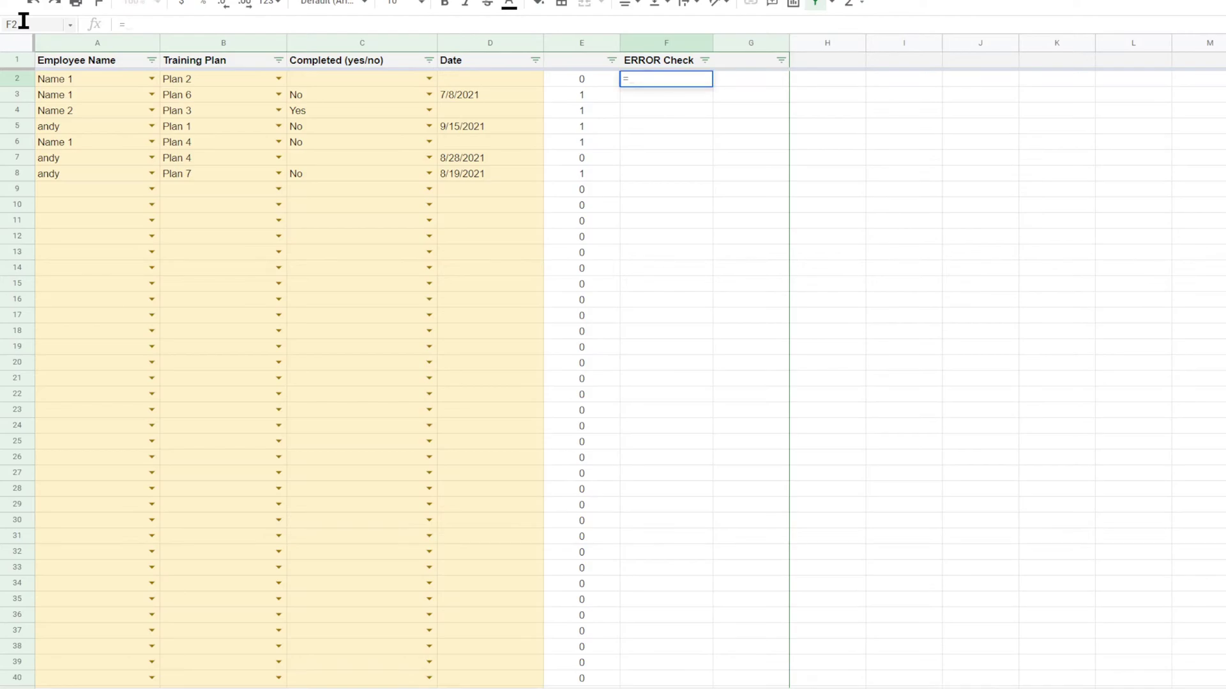
type("if(")
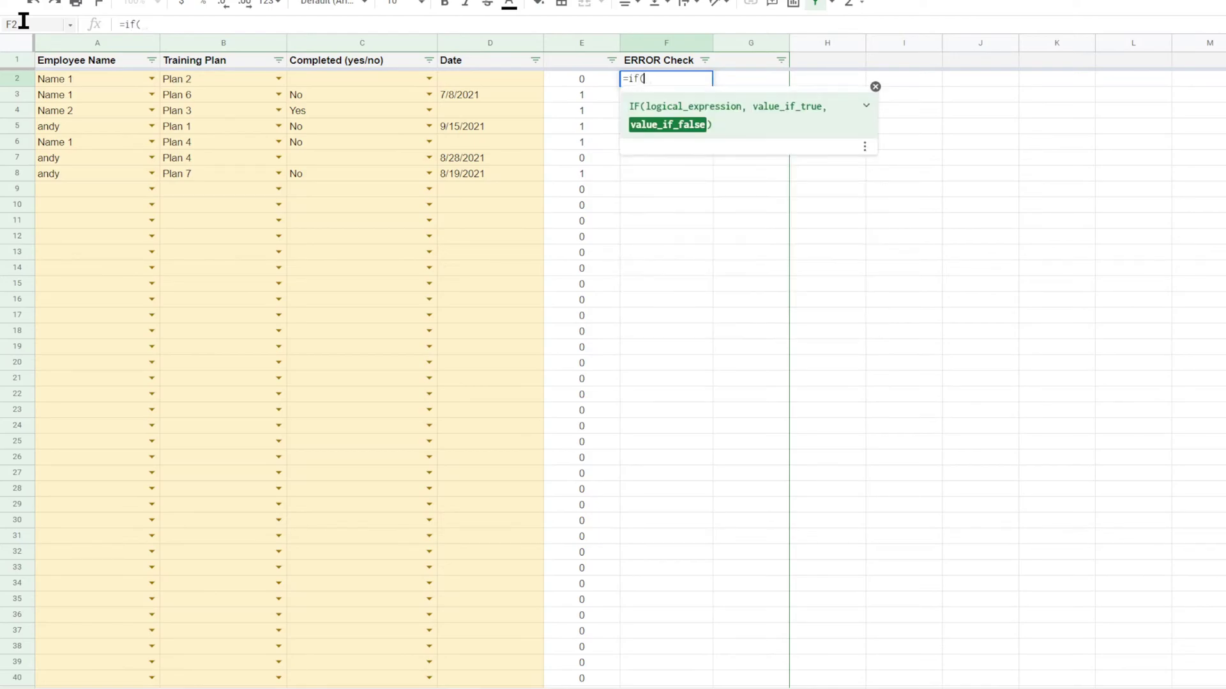
key("BackSpace")
key("BackSpace")
key("BackSpace")
type("arrayfor")
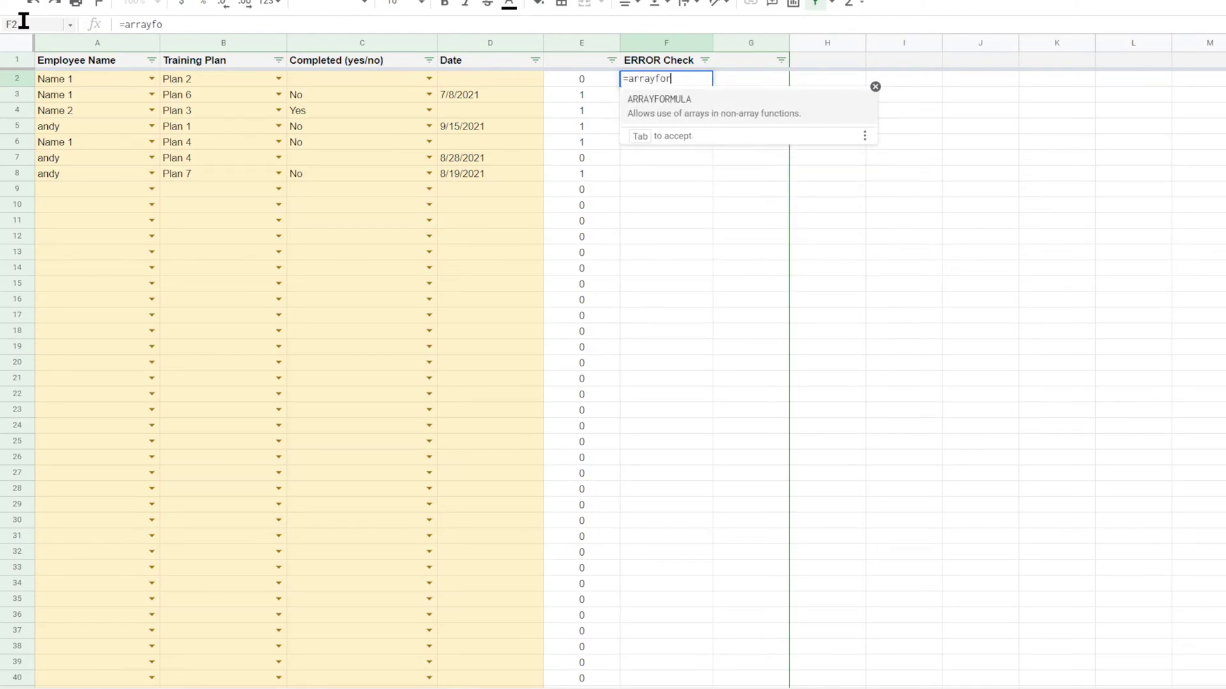
type("mula(if(")
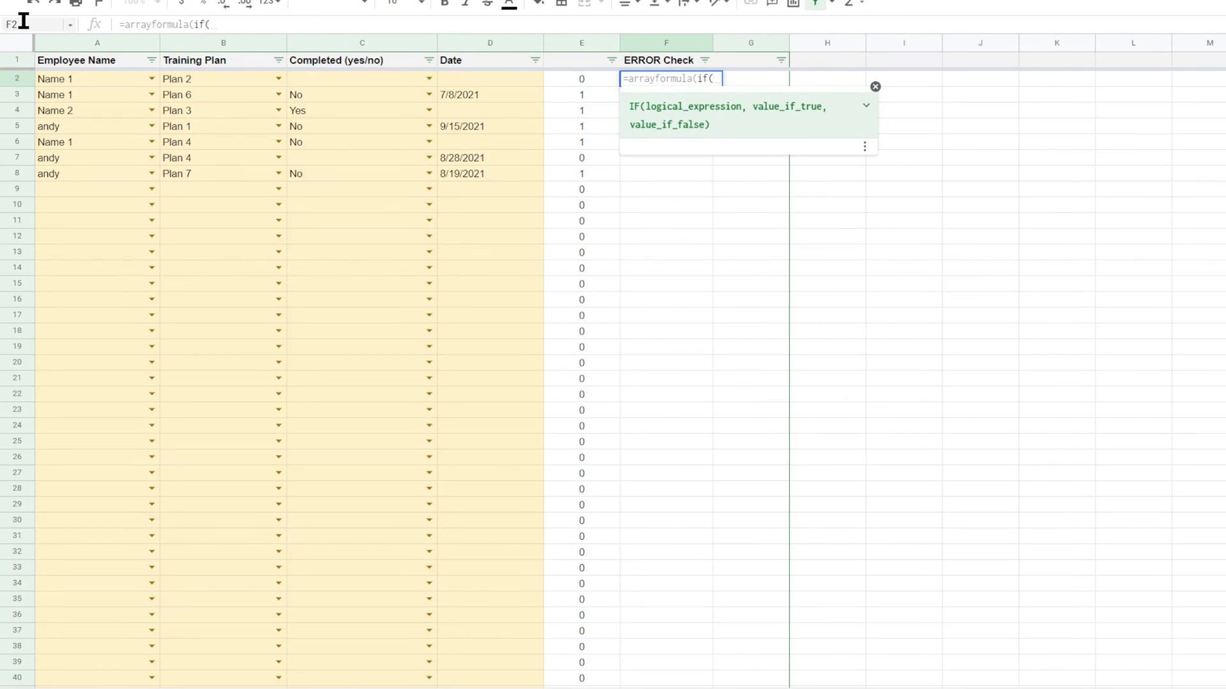
type("e2:e=")
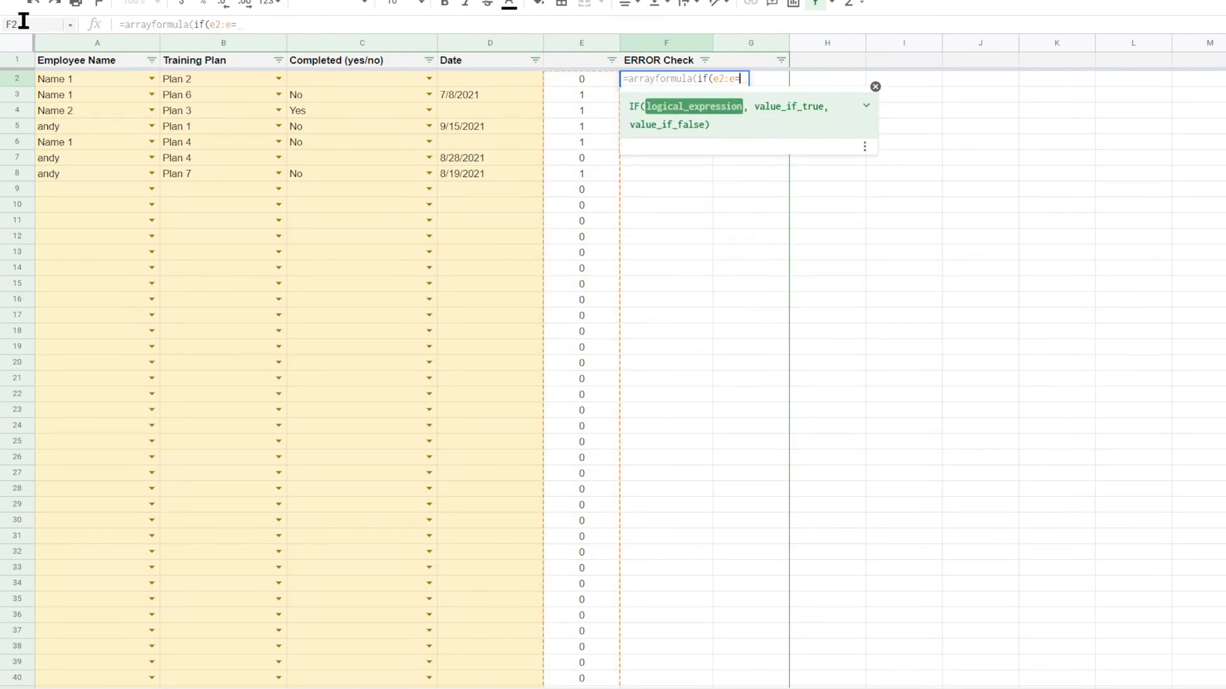
type("1")
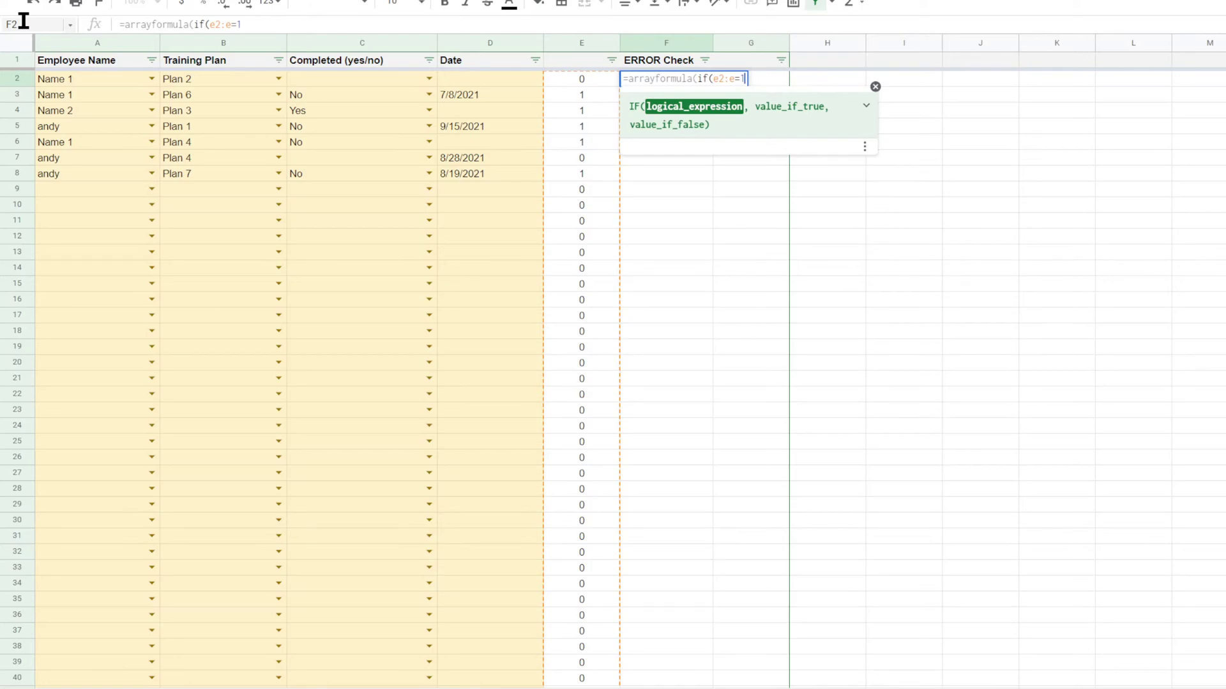
type(",if(")
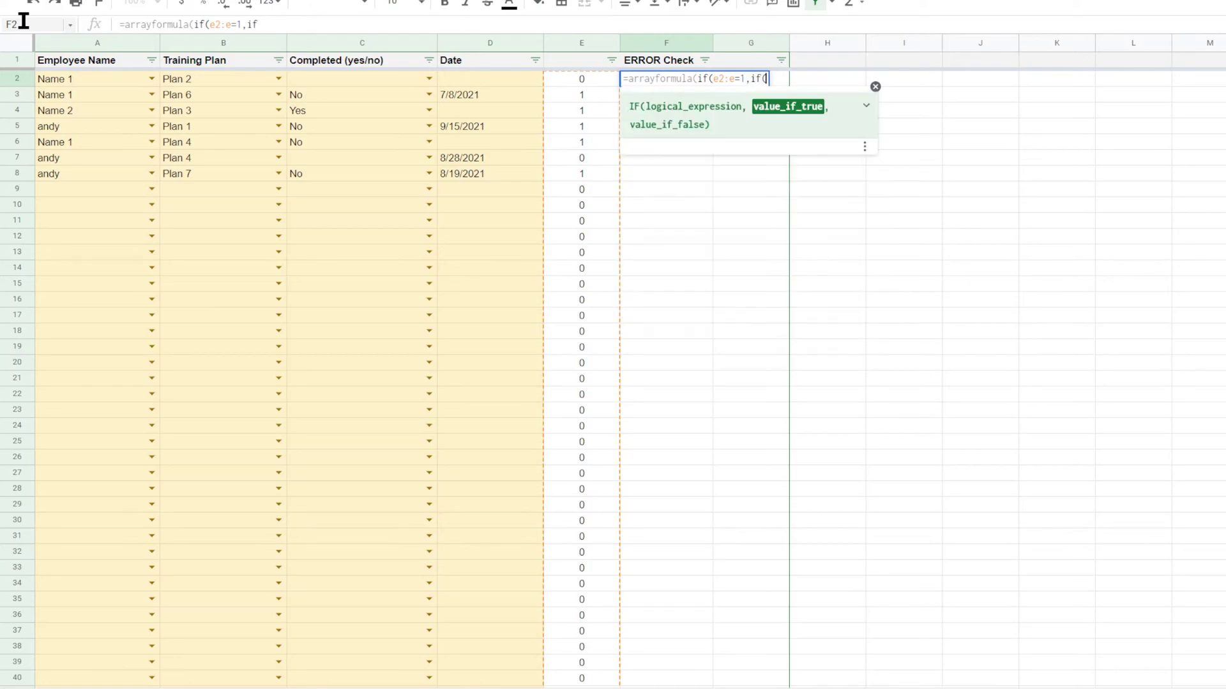
type("d2:d=")
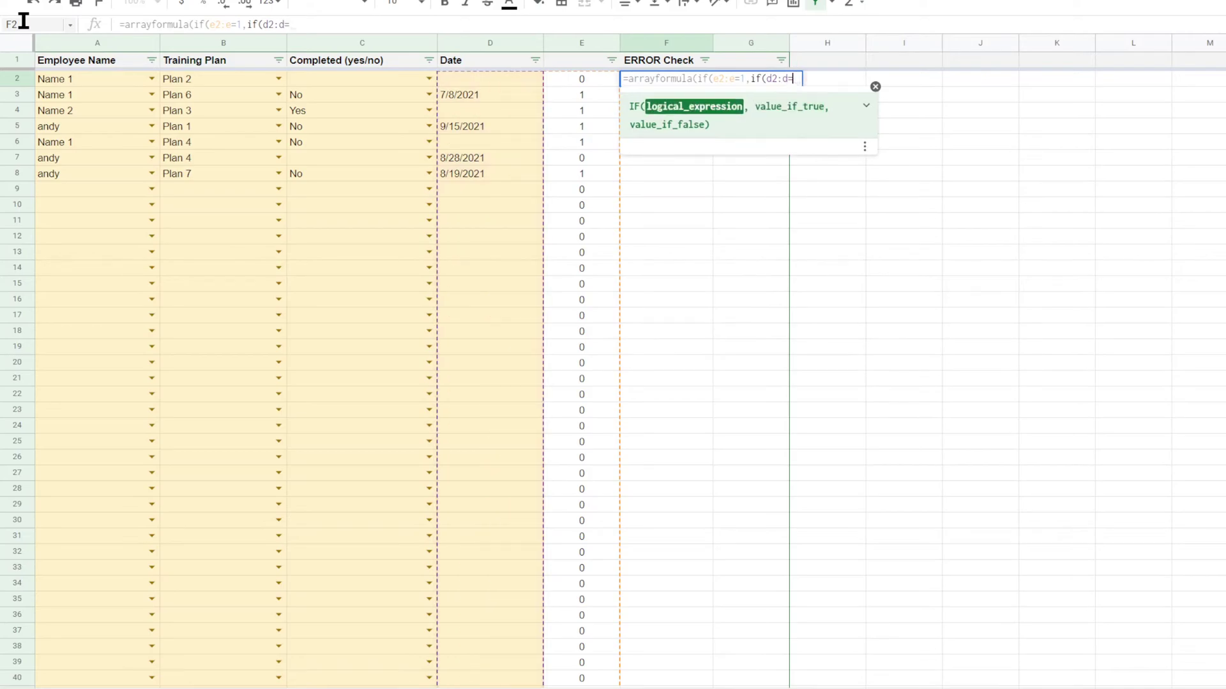
type("\"\",\"Error\"")
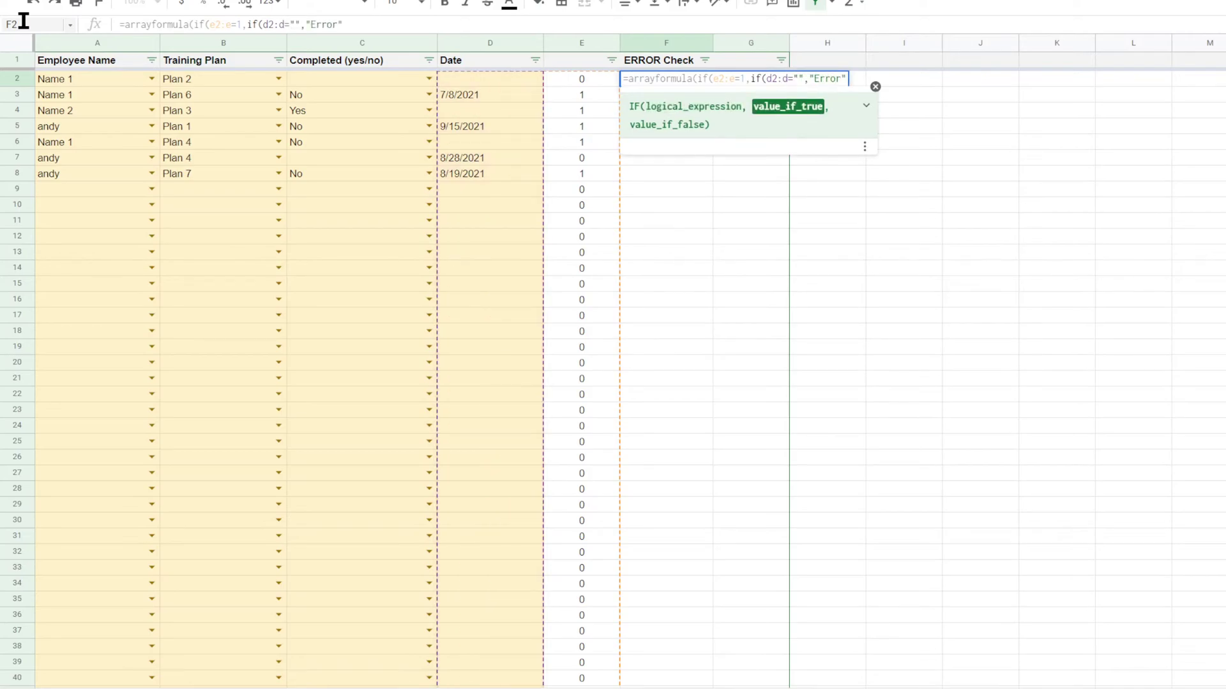
type(",")
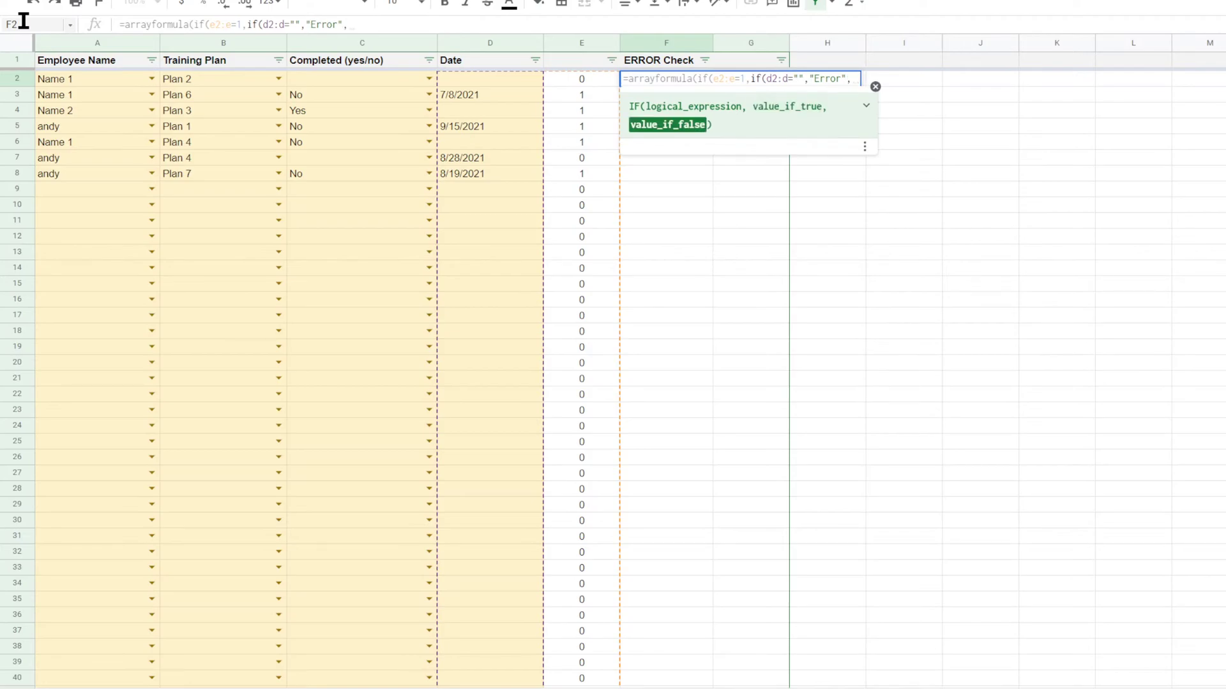
type("0)")
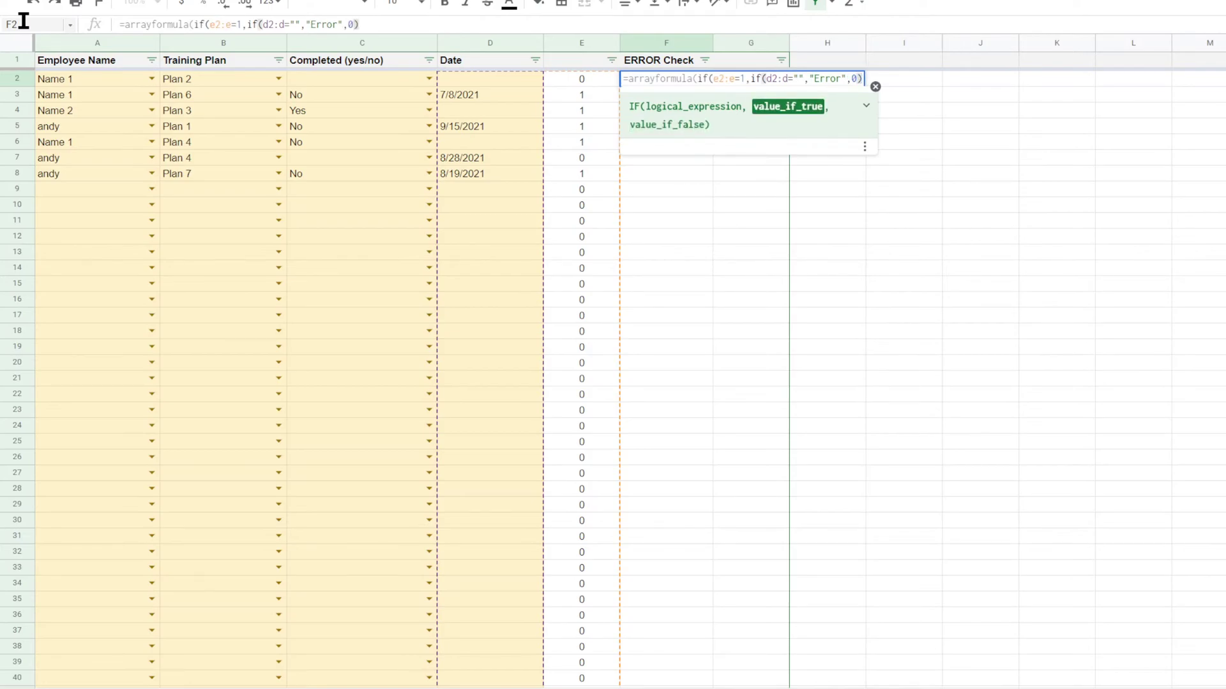
type(")")
key("Return")
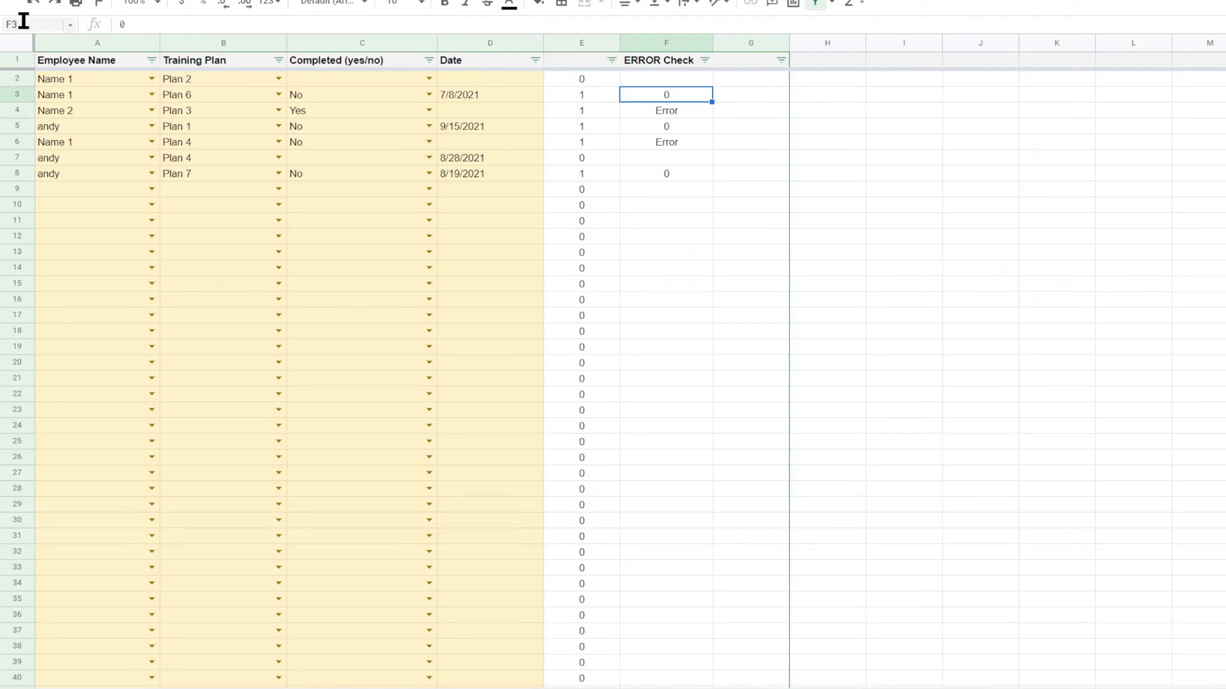
Step: Check the column F error results against the completion statuses and dates, especially in rows 4 and 5
left_click(667, 81)
key("Left")
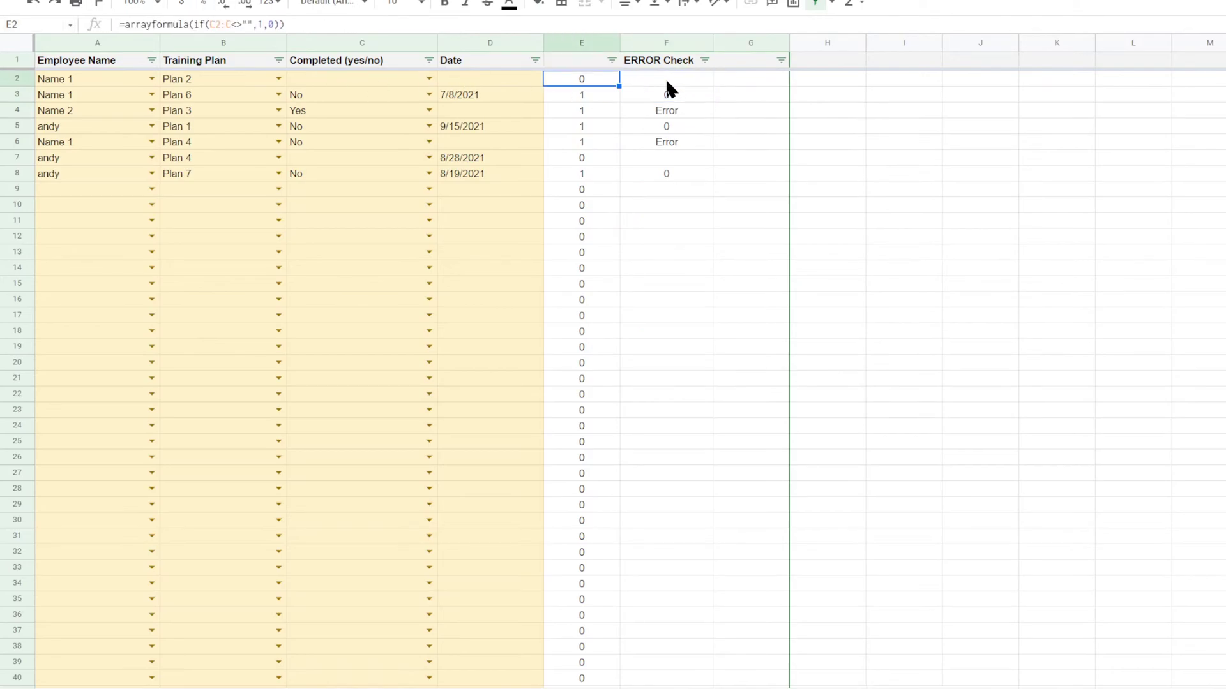
key("Left")
key("Down")
key("Down")
key("Left")
key("Left")
key("Down")
key("Right")
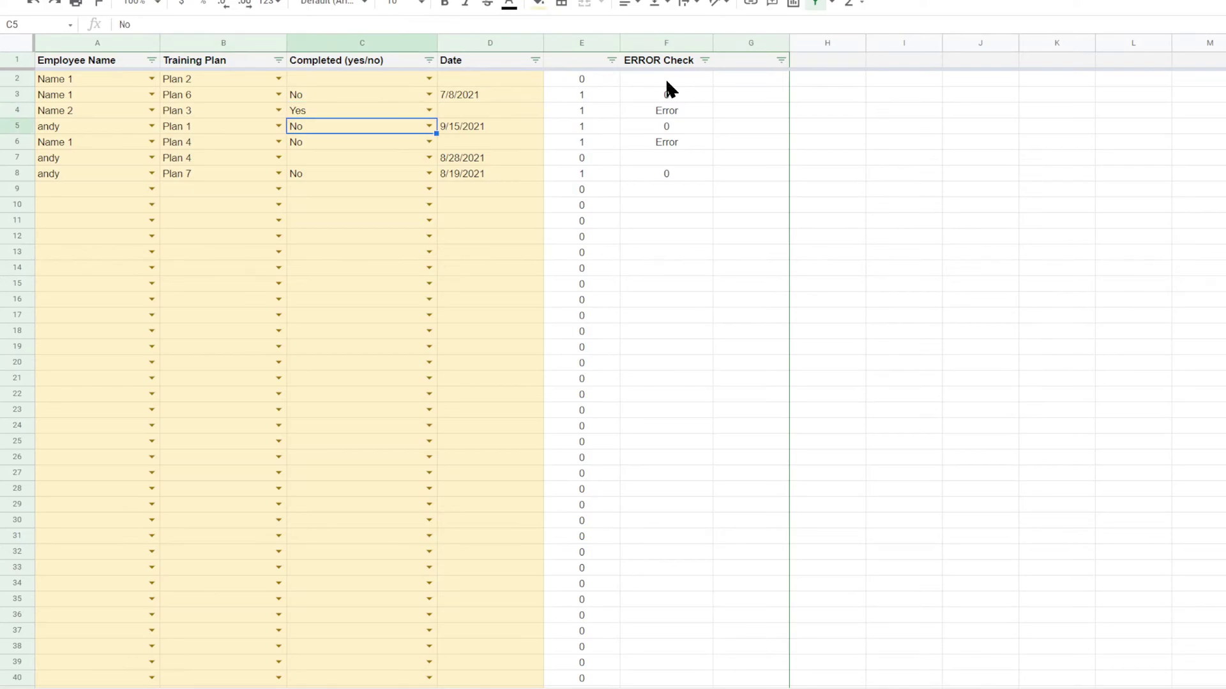
key("Up")
key("Right")
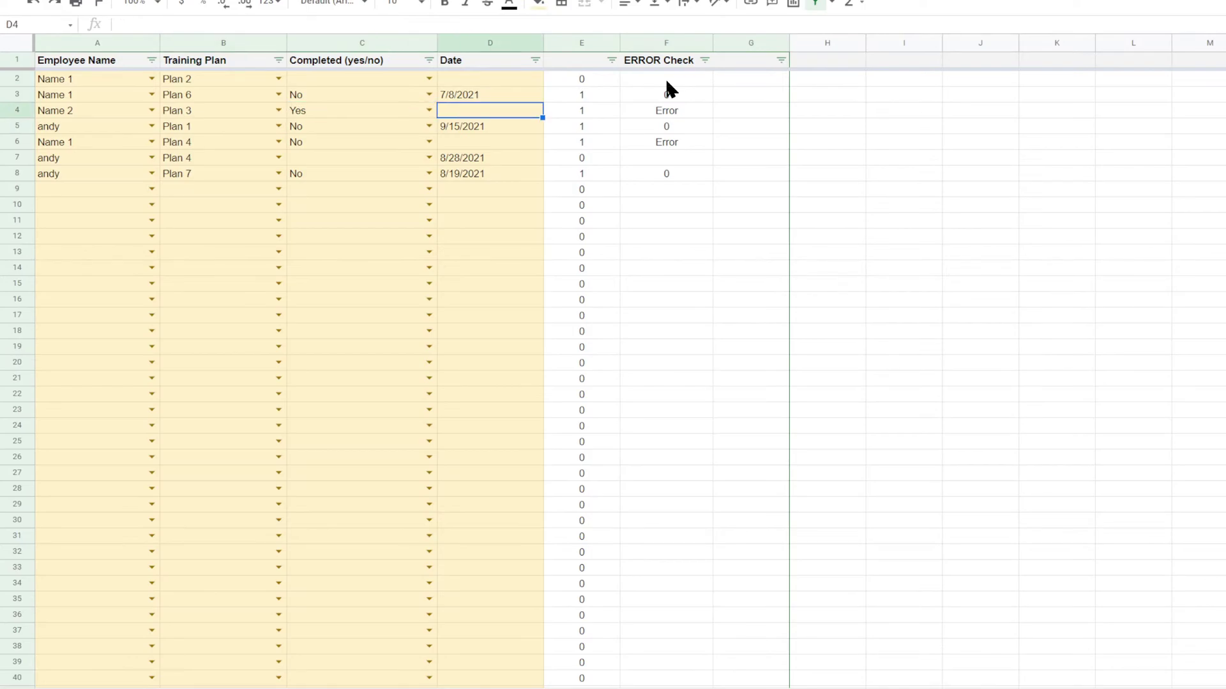
Step: Replace the merged ERROR Check header with "No Date ERror" and widen column F
left_click(682, 60)
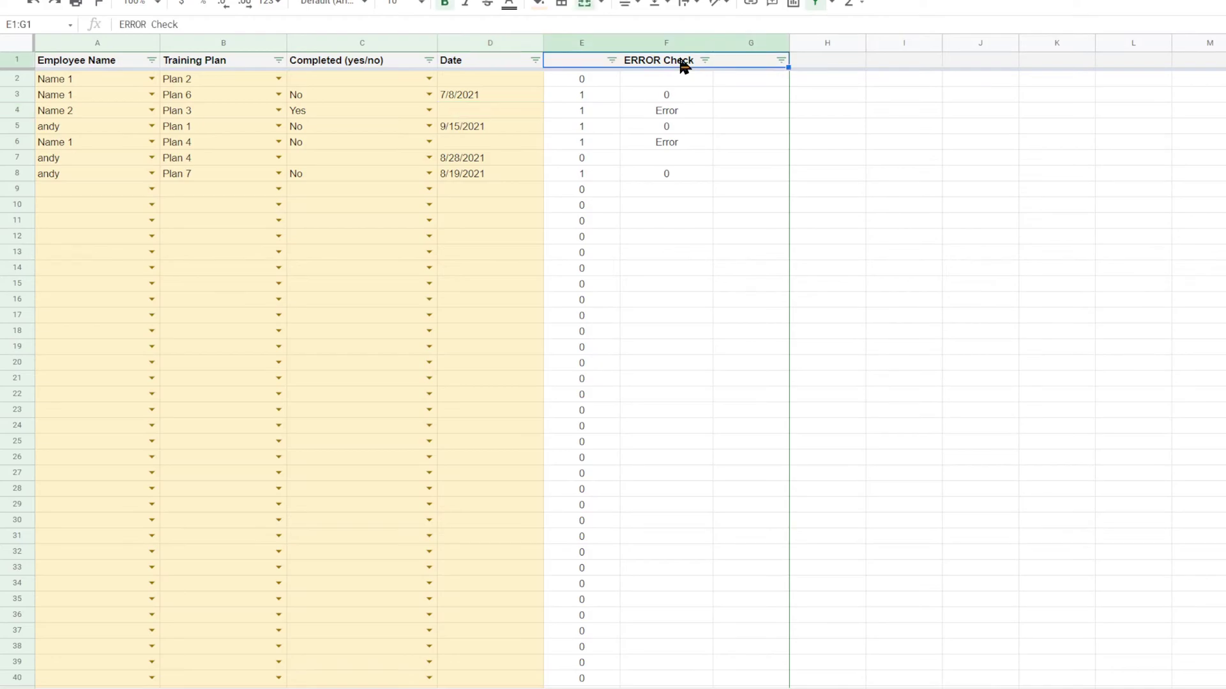
type("No Date ERror")
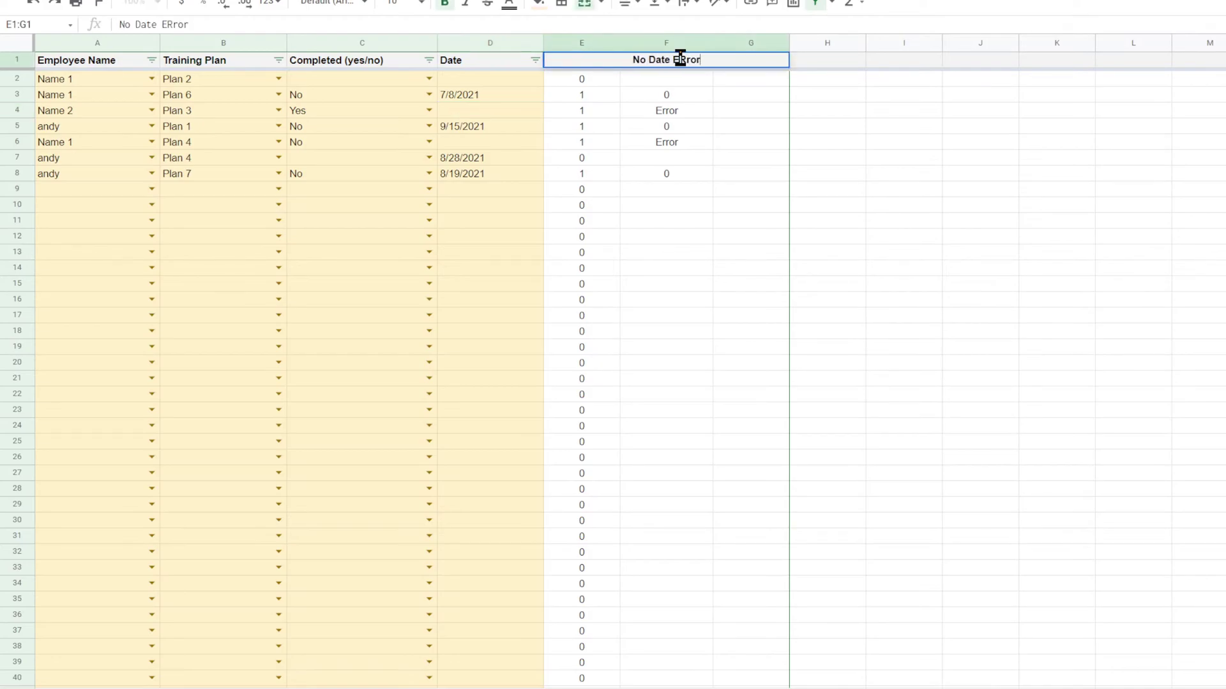
key("Return")
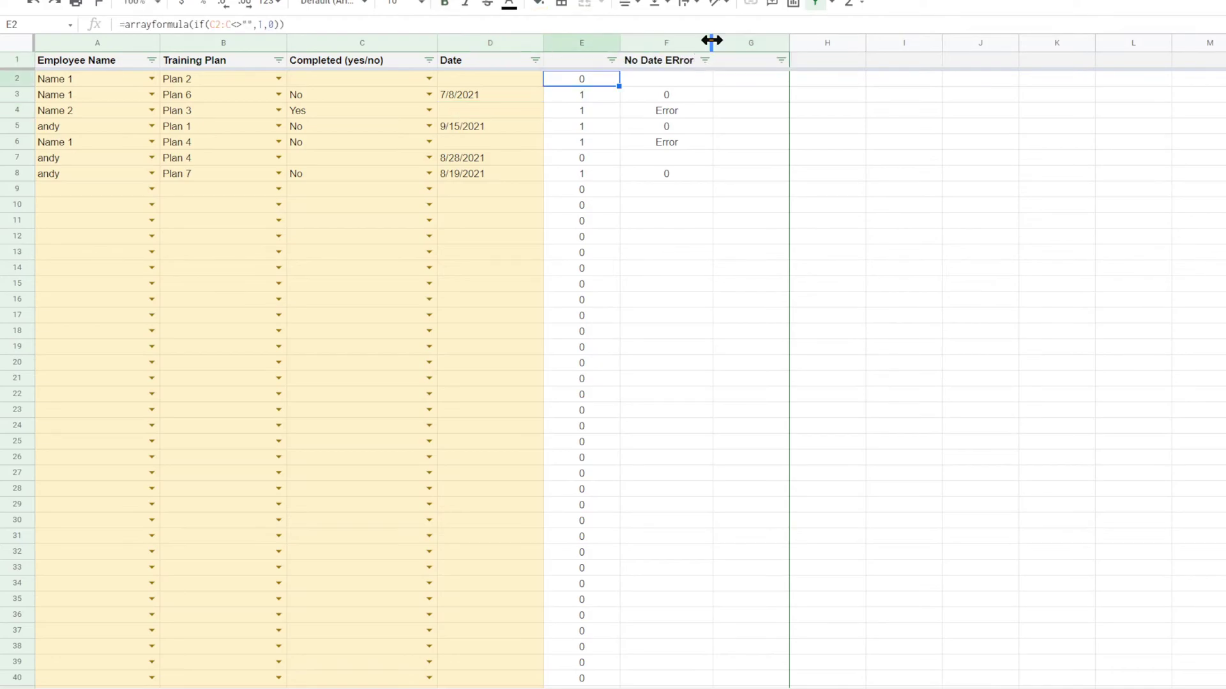
left_click_drag(713, 43, 735, 41)
Step: Correct the capitalization of the merged header so it reads "No Date Error"
left_click(703, 61)
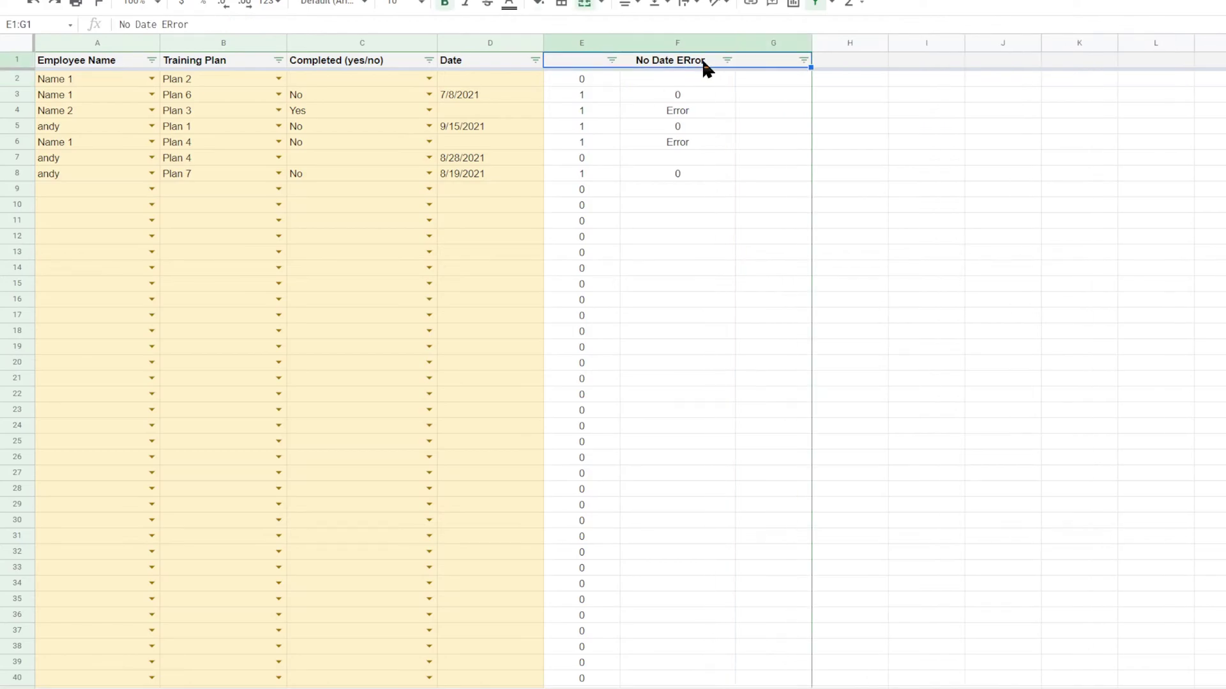
type("No D")
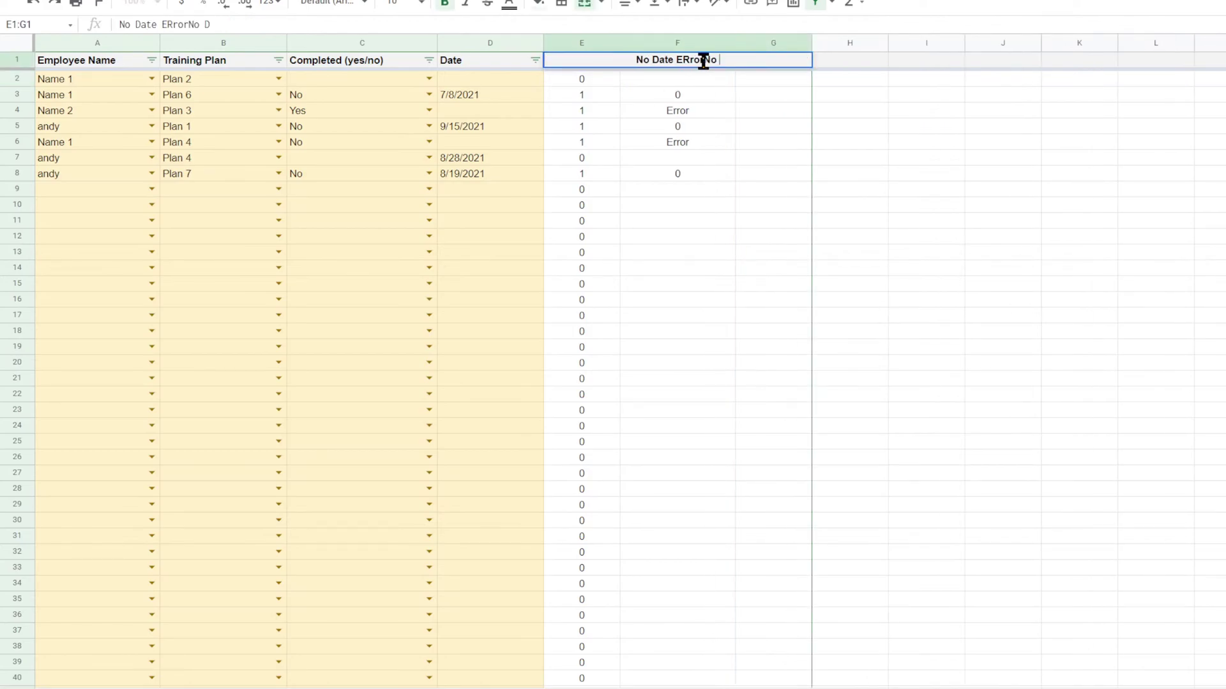
key("BackSpace")
key("BackSpace")
key("BackSpace")
key("BackSpace")
key("BackSpace")
key("BackSpace")
key("BackSpace")
key("BackSpace")
type("Error")
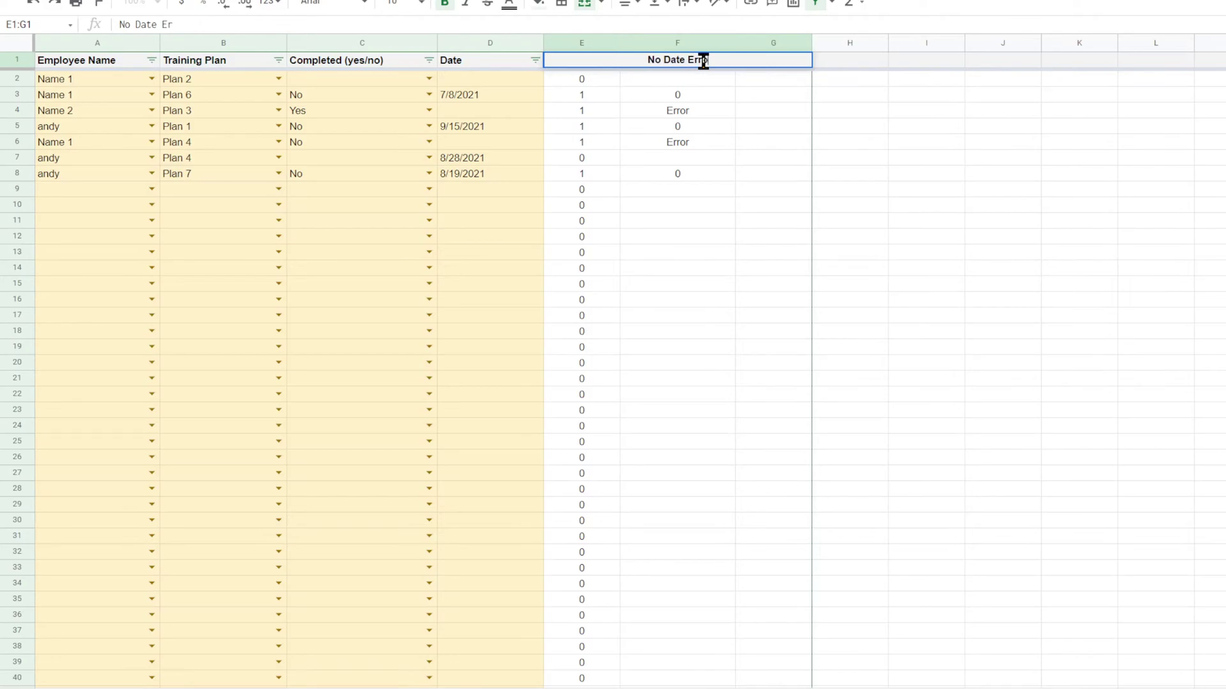
key("Return")
Step: Unmerge header cells E1:G1 and move the "No Date Error" header from E1 to F1
key("Up")
key("Right")
key("Left")
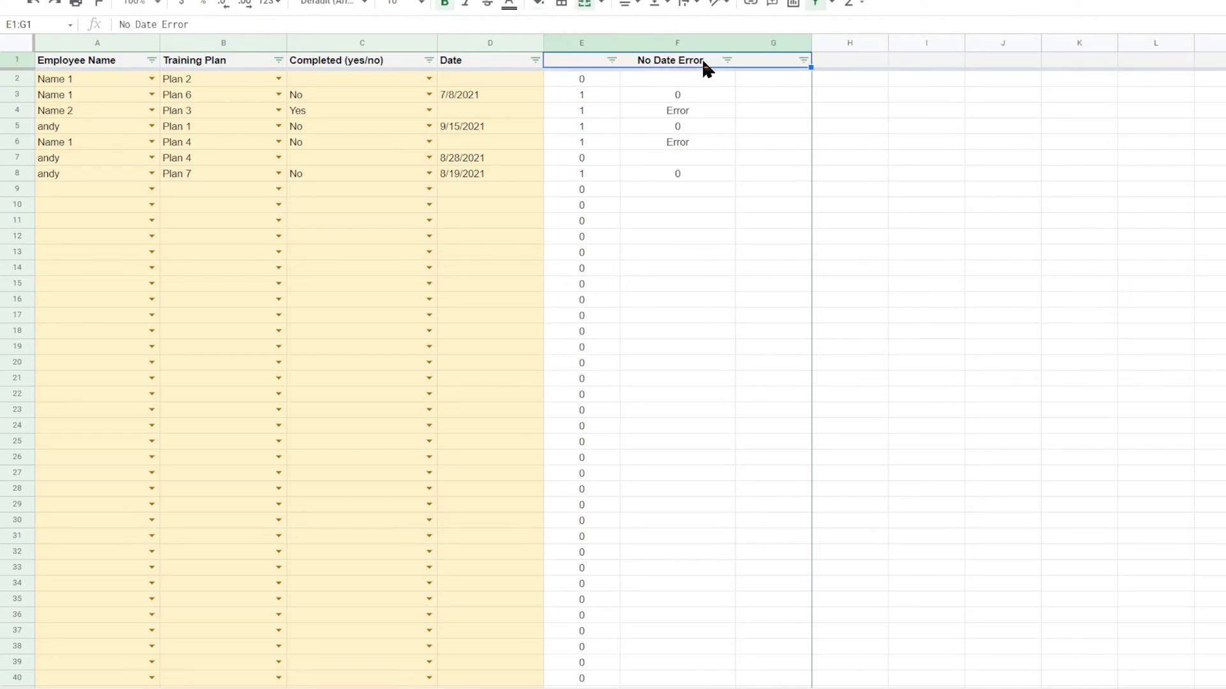
left_click(586, 4)
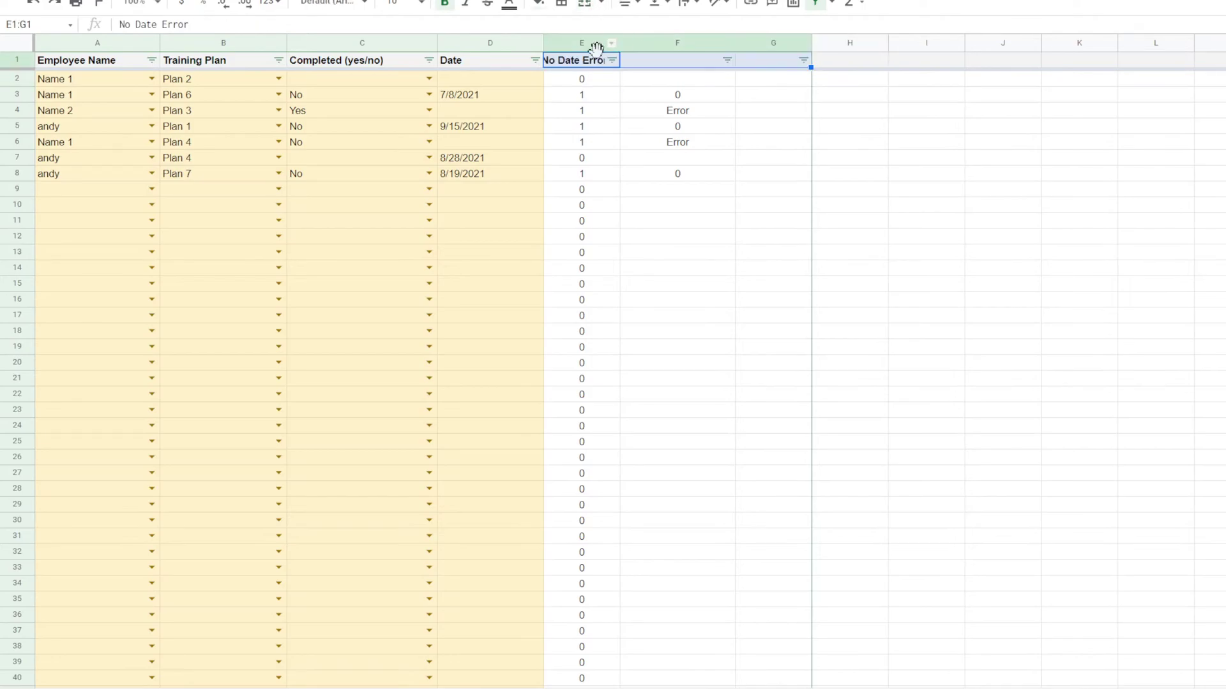
left_click(591, 60)
key("ctrl+c")
left_click_drag(614, 55, 667, 57)
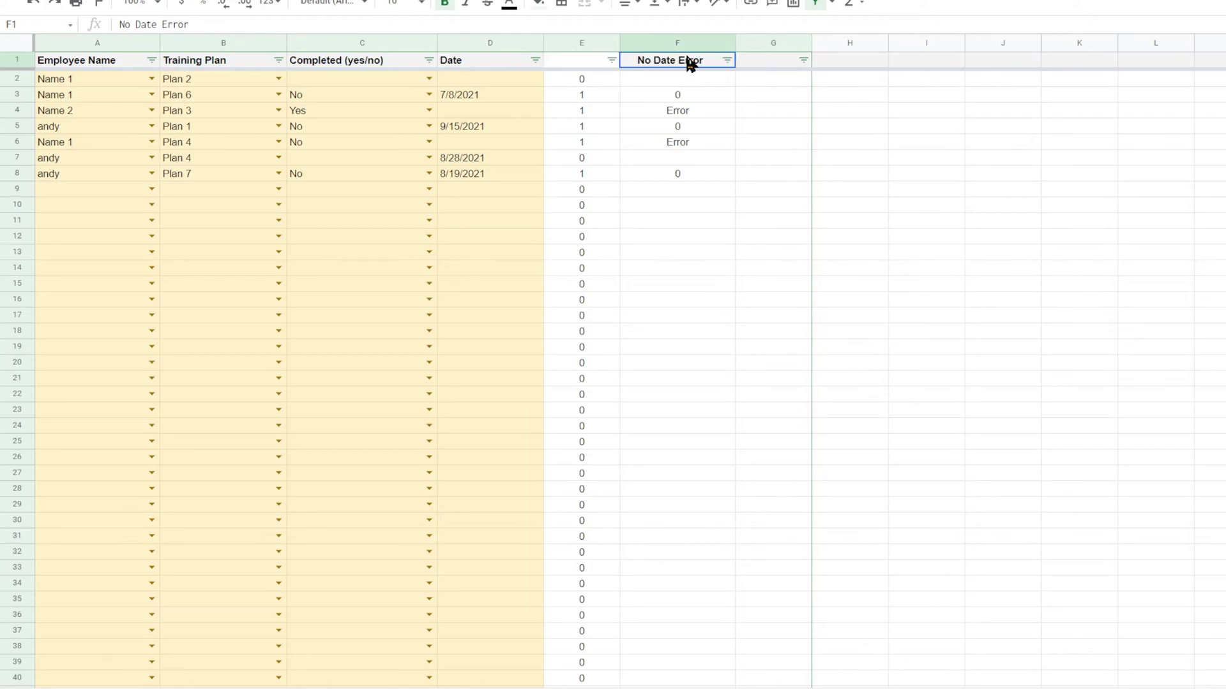
Step: Enter the header "No Completion Status ERror" in G1 and widen column G to fit it
left_click(766, 63)
type("No")
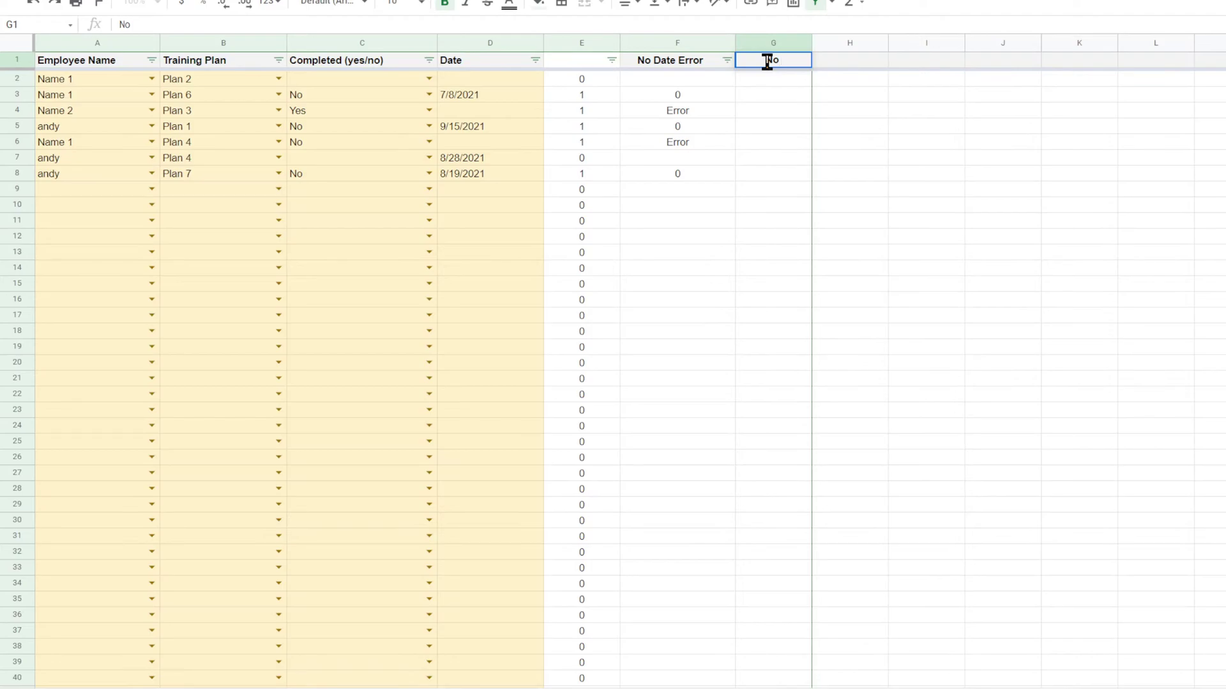
type(" Completion")
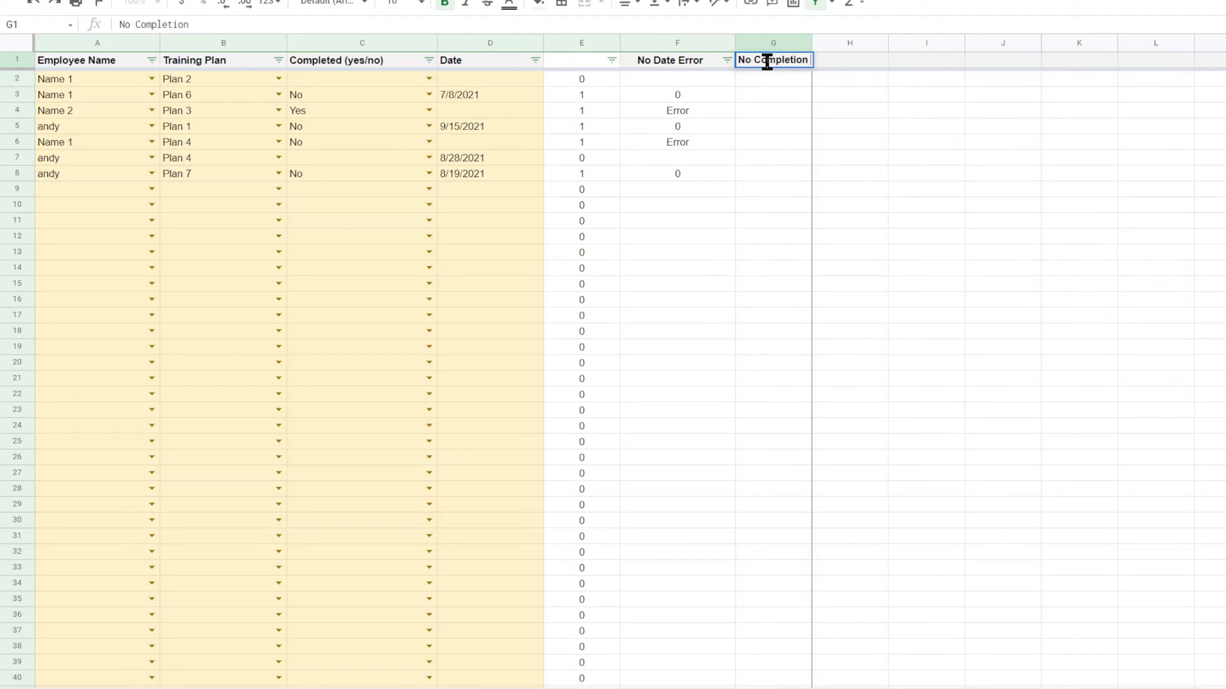
type(" Status (yes/no)")
key("Return")
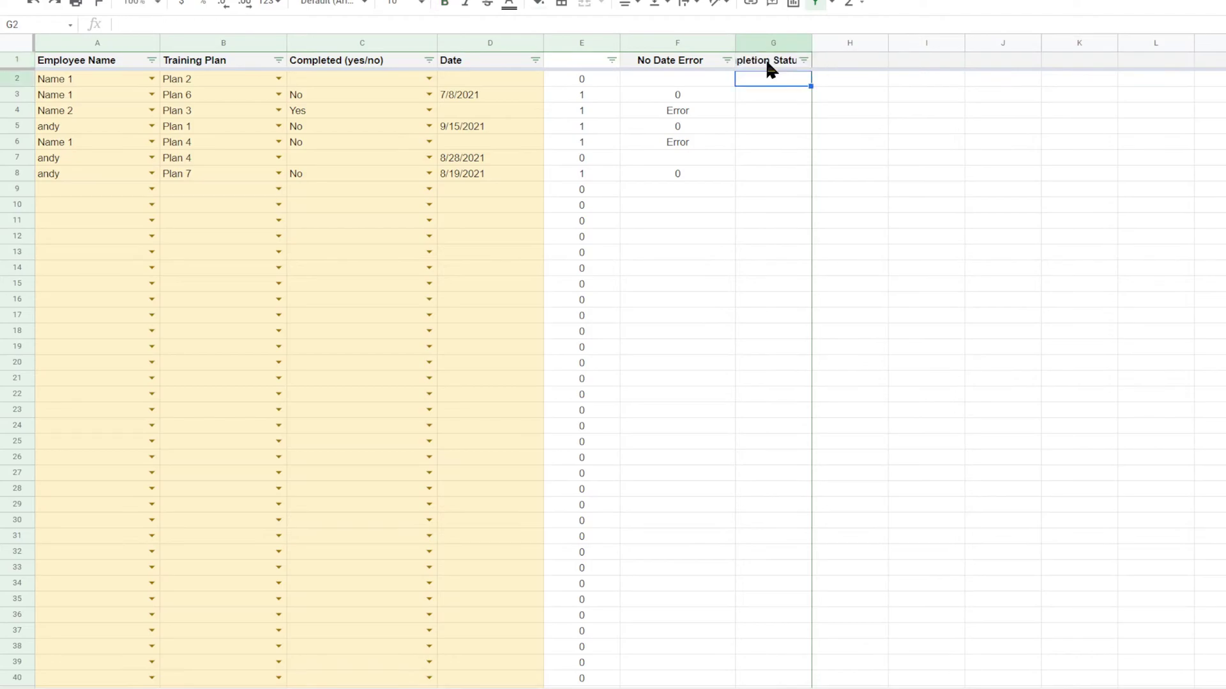
left_click_drag(811, 42, 910, 42)
left_click(1009, 140)
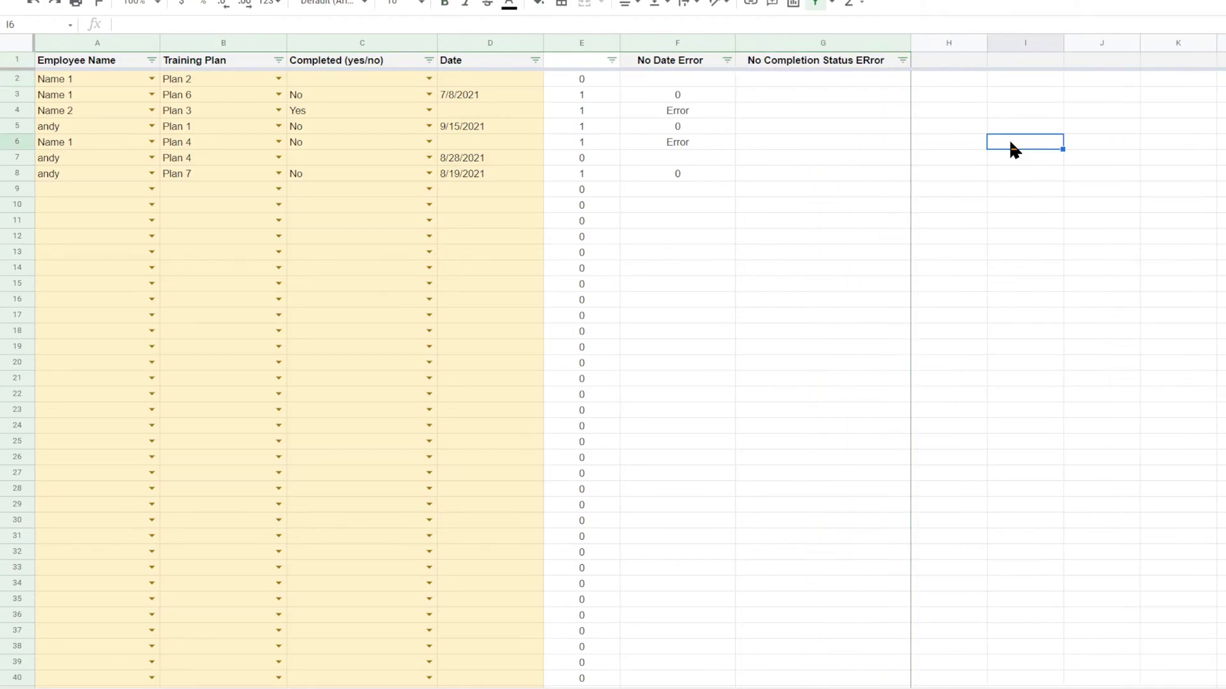
Step: Enter =arrayformula(if(d2:d>0,if(c2:c="","Error",),)) in G2 to flag dated rows lacking a completion status
left_click(696, 80)
left_click(795, 81)
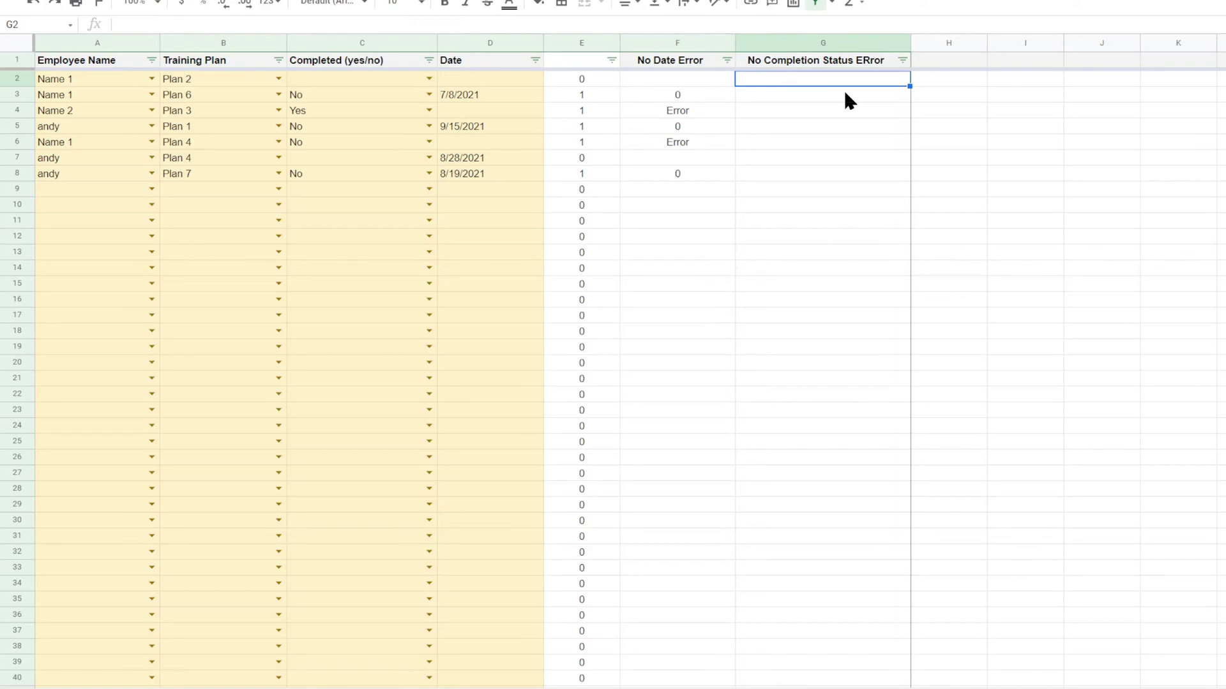
type("=array")
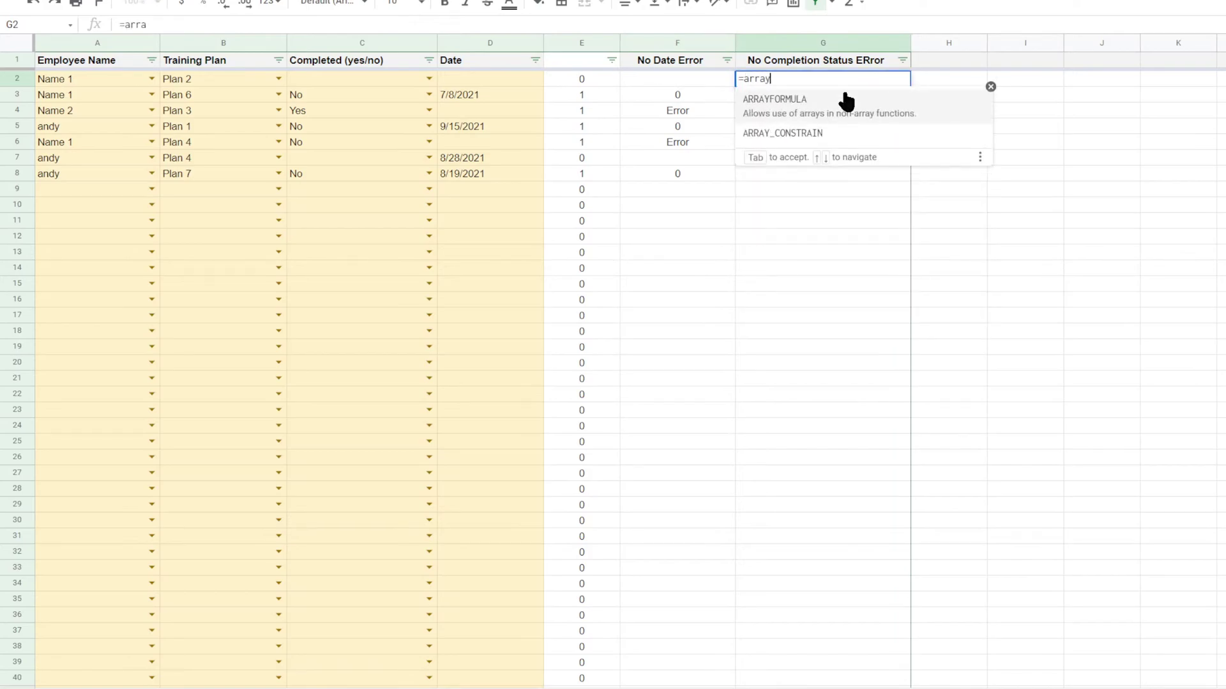
type("formula(if")
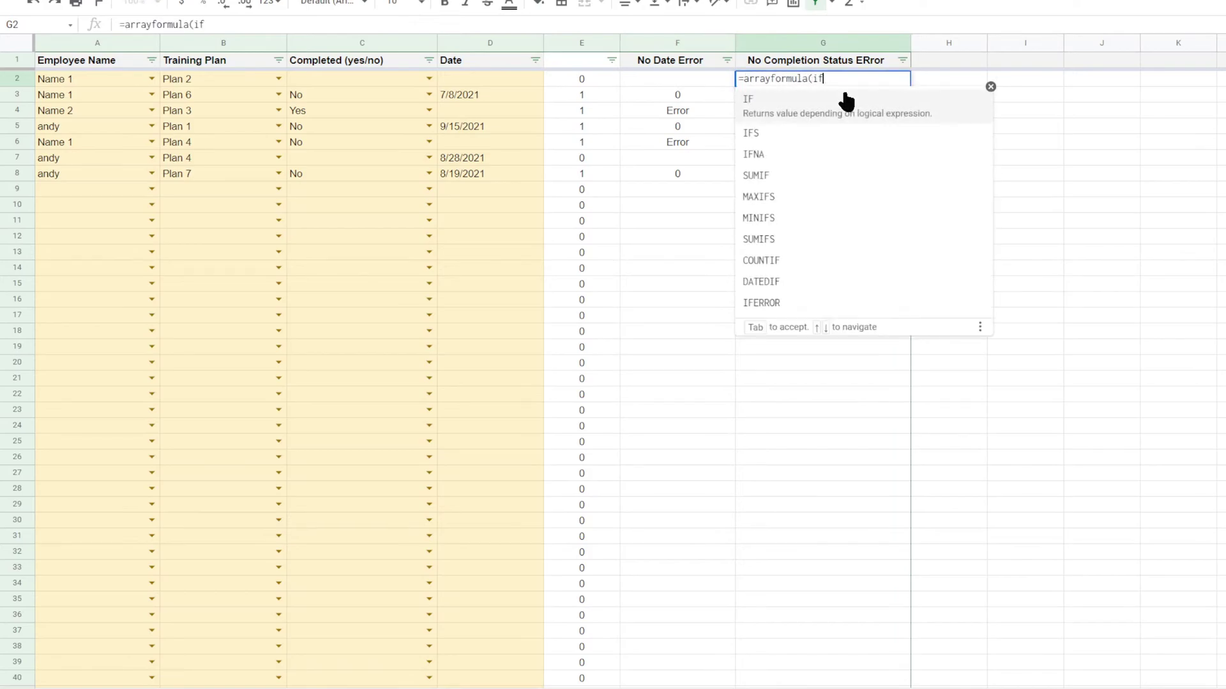
type("(d2:d")
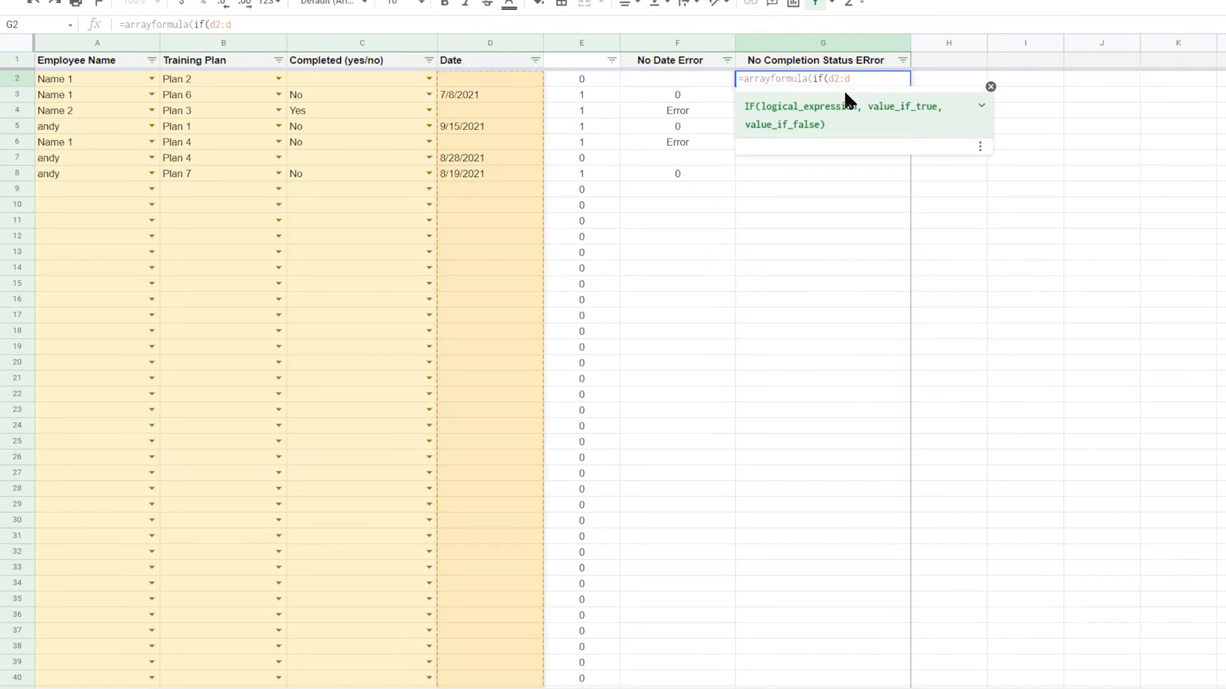
type(">")
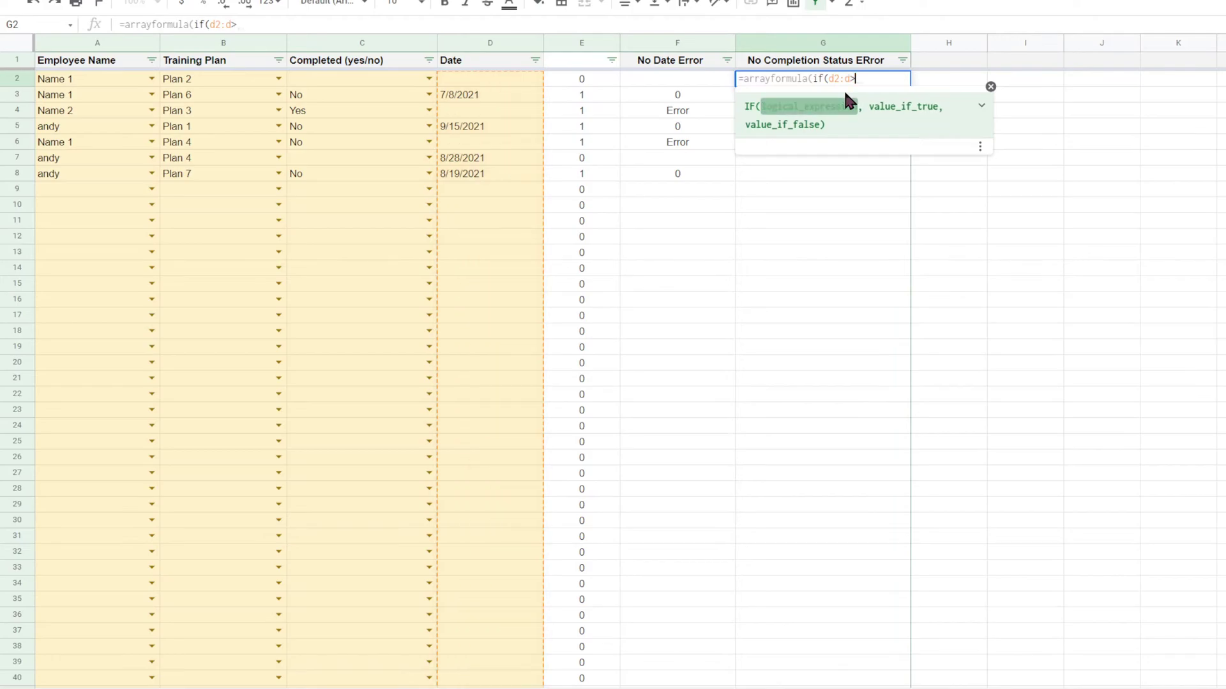
type("0,")
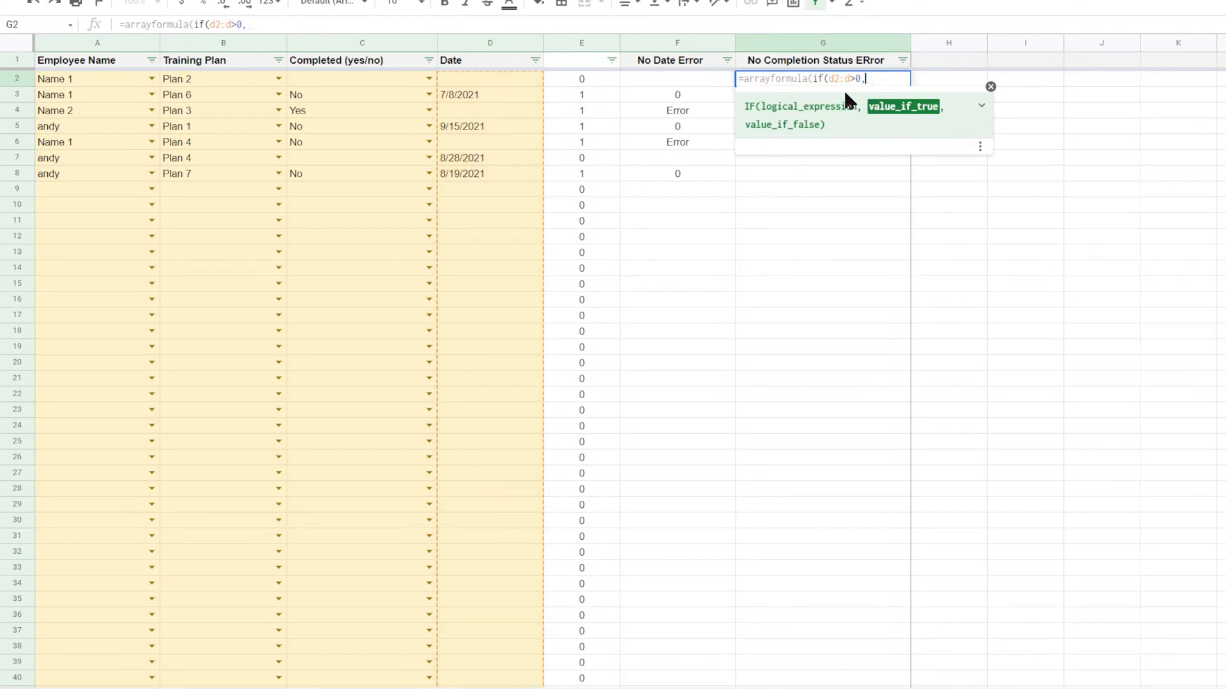
type("if(c2")
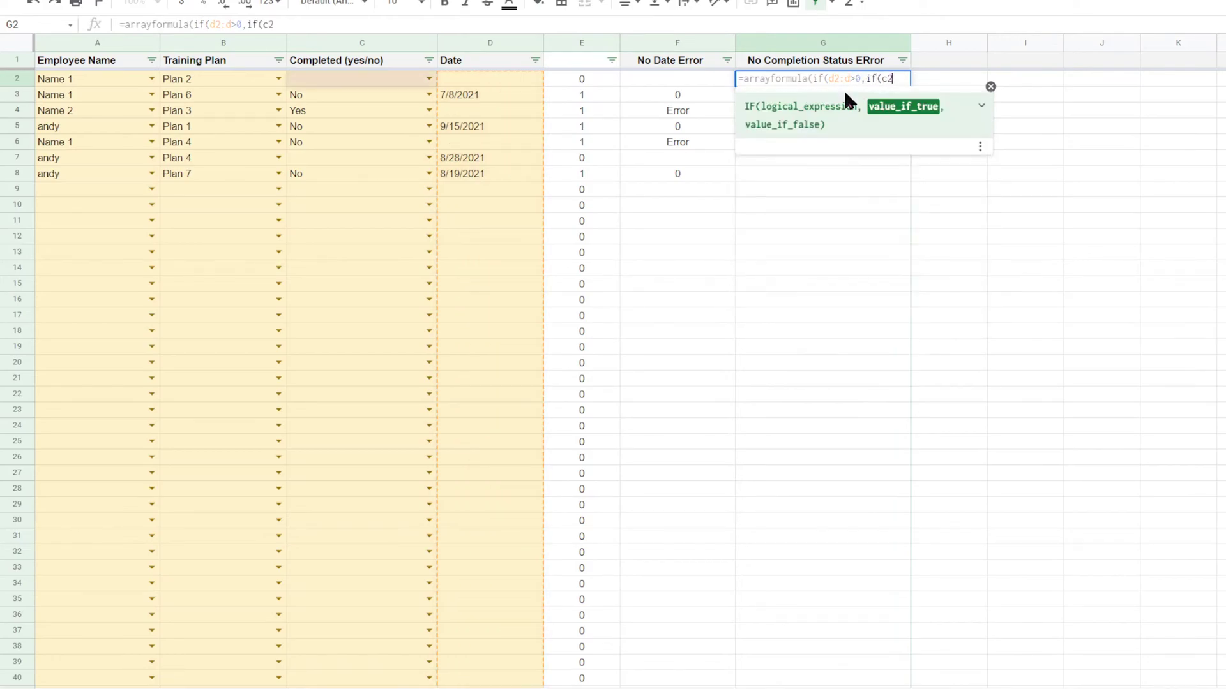
type(":c=")
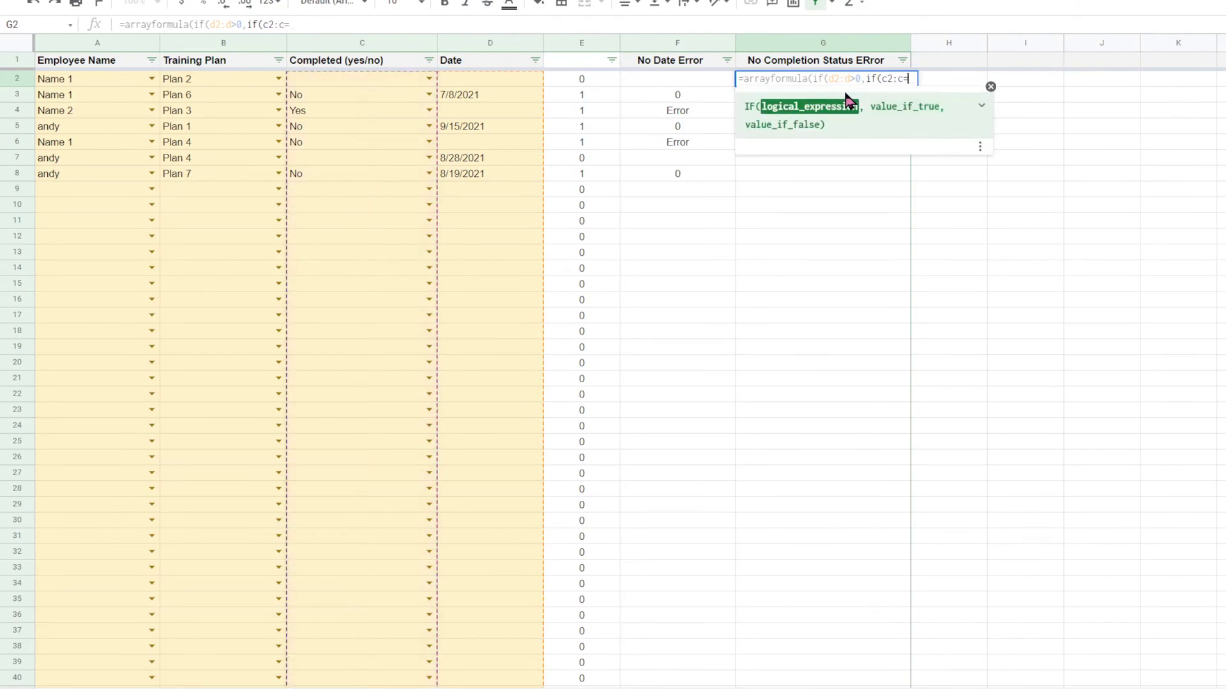
type("\"\",\"Error\",)")
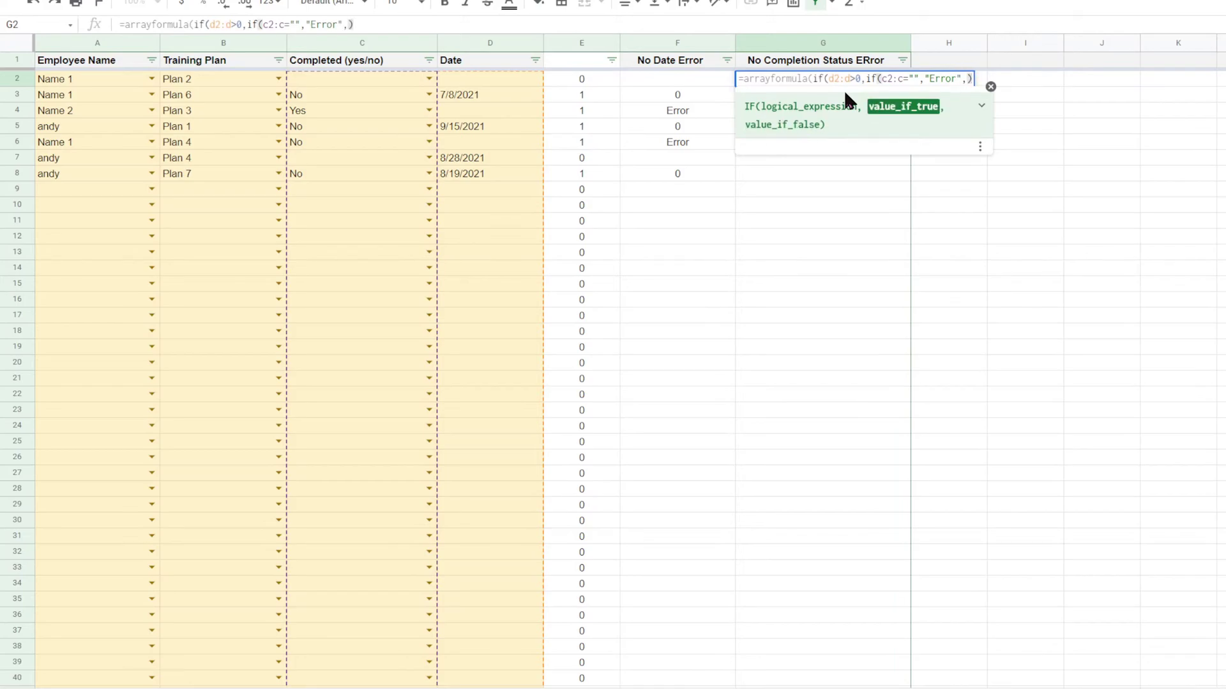
type(",)")
key("Return")
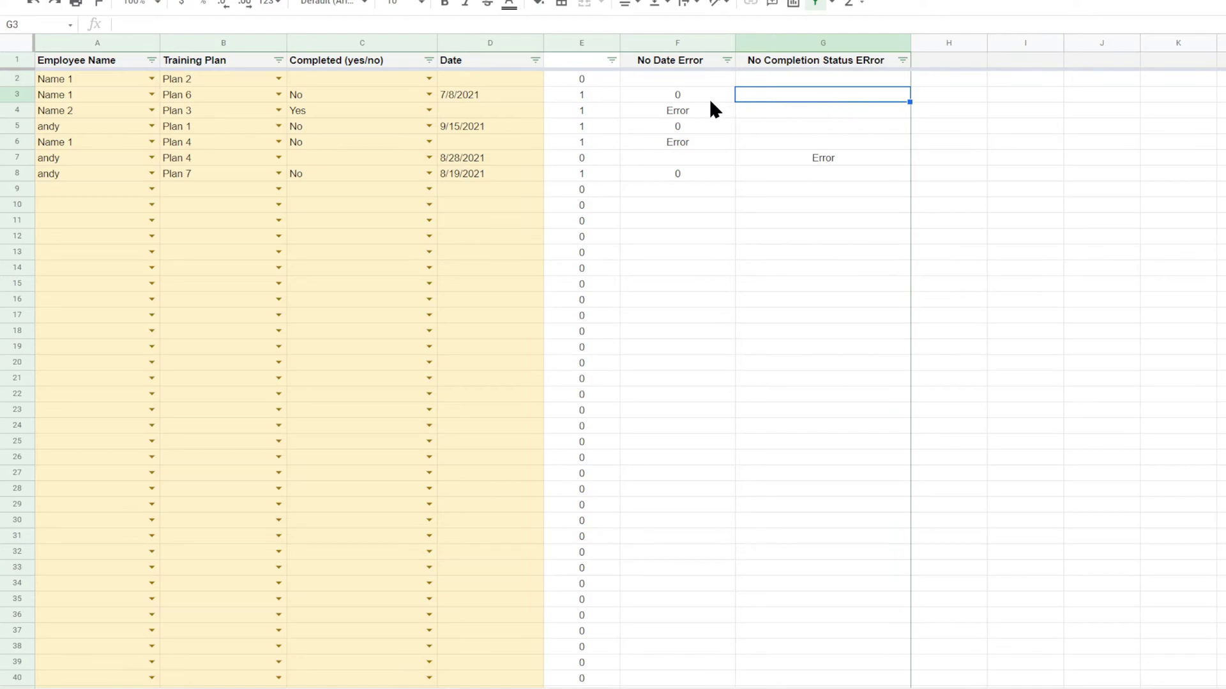
Step: Remove the 0 from the inner IF of the F2 formula so rows without a date error return blank
left_click(686, 78)
left_click(682, 96)
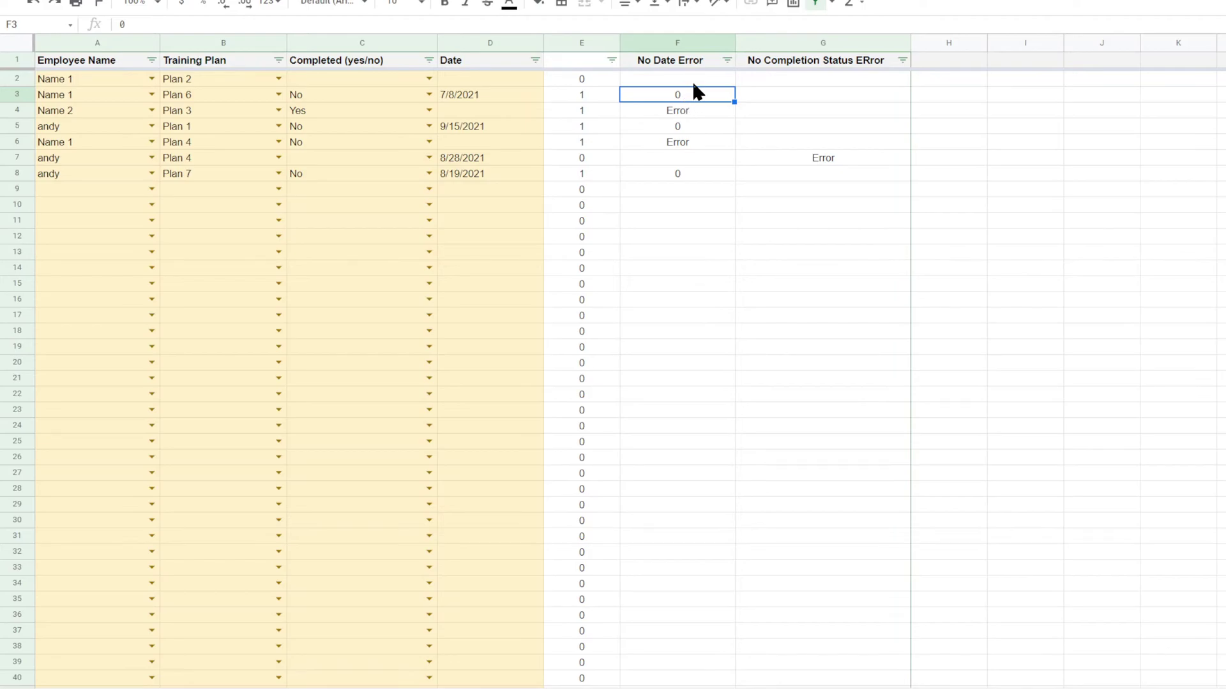
left_click(693, 83)
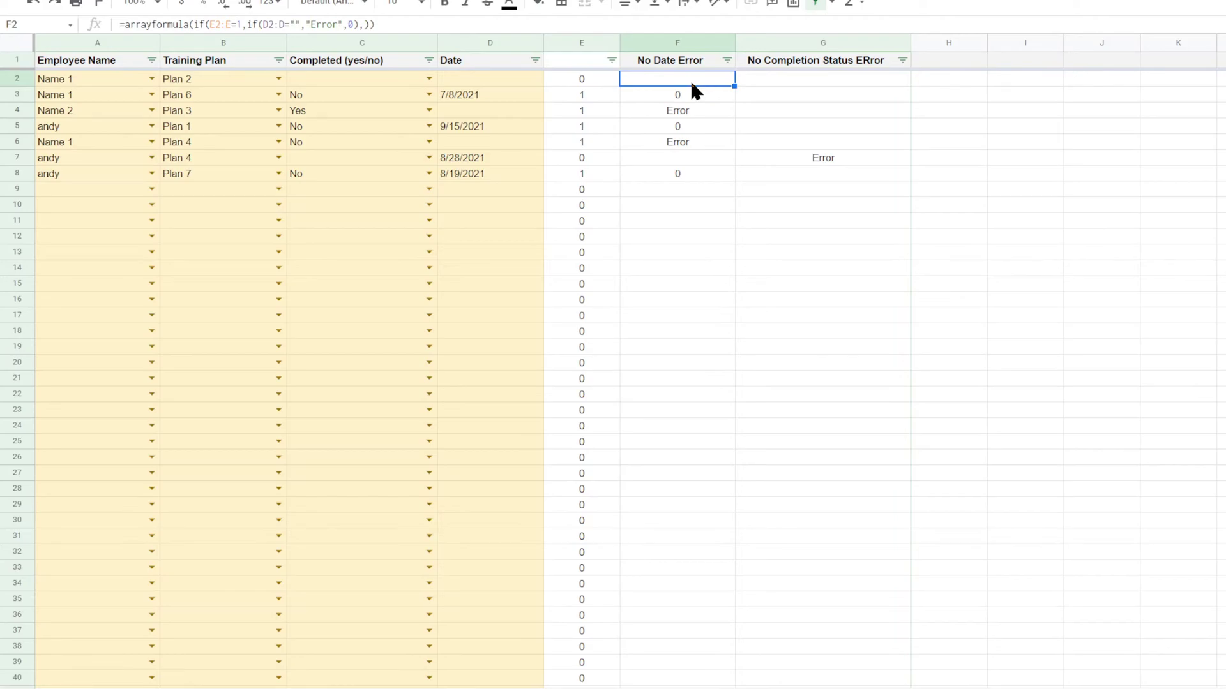
left_click(691, 64)
left_click_drag(689, 77, 687, 175)
left_click(643, 76)
left_click(354, 24)
key("BackSpace")
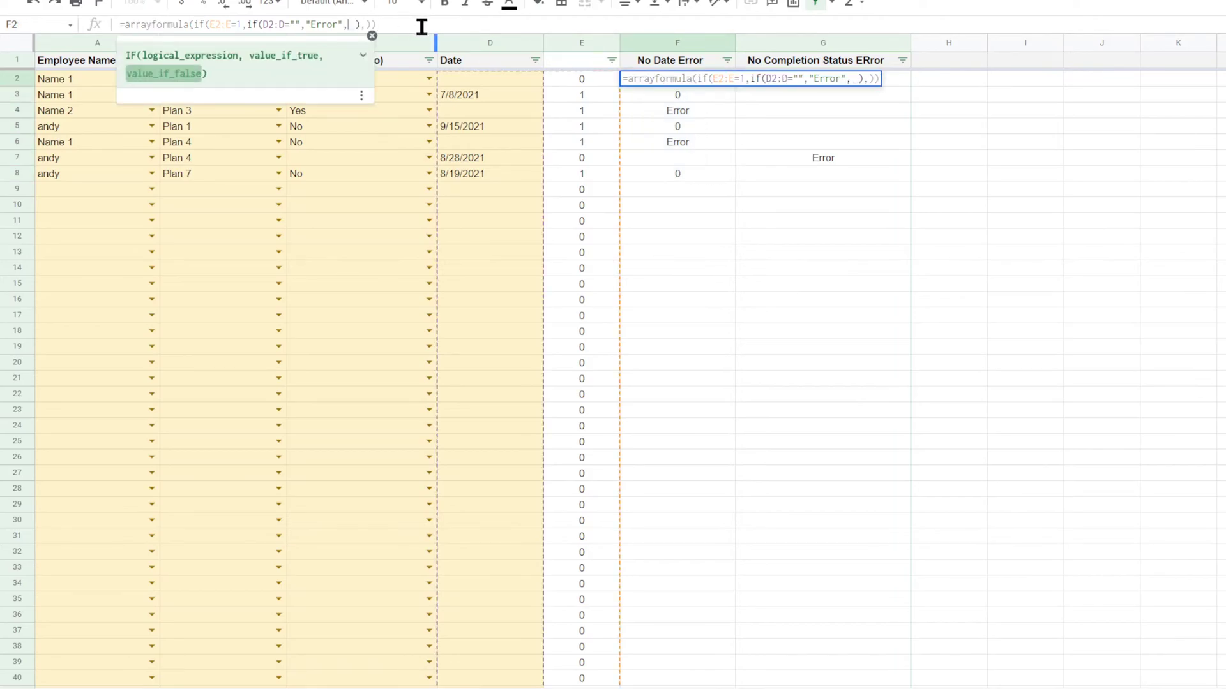
key("Return")
left_click(692, 77)
left_click_drag(693, 80, 685, 190)
left_click_drag(818, 78, 810, 219)
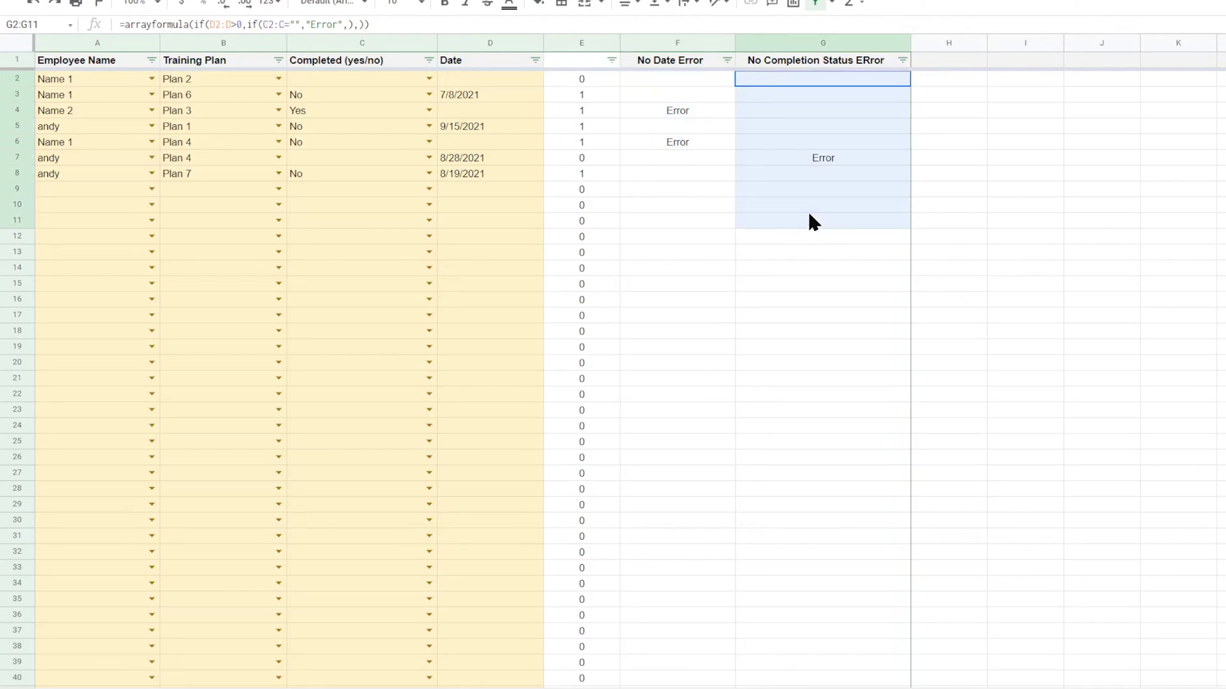
left_click(808, 219)
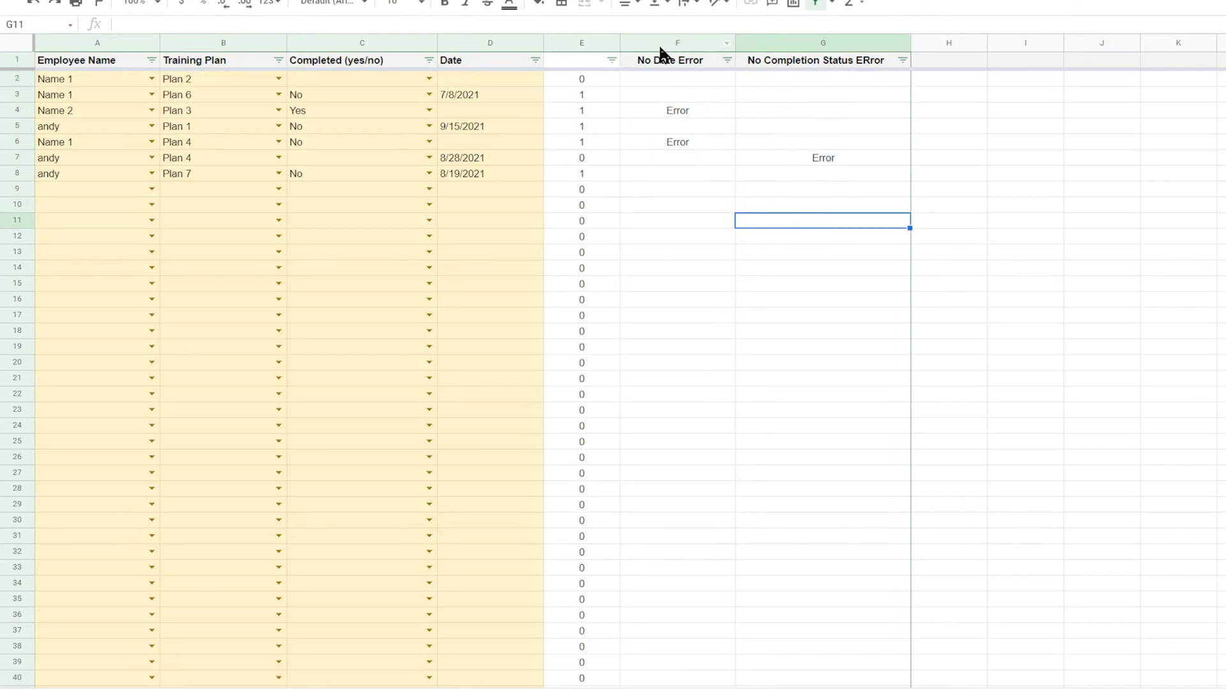
right_click(843, 37)
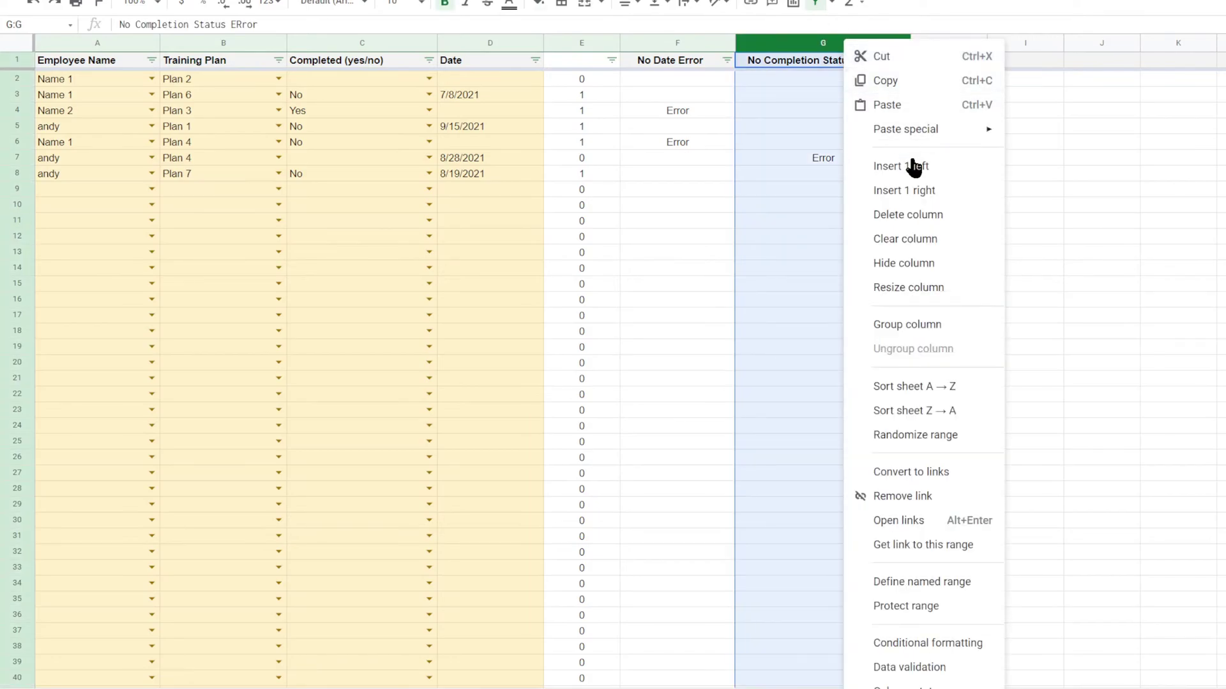
left_click(919, 189)
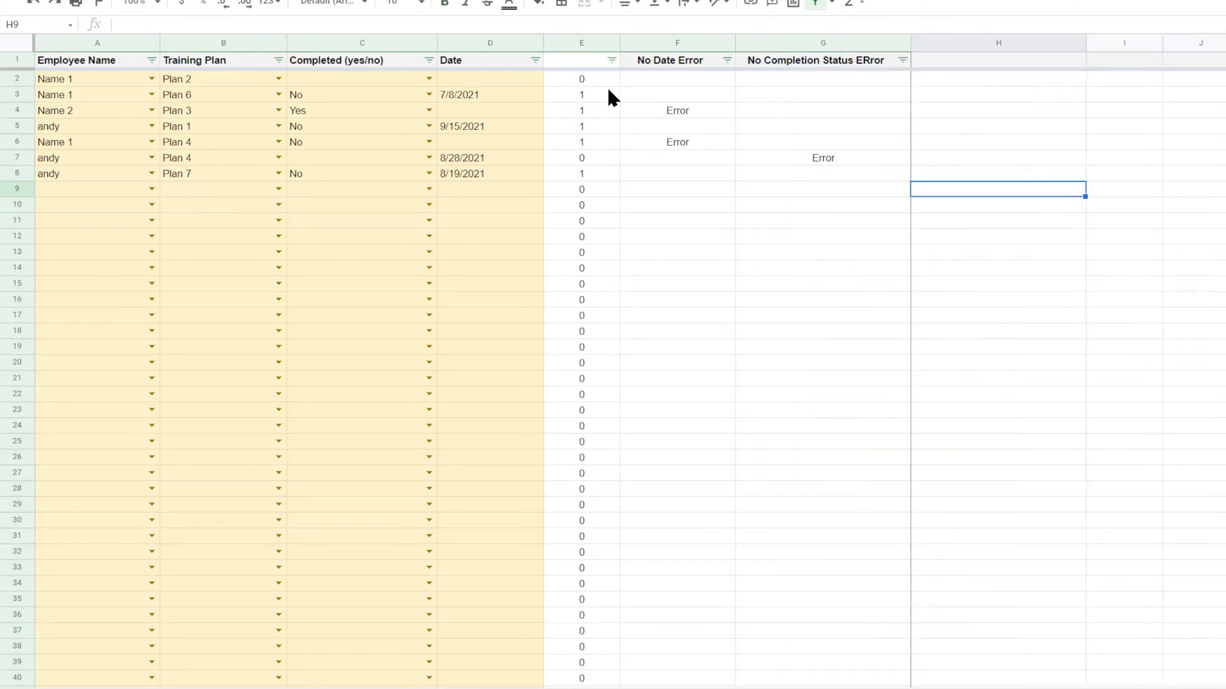
left_click(34, 6)
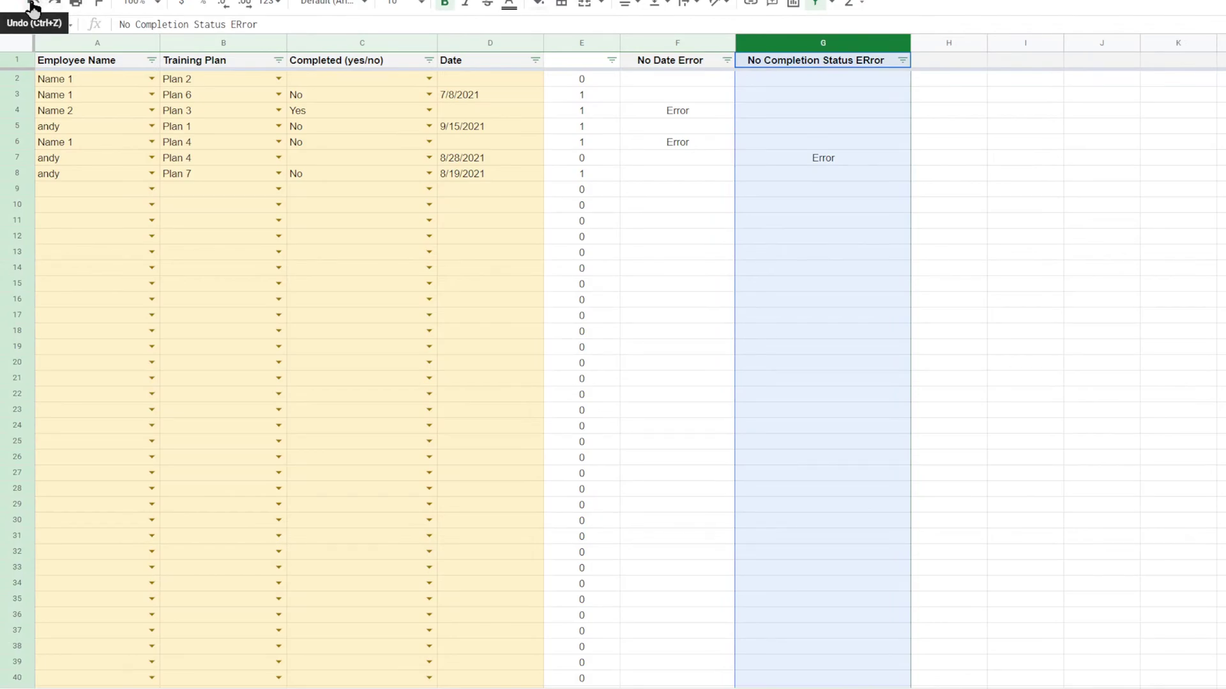
left_click(29, 5)
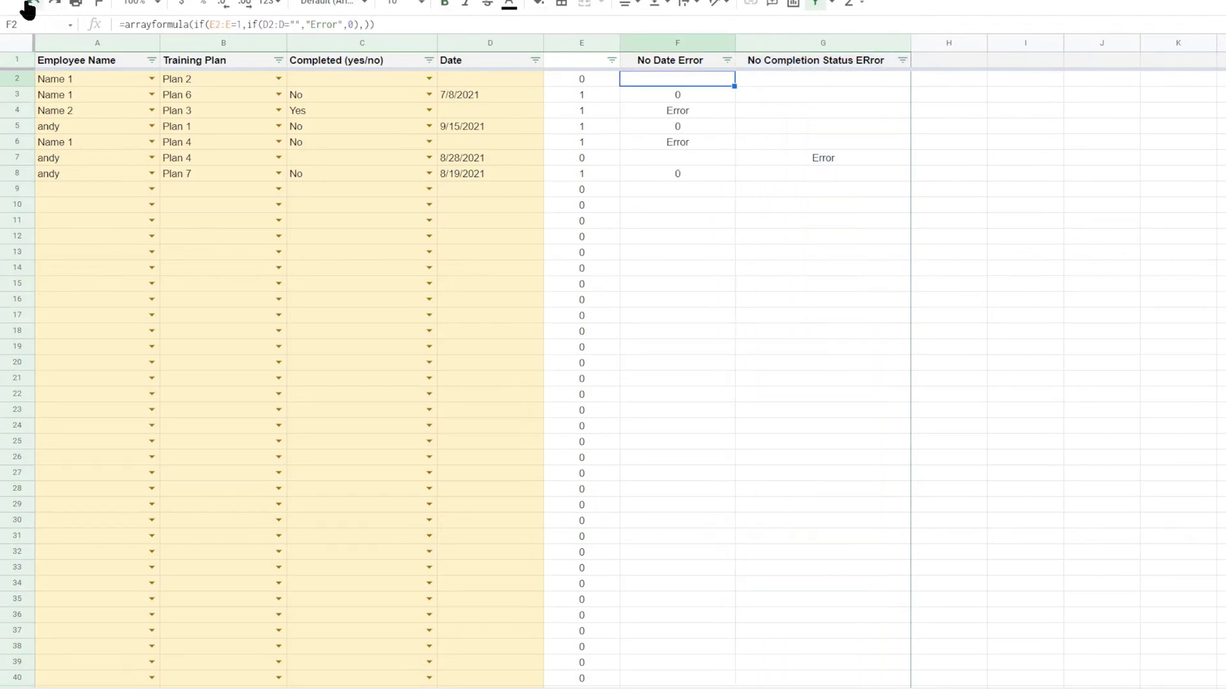
left_click(55, 7)
left_click(859, 243)
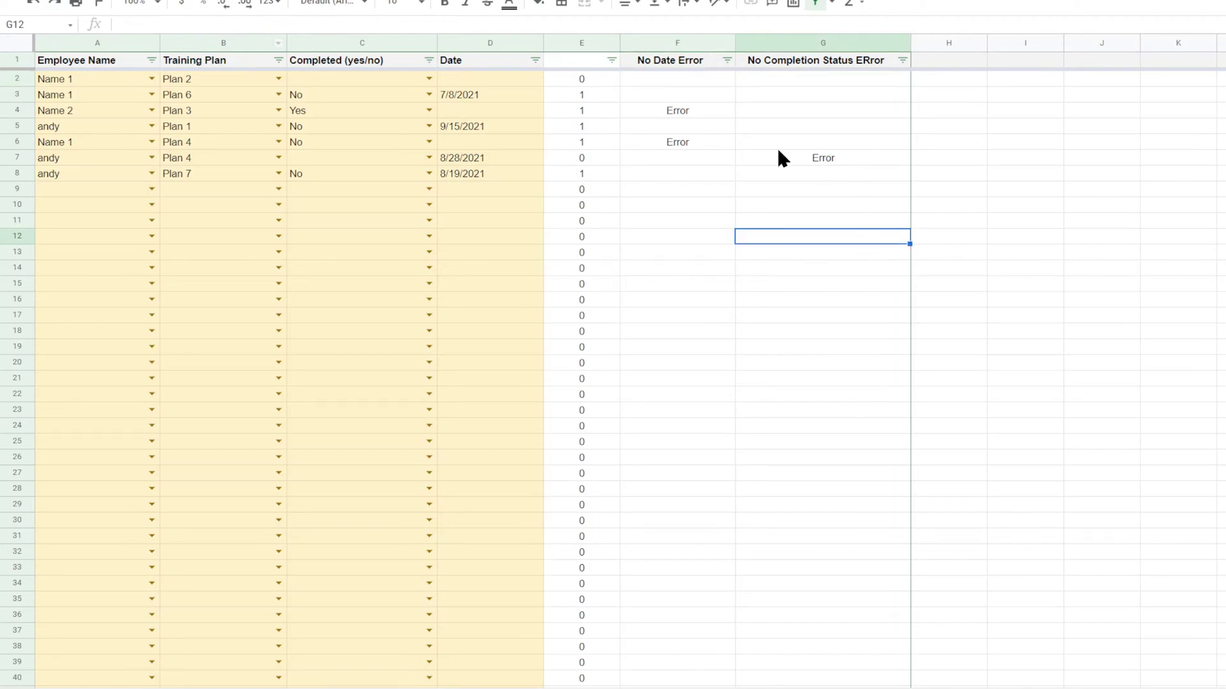
Step: Replace the "Error" text with "1" in the No Date Error formula in F2
left_click(660, 79)
left_click(338, 24)
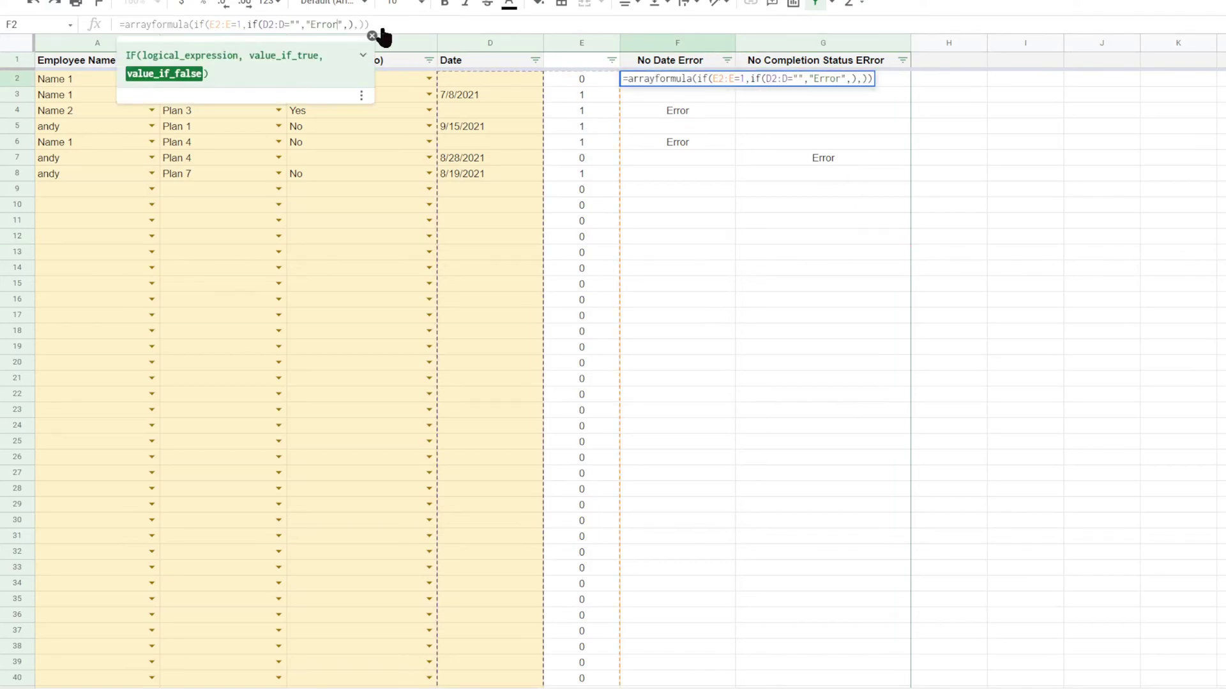
key("BackSpace")
key("BackSpace")
key("BackSpace")
key("BackSpace")
key("BackSpace")
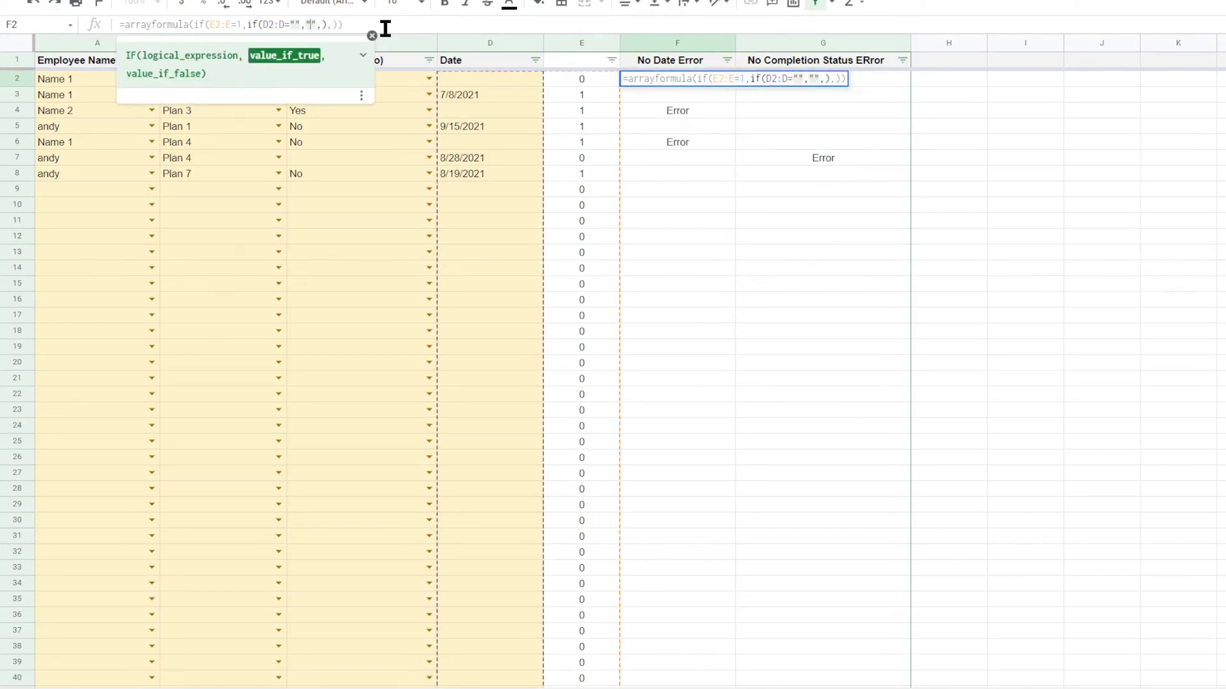
type("1")
key("Return")
Step: Replace the "Error" text with "1" in the completion status error formula in G2
key("Up")
key("Right")
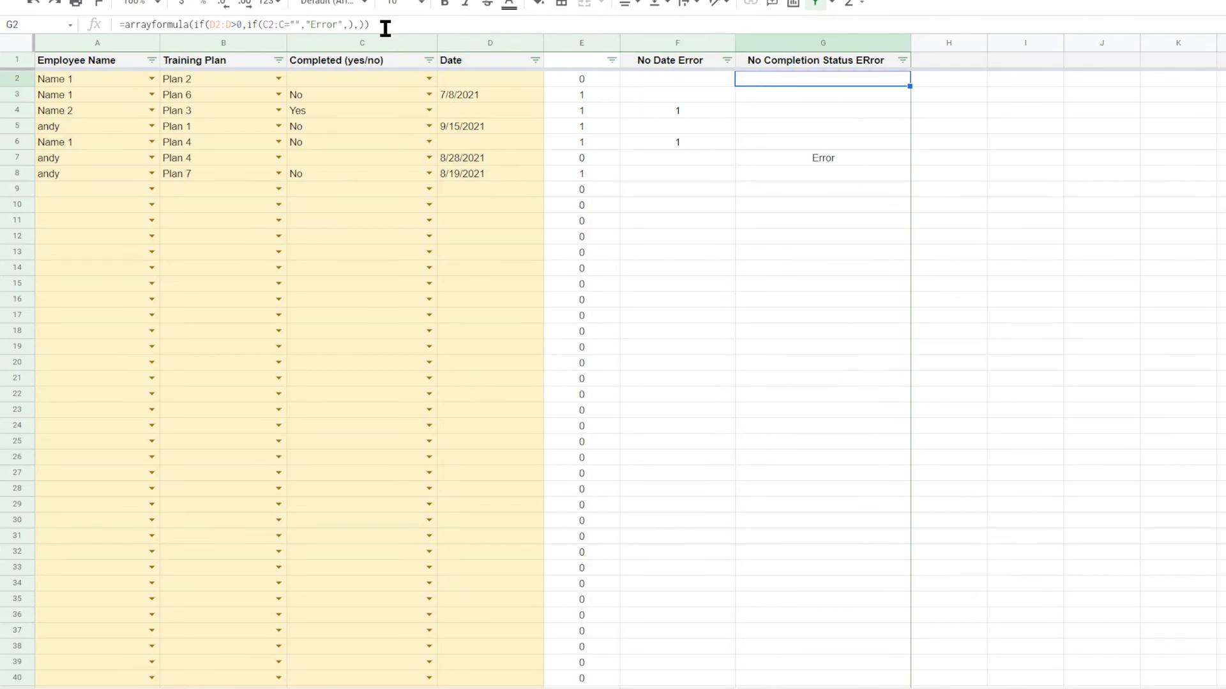
left_click(337, 25)
key("BackSpace")
key("BackSpace")
key("BackSpace")
key("BackSpace")
key("BackSpace")
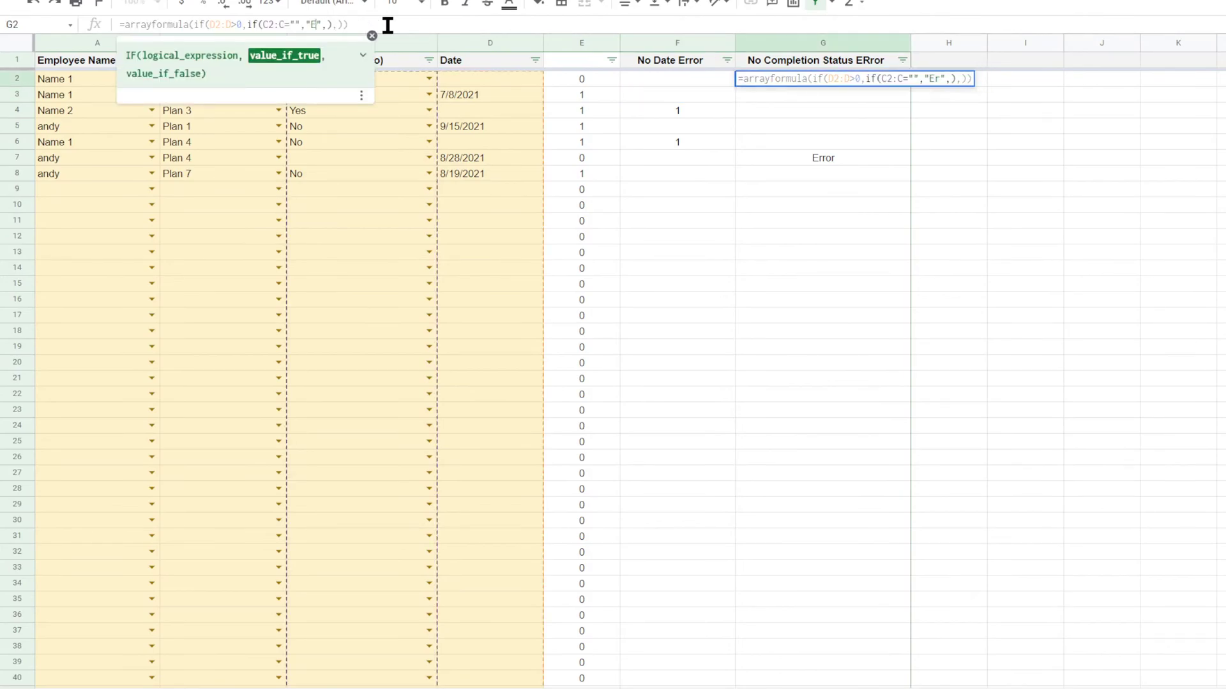
type("1")
key("Return")
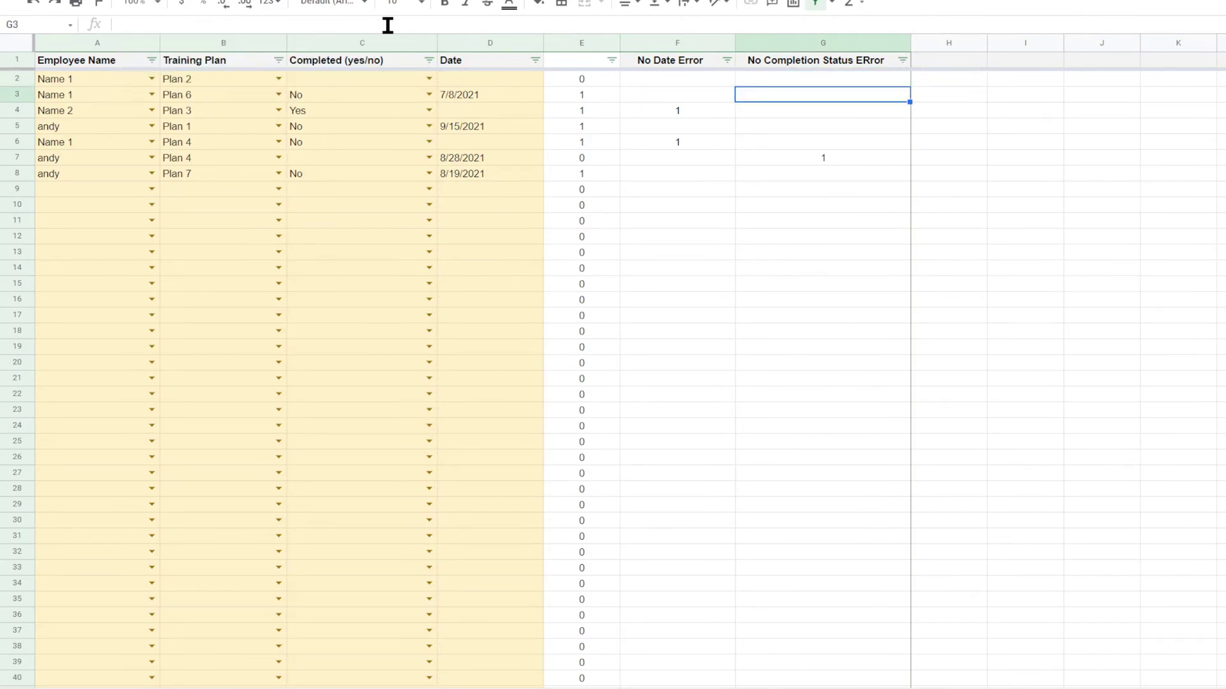
Step: Turn off the header filter and enter =arrayformula(f2:f+g2:g) in H2 to add up both error columns
left_click(816, 4)
left_click(942, 80)
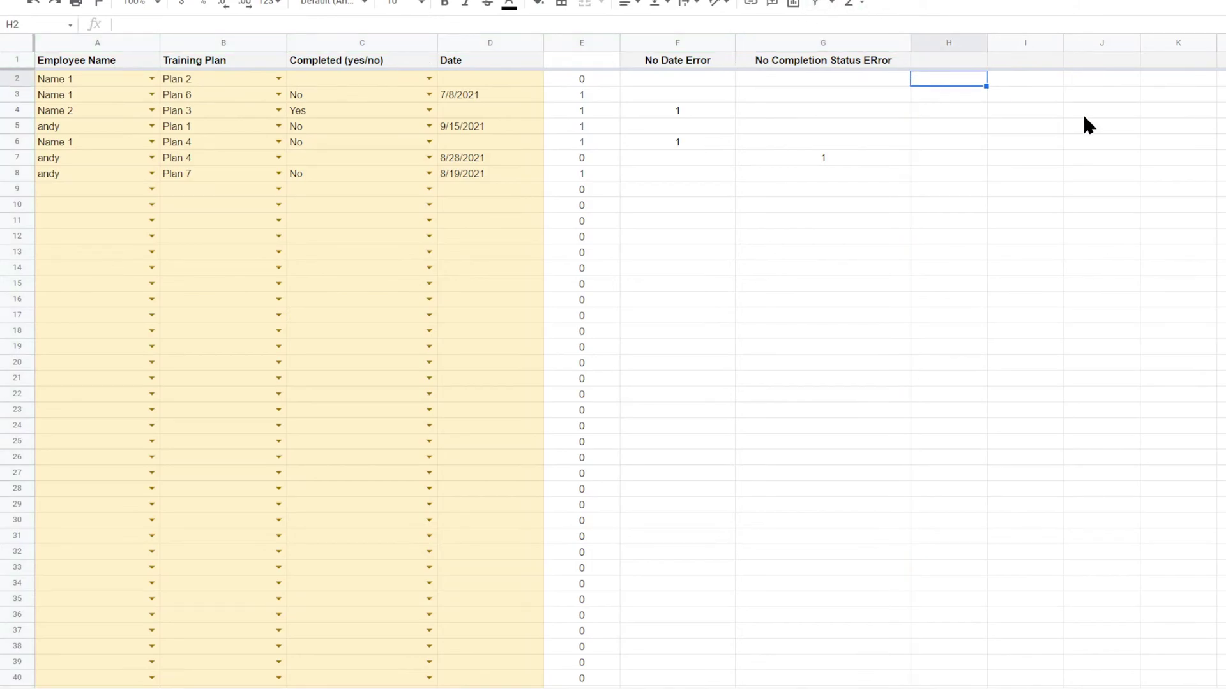
type("=arrayf")
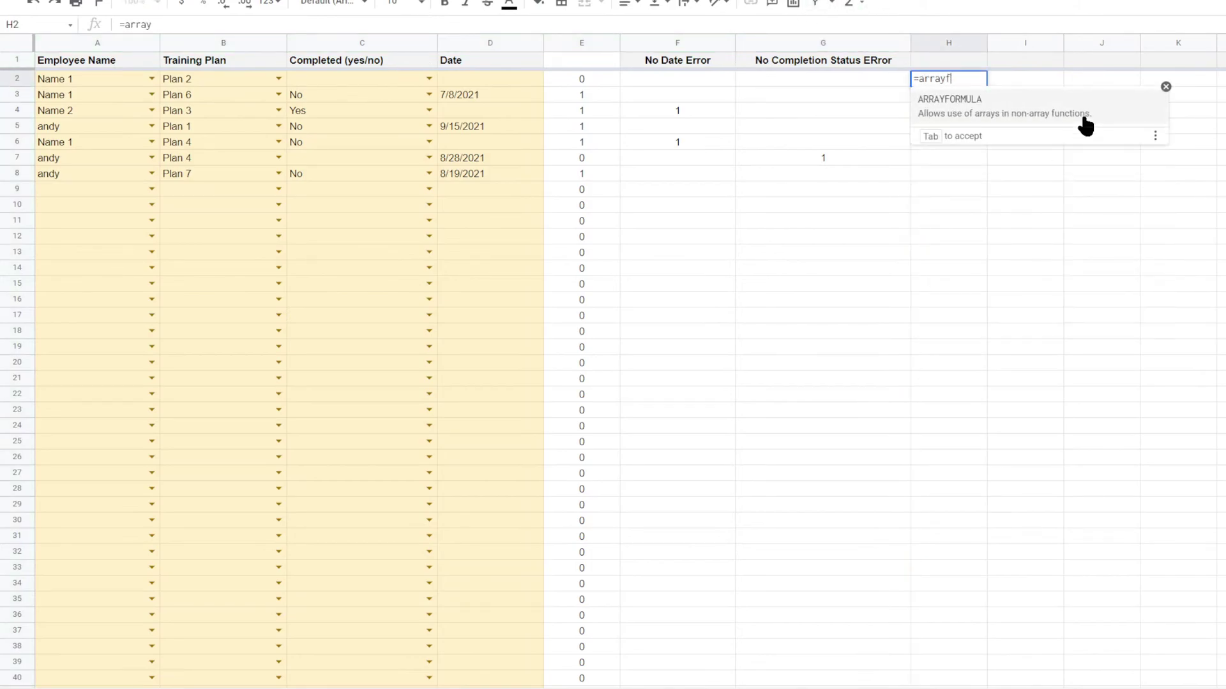
type("ormula(f2:")
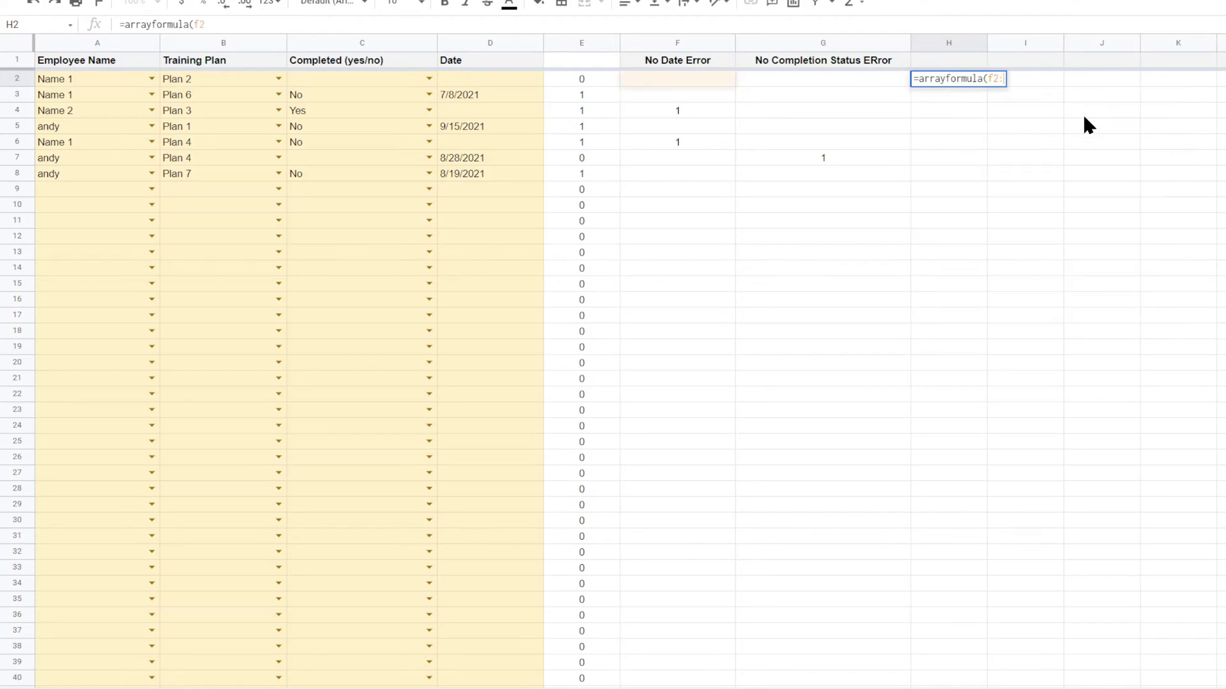
type("f+g2:g")
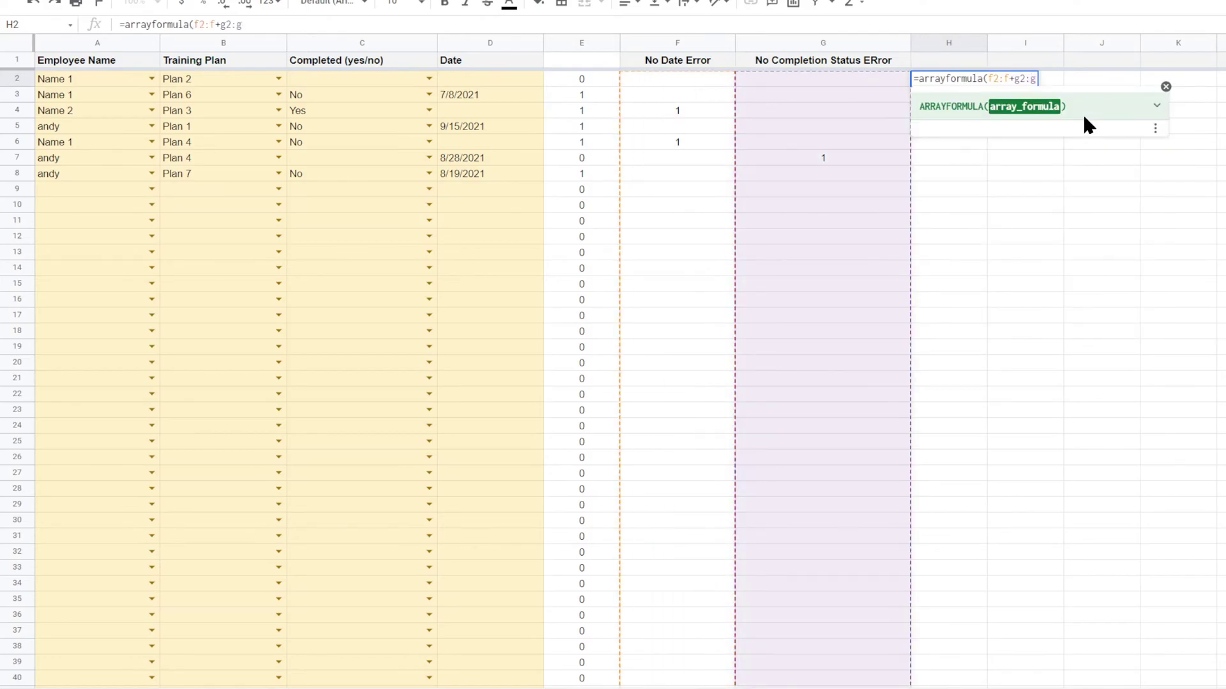
key("Return")
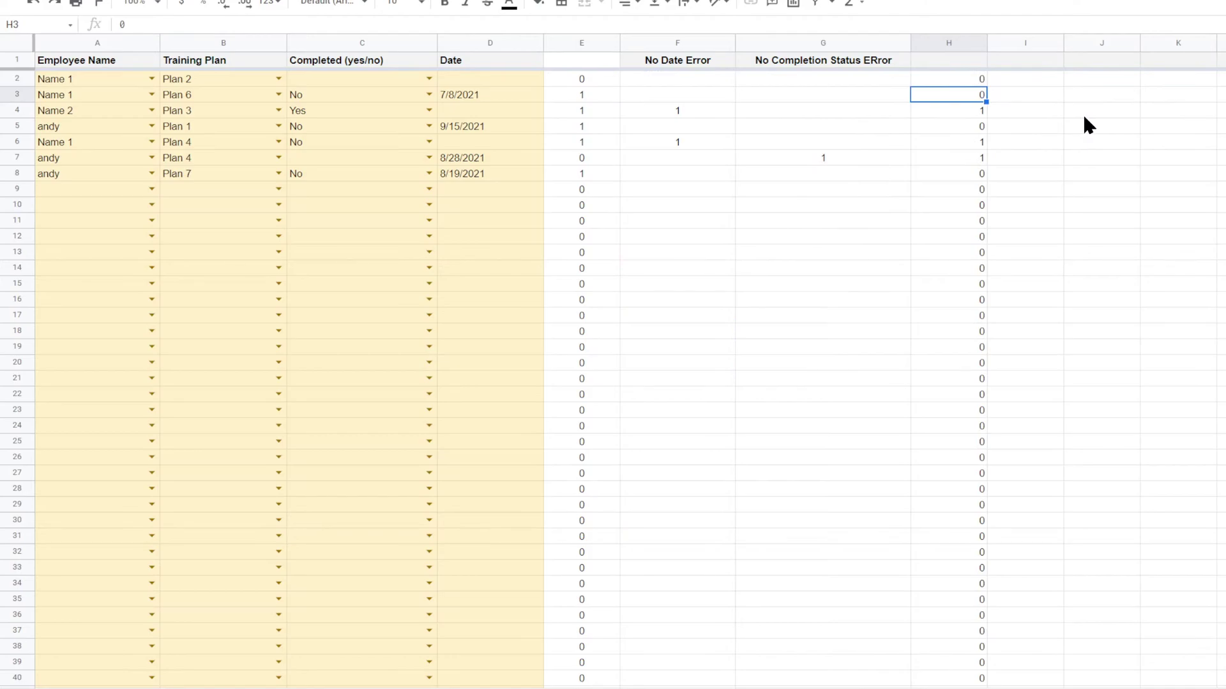
key("Up")
Step: Center-align the contents of column H
left_click(958, 50)
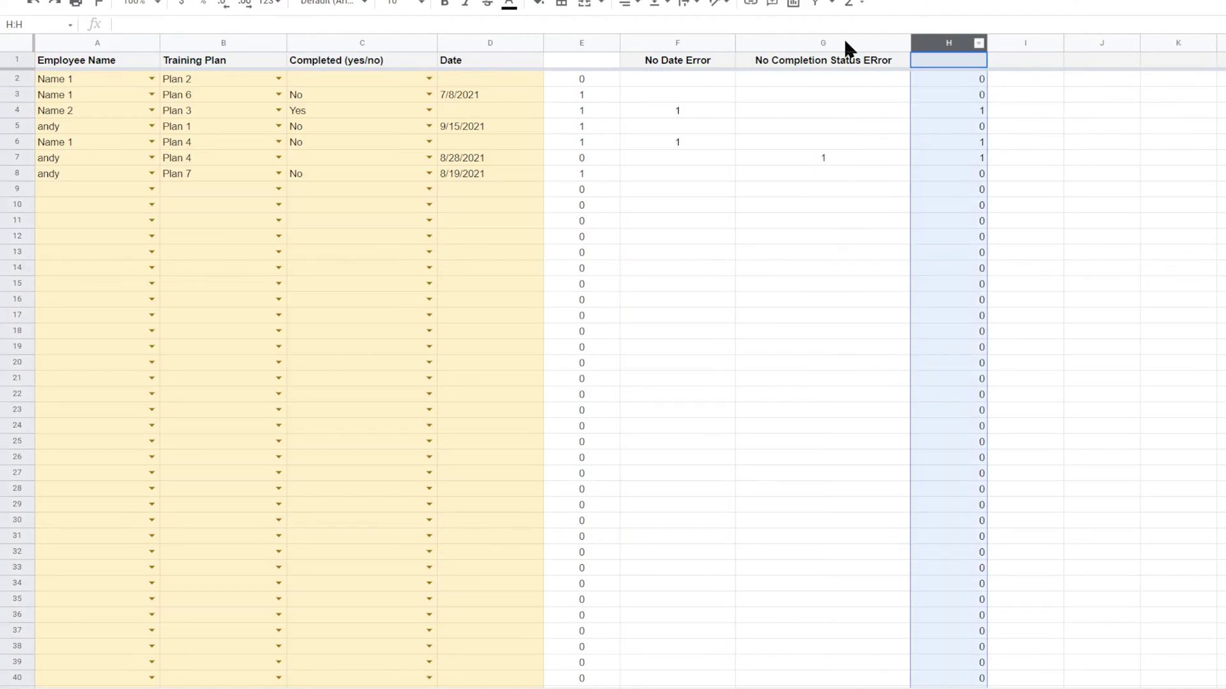
left_click(627, 3)
left_click(640, 25)
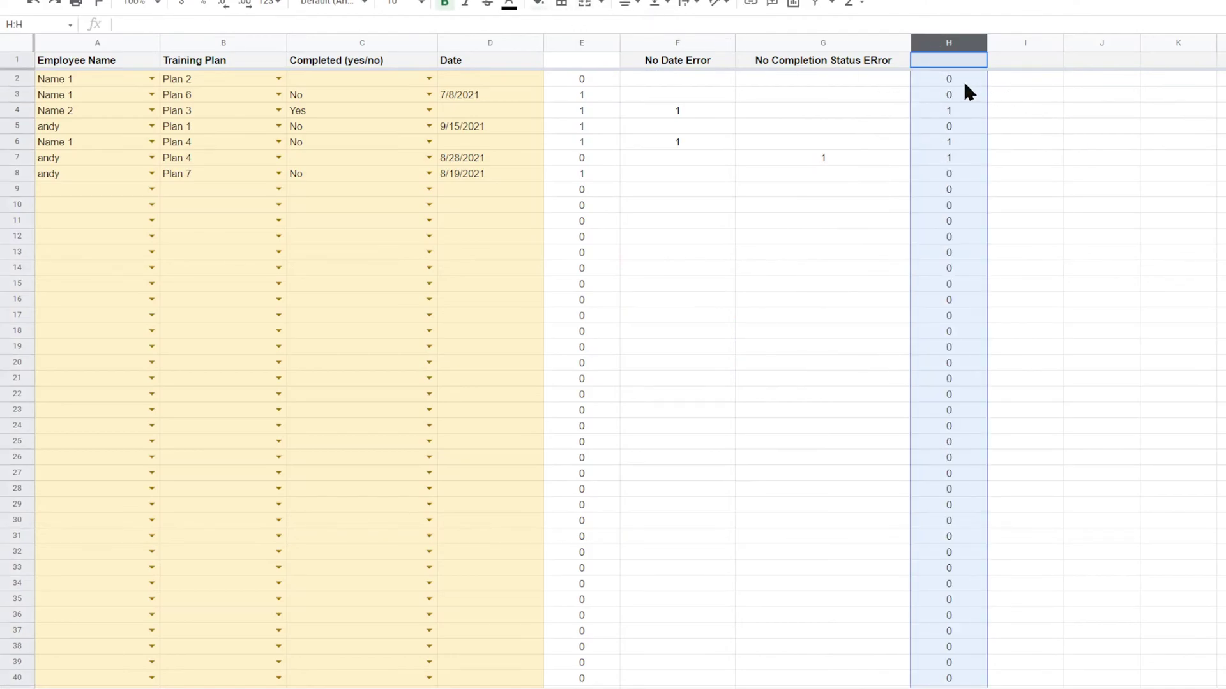
Step: Add conditional formatting to column H that gives cells with the value 1 a red fill and white text
left_click(959, 109)
left_click(959, 159)
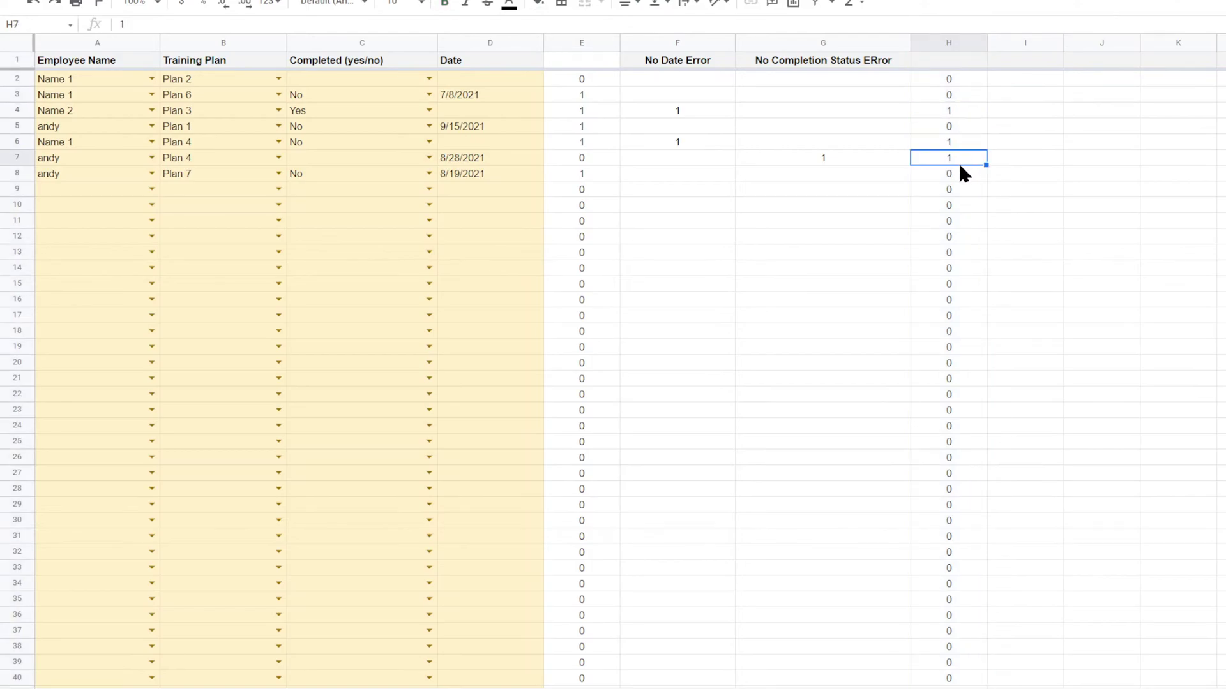
left_click(947, 39)
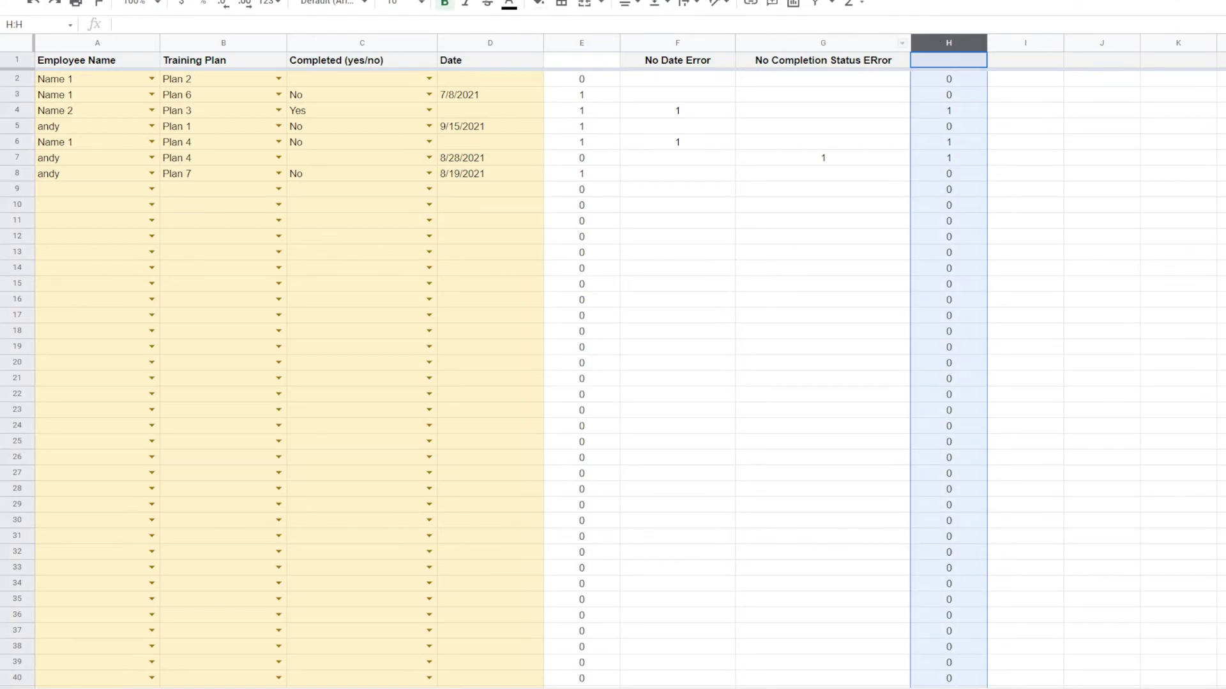
left_click(195, 0)
left_click(333, 334)
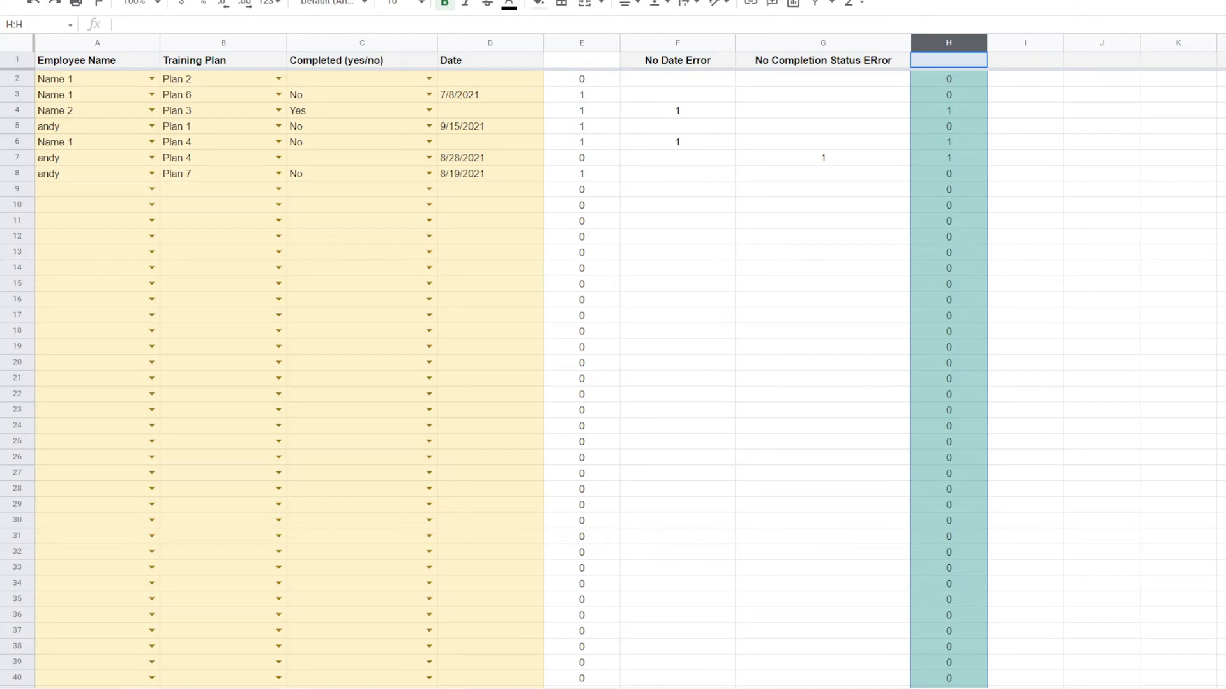
type("1")
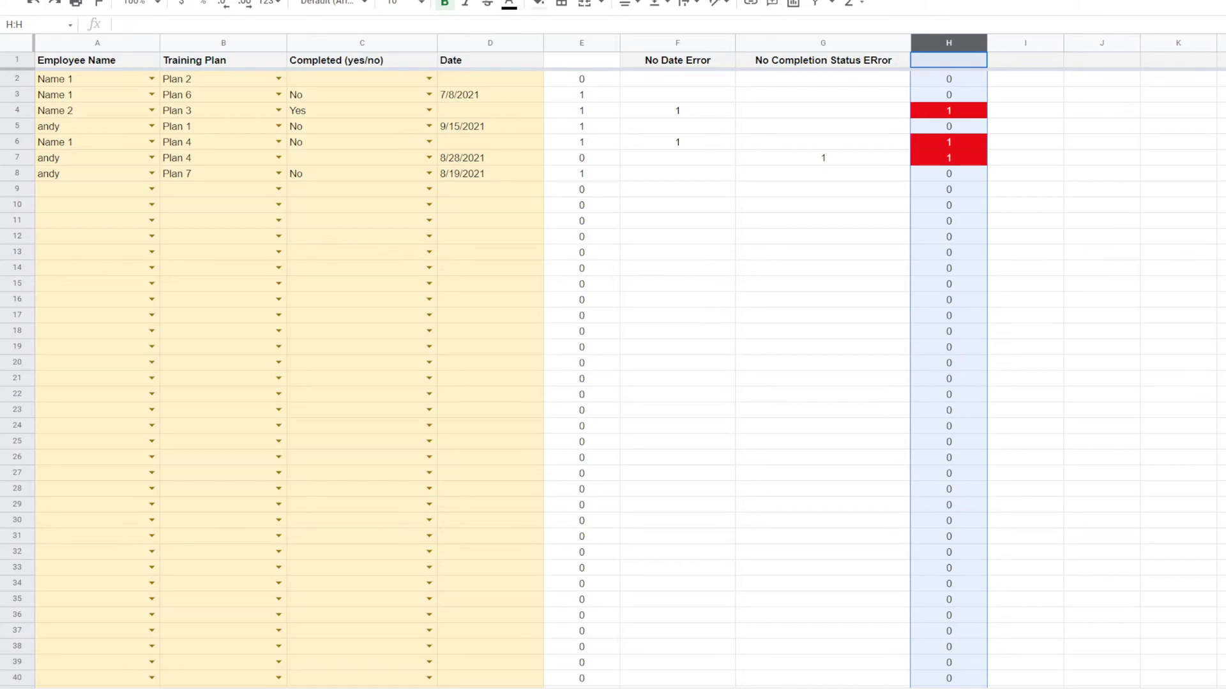
Step: Enter the header ERRORS in cell H1
left_click(928, 62)
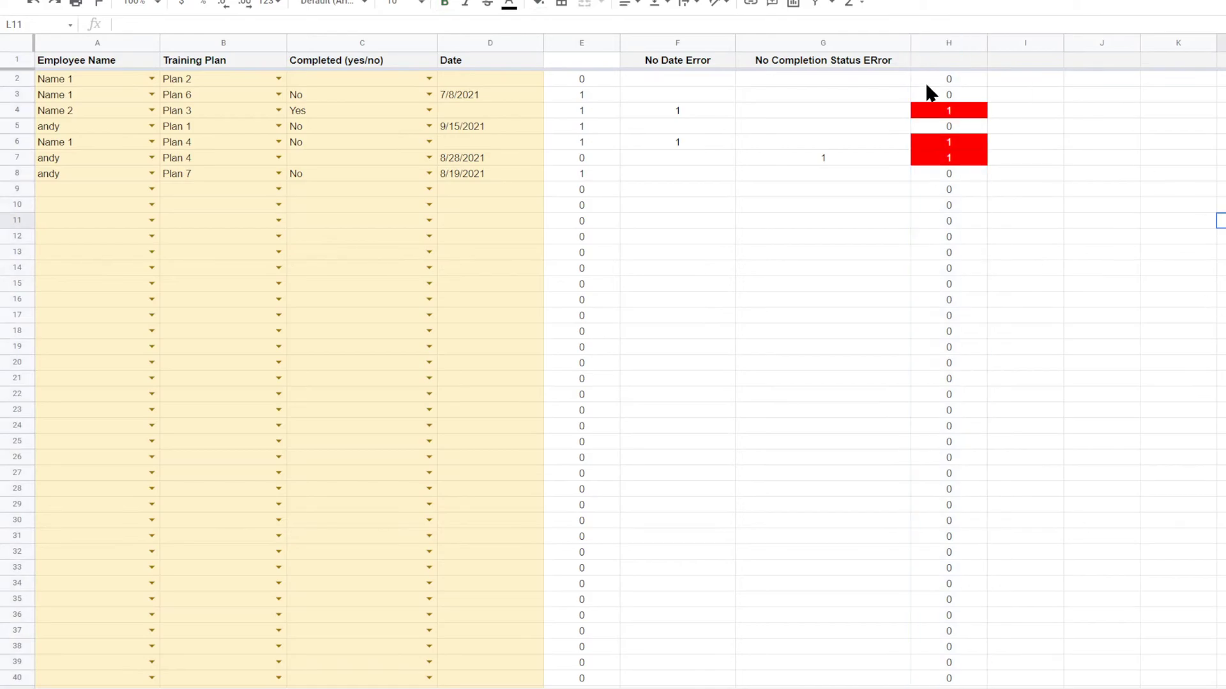
type("Er")
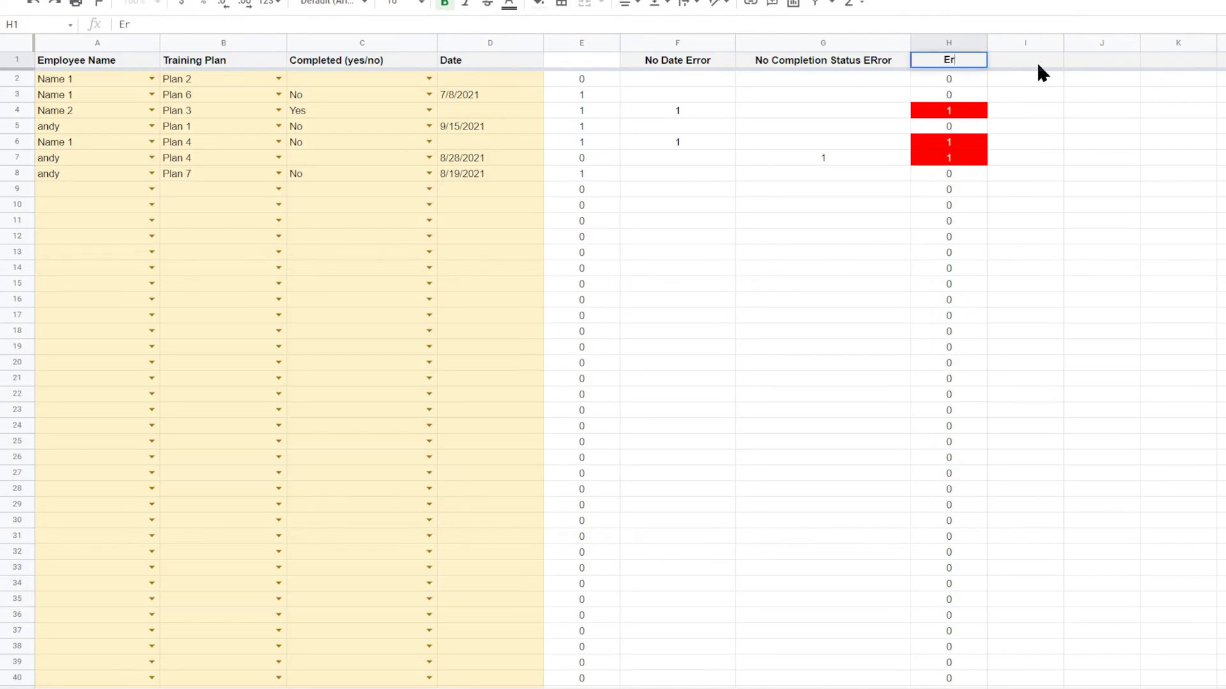
type("ror")
key("BackSpace")
key("BackSpace")
key("BackSpace")
key("BackSpace")
type("RRORS")
key("Return")
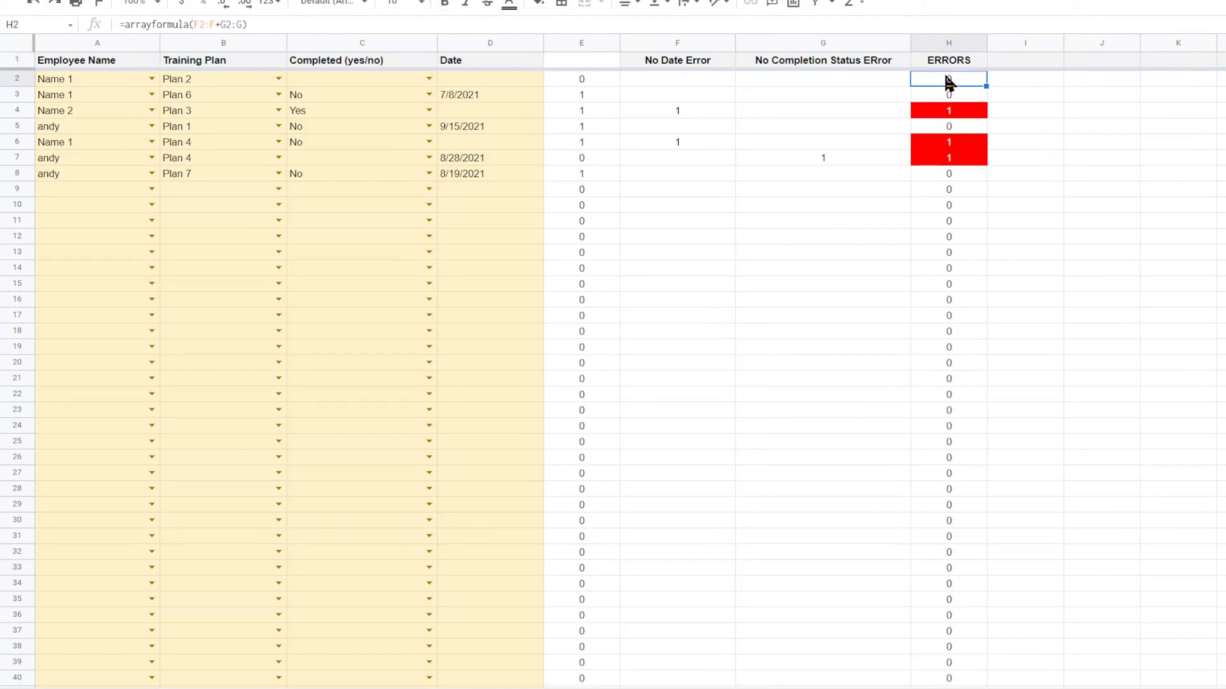
Step: Create a filter across columns A through H
left_click_drag(944, 41, 11, 66)
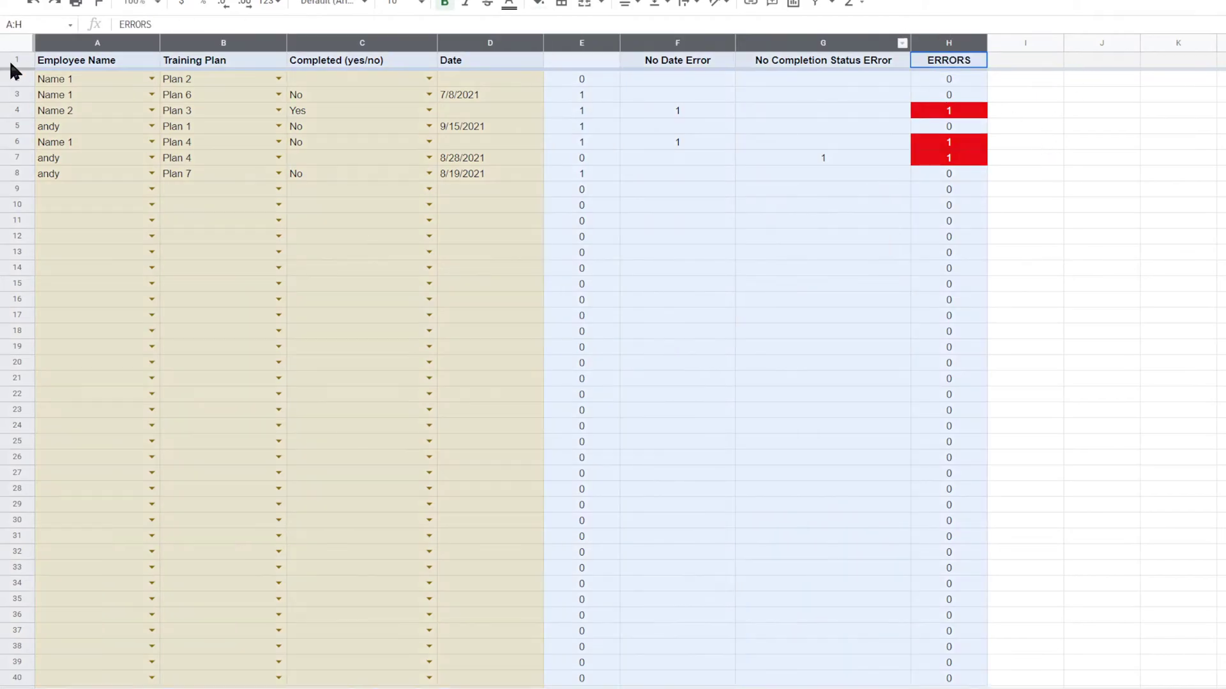
left_click(815, 3)
Step: Correct the capitalization in the G1 header so it reads No Completion Status Error
left_click(884, 65)
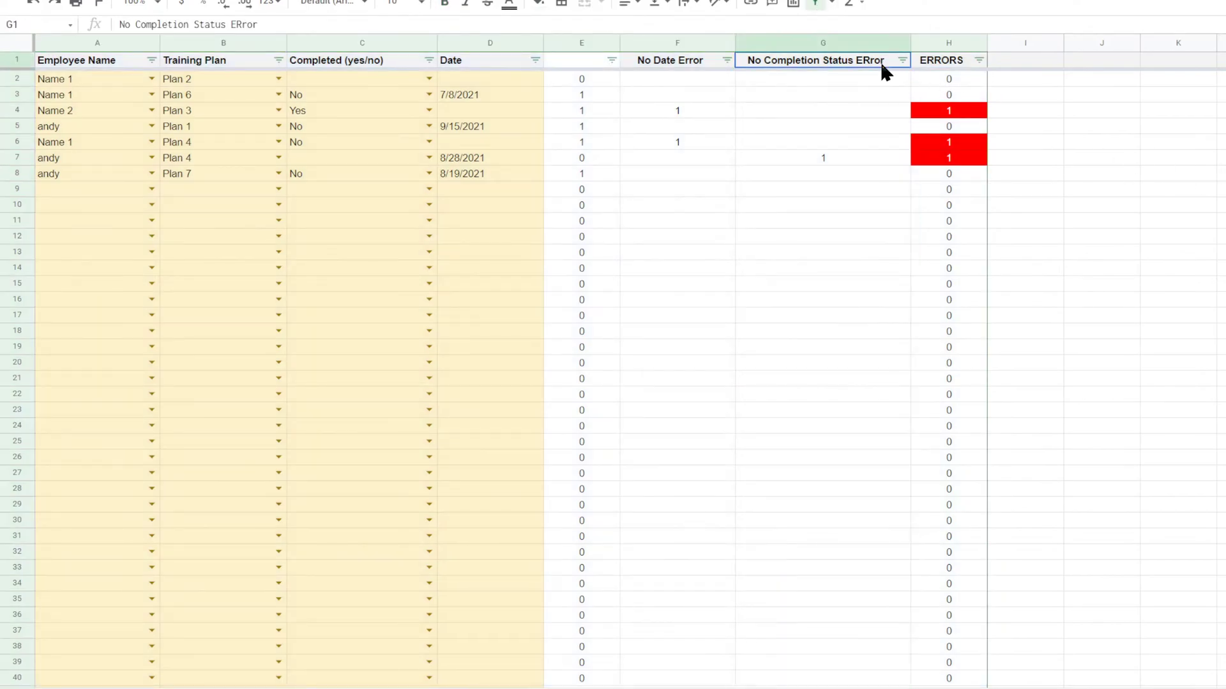
double_click(865, 58)
left_click_drag(867, 59, 923, 70)
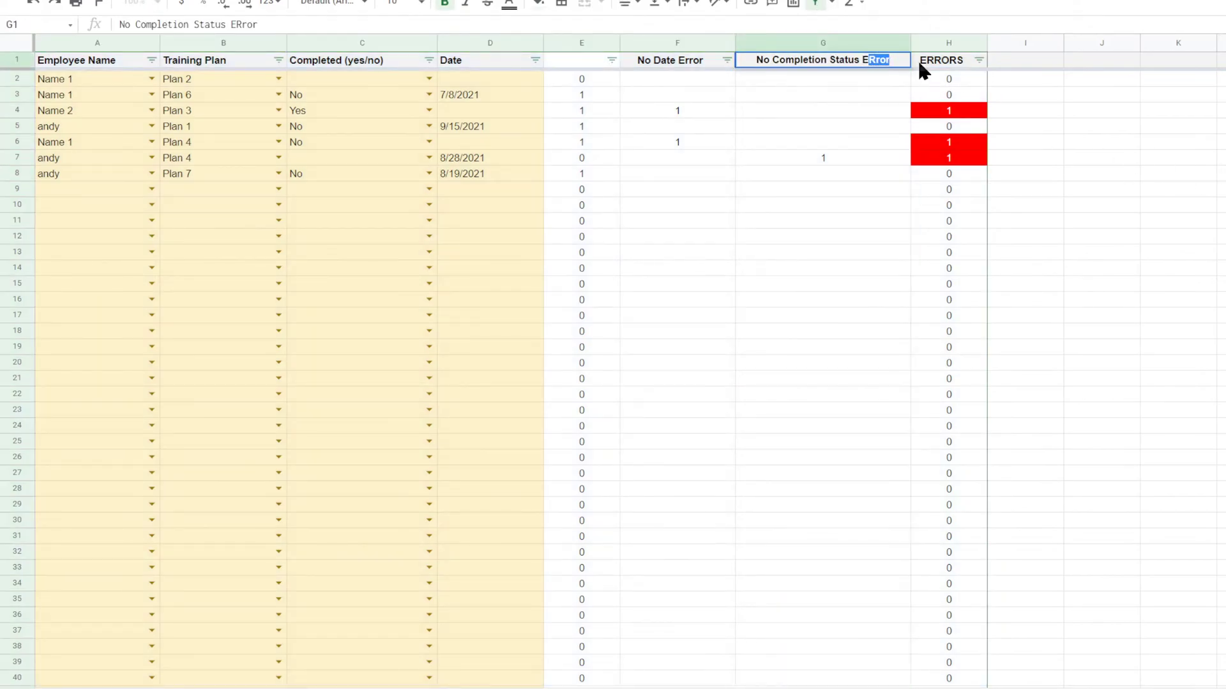
type("rror")
key("Return")
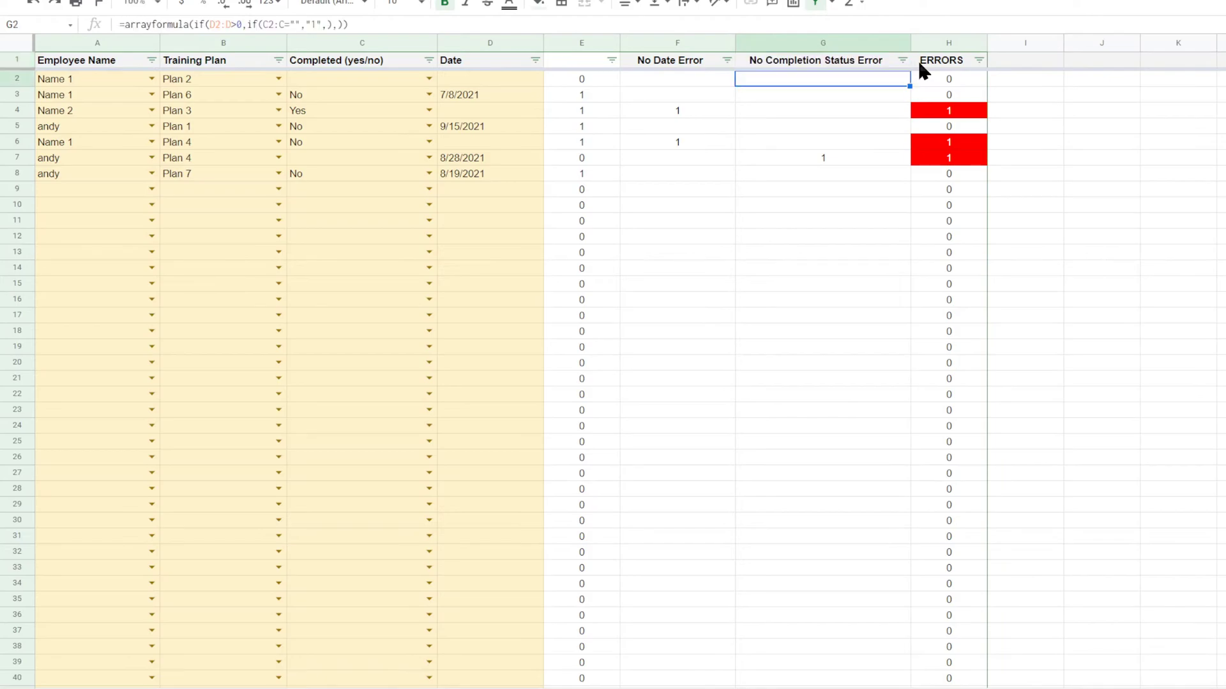
left_click(1207, 177)
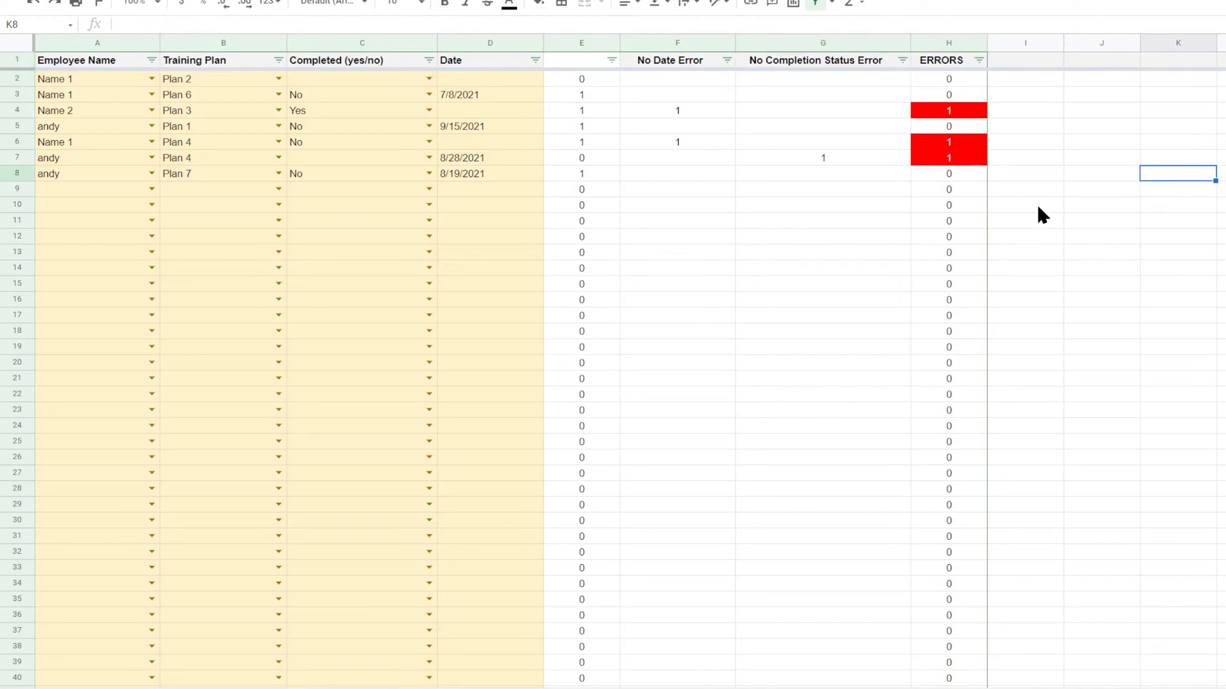
Step: Examine the Completed and Date entries in rows 2 through 7 for missing values behind the flagged errors
left_click(344, 83)
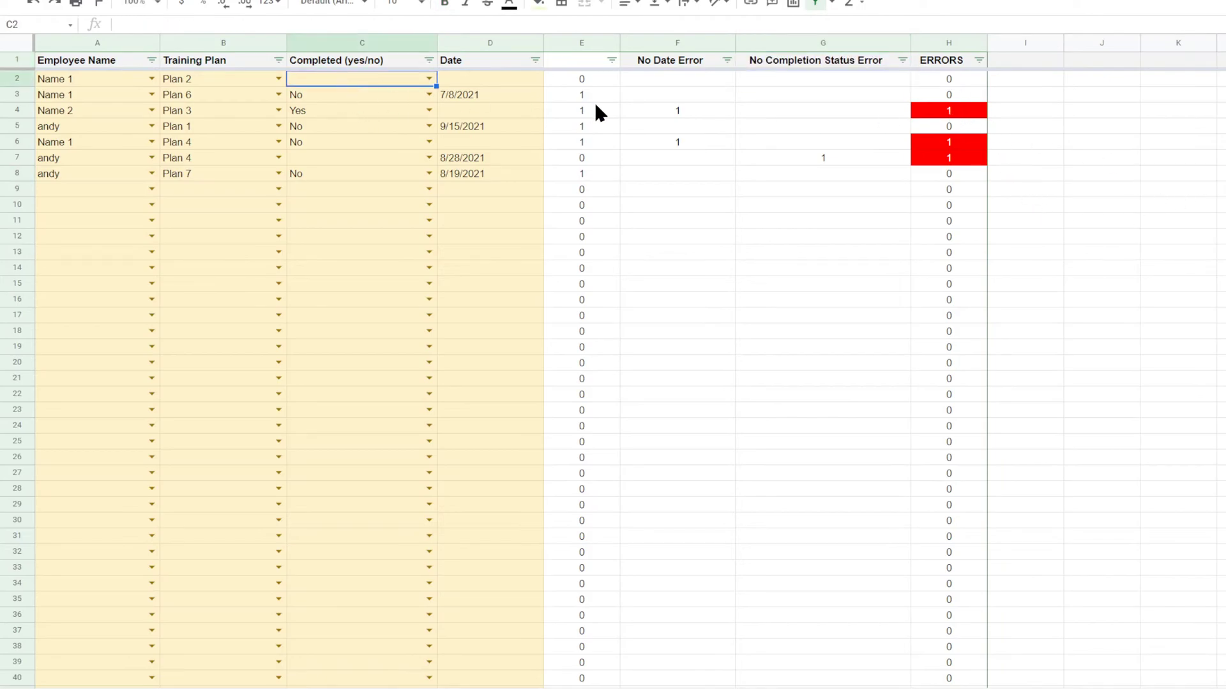
key("Right")
key("Left")
key("Down")
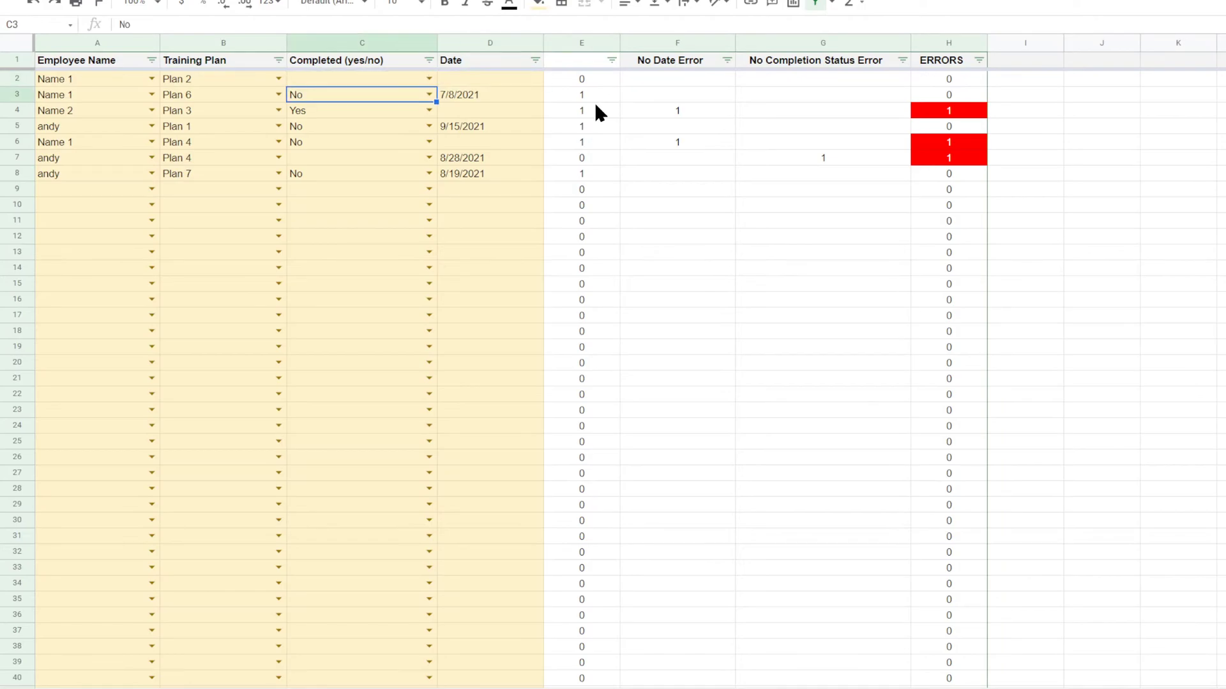
key("Right")
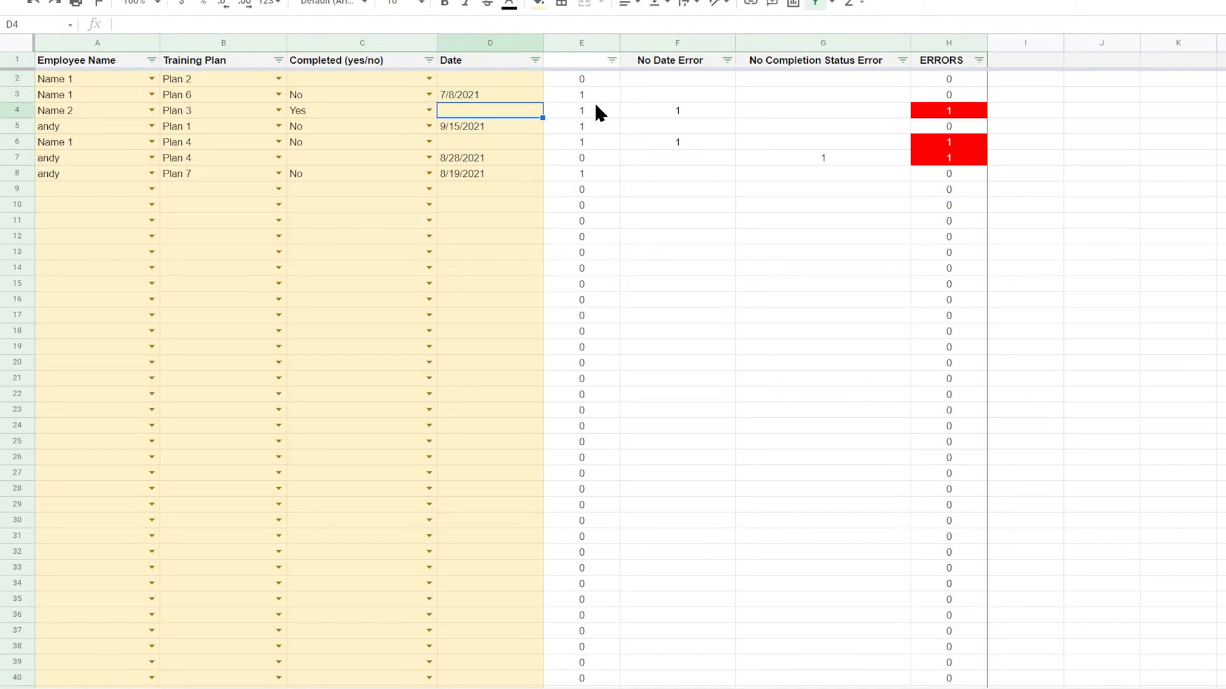
left_click(596, 108)
key("Left")
key("Left")
key("Down")
key("Right")
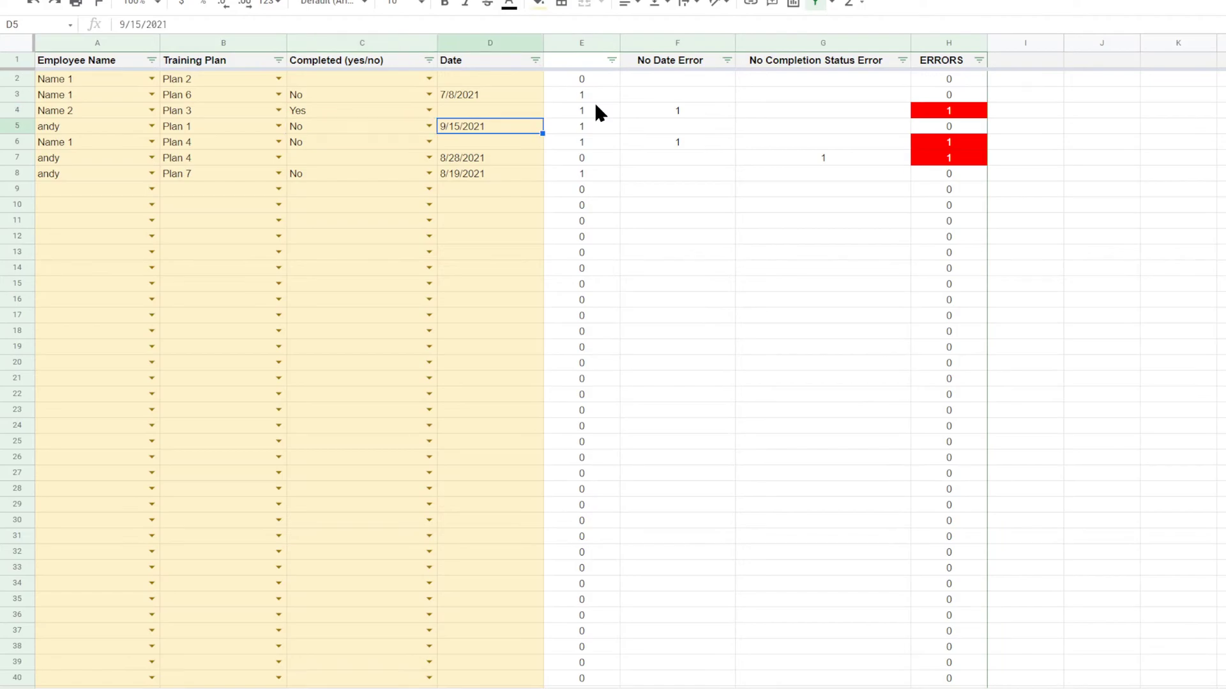
key("Left")
key("Right")
key("Down")
key("Left")
key("Right")
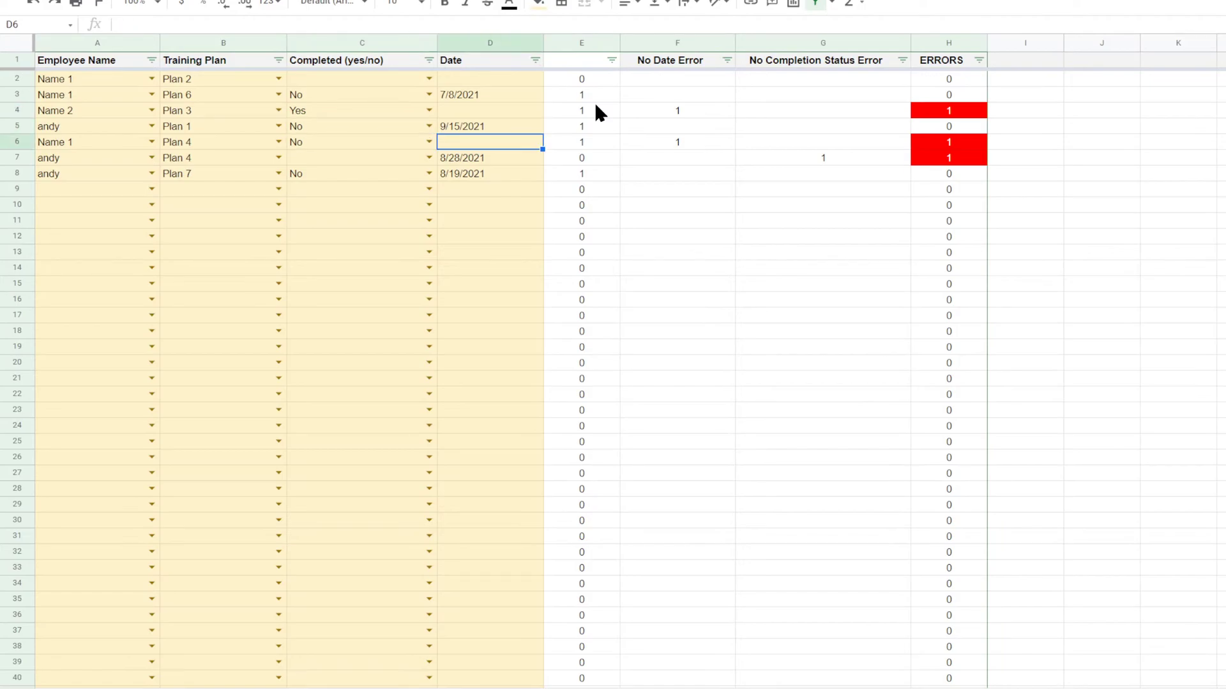
key("Left")
key("Down")
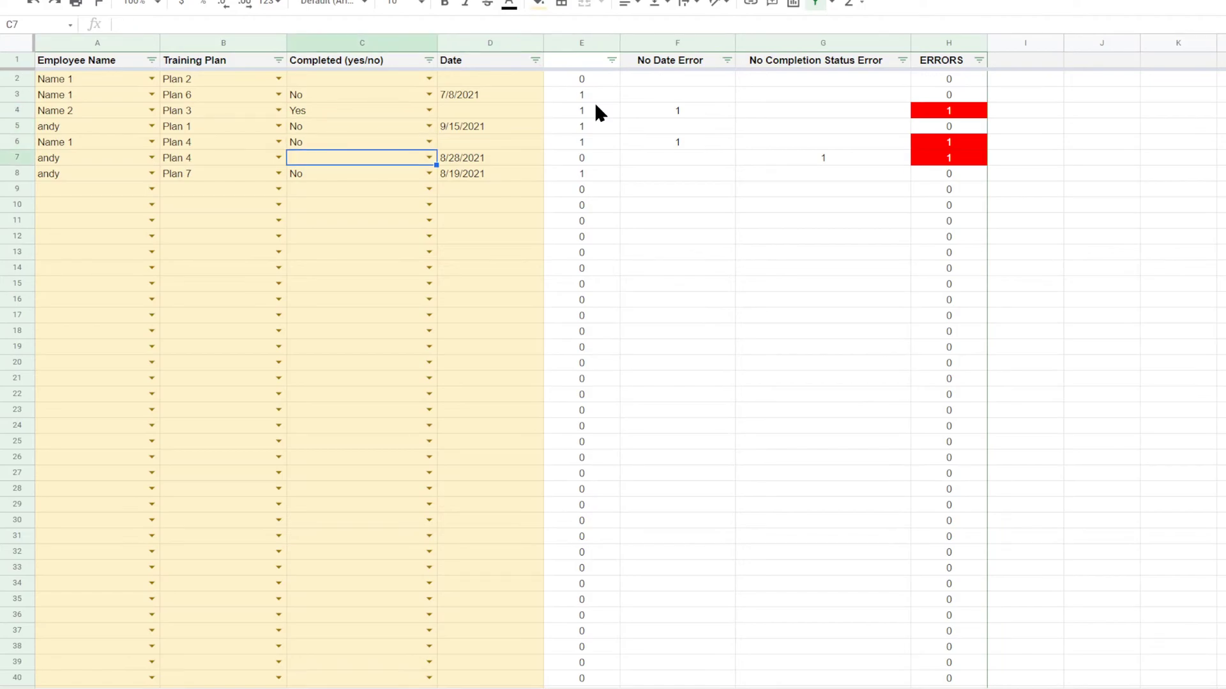
key("Right")
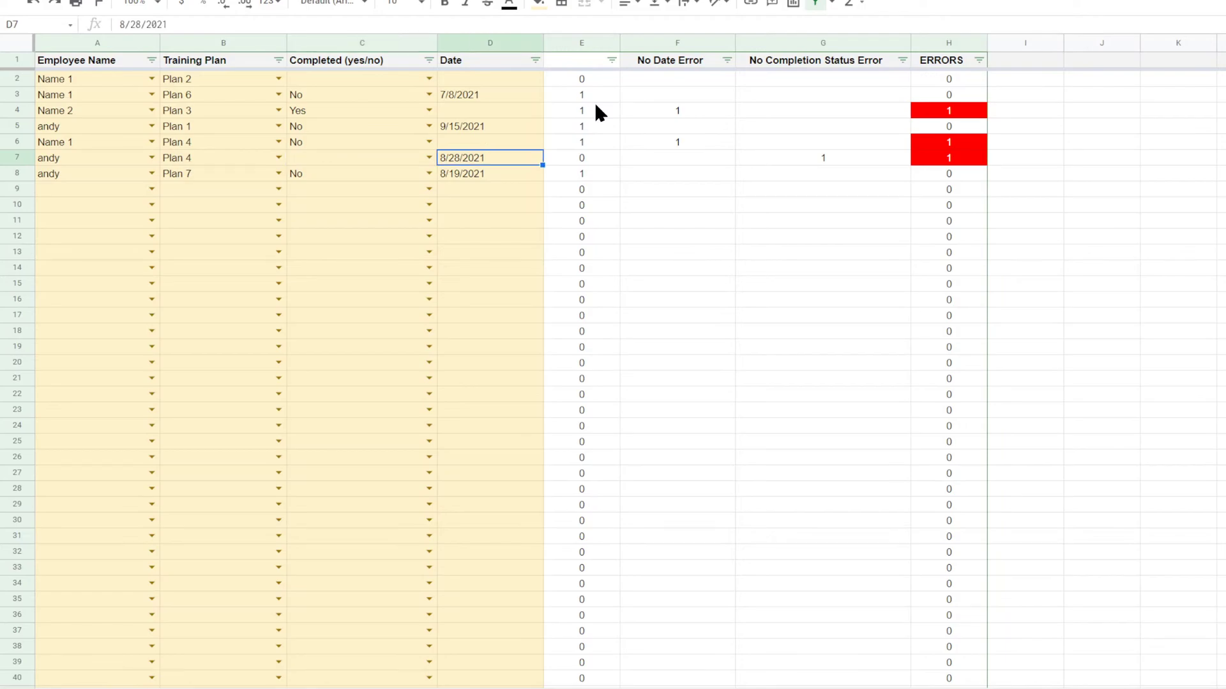
key("Right")
key("Left")
key("Left")
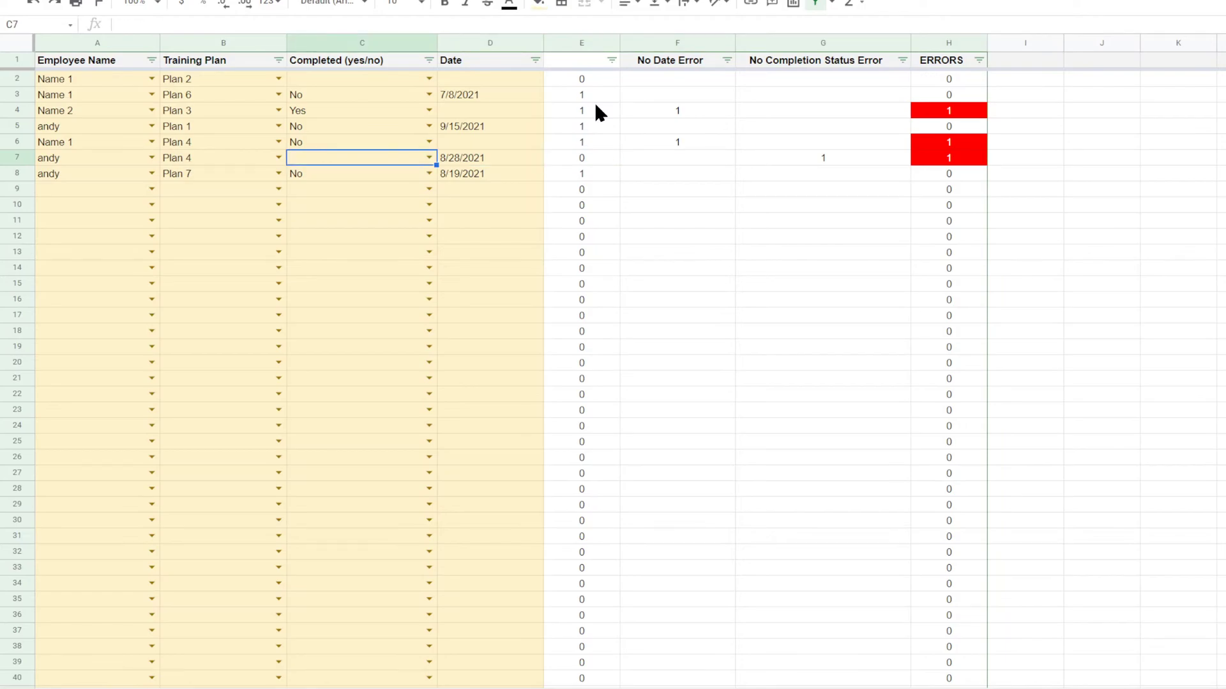
key("Right")
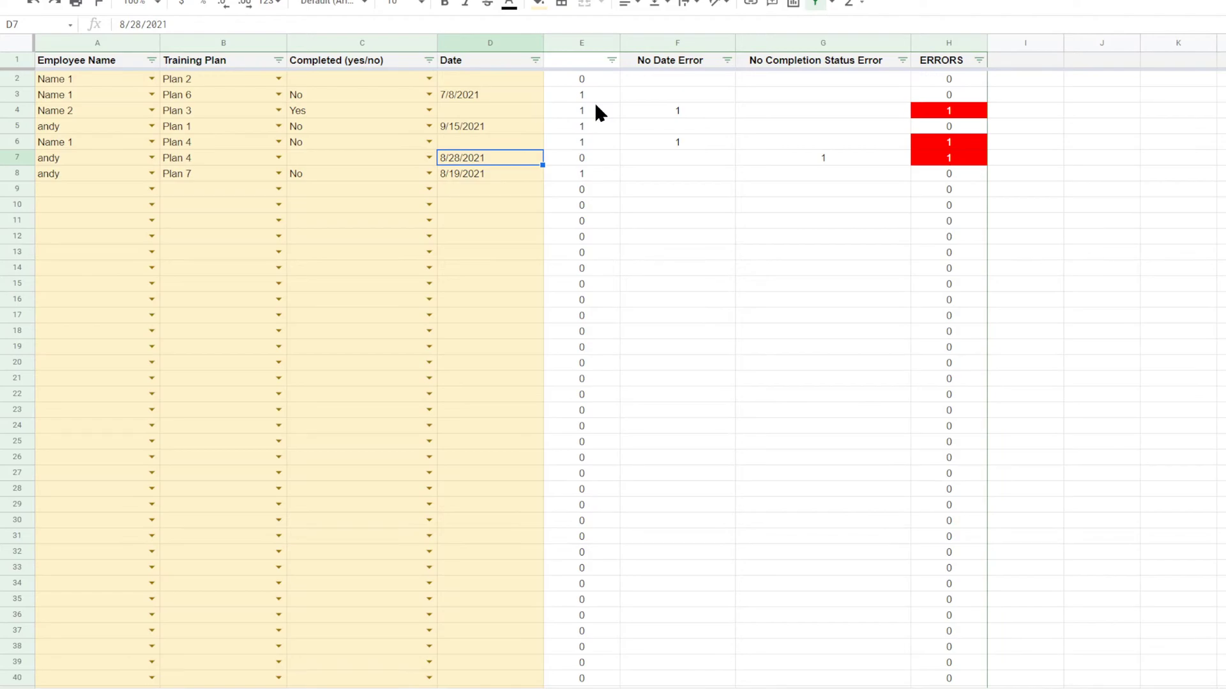
key("Left")
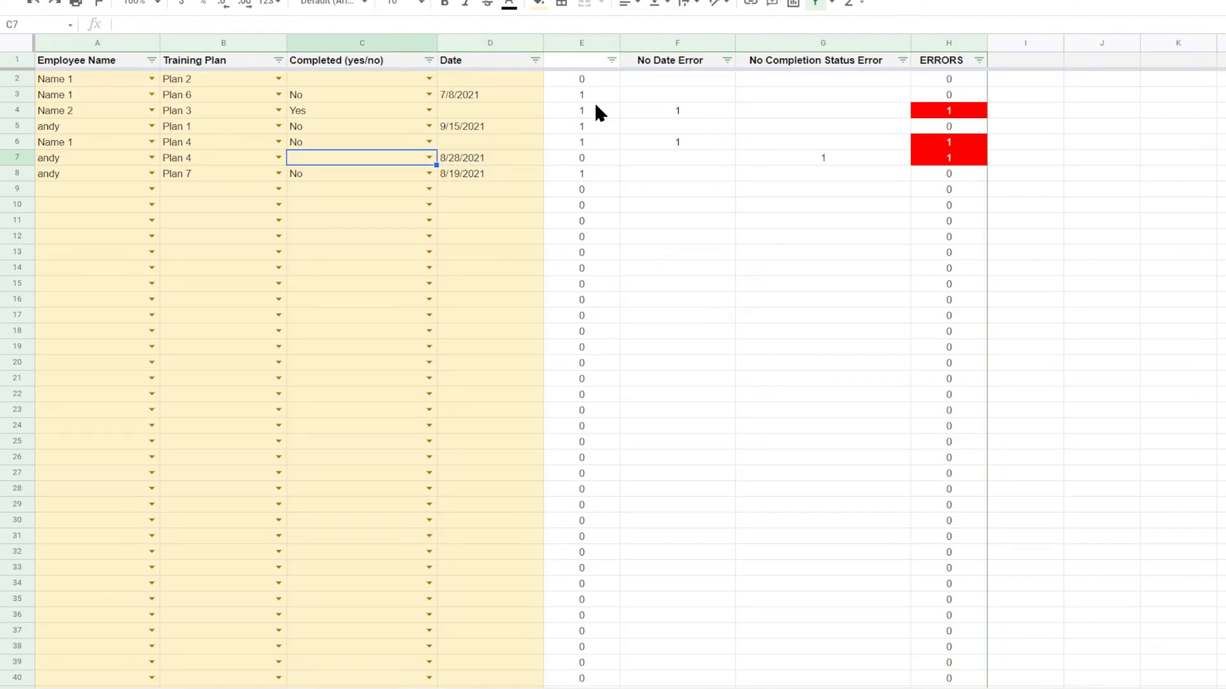
key("Right")
key("Right")
key("Left")
key("Up")
key("Up")
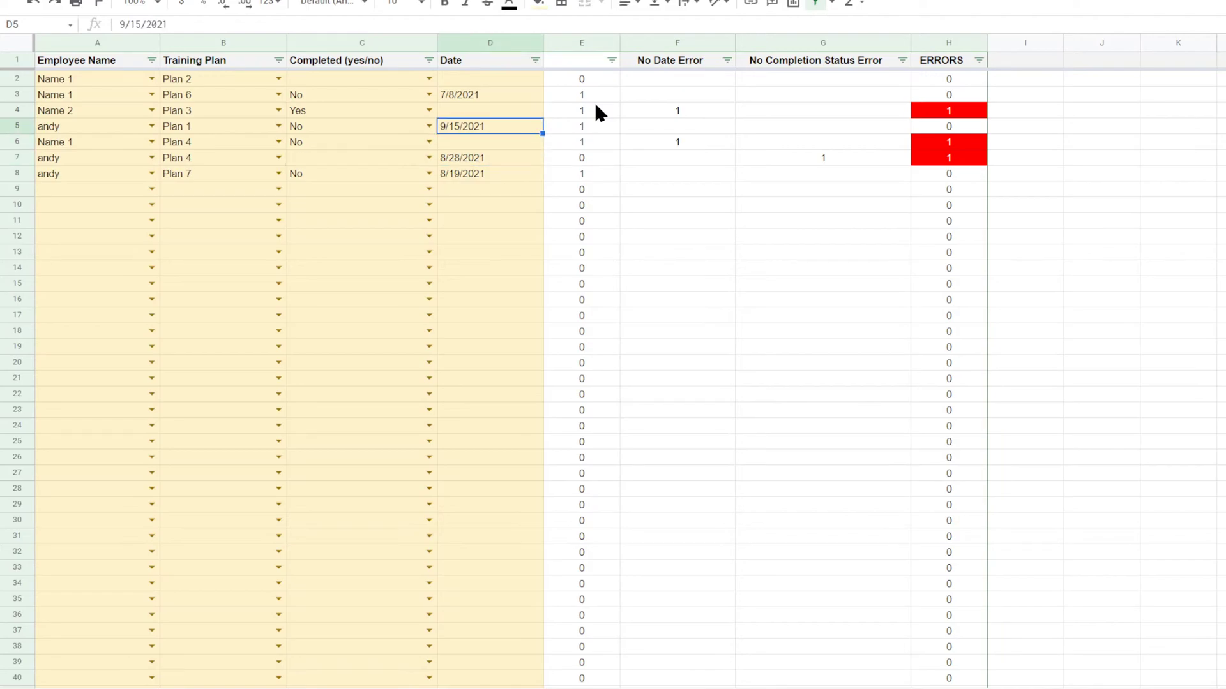
key("Down")
key("Left")
key("Left")
key("Up")
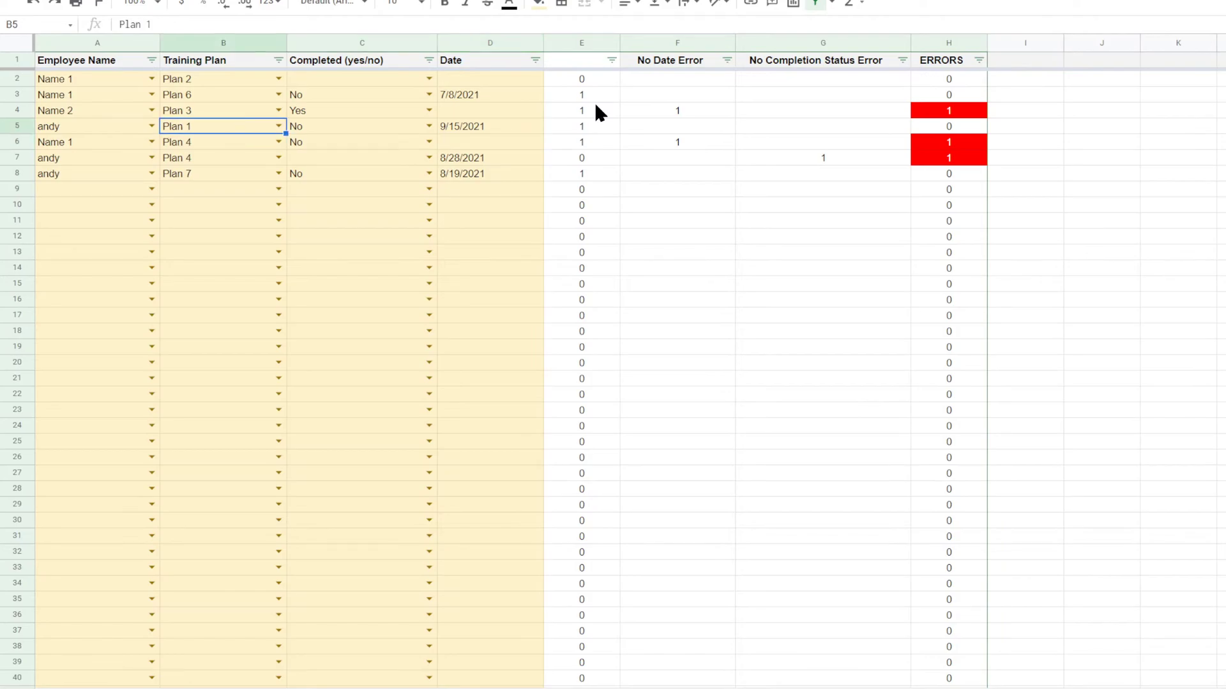
key("Right")
key("Right")
key("Left")
key("Up")
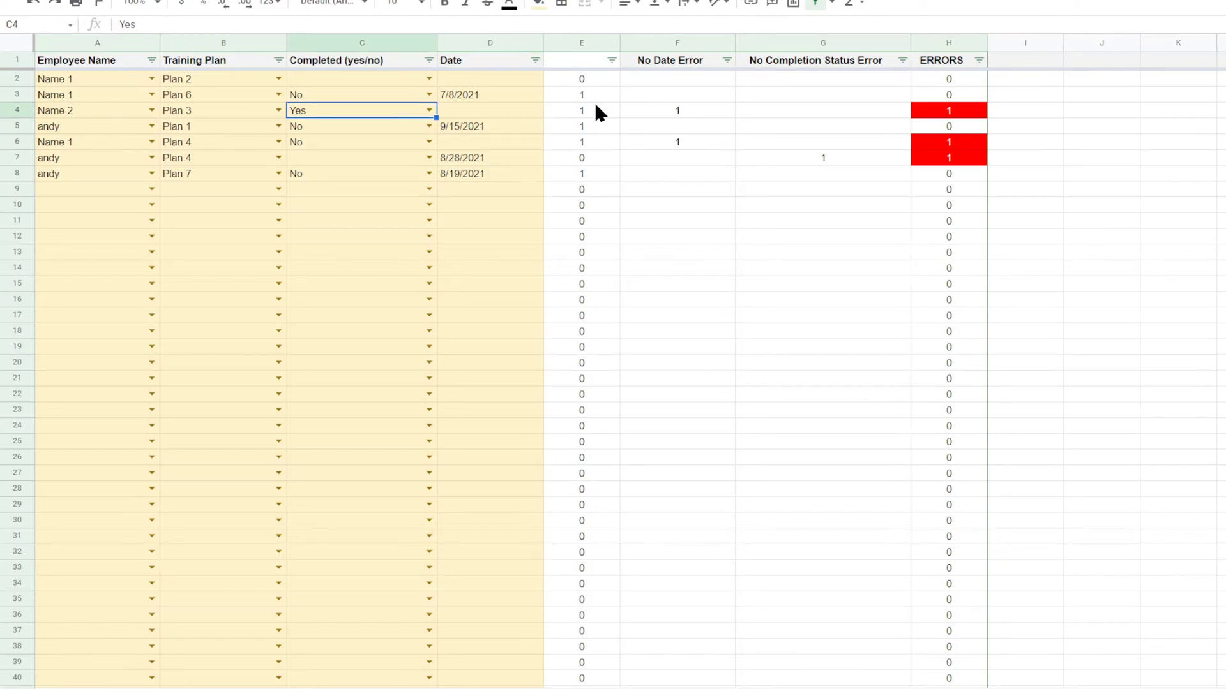
Step: Set the date in D4 to 9/1/2021 and the completion status in C7 to Yes
double_click(474, 113)
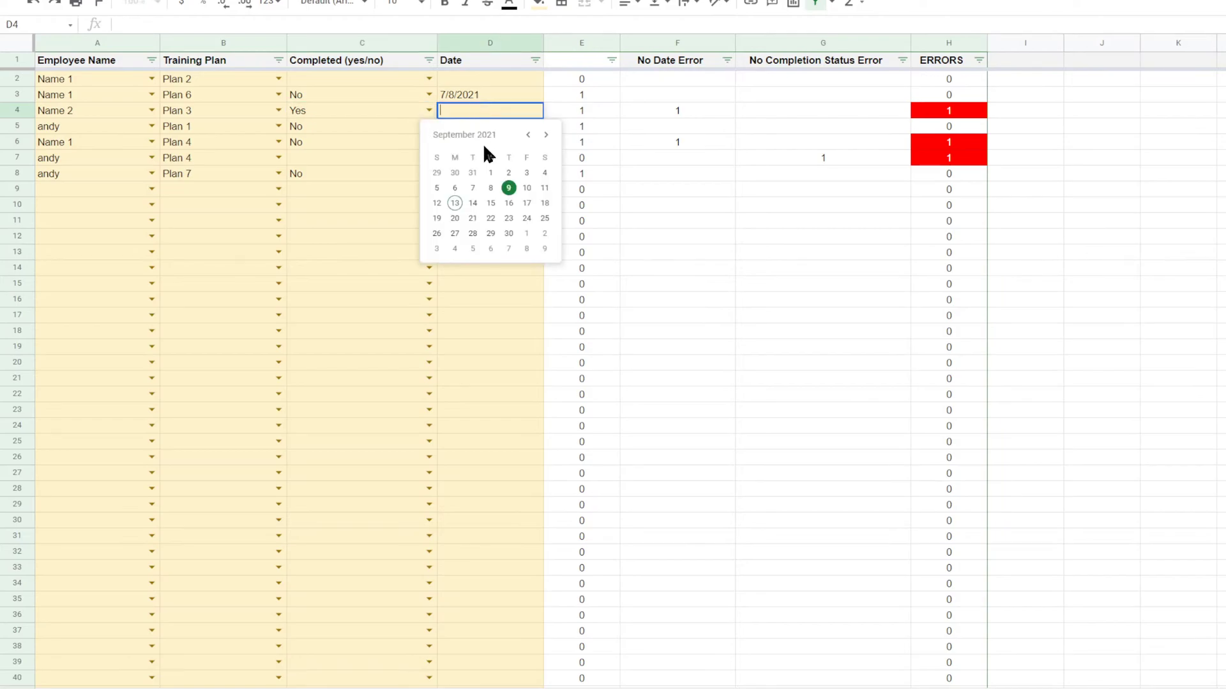
left_click(486, 169)
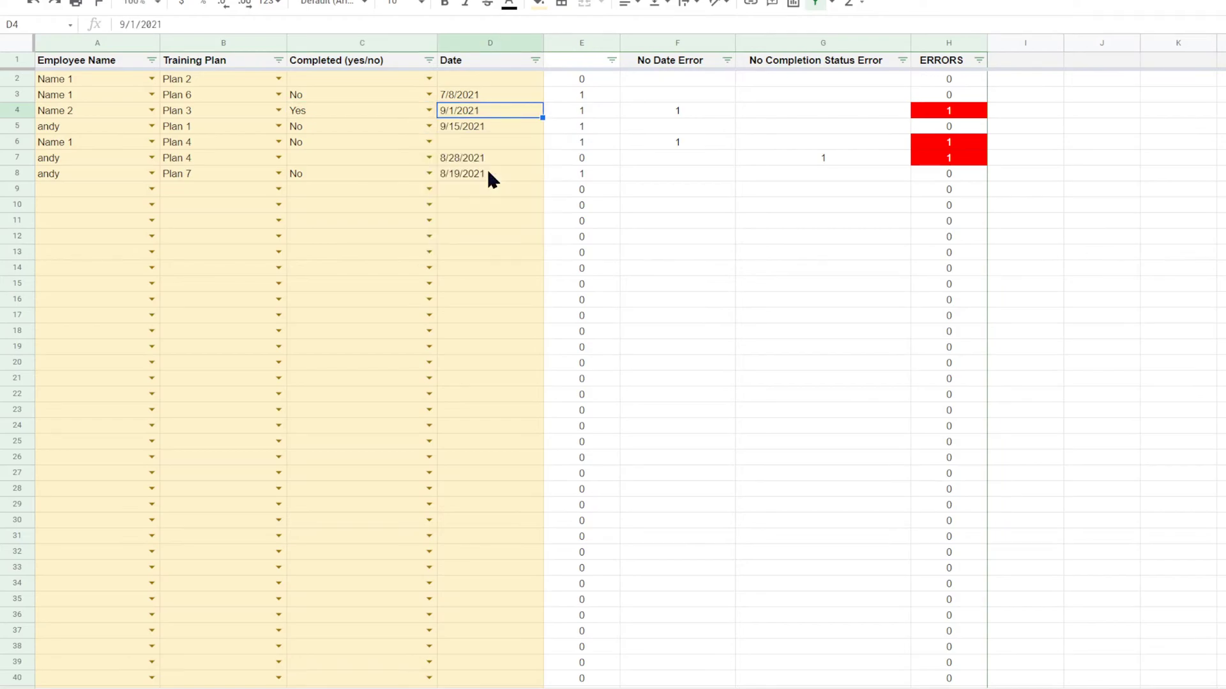
left_click(386, 160)
left_click(429, 158)
left_click(345, 177)
Step: Set the missing date in D6 to 8/30/2021
double_click(464, 142)
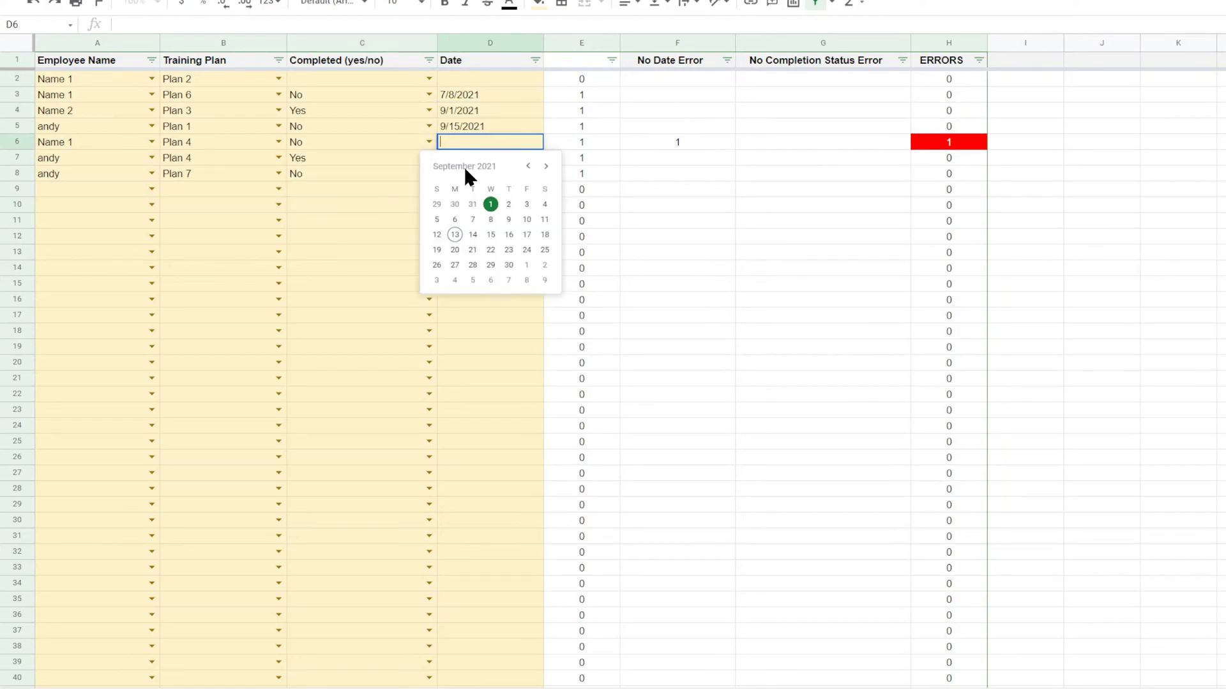
left_click(454, 202)
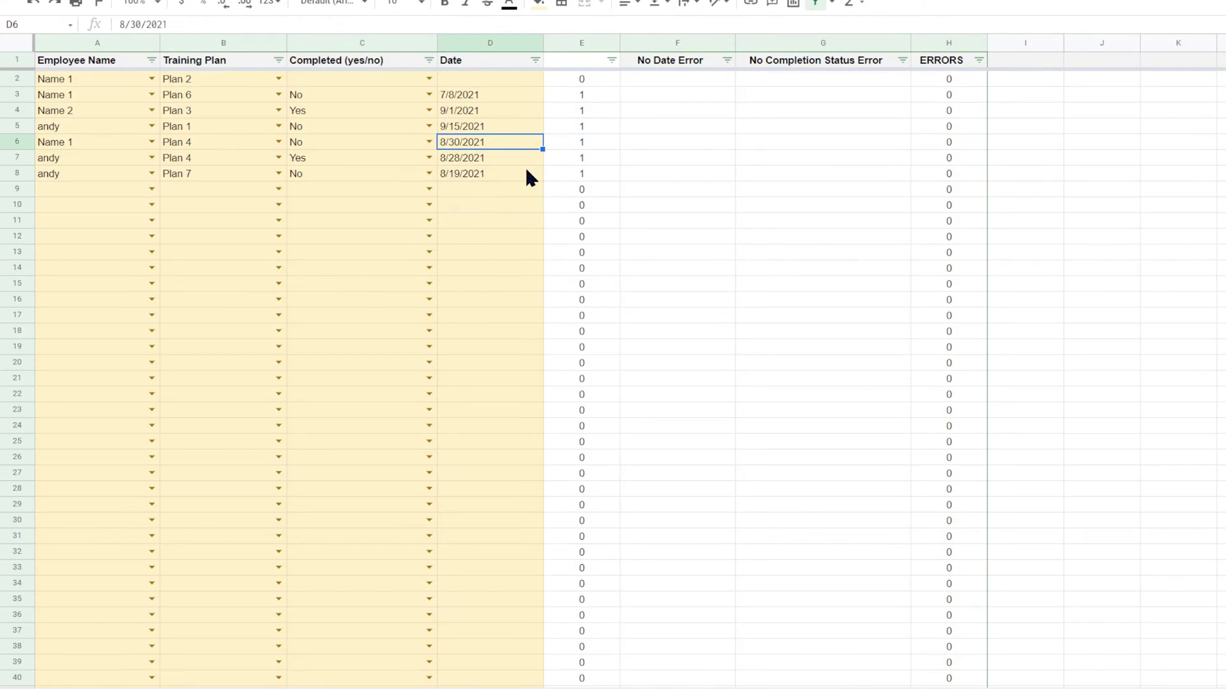
left_click(767, 154)
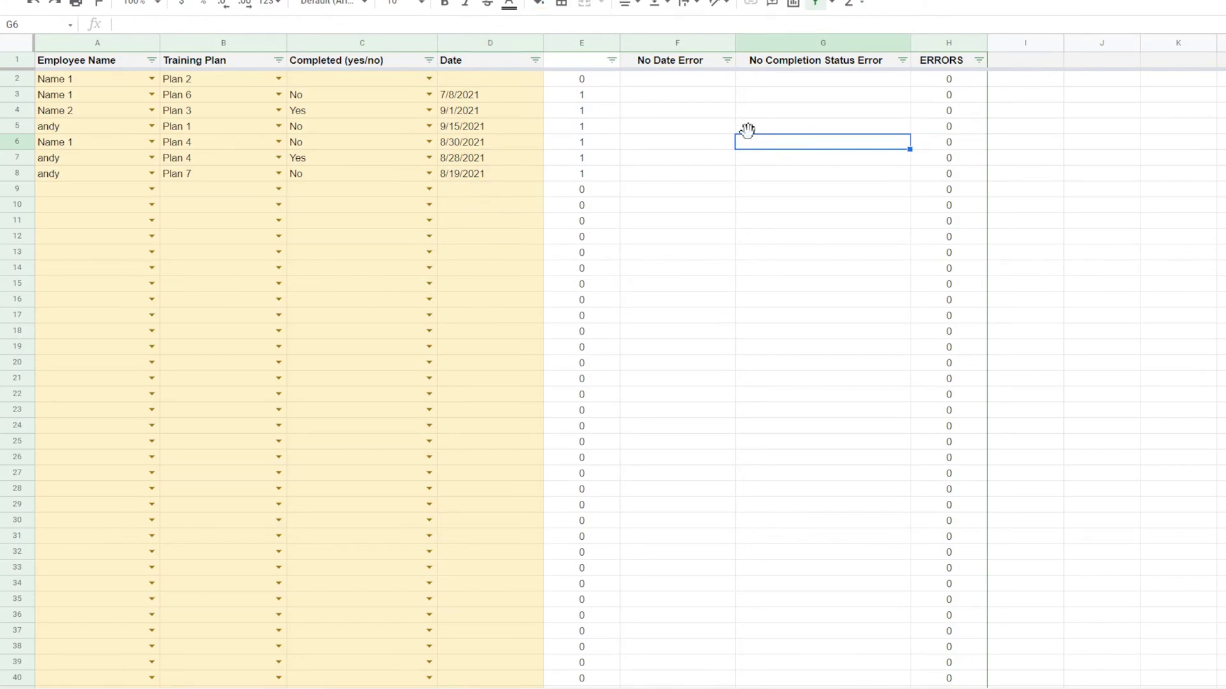
Step: Enter the header ERROR LOGIC in cell E1
left_click(586, 65)
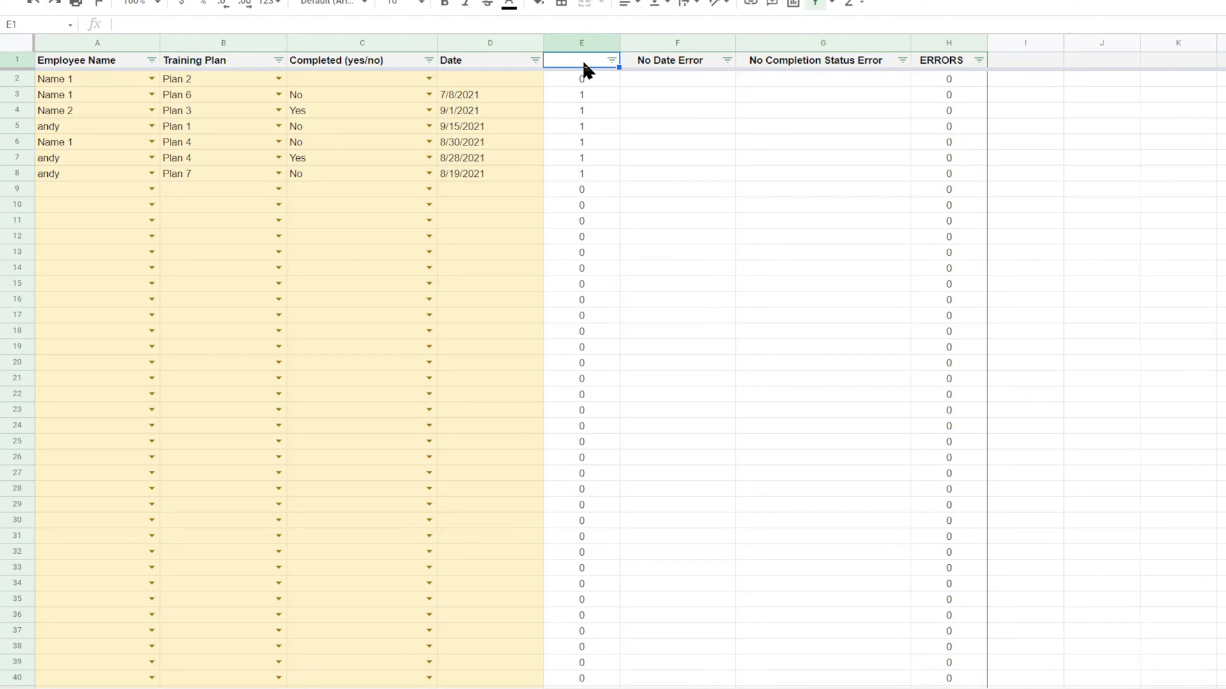
type("ERROR LOGI")
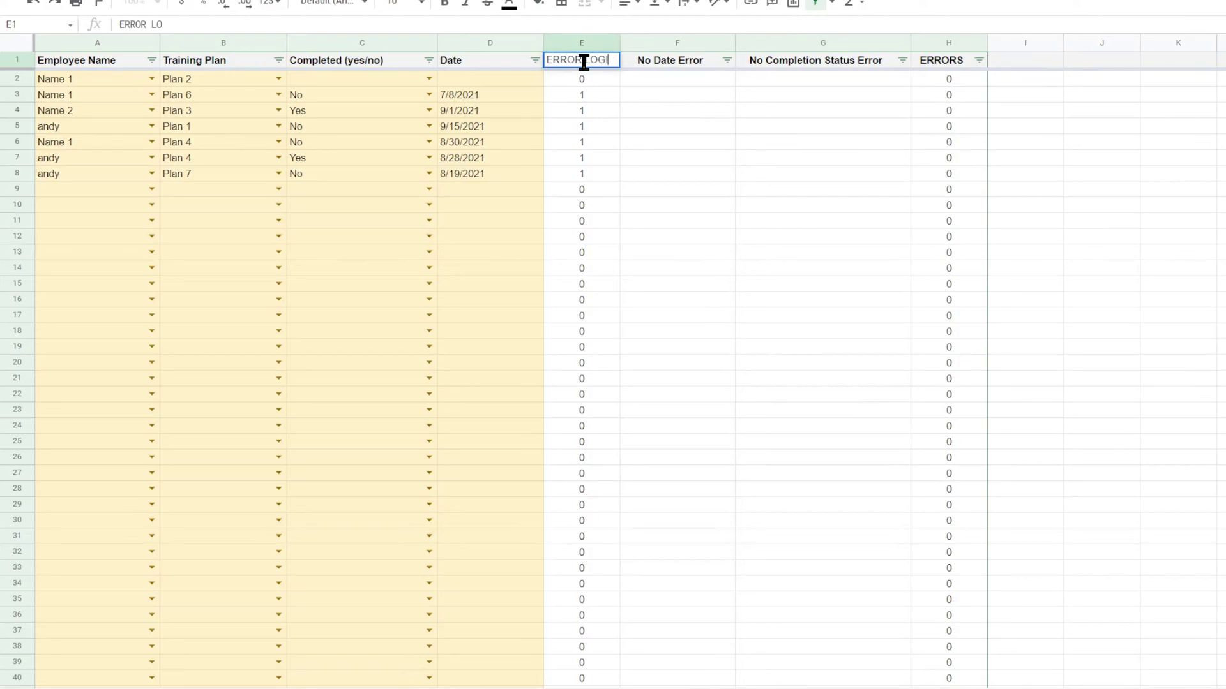
type("C")
key("Return")
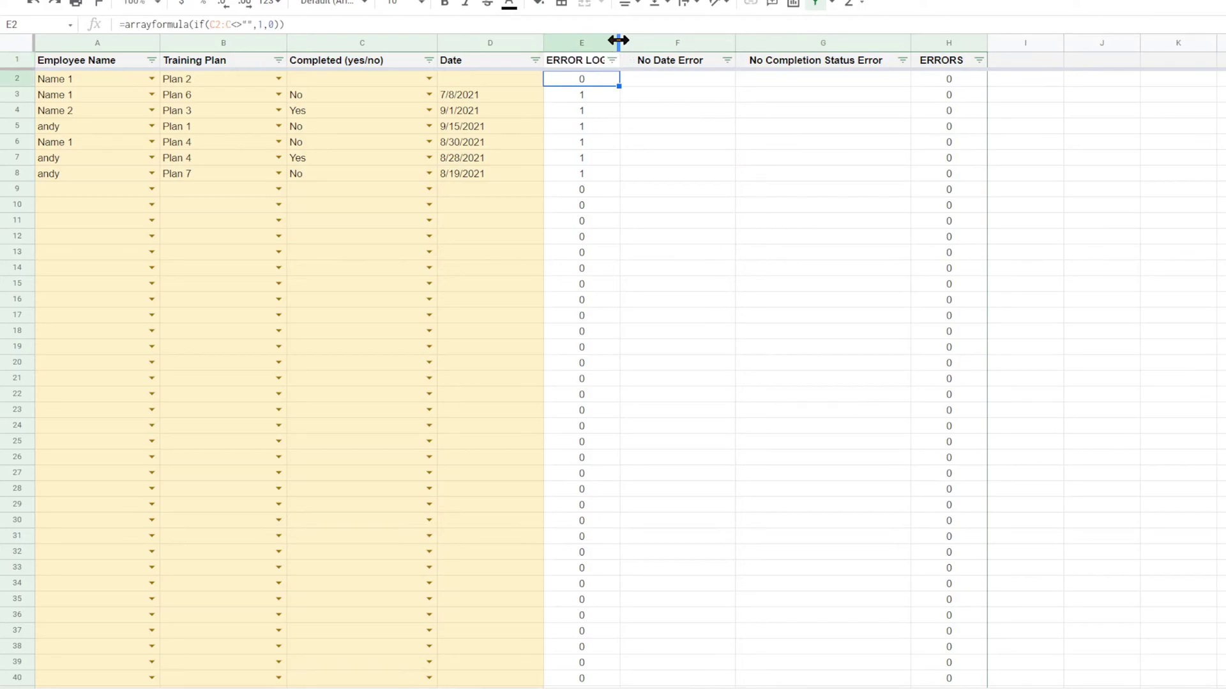
Step: Widen column E to fit its header and center-align columns E through H
left_click_drag(618, 42, 941, 42)
left_click(667, 126)
left_click(627, 7)
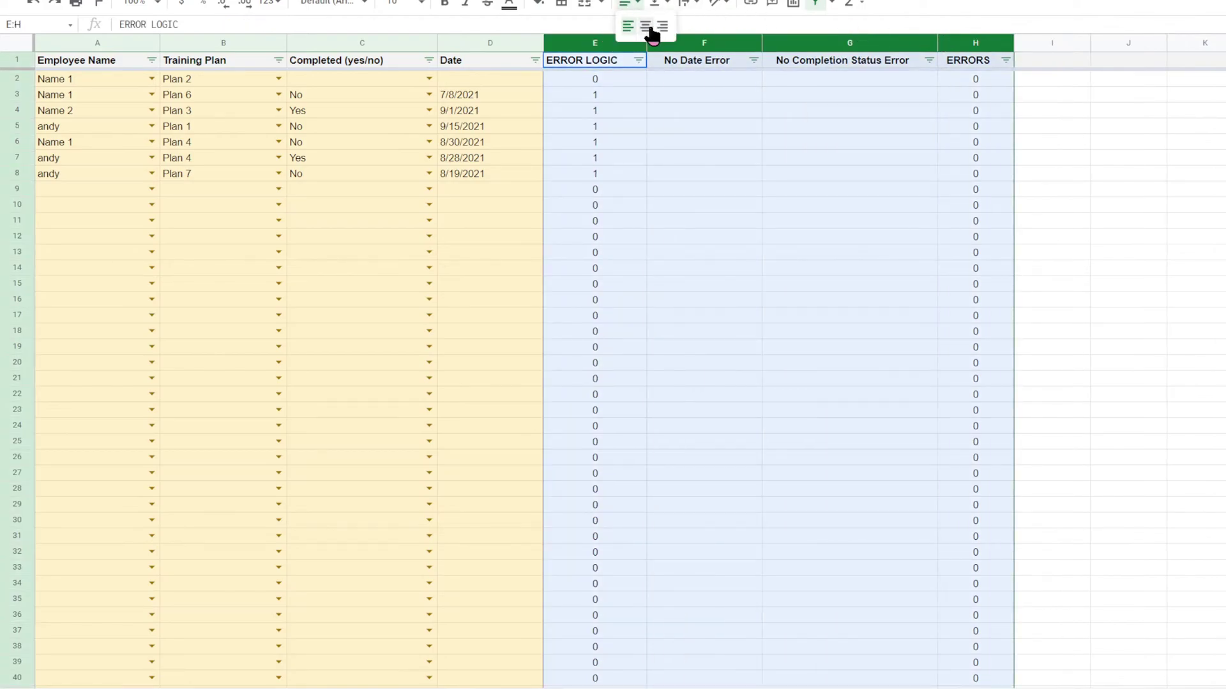
left_click(649, 27)
left_click(728, 137)
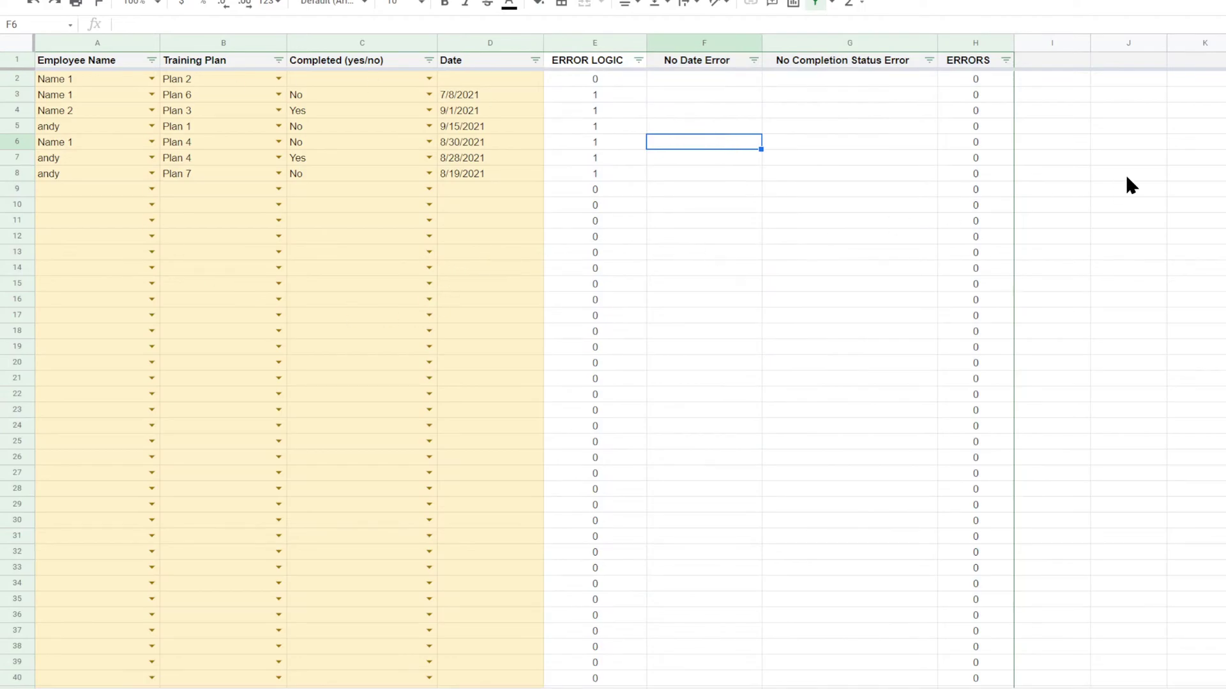
left_click(1142, 173)
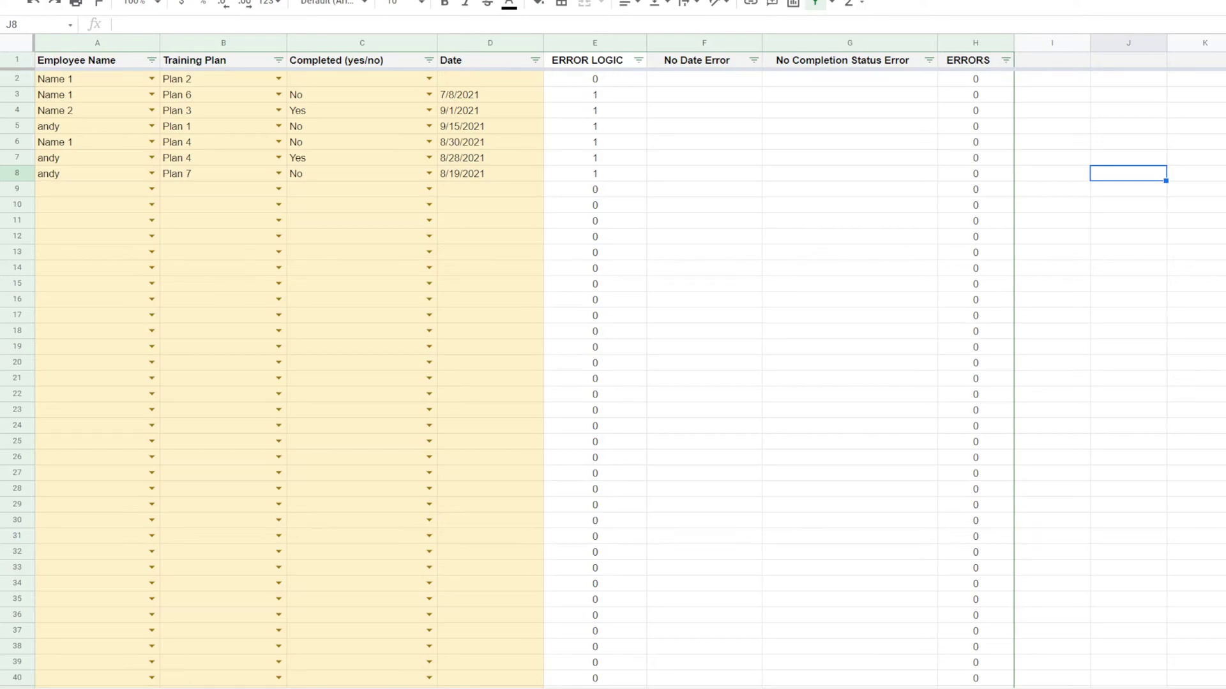
key("ctrl+Tab")
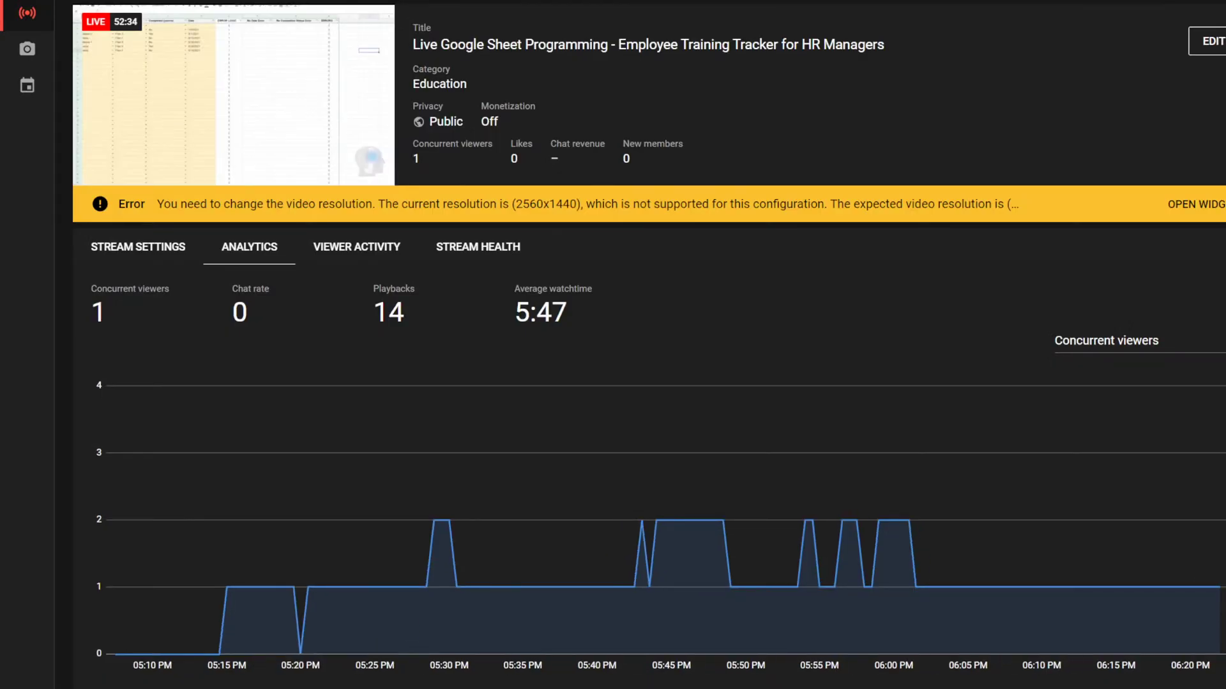
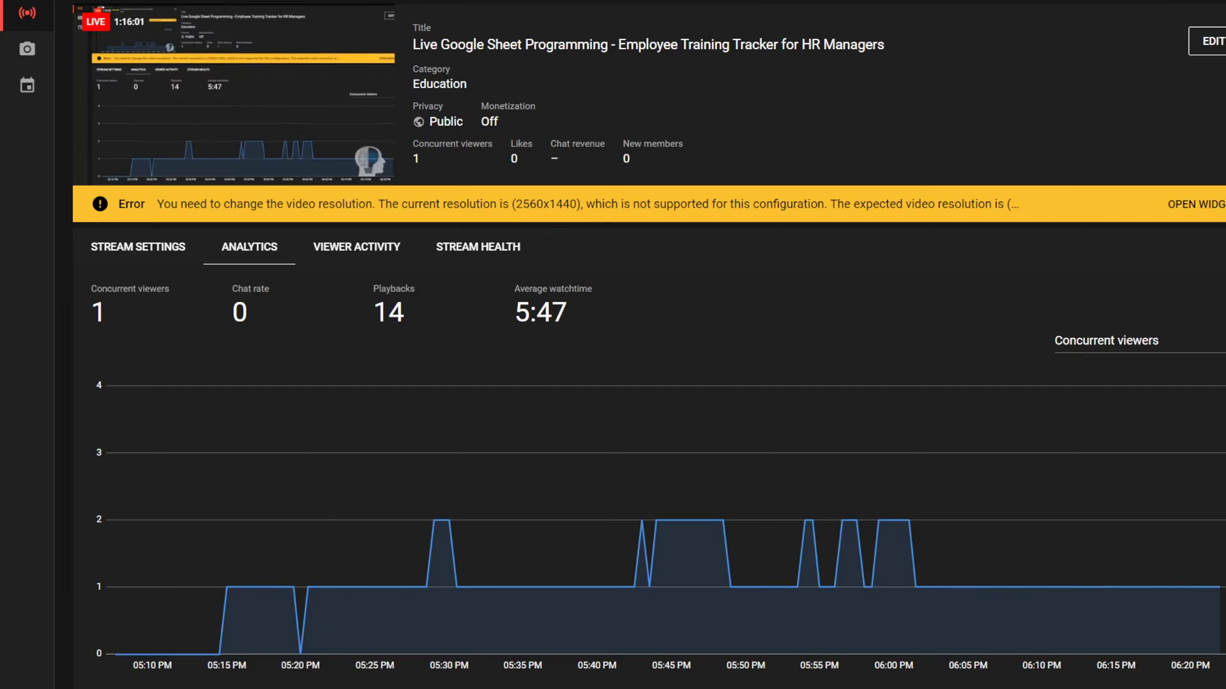
key("ctrl+Tab")
left_click(841, 221)
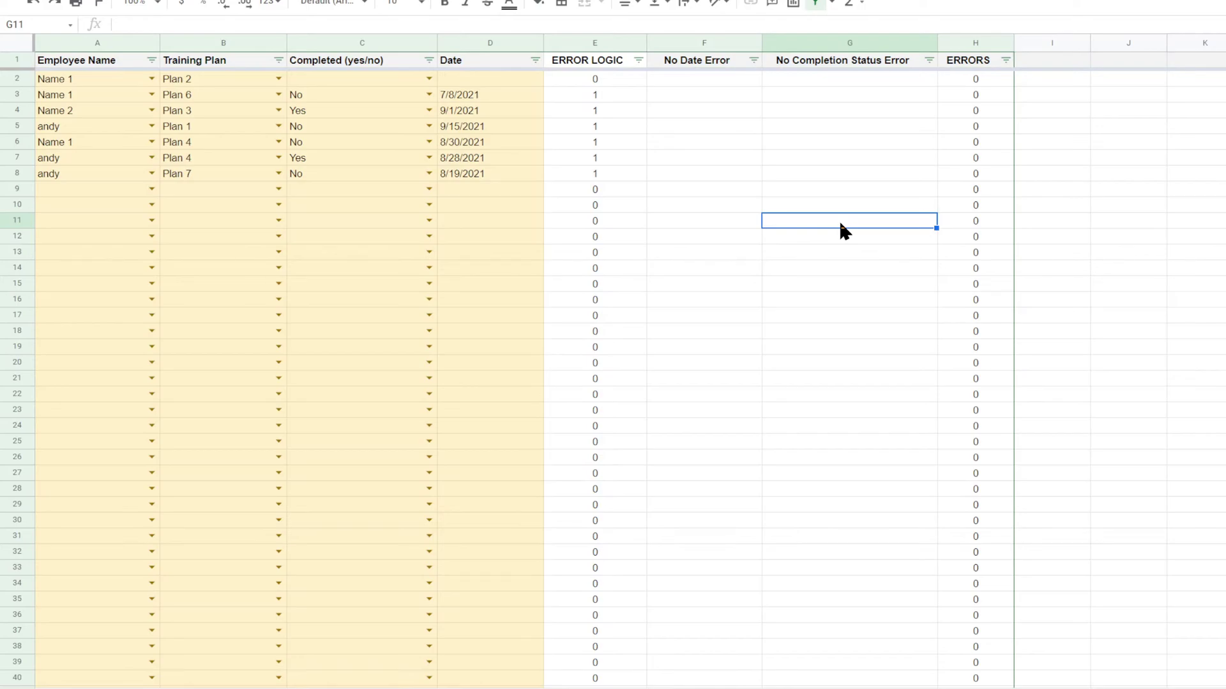
Step: Fill the four error-check header cells E1:H1 with orange
left_click(603, 67)
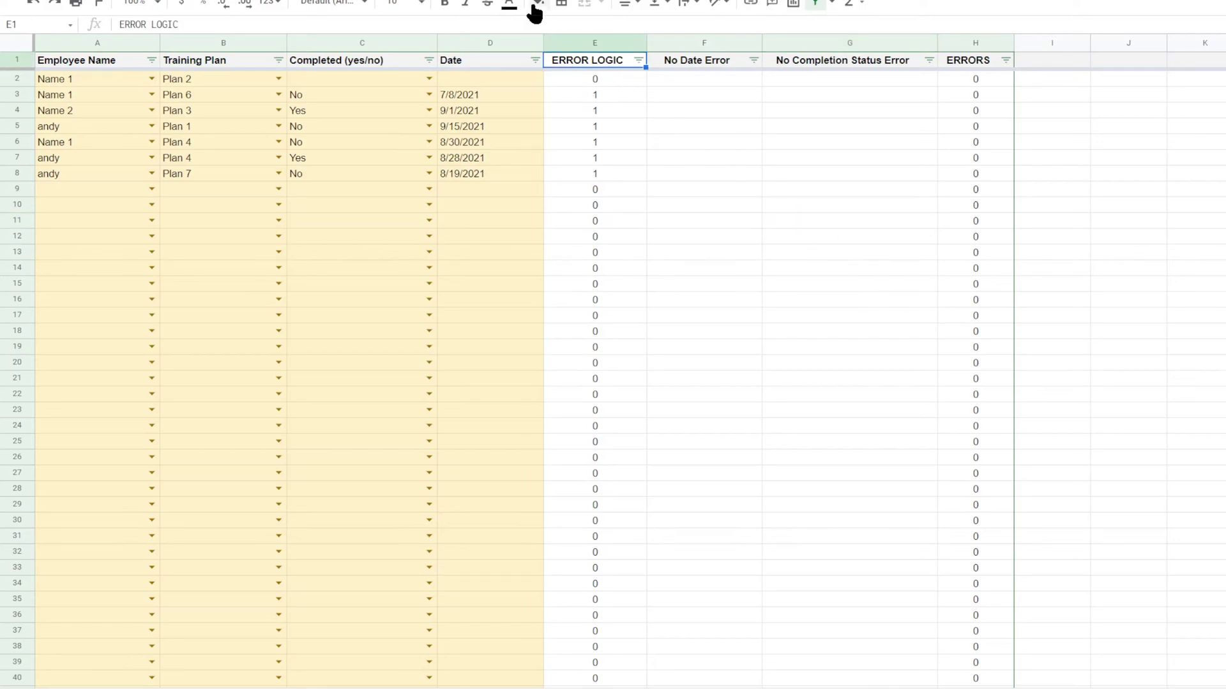
left_click(538, 3)
left_click(902, 124)
left_click_drag(969, 63, 618, 68)
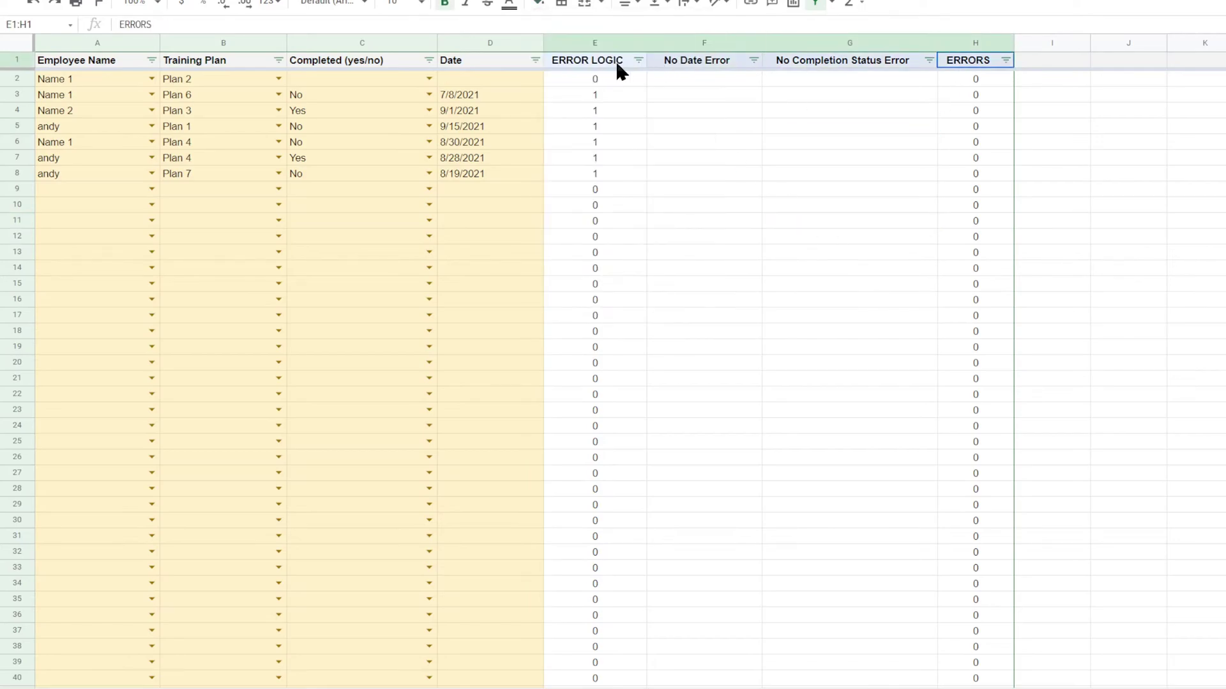
left_click(538, 3)
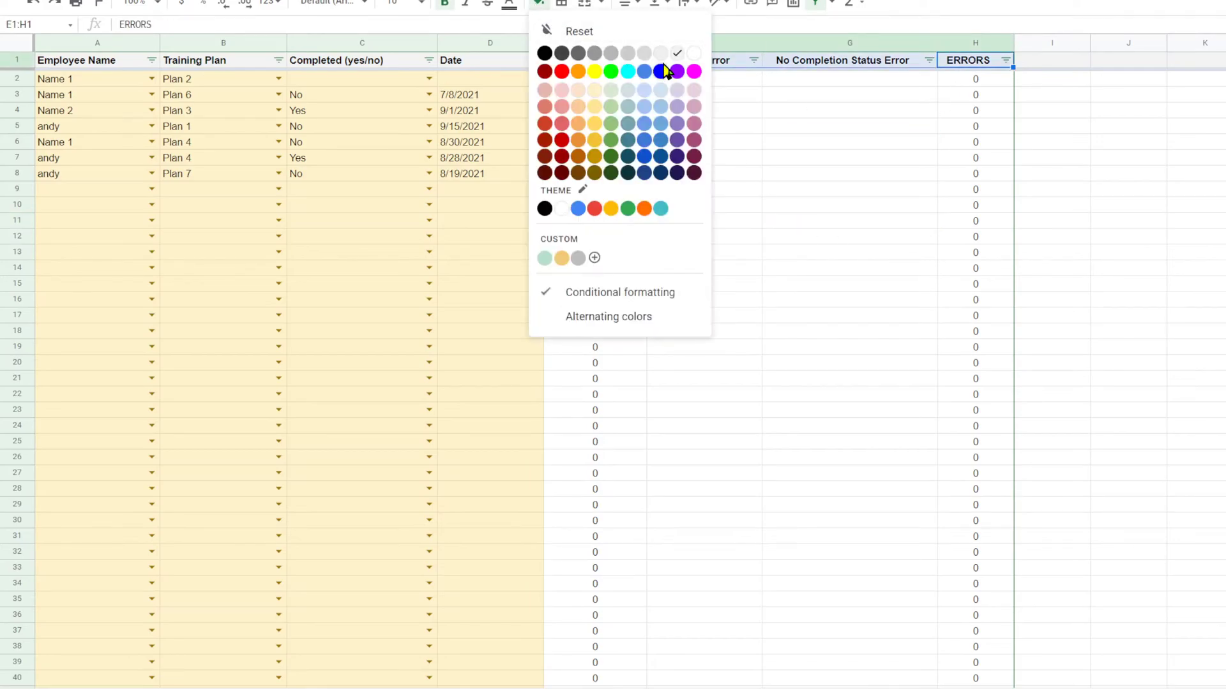
left_click(577, 72)
left_click(747, 150)
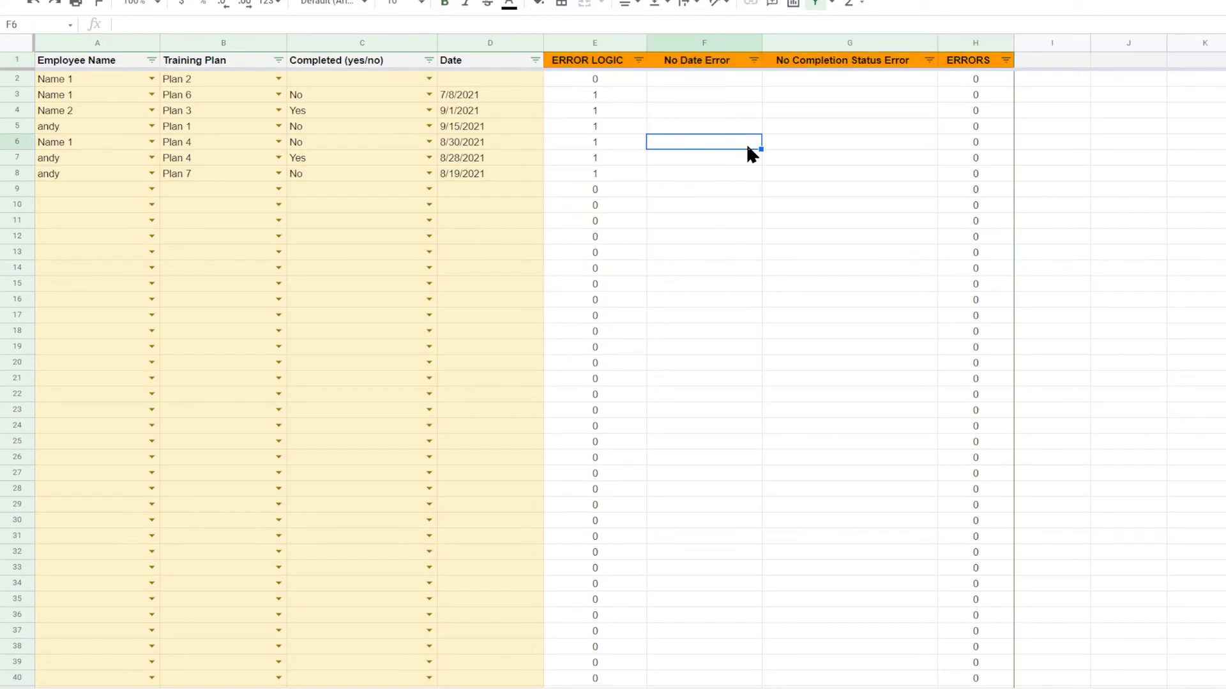
left_click(720, 62)
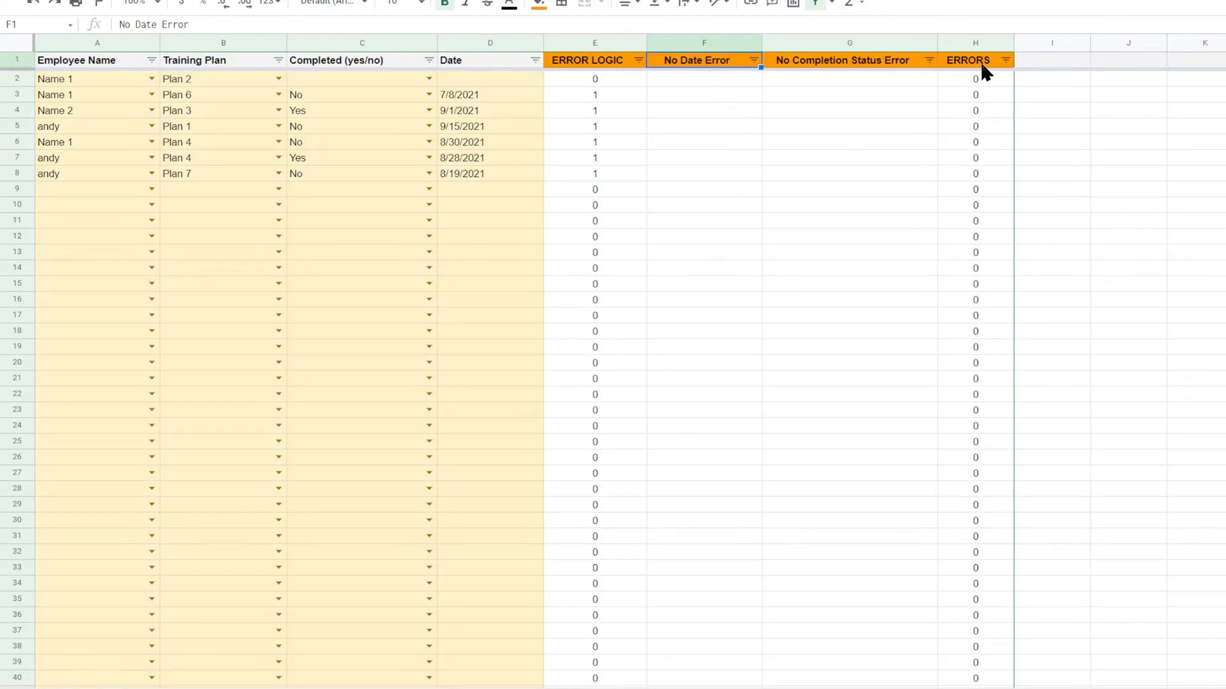
left_click(857, 157)
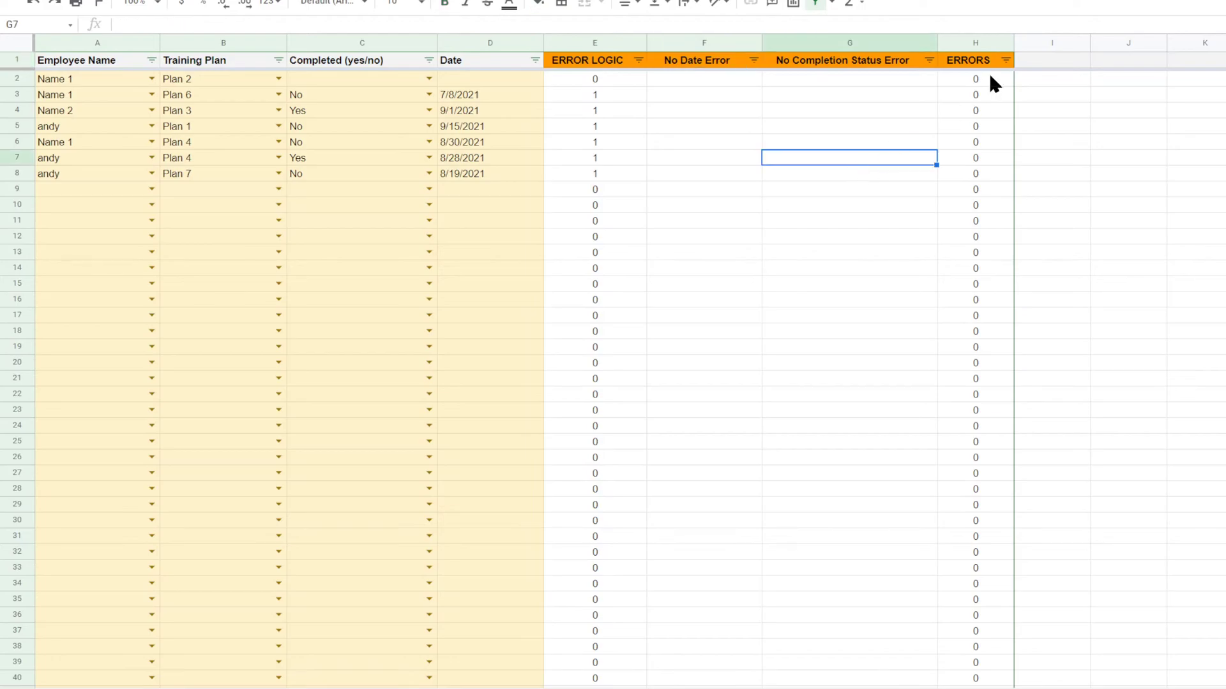
left_click(1195, 189)
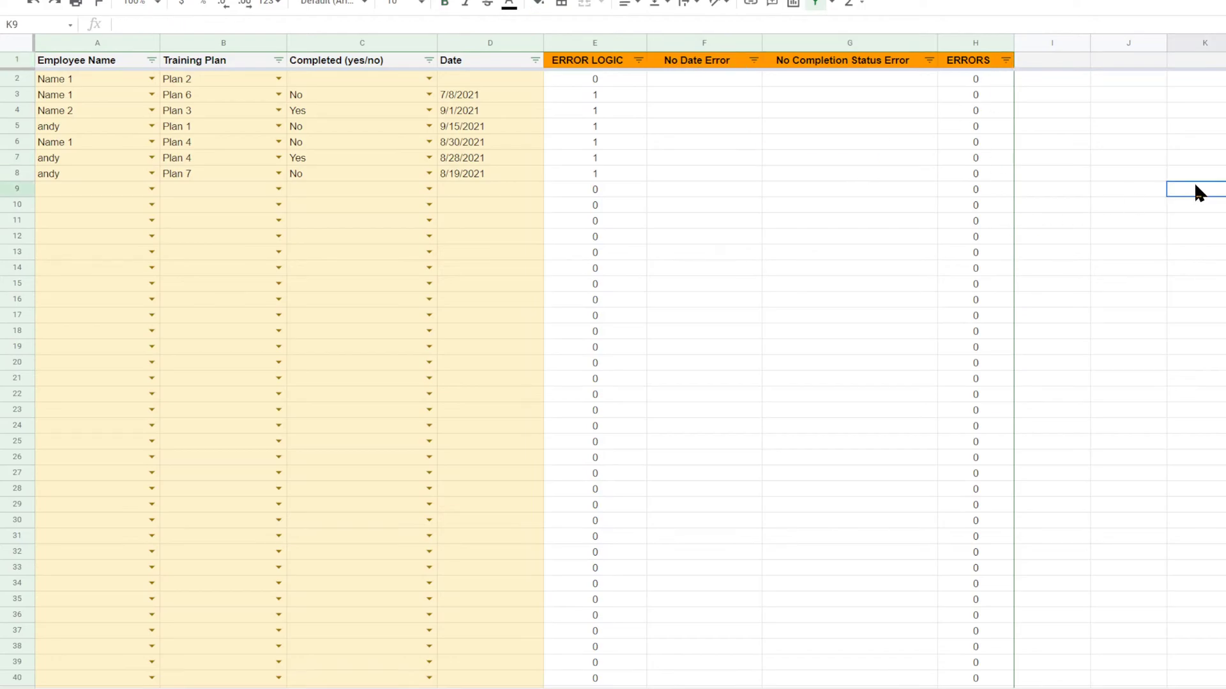
Step: Set the completion status in C2 to Yes and the date in D2 to 8/17/2021
left_click(396, 79)
left_click(375, 97)
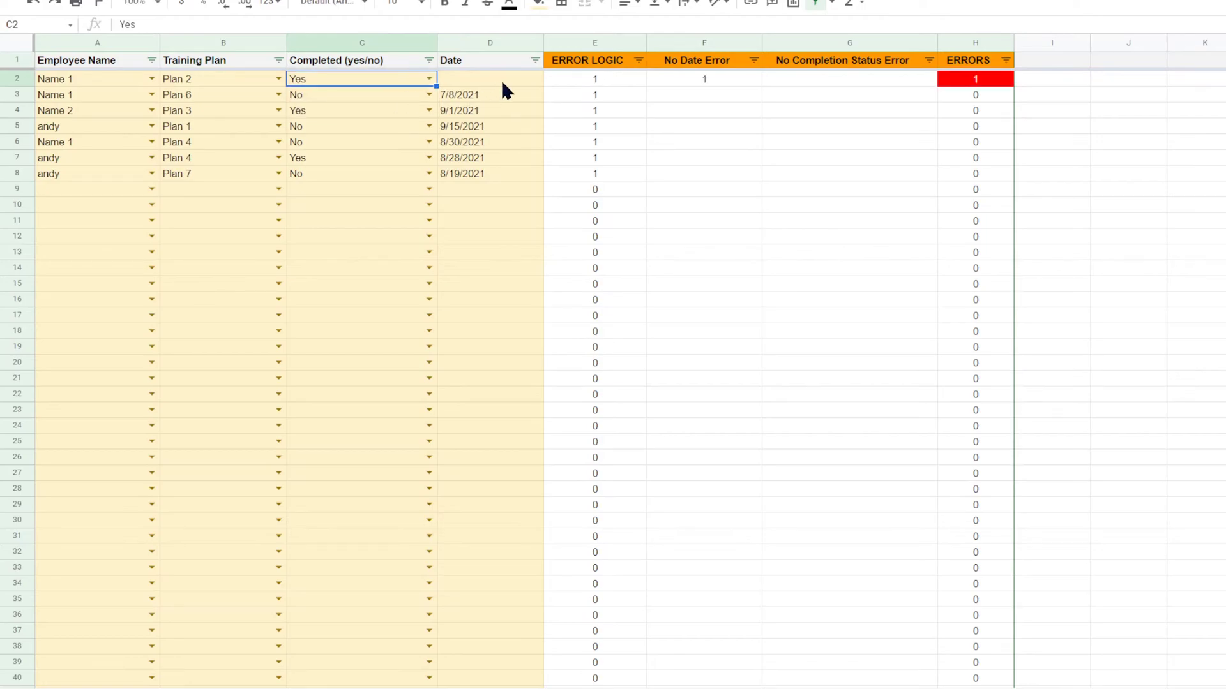
left_click(488, 78)
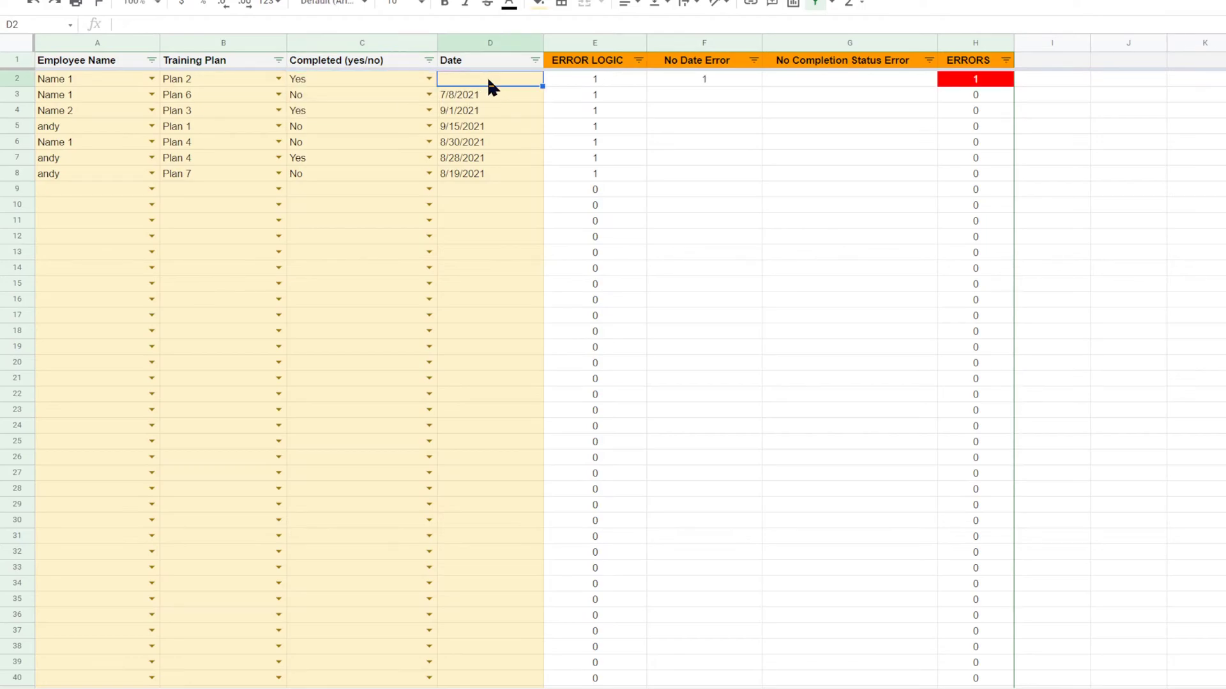
double_click(488, 78)
left_click(473, 172)
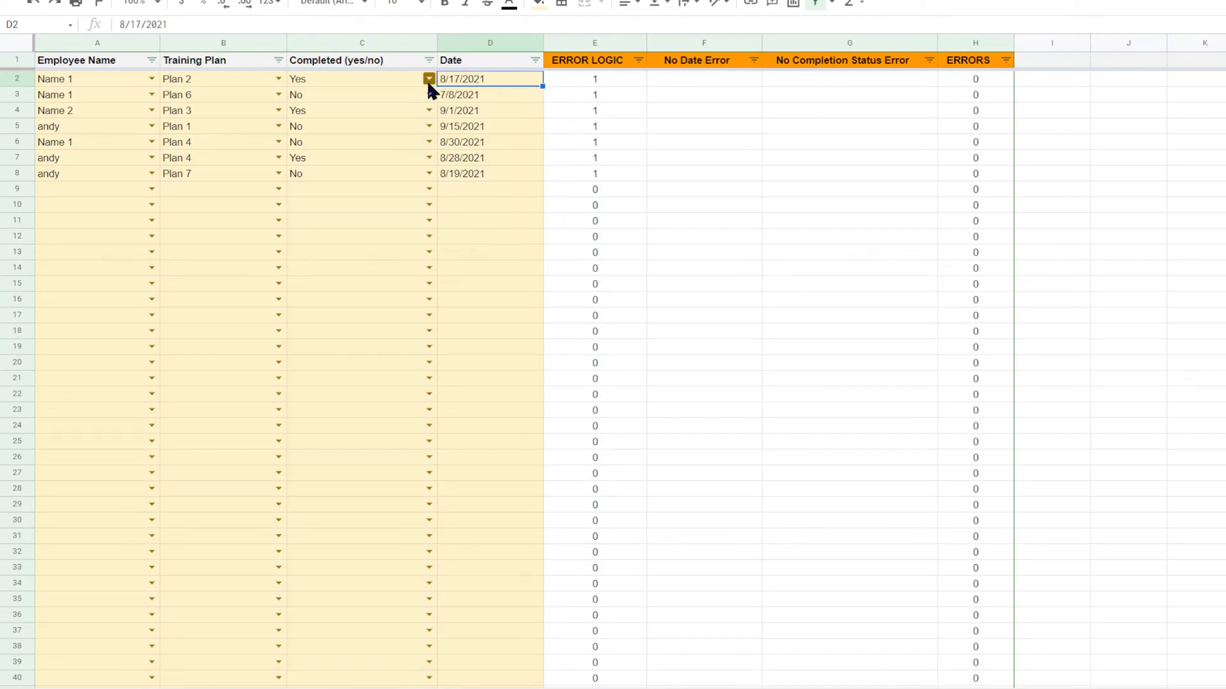
Step: Clear the completion status in C2 to test the missing-status check, and set it back to Yes
left_click(382, 79)
key("BackSpace")
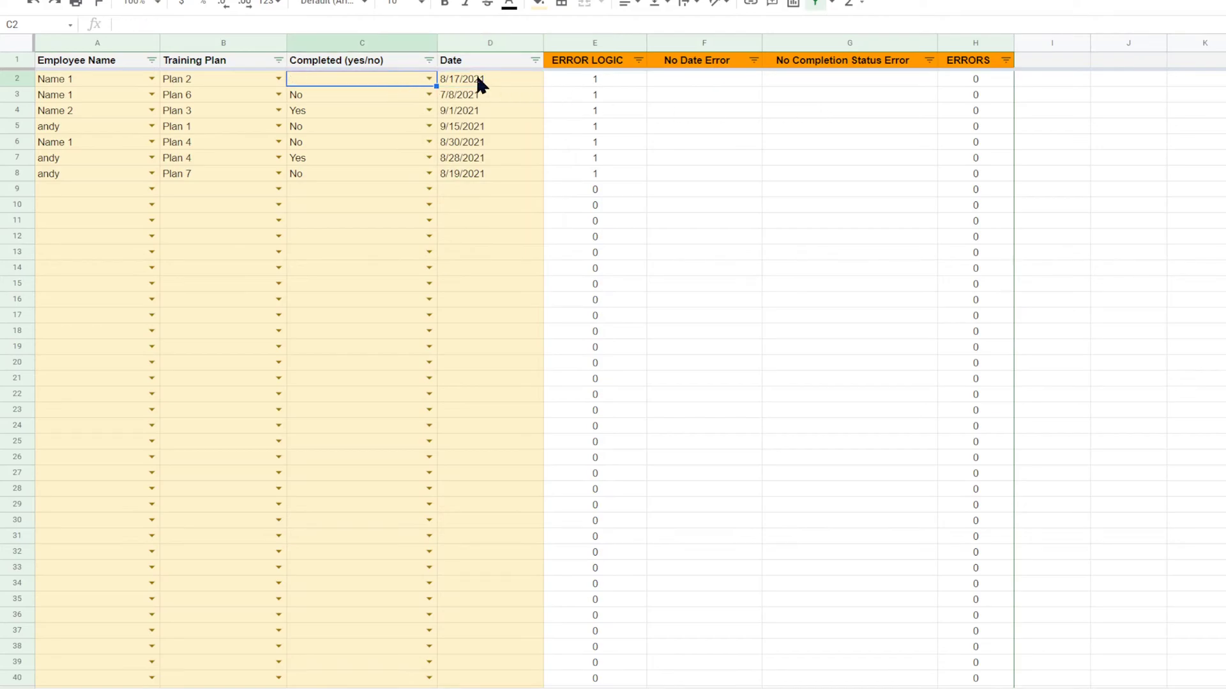
key("Return")
key("Up")
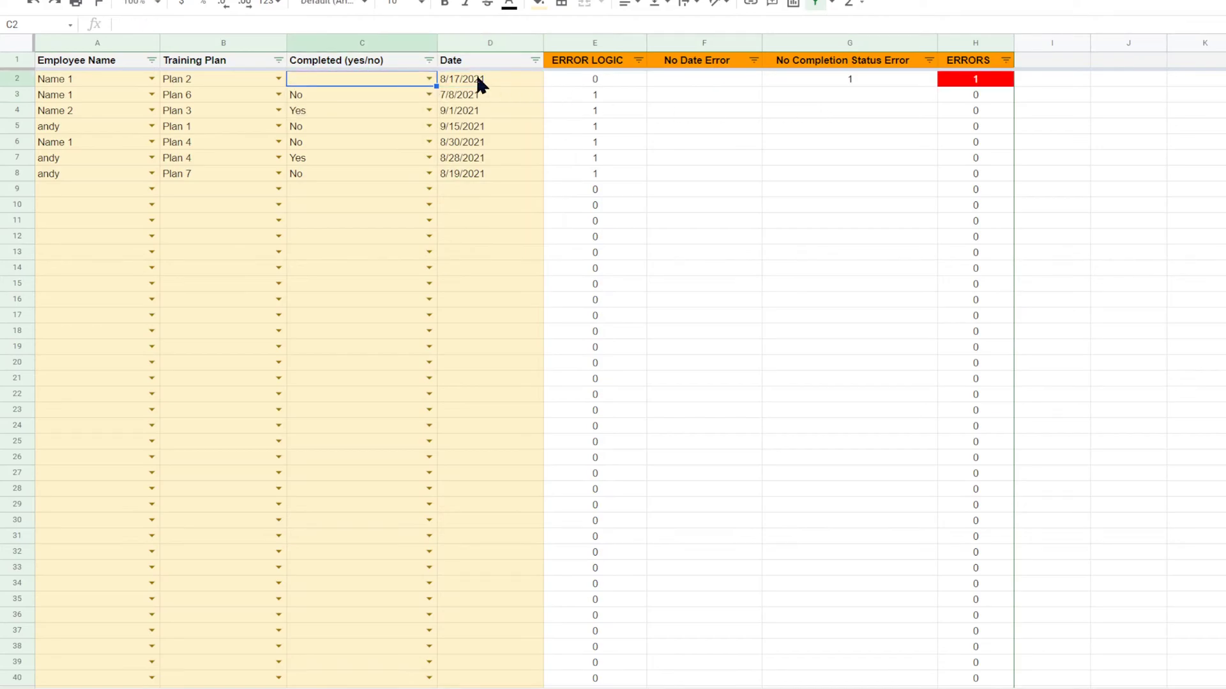
type("T")
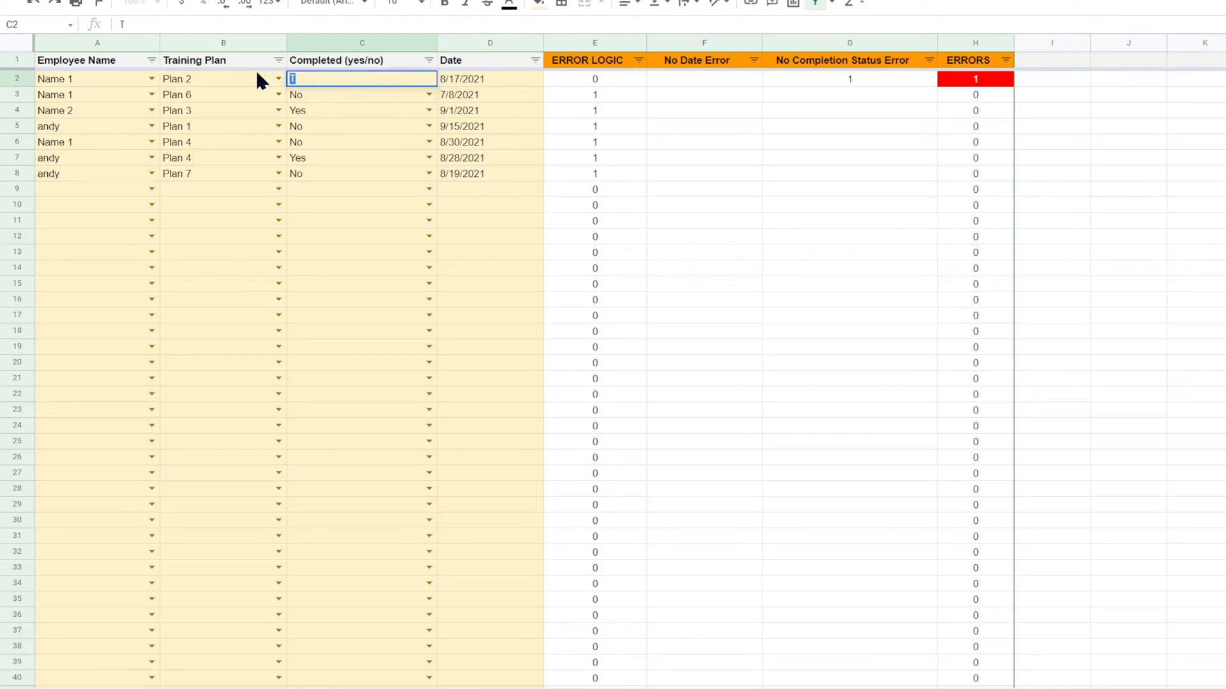
left_click(328, 97)
left_click(364, 199)
Step: Review the employee, training plan, completion status and date entries in the filled rows 2 to 8
left_click(221, 79)
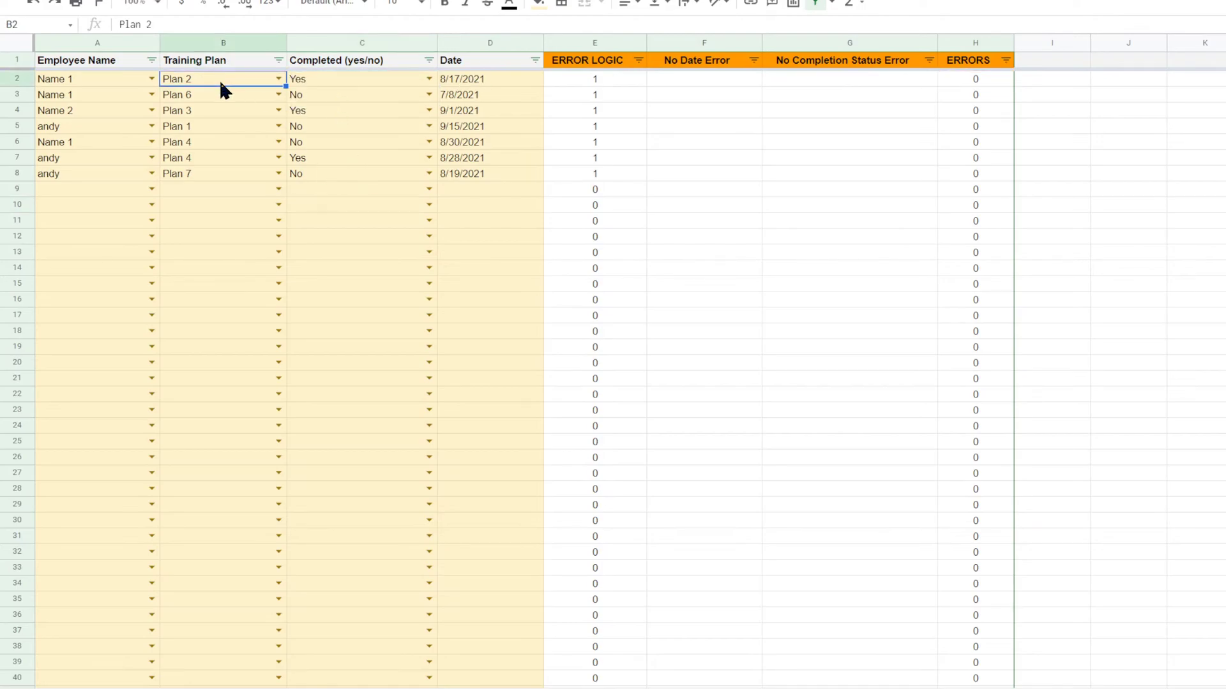
left_click(127, 82)
left_click(215, 156)
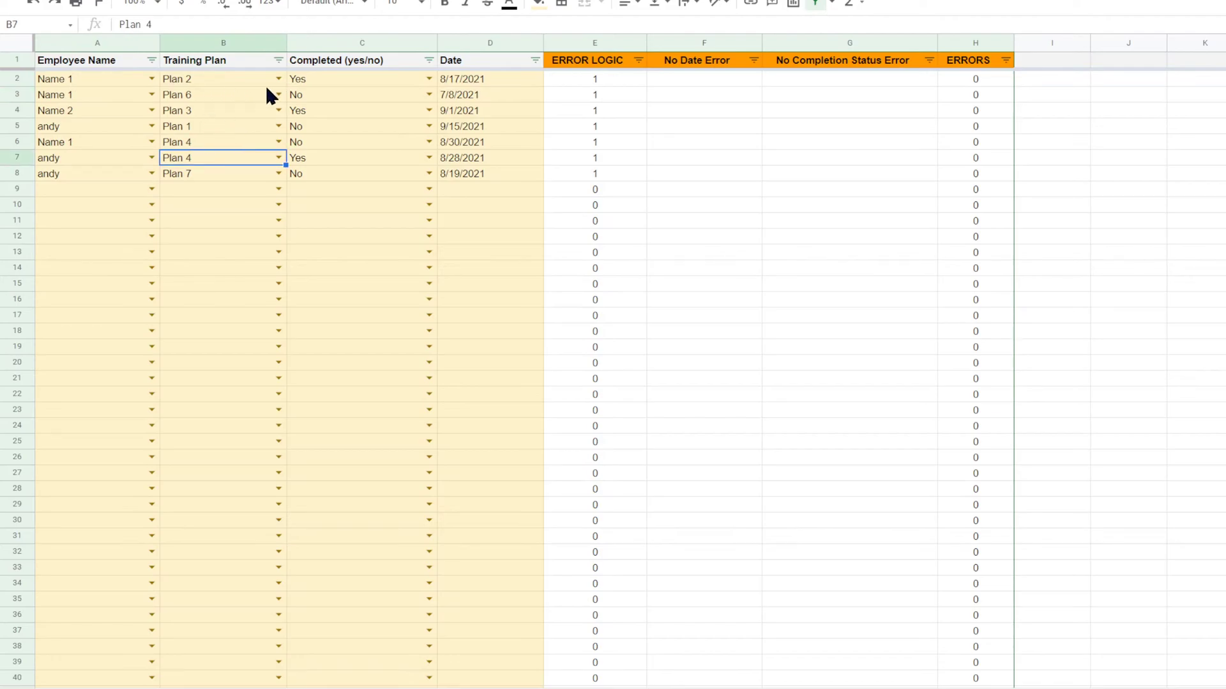
left_click(317, 78)
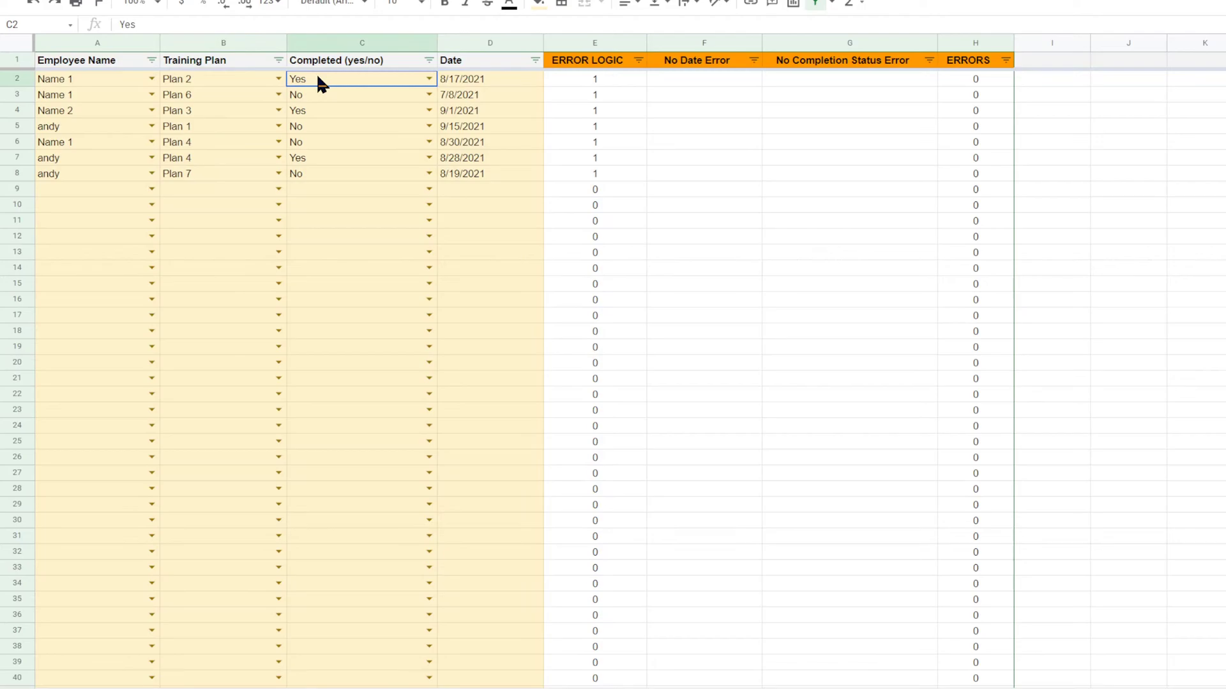
left_click(465, 79)
left_click(198, 79)
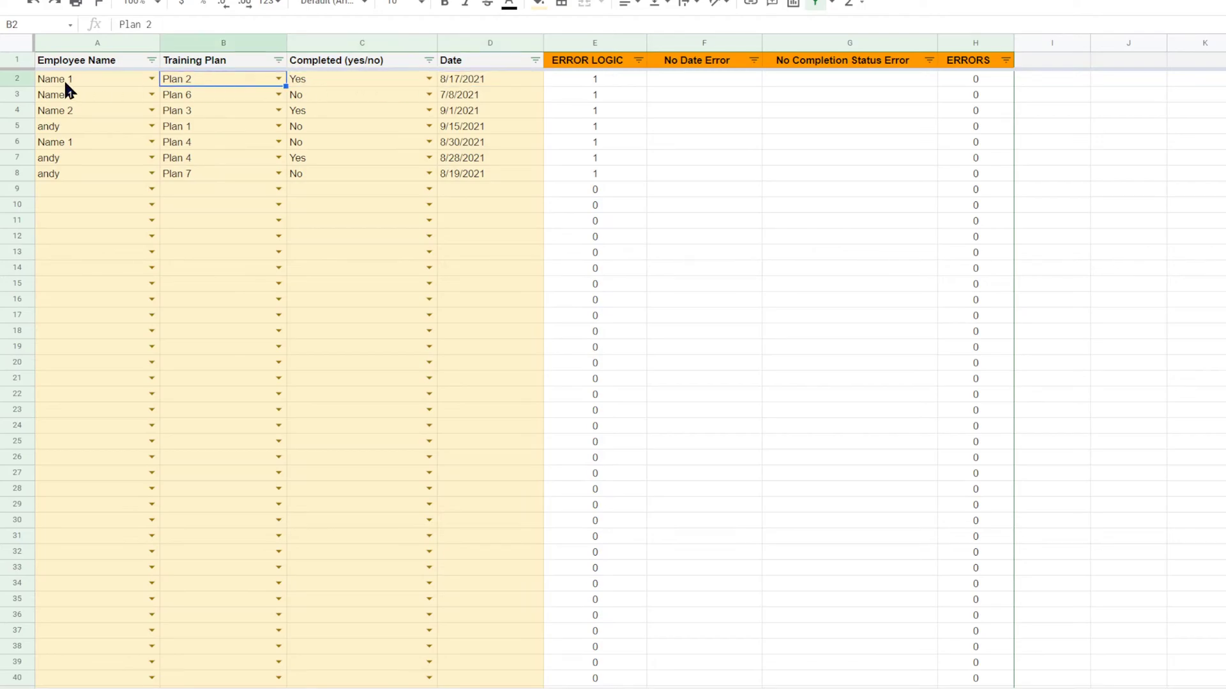
left_click(65, 83)
left_click(195, 81)
left_click(197, 94)
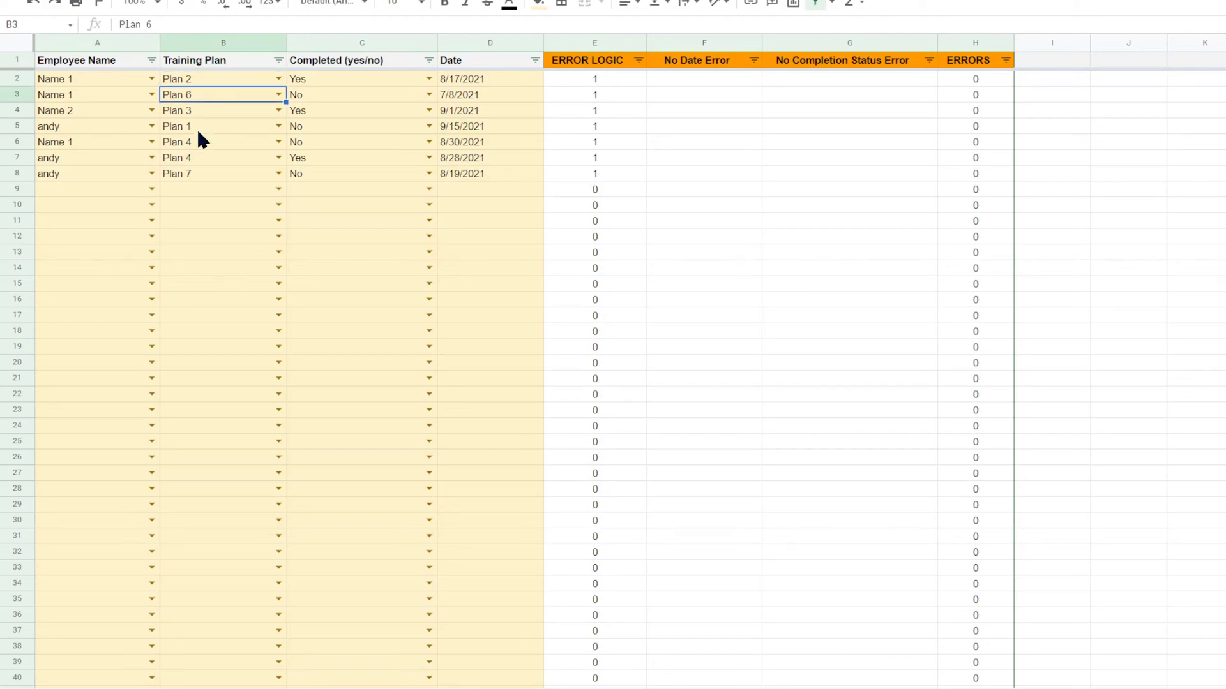
left_click(197, 128)
left_click(184, 174)
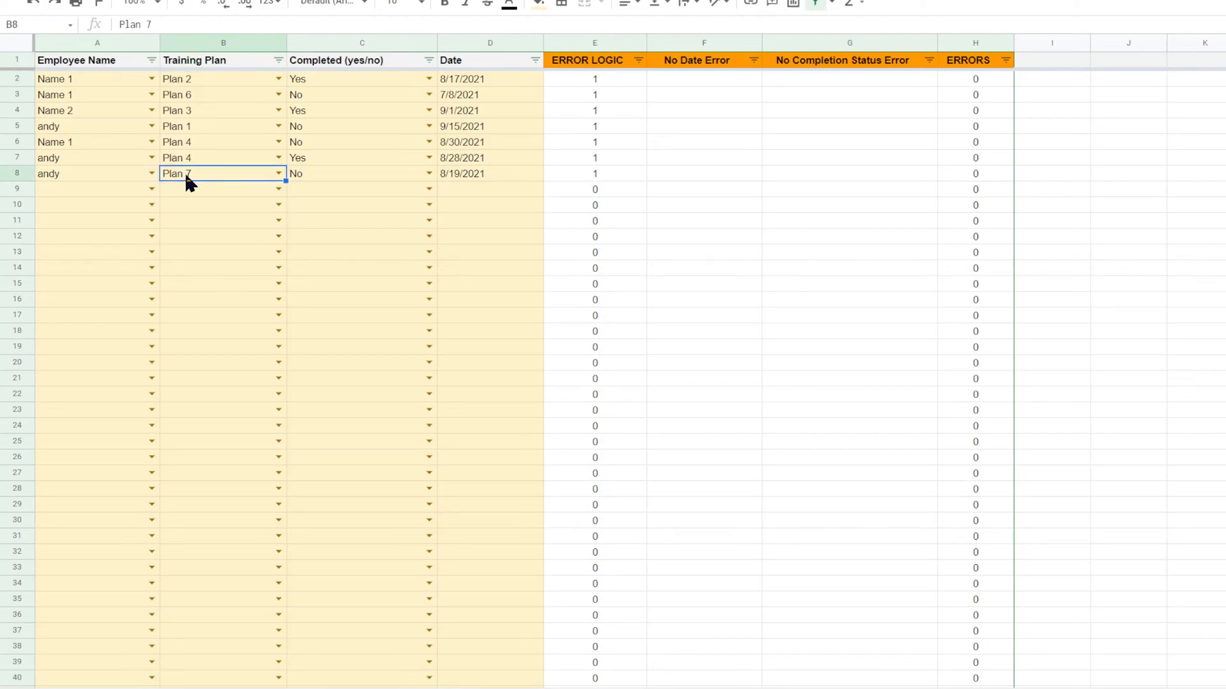
left_click(327, 81)
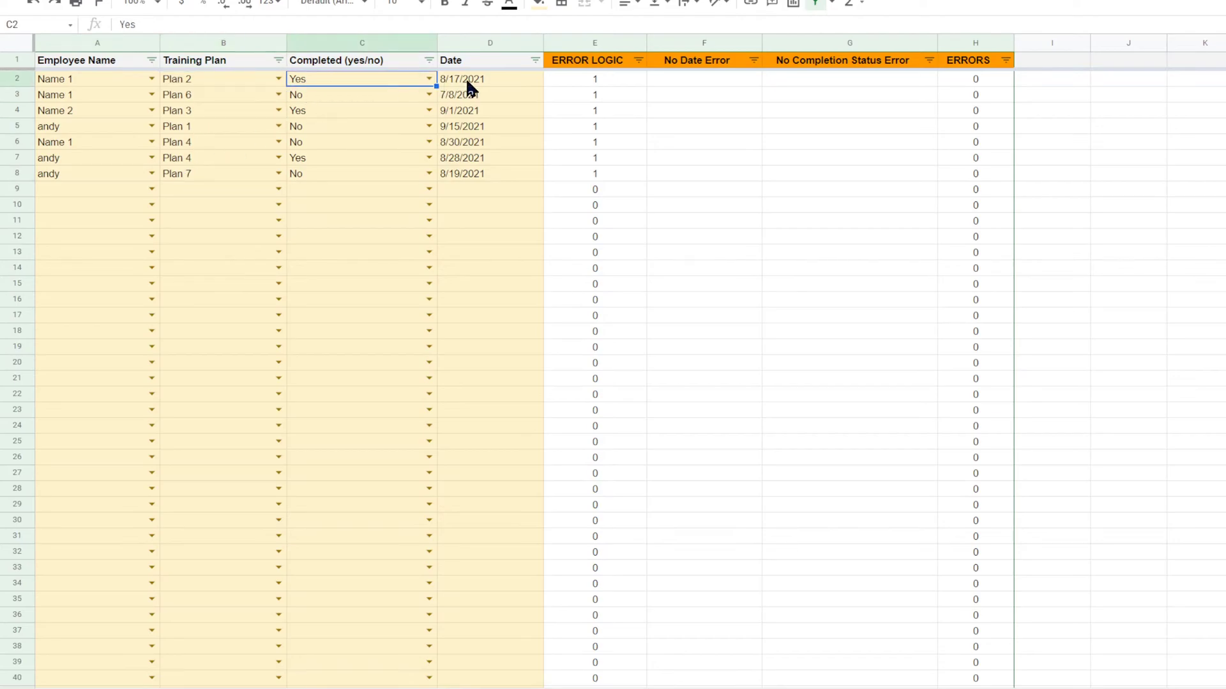
left_click(389, 96)
left_click(463, 97)
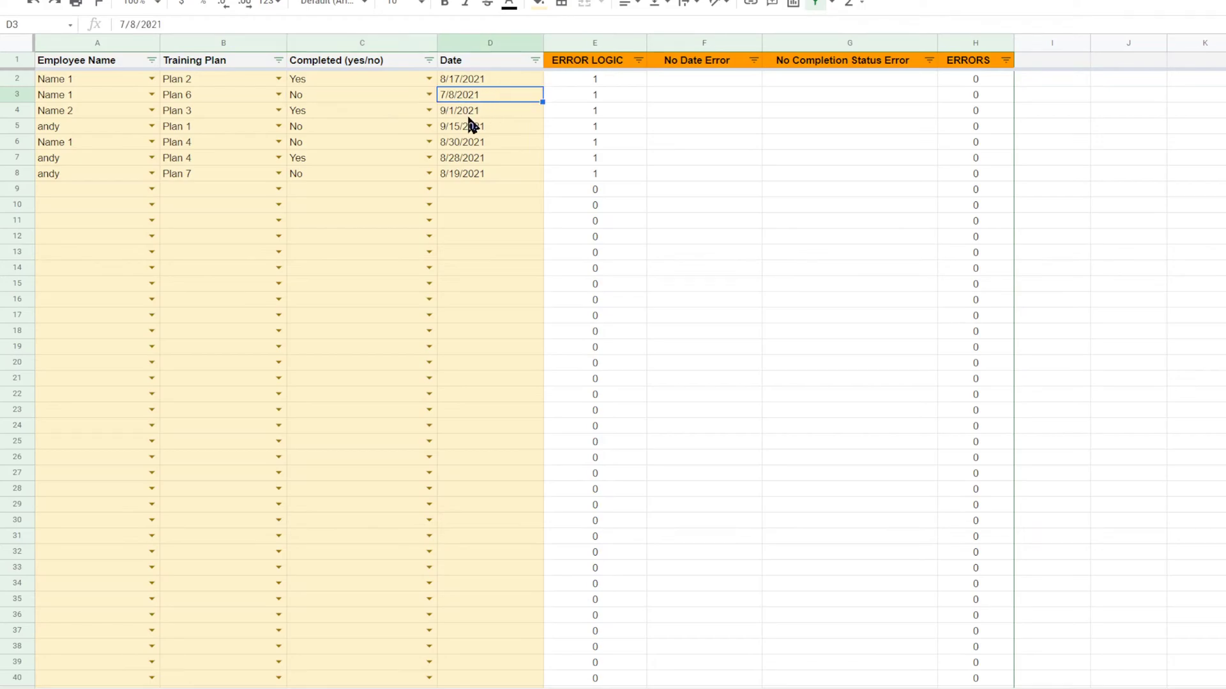
Step: Examine the blank input cells of row 9 and the header and entry range of columns A to D
left_click(93, 190)
left_click(223, 189)
left_click(338, 189)
left_click(464, 190)
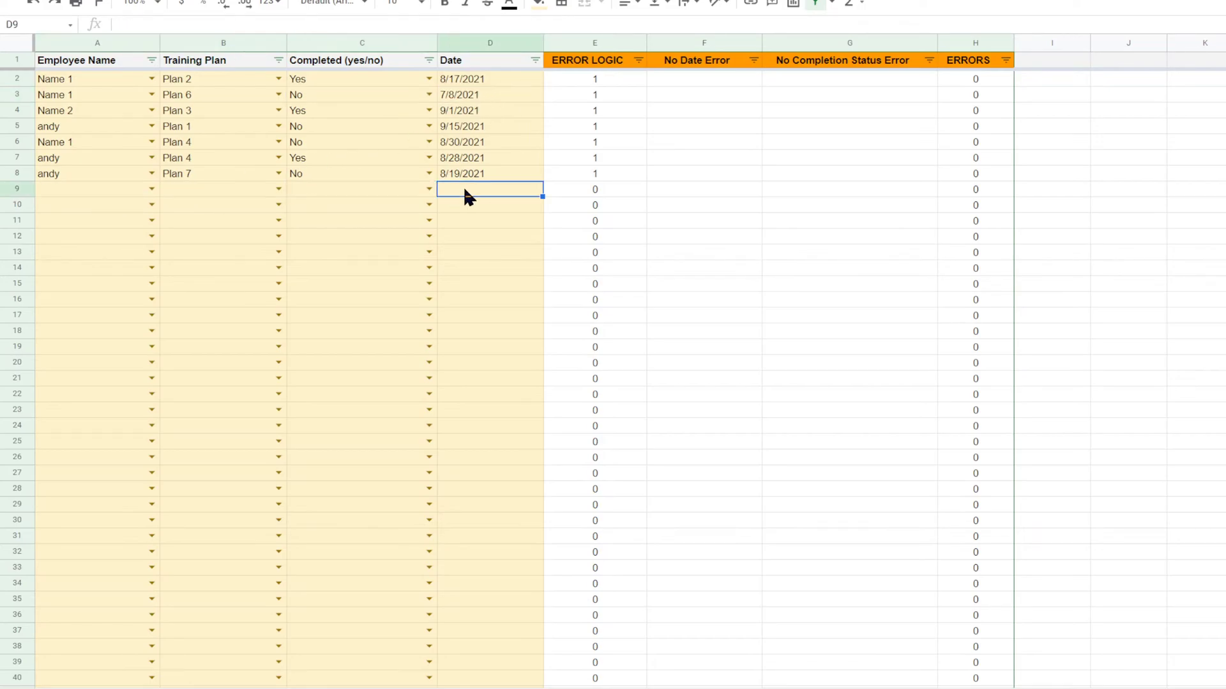
key("Left")
left_click(472, 190)
left_click(361, 188)
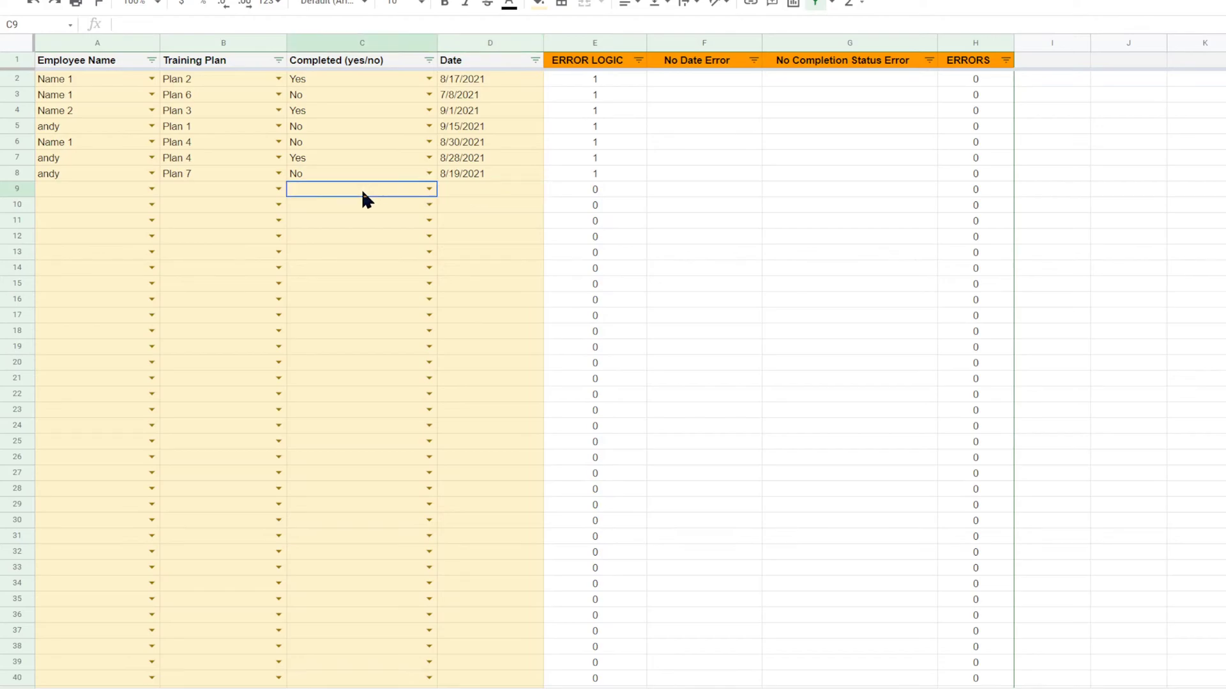
left_click(181, 193)
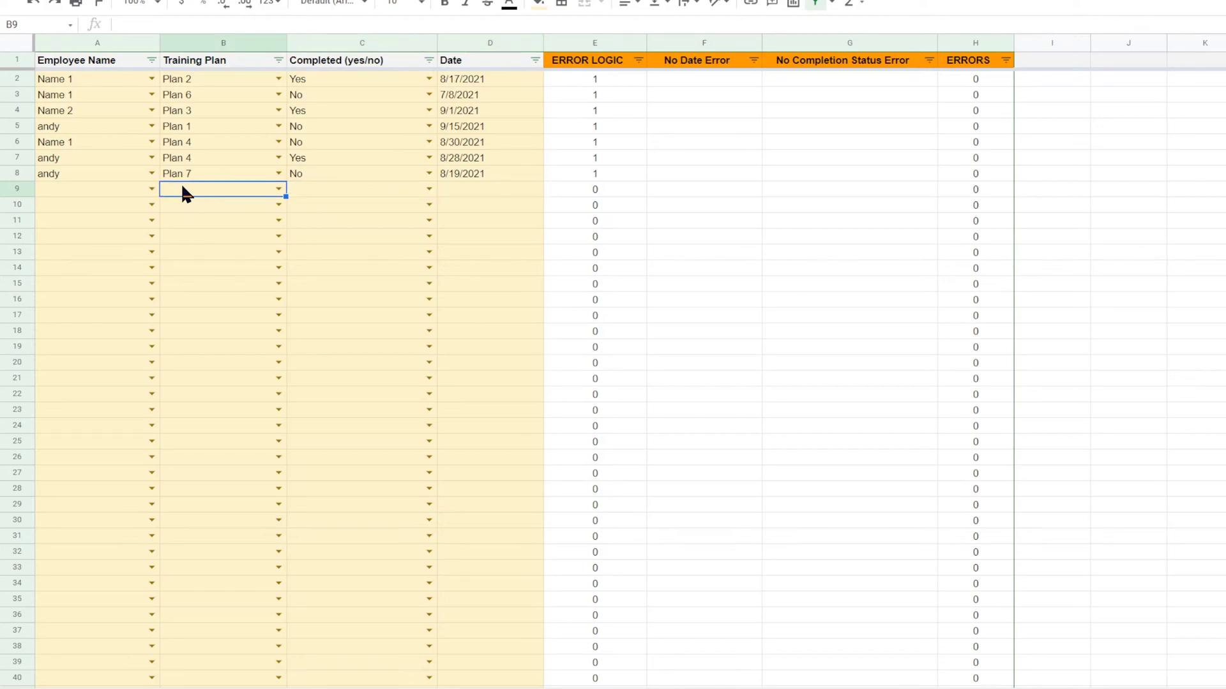
left_click(176, 176)
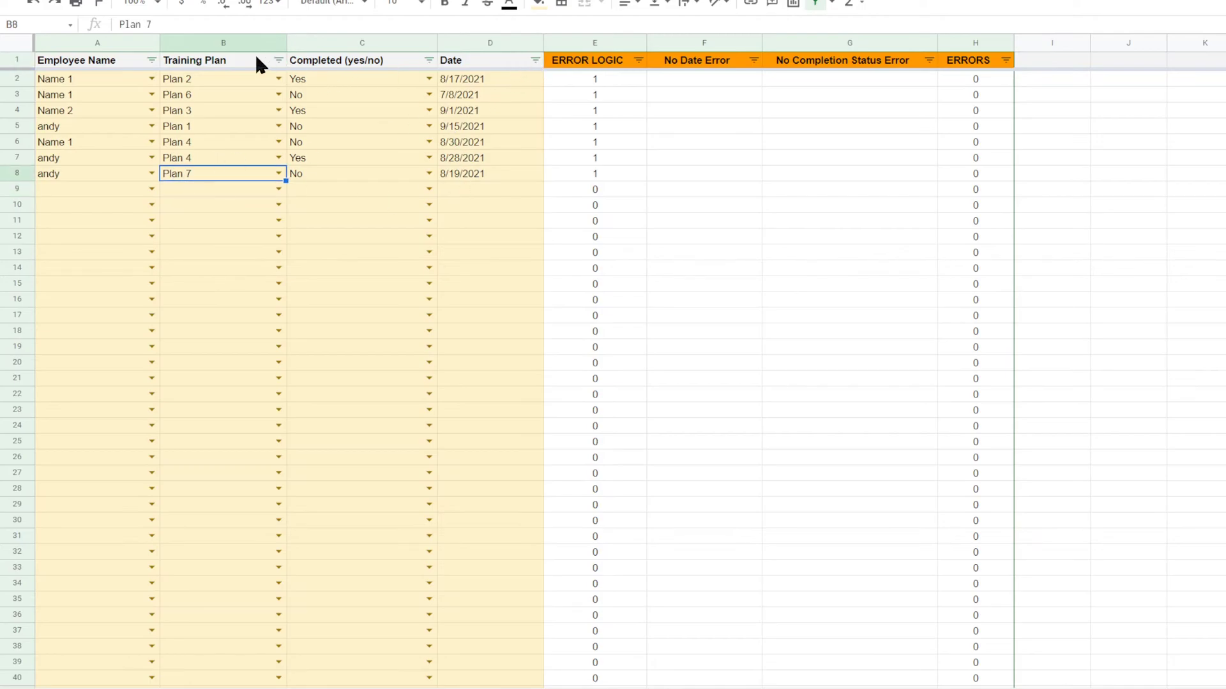
left_click(199, 66)
left_click(96, 66)
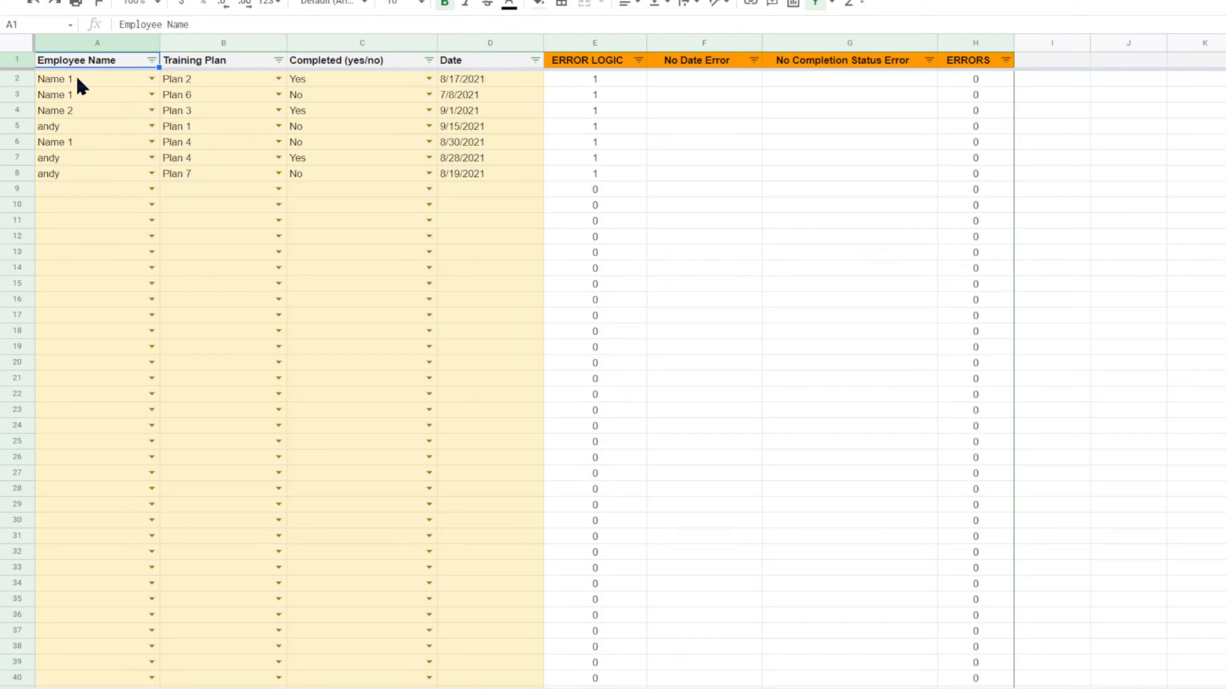
left_click_drag(77, 82, 492, 241)
left_click(498, 160)
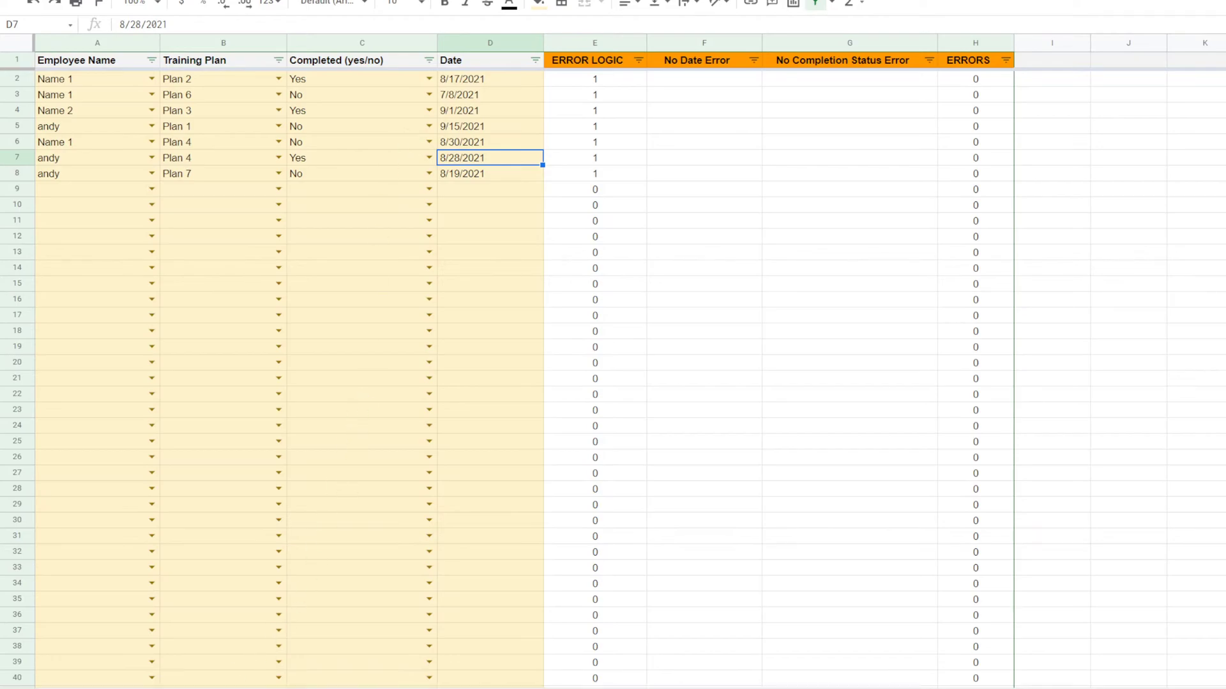
Step: Look through the Validation lists and the reports of training completed and completion dates by employee
left_click(182, 688)
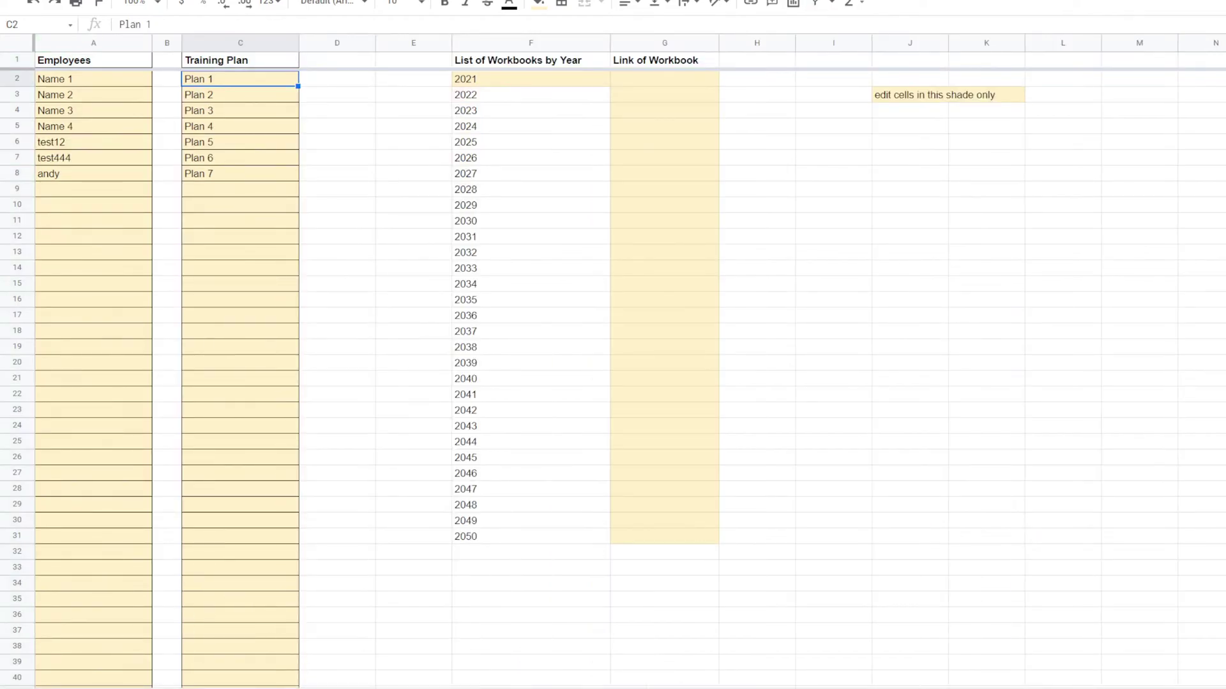
left_click(115, 688)
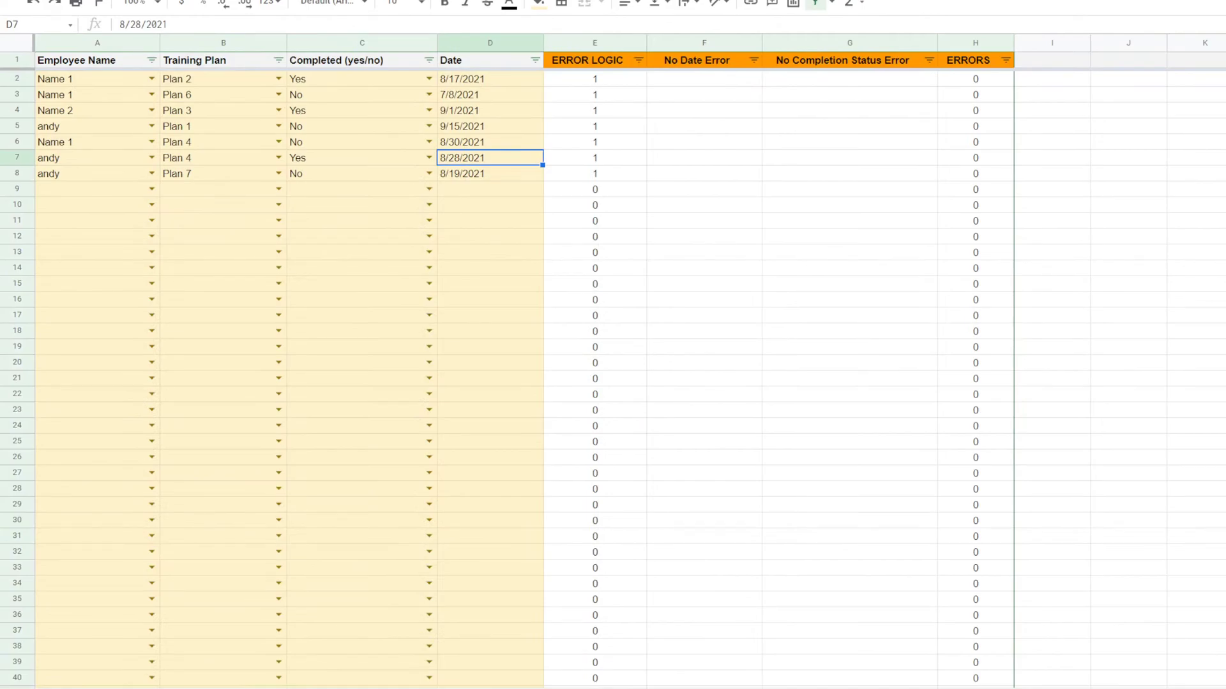
left_click(268, 688)
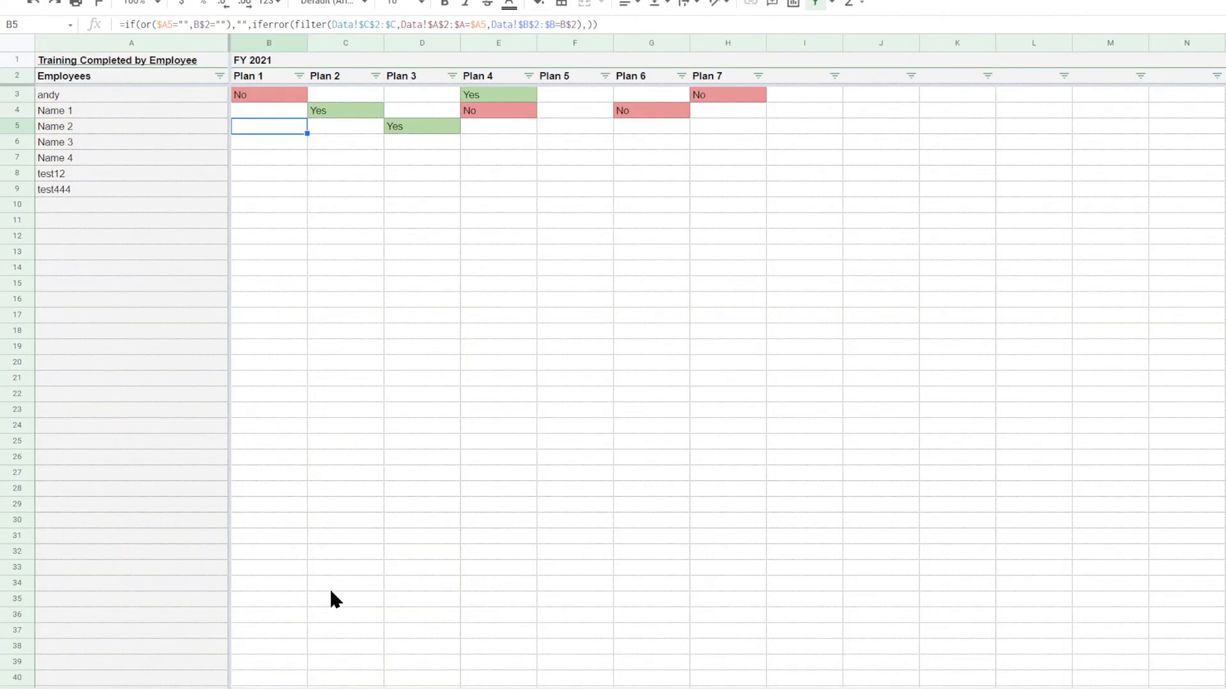
left_click(387, 687)
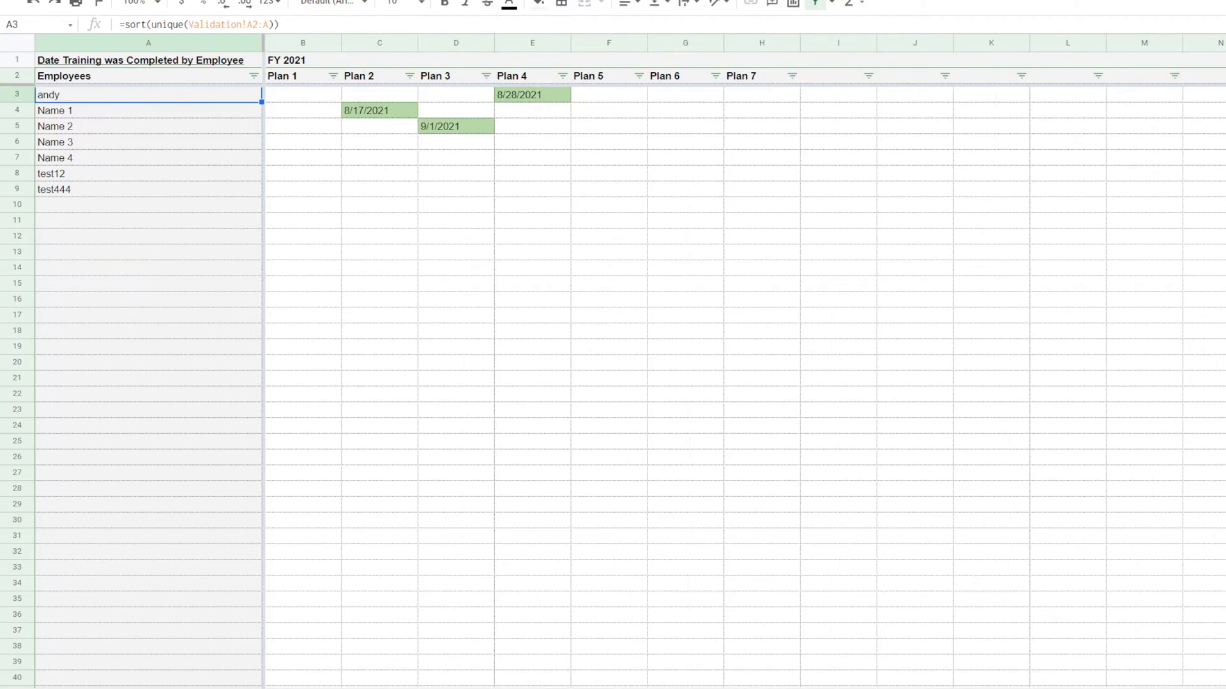
Step: Try linking the broken reference in F3 of the Employee Incompletions report to the year in Cover!B5, and undo the link
left_click(498, 688)
left_click(600, 94)
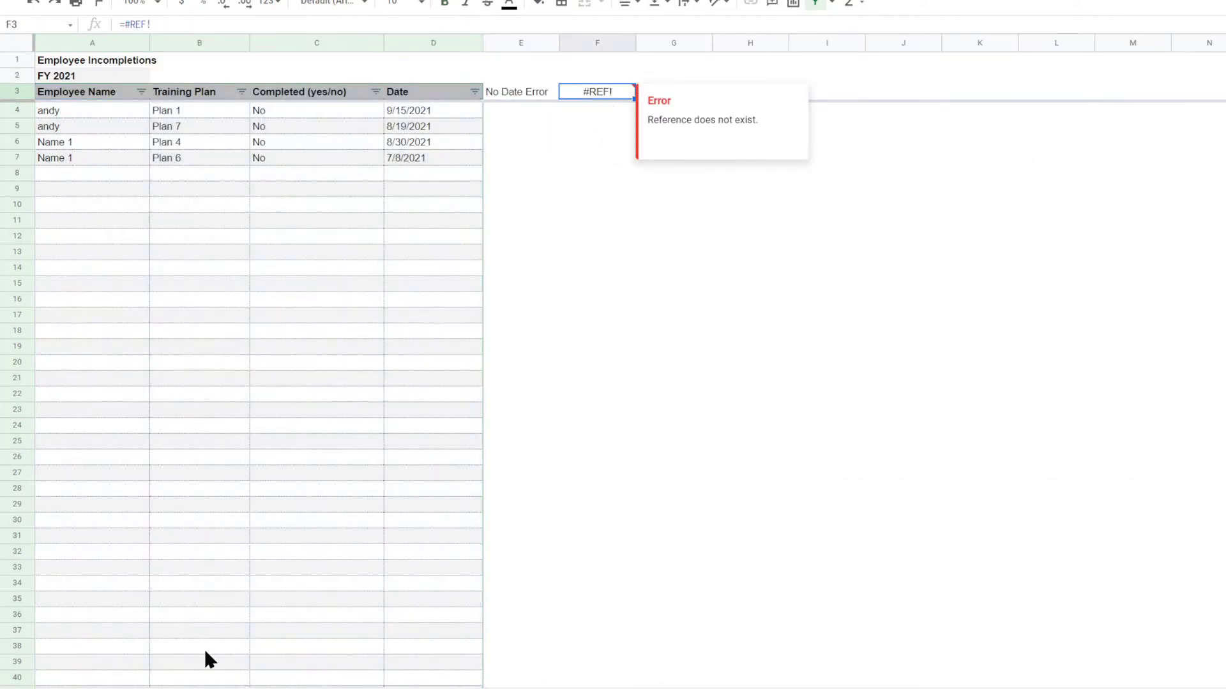
type("=")
left_click(205, 687)
left_click(213, 132)
key("Return")
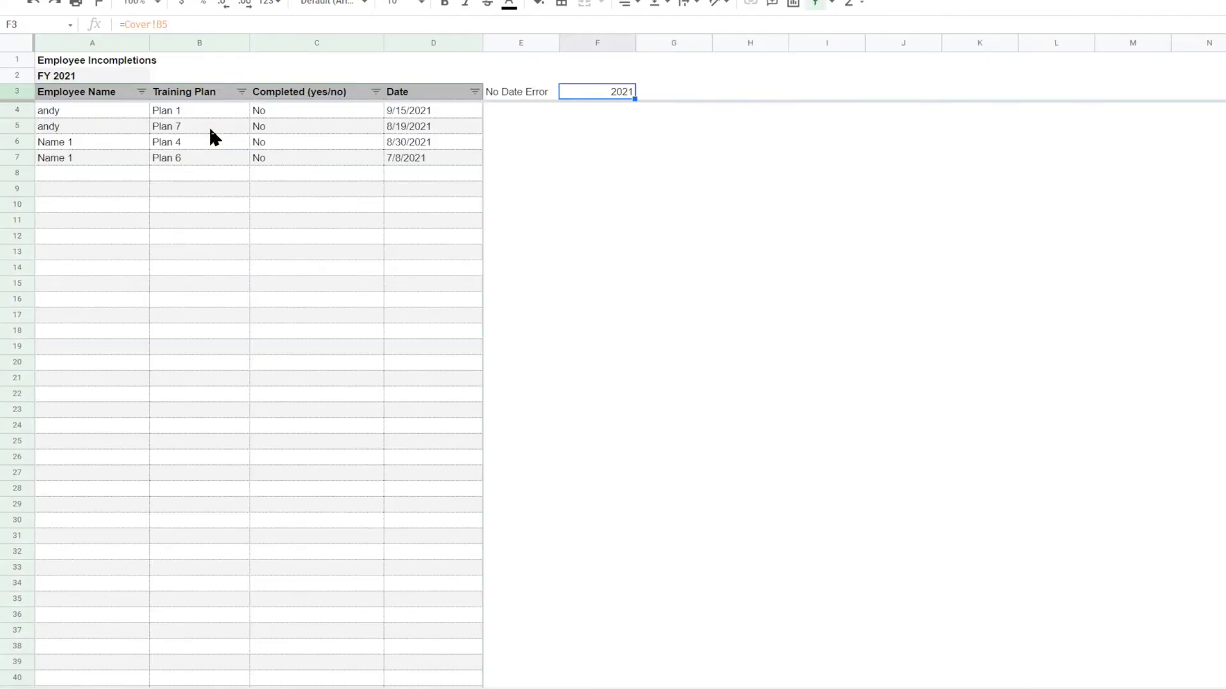
left_click(530, 93)
left_click(599, 93)
left_click(529, 96)
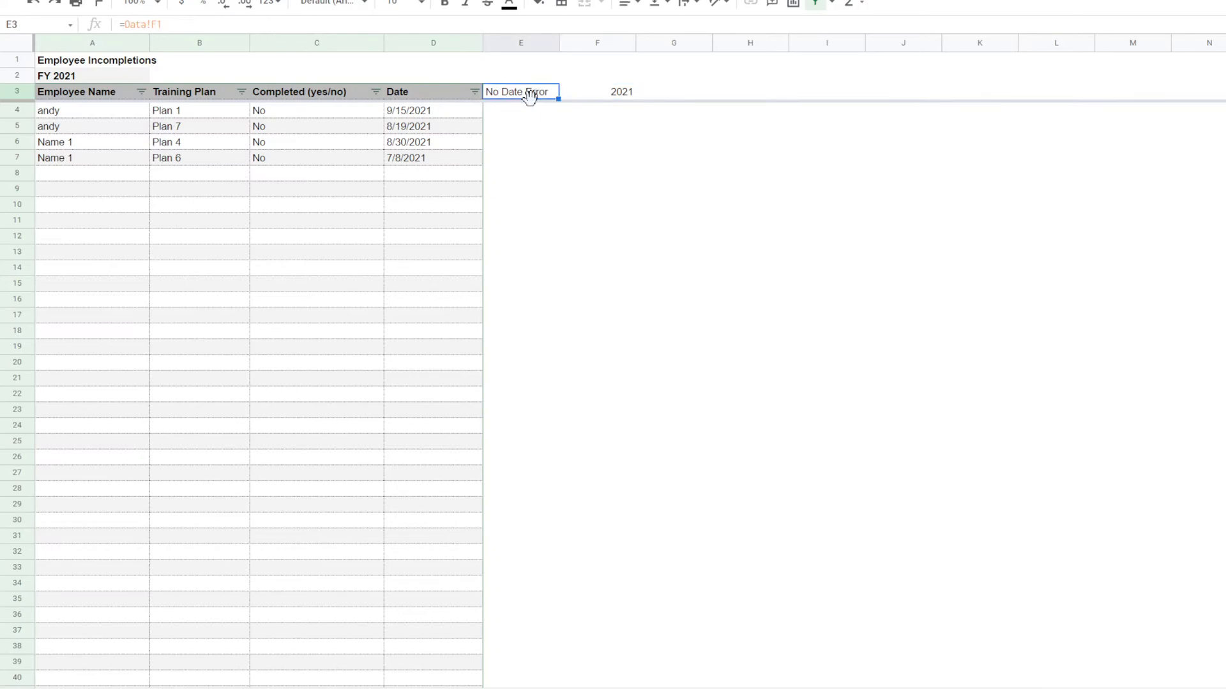
left_click(31, 3)
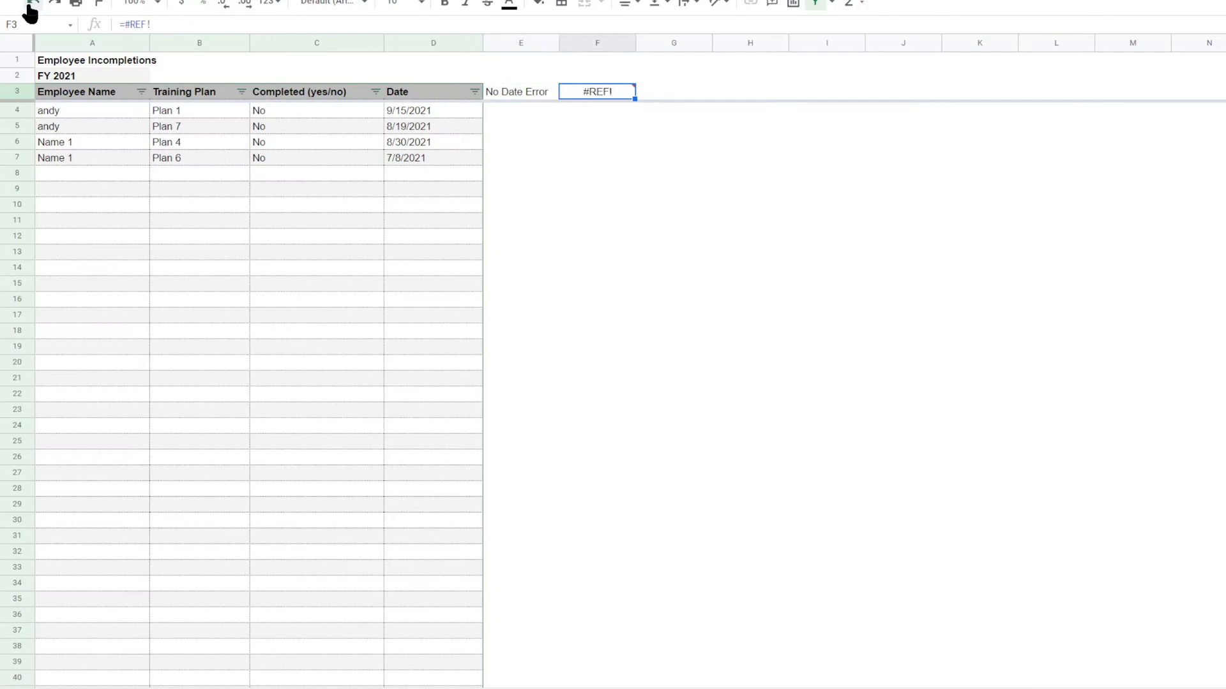
Step: Clear the leftover No Date Error header and broken reference from E3:F3 beside the Employee Incompletions table
left_click(530, 92)
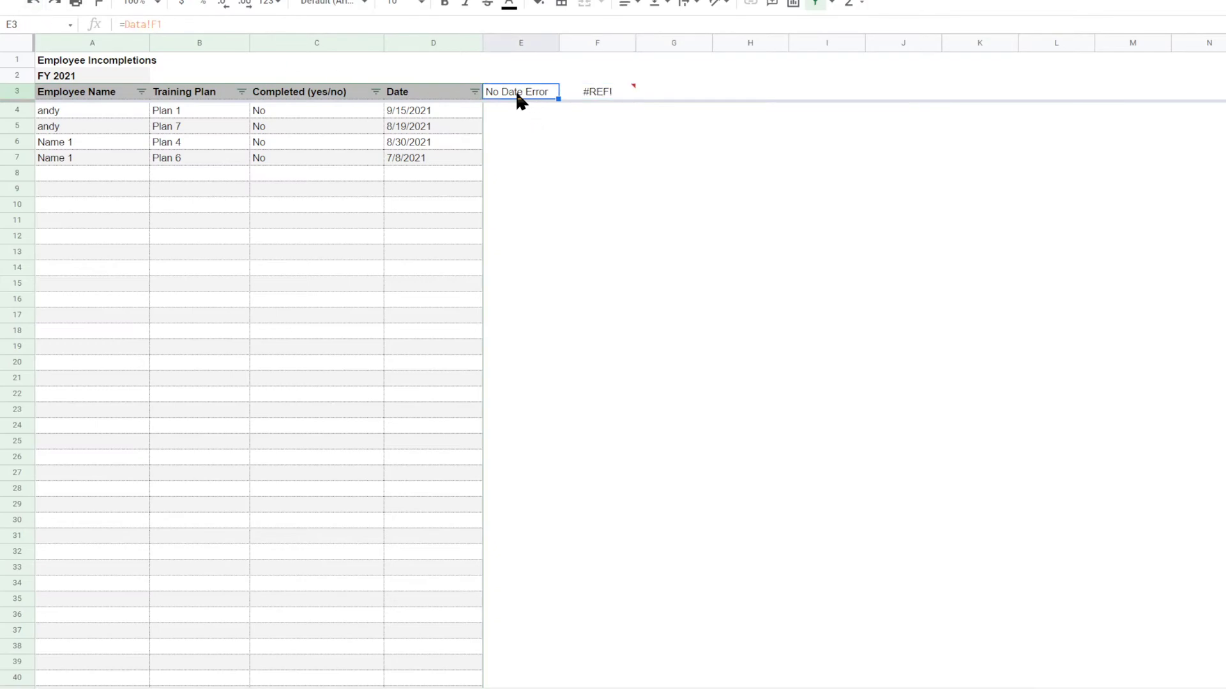
left_click(441, 97)
left_click(672, 94)
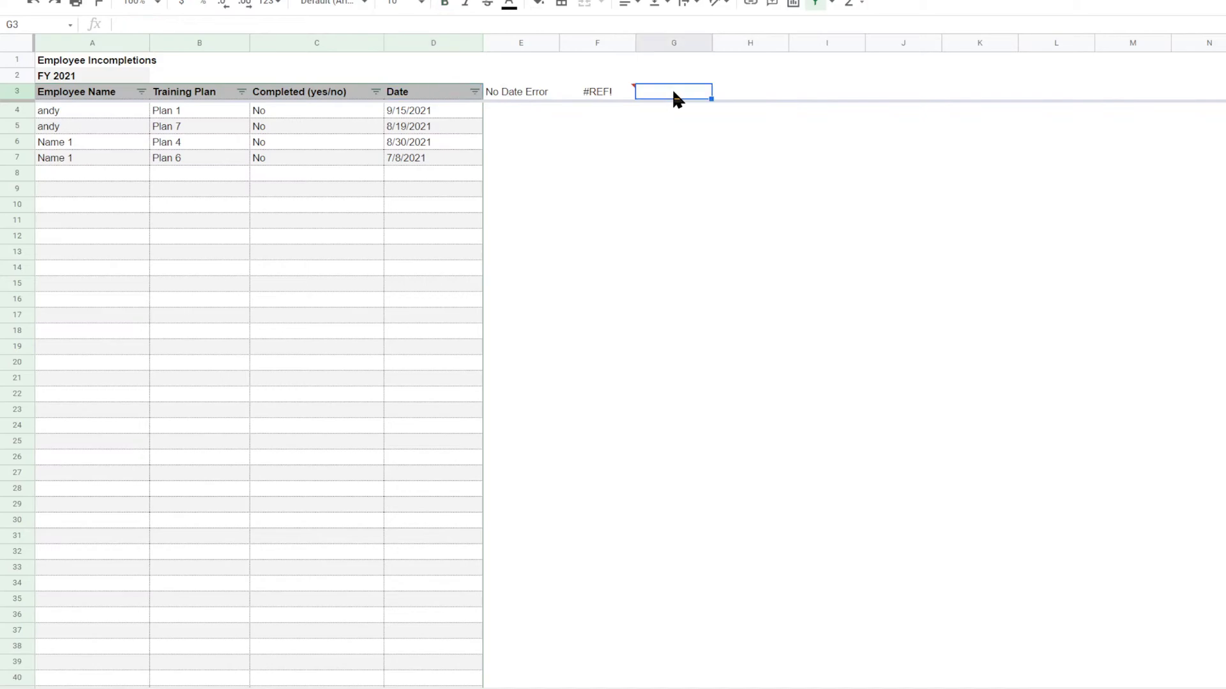
key("Right")
left_click(706, 97)
left_click_drag(710, 97, 504, 91)
left_click(504, 86)
left_click(583, 90)
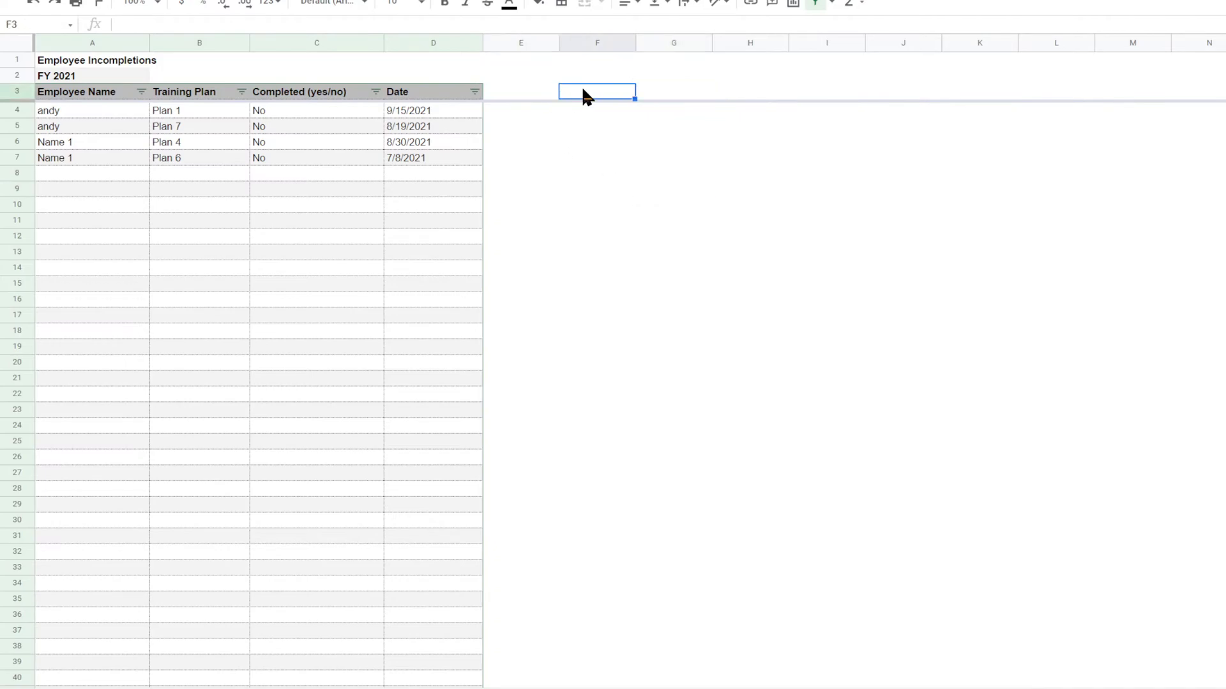
Step: Clear the leftover header cells E3:F3 beside the Employee Completions table
left_click(268, 688)
left_click_drag(533, 75, 634, 81)
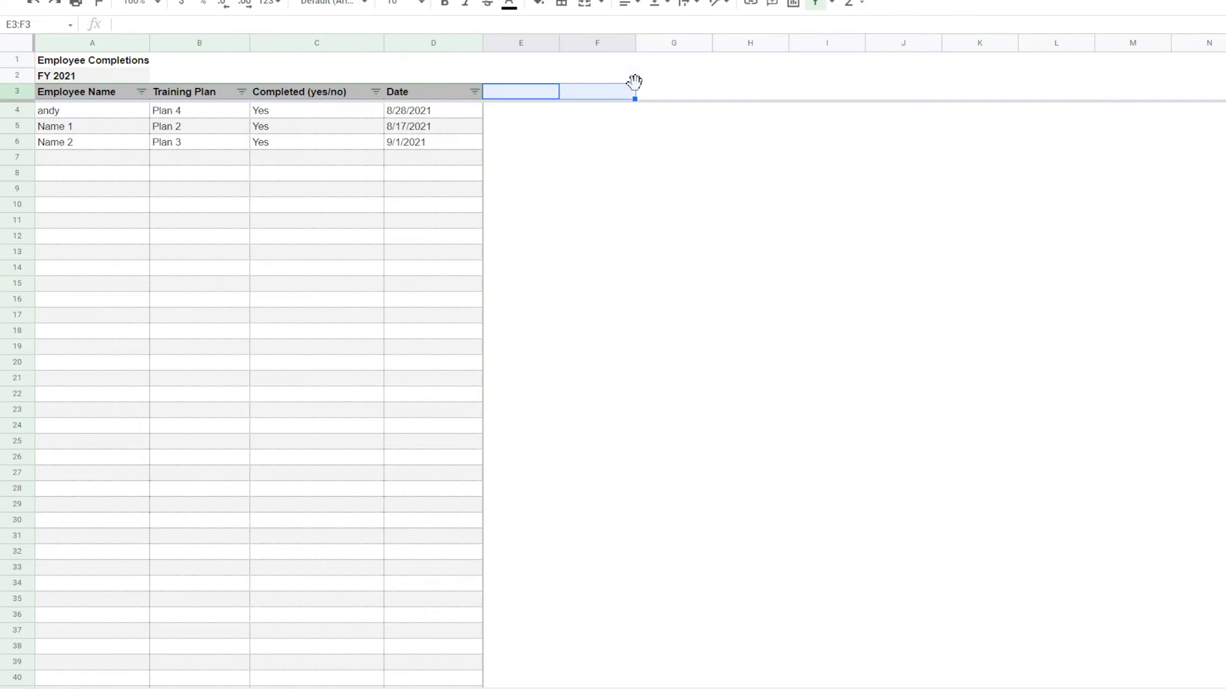
left_click(623, 240)
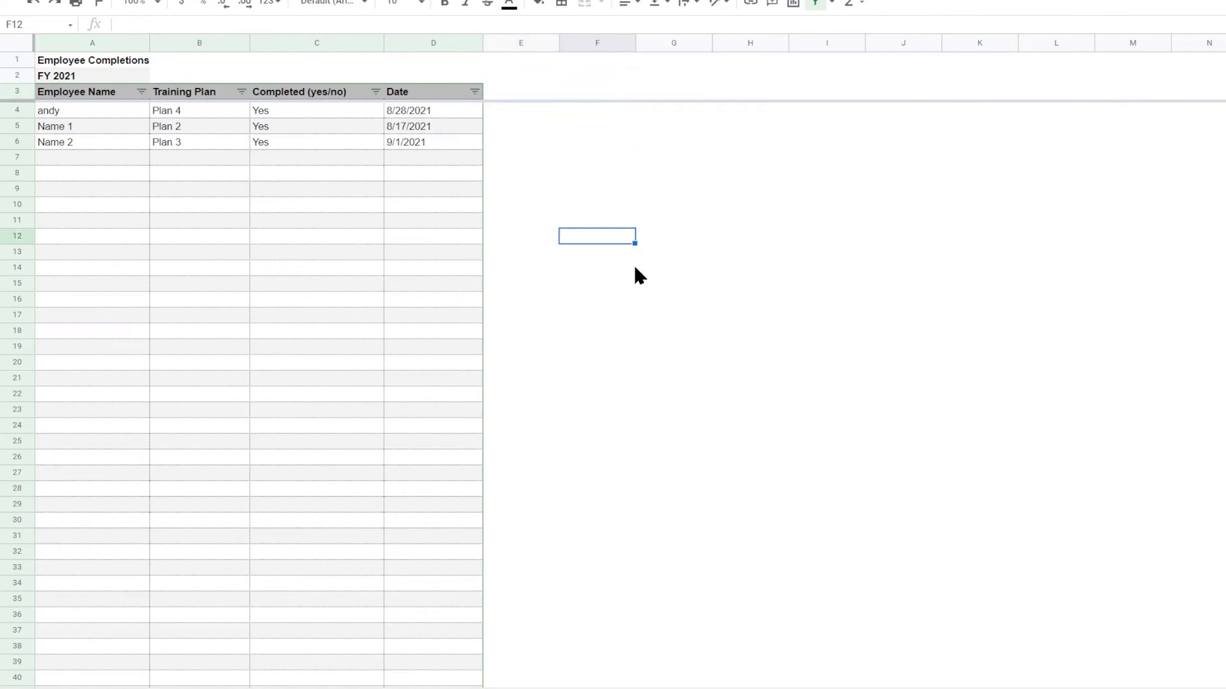
left_click(589, 91)
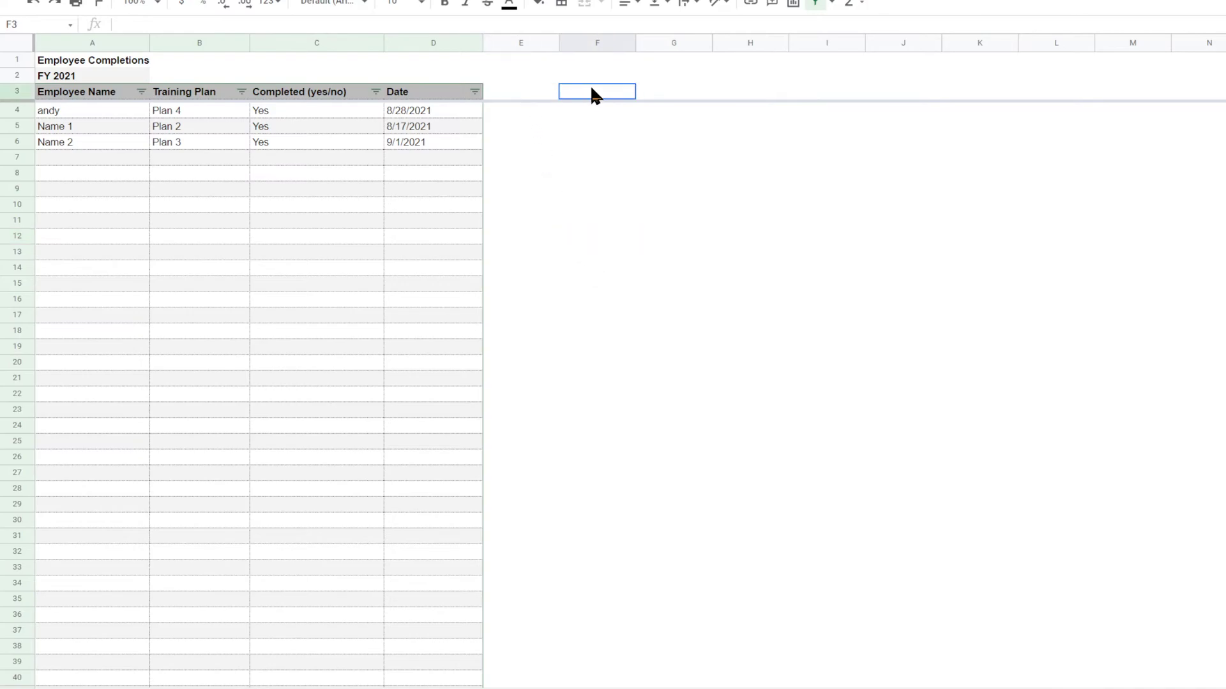
left_click(668, 91)
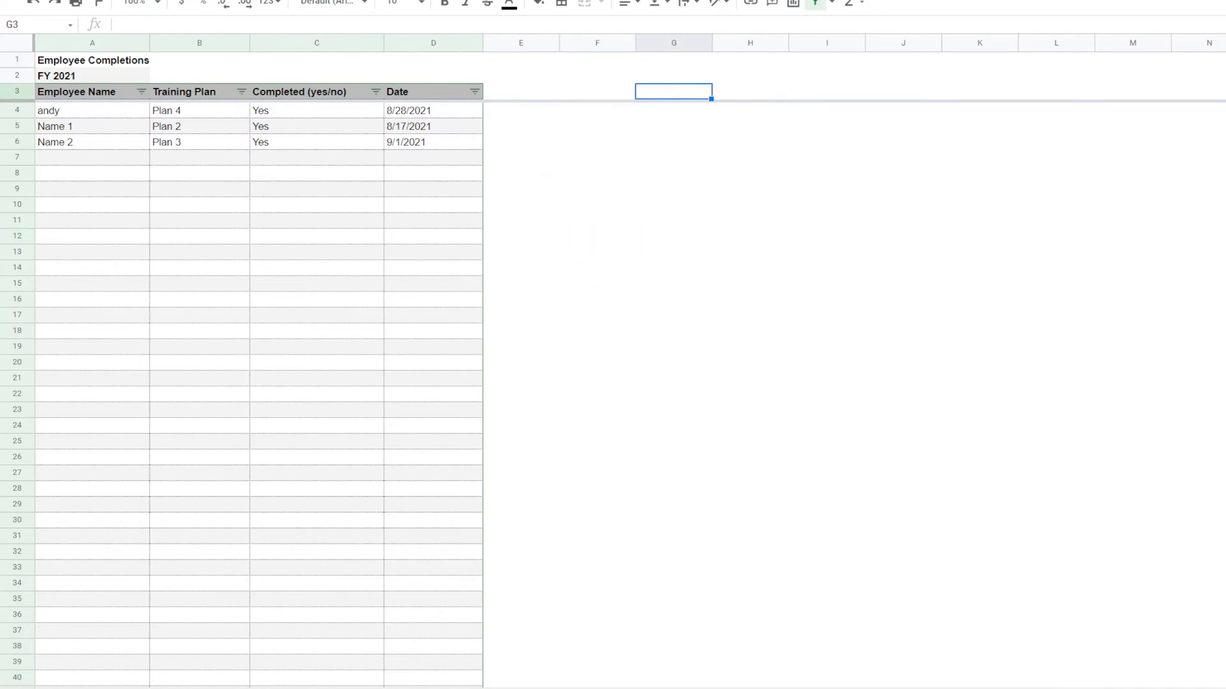
Step: Check the formulas behind the fiscal year label, the Total column and the employee list in the training count summary
left_click(784, 688)
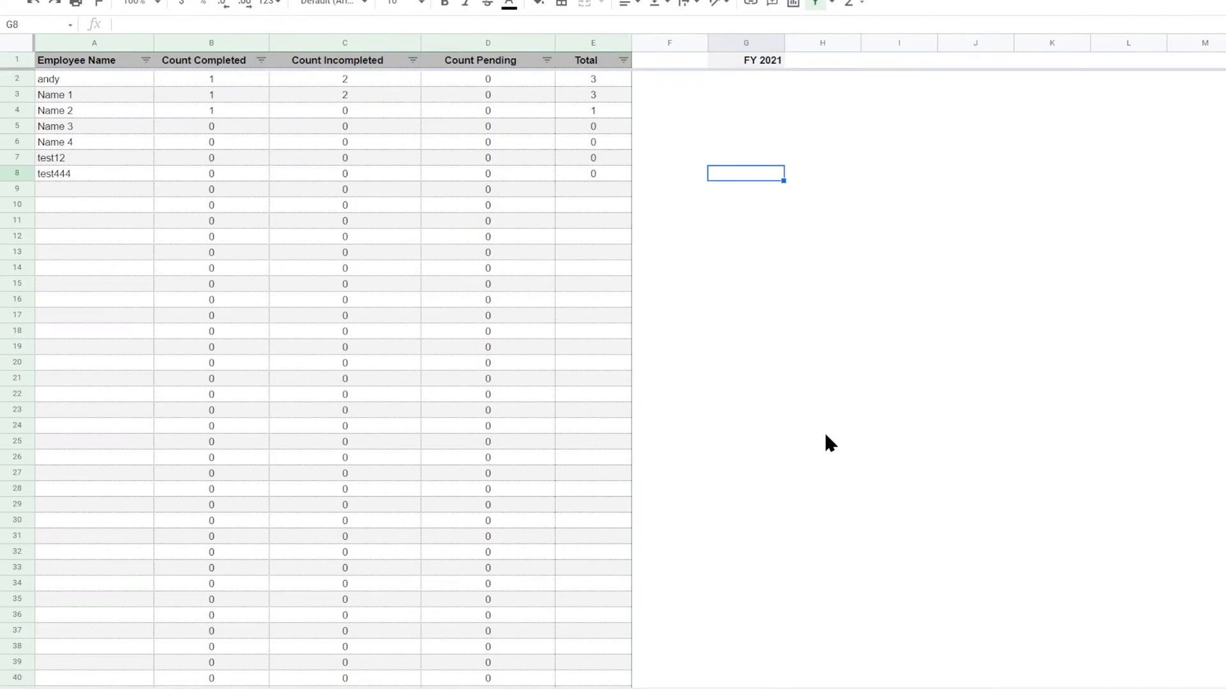
left_click(849, 282)
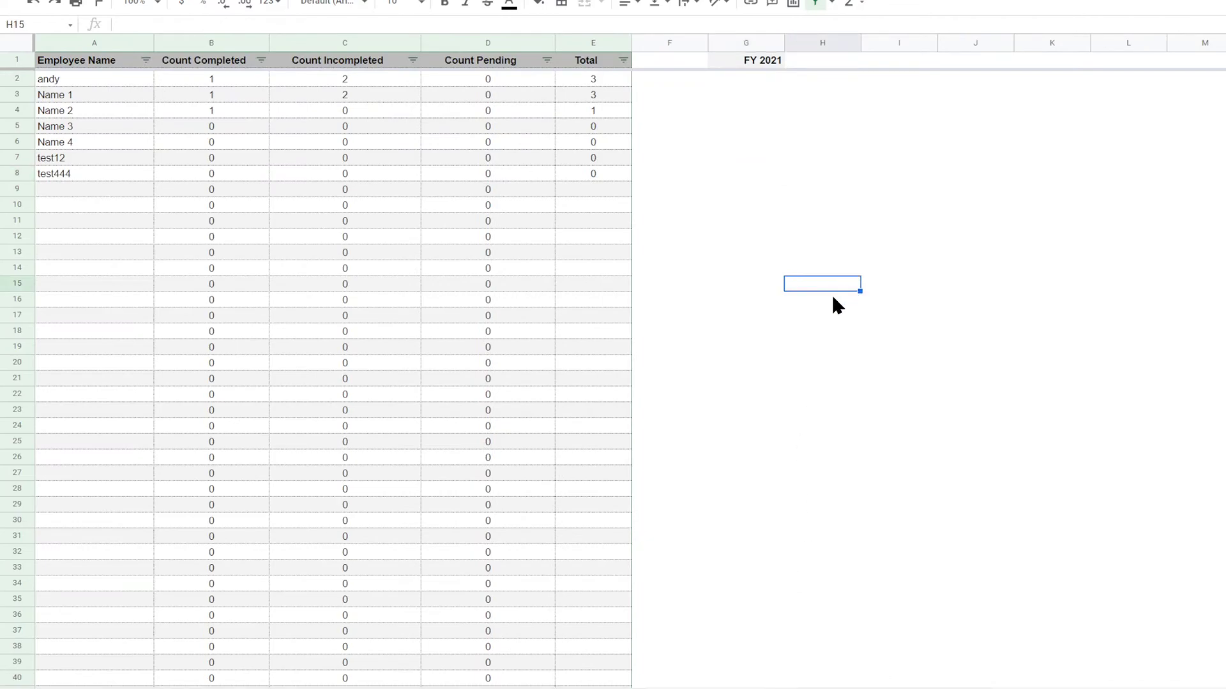
left_click(760, 64)
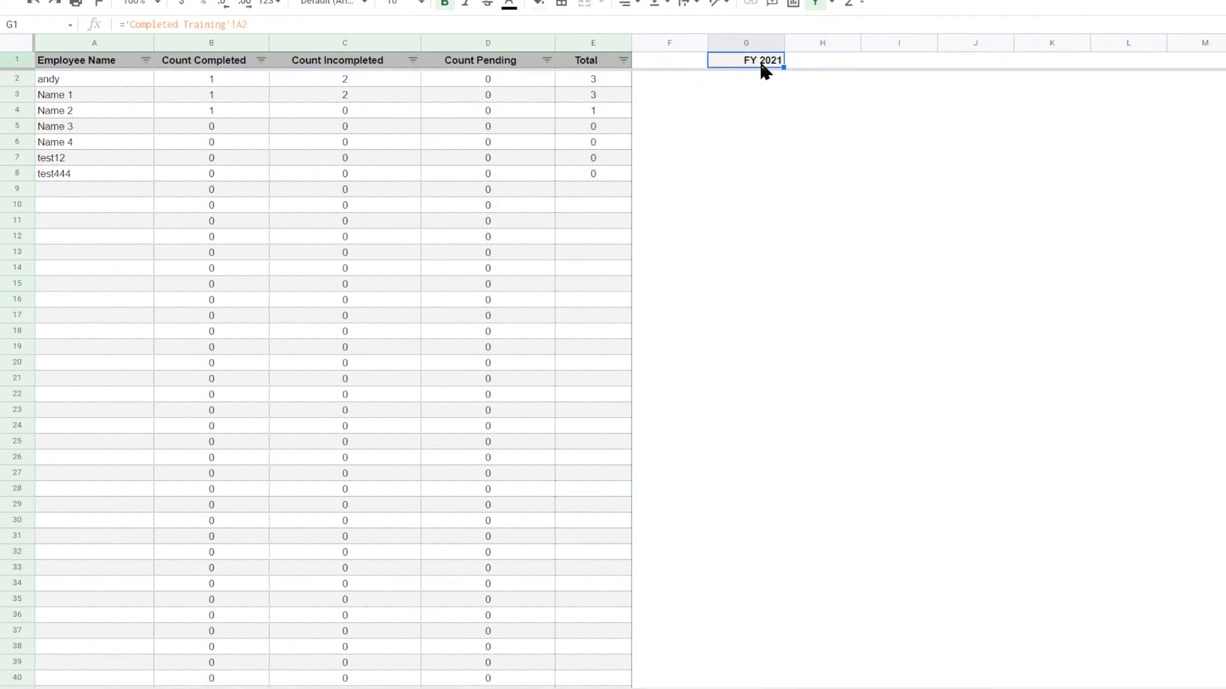
left_click(594, 82)
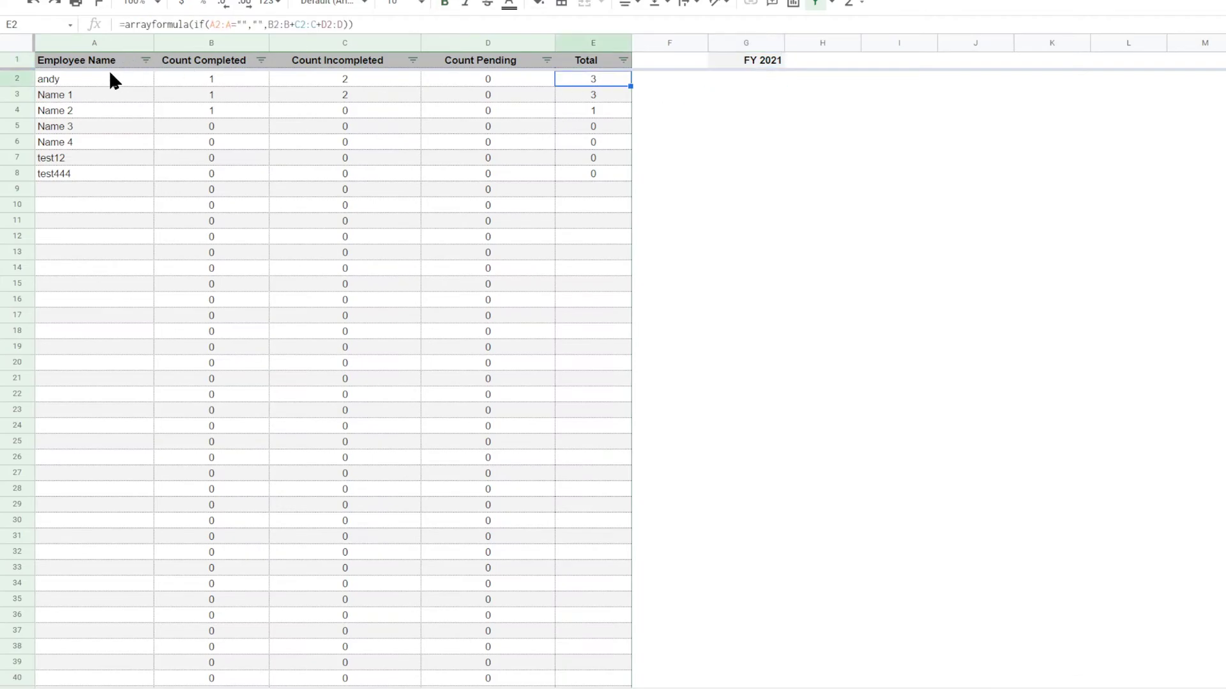
left_click(89, 85)
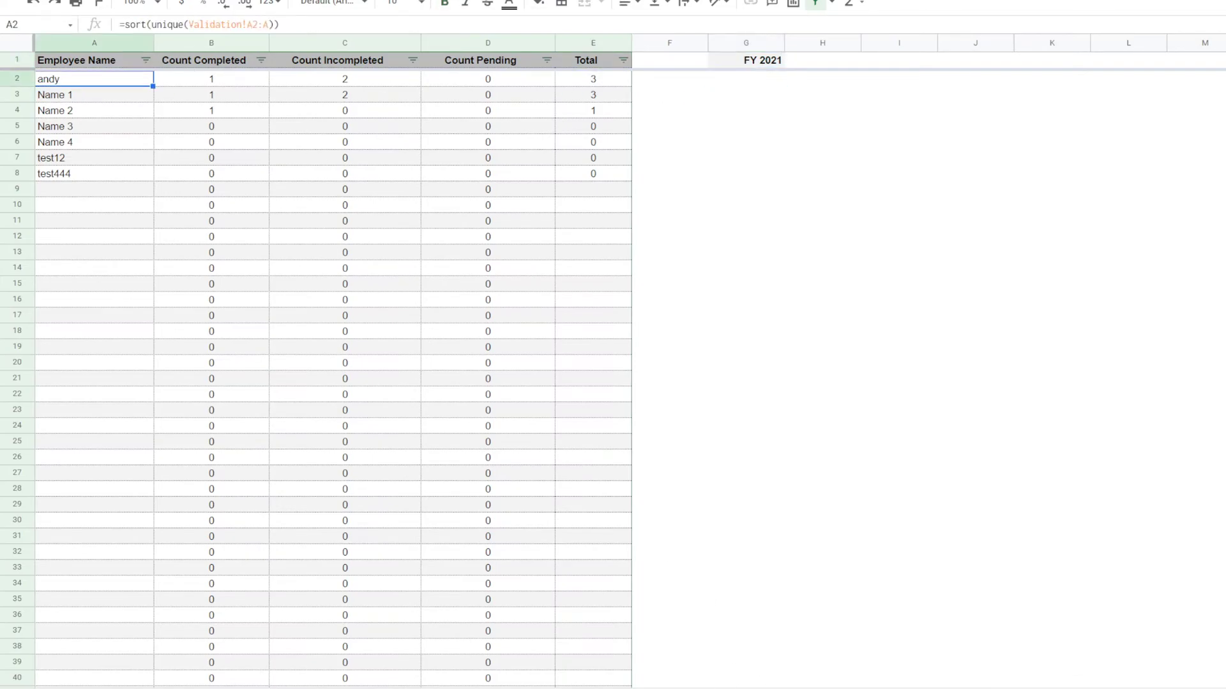
Step: Review the array formulas in E2 to H2 for error logic, missing dates, missing completion status and total errors
left_click(358, 688)
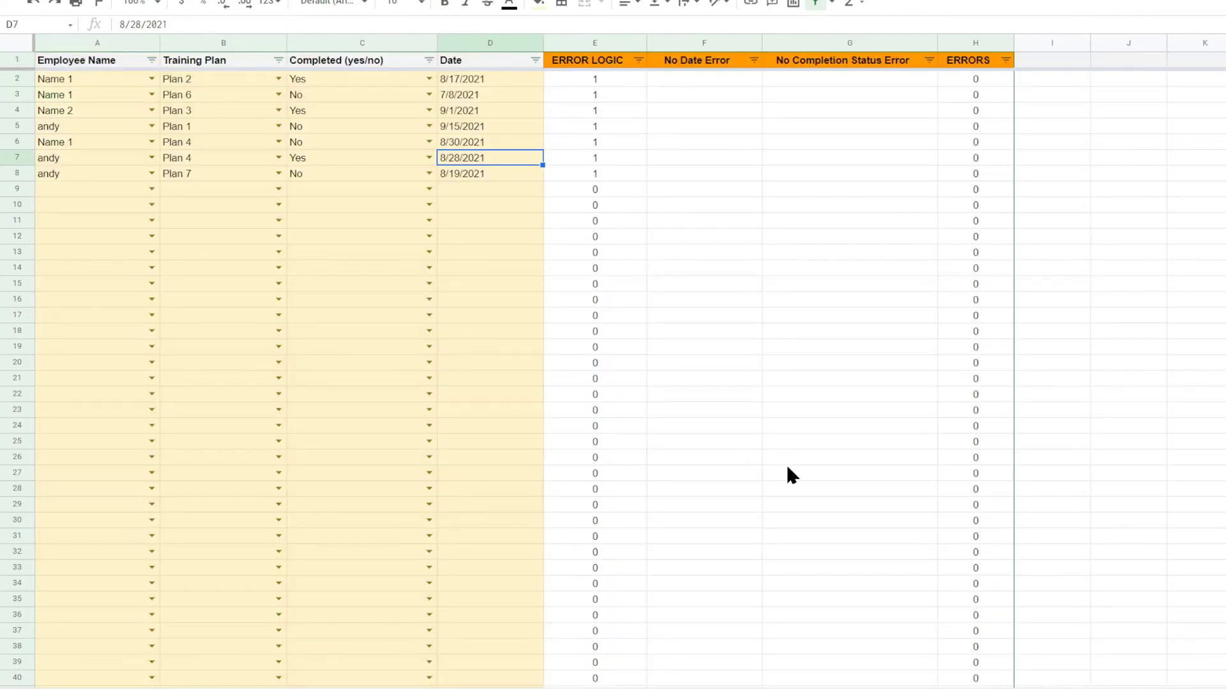
left_click(601, 82)
left_click(697, 76)
left_click(795, 79)
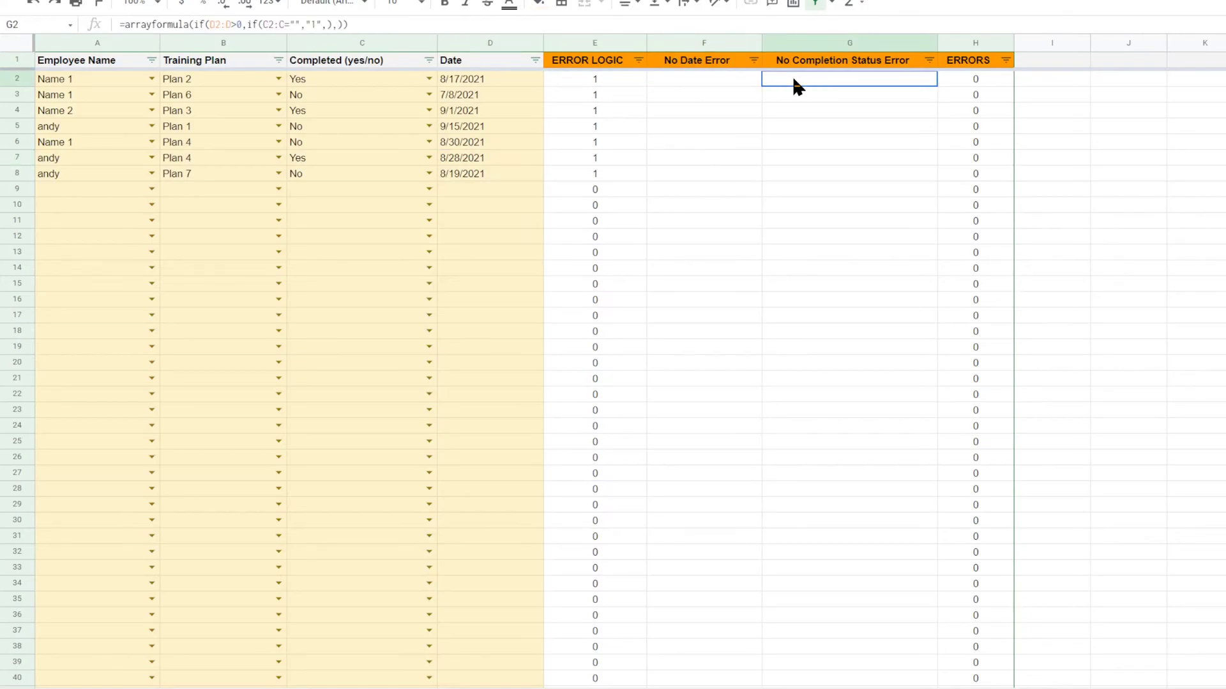
left_click(975, 82)
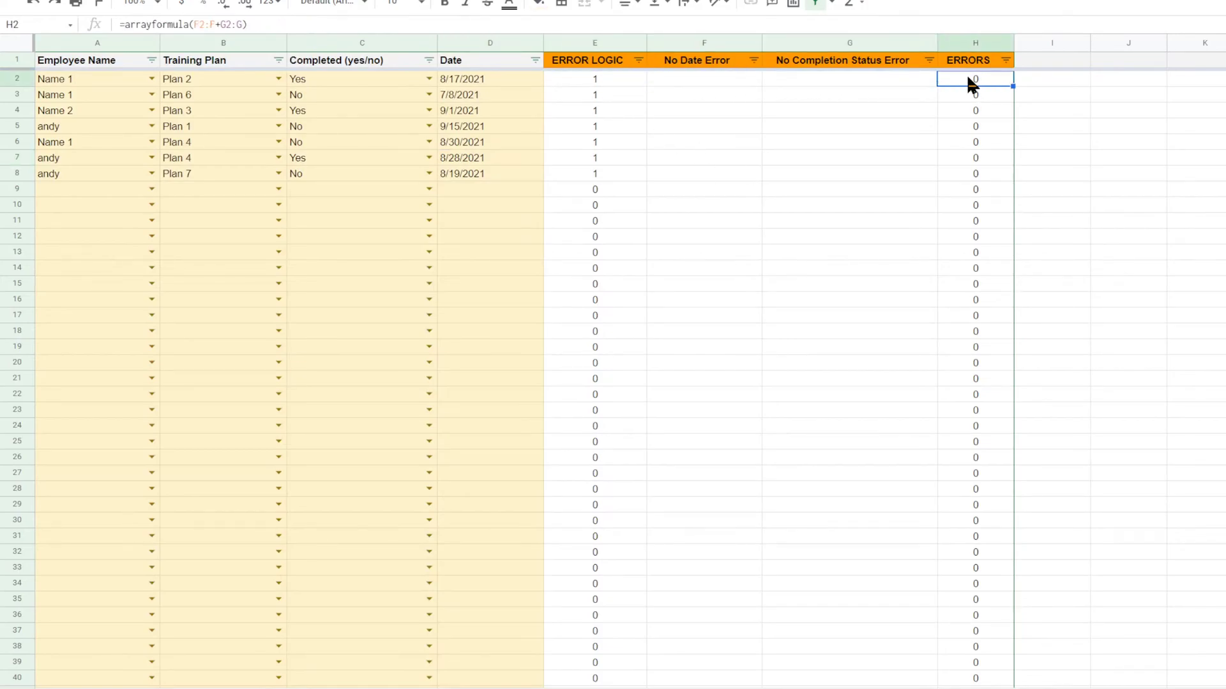
left_click(900, 83)
key("Left")
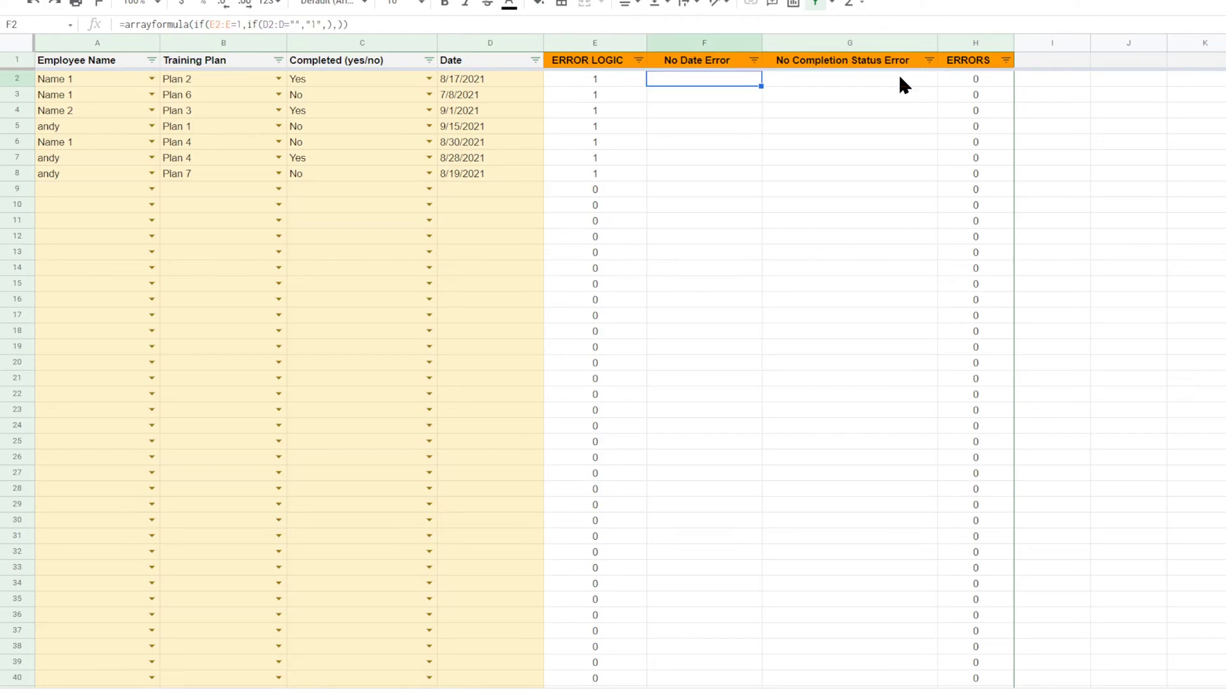
key("Left")
key("Right")
key("Right")
key("Right")
key("Left")
key("Left")
key("Left")
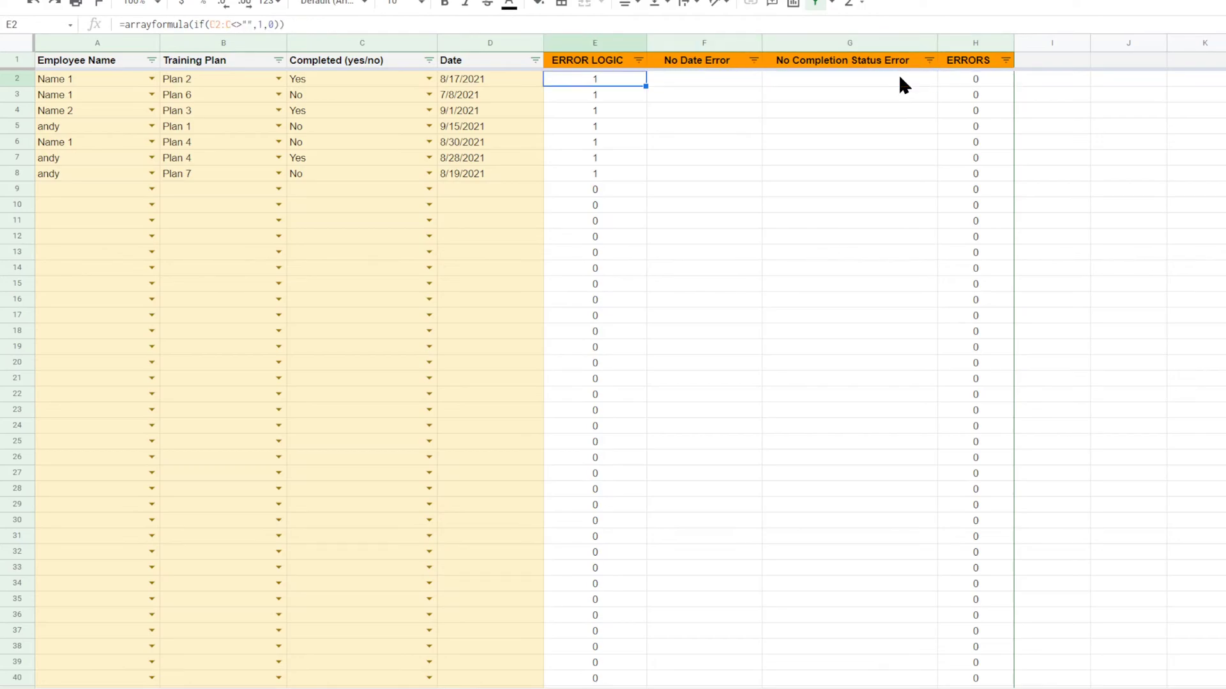
key("Right")
key("Right")
key("Right")
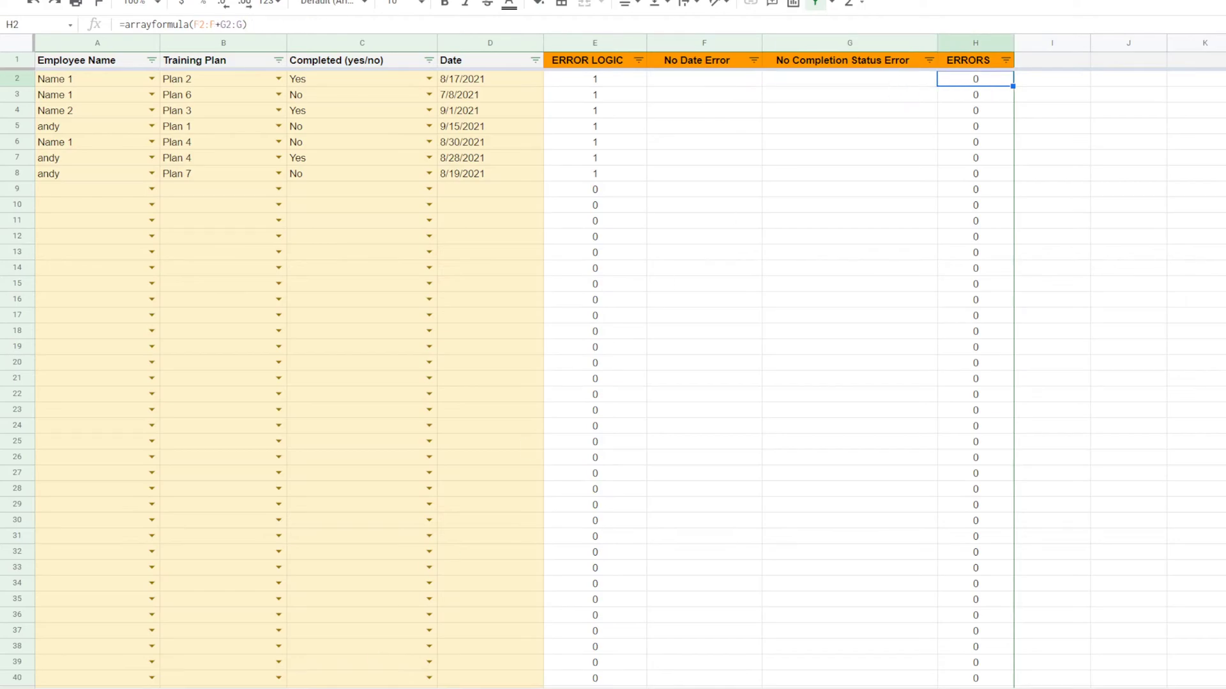
Step: Look over the Validation lists and the ERROR LOGIC and No Date Error headers on the Data sheet
key("ctrl+shift+Page_Up")
key("ctrl+shift+Page_Down")
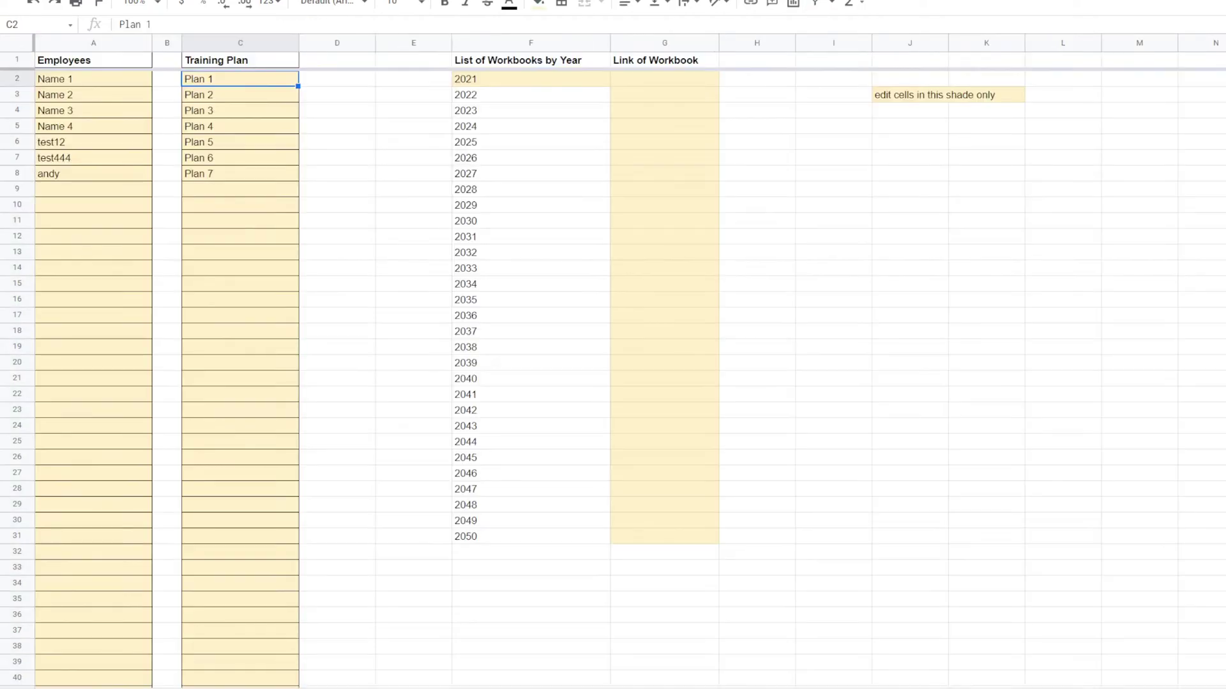
key("ctrl+shift+Page_Down")
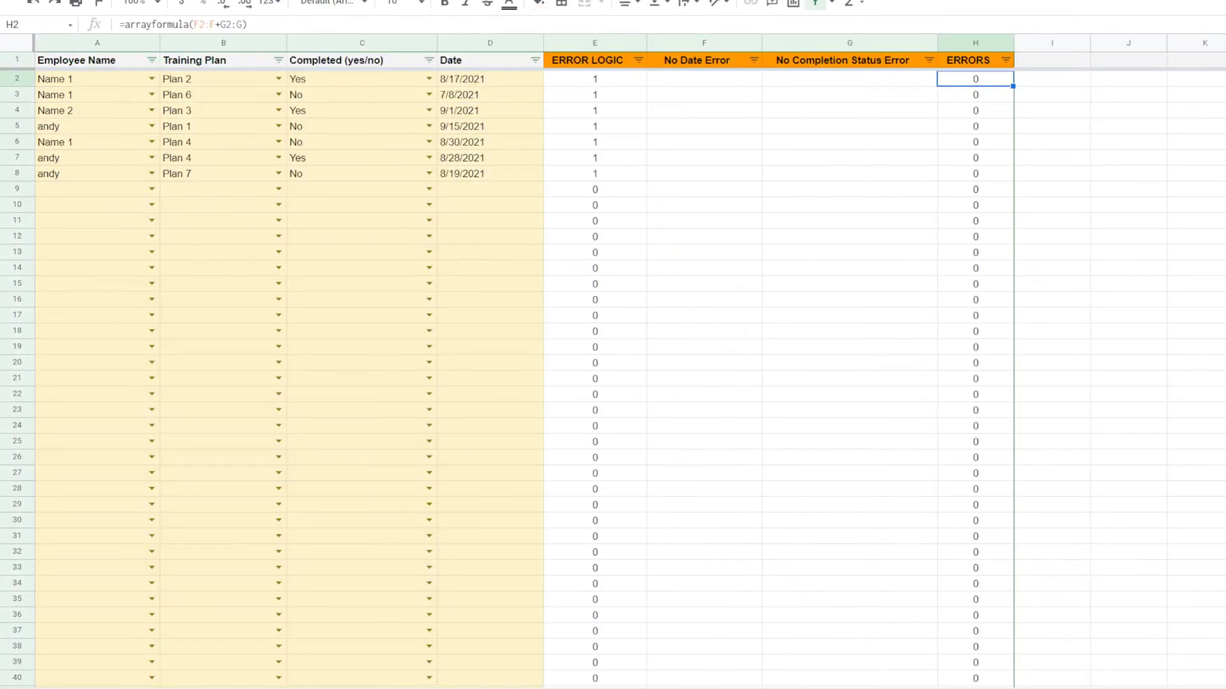
left_click(618, 65)
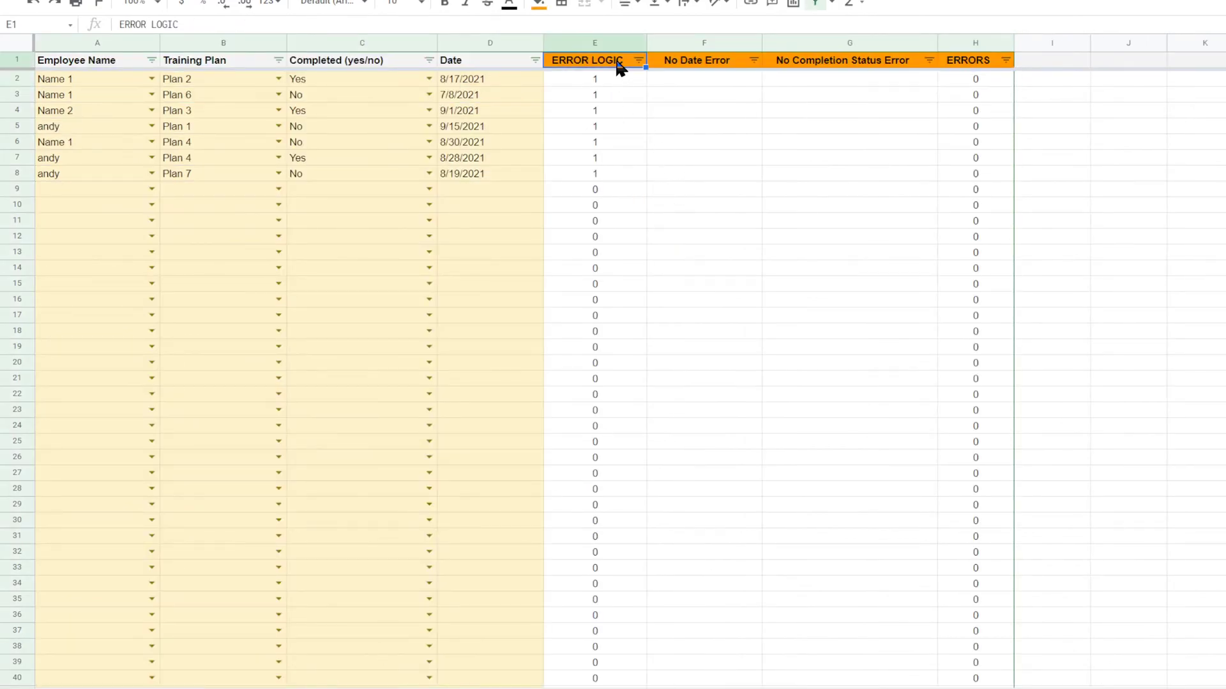
left_click(694, 64)
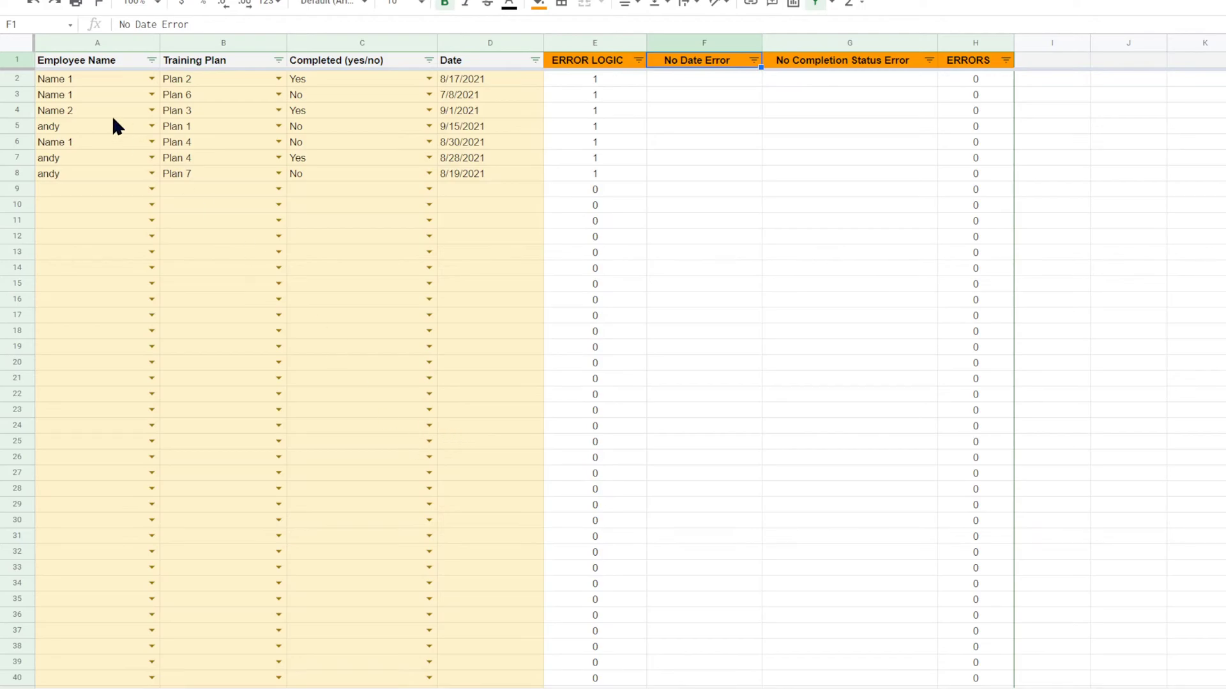
Step: Add to the cover instructions in A18: "8. Make sure the 'data' tab is cleared out before you start putting in your own data."
key("ctrl+shift+Page_Up")
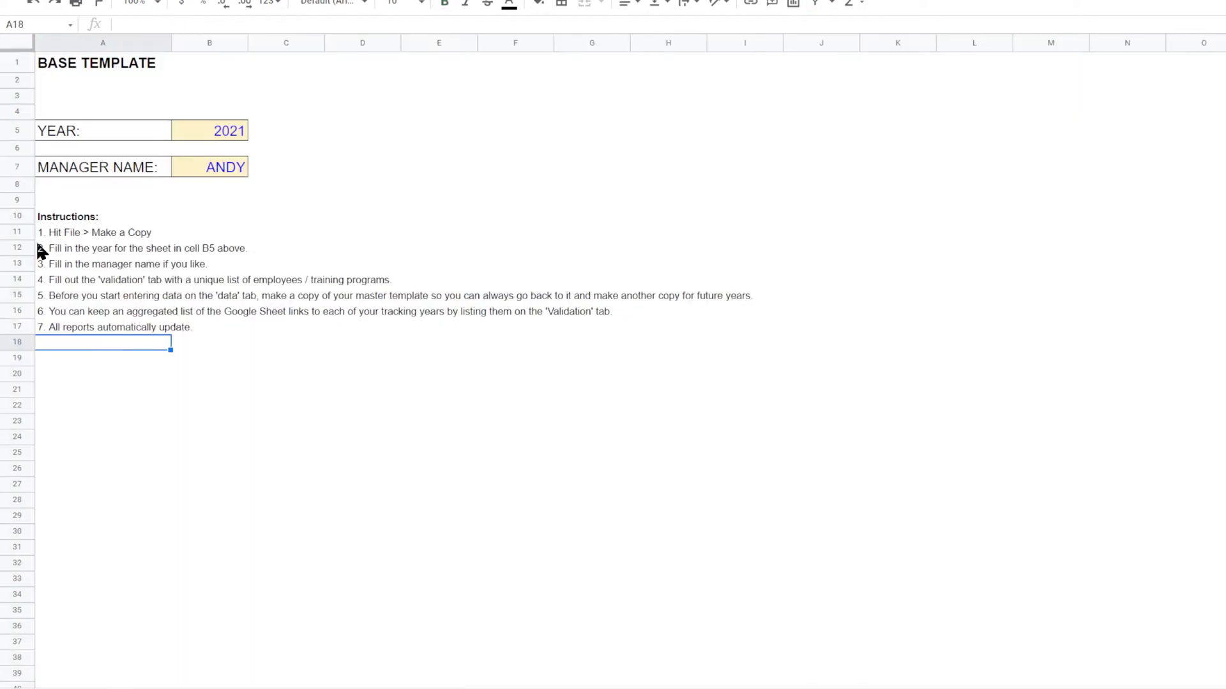
left_click(57, 236)
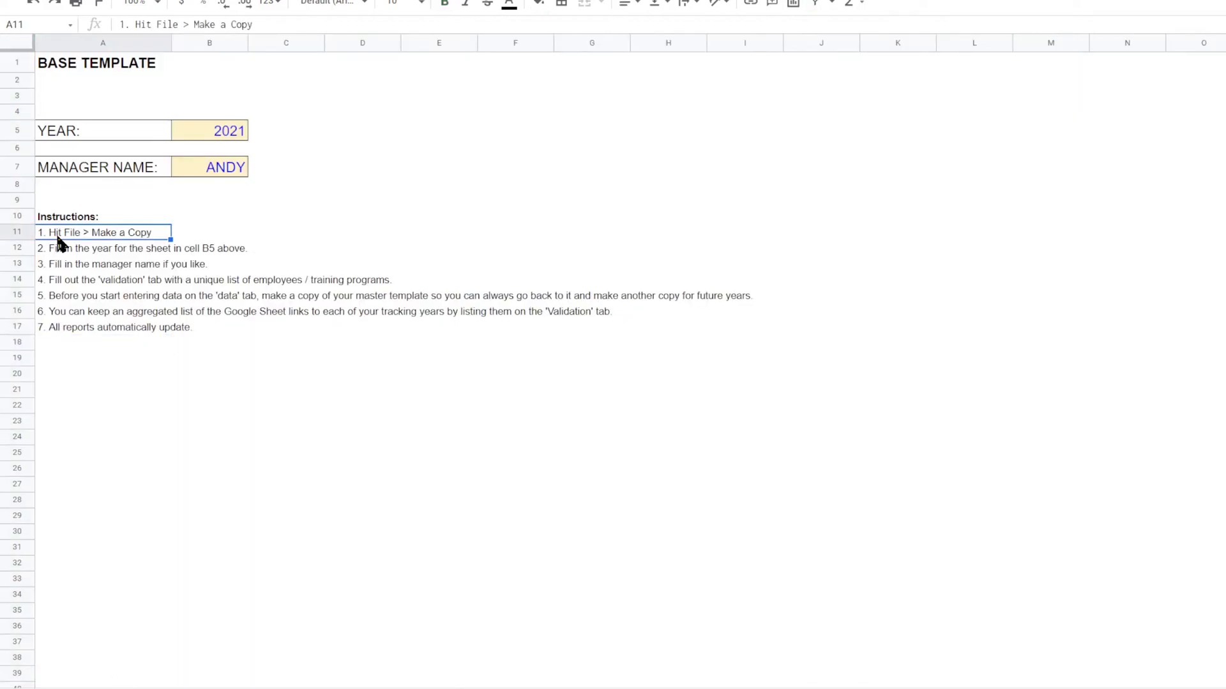
left_click(62, 343)
type("8. ")
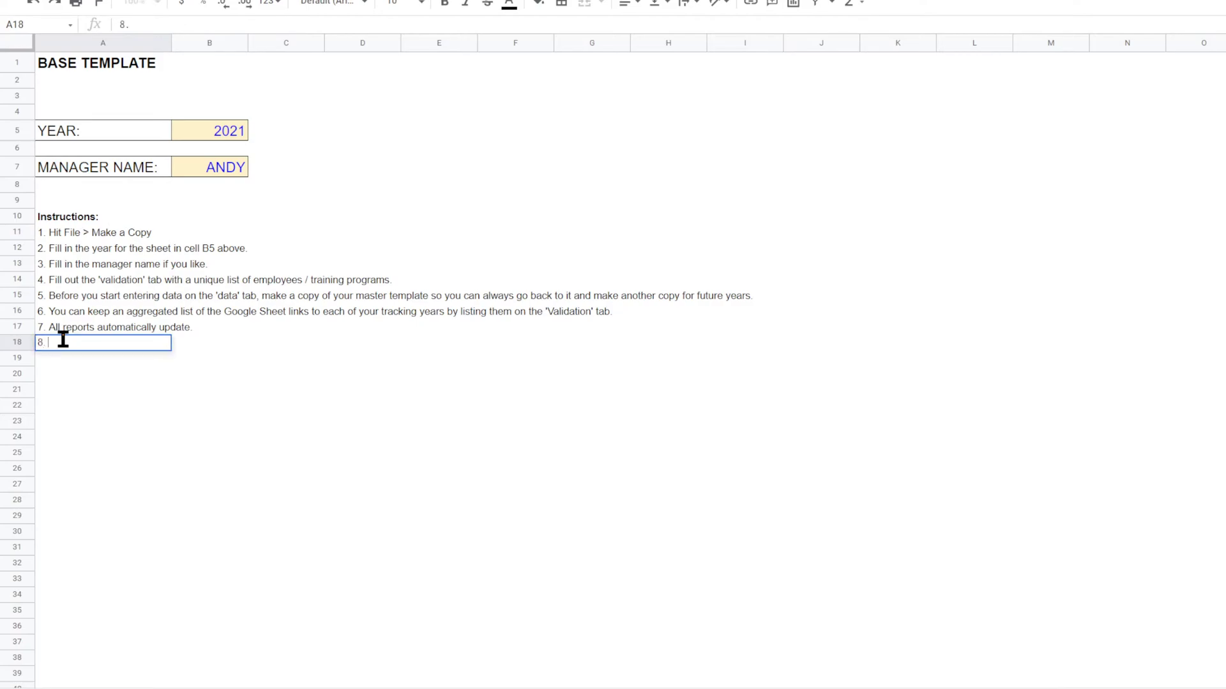
type("make")
key("BackSpace")
key("BackSpace")
key("BackSpace")
key("BackSpace")
key("BackSpace")
type("Make sure the 'data")
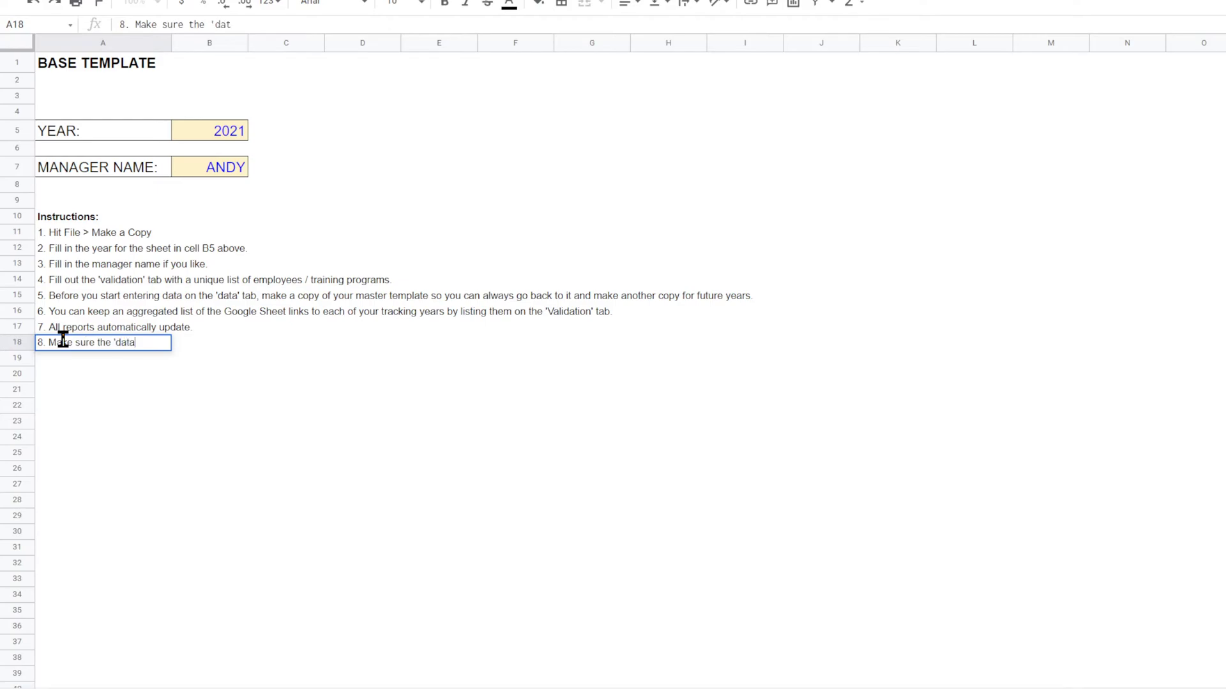
type("' tab is cleared ou")
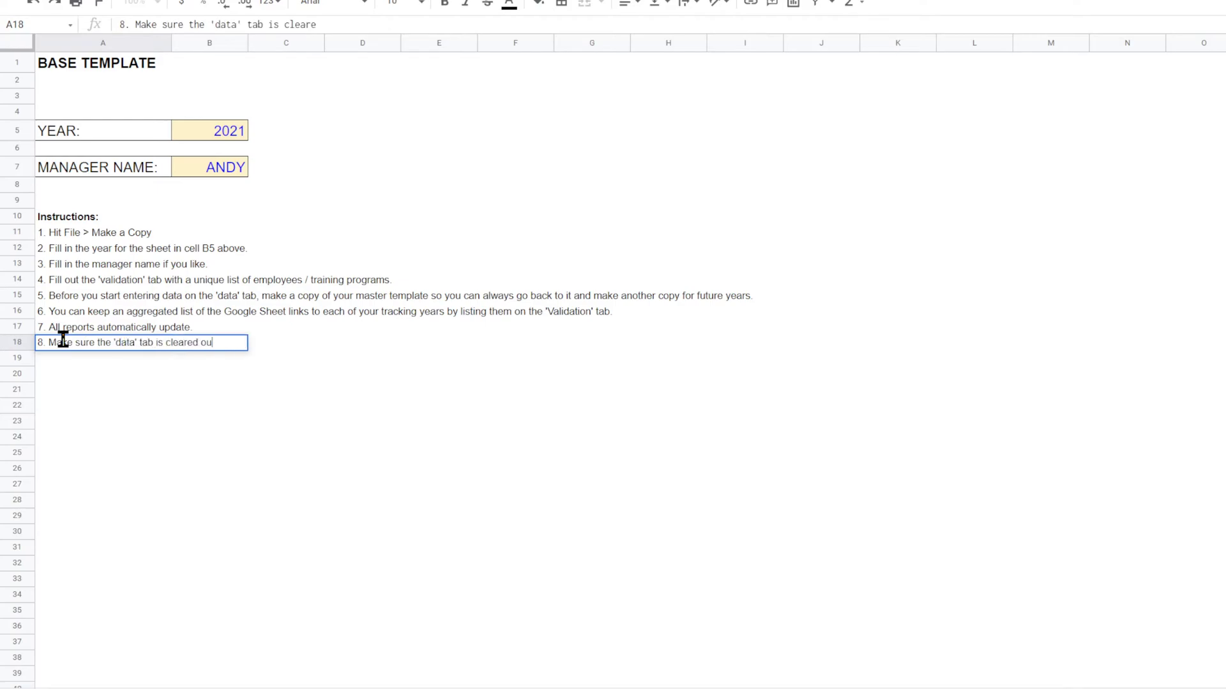
type("t before y")
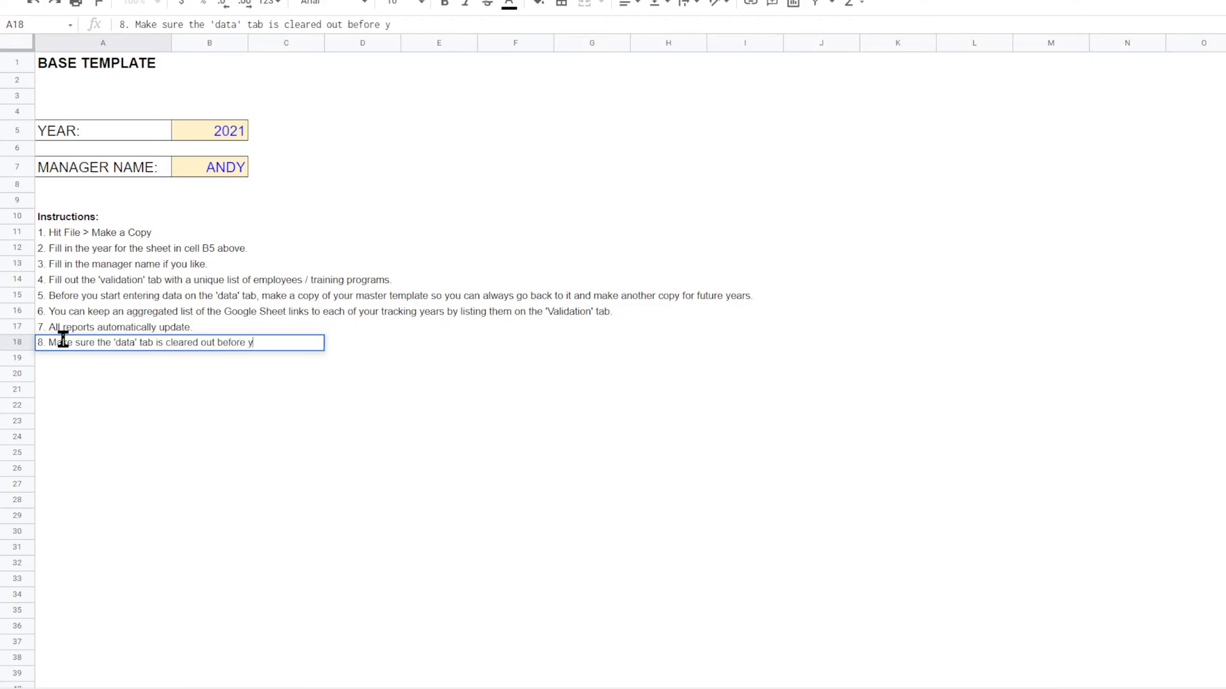
type("ou start putting in your own data.")
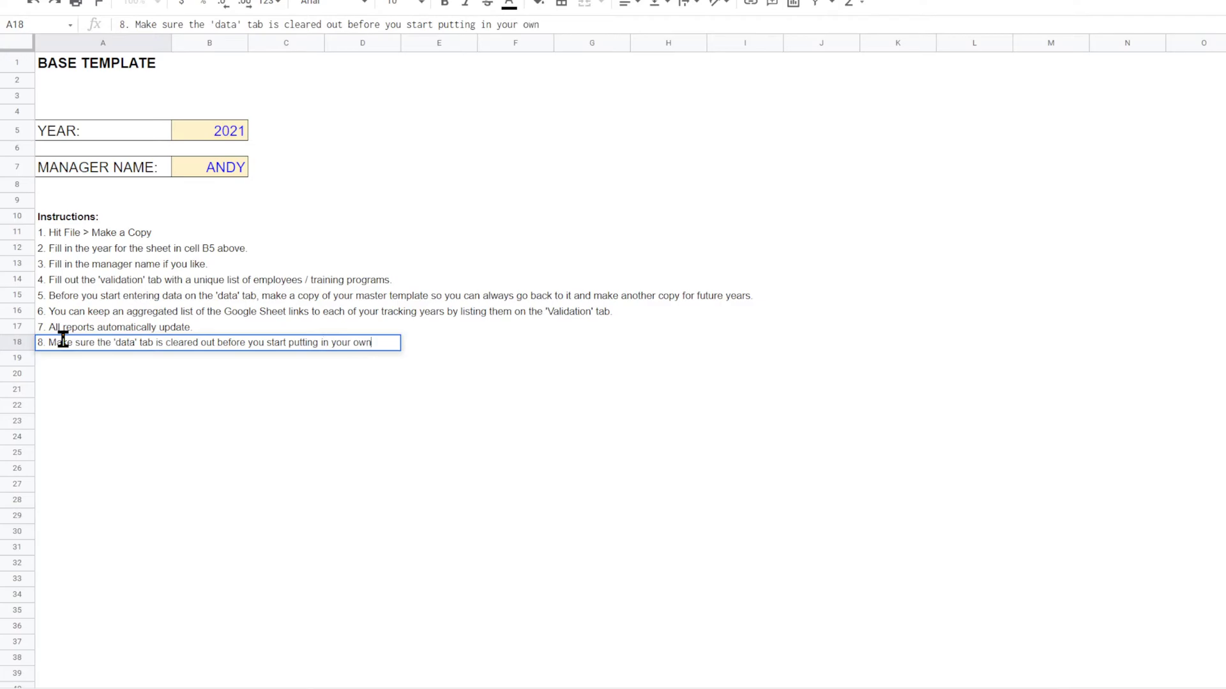
key("Return")
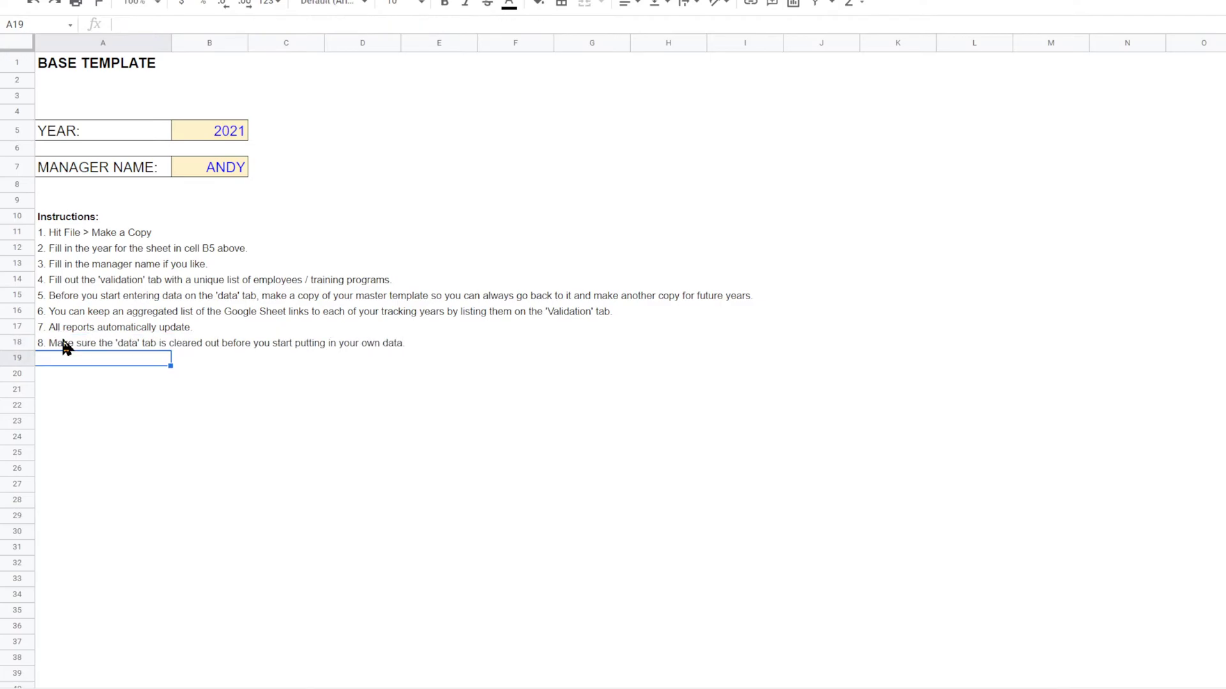
Step: Look through the Validation and Data sheets, then compare the Training Completed by Employee report with the completion date report and their formulas
left_click(223, 688)
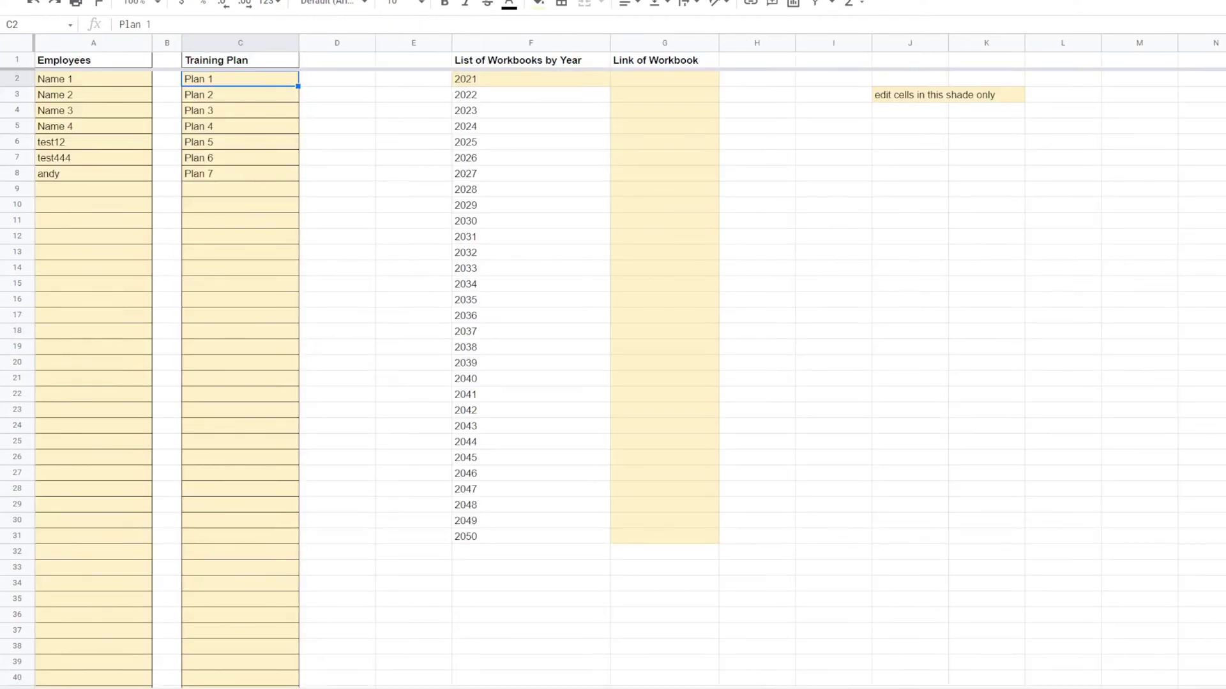
left_click(286, 688)
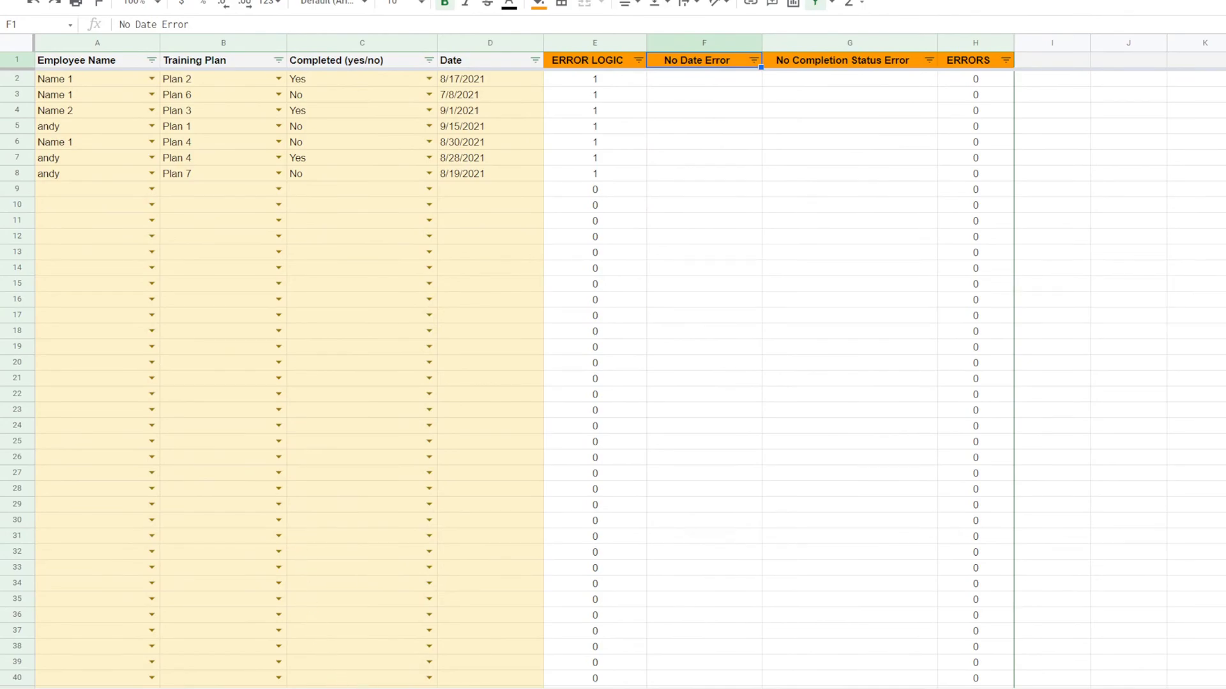
left_click(345, 688)
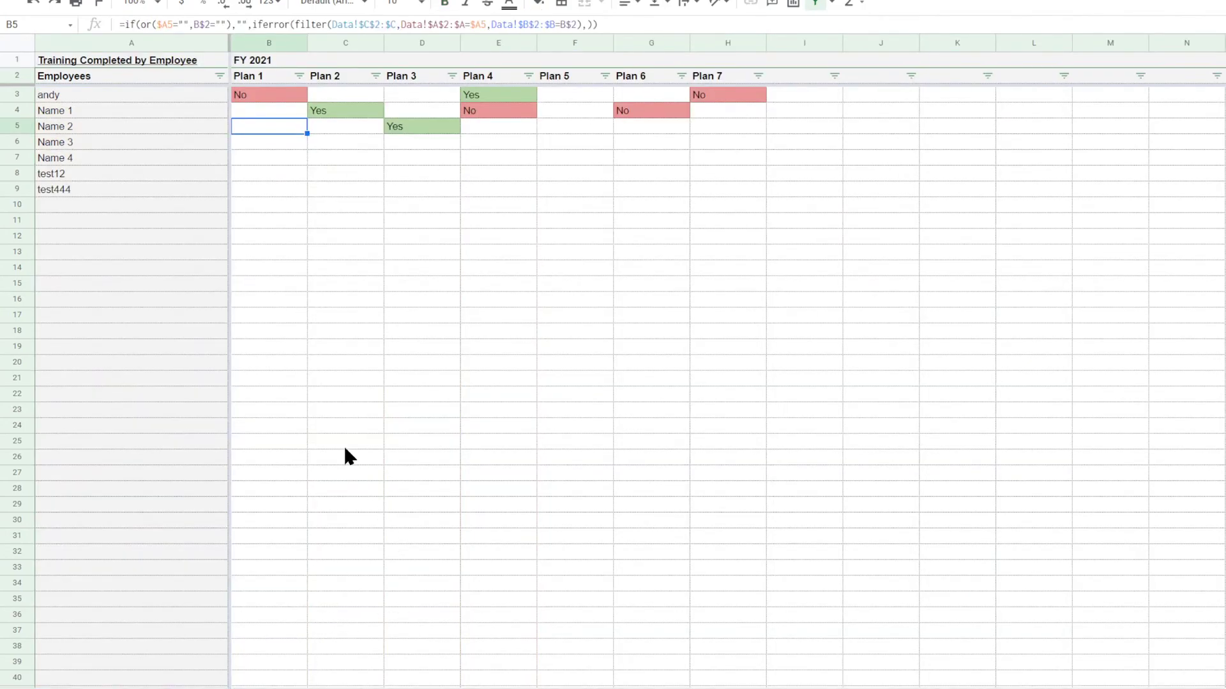
left_click(156, 91)
left_click(436, 206)
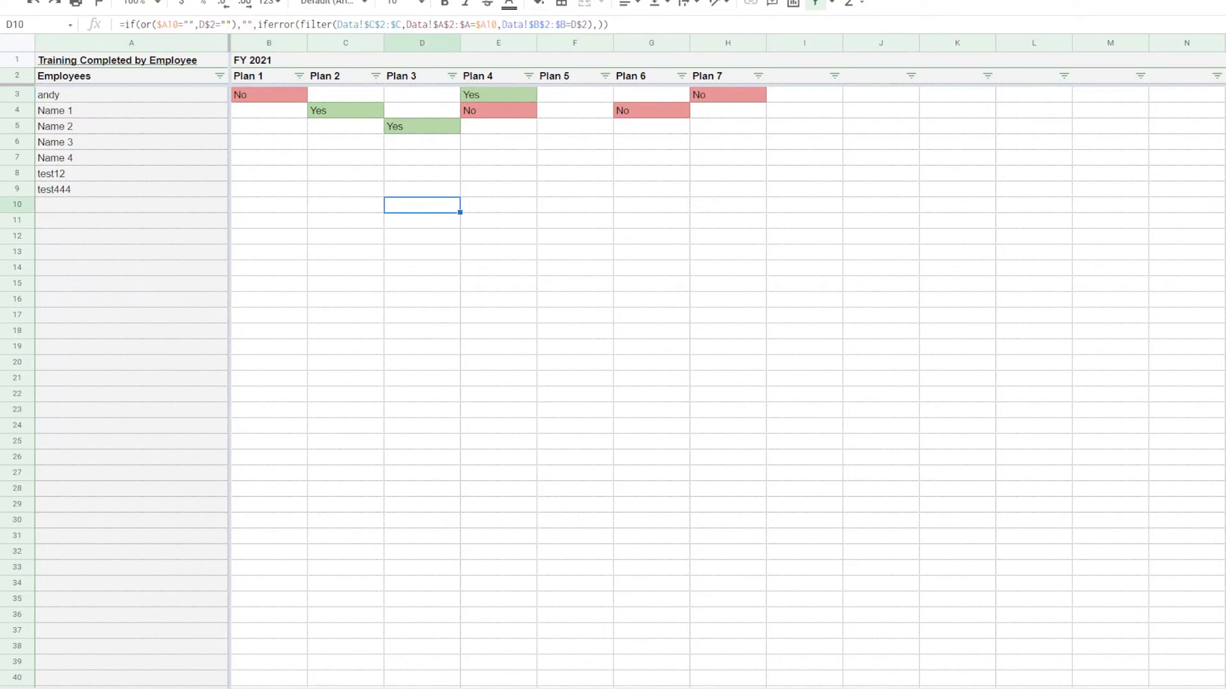
left_click(401, 687)
left_click(128, 64)
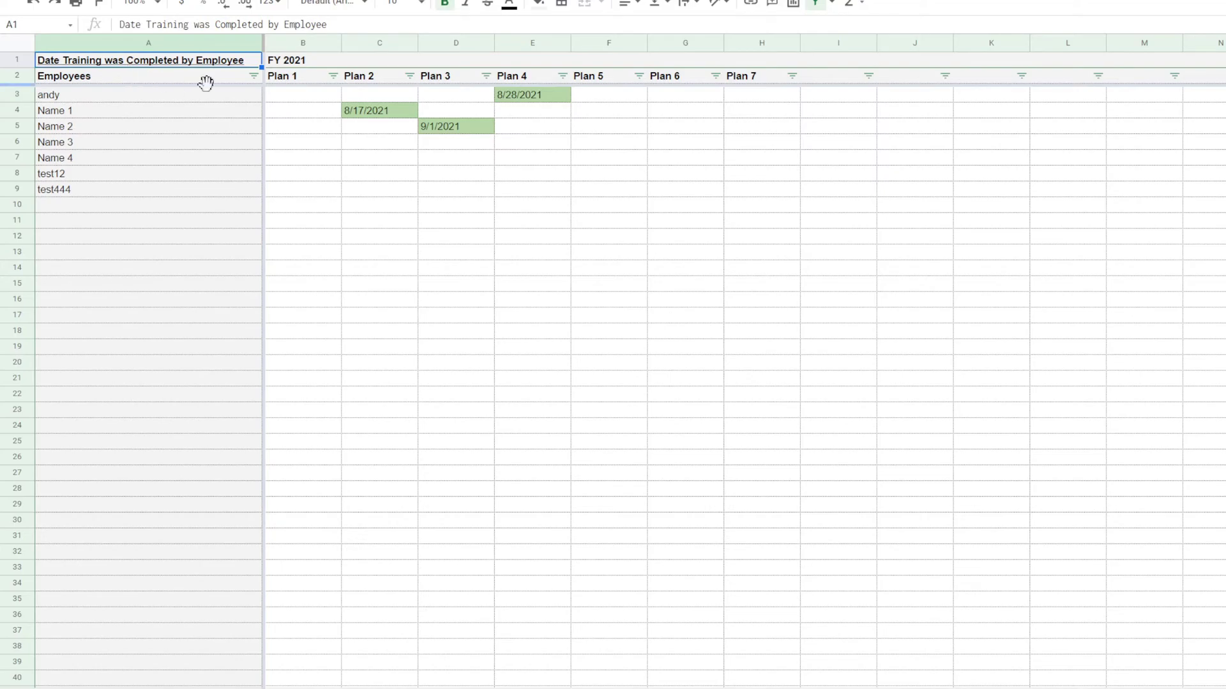
left_click(379, 114)
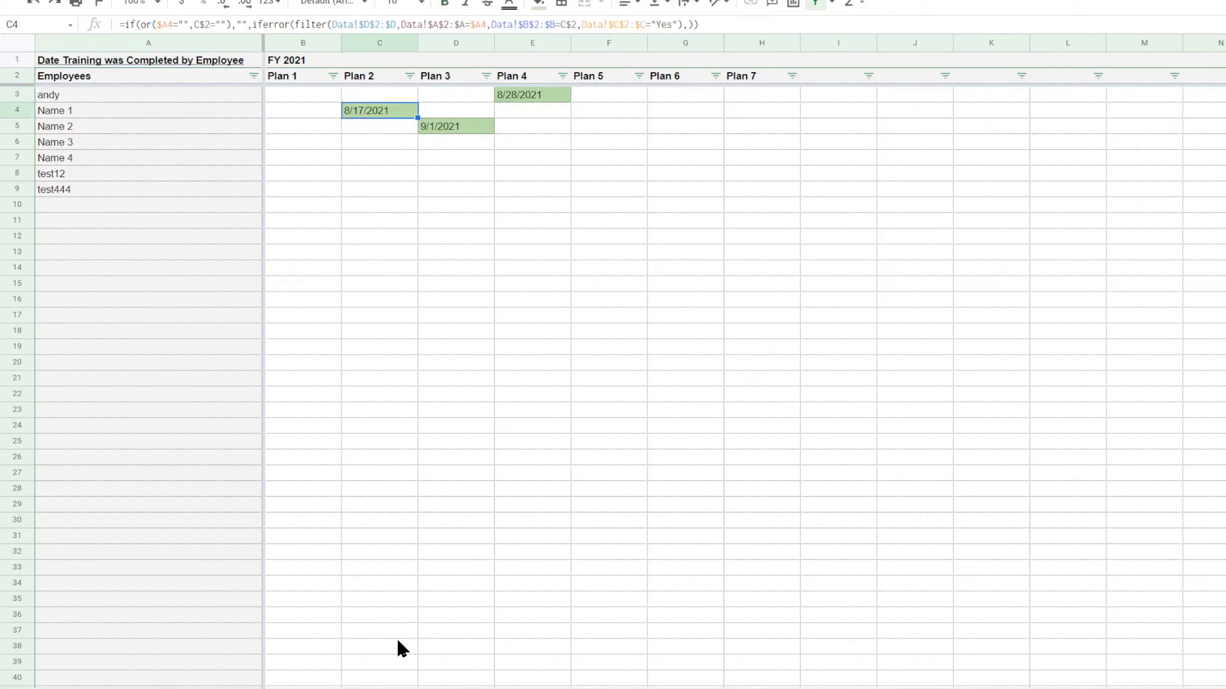
left_click(370, 688)
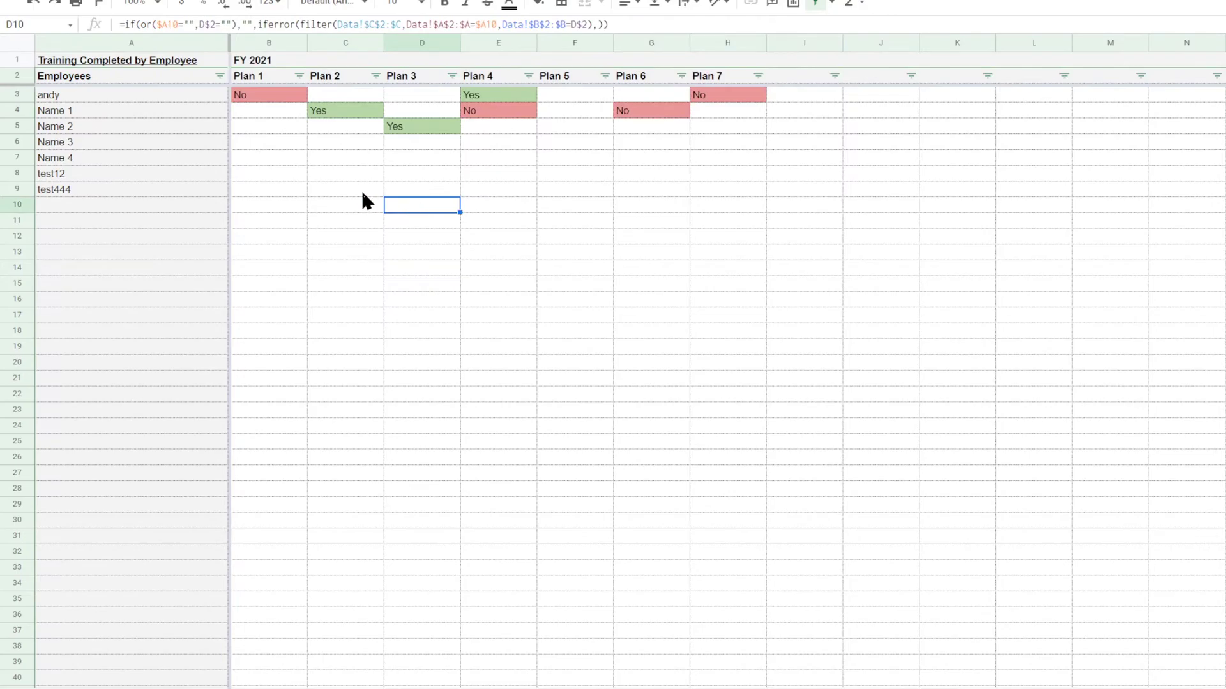
left_click(263, 101)
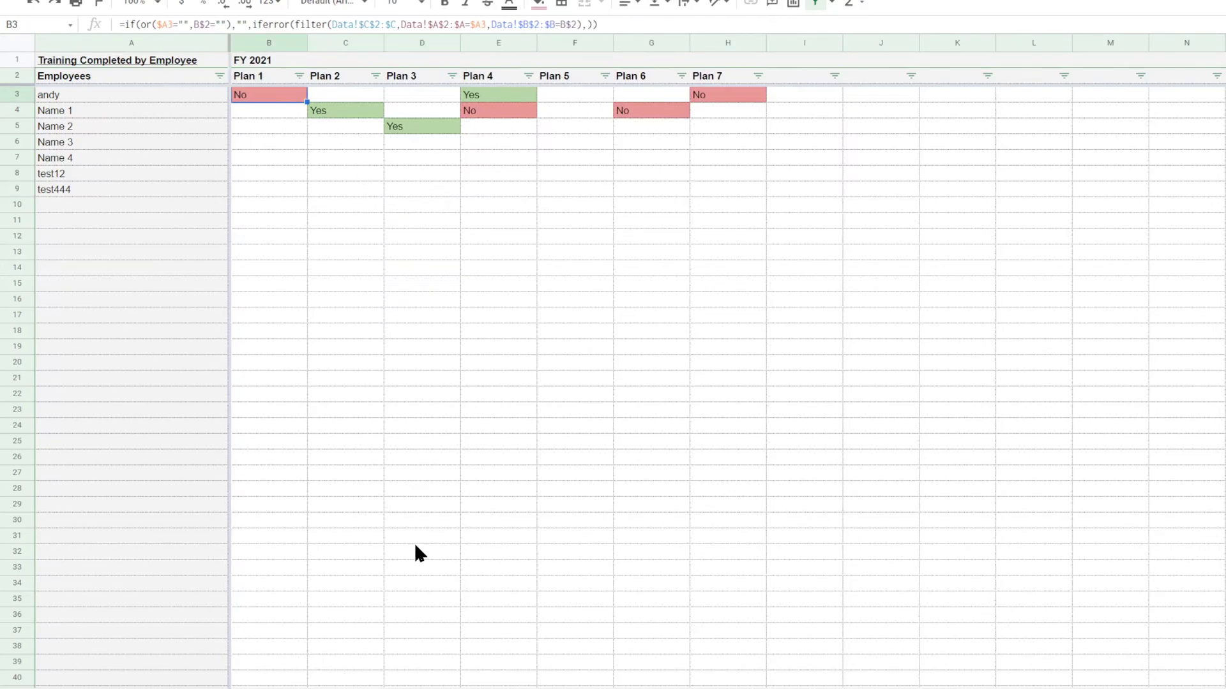
Step: Look over the Employee Incompletions and Employee Completions lists and the training count summary
left_click(481, 687)
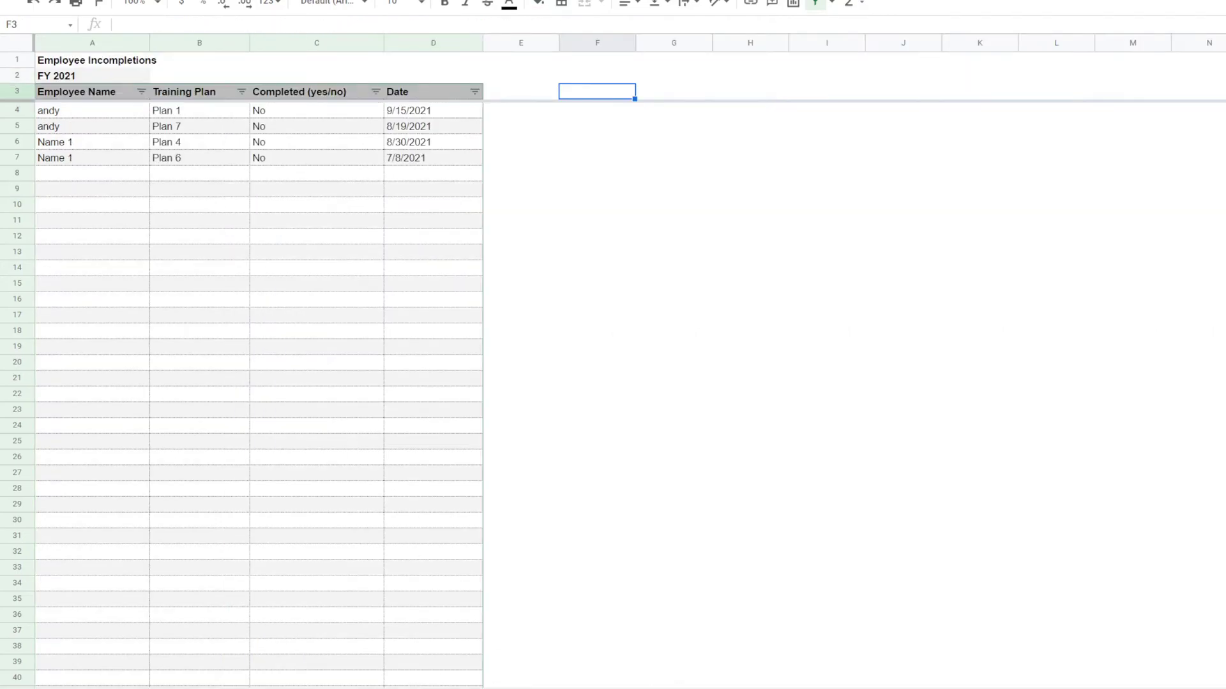
left_click(739, 425)
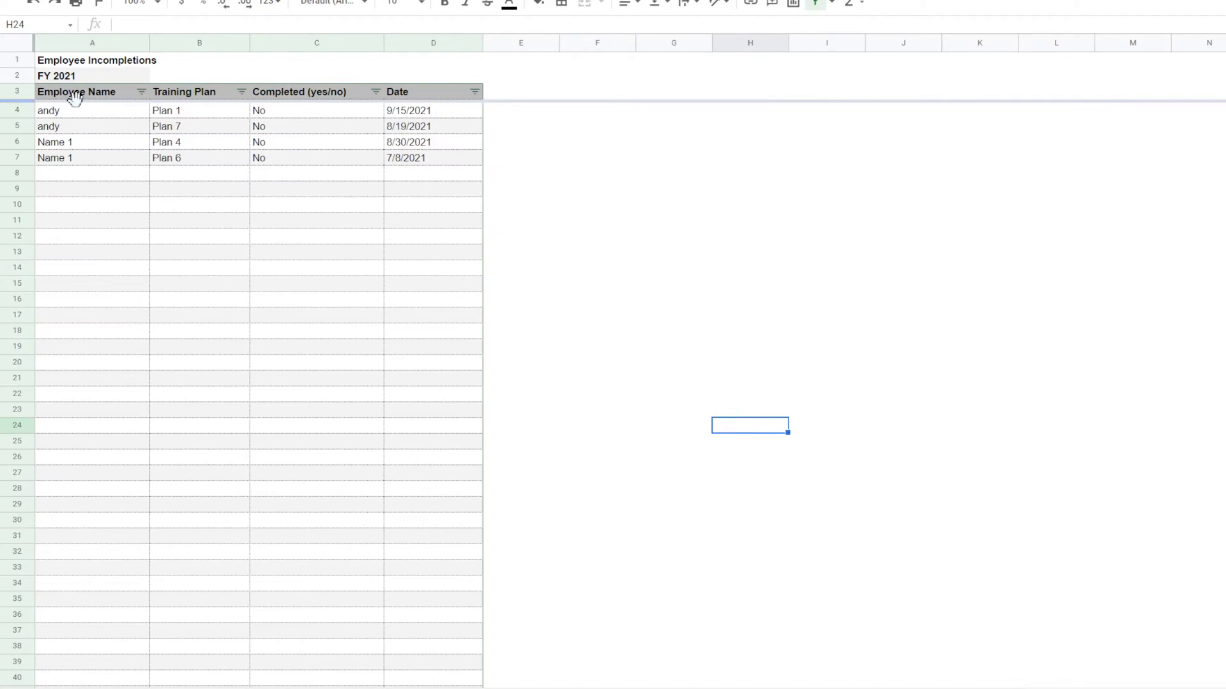
left_click(616, 687)
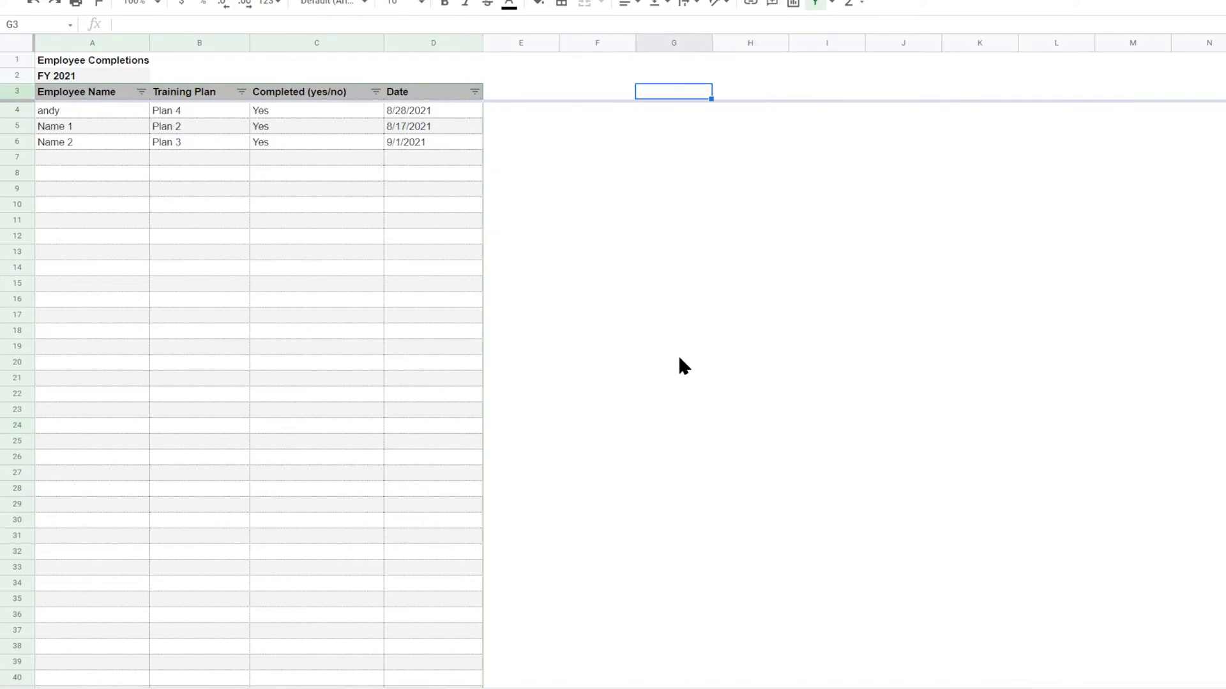
left_click(729, 688)
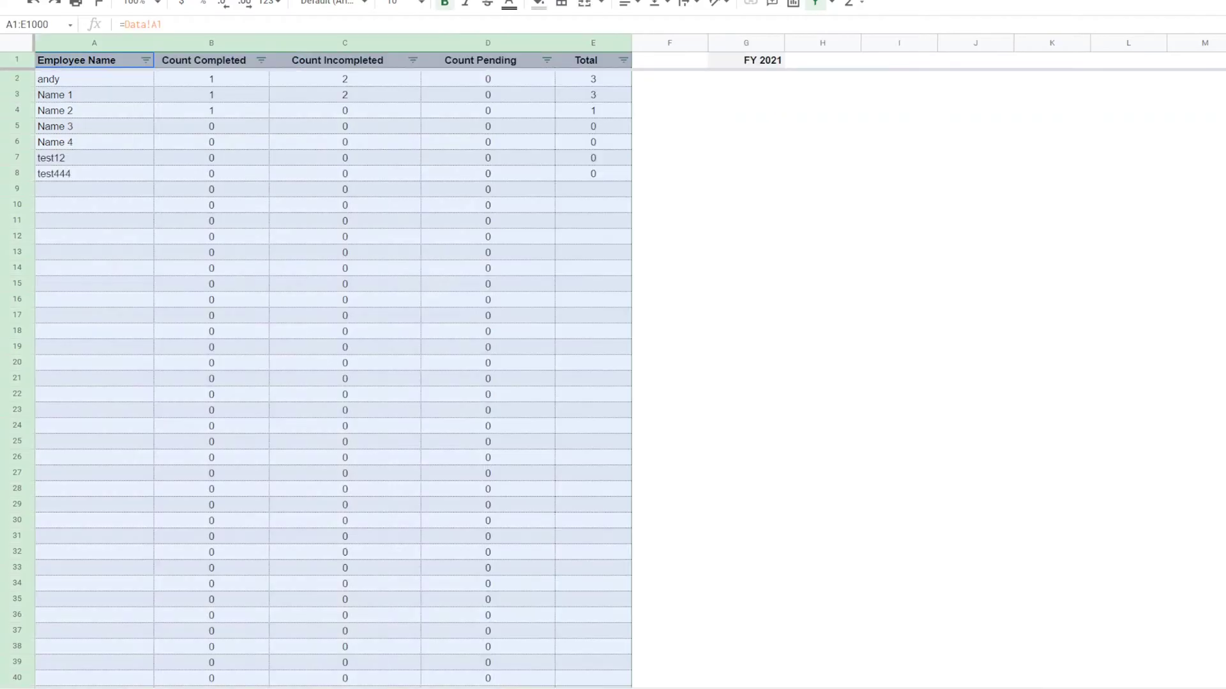
left_click(834, 426)
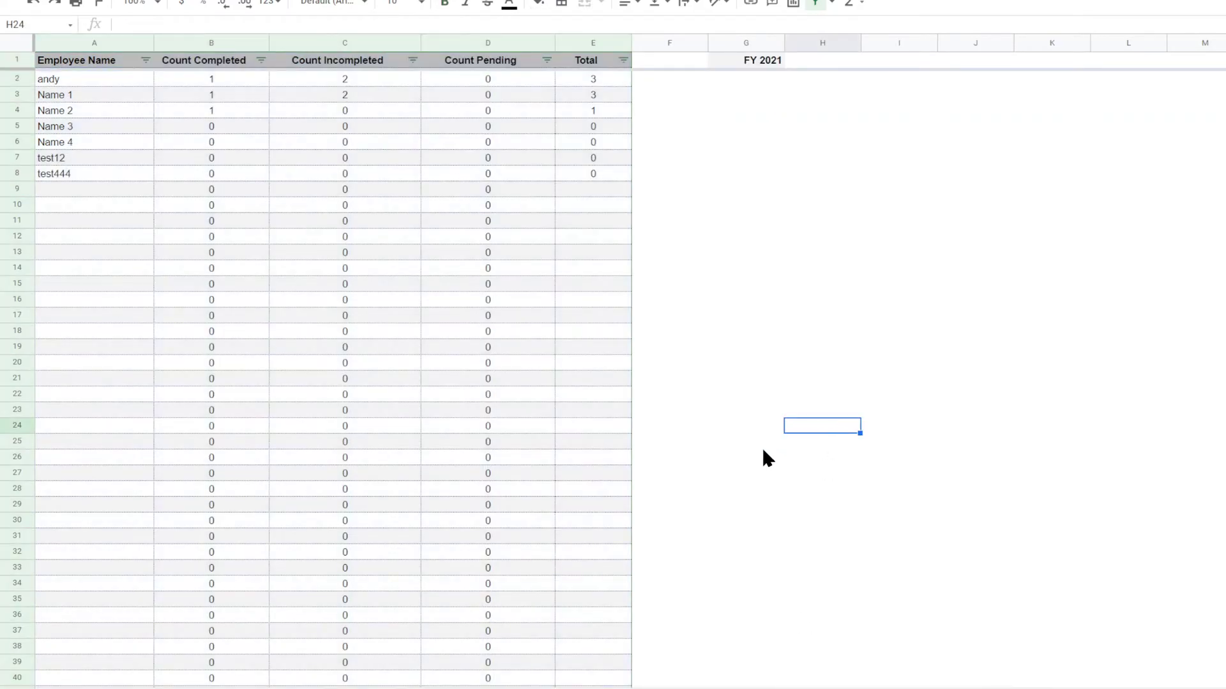
left_click(740, 211)
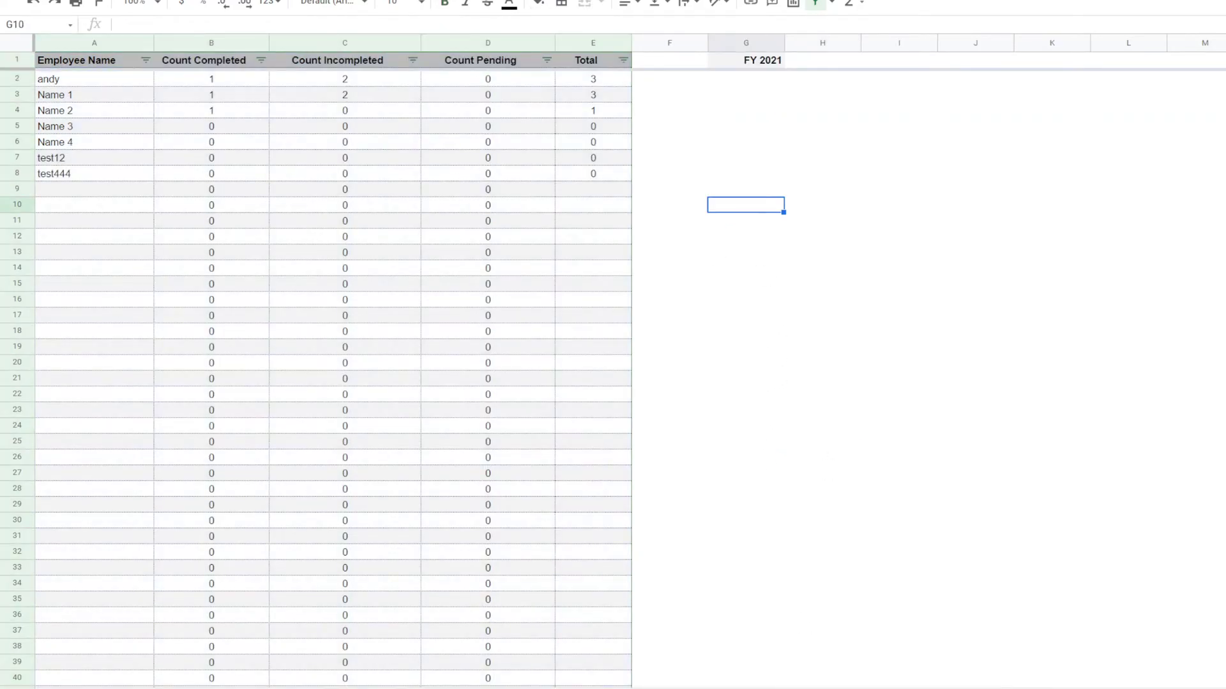
Step: Examine the Employees and Training Plan lists on the Validation sheet, including their empty shaded rows
left_click(377, 688)
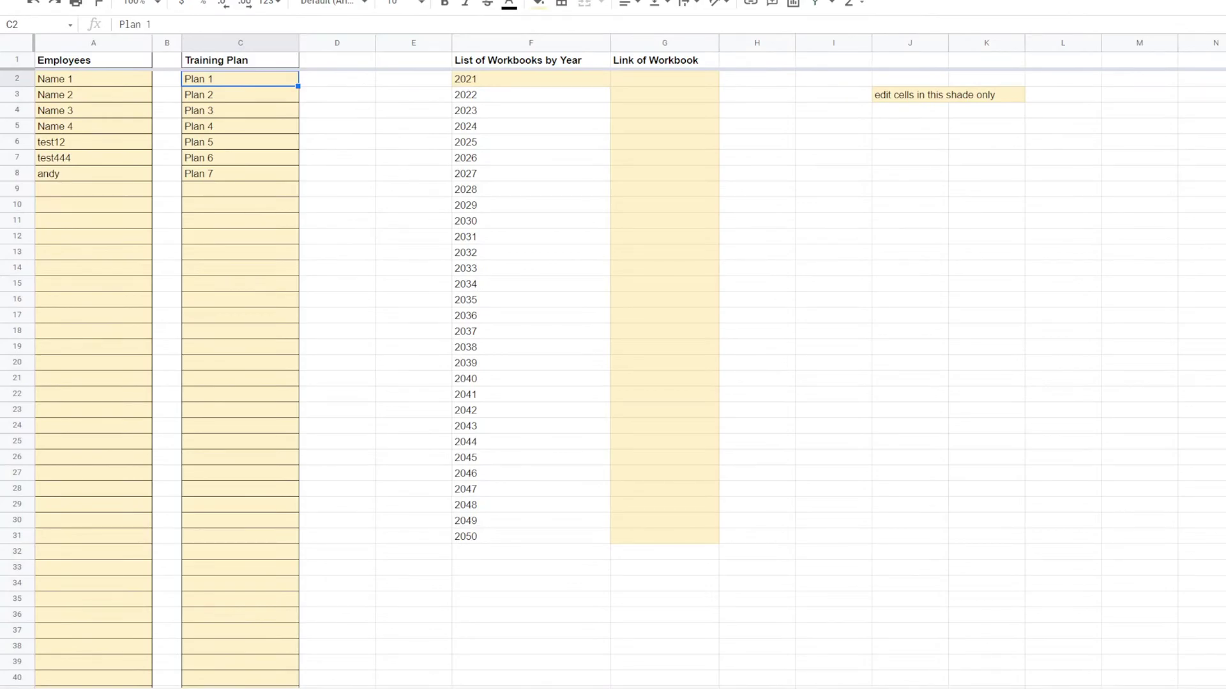
left_click(95, 688)
left_click(377, 687)
left_click(191, 687)
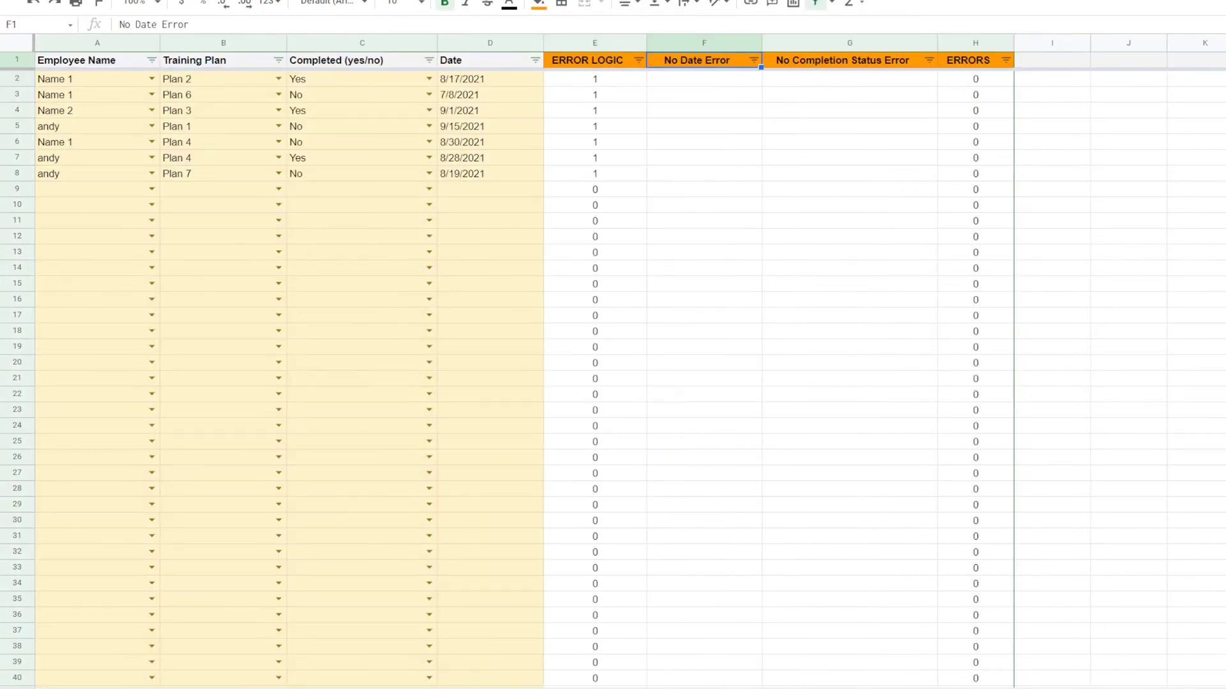
left_click(281, 687)
left_click_drag(226, 81, 225, 190)
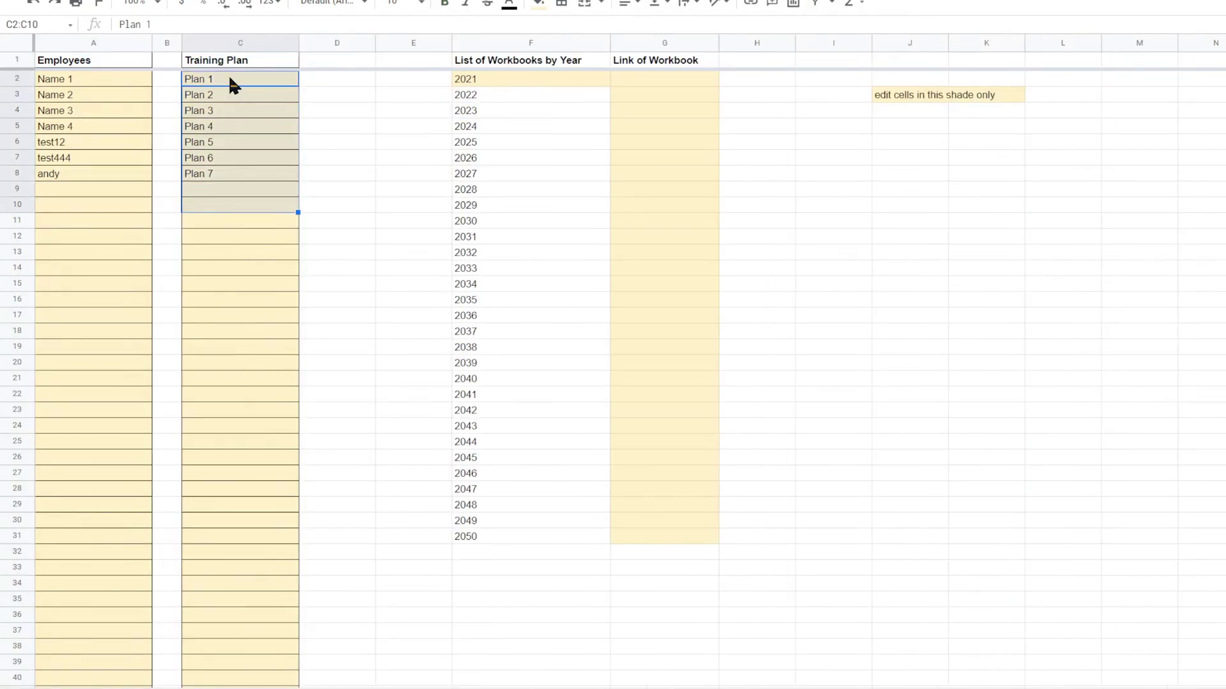
left_click_drag(231, 76, 203, 335)
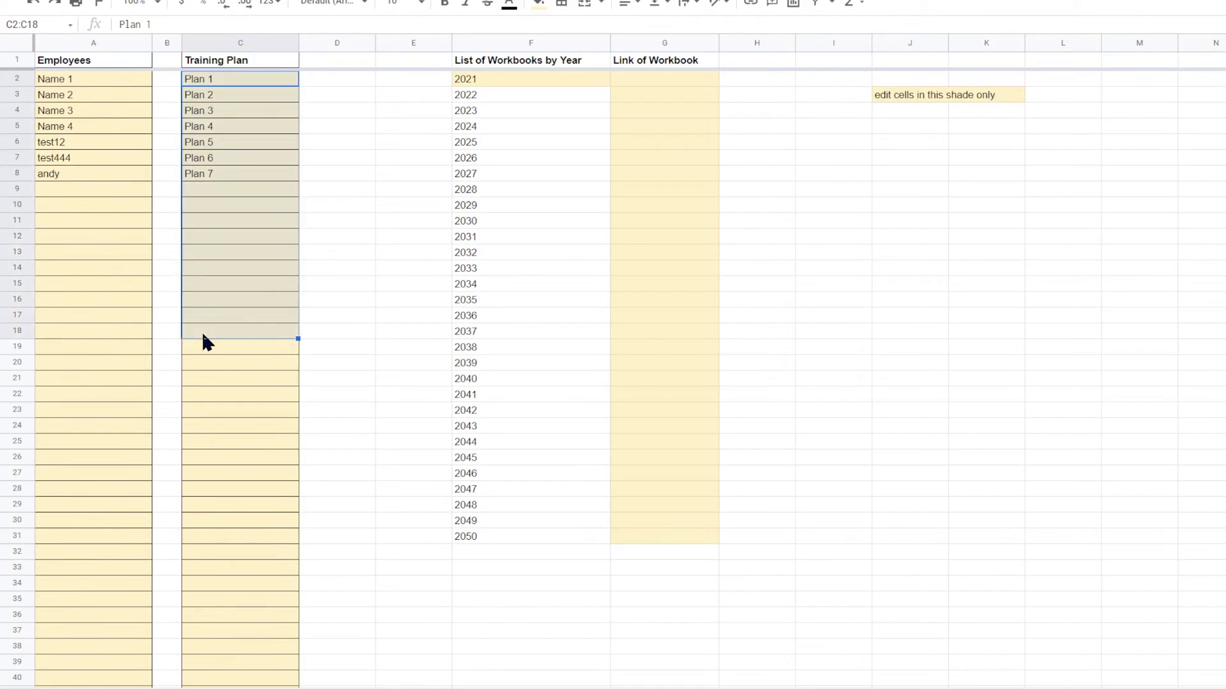
left_click_drag(88, 84, 85, 329)
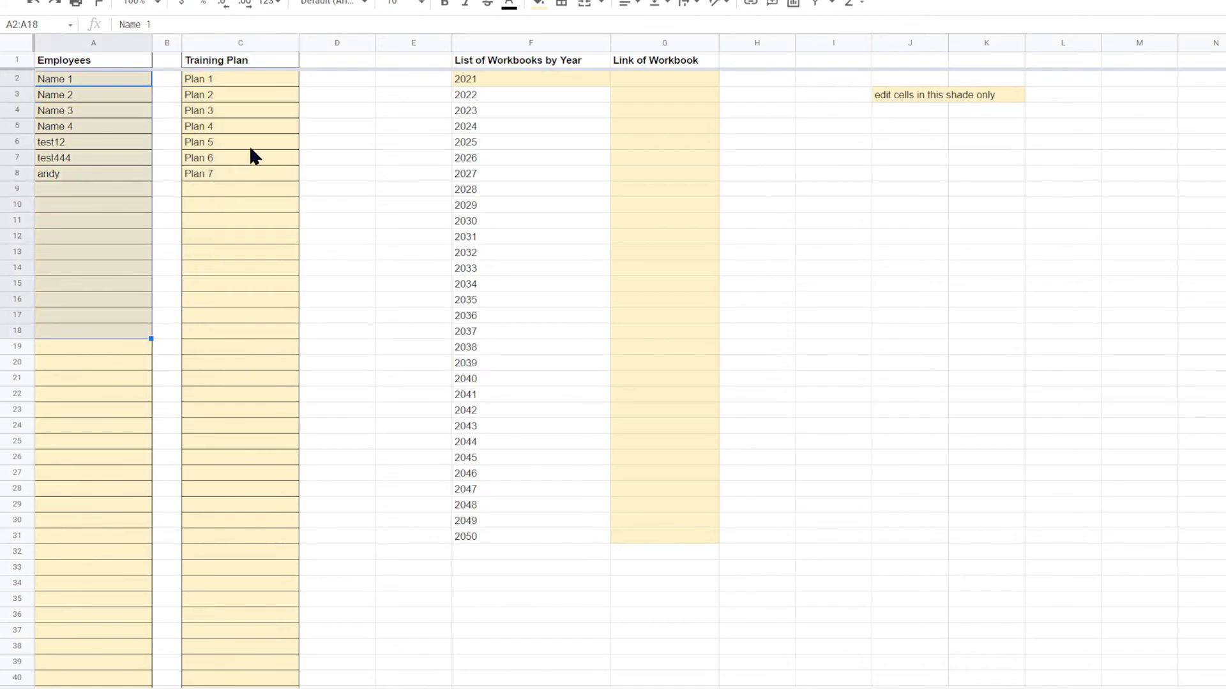
left_click_drag(233, 74, 227, 422)
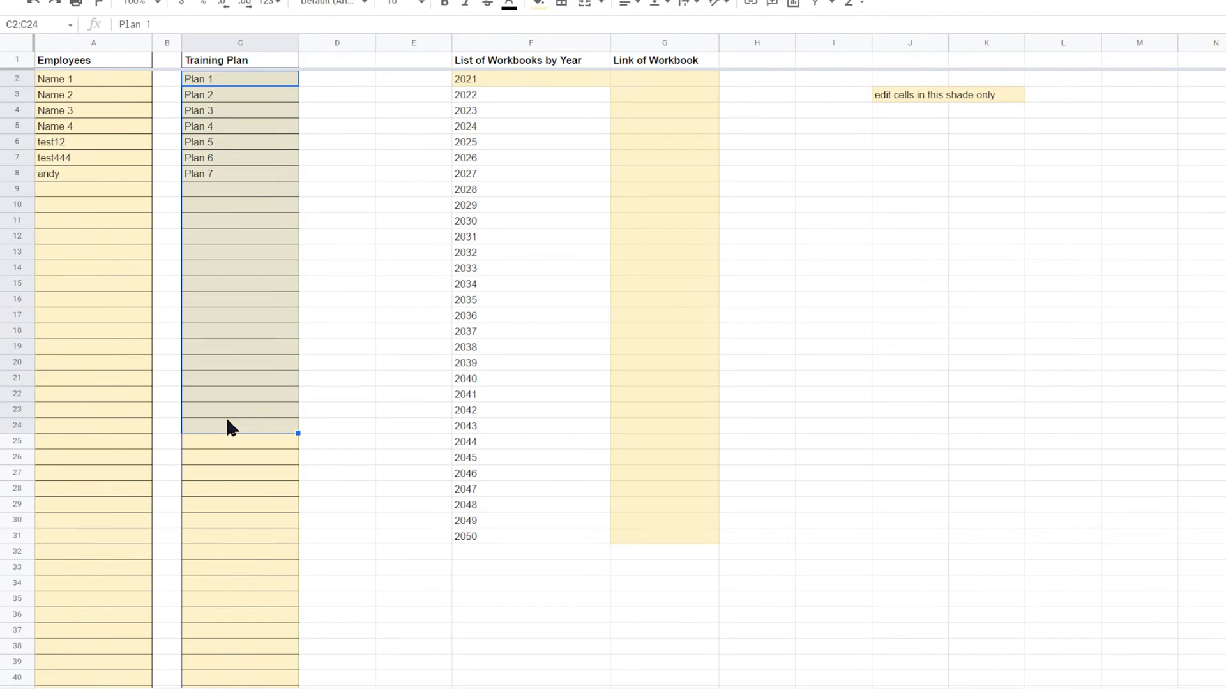
left_click(225, 410)
left_click(223, 363)
left_click(224, 300)
left_click(227, 252)
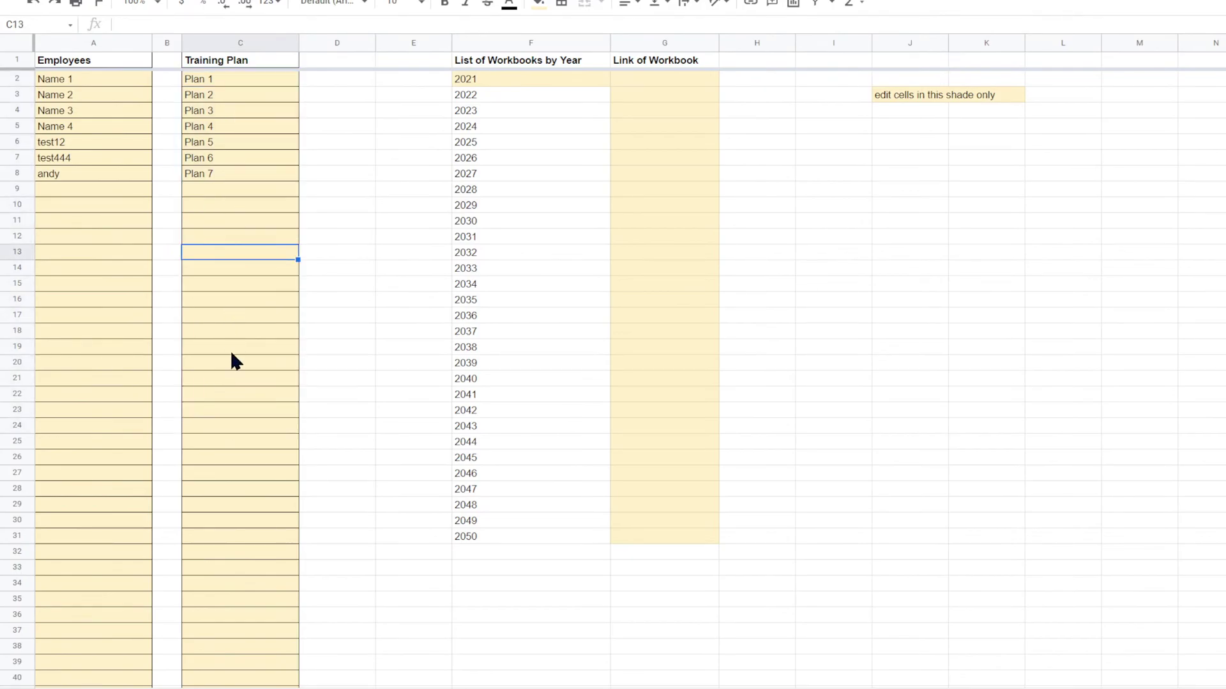
Step: Check the formulas in row 2 of the ERROR LOGIC, No Completion Status Error and ERRORS columns on the Data sheet
left_click(300, 688)
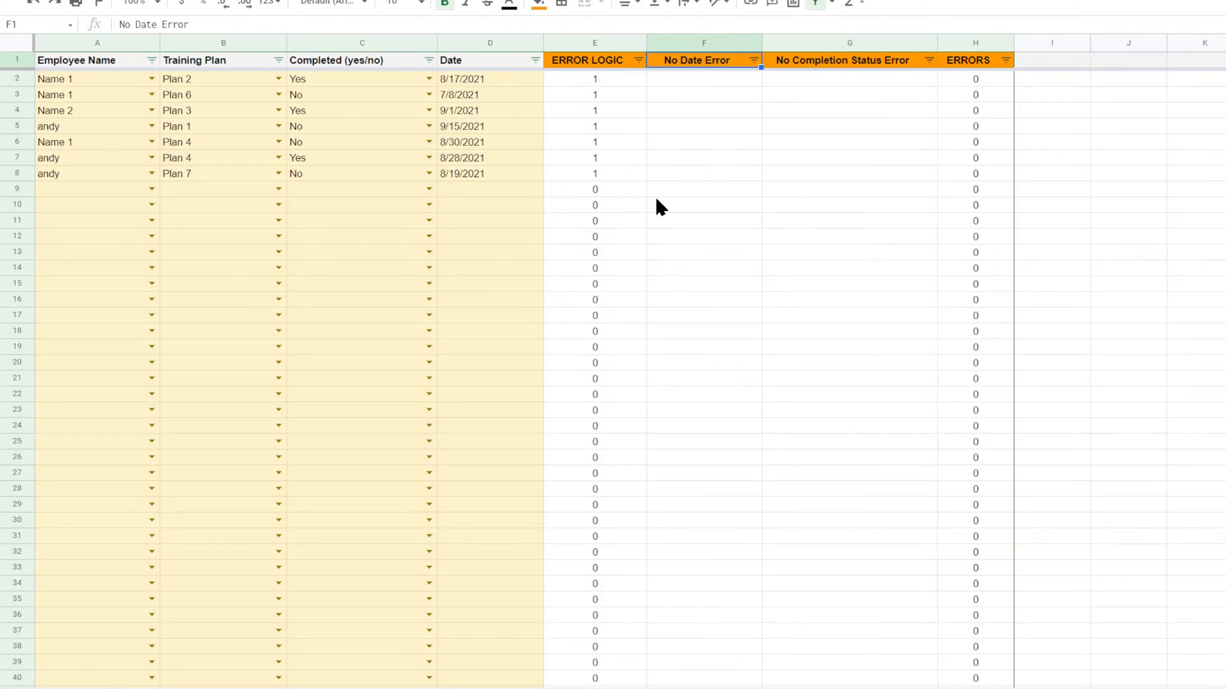
left_click(603, 81)
left_click(841, 81)
left_click(960, 82)
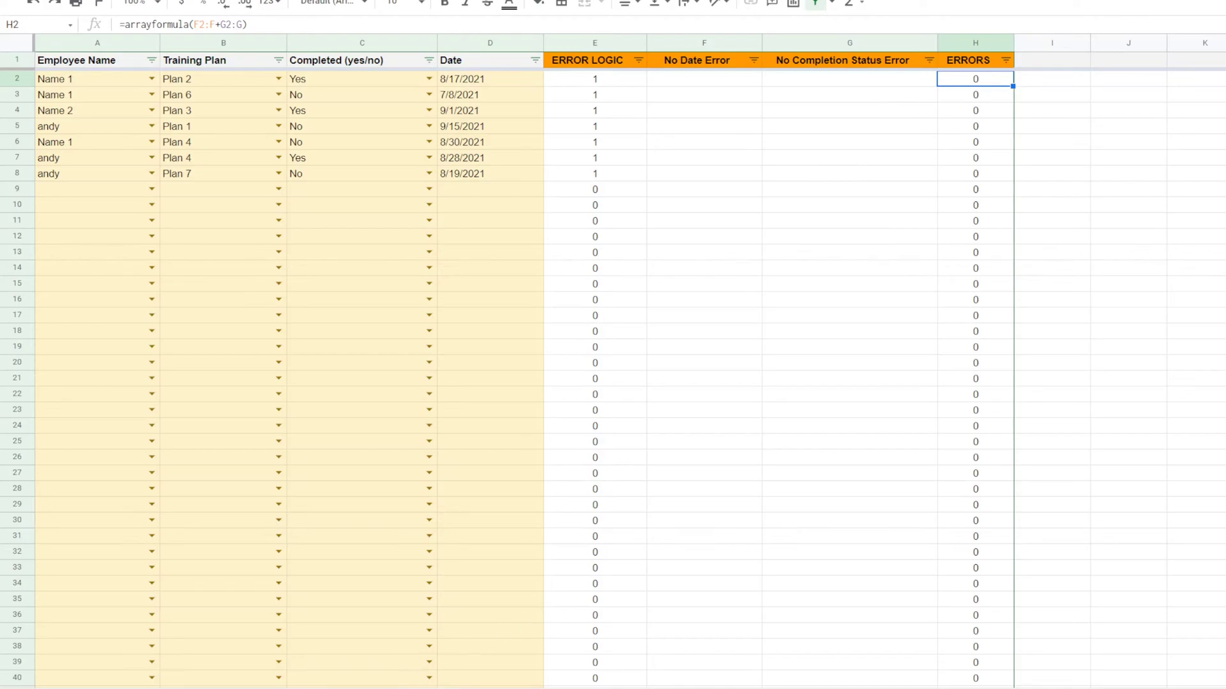
Step: Review the BASE TEMPLATE cover and the Link of Workbook cells for 2021 to 2050 on the Validation sheet
left_click(319, 688)
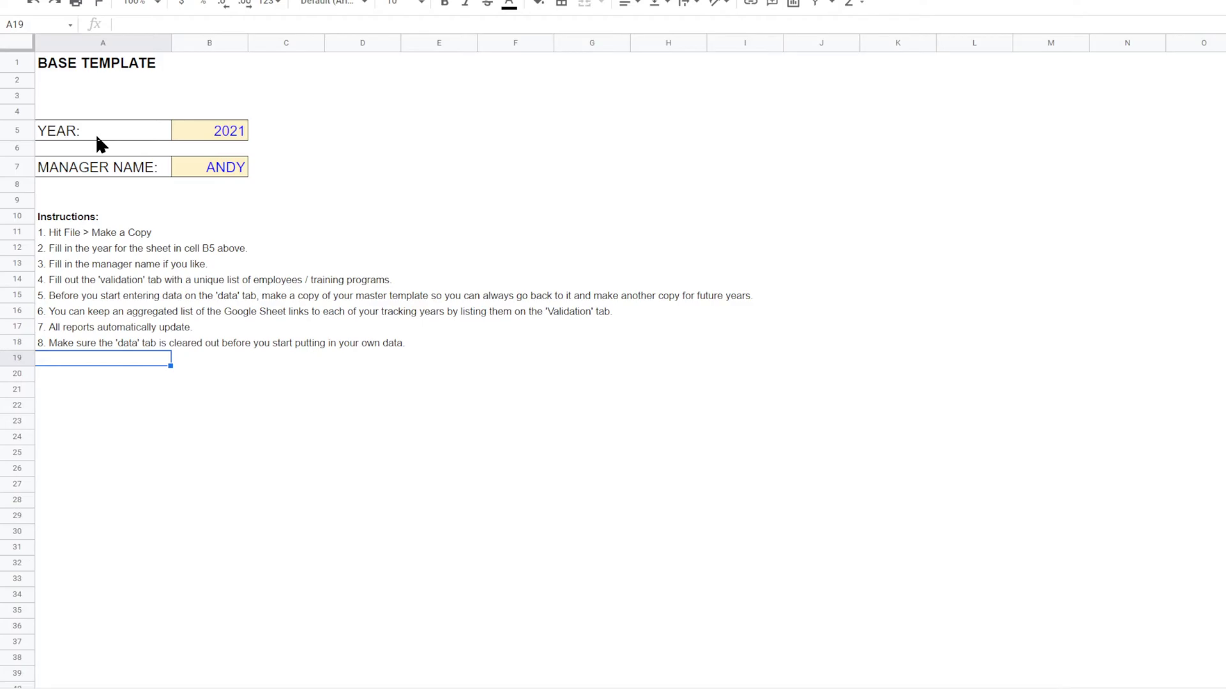
left_click(92, 71)
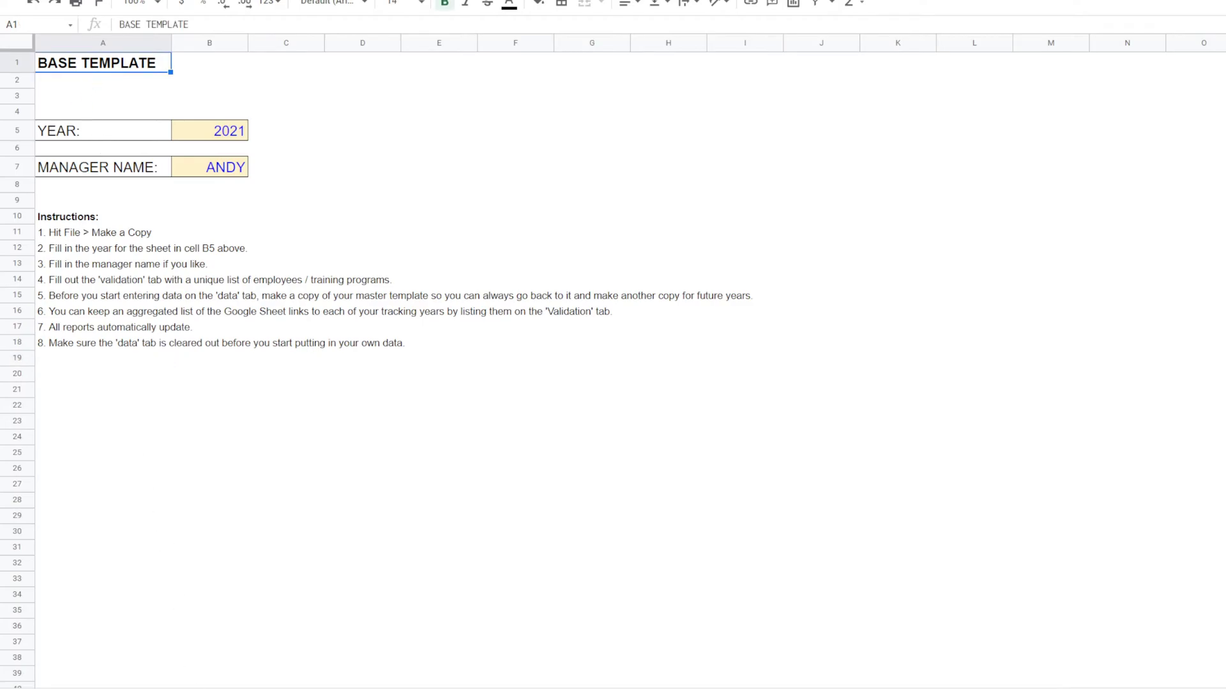
key("ctrl+shift+Page_Down")
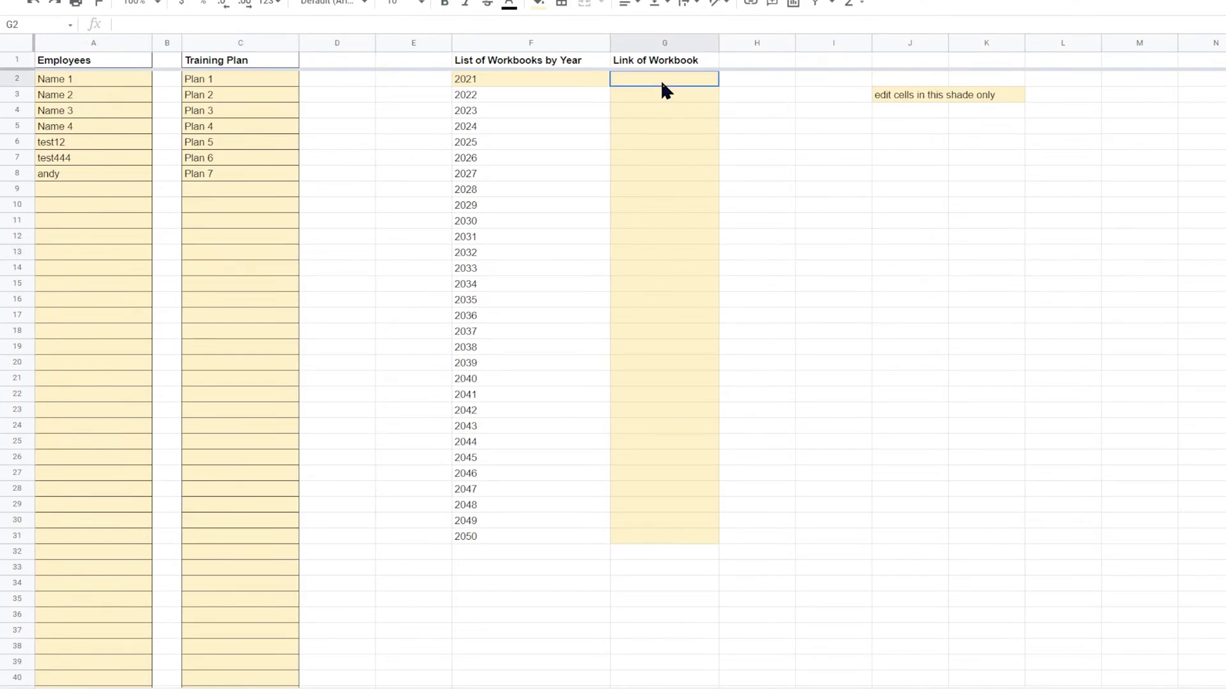
mouse_move(660, 78)
left_mouse_down()
mouse_move(624, 415)
mouse_move(636, 542)
left_mouse_up()
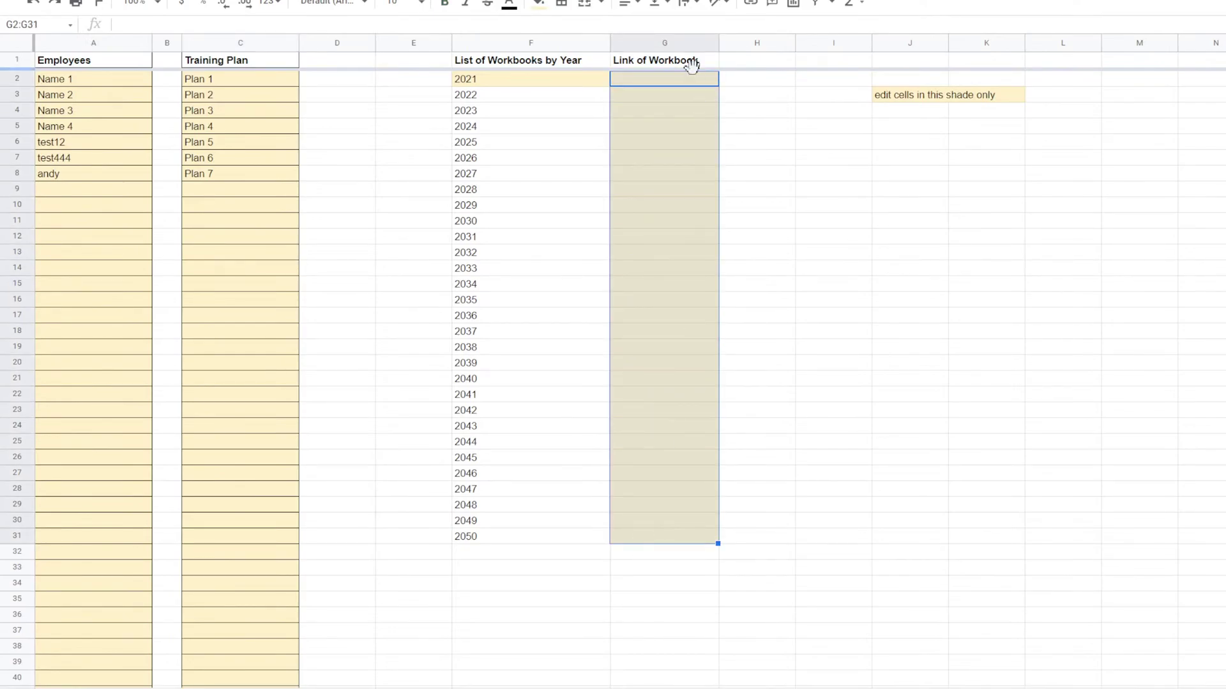
left_click(669, 81)
left_click(664, 97)
left_click(656, 147)
left_click(659, 237)
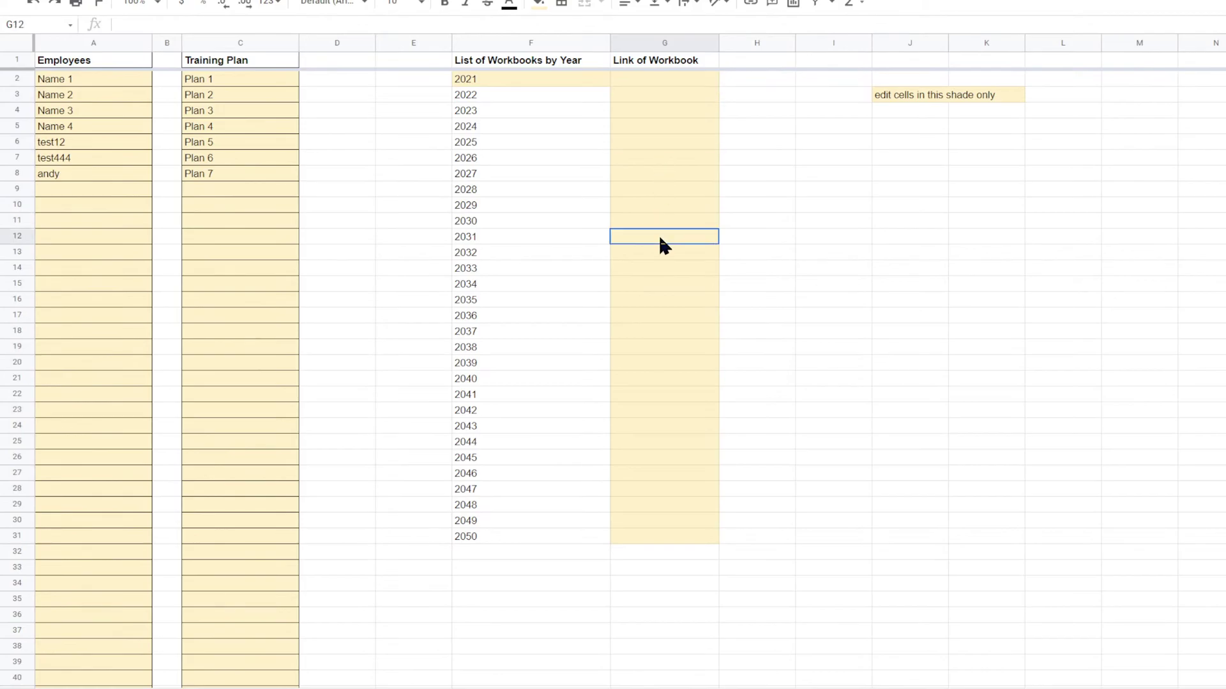
Step: Review the training entries in A2:D16 on the Data sheet and the individual dates in the Date column
left_click(262, 688)
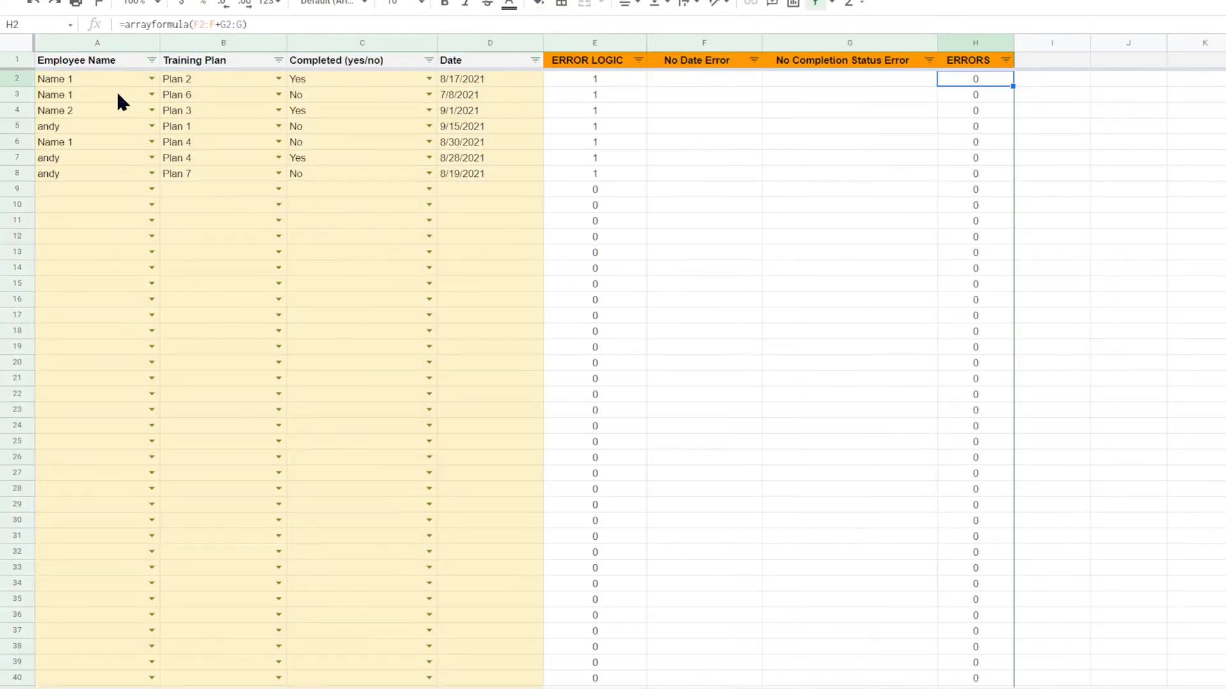
left_click_drag(89, 80, 470, 297)
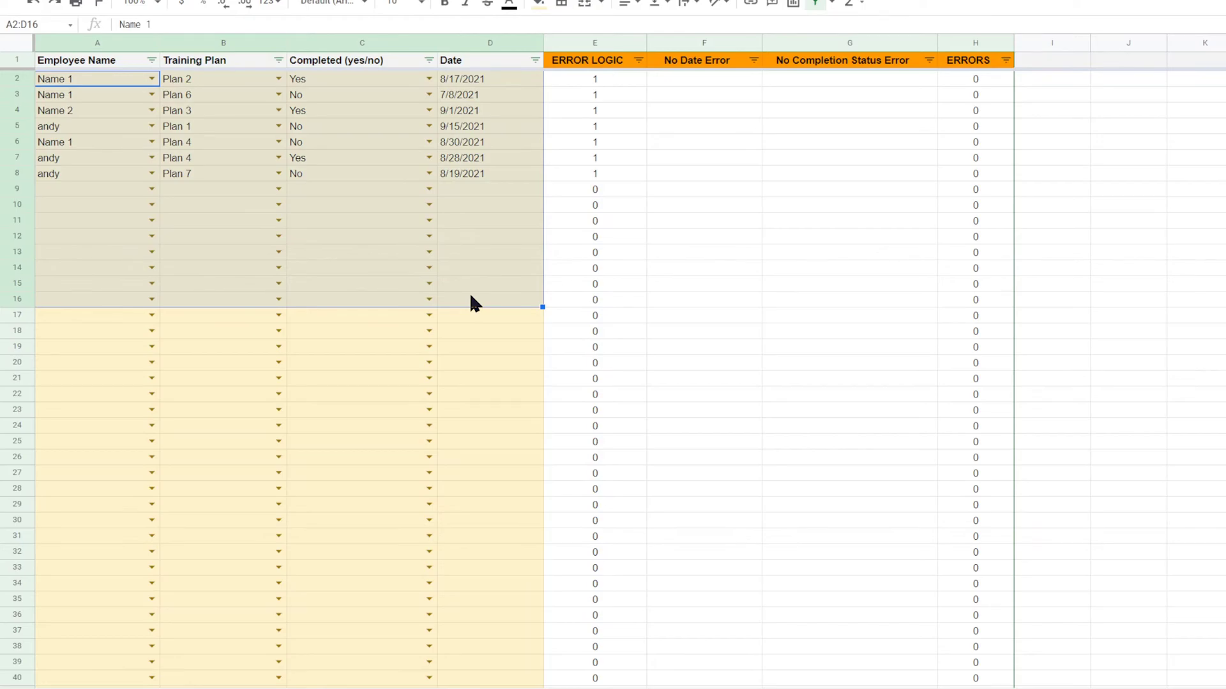
left_click(490, 81)
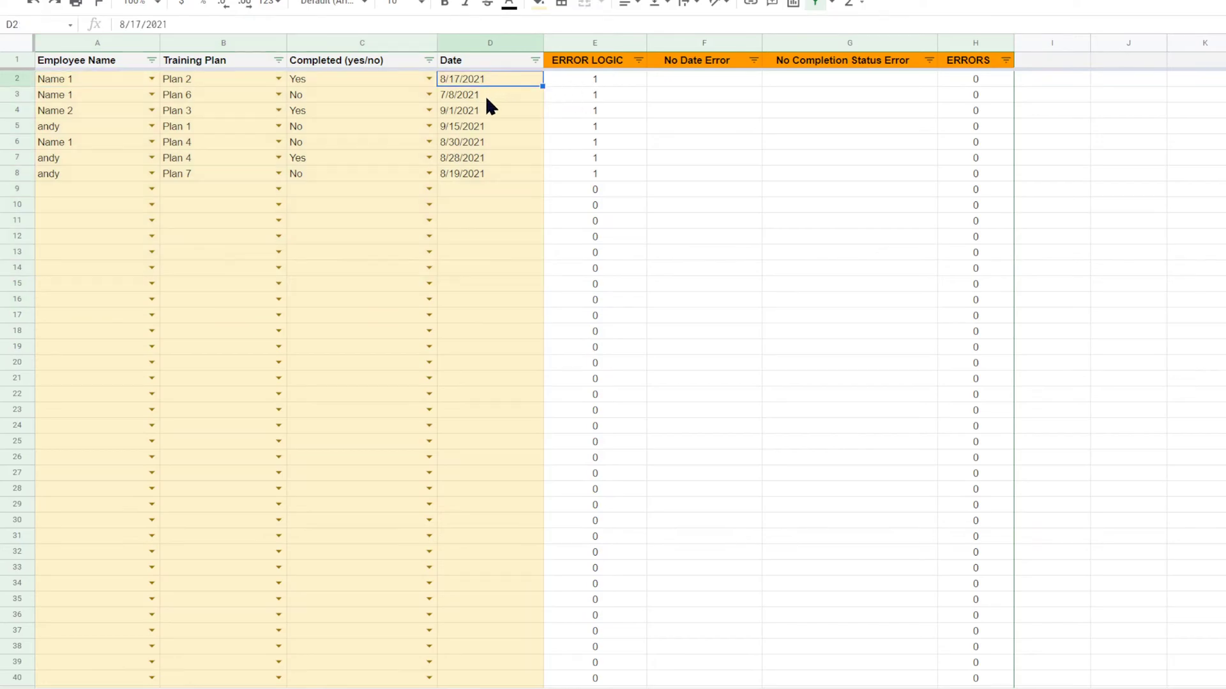
left_click(485, 94)
left_click(486, 140)
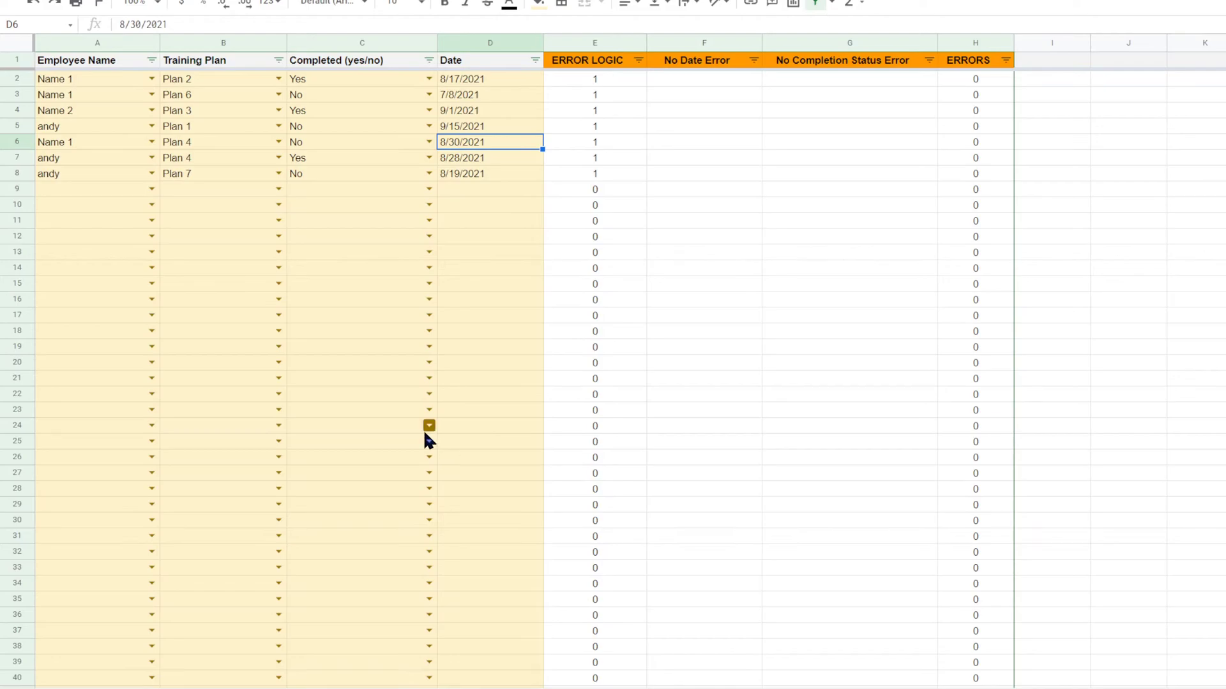
Step: Inspect the formulas in C23 and the plan header cell B2 of the Training Completed by Employee report
left_click(370, 688)
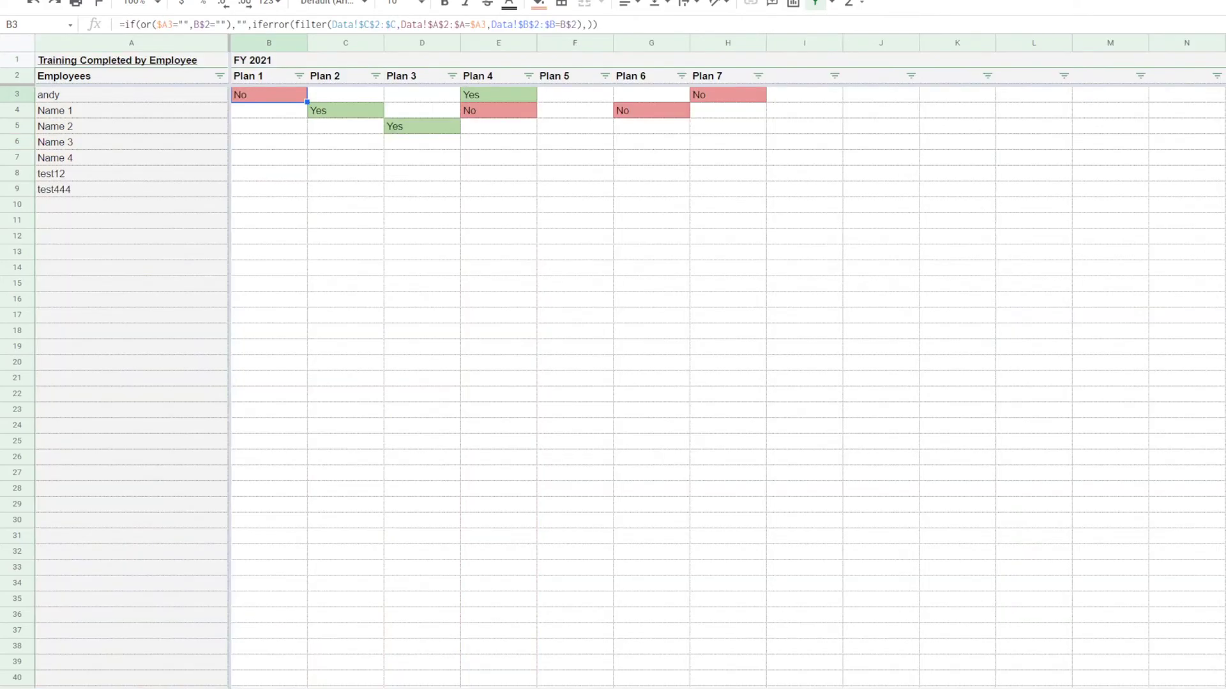
left_click(323, 406)
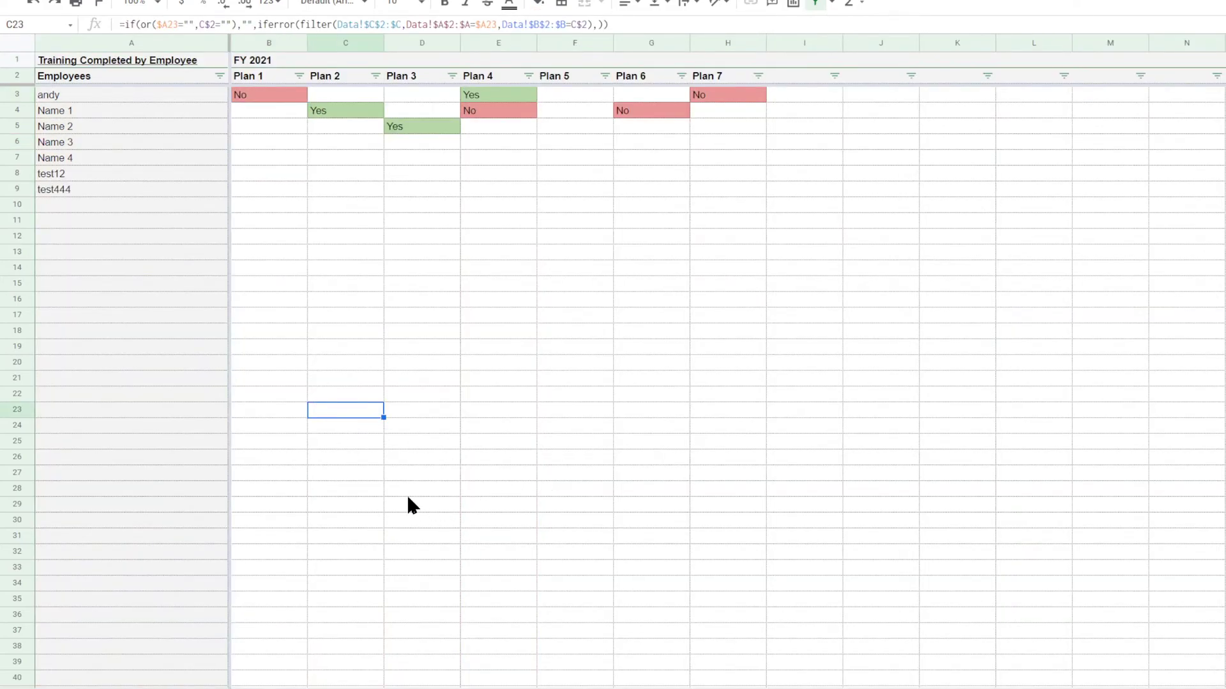
left_click(255, 77)
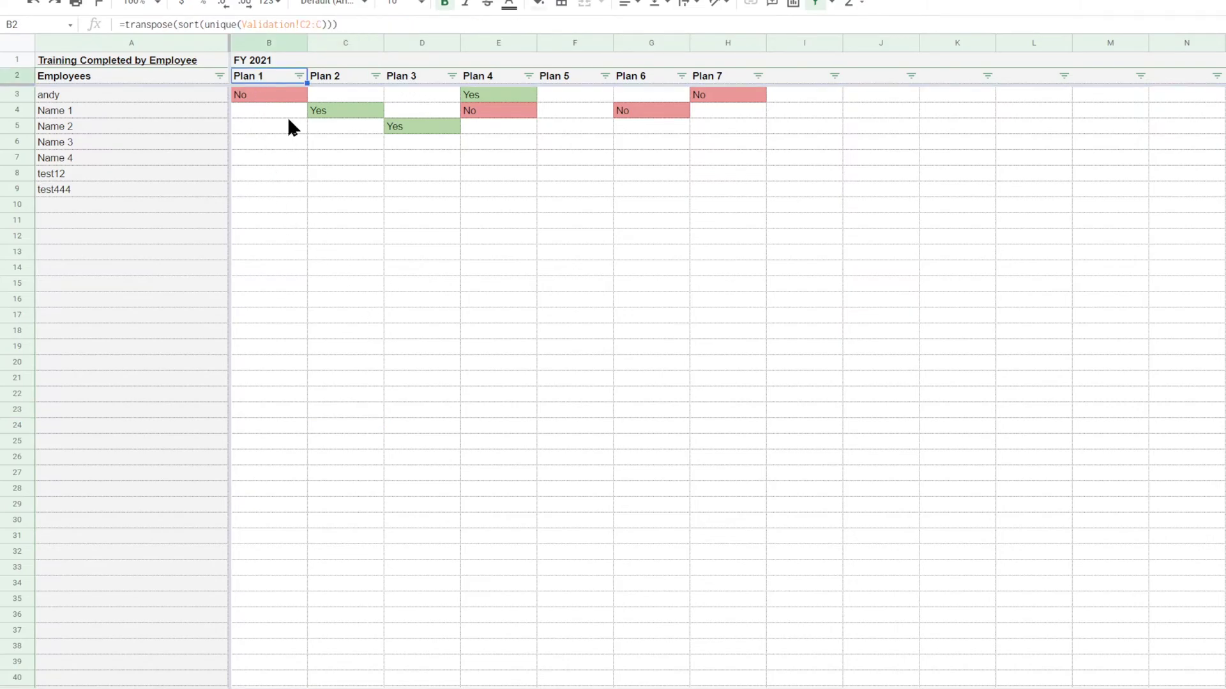
Step: Inspect the formulas in A3 and B2 and the plan headers C2:H2 of the Training Completed by Employee report
left_click(382, 80)
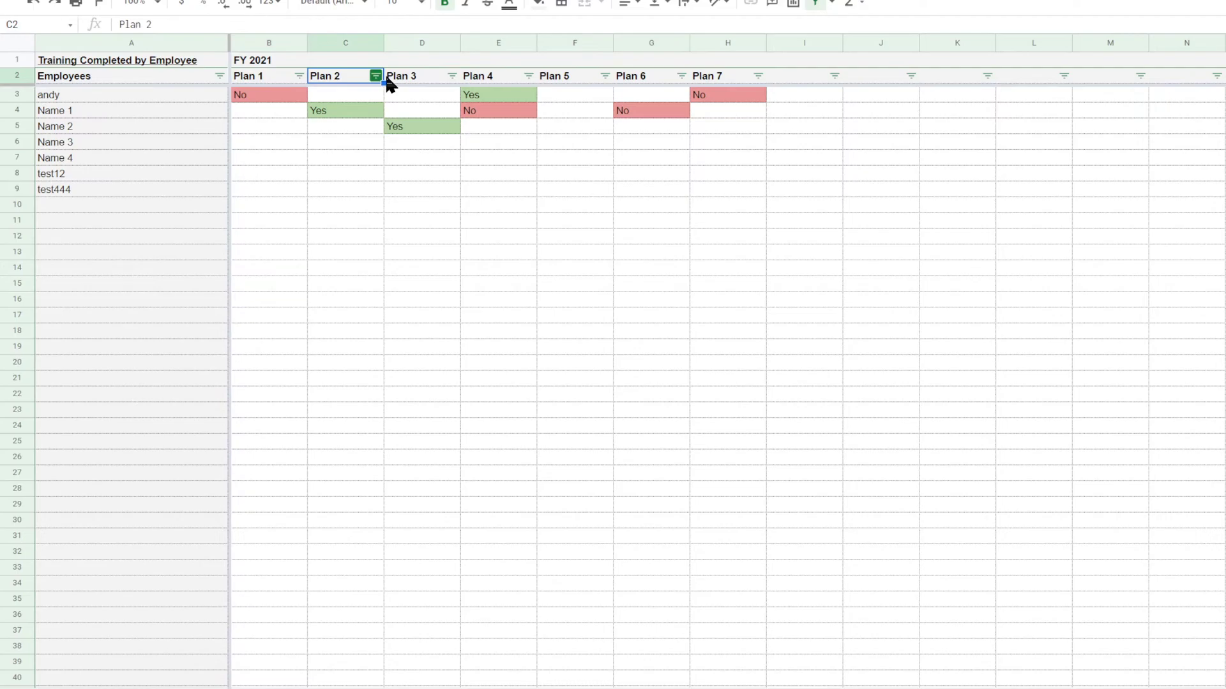
left_click(78, 92)
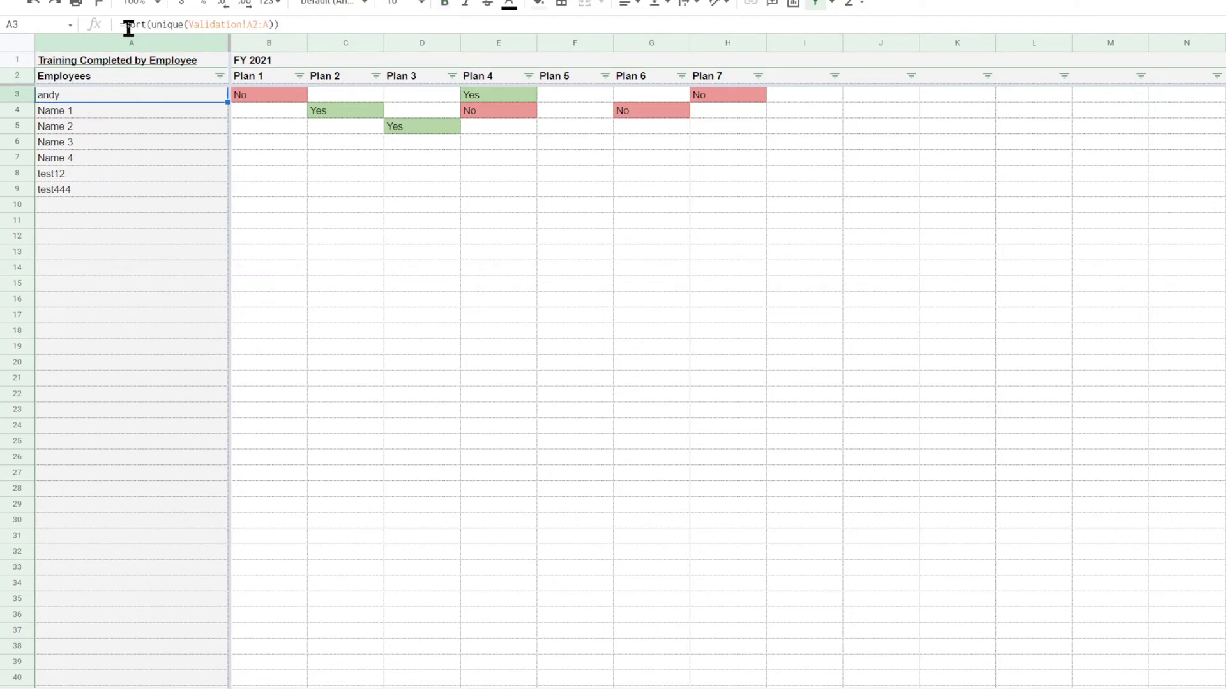
left_click(263, 77)
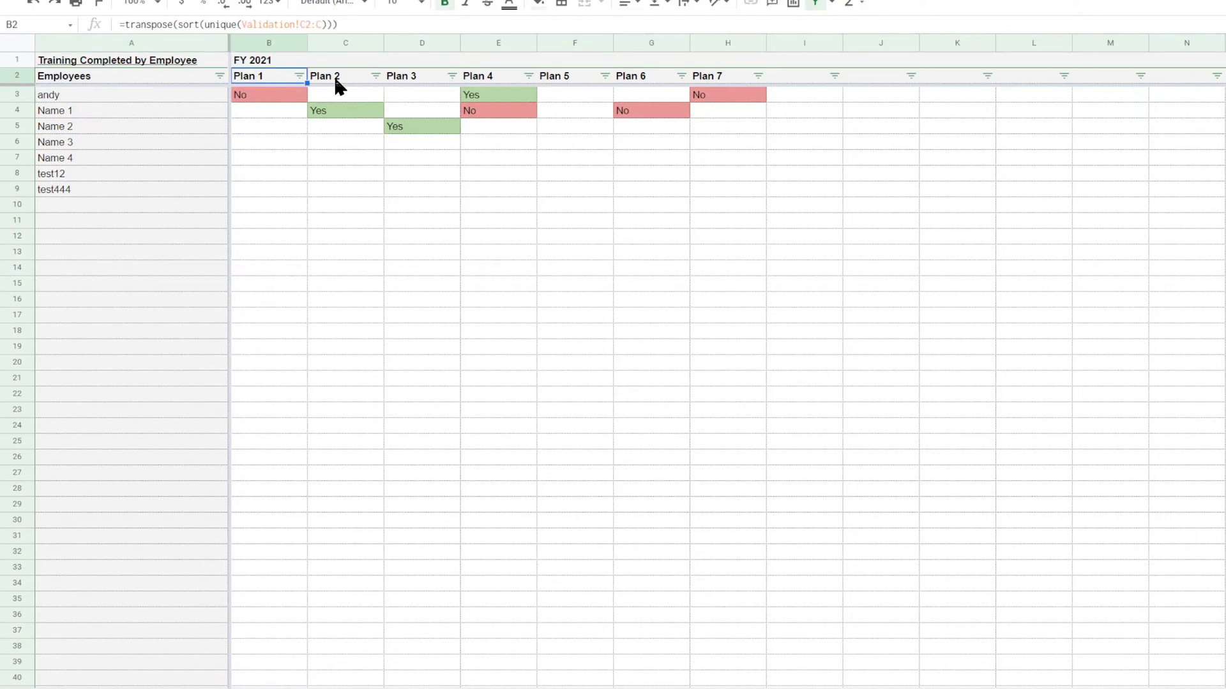
left_click_drag(336, 81, 722, 89)
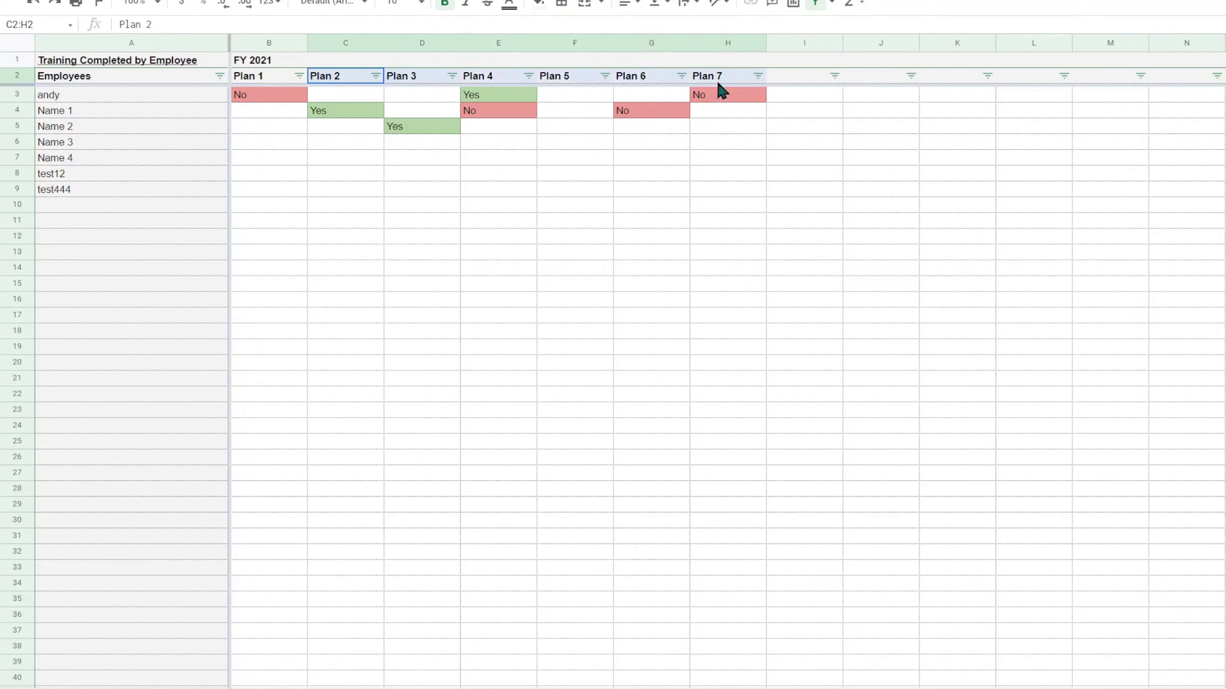
left_click(257, 79)
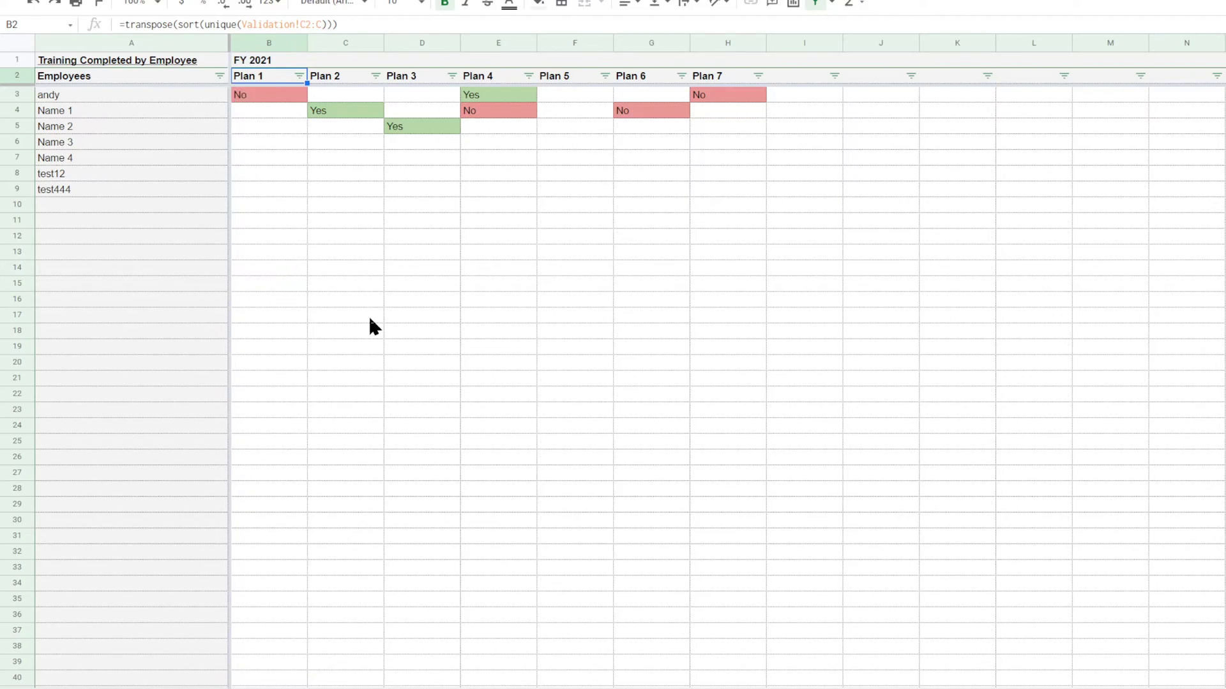
Step: Compare the Data sheet entries with the Training Completed by Employee report and inspect the formula in B3
left_click(313, 688)
left_click_drag(223, 79, 221, 203)
left_click(307, 688)
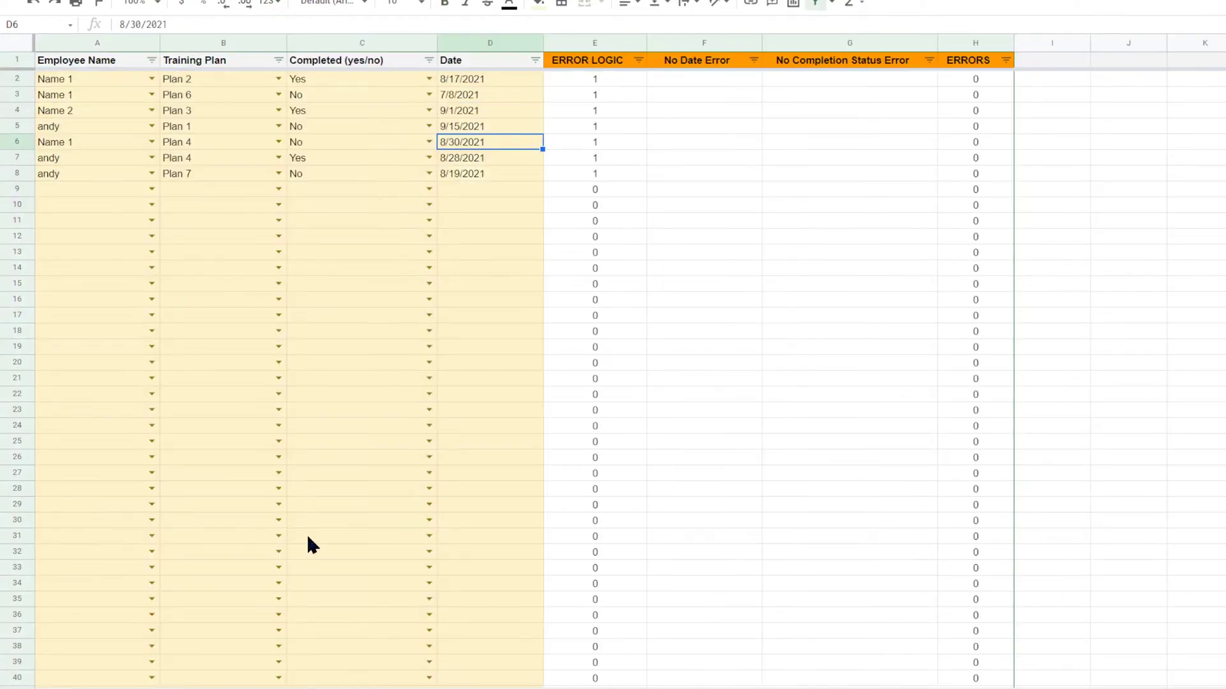
left_click(319, 688)
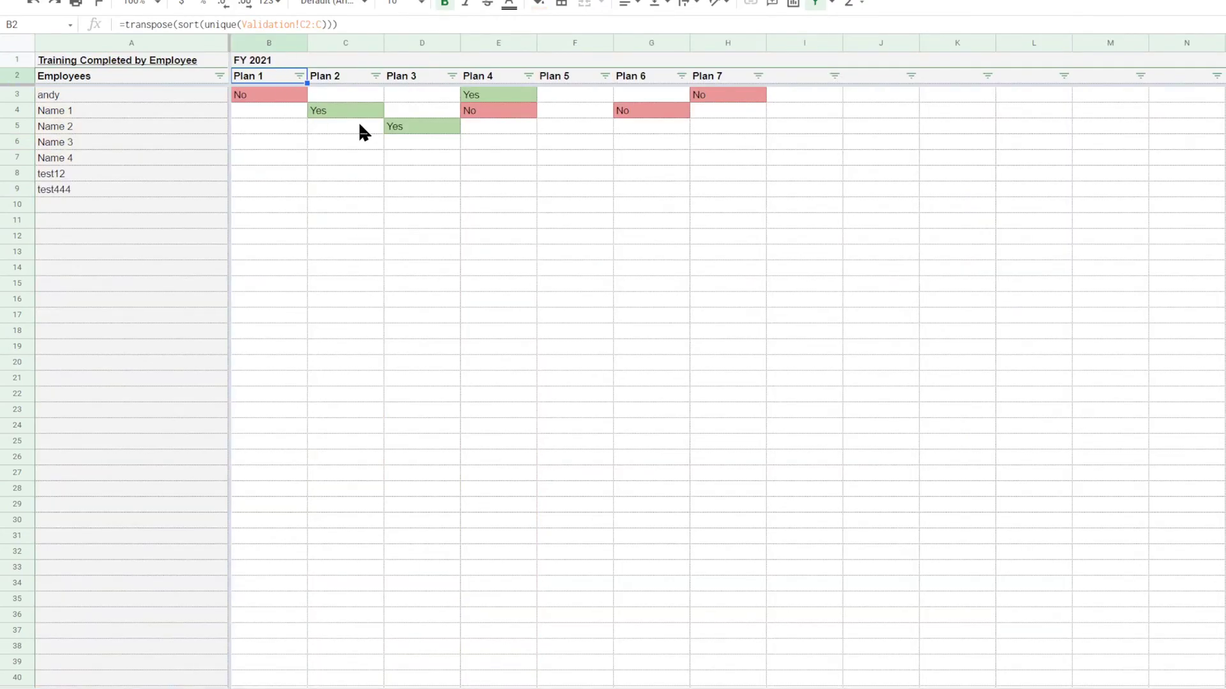
left_click(276, 99)
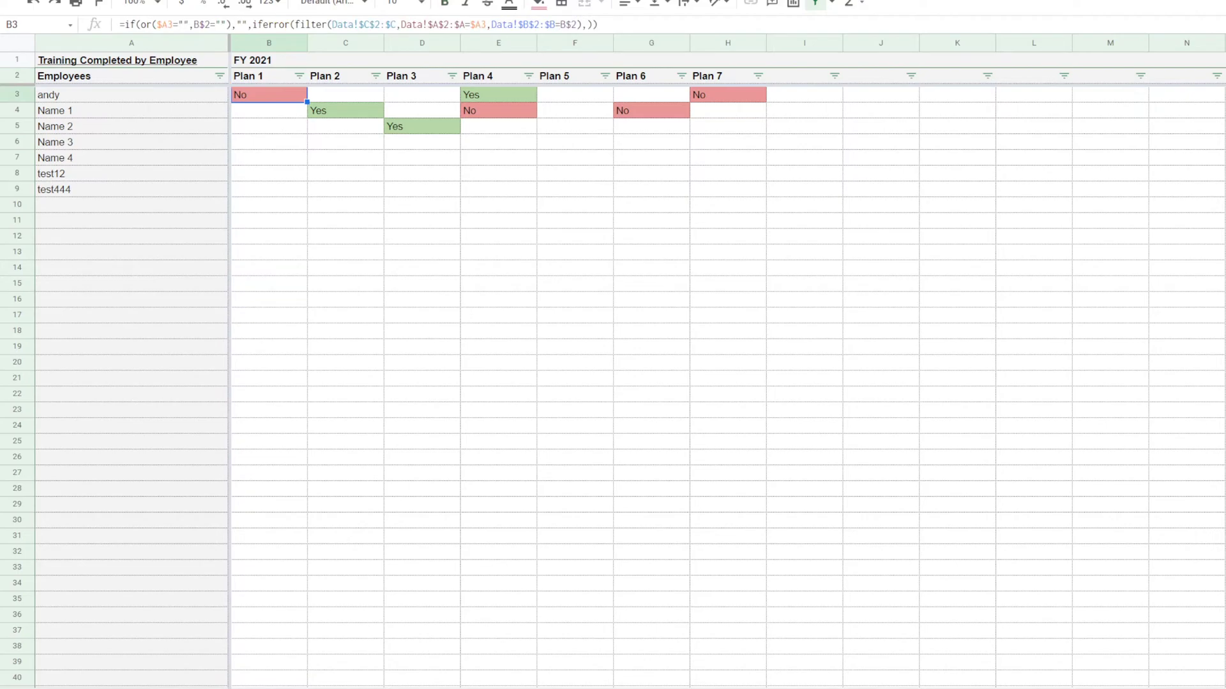
Step: Inspect the formulas in G7 and E5 of the Date Training was Completed by Employee report
left_click(408, 688)
left_click_drag(297, 95, 737, 181)
left_click(708, 161)
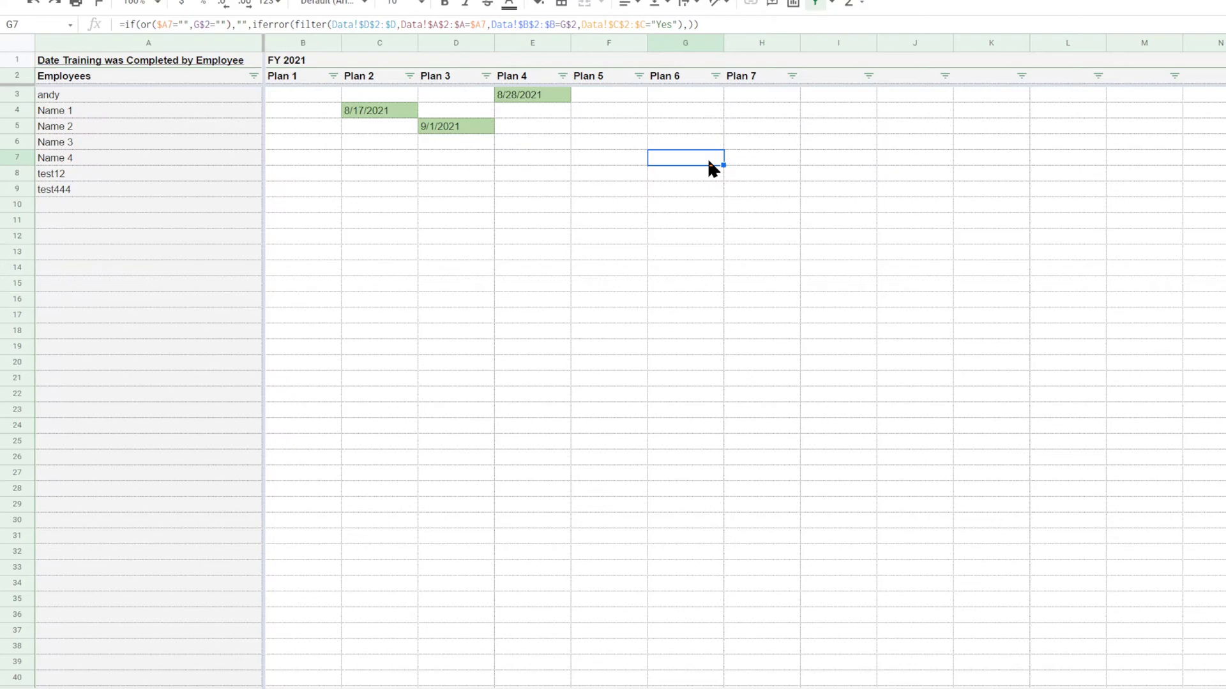
left_click(516, 133)
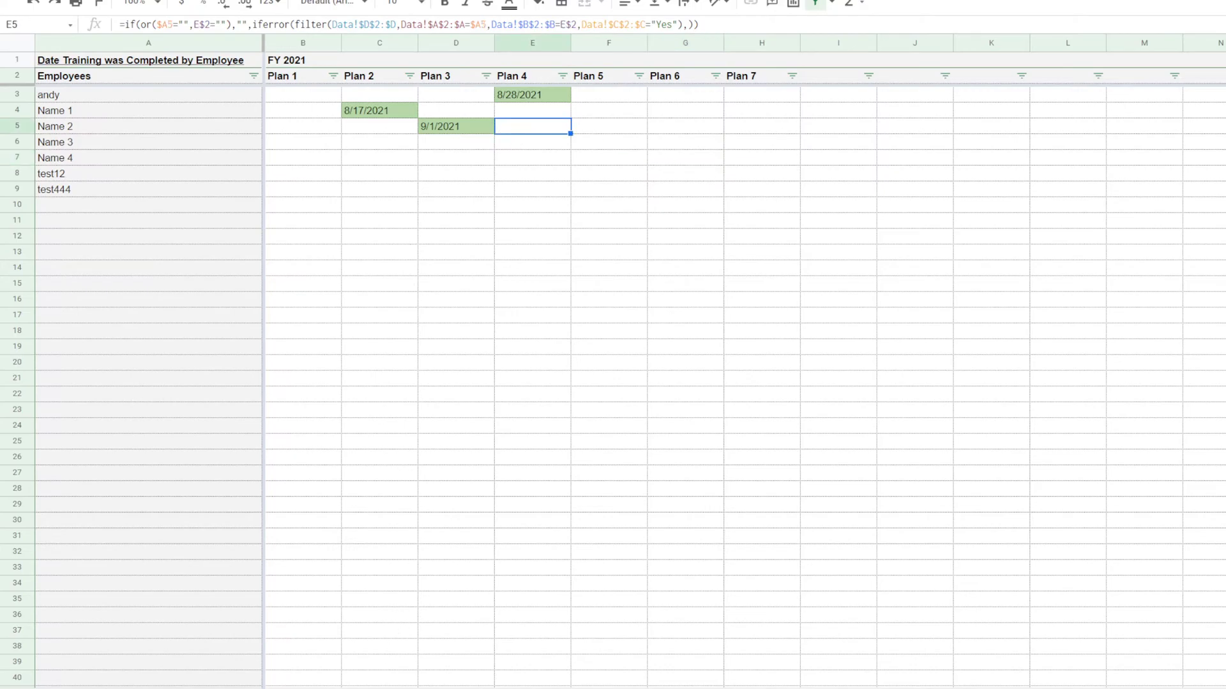
Step: Check the date in D3 and the completion statuses in C2 and C4 on the Data sheet
left_click(510, 688)
left_click(469, 93)
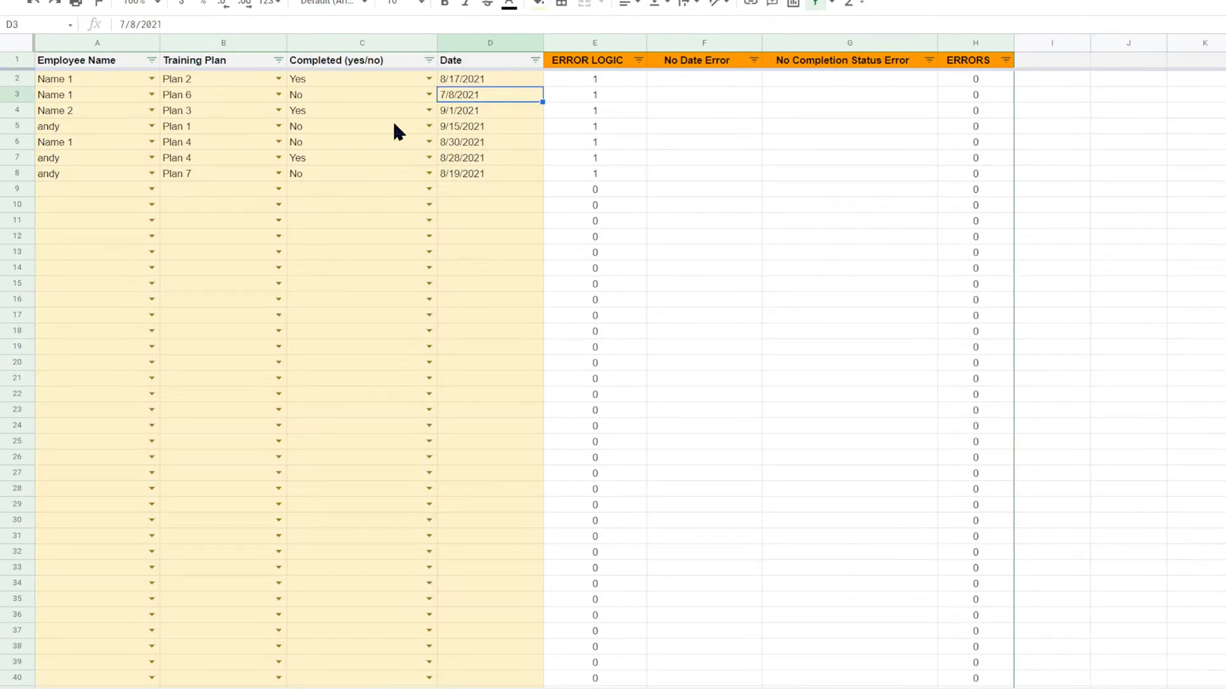
left_click(352, 80)
left_click(338, 114)
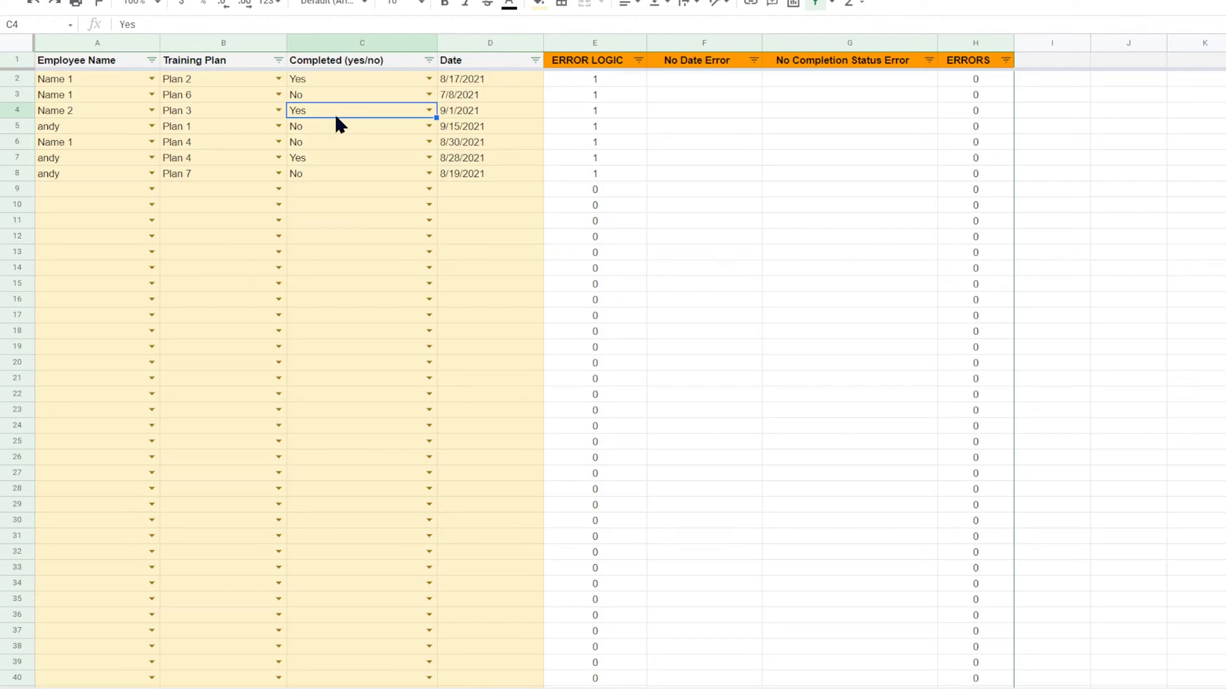
Step: View the Employee Incompletions and Employee Completions reports and the completed, incompleted and pending counts per employee
key("ctrl+shift+Page_Down")
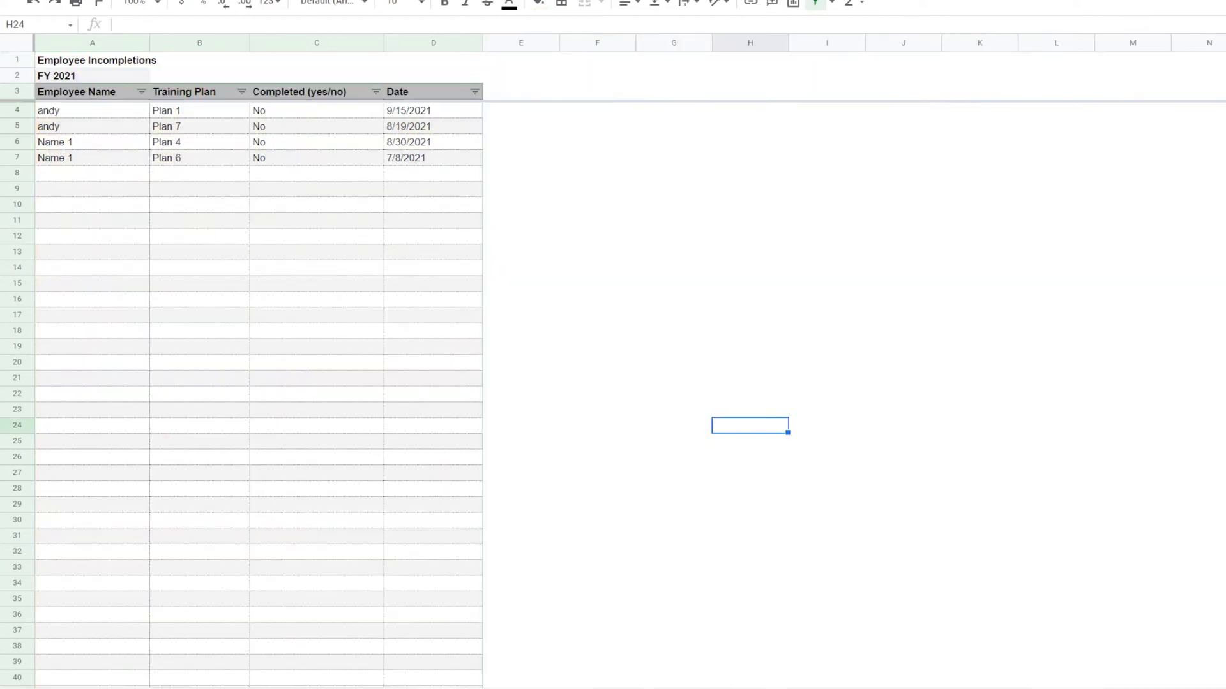
key("ctrl+shift+Page_Down")
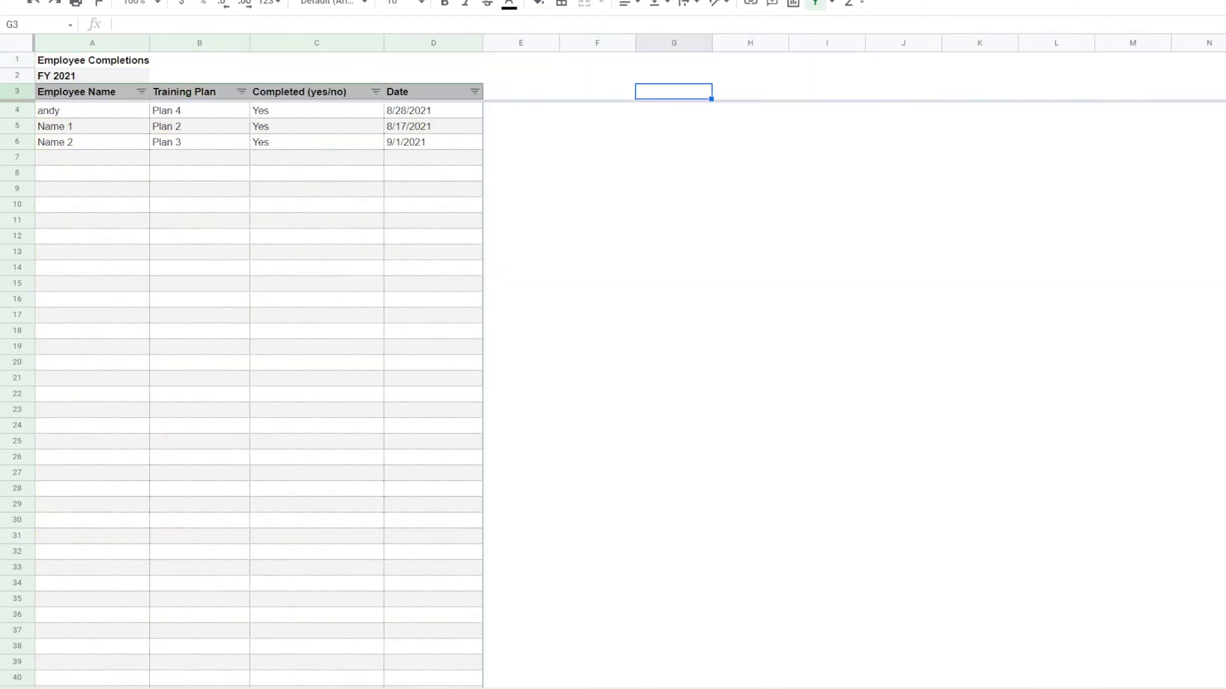
key("ctrl+shift+Page_Down")
left_click(872, 348)
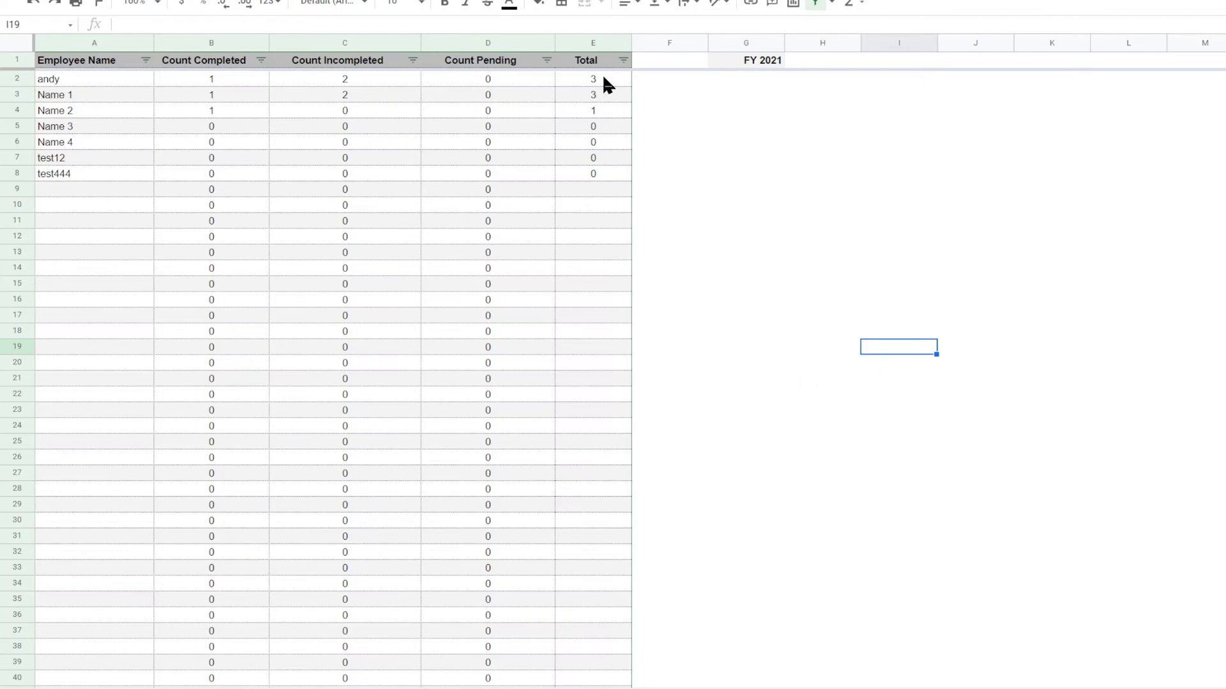
Step: Go back through the reports to the BASE TEMPLATE cover instructions, the Validation lists and the Data sheet
key("ctrl+shift+Page_Up")
key("ctrl+shift+Page_Up")
key("ctrl+shift+Page_Up")
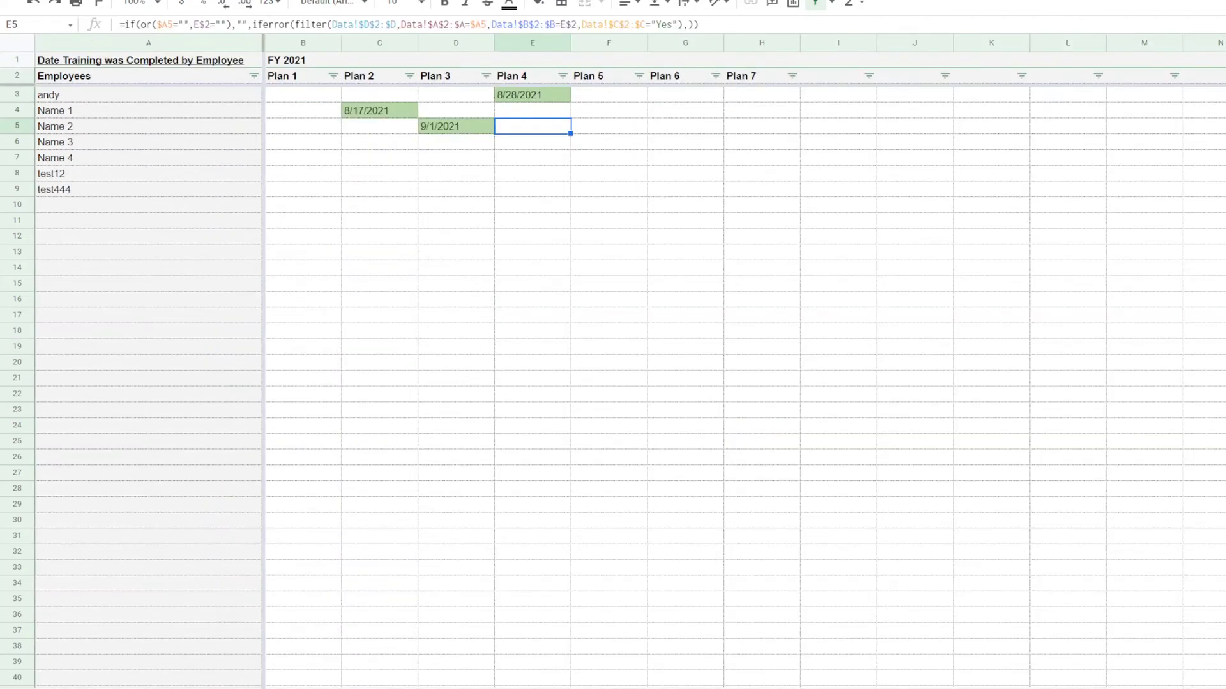
key("ctrl+shift+Page_Up")
key("ctrl+shift+Page_Up")
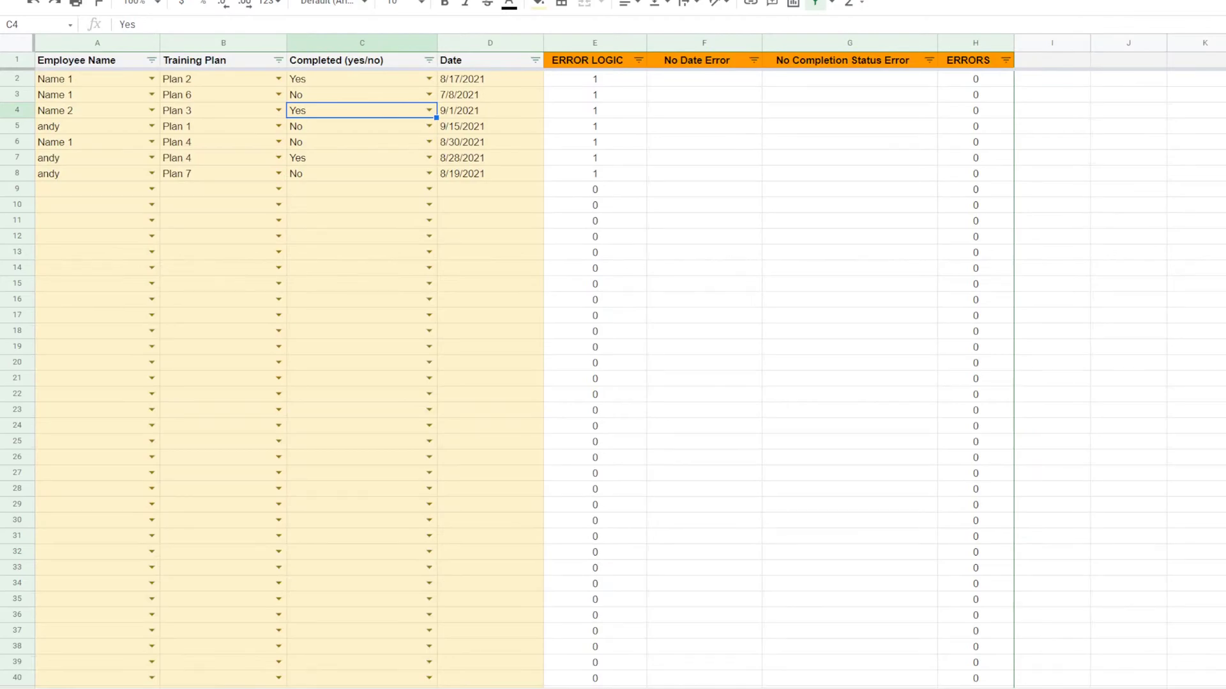
key("ctrl+shift+Page_Up")
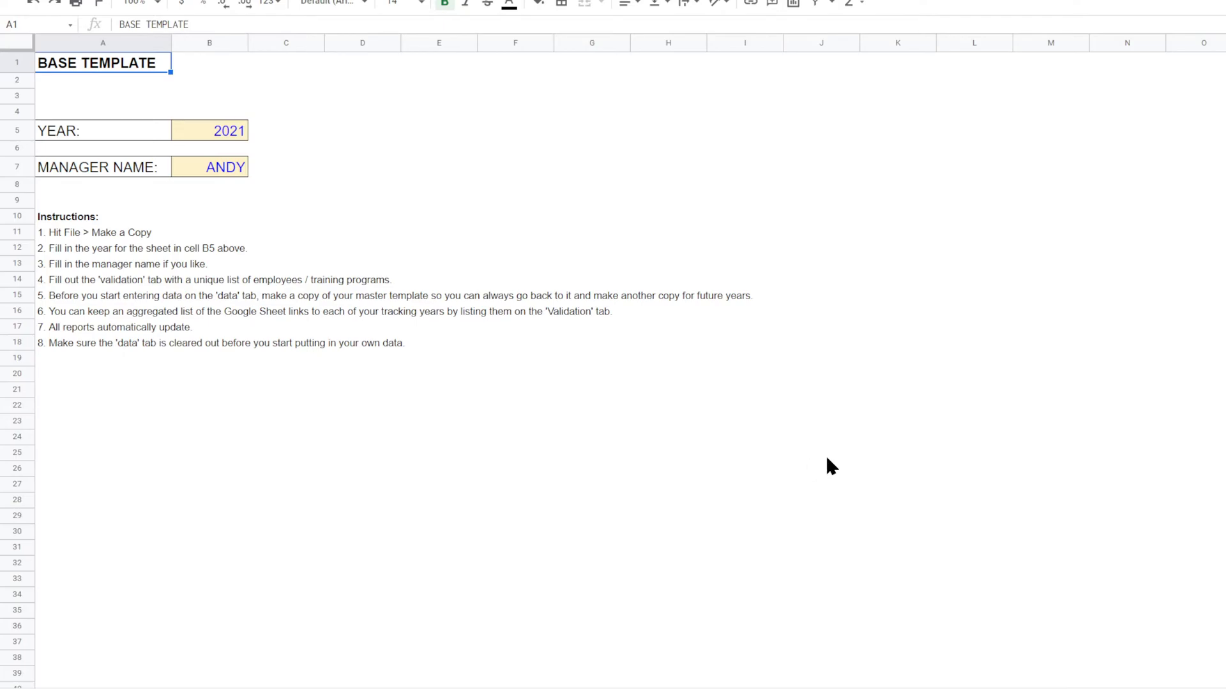
left_click(250, 688)
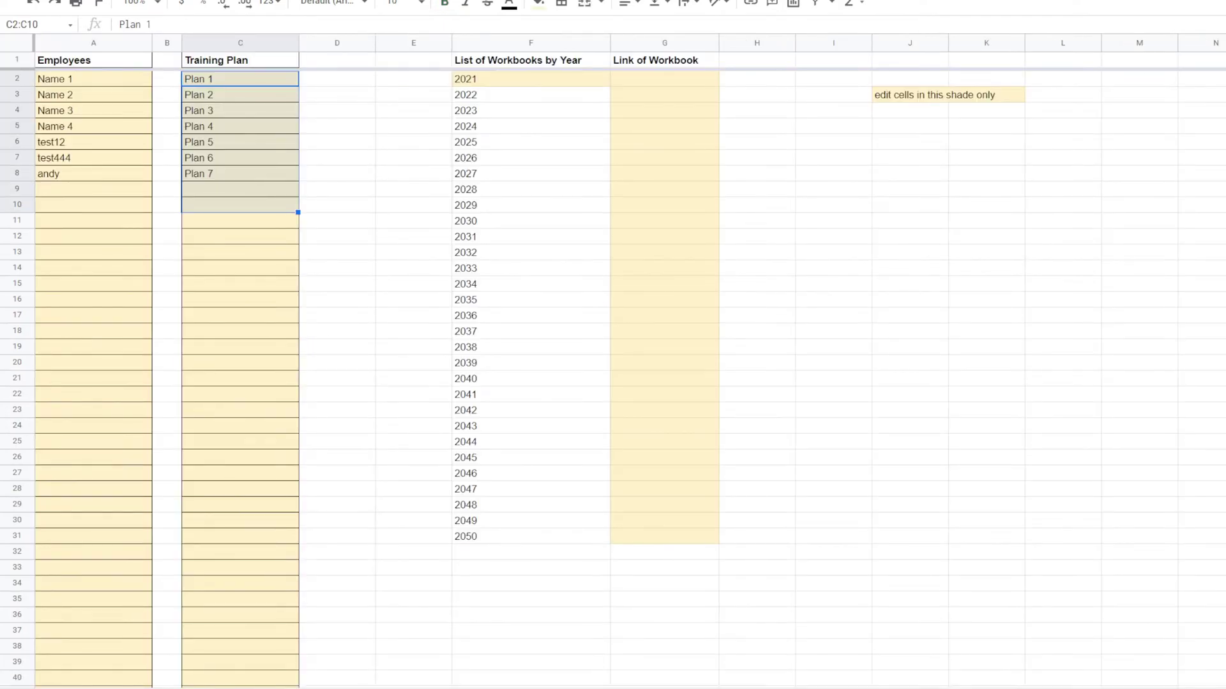
left_click(294, 688)
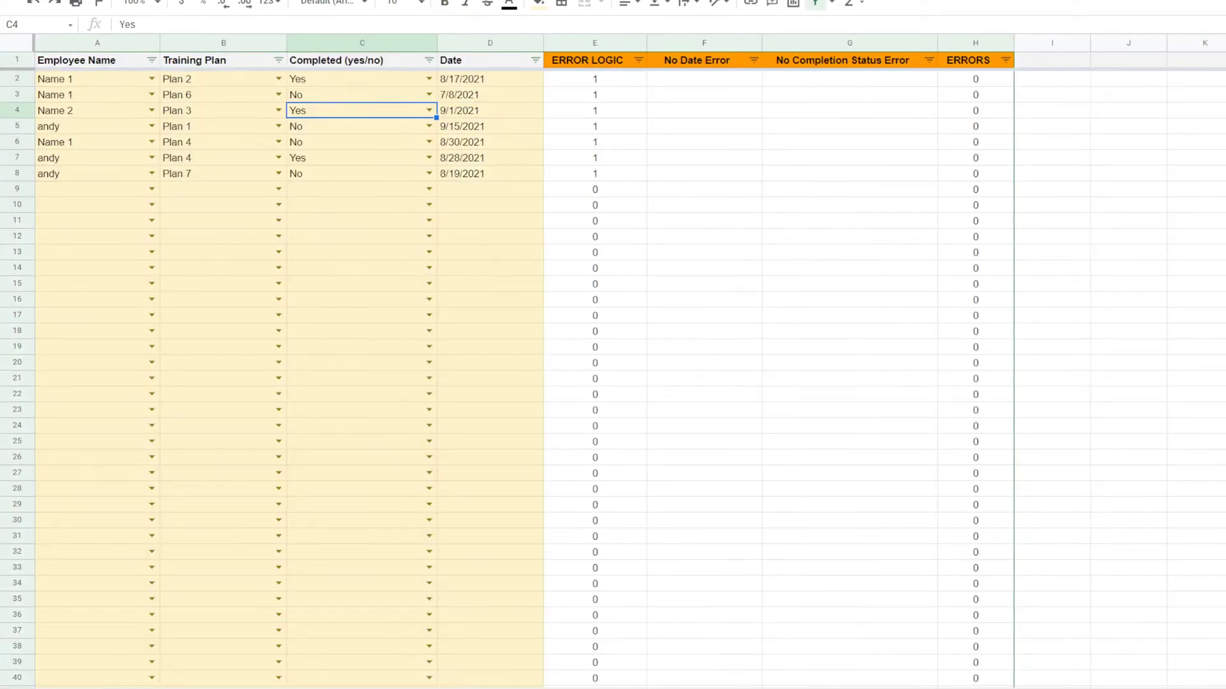
Step: View the employee counts report and inspect the formula in A4 of the Employee Completions report
left_click(345, 688)
left_click(415, 688)
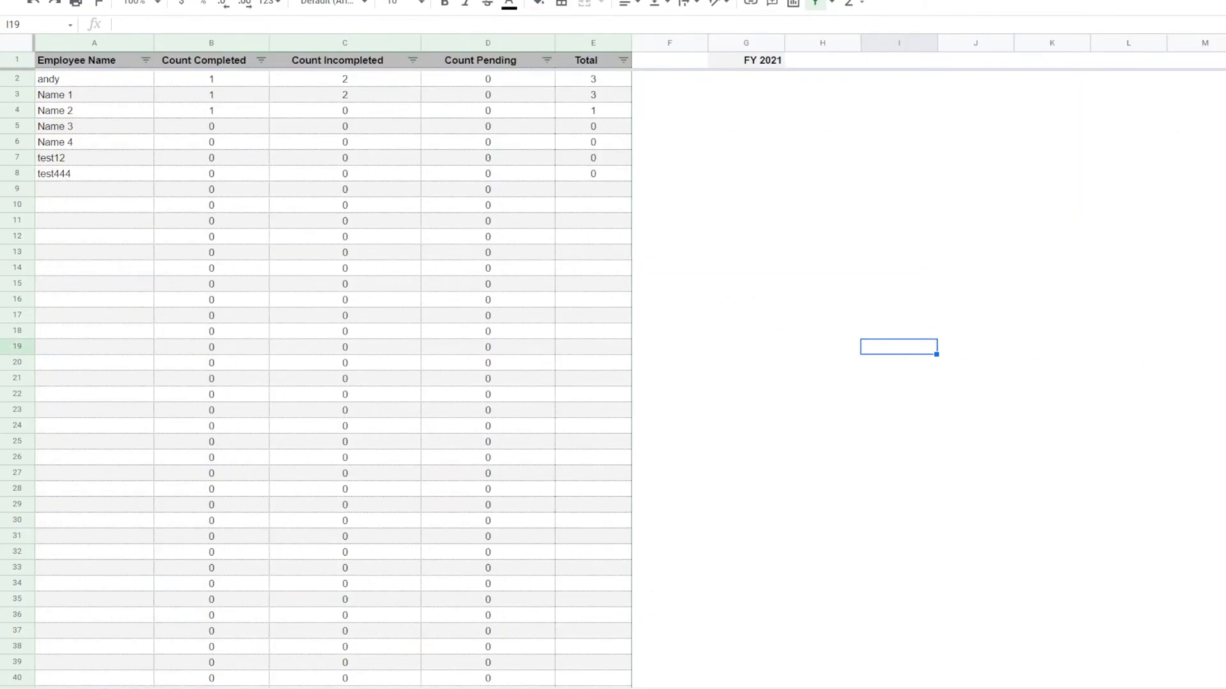
left_click(498, 688)
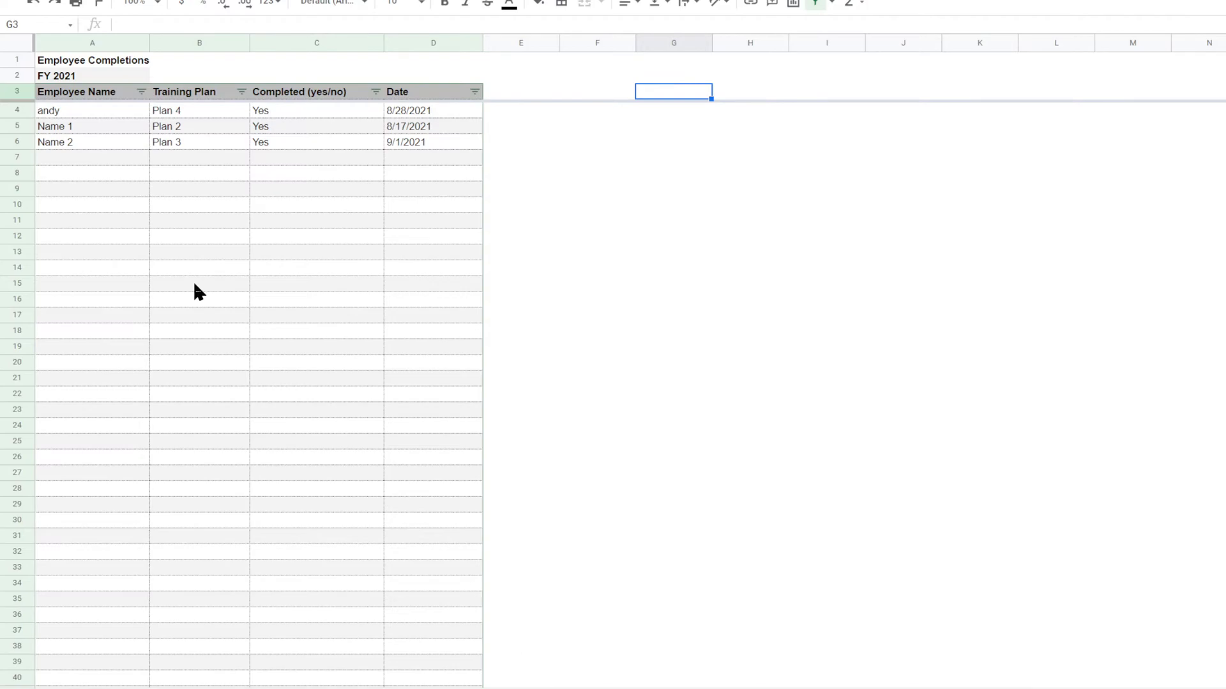
left_click(72, 116)
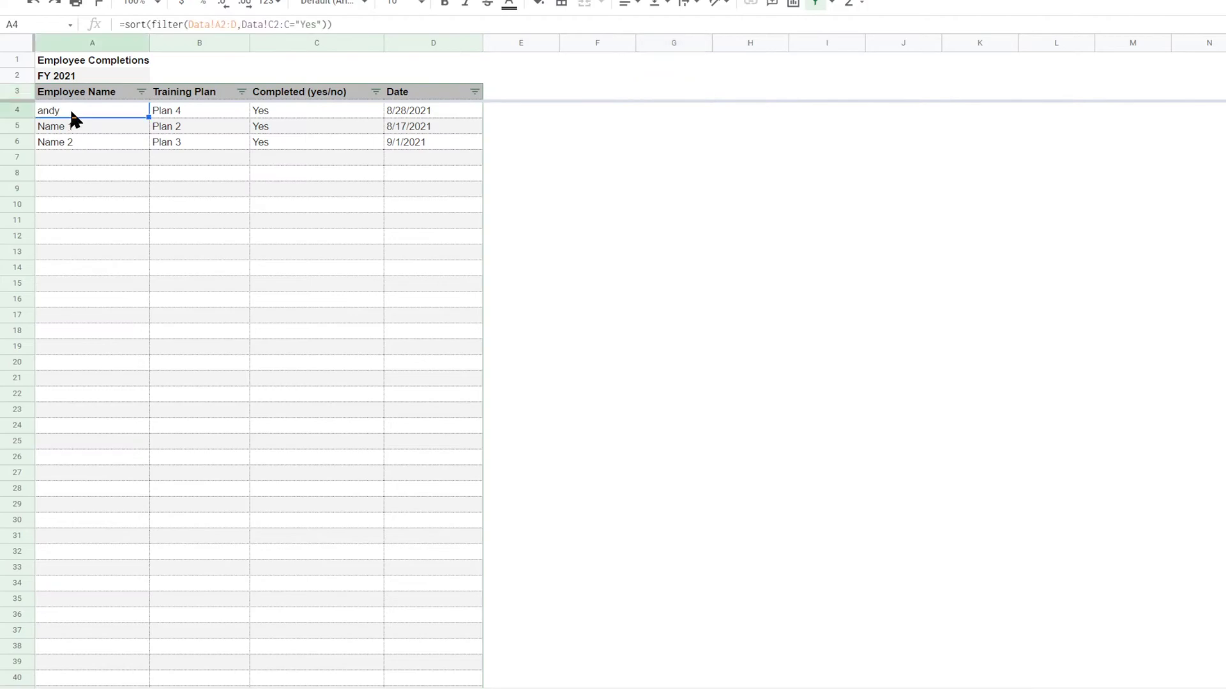
Step: Inspect the formulas in A2 and B2 of the employee counts report
left_click(775, 687)
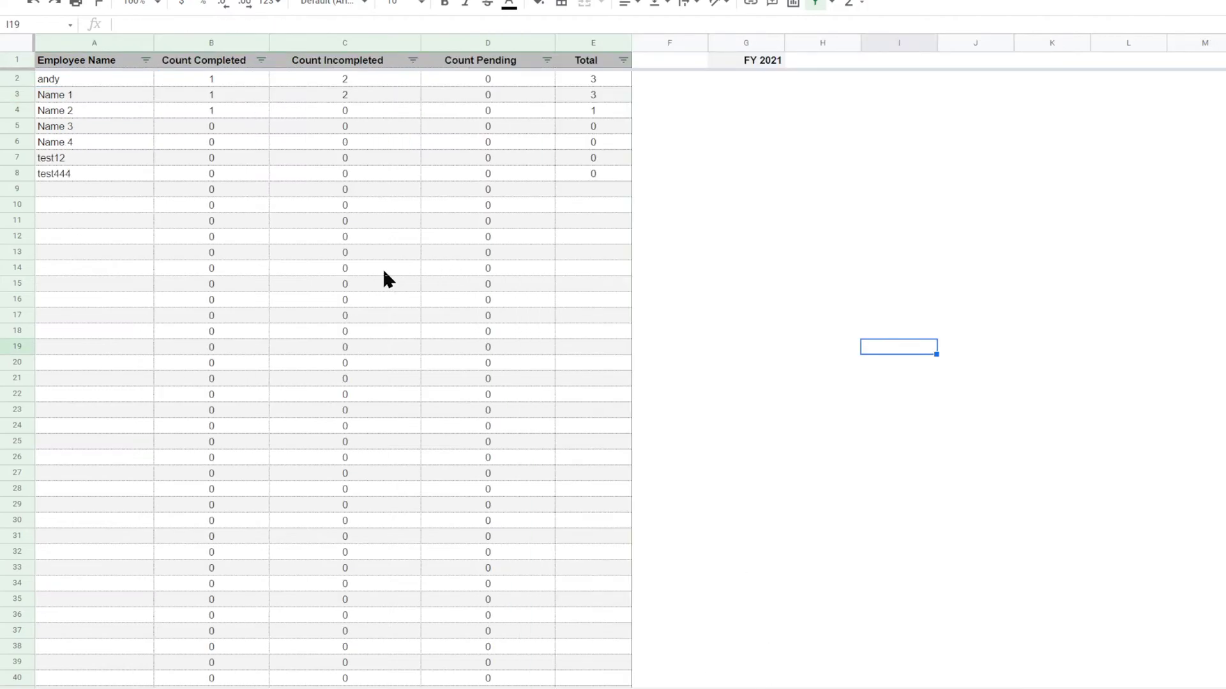
left_click(99, 83)
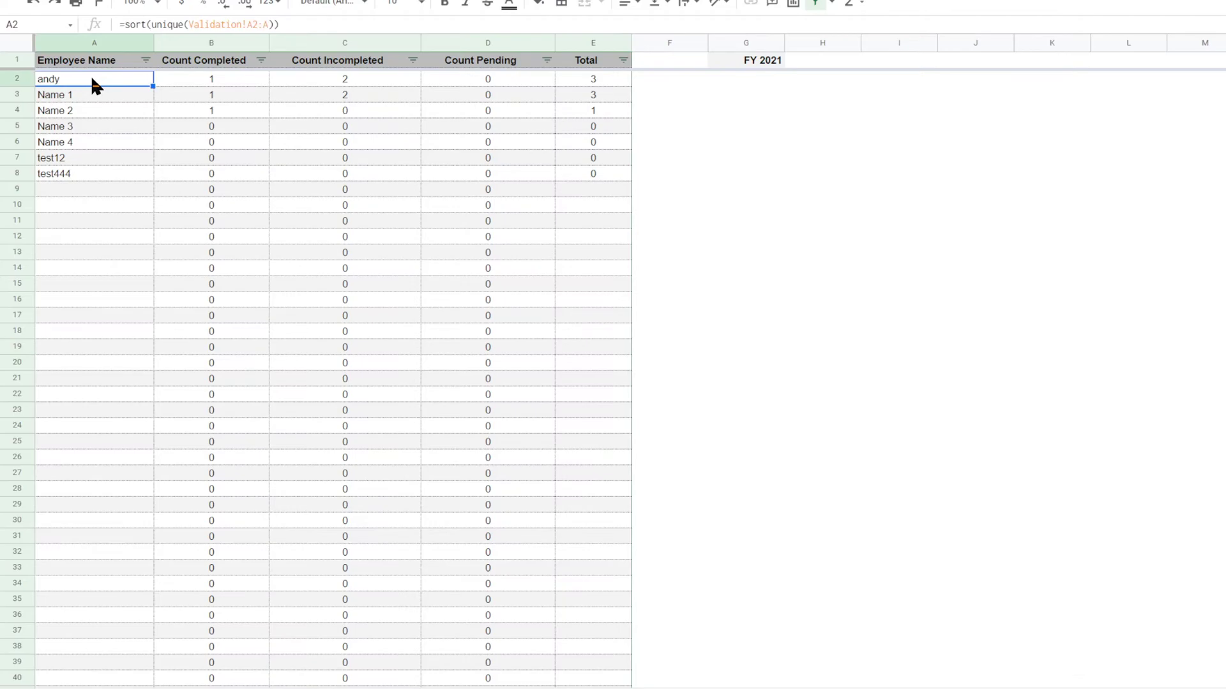
left_click(219, 82)
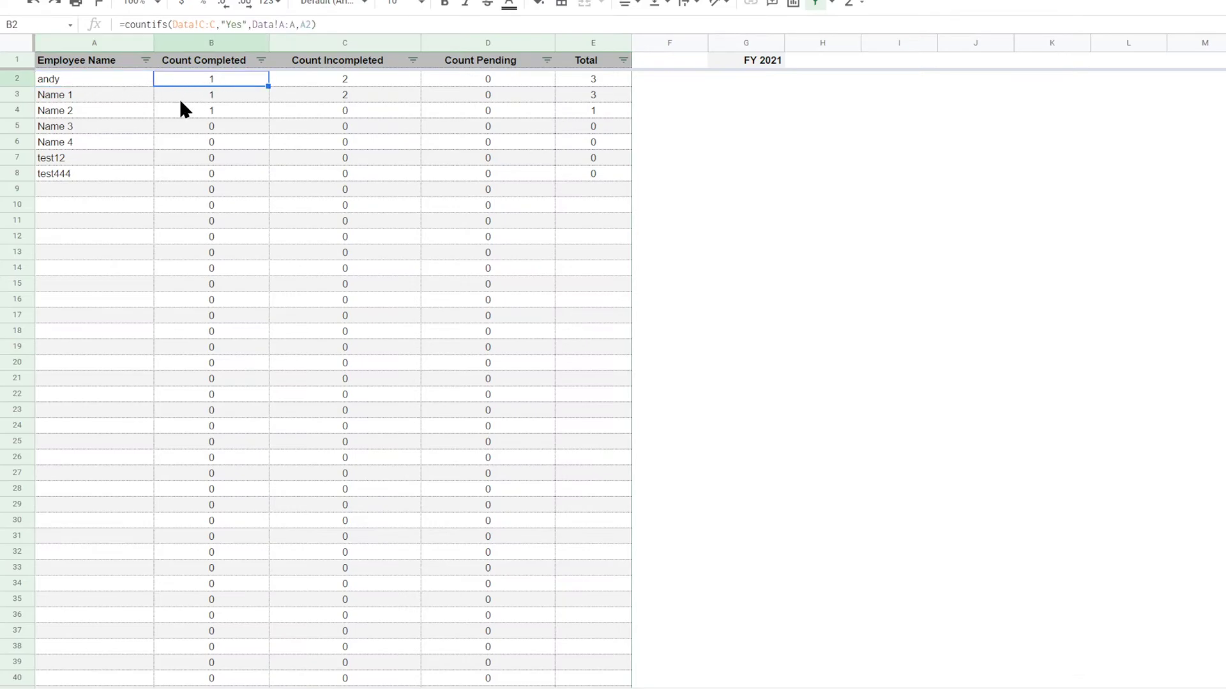
Step: Insert a chart of A1:E250 on the employee counts report, widen it and move it beside the table
left_click_drag(106, 67, 579, 96)
scroll(560, 478, "up", 10)
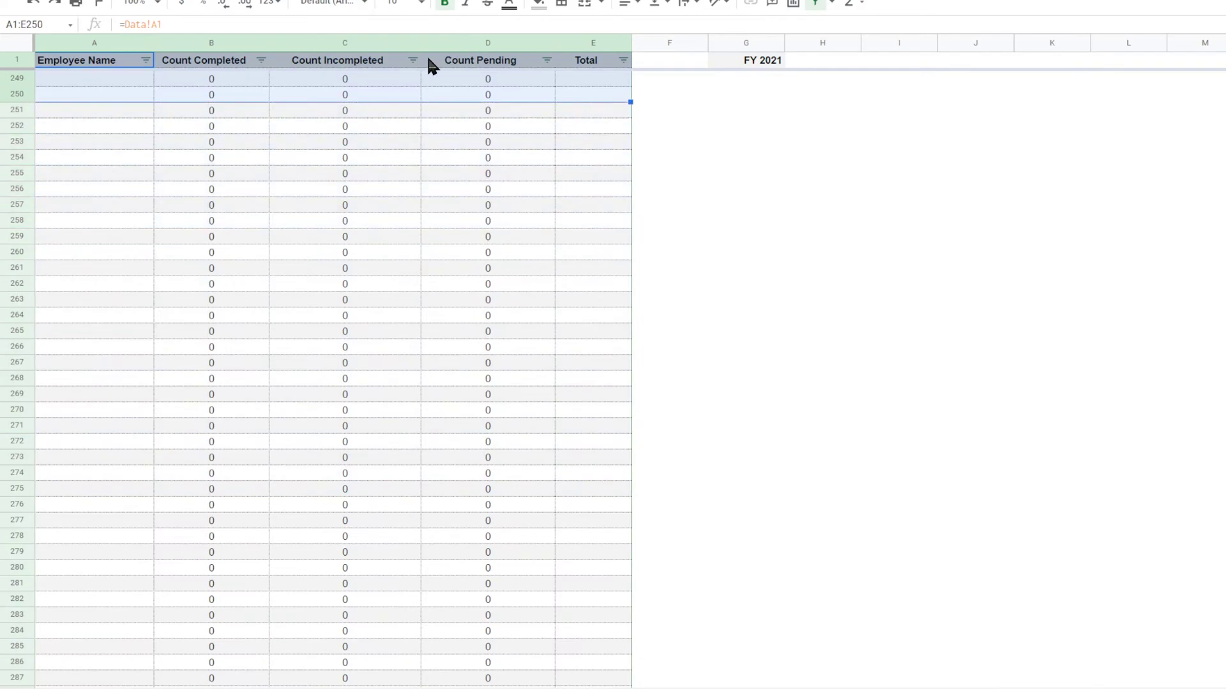
left_click(156, 0)
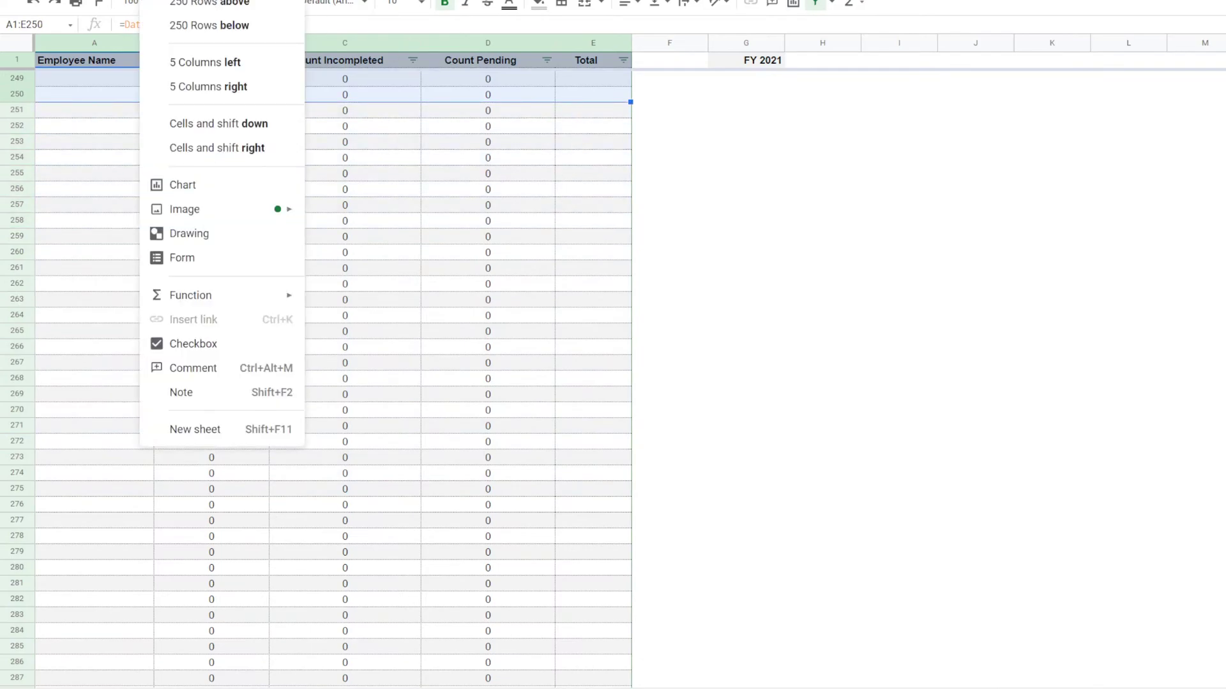
left_click(223, 185)
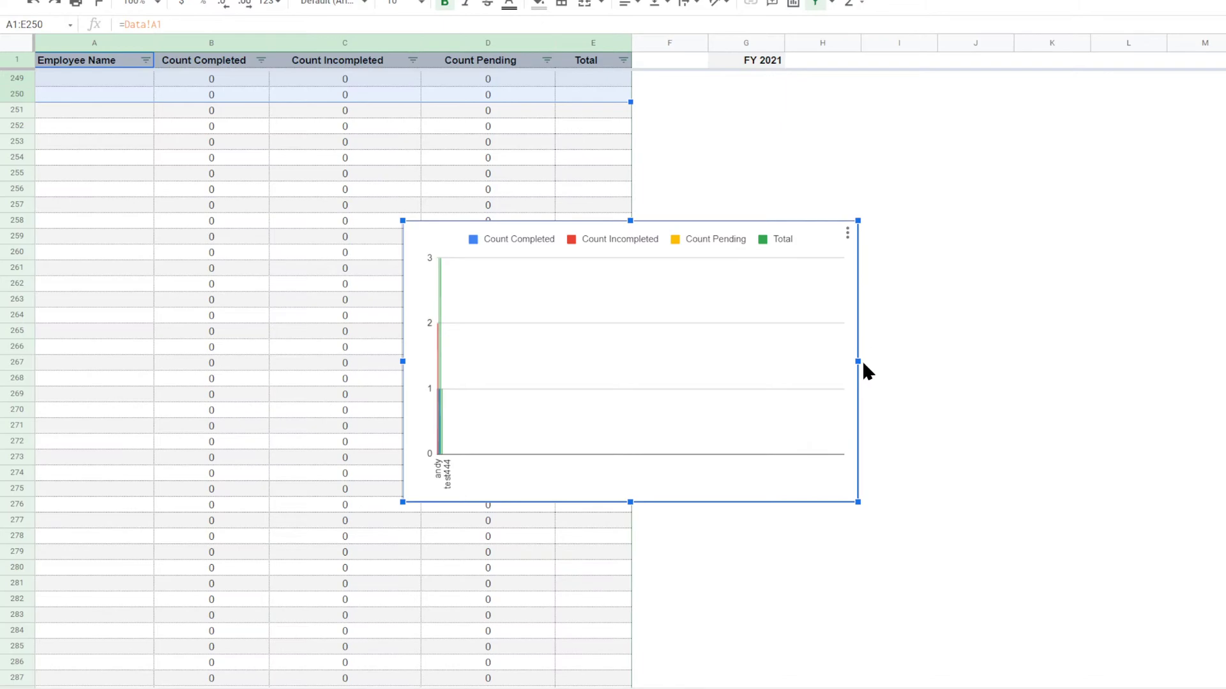
left_click_drag(858, 361, 1013, 358)
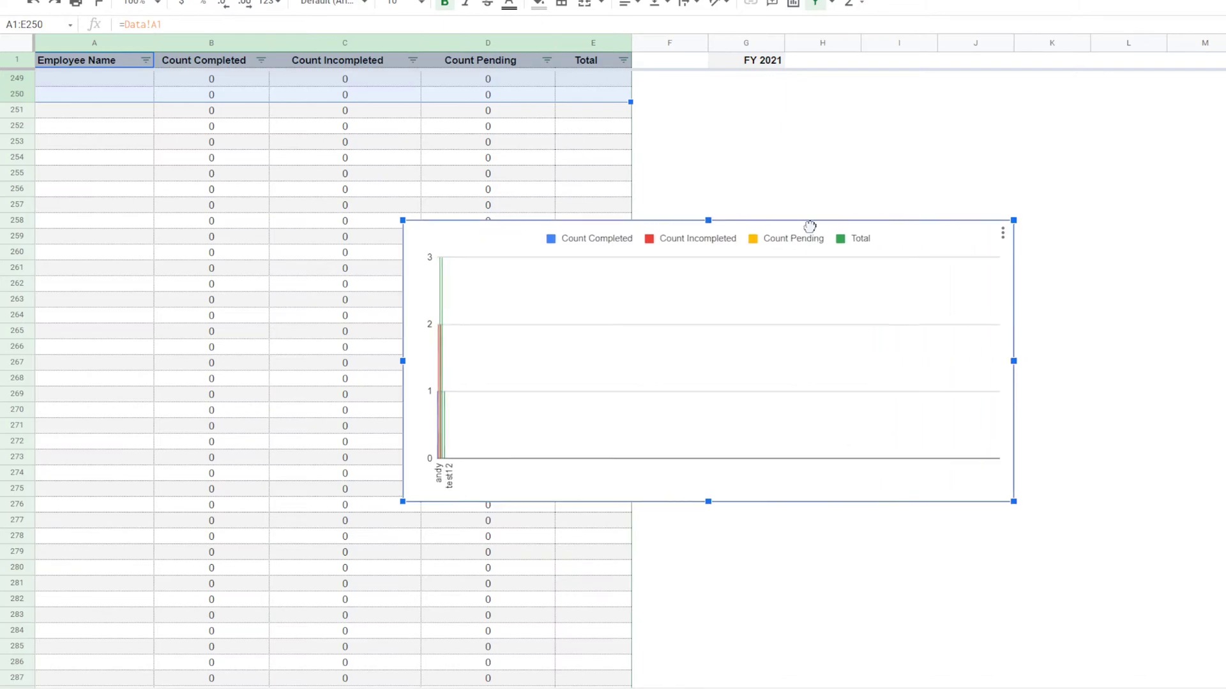
left_click_drag(810, 227, 1094, 168)
Step: Wrap the Count Completed formula in B2 in if(A2="","",...) so it returns blank when A2 is empty
scroll(416, 319, "up", 20)
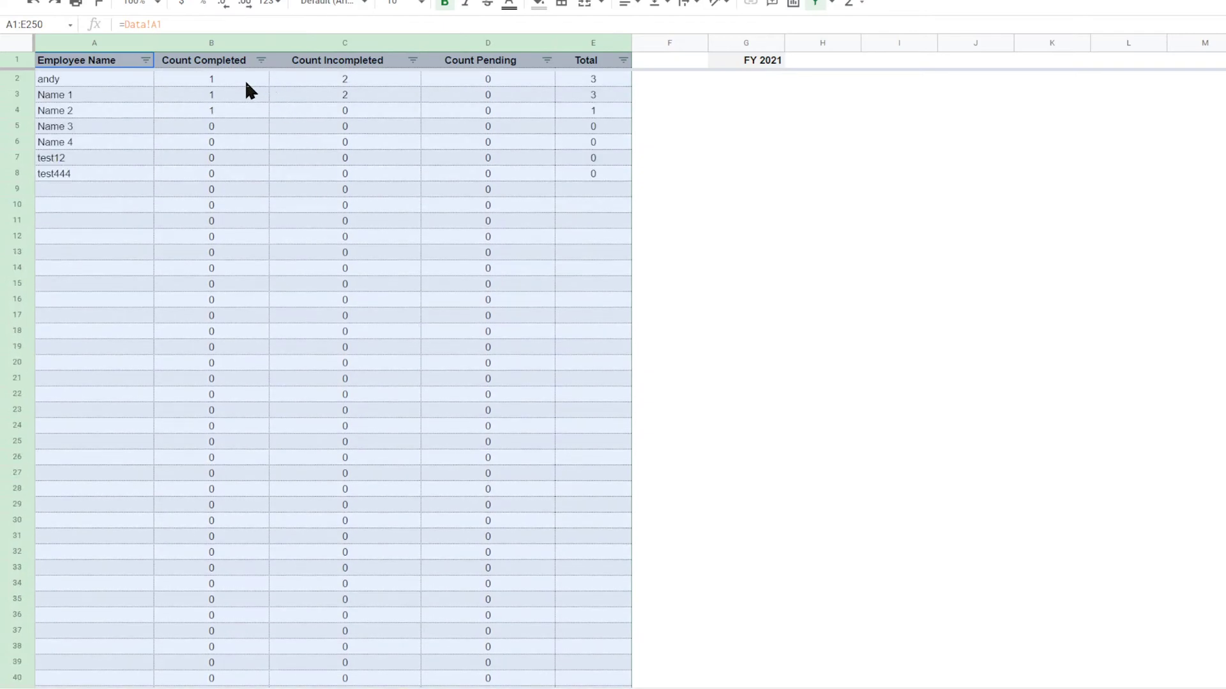
left_click(232, 78)
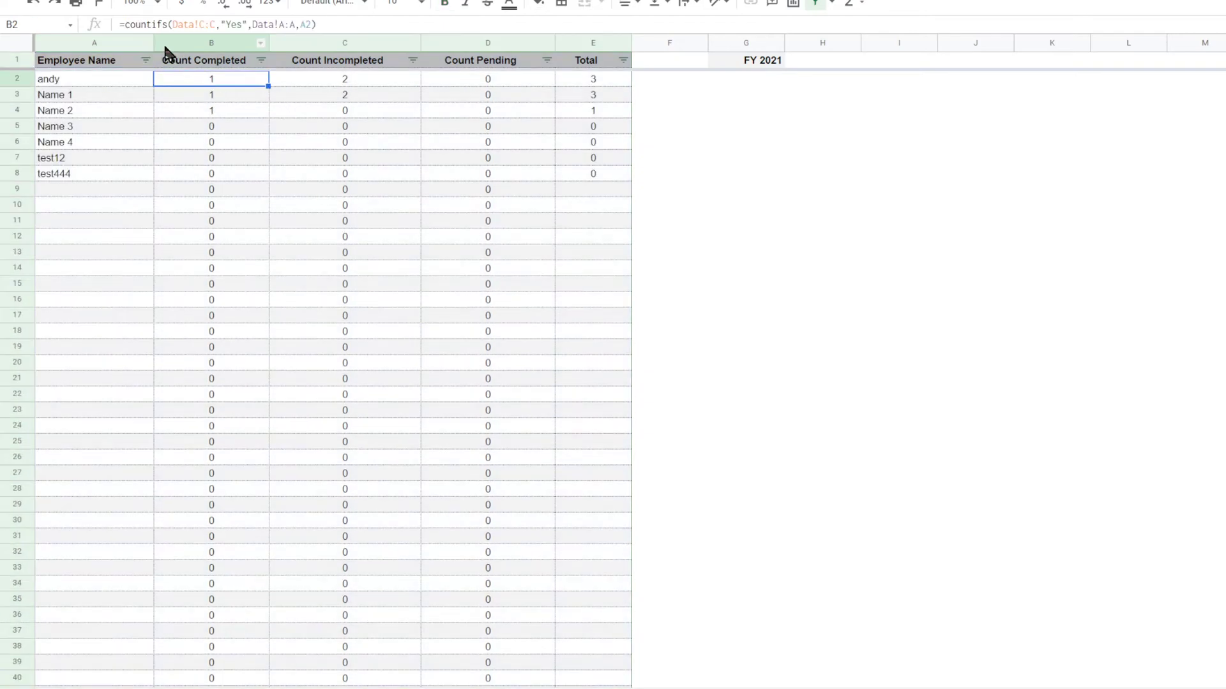
left_click(137, 26)
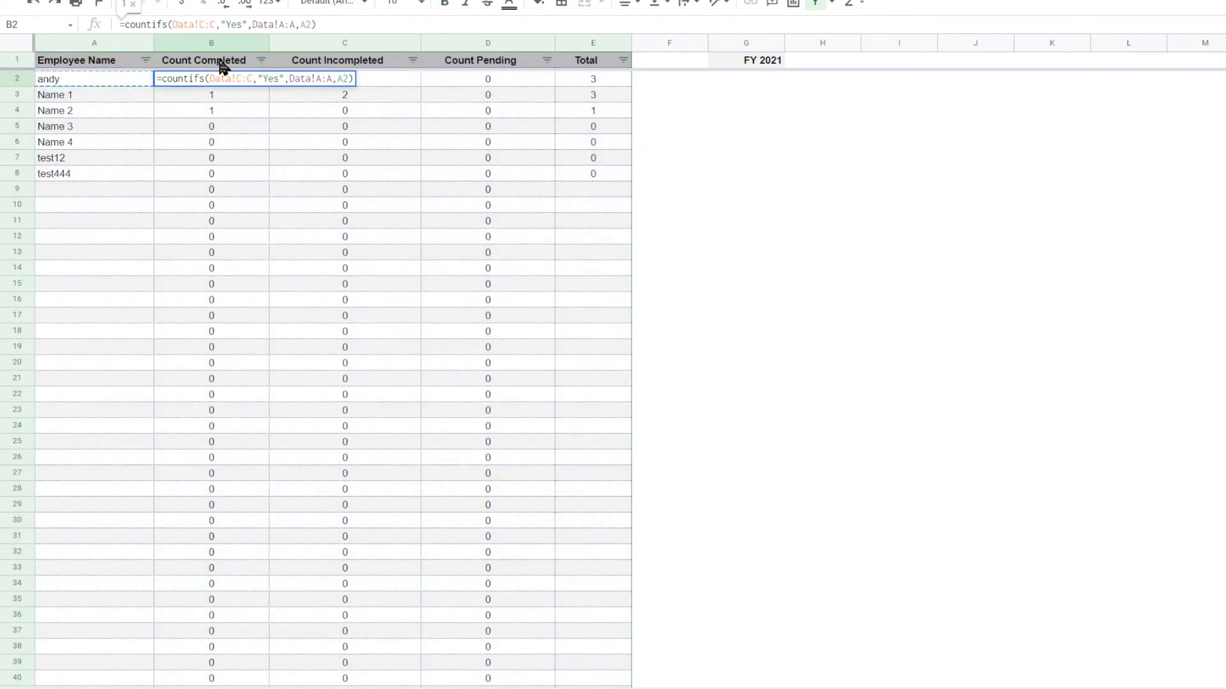
type("if(a2")
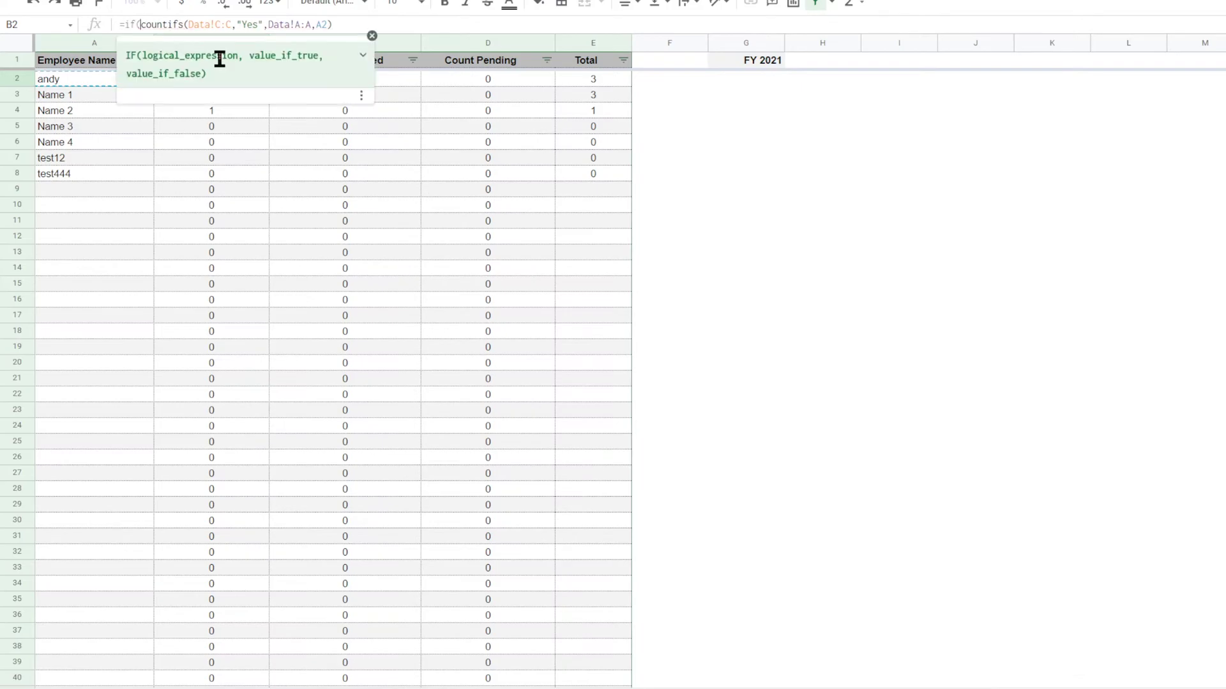
type("=\"\",\"\"")
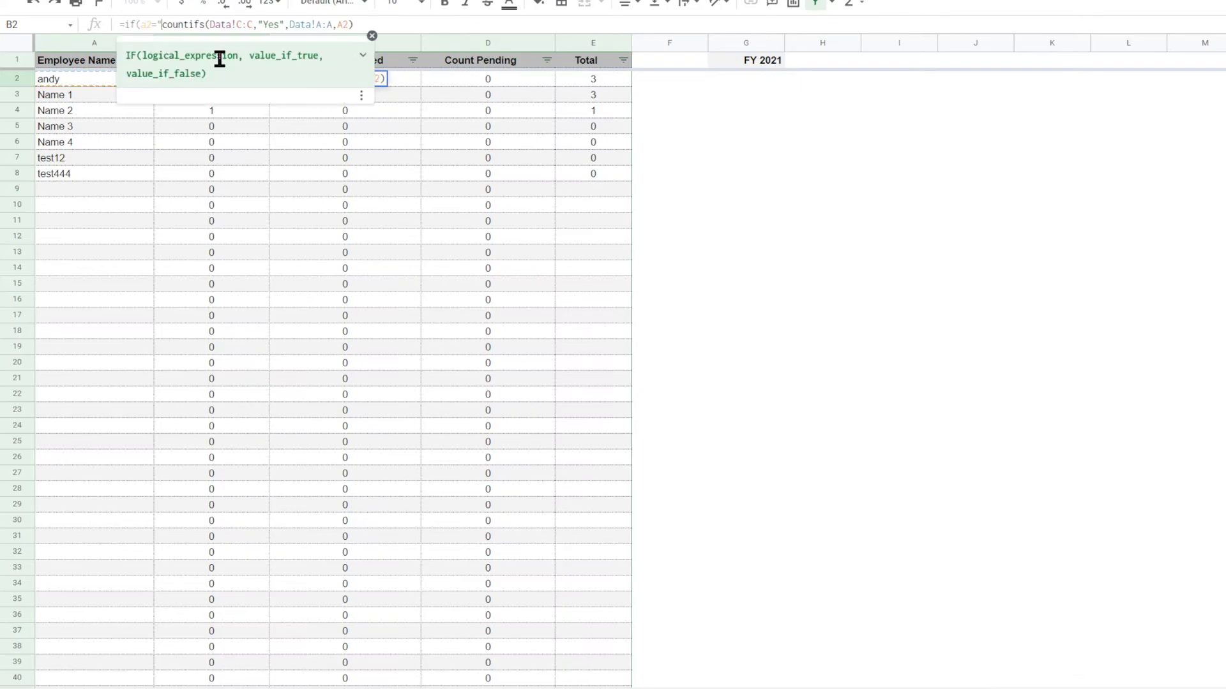
type(",")
key("Return")
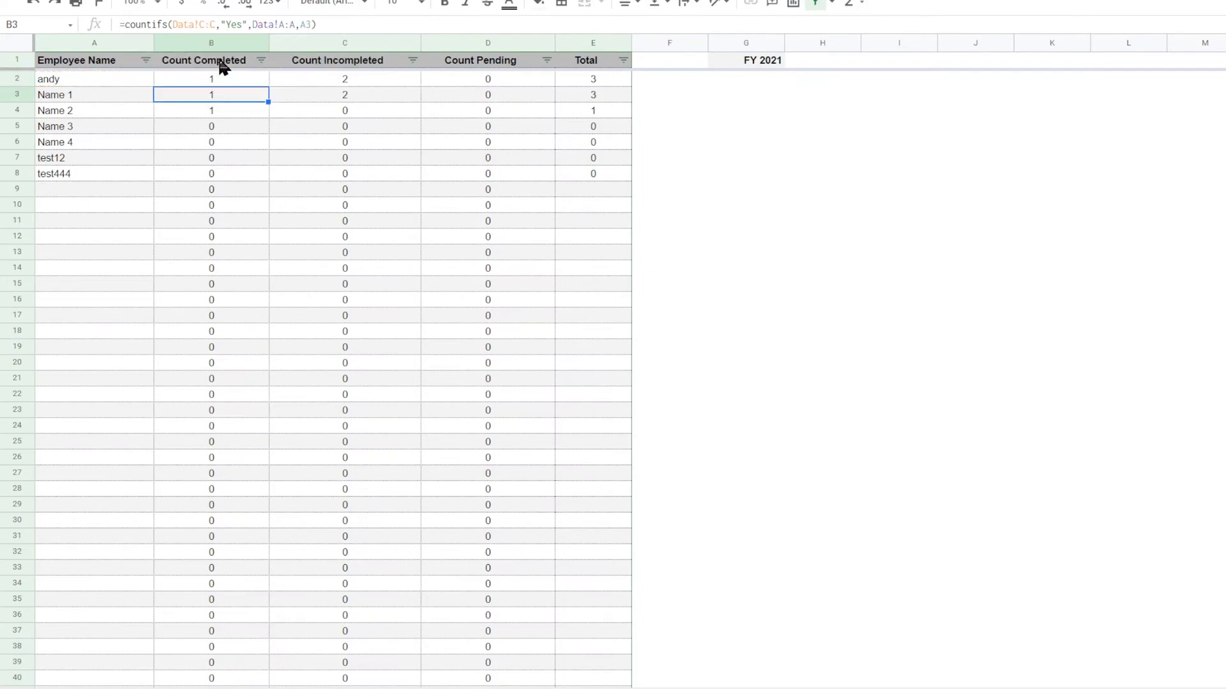
Step: Wrap the Count Incompleted formula in C2 in if(A2="","",...) so it returns blank when A2 is empty
key("Up")
key("Right")
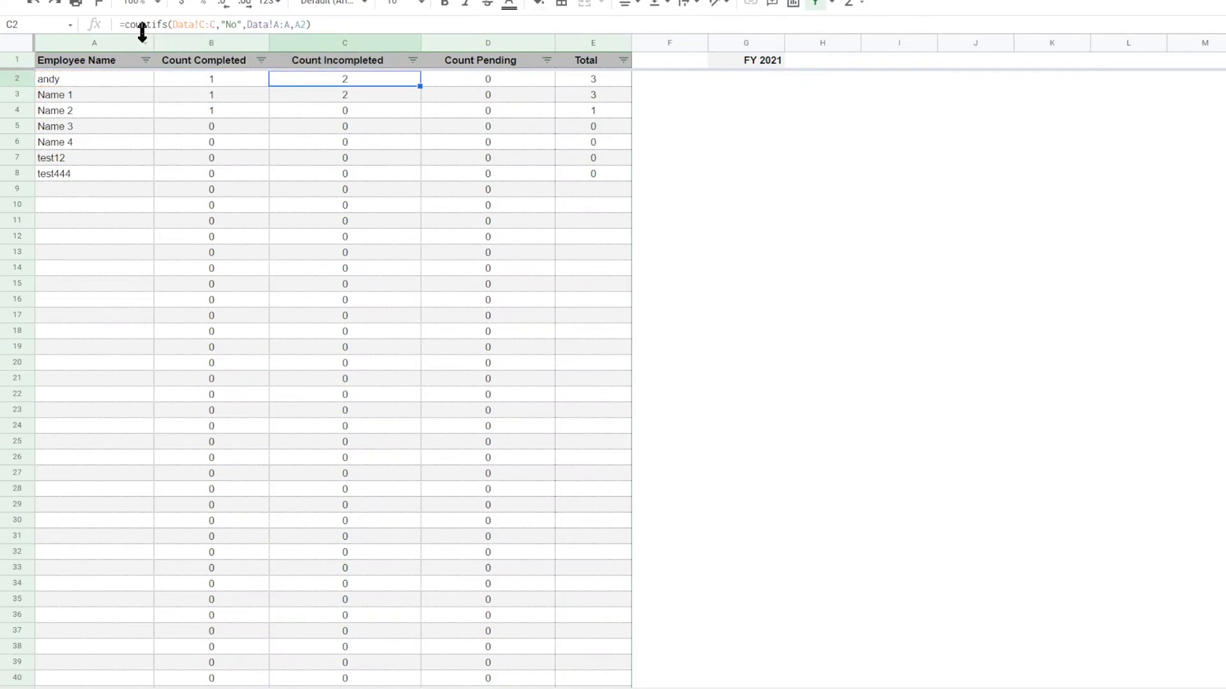
left_click(124, 24)
type("if(a2")
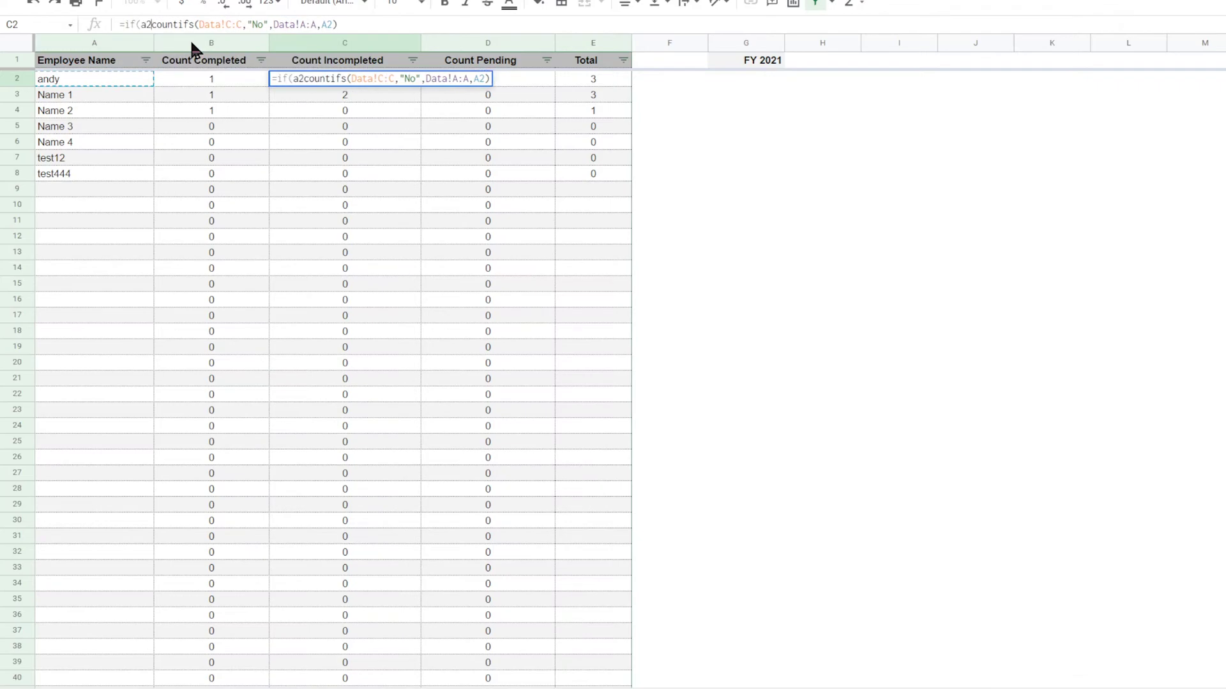
type("=\"\",\"\",")
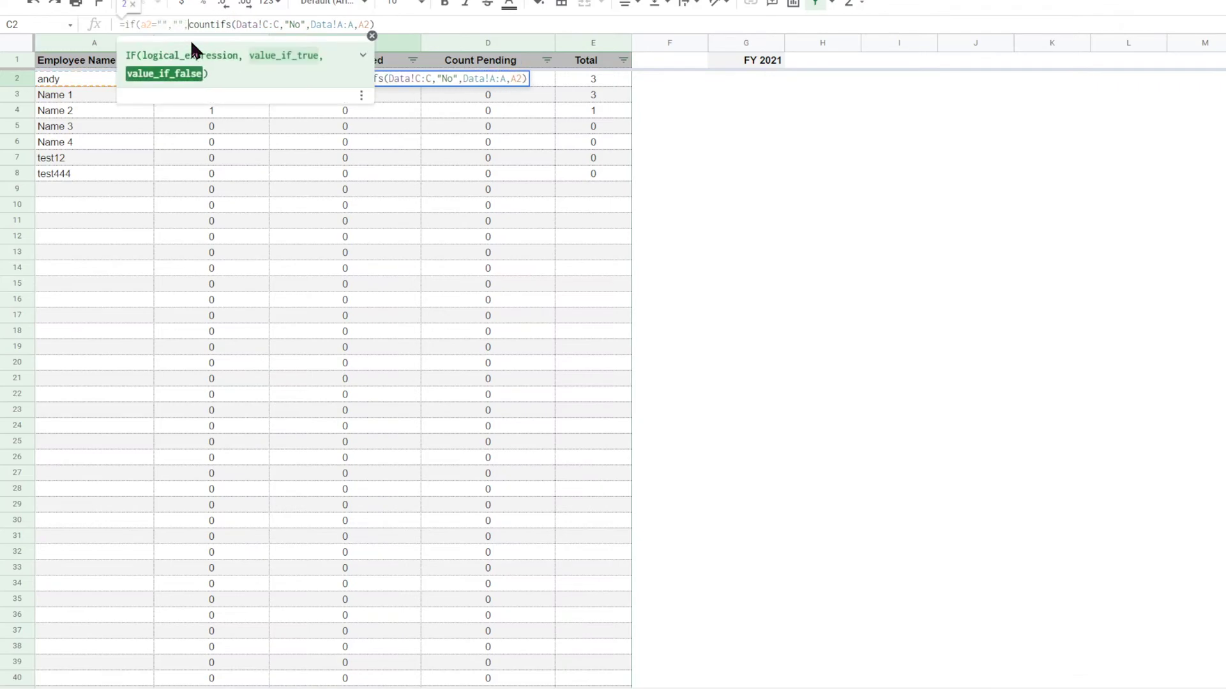
key("Return")
Step: Wrap the Count Pending formula in D2 in if(A2="","",...) so it returns blank when A2 is empty
key("Up")
key("Right")
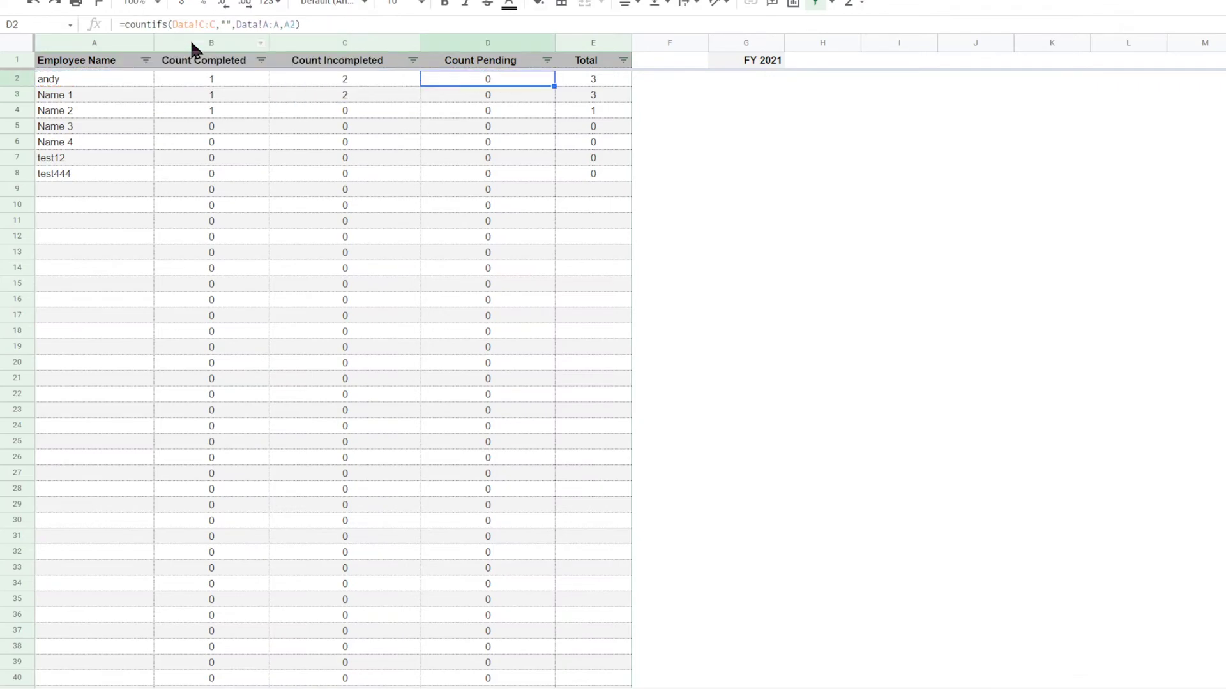
left_click(126, 25)
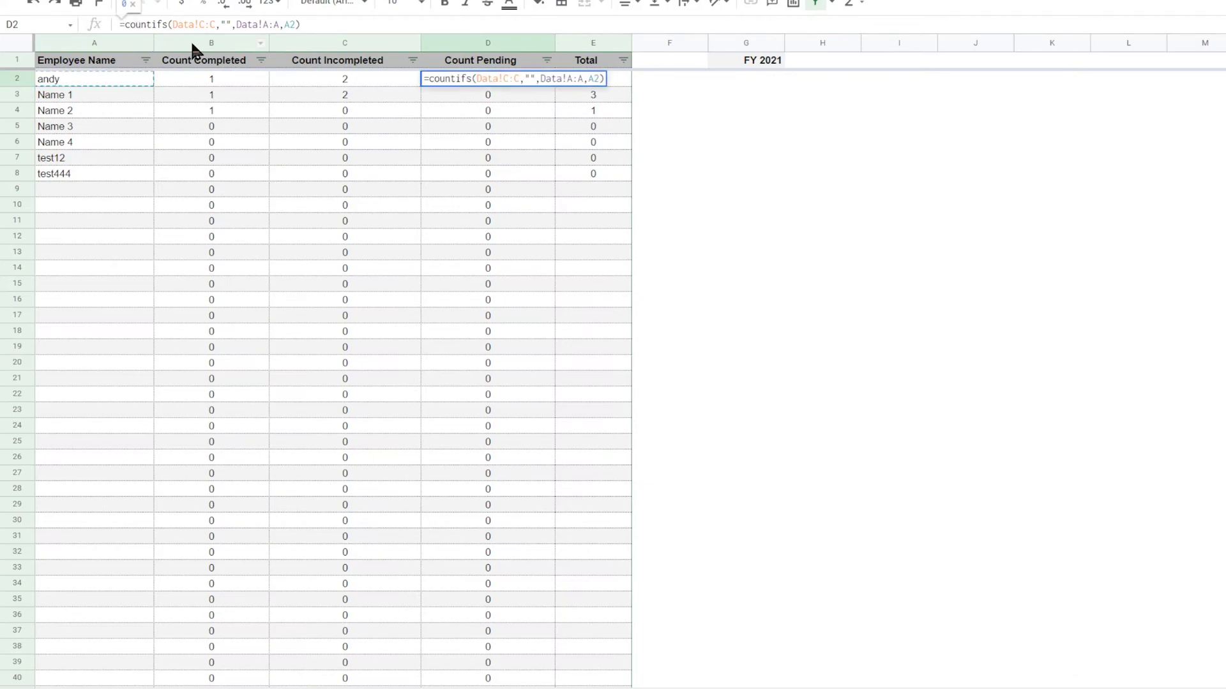
type("if(")
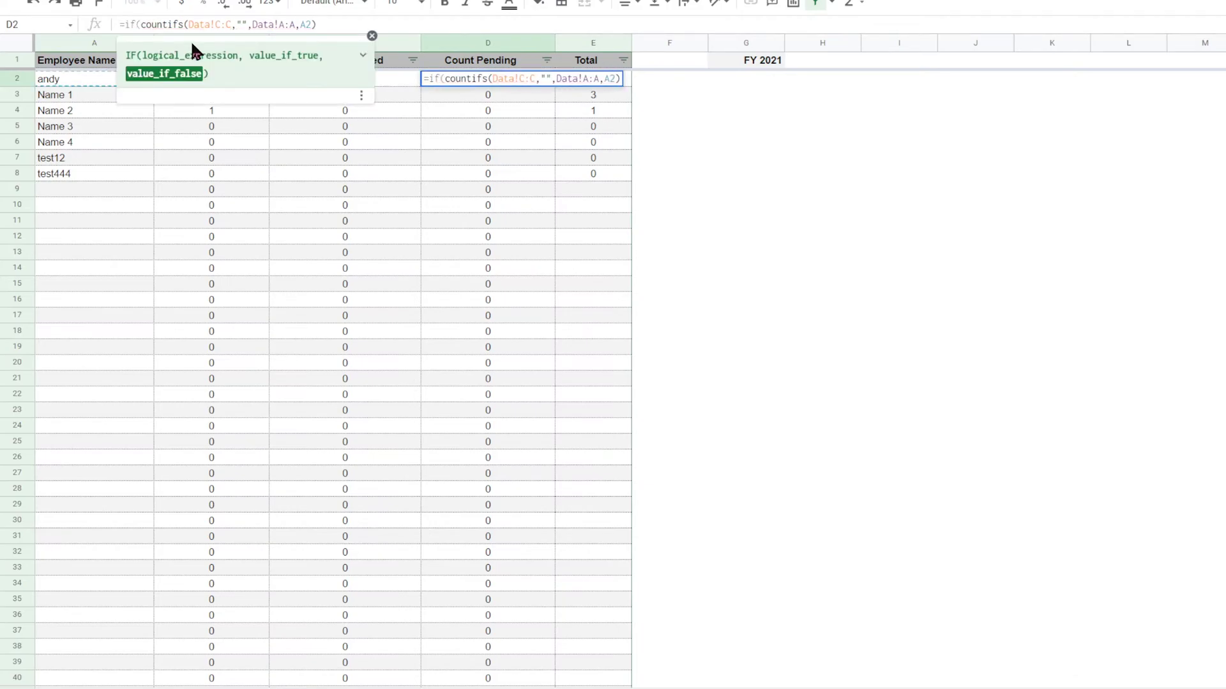
type("a2")
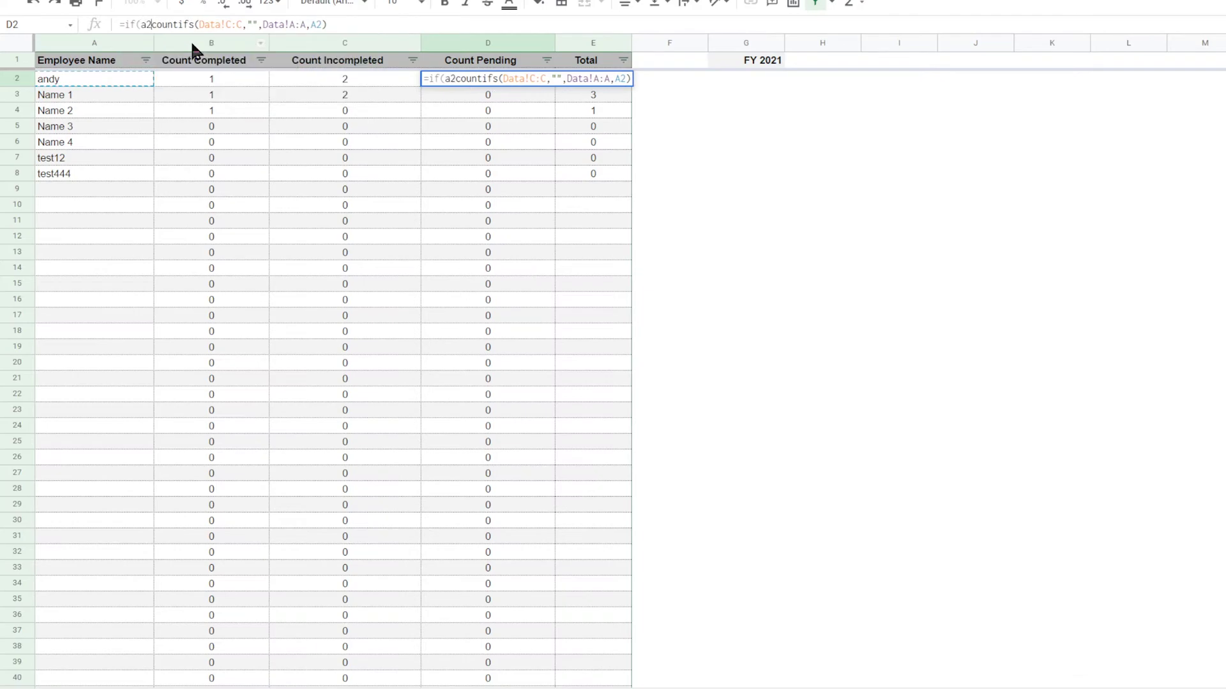
type("=\"\",\"\",")
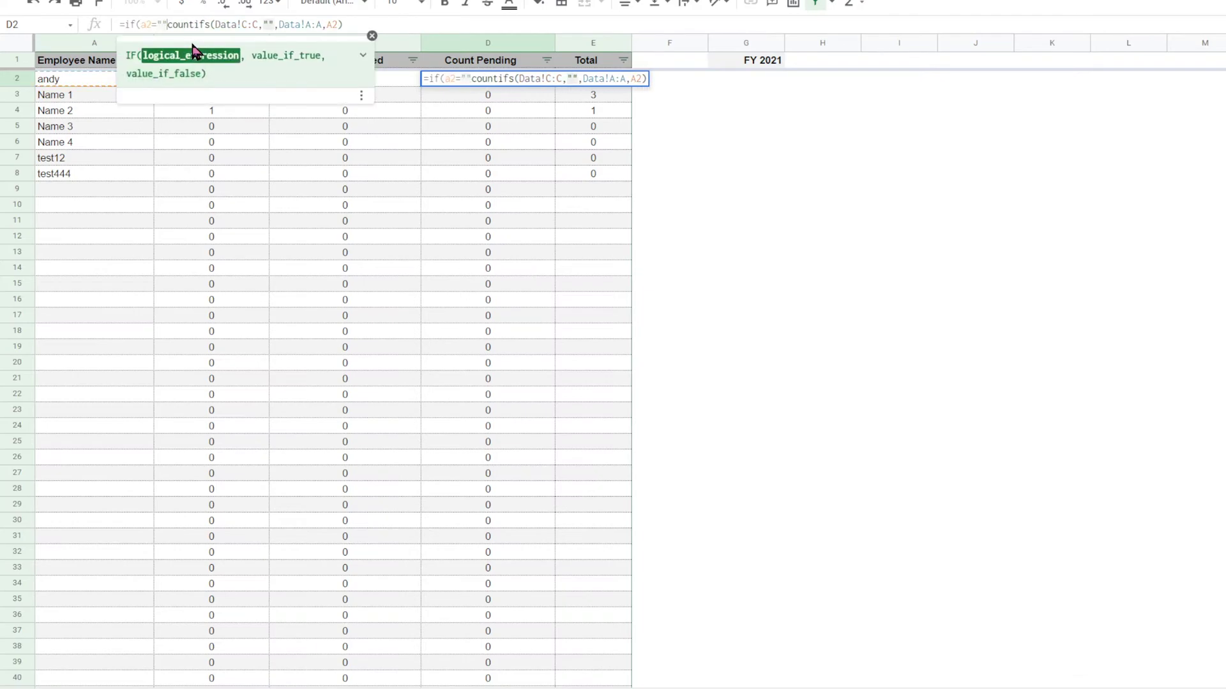
key("Return")
Step: Inspect the Total formula in E2, and copy the blank-aware count formulas from B2:D2 down columns B to D through row 500
key("Up")
key("Left")
key("Left")
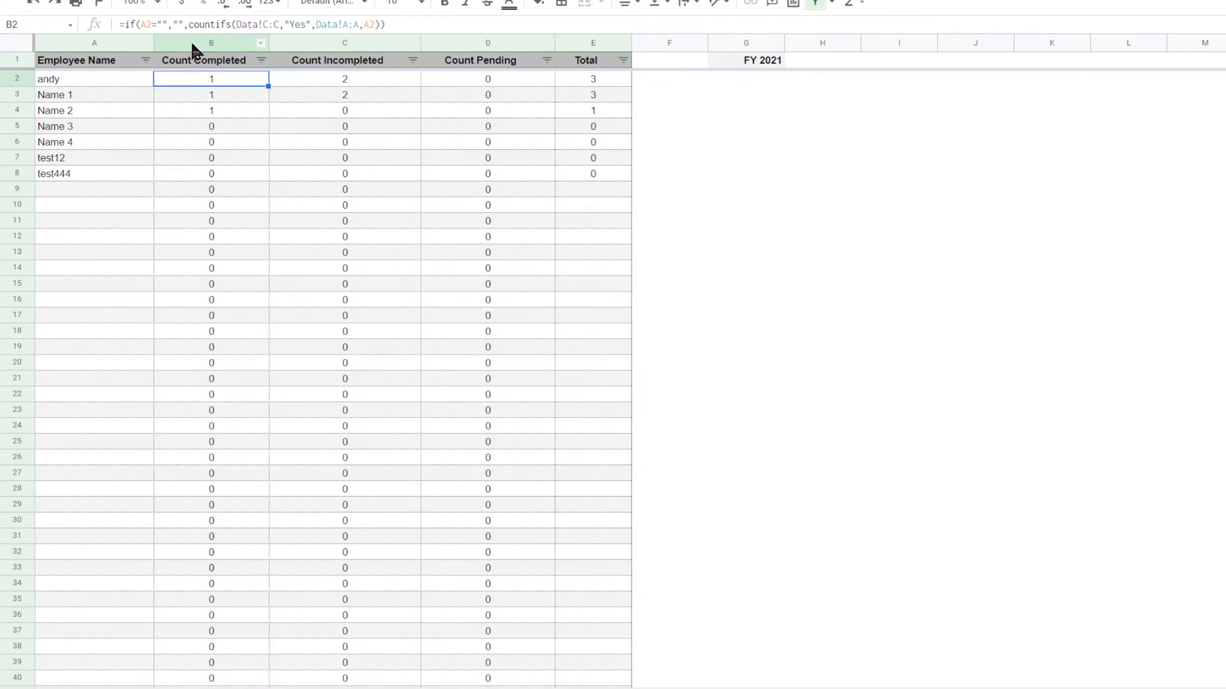
key("Right")
key("Right")
key("Right")
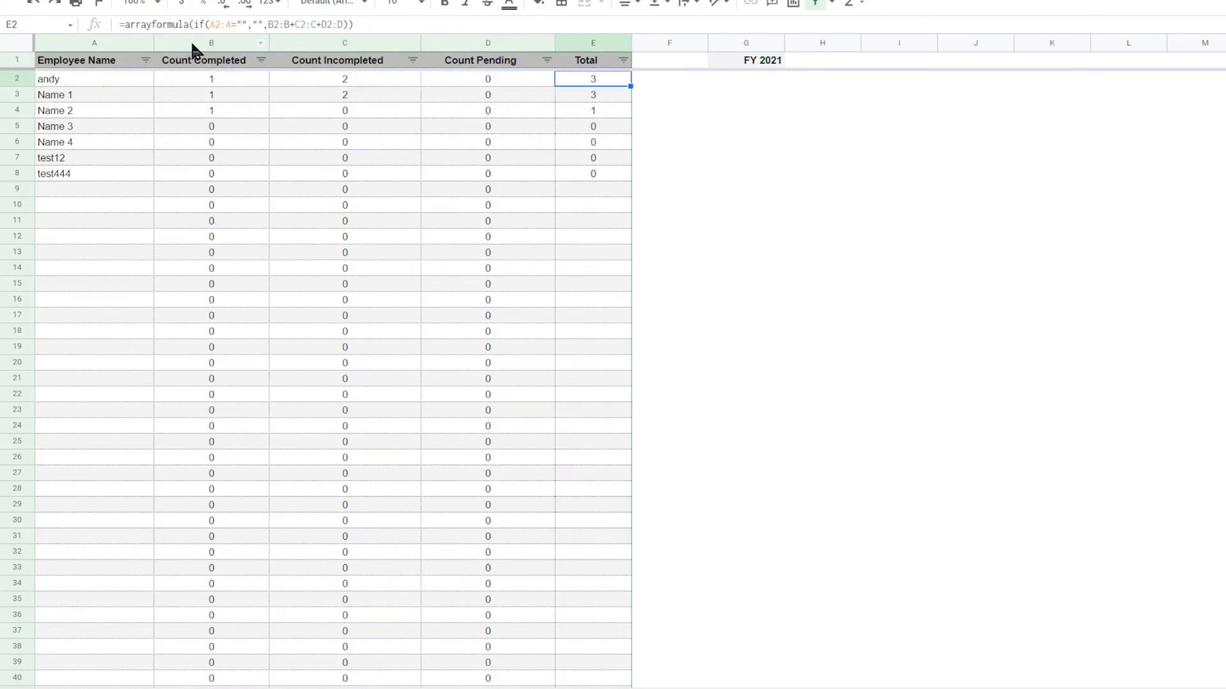
left_click_drag(228, 76, 558, 291)
left_click_drag(210, 189, 538, 253)
Step: Move the employee counts chart up the sheet until it sits beside the first table rows, starting near G2
scroll(1000, 438, "up", 20)
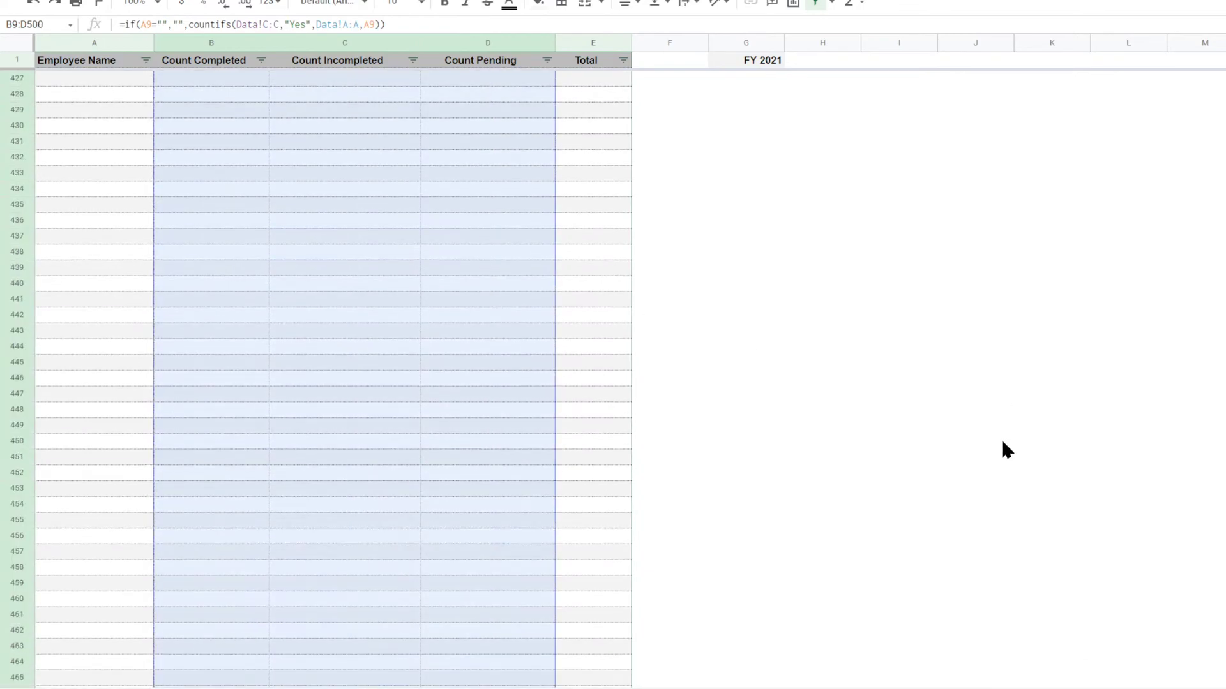
scroll(1013, 452, "up", 20)
left_click_drag(766, 504, 821, 145)
scroll(856, 360, "up", 5)
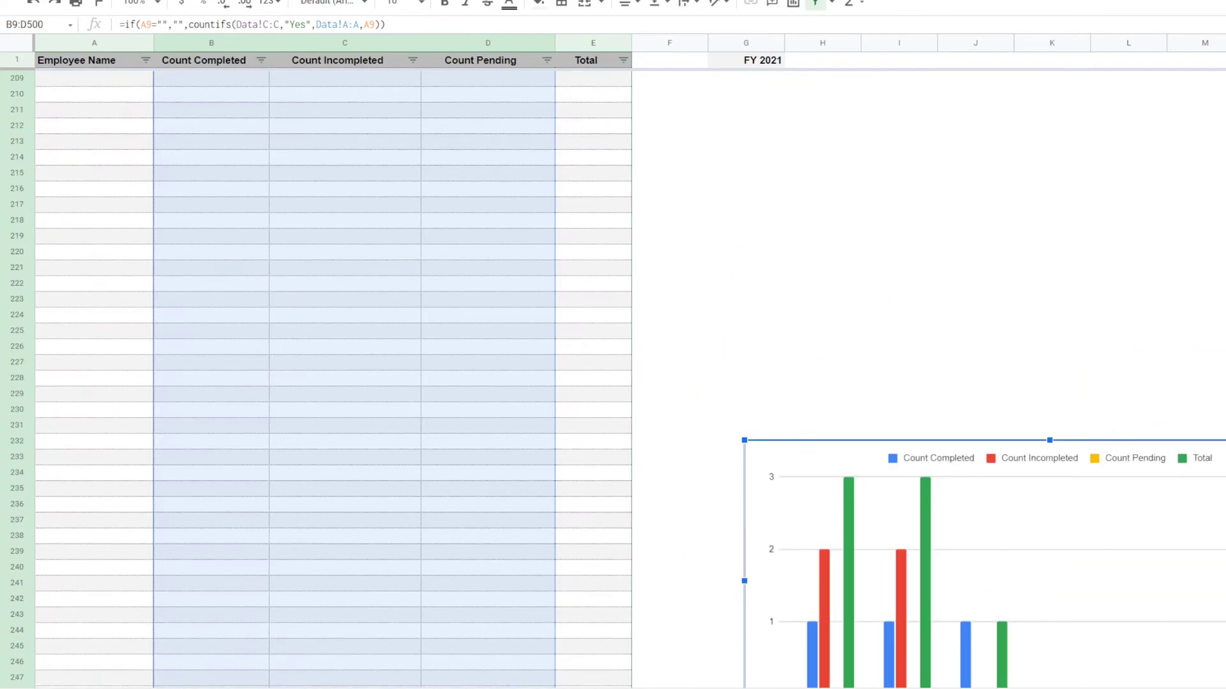
left_click_drag(1218, 683, 1151, 338)
scroll(1152, 338, "up", 6)
left_click_drag(1178, 453, 1120, 128)
scroll(1143, 409, "up", 5)
left_click_drag(1127, 511, 1117, 117)
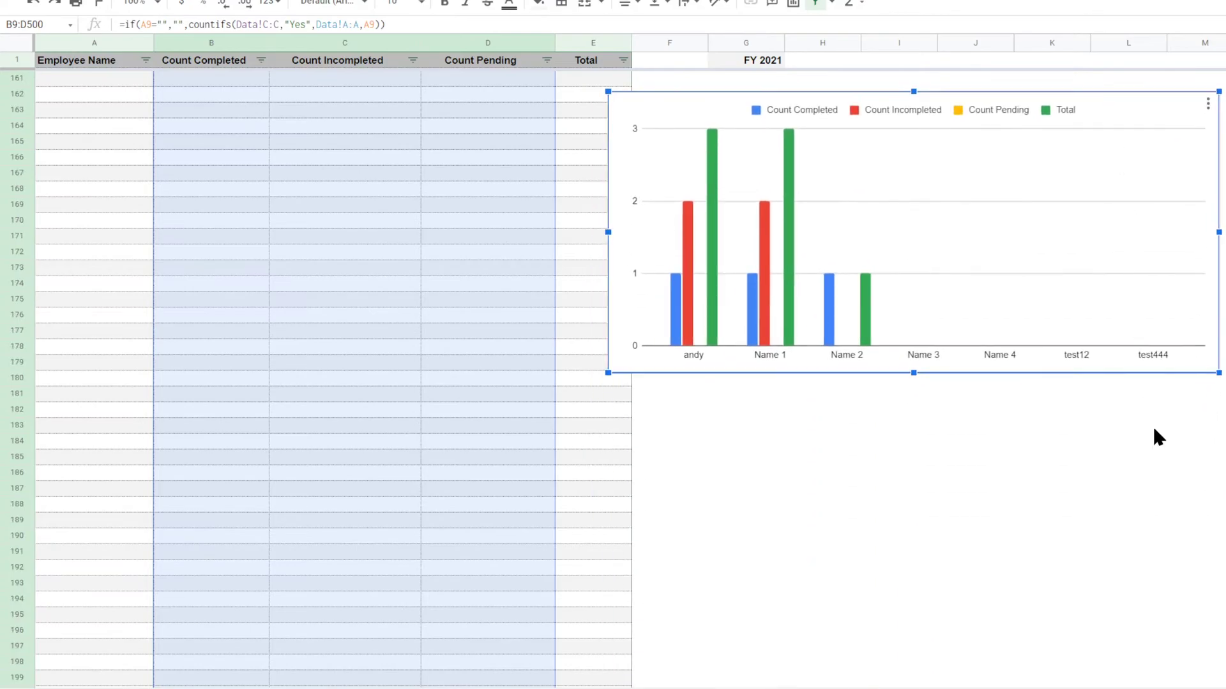
scroll(1149, 485, "up", 8)
left_click_drag(1108, 682, 1170, 143)
scroll(1157, 419, "up", 3)
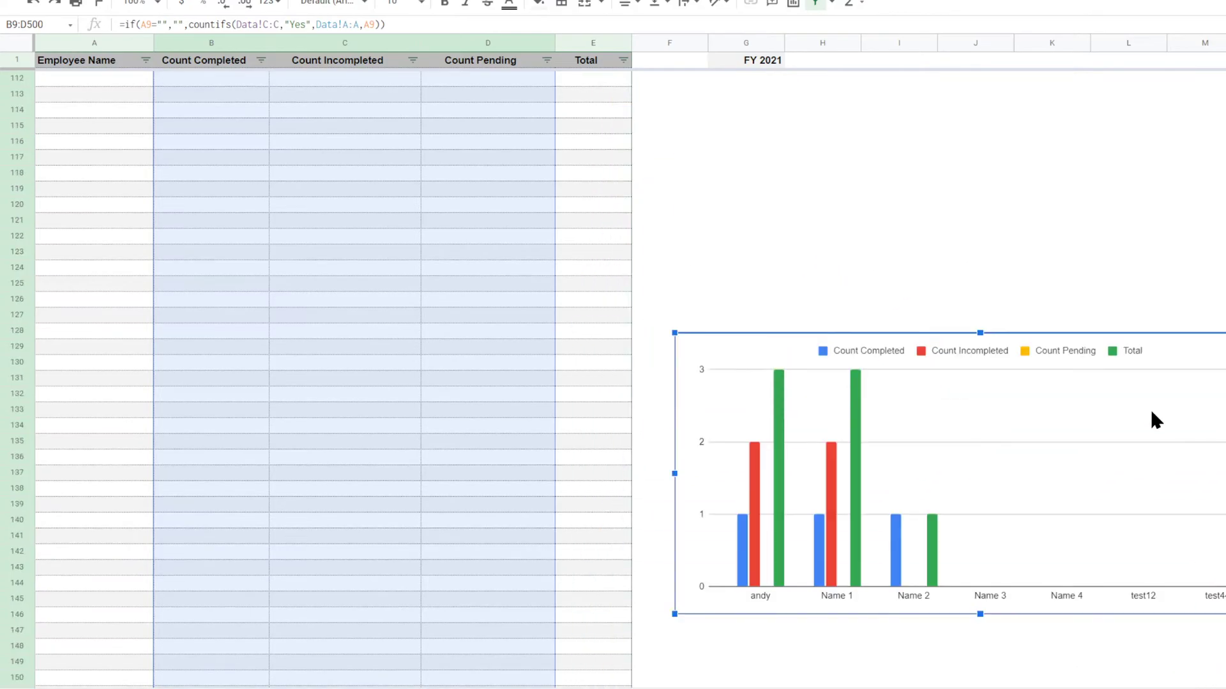
scroll(1163, 492, "up", 3)
left_click_drag(1162, 566, 1157, 169)
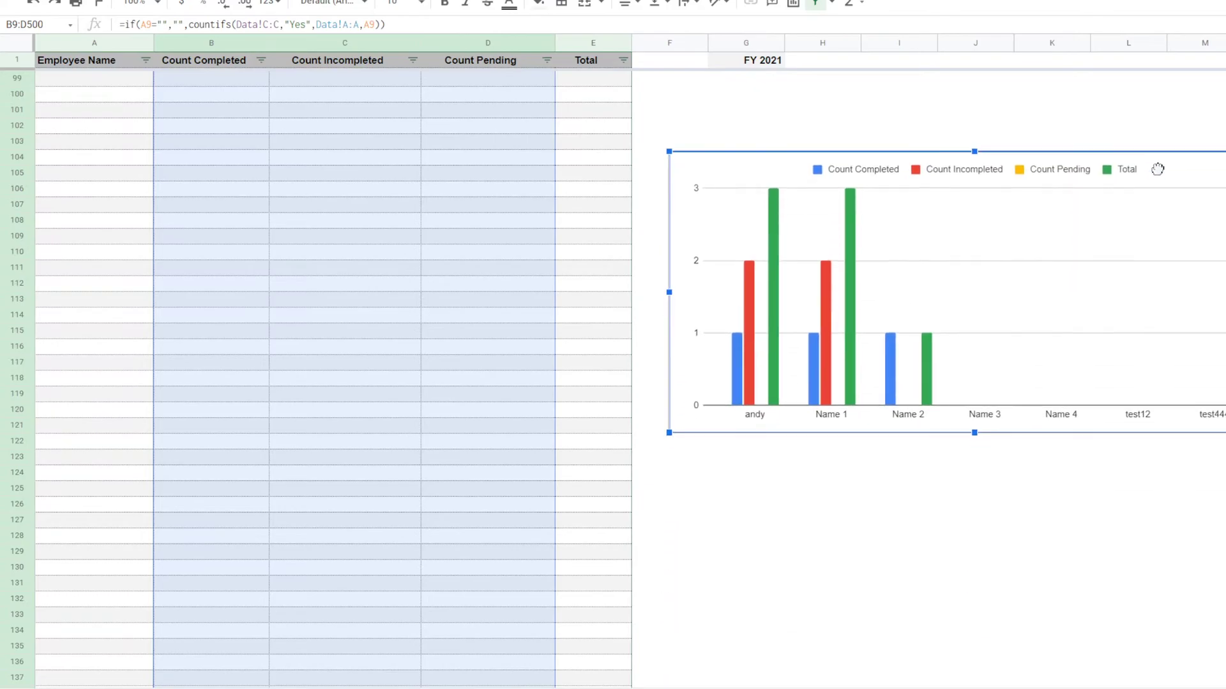
scroll(1110, 255, "up", 9)
left_click_drag(1126, 639, 1094, 151)
scroll(1138, 475, "up", 9)
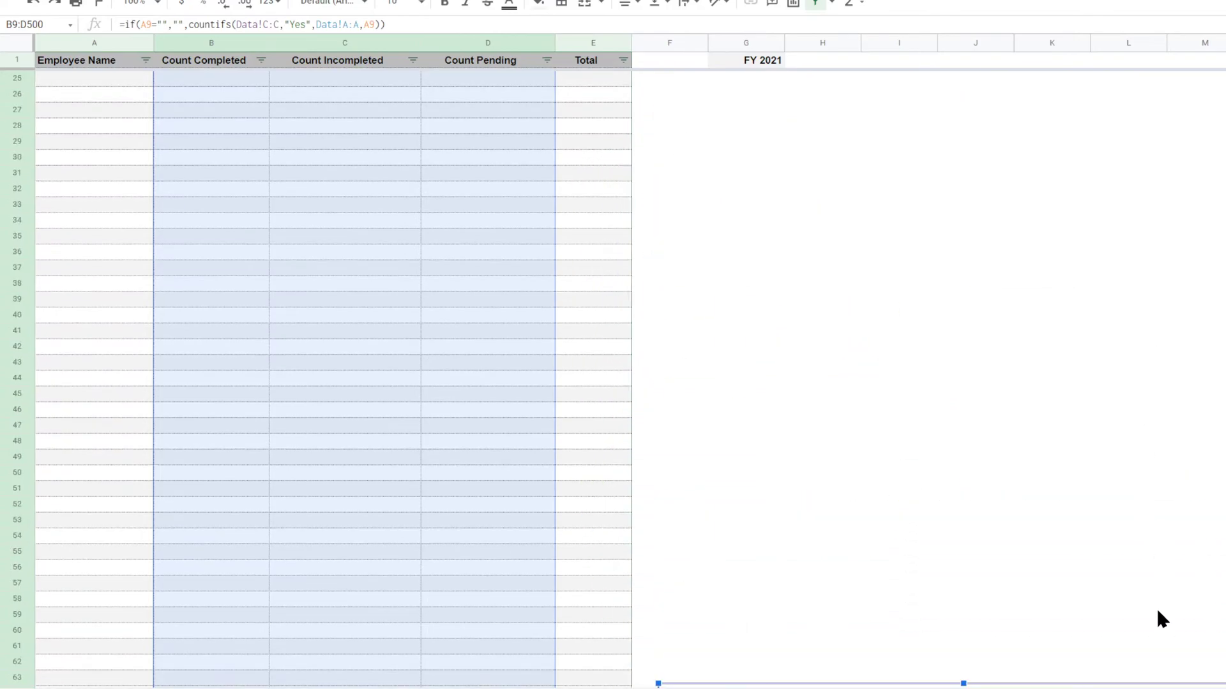
left_click_drag(1137, 686, 1133, 90)
scroll(1171, 351, "up", 6)
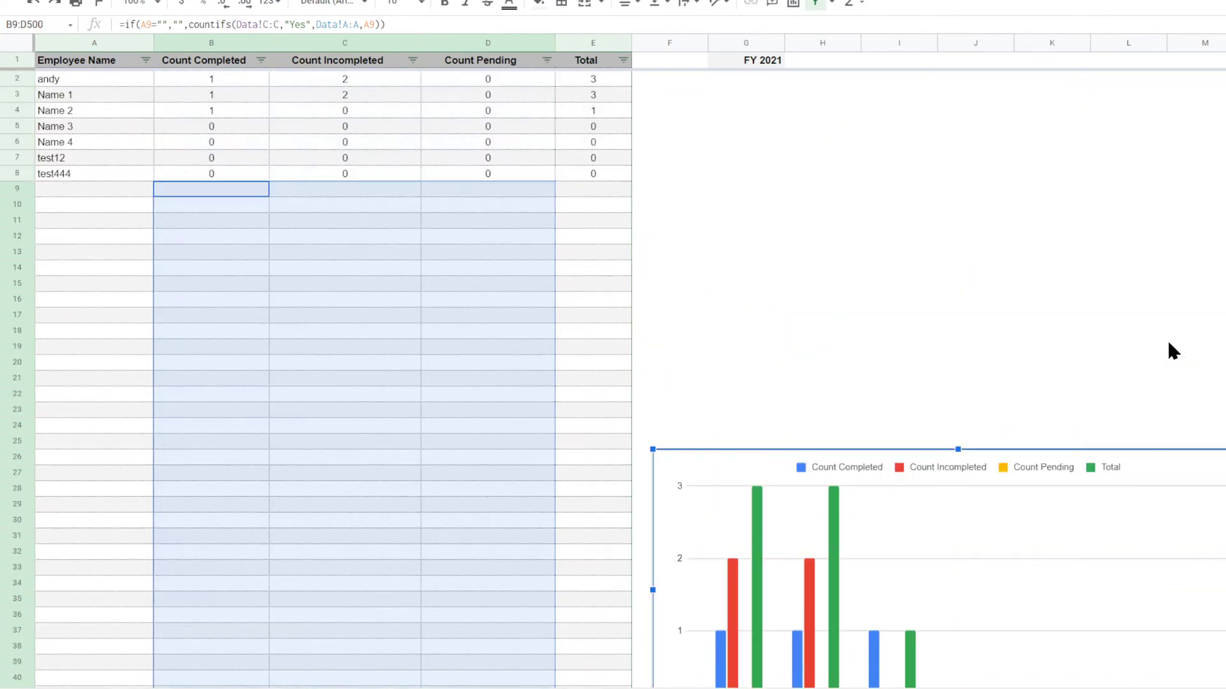
left_click_drag(1152, 470, 1225, 86)
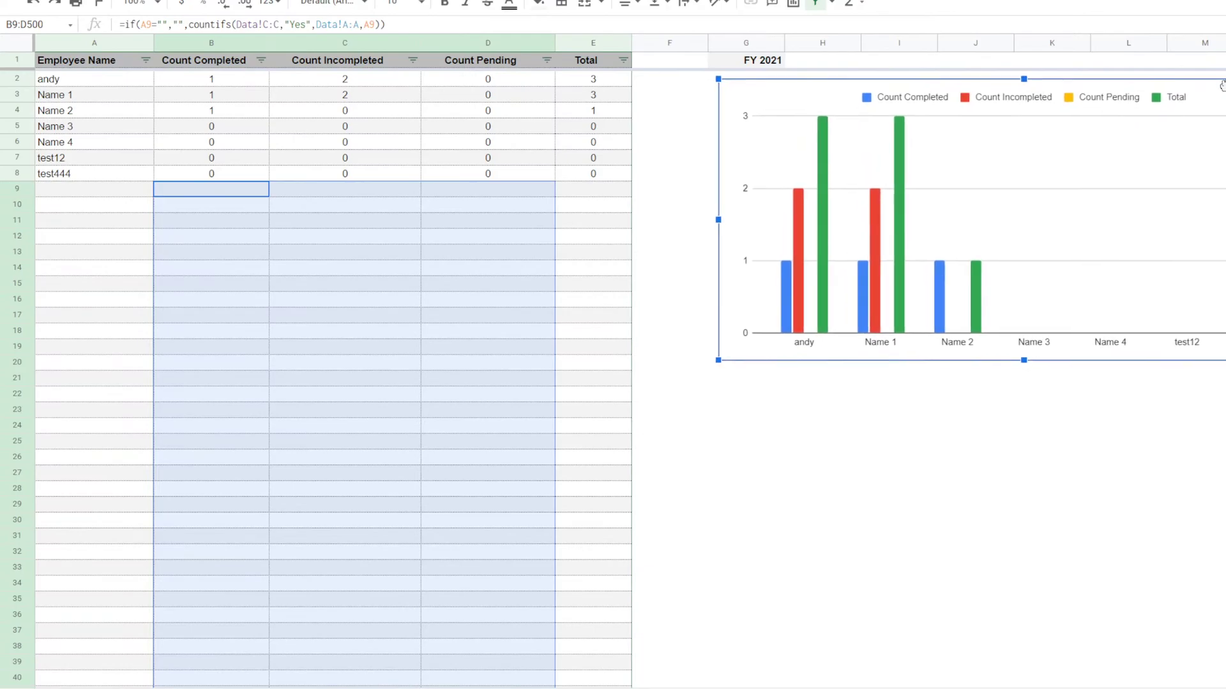
Step: Change the employee counts chart to a horizontal bar chart and widen it
left_click_drag(99, 82, 92, 242)
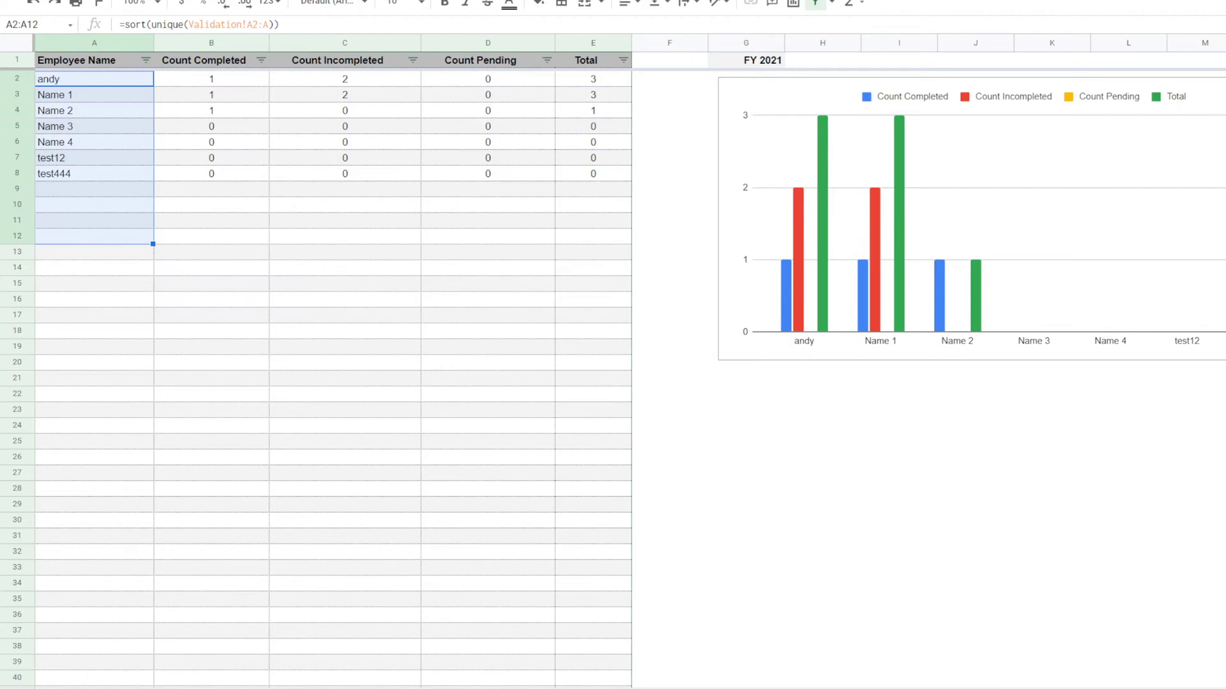
left_click(1024, 219)
left_click_drag(1213, 219, 1225, 219)
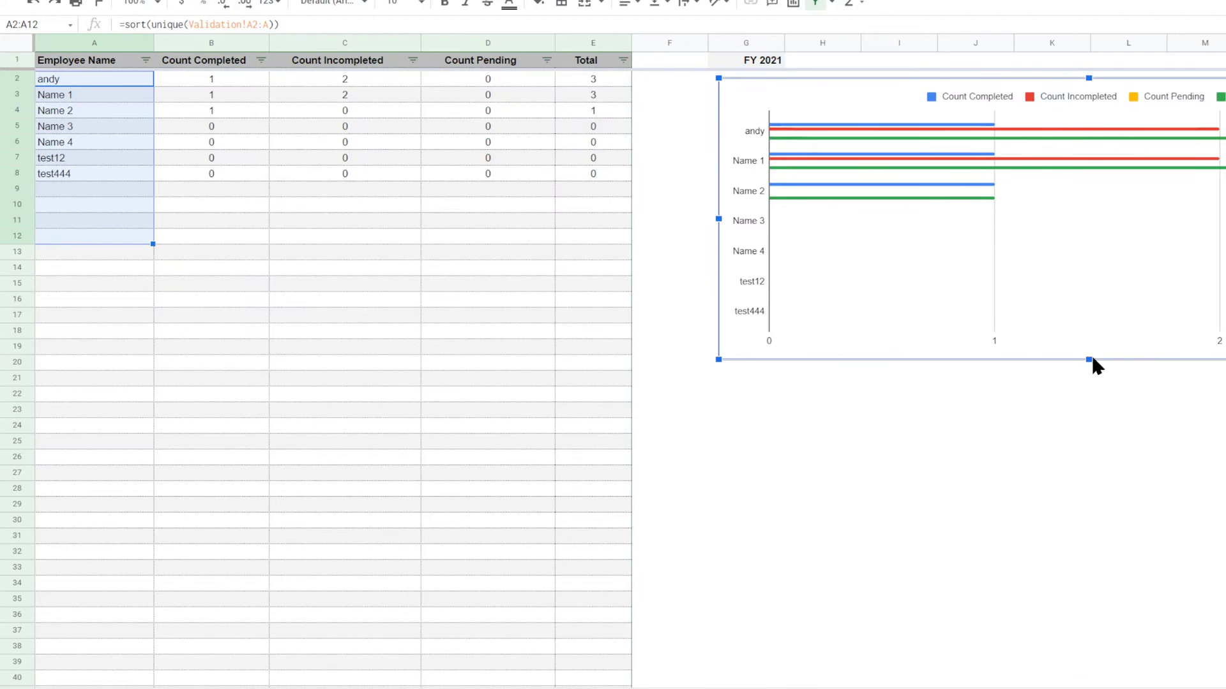
Step: Lengthen the bar chart to about row 40 and move it directly against the Total column
left_click_drag(1091, 358, 1091, 684)
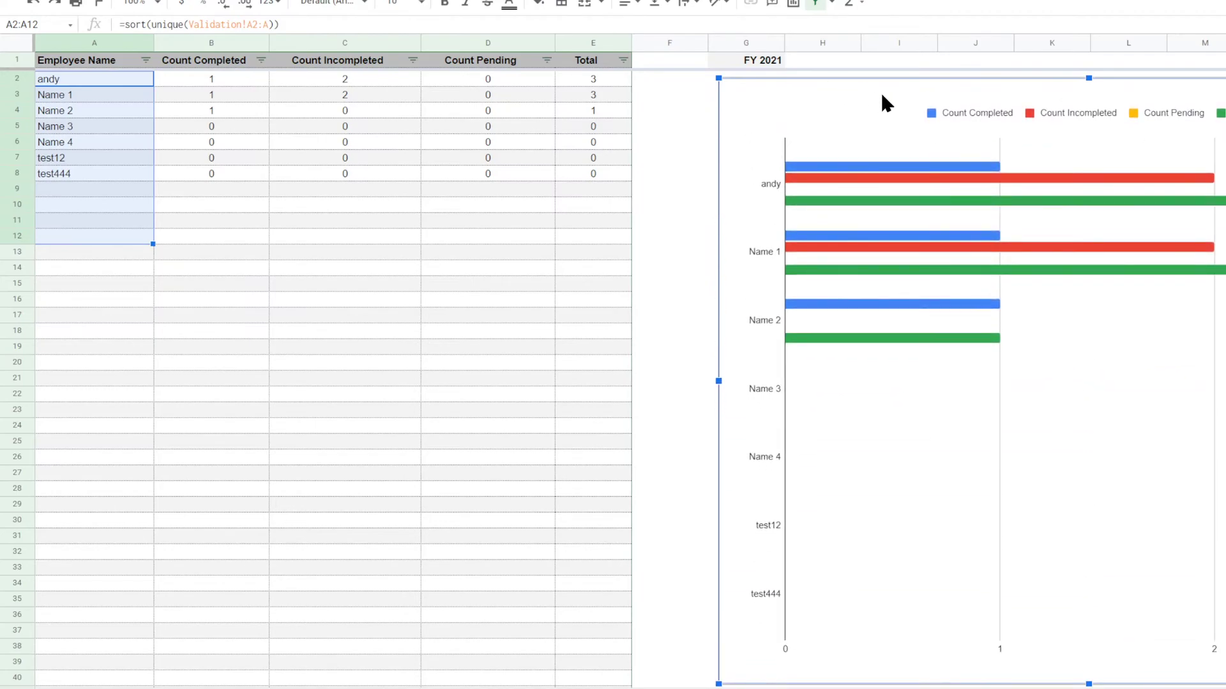
left_click_drag(881, 95, 794, 82)
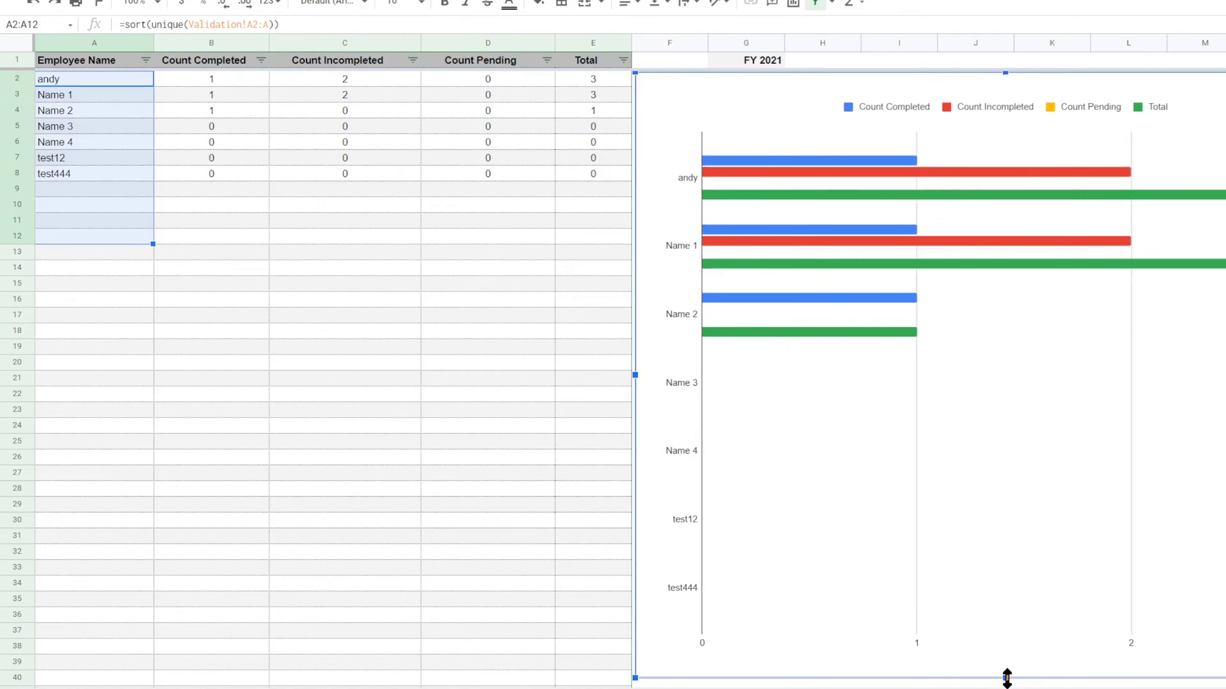
left_click_drag(1006, 678, 1007, 685)
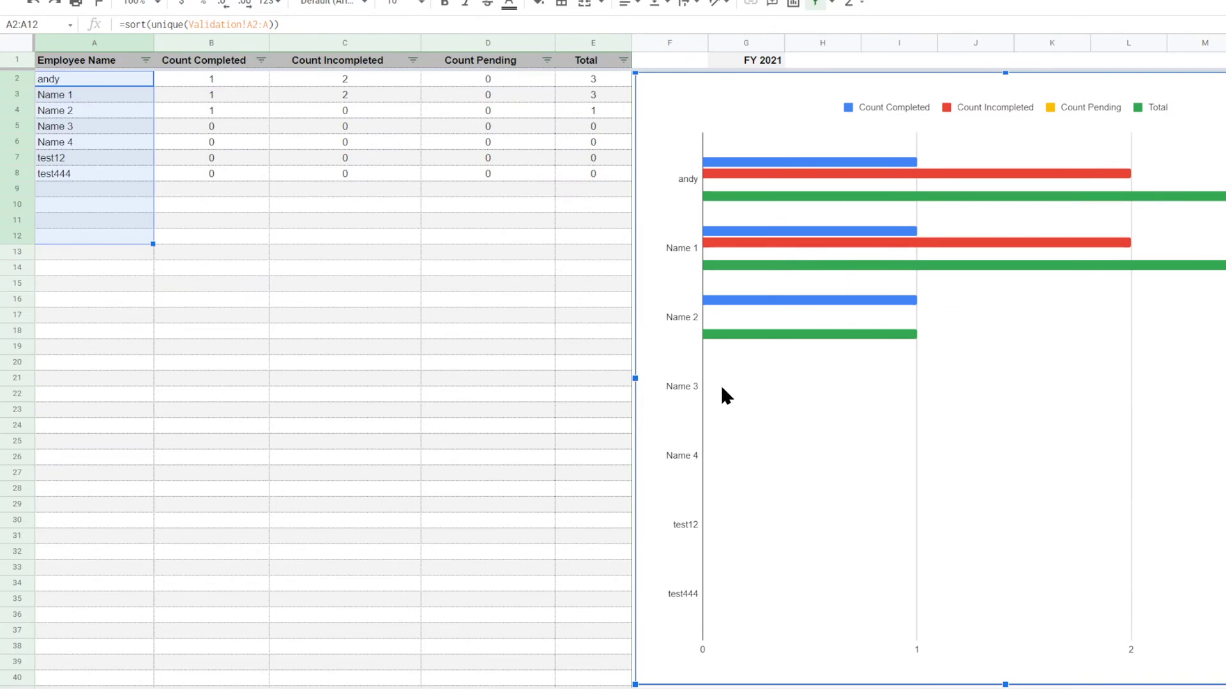
left_click(280, 264)
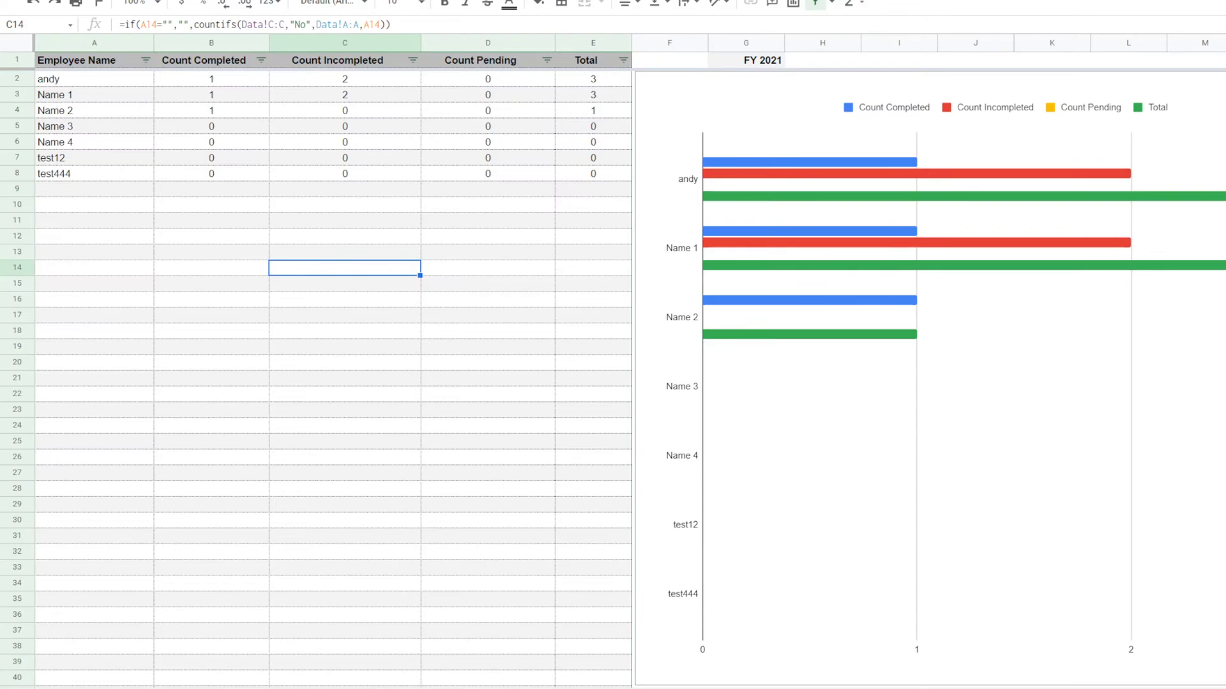
Step: Reduce the bar chart to the Count Incompleted series and stretch its lower edge down to about row 50
left_click(1005, 379)
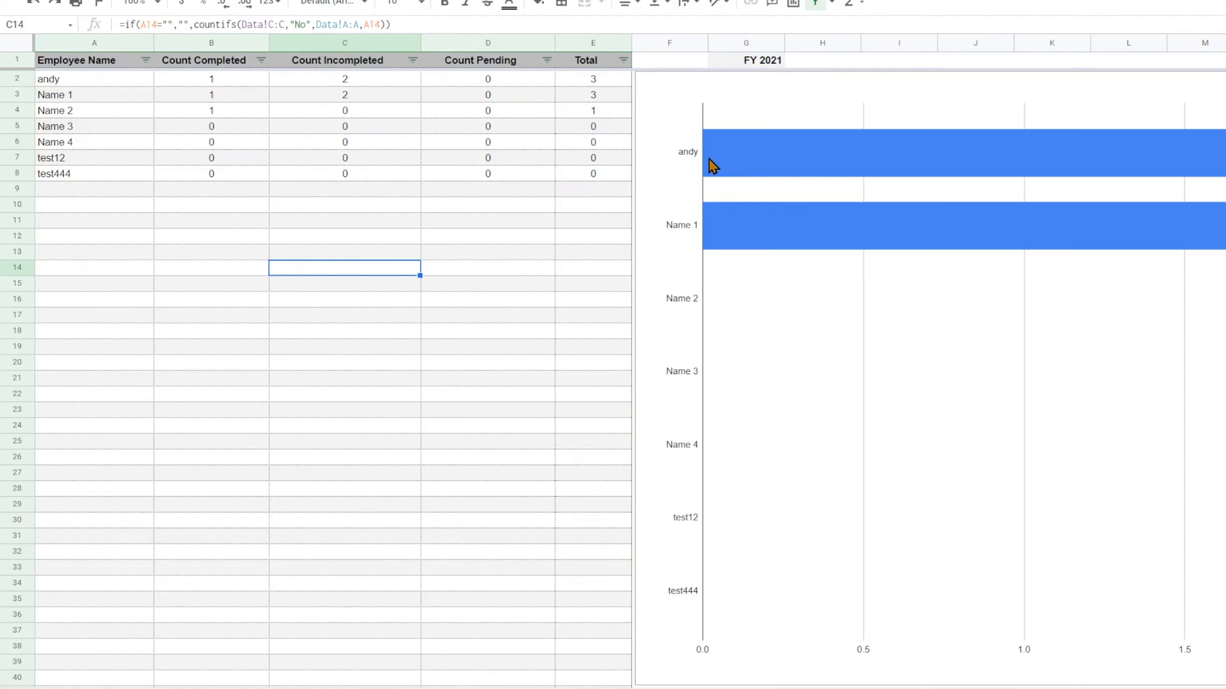
scroll(702, 487, "down", 3)
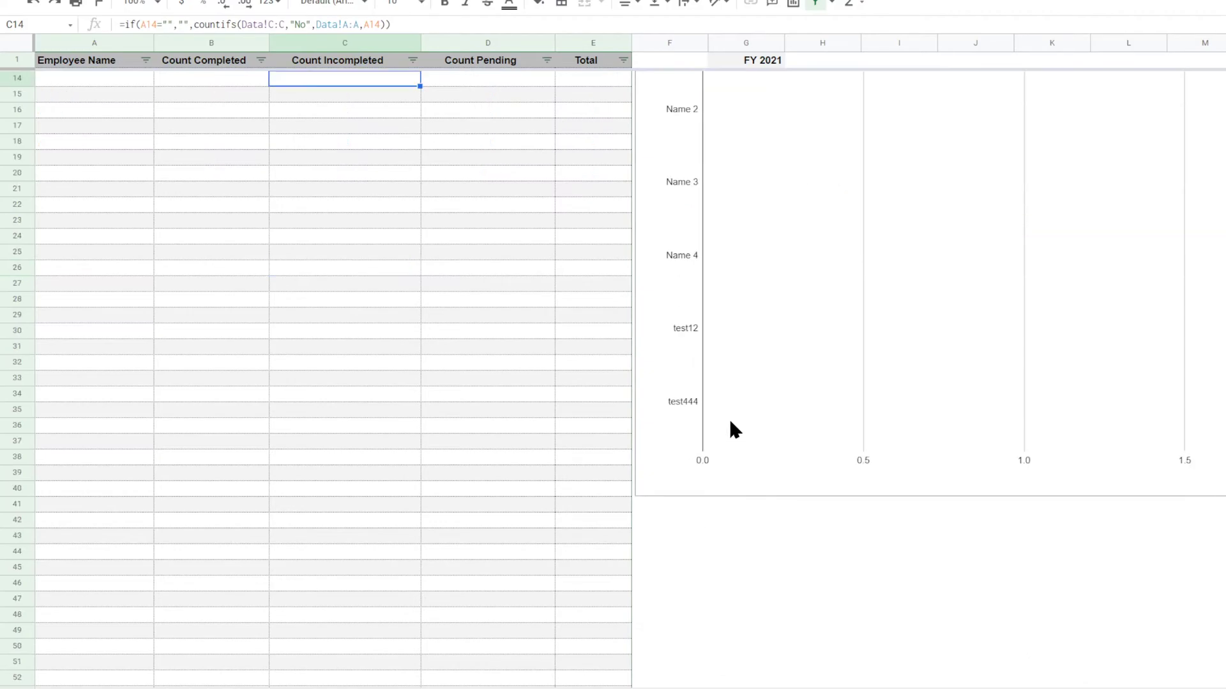
left_click(829, 490)
left_click_drag(1005, 497, 1018, 650)
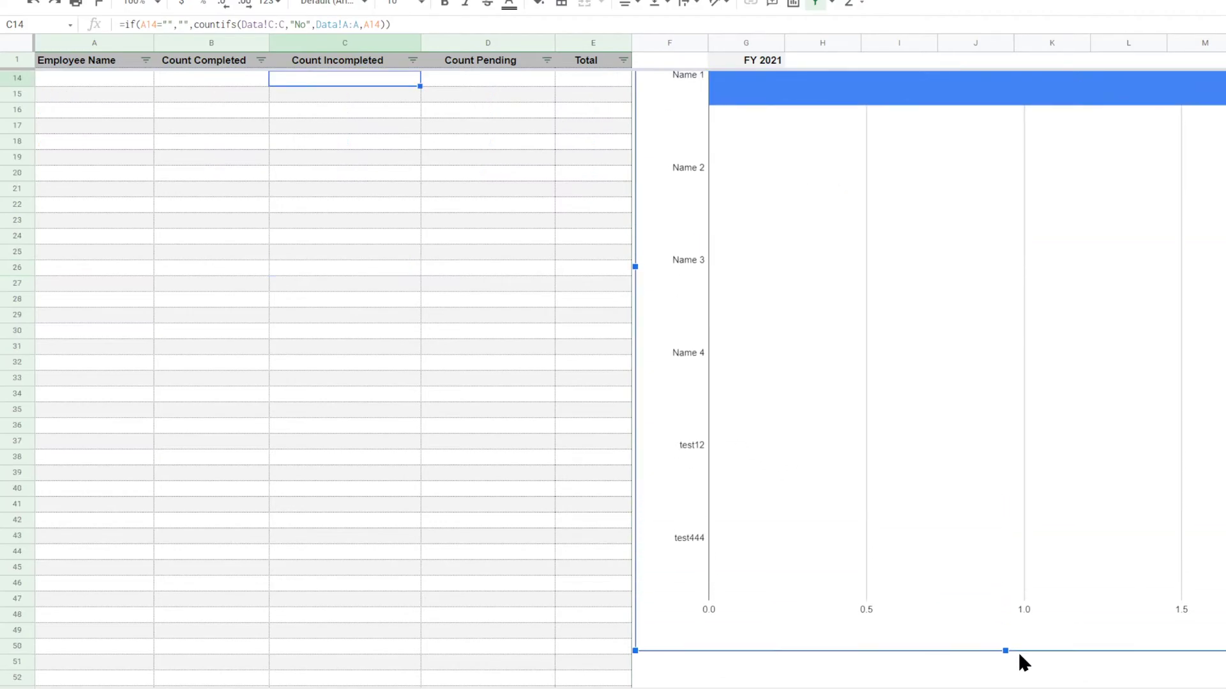
Step: Stretch the bar chart down to about row 72, add data labels to its bars, and deselect it
scroll(945, 421, "down", 4)
left_click_drag(1006, 467, 1008, 649)
scroll(983, 485, "down", 4)
left_click_drag(1004, 458, 1006, 620)
scroll(957, 501, "up", 12)
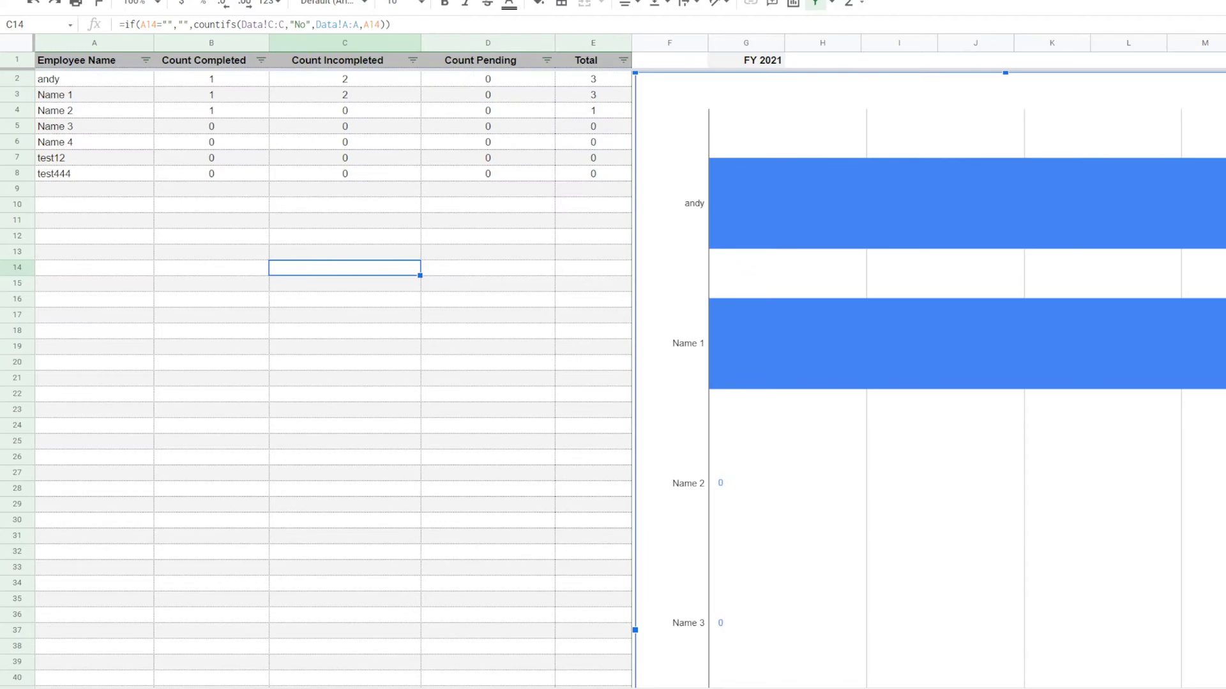
key("Escape")
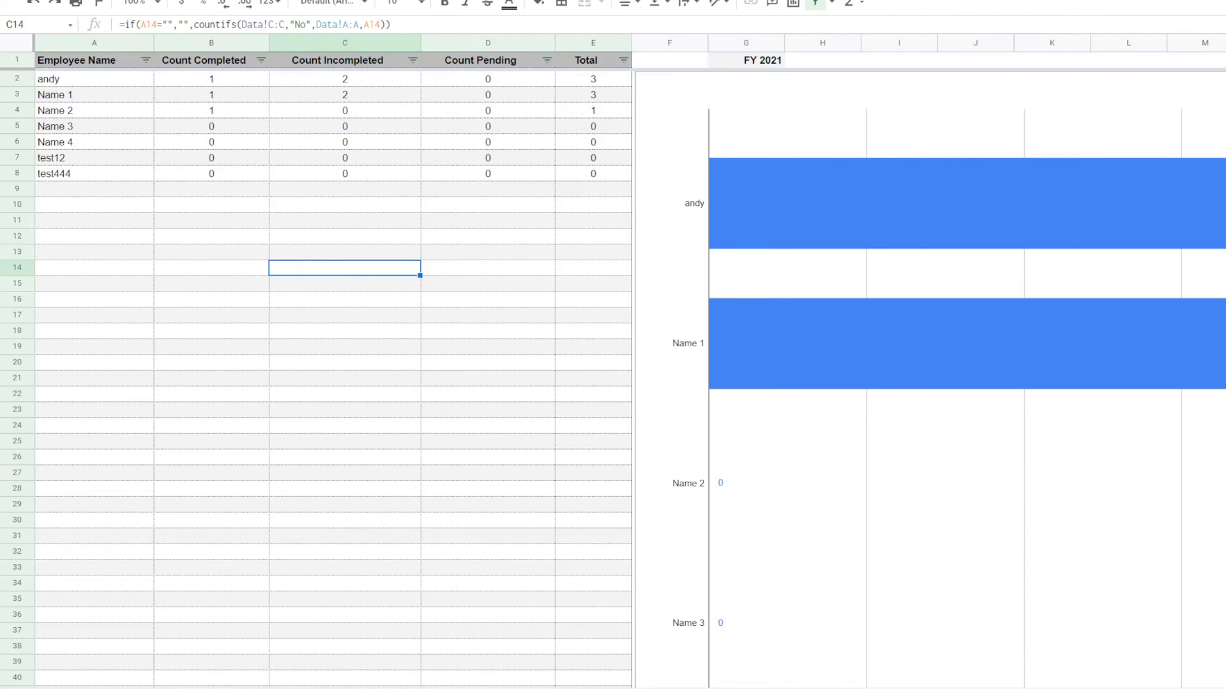
Step: Compare the incomplete counts and bar chart with the completion statuses and dates entered on the Data sheet
left_click(832, 192)
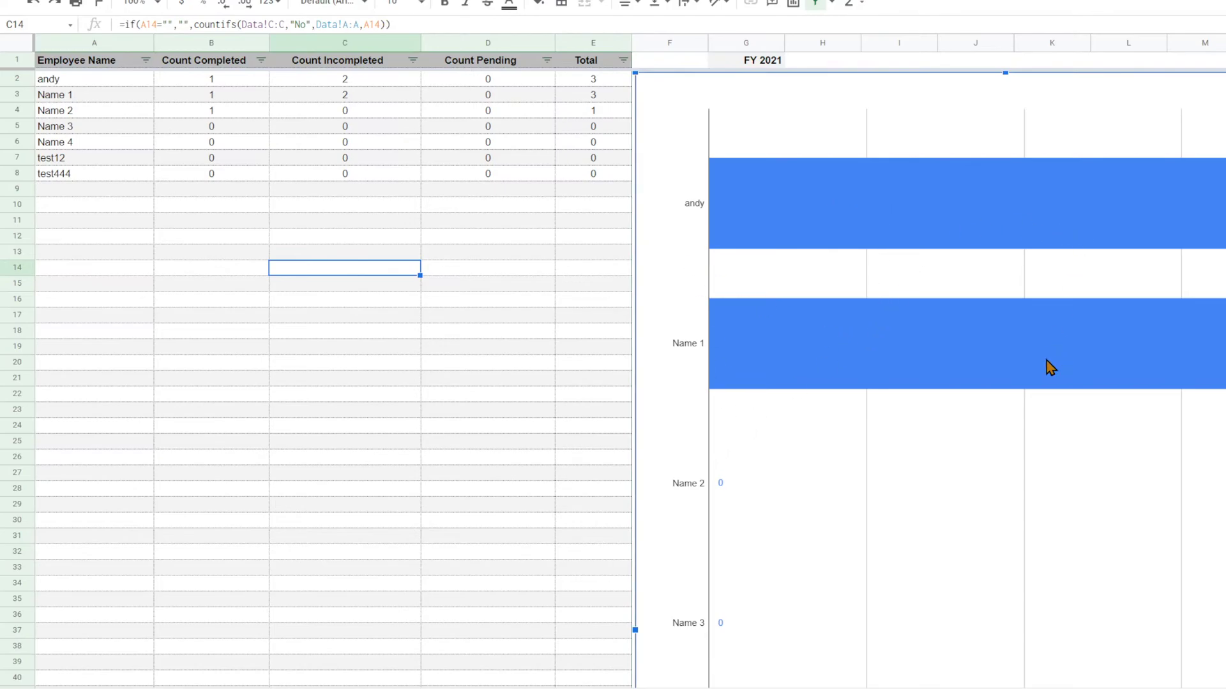
left_click(361, 77)
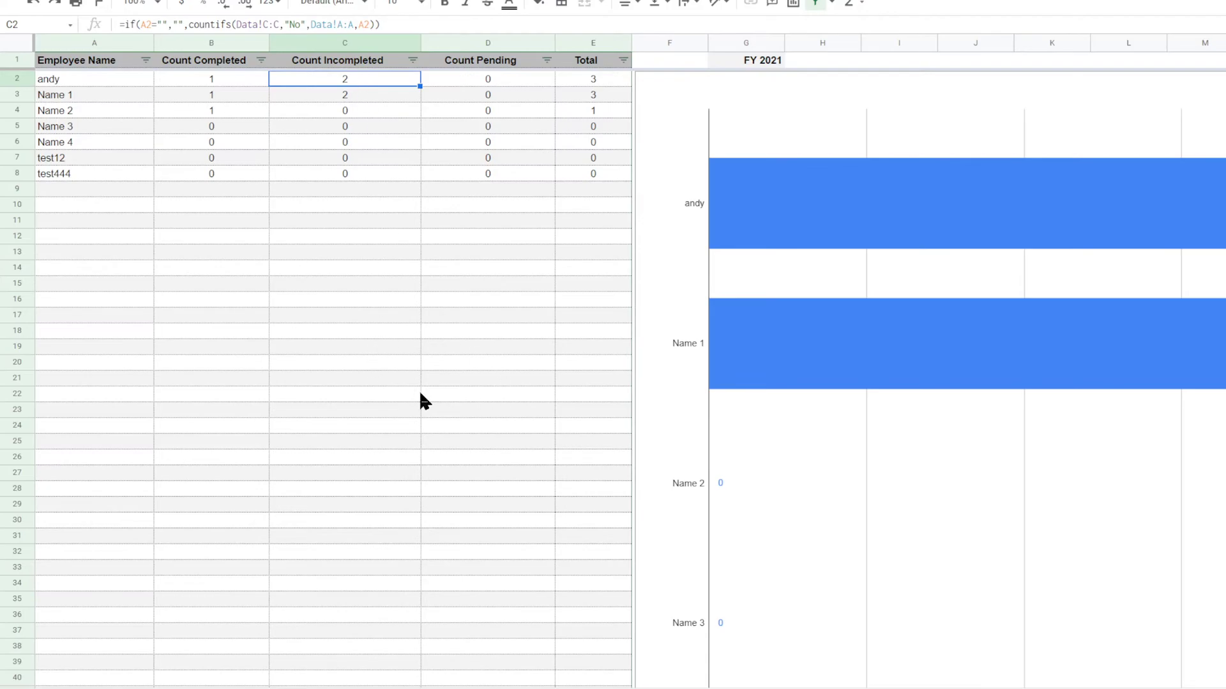
key("ctrl+shift+Page_Up")
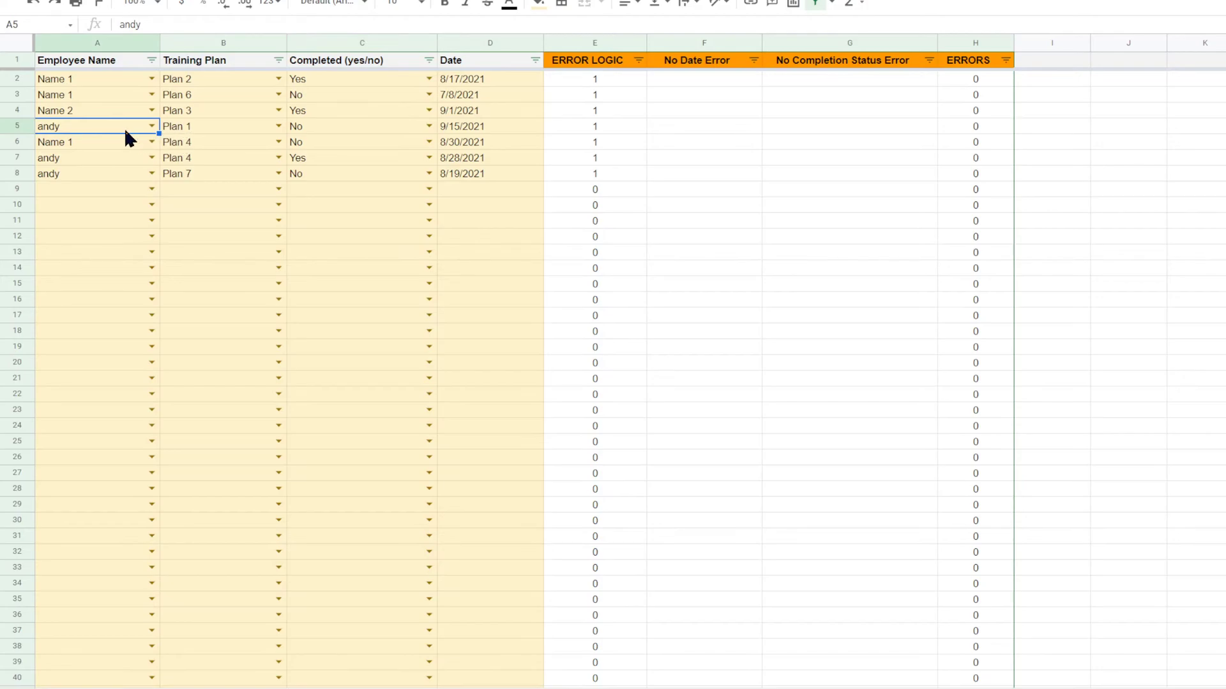
left_click(215, 127)
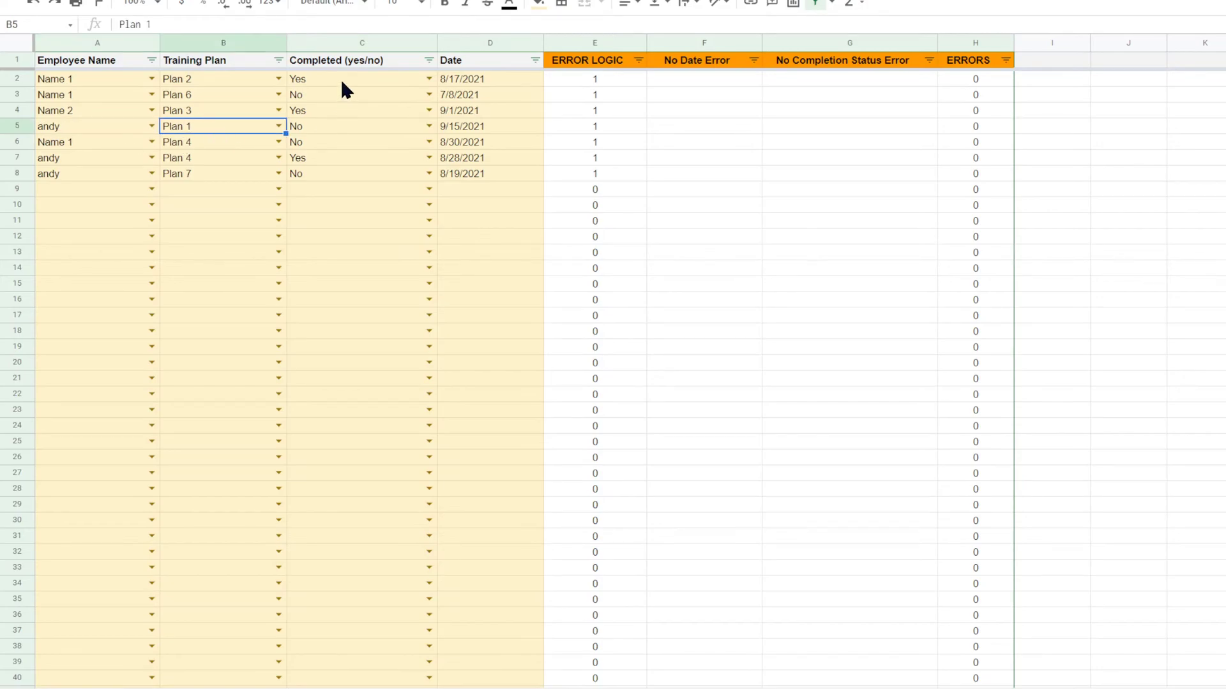
mouse_move(341, 82)
left_mouse_down()
mouse_move(473, 131)
mouse_move(473, 200)
left_mouse_up()
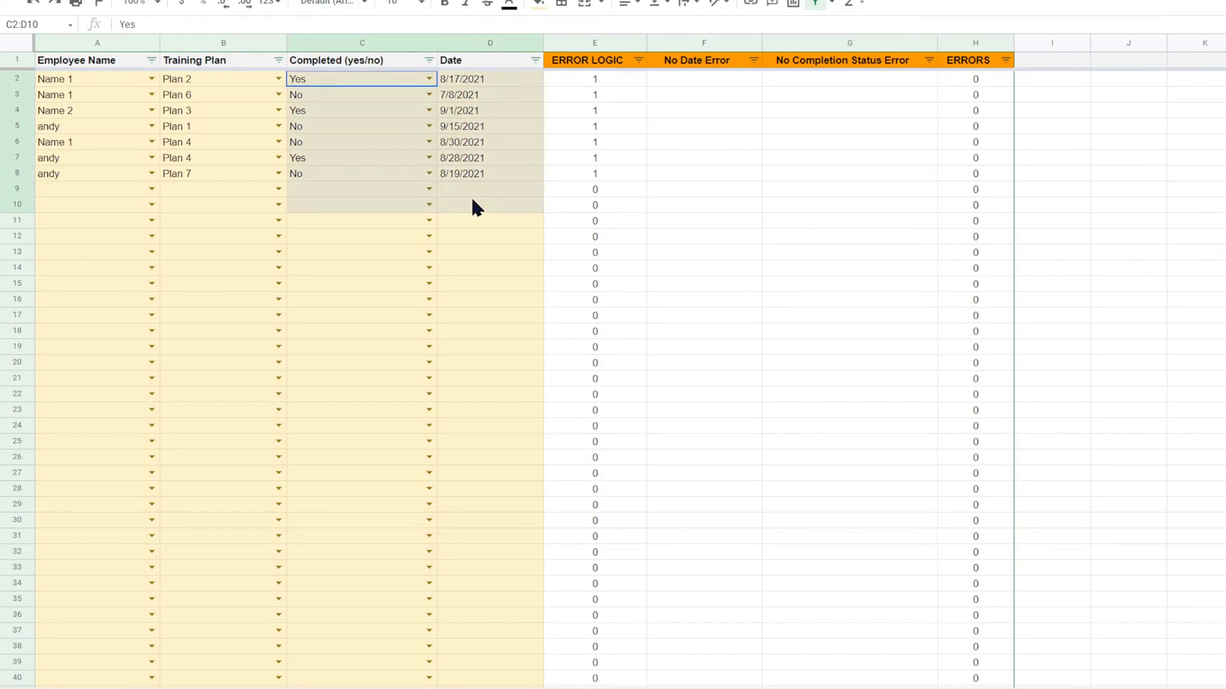
left_click(319, 96)
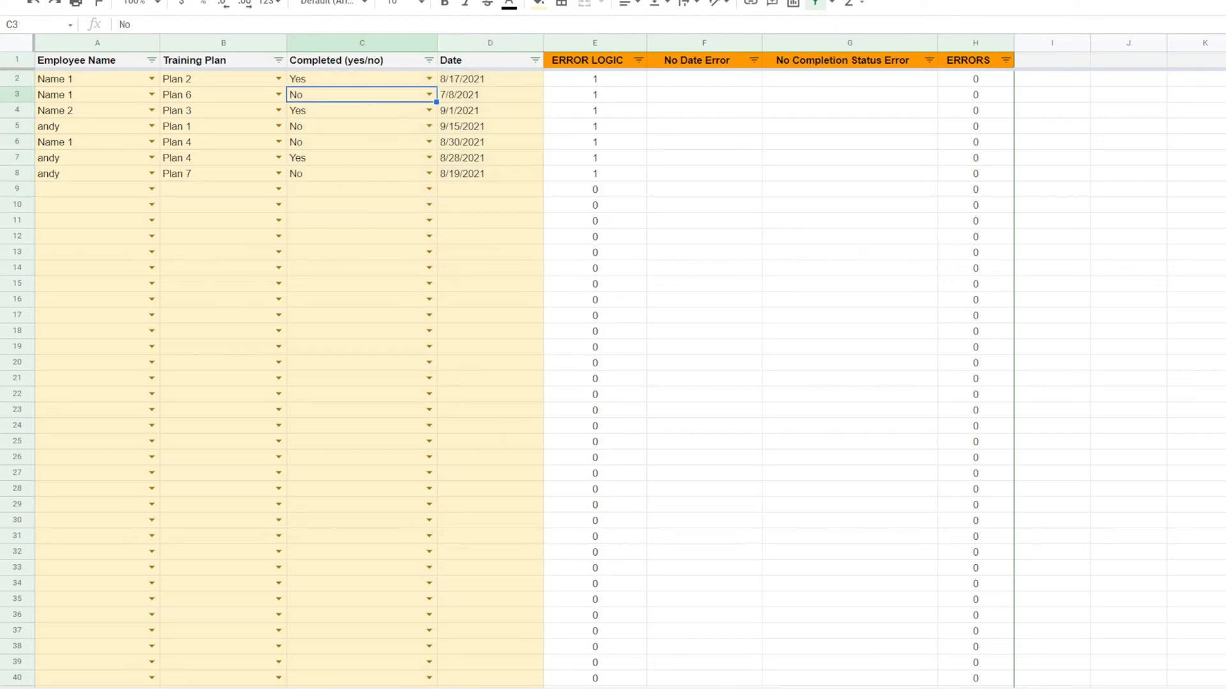
key("ctrl+shift+Page_Down")
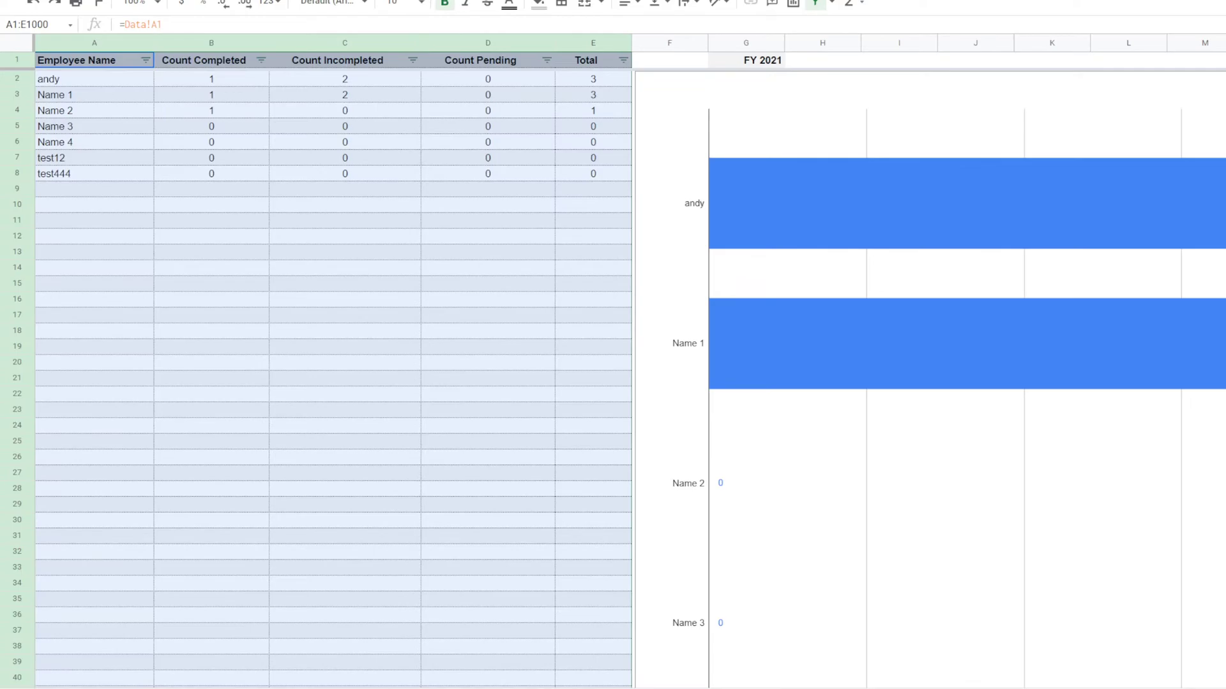
Step: Replace the test entries in the Employees list with a numbered series down to Name 72, and review the counts chart
key("ctrl+shift+Page_Down")
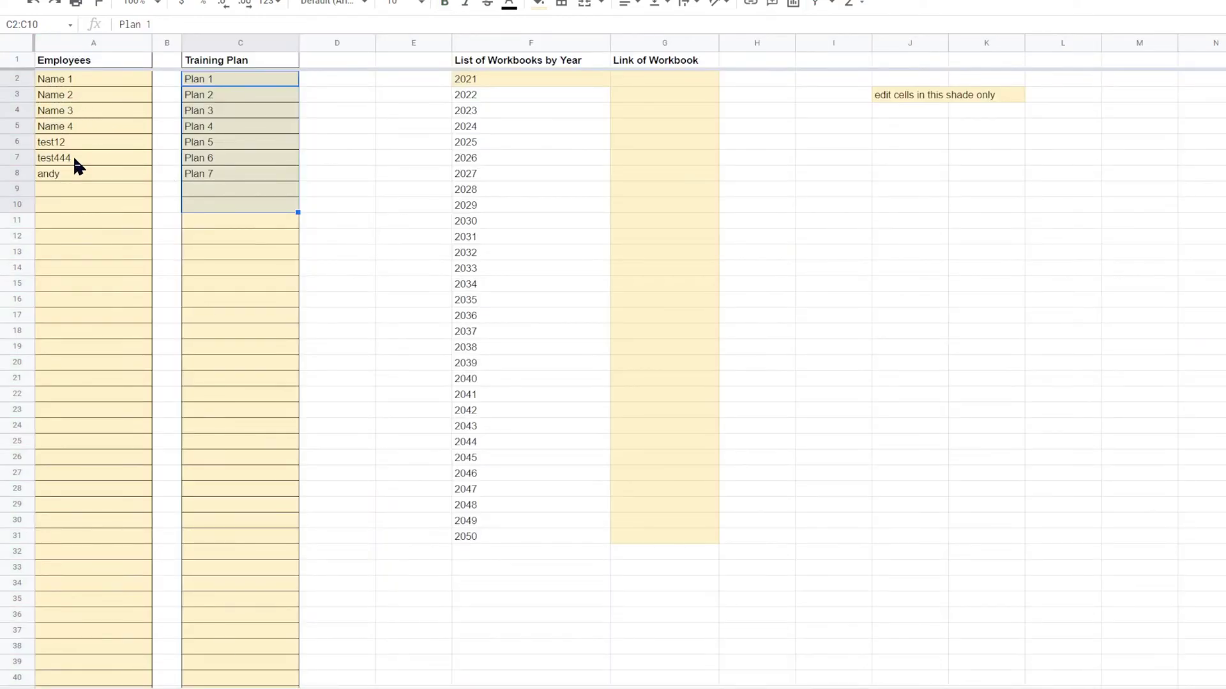
left_click_drag(74, 159, 148, 212)
left_click_drag(113, 113, 140, 227)
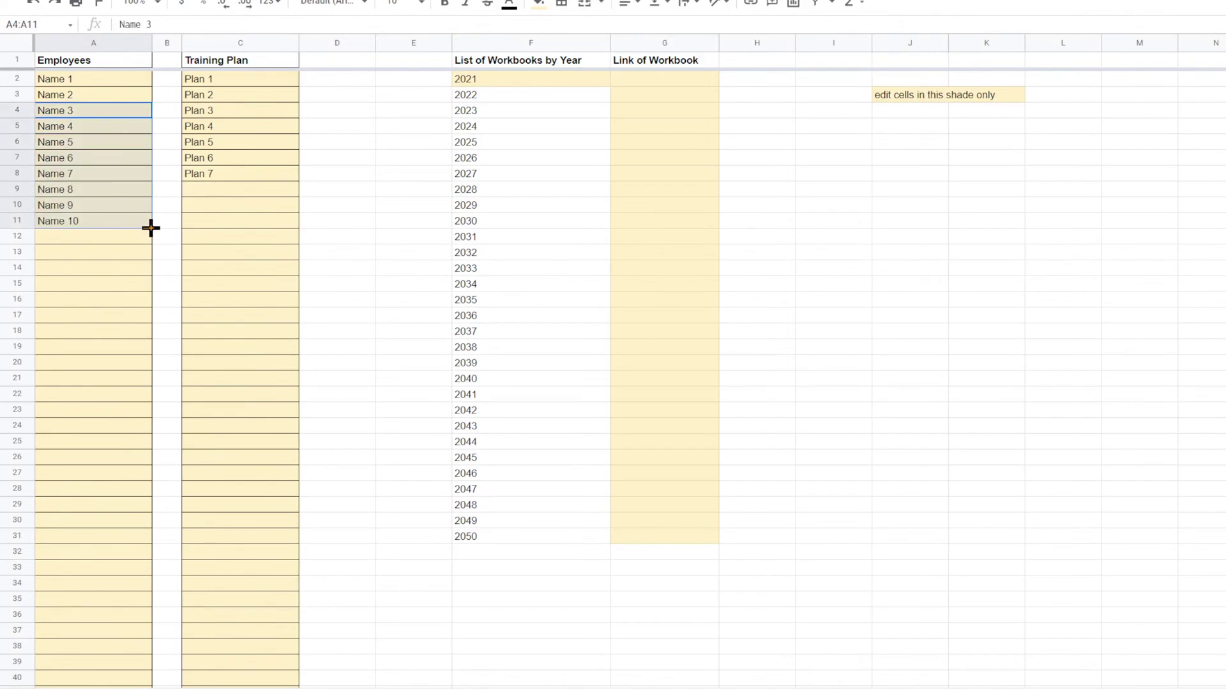
scroll(136, 604, "down", 10)
left_click_drag(136, 603, 134, 604)
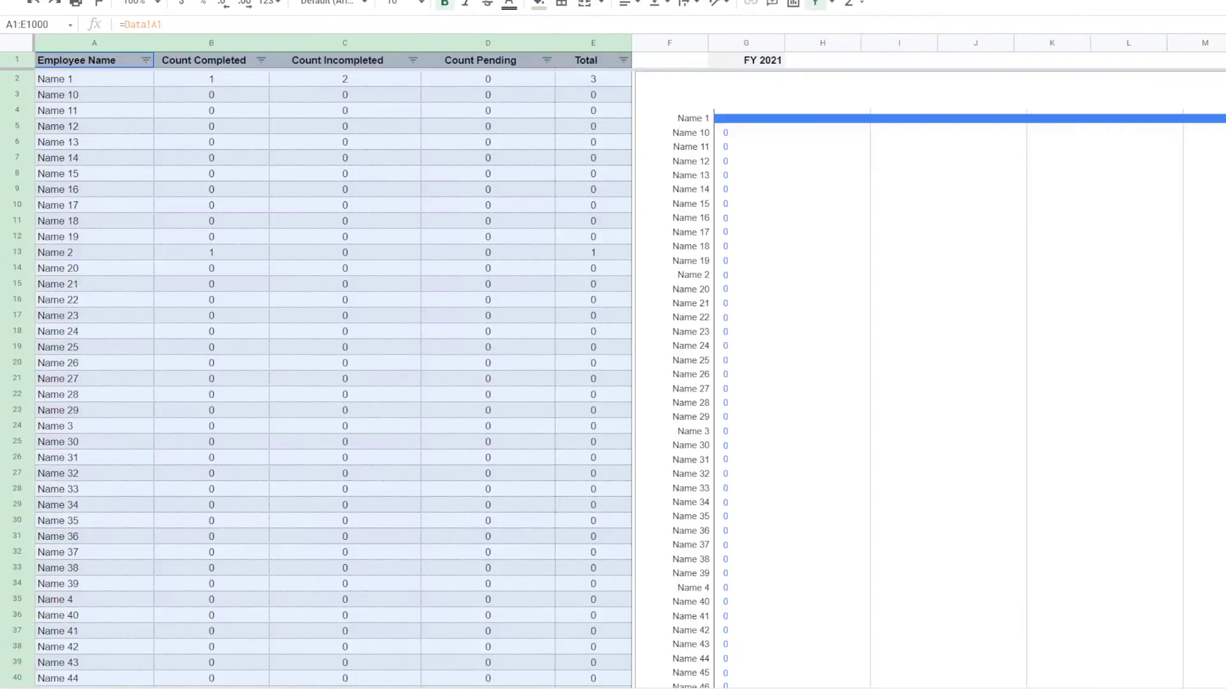
scroll(862, 499, "down", 12)
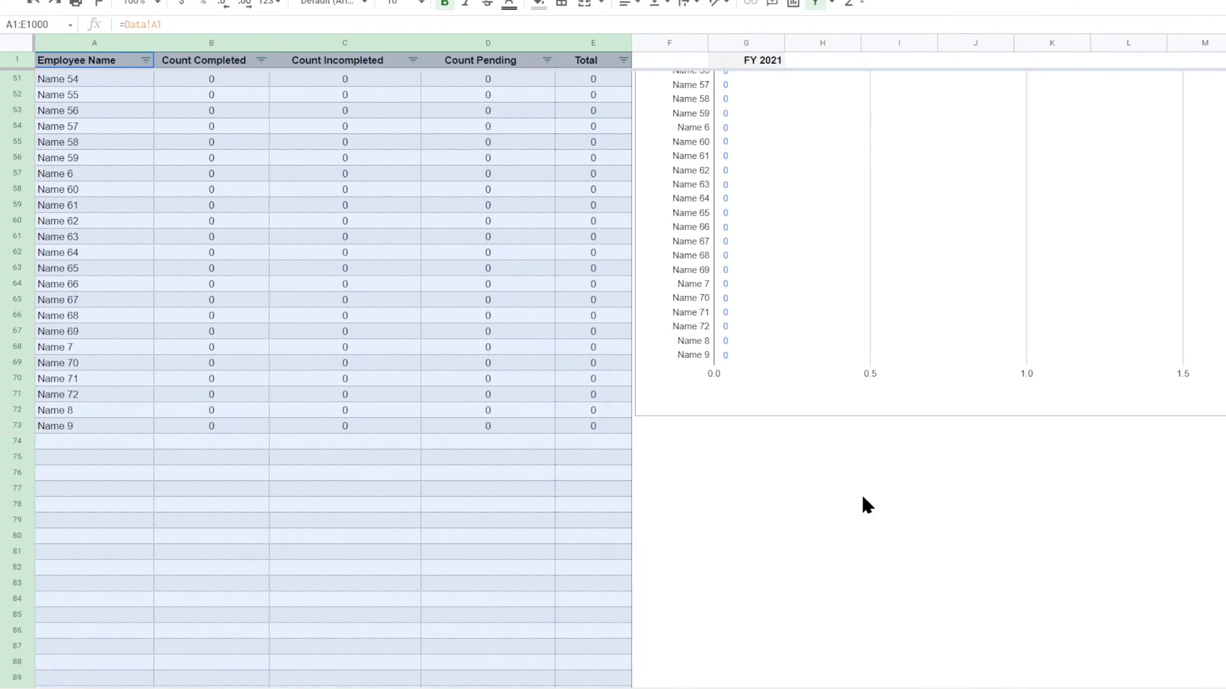
scroll(863, 498, "up", 12)
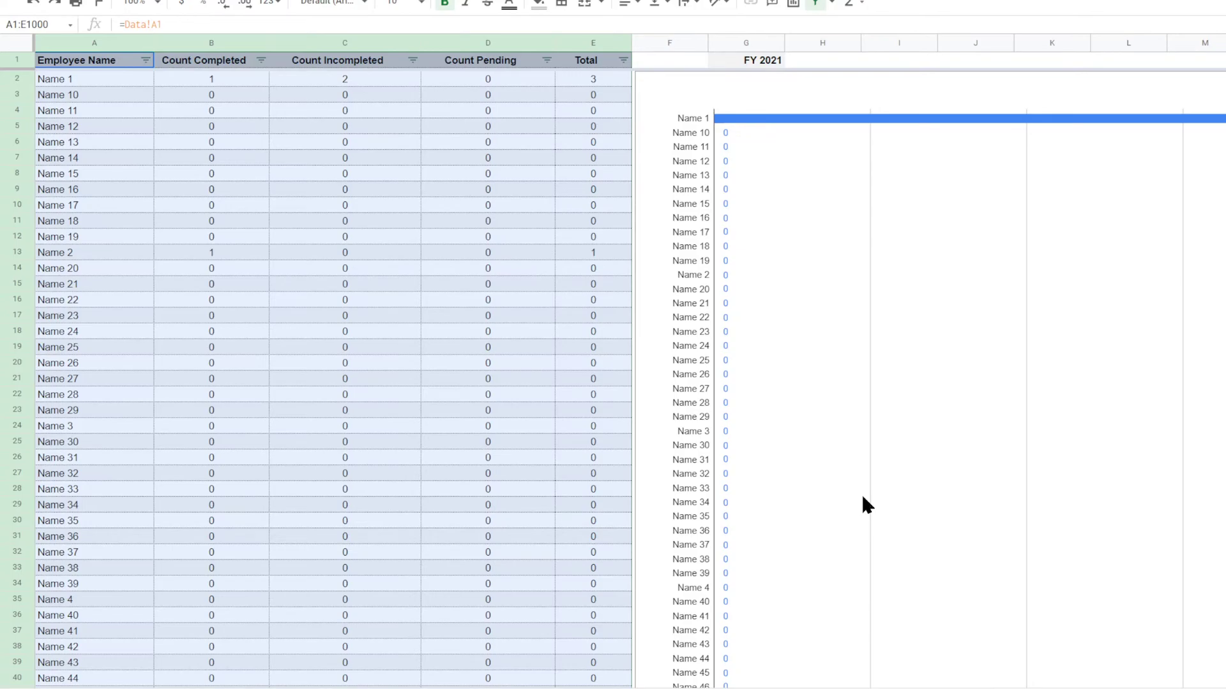
scroll(862, 499, "down", 9)
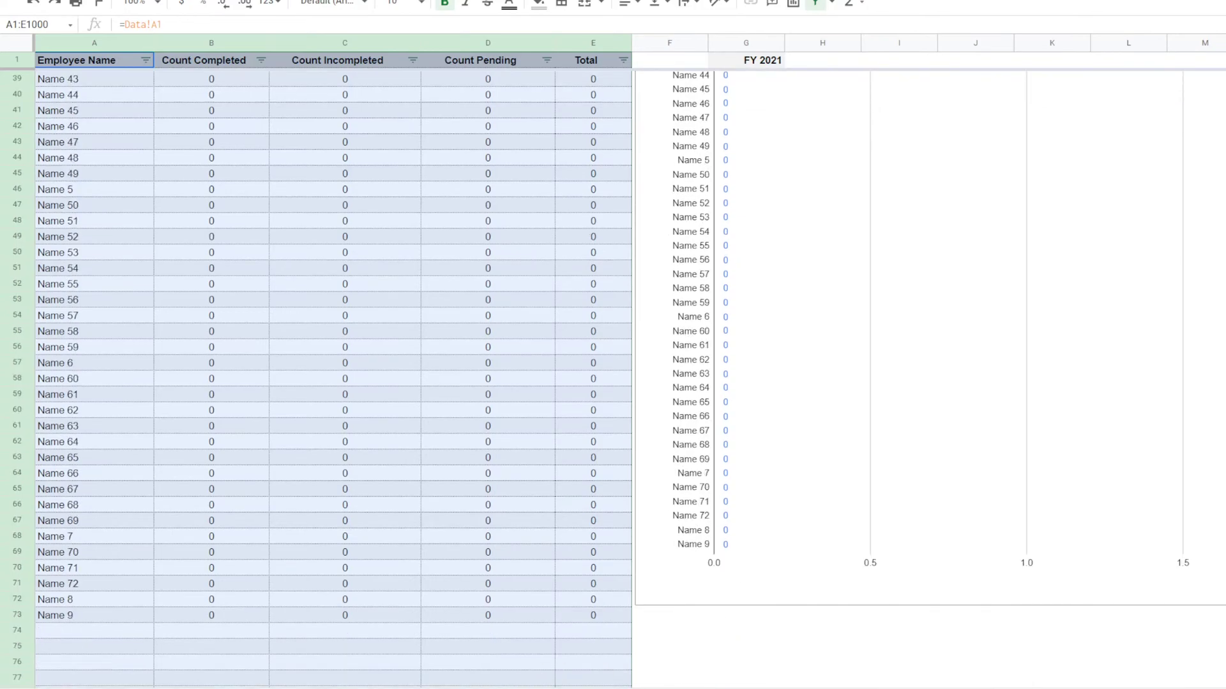
Step: Extend the Employees list's numbered series to Name 256 and check the employee counts report
left_click(159, 688)
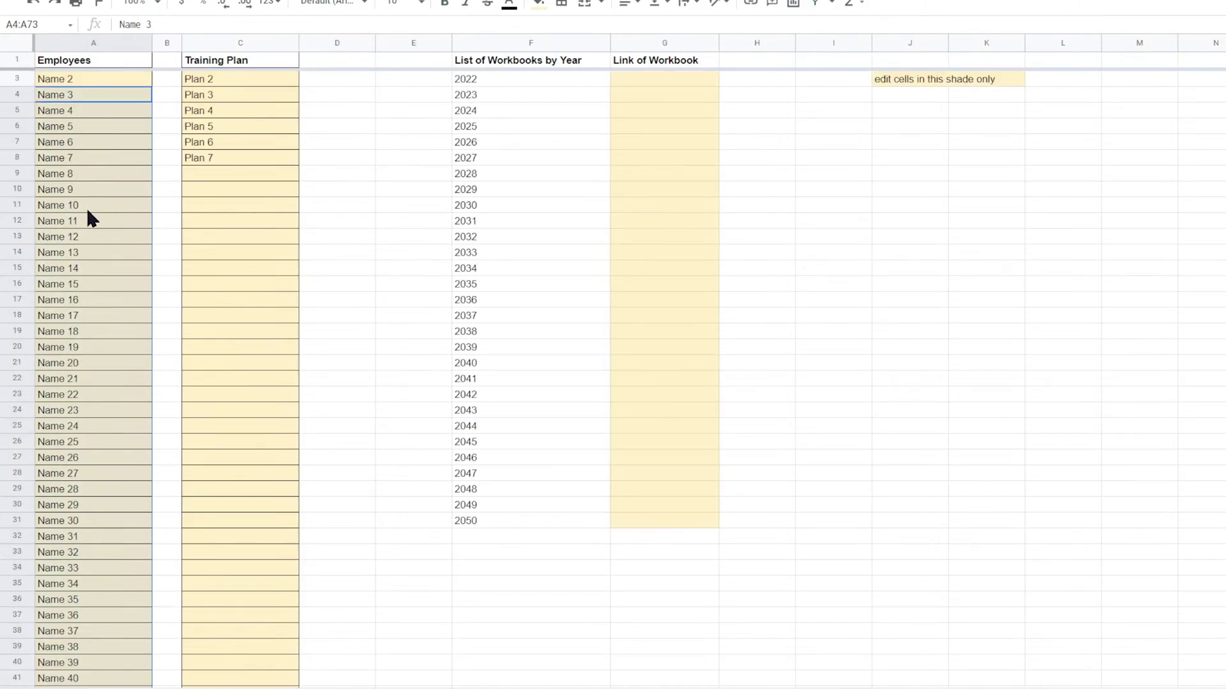
left_click_drag(97, 84, 126, 578)
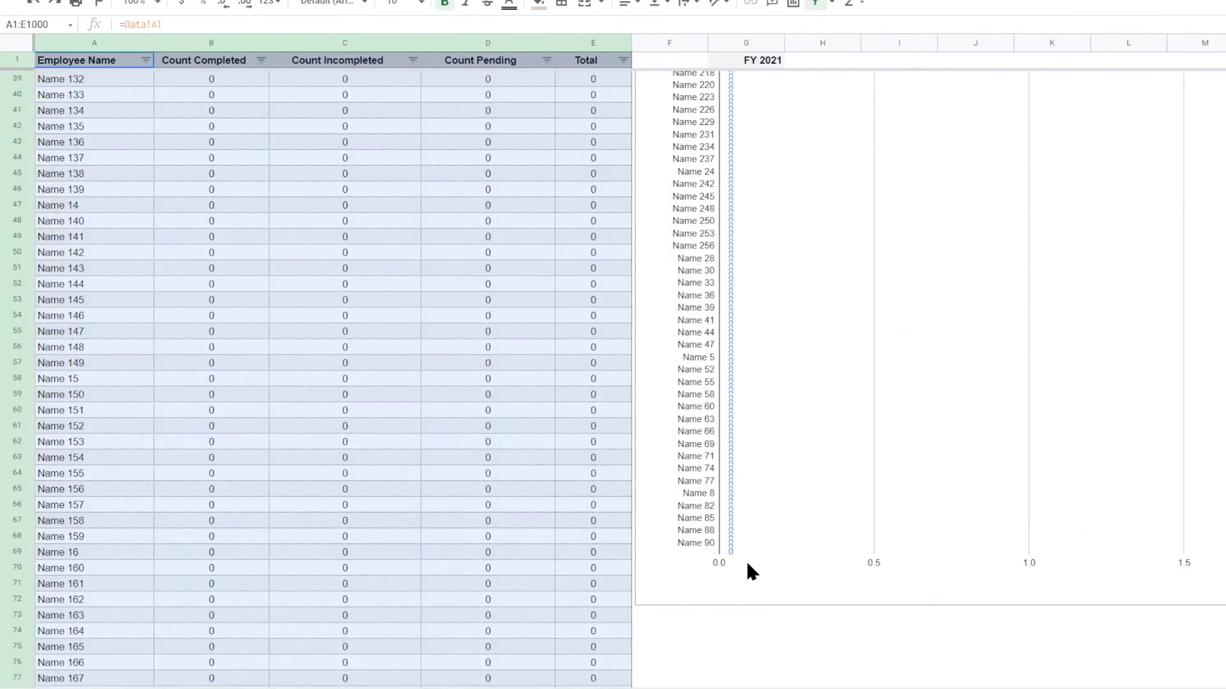
scroll(826, 571, "up", 8)
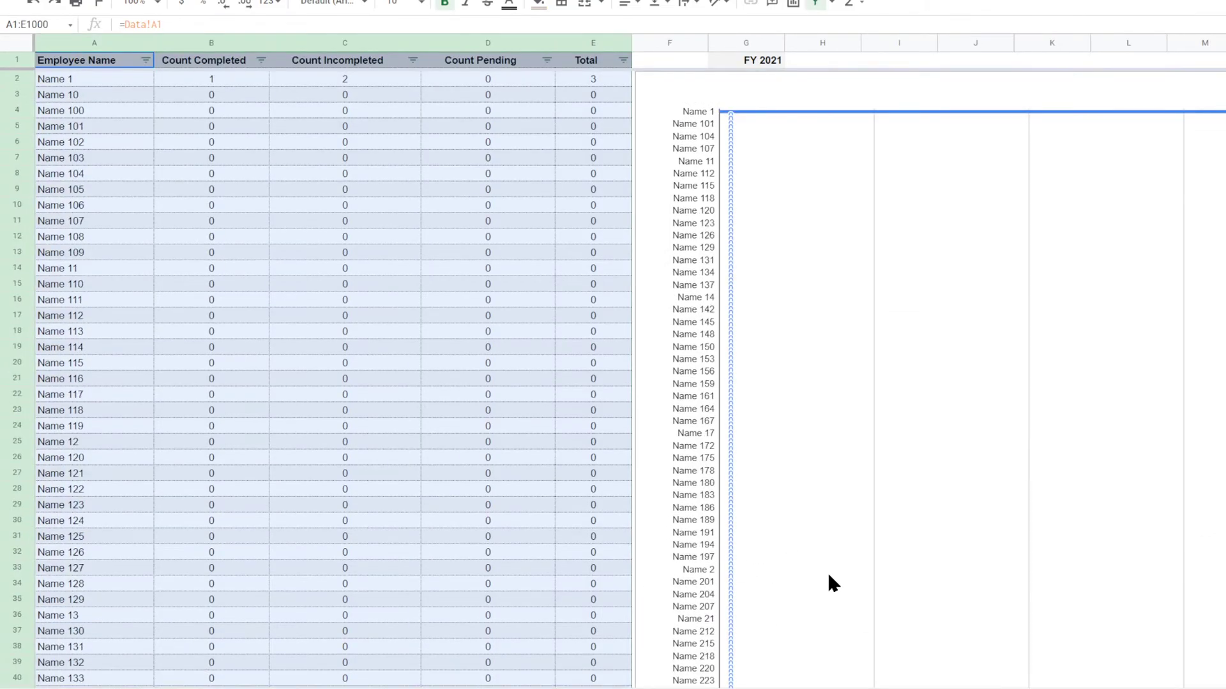
Step: Stretch the bar chart's lower edge down to about row 88 and deselect the chart
scroll(827, 573, "down", 12)
left_click(833, 386)
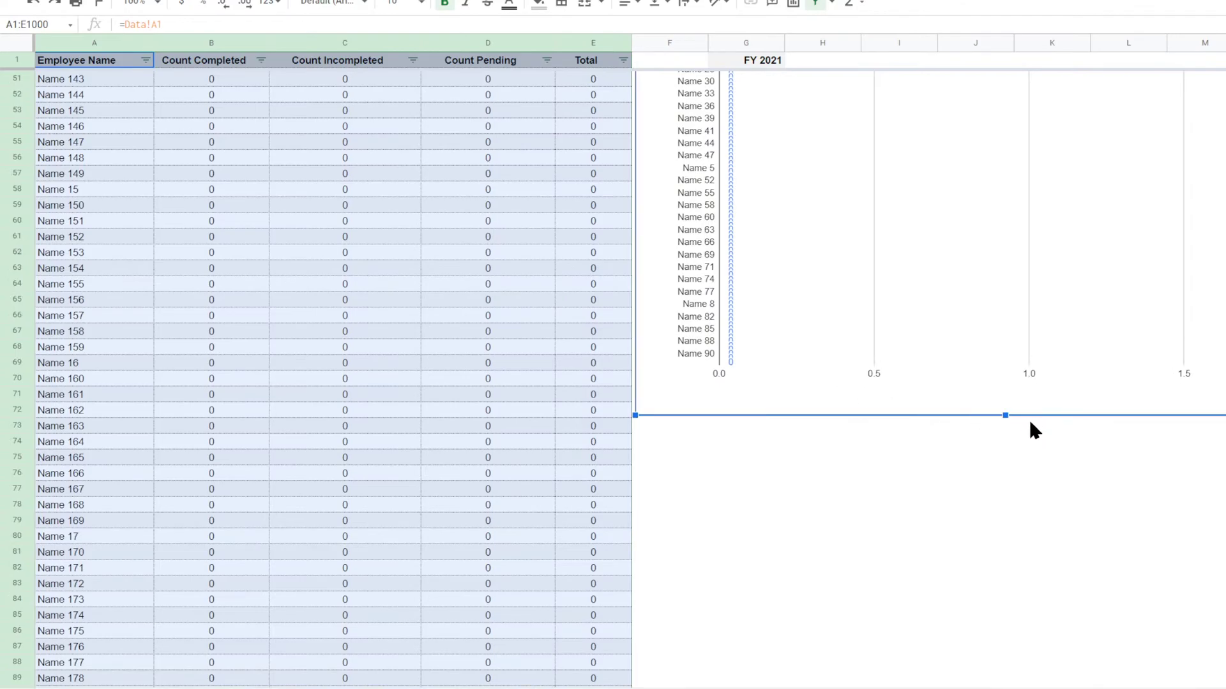
left_click_drag(1006, 414, 1007, 657)
left_click(698, 361)
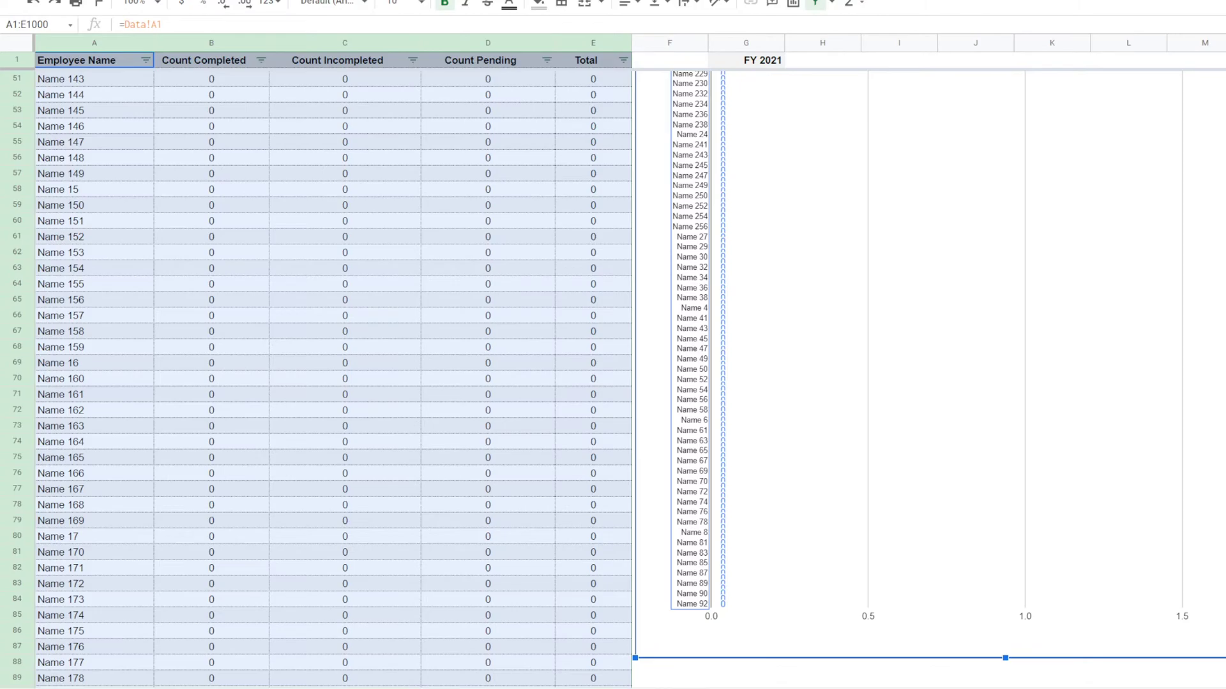
key("Escape")
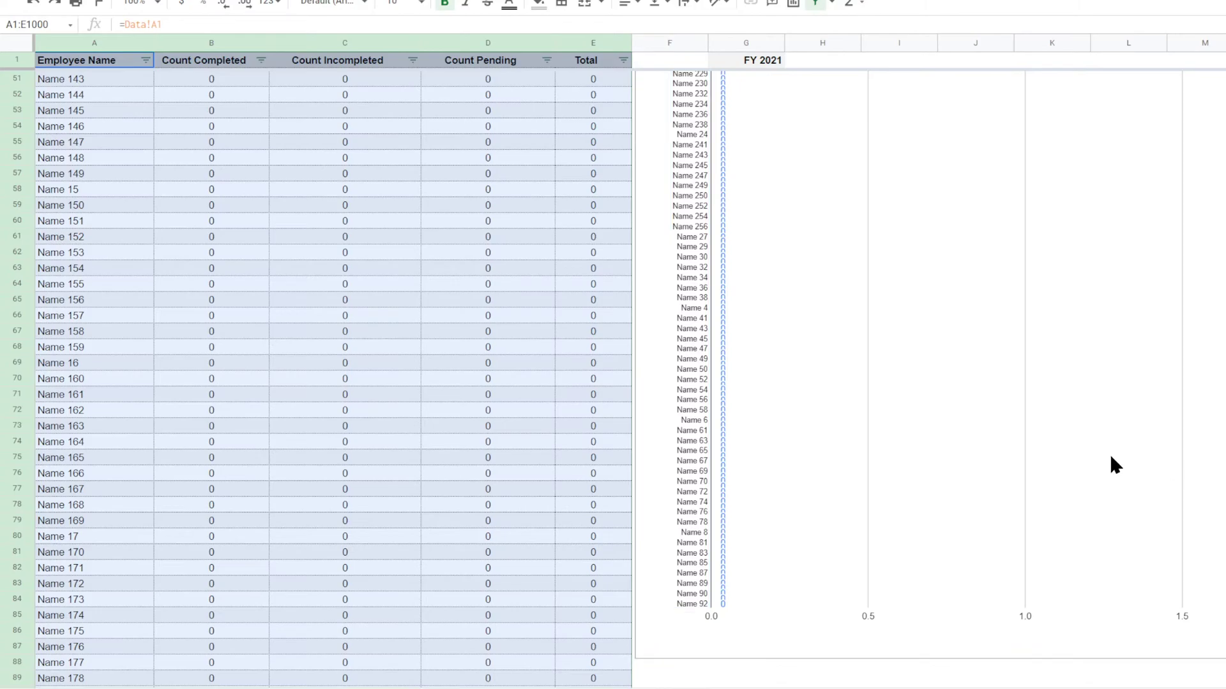
scroll(1110, 453, "up", 12)
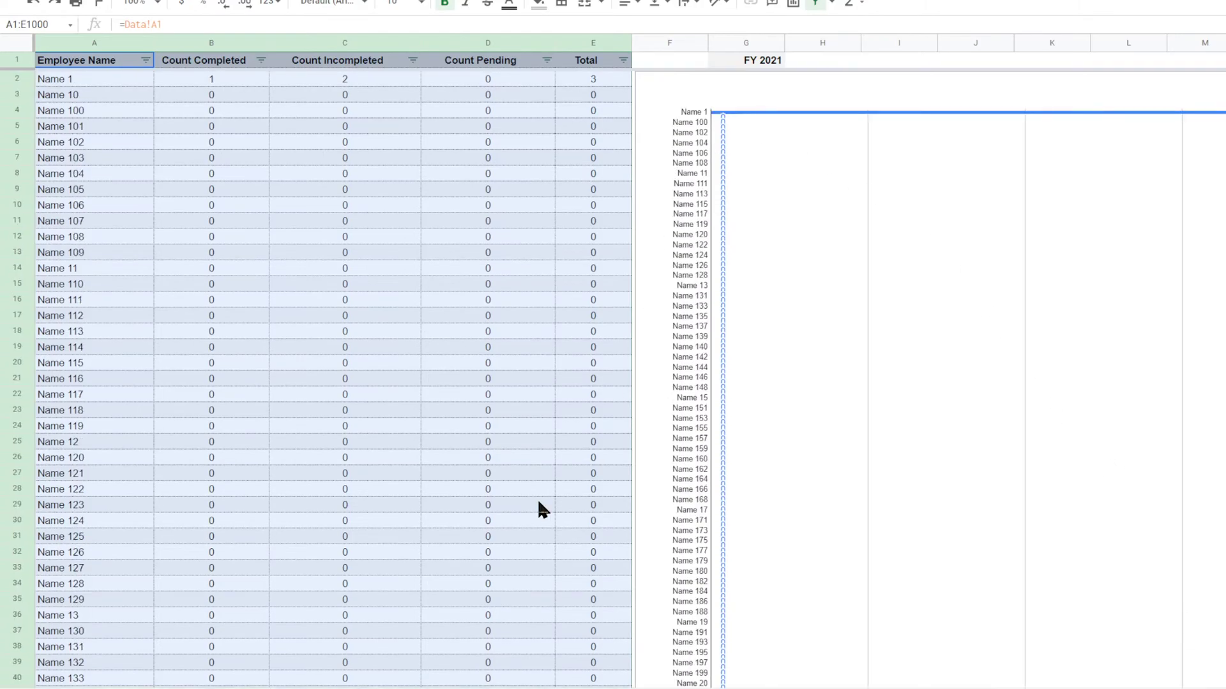
Step: On the Data sheet, set the employee in A3 to Name 2 and continue the numbered series to Name 7 in row 8
left_click(309, 688)
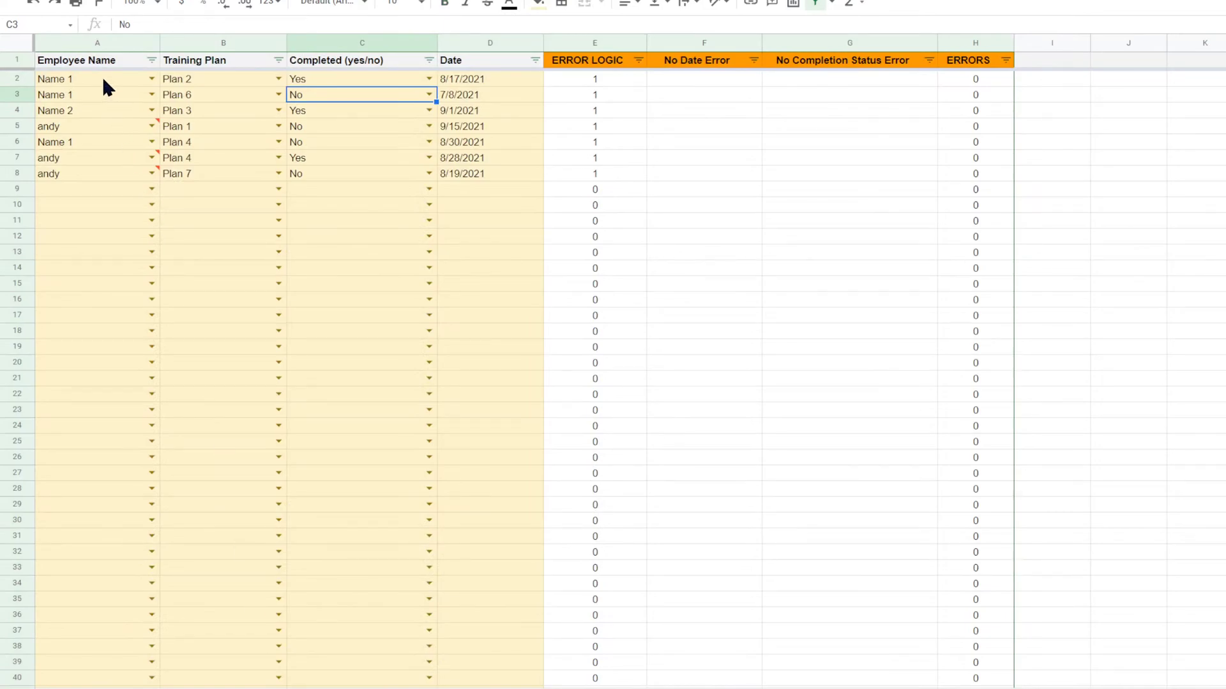
left_click(151, 95)
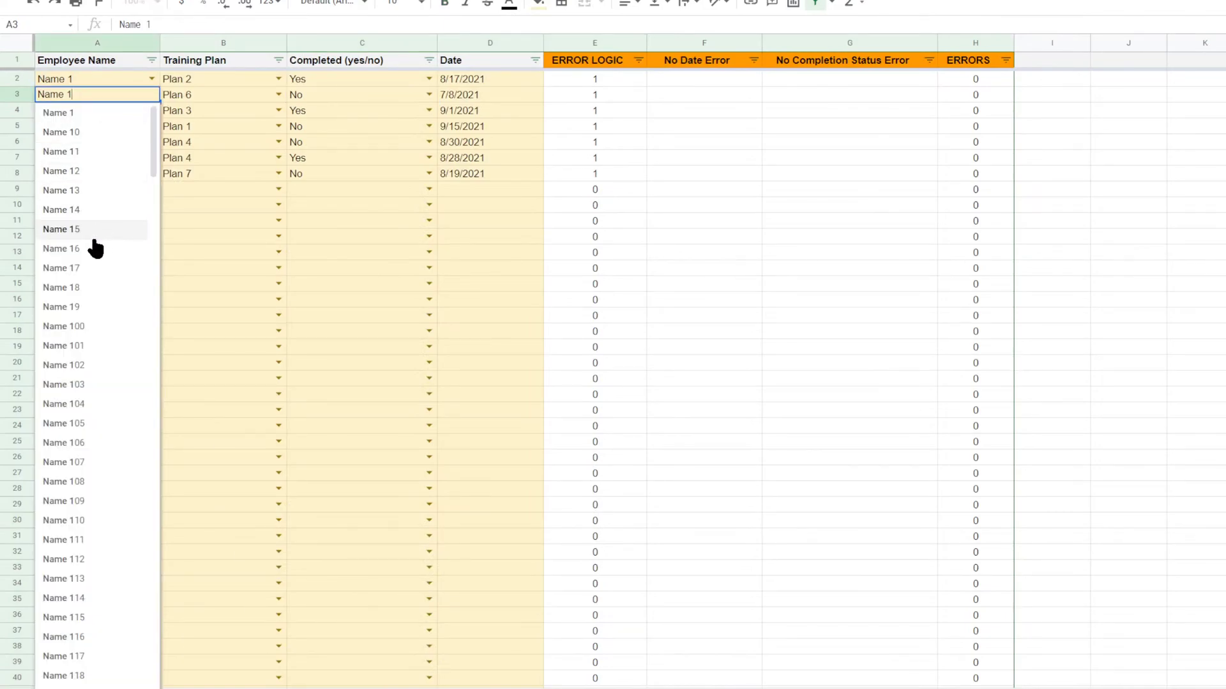
scroll(102, 437, "down", 15)
scroll(107, 434, "down", 15)
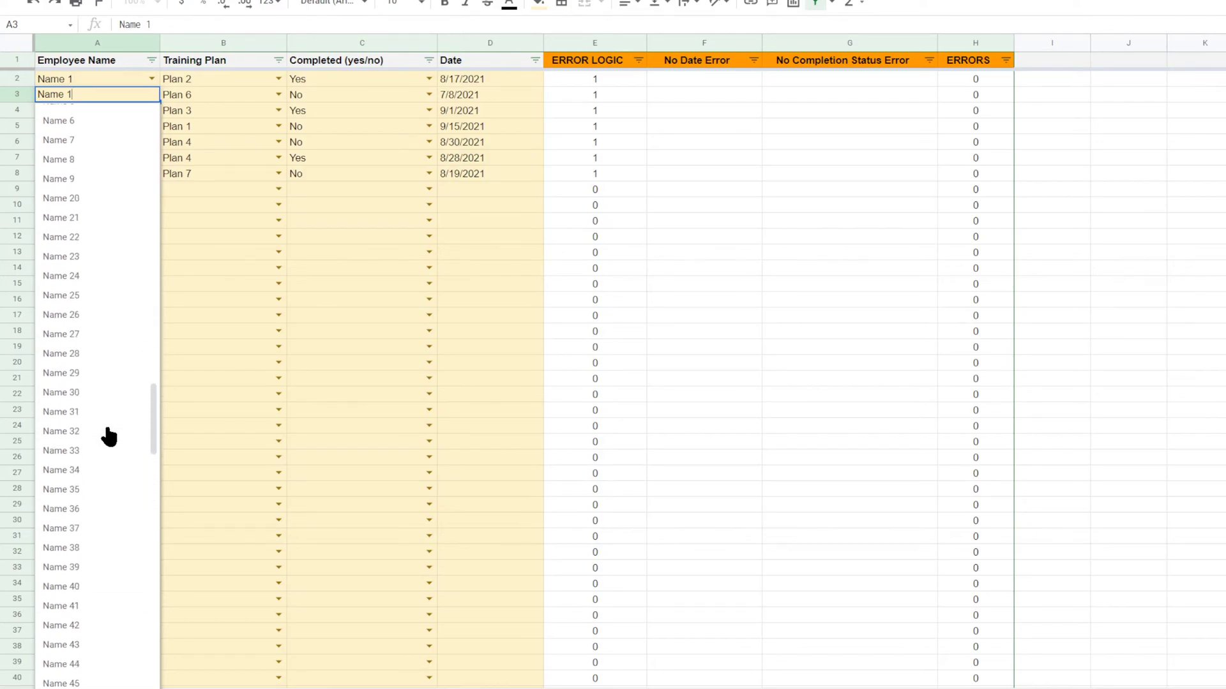
left_click(90, 323)
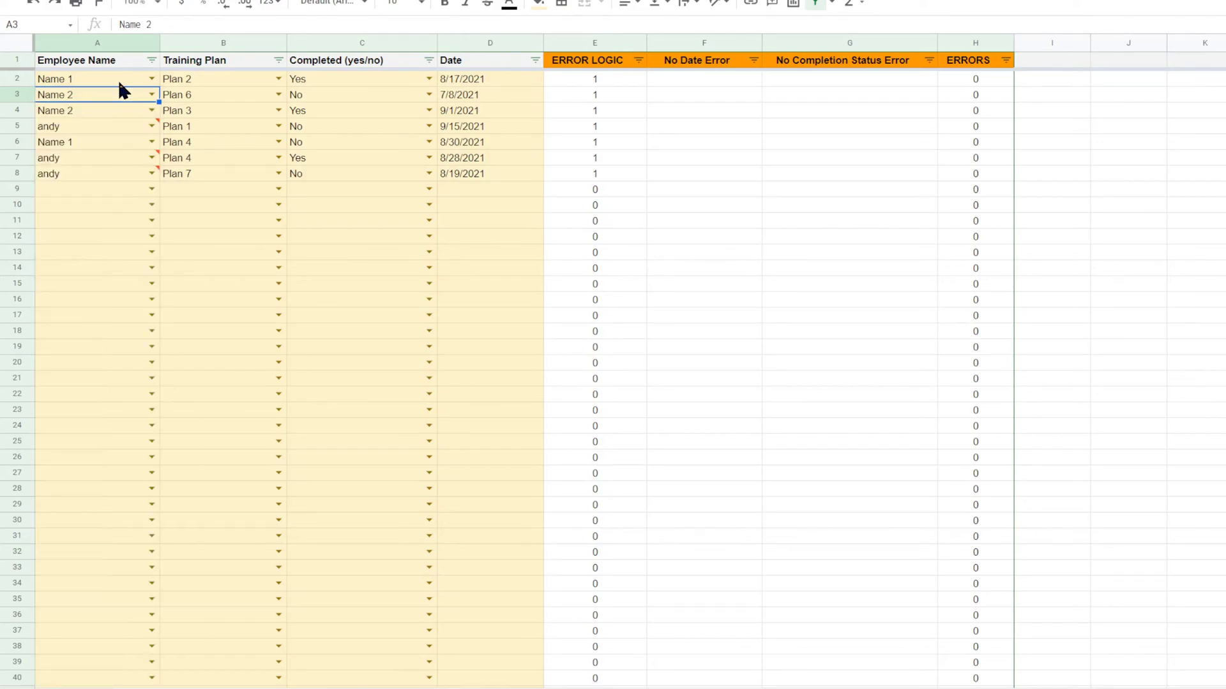
left_click_drag(116, 74, 153, 173)
Step: Check how far the employee choices in A9 run, and fill the Employee Name column through Name 257 in row 258
left_click(151, 189)
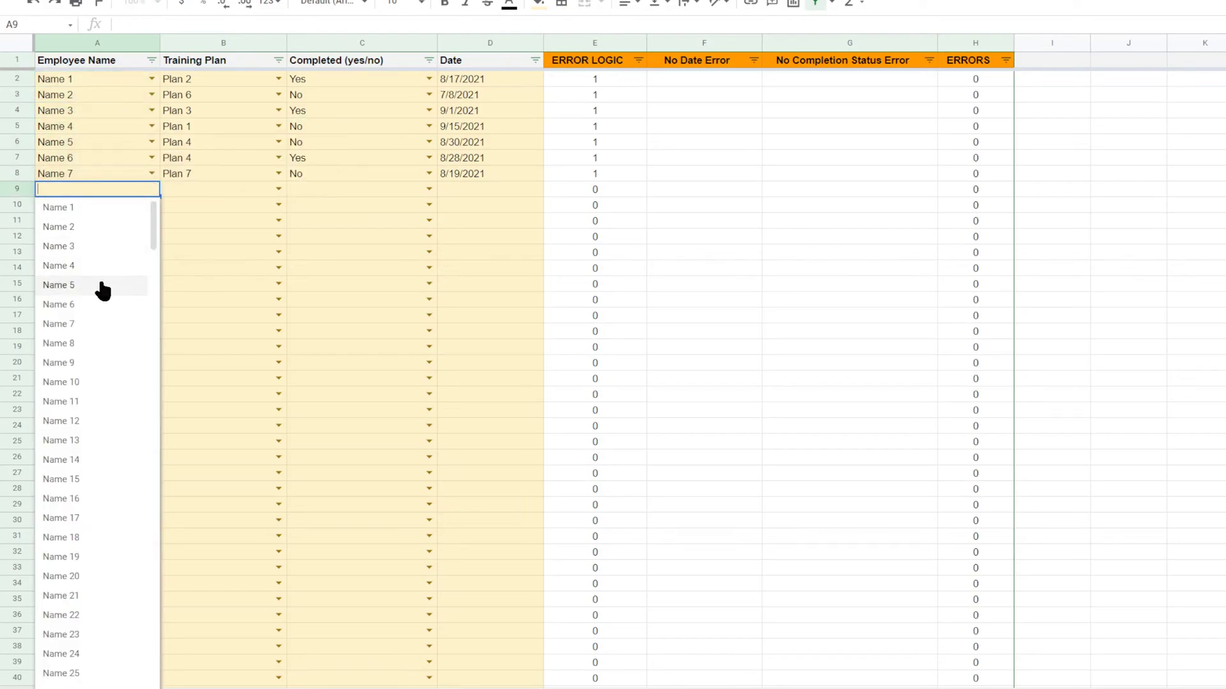
scroll(106, 402, "down", 20)
scroll(108, 427, "down", 15)
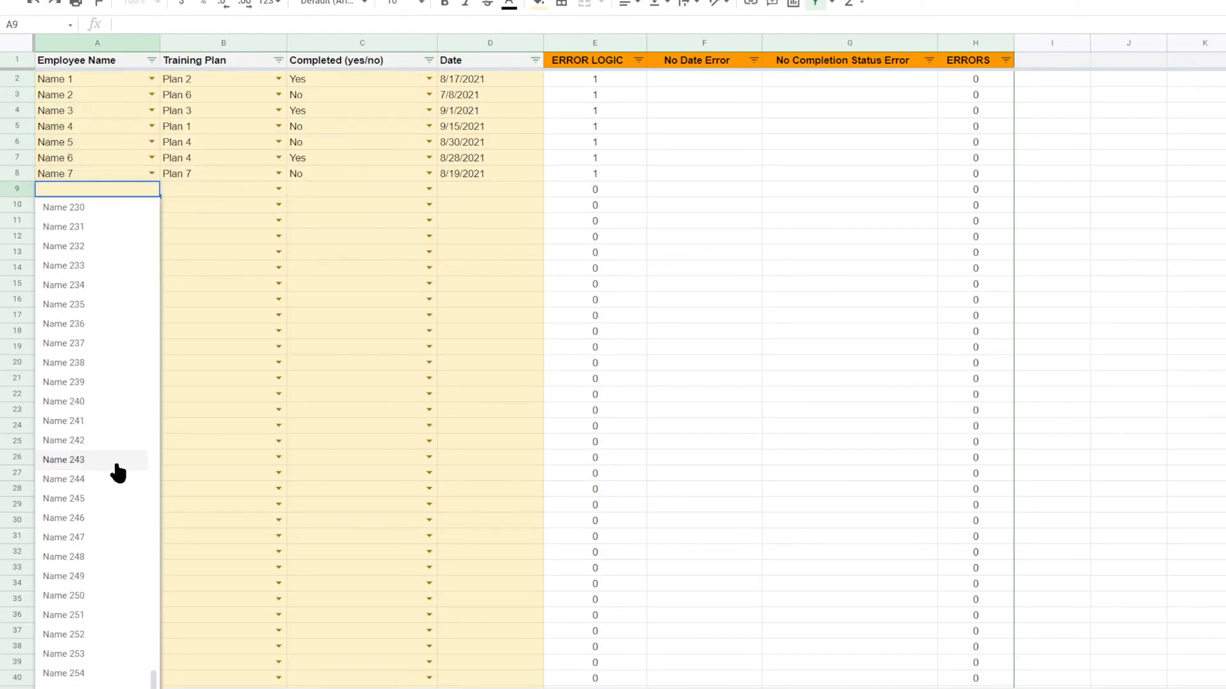
left_click(278, 393)
left_click_drag(137, 160, 134, 476)
scroll(134, 478, "up", 20)
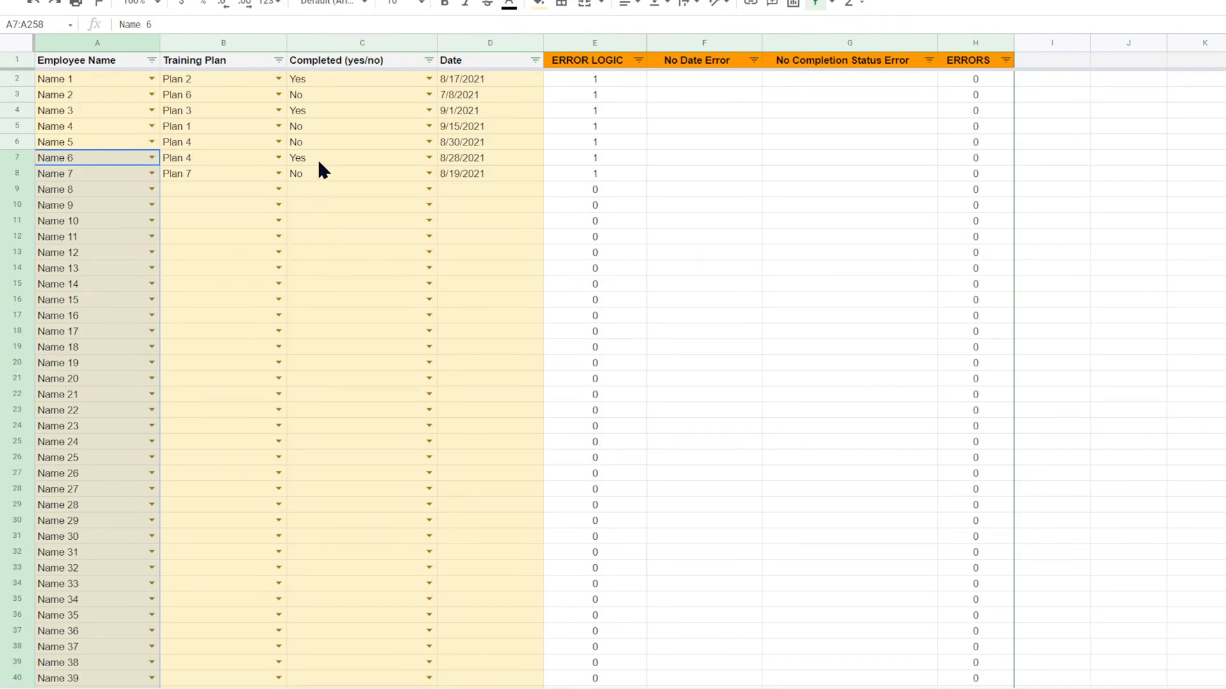
Step: Fill the completion status No from C8 down to C258
left_click(409, 173)
left_click_drag(436, 180, 361, 220)
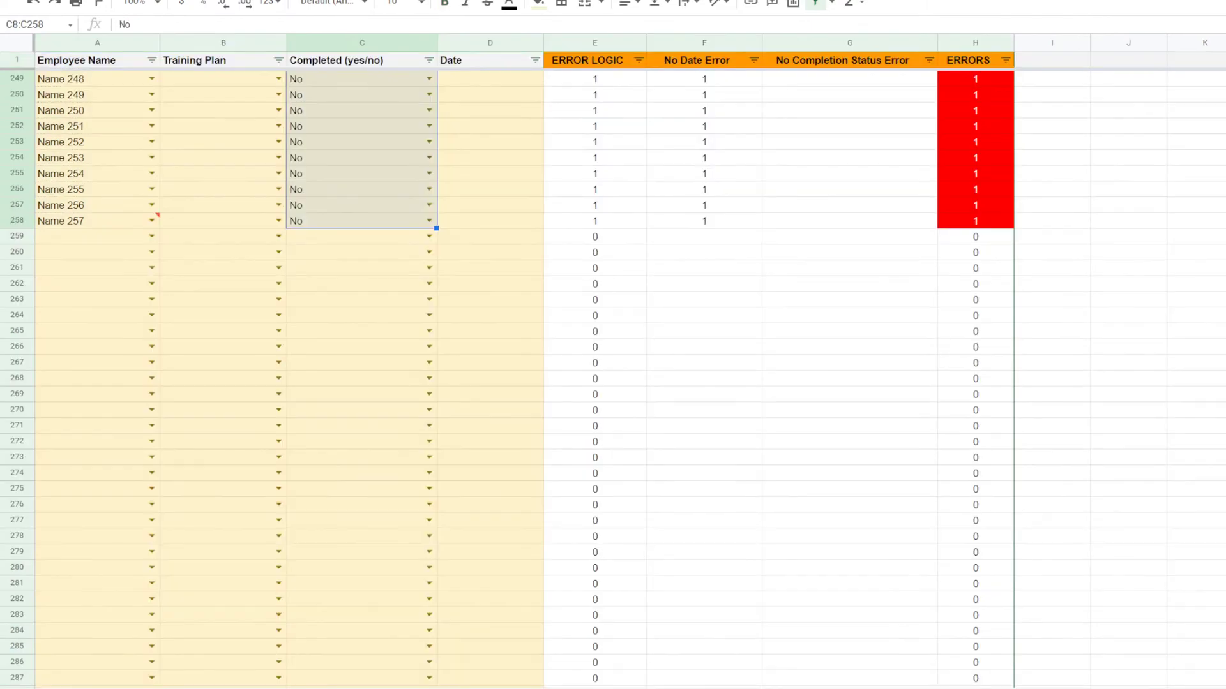
scroll(357, 439, "up", 20)
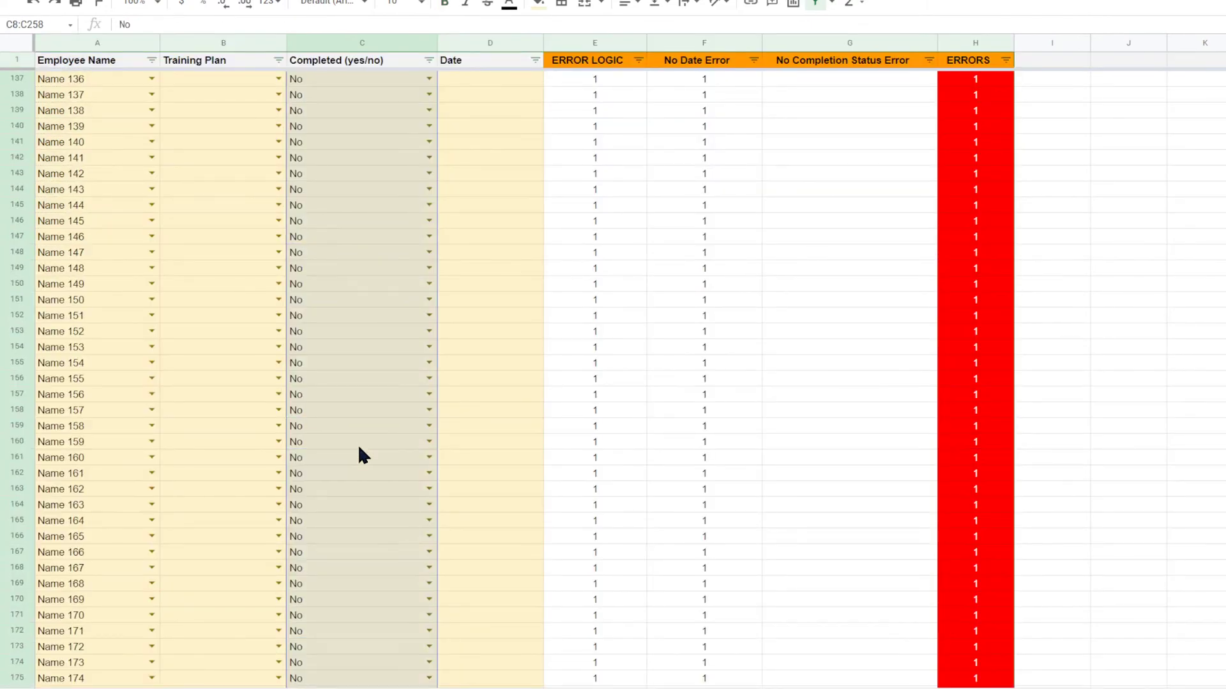
Step: Clear the completion status in C151, C158, C146, C112, C106 and a cell near row 120
left_click(384, 302)
key("Delete")
left_click(365, 410)
key("Delete")
left_click(362, 221)
key("Delete")
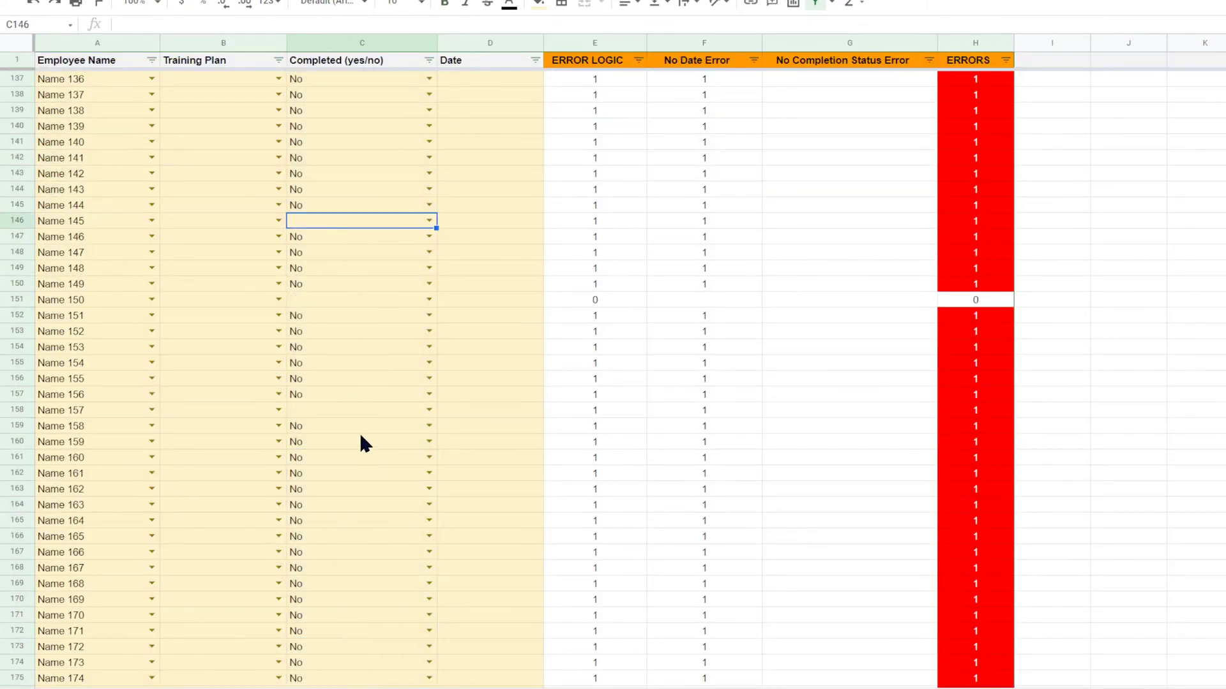
scroll(353, 415, "up", 8)
left_click(351, 401)
key("Delete")
left_click(342, 269)
key("Delete")
left_click(329, 174)
key("Delete")
Step: Clear the completion status for Name 82, Name 38, Name 33 and Name 36
scroll(367, 450, "up", 10)
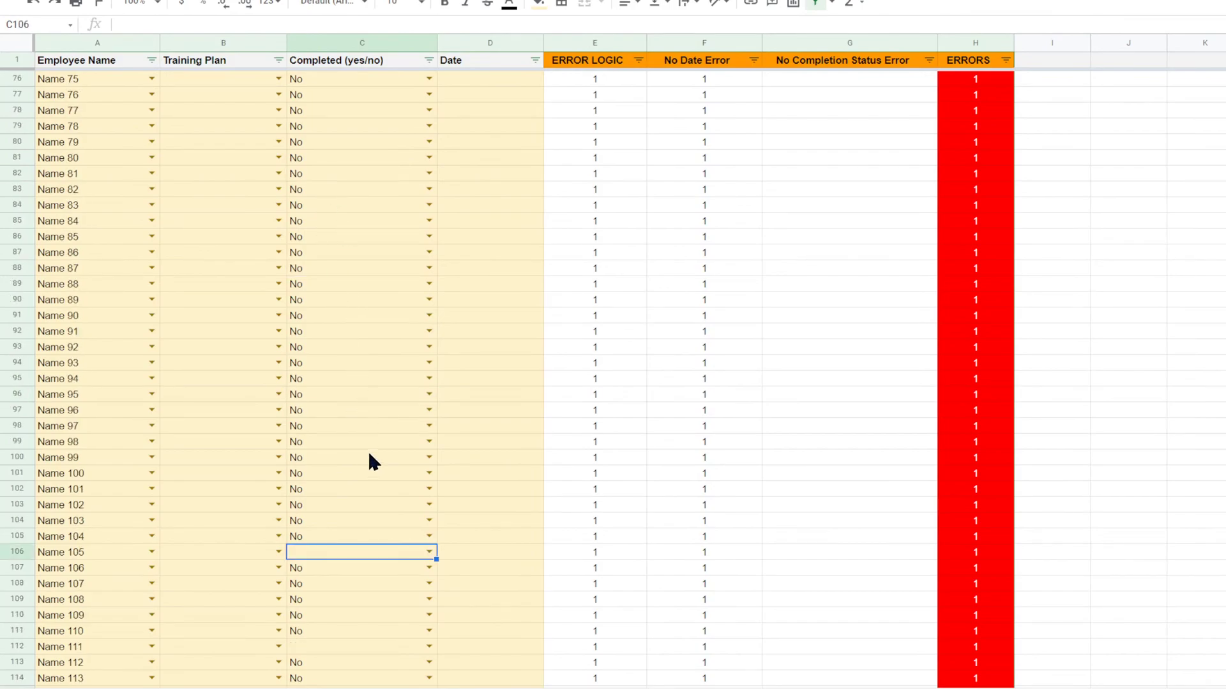
left_click(357, 316)
left_click(339, 190)
key("Delete")
key("Page_Up")
left_click(347, 284)
key("Delete")
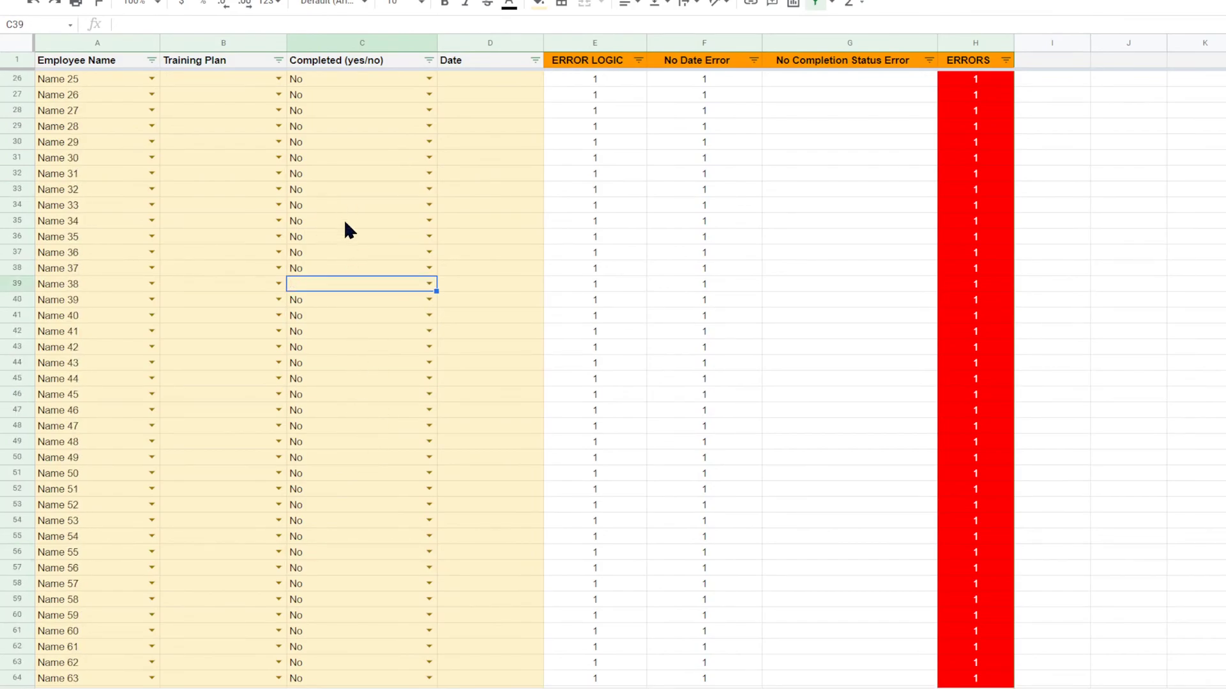
left_click(344, 206)
key("Delete")
left_click(332, 250)
key("Delete")
Step: Clear the completion status for Name 14 and Name 20
scroll(363, 422, "up", 5)
left_click(354, 281)
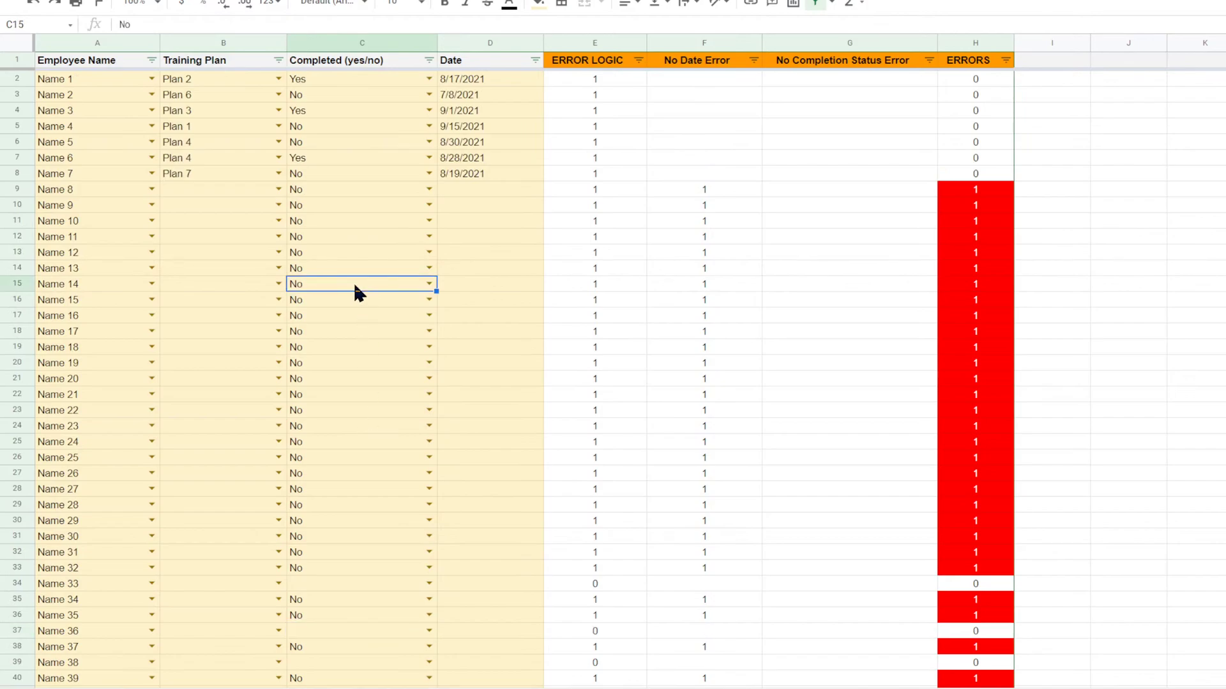
key("Delete")
left_click(342, 376)
key("Delete")
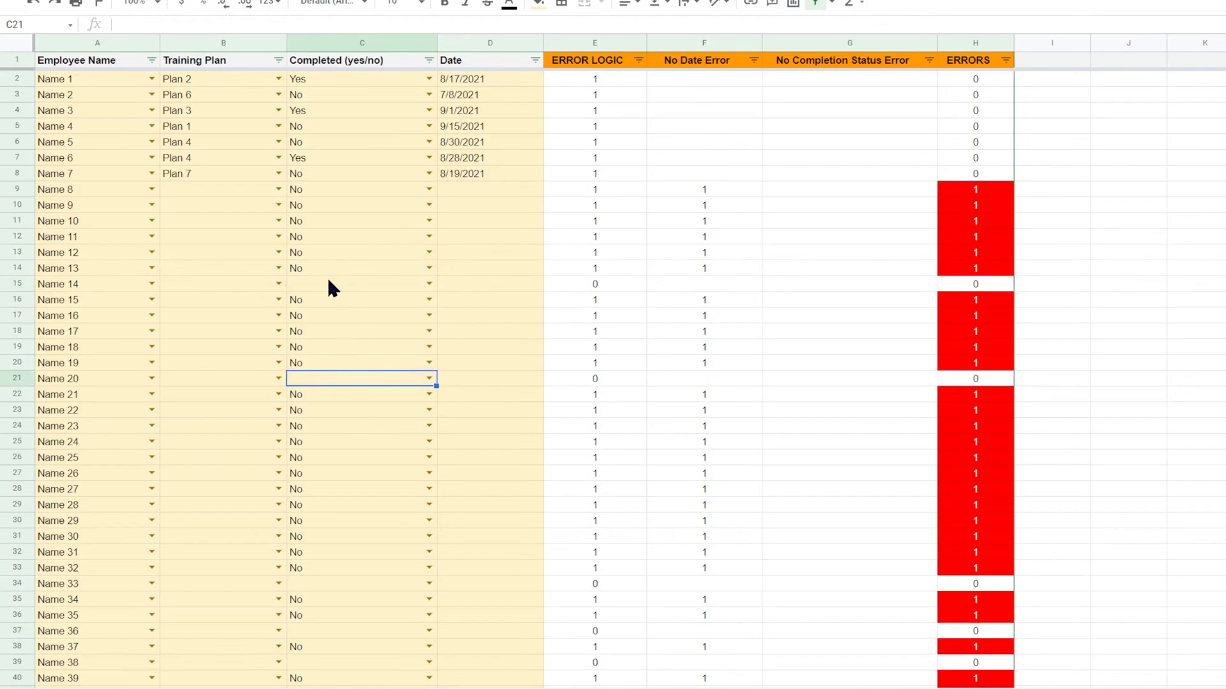
Step: Copy the employee name Name 8 from A9 into cells A10, A11 and A12
left_click(77, 195)
key("ctrl+c")
left_click(75, 203)
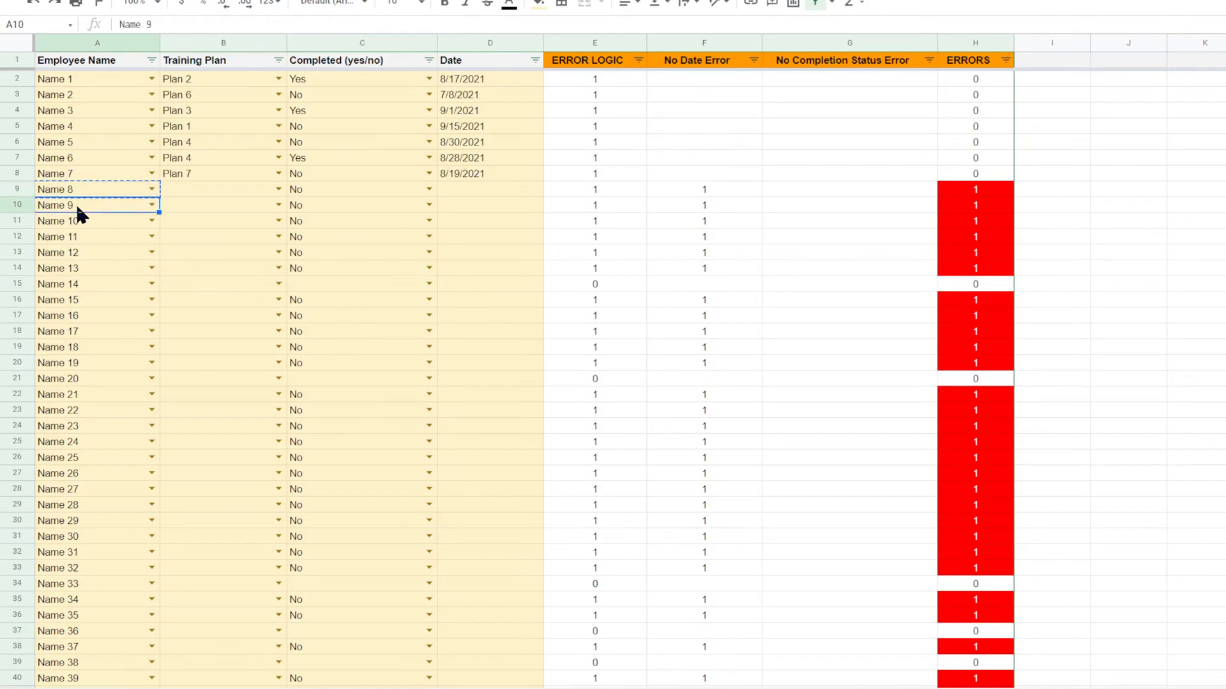
key("ctrl+v")
left_click(81, 218)
key("ctrl+v")
left_click(84, 240)
key("ctrl+v")
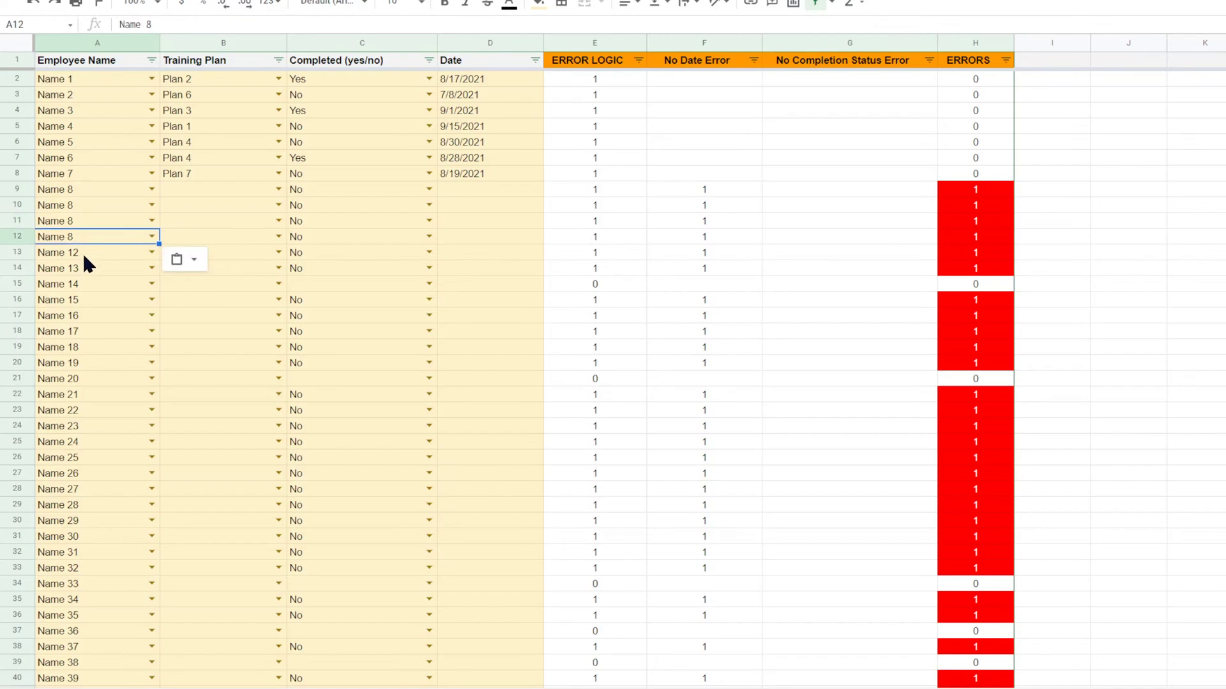
Step: Copy the employee name Name 13 from A14 into each cell from A15 down to A20
left_click(82, 267)
key("ctrl+c")
left_click(79, 283)
key("ctrl+v")
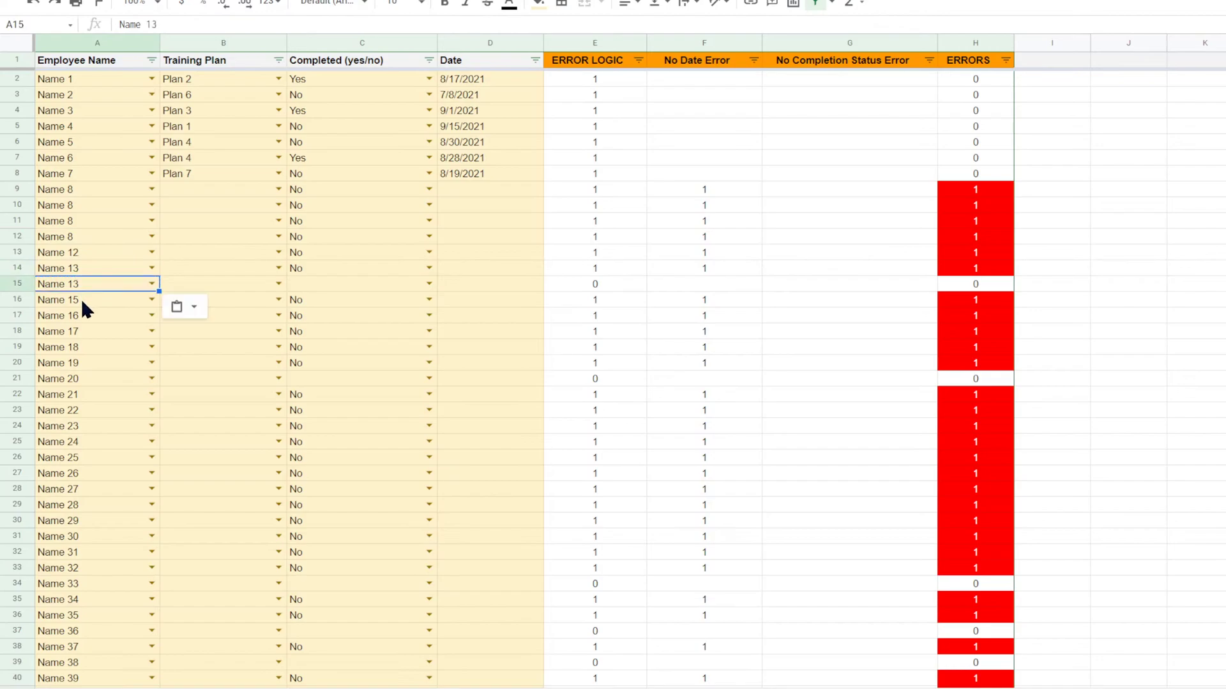
left_click(80, 299)
key("ctrl+v")
left_click(80, 315)
key("ctrl+v")
left_click(80, 331)
key("ctrl+v")
left_click(80, 347)
key("ctrl+v")
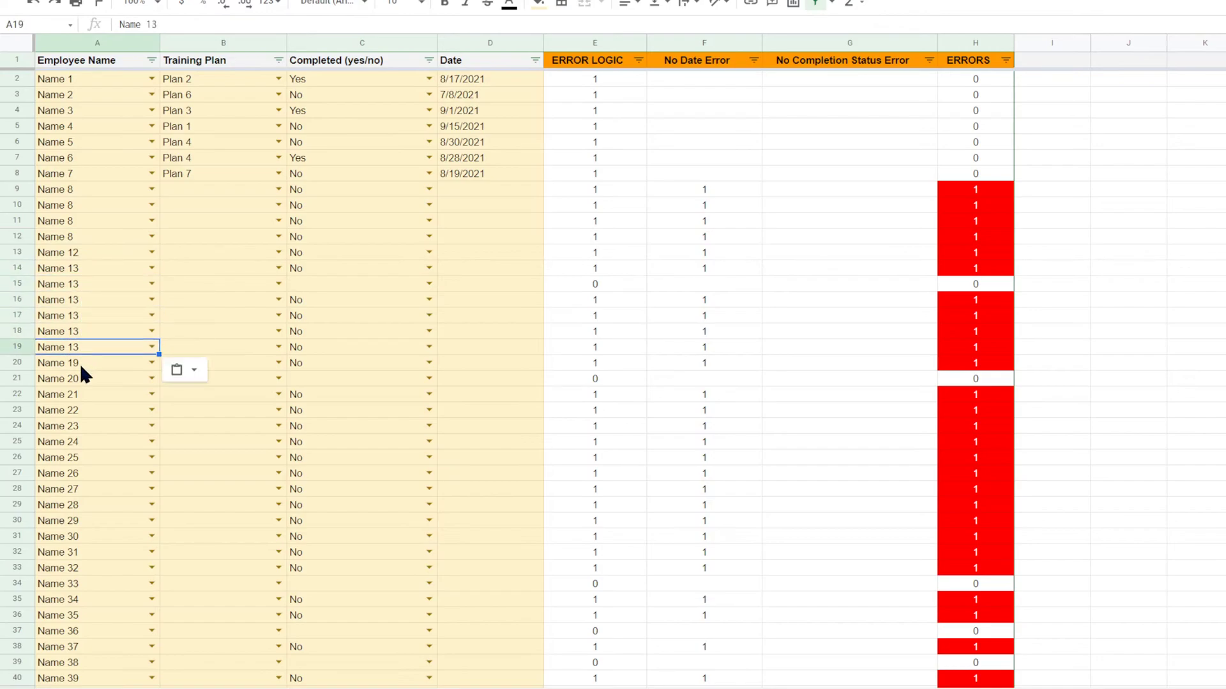
Step: Copy the employee name Name 59 from A60 into each cell from A61 down to A64
scroll(86, 447, "down", 9)
left_click(78, 411)
key("ctrl+c")
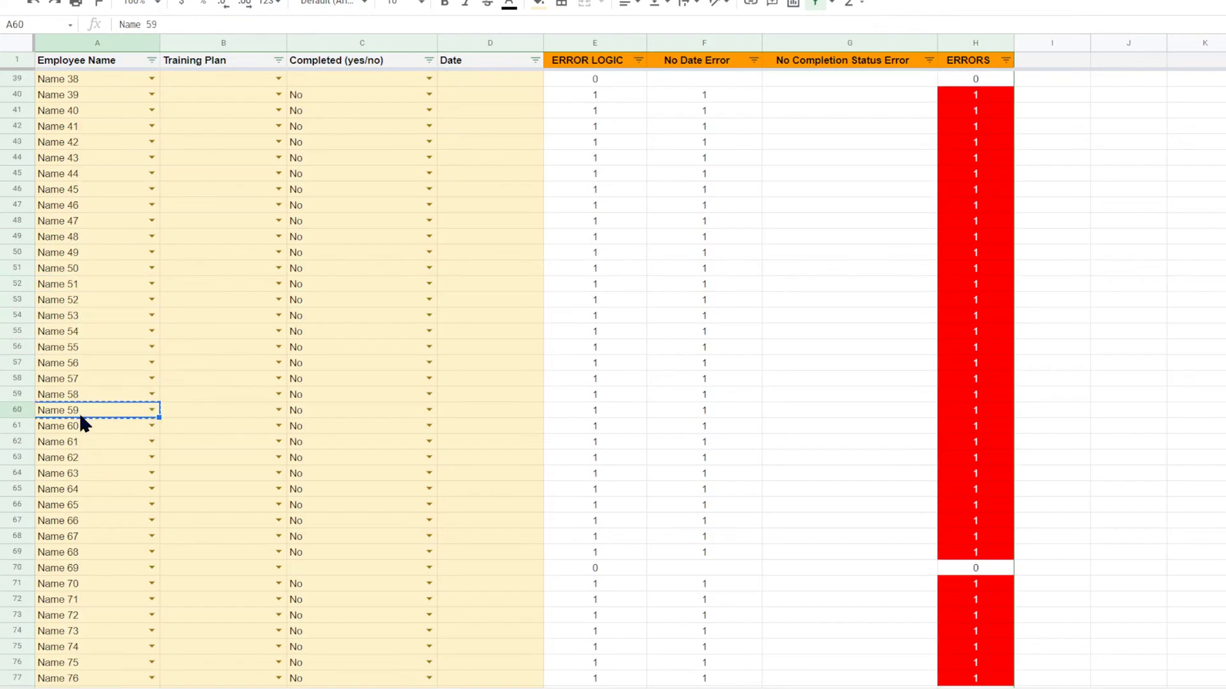
left_click(81, 426)
key("ctrl+v")
left_click(82, 442)
key("ctrl+v")
left_click(82, 457)
key("ctrl+v")
left_click(82, 473)
key("ctrl+v")
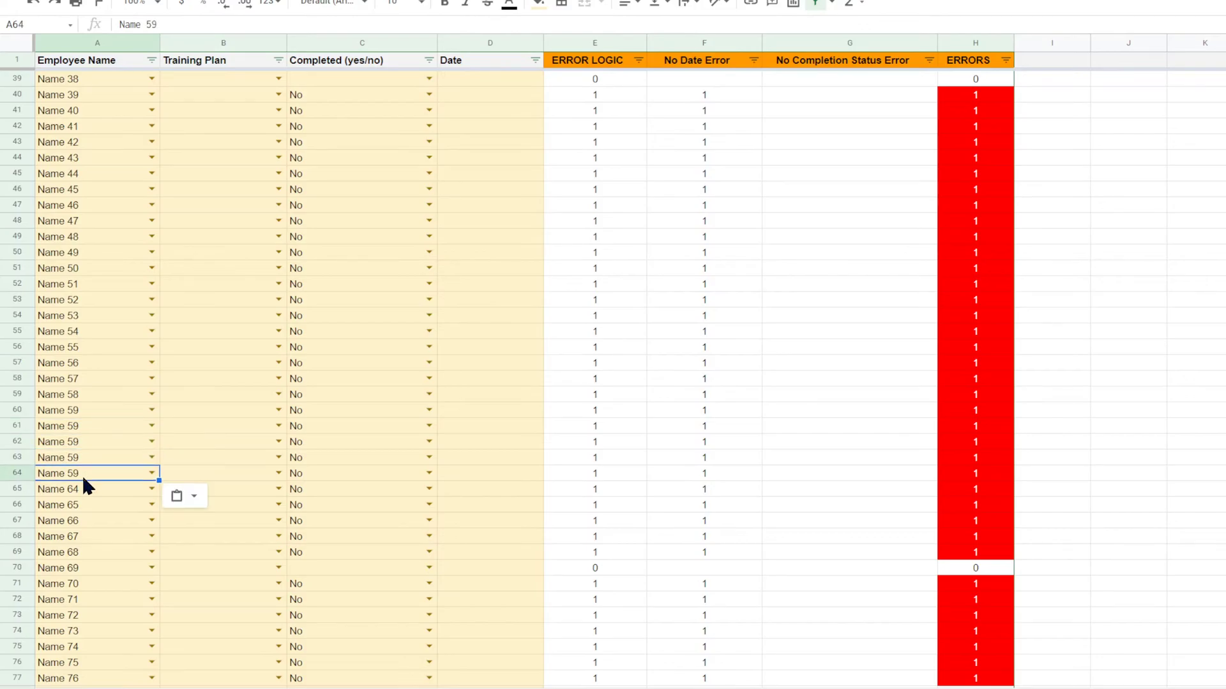
Step: Go to the employee counts report and examine the chart bars of the employees with repeated incomplete trainings
scroll(329, 441, "up", 10)
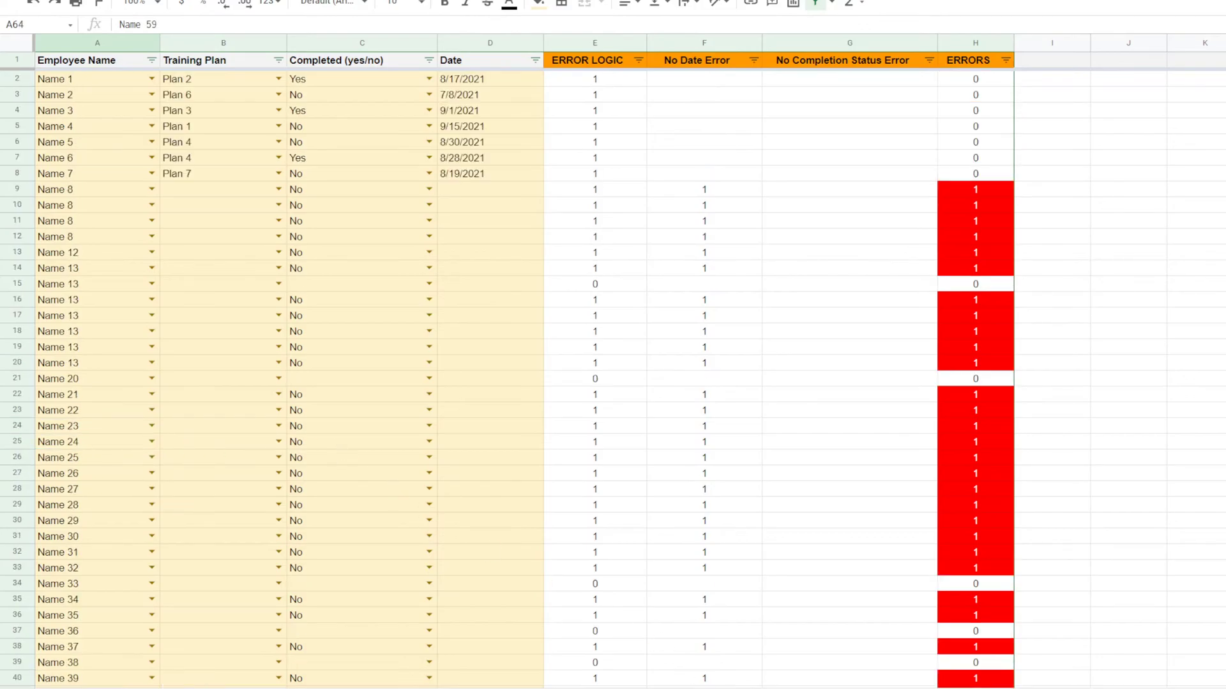
left_click(699, 688)
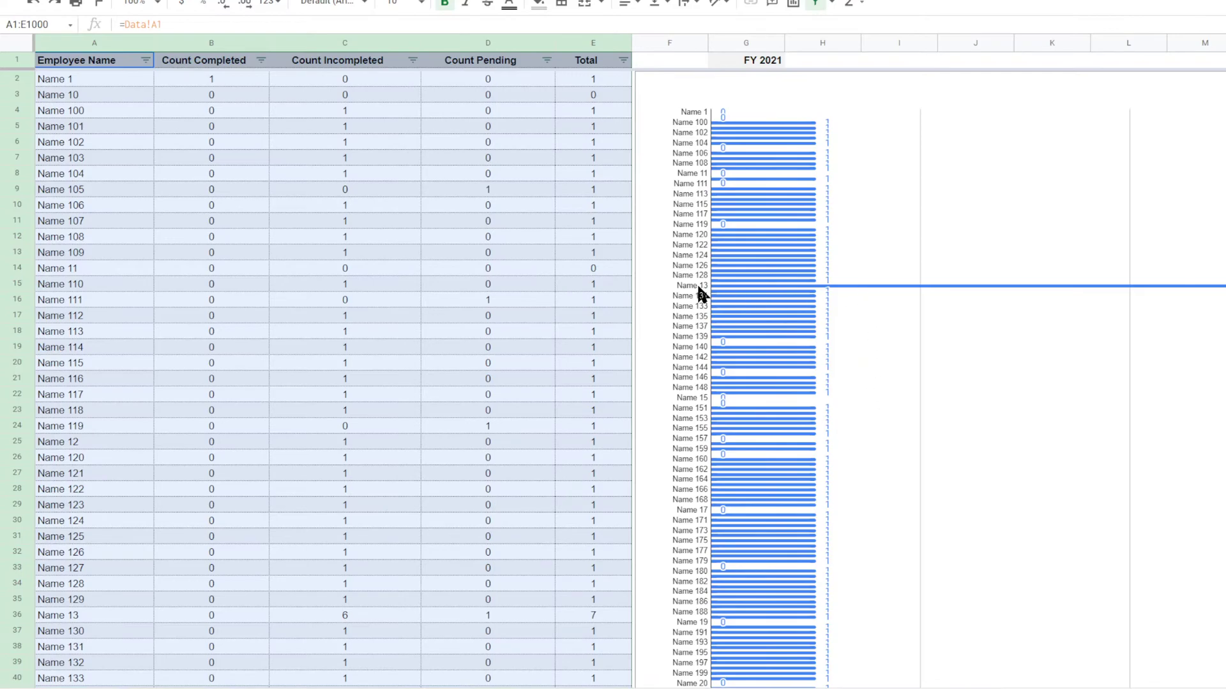
left_click(864, 287)
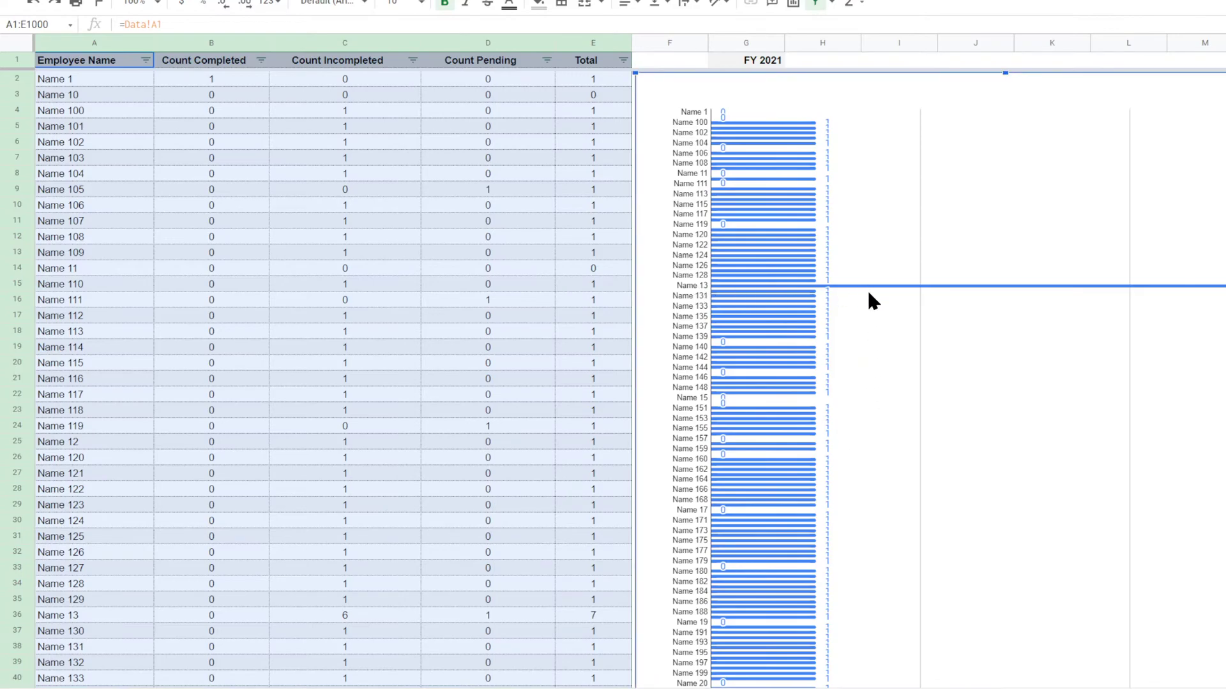
scroll(881, 319, "down", 6)
scroll(891, 336, "down", 6)
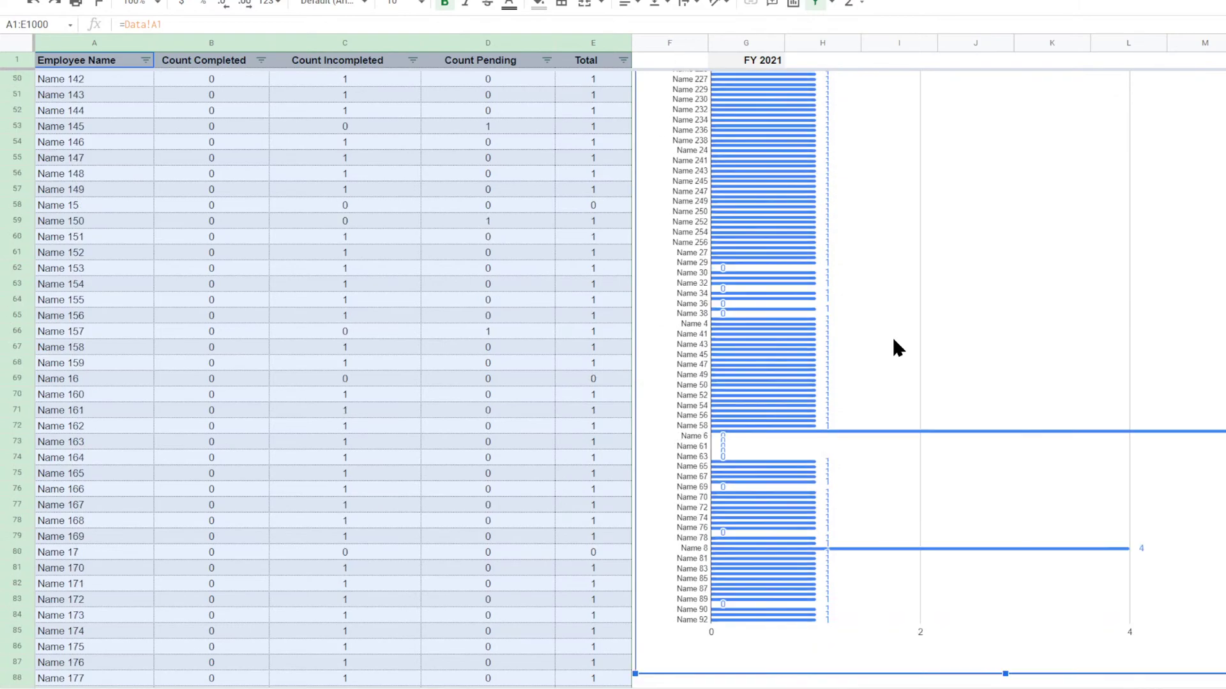
mouse_move(889, 429)
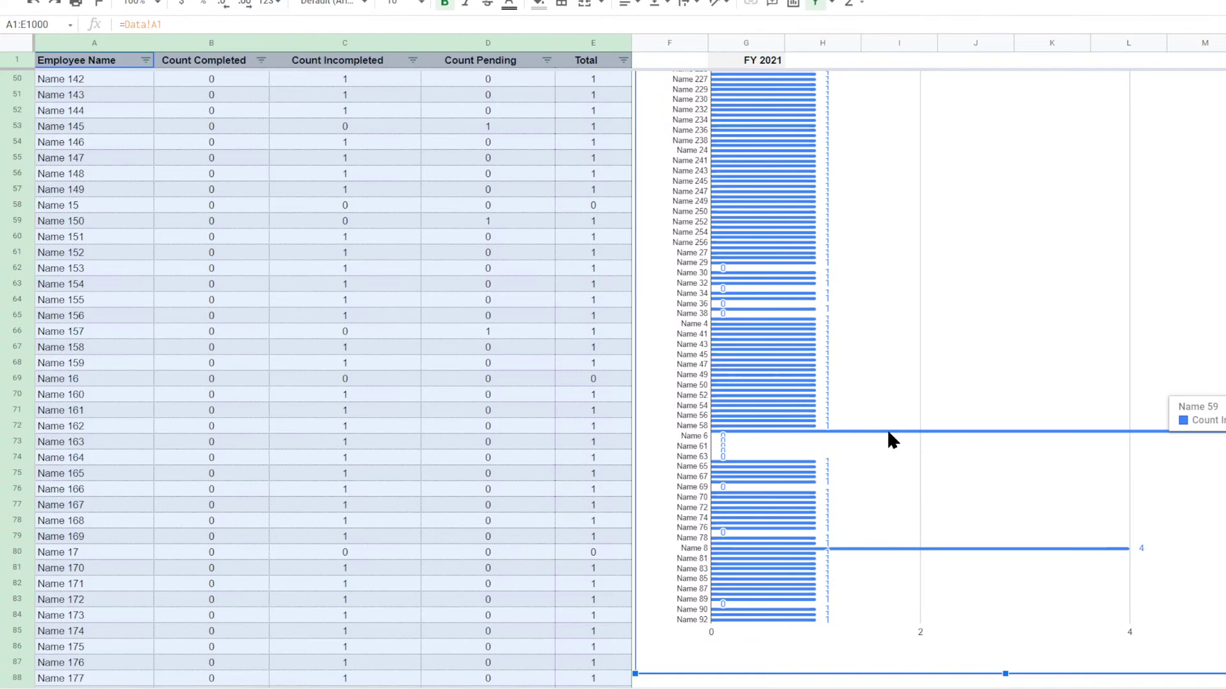
Step: Stretch the incomplete-count chart downward to about row 131 so every employee name gets its own axis label
scroll(888, 433, "down", 6)
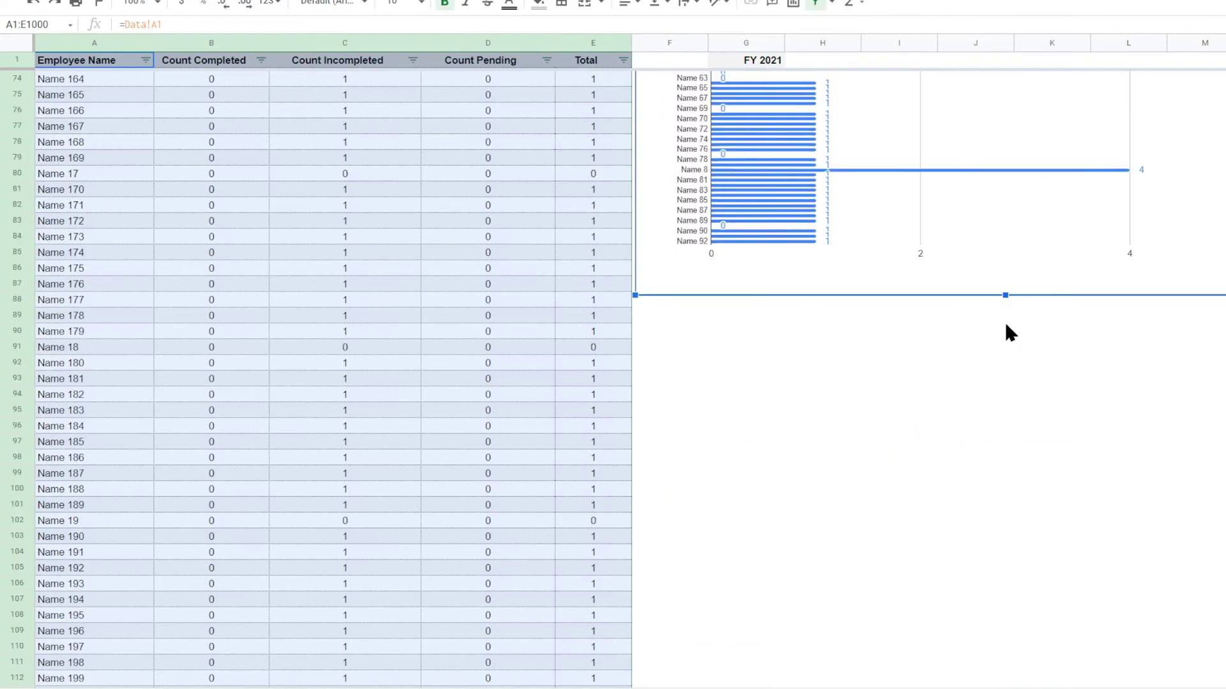
left_click_drag(1003, 296, 1022, 619)
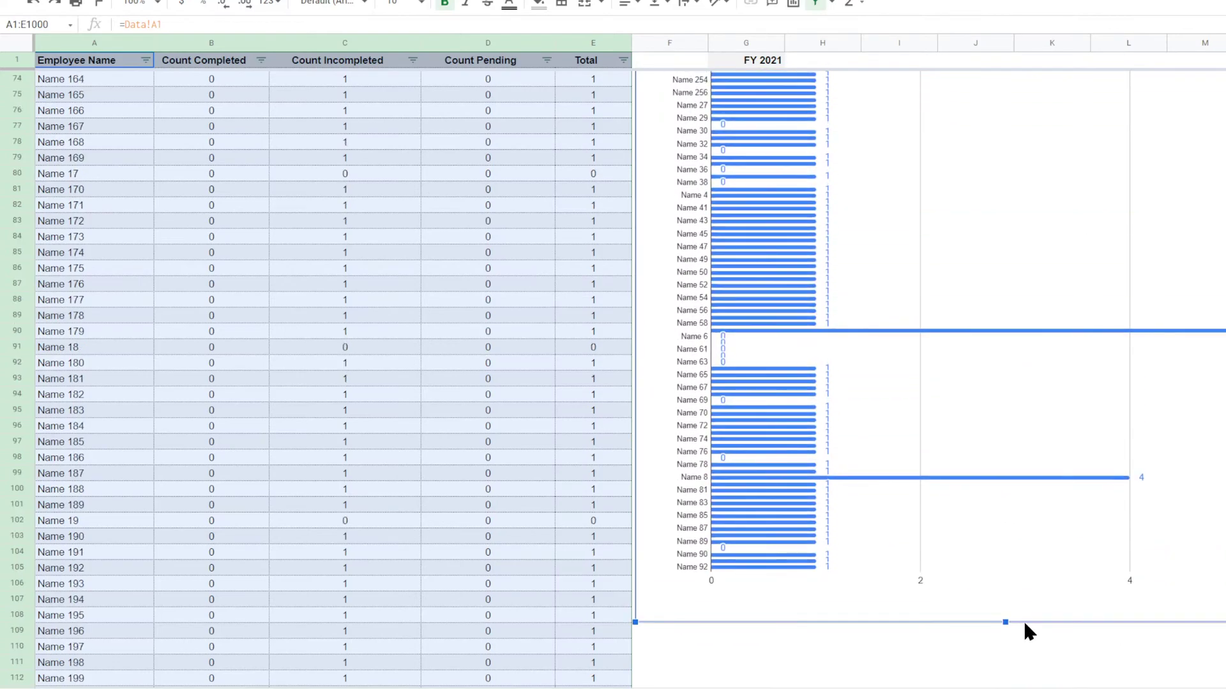
scroll(1024, 586, "down", 3)
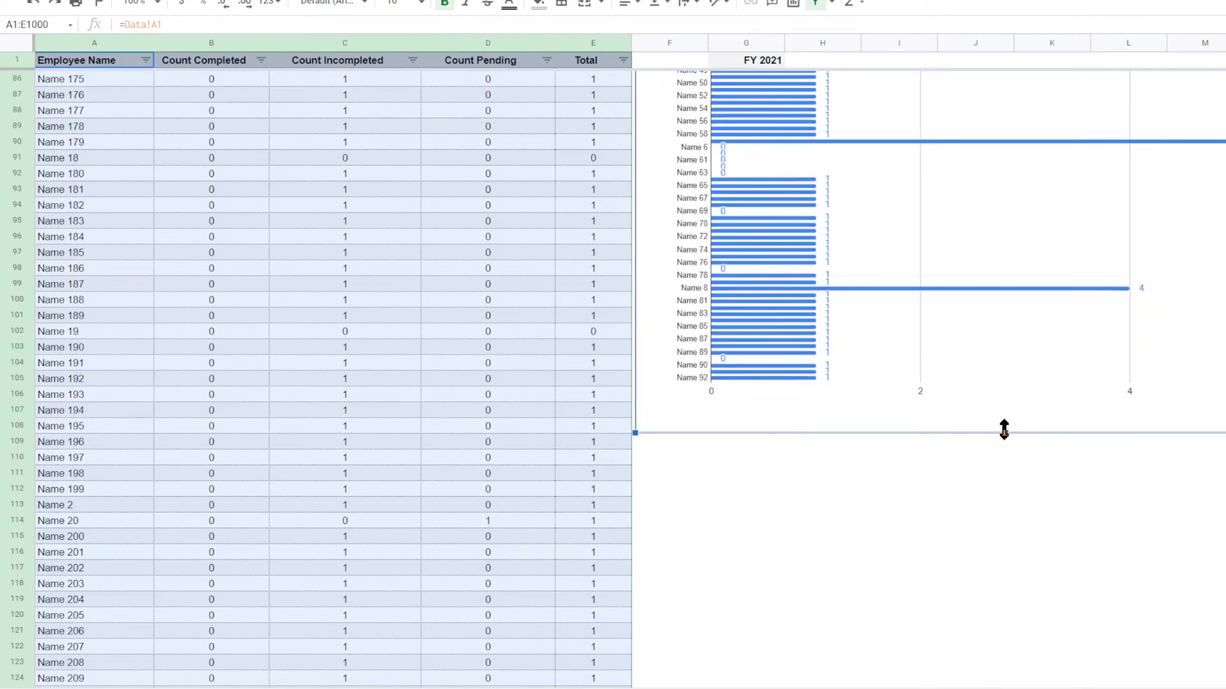
left_click_drag(1005, 433, 1013, 606)
scroll(1007, 447, "down", 3)
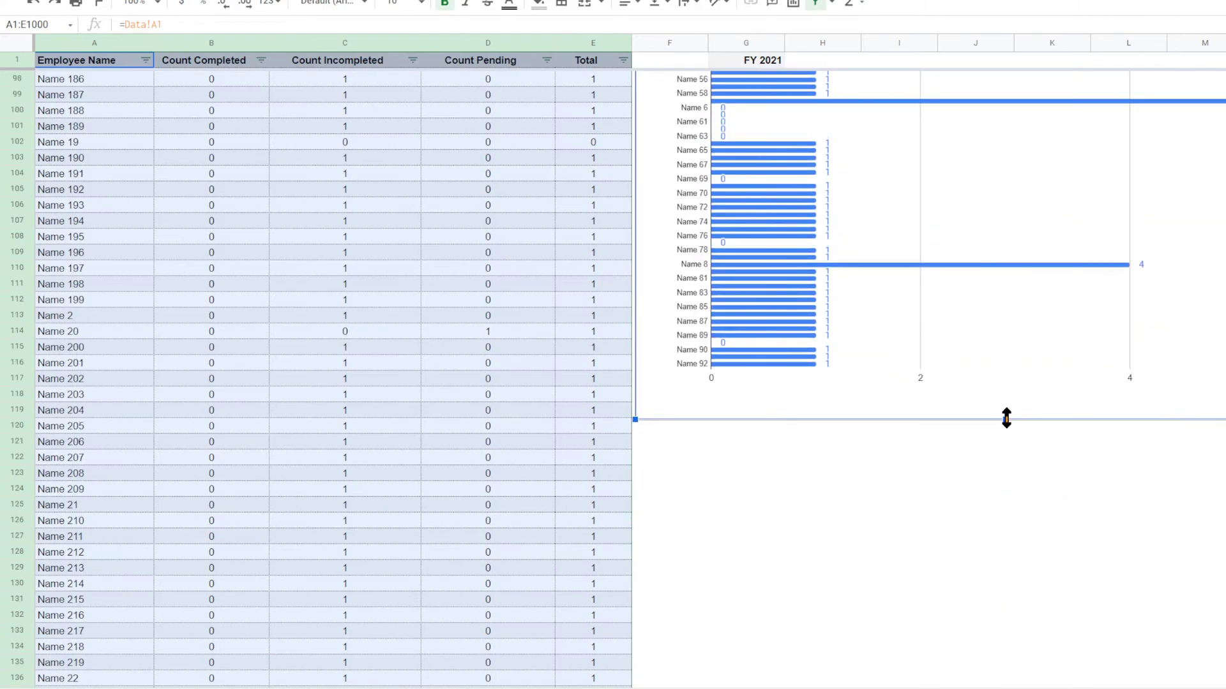
left_click_drag(1004, 419, 1015, 610)
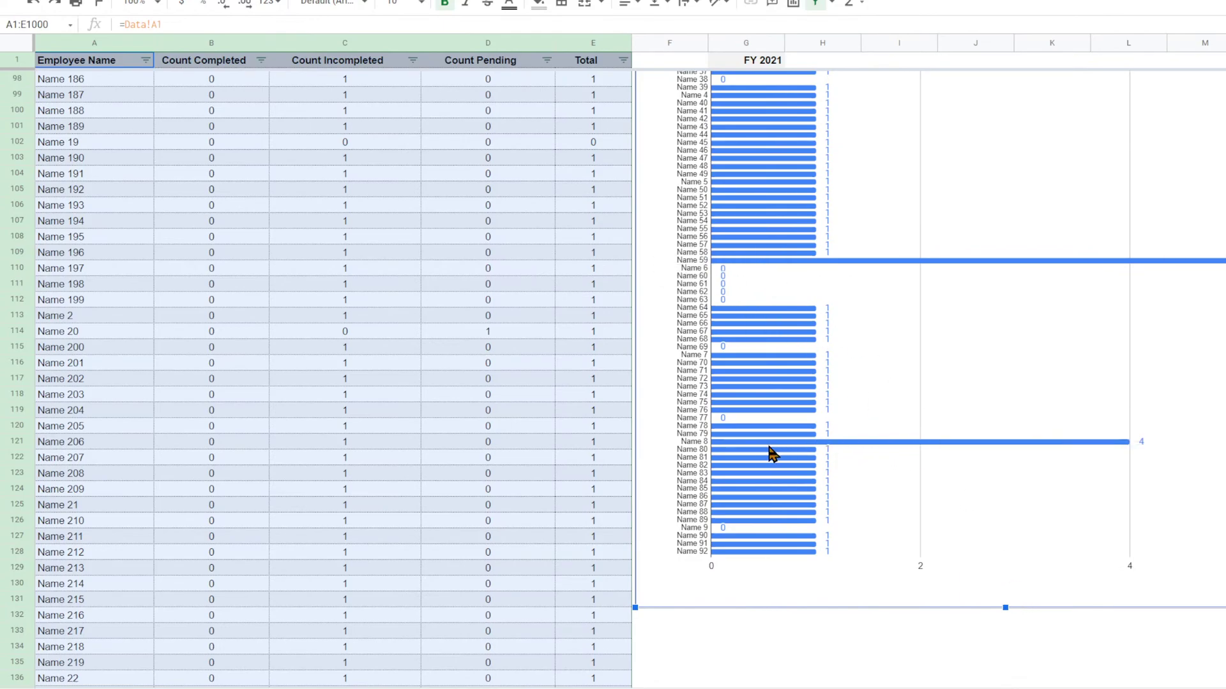
mouse_move(904, 443)
scroll(775, 402, "up", 3)
scroll(777, 404, "up", 6)
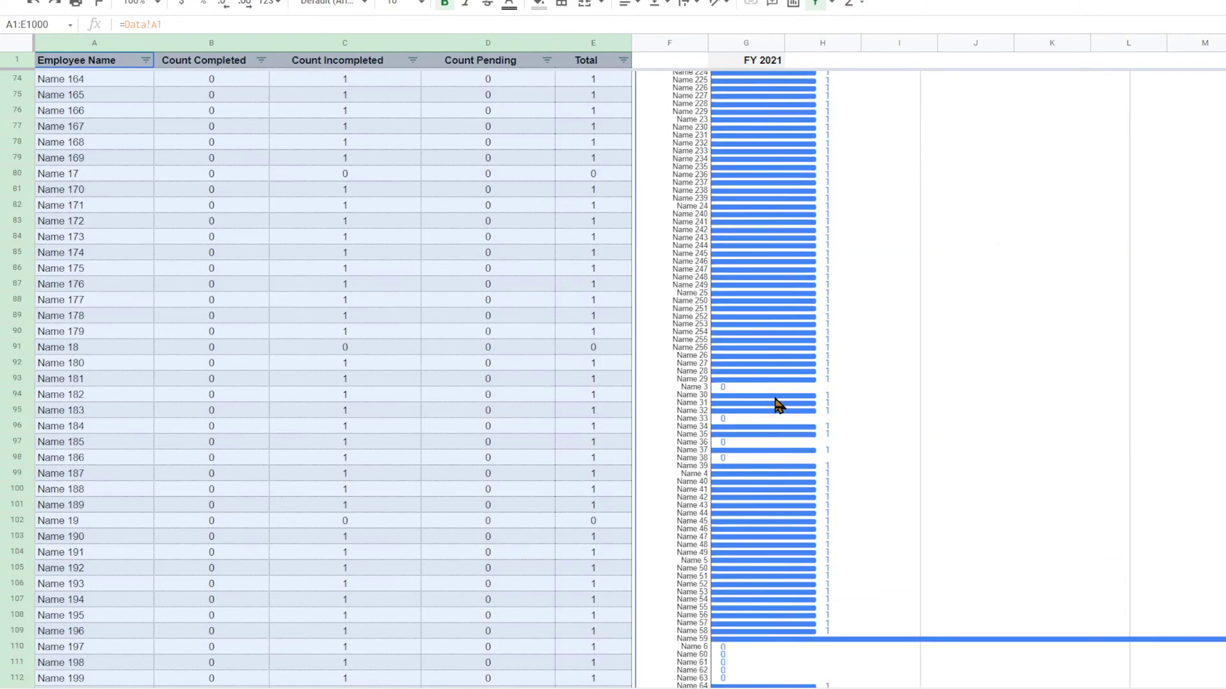
scroll(778, 406, "up", 15)
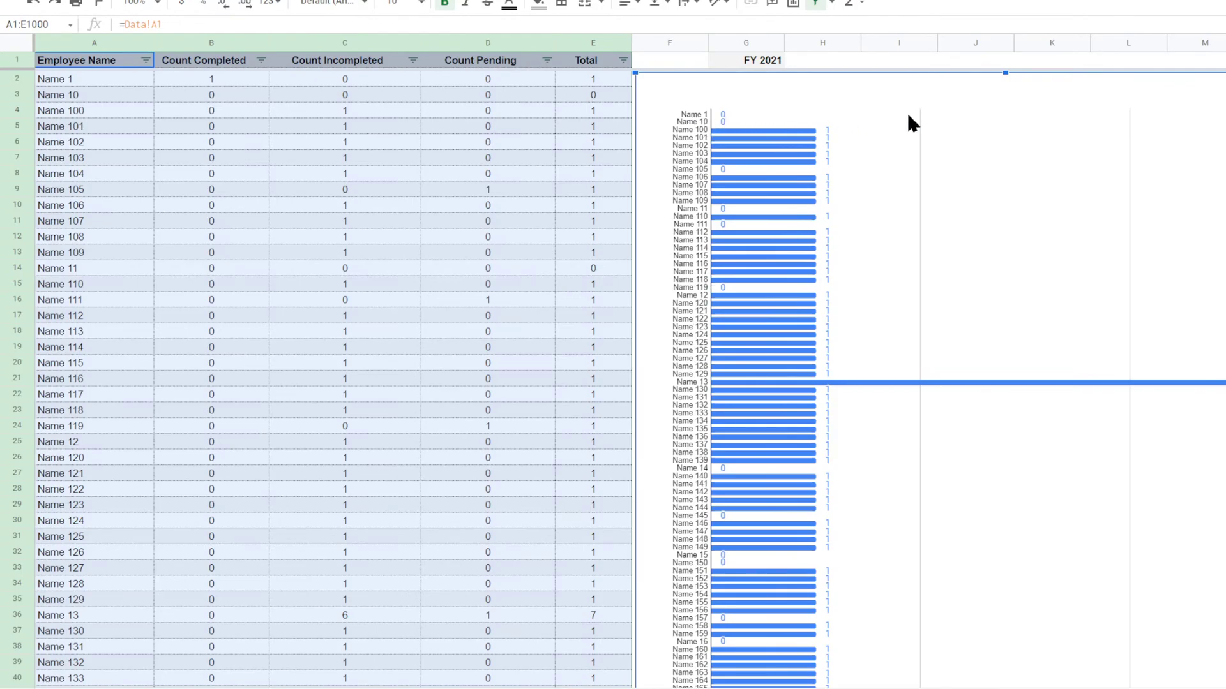
Step: Examine the sorted unique name formula in A2, the order of the names below it and the first employee on the data entry sheet
left_click(82, 82)
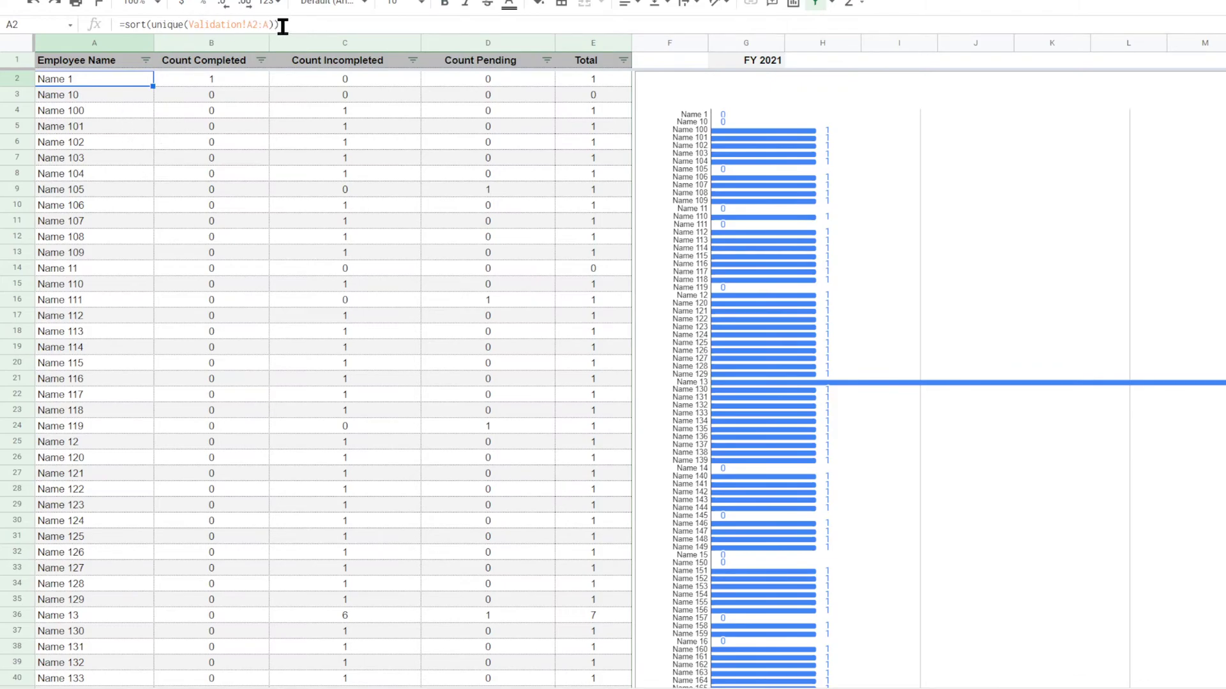
scroll(105, 446, "down", 20)
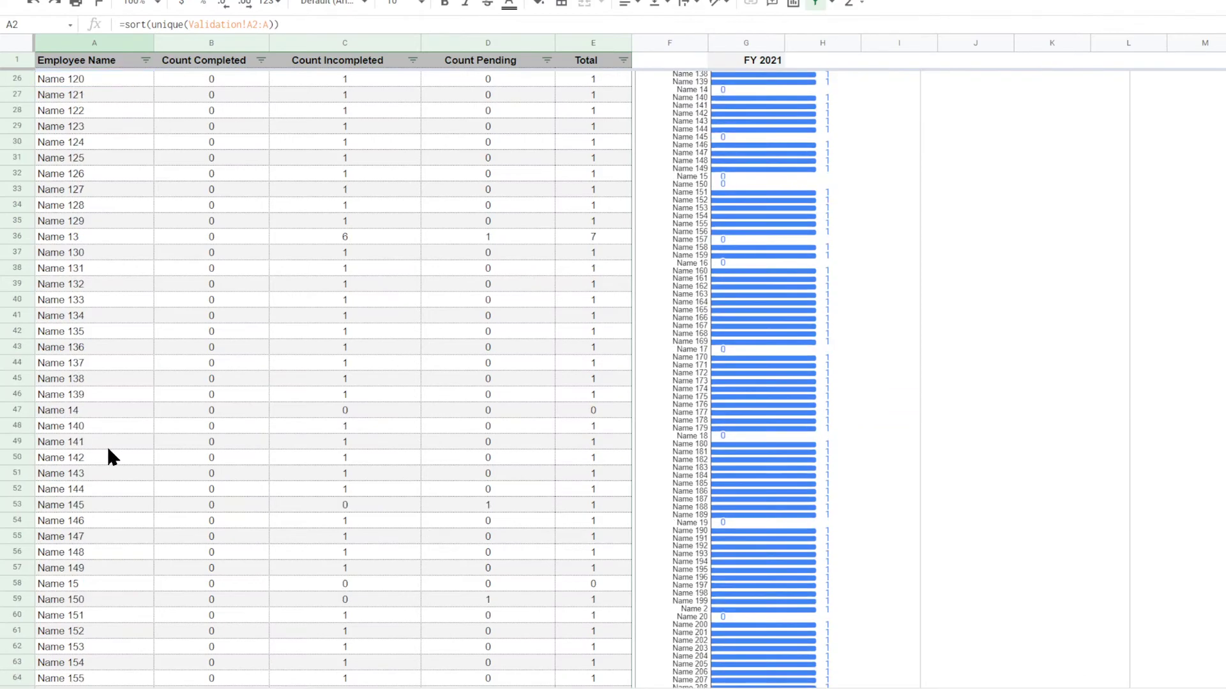
scroll(109, 444, "up", 20)
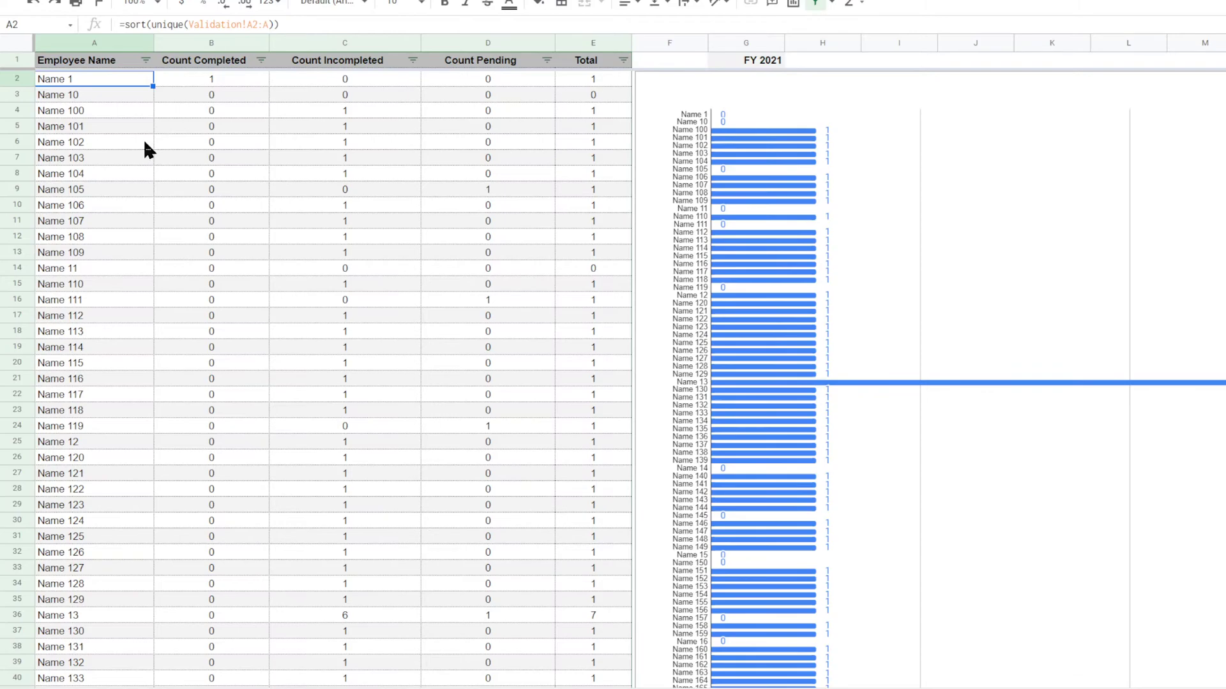
left_click(101, 90)
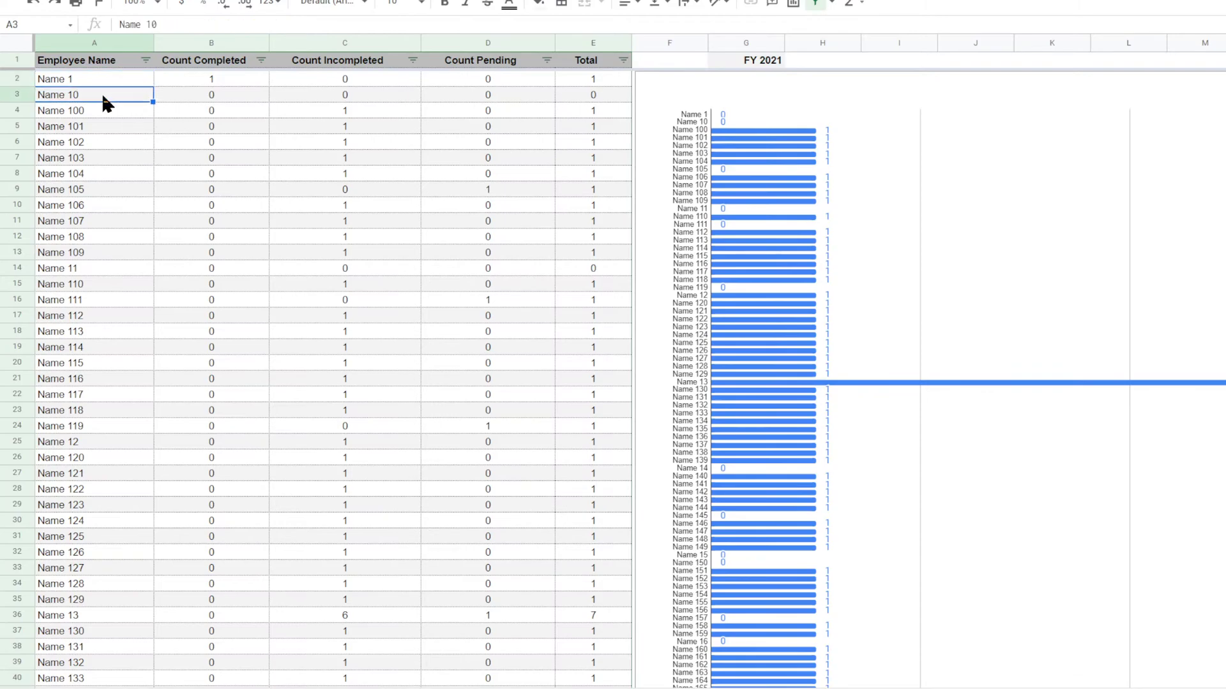
left_click(101, 76)
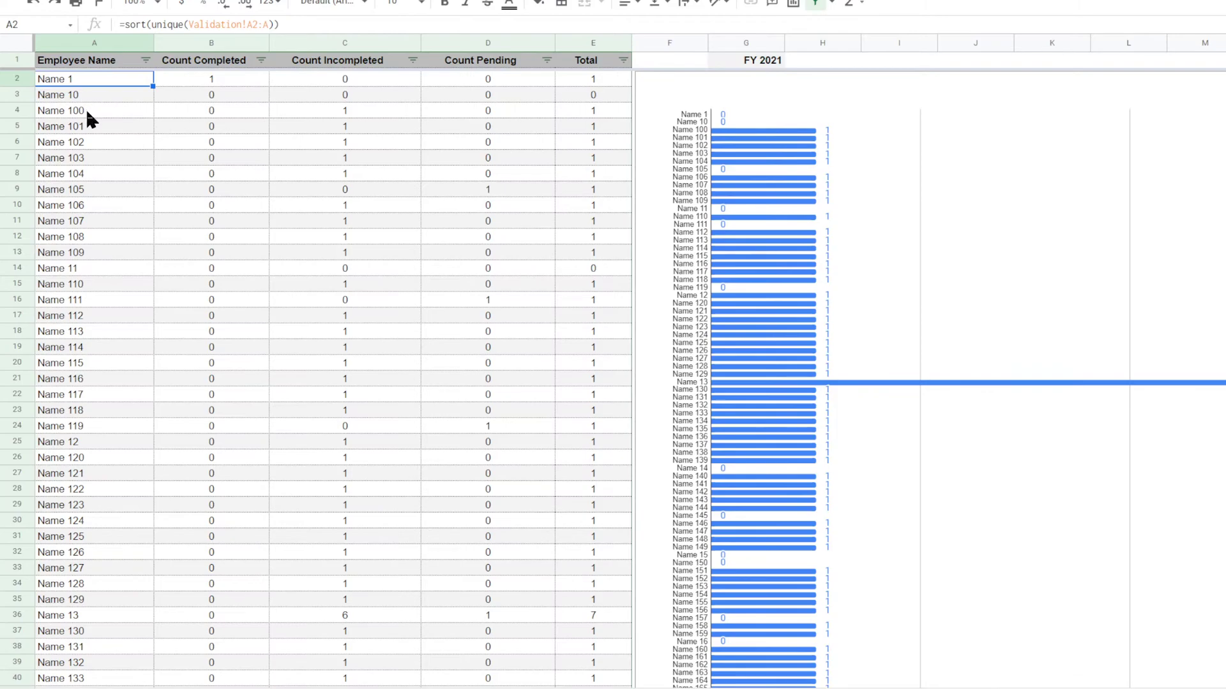
left_click_drag(85, 109, 84, 251)
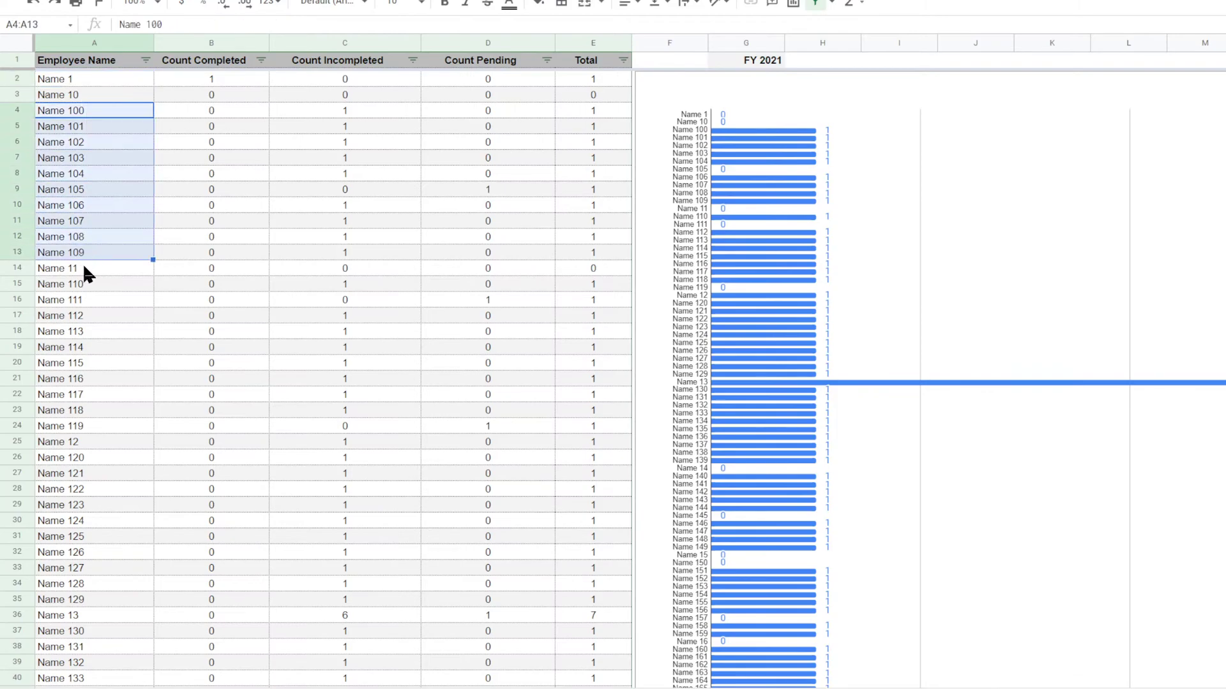
left_click(84, 80)
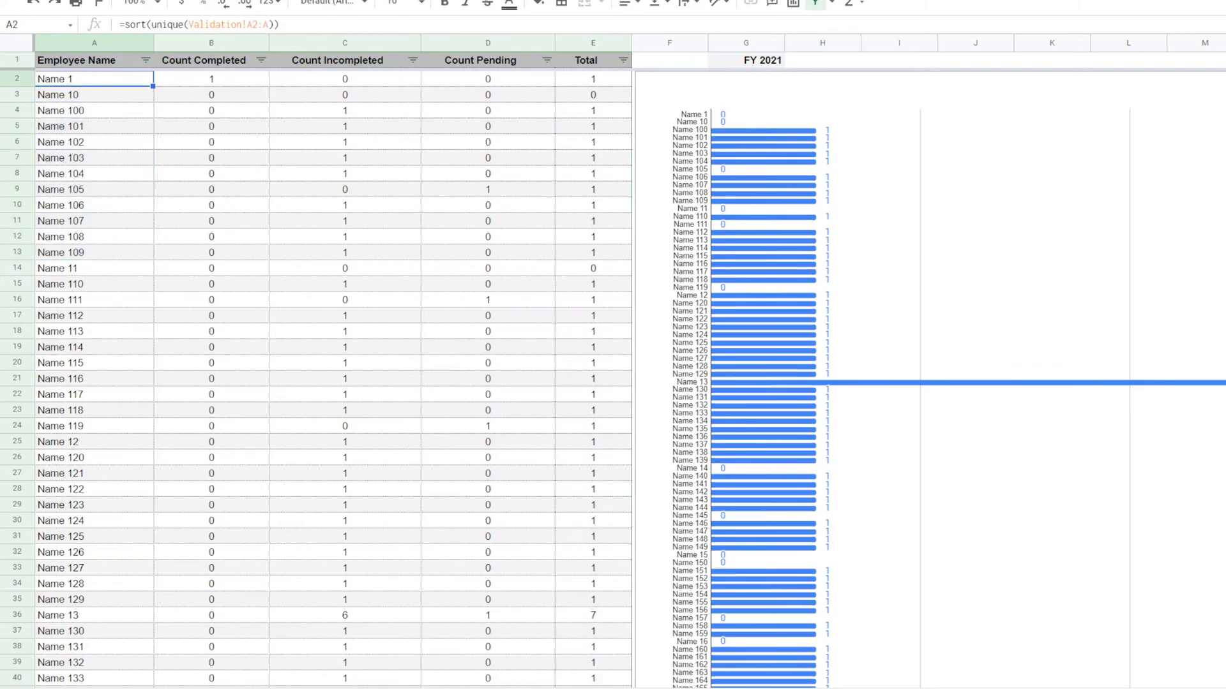
left_click(95, 688)
left_click(60, 83)
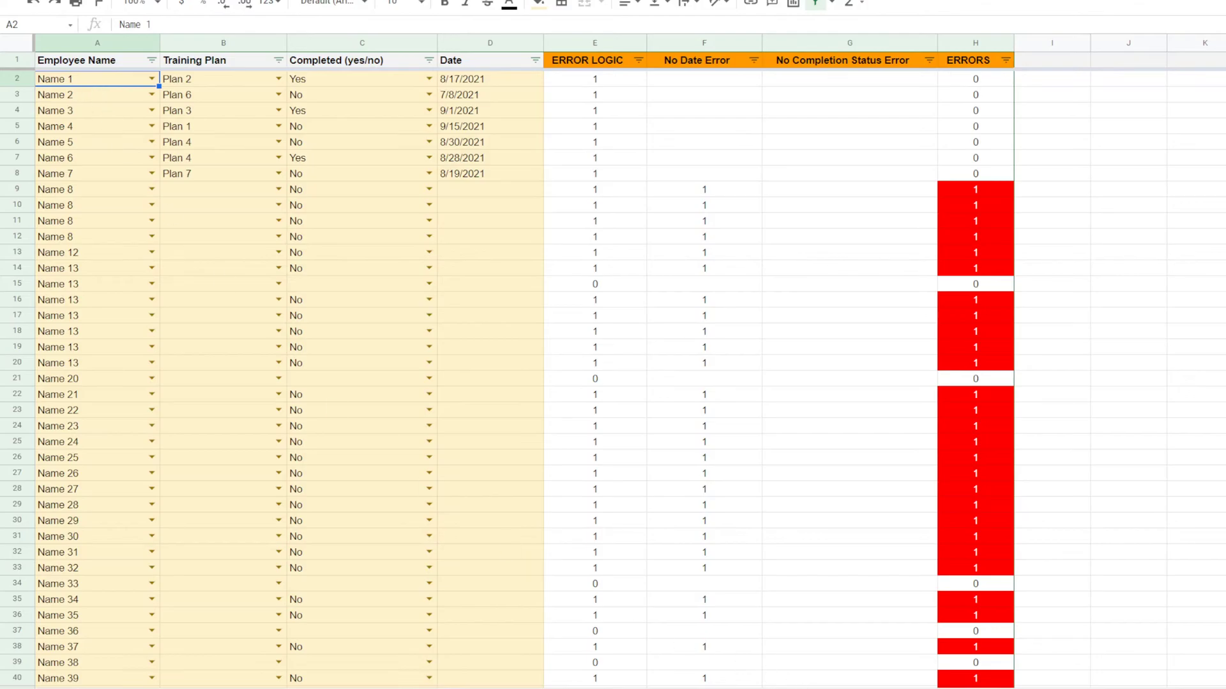
Step: On the employee counts report, title the chart "Training Incomplete Count by Employee"
left_click(774, 686)
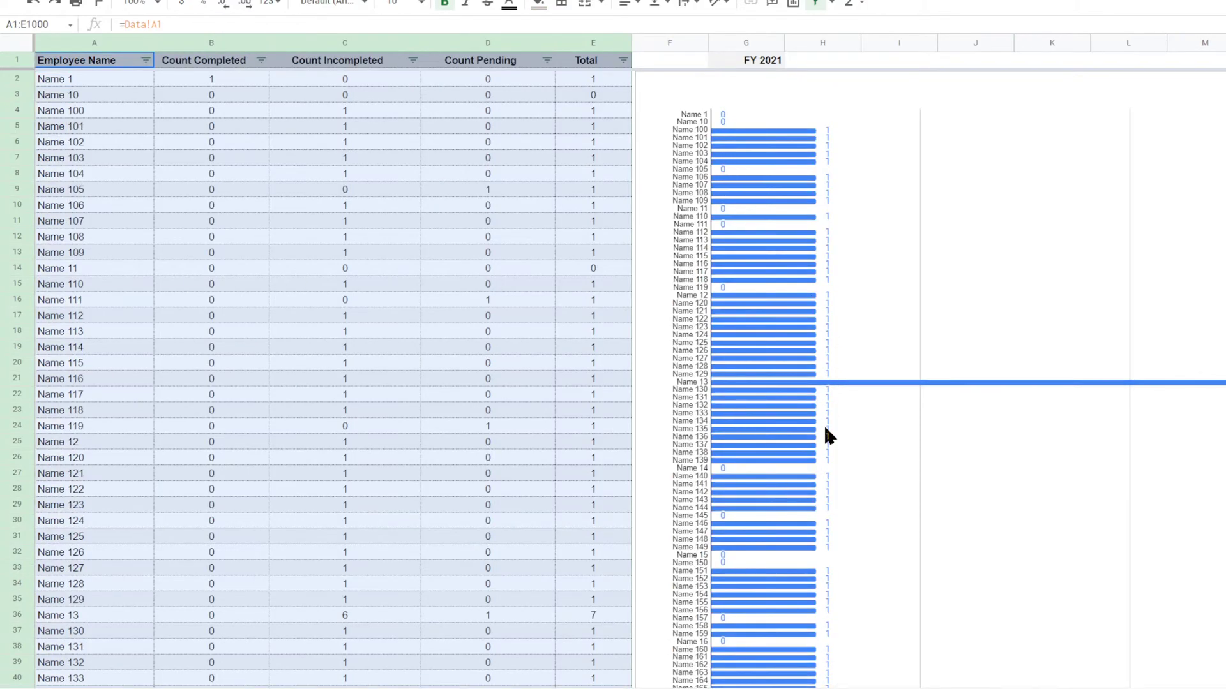
left_click(1084, 99)
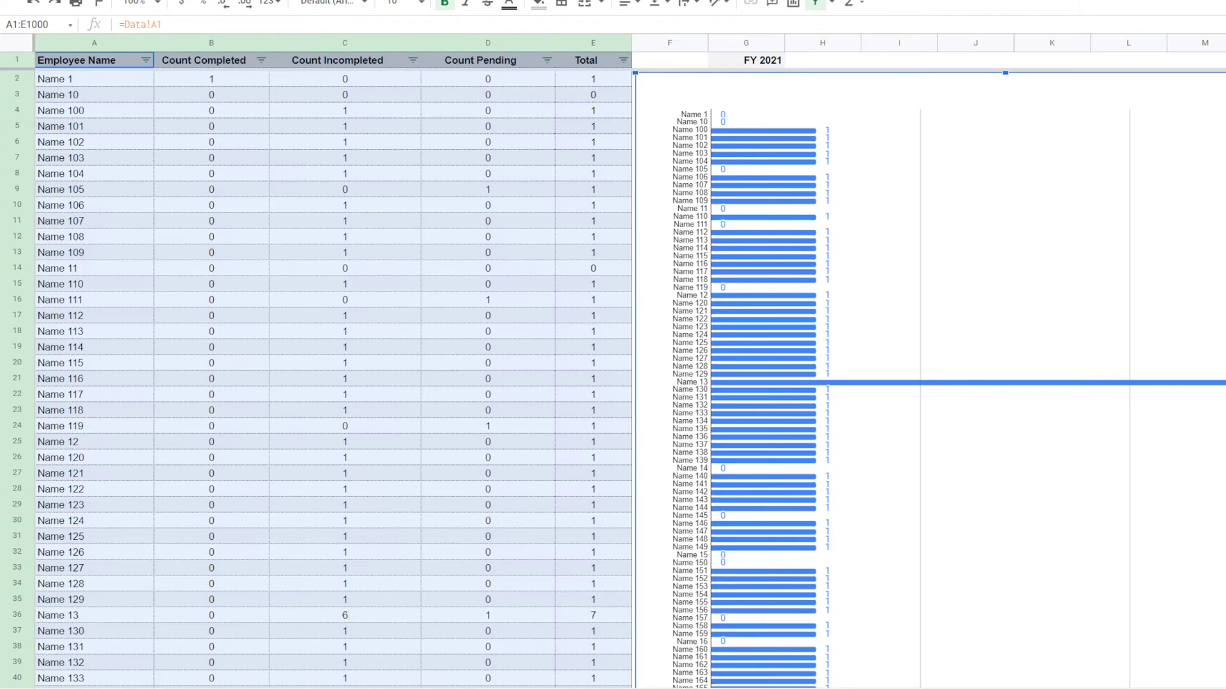
type("Incomplete by")
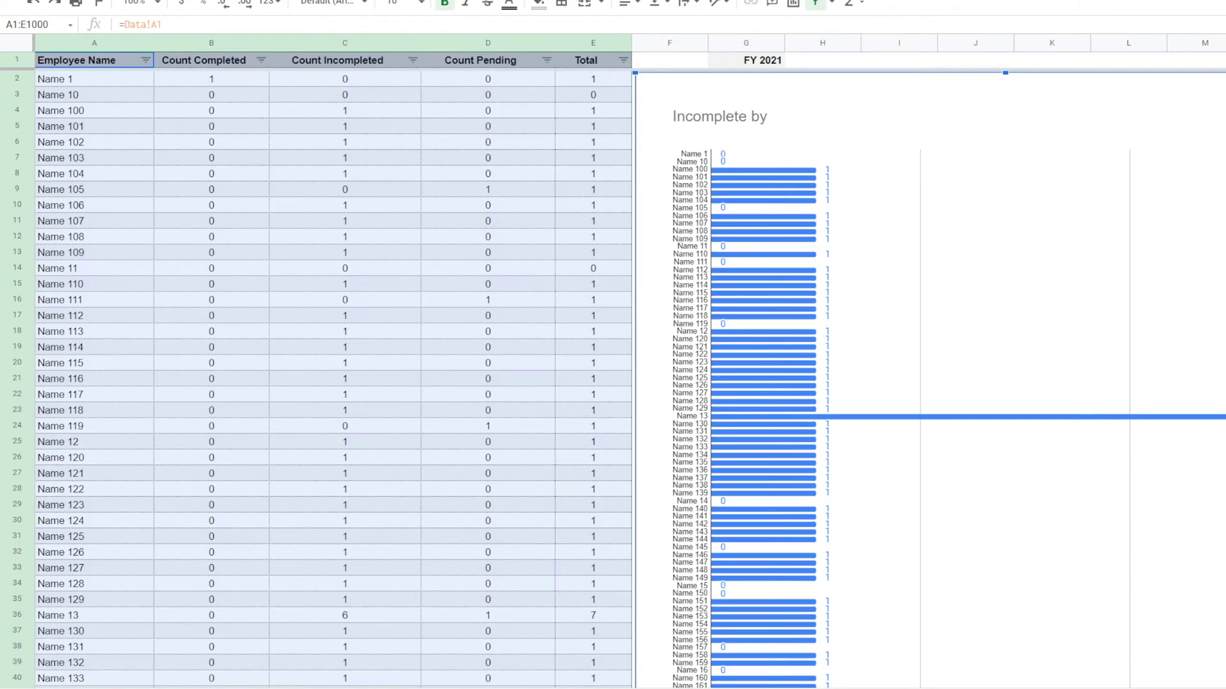
type(" Employee")
type("Training ")
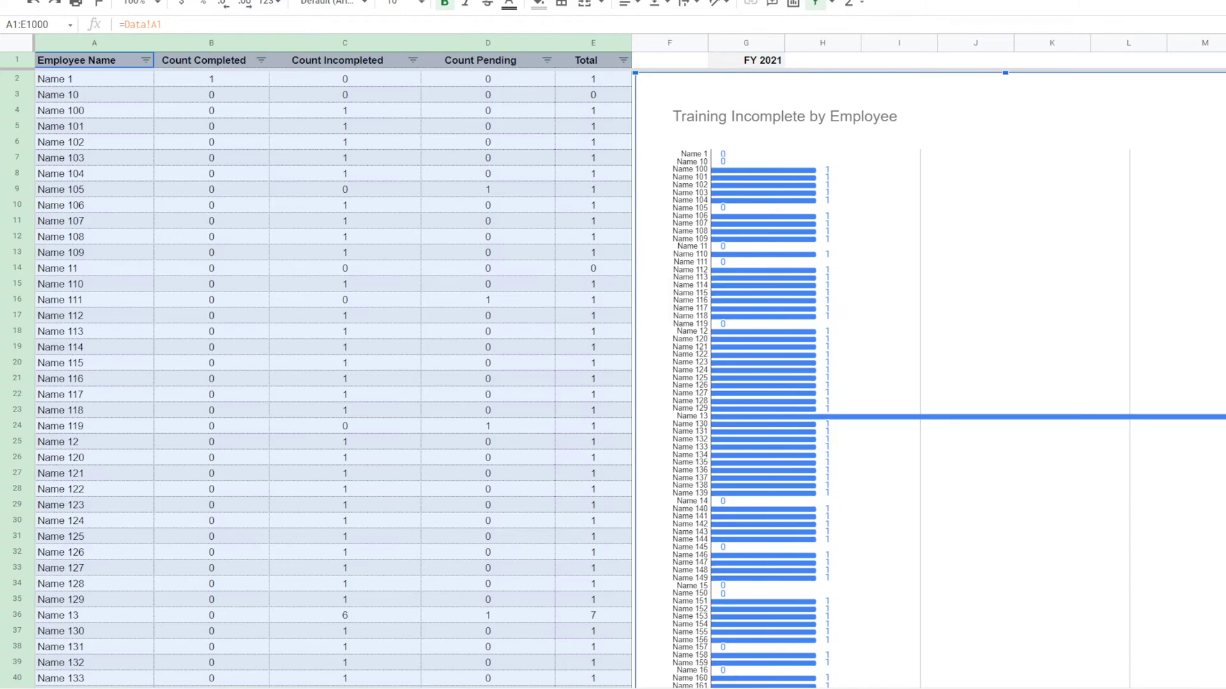
type("Count")
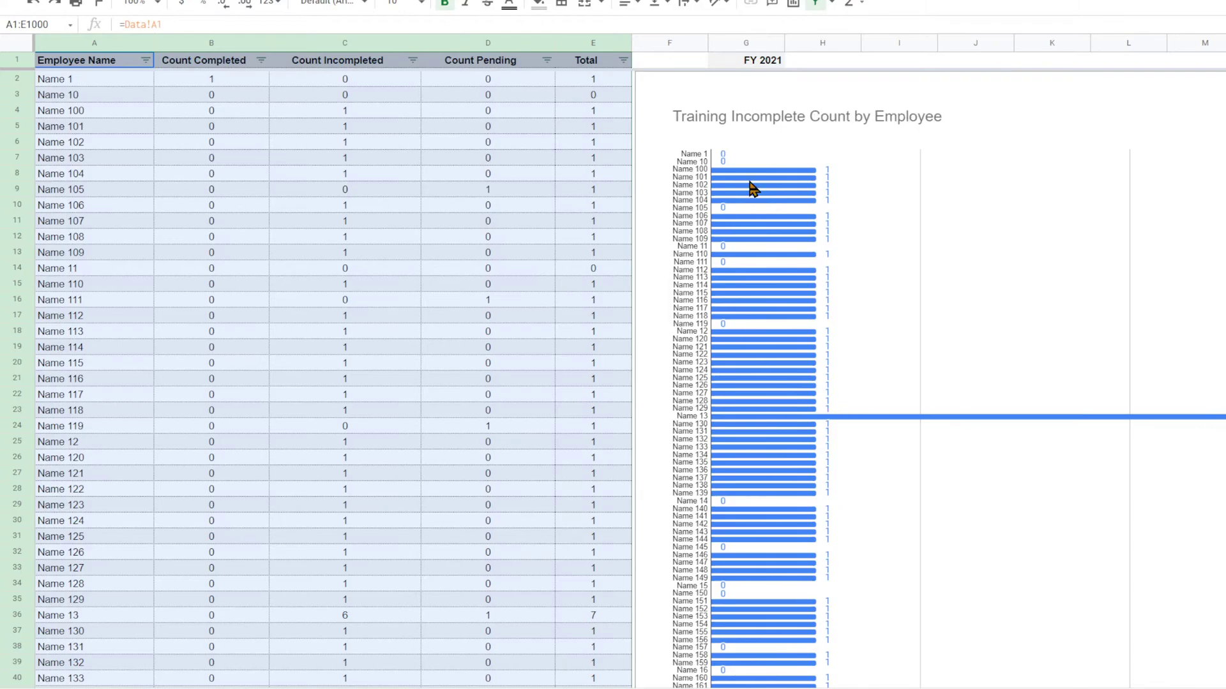
left_click(771, 190)
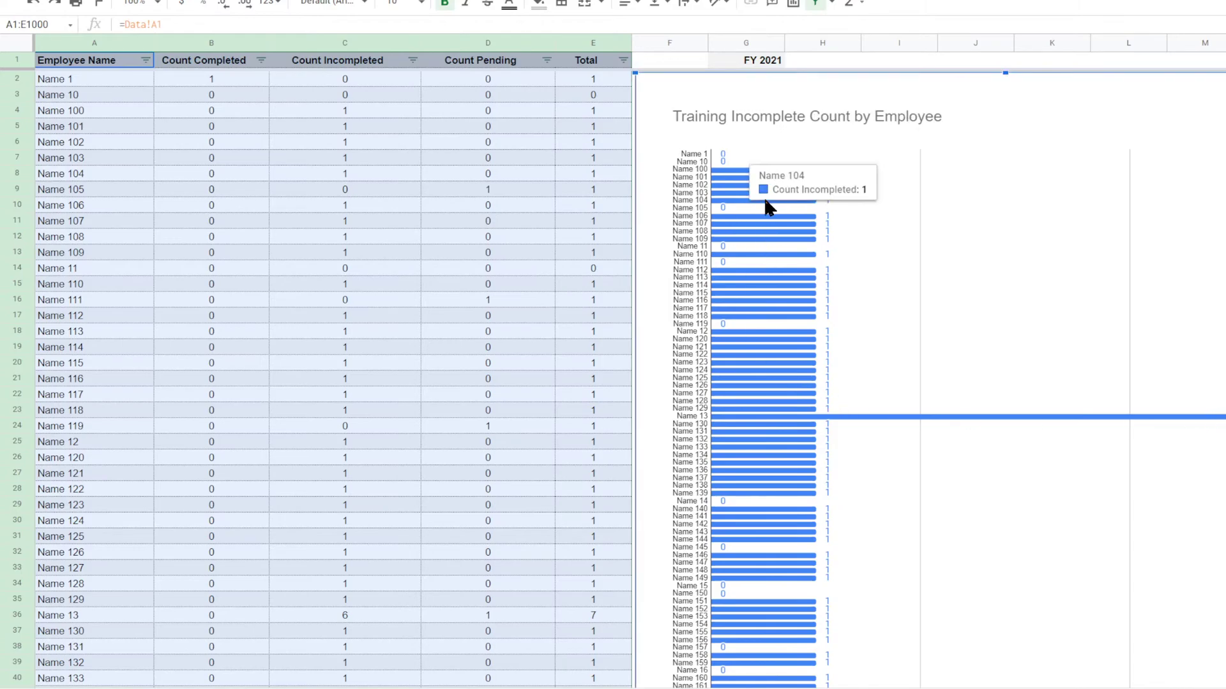
Step: Give the incomplete-count chart a light grey background and check it along its length
scroll(891, 370, "down", 20)
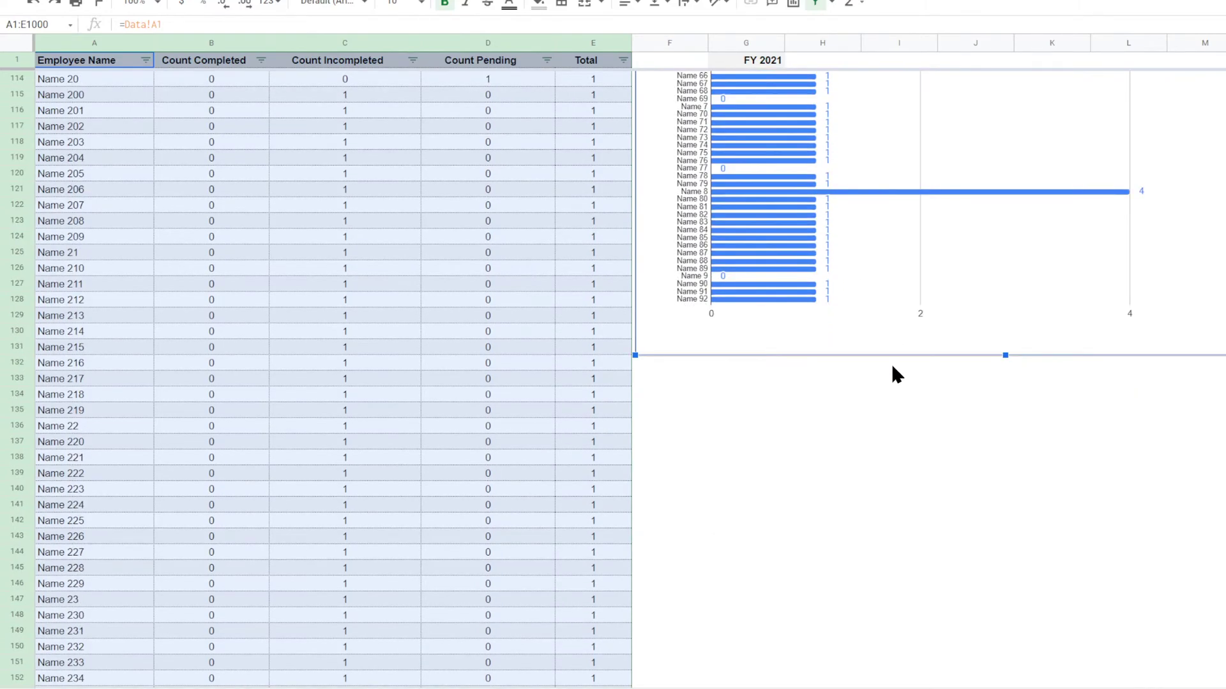
scroll(891, 370, "up", 20)
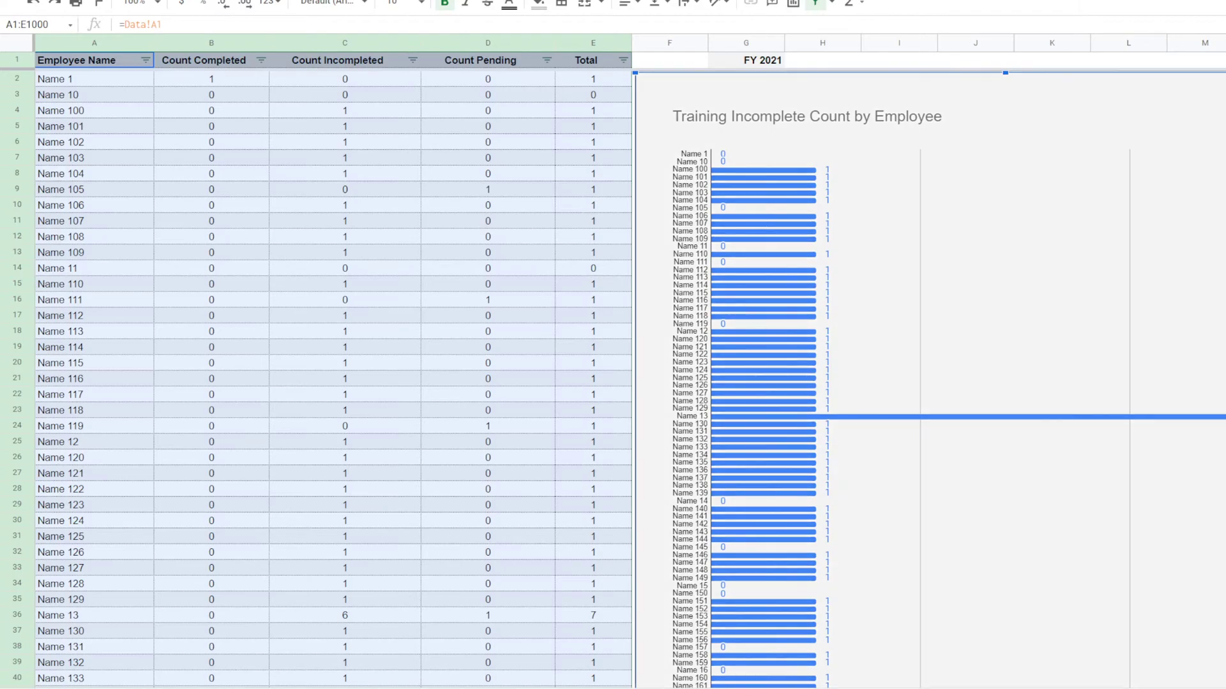
key("Escape")
left_click(1004, 255)
scroll(613, 377, "down", 10)
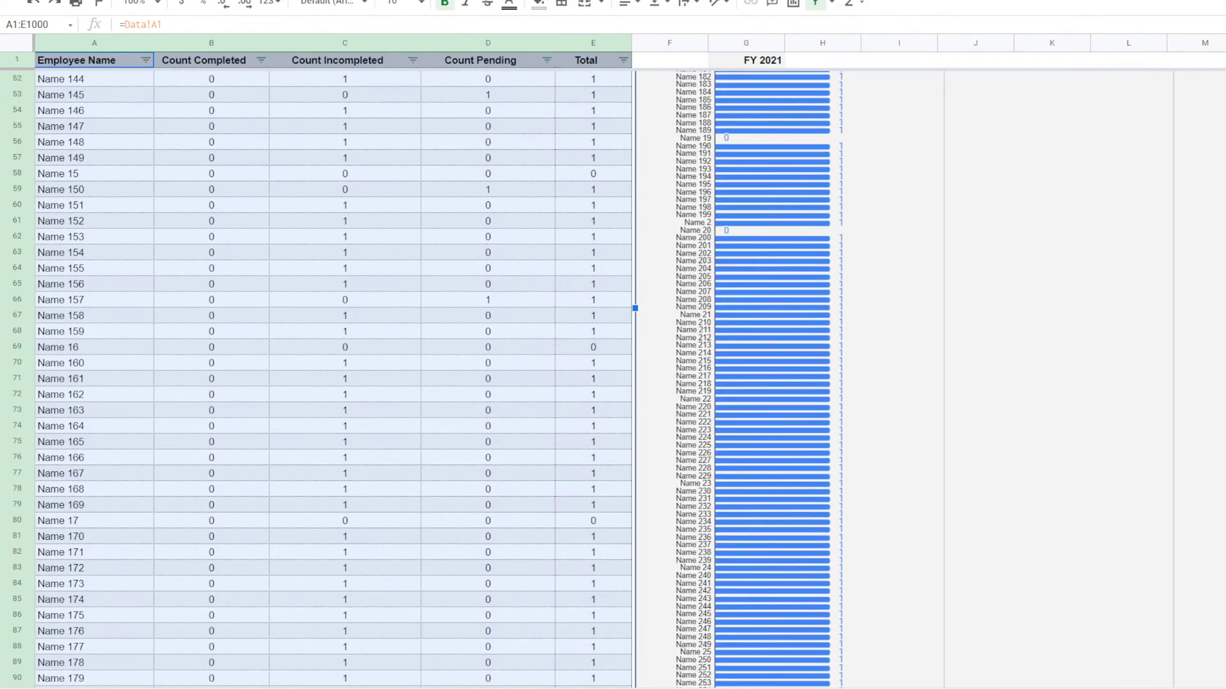
Step: Stretch the incomplete-count chart further downward to about row 157 and check the spacing of the employee labels along it
scroll(996, 317, "up", 7)
scroll(993, 324, "up", 3)
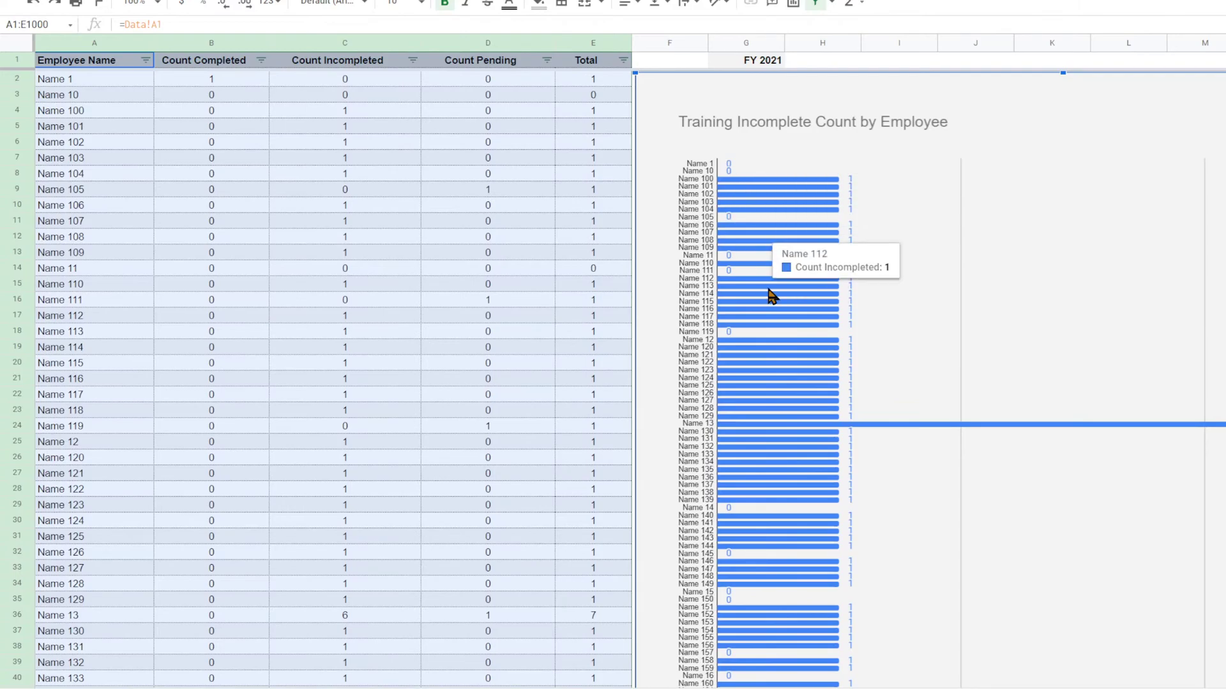
scroll(814, 319, "down", 20)
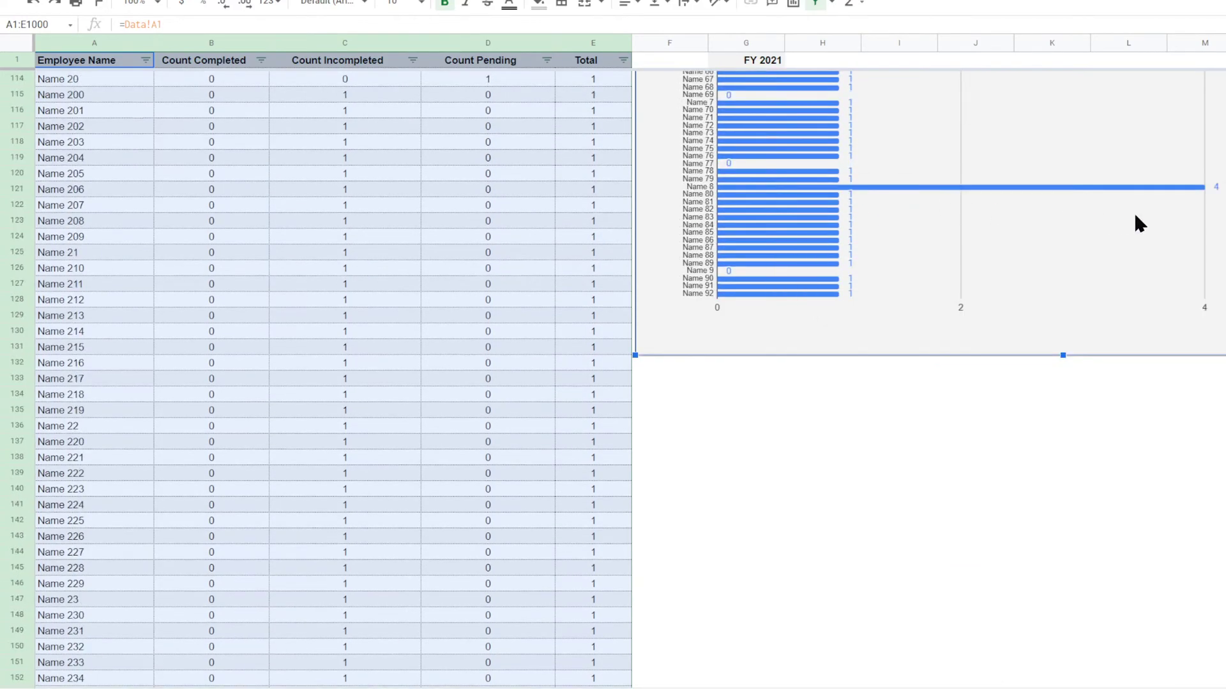
scroll(911, 334, "up", 3)
scroll(1061, 477, "down", 3)
left_click_drag(1062, 355, 1063, 612)
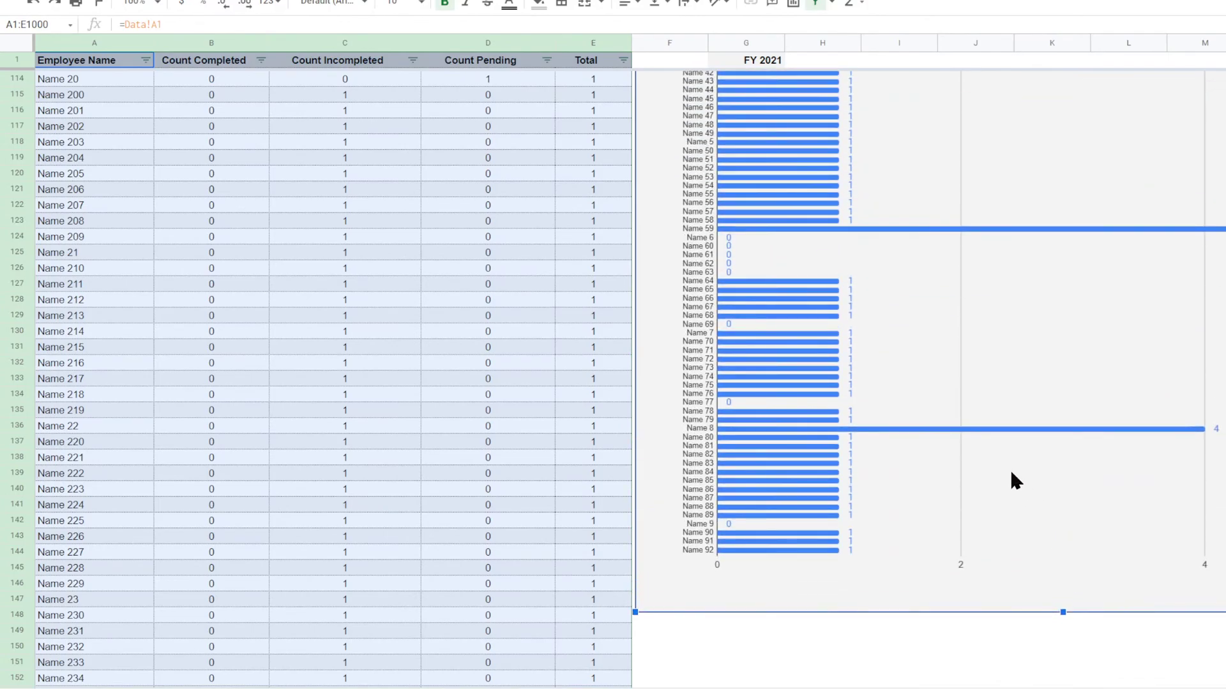
scroll(1061, 461, "down", 3)
left_click_drag(1062, 420, 1075, 573)
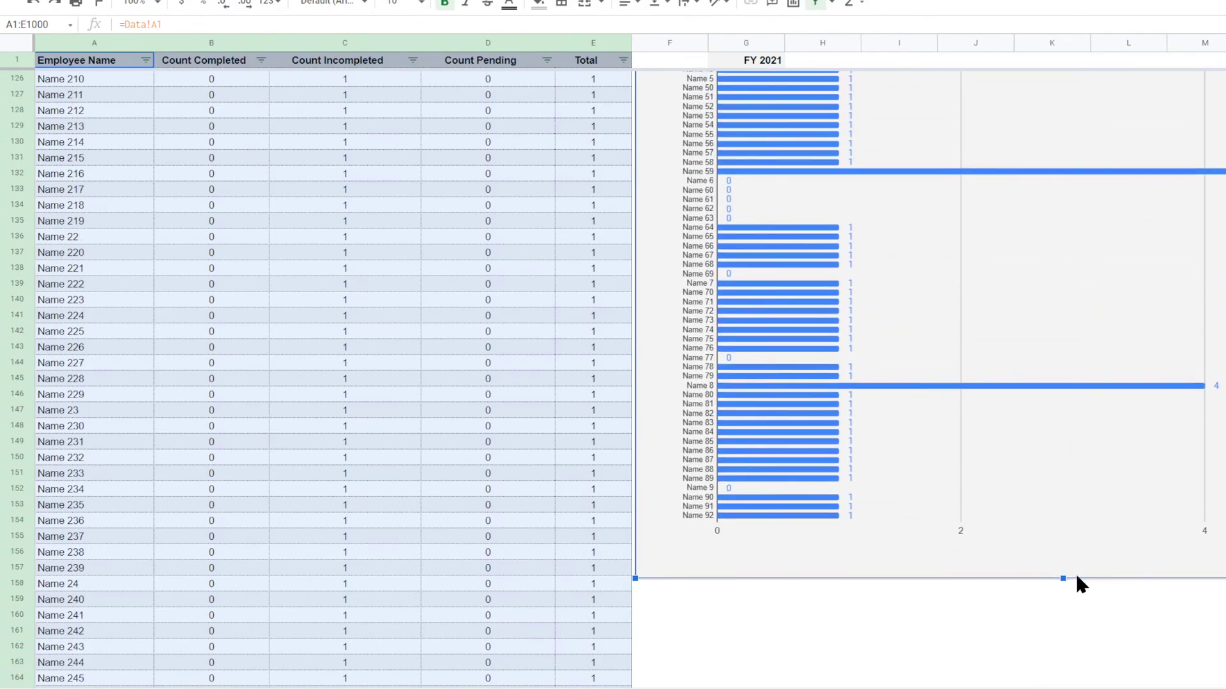
scroll(894, 509, "up", 3)
scroll(891, 502, "up", 20)
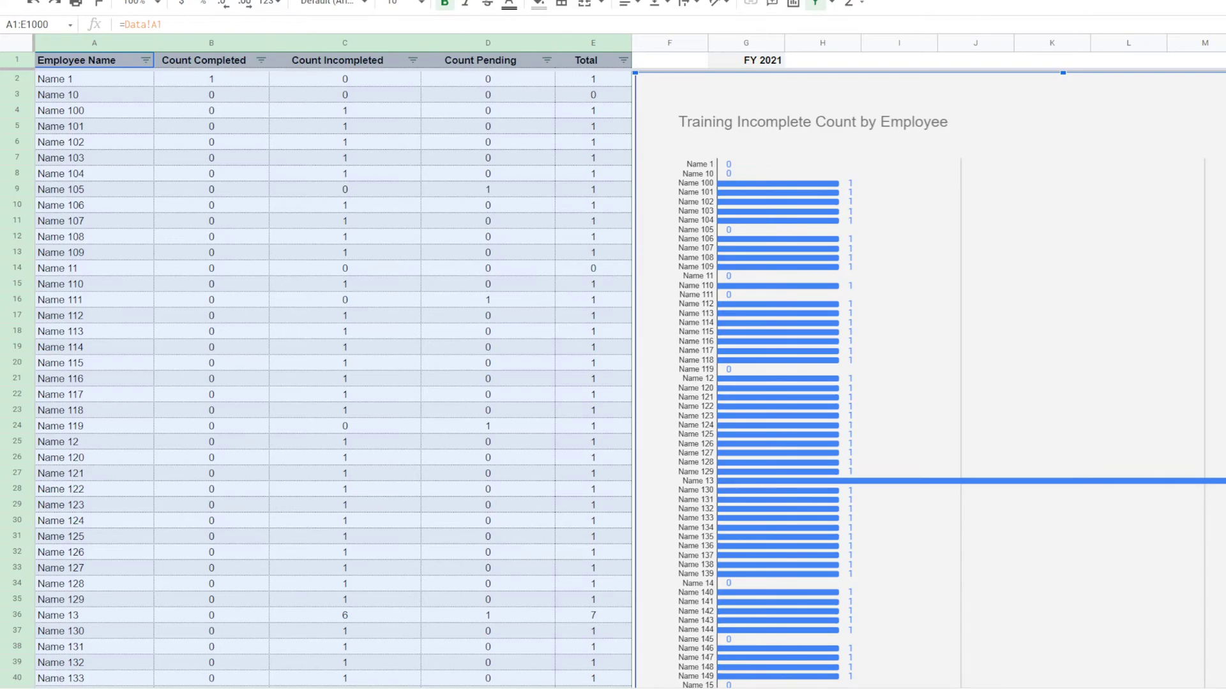
Step: On the data entry sheet, delete the names, training plans and completion values in A7:C269
key("ctrl+shift+Page_Down")
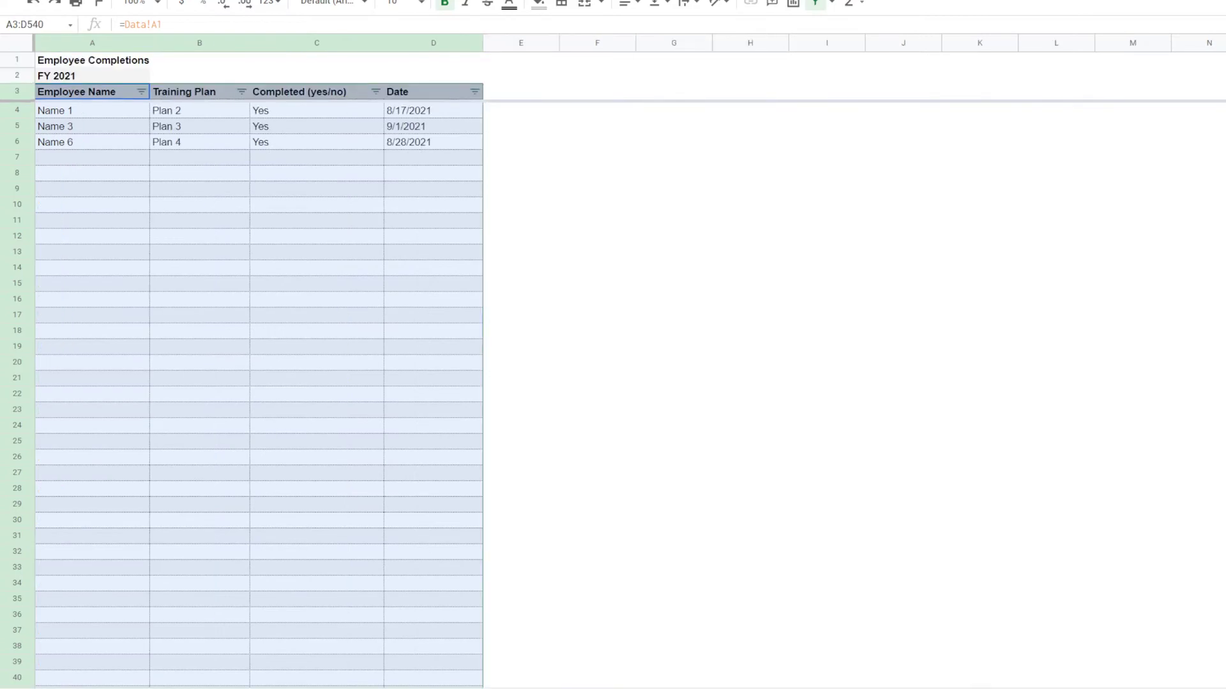
left_click(115, 688)
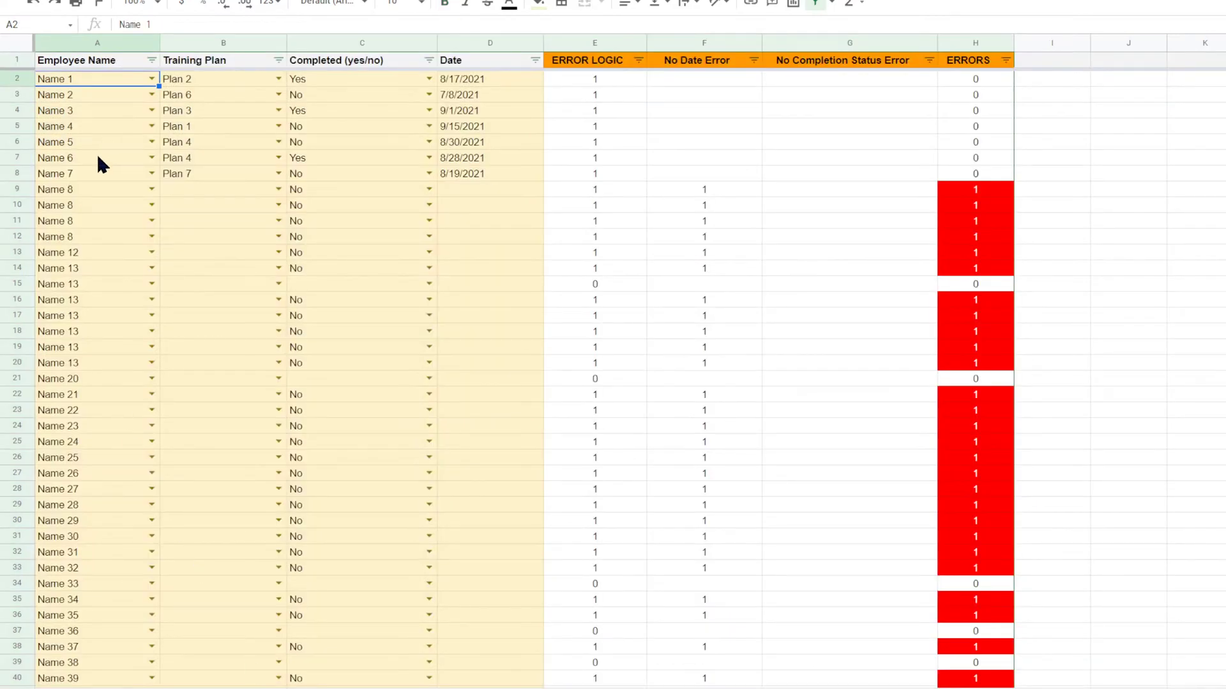
left_click_drag(99, 163, 394, 493)
left_click(89, 1)
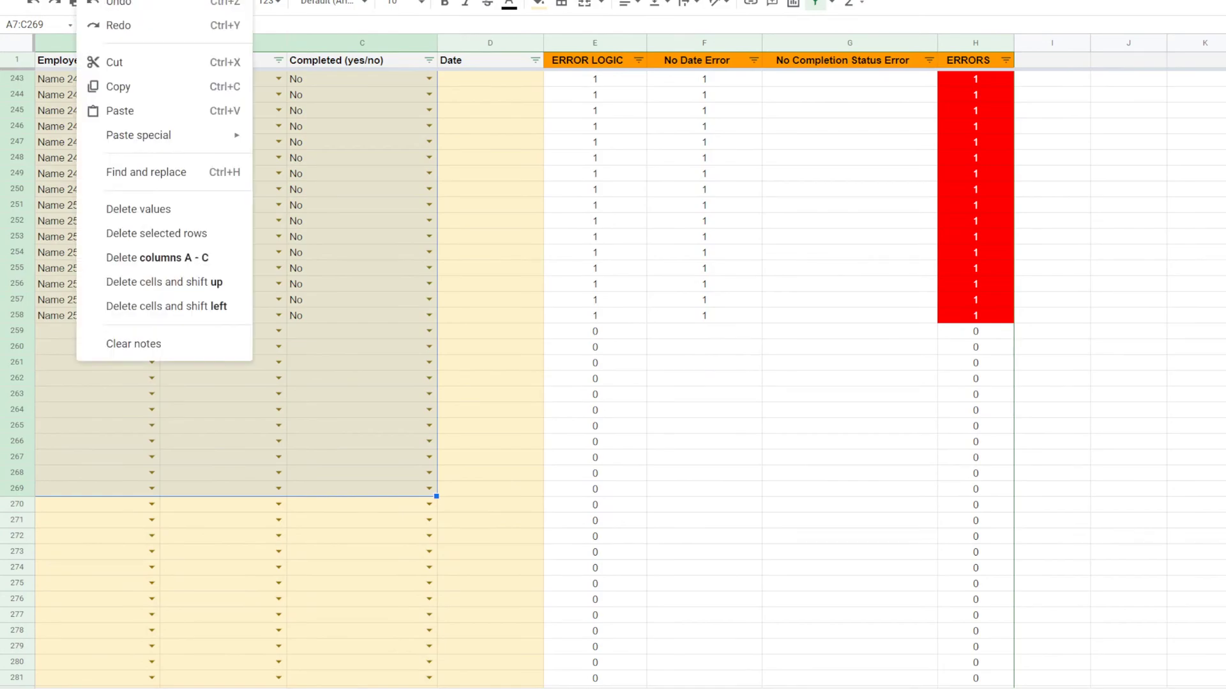
left_click(124, 210)
scroll(173, 322, "up", 20)
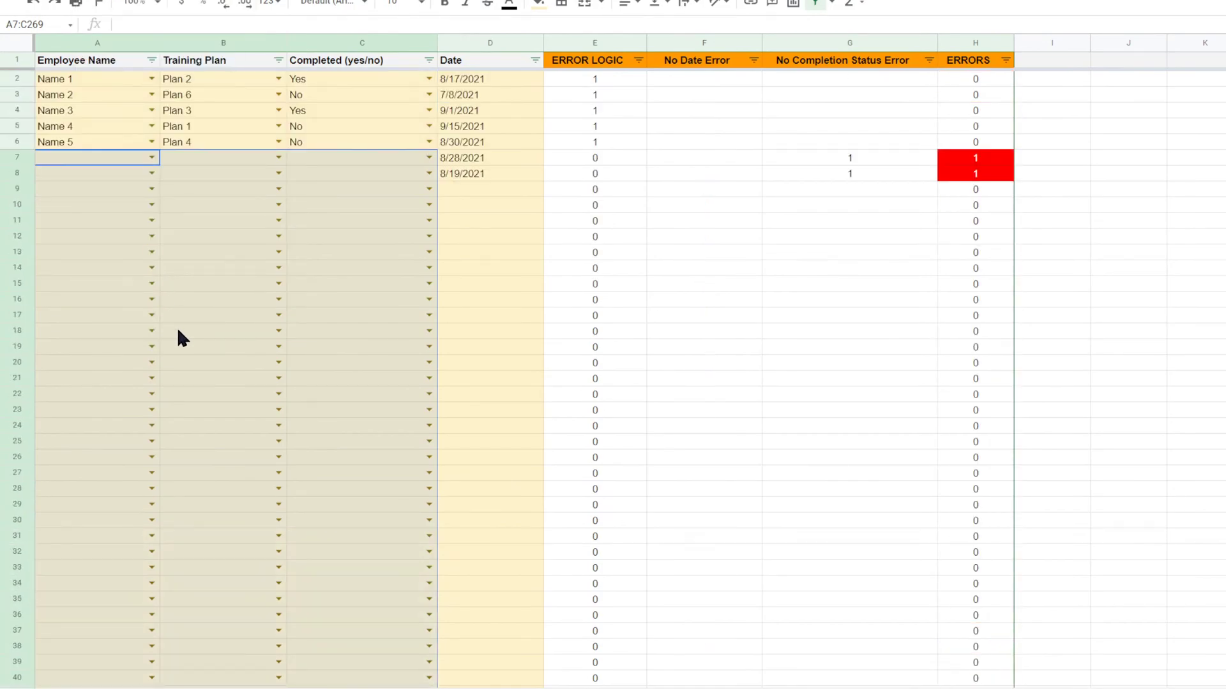
Step: Clear the leftover dates in D7 and D8 of the data entry sheet
left_click(202, 236)
left_click(489, 157)
key("BackSpace")
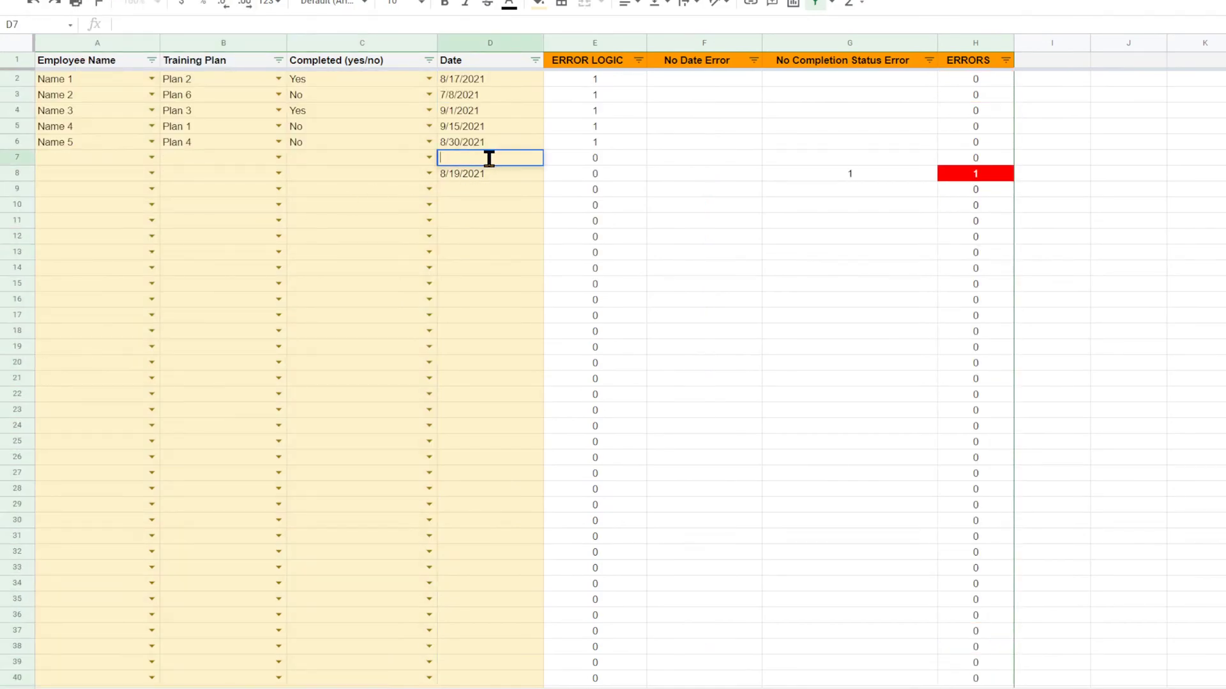
key("Return")
key("BackSpace")
key("Return")
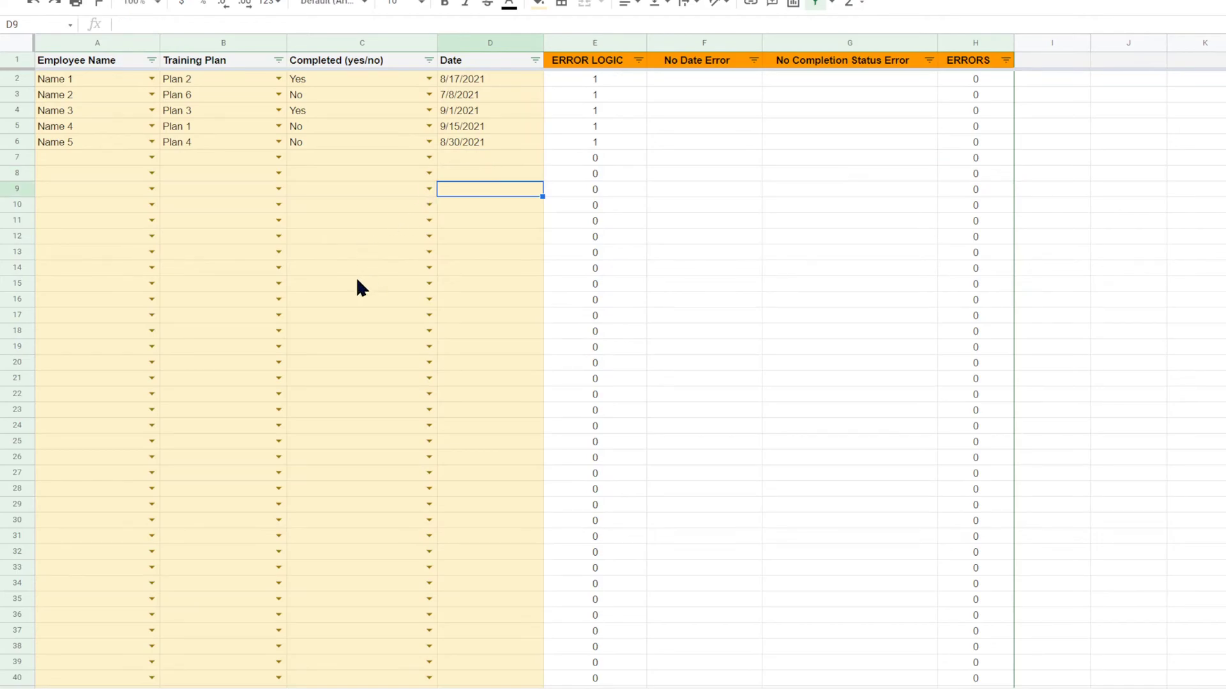
Step: Compare the remaining data entries with the training completed report, the completion date report and the employee counts chart
left_click(549, 688)
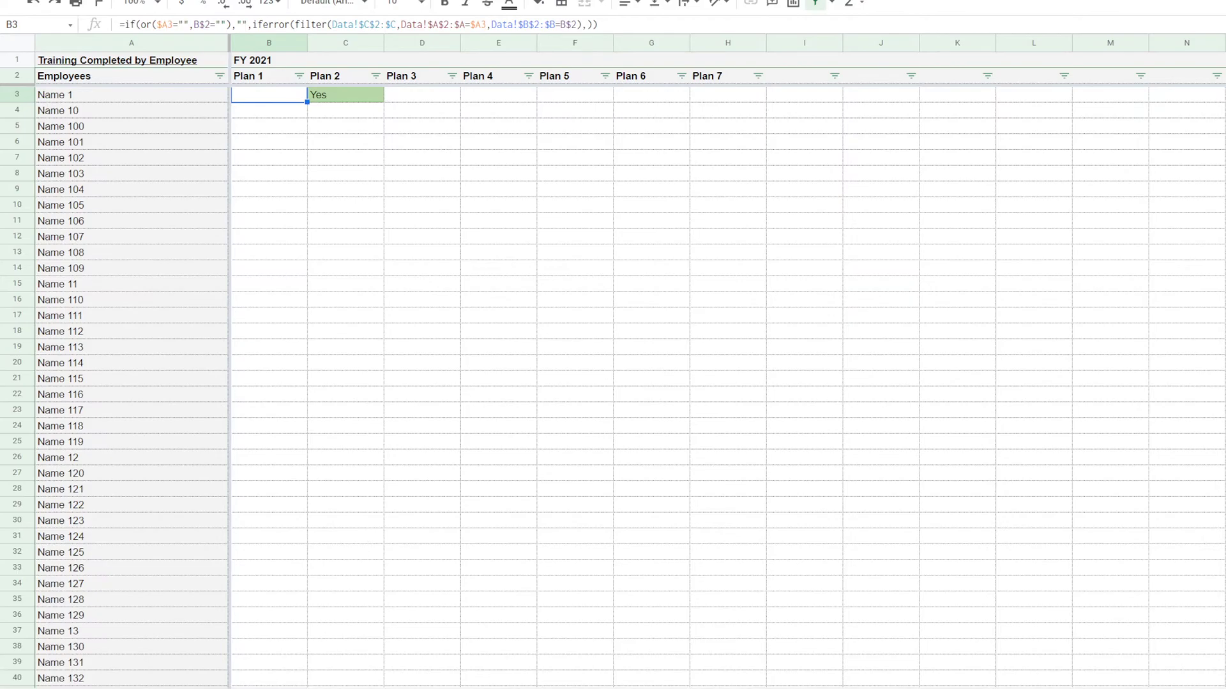
left_click(338, 688)
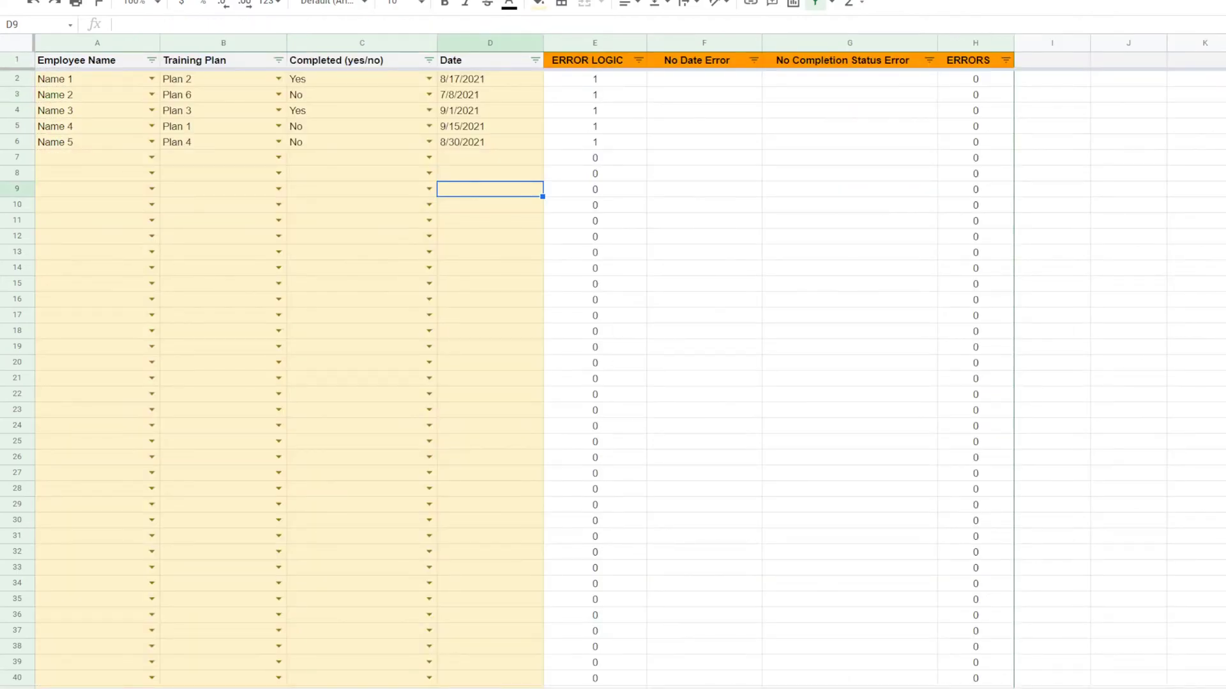
left_click(549, 688)
left_click(664, 688)
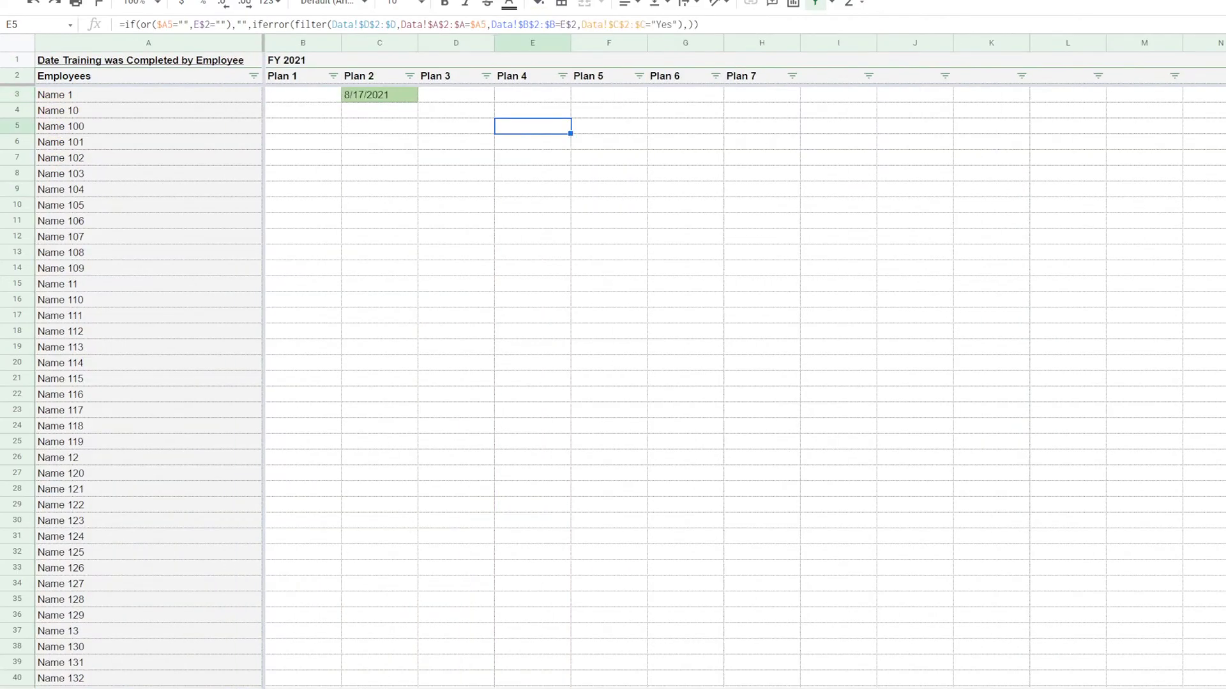
left_click(549, 688)
left_click(338, 688)
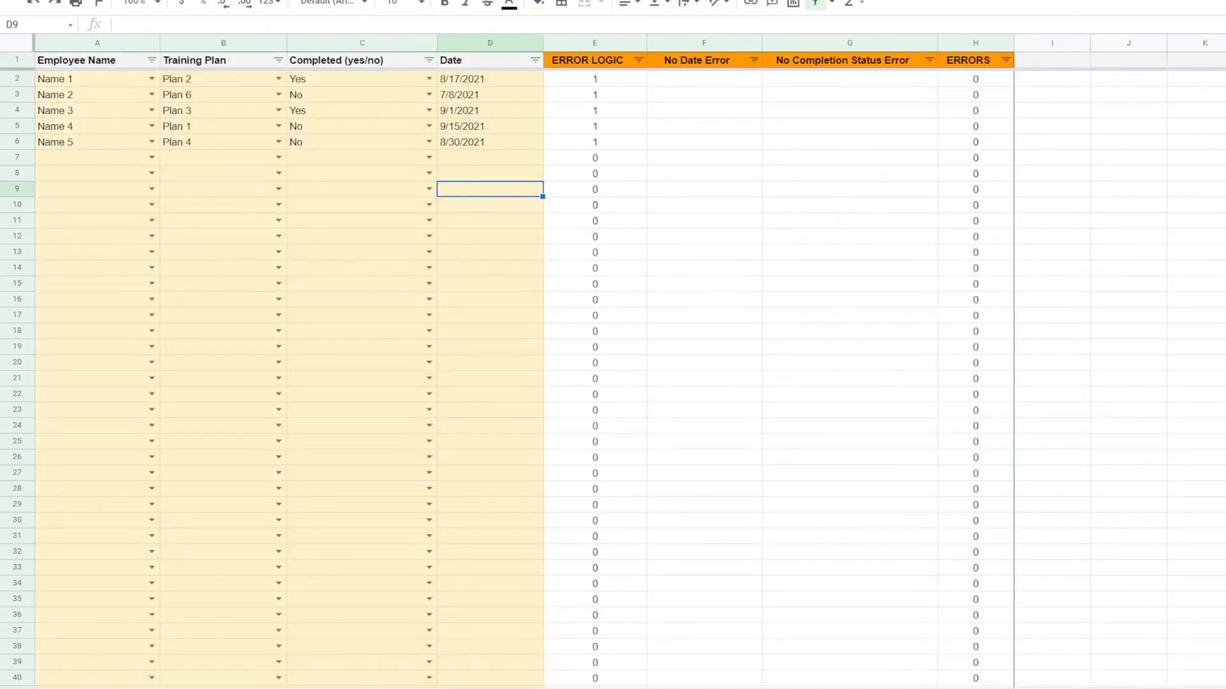
left_click(212, 80)
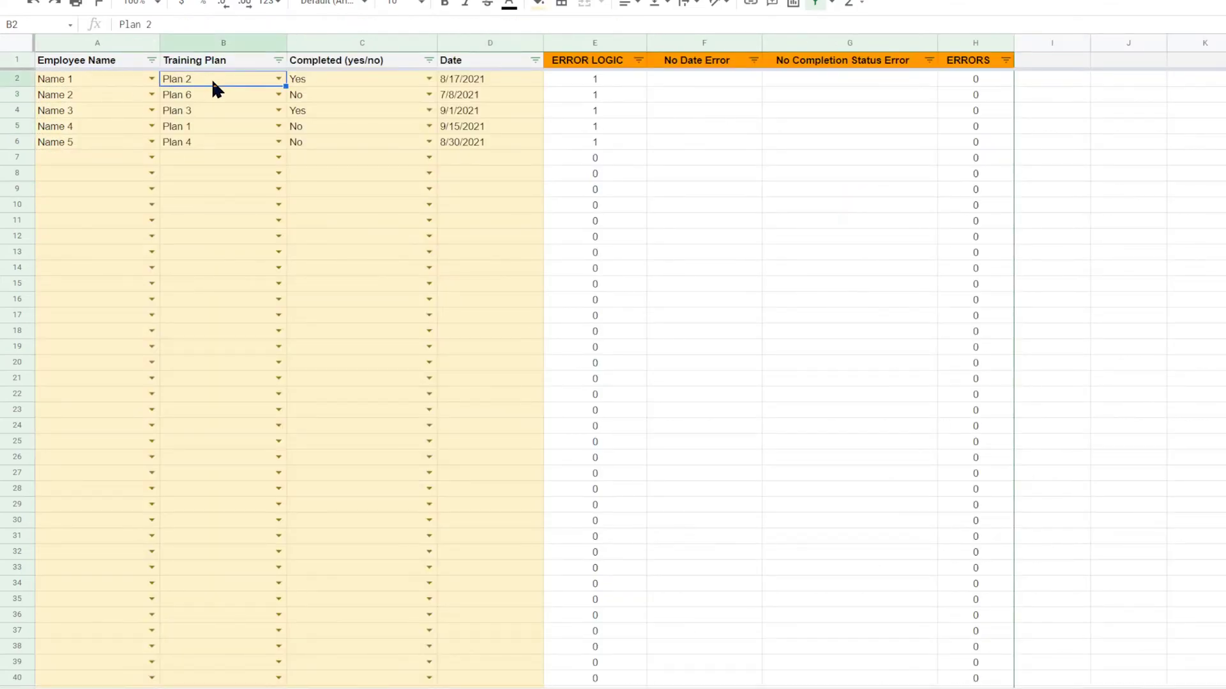
left_click(324, 77)
left_click(330, 95)
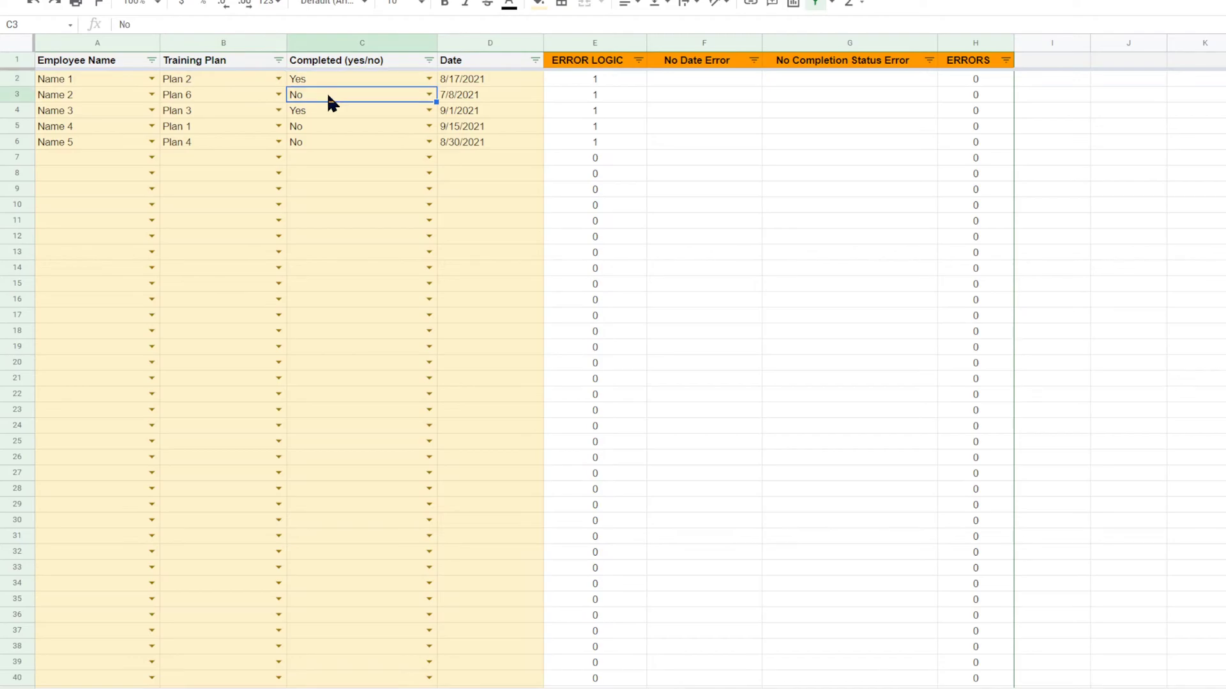
left_click(677, 688)
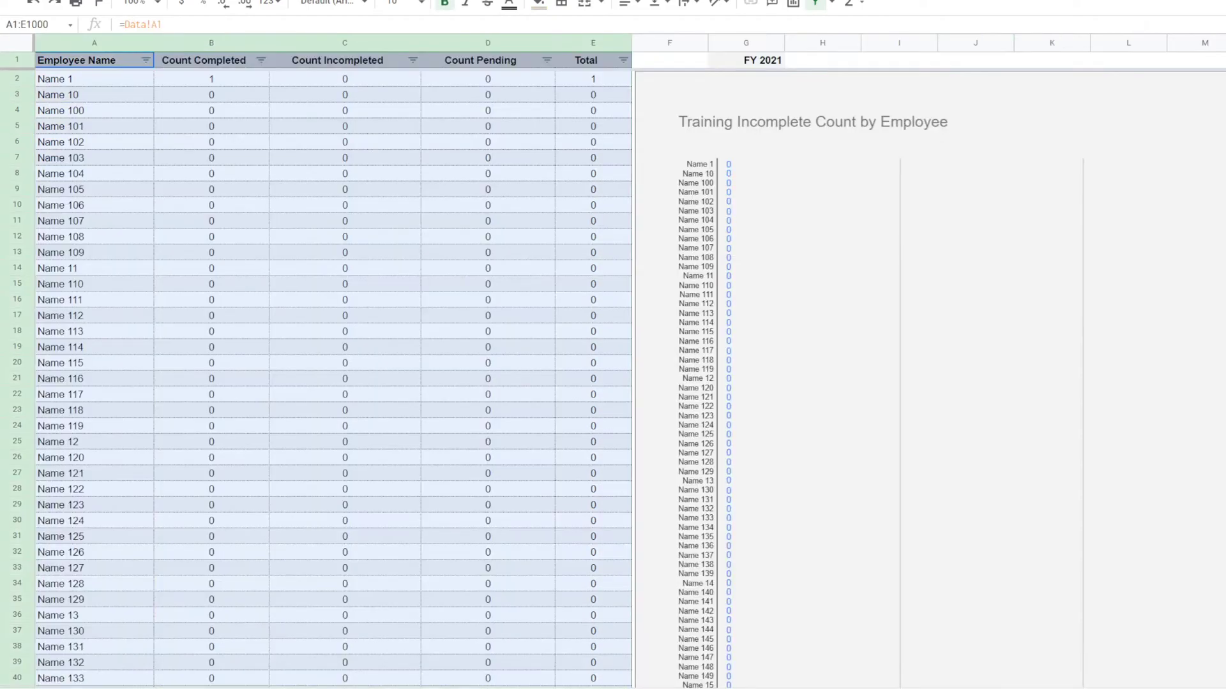
scroll(793, 514, "down", 12)
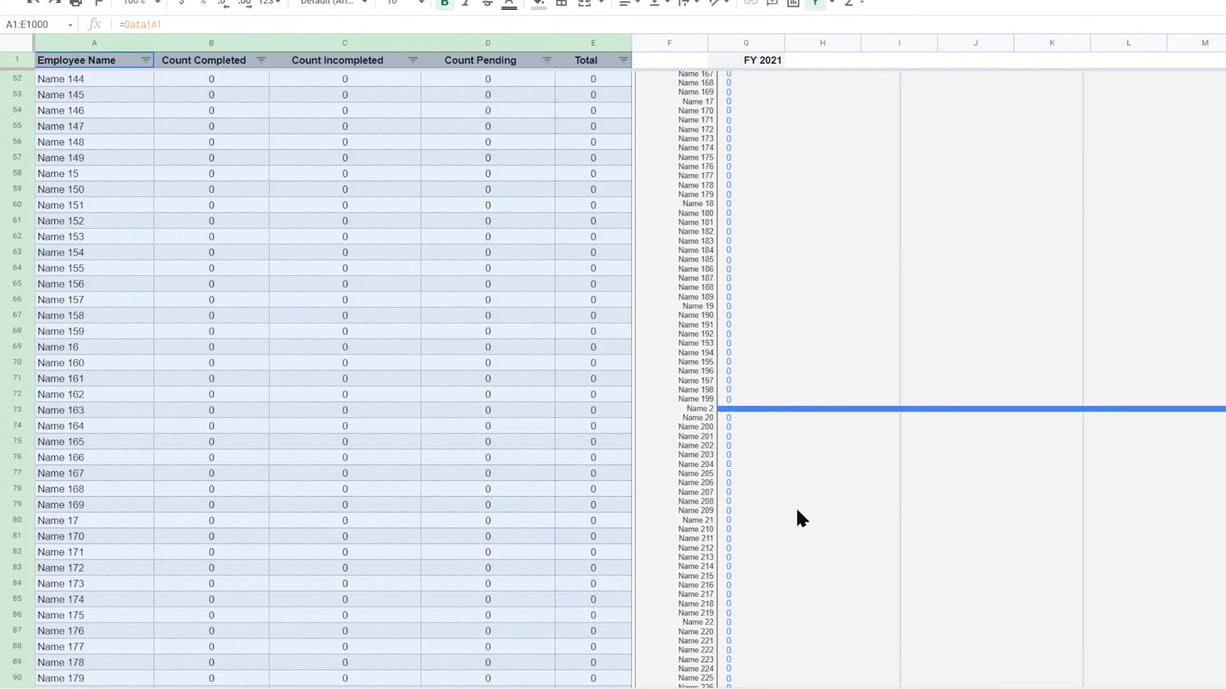
Step: Try to shorten the employee list to Name 1 through Name 6 by filling blank cell A258 upward, then undo it
left_click(160, 688)
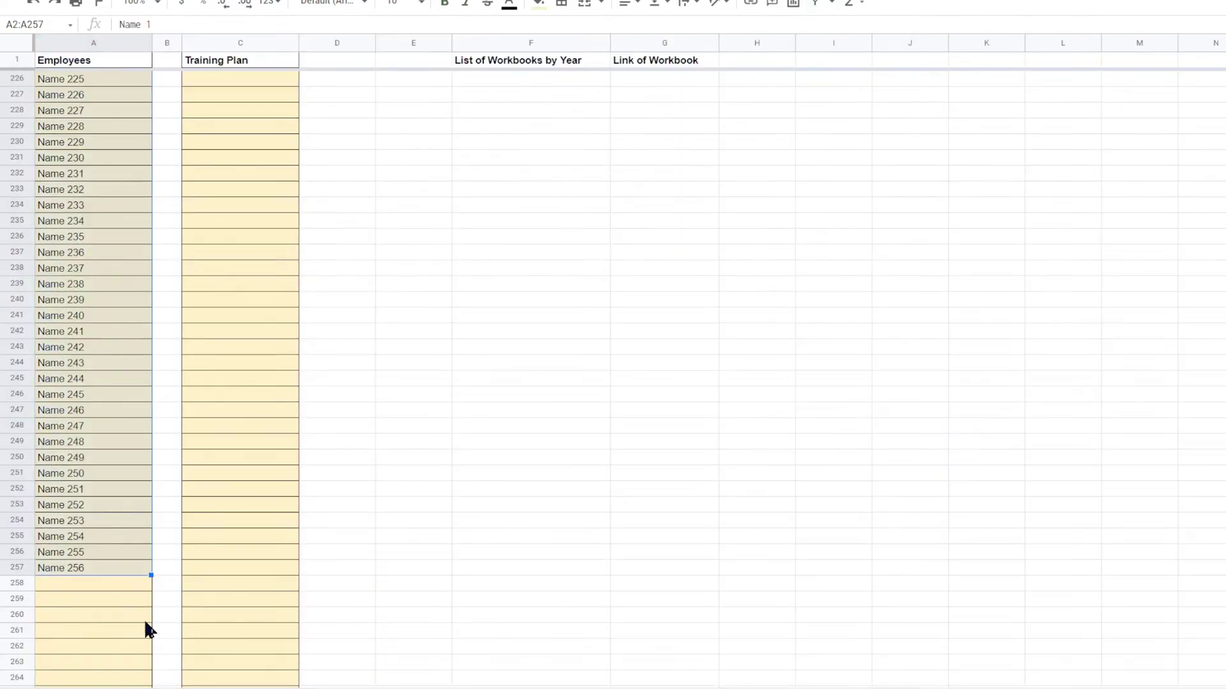
scroll(99, 498, "up", 3)
scroll(81, 578, "down", 6)
left_click(135, 396)
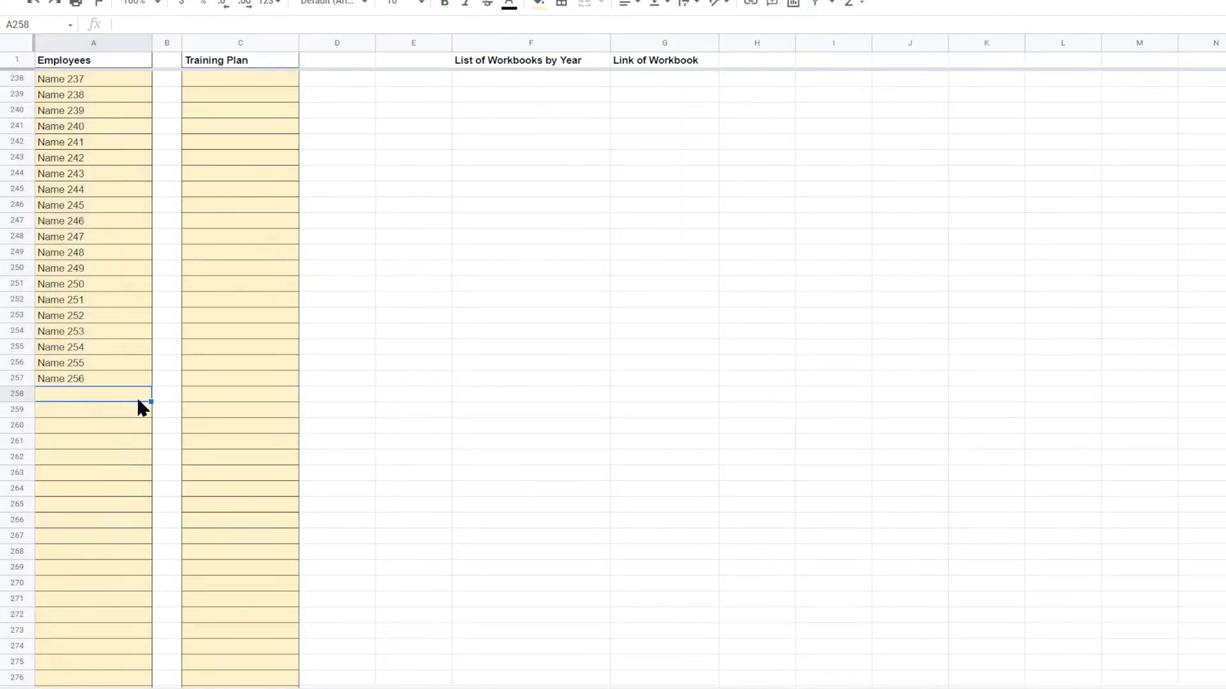
left_click_drag(150, 401, 128, 175)
left_click(109, 249)
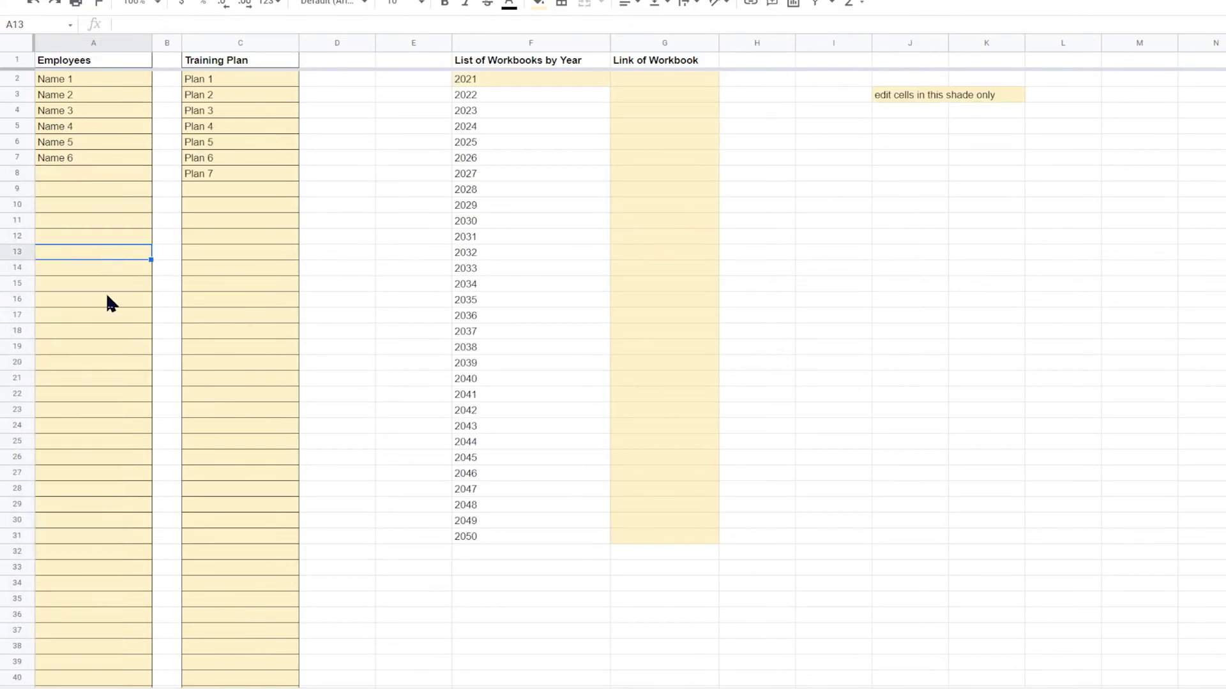
key("ctrl+shift+Page_Down")
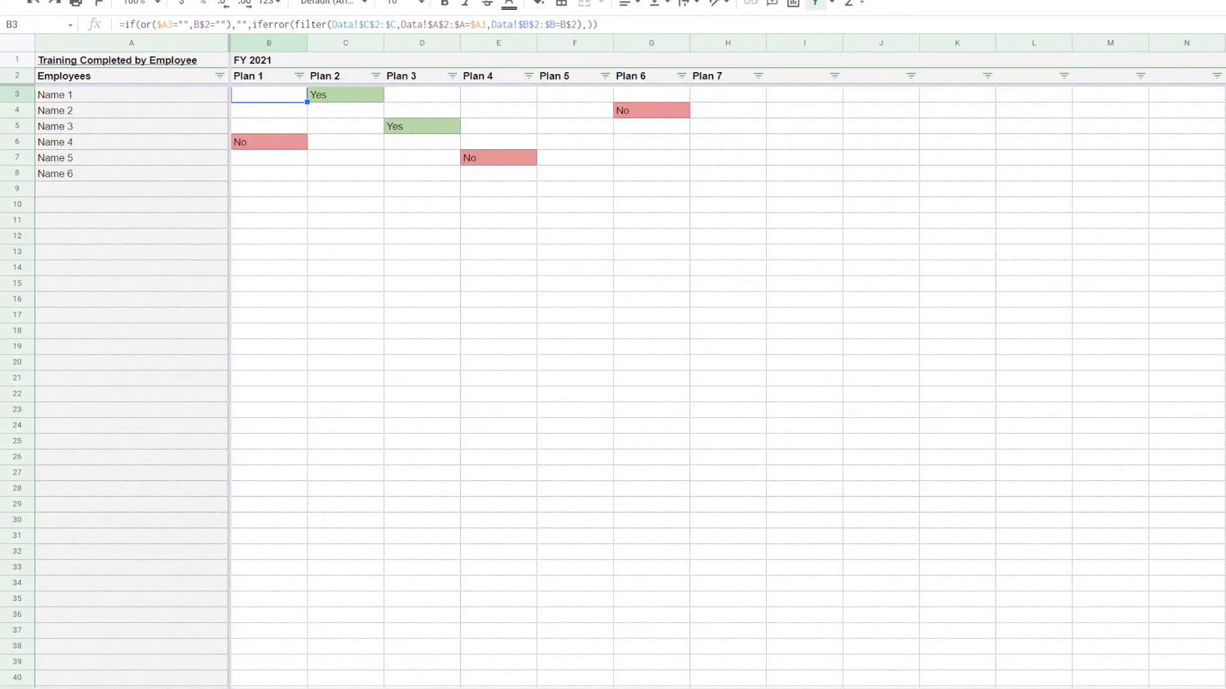
left_click(32, 4)
Step: Examine where the statuses and dates fall along the full employee list in the training completed and completion date reports
key("ctrl+shift+Page_Down")
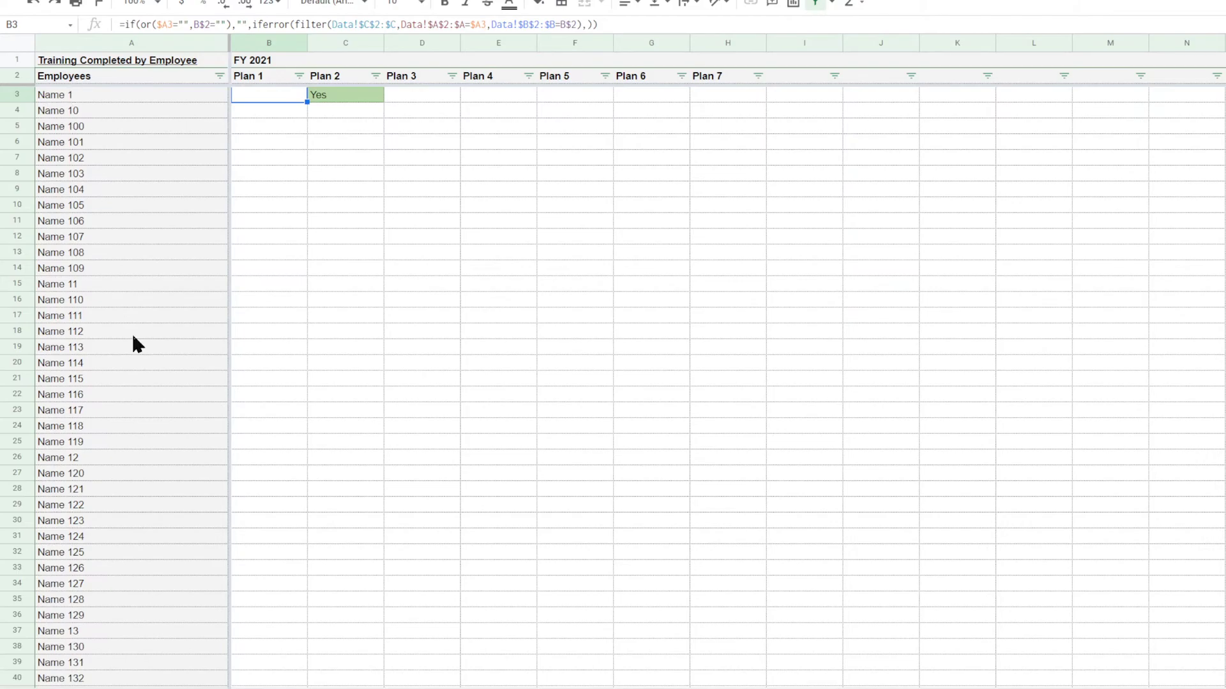
scroll(140, 423, "down", 15)
scroll(447, 319, "down", 10)
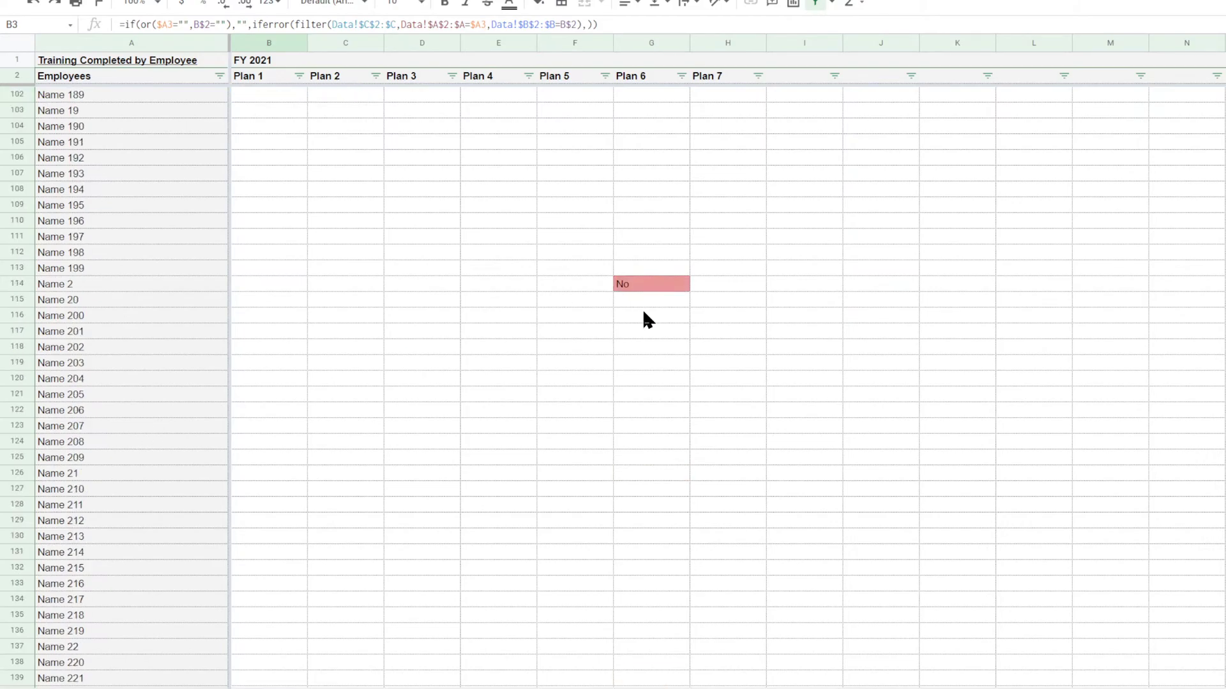
scroll(544, 344, "down", 20)
scroll(477, 408, "down", 8)
scroll(476, 409, "up", 12)
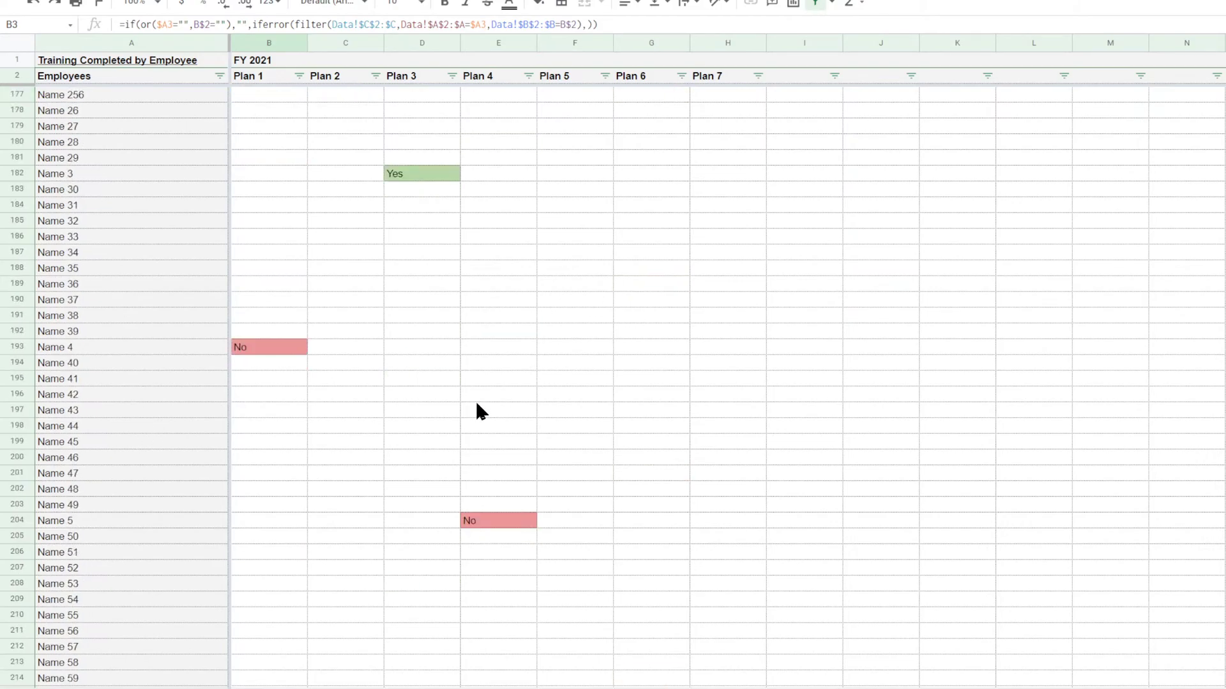
scroll(351, 421, "down", 8)
scroll(370, 434, "up", 20)
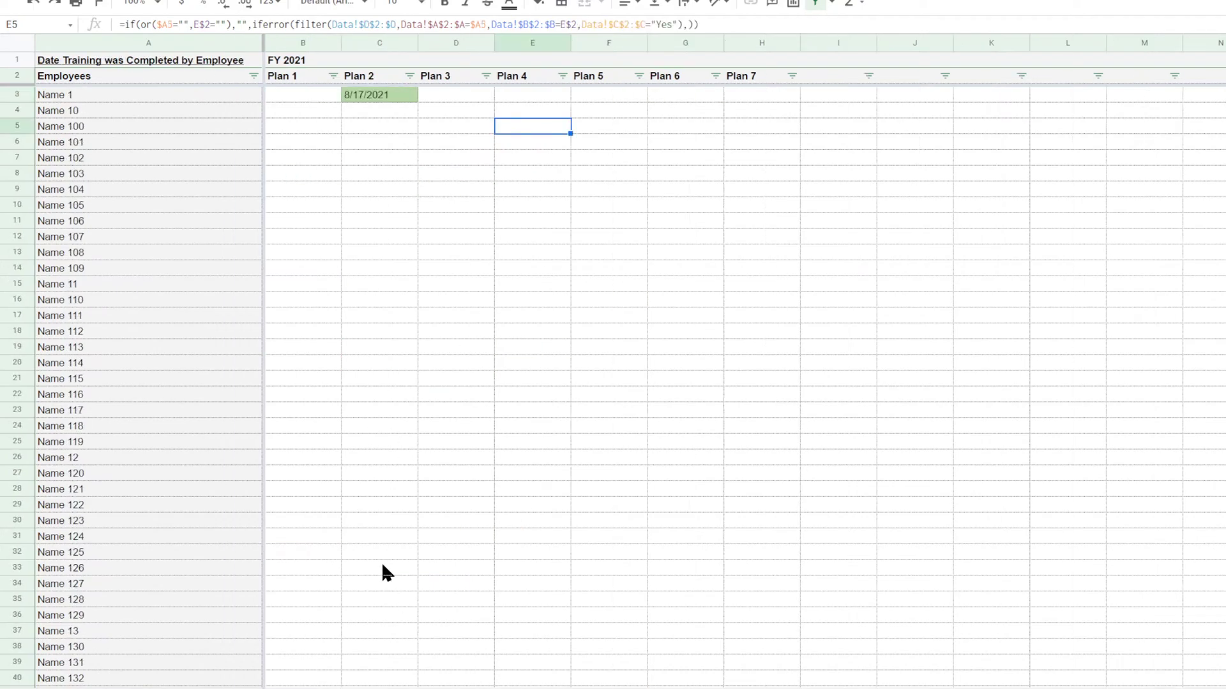
scroll(381, 561, "down", 20)
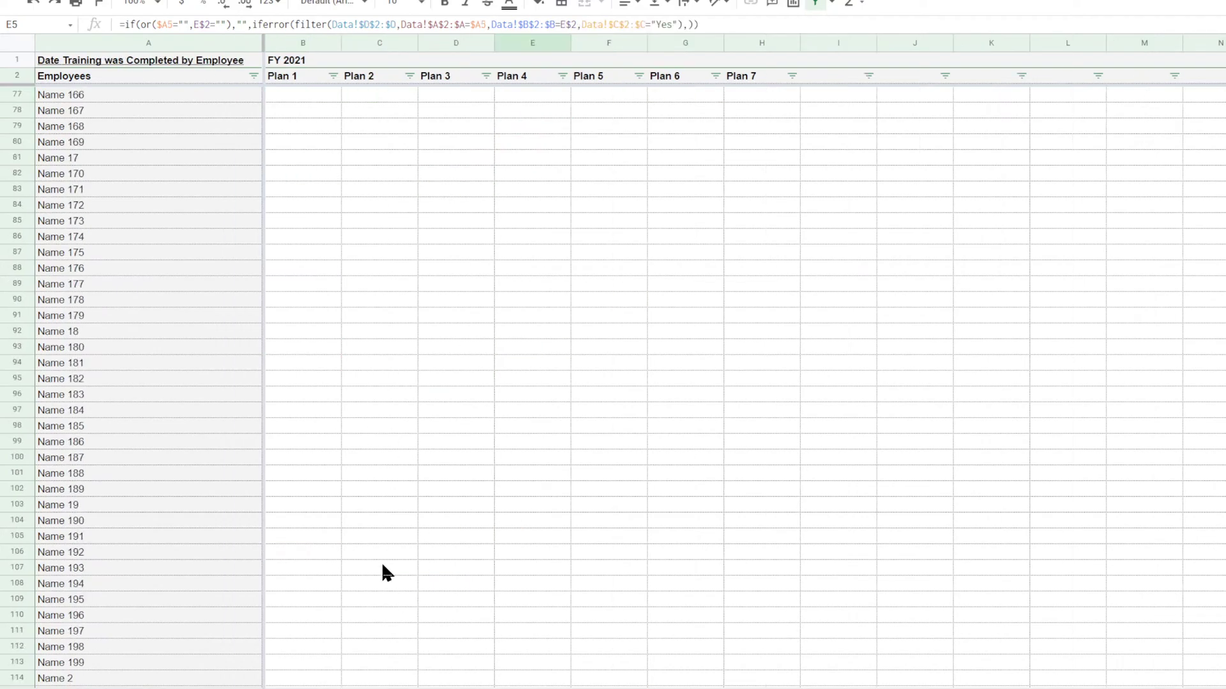
scroll(381, 562, "down", 15)
scroll(383, 563, "up", 20)
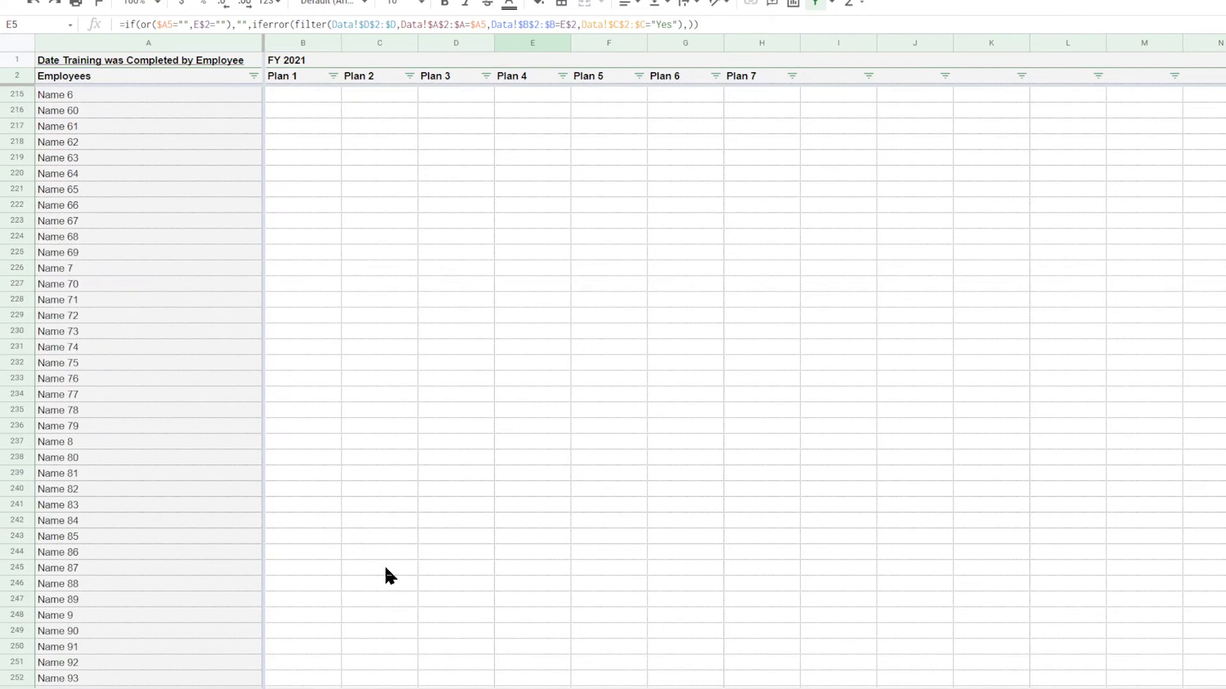
scroll(384, 565, "up", 20)
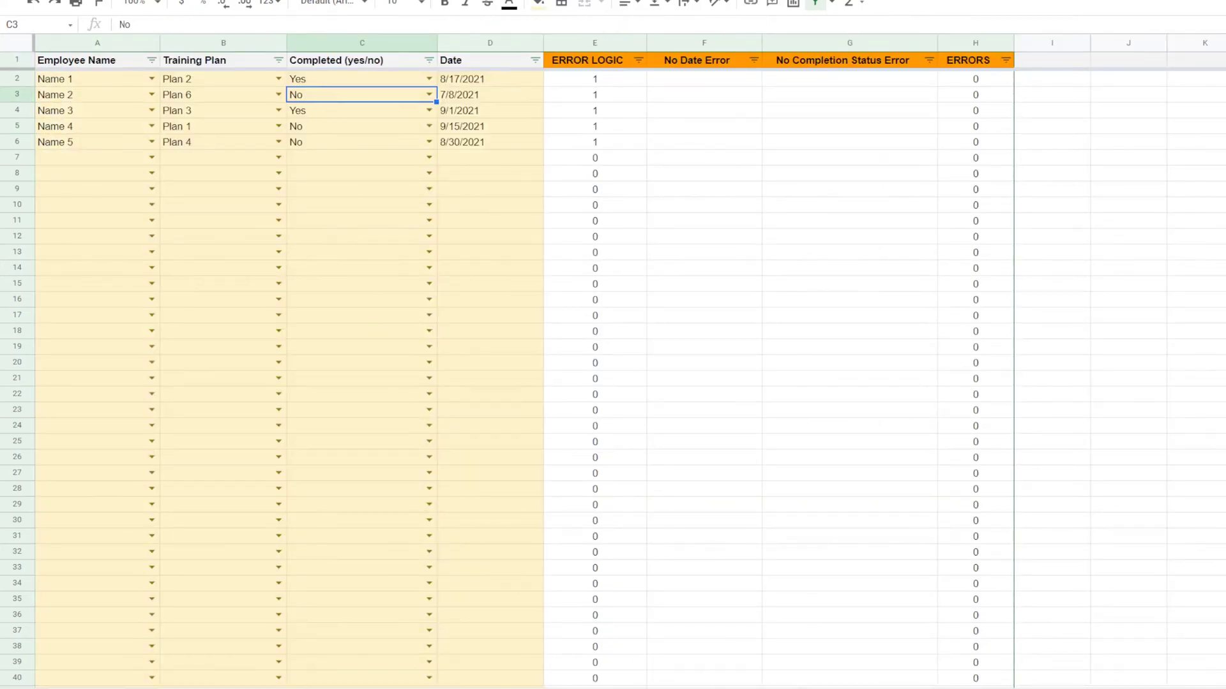
Step: Clear every employee name below Name 7 in the employee list by filling blank cell A258 upward to A9
left_click(383, 688)
left_click(441, 688)
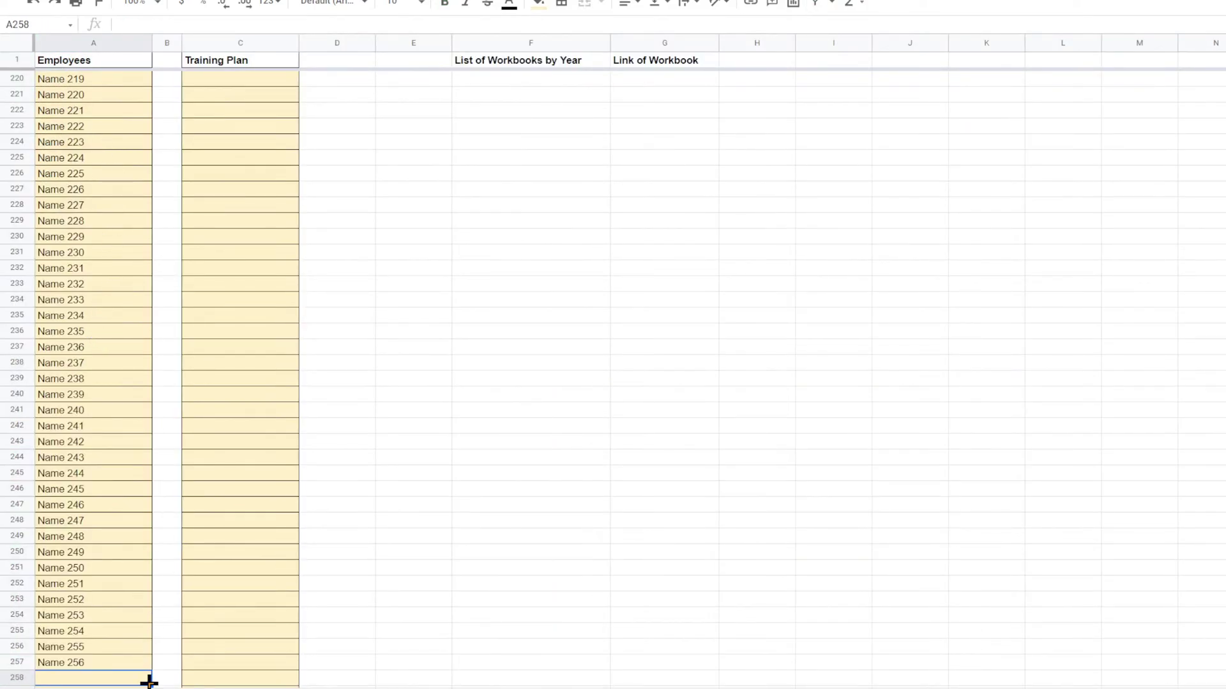
left_click_drag(150, 685, 90, 188)
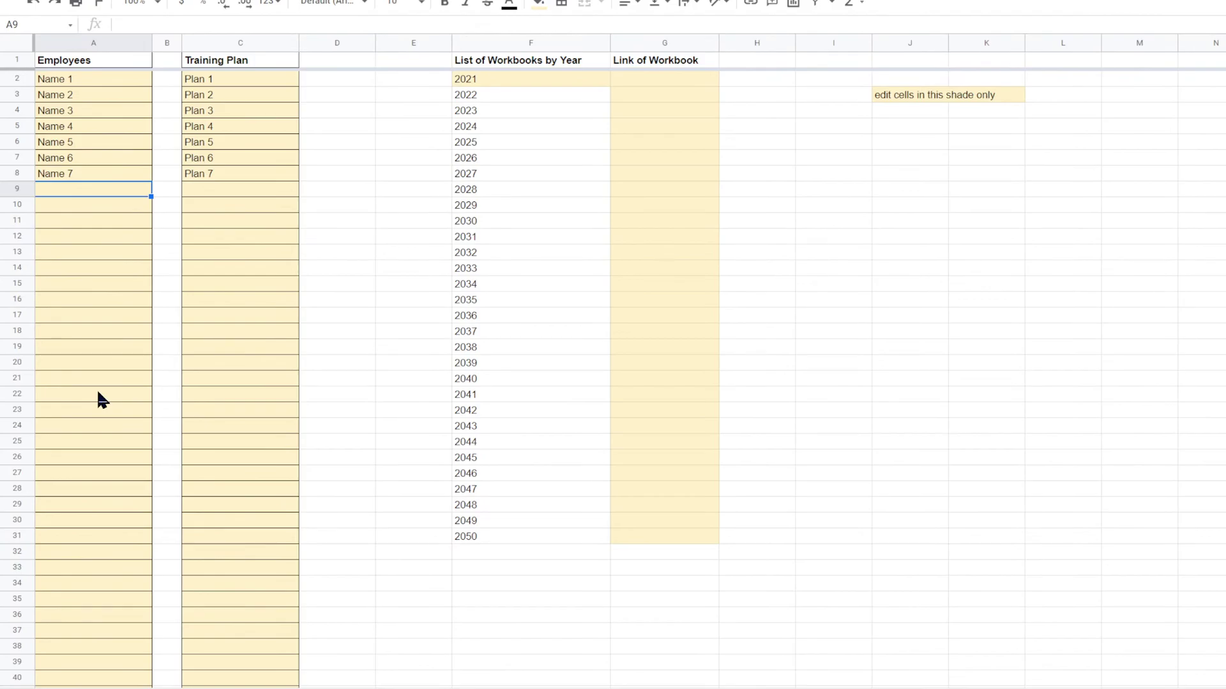
Step: Review the data entry sheet and the training completed and employee incompletions reports with the seven-name employee list
left_click(434, 688)
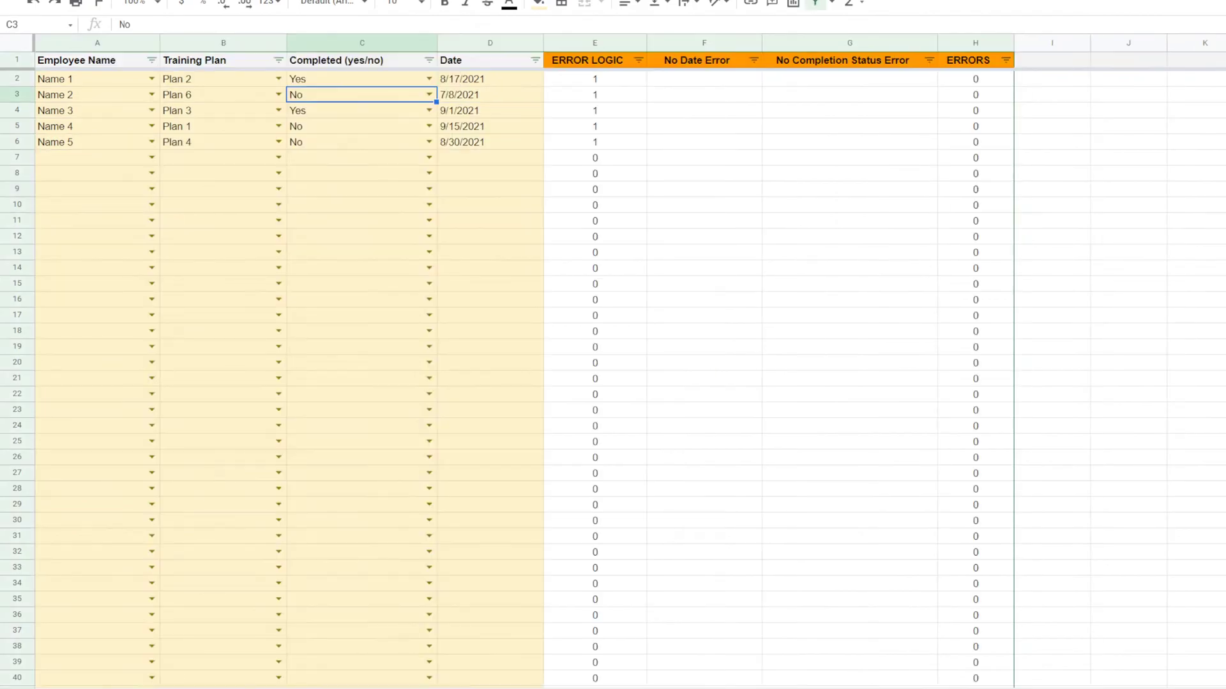
left_click(300, 688)
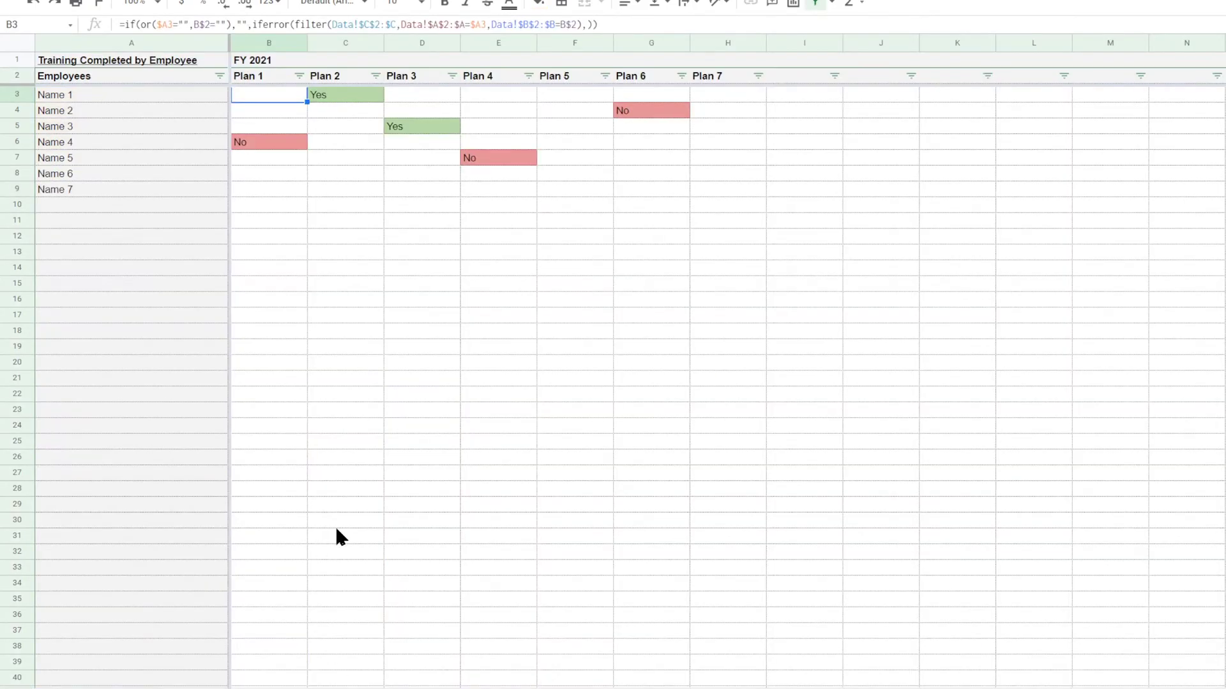
left_click(383, 688)
left_click(520, 688)
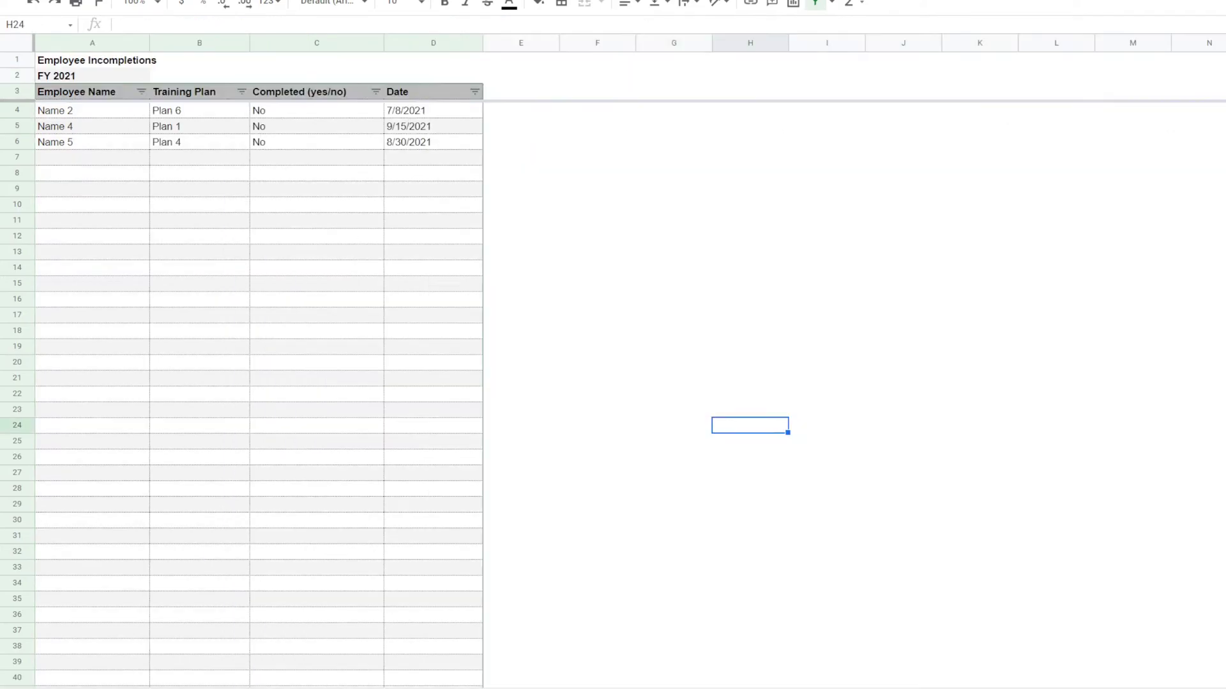
Step: In the employee count report, select the Training Incomplete Count by Employee chart and reduce its height so it ends at about row 106
left_click(629, 688)
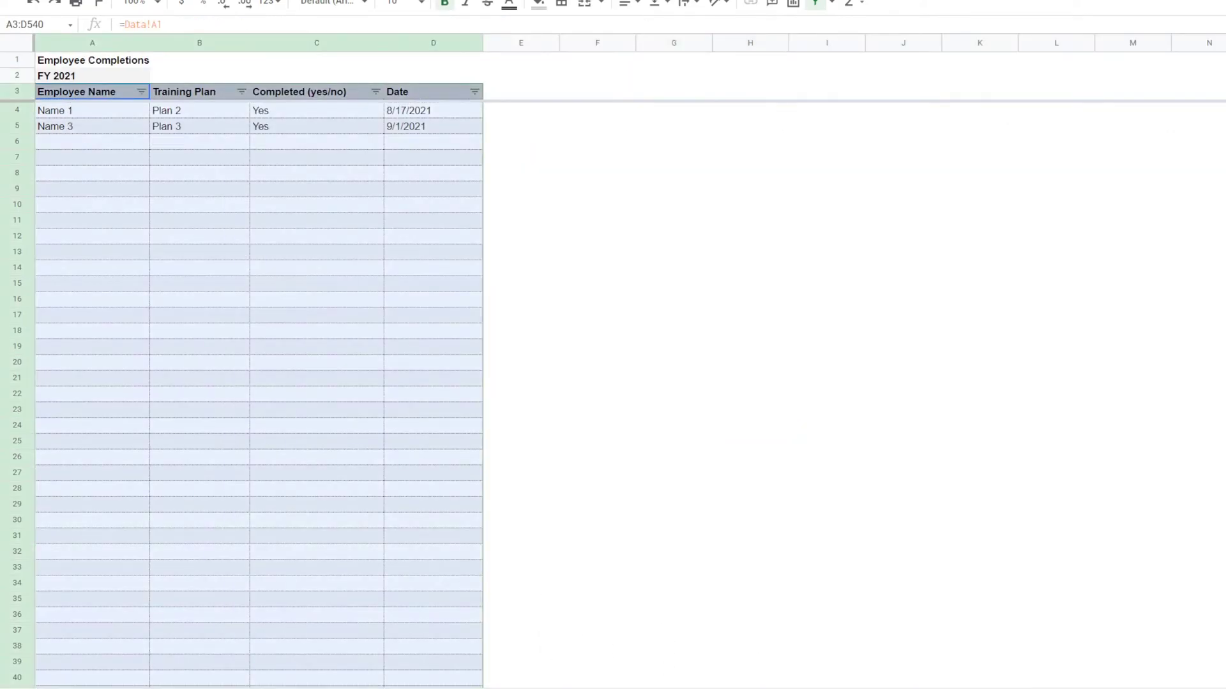
left_click(763, 688)
scroll(419, 556, "up", 4)
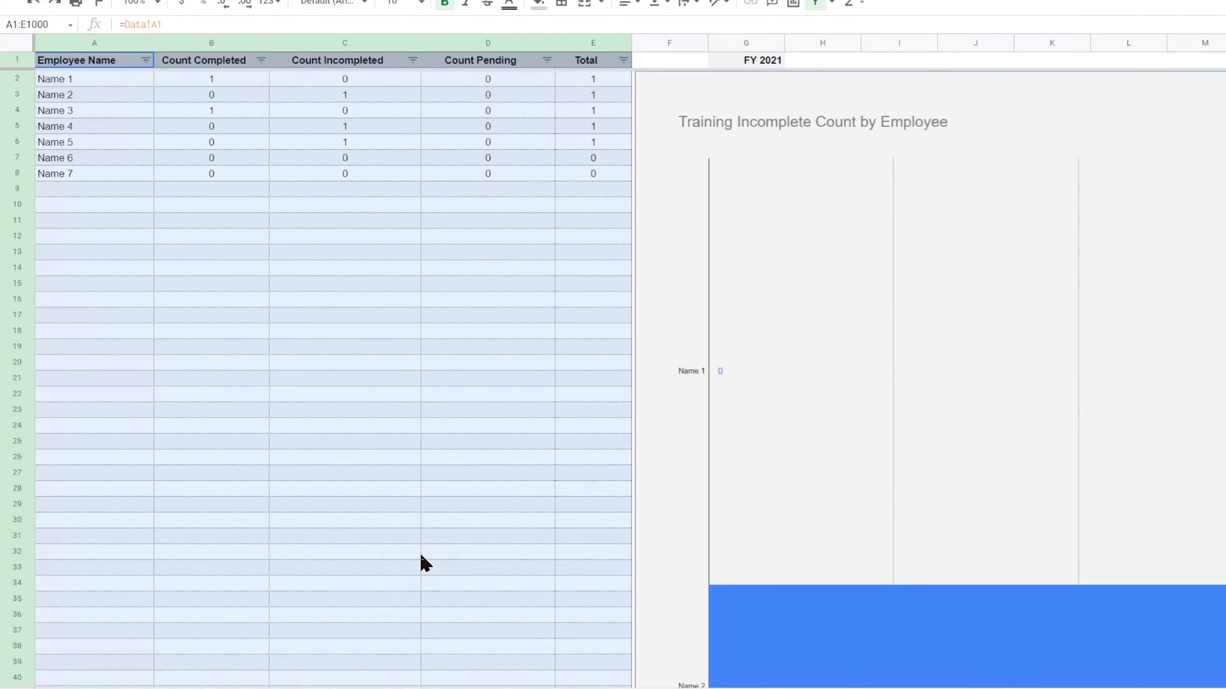
left_click(870, 359)
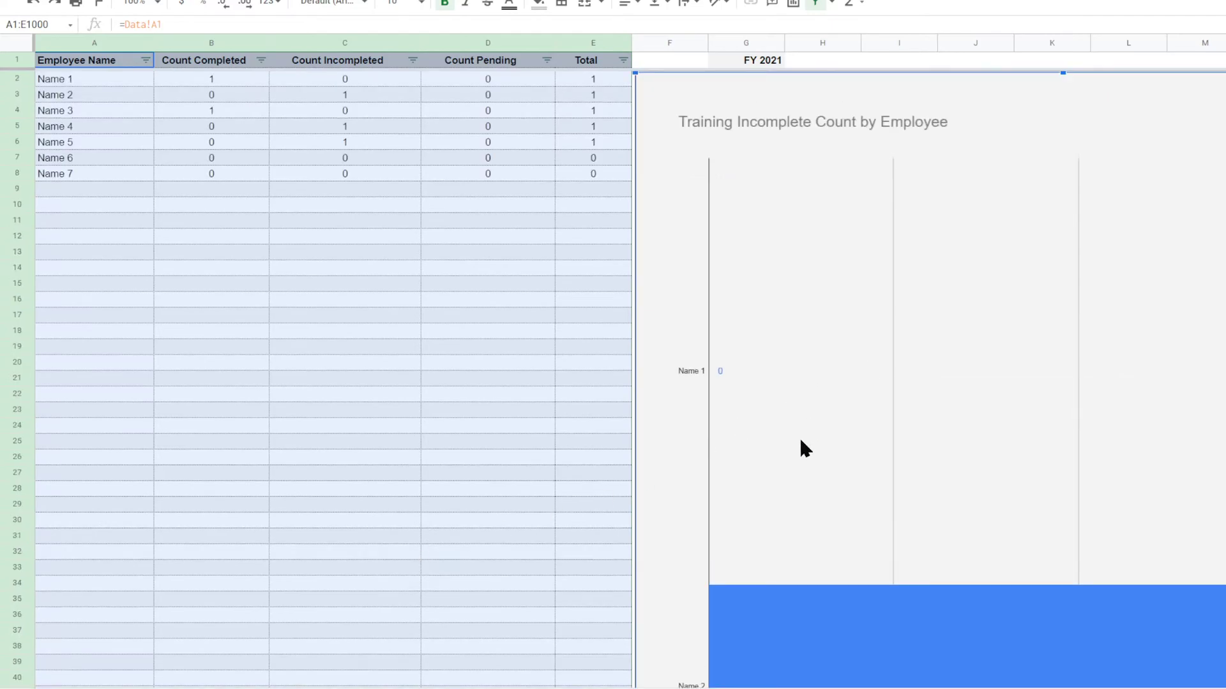
scroll(901, 359, "down", 10)
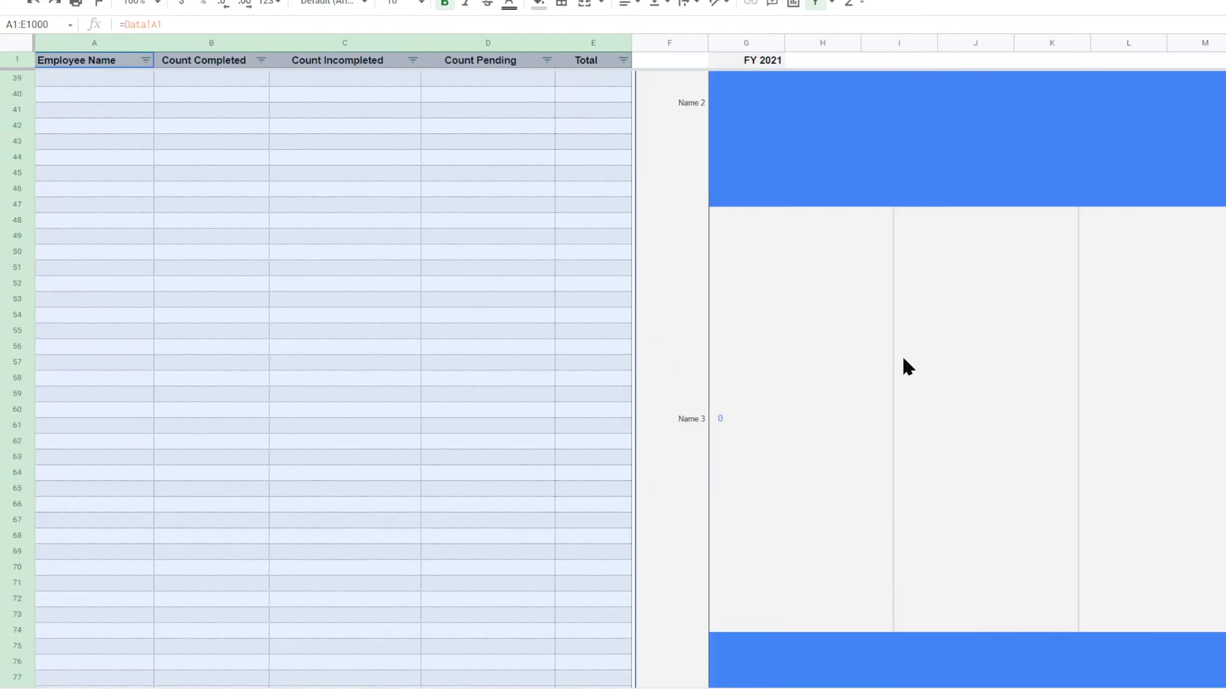
scroll(903, 360, "down", 15)
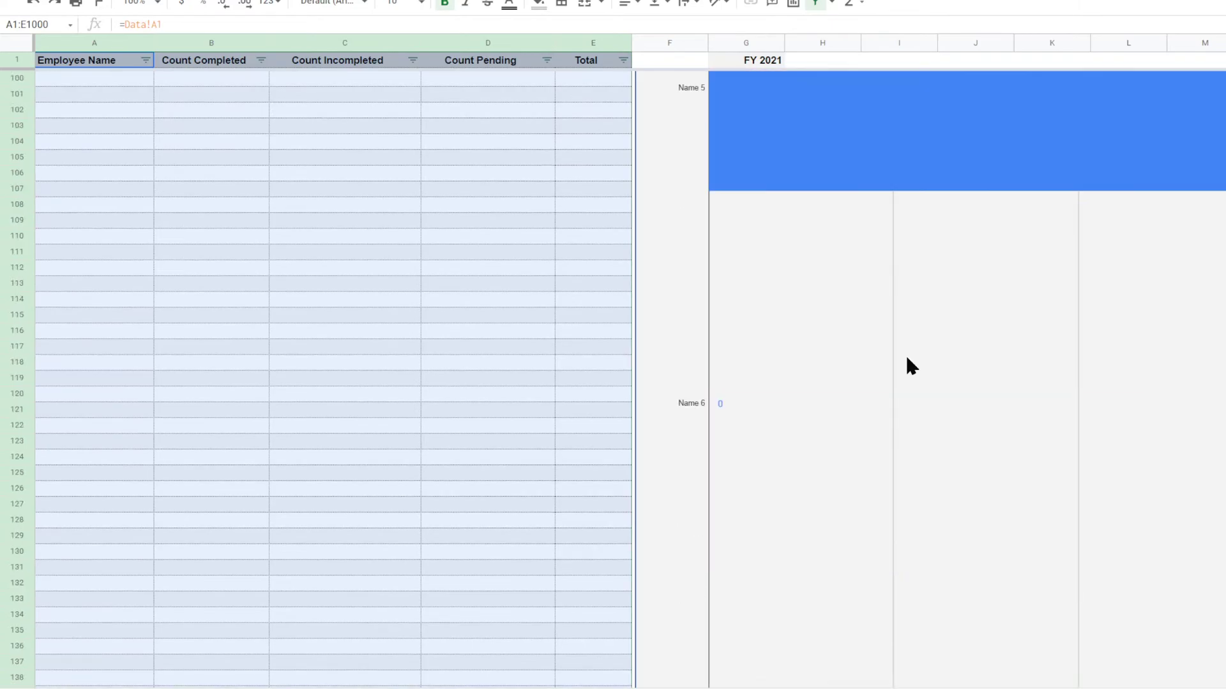
scroll(910, 360, "down", 9)
left_click_drag(1065, 404, 1034, 217)
scroll(1085, 370, "up", 4)
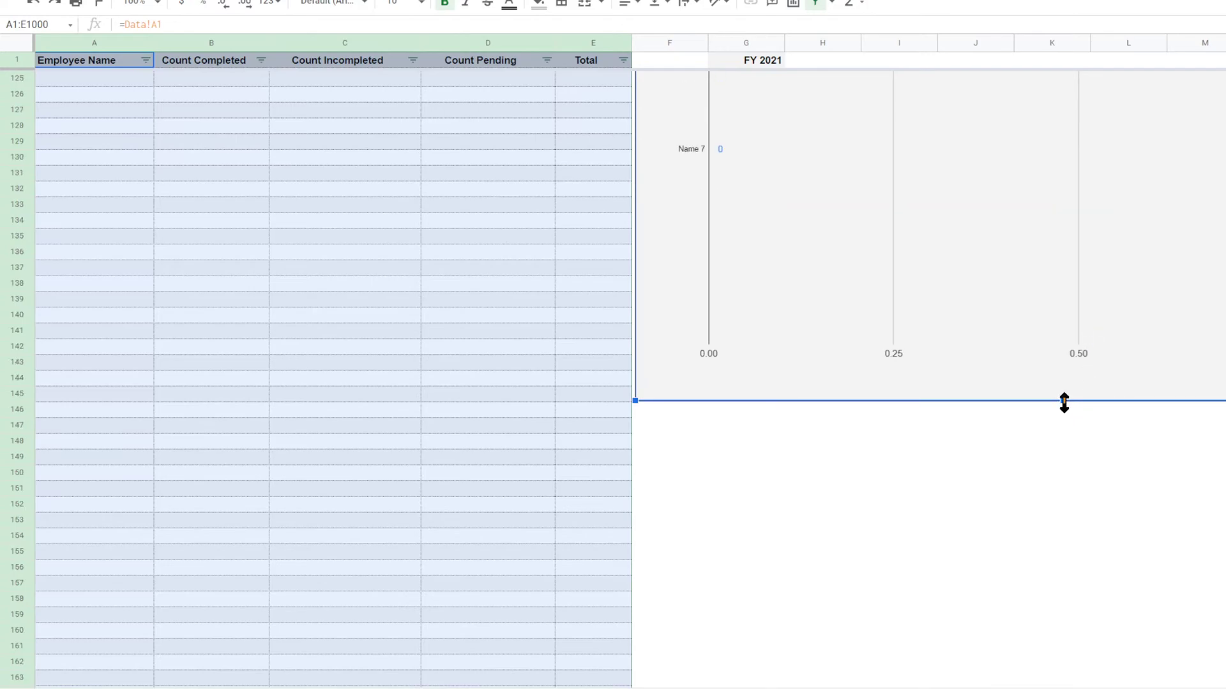
left_click_drag(1064, 402, 1035, 117)
scroll(1070, 355, "up", 6)
left_click_drag(1063, 496, 1047, 298)
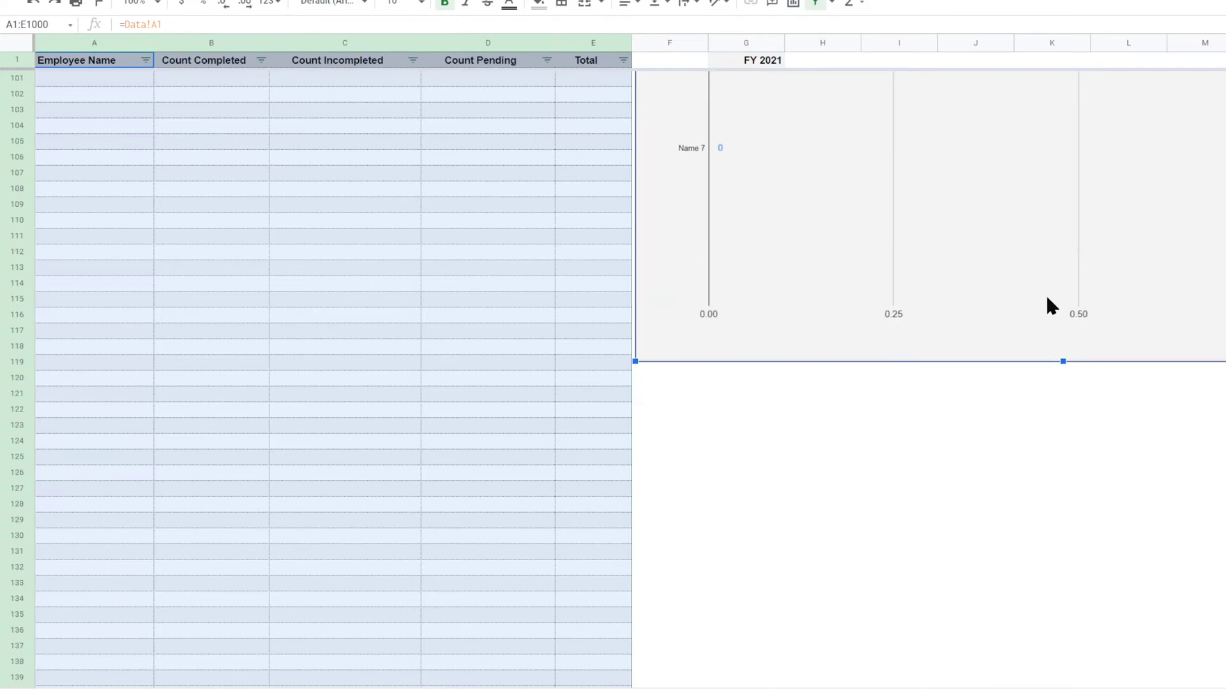
Step: Shorten the incomplete-count chart further until its lower edge is at about row 36
scroll(1080, 409, "up", 9)
scroll(1079, 574, "down", 3)
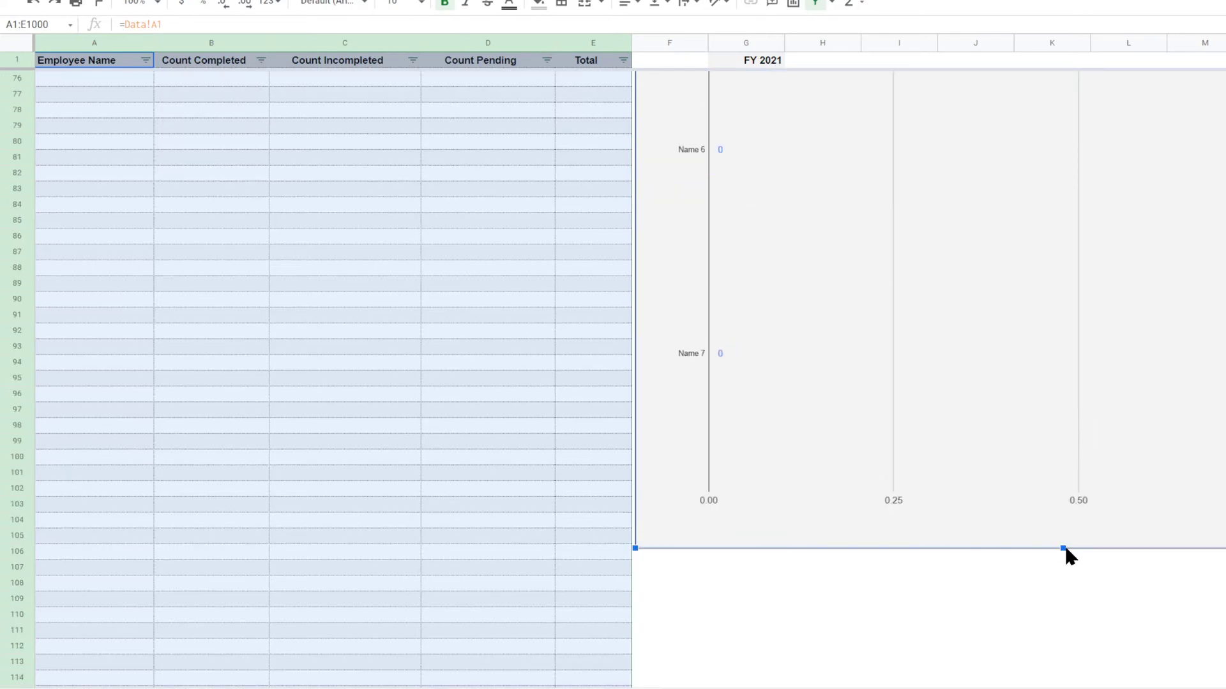
left_click_drag(1064, 547, 1041, 117)
scroll(1091, 430, "up", 6)
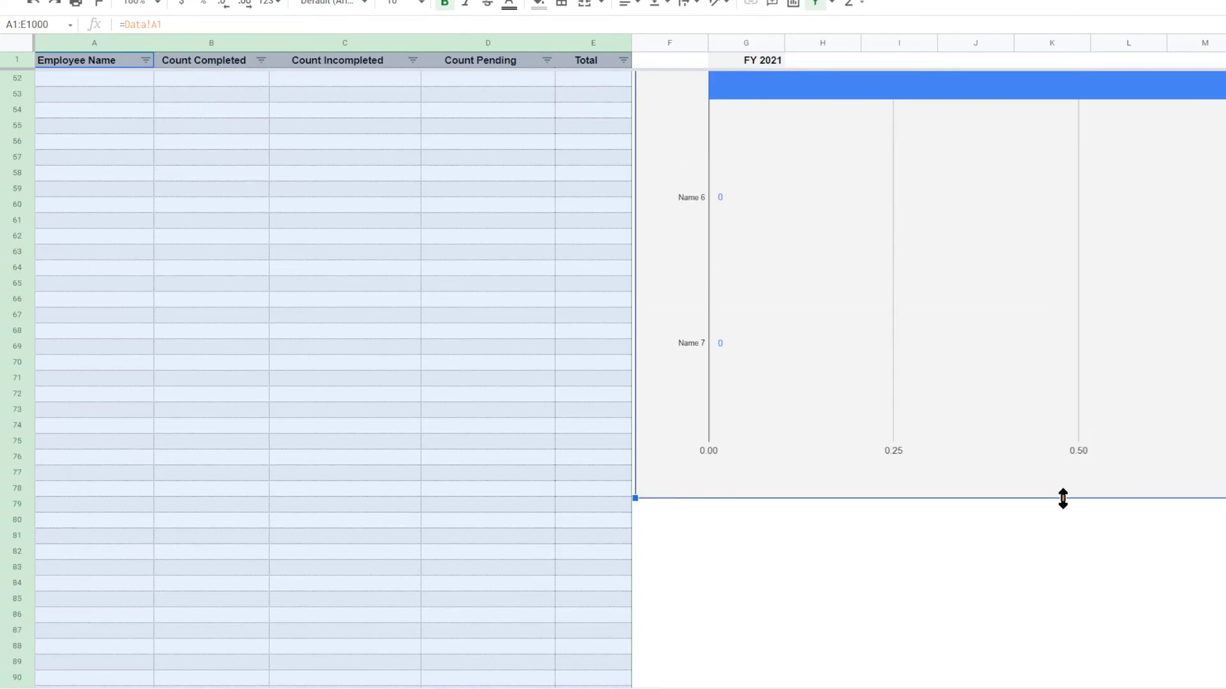
left_click_drag(1062, 498, 1061, 121)
scroll(1053, 345, "up", 8)
left_click_drag(1065, 503, 1061, 252)
scroll(1043, 320, "up", 7)
scroll(1048, 332, "down", 6)
scroll(1045, 377, "up", 8)
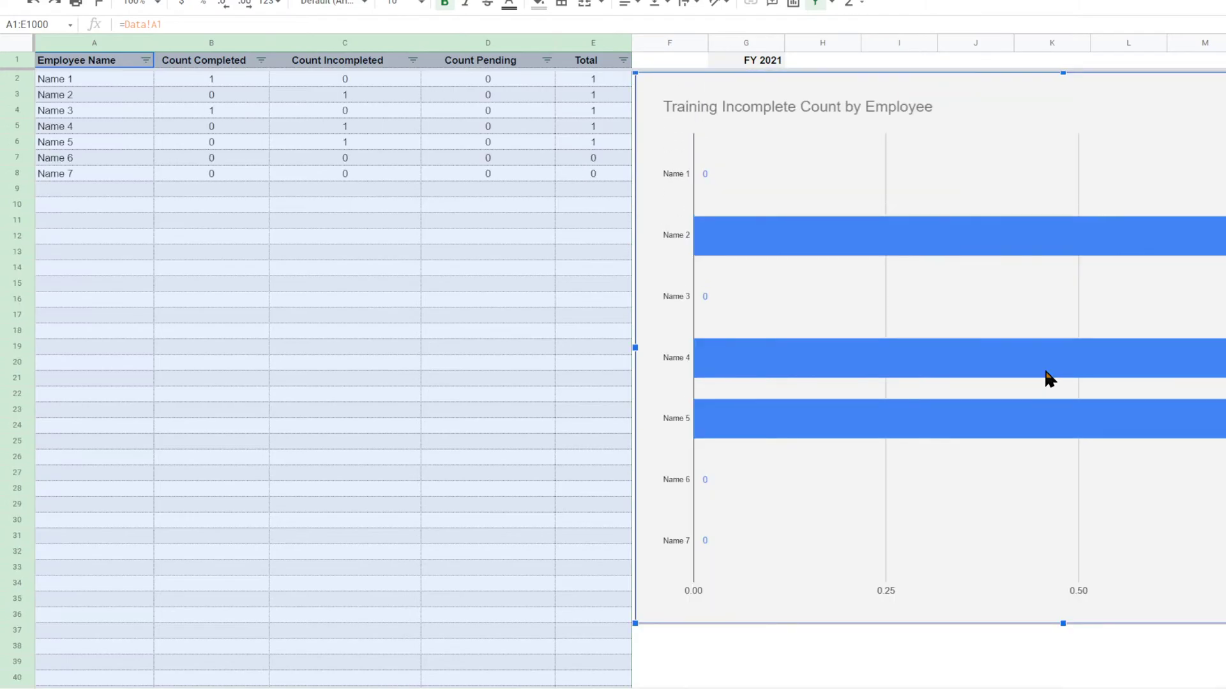
Step: Fine-tune the incomplete-count chart's height so its lower edge ends at row 37
left_click_drag(1064, 623, 1063, 678)
left_click(388, 314)
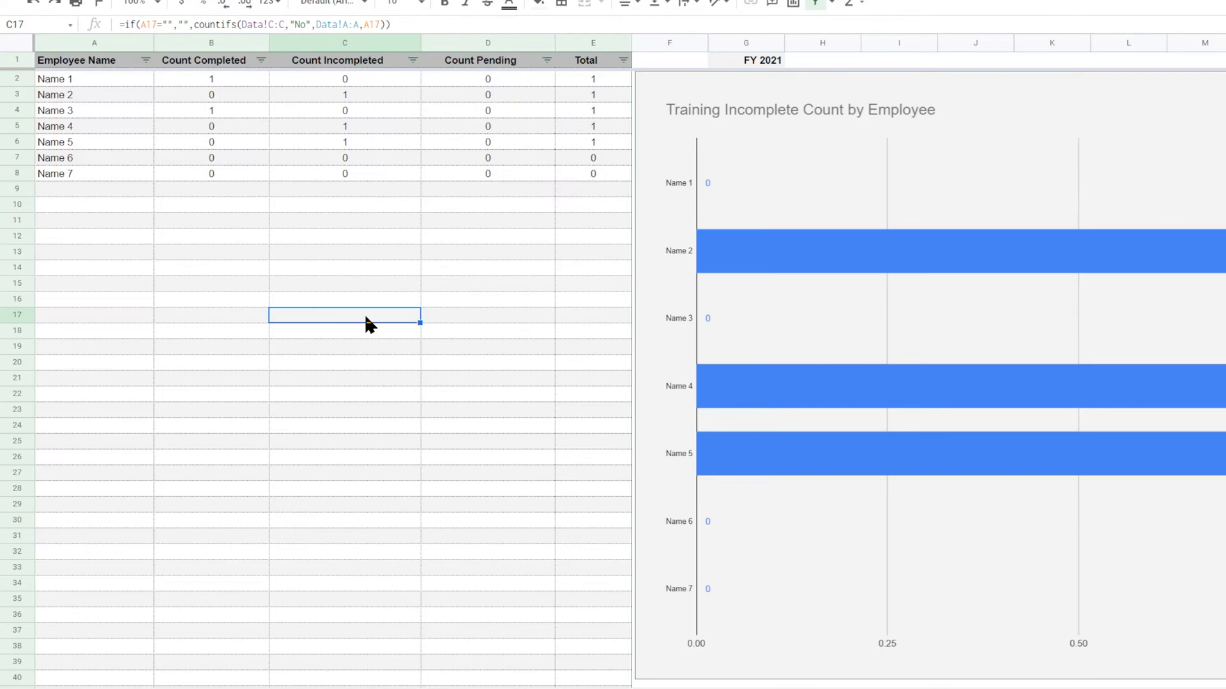
scroll(367, 322, "down", 3)
left_click(1061, 490)
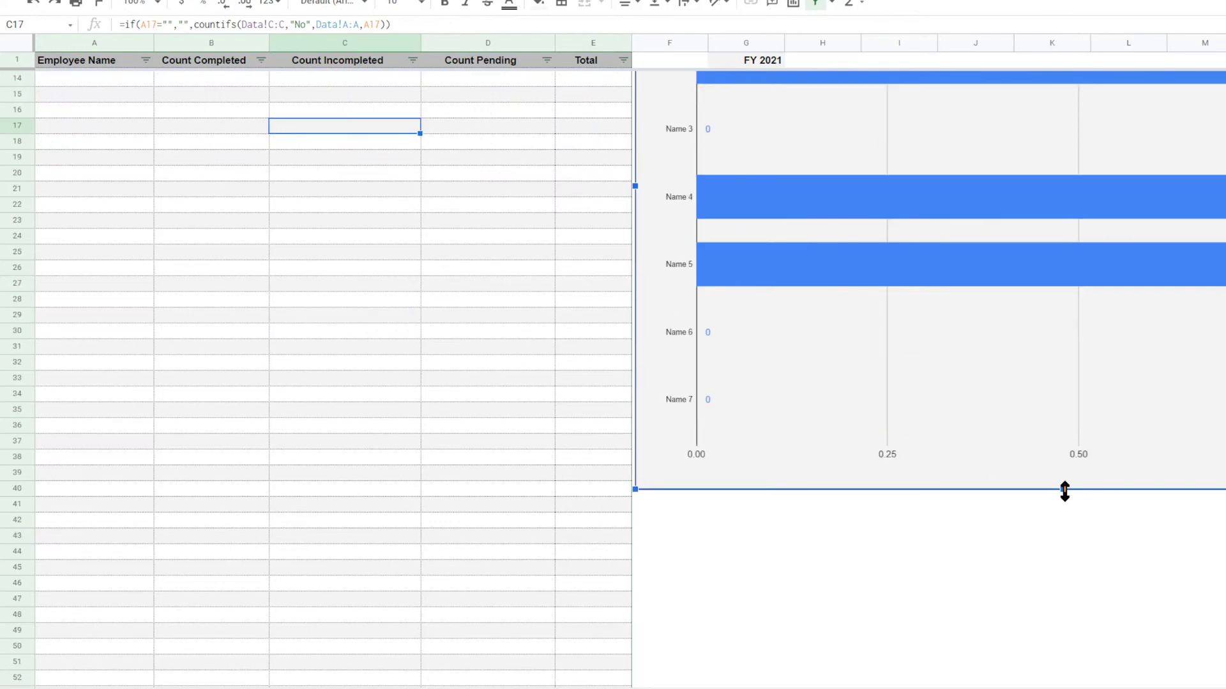
left_click_drag(1065, 490, 1050, 452)
left_click(940, 537)
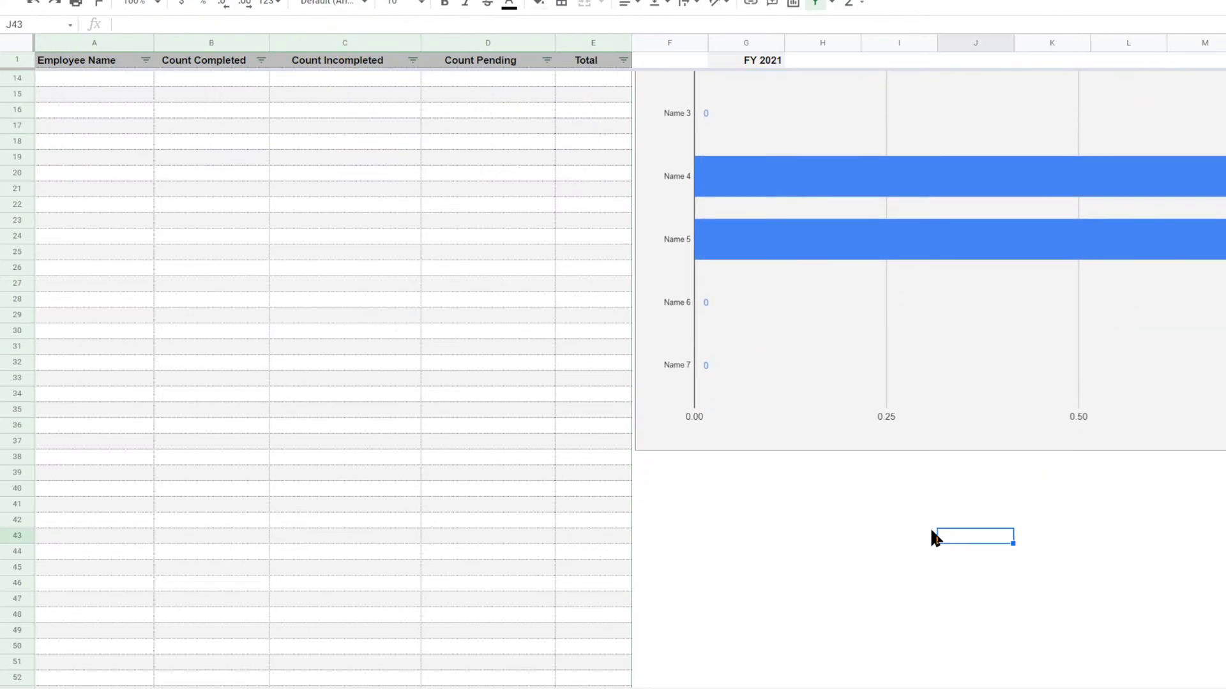
scroll(312, 404, "up", 3)
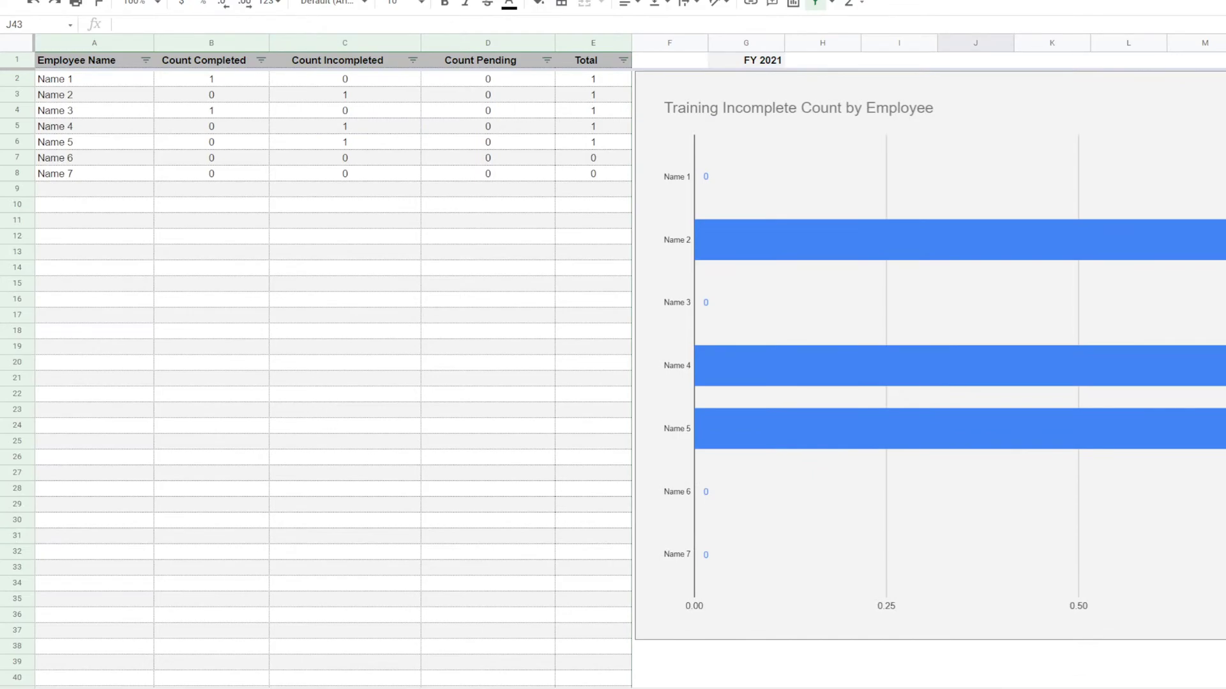
Step: Enter the label "For more, Check out:" in cell G4 of the Base Template sheet
left_click(120, 688)
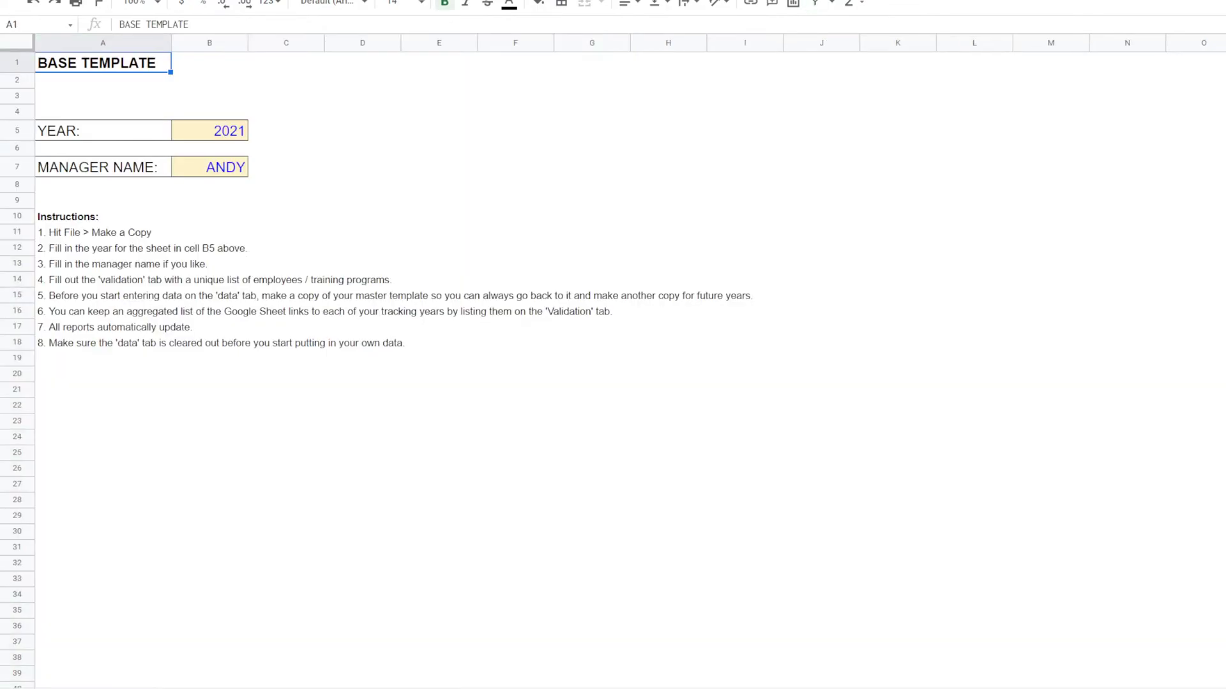
left_click(603, 110)
type("For more")
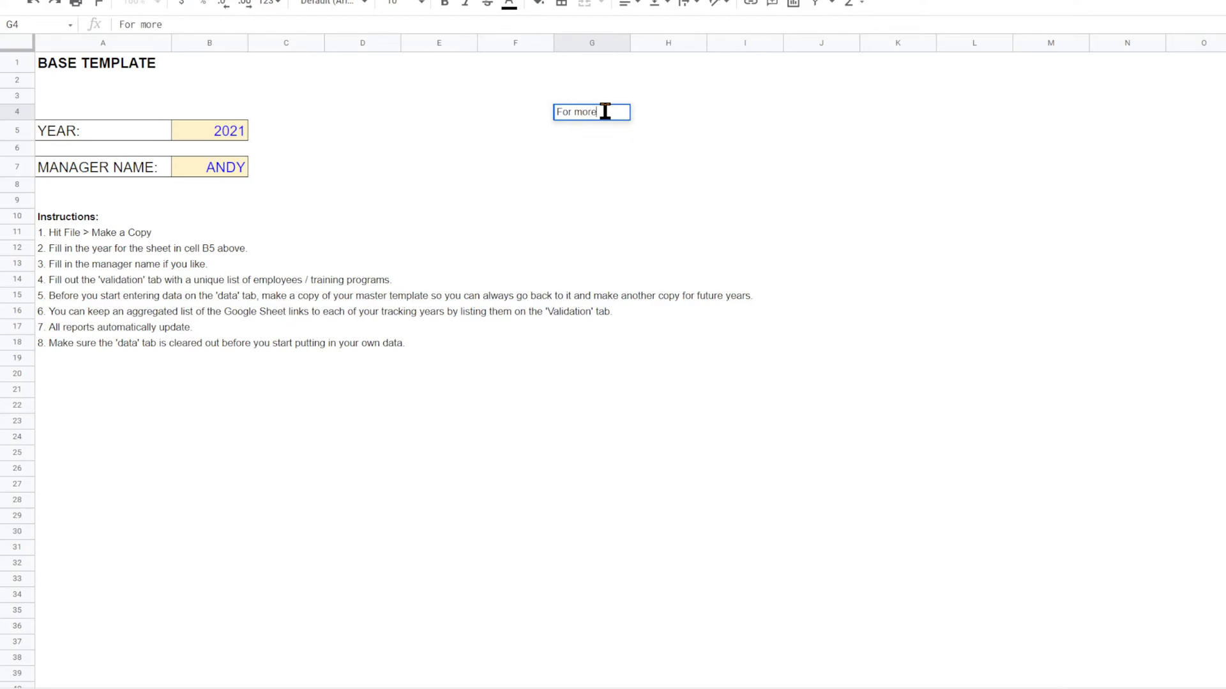
type(", Check out")
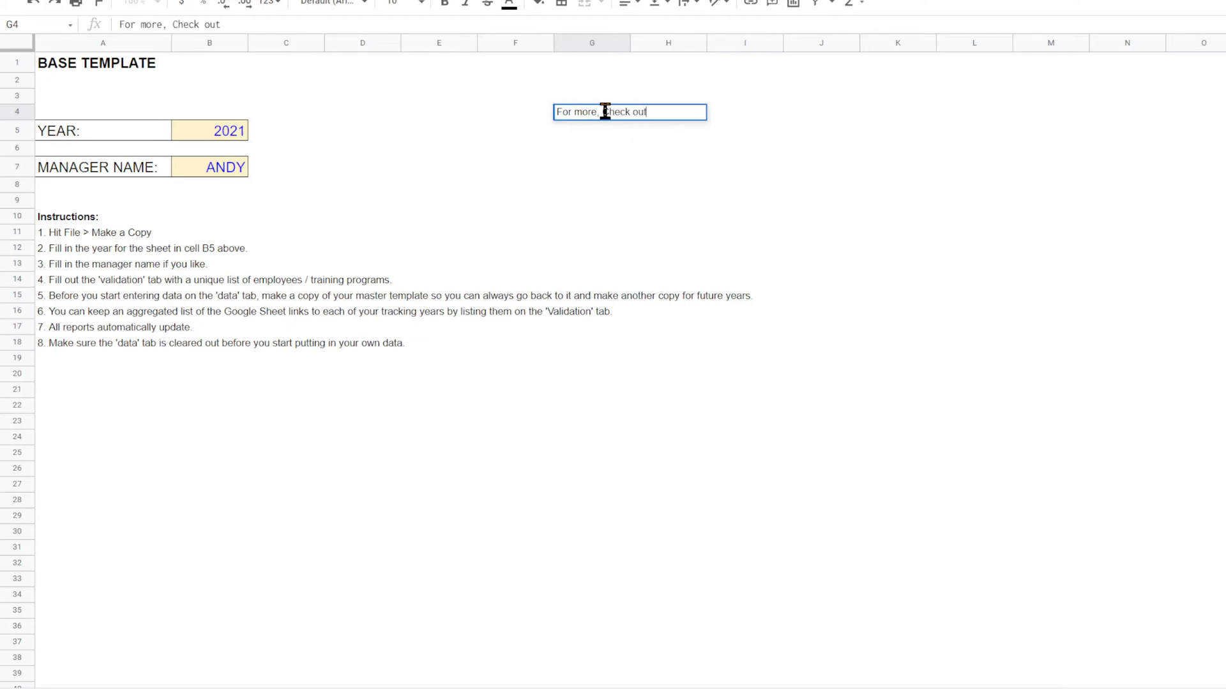
key("Return")
key("Up")
key("Right")
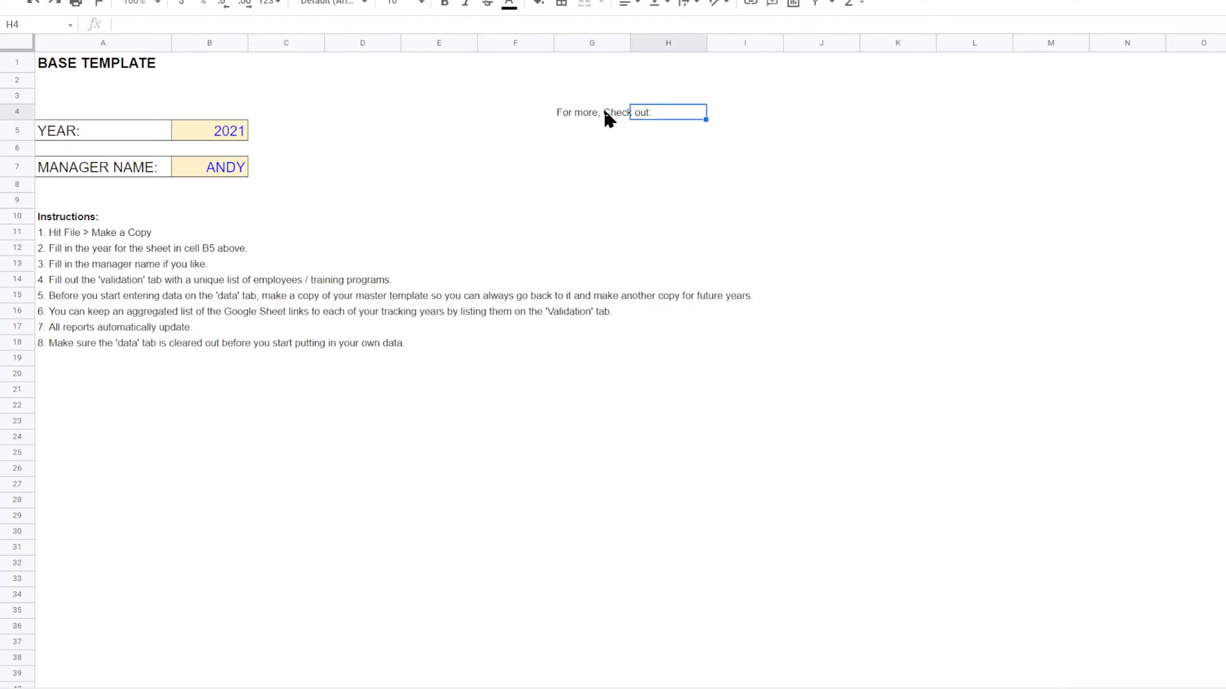
type("https")
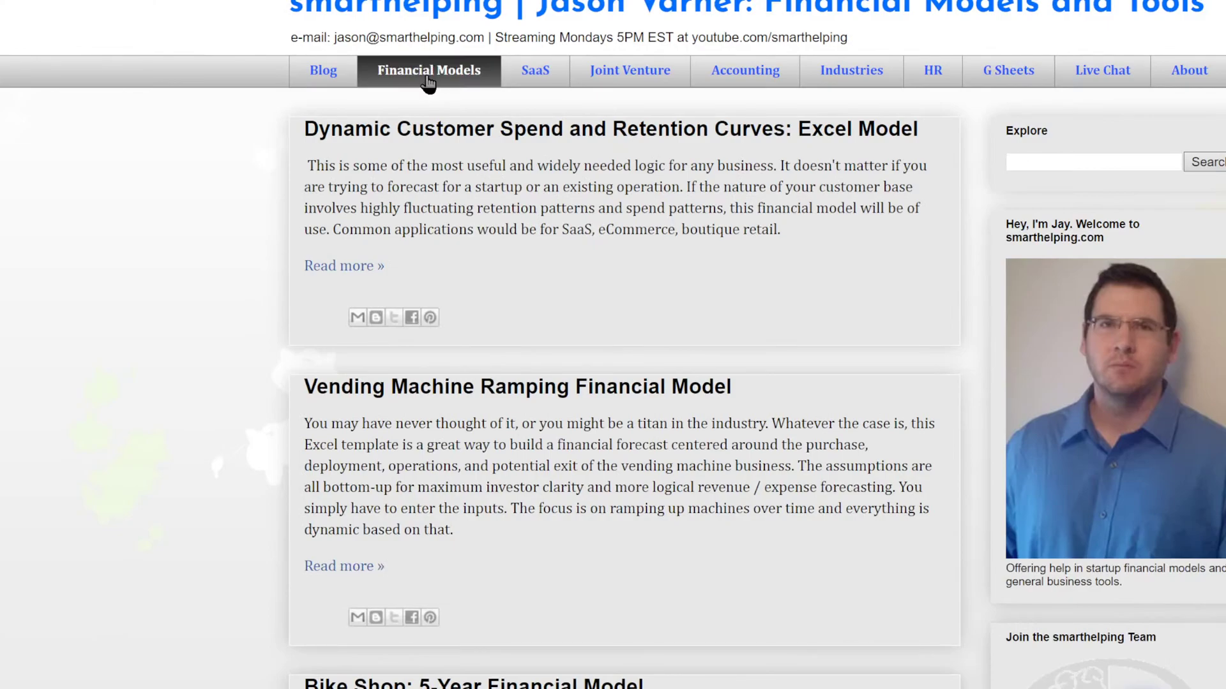
left_click(427, 83)
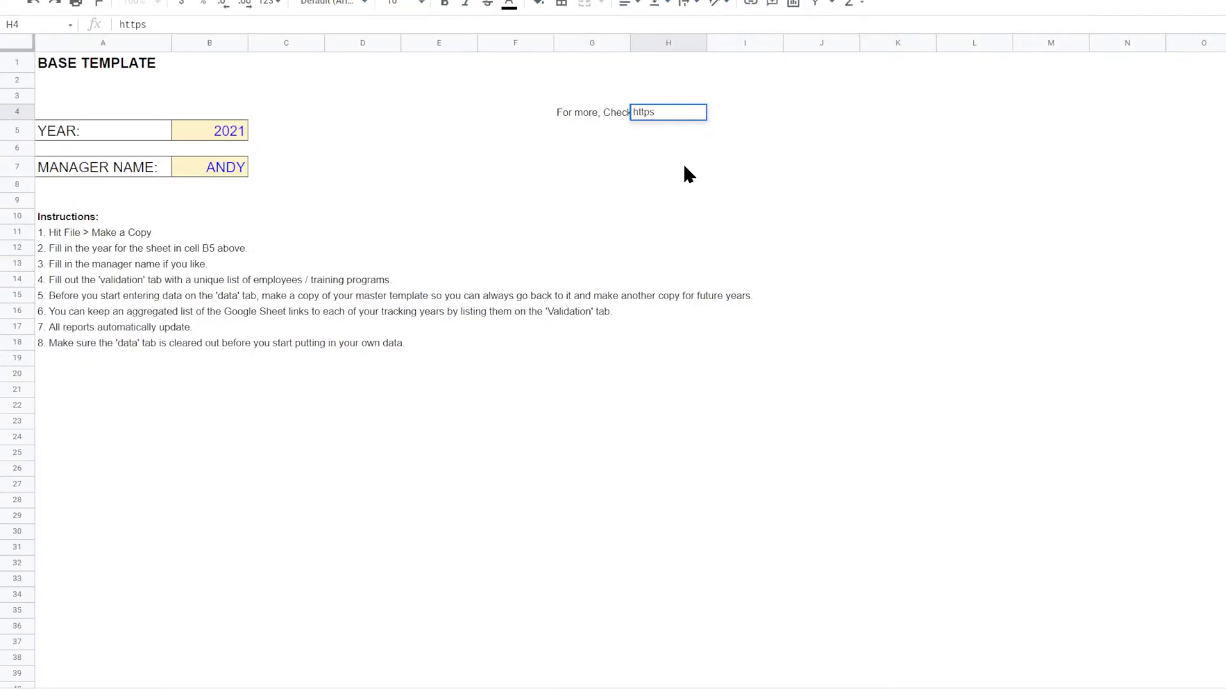
left_click(683, 164)
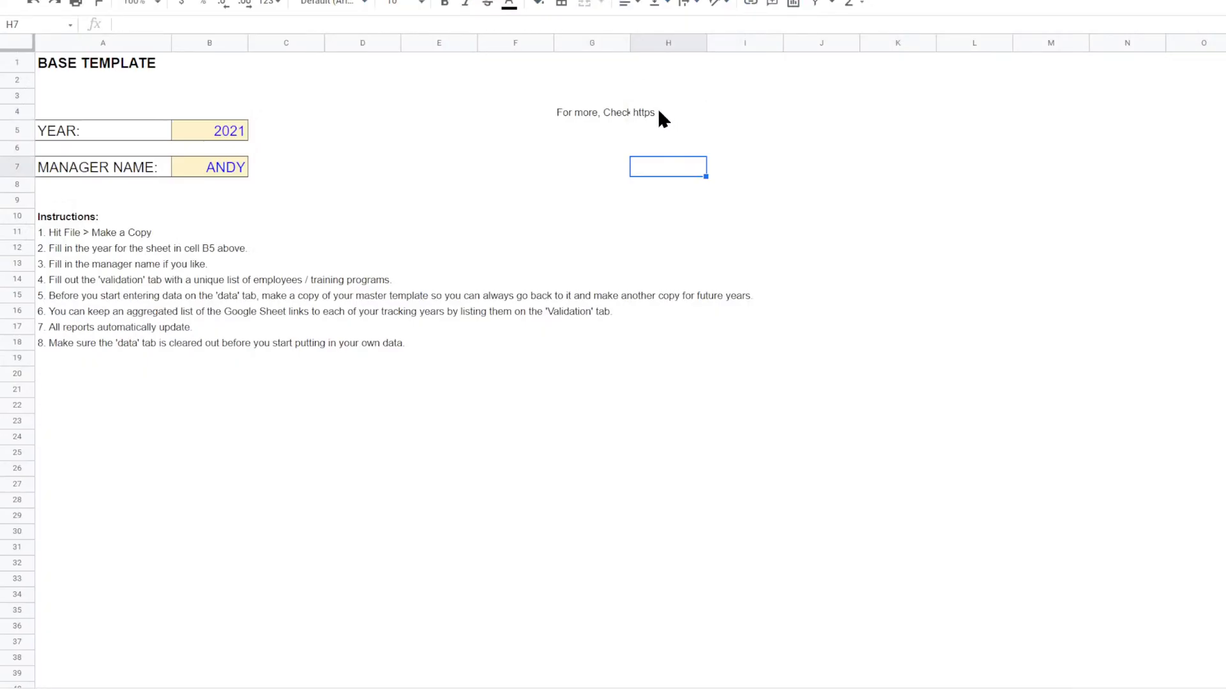
left_click(658, 112)
type("https://www.smarthelping.com/p/excel.html")
left_click(669, 164)
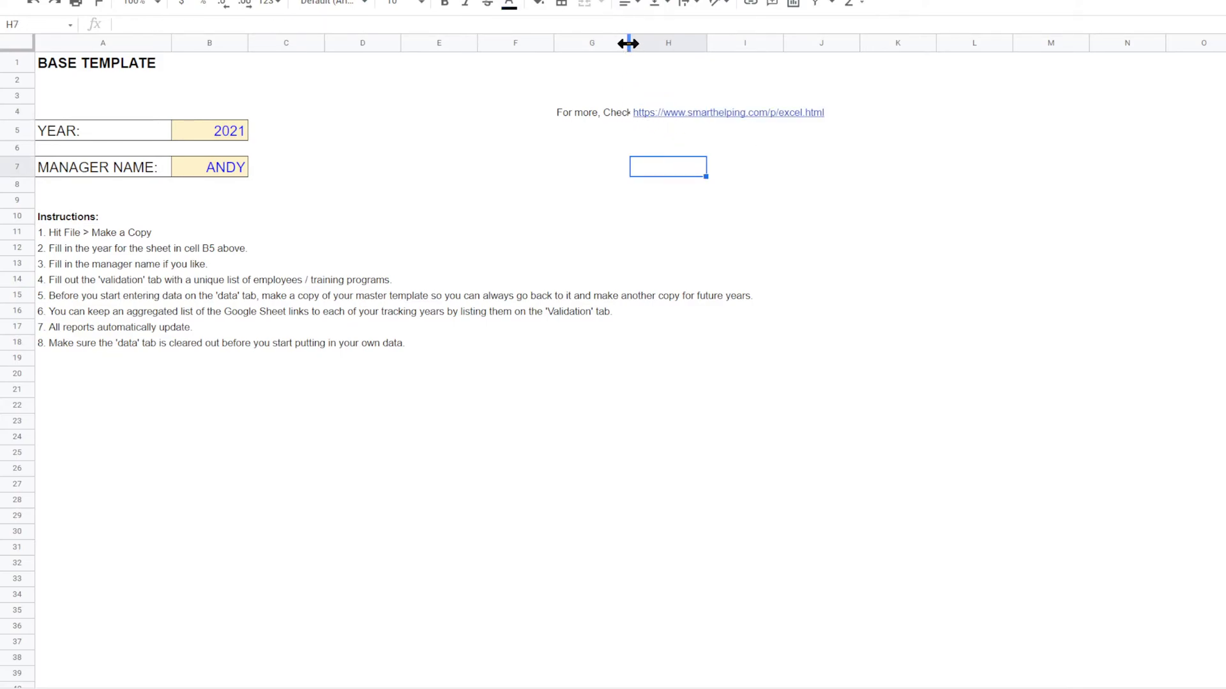
Step: Widen column G to fit the "For more, Check out:" label and right-align the text in G4
left_click_drag(629, 43, 668, 44)
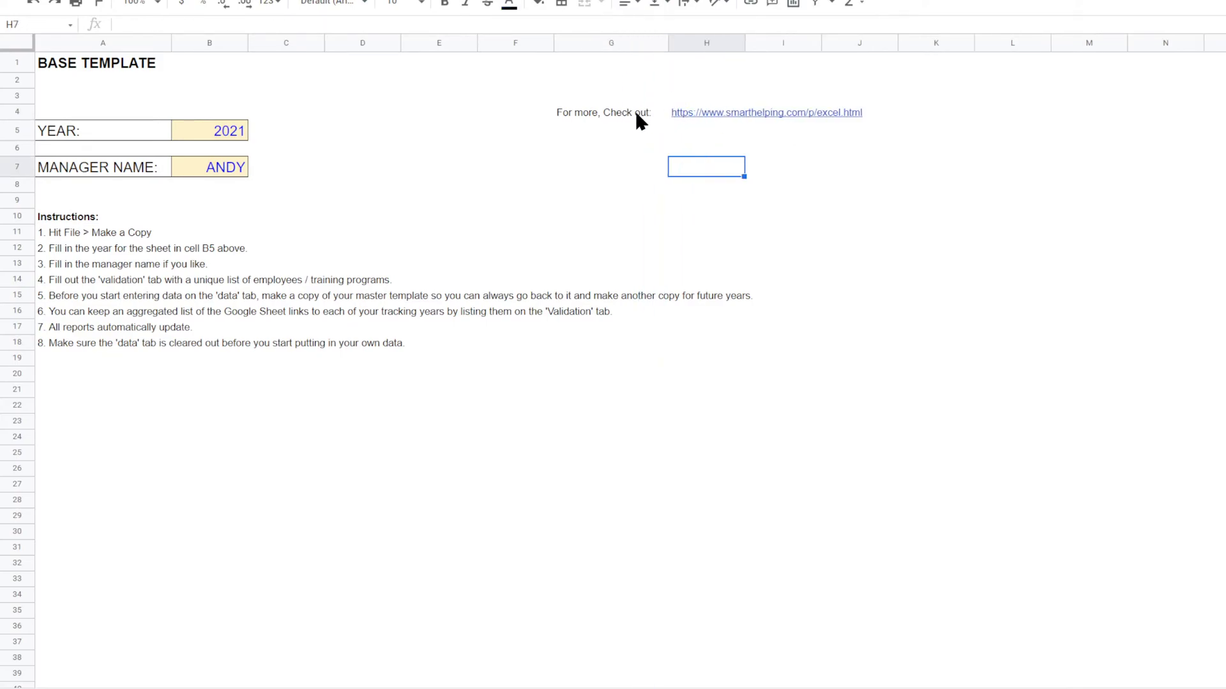
left_click(634, 111)
left_click(627, 6)
left_click(664, 32)
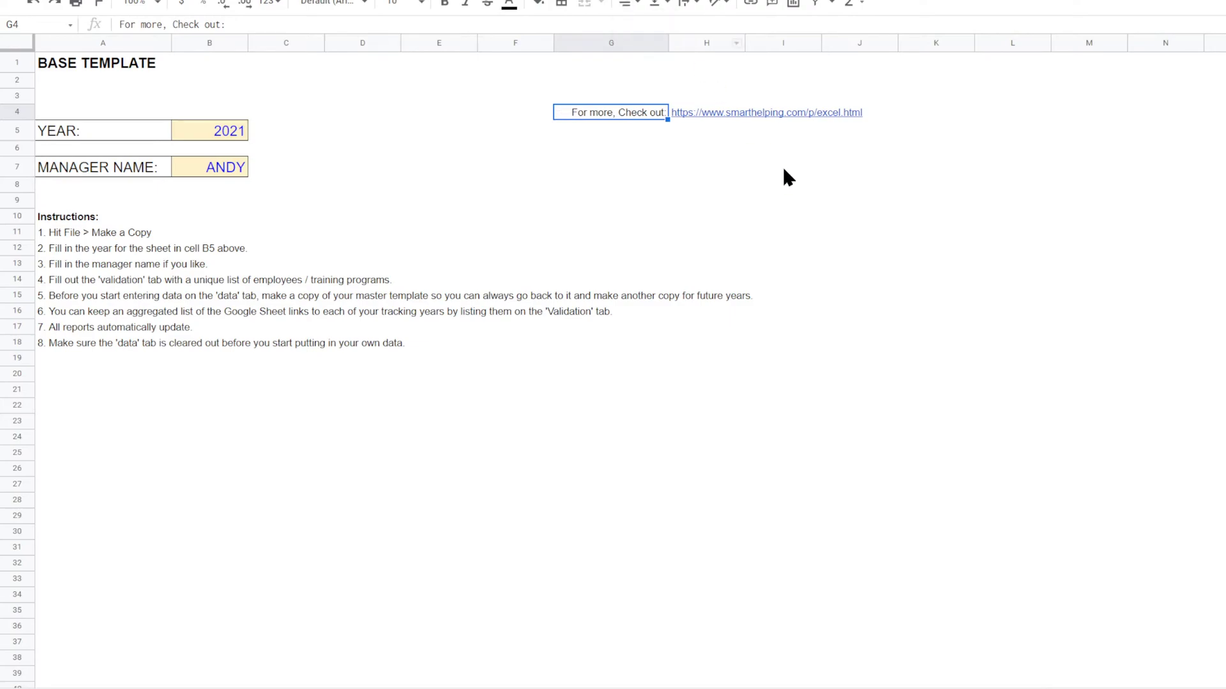
left_click(848, 253)
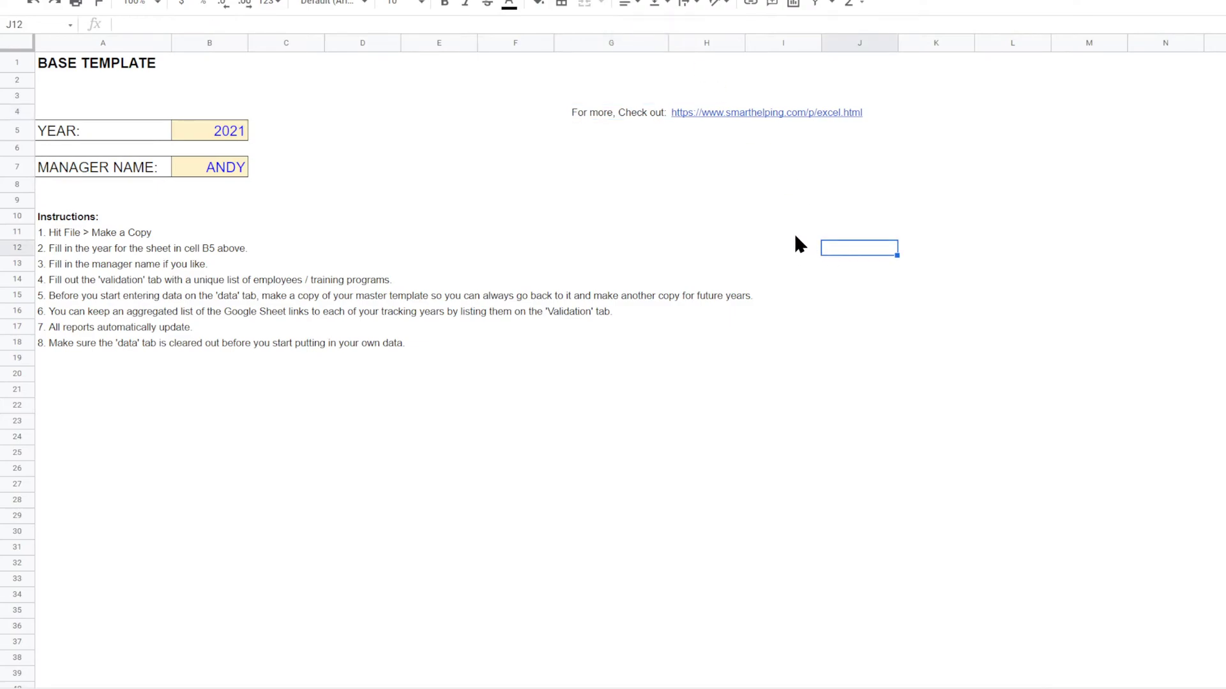
Step: Make the "For more, Check out:" label in cell G4 bold
left_click(652, 113)
left_click(444, 3)
left_click(808, 264)
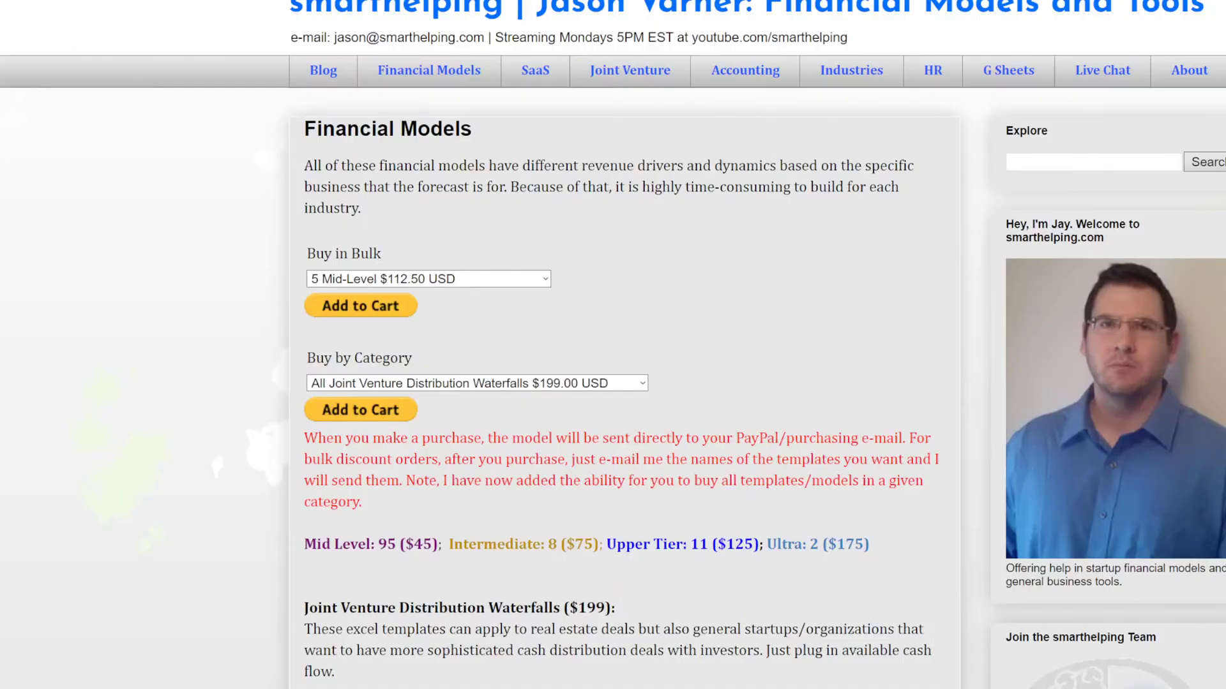
Step: Switch to the smarthelping website and look through the template categories listed on its Financial Models page
scroll(534, 359, "down", 8)
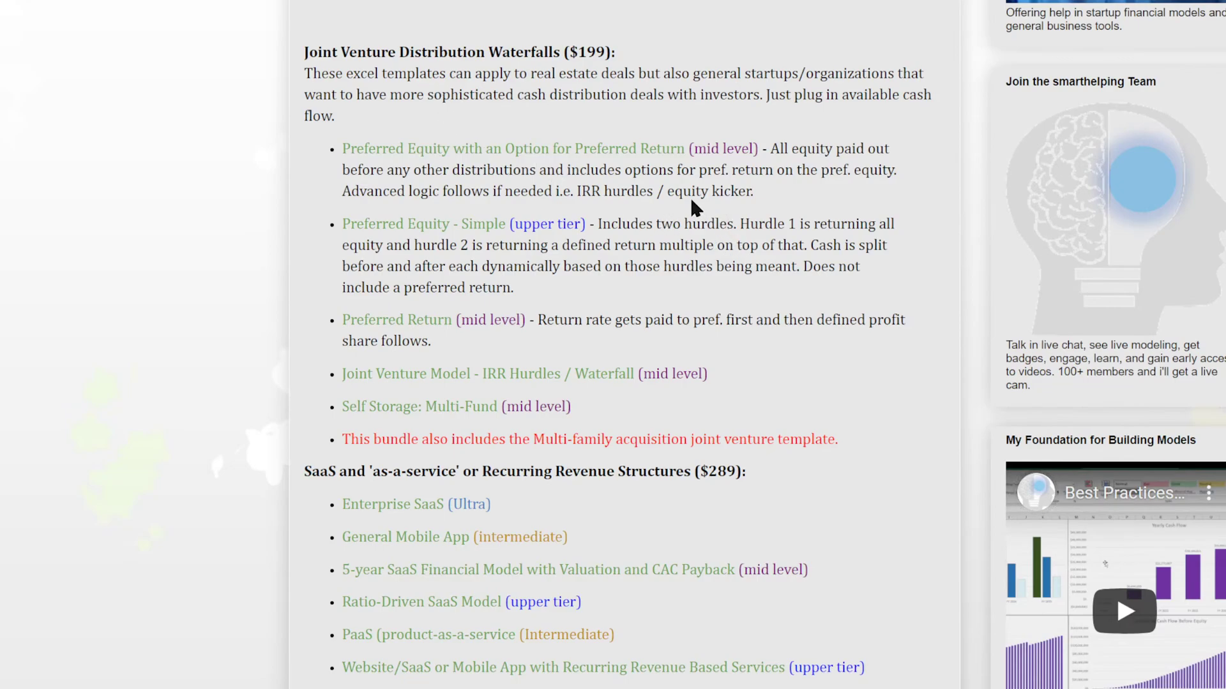
scroll(429, 211, "down", 4)
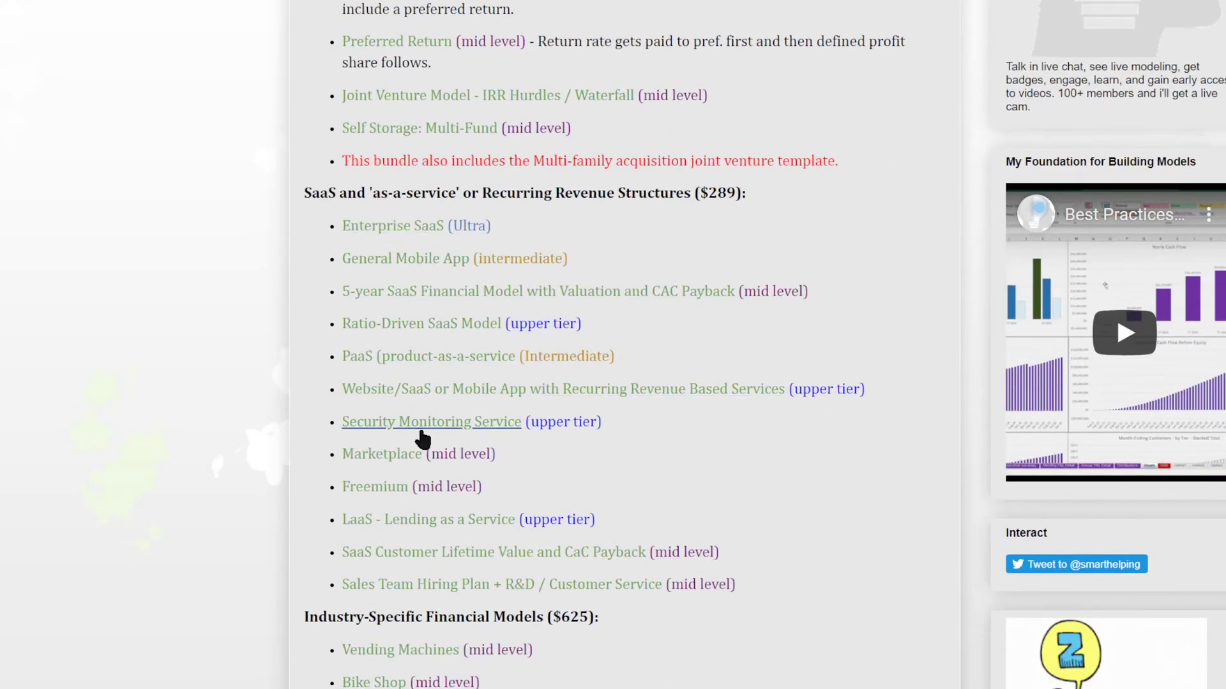
scroll(424, 438, "down", 8)
scroll(427, 443, "down", 12)
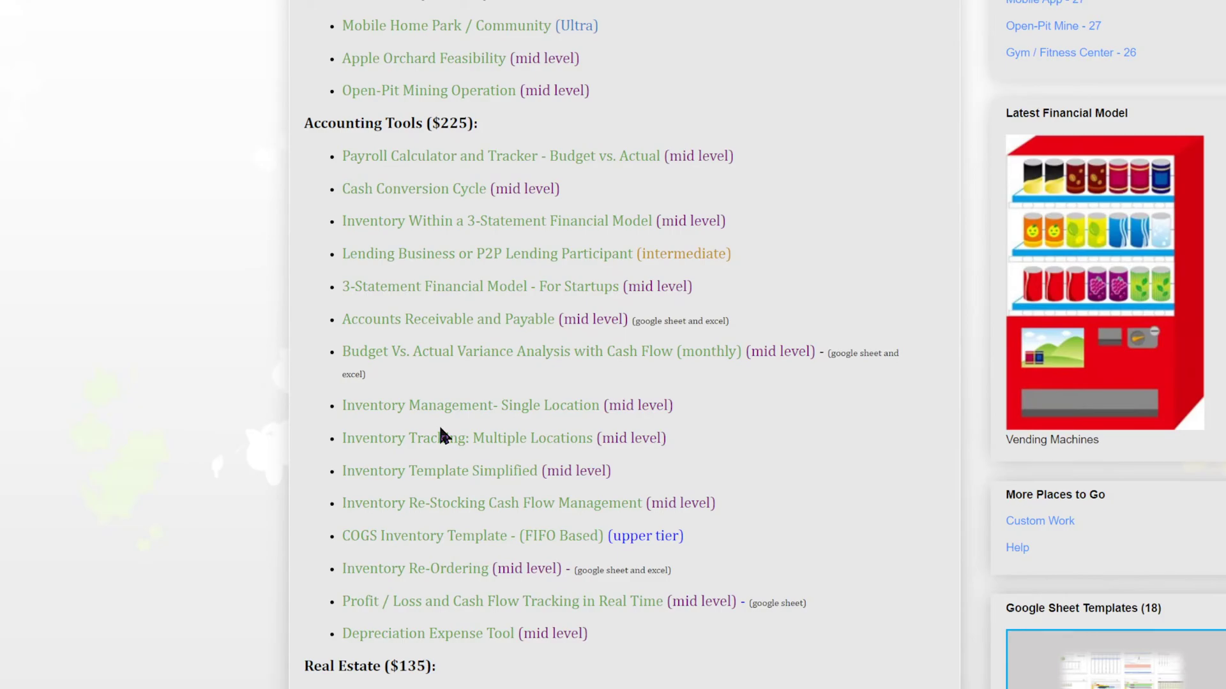
scroll(440, 431, "down", 15)
scroll(427, 440, "up", 20)
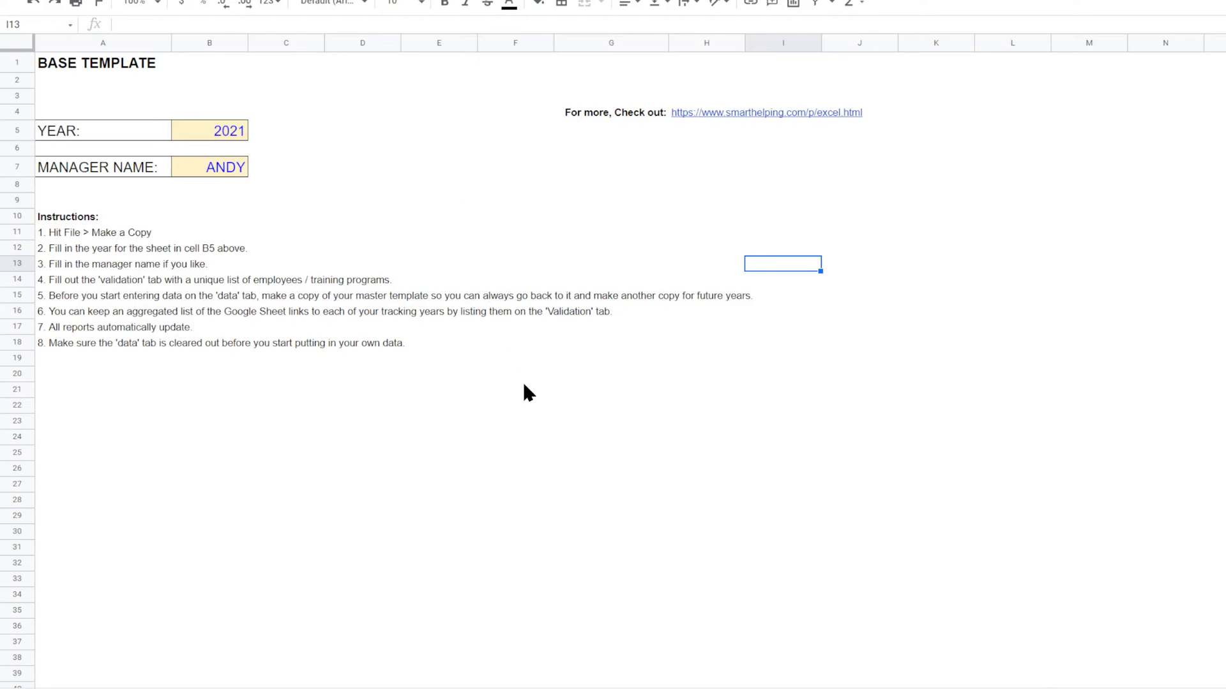
Step: Review the employee and training plan lists and the data entry sheet, and return to the Base Template instructions
left_click(469, 688)
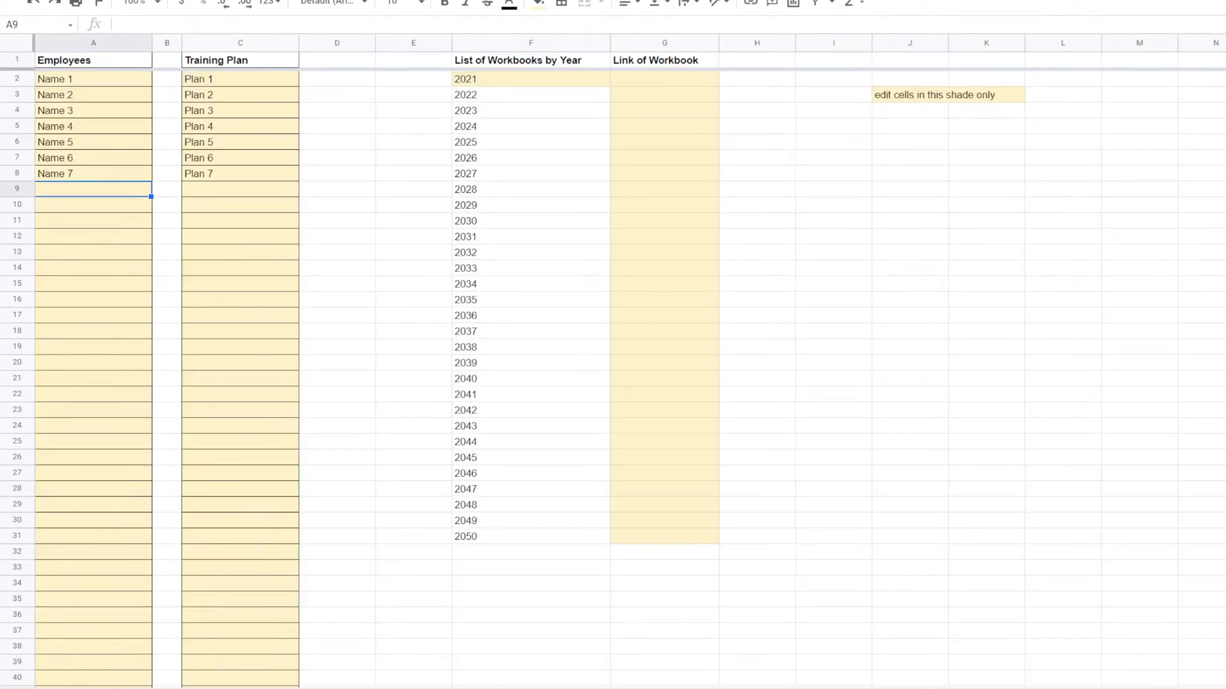
left_click(279, 682)
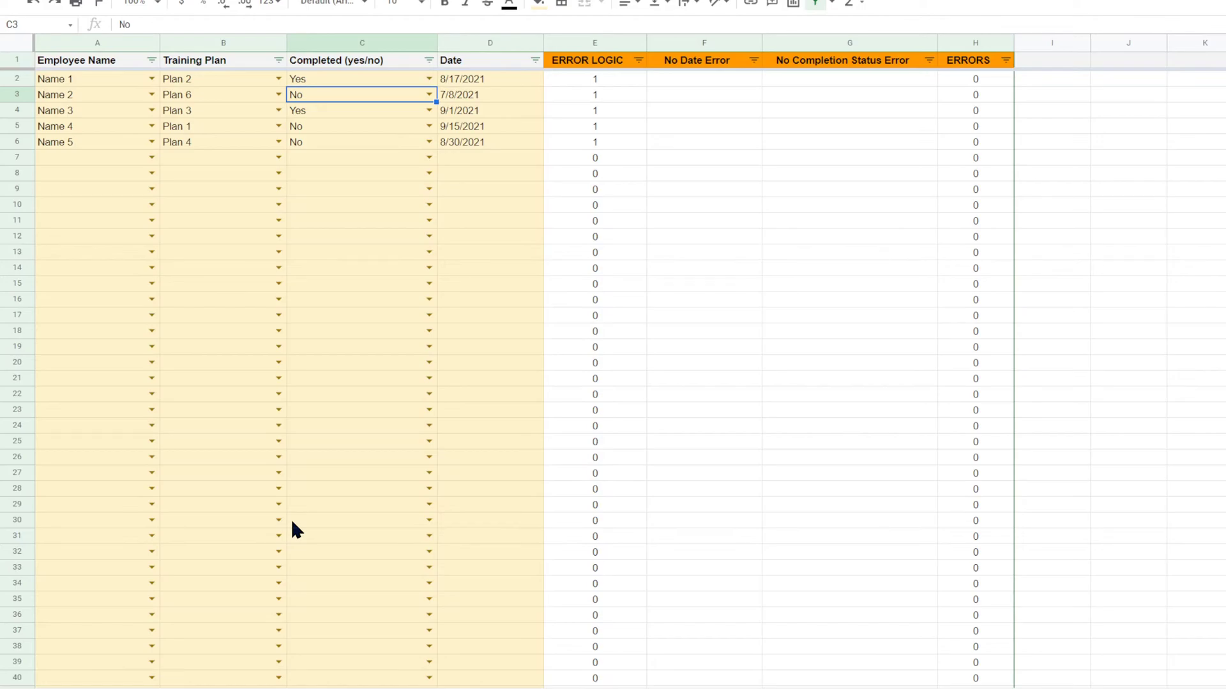
left_click(1178, 348)
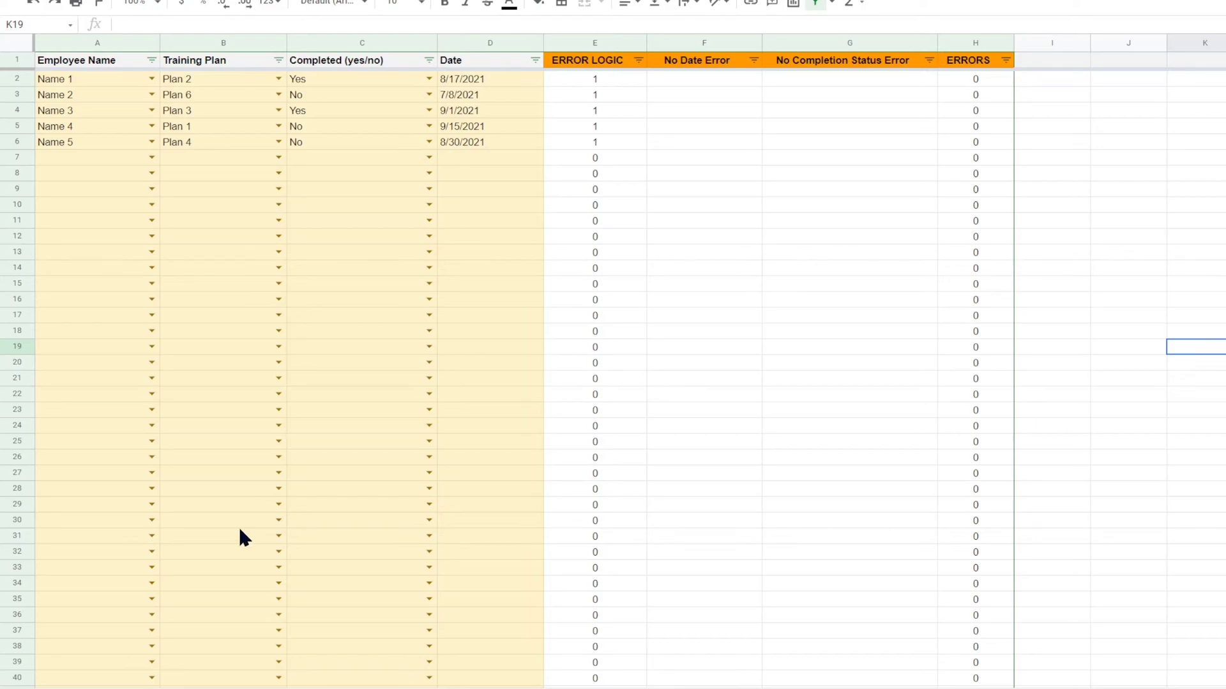
left_click(204, 688)
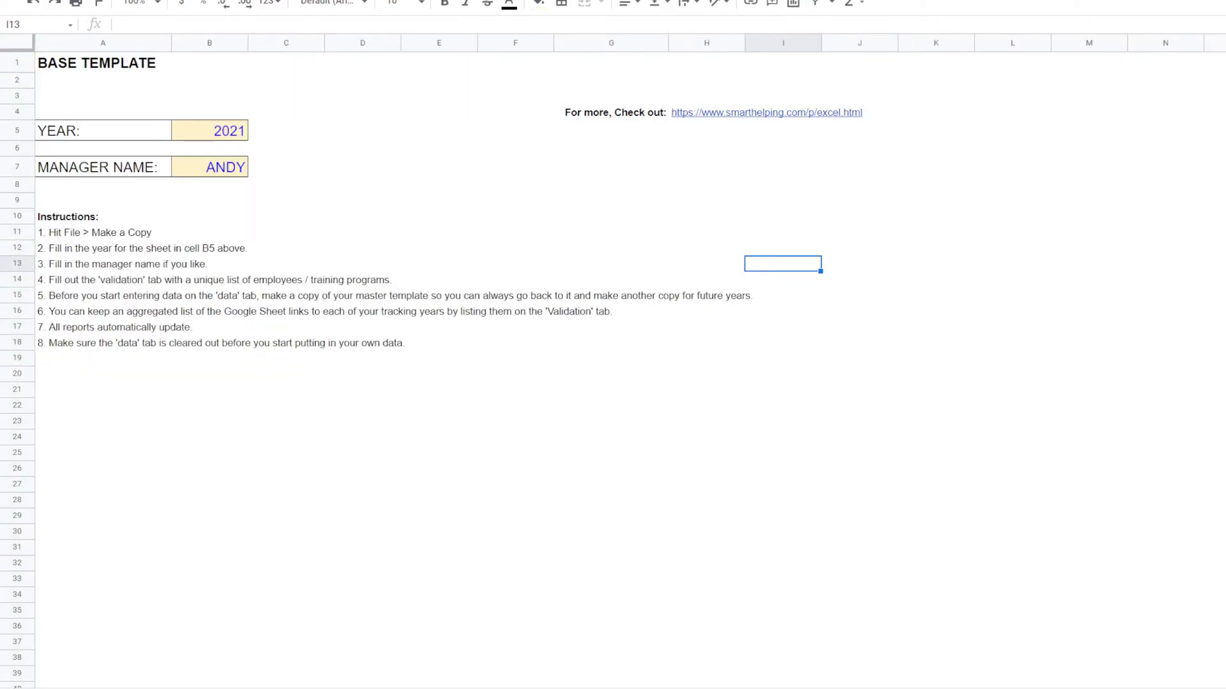